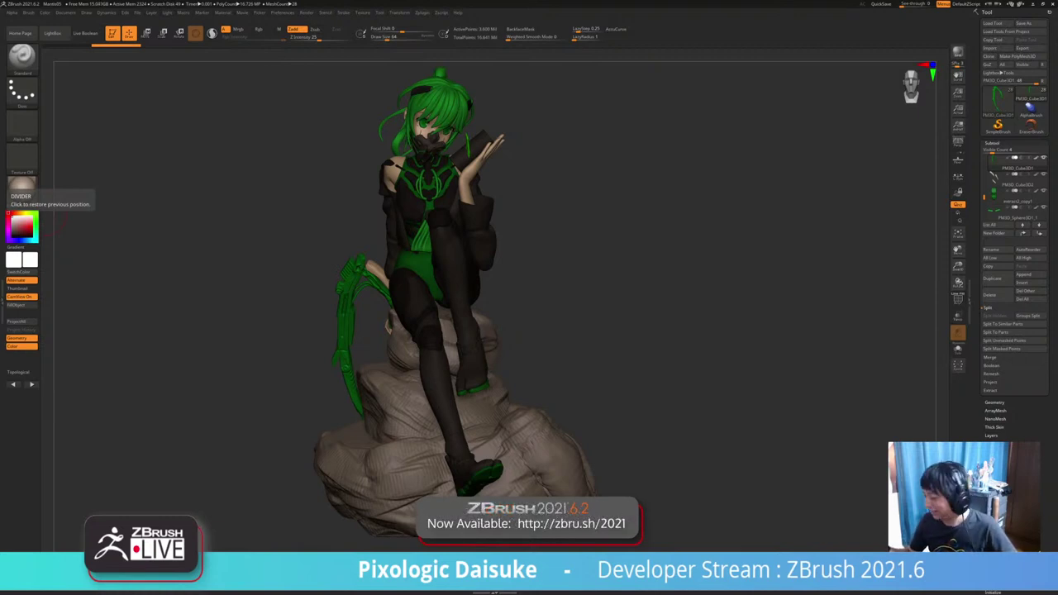
Select the extract2_copy1 subtool and set up the SnakeHook brush with draw size about 116, BackfaceMask on and Rgb off.
mouse_move(231, 397)
mouse_down()
mouse_move(389, 399)
mouse_move(248, 398)
mouse_up()
click(1018, 197)
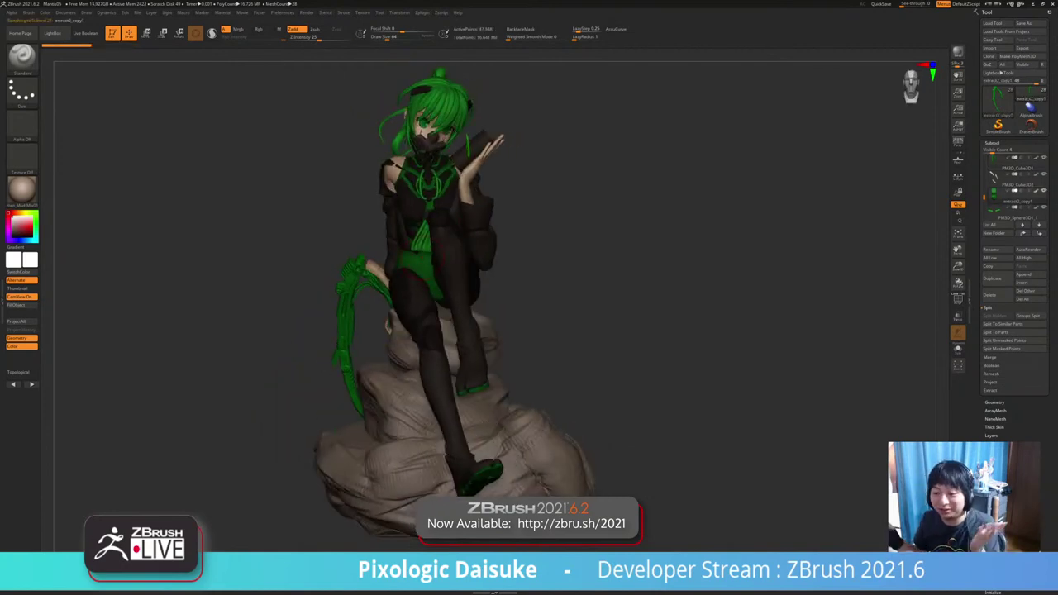
drag(257, 398, 555, 399)
key(b)
key(s)
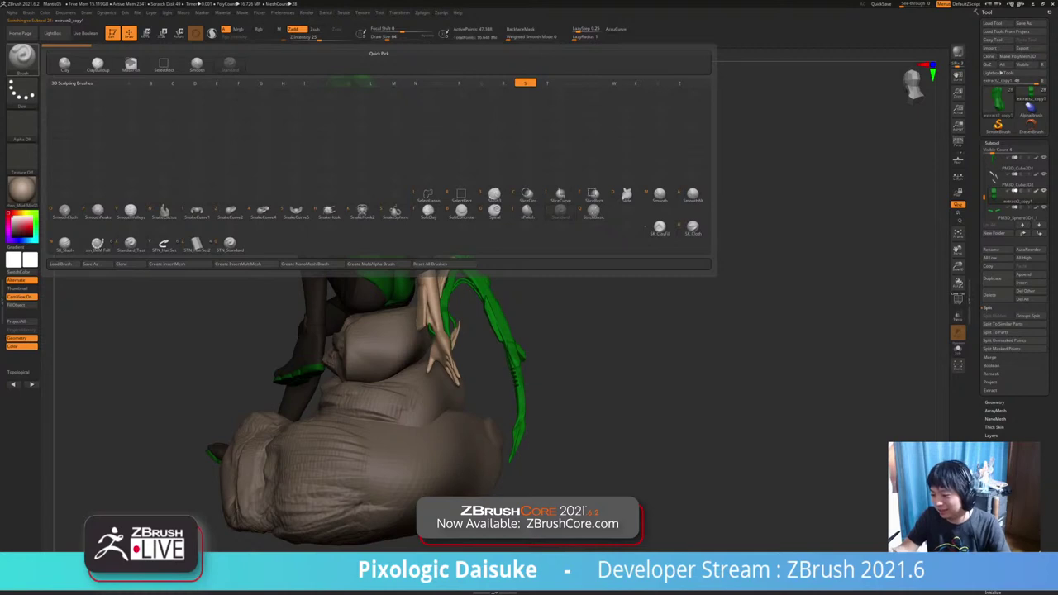
key(h)
click(392, 38)
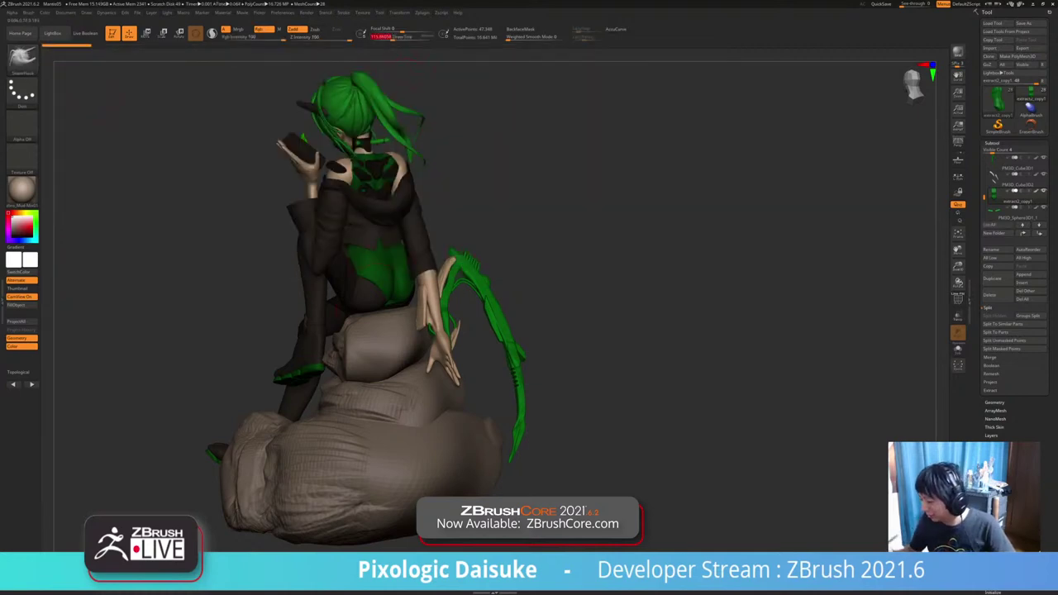
drag(570, 93, 521, 87)
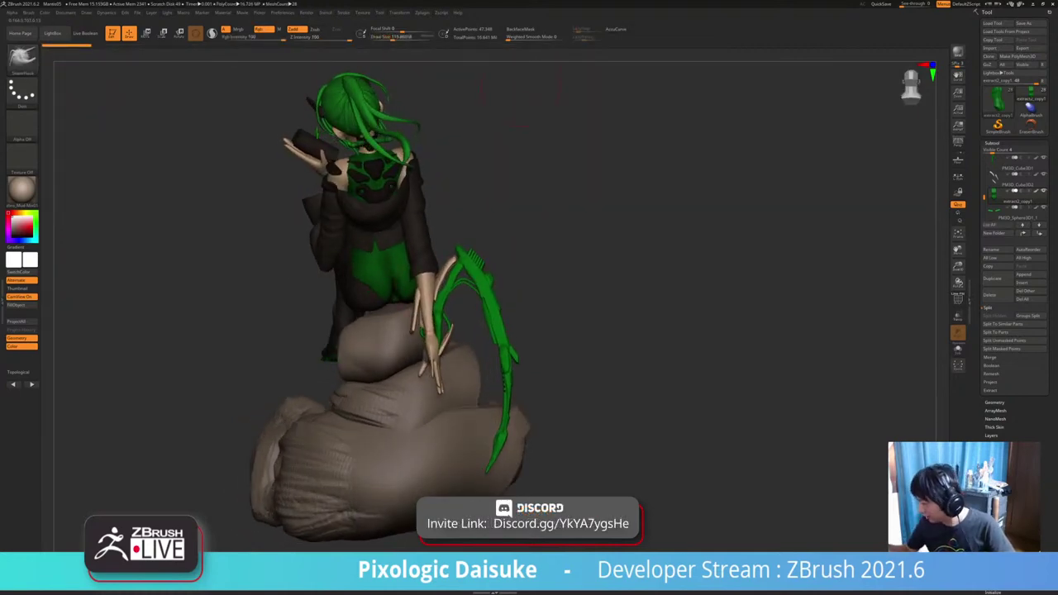
click(521, 30)
mouse_move(379, 249)
ctrl+right_down()
mouse_move(381, 307)
mouse_move(381, 295)
ctrl+right_up()
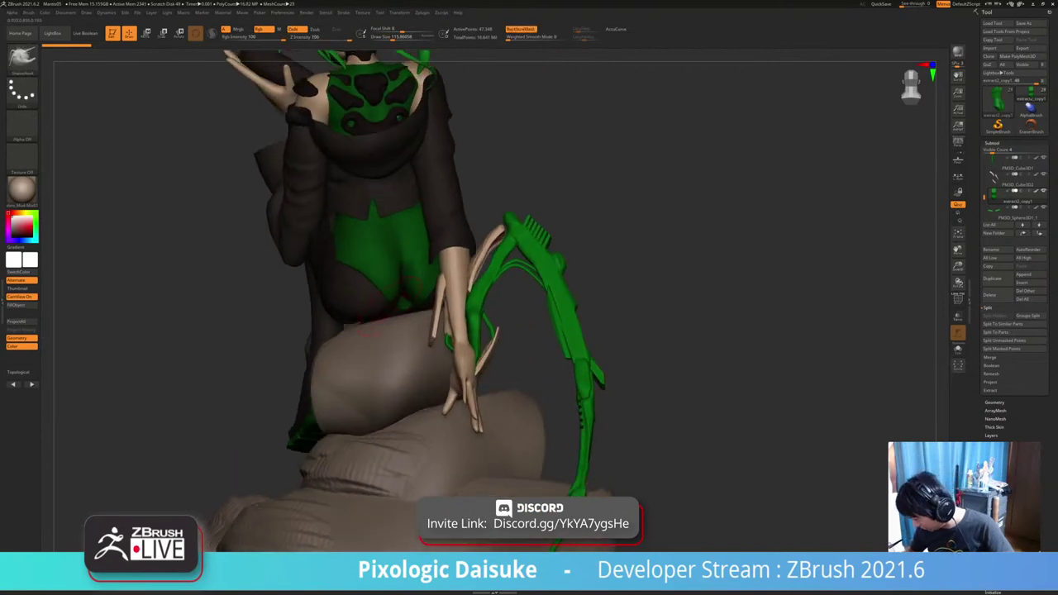
click(259, 29)
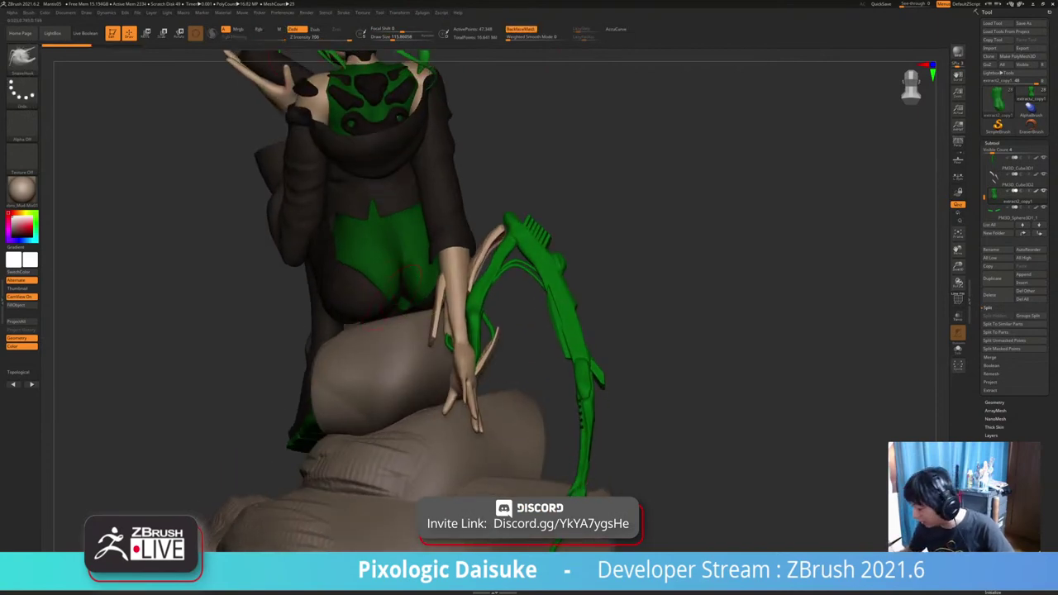
Pull and smooth the seat of the green shorts where the figure sits on the rock, checking it from the sides and front.
drag(386, 292, 383, 287)
right_drag(384, 289, 385, 308)
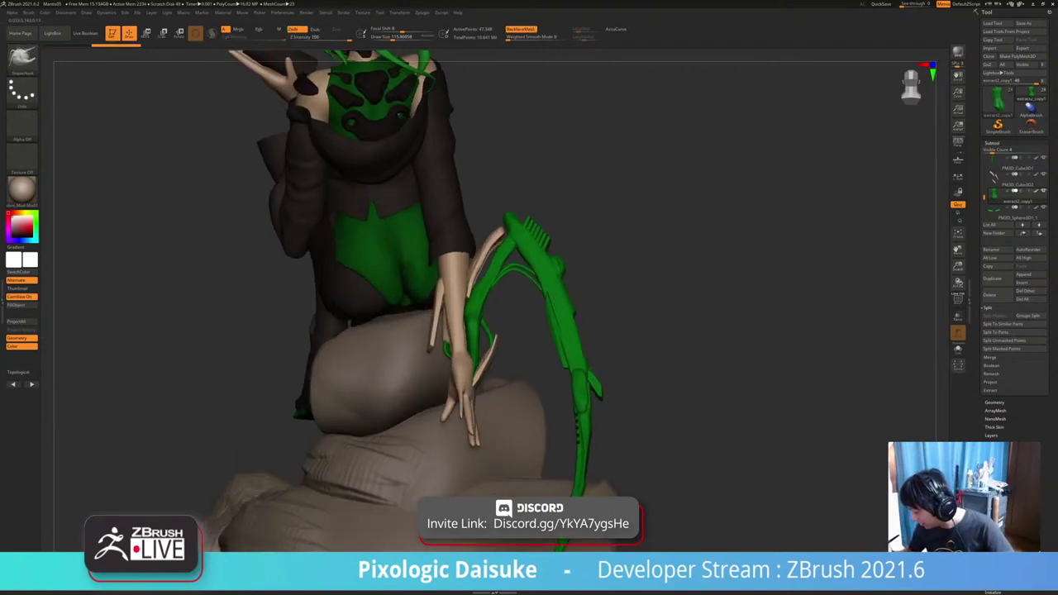
shift+drag(389, 271, 392, 283)
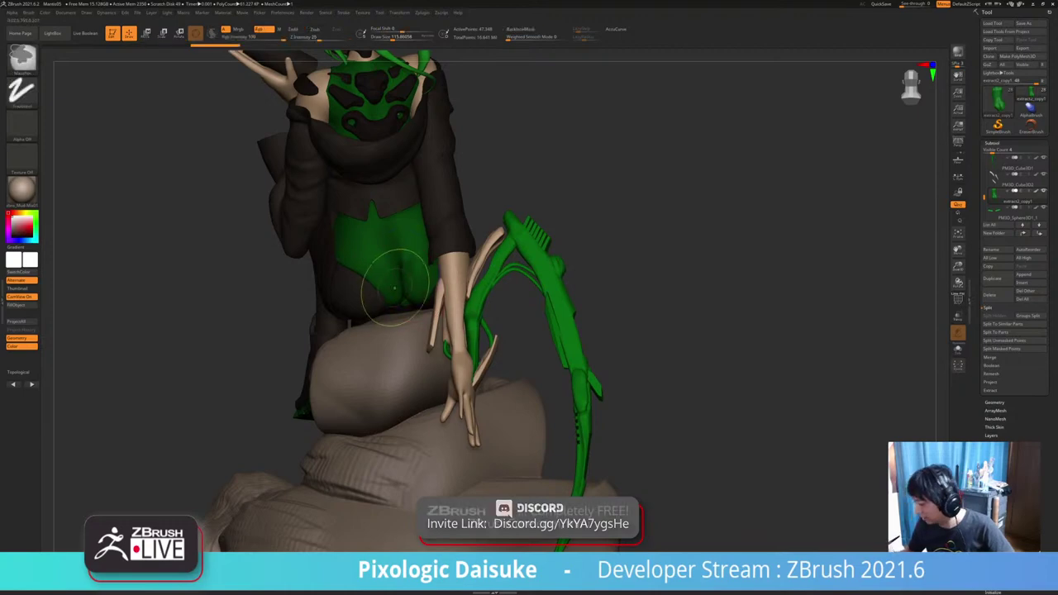
mouse_move(390, 280)
ctrl+right_down()
mouse_move(390, 207)
mouse_move(529, 210)
ctrl+right_up()
right_drag(430, 248, 637, 248)
right_drag(396, 253, 426, 264)
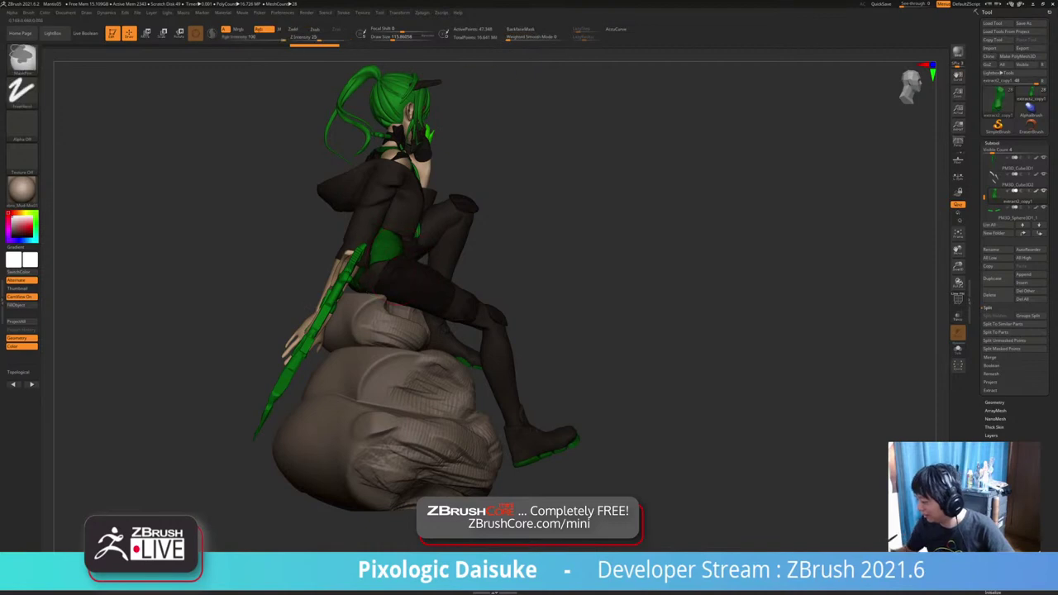
mouse_move(403, 207)
ctrl+right_down()
mouse_move(404, 279)
mouse_move(373, 258)
mouse_move(314, 260)
ctrl+right_up()
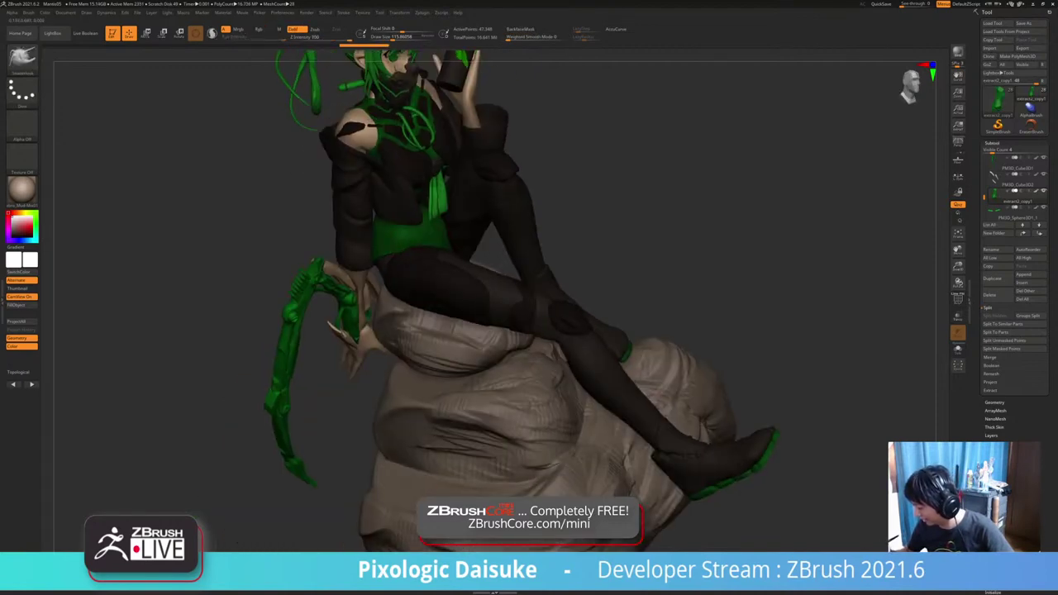
mouse_move(330, 331)
ctrl+right_down()
mouse_move(330, 273)
mouse_move(388, 261)
mouse_move(315, 259)
mouse_move(376, 261)
mouse_move(296, 302)
ctrl+right_up()
right_drag(295, 303, 235, 303)
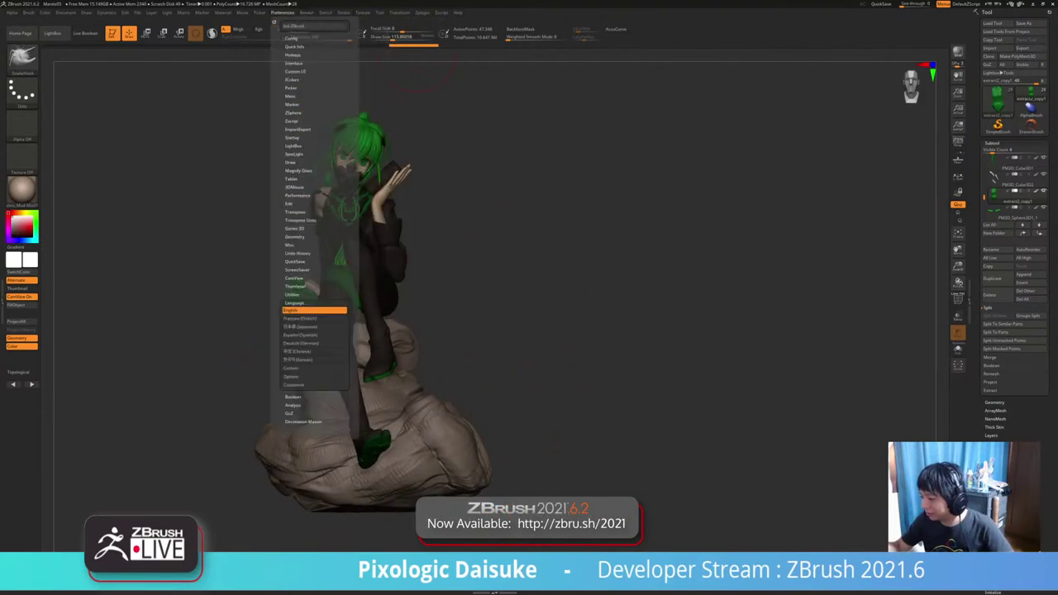
Raise the render Fade Opacity to inspect the seated figure without its painted colors.
click(307, 13)
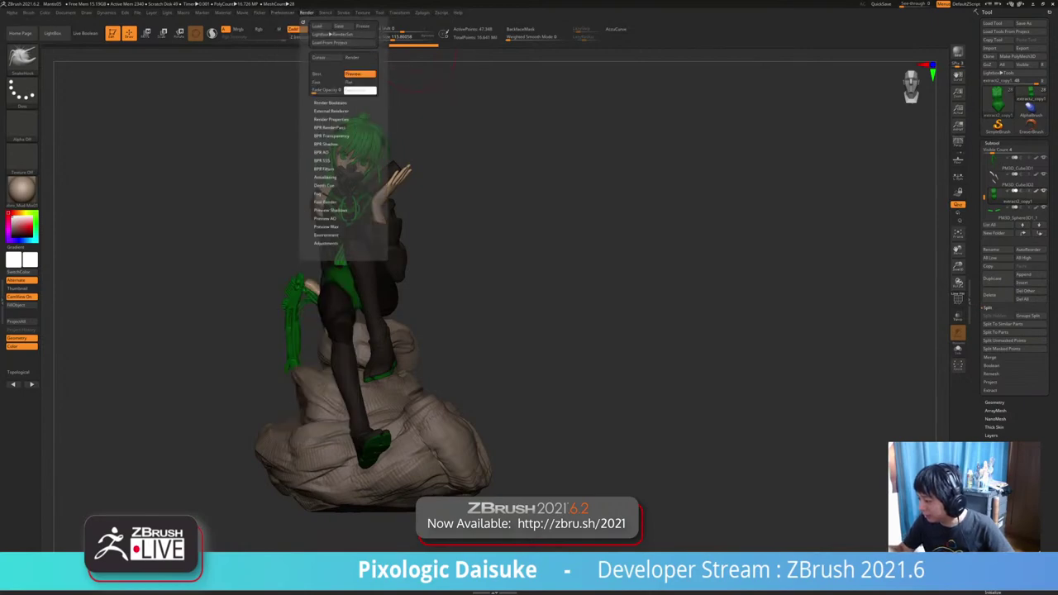
drag(315, 91, 379, 86)
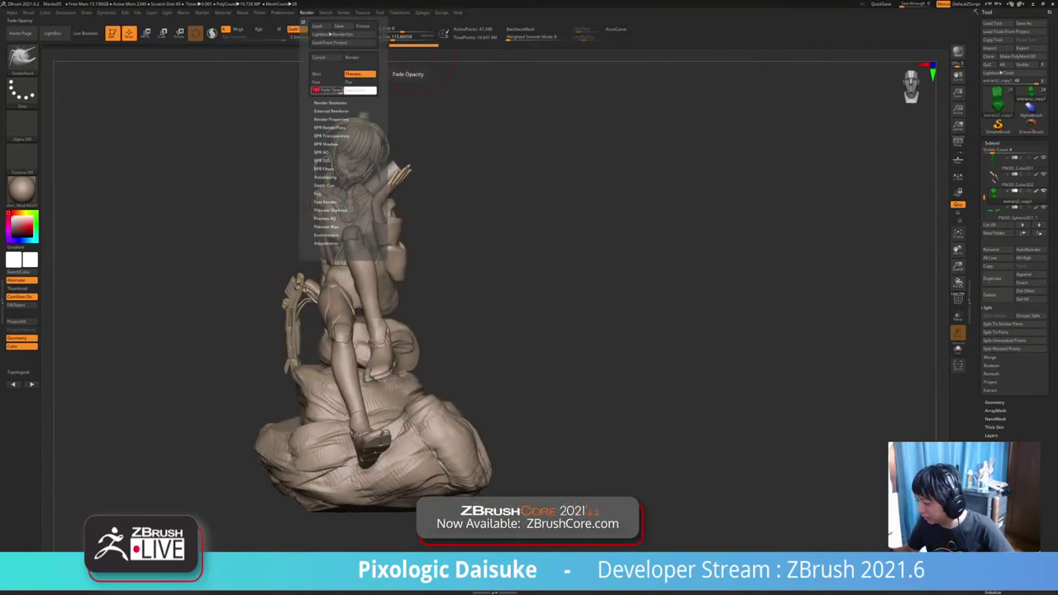
ctrl+right_drag(413, 253, 417, 351)
right_drag(417, 352, 539, 249)
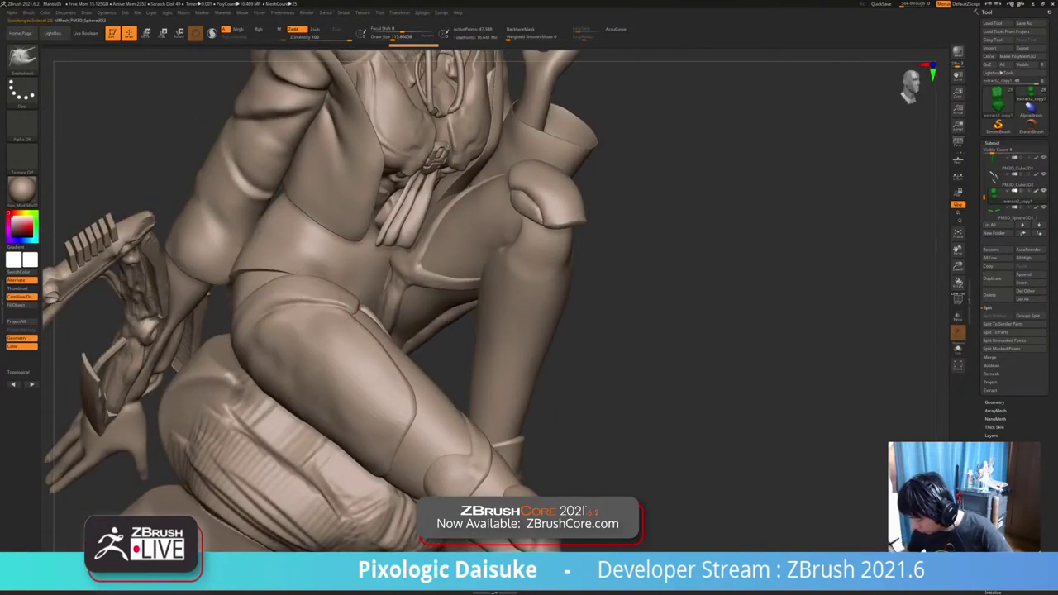
Select the rock base subtool PM3D_Sphere3D1_6 and switch to the ClayBuildup brush with a smaller draw size.
alt+click(355, 479)
ctrl+right_drag(471, 463, 481, 378)
right_drag(519, 429, 537, 349)
ctrl+right_drag(537, 349, 529, 306)
right_drag(480, 331, 131, 338)
alt+click(475, 361)
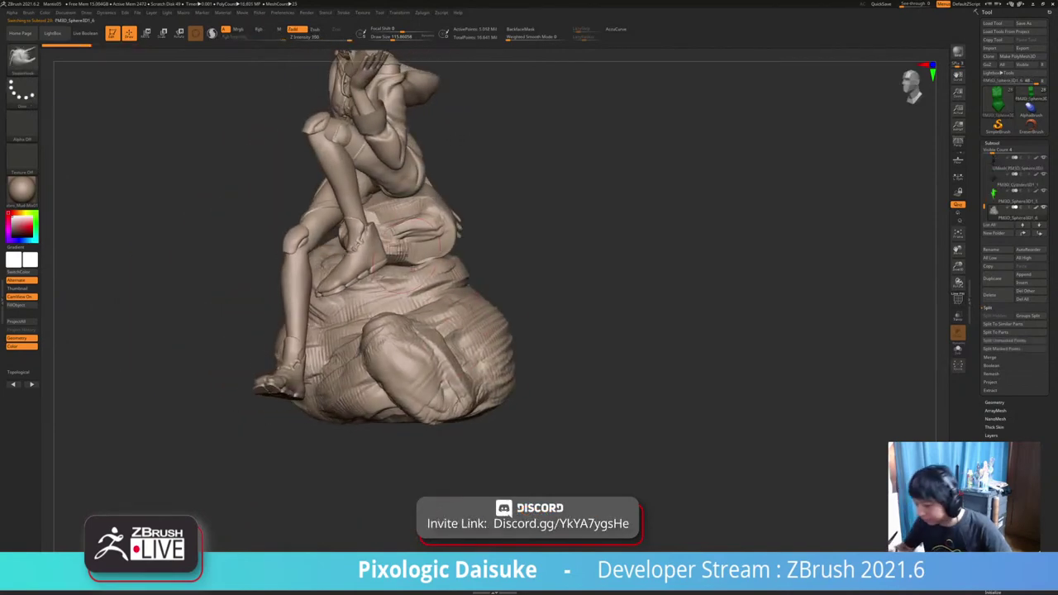
click(22, 60)
click(129, 66)
drag(403, 37, 384, 37)
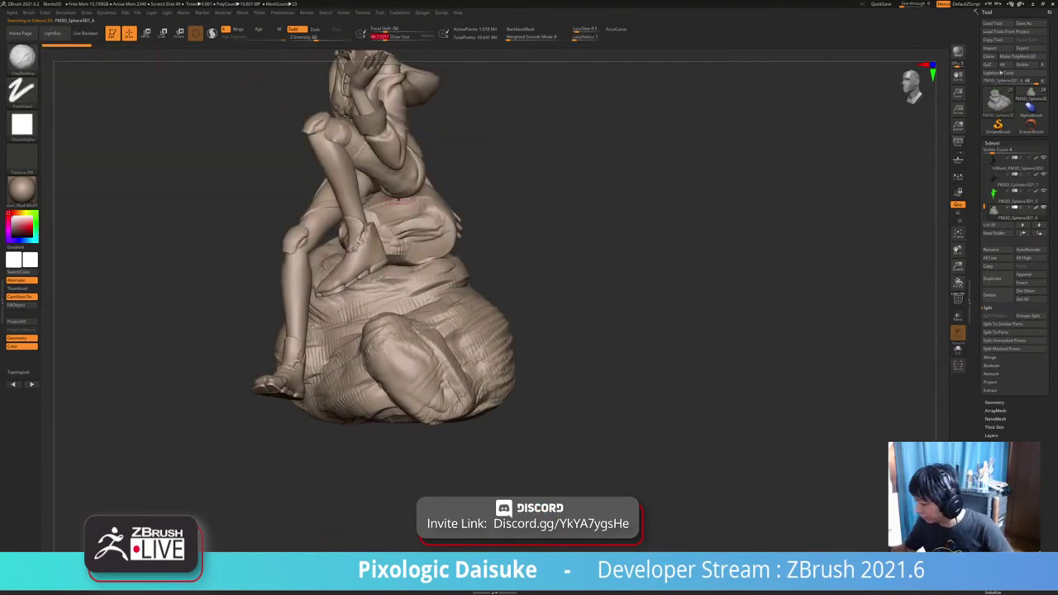
Select the body subtool PM3D_Sphere3D1 at the raised hand and activate the Move gizmo.
mouse_move(404, 200)
ctrl+right_down()
mouse_move(392, 242)
mouse_move(400, 208)
mouse_move(382, 208)
mouse_move(401, 209)
mouse_move(397, 385)
ctrl+right_up()
drag(620, 281, 578, 355)
click(579, 285)
drag(529, 290, 587, 287)
click(629, 287)
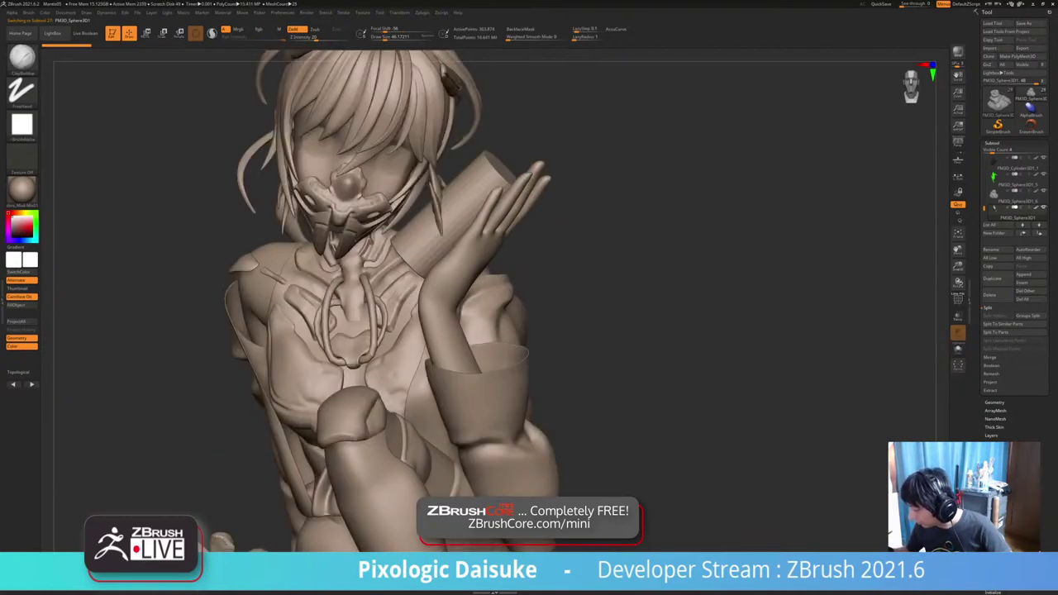
mouse_move(661, 289)
alt+mouse_down()
mouse_move(525, 289)
mouse_move(682, 287)
mouse_move(662, 283)
alt+mouse_up()
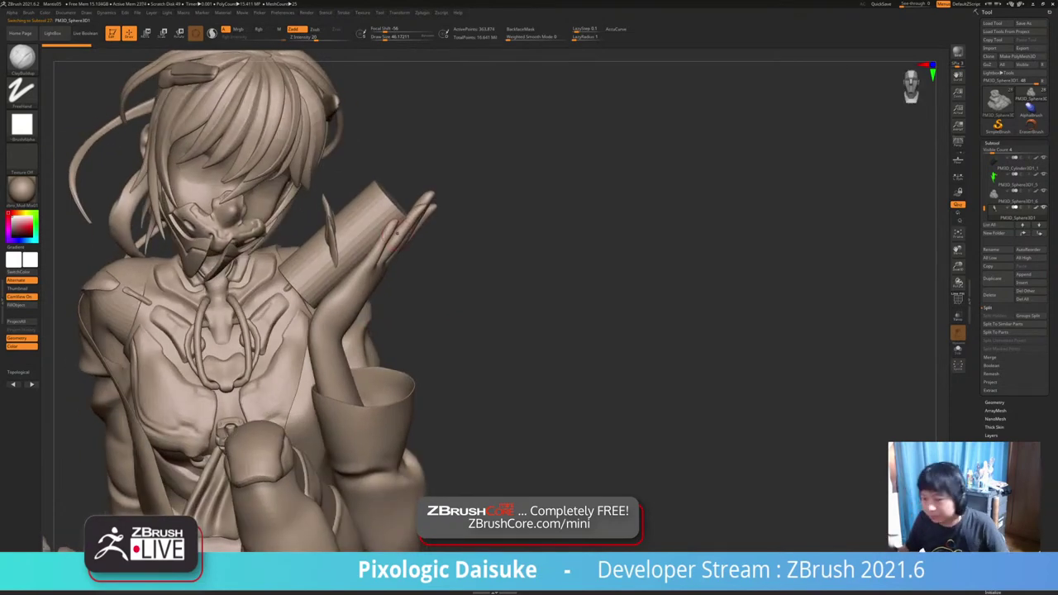
key(w)
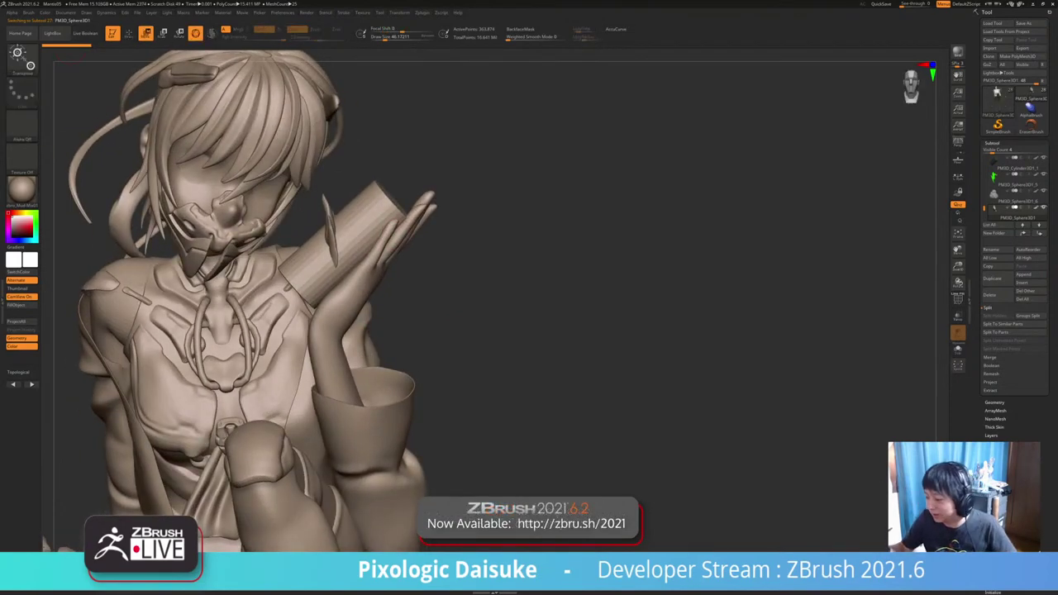
alt+drag(578, 281, 579, 331)
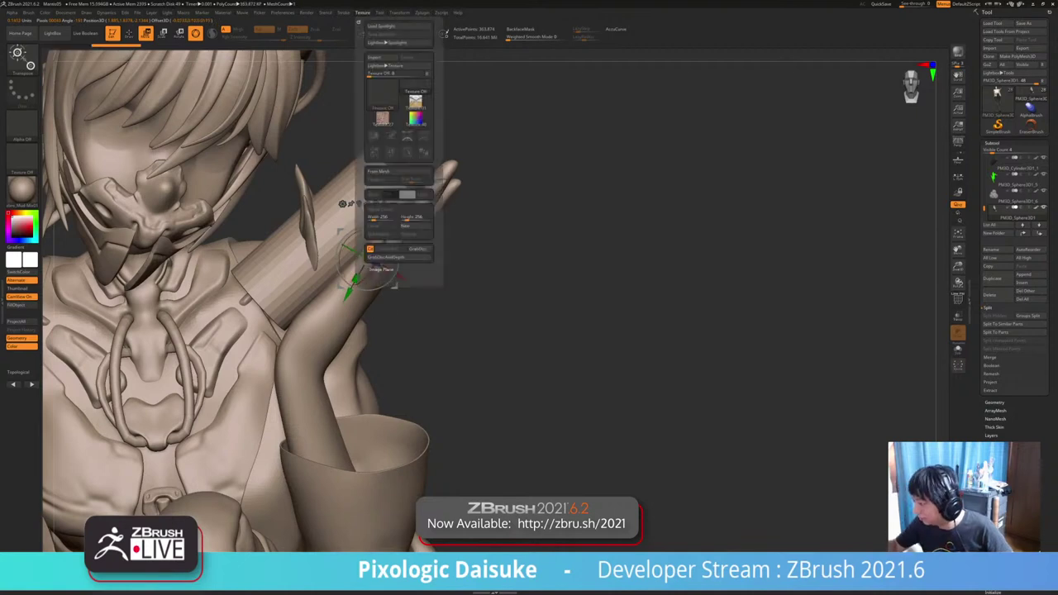
Restore the painted colors in the render preview and switch off polypaint on all subtools.
mouse_move(399, 13)
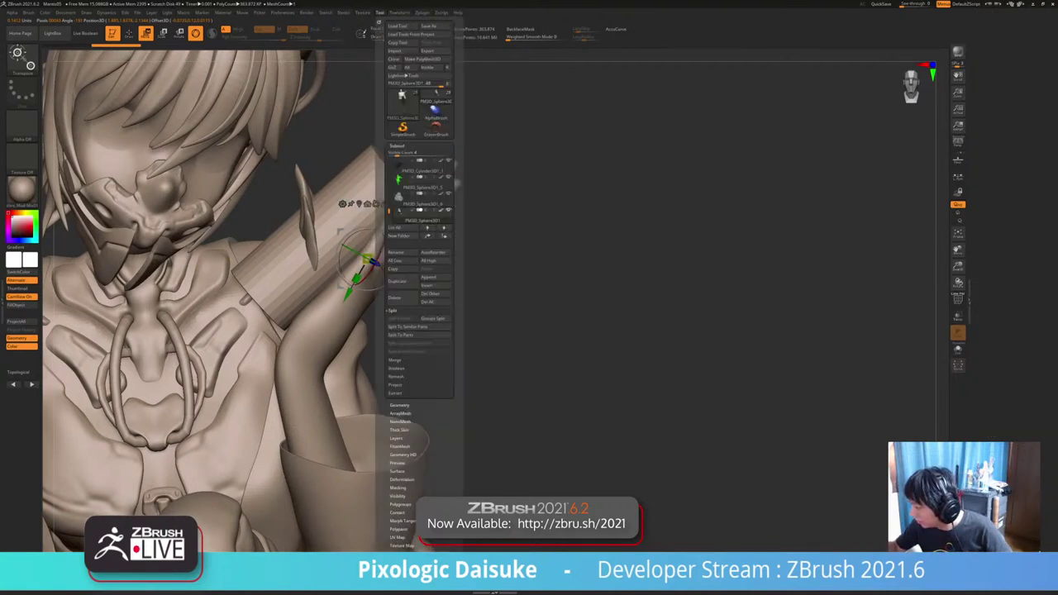
mouse_move(307, 12)
click(359, 74)
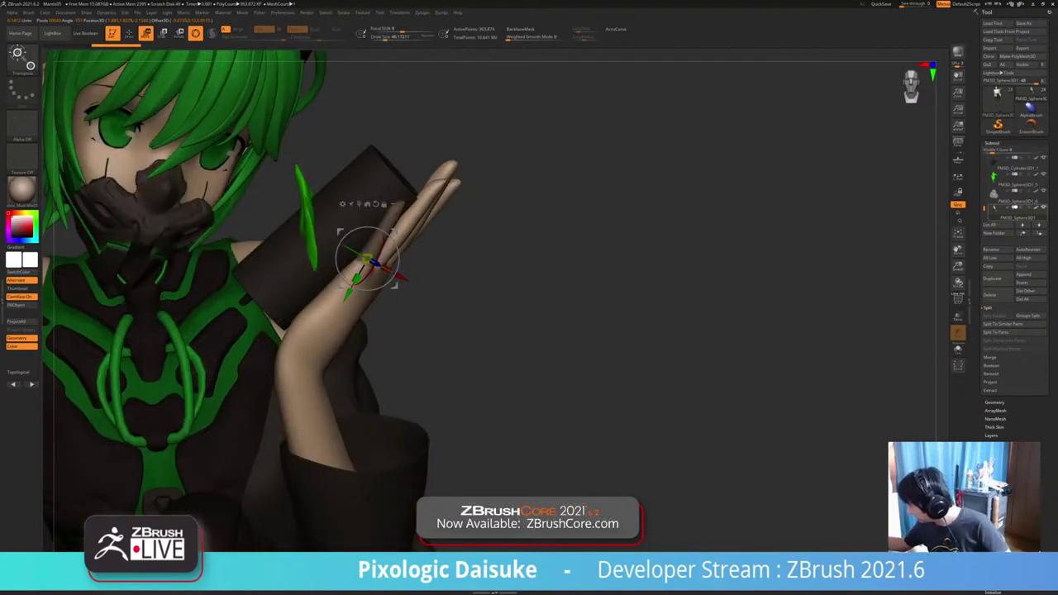
shift+click(1036, 208)
Try to isolate the raised hand's little finger with a mask and rotate it toward the cylinder.
ctrl+right_drag(389, 243, 390, 289)
ctrl+click(376, 231)
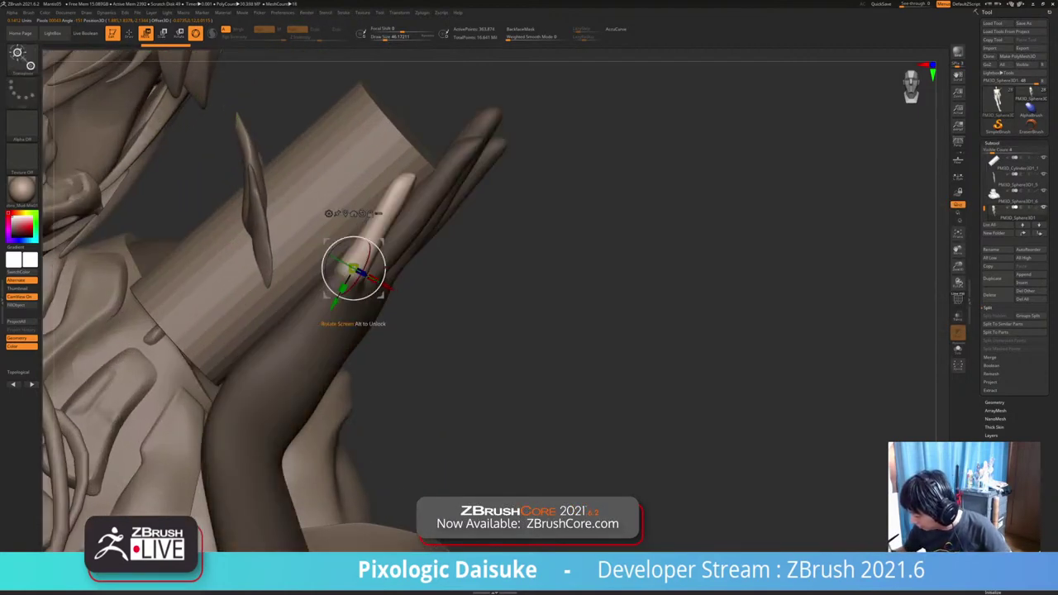
mouse_move(340, 265)
mouse_down()
mouse_move(357, 272)
mouse_move(372, 244)
mouse_move(323, 236)
mouse_up()
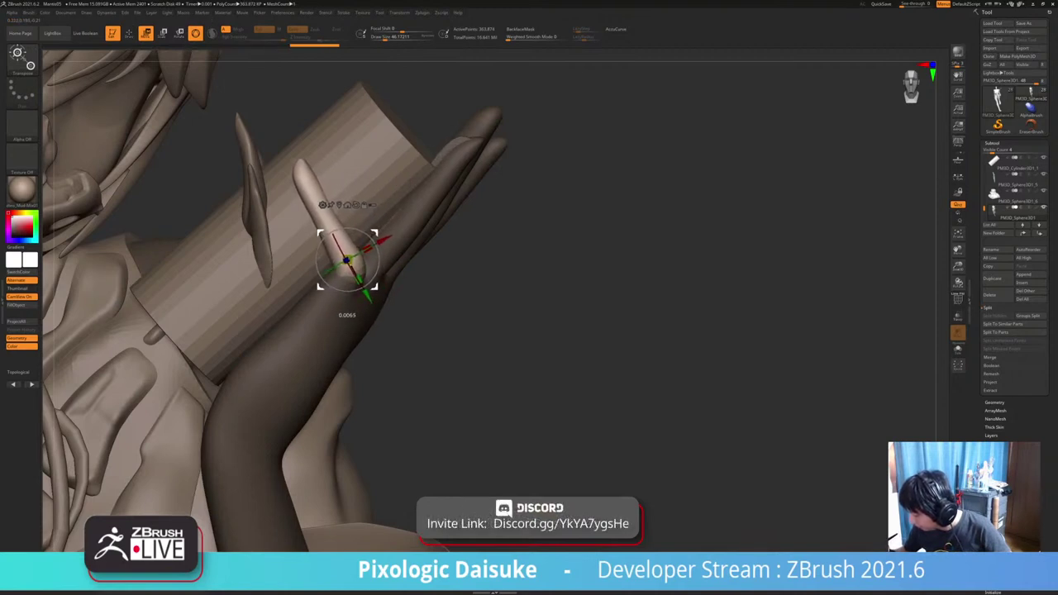
alt+drag(496, 331, 497, 256)
key(w)
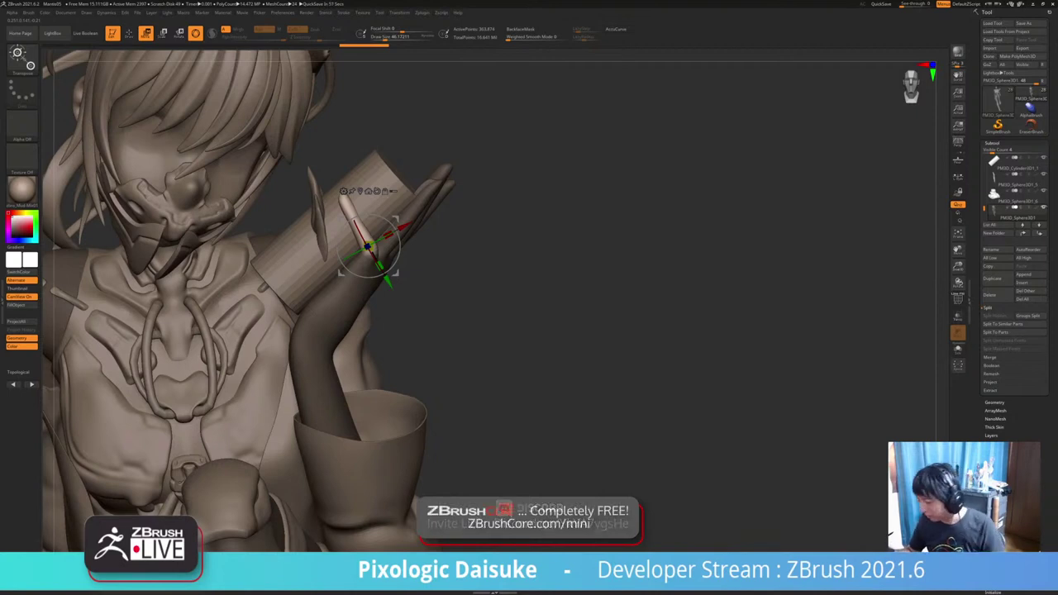
key(q)
key(ctrl+z)
key(ctrl+z)
Try to mask the body up to the wrist so that only the raised hand can be rotated.
mouse_move(474, 264)
ctrl+mouse_down()
mouse_move(480, 300)
mouse_move(493, 291)
mouse_move(285, 296)
ctrl+mouse_up()
ctrl+drag(355, 344, 353, 387)
ctrl+drag(302, 241, 303, 269)
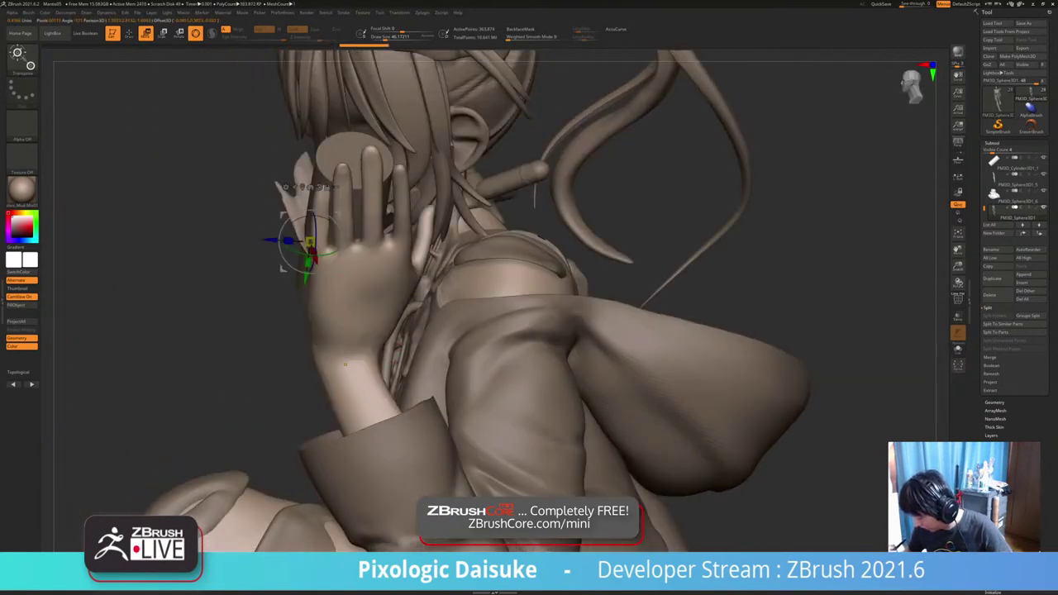
mouse_move(345, 362)
ctrl+mouse_down()
mouse_move(339, 319)
mouse_move(359, 375)
mouse_move(352, 364)
ctrl+mouse_up()
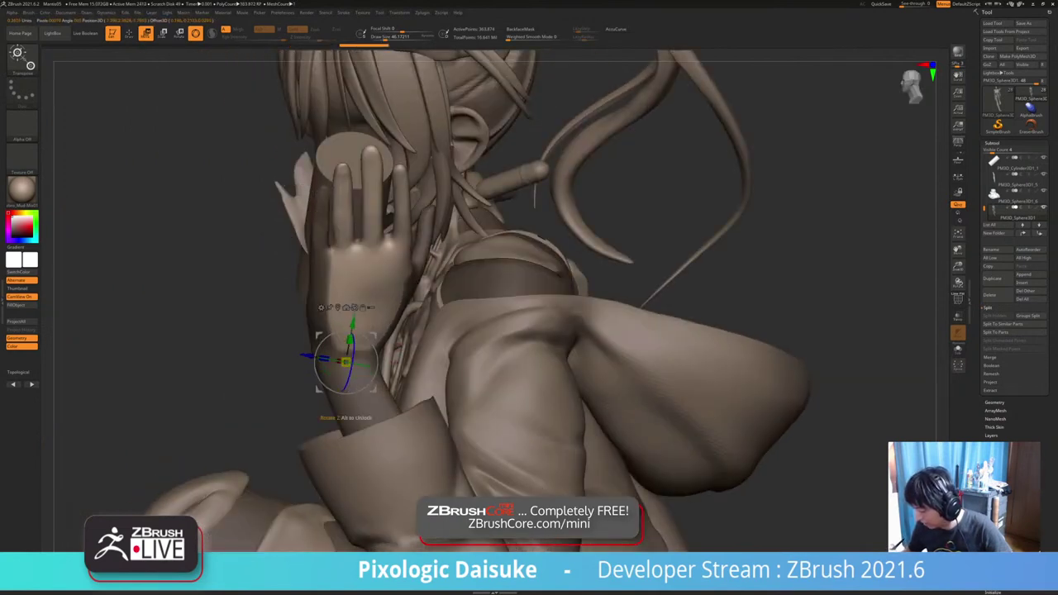
ctrl+drag(248, 363, 266, 382)
ctrl+right_drag(348, 318, 348, 354)
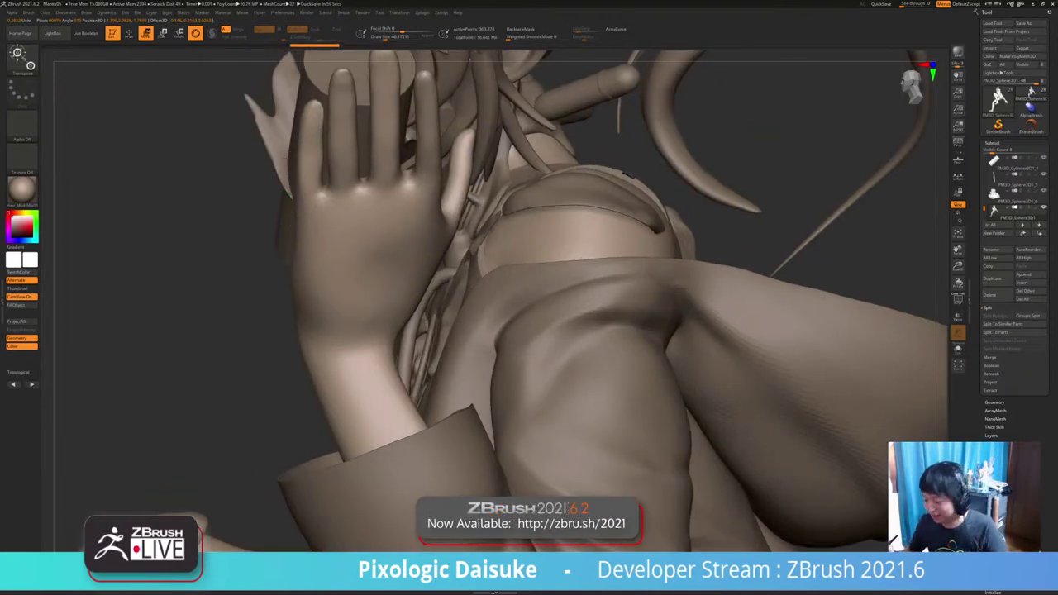
right_drag(348, 354, 175, 359)
click(318, 360)
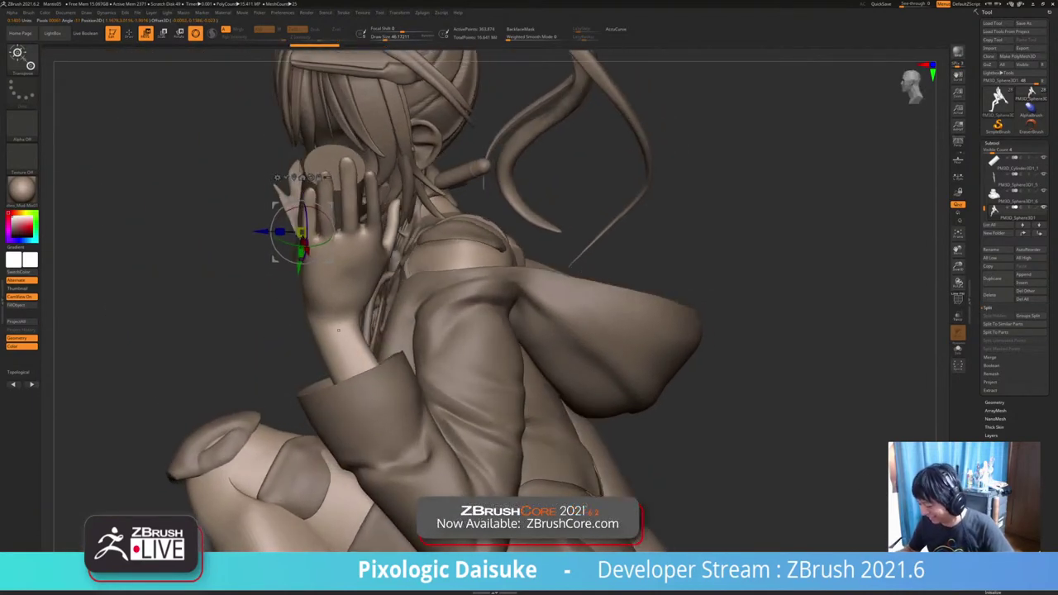
Mask the forearm up to the wrist, leaving the raised hand free, and lower the body by two subdivision levels.
ctrl+drag(343, 353, 340, 331)
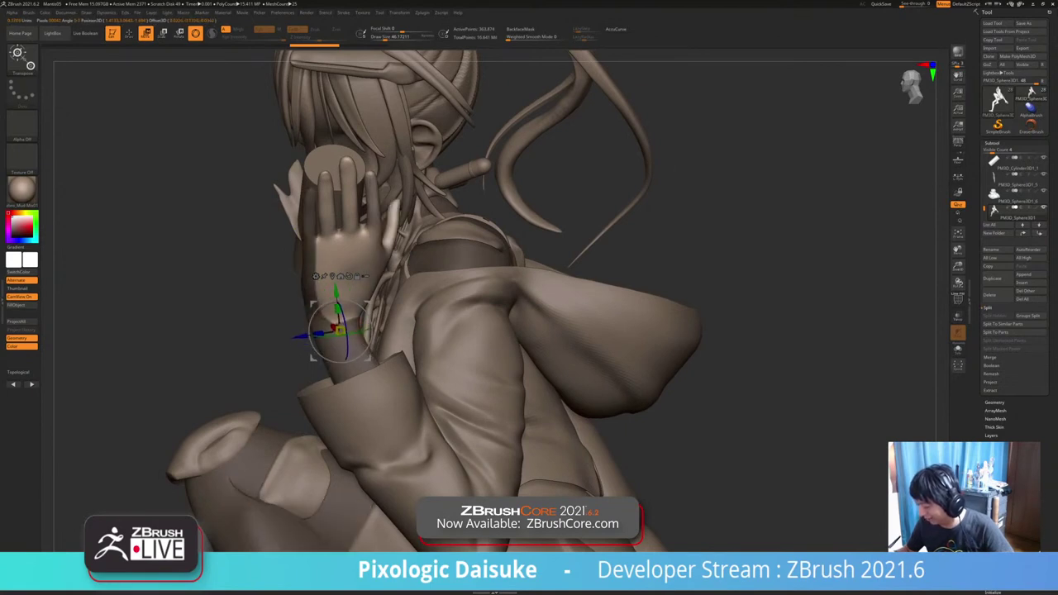
ctrl+right_drag(207, 355, 211, 308)
ctrl+right_drag(403, 304, 406, 359)
key(shift+d)
key(shift+d)
Try rotating the unmasked raised hand at the wrist, undo it, and soften the mask edge there.
drag(363, 321, 343, 310)
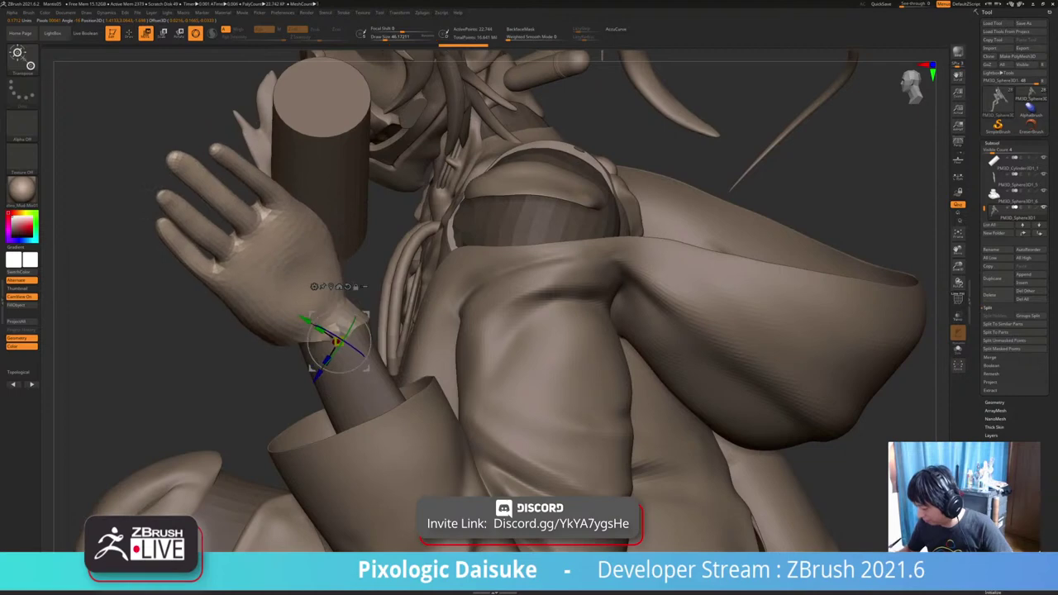
key(ctrl+z)
ctrl+click(358, 379)
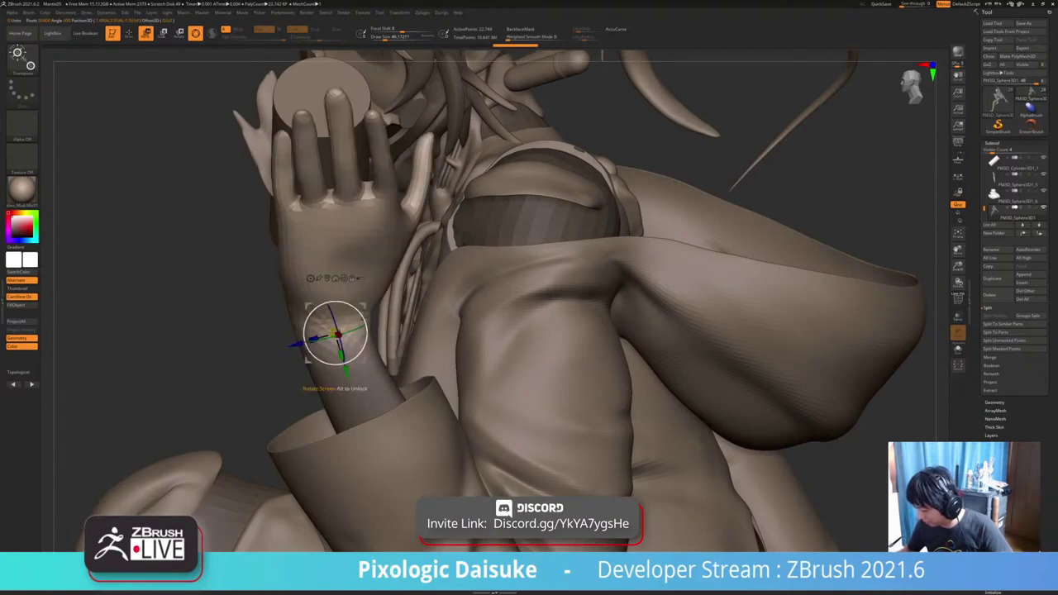
Re-place the gizmo at the wrist and rotate and shift the raised hand from front and top views.
right_drag(355, 364, 421, 351)
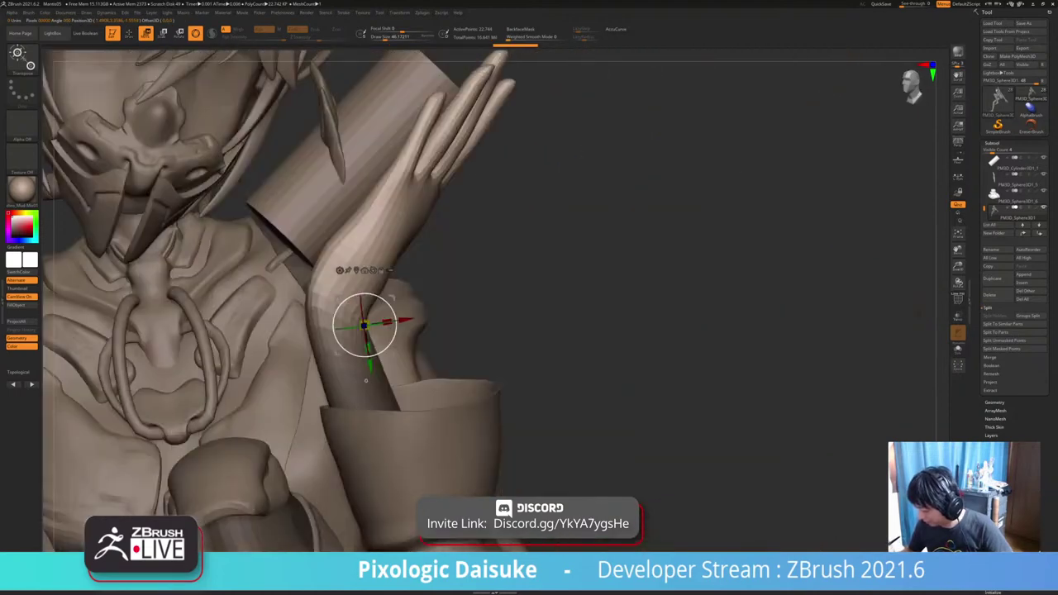
alt+drag(390, 354, 358, 296)
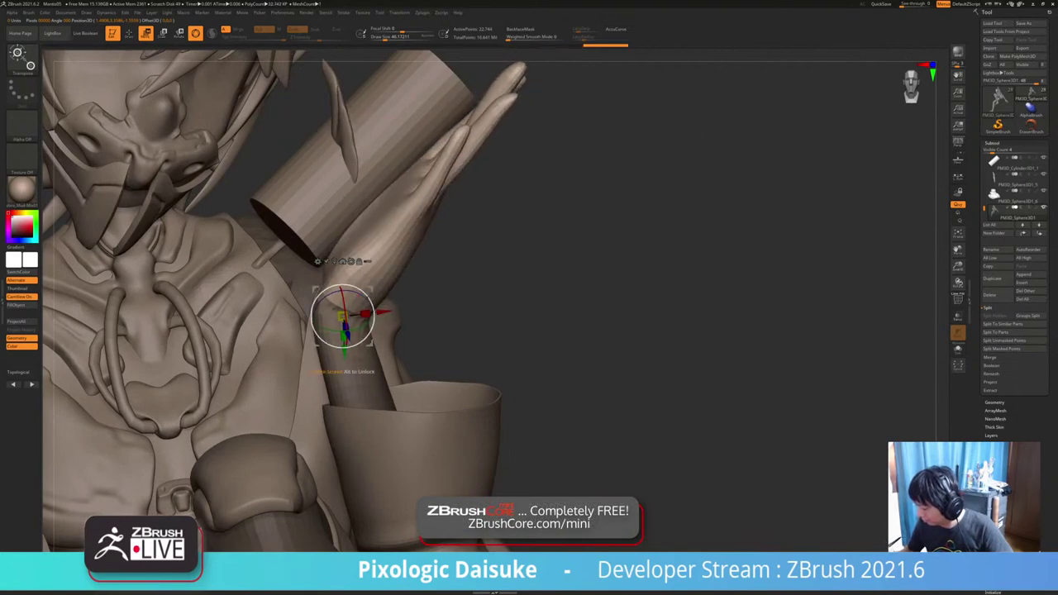
right_drag(370, 331, 264, 298)
mouse_move(420, 299)
mouse_down()
mouse_move(402, 314)
mouse_move(424, 310)
mouse_up()
right_drag(691, 124, 748, 217)
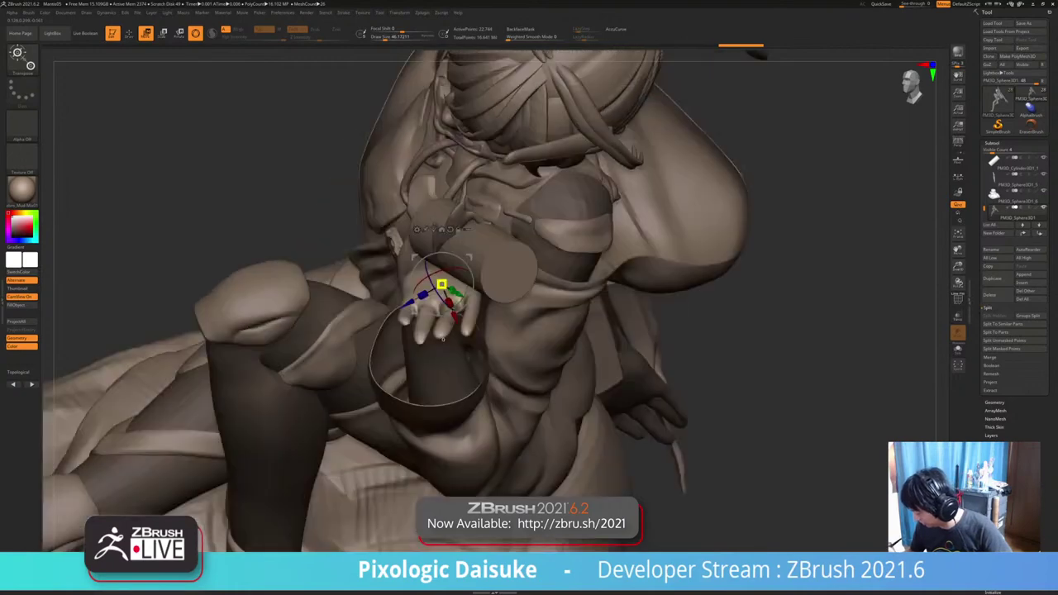
right_drag(442, 339, 455, 329)
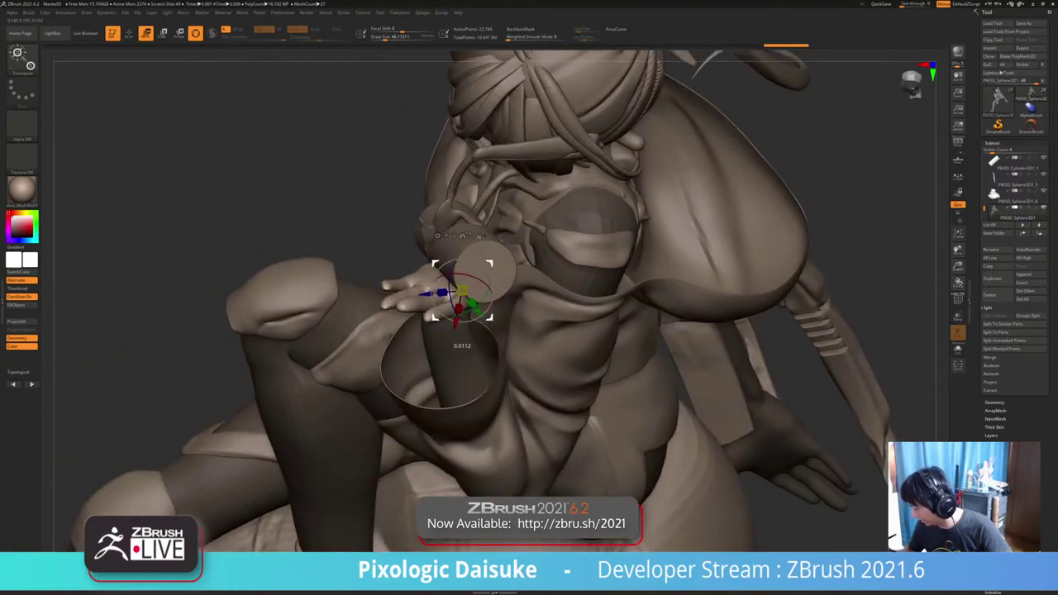
drag(491, 264, 499, 257)
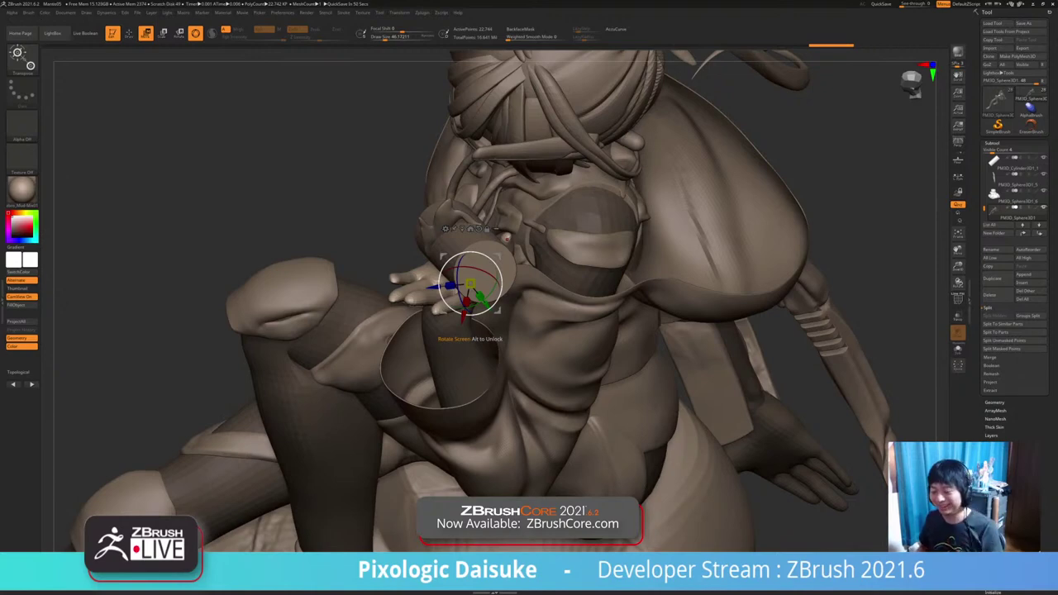
Fine-tune the raised hand's rotation and position at the wrist from several angles so it bends back beside the cylinder.
right_drag(507, 239, 368, 151)
drag(348, 272, 319, 265)
ctrl+right_drag(319, 265, 318, 232)
right_drag(317, 231, 479, 246)
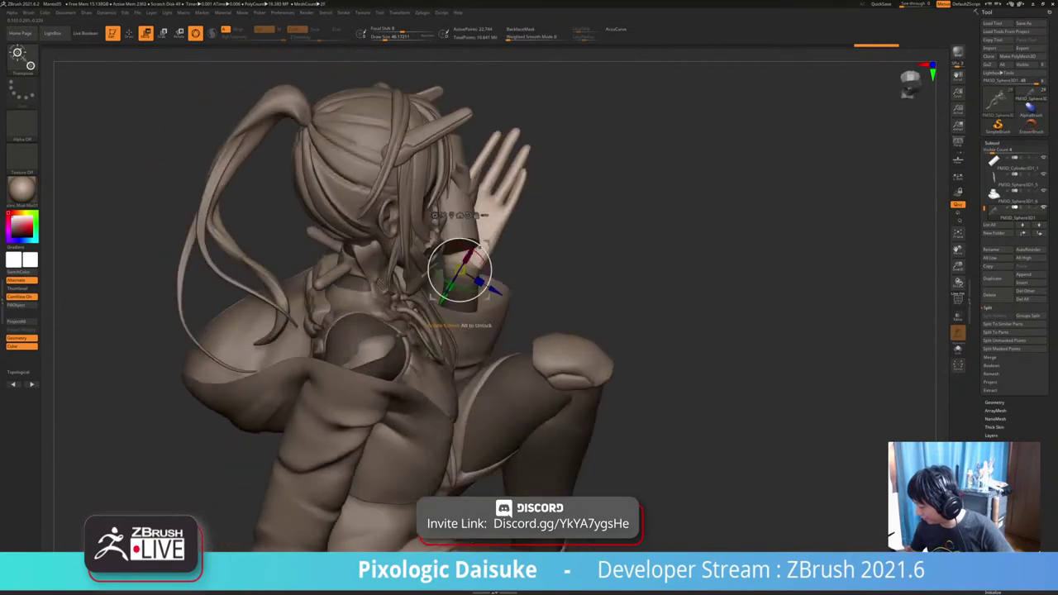
drag(479, 246, 483, 250)
drag(482, 240, 488, 243)
ctrl+right_drag(529, 273, 392, 231)
alt+right_drag(392, 231, 293, 291)
drag(294, 273, 305, 271)
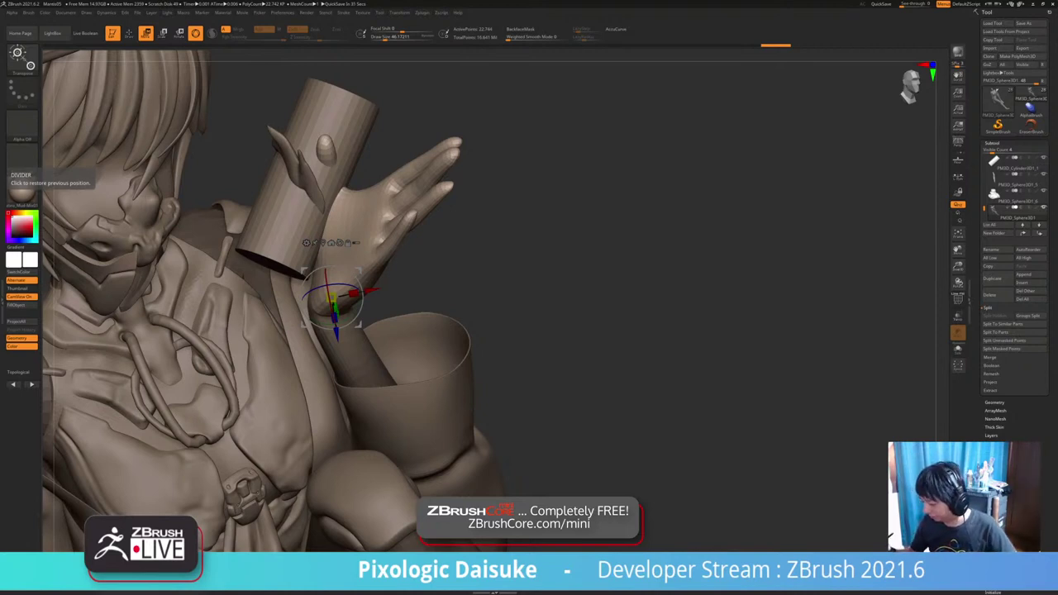
key(q)
mouse_move(446, 289)
ctrl+right_down()
mouse_move(444, 224)
mouse_move(439, 265)
mouse_move(411, 292)
ctrl+right_up()
key(r)
key(shift+s)
key(shift+s)
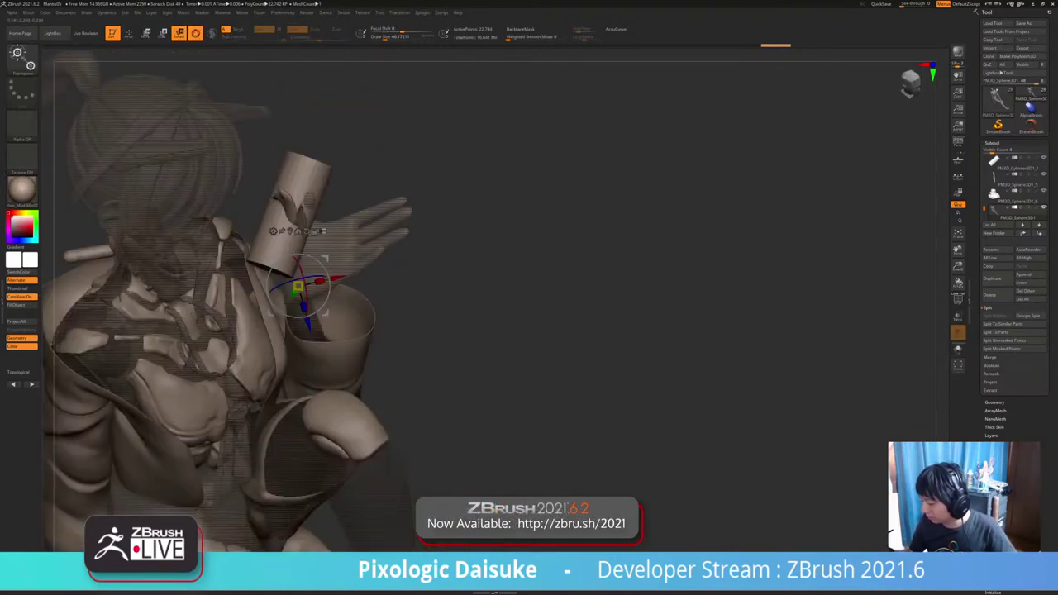
ctrl+shift+drag(278, 140, 291, 211)
Select the cylinder subtool and reposition it against the palm of the raised hand.
right_drag(302, 223, 368, 206)
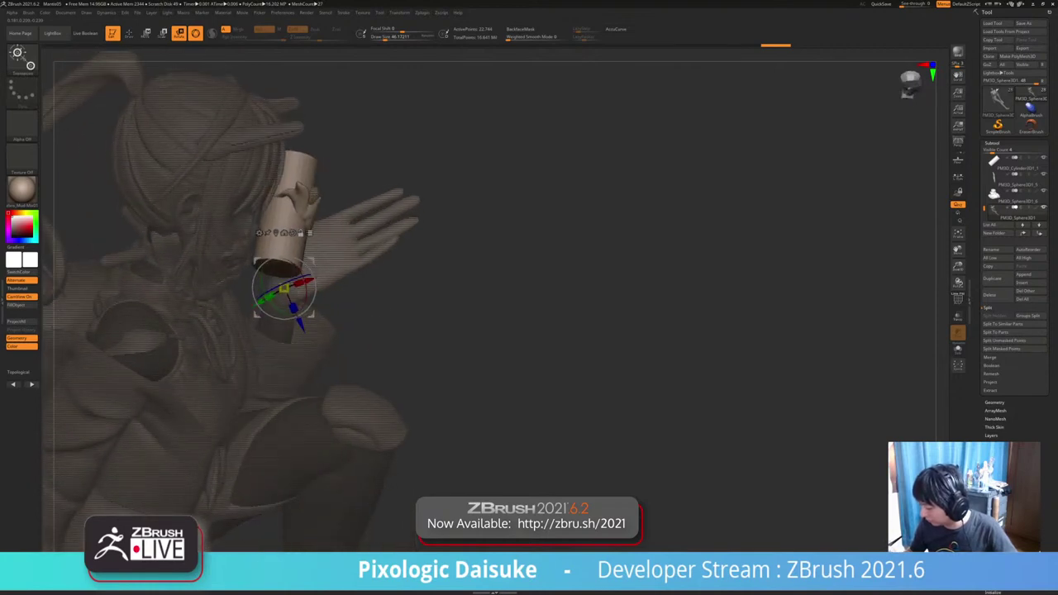
right_drag(302, 315, 304, 267)
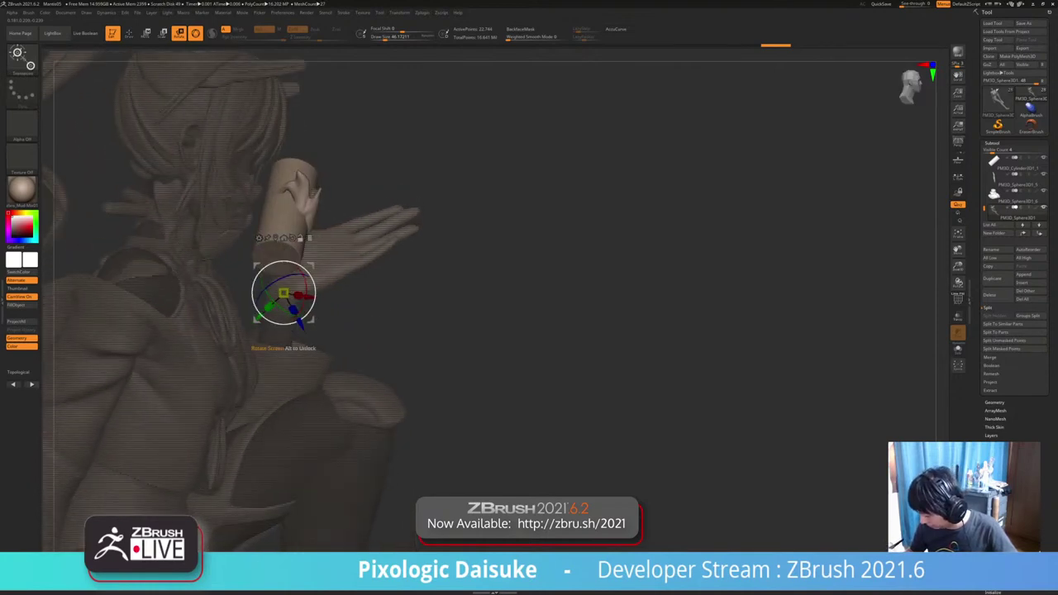
alt+click(282, 218)
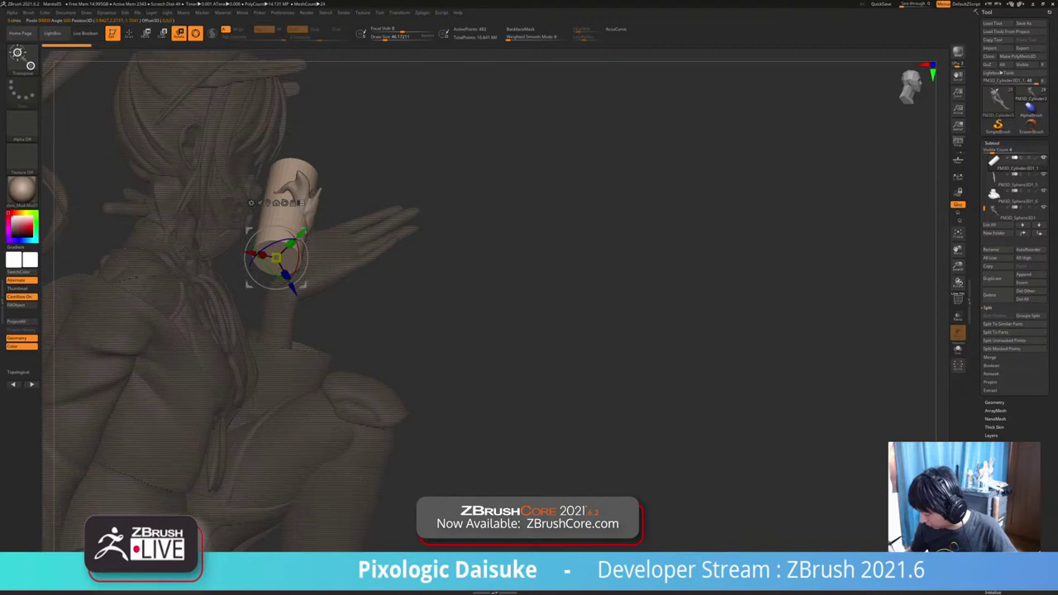
right_drag(308, 269, 294, 318)
drag(292, 247, 314, 256)
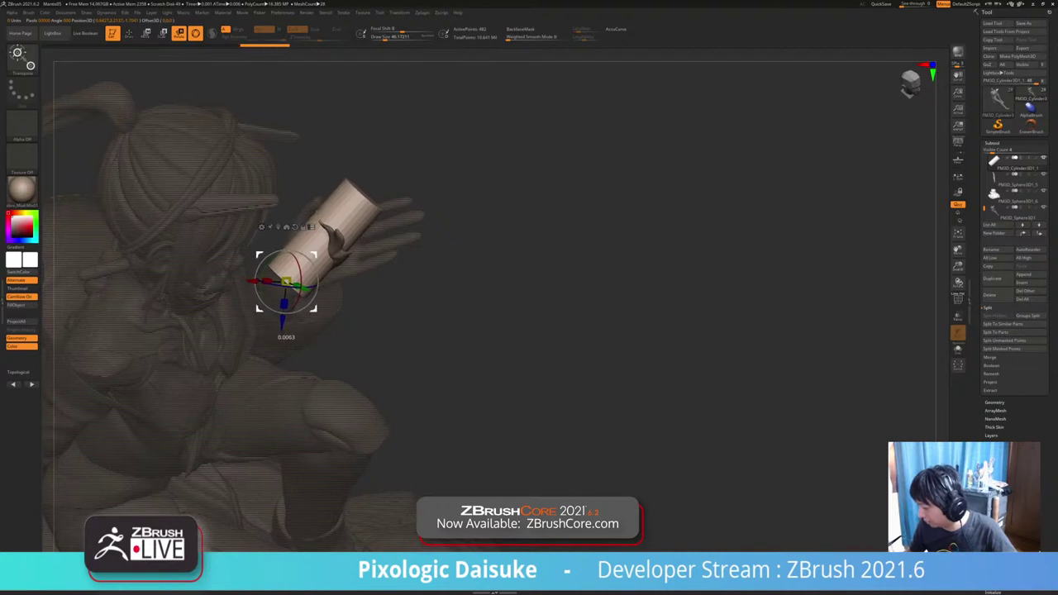
right_drag(315, 255, 277, 232)
drag(406, 285, 381, 258)
drag(279, 268, 273, 266)
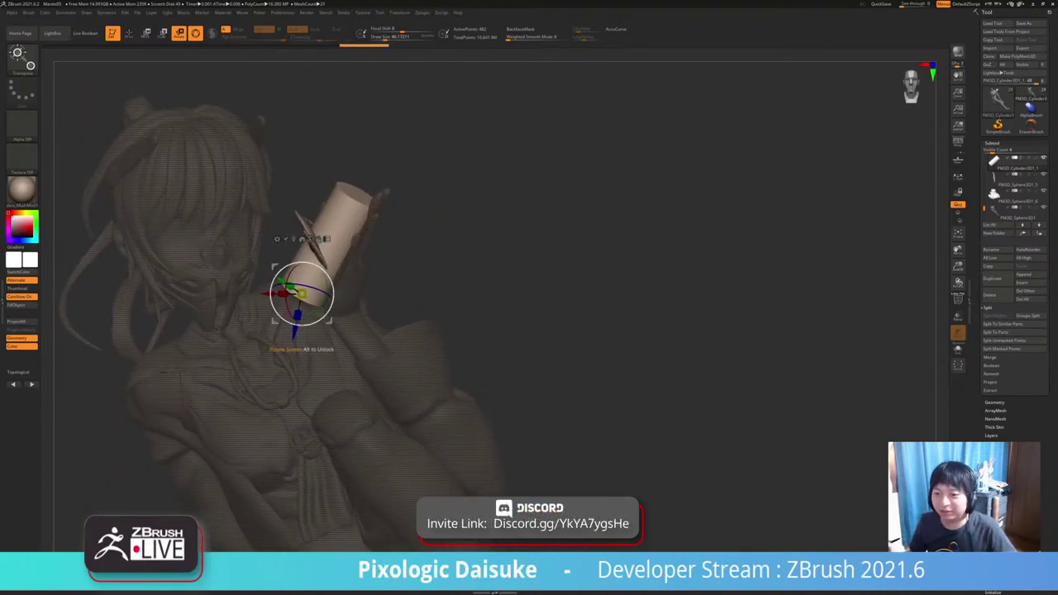
drag(413, 282, 446, 291)
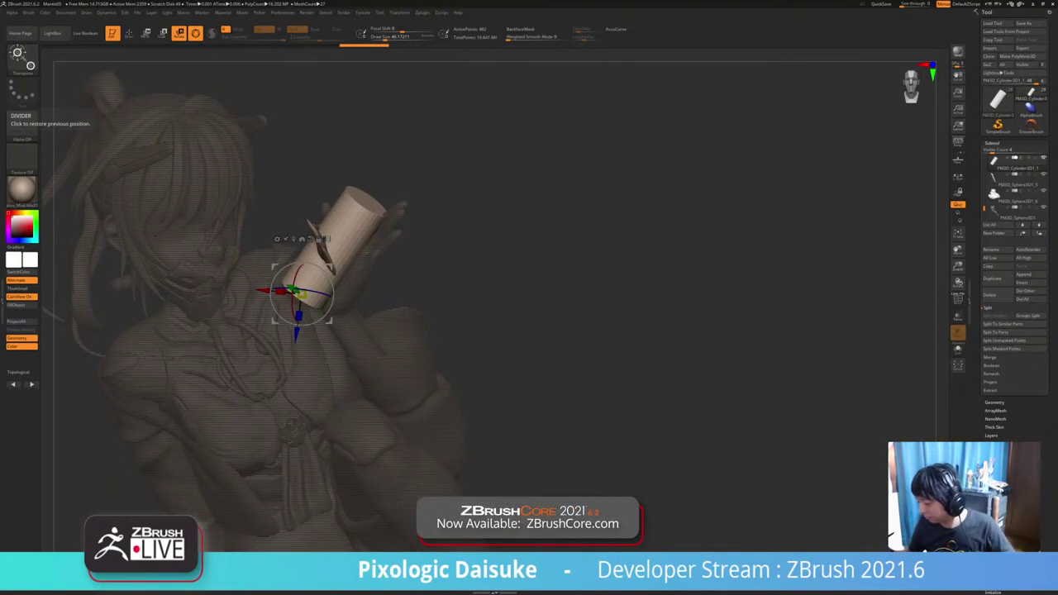
drag(595, 248, 550, 279)
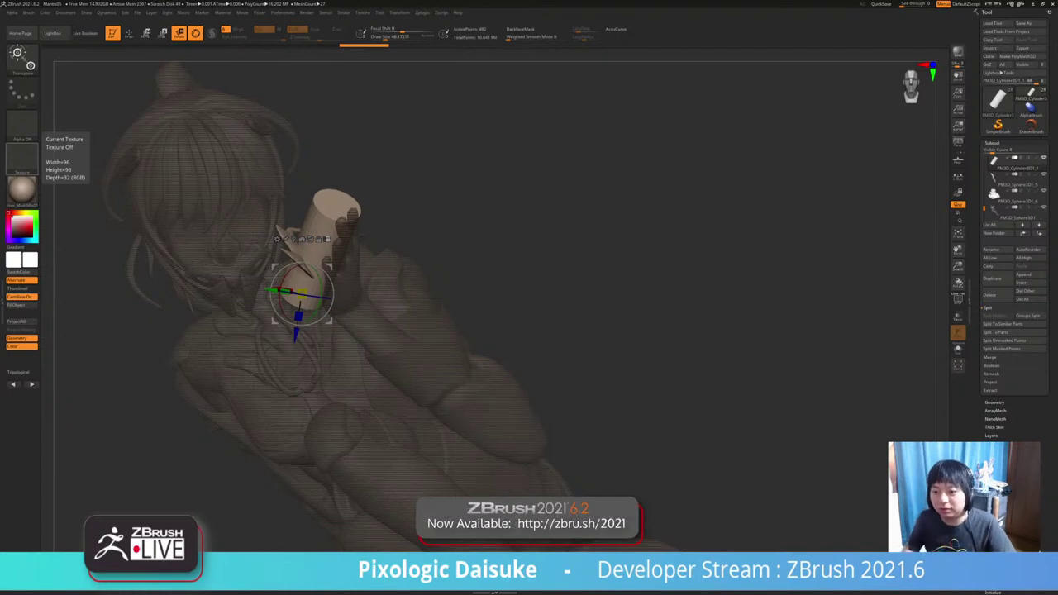
right_drag(82, 190, 128, 153)
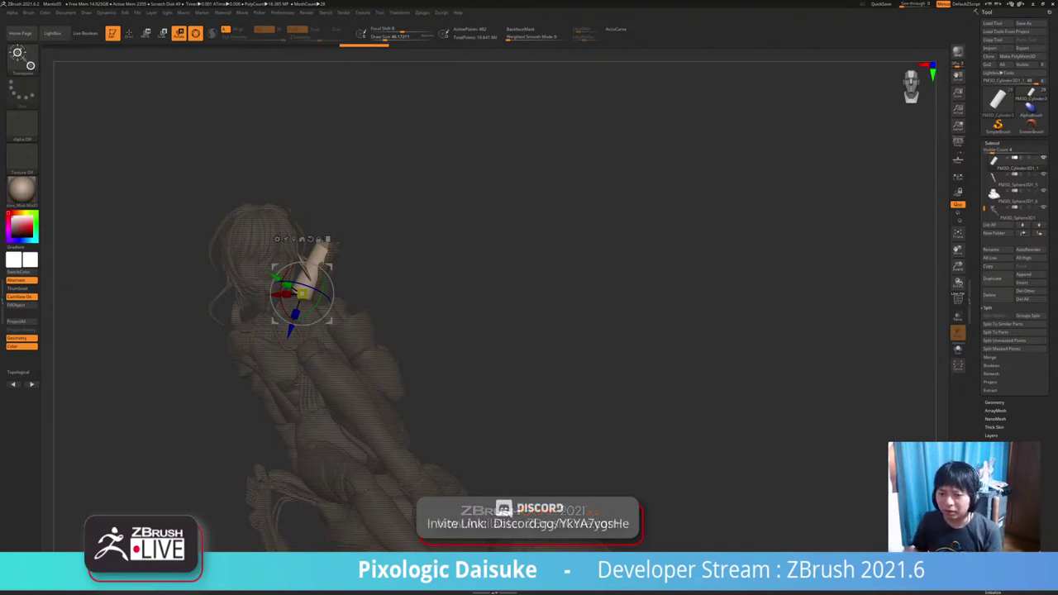
mouse_move(578, 290)
mouse_down()
mouse_move(513, 290)
mouse_move(558, 285)
mouse_up()
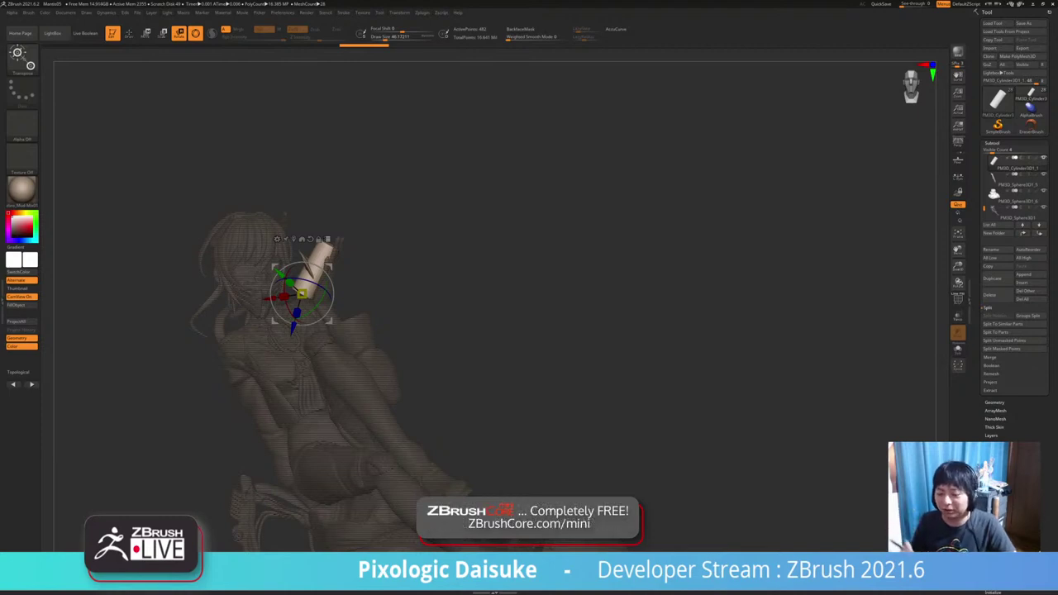
Return to Draw mode, select the front hair subtool and isolate it from the rest of the figure.
click(129, 33)
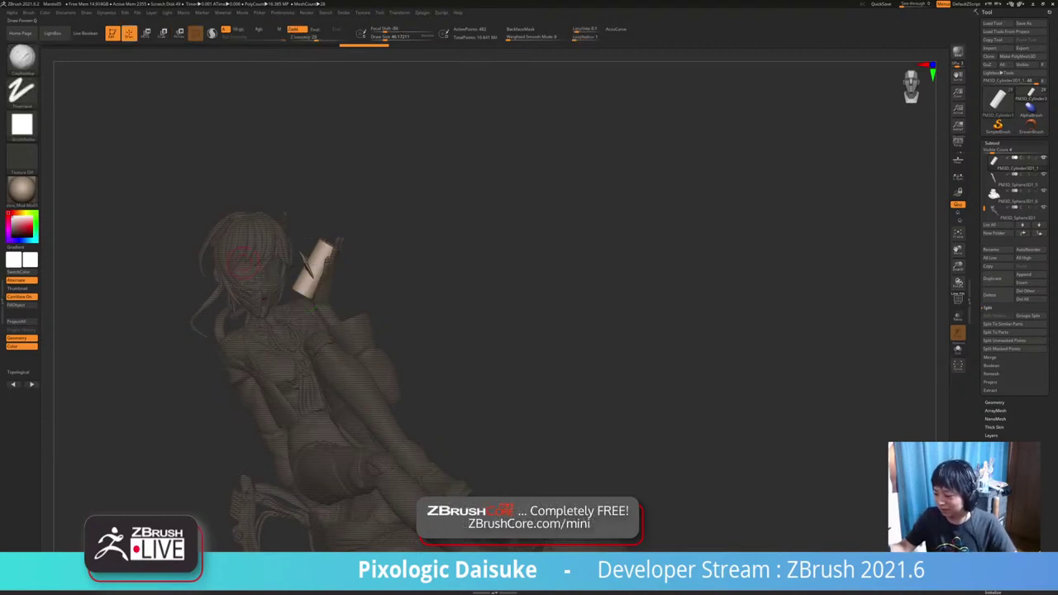
mouse_move(347, 273)
ctrl+right_down()
mouse_move(348, 356)
mouse_move(383, 415)
ctrl+right_up()
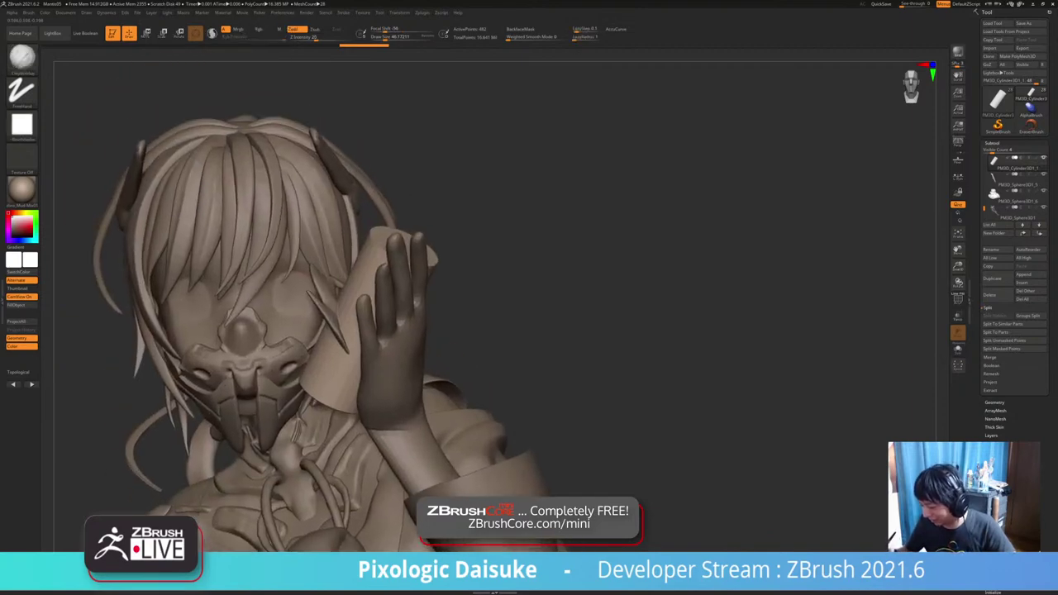
alt+click(223, 190)
mouse_move(223, 191)
right_down()
mouse_move(384, 216)
mouse_move(275, 254)
right_up()
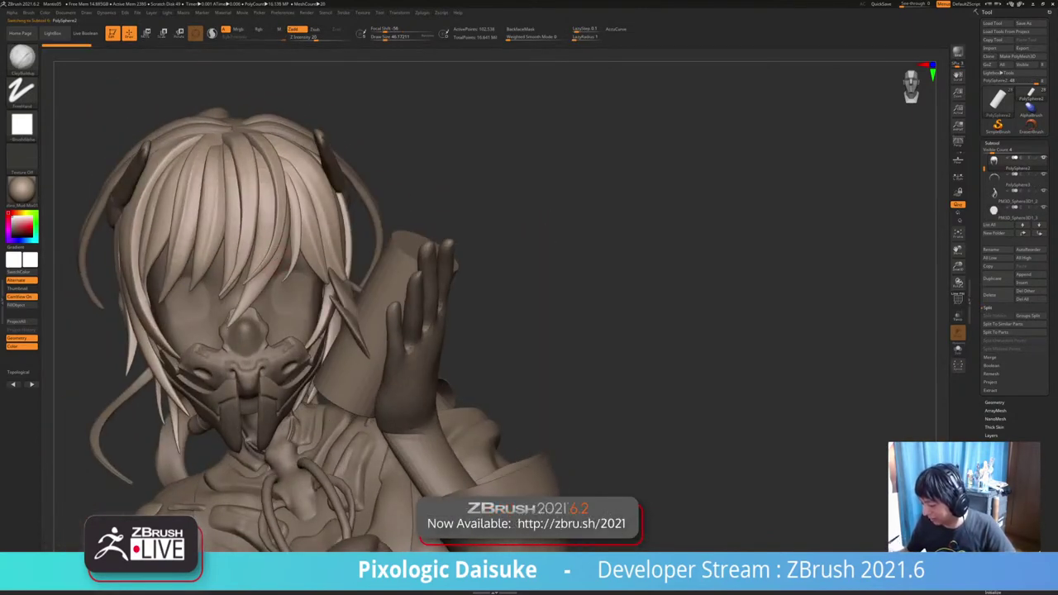
right_drag(460, 196, 429, 212)
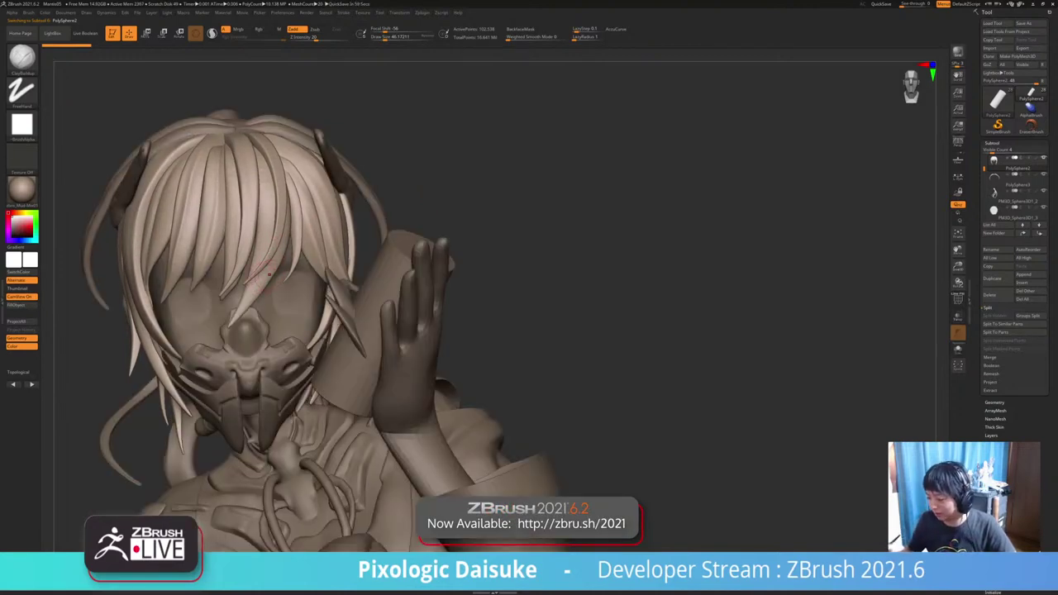
right_drag(471, 203, 514, 220)
key(alt+s)
alt+right_drag(439, 243, 521, 253)
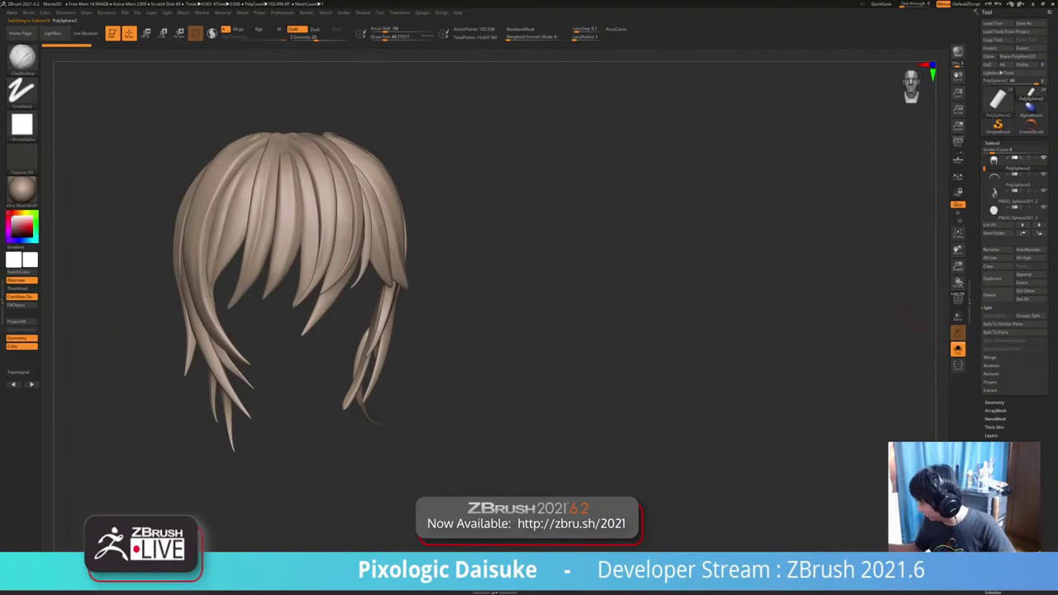
click(958, 300)
click(958, 301)
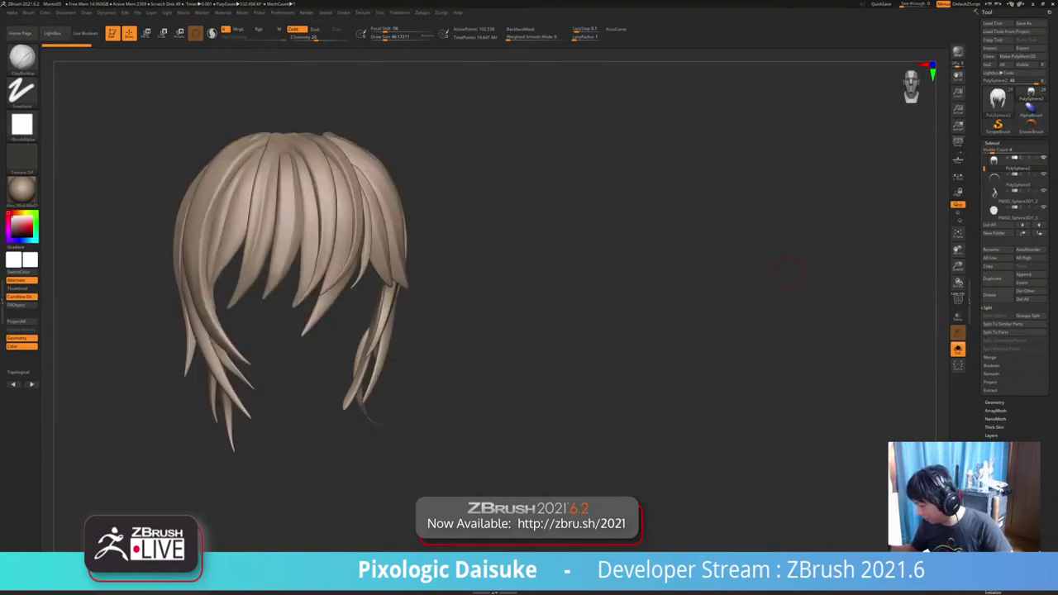
Isolate single strands of the front hair to examine their shape, and show the complete hair again.
ctrl+shift+click(358, 231)
ctrl+right_drag(359, 234, 365, 247)
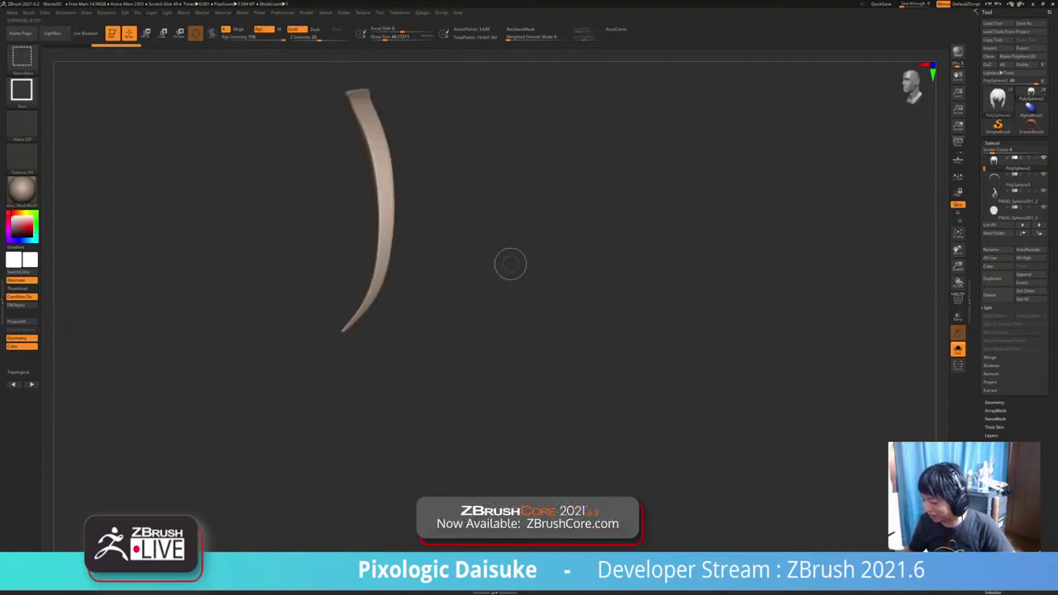
ctrl+shift+click(508, 262)
ctrl+shift+click(370, 315)
right_drag(573, 272, 462, 306)
ctrl+shift+click(501, 311)
Show the whole figure, select the head subtool and isolate it in side profile.
click(959, 349)
mouse_move(549, 309)
alt+right_down()
mouse_move(521, 280)
mouse_move(591, 266)
mouse_move(589, 280)
mouse_move(556, 291)
mouse_move(559, 276)
mouse_move(549, 291)
alt+right_up()
alt+click(401, 311)
click(958, 349)
click(958, 349)
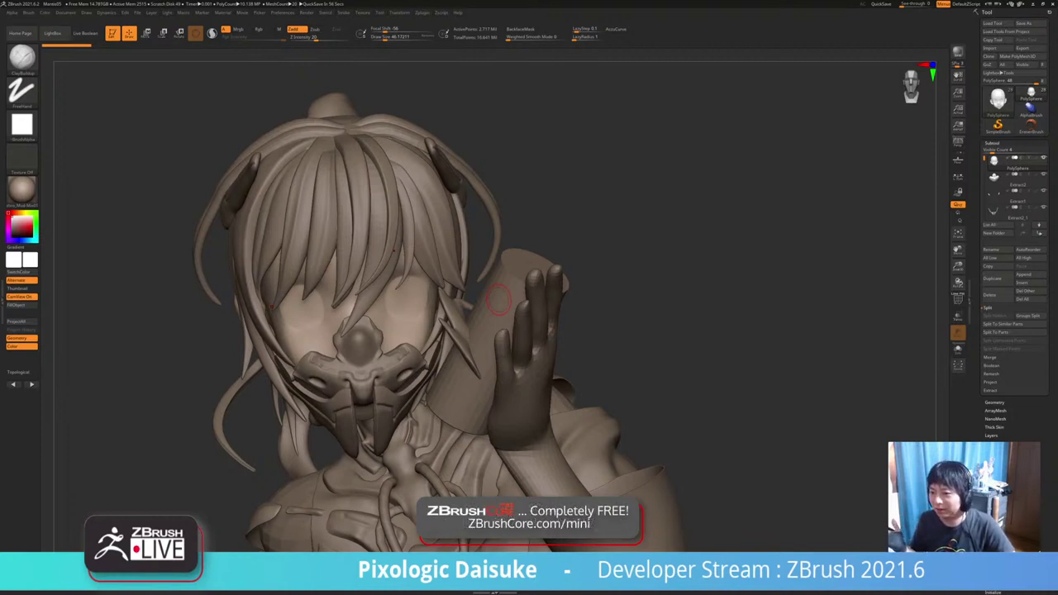
ctrl+right_drag(454, 300, 494, 255)
key(alt+s)
mouse_move(494, 258)
mouse_down()
mouse_move(498, 306)
mouse_move(494, 260)
mouse_up()
mouse_move(494, 261)
ctrl+right_down()
mouse_move(494, 310)
mouse_move(356, 289)
mouse_move(490, 285)
mouse_move(343, 290)
mouse_move(343, 256)
mouse_move(364, 269)
mouse_move(299, 290)
ctrl+right_up()
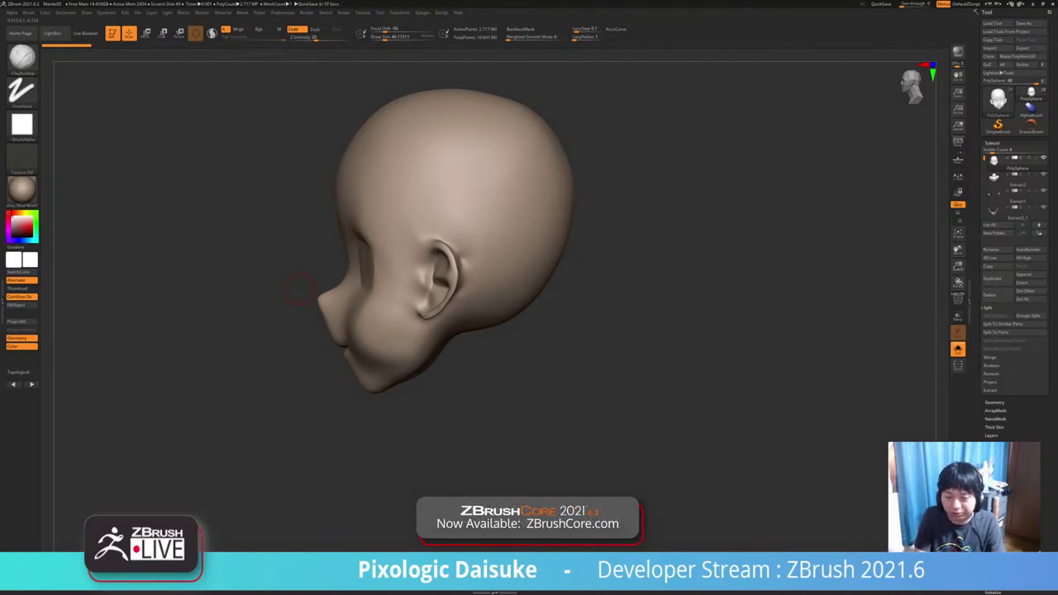
Bring up the screen annotation toolbar beside the head and test the magenta pen with a stroke, erasing it again.
drag(120, 334, 140, 295)
mouse_move(141, 322)
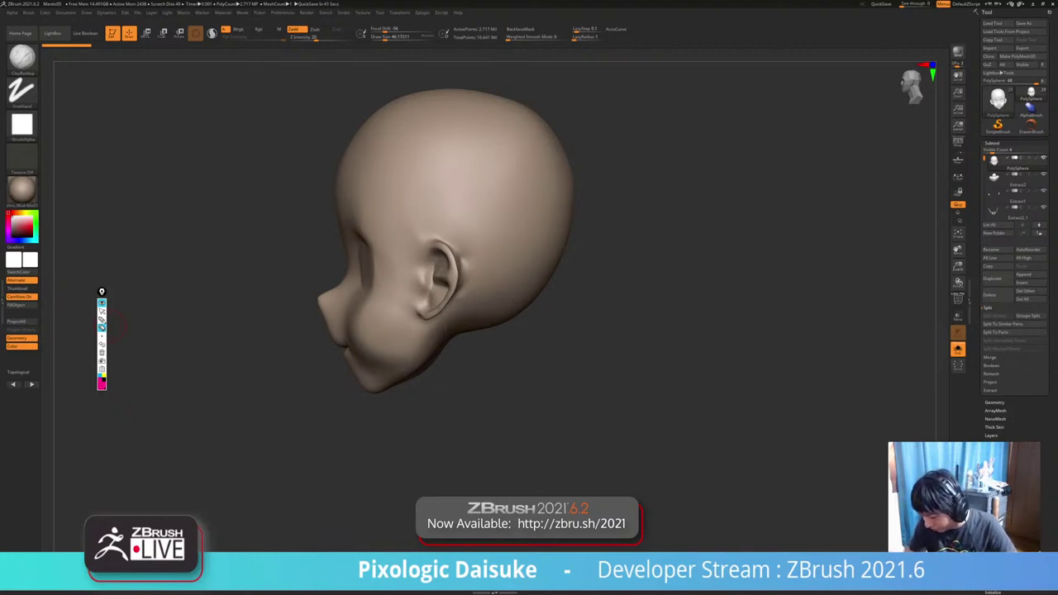
drag(102, 292, 122, 267)
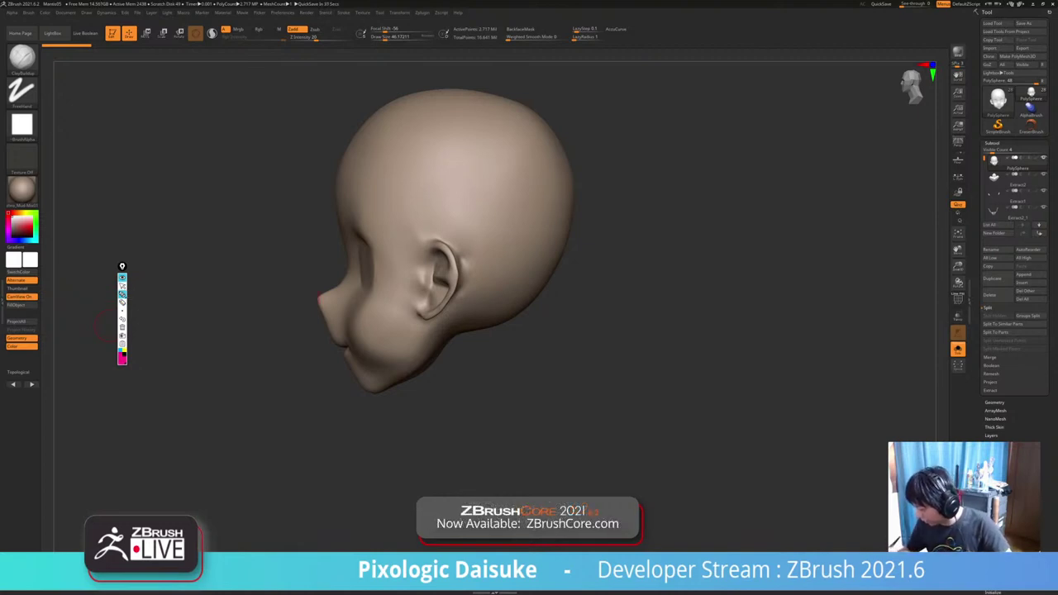
drag(713, 314, 707, 348)
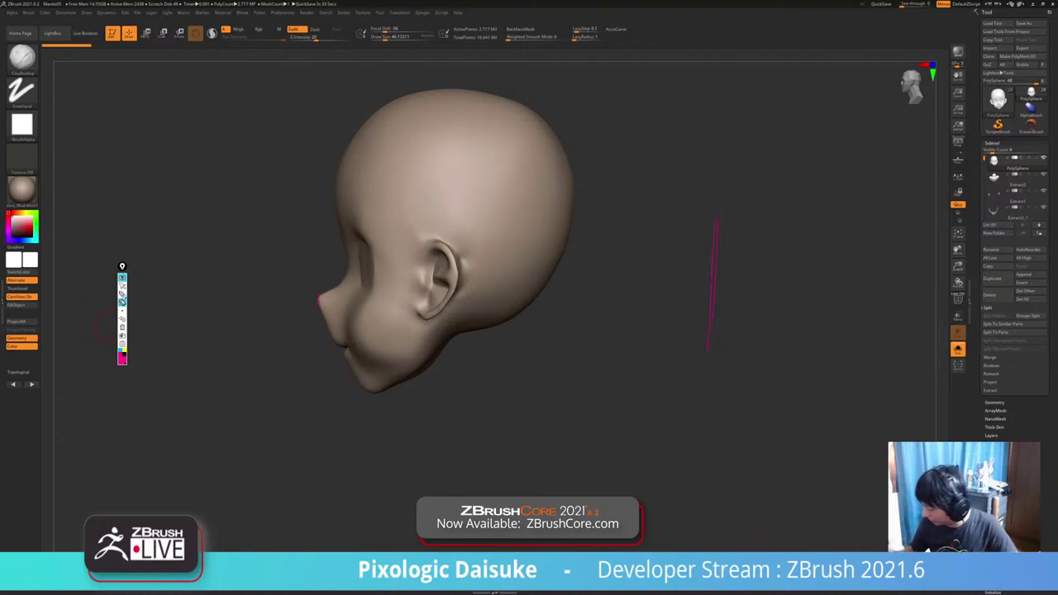
drag(721, 277, 705, 289)
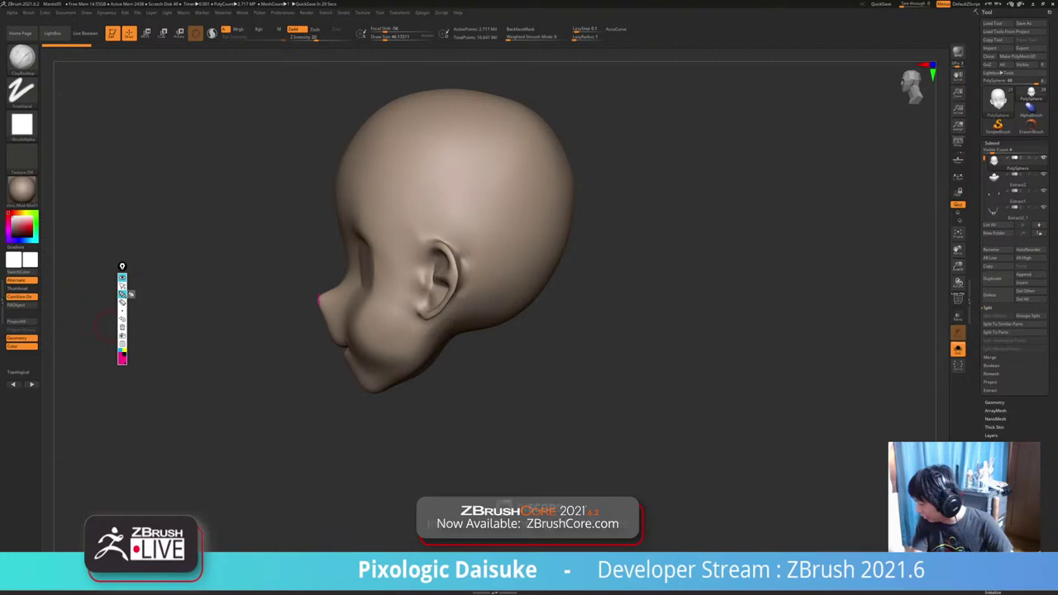
Draw magenta guide lines at the nose tip and back of the head, with spans toward the ear and a mark at it.
drag(574, 189, 577, 220)
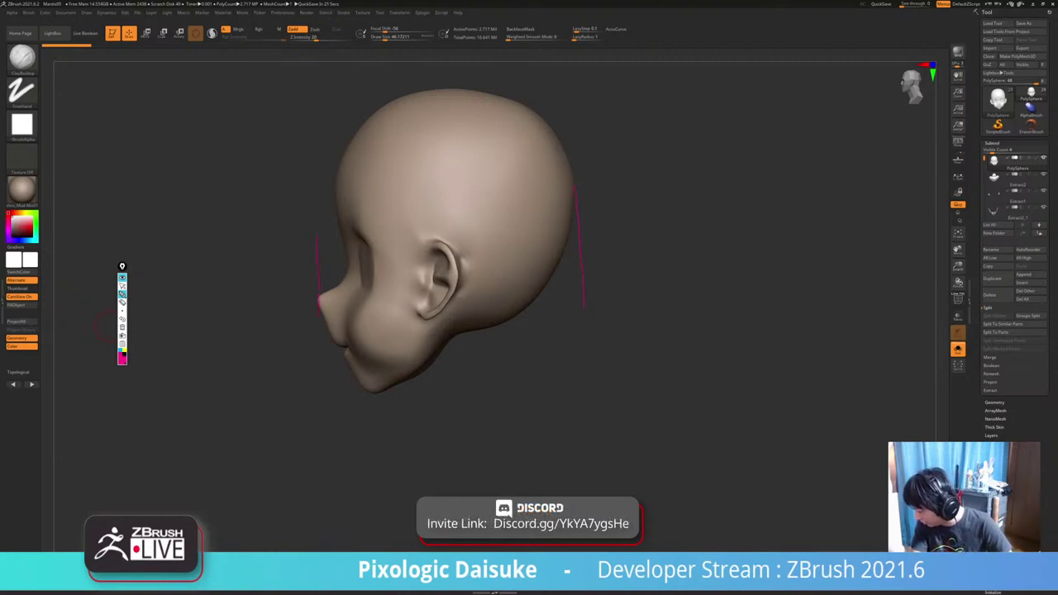
drag(329, 265, 400, 264)
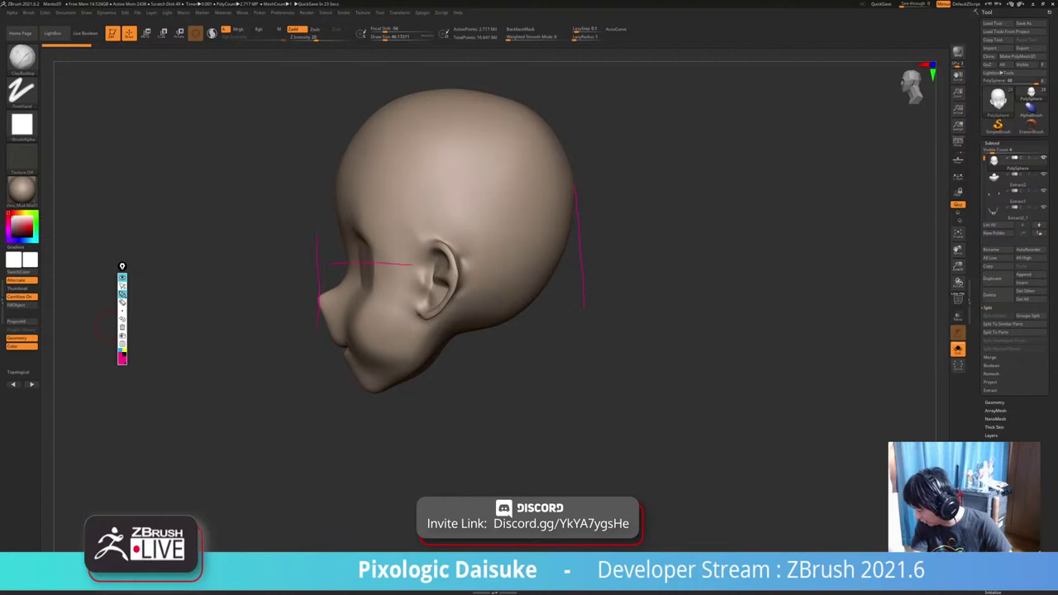
drag(463, 257, 568, 242)
drag(449, 247, 451, 268)
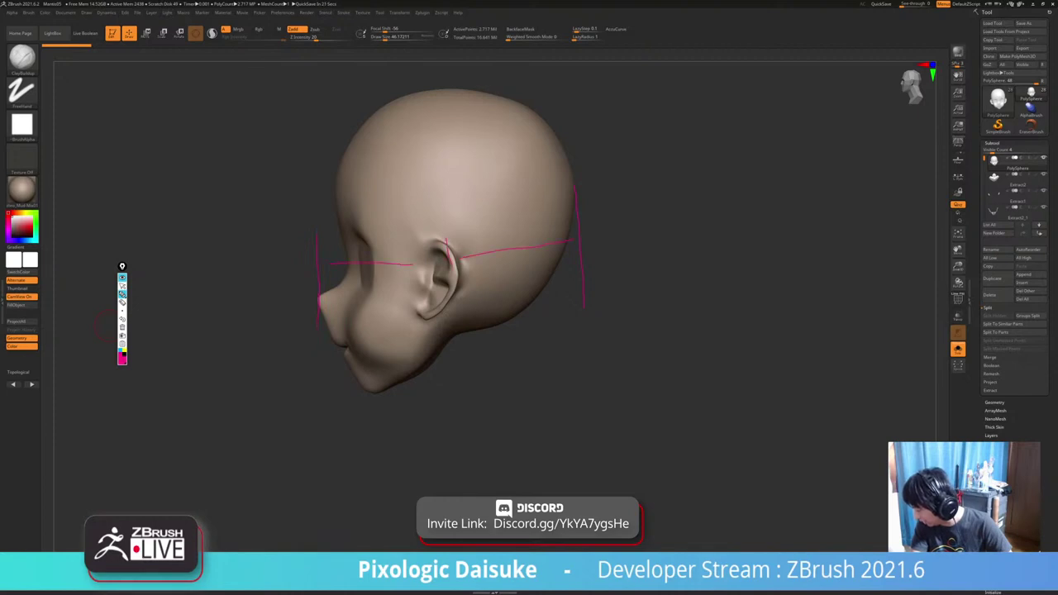
Outline the ear and jawline in magenta, and arc the spans between the nose tip, eye, ear and back of the head.
mouse_move(453, 225)
mouse_down()
mouse_move(455, 278)
mouse_move(451, 235)
mouse_move(468, 294)
mouse_up()
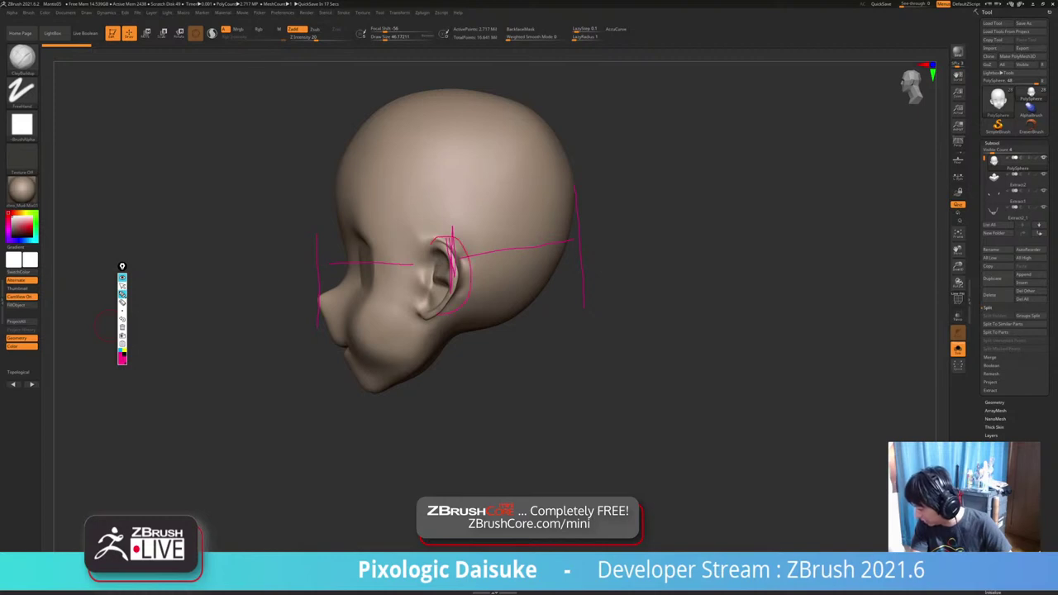
drag(418, 325, 407, 382)
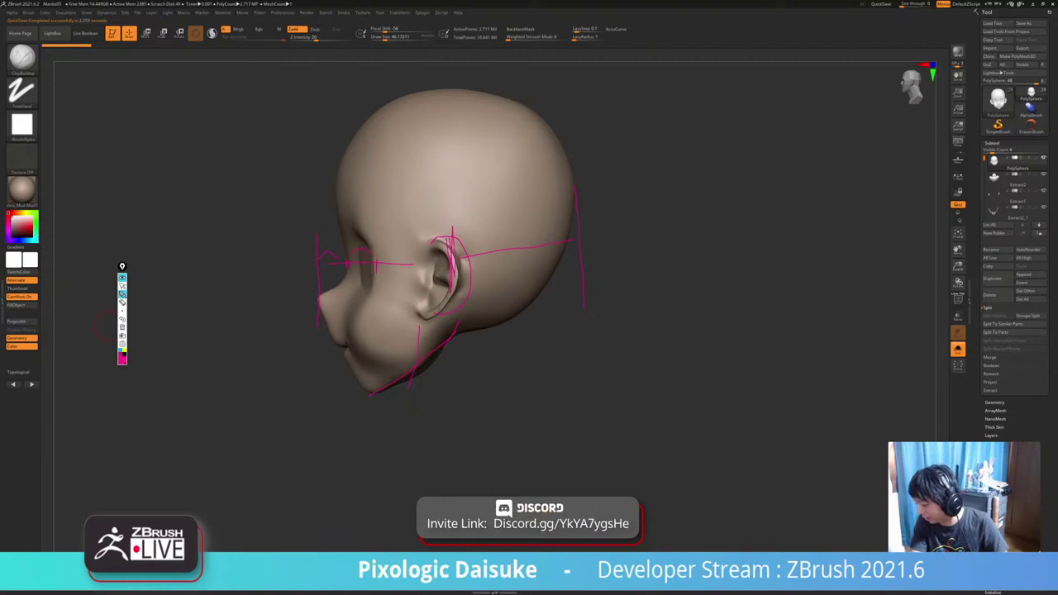
drag(380, 258, 552, 218)
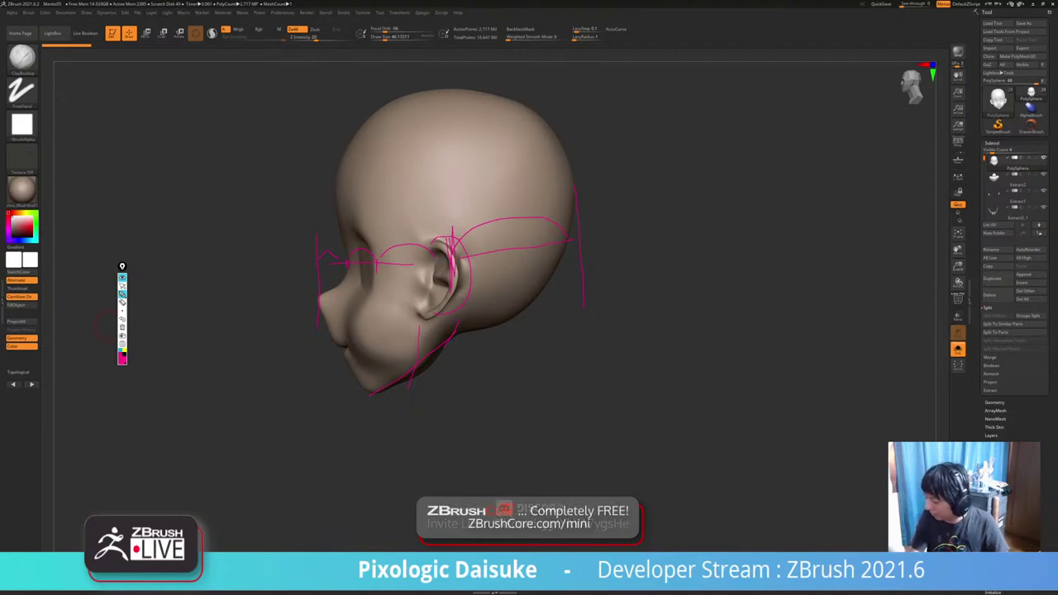
Label the horizontal spans with fractions such as 1/2 and 1/4, and mark the head height with an arrow and 1/3 face divisions.
mouse_move(451, 151)
mouse_down()
mouse_move(435, 203)
mouse_move(477, 194)
mouse_up()
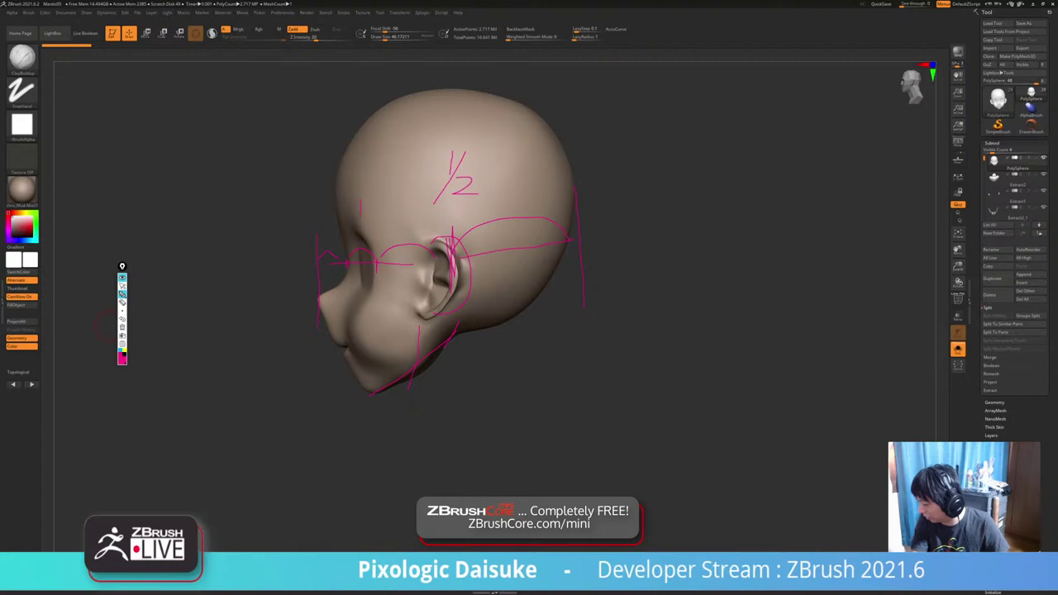
drag(371, 230, 391, 228)
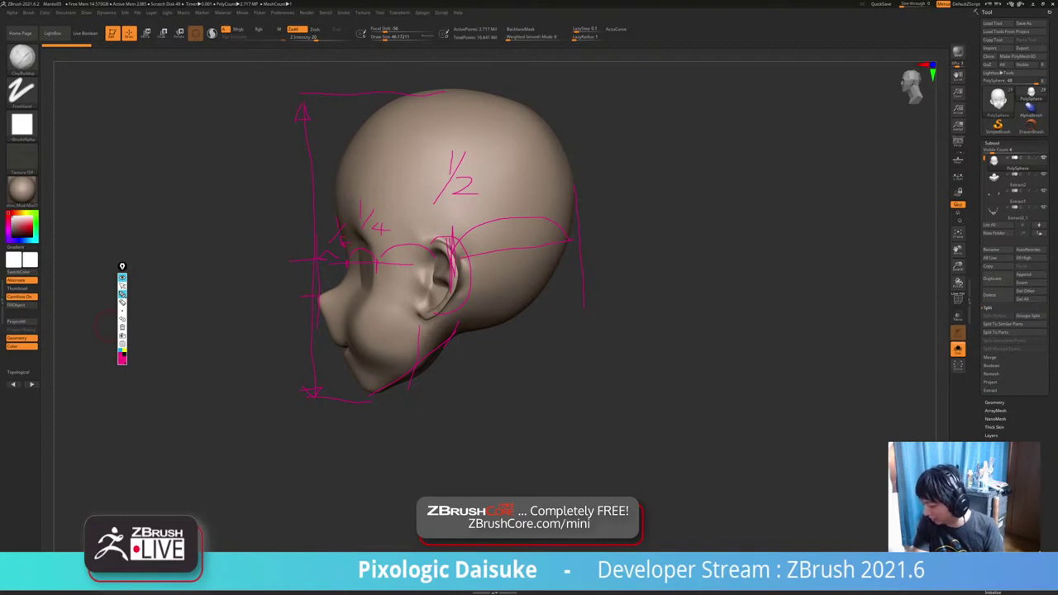
drag(268, 275, 269, 283)
mouse_move(277, 276)
mouse_down()
mouse_move(266, 290)
mouse_move(278, 290)
mouse_up()
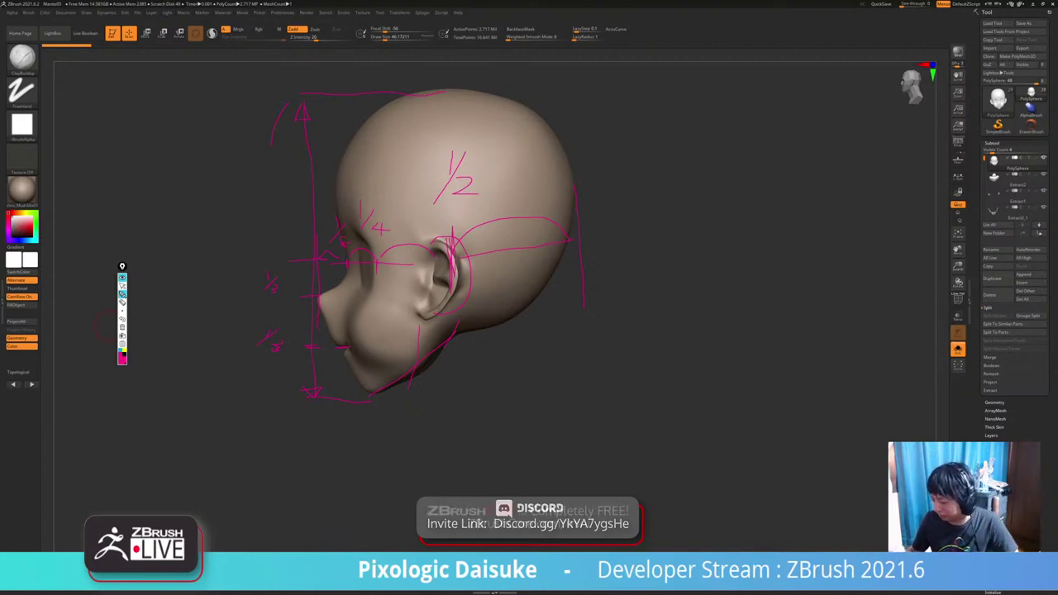
Clear all magenta annotations around the head and return to the normal cursor mode.
click(123, 303)
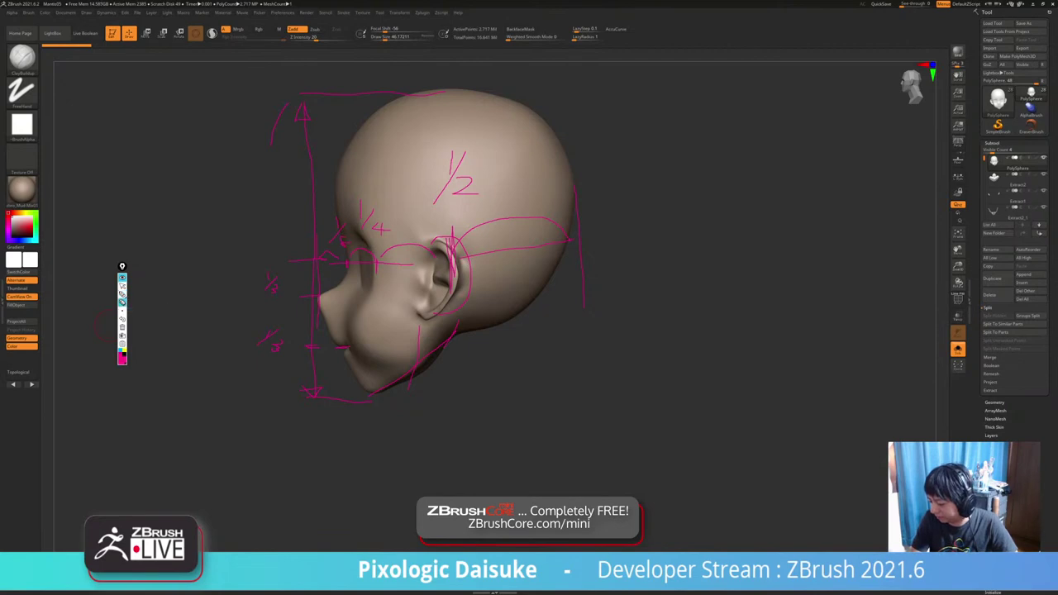
click(123, 328)
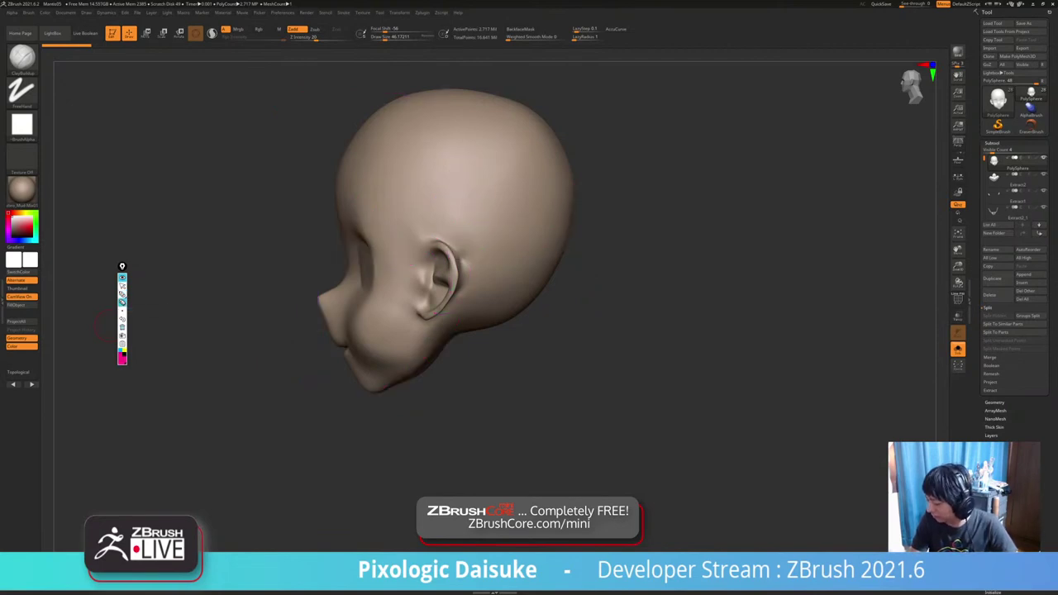
click(122, 286)
Examine the bare head in three-quarter view, and show the whole figure again from the front.
mouse_move(207, 347)
mouse_down()
mouse_move(381, 355)
mouse_move(343, 354)
mouse_move(364, 353)
mouse_up()
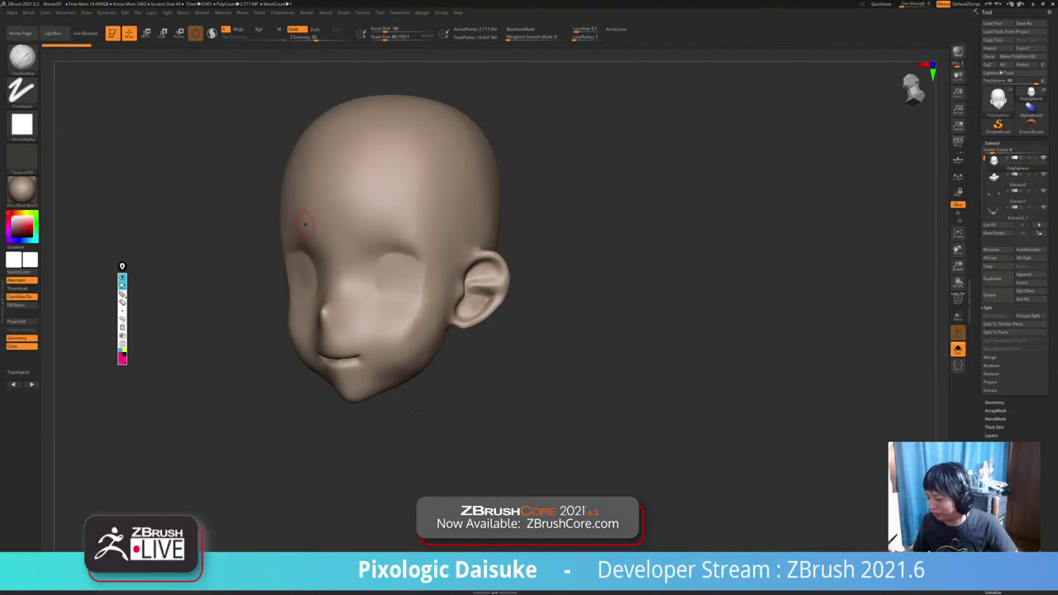
right_drag(305, 224, 479, 289)
right_drag(479, 289, 425, 302)
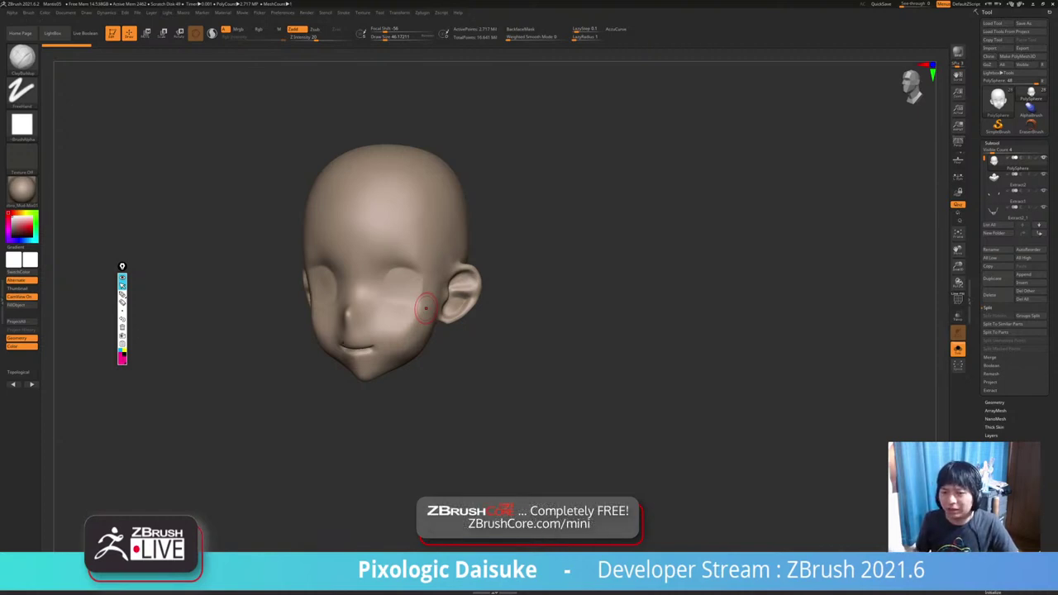
mouse_move(426, 308)
right_down()
mouse_move(400, 314)
mouse_move(376, 345)
mouse_move(430, 377)
mouse_move(418, 335)
mouse_move(426, 326)
right_up()
click(529, 331)
ctrl+right_drag(530, 331, 529, 289)
right_drag(496, 331, 554, 298)
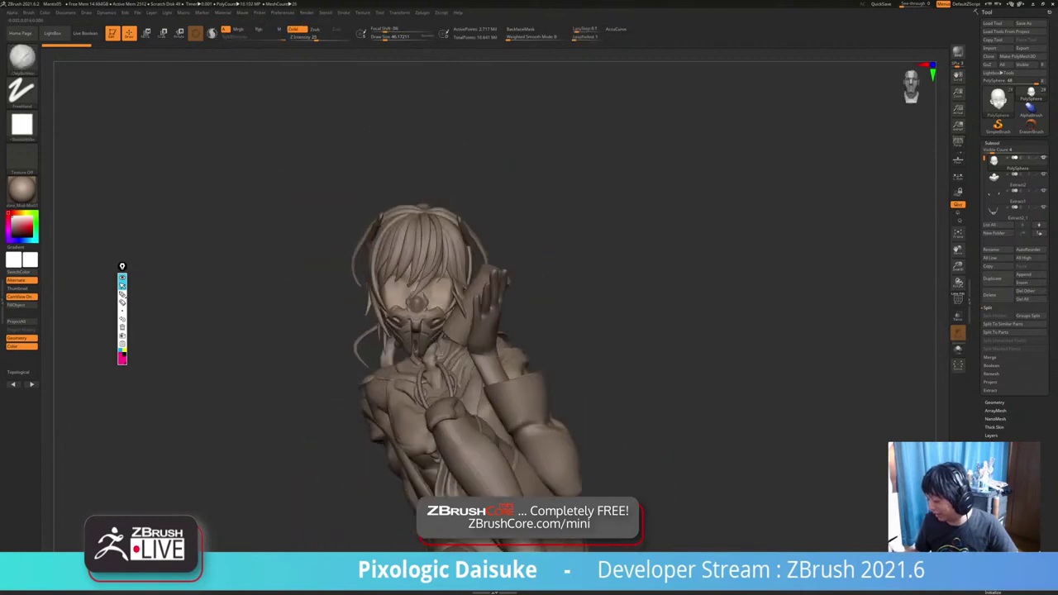
Isolate the head again to examine its nose, mouth and chin in near profile, and bring back the full figure.
mouse_move(488, 364)
right_down()
mouse_move(483, 343)
mouse_move(422, 290)
right_up()
ctrl+right_drag(496, 282, 496, 323)
click(529, 315)
mouse_move(406, 295)
right_down()
mouse_move(467, 315)
mouse_move(405, 290)
right_up()
mouse_move(504, 281)
right_down()
mouse_move(417, 266)
mouse_move(435, 267)
right_up()
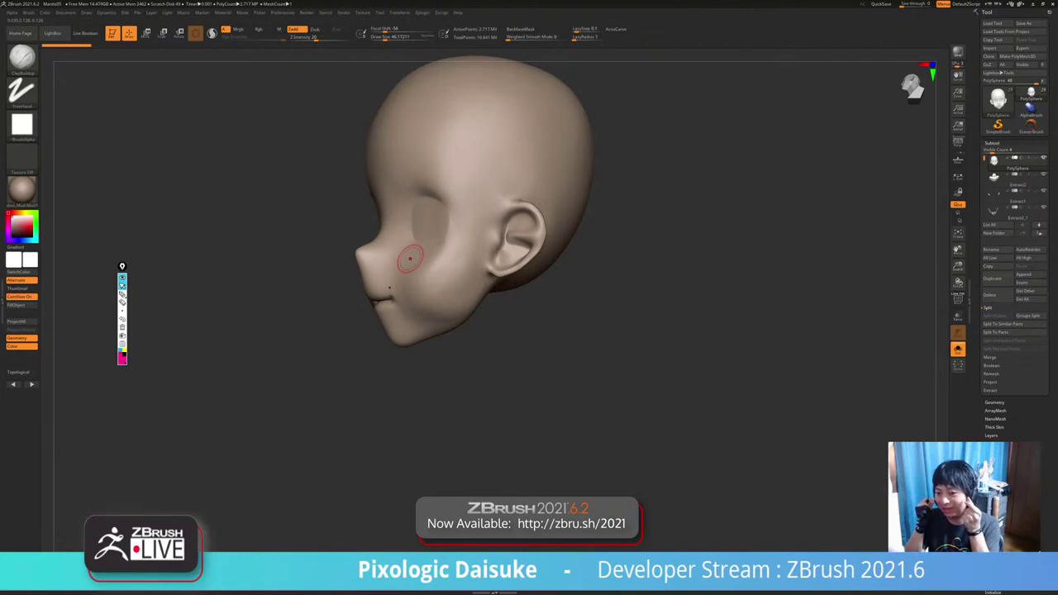
mouse_move(411, 259)
right_down()
mouse_move(385, 261)
mouse_move(411, 266)
right_up()
right_drag(454, 313, 528, 305)
right_drag(471, 325, 504, 325)
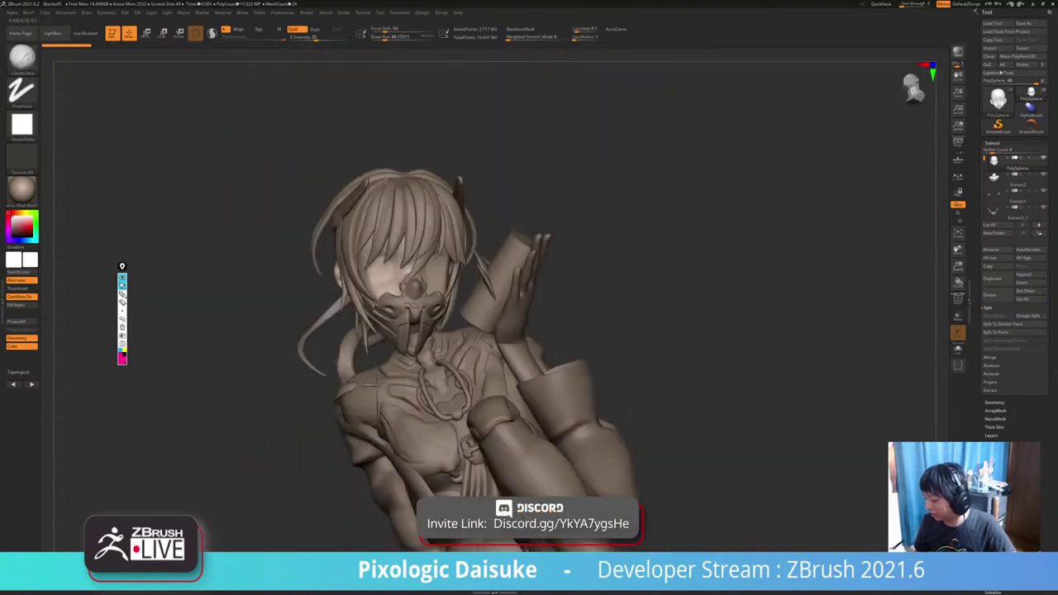
Select the raised hand's subtool, activate the move gizmo and bring the back of the hand into close view.
drag(612, 376, 378, 393)
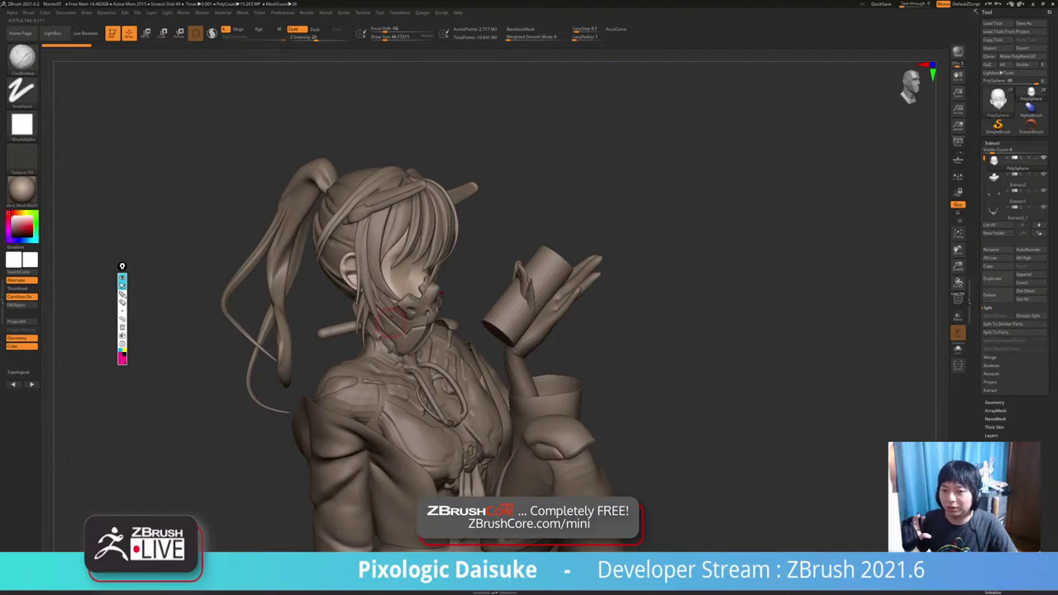
alt+right_drag(391, 322, 290, 285)
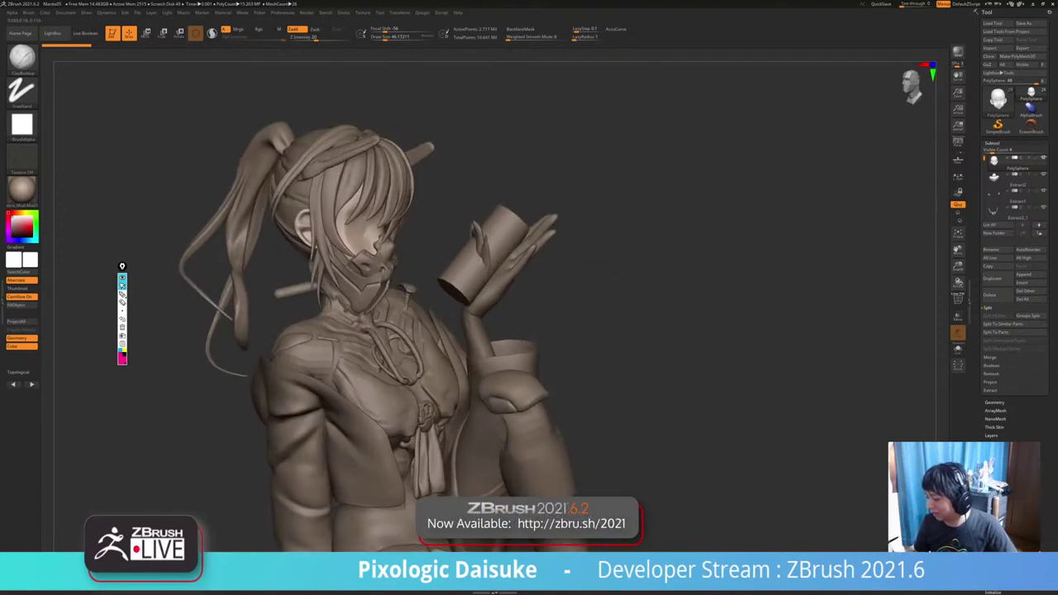
alt+click(471, 277)
alt+click(499, 282)
alt+right_drag(499, 282, 396, 330)
key(w)
ctrl+right_drag(238, 323, 238, 365)
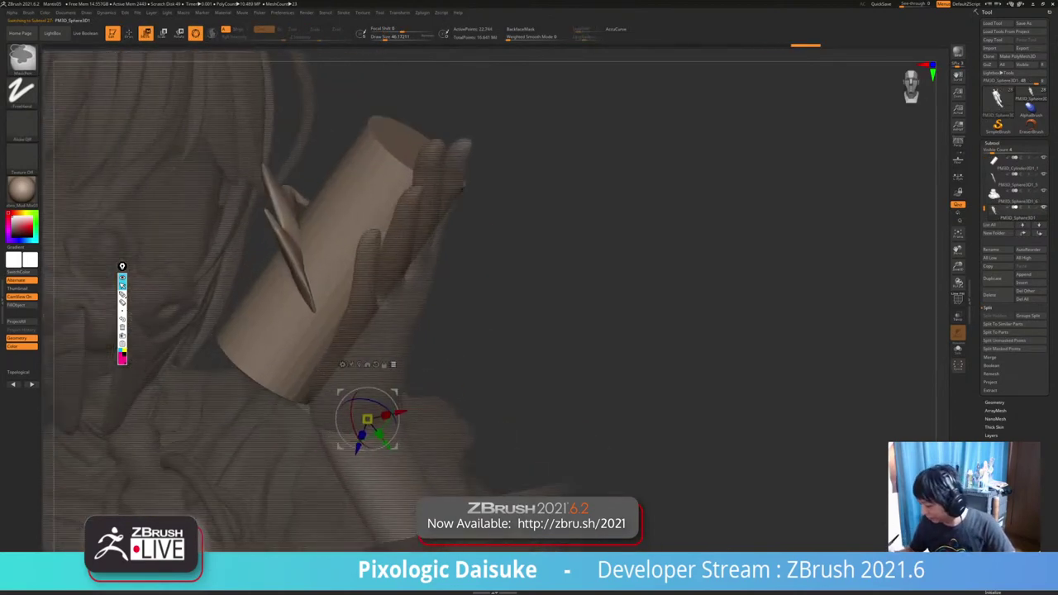
right_drag(596, 331, 397, 323)
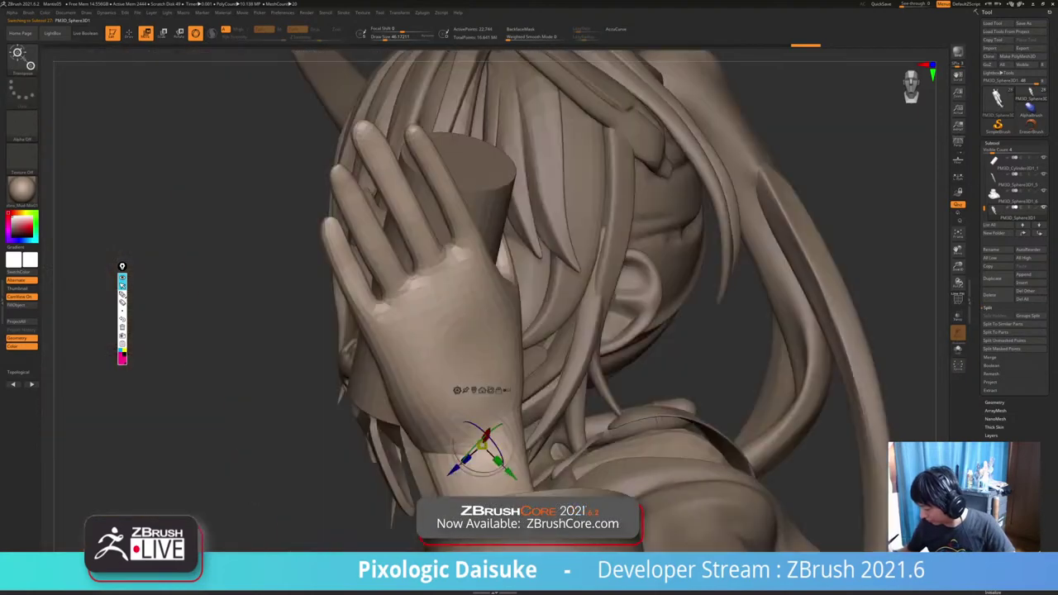
Place the gizmo at the little finger's base, mask the rest of the hand and rotate the finger onto the cylinder.
alt+click(366, 307)
alt+click(366, 307)
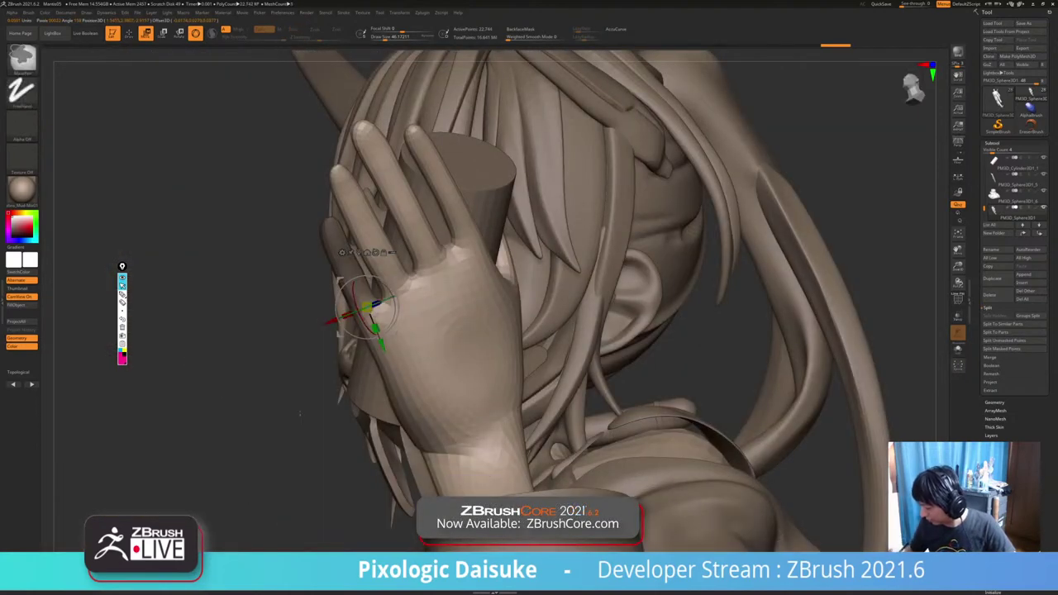
ctrl+drag(350, 273, 366, 308)
mouse_move(364, 356)
right_down()
mouse_move(375, 368)
mouse_move(529, 364)
mouse_move(552, 351)
right_up()
drag(420, 315, 423, 318)
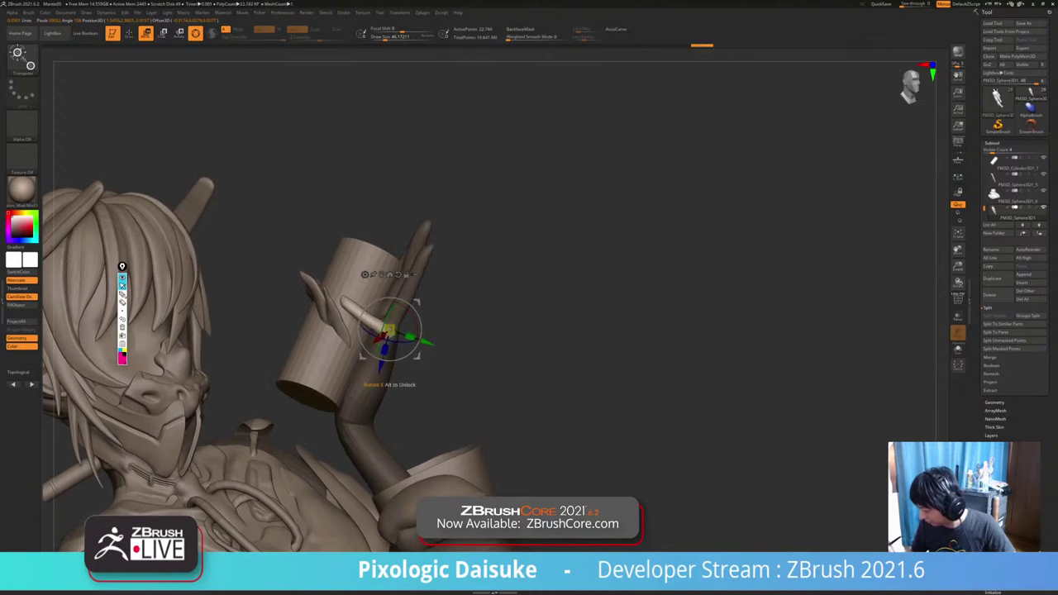
drag(418, 301, 420, 304)
Mask everything except the ring finger and rotate it from its base toward the cylinder.
mouse_move(536, 291)
right_down()
mouse_move(470, 311)
mouse_move(477, 351)
mouse_move(331, 344)
right_up()
mouse_move(408, 319)
mouse_down()
mouse_move(417, 328)
mouse_move(422, 320)
mouse_up()
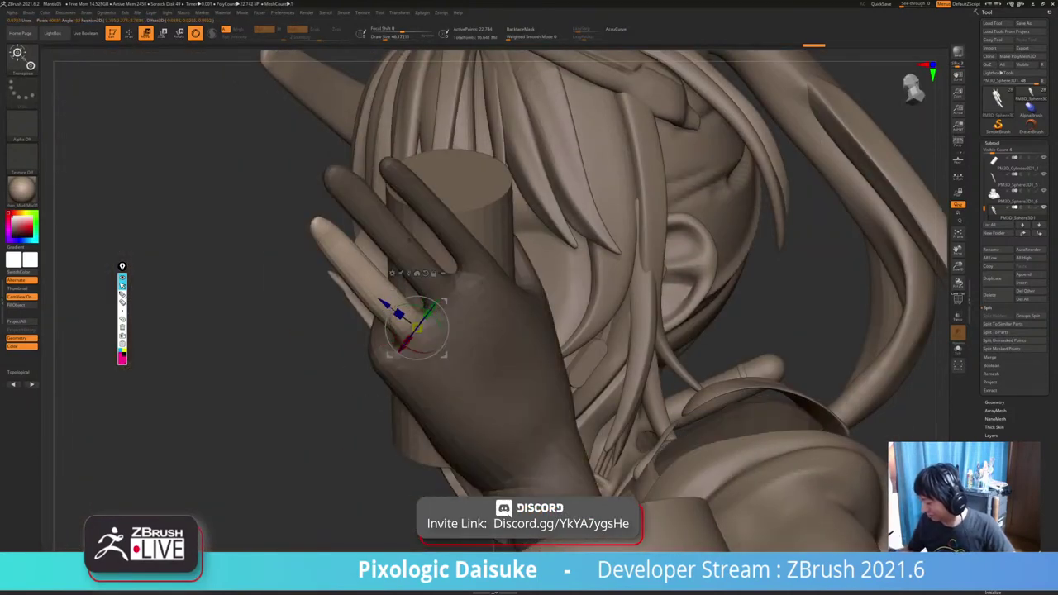
right_drag(314, 330, 458, 331)
mouse_move(428, 324)
alt+mouse_down()
mouse_move(417, 320)
mouse_move(423, 290)
mouse_move(392, 303)
alt+mouse_up()
mouse_move(392, 303)
right_down()
mouse_move(443, 308)
mouse_move(390, 296)
right_up()
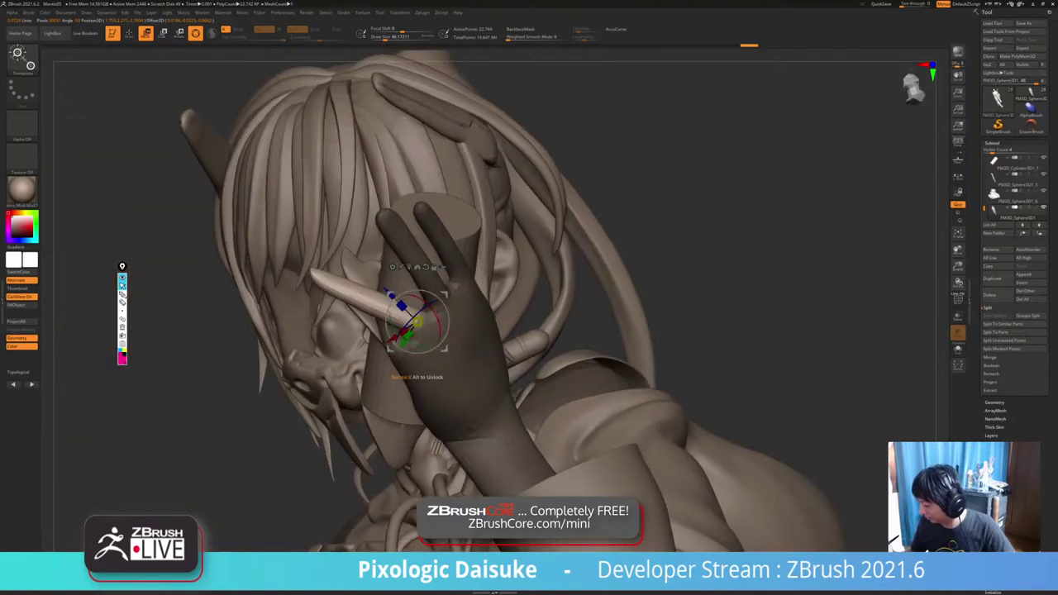
drag(397, 303, 433, 304)
right_drag(434, 303, 391, 295)
drag(390, 296, 391, 296)
Fine-tune the ring finger's angle and position so that it wraps against the cylinder.
right_drag(391, 296, 456, 303)
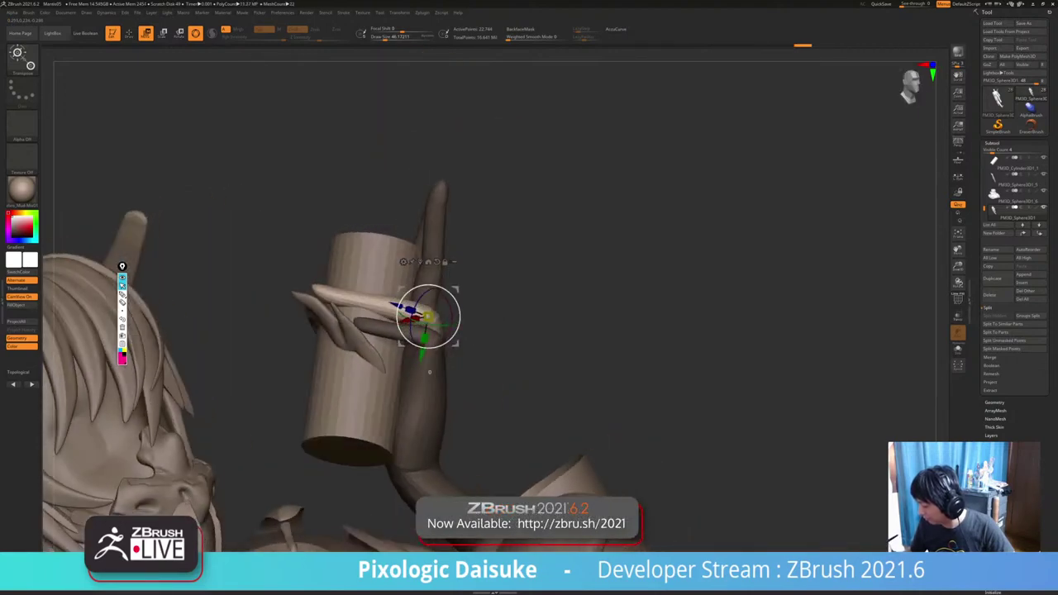
drag(455, 303, 460, 314)
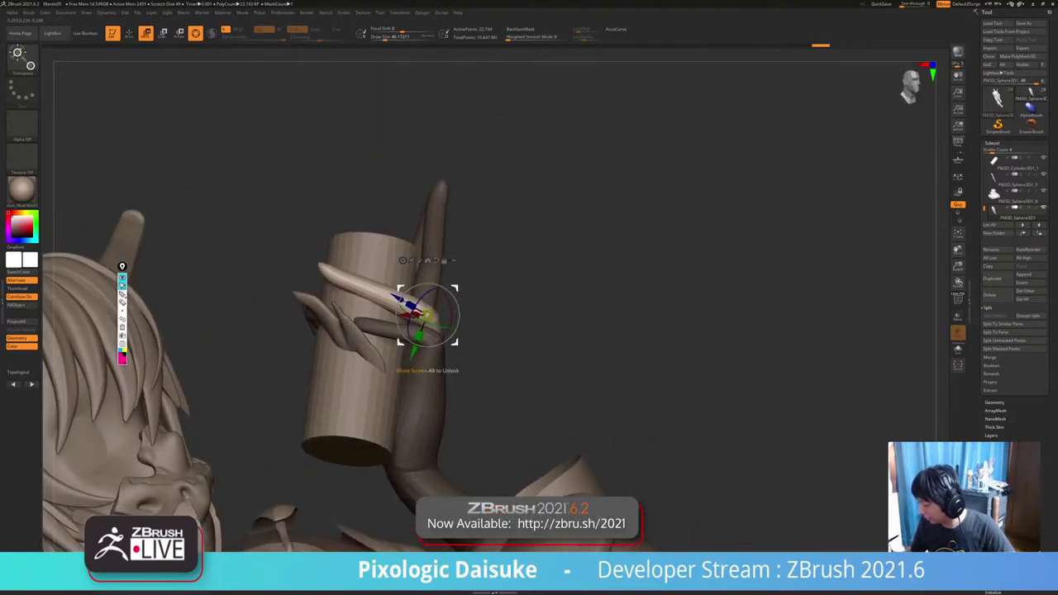
right_drag(459, 311, 455, 327)
drag(455, 328, 457, 329)
mouse_move(457, 329)
right_down()
mouse_move(451, 352)
mouse_move(454, 332)
right_up()
drag(455, 333, 455, 334)
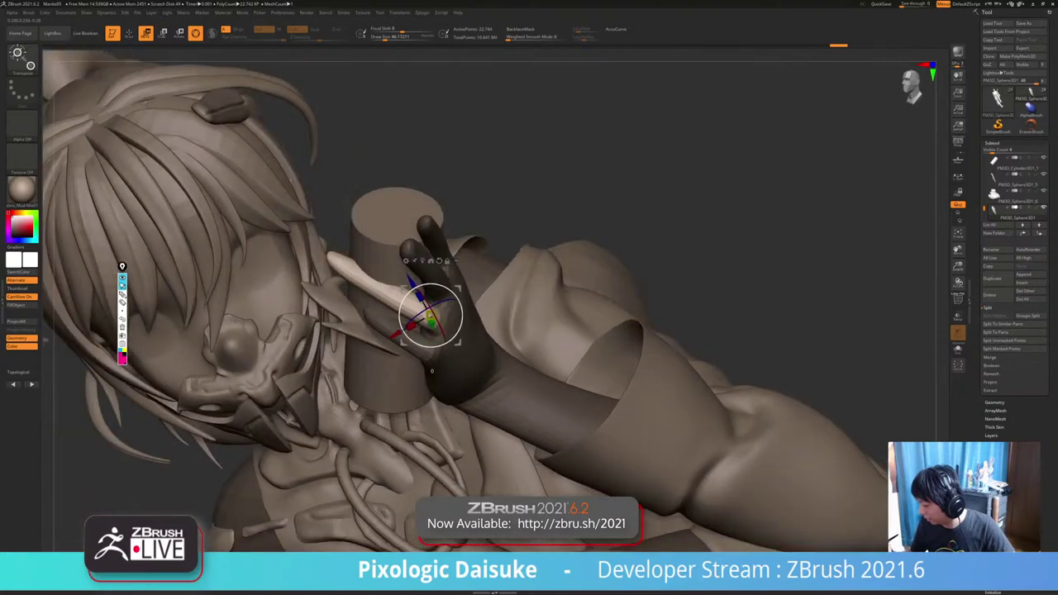
right_drag(455, 334, 462, 340)
drag(462, 341, 465, 342)
drag(459, 340, 467, 342)
mouse_move(466, 341)
right_down()
mouse_move(457, 302)
mouse_move(441, 326)
right_up()
Mask everything except the middle finger and rotate it from its base over the cylinder.
ctrl+drag(506, 287, 511, 308)
mouse_move(512, 309)
ctrl+right_down()
mouse_move(450, 327)
mouse_move(386, 424)
mouse_move(395, 421)
ctrl+right_up()
ctrl+drag(395, 276, 416, 343)
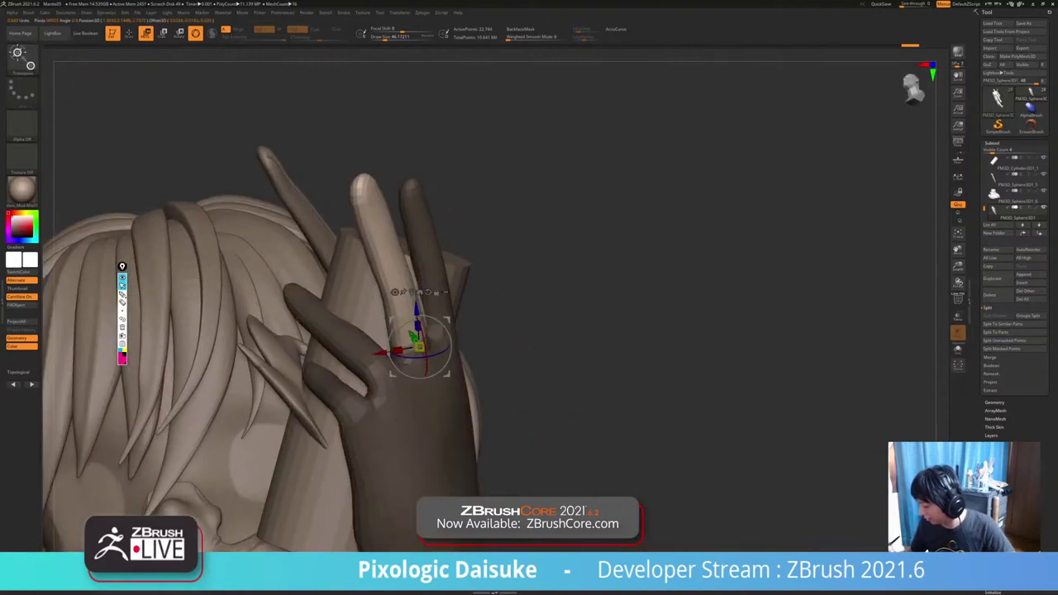
ctrl+right_drag(418, 347, 488, 307)
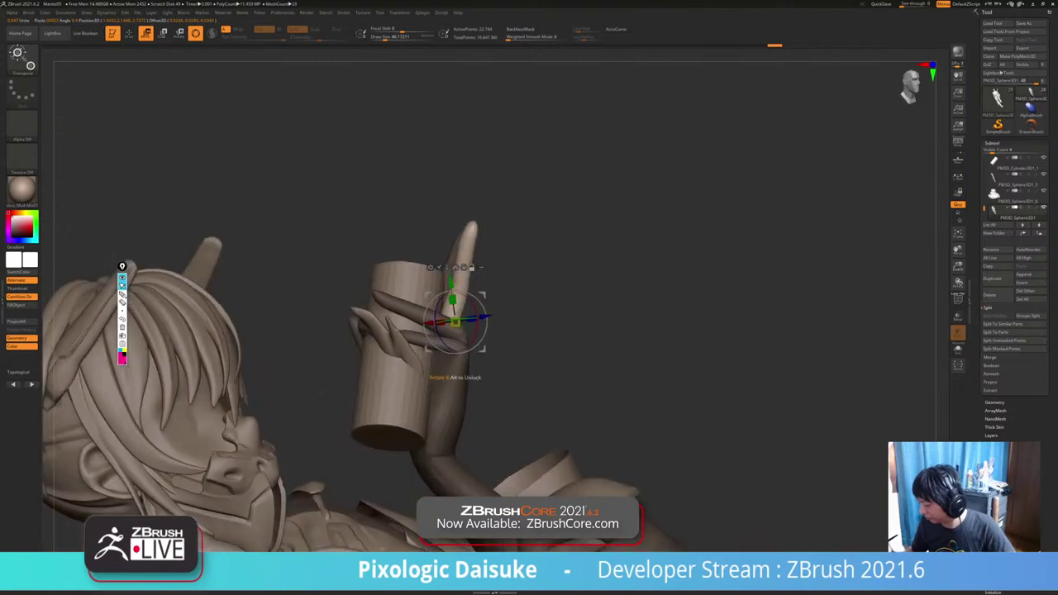
mouse_move(476, 305)
alt+mouse_down()
mouse_move(477, 339)
mouse_move(447, 291)
alt+mouse_up()
right_drag(480, 303, 434, 300)
drag(455, 323, 453, 324)
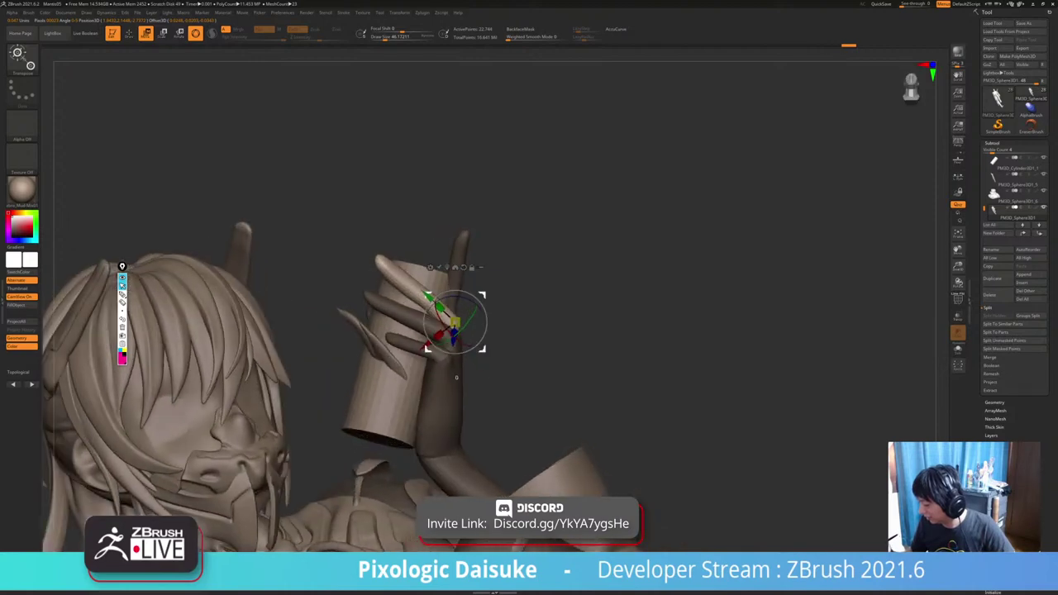
Limit the unmasked area to the middle finger's outer segment and bend it around the cylinder.
ctrl+right_drag(457, 322, 405, 261)
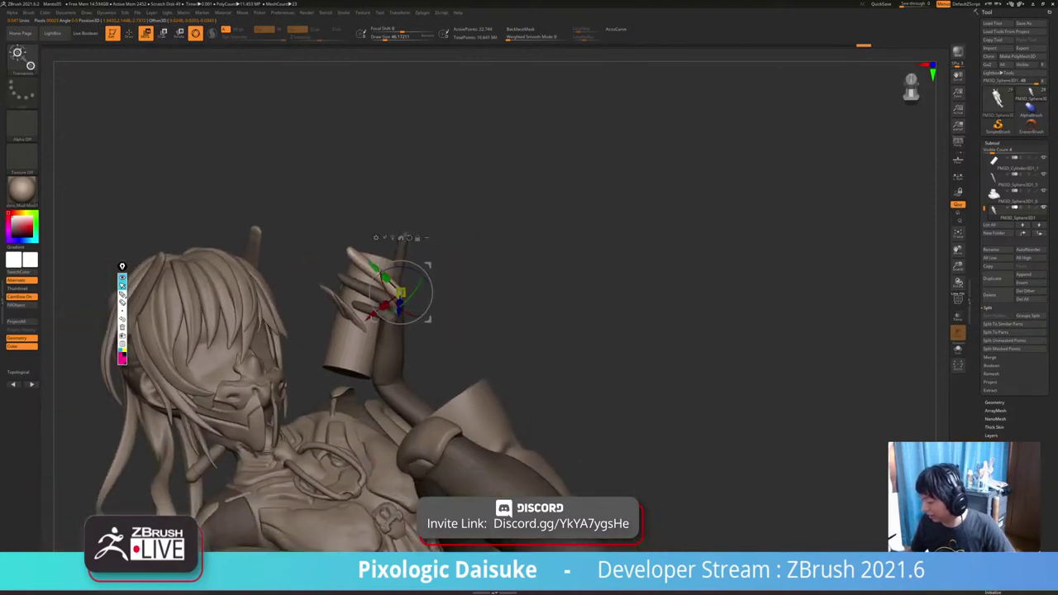
ctrl+right_drag(351, 186, 333, 237)
ctrl+drag(338, 240, 300, 218)
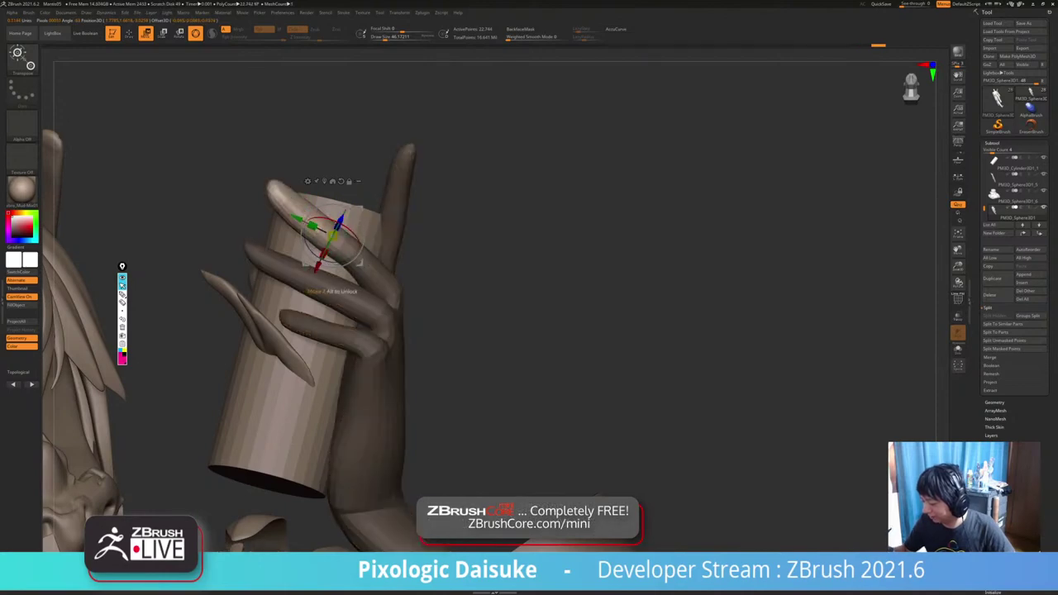
ctrl+right_drag(331, 331, 327, 289)
drag(334, 230, 312, 216)
right_drag(331, 289, 430, 269)
drag(347, 278, 321, 277)
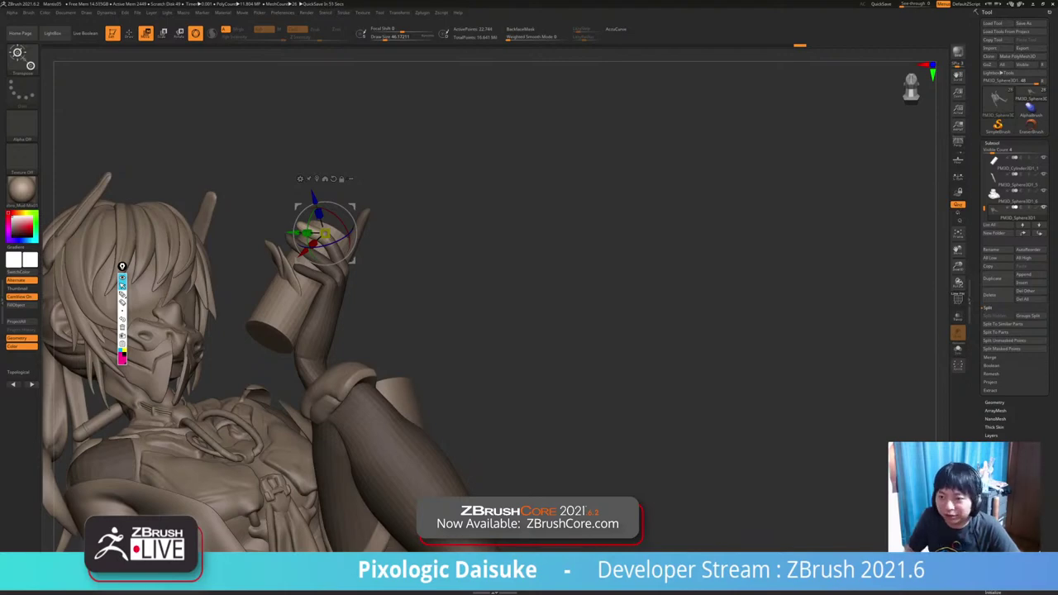
Mask the hand except the index finger, rotate the finger slightly from its base and clear the mask.
mouse_move(579, 290)
right_down()
mouse_move(472, 294)
mouse_move(472, 356)
mouse_move(496, 294)
right_up()
ctrl+click(496, 355)
ctrl+drag(496, 294, 529, 327)
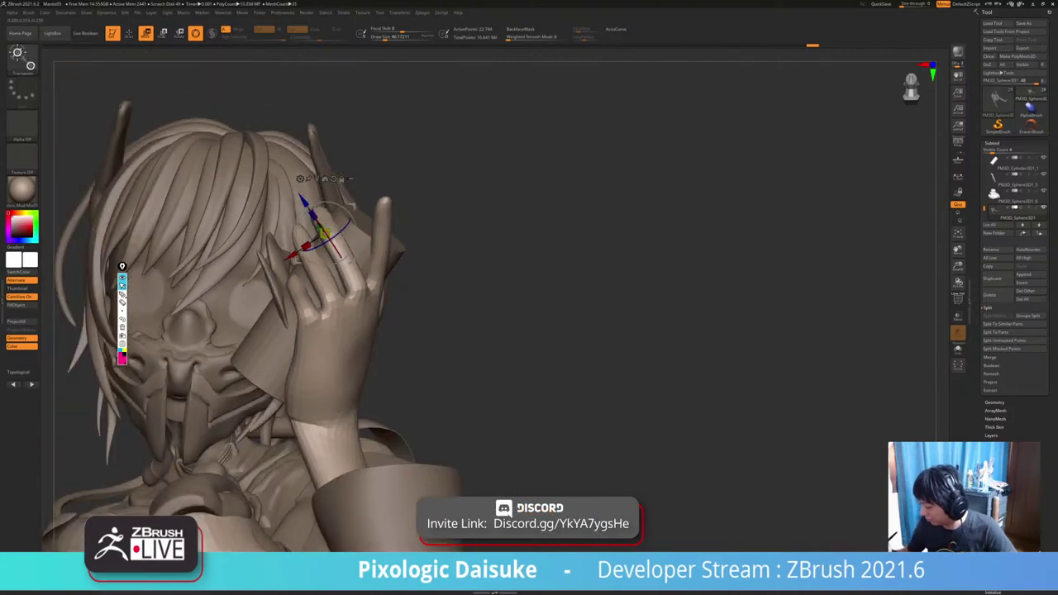
ctrl+drag(384, 216, 389, 256)
mouse_move(496, 314)
right_down()
mouse_move(579, 310)
mouse_move(479, 310)
mouse_move(575, 306)
right_up()
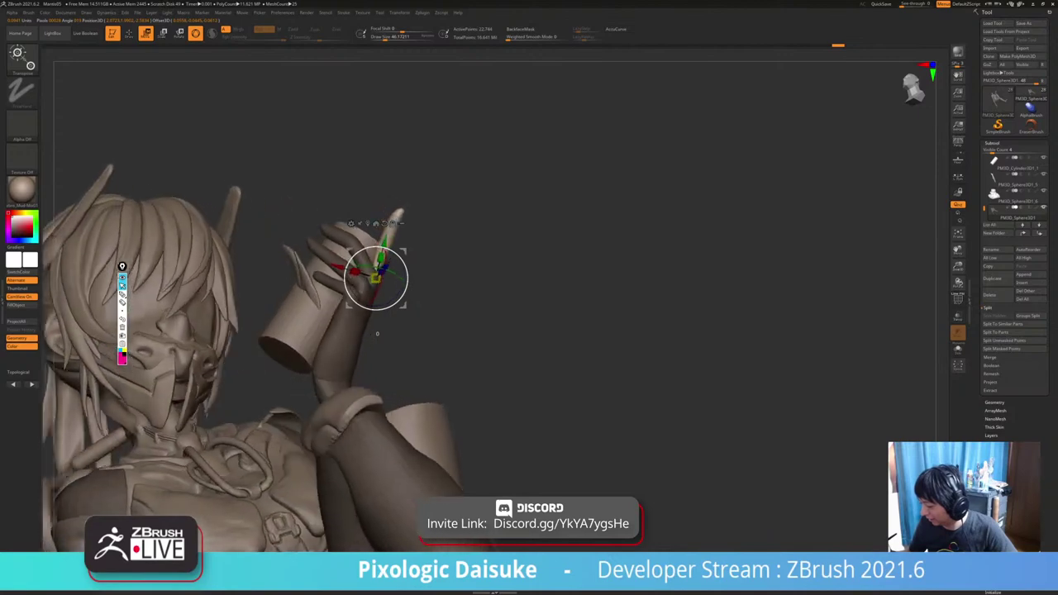
drag(408, 277, 406, 289)
ctrl+drag(445, 251, 453, 271)
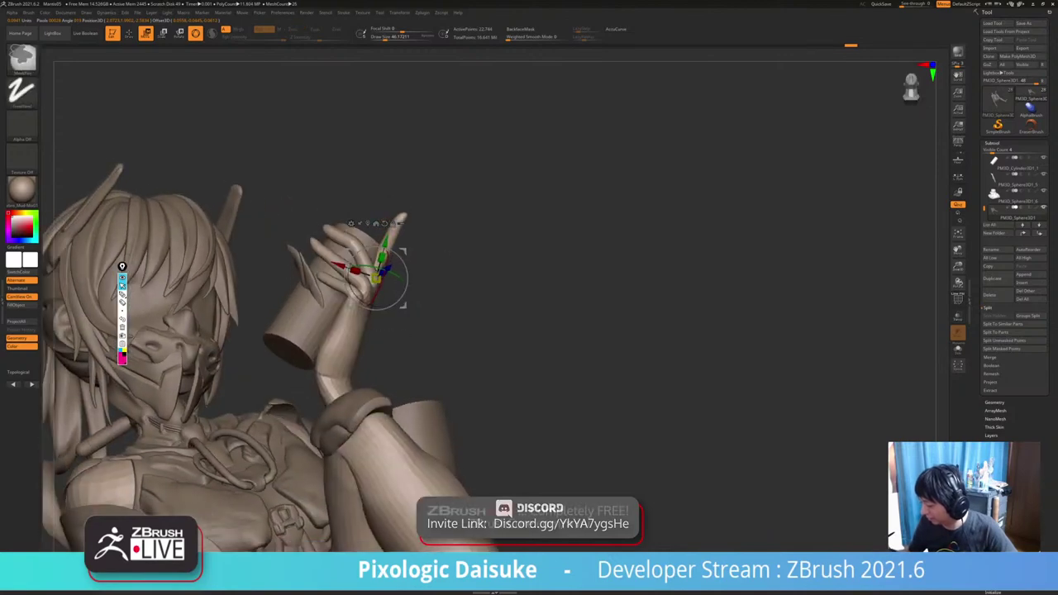
Leave the transform gizmo and switch to the SnakeHook brush for shaping the hand.
mouse_move(453, 273)
ctrl+right_down()
mouse_move(453, 227)
mouse_move(480, 227)
ctrl+right_up()
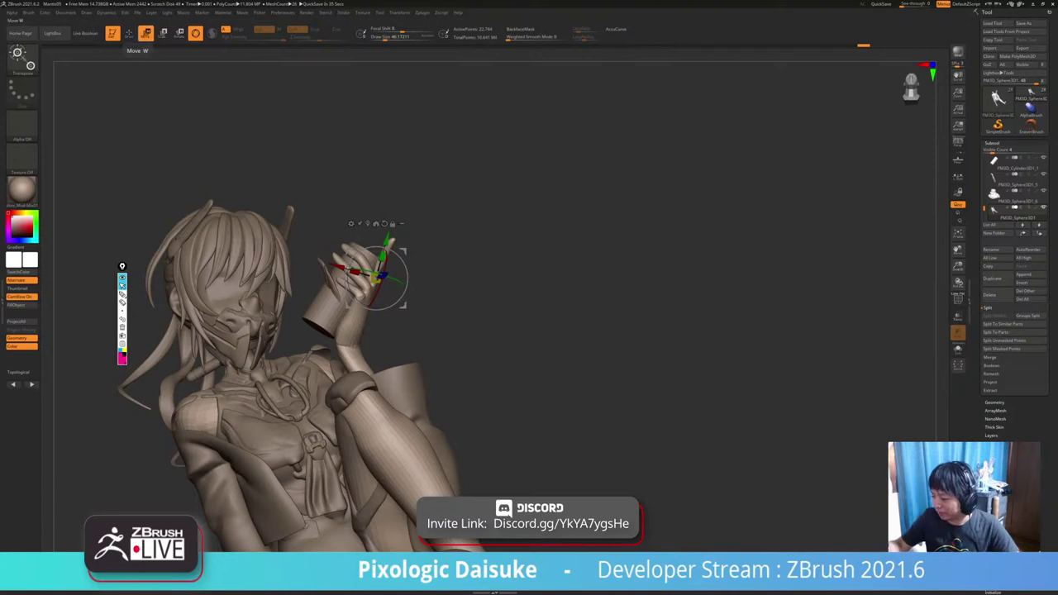
mouse_move(332, 165)
ctrl+right_down()
mouse_move(333, 124)
mouse_move(224, 124)
mouse_move(413, 136)
mouse_move(281, 137)
mouse_move(281, 248)
mouse_move(235, 206)
mouse_move(183, 208)
mouse_move(180, 157)
ctrl+right_up()
key(q)
key(b)
key(s)
key(t)
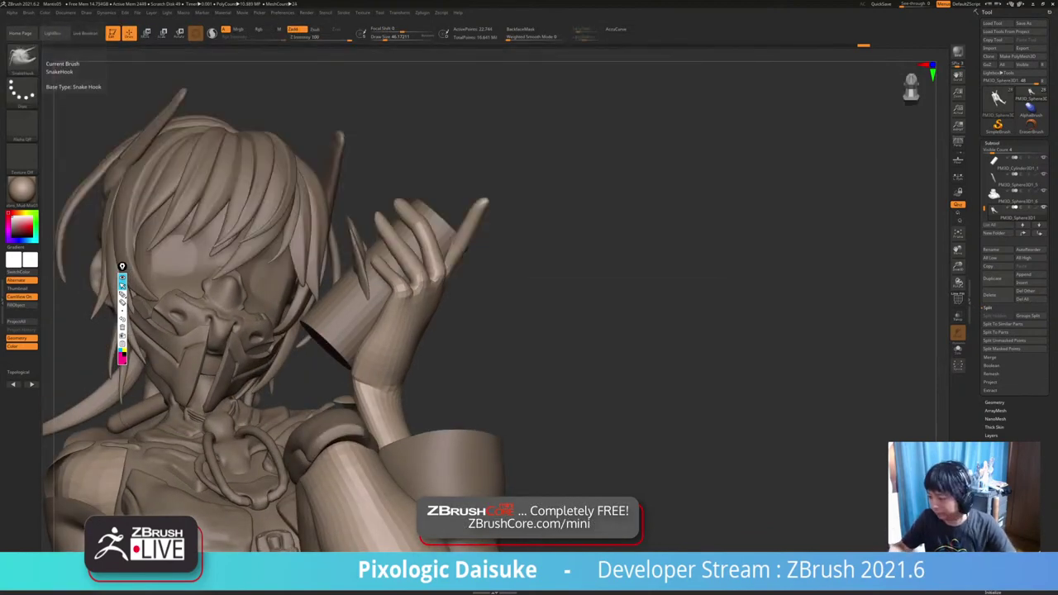
Reshape the raised hand's little finger with SnakeHook so its outer end curves against the cylinder.
mouse_move(384, 227)
ctrl+right_down()
mouse_move(384, 285)
mouse_move(370, 304)
mouse_move(387, 252)
mouse_move(438, 240)
mouse_move(438, 263)
mouse_move(383, 204)
mouse_move(384, 132)
mouse_move(310, 132)
ctrl+right_up()
right_drag(380, 327, 427, 295)
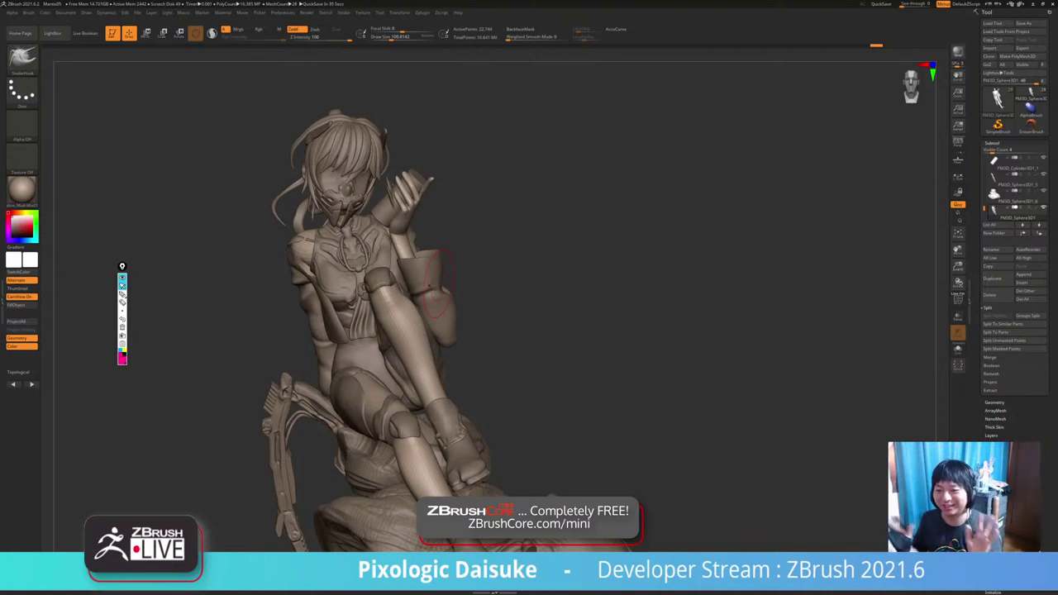
mouse_move(466, 275)
mouse_down()
mouse_move(562, 277)
mouse_move(562, 215)
mouse_move(454, 217)
mouse_up()
mouse_move(455, 216)
right_down()
mouse_move(587, 213)
mouse_move(587, 331)
mouse_move(607, 306)
mouse_move(653, 302)
mouse_move(653, 389)
mouse_move(678, 355)
right_up()
drag(400, 244, 415, 230)
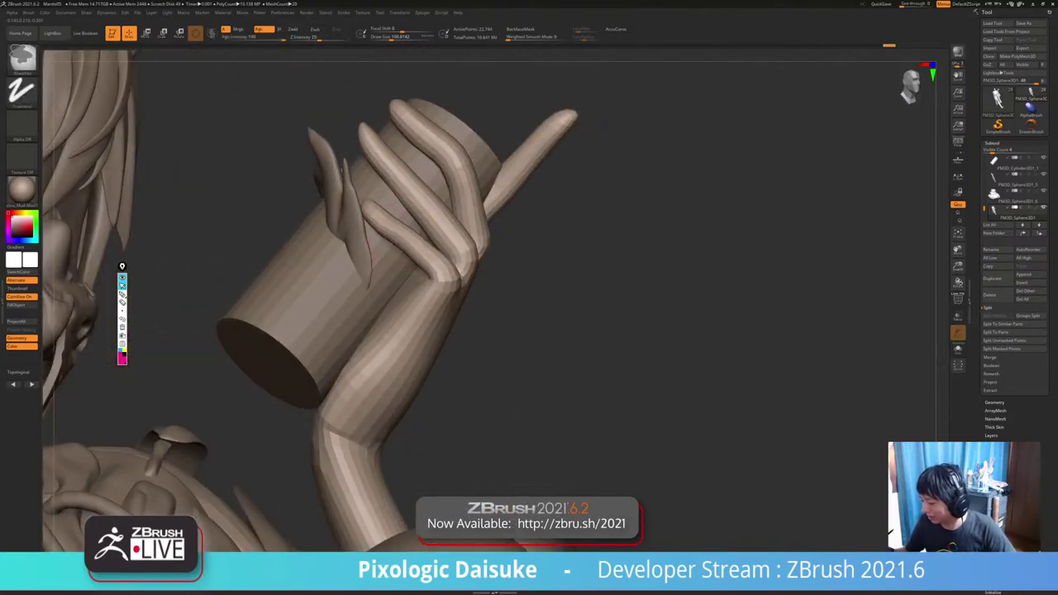
mouse_move(463, 273)
ctrl+right_down()
mouse_move(463, 206)
mouse_move(422, 216)
ctrl+right_up()
drag(386, 219, 380, 211)
right_drag(388, 223, 405, 216)
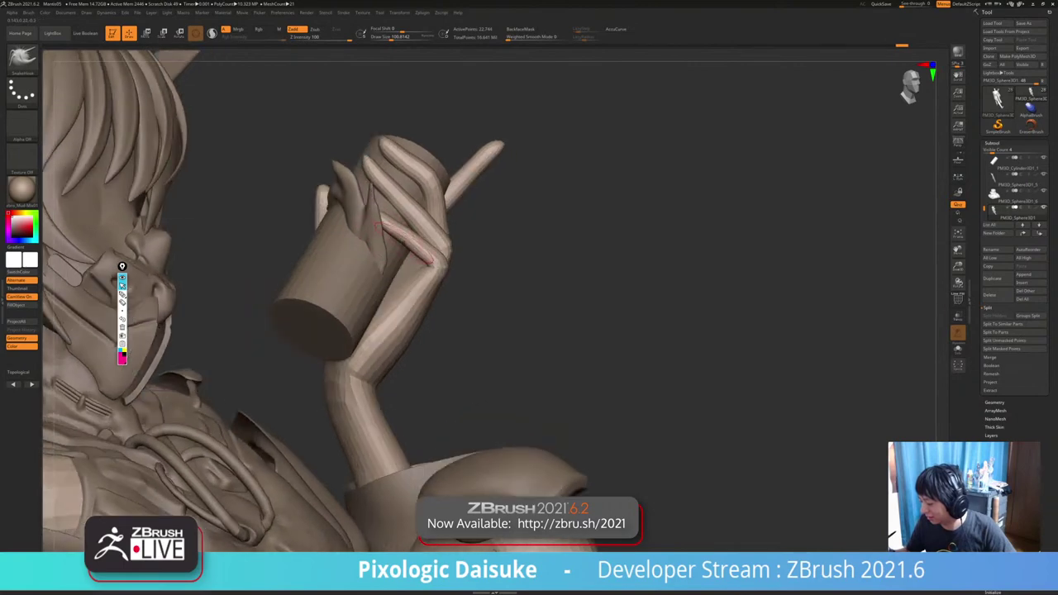
drag(393, 217, 387, 210)
mouse_move(430, 289)
ctrl+right_down()
mouse_move(430, 236)
mouse_move(306, 219)
mouse_move(337, 205)
mouse_move(341, 223)
ctrl+right_up()
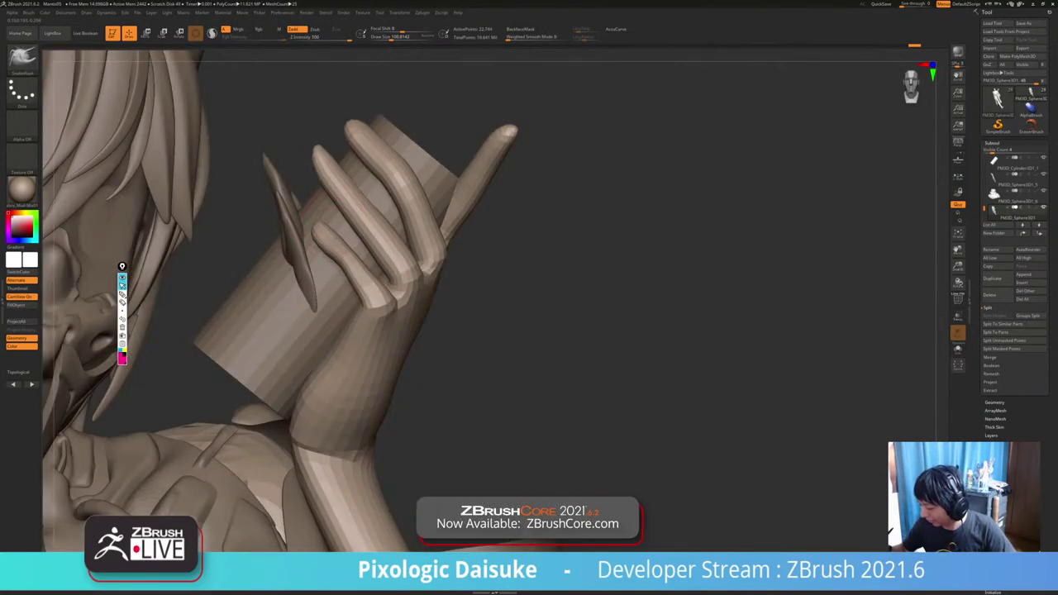
Adjust the outline of the raised hand's wrist from behind with SnakeHook, undoing the first pull and making another.
mouse_move(447, 323)
ctrl+right_down()
mouse_move(451, 263)
mouse_move(422, 256)
mouse_move(438, 232)
mouse_move(434, 274)
mouse_move(440, 225)
ctrl+right_up()
mouse_move(504, 236)
right_down()
mouse_move(432, 217)
mouse_move(368, 216)
mouse_move(457, 221)
mouse_move(459, 258)
mouse_move(377, 239)
right_up()
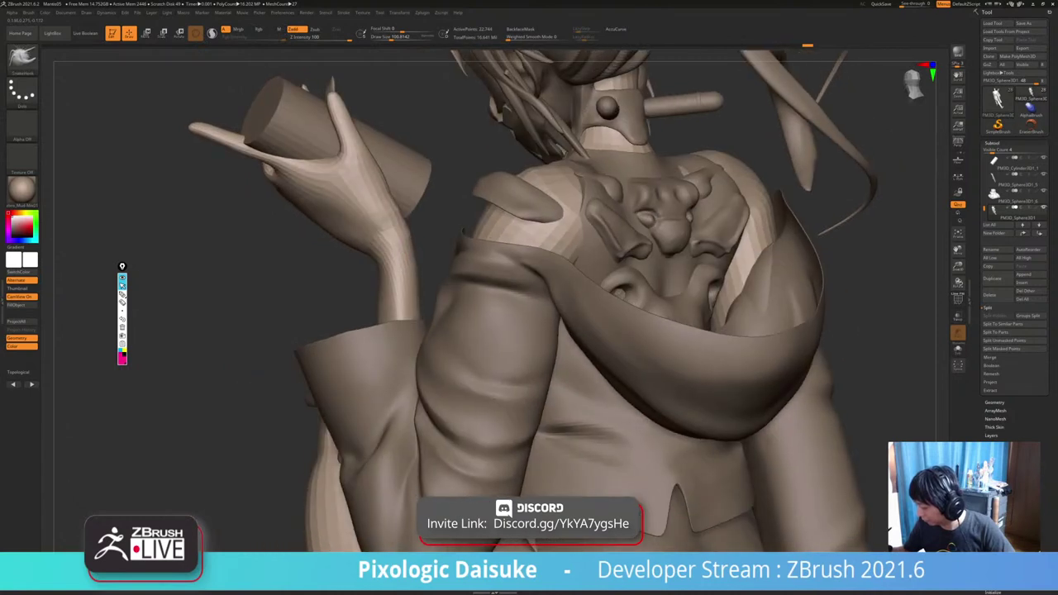
drag(395, 210, 403, 219)
key(ctrl+z)
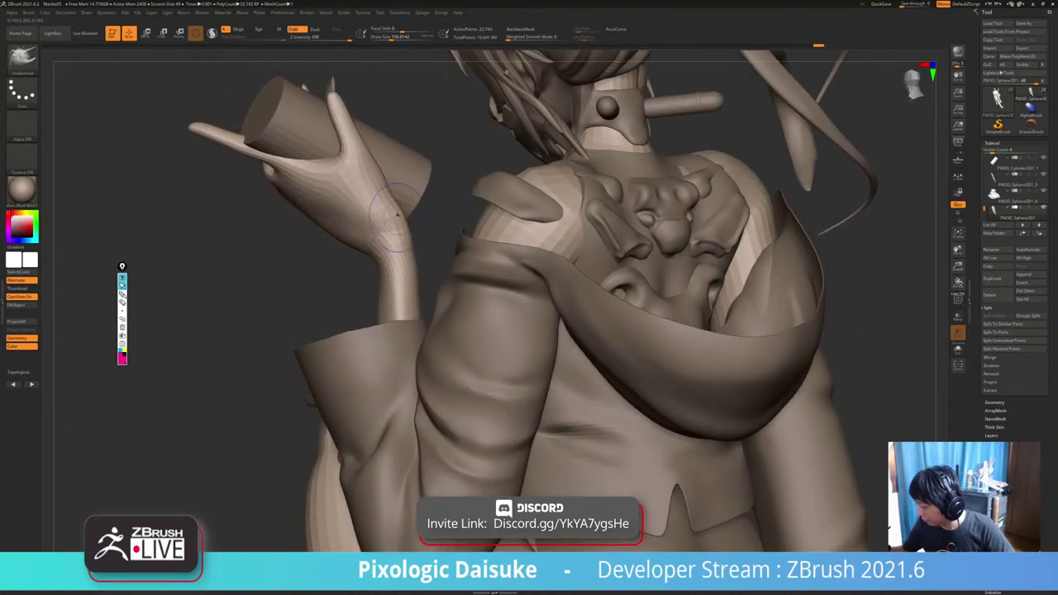
ctrl+right_drag(382, 229, 381, 203)
drag(371, 199, 378, 201)
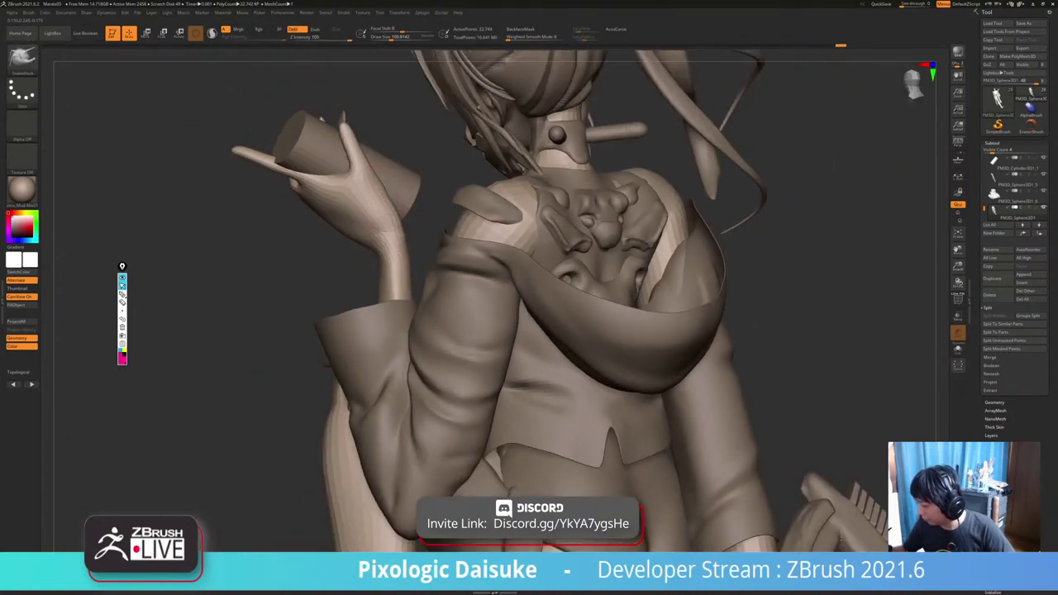
mouse_move(378, 201)
ctrl+right_down()
mouse_move(378, 177)
mouse_move(506, 185)
mouse_move(464, 186)
ctrl+right_up()
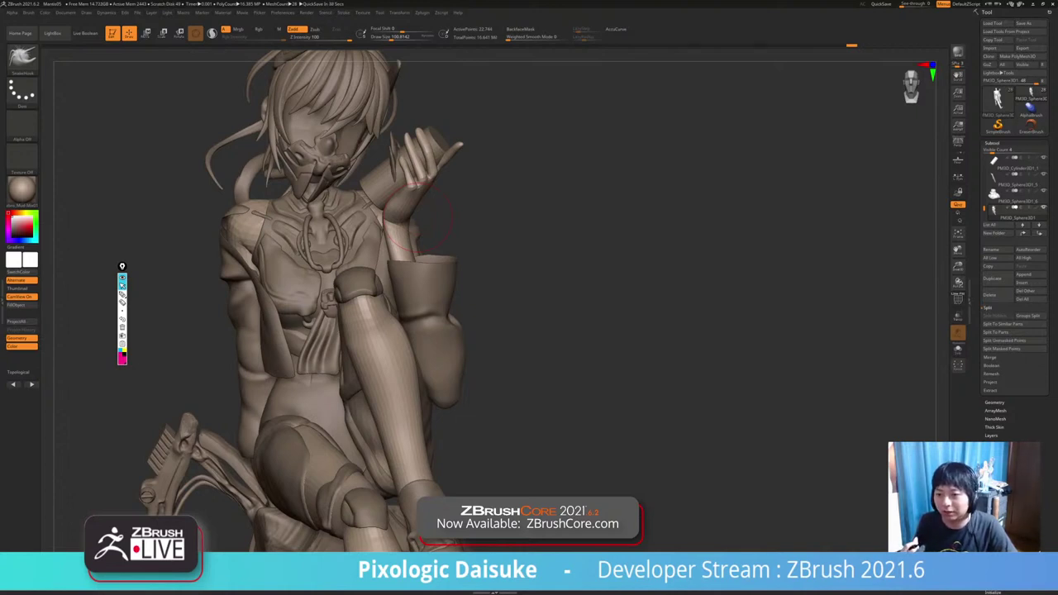
Select the jacket subtool and pull its open front edge beside the chest with SnakeHook.
mouse_move(250, 308)
right_down()
mouse_move(300, 311)
mouse_move(273, 301)
right_up()
drag(253, 290, 245, 285)
right_drag(242, 289, 297, 299)
drag(241, 285, 235, 279)
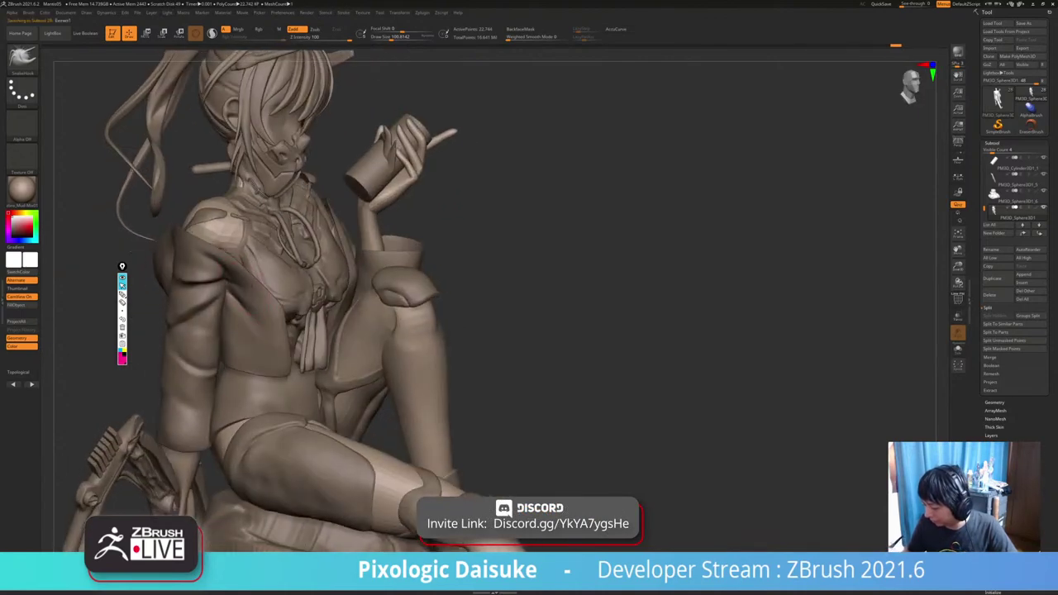
alt+click(248, 290)
mouse_move(248, 289)
ctrl+right_down()
mouse_move(199, 269)
mouse_move(298, 268)
mouse_move(364, 249)
ctrl+right_up()
drag(246, 276, 247, 271)
right_drag(246, 268, 206, 273)
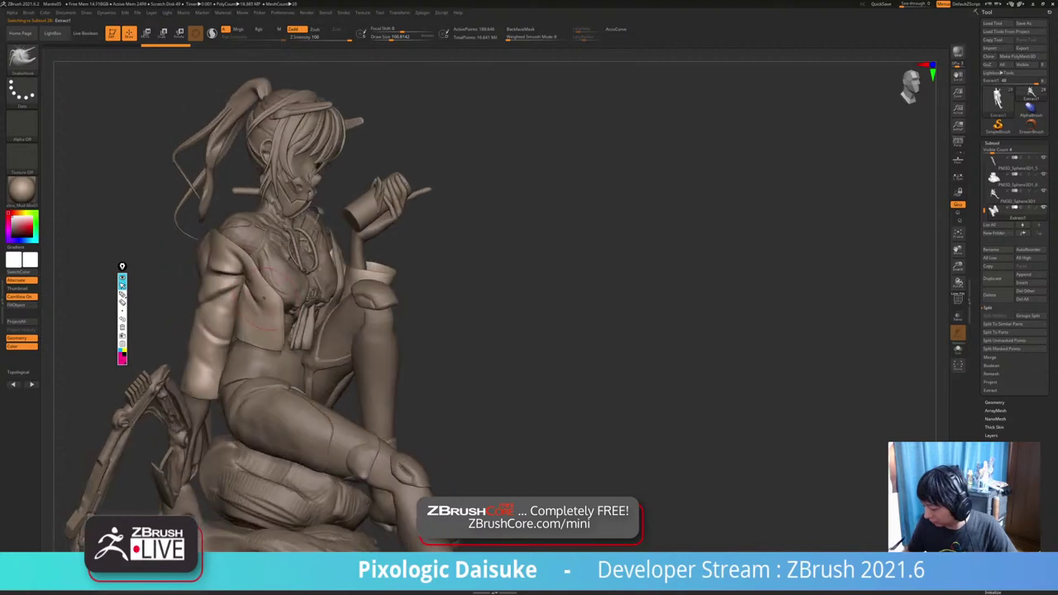
Pull the jacket's lower front corner near the waist to refine its hem.
drag(299, 285, 300, 285)
right_drag(299, 298, 299, 272)
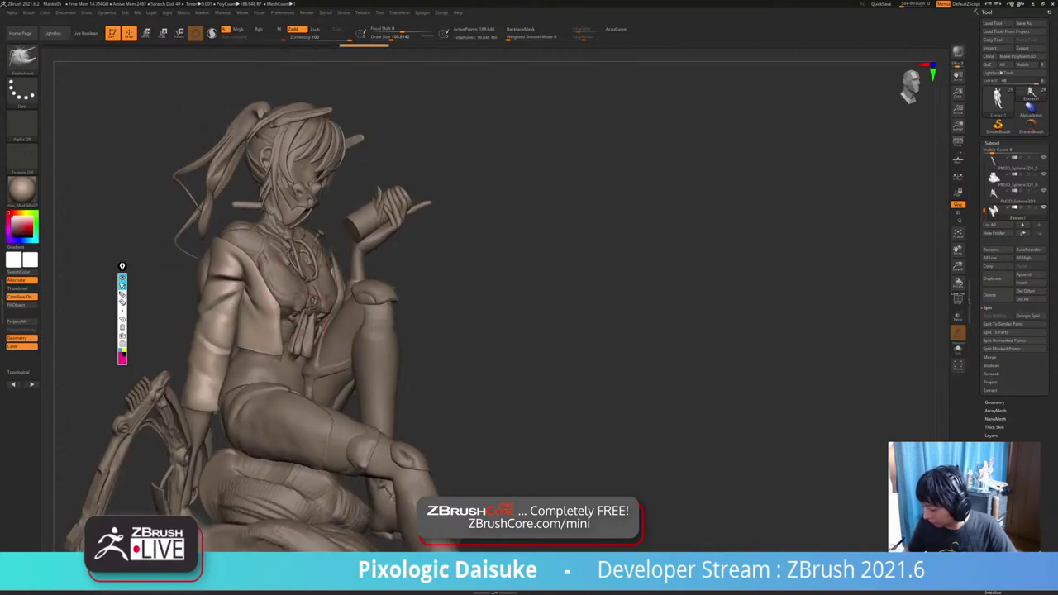
drag(286, 341, 282, 351)
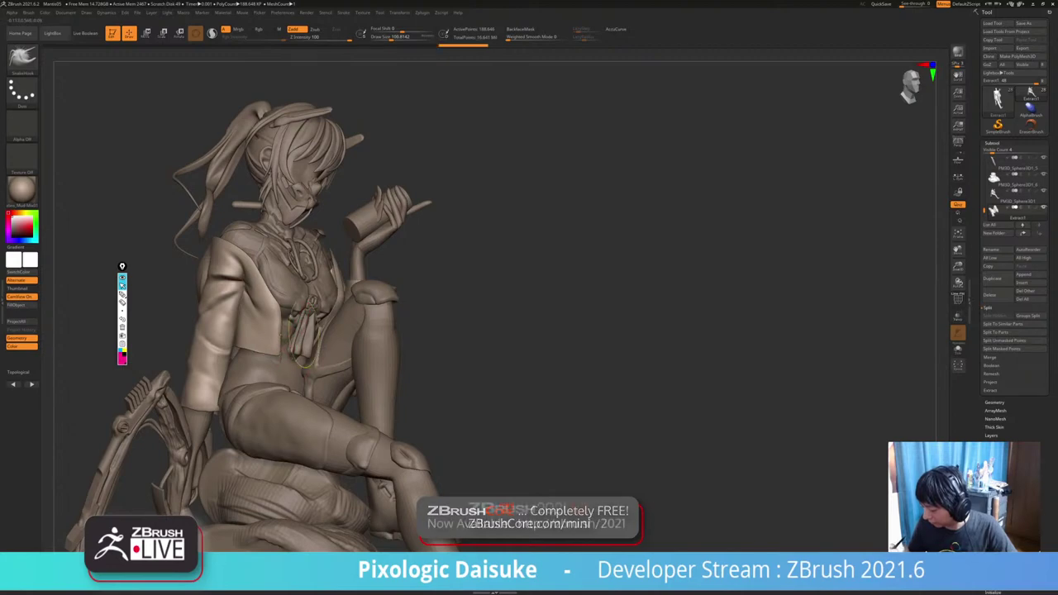
mouse_move(319, 356)
ctrl+right_down()
mouse_move(326, 323)
mouse_move(277, 324)
mouse_move(302, 312)
mouse_move(341, 318)
ctrl+right_up()
mouse_move(240, 236)
ctrl+right_down()
mouse_move(216, 271)
mouse_move(254, 268)
ctrl+right_up()
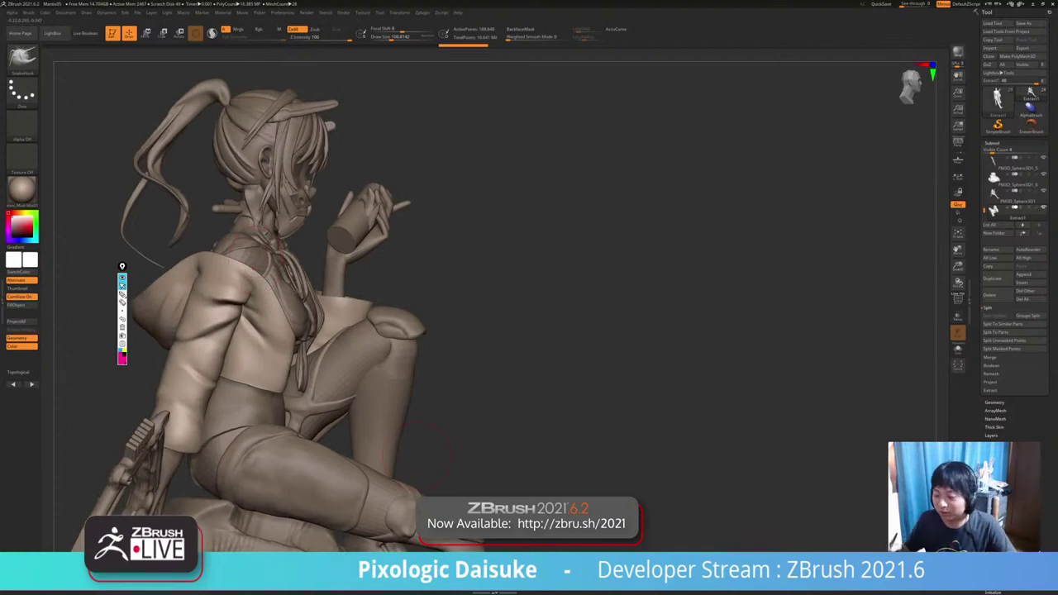
Switch to the ClayBuildup brush with a draw size of about 28.75 and sculpt folds on the jacket front below the shoulder.
key(b)
click(98, 64)
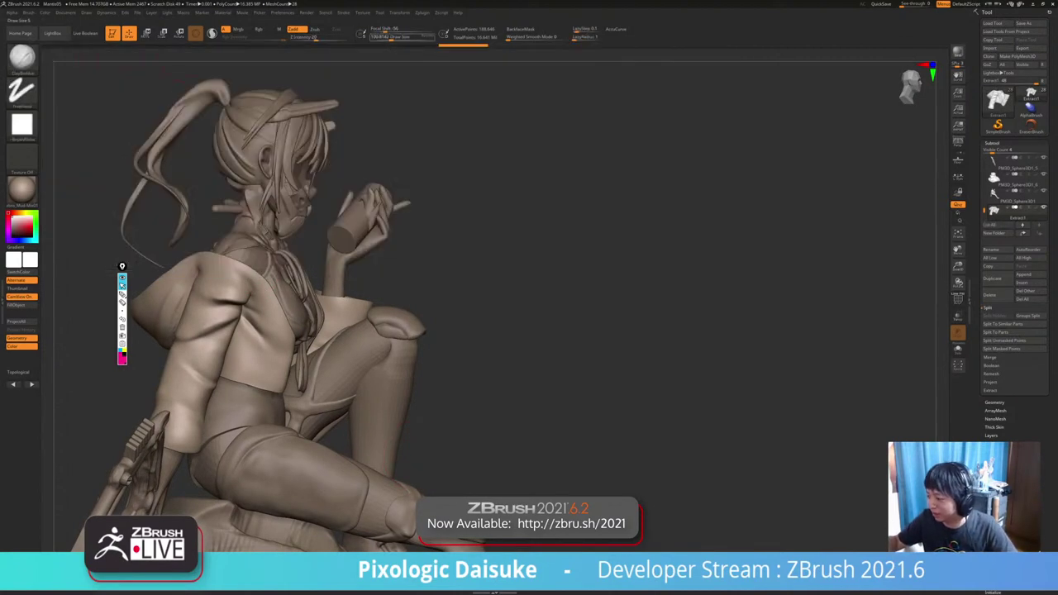
click(396, 36)
click(384, 36)
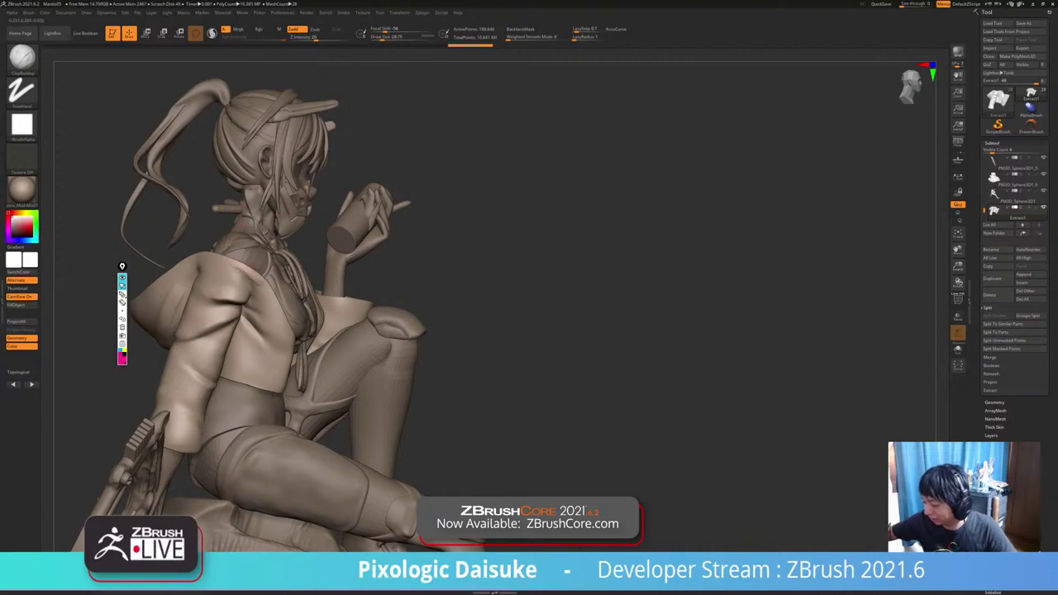
drag(246, 266, 249, 274)
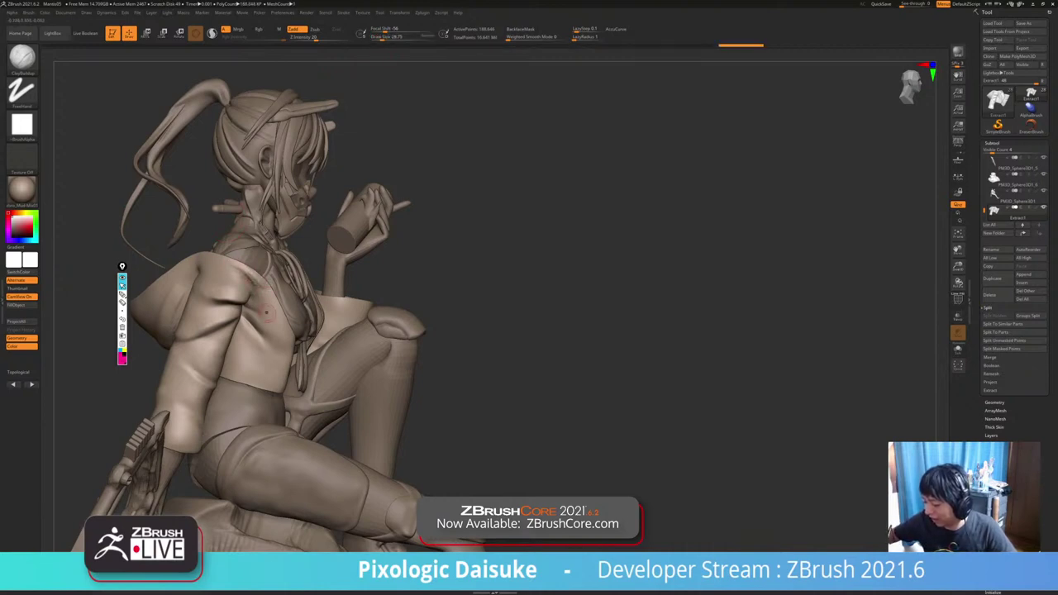
drag(266, 313, 259, 286)
Set the draw size to about 36.8 and smooth the jacket folds, isolating the jacket to smooth its raised-arm shoulder.
click(386, 37)
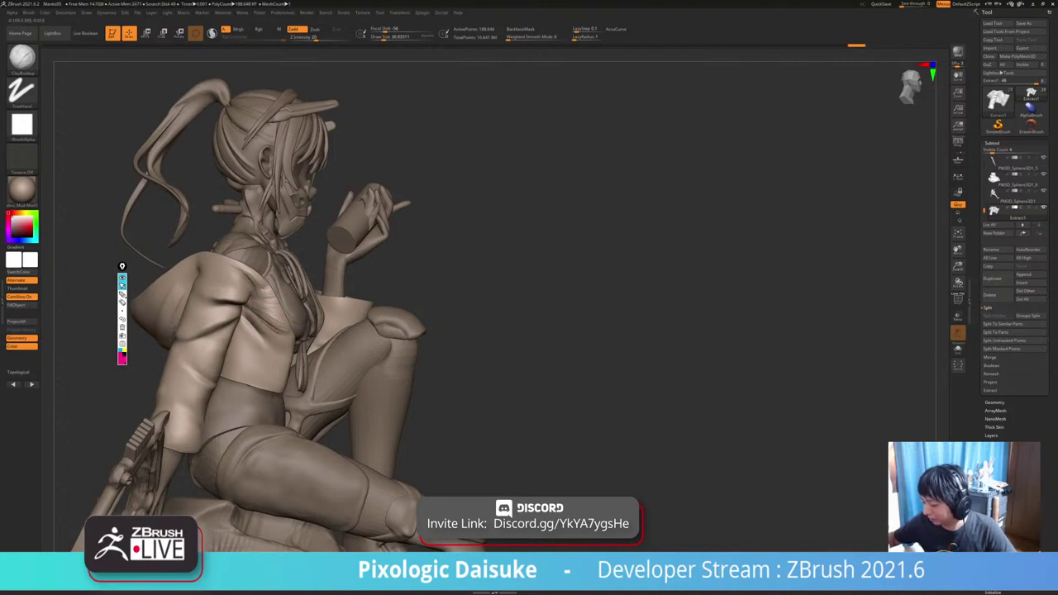
mouse_move(294, 334)
alt+right_down()
mouse_move(321, 297)
mouse_move(248, 293)
mouse_move(307, 302)
alt+right_up()
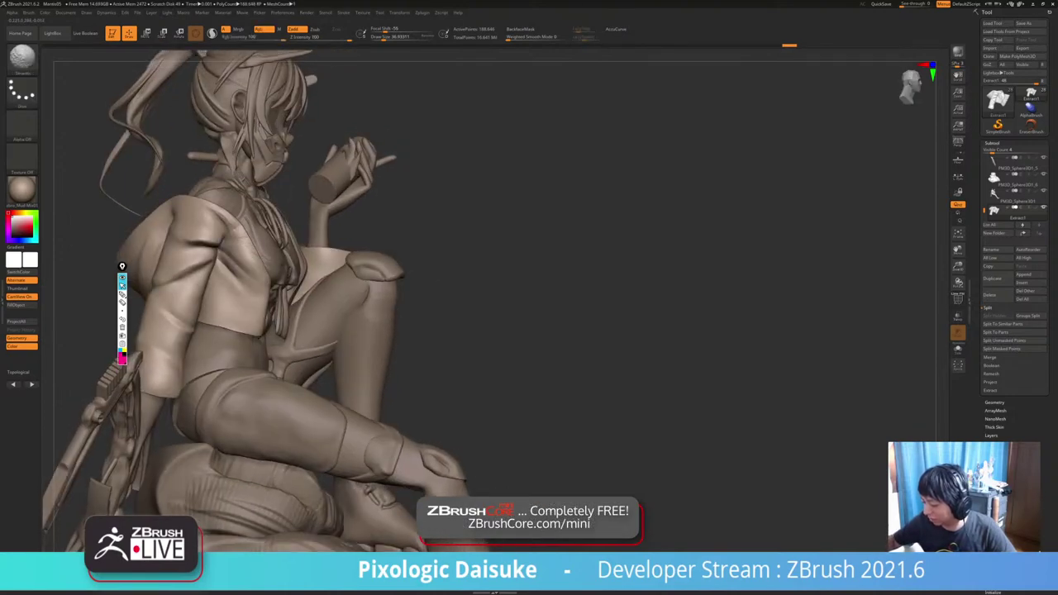
mouse_move(298, 298)
ctrl+right_down()
mouse_move(293, 231)
mouse_move(165, 239)
mouse_move(175, 289)
mouse_move(224, 285)
ctrl+right_up()
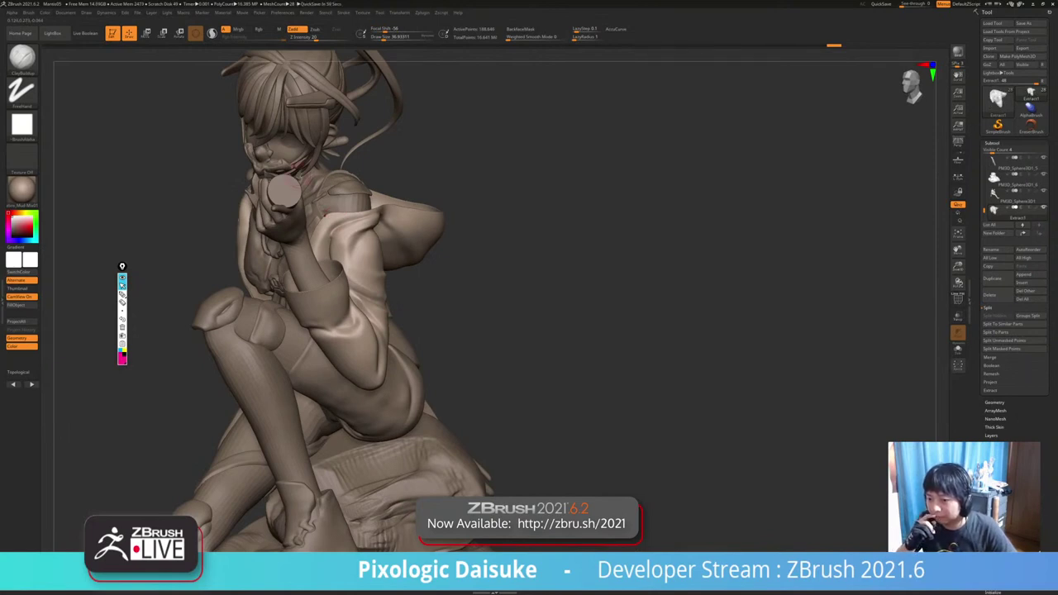
mouse_move(302, 172)
right_down()
mouse_move(301, 149)
mouse_move(332, 203)
right_up()
key(ctrl+alt+shift+s)
mouse_move(325, 224)
mouse_down()
mouse_move(301, 261)
mouse_move(329, 219)
mouse_up()
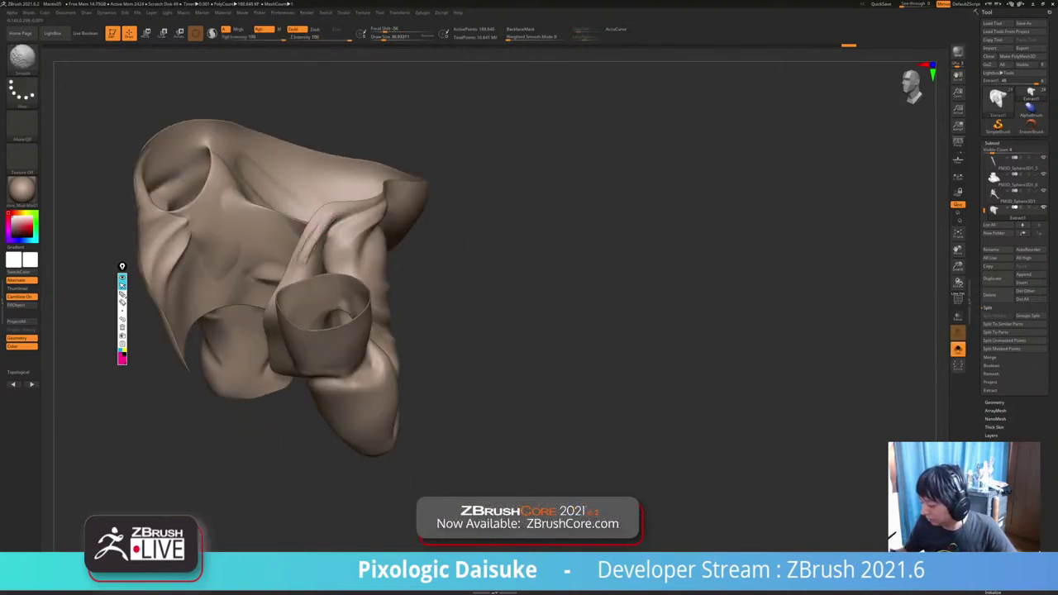
key(shift+s)
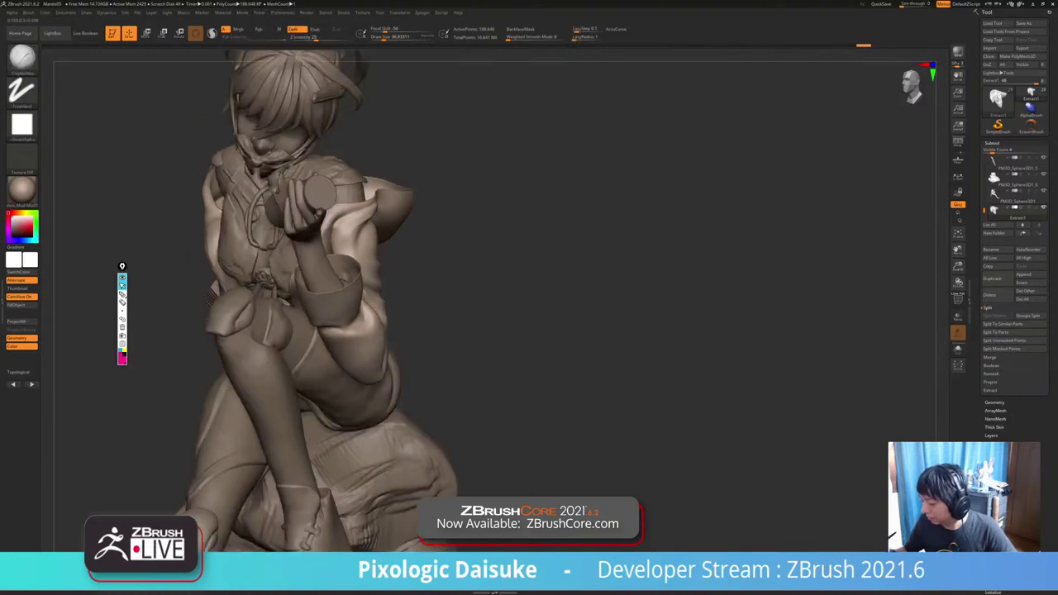
right_drag(348, 206, 263, 198)
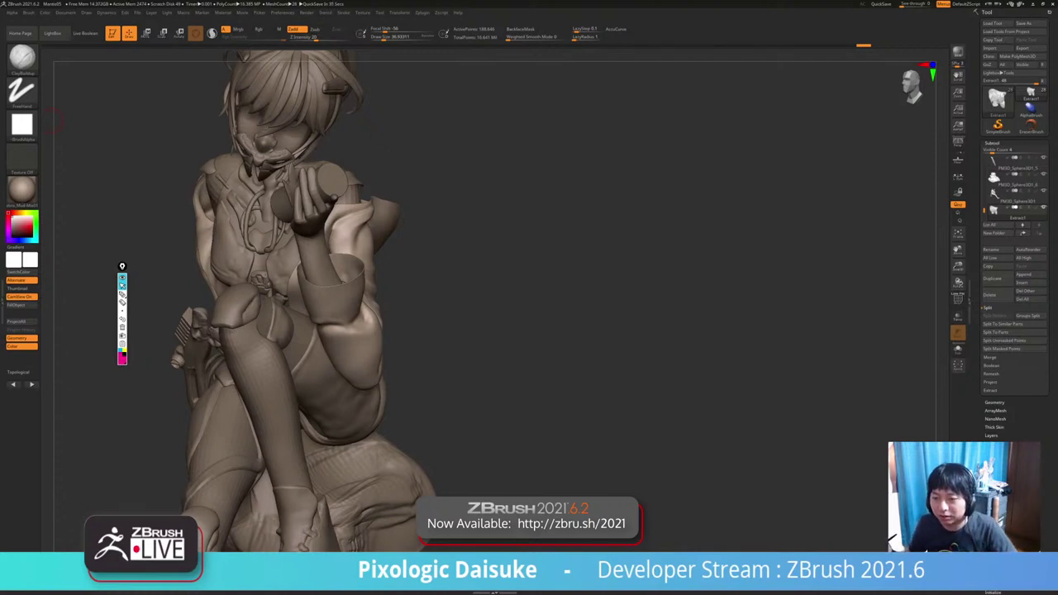
drag(52, 122, 132, 165)
ctrl+right_drag(463, 331, 463, 264)
drag(463, 265, 387, 279)
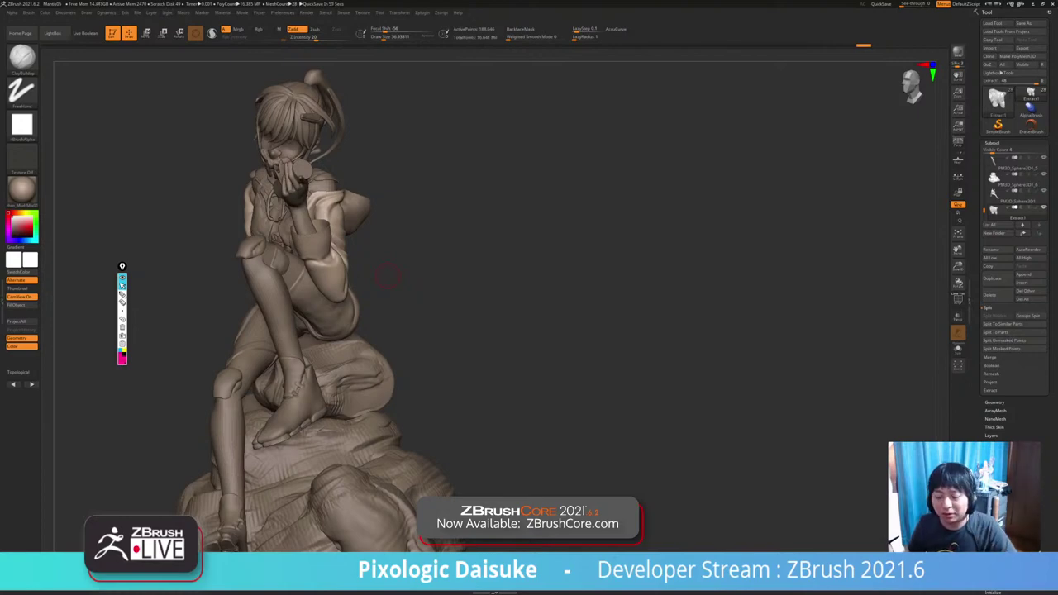
Smooth the draped hood of the jacket along its side and lower rear surface.
drag(398, 300, 715, 368)
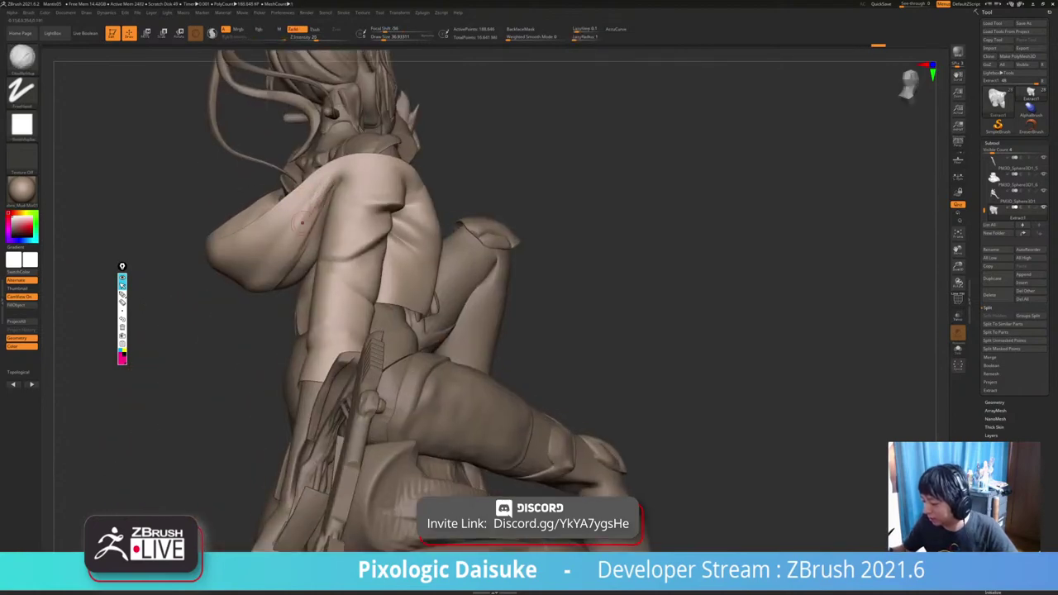
key(shift)
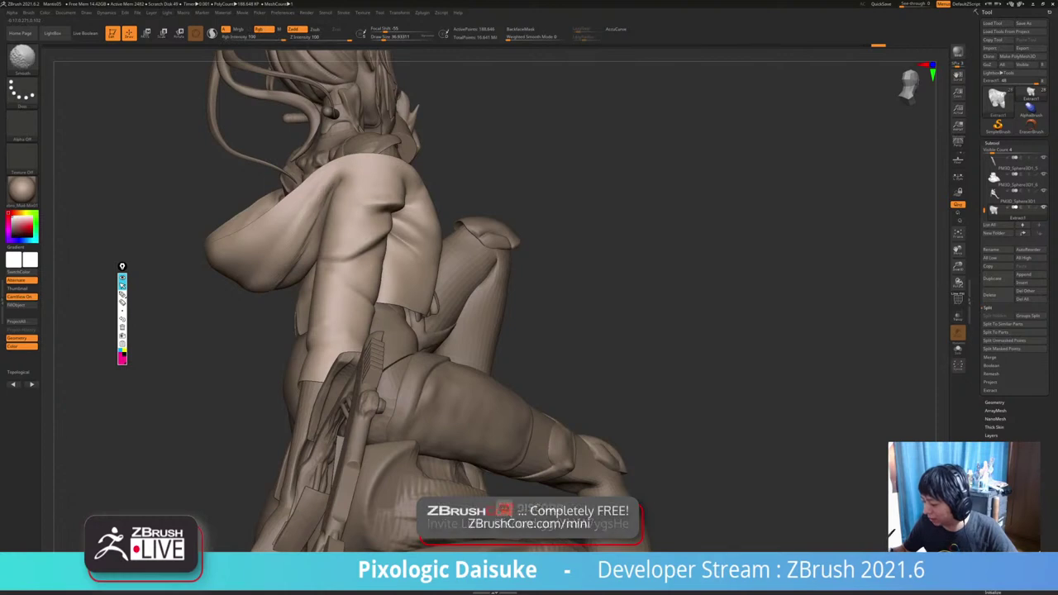
mouse_move(661, 348)
alt+mouse_down()
mouse_move(663, 289)
mouse_move(720, 291)
mouse_move(701, 290)
alt+mouse_up()
shift+drag(304, 210, 296, 228)
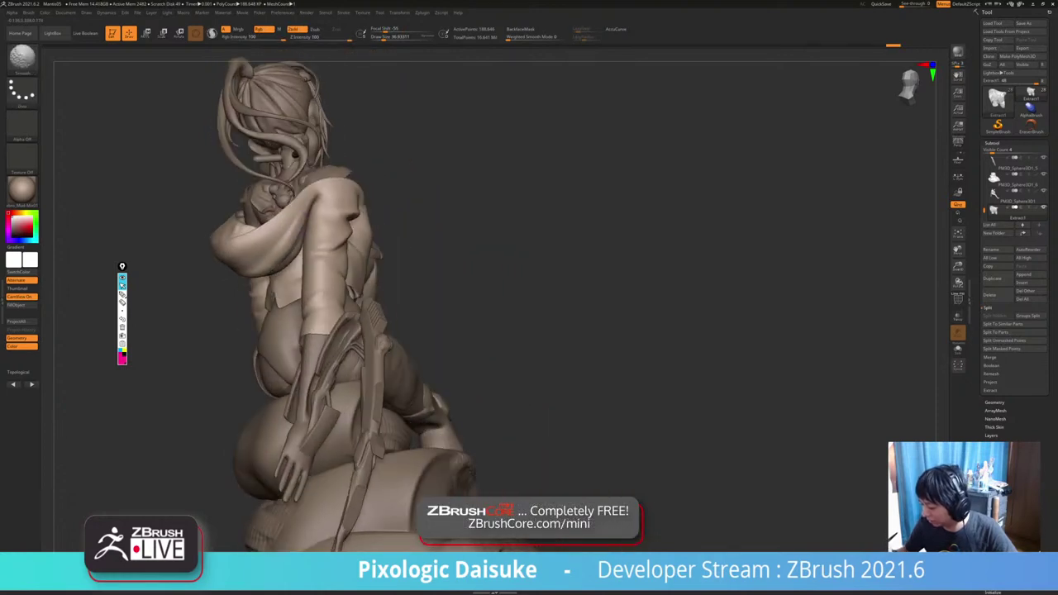
drag(662, 347, 661, 293)
shift+drag(258, 266, 271, 277)
mouse_move(661, 347)
mouse_down()
mouse_move(653, 319)
mouse_move(817, 346)
mouse_up()
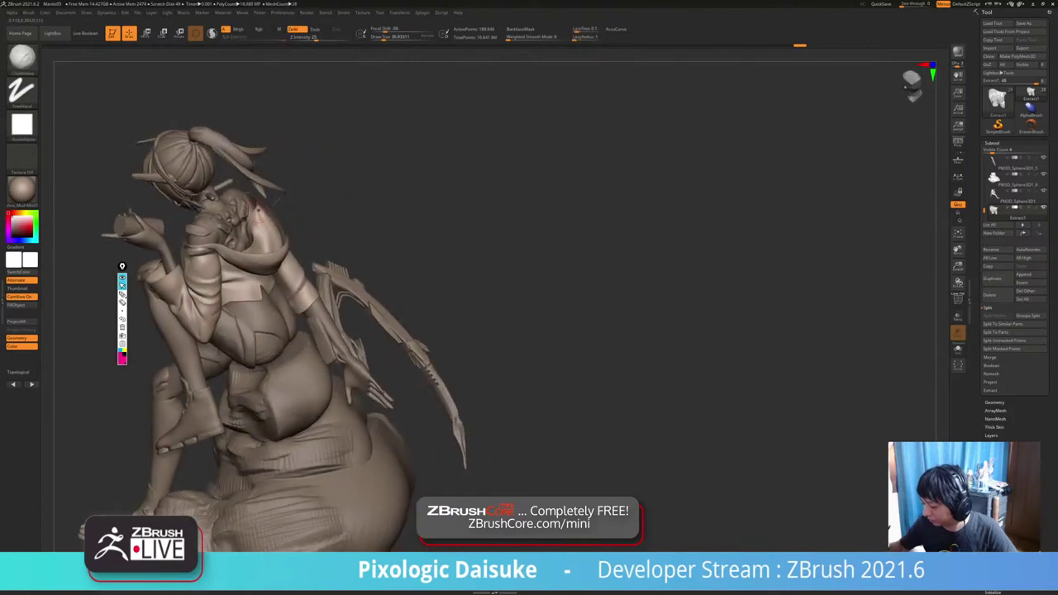
Sculpt the upper edge of the jacket's hood with ClayBuildup and smooth the hood's back.
drag(364, 232, 363, 198)
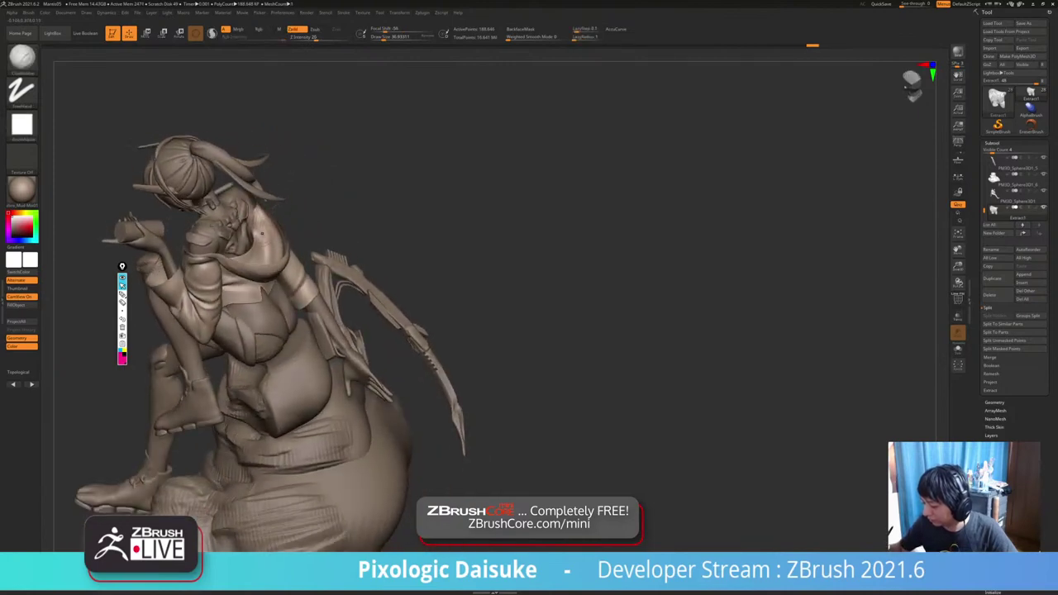
ctrl+right_drag(579, 331, 578, 281)
mouse_move(579, 281)
mouse_down()
mouse_move(591, 256)
mouse_move(637, 253)
mouse_up()
ctrl+right_drag(250, 236, 240, 264)
drag(271, 183, 272, 222)
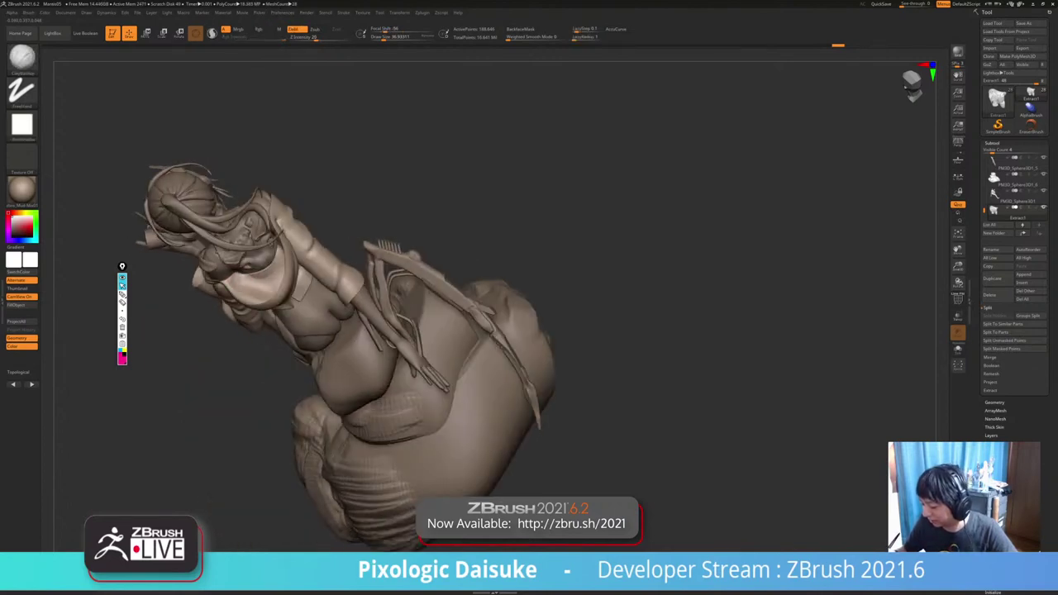
key(shift)
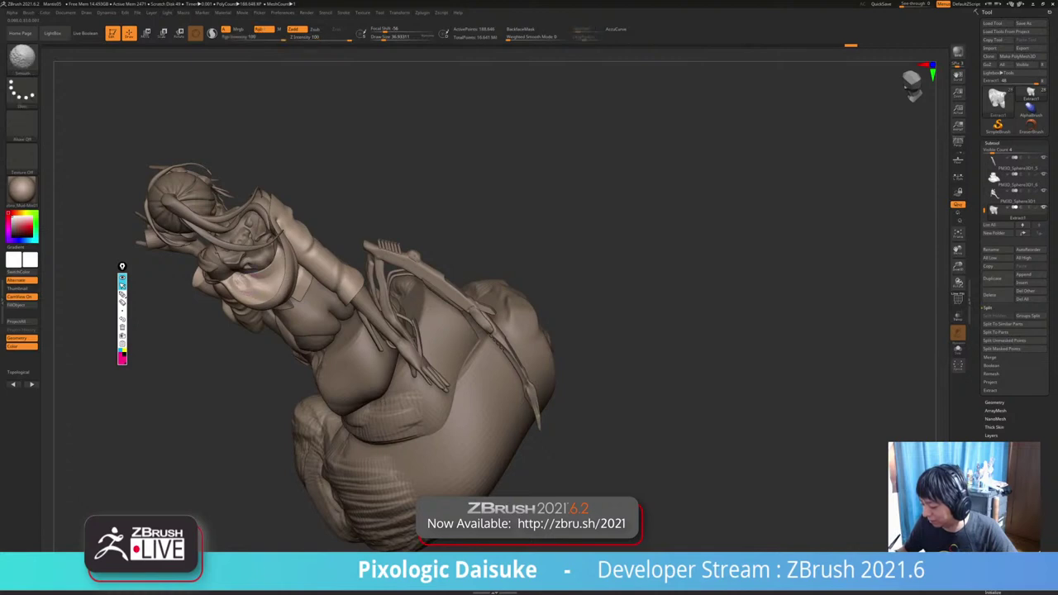
shift+drag(240, 283, 255, 288)
Refine the hood's rear curve from above with short alternating smoothing and ClayBuildup strokes.
right_drag(254, 285, 283, 254)
shift+drag(271, 263, 266, 277)
right_drag(269, 277, 248, 267)
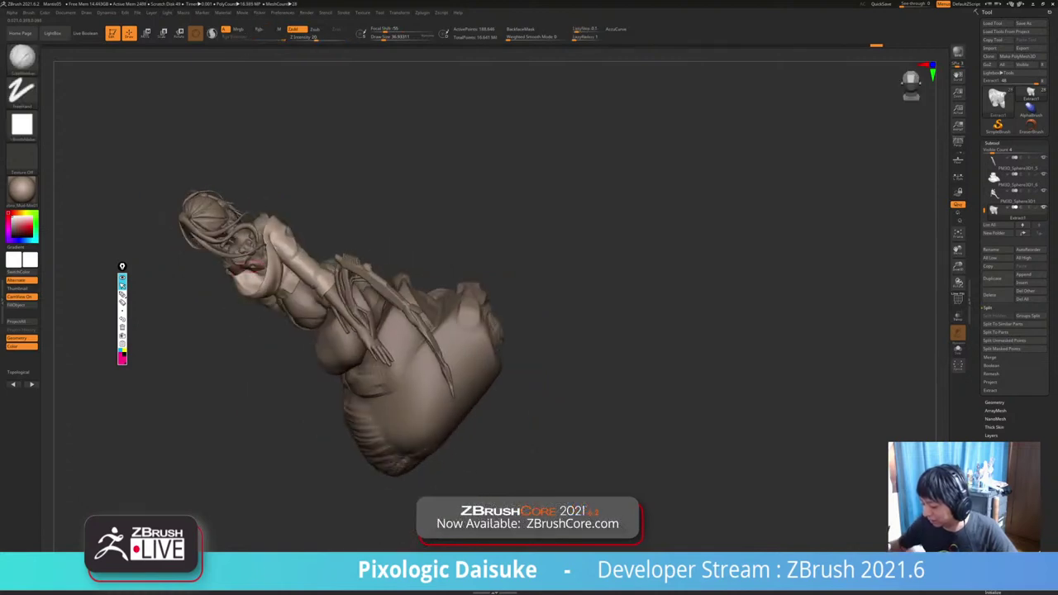
drag(242, 267, 250, 276)
right_drag(250, 276, 258, 273)
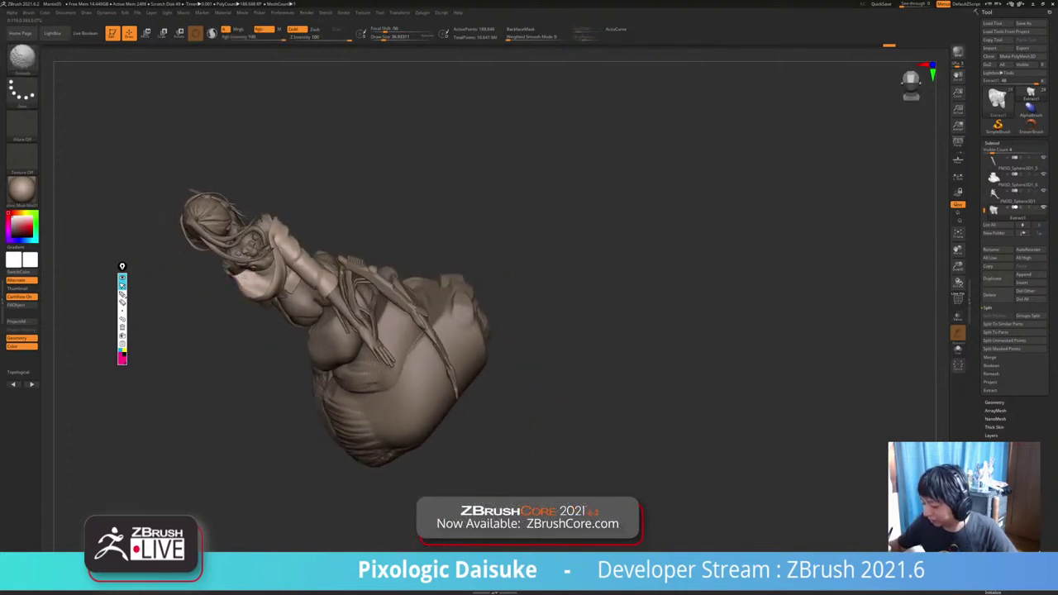
shift+drag(253, 275, 258, 283)
Build up folds on the back of the jacket below the hood and soften them with Smooth.
mouse_move(262, 285)
ctrl+right_down()
mouse_move(287, 264)
mouse_move(277, 307)
mouse_move(285, 364)
mouse_move(256, 351)
mouse_move(273, 330)
ctrl+right_up()
mouse_move(290, 281)
mouse_down()
mouse_move(260, 285)
mouse_move(271, 279)
mouse_up()
ctrl+right_drag(273, 275, 279, 324)
drag(273, 285, 281, 296)
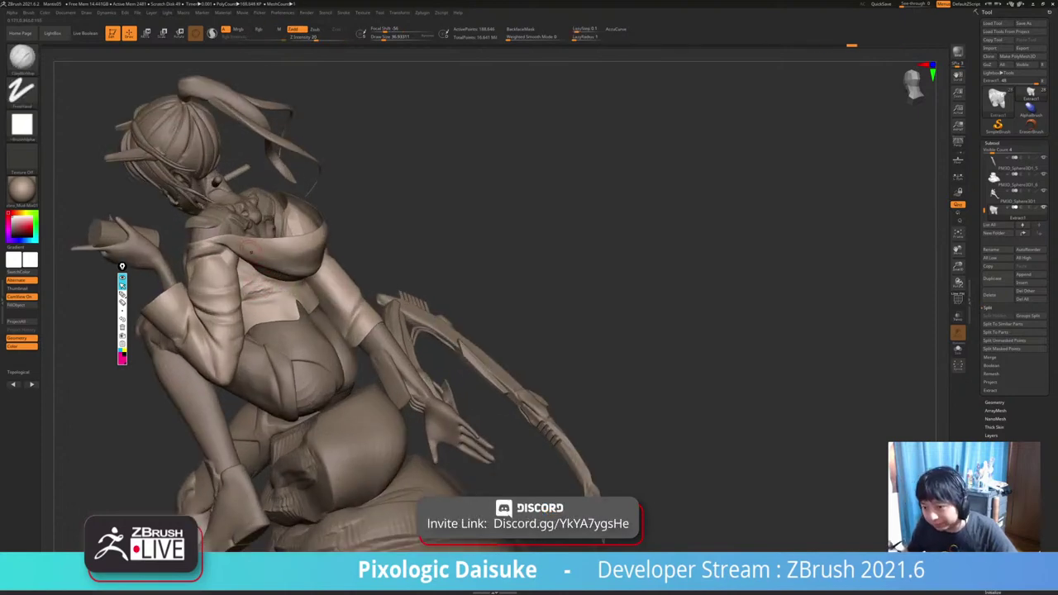
right_drag(240, 258, 258, 257)
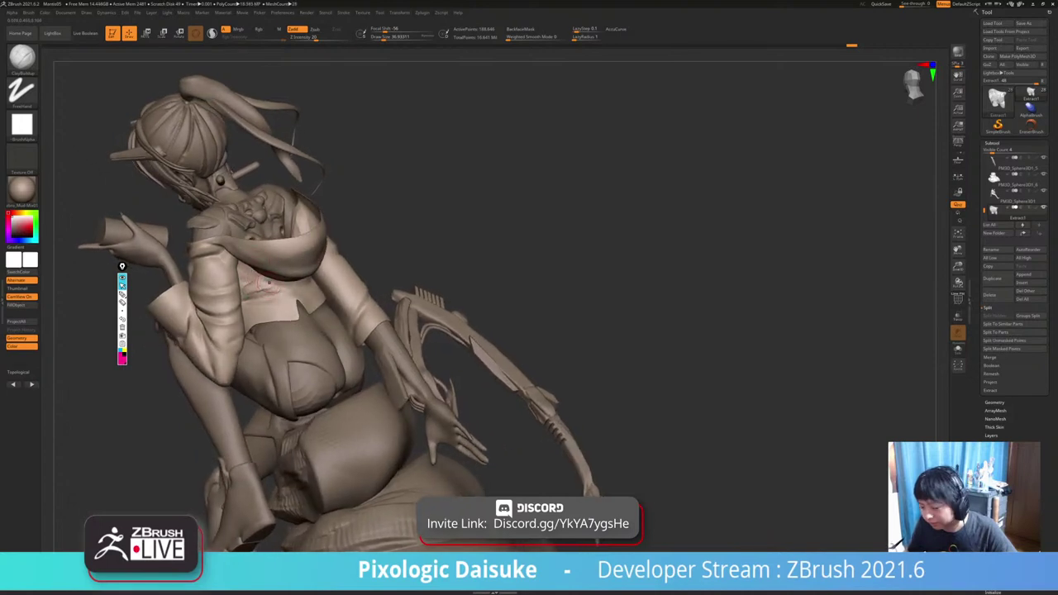
key(shift)
mouse_move(258, 285)
ctrl+right_down()
mouse_move(258, 248)
mouse_move(277, 250)
mouse_move(260, 249)
mouse_move(261, 291)
ctrl+right_up()
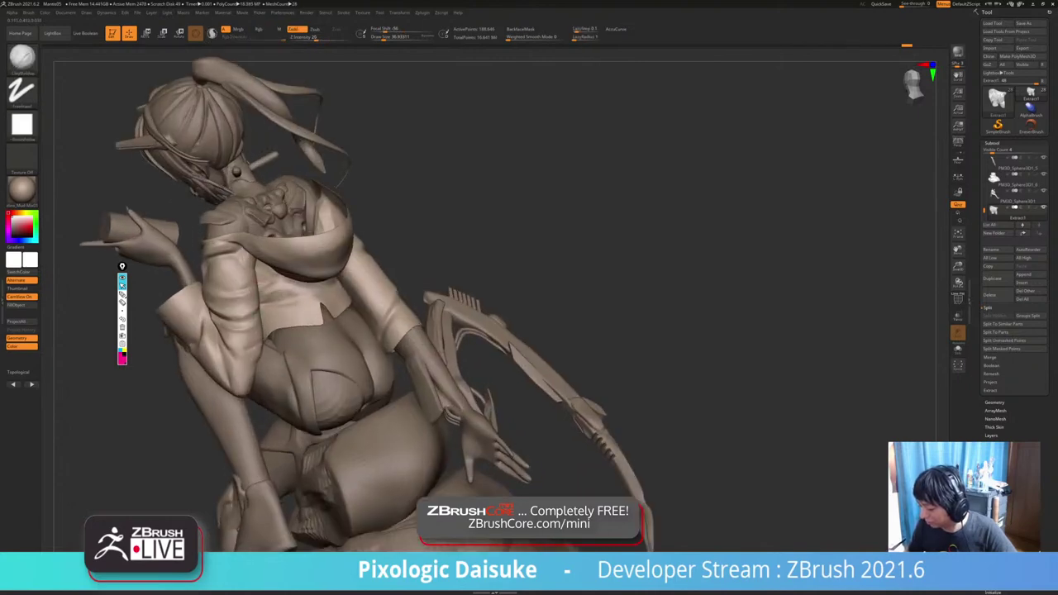
Sculpt the lower back of the jacket with ClayBuildup and smooth the surface around the hood.
drag(295, 299, 314, 293)
key(shift)
mouse_move(308, 291)
ctrl+right_down()
mouse_move(308, 253)
mouse_move(274, 253)
mouse_move(278, 295)
ctrl+right_up()
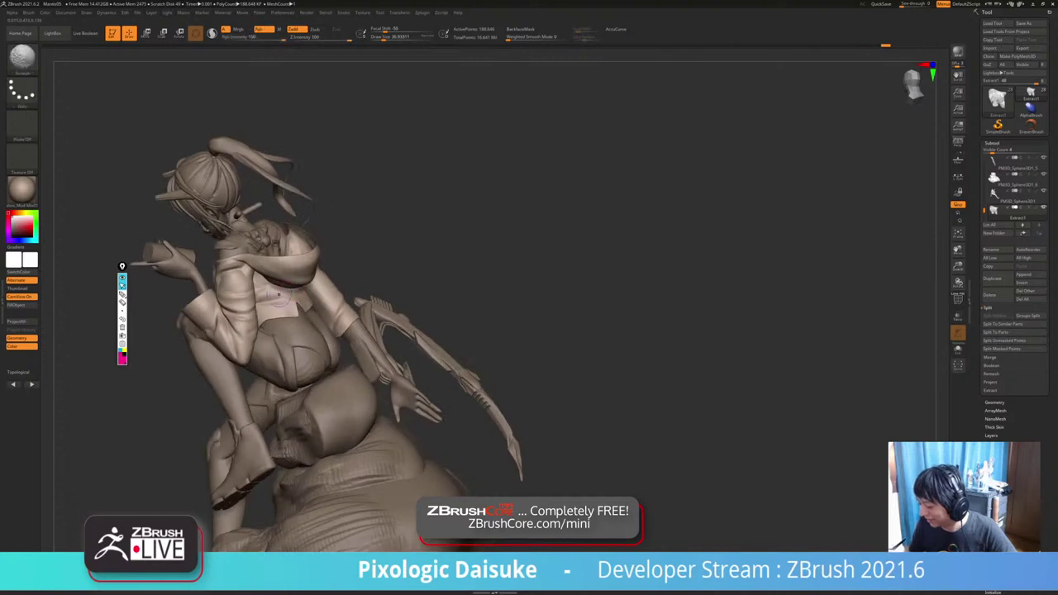
mouse_move(287, 246)
right_down()
mouse_move(291, 186)
mouse_move(291, 216)
right_up()
mouse_move(263, 280)
ctrl+right_down()
mouse_move(260, 301)
mouse_move(318, 306)
mouse_move(314, 298)
mouse_move(301, 343)
ctrl+right_up()
key(shift)
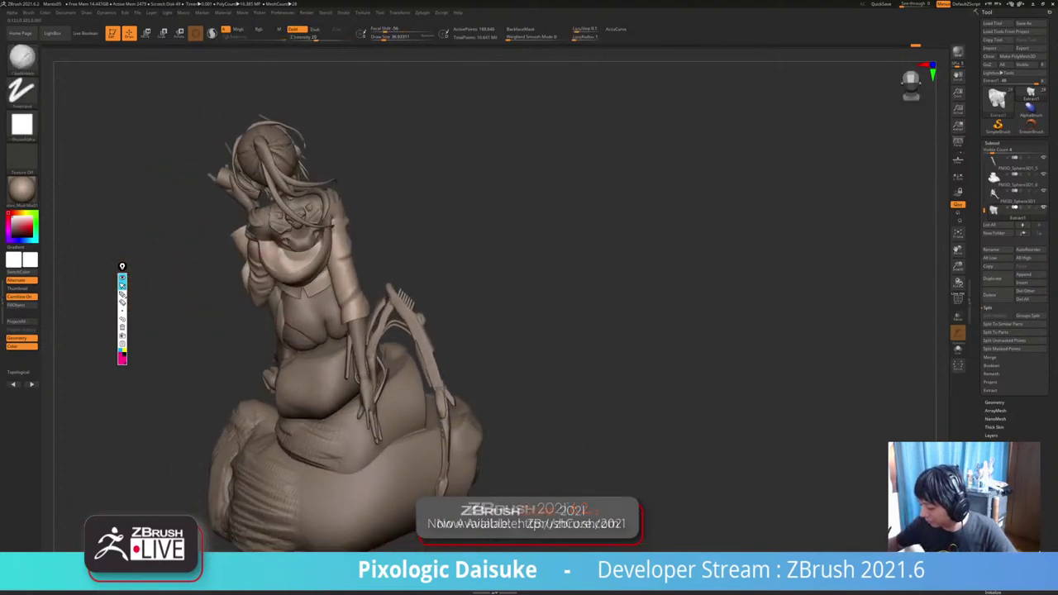
key(shift)
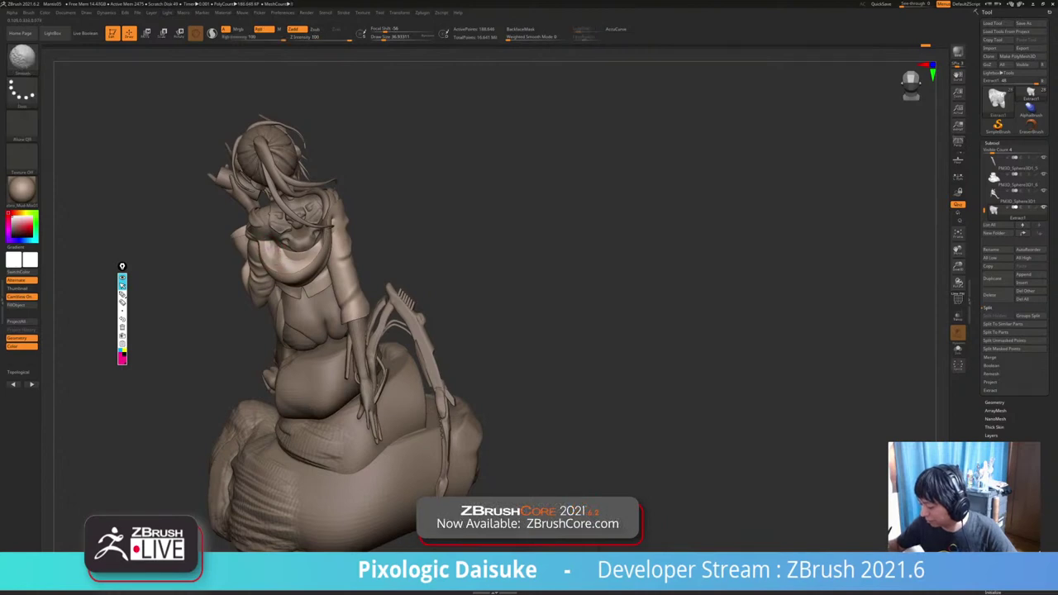
shift+drag(284, 263, 276, 253)
right_drag(389, 232, 336, 217)
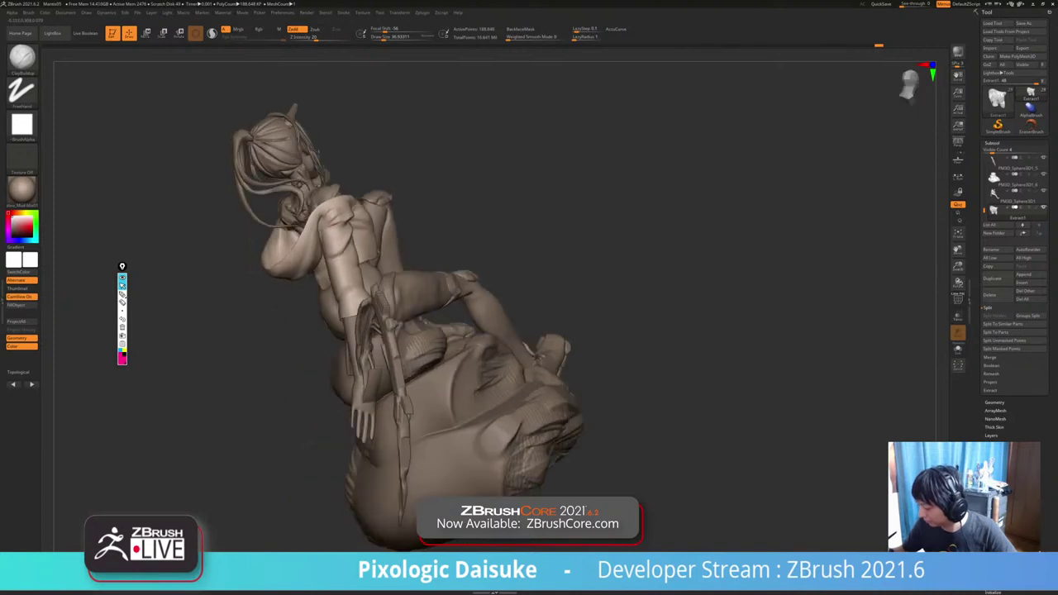
Smooth the top of the jacket's shoulder and upper sleeve above the lowered arm from several angles.
key(shift)
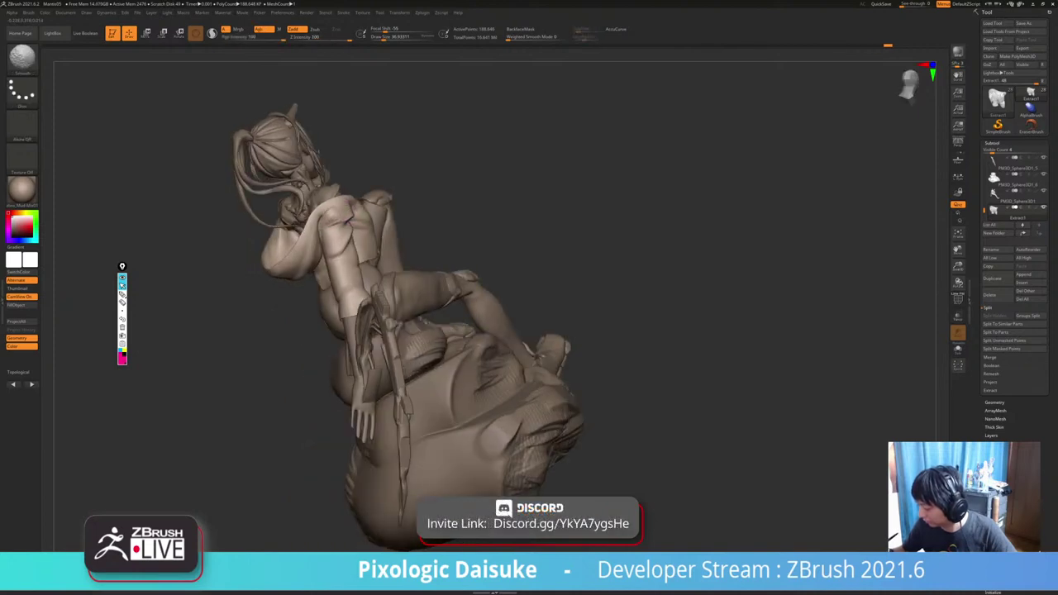
right_drag(348, 219, 384, 216)
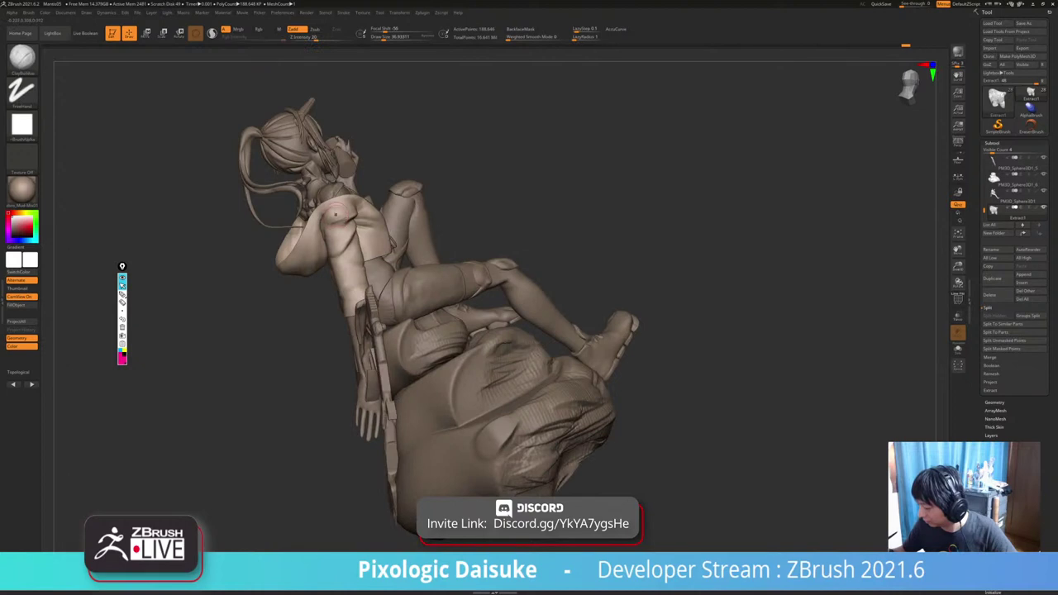
key(shift)
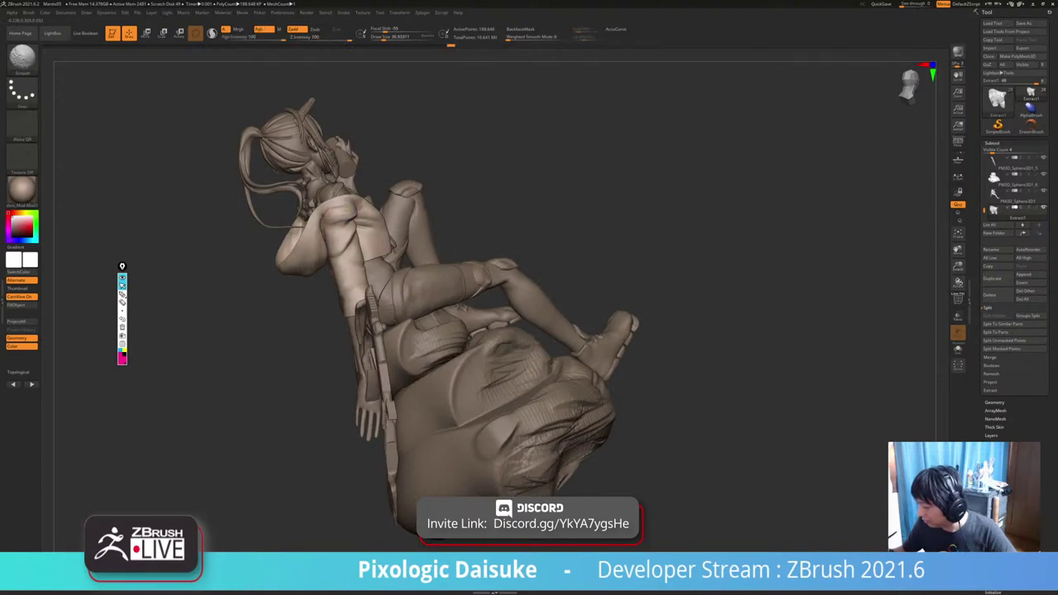
shift+drag(330, 227, 340, 232)
right_drag(339, 220, 371, 218)
mouse_move(325, 215)
shift+mouse_down()
mouse_move(337, 204)
mouse_move(347, 218)
shift+mouse_up()
mouse_move(347, 218)
right_down()
mouse_move(310, 198)
mouse_move(282, 157)
mouse_move(216, 165)
mouse_move(216, 217)
right_up()
right_drag(216, 217, 253, 206)
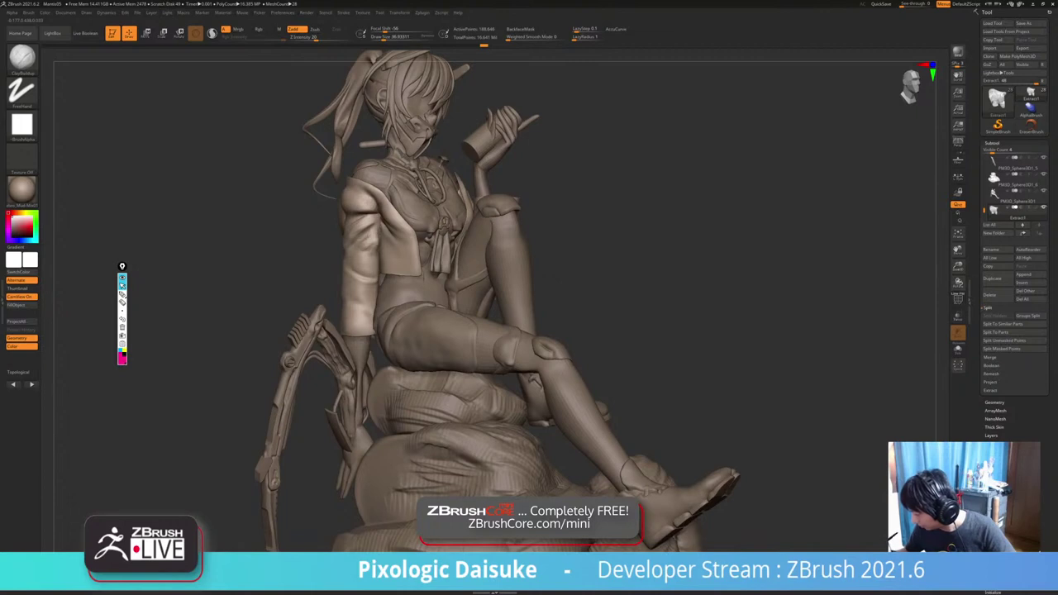
Build up folds around the elbow of the lowered arm's sleeve with ClayBuildup.
right_drag(376, 248, 407, 250)
mouse_move(375, 239)
mouse_down()
mouse_move(367, 249)
mouse_move(361, 236)
mouse_move(374, 269)
mouse_up()
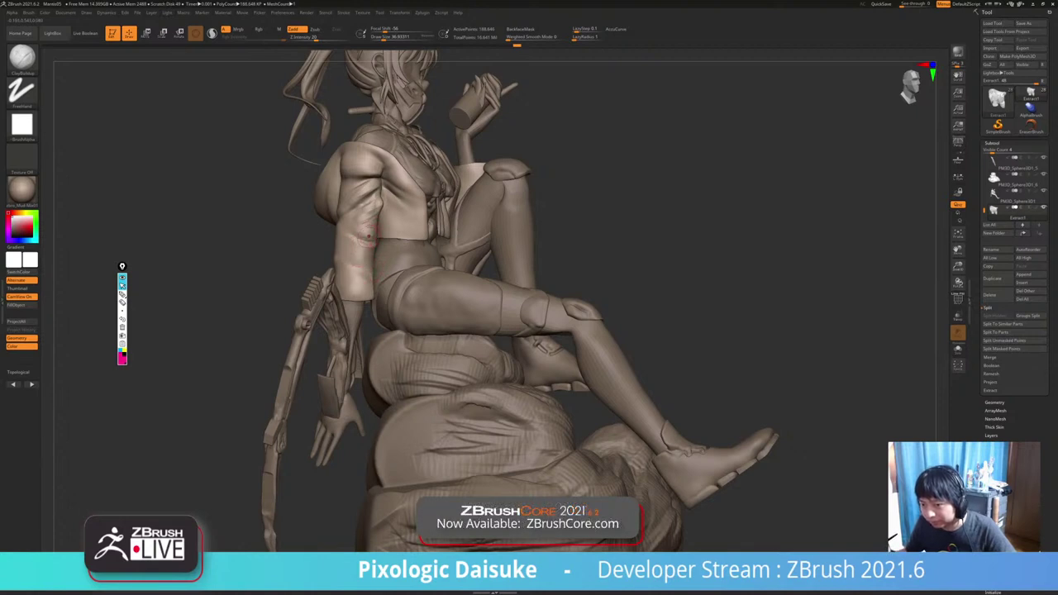
right_drag(369, 245, 332, 248)
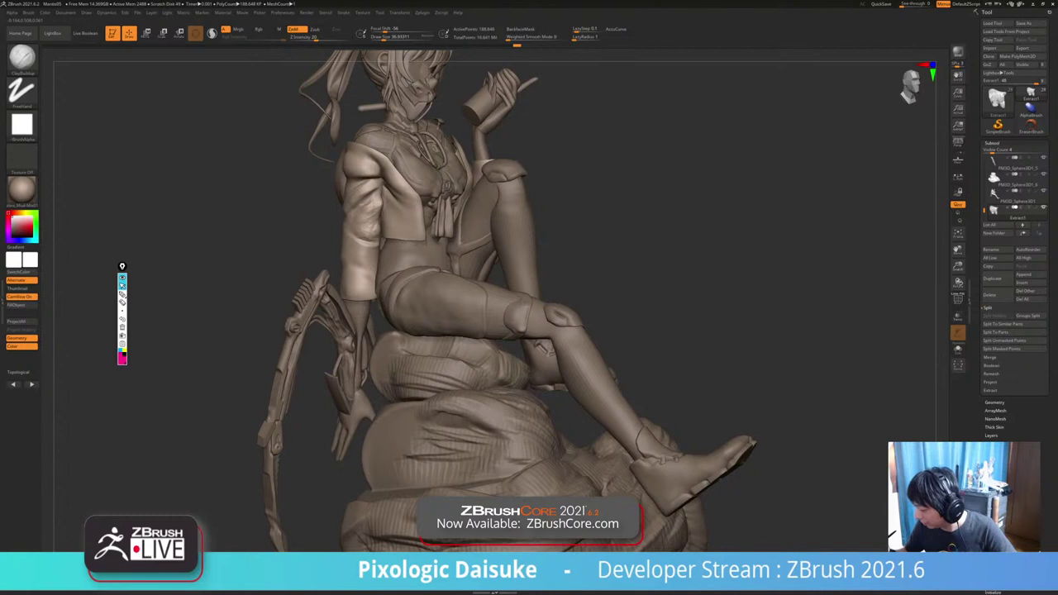
Sculpt and smooth the lower part and hem of the jacket's front panel beside the lowered arm.
right_drag(406, 234, 435, 231)
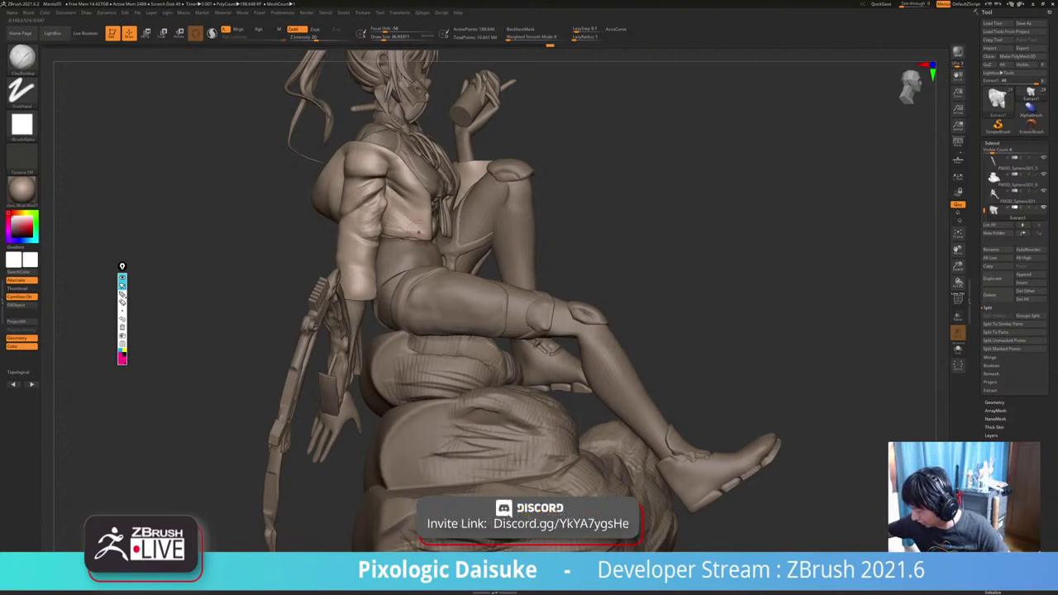
key(shift)
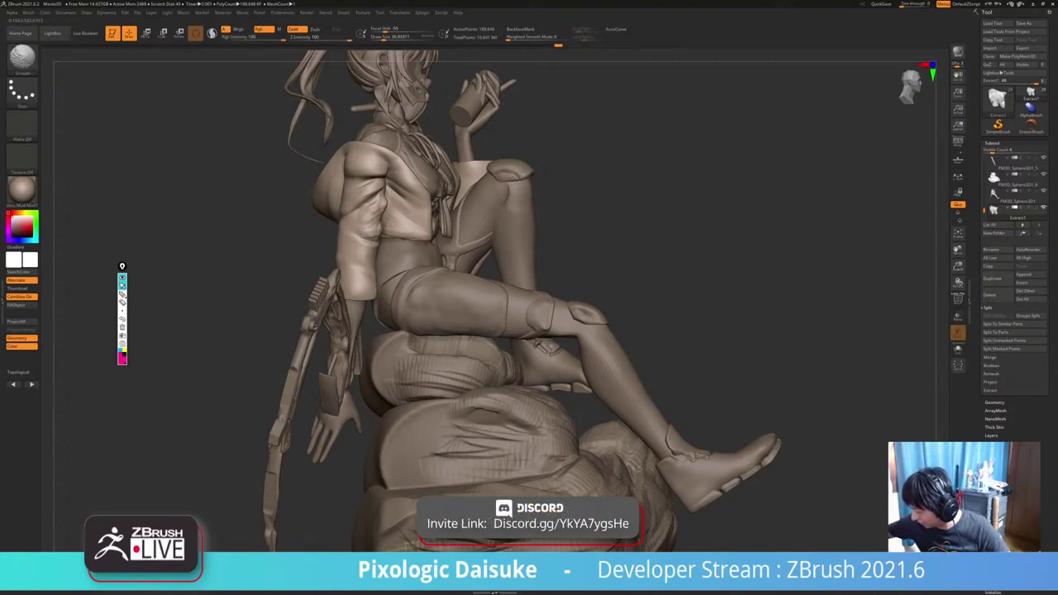
key(f)
mouse_move(429, 223)
right_down()
mouse_move(323, 225)
mouse_move(472, 240)
mouse_move(389, 225)
mouse_move(402, 197)
mouse_move(387, 210)
mouse_move(420, 215)
right_up()
key(ctrl)
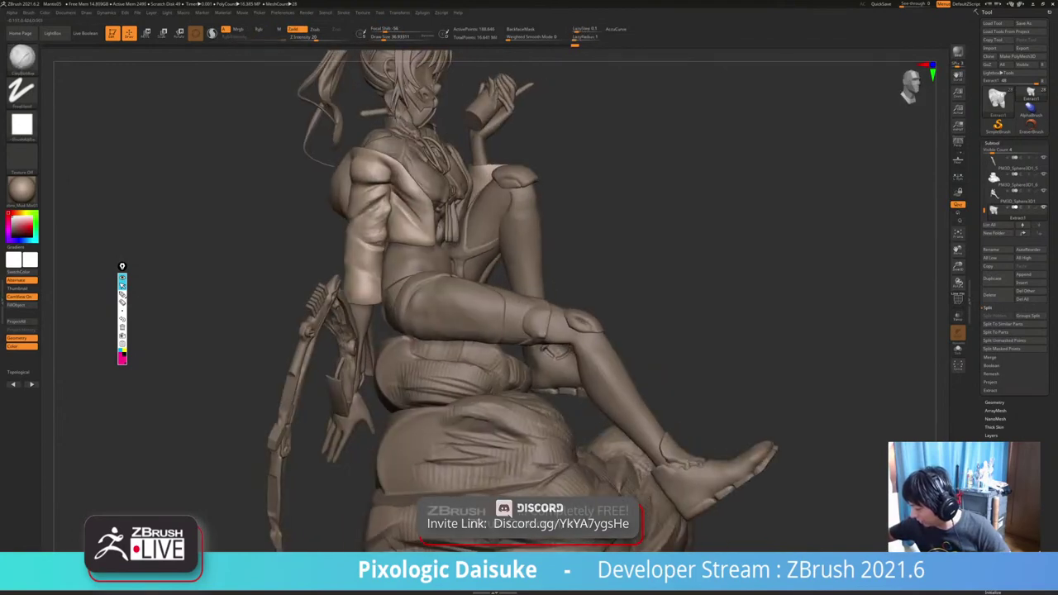
key(shift)
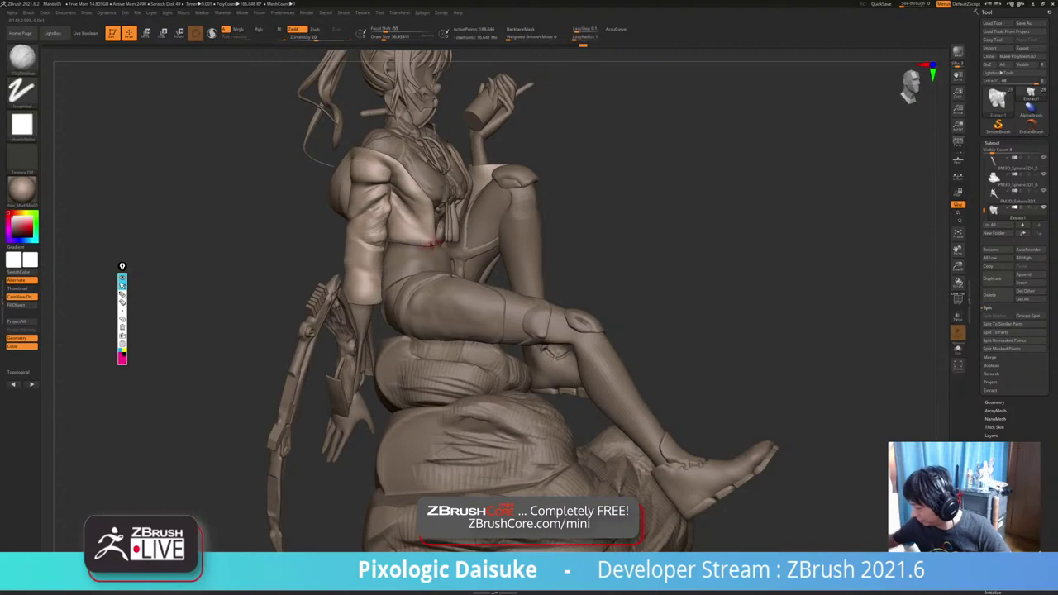
Isolate the jacket and frame its front panel and sleeve closely.
mouse_move(472, 246)
ctrl+right_down()
mouse_move(472, 276)
mouse_move(340, 279)
mouse_move(461, 279)
mouse_move(393, 279)
mouse_move(437, 279)
ctrl+right_up()
drag(314, 174, 269, 176)
mouse_move(402, 223)
ctrl+right_down()
mouse_move(432, 201)
mouse_move(405, 224)
mouse_move(470, 224)
ctrl+right_up()
key(alt+s)
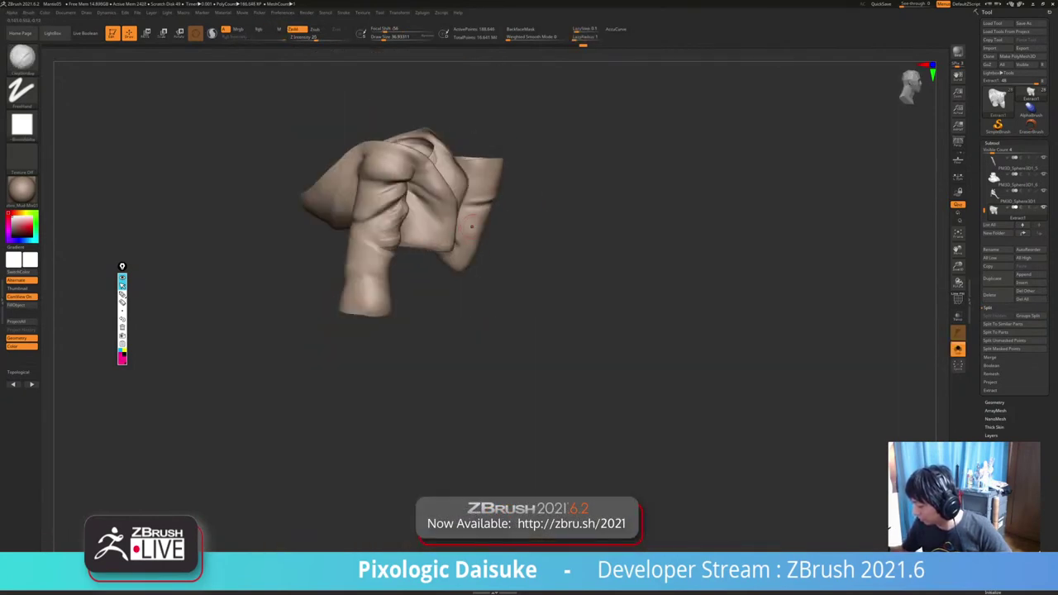
mouse_move(395, 194)
ctrl+right_down()
mouse_move(392, 248)
mouse_move(373, 208)
ctrl+right_up()
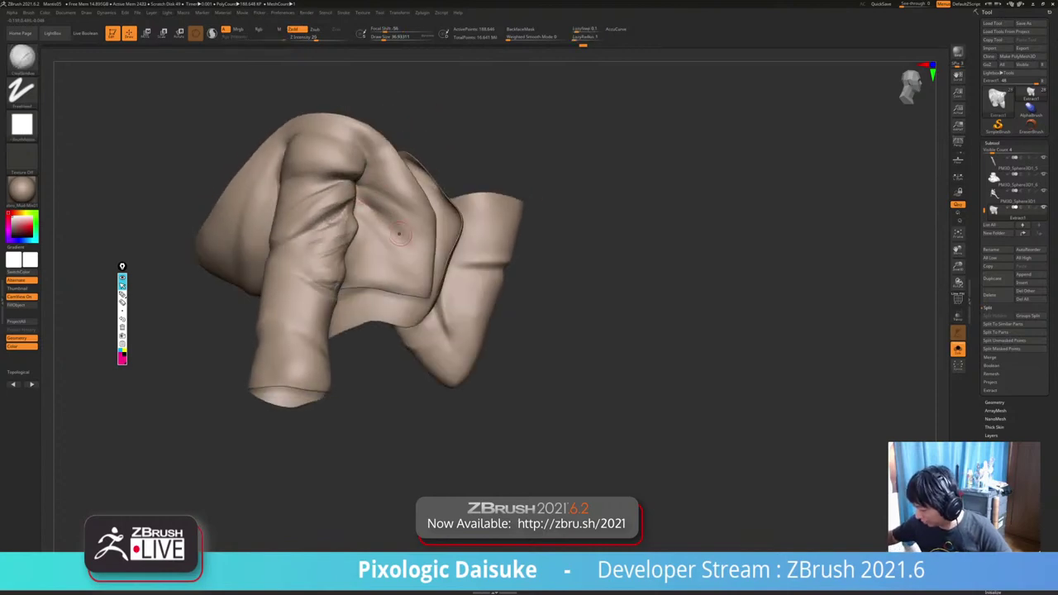
Choose the Paint brush, fill the jacket with white and set black as the painting colour.
click(22, 59)
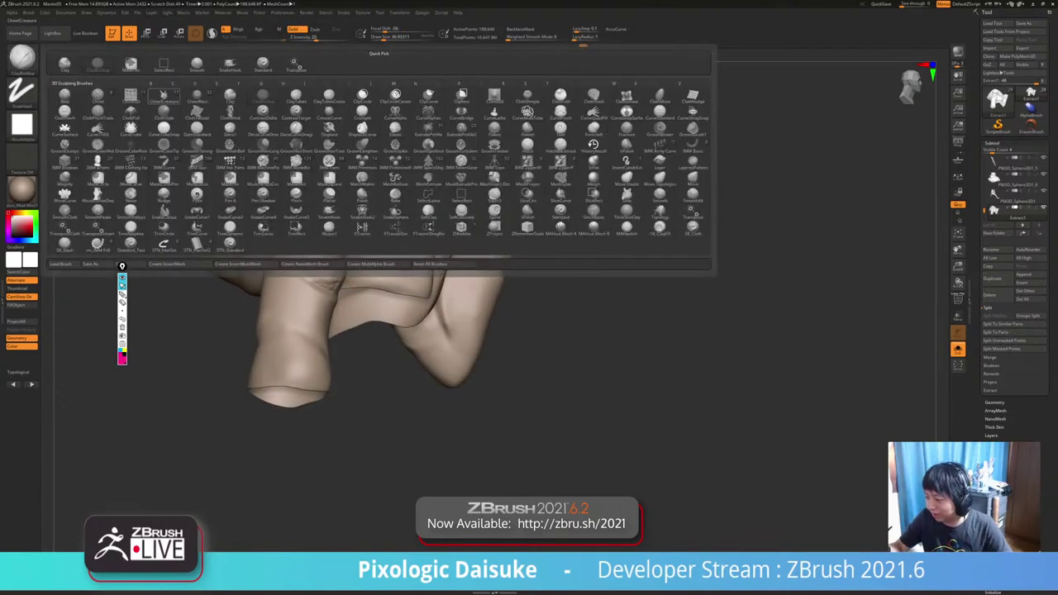
key(p)
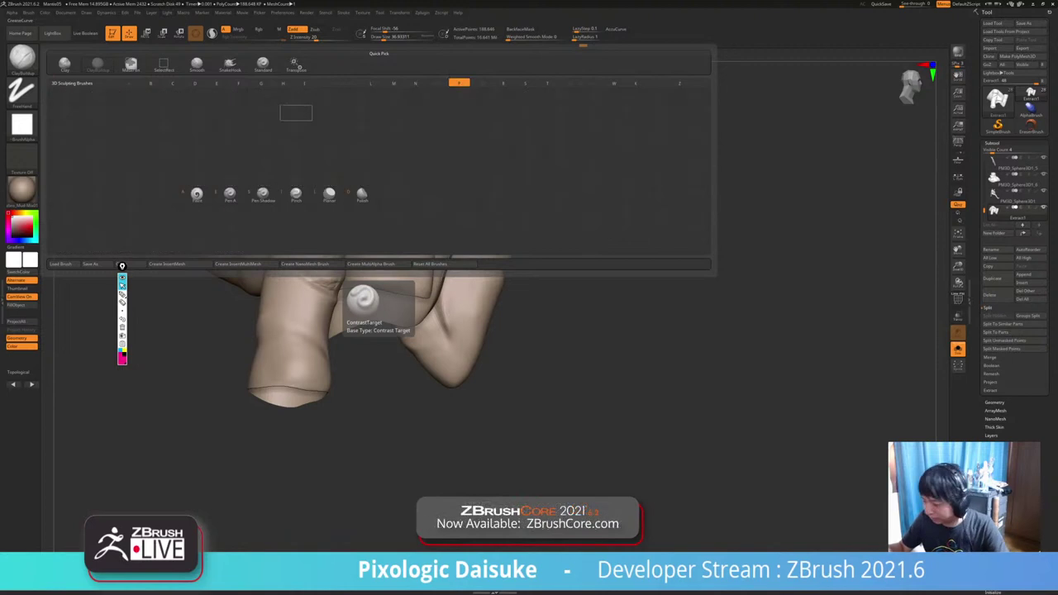
click(198, 195)
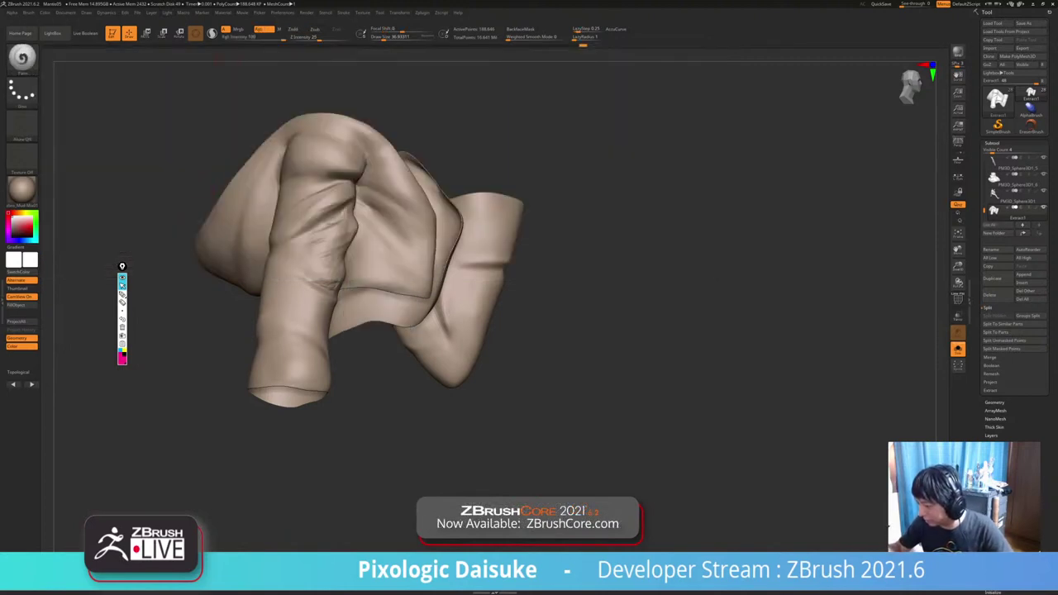
click(12, 238)
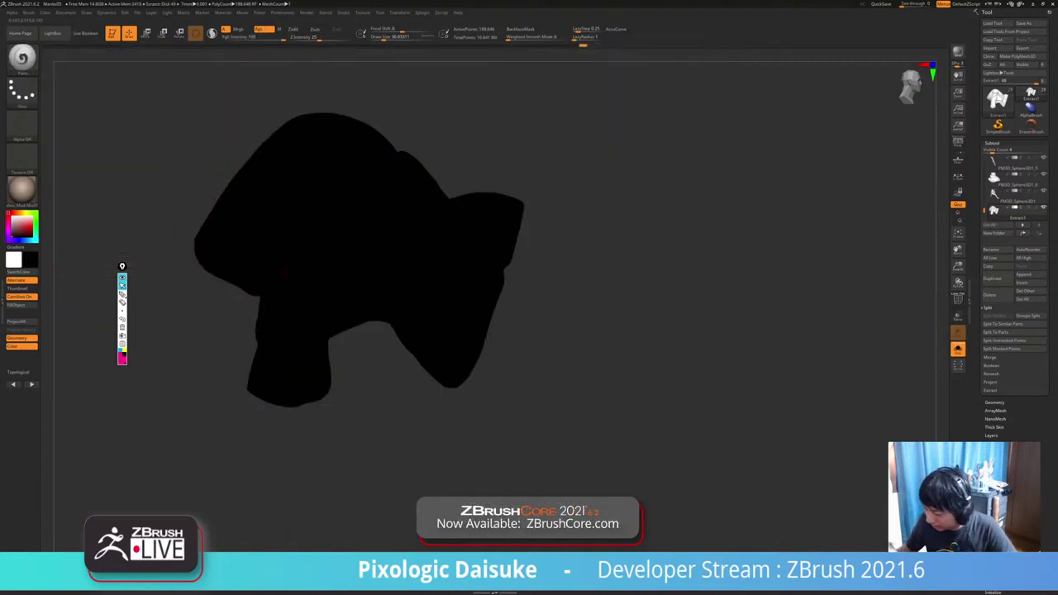
key(v)
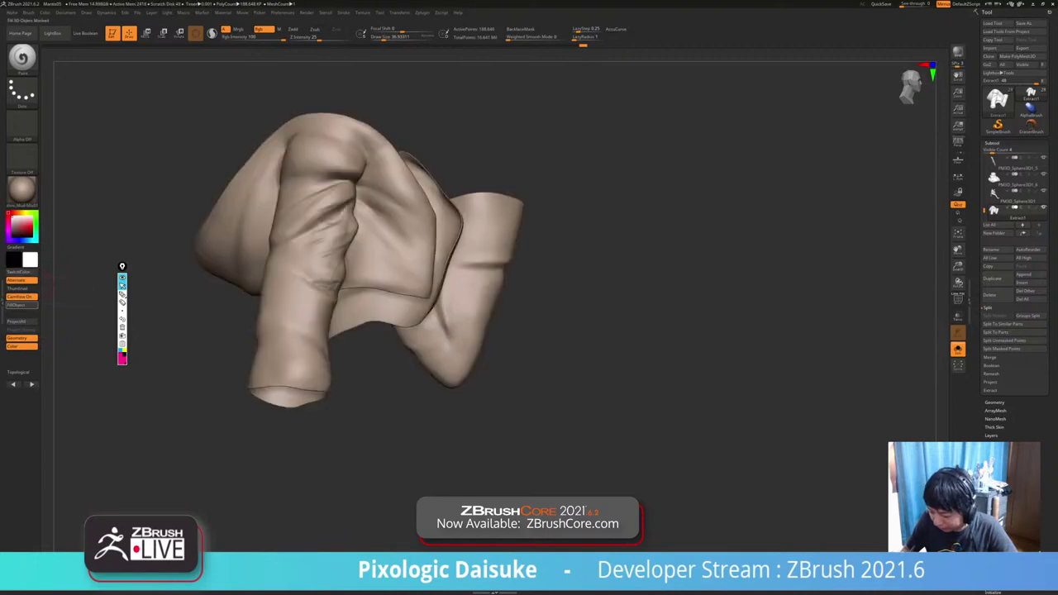
key(v)
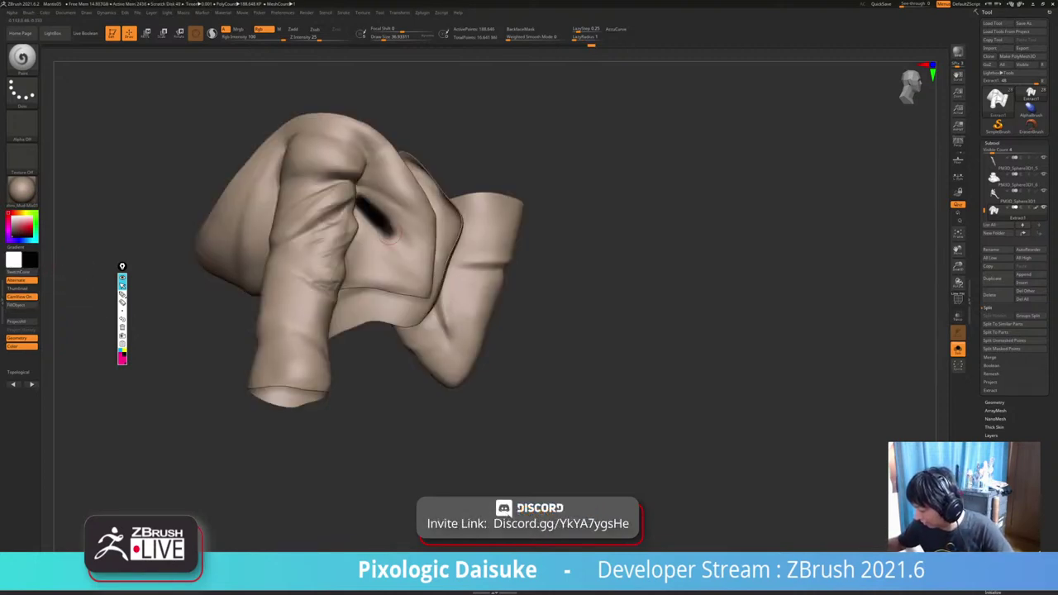
Mark a fold from the armpit down the jacket's front panel with a black painted line, using a smaller brush for detail.
right_drag(390, 238, 355, 285)
drag(387, 233, 386, 291)
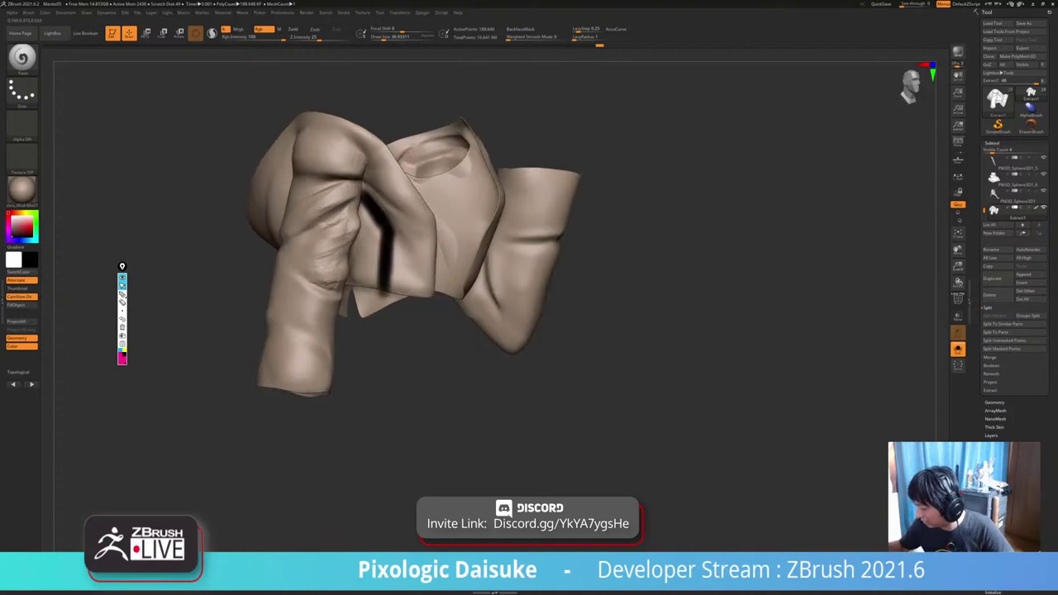
alt+right_drag(386, 291, 240, 335)
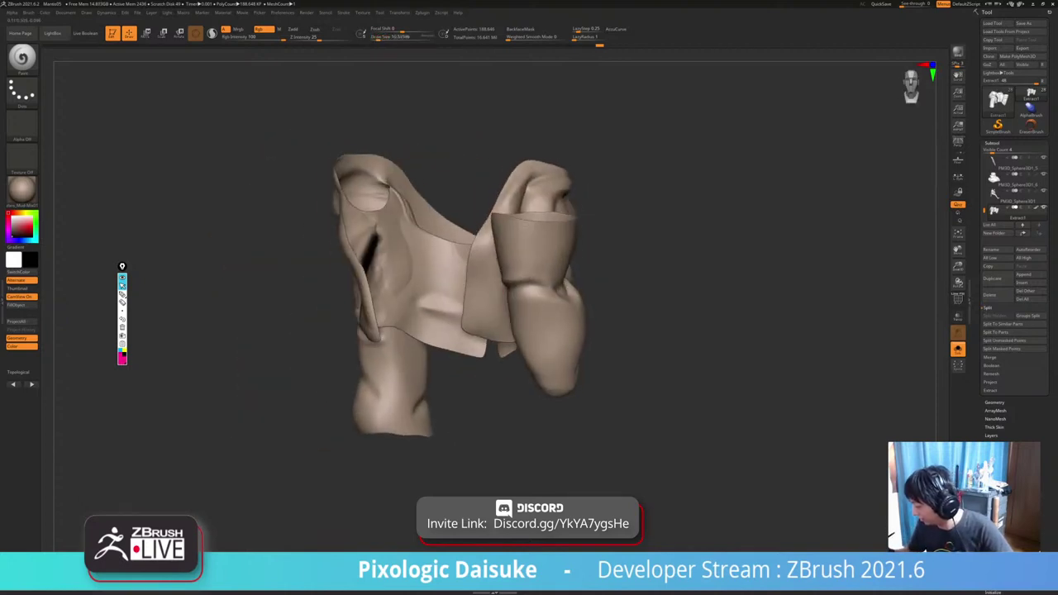
click(240, 334)
drag(240, 335, 186, 331)
click(186, 331)
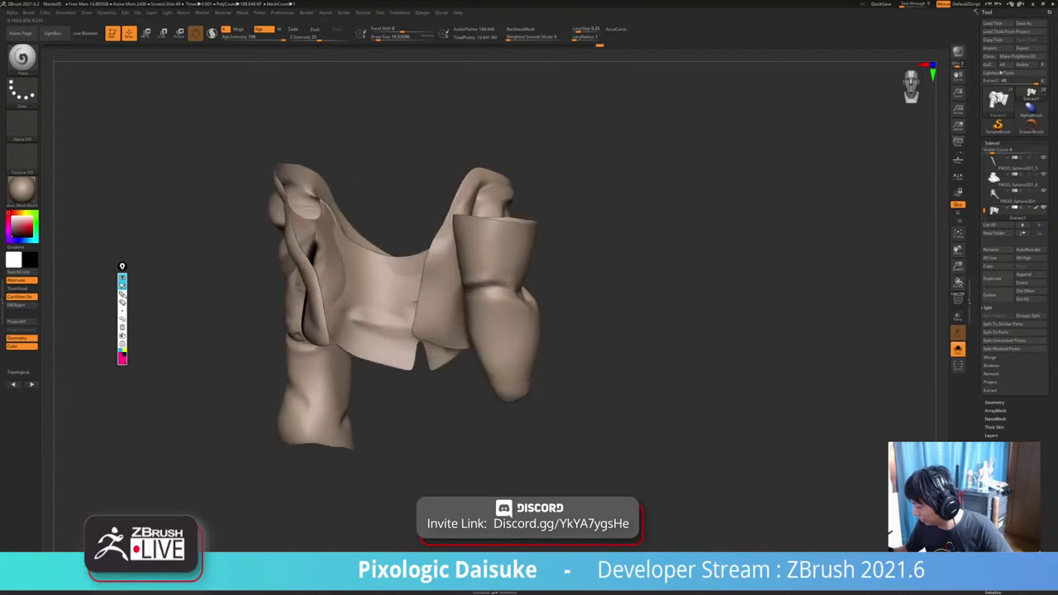
mouse_move(372, 289)
right_down()
mouse_move(349, 296)
mouse_move(376, 318)
right_up()
mouse_move(376, 319)
ctrl+right_down()
mouse_move(367, 289)
mouse_move(434, 297)
mouse_move(438, 311)
ctrl+right_up()
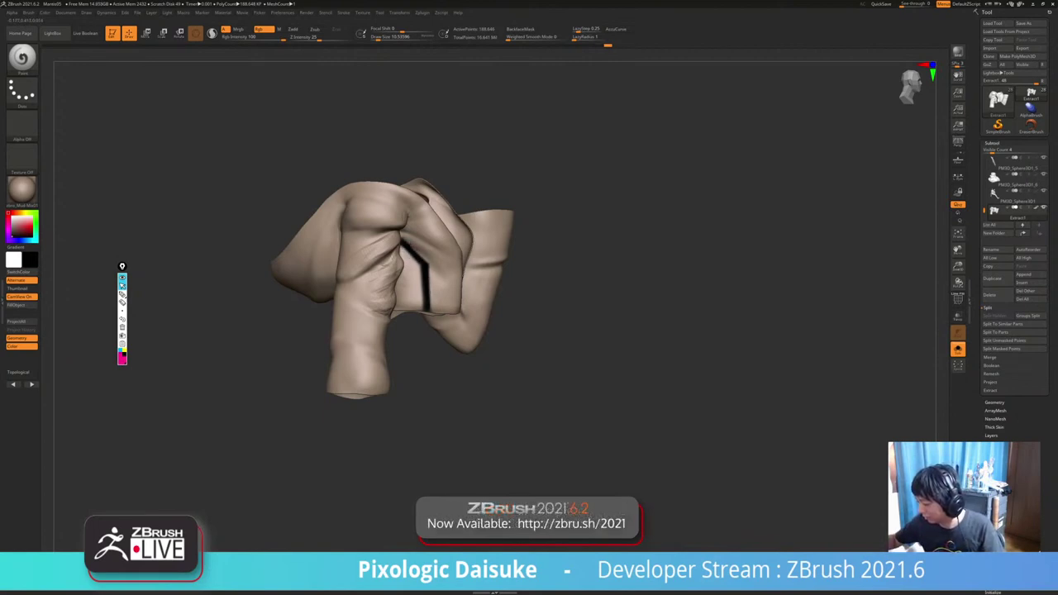
mouse_move(430, 264)
right_down()
mouse_move(484, 299)
mouse_move(506, 240)
right_up()
click(19, 272)
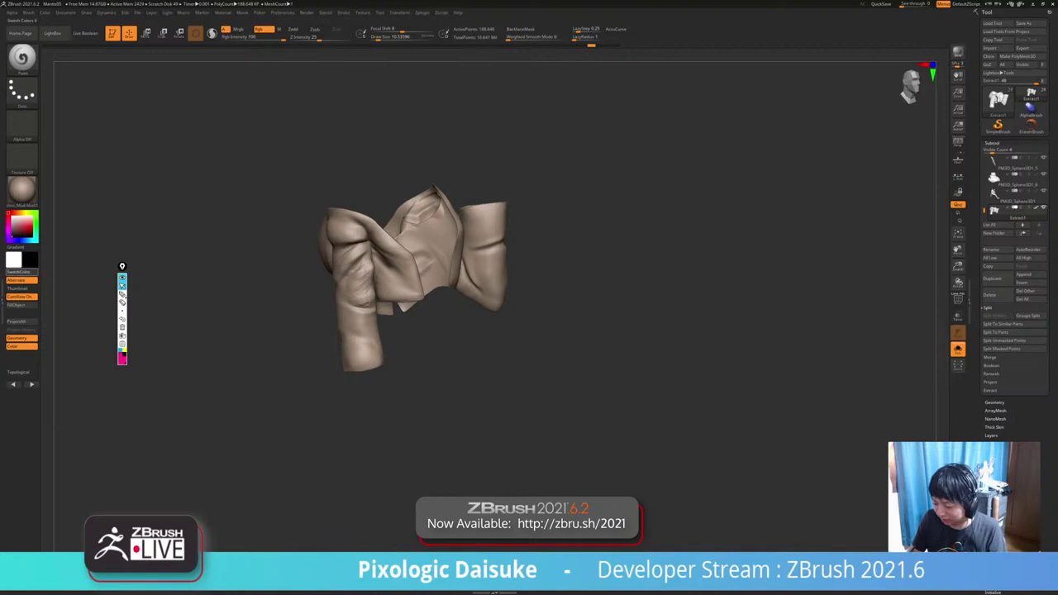
click(19, 272)
Examine the jacket's wireframe, inner surface and Dynamic Subdiv settings, and return to the complete model without wireframe.
mouse_move(463, 331)
alt+right_down()
mouse_move(442, 349)
mouse_move(500, 329)
alt+right_up()
click(958, 300)
click(959, 300)
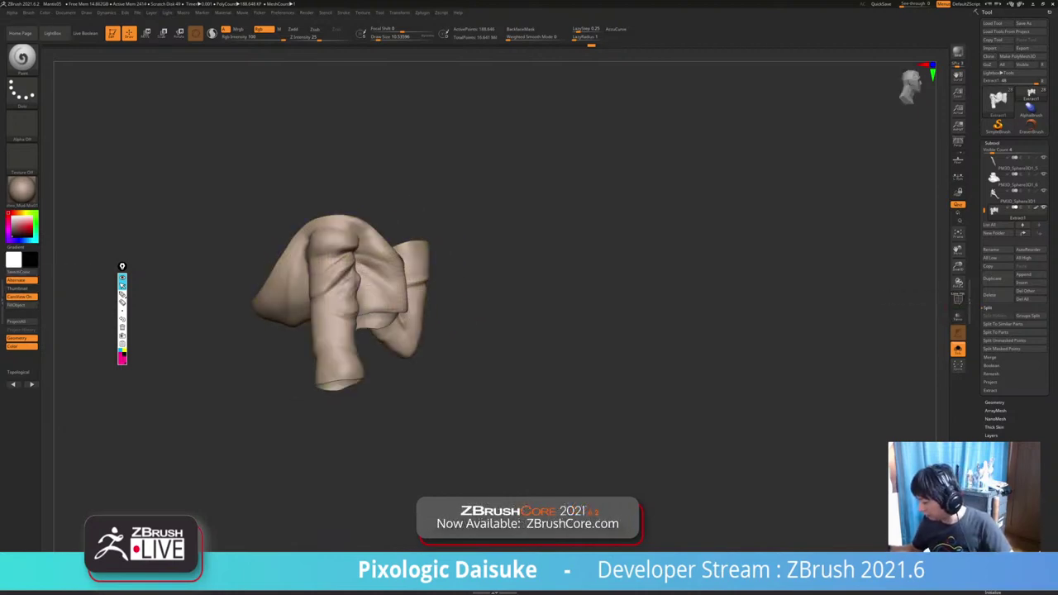
ctrl+right_drag(341, 308, 347, 347)
right_drag(347, 347, 545, 301)
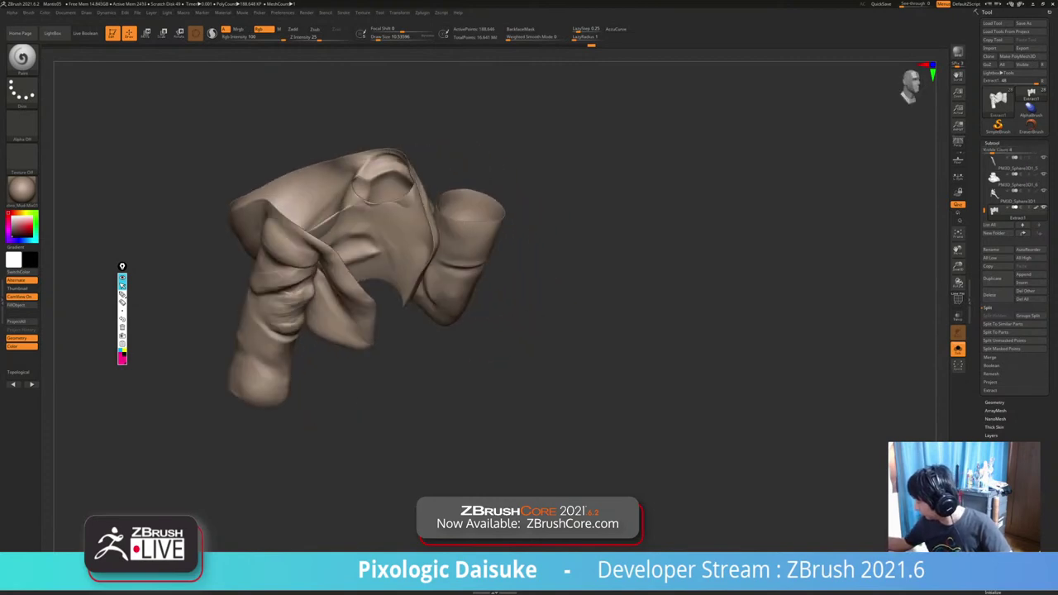
click(994, 403)
click(999, 225)
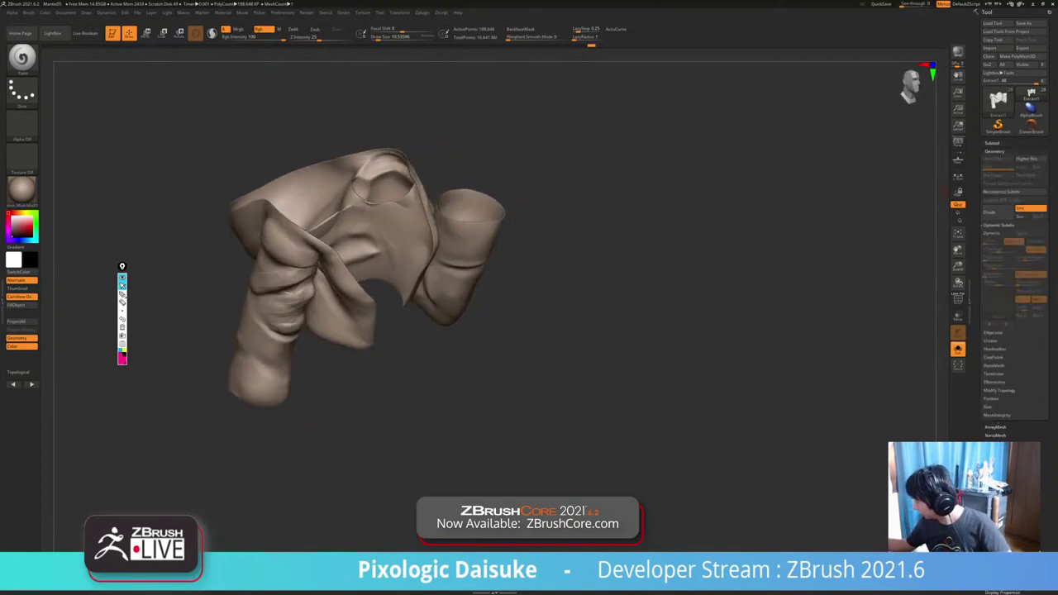
mouse_move(612, 314)
alt+right_down()
mouse_move(691, 338)
mouse_move(661, 372)
alt+right_up()
click(958, 301)
click(958, 300)
mouse_move(662, 372)
right_down()
mouse_move(666, 455)
mouse_move(612, 434)
right_up()
drag(505, 372, 492, 376)
click(958, 300)
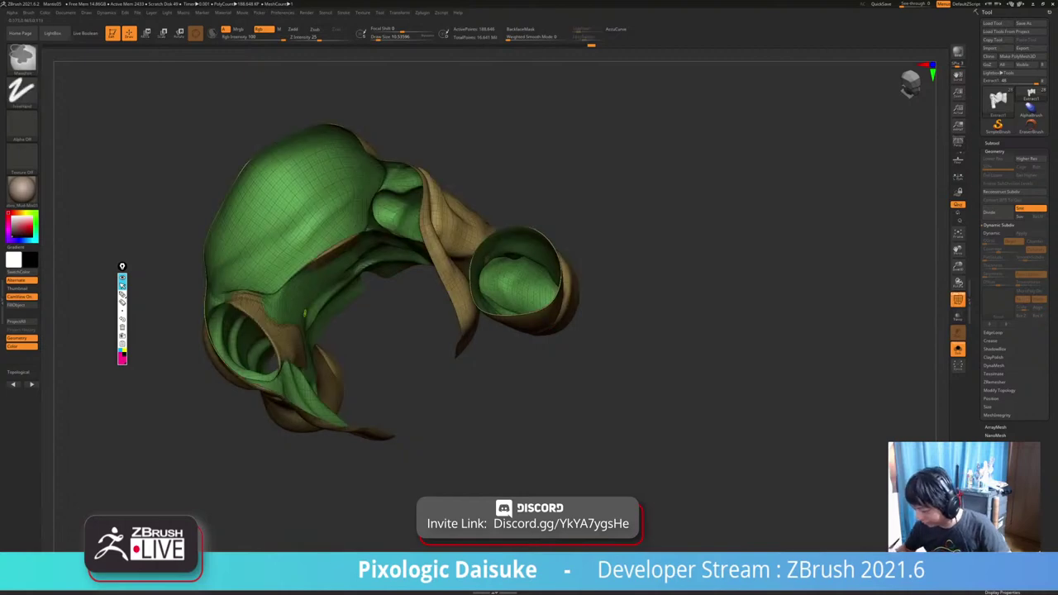
mouse_move(612, 331)
ctrl+right_down()
mouse_move(637, 463)
mouse_move(595, 447)
mouse_move(637, 372)
mouse_move(607, 430)
mouse_move(603, 363)
mouse_move(550, 397)
mouse_move(521, 330)
mouse_move(537, 422)
mouse_move(546, 418)
mouse_move(537, 372)
mouse_move(546, 474)
ctrl+right_up()
key(shift+f)
click(958, 348)
Switch back to ClayBuildup with white as the main colour, enable BackfaceMask and build folds on the lower sleeve.
click(22, 59)
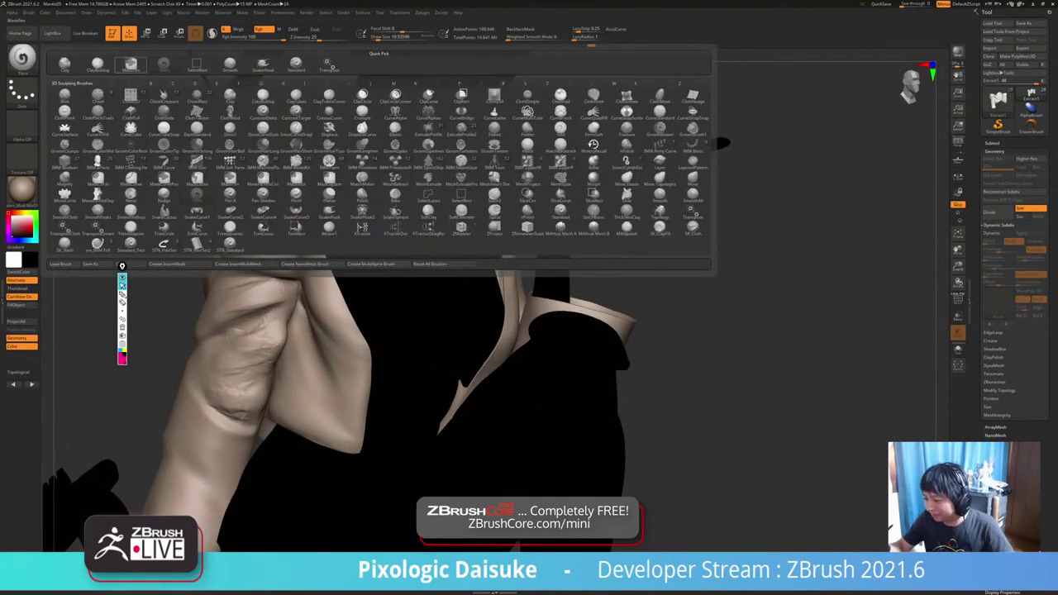
key(c)
key(b)
key(v)
ctrl+right_drag(546, 413, 541, 330)
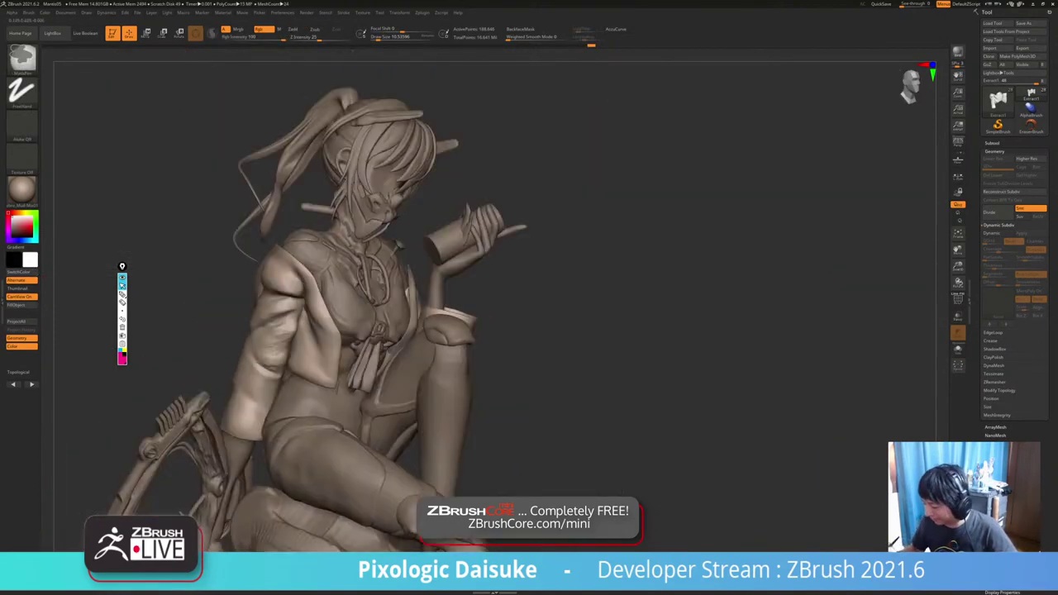
mouse_move(541, 381)
alt+right_down()
mouse_move(542, 327)
mouse_move(550, 360)
alt+right_up()
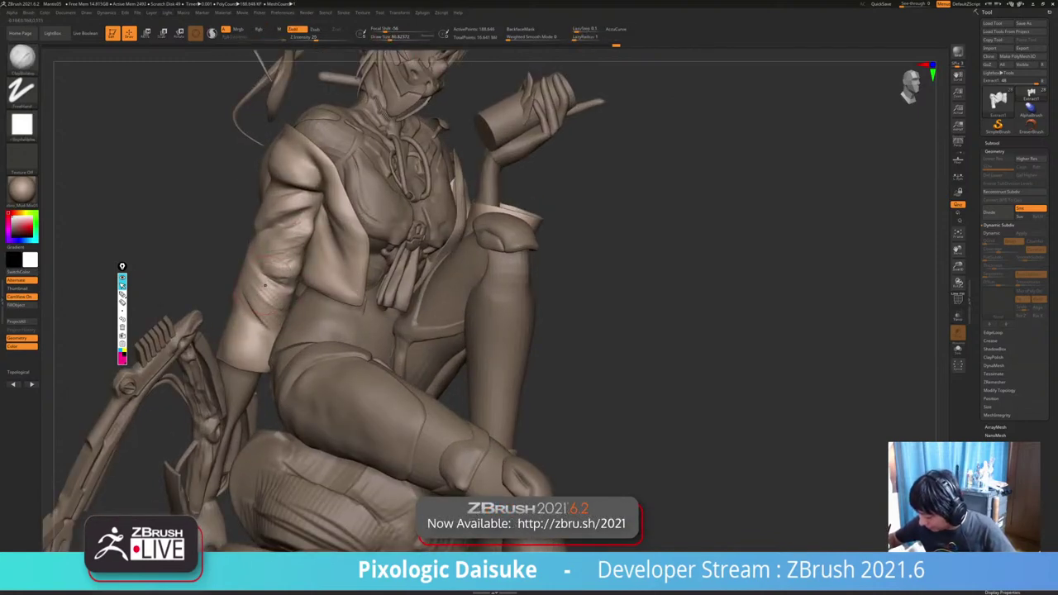
click(521, 29)
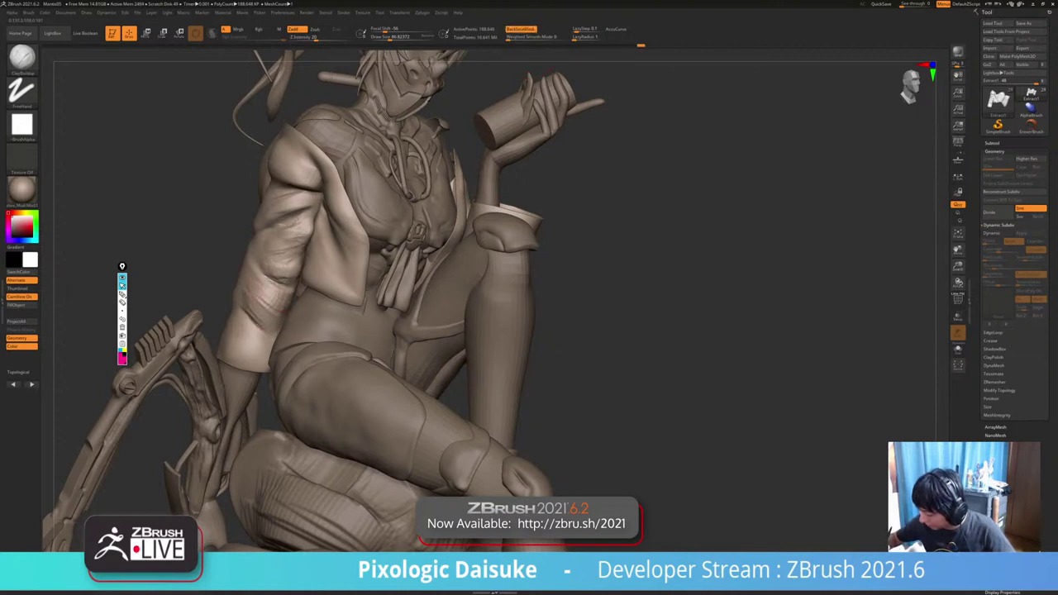
Build up and refine folds around the lower sleeve and cuff of the supporting arm with ClayBuildup.
right_drag(269, 298, 333, 298)
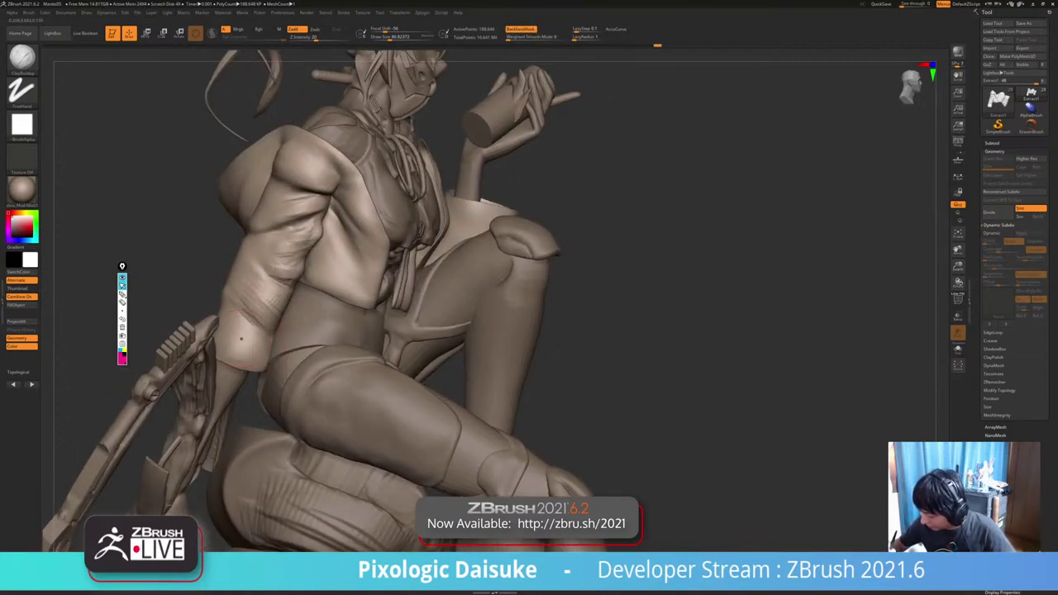
drag(225, 363, 256, 368)
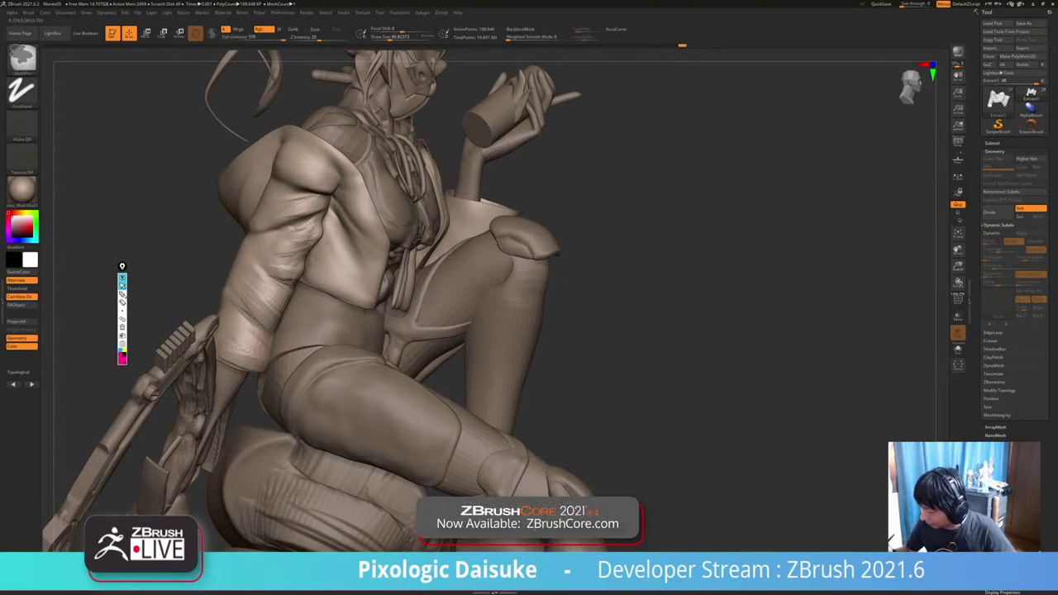
mouse_move(265, 356)
ctrl+right_down()
mouse_move(265, 297)
mouse_move(355, 310)
mouse_move(393, 301)
mouse_move(331, 289)
mouse_move(331, 355)
mouse_move(277, 393)
mouse_move(360, 371)
ctrl+right_up()
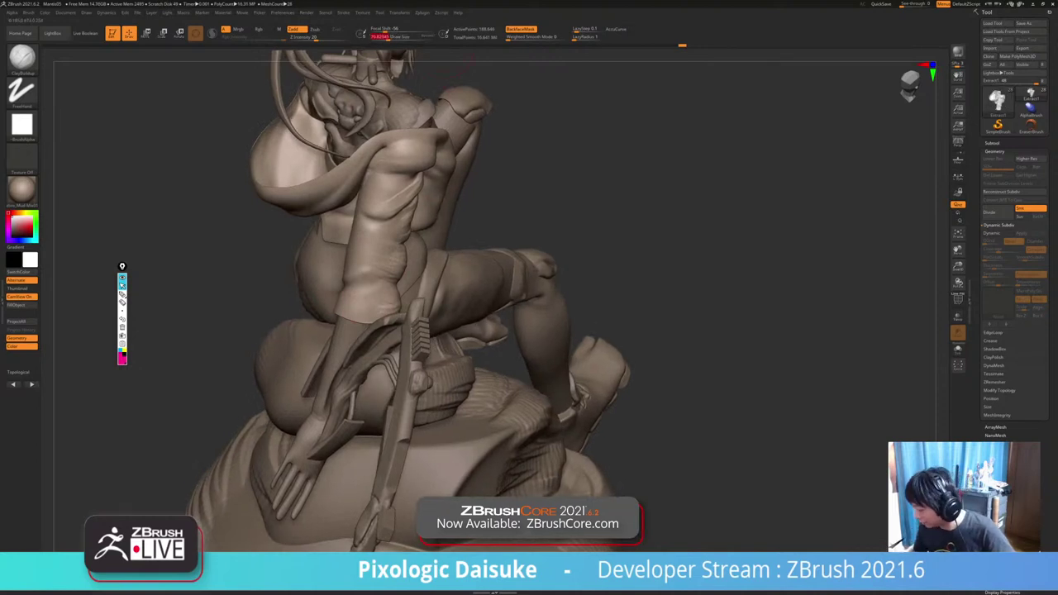
drag(434, 313, 382, 306)
right_drag(375, 308, 362, 285)
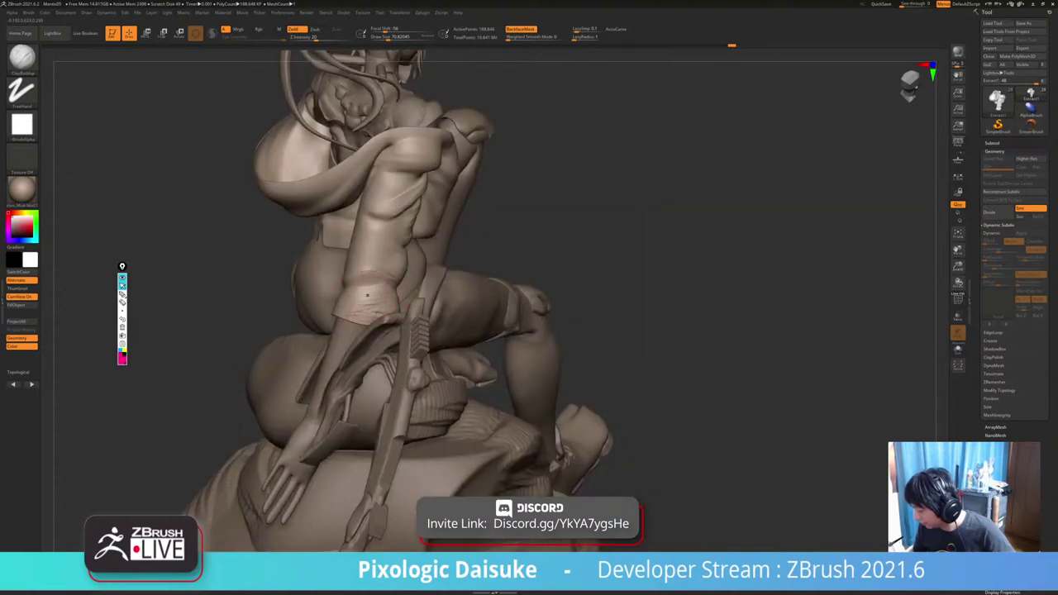
Sculpt the fabric folds across the back of the same lower sleeve, just above the cuff, with ClayBuildup.
right_drag(378, 297, 431, 301)
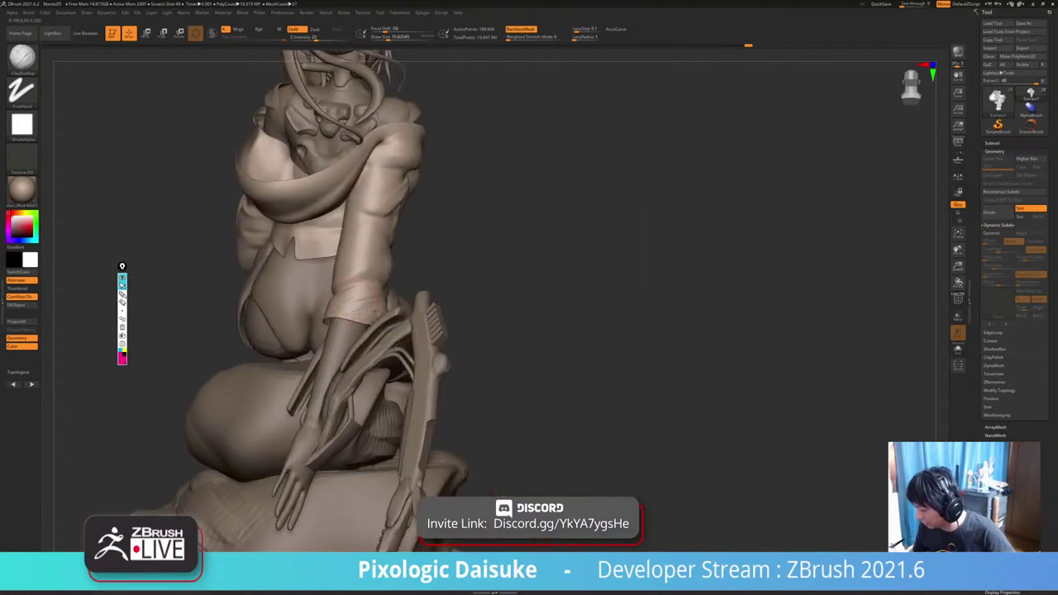
drag(361, 280, 362, 263)
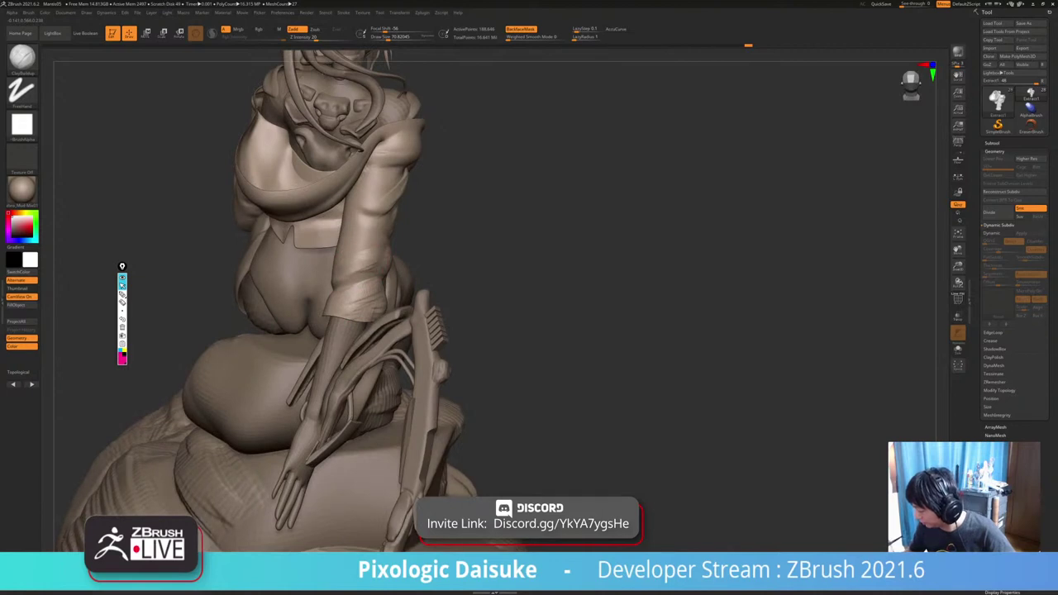
right_drag(364, 285, 342, 272)
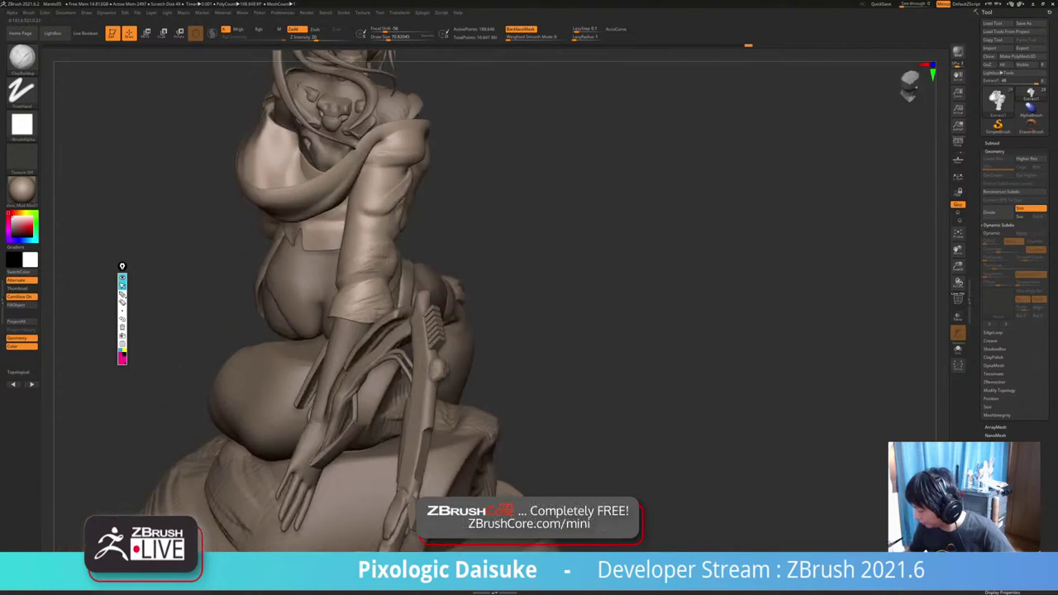
mouse_move(357, 264)
mouse_down()
mouse_move(329, 279)
mouse_move(358, 269)
mouse_move(331, 265)
mouse_up()
key(b)
key(c)
key(b)
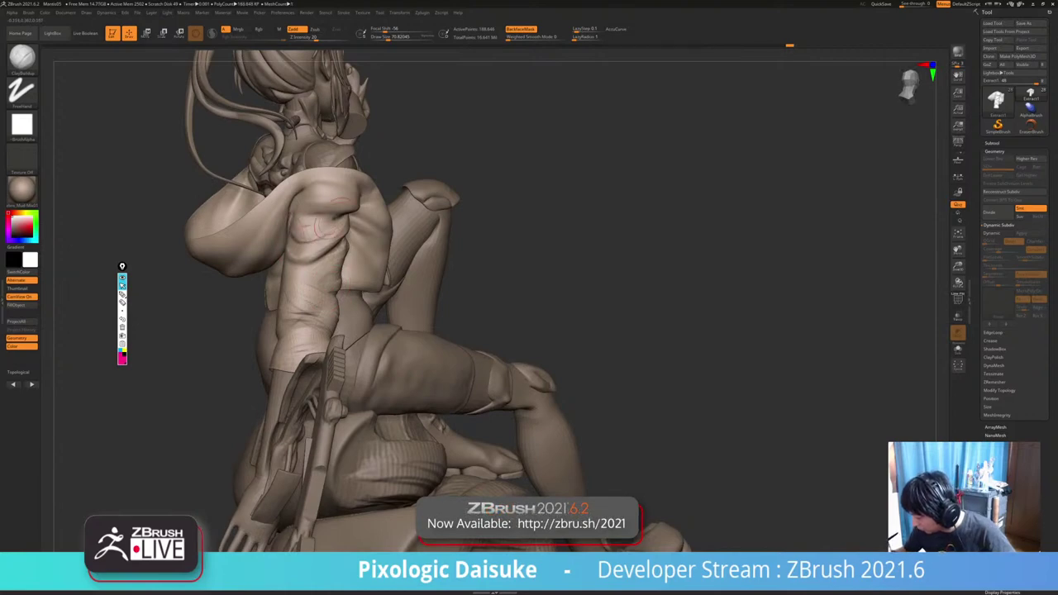
Sculpt folds on the upper sleeve and shoulder of the supporting arm, using a smaller brush for detail.
right_drag(340, 224, 291, 229)
ctrl+right_drag(388, 298, 389, 248)
right_drag(454, 239, 416, 233)
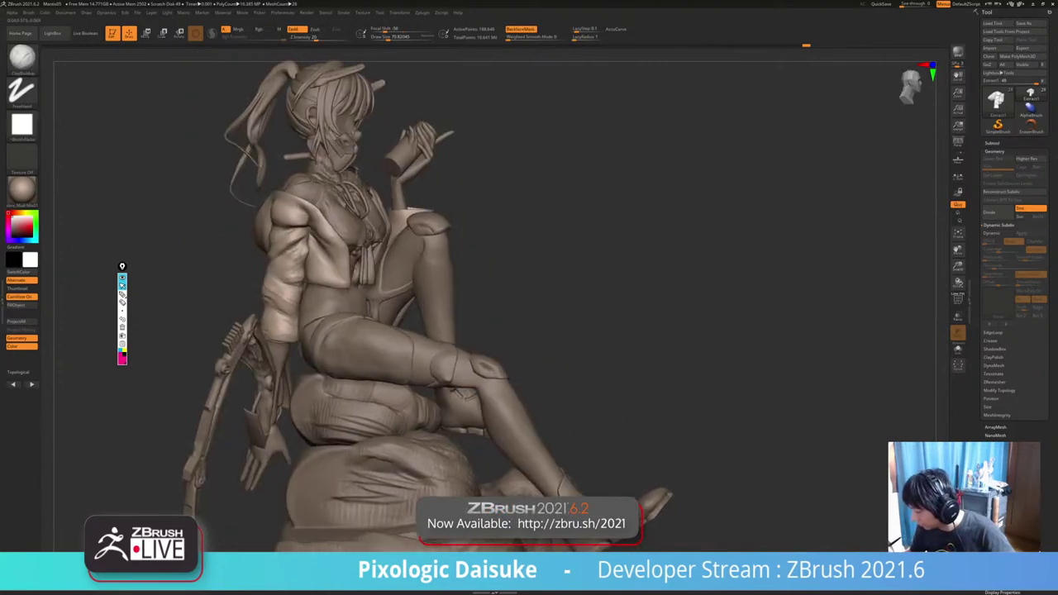
mouse_move(437, 347)
right_down()
mouse_move(332, 351)
mouse_move(468, 360)
right_up()
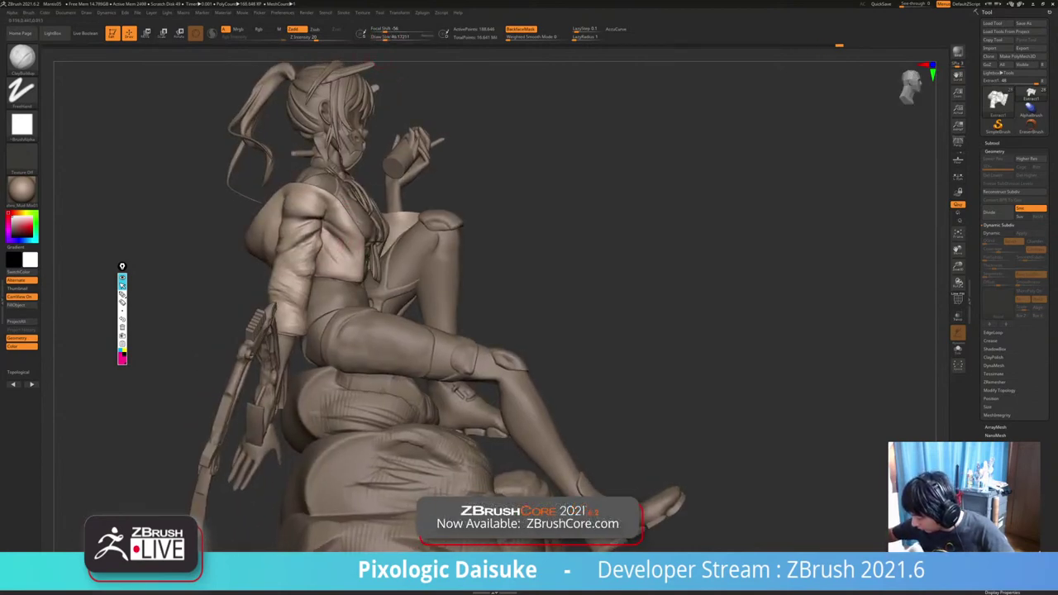
ctrl+right_drag(463, 356, 454, 290)
right_drag(453, 289, 579, 351)
right_drag(579, 351, 545, 347)
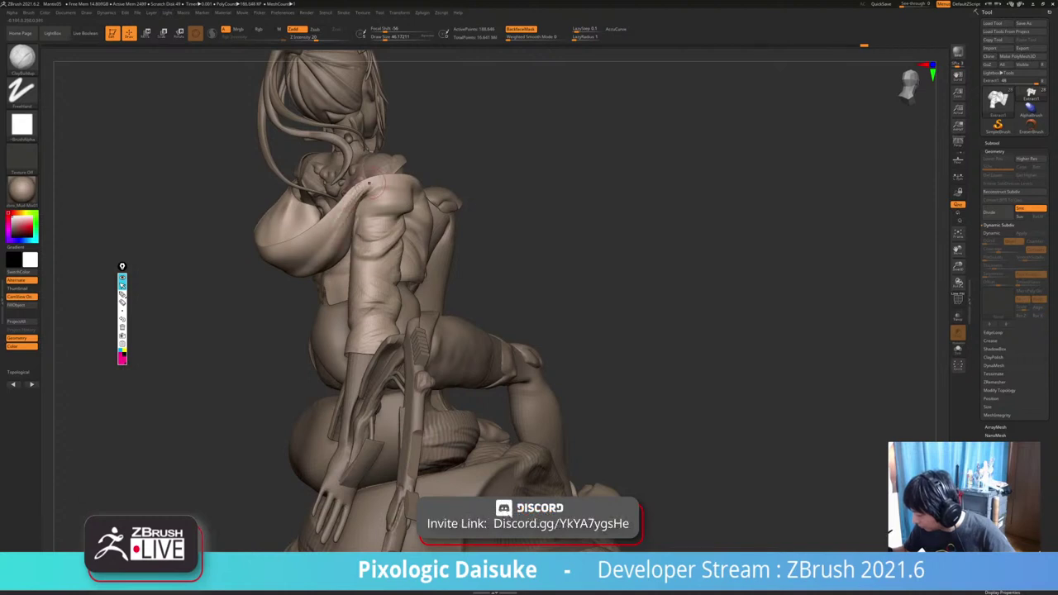
Form a fold inside the hanging hood and pull its inner edge into shape with the SnakeHook brush.
ctrl+right_drag(579, 347, 578, 289)
mouse_move(579, 289)
right_down()
mouse_move(686, 306)
mouse_move(616, 335)
mouse_move(671, 349)
right_up()
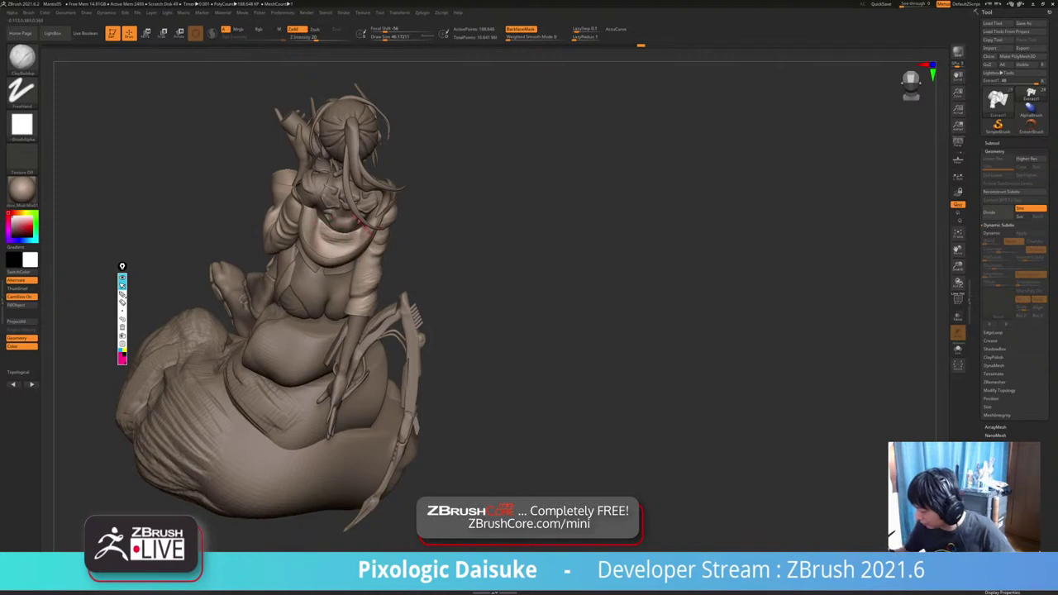
mouse_move(365, 224)
right_down()
mouse_move(372, 195)
mouse_move(357, 258)
right_up()
key(b)
key(s)
key(t)
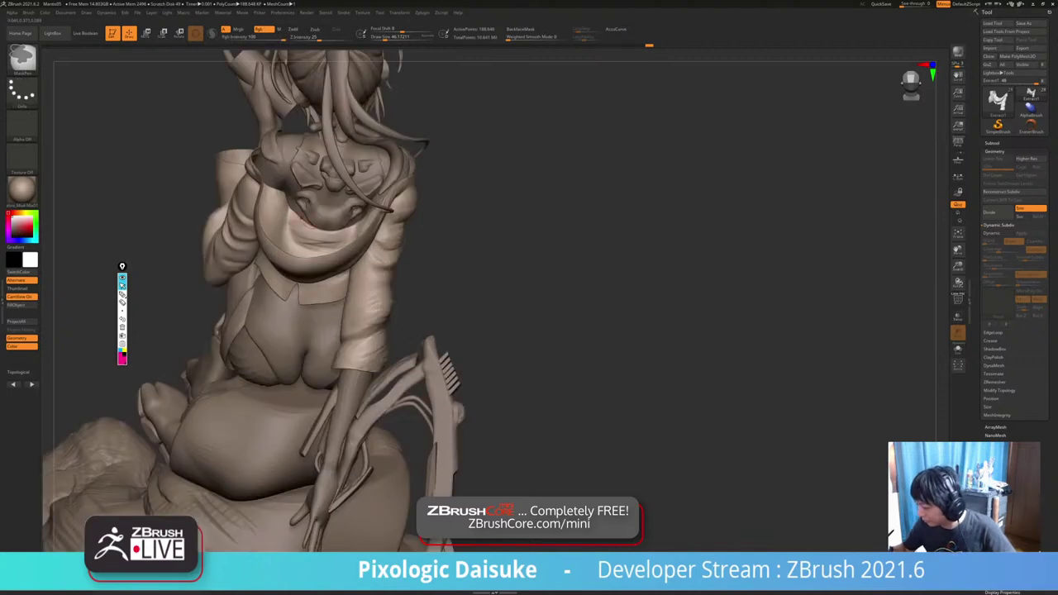
right_drag(290, 204, 297, 179)
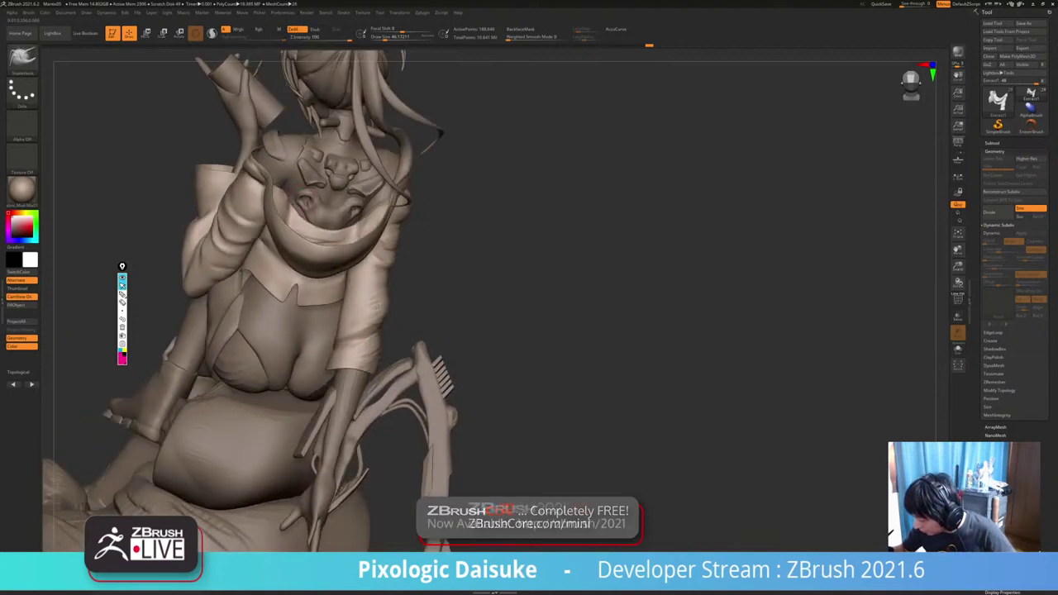
drag(293, 192, 301, 199)
right_drag(301, 198, 301, 188)
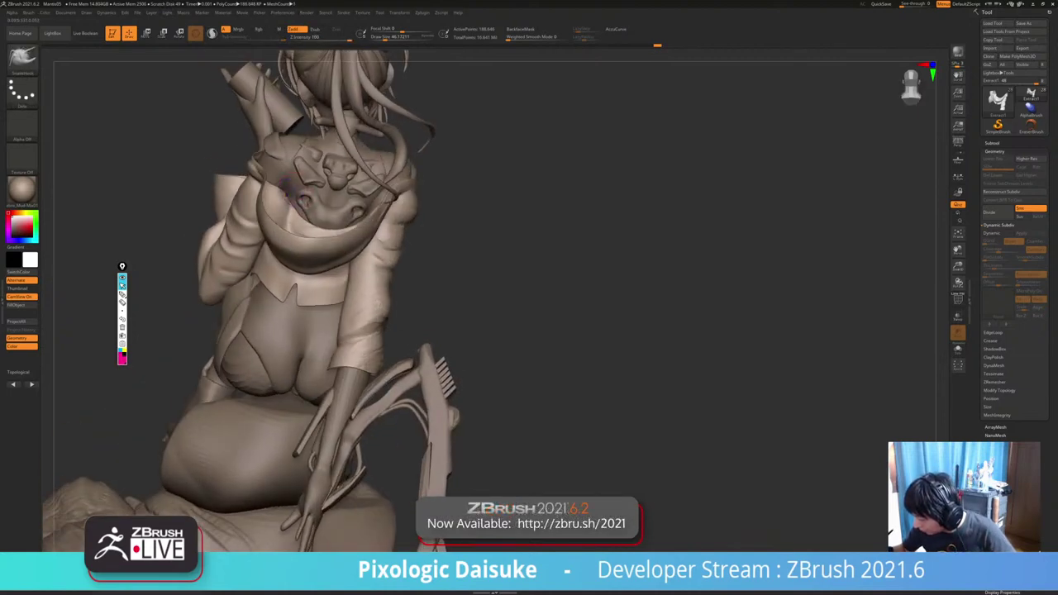
key(shift)
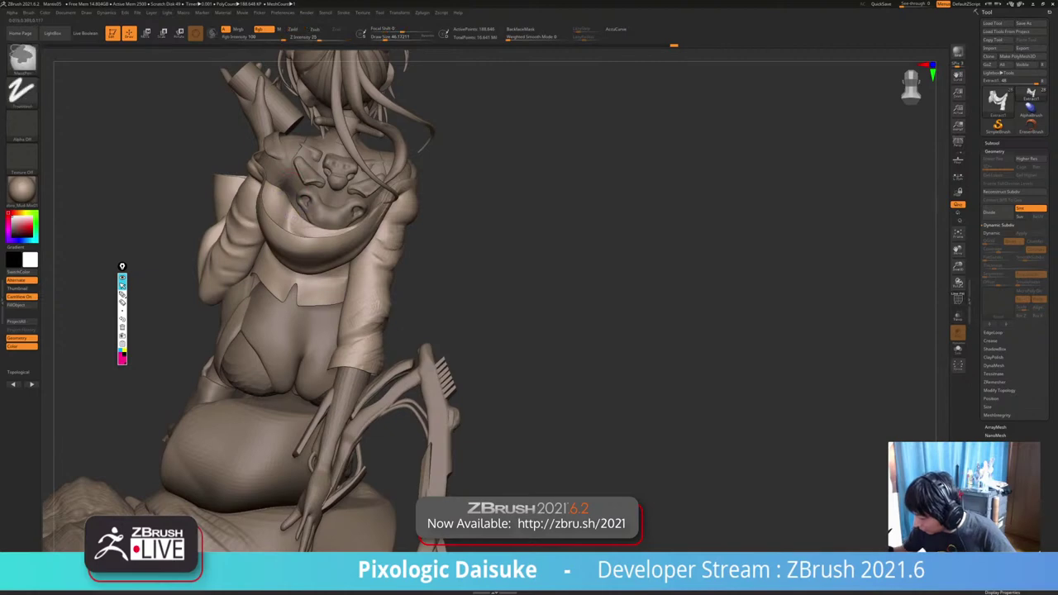
mouse_move(300, 222)
ctrl+right_down()
mouse_move(296, 177)
mouse_move(303, 207)
mouse_move(318, 216)
mouse_move(299, 207)
mouse_move(298, 184)
ctrl+right_up()
Switch to ClayBuildup and build curved folds across the inside of the hood behind the back.
key(b)
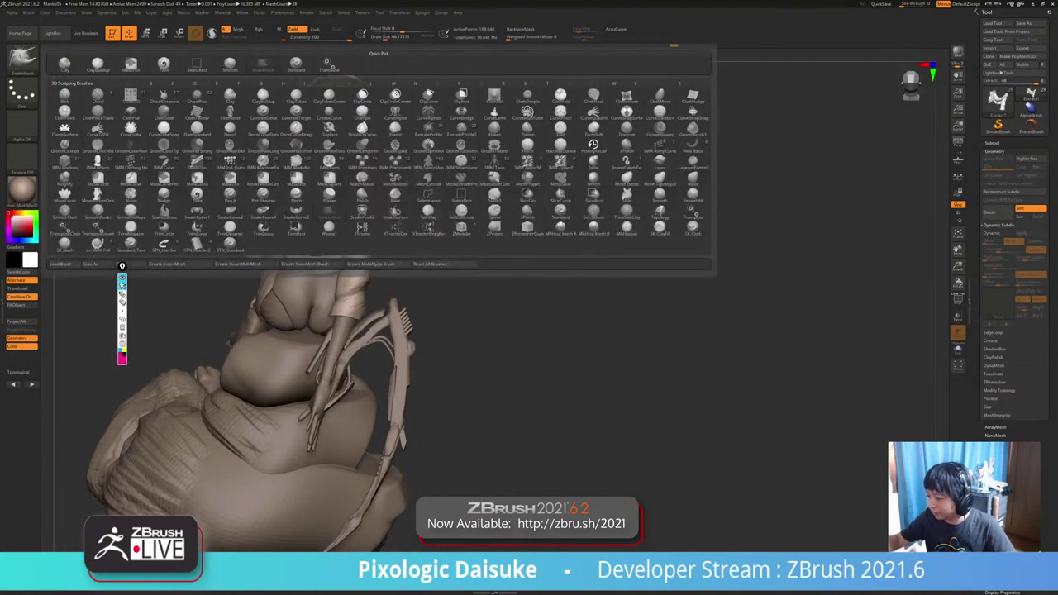
click(97, 64)
mouse_move(324, 216)
right_down()
mouse_move(300, 188)
mouse_move(302, 228)
mouse_move(348, 231)
right_up()
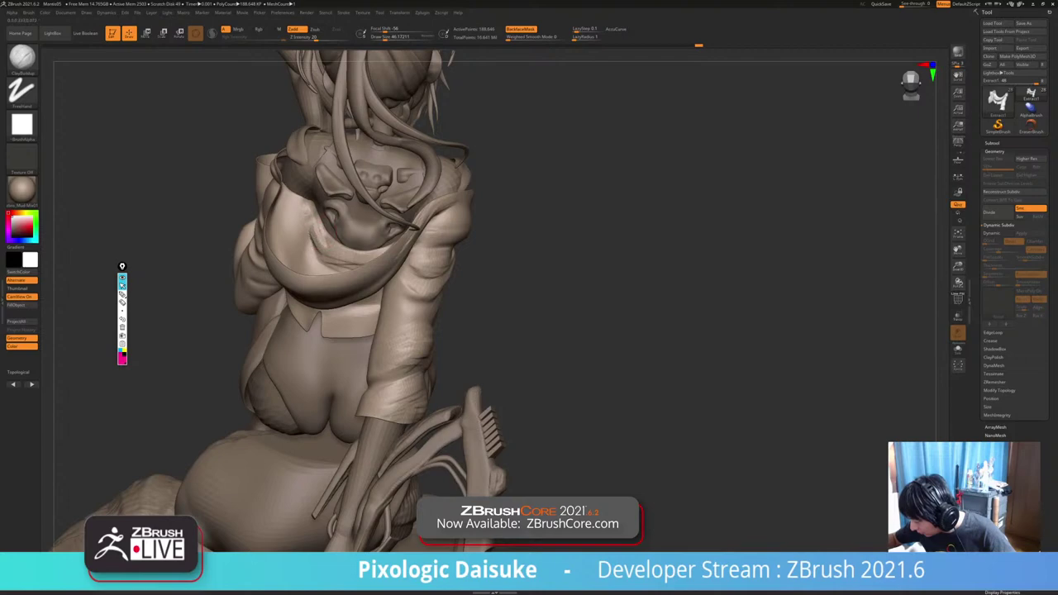
drag(314, 234, 359, 253)
ctrl+right_drag(359, 253, 367, 199)
mouse_move(367, 198)
right_down()
mouse_move(306, 195)
mouse_move(322, 183)
mouse_move(434, 189)
mouse_move(446, 203)
mouse_move(356, 285)
mouse_move(395, 281)
right_up()
drag(390, 236, 382, 248)
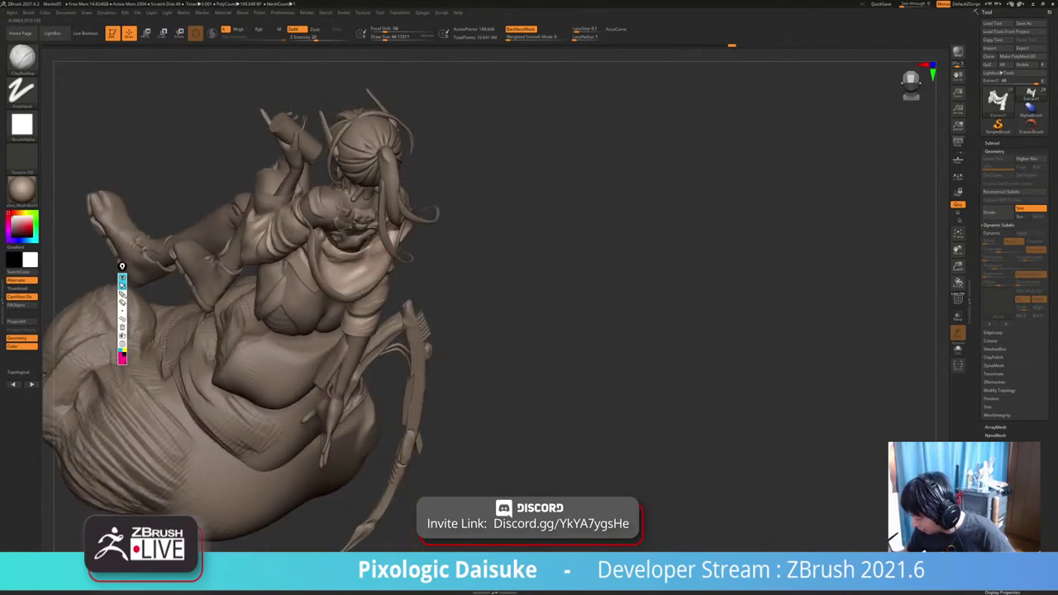
Extend the folds along the hood's inner surface near the neckline, working from the side and above.
right_drag(373, 263, 328, 261)
drag(360, 238, 367, 248)
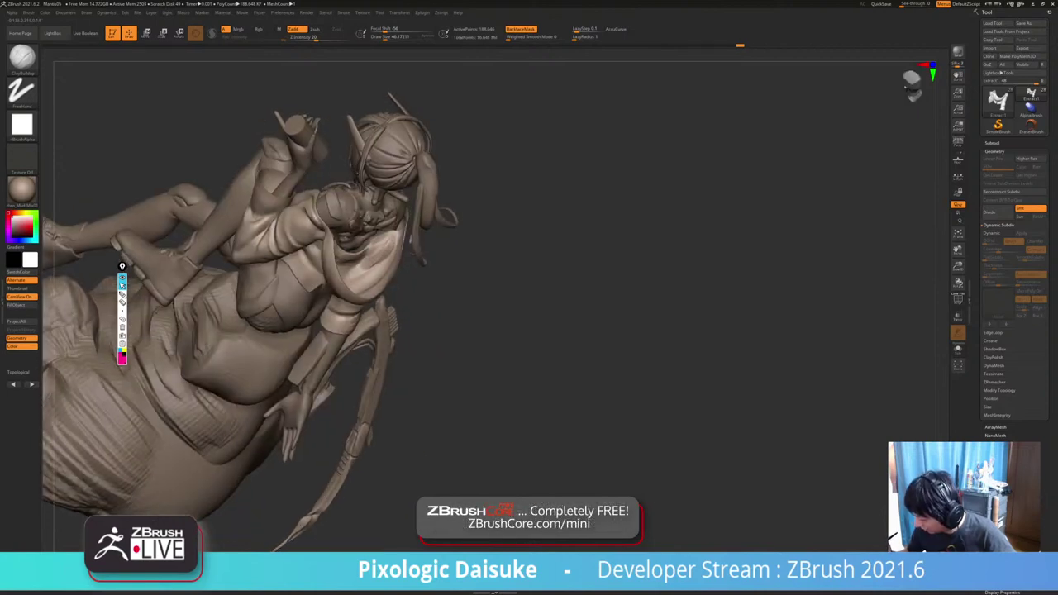
mouse_move(363, 273)
ctrl+right_down()
mouse_move(356, 223)
mouse_move(421, 240)
mouse_move(430, 228)
mouse_move(417, 244)
ctrl+right_up()
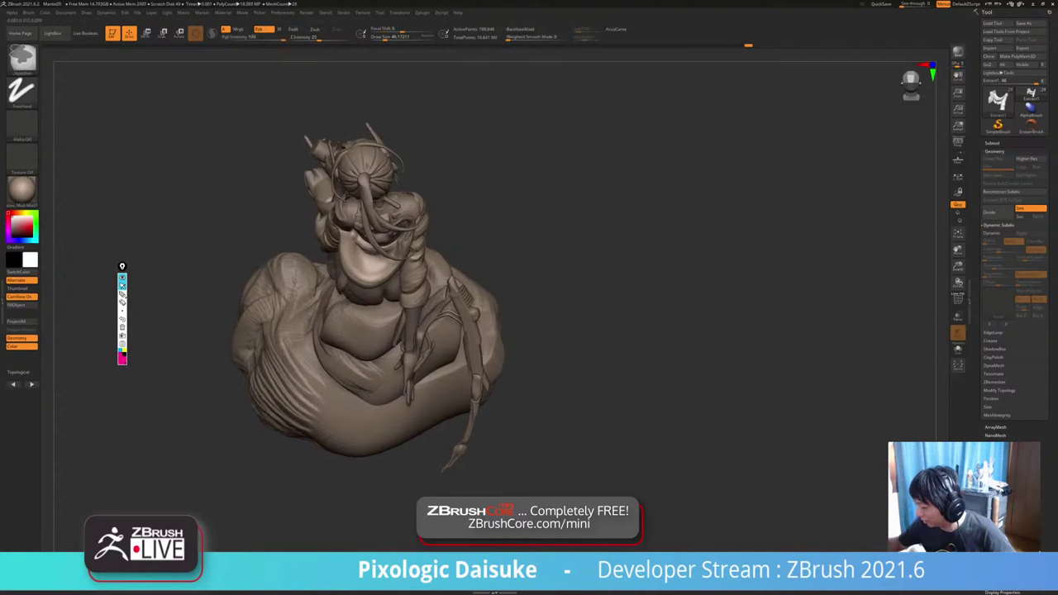
ctrl+right_drag(369, 195, 357, 236)
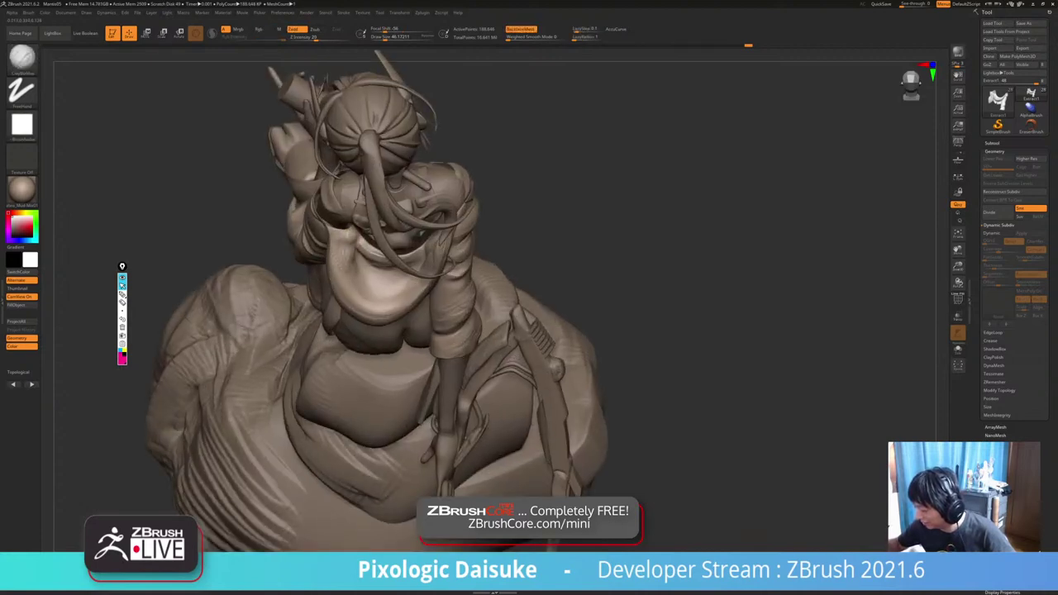
drag(379, 244, 387, 256)
mouse_move(382, 253)
ctrl+right_down()
mouse_move(377, 223)
mouse_move(324, 256)
mouse_move(331, 232)
mouse_move(372, 186)
mouse_move(475, 166)
mouse_move(496, 186)
mouse_move(500, 265)
ctrl+right_up()
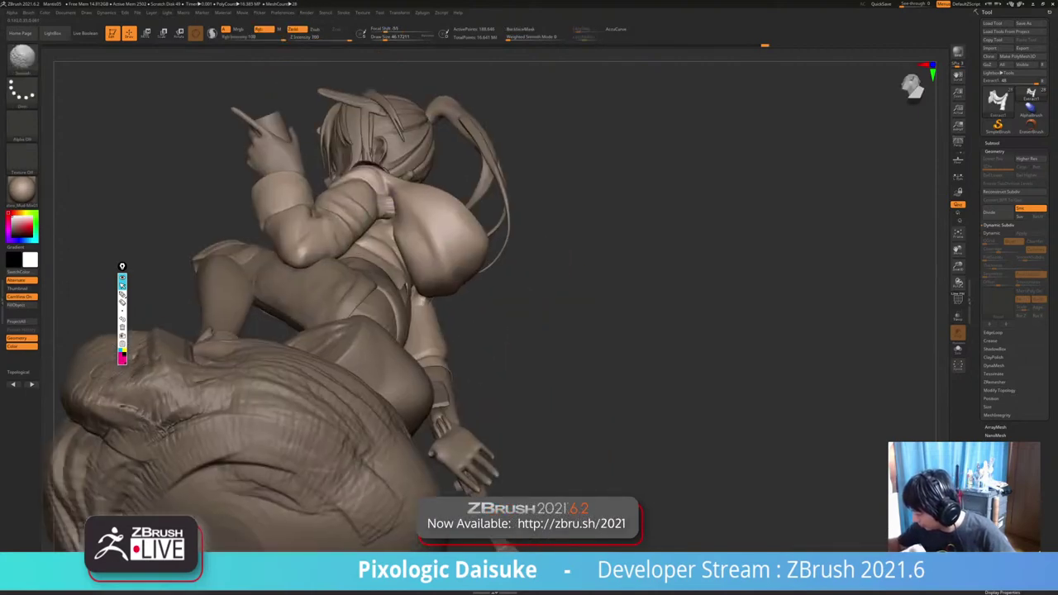
Smooth and reshape the hood's outer surface where it meets the shoulder of the raised arm.
key(ctrl)
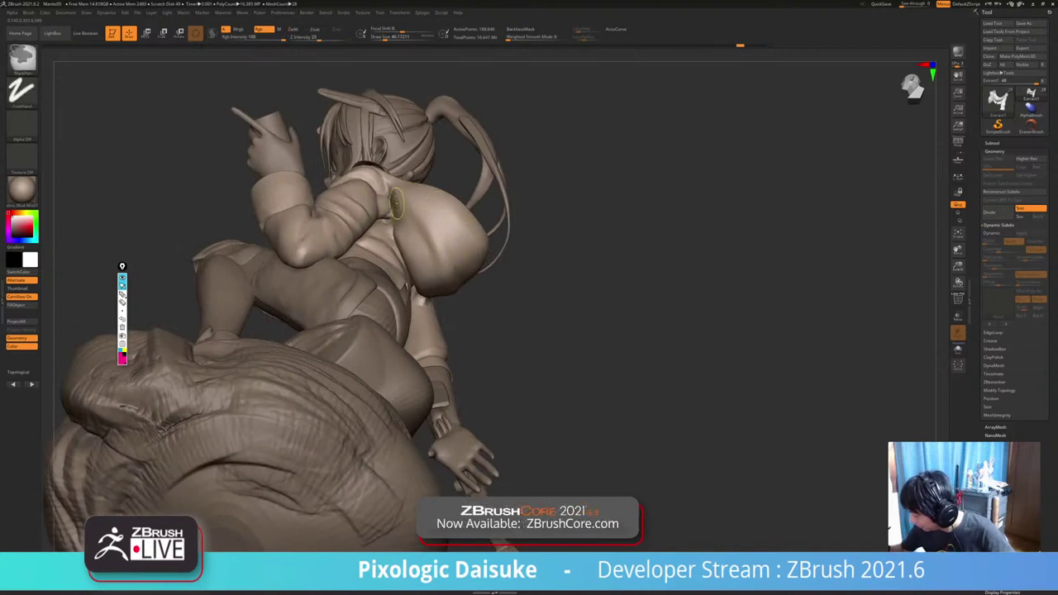
right_drag(450, 368, 456, 417)
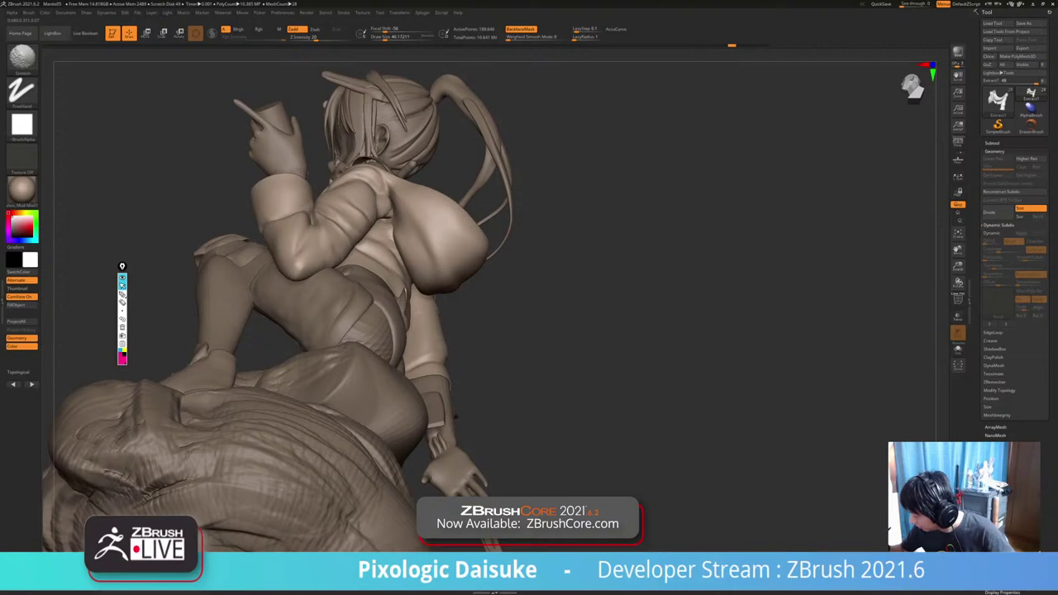
shift+drag(382, 197, 386, 209)
mouse_move(386, 209)
right_down()
mouse_move(626, 162)
mouse_move(563, 186)
mouse_move(482, 177)
mouse_move(427, 217)
mouse_move(496, 216)
mouse_move(542, 186)
mouse_move(547, 197)
mouse_move(533, 199)
right_up()
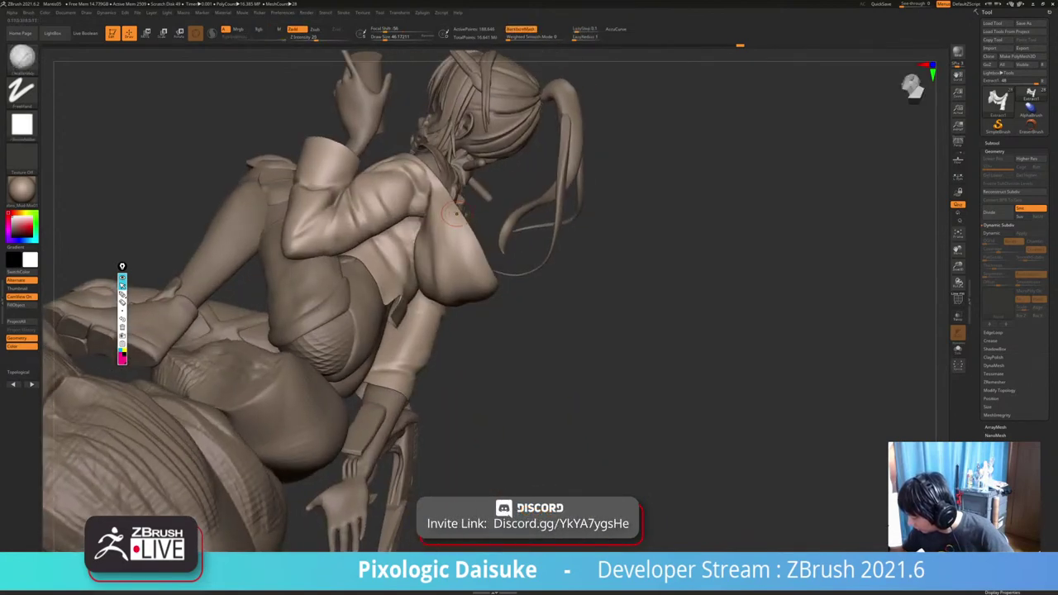
mouse_move(460, 201)
right_down()
mouse_move(616, 224)
mouse_move(552, 310)
mouse_move(562, 380)
mouse_move(535, 337)
right_up()
Undo the last stroke, smooth the distorted polygons between hood and sleeve with the wireframe displayed, and restore the full model without wireframe.
key(ctrl+z)
key(shift+f)
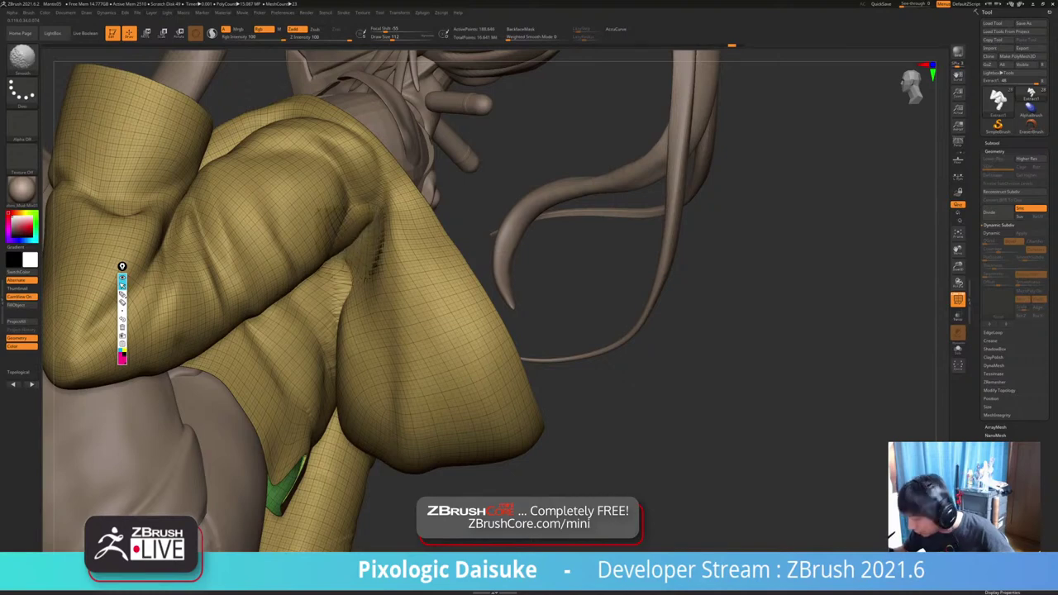
mouse_move(529, 330)
ctrl+right_down()
mouse_move(519, 277)
mouse_move(524, 312)
ctrl+right_up()
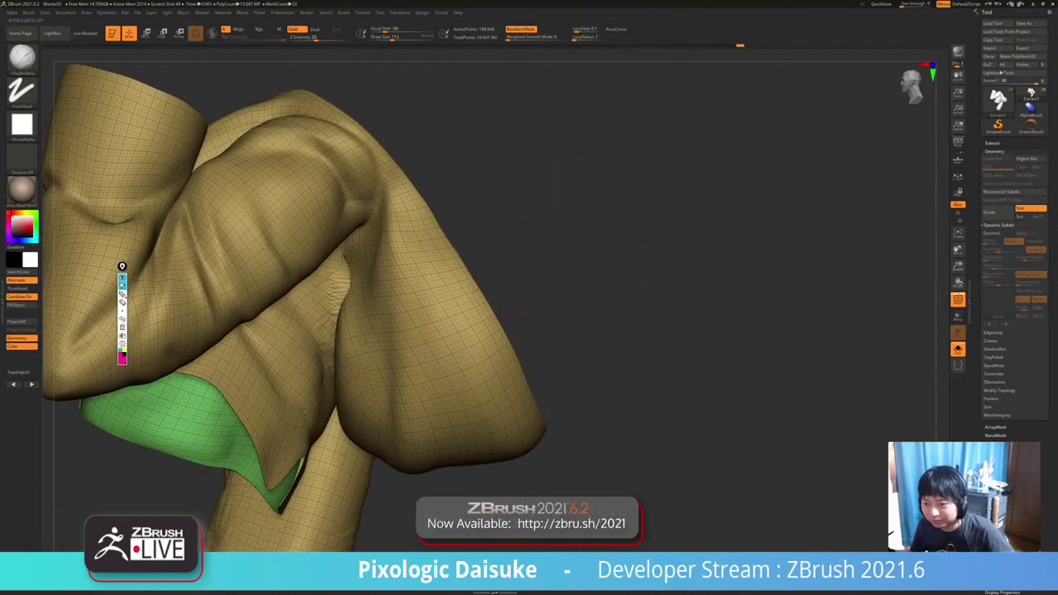
click(958, 349)
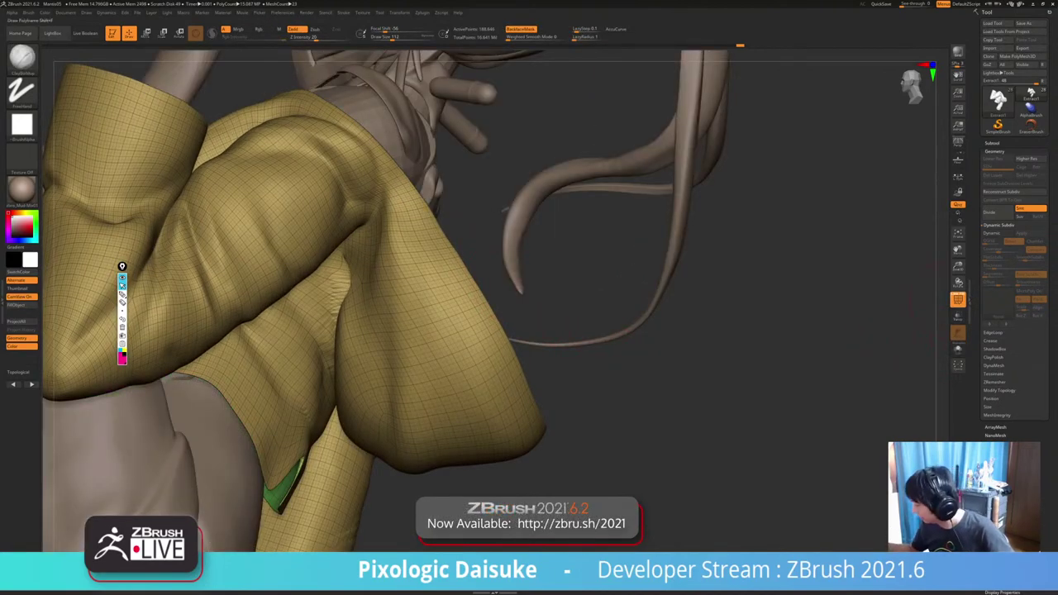
click(957, 299)
key(shift)
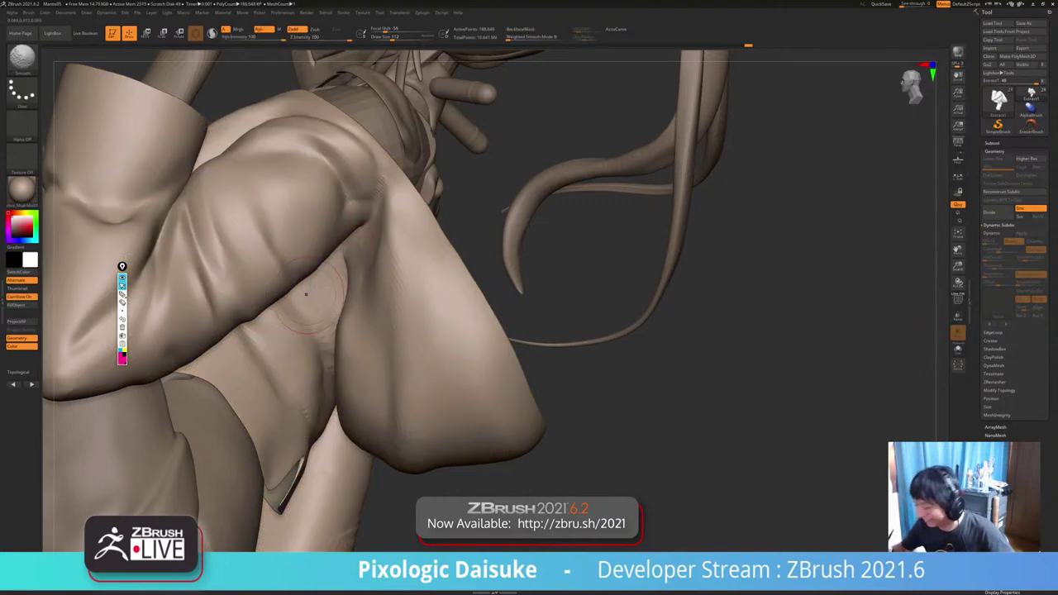
Choose the SnakeHook brush and pull the fabric under the raised arm's shoulder where the hood meets the back.
click(23, 57)
click(263, 66)
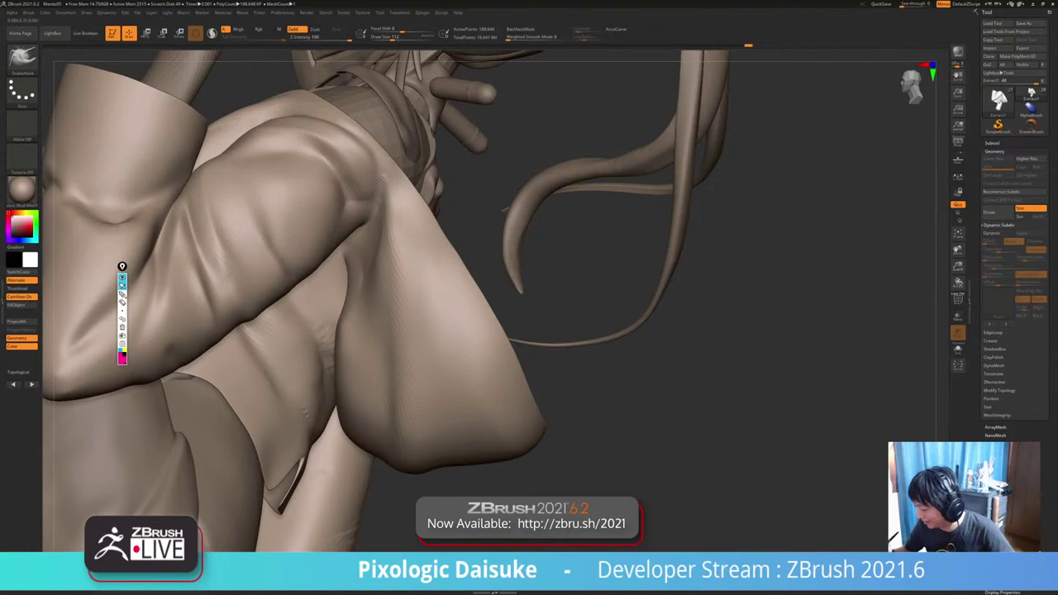
drag(350, 291, 342, 293)
key(shift)
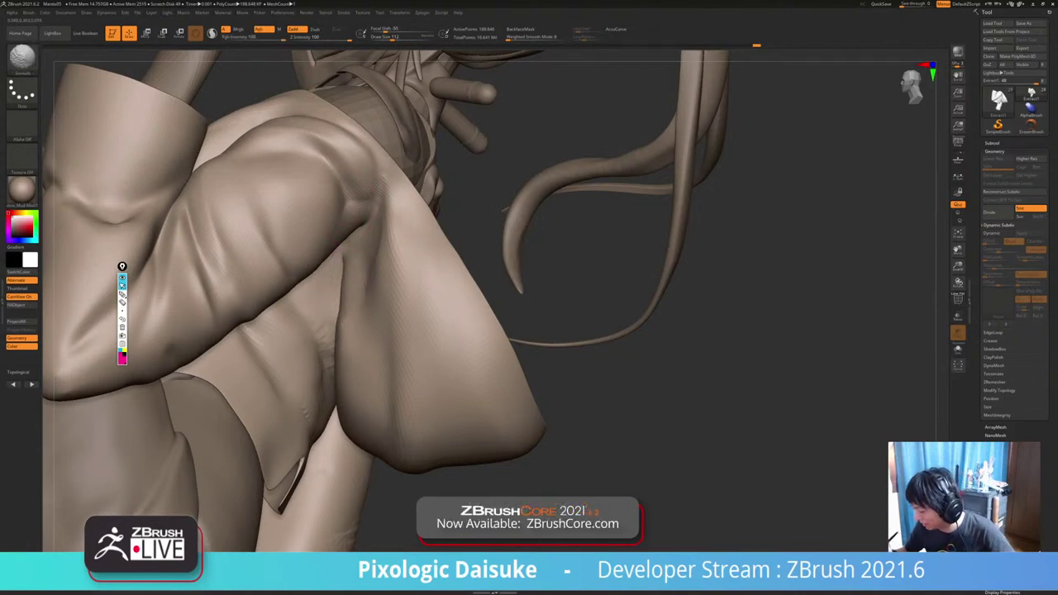
mouse_move(343, 322)
ctrl+right_down()
mouse_move(330, 219)
mouse_move(194, 263)
mouse_move(219, 220)
mouse_move(217, 202)
mouse_move(186, 186)
mouse_move(199, 169)
mouse_move(206, 236)
ctrl+right_up()
Adjust the shape of the hood's rim and inner folds with SnakeHook and smooth the inside surface.
drag(400, 245, 408, 267)
mouse_move(406, 263)
ctrl+right_down()
mouse_move(397, 194)
mouse_move(385, 199)
ctrl+right_up()
drag(413, 381, 409, 390)
mouse_move(410, 390)
right_down()
mouse_move(364, 413)
mouse_move(438, 391)
right_up()
shift+drag(423, 289, 433, 324)
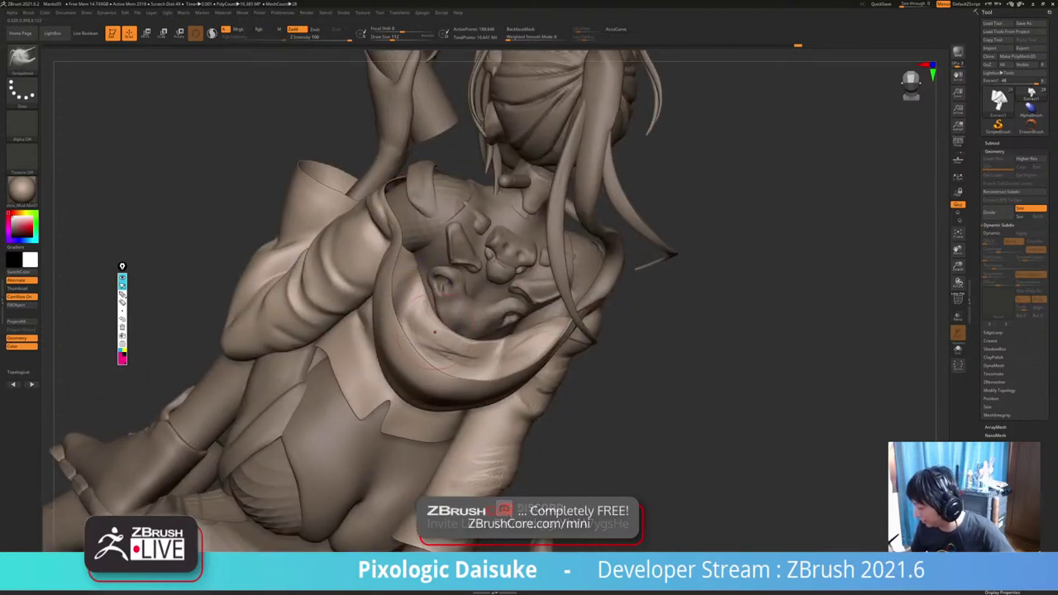
Switch back to ClayBuildup with a smaller brush and refine the fold inside the hood beside the neck.
right_drag(435, 332, 363, 334)
click(22, 60)
click(130, 66)
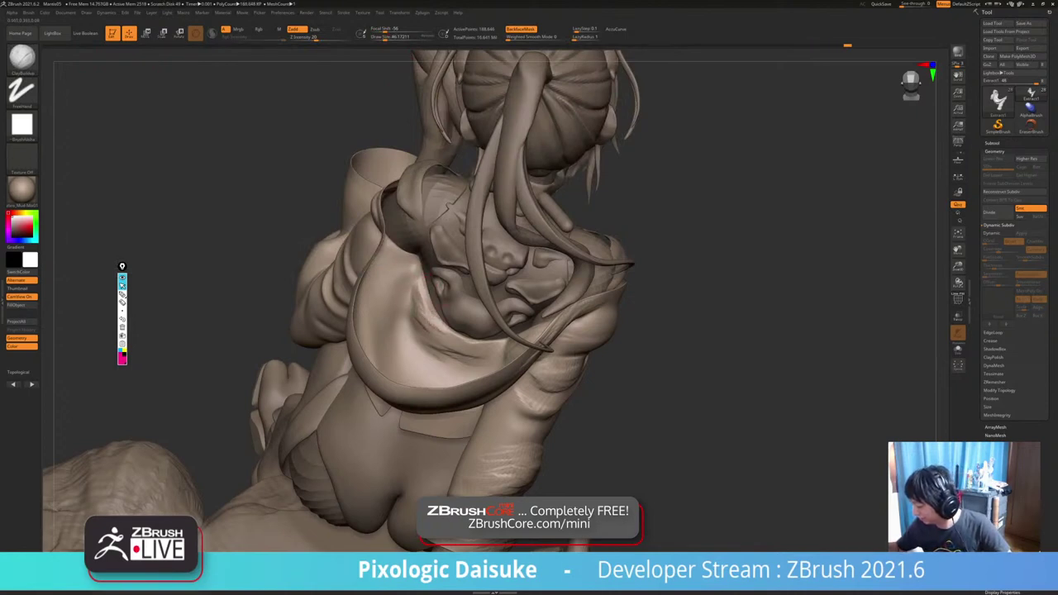
mouse_move(424, 316)
ctrl+right_down()
mouse_move(429, 278)
mouse_move(546, 285)
mouse_move(571, 268)
mouse_move(439, 285)
mouse_move(463, 295)
ctrl+right_up()
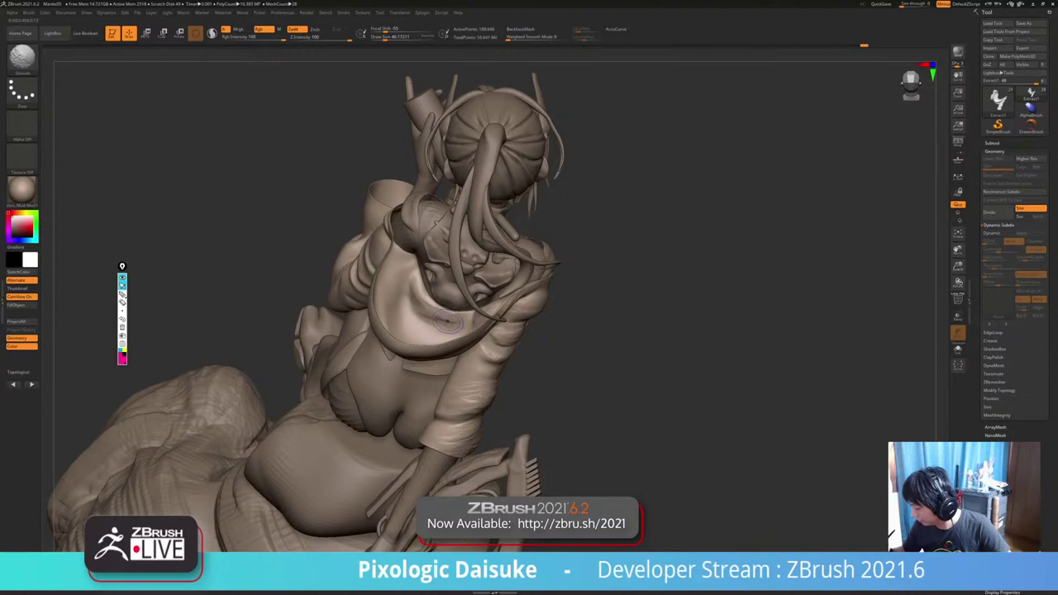
Smooth the hood's inner surface and build up a fold on its outer side toward the lowered arm with ClayBuildup.
mouse_move(447, 320)
shift+mouse_down()
mouse_move(426, 306)
mouse_move(419, 280)
mouse_move(435, 299)
shift+mouse_up()
mouse_move(434, 299)
right_down()
mouse_move(438, 318)
mouse_move(521, 290)
mouse_move(781, 279)
mouse_move(596, 286)
mouse_move(471, 281)
mouse_move(438, 269)
mouse_move(391, 272)
mouse_move(370, 289)
mouse_move(320, 299)
right_up()
mouse_move(447, 266)
right_down()
mouse_move(530, 269)
mouse_move(521, 250)
mouse_move(550, 248)
right_up()
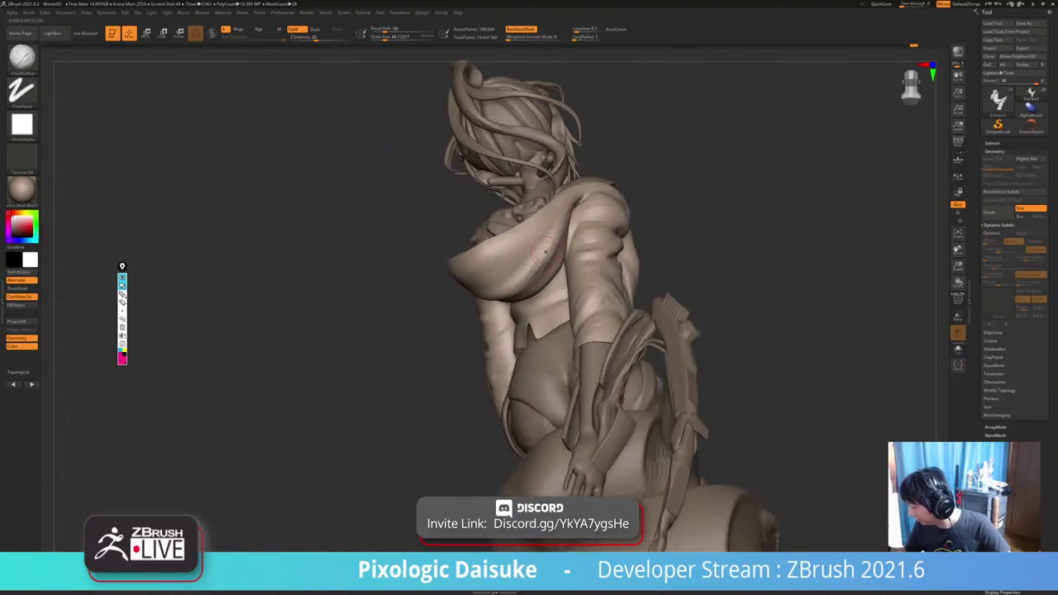
drag(534, 227, 505, 249)
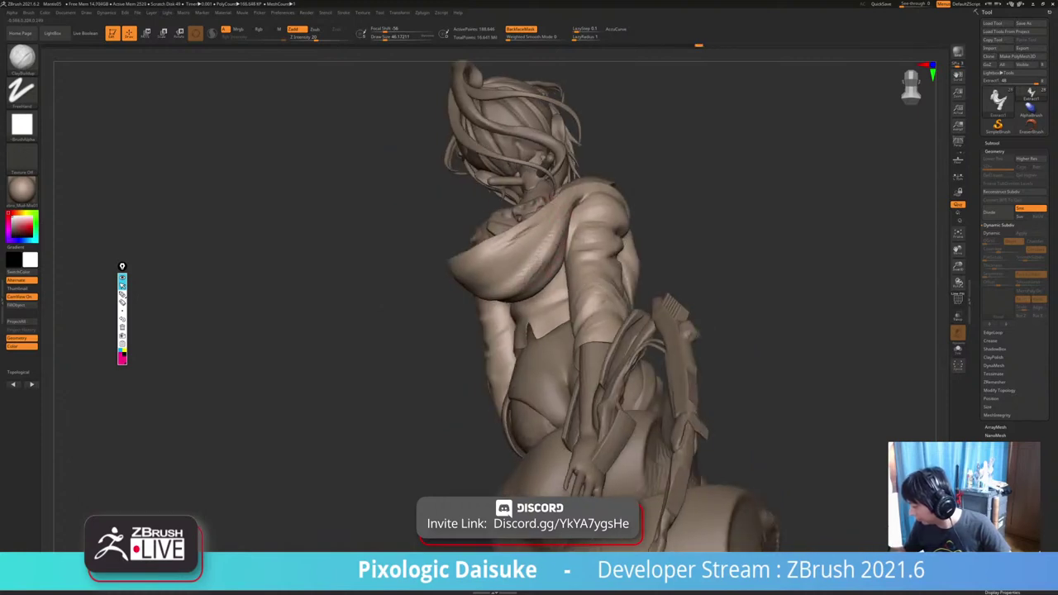
key(ctrl+shift+z)
Sculpt ClayBuildup folds along the hood's outer side from the raised arm's shoulder toward its rear tip.
drag(347, 223, 476, 252)
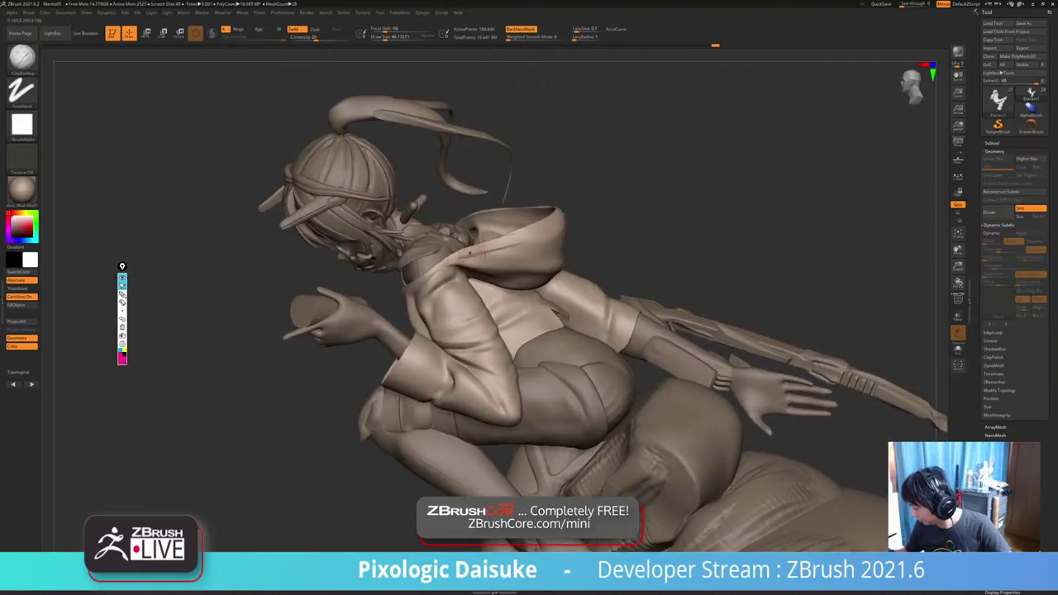
drag(478, 255, 530, 232)
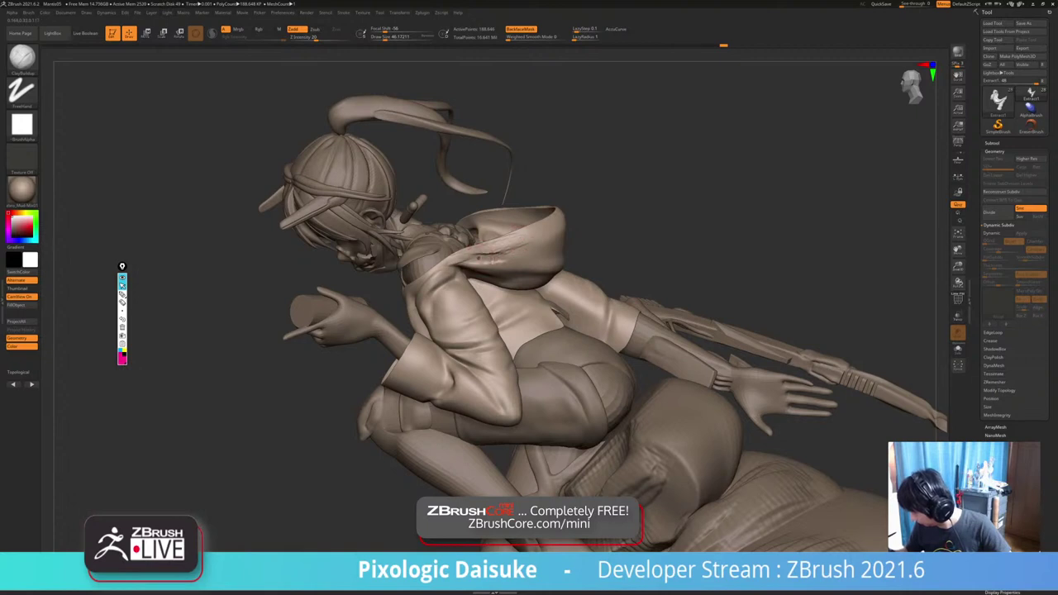
drag(480, 258, 540, 263)
drag(612, 223, 574, 229)
drag(524, 264, 558, 260)
Refine the folds on the hood's hanging rear underside and near the raised arm's shoulder with ClayBuildup.
mouse_move(645, 211)
mouse_down()
mouse_move(566, 240)
mouse_move(592, 228)
mouse_up()
drag(414, 301, 449, 294)
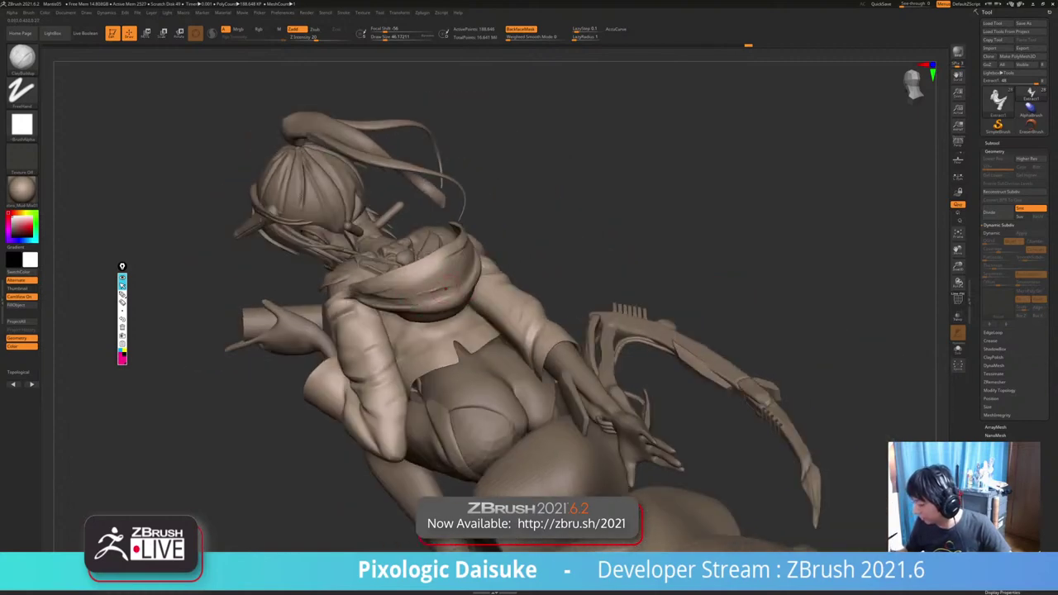
mouse_move(654, 219)
mouse_down()
mouse_move(530, 225)
mouse_move(738, 229)
mouse_up()
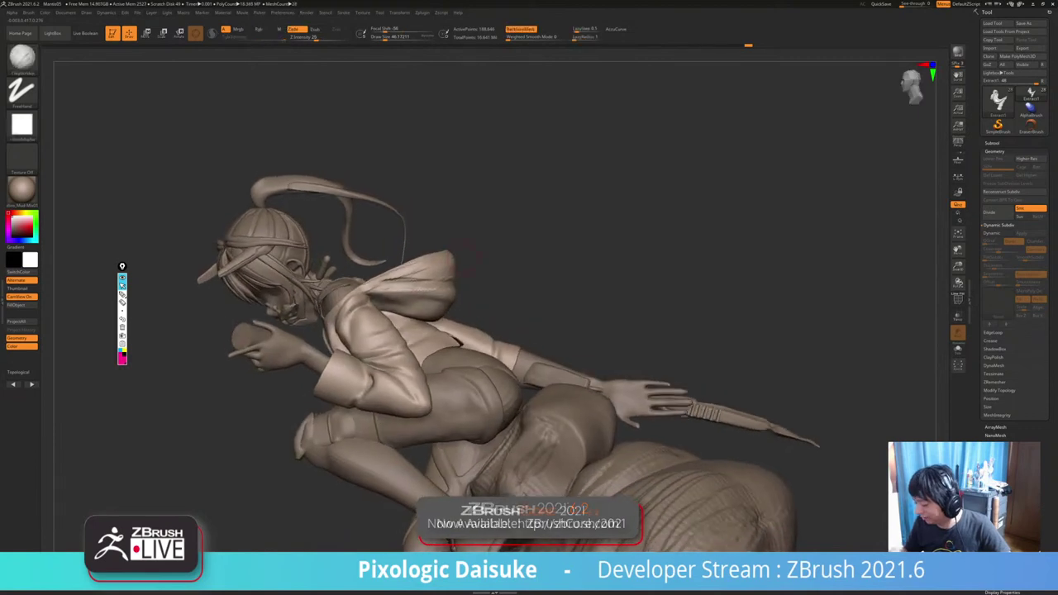
drag(465, 256, 437, 306)
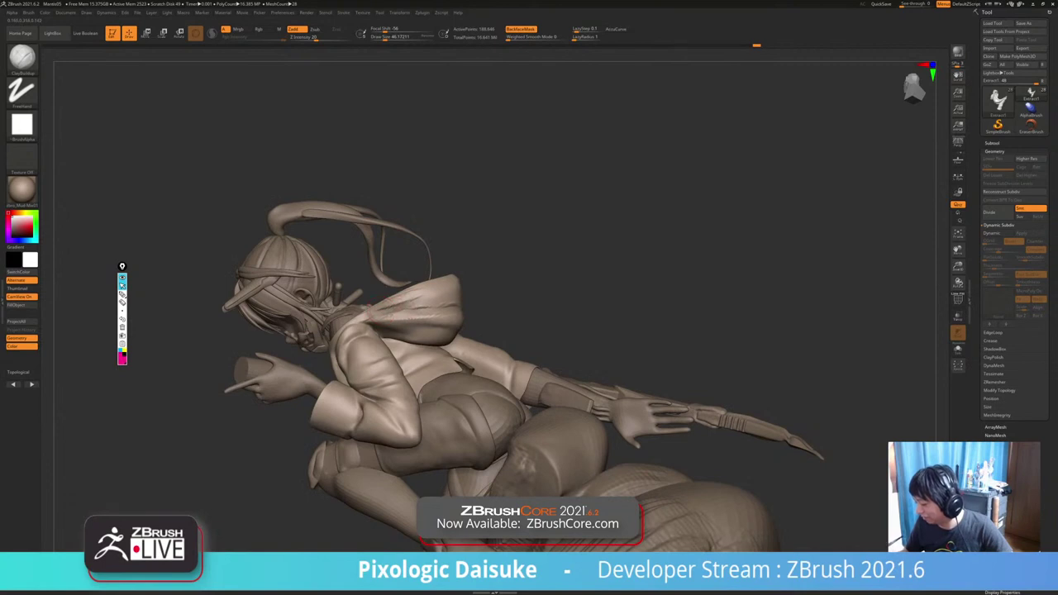
drag(370, 308, 386, 286)
Build up long drapery folds on the hood's outer side running down from the lowered arm's shoulder.
drag(678, 252, 407, 256)
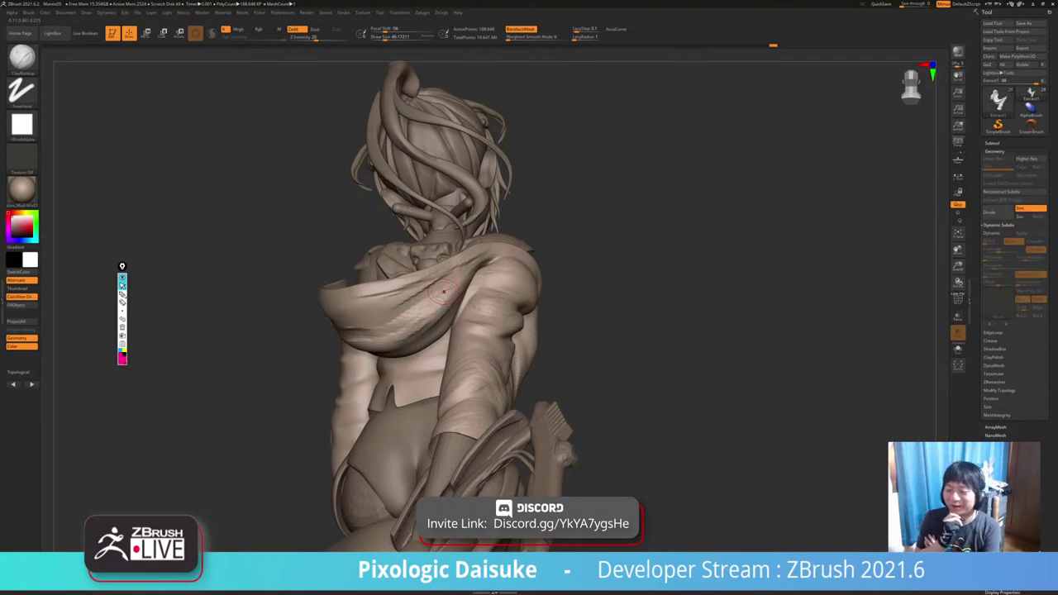
right_drag(459, 286, 480, 254)
drag(694, 294, 728, 294)
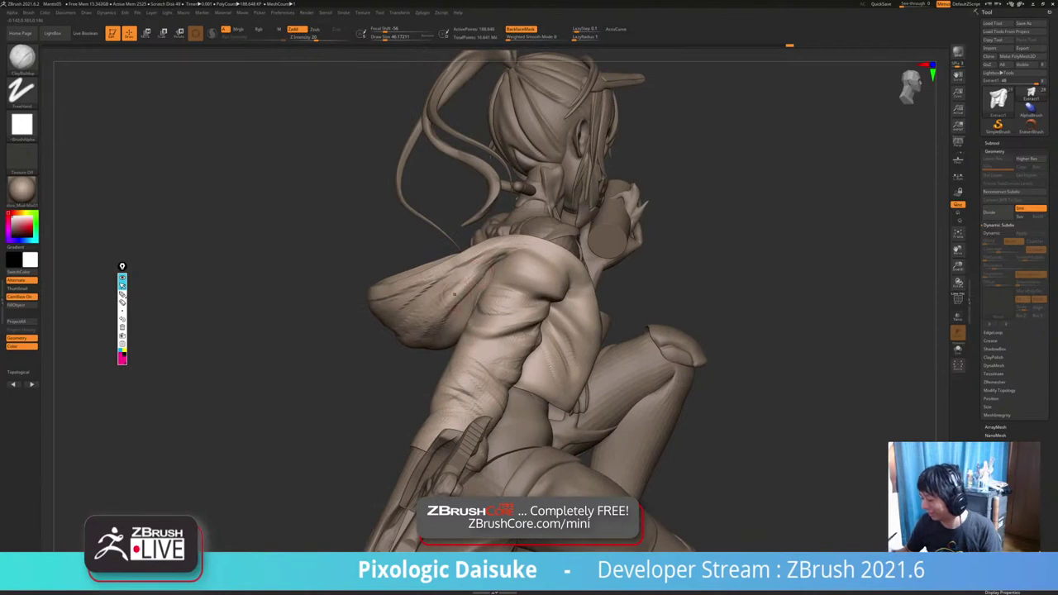
right_drag(454, 294, 550, 269)
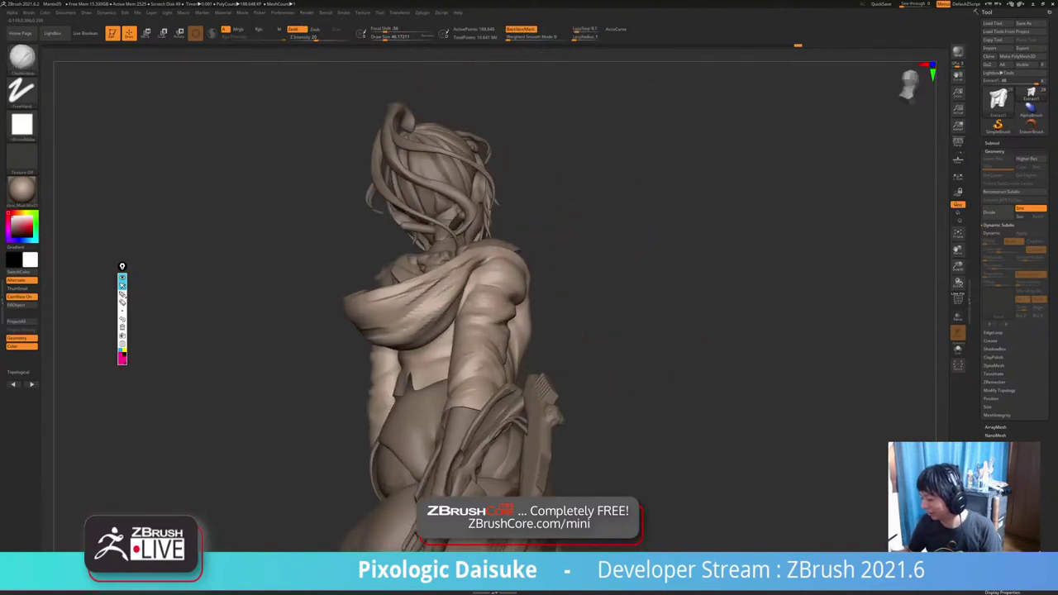
drag(412, 316, 423, 307)
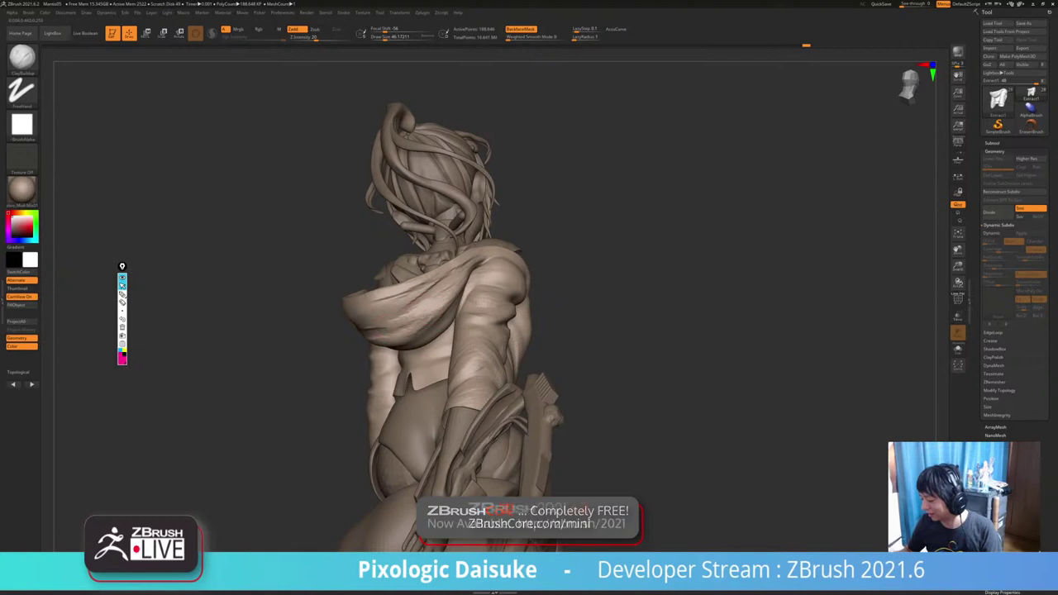
right_drag(417, 310, 351, 306)
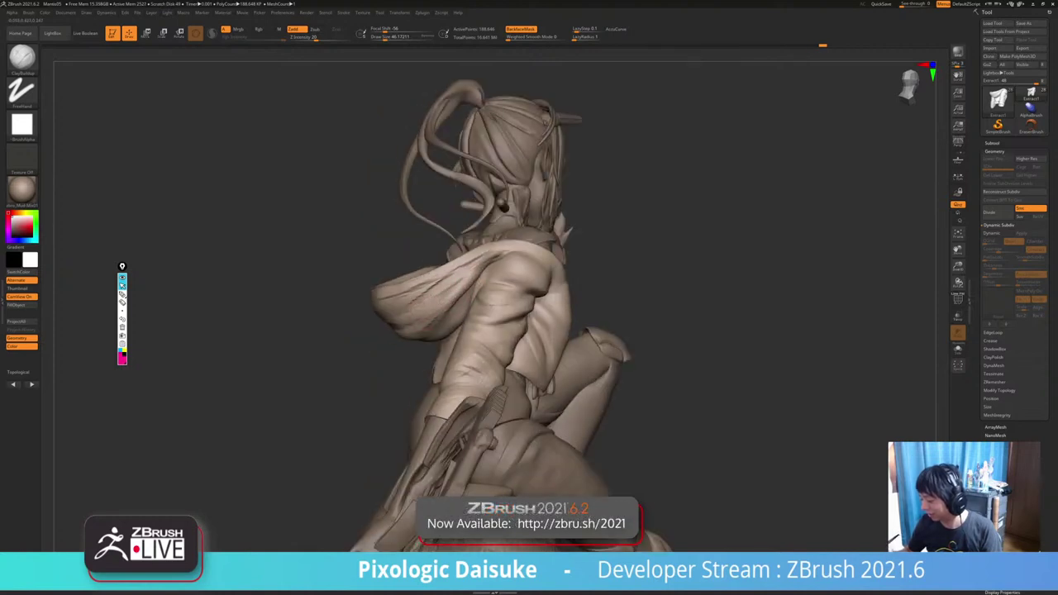
mouse_move(414, 303)
right_down()
mouse_move(463, 291)
mouse_move(377, 305)
mouse_move(517, 282)
mouse_move(537, 269)
mouse_move(439, 278)
mouse_move(440, 289)
mouse_move(454, 266)
mouse_move(450, 286)
right_up()
drag(454, 255, 450, 273)
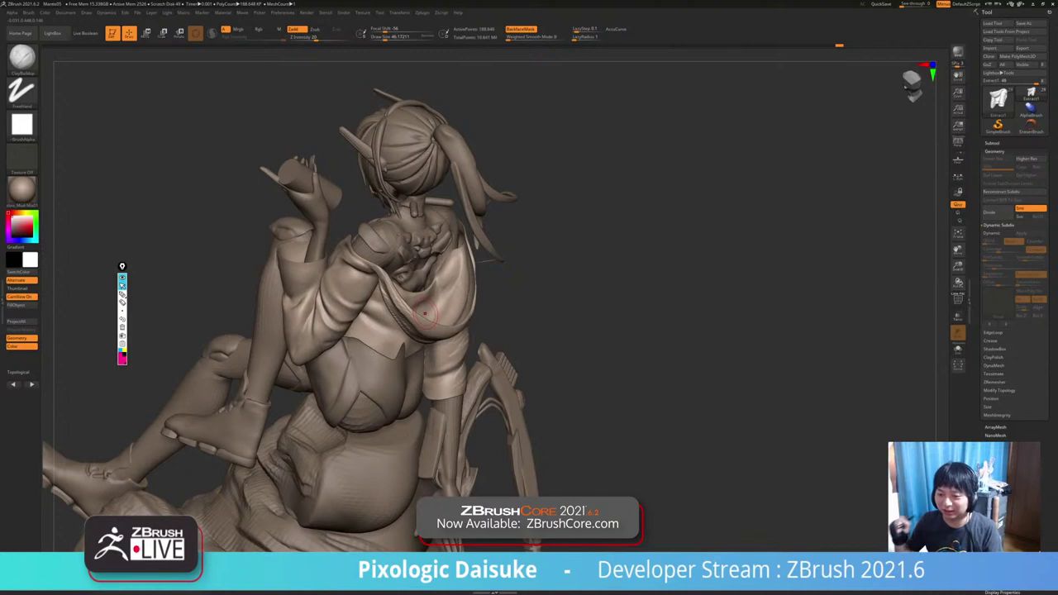
Refine and smooth the folds inside the hood below the back ornament.
right_drag(424, 313, 433, 274)
key(shift)
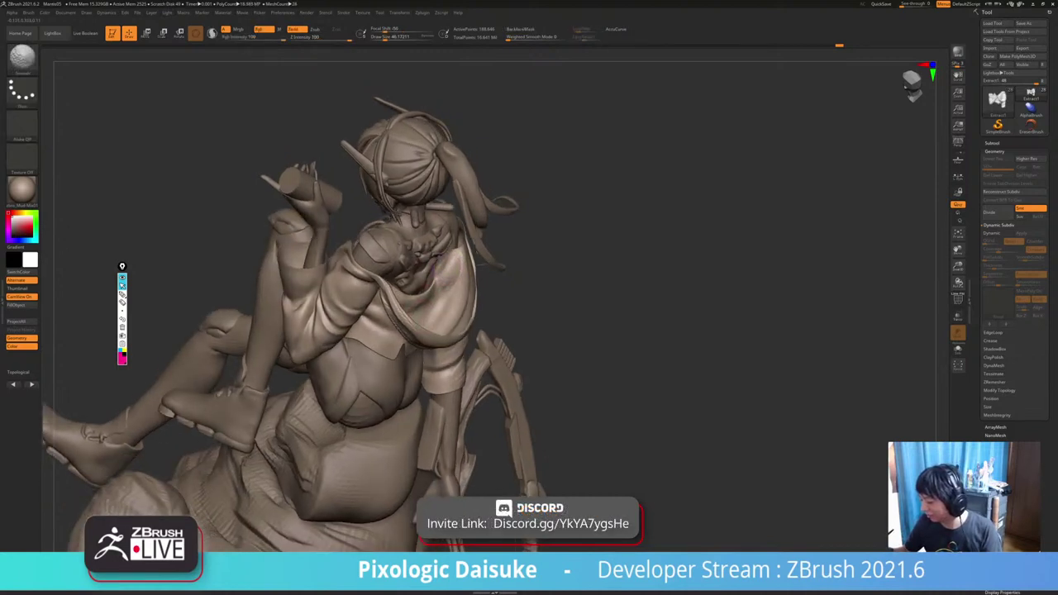
right_drag(435, 289, 410, 274)
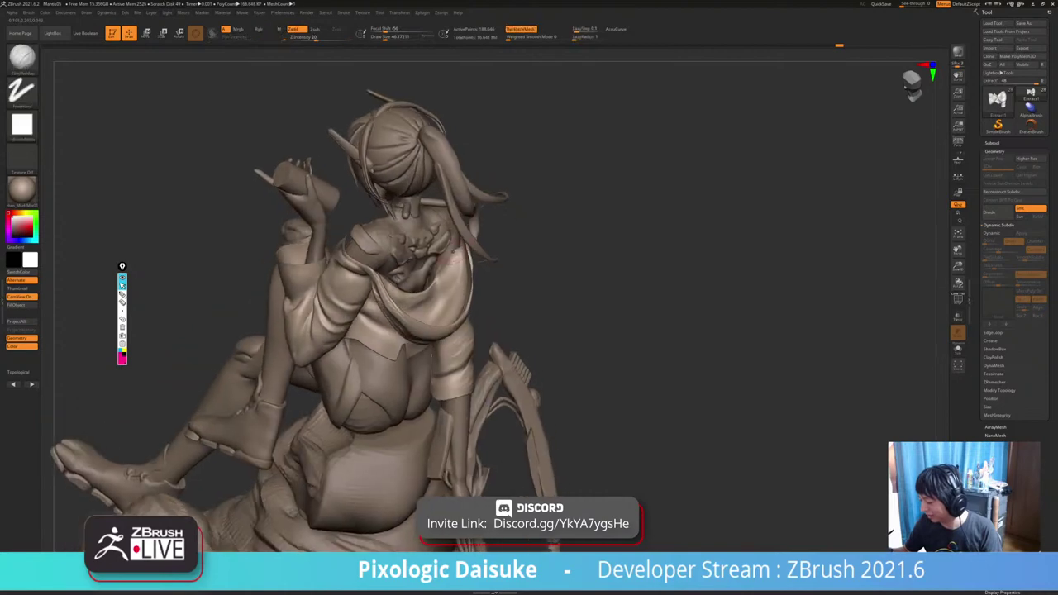
shift+drag(403, 276, 411, 287)
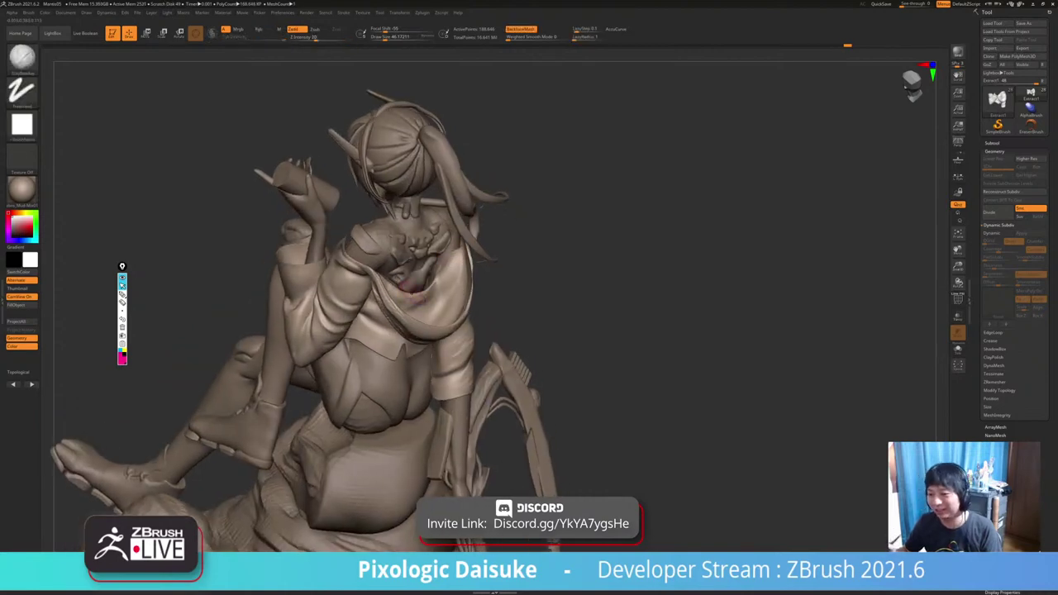
mouse_move(408, 289)
right_down()
mouse_move(324, 288)
mouse_move(436, 281)
mouse_move(409, 287)
mouse_move(433, 283)
mouse_move(424, 293)
right_up()
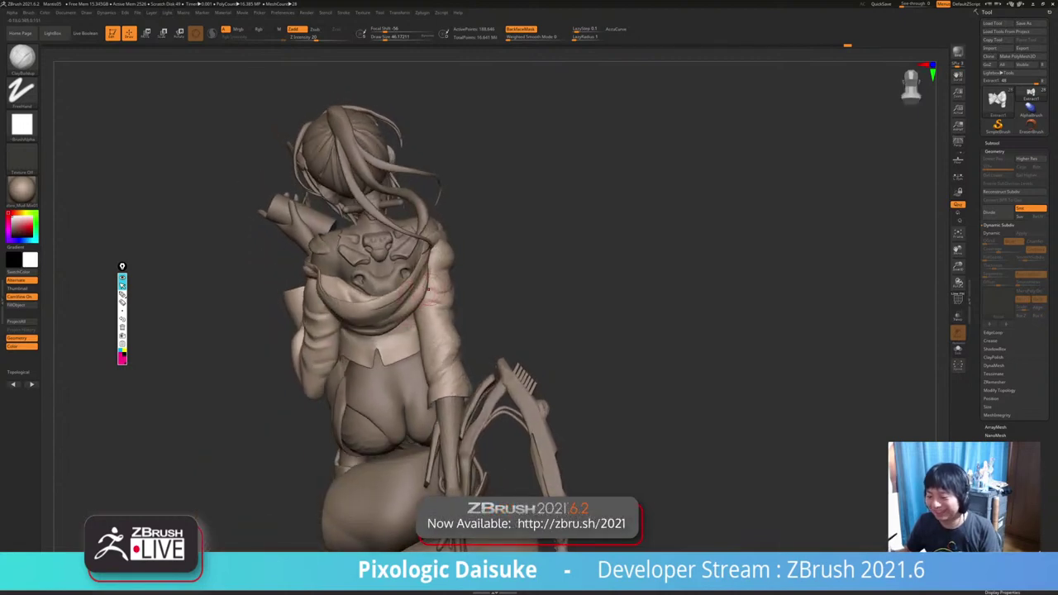
Smooth the ClayBuildup strokes on the hood's outer side from the lowered arm's shoulder to its rear tip.
right_drag(429, 289, 361, 291)
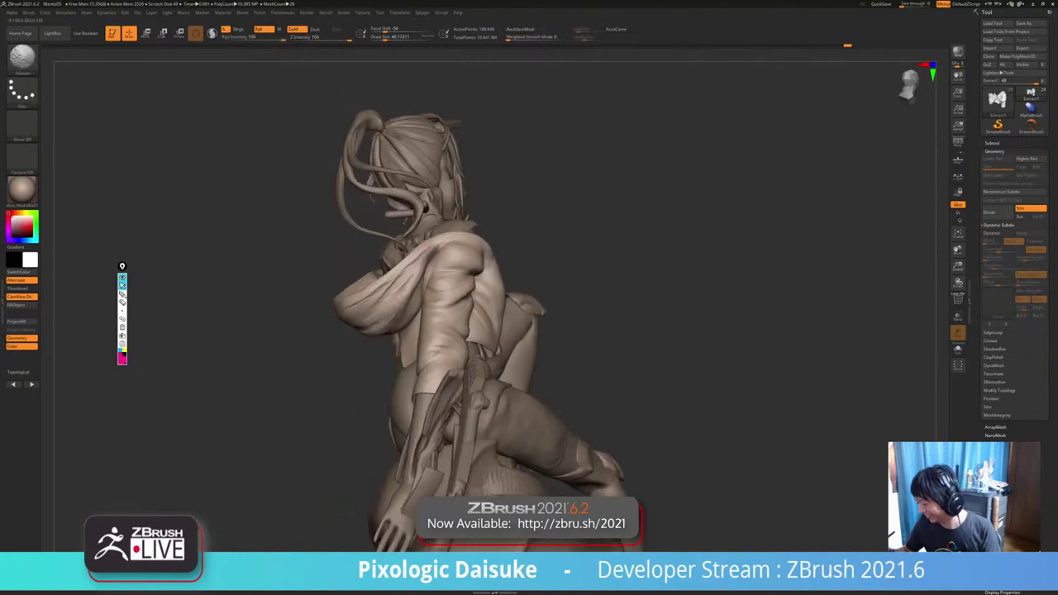
shift+drag(439, 240, 424, 260)
right_drag(424, 262, 390, 282)
shift+drag(393, 283, 383, 291)
right_drag(383, 291, 430, 318)
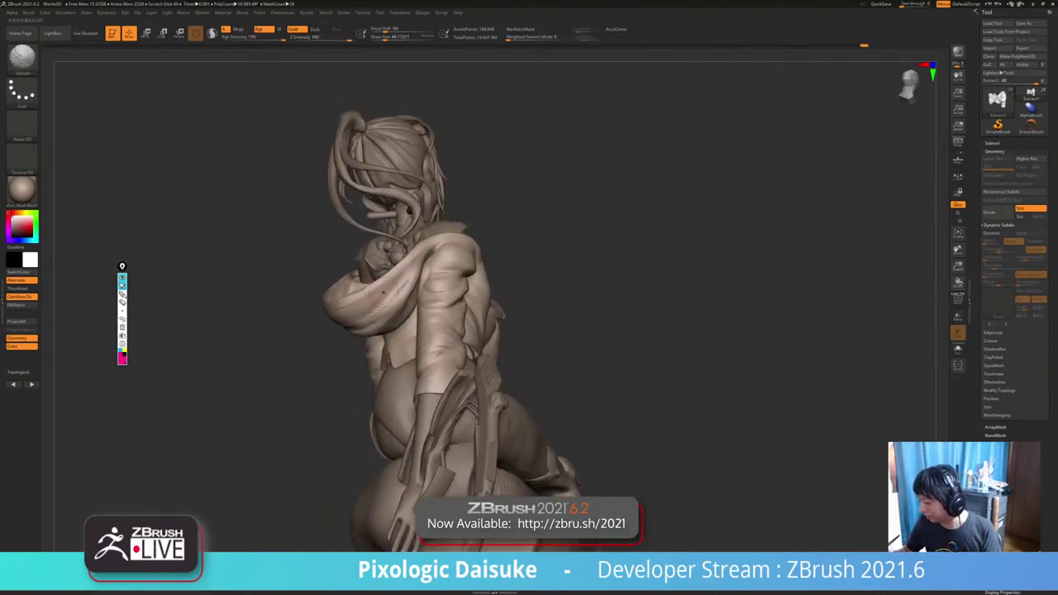
right_drag(383, 292, 319, 279)
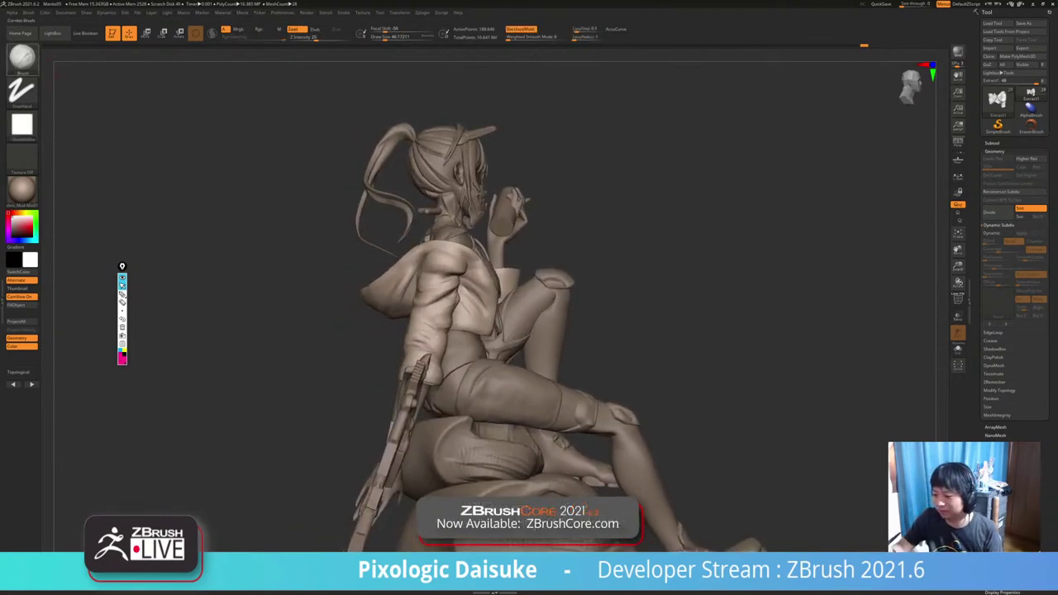
Choose the SnakeHook brush with a draw size of about 71 and reshape the hood's rear tip and silhouette.
click(23, 60)
click(124, 96)
click(388, 37)
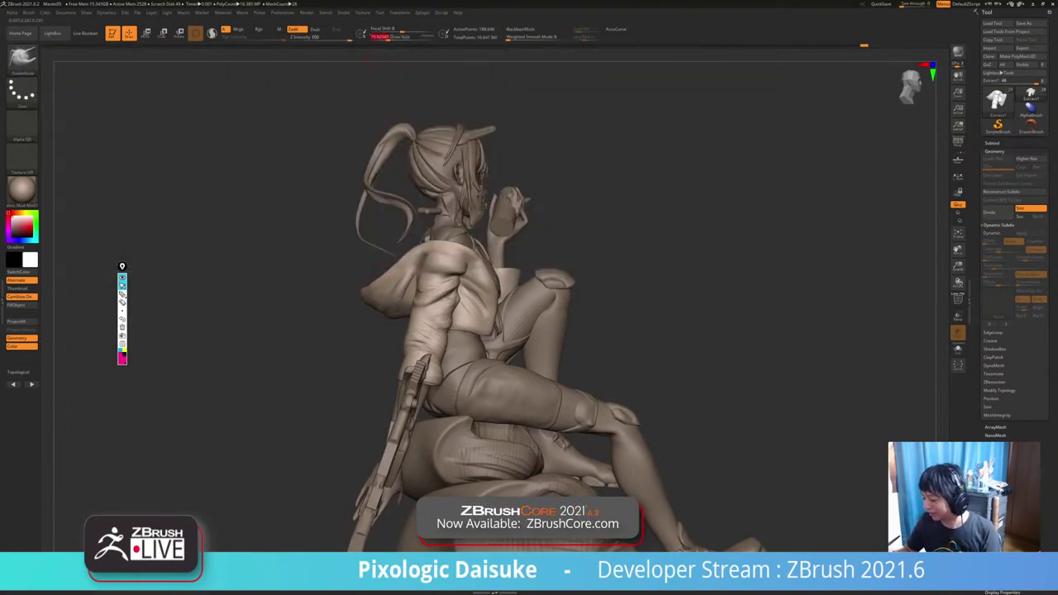
right_drag(360, 291, 344, 294)
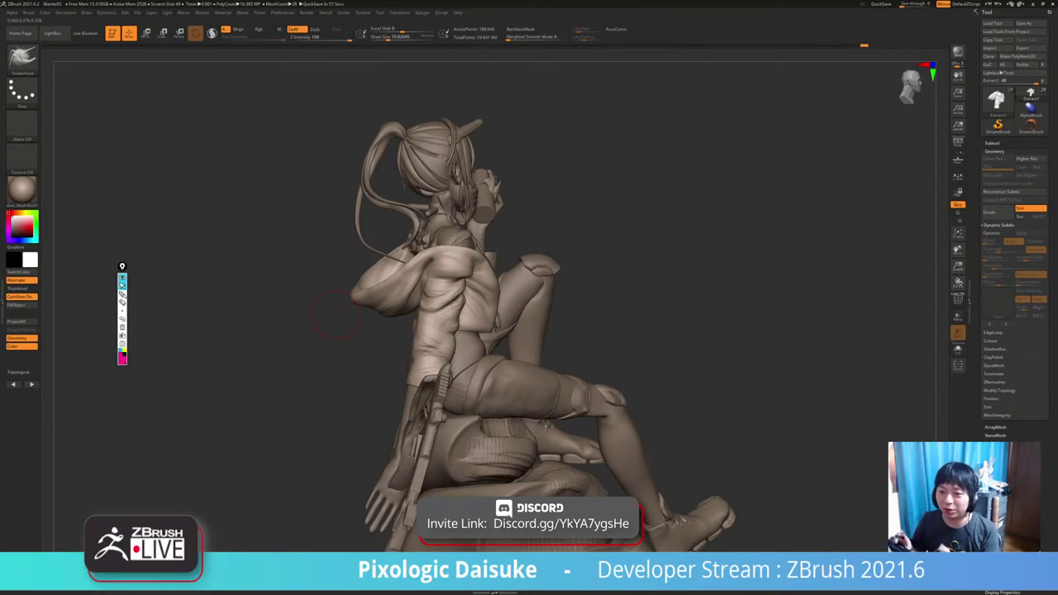
mouse_move(335, 315)
right_down()
mouse_move(352, 293)
mouse_move(339, 324)
right_up()
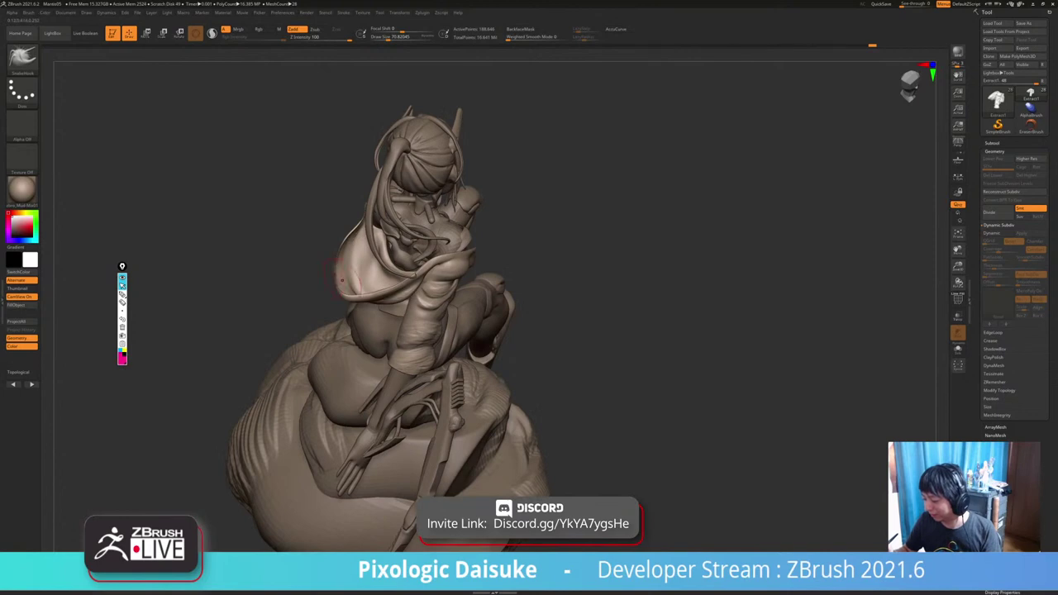
mouse_move(340, 324)
ctrl+right_down()
mouse_move(337, 298)
mouse_move(225, 279)
ctrl+right_up()
right_drag(454, 341, 460, 342)
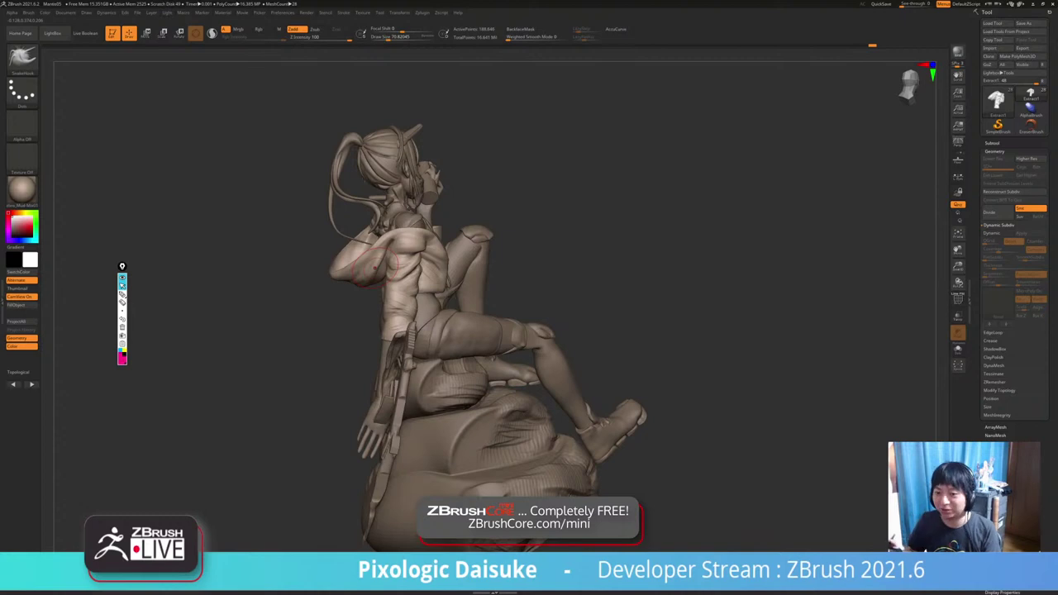
right_drag(409, 305, 514, 296)
Enable BackfaceMask, enlarge the SnakeHook brush and adjust the overall drape of the hood over the back.
click(521, 30)
drag(392, 38, 402, 37)
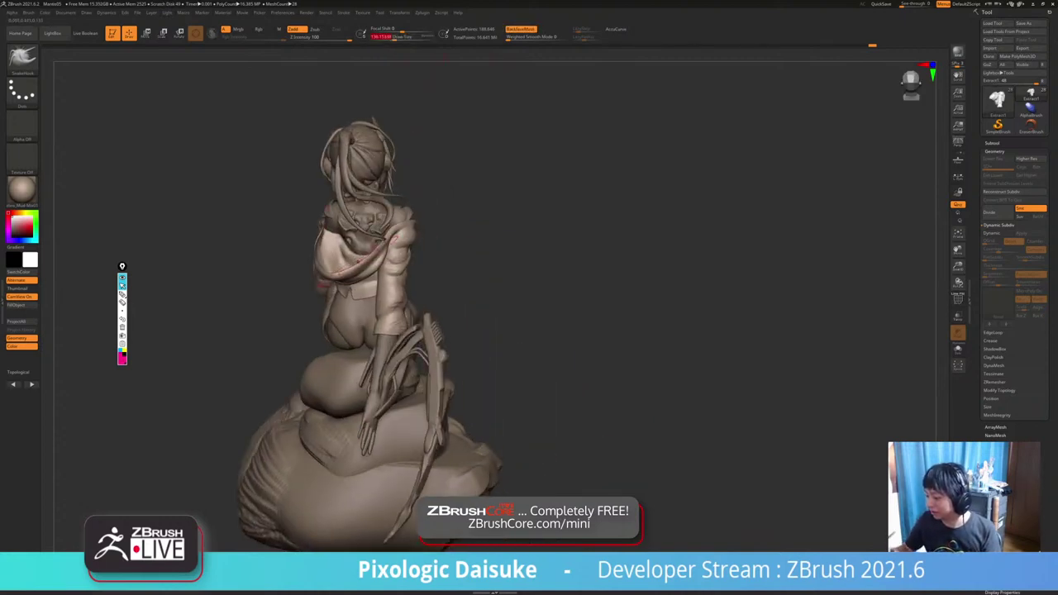
mouse_move(463, 286)
right_down()
mouse_move(501, 287)
mouse_move(485, 310)
right_up()
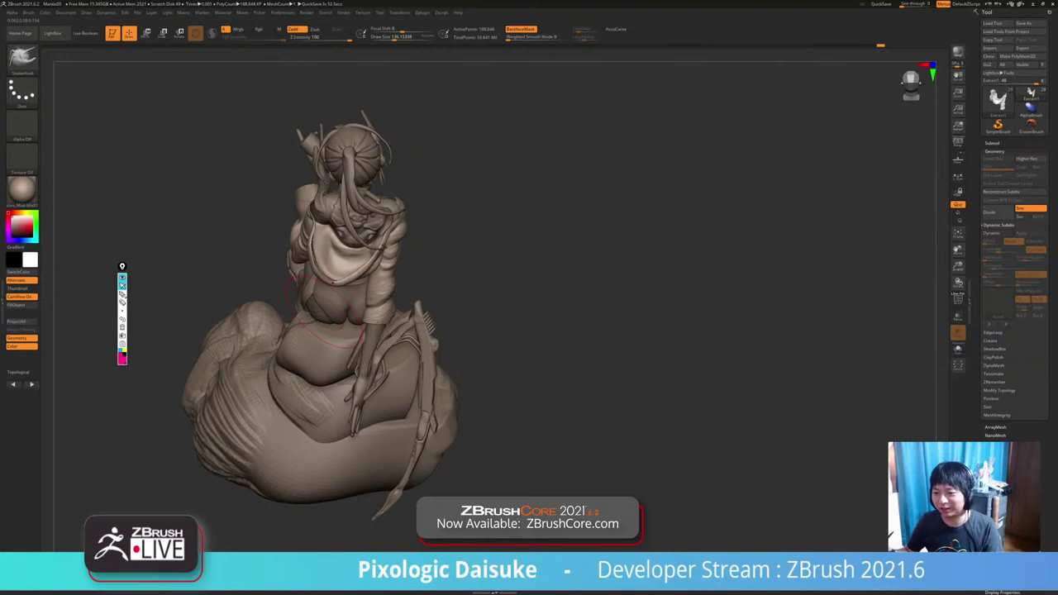
right_drag(333, 284, 381, 266)
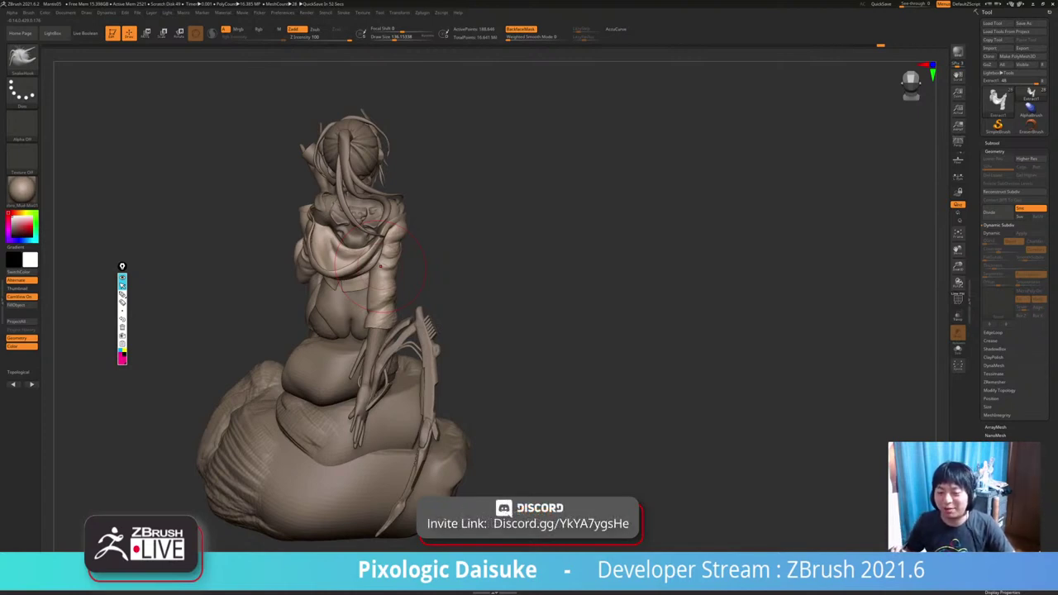
mouse_move(362, 254)
right_down()
mouse_move(396, 225)
mouse_move(323, 303)
right_up()
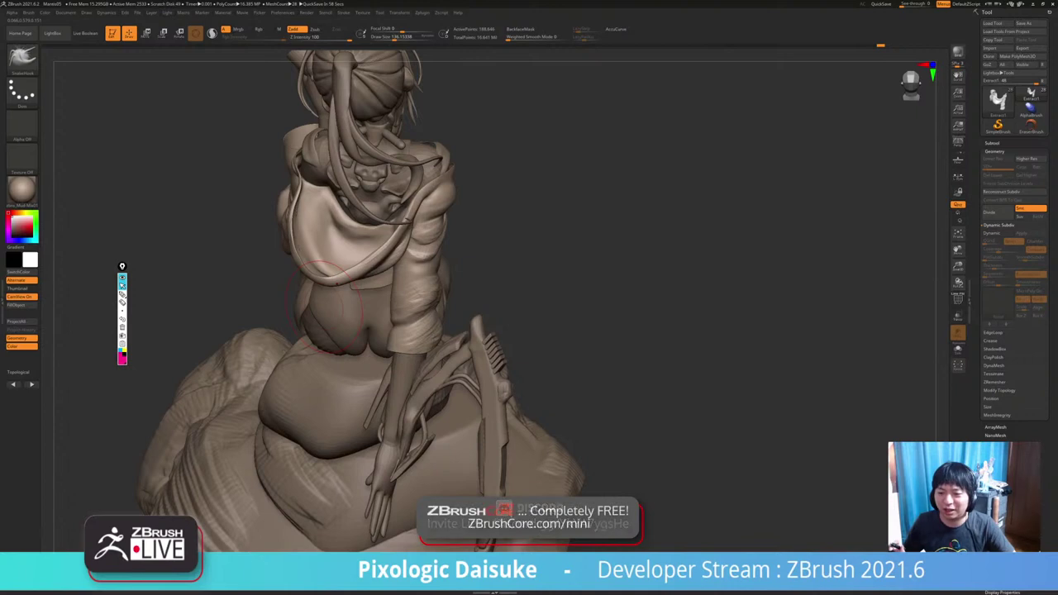
Adjust the hood's lower rim with SnakeHook, reduce the draw size to about 97 and smooth the inner folds.
right_drag(324, 307, 351, 356)
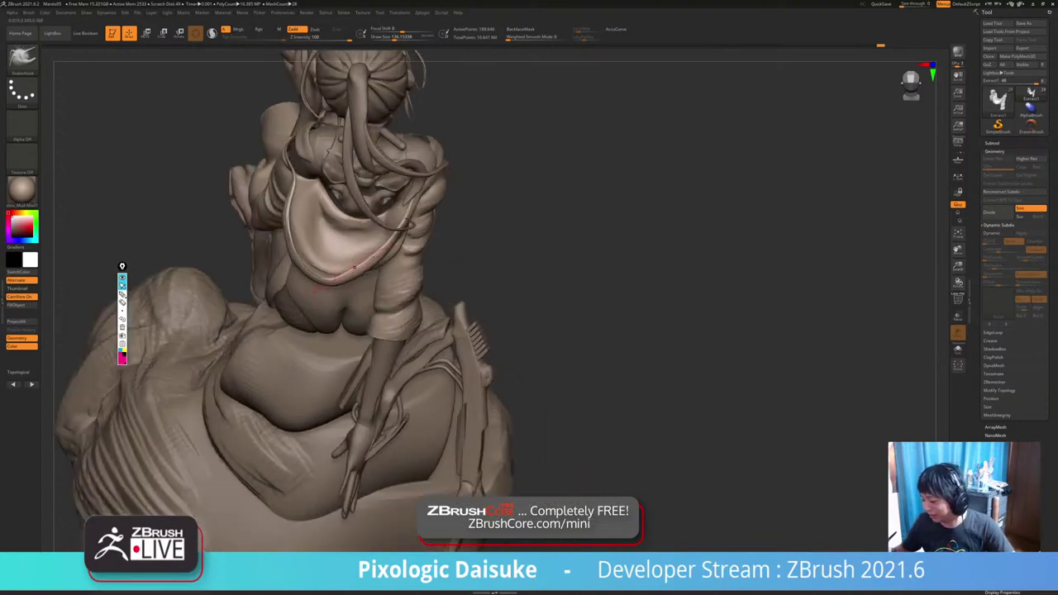
drag(373, 259, 362, 271)
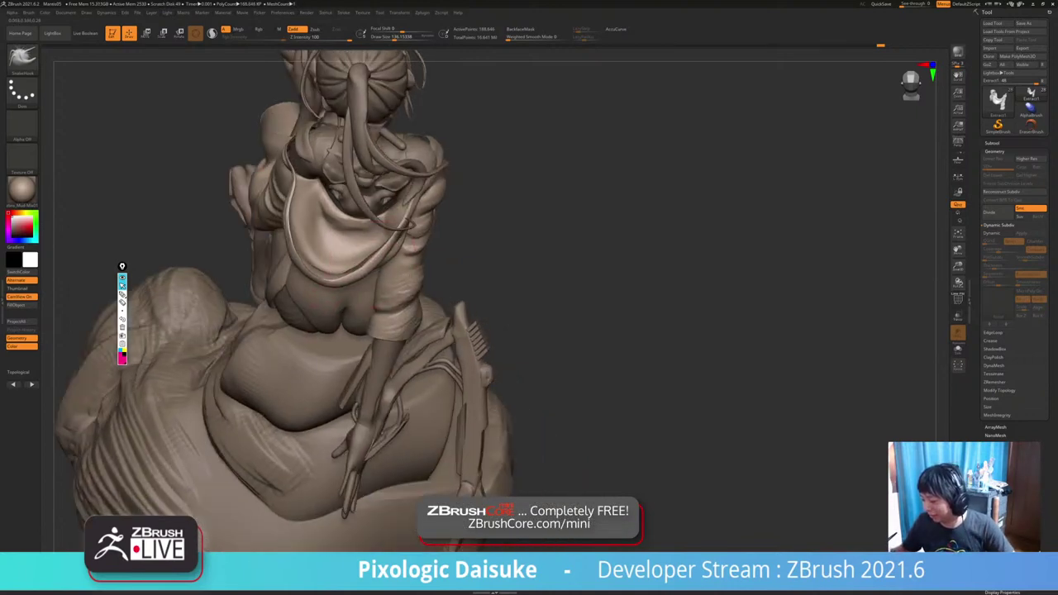
right_drag(362, 271, 351, 228)
mouse_move(365, 289)
mouse_down()
mouse_move(364, 235)
mouse_move(332, 223)
mouse_up()
key([)
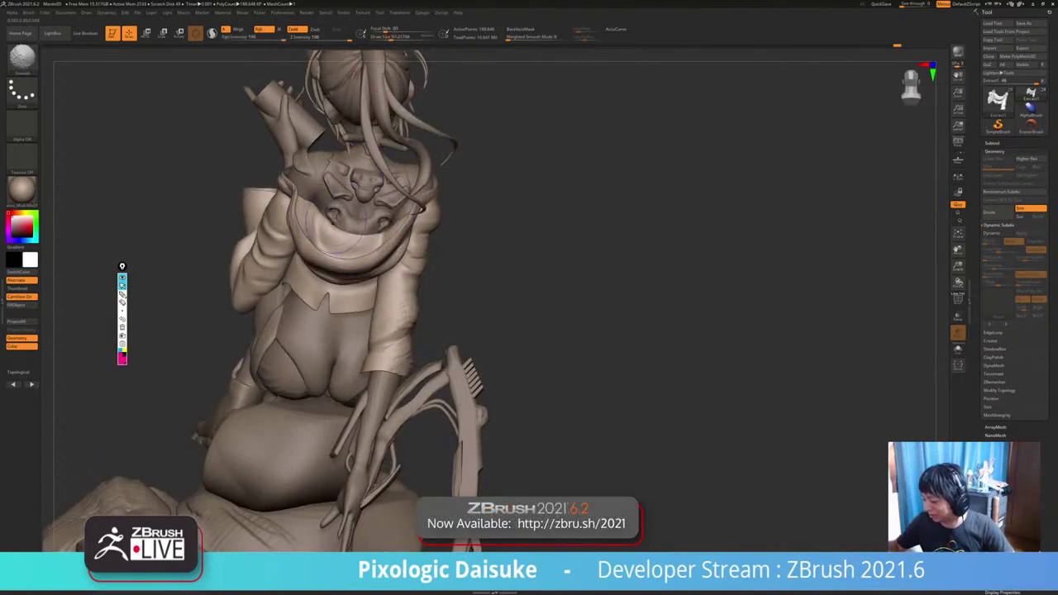
mouse_move(332, 224)
right_down()
mouse_move(367, 225)
mouse_move(367, 175)
mouse_move(343, 202)
mouse_move(308, 208)
mouse_move(379, 207)
right_up()
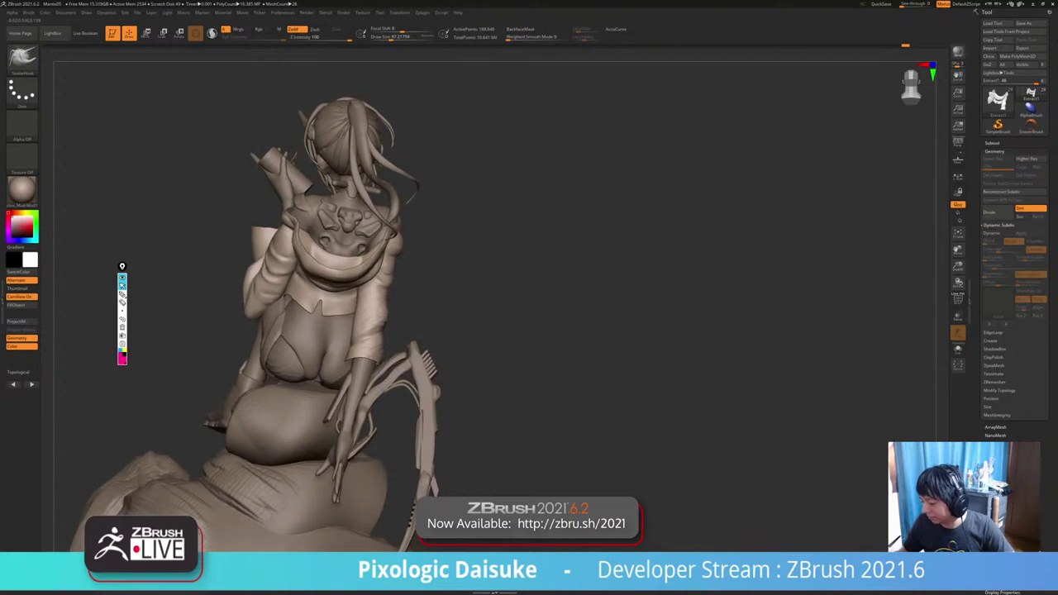
Reshape the jacket's back hem near the raised arm's elbow with SnakeHook.
right_drag(312, 312, 361, 341)
right_drag(309, 272, 305, 301)
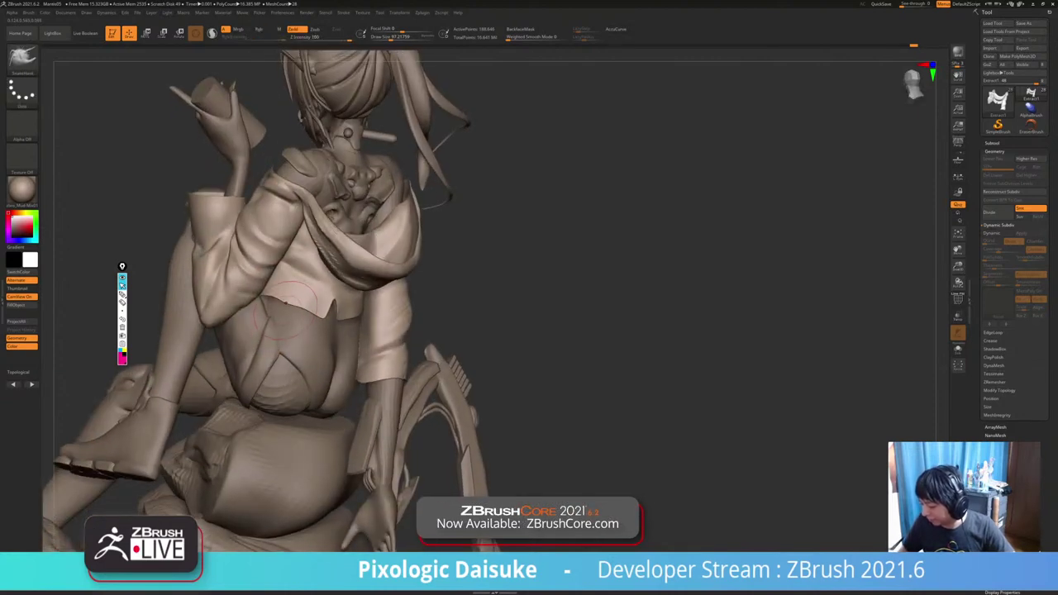
mouse_move(301, 294)
mouse_down()
mouse_move(279, 288)
mouse_move(284, 299)
mouse_up()
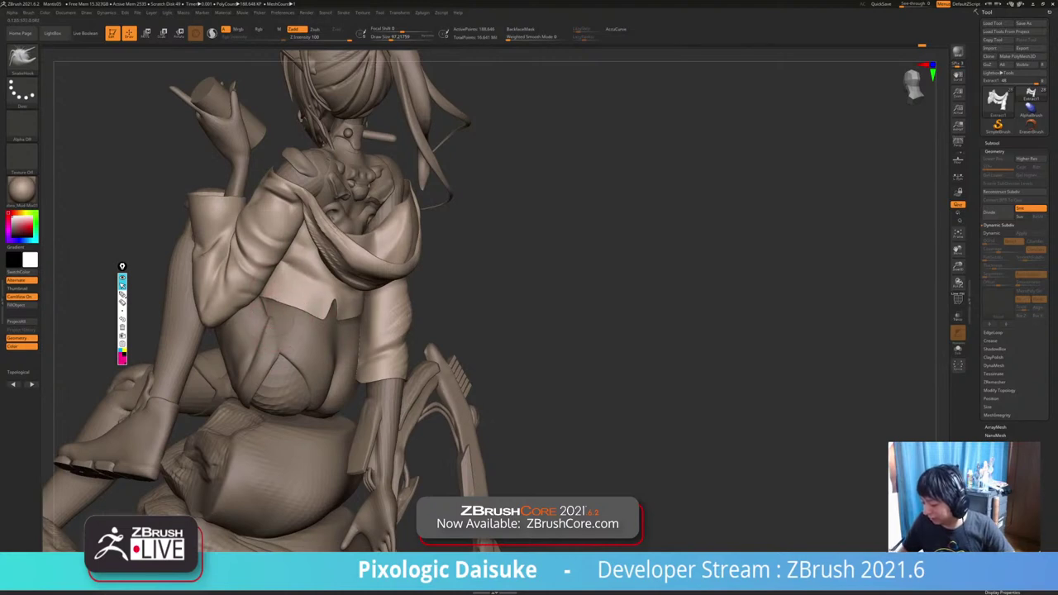
mouse_move(284, 299)
ctrl+right_down()
mouse_move(283, 248)
mouse_move(386, 263)
ctrl+right_up()
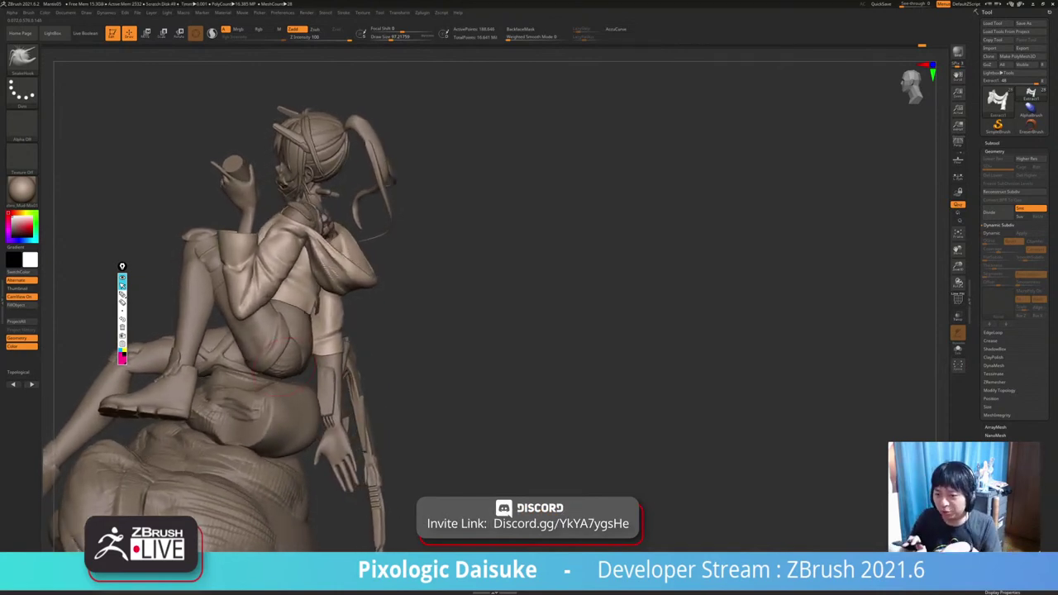
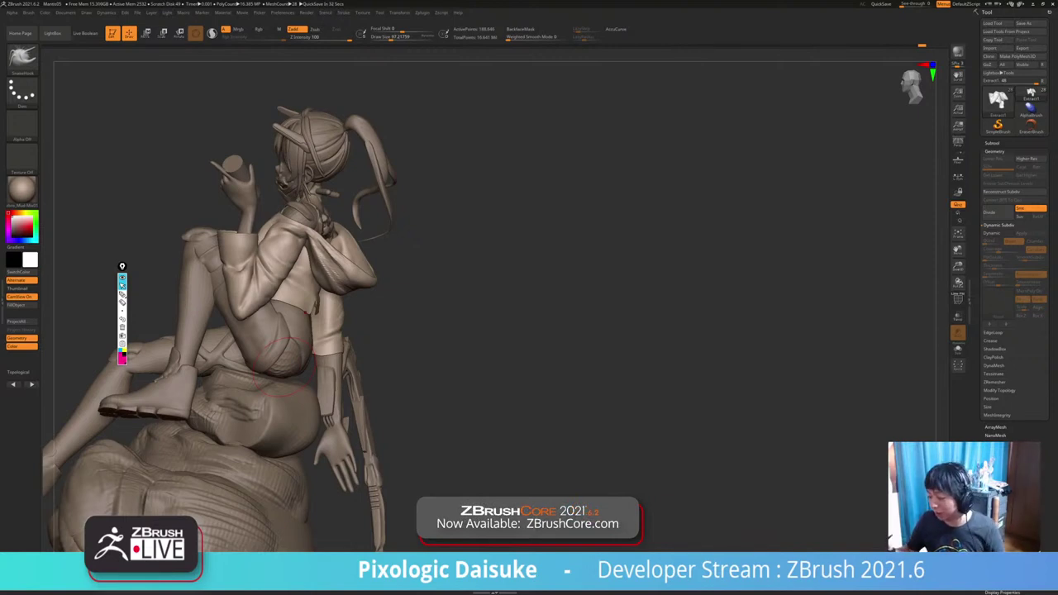
Choose the DamStandard brush with a draw size of about 46 and carve a crease on the elbow area of the lowered arm's sleeve.
right_drag(286, 367, 183, 348)
ctrl+right_drag(313, 378, 319, 330)
mouse_move(356, 257)
right_down()
mouse_move(318, 248)
mouse_move(331, 262)
right_up()
drag(486, 368, 544, 369)
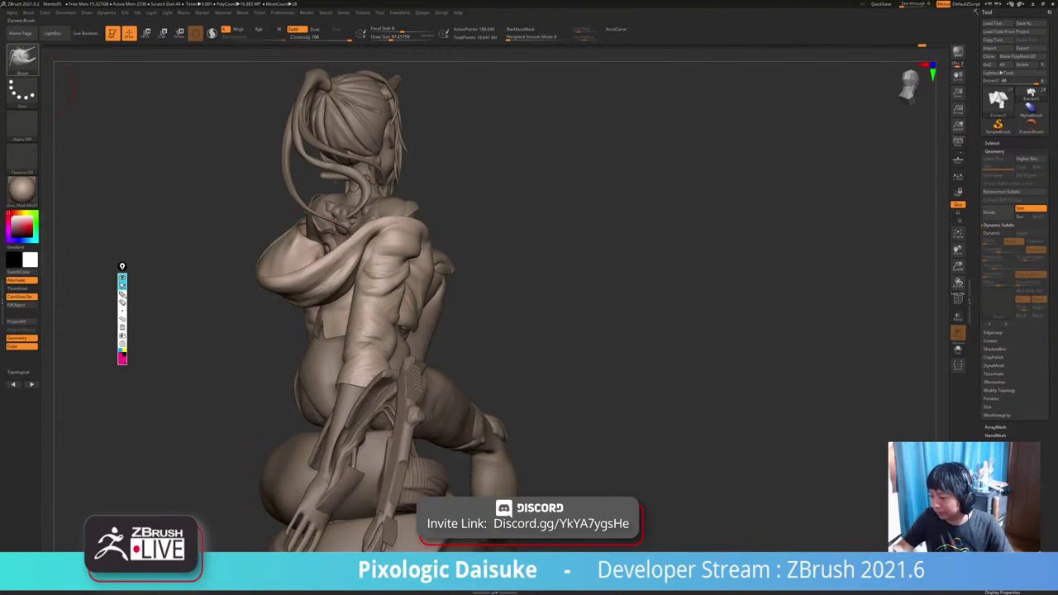
key(b)
click(197, 130)
drag(385, 38, 378, 38)
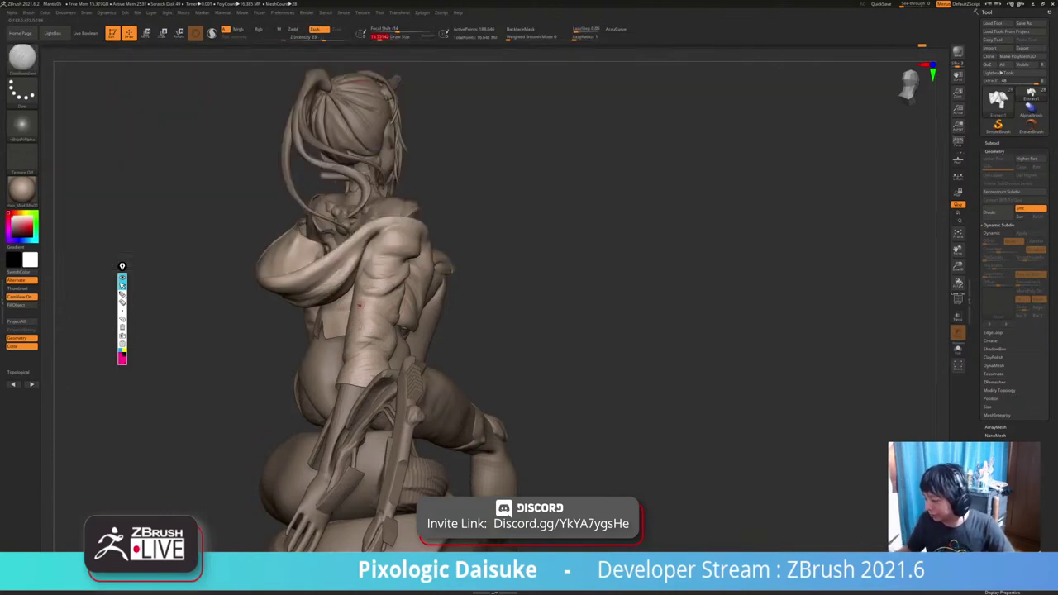
right_drag(425, 290, 356, 295)
click(386, 38)
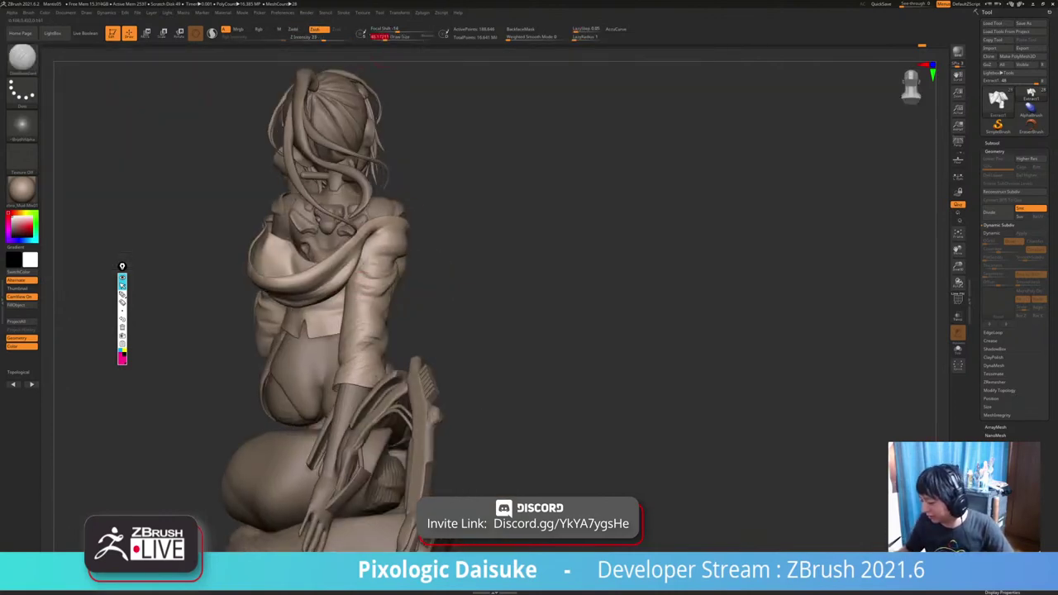
drag(366, 292, 352, 297)
Extend the creases around both sides of the lowered arm's sleeve at elbow height with DamStandard.
right_drag(359, 296, 430, 293)
drag(372, 301, 387, 296)
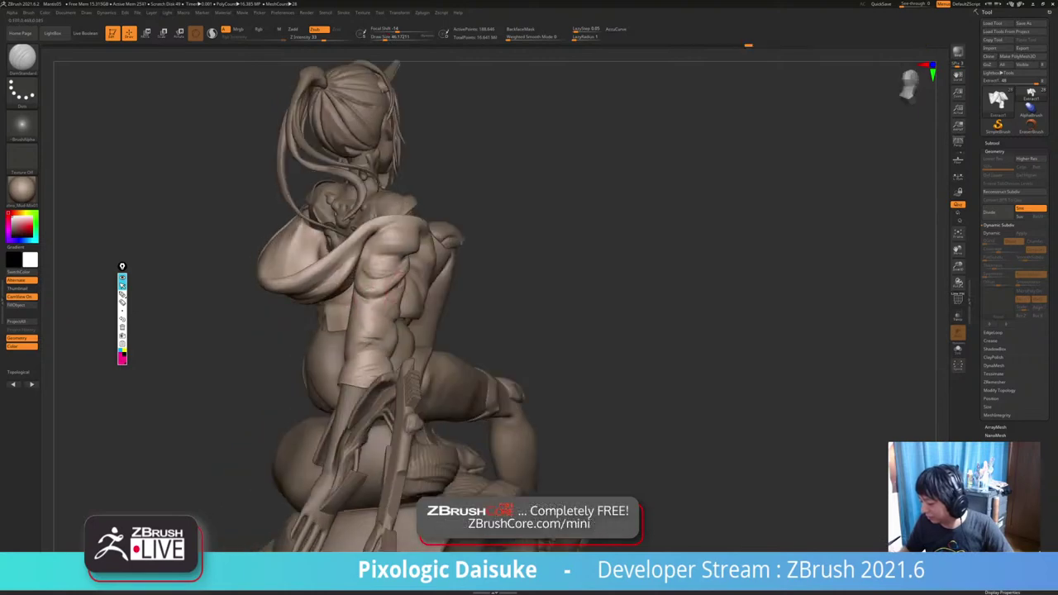
right_drag(390, 295, 341, 296)
drag(341, 299, 354, 306)
mouse_move(351, 304)
right_down()
mouse_move(319, 299)
mouse_move(385, 293)
right_up()
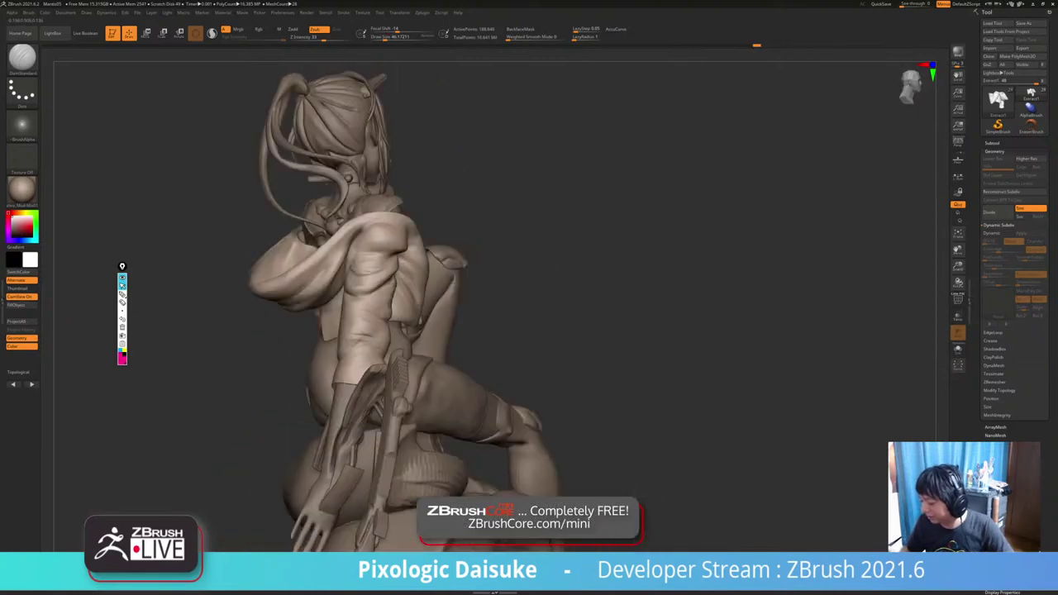
mouse_move(277, 300)
right_down()
mouse_move(353, 307)
mouse_move(364, 321)
right_up()
mouse_move(349, 312)
mouse_down()
mouse_move(321, 317)
mouse_move(326, 339)
mouse_move(338, 309)
mouse_up()
mouse_move(339, 308)
ctrl+right_down()
mouse_move(338, 285)
mouse_move(228, 289)
mouse_move(370, 282)
mouse_move(339, 282)
mouse_move(340, 323)
mouse_move(342, 308)
ctrl+right_up()
Switch to the SnakeHook brush and reshape the cuff of the lowered arm's sleeve.
click(23, 60)
click(330, 66)
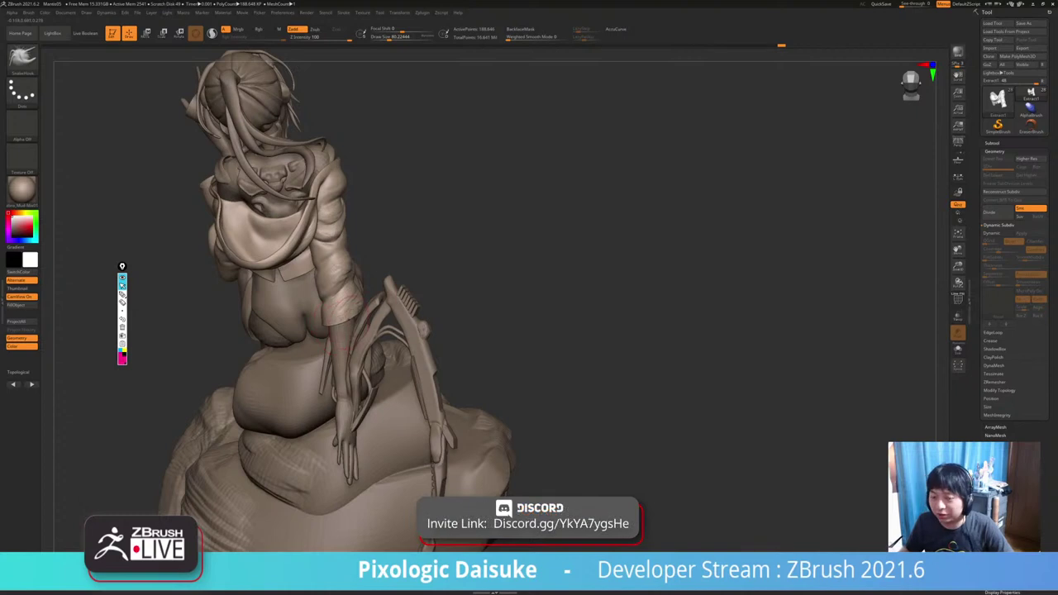
right_drag(342, 319, 344, 331)
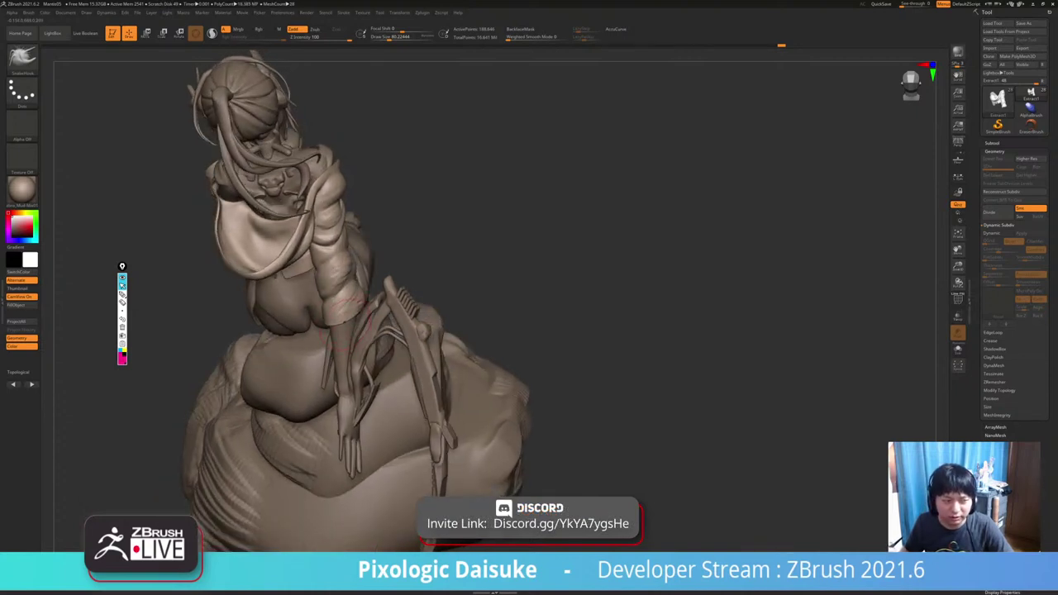
right_drag(346, 324, 341, 317)
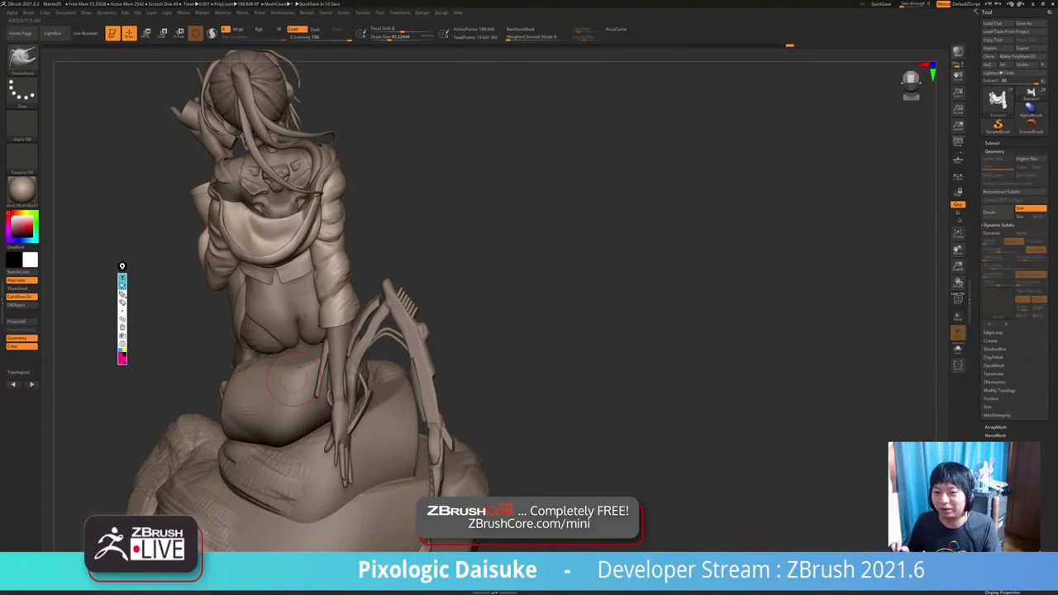
right_drag(293, 380, 207, 378)
right_drag(277, 330, 330, 318)
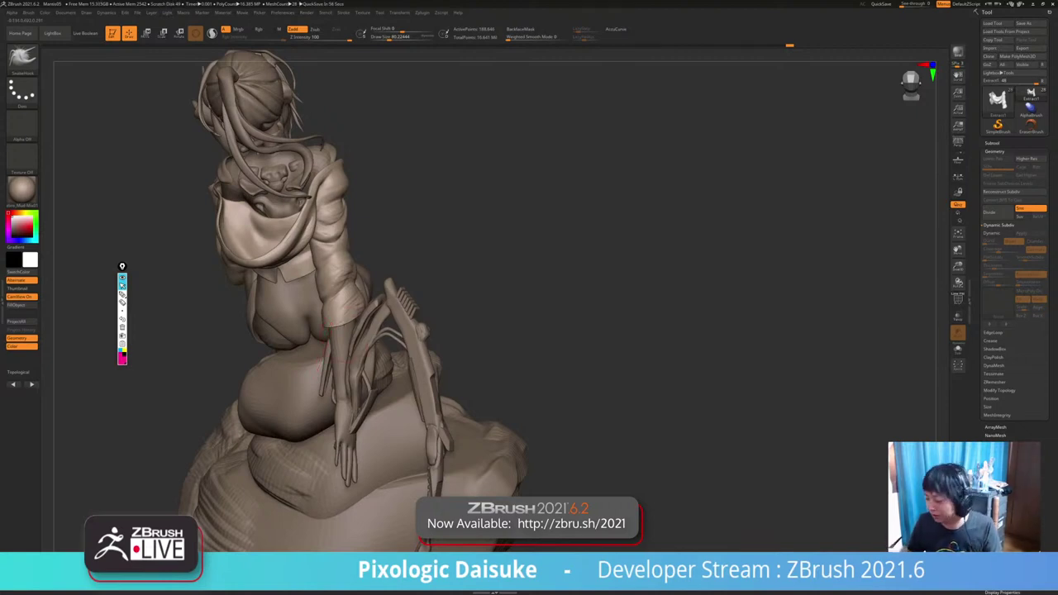
drag(335, 355, 344, 309)
right_drag(344, 308, 397, 335)
mouse_move(333, 291)
right_down()
mouse_move(215, 265)
mouse_move(203, 285)
mouse_move(195, 277)
mouse_move(257, 219)
mouse_move(273, 273)
right_up()
Smooth the forearm and cuff area of the lowered arm's sleeve.
key(shift)
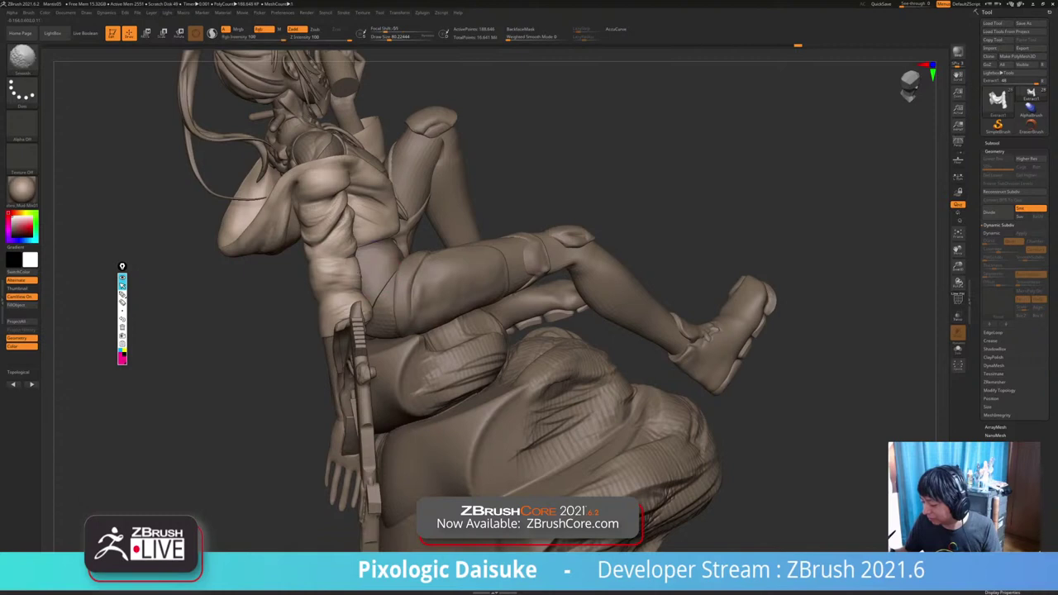
shift+drag(360, 255, 357, 288)
mouse_move(364, 310)
ctrl+right_down()
mouse_move(378, 277)
mouse_move(348, 307)
ctrl+right_up()
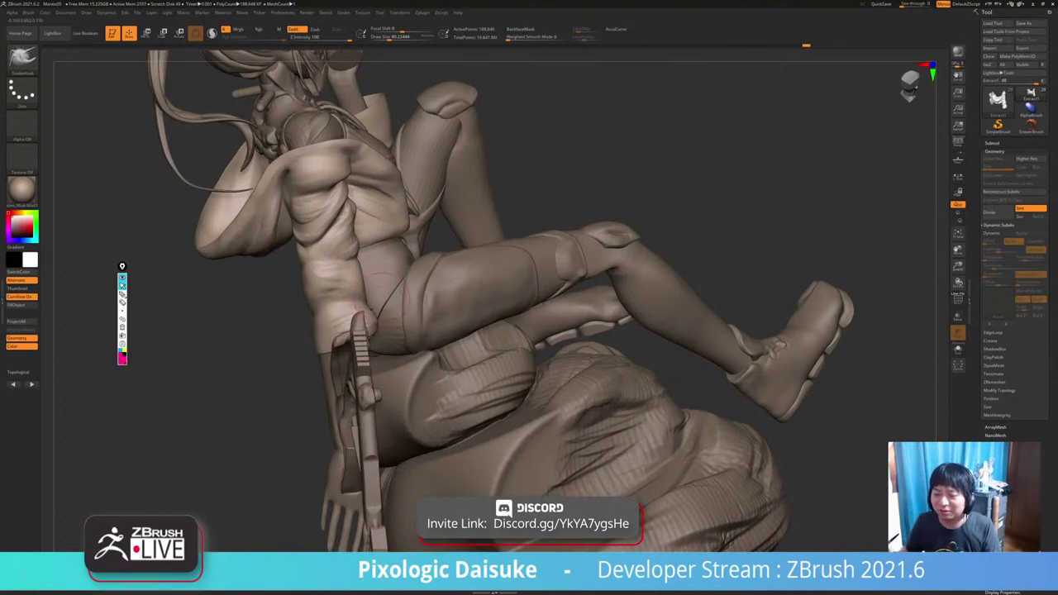
right_drag(389, 296, 407, 328)
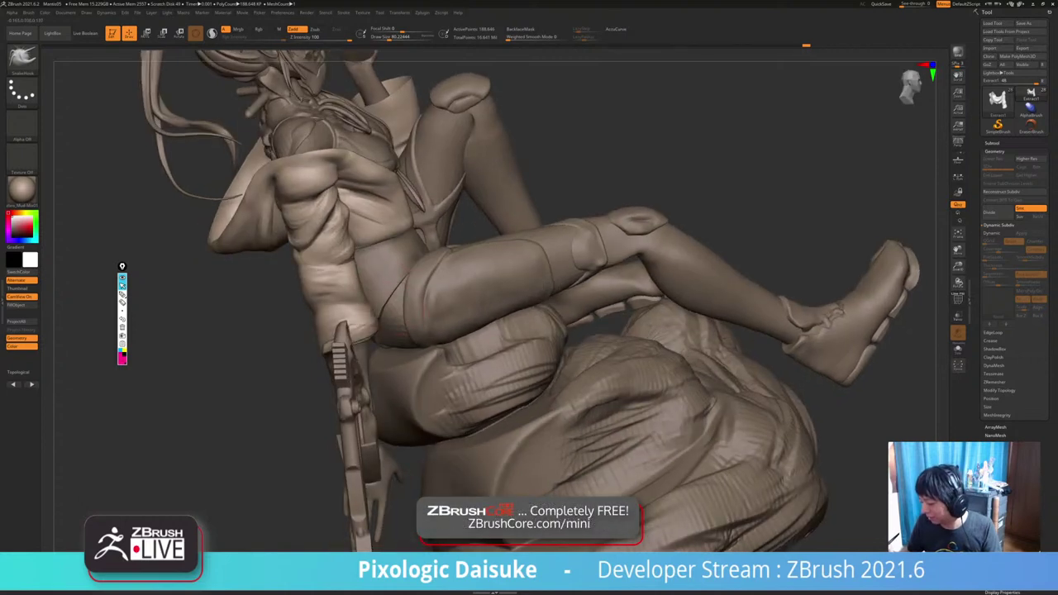
mouse_move(359, 321)
shift+mouse_down()
mouse_move(379, 322)
mouse_move(365, 320)
shift+mouse_up()
ctrl+right_drag(373, 347, 364, 289)
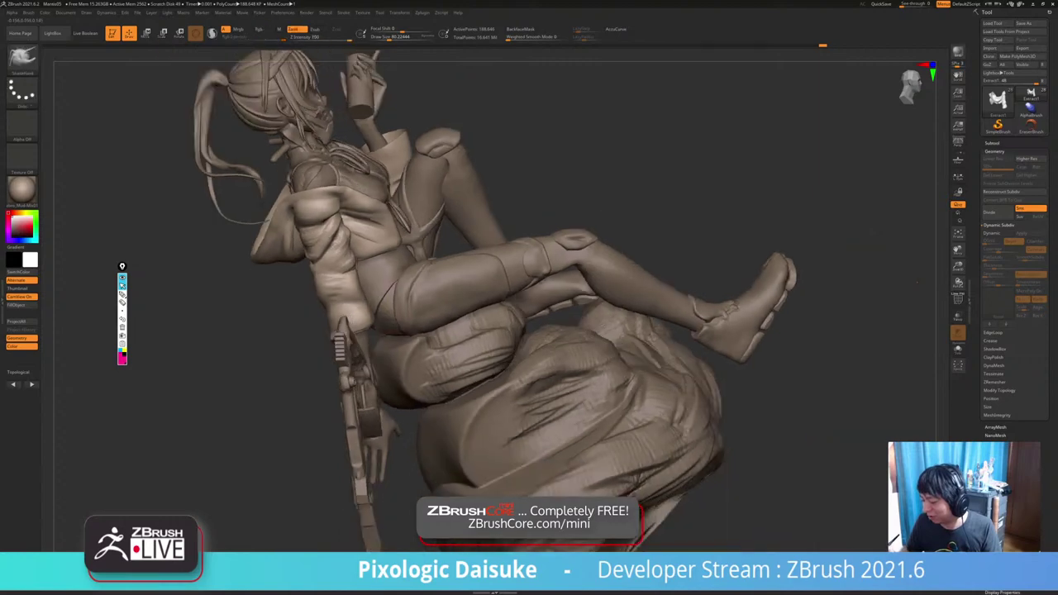
mouse_move(917, 282)
mouse_down()
mouse_move(835, 285)
mouse_move(864, 280)
mouse_up()
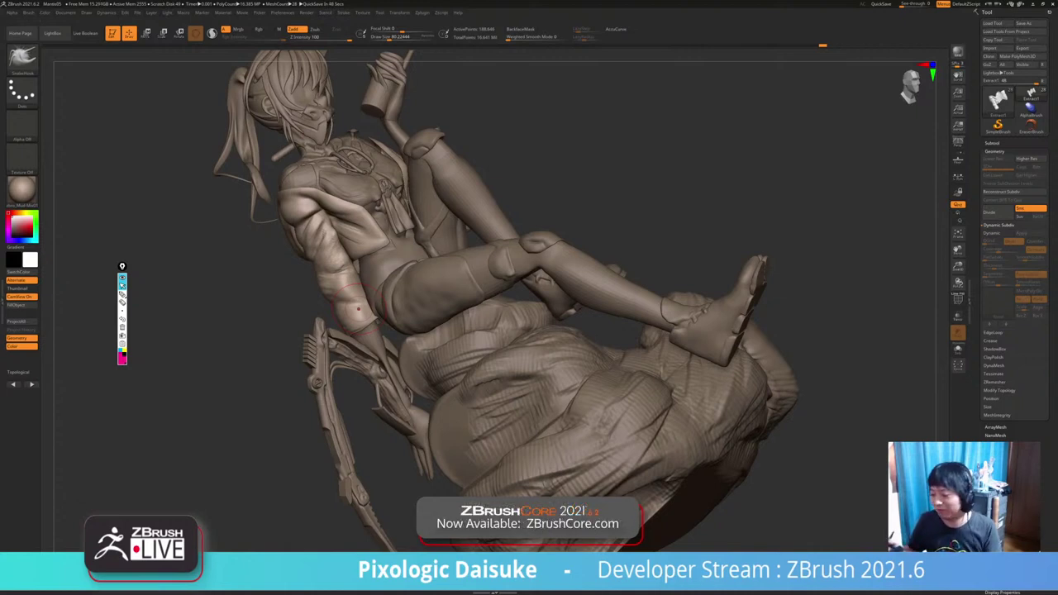
Smooth the bulky folds along the lowered arm's sleeve from the elbow up to the shoulder.
right_drag(358, 310, 438, 306)
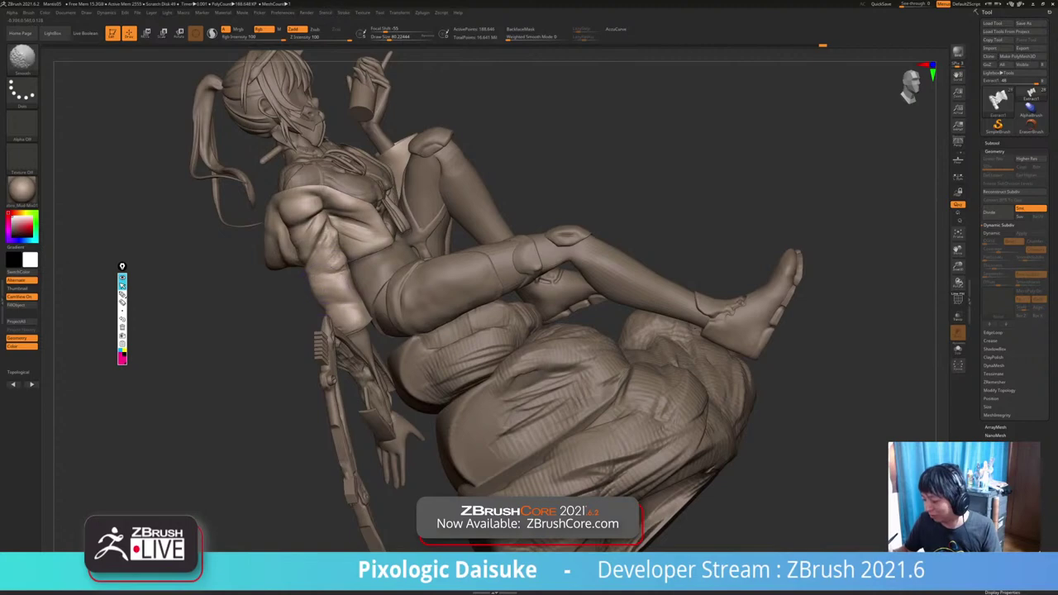
shift+drag(342, 273, 343, 289)
right_drag(372, 291, 319, 288)
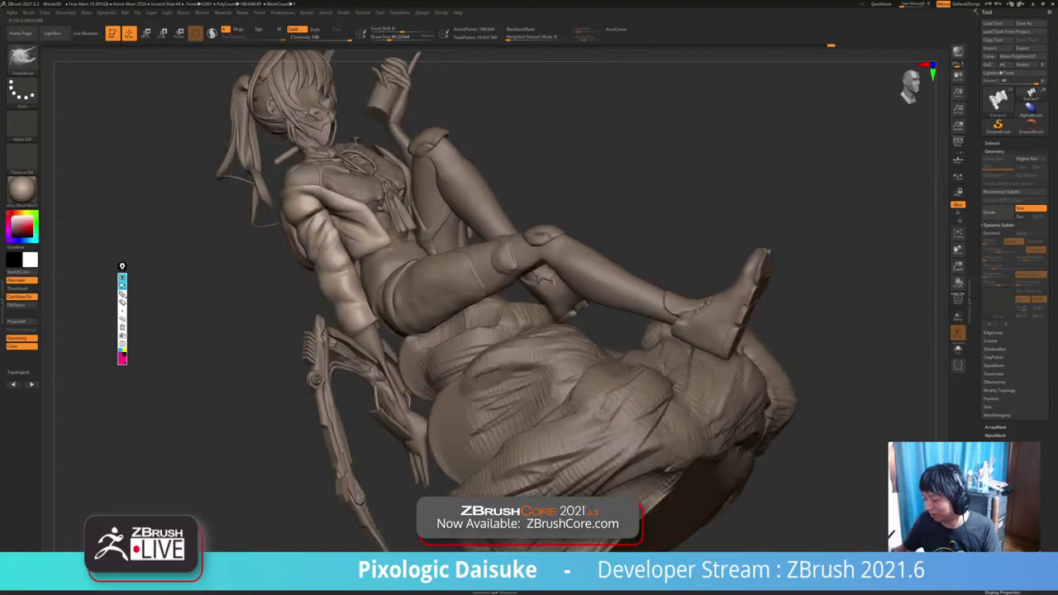
drag(678, 254, 318, 227)
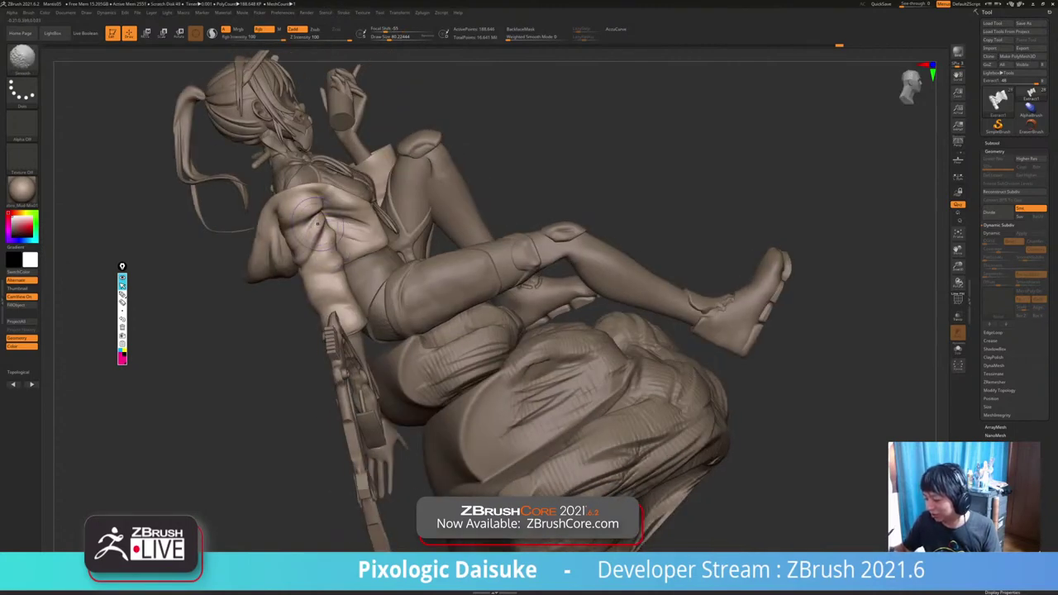
right_drag(334, 223, 385, 236)
shift+drag(305, 216, 296, 232)
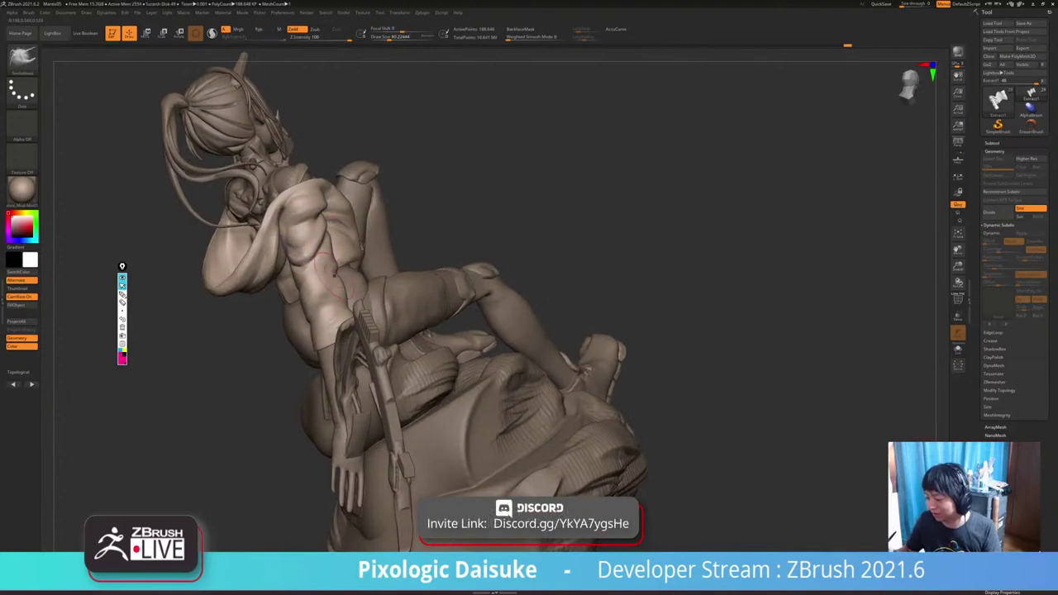
right_drag(335, 275, 380, 277)
shift+drag(321, 235, 321, 259)
right_drag(330, 253, 248, 240)
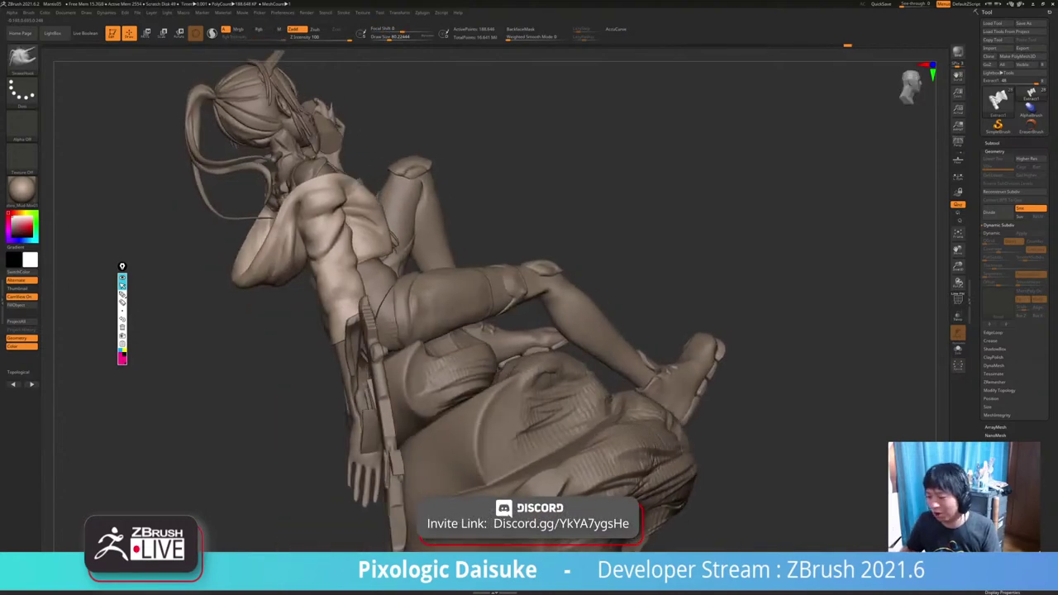
drag(356, 258, 331, 248)
Choose the DamStandard brush with a draw size of about 46 and carve a crease across the sleeve just below the shoulder.
key(b)
key(d)
key(s)
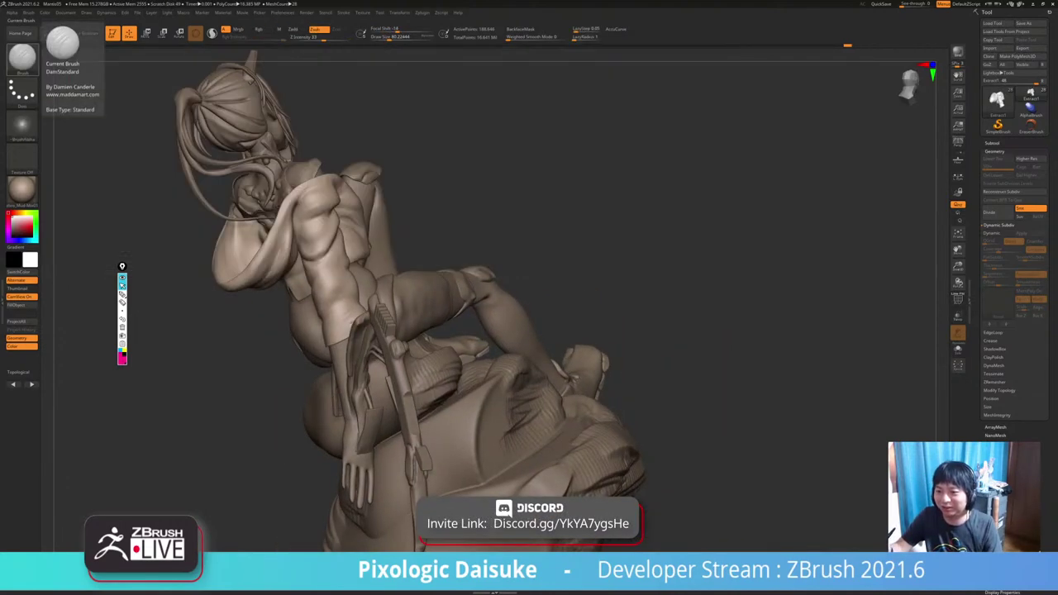
mouse_move(356, 248)
ctrl+right_down()
mouse_move(355, 302)
mouse_move(397, 285)
ctrl+right_up()
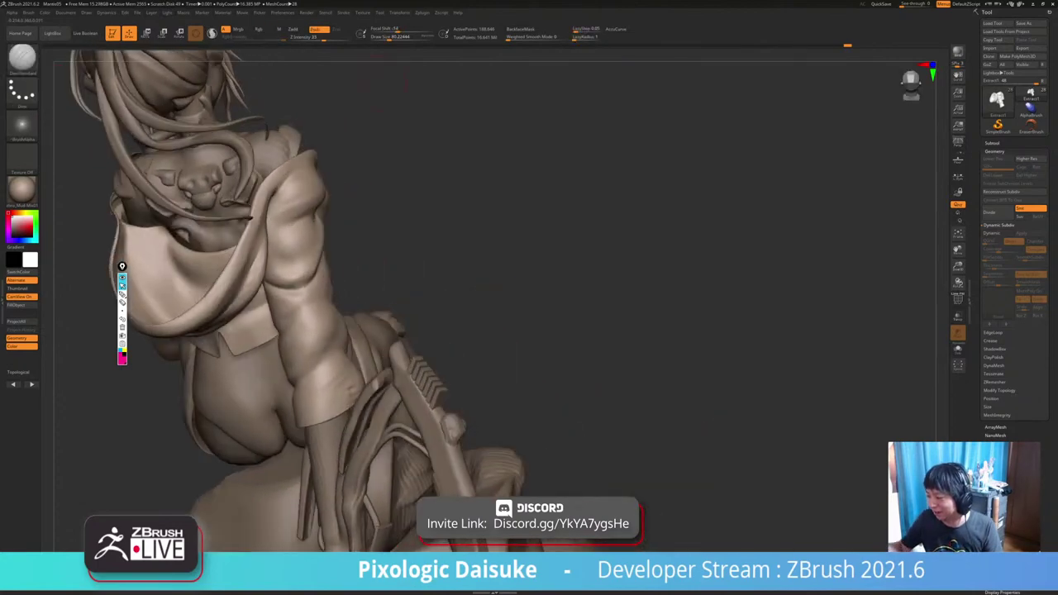
click(385, 38)
drag(271, 230, 319, 223)
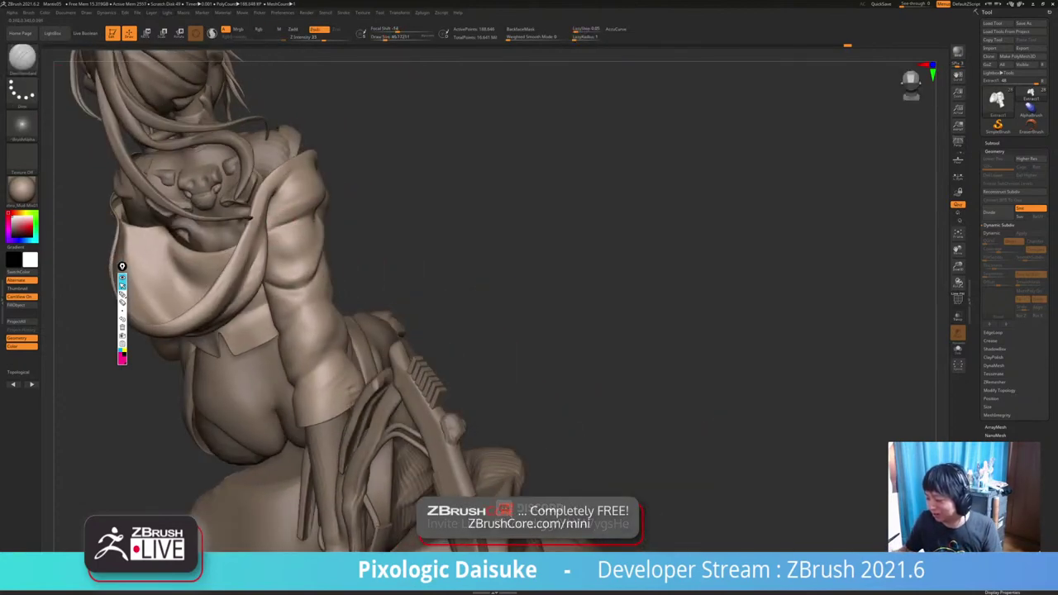
right_drag(397, 273, 331, 261)
drag(276, 224, 329, 208)
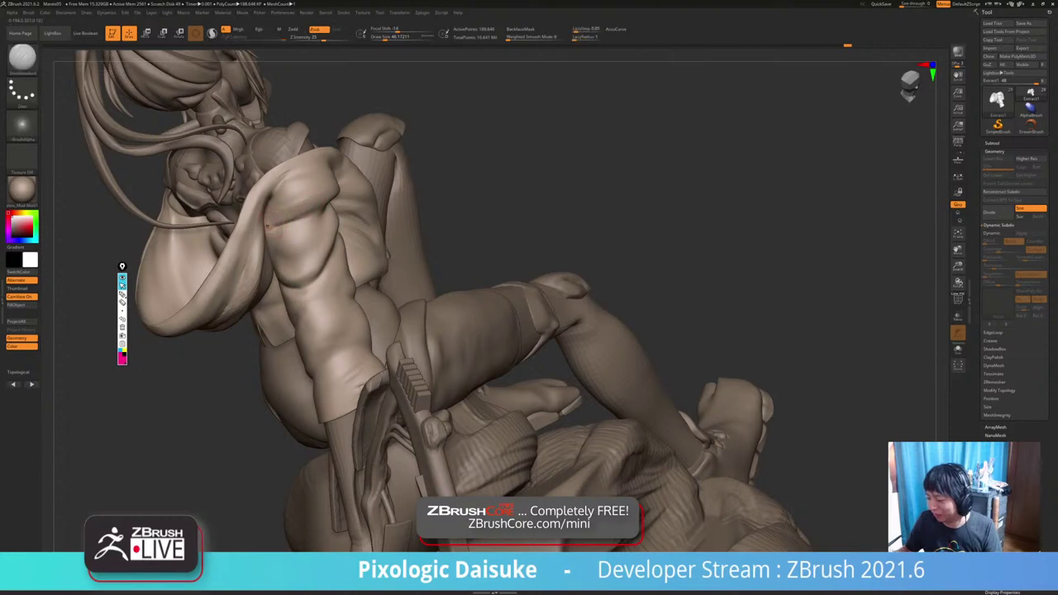
drag(271, 227, 321, 208)
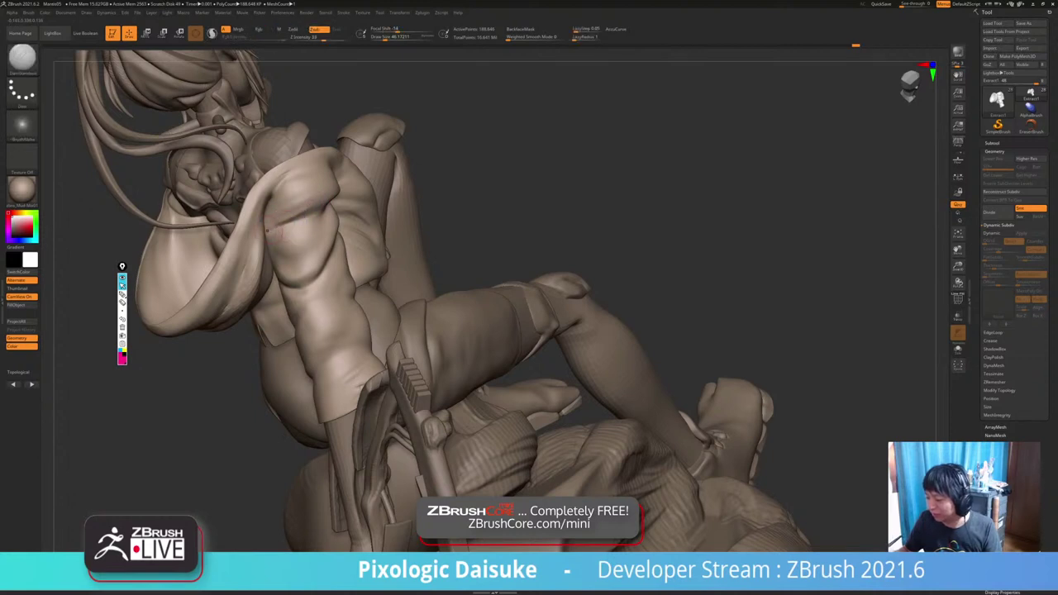
key(ctrl)
ctrl+right_drag(324, 211, 325, 216)
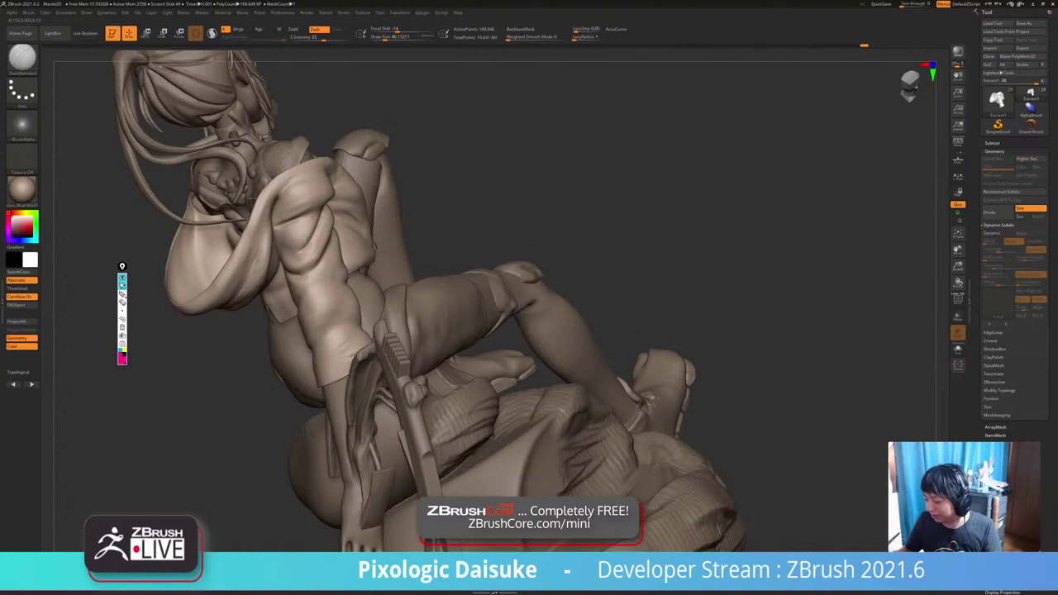
Smooth the upper-arm crease and carve further folds on the front of the sleeve and shoulder.
key(shift)
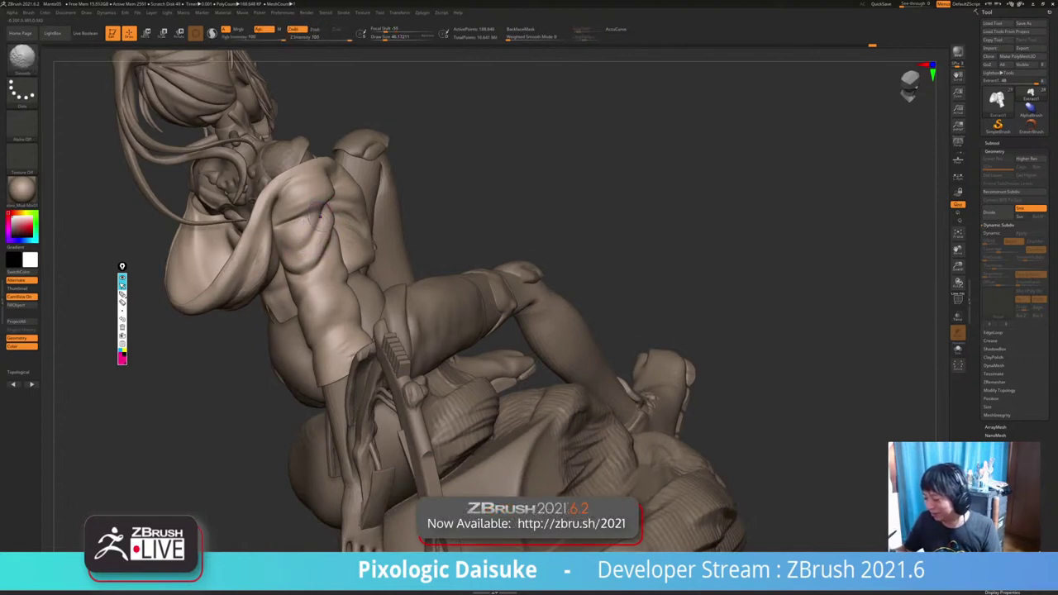
key(shift)
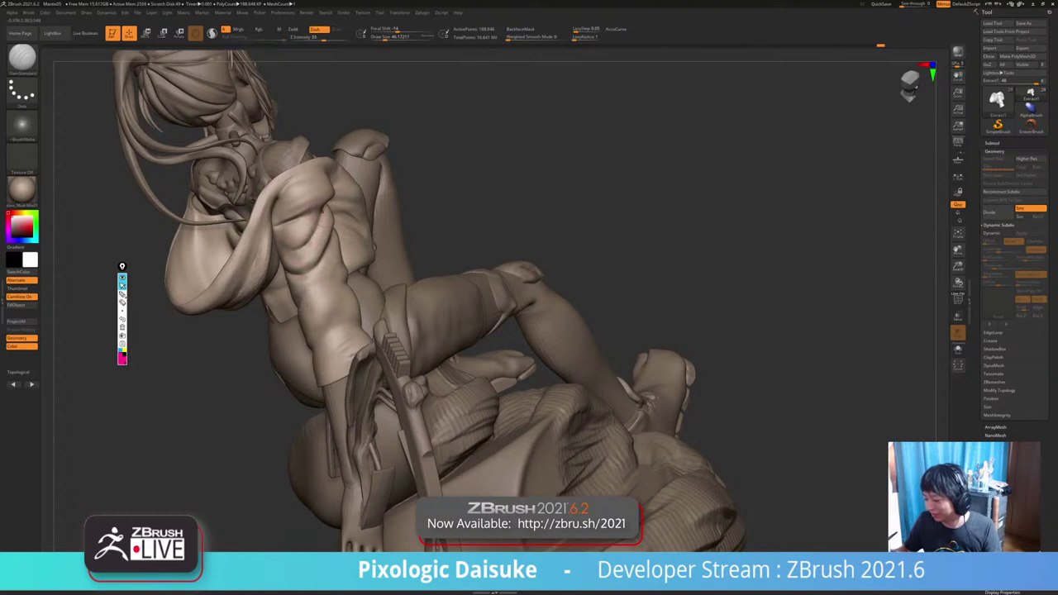
key(shift)
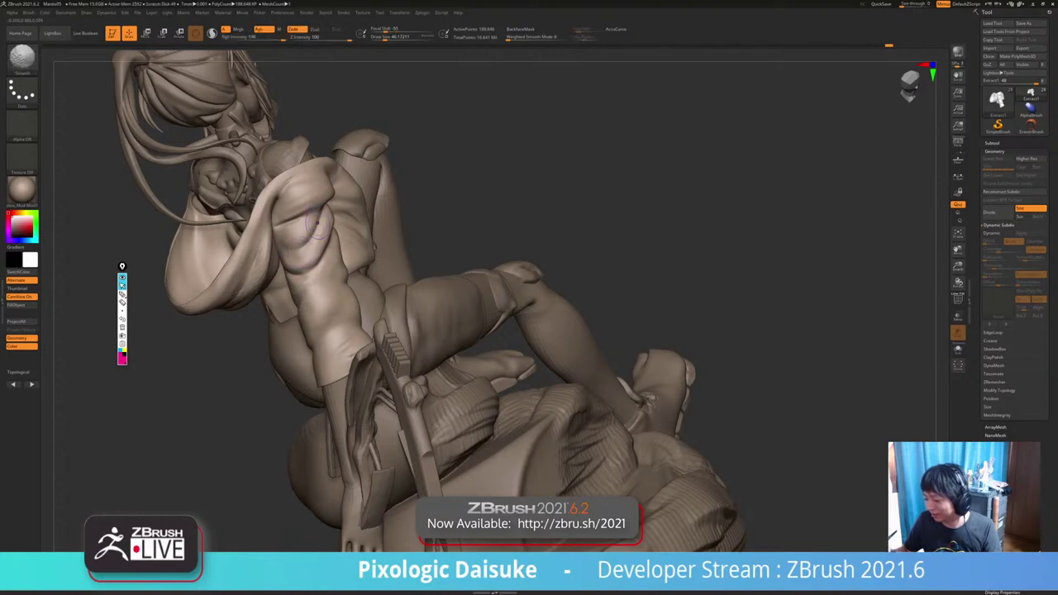
ctrl+right_drag(334, 197, 240, 186)
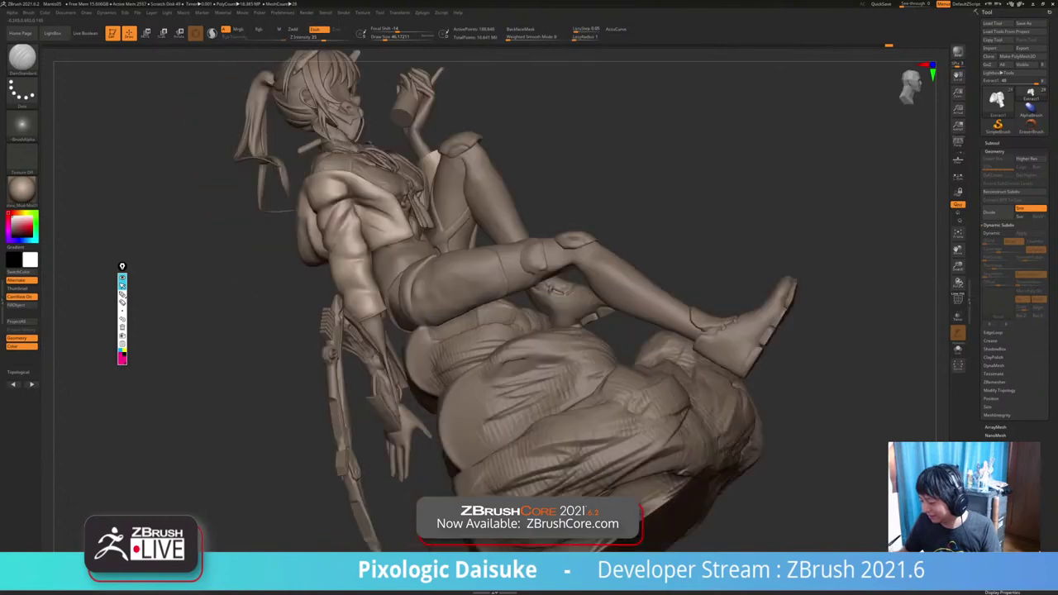
mouse_move(317, 225)
mouse_down()
mouse_move(354, 245)
mouse_move(354, 233)
mouse_up()
mouse_move(354, 234)
ctrl+right_down()
mouse_move(351, 186)
mouse_move(273, 214)
mouse_move(263, 254)
ctrl+right_up()
drag(306, 182, 289, 197)
Isolate the jacket with Solo mode and view its front opening and inner side.
right_drag(496, 314, 620, 306)
click(958, 349)
ctrl+right_drag(579, 264, 578, 347)
right_drag(347, 194, 389, 178)
alt+right_drag(388, 178, 407, 201)
Choose the SnakeHook brush with a draw size of about 97 and pull the lower corner of the jacket's front panel.
click(22, 60)
click(296, 65)
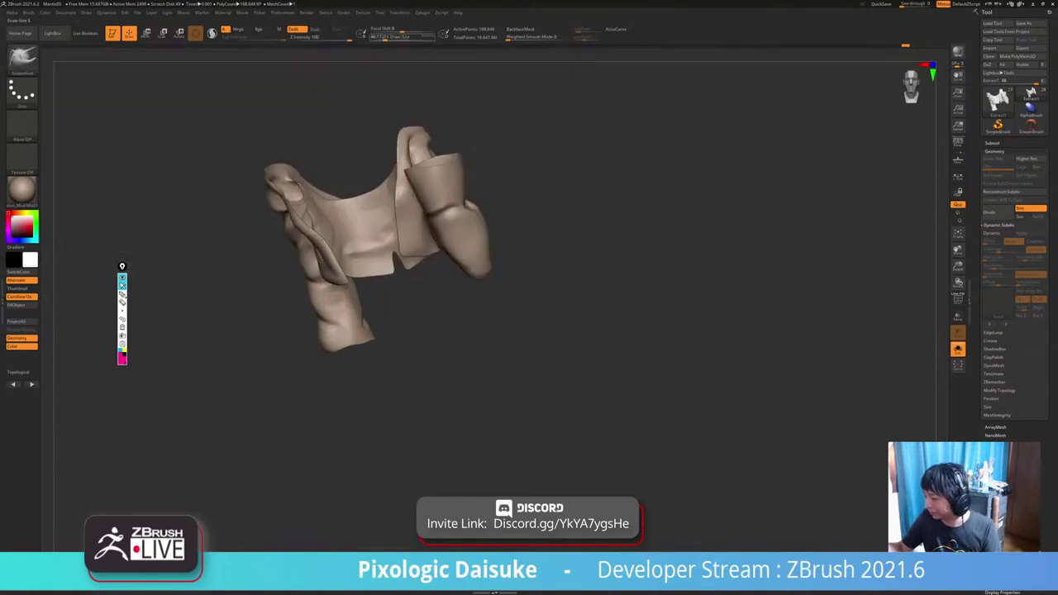
right_drag(424, 217, 407, 220)
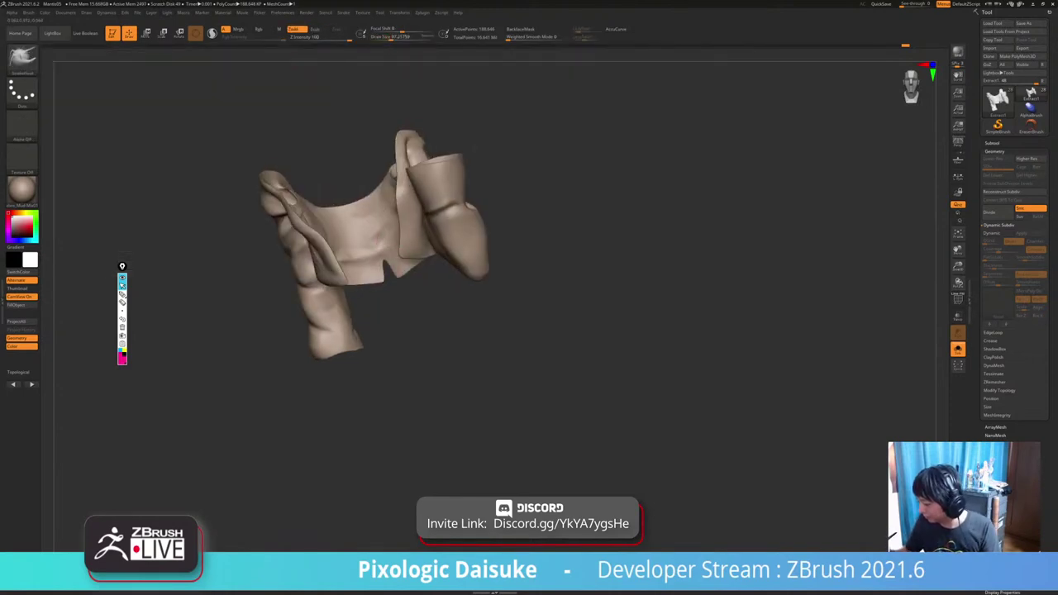
key(f)
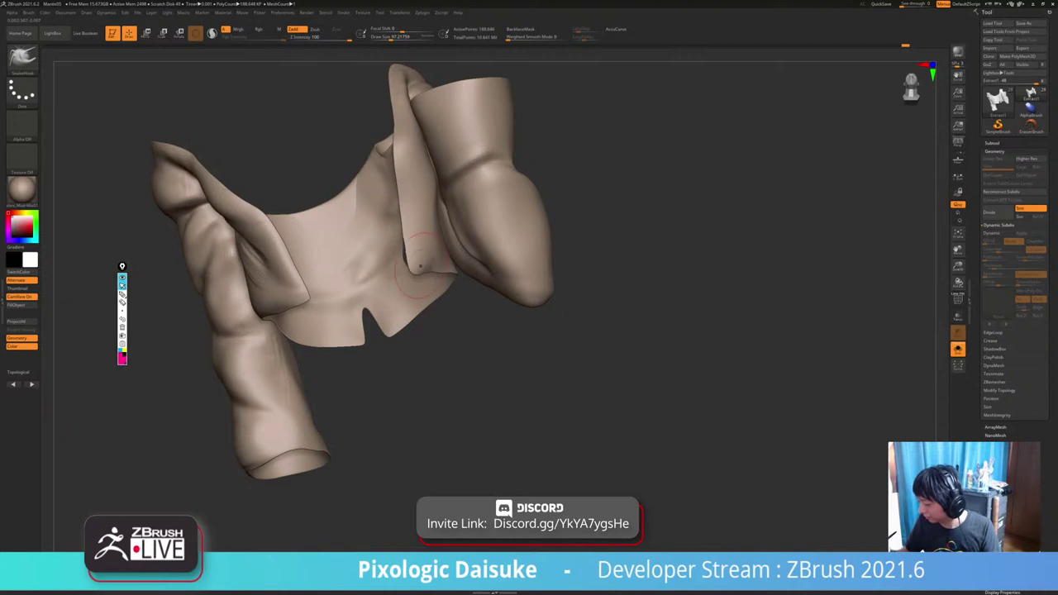
right_drag(421, 267, 363, 263)
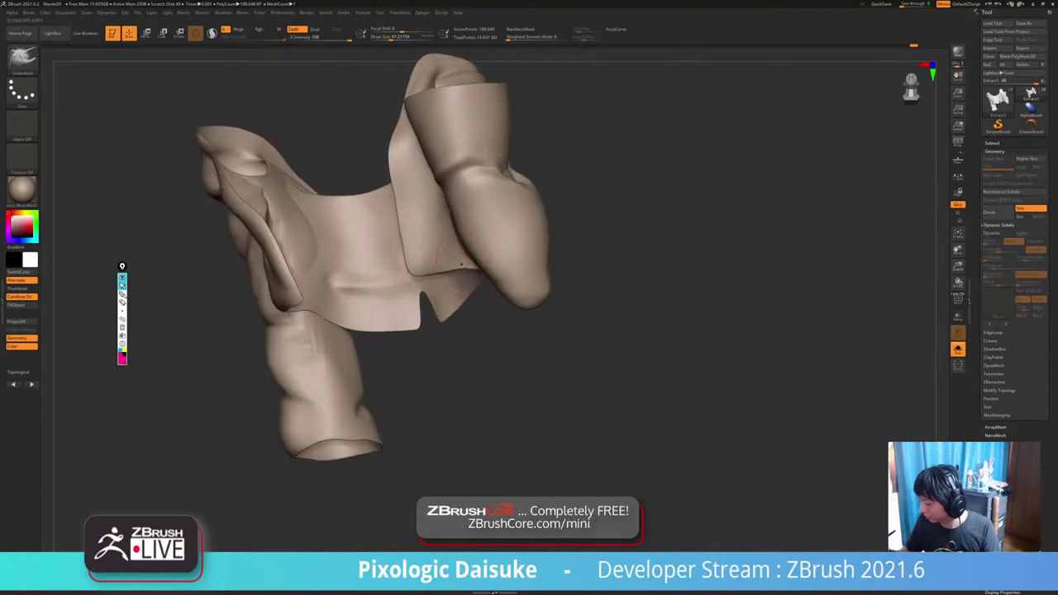
drag(460, 264, 439, 266)
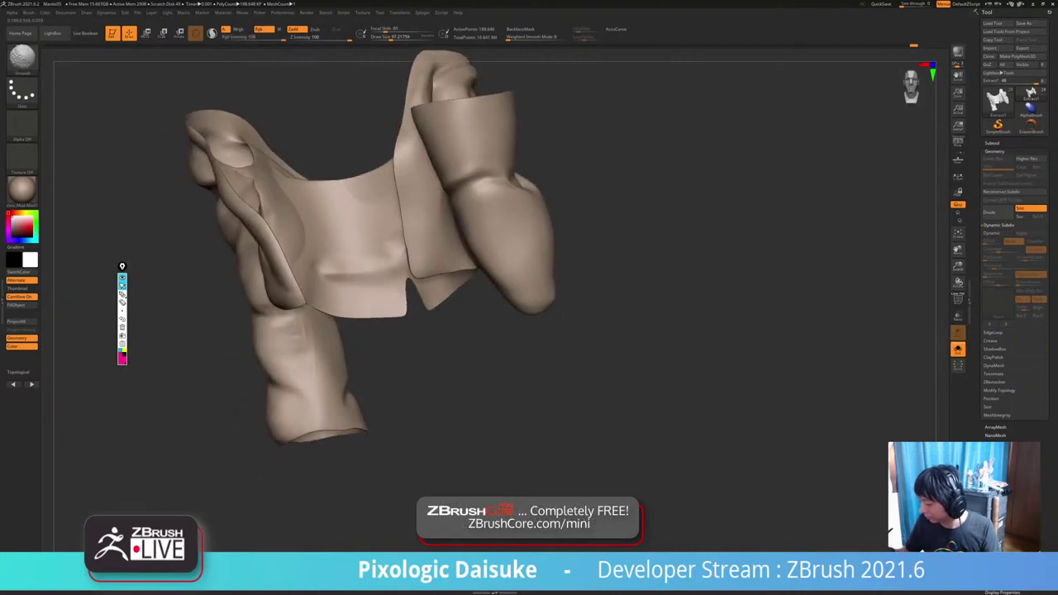
Enable BackfaceMask and reshape the lower corner and inner edge of the front panel beside the raised arm's sleeve.
click(521, 29)
mouse_move(438, 216)
ctrl+right_down()
mouse_move(401, 251)
mouse_move(401, 303)
mouse_move(405, 291)
ctrl+right_up()
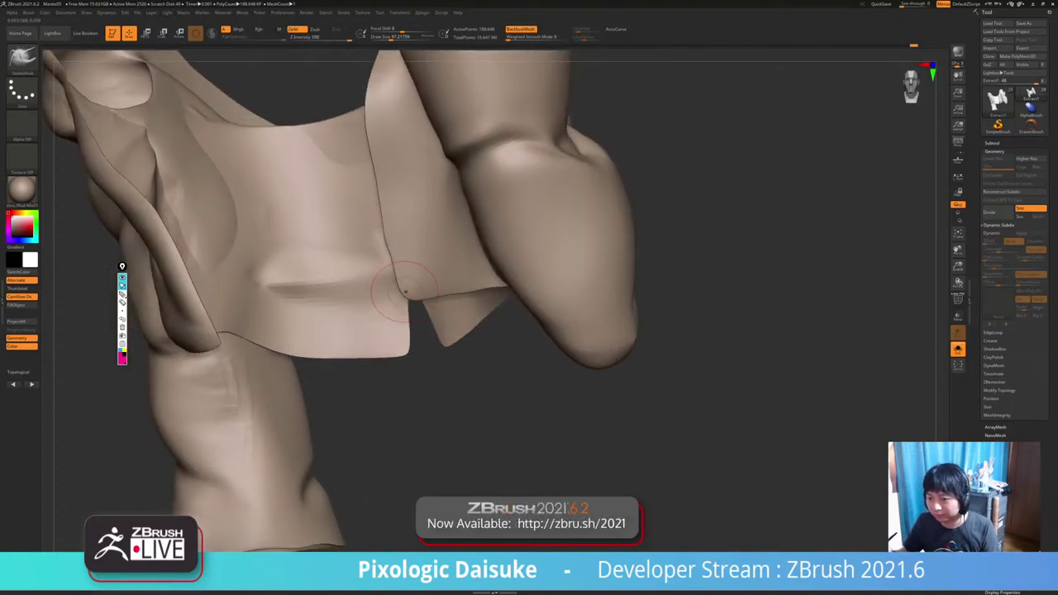
mouse_move(405, 291)
mouse_down()
mouse_move(418, 295)
mouse_move(400, 296)
mouse_move(406, 265)
mouse_move(414, 277)
mouse_up()
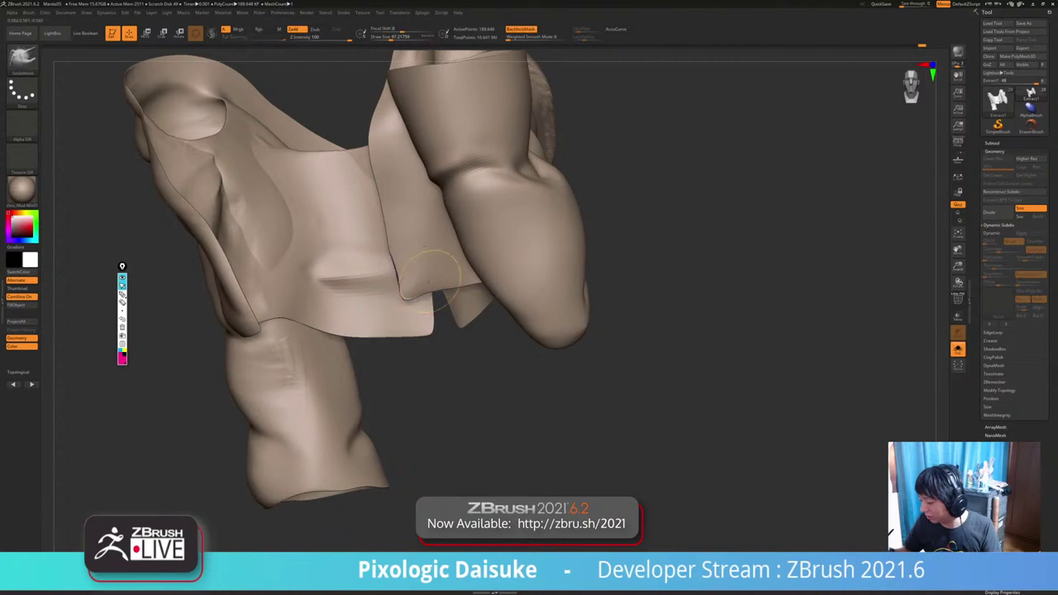
mouse_move(433, 280)
right_down()
mouse_move(428, 252)
mouse_move(438, 248)
mouse_move(443, 281)
right_up()
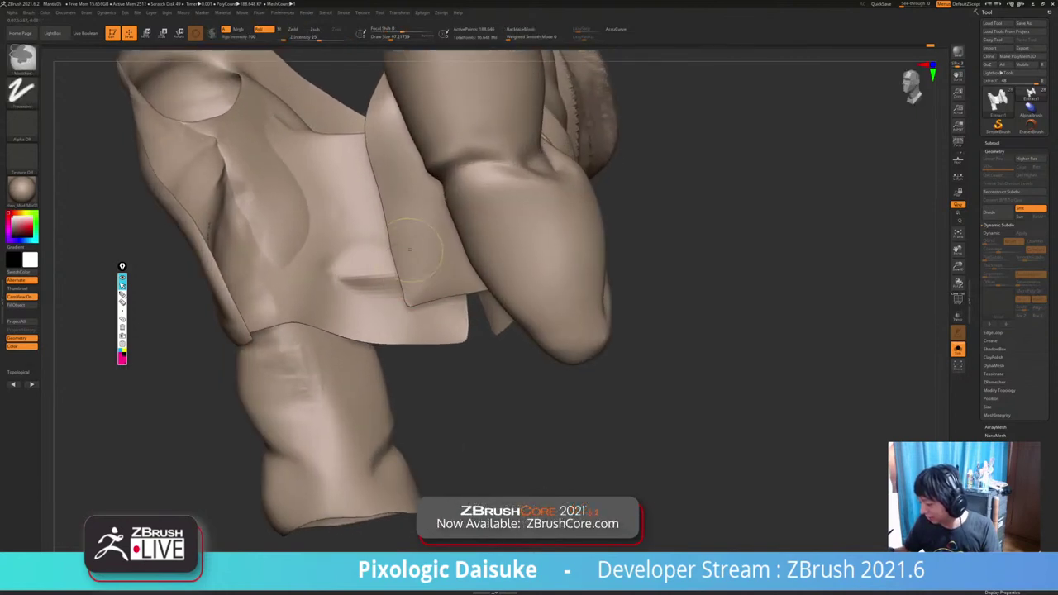
ctrl+right_drag(411, 249, 405, 226)
mouse_move(405, 225)
mouse_down()
mouse_move(397, 250)
mouse_move(388, 219)
mouse_up()
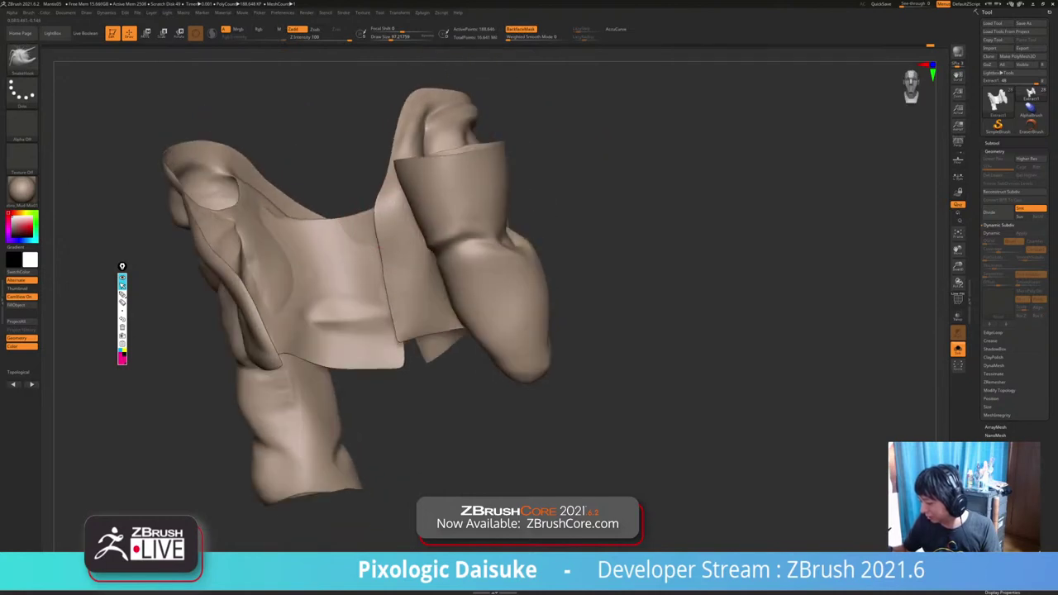
Adjust the front edge of the jacket panel further and bring the full figure back from Solo mode.
ctrl+right_drag(387, 197, 390, 217)
drag(390, 218, 369, 204)
ctrl+right_drag(366, 201, 365, 185)
mouse_move(364, 185)
right_down()
mouse_move(380, 178)
mouse_move(385, 195)
right_up()
drag(385, 198, 390, 220)
mouse_move(389, 220)
right_down()
mouse_move(366, 217)
mouse_move(468, 217)
mouse_move(473, 227)
mouse_move(435, 208)
mouse_move(398, 213)
mouse_move(393, 272)
right_up()
key(shift+s)
ctrl+right_drag(393, 207, 394, 178)
right_drag(394, 178, 374, 116)
ctrl+right_drag(380, 337, 372, 294)
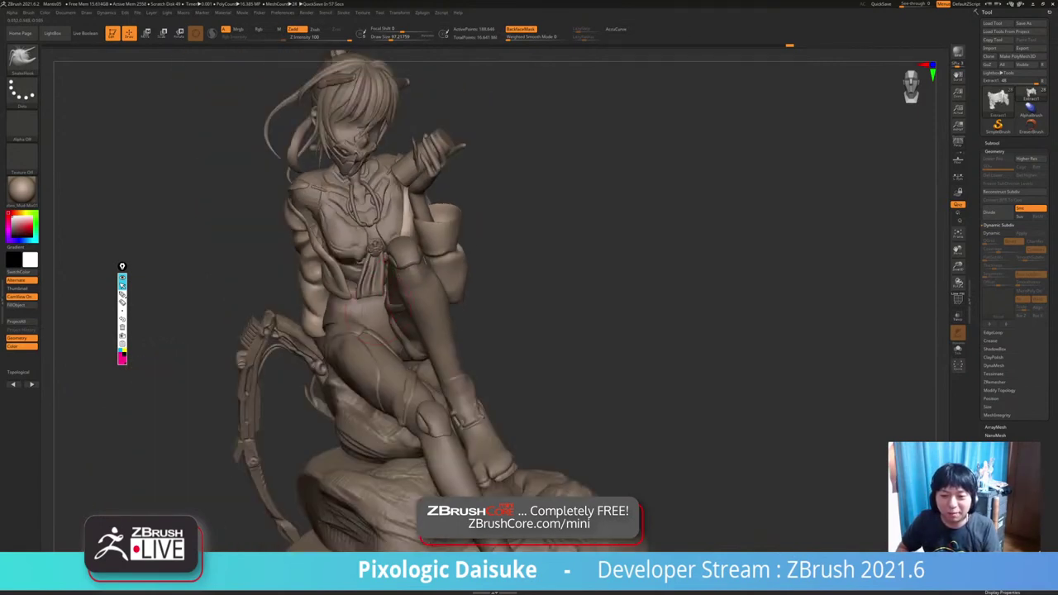
right_drag(378, 312, 438, 310)
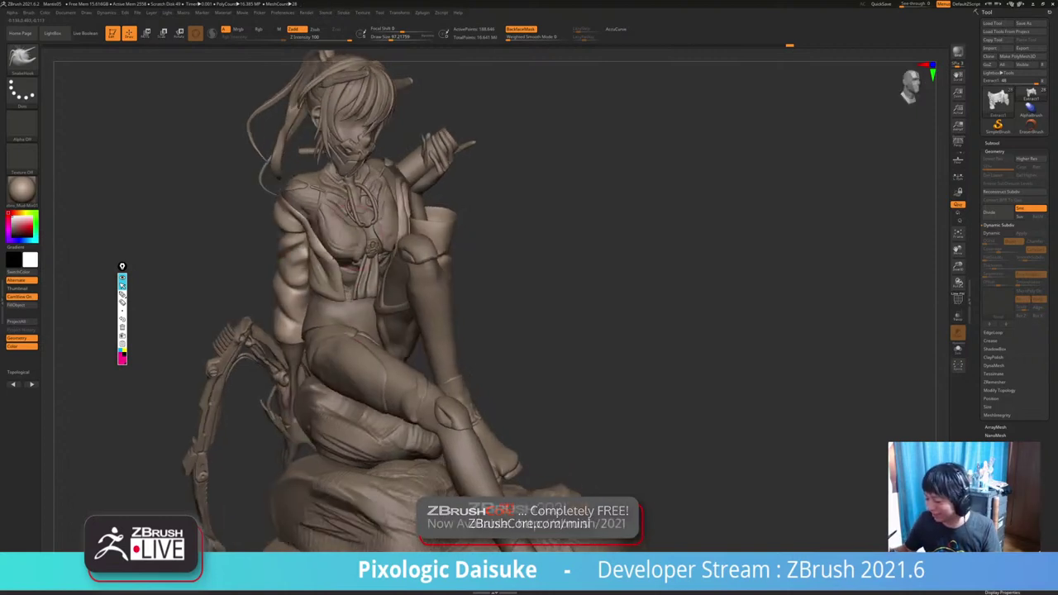
Select the leg armor mesh, lower it to subdivision level 3 and inspect it in Solo mode and on the figure.
alt+click(421, 250)
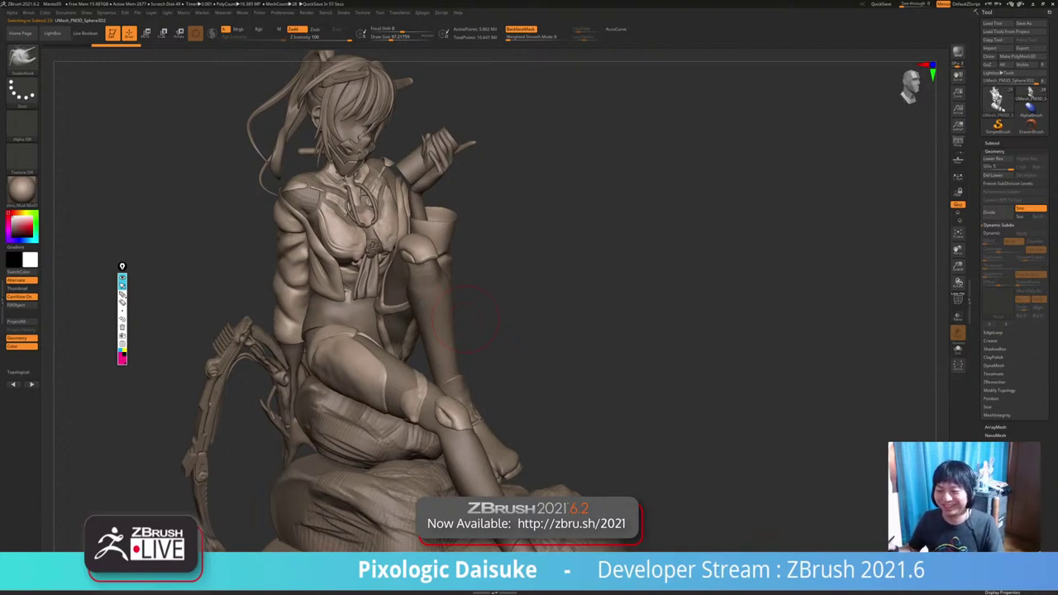
right_drag(466, 319, 491, 318)
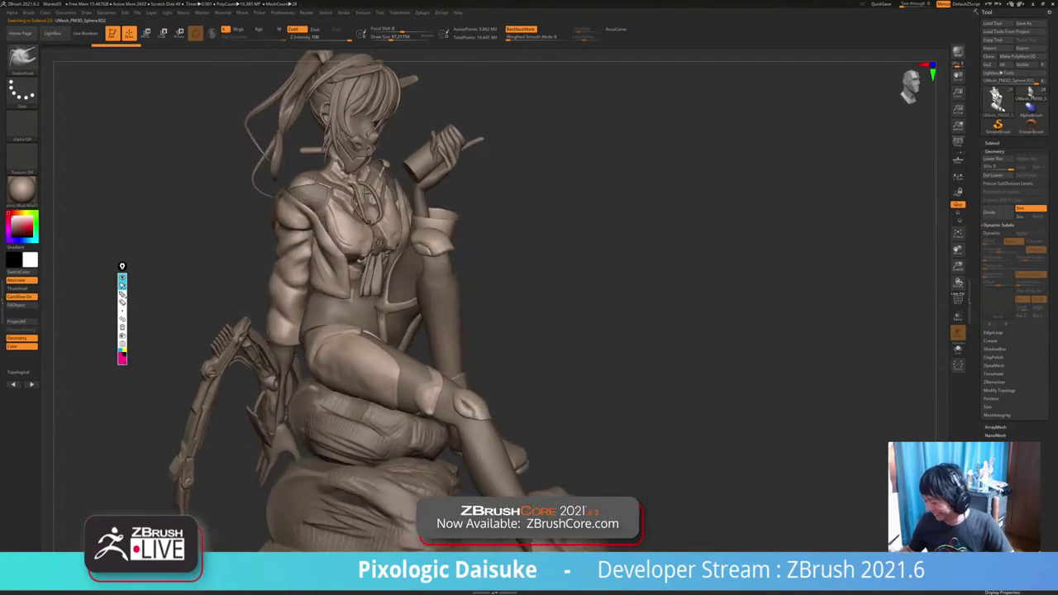
mouse_move(430, 286)
right_down()
mouse_move(484, 289)
mouse_move(451, 243)
mouse_move(467, 238)
right_up()
key(shift)
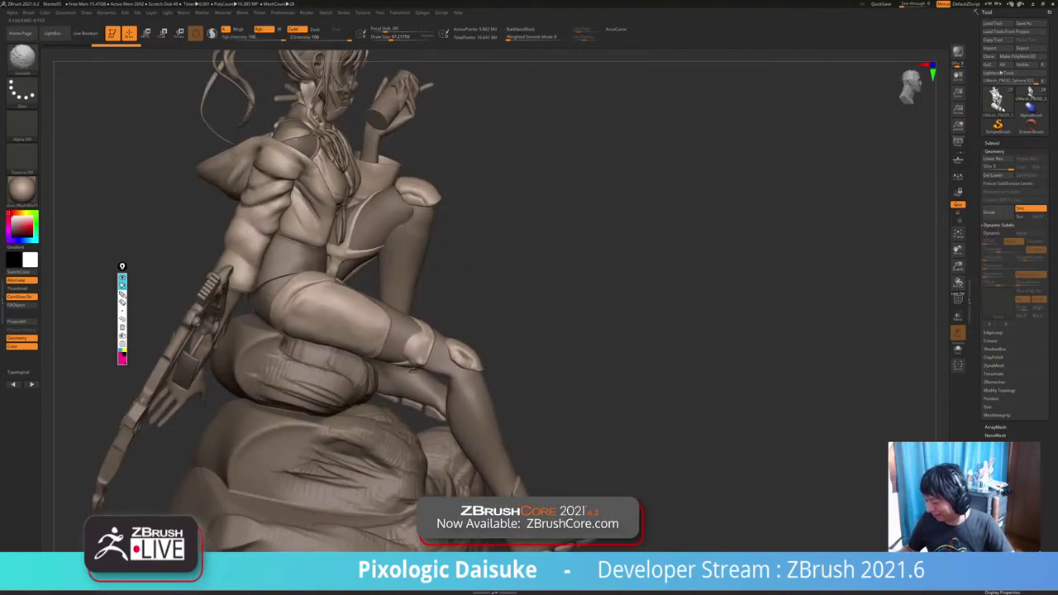
alt+click(347, 364)
ctrl+right_drag(331, 363, 182, 269)
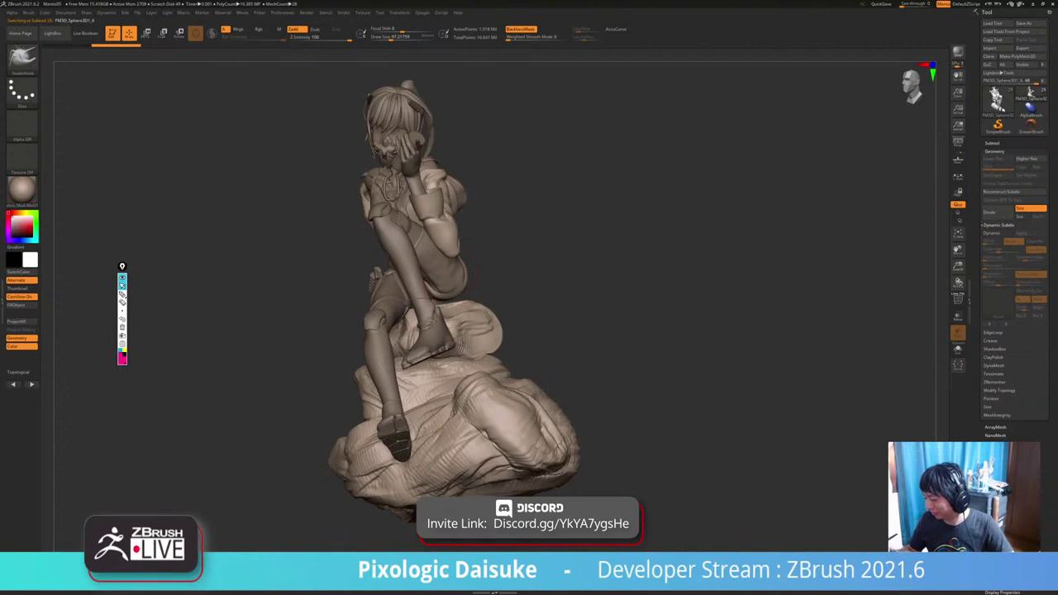
alt+click(443, 263)
mouse_move(484, 184)
ctrl+right_down()
mouse_move(479, 281)
mouse_move(411, 310)
ctrl+right_up()
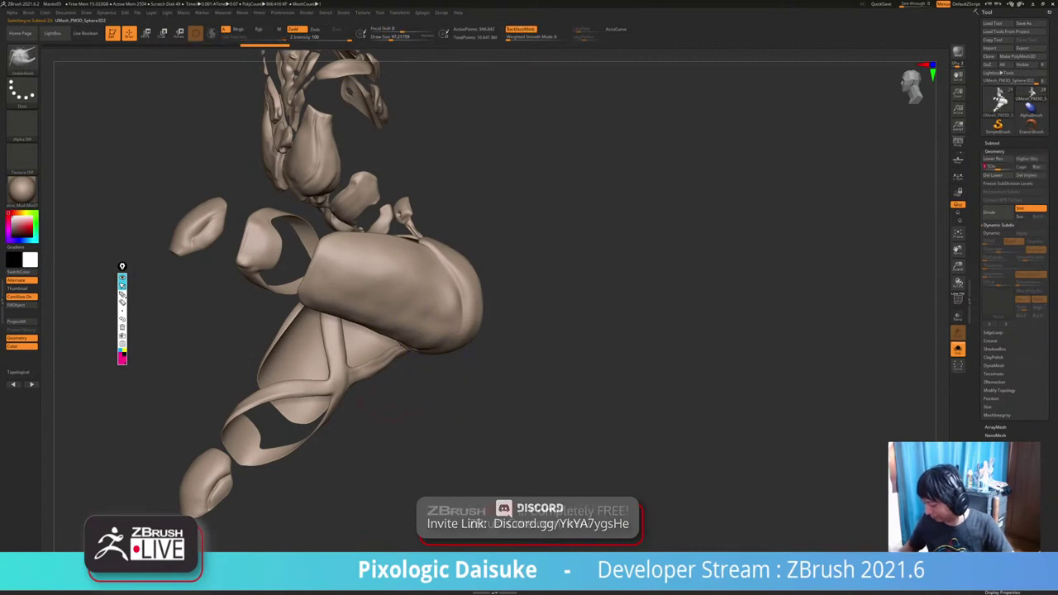
mouse_move(407, 291)
right_down()
mouse_move(415, 284)
mouse_move(403, 290)
mouse_move(447, 307)
mouse_move(487, 359)
mouse_move(556, 324)
mouse_move(561, 308)
mouse_move(543, 303)
mouse_move(544, 316)
mouse_move(625, 319)
right_up()
key(alt+shift+s)
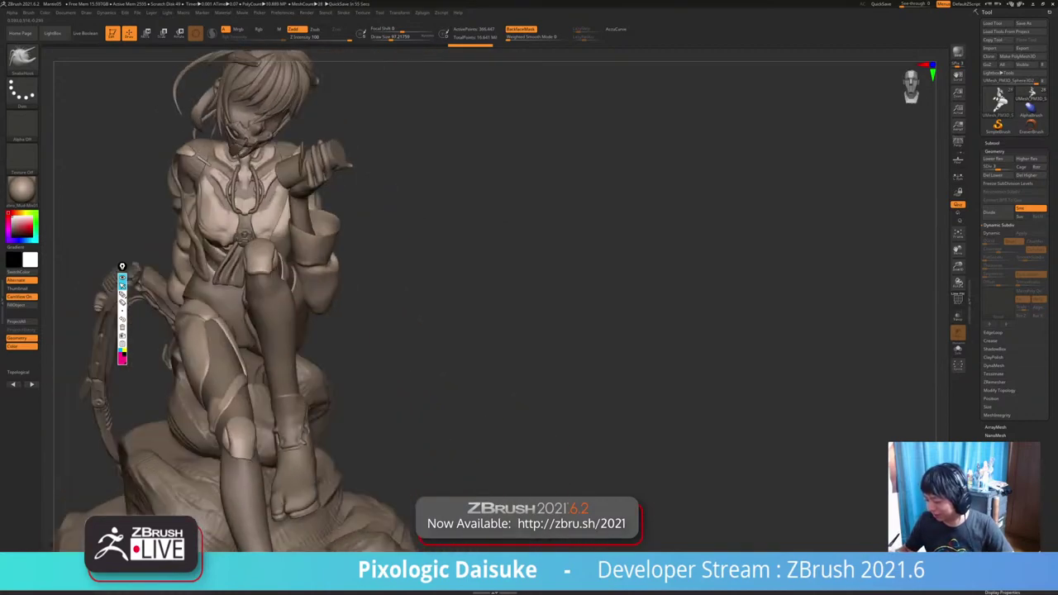
Set the draw size to about 104 and smooth and reshape the armor plate on the lowered leg's thigh.
ctrl+right_drag(496, 314, 499, 360)
mouse_move(364, 258)
right_down()
mouse_move(305, 249)
mouse_move(329, 263)
mouse_move(306, 269)
mouse_move(304, 198)
right_up()
mouse_move(265, 314)
right_down()
mouse_move(340, 323)
mouse_move(330, 272)
mouse_move(300, 263)
mouse_move(306, 257)
mouse_move(299, 284)
mouse_move(314, 292)
mouse_move(290, 326)
mouse_move(306, 287)
right_up()
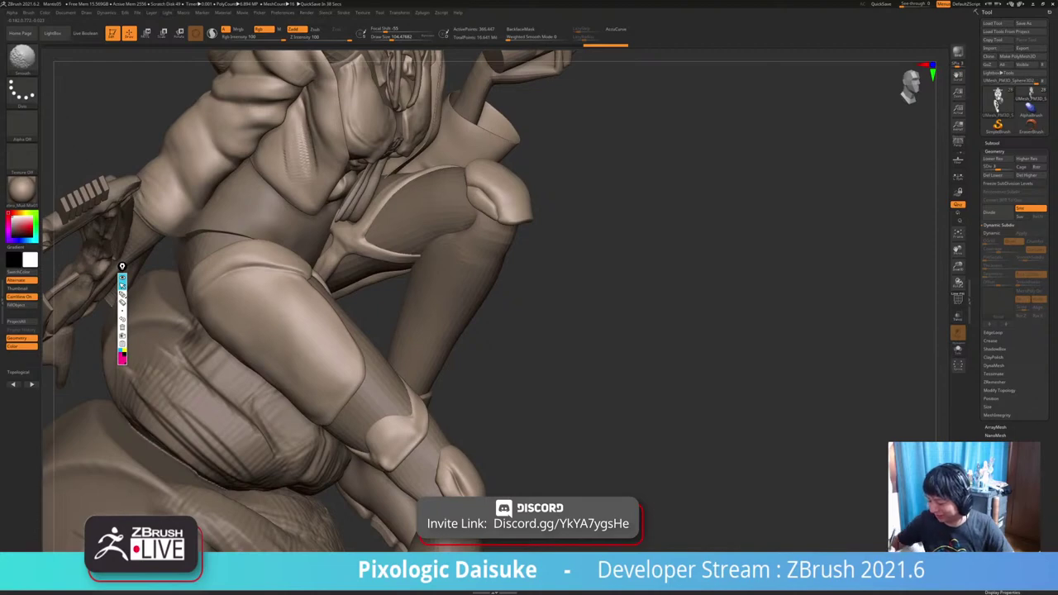
shift+drag(307, 356, 312, 371)
ctrl+right_drag(306, 381, 301, 342)
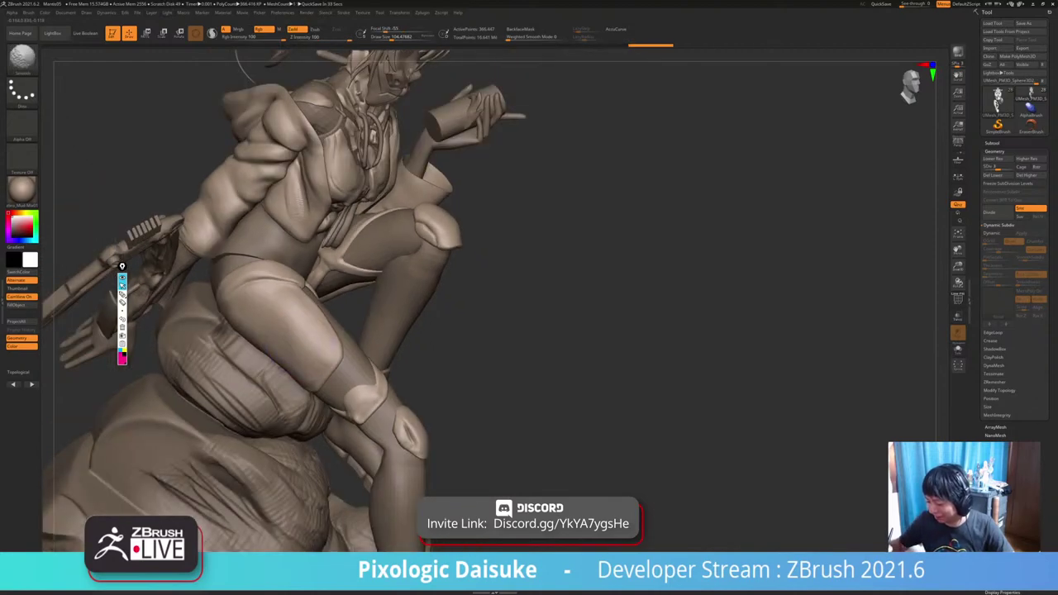
shift+drag(305, 251, 308, 260)
mouse_move(266, 351)
right_down()
mouse_move(288, 354)
mouse_move(270, 360)
right_up()
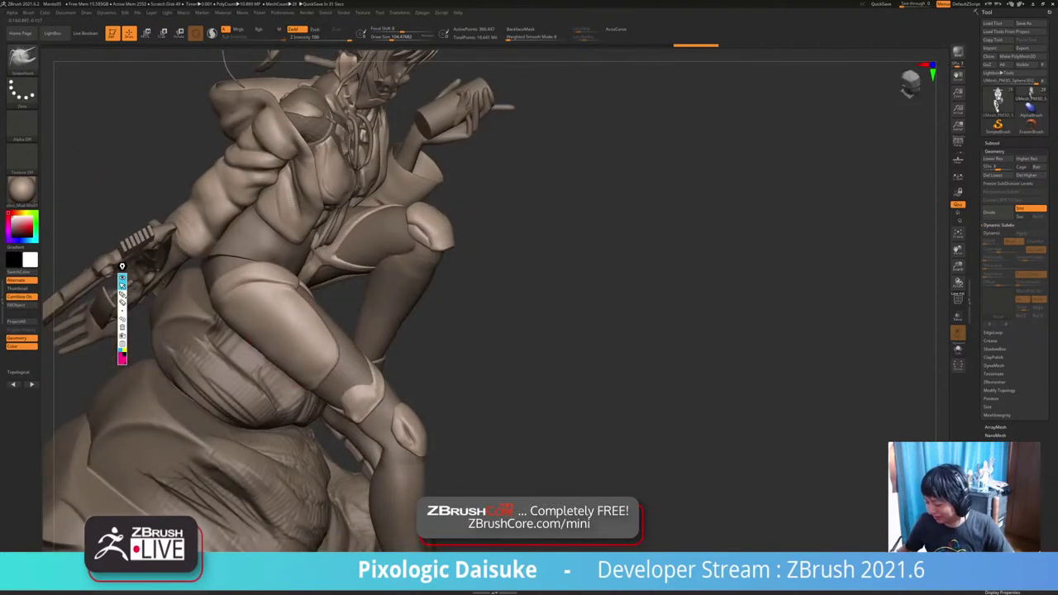
shift+drag(251, 328, 253, 334)
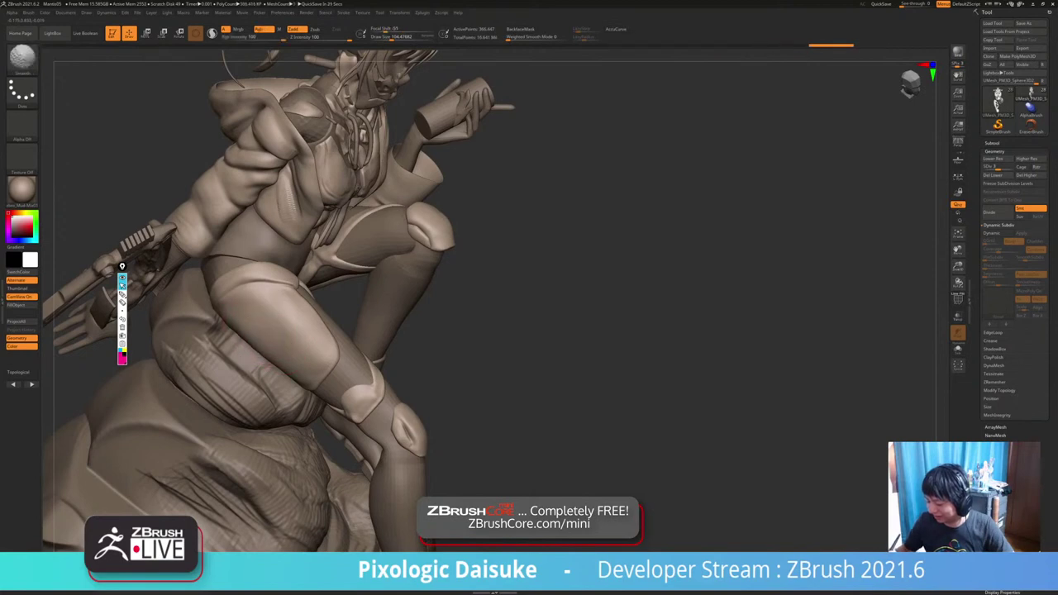
right_drag(305, 370, 325, 369)
shift+drag(306, 362, 308, 369)
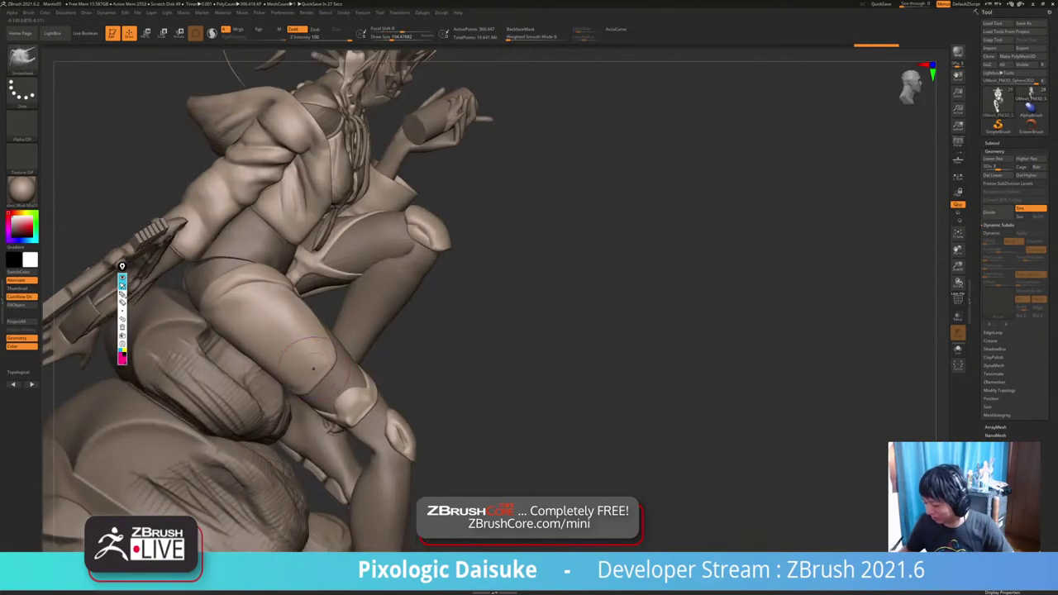
Select the body mesh, raise it to subdivision level 3 and check the leg shapes with Solo mode.
mouse_move(292, 369)
right_down()
mouse_move(311, 366)
mouse_move(307, 269)
mouse_move(235, 285)
mouse_move(286, 287)
right_up()
mouse_move(285, 331)
alt+right_down()
mouse_move(284, 277)
mouse_move(285, 318)
alt+right_up()
alt+click(329, 374)
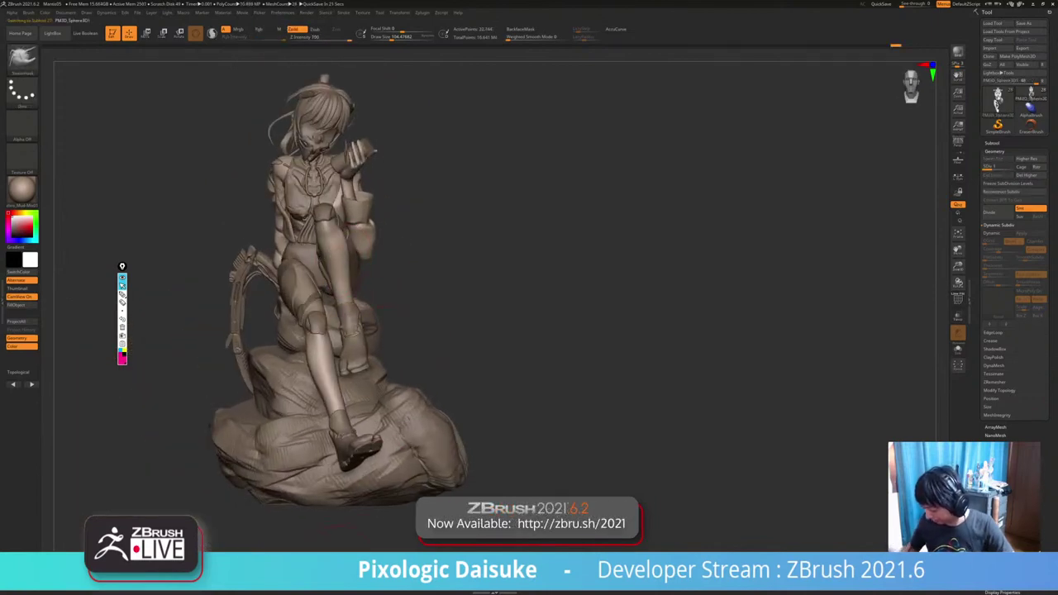
key(shift+d)
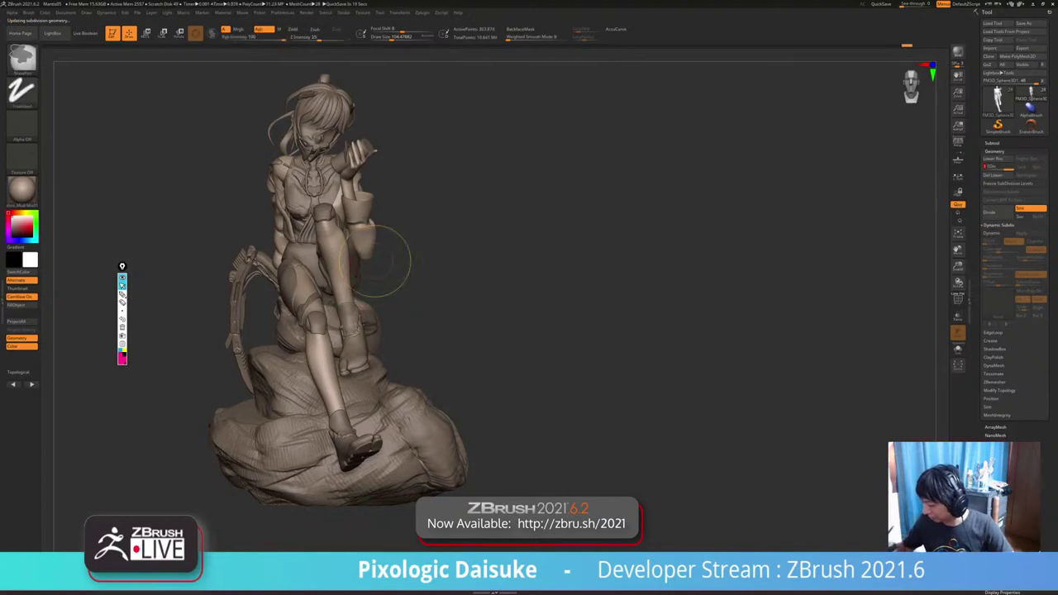
ctrl+right_drag(378, 260, 376, 323)
mouse_move(281, 231)
right_down()
mouse_move(322, 224)
mouse_move(287, 233)
right_up()
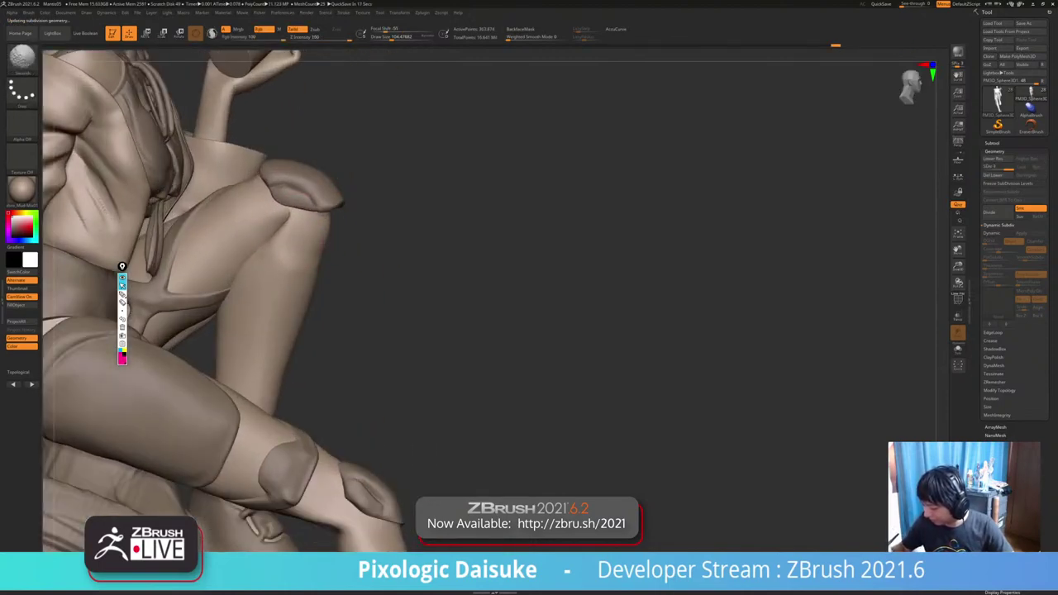
mouse_move(306, 265)
ctrl+right_down()
mouse_move(306, 217)
mouse_move(327, 241)
mouse_move(284, 247)
mouse_move(286, 269)
mouse_move(277, 250)
ctrl+right_up()
ctrl+right_drag(279, 258, 280, 245)
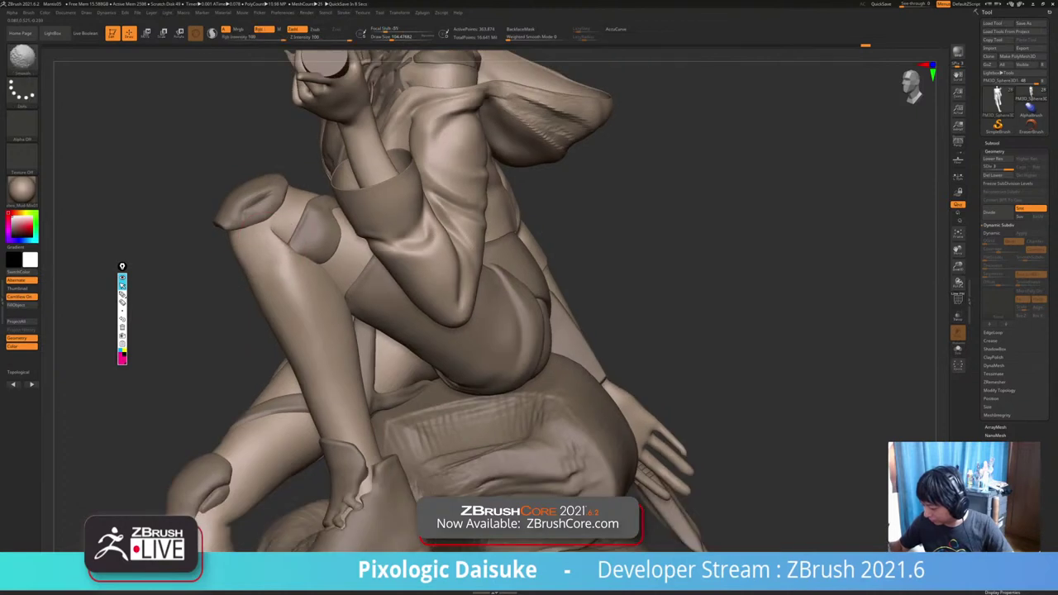
right_drag(304, 259, 287, 227)
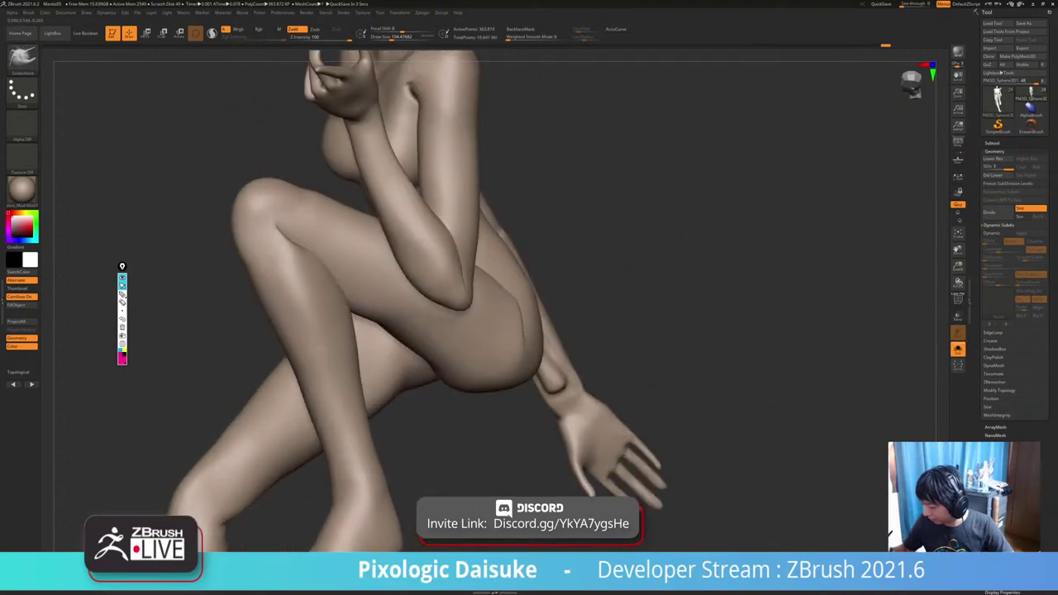
ctrl+right_drag(327, 368, 383, 331)
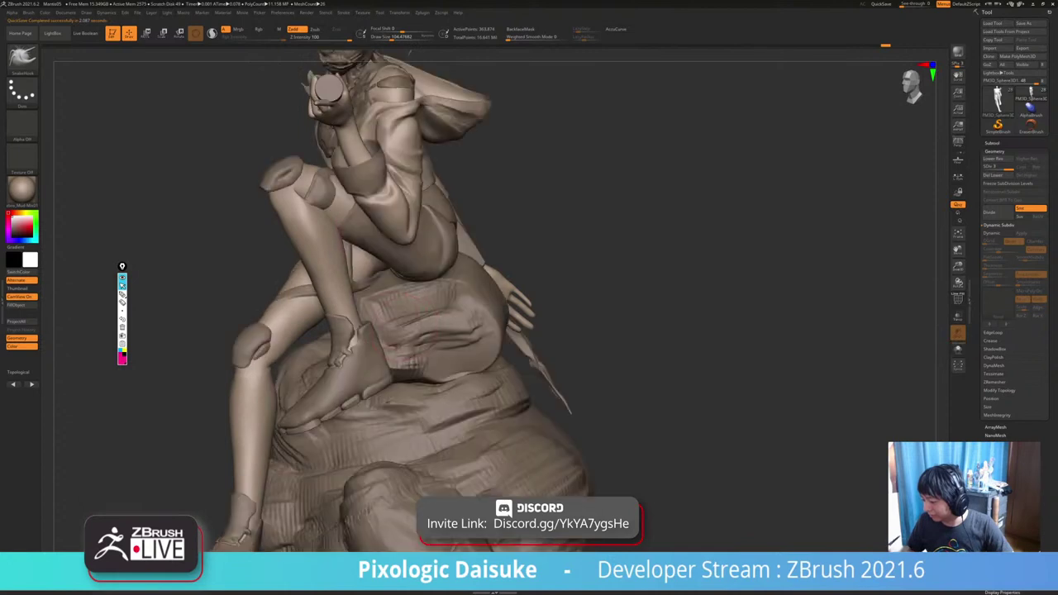
Refine the body's raised leg around the knee and calf with BackfaceMask enabled.
ctrl+right_drag(305, 170, 306, 196)
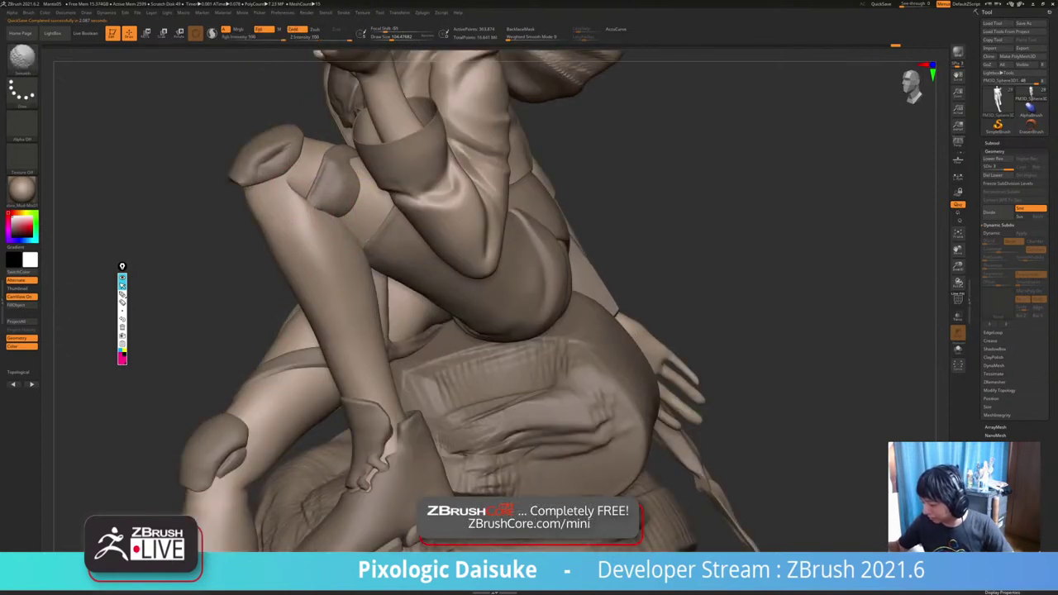
drag(335, 211, 339, 226)
right_drag(461, 73, 388, 76)
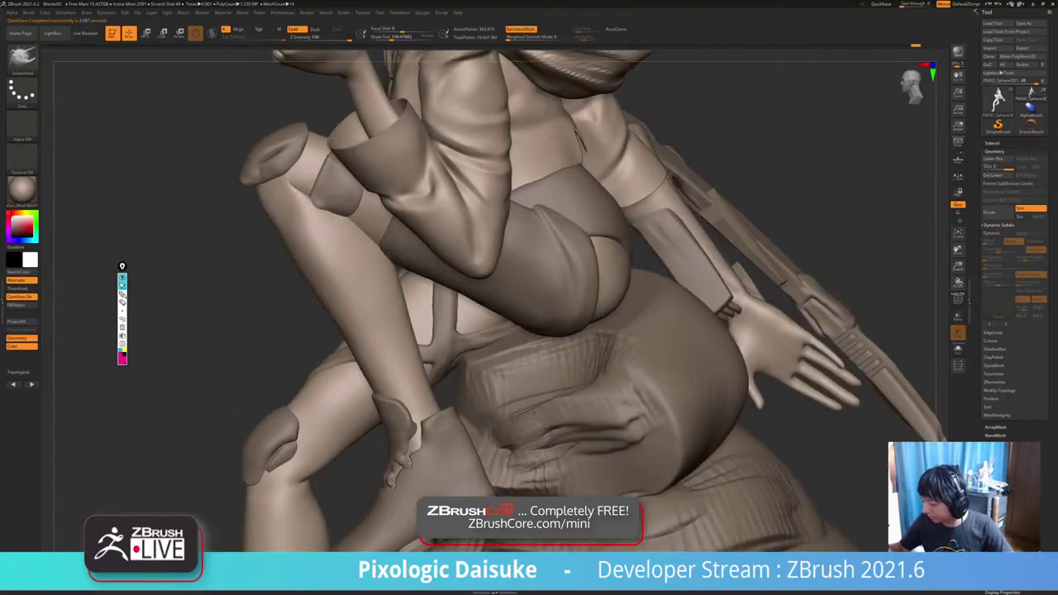
mouse_move(248, 248)
right_down()
mouse_move(314, 248)
mouse_move(322, 215)
mouse_move(345, 236)
mouse_move(357, 210)
mouse_move(376, 209)
right_up()
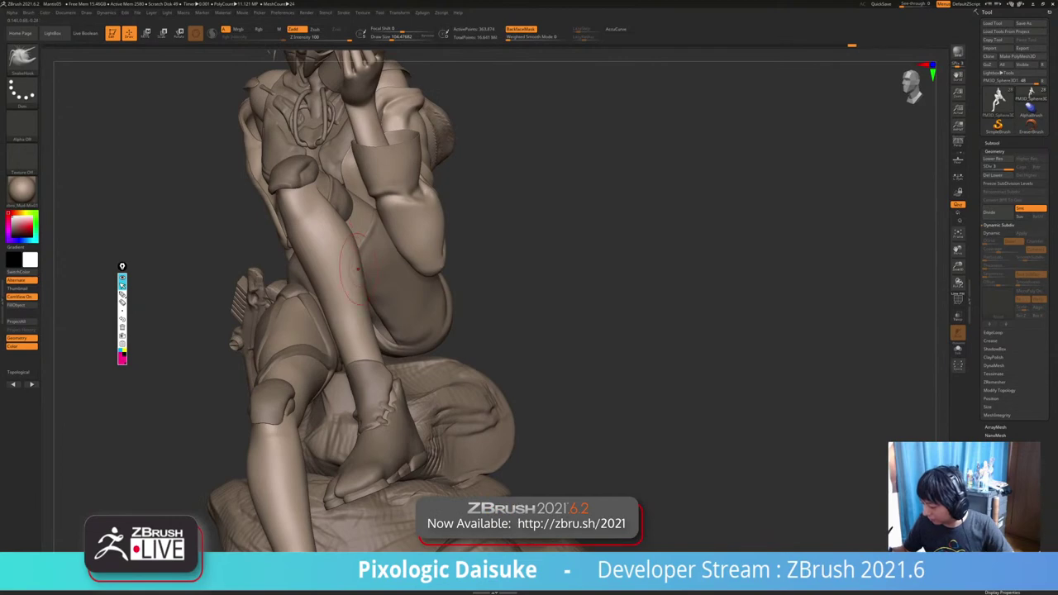
key(shift)
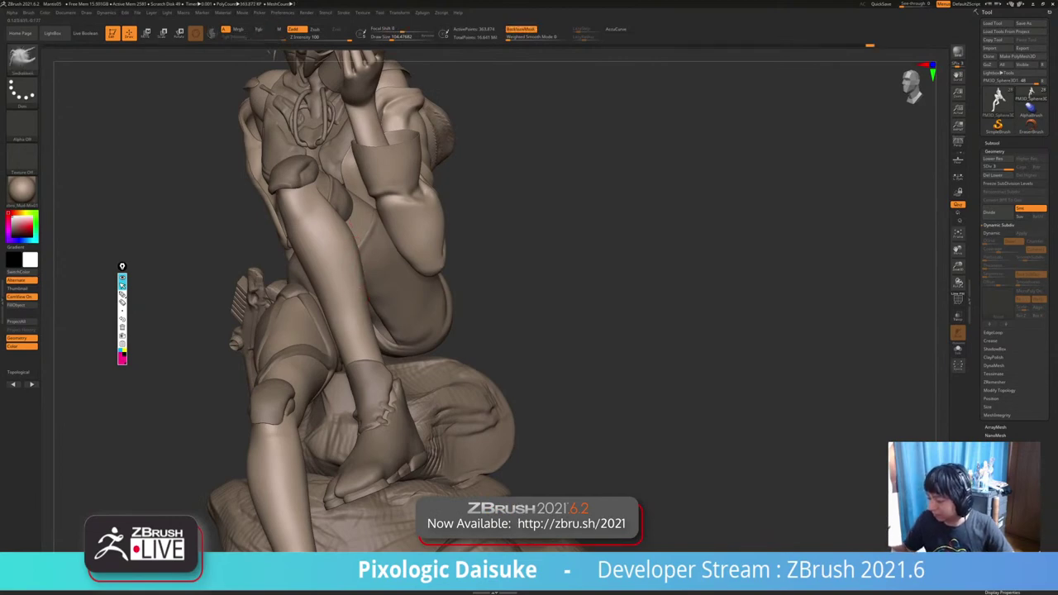
Check the legs from the side and front, and make the leg armor mesh active again.
mouse_move(355, 256)
right_down()
mouse_move(285, 256)
mouse_move(480, 381)
mouse_move(500, 360)
right_up()
mouse_move(487, 188)
alt+right_down()
mouse_move(351, 271)
mouse_move(321, 269)
mouse_move(310, 219)
mouse_move(360, 217)
mouse_move(328, 267)
mouse_move(332, 278)
mouse_move(331, 246)
alt+right_up()
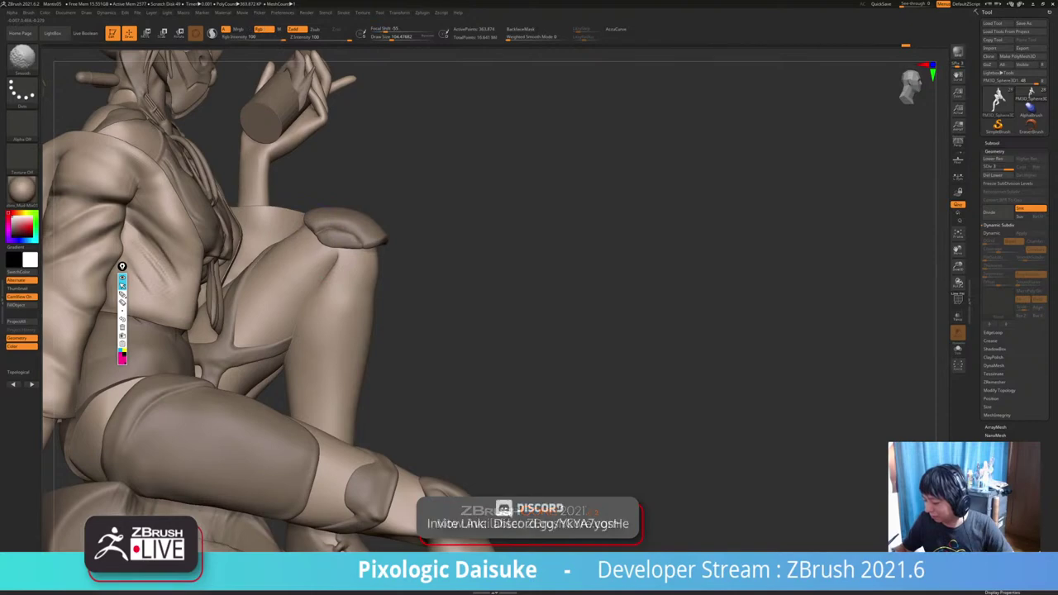
mouse_move(299, 273)
ctrl+right_down()
mouse_move(294, 233)
mouse_move(279, 253)
mouse_move(271, 212)
mouse_move(144, 217)
mouse_move(212, 234)
mouse_move(192, 238)
mouse_move(167, 233)
mouse_move(157, 216)
mouse_move(253, 207)
mouse_move(184, 218)
ctrl+right_up()
right_drag(240, 248, 298, 340)
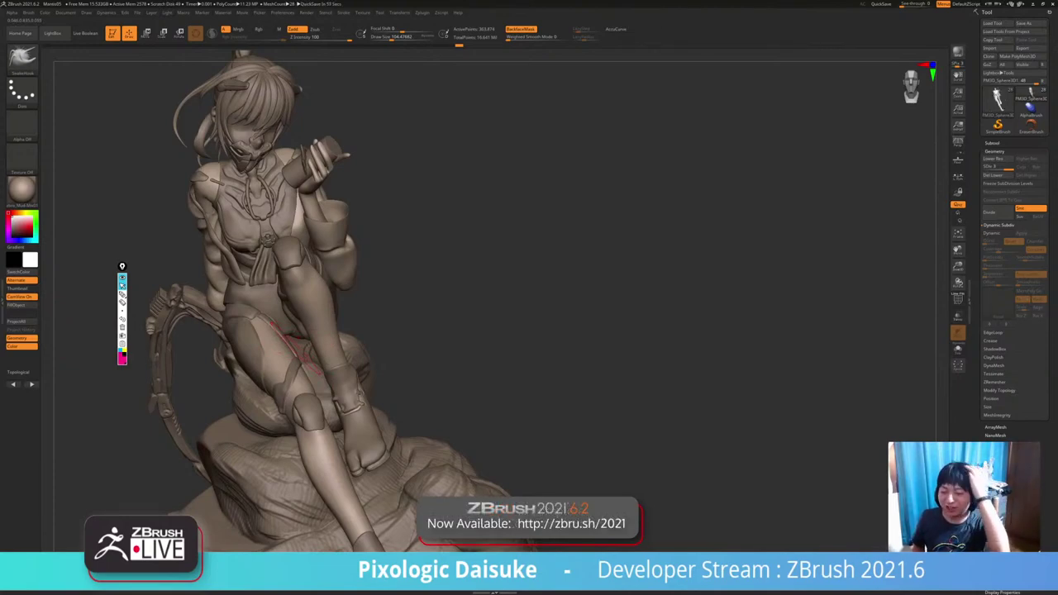
right_drag(298, 342, 454, 275)
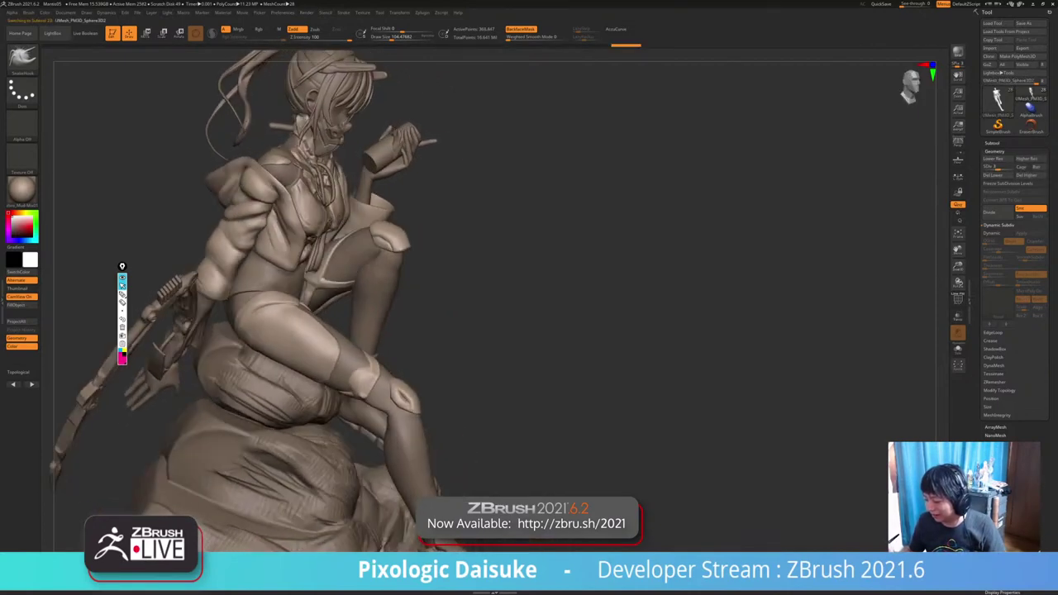
Examine the leg and torso armor pieces from several angles in Solo mode, with their wireframe displayed.
right_drag(231, 337, 207, 335)
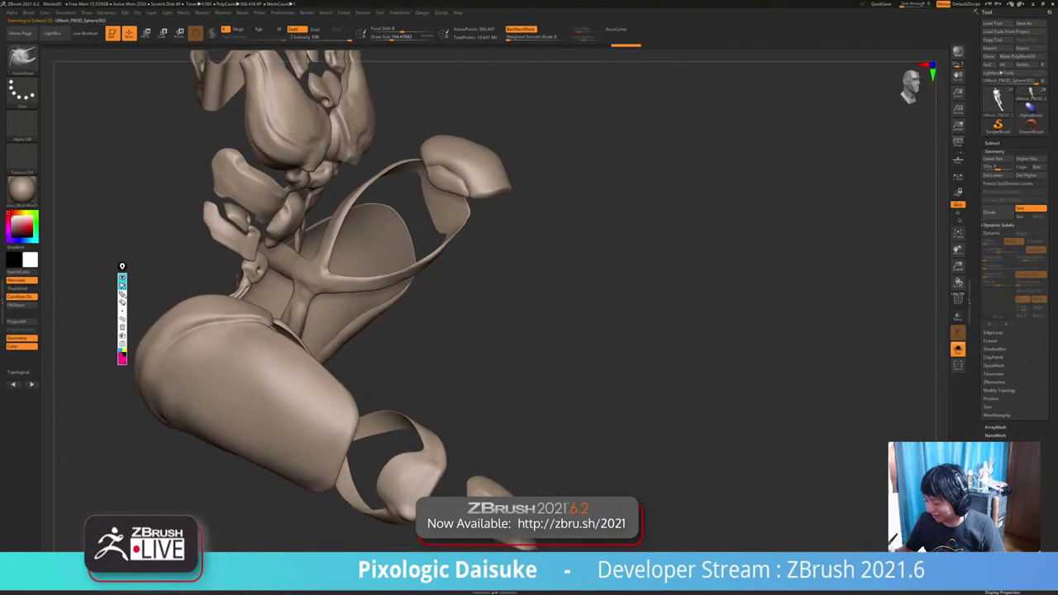
mouse_move(430, 330)
ctrl+right_down()
mouse_move(447, 388)
mouse_move(413, 356)
mouse_move(331, 314)
ctrl+right_up()
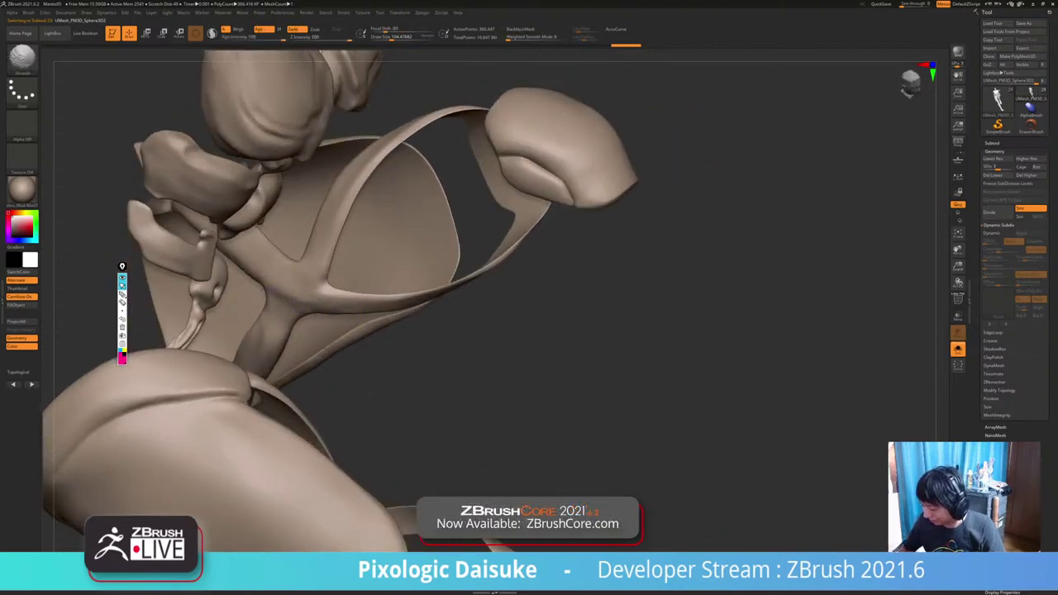
mouse_move(578, 372)
ctrl+right_down()
mouse_move(554, 265)
mouse_move(546, 285)
mouse_move(645, 282)
ctrl+right_up()
click(958, 349)
click(958, 348)
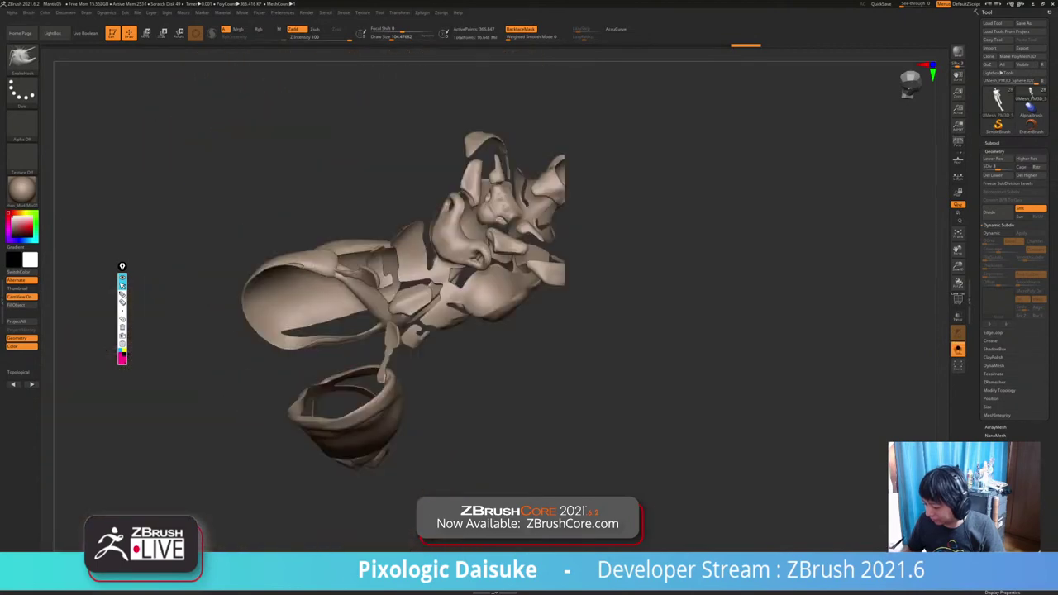
ctrl+right_drag(578, 248, 579, 339)
right_drag(496, 314, 571, 289)
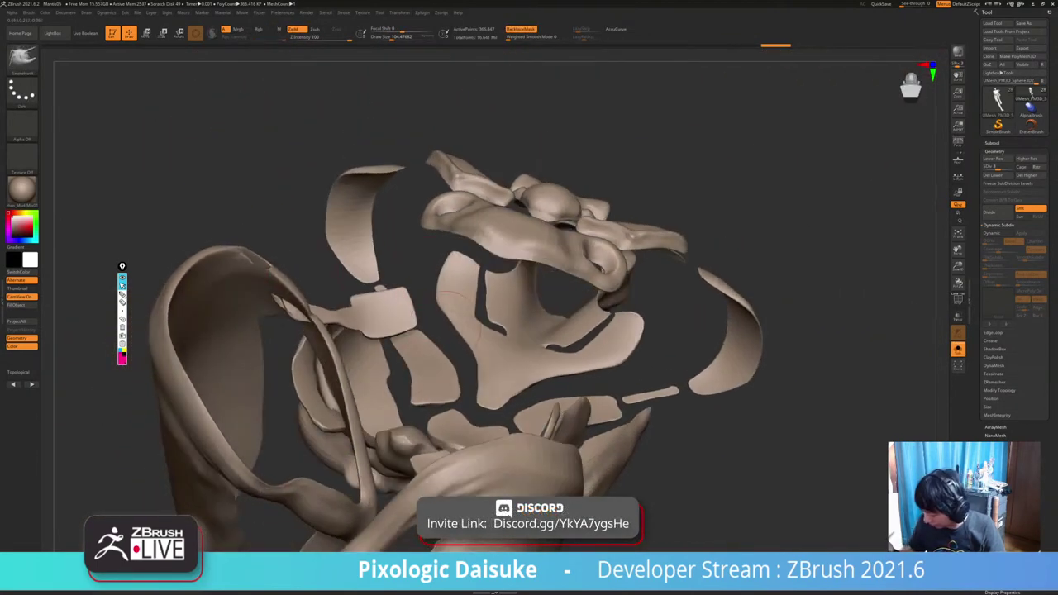
right_drag(458, 323, 529, 248)
right_drag(372, 414, 339, 470)
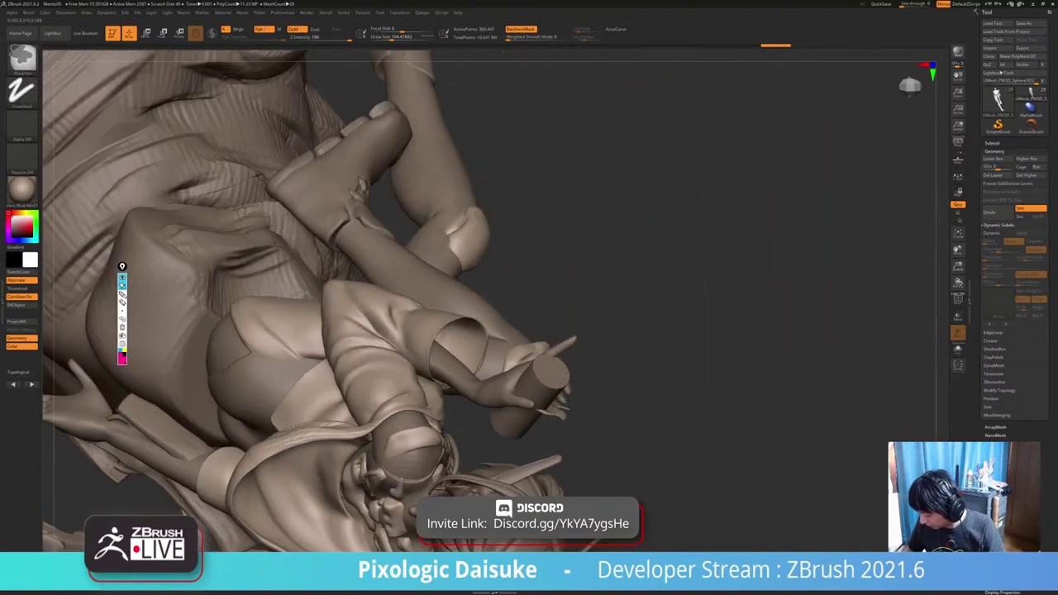
ctrl+right_drag(530, 463, 513, 372)
right_drag(513, 529, 449, 382)
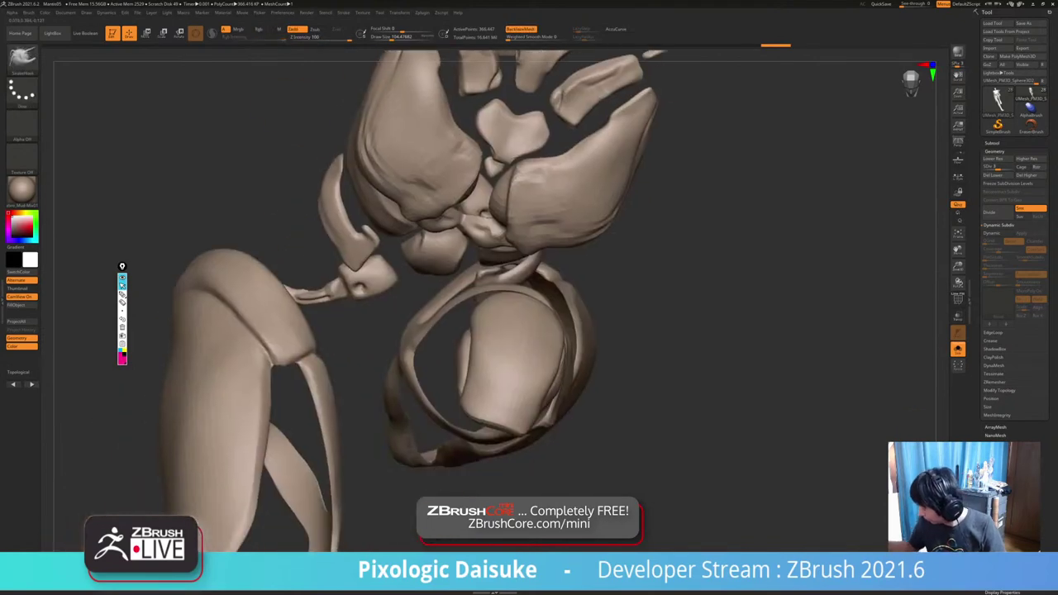
key(shift+f)
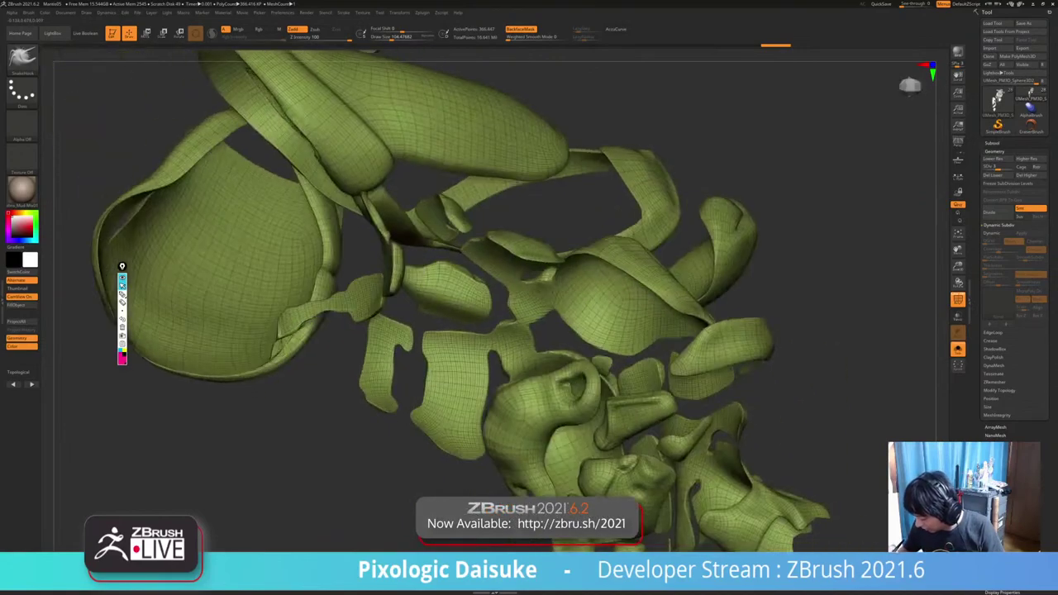
Try to mask the small strap attached to the thigh armor with a topological mask.
key(w)
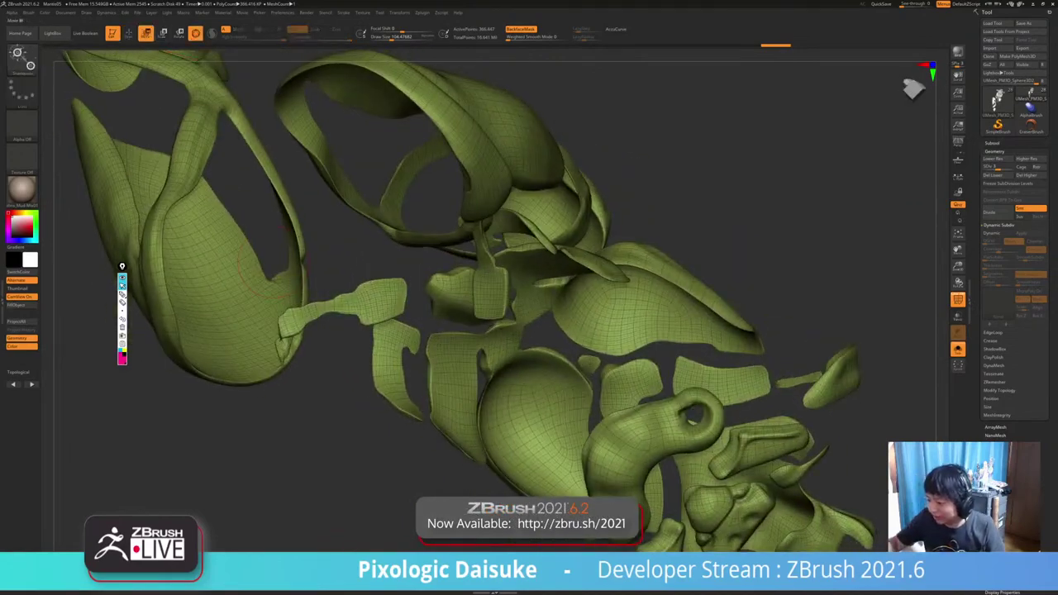
ctrl+right_drag(285, 327, 286, 348)
mouse_move(286, 347)
ctrl+mouse_down()
mouse_move(295, 357)
mouse_move(286, 331)
ctrl+mouse_up()
ctrl+drag(364, 397, 393, 356)
right_drag(394, 355, 375, 179)
Assign a separate polygroup to each disconnected armor piece with Auto Groups.
click(994, 151)
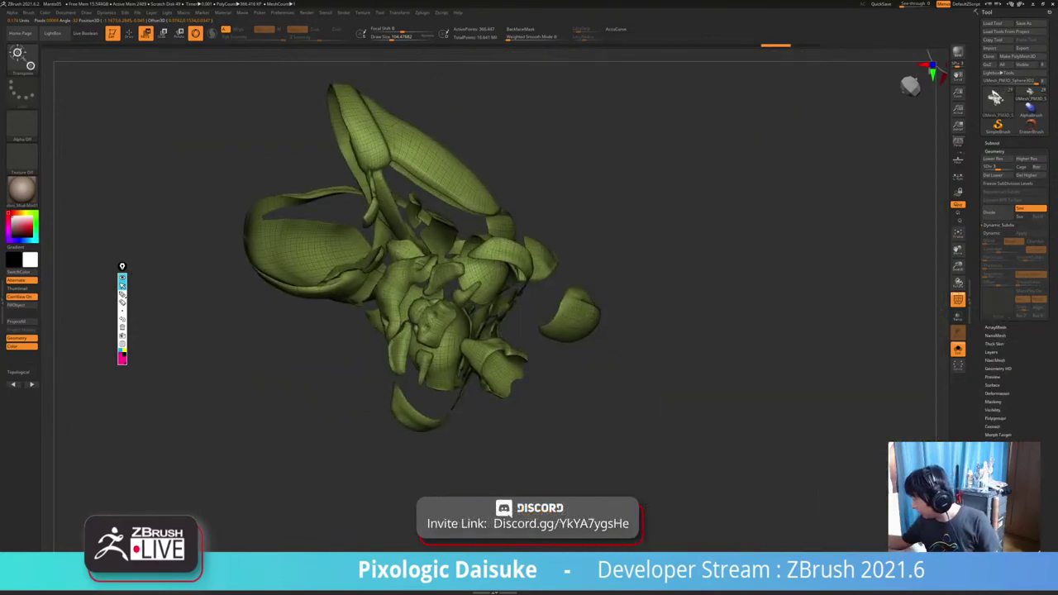
click(995, 250)
click(995, 258)
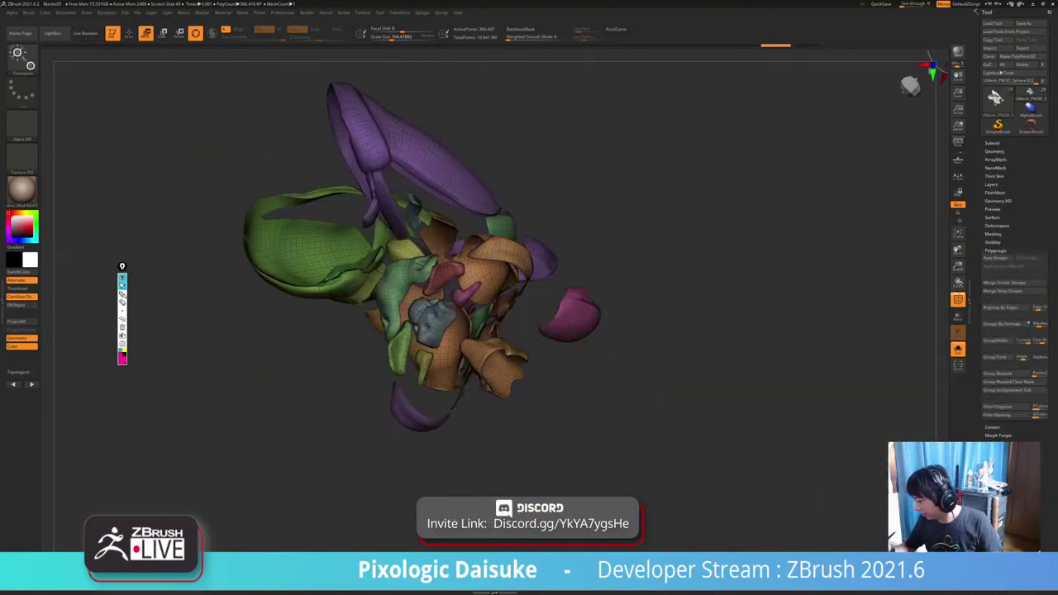
Isolate the lowered leg's green thigh armor polygroup to get a clear view of its attached strap.
ctrl+right_drag(463, 314, 397, 347)
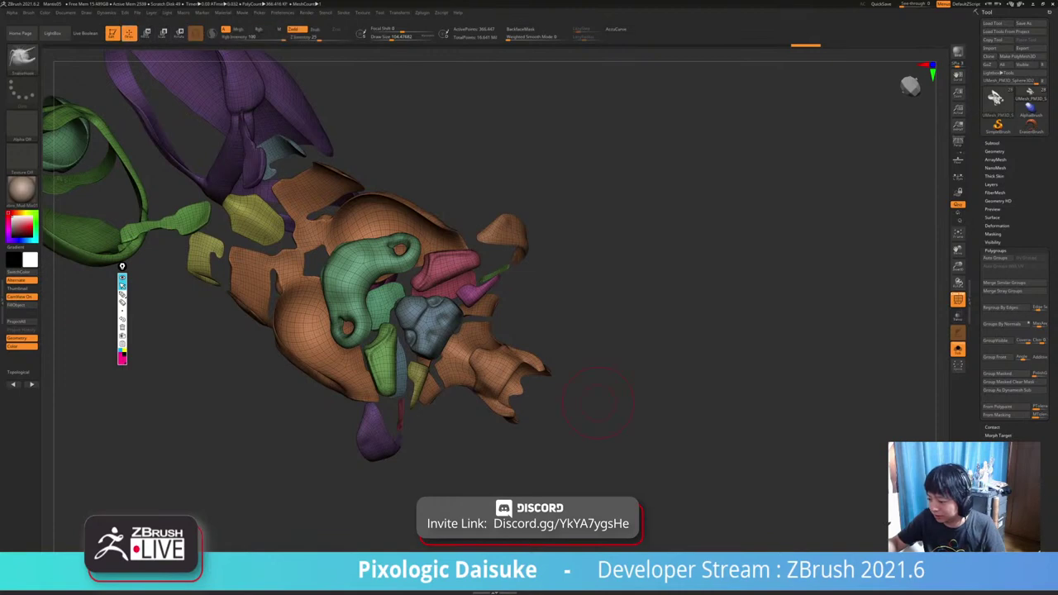
alt+right_drag(598, 403, 717, 451)
ctrl+shift+click(300, 287)
right_drag(300, 287, 276, 339)
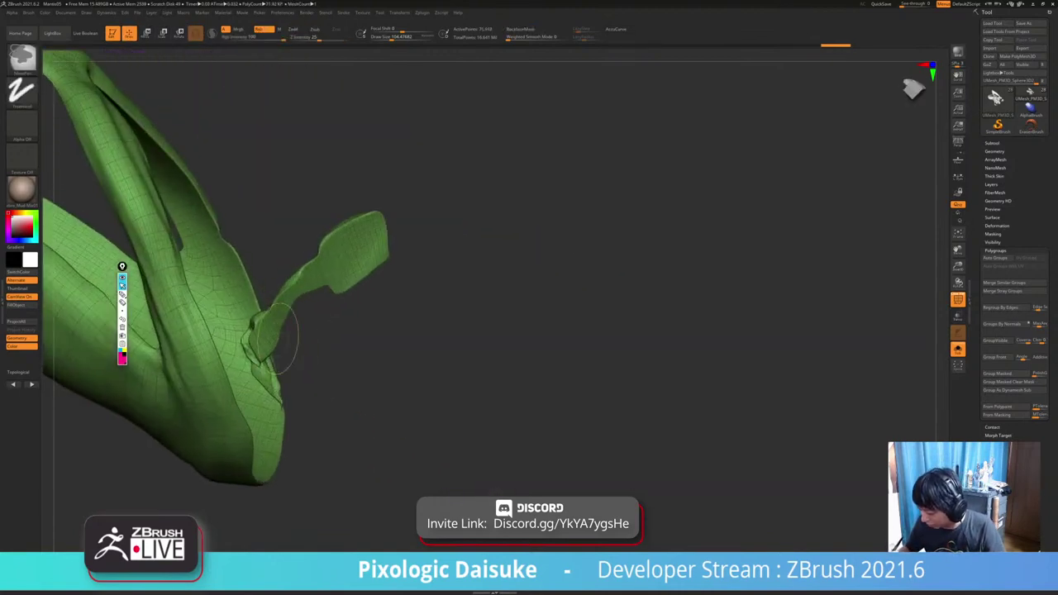
drag(273, 339, 270, 225)
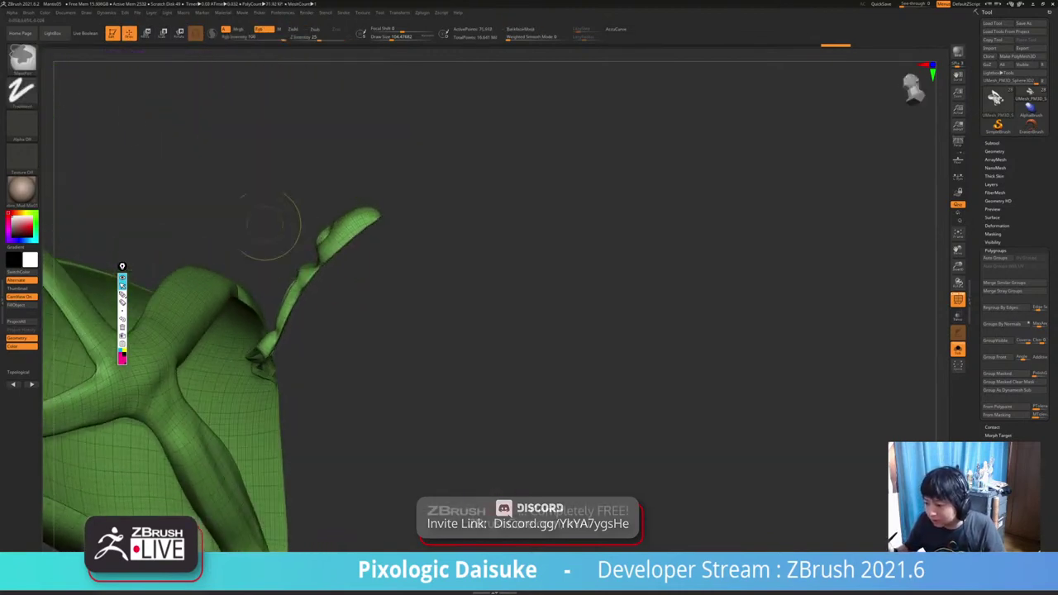
Switch the masking brush to MaskLasso and mask the strap extending from the lowered leg's thigh armor.
key(b)
key(b)
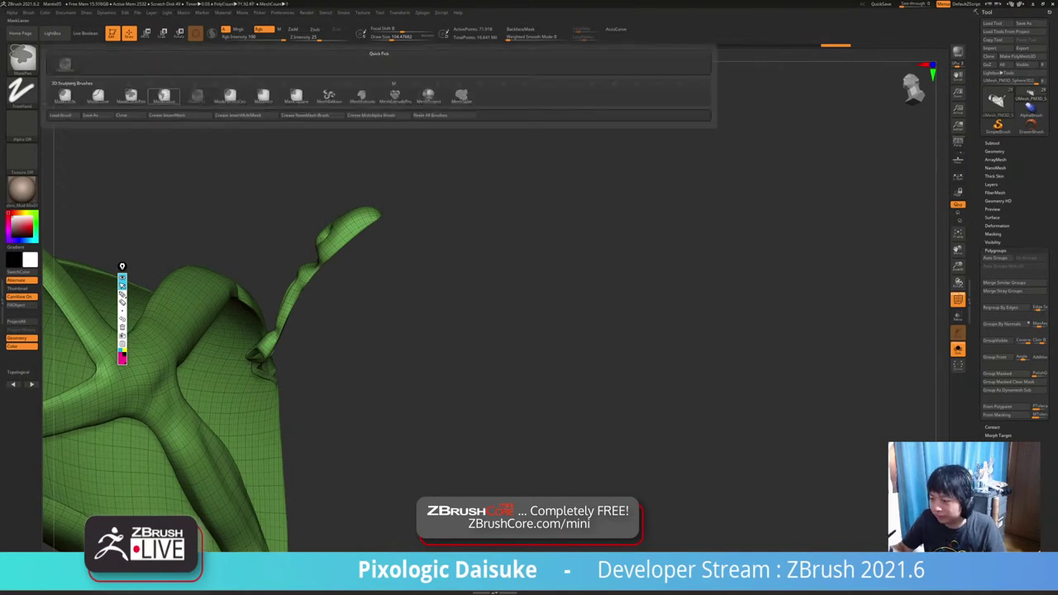
ctrl+click(164, 96)
alt+right_drag(392, 199, 369, 160)
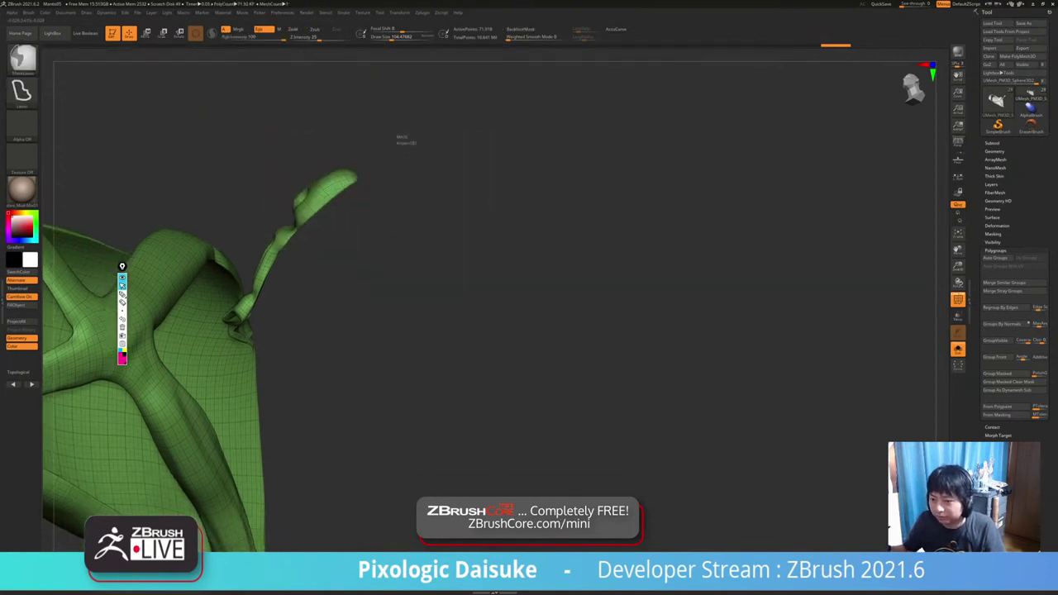
mouse_move(411, 141)
ctrl+mouse_down()
mouse_move(254, 223)
mouse_move(249, 287)
mouse_move(339, 308)
mouse_move(352, 288)
ctrl+mouse_up()
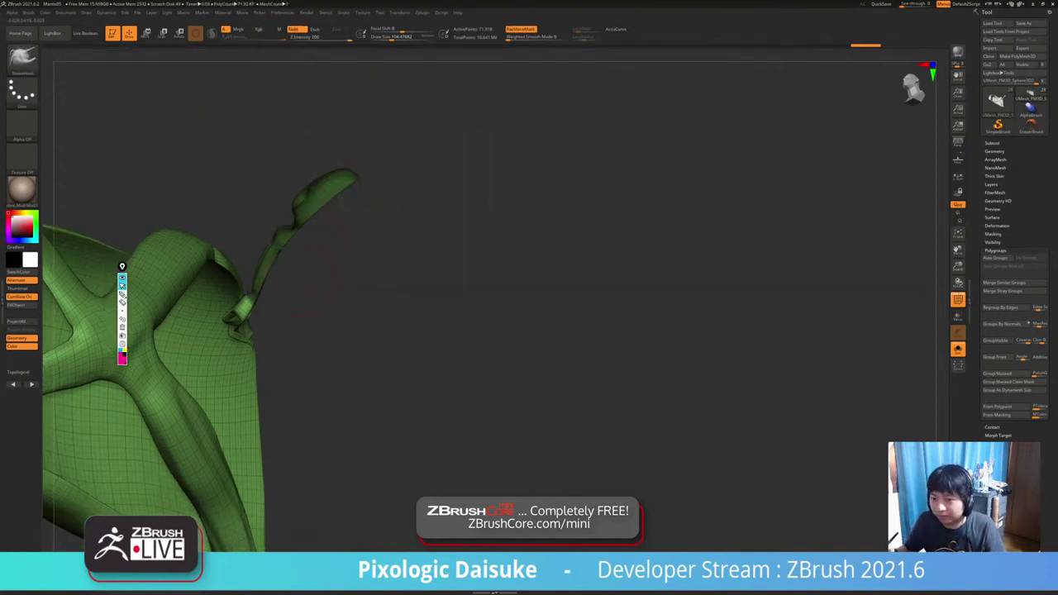
mouse_move(324, 240)
right_down()
mouse_move(329, 132)
mouse_move(329, 143)
mouse_move(364, 152)
mouse_move(347, 240)
mouse_move(327, 233)
mouse_move(395, 241)
mouse_move(373, 227)
mouse_move(355, 240)
right_up()
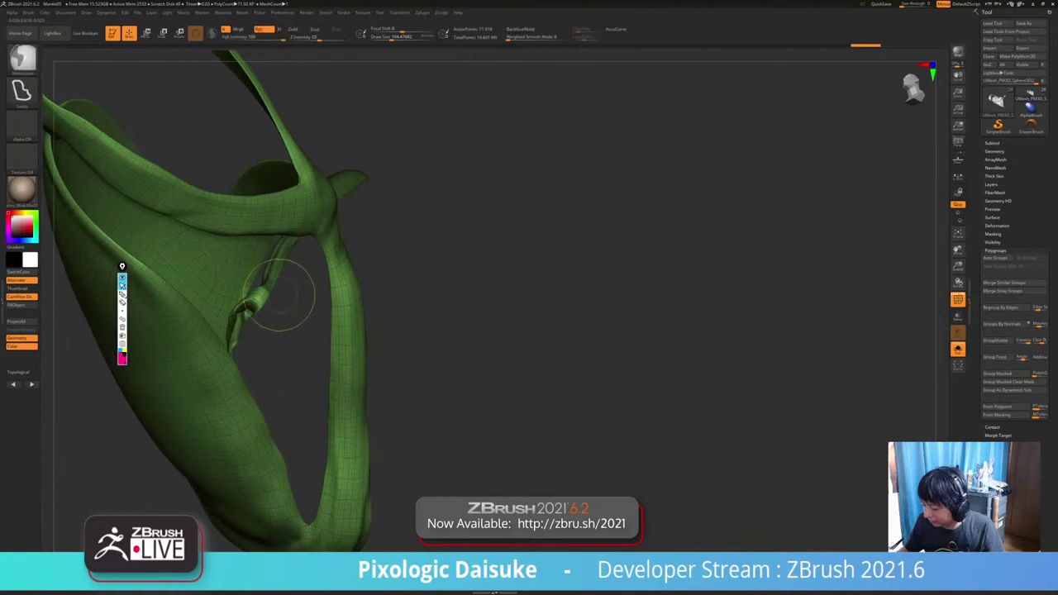
mouse_move(230, 283)
mouse_down()
mouse_move(240, 389)
mouse_move(224, 480)
mouse_up()
mouse_move(232, 472)
ctrl+right_down()
mouse_move(235, 405)
mouse_move(298, 389)
mouse_move(310, 331)
mouse_move(385, 390)
mouse_move(356, 274)
mouse_move(343, 335)
mouse_move(310, 349)
mouse_move(422, 273)
mouse_move(479, 322)
mouse_move(545, 286)
mouse_move(505, 339)
mouse_move(463, 310)
mouse_move(355, 277)
mouse_move(318, 248)
ctrl+right_up()
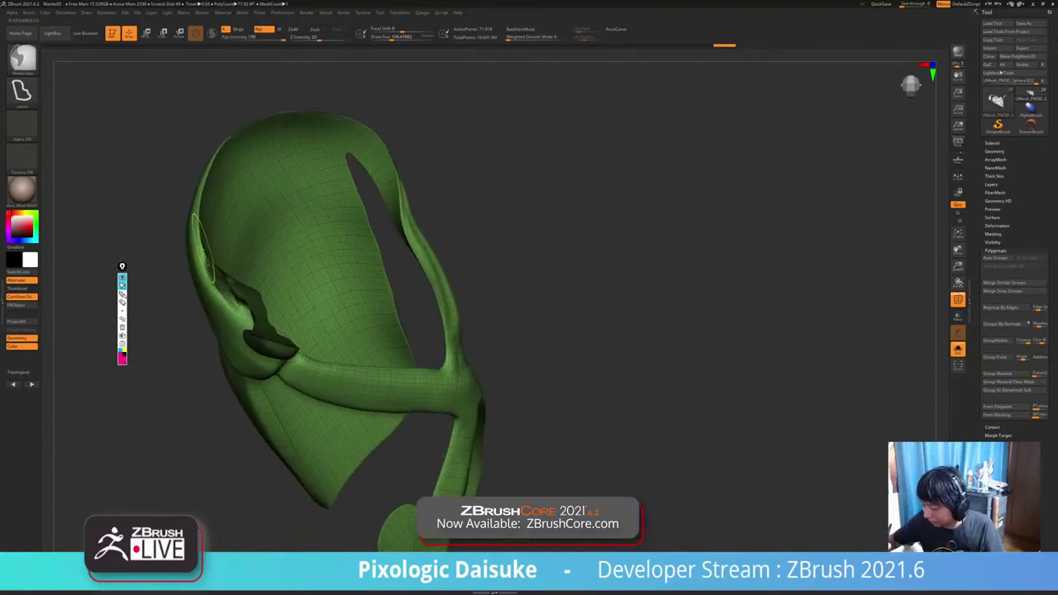
drag(256, 253, 348, 248)
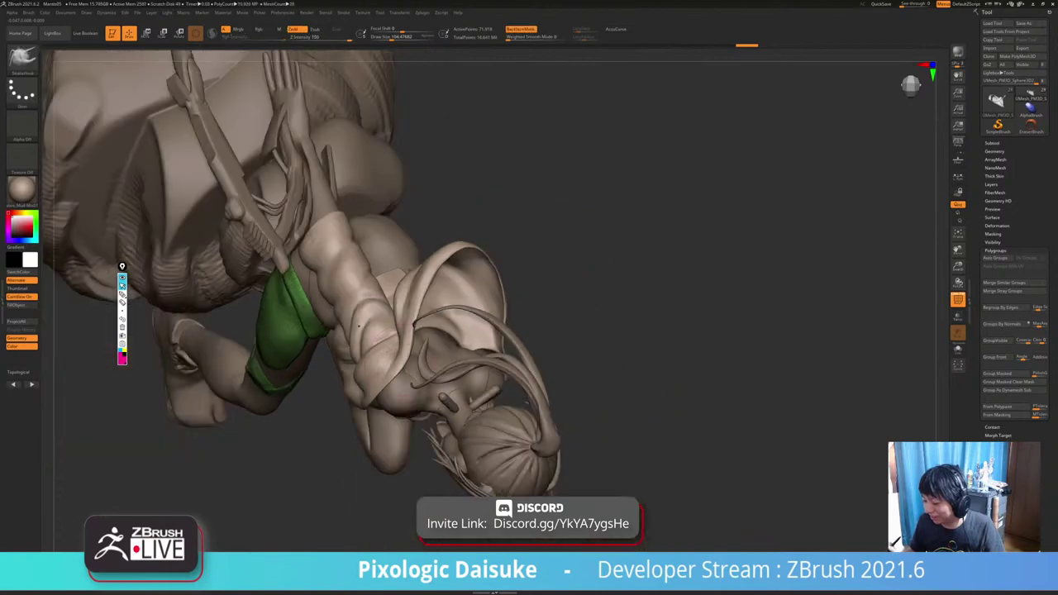
Turn the masked strap on the lowered leg's thigh armor into its own polygroup.
right_drag(529, 405, 418, 323)
key(alt+s)
key(ctrl+w)
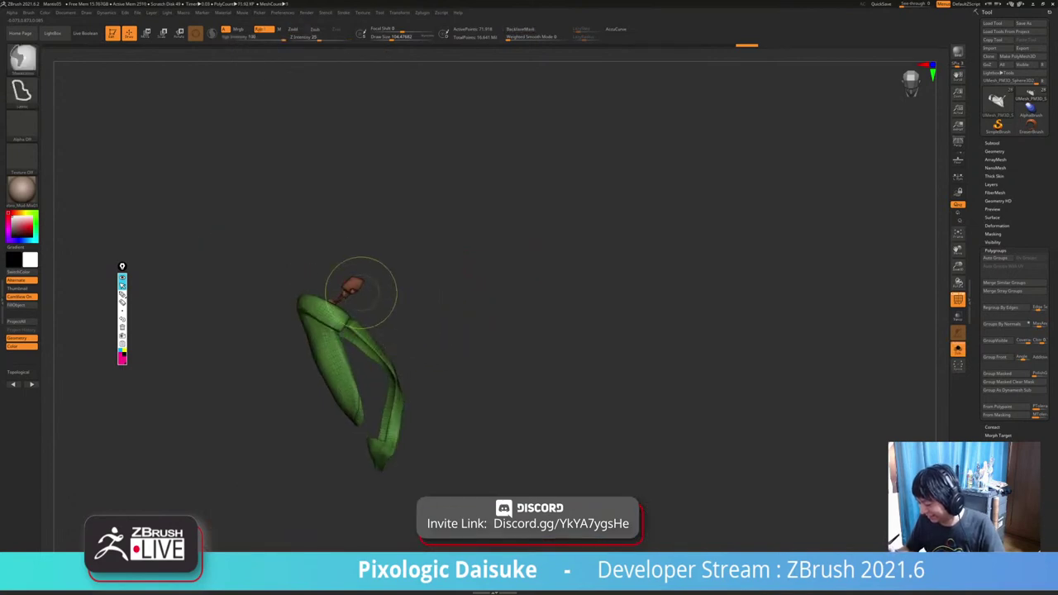
Lower the armor mesh by two subdivision levels and show it together with the whole figure.
ctrl+right_drag(353, 279, 371, 351)
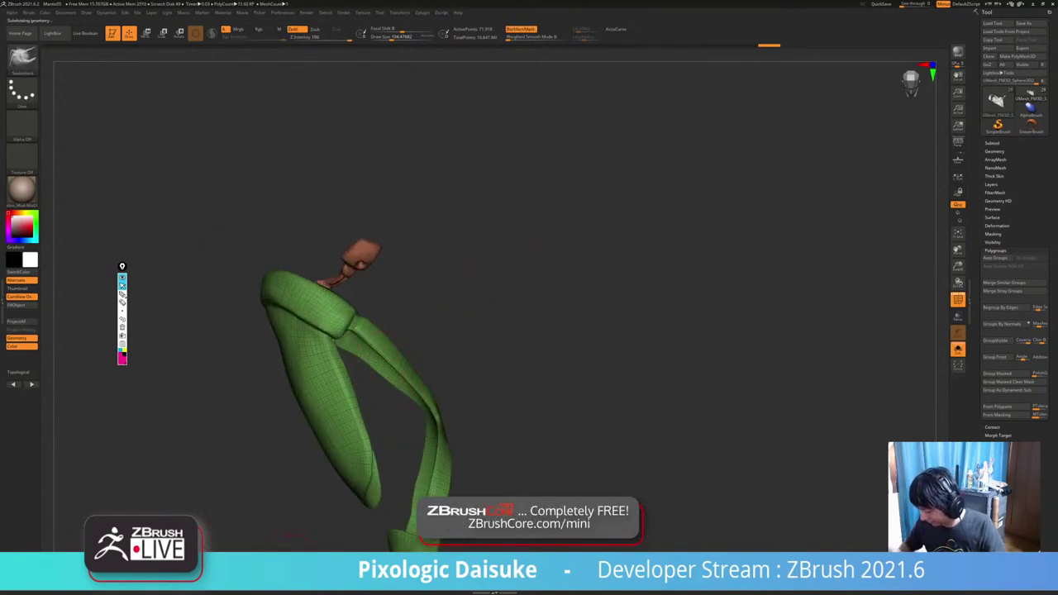
key(shift+d)
key(shift+d)
ctrl+right_drag(345, 248, 353, 299)
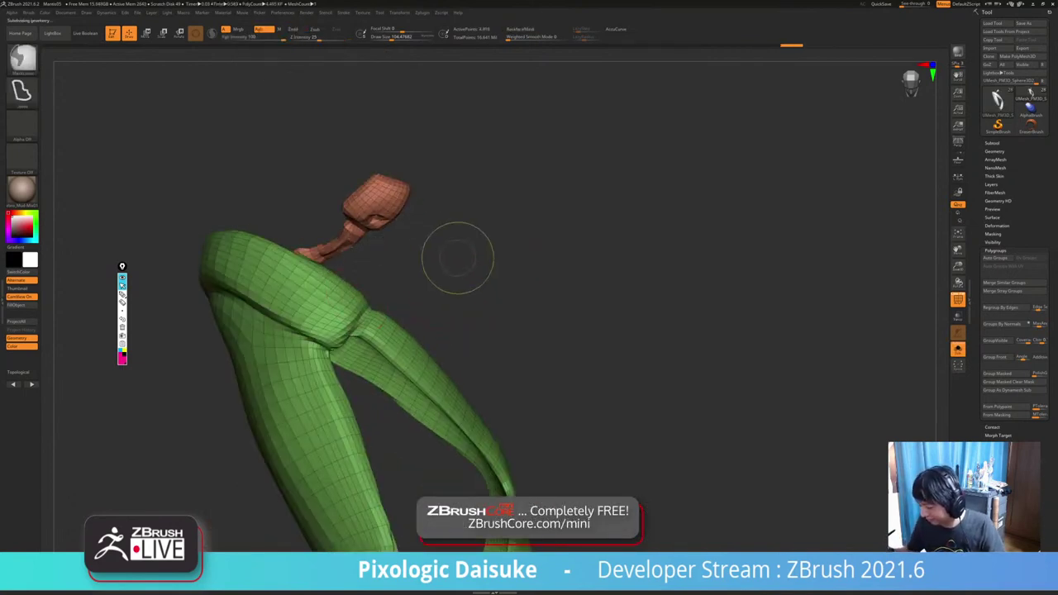
key(ctrl)
drag(477, 263, 477, 202)
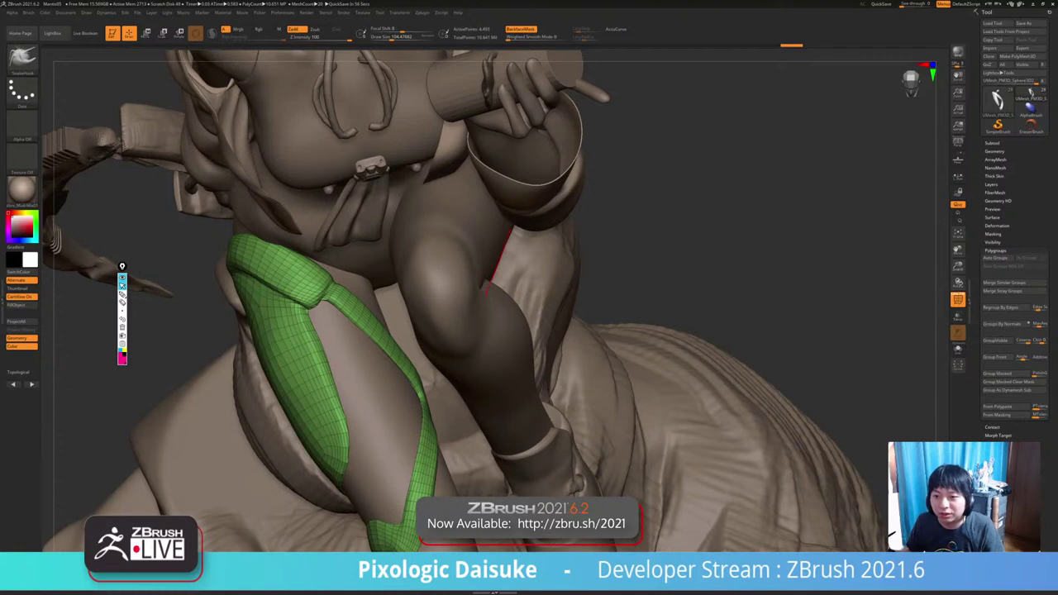
Unhide all armor pieces, then isolate the raised leg's purple thigh armor in Solo mode.
ctrl+right_drag(488, 272, 463, 207)
alt+right_drag(446, 298, 421, 269)
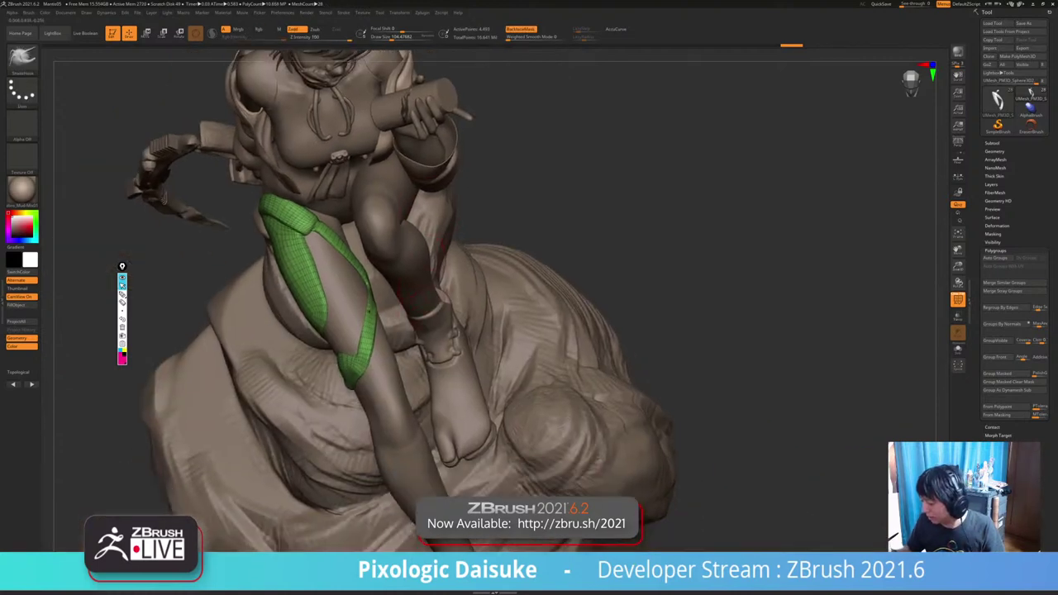
ctrl+shift+click(516, 219)
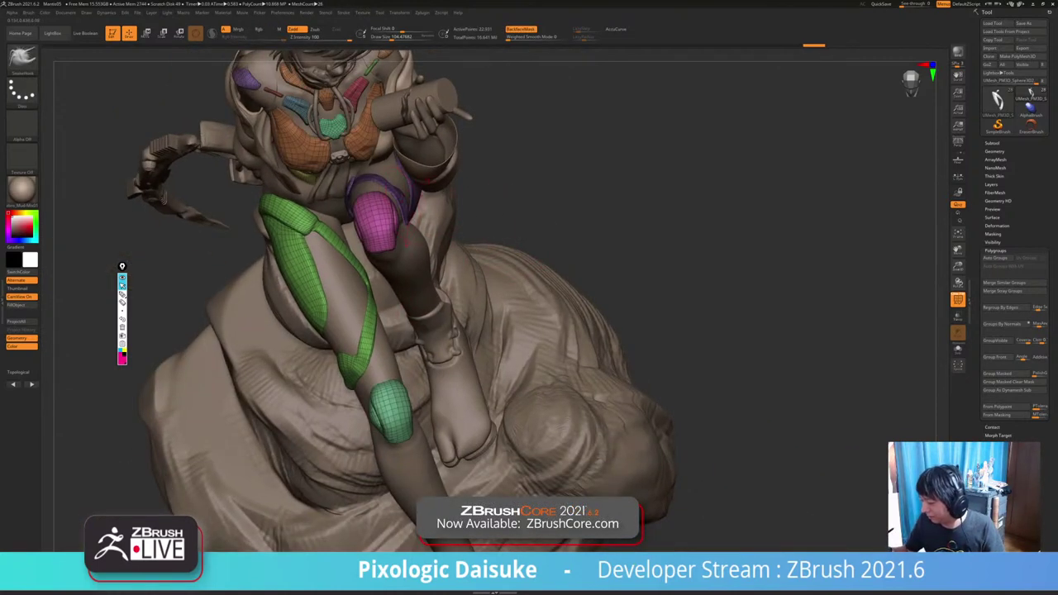
alt+click(413, 208)
key(ctrl+shift+s)
mouse_move(463, 246)
alt+right_down()
mouse_move(416, 320)
mouse_move(421, 384)
mouse_move(475, 319)
mouse_move(492, 335)
mouse_move(550, 331)
mouse_move(570, 306)
mouse_move(529, 319)
mouse_move(735, 335)
mouse_move(703, 372)
mouse_move(715, 364)
mouse_move(665, 362)
alt+right_up()
Mask the strap on the raised leg's thigh armor with a topological mask and give it its own polygroup.
key(w)
ctrl+drag(308, 288, 289, 331)
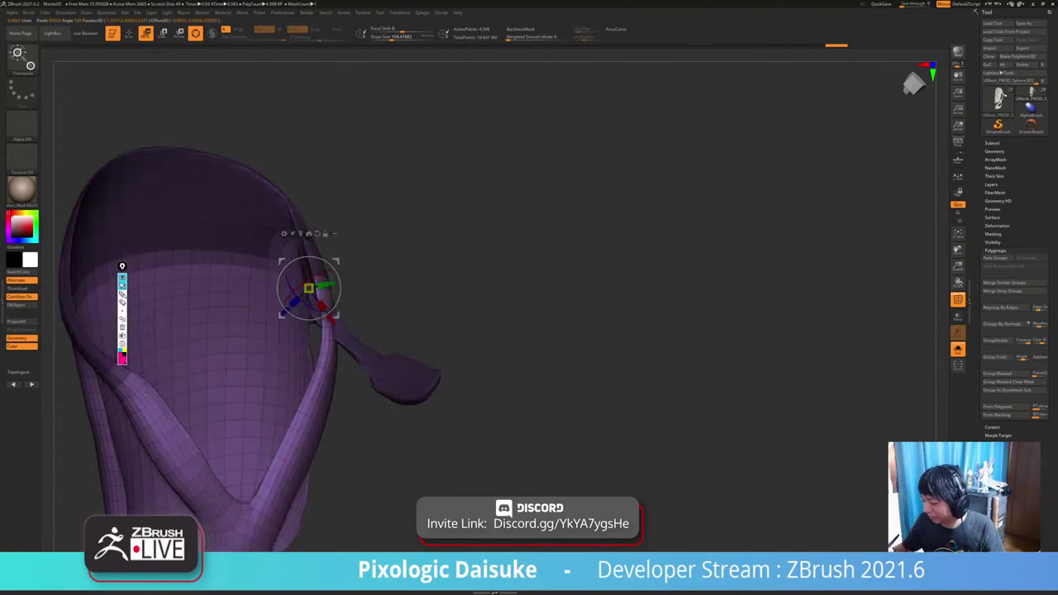
ctrl+drag(340, 286, 405, 330)
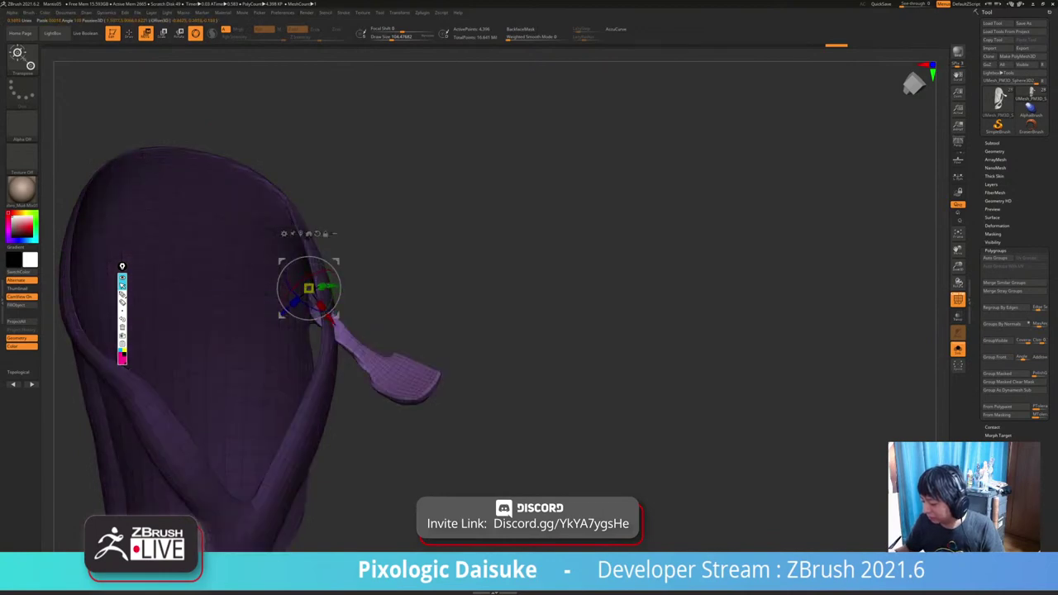
ctrl+right_drag(662, 364, 579, 331)
ctrl+click(579, 331)
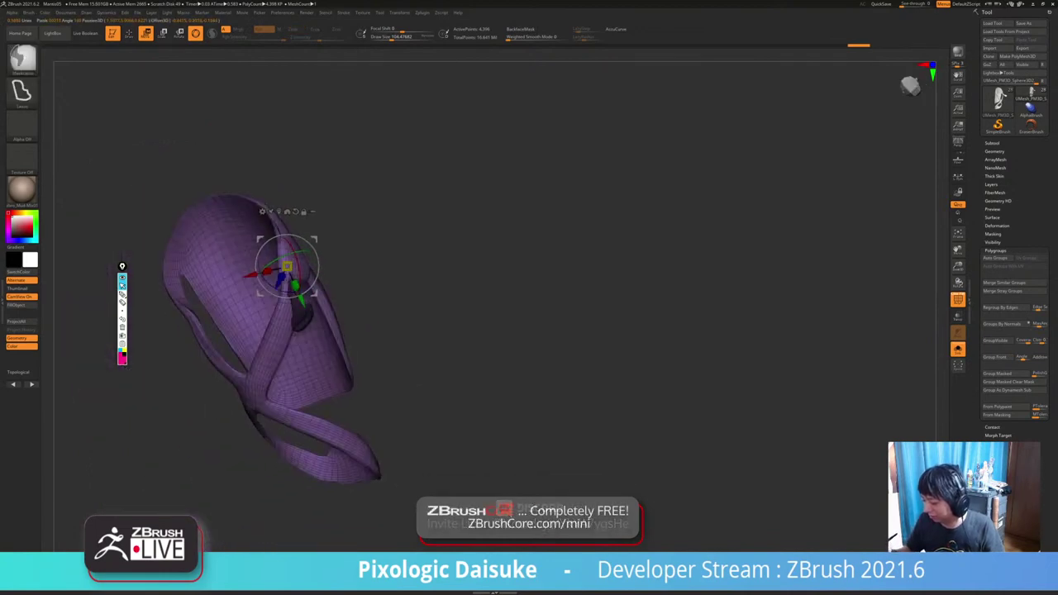
key(q)
drag(333, 235, 372, 248)
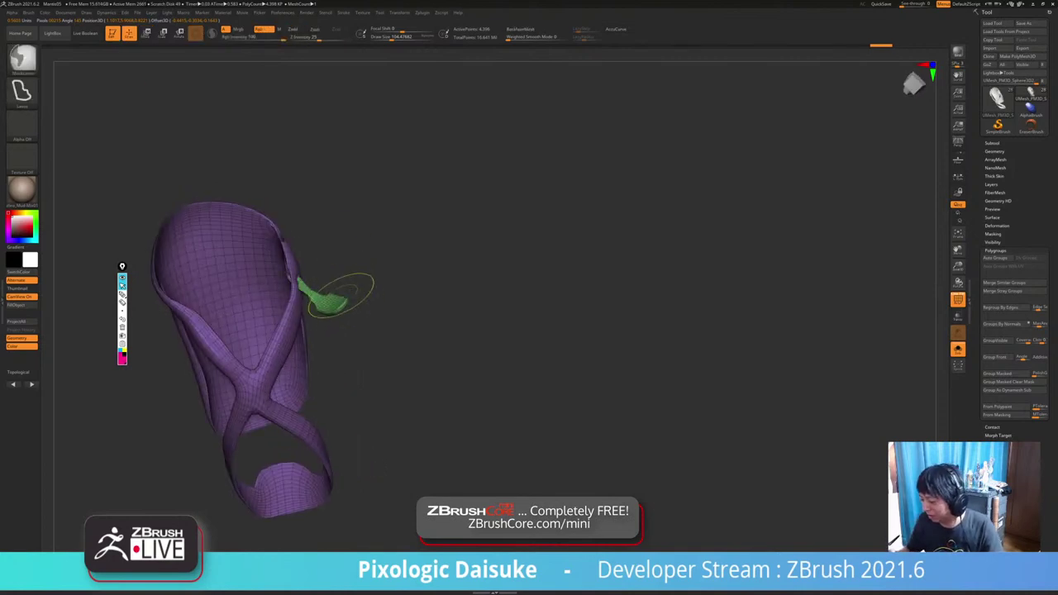
Hide the strap polygroup so only the raised leg's thigh armor remains displayed.
alt+drag(372, 285, 413, 290)
ctrl+alt+shift+click(333, 303)
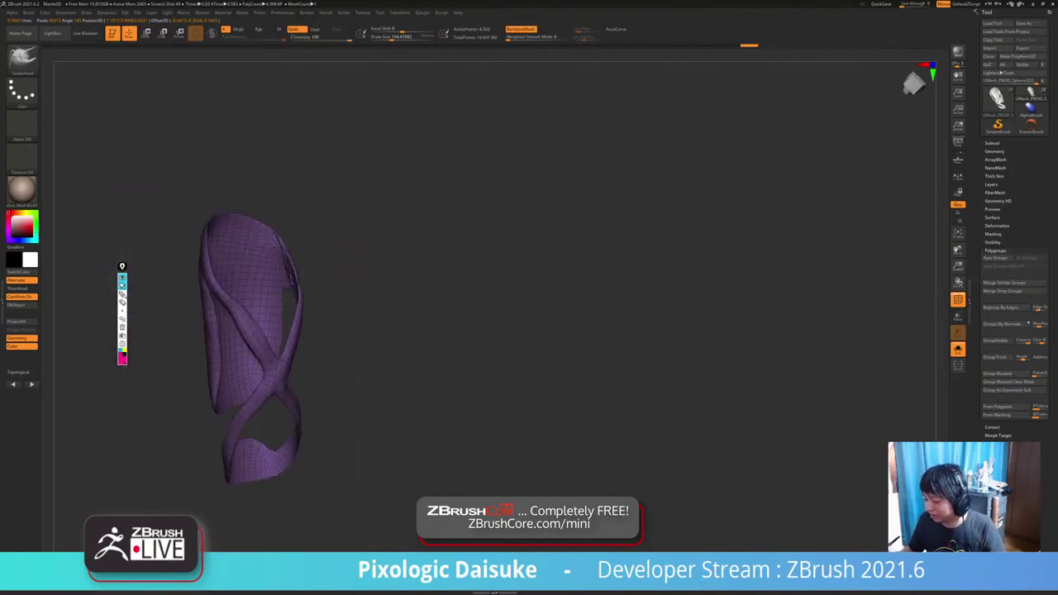
drag(413, 372, 381, 455)
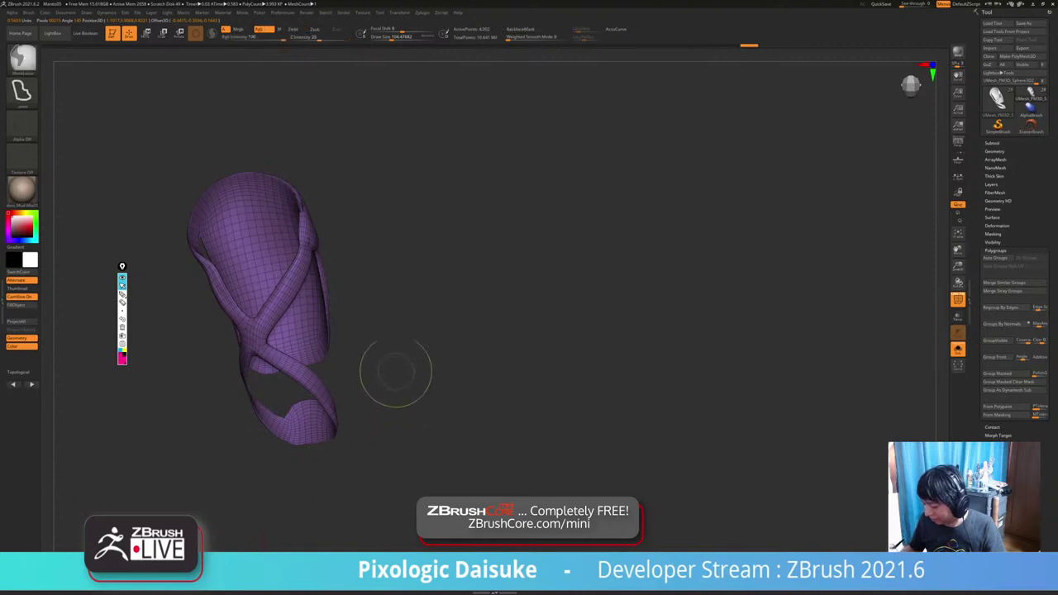
ctrl+right_drag(396, 372, 404, 353)
Bring the remaining armor pieces back into view without the straps and check them from the front and side.
ctrl+shift+drag(405, 353, 363, 351)
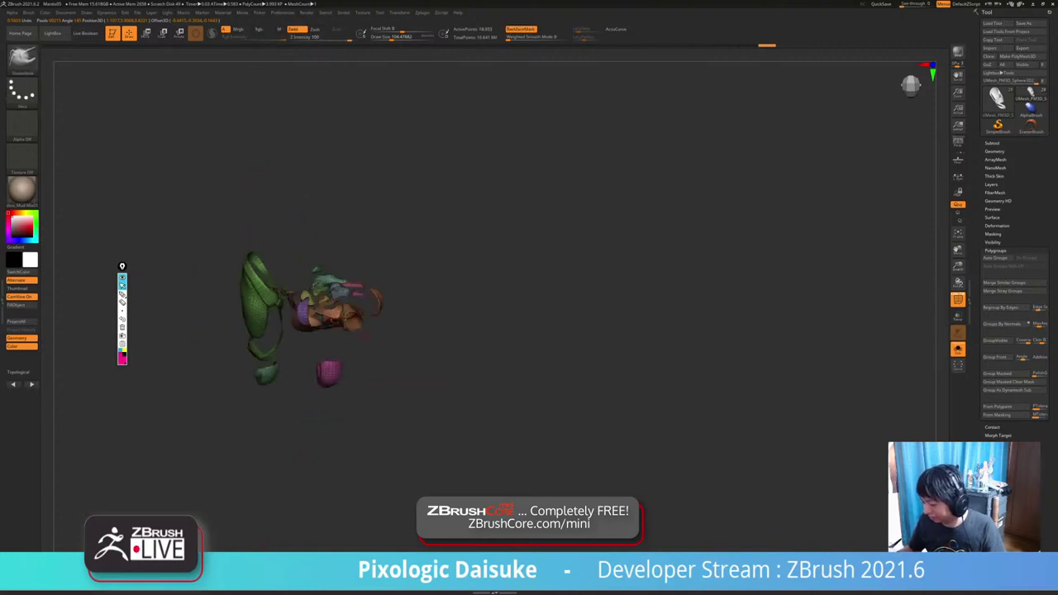
ctrl+shift+click(277, 320)
drag(281, 320, 286, 330)
key(ctrl)
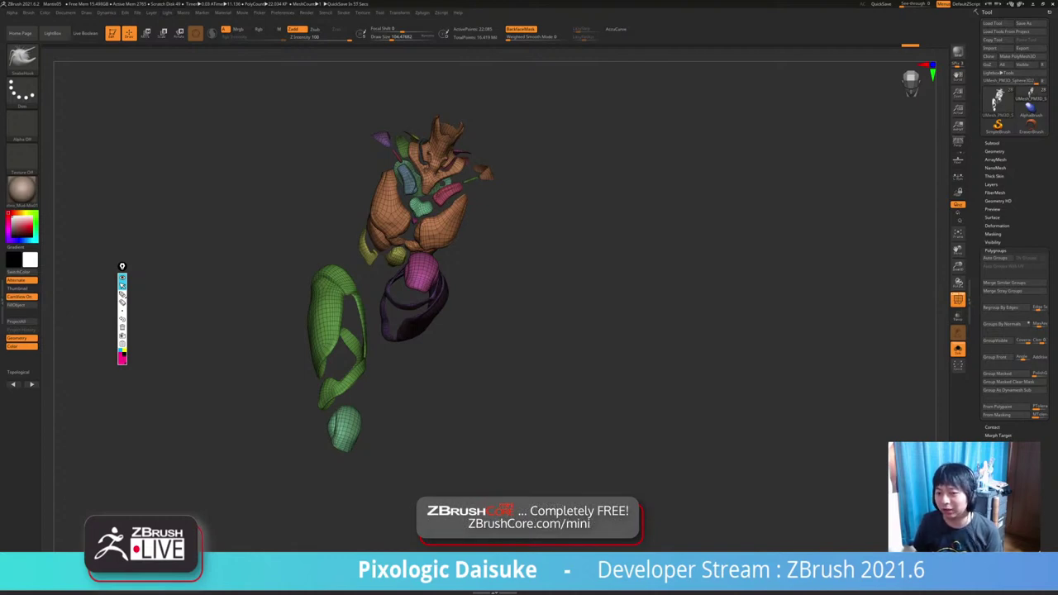
drag(380, 467, 418, 395)
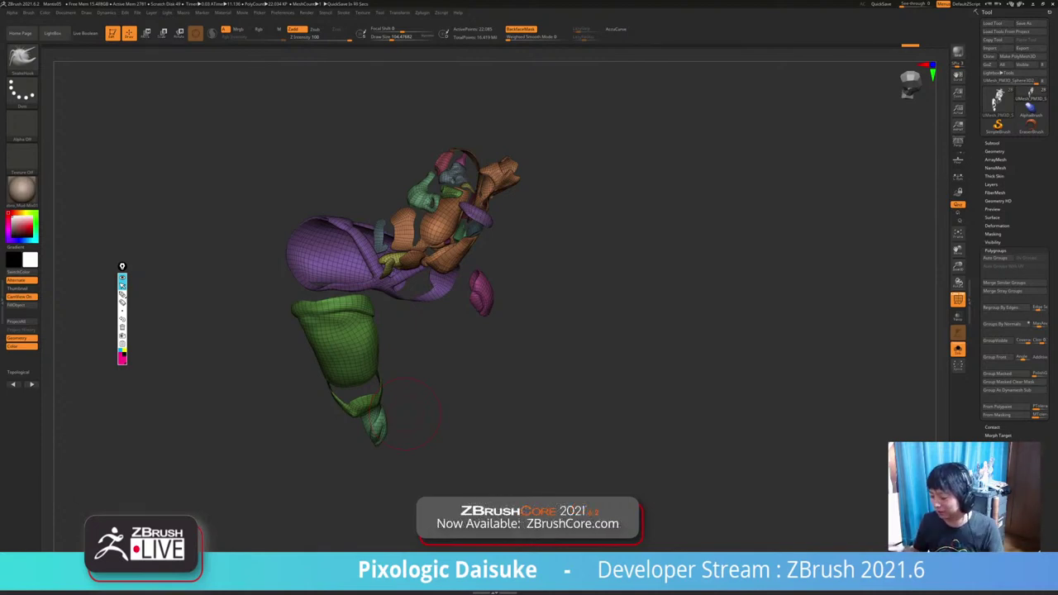
drag(450, 364, 571, 368)
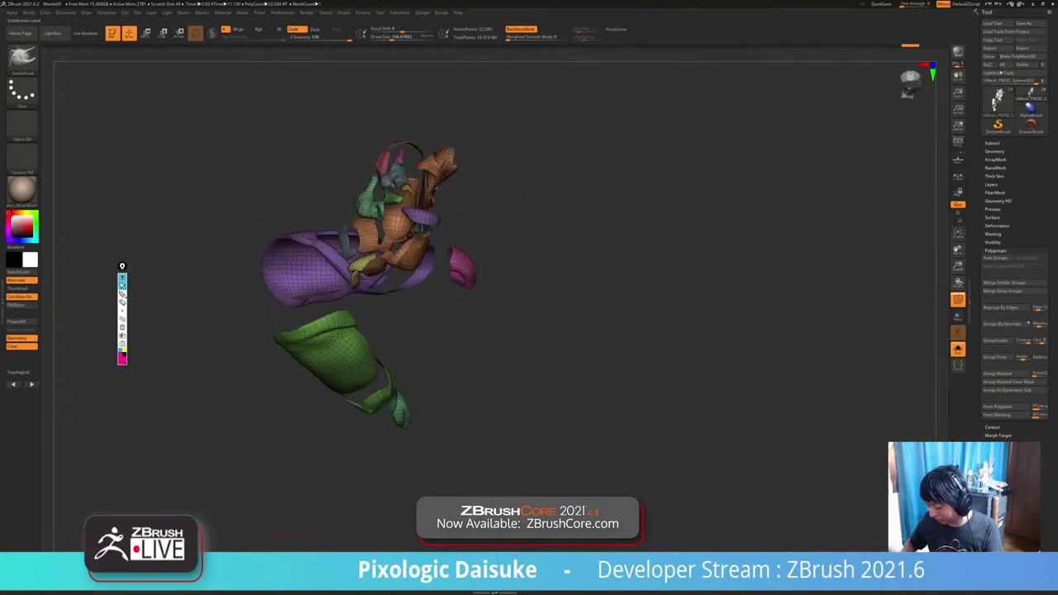
Raise the visible armor to a higher subdivision level and turn off its PolyFrame display.
key(d)
key(d)
key(d)
key(d)
mouse_move(421, 369)
alt+right_down()
mouse_move(382, 355)
mouse_move(392, 421)
mouse_move(438, 463)
mouse_move(496, 450)
mouse_move(550, 421)
mouse_move(351, 479)
mouse_move(348, 430)
alt+right_up()
mouse_move(348, 430)
right_down()
mouse_move(298, 455)
mouse_move(347, 459)
mouse_move(438, 439)
mouse_move(463, 455)
mouse_move(396, 438)
mouse_move(582, 461)
right_up()
key(ctrl+a)
key(shift+f)
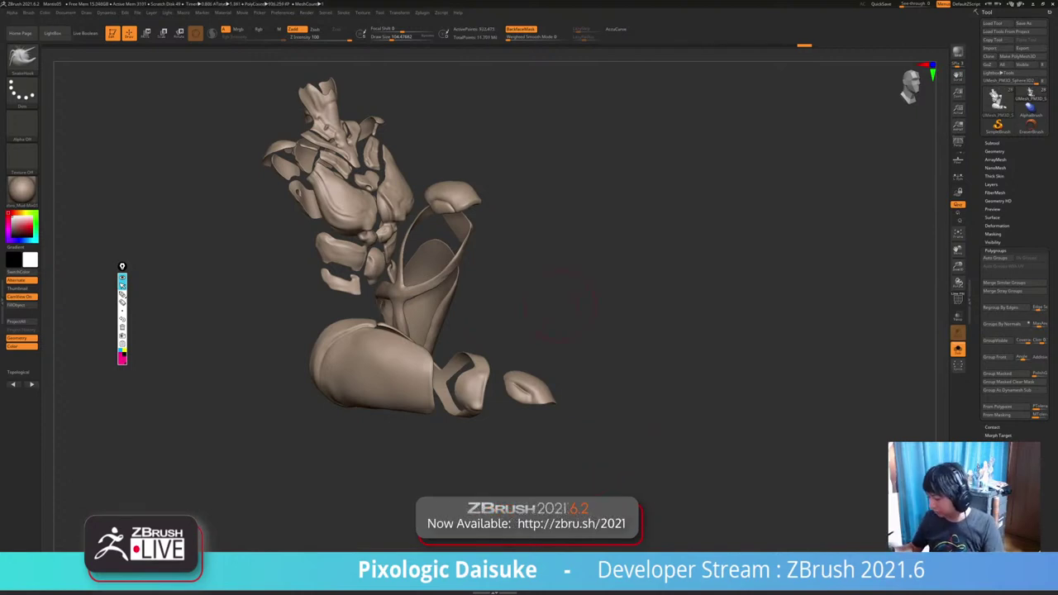
Smooth the strap remnants along the upper rim of the raised leg's thigh armor.
right_drag(555, 305, 588, 446)
mouse_move(589, 364)
alt+right_down()
mouse_move(576, 442)
mouse_move(512, 413)
mouse_move(343, 385)
mouse_move(336, 330)
mouse_move(366, 246)
mouse_move(434, 239)
mouse_move(391, 248)
mouse_move(393, 315)
alt+right_up()
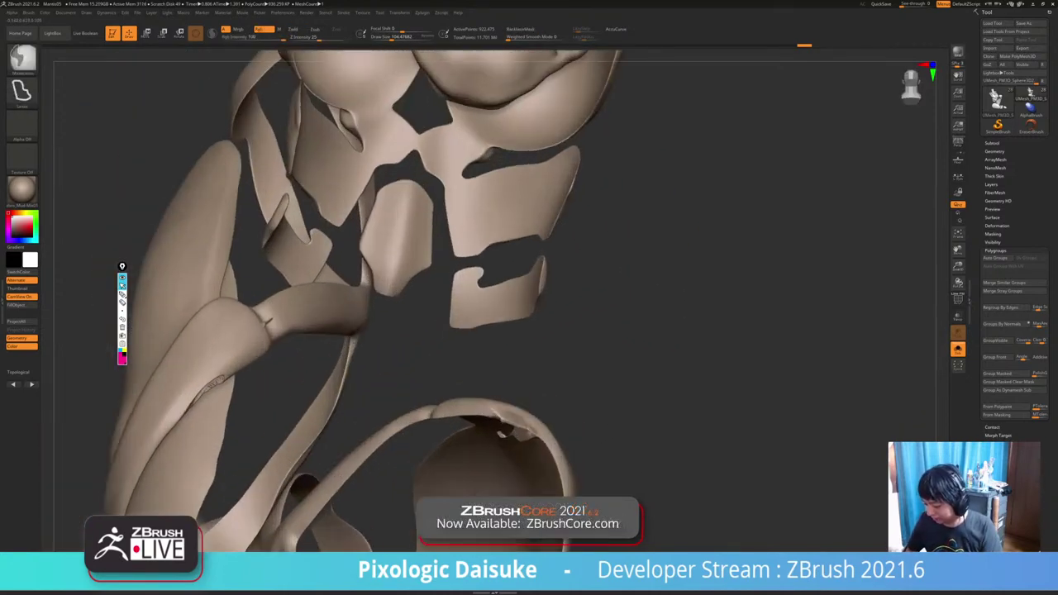
mouse_move(281, 333)
alt+right_down()
mouse_move(301, 274)
mouse_move(191, 292)
mouse_move(278, 300)
alt+right_up()
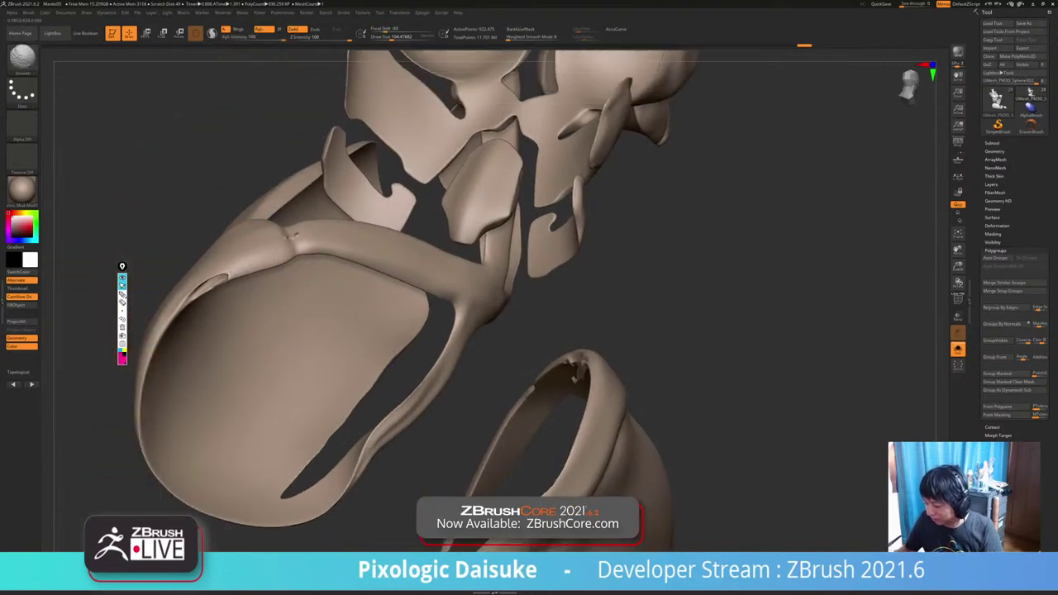
shift+drag(294, 239, 299, 255)
mouse_move(294, 248)
right_down()
mouse_move(158, 195)
mouse_move(151, 241)
right_up()
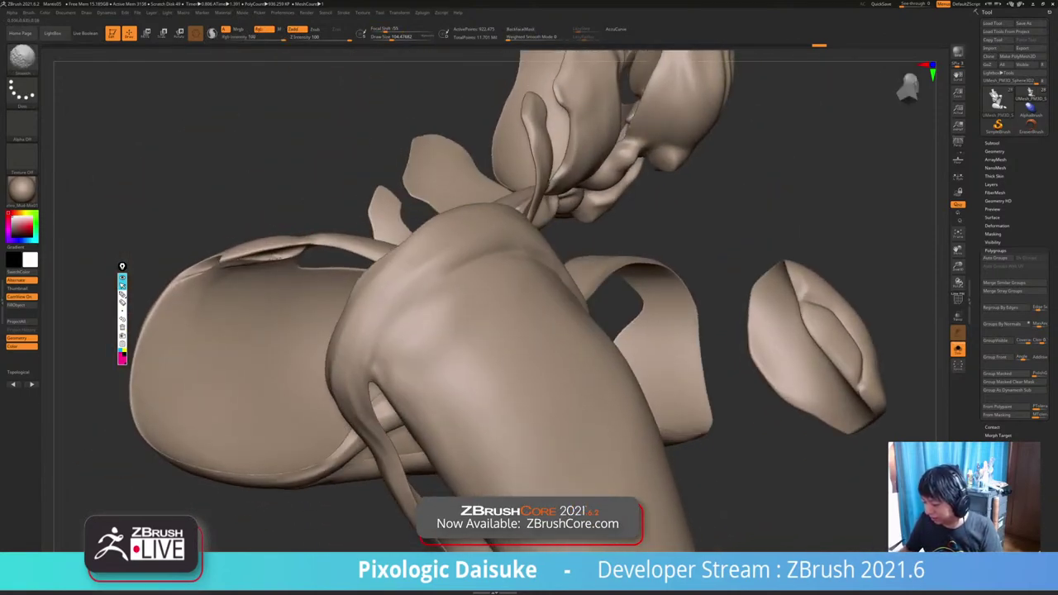
shift+drag(266, 257, 280, 257)
mouse_move(186, 242)
right_down()
mouse_move(224, 274)
mouse_move(267, 225)
right_up()
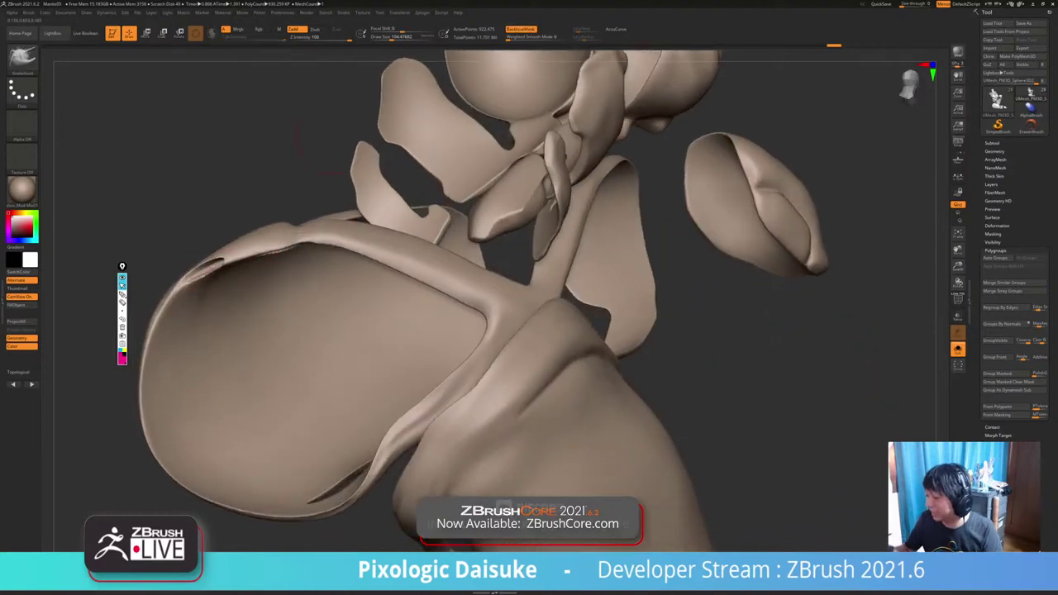
Try to pull the notched rim of the raised leg's thigh armor into shape with an enlarged SnakeHook brush.
drag(397, 37, 402, 37)
right_drag(184, 258, 237, 263)
drag(220, 270, 215, 261)
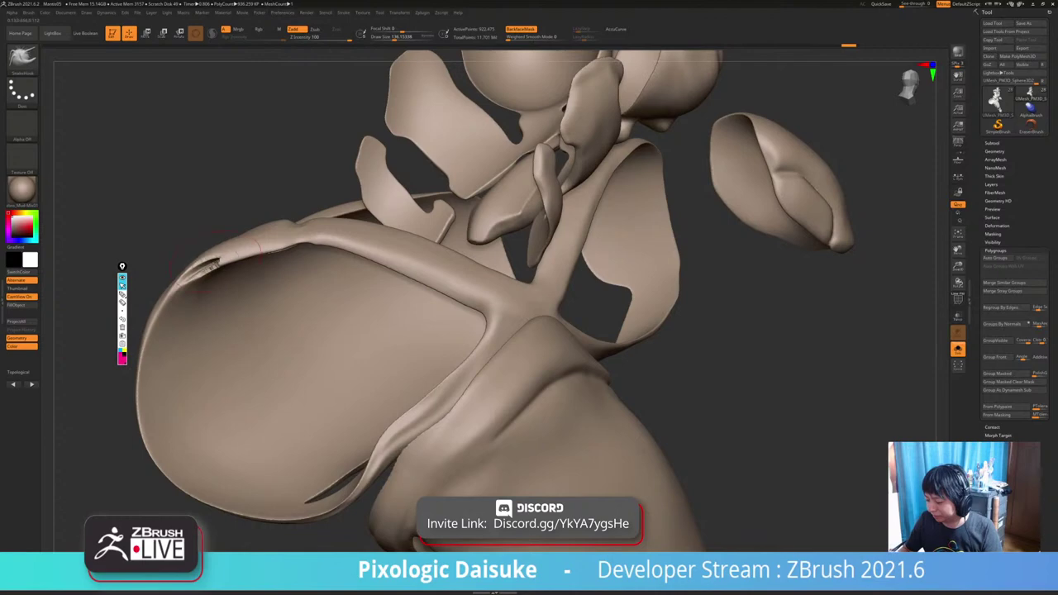
key(ctrl+z)
mouse_move(216, 258)
right_down()
mouse_move(304, 247)
mouse_move(273, 257)
mouse_move(261, 287)
right_up()
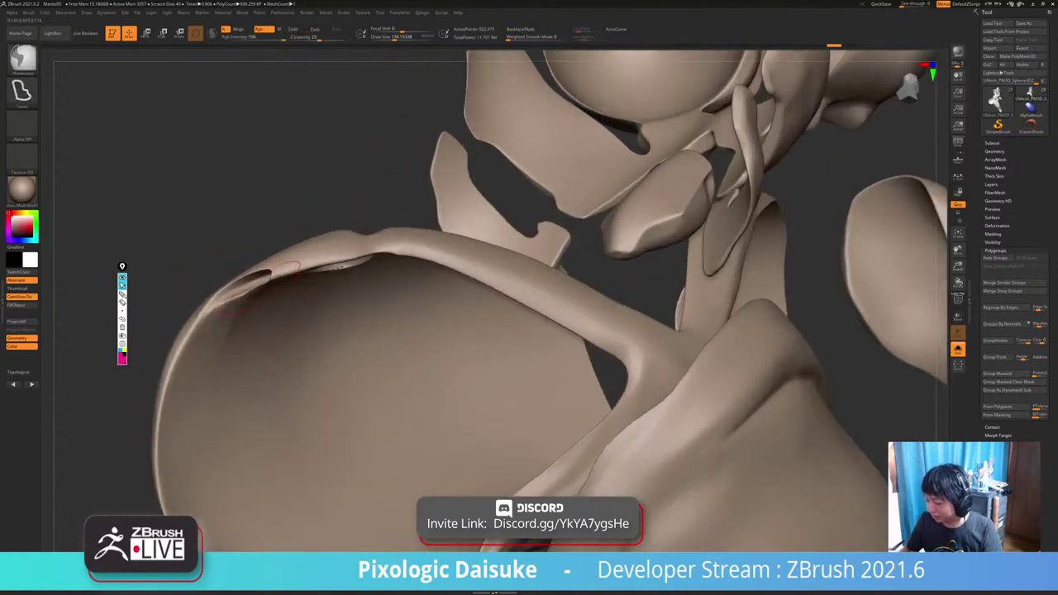
drag(251, 286, 242, 273)
mouse_move(262, 309)
ctrl+right_down()
mouse_move(271, 287)
mouse_move(241, 253)
mouse_move(310, 244)
mouse_move(234, 184)
mouse_move(235, 228)
ctrl+right_up()
key(ctrl+z)
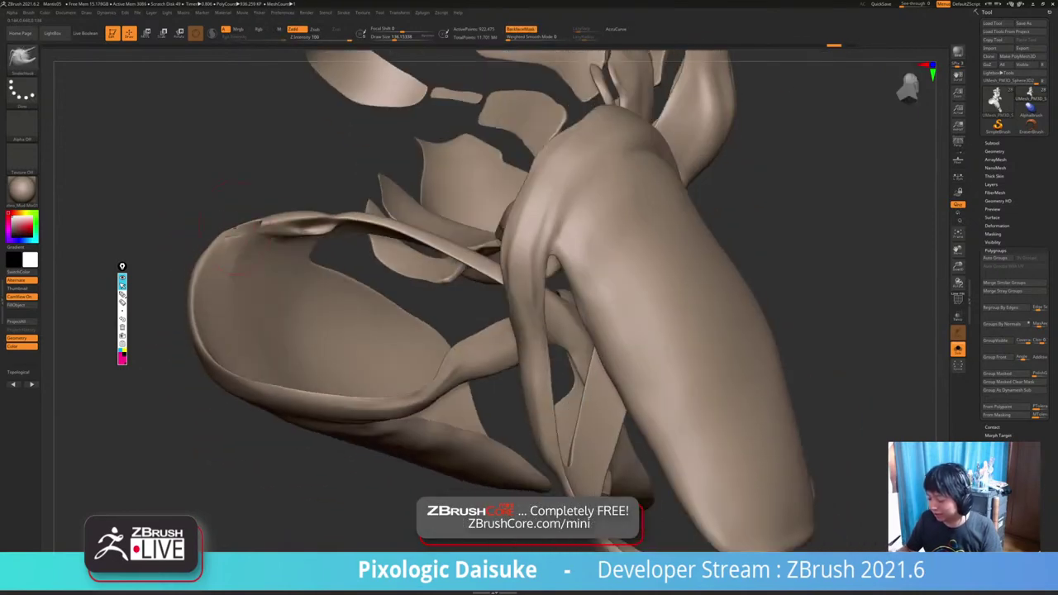
click(22, 59)
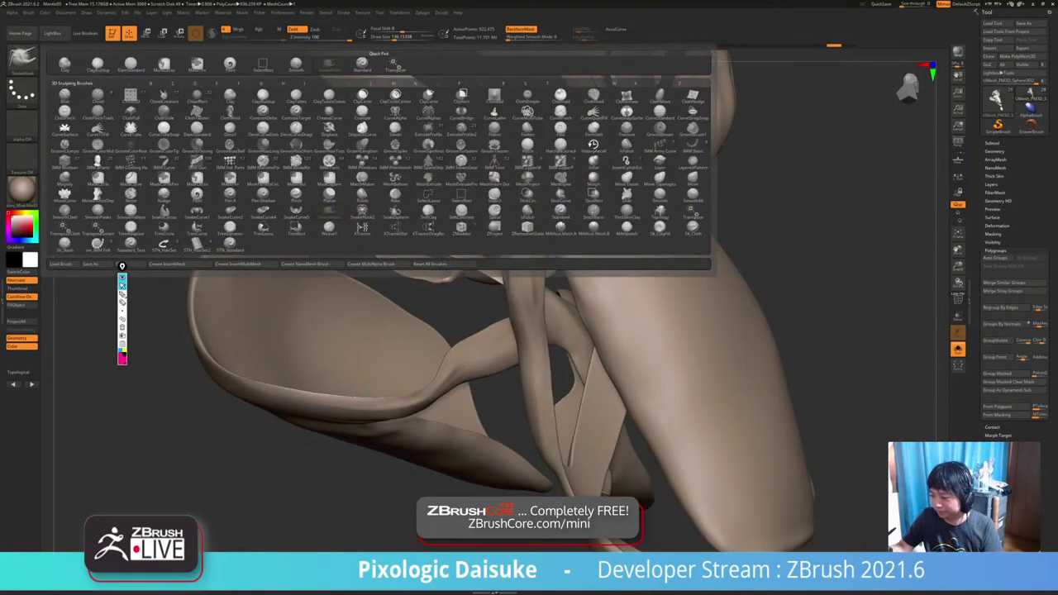
click(362, 66)
right_drag(396, 88, 410, 147)
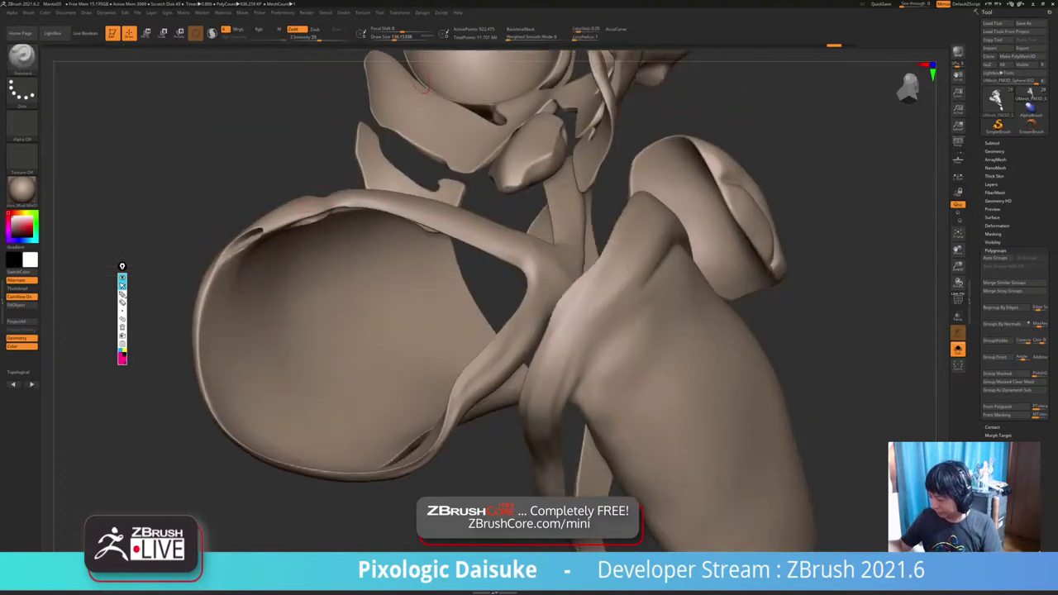
Fill the notch in the raised leg's thigh armor rim with the Inflat brush and smooth the surrounding edge.
click(22, 58)
key(i)
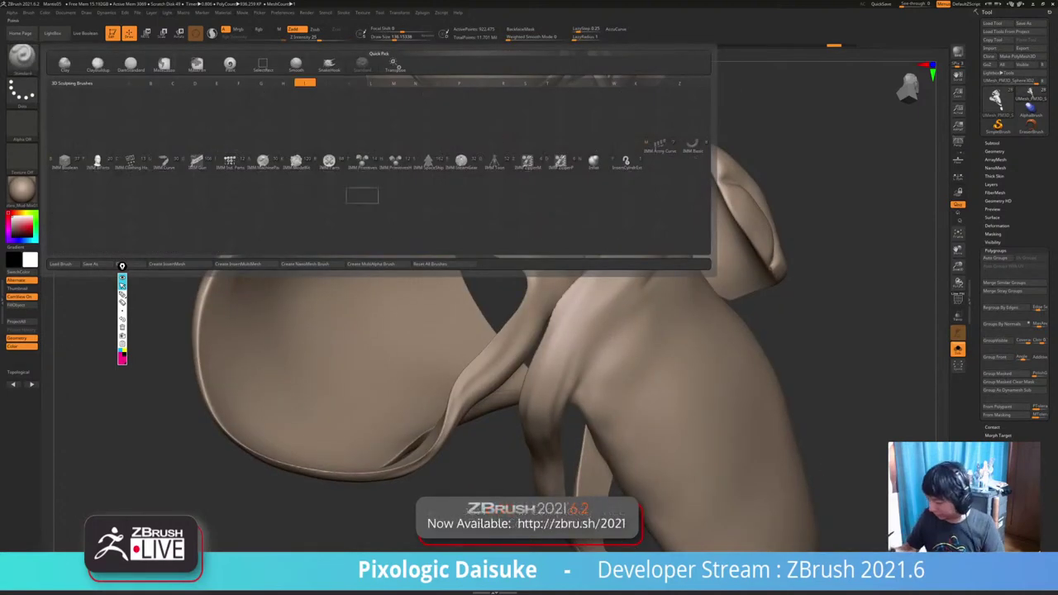
click(593, 163)
click(392, 37)
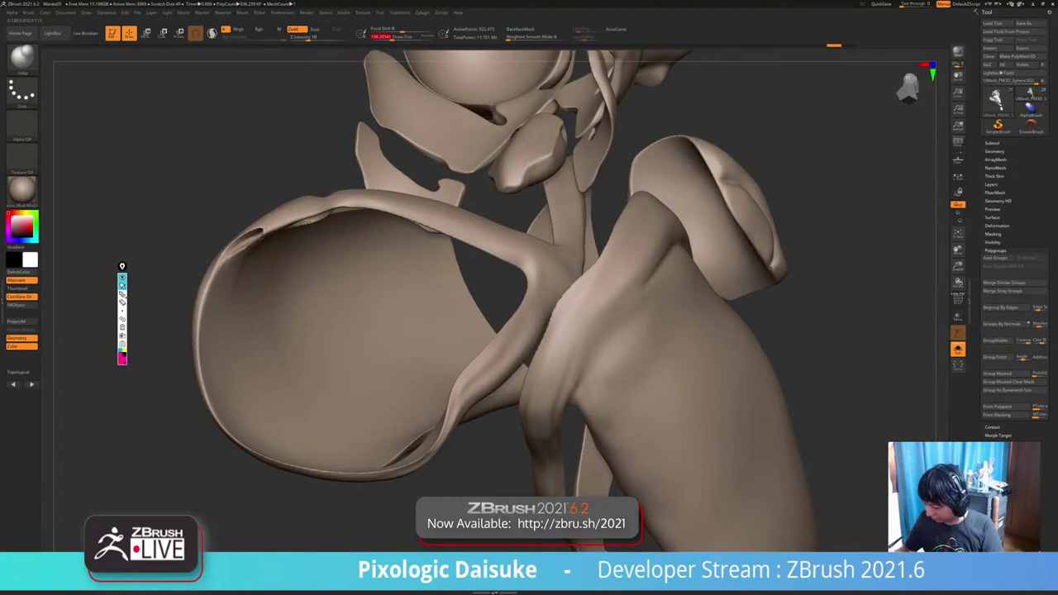
drag(259, 238, 237, 247)
ctrl+right_drag(246, 235, 243, 154)
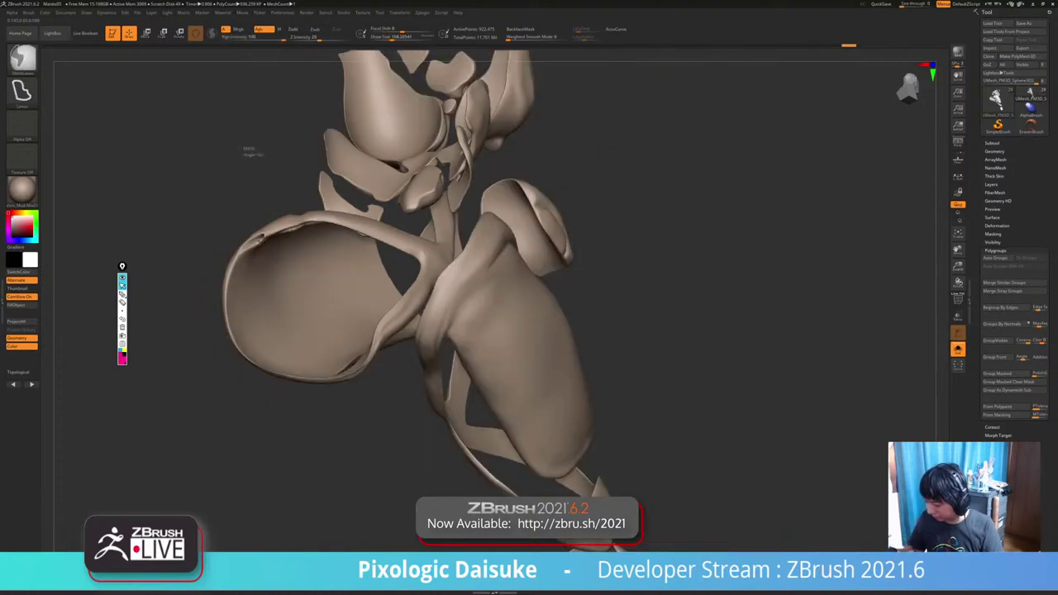
ctrl+right_drag(251, 227, 258, 273)
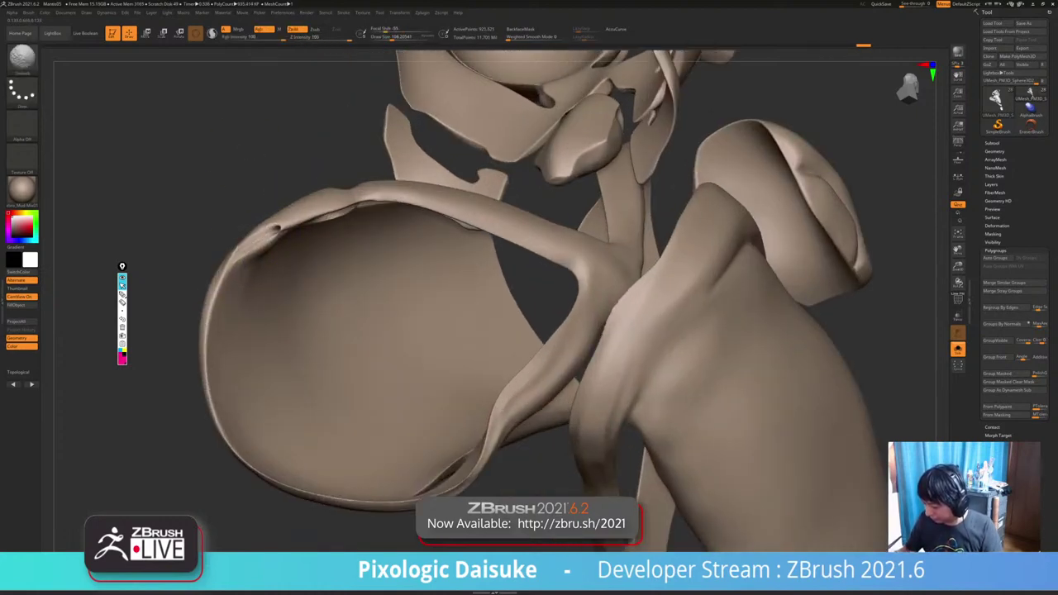
mouse_move(267, 239)
mouse_down()
mouse_move(283, 230)
mouse_move(263, 233)
mouse_up()
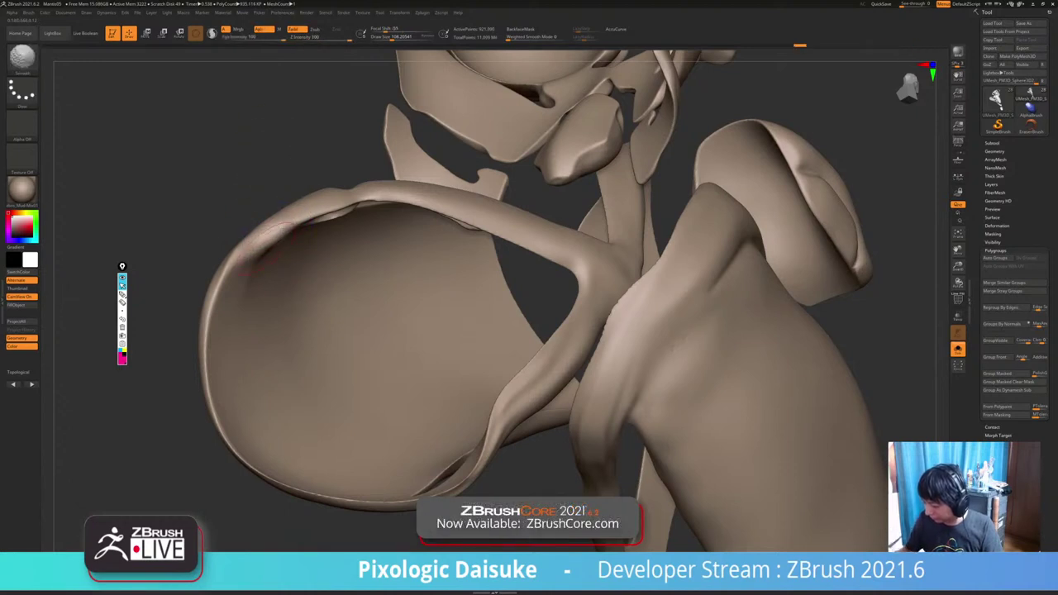
right_drag(273, 230, 231, 141)
mouse_move(337, 203)
mouse_down()
mouse_move(312, 206)
mouse_move(344, 199)
mouse_move(332, 200)
mouse_up()
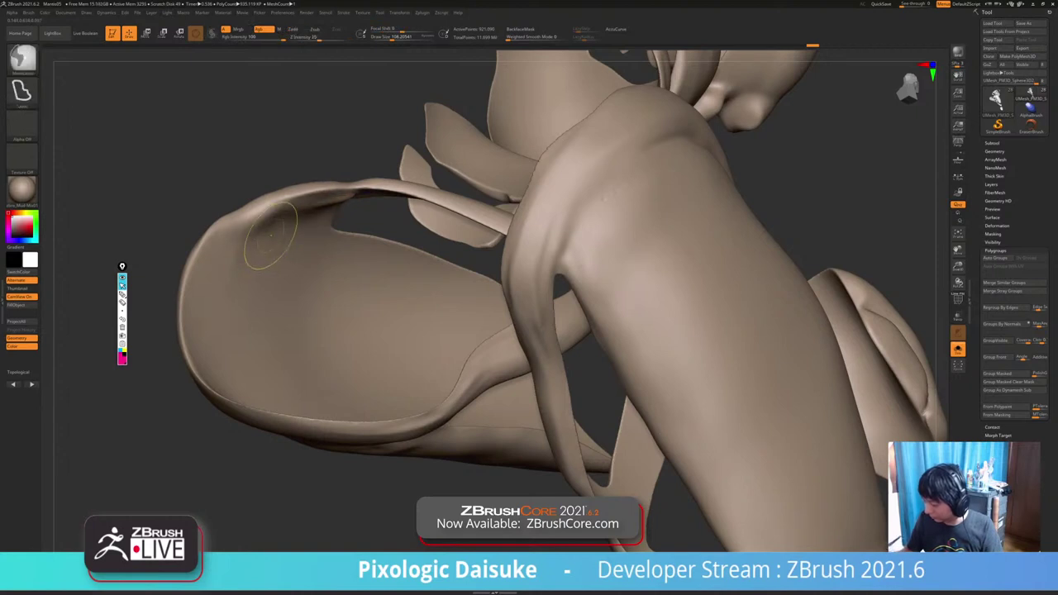
Smooth the seam on the lowered leg's thigh armor where the raised upper band meets the plate.
ctrl+right_drag(271, 232, 257, 178)
mouse_move(256, 178)
right_down()
mouse_move(269, 206)
mouse_move(330, 265)
mouse_move(372, 248)
mouse_move(355, 165)
mouse_move(372, 240)
mouse_move(331, 248)
mouse_move(290, 297)
mouse_move(314, 363)
mouse_move(347, 289)
mouse_move(430, 240)
right_up()
right_drag(347, 325, 351, 320)
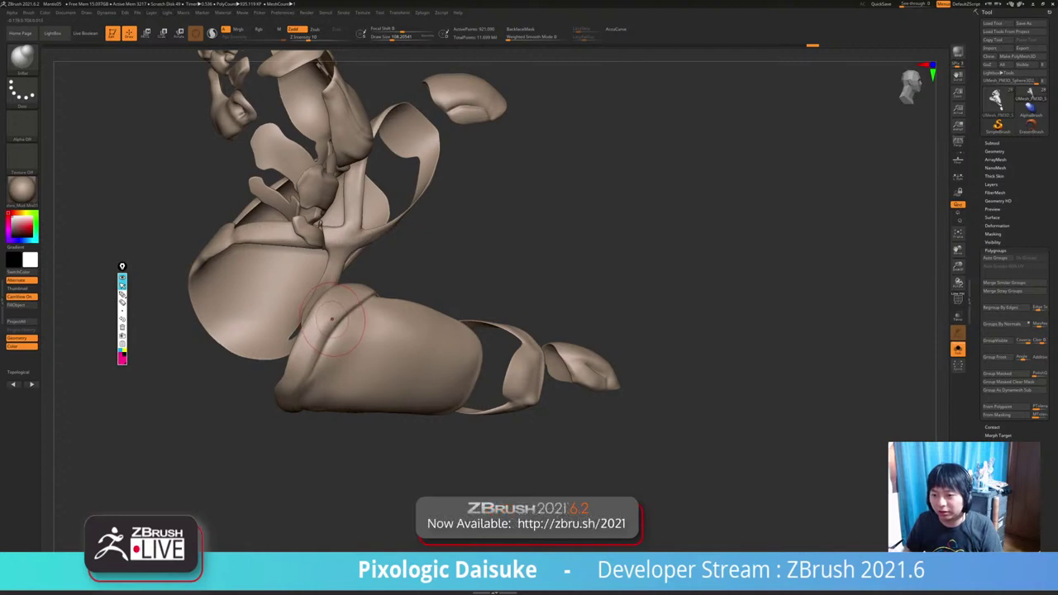
mouse_move(335, 305)
right_down()
mouse_move(363, 289)
mouse_move(372, 339)
mouse_move(410, 289)
right_up()
shift+drag(401, 285, 425, 304)
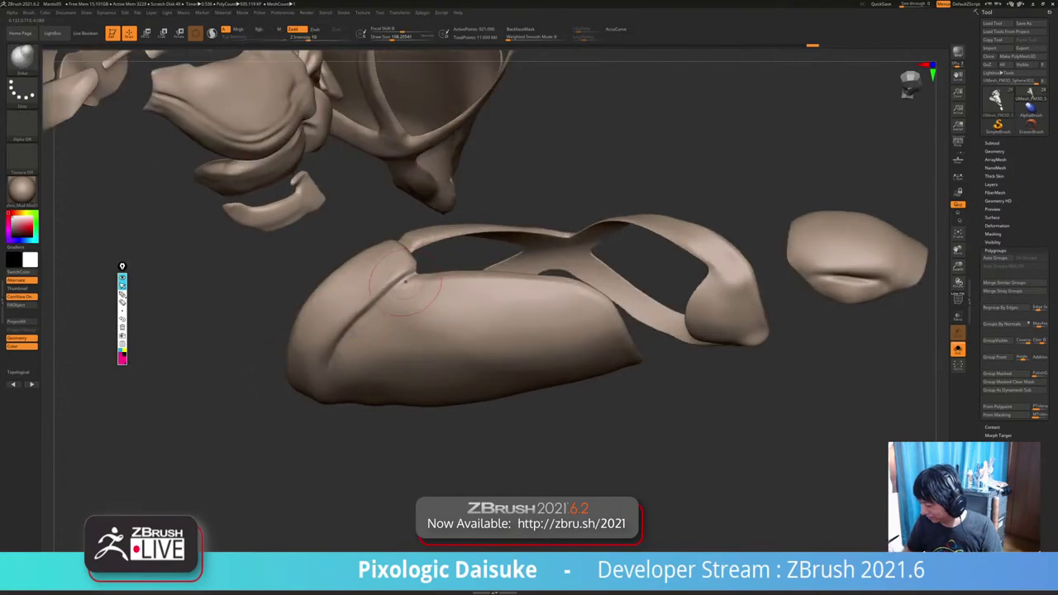
Smooth away the ragged notch on the inner rim of the lowered leg's thigh armor.
mouse_move(422, 297)
right_down()
mouse_move(645, 289)
mouse_move(649, 339)
right_up()
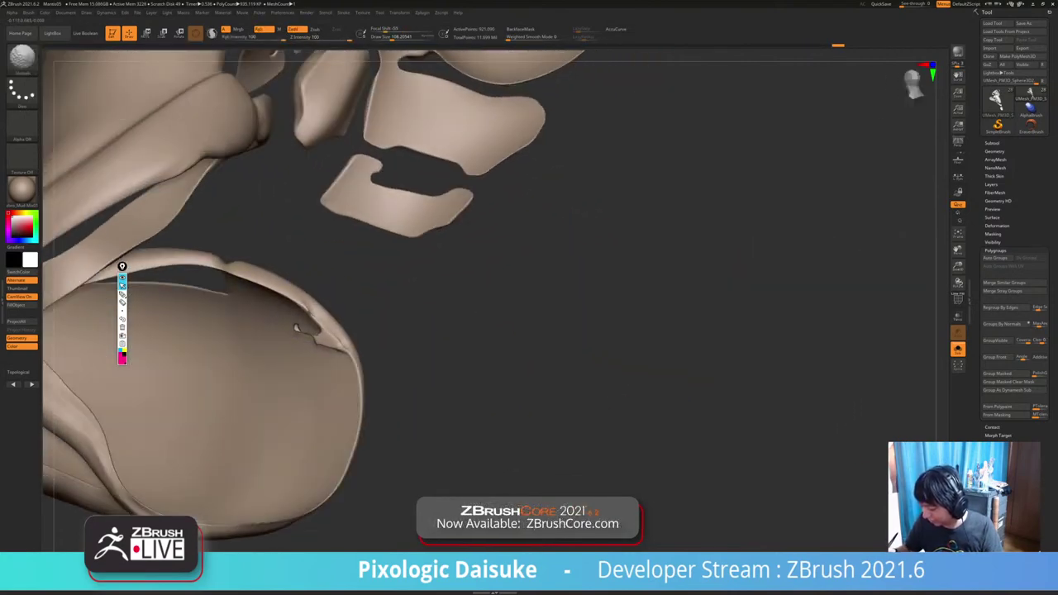
shift+drag(311, 324, 319, 332)
ctrl+drag(432, 311, 441, 315)
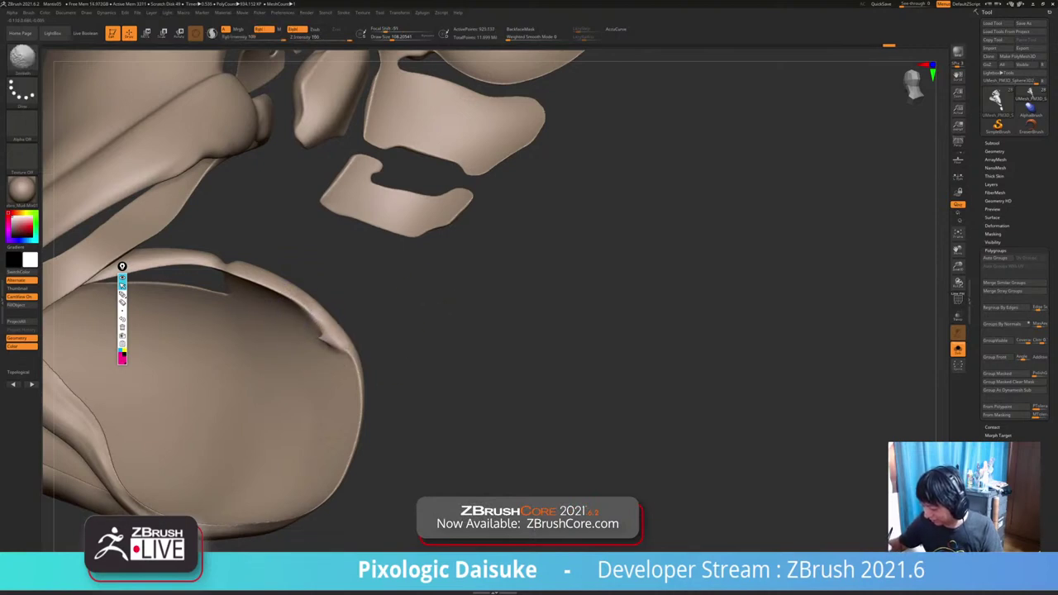
Smooth the jagged notch and bump on the rim of the large curved thigh panel.
key(ctrl+shift)
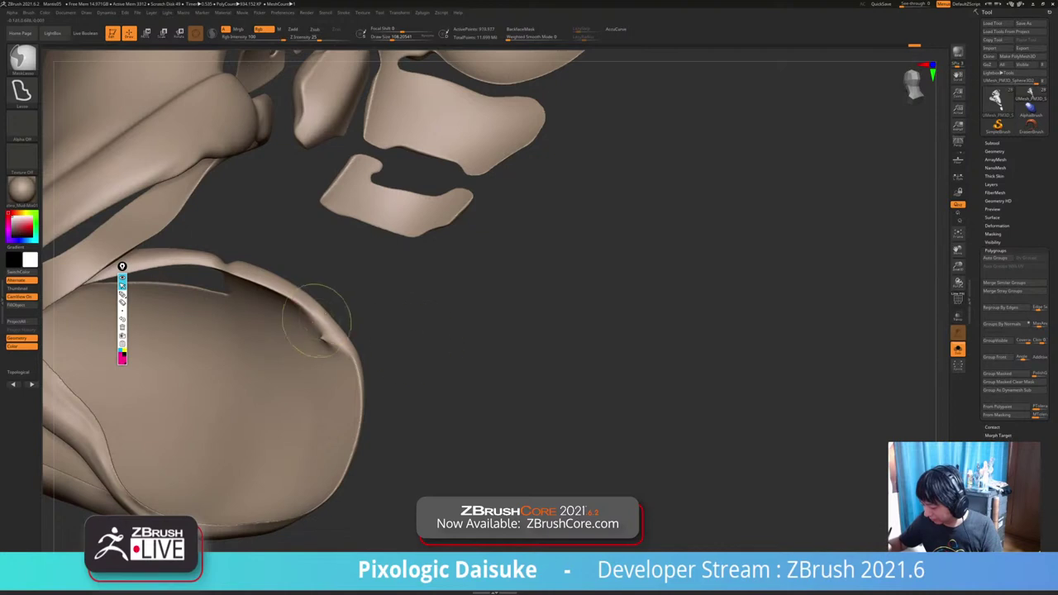
ctrl+right_drag(321, 330, 328, 341)
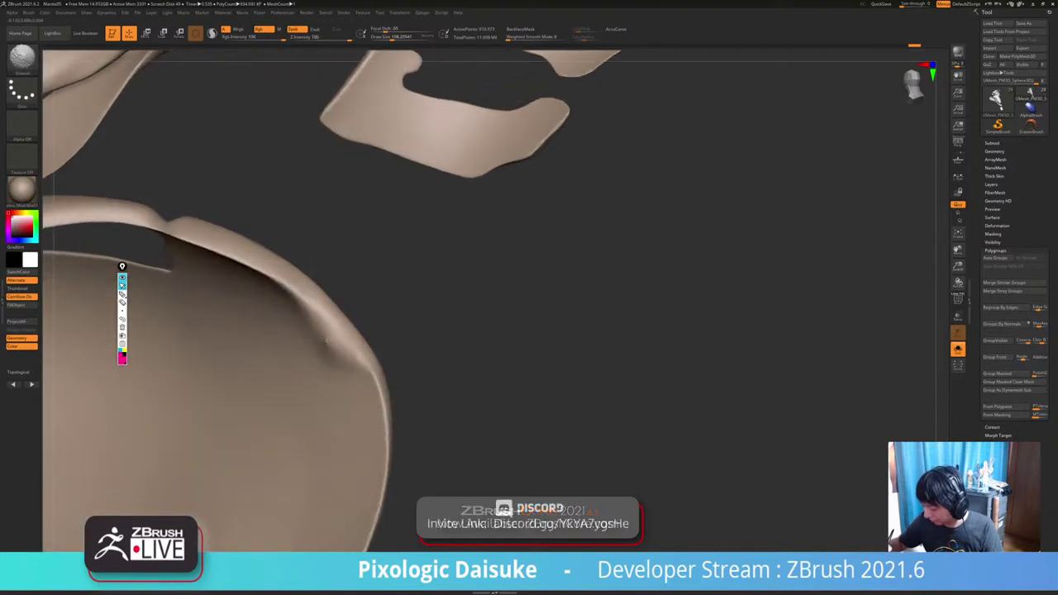
key(ctrl)
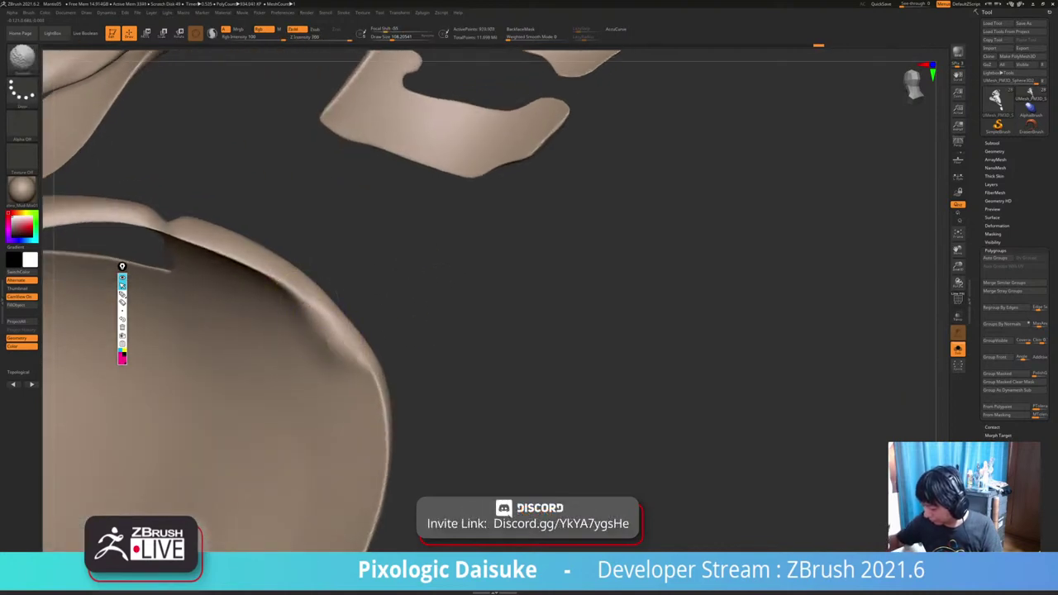
mouse_move(272, 288)
ctrl+right_down()
mouse_move(277, 236)
mouse_move(372, 203)
mouse_move(475, 253)
mouse_move(532, 262)
ctrl+right_up()
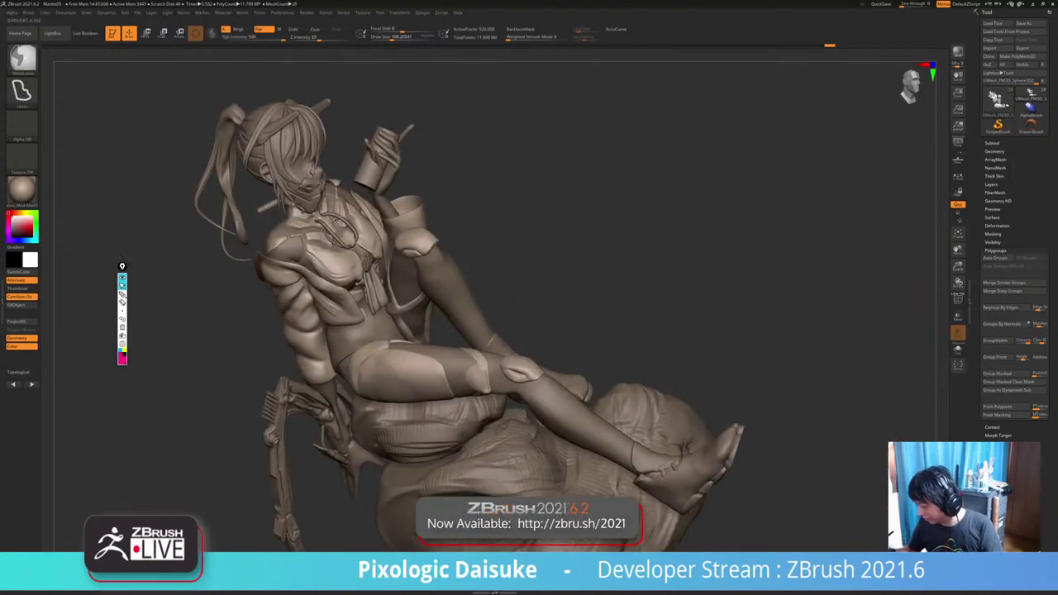
Show the whole figure again and clear the mask from the body armour panels.
key(alt+s)
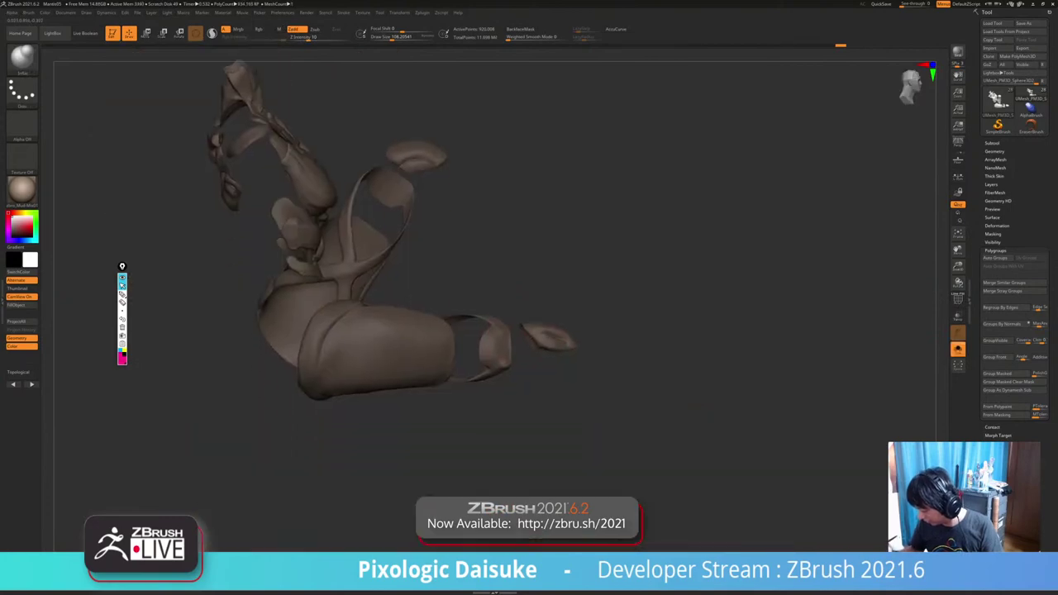
click(958, 350)
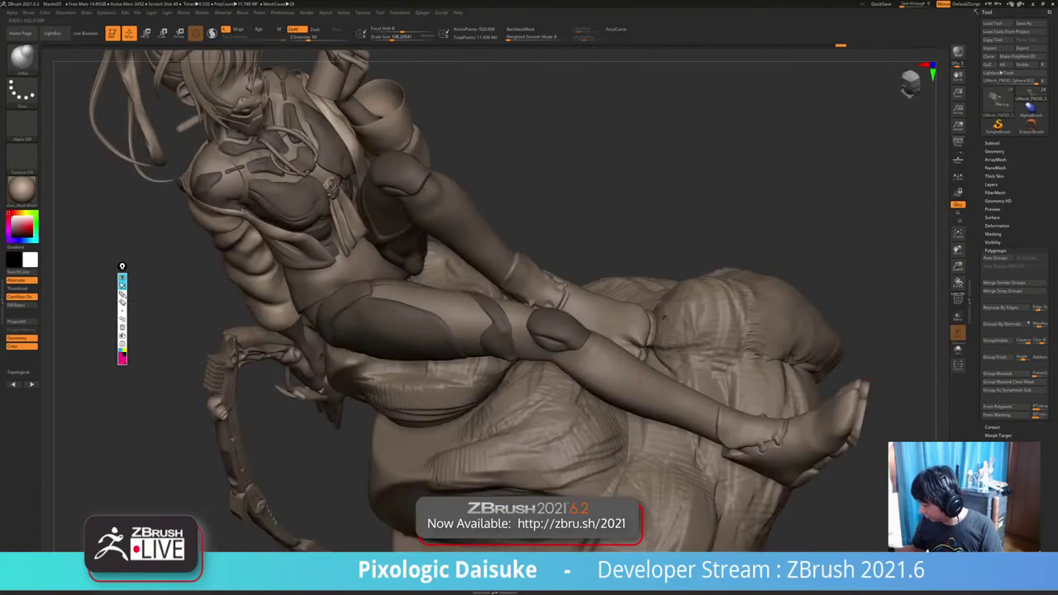
mouse_move(705, 226)
alt+mouse_down()
mouse_move(715, 256)
mouse_move(733, 183)
alt+mouse_up()
ctrl+click(692, 242)
click(692, 242)
click(692, 241)
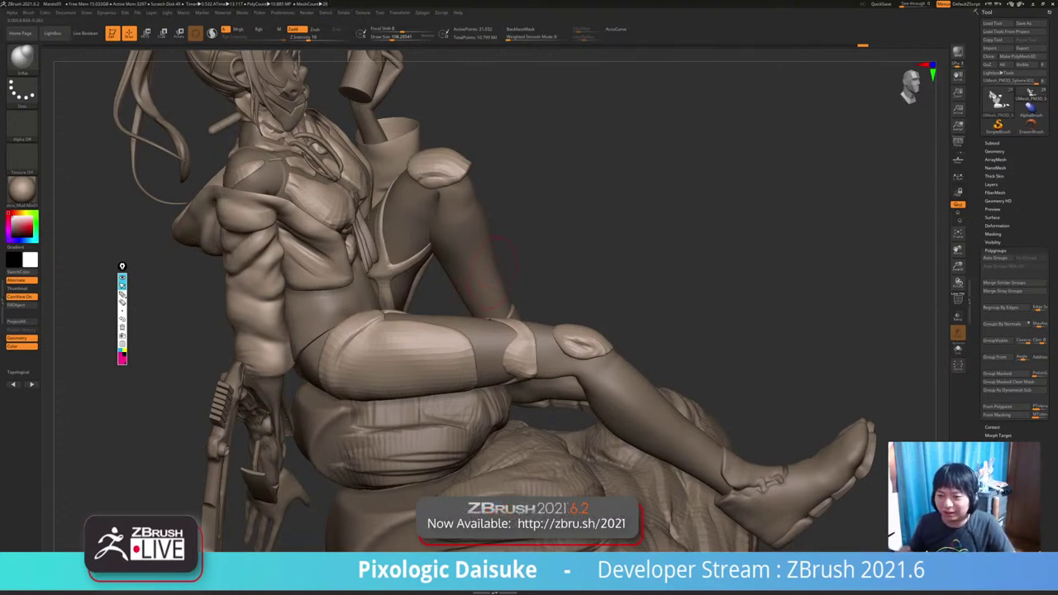
Subdivide the body armour panels mesh two levels.
mouse_move(528, 259)
mouse_down()
mouse_move(573, 235)
mouse_move(510, 254)
mouse_move(485, 303)
mouse_move(484, 294)
mouse_move(521, 306)
mouse_move(511, 311)
mouse_up()
key(ctrl+d)
key(ctrl+d)
Examine the smoothed armour panels in isolation and against the full seated figure from several angles.
key(alt+s)
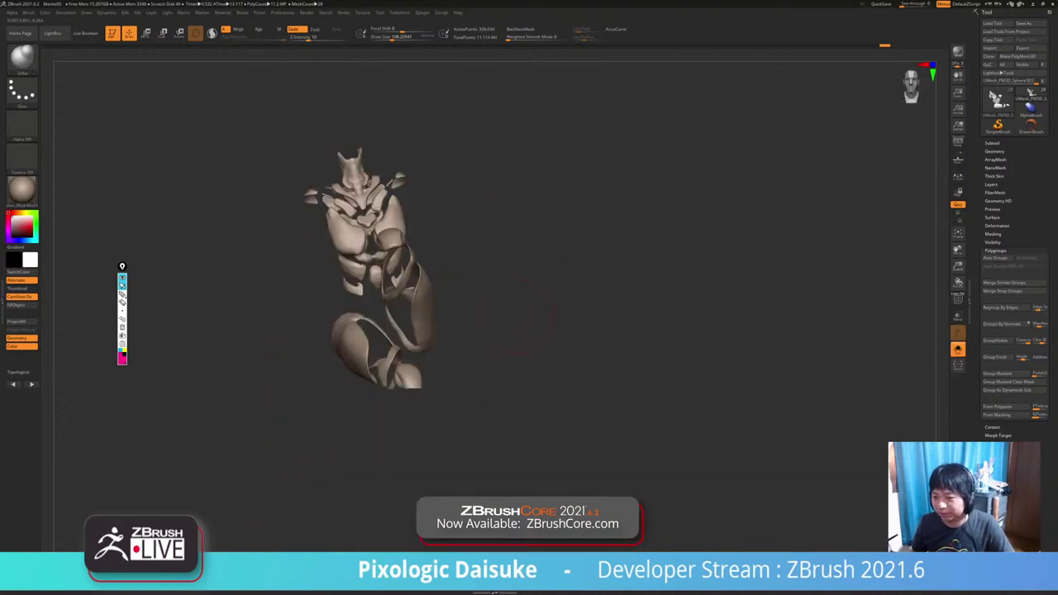
key(alt+s)
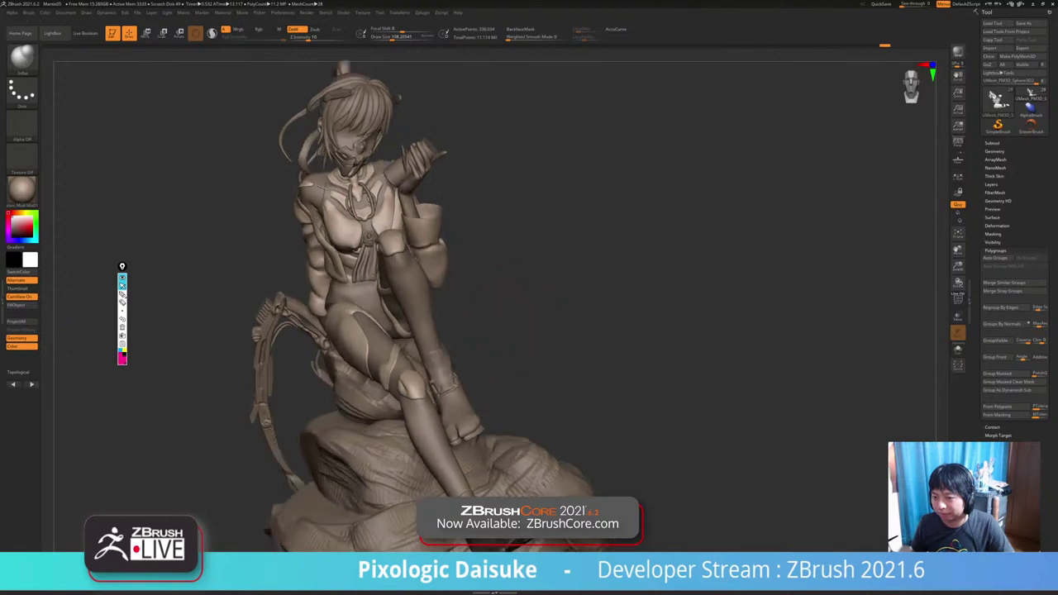
key(alt+s)
key(alt+s)
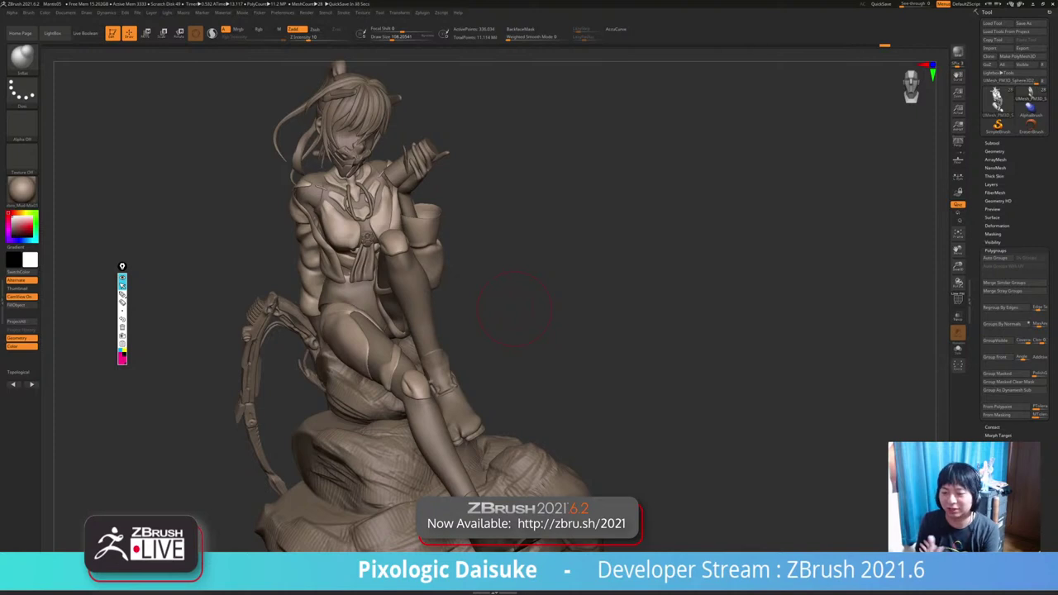
drag(514, 308, 608, 302)
click(511, 300)
drag(510, 301, 438, 298)
ctrl+right_drag(488, 273, 519, 300)
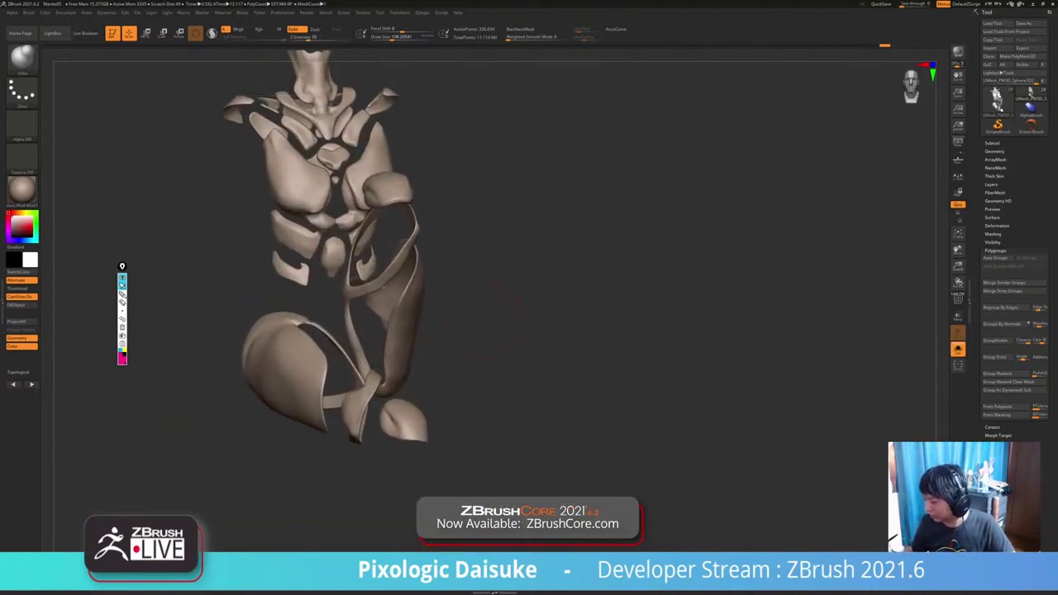
drag(519, 300, 550, 319)
click(510, 300)
alt+right_drag(407, 242, 405, 328)
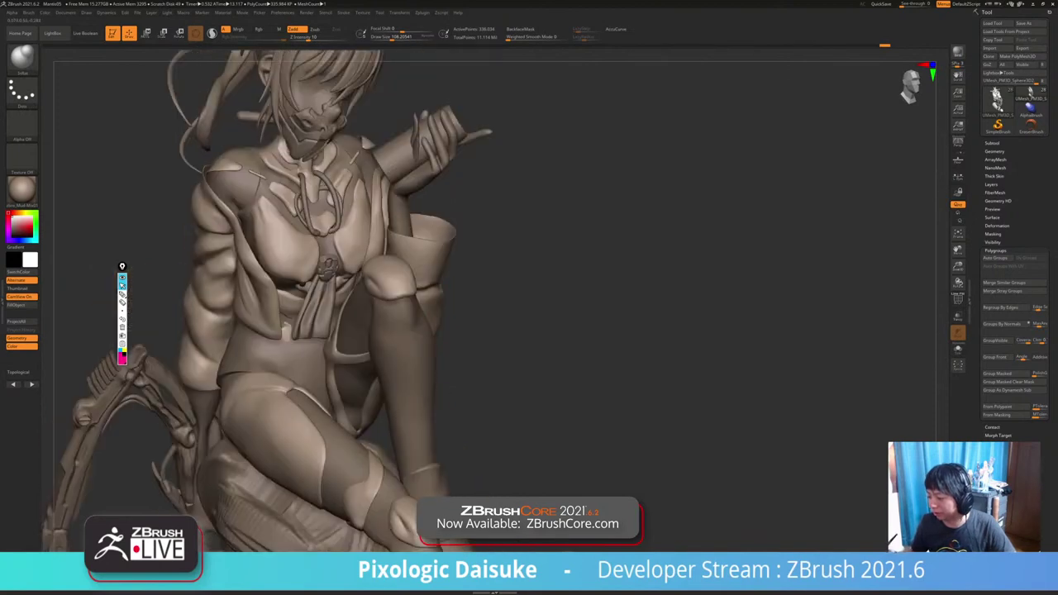
Make the torso beneath the armour panels the active subtool and check it in isolation.
alt+click(285, 352)
drag(446, 290, 474, 294)
click(474, 294)
click(473, 293)
alt+right_drag(473, 295, 491, 372)
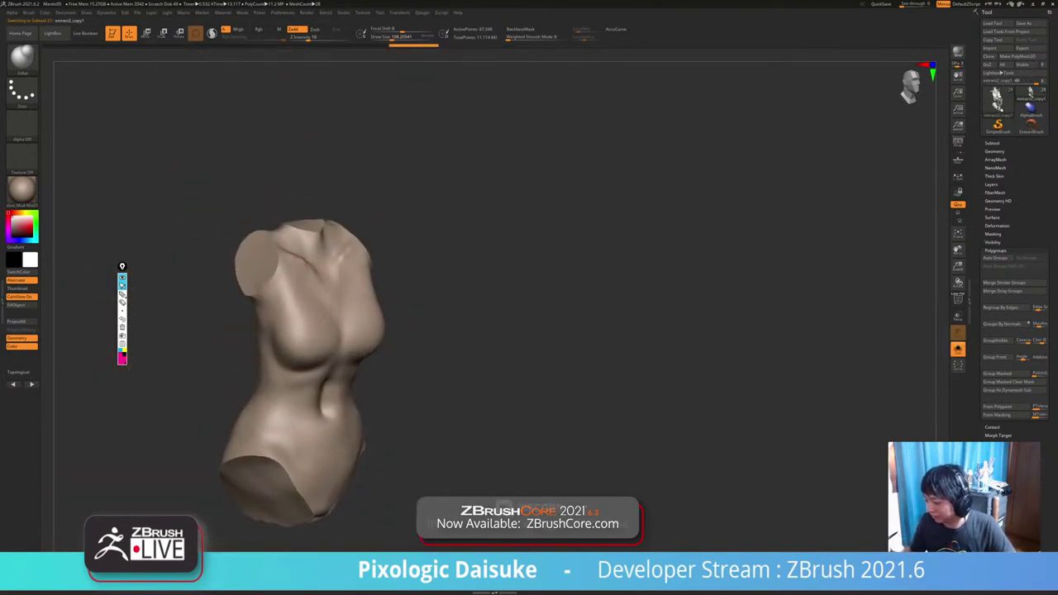
mouse_move(491, 372)
mouse_down()
mouse_move(456, 372)
mouse_move(508, 362)
mouse_up()
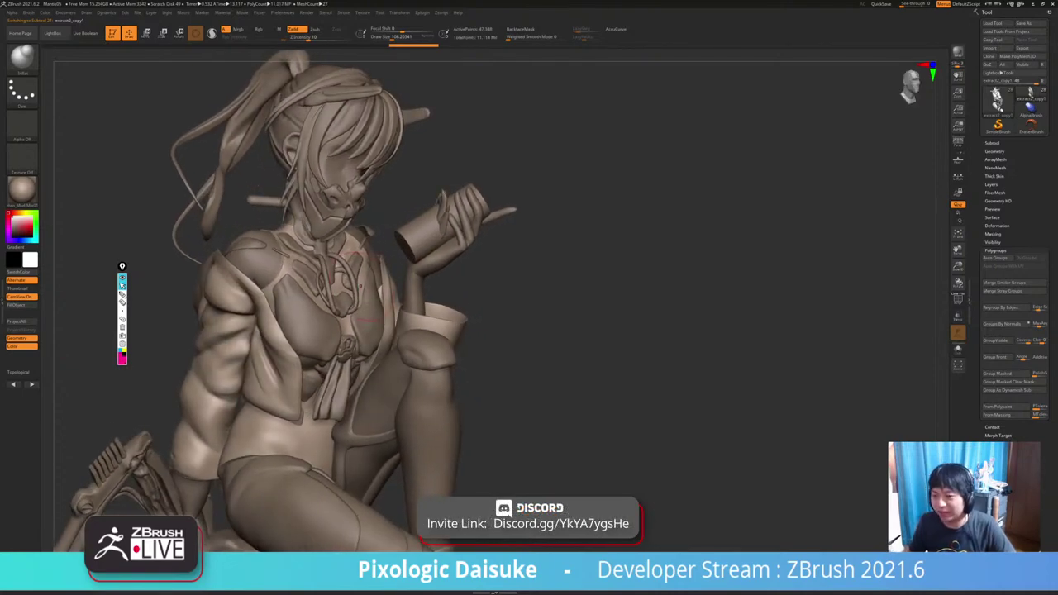
Examine the selected torso together with the jacket, chest panels and thighs from the front and side.
mouse_move(362, 286)
right_down()
mouse_move(278, 297)
mouse_move(298, 294)
right_up()
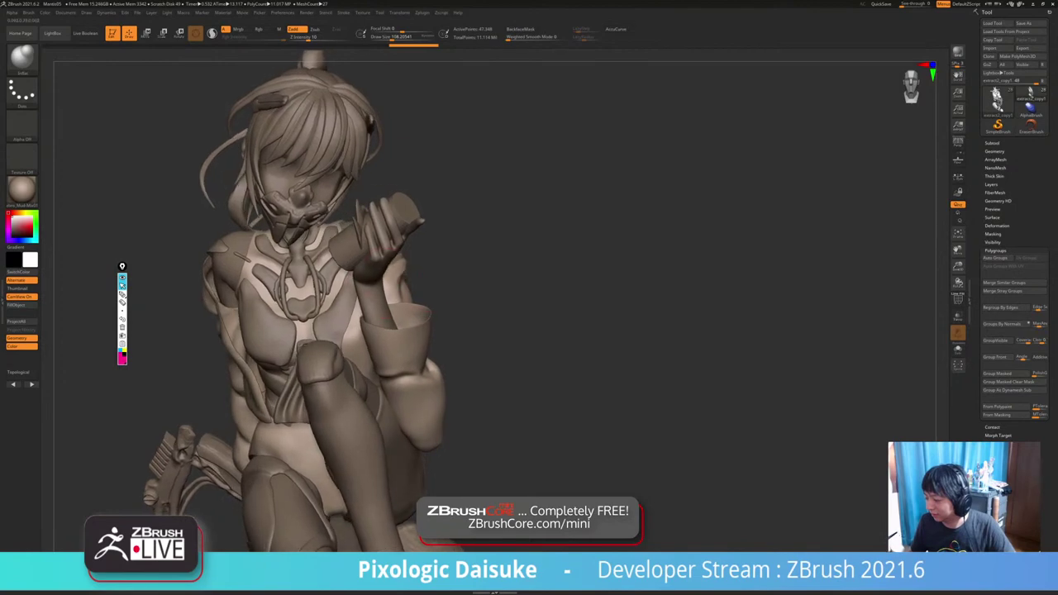
key(alt+s)
key(alt+s)
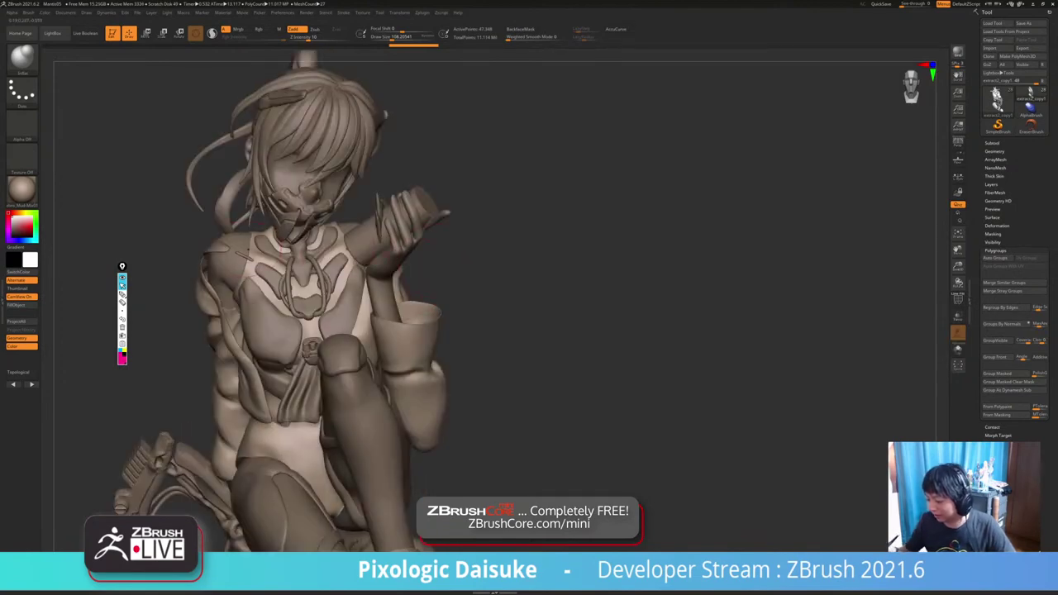
right_drag(284, 246, 337, 253)
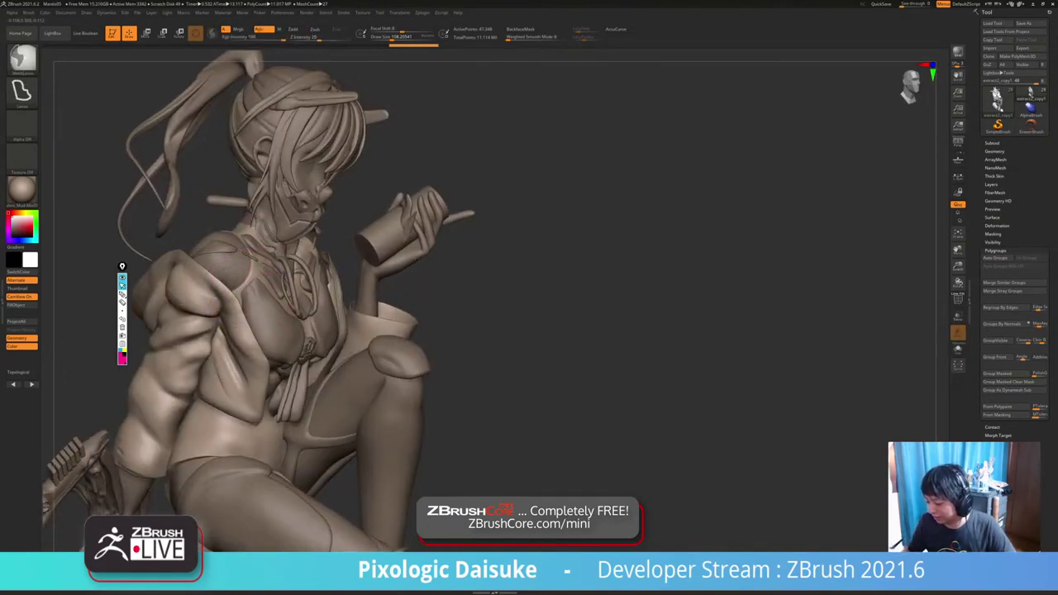
ctrl+right_drag(263, 285, 258, 252)
alt+click(256, 331)
mouse_move(256, 347)
alt+right_down()
mouse_move(258, 311)
mouse_move(197, 298)
alt+right_up()
alt+click(258, 303)
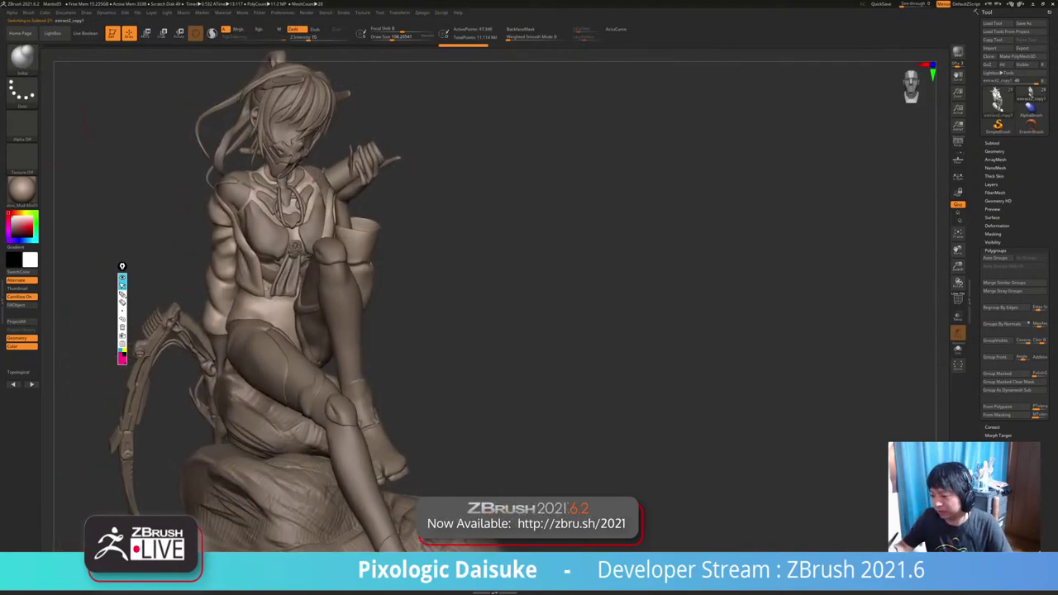
Choose the DamStandard brush and rework the torso surface just above the crossed thigh, smoothing the hip area.
click(22, 56)
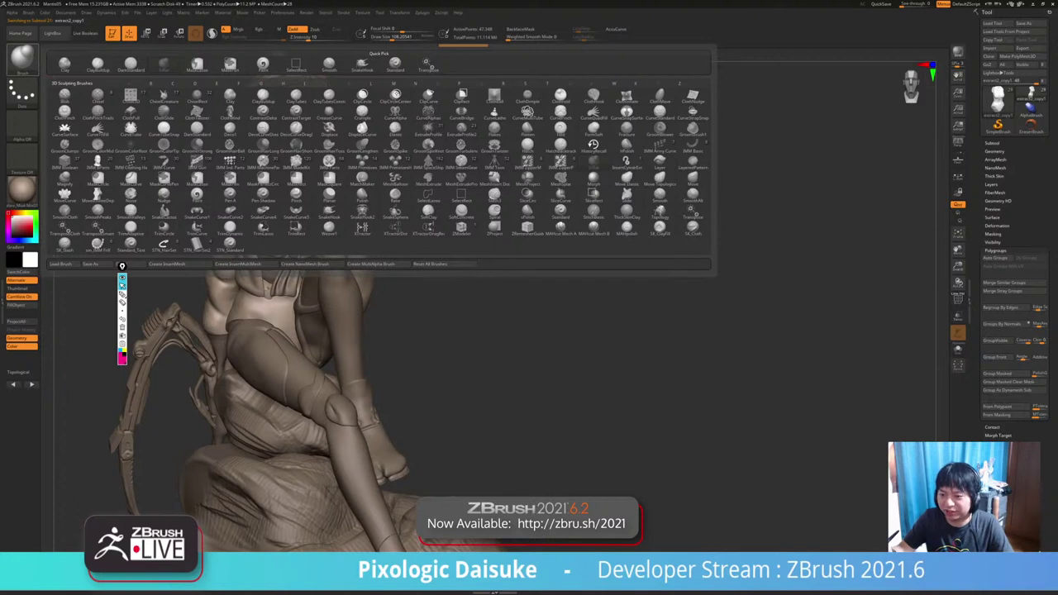
click(131, 65)
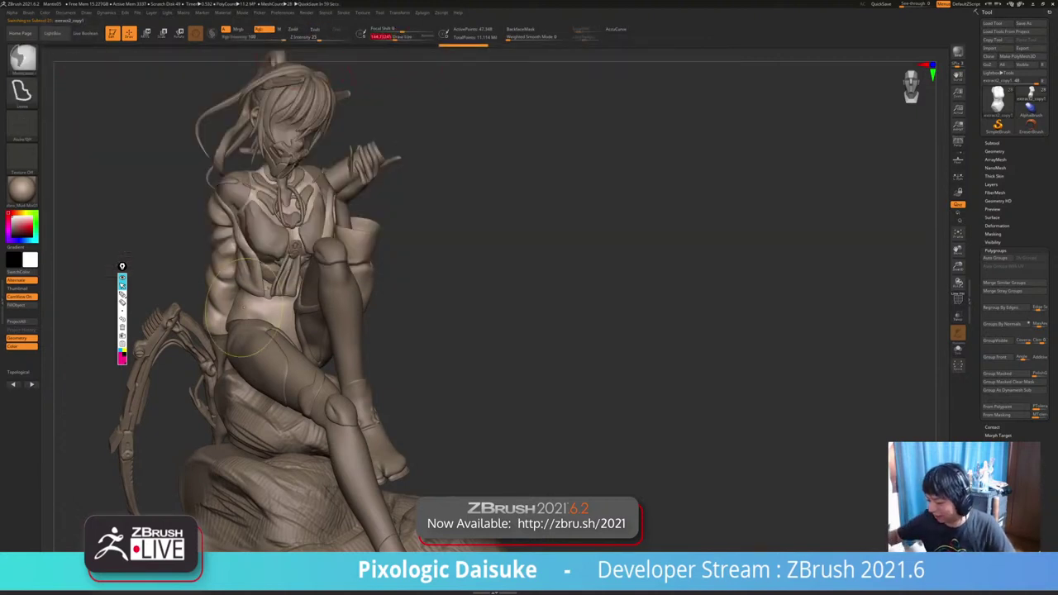
ctrl+right_drag(391, 107, 385, 50)
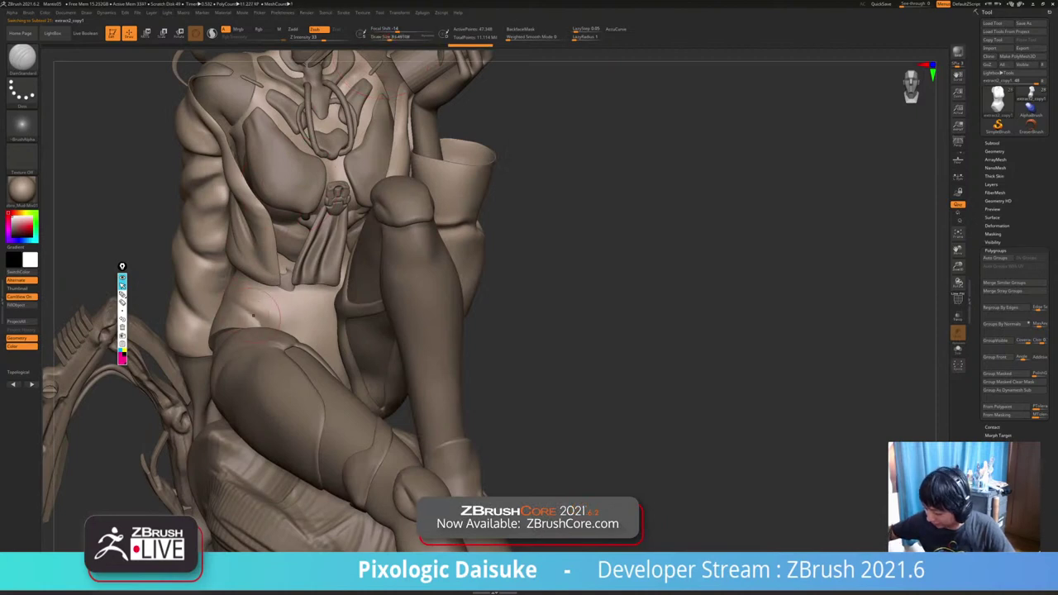
key(ctrl+shift)
key(ctrl+shift)
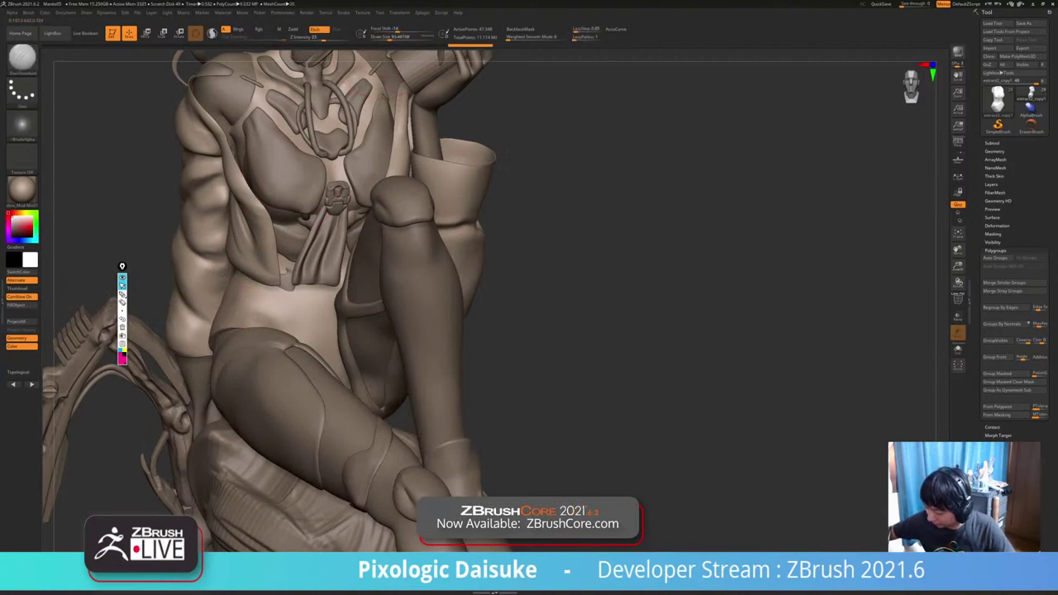
mouse_move(236, 304)
shift+mouse_down()
mouse_move(273, 313)
mouse_move(231, 308)
shift+mouse_up()
mouse_move(287, 307)
right_down()
mouse_move(380, 299)
mouse_move(265, 318)
right_up()
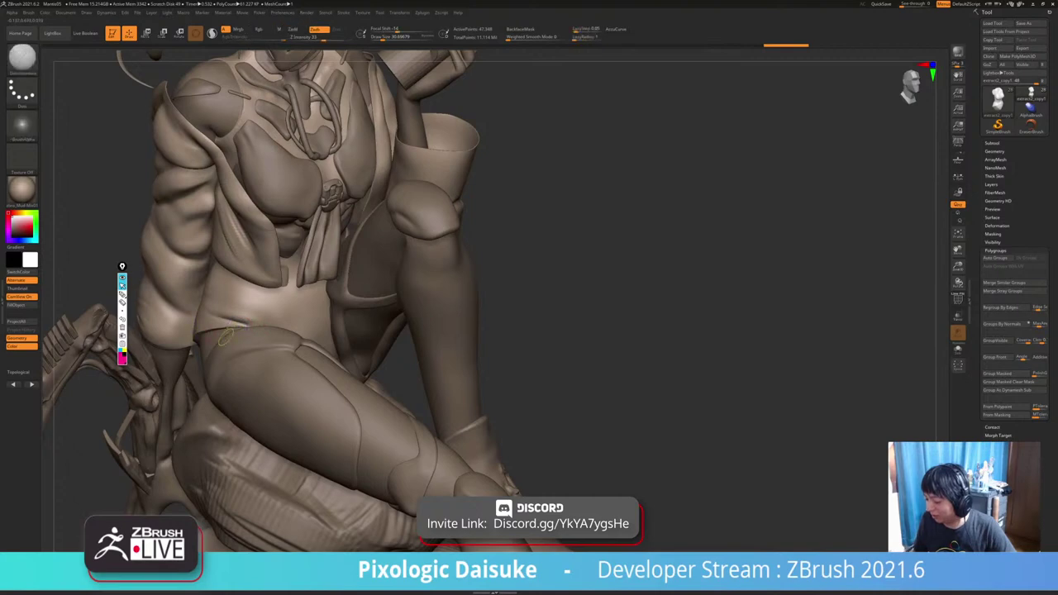
Carve a skin fold on the torso where the hip meets the crossed thigh, using a draw size of about 30.
mouse_move(241, 326)
ctrl+right_down()
mouse_move(244, 289)
mouse_move(347, 290)
mouse_move(217, 308)
ctrl+right_up()
drag(224, 318, 252, 322)
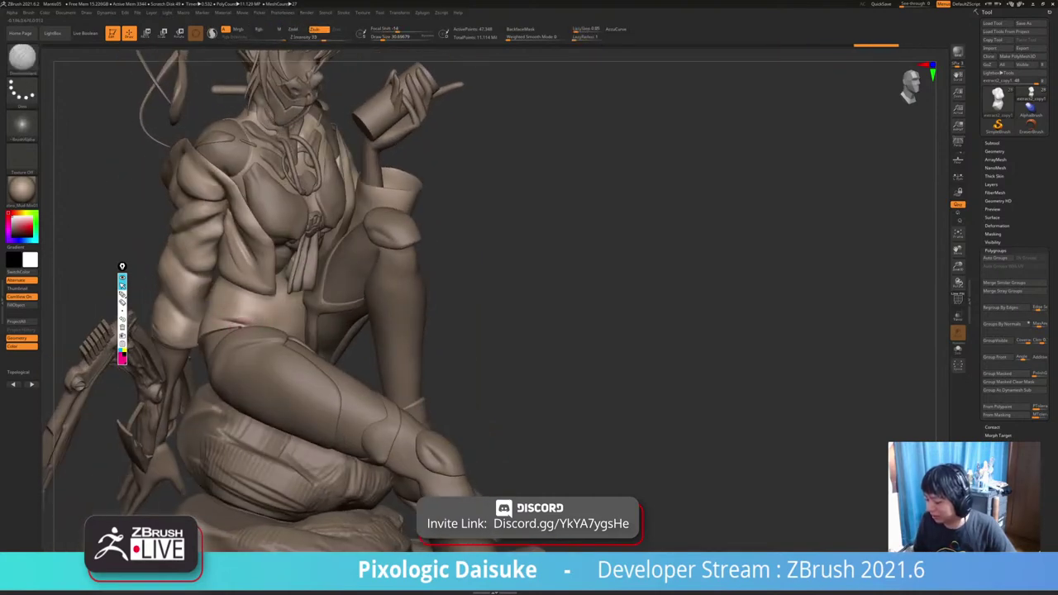
right_drag(240, 323, 220, 318)
drag(231, 320, 255, 325)
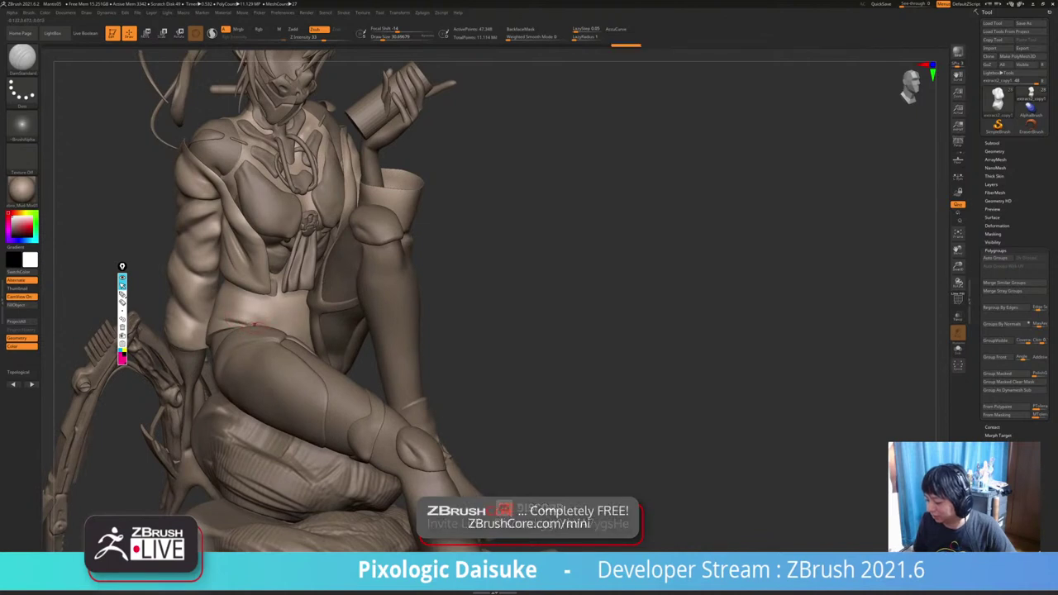
key(shift)
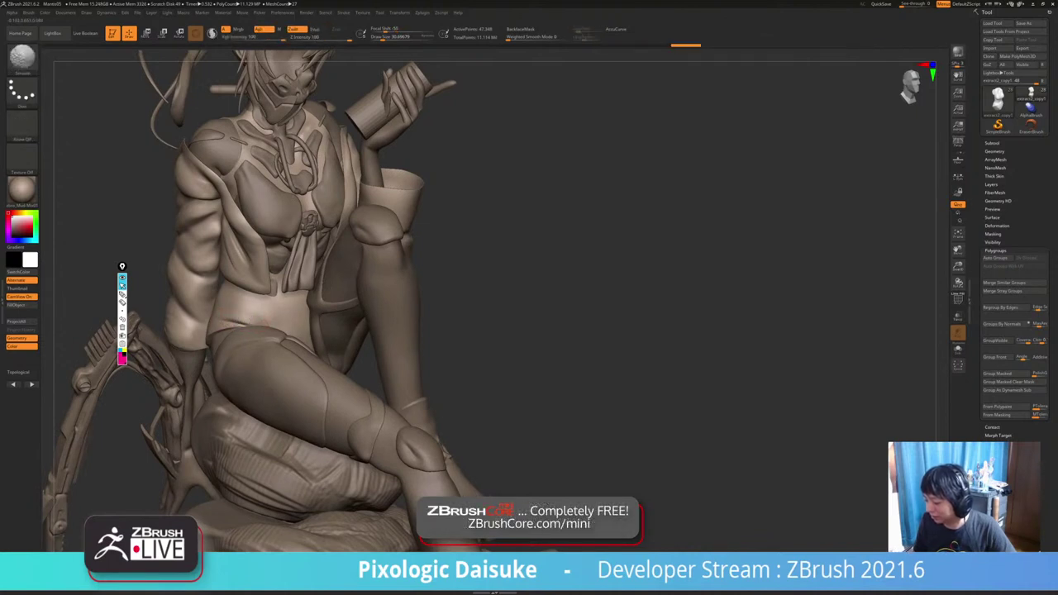
mouse_move(256, 330)
ctrl+right_down()
mouse_move(251, 308)
mouse_move(169, 315)
mouse_move(208, 318)
mouse_move(222, 343)
mouse_move(230, 331)
ctrl+right_up()
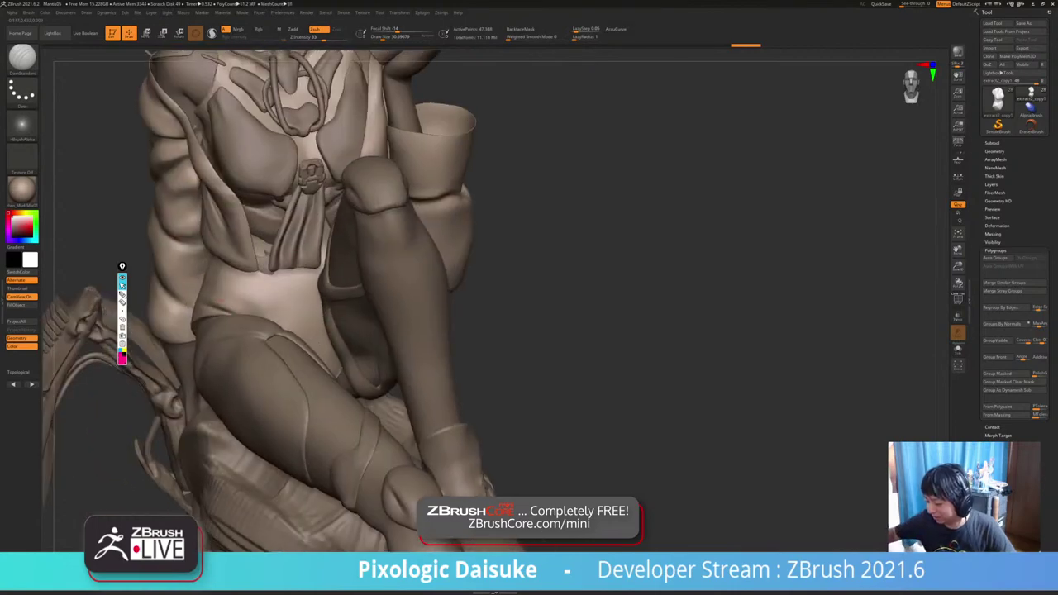
Deepen the hip crease above the crossed thigh and soften its ends into the abdomen.
key(shift)
shift+drag(235, 299, 218, 301)
key(shift)
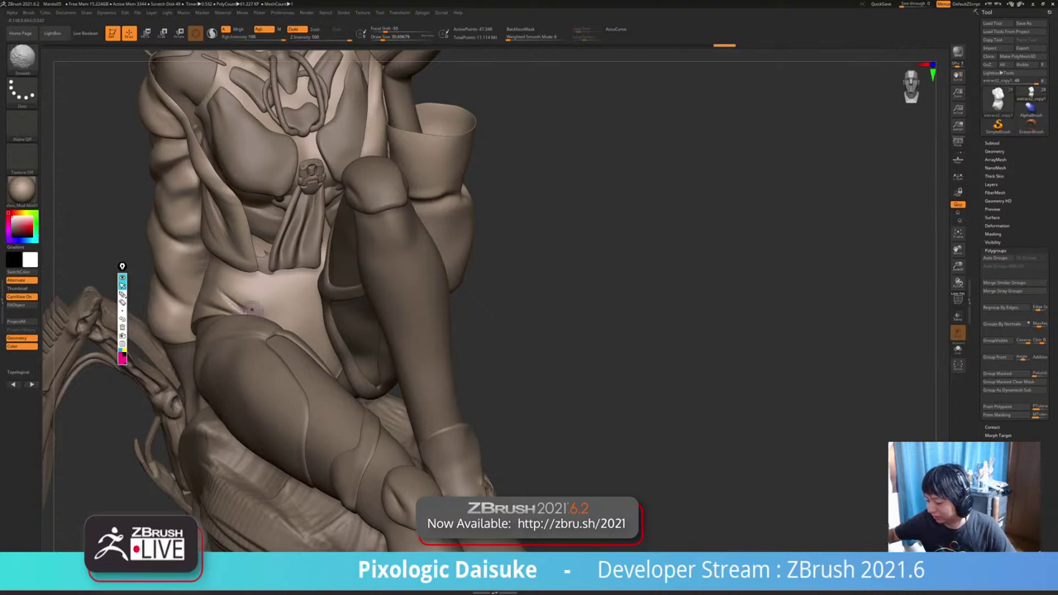
right_drag(263, 318, 217, 282)
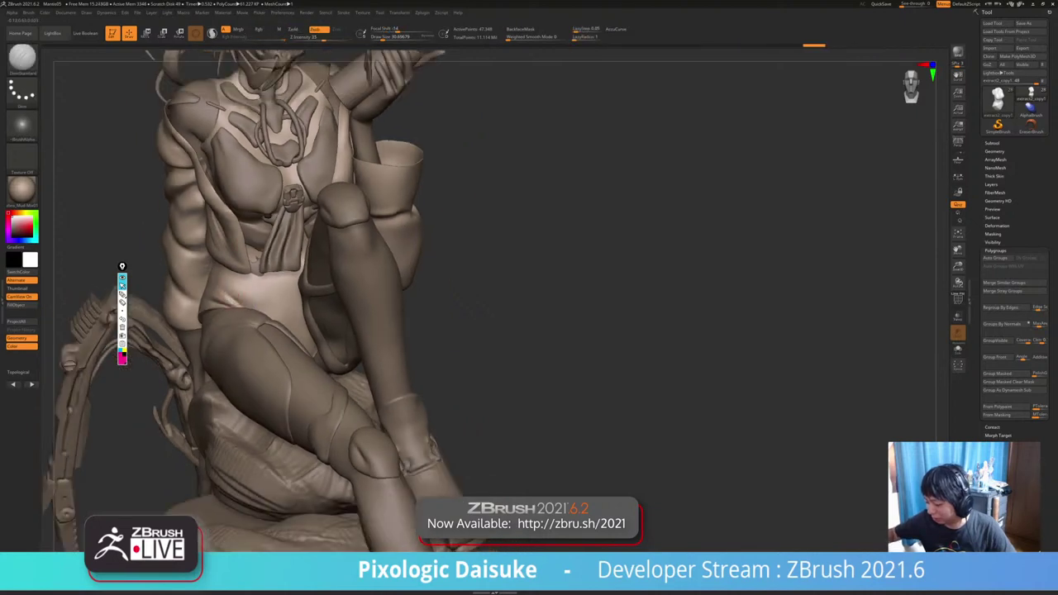
key(shift)
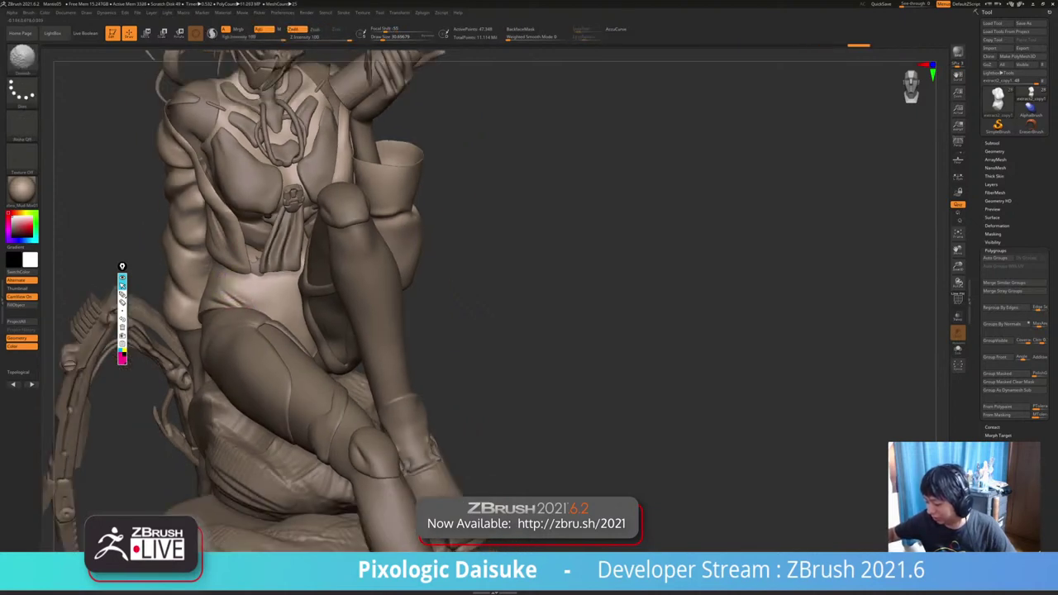
right_drag(283, 315, 346, 357)
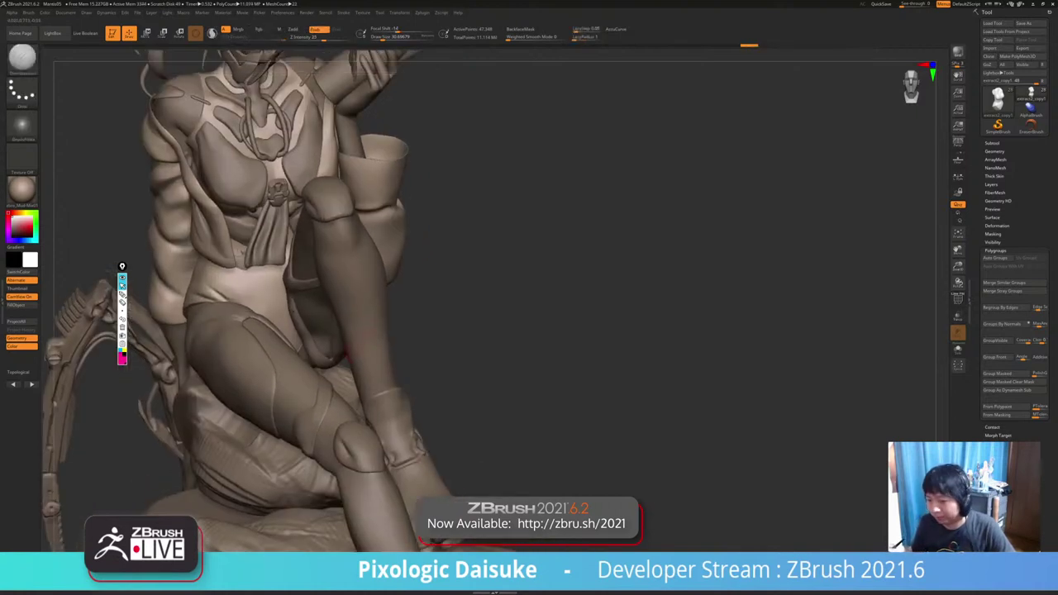
Subdivide the isolated torso once and carve a long crease from the hip across the lower abdomen, softening its inner end.
key(alt+s)
right_drag(260, 305, 236, 301)
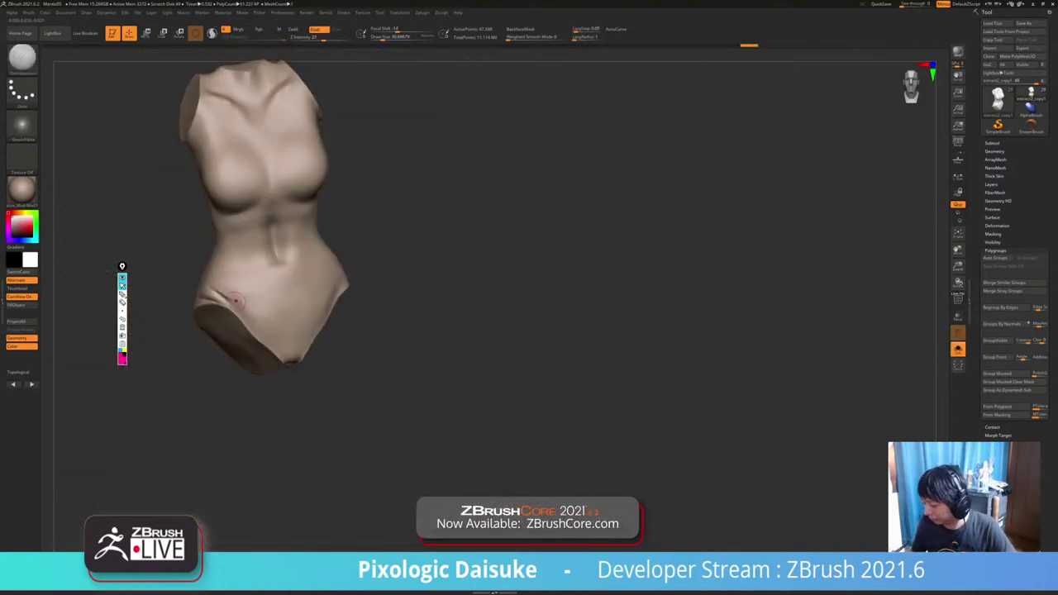
key(ctrl+shift)
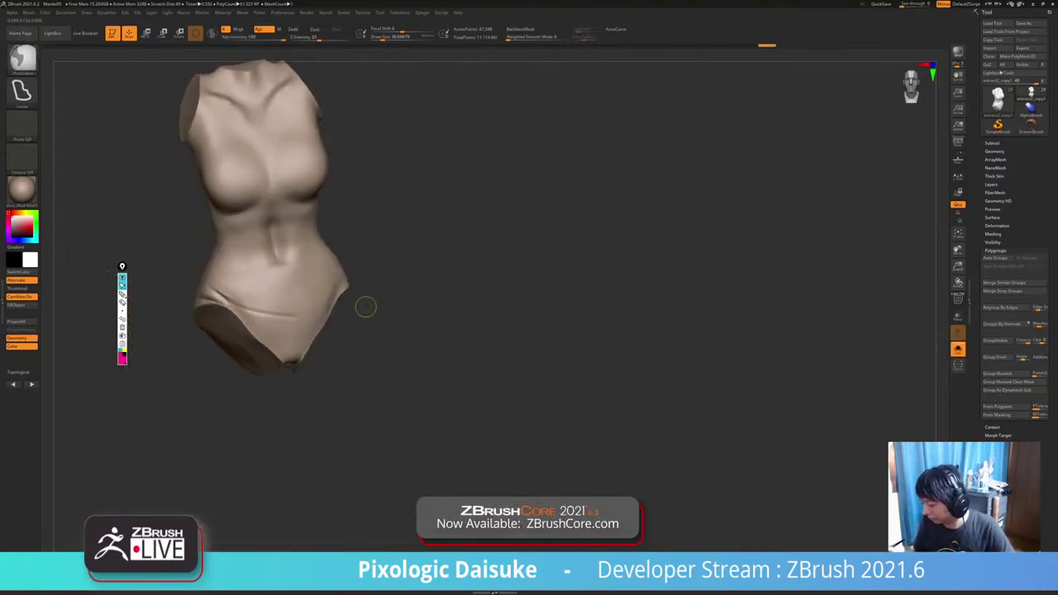
key(ctrl+z)
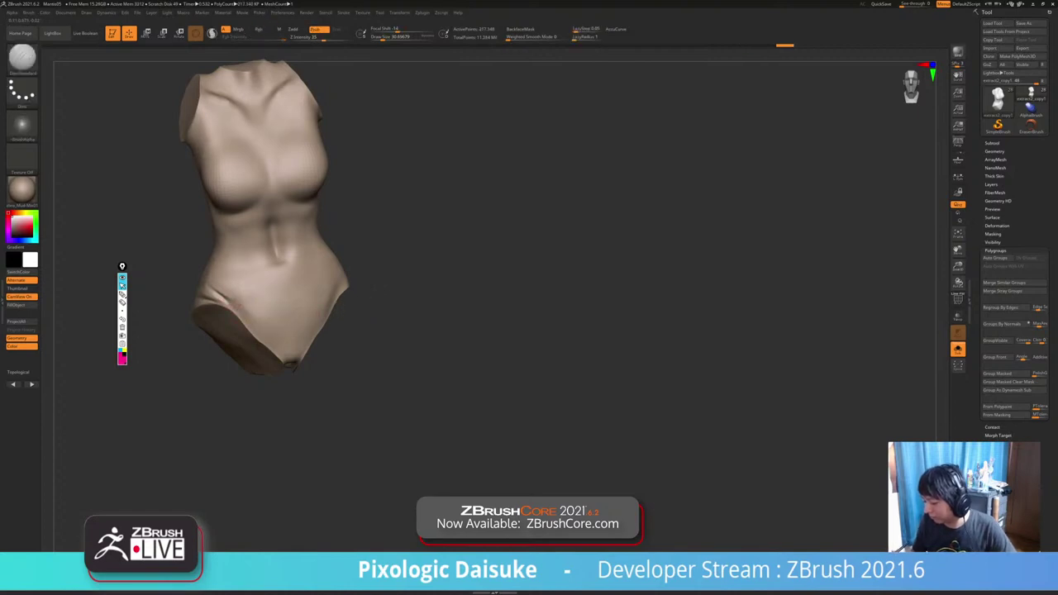
drag(208, 296, 298, 316)
right_drag(300, 322, 299, 306)
shift+drag(298, 316, 283, 314)
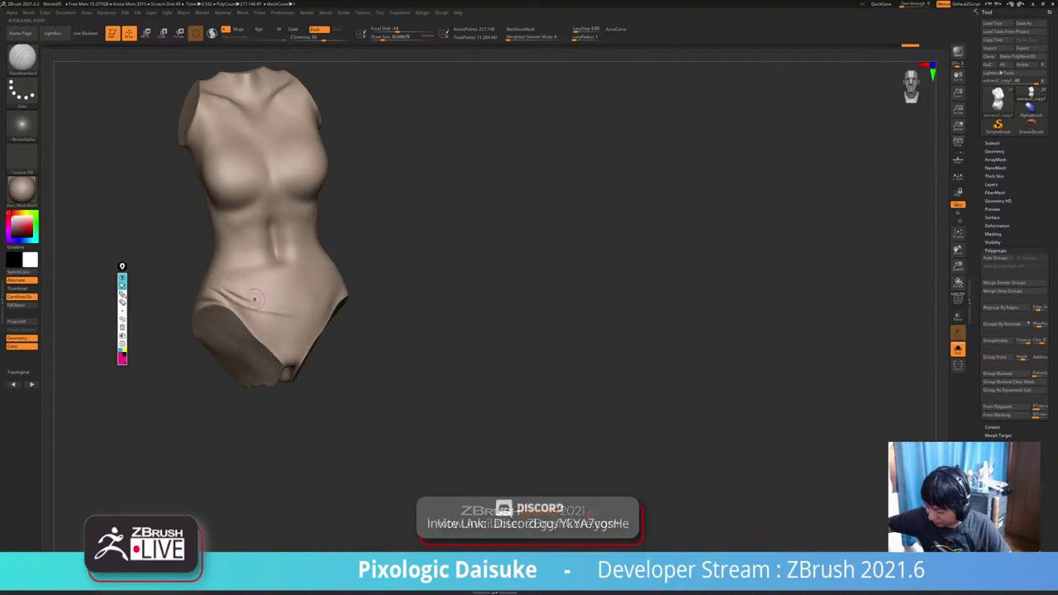
Soften the skin folds where the hip meets the crossed thigh and check the torso within the full figure.
key(shift)
ctrl+right_drag(248, 289, 249, 302)
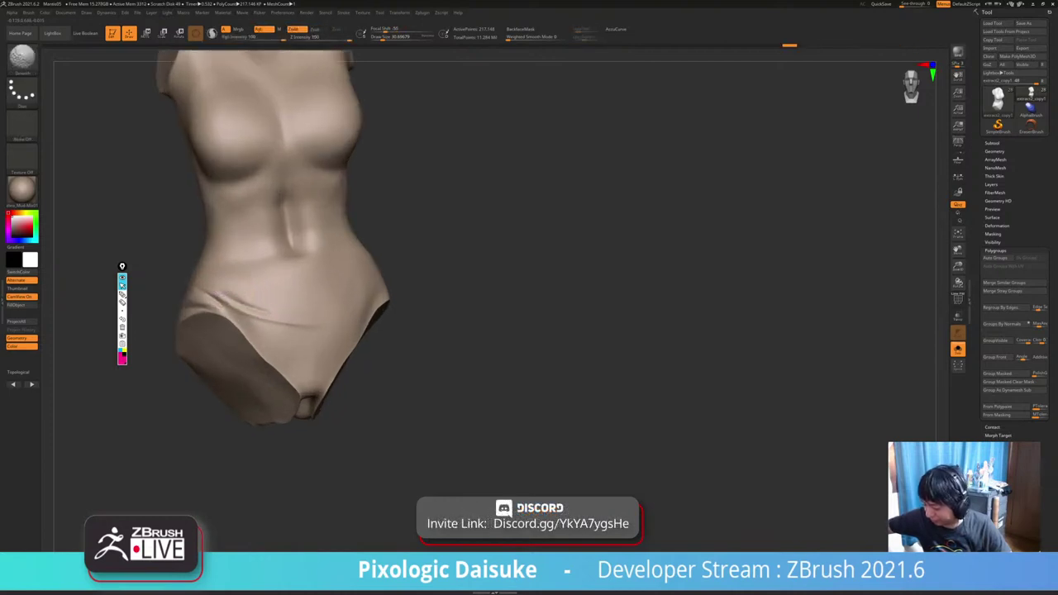
drag(219, 283, 258, 311)
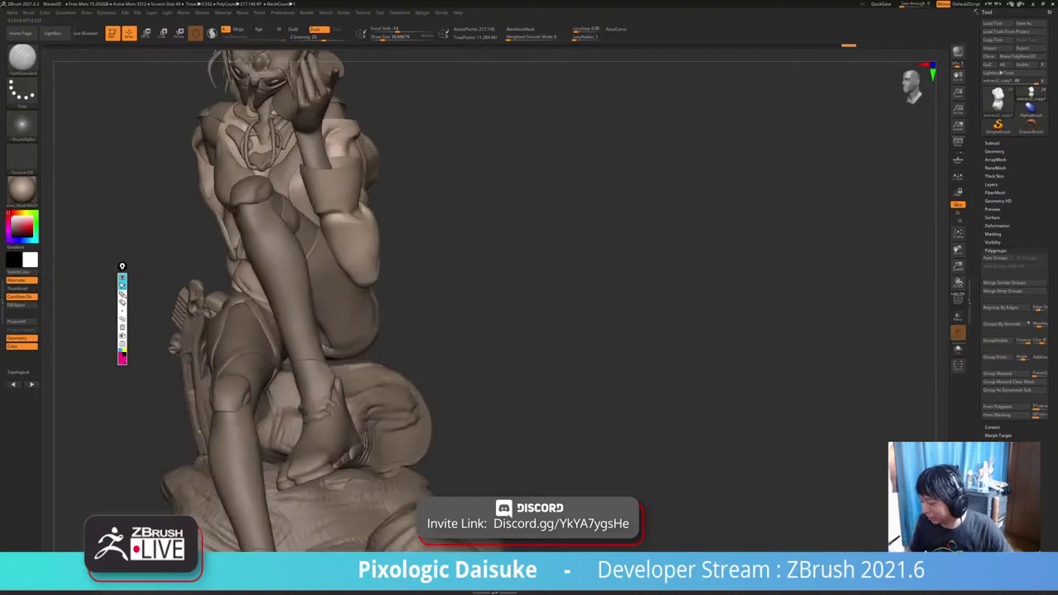
right_drag(435, 291, 403, 310)
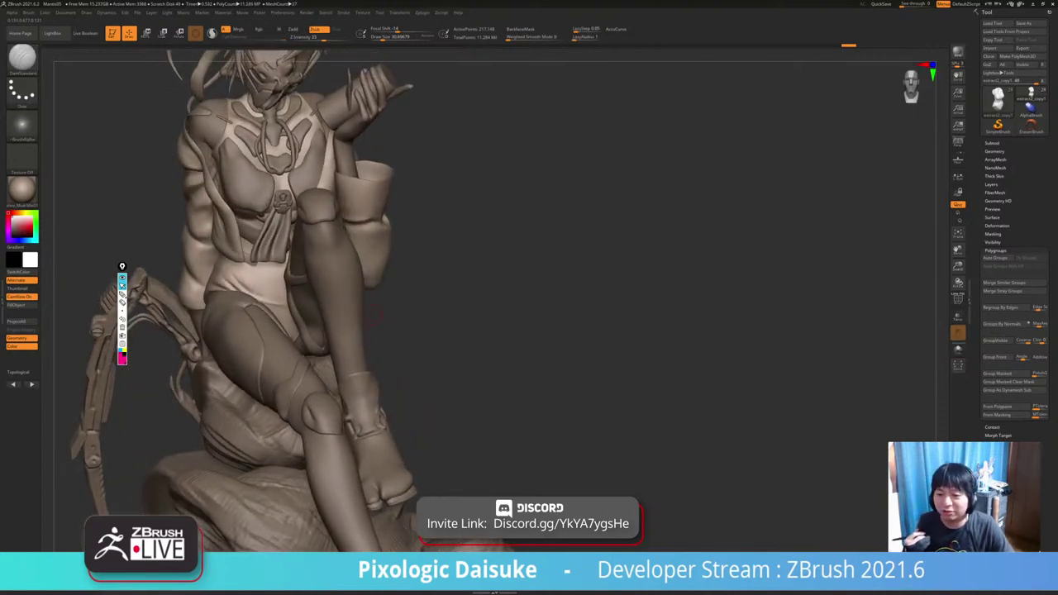
right_drag(579, 290, 611, 290)
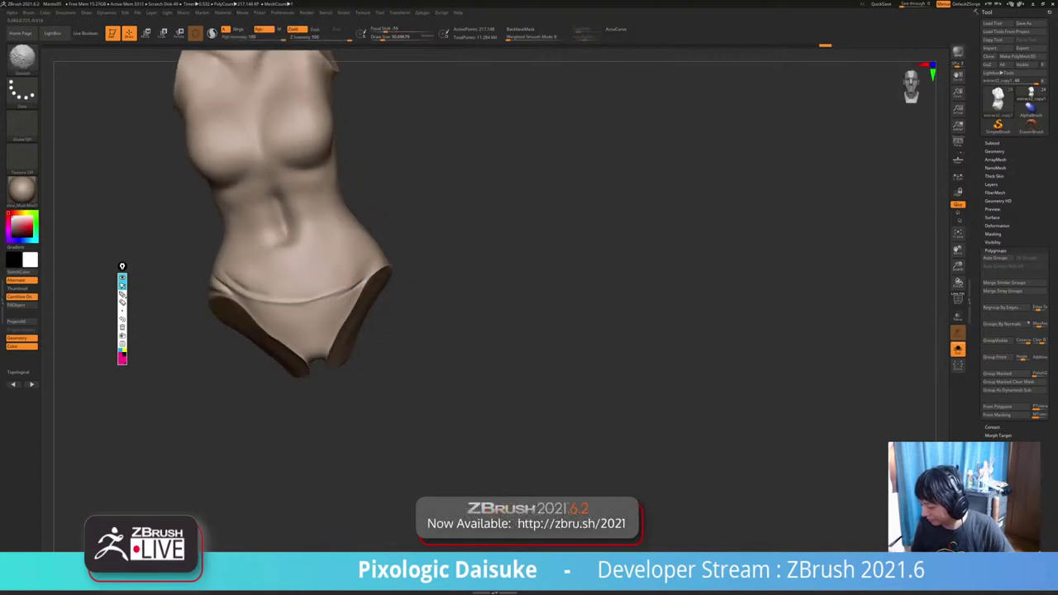
Deepen the far end of the lower-abdomen crease where it meets the opposite hip and smooth its transition.
key(shift)
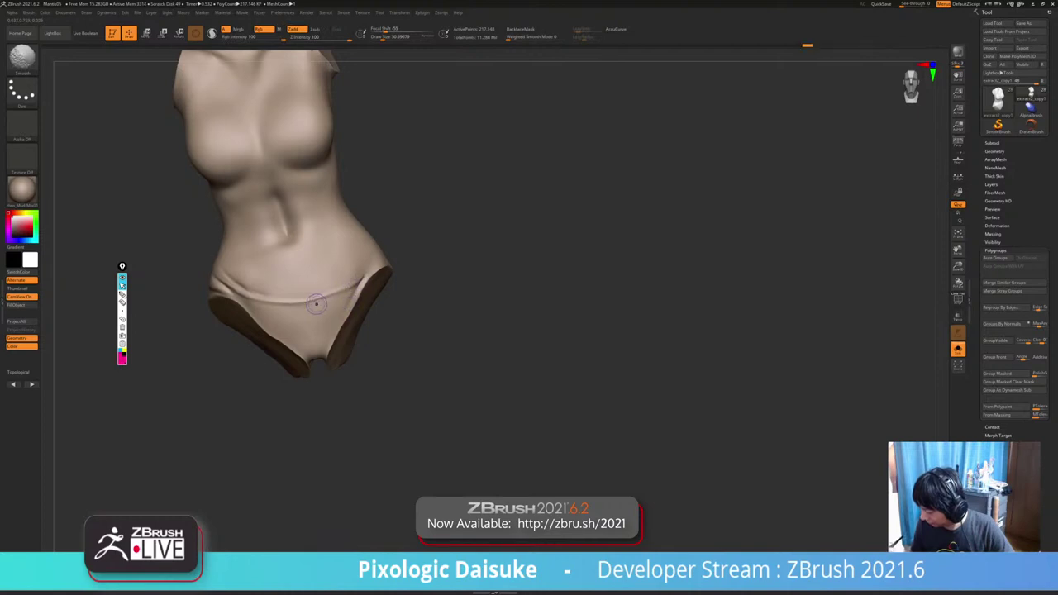
right_drag(317, 304, 272, 299)
key(ctrl+z)
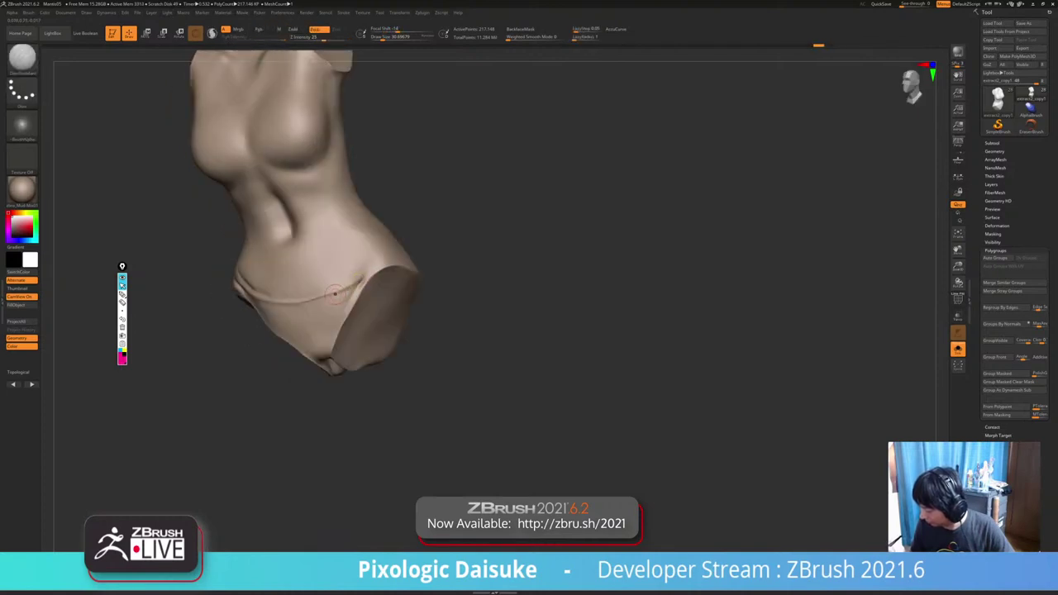
drag(362, 276, 296, 290)
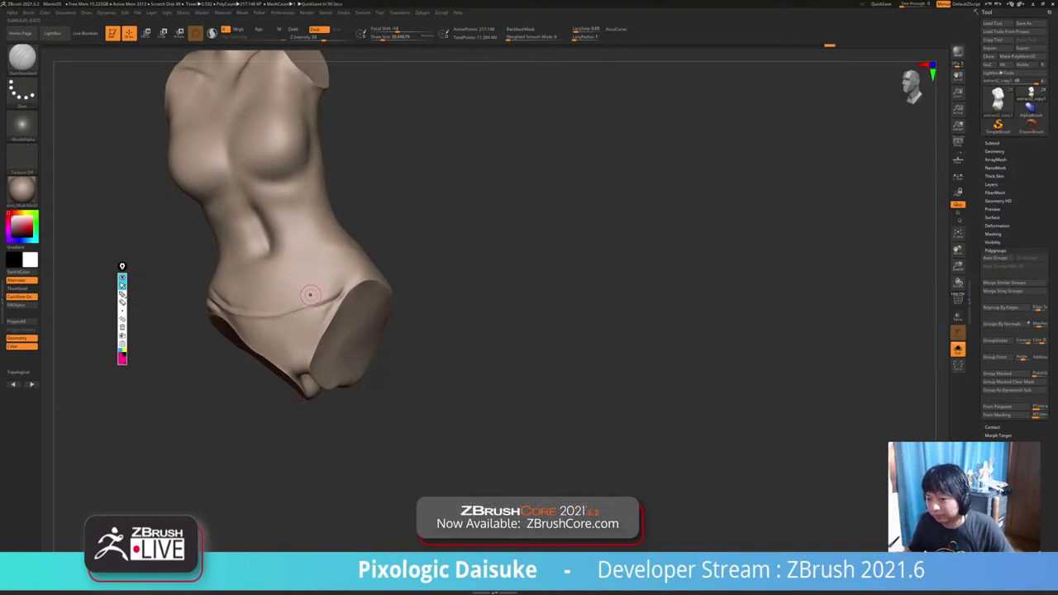
right_drag(310, 295, 318, 301)
shift+drag(318, 301, 347, 291)
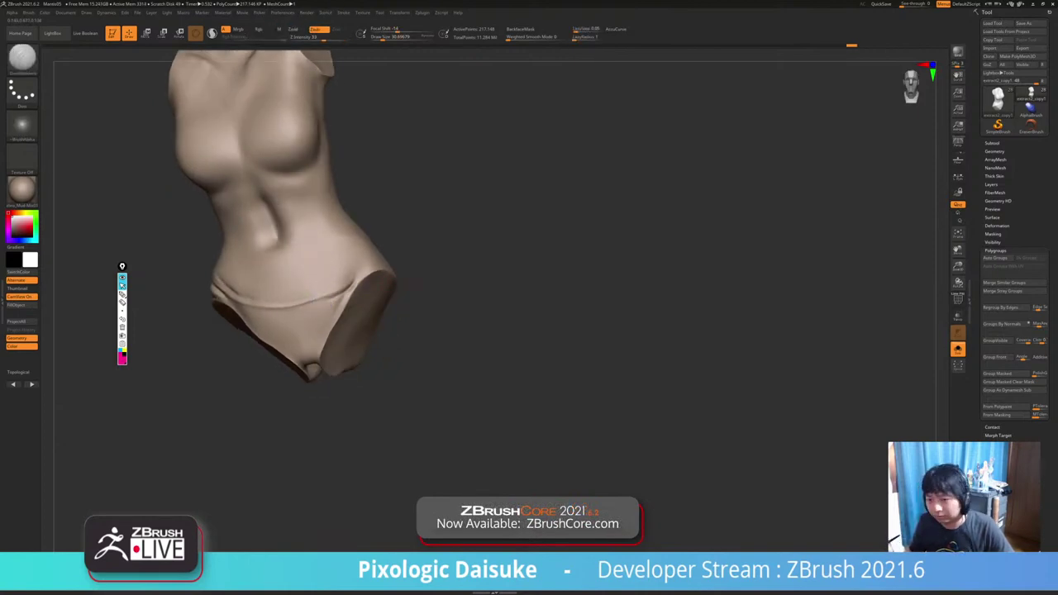
Examine the abdomen crease from above, then view the armour panels alone and together with the full figure.
key(alt+s)
mouse_move(388, 300)
right_down()
mouse_move(418, 347)
mouse_move(366, 316)
mouse_move(400, 320)
mouse_move(391, 317)
right_up()
key(alt+s)
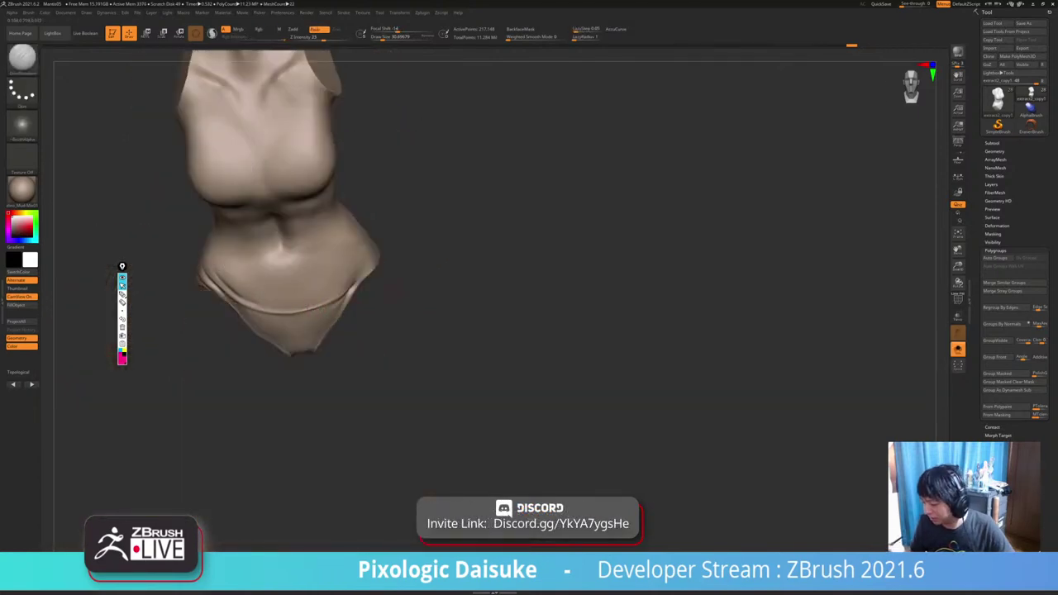
click(958, 349)
alt+click(241, 321)
key(alt+s)
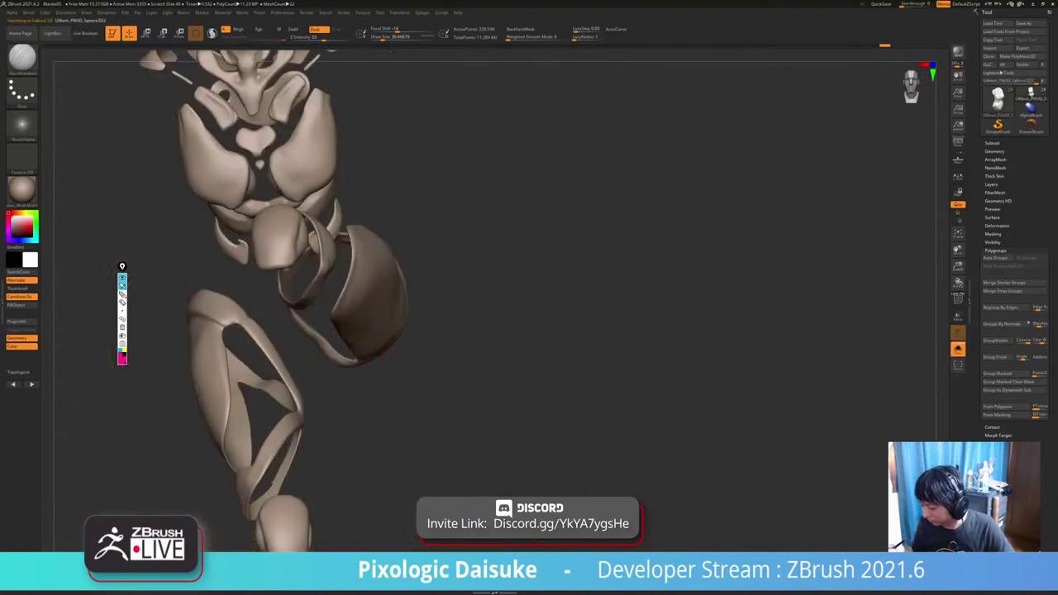
right_drag(252, 322, 339, 290)
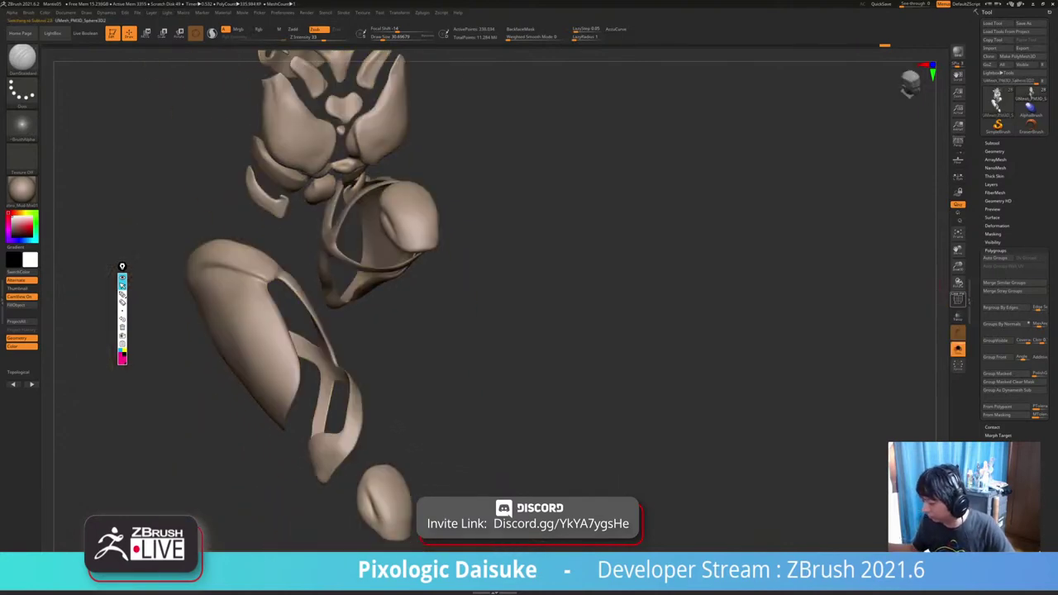
click(959, 349)
right_drag(512, 326, 459, 343)
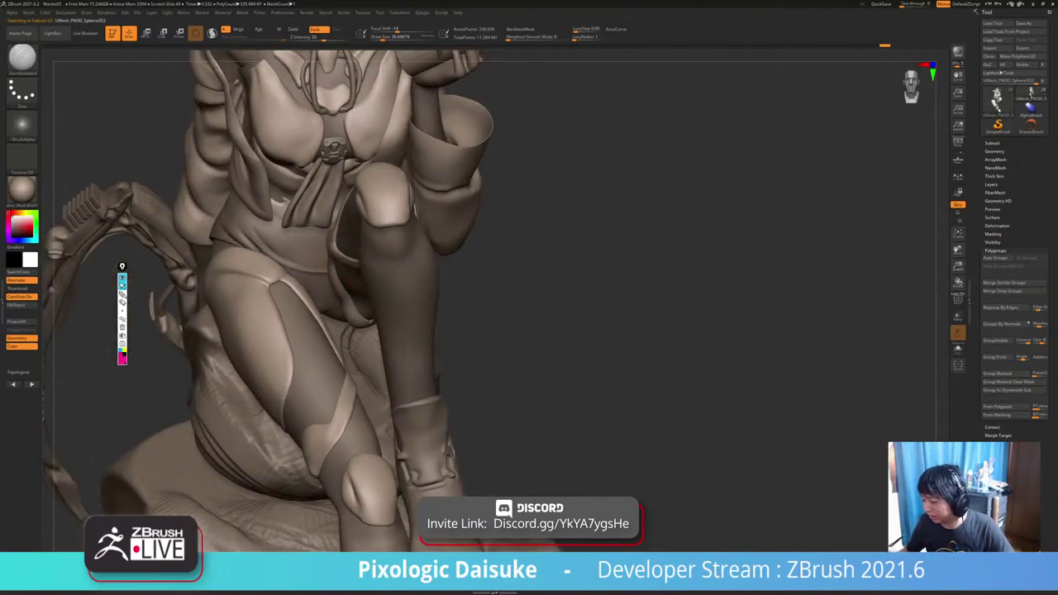
Isolate the torso again and smooth the front edge of the crossed leg's opening toward the crotch.
alt+click(283, 238)
right_drag(283, 238, 315, 240)
key(alt+s)
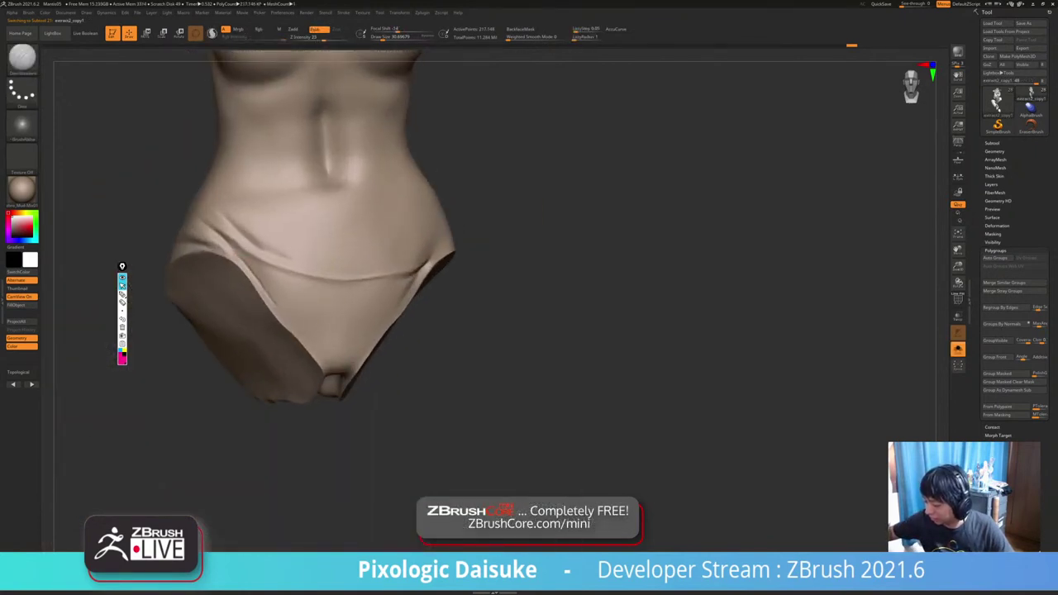
right_drag(288, 322, 212, 311)
right_drag(281, 310, 324, 312)
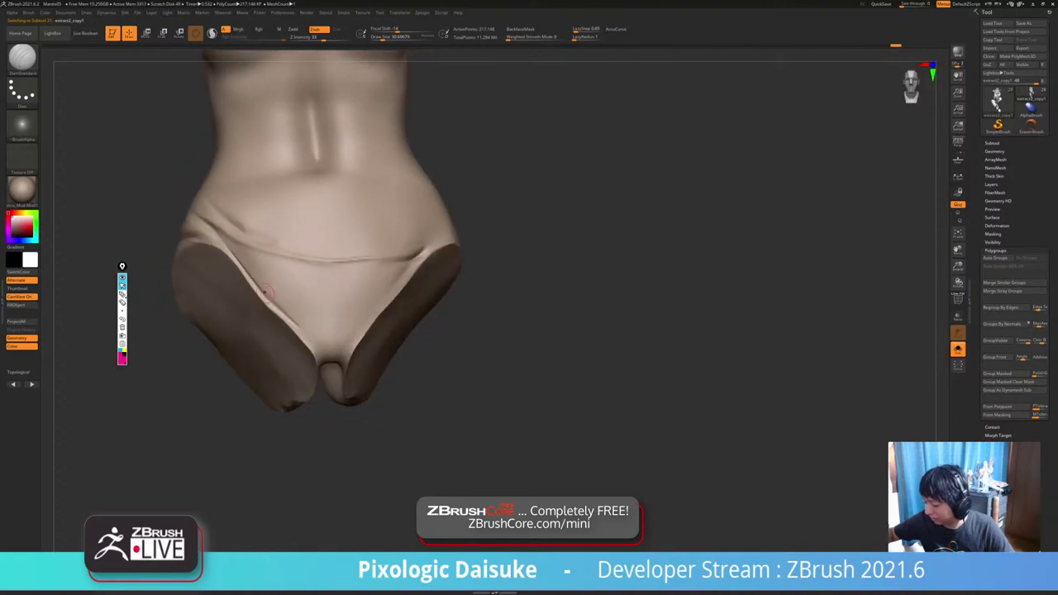
shift+drag(262, 288, 300, 324)
Carve a groove along the inner edge of the leg opening near the crotch with the DamStandard brush.
mouse_move(396, 271)
right_down()
mouse_move(392, 309)
mouse_move(382, 308)
mouse_move(385, 261)
mouse_move(378, 279)
mouse_move(434, 276)
mouse_move(381, 271)
mouse_move(377, 251)
right_up()
key(ctrl+shift+z)
key(ctrl+shift+z)
key(ctrl+shift+z)
right_drag(331, 310, 352, 302)
drag(285, 315, 302, 340)
right_drag(310, 330, 372, 306)
drag(296, 318, 306, 351)
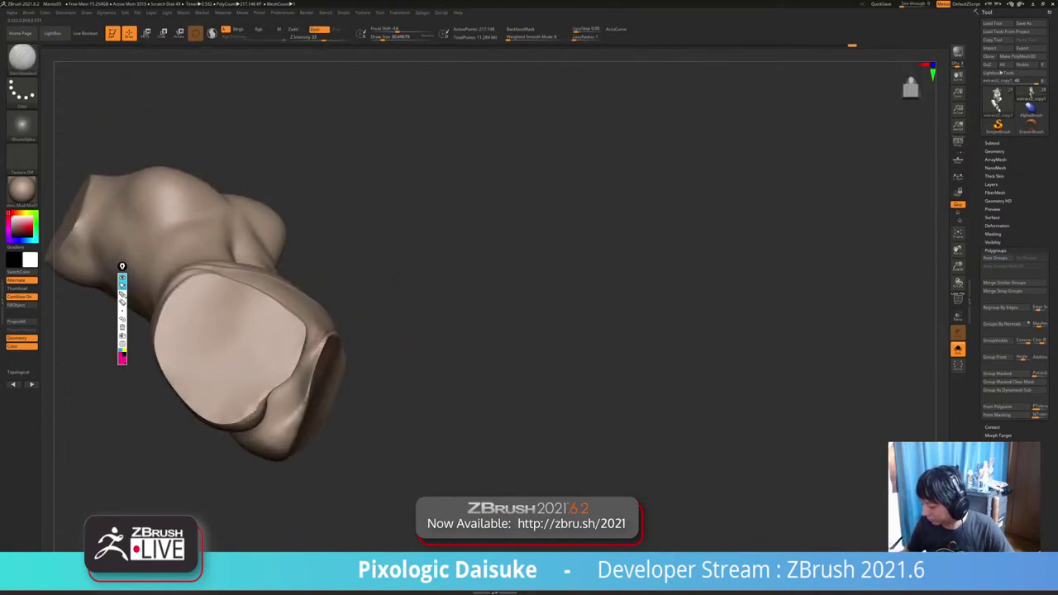
Continue the edge groove around the leg openings, past the crotch and along the underside of the buttocks.
mouse_move(355, 310)
right_down()
mouse_move(295, 314)
mouse_move(314, 308)
mouse_move(315, 343)
mouse_move(294, 324)
mouse_move(297, 347)
mouse_move(304, 306)
mouse_move(331, 285)
right_up()
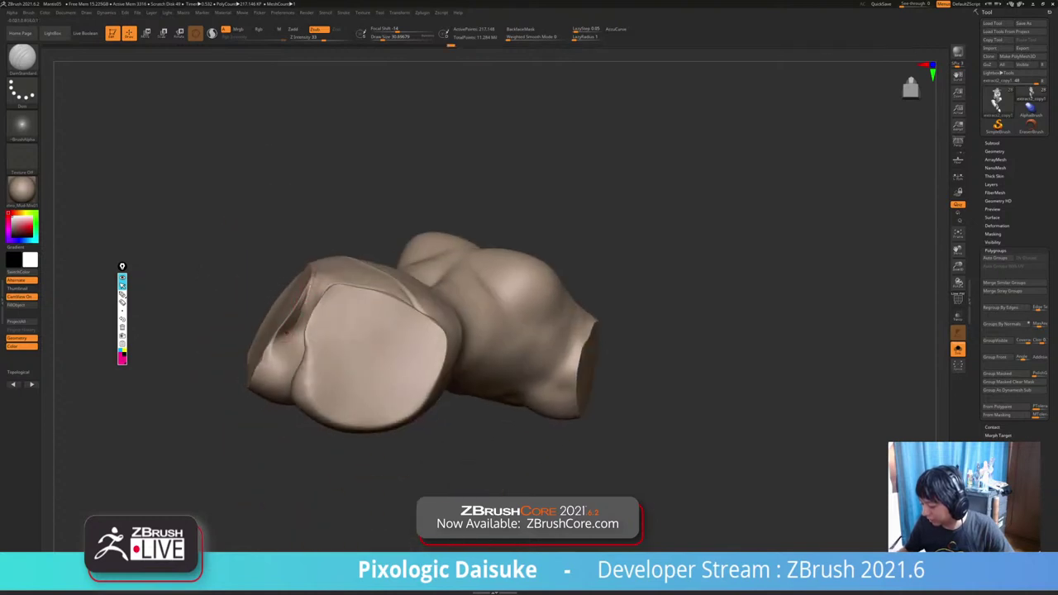
mouse_move(285, 330)
right_down()
mouse_move(331, 298)
mouse_move(384, 318)
mouse_move(339, 319)
mouse_move(360, 321)
mouse_move(303, 341)
mouse_move(363, 271)
mouse_move(326, 283)
mouse_move(379, 276)
mouse_move(334, 271)
mouse_move(339, 264)
right_up()
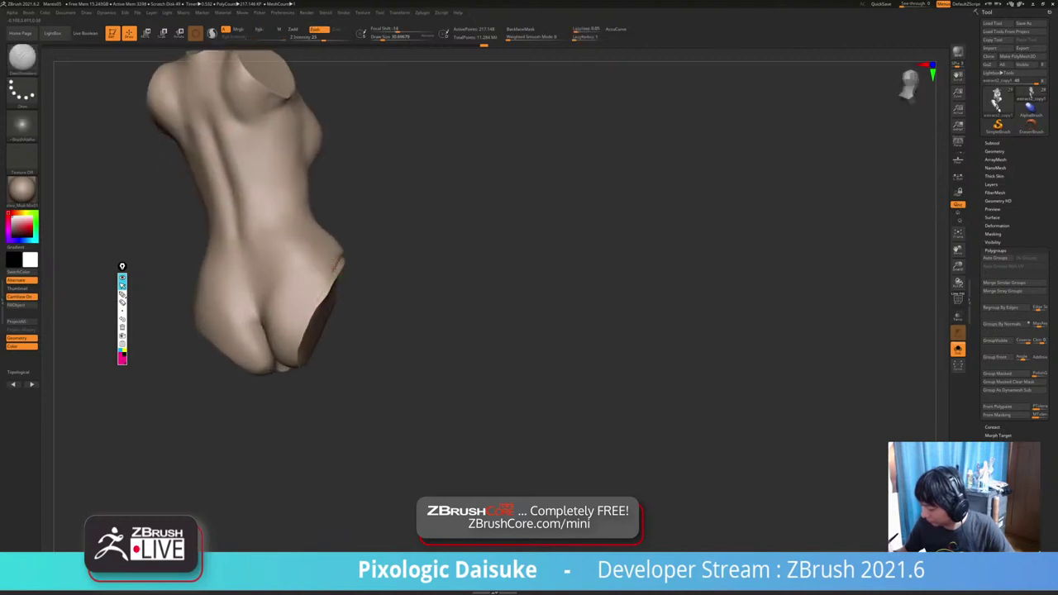
right_drag(305, 309, 291, 341)
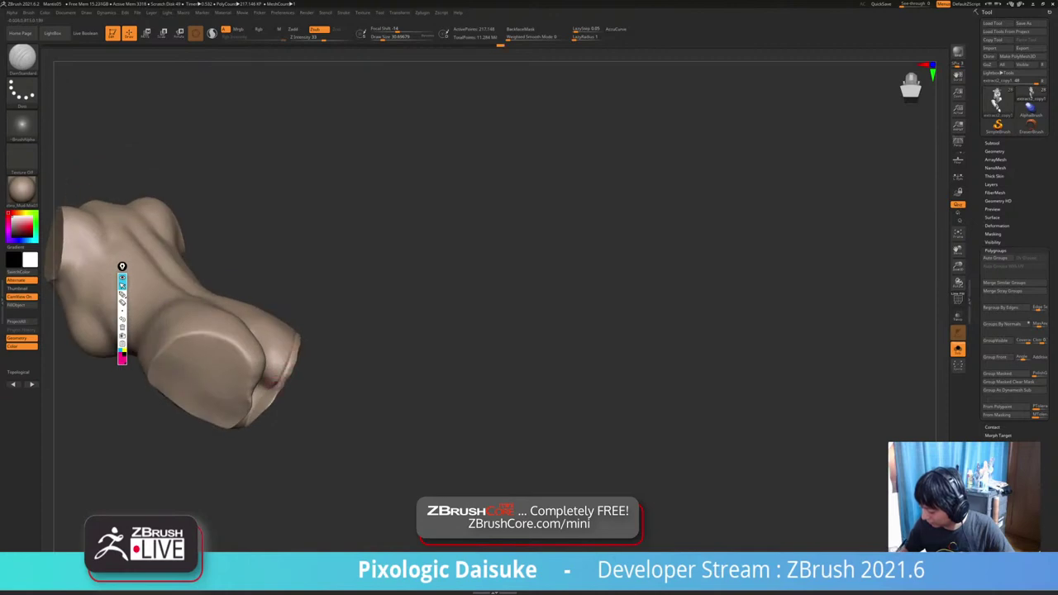
mouse_move(273, 383)
right_down()
mouse_move(289, 339)
mouse_move(347, 269)
mouse_move(273, 364)
right_up()
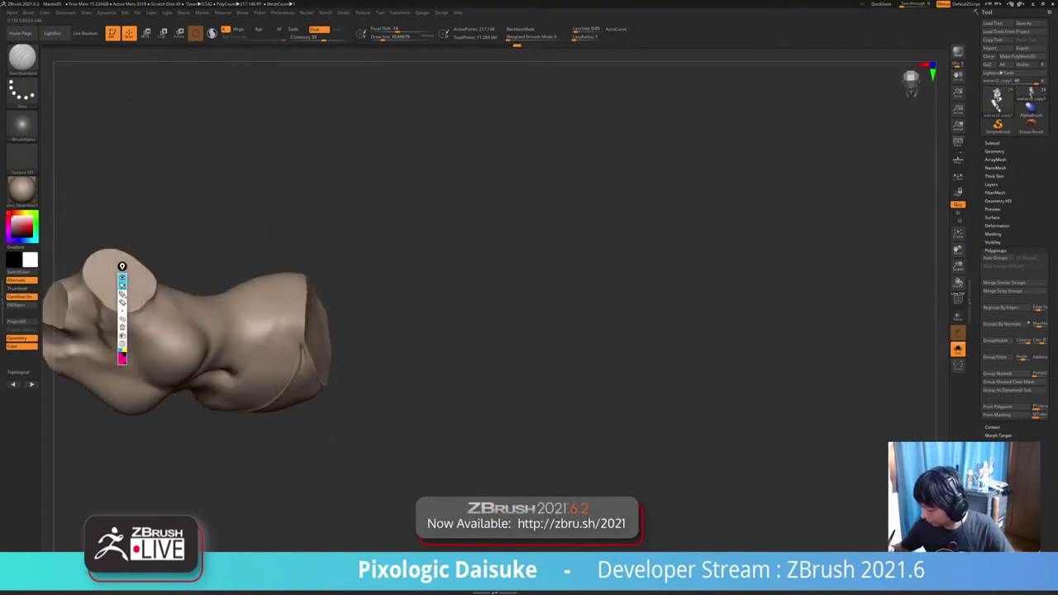
right_drag(119, 281, 125, 357)
right_drag(301, 256, 317, 331)
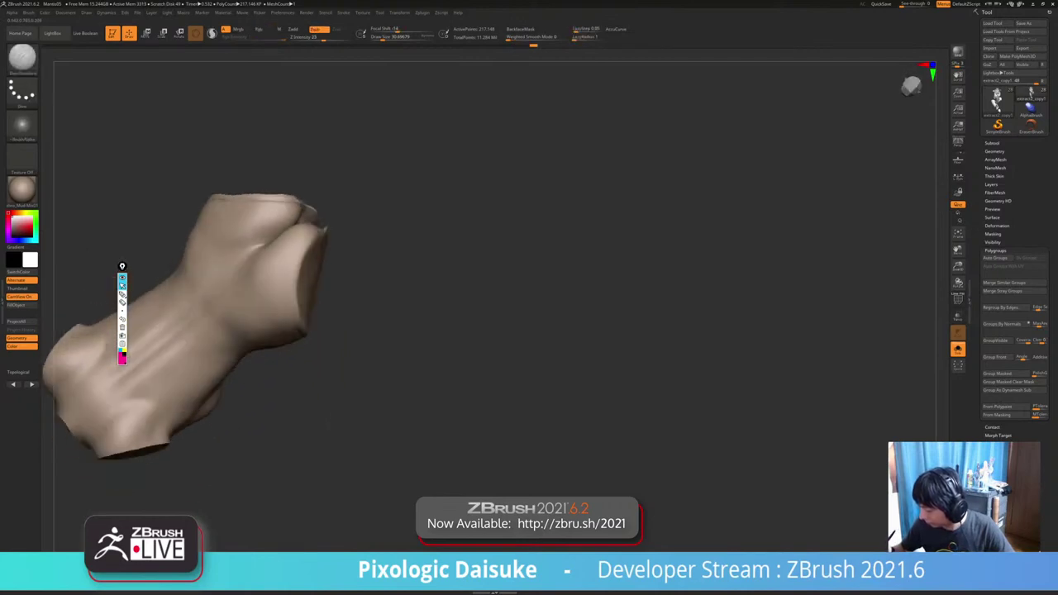
Carve the rim groove along the rear edge of the leg opening, following the buttock around to the hip.
drag(310, 239, 297, 265)
right_drag(302, 277, 294, 263)
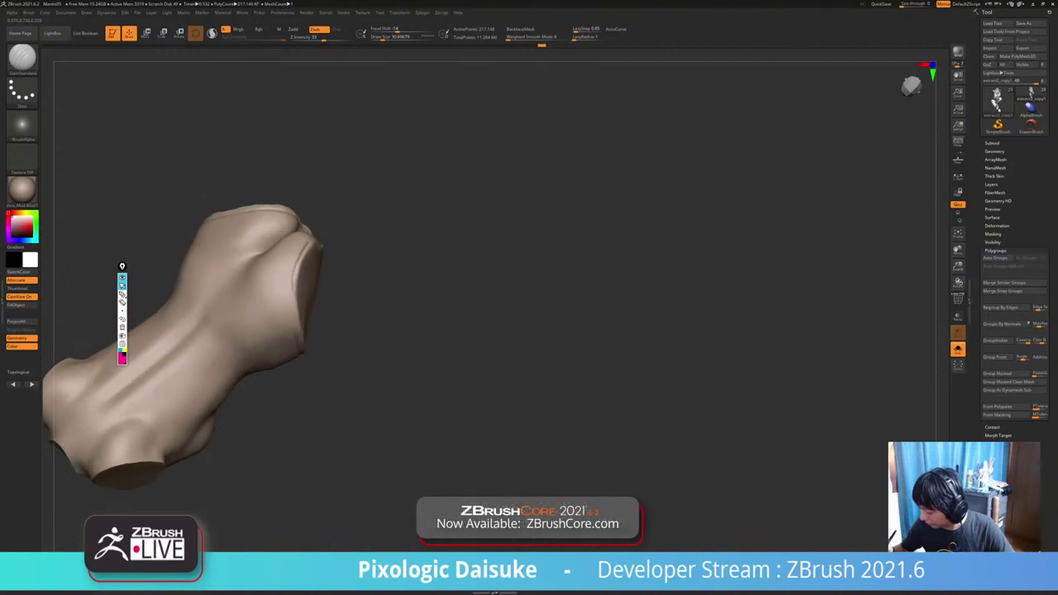
drag(293, 273, 291, 296)
right_drag(298, 273, 282, 302)
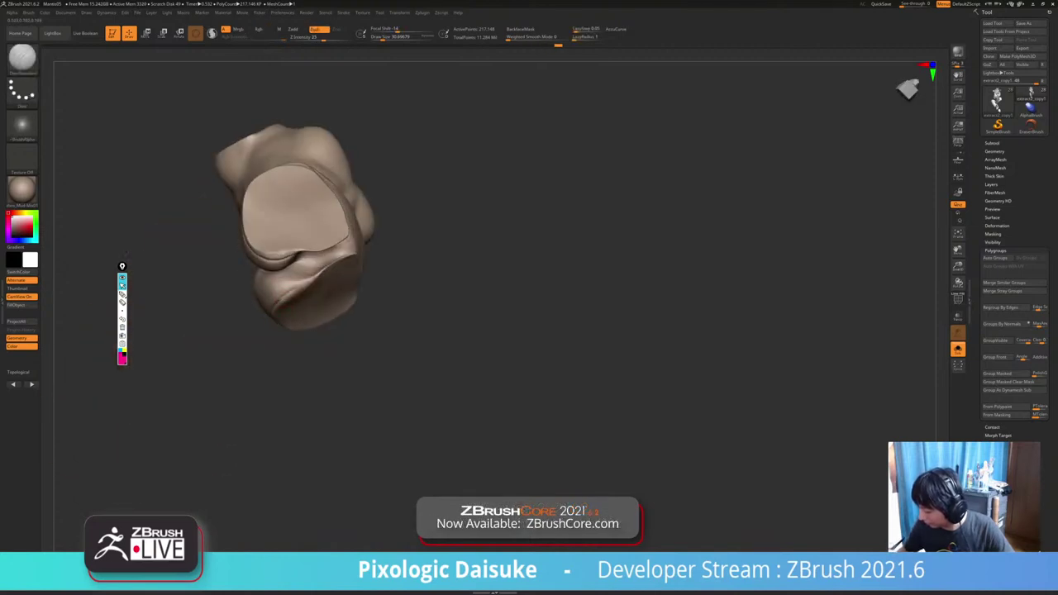
right_drag(126, 253, 132, 327)
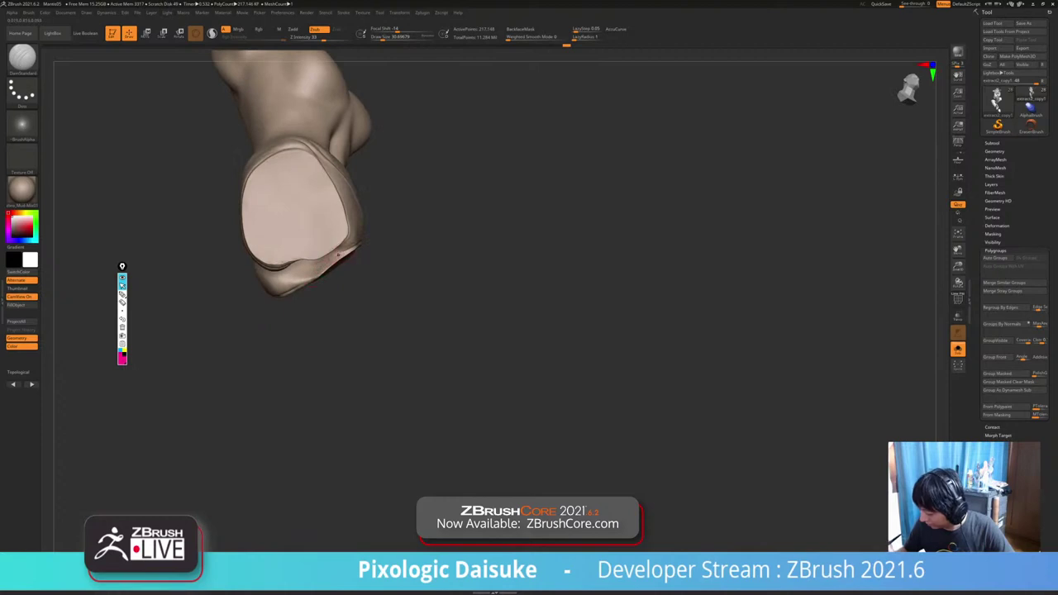
right_drag(338, 255, 319, 272)
Raise the draw size to about 65 and carve a crease across the lower back above the buttocks, softening it.
drag(513, 298, 578, 364)
click(959, 349)
drag(744, 331, 710, 347)
click(959, 350)
drag(370, 261, 293, 301)
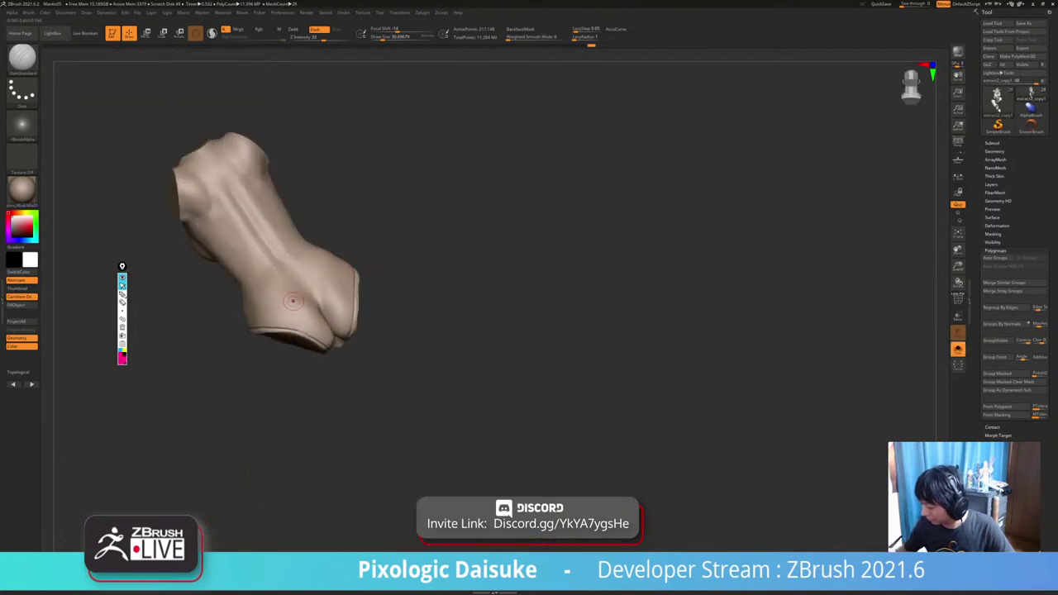
drag(397, 273, 376, 291)
drag(287, 287, 336, 266)
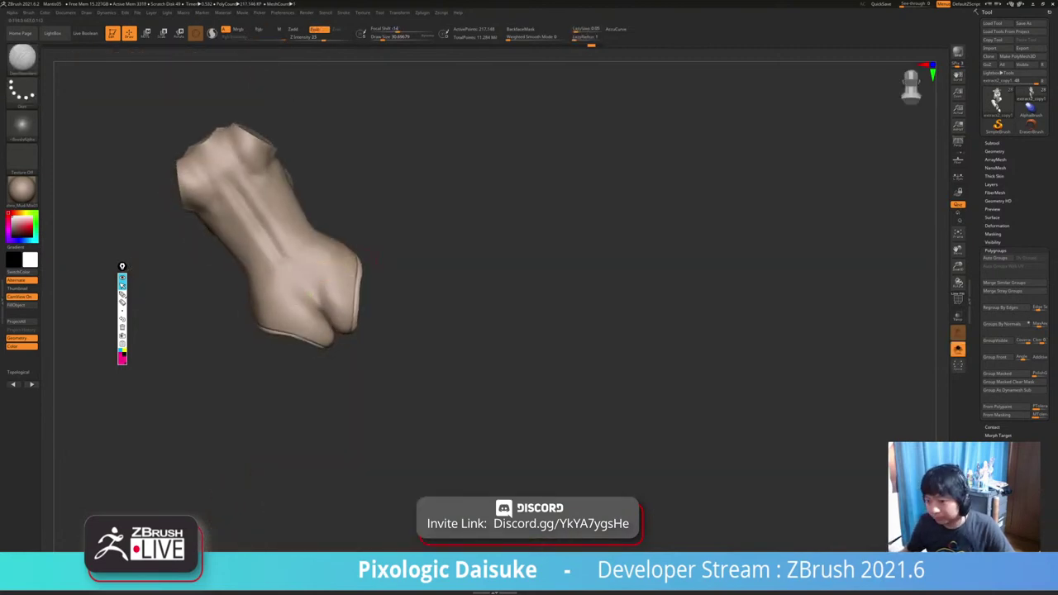
mouse_move(311, 297)
alt+right_down()
mouse_move(284, 319)
mouse_move(259, 313)
alt+right_up()
click(388, 38)
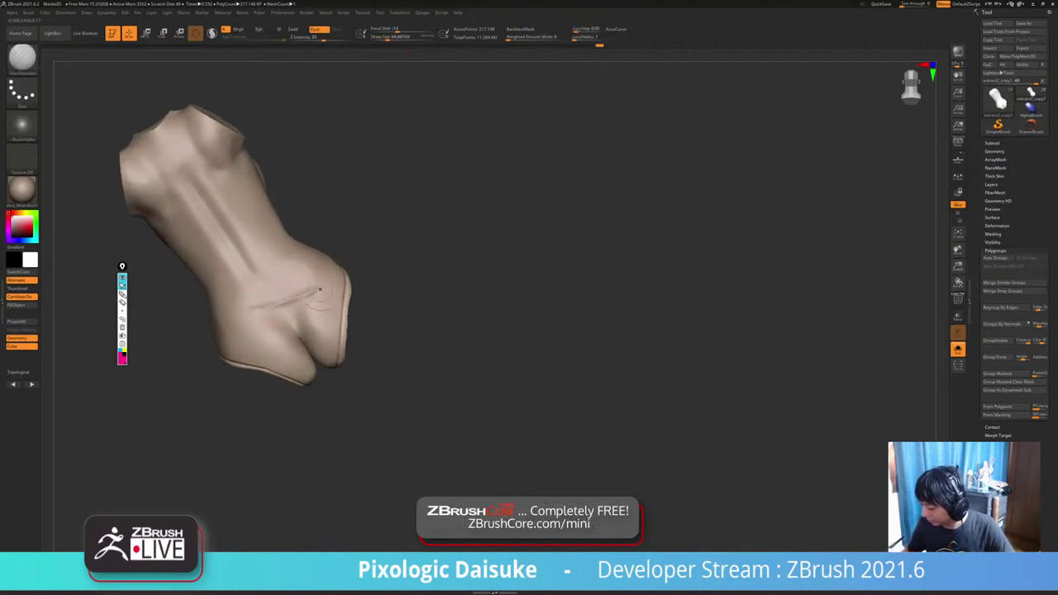
mouse_move(320, 289)
shift+mouse_down()
mouse_move(273, 311)
mouse_move(317, 287)
mouse_move(282, 294)
shift+mouse_up()
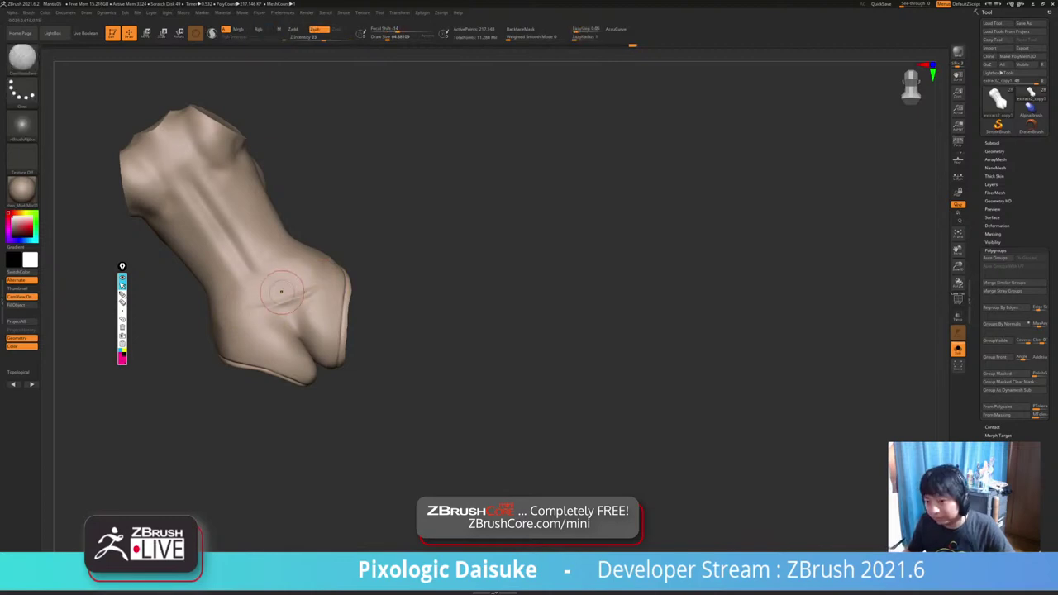
Deepen the lower-back crease on one side above the buttocks, undoing the extra stroke placed over it.
alt+right_drag(281, 290, 289, 311)
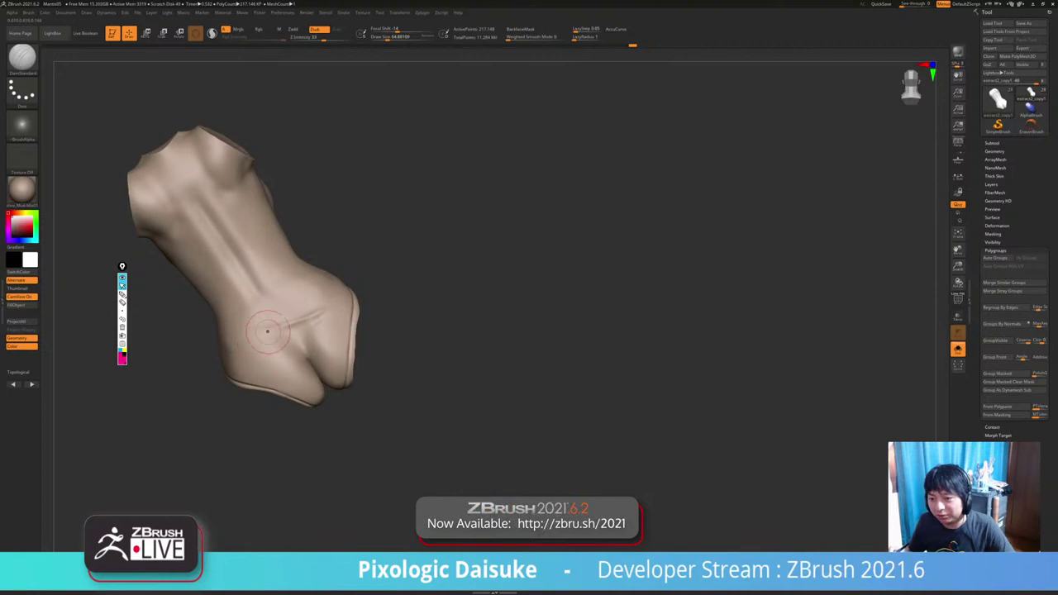
alt+right_drag(276, 321, 299, 308)
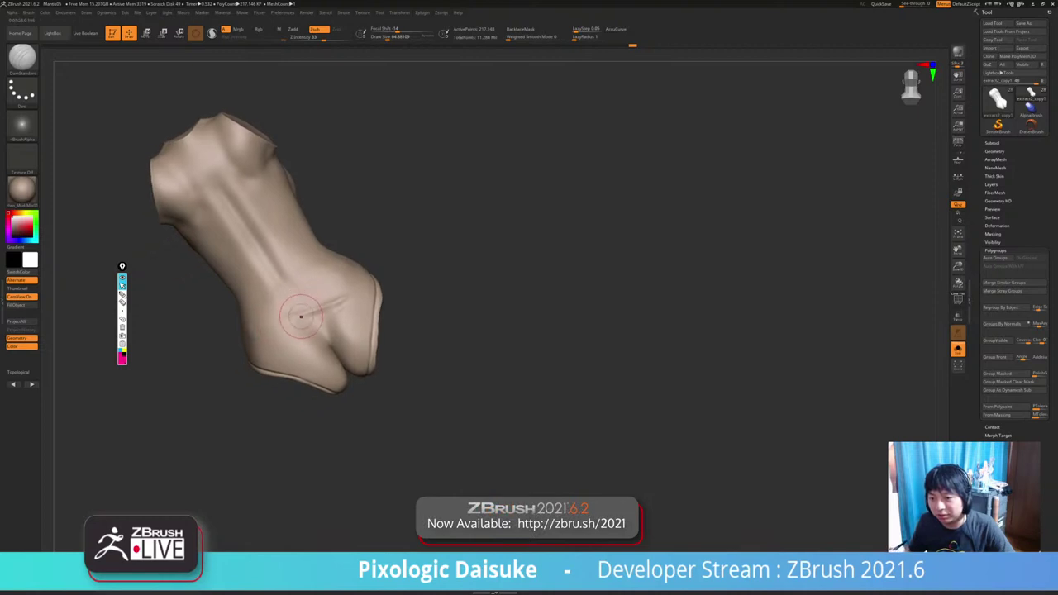
drag(344, 299, 289, 312)
mouse_move(341, 302)
mouse_down()
mouse_move(286, 310)
mouse_move(321, 303)
mouse_move(311, 307)
mouse_up()
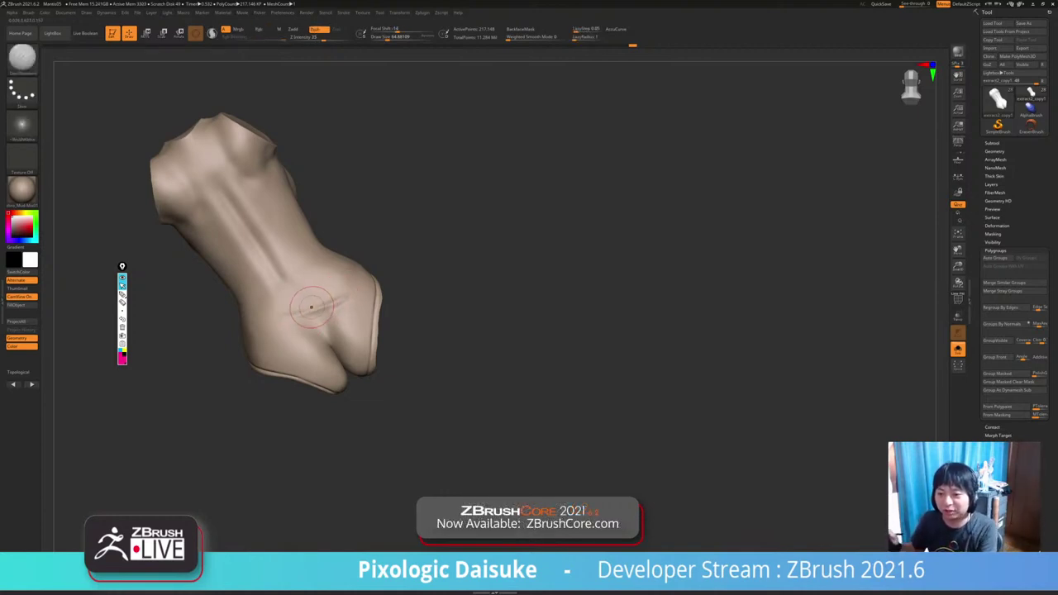
drag(343, 300, 301, 311)
right_drag(295, 308, 293, 314)
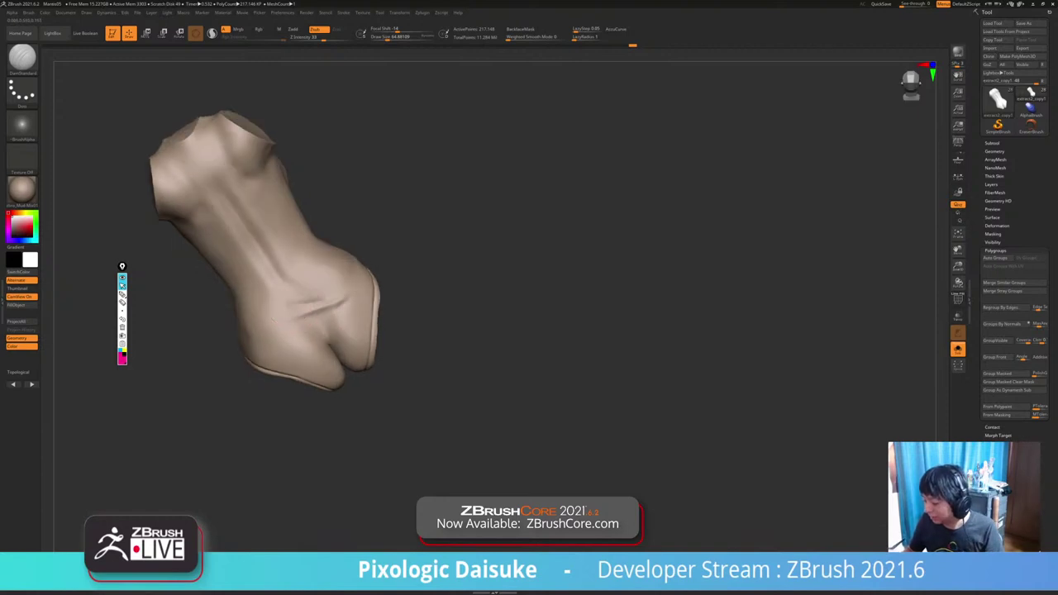
key(ctrl+z)
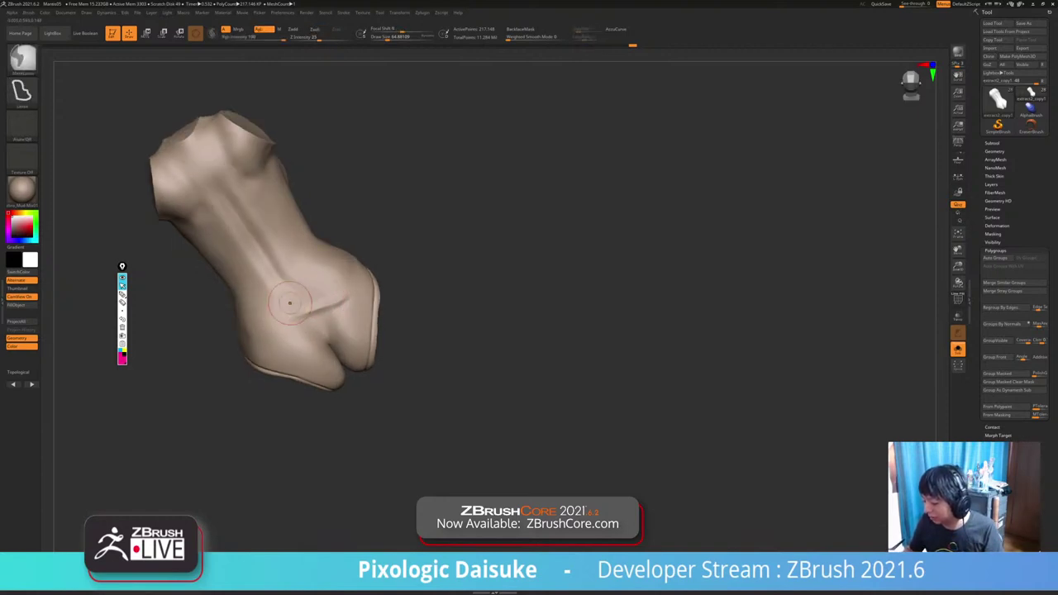
key(ctrl+z)
drag(330, 299, 291, 308)
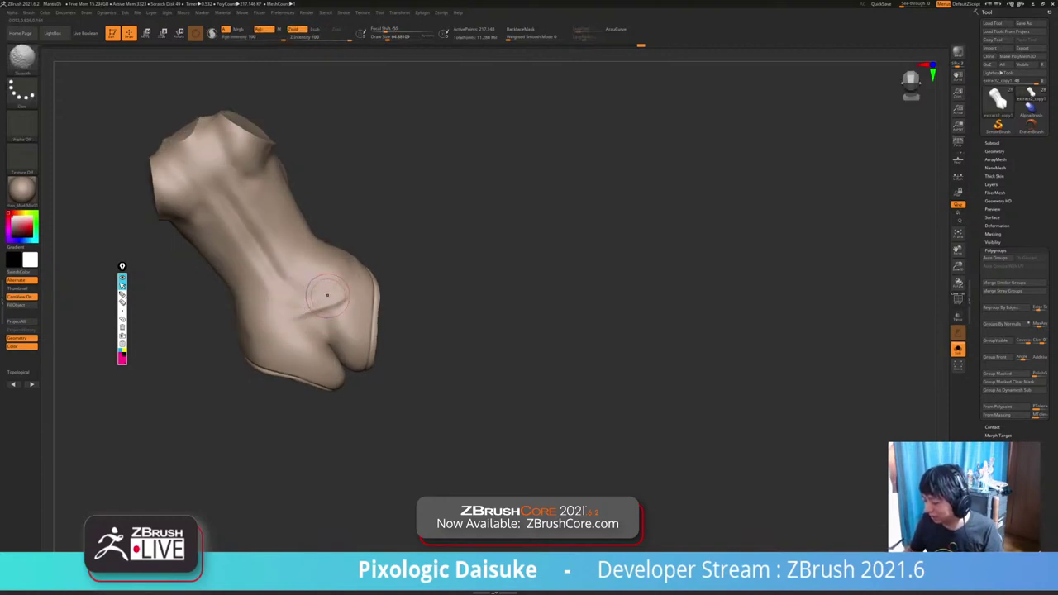
Carve a second diagonal crease from the waist down to the existing lower-back fold, redoing the first stroke.
ctrl+right_drag(327, 296, 321, 248)
mouse_move(320, 248)
right_down()
mouse_move(368, 256)
mouse_move(327, 265)
mouse_move(310, 285)
mouse_move(331, 273)
mouse_move(319, 258)
mouse_move(326, 295)
mouse_move(290, 267)
right_up()
drag(287, 268, 334, 305)
key(ctrl+z)
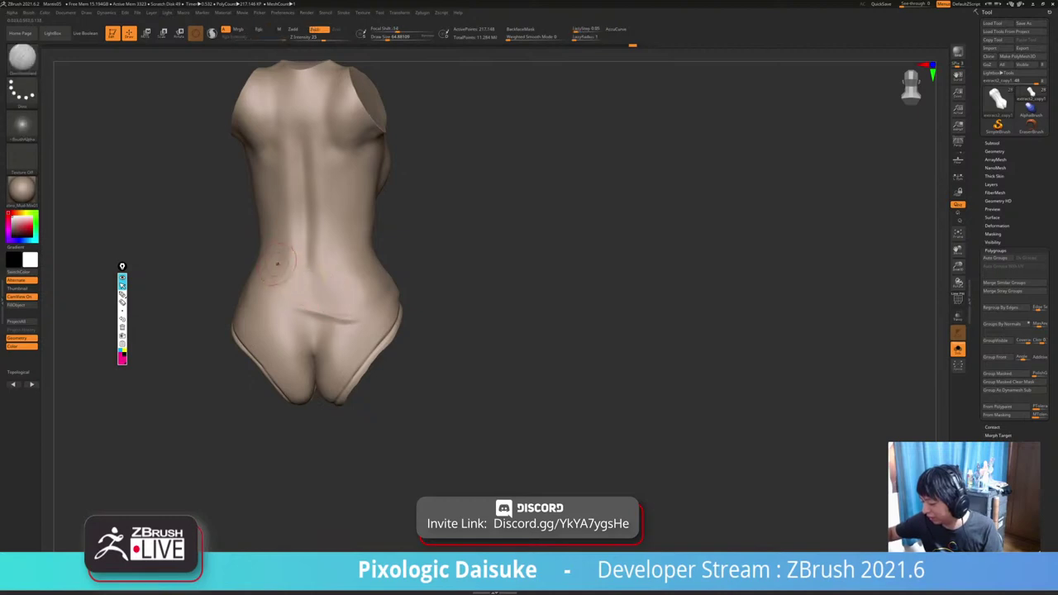
drag(286, 269, 337, 309)
right_drag(309, 267, 291, 263)
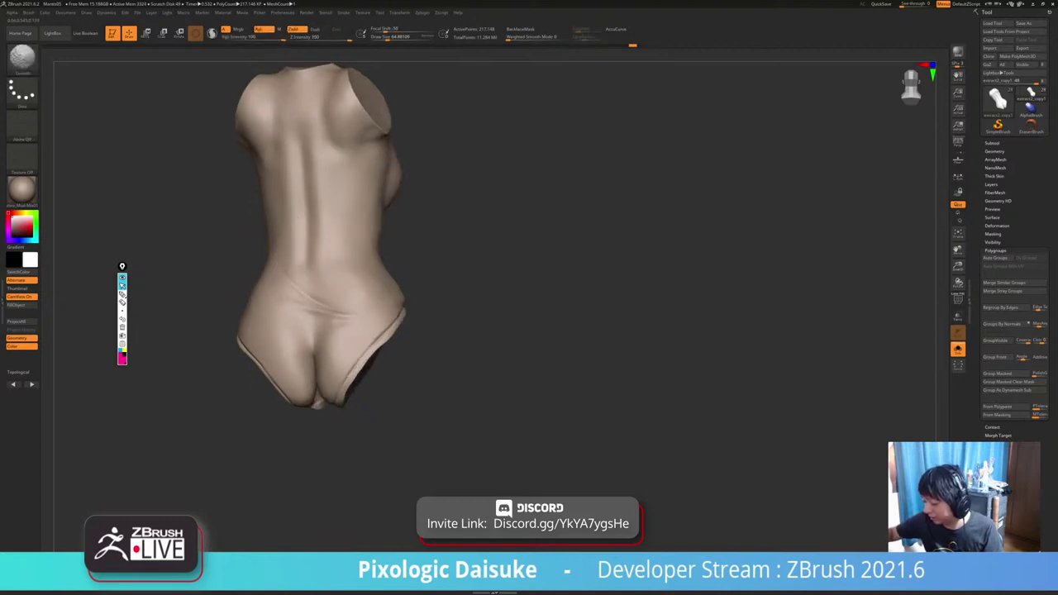
Smooth the lower-back folds and rework the diagonal creases above the buttocks, comparing them against the complete figure.
right_drag(300, 217, 334, 236)
shift+drag(357, 317, 329, 327)
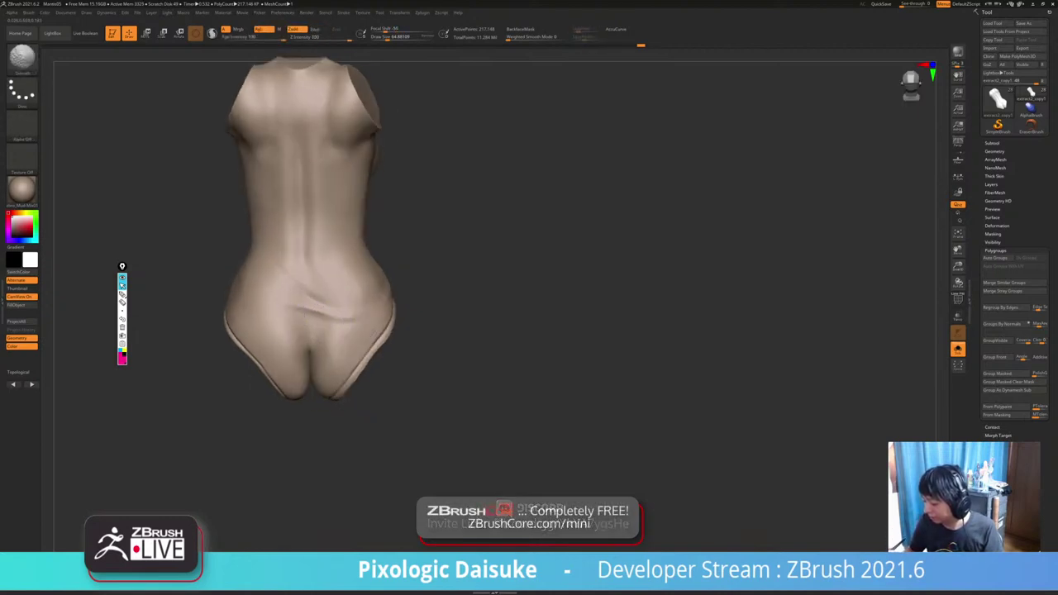
mouse_move(308, 291)
right_down()
mouse_move(351, 269)
mouse_move(312, 292)
right_up()
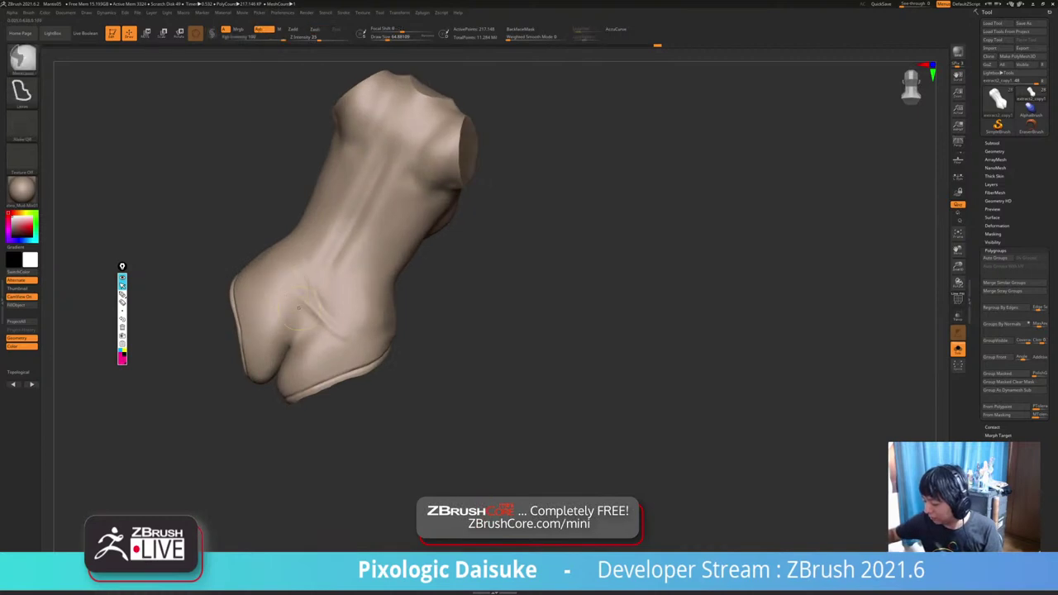
drag(296, 289, 332, 336)
mouse_move(332, 336)
right_down()
mouse_move(356, 324)
mouse_move(344, 320)
mouse_move(350, 356)
right_up()
mouse_move(317, 277)
mouse_down()
mouse_move(295, 359)
mouse_move(303, 371)
mouse_up()
mouse_move(301, 362)
right_down()
mouse_move(304, 349)
mouse_move(311, 377)
mouse_move(316, 360)
right_up()
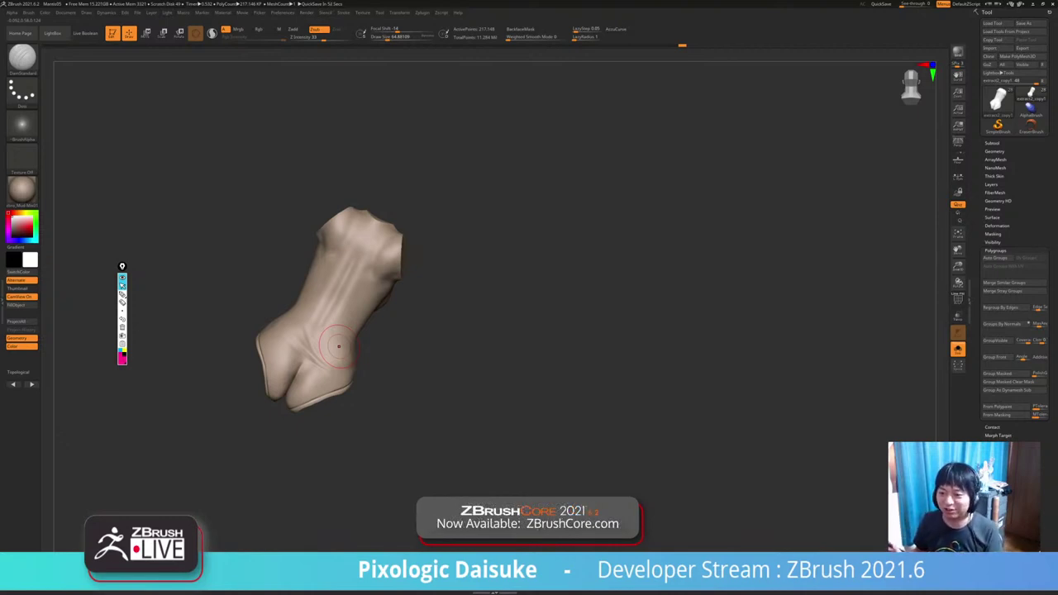
mouse_move(319, 360)
right_down()
mouse_move(352, 357)
mouse_move(320, 381)
mouse_move(310, 334)
mouse_move(293, 356)
mouse_move(317, 341)
right_up()
key(alt+s)
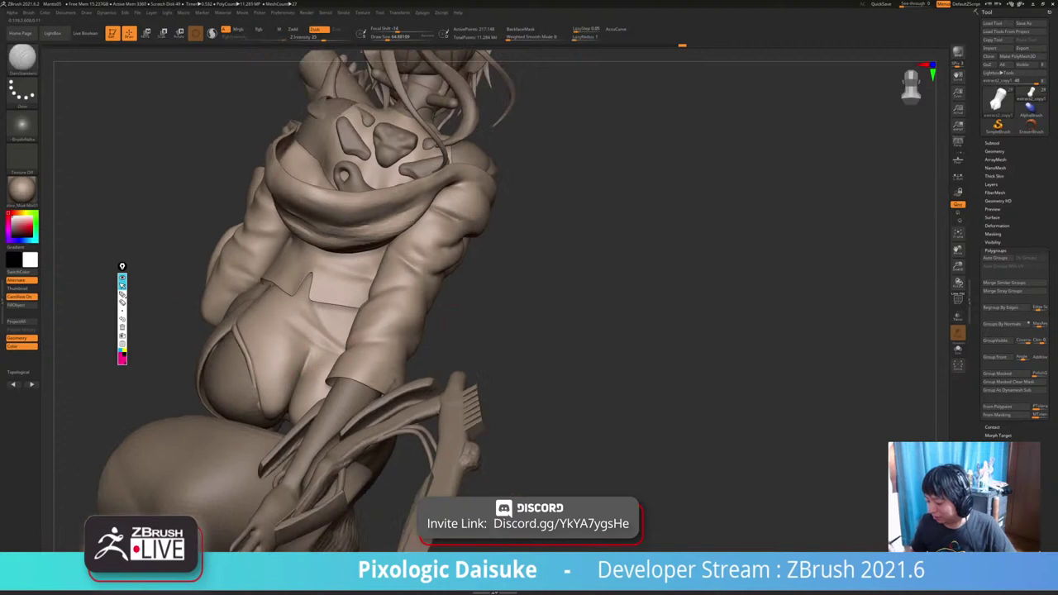
key(alt+s)
ctrl+right_drag(451, 302, 460, 276)
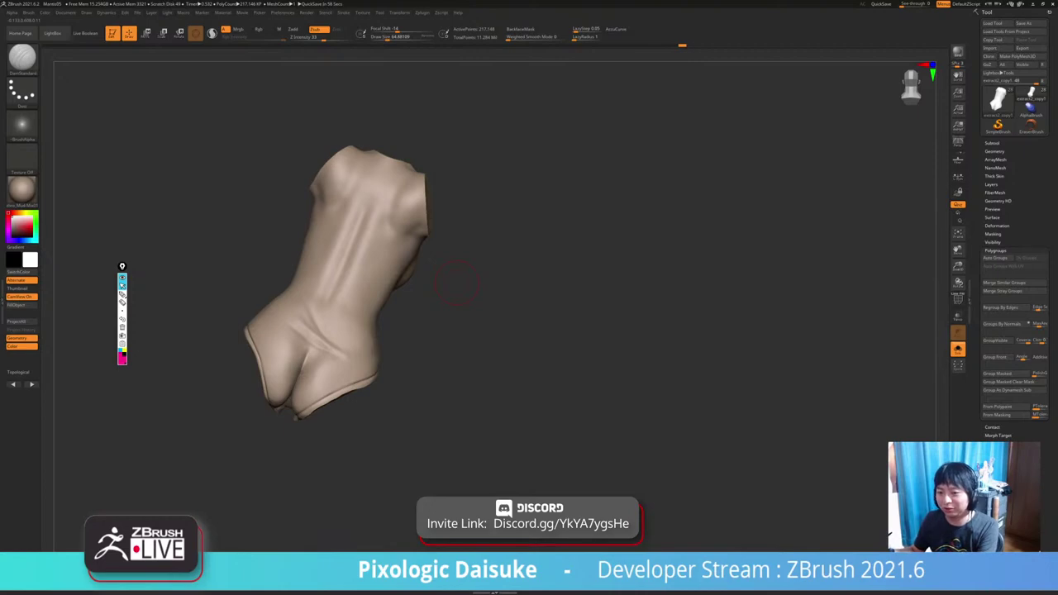
Show all the figure's parts and switch to the SnakeHook brush with a draw size of about 119.
click(23, 59)
mouse_move(453, 299)
right_down()
mouse_move(430, 307)
mouse_move(490, 296)
mouse_move(447, 295)
mouse_move(482, 287)
mouse_move(480, 310)
right_up()
click(958, 349)
click(23, 59)
click(264, 113)
click(388, 36)
click(521, 29)
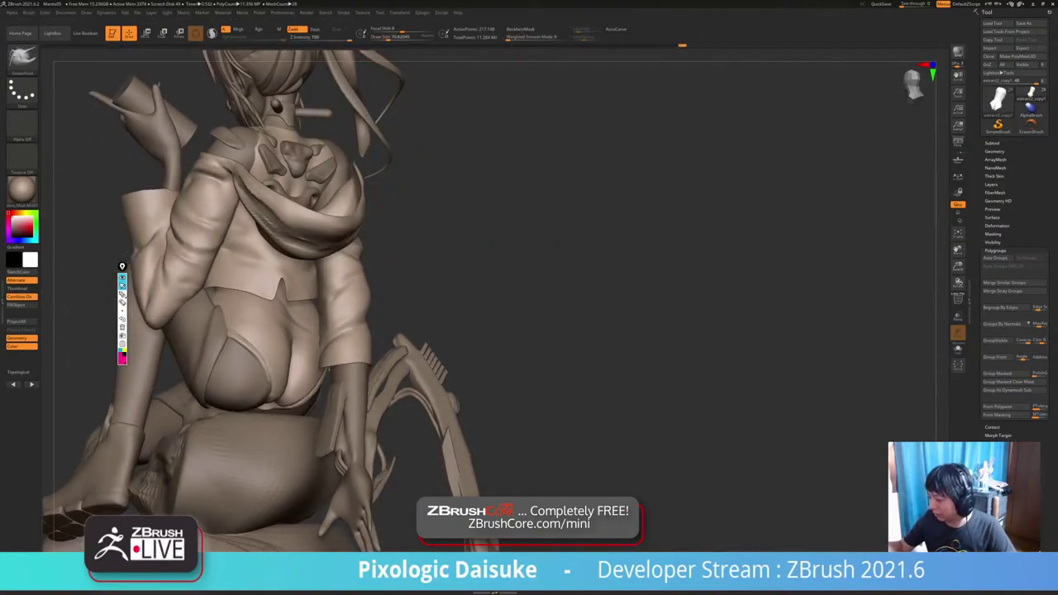
click(394, 36)
mouse_move(331, 331)
right_down()
mouse_move(332, 351)
mouse_move(378, 256)
mouse_move(267, 370)
mouse_move(356, 318)
mouse_move(368, 298)
right_up()
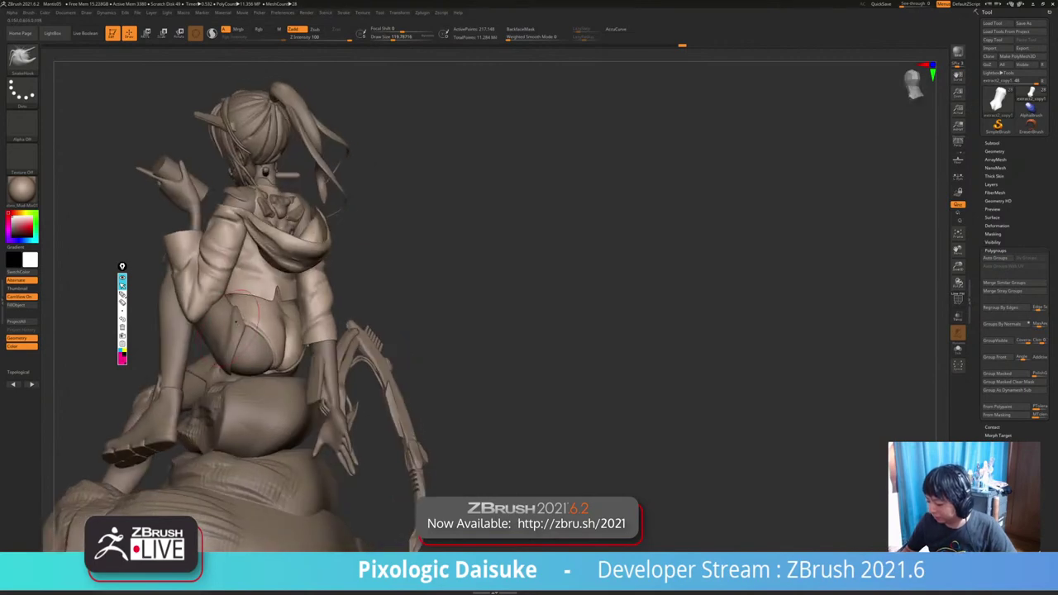
Pull the suit's leg-opening edge at the hip into shape with SnakeHook, checking the fit from several sides.
right_drag(236, 321, 279, 352)
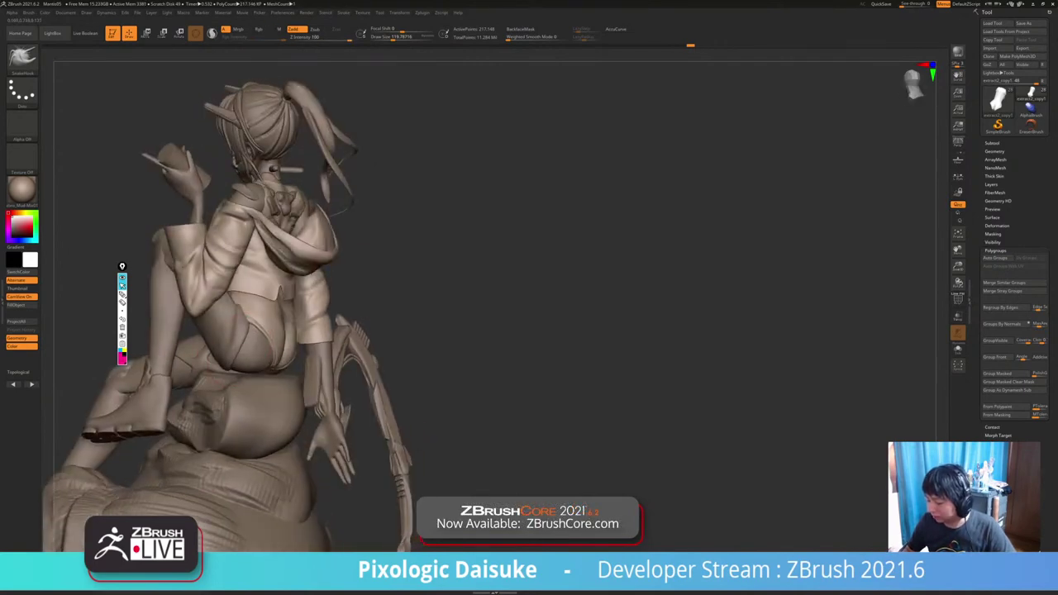
drag(257, 324, 252, 347)
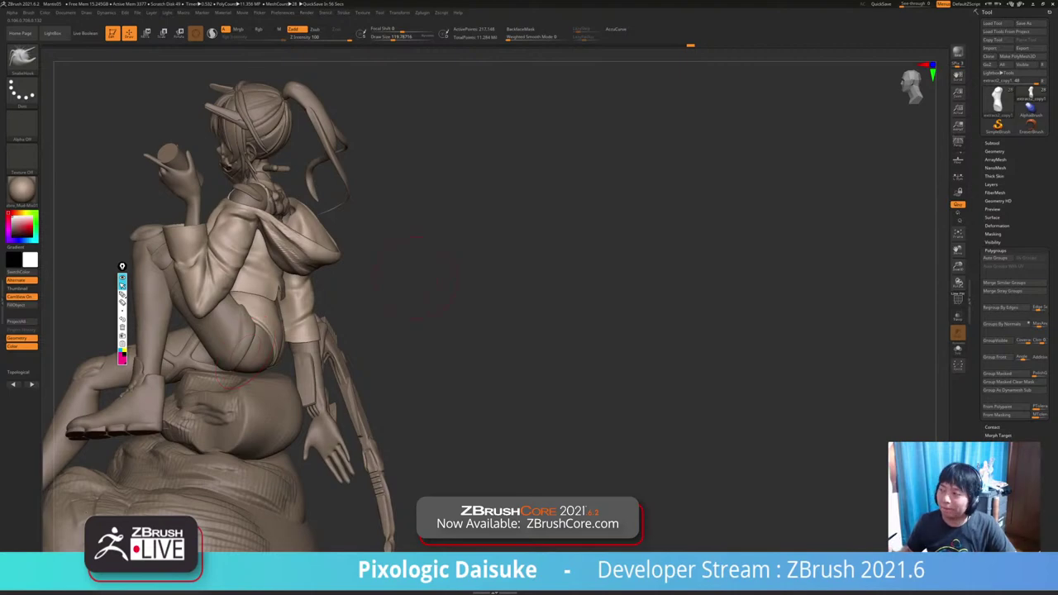
drag(415, 281, 463, 285)
drag(369, 291, 401, 290)
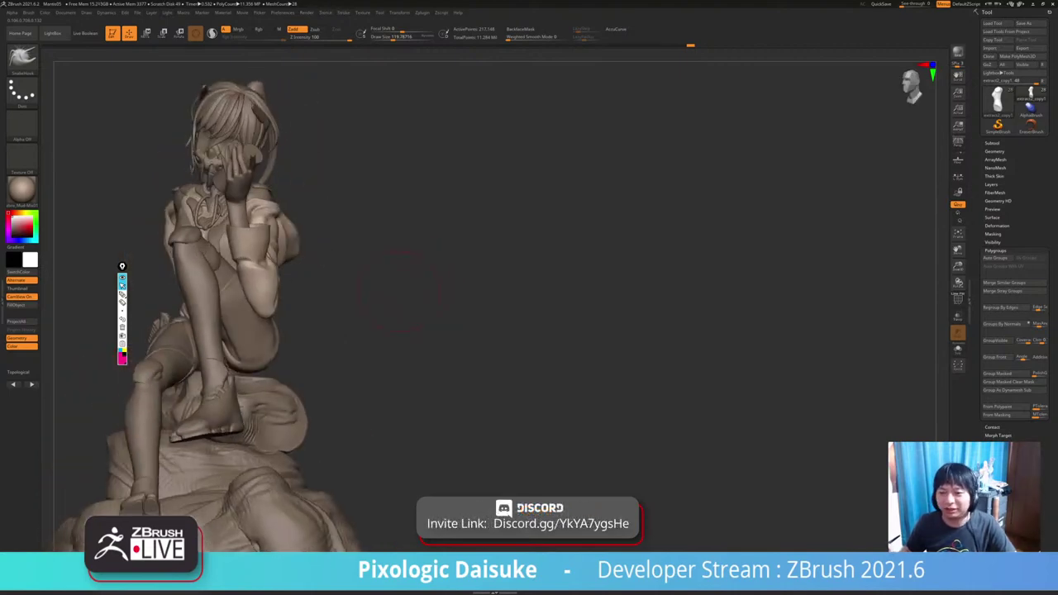
right_drag(400, 290, 318, 294)
mouse_move(269, 354)
ctrl+right_down()
mouse_move(268, 393)
mouse_move(219, 397)
ctrl+right_up()
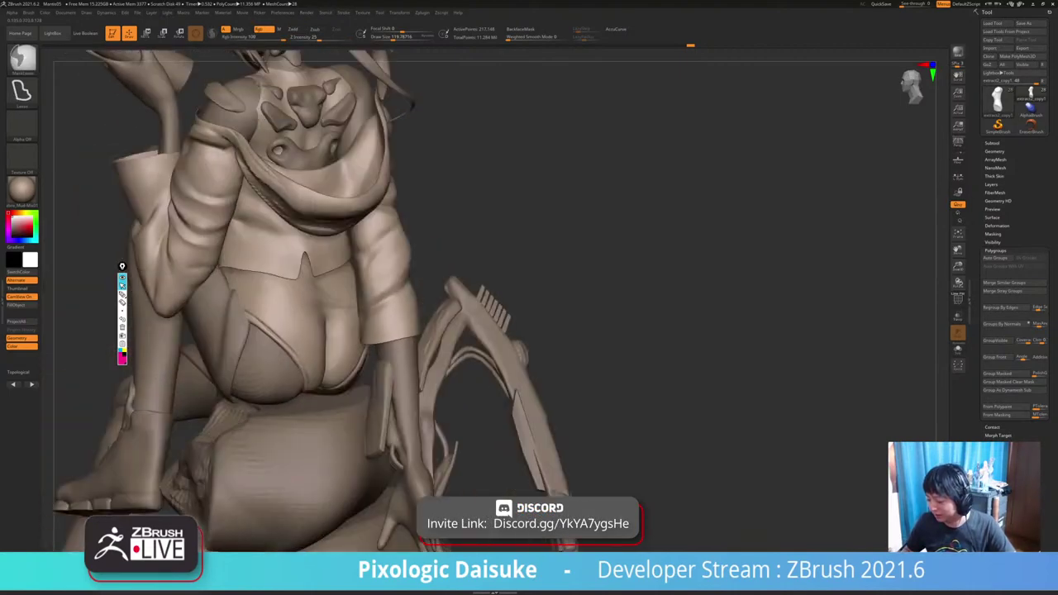
right_drag(302, 354, 256, 351)
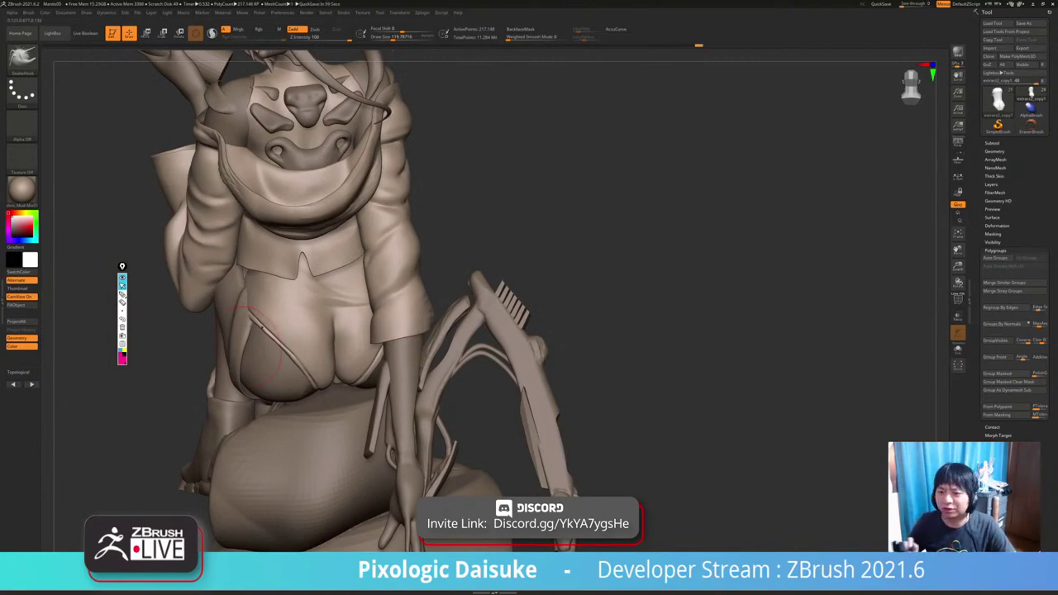
right_drag(250, 349, 299, 361)
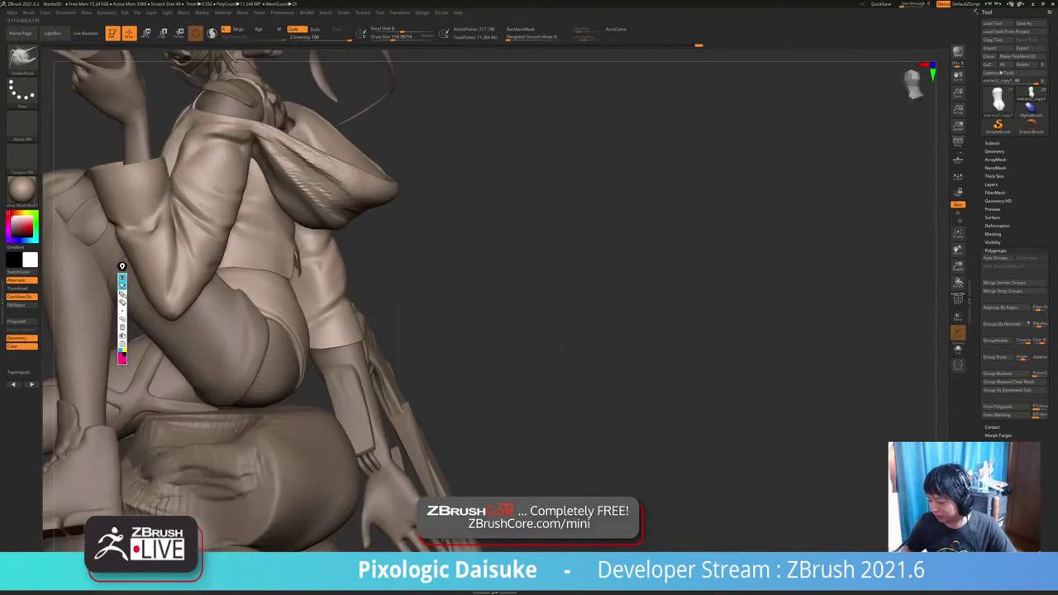
Select the body underneath the suit and compare its hip and thigh, both isolated and with the surrounding parts shown.
alt+click(289, 349)
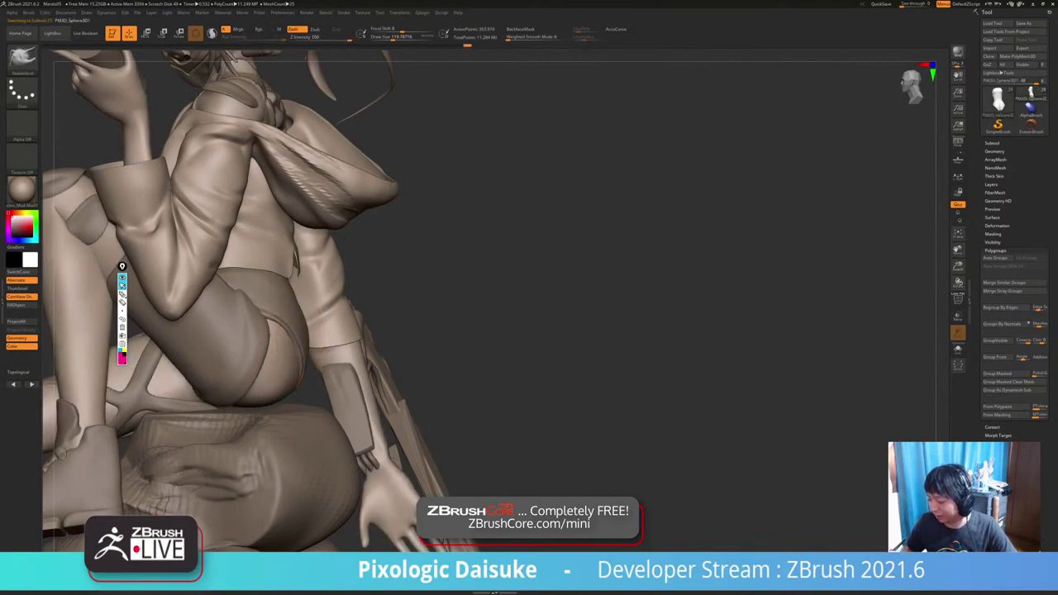
mouse_move(306, 354)
right_down()
mouse_move(318, 364)
mouse_move(289, 343)
right_up()
key(shift+s)
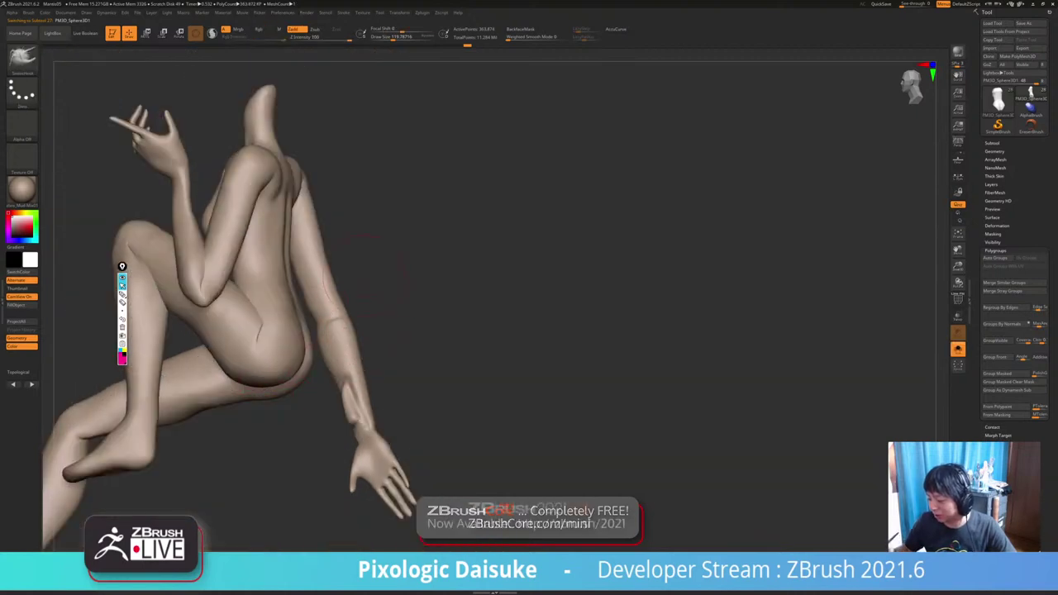
key(shift+s)
right_drag(270, 301, 256, 308)
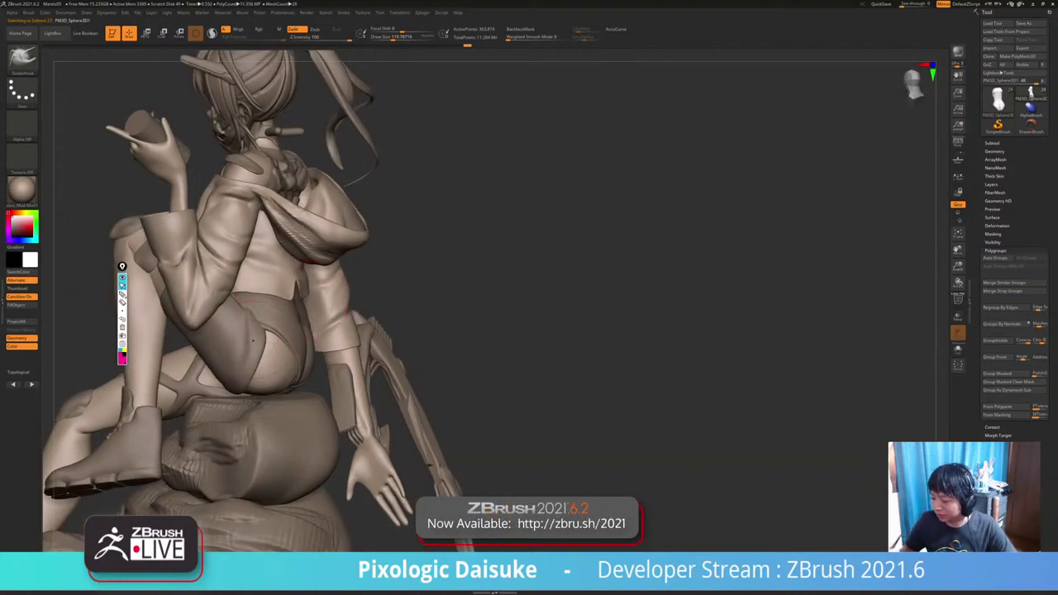
right_drag(312, 262, 149, 269)
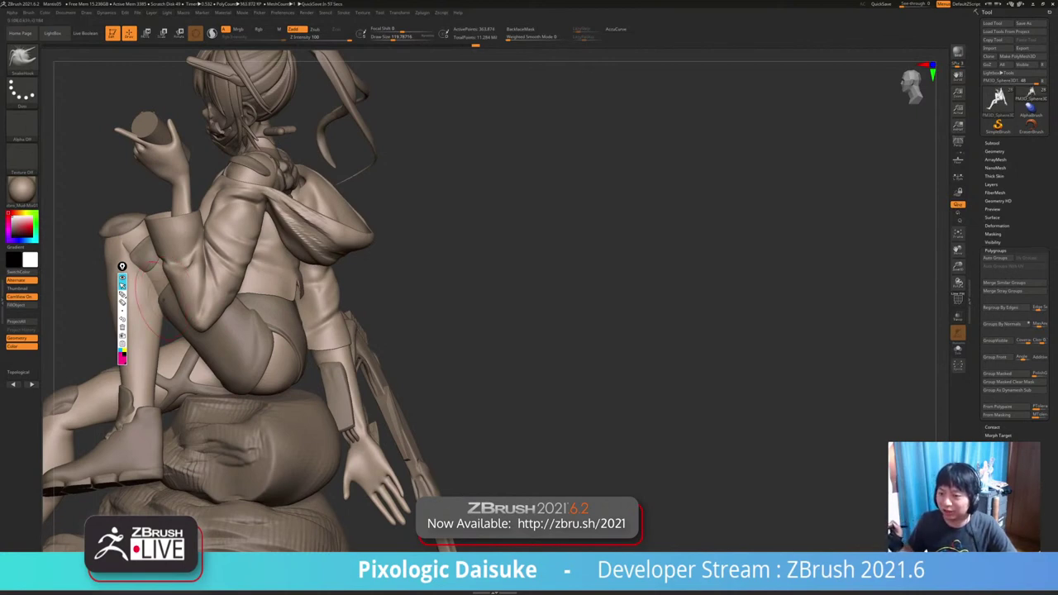
mouse_move(172, 302)
right_down()
mouse_move(217, 291)
mouse_move(232, 273)
mouse_move(165, 262)
mouse_move(175, 279)
mouse_move(160, 258)
mouse_move(180, 256)
right_up()
key(alt+s)
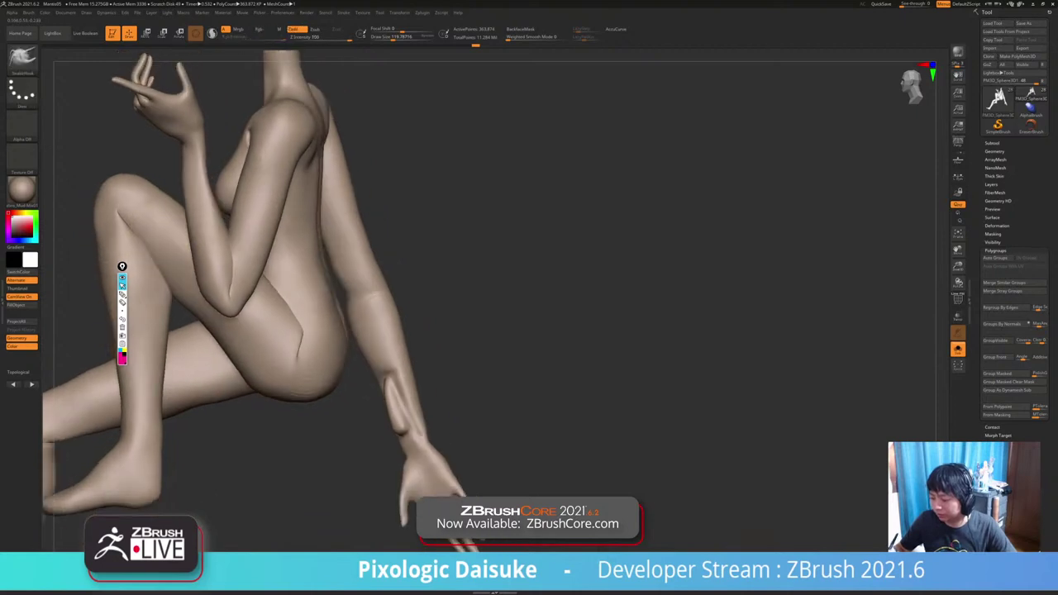
shift+drag(152, 244, 155, 245)
mouse_move(155, 246)
ctrl+right_down()
mouse_move(156, 237)
mouse_move(151, 248)
mouse_move(183, 277)
ctrl+right_up()
scroll(155, 251, down, 4)
key(alt+s)
key(alt+s)
key(alt+s)
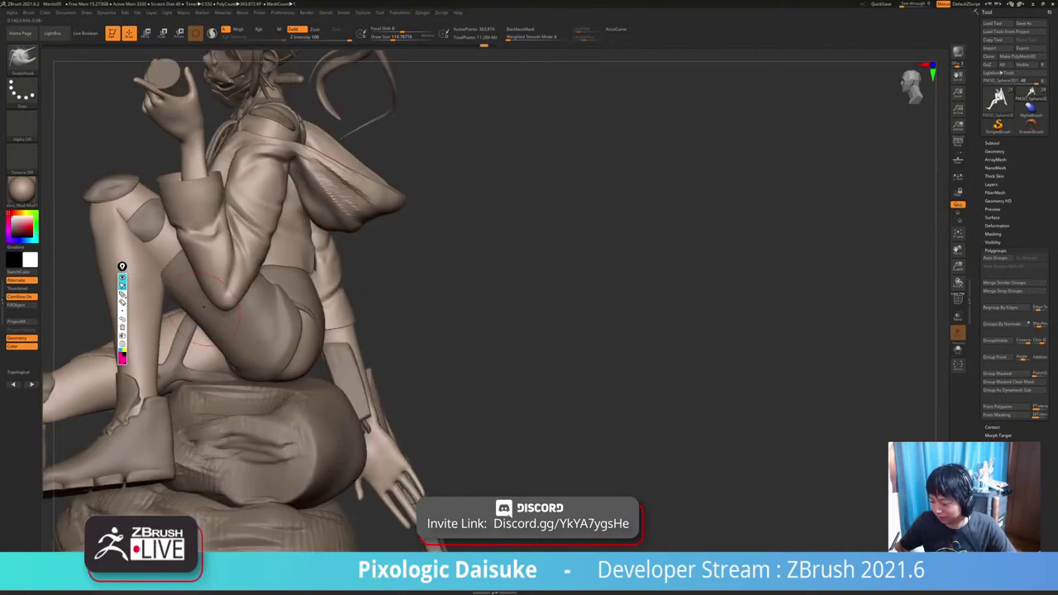
Isolate the body, smooth and reshape the crease between thigh and buttock with SnakeHook, and restore the full figure.
key(ctrl+shift+s)
right_drag(196, 317, 212, 334)
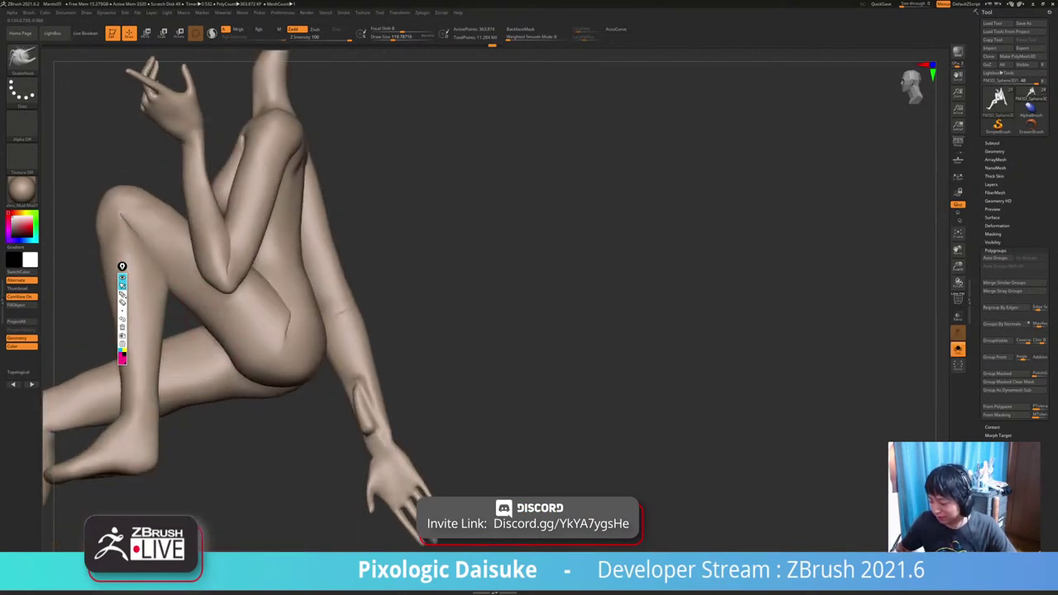
mouse_move(188, 298)
right_down()
mouse_move(217, 296)
mouse_move(189, 305)
mouse_move(187, 273)
mouse_move(195, 331)
mouse_move(223, 329)
right_up()
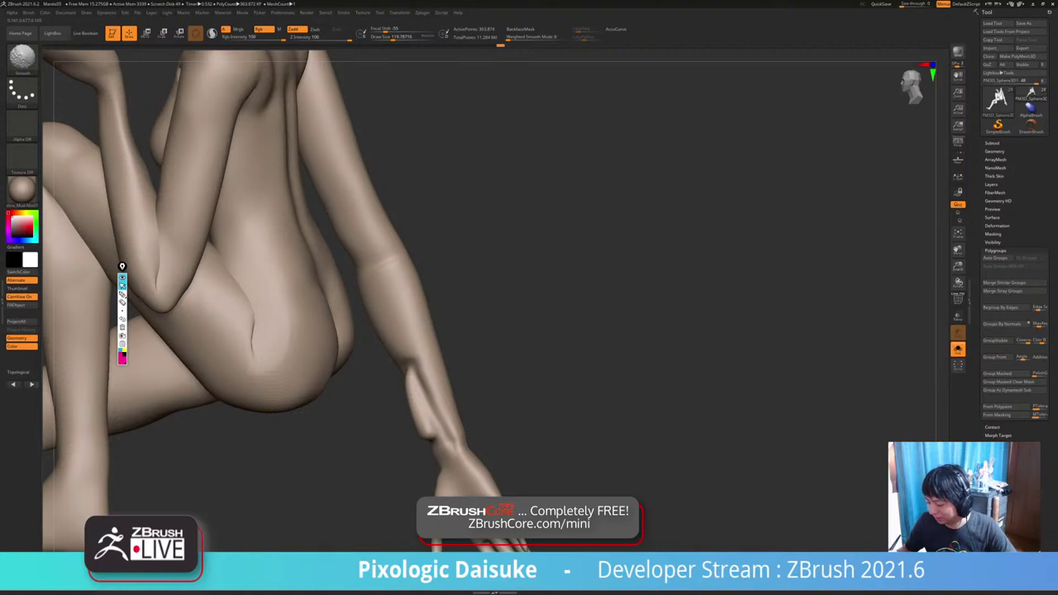
mouse_move(261, 329)
shift+mouse_down()
mouse_move(271, 314)
mouse_move(250, 329)
shift+mouse_up()
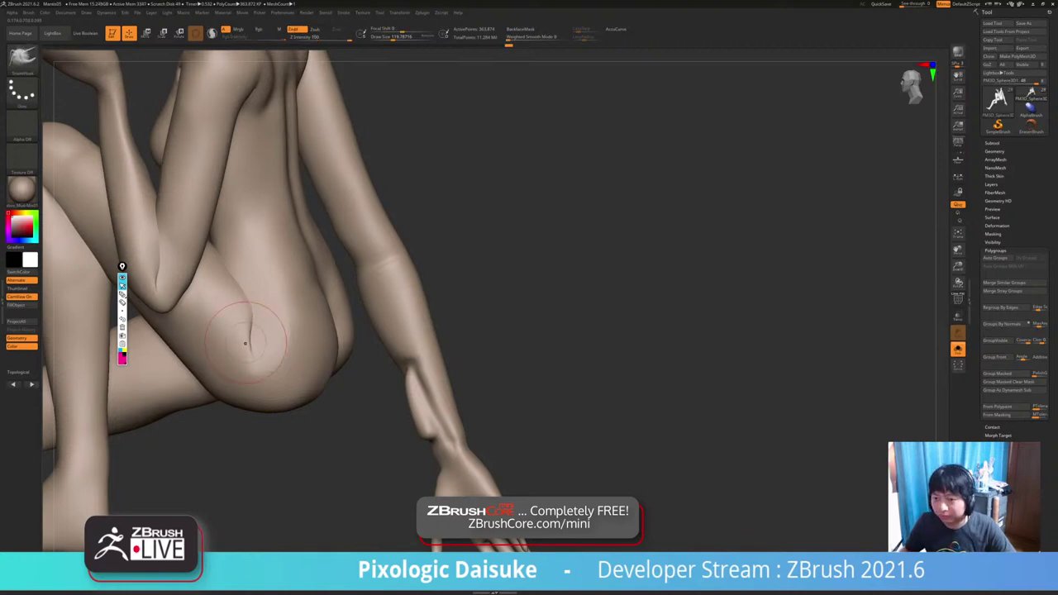
right_drag(250, 329, 238, 331)
drag(249, 321, 251, 352)
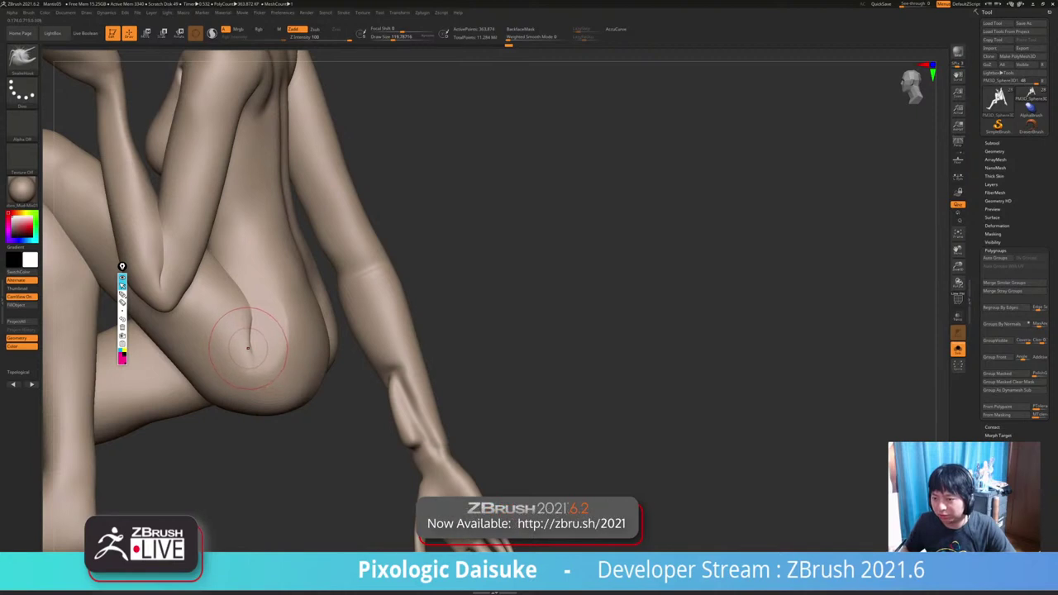
mouse_move(247, 351)
right_down()
mouse_move(294, 340)
mouse_move(285, 318)
mouse_move(347, 302)
mouse_move(478, 313)
right_up()
key(alt+s)
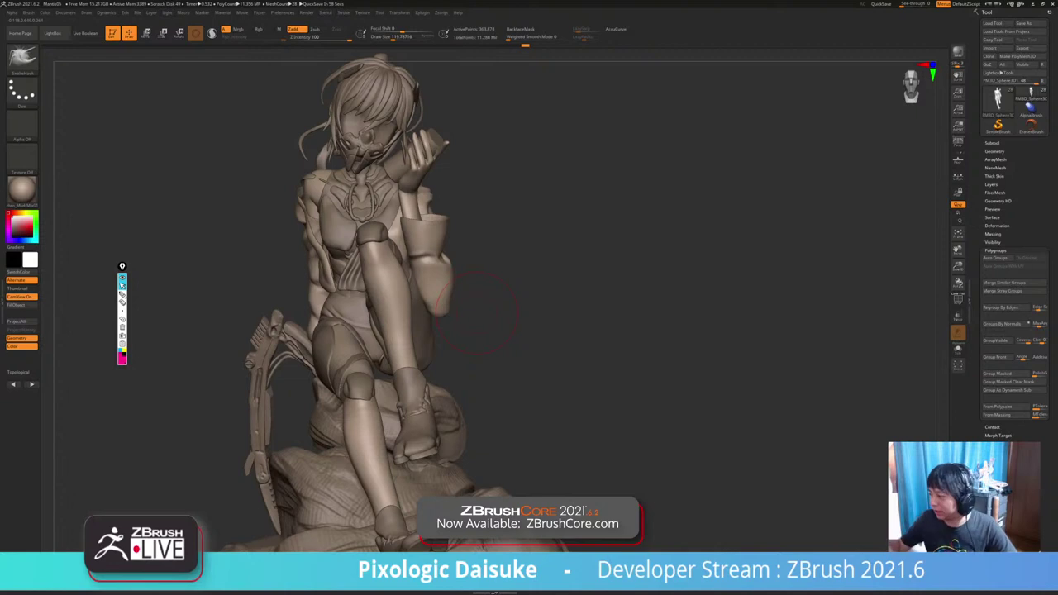
Review the unit and resize options of the Scale Master plugin.
click(421, 13)
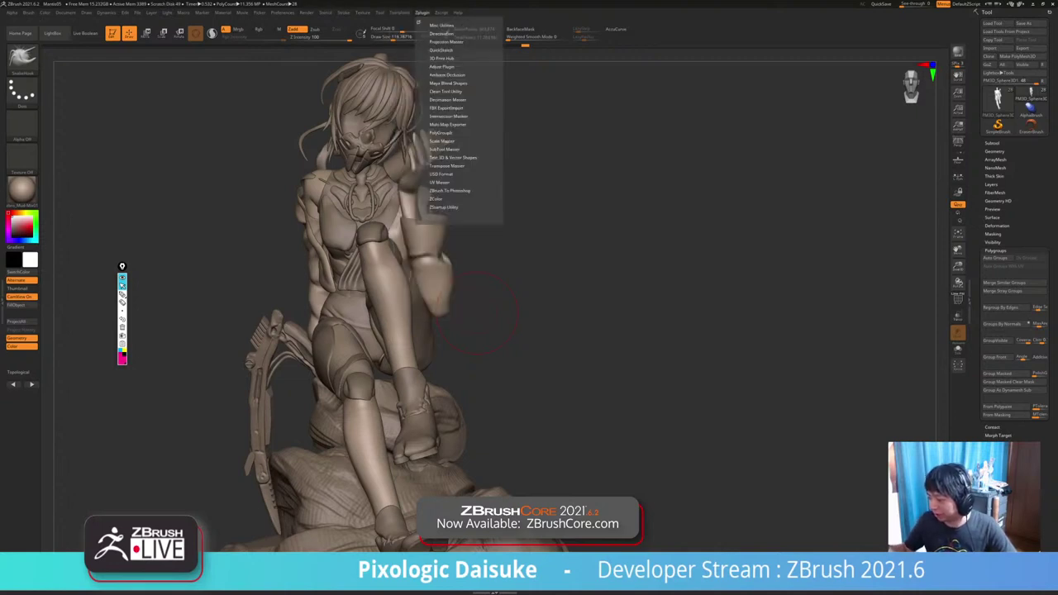
click(442, 140)
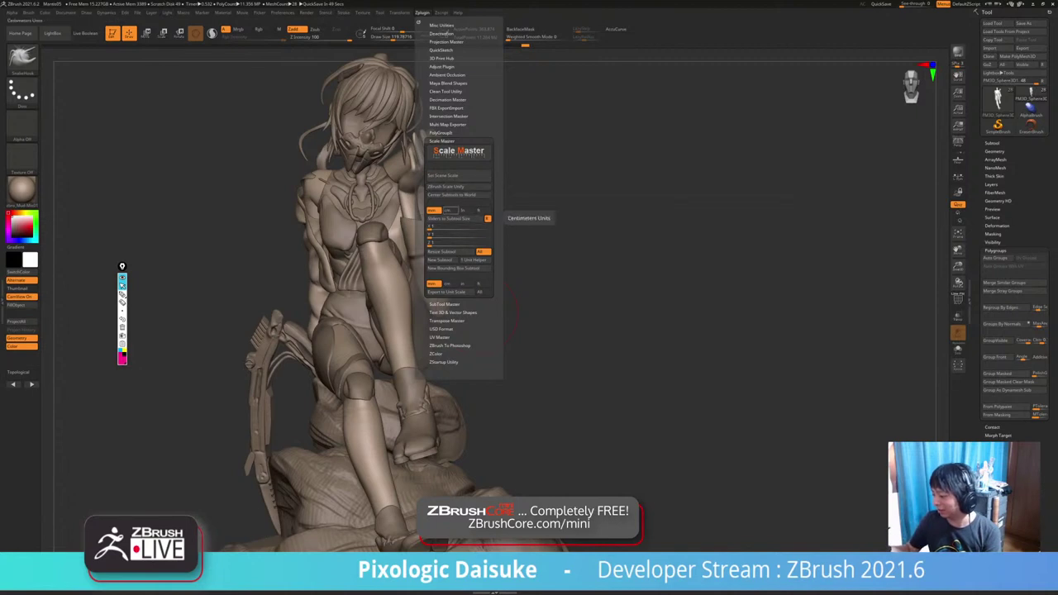
click(443, 142)
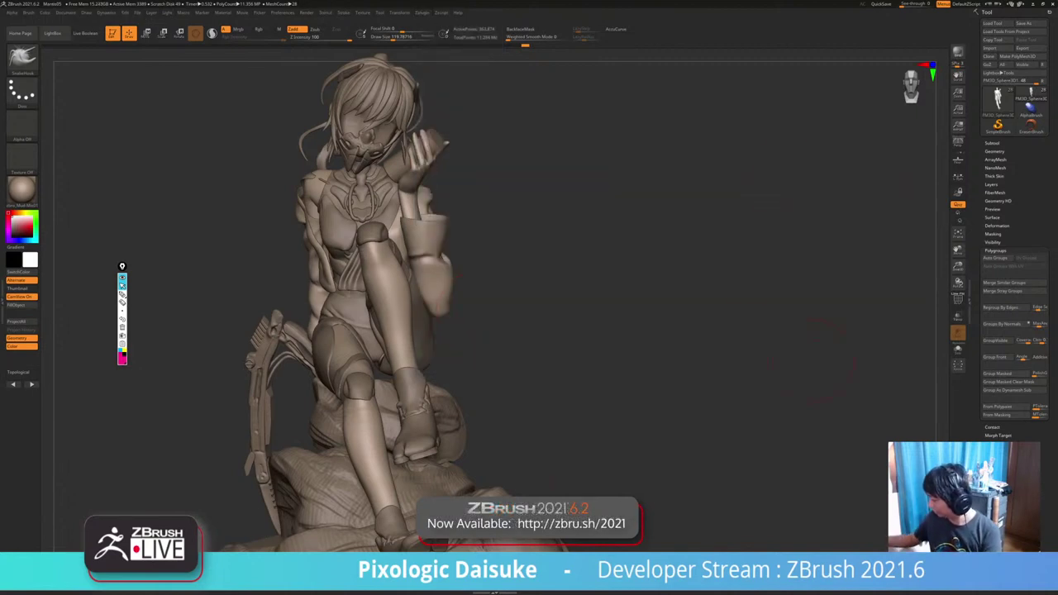
Set the selected body's export scale factor to 75.
click(992, 143)
drag(1045, 405, 1045, 196)
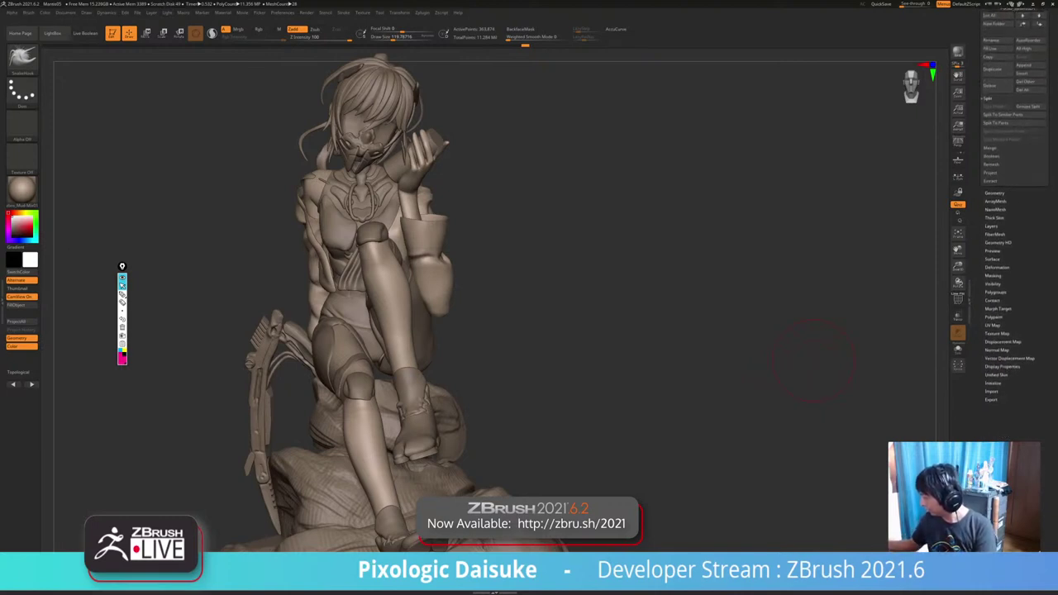
click(991, 400)
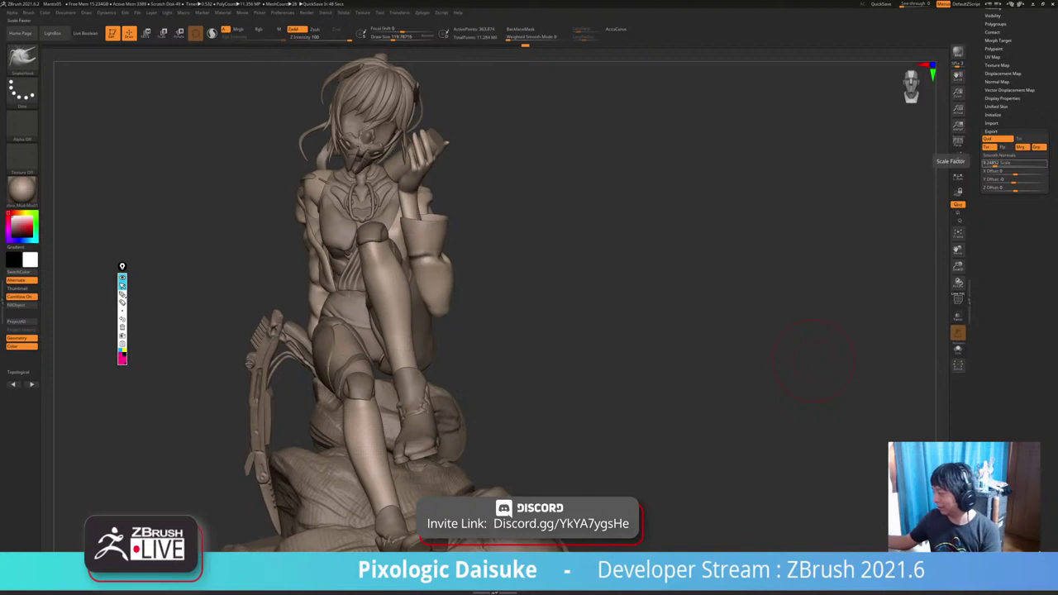
click(1006, 164)
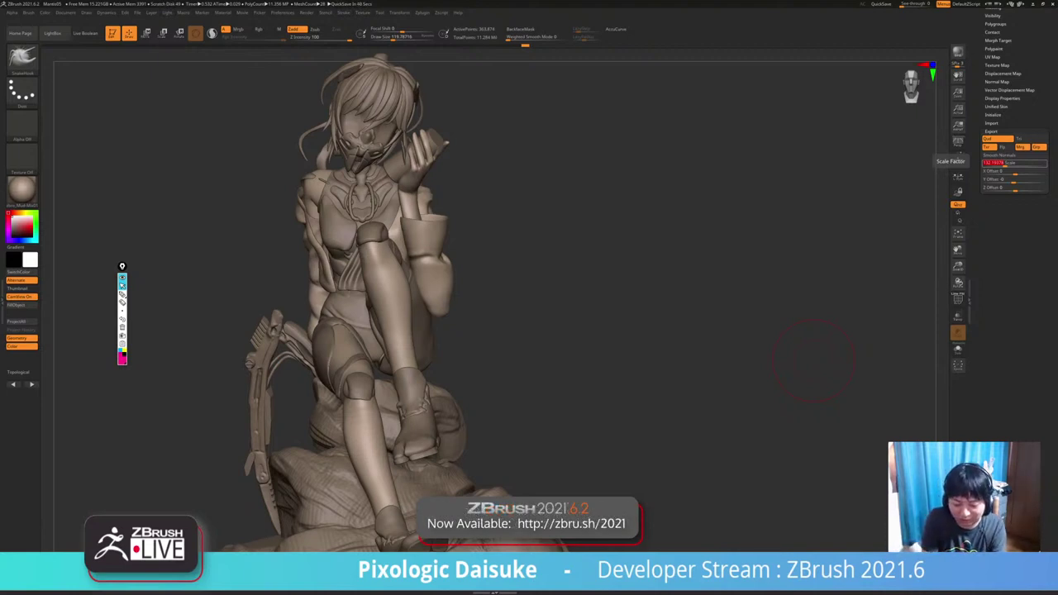
text(75)
key(Return)
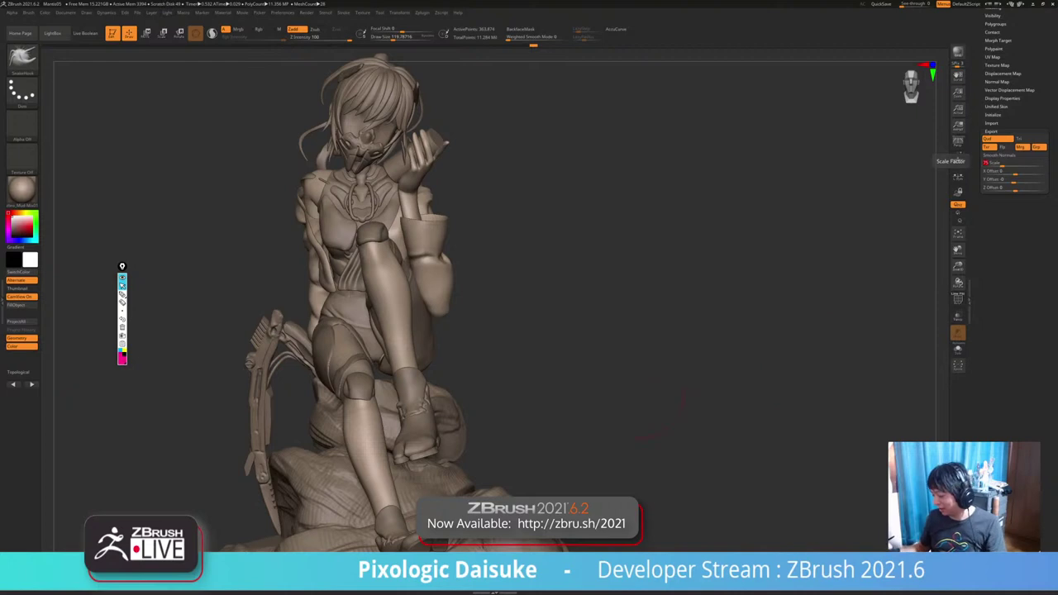
mouse_move(814, 361)
mouse_down()
mouse_move(872, 364)
mouse_move(873, 414)
mouse_up()
mouse_move(826, 396)
ctrl+right_down()
mouse_move(827, 337)
mouse_move(777, 339)
ctrl+right_up()
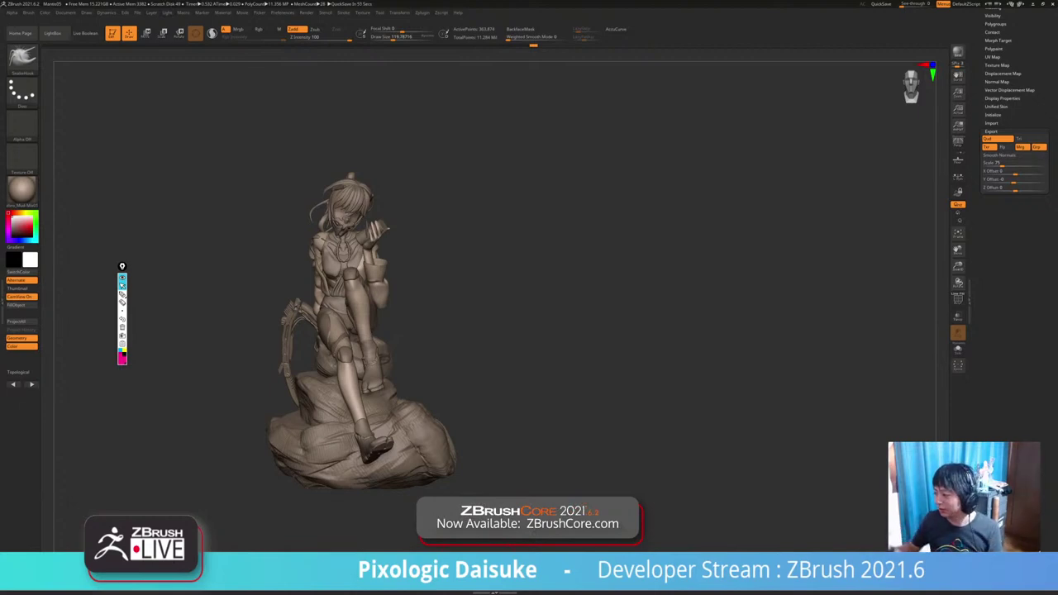
mouse_move(423, 12)
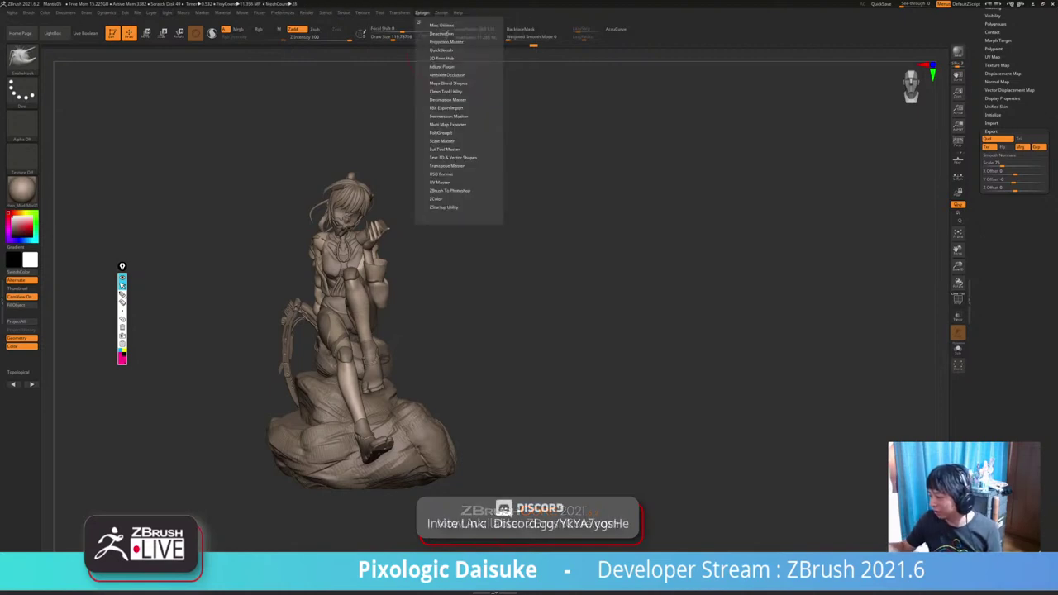
click(443, 142)
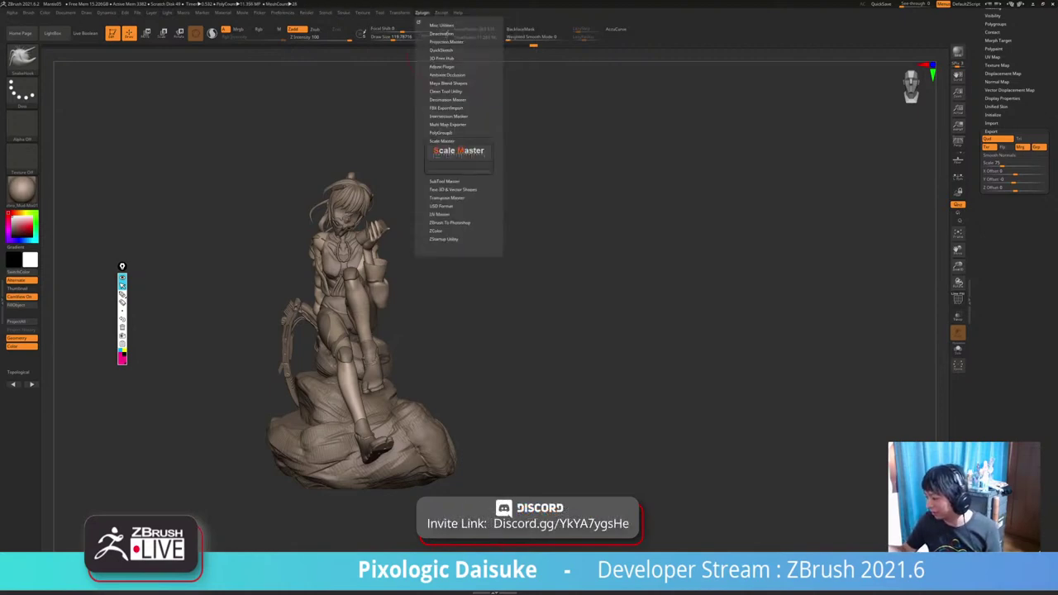
click(443, 142)
click(441, 140)
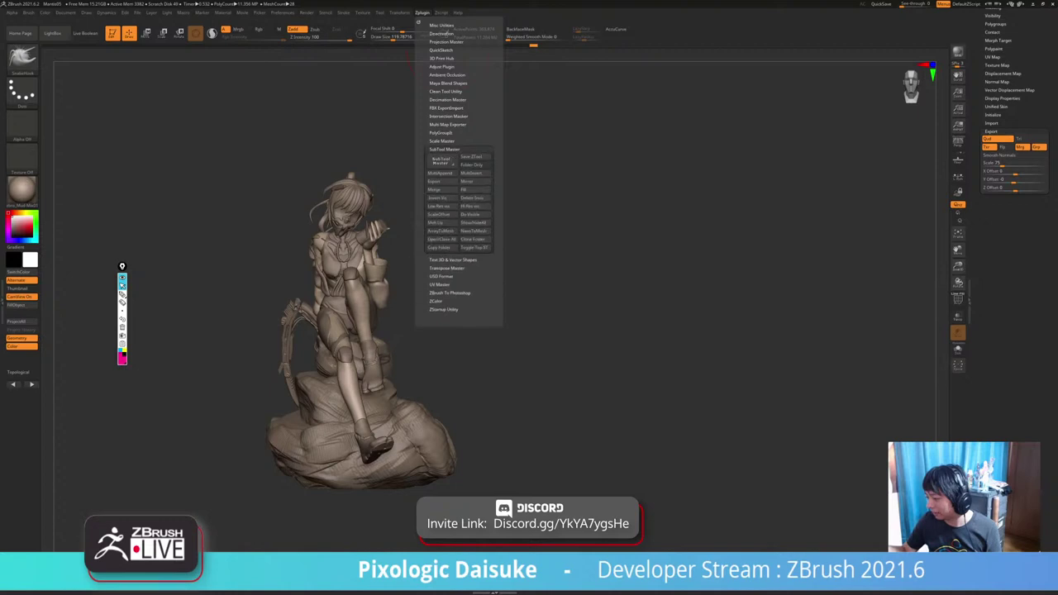
click(442, 141)
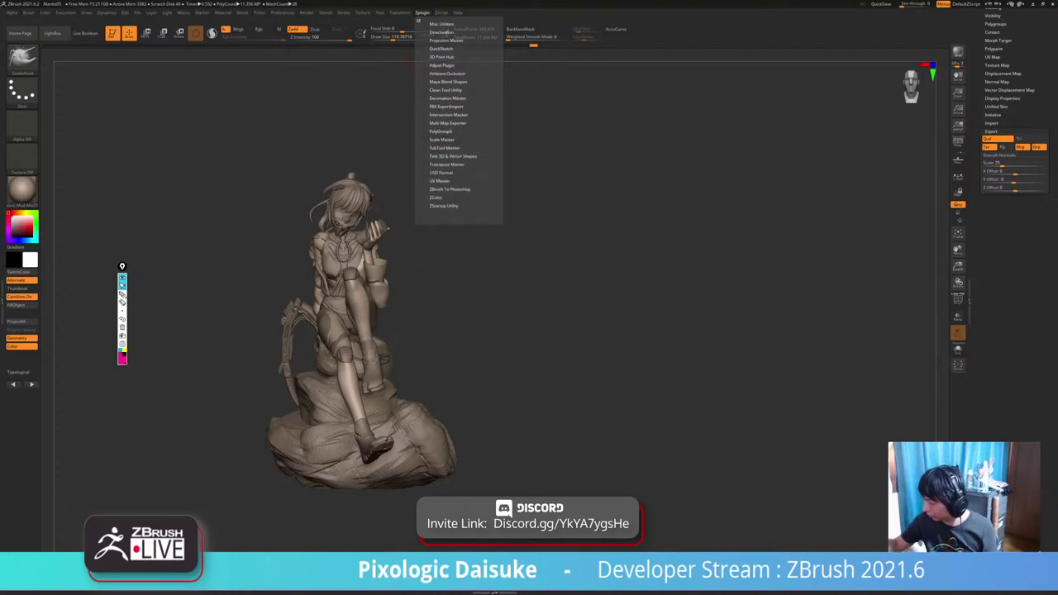
Update the body's size ratios in 3D Print Hub using the 36.34 × 120.50 × 101.17 mm option, and set its Y height to 150 mm.
click(442, 56)
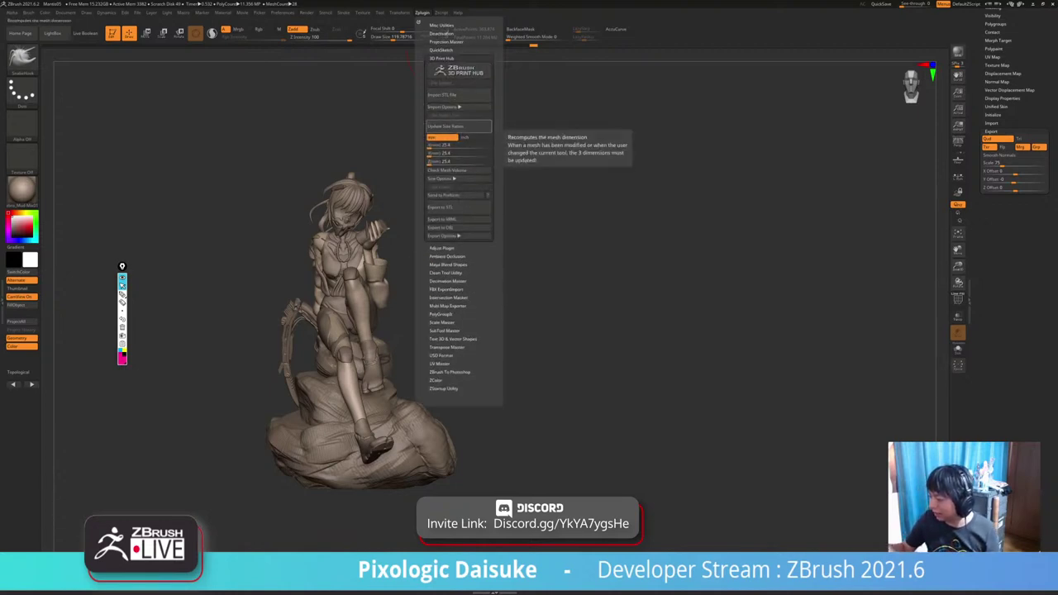
click(451, 125)
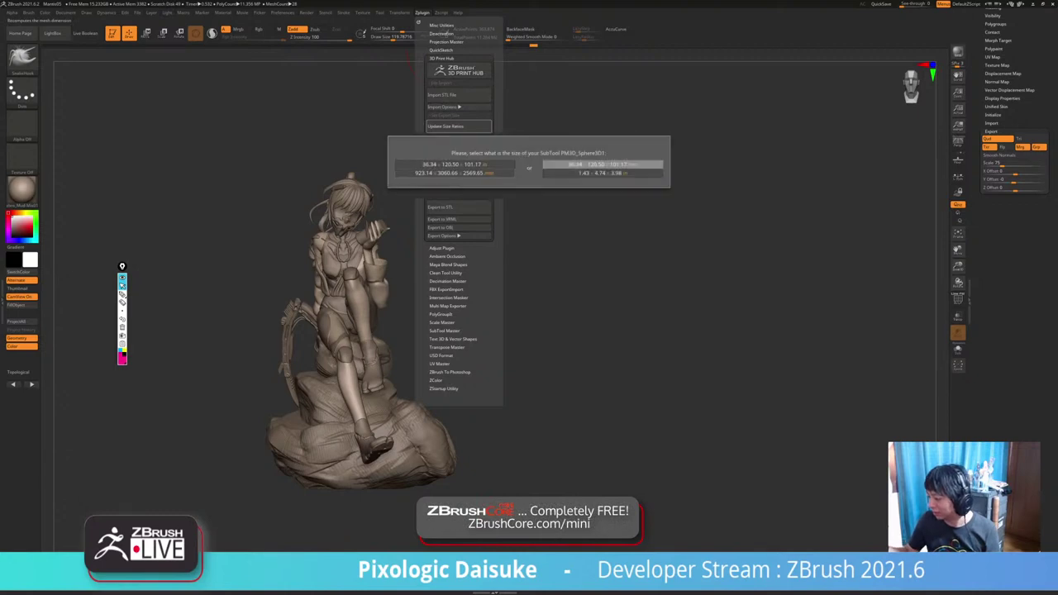
click(603, 165)
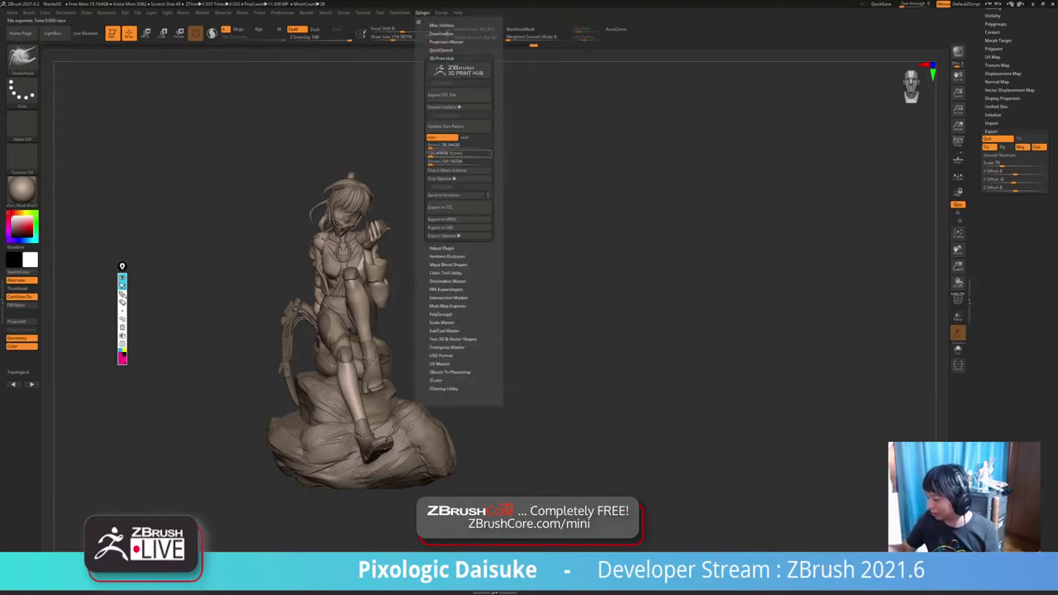
click(457, 155)
text(1)
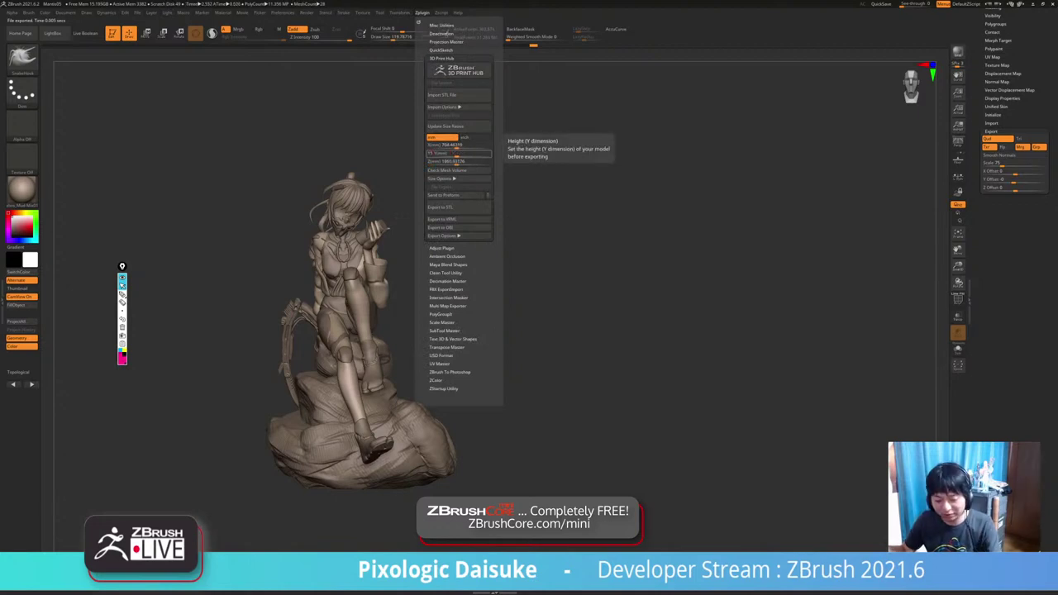
key(Return)
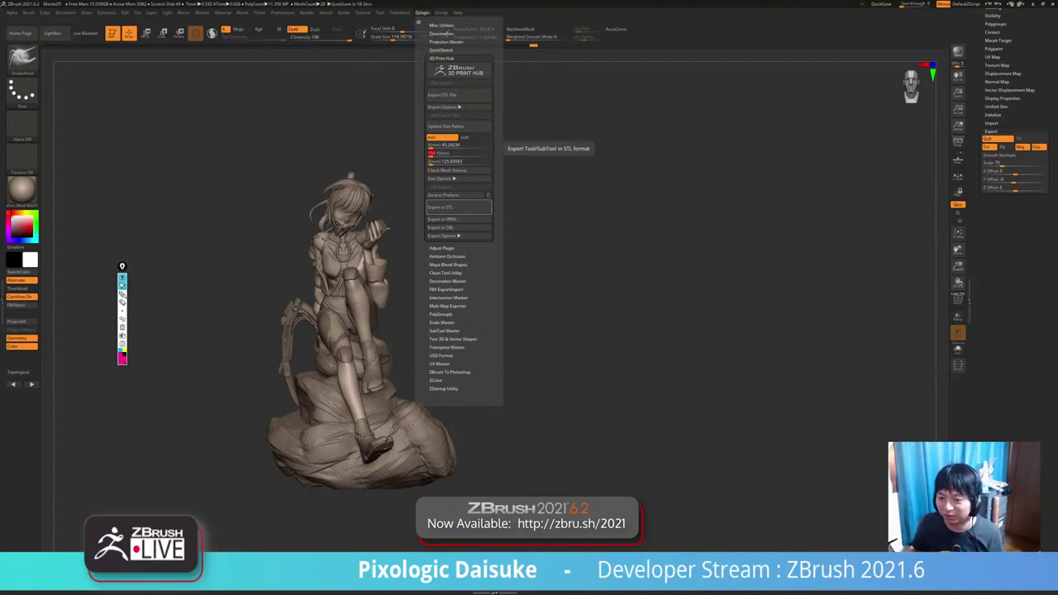
click(458, 207)
Select the suit part covering the hips and review the Scale Master options for it.
drag(513, 314, 802, 315)
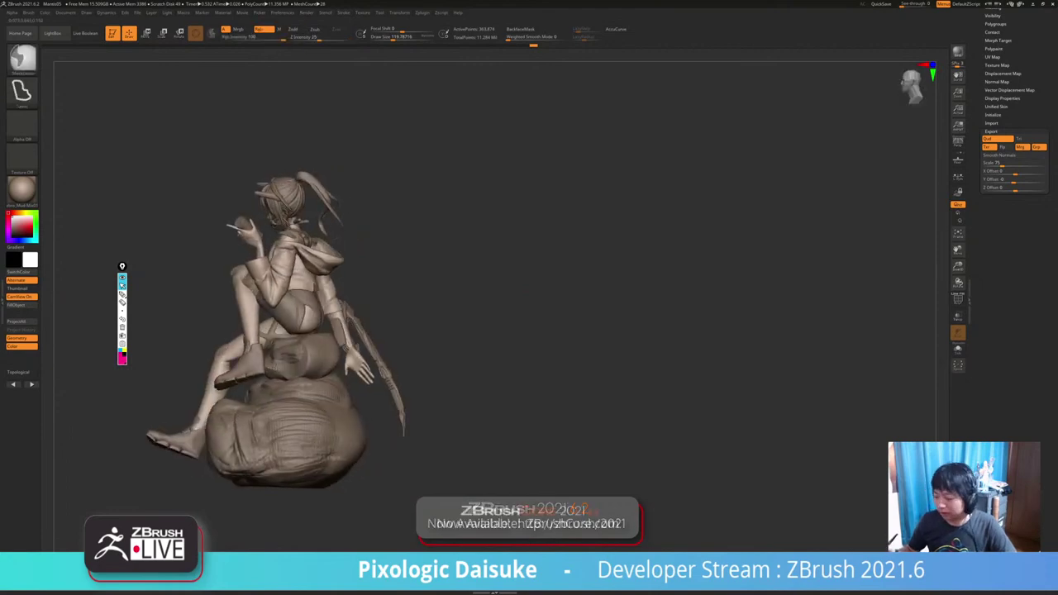
ctrl+right_drag(356, 314, 355, 397)
alt+click(293, 315)
right_drag(364, 310, 306, 327)
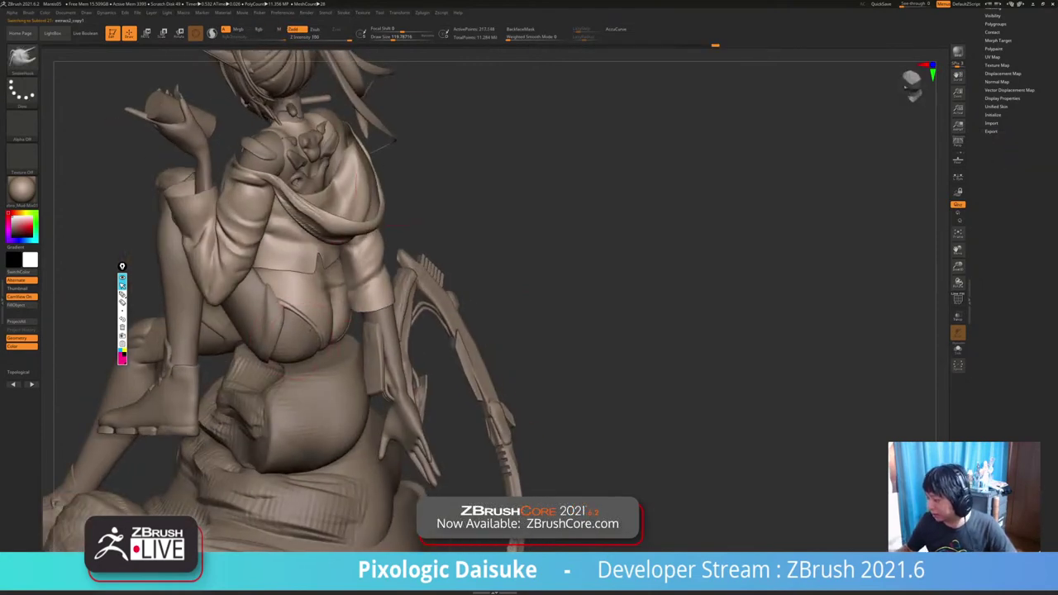
click(422, 13)
click(442, 58)
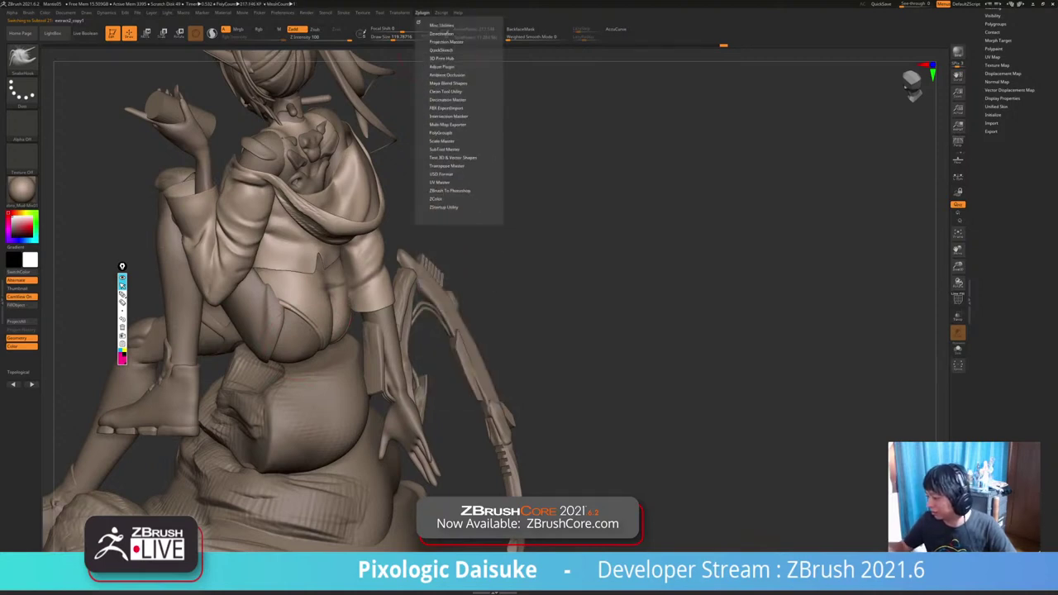
click(441, 141)
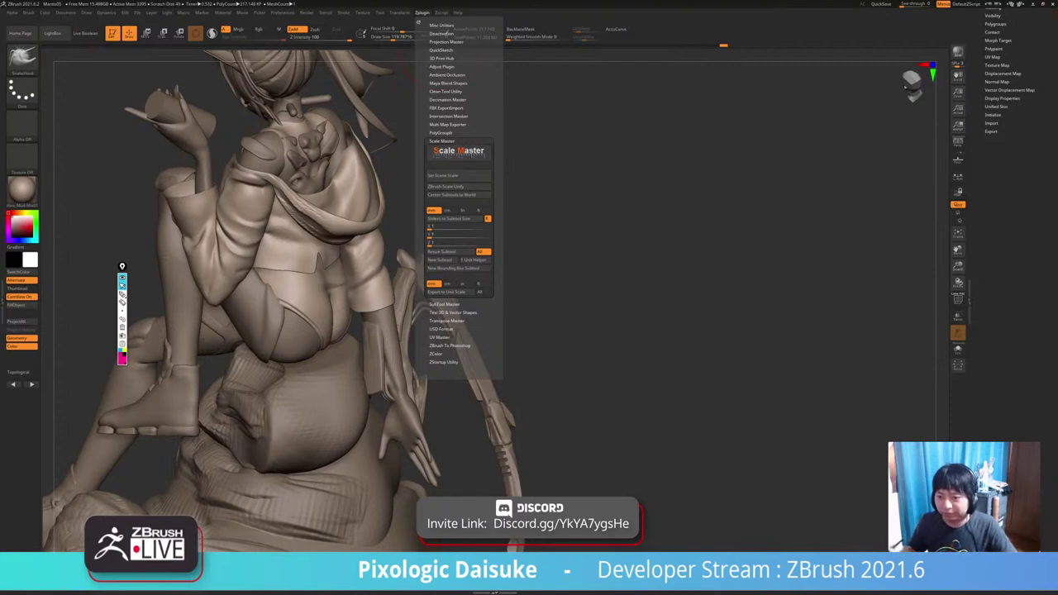
Make the body the active subtool again and examine the legs and hips from the side and front.
drag(579, 248, 661, 232)
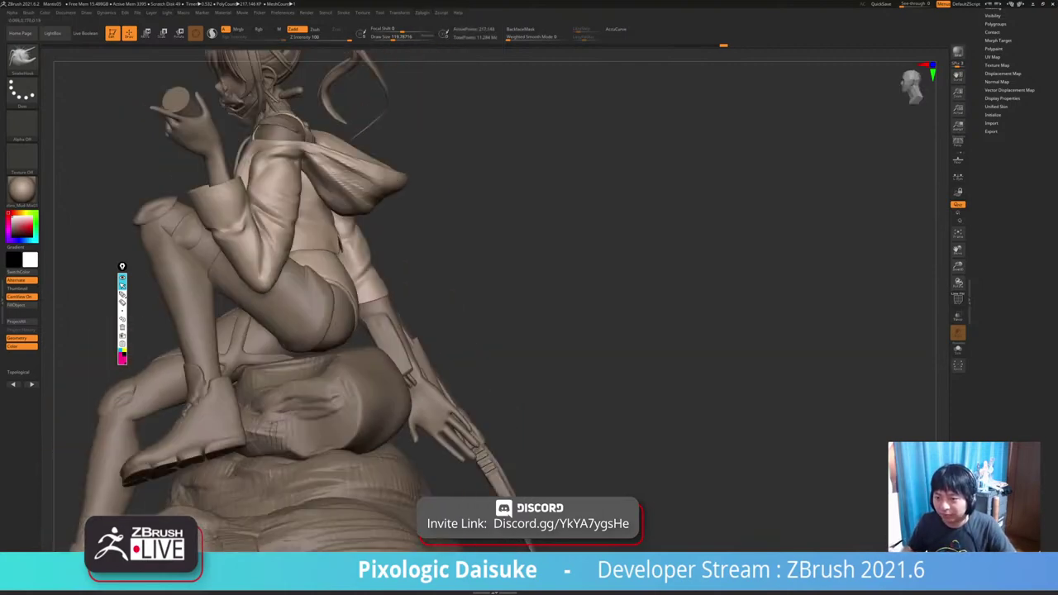
drag(496, 306, 604, 314)
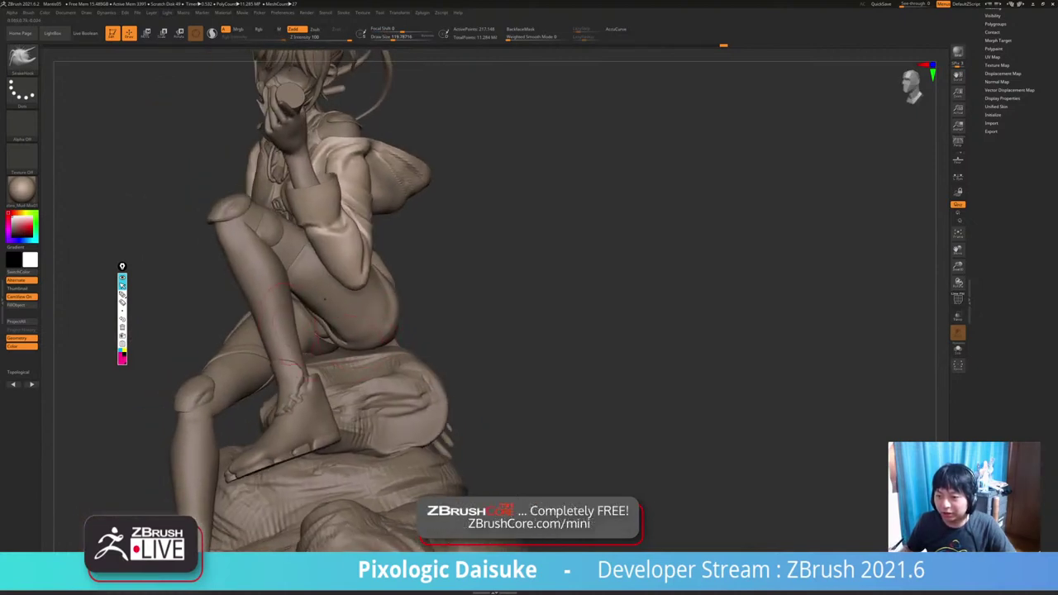
alt+click(281, 313)
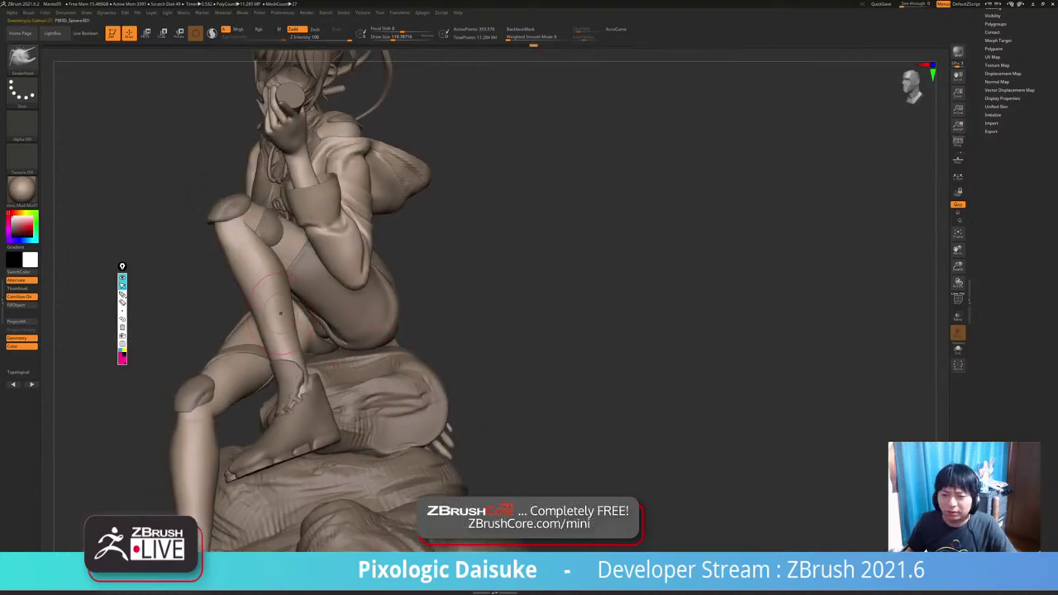
mouse_move(496, 306)
mouse_down()
mouse_move(649, 311)
mouse_move(492, 307)
mouse_move(508, 307)
mouse_up()
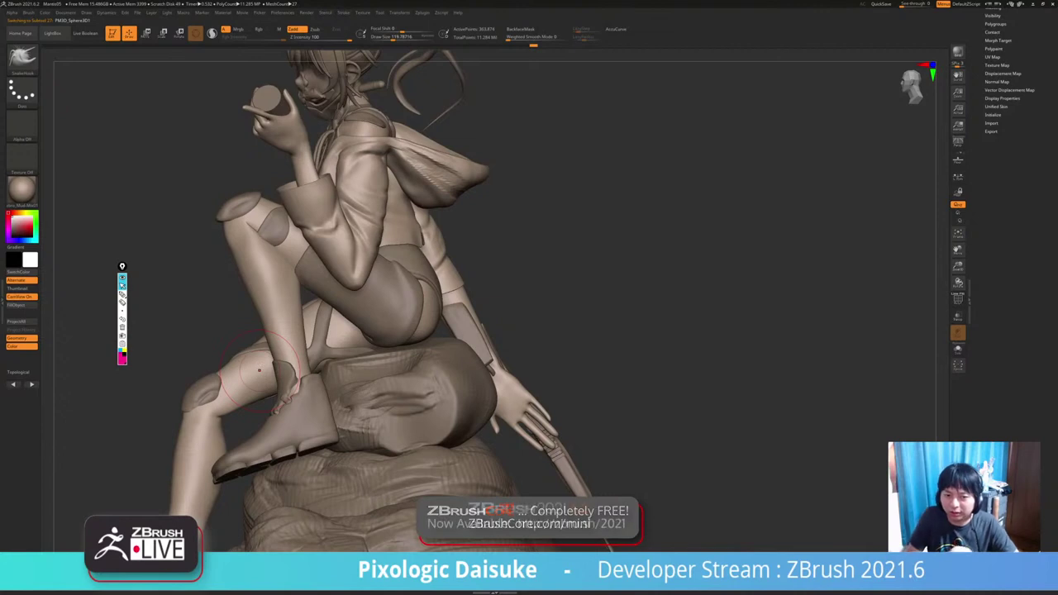
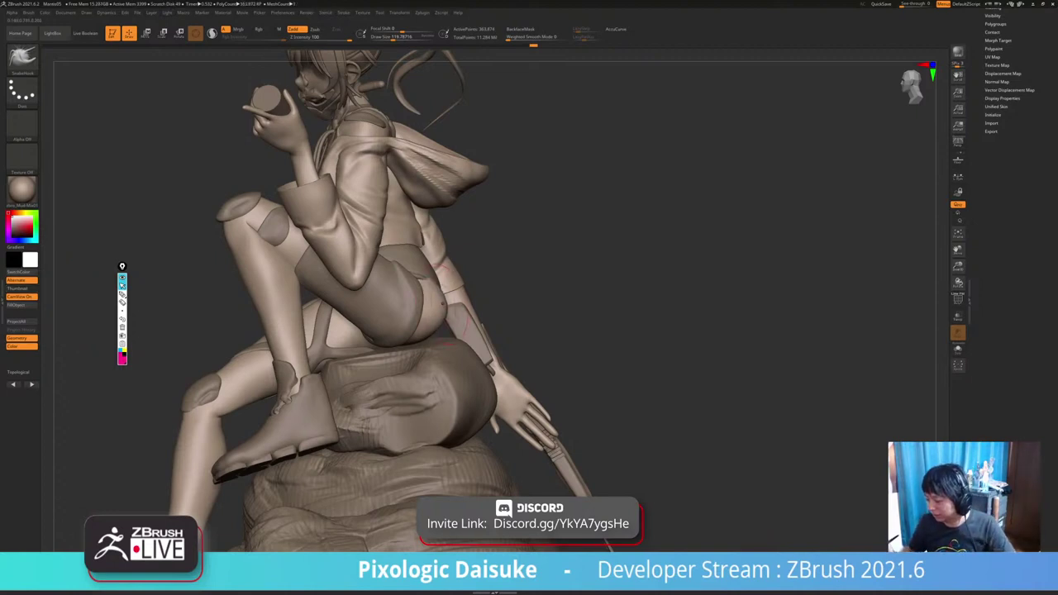
mouse_move(514, 283)
mouse_down()
mouse_move(525, 285)
mouse_move(521, 308)
mouse_move(549, 321)
mouse_move(542, 281)
mouse_move(679, 289)
mouse_up()
mouse_move(447, 309)
mouse_down()
mouse_move(537, 311)
mouse_move(579, 324)
mouse_move(457, 324)
mouse_up()
drag(344, 328, 351, 329)
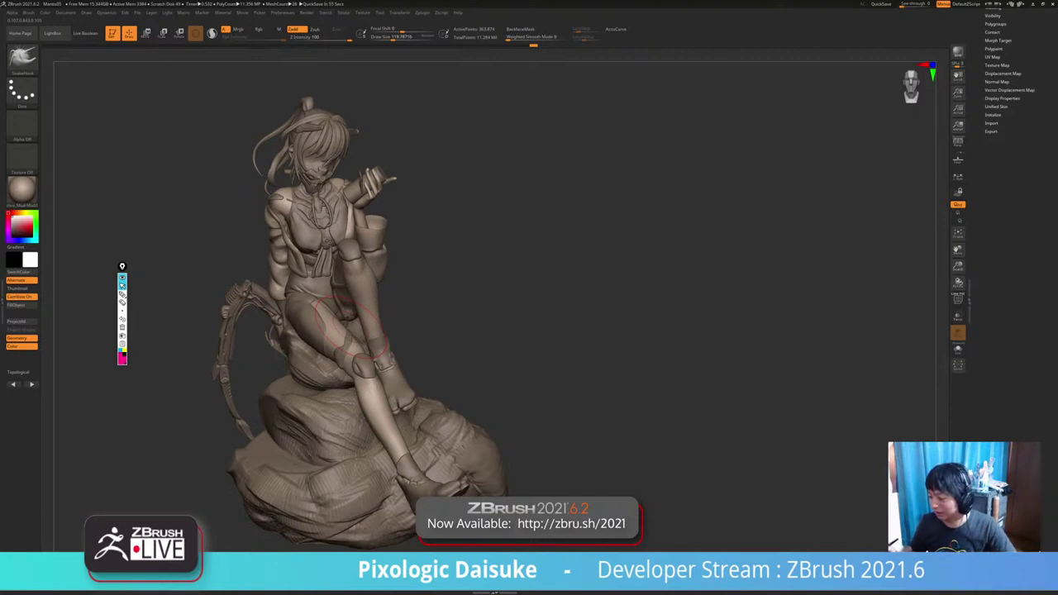
mouse_move(352, 328)
ctrl+right_down()
mouse_move(347, 269)
mouse_move(376, 269)
mouse_move(304, 264)
ctrl+right_up()
mouse_move(304, 265)
ctrl+right_down()
mouse_move(302, 326)
mouse_move(321, 306)
mouse_move(325, 334)
ctrl+right_up()
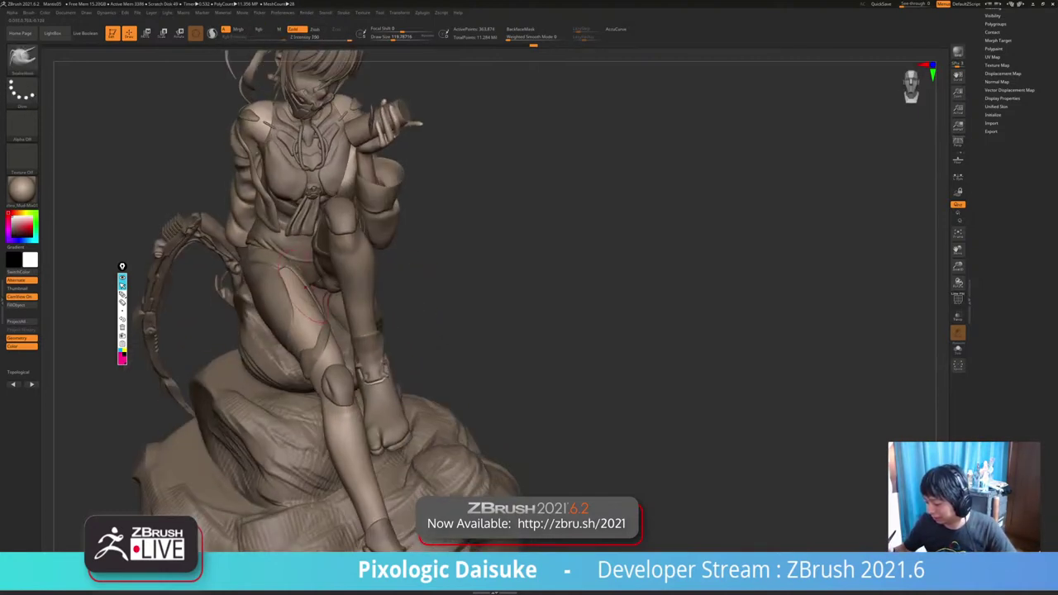
Enable backface masking and reshape the inner side of the raised knee with SnakeHook, smoothing the surface below the kneecap.
click(521, 30)
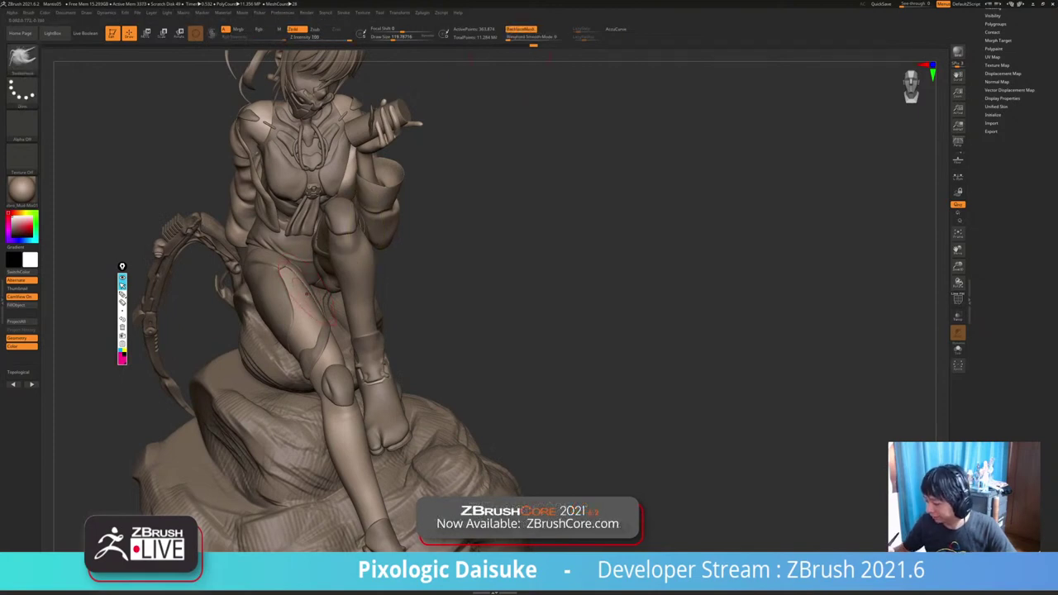
mouse_move(310, 289)
right_down()
mouse_move(364, 263)
mouse_move(347, 263)
mouse_move(353, 312)
right_up()
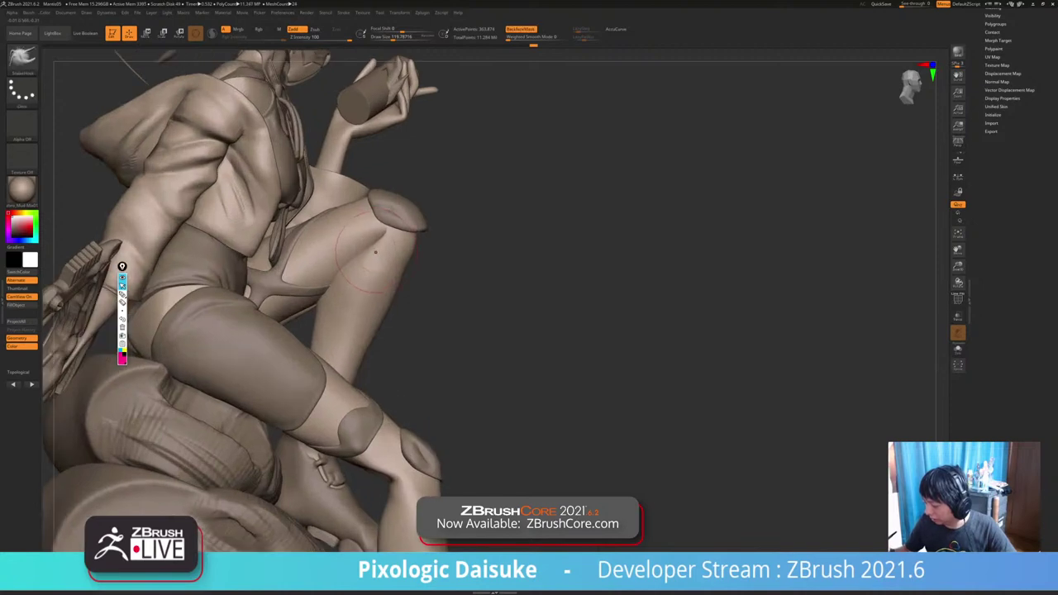
right_drag(373, 244, 374, 250)
drag(374, 248, 367, 246)
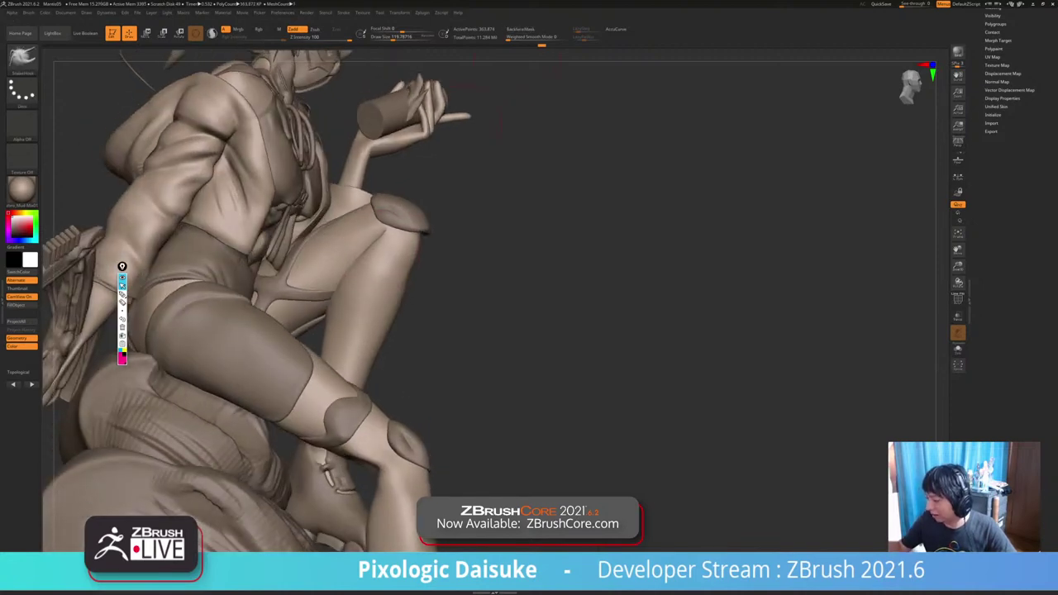
mouse_move(367, 246)
ctrl+right_down()
mouse_move(370, 271)
mouse_move(373, 248)
ctrl+right_up()
shift+drag(373, 248, 383, 240)
mouse_move(383, 240)
right_down()
mouse_move(375, 246)
mouse_move(383, 240)
right_up()
mouse_move(390, 218)
shift+mouse_down()
mouse_move(398, 204)
mouse_move(382, 232)
shift+mouse_up()
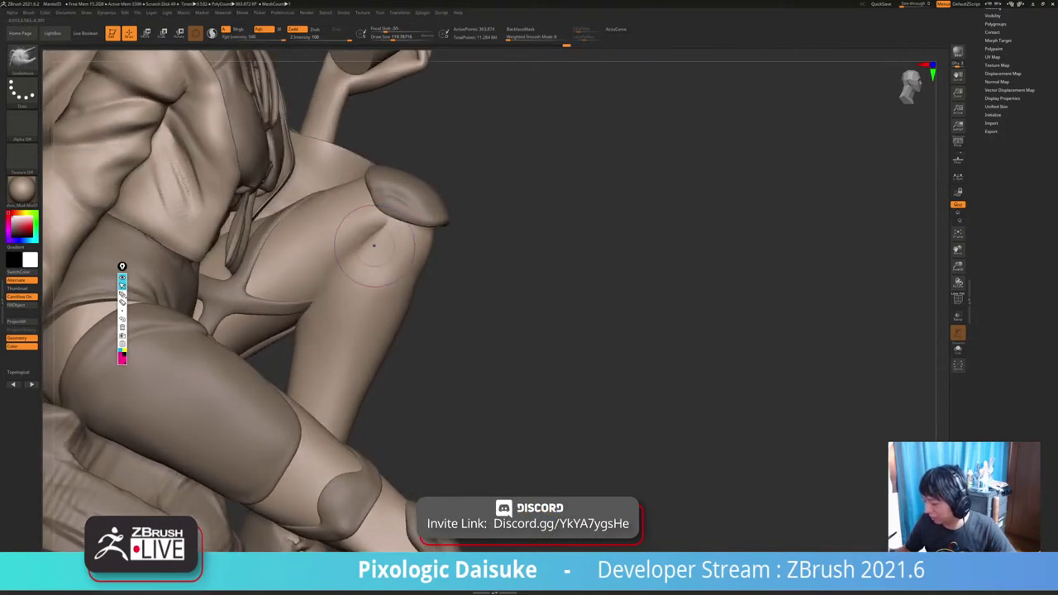
Smooth the fold where thigh and calf meet on the inner side of the raised knee.
ctrl+right_drag(374, 242, 392, 233)
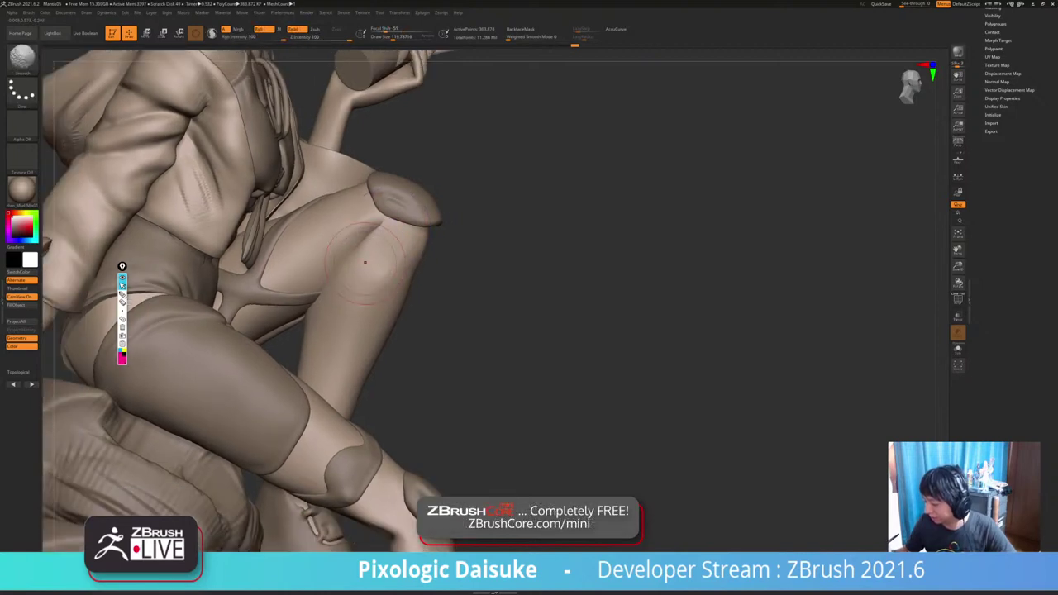
shift+drag(366, 262, 373, 240)
mouse_move(374, 239)
right_down()
mouse_move(335, 241)
mouse_move(367, 245)
right_up()
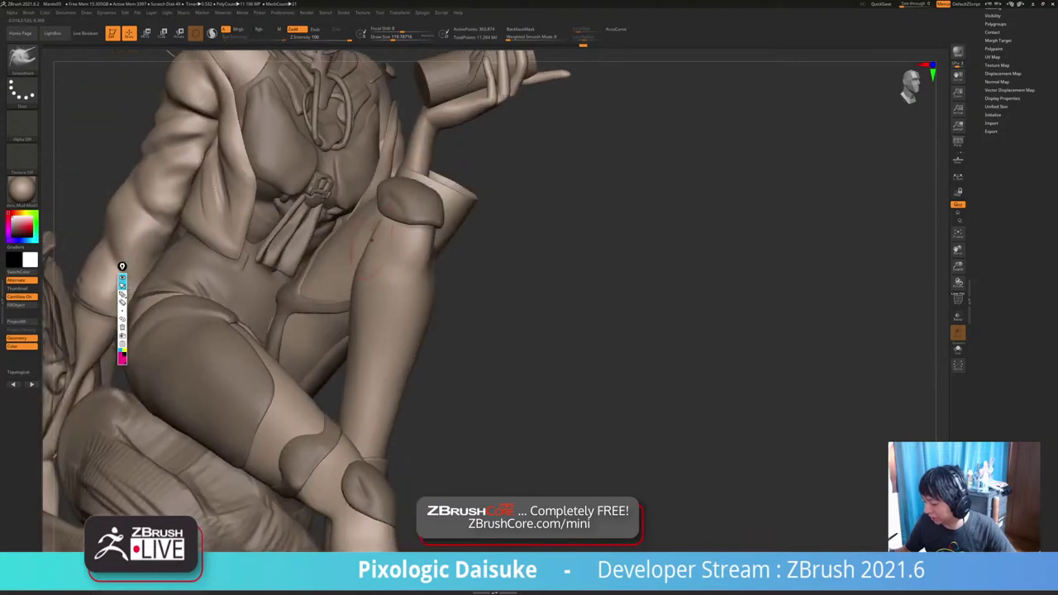
shift+drag(372, 238, 369, 245)
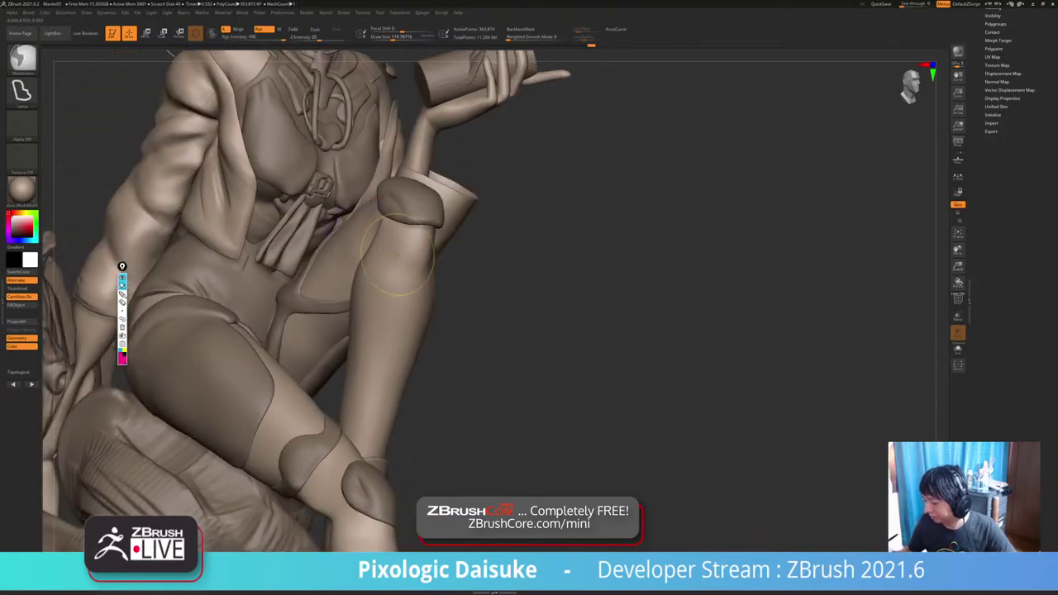
mouse_move(361, 238)
ctrl+right_down()
mouse_move(362, 216)
mouse_move(333, 220)
mouse_move(377, 220)
mouse_move(378, 242)
mouse_move(403, 229)
ctrl+right_up()
Re-enable backface masking and refine the contour between thigh and calf on the raised leg with SnakeHook.
click(521, 30)
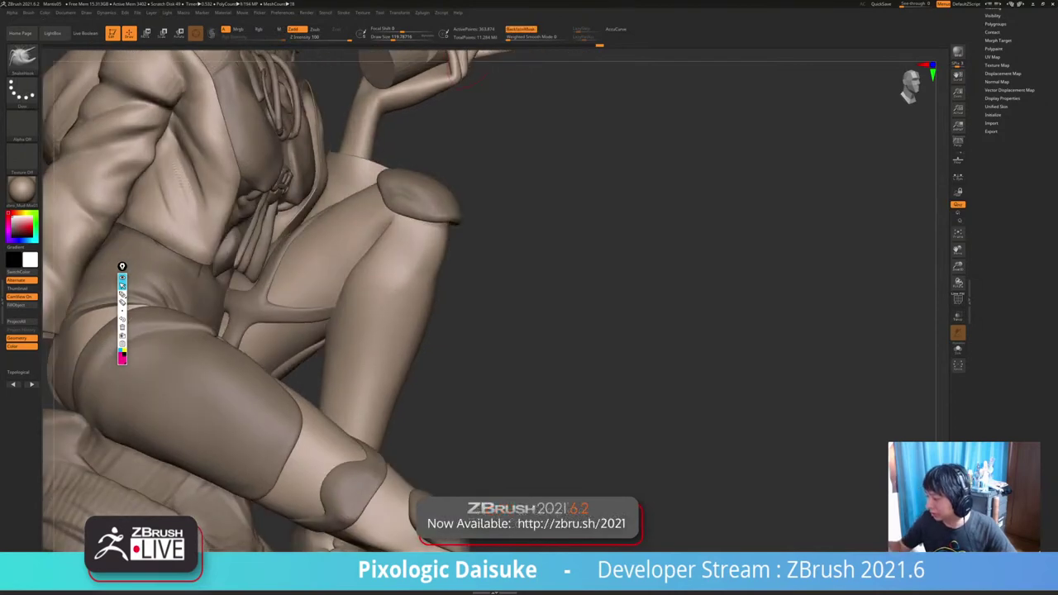
mouse_move(403, 273)
ctrl+right_down()
mouse_move(399, 245)
mouse_move(377, 228)
ctrl+right_up()
right_drag(367, 267, 349, 265)
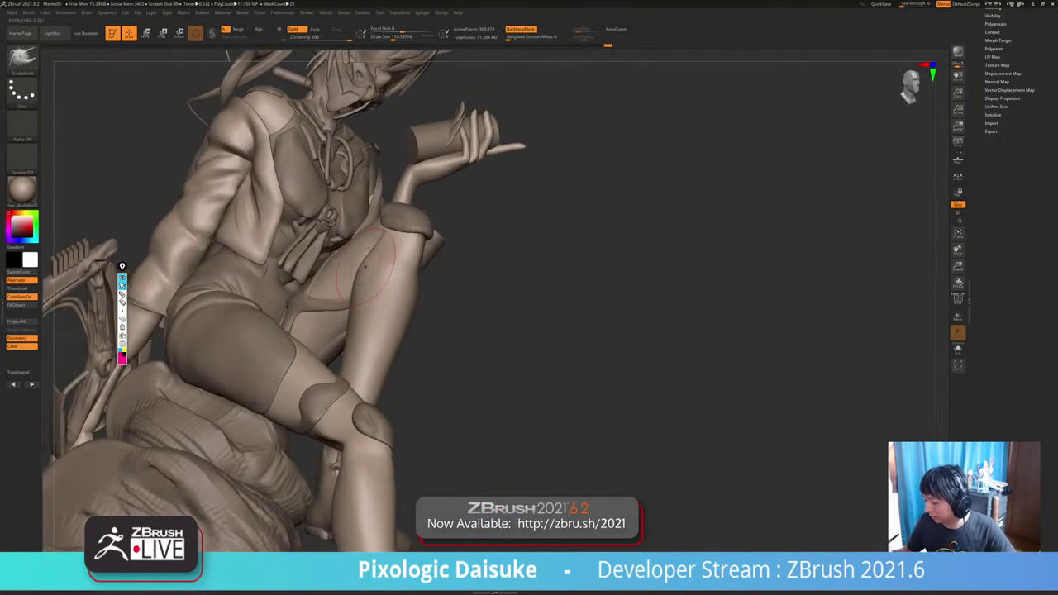
drag(371, 252, 376, 246)
mouse_move(351, 253)
right_down()
mouse_move(379, 249)
mouse_move(359, 277)
mouse_move(352, 260)
mouse_move(336, 263)
right_up()
key(shift)
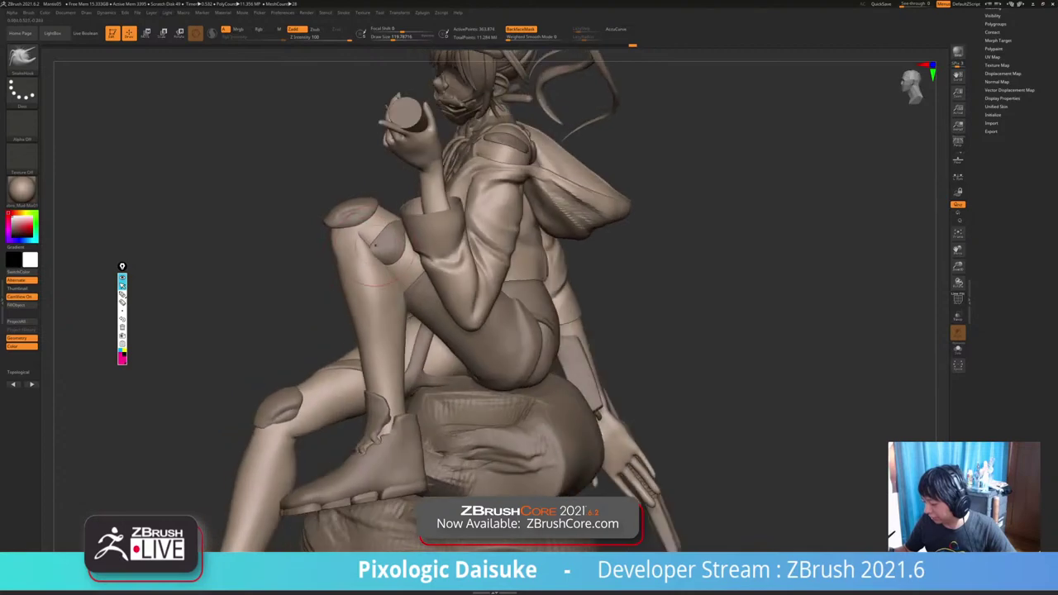
Adjust the outer side of the raised leg just below the knee with a SnakeHook stroke.
drag(372, 261, 367, 256)
mouse_move(369, 266)
right_down()
mouse_move(386, 269)
mouse_move(373, 273)
mouse_move(387, 331)
mouse_move(434, 329)
mouse_move(374, 277)
right_up()
right_drag(463, 326, 456, 263)
mouse_move(309, 259)
right_down()
mouse_move(372, 252)
mouse_move(376, 302)
mouse_move(352, 300)
right_up()
mouse_move(352, 299)
ctrl+right_down()
mouse_move(349, 269)
mouse_move(337, 267)
mouse_move(347, 330)
ctrl+right_up()
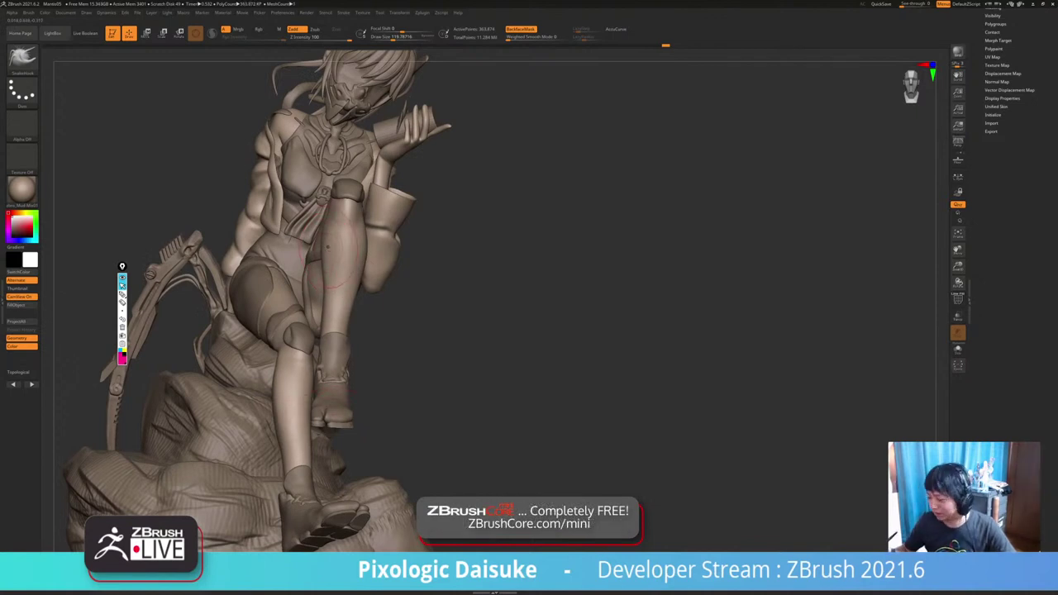
Shape the inner contour of the raised leg's calf with SnakeHook and check it from the side.
right_drag(331, 273, 314, 283)
drag(326, 277, 332, 286)
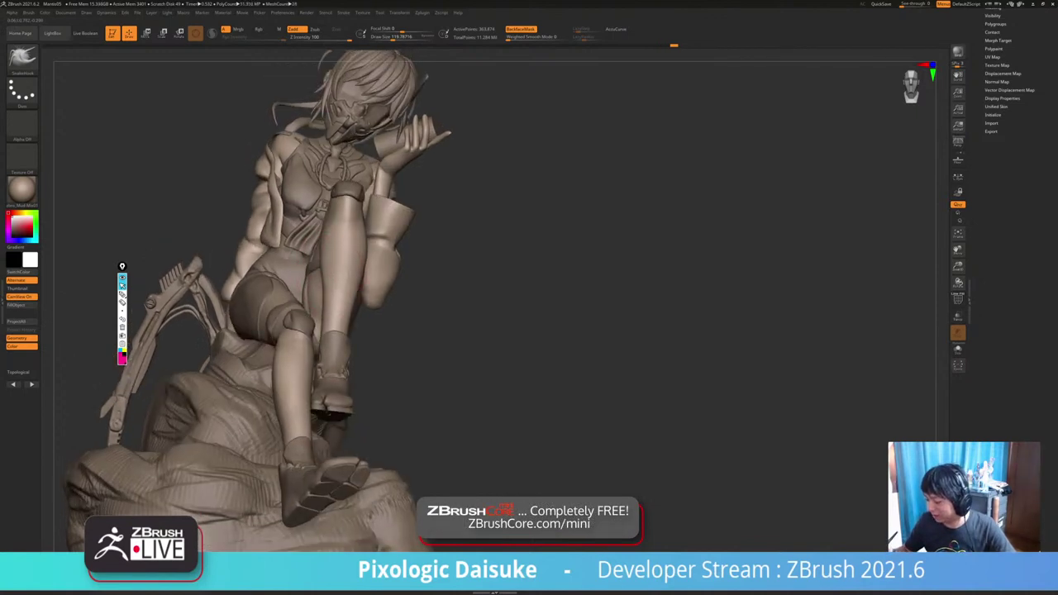
right_drag(332, 296, 334, 282)
mouse_move(331, 289)
right_down()
mouse_move(277, 310)
mouse_move(427, 277)
right_up()
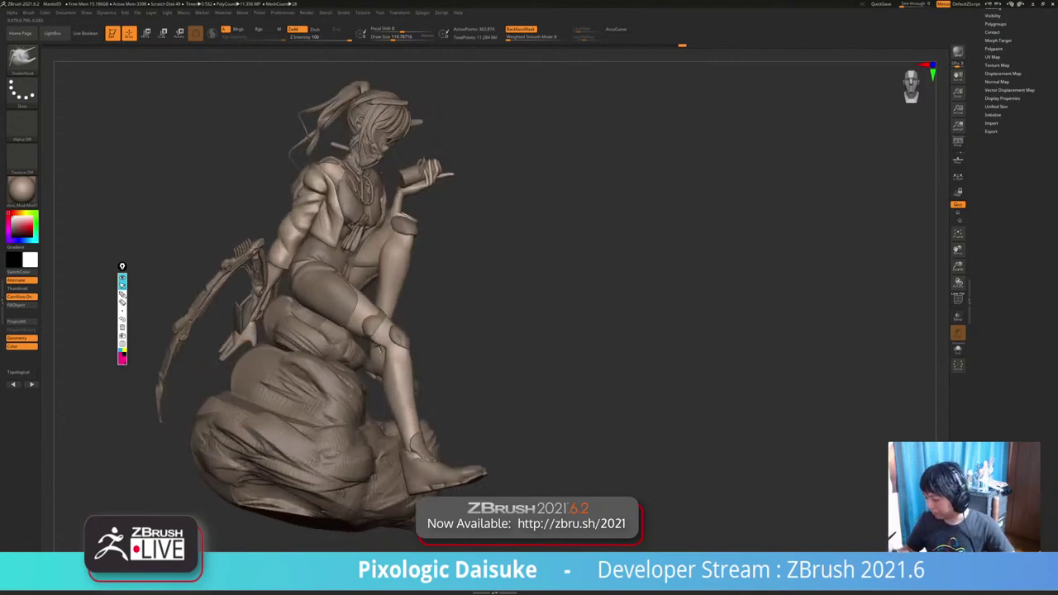
mouse_move(413, 157)
ctrl+right_down()
mouse_move(392, 218)
mouse_move(403, 215)
ctrl+right_up()
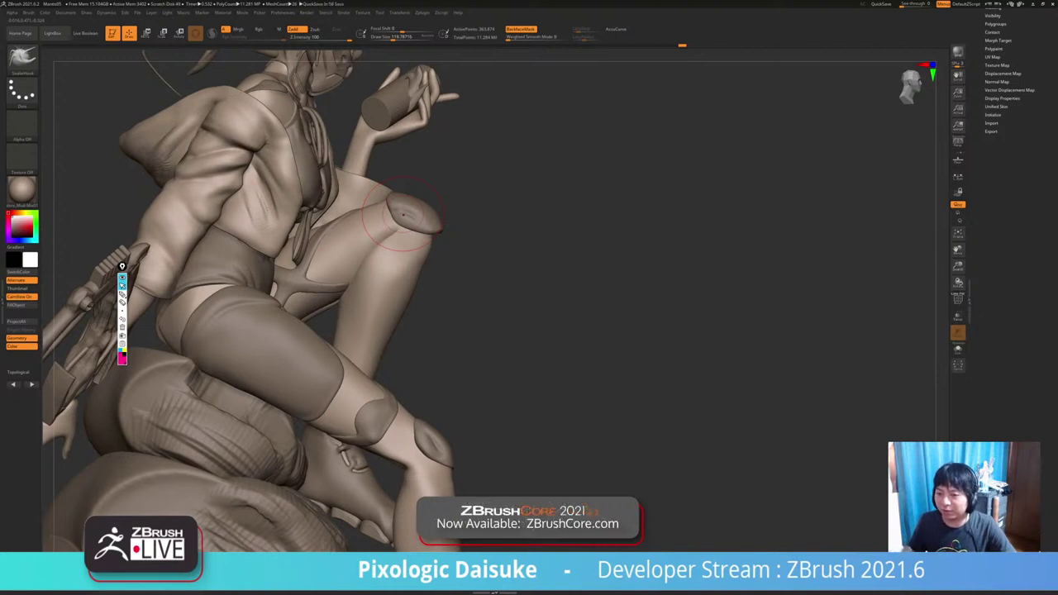
Check the raised leg from the front and side with the body isolated, and lower the body by two subdivision levels.
mouse_move(403, 215)
right_down()
mouse_move(437, 217)
mouse_move(419, 215)
right_up()
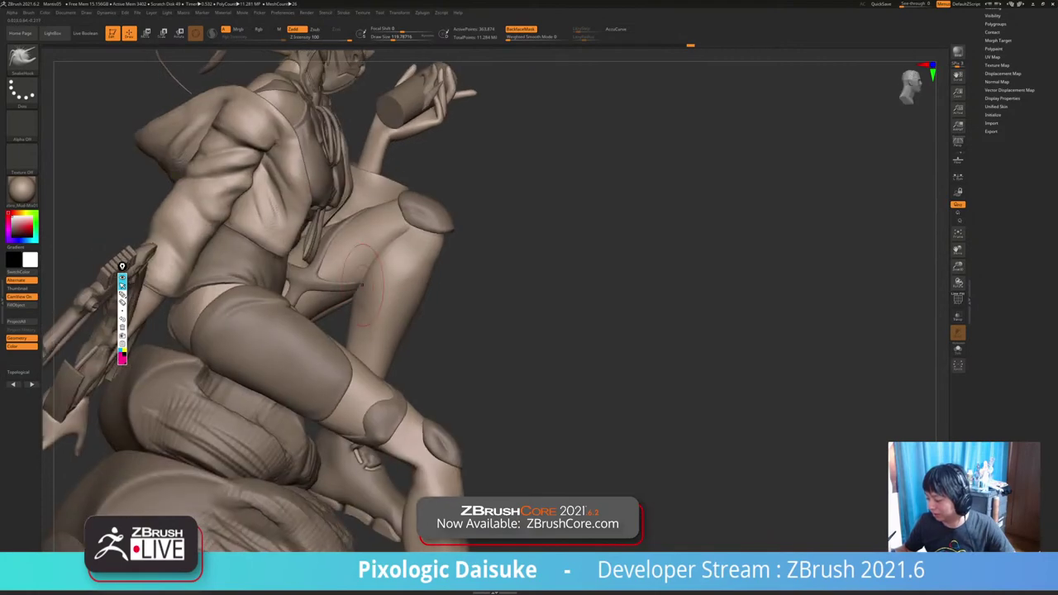
mouse_move(361, 286)
right_down()
mouse_move(366, 320)
mouse_move(314, 240)
mouse_move(273, 240)
right_up()
mouse_move(364, 339)
right_down()
mouse_move(451, 352)
mouse_move(372, 364)
mouse_move(382, 308)
mouse_move(342, 299)
mouse_move(366, 313)
mouse_move(357, 352)
mouse_move(381, 337)
mouse_move(440, 334)
right_up()
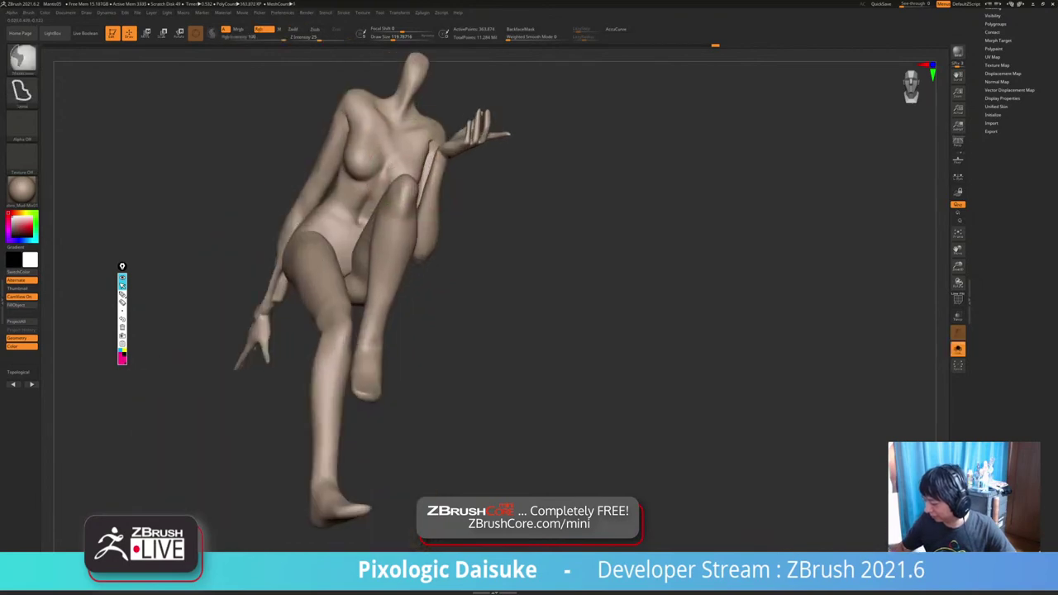
ctrl+right_drag(397, 161, 399, 199)
mouse_move(398, 199)
right_down()
mouse_move(437, 198)
mouse_move(435, 184)
mouse_move(436, 207)
right_up()
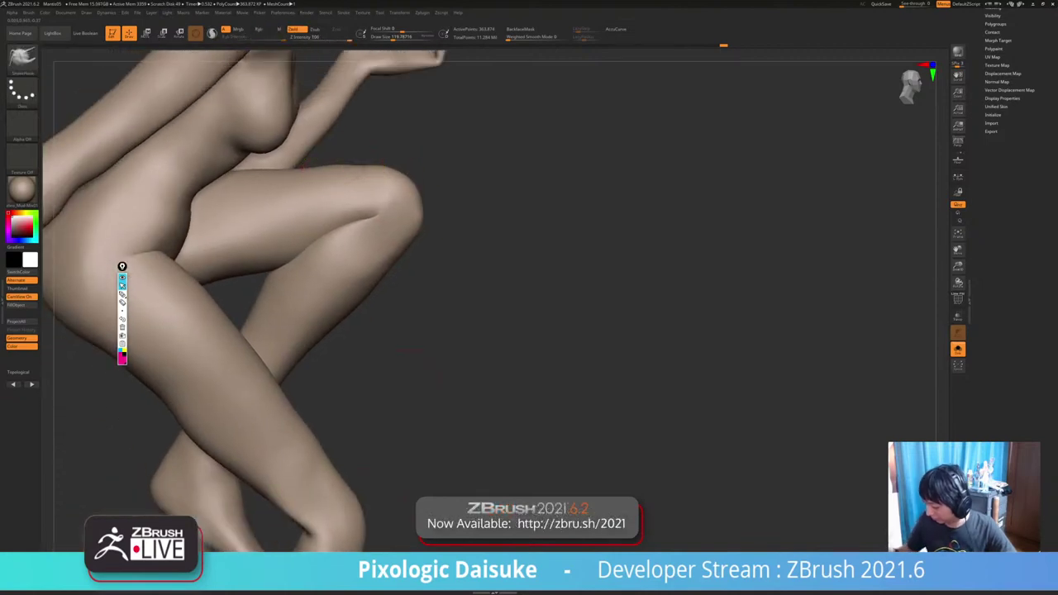
key(shift+d)
key(shift+d)
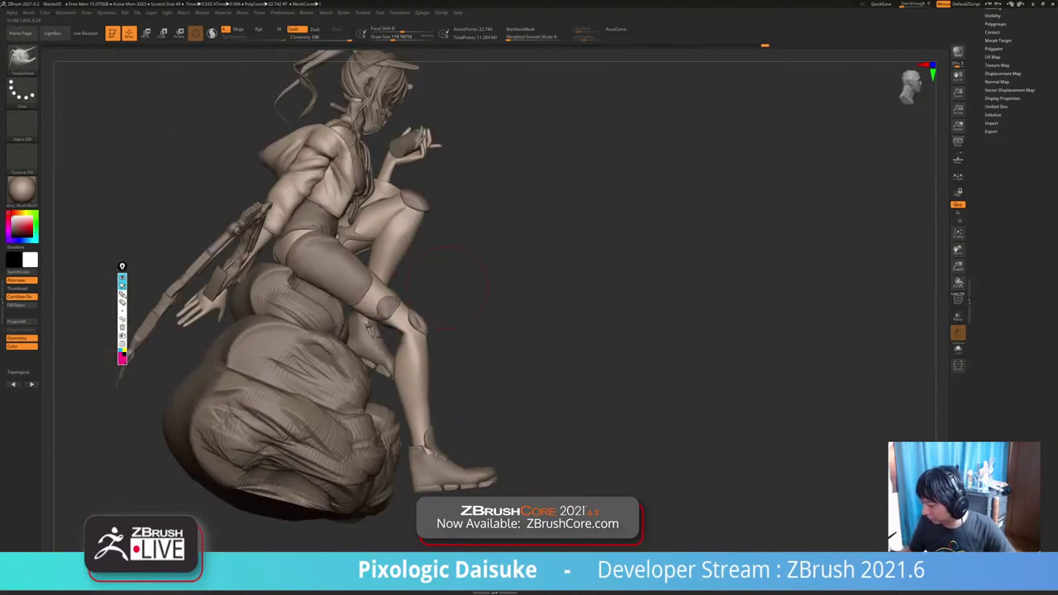
Make the jacket the active subtool and reshape the raised arm's sleeve outline just above the elbow with SnakeHook.
drag(447, 288, 390, 308)
alt+right_drag(390, 309, 370, 393)
alt+click(407, 252)
right_drag(406, 252, 334, 244)
click(958, 349)
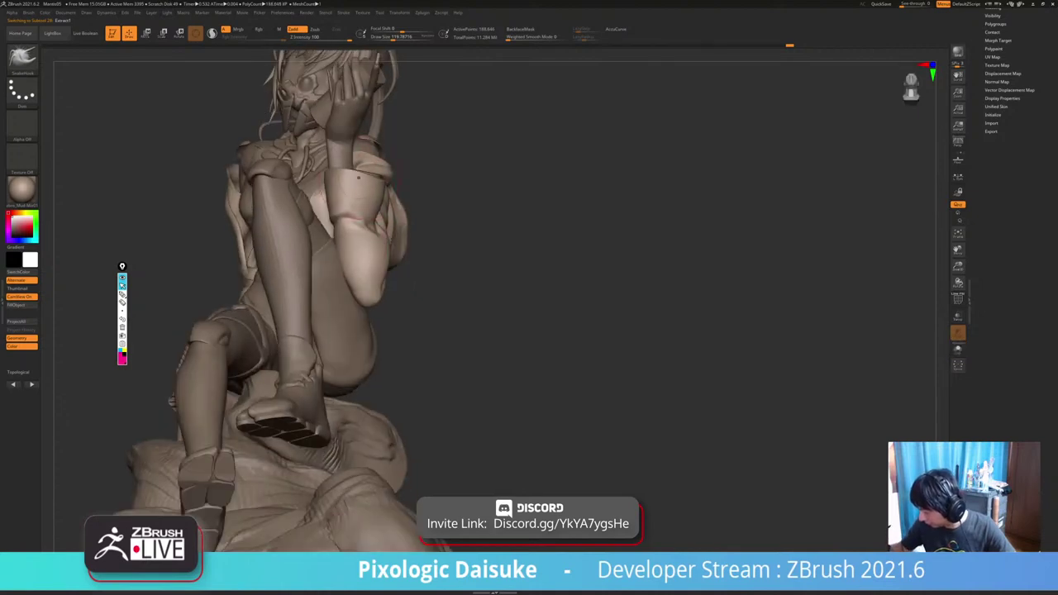
right_drag(411, 286, 302, 305)
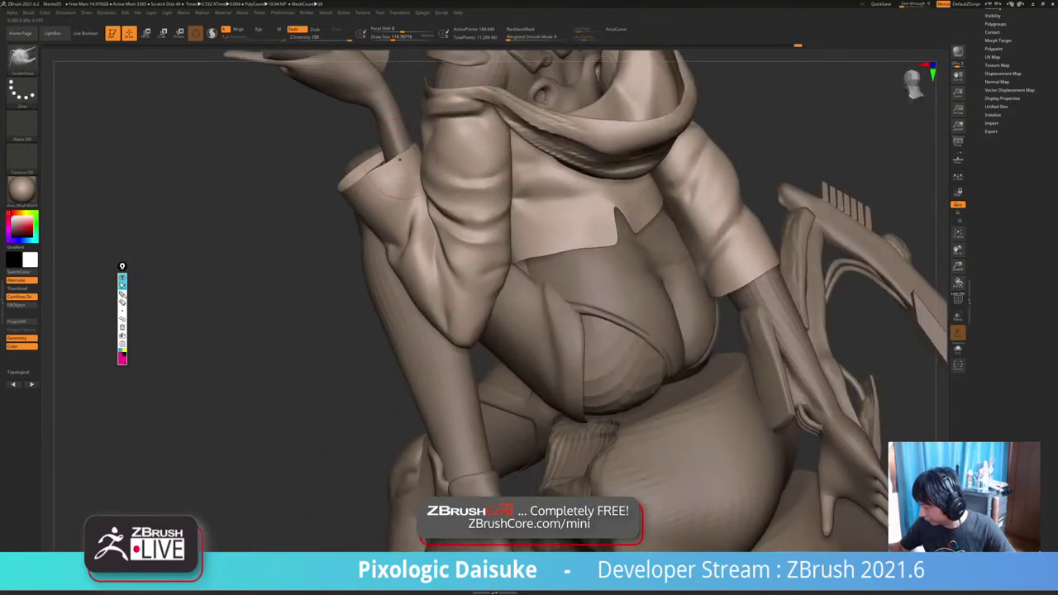
right_drag(347, 150, 277, 154)
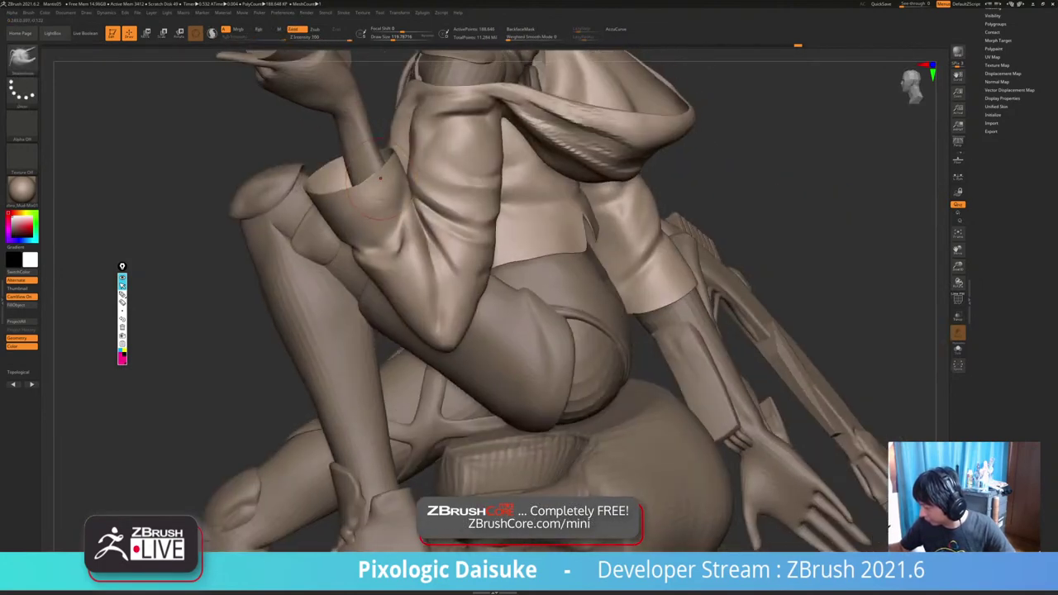
mouse_move(529, 298)
ctrl+right_down()
mouse_move(504, 199)
mouse_move(637, 207)
ctrl+right_up()
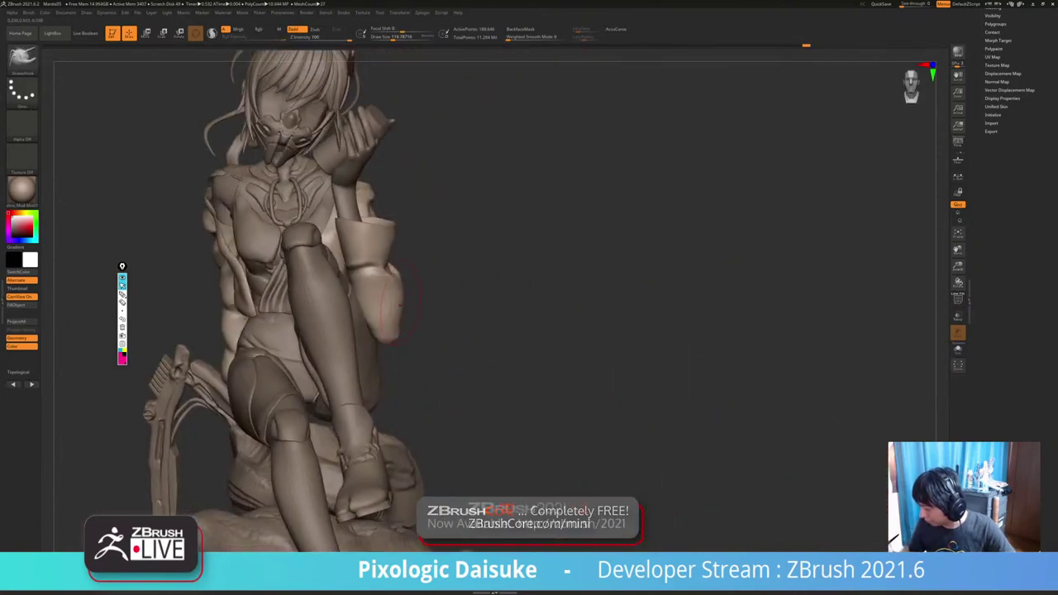
mouse_move(384, 244)
right_down()
mouse_move(414, 243)
mouse_move(412, 290)
right_up()
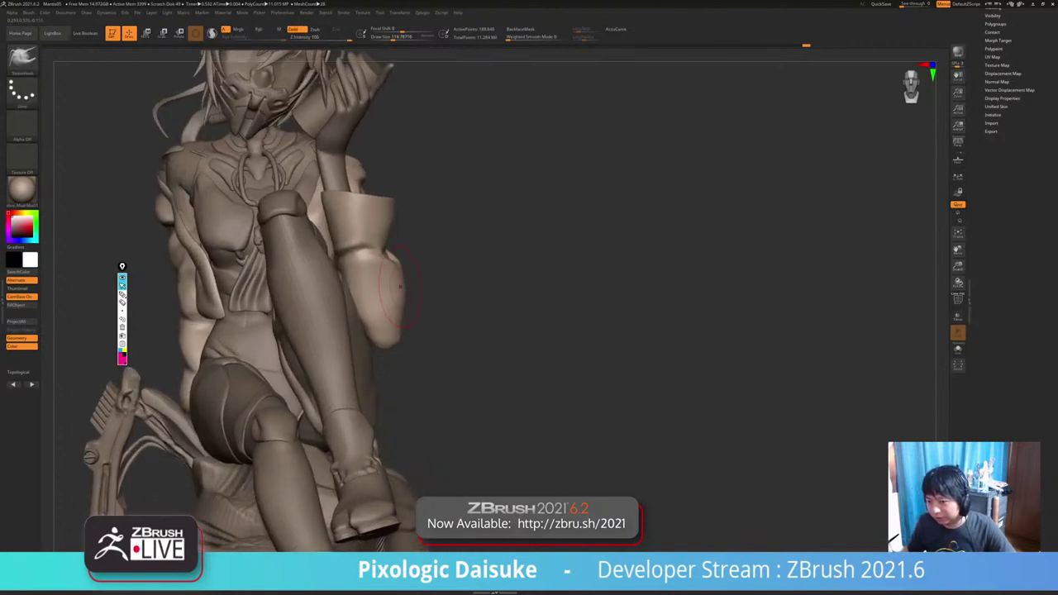
right_drag(396, 282, 417, 304)
drag(396, 277, 404, 275)
mouse_move(432, 329)
ctrl+right_down()
mouse_move(437, 297)
mouse_move(425, 291)
ctrl+right_up()
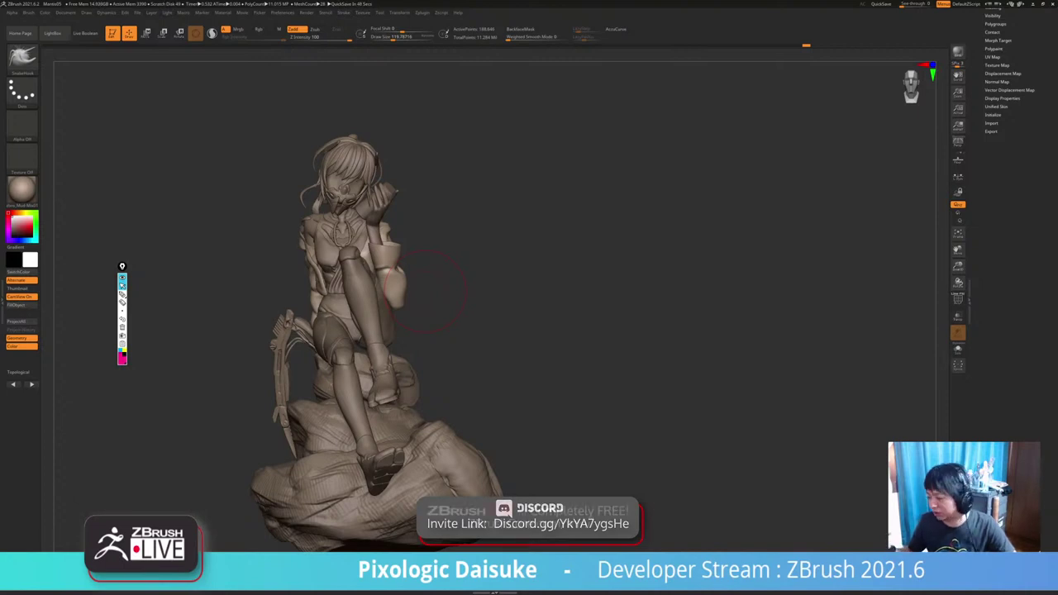
Refine the sleeve folds around the raised arm's elbow with short SnakeHook strokes from the front and the side.
ctrl+right_drag(426, 291, 438, 397)
mouse_move(405, 269)
mouse_down()
mouse_move(422, 306)
mouse_move(405, 285)
mouse_move(418, 285)
mouse_up()
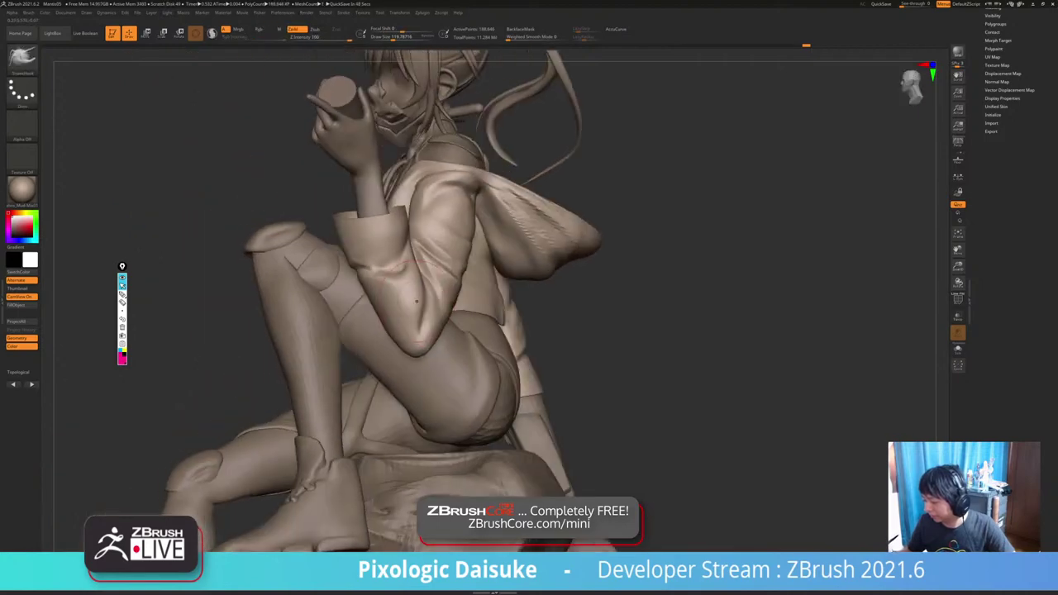
right_drag(418, 287, 409, 286)
drag(412, 286, 420, 283)
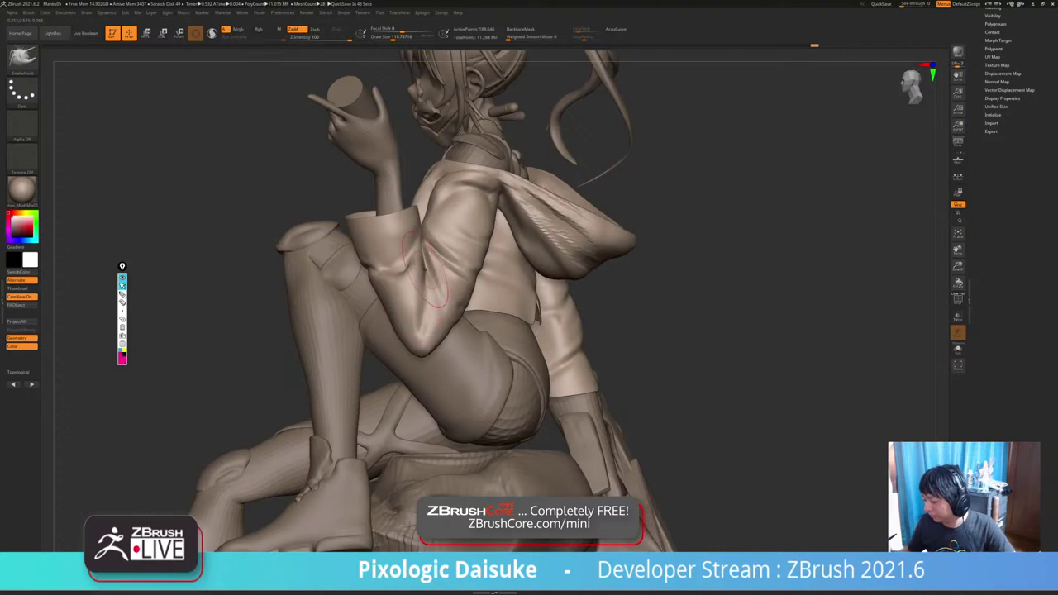
mouse_move(420, 283)
right_down()
mouse_move(429, 304)
mouse_move(440, 292)
right_up()
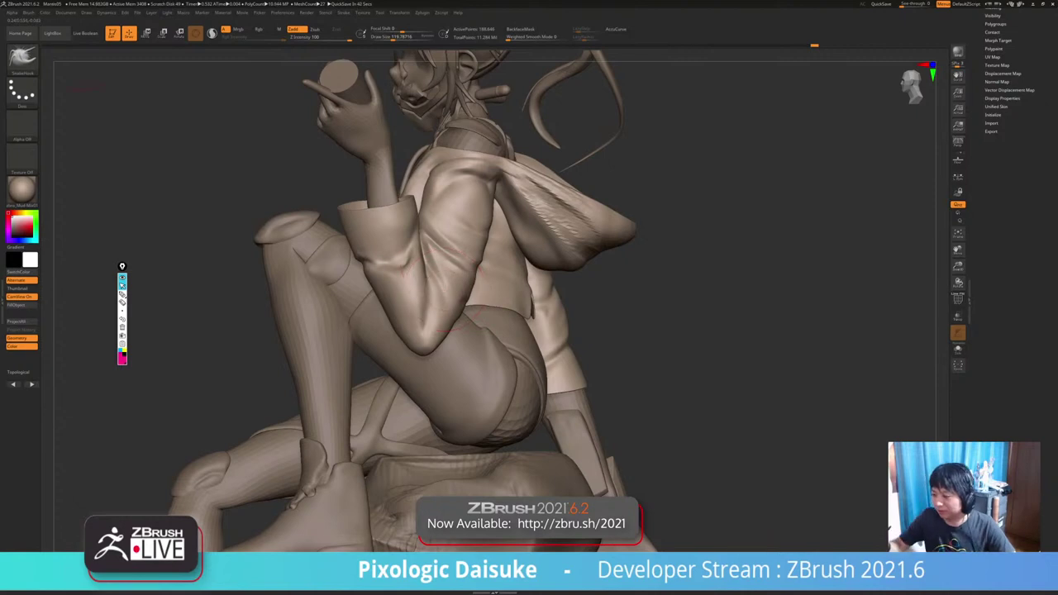
click(28, 13)
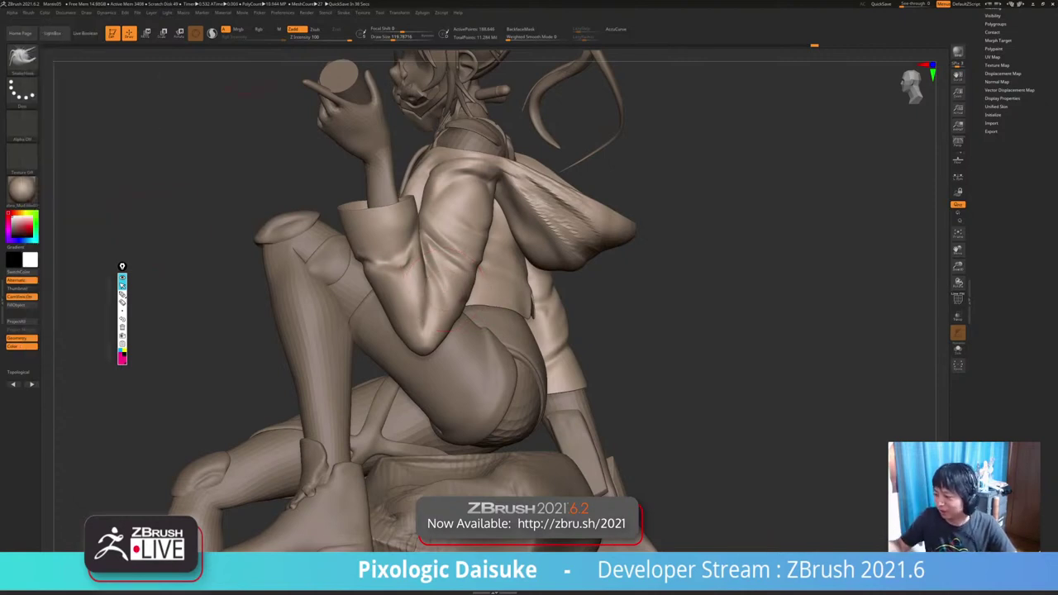
click(224, 13)
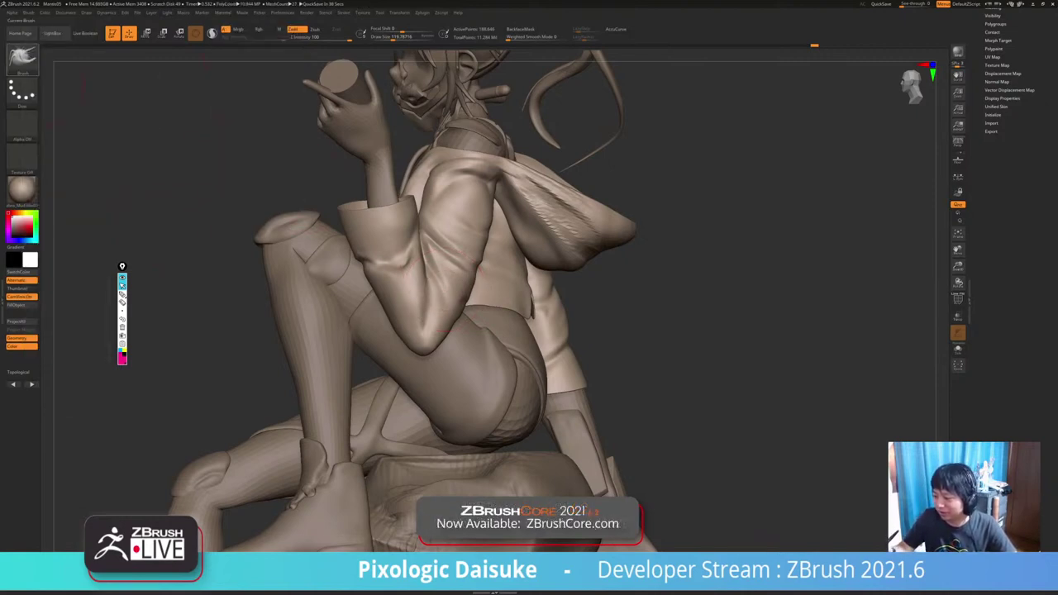
key(b)
click(22, 125)
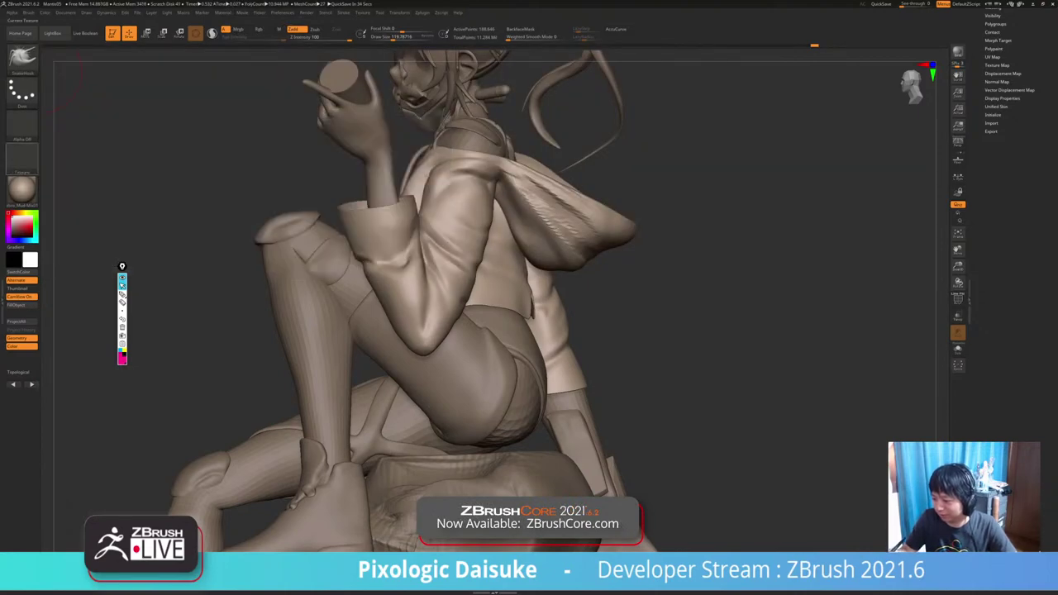
click(23, 125)
key(Escape)
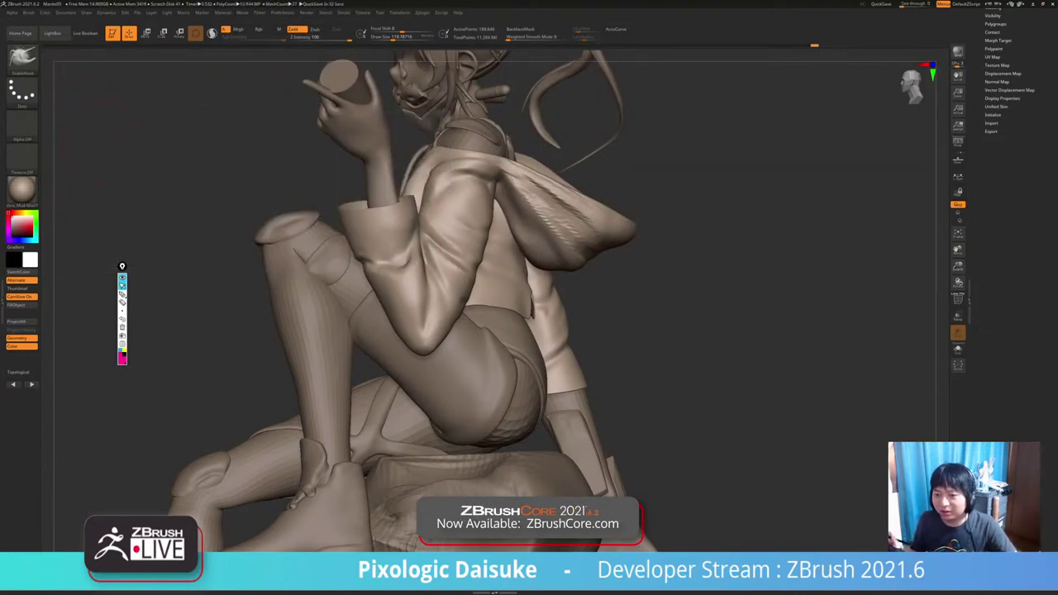
mouse_move(190, 182)
mouse_down()
mouse_move(273, 184)
mouse_move(174, 182)
mouse_up()
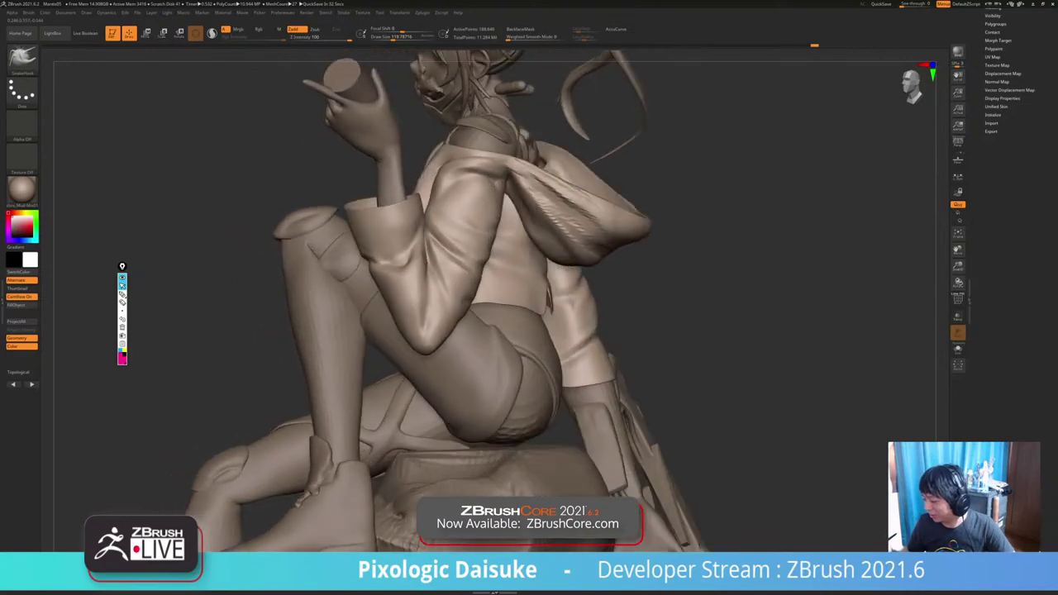
ctrl+right_drag(430, 261, 436, 262)
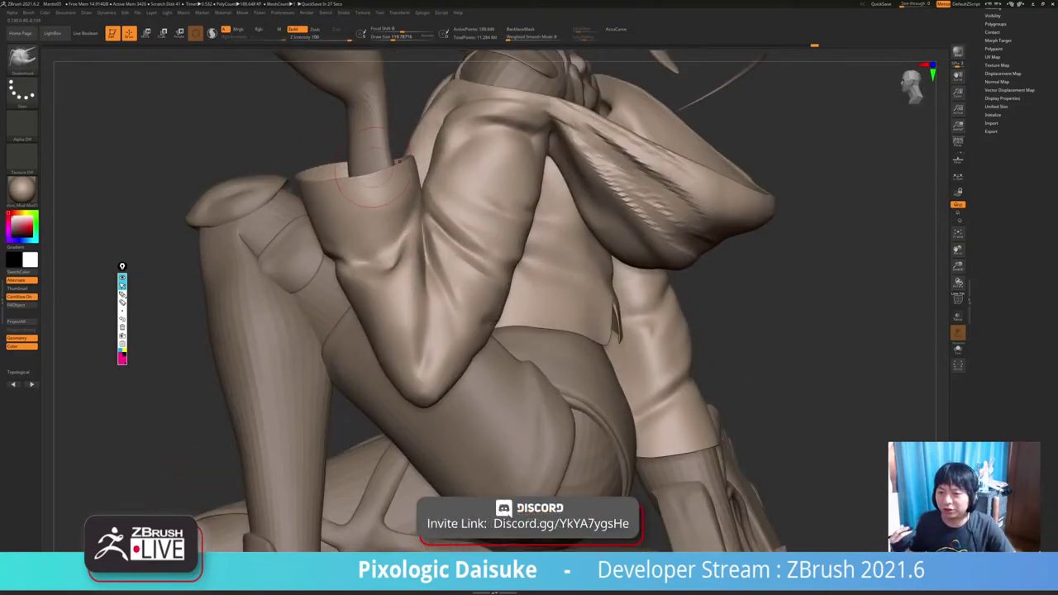
mouse_move(451, 289)
right_down()
mouse_move(396, 299)
mouse_move(432, 305)
mouse_move(429, 257)
mouse_move(529, 268)
mouse_move(467, 273)
mouse_move(530, 273)
mouse_move(489, 277)
mouse_move(524, 265)
mouse_move(516, 343)
mouse_move(528, 337)
right_up()
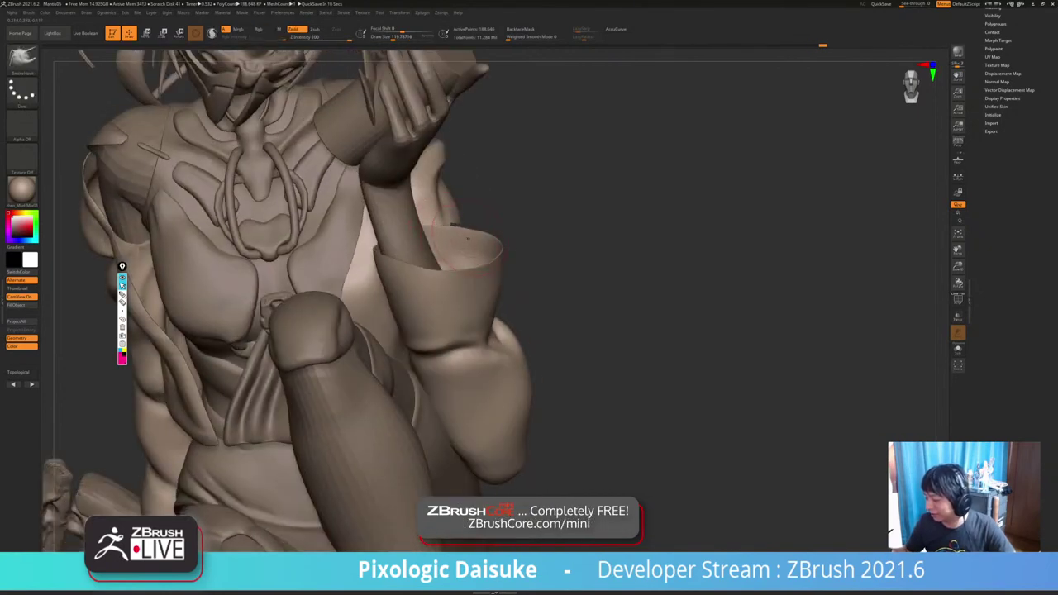
right_drag(418, 240, 468, 212)
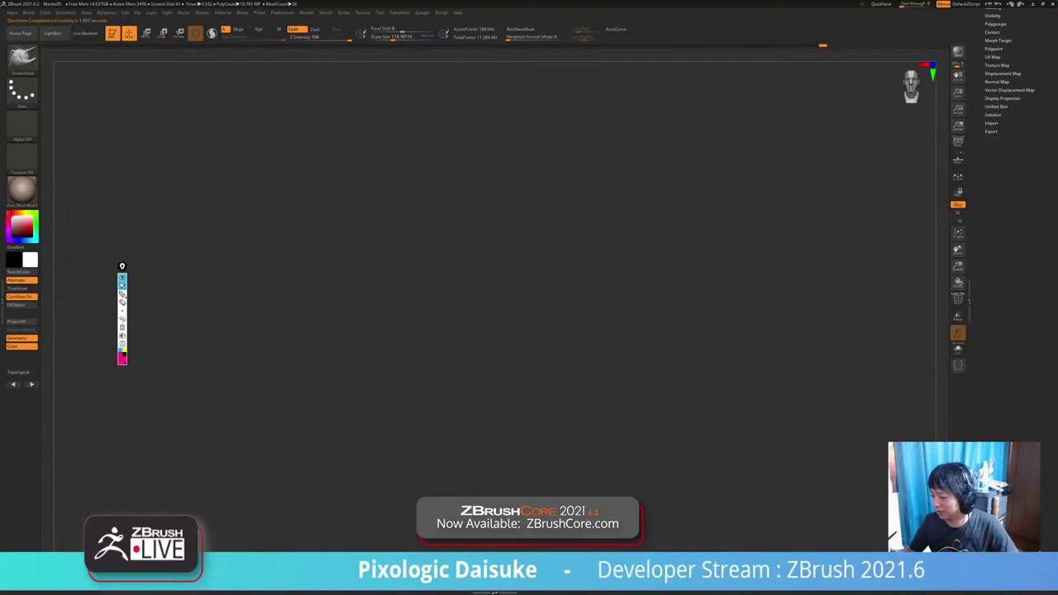
Make the armor plates the active subtool and carve a groove down the outer side of the figure's right chest plate with DamStandard.
key(alt+s)
key(alt+s)
alt+click(291, 257)
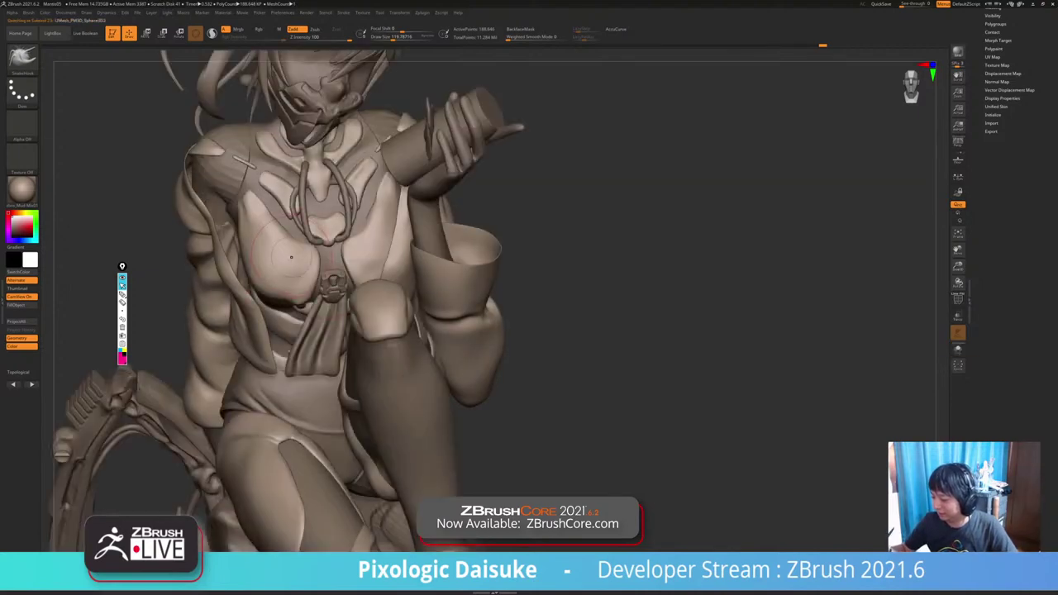
key(b)
key(d)
key(s)
click(391, 37)
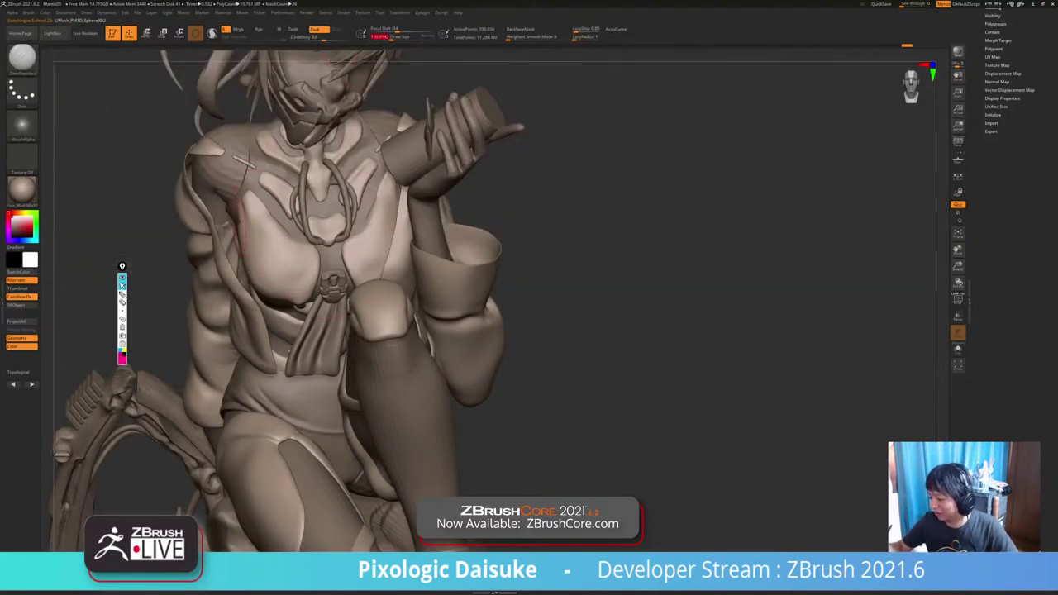
drag(546, 273, 604, 270)
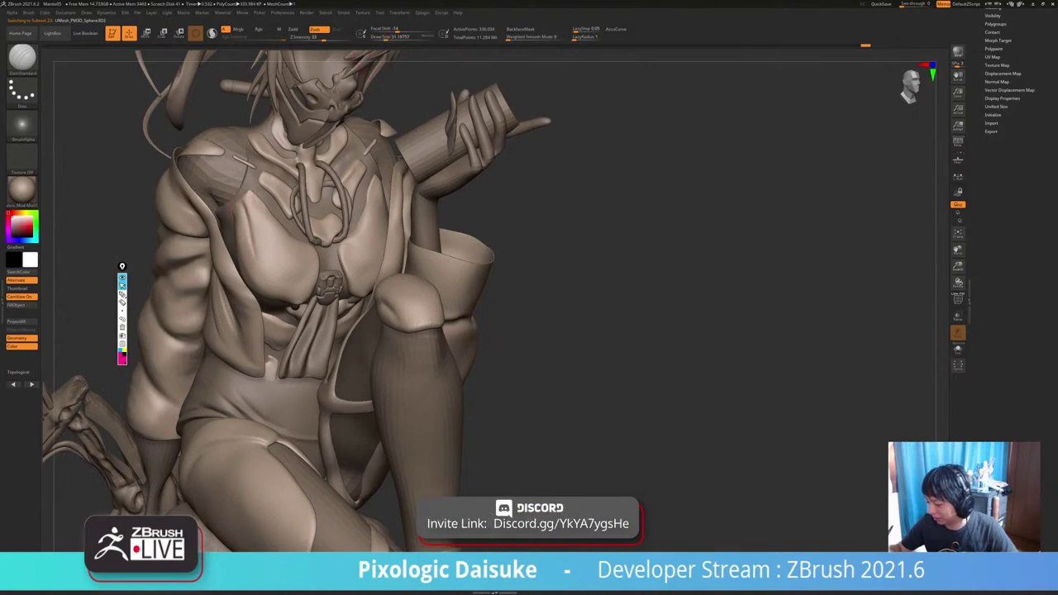
drag(250, 239, 307, 297)
Reduce the brush size and extend the groove along the lower edge of the figure's right chest plate.
mouse_move(570, 285)
mouse_down()
mouse_move(523, 285)
mouse_move(614, 286)
mouse_up()
key(bracketleft)
key(bracketleft)
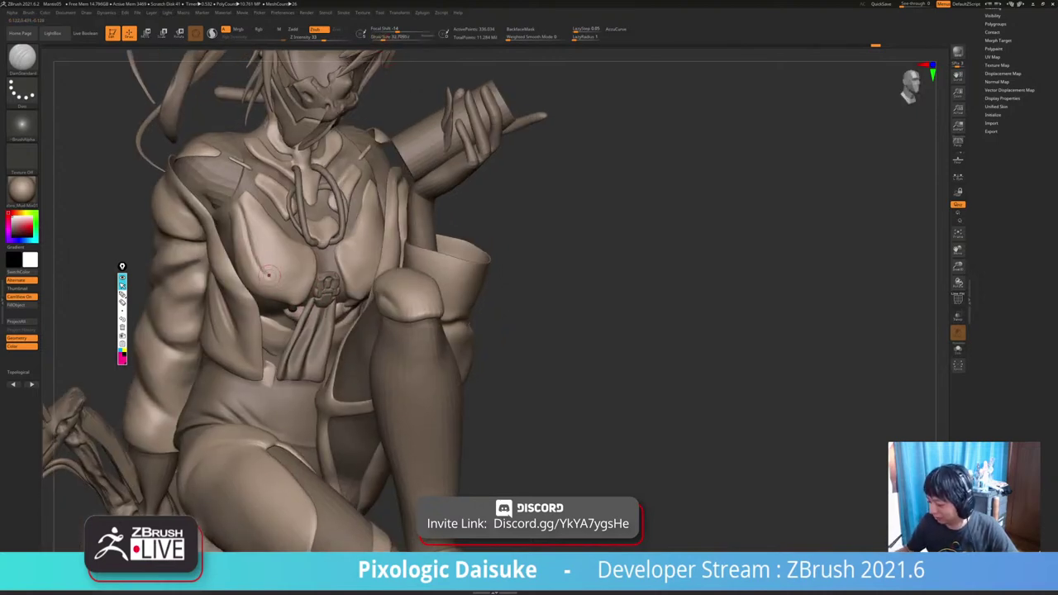
right_drag(281, 277, 241, 277)
drag(266, 271, 311, 290)
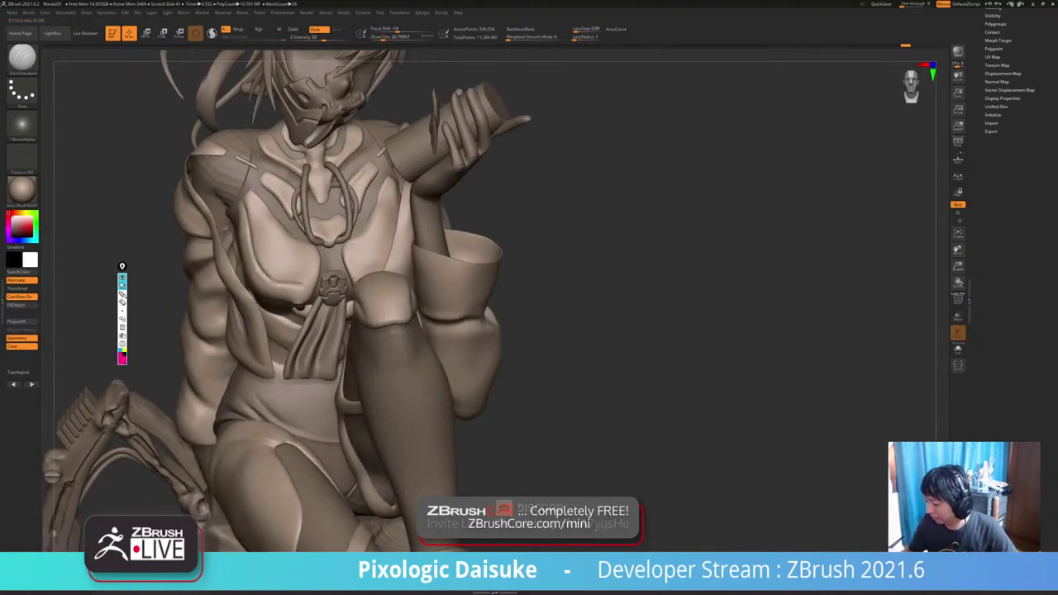
Isolate the armor plates and carve a matching groove along the outer and lower edges of the figure's left chest plate.
key(ctrl+shift+s)
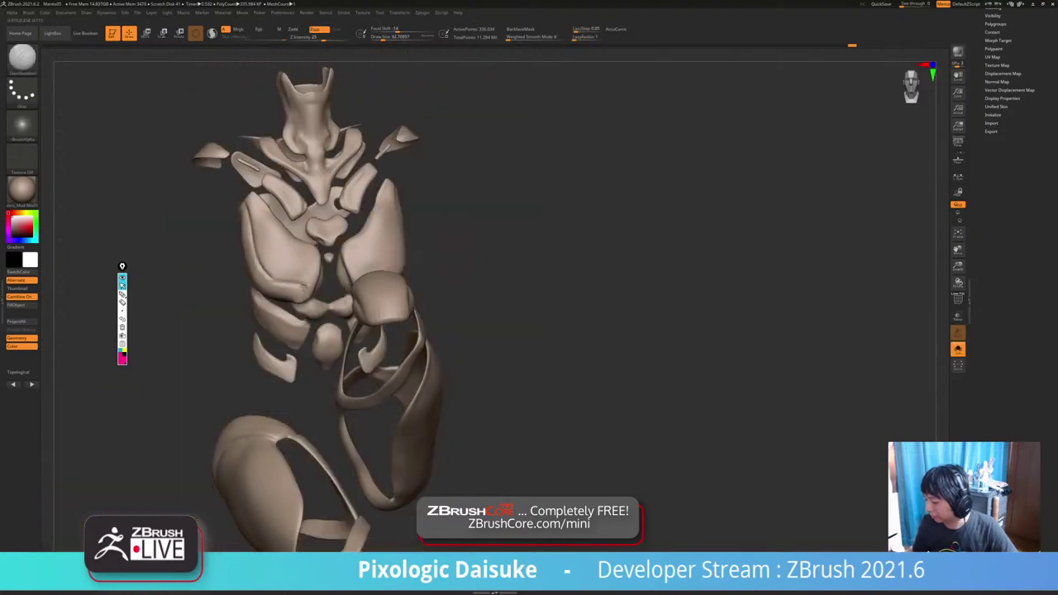
key(ctrl+shift+s)
mouse_move(451, 213)
right_down()
mouse_move(419, 217)
mouse_move(422, 192)
mouse_move(400, 192)
right_up()
key(ctrl+shift+s)
drag(422, 186, 416, 217)
mouse_move(418, 207)
right_down()
mouse_move(441, 207)
mouse_move(420, 205)
right_up()
drag(405, 264, 387, 282)
mouse_move(389, 277)
right_down()
mouse_move(420, 266)
mouse_move(418, 282)
mouse_move(392, 266)
right_up()
drag(412, 250, 400, 269)
mouse_move(409, 258)
right_down()
mouse_move(400, 241)
mouse_move(415, 231)
right_up()
drag(408, 254, 402, 264)
mouse_move(403, 261)
right_down()
mouse_move(383, 258)
mouse_move(382, 275)
right_up()
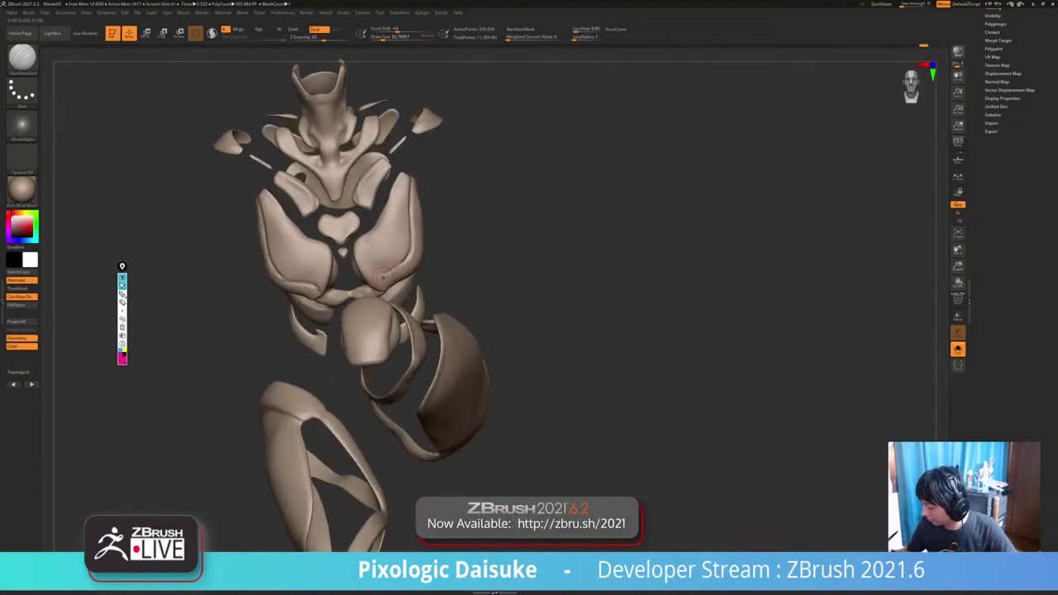
drag(393, 263, 383, 275)
Check the chest grooves on the full figure, then isolate the armor plates again and subdivide them once.
ctrl+right_drag(383, 263, 384, 273)
mouse_move(384, 270)
right_down()
mouse_move(383, 279)
mouse_move(439, 201)
right_up()
key(alt+s)
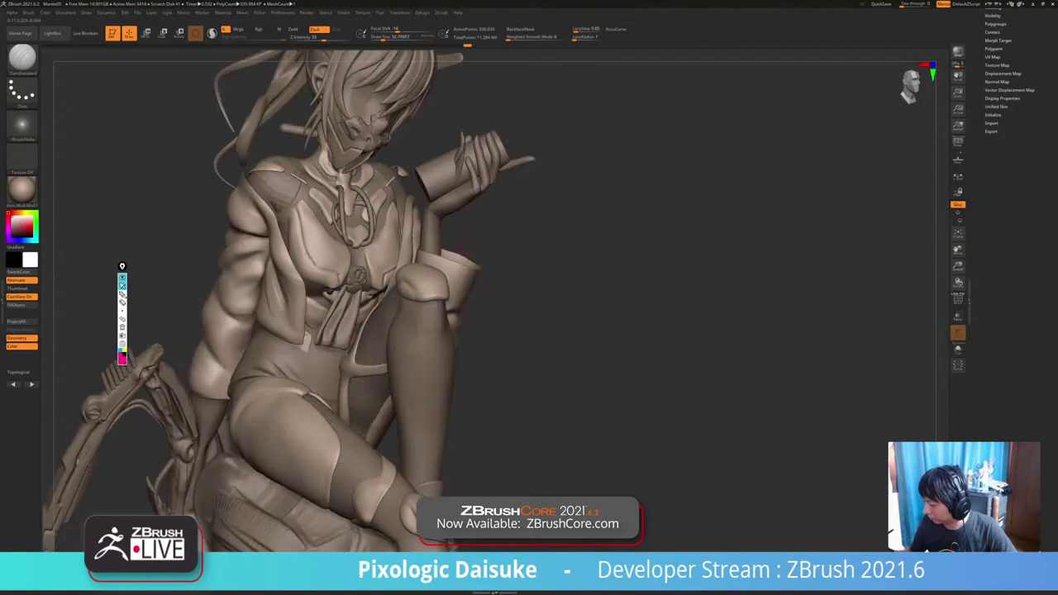
click(958, 348)
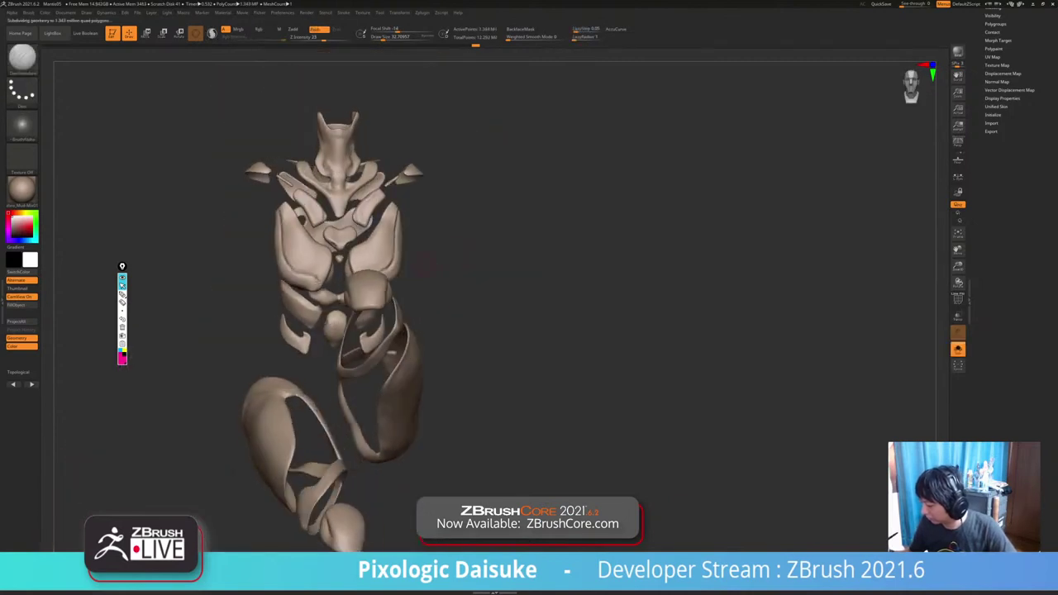
ctrl+right_drag(270, 198, 272, 208)
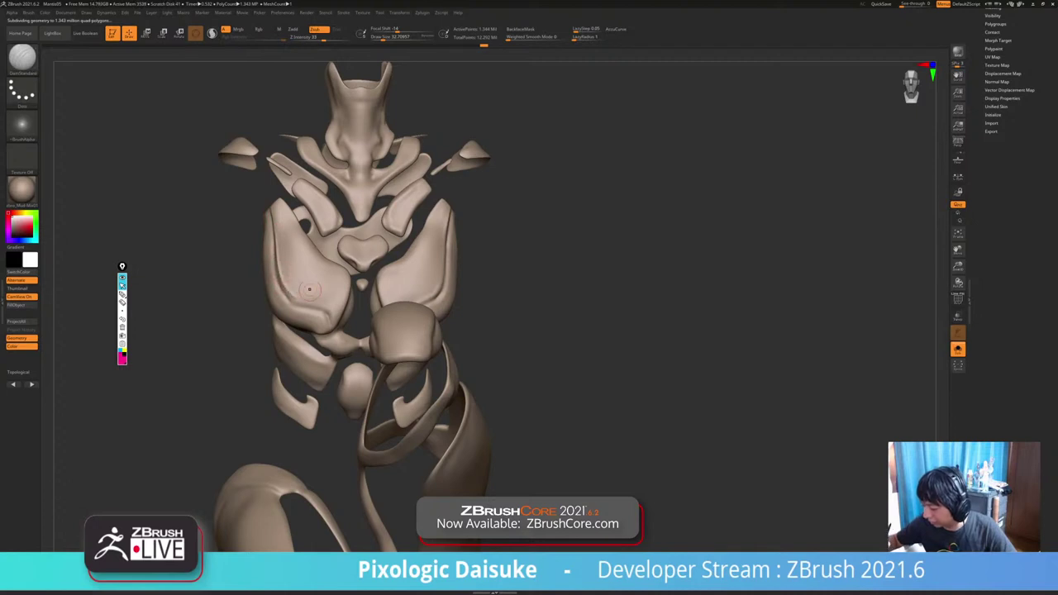
ctrl+right_drag(310, 289, 289, 198)
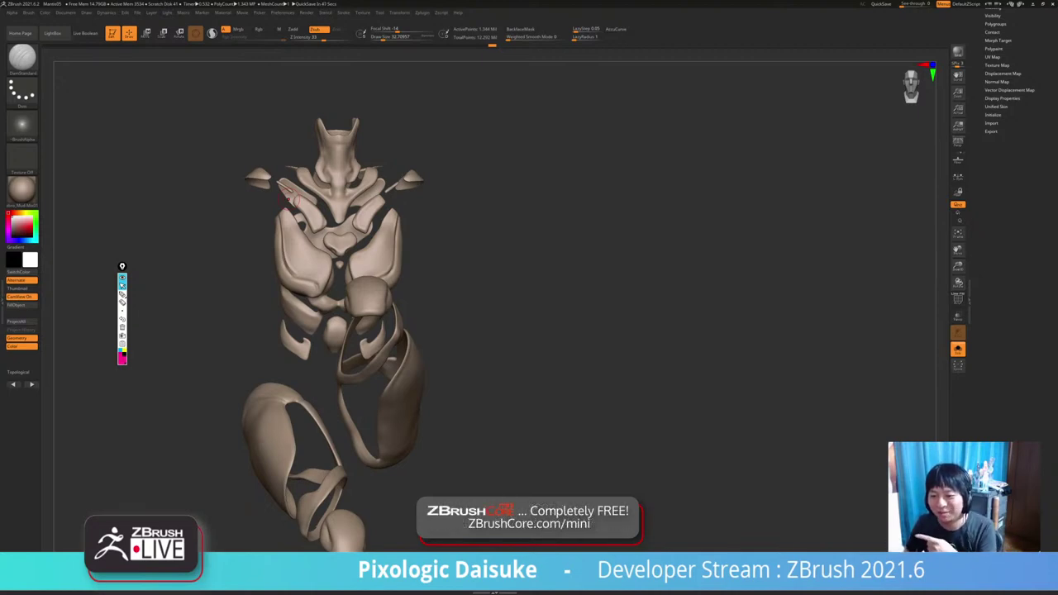
Sharpen the grooves on both chest plates with DamStandard, working up to their upper ends.
mouse_move(291, 199)
right_down()
mouse_move(352, 211)
mouse_move(323, 246)
mouse_move(287, 237)
right_up()
drag(272, 269, 234, 171)
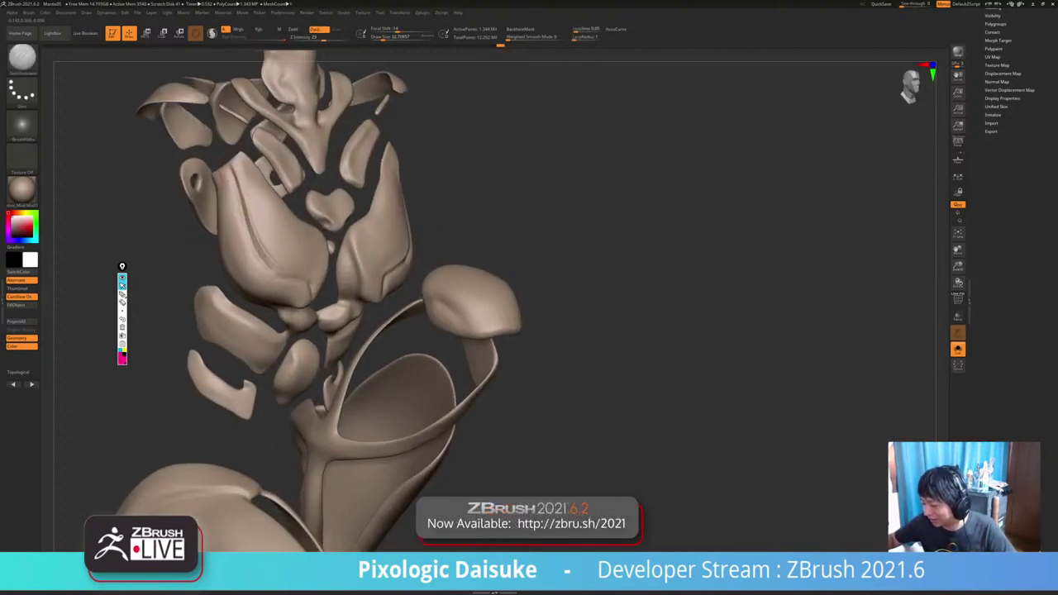
mouse_move(276, 286)
right_down()
mouse_move(259, 256)
mouse_move(293, 277)
mouse_move(347, 277)
mouse_move(394, 245)
right_up()
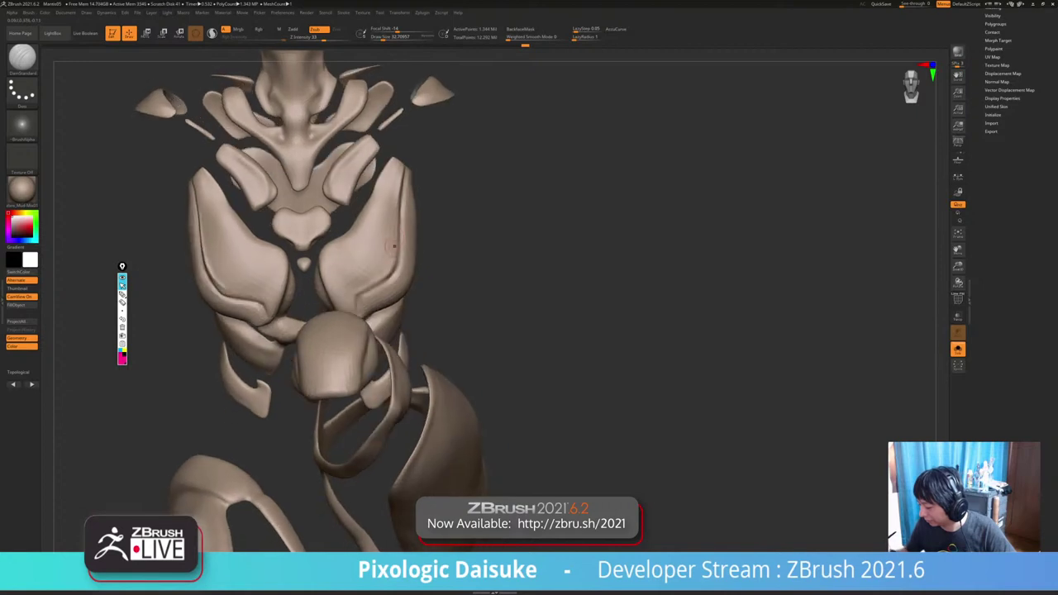
right_drag(400, 189, 395, 223)
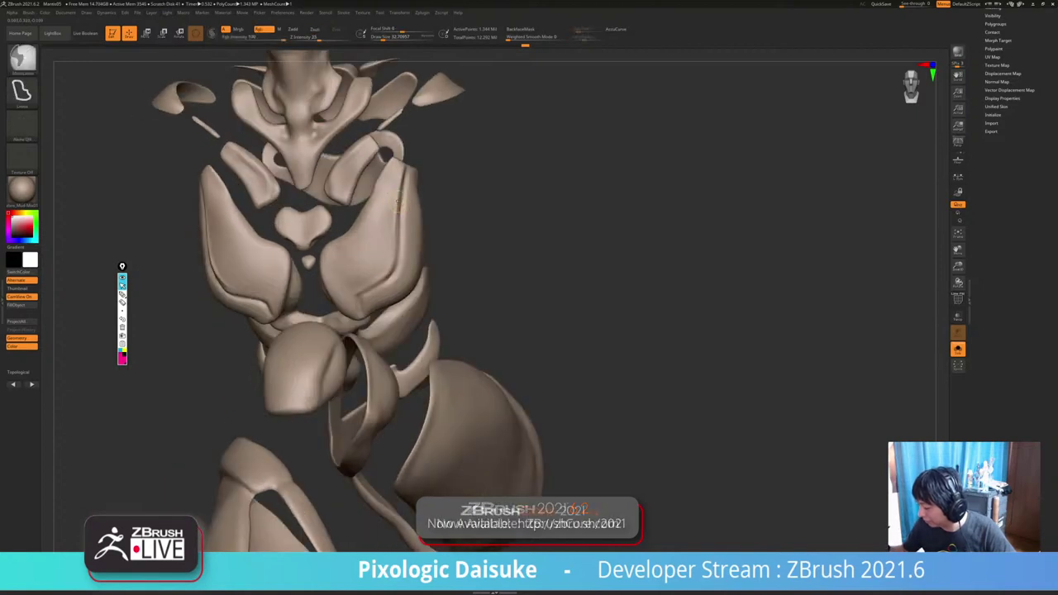
Examine the chest plates both isolated and on the full figure from several angles.
mouse_move(378, 279)
right_down()
mouse_move(393, 255)
mouse_move(374, 273)
mouse_move(461, 218)
mouse_move(417, 217)
right_up()
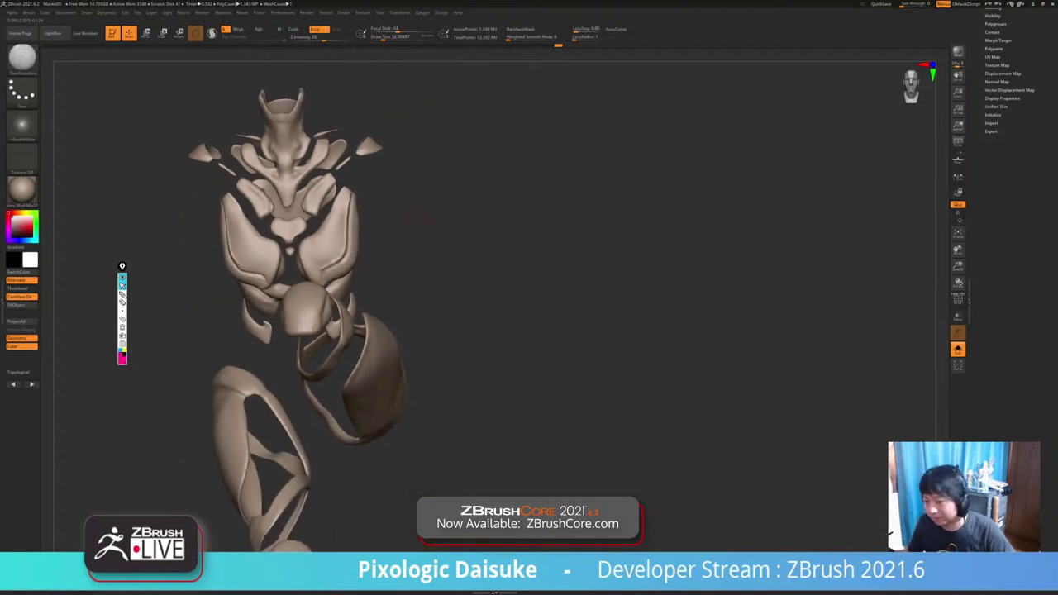
key(alt+s)
ctrl+right_drag(424, 255, 402, 305)
key(alt+s)
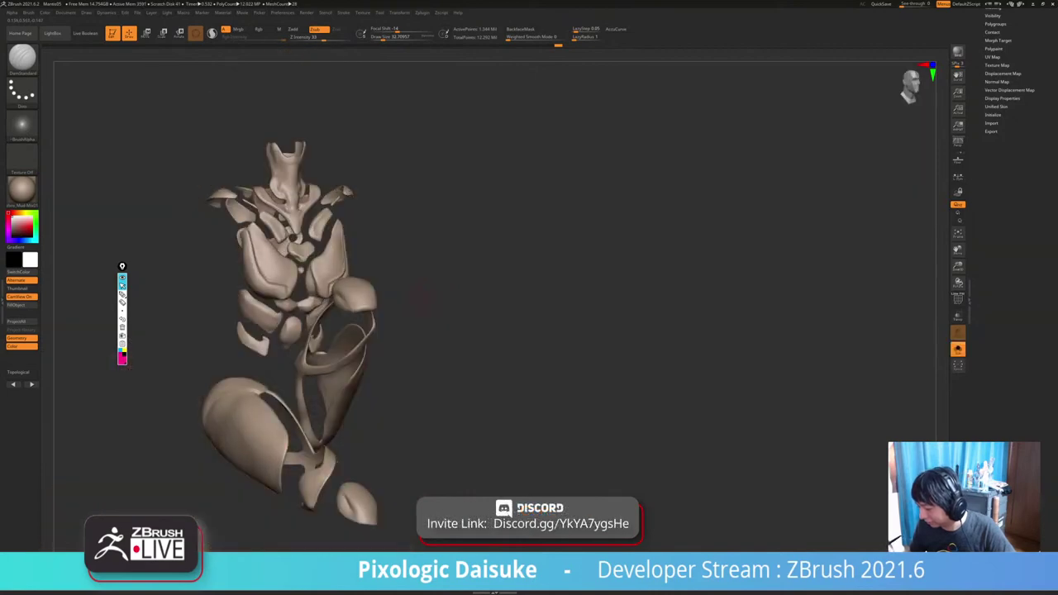
key(alt+s)
mouse_move(254, 357)
right_down()
mouse_move(267, 313)
mouse_move(308, 329)
mouse_move(311, 277)
mouse_move(327, 331)
mouse_move(318, 422)
mouse_move(308, 369)
mouse_move(256, 364)
mouse_move(258, 316)
right_up()
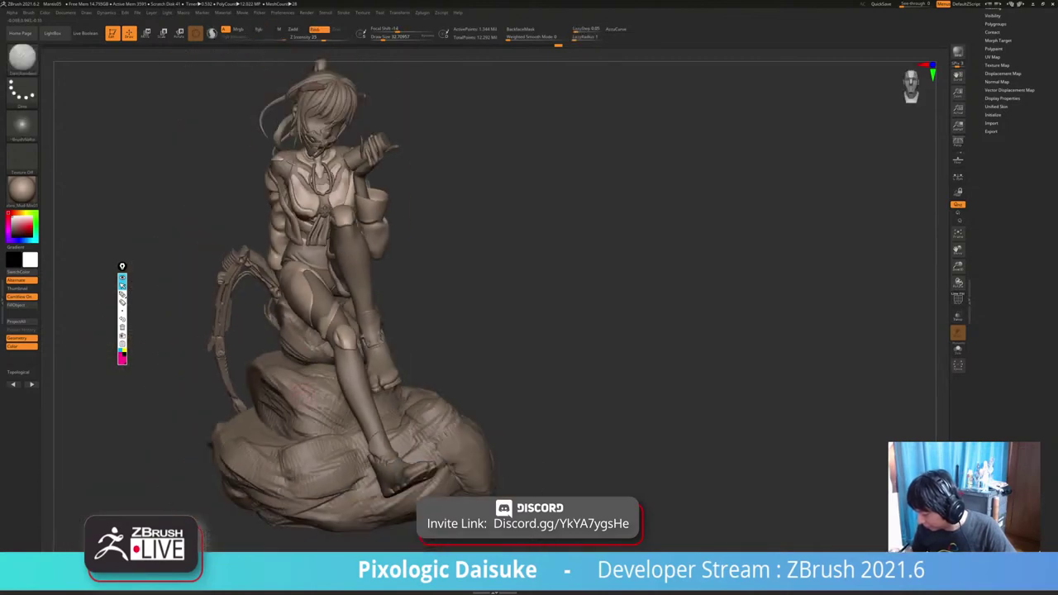
right_drag(302, 390, 263, 390)
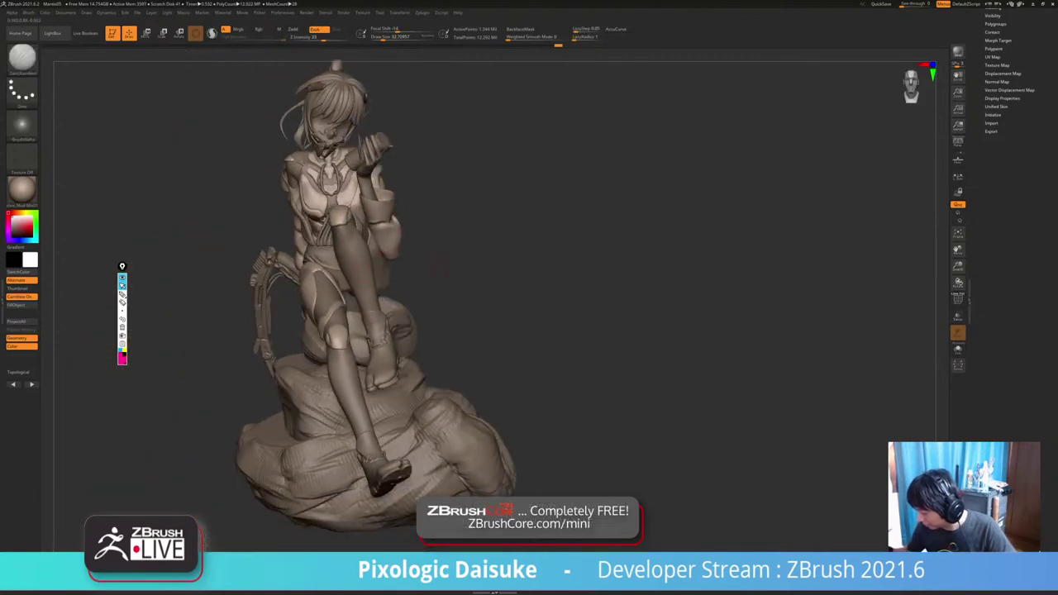
right_drag(438, 264, 478, 262)
Select the body as the active subtool and choose the ClayBuildup brush for work on the raised hand.
alt+click(365, 219)
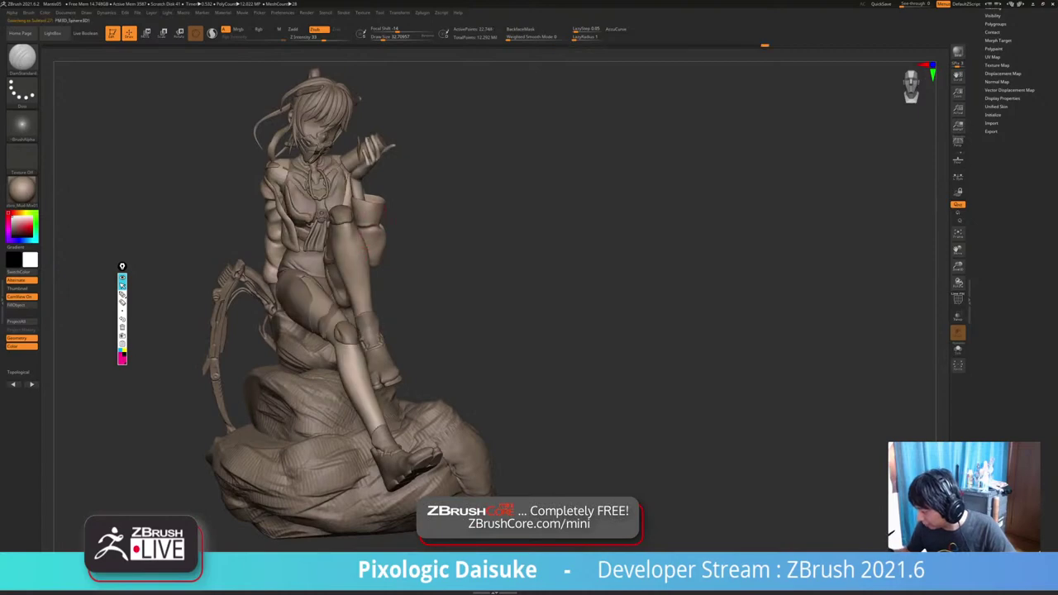
right_drag(375, 223, 388, 245)
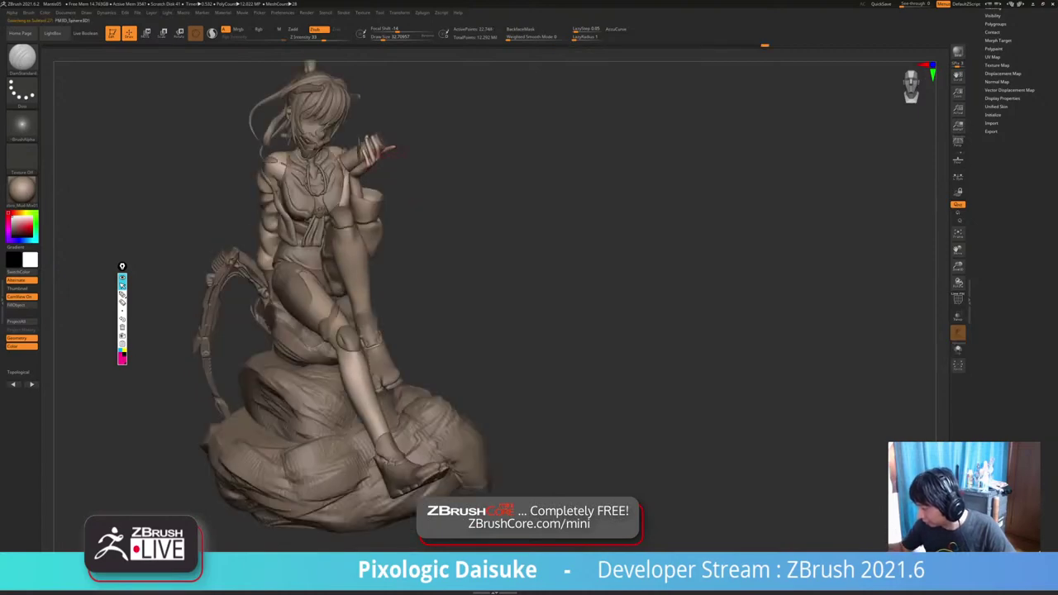
mouse_move(398, 153)
ctrl+right_down()
mouse_move(400, 215)
mouse_move(378, 153)
ctrl+right_up()
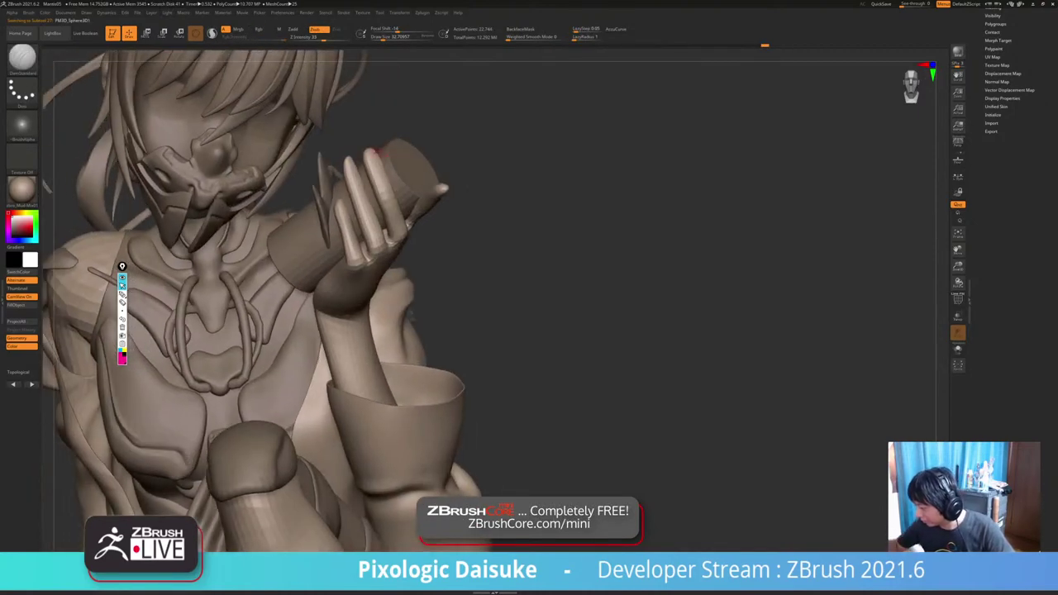
click(22, 59)
click(97, 65)
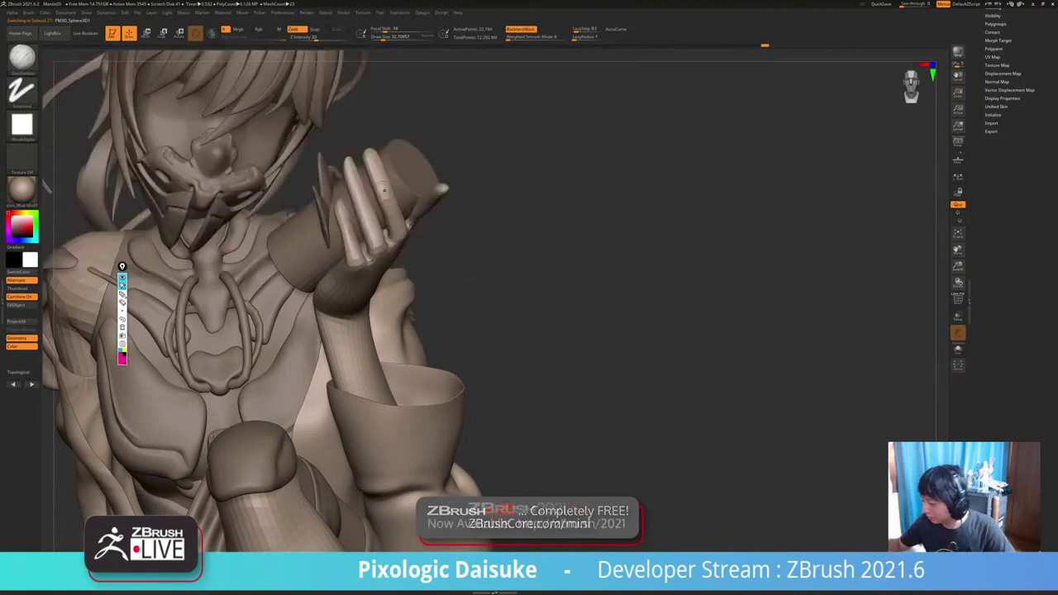
right_drag(346, 185, 355, 186)
right_drag(407, 223, 442, 225)
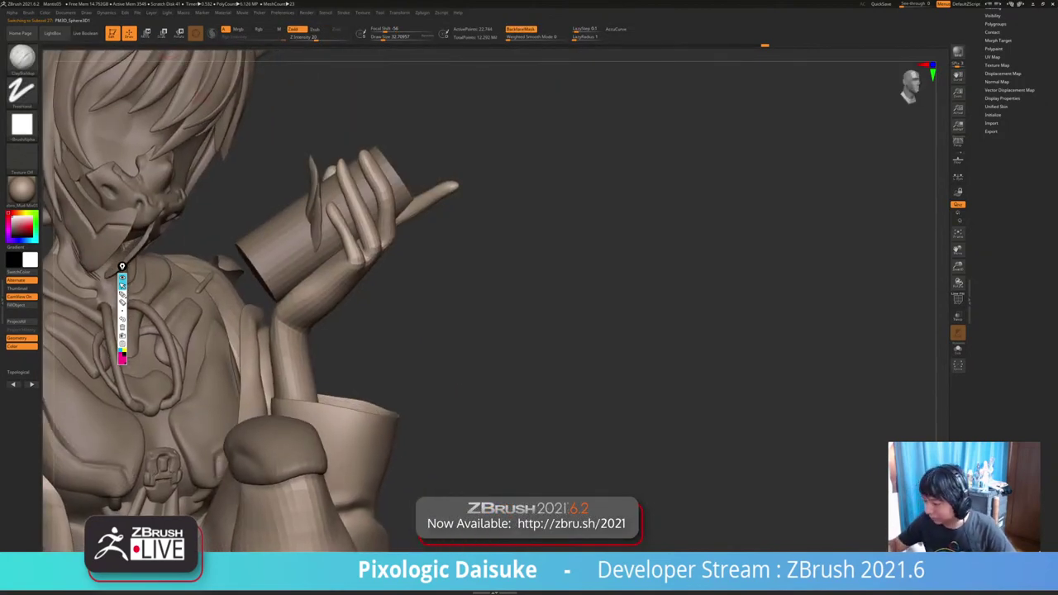
Mask the raised hand except the ring finger's outer segments and rotate them to fit around the cylinder.
key(r)
right_drag(319, 199, 356, 201)
mouse_move(356, 210)
ctrl+mouse_down()
mouse_move(343, 172)
mouse_move(342, 187)
ctrl+mouse_up()
right_drag(355, 202, 355, 230)
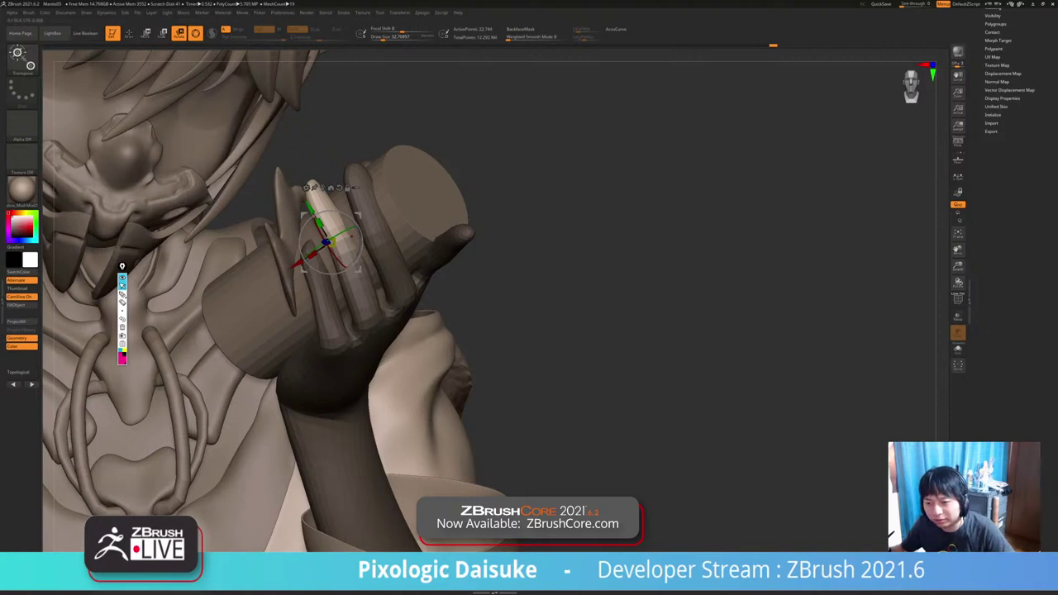
alt+click(344, 242)
right_drag(359, 259, 340, 297)
drag(369, 263, 363, 269)
right_drag(363, 269, 427, 309)
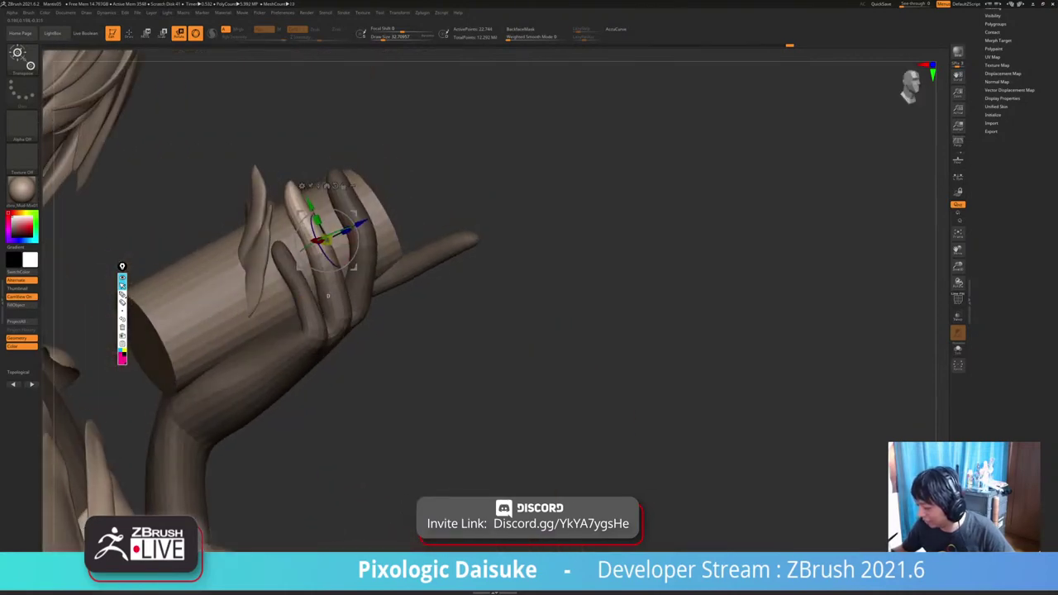
mouse_move(357, 253)
mouse_down()
mouse_move(359, 242)
mouse_move(351, 259)
mouse_up()
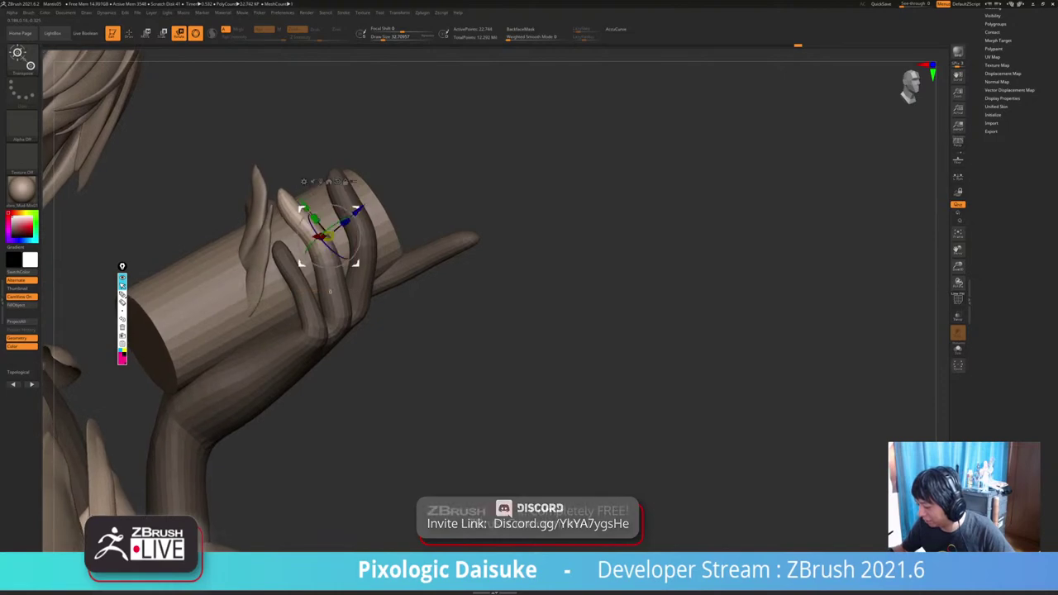
mouse_move(364, 262)
right_down()
mouse_move(286, 270)
mouse_move(324, 262)
right_up()
Refine the position and bend of the ring finger's unmasked end, checking its fit against the cylinder from several sides.
click(130, 34)
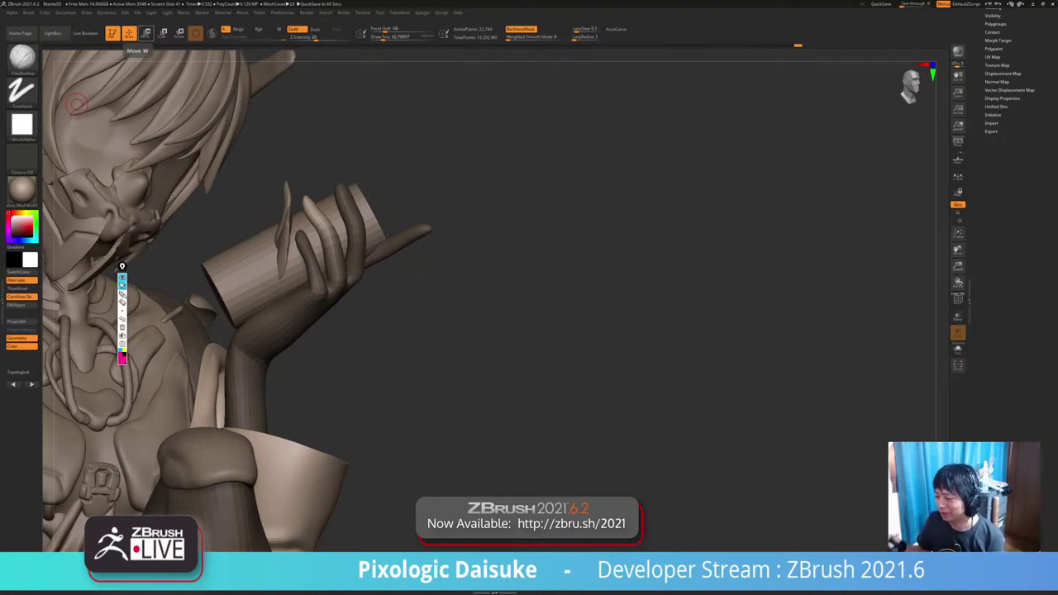
mouse_move(512, 331)
mouse_down()
mouse_move(454, 335)
mouse_move(570, 331)
mouse_move(471, 330)
mouse_up()
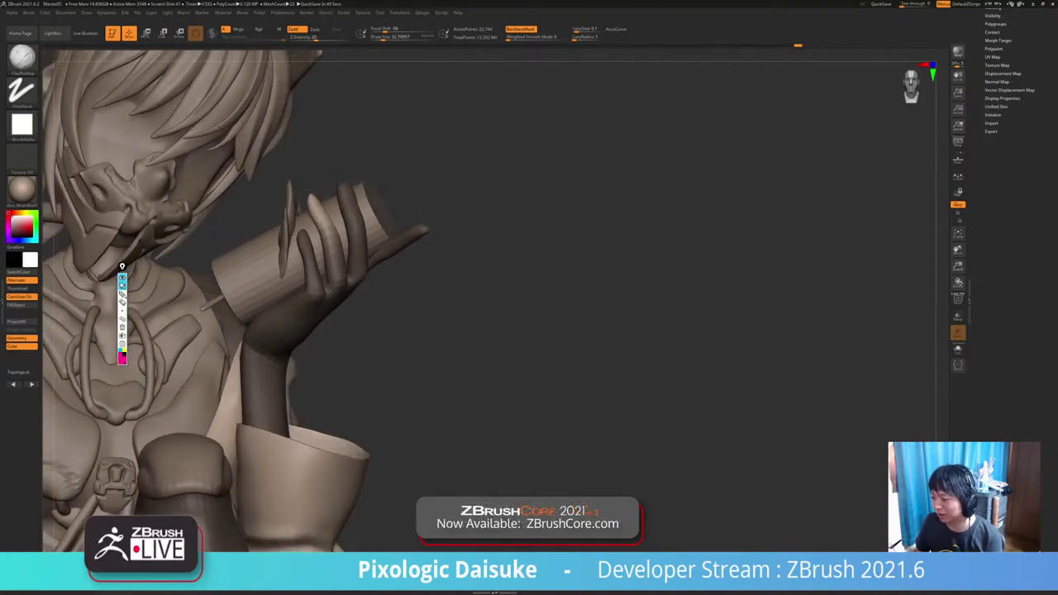
drag(447, 286, 364, 344)
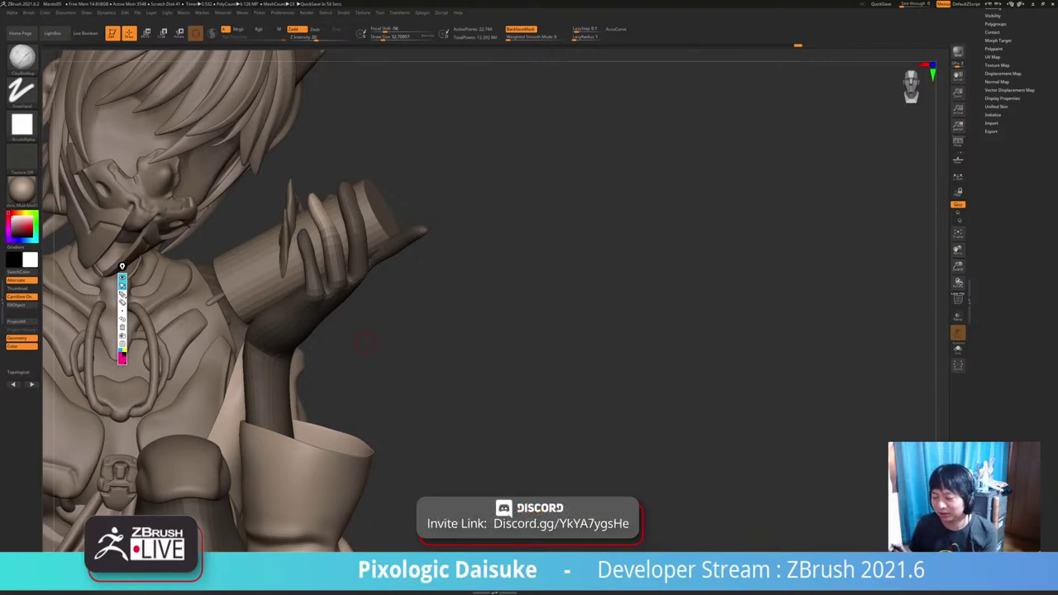
mouse_move(366, 342)
mouse_down()
mouse_move(343, 363)
mouse_move(352, 353)
mouse_up()
key(w)
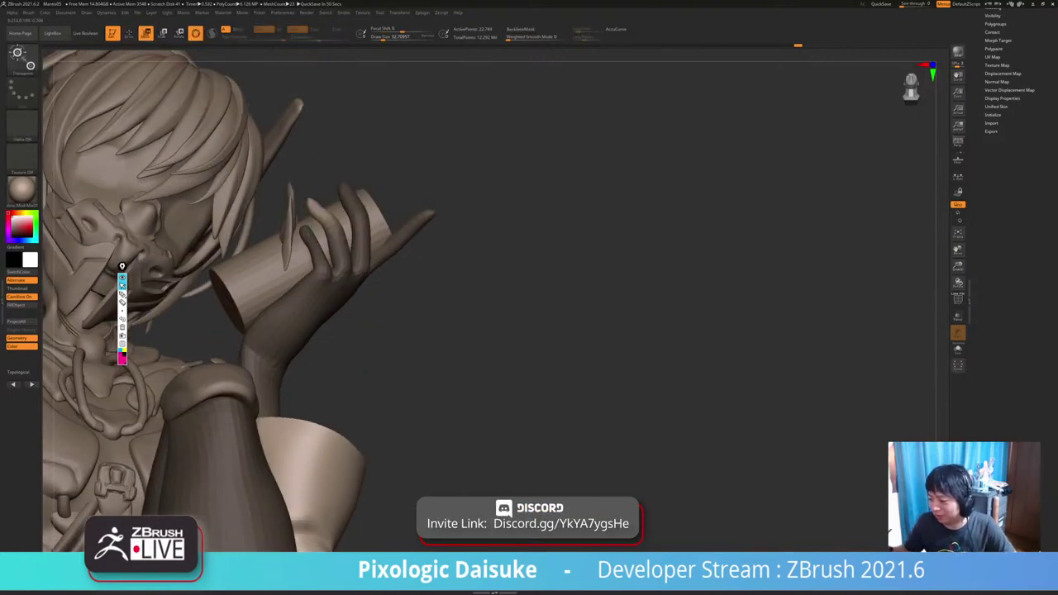
mouse_move(351, 281)
mouse_down()
mouse_move(313, 306)
mouse_move(344, 291)
mouse_up()
ctrl+right_drag(314, 248, 307, 271)
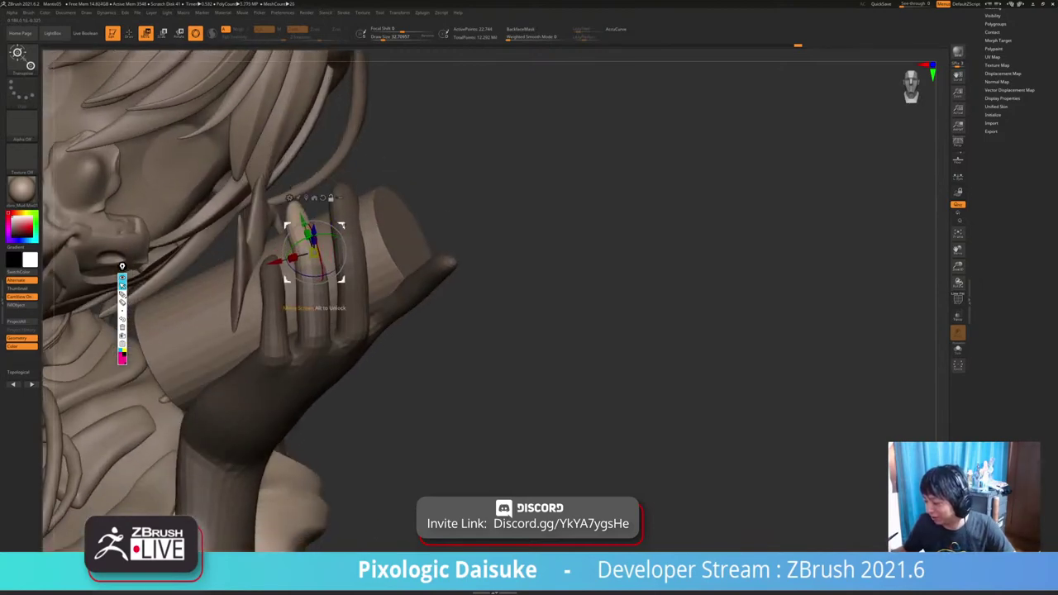
drag(287, 226, 282, 224)
right_drag(282, 224, 293, 251)
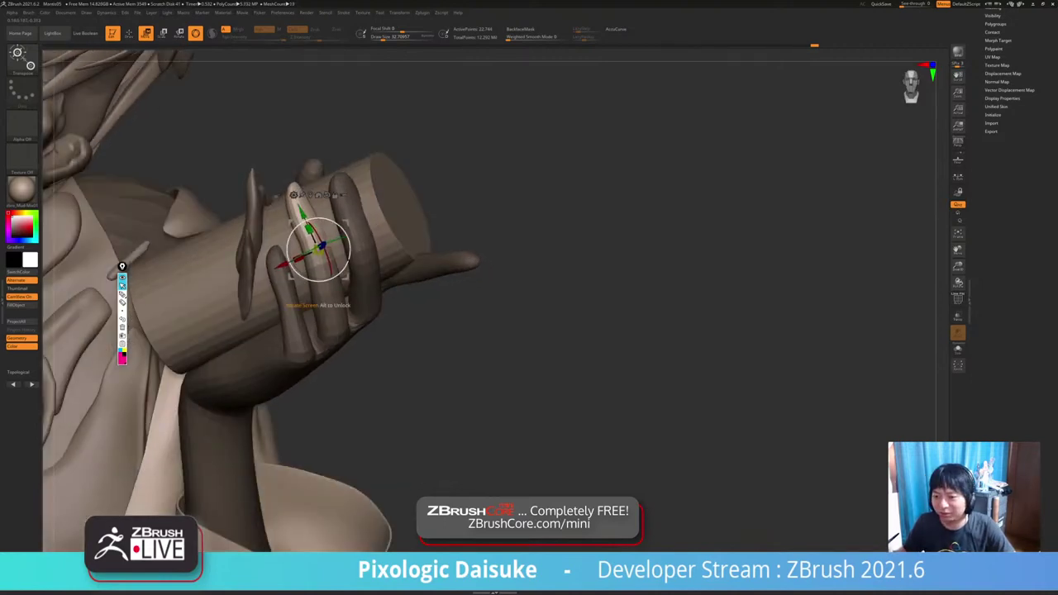
alt+right_drag(337, 197, 291, 277)
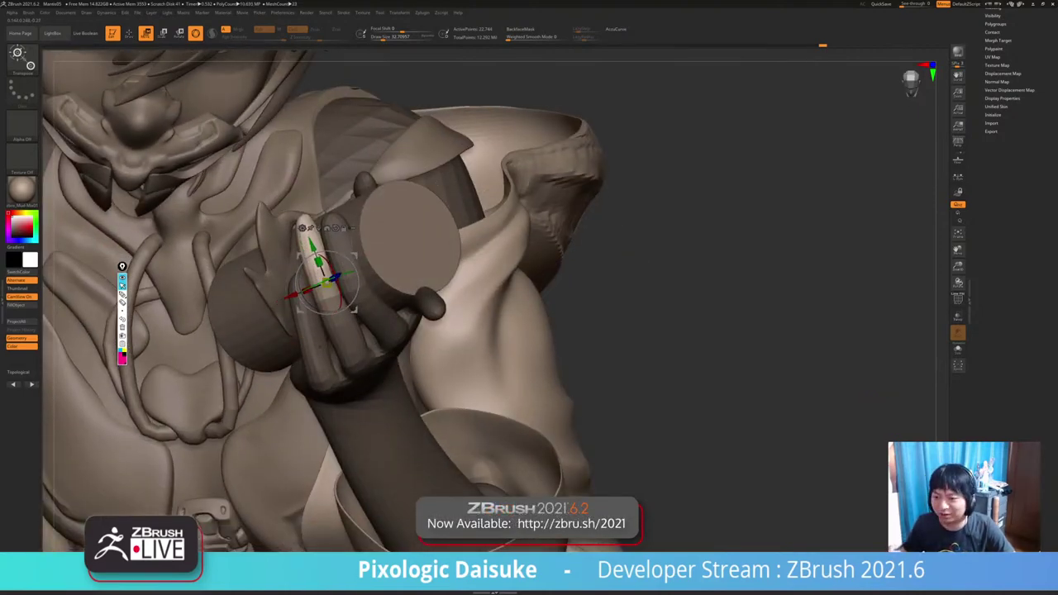
right_drag(291, 278, 339, 255)
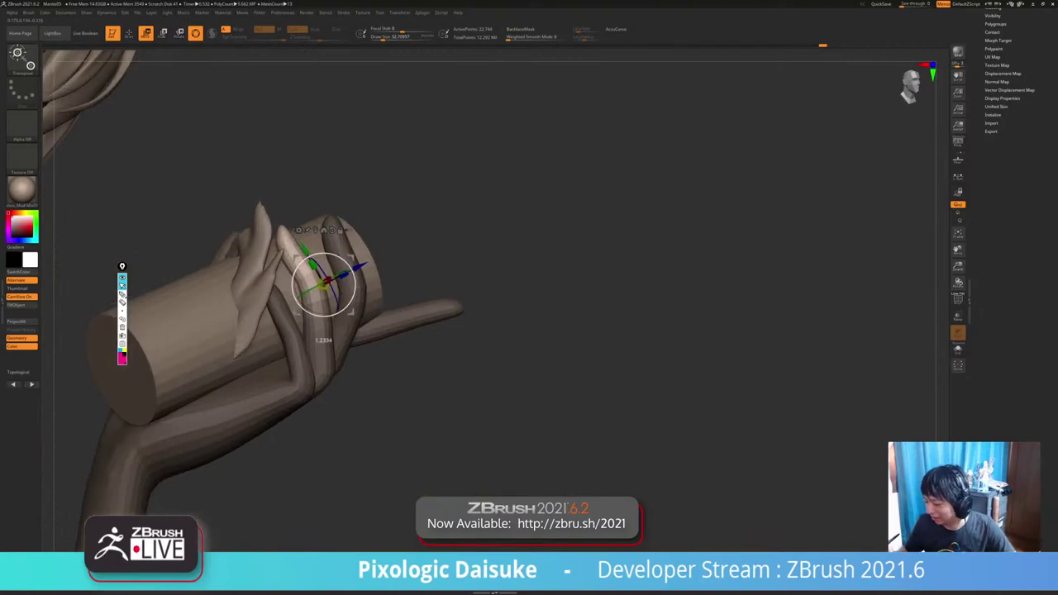
key(q)
Clear the mask, reduce the brush size and build up the knuckles on the back of the raised hand.
mouse_move(453, 318)
ctrl+right_down()
mouse_move(450, 286)
mouse_move(422, 303)
mouse_move(422, 290)
mouse_move(371, 294)
mouse_move(468, 289)
mouse_move(428, 297)
mouse_move(437, 295)
ctrl+right_up()
mouse_move(405, 311)
mouse_down()
mouse_move(351, 294)
mouse_move(389, 274)
mouse_up()
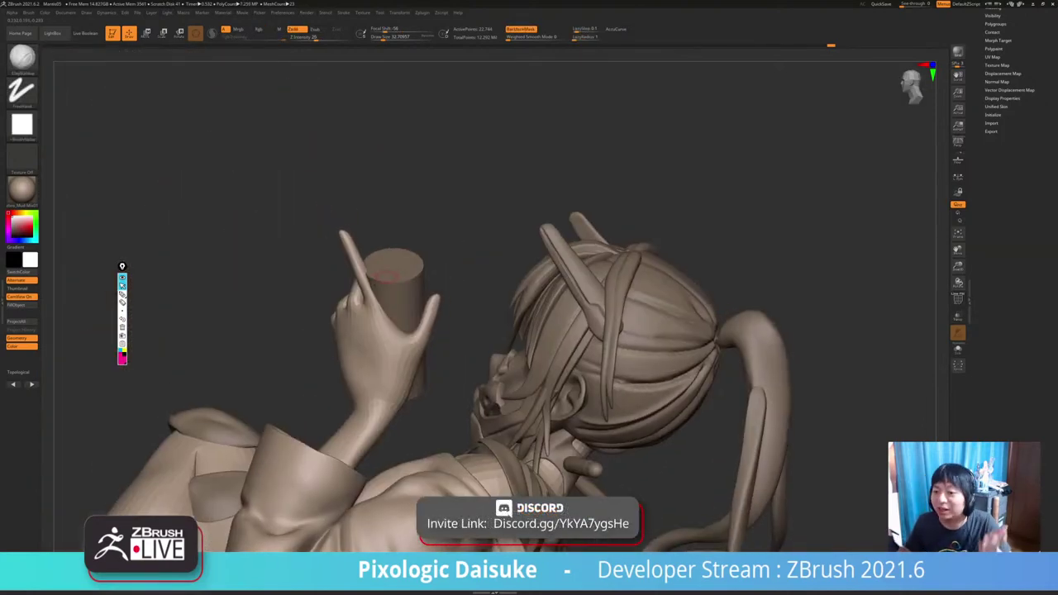
drag(396, 233, 219, 170)
mouse_move(273, 248)
right_down()
mouse_move(302, 248)
mouse_move(335, 323)
right_up()
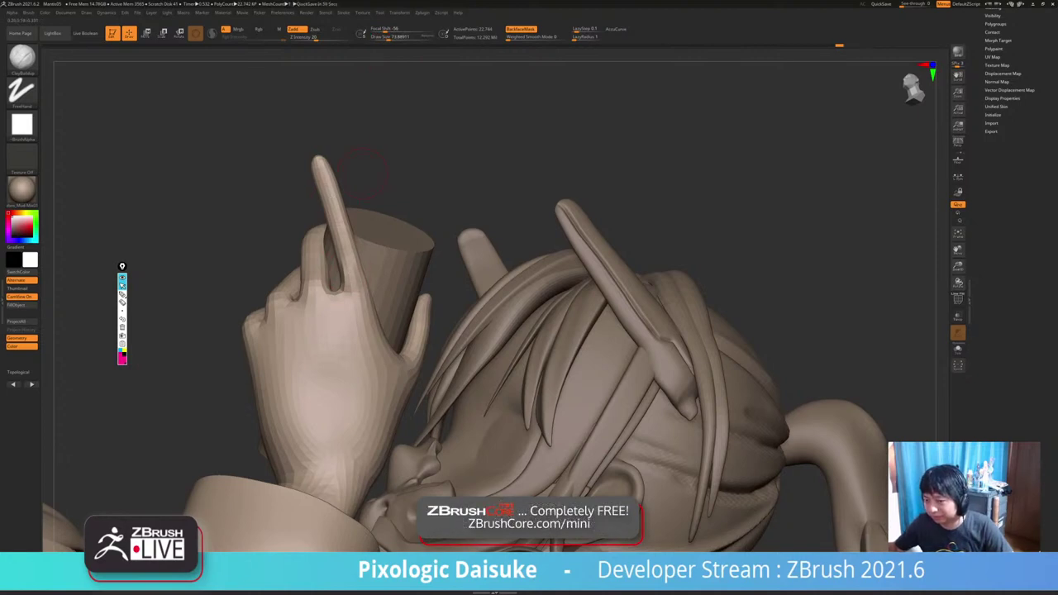
click(400, 36)
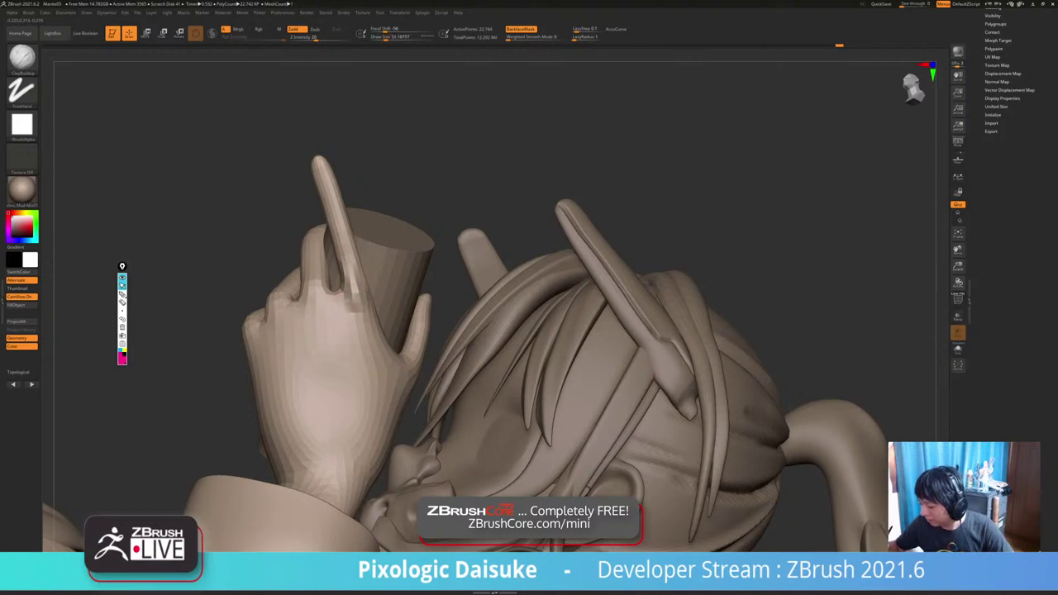
right_drag(355, 304, 446, 355)
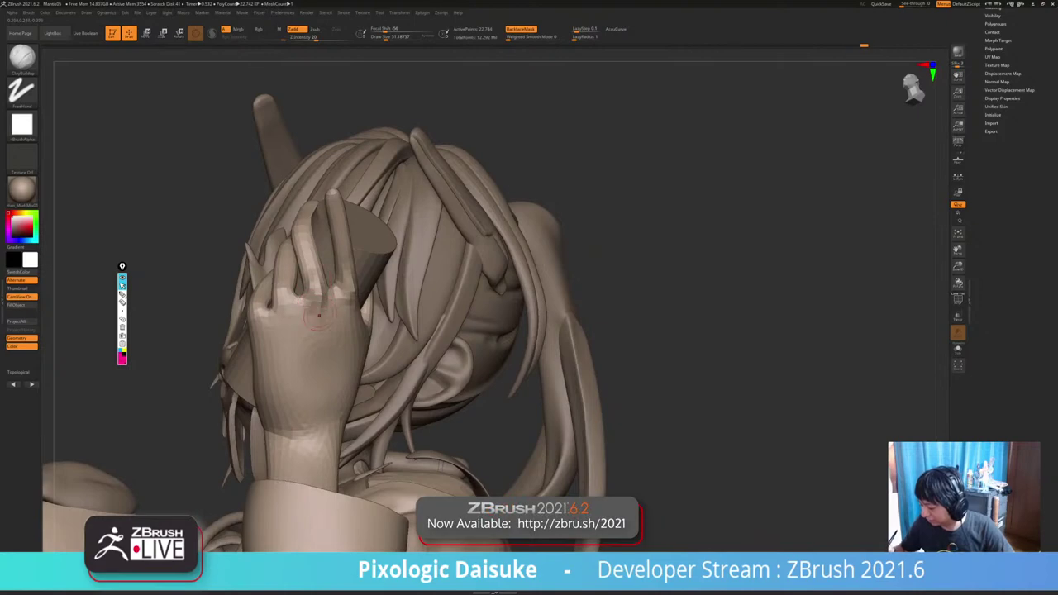
right_drag(323, 282, 496, 339)
Isolate the body, mask everything but the middle finger and try to reposition it from its base.
click(146, 33)
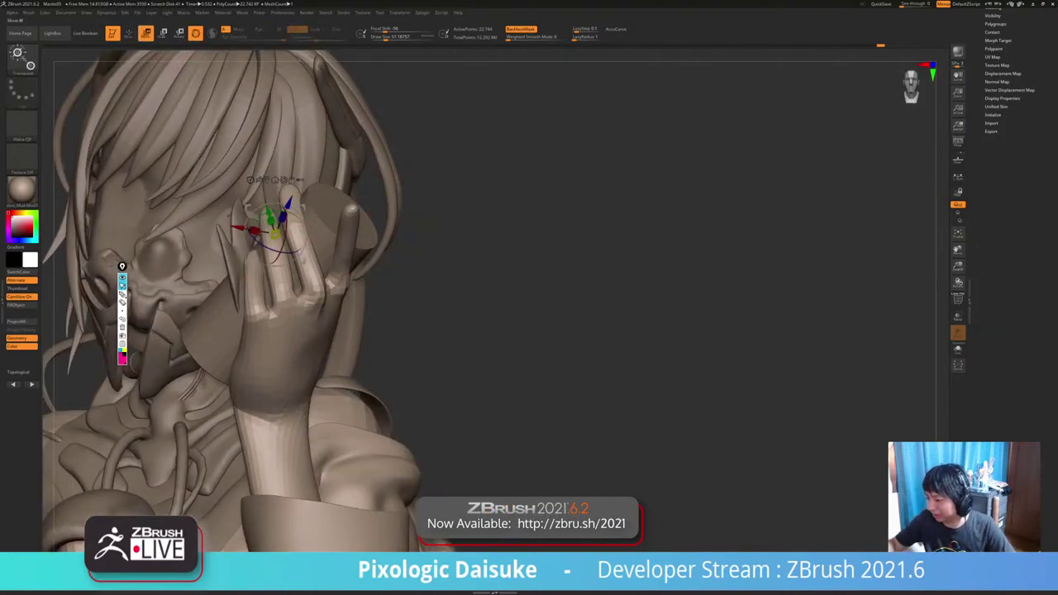
ctrl+right_drag(355, 273, 351, 326)
ctrl+drag(285, 178, 347, 301)
right_drag(350, 377, 322, 379)
key(alt+s)
drag(350, 312, 352, 317)
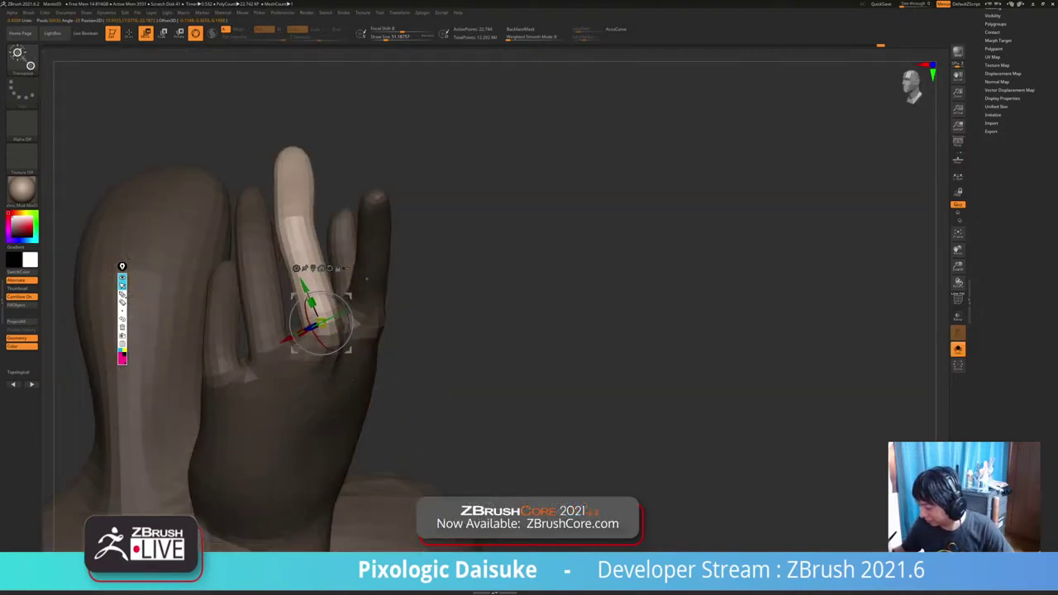
key(ctrl+z)
Mask up to the middle finger's middle joint, rotate its outer part, then clear the mask and show the full figure.
ctrl+drag(312, 289, 324, 240)
ctrl+drag(453, 229, 473, 248)
right_drag(473, 248, 413, 273)
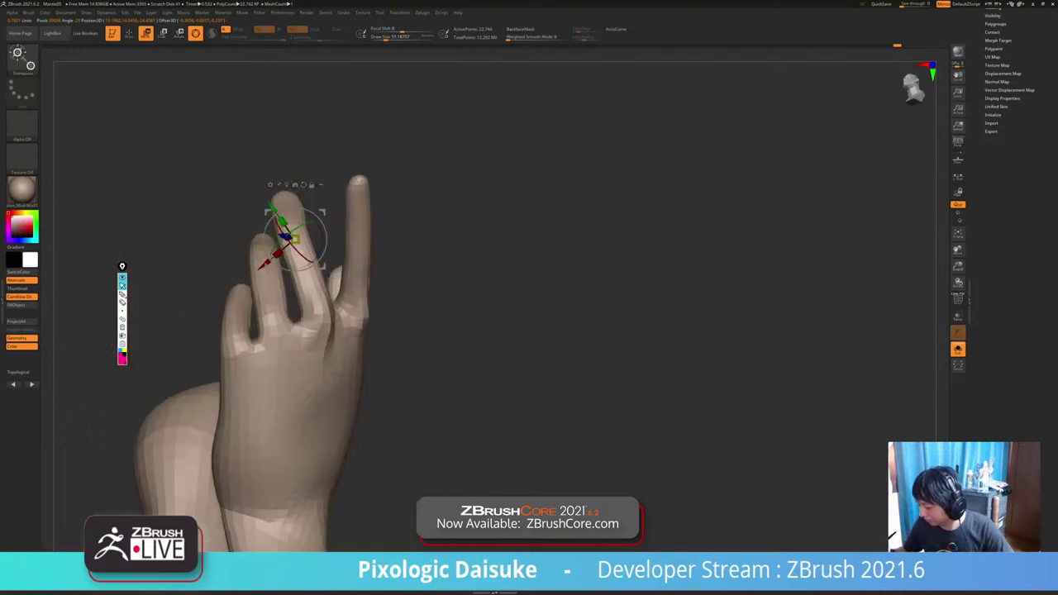
key(alt+s)
mouse_move(513, 249)
right_down()
mouse_move(570, 289)
mouse_move(589, 170)
mouse_move(579, 258)
mouse_move(596, 253)
right_up()
key(q)
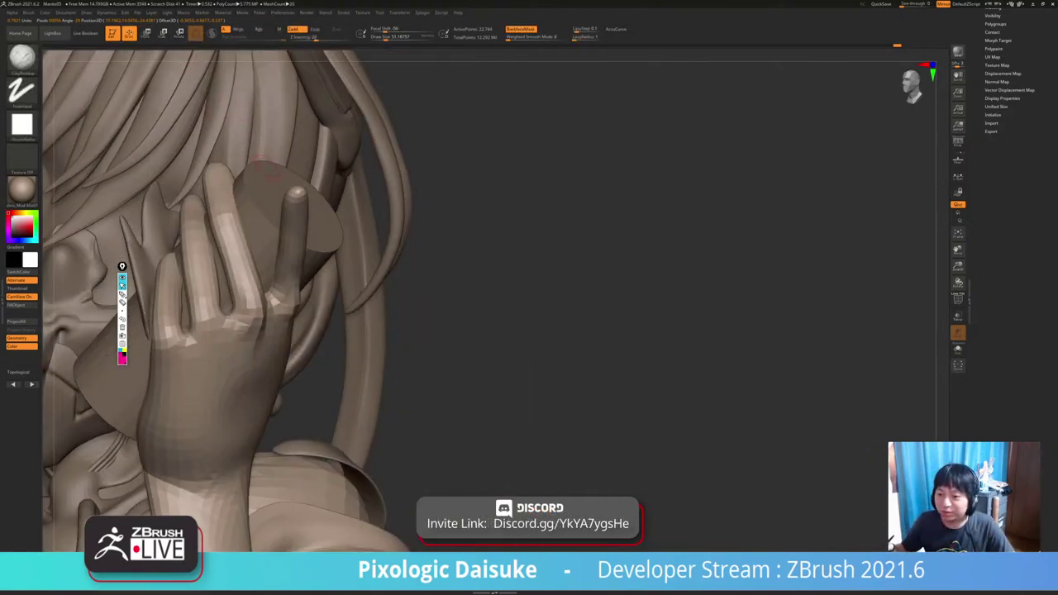
Mask the hand below the middle finger's outer segments, adjust their bend around the cylinder and clear the mask.
key(w)
ctrl+right_drag(243, 240, 244, 290)
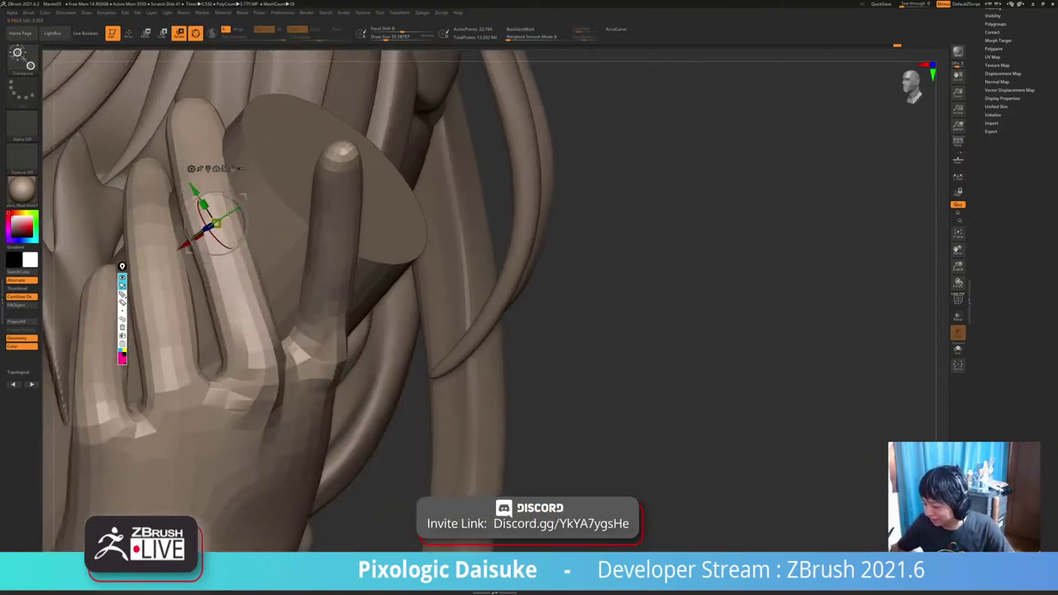
ctrl+drag(230, 269, 218, 229)
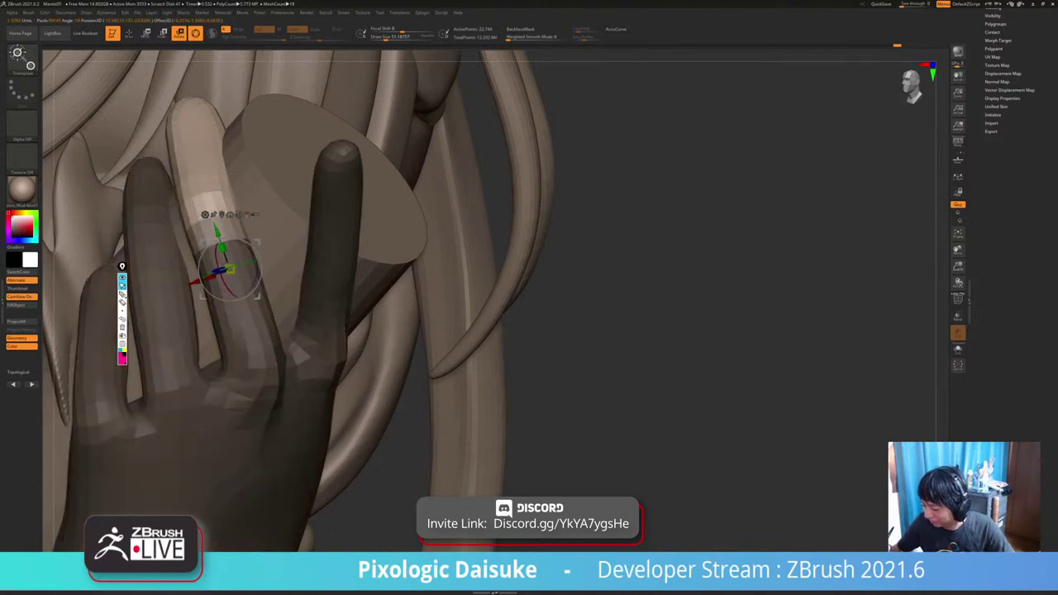
ctrl+click(217, 242)
alt+drag(203, 296, 213, 224)
key(q)
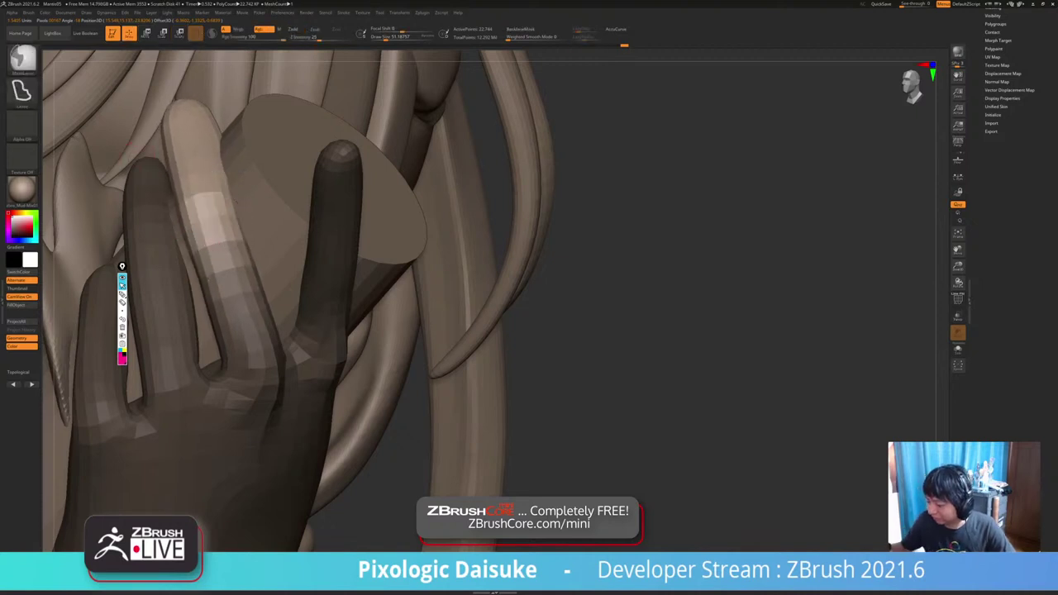
ctrl+right_drag(402, 352, 403, 285)
ctrl+drag(405, 284, 445, 265)
right_drag(483, 290, 439, 262)
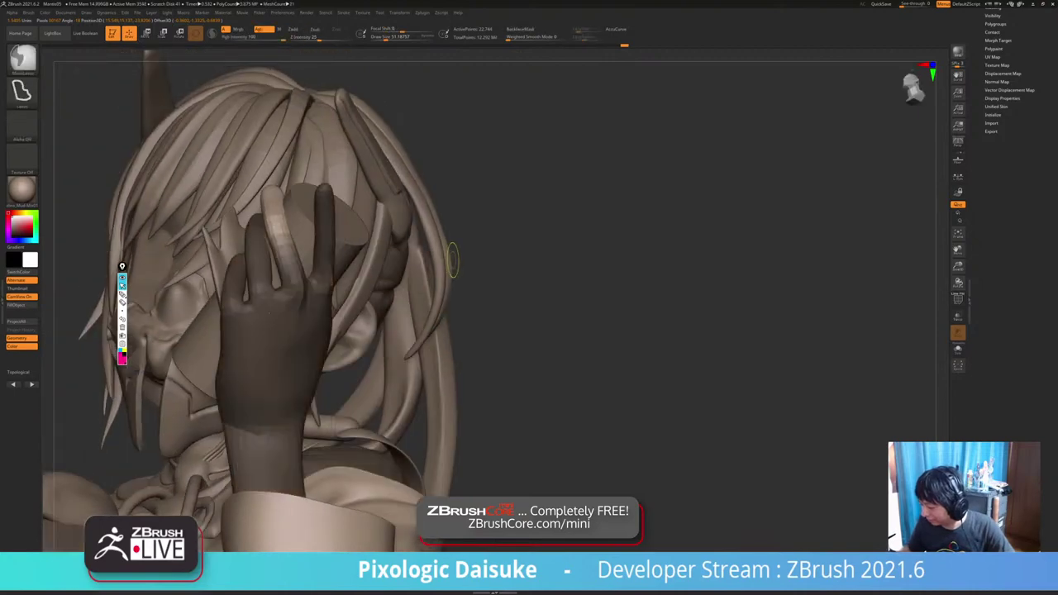
ctrl+drag(470, 255, 478, 268)
Build up the knuckles and tendons on the back of the raised hand with ClayBuildup.
mouse_move(460, 281)
right_down()
mouse_move(468, 244)
mouse_move(533, 235)
mouse_move(456, 217)
mouse_move(416, 227)
mouse_move(418, 256)
mouse_move(393, 252)
mouse_move(413, 263)
mouse_move(404, 144)
mouse_move(341, 162)
right_up()
click(146, 34)
click(129, 33)
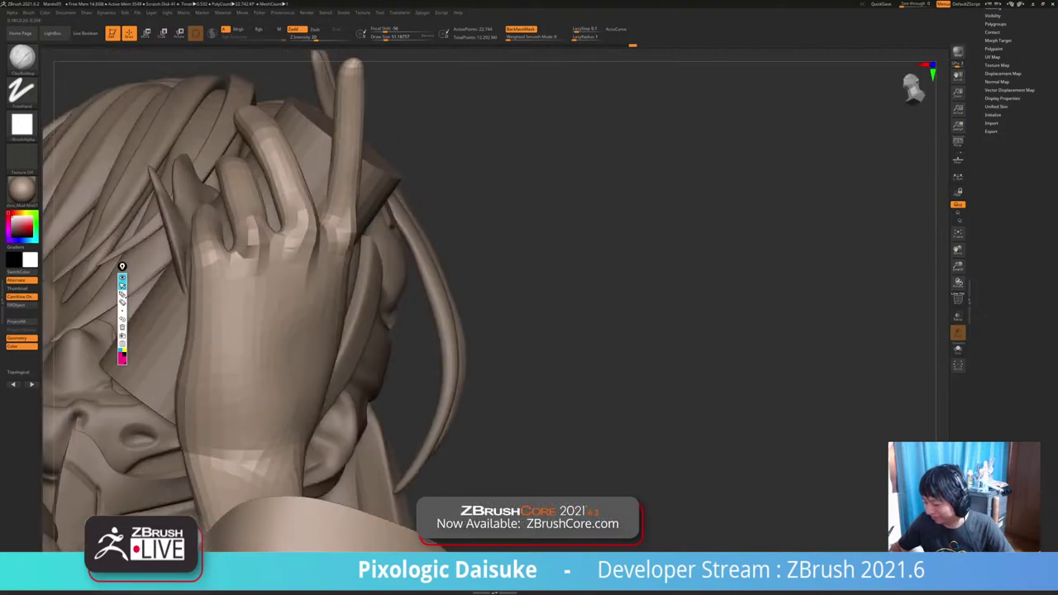
drag(270, 226, 270, 244)
right_drag(285, 272, 266, 248)
mouse_move(267, 248)
right_down()
mouse_move(260, 235)
mouse_move(332, 266)
right_up()
drag(715, 234, 765, 228)
drag(413, 291, 277, 310)
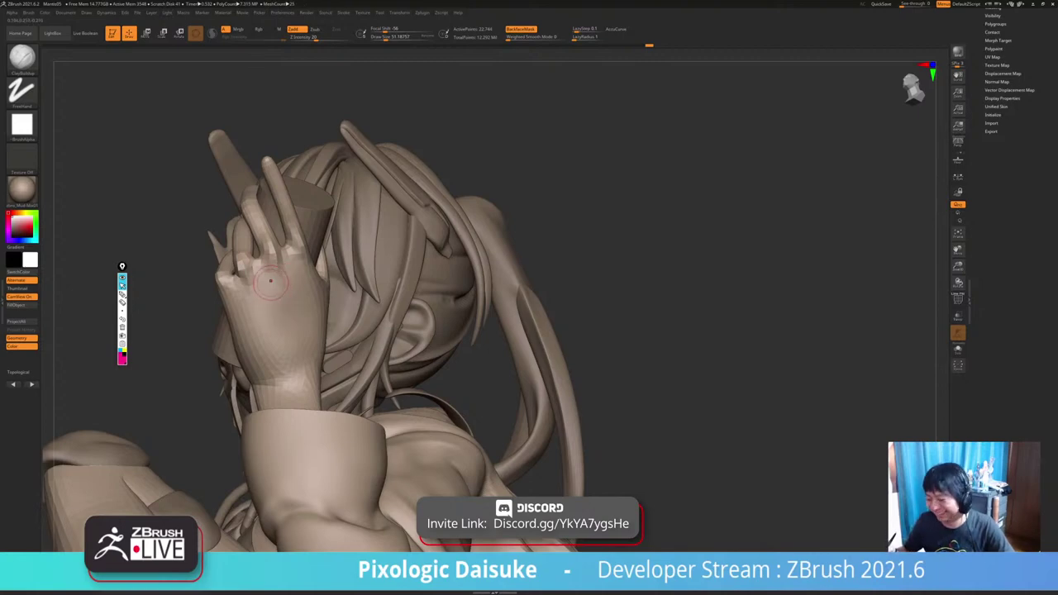
right_drag(241, 277, 291, 316)
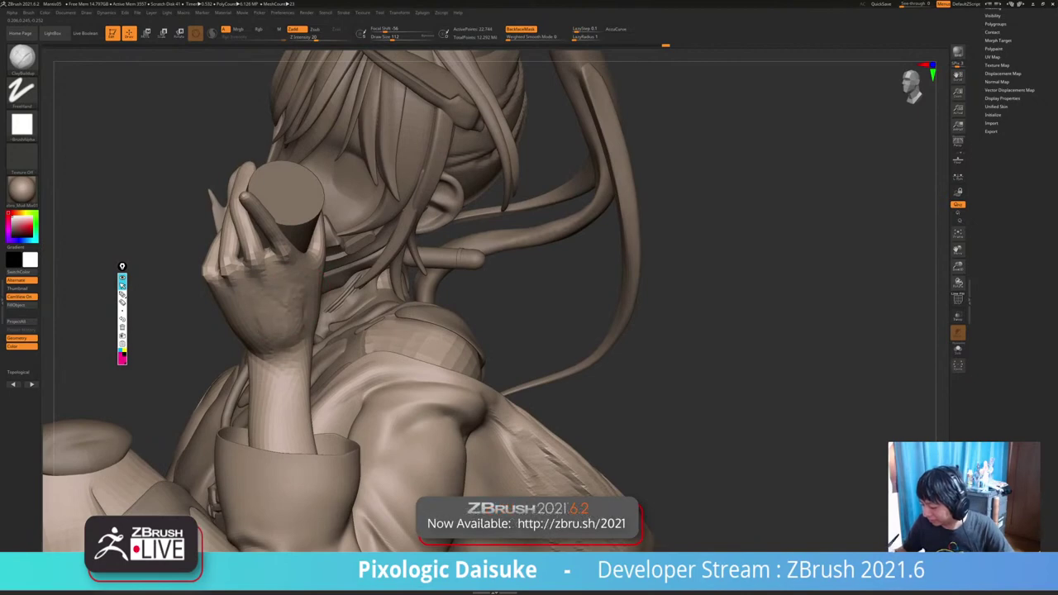
Add a ClayBuildup stroke below a knuckle on the back of the raised hand and check the hand from several angles.
right_drag(279, 353, 297, 288)
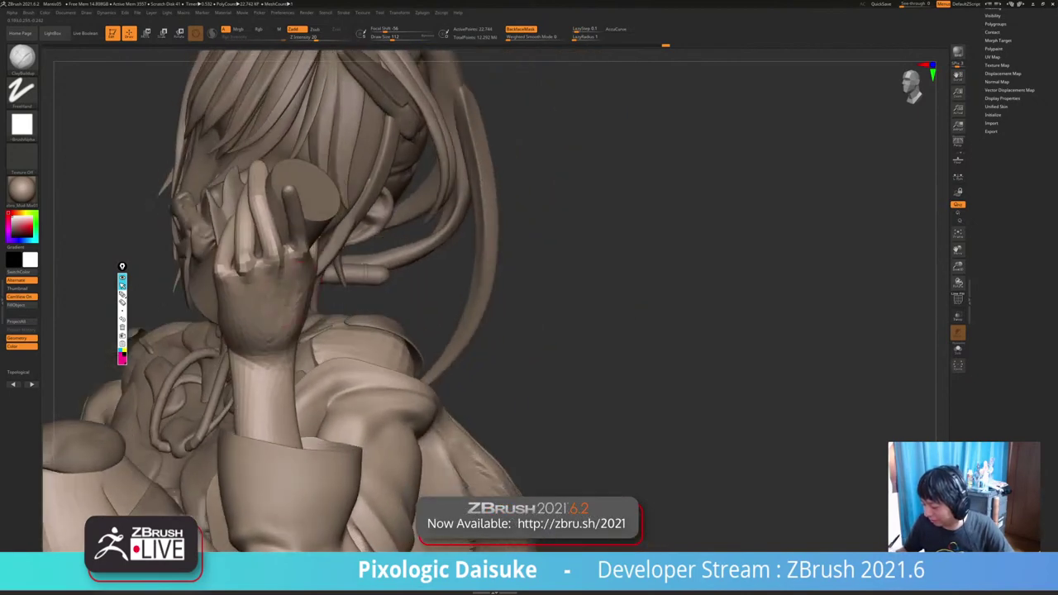
drag(279, 248, 284, 272)
ctrl+right_drag(285, 290, 281, 248)
mouse_move(281, 248)
right_down()
mouse_move(372, 258)
mouse_move(285, 269)
right_up()
mouse_move(319, 335)
right_down()
mouse_move(213, 338)
mouse_move(275, 351)
mouse_move(281, 285)
right_up()
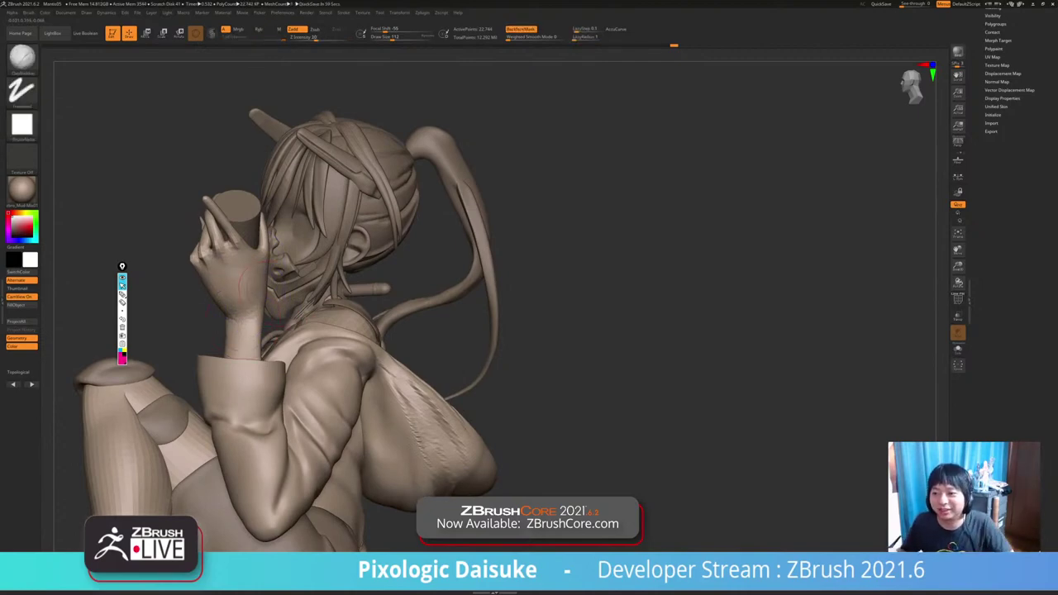
mouse_move(271, 296)
right_down()
mouse_move(413, 283)
mouse_move(268, 294)
right_up()
key(ctrl)
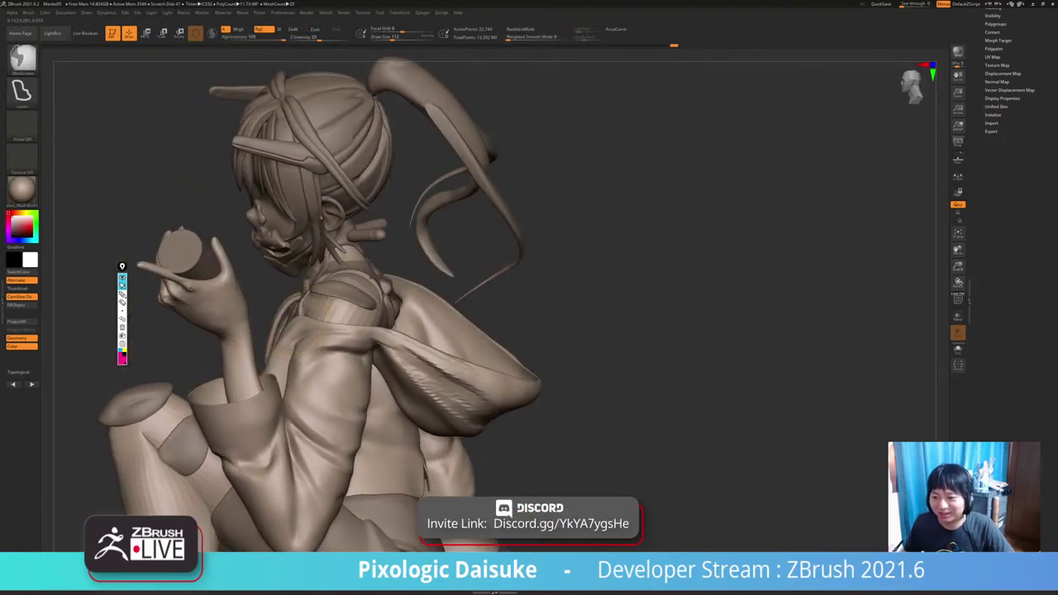
mouse_move(323, 320)
ctrl+right_down()
mouse_move(324, 354)
mouse_move(348, 361)
mouse_move(318, 354)
mouse_move(345, 349)
ctrl+right_up()
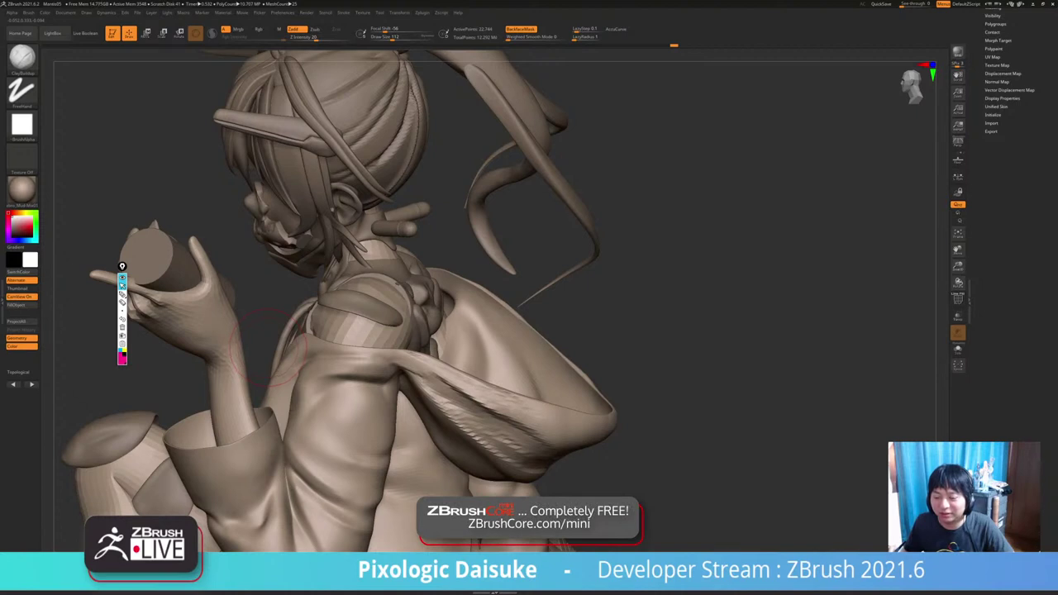
right_drag(273, 354, 451, 277)
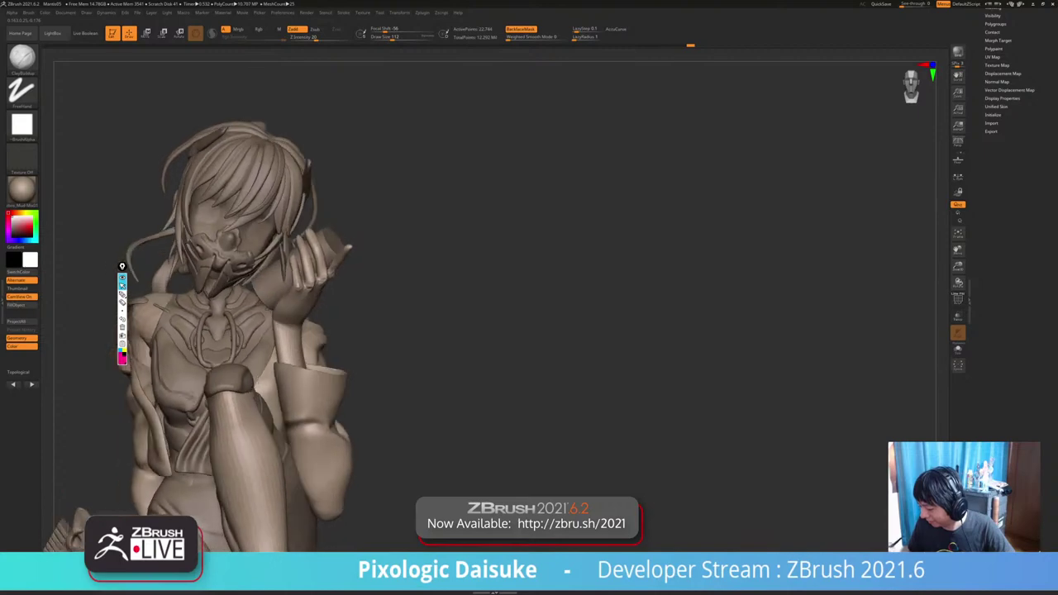
Make the jacket active, switch to the SnakeHook brush and inspect the sleeve and hood from several sides.
alt+right_drag(326, 348, 334, 287)
alt+click(334, 287)
click(22, 59)
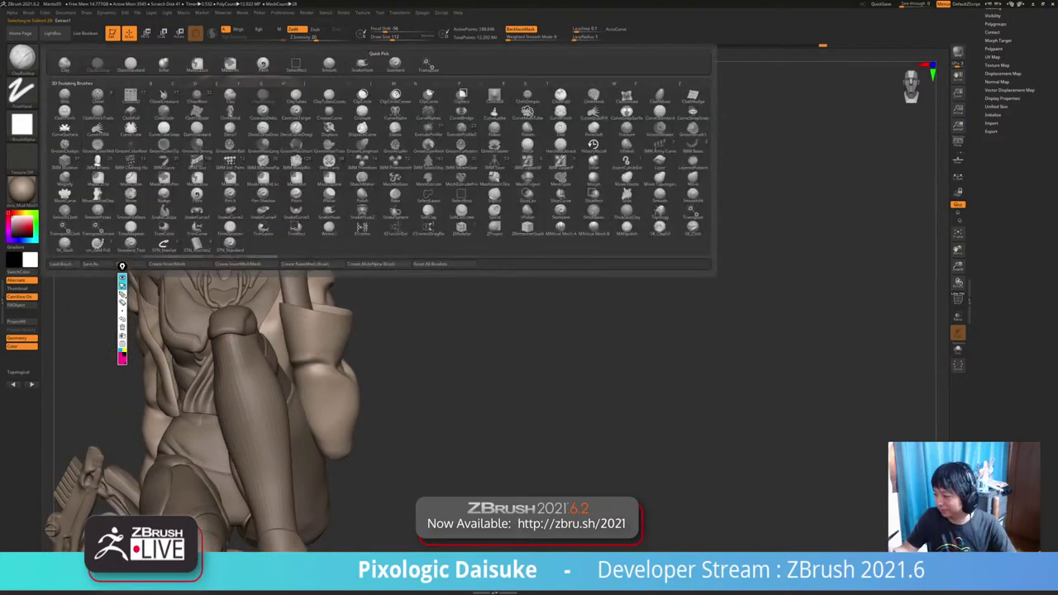
click(329, 96)
mouse_move(268, 335)
right_down()
mouse_move(320, 329)
mouse_move(303, 314)
mouse_move(346, 331)
mouse_move(334, 331)
mouse_move(381, 328)
mouse_move(380, 319)
mouse_move(368, 389)
right_up()
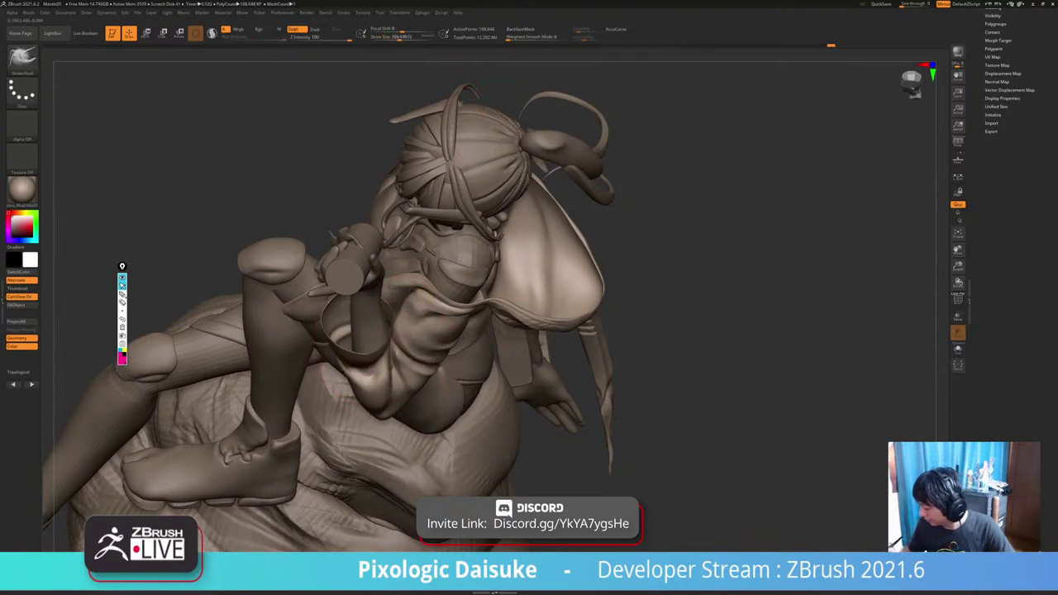
right_drag(373, 343, 335, 173)
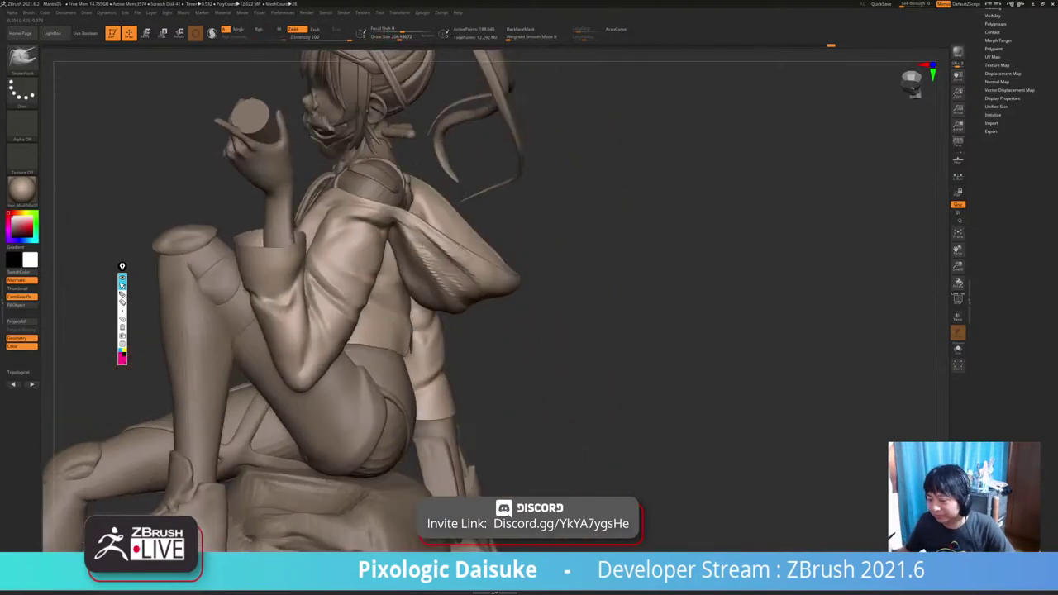
right_drag(476, 277, 356, 302)
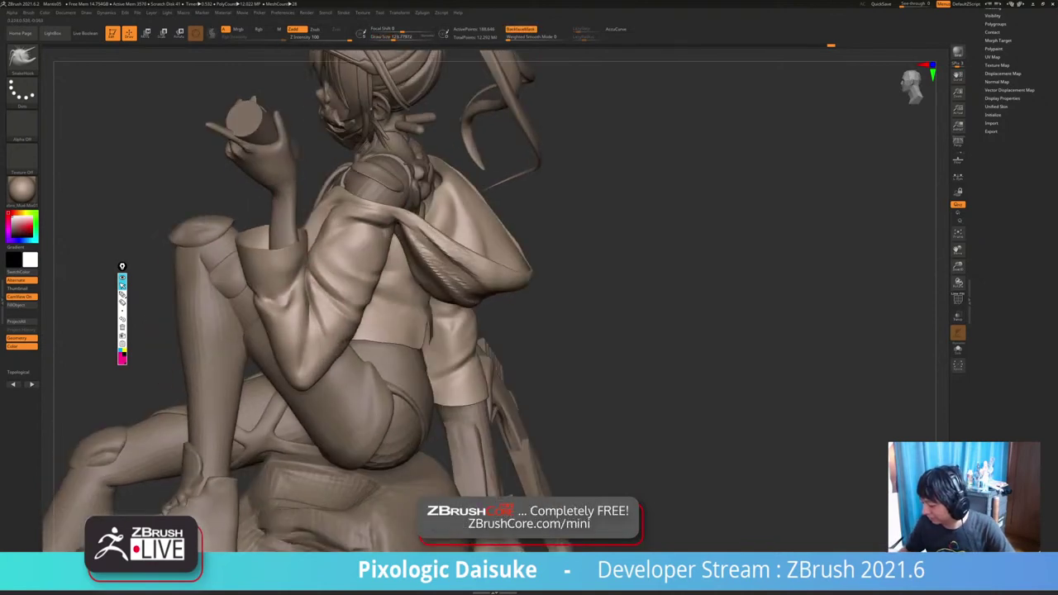
mouse_move(529, 263)
right_down()
mouse_move(312, 313)
mouse_move(314, 248)
right_up()
mouse_move(314, 331)
right_down()
mouse_move(349, 309)
mouse_move(351, 364)
mouse_move(354, 248)
mouse_move(392, 262)
mouse_move(318, 258)
right_up()
key(alt+s)
key(alt+s)
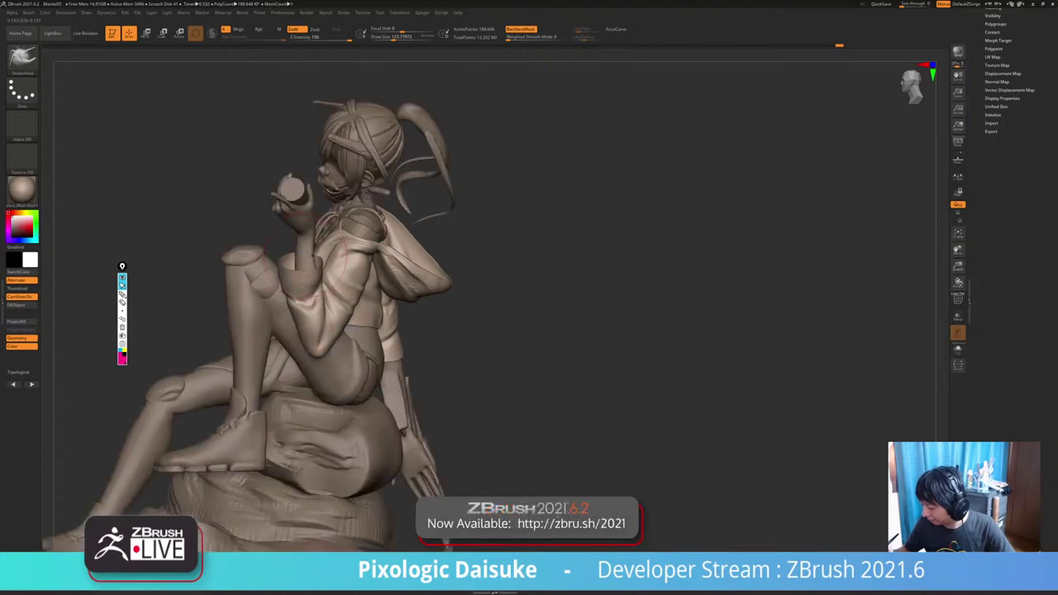
Isolate the body to examine the raised arm and hand's pose, and show the full figure again to check the grip.
alt+click(252, 356)
key(alt+s)
ctrl+right_drag(252, 356, 258, 414)
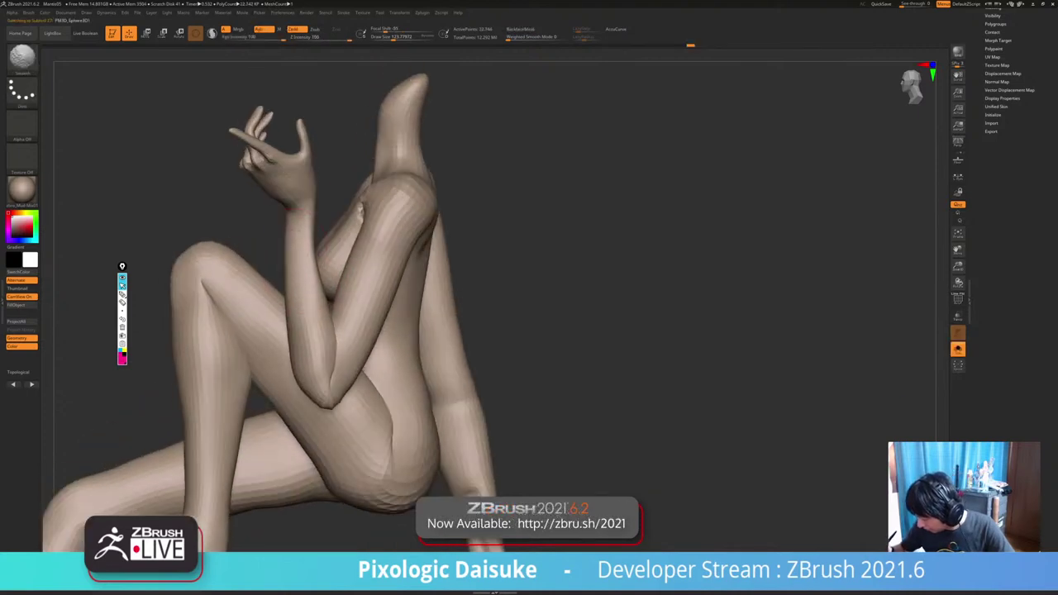
right_drag(303, 290, 316, 222)
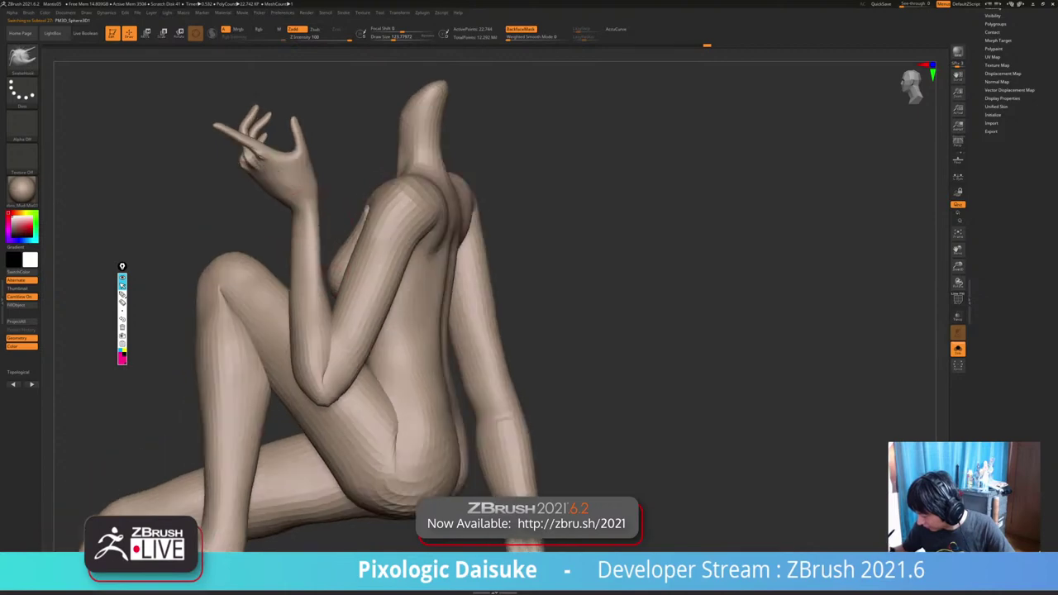
mouse_move(311, 316)
right_down()
mouse_move(281, 199)
mouse_move(281, 281)
mouse_move(347, 286)
mouse_move(372, 352)
right_up()
mouse_move(354, 257)
right_down()
mouse_move(215, 277)
mouse_move(248, 223)
mouse_move(256, 240)
mouse_move(246, 186)
mouse_move(206, 211)
right_up()
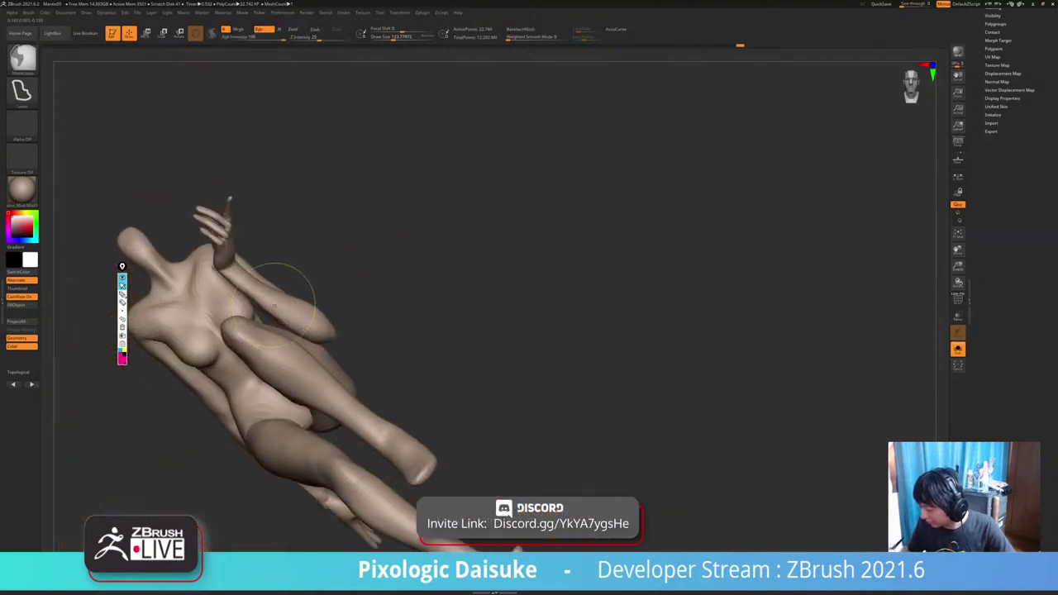
ctrl+right_drag(274, 306, 277, 347)
right_drag(207, 291, 252, 271)
key(alt+s)
mouse_move(354, 310)
ctrl+right_down()
mouse_move(341, 245)
mouse_move(282, 248)
mouse_move(277, 258)
ctrl+right_up()
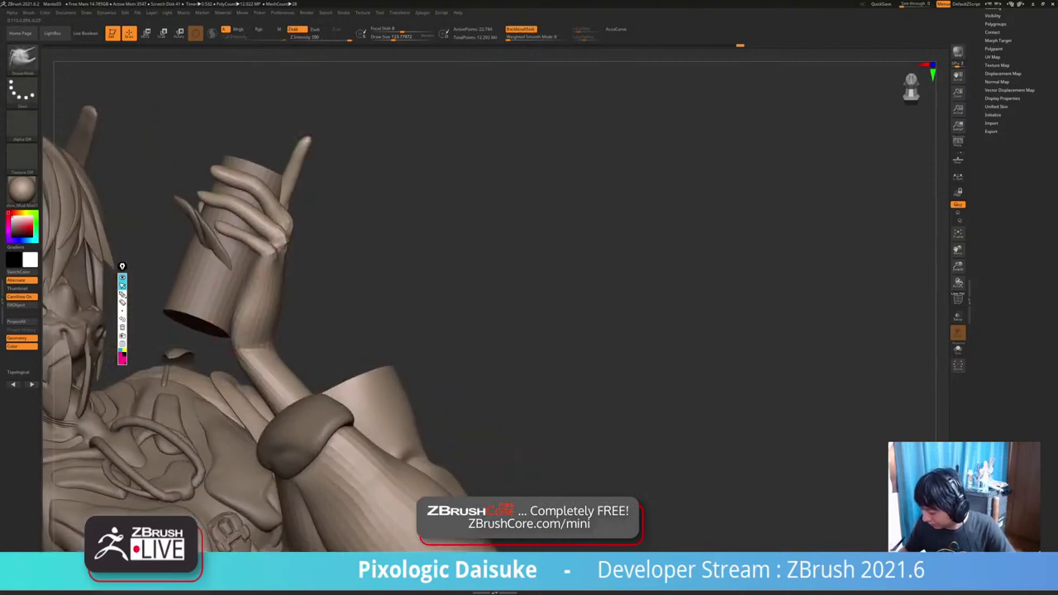
right_drag(258, 327, 253, 263)
right_drag(253, 263, 330, 280)
click(301, 311)
click(301, 311)
Select the cylinder in the raised hand, display its polygon wireframe and isolate it.
alt+right_drag(265, 331, 266, 244)
alt+click(192, 248)
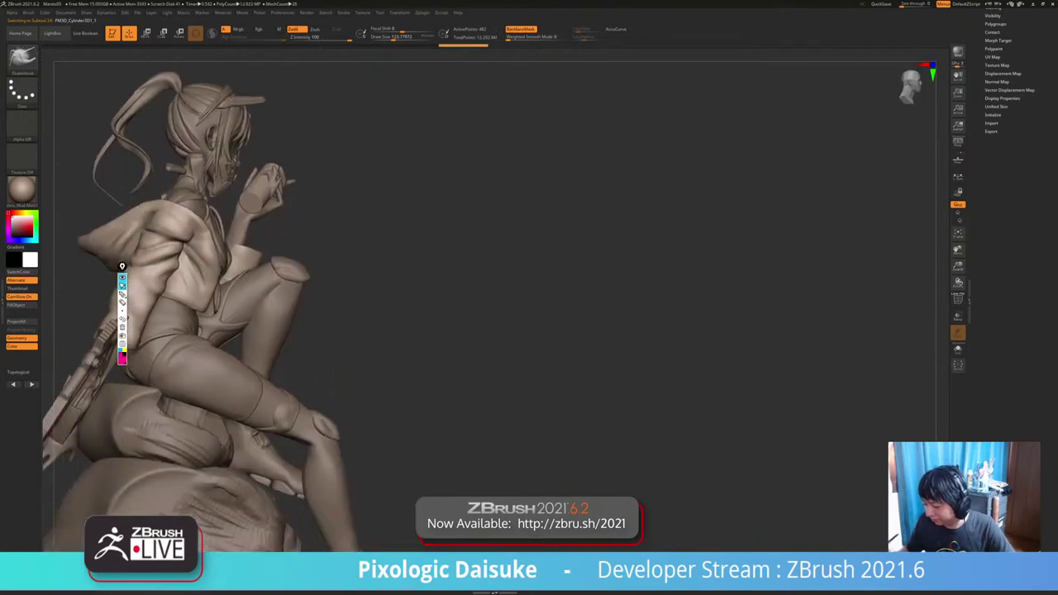
right_drag(351, 286, 265, 293)
right_drag(347, 248, 313, 297)
key(shift+f)
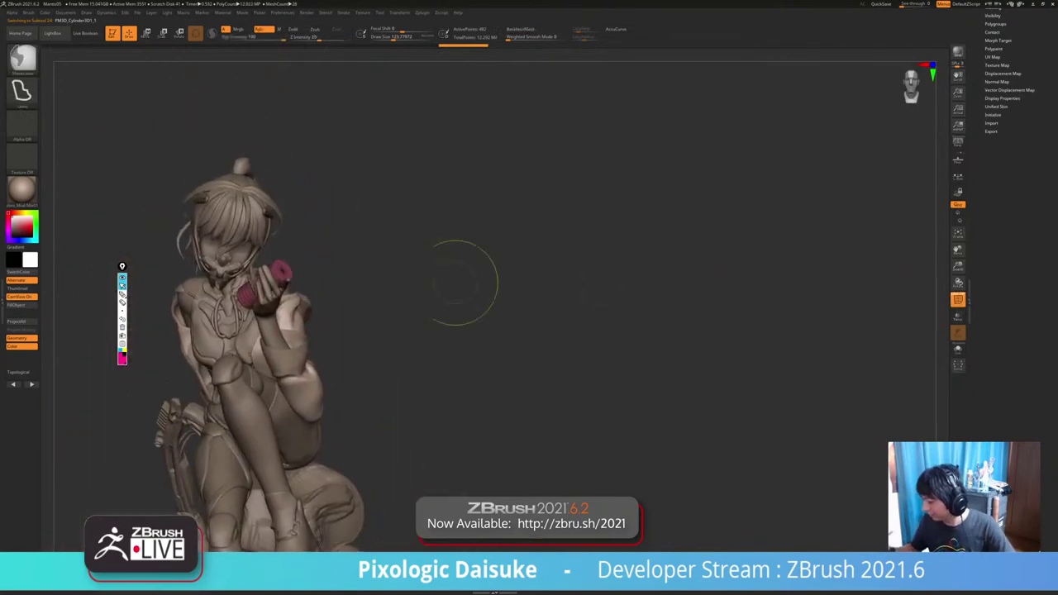
ctrl+right_drag(463, 284, 415, 421)
right_drag(347, 207, 401, 208)
key(alt+s)
ctrl+right_drag(339, 166, 337, 205)
key(ctrl)
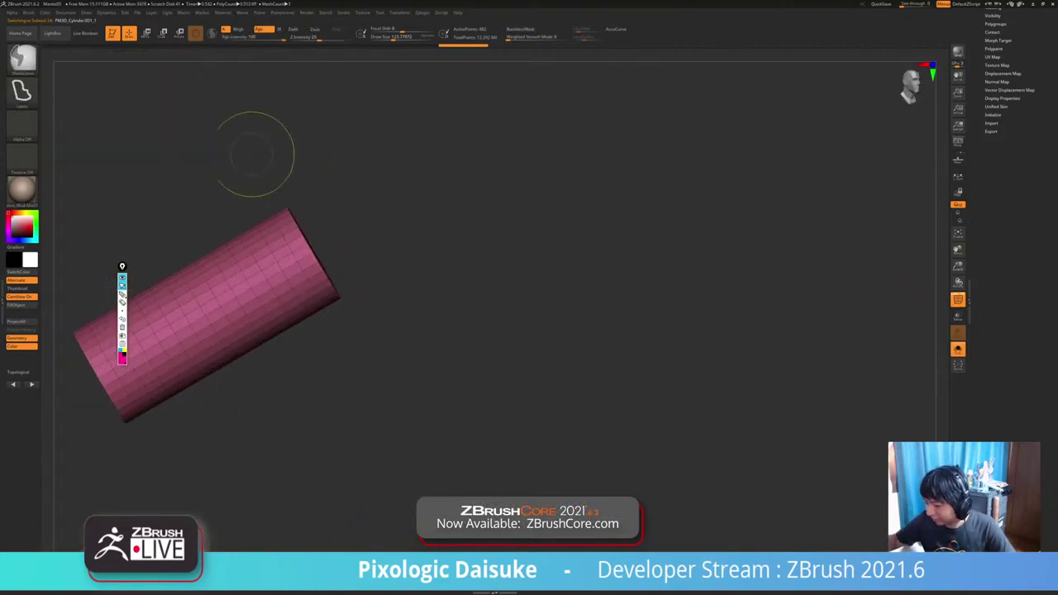
Mask the cylinder's near end, assign its end cap to a separate polygroup and check the grouping.
mouse_move(321, 187)
ctrl+mouse_down()
mouse_move(353, 313)
mouse_move(370, 330)
ctrl+mouse_up()
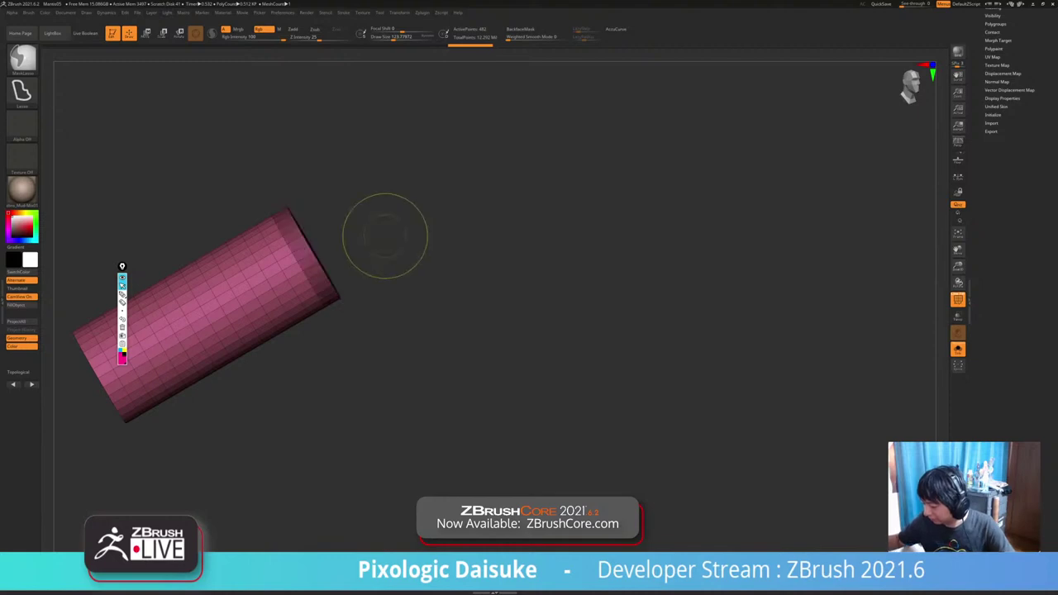
ctrl+drag(387, 237, 399, 249)
mouse_move(396, 248)
right_down()
mouse_move(364, 250)
mouse_move(365, 260)
right_up()
key(ctrl)
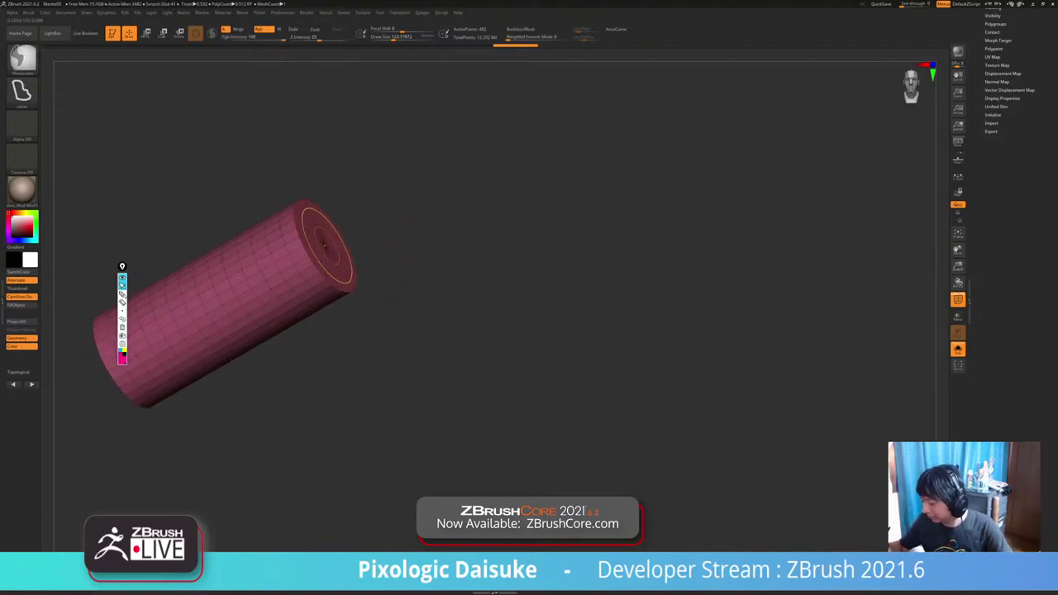
ctrl+shift+click(326, 244)
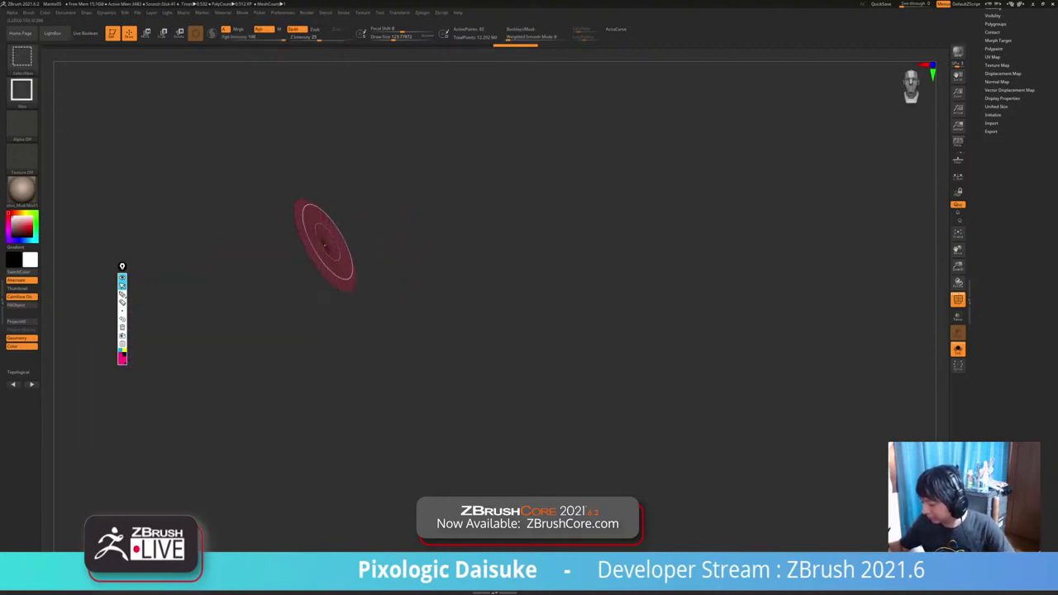
ctrl+shift+click(404, 245)
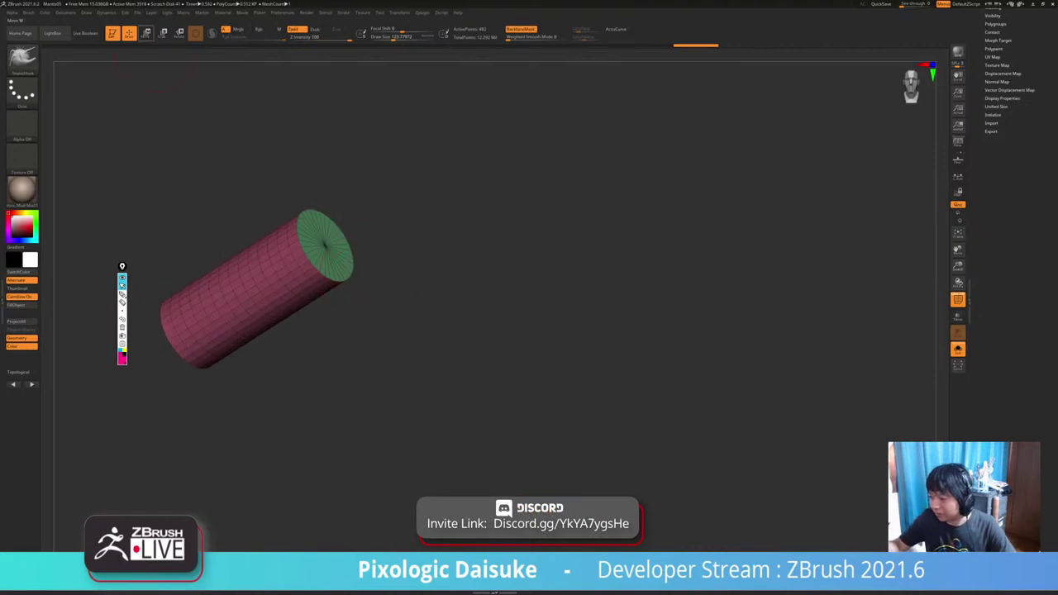
Mask all of the cylinder except the new end-cap polygroup and place the Move gizmo on the cap.
click(147, 34)
right_drag(463, 269, 402, 285)
click(350, 247)
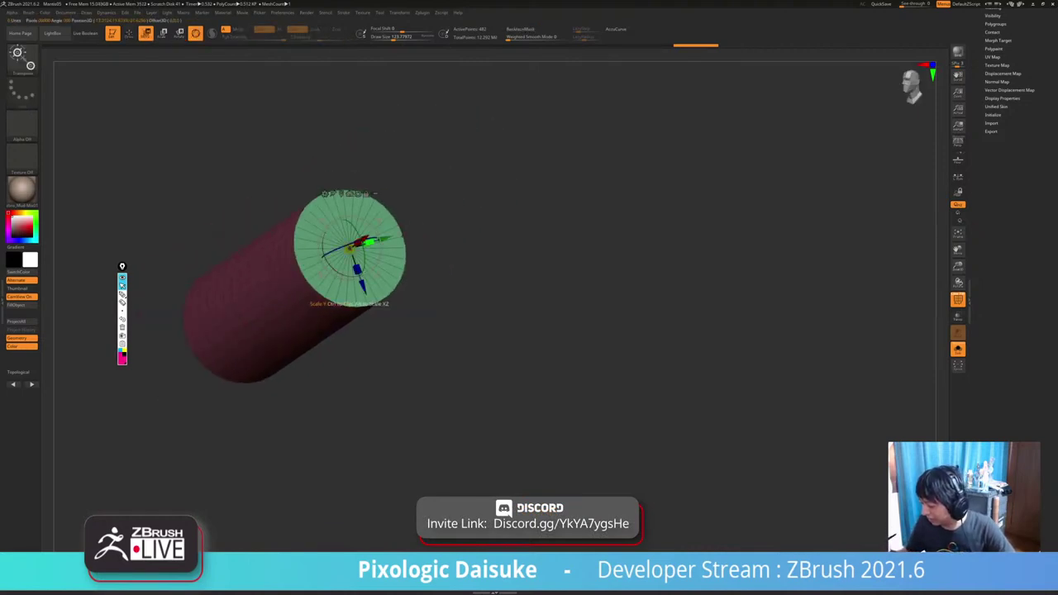
mouse_move(400, 238)
right_down()
mouse_move(430, 233)
mouse_move(429, 268)
right_up()
ctrl+drag(388, 235, 395, 234)
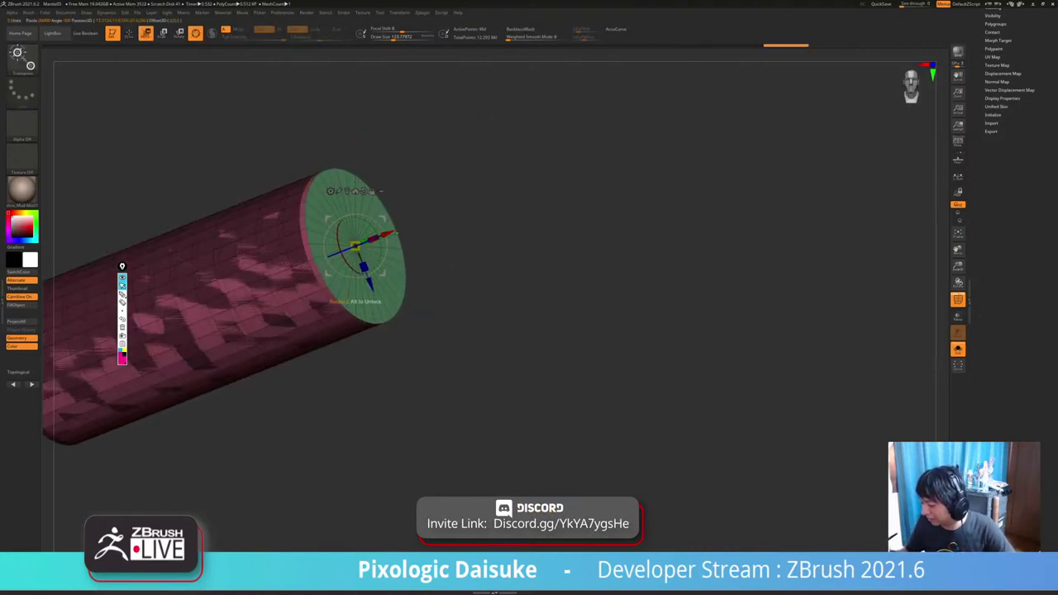
key(ctrl+z)
Align the gizmo to the end cap's surface and extrude the cap slightly along the cylinder's axis.
right_drag(353, 296, 359, 325)
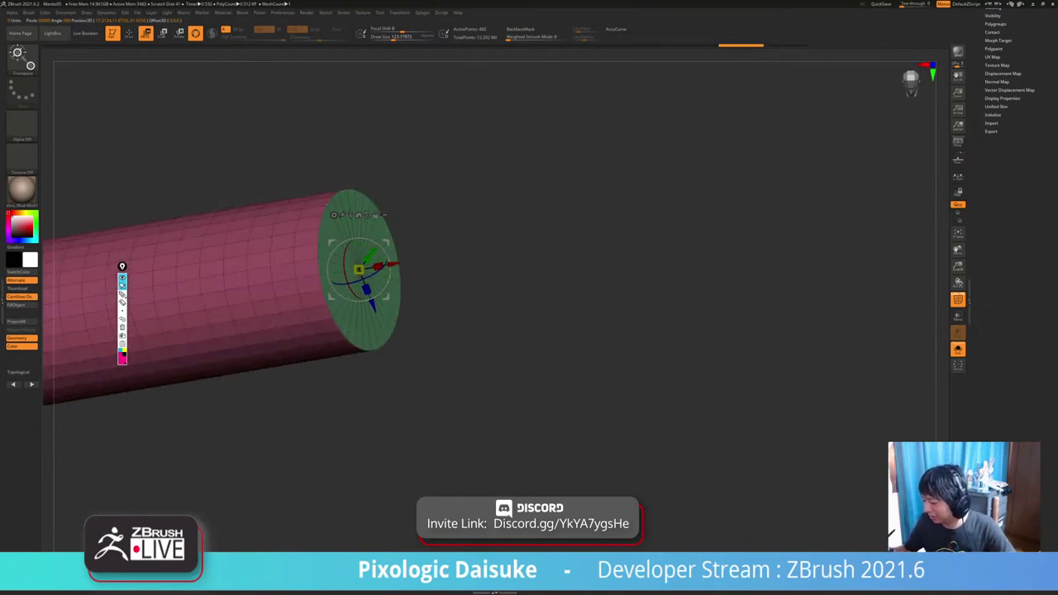
alt+click(366, 270)
ctrl+right_drag(366, 270, 367, 297)
ctrl+drag(311, 268, 276, 274)
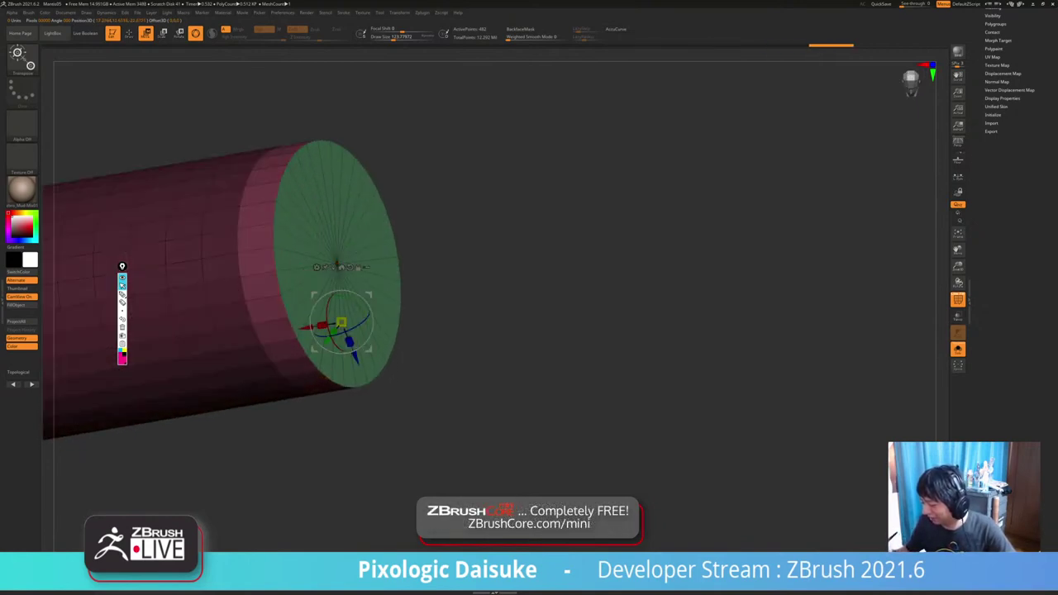
right_drag(329, 291, 370, 292)
drag(354, 282, 378, 282)
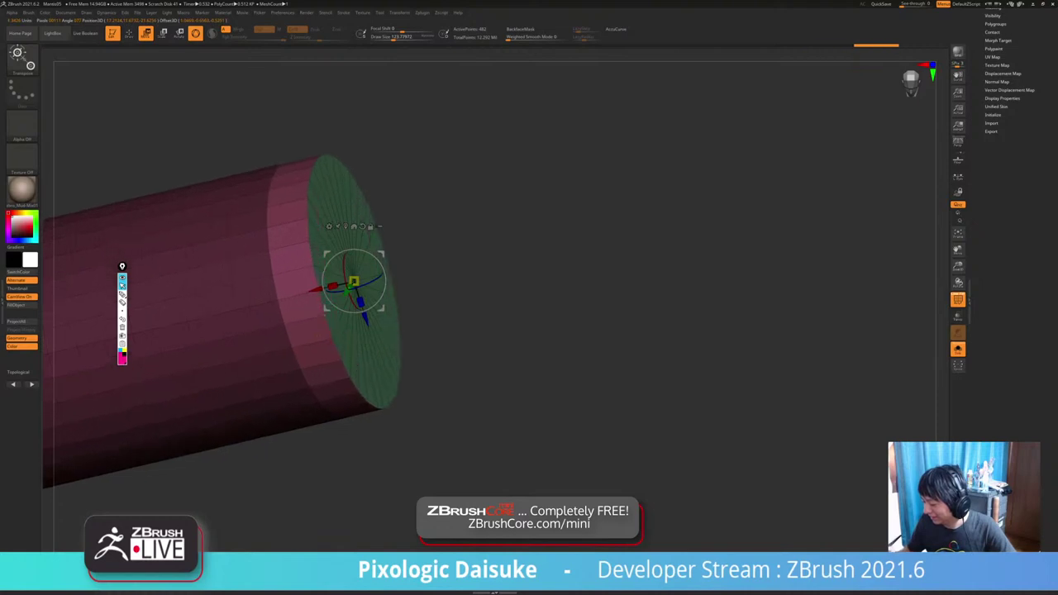
right_drag(355, 283, 322, 286)
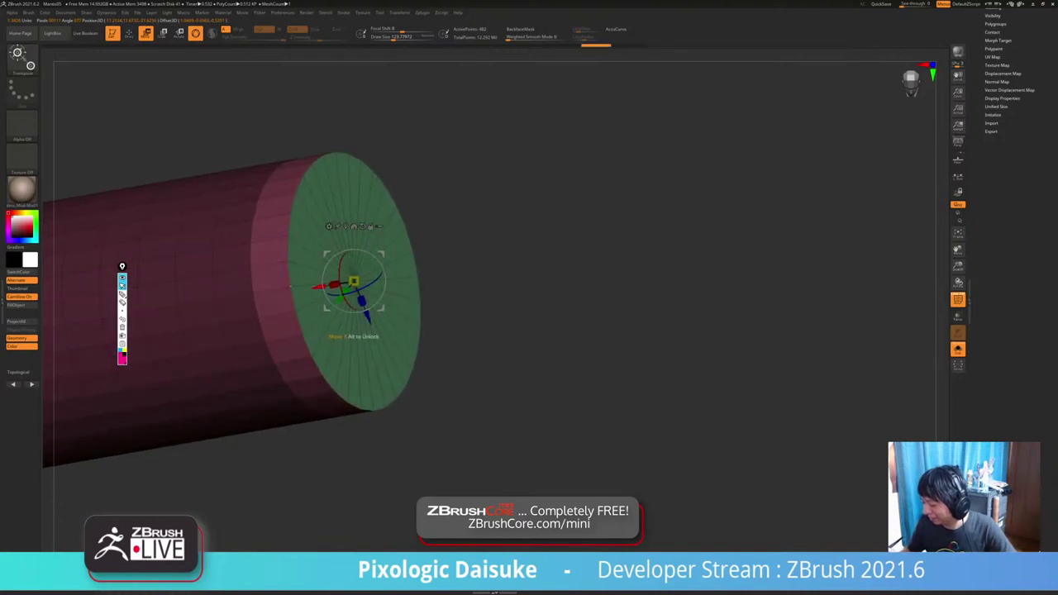
ctrl+drag(321, 286, 326, 286)
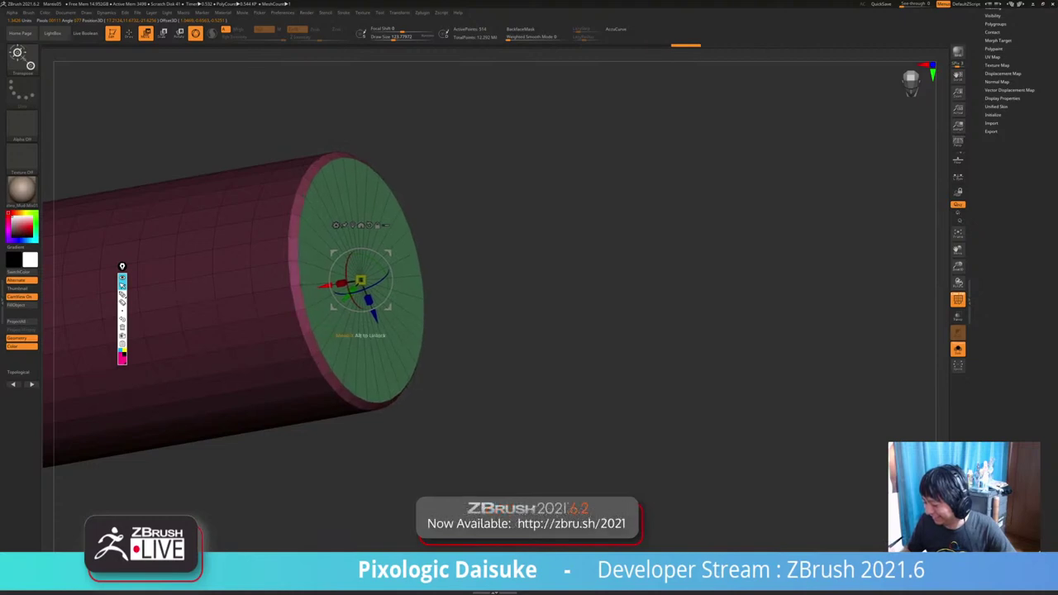
Scale the extruded end cap inward to form a narrow rim and clear the mask.
drag(361, 281, 356, 281)
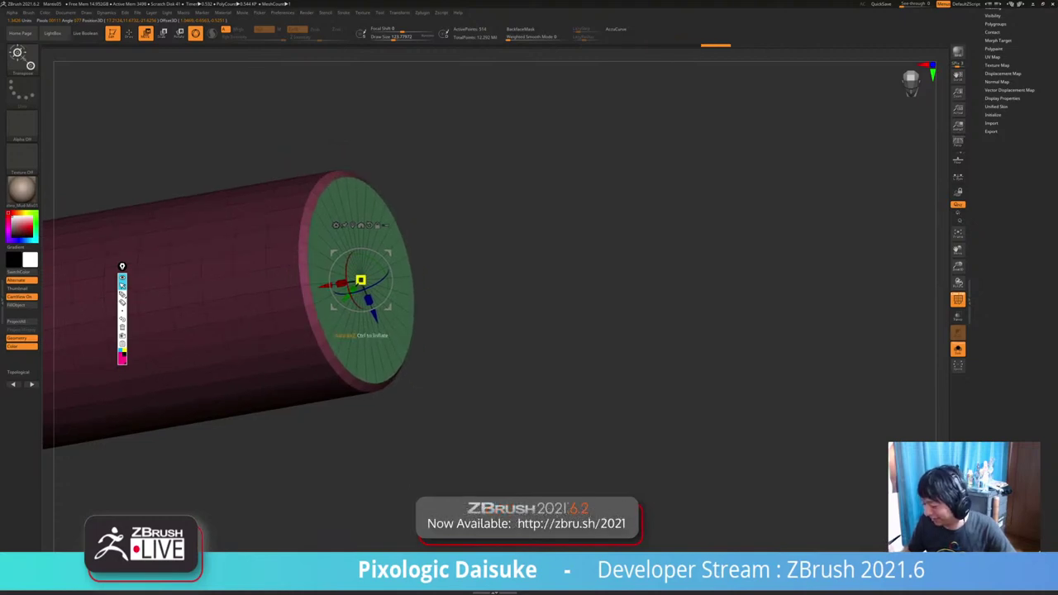
alt+right_drag(361, 282, 271, 314)
drag(342, 278, 340, 279)
mouse_move(339, 279)
right_down()
mouse_move(298, 291)
mouse_move(360, 281)
mouse_move(354, 294)
mouse_move(314, 302)
mouse_move(287, 289)
mouse_move(323, 274)
right_up()
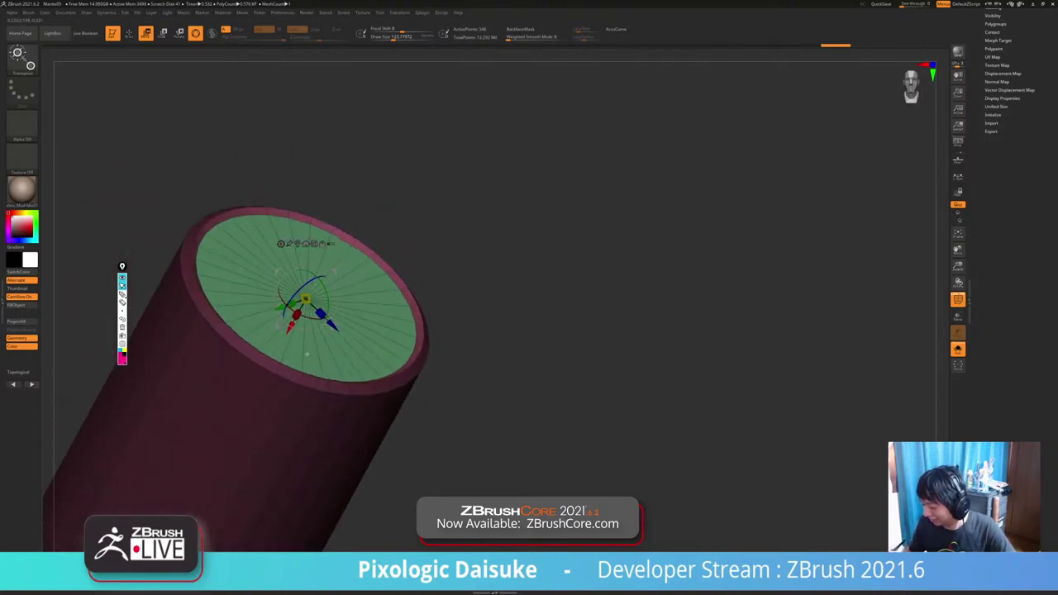
mouse_move(307, 355)
right_down()
mouse_move(306, 340)
mouse_move(346, 306)
mouse_move(313, 277)
right_up()
key(q)
ctrl+right_drag(382, 232, 378, 175)
ctrl+drag(406, 229, 403, 289)
alt+right_drag(399, 394, 430, 277)
right_drag(430, 277, 440, 208)
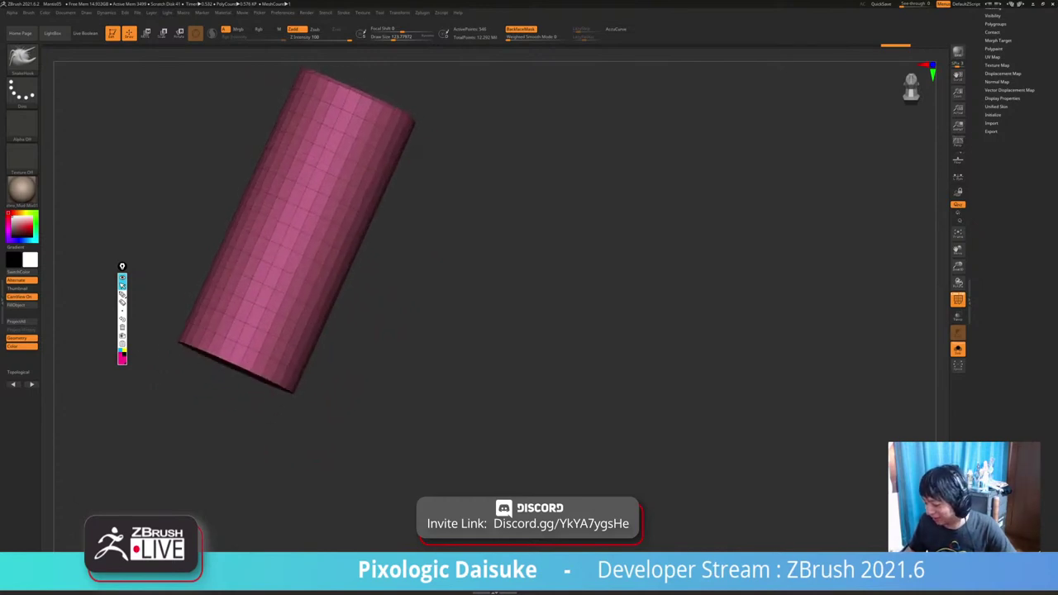
Assign the cylinder's opposite end cap to its own polygroup and mask everything except that cap.
mouse_move(157, 333)
ctrl+mouse_down()
mouse_move(332, 455)
mouse_move(351, 442)
ctrl+mouse_up()
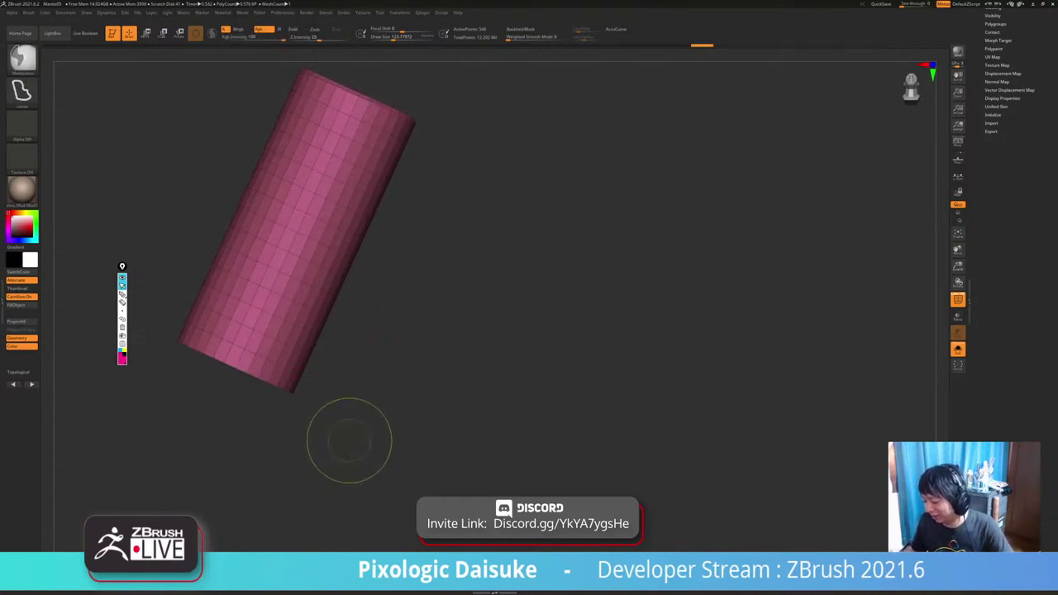
mouse_move(351, 428)
right_down()
mouse_move(352, 382)
mouse_move(364, 376)
mouse_move(338, 418)
right_up()
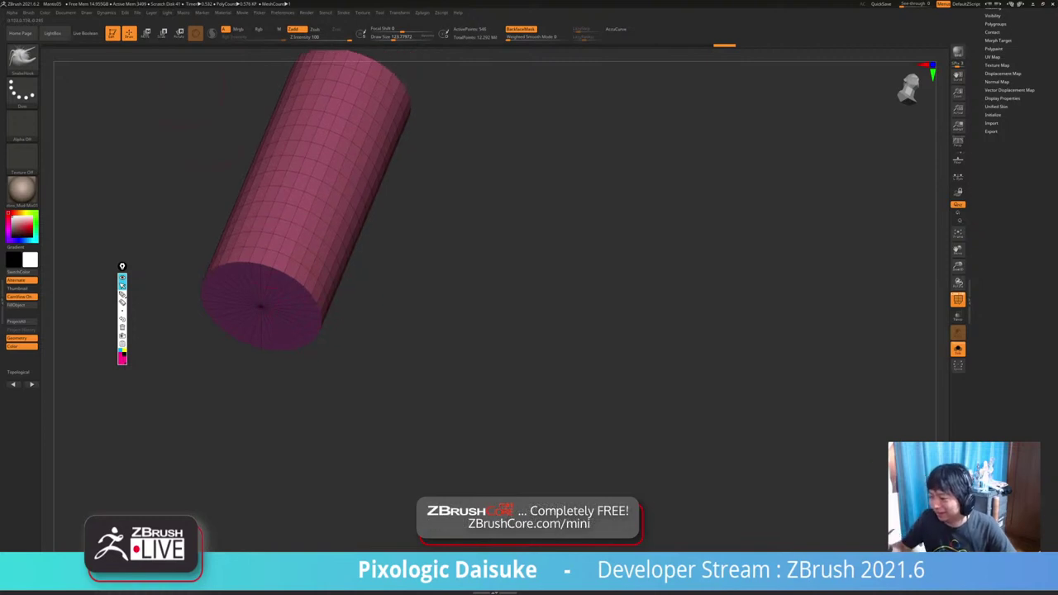
key(w)
ctrl+right_drag(260, 306, 261, 331)
ctrl+drag(277, 227, 263, 310)
ctrl+right_drag(263, 331, 351, 286)
ctrl+right_drag(352, 286, 376, 313)
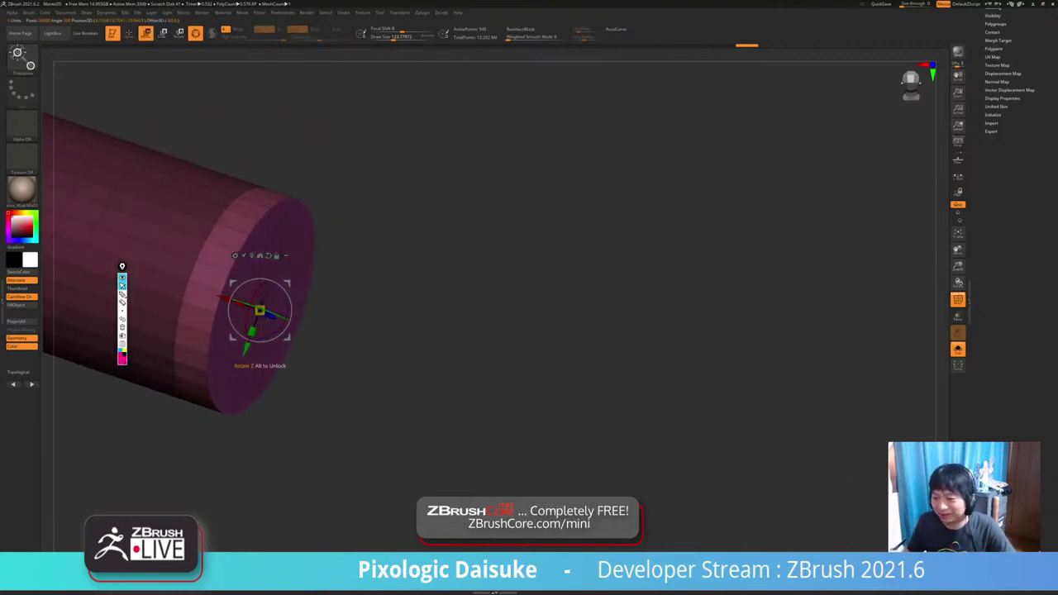
Extrude the opposite end cap along the cylinder's axis and scale it inward into a matching narrow rim.
drag(223, 298, 242, 303)
right_drag(242, 303, 263, 296)
ctrl+drag(244, 300, 252, 304)
right_drag(252, 304, 291, 302)
mouse_move(256, 307)
mouse_down()
mouse_move(263, 312)
mouse_move(241, 305)
mouse_move(249, 307)
mouse_up()
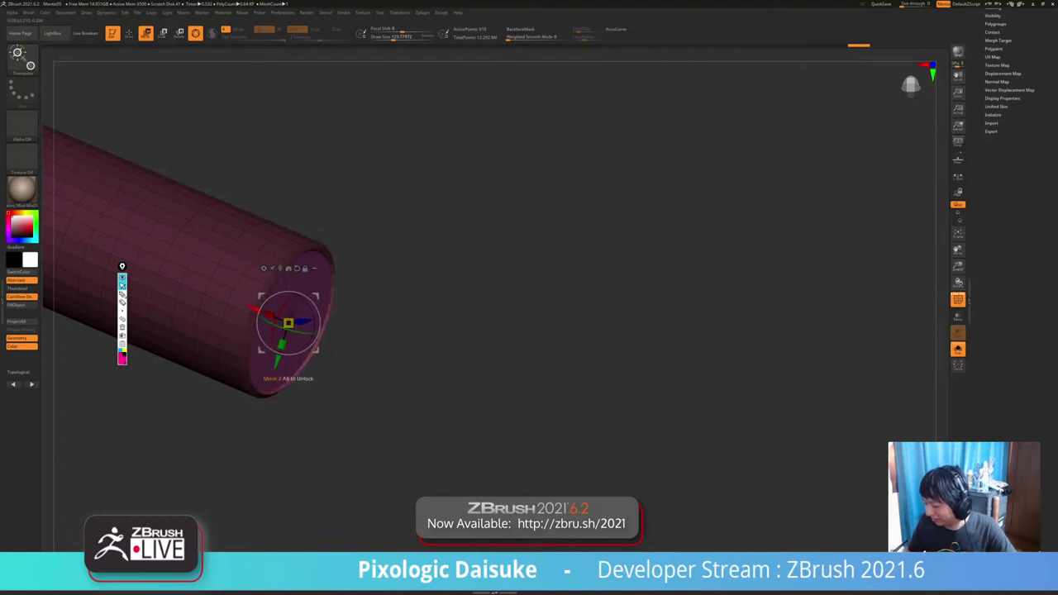
Clear the cylinder's mask and insert an edge loop halfway across its end cap with the ZModeler brush.
mouse_move(315, 401)
ctrl+right_down()
mouse_move(313, 376)
mouse_move(277, 372)
mouse_move(232, 339)
ctrl+right_up()
key(q)
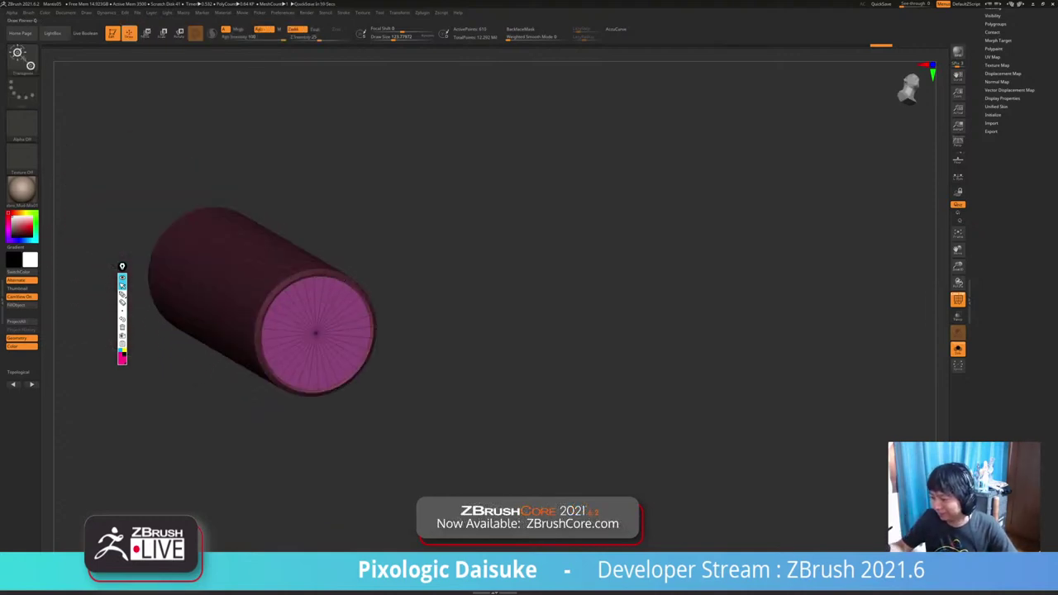
ctrl+click(427, 248)
ctrl+right_drag(428, 248, 473, 263)
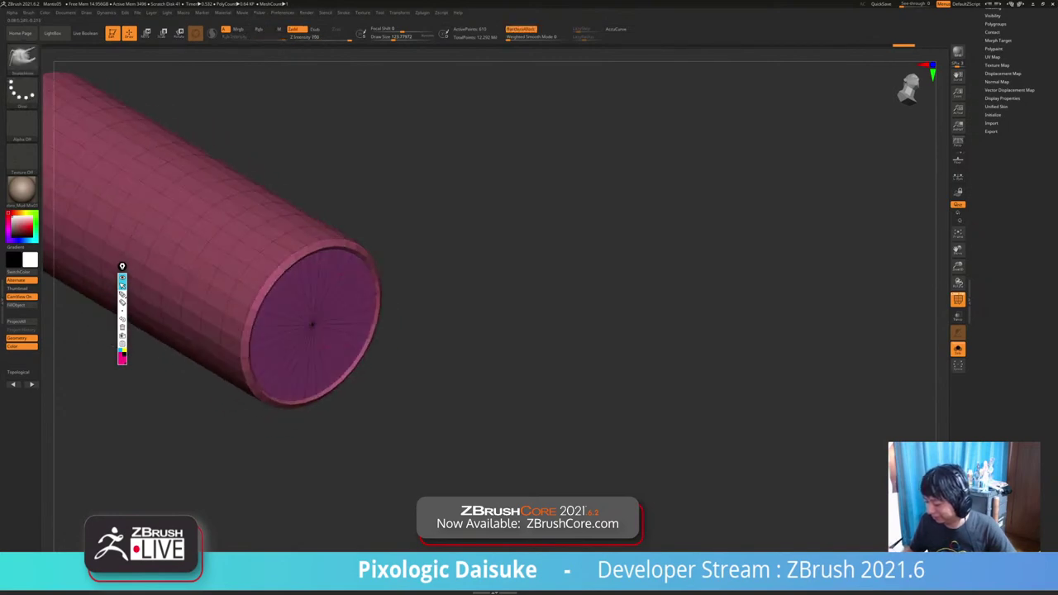
key(b)
key(z)
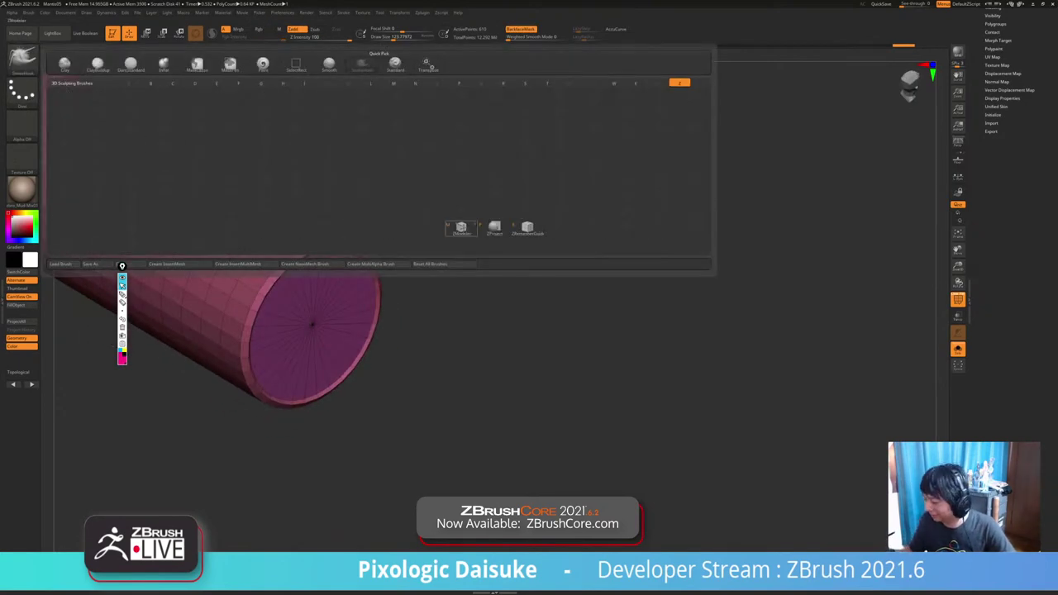
key(m)
click(440, 252)
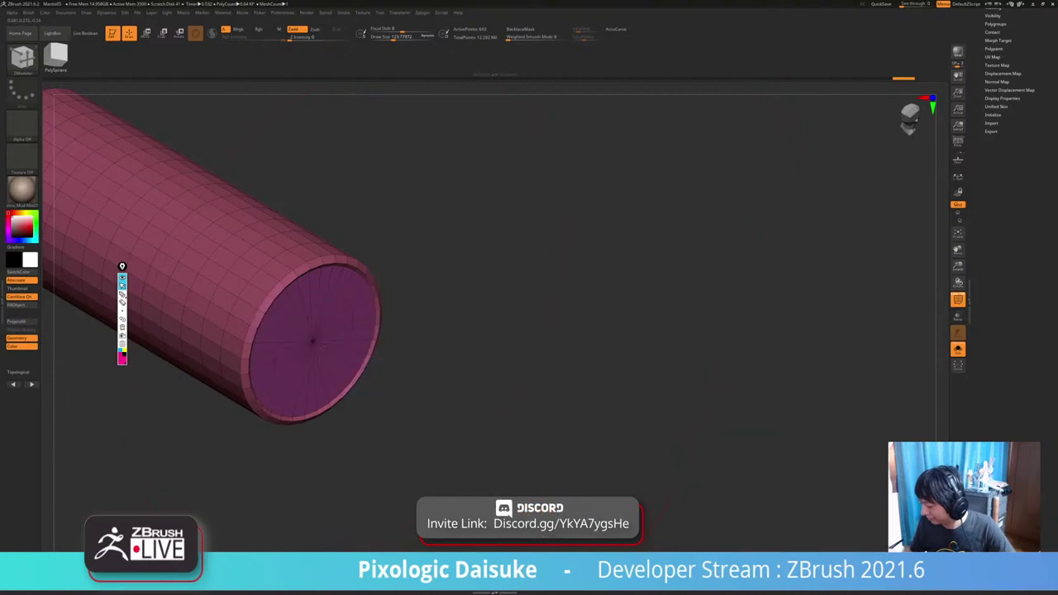
right_drag(350, 312, 334, 296)
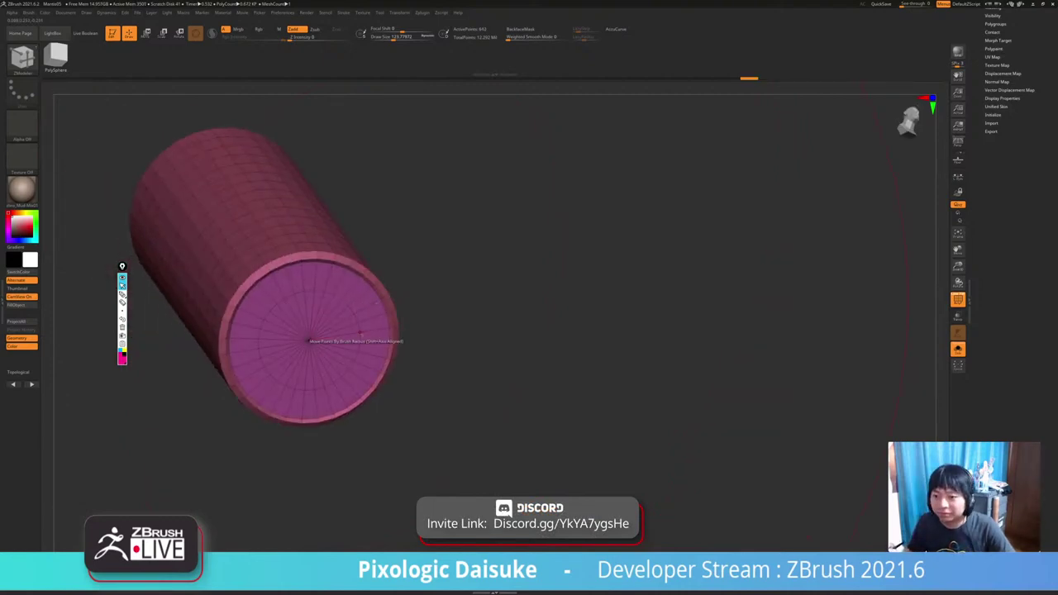
mouse_move(356, 332)
ctrl+right_down()
mouse_move(380, 343)
mouse_move(367, 331)
ctrl+right_up()
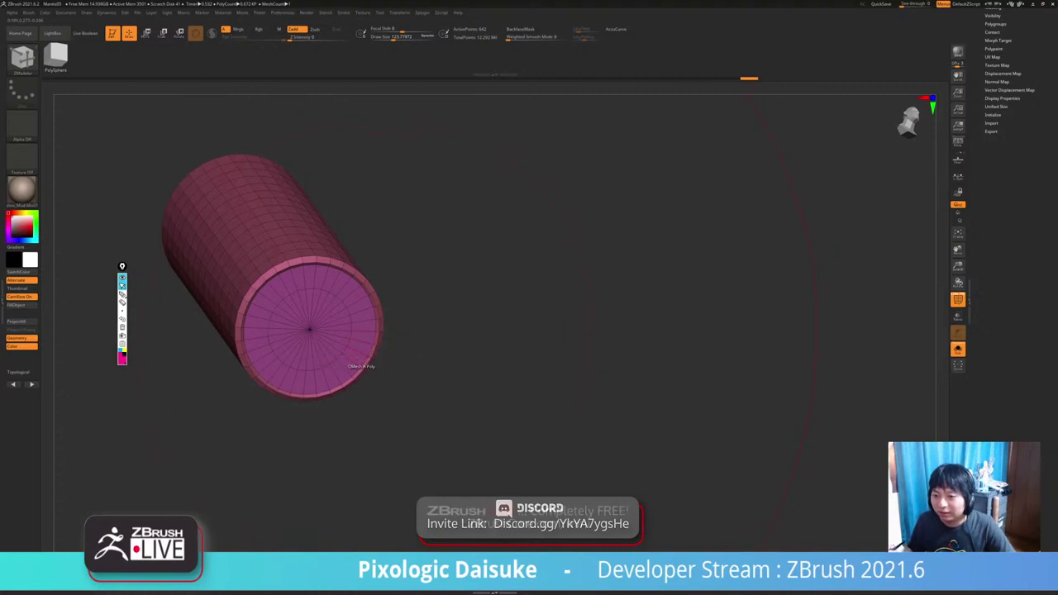
Isolate the end cap, reduce the draw size to about 21.6, and mask everything except the cap's inner disc.
right_drag(349, 357, 347, 317)
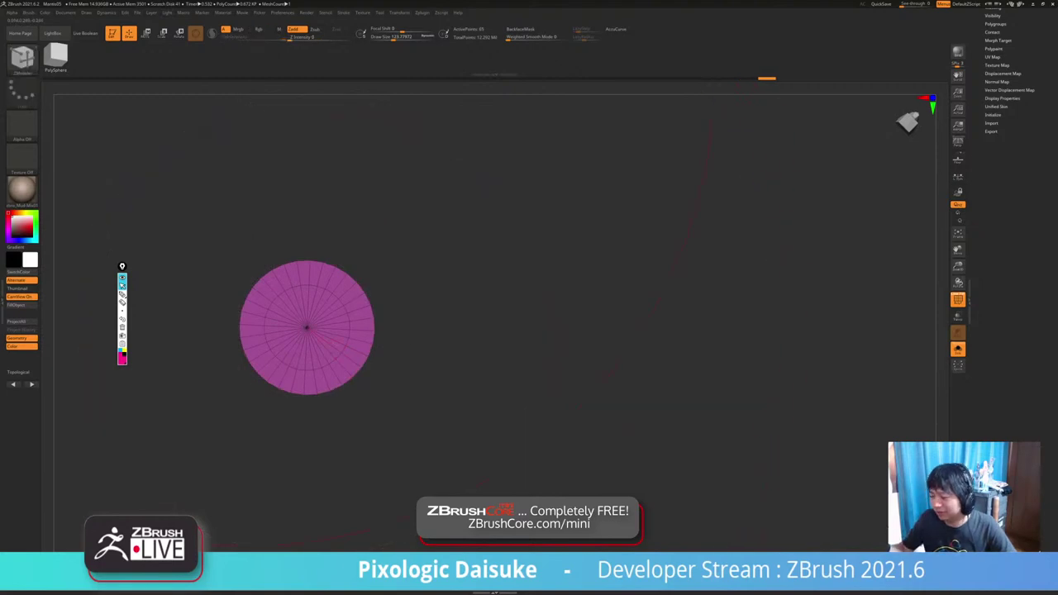
ctrl+right_drag(311, 265, 311, 302)
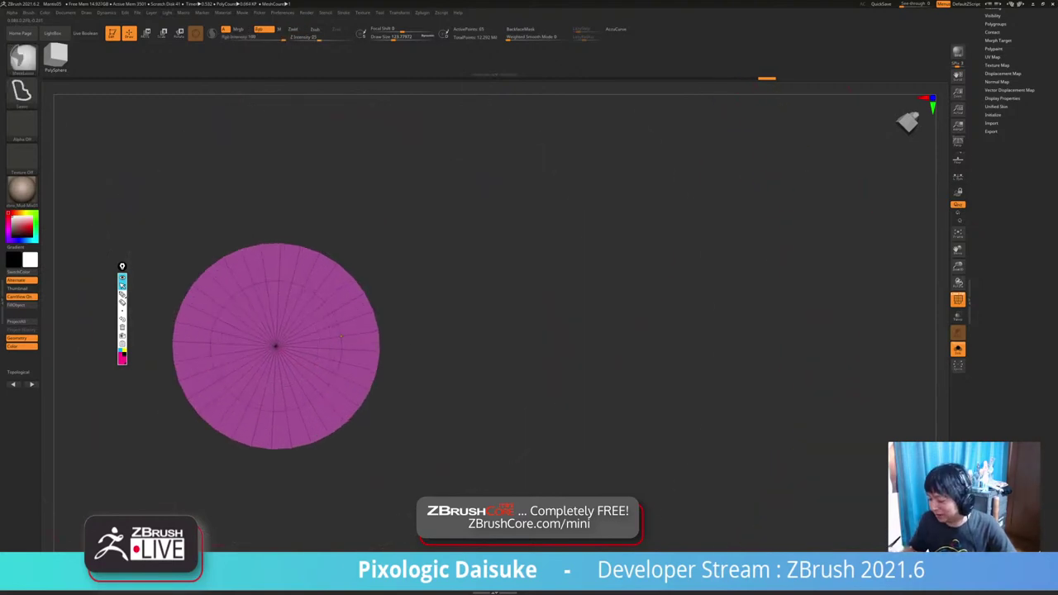
drag(393, 37, 385, 37)
ctrl+right_drag(316, 258, 314, 235)
drag(386, 37, 381, 38)
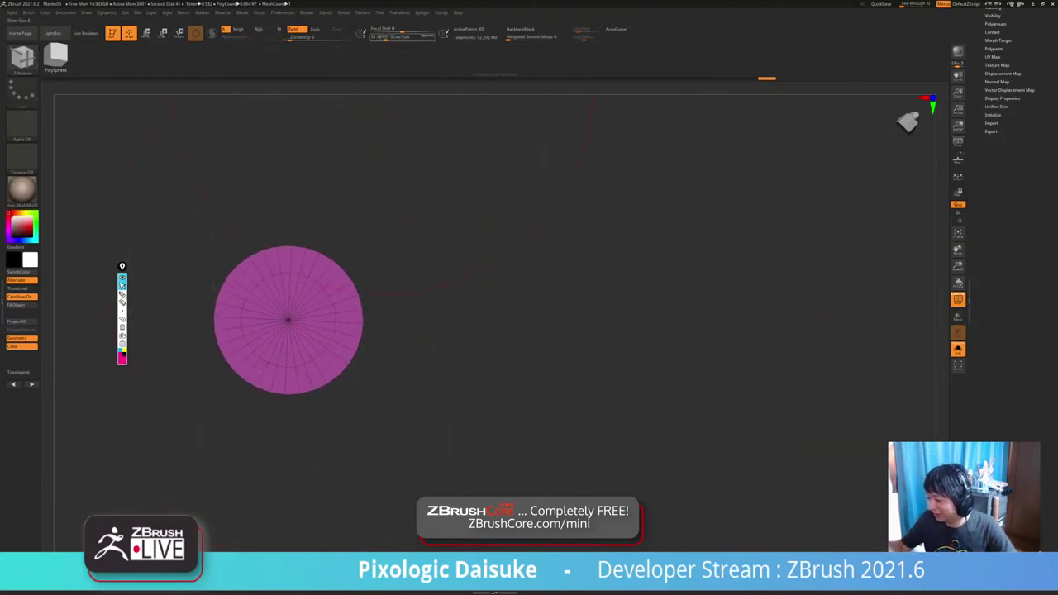
ctrl+right_drag(333, 254, 263, 276)
mouse_move(222, 271)
ctrl+mouse_down()
mouse_move(260, 263)
mouse_move(354, 352)
mouse_move(240, 409)
mouse_move(210, 263)
ctrl+mouse_up()
ctrl+drag(210, 321, 216, 303)
mouse_move(405, 285)
ctrl+right_down()
mouse_move(411, 256)
mouse_move(501, 278)
ctrl+right_up()
ctrl+click(411, 255)
Move the end cap's inner disc slightly inward along the cylinder's axis, clear the mask, and show the whole cylinder and figure again.
key(w)
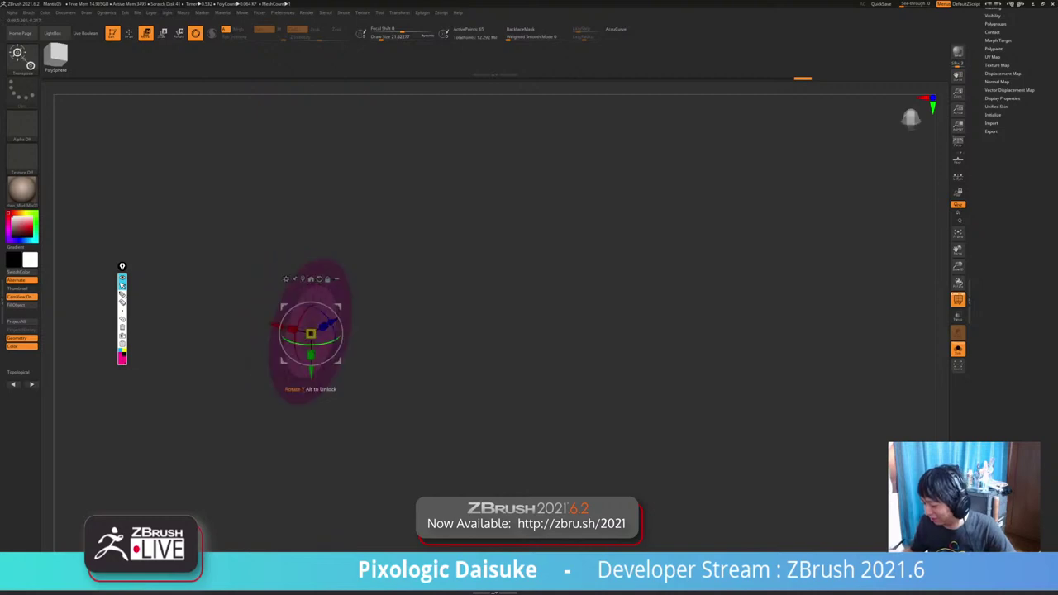
drag(277, 326, 272, 324)
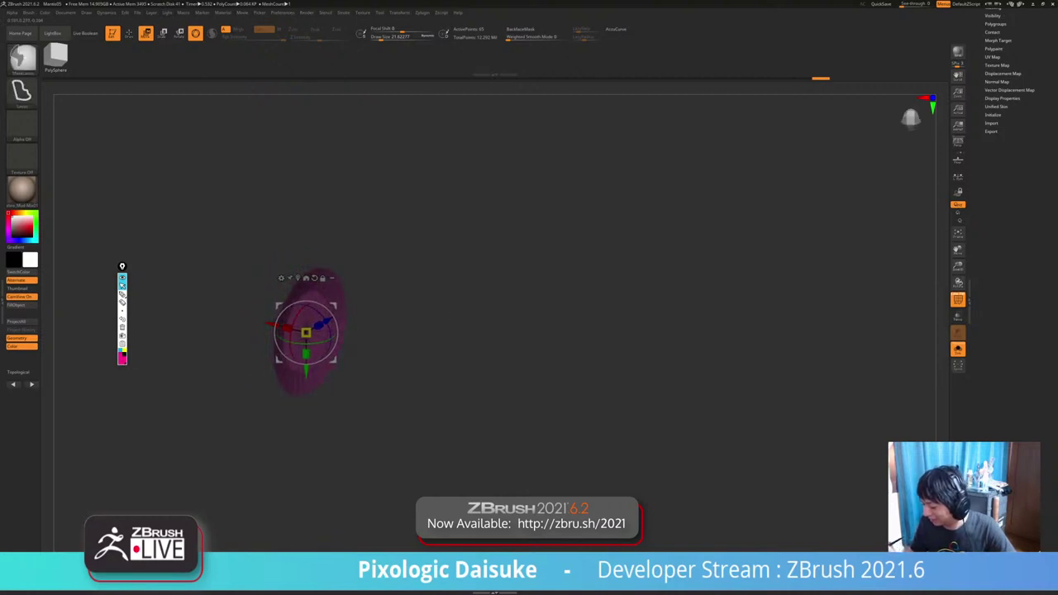
ctrl+drag(395, 277, 413, 295)
right_drag(430, 290, 416, 308)
click(959, 349)
key(q)
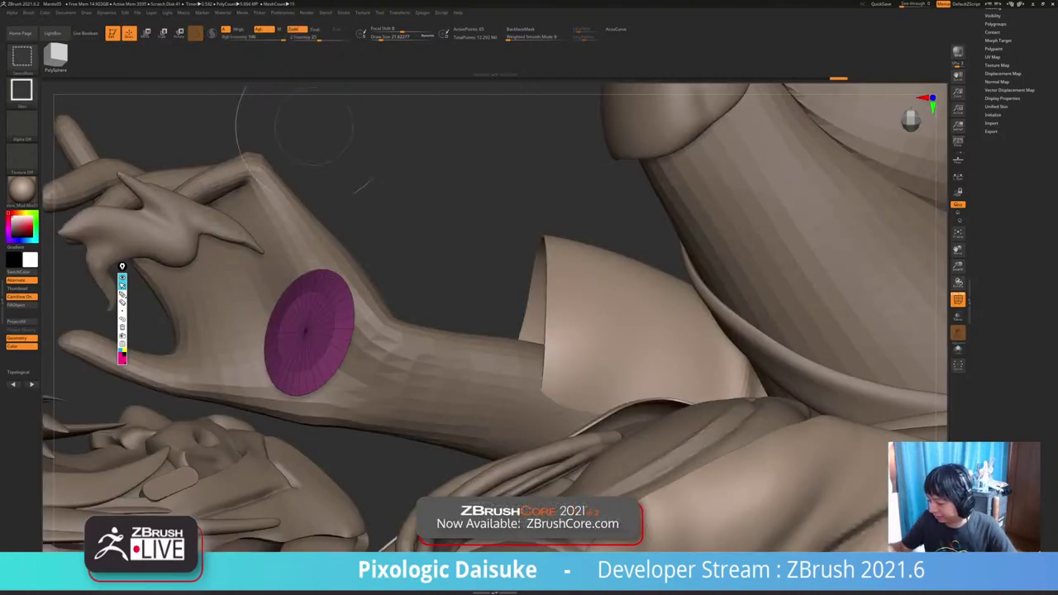
ctrl+shift+click(430, 221)
mouse_move(425, 253)
ctrl+right_down()
mouse_move(423, 221)
mouse_move(382, 231)
mouse_move(441, 235)
mouse_move(463, 218)
mouse_move(447, 221)
mouse_move(446, 308)
ctrl+right_up()
Mask everything except the end cap, align the gizmo to it, and extrude the cap inward to recess it inside the rim.
key(w)
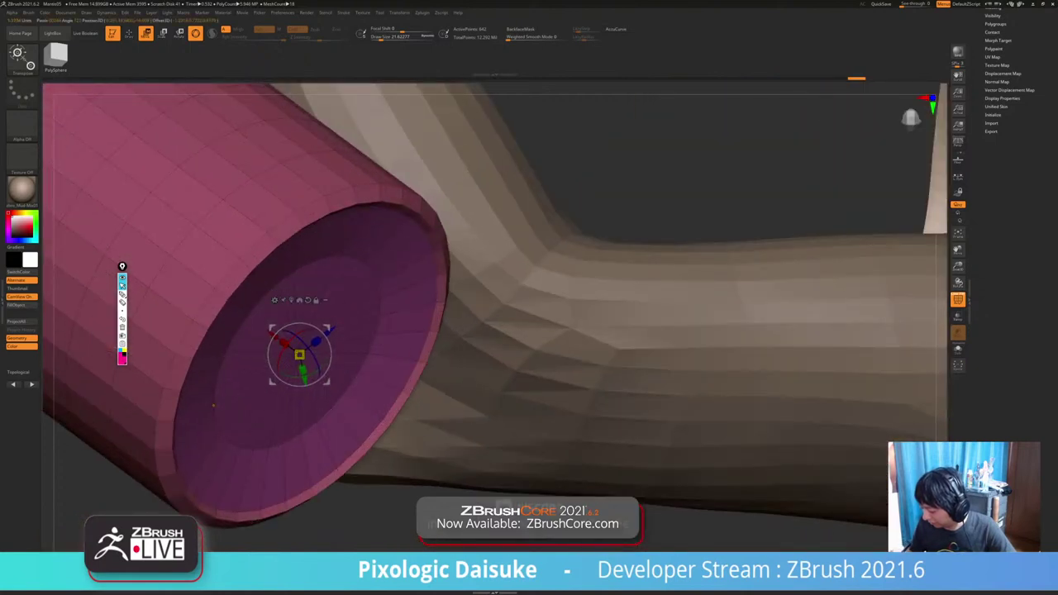
ctrl+click(250, 383)
click(242, 329)
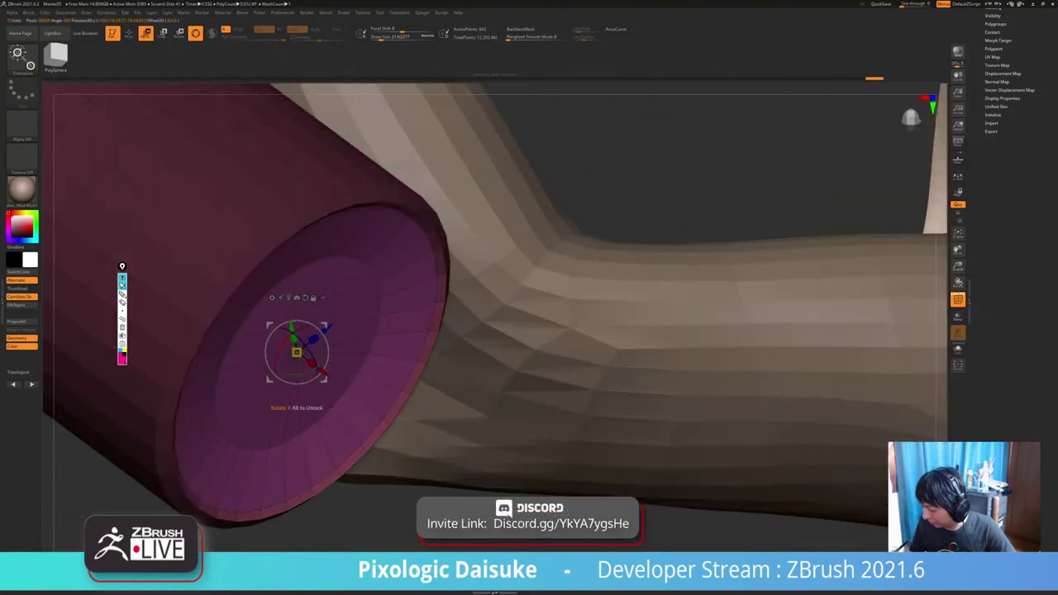
ctrl+right_drag(323, 372, 322, 354)
ctrl+drag(322, 372, 316, 369)
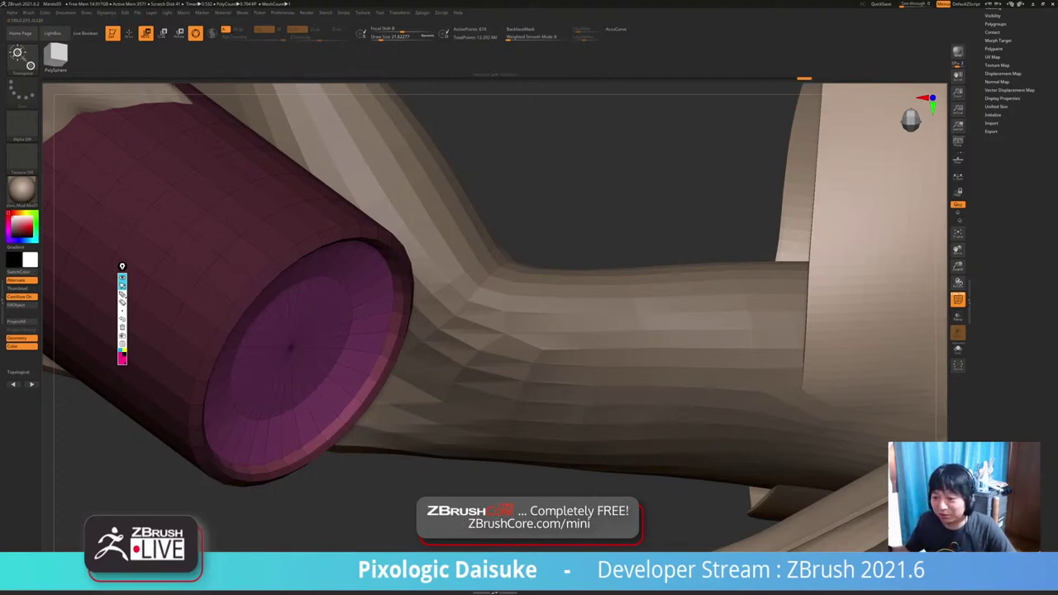
Clear the cylinder's mask and review the can in the raised hand from several angles.
alt+drag(546, 199, 621, 198)
drag(479, 120, 471, 116)
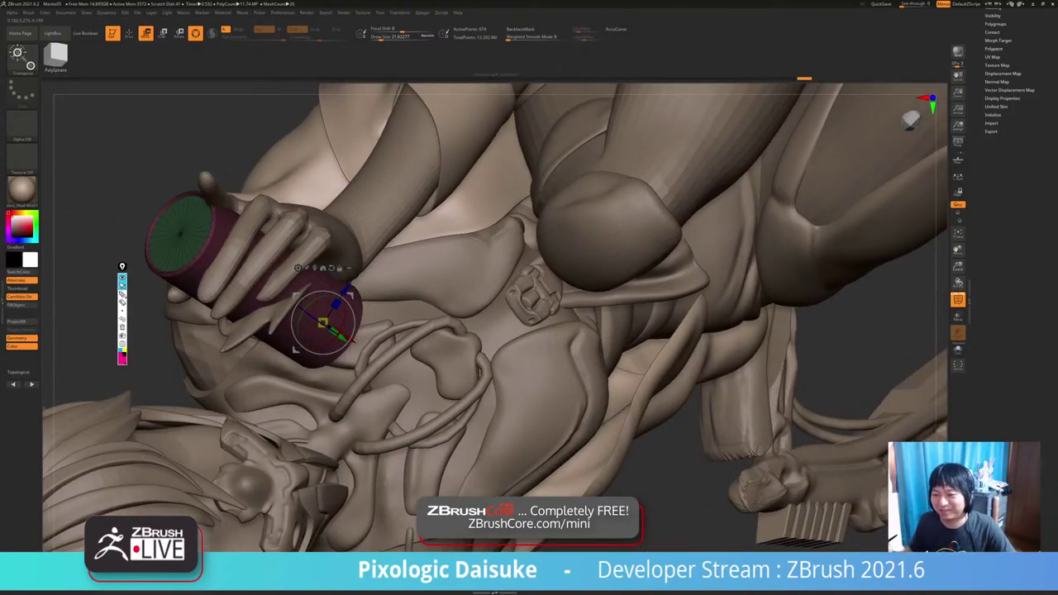
alt+drag(512, 198, 508, 133)
drag(529, 372, 670, 404)
key(q)
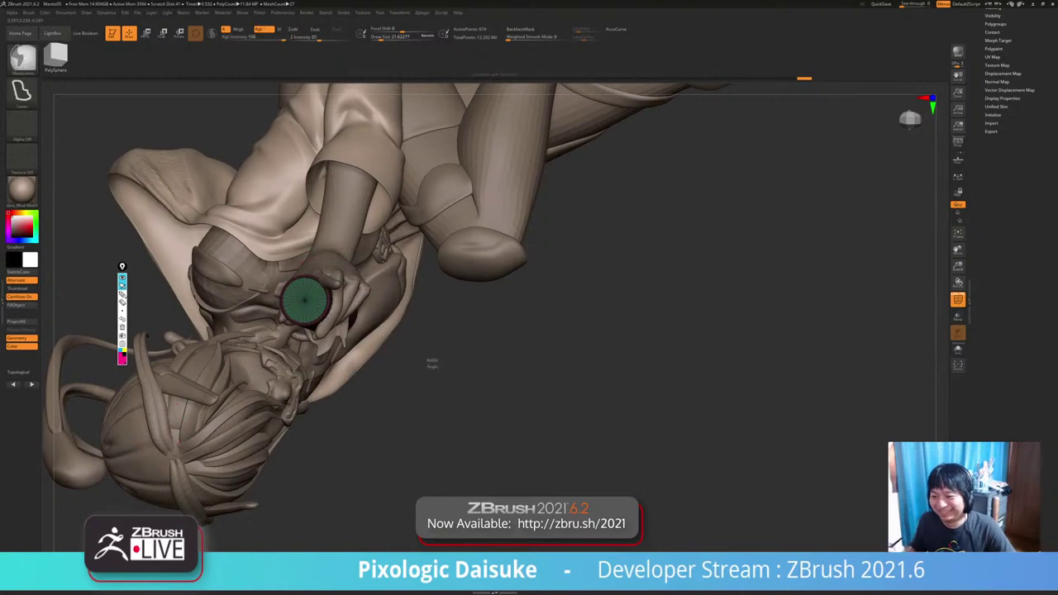
ctrl+drag(432, 361, 442, 373)
ctrl+right_drag(433, 362, 399, 328)
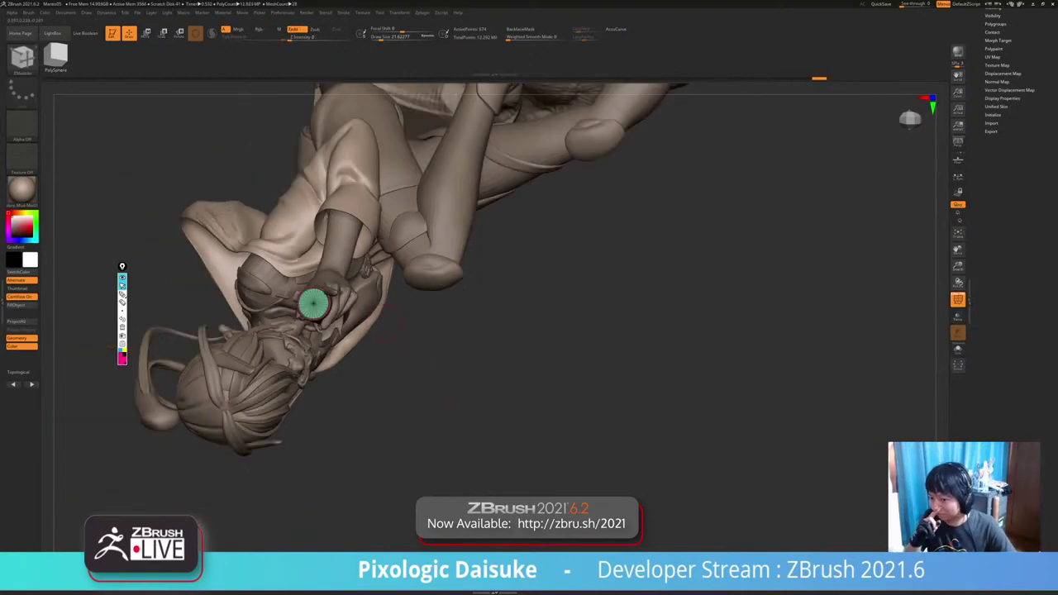
drag(389, 324, 497, 186)
drag(404, 423, 369, 313)
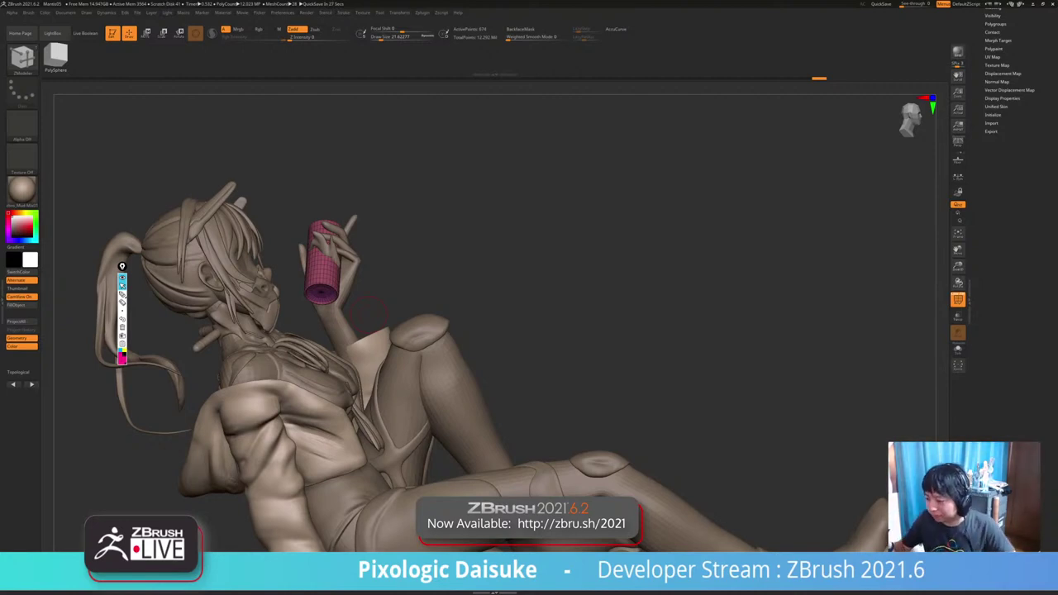
Insert supporting edge loops around the rim of the recessed end cap with ZModeler.
click(22, 59)
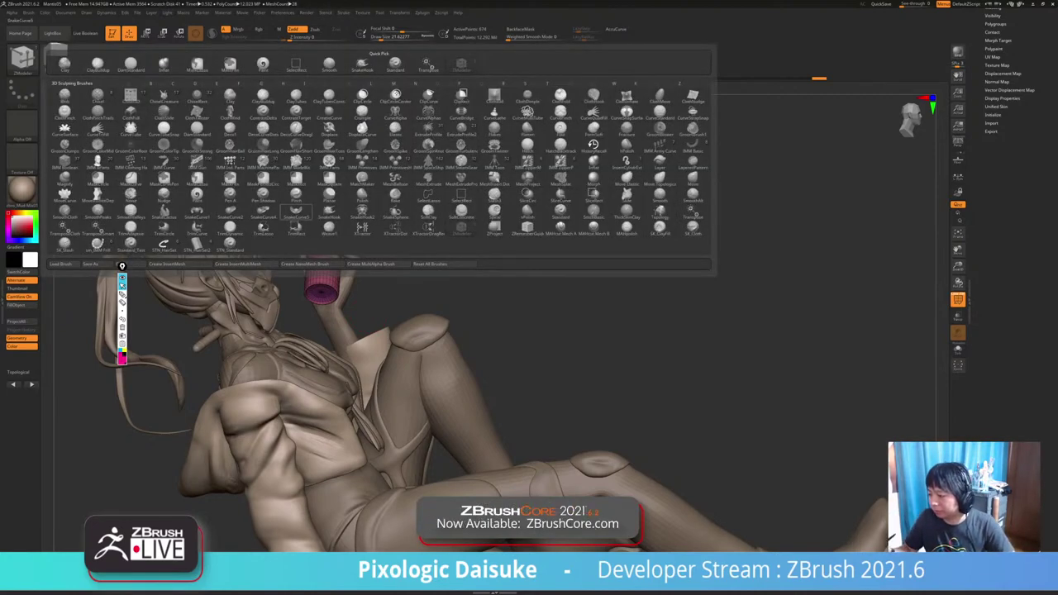
ctrl+right_drag(319, 296, 329, 339)
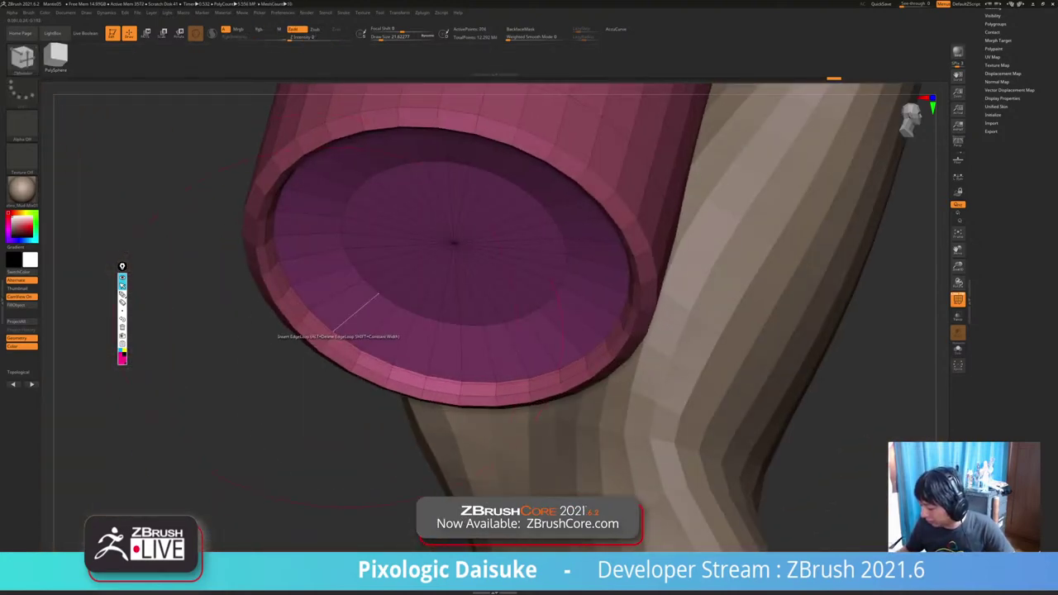
alt+click(326, 342)
ctrl+right_drag(326, 343, 328, 377)
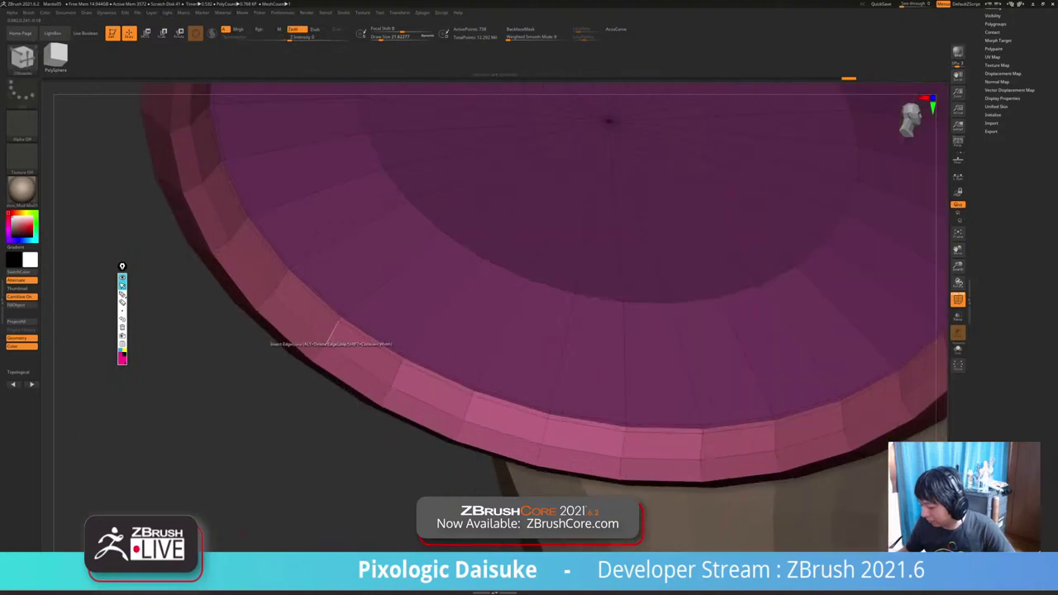
Try inserting additional edge loops along the recessed end's rim, and undo them.
alt+click(326, 352)
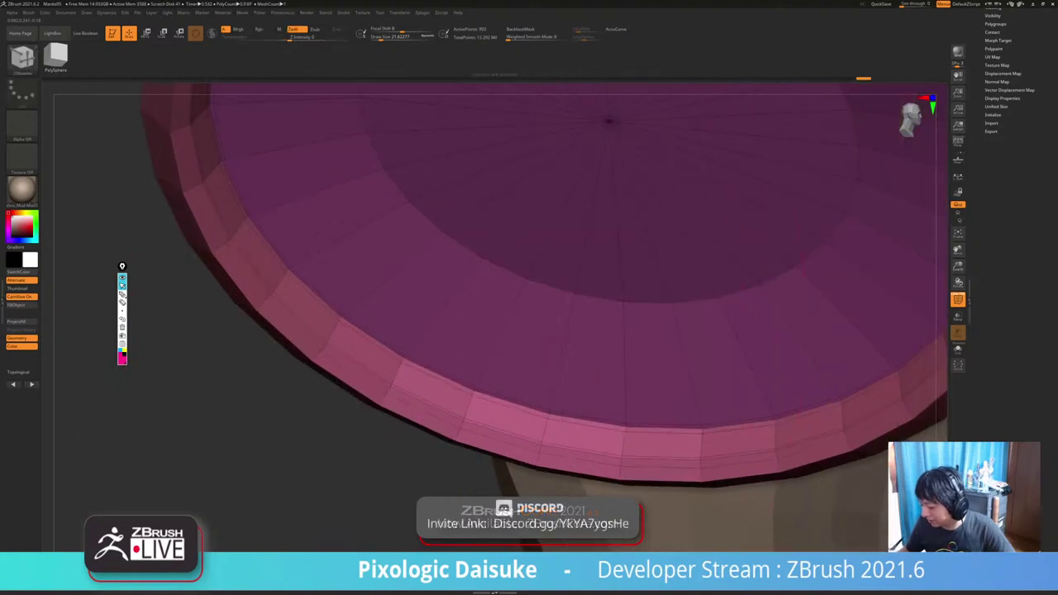
mouse_move(330, 347)
ctrl+right_down()
mouse_move(331, 318)
mouse_move(347, 319)
ctrl+right_up()
alt+right_drag(405, 341, 339, 372)
key(ctrl+z)
key(ctrl+z)
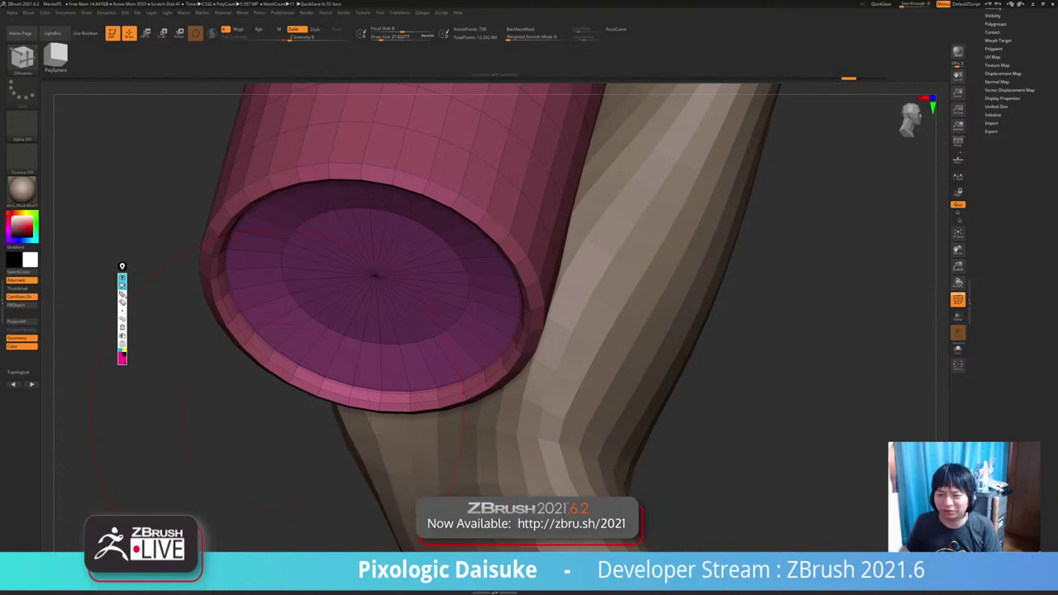
Switch to the head subtool and inspect it alone and with the whole figure shown.
ctrl+right_drag(277, 414, 393, 250)
alt+click(339, 243)
right_drag(463, 248, 347, 293)
key(shift+s)
right_drag(436, 312, 415, 340)
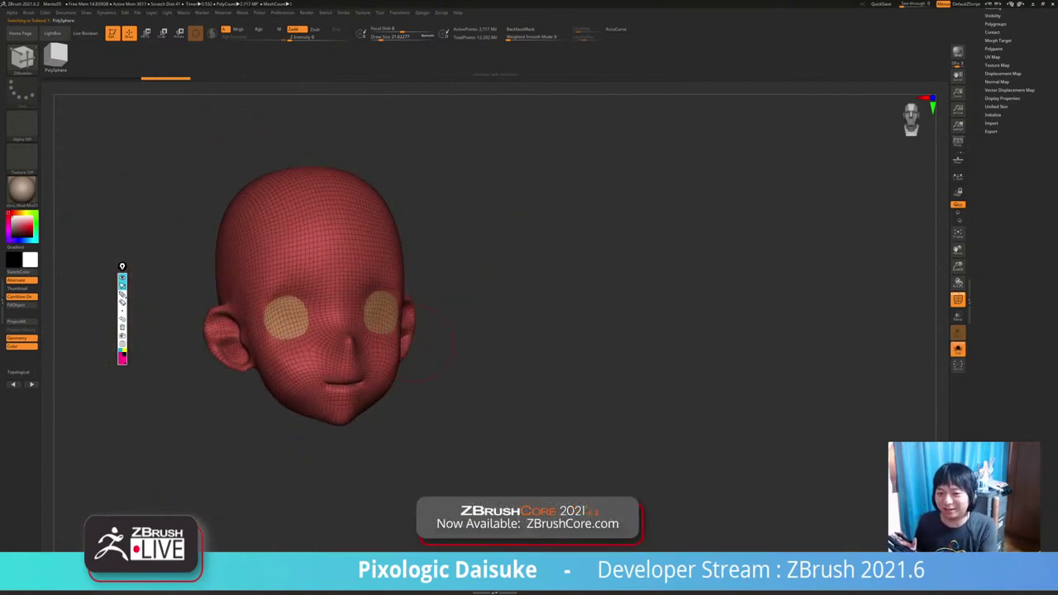
mouse_move(406, 335)
right_down()
mouse_move(434, 314)
mouse_move(384, 238)
mouse_move(463, 242)
mouse_move(384, 248)
mouse_move(427, 289)
right_up()
key(shift+s)
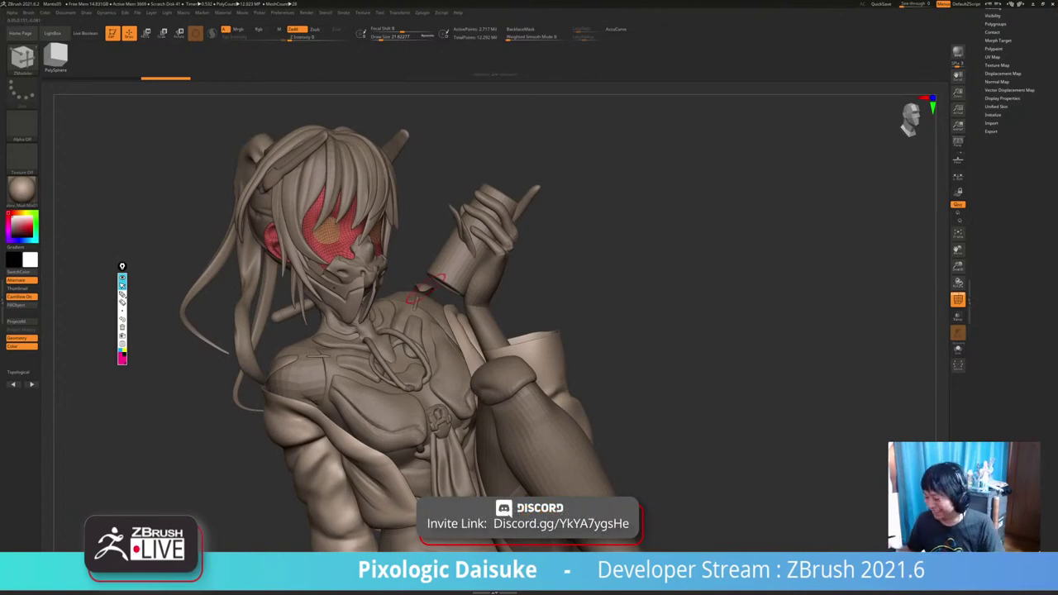
Reselect the can and insert supporting edge loops around the inner and outer edges of the opposite end's rim.
alt+click(457, 260)
alt+right_drag(457, 260, 488, 215)
ctrl+right_drag(488, 215, 483, 331)
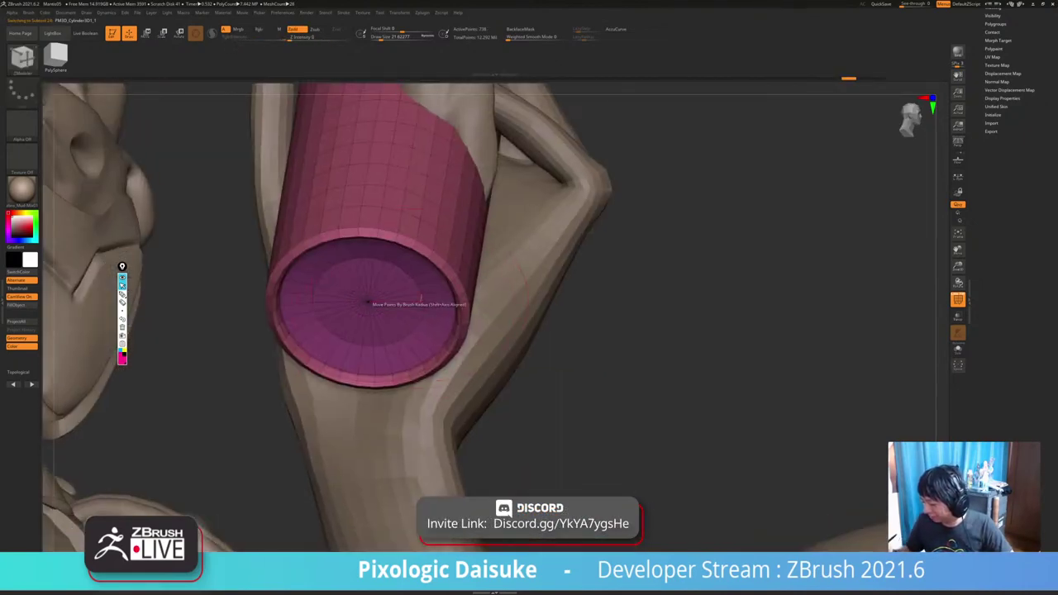
right_drag(370, 302, 384, 330)
ctrl+right_drag(384, 331, 331, 331)
alt+right_drag(444, 186, 356, 357)
ctrl+right_drag(372, 240, 382, 299)
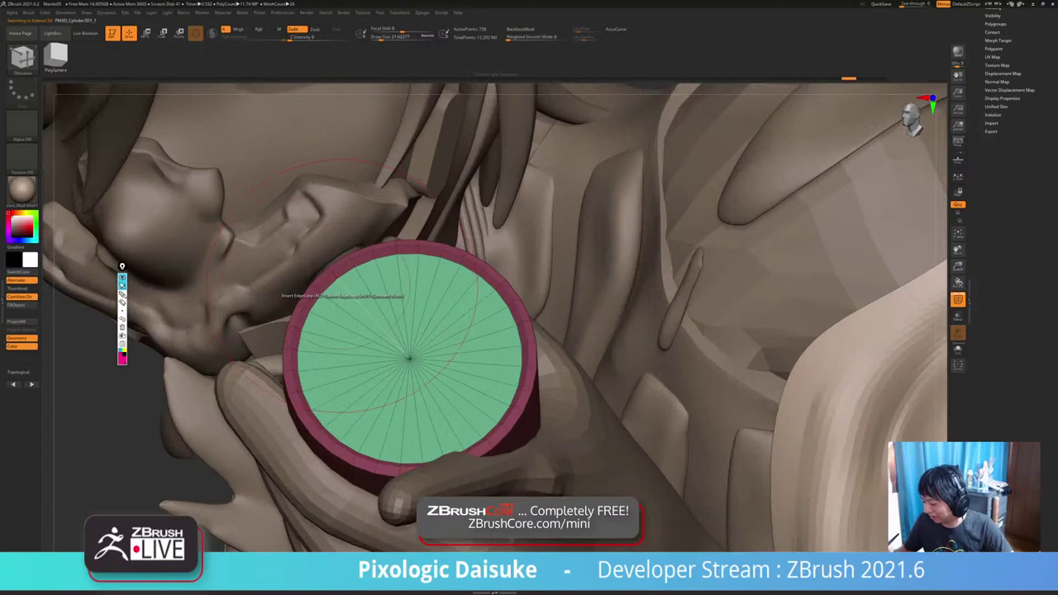
ctrl+right_drag(333, 273, 339, 325)
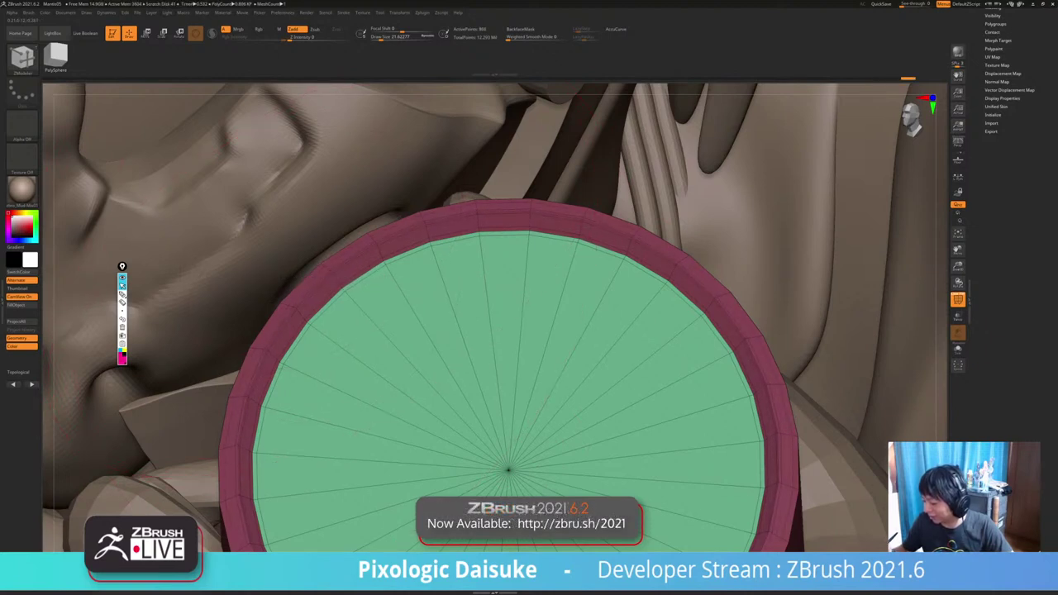
right_drag(271, 284, 467, 274)
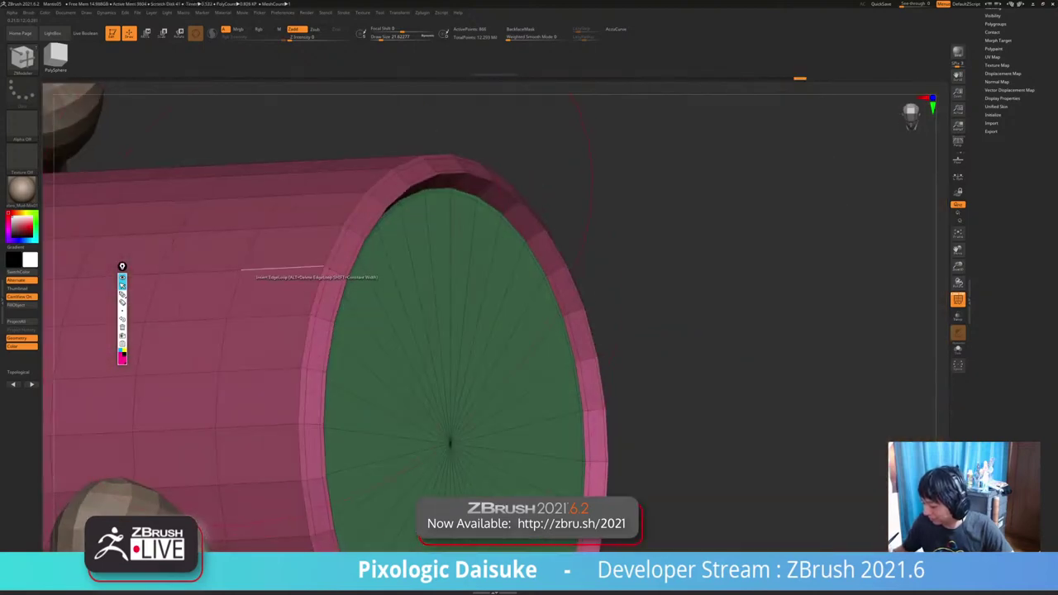
key(ctrl+shift+z)
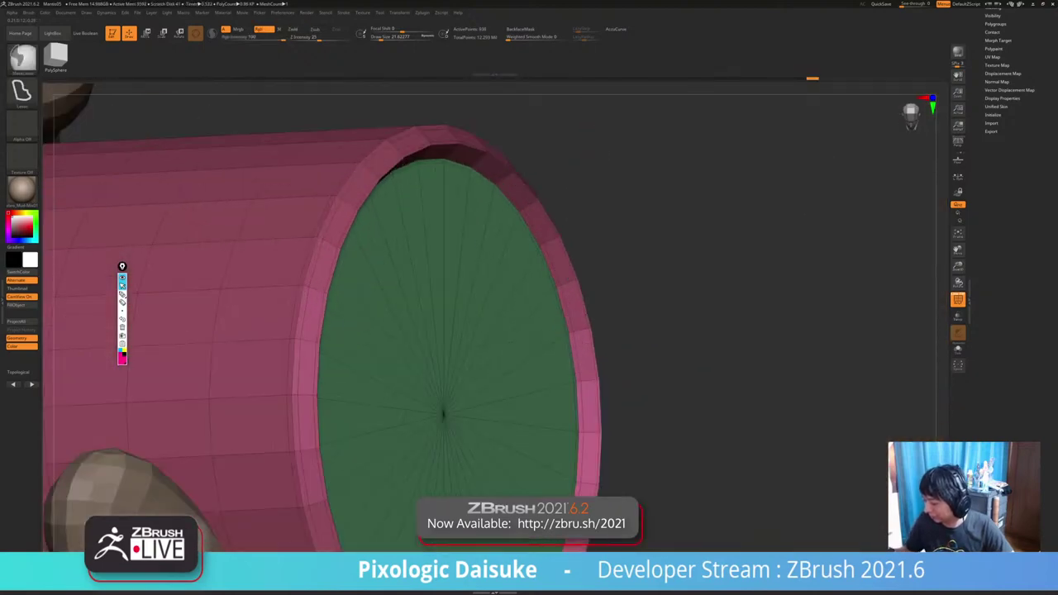
Insert supporting edge loops along the cylinder wall and rim edges at the recessed end near the wrist.
ctrl+right_drag(520, 488, 513, 320)
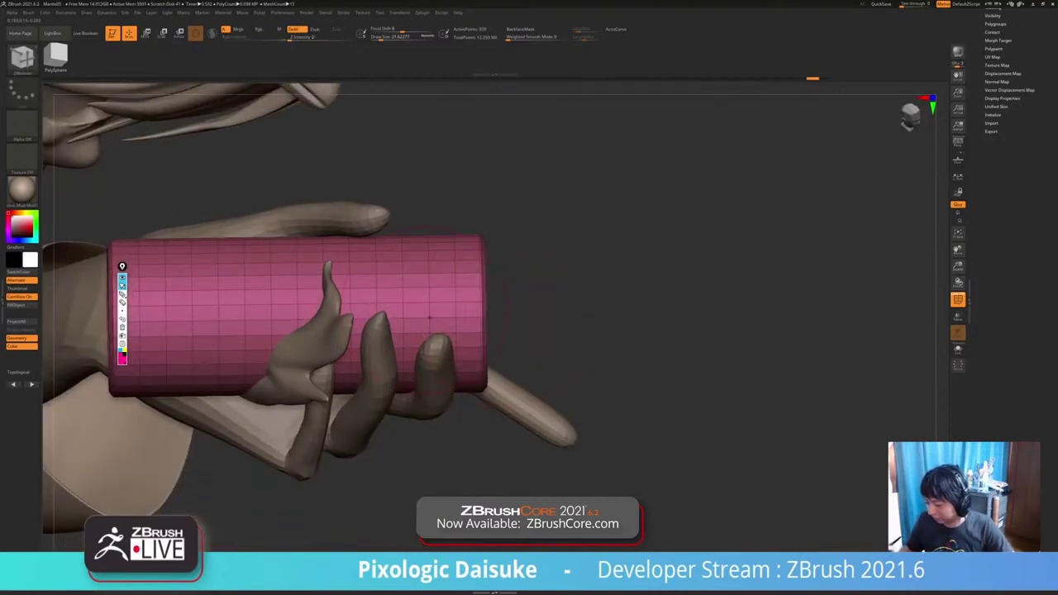
alt+right_drag(425, 311, 642, 337)
ctrl+right_drag(642, 336, 645, 423)
right_drag(329, 258, 365, 255)
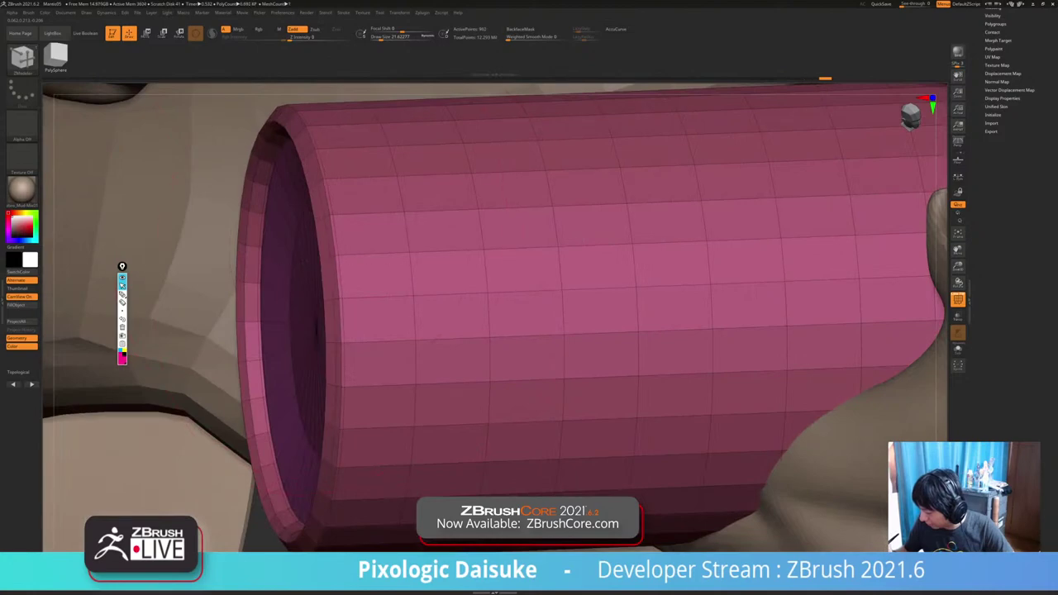
mouse_move(290, 262)
right_down()
mouse_move(371, 273)
mouse_move(457, 329)
mouse_move(501, 374)
mouse_move(413, 377)
mouse_move(372, 356)
mouse_move(418, 333)
mouse_move(426, 351)
right_up()
click(319, 265)
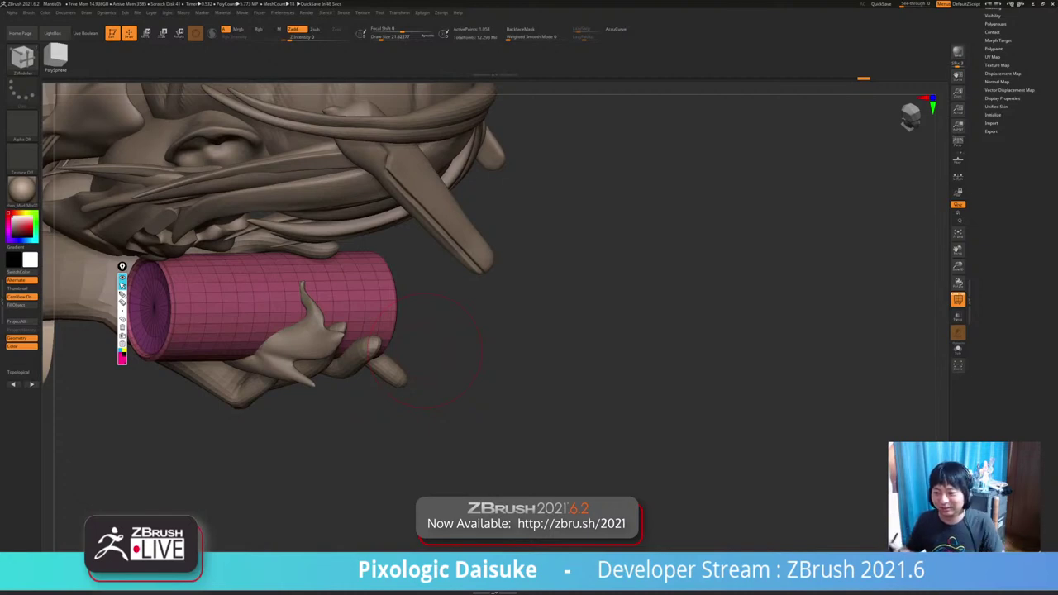
ctrl+right_drag(448, 314, 445, 306)
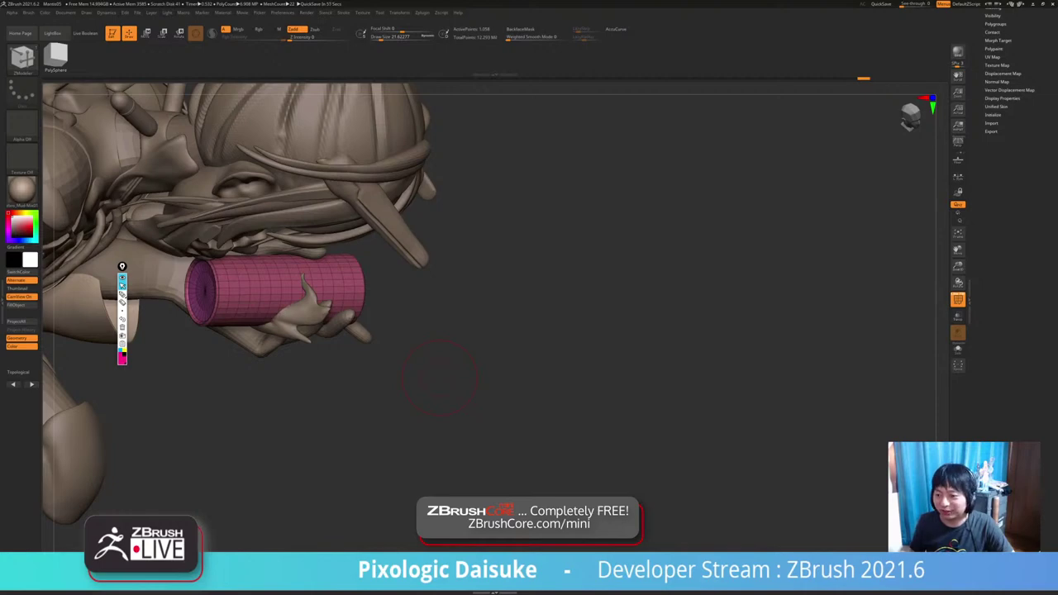
Examine the can in the raised hand and the whole seated figure from several angles.
right_drag(496, 413, 413, 360)
drag(418, 364, 402, 339)
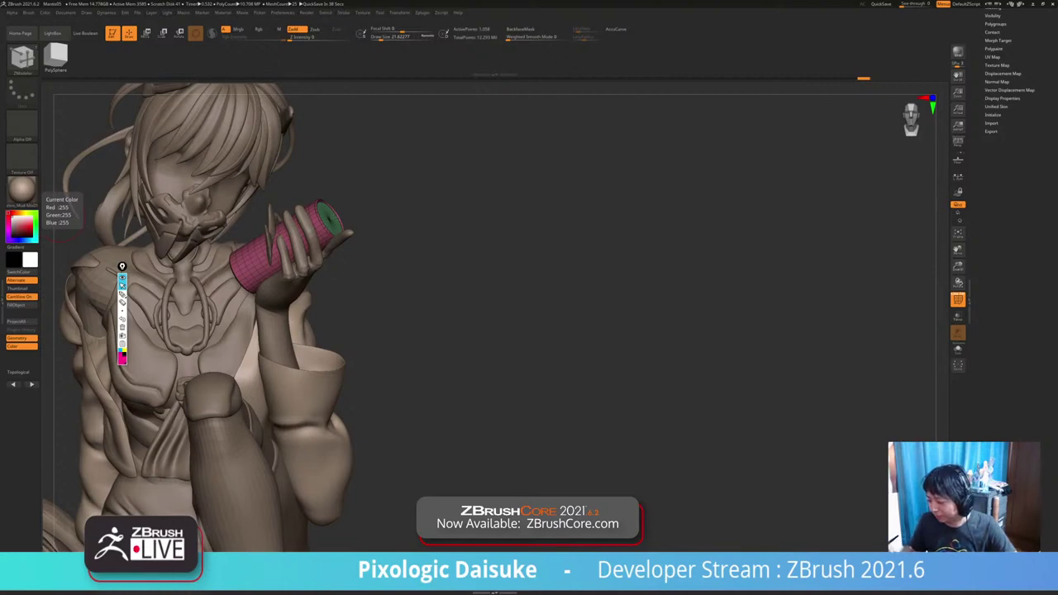
drag(430, 330, 513, 335)
mouse_move(447, 331)
alt+mouse_down()
mouse_move(502, 352)
mouse_move(485, 330)
alt+mouse_up()
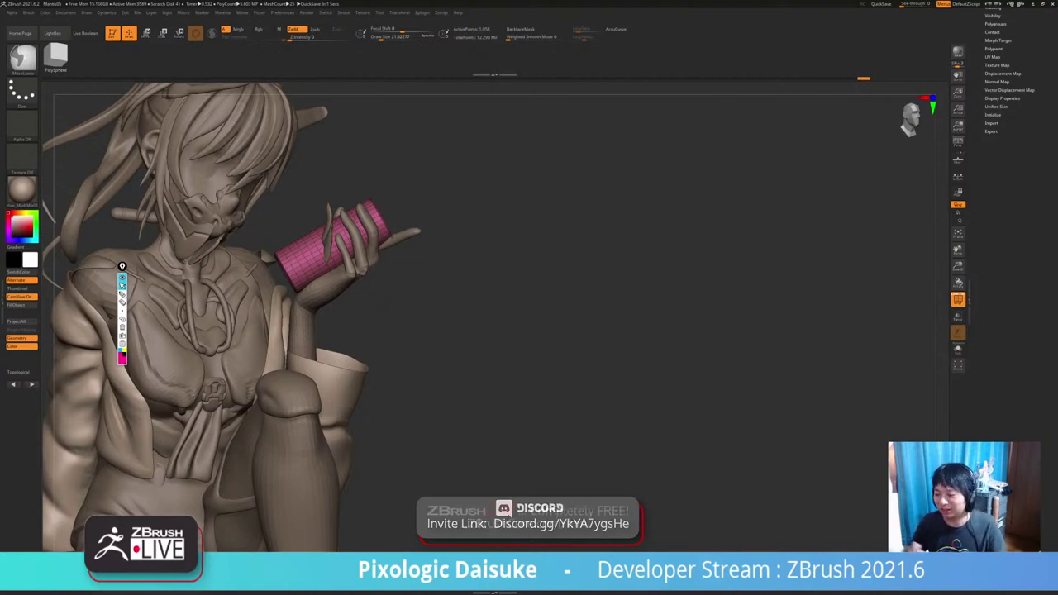
mouse_move(406, 334)
ctrl+right_down()
mouse_move(406, 312)
mouse_move(505, 324)
mouse_move(520, 308)
ctrl+right_up()
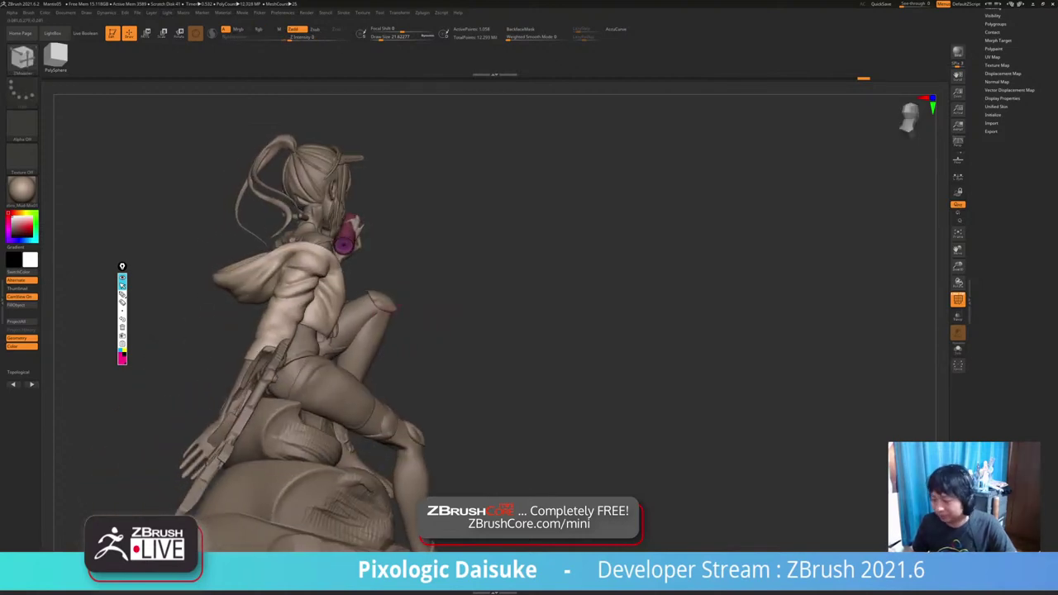
mouse_move(376, 318)
ctrl+right_down()
mouse_move(374, 336)
mouse_move(356, 345)
mouse_move(331, 323)
ctrl+right_up()
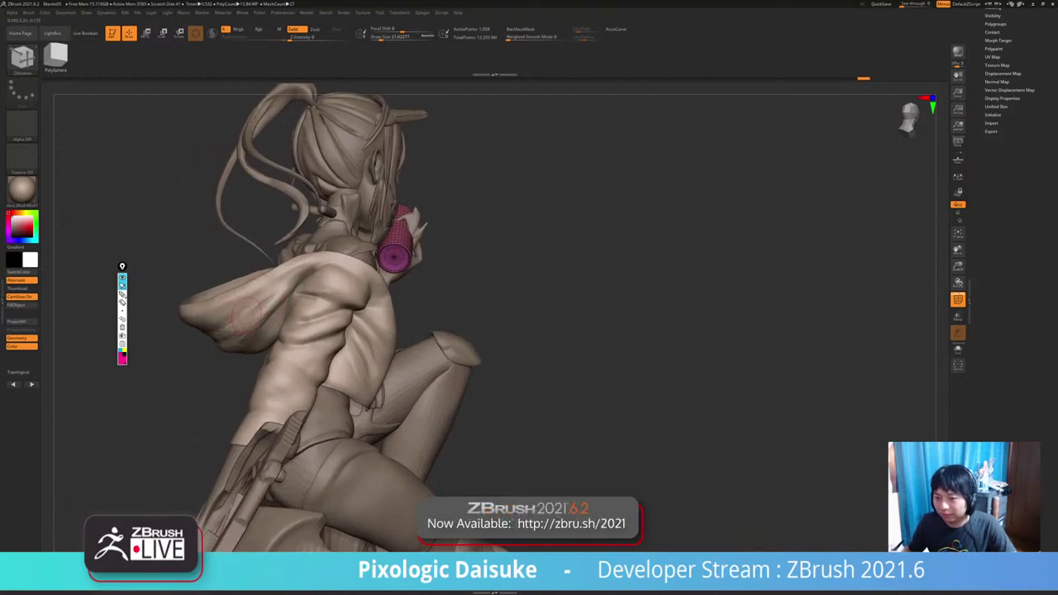
Make the body the active subtool after checking the jacket and lower garment, and turn off the polygon wireframe display.
alt+click(247, 314)
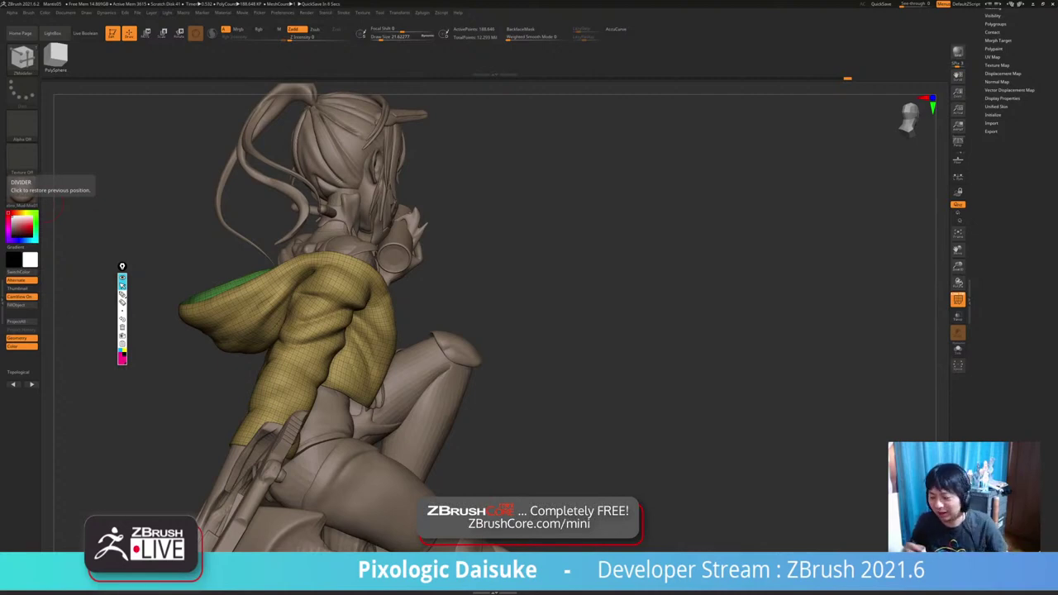
right_drag(57, 211, 347, 207)
alt+click(233, 385)
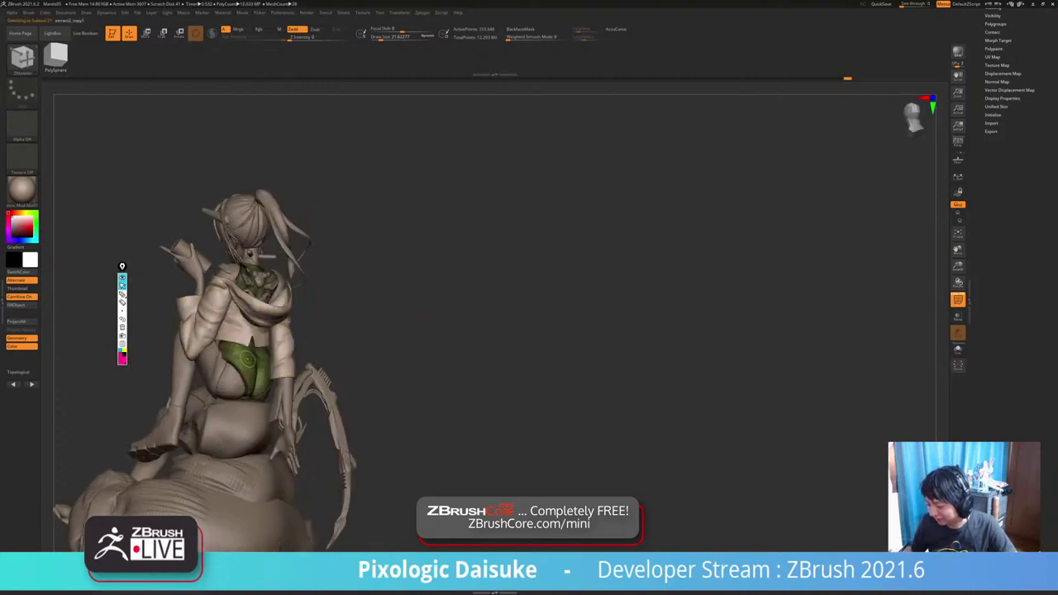
ctrl+right_drag(233, 384, 240, 463)
right_drag(239, 425, 236, 446)
alt+click(215, 400)
right_drag(215, 400, 272, 397)
ctrl+right_drag(273, 397, 366, 295)
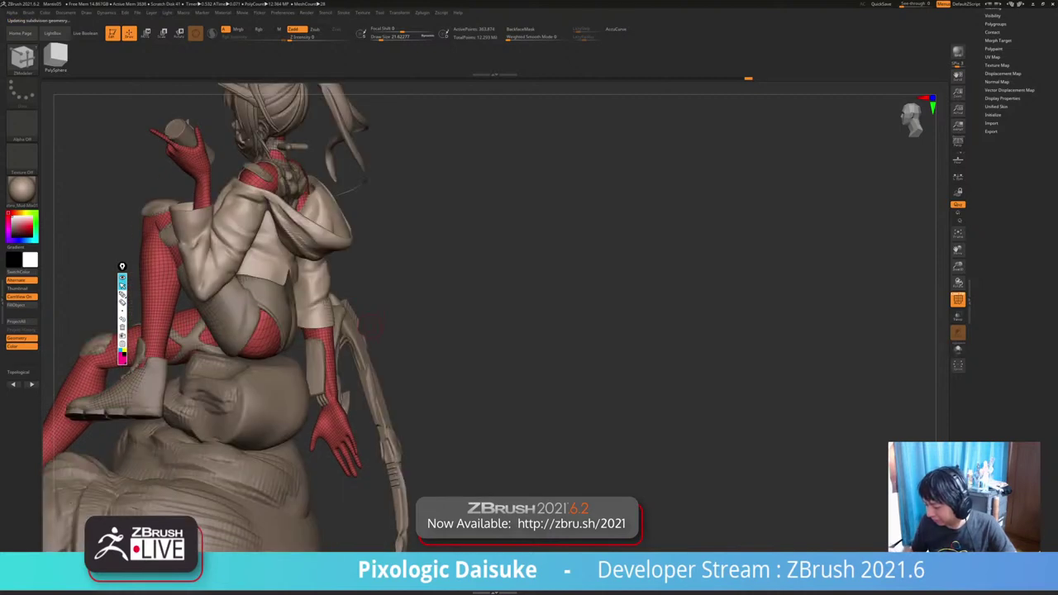
key(shift+f)
mouse_move(403, 324)
ctrl+right_down()
mouse_move(403, 277)
mouse_move(494, 283)
mouse_move(463, 339)
ctrl+right_up()
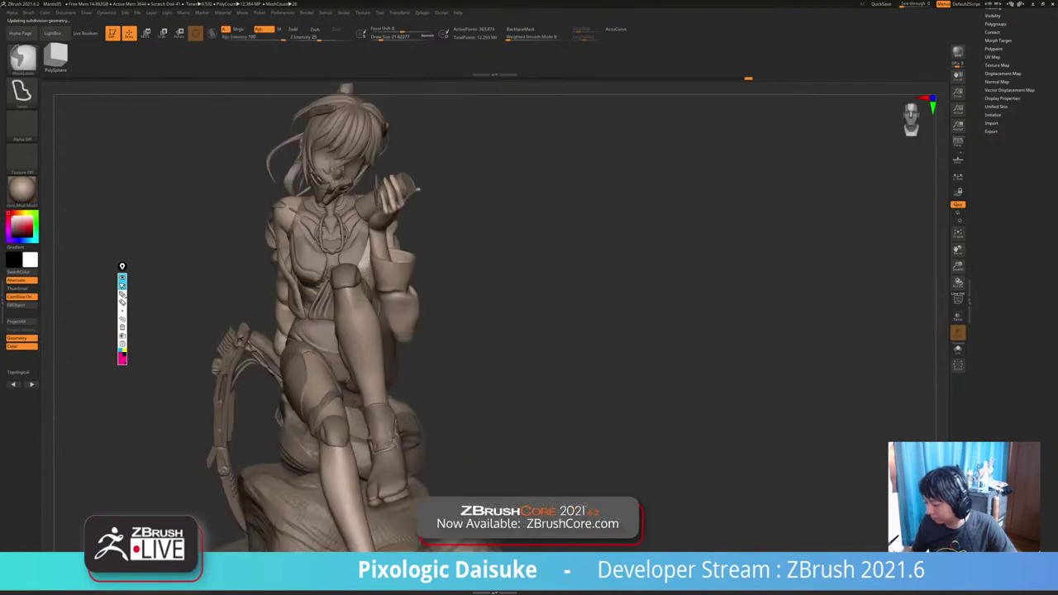
ctrl+right_drag(423, 303, 421, 311)
alt+right_drag(387, 280, 357, 315)
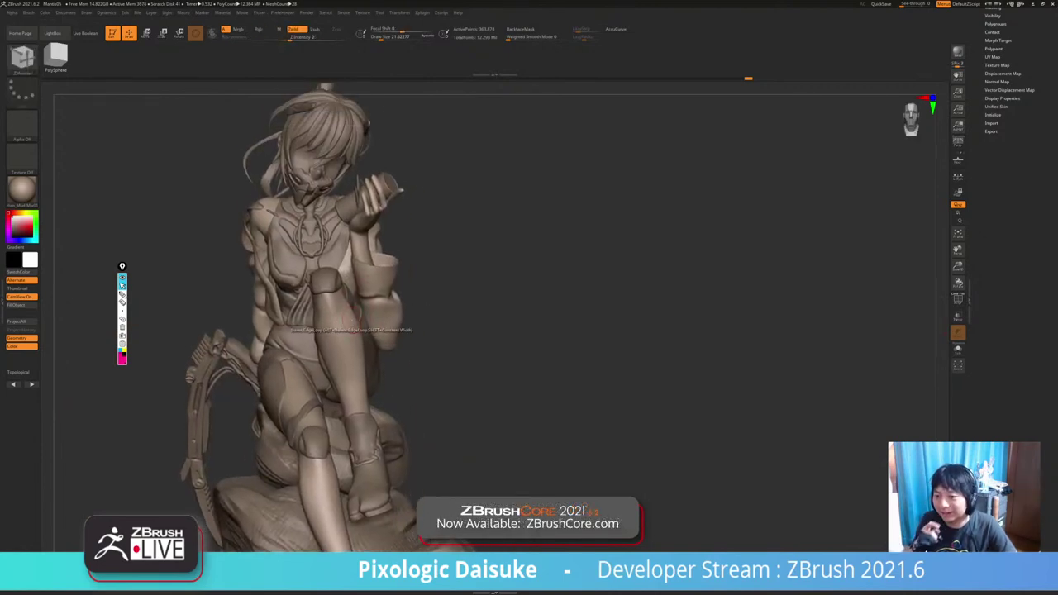
Choose the SnakeHook brush with a draw size of about 89 and select the bodysuit subtool.
click(23, 59)
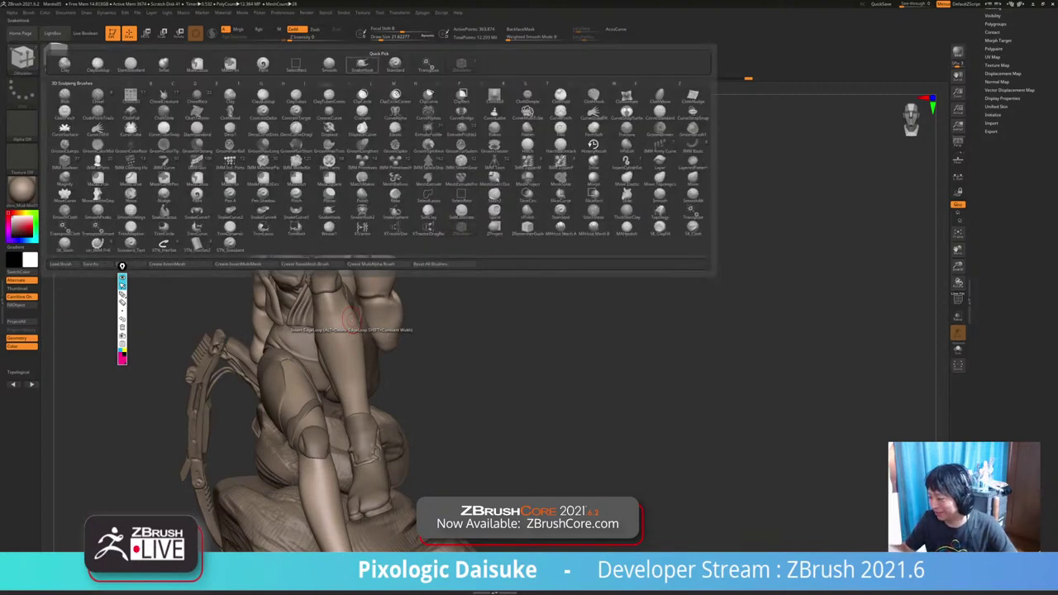
click(363, 65)
drag(380, 37, 391, 37)
click(520, 30)
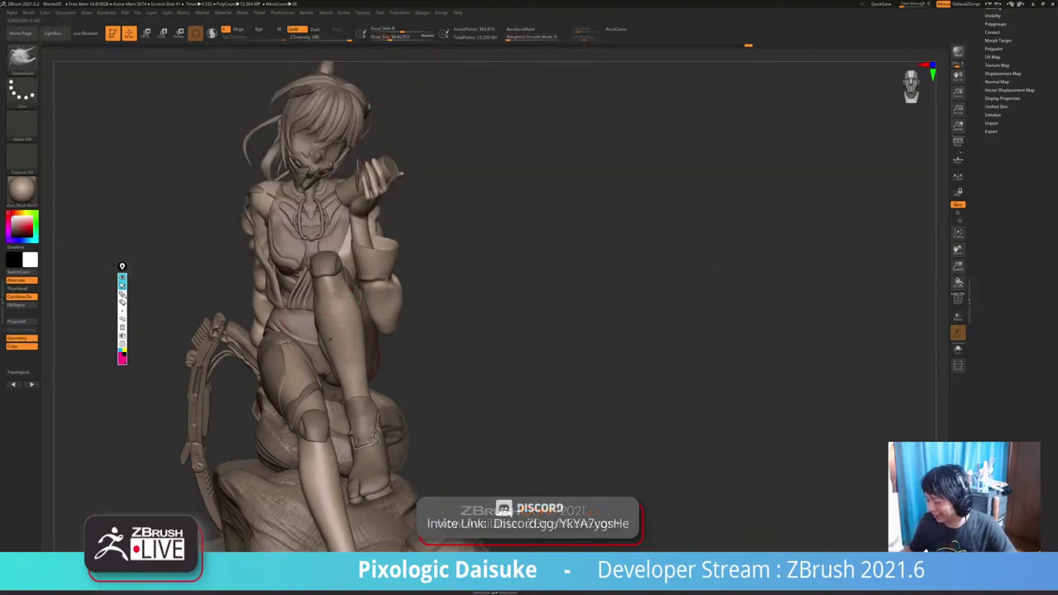
right_drag(364, 285, 463, 282)
alt+click(252, 368)
mouse_move(364, 331)
right_down()
mouse_move(430, 331)
mouse_move(366, 333)
mouse_move(405, 332)
mouse_move(405, 422)
right_up()
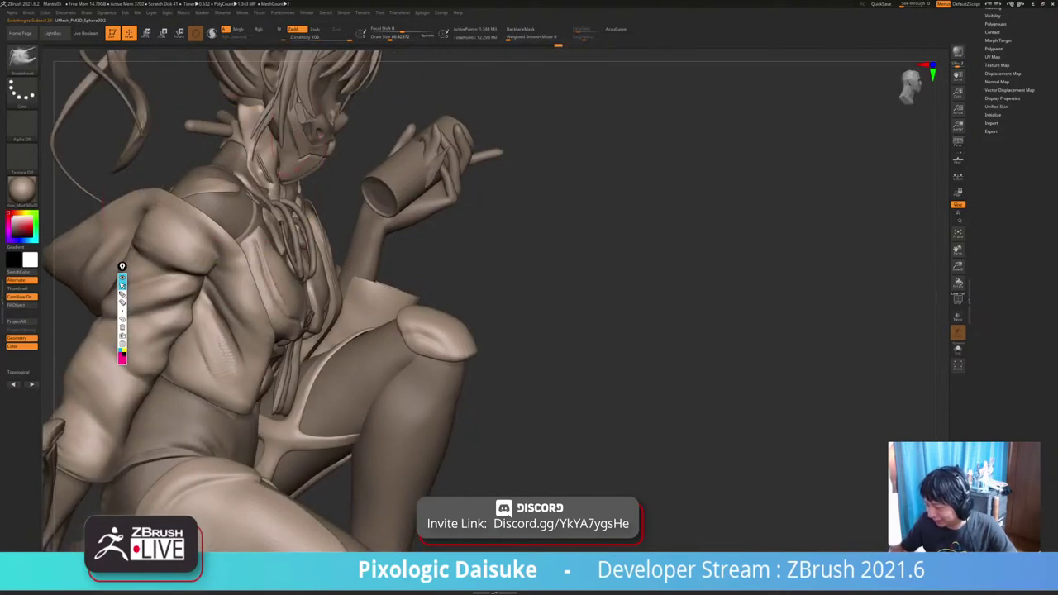
Reshape the bodysuit around the shoulders and collar with SnakeHook at a draw size of about 33 and BackfaceMask enabled.
drag(391, 38, 382, 38)
ctrl+right_drag(225, 240, 217, 175)
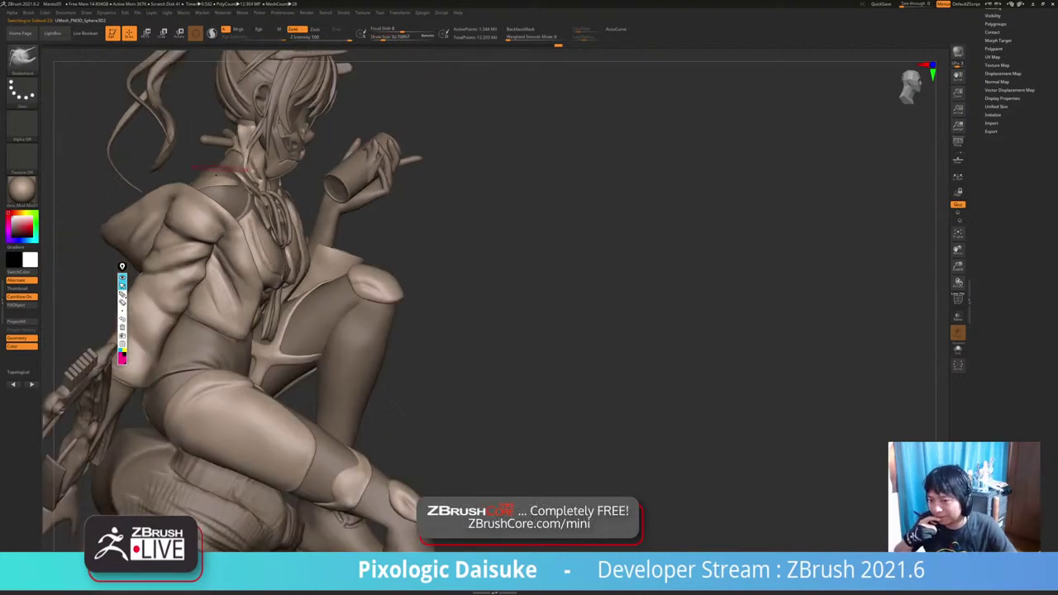
mouse_move(217, 175)
right_down()
mouse_move(175, 180)
mouse_move(221, 176)
mouse_move(225, 189)
mouse_move(210, 184)
mouse_move(198, 278)
mouse_move(136, 240)
mouse_move(170, 268)
mouse_move(186, 257)
mouse_move(171, 259)
right_up()
click(520, 30)
key(ctrl+shift+z)
right_drag(348, 188, 225, 158)
right_drag(334, 221, 447, 254)
right_drag(282, 255, 384, 238)
key(alt+s)
click(958, 348)
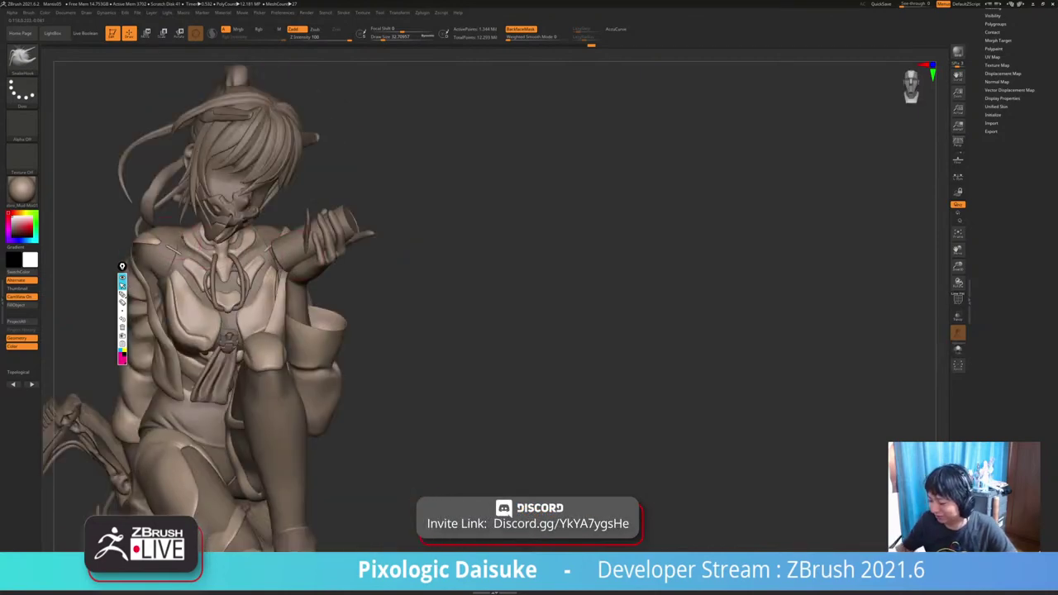
Refine the bodysuit's collar and shoulder edges, reducing the SnakeHook draw size to about 27.
mouse_move(169, 248)
alt+right_down()
mouse_move(285, 249)
mouse_move(335, 209)
alt+right_up()
key(s)
right_drag(282, 255, 303, 252)
mouse_move(347, 285)
ctrl+right_down()
mouse_move(356, 240)
mouse_move(418, 242)
mouse_move(424, 252)
ctrl+right_up()
ctrl+right_drag(347, 240, 352, 306)
right_drag(319, 265, 302, 149)
right_drag(372, 198, 248, 189)
drag(389, 39, 381, 38)
mouse_move(426, 175)
right_down()
mouse_move(373, 174)
mouse_move(361, 133)
mouse_move(442, 139)
mouse_move(432, 147)
right_up()
alt+right_drag(372, 326, 347, 304)
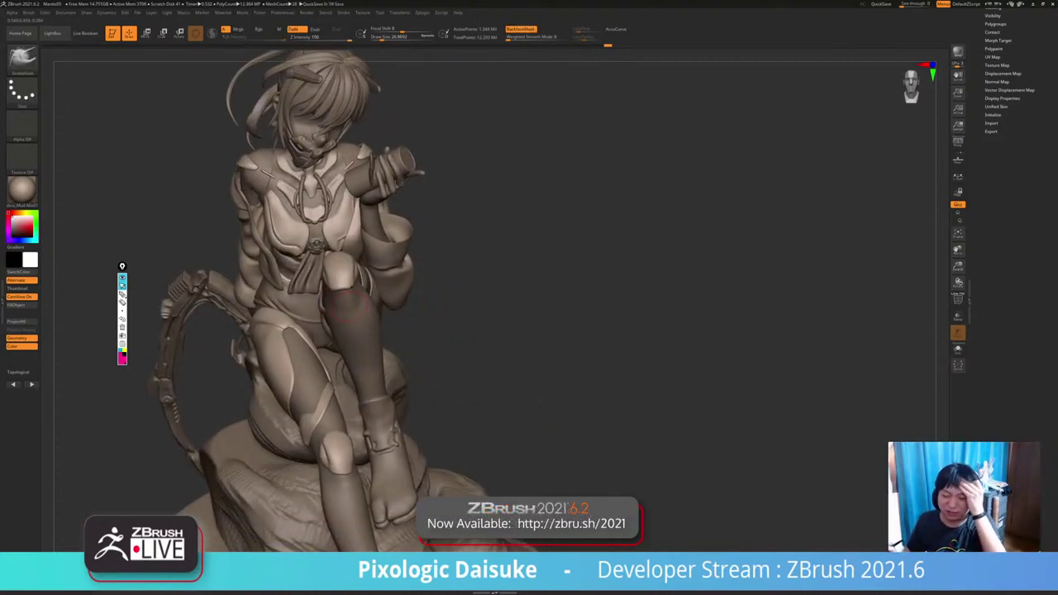
Select the body subtool and isolate it, framing the bent knee of the lower leg.
ctrl+right_drag(349, 304, 450, 211)
key(alt+s)
key(alt+s)
key(alt+s)
key(alt+s)
mouse_move(430, 277)
right_down()
mouse_move(384, 280)
mouse_move(390, 316)
mouse_move(438, 319)
right_up()
alt+click(335, 352)
key(alt+s)
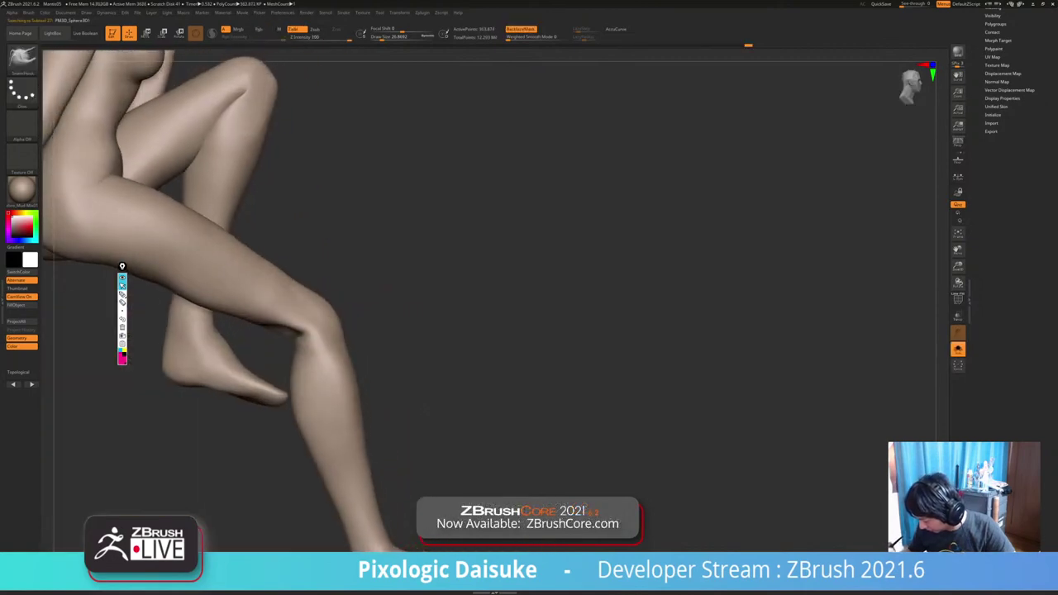
Pull the hollow behind the bent knee into shape at a lower subdivision level, turn off BackfaceMask, and undo the last stroke.
shift+drag(302, 334, 310, 349)
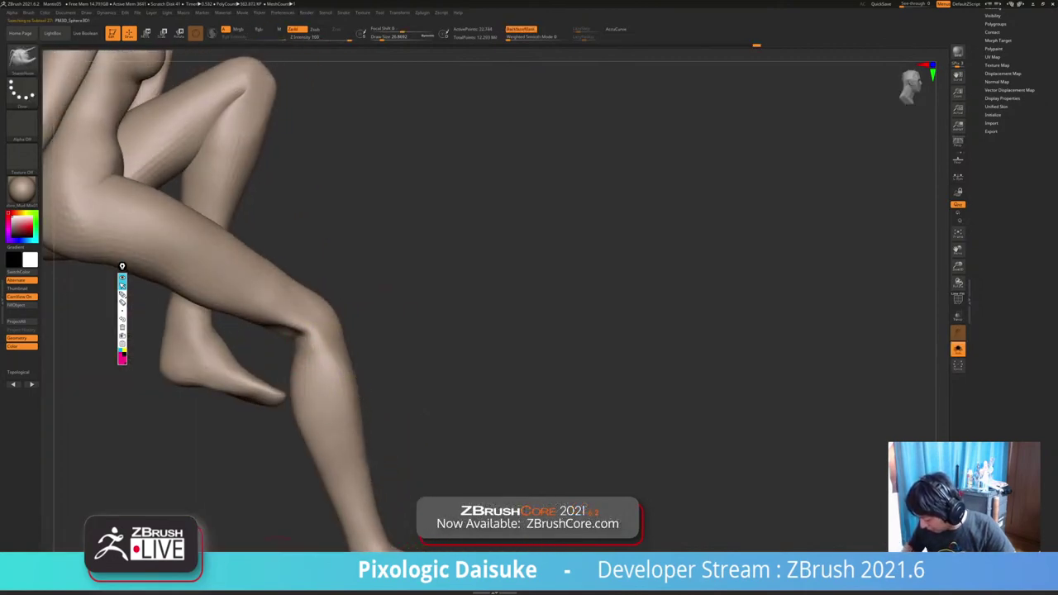
right_drag(397, 364, 410, 344)
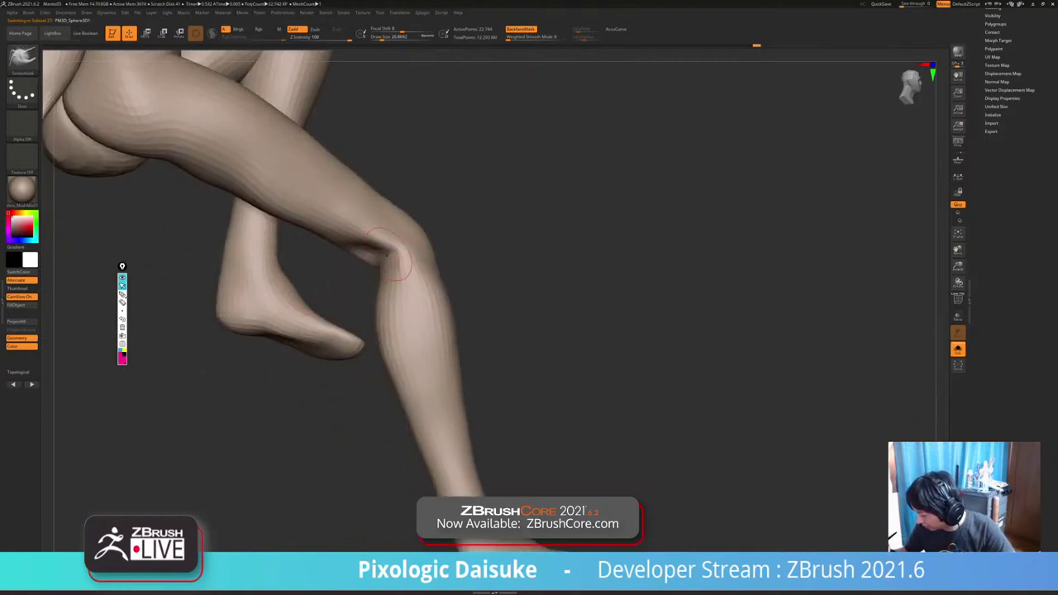
drag(389, 255, 391, 259)
mouse_move(392, 260)
right_down()
mouse_move(409, 257)
mouse_move(368, 258)
right_up()
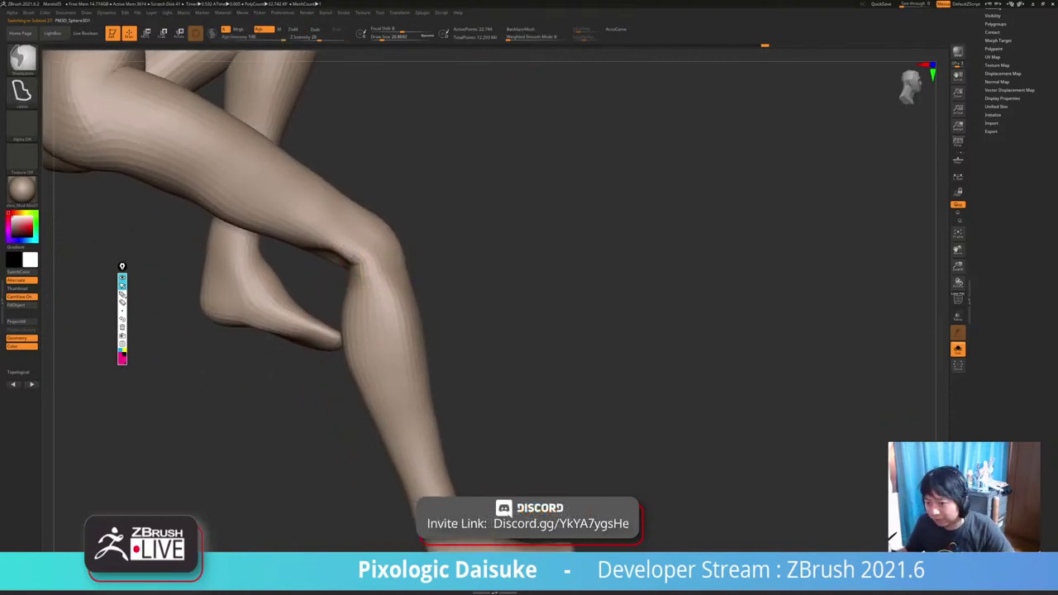
ctrl+right_drag(447, 191, 519, 55)
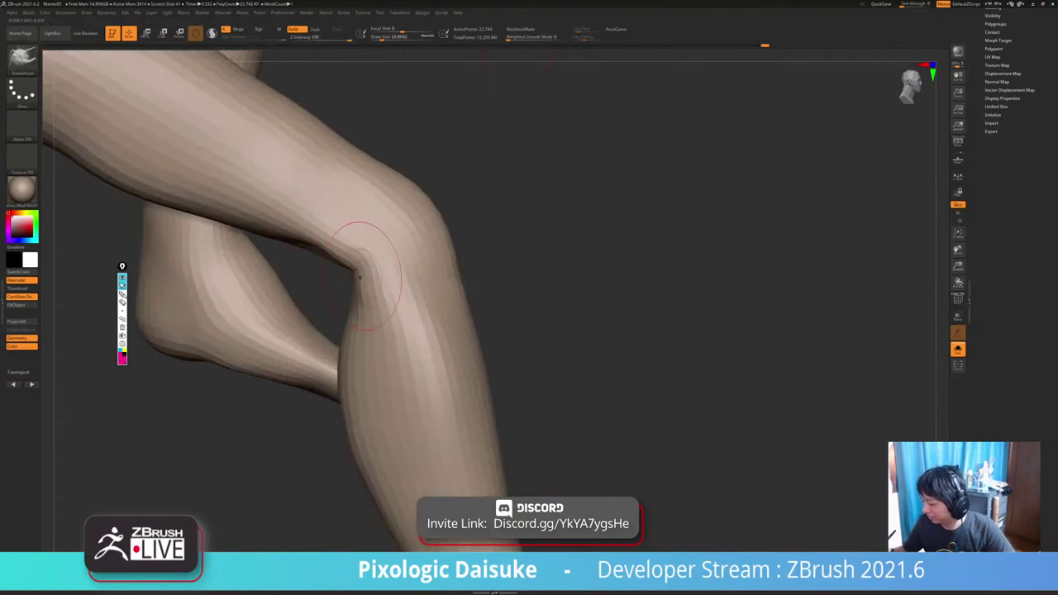
drag(361, 299, 364, 308)
key(ctrl+z)
Reshape the knee hollow and upper calf with SnakeHook at a draw size of about 22.
drag(383, 38, 381, 37)
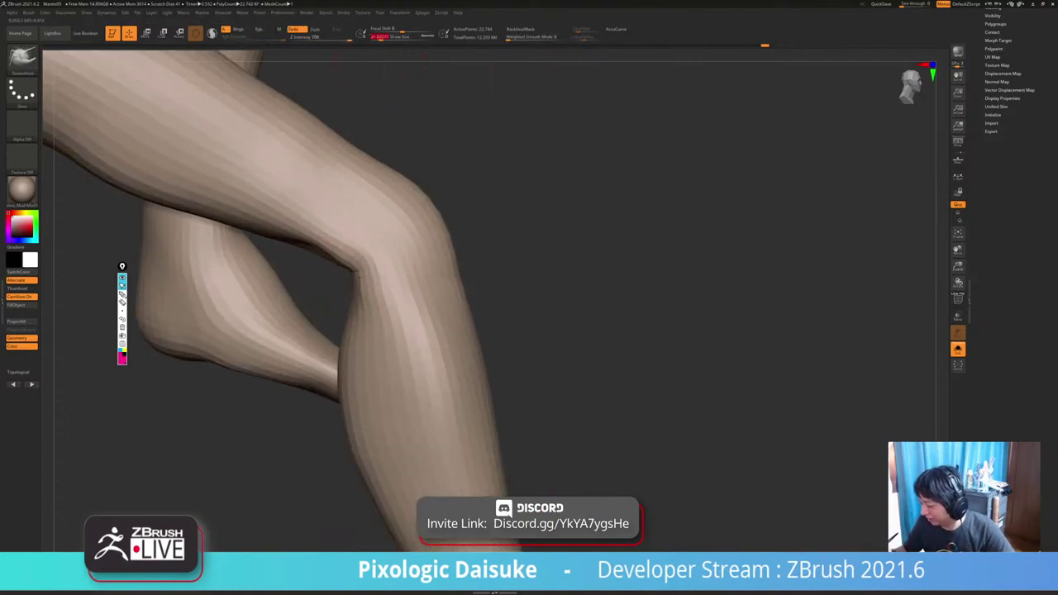
ctrl+right_drag(381, 165, 361, 248)
drag(359, 251, 361, 263)
mouse_move(361, 263)
right_down()
mouse_move(330, 239)
mouse_move(331, 252)
mouse_move(329, 236)
right_up()
drag(356, 254, 361, 263)
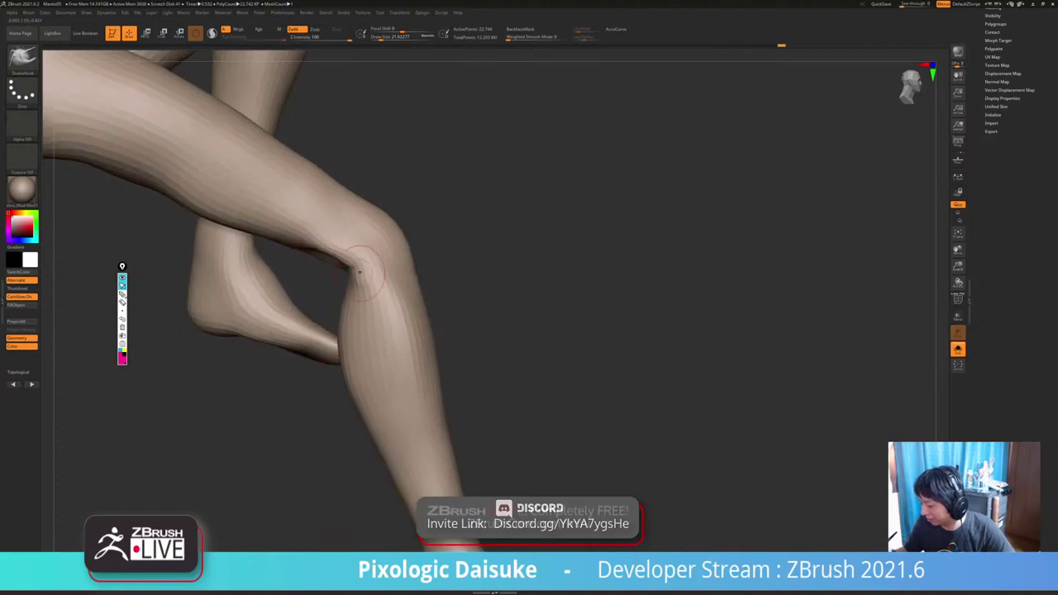
mouse_move(358, 264)
right_down()
mouse_move(343, 277)
mouse_move(342, 243)
mouse_move(338, 289)
right_up()
mouse_move(338, 289)
mouse_down()
mouse_move(334, 308)
mouse_move(377, 319)
mouse_up()
right_drag(377, 319, 351, 289)
shift+drag(345, 276, 339, 286)
right_drag(341, 286, 329, 286)
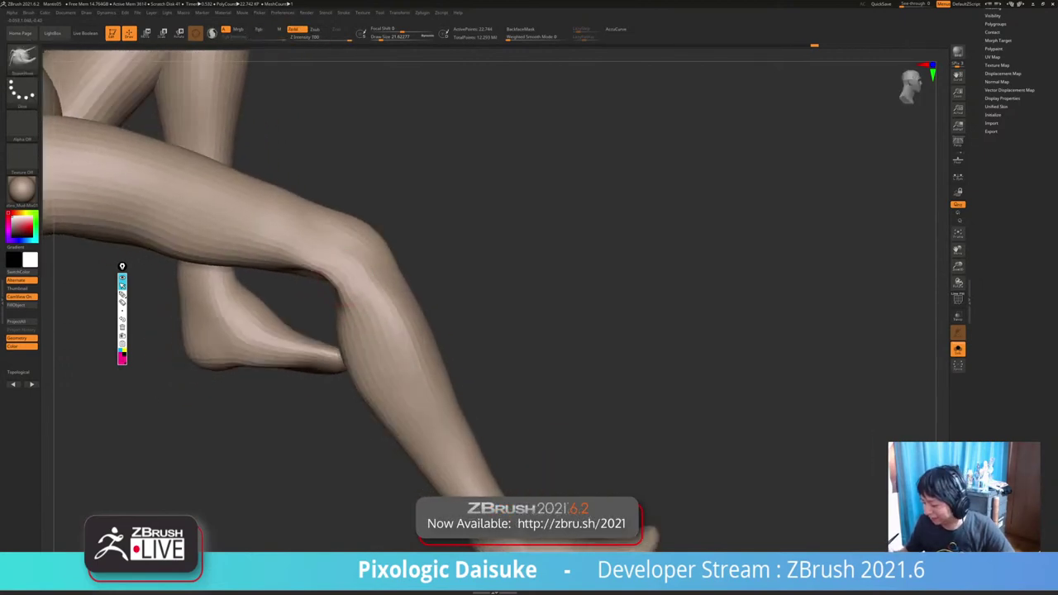
Smooth the back of the knee and return the body to its high subdivision level.
key(shift+s)
key(shift+s)
shift+drag(340, 281, 341, 291)
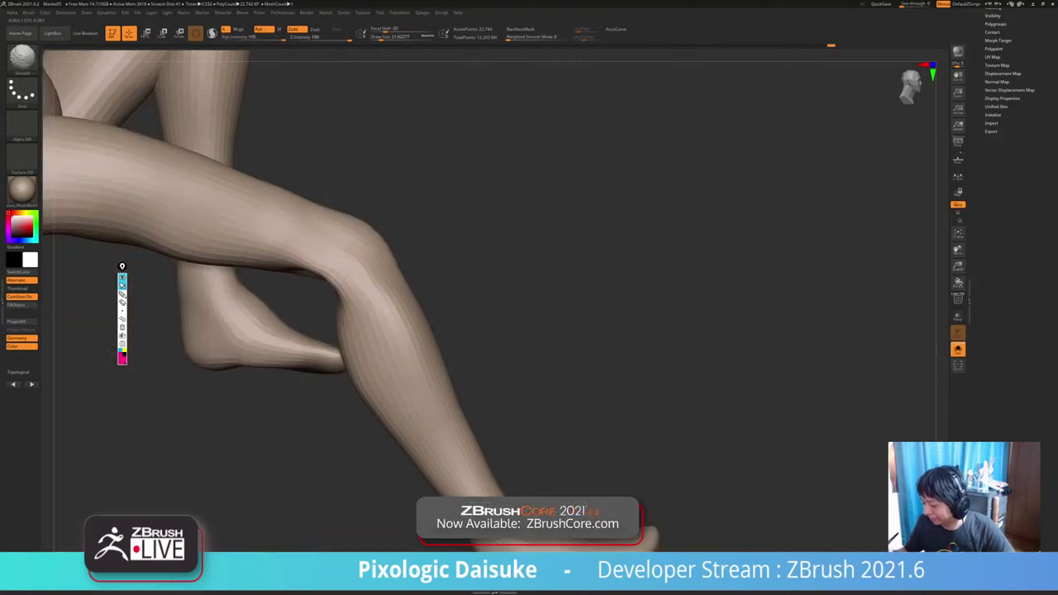
ctrl+right_drag(347, 331, 362, 409)
right_drag(334, 364, 307, 269)
shift+drag(304, 261, 320, 267)
right_drag(306, 285, 283, 311)
key(shift)
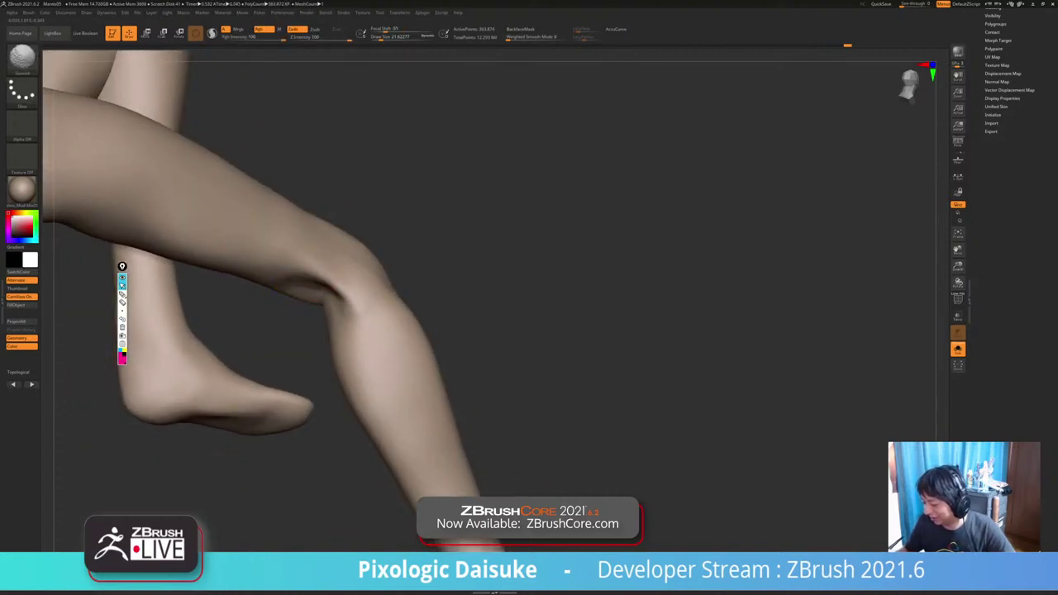
Switch to the DamStandard brush and carve the crease and tendon lines behind the knee.
mouse_move(324, 229)
ctrl+right_down()
mouse_move(329, 266)
mouse_move(301, 232)
mouse_move(291, 240)
mouse_move(340, 296)
ctrl+right_up()
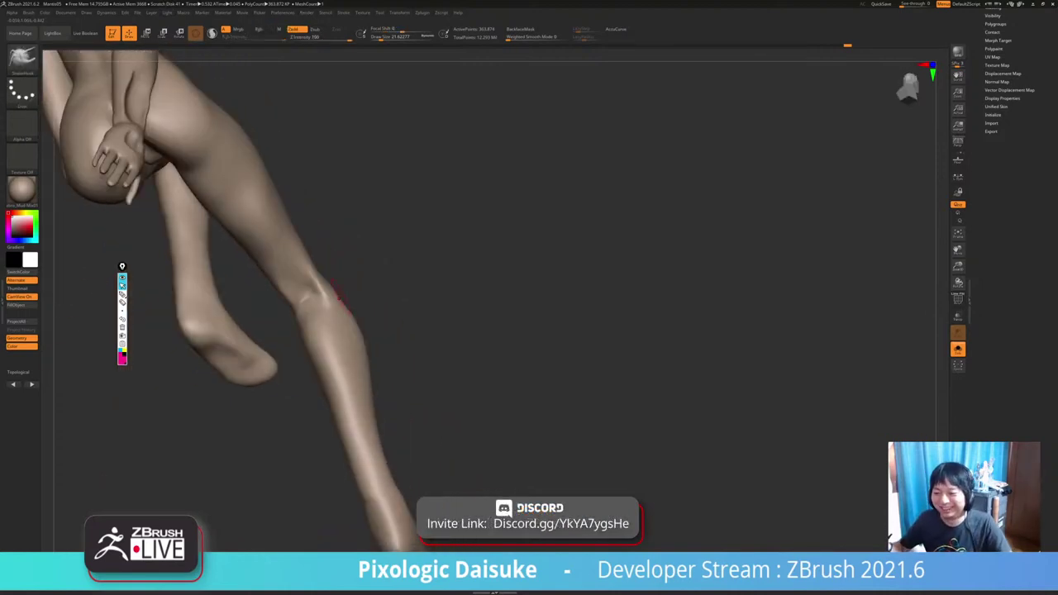
click(23, 59)
click(164, 66)
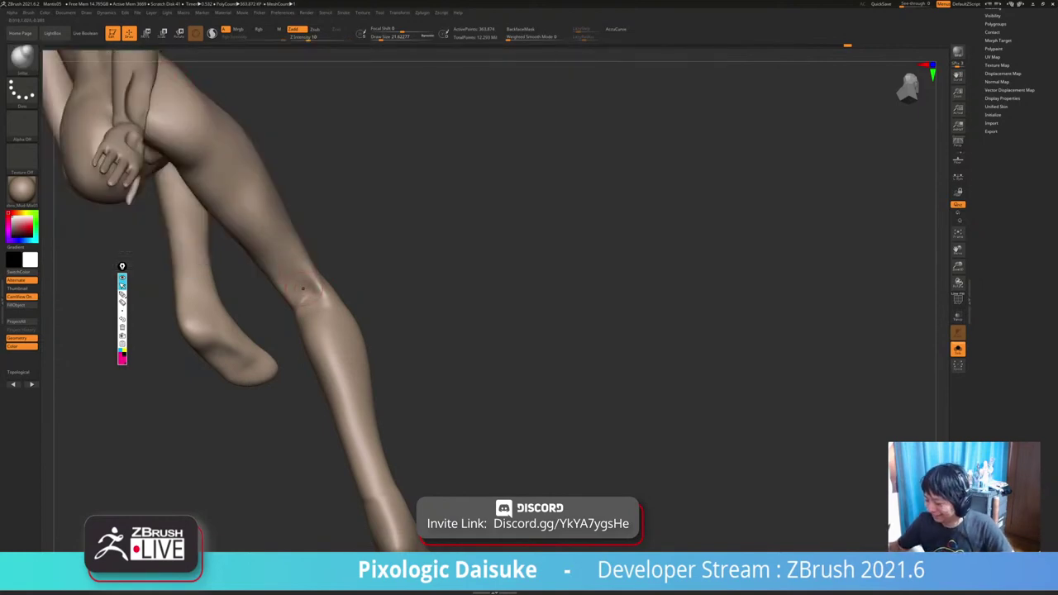
key(b)
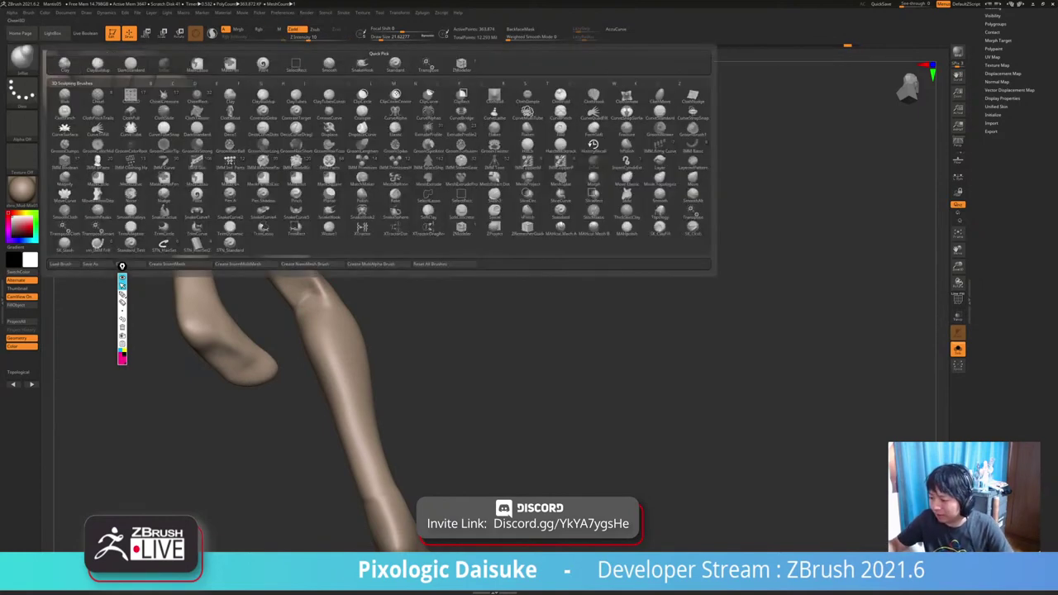
key(d)
key(s)
right_drag(255, 310, 287, 288)
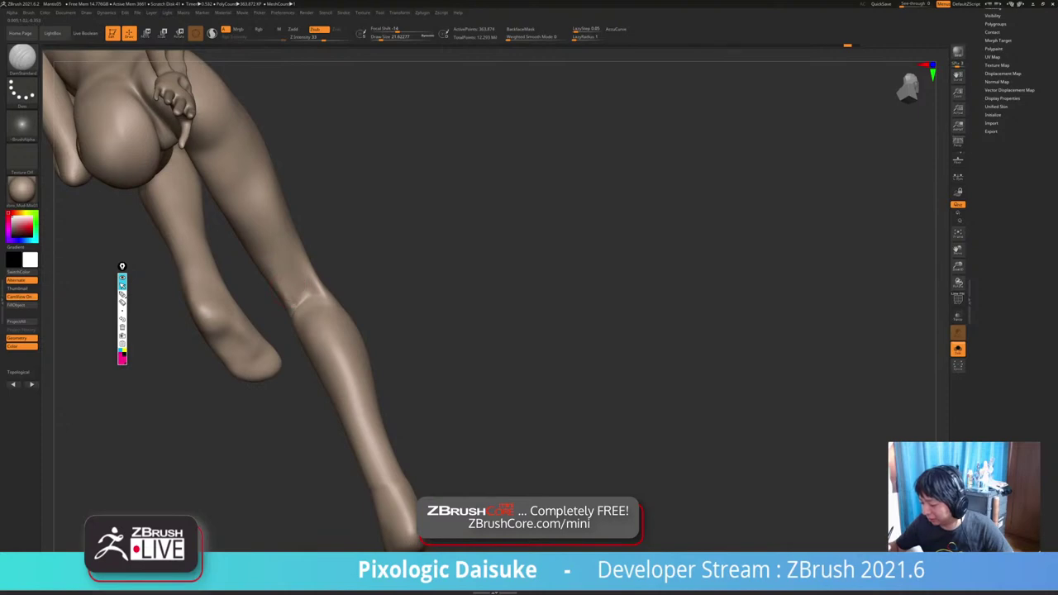
drag(283, 285, 297, 306)
mouse_move(297, 306)
right_down()
mouse_move(274, 291)
mouse_move(316, 285)
right_up()
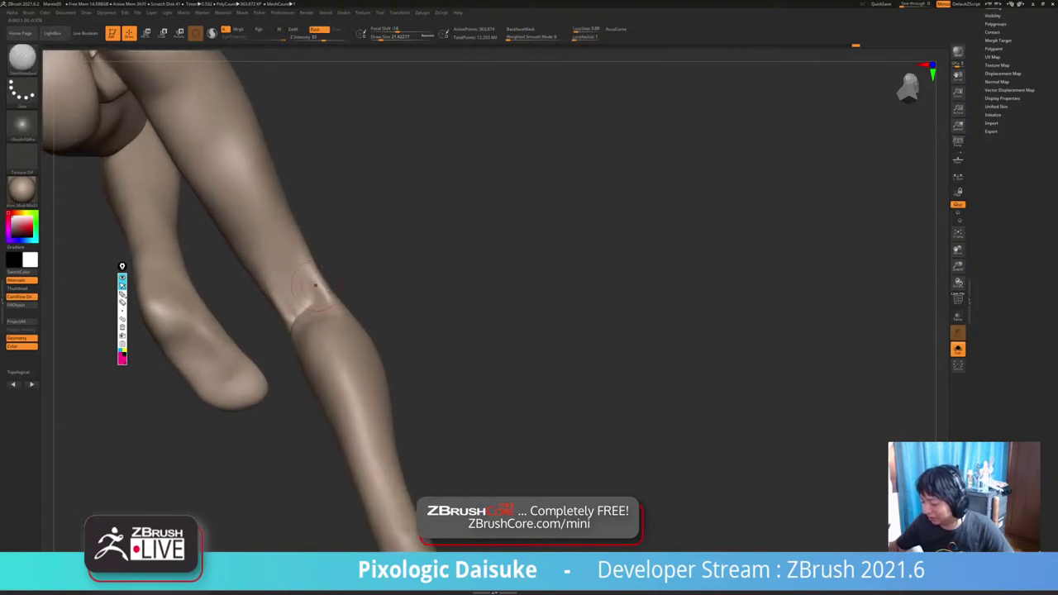
drag(314, 275, 322, 292)
ctrl+right_drag(322, 292, 314, 273)
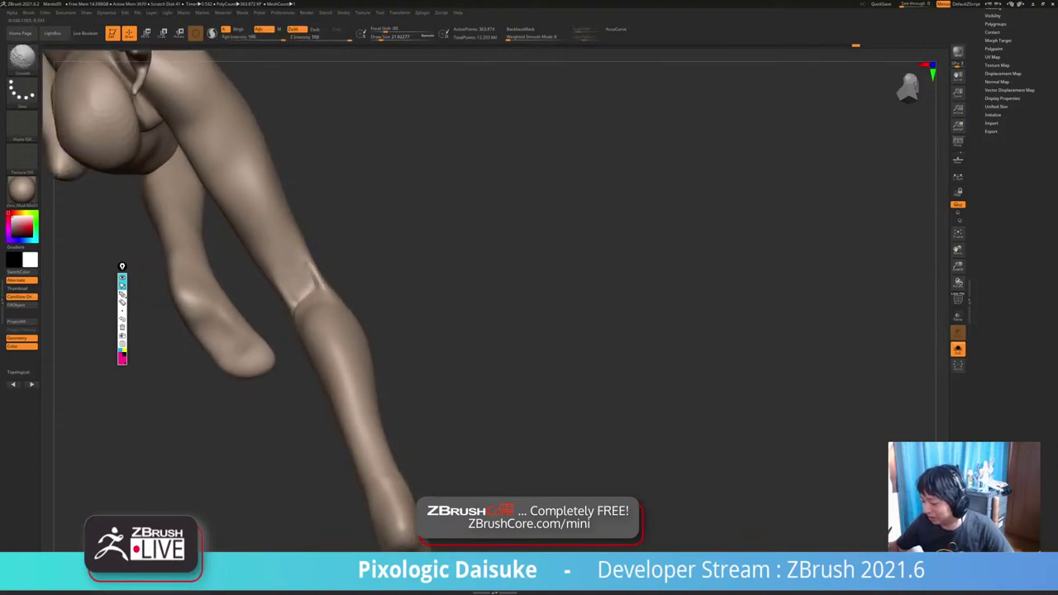
Deepen the crease across the back of the bent knee with DamStandard and smooth its edges.
drag(298, 253, 306, 278)
right_drag(295, 292, 304, 273)
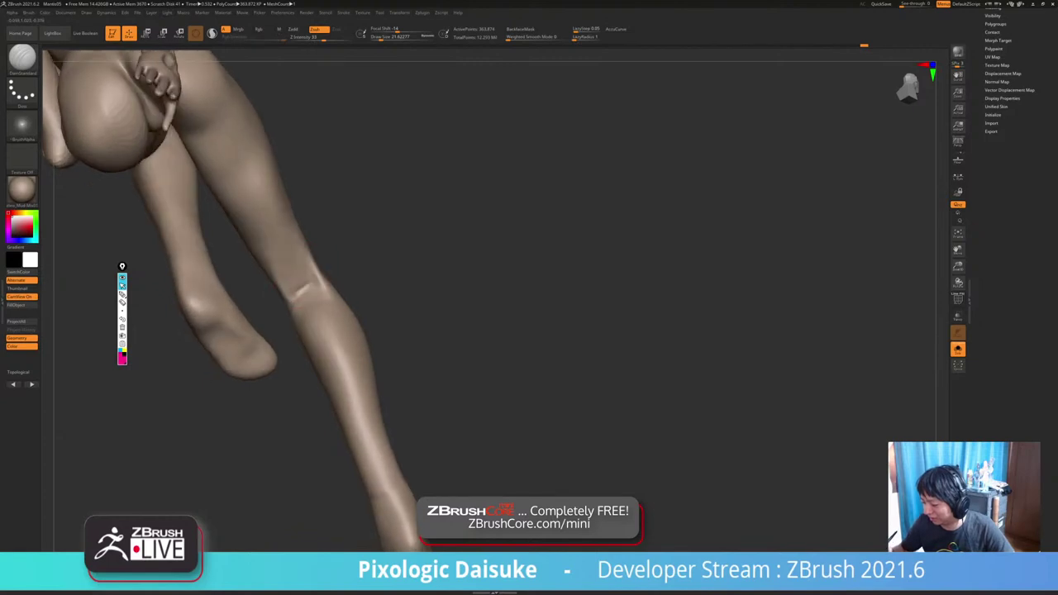
shift+drag(300, 290, 312, 283)
right_drag(305, 278, 304, 293)
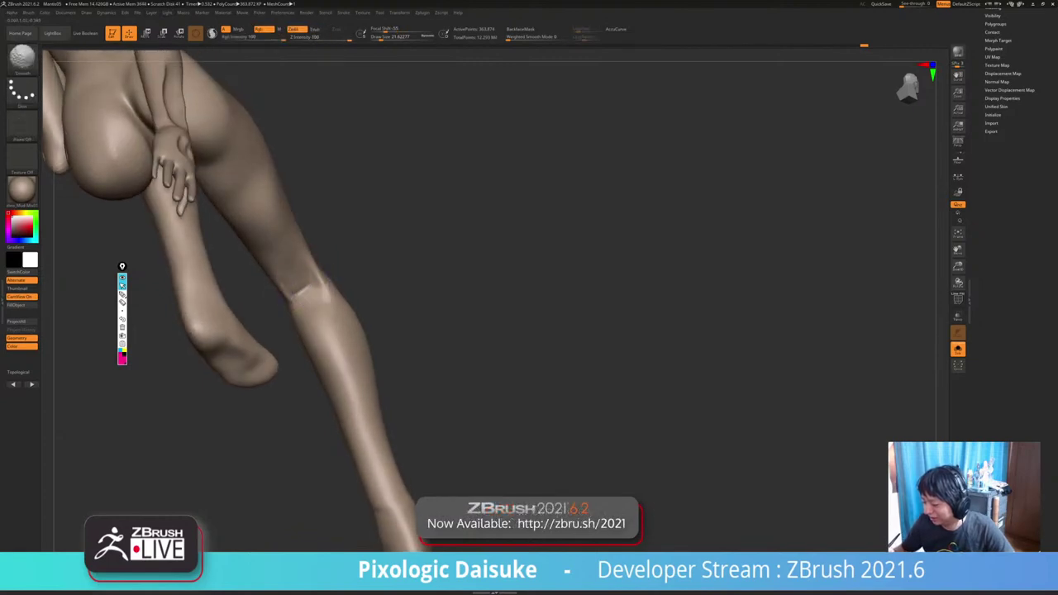
mouse_move(303, 290)
mouse_down()
mouse_move(295, 281)
mouse_move(293, 302)
mouse_up()
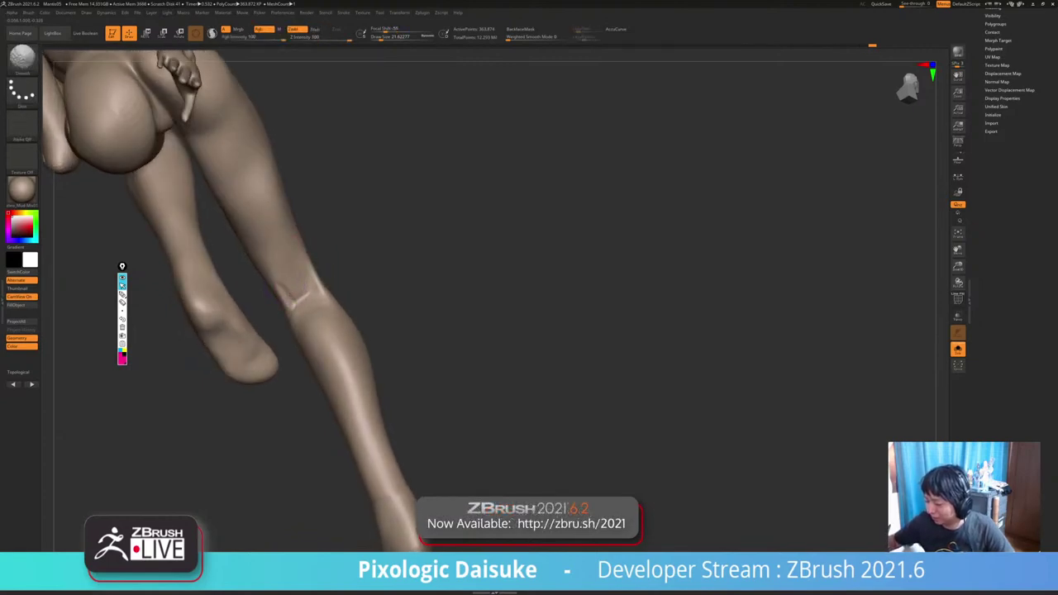
right_drag(292, 289, 279, 321)
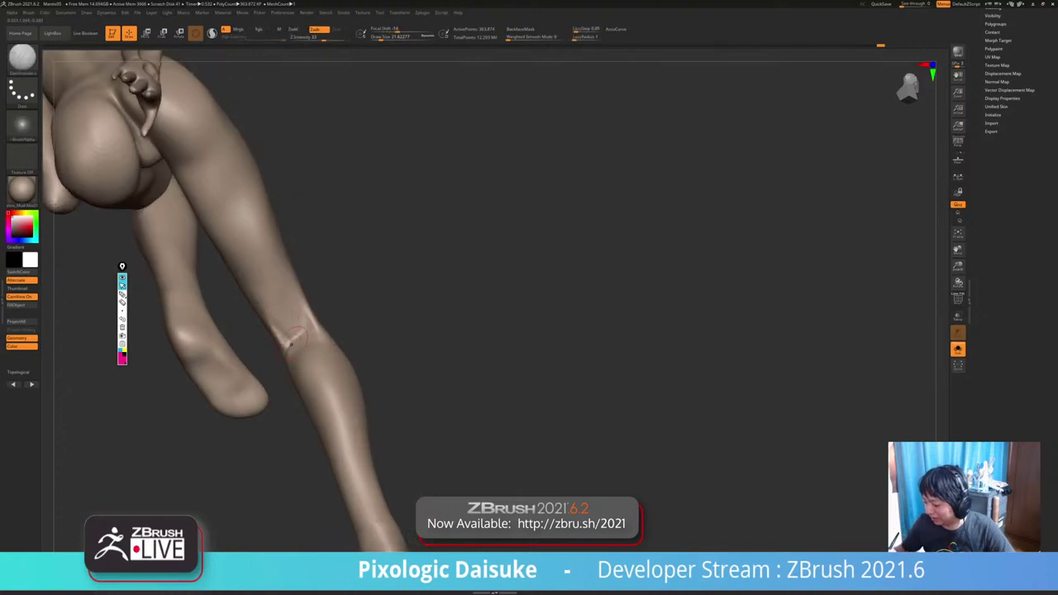
drag(281, 344, 312, 327)
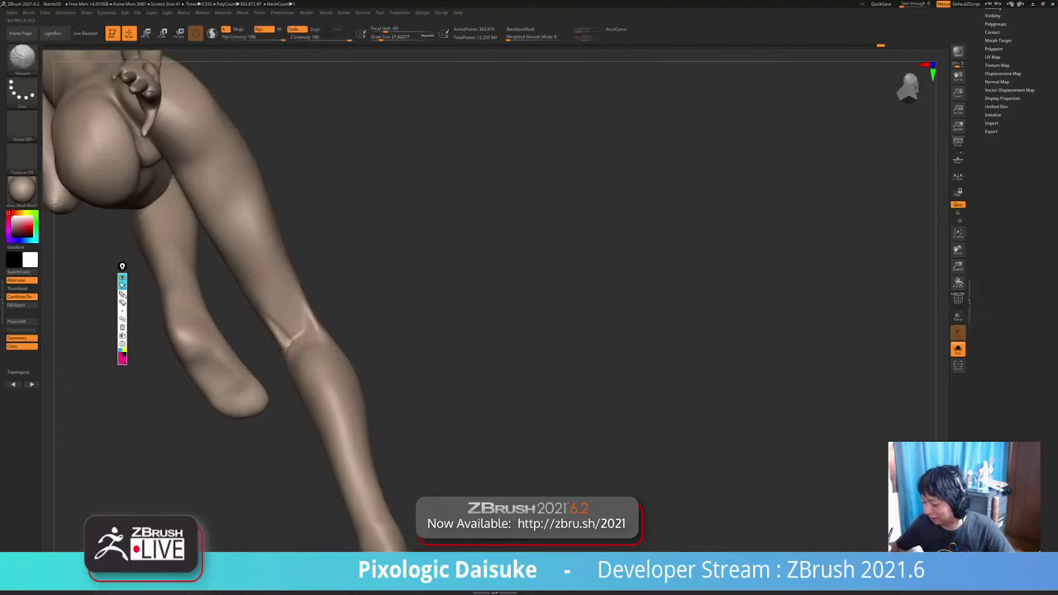
Carve the outer tendon line into the back of the knee and soften it where it meets the crease.
mouse_move(265, 296)
right_down()
mouse_move(270, 281)
mouse_move(283, 314)
right_up()
drag(299, 296, 309, 318)
ctrl+right_drag(291, 318, 286, 299)
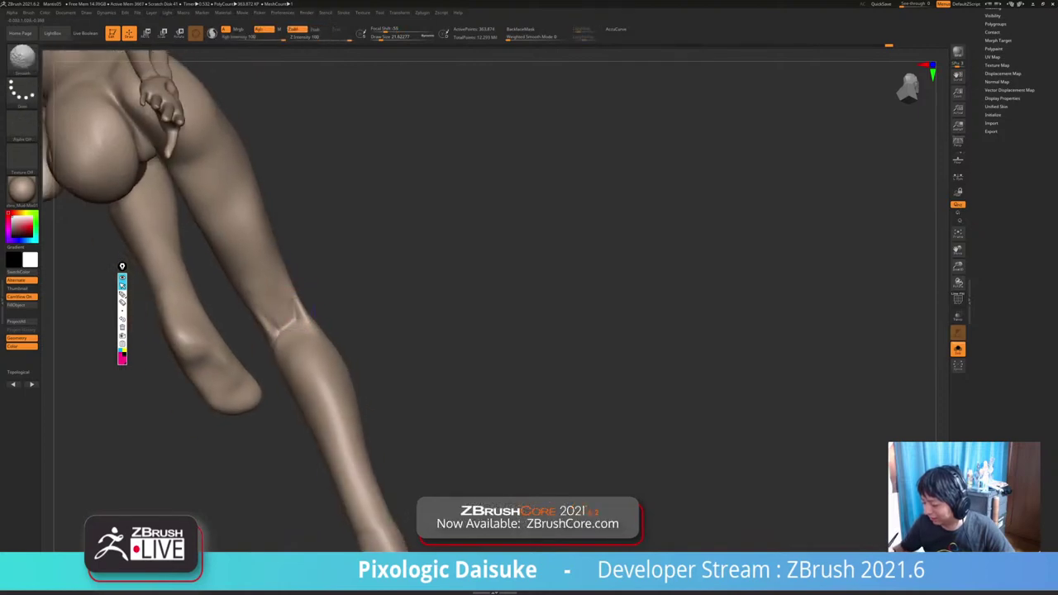
shift+drag(299, 301, 309, 318)
right_drag(303, 311, 338, 310)
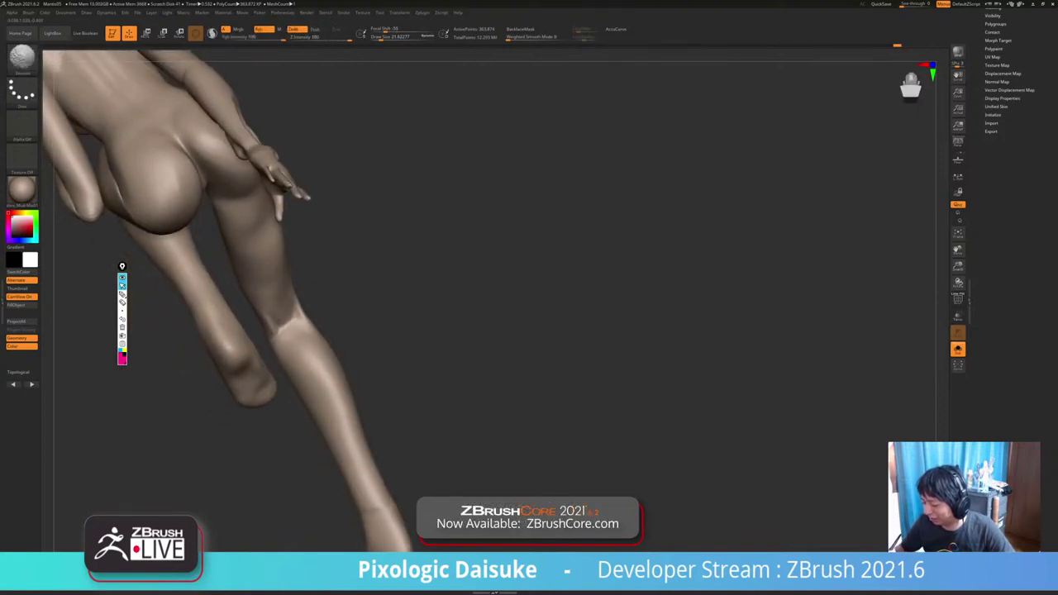
shift+drag(290, 319, 291, 328)
mouse_move(306, 326)
right_down()
mouse_move(283, 319)
mouse_move(289, 341)
right_up()
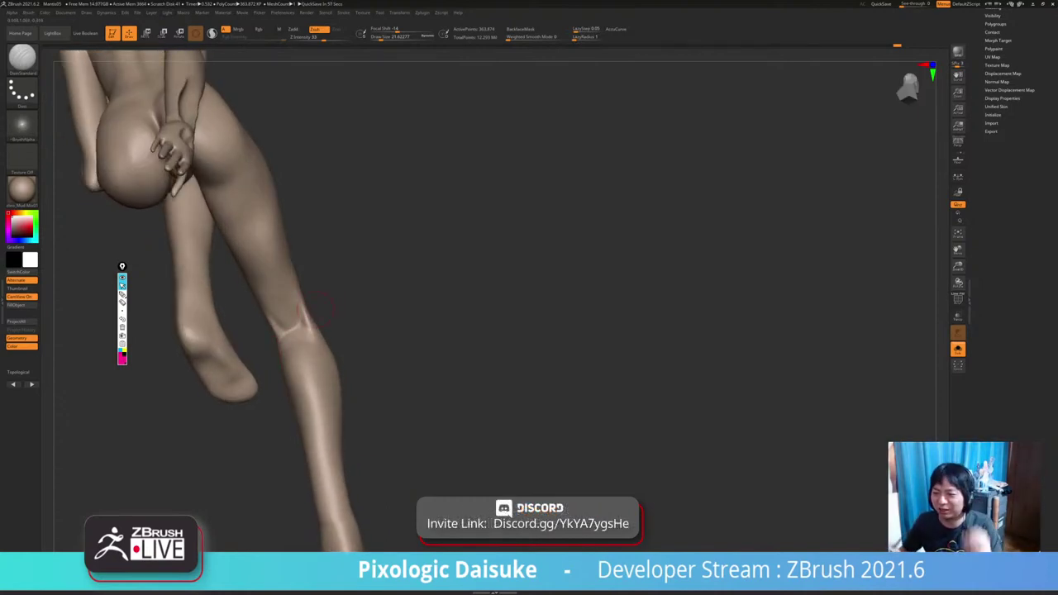
Extend the outer tendon groove behind the knee down toward the upper calf with DamStandard.
right_drag(317, 308, 348, 327)
mouse_move(348, 326)
ctrl+right_down()
mouse_move(348, 364)
mouse_move(397, 351)
mouse_move(391, 329)
mouse_move(319, 327)
ctrl+right_up()
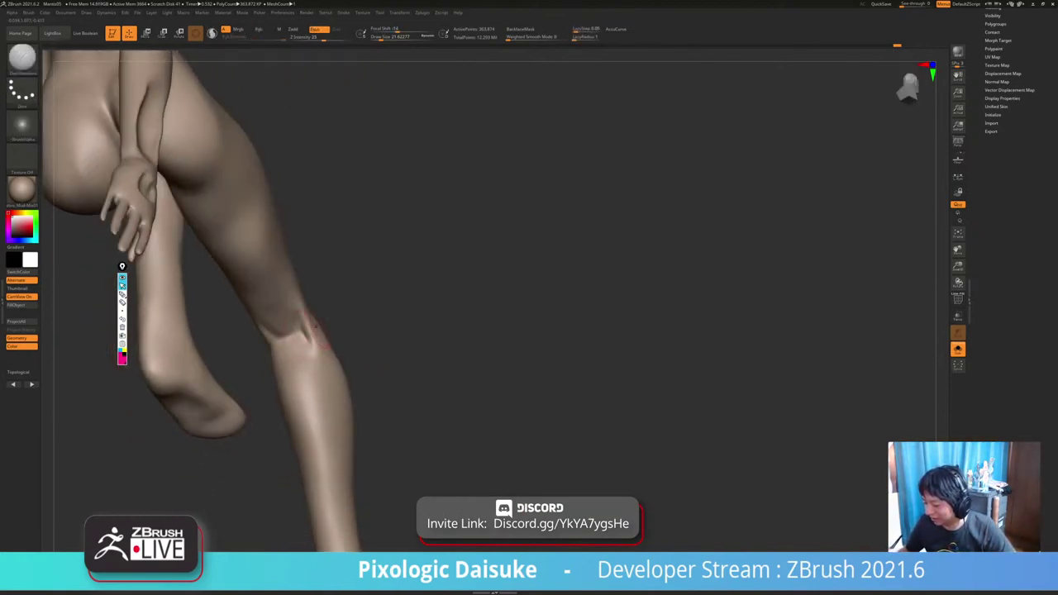
drag(312, 329, 270, 283)
right_drag(277, 285, 258, 281)
Carve the inner tendon line behind the knee and run it from the crease into the upper calf.
mouse_move(272, 282)
mouse_down()
mouse_move(267, 309)
mouse_move(269, 299)
mouse_up()
right_drag(271, 296, 266, 286)
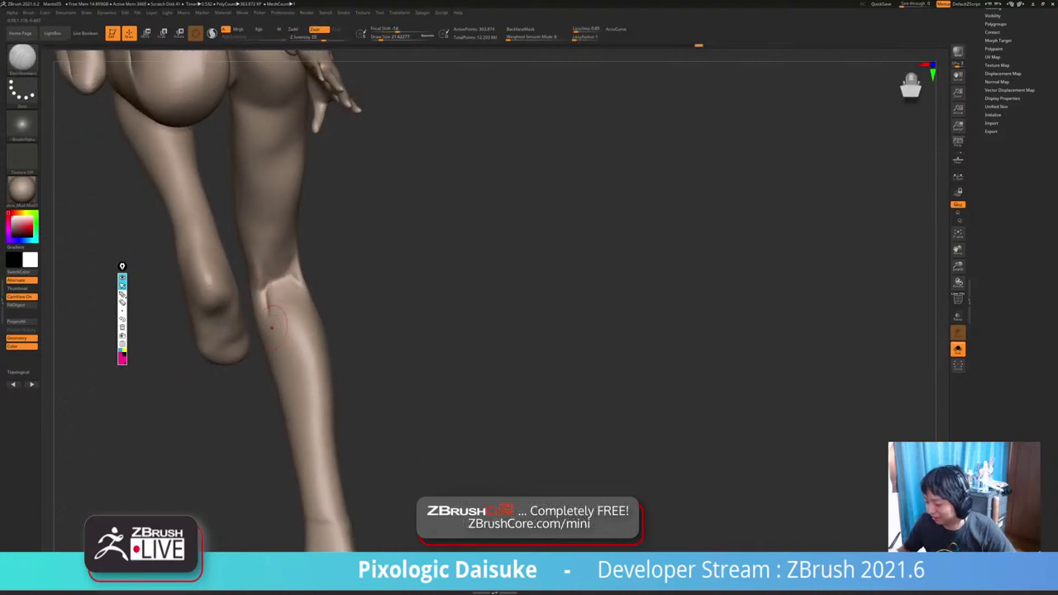
right_drag(272, 327, 270, 310)
drag(267, 282, 286, 285)
mouse_move(364, 285)
mouse_down()
mouse_move(483, 285)
mouse_move(488, 235)
mouse_move(489, 306)
mouse_move(489, 285)
mouse_move(389, 291)
mouse_up()
mouse_move(259, 288)
mouse_down()
mouse_move(259, 265)
mouse_move(256, 285)
mouse_move(229, 276)
mouse_move(229, 261)
mouse_move(293, 248)
mouse_up()
Switch to the SnakeHook brush, show all the subtools and adjust the contour behind the bent knee.
click(23, 59)
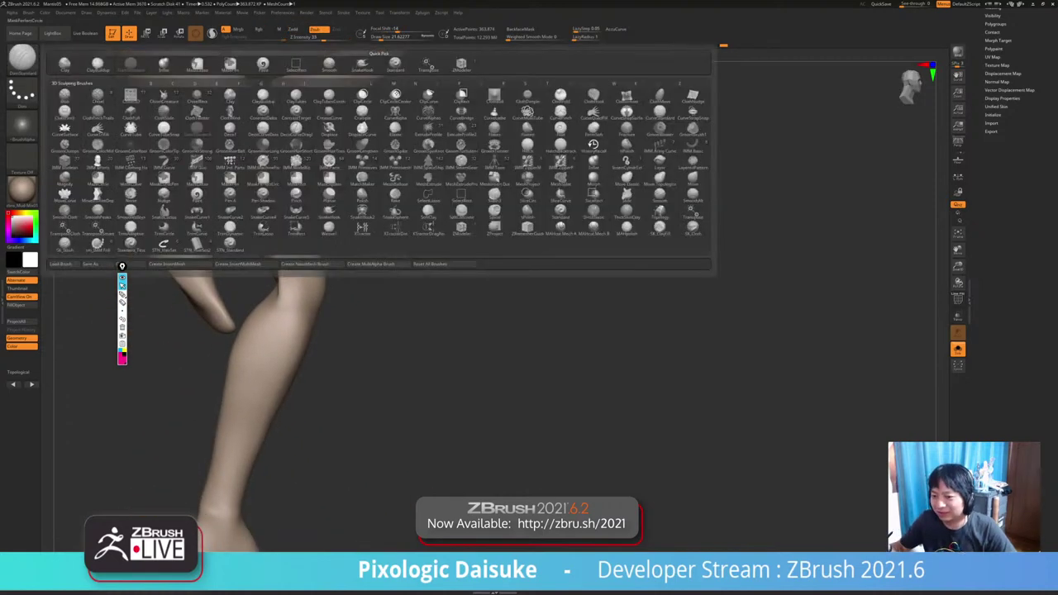
click(329, 146)
drag(397, 248, 408, 252)
key(alt+s)
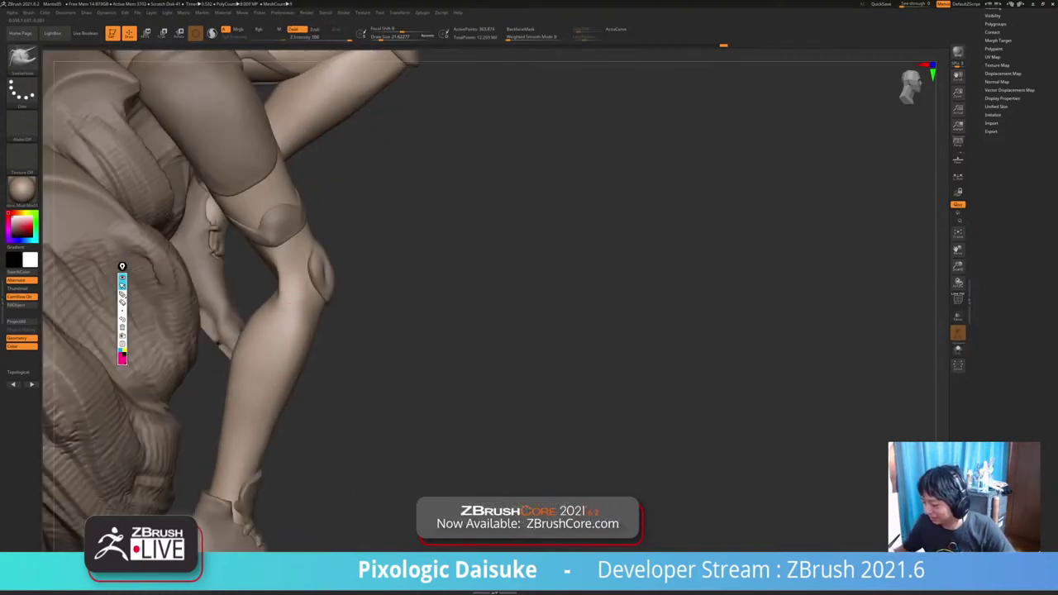
right_drag(309, 269, 285, 270)
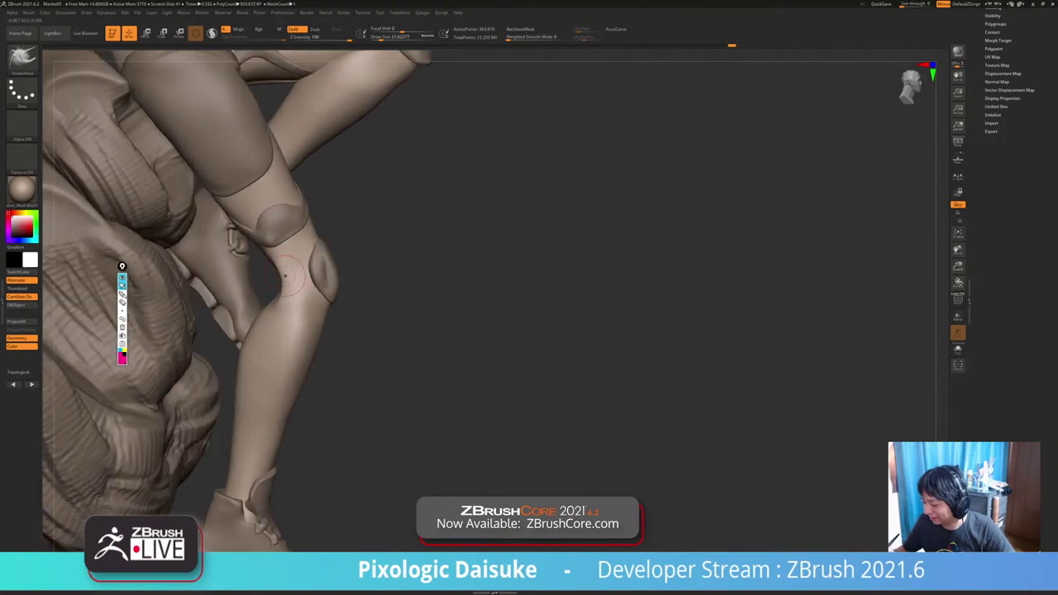
key(shift)
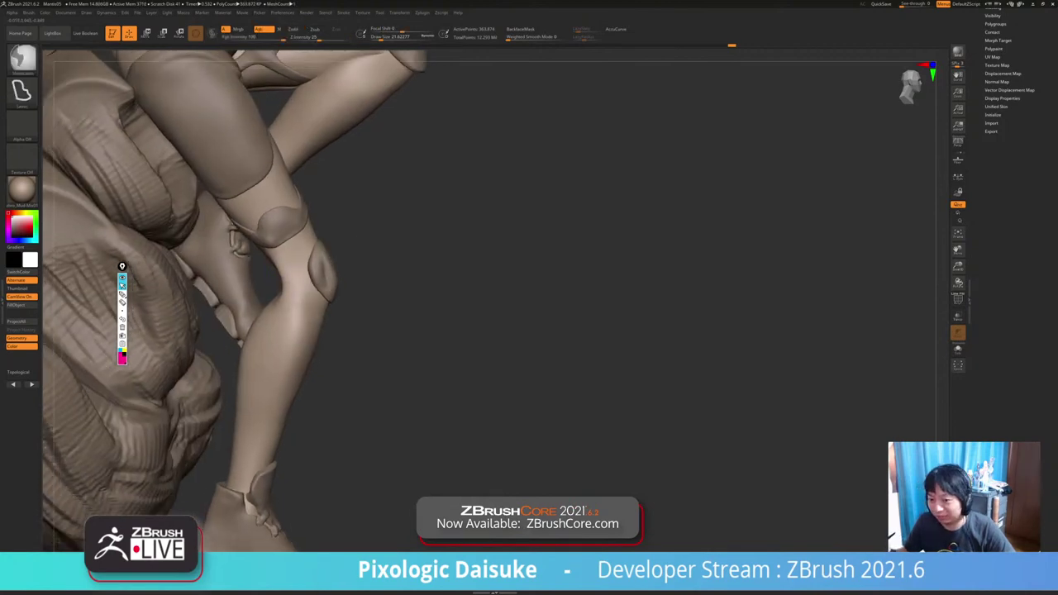
Isolate the body, refine the back of the upper calf and enlarge the brush's draw size.
ctrl+right_drag(237, 240, 245, 246)
key(alt+s)
right_drag(330, 294, 397, 315)
ctrl+right_drag(330, 331, 331, 302)
right_drag(248, 339, 297, 341)
mouse_move(297, 341)
alt+right_down()
mouse_move(302, 310)
mouse_move(301, 332)
alt+right_up()
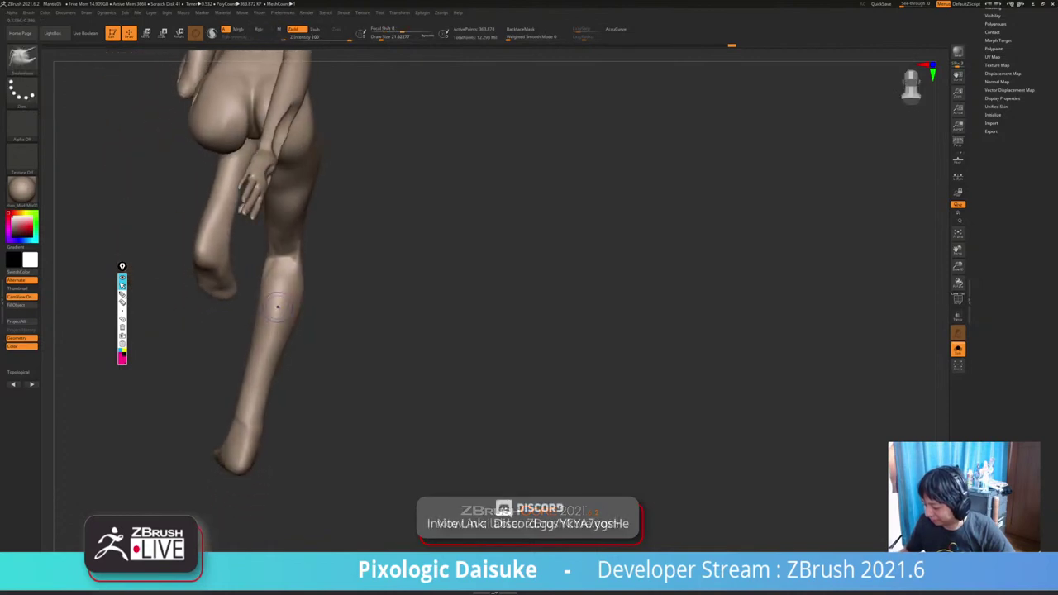
shift+drag(282, 285, 283, 308)
click(397, 37)
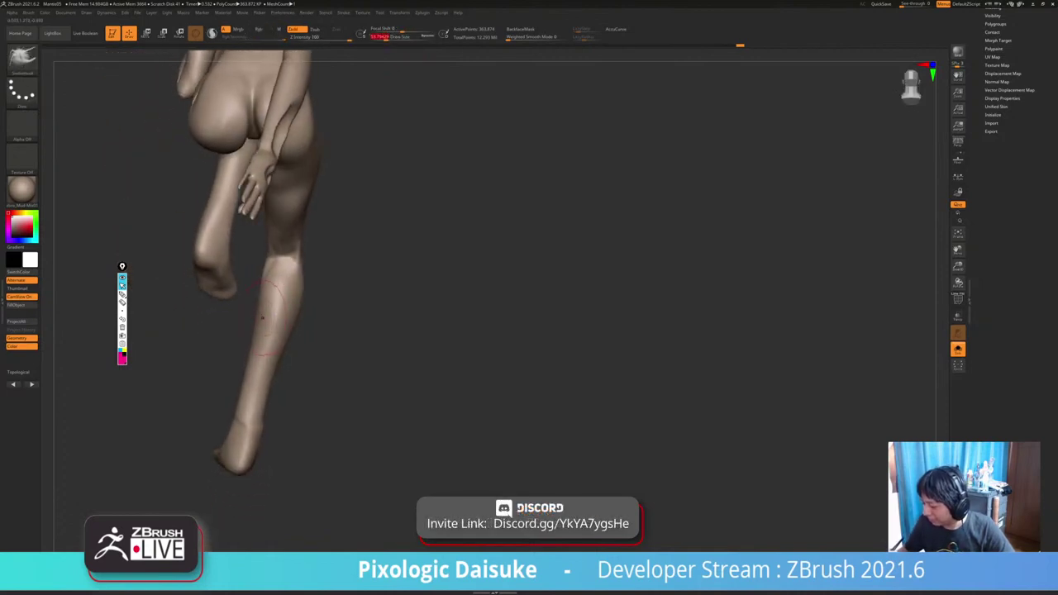
Examine the lower leg from behind and in front with the outfit and rock base shown.
ctrl+right_drag(260, 319, 281, 289)
key(alt+s)
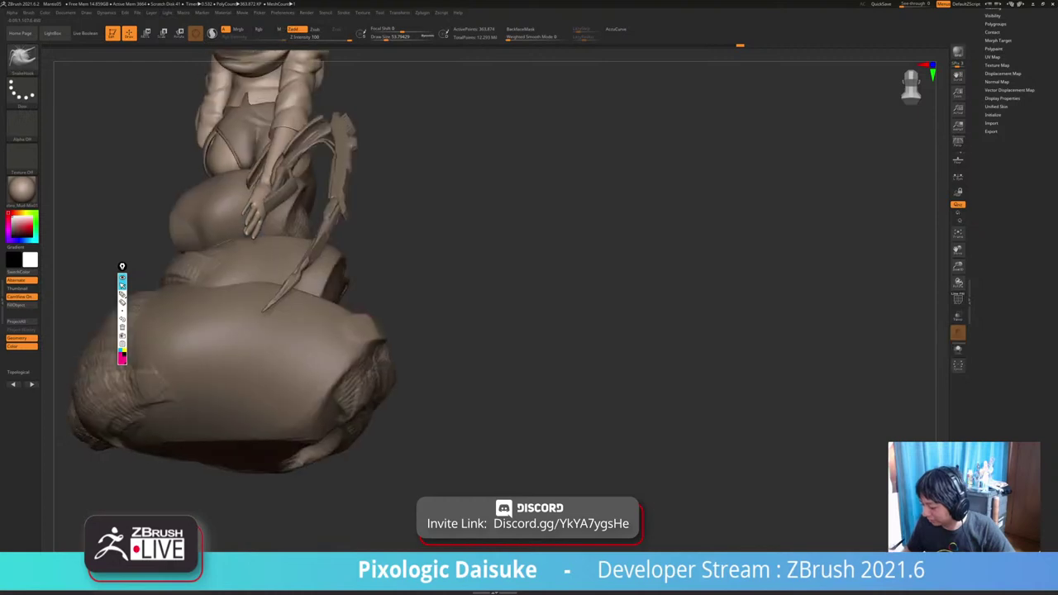
right_drag(366, 304, 310, 285)
alt+right_drag(311, 285, 220, 323)
right_drag(355, 310, 283, 335)
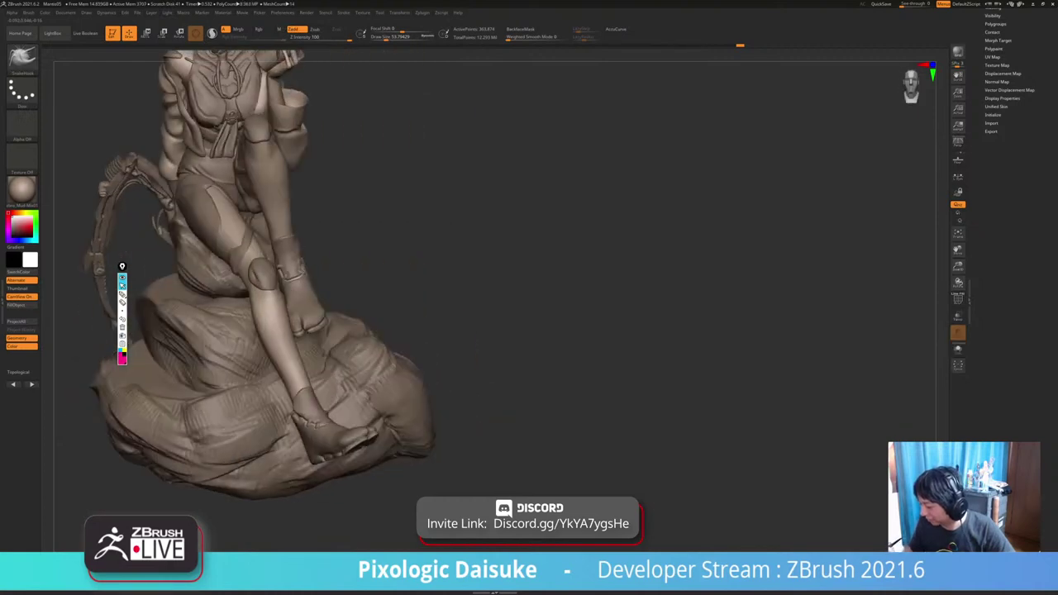
drag(248, 306, 291, 343)
drag(321, 289, 334, 276)
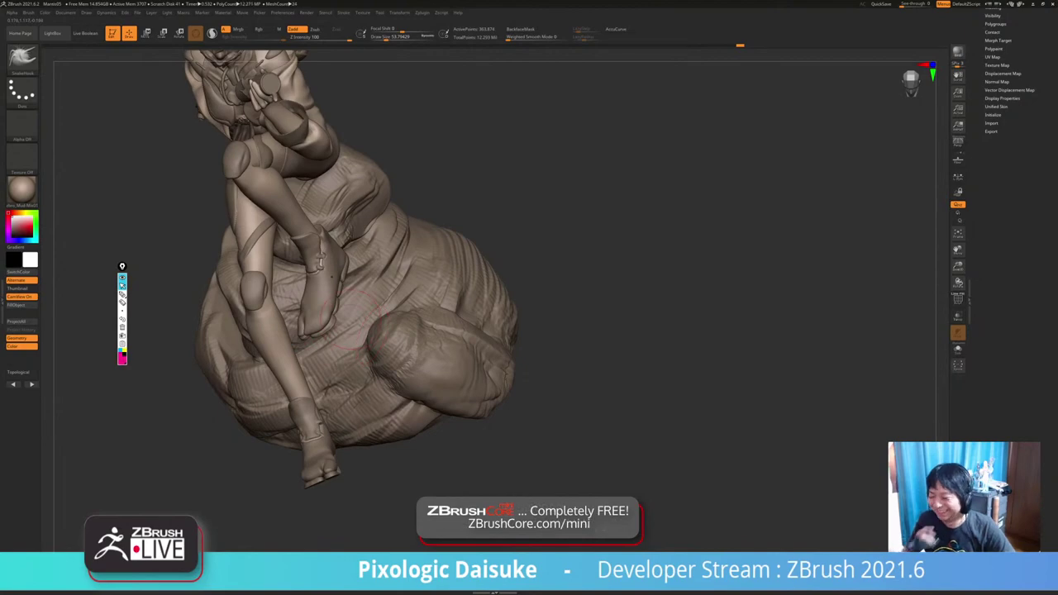
right_drag(353, 320, 385, 289)
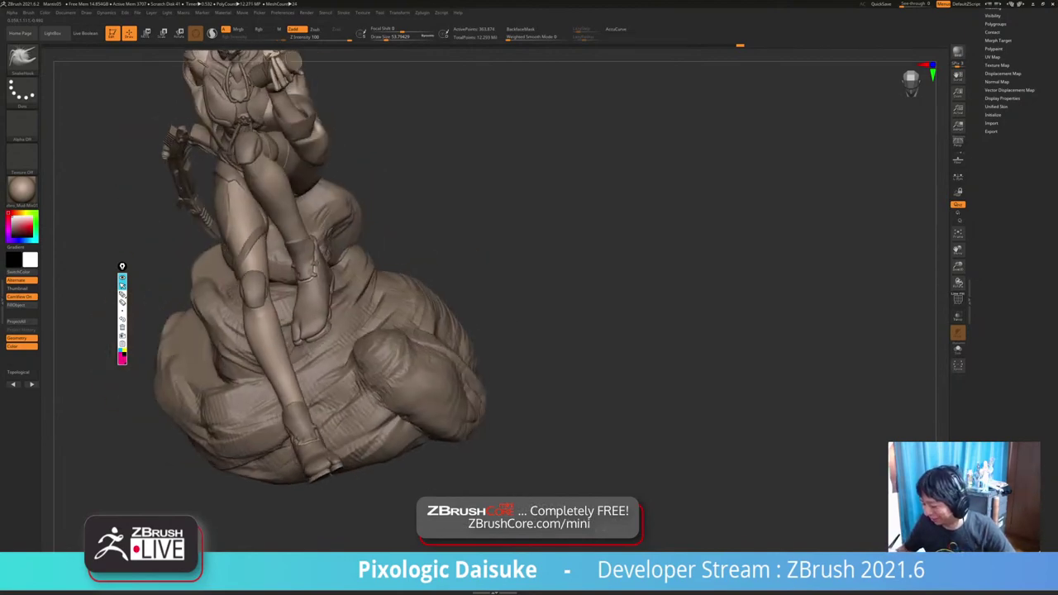
Examine the bent leg's side silhouette, comparing the isolated body with the fully dressed figure.
alt+click(254, 291)
right_drag(255, 291, 302, 317)
drag(268, 323, 309, 324)
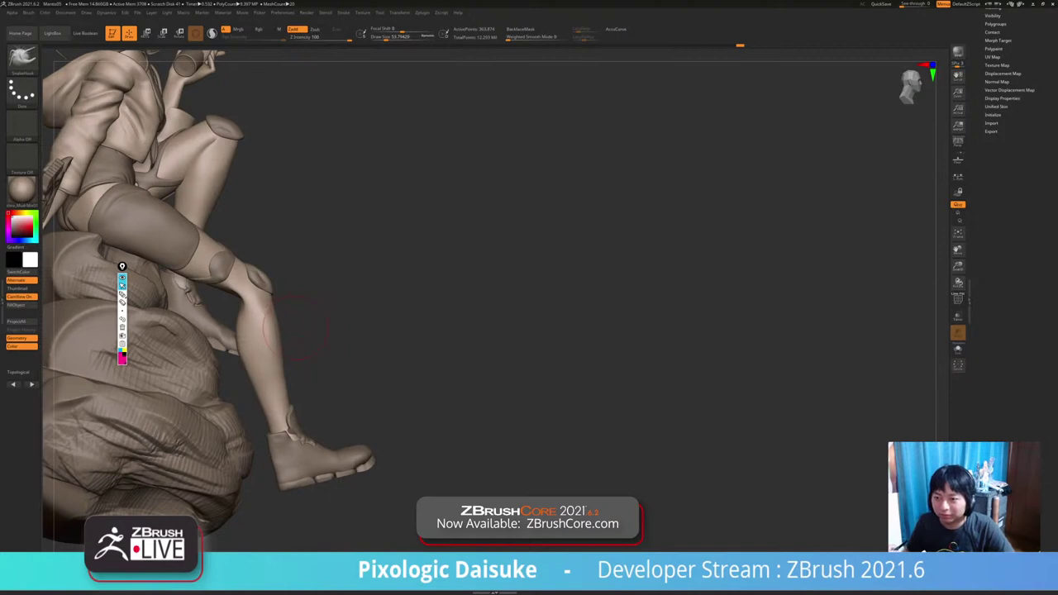
key(alt+shift+s)
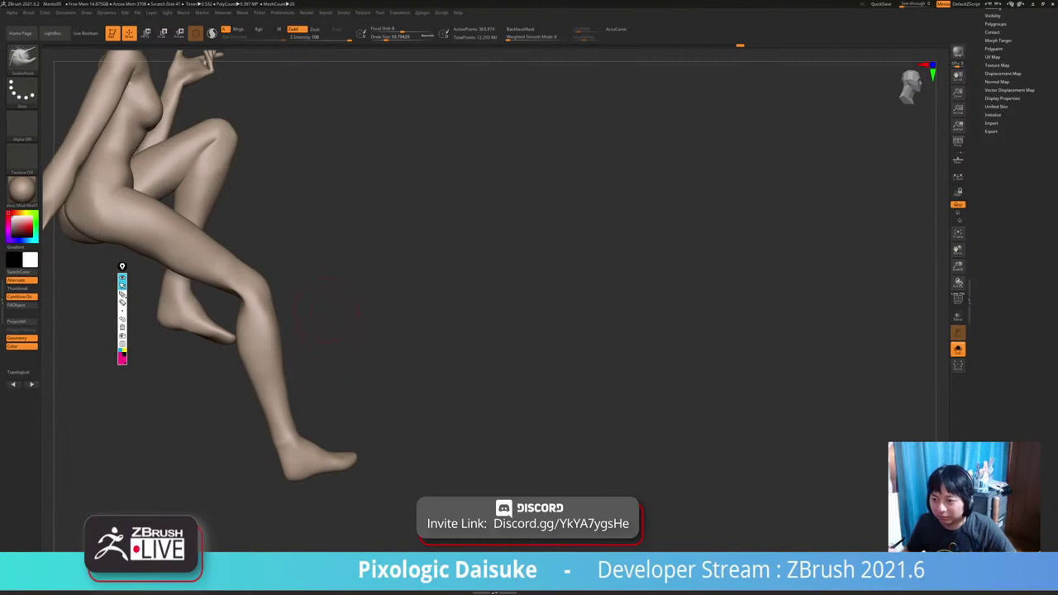
drag(326, 315, 357, 291)
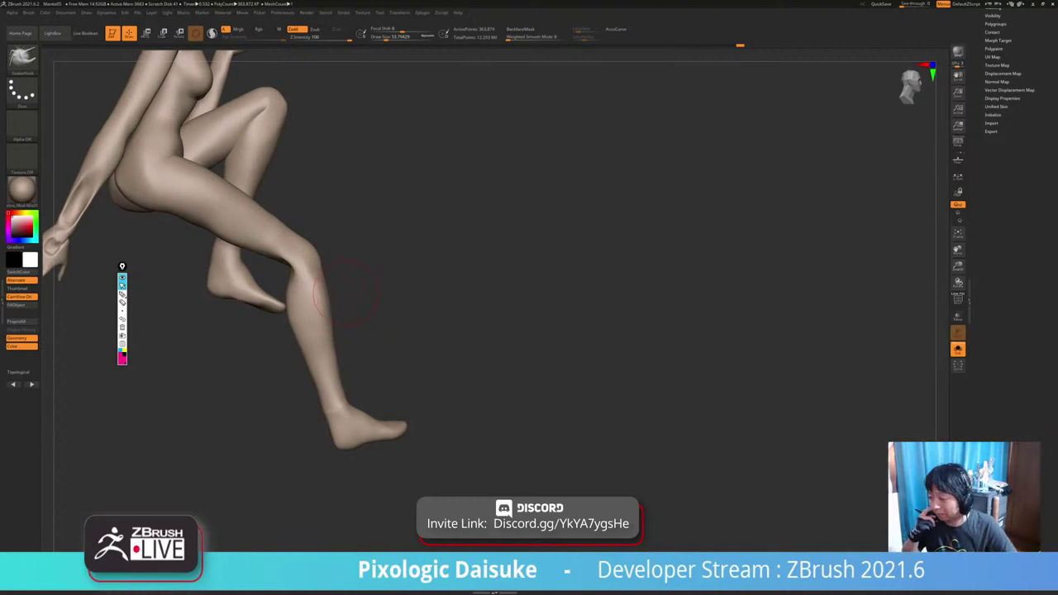
mouse_move(345, 294)
mouse_down()
mouse_move(369, 287)
mouse_move(372, 248)
mouse_move(347, 302)
mouse_up()
click(368, 287)
right_drag(347, 301, 331, 301)
ctrl+right_drag(136, 104, 129, 166)
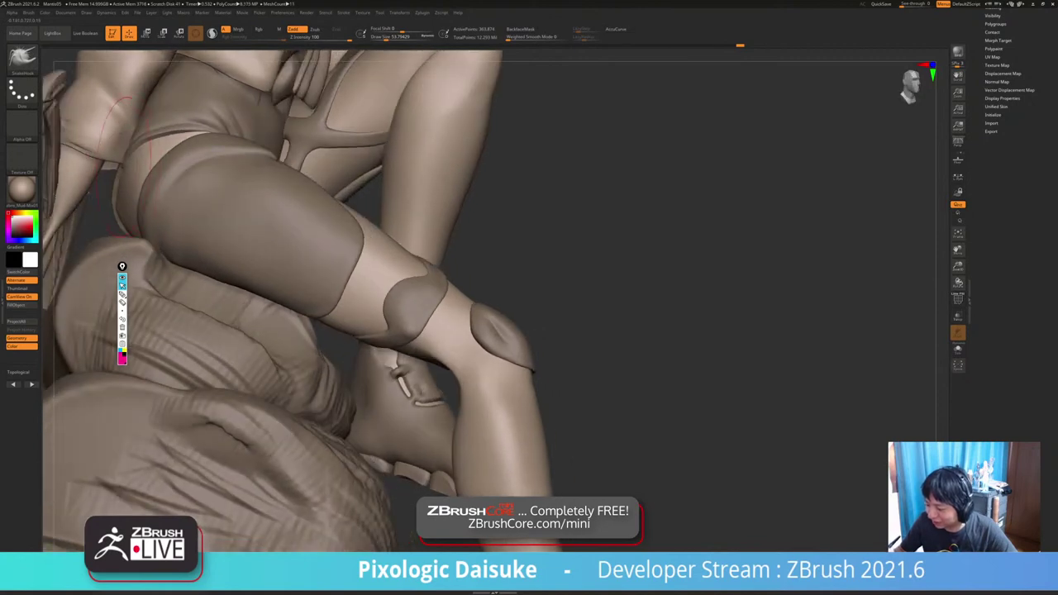
Turn on BackfaceMask, adjust the hip and upper thigh volume with SnakeHook, and turn BackfaceMask off.
click(520, 29)
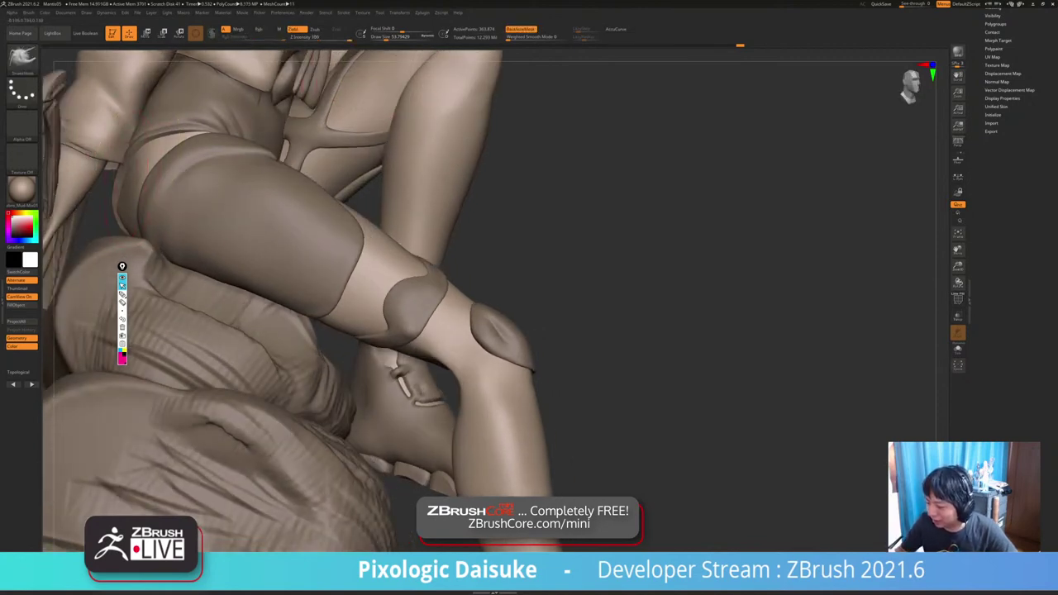
alt+drag(579, 248, 579, 281)
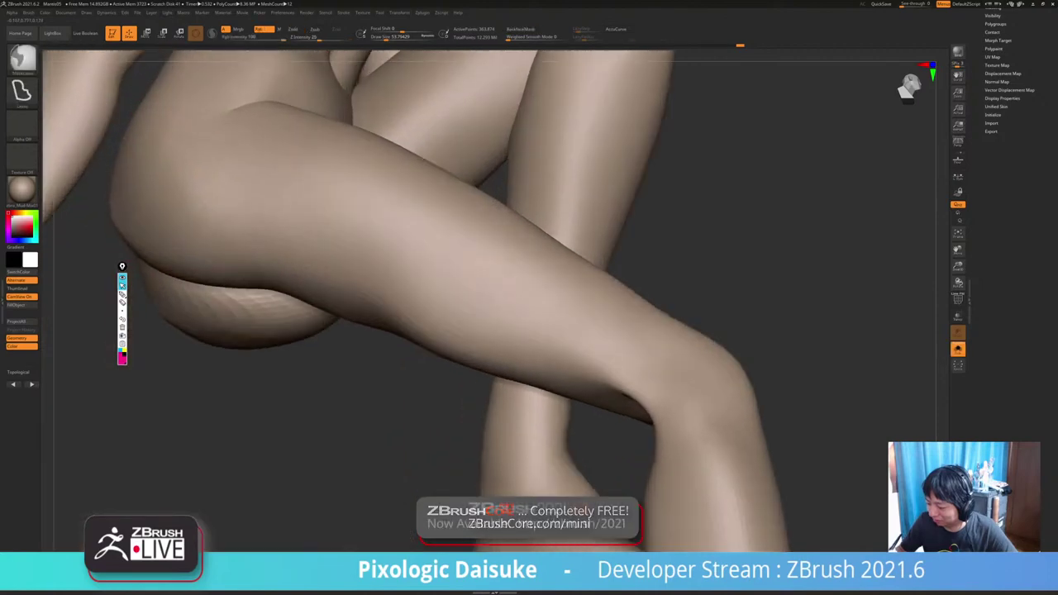
mouse_move(193, 240)
ctrl+right_down()
mouse_move(194, 149)
mouse_move(170, 224)
ctrl+right_up()
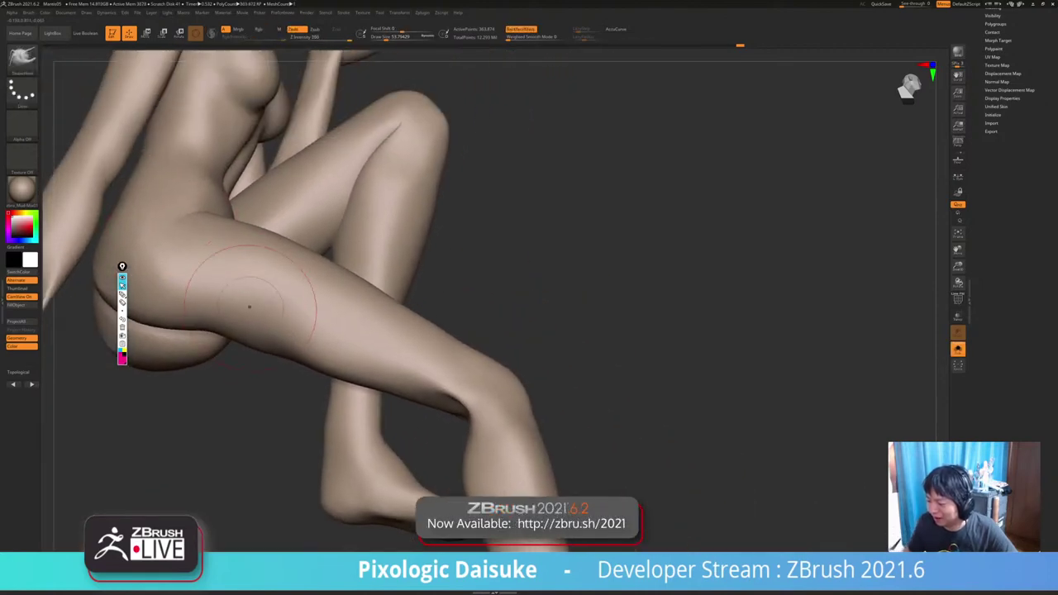
mouse_move(253, 347)
ctrl+right_down()
mouse_move(255, 316)
mouse_move(228, 310)
mouse_move(256, 295)
mouse_move(224, 338)
ctrl+right_up()
key(alt+shift+s)
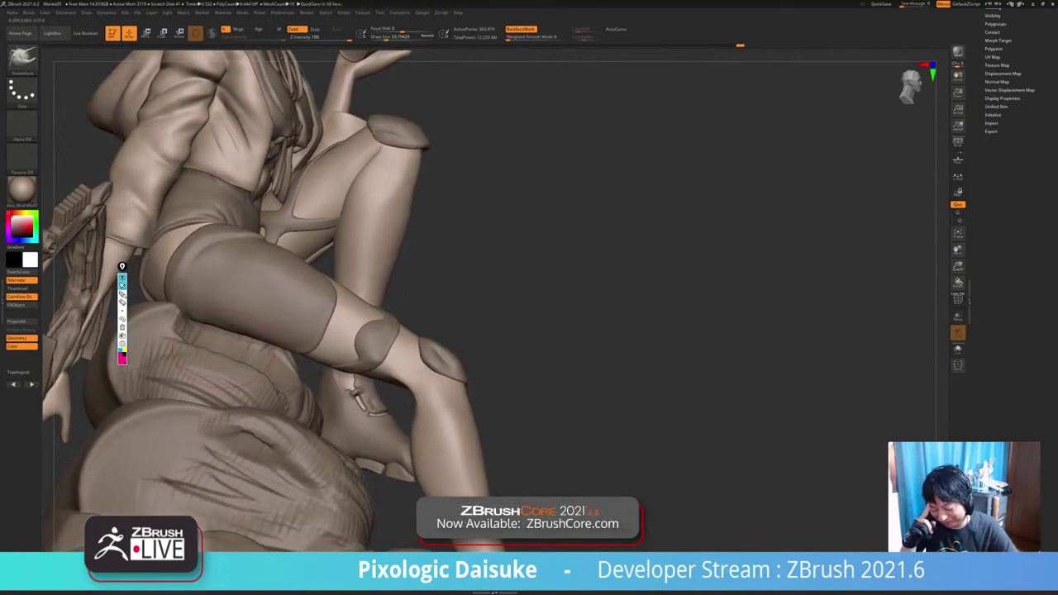
mouse_move(223, 348)
right_down()
mouse_move(216, 307)
mouse_move(149, 281)
mouse_move(172, 321)
mouse_move(222, 327)
right_up()
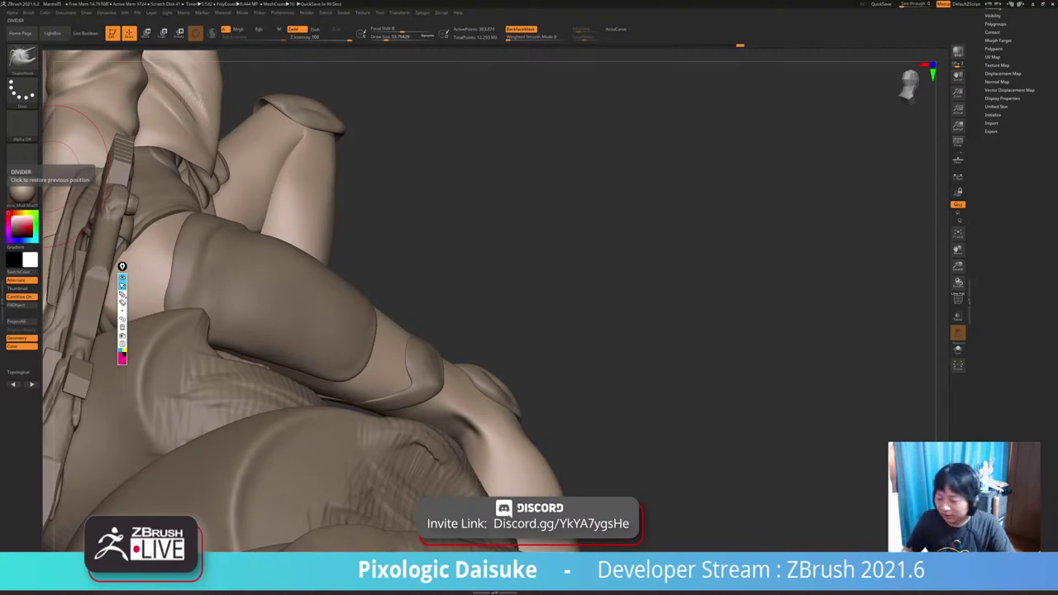
mouse_move(63, 177)
right_down()
mouse_move(295, 246)
mouse_move(248, 165)
mouse_move(290, 190)
right_up()
mouse_move(308, 269)
right_down()
mouse_move(239, 248)
mouse_move(255, 263)
mouse_move(232, 273)
right_up()
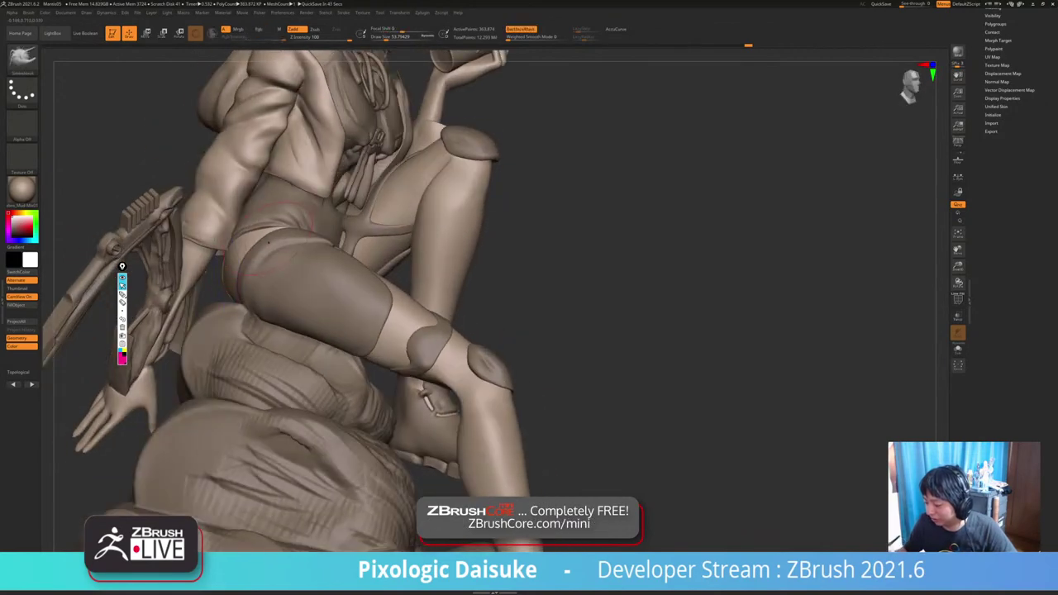
shift+click(521, 30)
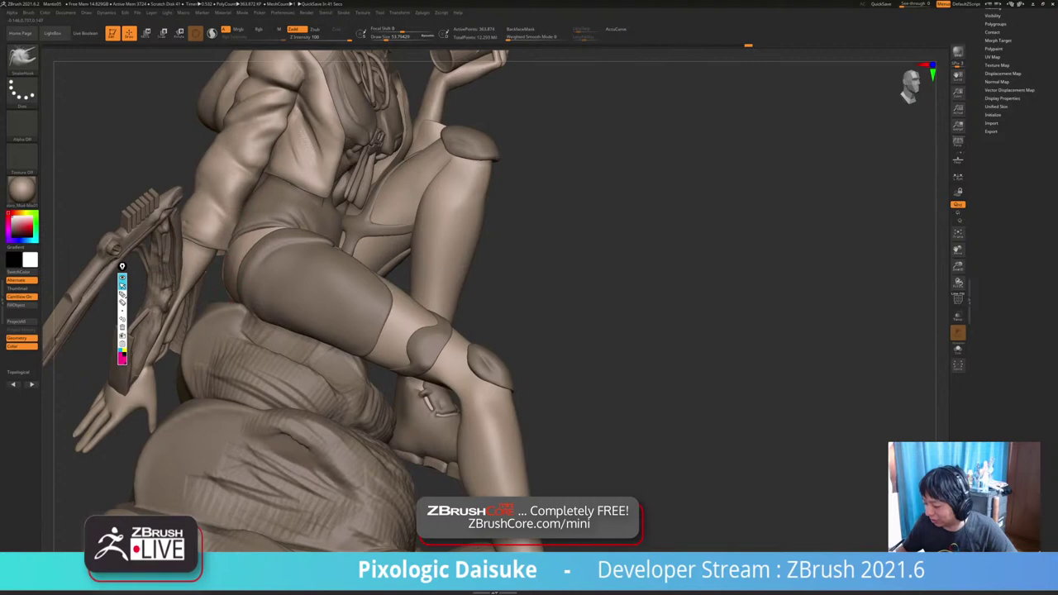
Refine the hip and buttock shape from the back and side with SnakeHook and BackfaceMask, then disable the mask.
mouse_move(248, 306)
ctrl+right_down()
mouse_move(240, 248)
mouse_move(318, 248)
mouse_move(397, 224)
ctrl+right_up()
key(shift+s)
key(shift+s)
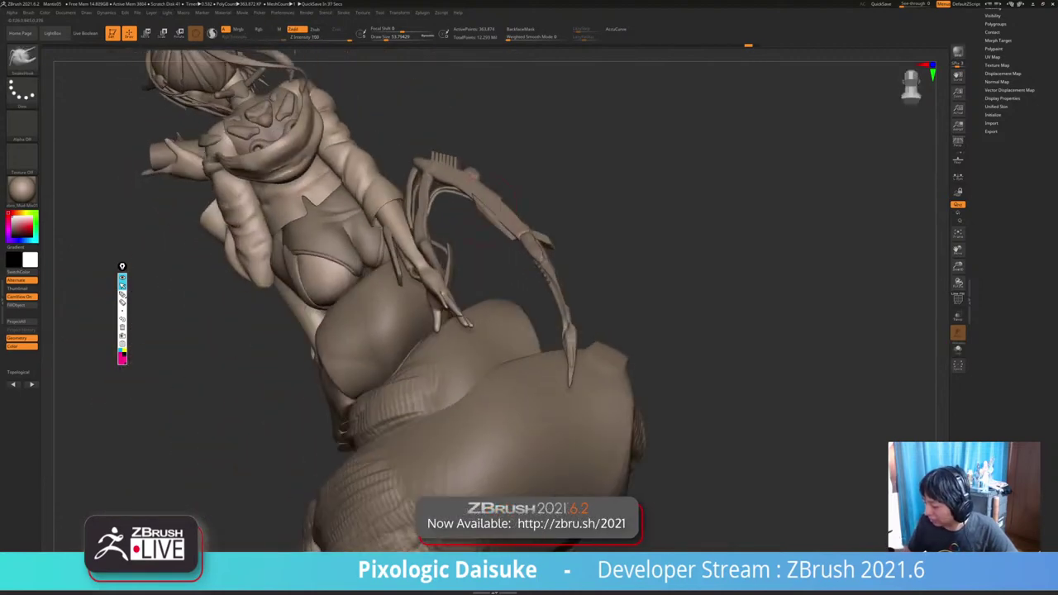
mouse_move(488, 188)
alt+right_down()
mouse_move(406, 198)
mouse_move(409, 248)
mouse_move(306, 257)
mouse_move(352, 289)
mouse_move(310, 367)
mouse_move(290, 344)
mouse_move(291, 310)
mouse_move(270, 323)
mouse_move(240, 296)
mouse_move(237, 324)
mouse_move(389, 289)
alt+right_up()
key(shift+s)
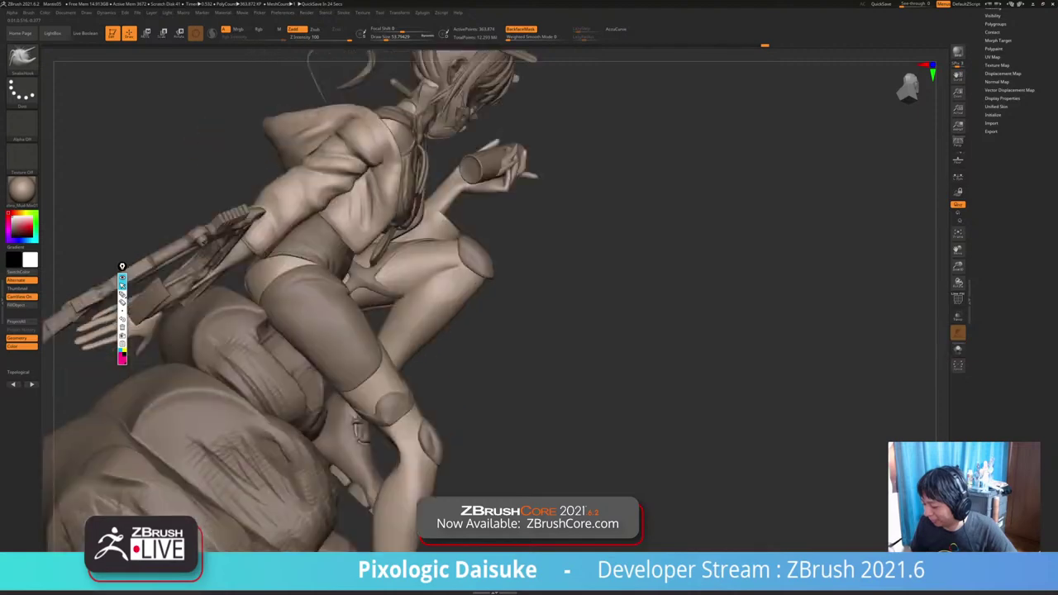
right_drag(366, 426, 357, 428)
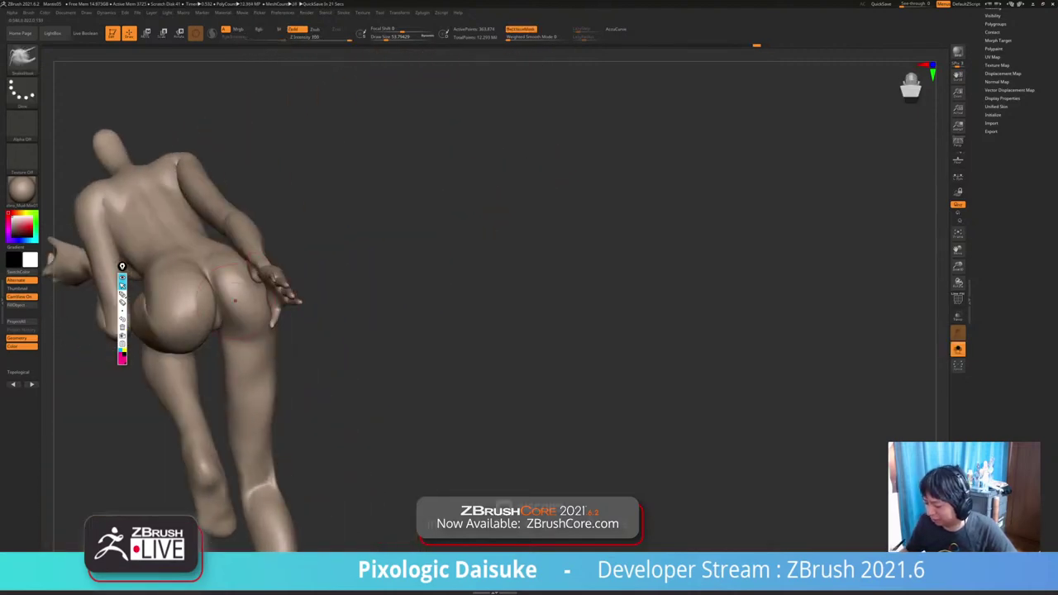
right_drag(232, 299, 296, 348)
click(522, 30)
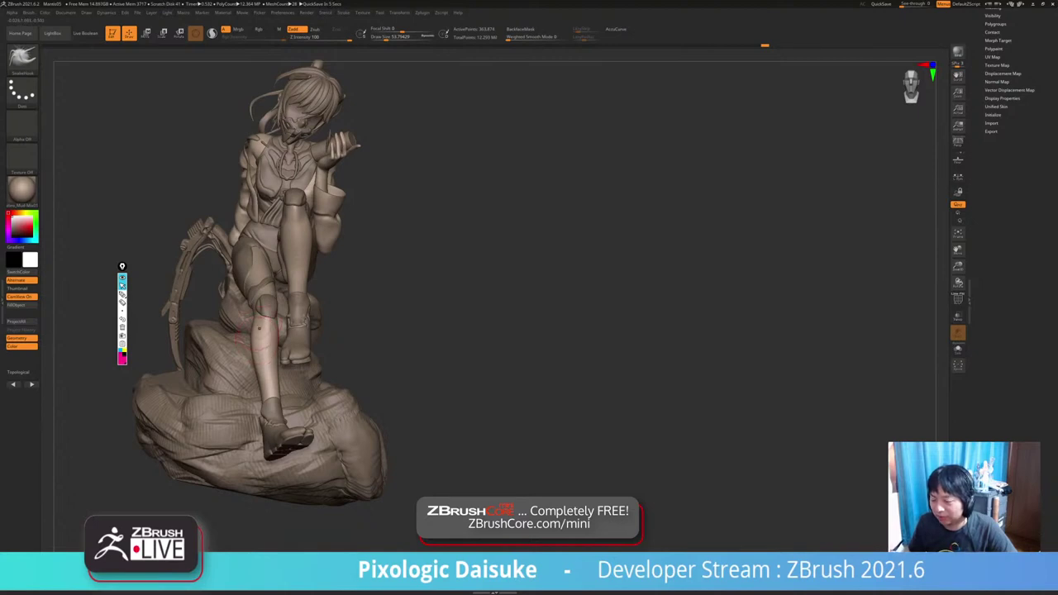
Isolate the body, switch to the ClayBuildup brush, and reduce the draw size for detailing the legs.
key(b)
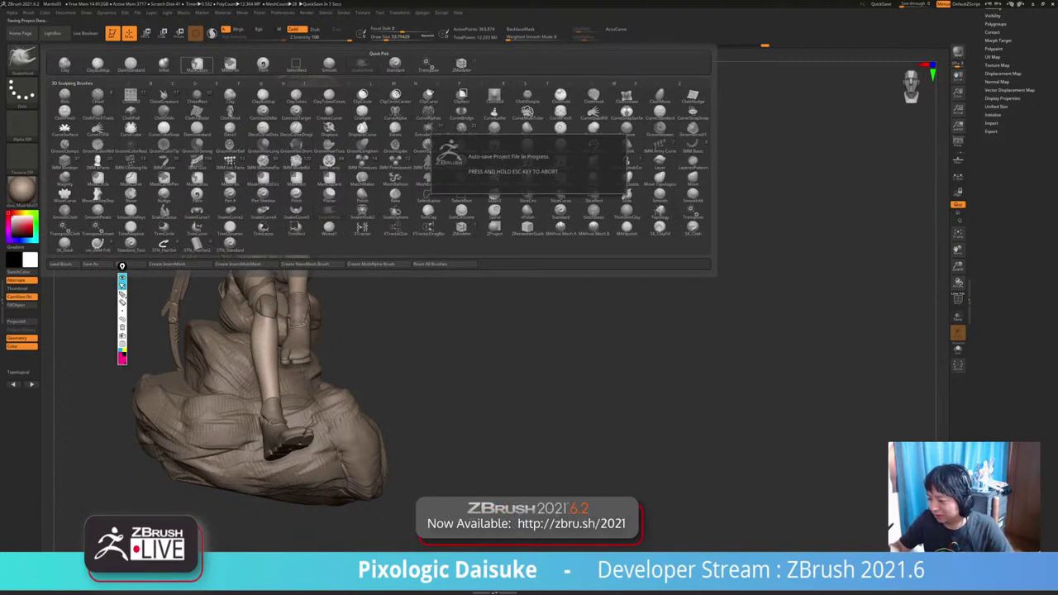
key(c)
key(b)
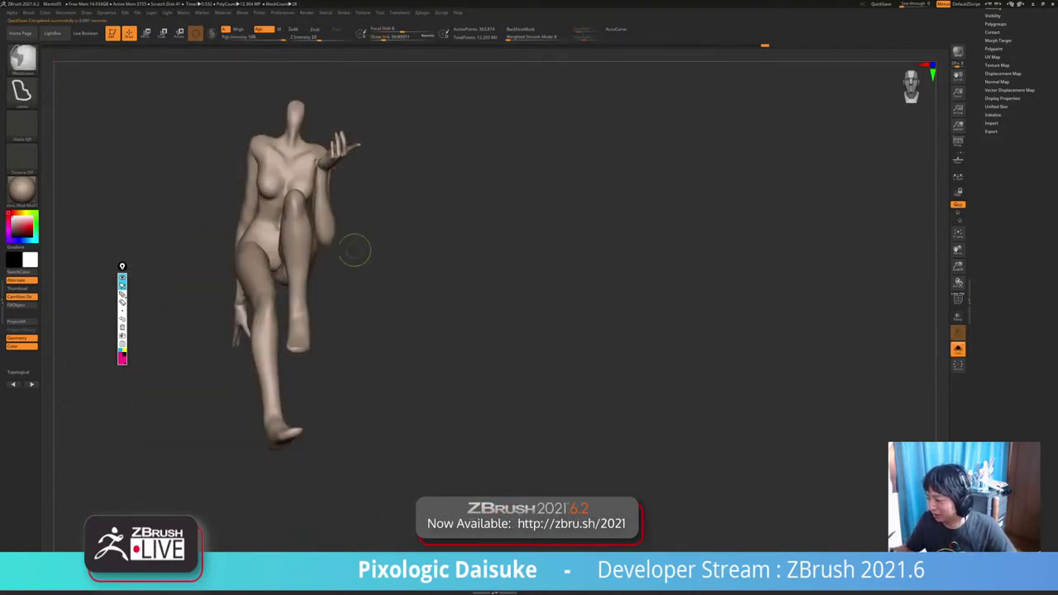
mouse_move(354, 248)
ctrl+right_down()
mouse_move(352, 308)
mouse_move(292, 159)
mouse_move(319, 166)
mouse_move(279, 198)
mouse_move(282, 164)
ctrl+right_up()
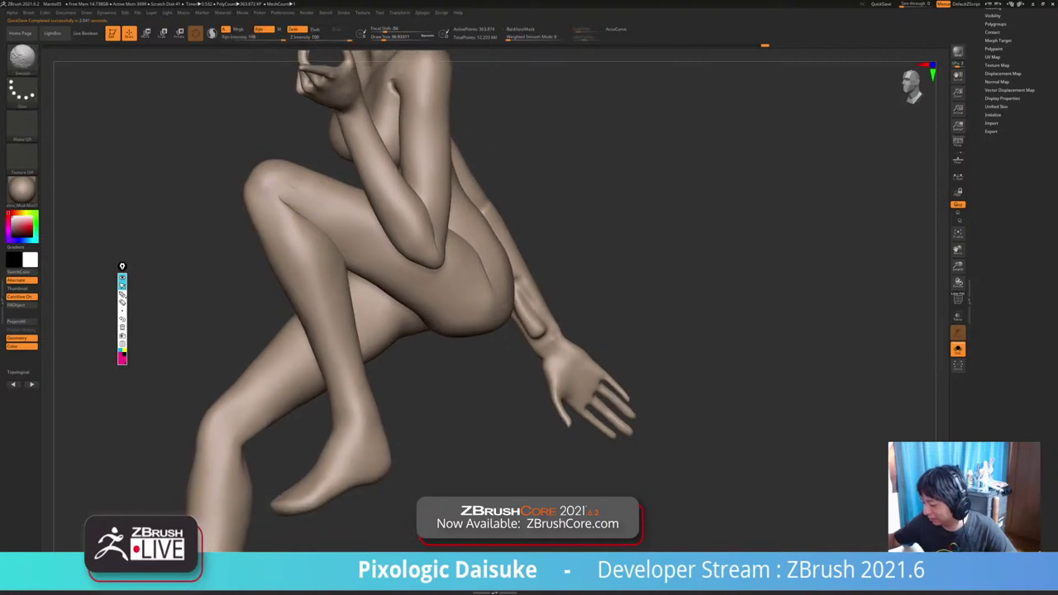
click(380, 38)
ctrl+right_drag(329, 235, 328, 216)
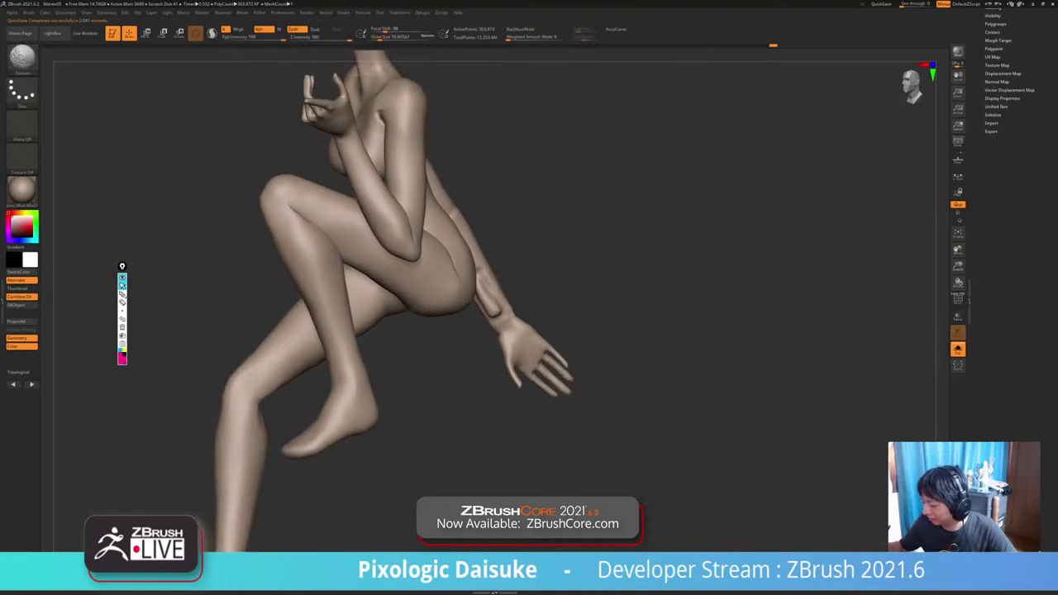
mouse_move(364, 291)
right_down()
mouse_move(390, 254)
mouse_move(404, 266)
mouse_move(390, 277)
right_up()
Check the legs against the dressed figure, then build up and smooth the tendons behind the lowered leg's knee with ClayBuildup.
key(shift+alt+s)
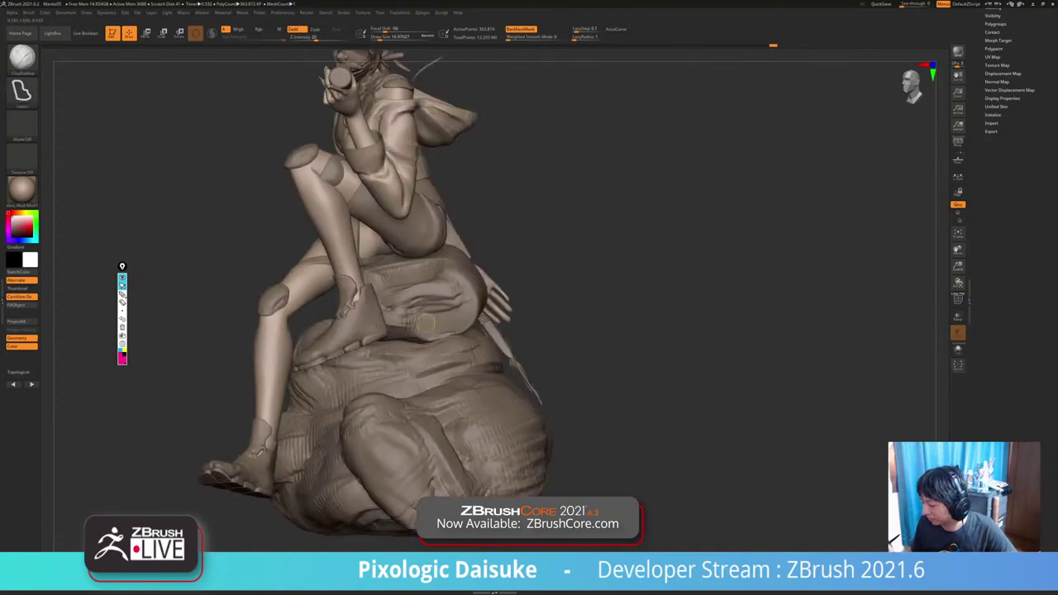
mouse_move(418, 327)
ctrl+right_down()
mouse_move(418, 305)
mouse_move(329, 314)
mouse_move(426, 320)
ctrl+right_up()
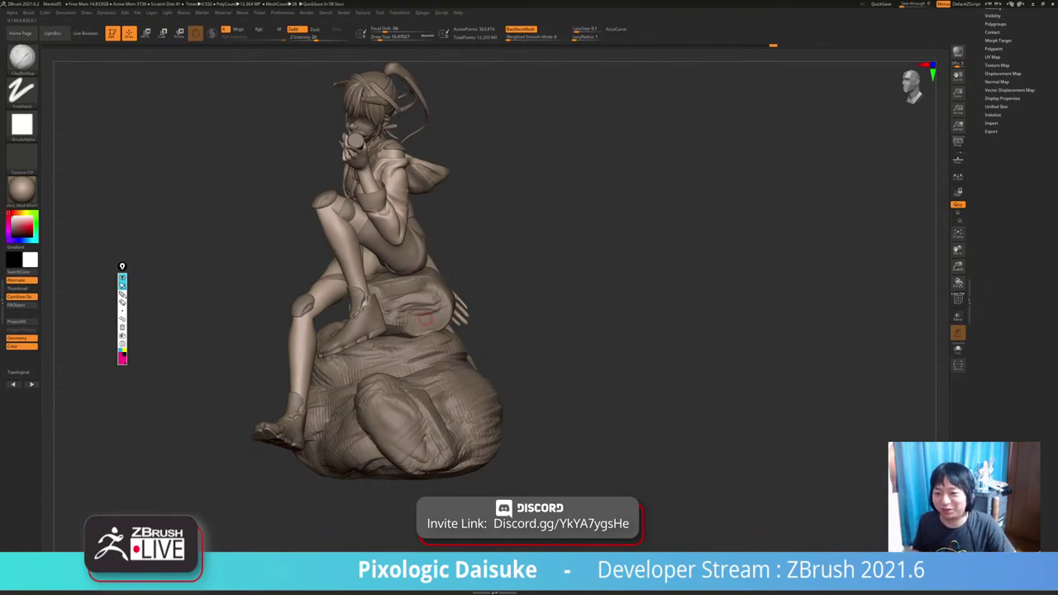
right_drag(425, 319, 304, 360)
key(ctrl+shift+s)
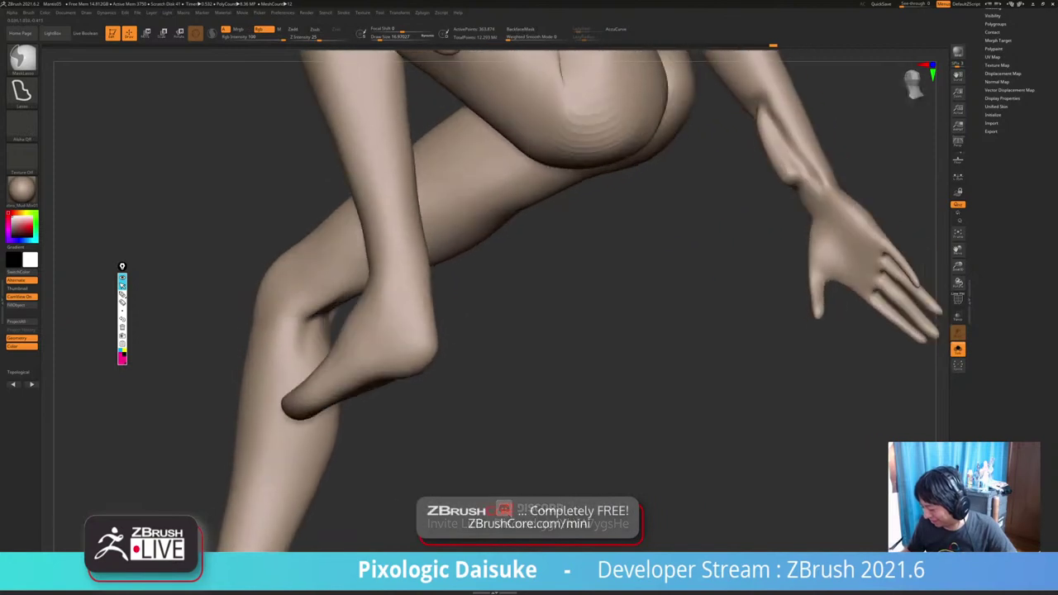
right_drag(314, 316, 332, 319)
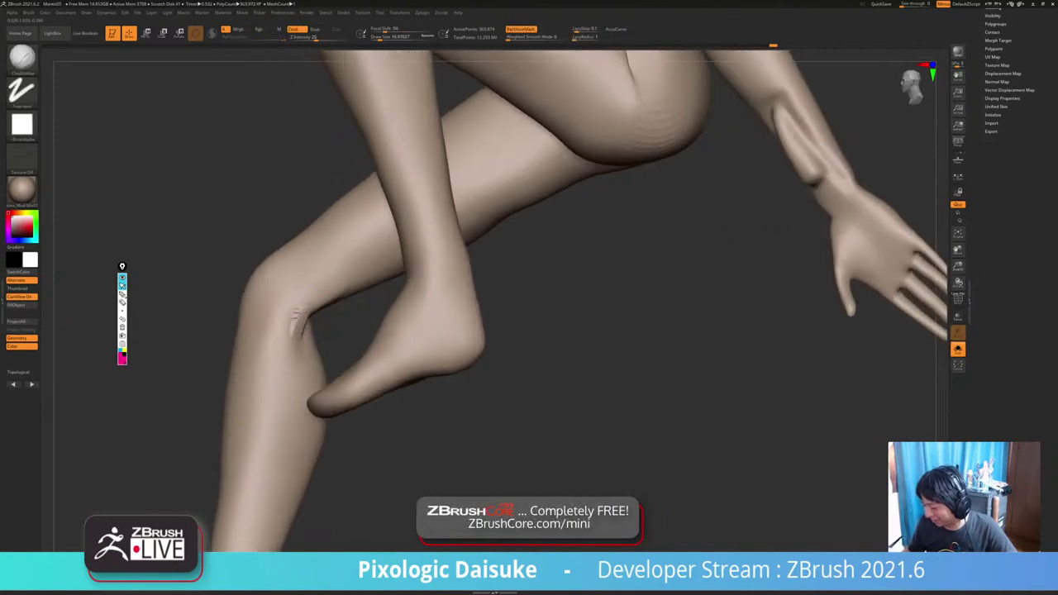
mouse_move(307, 313)
shift+mouse_down()
mouse_move(304, 326)
mouse_move(309, 318)
shift+mouse_up()
right_drag(318, 318, 306, 303)
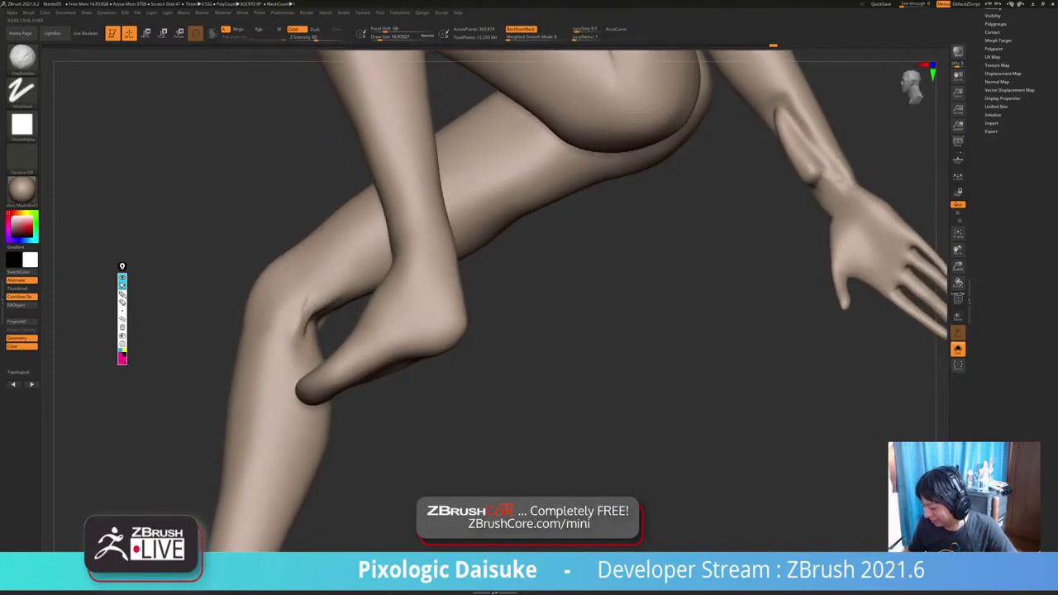
key(shift)
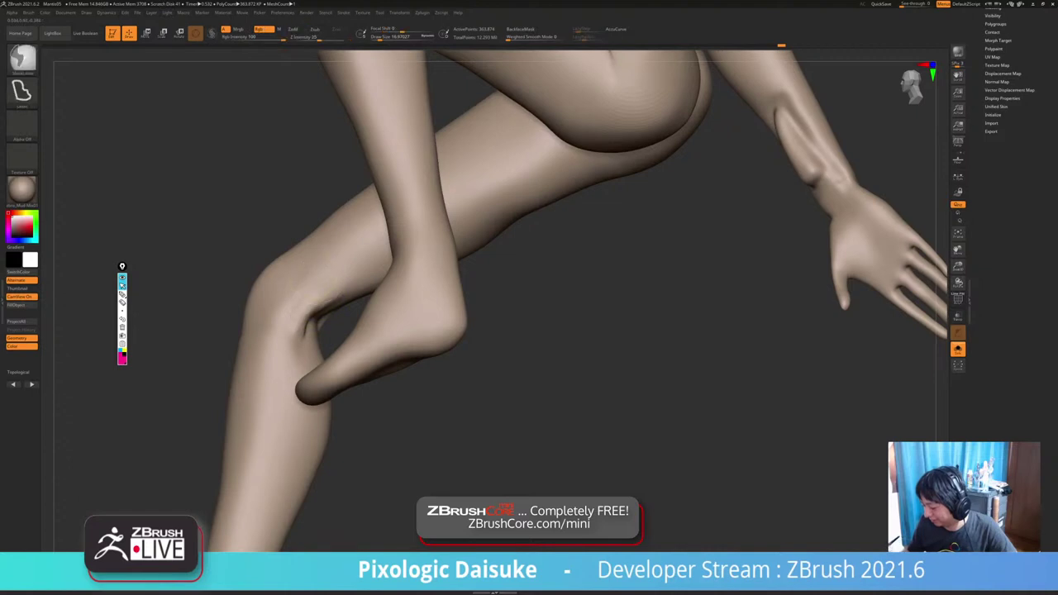
mouse_move(307, 339)
ctrl+right_down()
mouse_move(301, 309)
mouse_move(332, 318)
mouse_move(306, 319)
mouse_move(334, 283)
ctrl+right_up()
Sculpt kneecap and surrounding tendon detail on the front of both knees with ClayBuildup.
mouse_move(272, 134)
right_down()
mouse_move(280, 195)
mouse_move(289, 189)
mouse_move(121, 267)
mouse_move(248, 256)
right_up()
alt+right_drag(306, 235, 277, 272)
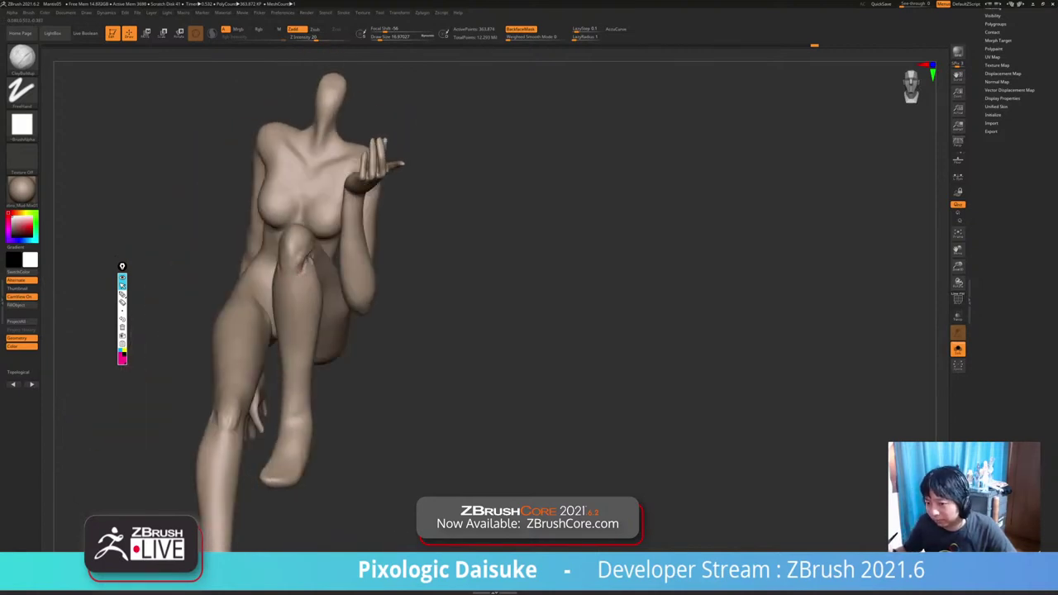
drag(342, 211, 336, 258)
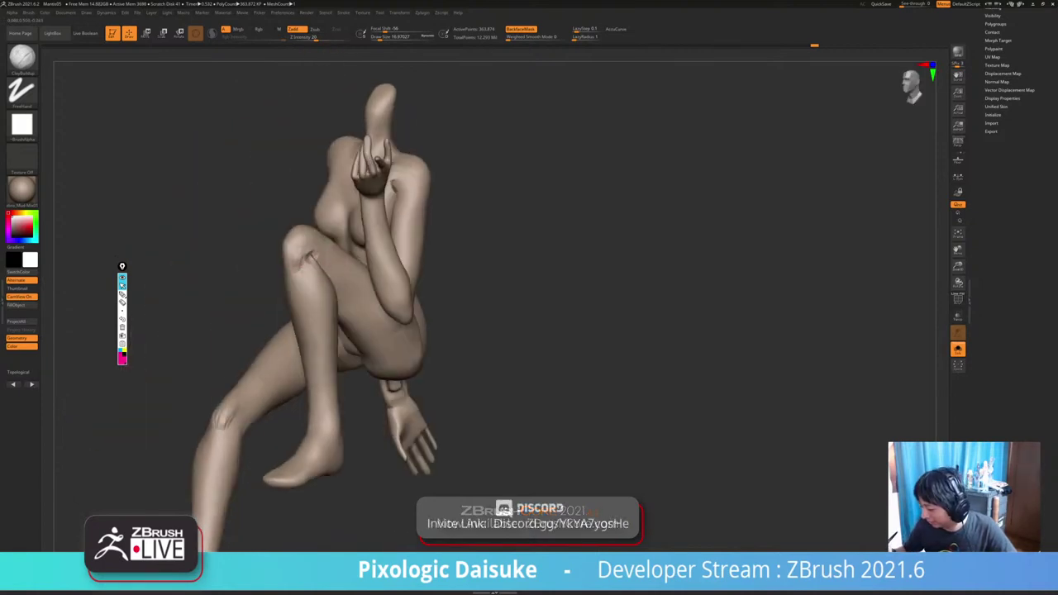
ctrl+right_drag(308, 285, 307, 248)
mouse_move(240, 252)
right_down()
mouse_move(314, 256)
mouse_move(279, 269)
mouse_move(263, 299)
mouse_move(231, 291)
mouse_move(323, 269)
mouse_move(323, 318)
right_up()
right_drag(323, 161, 261, 165)
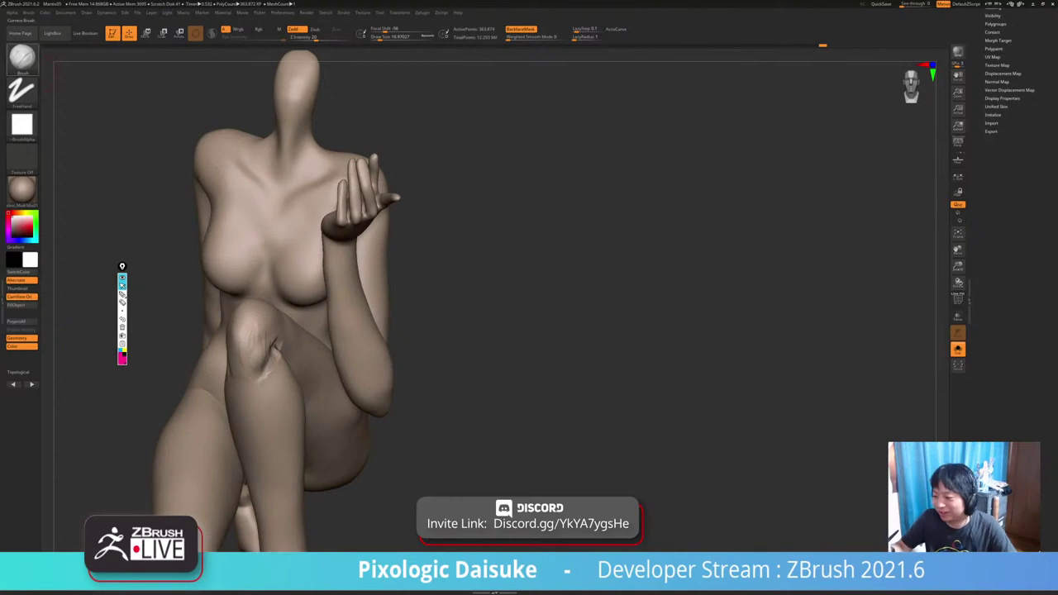
Reshape the chest and front armpit area beside the raised arm with SnakeHook at a smaller draw size.
click(21, 60)
click(164, 91)
click(384, 37)
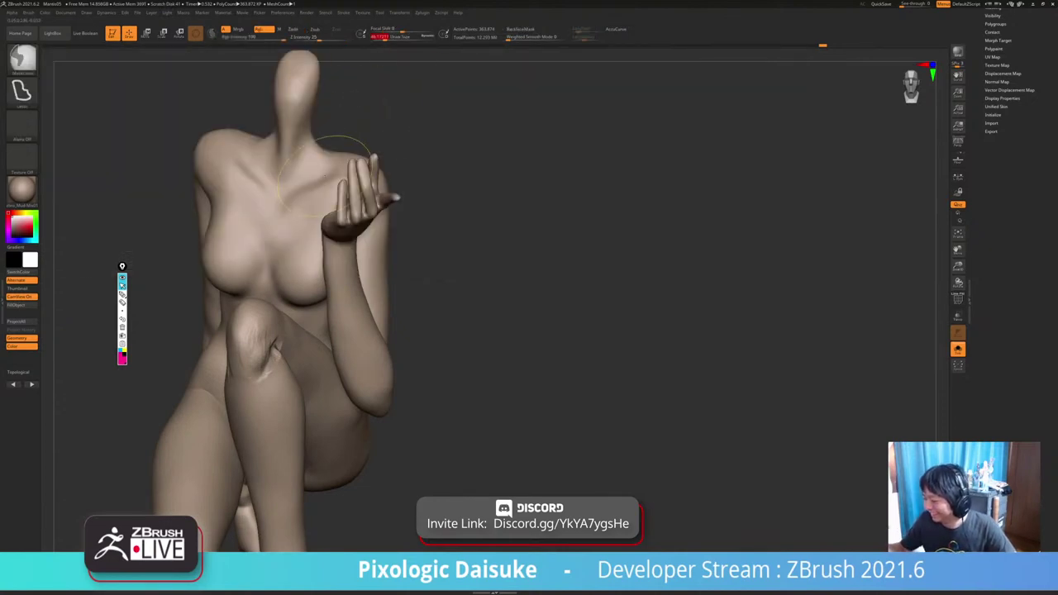
ctrl+right_drag(324, 175, 326, 109)
mouse_move(325, 109)
right_down()
mouse_move(356, 101)
mouse_move(385, 111)
right_up()
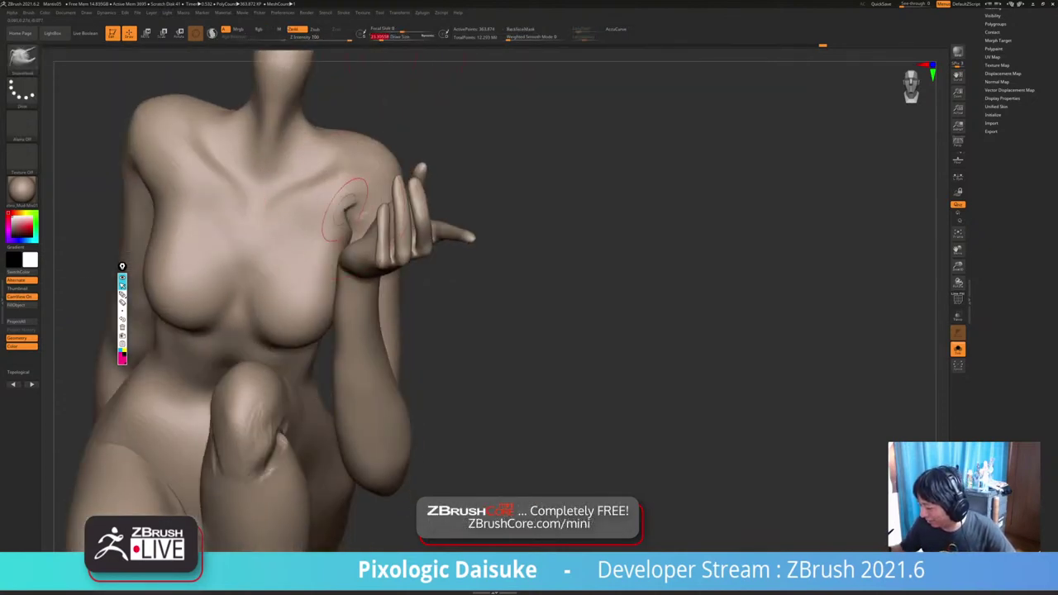
mouse_move(345, 210)
right_down()
mouse_move(351, 226)
mouse_move(333, 258)
mouse_move(331, 225)
mouse_move(354, 252)
mouse_move(351, 211)
mouse_move(350, 246)
right_up()
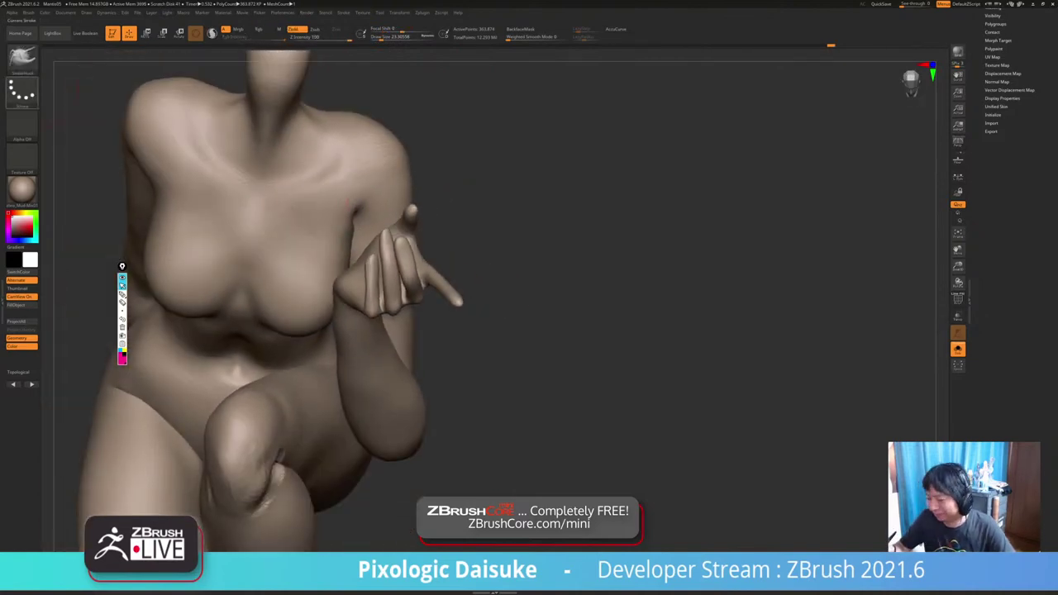
Carve the front armpit crease between the chest and the raised arm with DamStandard.
key(b)
key(d)
key(s)
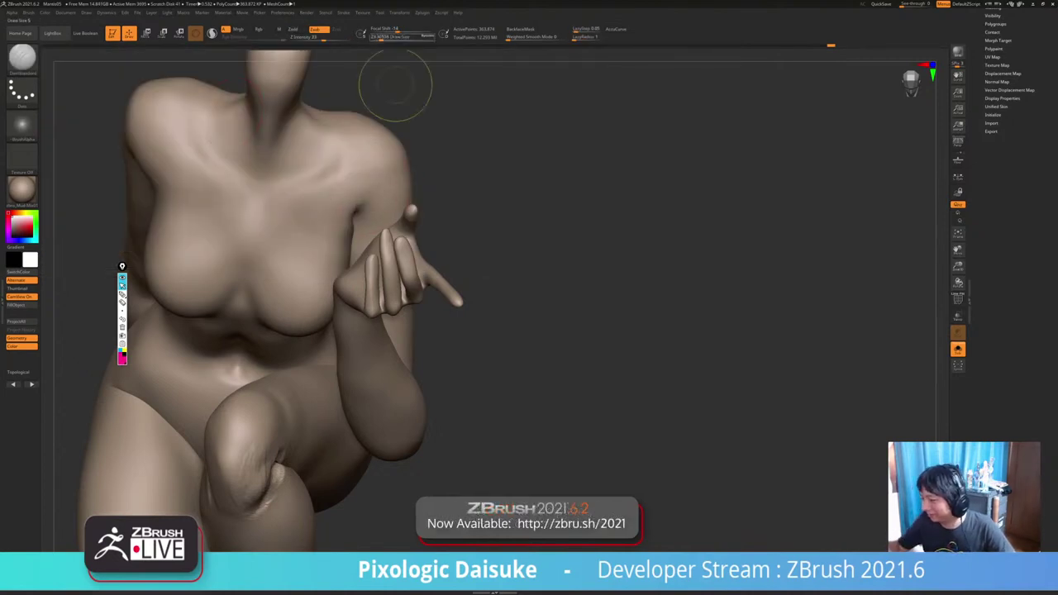
mouse_move(358, 218)
right_down()
mouse_move(413, 213)
mouse_move(364, 207)
mouse_move(368, 216)
right_up()
ctrl+right_drag(401, 176, 401, 124)
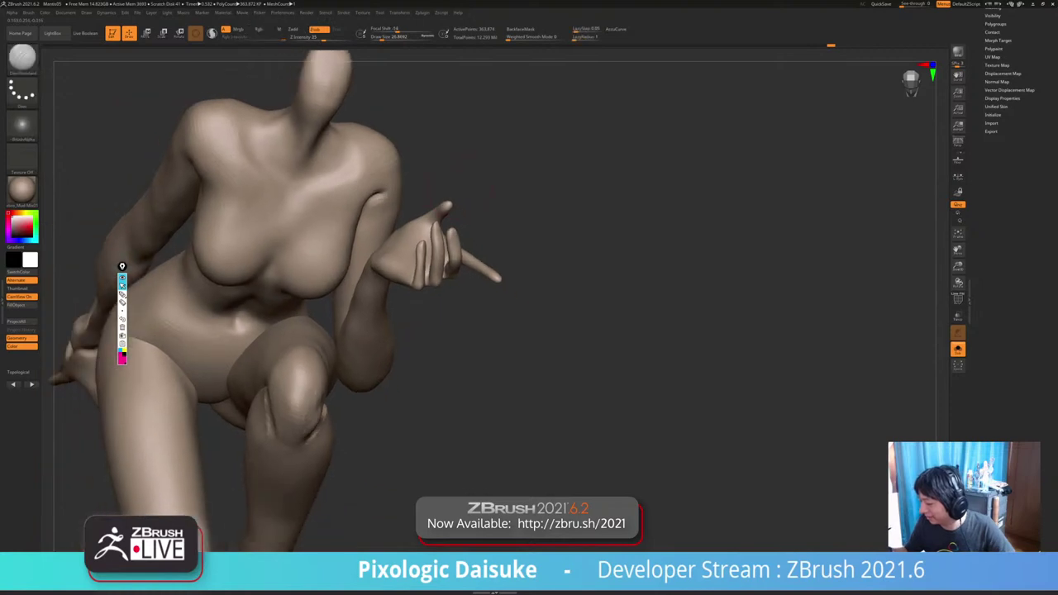
Turn off Solo mode to show the body together with the clothing, hair and rock base.
key(alt+s)
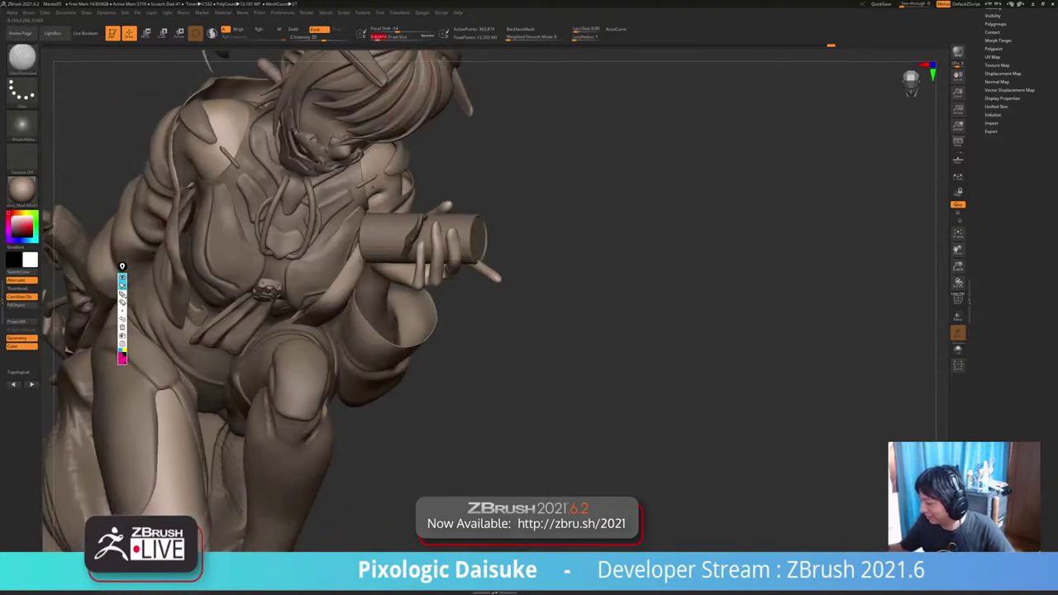
key(alt+s)
mouse_move(405, 240)
right_down()
mouse_move(368, 215)
mouse_move(420, 217)
mouse_move(404, 207)
mouse_move(385, 236)
mouse_move(306, 223)
mouse_move(418, 240)
right_up()
key(shift)
key(ctrl+shift)
key(alt+s)
Smooth the upper shin of the raised leg just below the knee pad.
key(shift)
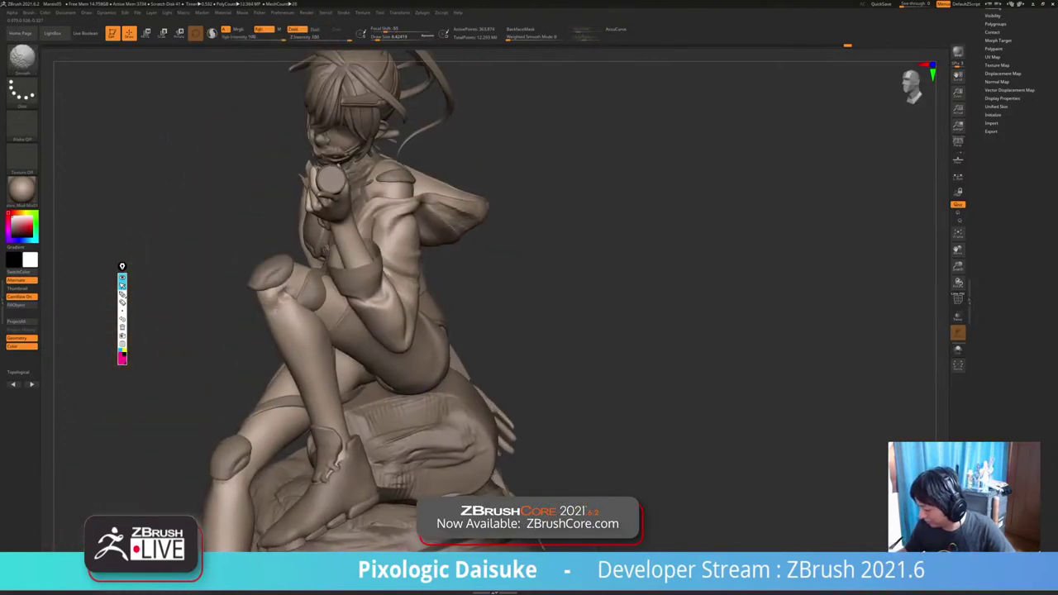
shift+drag(279, 297, 282, 295)
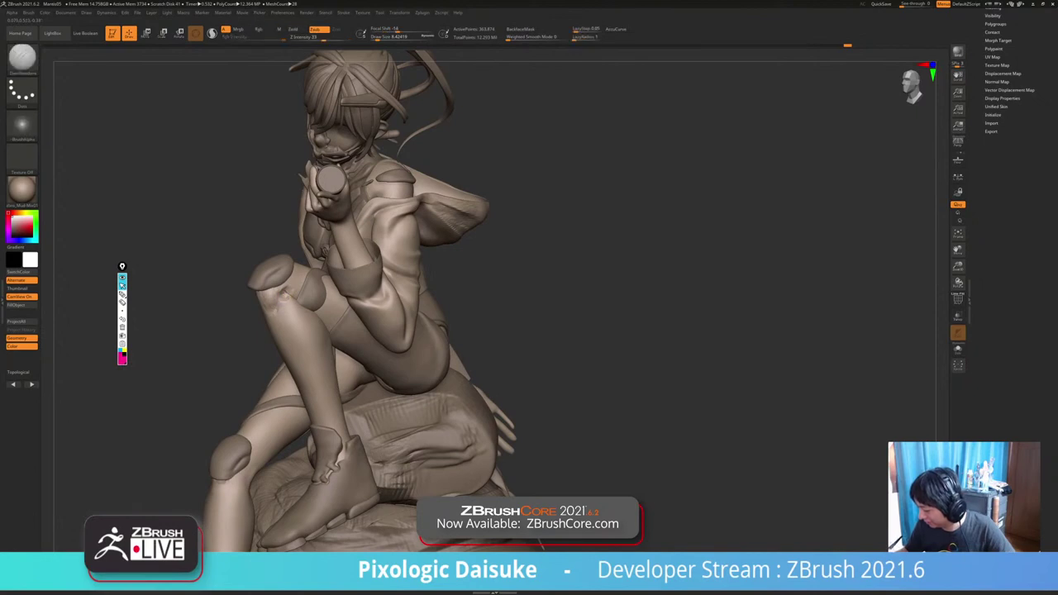
key(shift)
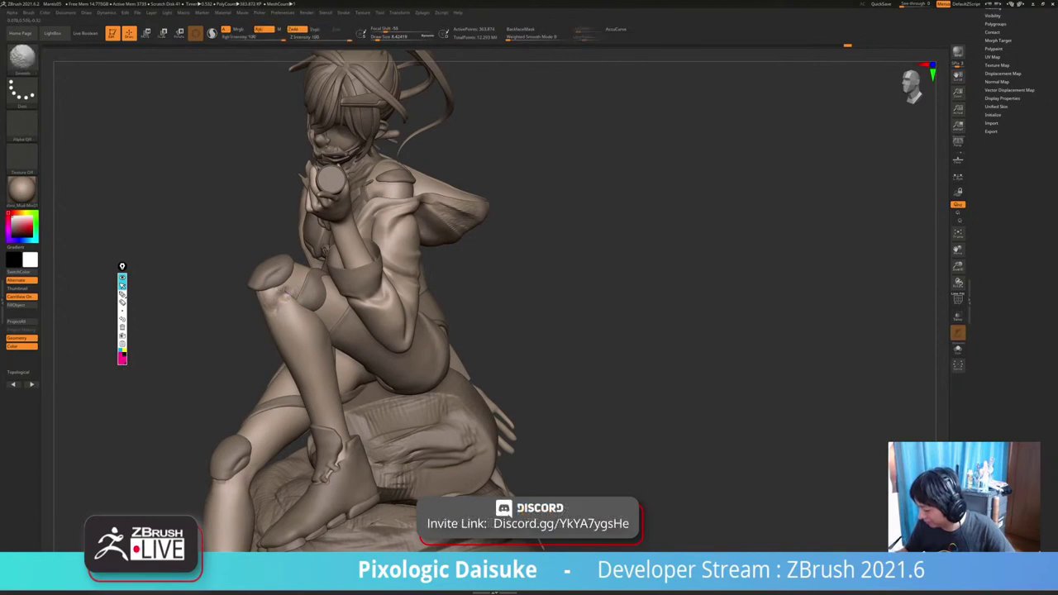
shift+drag(291, 301, 297, 310)
mouse_move(299, 309)
ctrl+right_down()
mouse_move(304, 282)
mouse_move(366, 263)
mouse_move(389, 222)
mouse_move(318, 206)
ctrl+right_up()
key(shift)
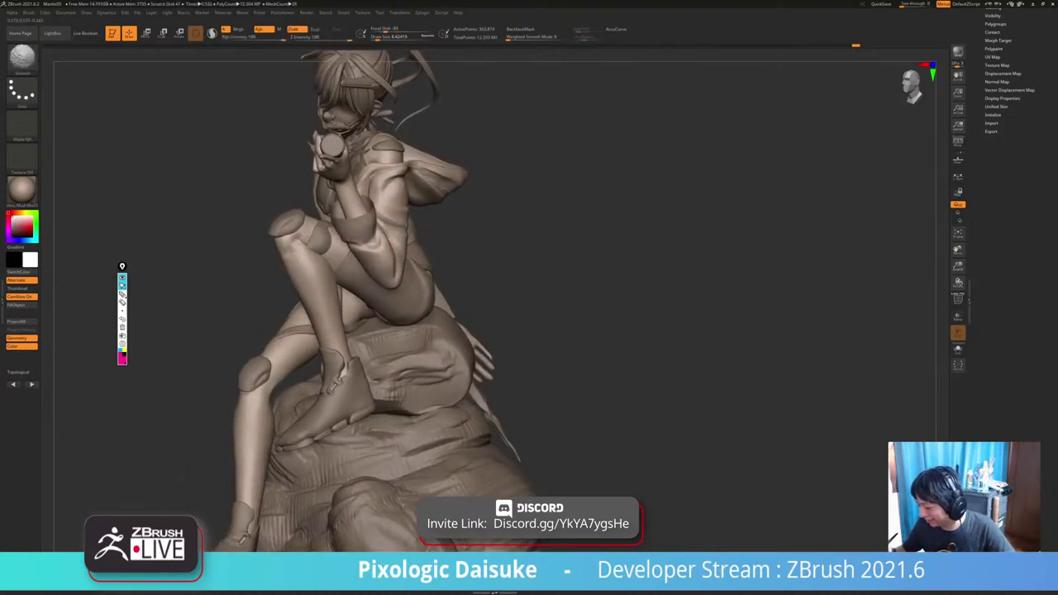
Increase the draw size to about 30 and rework the raised leg's shin below the knee.
drag(384, 38, 386, 38)
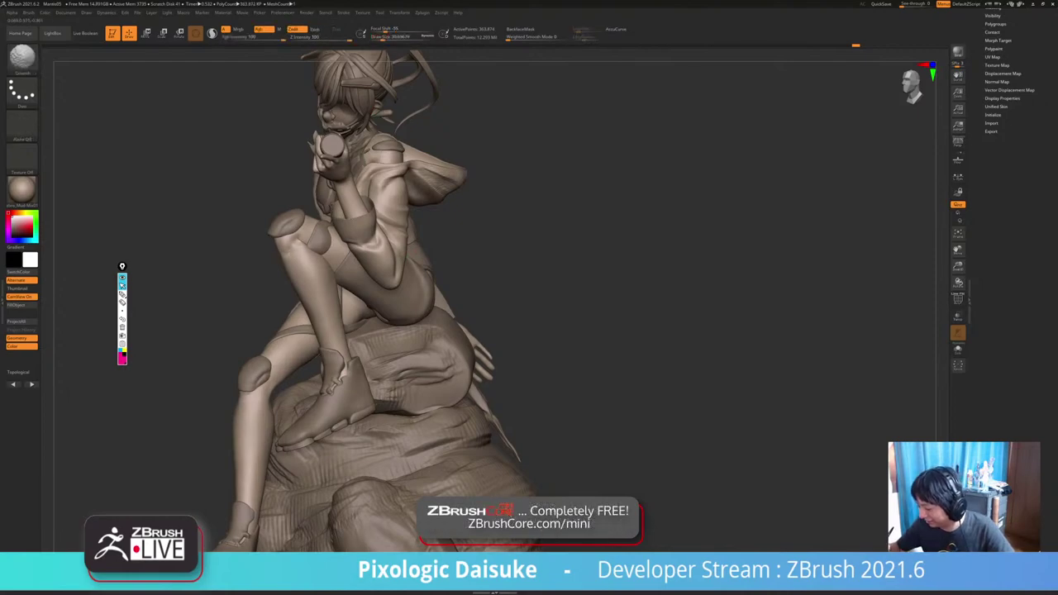
right_drag(301, 255, 389, 249)
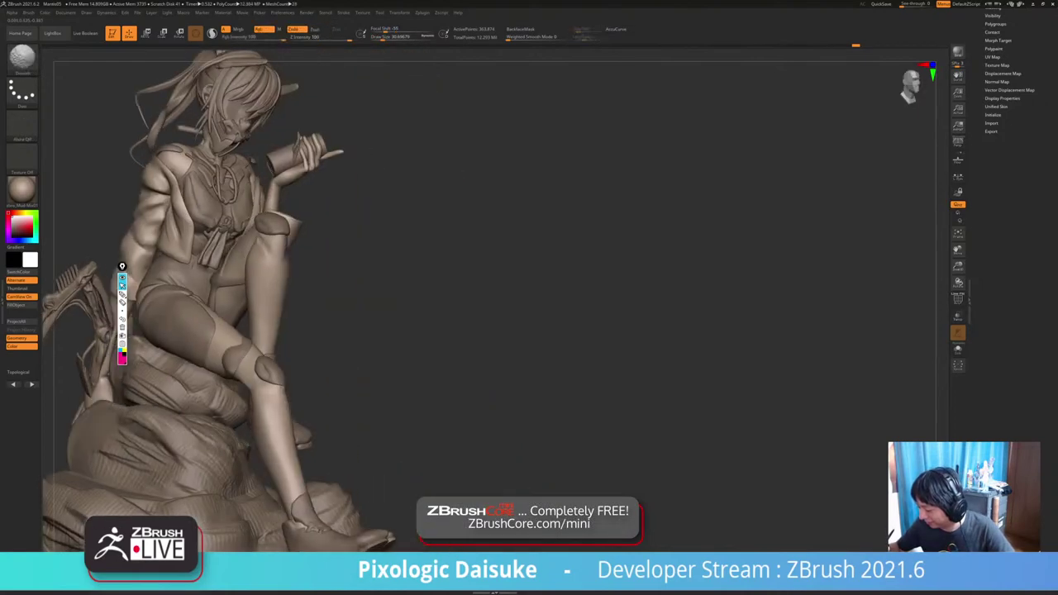
mouse_move(265, 248)
right_down()
mouse_move(304, 249)
mouse_move(259, 268)
right_up()
key(shift)
key(shift)
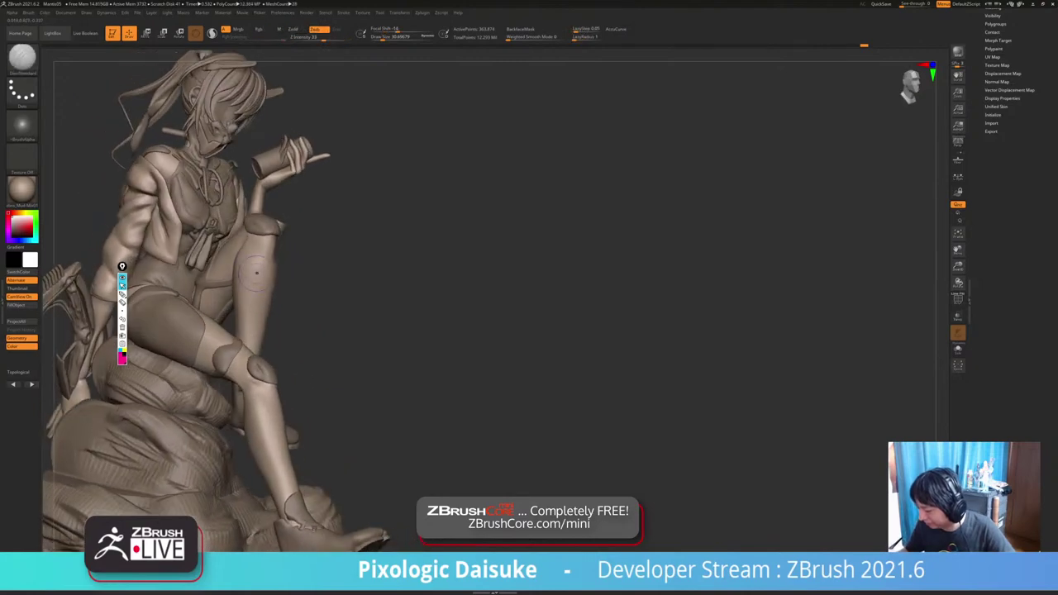
drag(262, 309, 218, 348)
Isolate the body with Solo mode and smooth the knee area of the lowered leg.
mouse_move(219, 348)
right_down()
mouse_move(211, 329)
mouse_move(170, 328)
right_up()
key(alt+s)
key(shift)
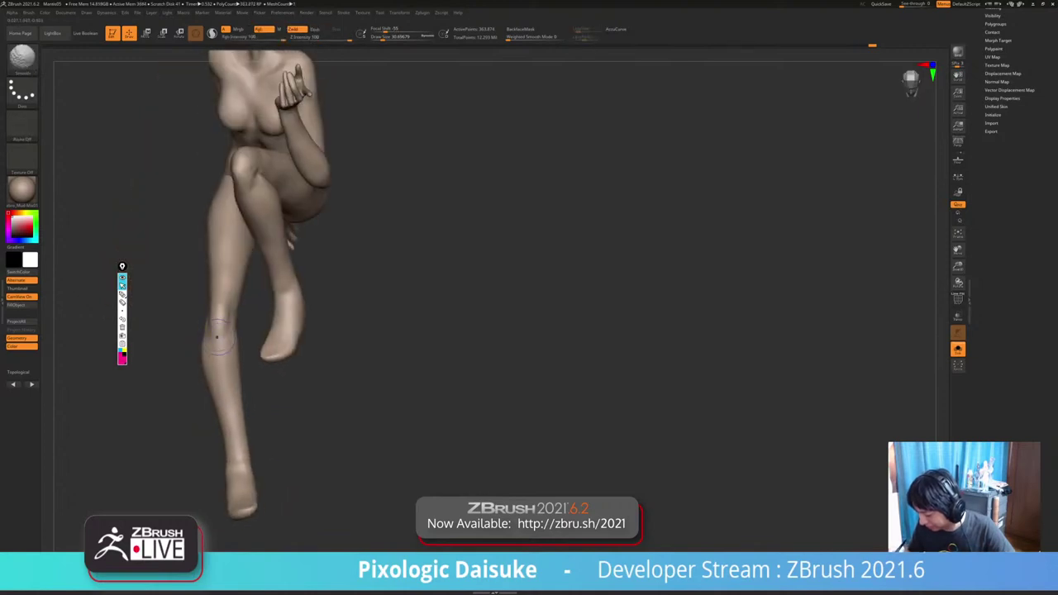
mouse_move(217, 338)
mouse_down()
mouse_move(208, 311)
mouse_move(213, 346)
mouse_up()
mouse_move(240, 328)
right_down()
mouse_move(210, 334)
mouse_move(248, 373)
mouse_move(238, 407)
mouse_move(224, 364)
mouse_move(288, 338)
mouse_move(250, 351)
mouse_move(250, 362)
right_up()
key(shift)
key(alt+s)
key(alt+s)
Build up the ankle bone of the lowered leg with the ClayBuildup brush and smooth it into the heel.
click(22, 60)
click(98, 65)
ctrl+right_drag(242, 430, 240, 403)
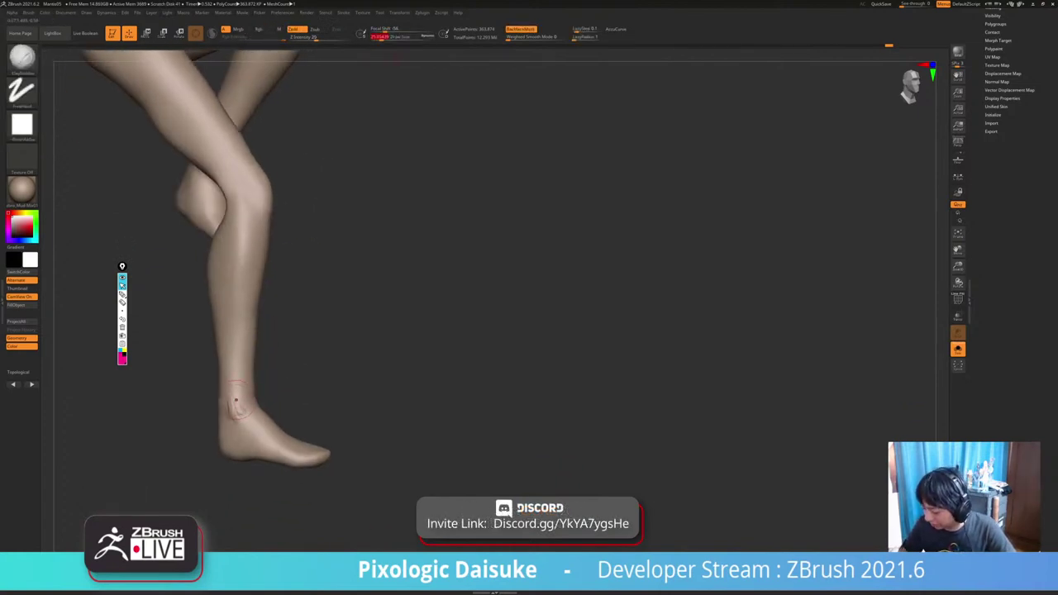
key(shift)
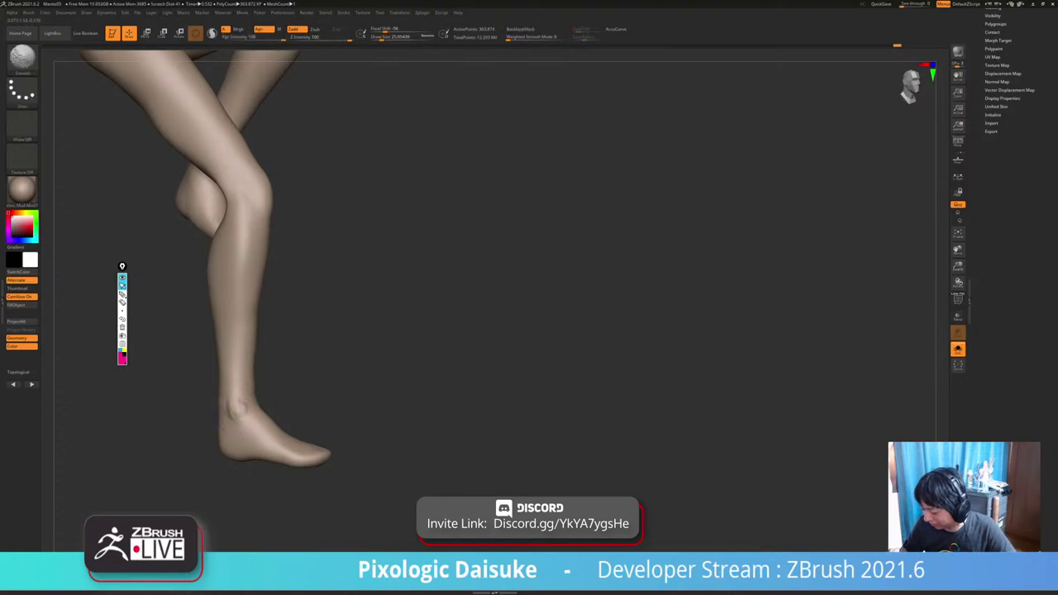
right_drag(239, 410, 264, 410)
key(shift)
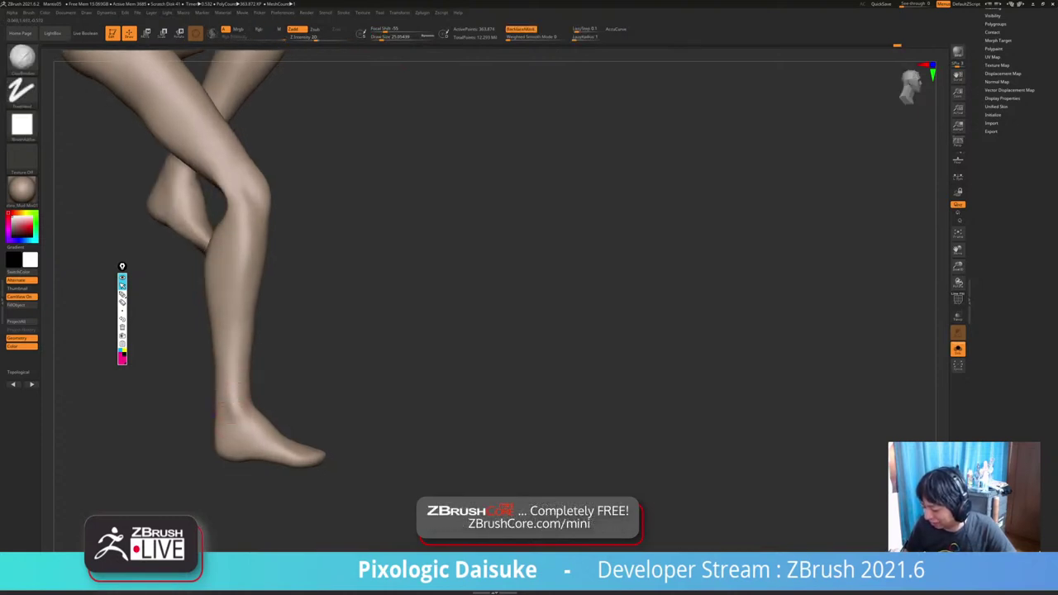
key(shift)
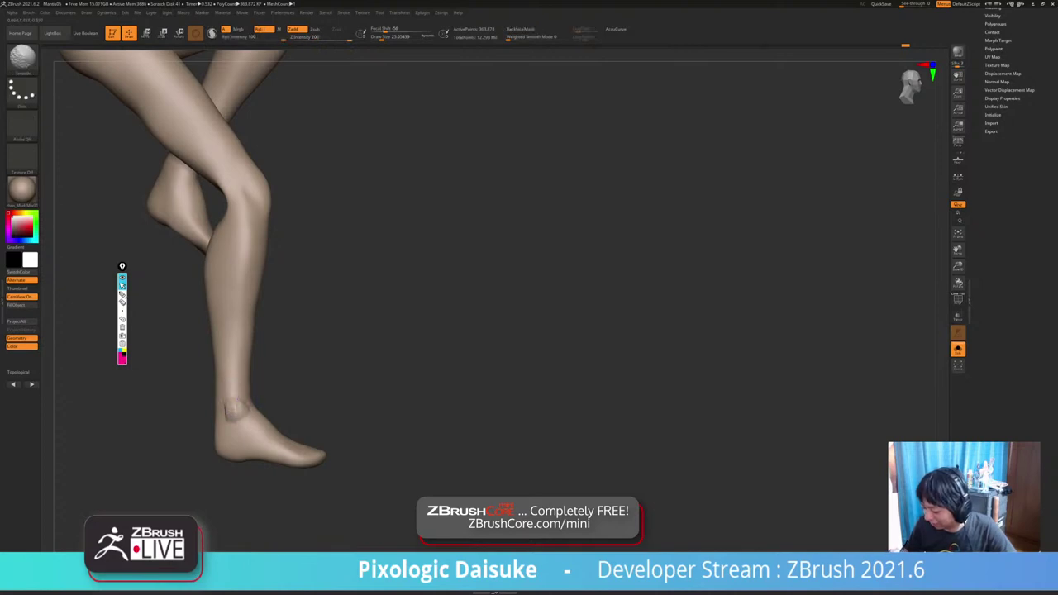
key(shift)
mouse_move(235, 412)
right_down()
mouse_move(201, 428)
mouse_move(210, 438)
right_up()
shift+drag(217, 424, 216, 404)
Nudge the side contour of the lowered leg's ankle slightly inward with the SnakeHook brush.
alt+right_drag(220, 413, 299, 341)
click(22, 60)
click(362, 64)
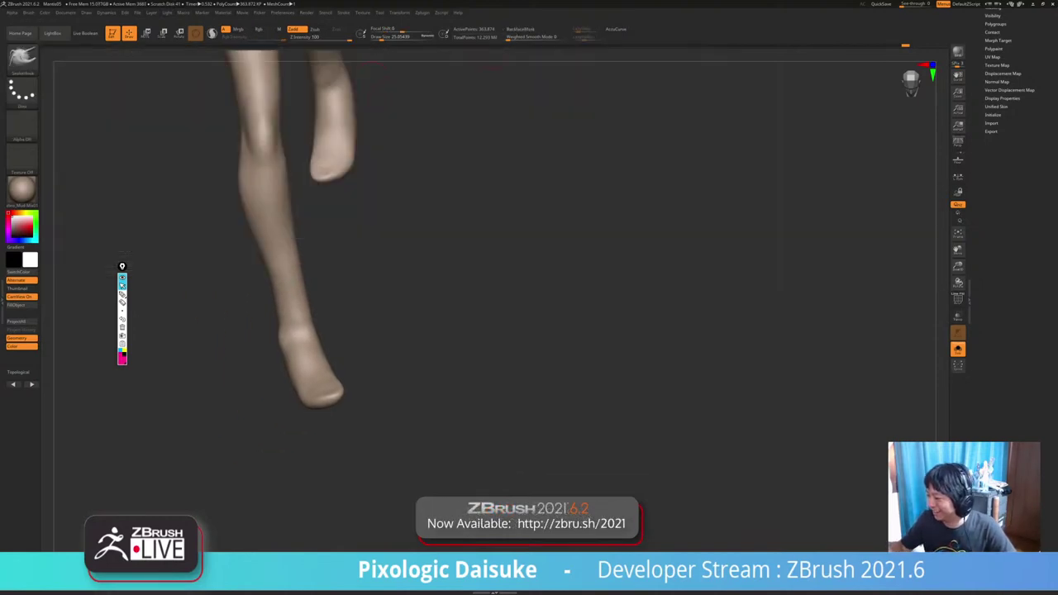
right_drag(331, 136, 277, 343)
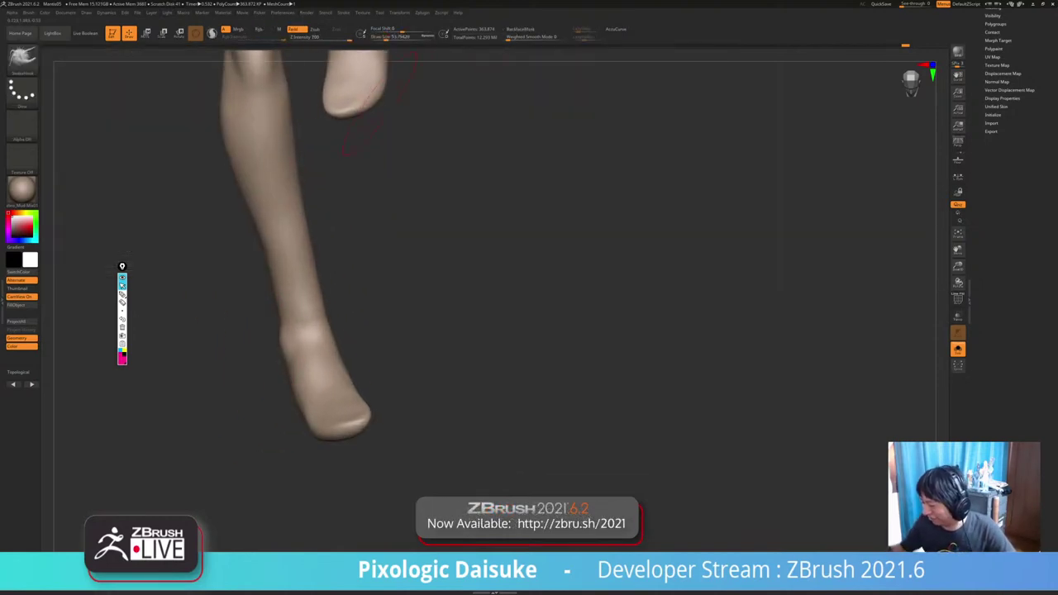
drag(281, 338, 285, 339)
ctrl+right_drag(279, 338, 279, 314)
Smooth the front of the lowered foot just below the ankle.
mouse_move(279, 314)
right_down()
mouse_move(235, 326)
mouse_move(306, 334)
mouse_move(278, 354)
mouse_move(308, 352)
right_up()
key(shift)
shift+drag(289, 347, 296, 361)
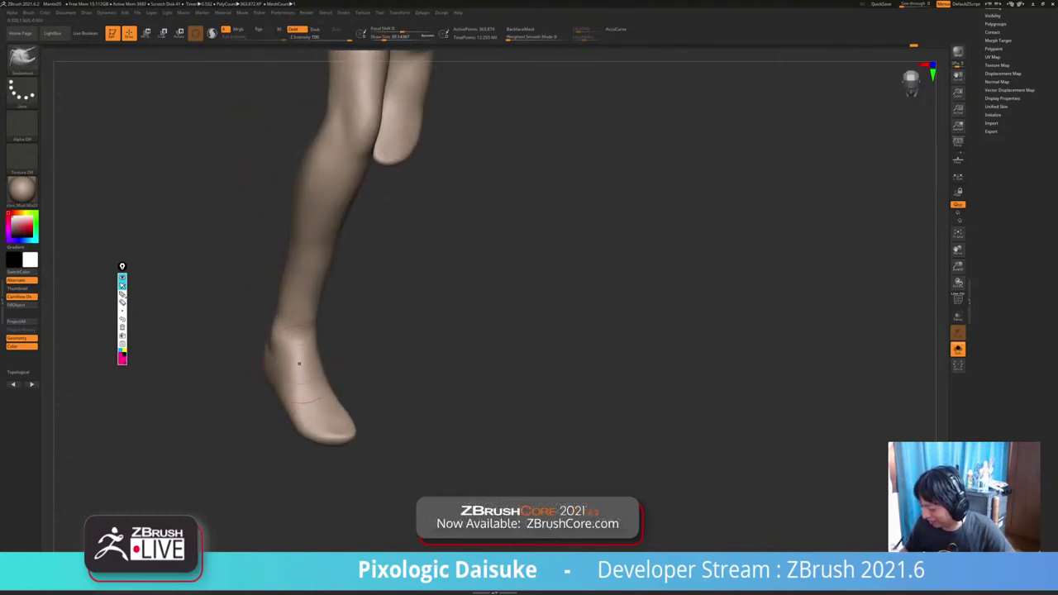
right_drag(300, 366, 248, 372)
mouse_move(263, 322)
right_down()
mouse_move(274, 361)
mouse_move(262, 362)
mouse_move(285, 352)
right_up()
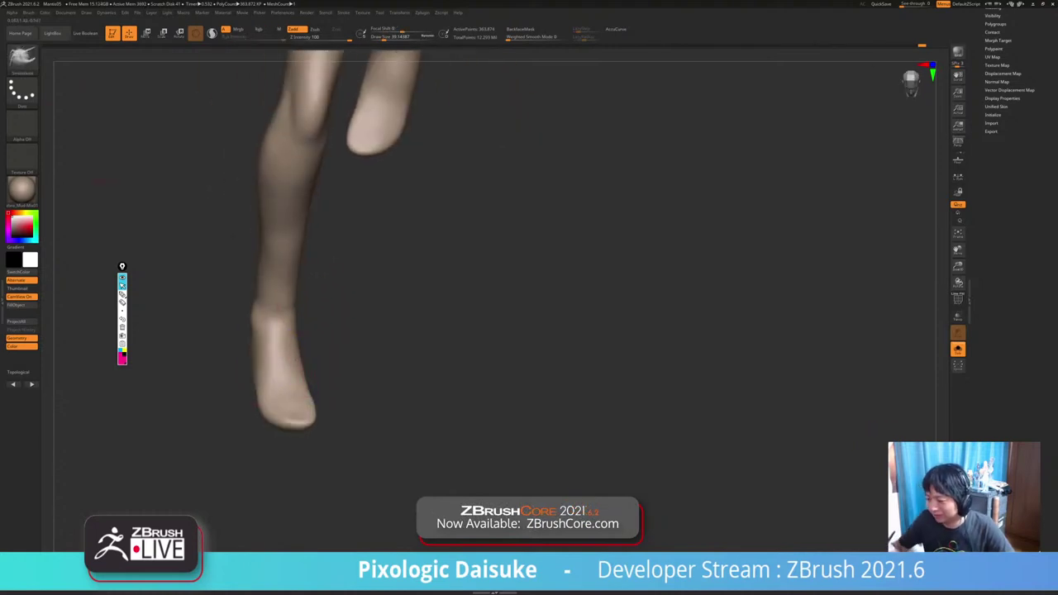
Switch to the ClayBuildup brush and smooth the back of the lowered leg's ankle above the heel.
click(22, 60)
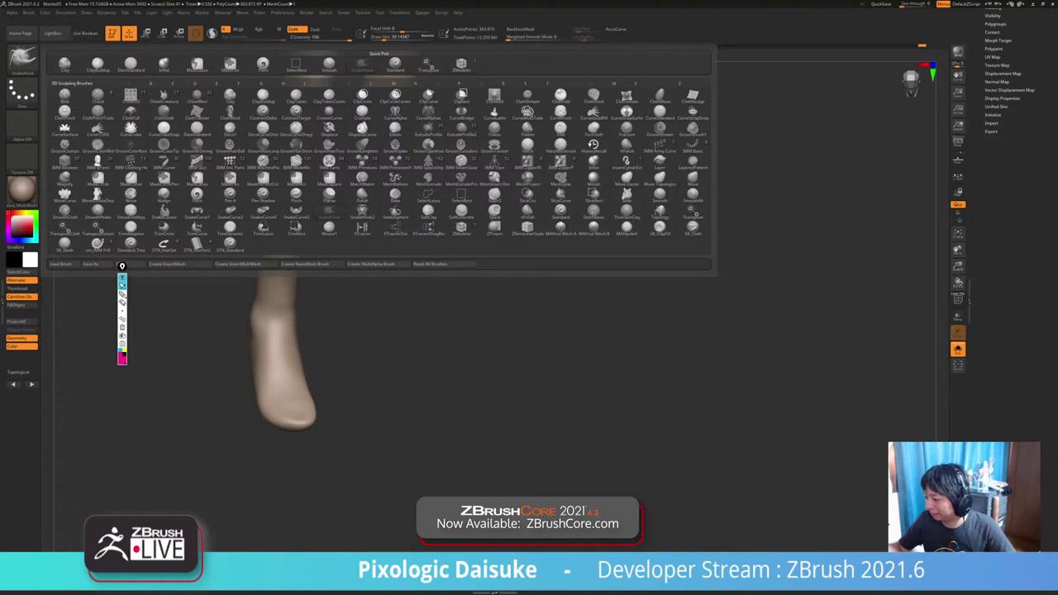
key(c)
key(b)
right_drag(363, 289, 325, 302)
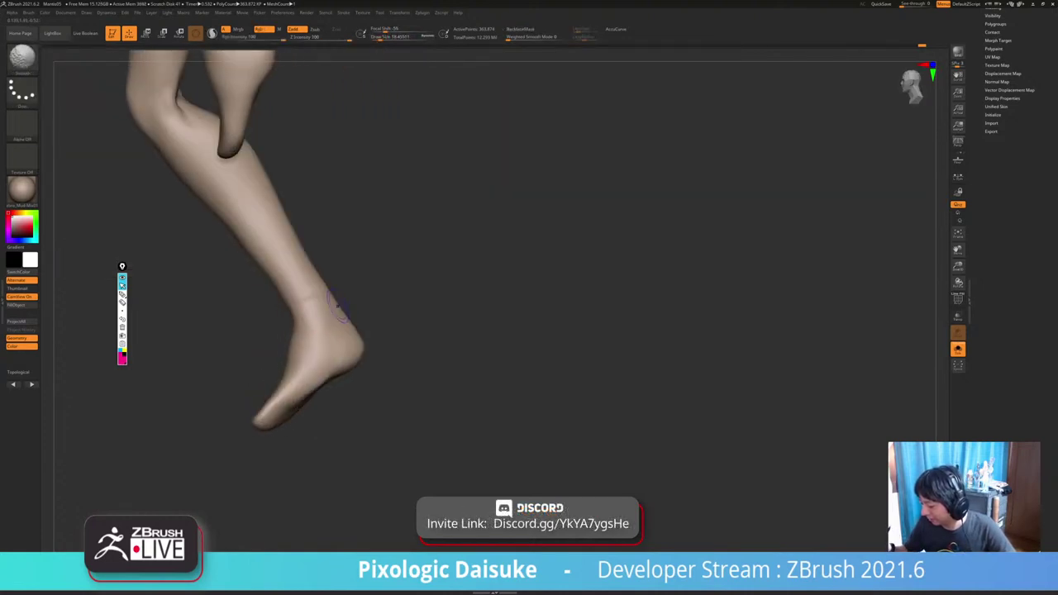
shift+drag(338, 305, 344, 319)
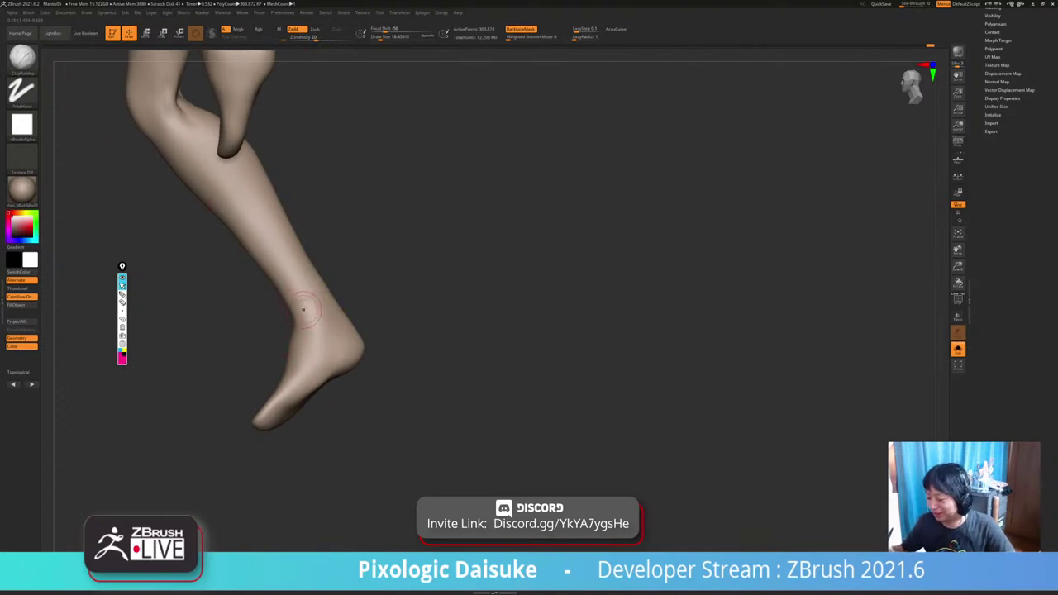
mouse_move(318, 291)
alt+right_down()
mouse_move(328, 310)
mouse_move(325, 299)
alt+right_up()
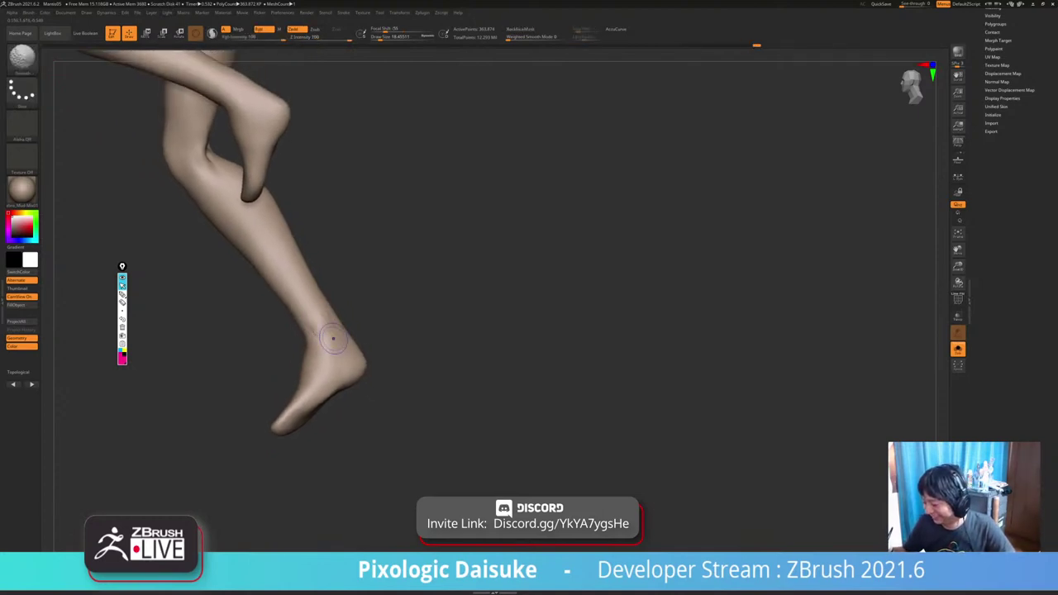
Refine the ankle and instep shape of the lowered foot using the SnakeHook brush at a larger draw size.
right_drag(334, 338, 323, 344)
click(22, 58)
click(362, 64)
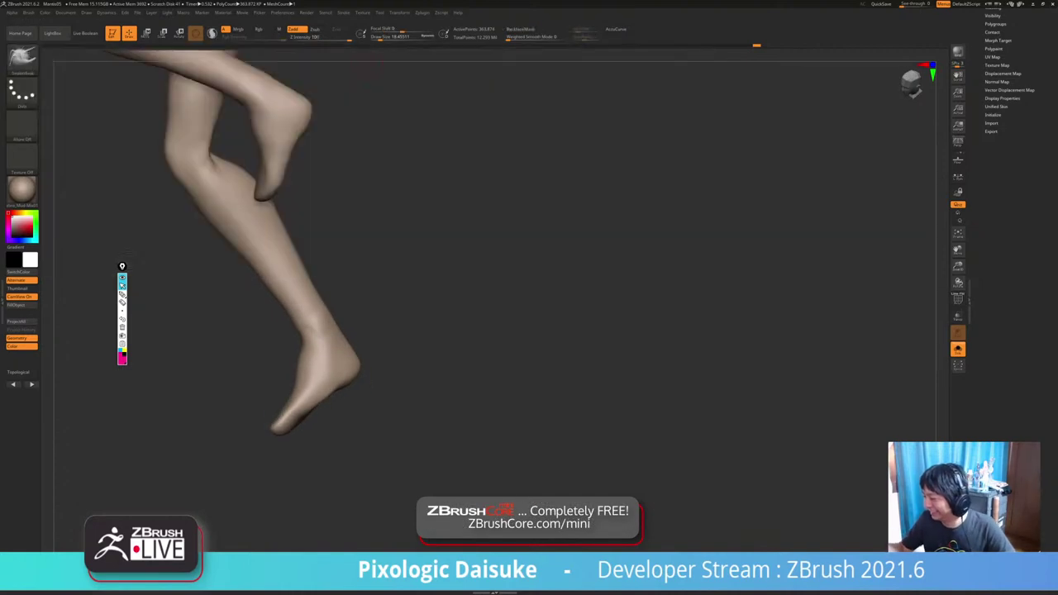
key(alt+s)
key(shift+s)
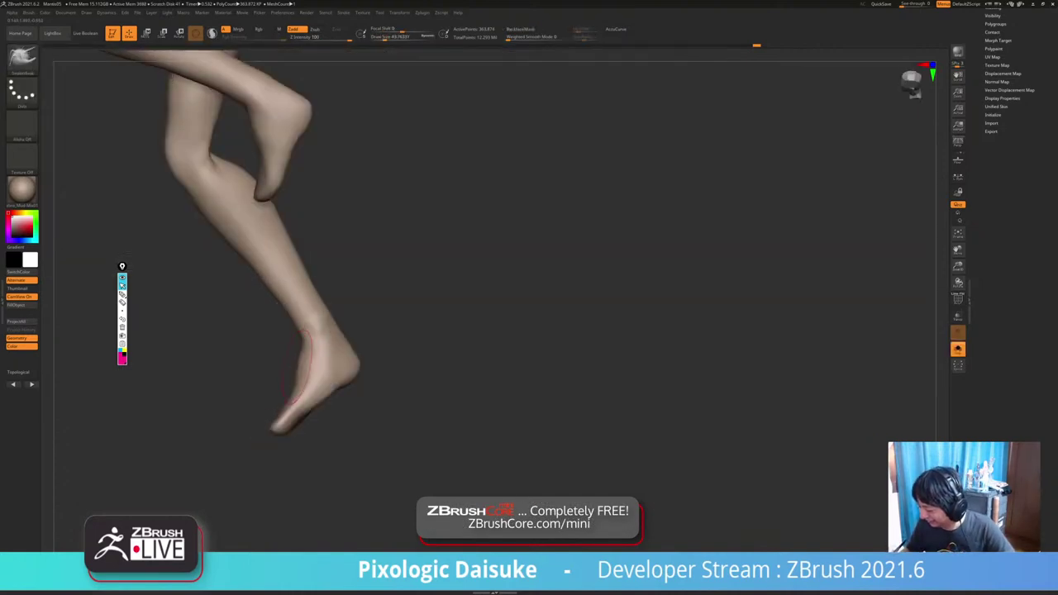
mouse_move(314, 329)
ctrl+right_down()
mouse_move(313, 364)
mouse_move(321, 320)
ctrl+right_up()
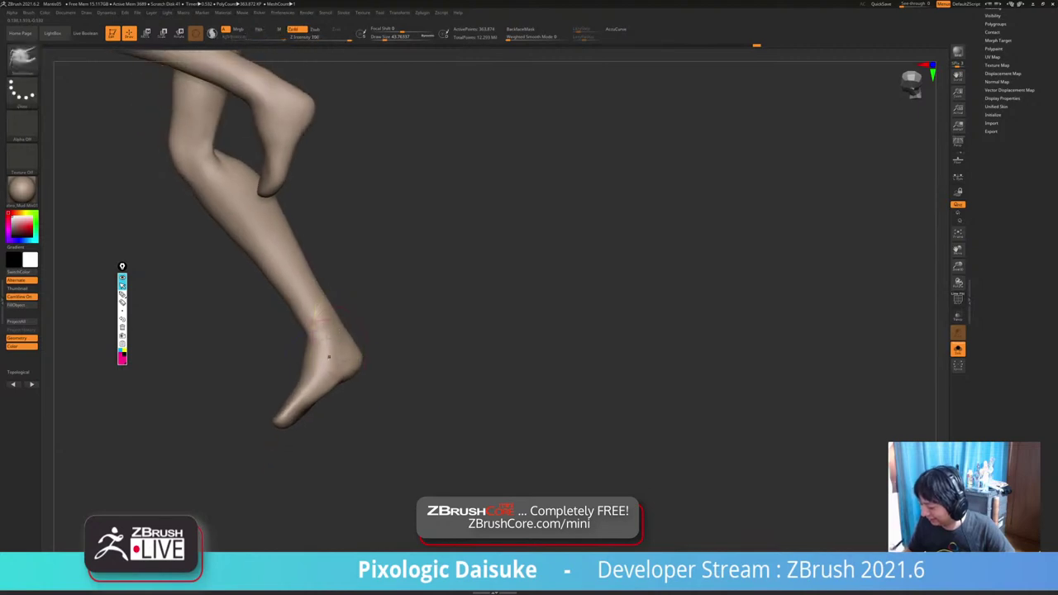
ctrl+right_drag(311, 372, 354, 352)
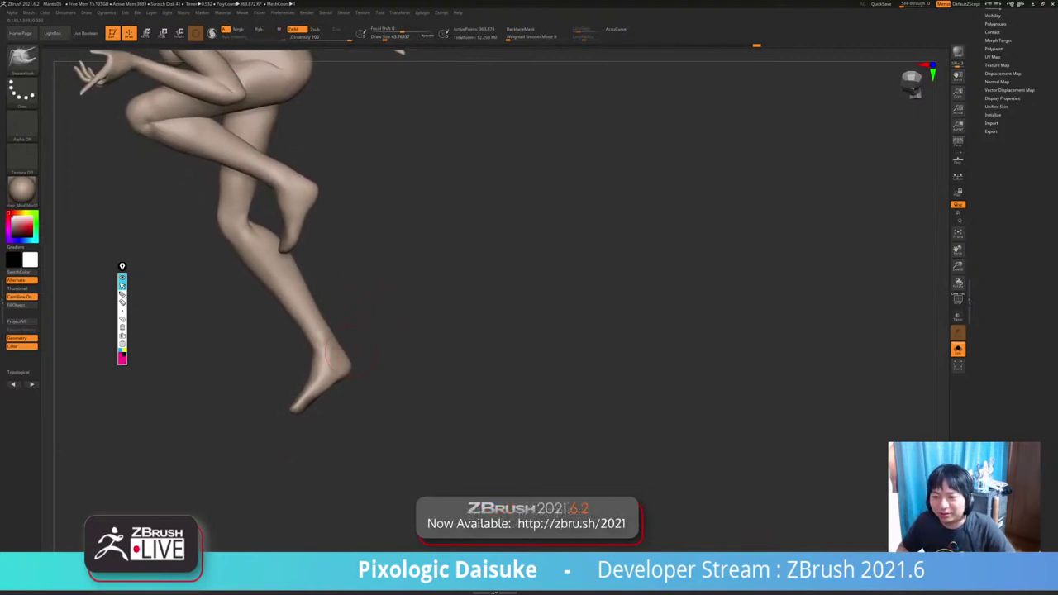
mouse_move(353, 351)
ctrl+right_down()
mouse_move(355, 376)
mouse_move(347, 345)
ctrl+right_up()
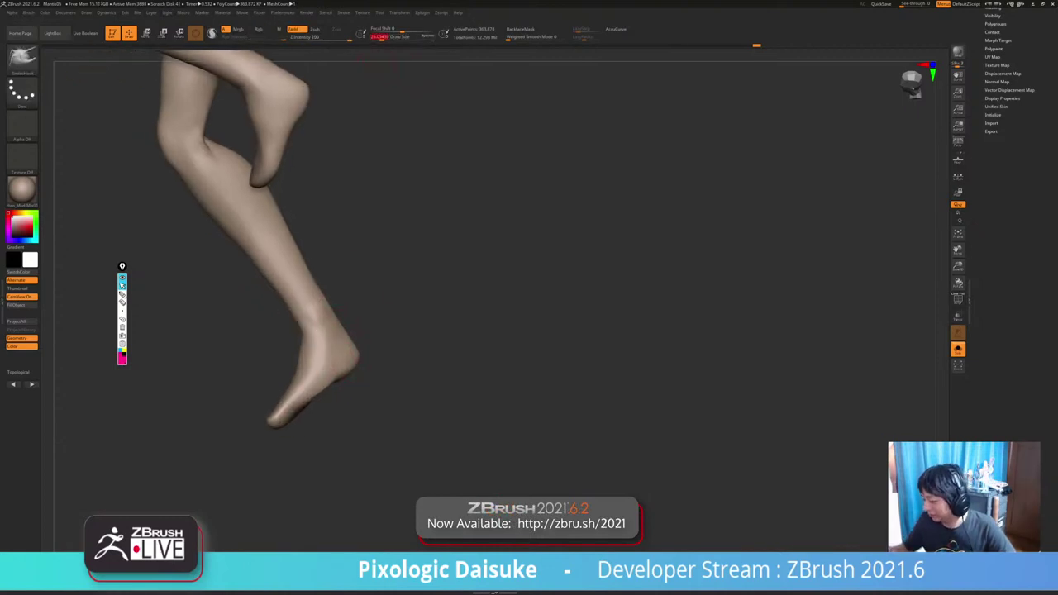
Adjust the lowered foot's heel and smooth the Achilles area above it with a smaller brush.
right_drag(347, 374, 323, 392)
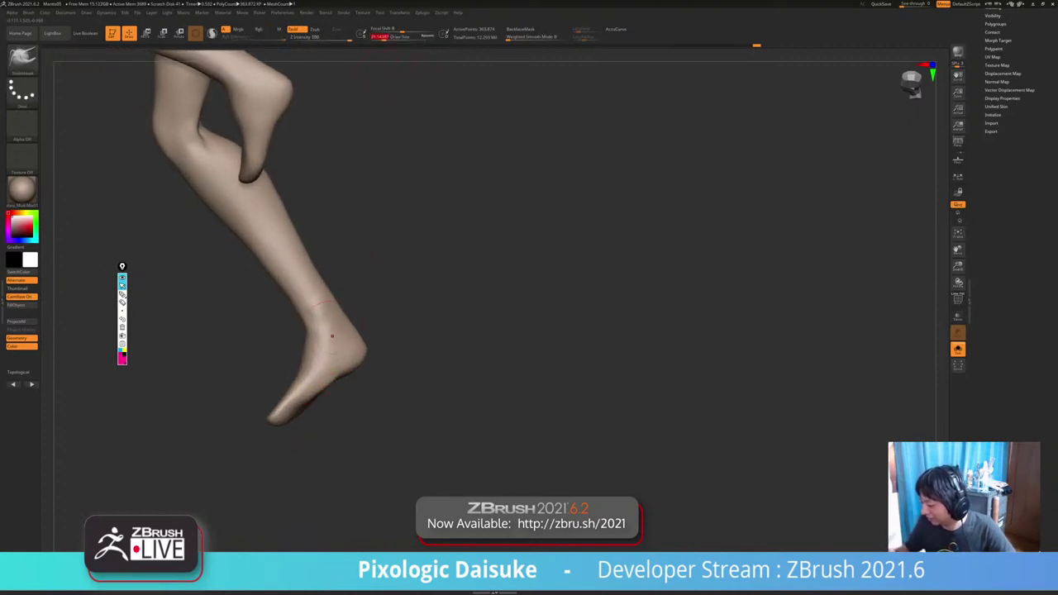
scroll(329, 368, up, 3)
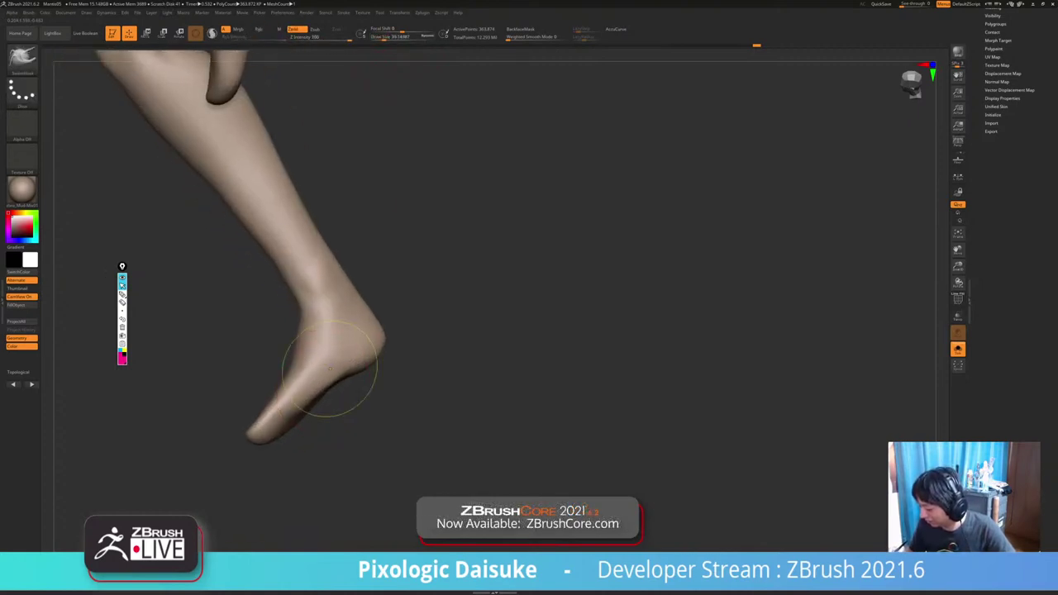
mouse_move(329, 369)
ctrl+right_down()
mouse_move(333, 359)
mouse_move(310, 404)
mouse_move(317, 384)
ctrl+right_up()
key(shift)
key(shift)
mouse_move(362, 349)
right_down()
mouse_move(356, 306)
mouse_move(423, 305)
right_up()
right_drag(355, 272, 332, 273)
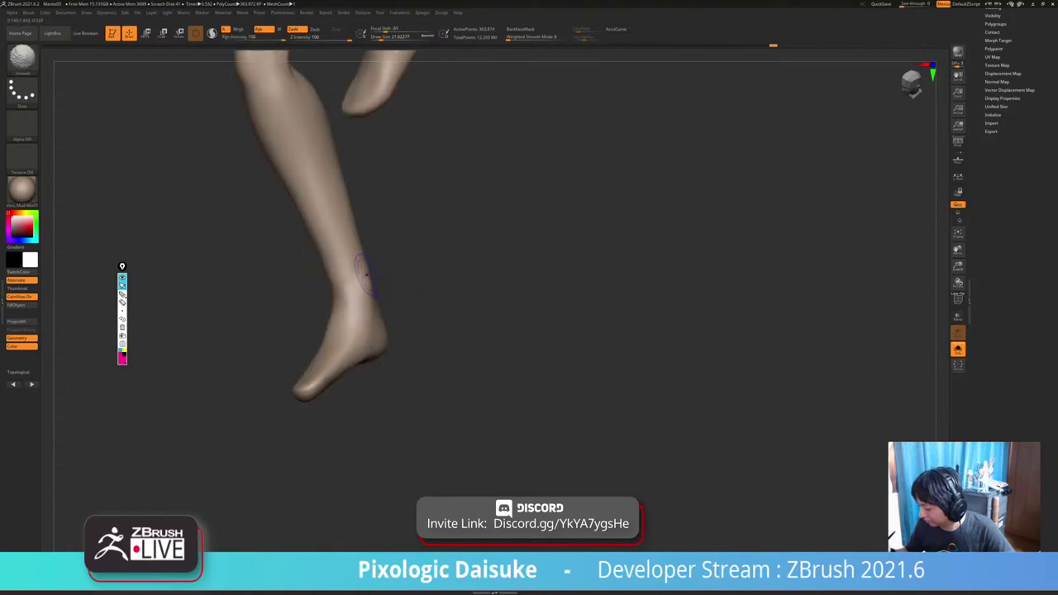
shift+drag(363, 269, 363, 278)
mouse_move(364, 277)
right_down()
mouse_move(313, 286)
mouse_move(370, 301)
mouse_move(363, 293)
right_up()
right_drag(364, 293, 379, 295)
Check the reworked legs on the full clothed figure and on the isolated body.
drag(380, 269, 420, 302)
mouse_move(423, 303)
right_down()
mouse_move(480, 294)
mouse_move(466, 350)
mouse_move(407, 359)
right_up()
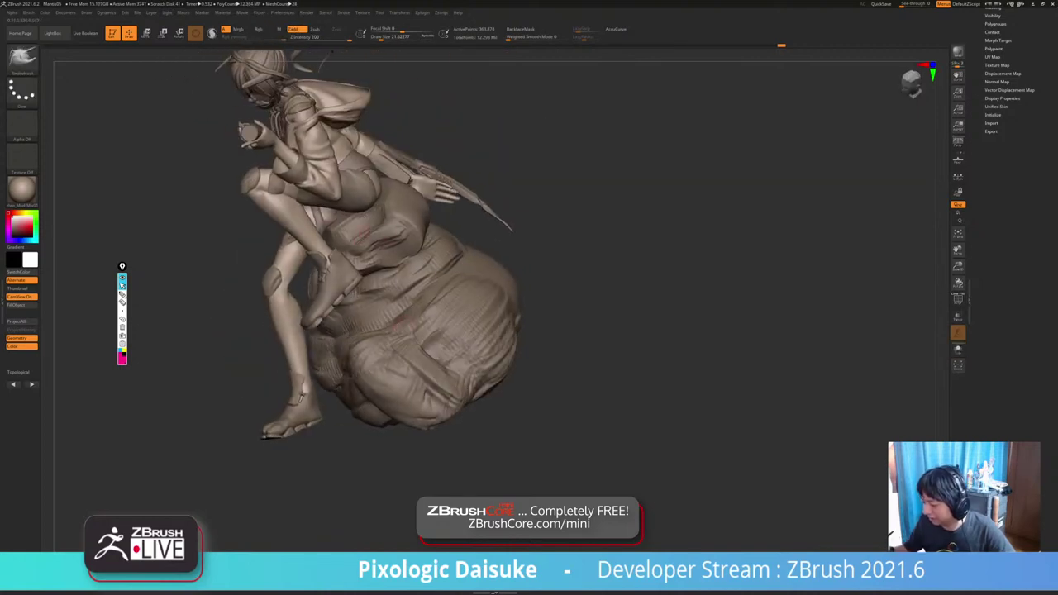
key(ctrl+shift+s)
ctrl+right_drag(282, 157, 285, 215)
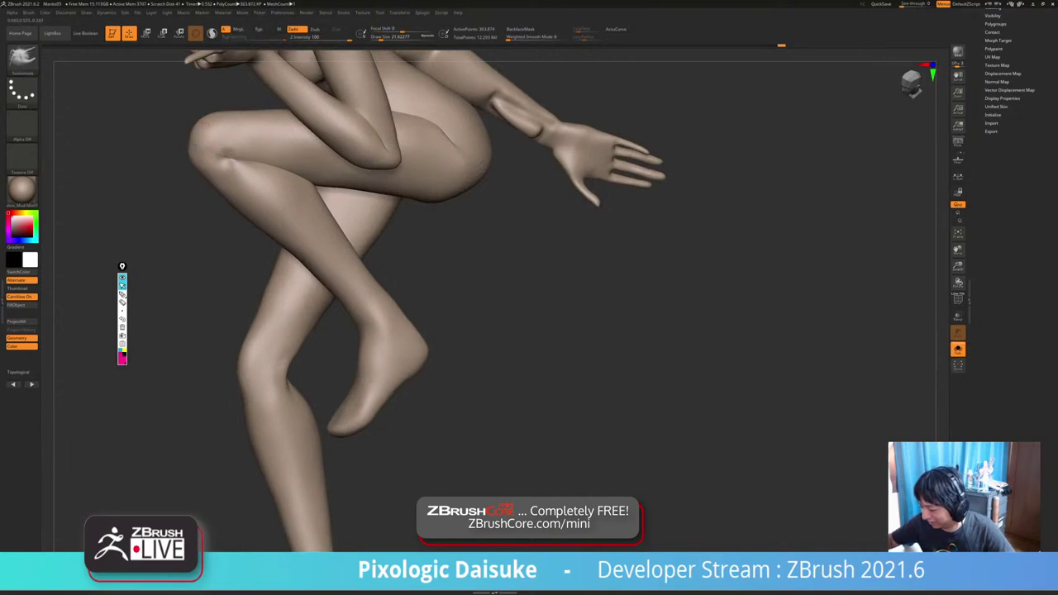
mouse_move(414, 331)
right_down()
mouse_move(513, 318)
mouse_move(526, 346)
mouse_move(513, 363)
mouse_move(496, 360)
right_up()
key(ctrl+shift+s)
key(ctrl+shift+s)
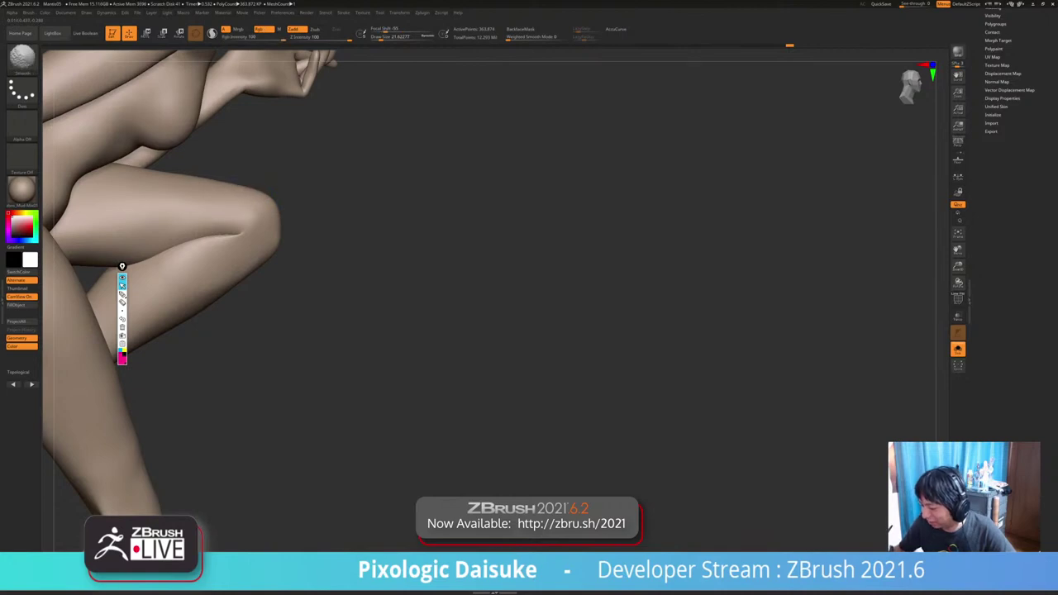
Examine the raised knee, bent forearm, hips and torso of the isolated body from several angles.
mouse_move(318, 307)
ctrl+right_down()
mouse_move(312, 258)
mouse_move(343, 316)
mouse_move(266, 290)
mouse_move(314, 248)
mouse_move(304, 216)
ctrl+right_up()
ctrl+right_drag(263, 186, 263, 247)
right_drag(348, 231, 274, 196)
mouse_move(446, 198)
right_down()
mouse_move(333, 178)
mouse_move(299, 189)
mouse_move(271, 278)
right_up()
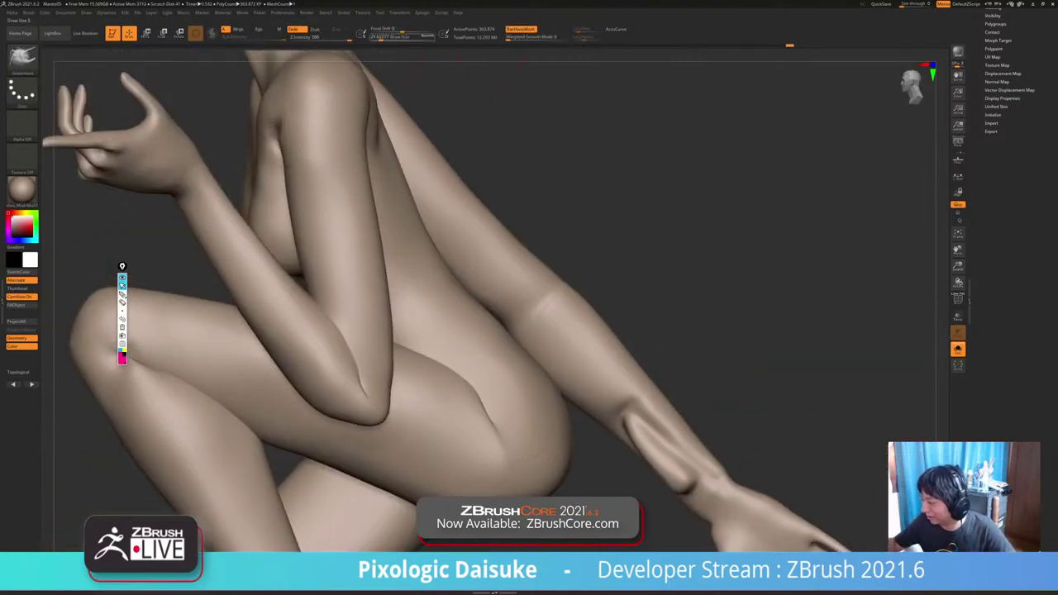
ctrl+right_drag(347, 281, 337, 240)
right_drag(224, 248, 299, 281)
ctrl+right_drag(289, 269, 249, 250)
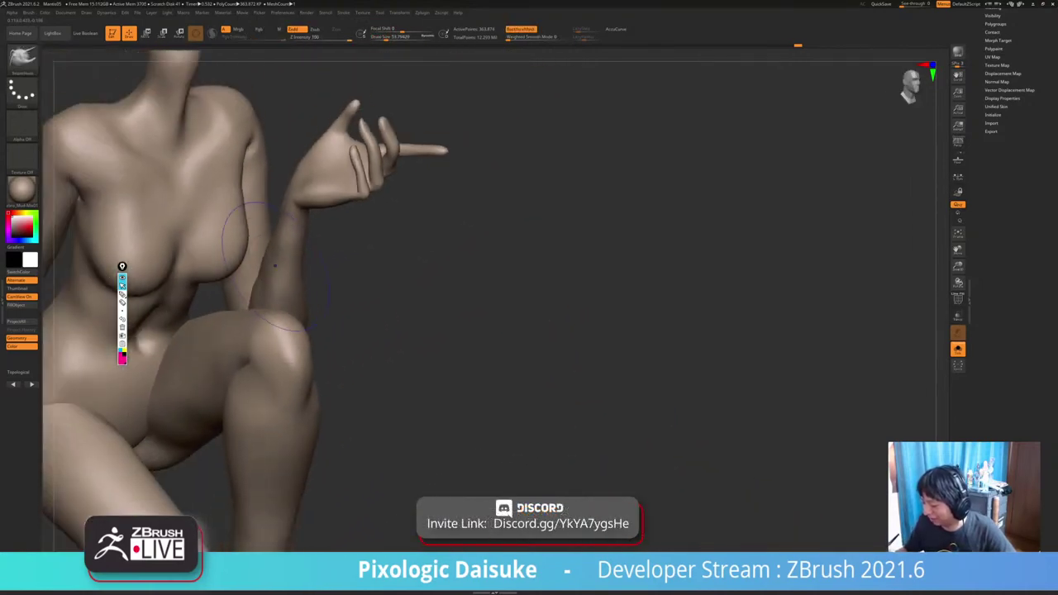
key(shift)
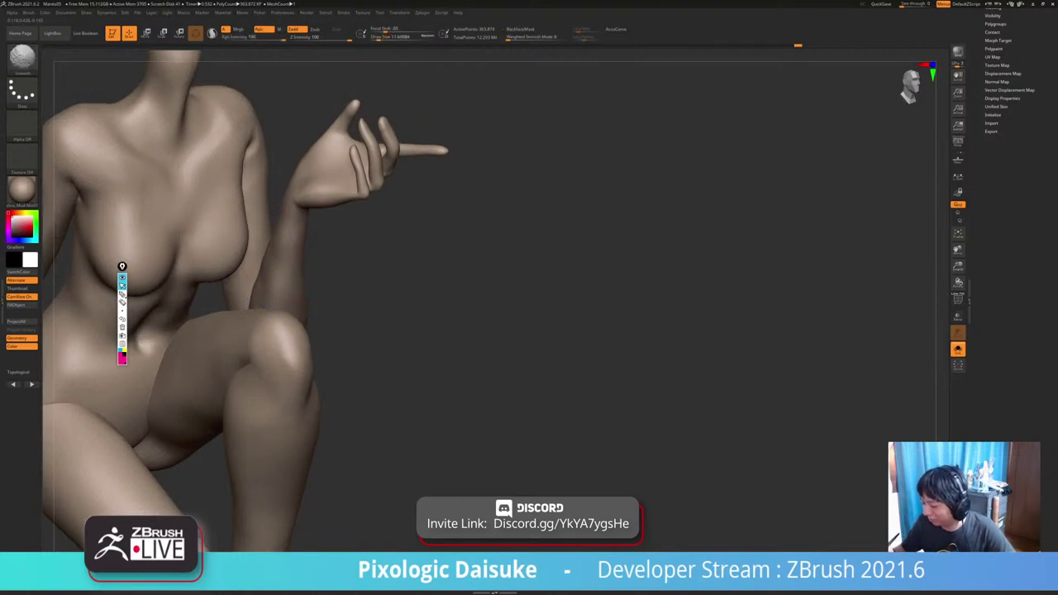
Examine the bent forearm and raised hand on the isolated body, their polygon wireframe, and the matching arm area on the clothed figure.
click(388, 36)
key(shift)
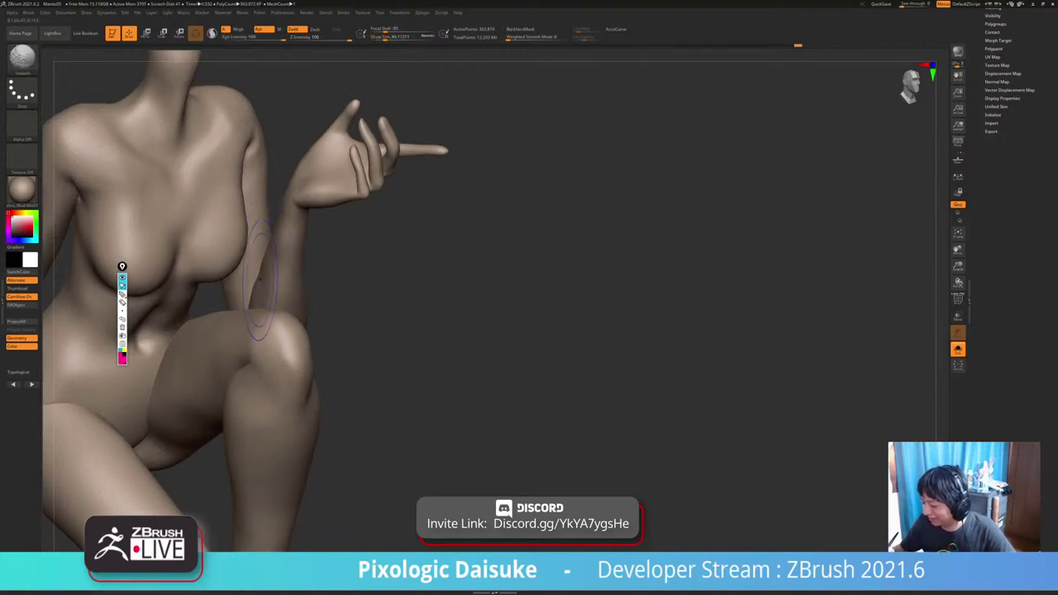
right_drag(263, 257, 300, 248)
ctrl+right_drag(291, 170, 295, 201)
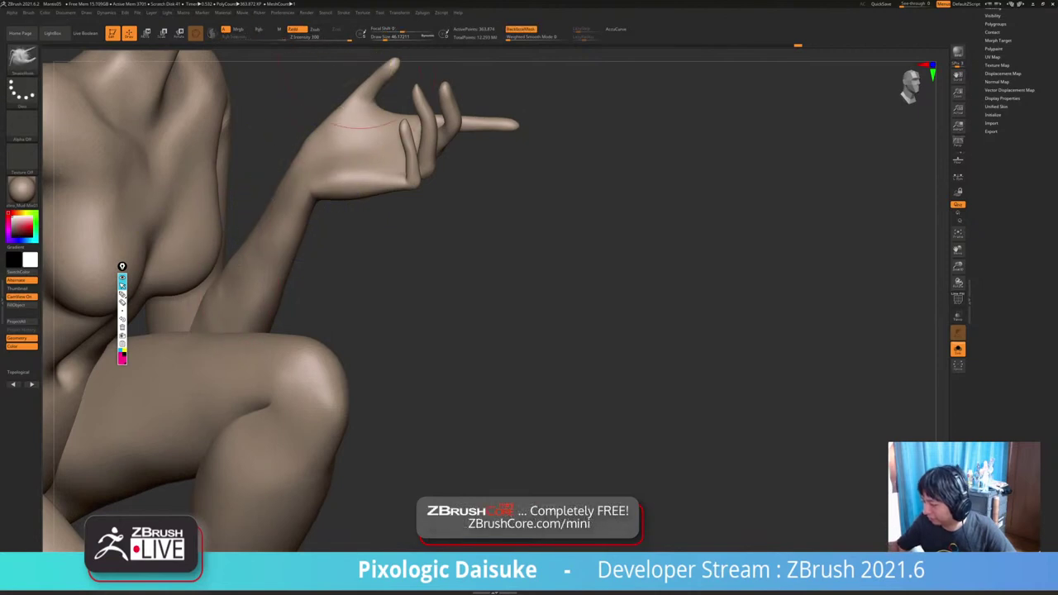
click(383, 37)
click(958, 300)
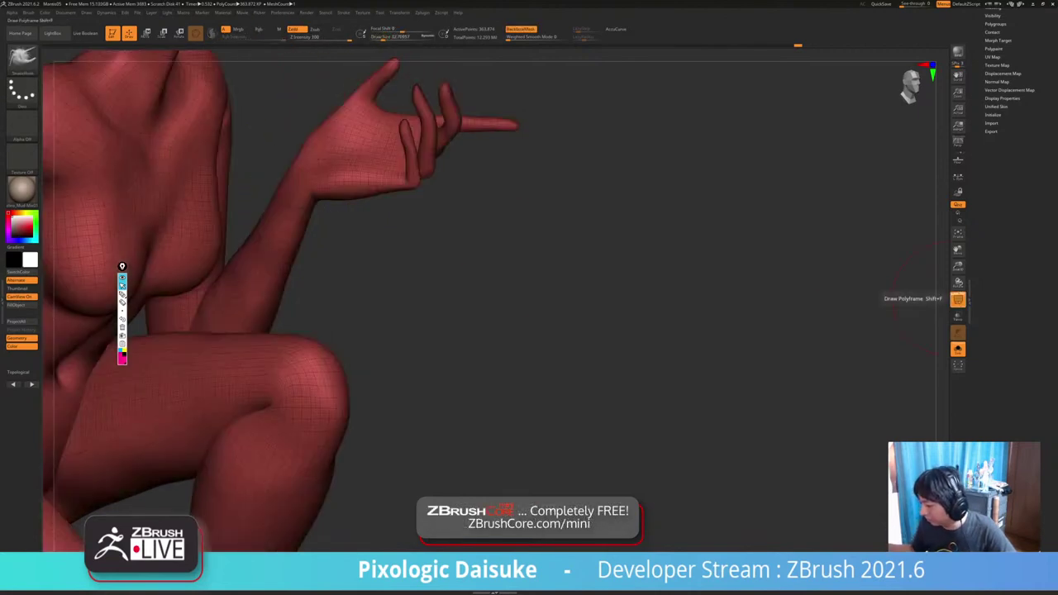
click(957, 299)
alt+drag(571, 356, 468, 246)
click(957, 349)
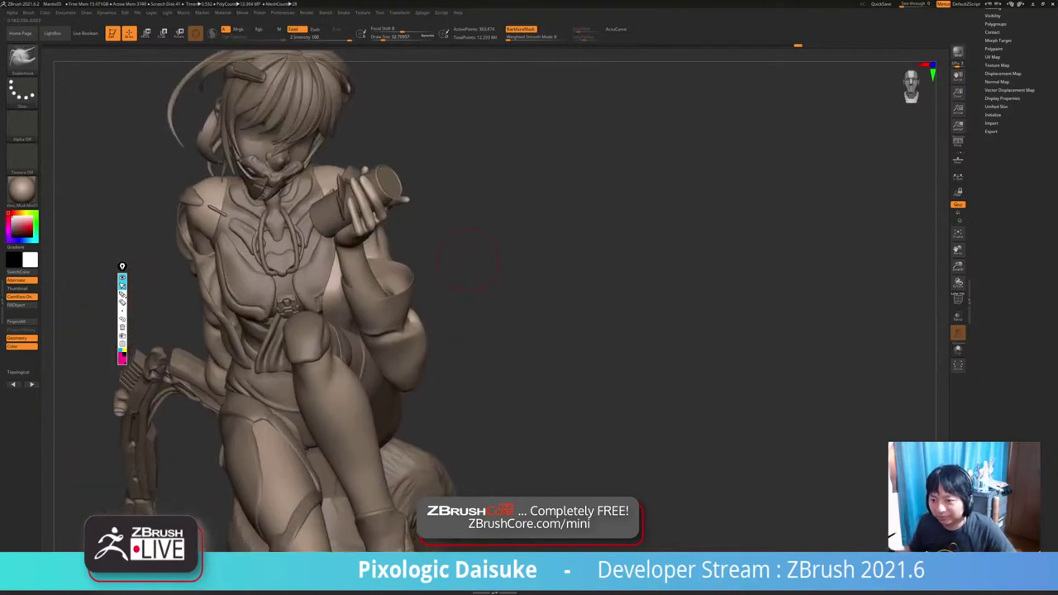
drag(468, 260, 377, 265)
alt+drag(529, 264, 401, 264)
Mask the body except for the bent arm and hand, make that arm its own polygroup, and clear the mask.
key(w)
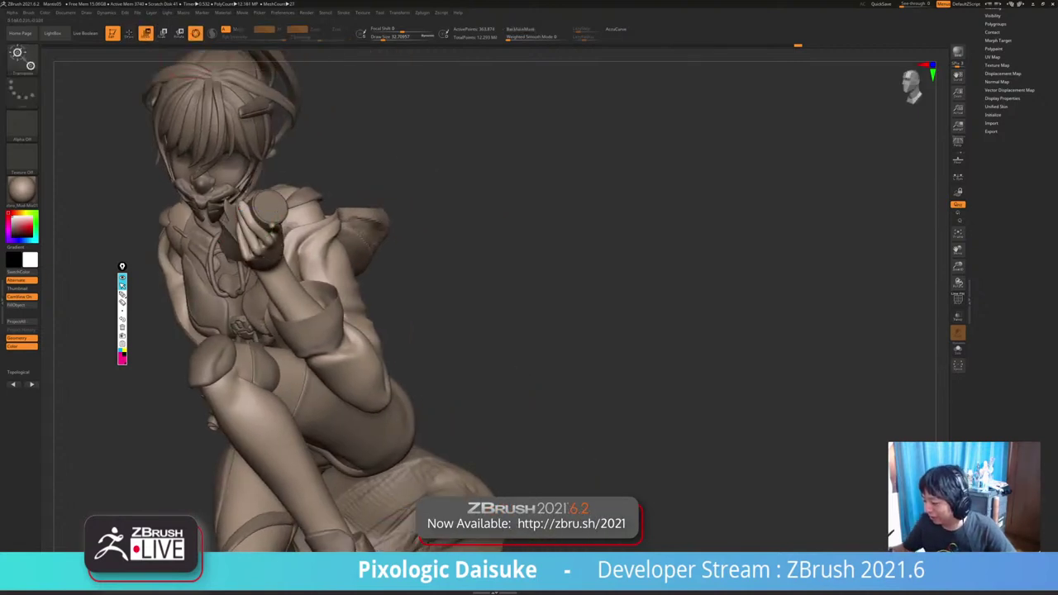
alt+drag(529, 264, 529, 314)
key(shift+s)
mouse_move(310, 207)
ctrl+mouse_down()
mouse_move(325, 236)
mouse_move(340, 231)
mouse_move(329, 248)
ctrl+mouse_up()
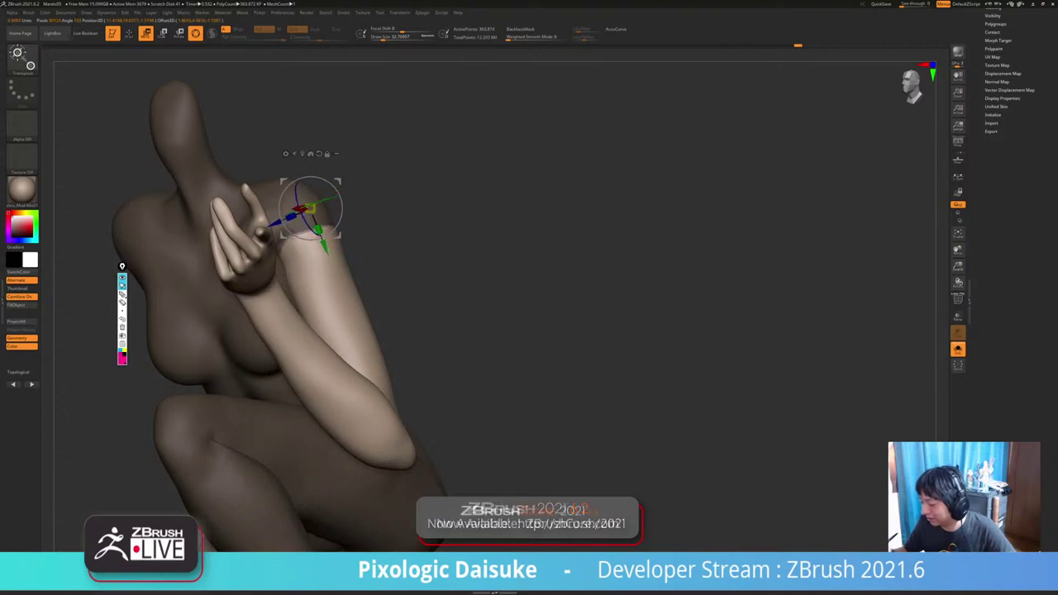
key(ctrl+i)
key(ctrl+shift+a)
key(q)
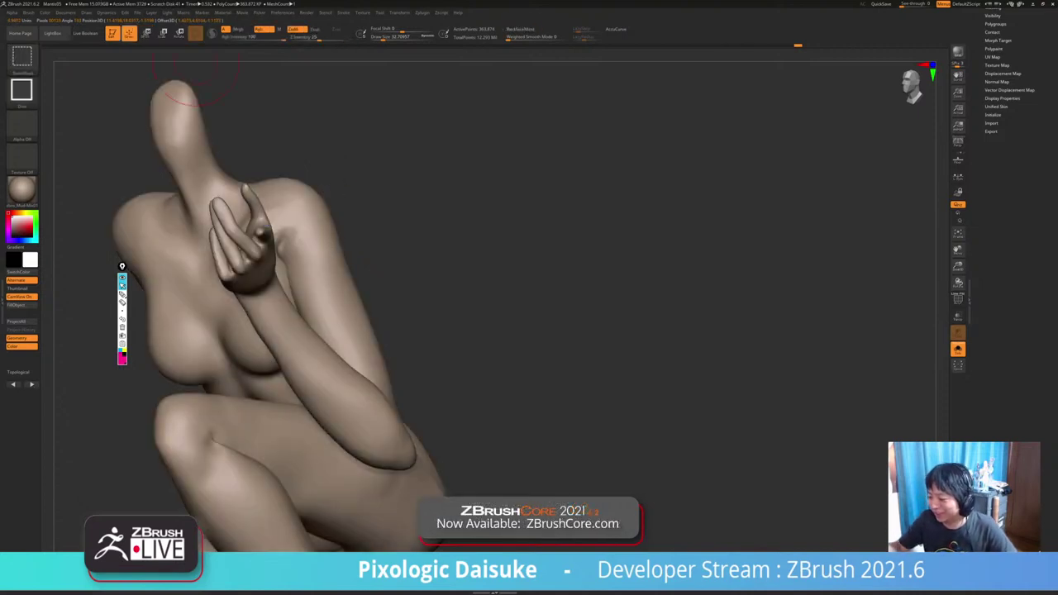
Isolate the bent arm and hand by hiding the rest of the body mesh.
ctrl+shift+click(354, 311)
mouse_move(488, 310)
mouse_down()
mouse_move(471, 289)
mouse_move(410, 285)
mouse_move(513, 293)
mouse_up()
ctrl+shift+click(425, 280)
key(shift+s)
drag(276, 303, 306, 303)
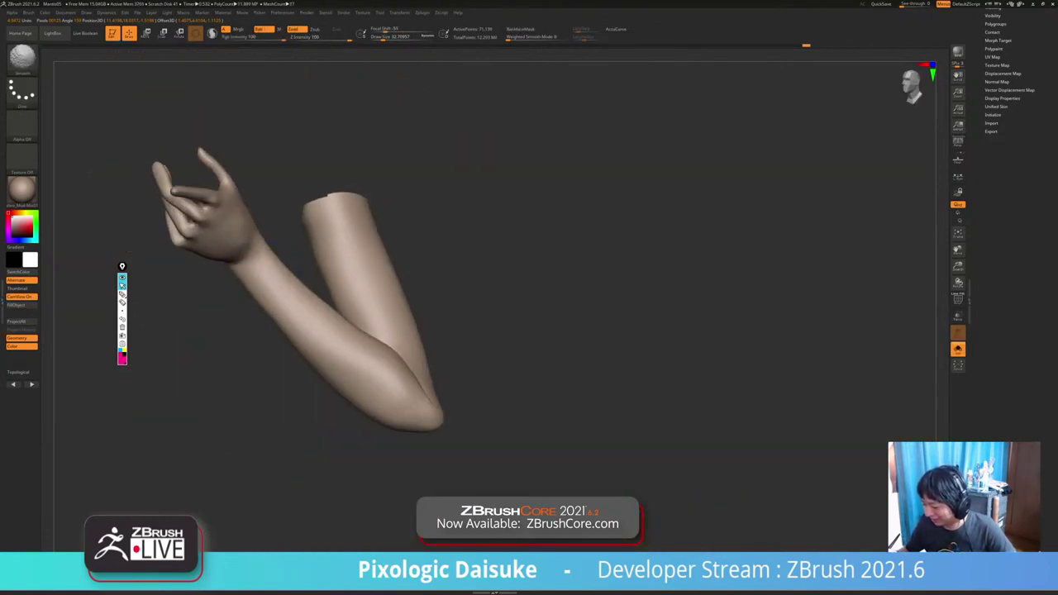
right_drag(306, 303, 286, 355)
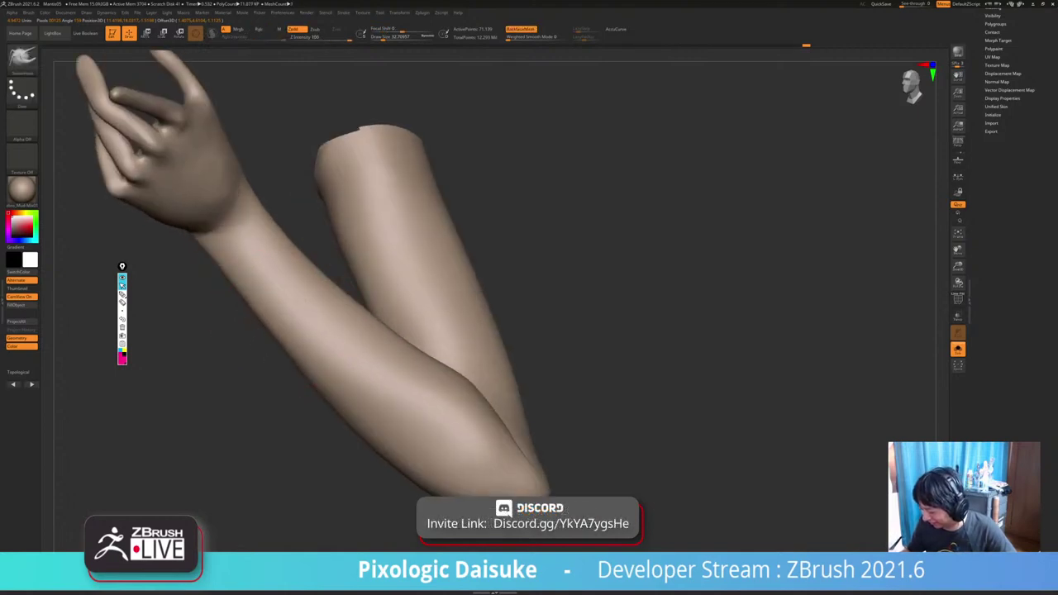
click(387, 38)
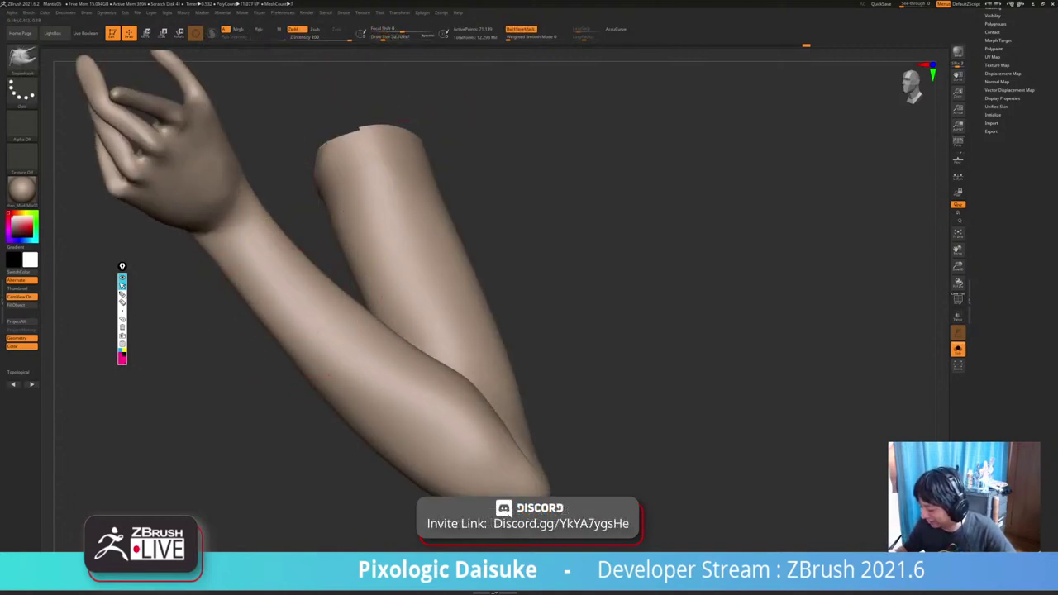
mouse_move(312, 355)
ctrl+right_down()
mouse_move(312, 302)
mouse_move(343, 332)
ctrl+right_up()
Define the bony bump on the back of the bent arm's wrist with a small DamStandard brush and smooth it.
key(b)
key(d)
key(s)
click(377, 38)
mouse_move(327, 240)
ctrl+right_down()
mouse_move(327, 302)
mouse_move(356, 297)
ctrl+right_up()
drag(276, 261, 287, 238)
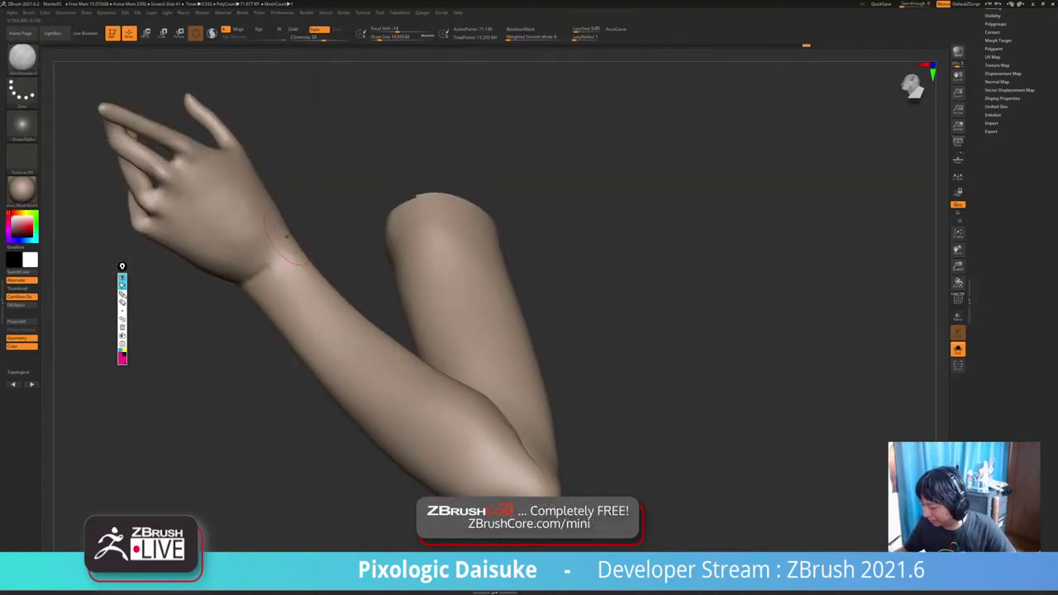
right_drag(266, 303, 253, 283)
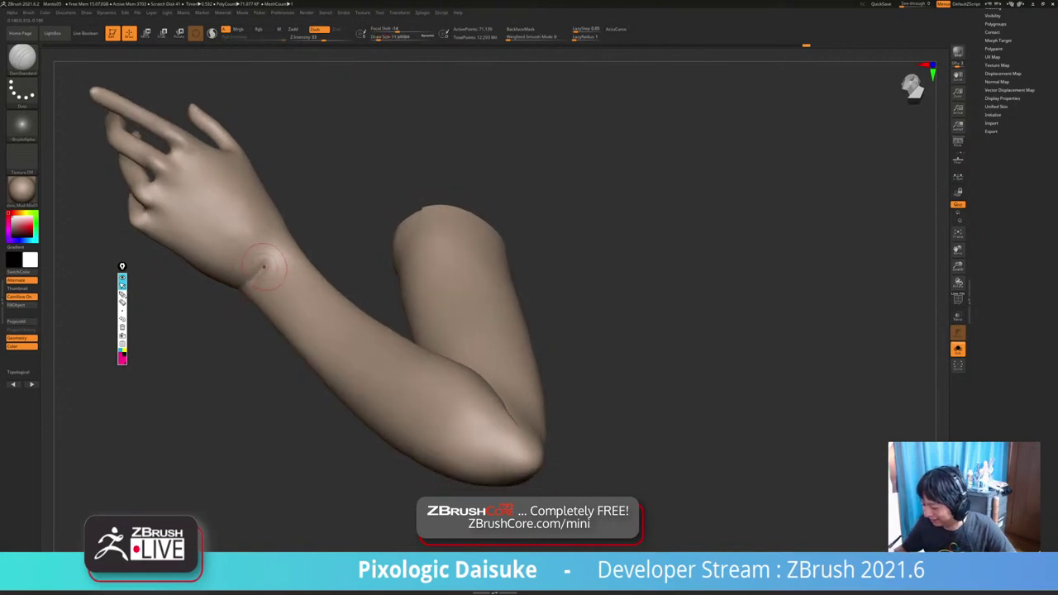
drag(262, 266, 273, 258)
key(shift)
right_drag(273, 252, 267, 263)
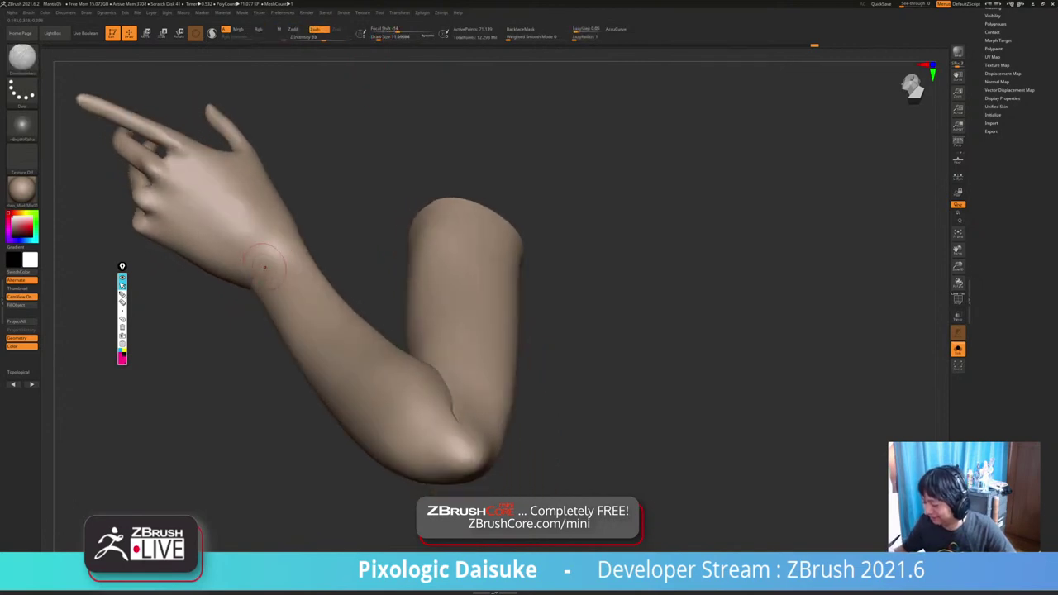
key(ctrl+z)
drag(263, 266, 293, 241)
right_drag(293, 241, 296, 257)
shift+drag(293, 244, 270, 262)
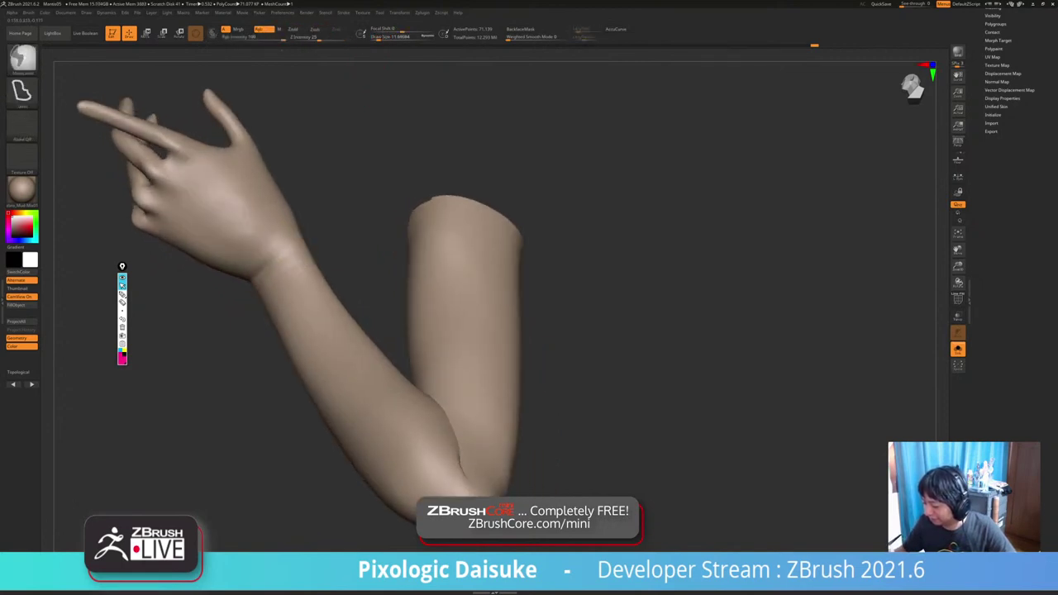
mouse_move(318, 257)
ctrl+right_down()
mouse_move(314, 231)
mouse_move(289, 248)
mouse_move(293, 263)
ctrl+right_up()
Compare the reworked wrist with the clothed figure from several angles and smooth the transition into the back of the hand.
key(alt+s)
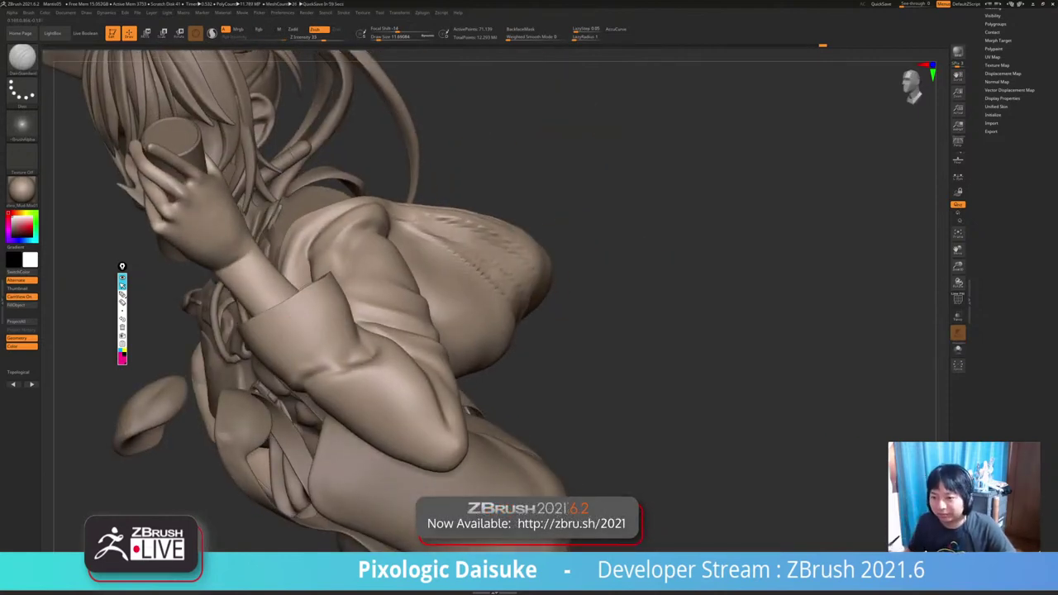
drag(297, 334, 302, 359)
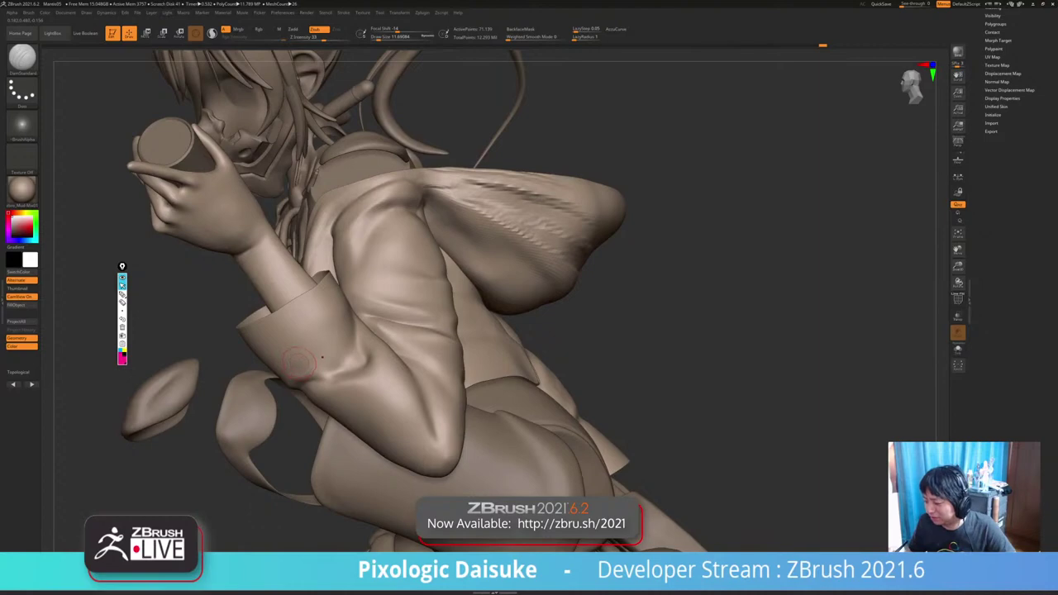
mouse_move(300, 363)
right_down()
mouse_move(295, 382)
mouse_move(274, 391)
mouse_move(269, 339)
mouse_move(339, 339)
mouse_move(273, 347)
mouse_move(285, 347)
mouse_move(288, 405)
mouse_move(276, 399)
mouse_move(273, 367)
right_up()
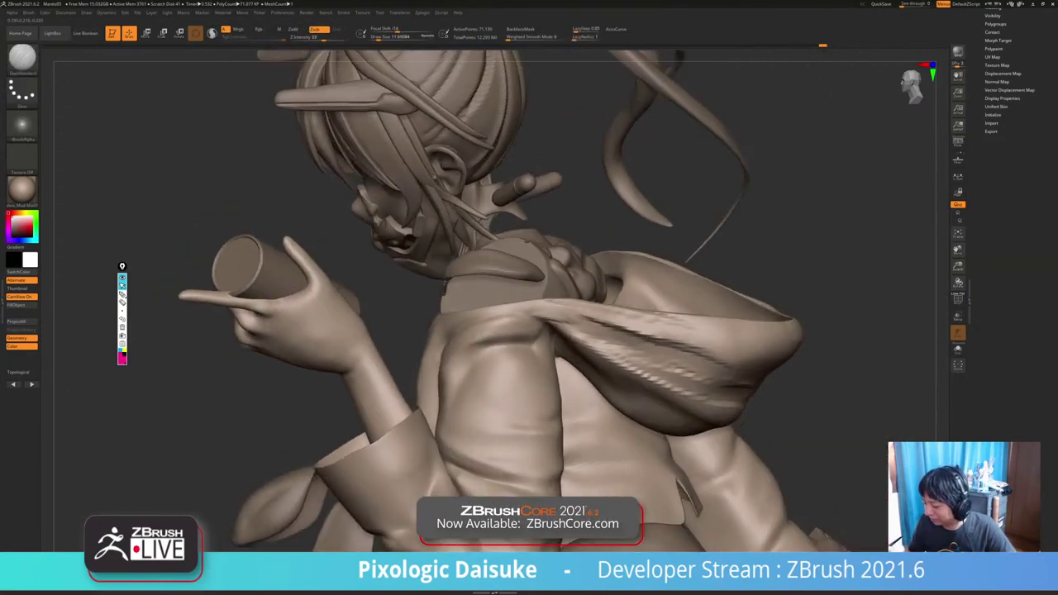
drag(199, 372, 325, 296)
key(shift)
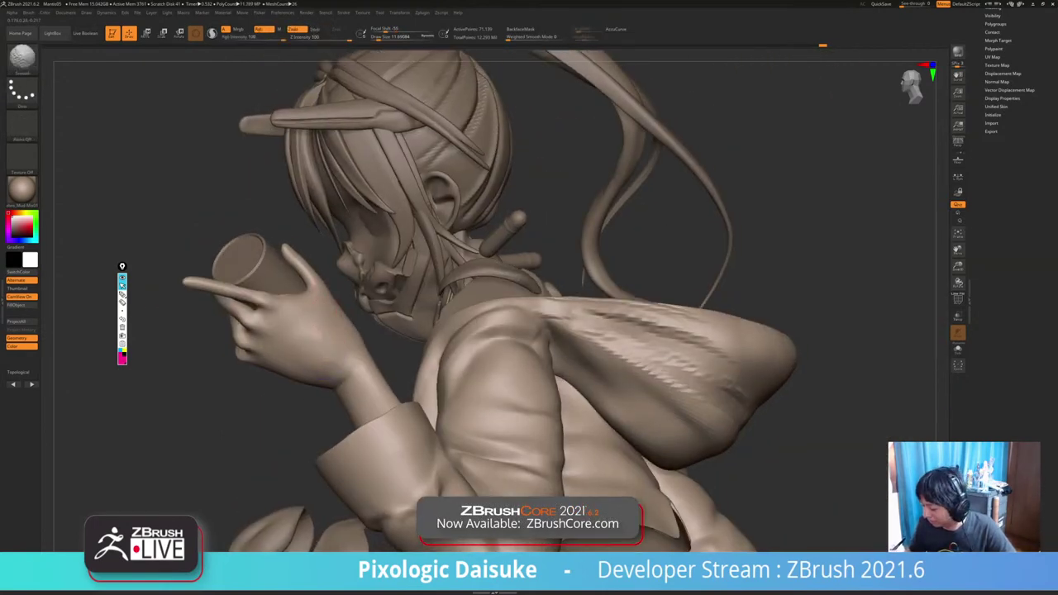
drag(256, 414, 317, 365)
key(shift)
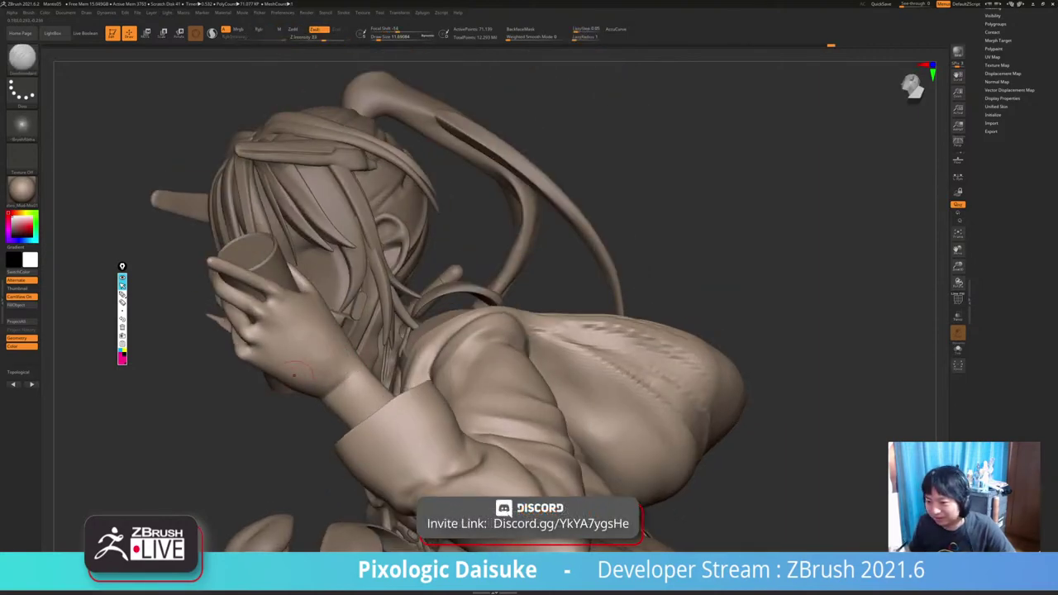
mouse_move(264, 430)
mouse_down()
mouse_move(182, 414)
mouse_move(201, 417)
mouse_move(192, 415)
mouse_up()
mouse_move(267, 407)
ctrl+right_down()
mouse_move(316, 404)
mouse_move(299, 332)
ctrl+right_up()
drag(301, 311, 312, 316)
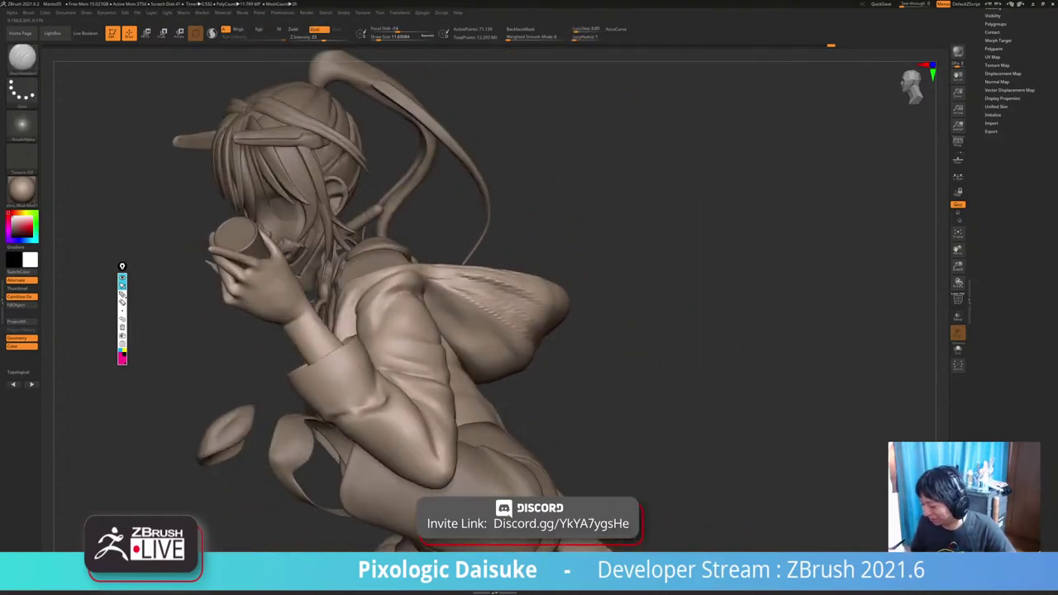
Unhide the rest of the body mesh and show it on its own without the clothing.
key(shift+s)
mouse_move(317, 331)
ctrl+right_down()
mouse_move(286, 338)
mouse_move(312, 322)
ctrl+right_up()
mouse_move(315, 321)
mouse_down()
mouse_move(339, 317)
mouse_move(319, 321)
mouse_up()
mouse_move(320, 320)
right_down()
mouse_move(306, 406)
mouse_move(339, 380)
right_up()
ctrl+shift+click(430, 354)
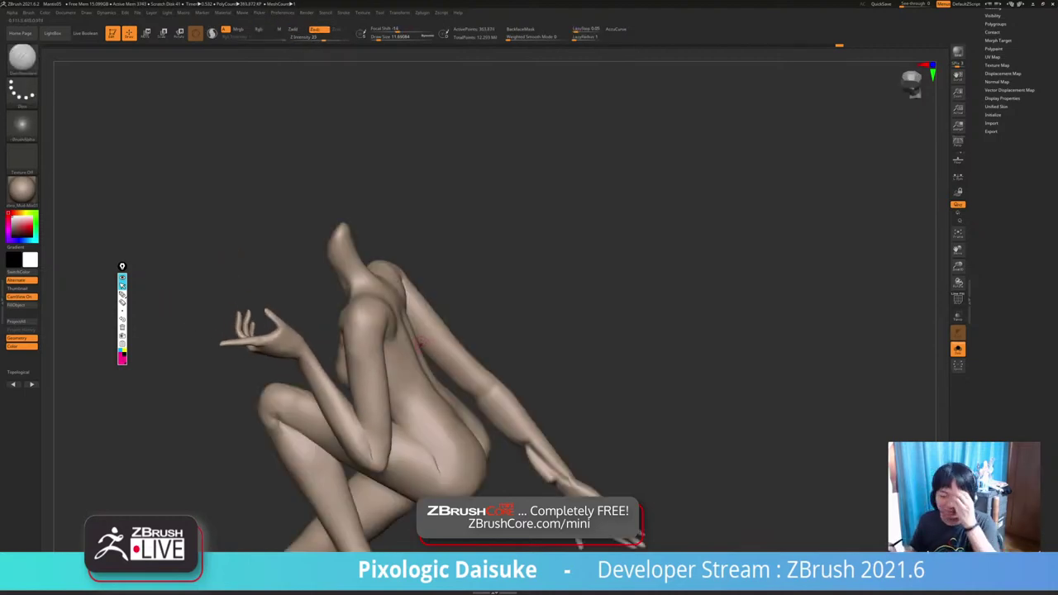
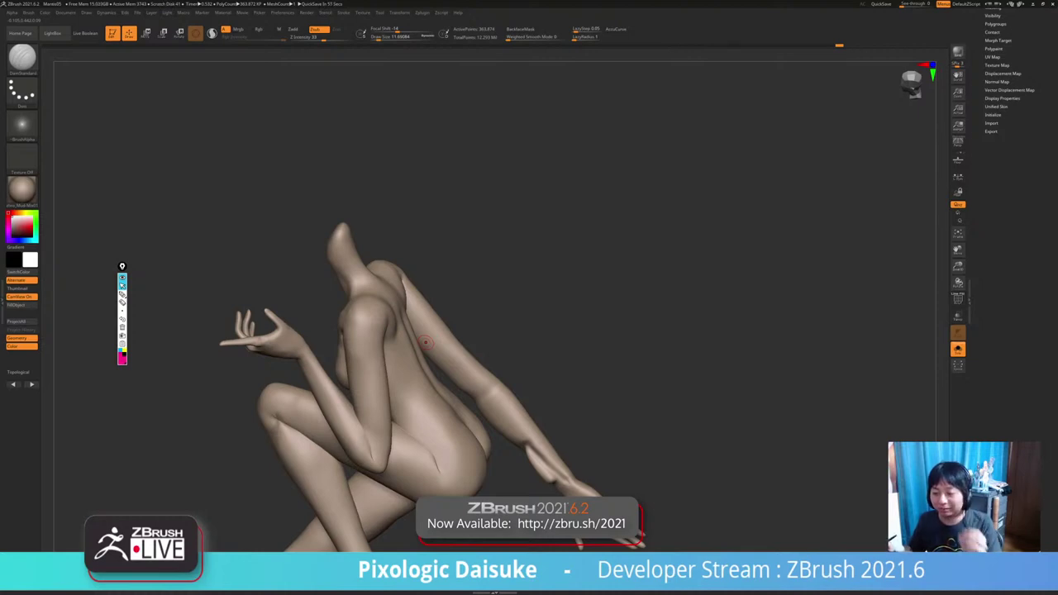
Check the full clothed figure on its rock from below and from the front.
ctrl+right_drag(435, 283, 367, 447)
click(958, 350)
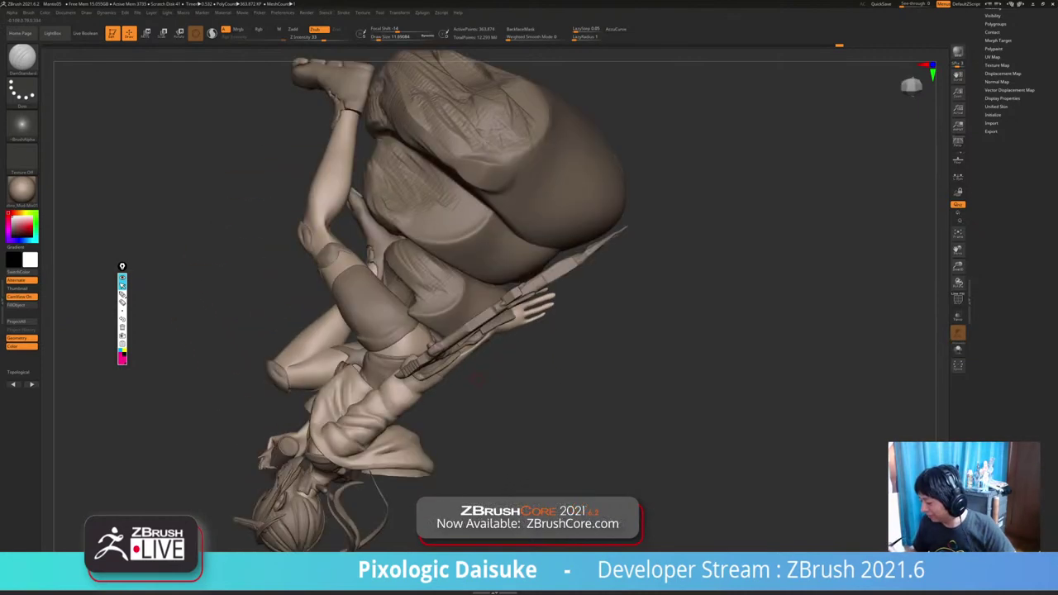
right_drag(744, 331, 728, 351)
drag(641, 430, 540, 481)
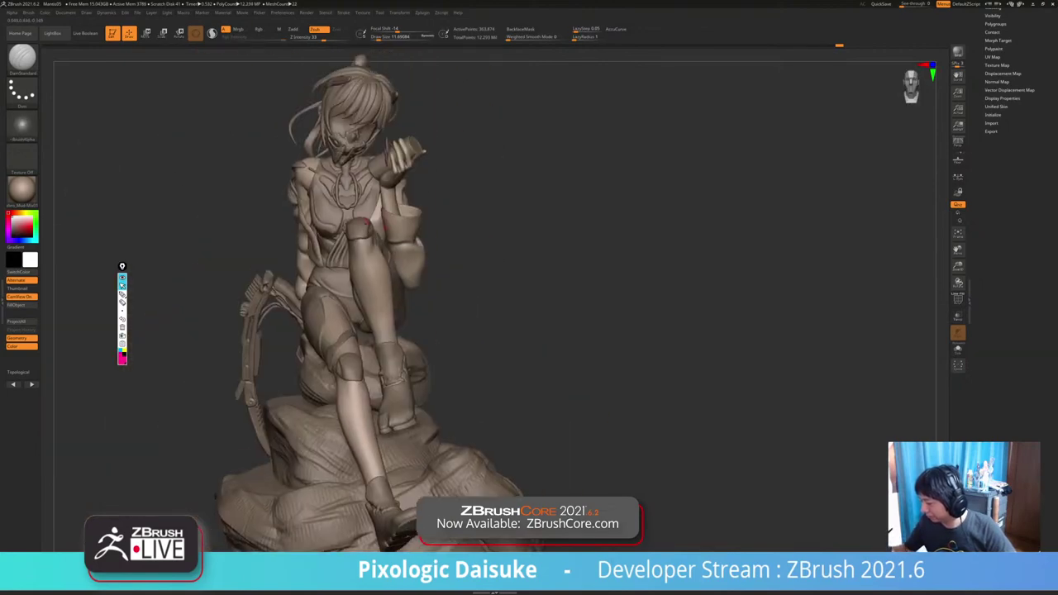
alt+click(368, 262)
drag(686, 339, 624, 368)
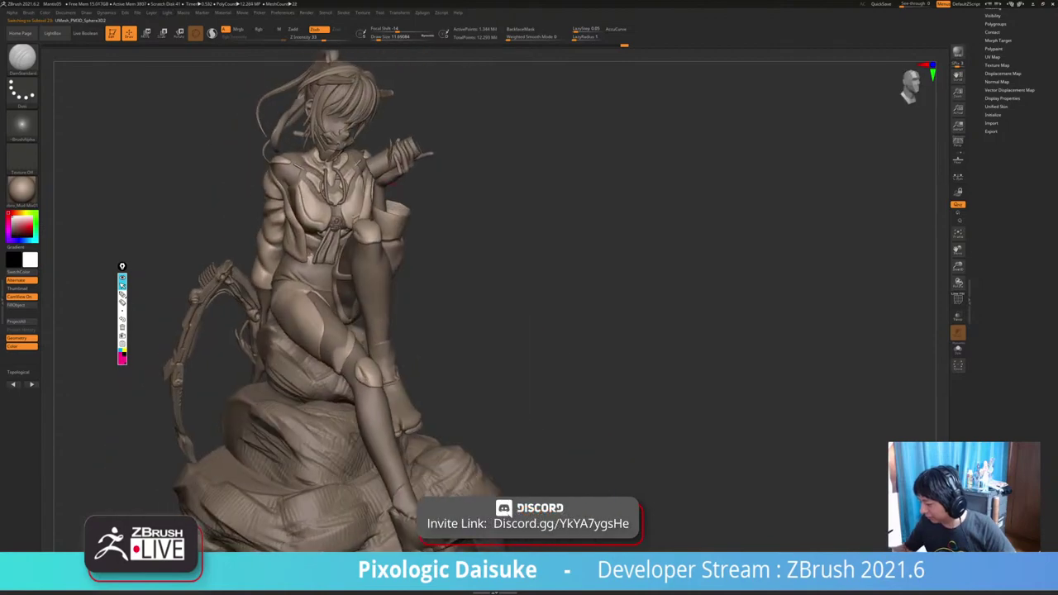
Isolate the body again and build up the little-finger side of the raised hand's palm with the ClayBuildup brush.
alt+click(379, 411)
ctrl+right_drag(390, 169, 411, 211)
click(959, 349)
drag(629, 331, 750, 332)
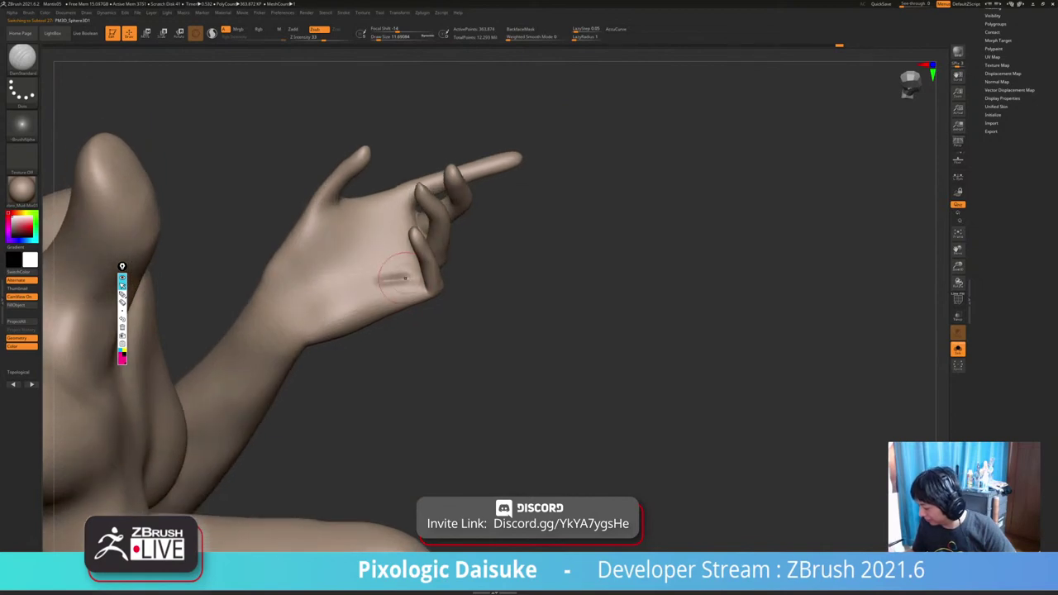
click(22, 60)
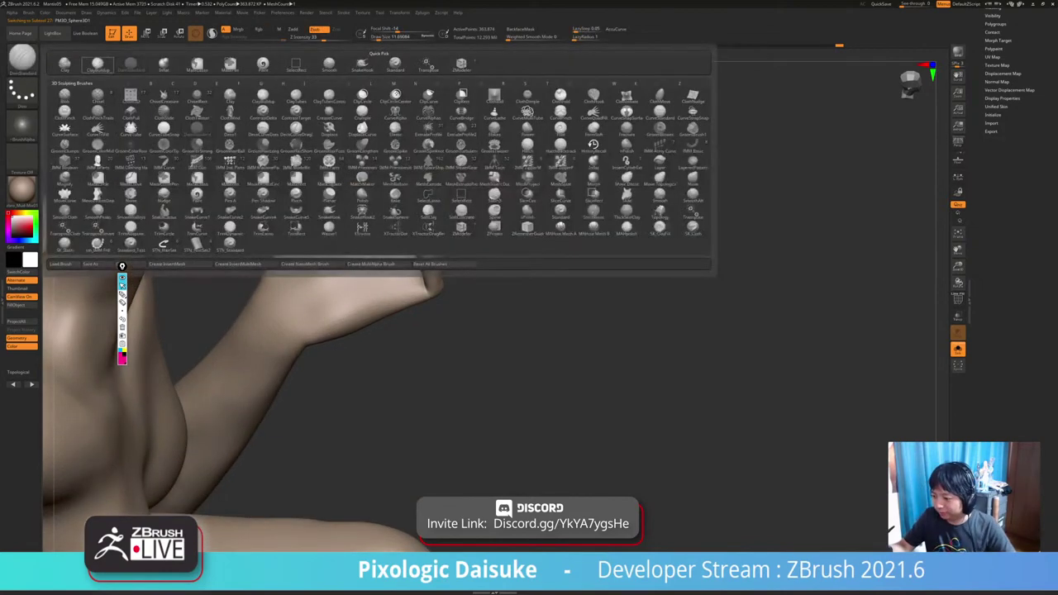
click(97, 66)
drag(385, 364, 343, 359)
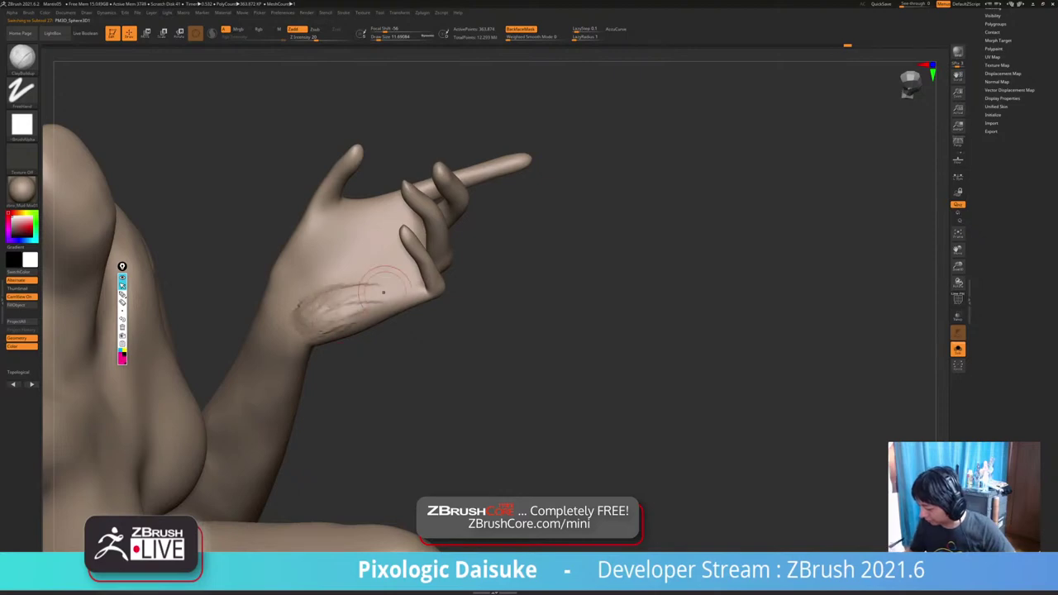
Smooth the built-up little-finger side of the palm and check the hand against the held cylinder on the clothed figure.
drag(579, 315, 554, 372)
click(958, 349)
mouse_move(628, 330)
mouse_down()
mouse_move(596, 306)
mouse_move(579, 335)
mouse_move(612, 324)
mouse_up()
click(958, 349)
shift+drag(350, 305, 363, 296)
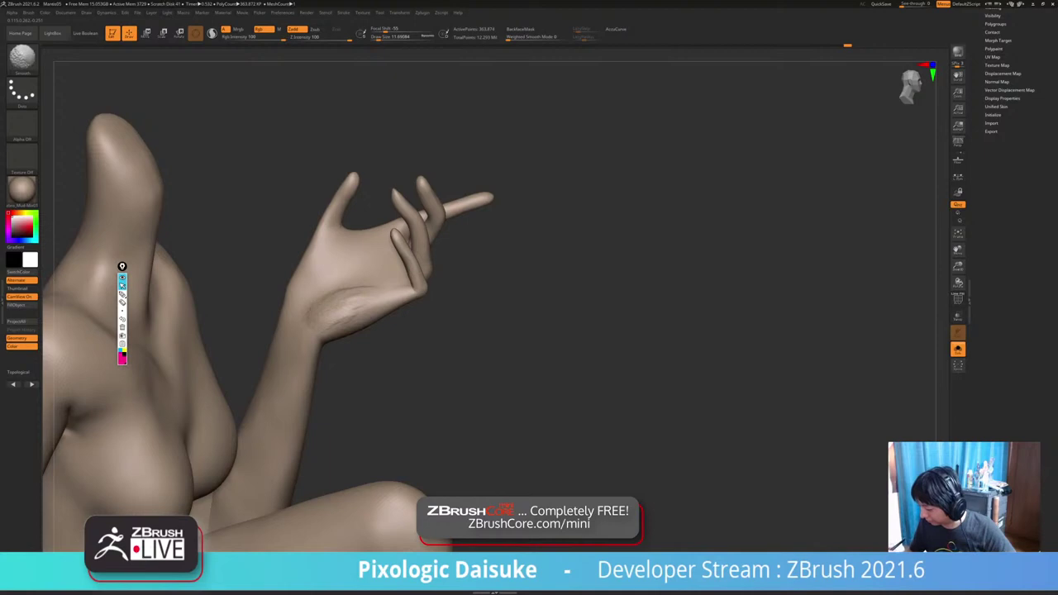
drag(529, 331, 541, 372)
click(958, 348)
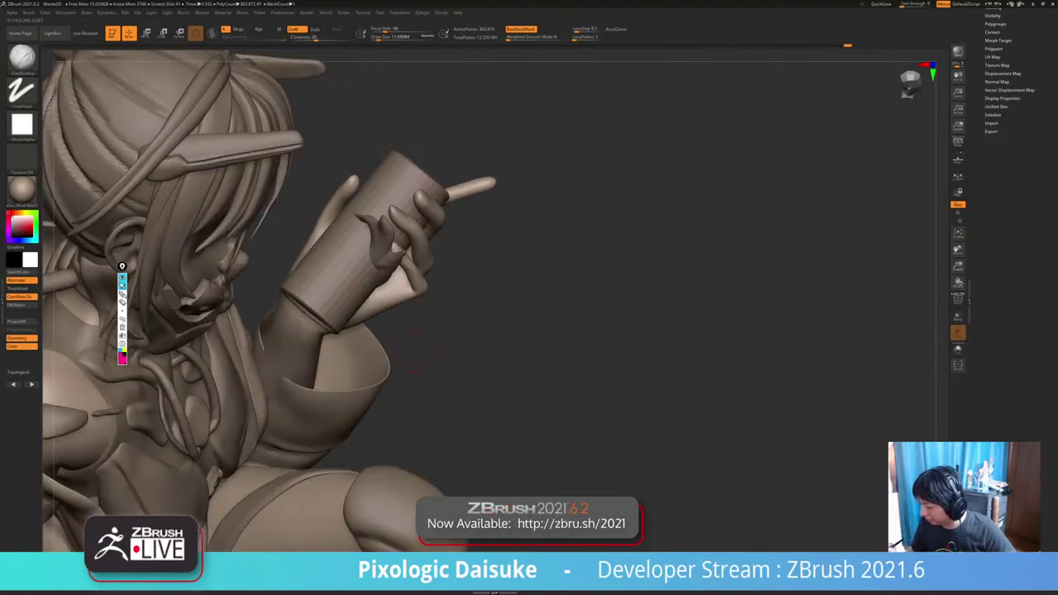
Isolate the body and build up the muscle at the base of the thumb on the raised hand's palm with the ClayBuildup brush.
click(958, 349)
drag(529, 331, 542, 356)
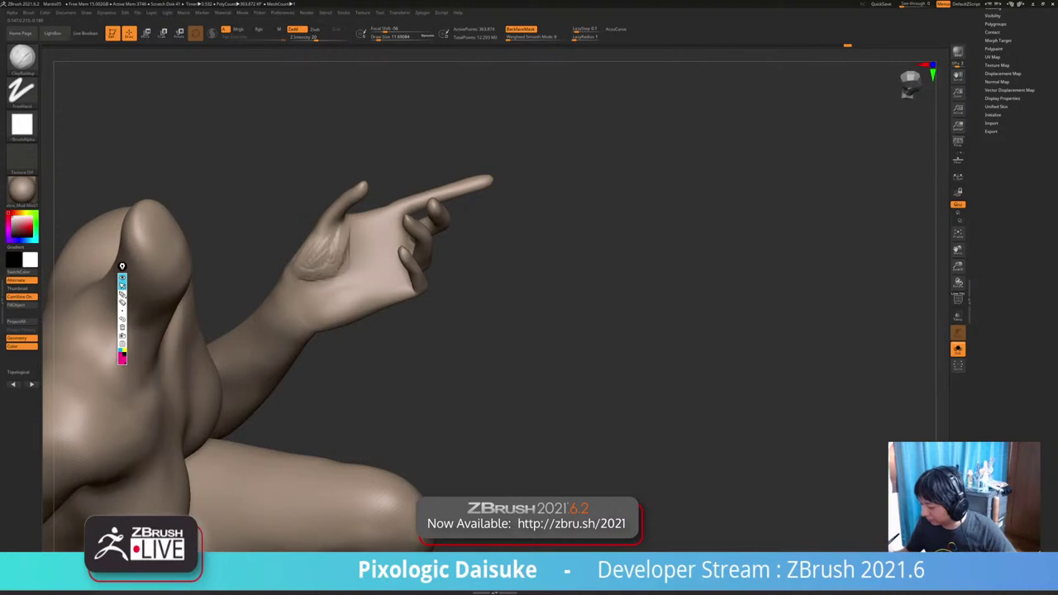
drag(513, 347, 538, 306)
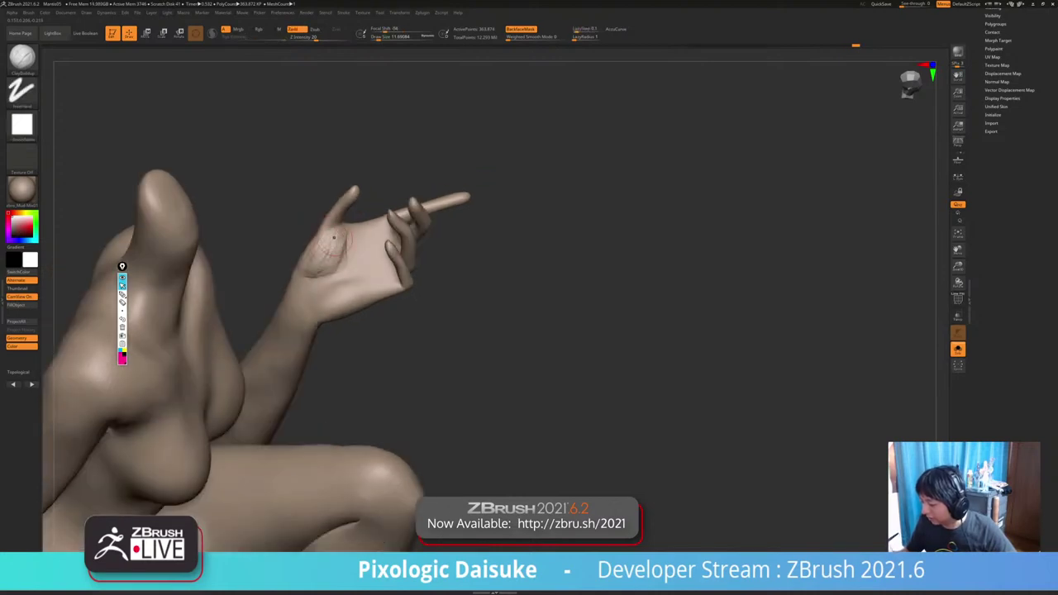
right_drag(334, 238, 325, 288)
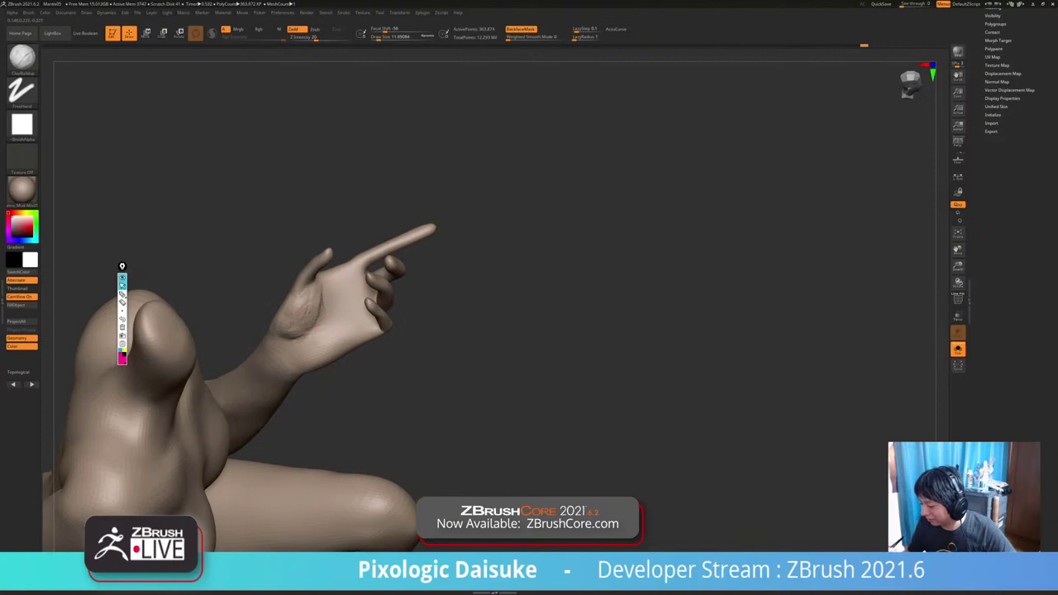
mouse_move(321, 316)
right_down()
mouse_move(298, 278)
mouse_move(299, 309)
right_up()
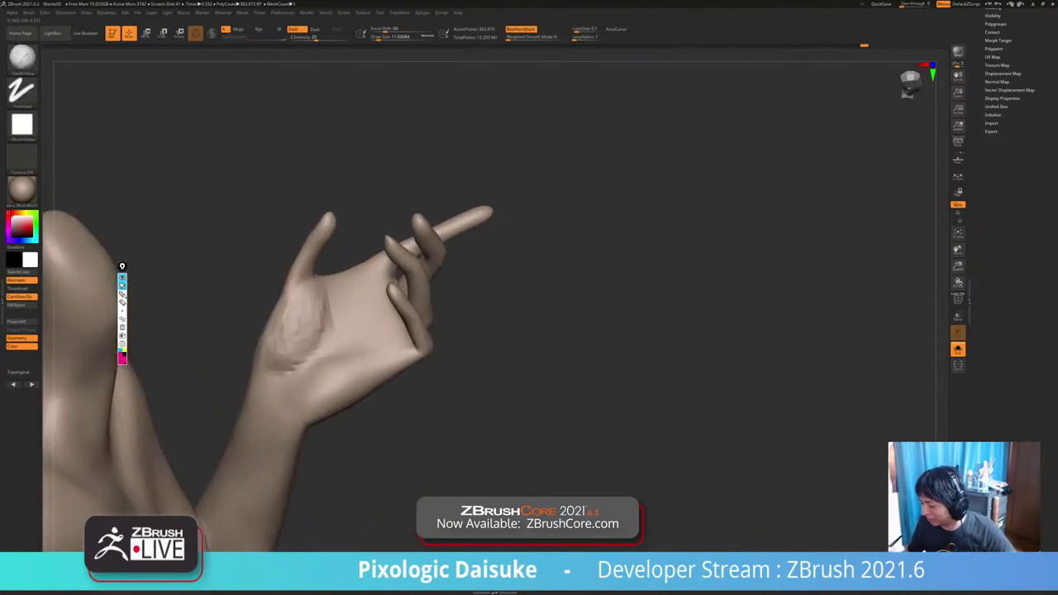
Extend the palm's thumb-base muscle up toward the thumb and blend it into the centre of the palm.
mouse_move(303, 291)
mouse_down()
mouse_move(289, 345)
mouse_move(312, 302)
mouse_up()
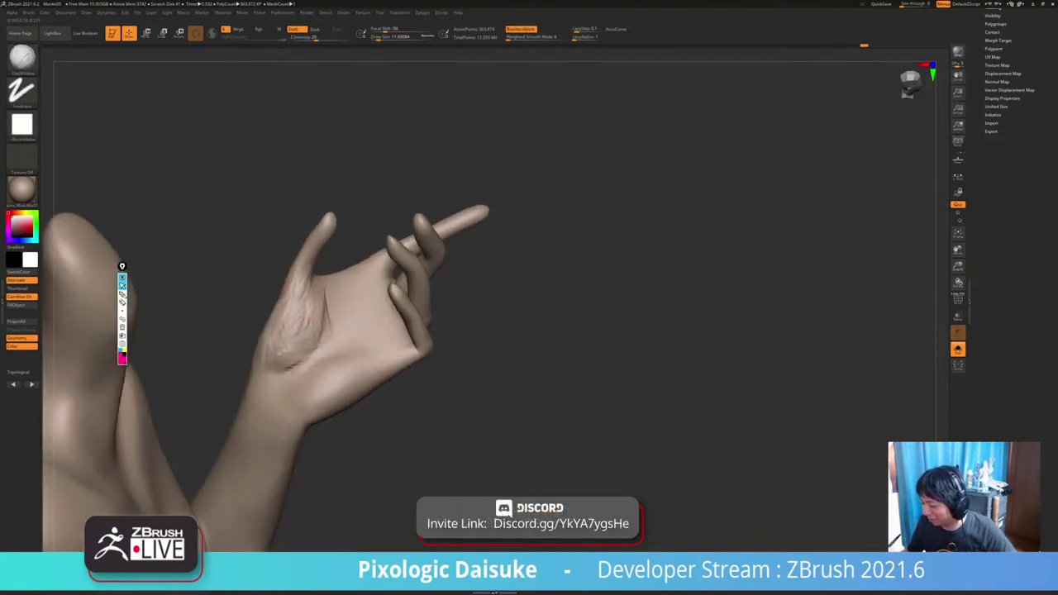
ctrl+right_drag(301, 314, 296, 283)
mouse_move(296, 282)
right_down()
mouse_move(277, 282)
mouse_move(296, 284)
right_up()
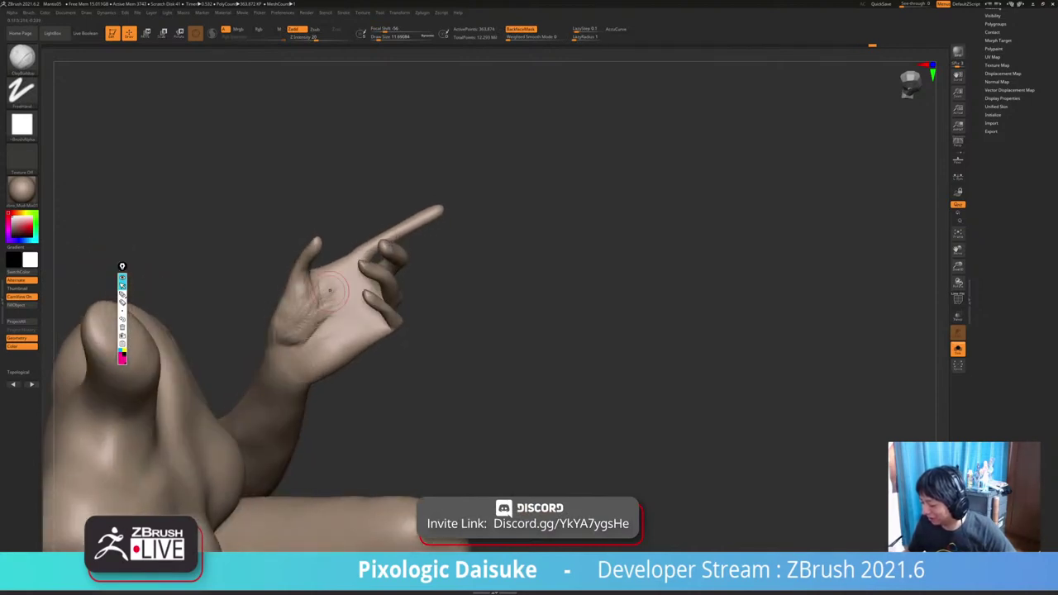
right_drag(339, 309, 415, 341)
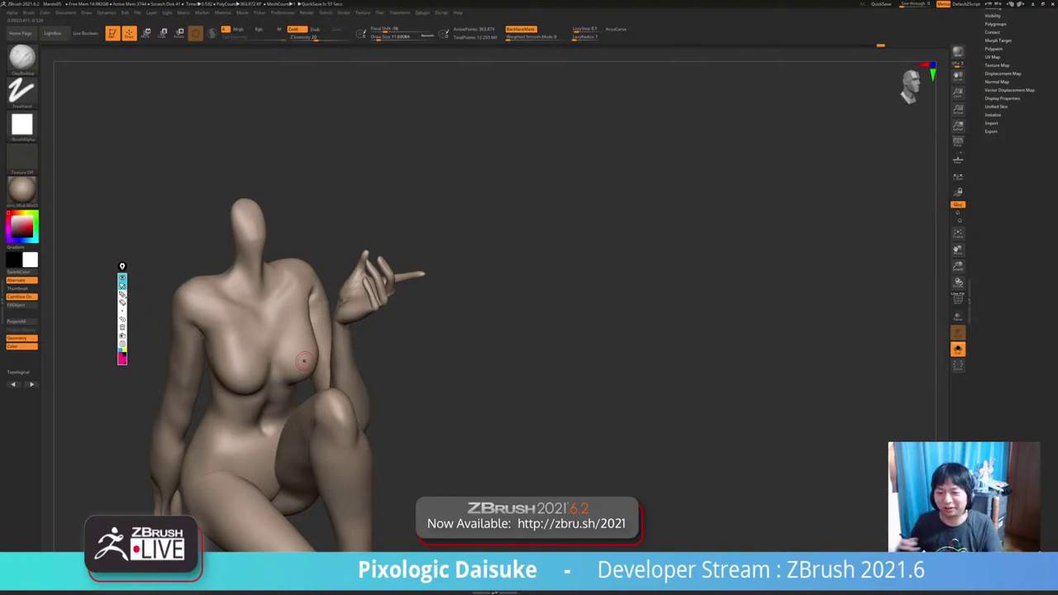
Build up the abdomen beside and above the navel with ClayBuildup at draw size about 14 and smooth the strokes.
mouse_move(417, 299)
mouse_down()
mouse_move(439, 309)
mouse_move(364, 330)
mouse_move(396, 364)
mouse_move(438, 355)
mouse_up()
mouse_move(259, 392)
mouse_down()
mouse_move(258, 371)
mouse_move(324, 217)
mouse_up()
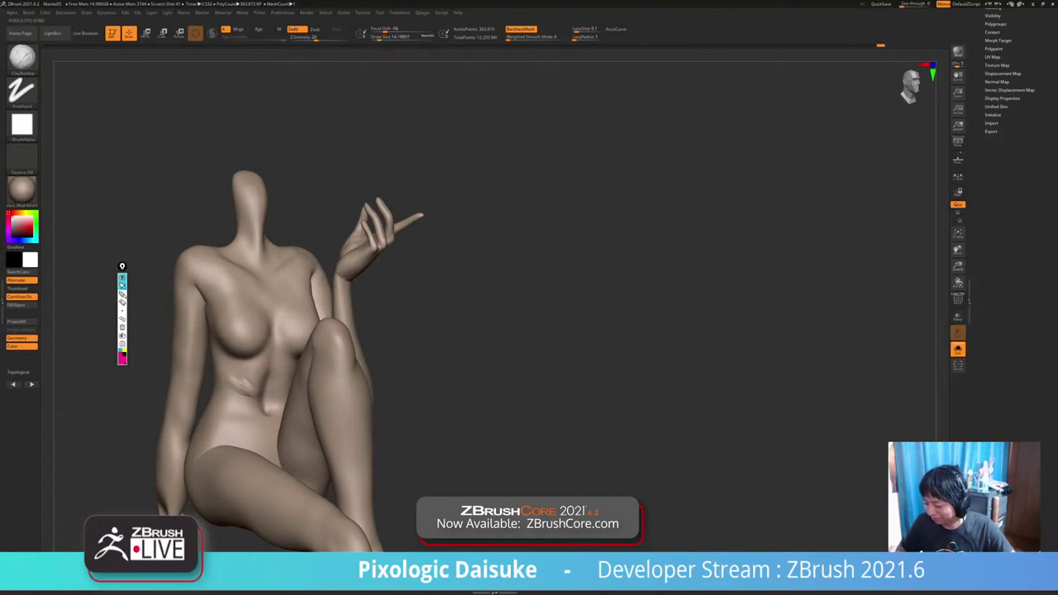
mouse_move(261, 363)
alt+right_down()
mouse_move(258, 323)
mouse_move(250, 329)
mouse_move(291, 327)
mouse_move(276, 327)
alt+right_up()
key(alt+shift+s)
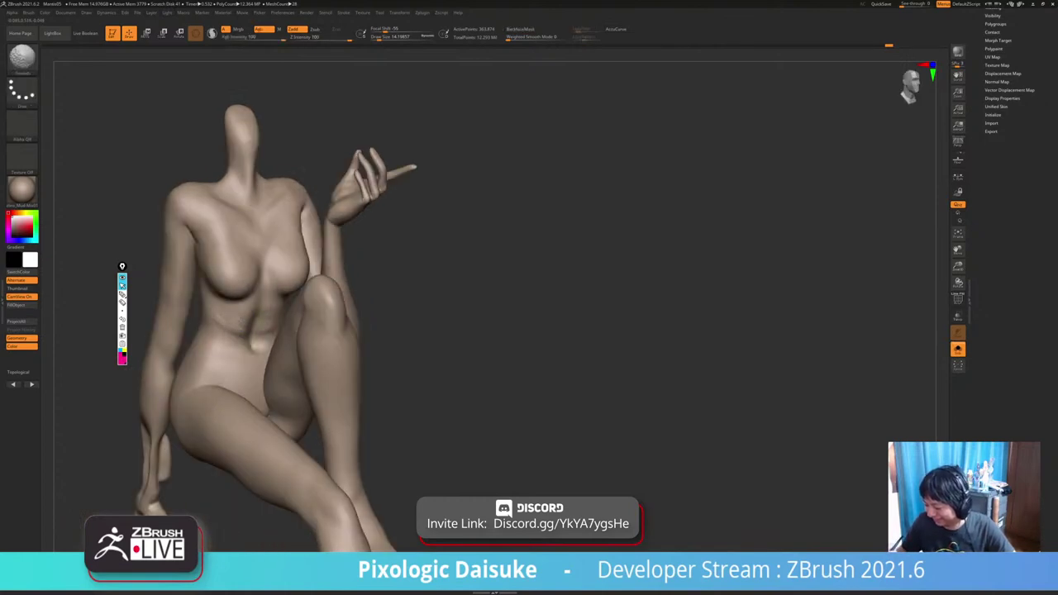
mouse_move(239, 318)
right_down()
mouse_move(269, 320)
mouse_move(269, 277)
mouse_move(310, 279)
mouse_move(237, 303)
right_up()
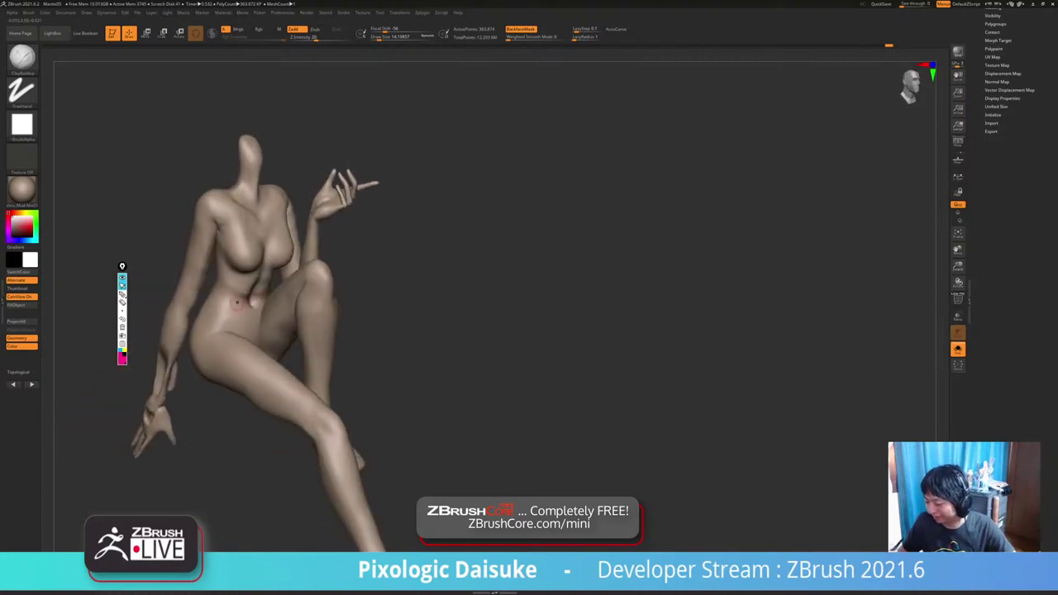
Enlarge the ClayBuildup brush to about 30 and build up the lower belly between the navel and the hips.
drag(379, 38, 384, 37)
right_drag(247, 309, 235, 310)
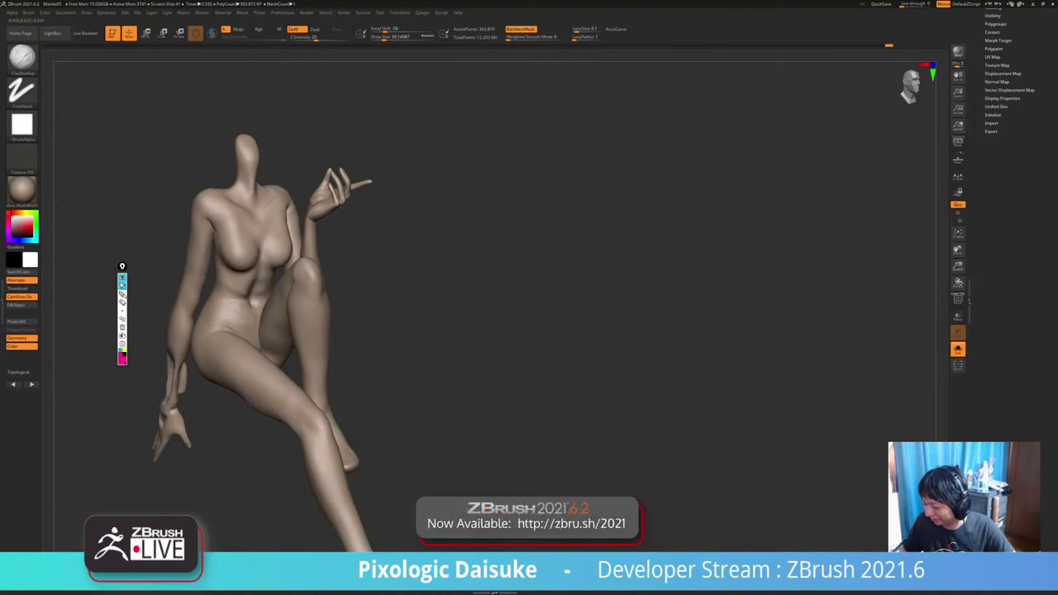
right_drag(258, 307, 263, 263)
right_drag(239, 306, 192, 305)
shift+drag(240, 308, 243, 323)
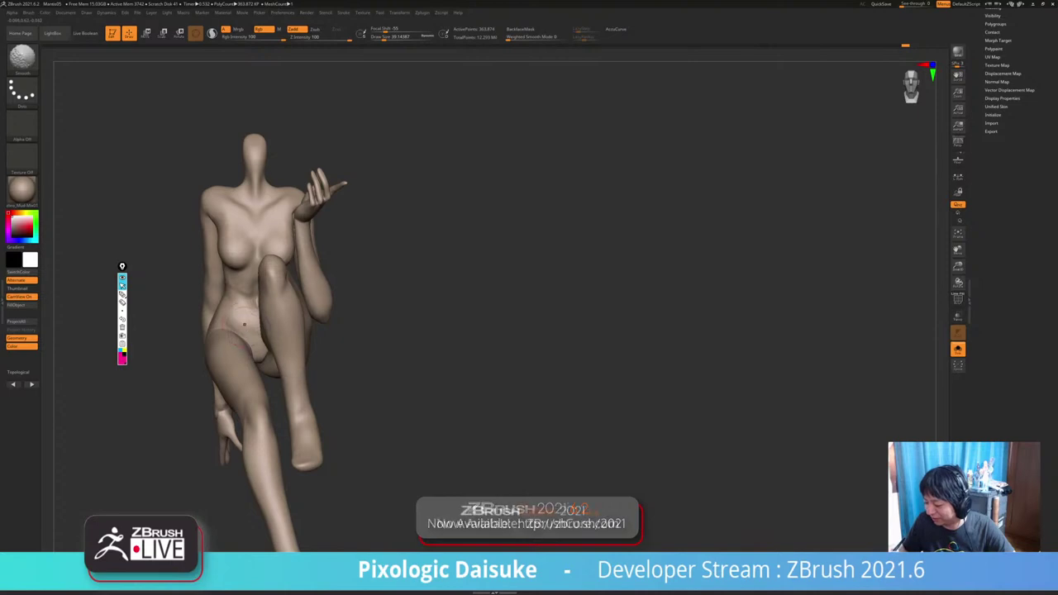
Smooth the built-up lower belly into the hips and waist from the front and three-quarter views.
mouse_move(243, 322)
right_down()
mouse_move(289, 314)
mouse_move(252, 328)
right_up()
shift+drag(241, 321, 242, 322)
mouse_move(241, 322)
right_down()
mouse_move(281, 319)
mouse_move(216, 302)
right_up()
shift+drag(248, 303, 251, 309)
mouse_move(251, 309)
right_down()
mouse_move(310, 308)
mouse_move(227, 309)
mouse_move(248, 309)
mouse_move(232, 311)
mouse_move(222, 331)
mouse_move(277, 327)
right_up()
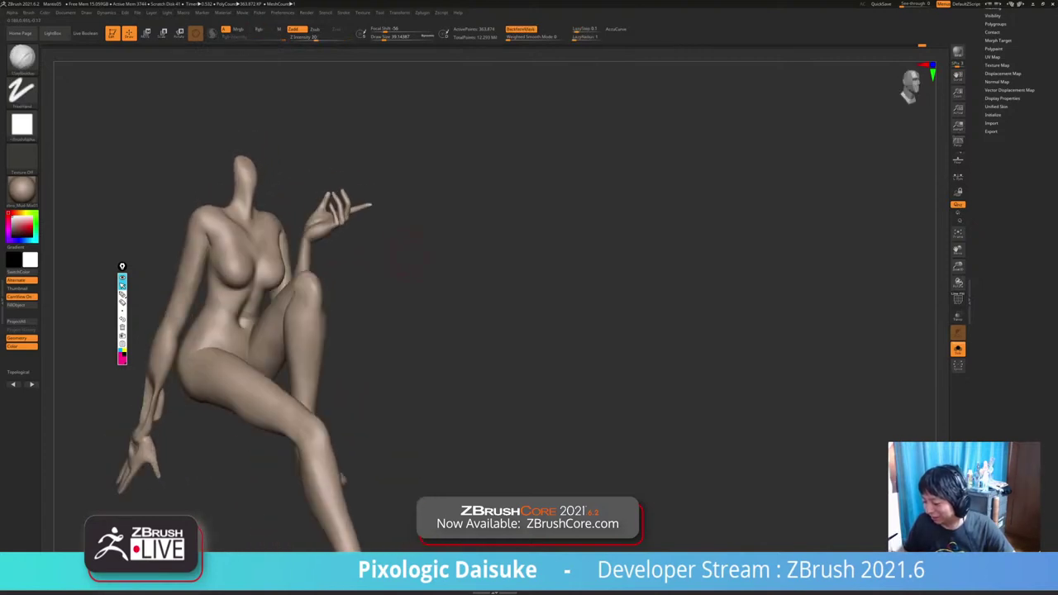
Shape the flank and lower ribs beneath the breast with the ClayBuildup brush and check the torso from the front.
drag(405, 257, 323, 261)
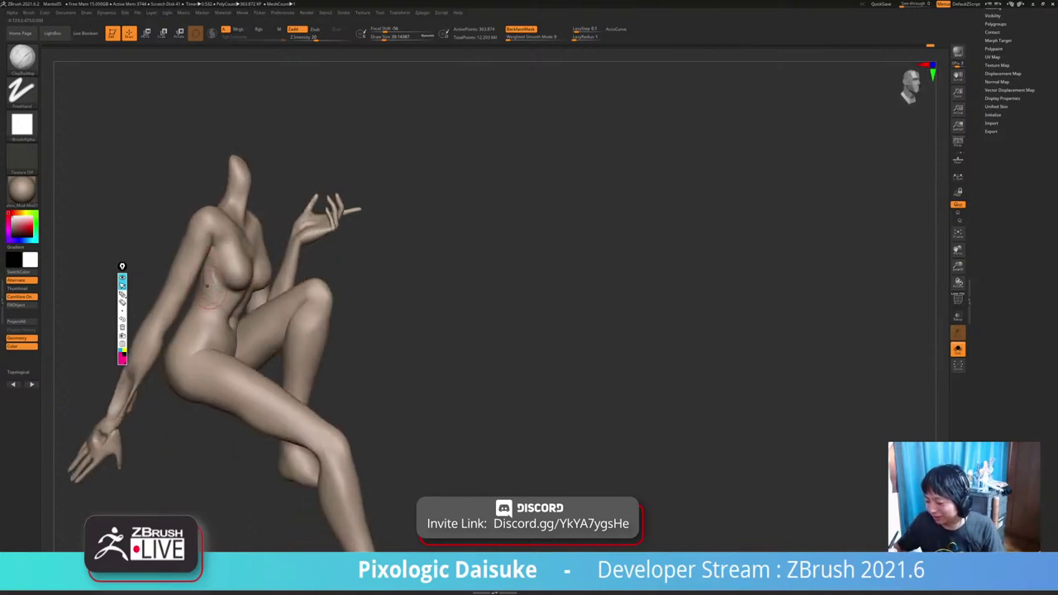
right_drag(223, 306, 252, 302)
mouse_move(209, 291)
right_down()
mouse_move(137, 290)
mouse_move(157, 290)
right_up()
ctrl+right_drag(356, 322, 401, 330)
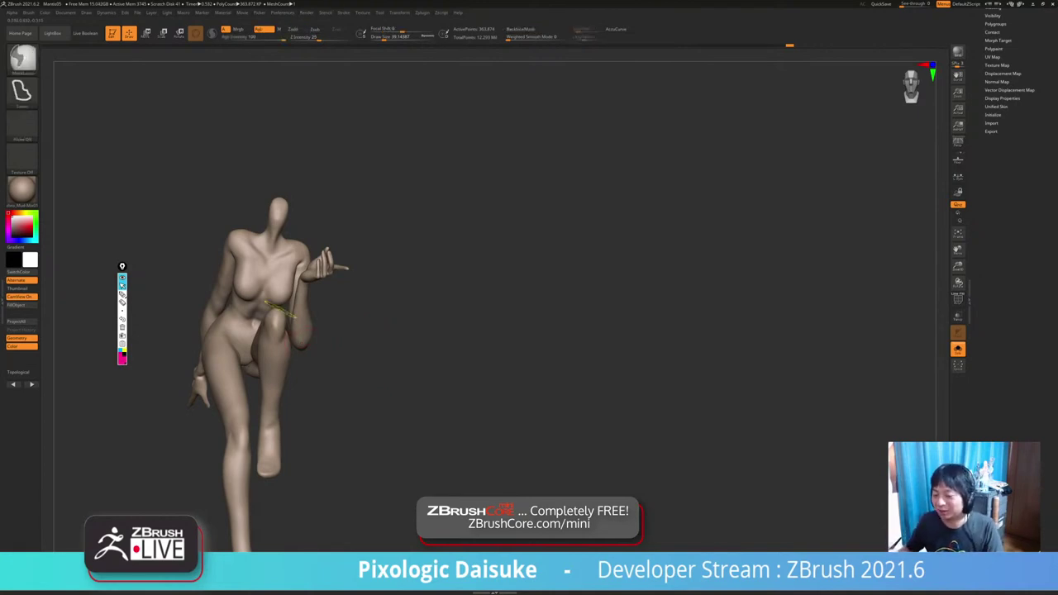
mouse_move(368, 342)
ctrl+right_down()
mouse_move(372, 393)
mouse_move(373, 380)
ctrl+right_up()
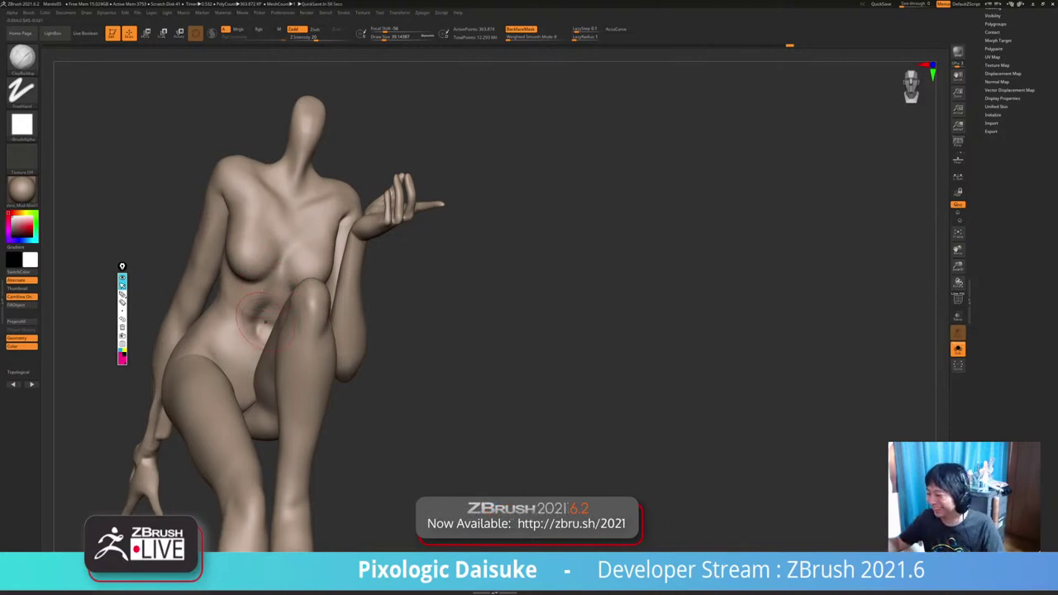
Reduce the brush to about 18 and refine the upper abdomen below the breasts, smoothing the surface.
click(382, 37)
right_drag(289, 339, 290, 319)
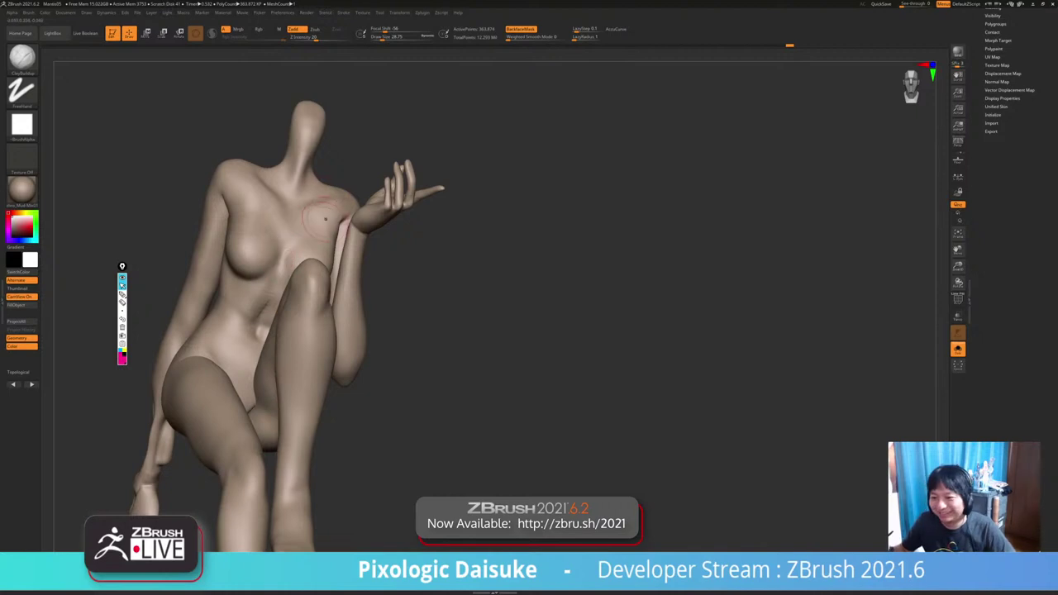
click(378, 38)
right_drag(248, 277, 273, 291)
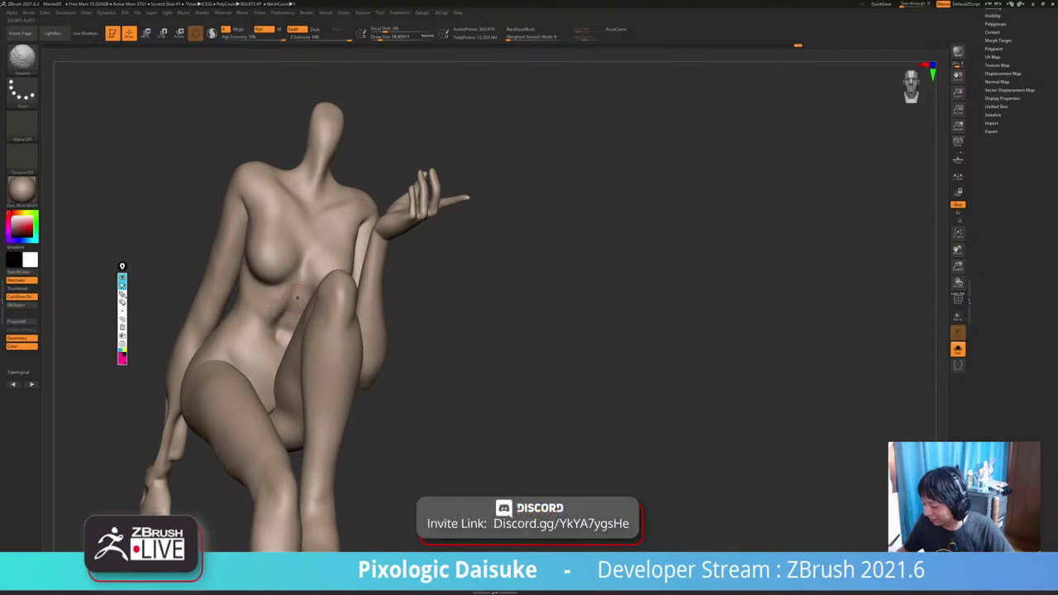
right_drag(272, 282, 311, 291)
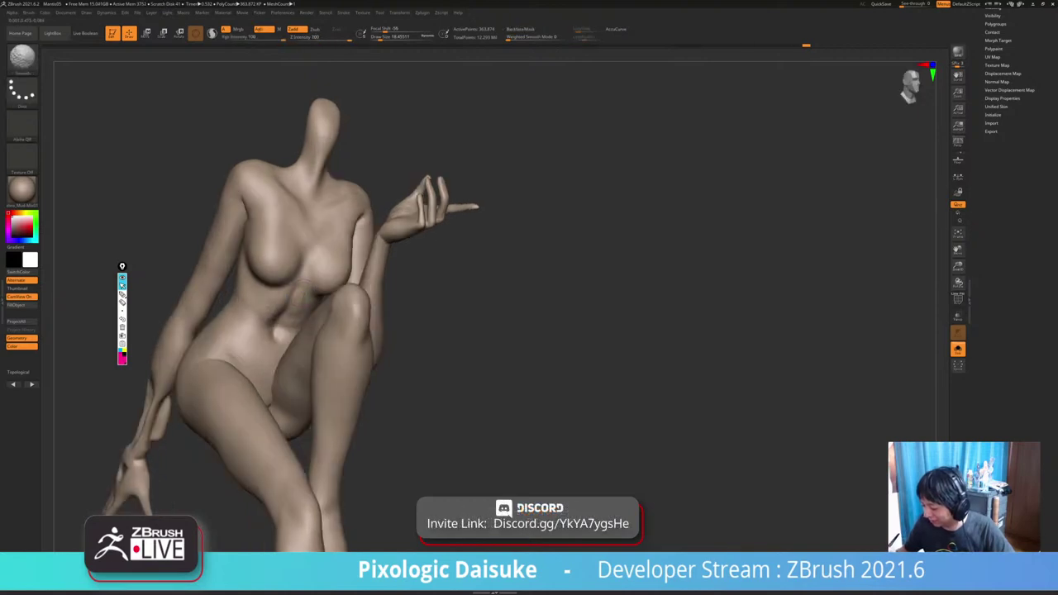
Carve the abdomen's vertical centre line down to the navel with the DamStandard brush at draw size about 13 and soften it.
right_drag(292, 335, 291, 318)
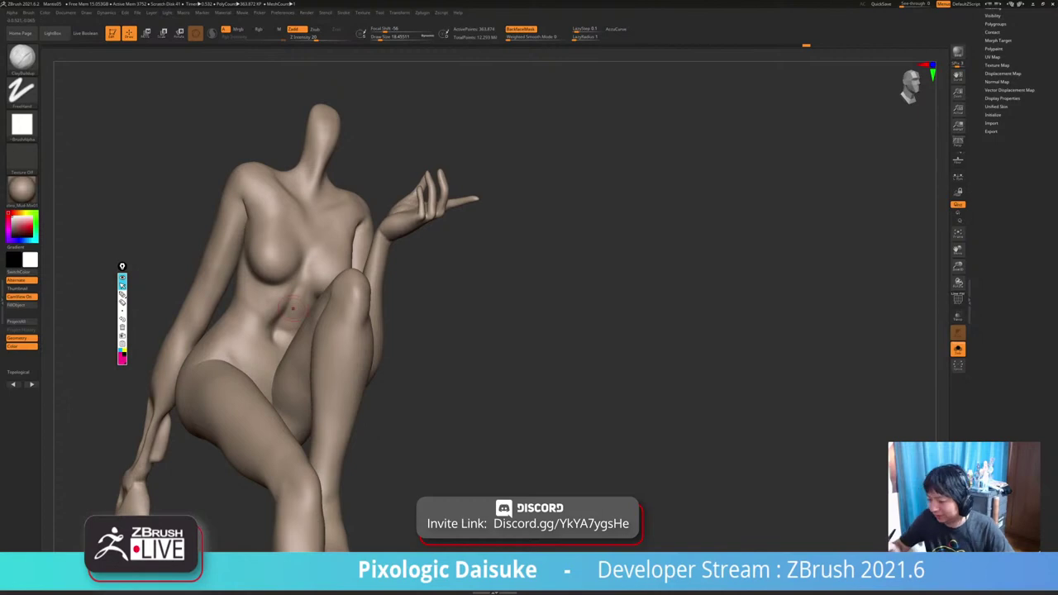
key(b)
key(d)
key(s)
key(bracketleft)
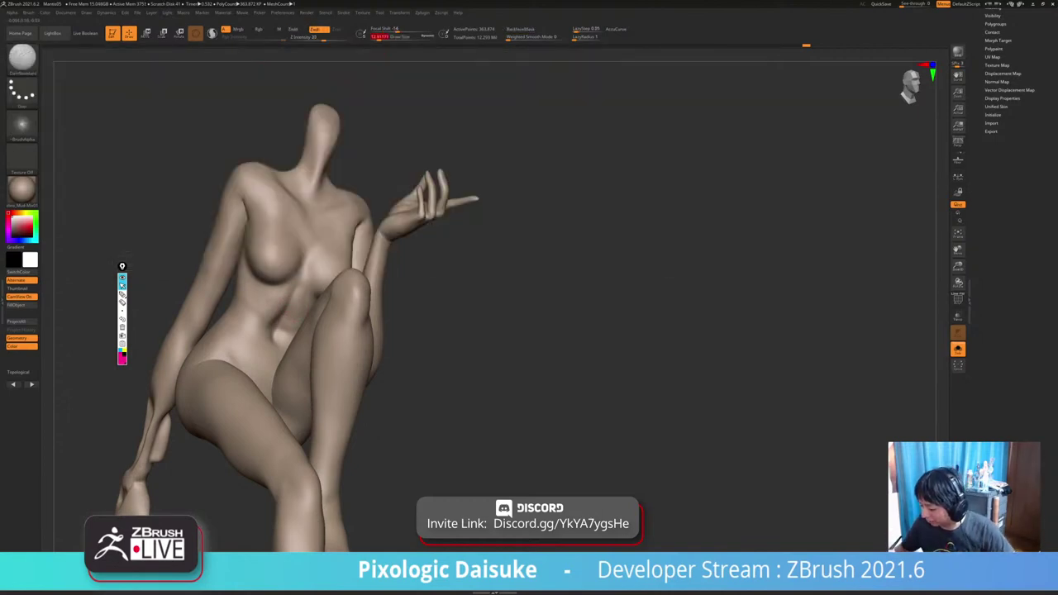
shift+drag(297, 282, 301, 271)
mouse_move(291, 331)
ctrl+right_down()
mouse_move(285, 299)
mouse_move(289, 351)
ctrl+right_up()
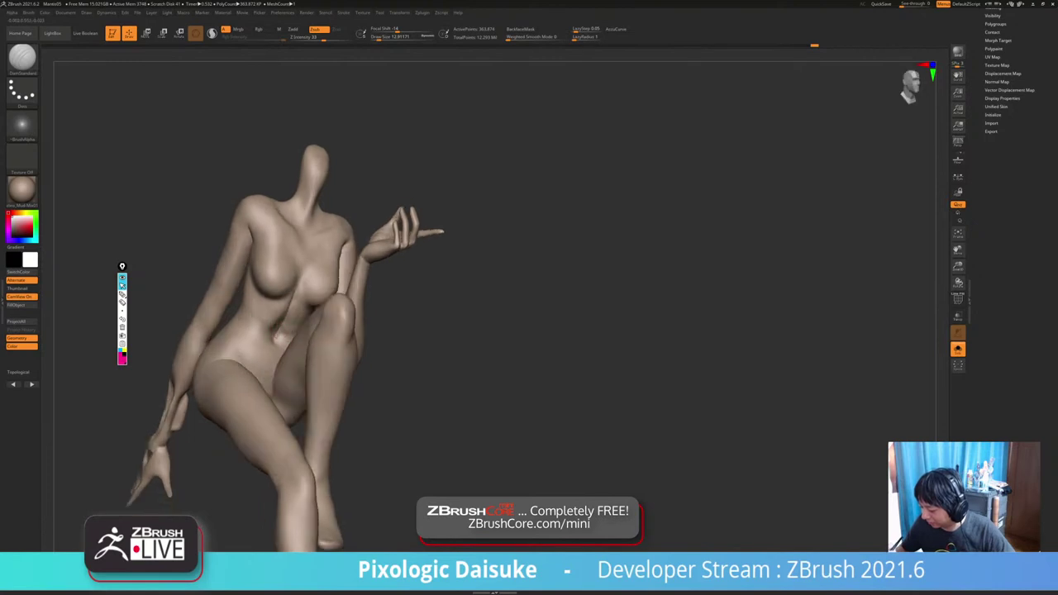
drag(273, 329, 265, 331)
right_drag(278, 339, 285, 320)
shift+drag(282, 337, 285, 319)
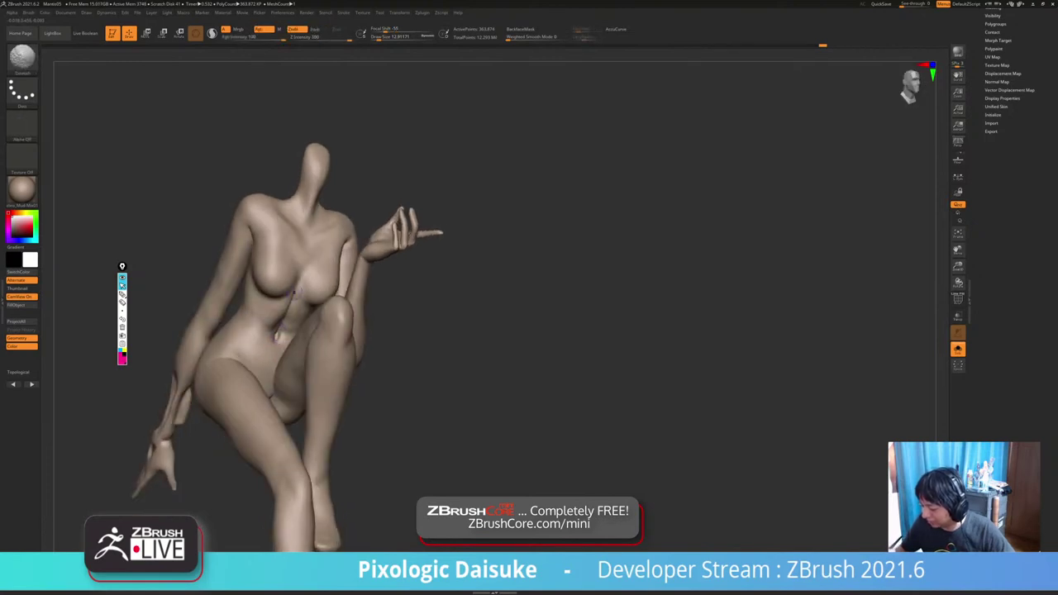
Adjust the shape of the belly around the navel with the SnakeHook brush at draw size about 33.
click(22, 60)
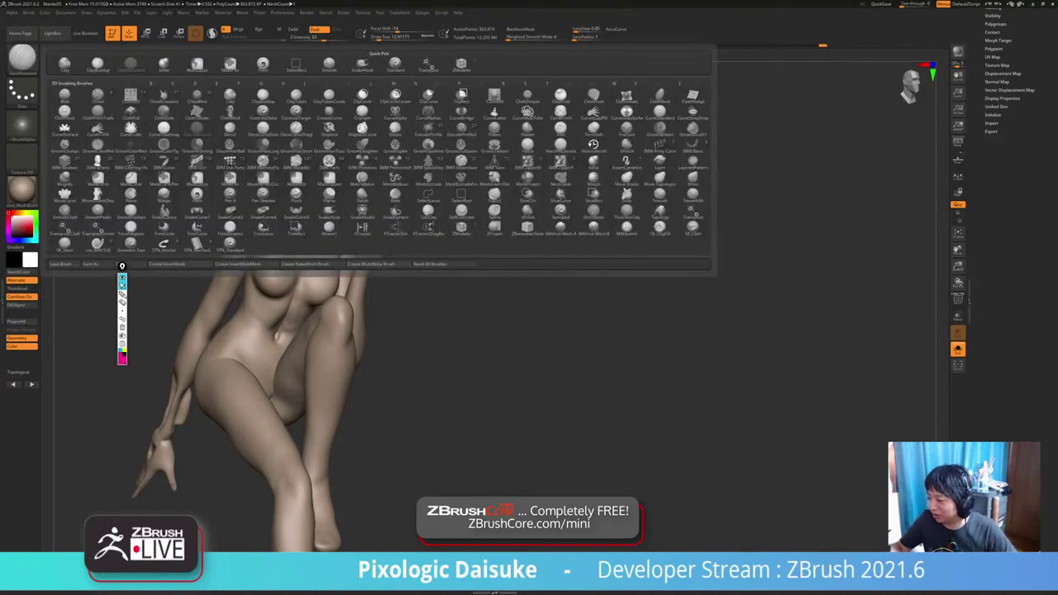
click(361, 64)
drag(378, 38, 383, 38)
mouse_move(289, 299)
ctrl+right_down()
mouse_move(289, 313)
mouse_move(285, 303)
mouse_move(338, 331)
mouse_move(324, 340)
ctrl+right_up()
mouse_move(250, 340)
right_down()
mouse_move(245, 332)
mouse_move(257, 328)
right_up()
drag(252, 331, 256, 352)
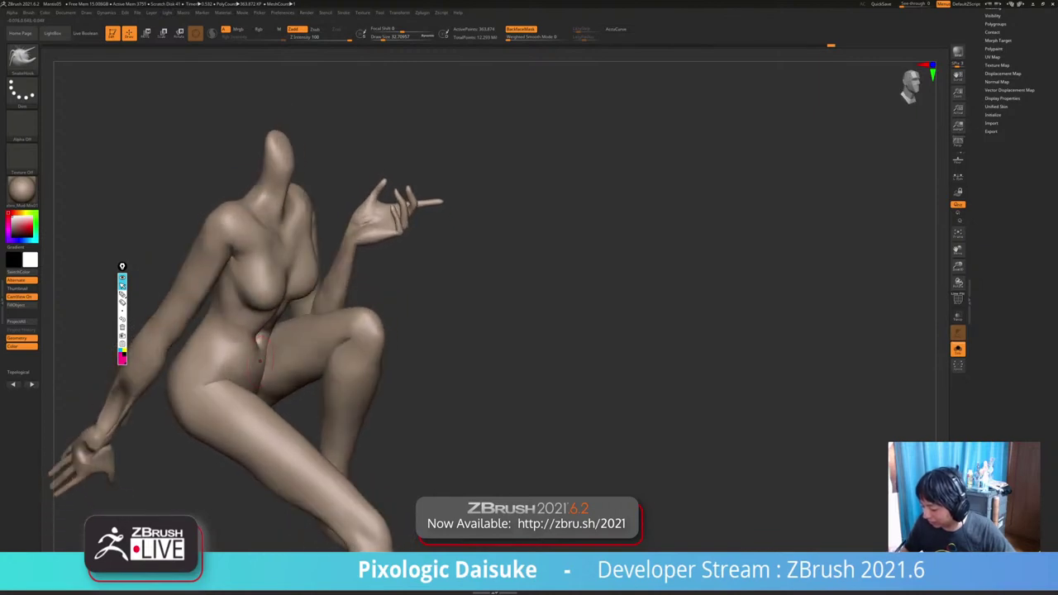
right_drag(258, 347, 250, 340)
drag(257, 339, 259, 334)
right_drag(253, 337, 261, 339)
drag(258, 339, 232, 243)
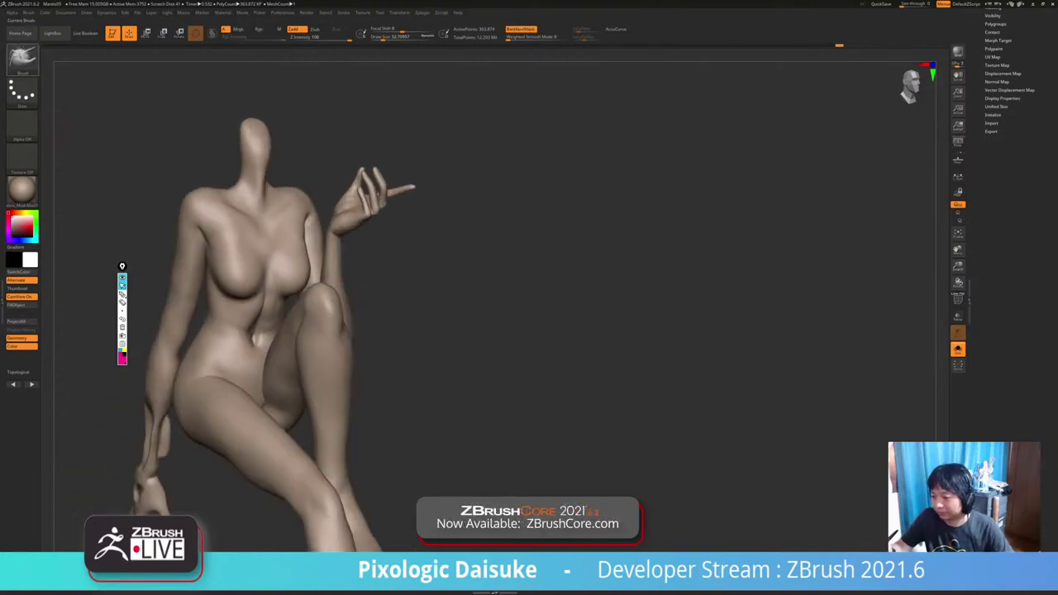
Try to sharpen the crease around the navel with the DamStandard brush at draw size about 25.
key(b)
key(d)
key(s)
right_drag(285, 269, 279, 233)
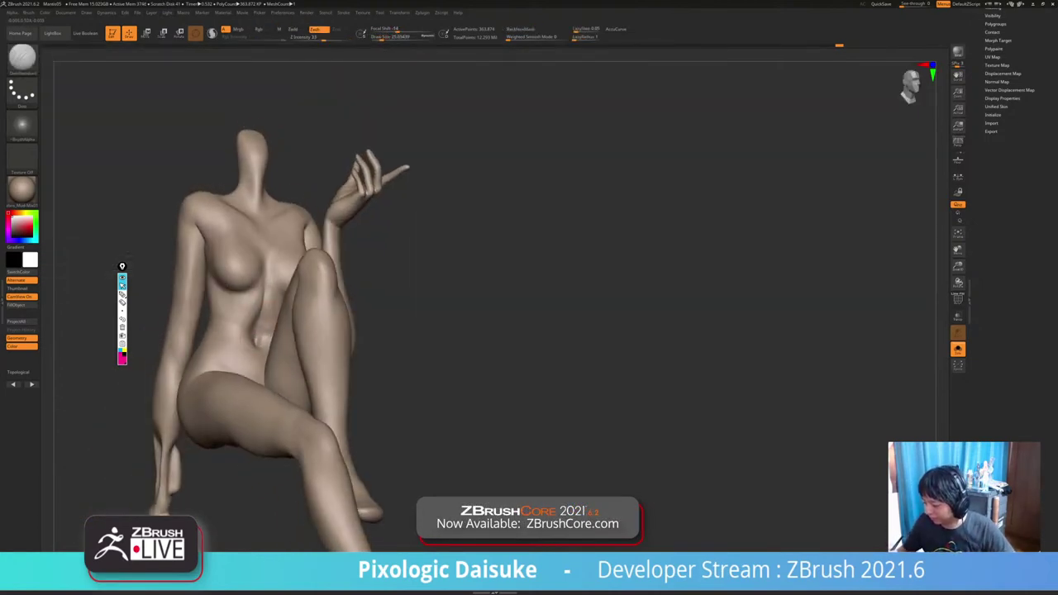
key(ctrl+z)
right_drag(266, 329, 291, 311)
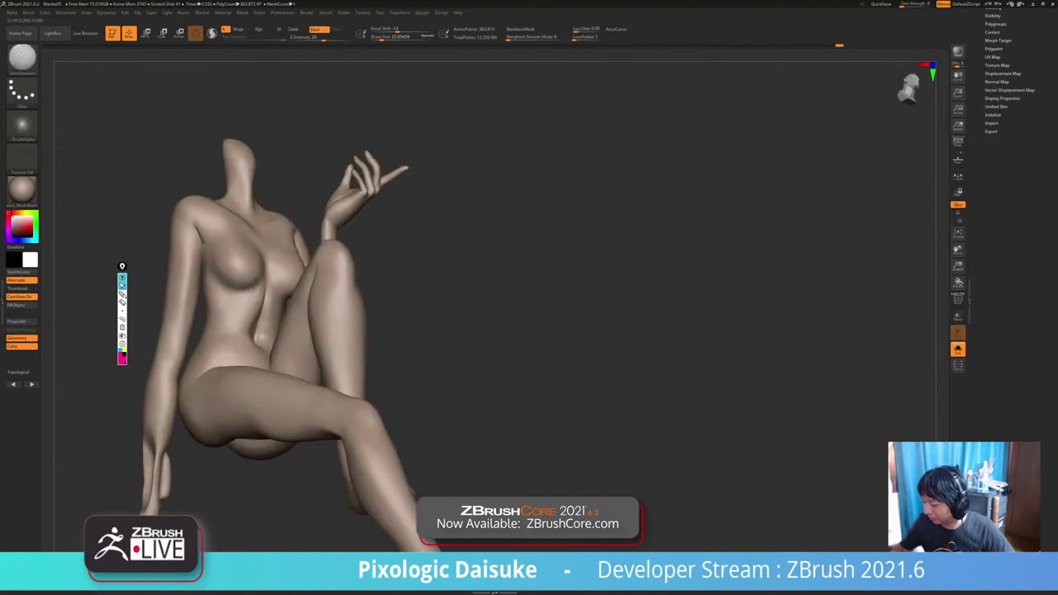
Model the belly surface beside the navel and centre line with the Standard brush at draw size about 24 and smooth it.
click(23, 60)
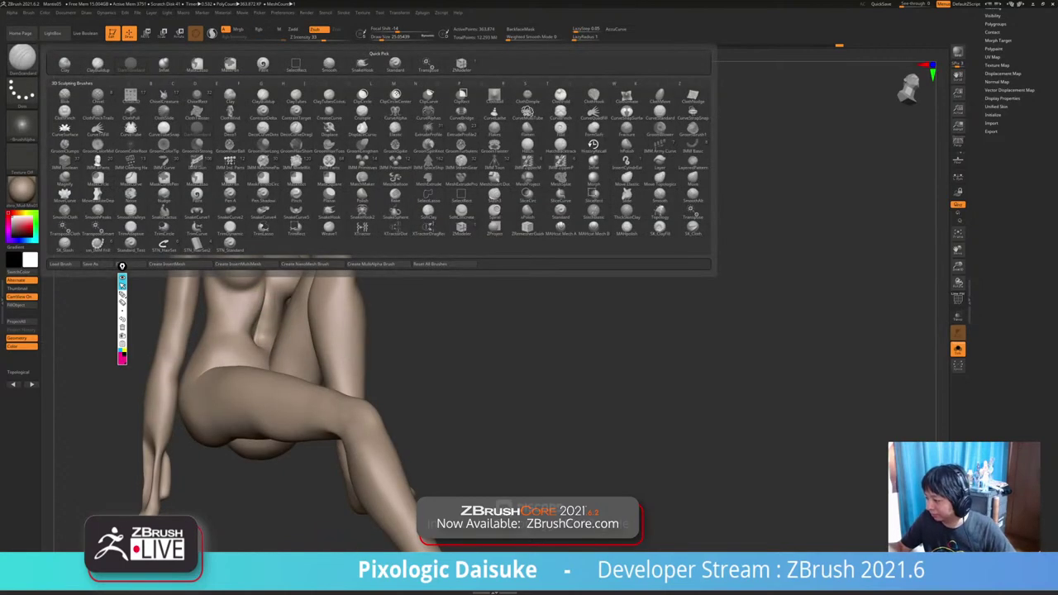
click(394, 65)
right_drag(263, 320, 254, 324)
key(ctrl+z)
drag(254, 326, 256, 342)
right_drag(255, 305, 256, 319)
shift+drag(247, 326, 238, 359)
right_drag(282, 313, 269, 294)
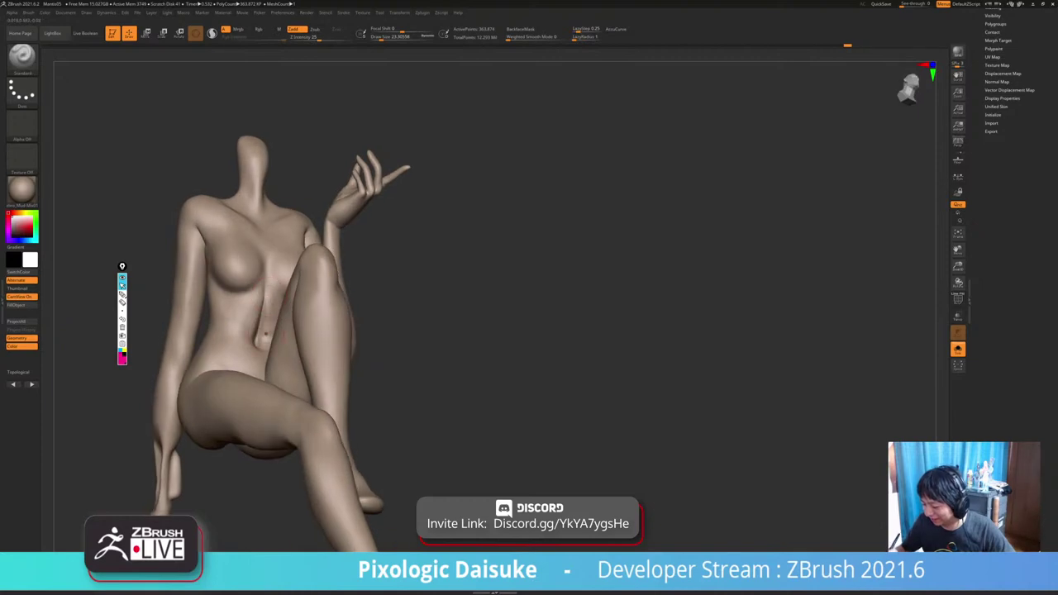
key(shift)
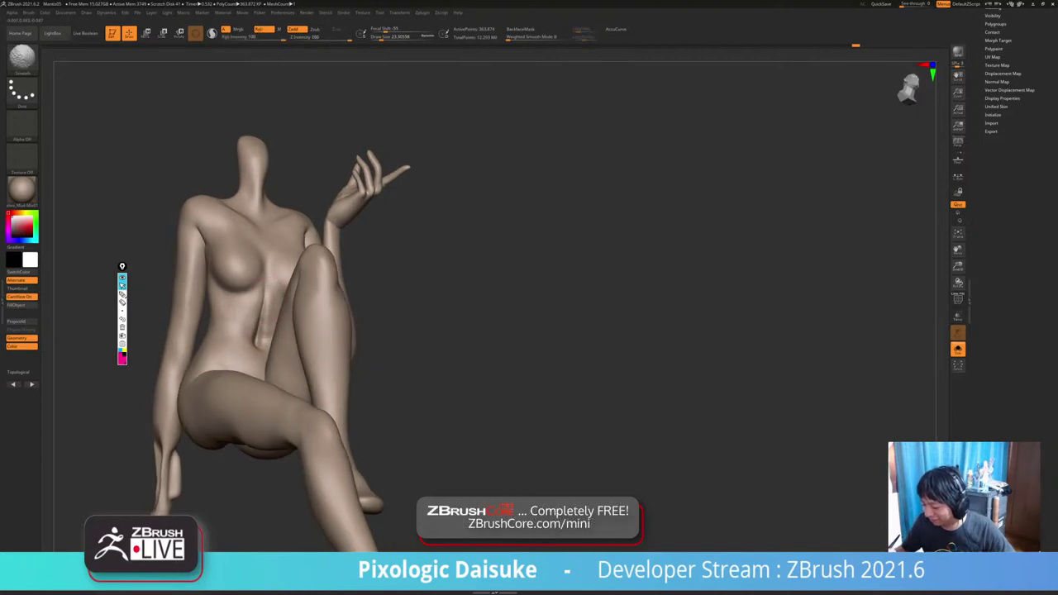
right_drag(265, 334, 303, 366)
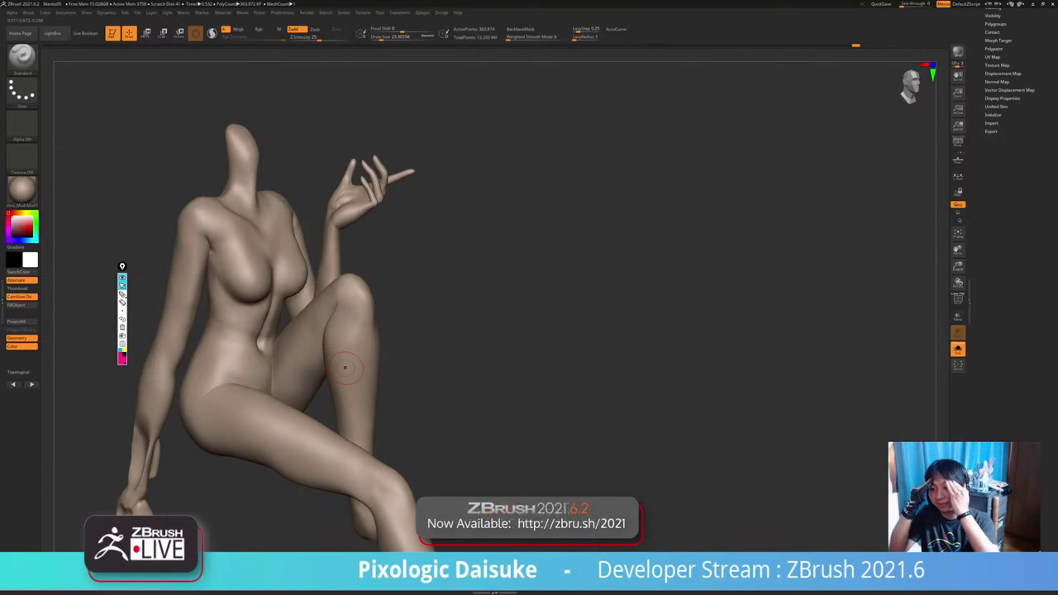
Shape the side of the ribcage between the armpit and waist with the Standard brush and smooth it.
mouse_move(345, 370)
right_down()
mouse_move(316, 377)
mouse_move(372, 377)
mouse_move(357, 334)
mouse_move(337, 338)
right_up()
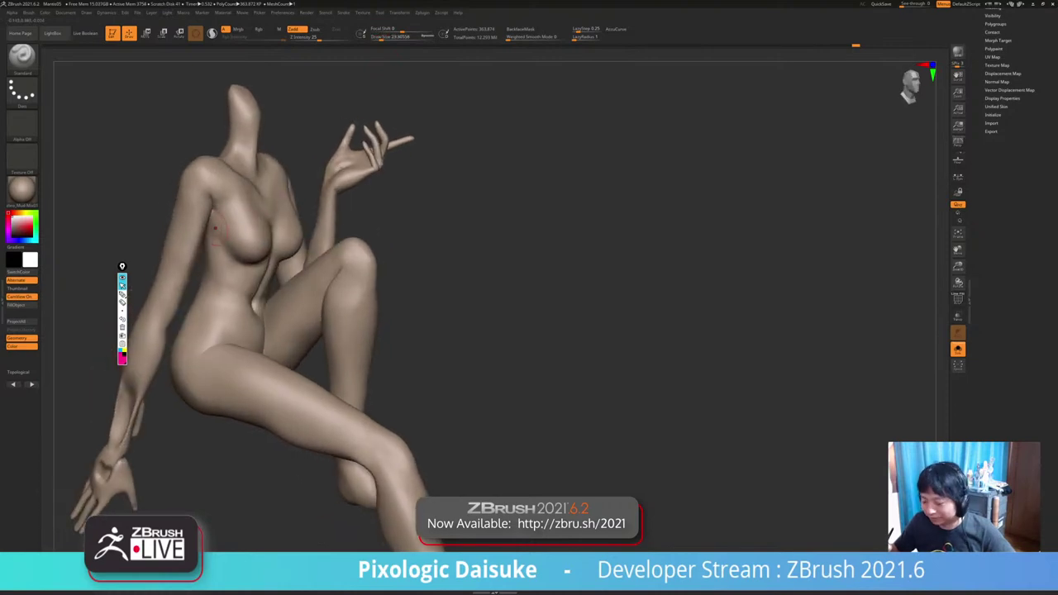
mouse_move(218, 232)
right_down()
mouse_move(207, 247)
mouse_move(231, 248)
mouse_move(256, 281)
mouse_move(219, 265)
right_up()
key(shift)
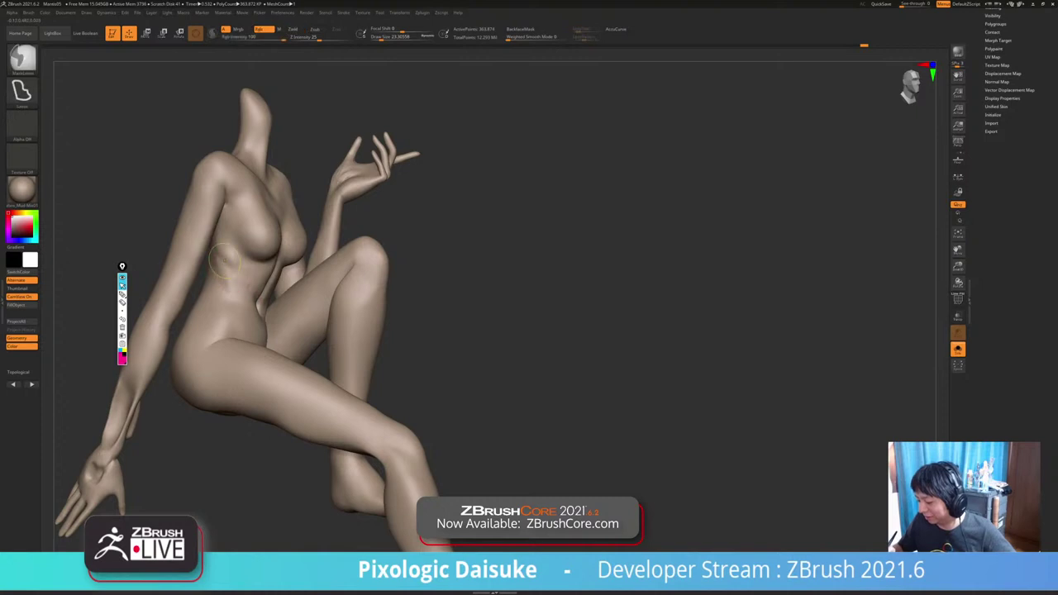
mouse_move(225, 268)
ctrl+right_down()
mouse_move(225, 250)
mouse_move(235, 254)
ctrl+right_up()
mouse_move(235, 255)
ctrl+right_down()
mouse_move(233, 295)
mouse_move(241, 269)
mouse_move(321, 280)
mouse_move(294, 268)
mouse_move(397, 273)
mouse_move(317, 275)
ctrl+right_up()
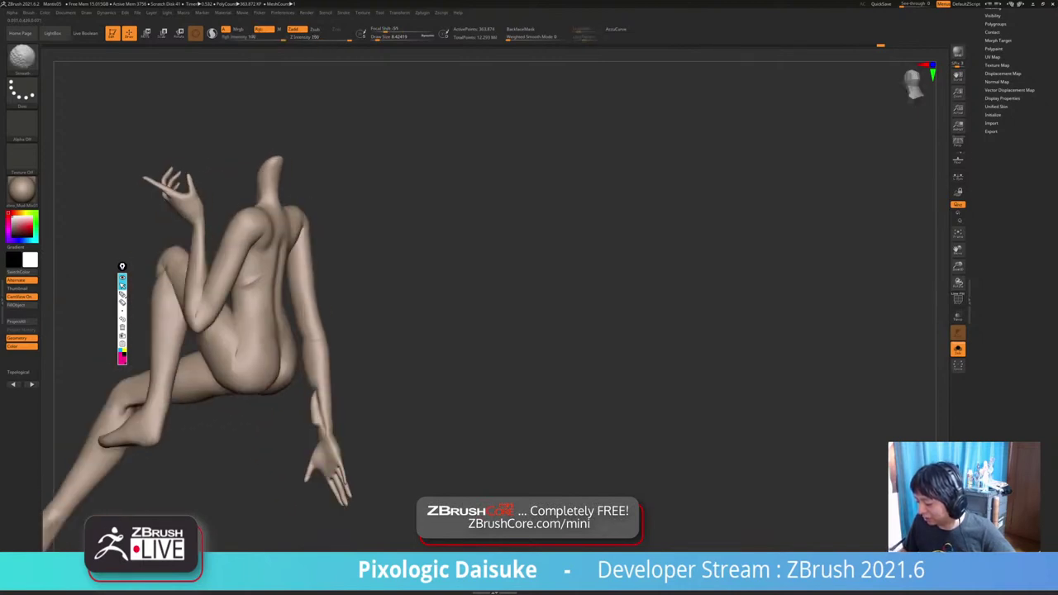
Mask the body below the waist, turn the masking into a polygroup and isolate the upper body.
mouse_move(253, 279)
right_down()
mouse_move(309, 274)
mouse_move(225, 264)
mouse_move(210, 279)
mouse_move(312, 280)
mouse_move(207, 281)
mouse_move(211, 331)
mouse_move(201, 329)
right_up()
right_drag(177, 280, 200, 306)
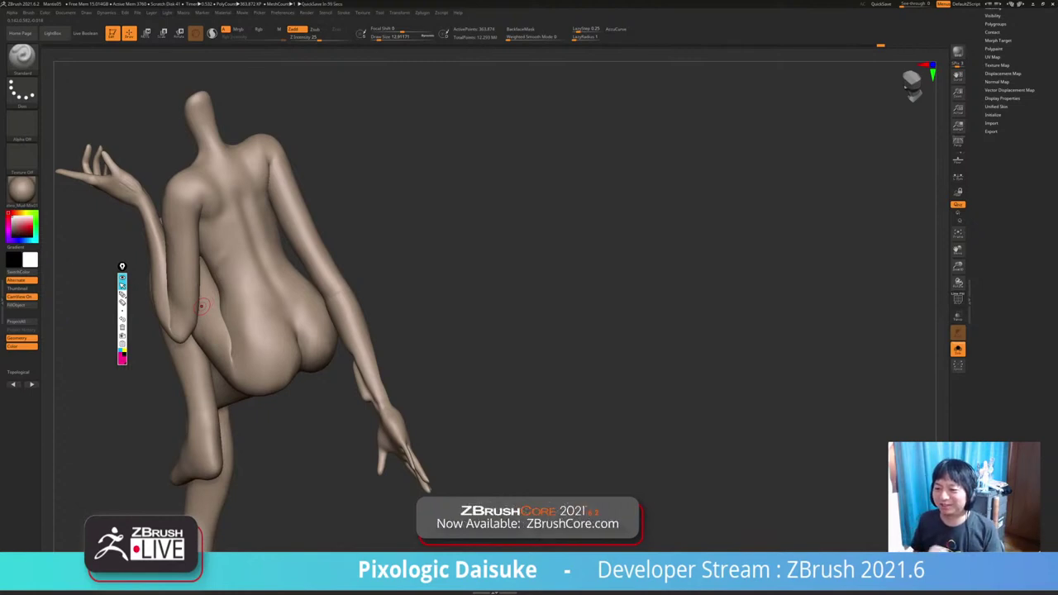
mouse_move(204, 306)
right_down()
mouse_move(273, 293)
mouse_move(225, 287)
right_up()
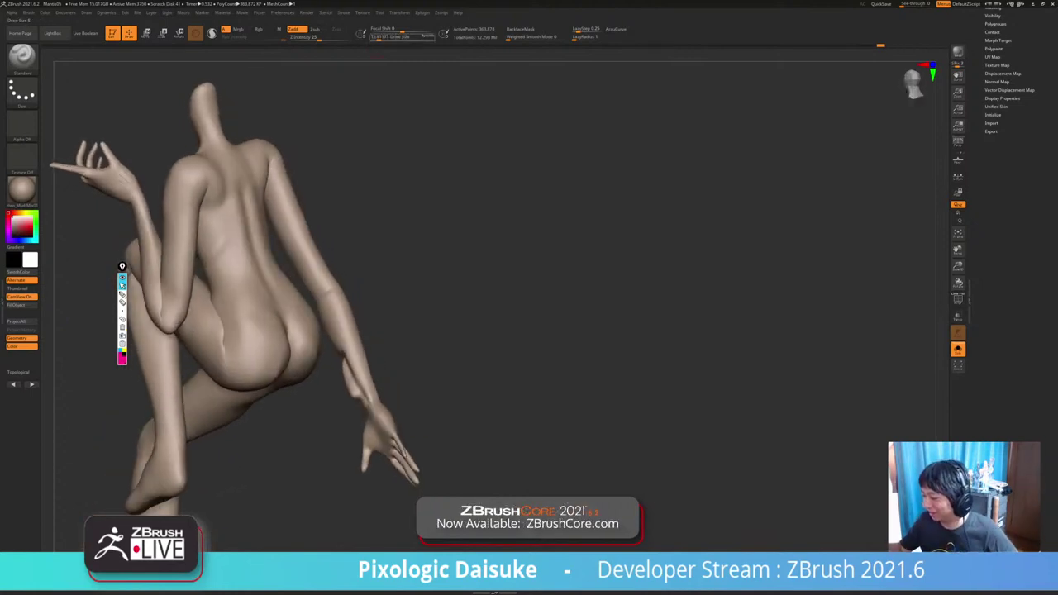
right_drag(192, 207, 201, 265)
mouse_move(187, 309)
right_down()
mouse_move(152, 311)
mouse_move(186, 273)
mouse_move(199, 285)
mouse_move(240, 282)
mouse_move(256, 306)
mouse_move(273, 307)
right_up()
key(w)
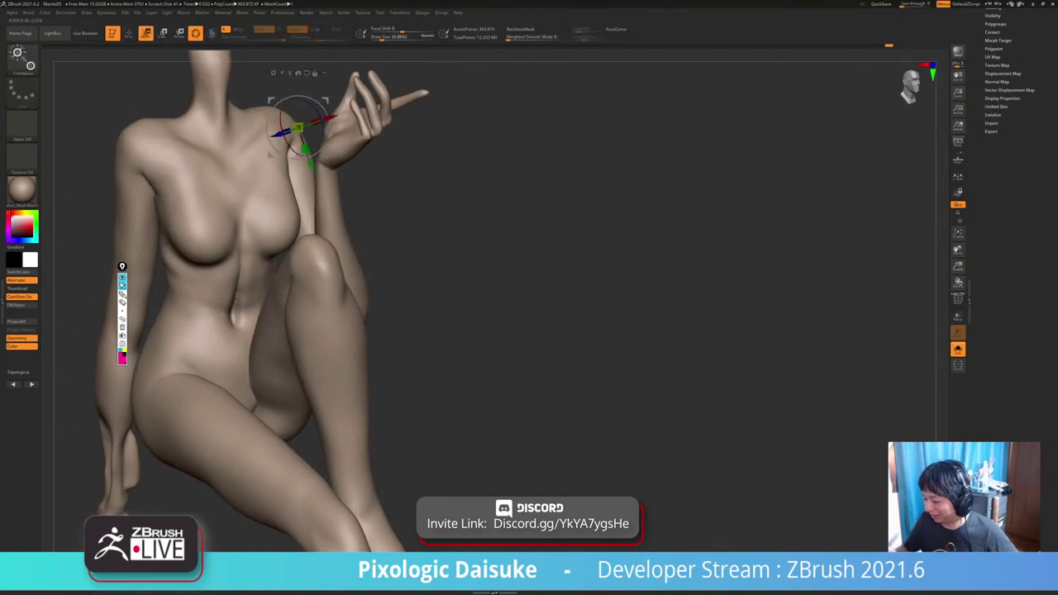
ctrl+click(252, 178)
ctrl+drag(233, 315, 235, 321)
key(q)
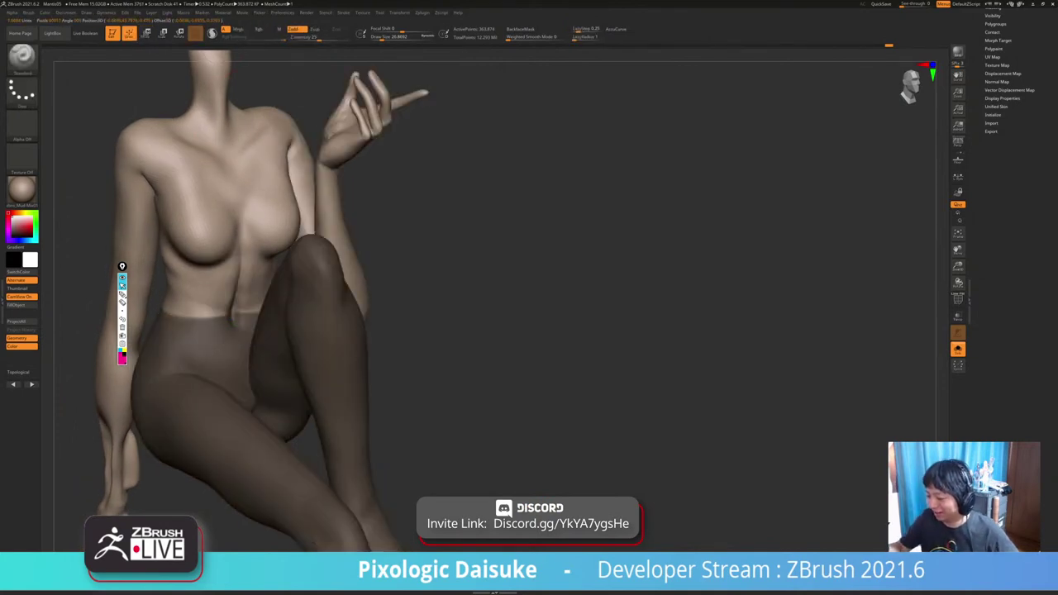
ctrl+click(447, 255)
key(ctrl+w)
ctrl+shift+click(258, 274)
Mask the raised arm from the shoulder down, make it a separate polygroup and hide it.
mouse_move(258, 275)
ctrl+right_down()
mouse_move(259, 244)
mouse_move(268, 306)
mouse_move(310, 273)
mouse_move(285, 268)
mouse_move(308, 167)
mouse_move(328, 172)
mouse_move(346, 130)
ctrl+right_up()
key(w)
ctrl+drag(347, 130, 365, 165)
mouse_move(365, 165)
ctrl+right_down()
mouse_move(354, 125)
mouse_move(356, 157)
ctrl+right_up()
key(ctrl+z)
ctrl+drag(355, 129, 364, 162)
ctrl+right_drag(365, 162, 356, 128)
key(ctrl+i)
key(ctrl+w)
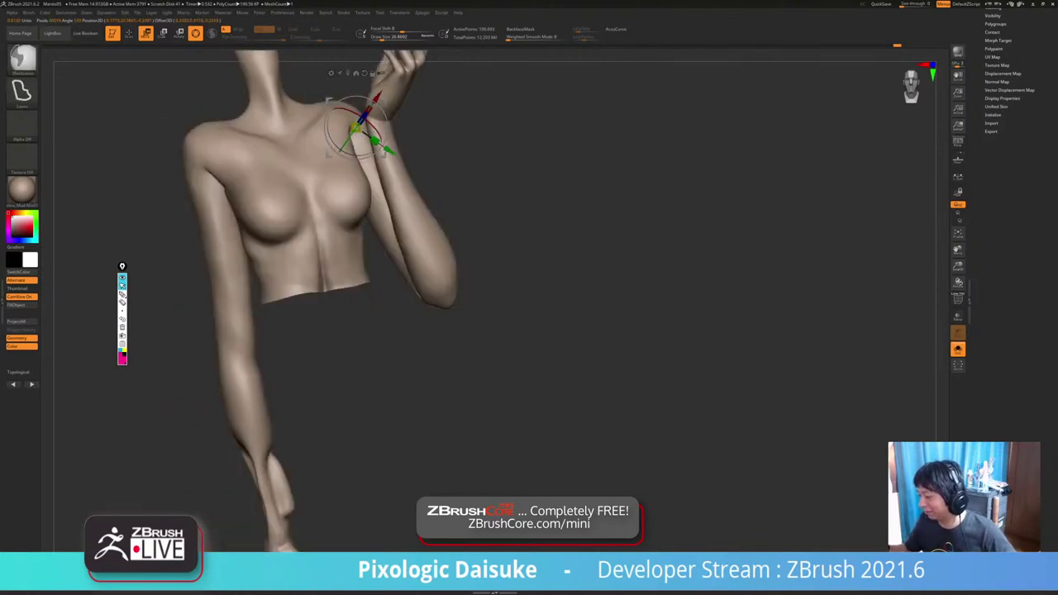
key(q)
ctrl+shift+click(359, 209)
Sculpt a rib edge beneath the breast on the hidden arm's side with the Standard brush at draw size about 9.
right_drag(438, 221, 389, 198)
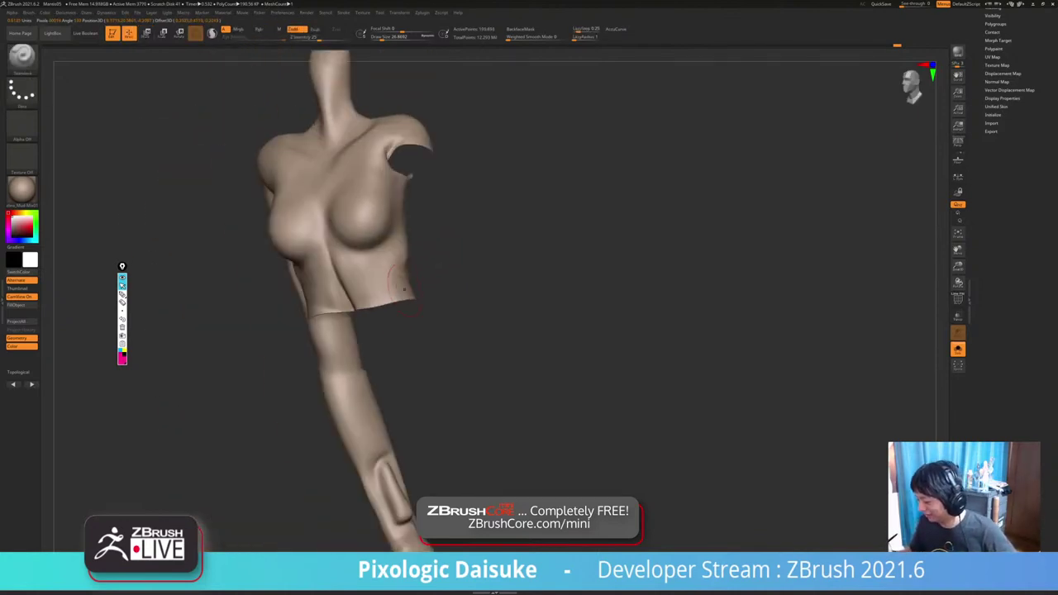
mouse_move(442, 87)
ctrl+right_down()
mouse_move(450, 120)
mouse_move(402, 139)
mouse_move(327, 287)
mouse_move(313, 278)
ctrl+right_up()
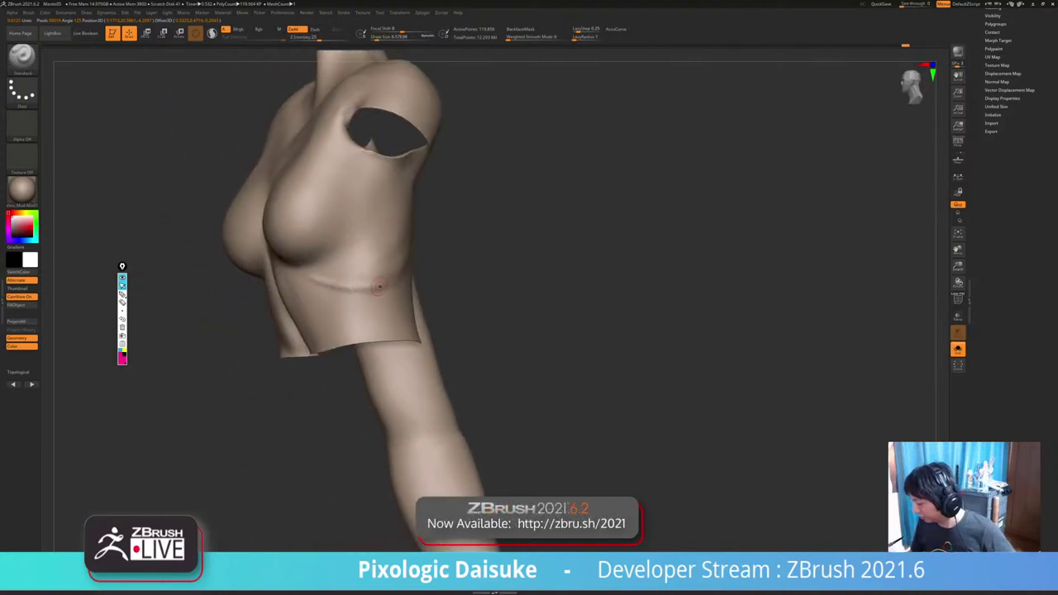
mouse_move(390, 279)
right_down()
mouse_move(338, 273)
mouse_move(343, 286)
mouse_move(397, 273)
right_up()
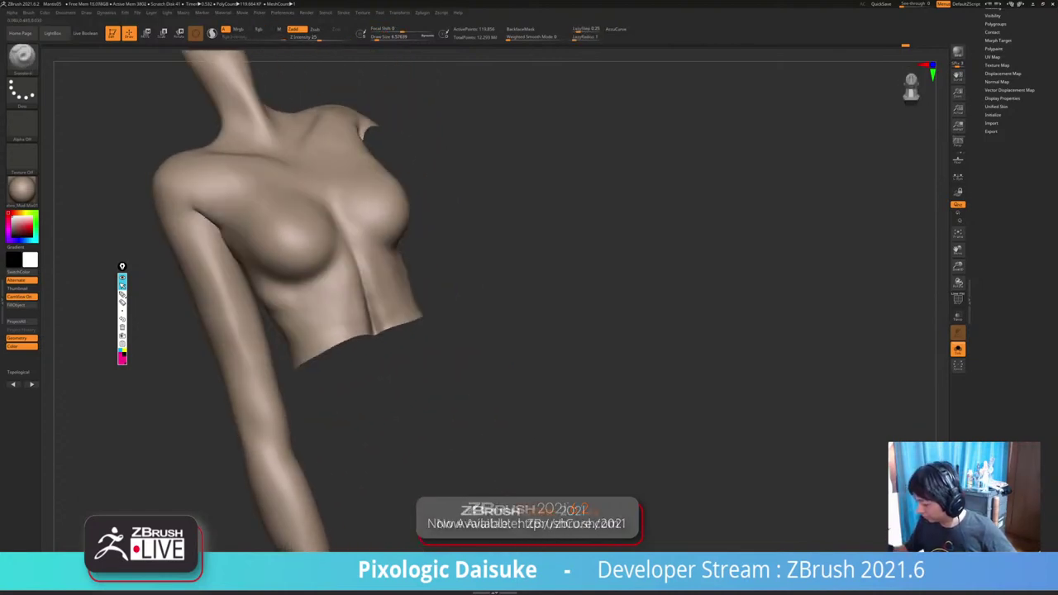
Shape the rib edge beneath the other breast with the Standard brush at draw size about 13.
click(402, 37)
drag(340, 203, 360, 218)
key(ctrl+z)
click(380, 37)
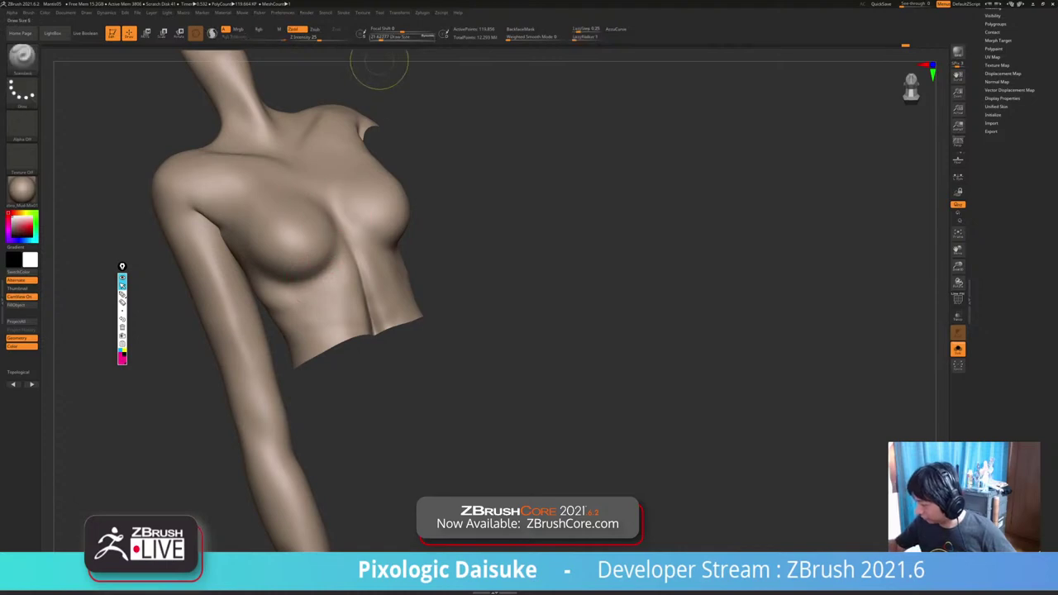
mouse_move(331, 282)
ctrl+right_down()
mouse_move(327, 240)
mouse_move(331, 273)
mouse_move(329, 240)
mouse_move(300, 282)
mouse_move(315, 286)
ctrl+right_up()
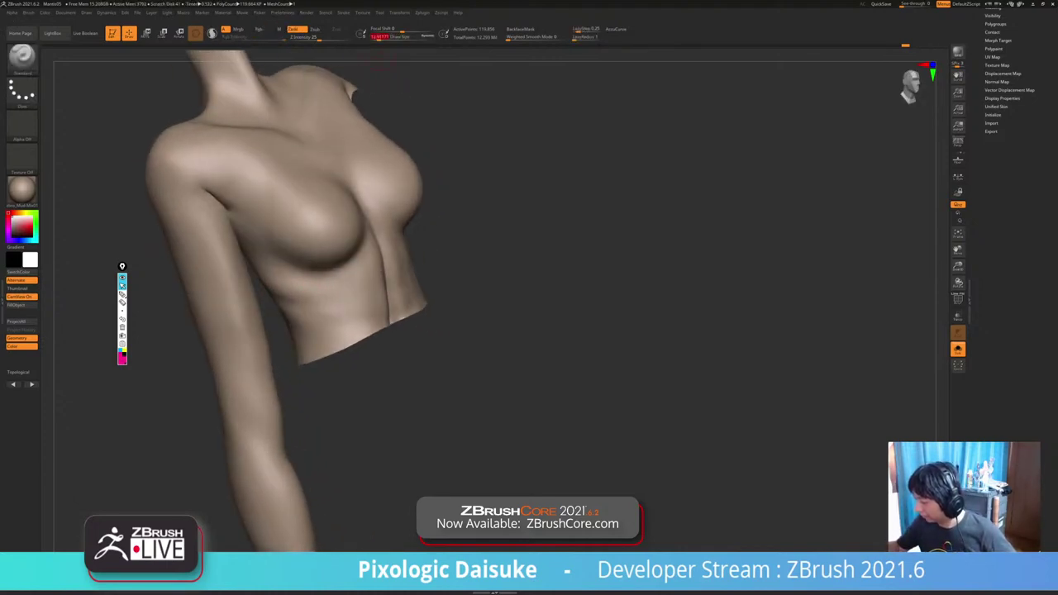
drag(314, 293, 334, 296)
right_drag(334, 294, 344, 249)
Show the whole body again and smooth the midline between the breasts and the upper belly.
alt+right_drag(496, 251, 329, 255)
ctrl+shift+click(389, 289)
key(shift)
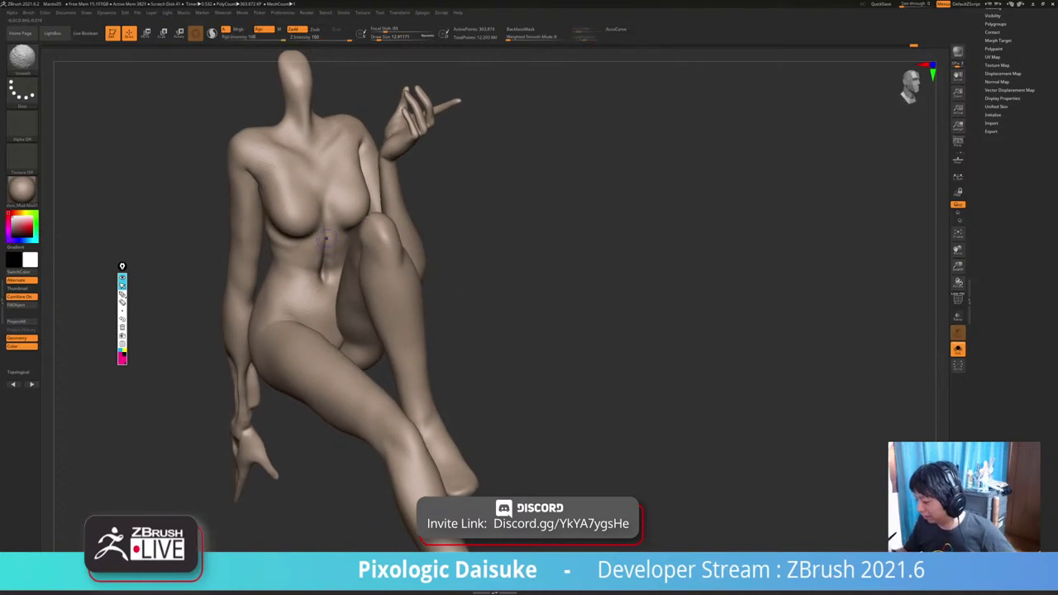
shift+drag(327, 238, 329, 225)
right_drag(328, 223, 328, 237)
key(shift)
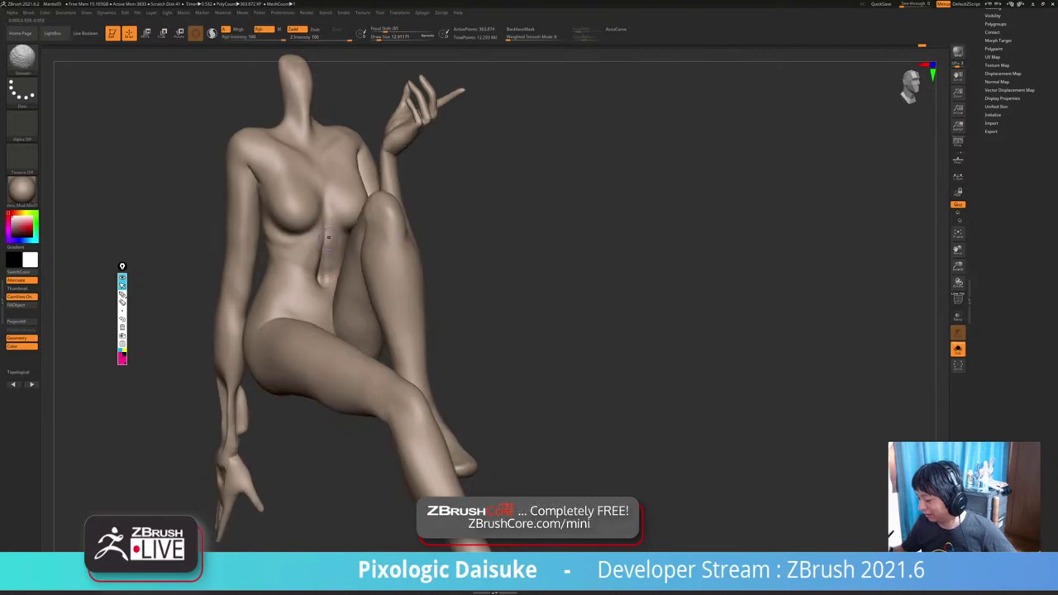
shift+drag(328, 221, 328, 253)
mouse_move(328, 253)
right_down()
mouse_move(282, 258)
mouse_move(327, 261)
mouse_move(324, 277)
right_up()
Adjust the belly contour around the navel with the SnakeHook brush at draw size about 39.
click(23, 60)
click(362, 65)
drag(322, 275, 326, 282)
right_drag(327, 282, 300, 282)
mouse_move(300, 282)
ctrl+right_down()
mouse_move(301, 310)
mouse_move(352, 303)
mouse_move(352, 329)
ctrl+right_up()
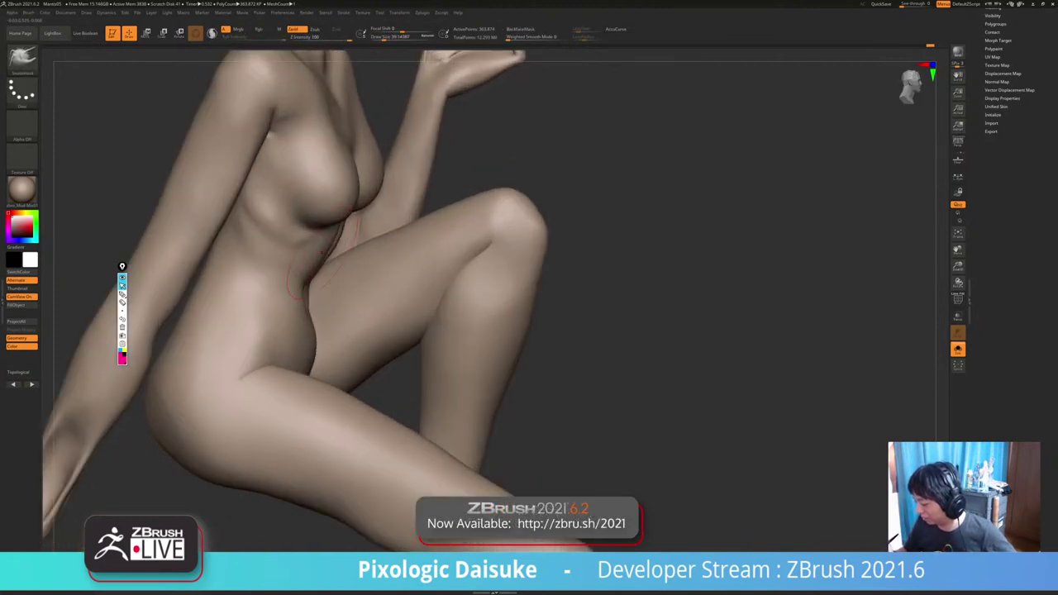
right_drag(327, 255, 285, 310)
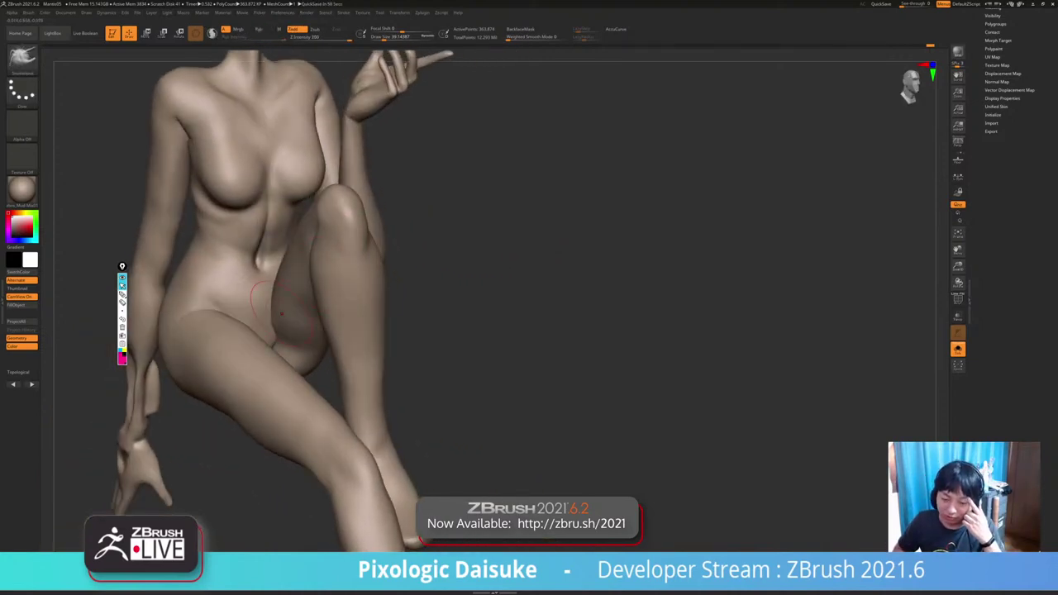
Switch to the DamStandard brush at draw size about 16 and smooth the top of the abdominal midline below the breasts.
click(22, 60)
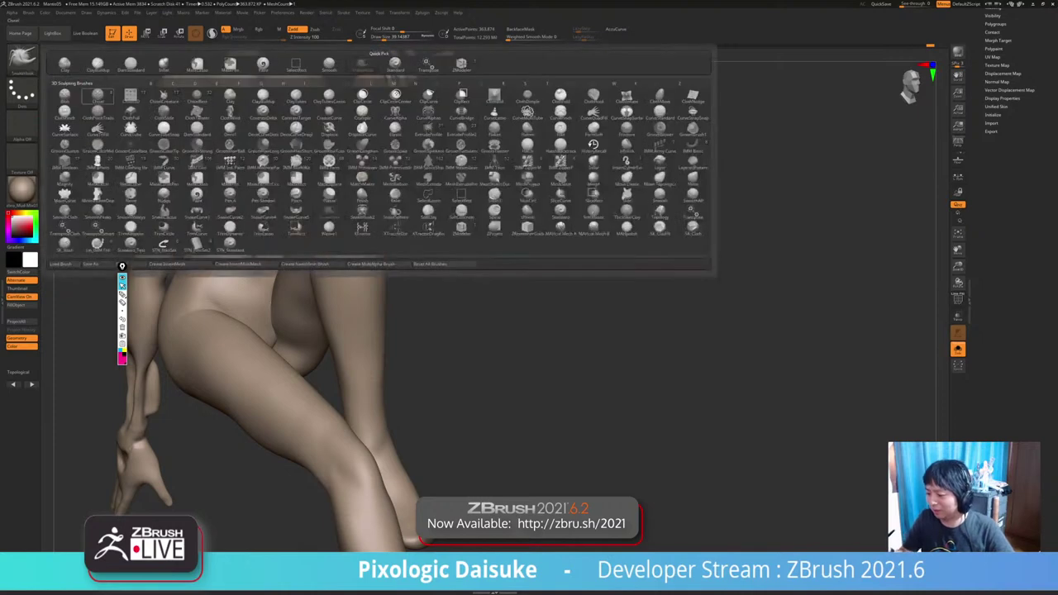
click(22, 59)
click(98, 65)
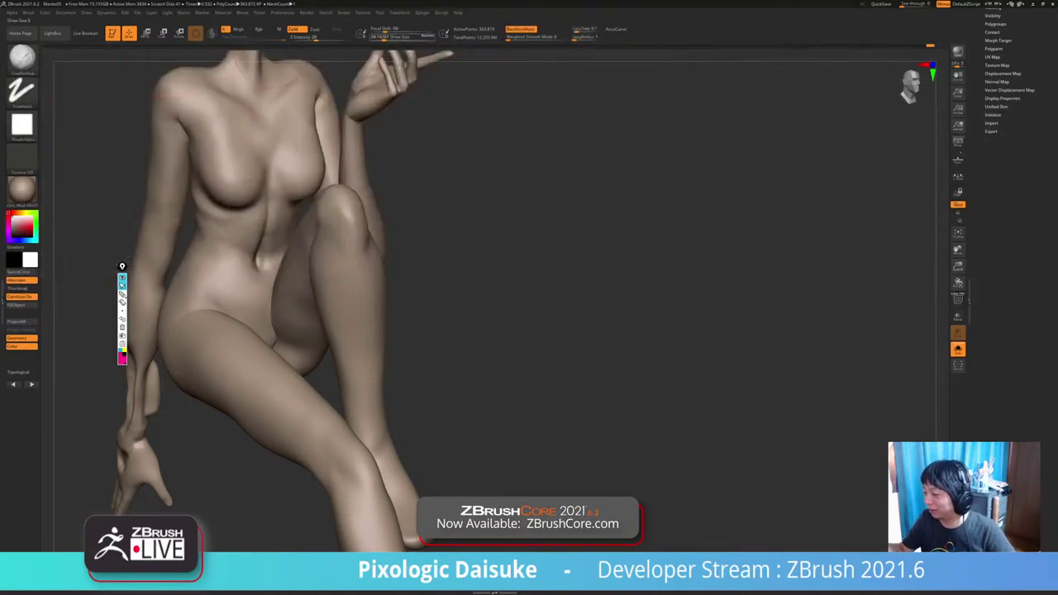
click(382, 37)
mouse_move(244, 269)
ctrl+right_down()
mouse_move(245, 301)
mouse_move(224, 276)
ctrl+right_up()
click(22, 60)
click(133, 65)
right_drag(268, 198, 263, 157)
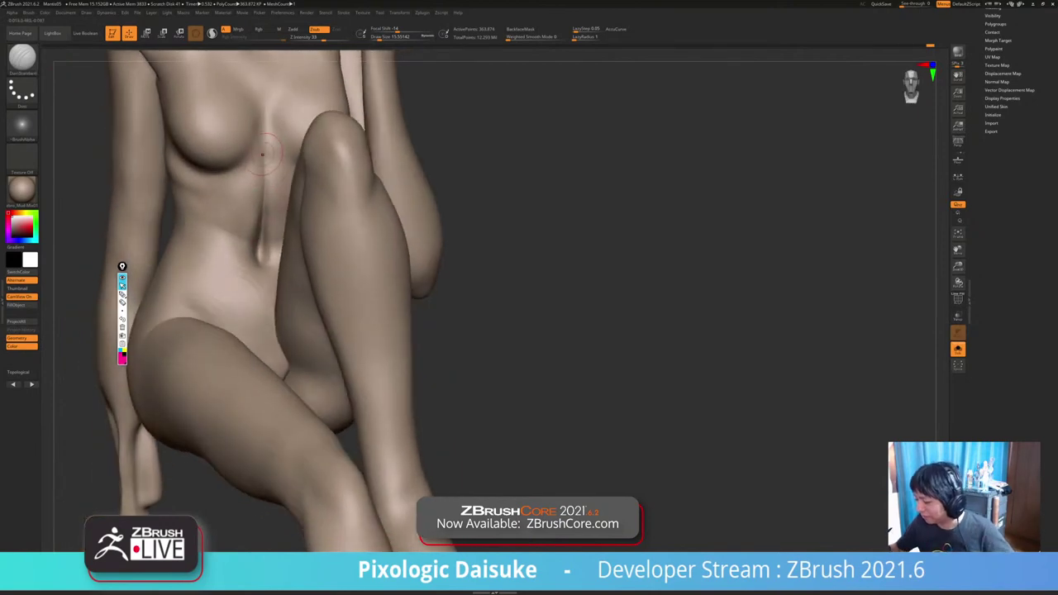
shift+drag(264, 164, 264, 145)
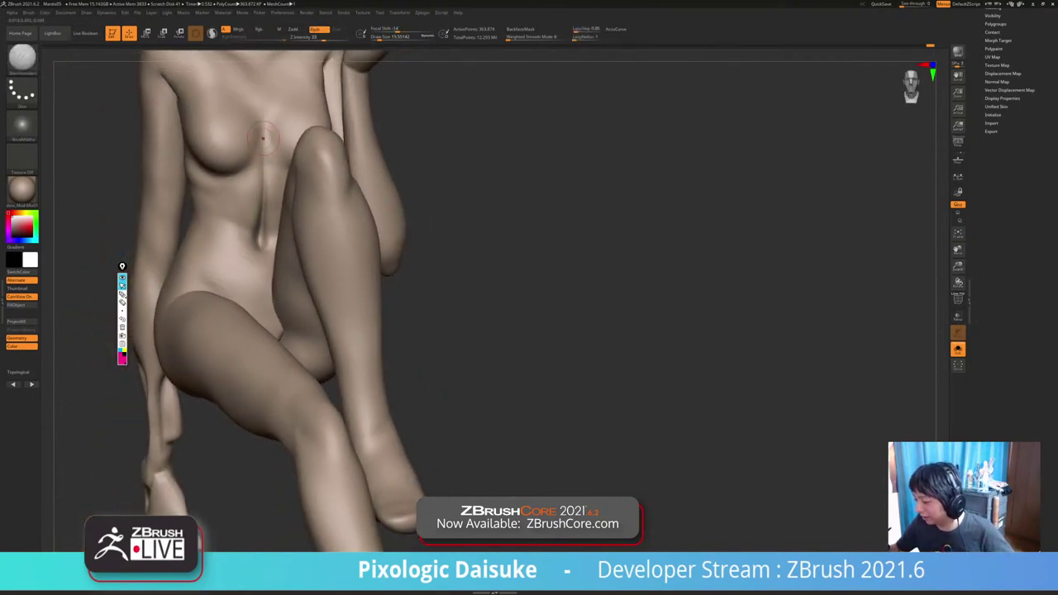
Undo the last two changes and carve the midline crease from below the sternum toward the navel with DamStandard.
mouse_move(263, 161)
right_down()
mouse_move(281, 144)
mouse_move(261, 129)
right_up()
key(shift+s)
key(shift+s)
key(ctrl+z)
key(ctrl+z)
drag(262, 132, 263, 178)
mouse_move(262, 142)
right_down()
mouse_move(265, 132)
mouse_move(270, 193)
mouse_move(258, 193)
mouse_move(272, 182)
right_up()
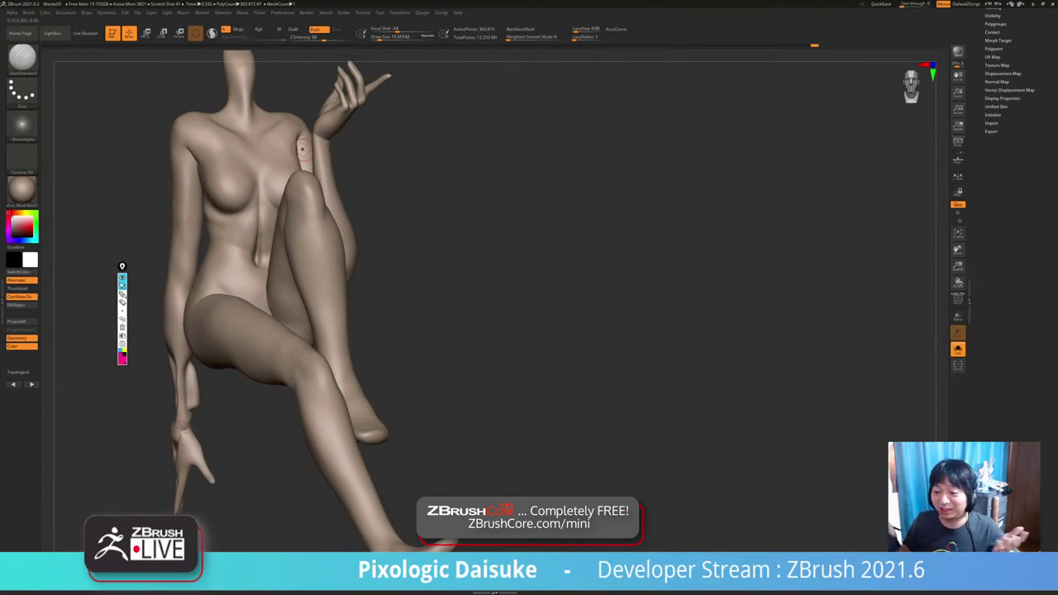
mouse_move(328, 266)
right_down()
mouse_move(313, 256)
mouse_move(333, 303)
mouse_move(247, 255)
right_up()
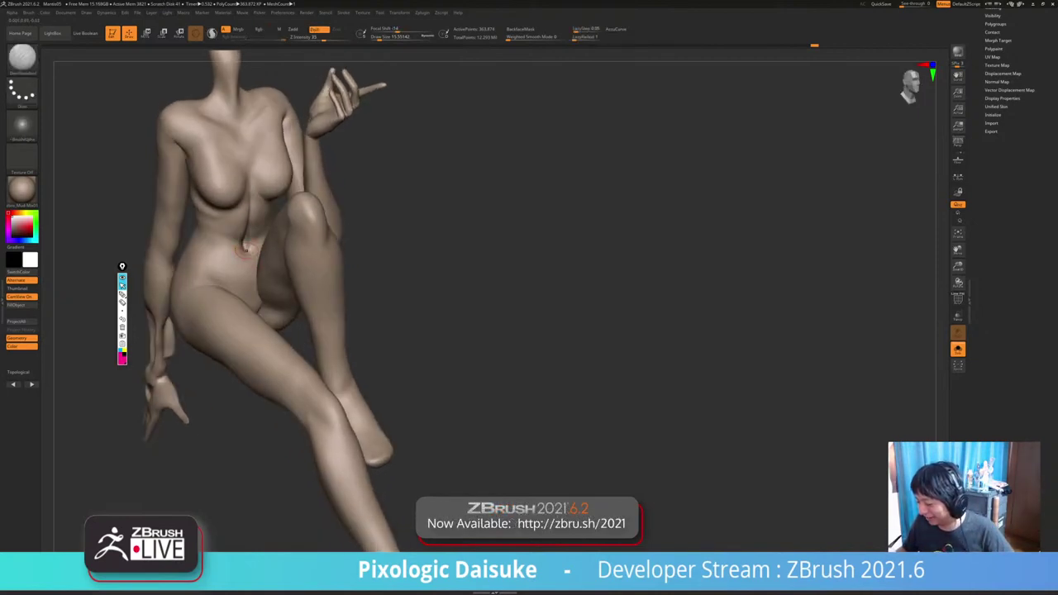
Display all the character's subtools and select the torso bodysuit for editing with the SnakeHook brush at draw size about 39.
mouse_move(248, 252)
right_down()
mouse_move(262, 265)
mouse_move(257, 257)
mouse_move(273, 258)
right_up()
key(alt+shift+s)
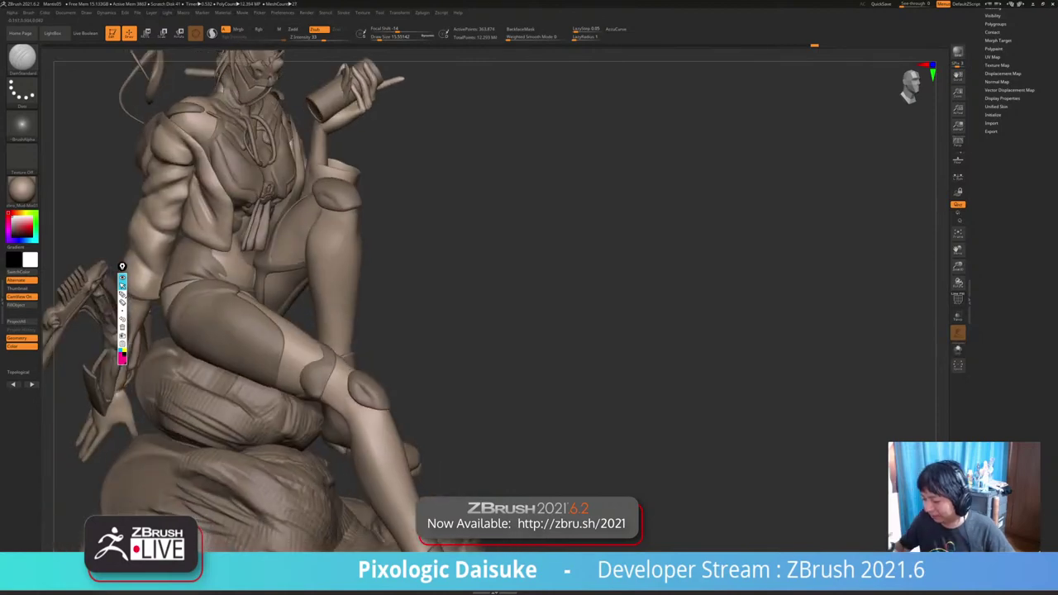
key(b)
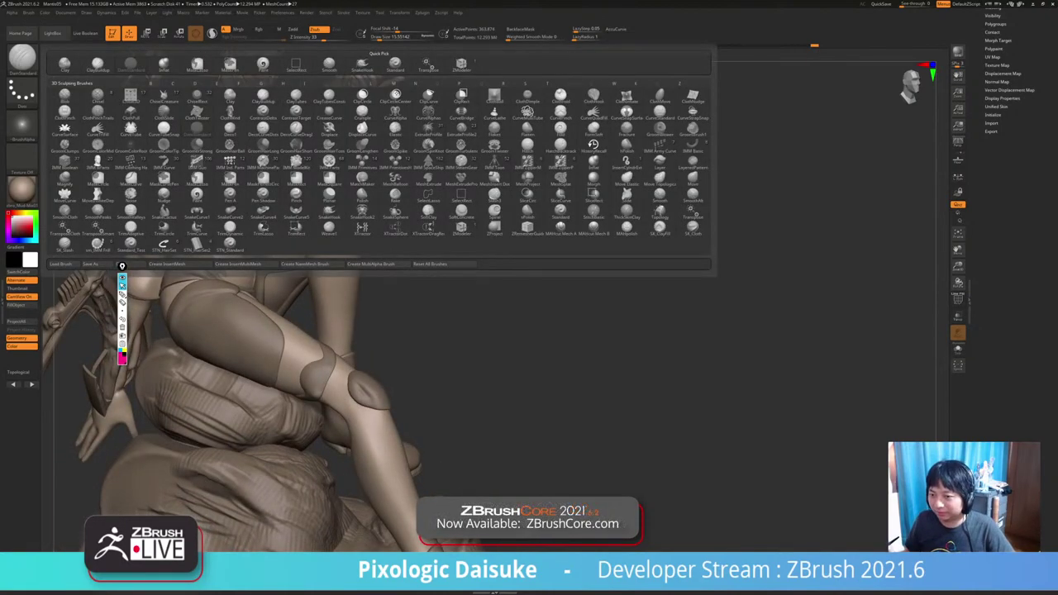
click(363, 66)
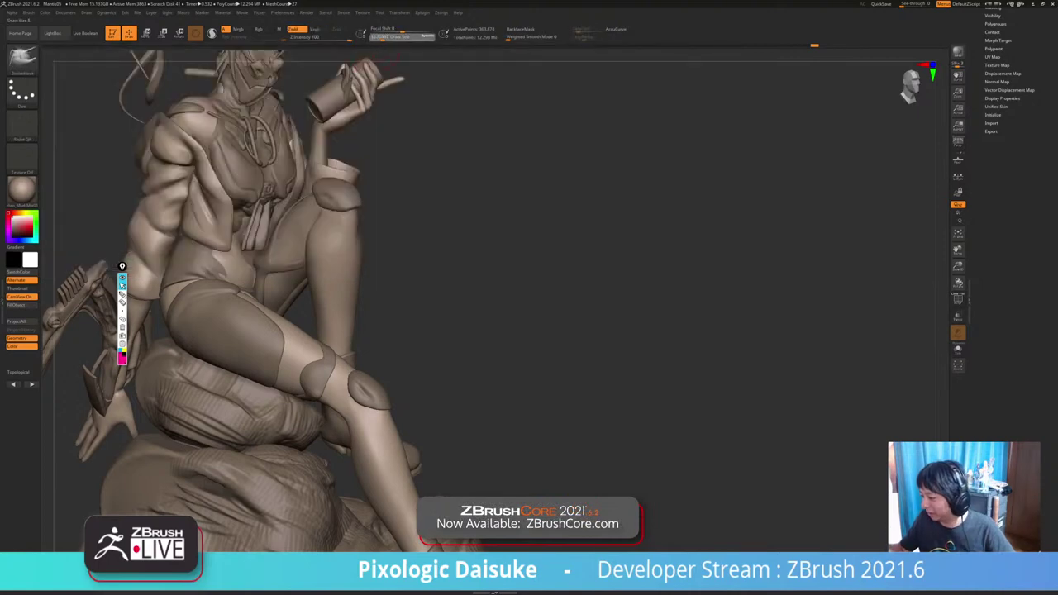
click(383, 36)
drag(447, 215, 480, 210)
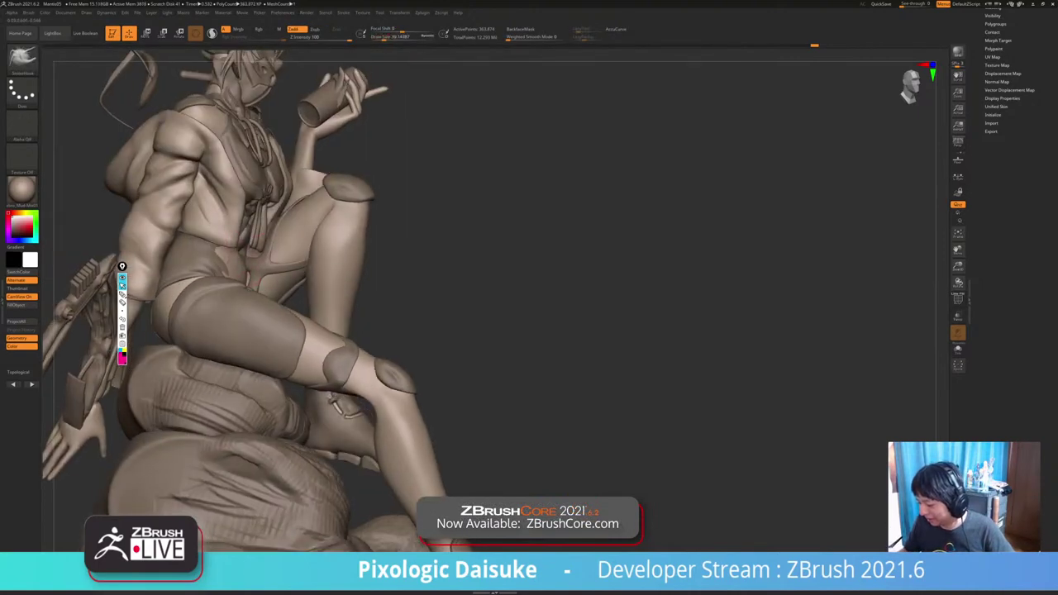
mouse_move(289, 258)
right_down()
mouse_move(248, 253)
mouse_move(266, 258)
right_up()
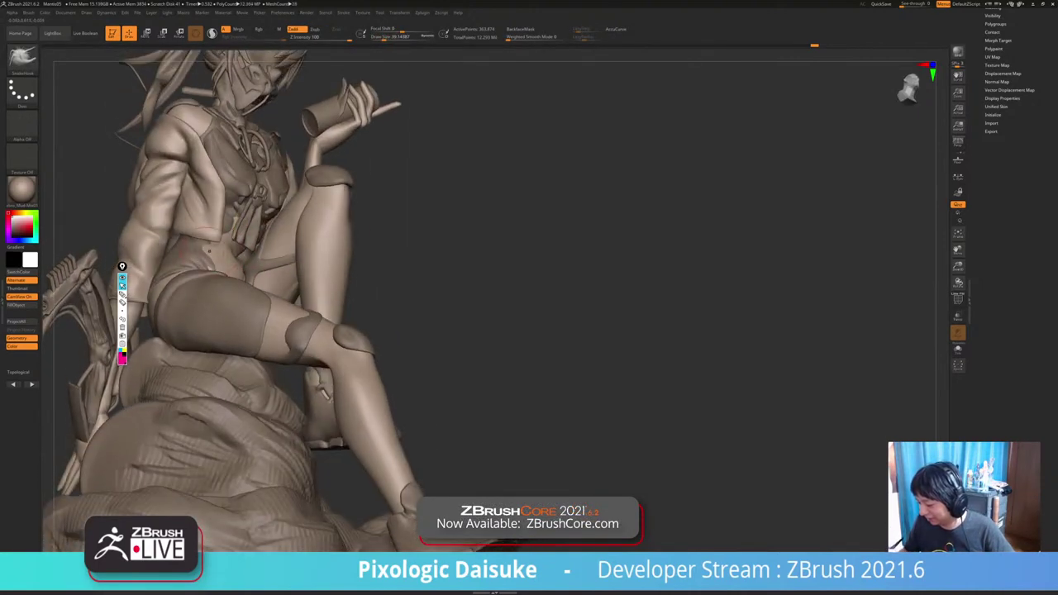
alt+click(198, 263)
Pull the bodysuit's abdomen to fit the body with the SnakeHook brush and turn on BackfaceMask.
mouse_move(198, 263)
right_down()
mouse_move(233, 263)
mouse_move(239, 207)
right_up()
drag(252, 258, 272, 271)
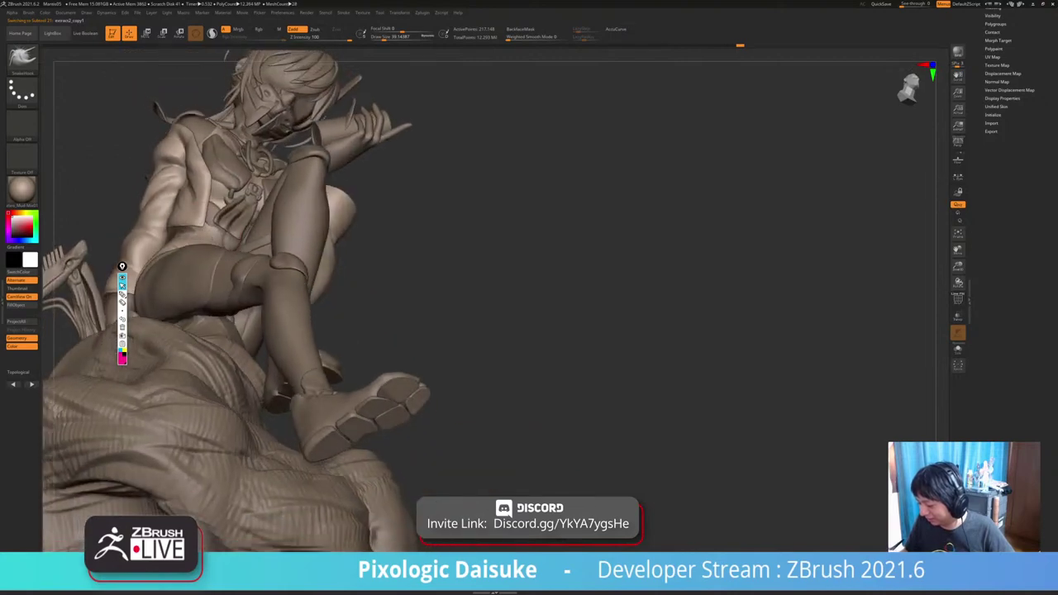
mouse_move(225, 157)
right_down()
mouse_move(241, 240)
mouse_move(222, 226)
mouse_move(207, 231)
mouse_move(256, 267)
mouse_move(227, 227)
mouse_move(237, 224)
right_up()
key(ctrl+shift+s)
click(521, 29)
drag(236, 224, 264, 222)
mouse_move(269, 224)
ctrl+right_down()
mouse_move(269, 194)
mouse_move(285, 192)
mouse_move(248, 203)
mouse_move(275, 190)
mouse_move(269, 217)
mouse_move(271, 198)
mouse_move(251, 217)
ctrl+right_up()
key(alt+s)
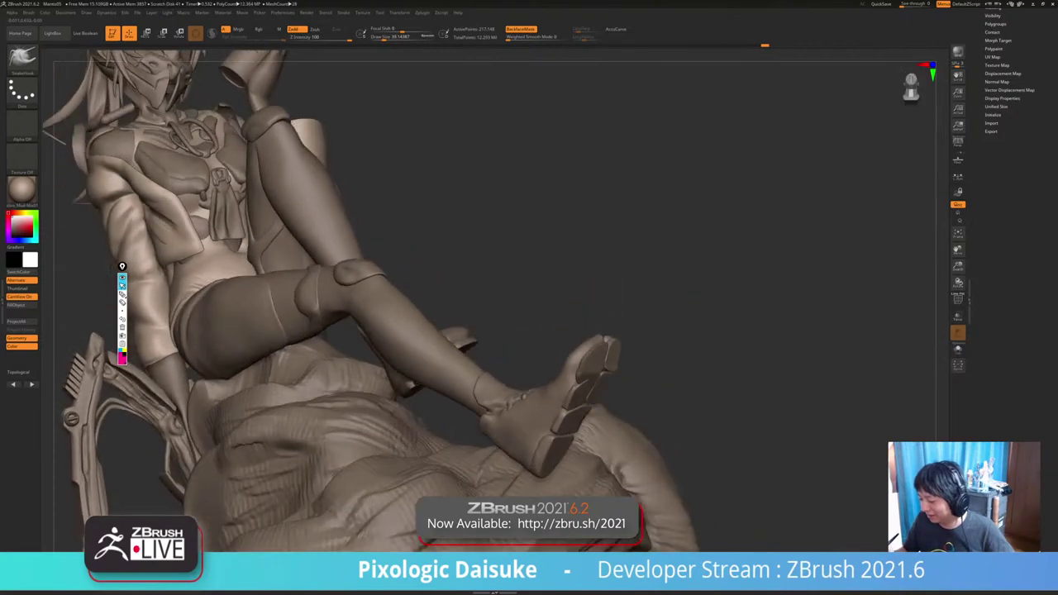
Isolate the torso subtool and fill its midline groove above the navel with ClayBuildup at draw size about 14, smoothing the result.
mouse_move(241, 257)
right_down()
mouse_move(257, 239)
mouse_move(246, 249)
right_up()
ctrl+shift+drag(241, 174, 246, 243)
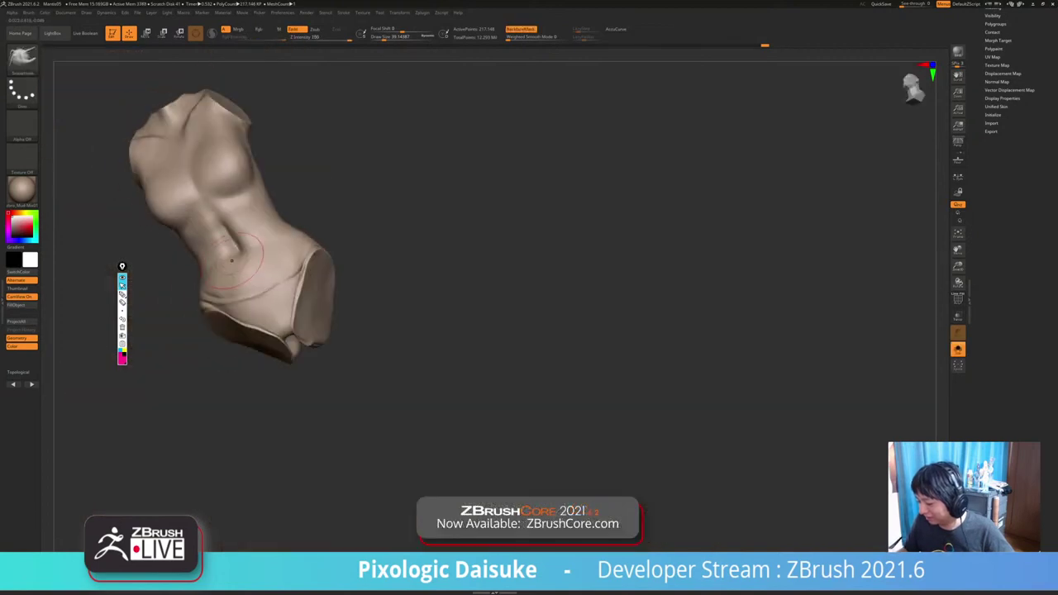
key(b)
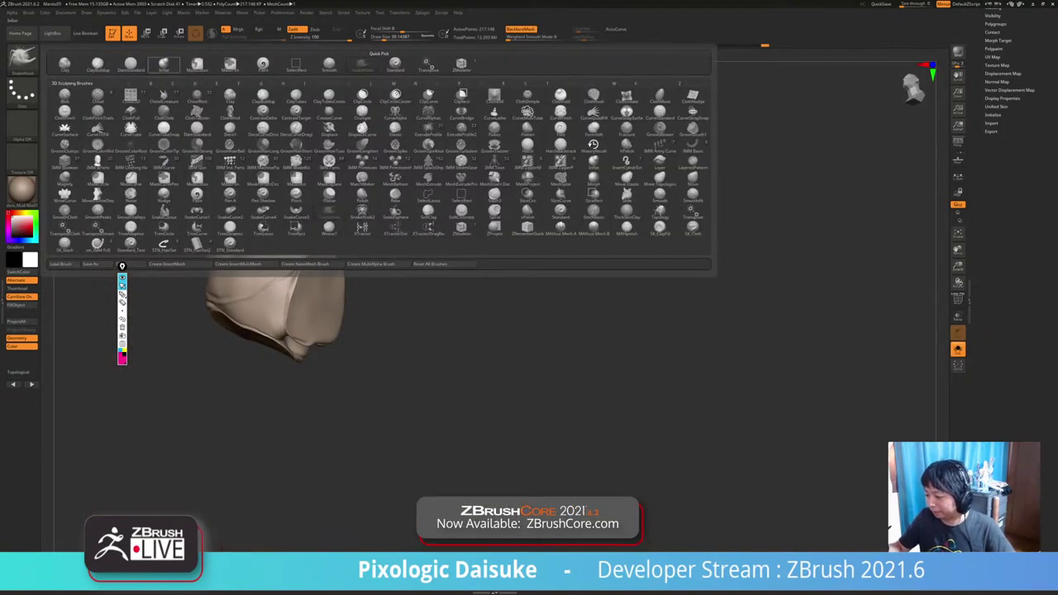
click(98, 64)
mouse_move(239, 240)
right_down()
mouse_move(219, 219)
mouse_move(313, 237)
right_up()
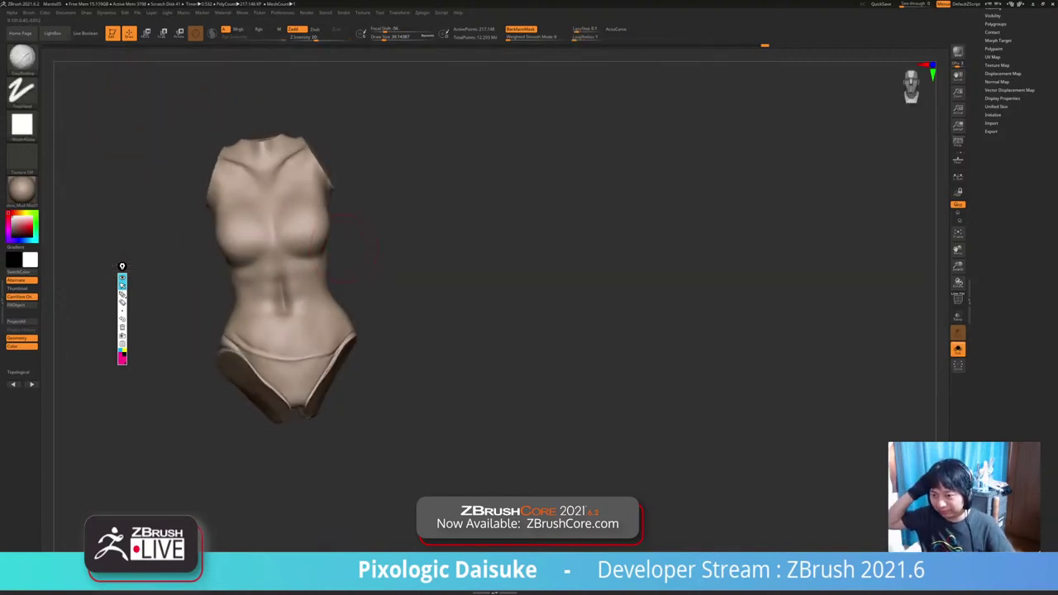
ctrl+right_drag(402, 251, 391, 224)
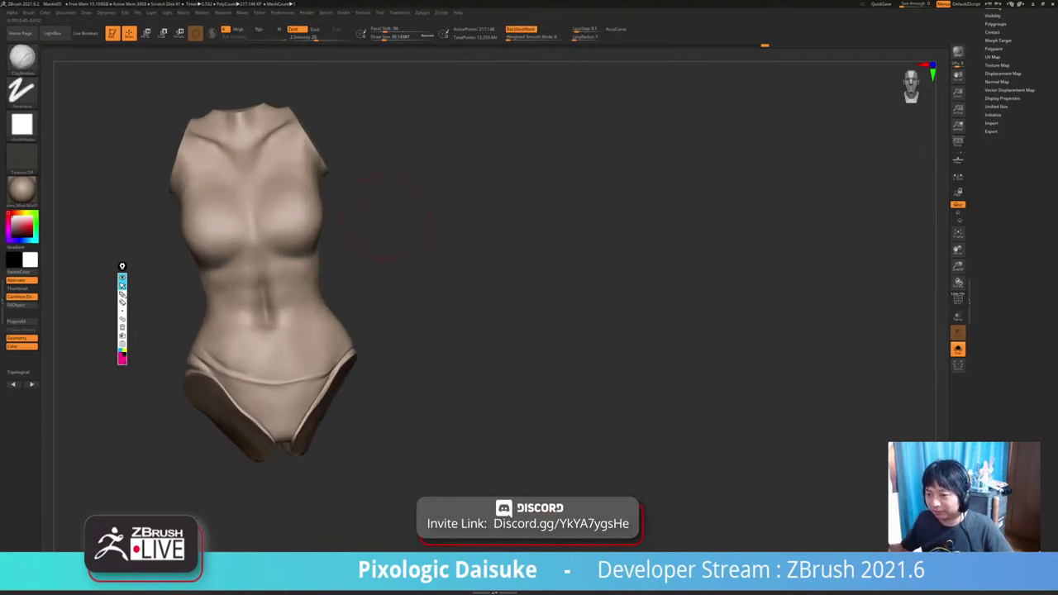
click(376, 38)
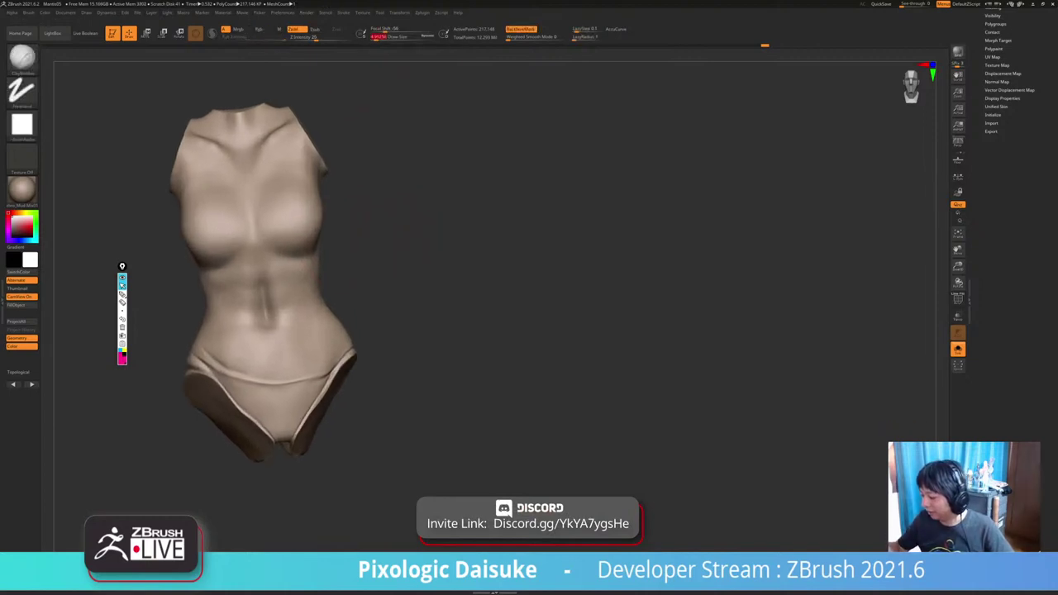
drag(265, 299, 270, 321)
drag(262, 280, 263, 289)
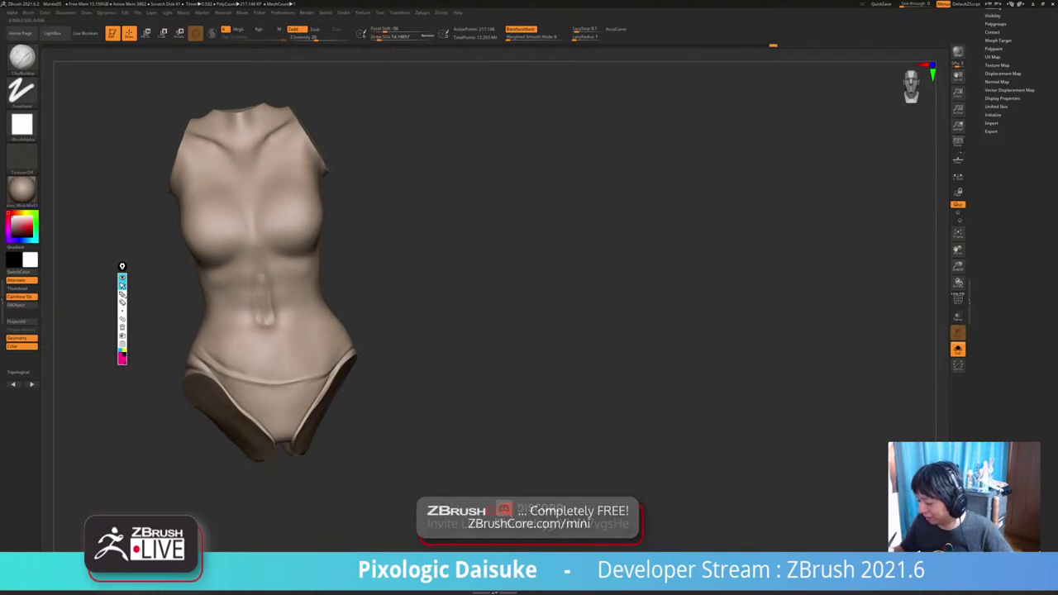
key(shift)
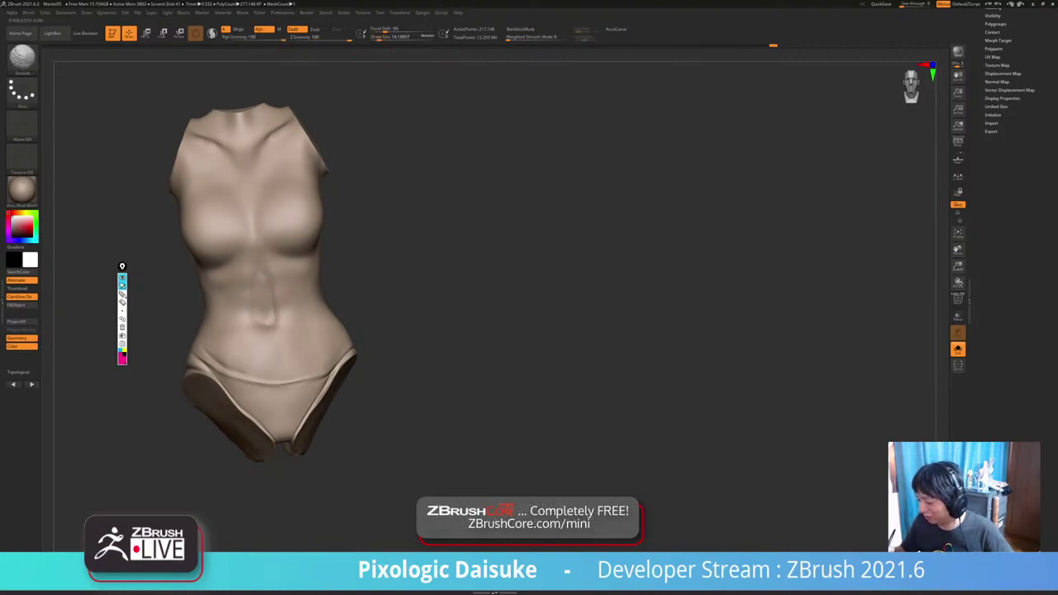
key(ctrl)
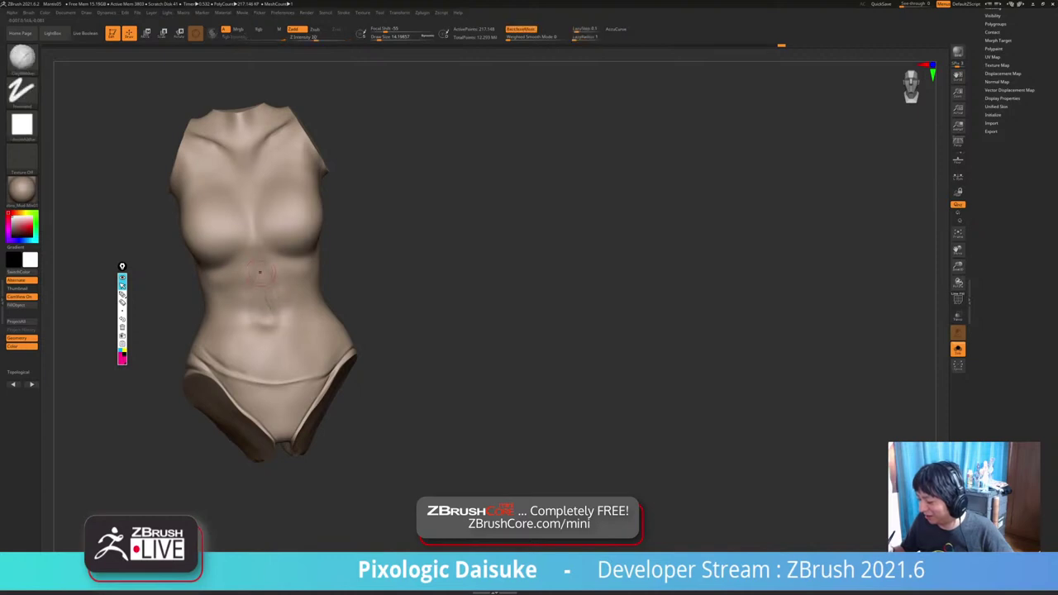
Smooth the torso bodysuit's midline above the navel and compare it with the other subtools displayed.
key(shift)
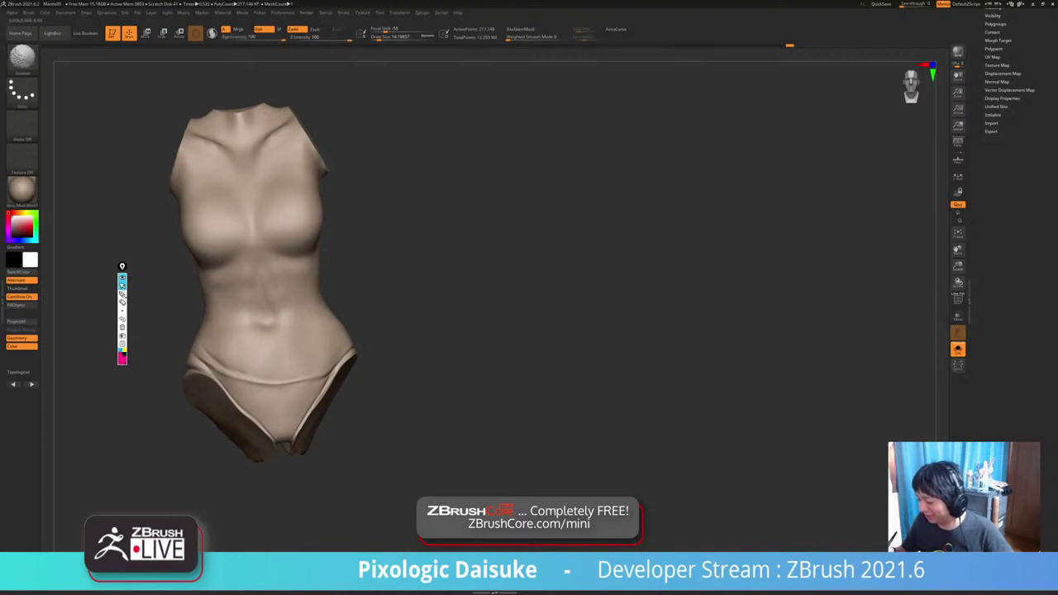
mouse_move(629, 298)
alt+mouse_down()
mouse_move(628, 265)
mouse_move(641, 297)
mouse_move(769, 289)
alt+mouse_up()
click(958, 349)
click(958, 349)
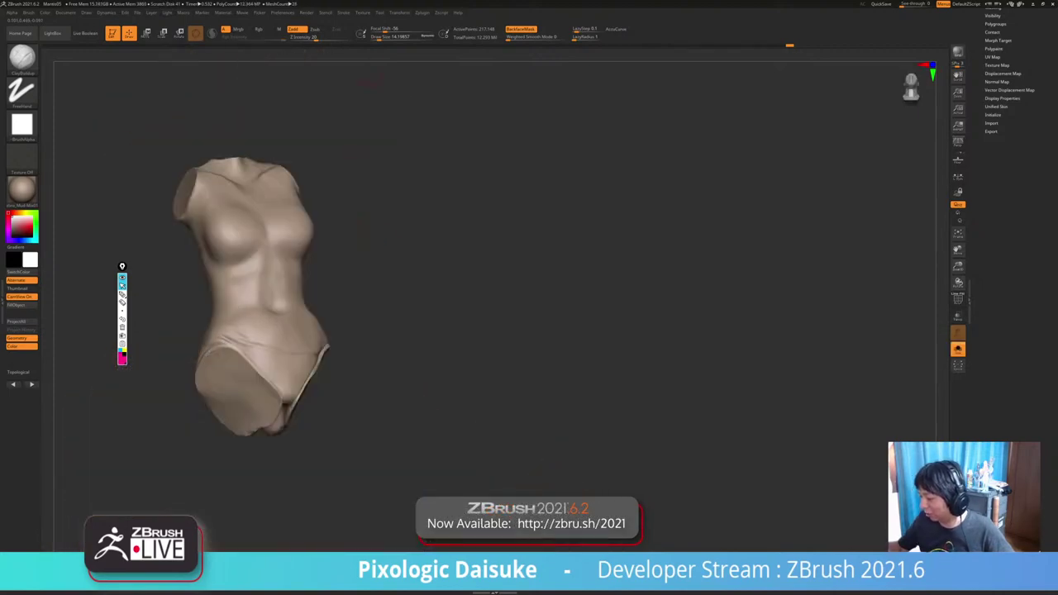
Build up the bodysuit's abdomen between the ribcage and navel with ClayBuildup at draw size about 31, smoothing the strokes.
click(383, 38)
drag(355, 277, 270, 282)
mouse_move(268, 281)
right_down()
mouse_move(274, 305)
mouse_move(262, 321)
right_up()
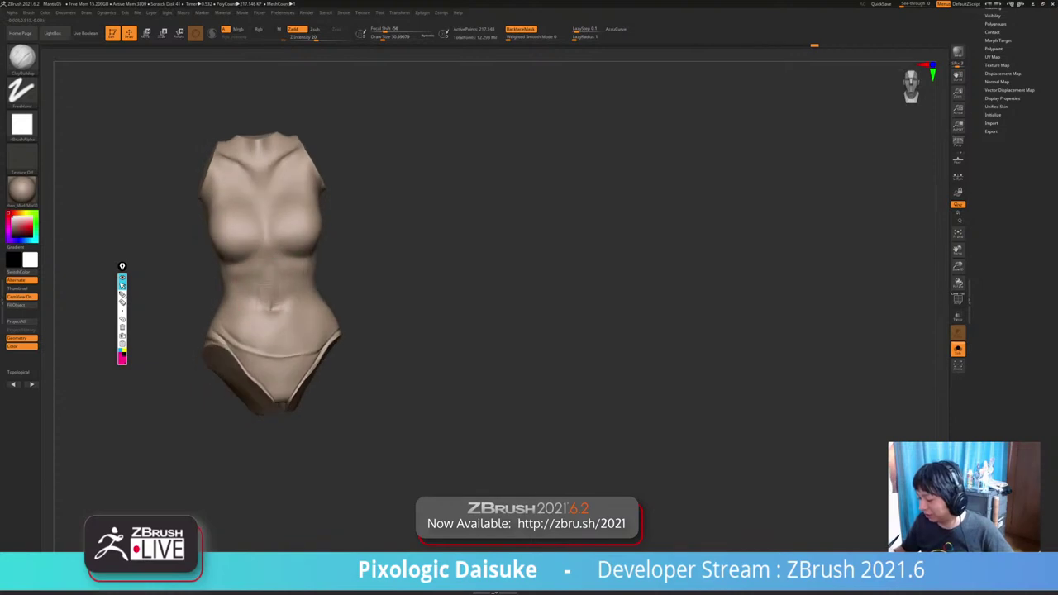
key(shift)
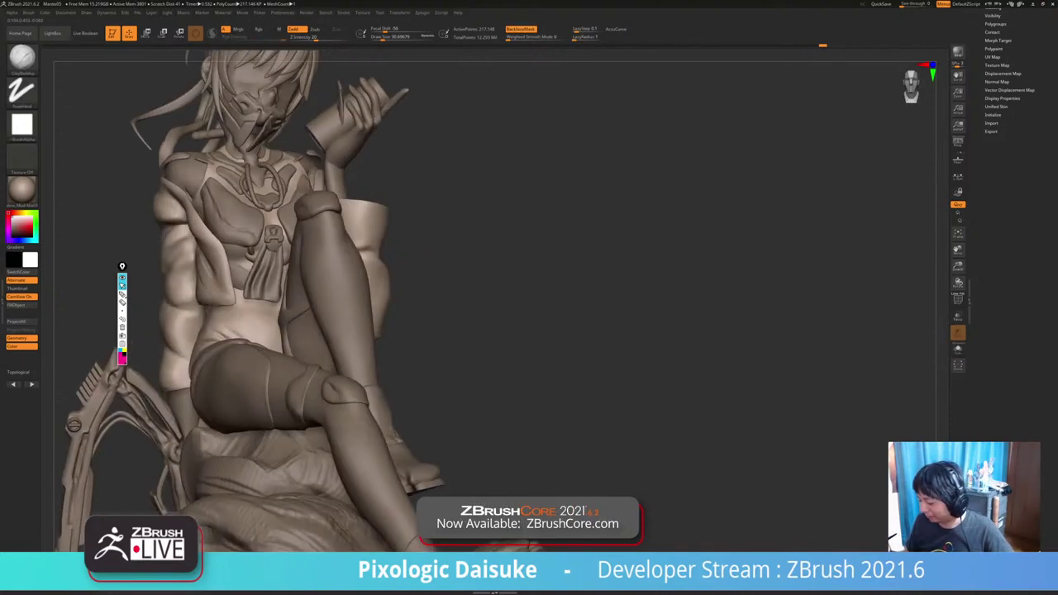
drag(426, 283, 381, 282)
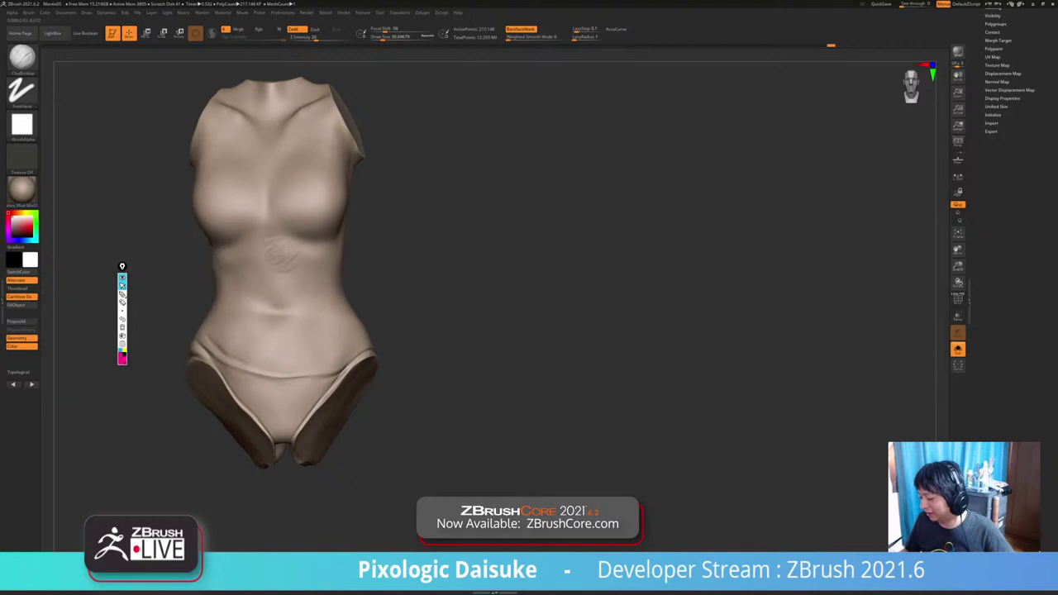
shift+drag(286, 263, 279, 249)
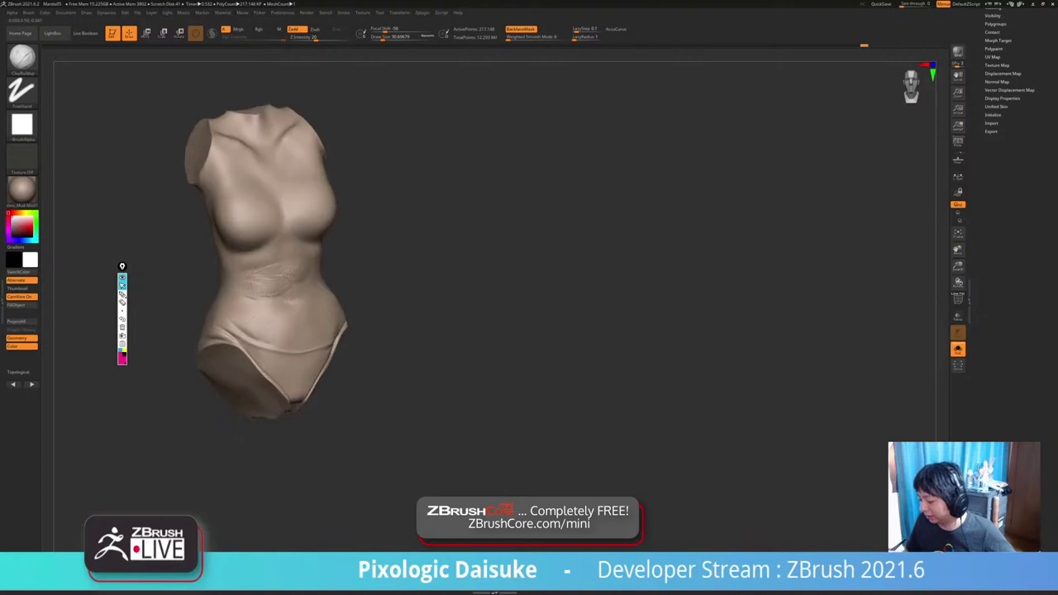
drag(240, 437, 198, 434)
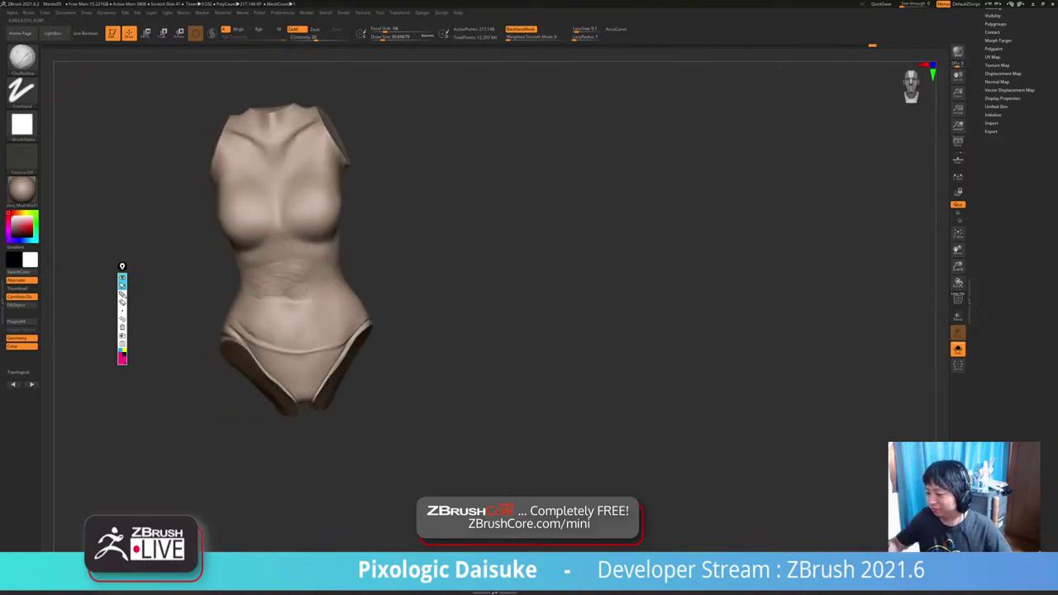
Carve the midline crease from below the sternum to the navel with DamStandard at draw size about 29 and smooth it.
key(b)
key(d)
key(s)
key(bracketright)
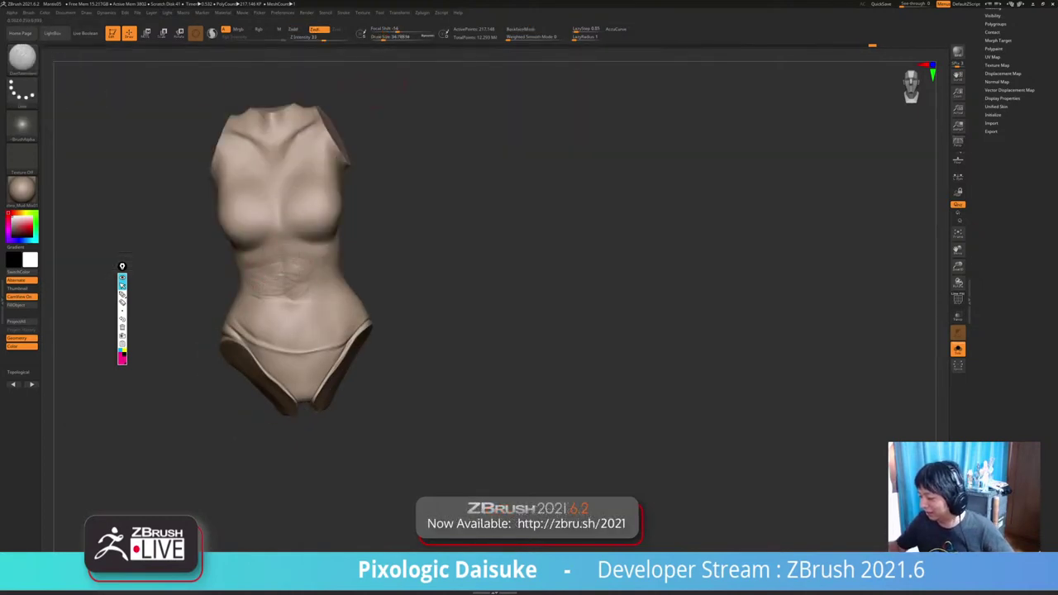
key(bracketleft)
right_drag(279, 256, 283, 241)
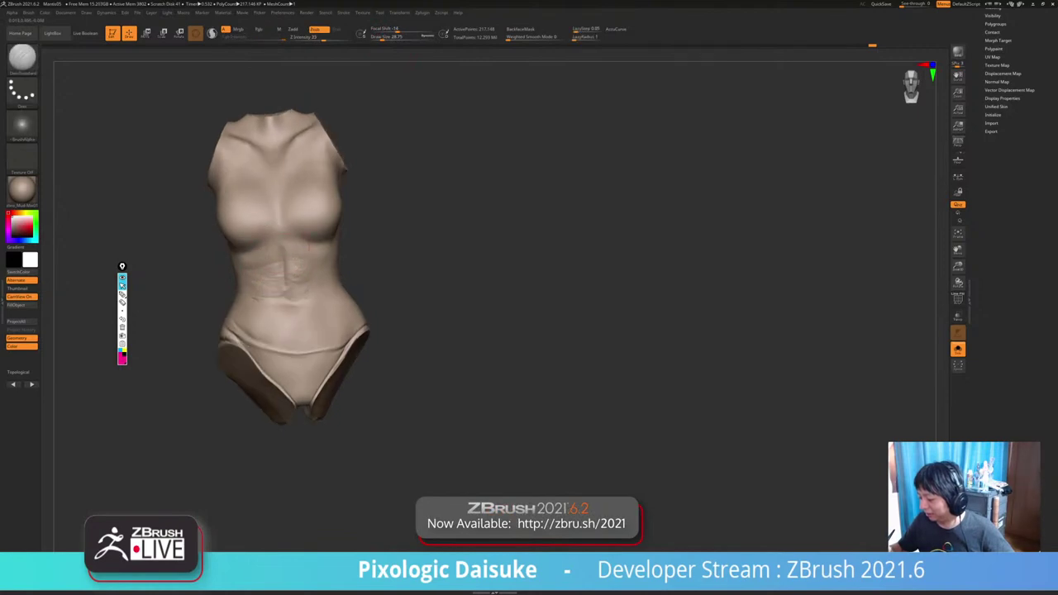
drag(283, 248, 285, 292)
right_drag(286, 290, 283, 271)
shift+drag(284, 271, 281, 279)
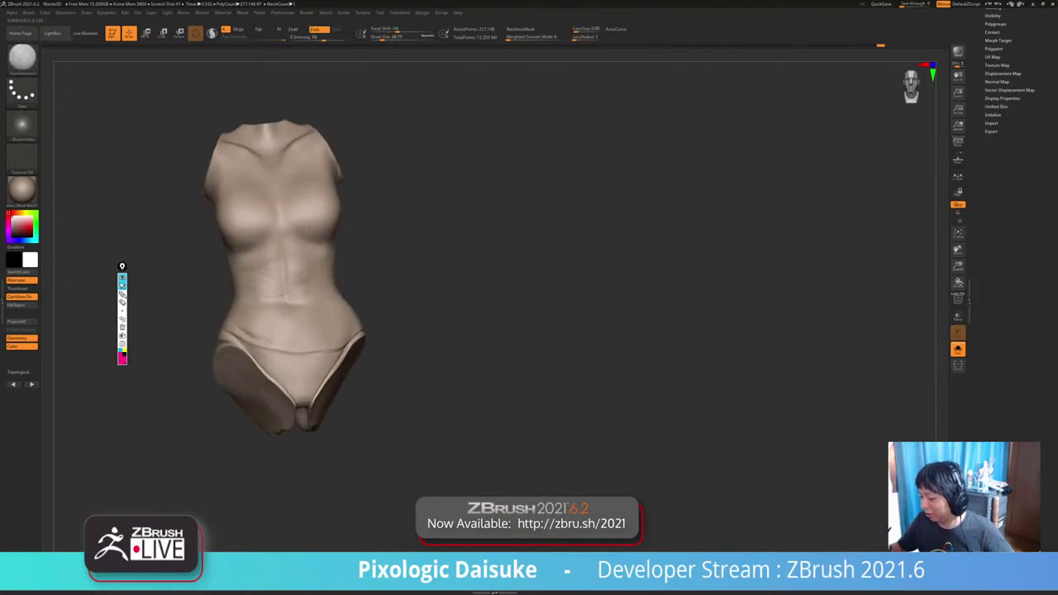
mouse_move(282, 279)
right_down()
mouse_move(319, 274)
mouse_move(314, 302)
right_up()
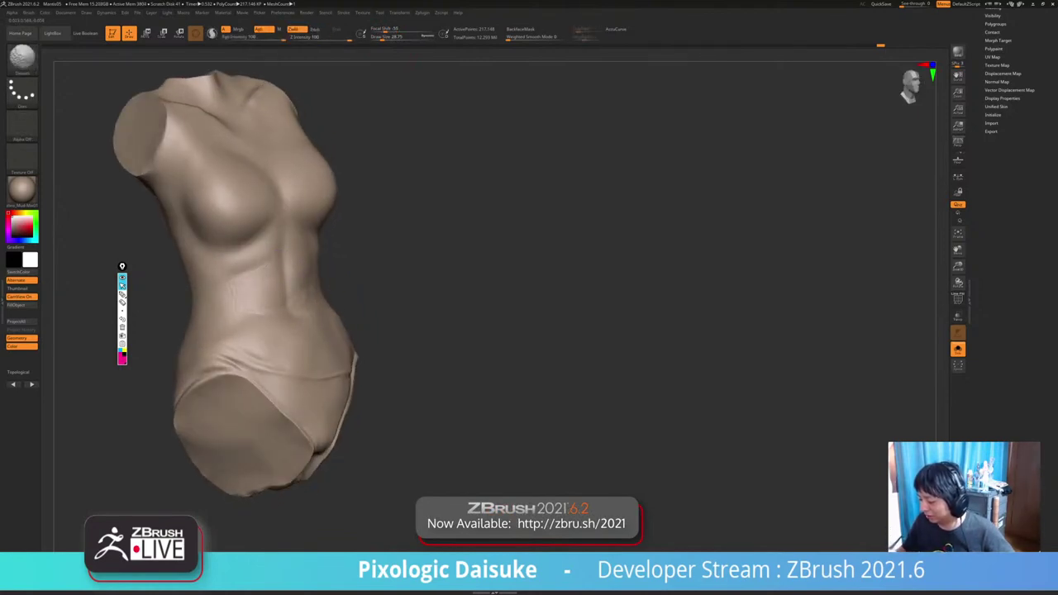
shift+drag(288, 291, 288, 280)
Display all subtools and adjust the bodysuit's waist with the SnakeHook brush, raising the draw size to about 46.
mouse_move(291, 283)
right_down()
mouse_move(264, 293)
mouse_move(301, 282)
mouse_move(271, 279)
mouse_move(332, 267)
mouse_move(318, 267)
right_up()
key(alt+s)
key(b)
key(s)
key(h)
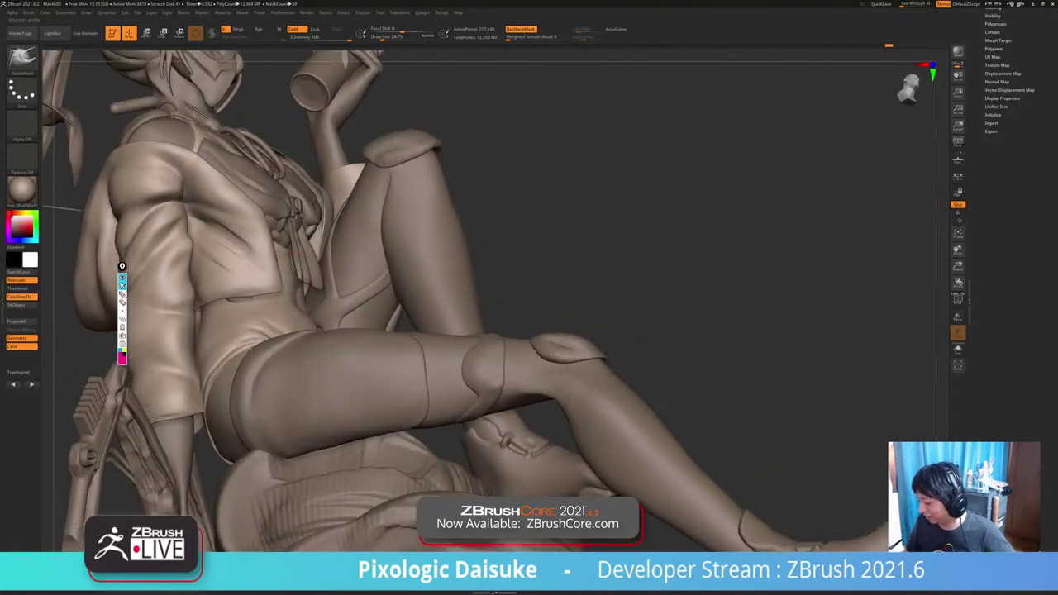
mouse_move(298, 217)
right_down()
mouse_move(299, 273)
mouse_move(285, 282)
right_up()
key(alt+s)
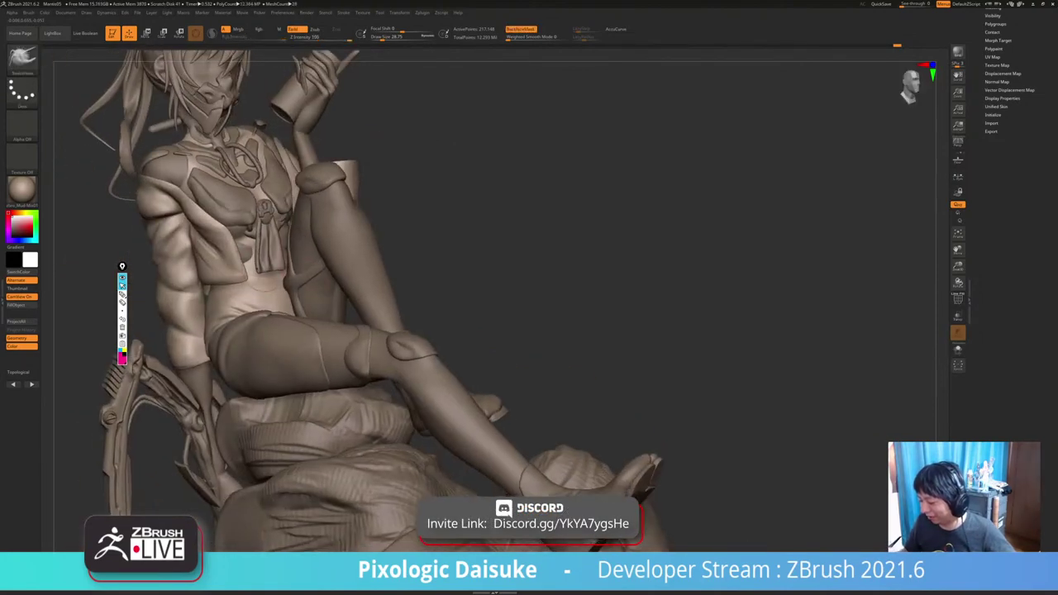
click(385, 38)
right_drag(329, 324, 315, 326)
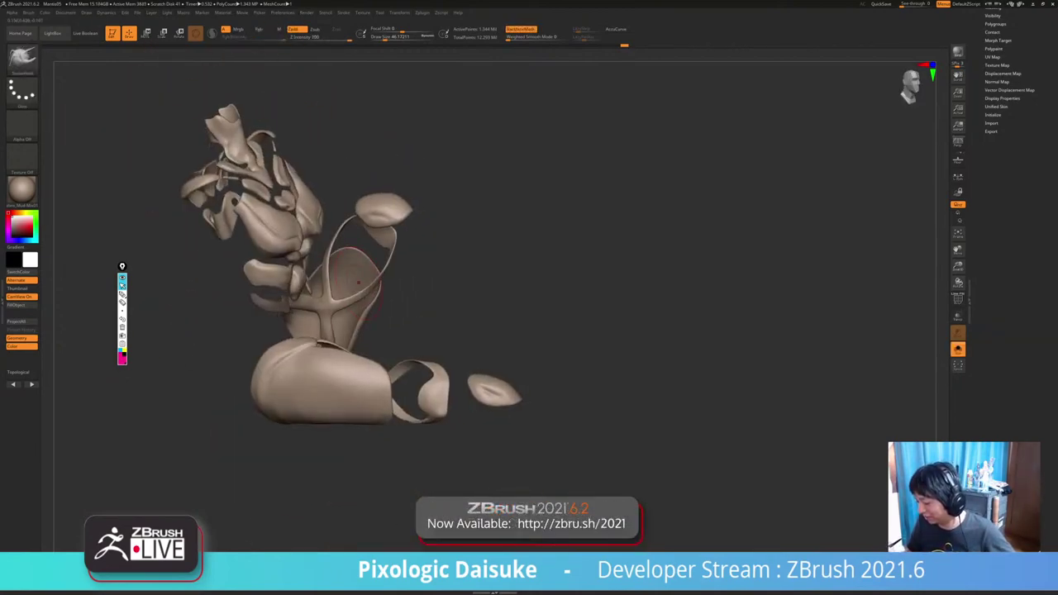
Invert the mask to free only the lowest abdominal armor plate and reposition that plate against the body with the gizmo.
ctrl+click(454, 276)
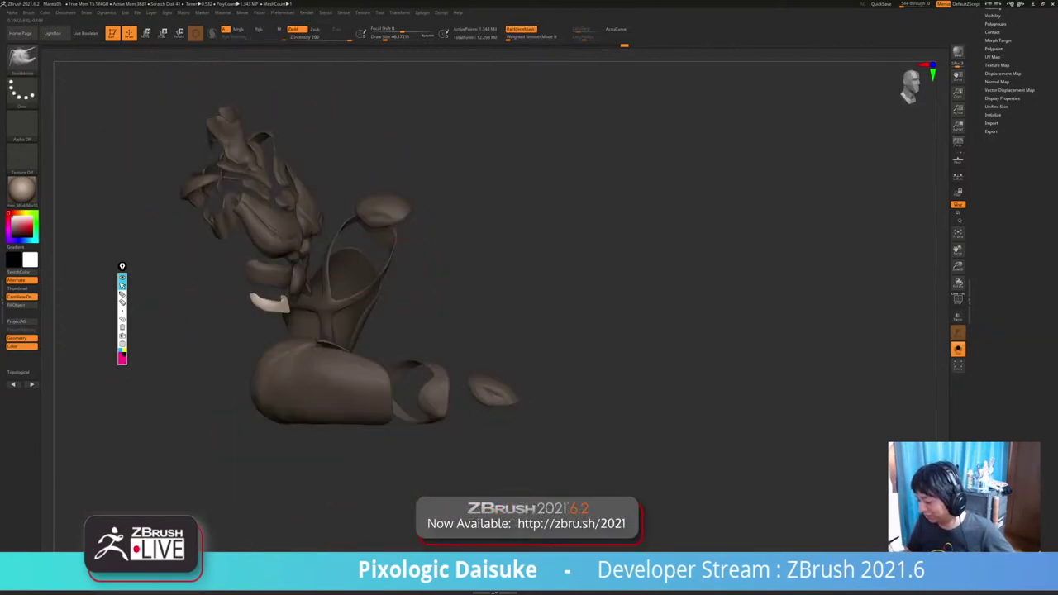
key(r)
key(alt+s)
drag(662, 306, 570, 360)
alt+drag(359, 324, 256, 315)
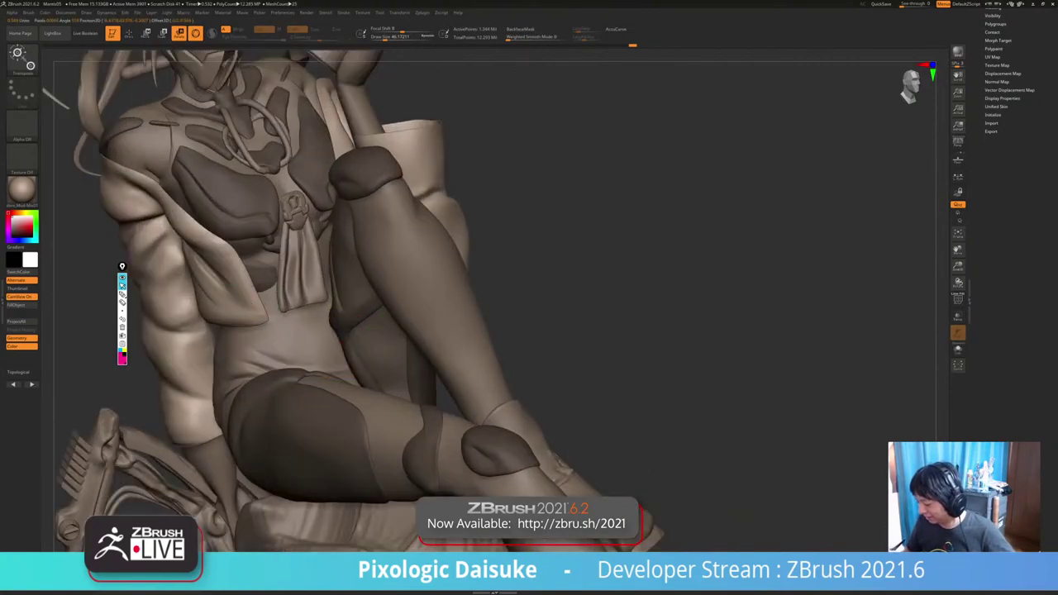
drag(579, 331, 760, 327)
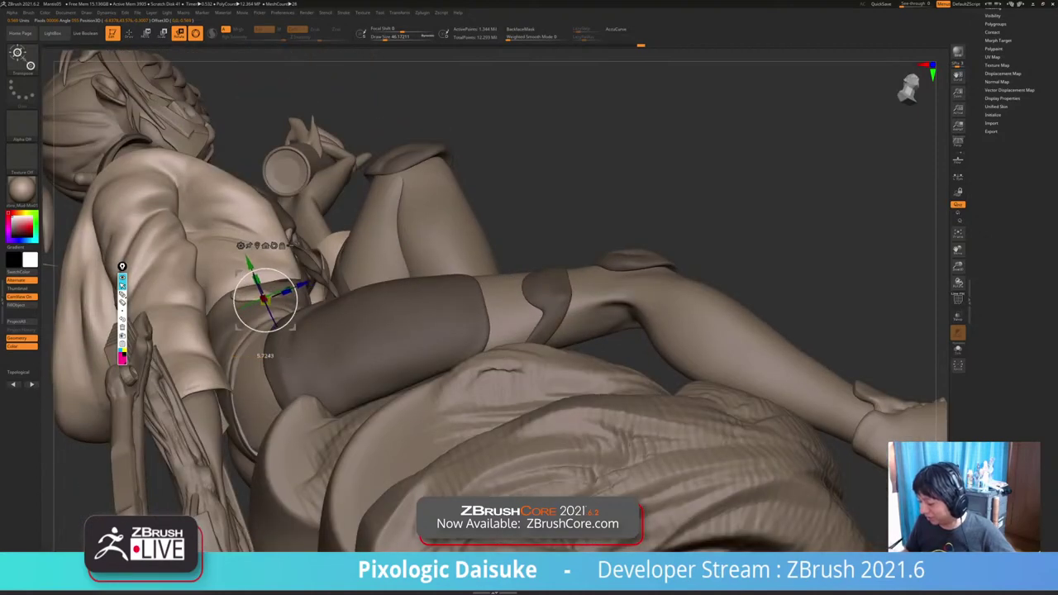
drag(295, 291, 297, 271)
drag(711, 331, 492, 360)
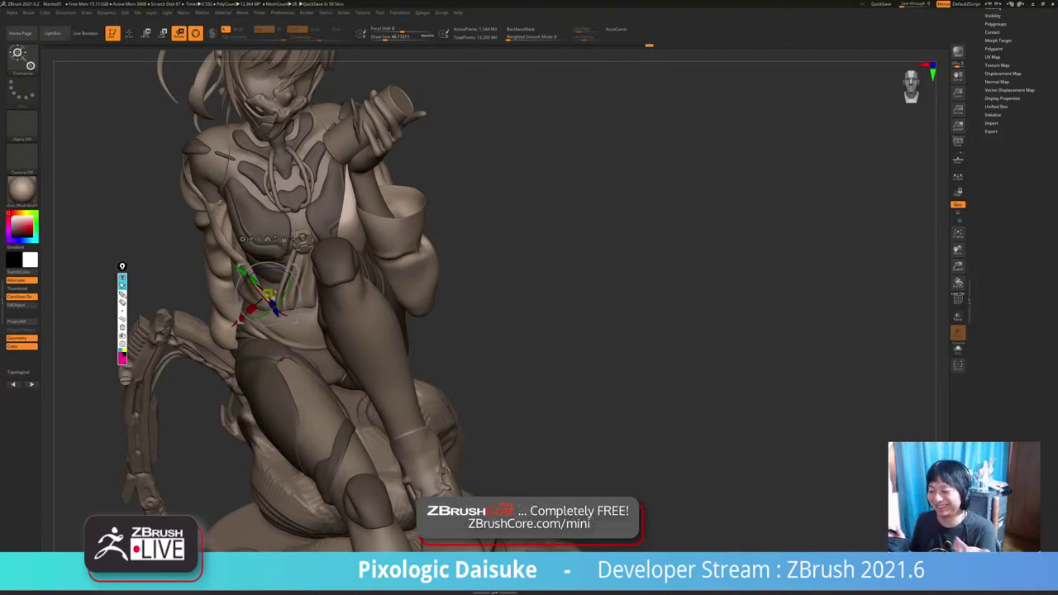
key(q)
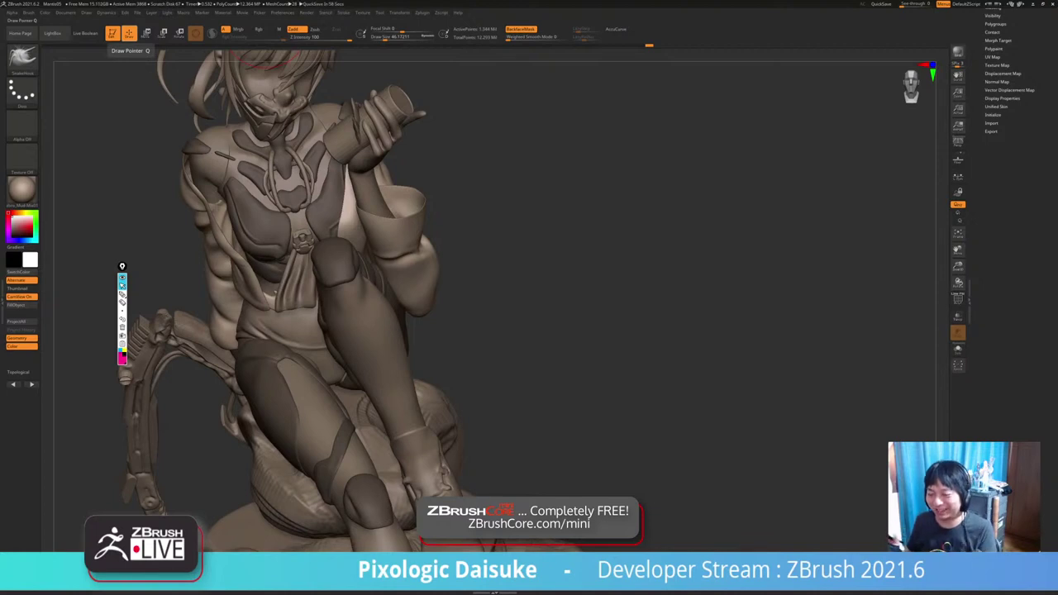
Isolate the armor subtool, clear its mask and display all subtools again.
right_drag(275, 292, 415, 280)
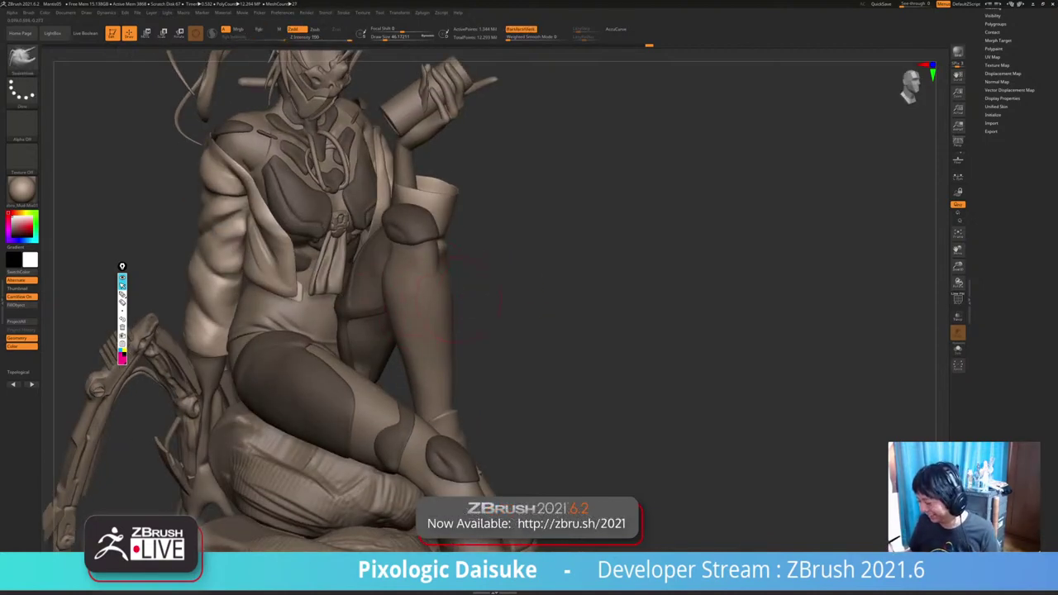
key(alt+s)
right_drag(457, 300, 447, 318)
ctrl+drag(445, 320, 444, 335)
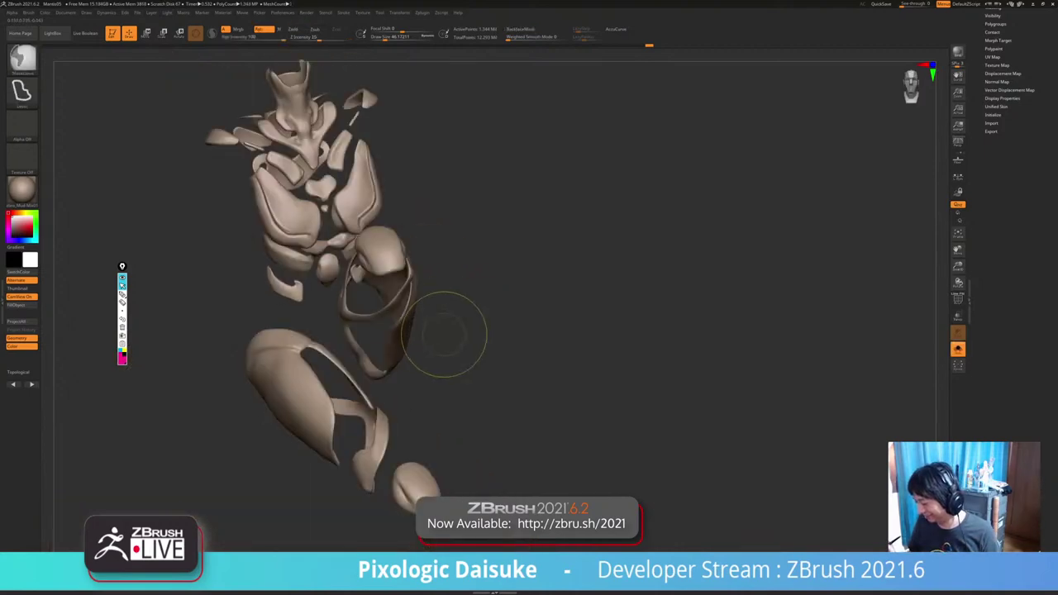
mouse_move(444, 335)
ctrl+right_down()
mouse_move(441, 305)
mouse_move(484, 304)
mouse_move(426, 302)
mouse_move(438, 296)
ctrl+right_up()
key(alt+s)
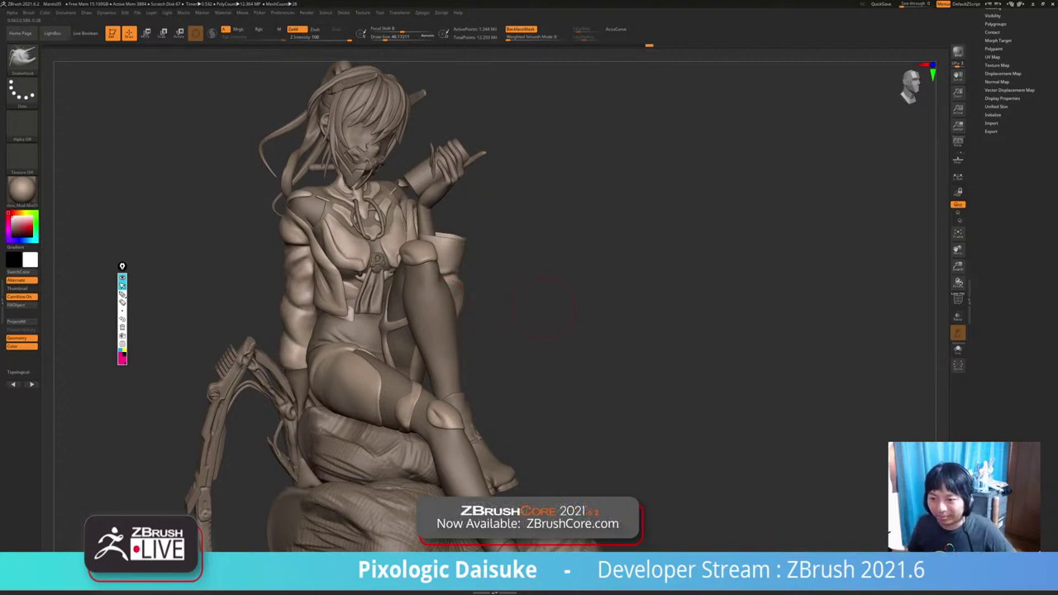
Select the torso bodysuit for editing with the ClayBuildup brush at draw size about 13.
mouse_move(542, 310)
mouse_down()
mouse_move(475, 255)
mouse_move(399, 250)
mouse_up()
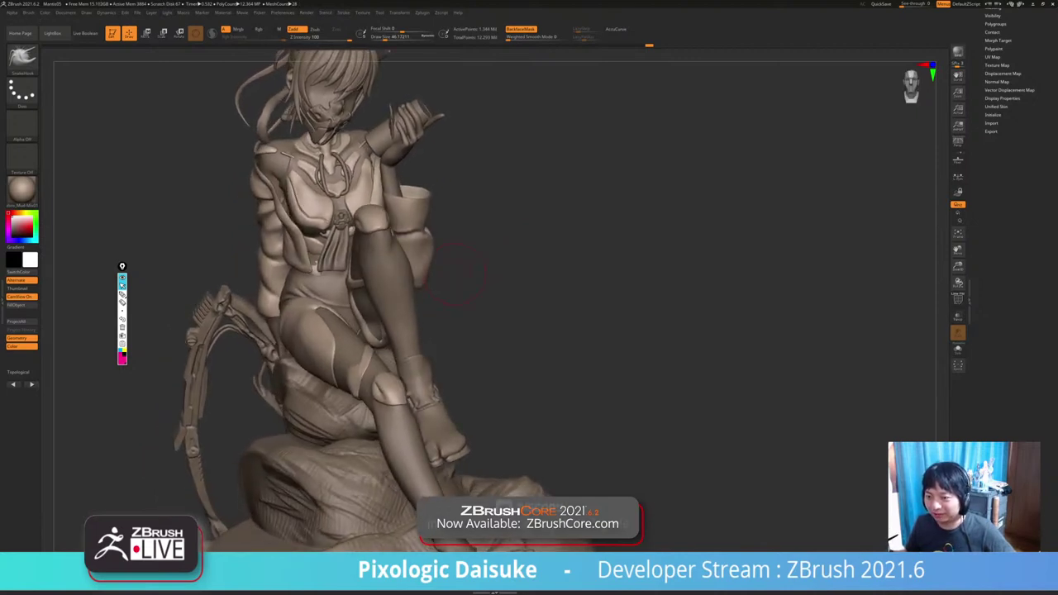
alt+click(338, 286)
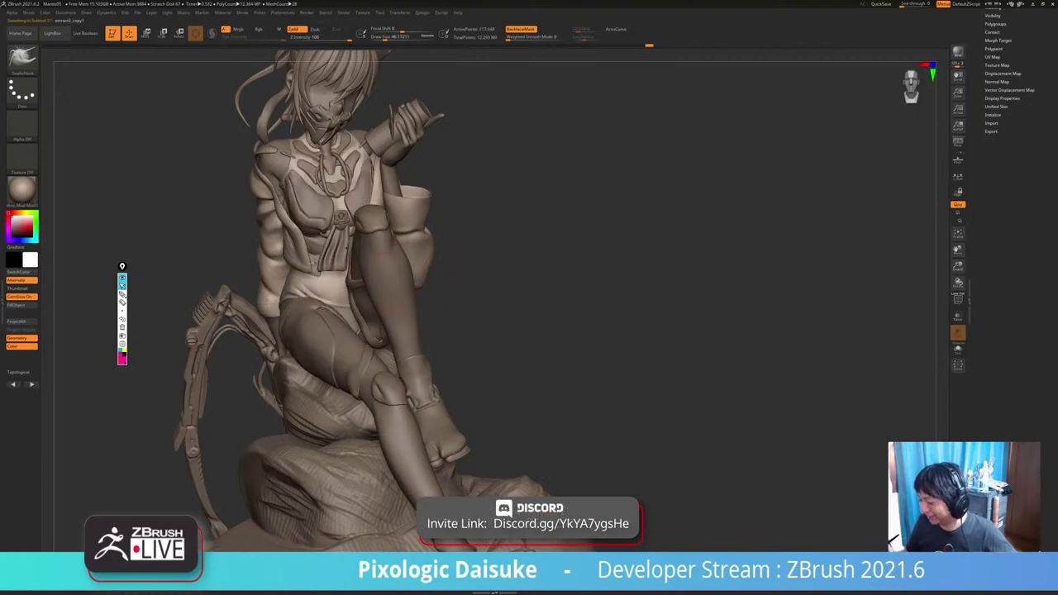
mouse_move(465, 261)
mouse_down()
mouse_move(521, 251)
mouse_move(485, 243)
mouse_move(579, 241)
mouse_up()
click(22, 60)
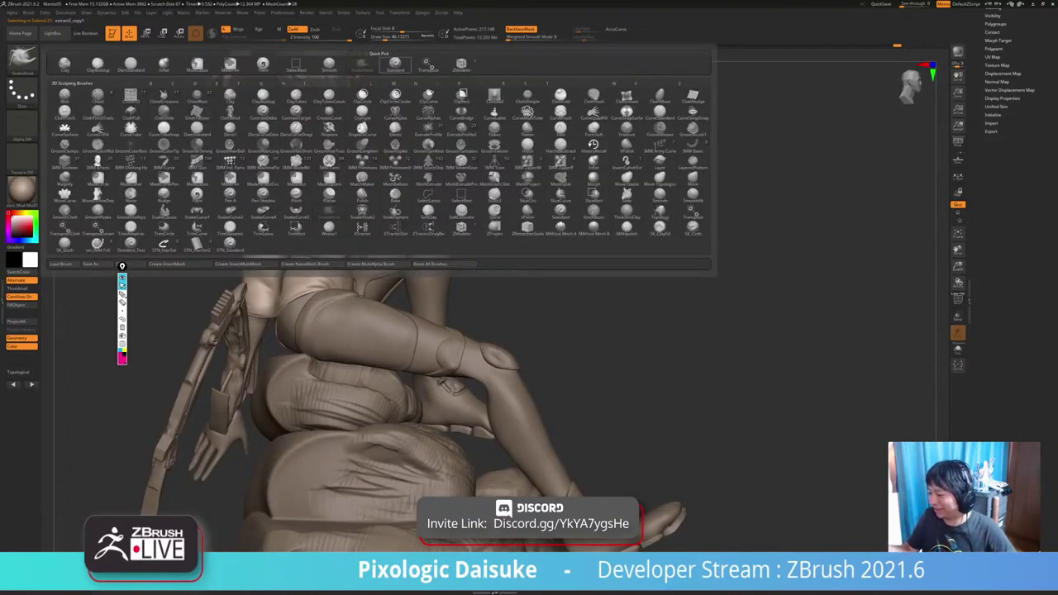
click(98, 65)
click(380, 37)
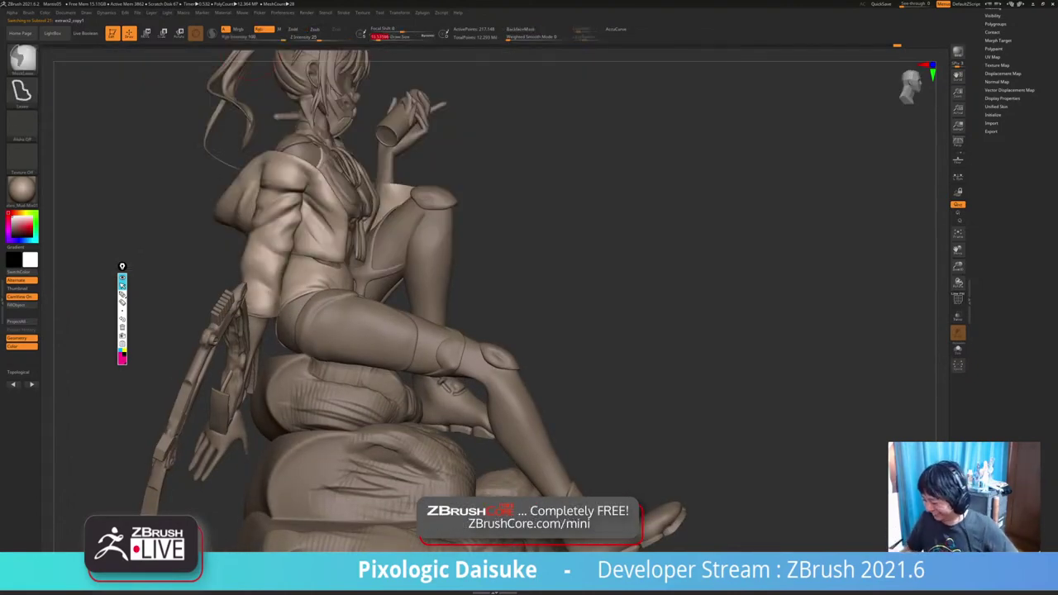
mouse_move(308, 240)
ctrl+right_down()
mouse_move(310, 291)
mouse_move(329, 294)
mouse_move(303, 286)
ctrl+right_up()
click(383, 36)
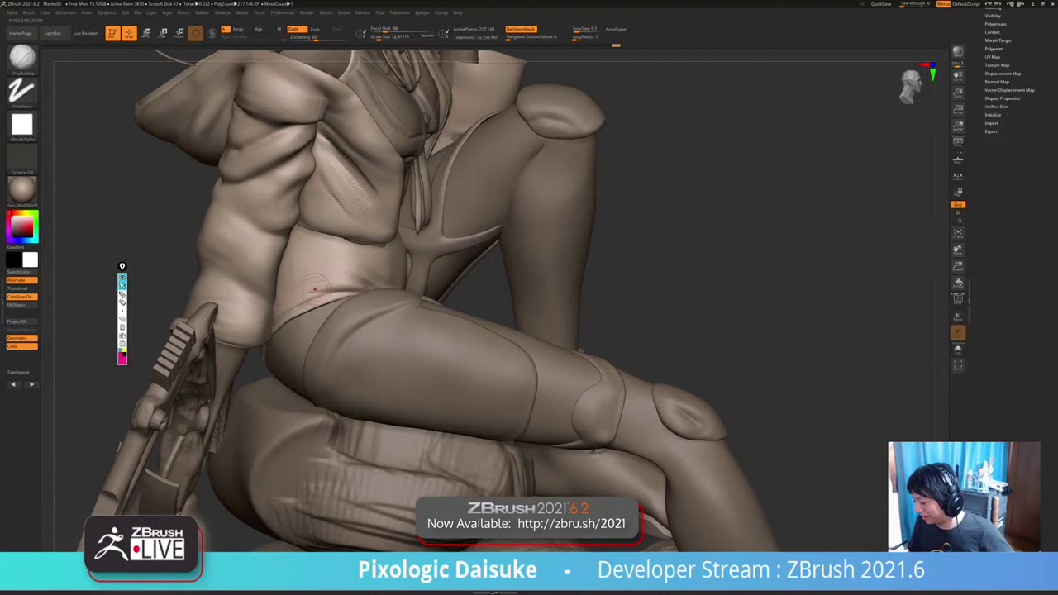
Isolate the bodysuit and rework the fold along its hip edge with ClayBuildup, undoing one stroke and smoothing the surface.
key(shift)
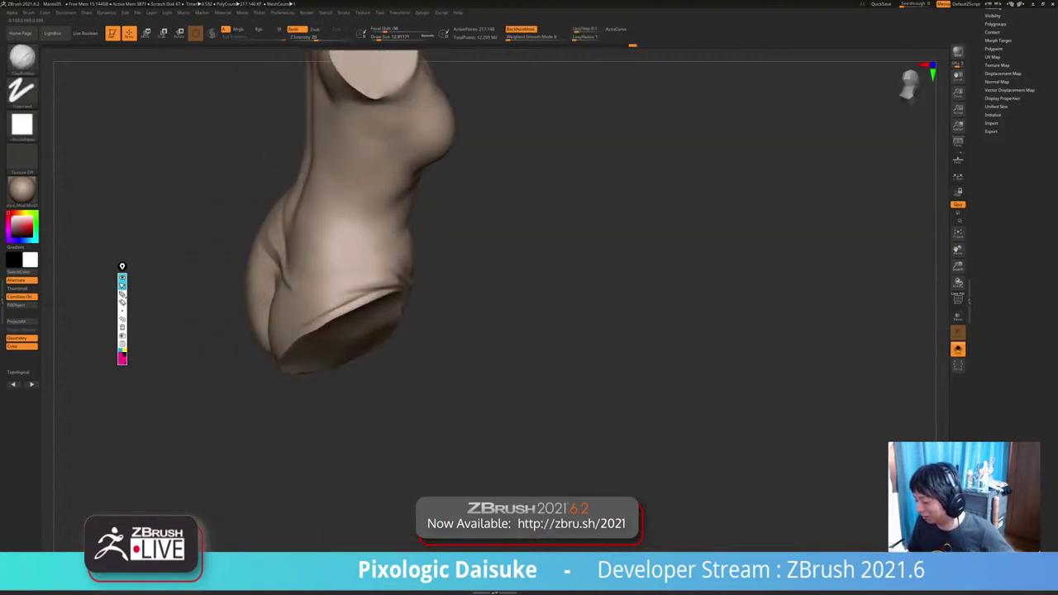
drag(333, 297, 371, 278)
key(ctrl+z)
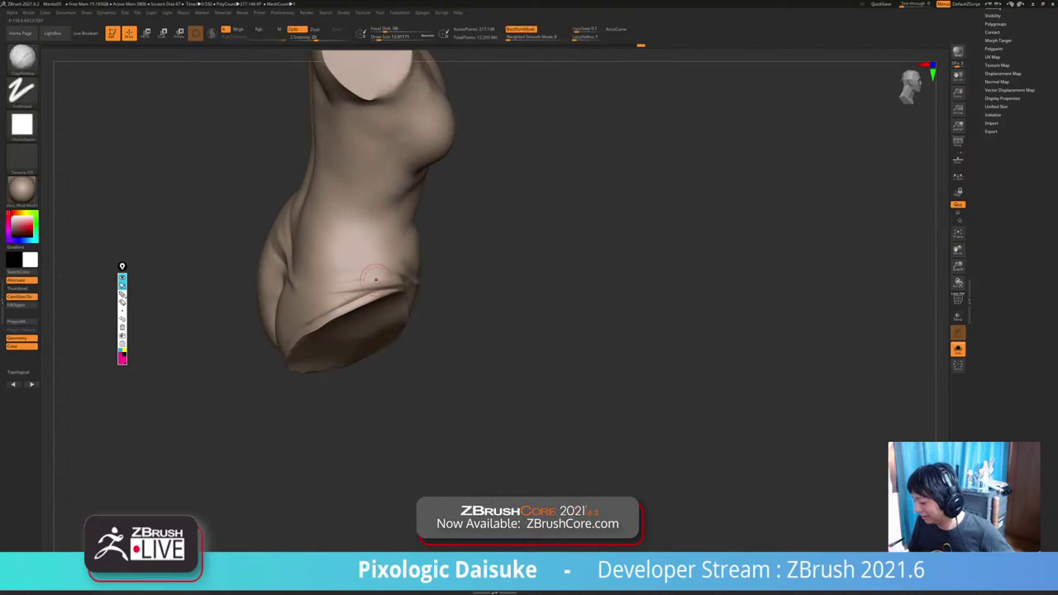
right_drag(371, 278, 361, 282)
key(shift)
shift+drag(364, 293, 338, 297)
mouse_move(337, 296)
right_down()
mouse_move(309, 285)
mouse_move(340, 292)
right_up()
shift+drag(340, 293, 342, 279)
mouse_move(340, 293)
right_down()
mouse_move(344, 269)
mouse_move(389, 273)
mouse_move(391, 293)
right_up()
right_drag(294, 288, 303, 258)
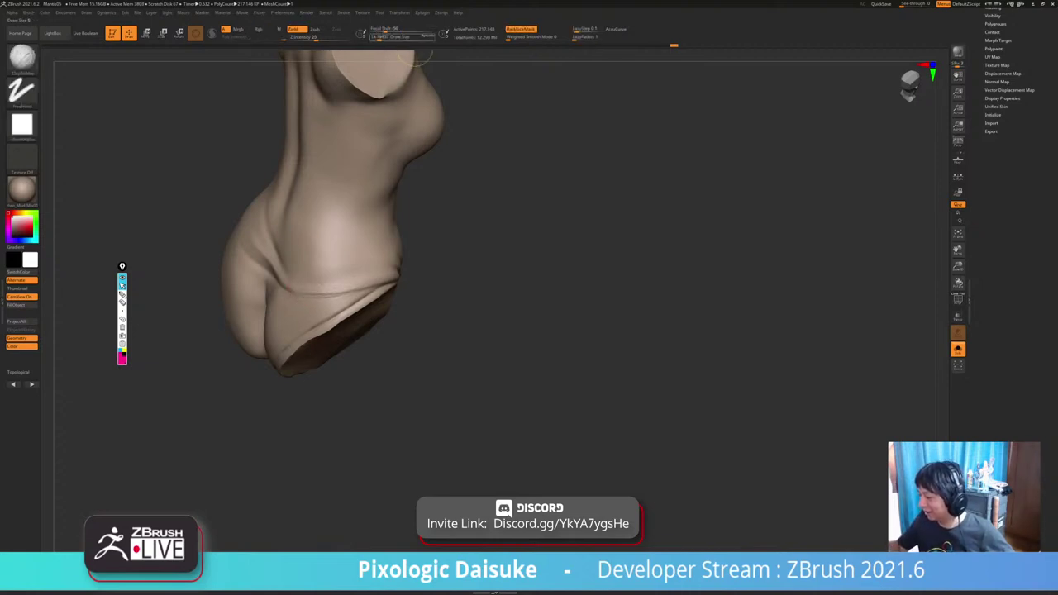
Refine the seam line around the back of the bodysuit's hip with ClayBuildup at draw size about 4.
click(402, 36)
text(1)
key(Return)
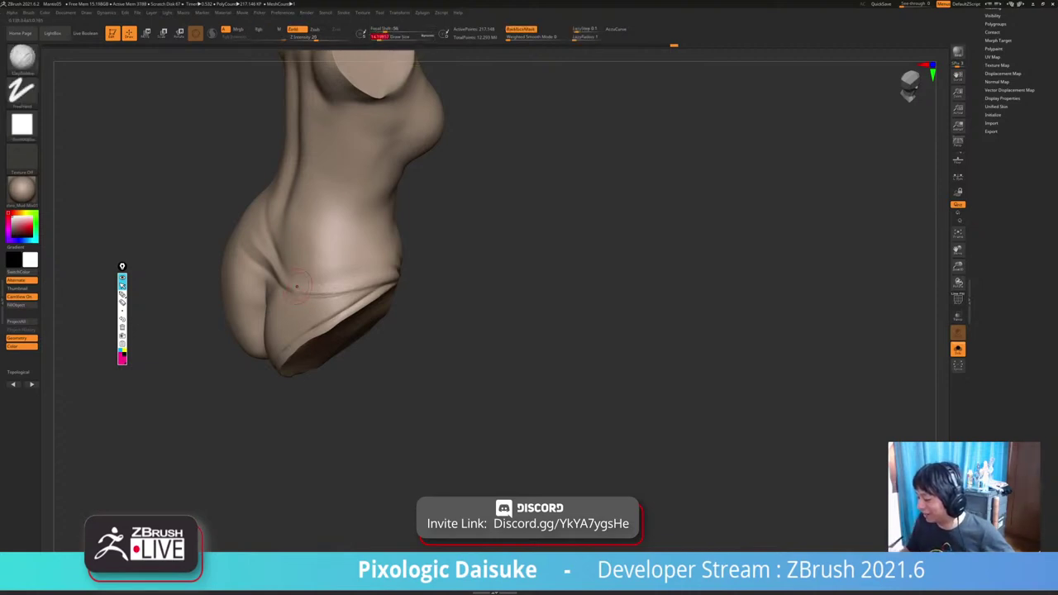
click(397, 37)
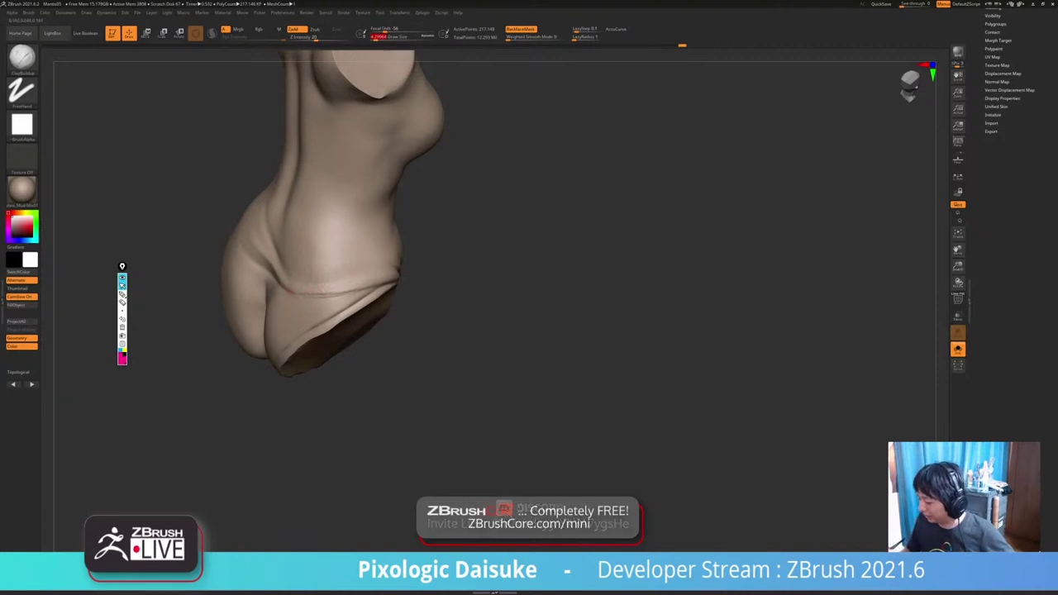
mouse_move(364, 278)
right_down()
mouse_move(358, 305)
mouse_move(322, 301)
mouse_move(378, 253)
mouse_move(446, 258)
mouse_move(427, 277)
right_up()
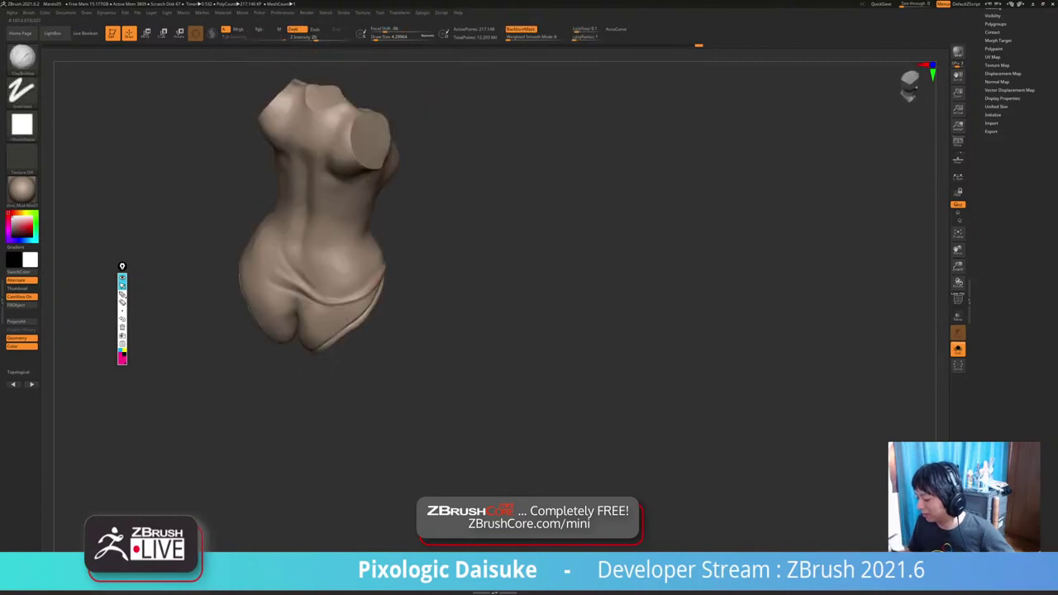
Check the bodysuit's back among all subtools, isolate it again and set the ClayBuildup draw size to about 14.
click(396, 37)
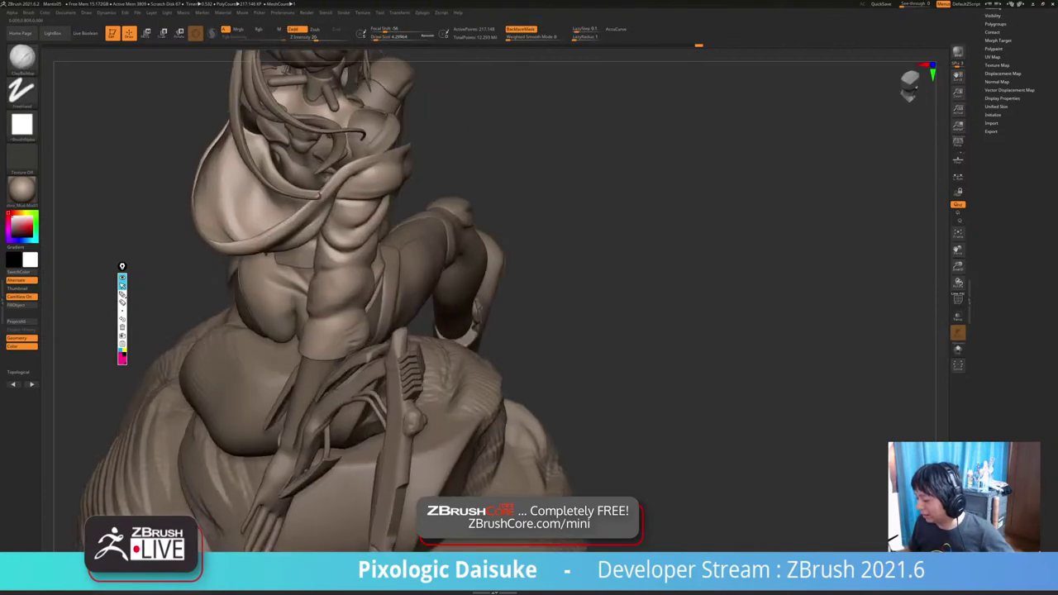
mouse_move(413, 273)
right_down()
mouse_move(427, 263)
mouse_move(431, 214)
mouse_move(674, 222)
mouse_move(765, 203)
right_up()
mouse_move(479, 494)
right_down()
mouse_move(513, 364)
mouse_move(579, 258)
mouse_move(393, 274)
mouse_move(395, 318)
right_up()
ctrl+shift+click(394, 273)
mouse_move(395, 318)
right_down()
mouse_move(438, 289)
mouse_move(385, 285)
right_up()
click(379, 37)
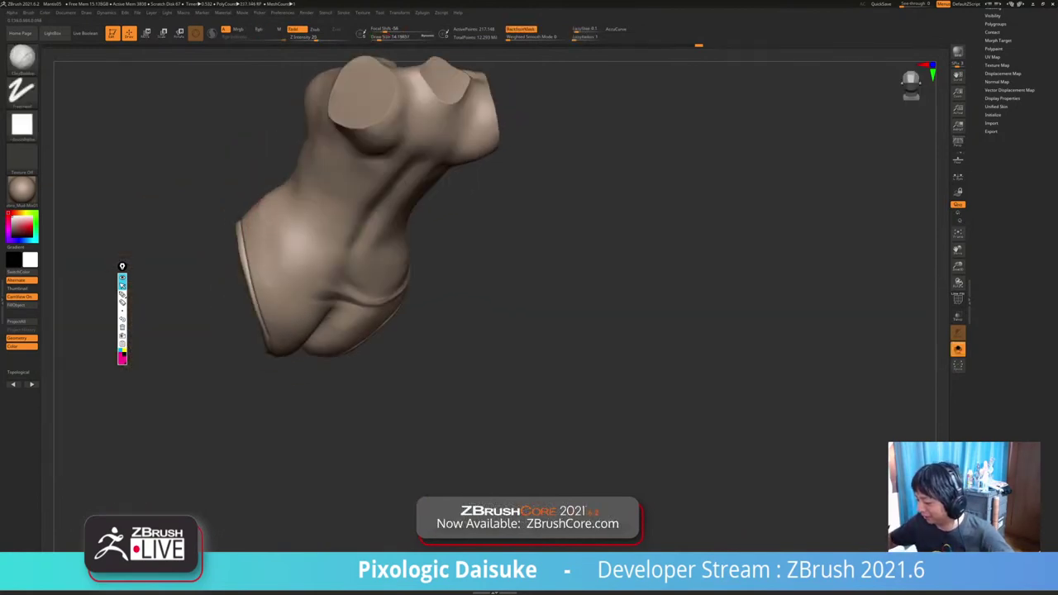
Carve creases into the side of the bodysuit's hip with the DamStandard brush, smoothing the area and undoing the last stroke.
right_drag(258, 210, 285, 228)
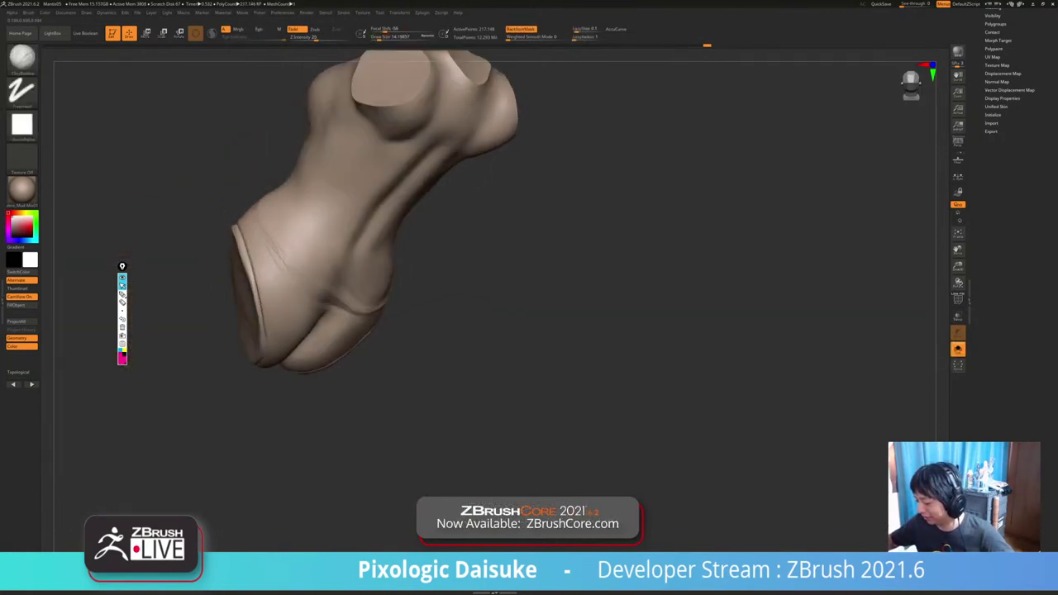
mouse_move(302, 276)
right_down()
mouse_move(338, 273)
mouse_move(261, 248)
mouse_move(265, 180)
mouse_move(283, 208)
mouse_move(318, 207)
right_up()
key(b)
key(d)
key(s)
shift+drag(289, 207, 299, 240)
right_drag(299, 217, 257, 212)
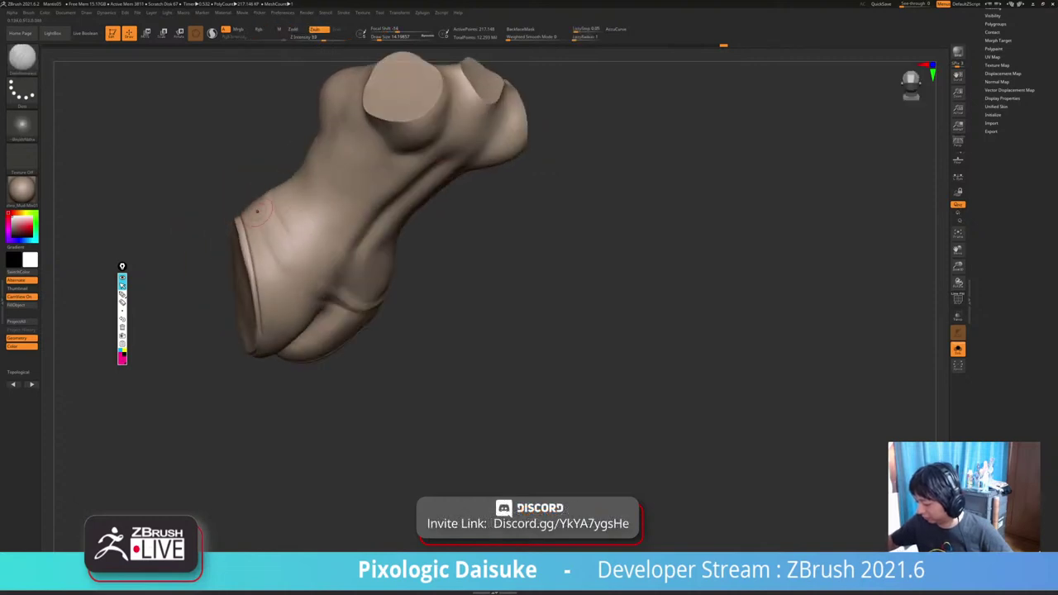
mouse_move(257, 211)
mouse_down()
mouse_move(283, 270)
mouse_move(276, 258)
mouse_up()
key(ctrl+z)
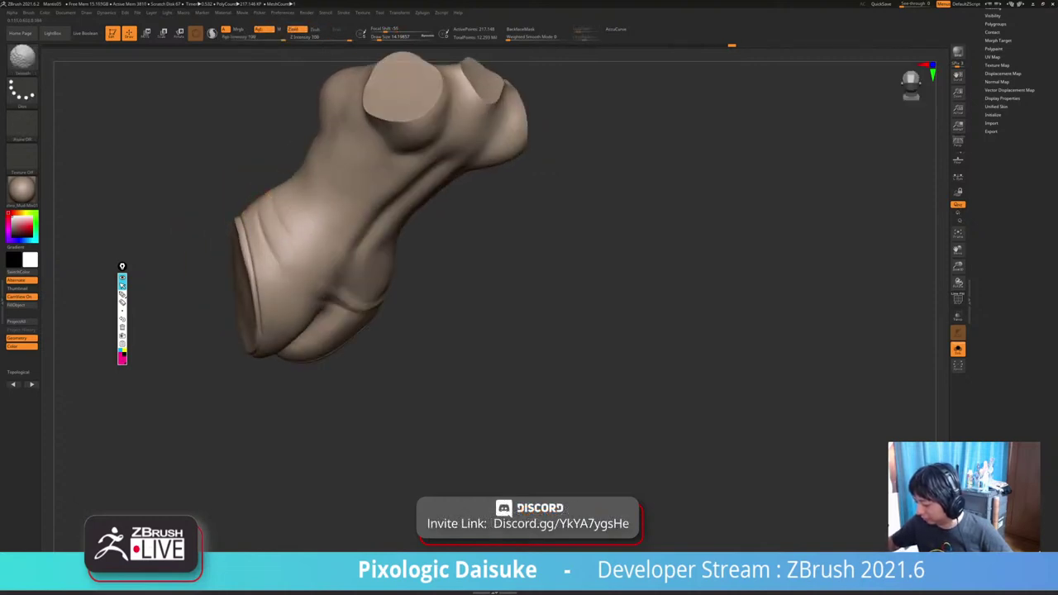
Show all subtools, check the bodysuit's back in context and smooth the fold across its lower back.
mouse_move(570, 266)
right_down()
mouse_move(499, 278)
mouse_move(487, 240)
right_up()
key(alt+s)
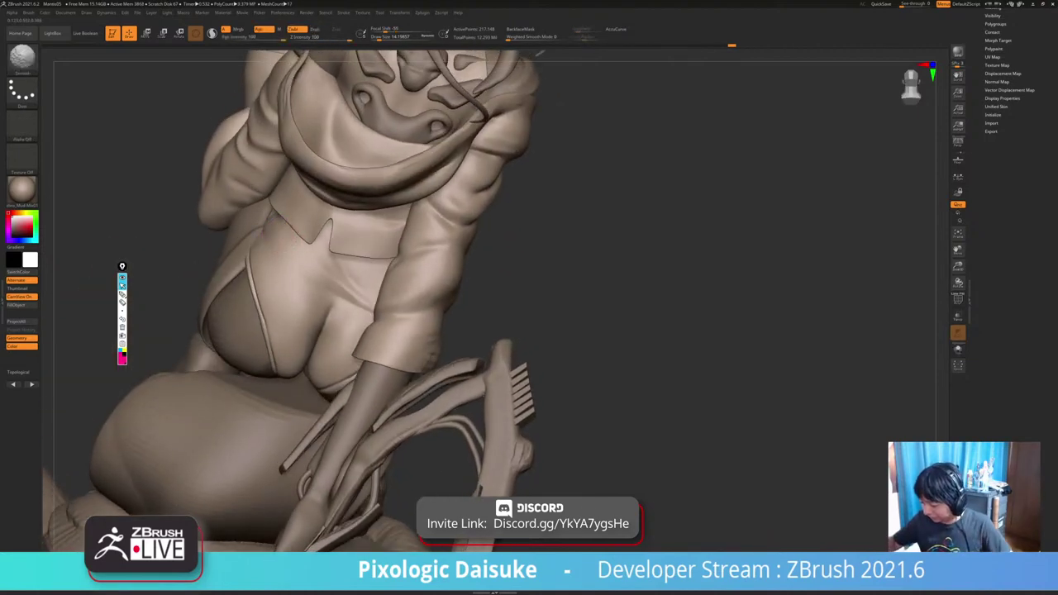
ctrl+right_drag(357, 311, 355, 296)
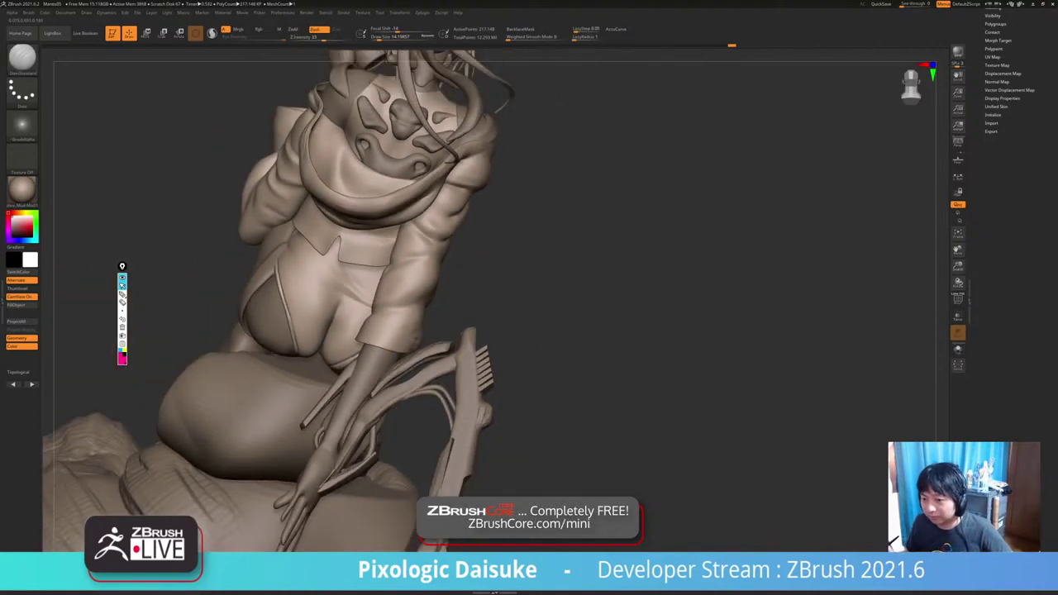
mouse_move(463, 339)
right_down()
mouse_move(494, 337)
mouse_move(513, 321)
right_up()
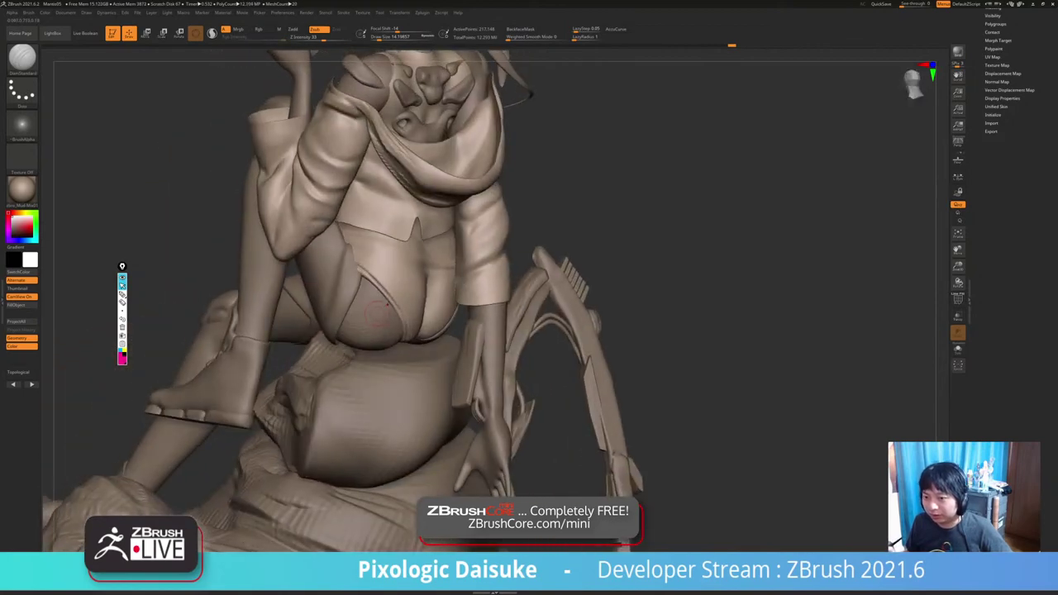
right_drag(437, 276, 414, 287)
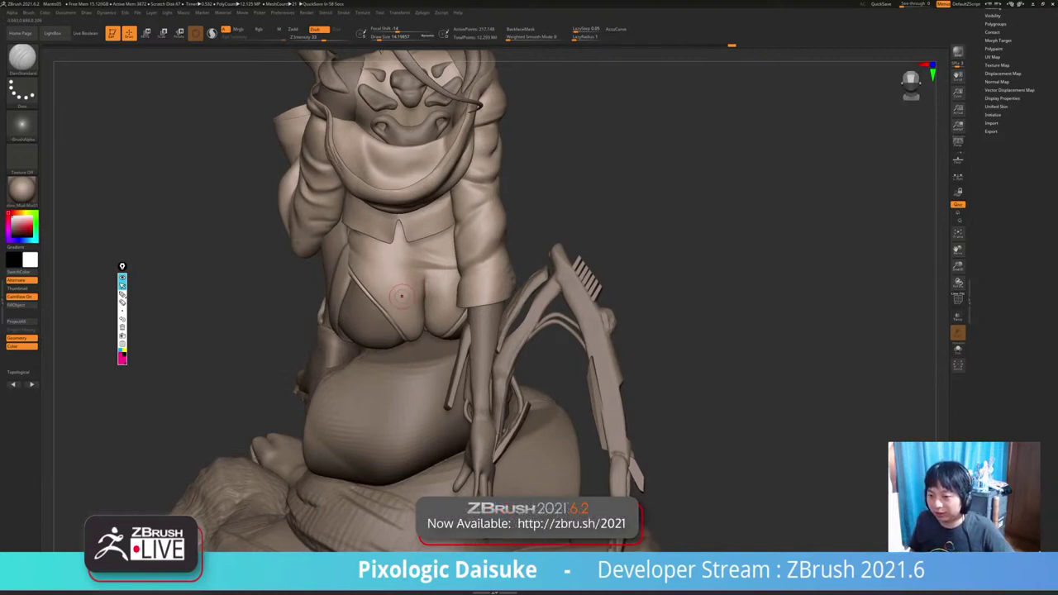
ctrl+right_drag(421, 306, 389, 253)
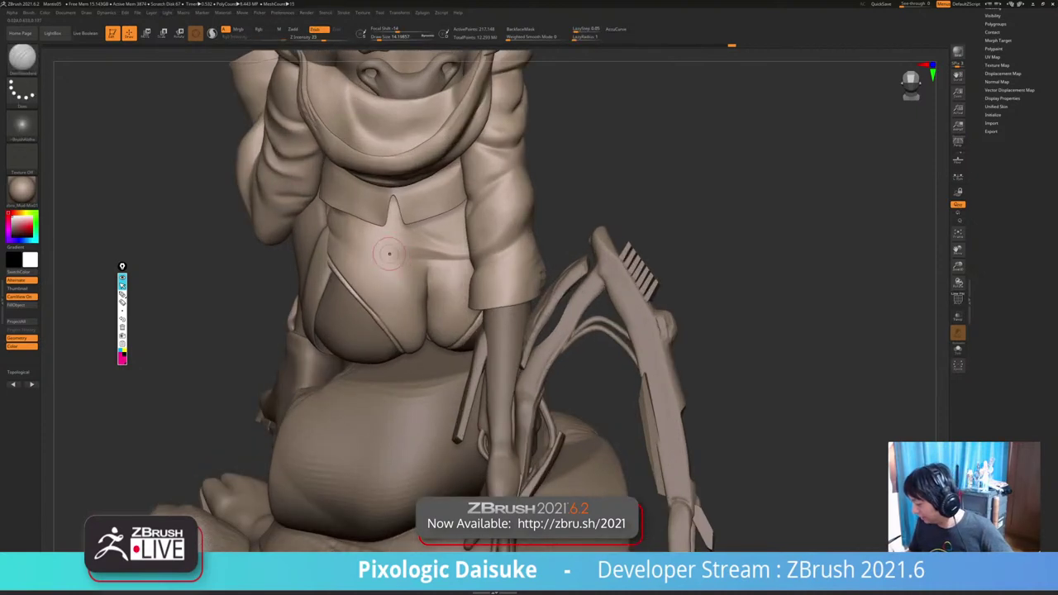
shift+drag(419, 262, 394, 258)
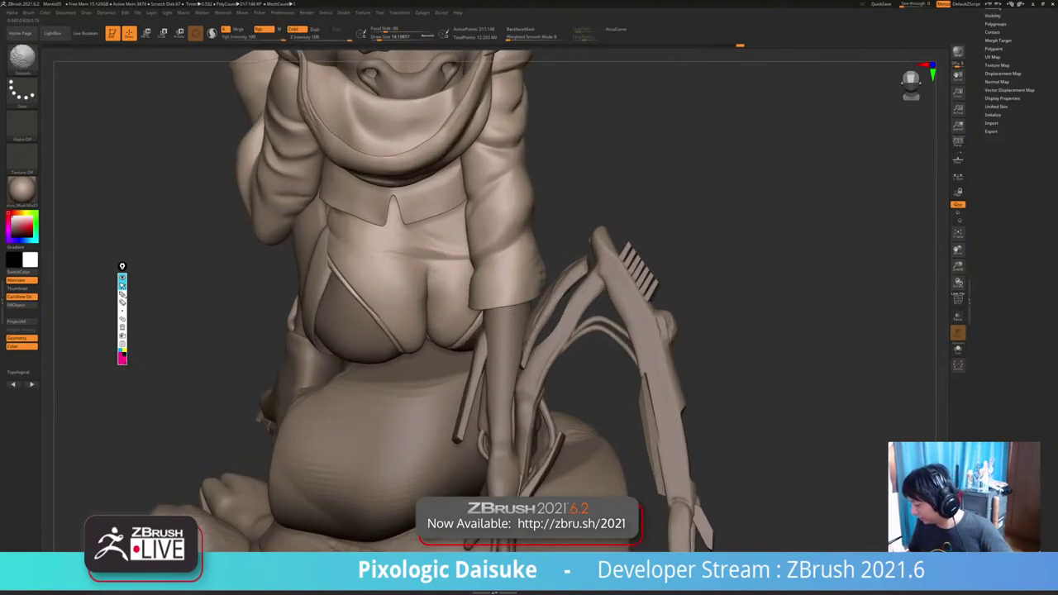
Compare the bodysuit with the full figure, isolate it and soften the surface of its lower back.
ctrl+right_drag(553, 206, 514, 240)
click(514, 242)
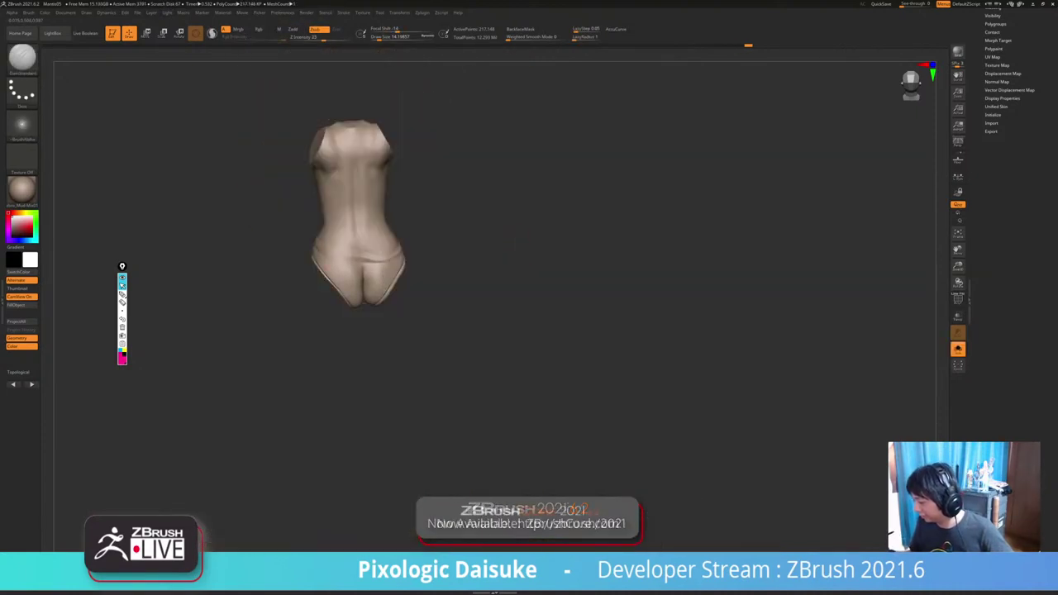
key(shift+alt+s)
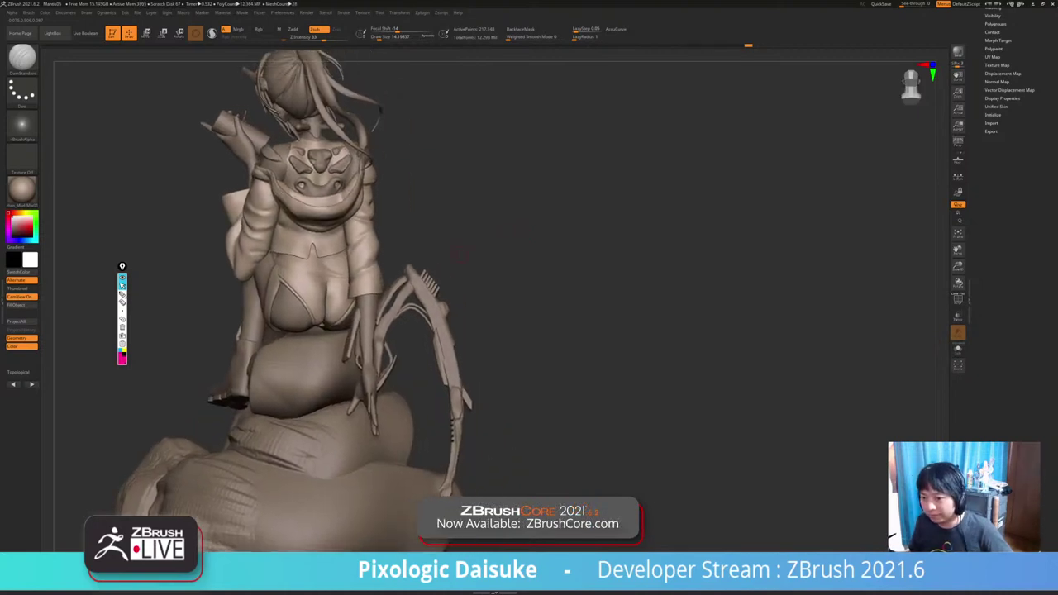
key(shift+alt+s)
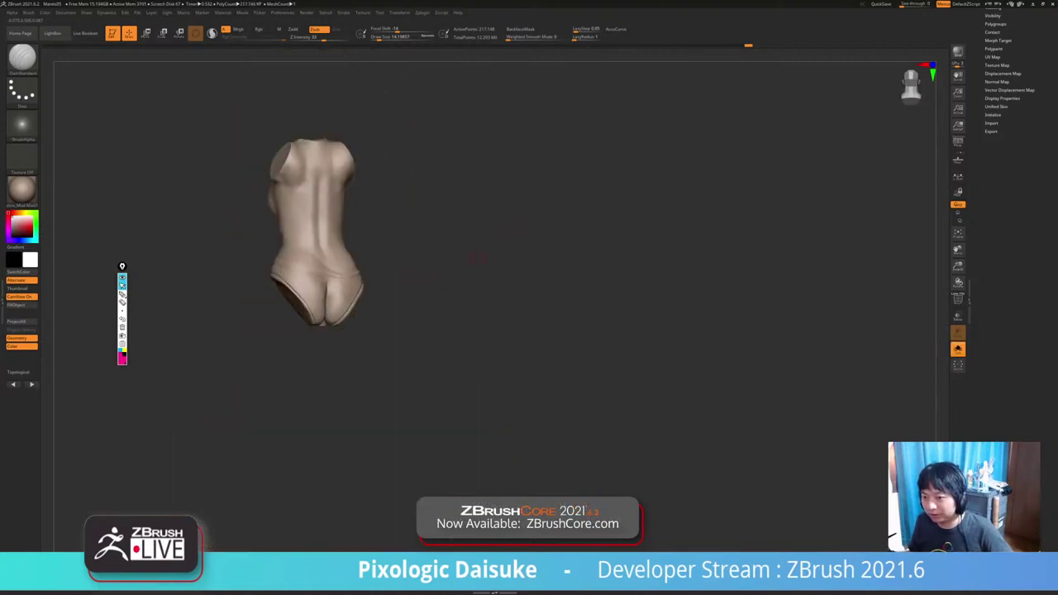
ctrl+right_drag(476, 257, 465, 220)
mouse_move(464, 220)
alt+right_down()
mouse_move(439, 253)
mouse_move(367, 238)
mouse_move(337, 262)
alt+right_up()
shift+drag(354, 250, 346, 255)
right_drag(345, 255, 405, 254)
key(alt+s)
key(alt+s)
Carve a crease from below the left armhole toward the spine on the isolated bodysuit with DamStandard and smooth it.
drag(212, 250, 253, 267)
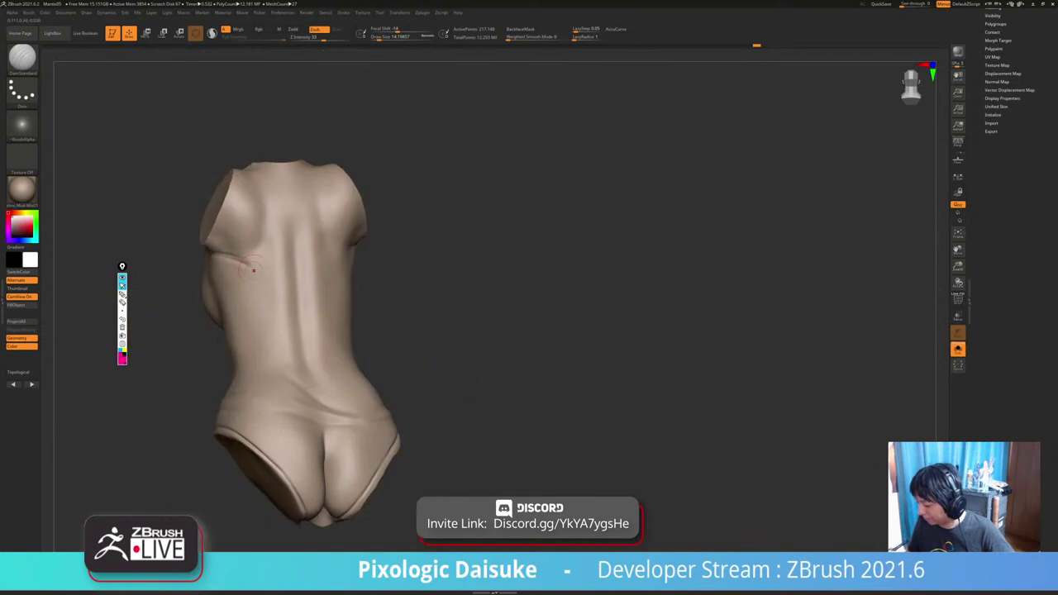
mouse_move(253, 267)
right_down()
mouse_move(237, 262)
mouse_move(233, 239)
right_up()
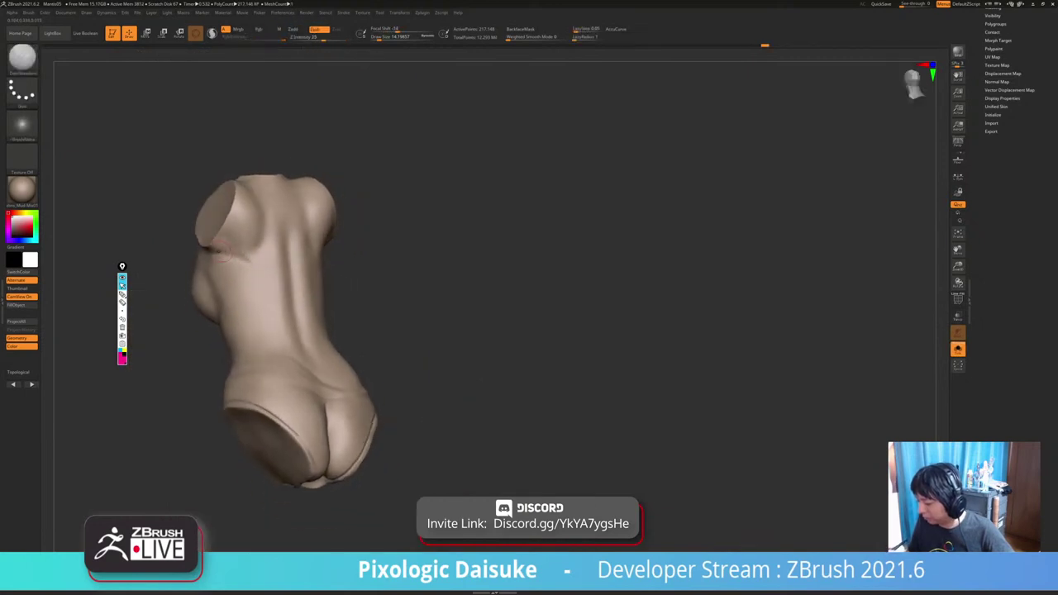
drag(216, 251, 240, 267)
key(shift)
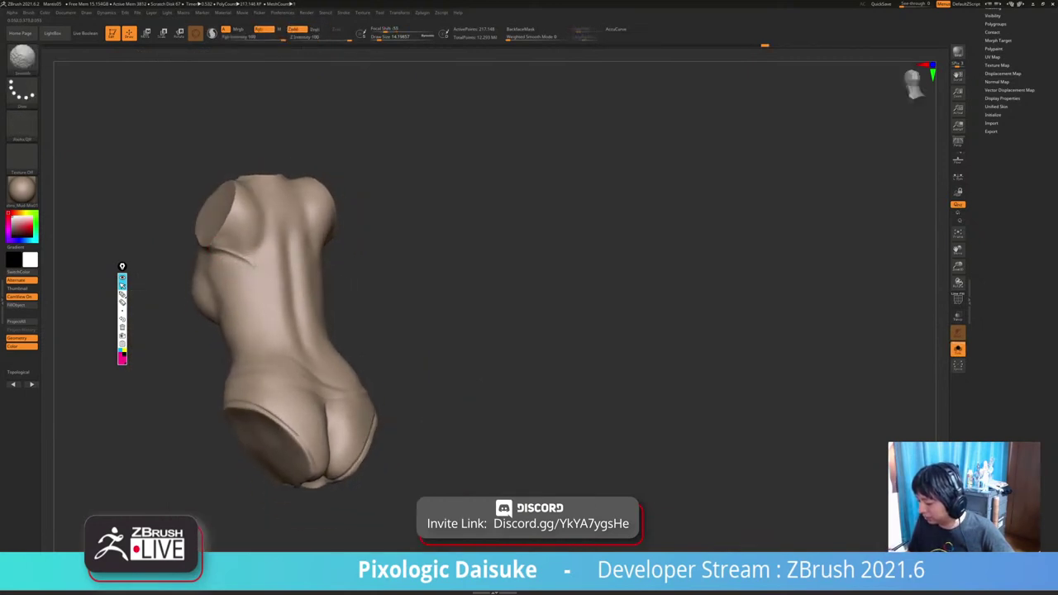
right_drag(254, 261, 195, 273)
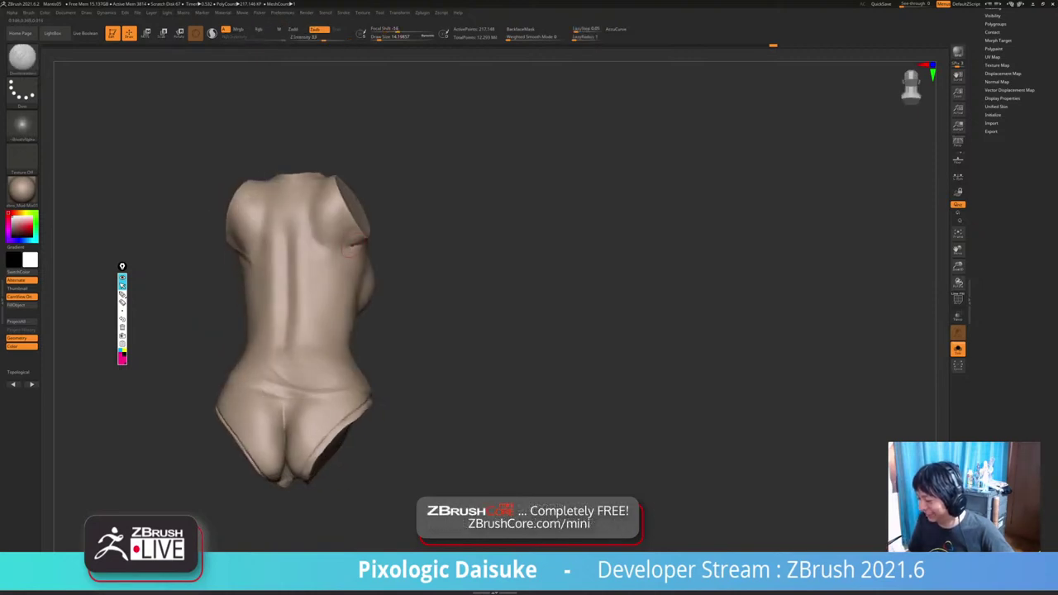
Carve a diagonal crease below the bodysuit's right armhole with DamStandard, undoing the first attempt and smoothing the result.
key(ctrl)
drag(366, 239, 334, 254)
key(ctrl+z)
key(shift)
mouse_move(327, 266)
right_down()
mouse_move(301, 269)
mouse_move(355, 269)
mouse_move(353, 261)
right_up()
drag(360, 240, 325, 270)
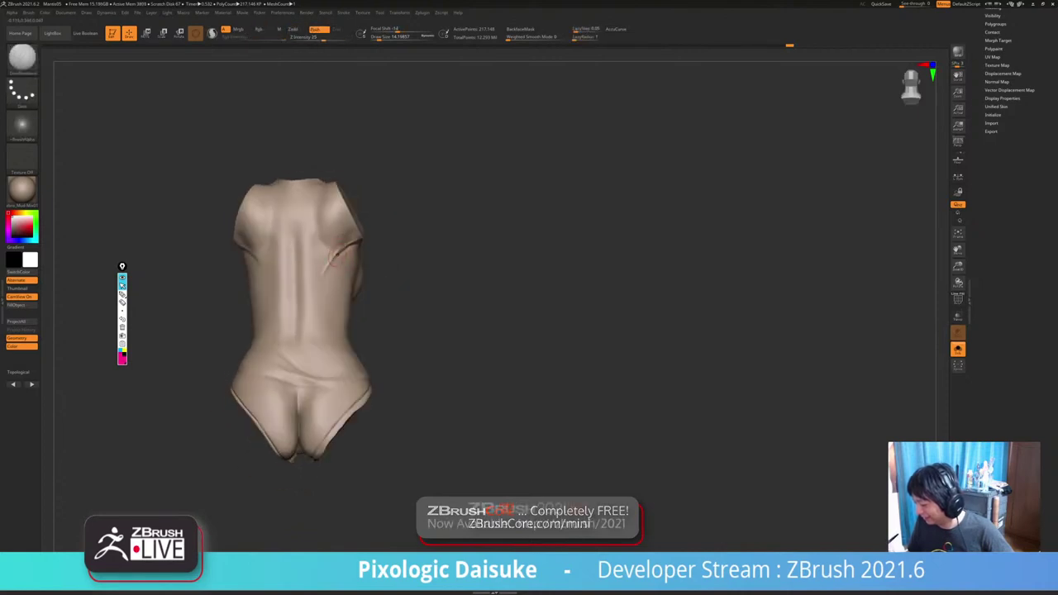
key(shift)
Bring back all subtools, select the hooded jacket for editing and smooth the fold on the side of its hood.
mouse_move(323, 269)
ctrl+right_down()
mouse_move(320, 260)
mouse_move(263, 266)
mouse_move(325, 268)
mouse_move(338, 242)
ctrl+right_up()
key(s)
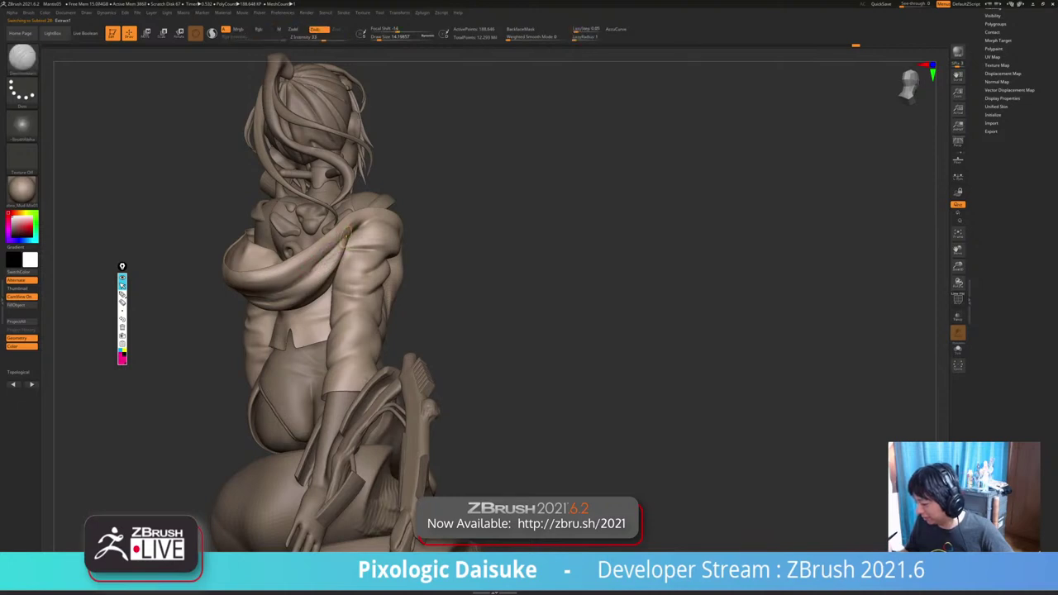
right_drag(346, 238, 311, 238)
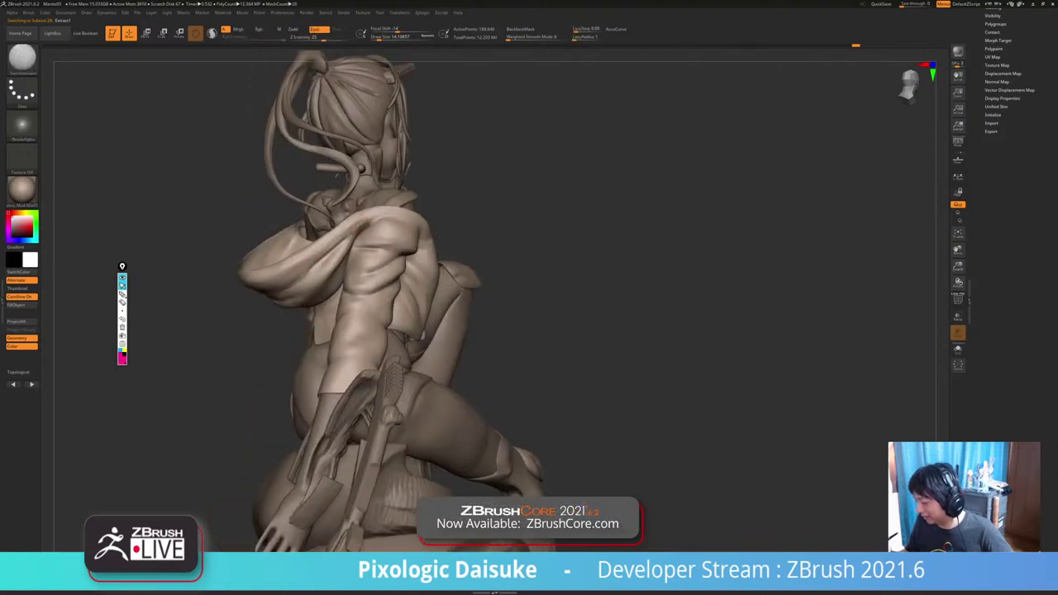
key(shift)
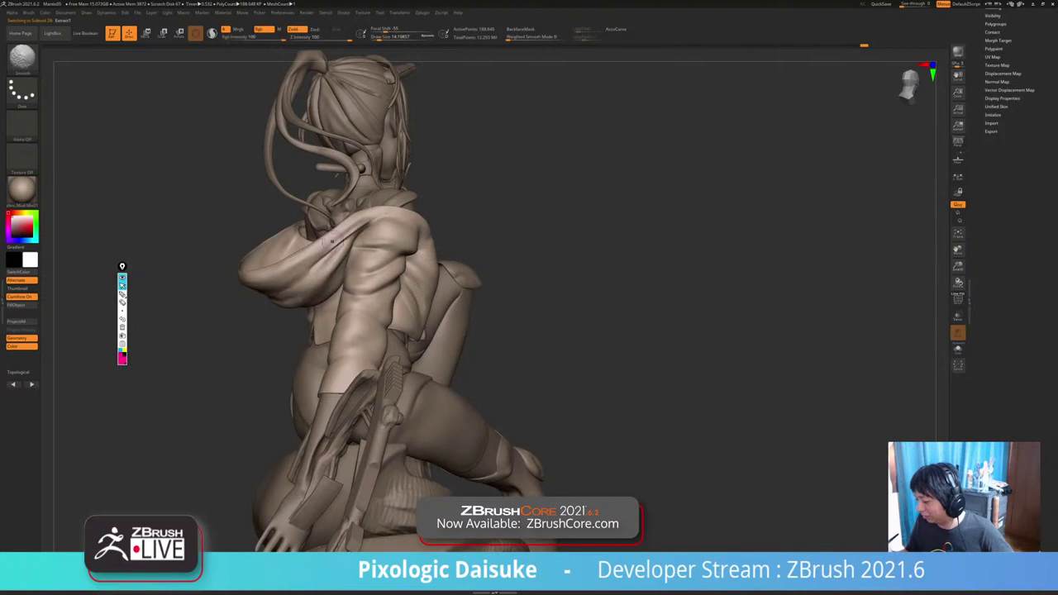
mouse_move(339, 242)
shift+mouse_down()
mouse_move(291, 285)
mouse_move(321, 265)
shift+mouse_up()
ctrl+right_drag(295, 282, 387, 353)
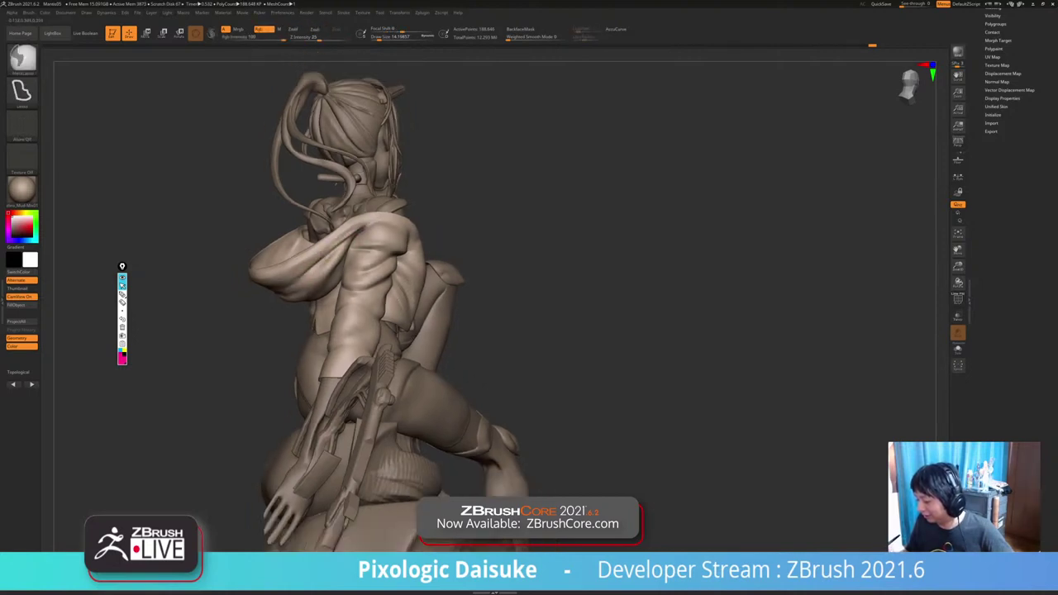
Refine the folds running along the right side of the jacket's hood with DamStandard and smoothing strokes.
key(shift)
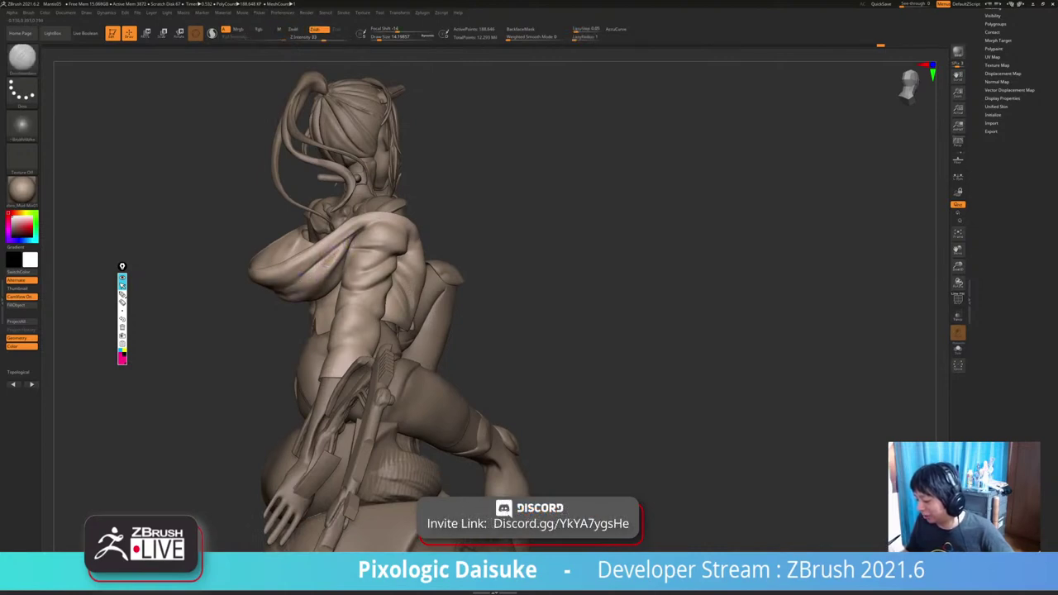
key(shift)
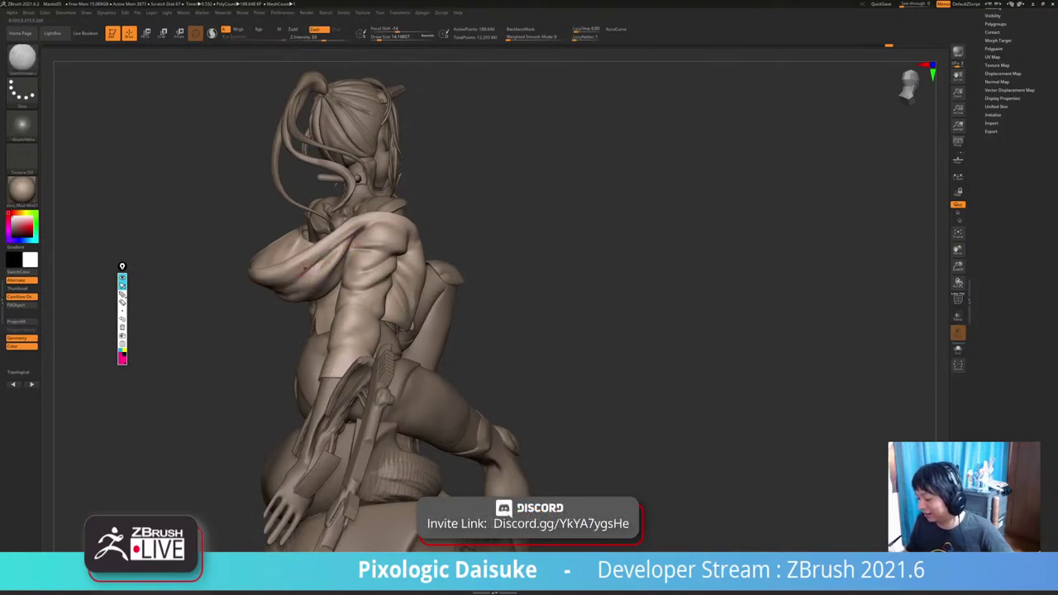
right_drag(334, 263, 302, 273)
key(shift)
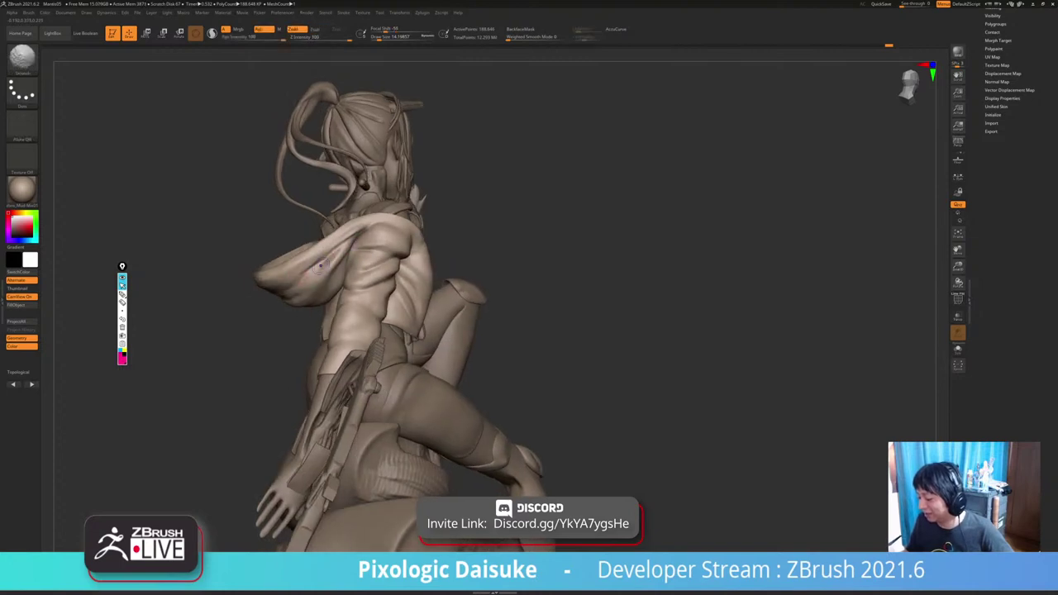
key(shift)
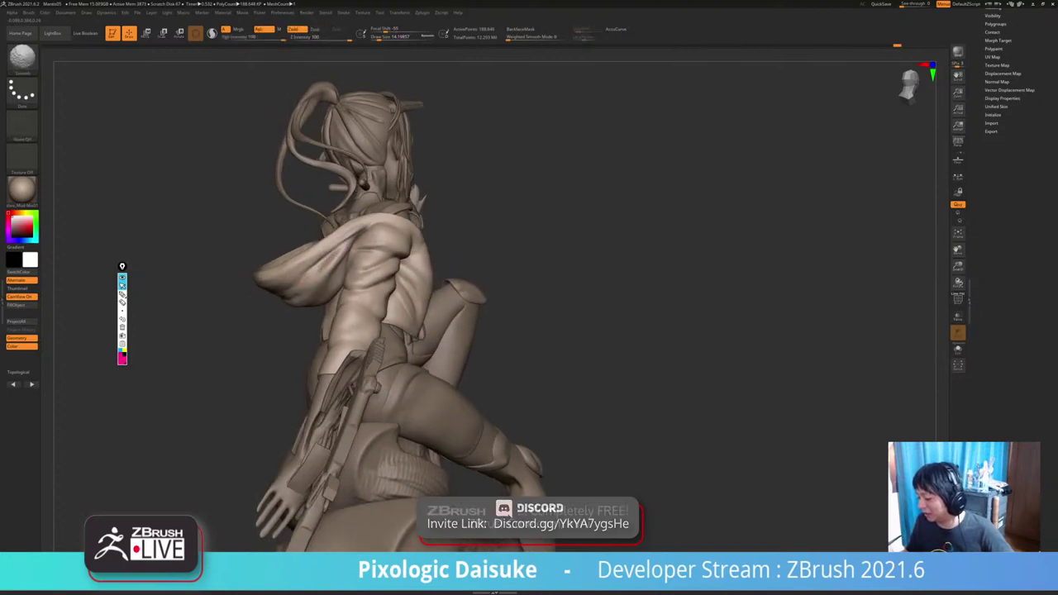
shift+drag(342, 243, 328, 255)
right_drag(327, 253, 294, 257)
key(shift)
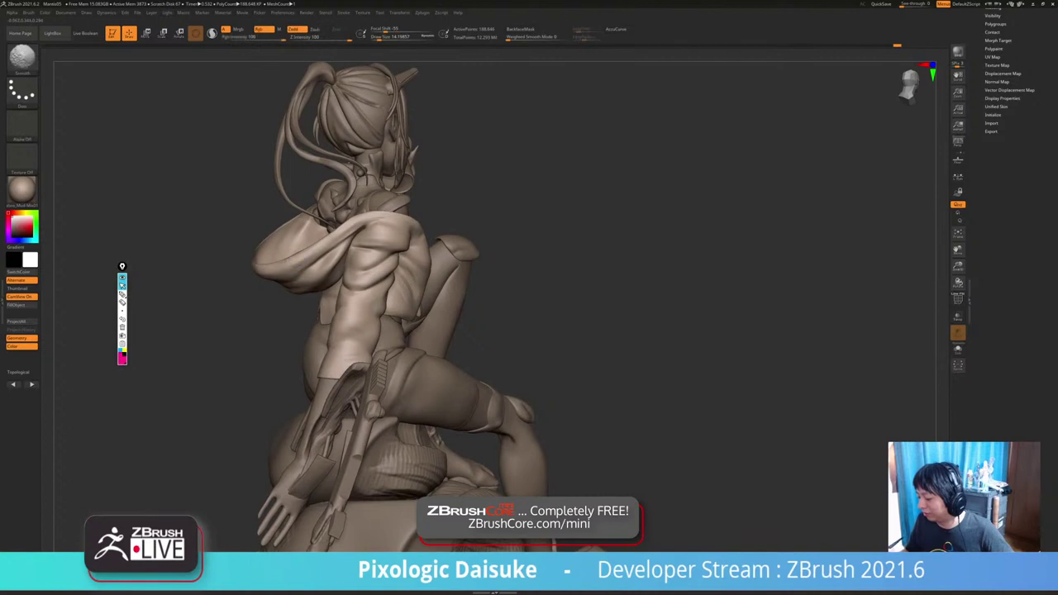
shift+drag(312, 248, 324, 248)
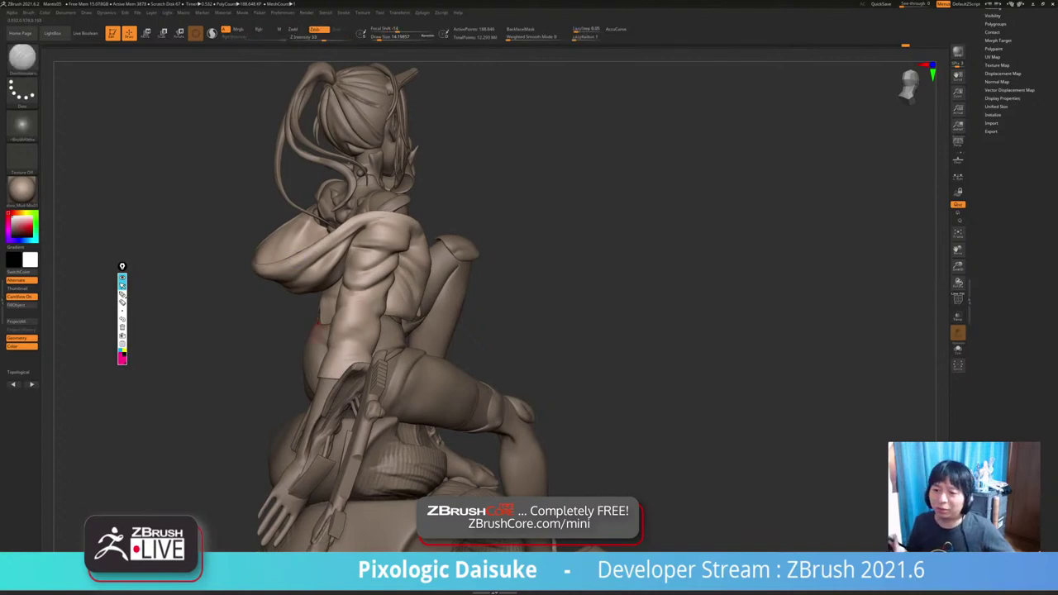
Carve creases into the back of the jacket's hood with DamStandard at draw size about 14, undoing the last smoothing stroke.
mouse_move(372, 235)
right_down()
mouse_move(405, 216)
mouse_move(463, 223)
mouse_move(442, 231)
right_up()
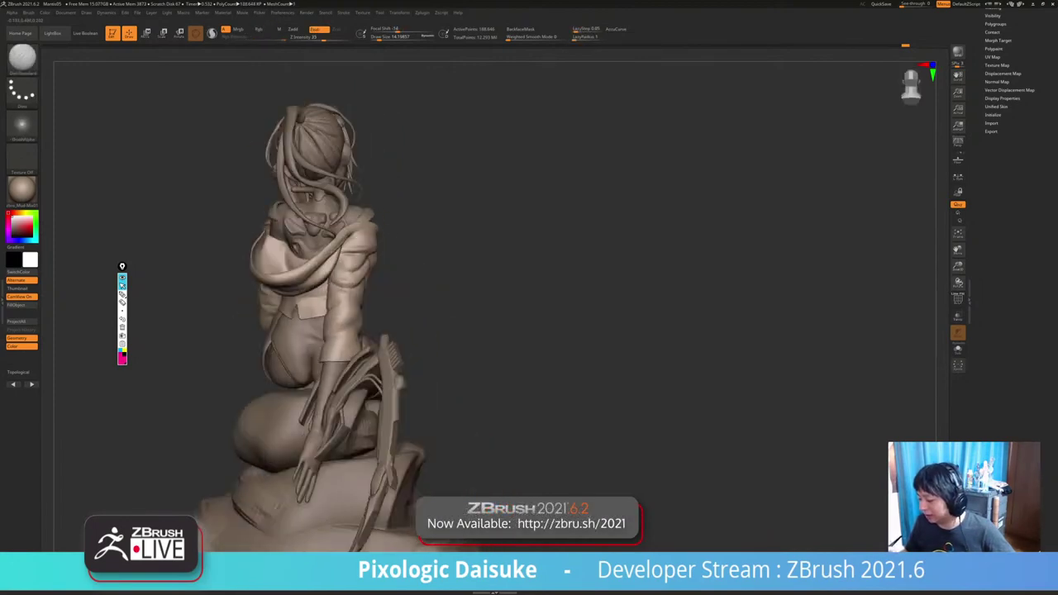
mouse_move(331, 231)
right_down()
mouse_move(252, 223)
mouse_move(253, 250)
mouse_move(275, 254)
right_up()
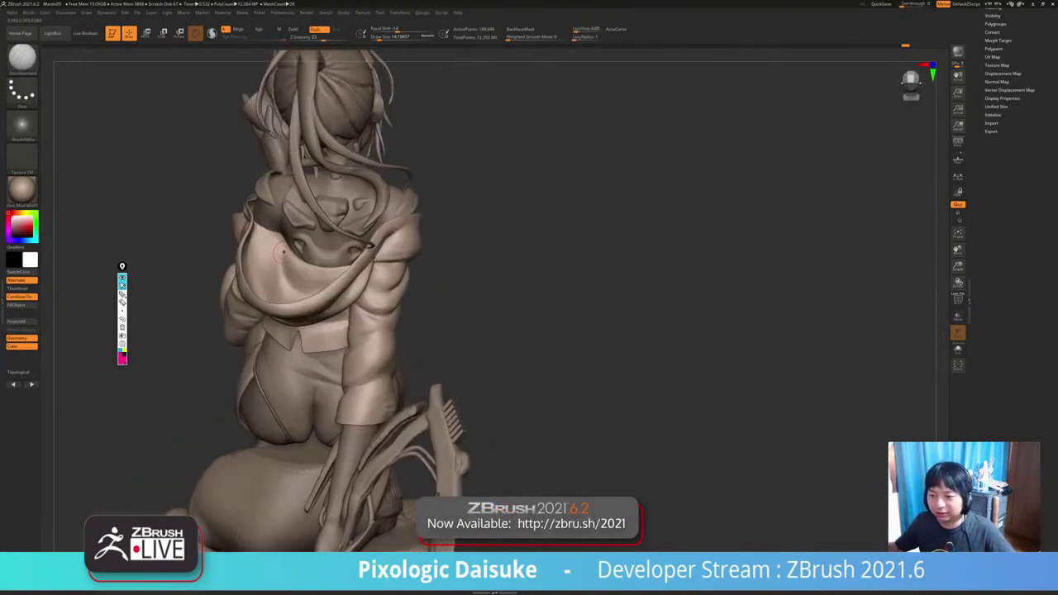
drag(281, 252, 302, 263)
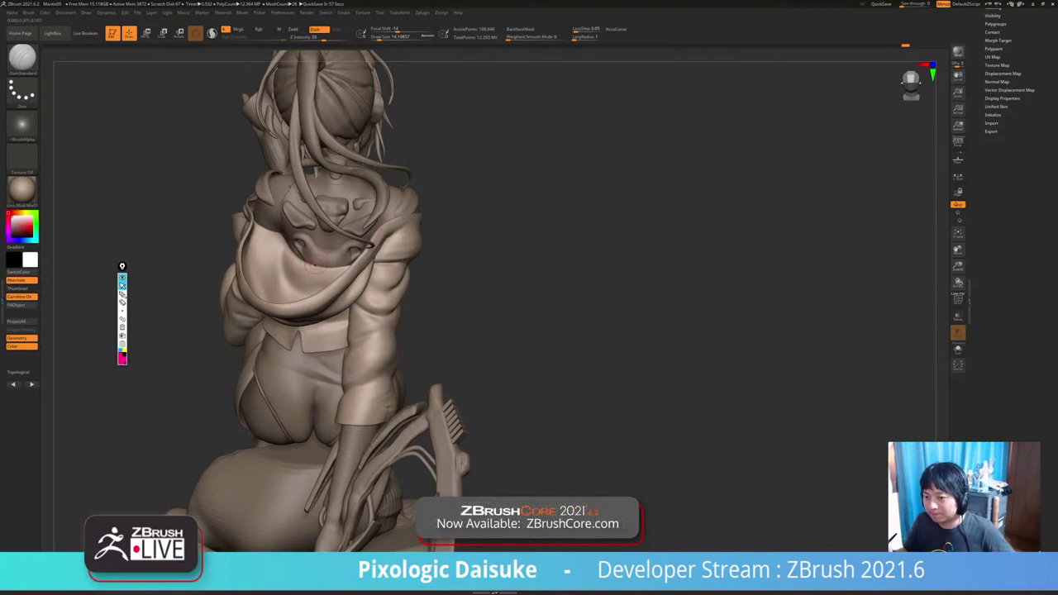
mouse_move(295, 265)
mouse_down()
mouse_move(297, 235)
mouse_move(286, 246)
mouse_up()
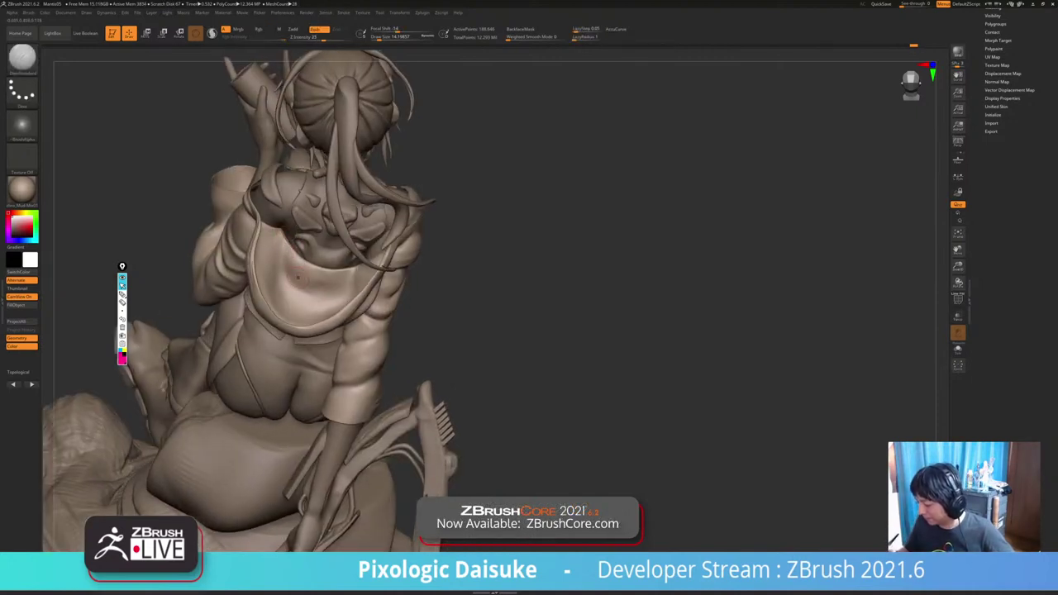
mouse_move(286, 240)
shift+mouse_down()
mouse_move(331, 284)
mouse_move(309, 266)
shift+mouse_up()
key(ctrl+z)
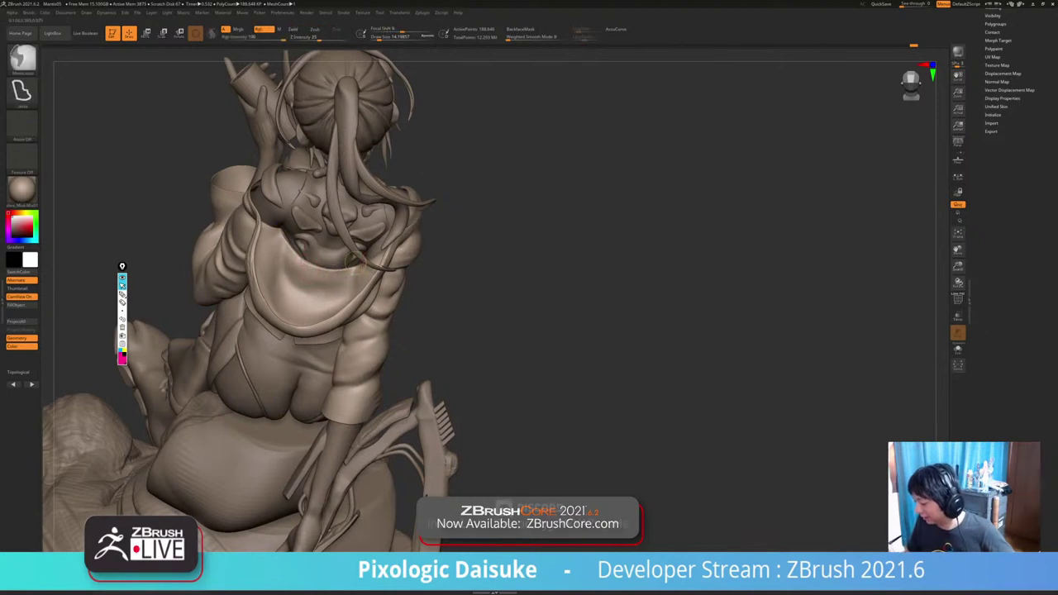
Smooth the right side of the hood near its inner rim and check the drape from several angles.
mouse_move(348, 277)
ctrl+right_down()
mouse_move(425, 199)
mouse_move(385, 256)
mouse_move(433, 250)
ctrl+right_up()
shift+drag(382, 266, 360, 289)
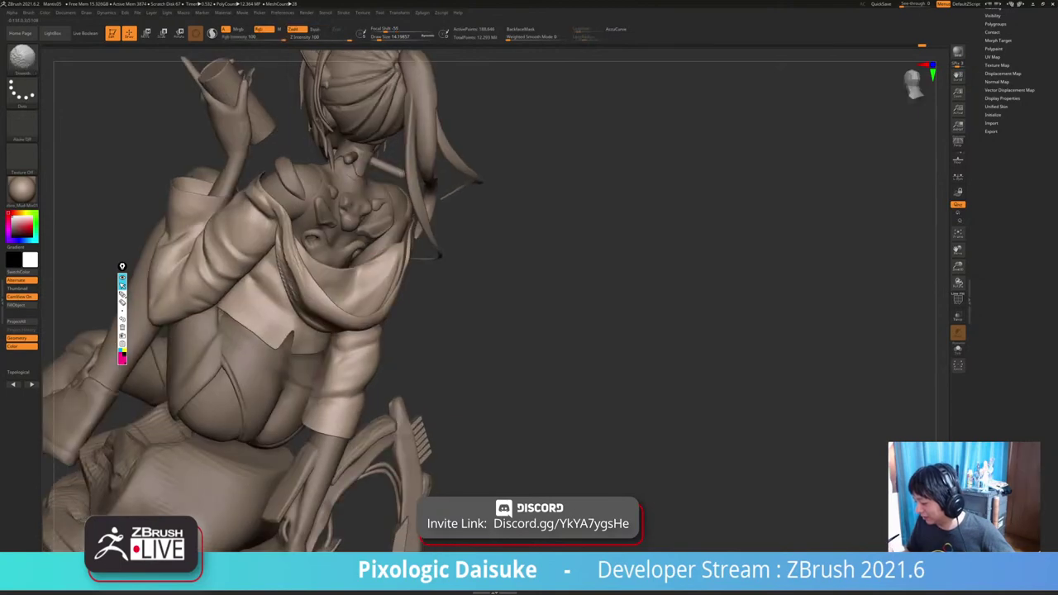
mouse_move(399, 263)
right_down()
mouse_move(347, 258)
mouse_move(352, 266)
mouse_move(403, 248)
mouse_move(392, 278)
right_up()
key(shift+s)
mouse_move(392, 278)
ctrl+right_down()
mouse_move(364, 332)
mouse_move(383, 259)
mouse_move(370, 248)
ctrl+right_up()
mouse_move(354, 284)
right_down()
mouse_move(387, 220)
mouse_move(380, 200)
right_up()
key(shift+s)
Reshape the back of the jacket's hood with the SnakeHook brush and turn off backface masking.
mouse_move(529, 289)
mouse_down()
mouse_move(465, 253)
mouse_move(522, 287)
mouse_up()
key(b)
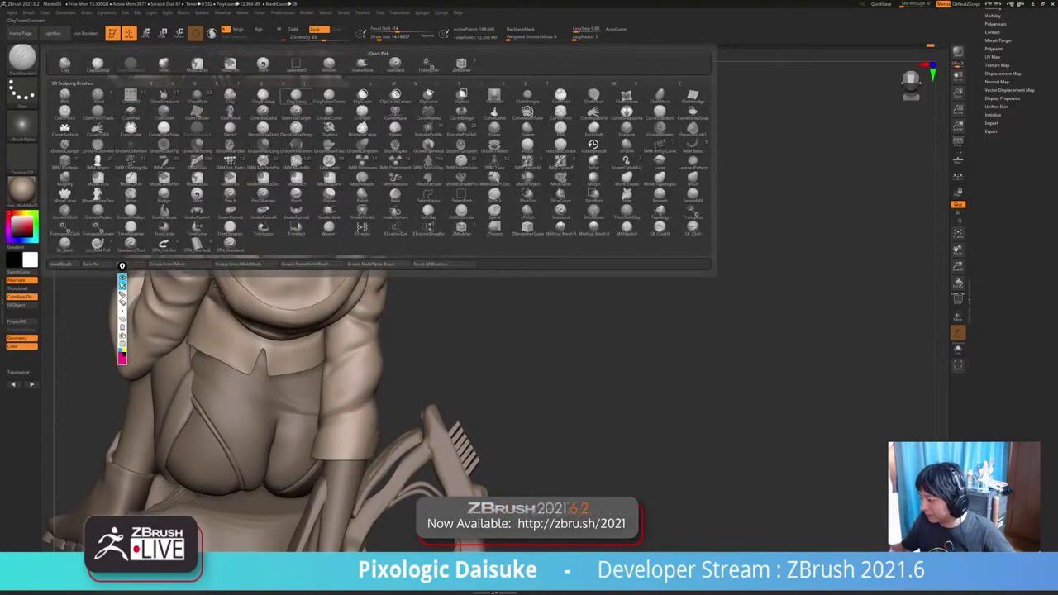
click(362, 66)
drag(496, 190, 483, 223)
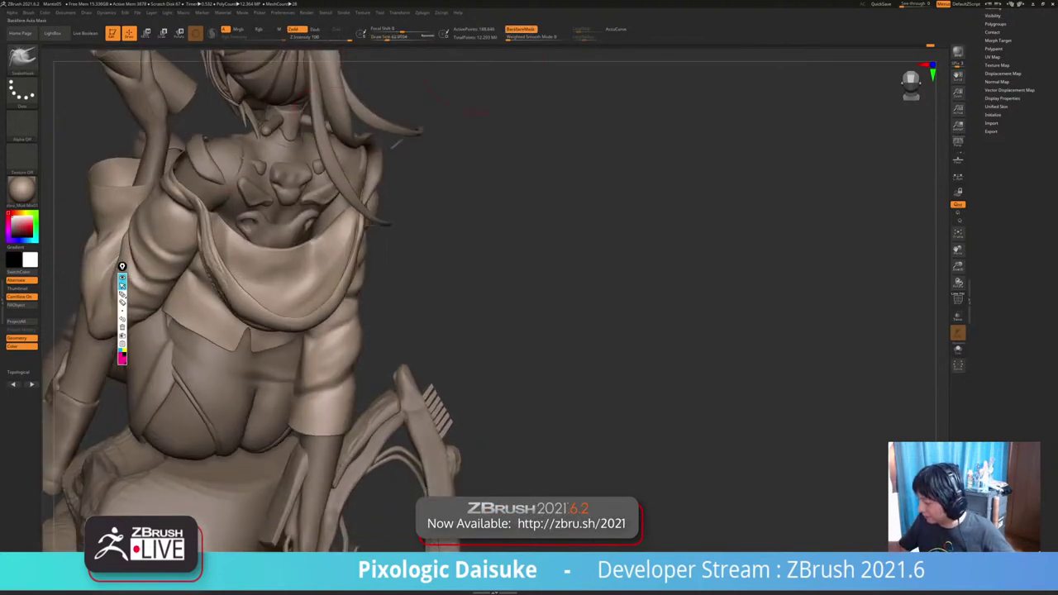
click(521, 30)
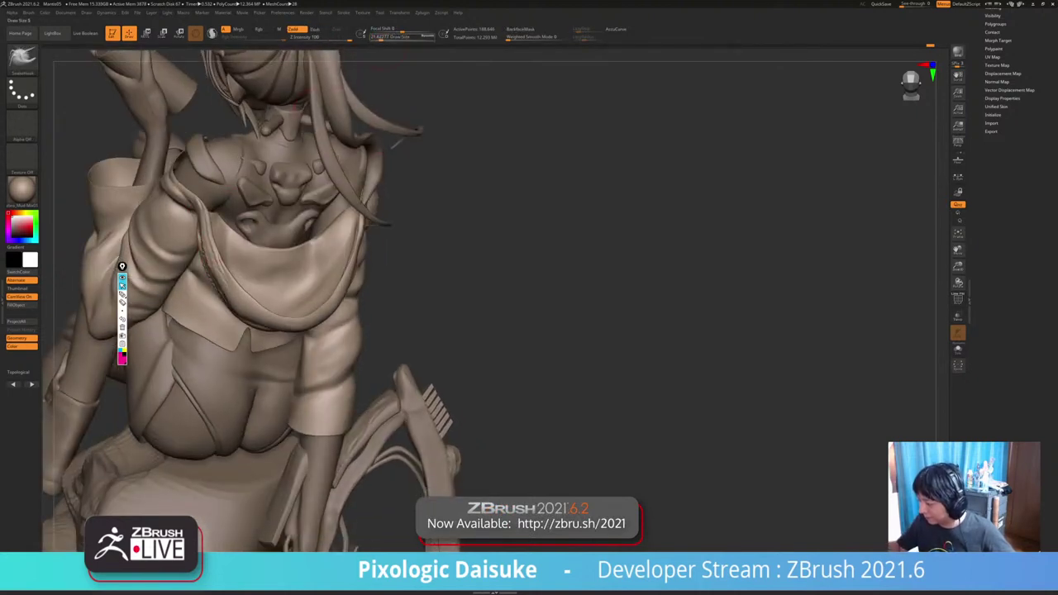
mouse_move(388, 285)
right_down()
mouse_move(382, 291)
mouse_move(343, 240)
mouse_move(322, 233)
right_up()
mouse_move(252, 295)
right_down()
mouse_move(206, 321)
mouse_move(232, 307)
mouse_move(244, 346)
right_up()
Choose DamStandard with a draw size of about 18 and smooth the folds across the back of the hood.
key(b)
key(d)
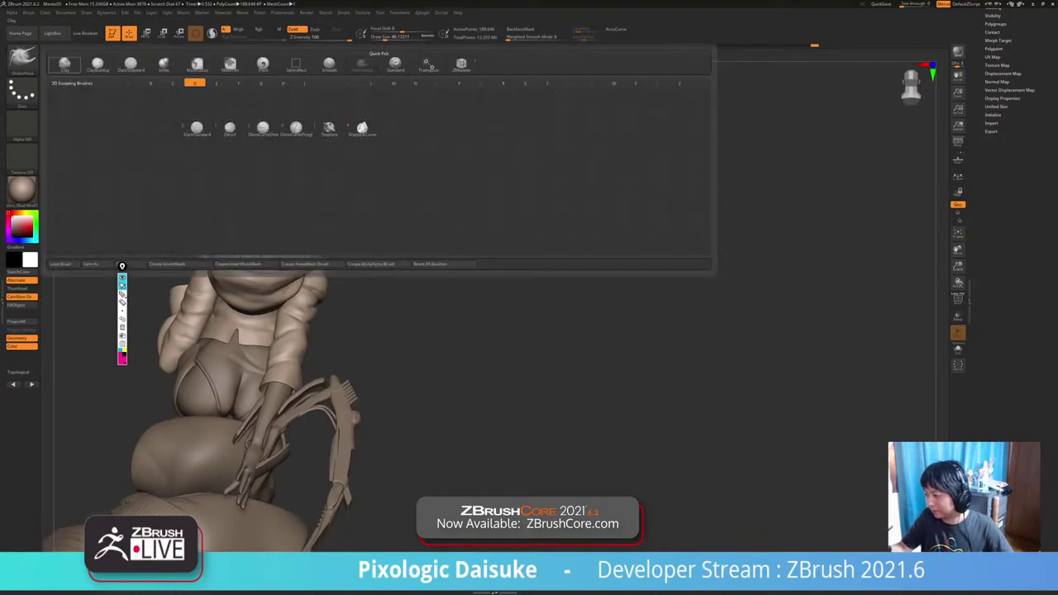
key(s)
click(396, 37)
ctrl+right_drag(245, 289, 253, 330)
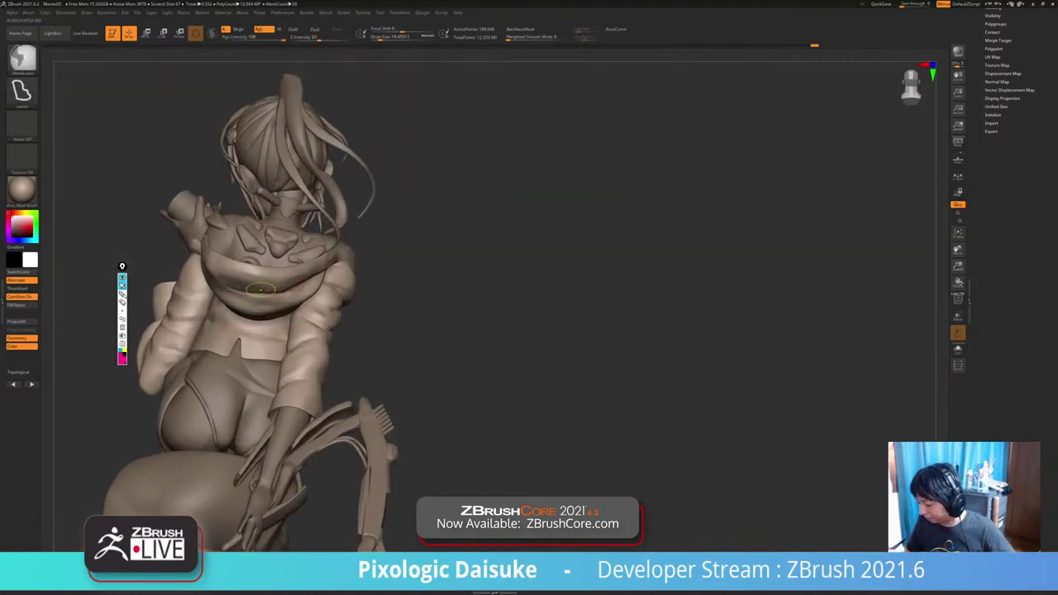
shift+drag(294, 290, 296, 291)
shift+drag(223, 277, 252, 287)
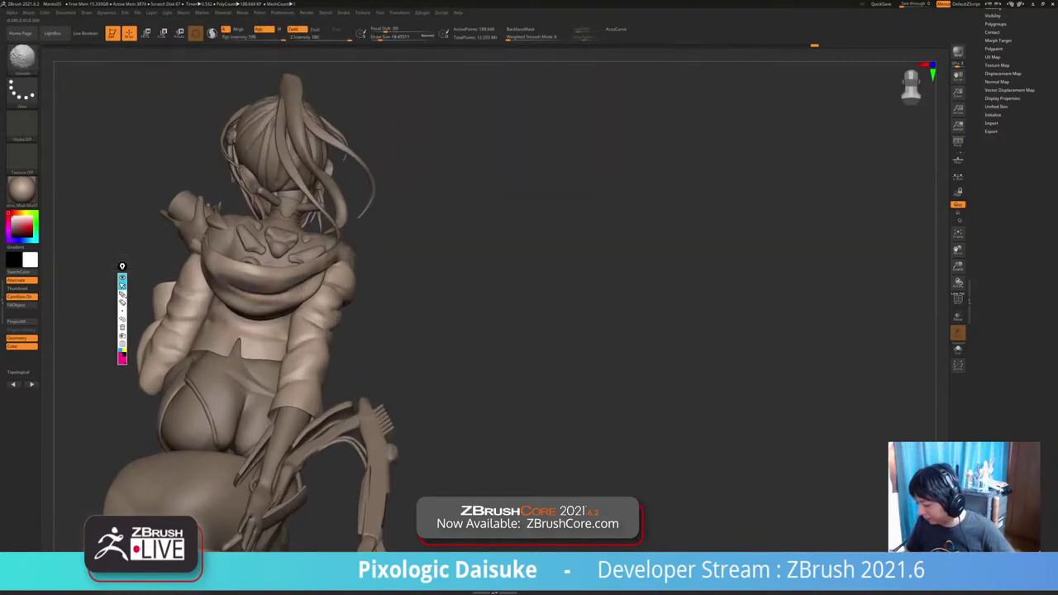
mouse_move(284, 266)
right_down()
mouse_move(299, 294)
mouse_move(316, 266)
mouse_move(397, 273)
mouse_move(410, 263)
mouse_move(324, 277)
mouse_move(290, 294)
mouse_move(328, 304)
mouse_move(281, 317)
right_up()
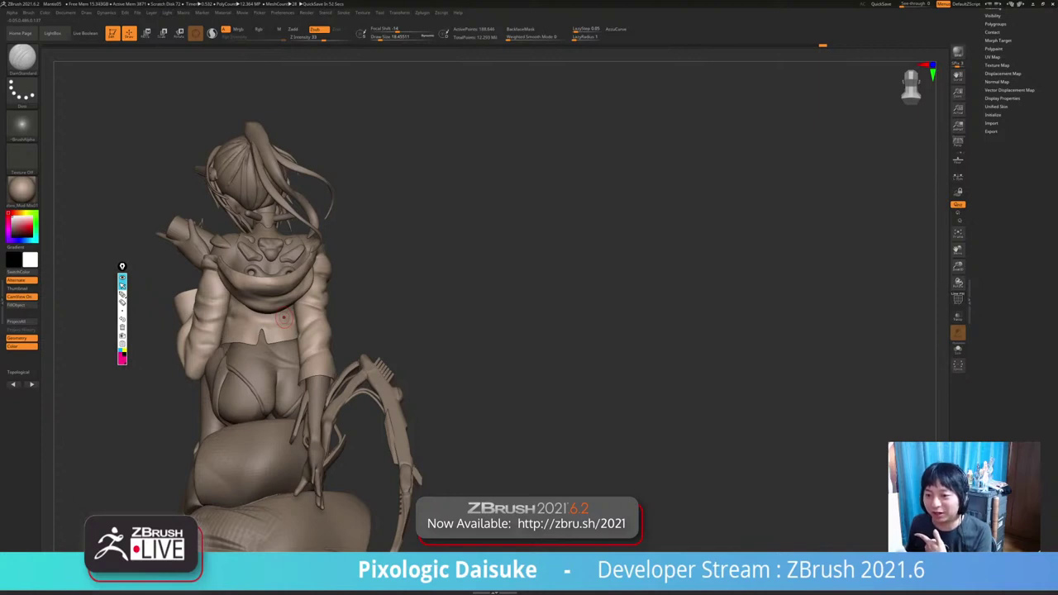
mouse_move(283, 318)
right_down()
mouse_move(348, 307)
mouse_move(326, 293)
mouse_move(351, 286)
mouse_move(281, 257)
mouse_move(251, 299)
mouse_move(258, 263)
mouse_move(322, 304)
mouse_move(364, 314)
mouse_move(329, 289)
mouse_move(364, 281)
mouse_move(370, 328)
right_up()
drag(211, 266, 248, 289)
key(ctrl+z)
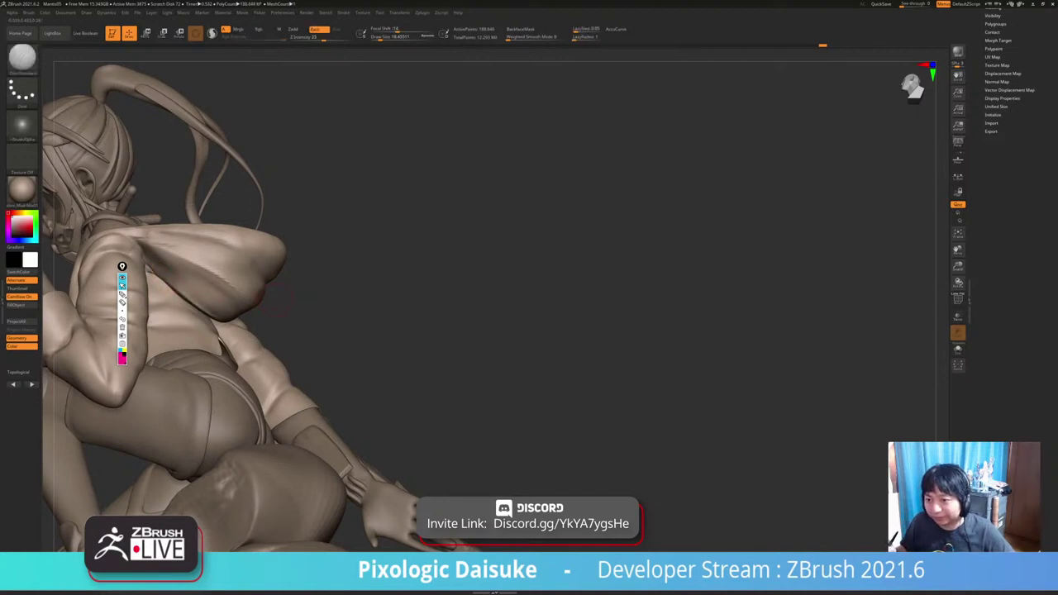
Isolate the hooded jacket and carve a crease into the hood's side fold beside the sleeve.
key(shift)
key(ctrl)
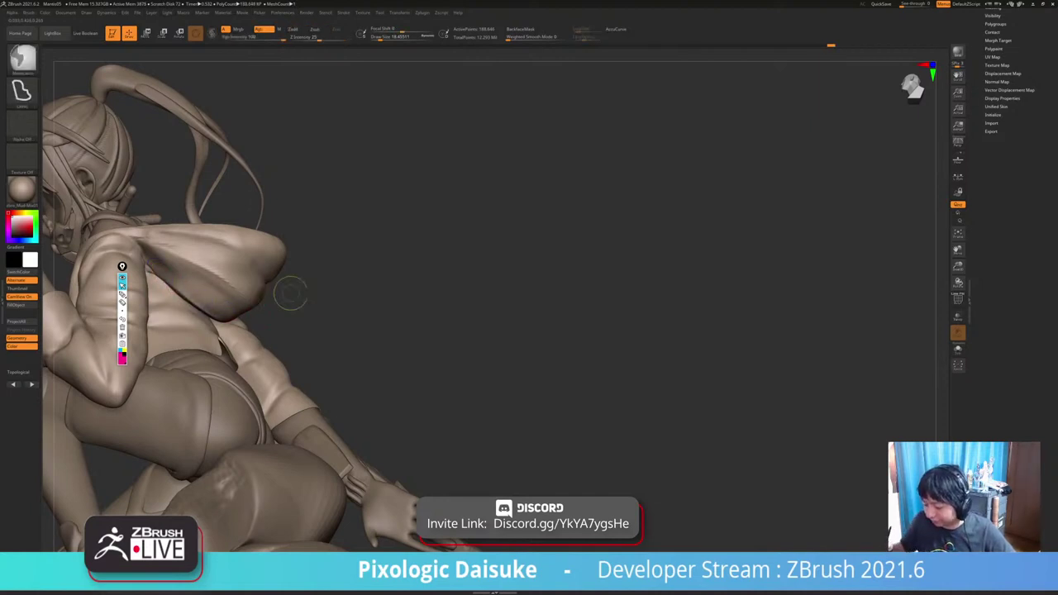
mouse_move(348, 329)
ctrl+right_down()
mouse_move(346, 304)
mouse_move(309, 296)
mouse_move(221, 307)
mouse_move(189, 289)
mouse_move(259, 249)
ctrl+right_up()
key(shift+s)
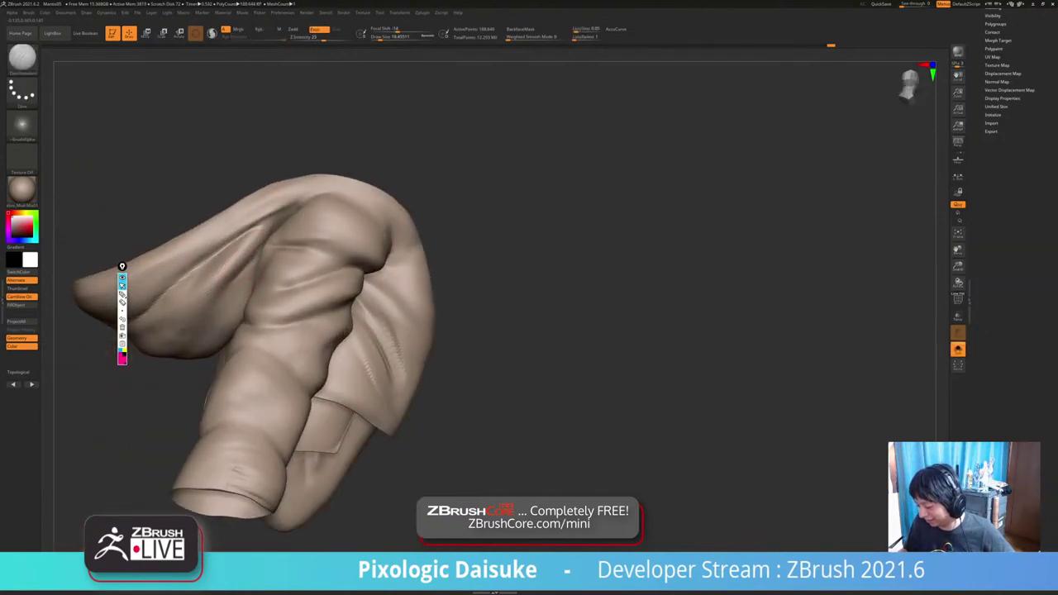
right_drag(229, 287, 257, 248)
drag(277, 246, 259, 264)
mouse_move(248, 272)
ctrl+right_down()
mouse_move(230, 291)
mouse_move(259, 250)
ctrl+right_up()
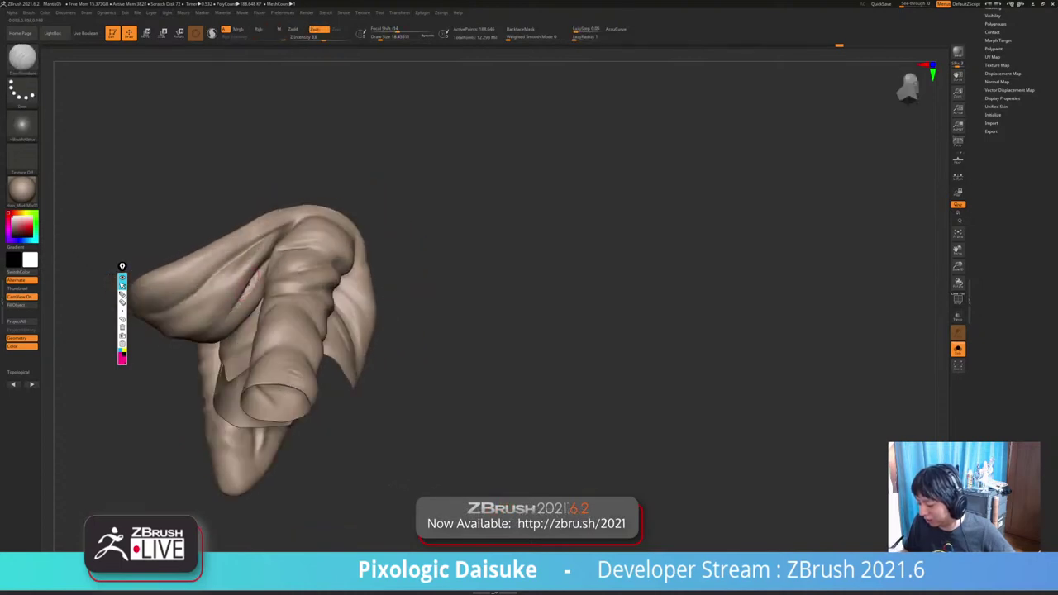
Smooth the new crease between hood and sleeve and check the drape from several angles.
shift+drag(255, 269, 241, 290)
mouse_move(246, 290)
right_down()
mouse_move(243, 299)
mouse_move(266, 290)
mouse_move(245, 301)
right_up()
right_drag(349, 288, 357, 284)
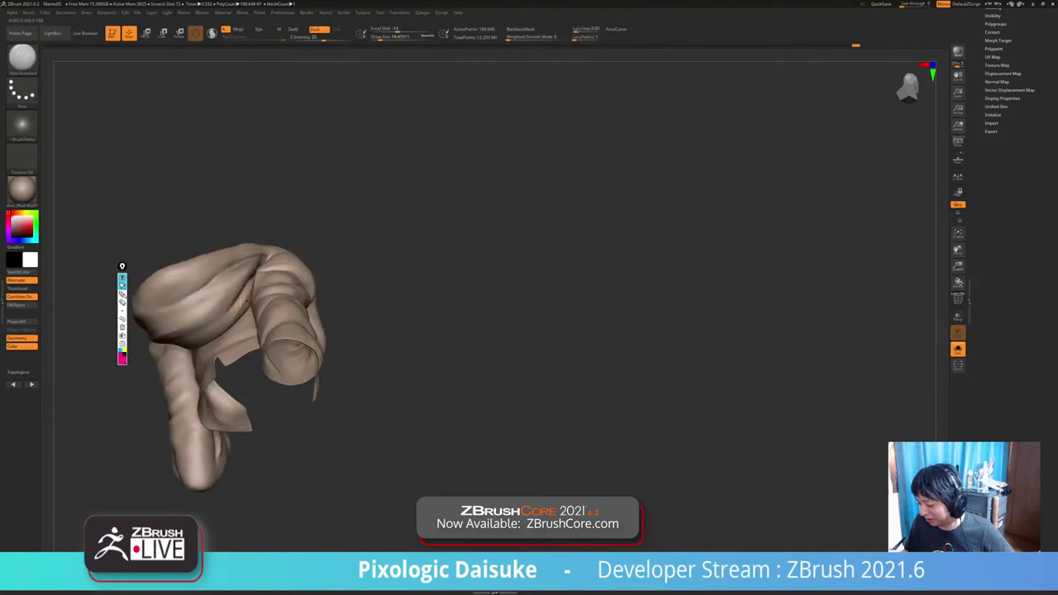
mouse_move(246, 300)
right_down()
mouse_move(254, 305)
mouse_move(231, 313)
mouse_move(204, 306)
right_up()
mouse_move(279, 285)
ctrl+right_down()
mouse_move(281, 276)
mouse_move(299, 300)
mouse_move(284, 303)
mouse_move(285, 323)
ctrl+right_up()
right_drag(291, 258, 287, 234)
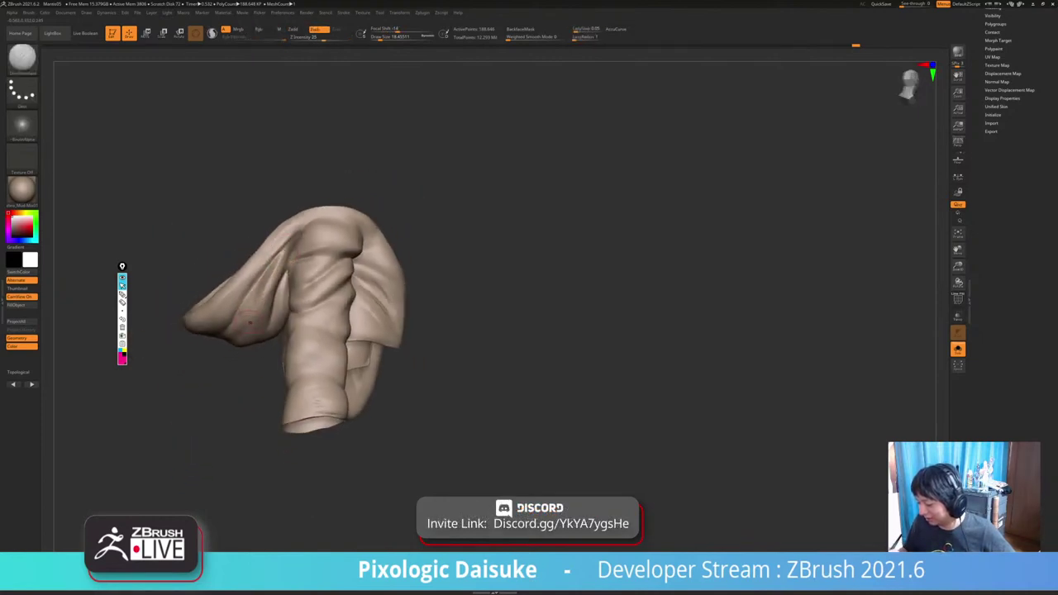
mouse_move(249, 322)
right_down()
mouse_move(271, 321)
mouse_move(247, 315)
right_up()
click(417, 285)
click(411, 260)
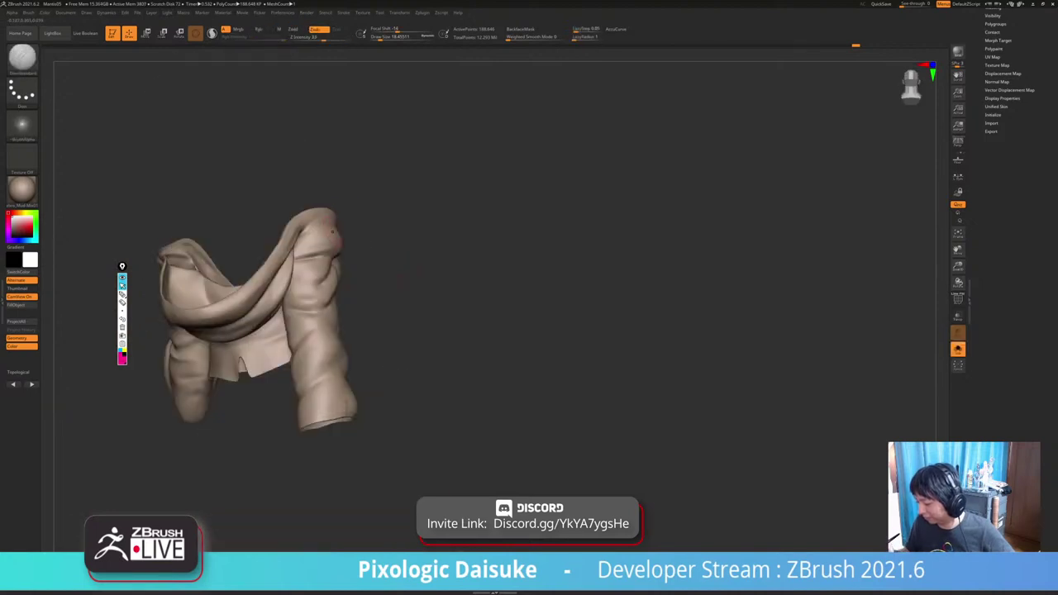
Undo the last stroke and carve a crease across the upper sleeve below the shoulder at draw size about 10.5.
right_drag(403, 153, 355, 149)
mouse_move(355, 148)
ctrl+right_down()
mouse_move(351, 168)
mouse_move(378, 157)
ctrl+right_up()
click(377, 38)
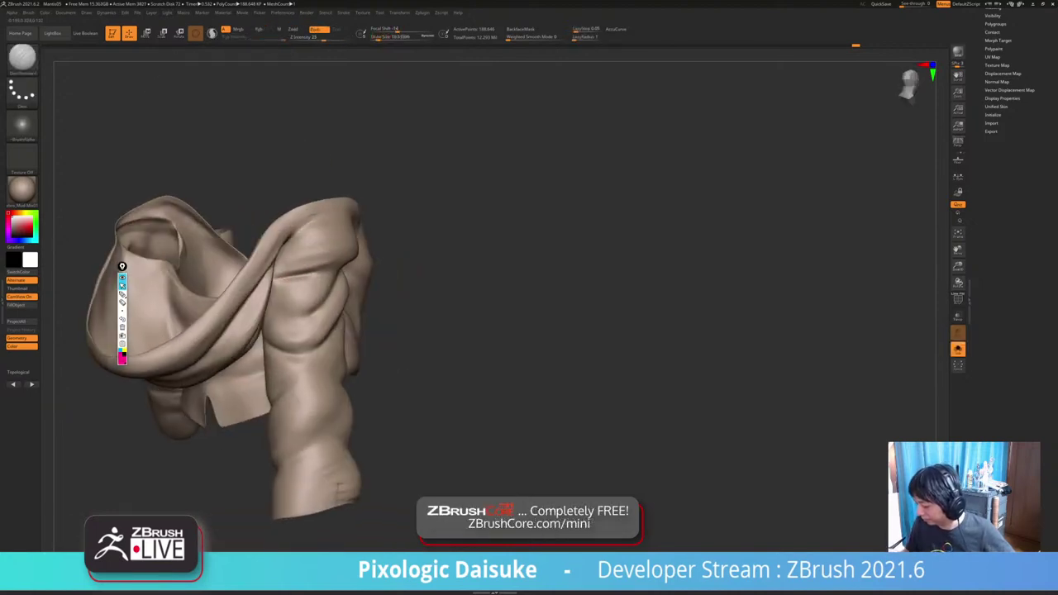
key(ctrl+z)
drag(291, 263, 332, 257)
mouse_move(331, 260)
ctrl+right_down()
mouse_move(327, 245)
mouse_move(301, 273)
ctrl+right_up()
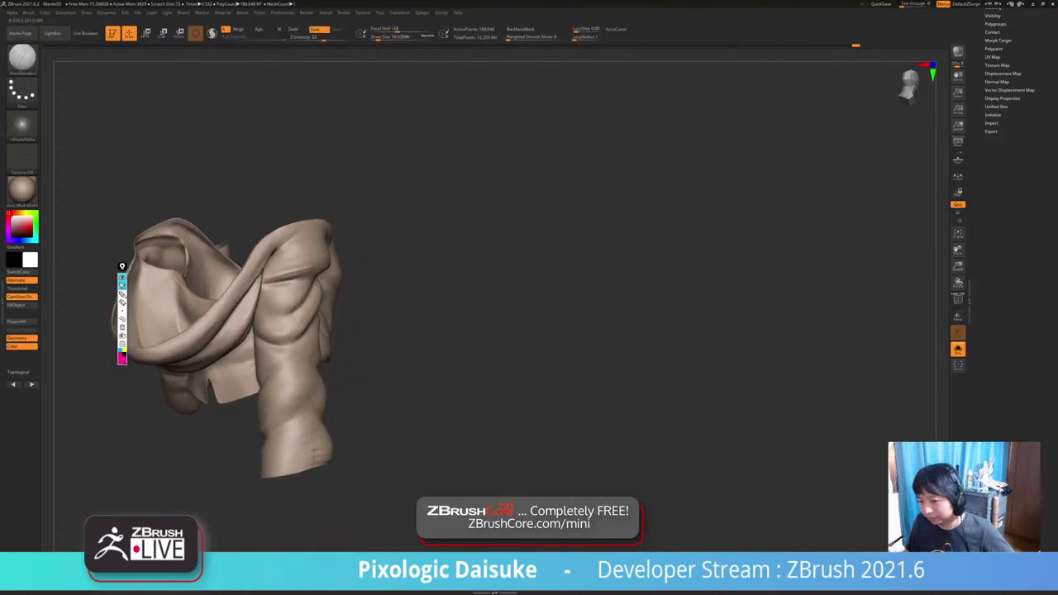
Show the whole figure again, undo the last stroke and recarve the crease beneath the shoulder.
right_drag(382, 347, 361, 359)
click(359, 360)
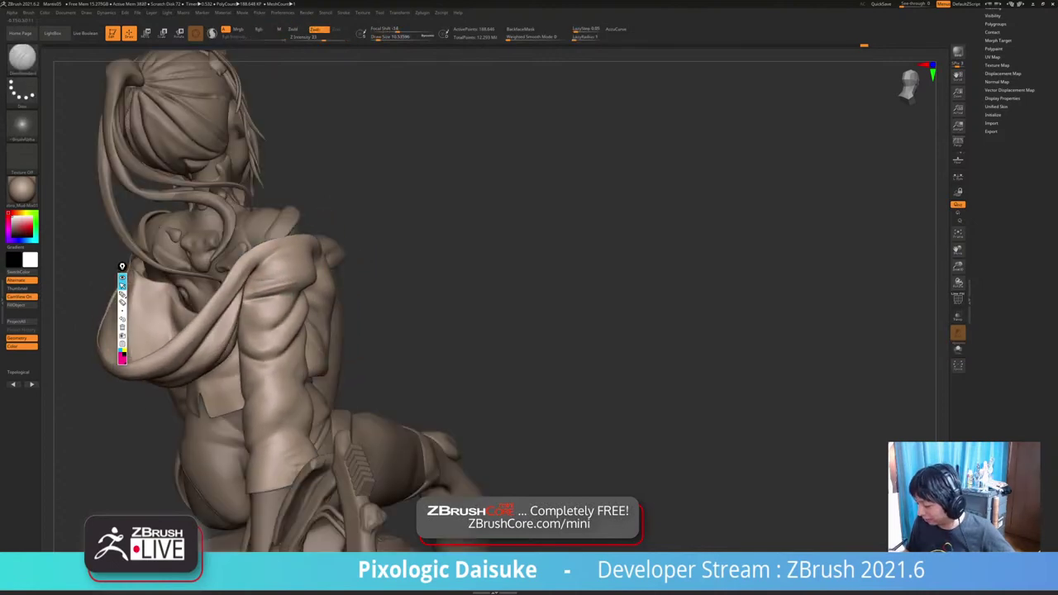
key(ctrl+z)
drag(253, 288, 298, 281)
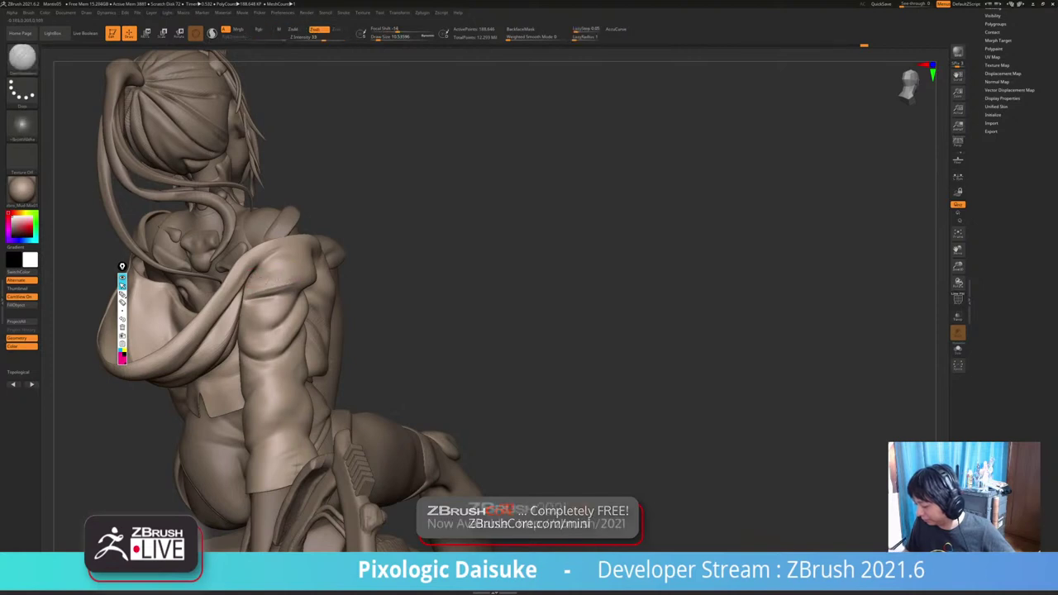
ctrl+right_drag(258, 280, 253, 207)
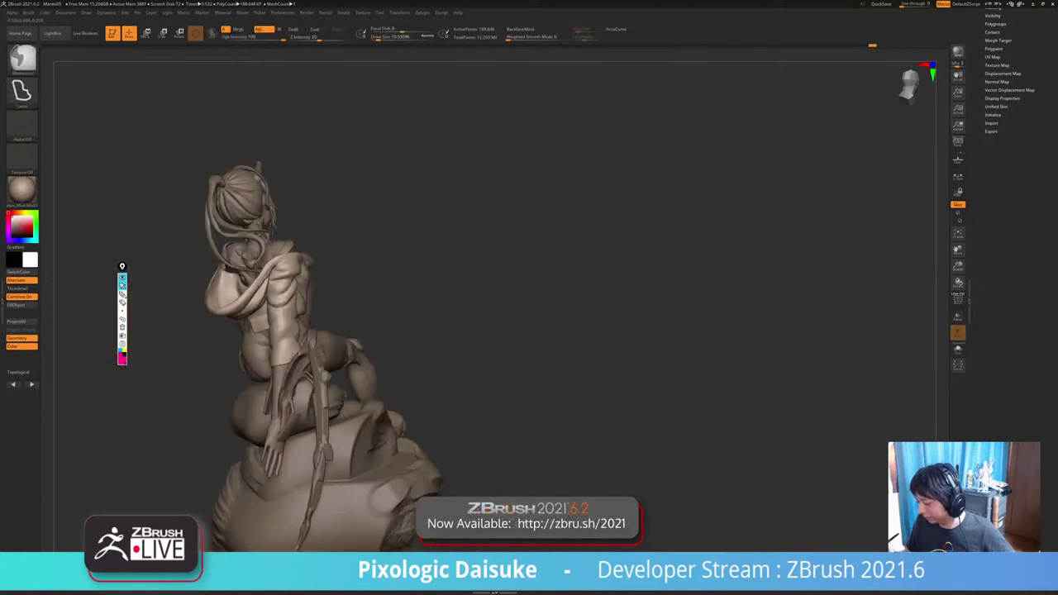
Isolate the jacket and smooth the sleeve surface around the crease beneath the shoulder.
mouse_move(472, 277)
right_down()
mouse_move(395, 289)
mouse_move(413, 426)
right_up()
ctrl+shift+click(395, 289)
shift+drag(317, 280, 279, 283)
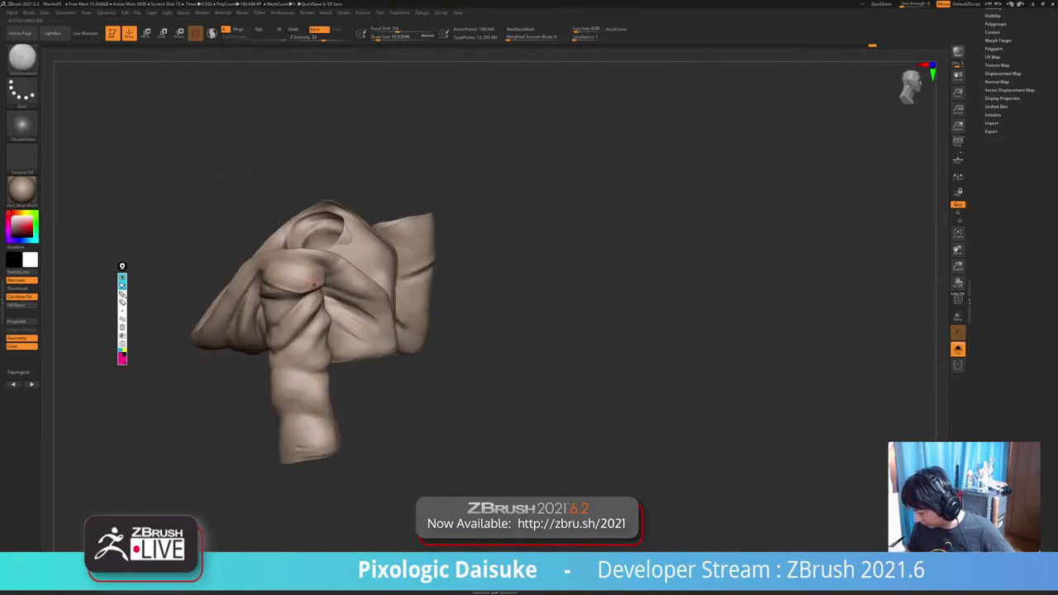
right_drag(328, 273, 319, 261)
shift+drag(311, 279, 281, 280)
mouse_move(310, 278)
right_down()
mouse_move(246, 290)
mouse_move(312, 281)
right_up()
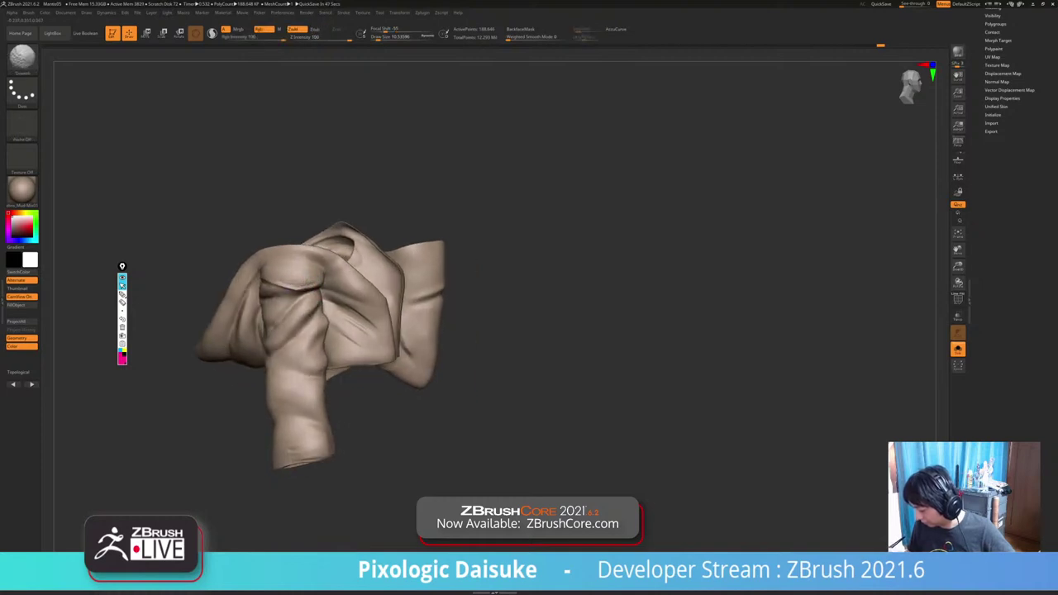
Sharpen the crease and its neighbouring folds on the upper sleeve with DamStandard strokes.
mouse_move(309, 327)
right_down()
mouse_move(295, 246)
mouse_move(298, 289)
right_up()
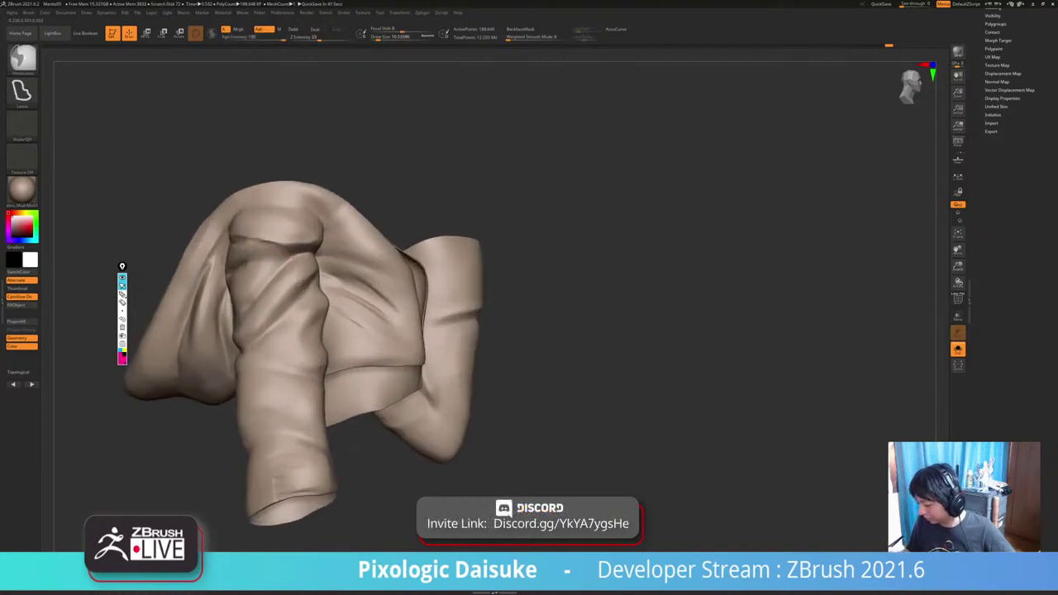
alt+drag(259, 246, 283, 249)
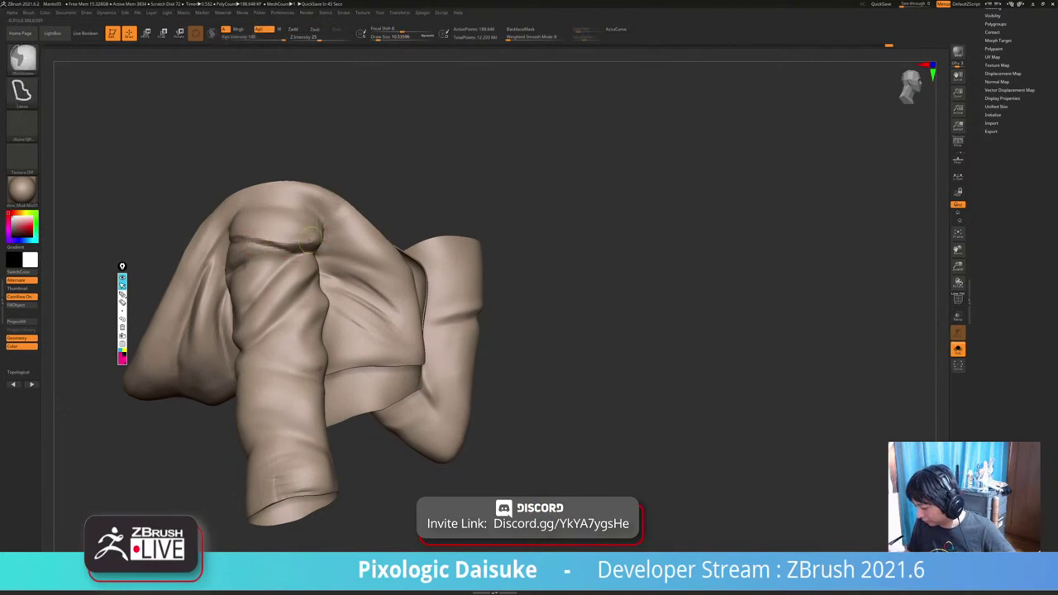
ctrl+right_drag(285, 263, 281, 245)
drag(252, 241, 287, 250)
mouse_move(293, 240)
right_down()
mouse_move(308, 260)
mouse_move(245, 294)
mouse_move(259, 287)
right_up()
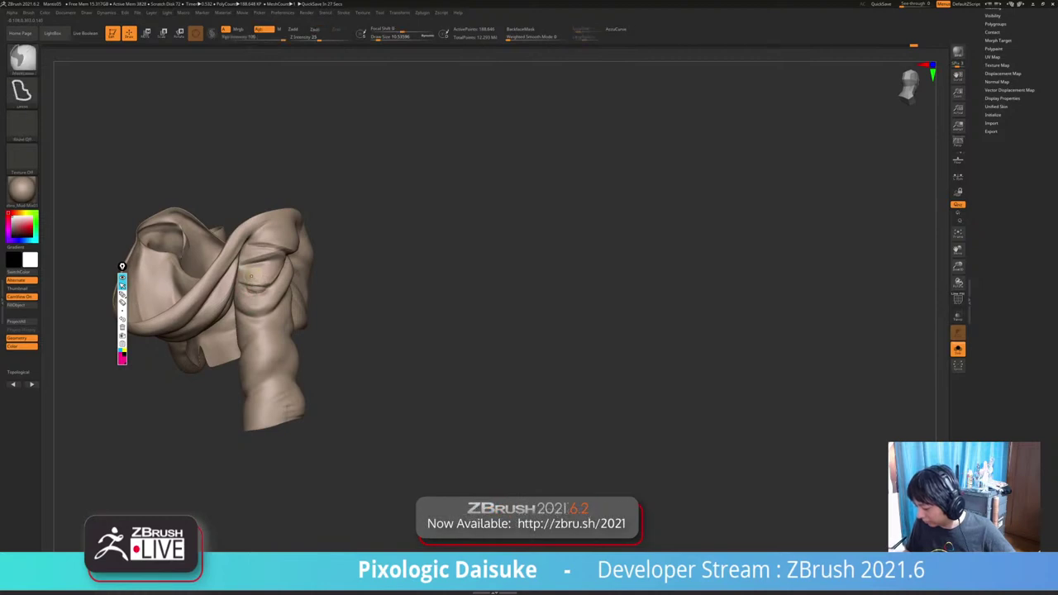
ctrl+right_drag(294, 266, 289, 254)
Pull the diagonal folds of the upper sleeve into shape with SnakeHook at draw size about 31.
mouse_move(290, 255)
right_down()
mouse_move(203, 270)
mouse_move(198, 302)
right_up()
click(23, 59)
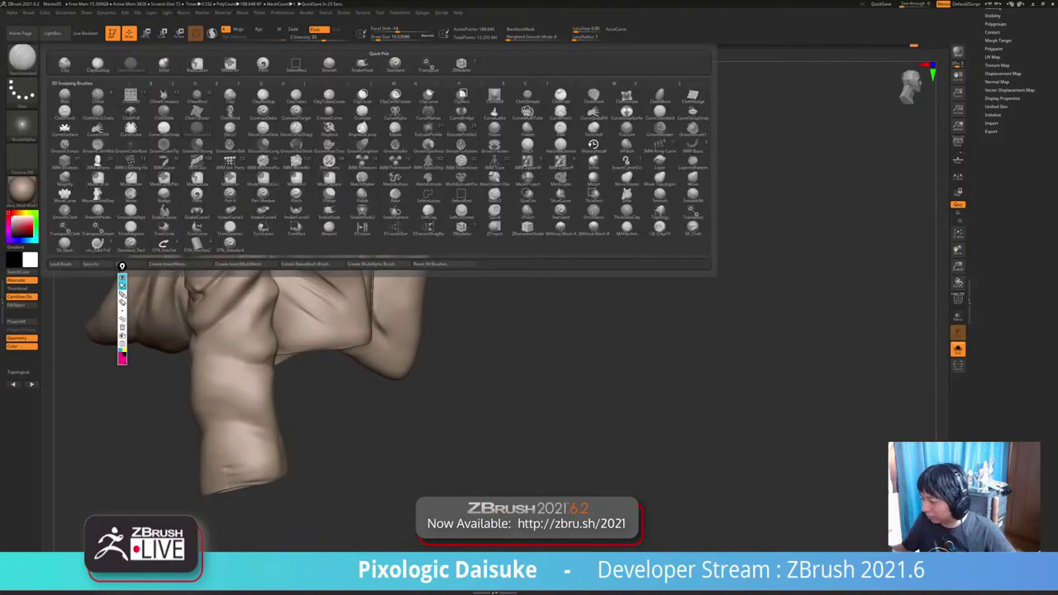
click(362, 66)
click(382, 38)
right_drag(246, 238, 266, 279)
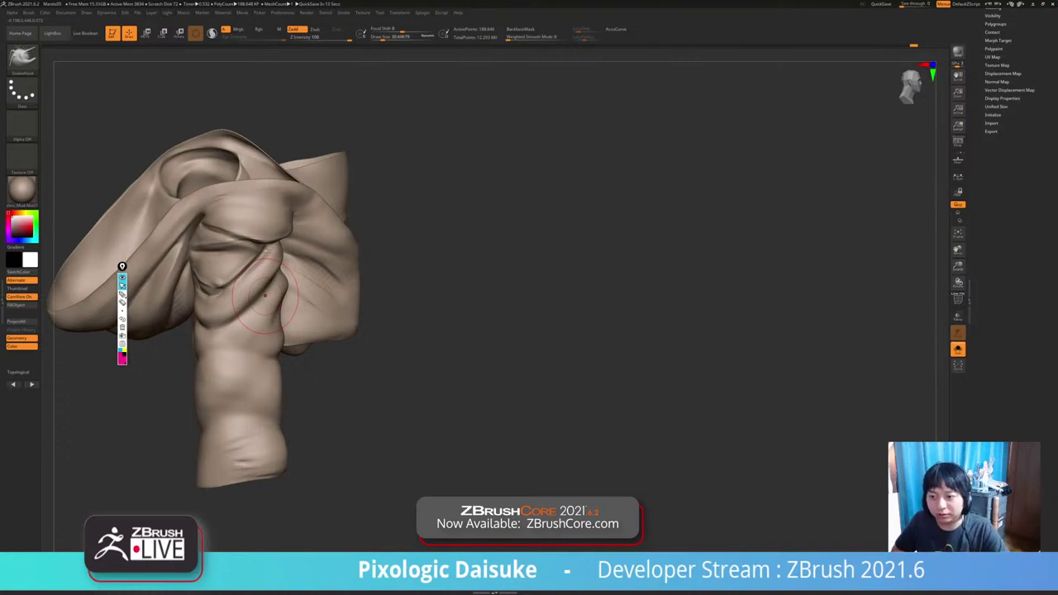
mouse_move(266, 295)
right_down()
mouse_move(305, 291)
mouse_move(261, 306)
right_up()
drag(248, 270, 259, 262)
mouse_move(240, 291)
right_down()
mouse_move(249, 272)
mouse_move(339, 225)
right_up()
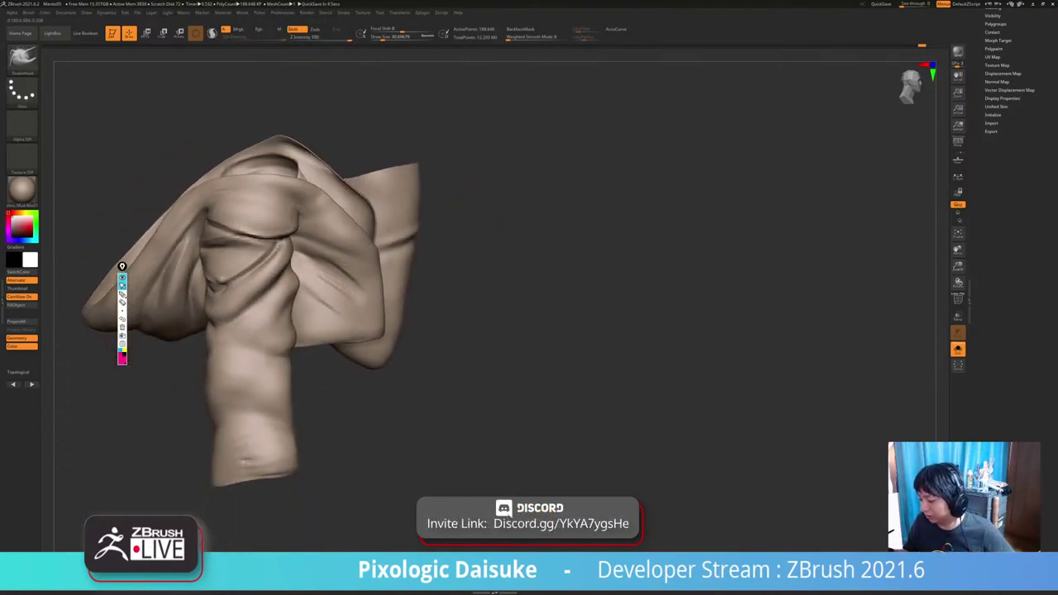
Show all subtools, select the head and isolate it for a close view of the face.
click(957, 350)
ctrl+right_drag(529, 273, 397, 182)
right_drag(330, 124, 289, 106)
alt+click(289, 106)
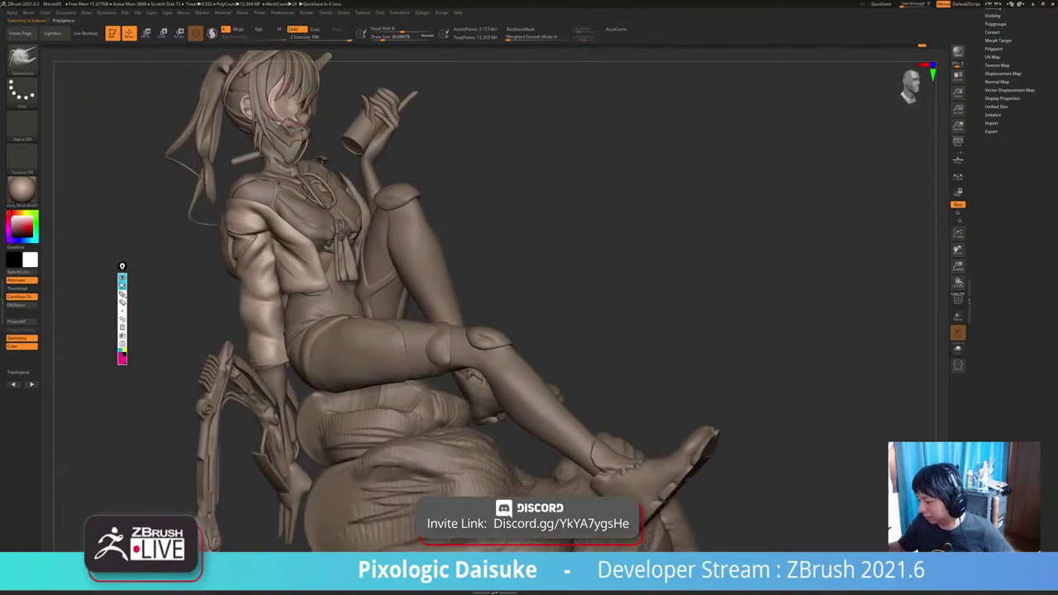
right_drag(370, 120, 327, 126)
key(alt+s)
ctrl+right_drag(327, 166, 434, 314)
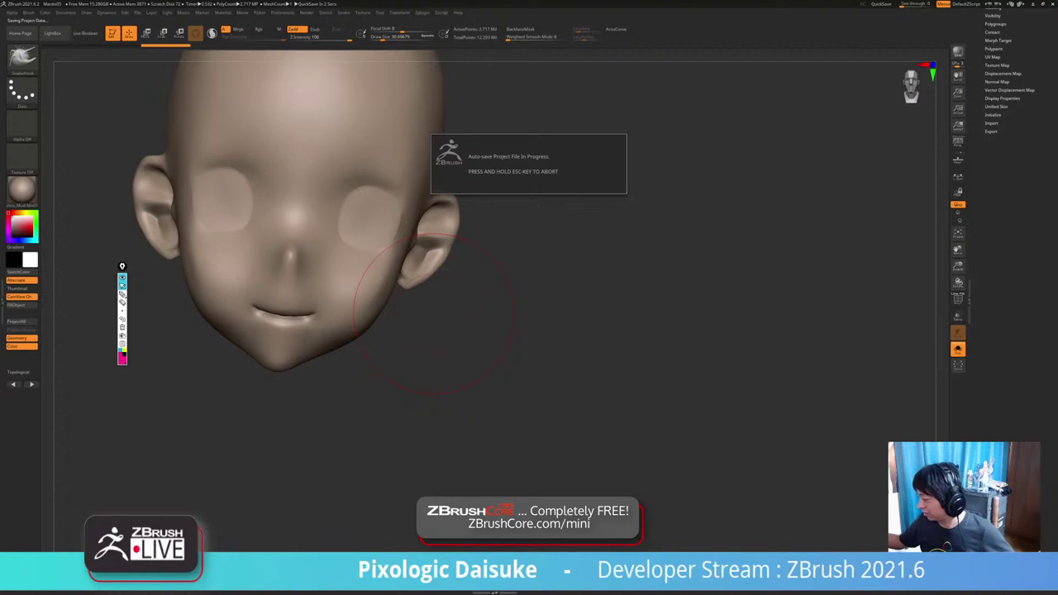
Toggle the subtools' polypaint on to examine the painted face, turn it off and bring back the whole figure.
drag(1038, 124, 1039, 350)
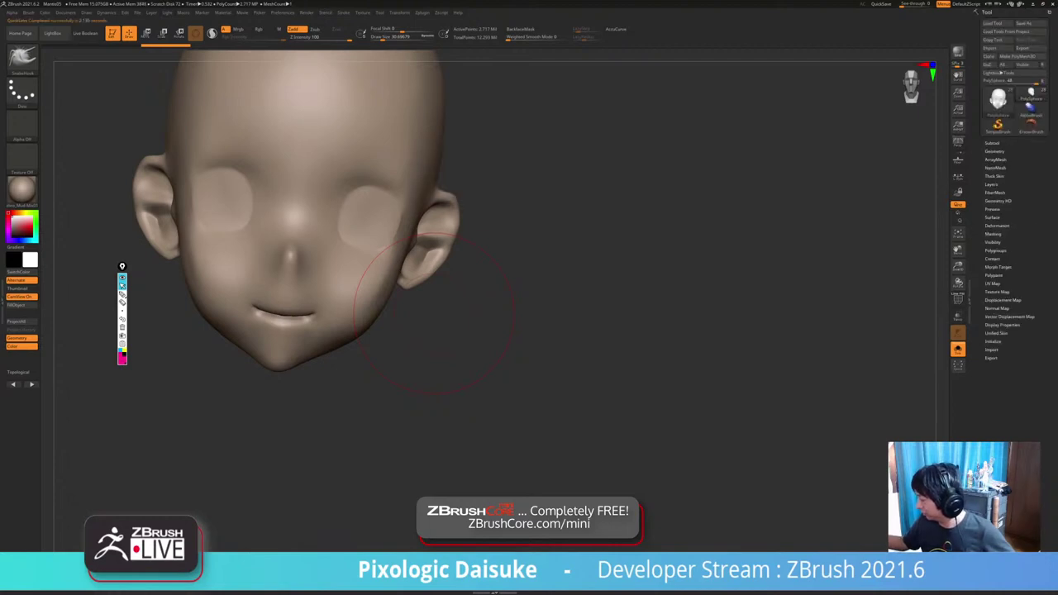
click(992, 143)
shift+click(1037, 158)
mouse_move(999, 97)
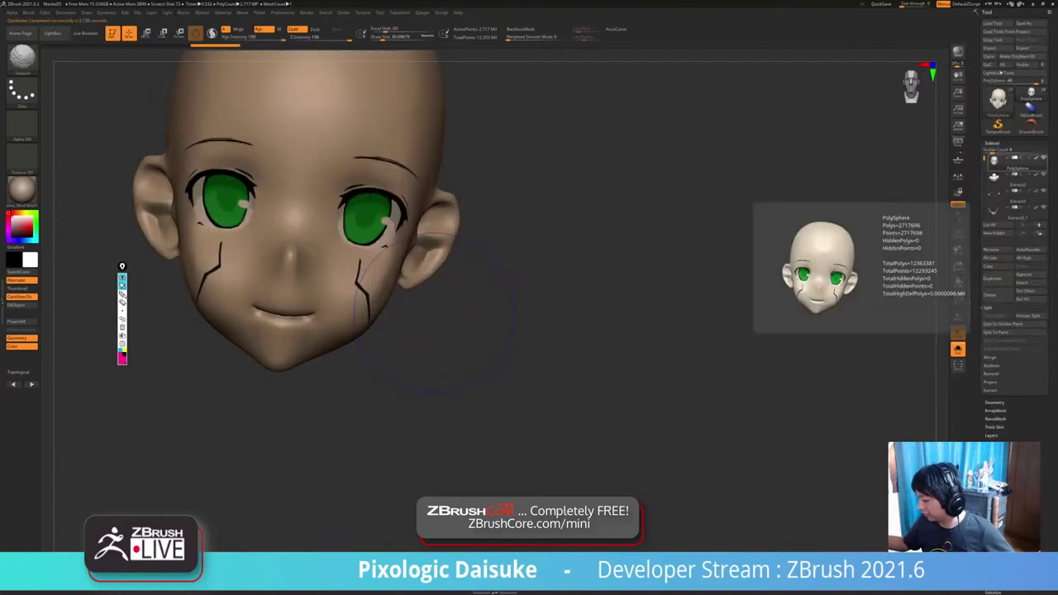
shift+click(1037, 158)
shift+click(1037, 158)
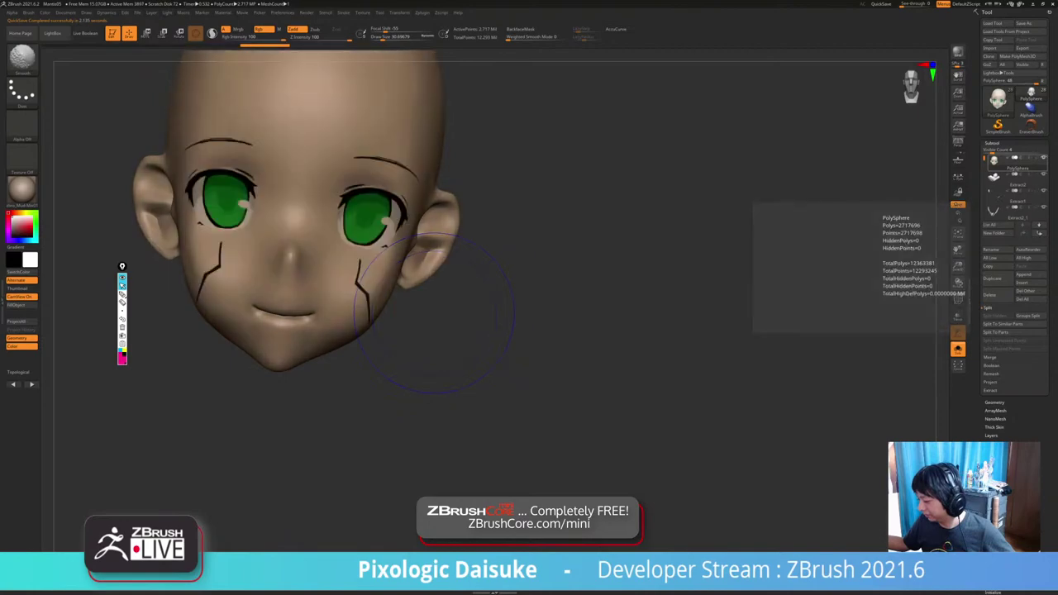
shift+click(1037, 157)
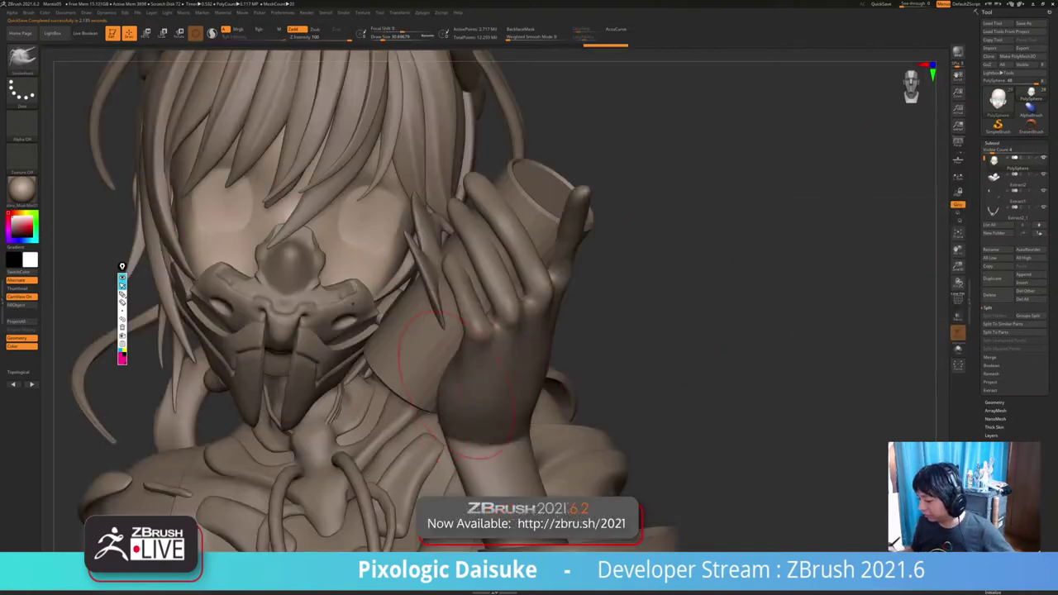
drag(496, 331, 356, 293)
Select the hooded jacket again and adjust the folds below its shoulder with SnakeHook.
right_drag(372, 281, 471, 285)
alt+click(246, 343)
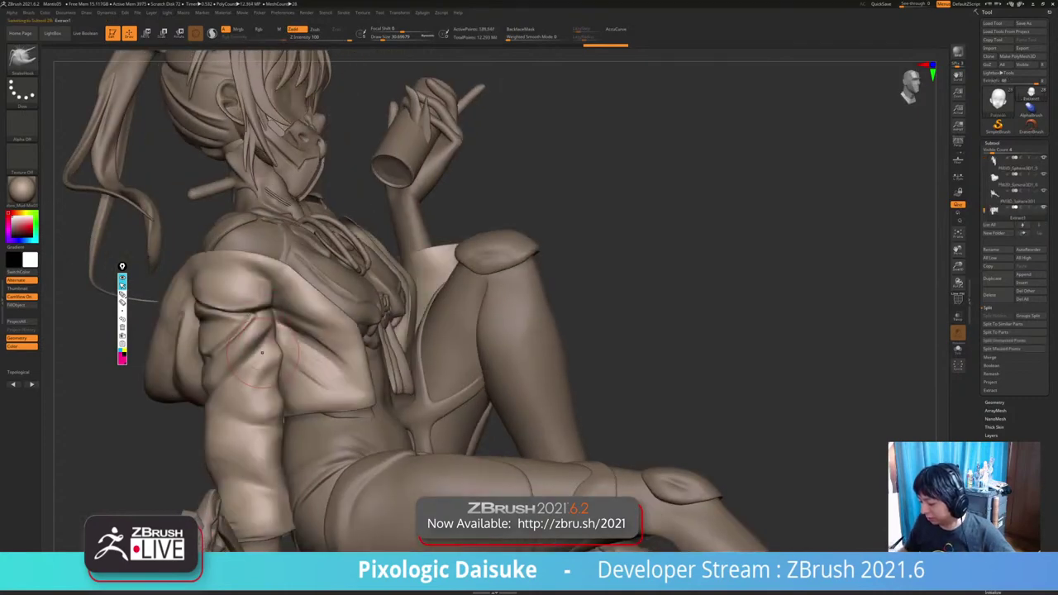
mouse_move(245, 341)
alt+right_down()
mouse_move(255, 300)
mouse_move(289, 299)
alt+right_up()
mouse_move(252, 299)
mouse_down()
mouse_move(258, 289)
mouse_move(254, 309)
mouse_up()
right_drag(248, 289, 190, 291)
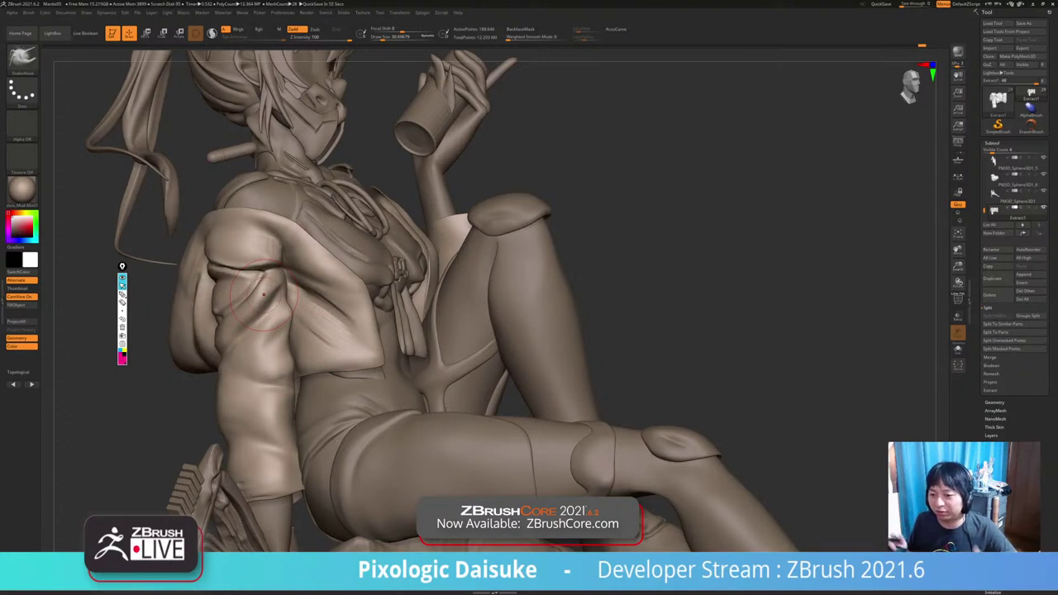
Adjust the upper sleeve's folds below the shoulder with SnakeHook, using draw sizes of about 18 and 44.
right_drag(186, 248, 265, 239)
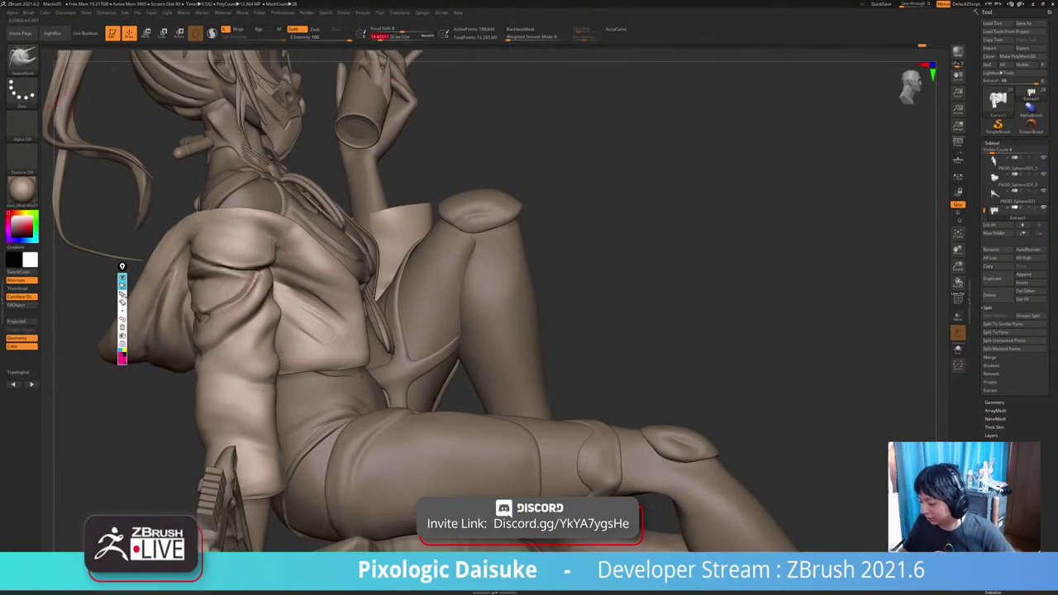
right_drag(253, 277, 189, 281)
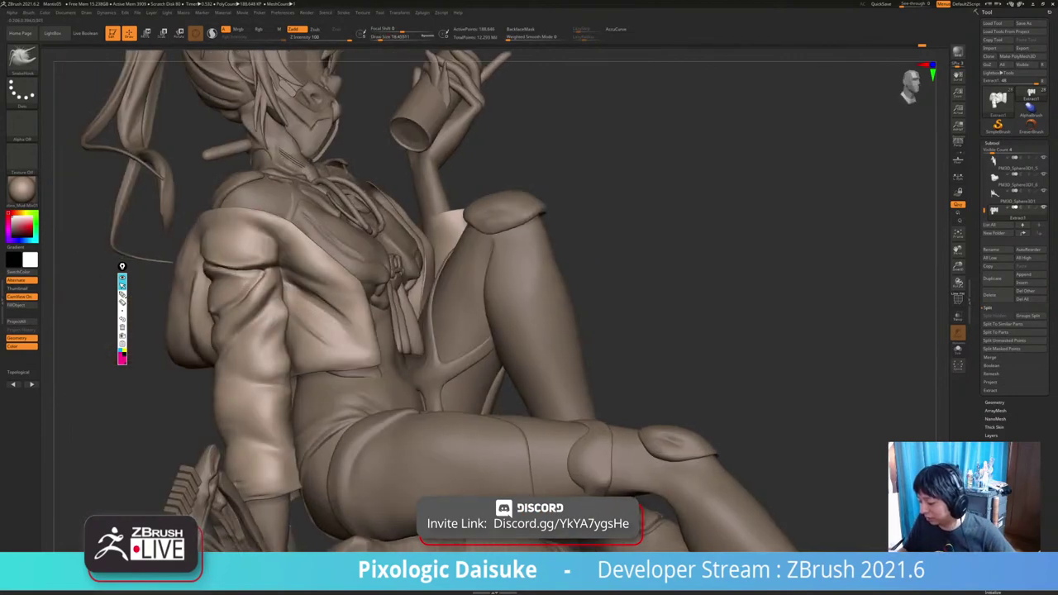
ctrl+right_drag(256, 283, 258, 314)
right_drag(286, 312, 262, 316)
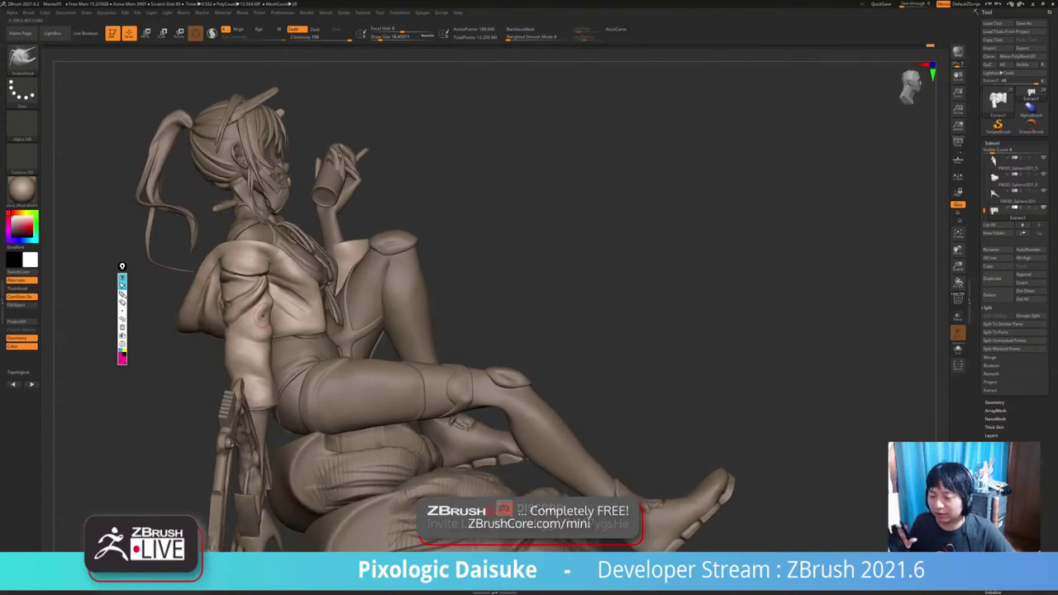
right_drag(250, 295, 286, 298)
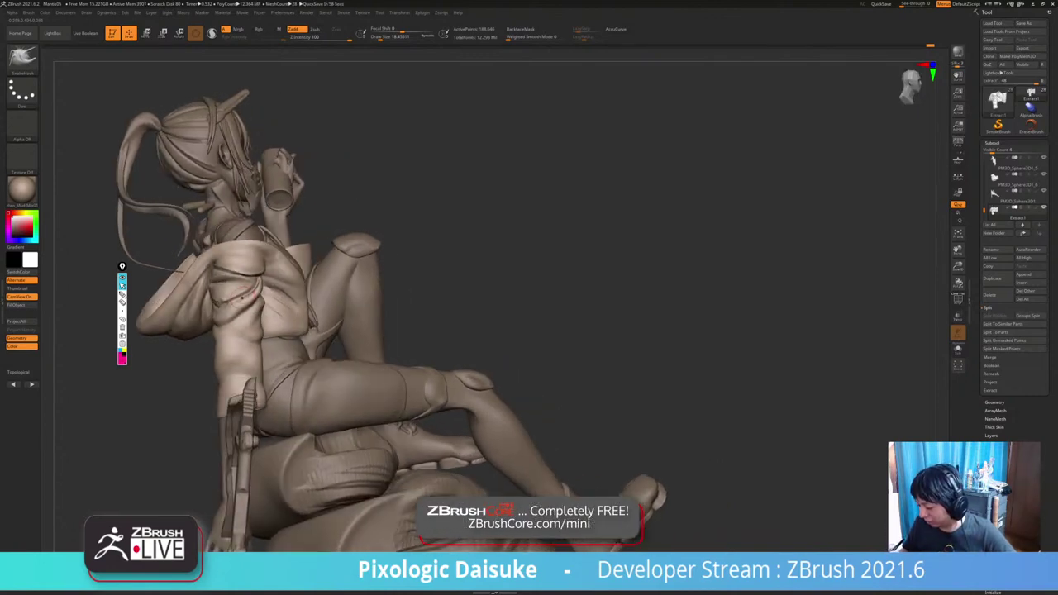
click(383, 37)
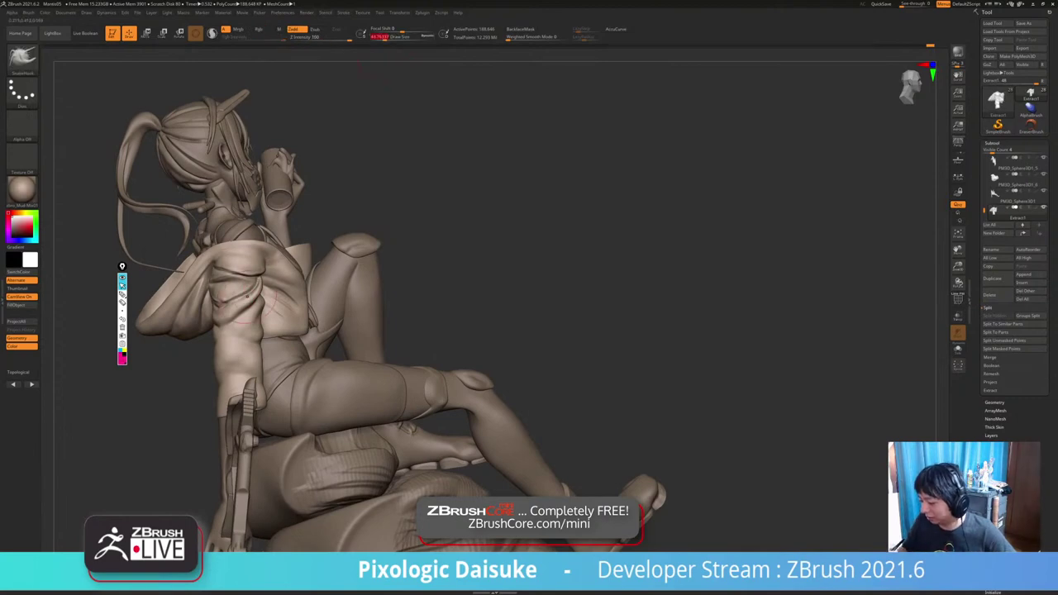
drag(255, 304, 243, 301)
mouse_move(347, 330)
ctrl+right_down()
mouse_move(344, 269)
mouse_move(224, 273)
mouse_move(279, 275)
mouse_move(265, 339)
mouse_move(250, 341)
mouse_move(263, 340)
ctrl+right_up()
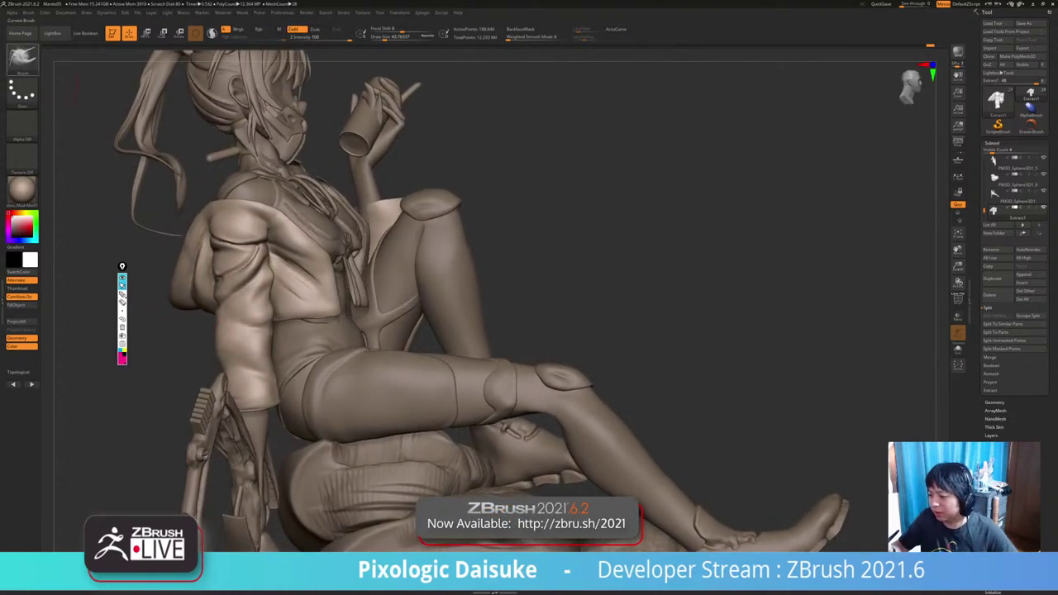
Sculpt fine creases into the sleeve folds just below the shoulder with the Standard brush at draw size about 8.6.
click(22, 58)
key(s)
key(h)
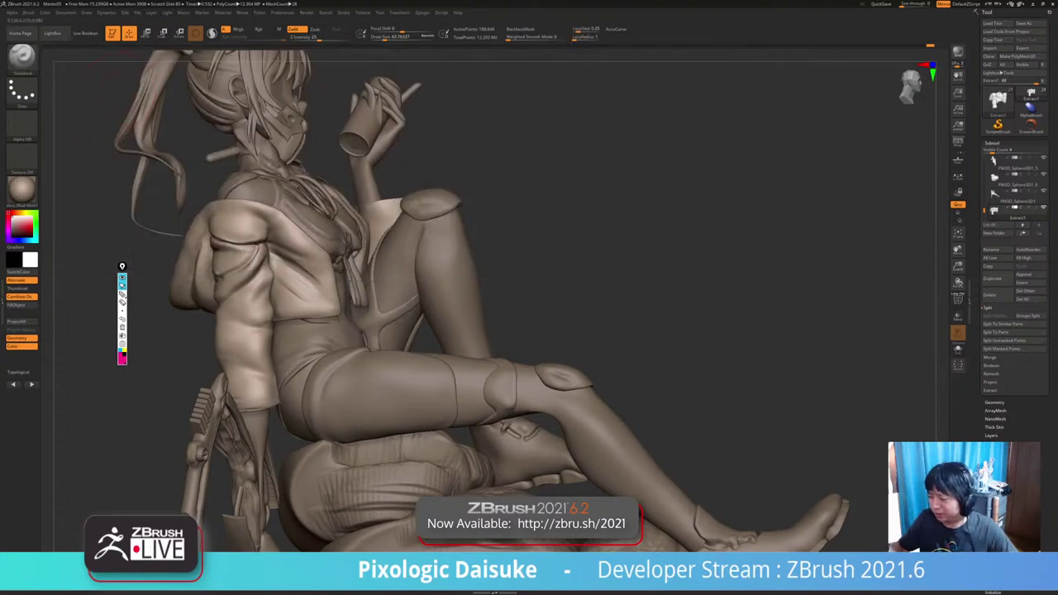
mouse_move(253, 216)
ctrl+right_down()
mouse_move(239, 280)
mouse_move(268, 281)
ctrl+right_up()
click(390, 37)
drag(391, 37, 384, 36)
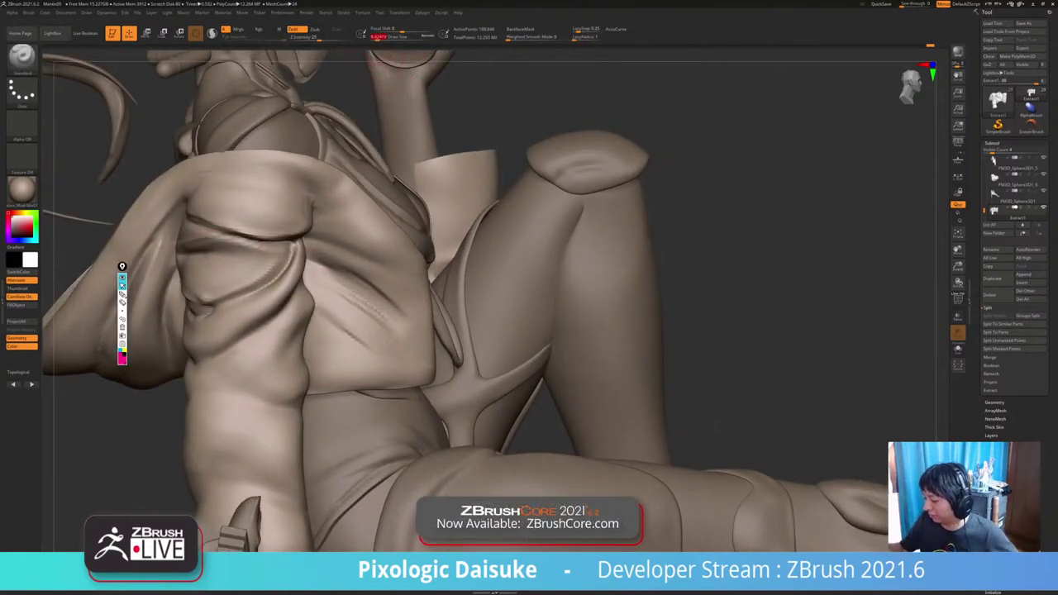
mouse_move(266, 250)
mouse_down()
mouse_move(223, 244)
mouse_move(271, 260)
mouse_up()
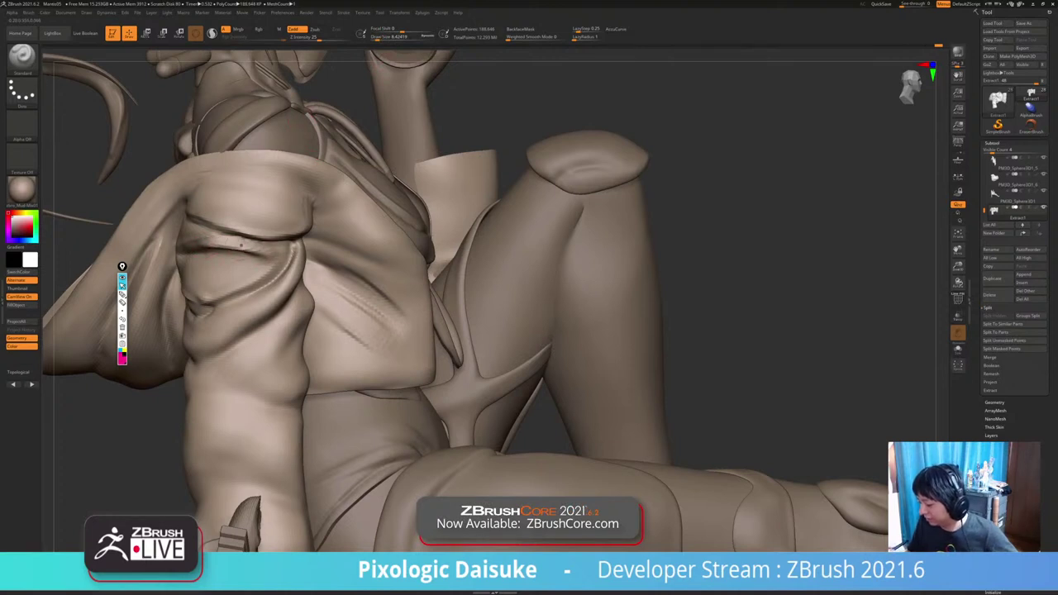
mouse_move(240, 245)
ctrl+right_down()
mouse_move(238, 216)
mouse_move(249, 254)
mouse_move(246, 222)
mouse_move(192, 248)
mouse_move(254, 251)
ctrl+right_up()
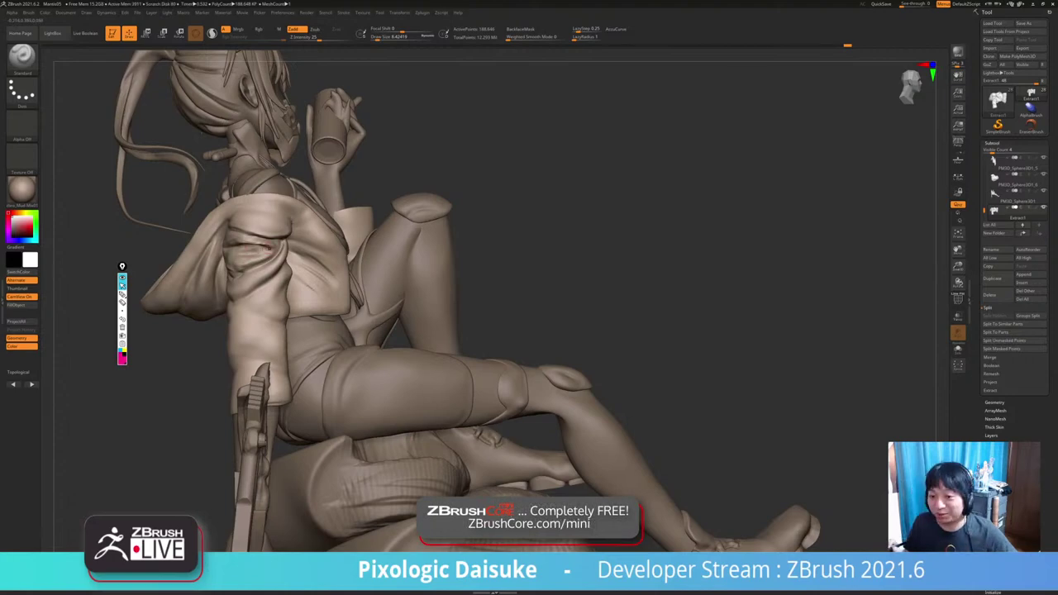
Refine the upper sleeve's creases with the Standard brush at draw size about 9.6.
right_drag(257, 241, 253, 256)
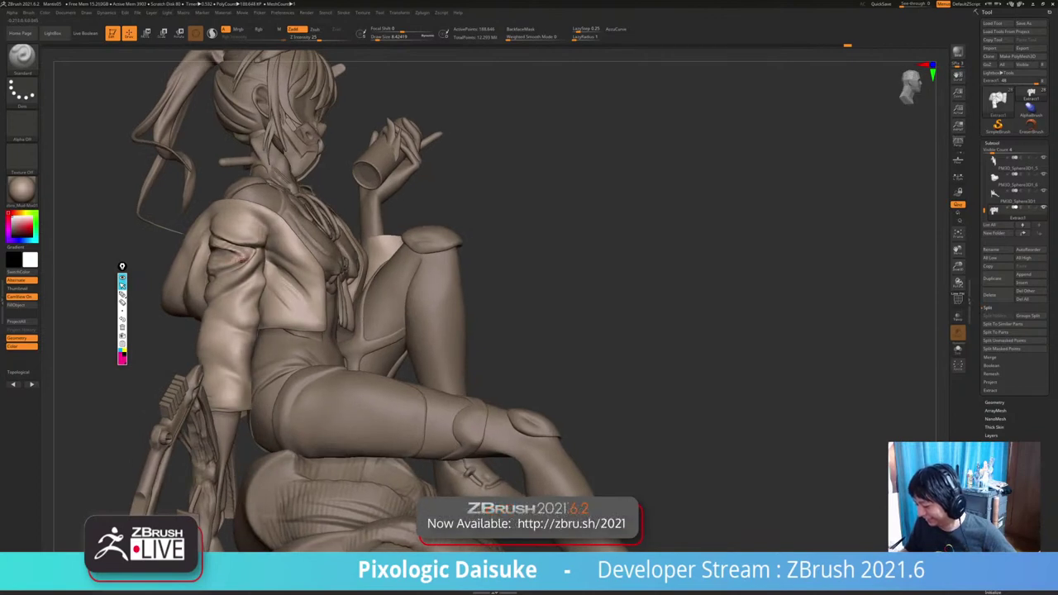
right_drag(252, 254, 253, 252)
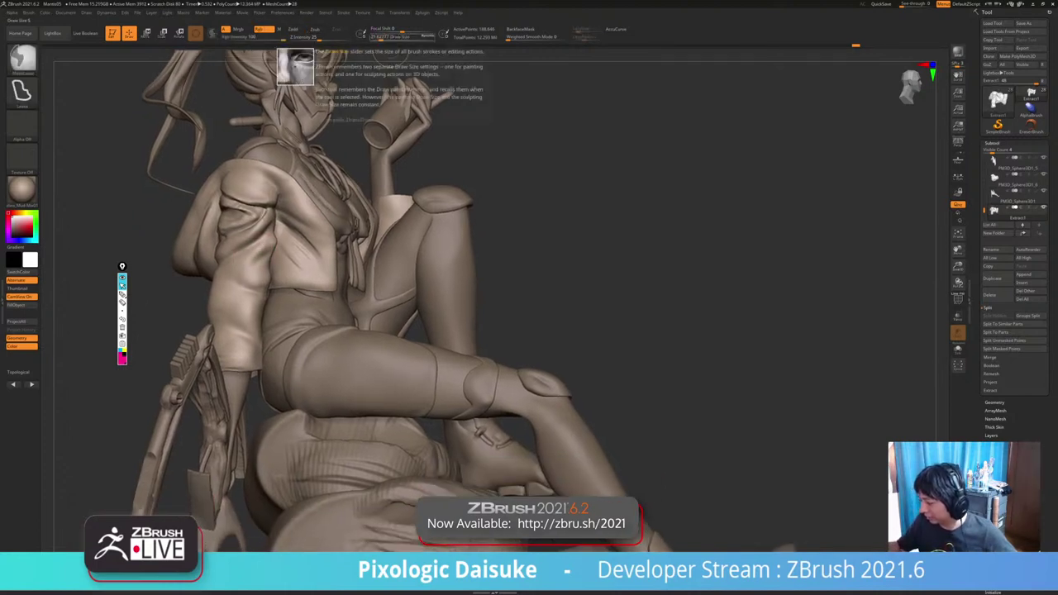
drag(384, 37, 375, 37)
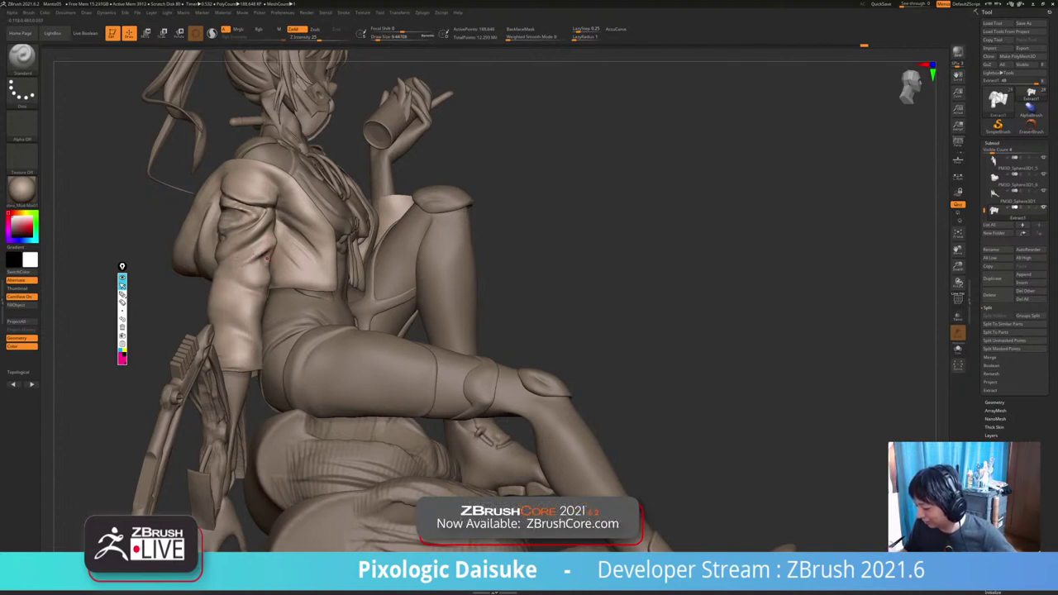
key(shift)
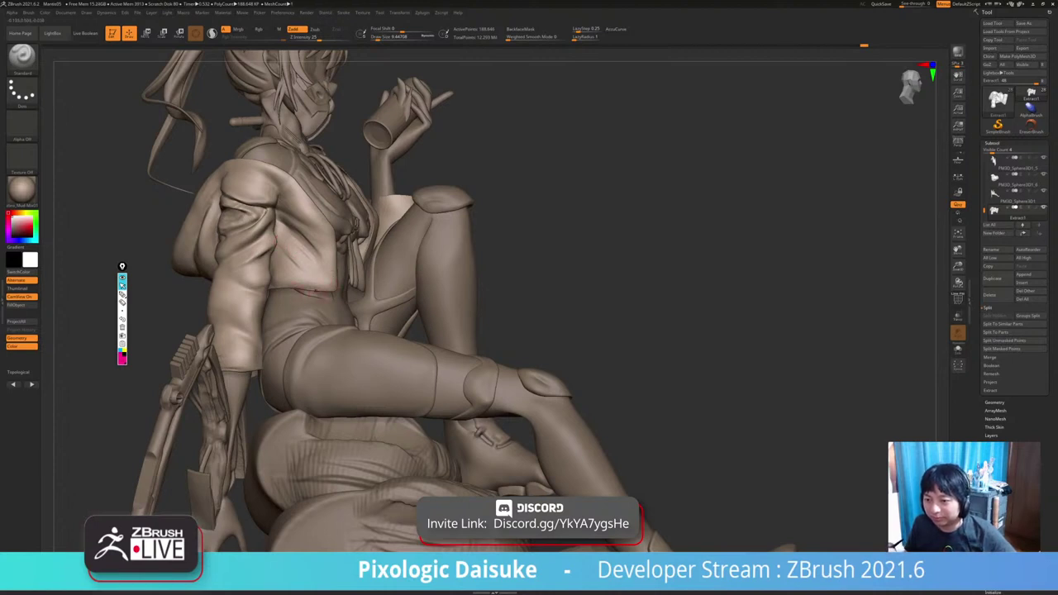
right_drag(313, 292, 271, 289)
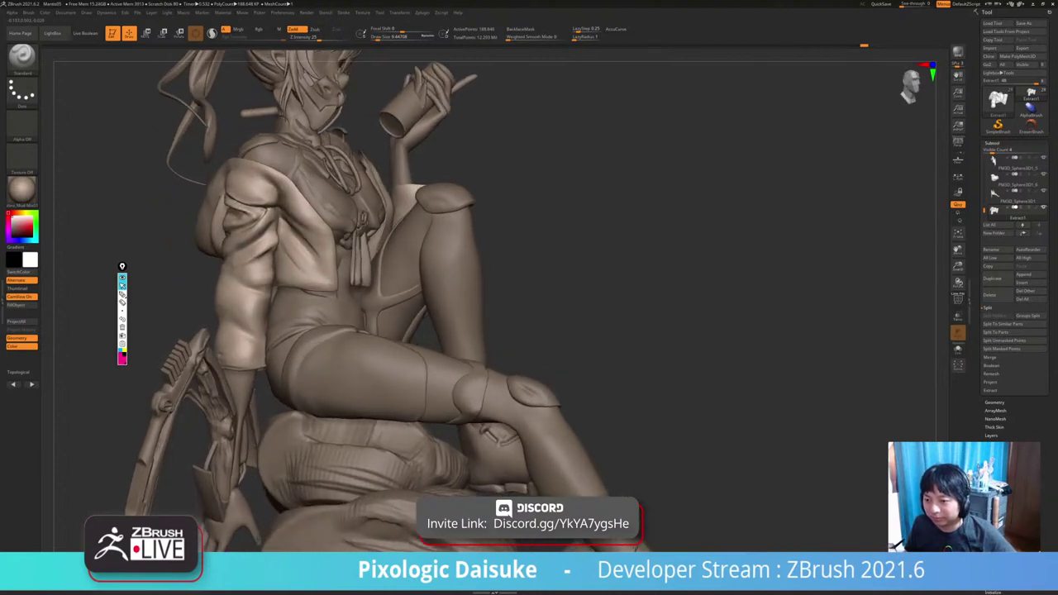
right_drag(317, 250, 275, 246)
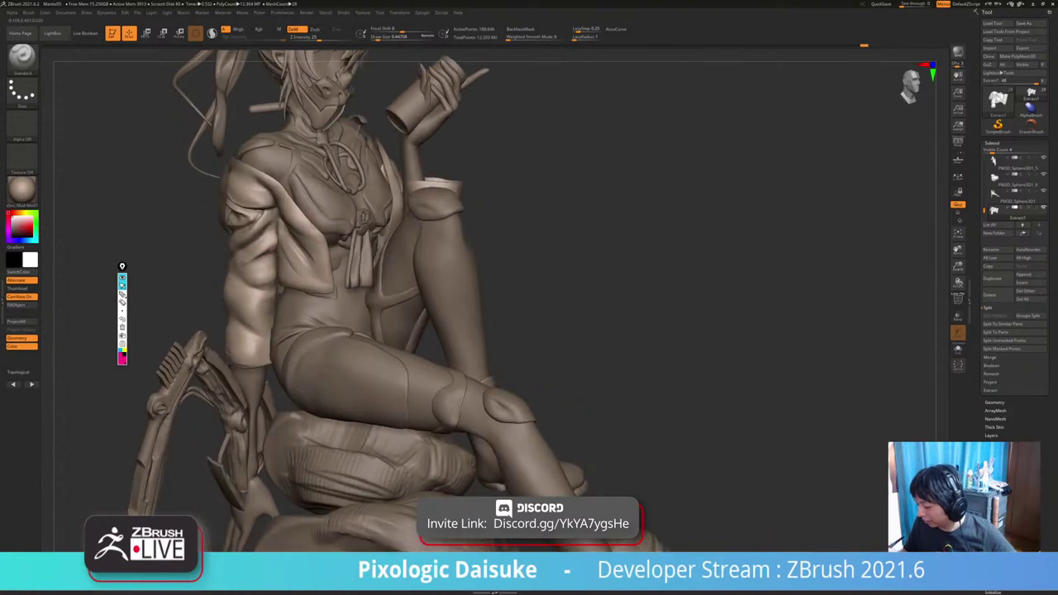
mouse_move(307, 12)
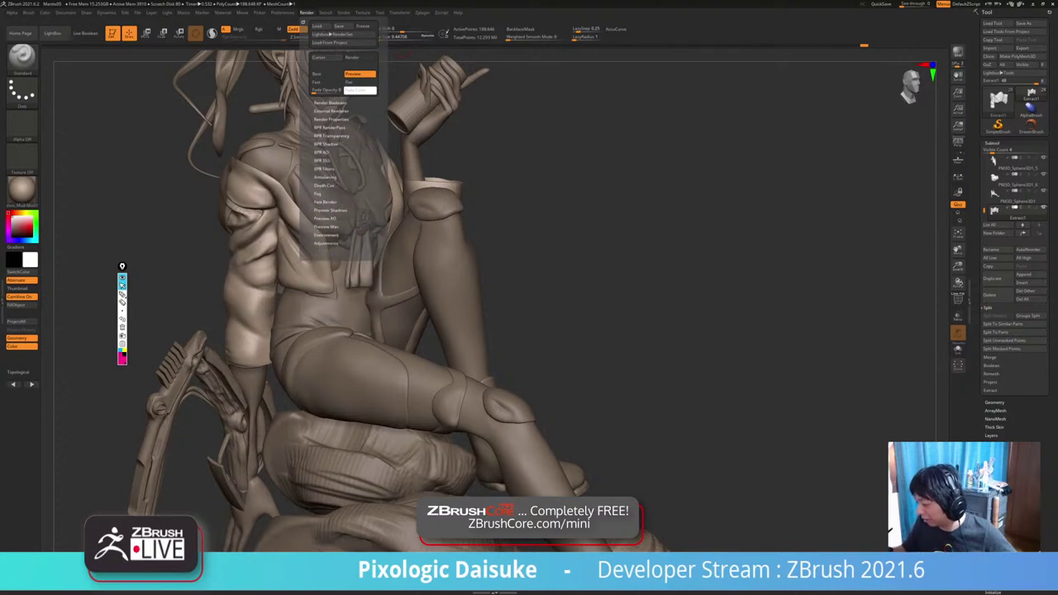
Build up and smooth the folds on the lower part of the upper sleeve, above the elbow.
drag(164, 258, 243, 262)
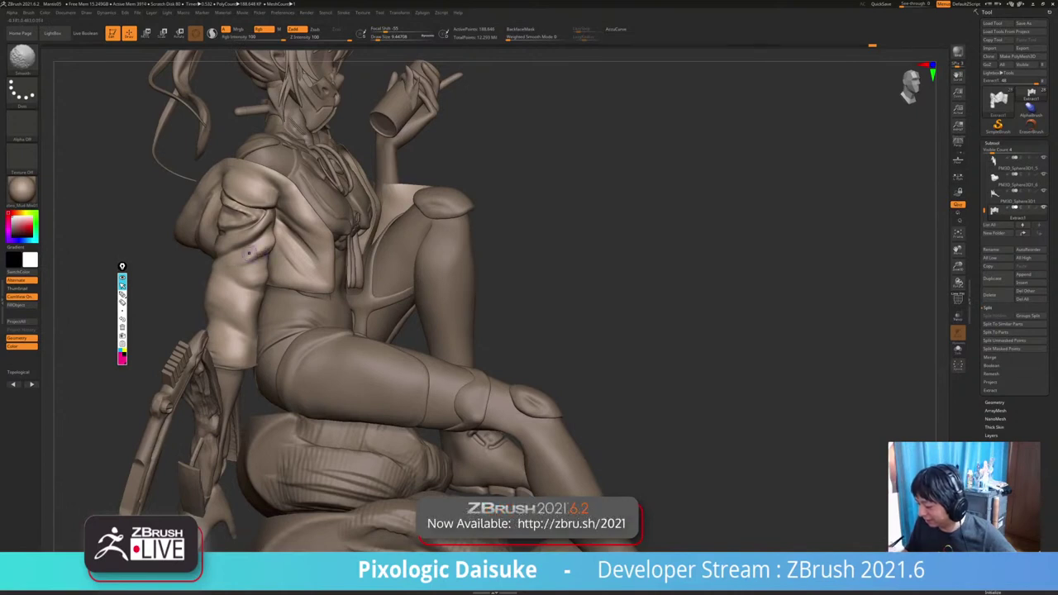
mouse_move(263, 249)
ctrl+right_down()
mouse_move(263, 216)
mouse_move(269, 251)
ctrl+right_up()
shift+drag(270, 250, 256, 250)
key(shift)
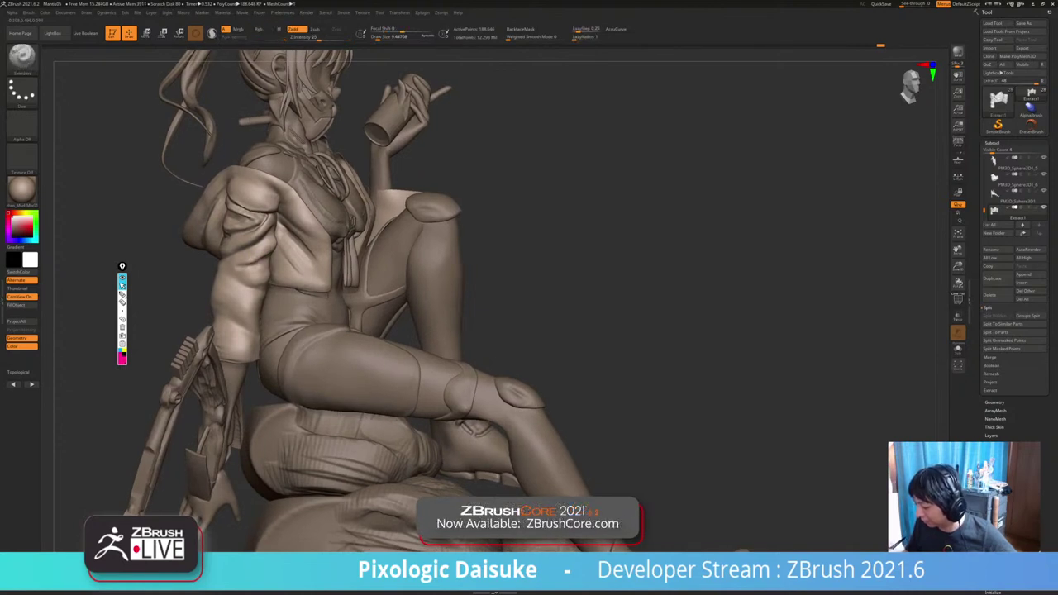
drag(255, 270, 260, 272)
key(shift)
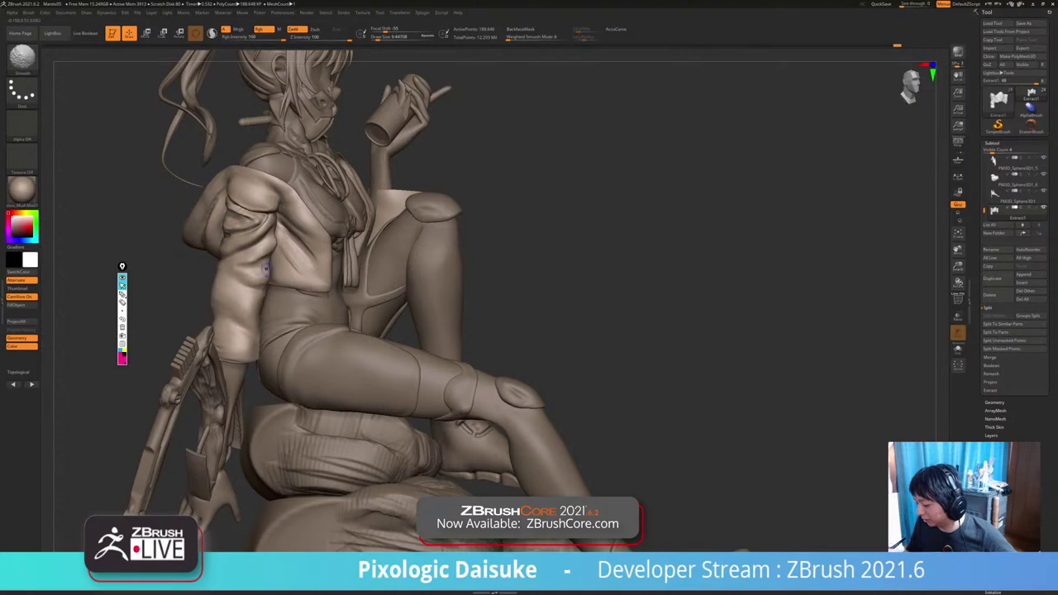
mouse_move(269, 263)
ctrl+right_down()
mouse_move(257, 215)
mouse_move(302, 218)
mouse_move(255, 222)
mouse_move(263, 263)
ctrl+right_up()
mouse_move(266, 251)
shift+mouse_down()
mouse_move(278, 255)
mouse_move(258, 254)
mouse_move(286, 253)
shift+mouse_up()
ctrl+right_drag(304, 241, 303, 212)
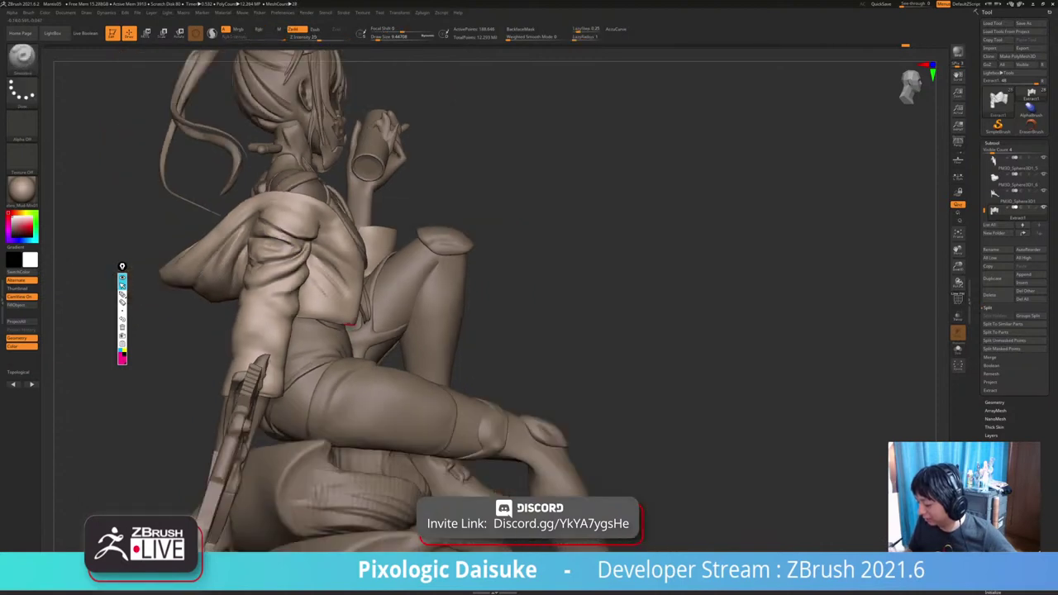
Sculpt diagonal folds across the side of the jacket's body with the Standard brush at draw size about 18.
right_drag(349, 356, 312, 324)
key(bracketright)
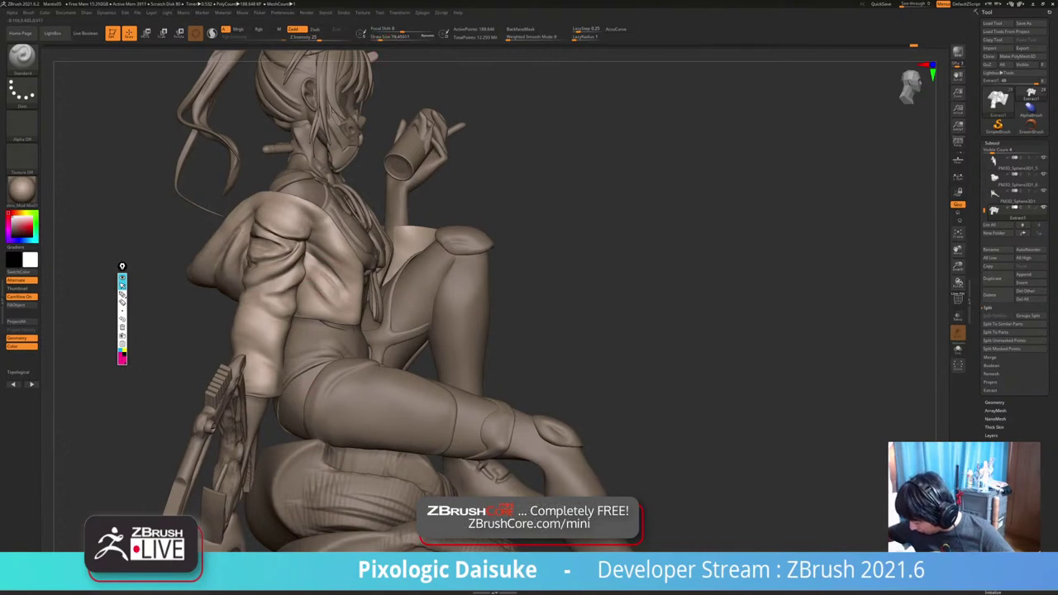
key(shift)
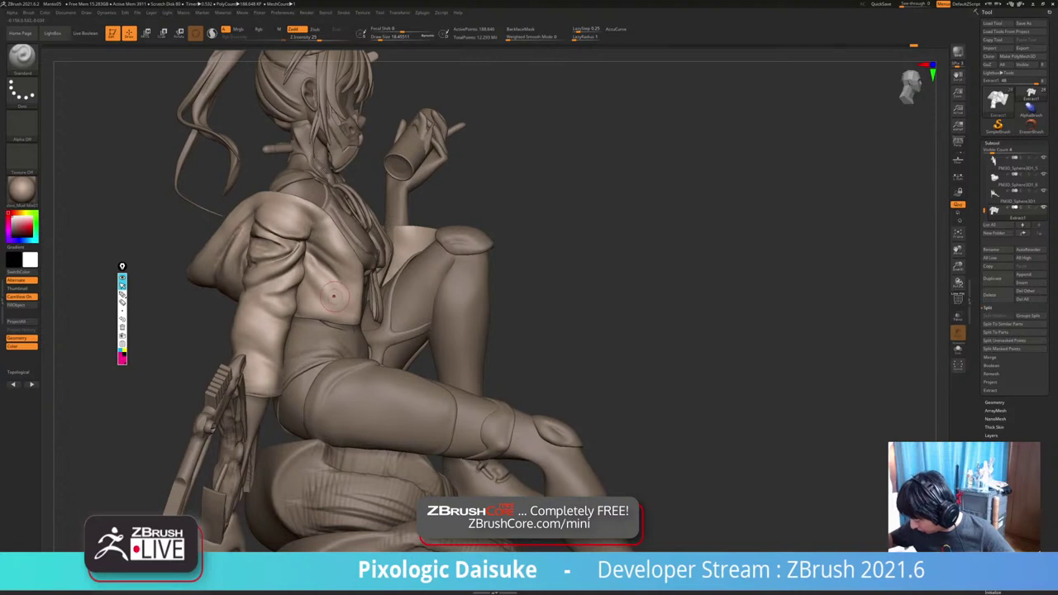
drag(334, 296, 346, 296)
drag(309, 252, 333, 279)
key(shift)
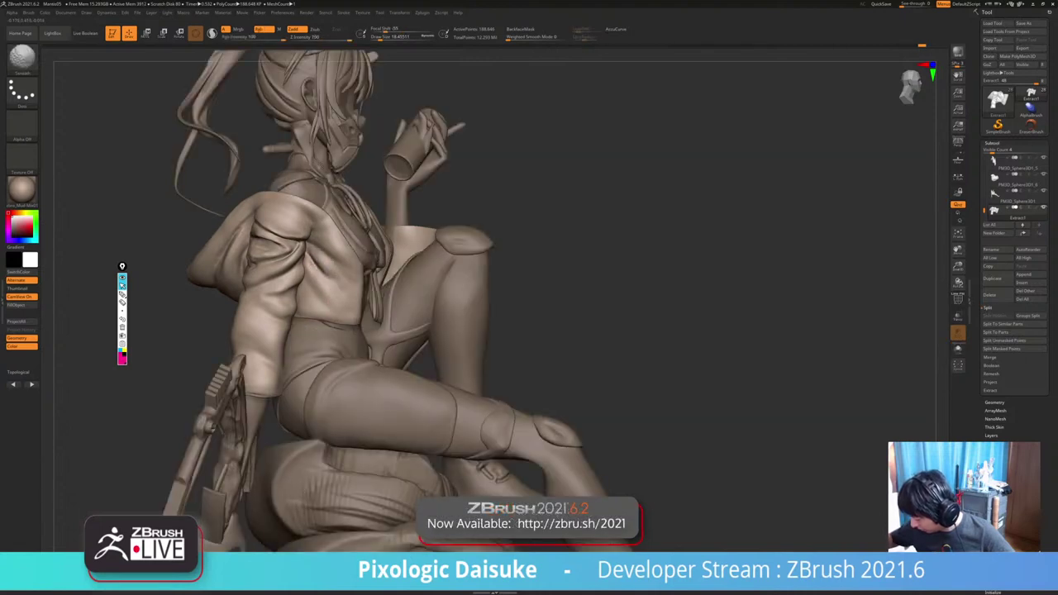
Add further Standard brush strokes to the jacket's side panel and smooth the folds toward its hem.
key(b)
key(s)
key(t)
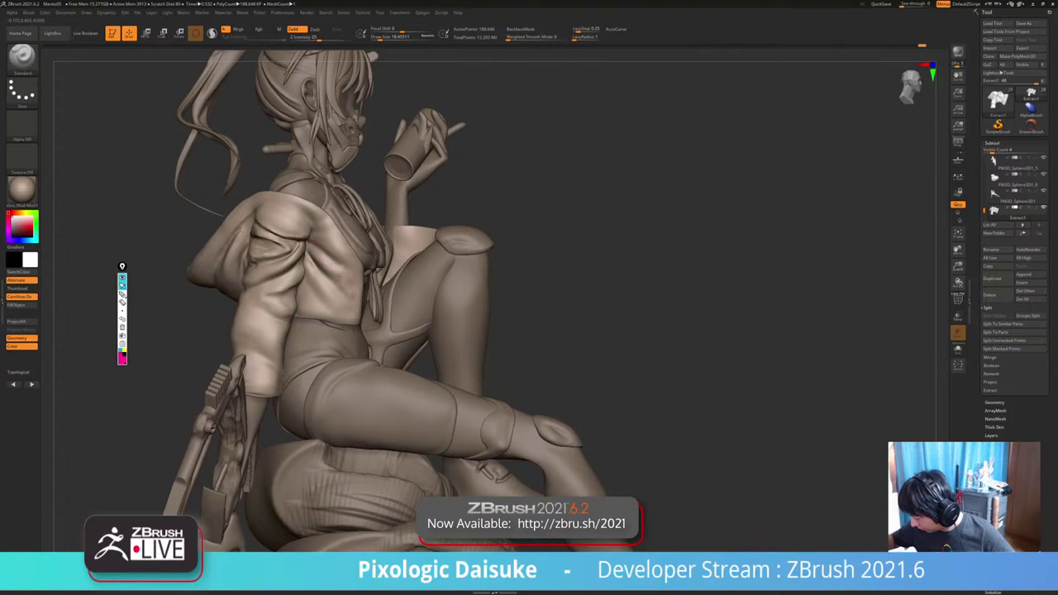
key(shift)
mouse_move(323, 260)
mouse_down()
mouse_move(342, 295)
mouse_move(316, 274)
mouse_up()
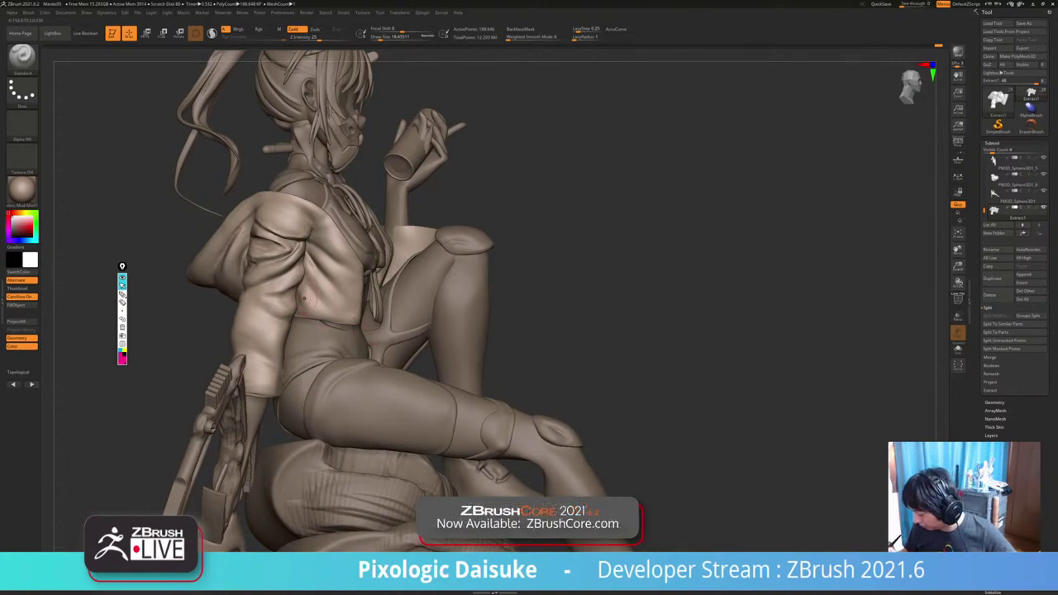
key(shift)
mouse_move(330, 280)
shift+mouse_down()
mouse_move(338, 306)
mouse_move(325, 304)
shift+mouse_up()
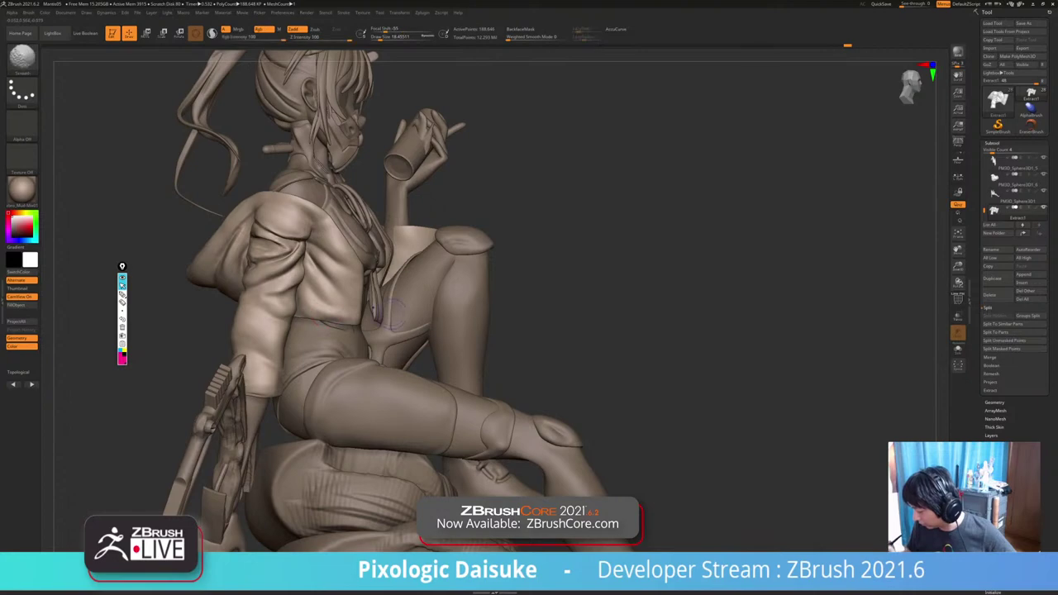
Isolate the jacket to examine the raised arm's sleeve up close and bring back the whole figure.
mouse_move(506, 355)
alt+mouse_down()
mouse_move(501, 298)
mouse_move(430, 313)
alt+mouse_up()
ctrl+right_drag(432, 314, 425, 357)
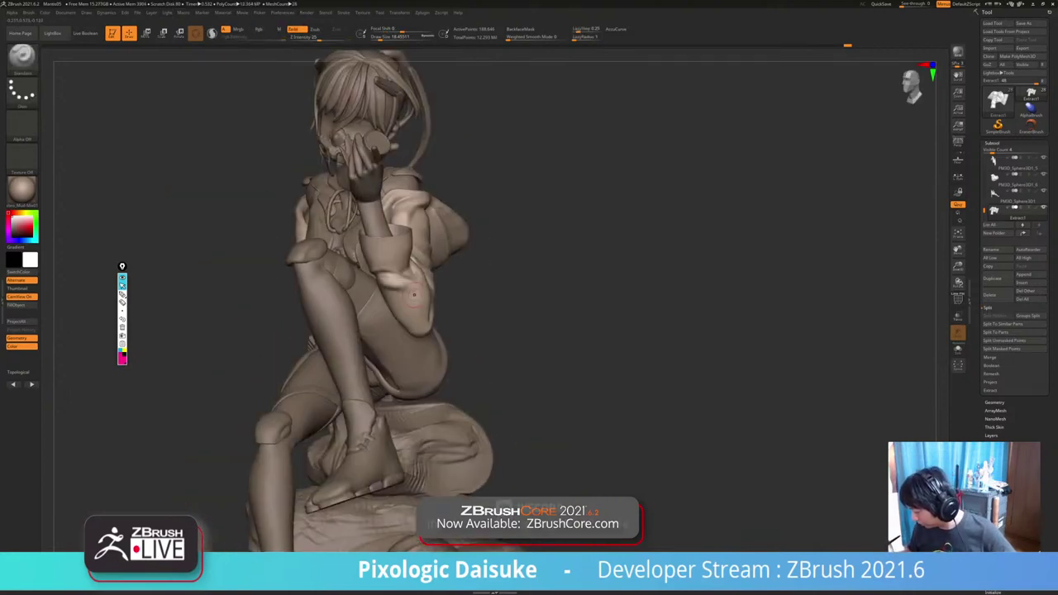
drag(415, 293, 407, 253)
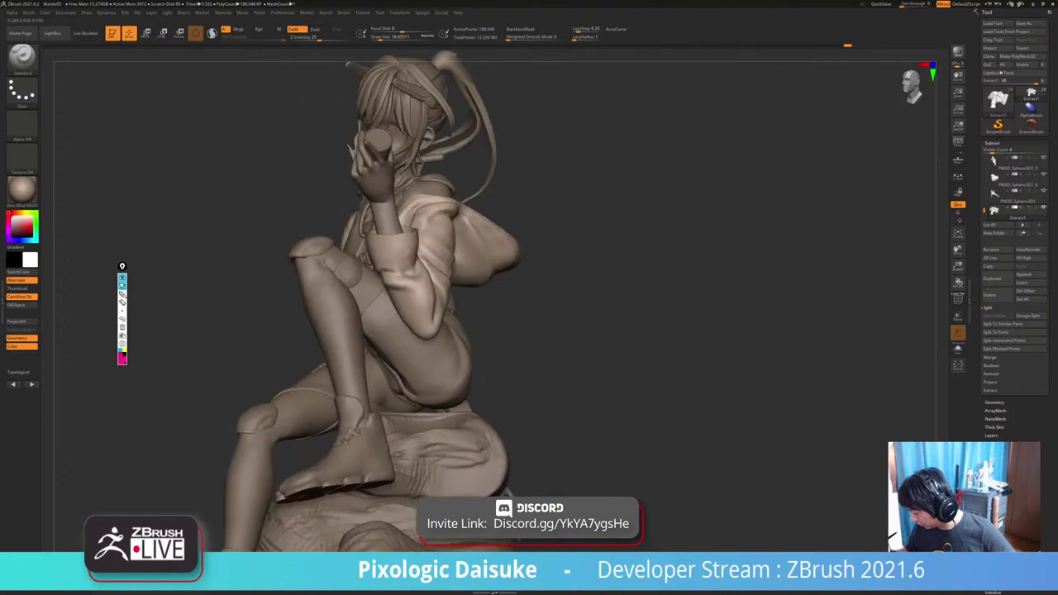
key(shift)
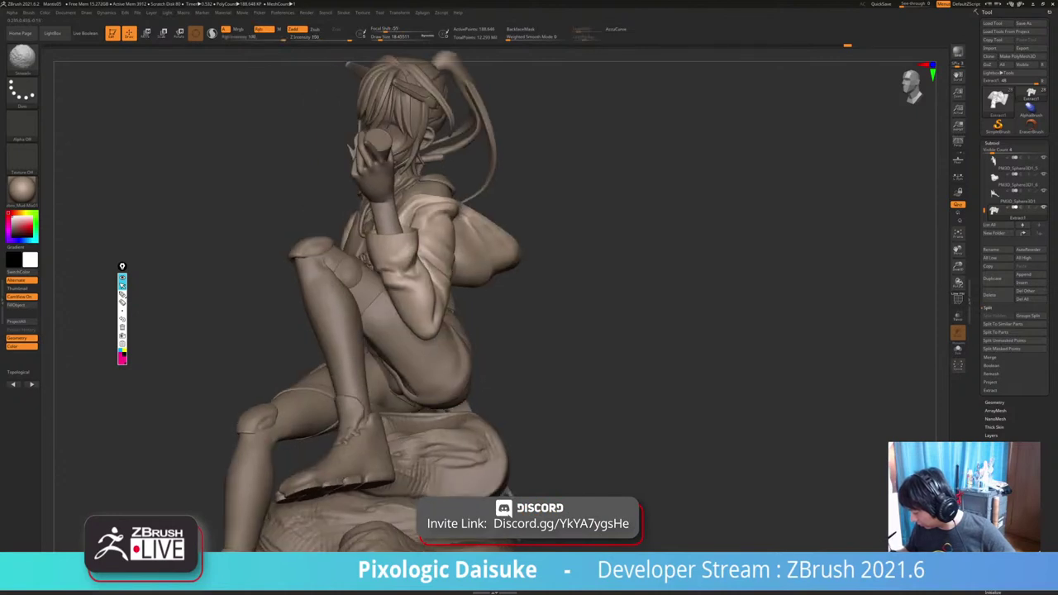
key(s)
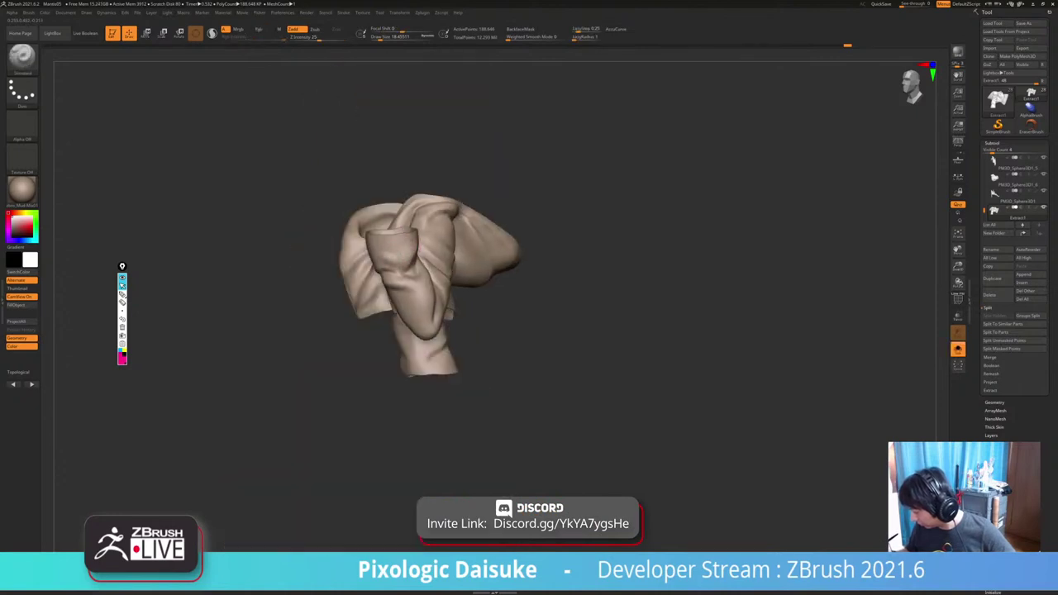
mouse_move(398, 259)
alt+right_down()
mouse_move(331, 262)
mouse_move(306, 297)
mouse_move(306, 266)
mouse_move(334, 262)
mouse_move(329, 236)
alt+right_up()
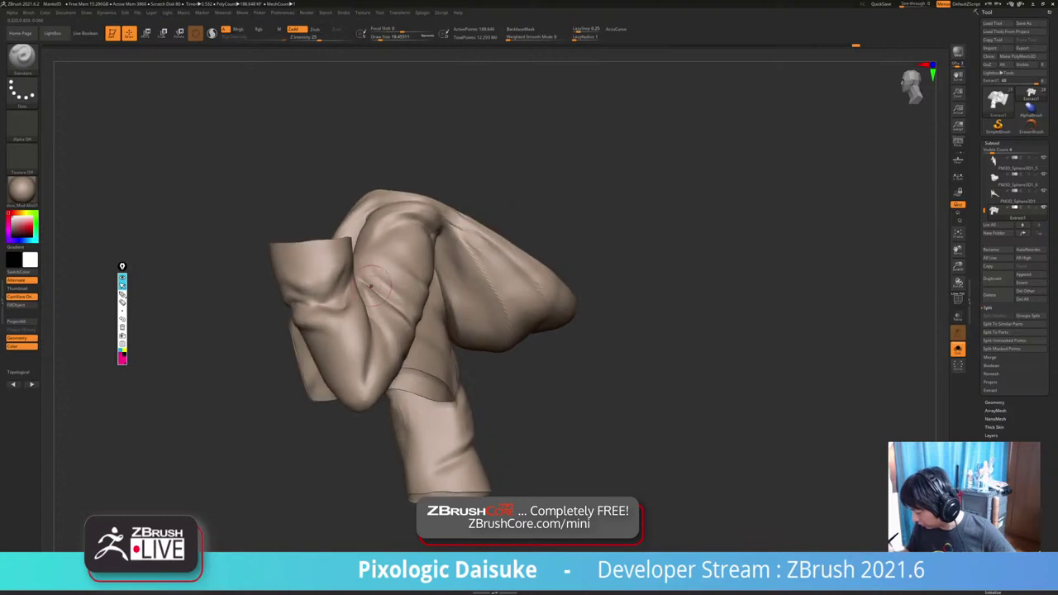
click(958, 349)
Sculpt and smooth the creases around the raised arm's cuff with the Standard brush at draw size about 13.
alt+right_drag(434, 116, 403, 35)
click(397, 37)
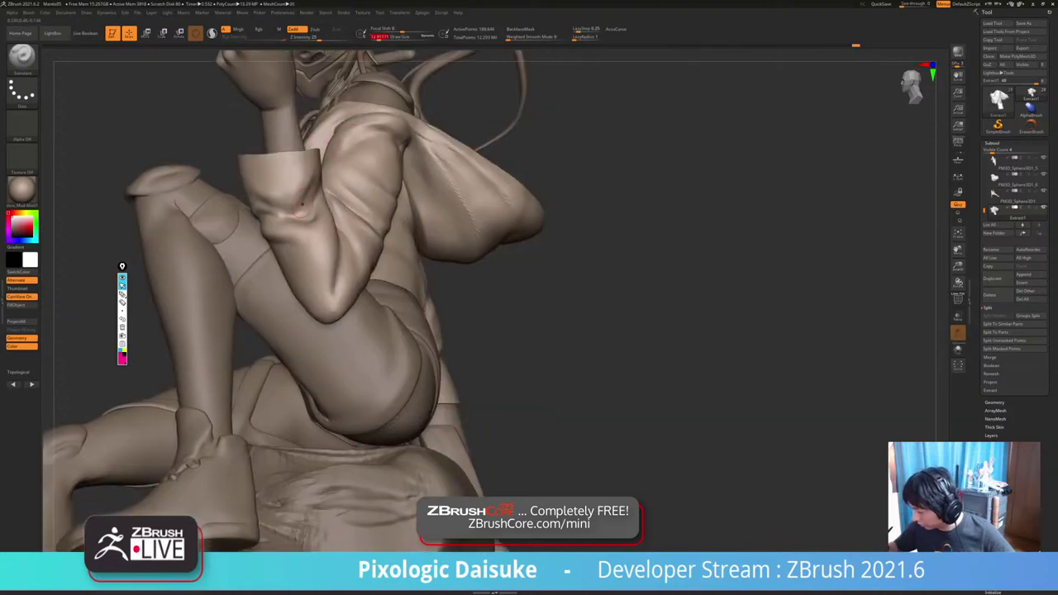
drag(301, 212, 309, 178)
key(shift)
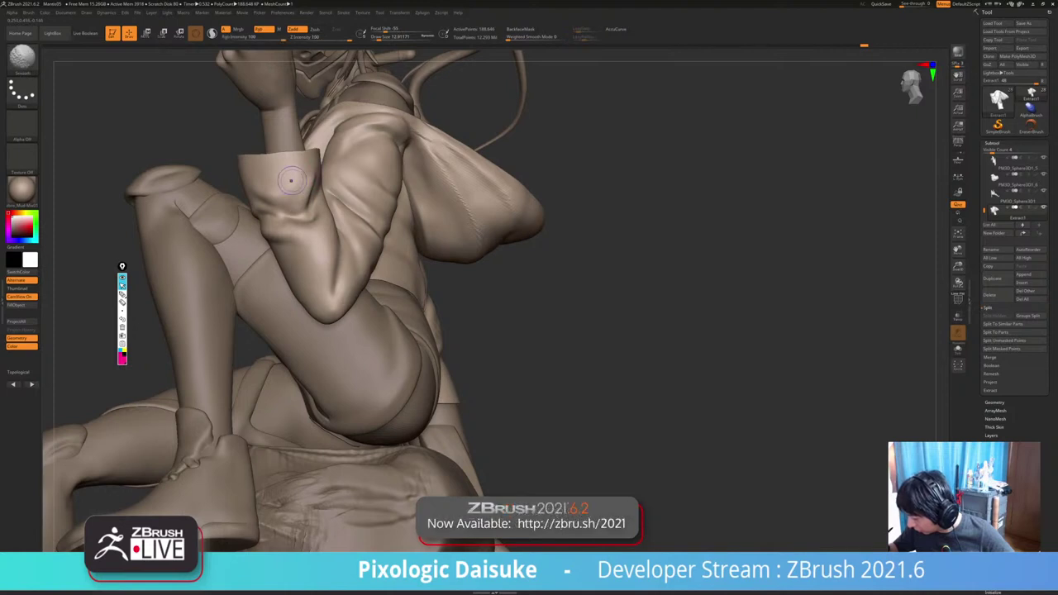
mouse_move(276, 182)
mouse_down()
mouse_move(301, 160)
mouse_move(310, 182)
mouse_up()
key(shift)
mouse_move(331, 273)
ctrl+right_down()
mouse_move(325, 172)
mouse_move(266, 174)
ctrl+right_up()
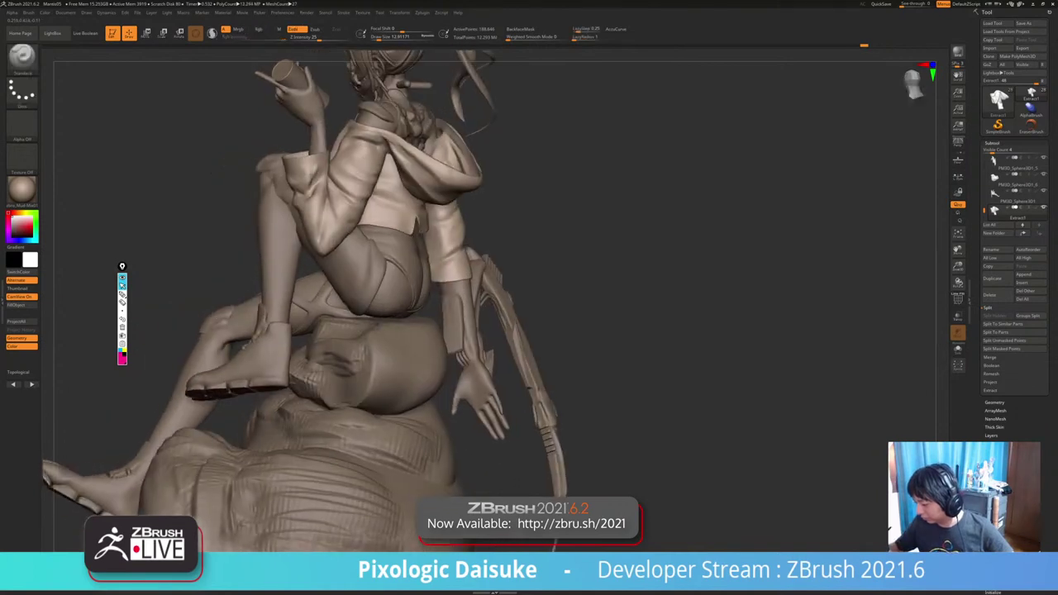
Rework and smooth the rim of the raised arm's cuff with the Standard brush at draw size about 13.
shift+drag(314, 181, 320, 165)
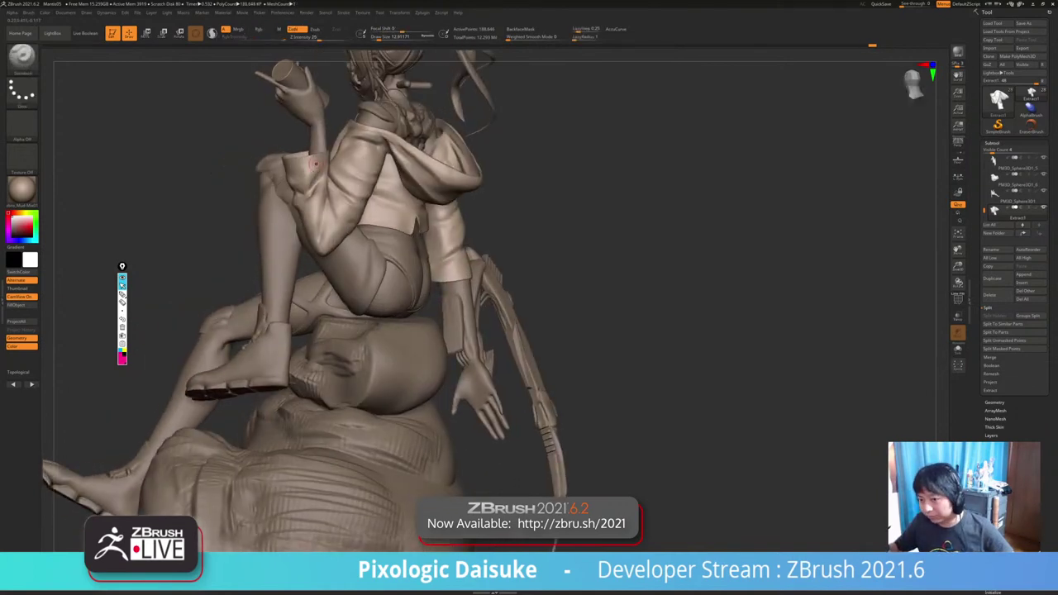
alt+right_drag(316, 145, 298, 213)
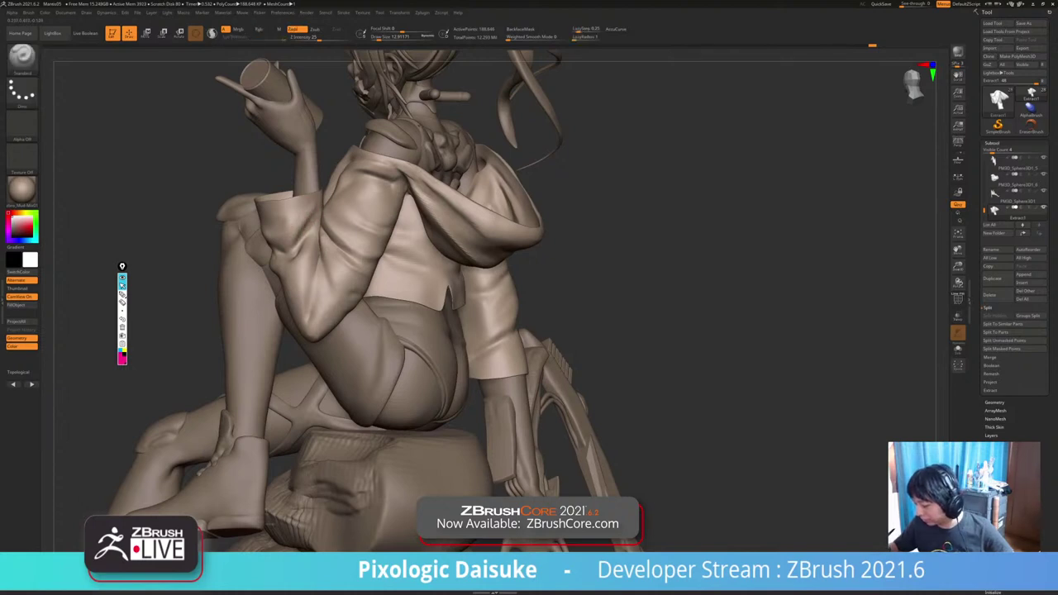
key(shift)
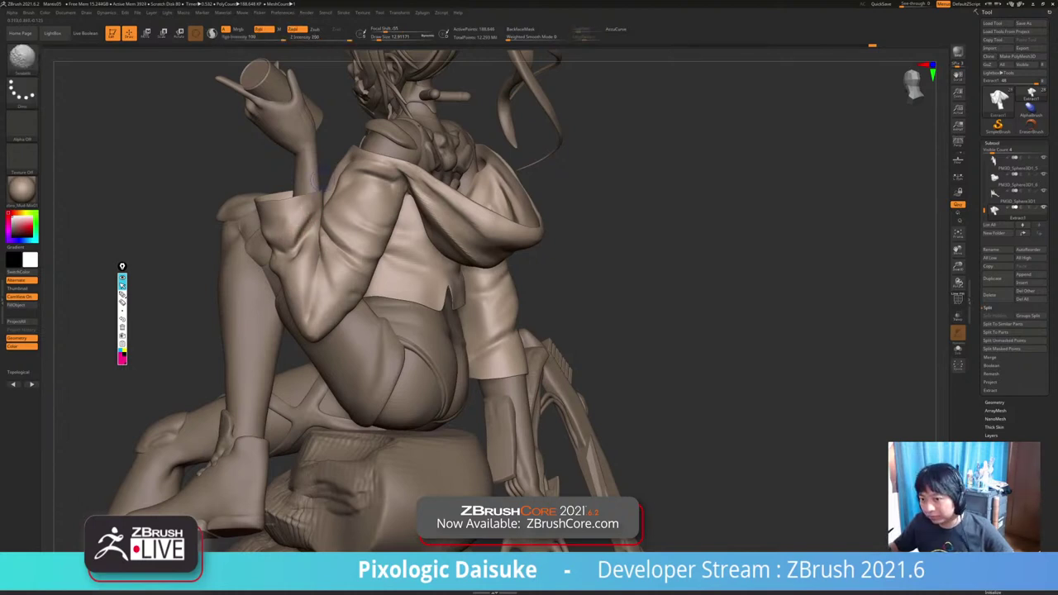
drag(302, 204, 305, 224)
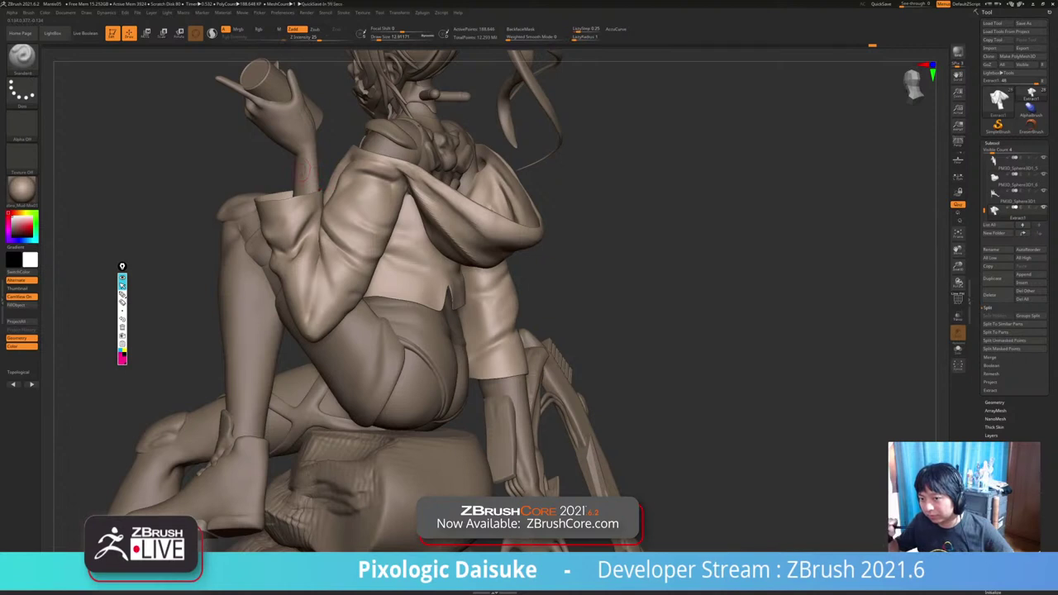
key(shift)
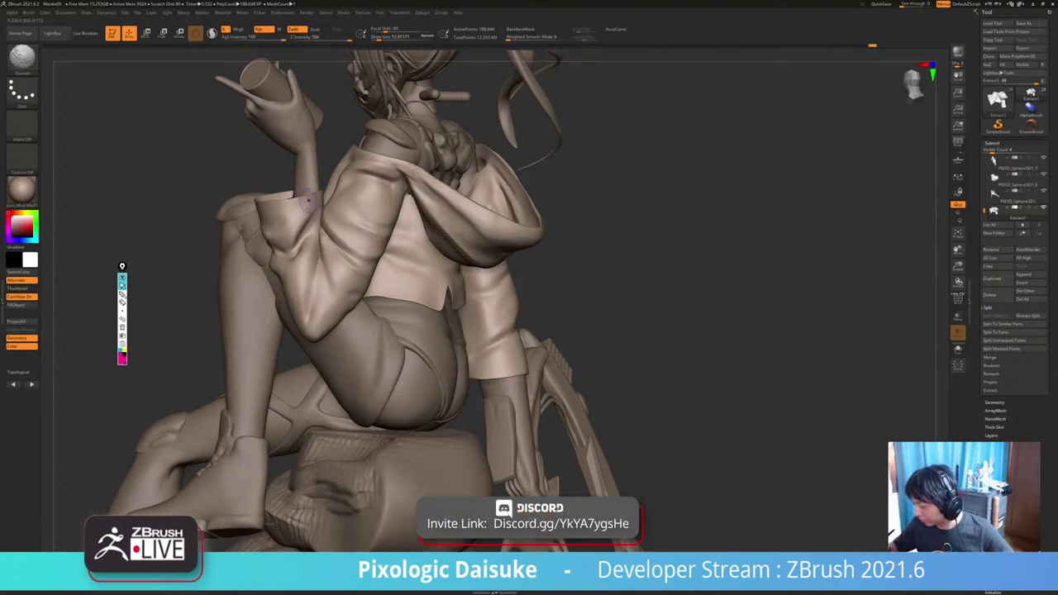
shift+drag(302, 199, 287, 198)
Sculpt the sleeve folds between the raised arm's cuff and elbow with Standard brush strokes, and smooth them.
mouse_move(265, 240)
right_down()
mouse_move(318, 248)
mouse_move(243, 250)
right_up()
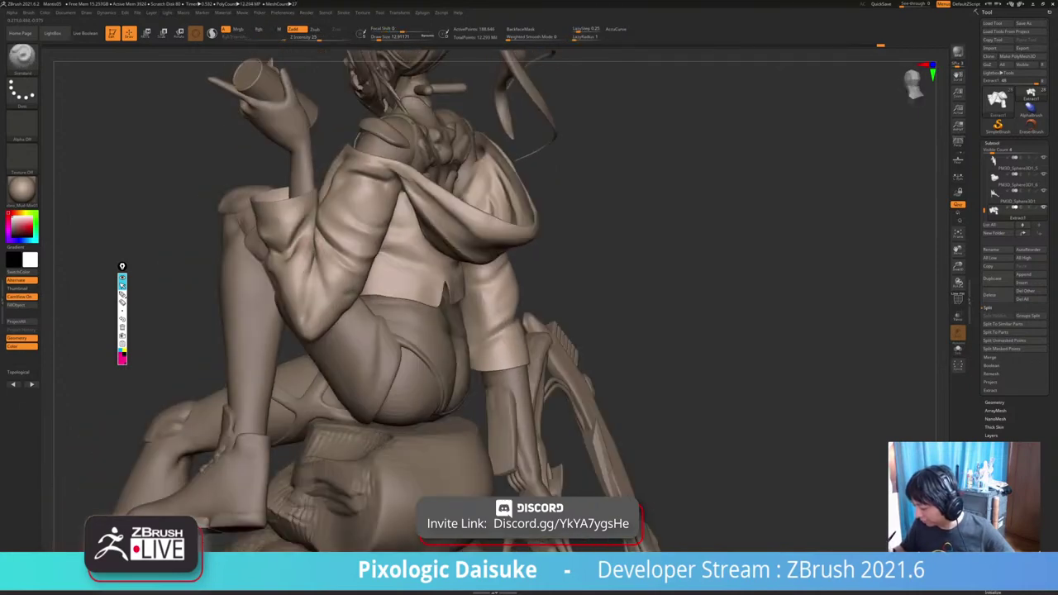
drag(304, 271, 304, 232)
key(shift)
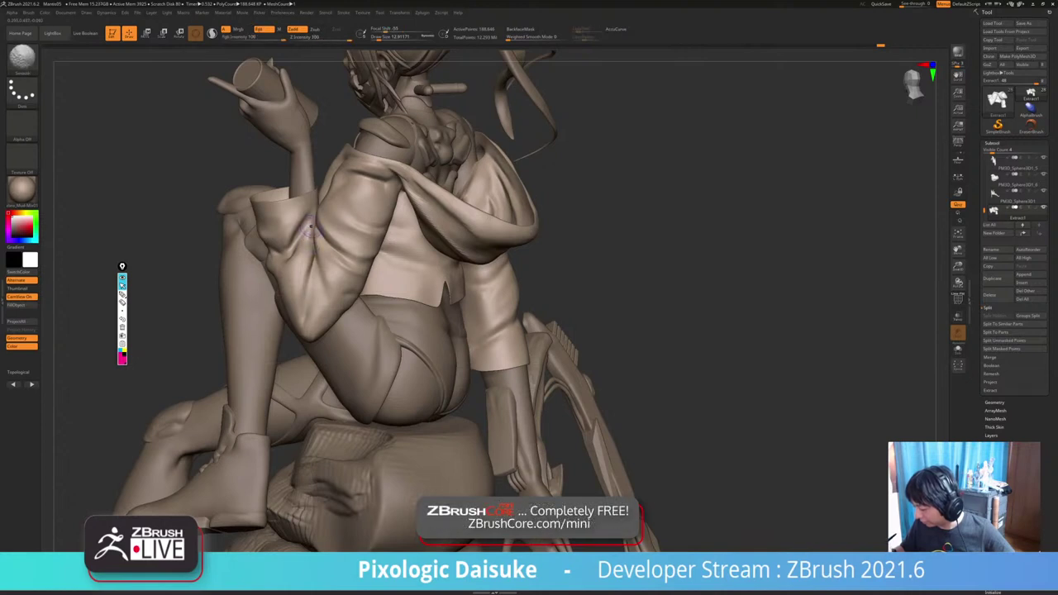
right_drag(305, 252, 307, 230)
drag(306, 242, 304, 225)
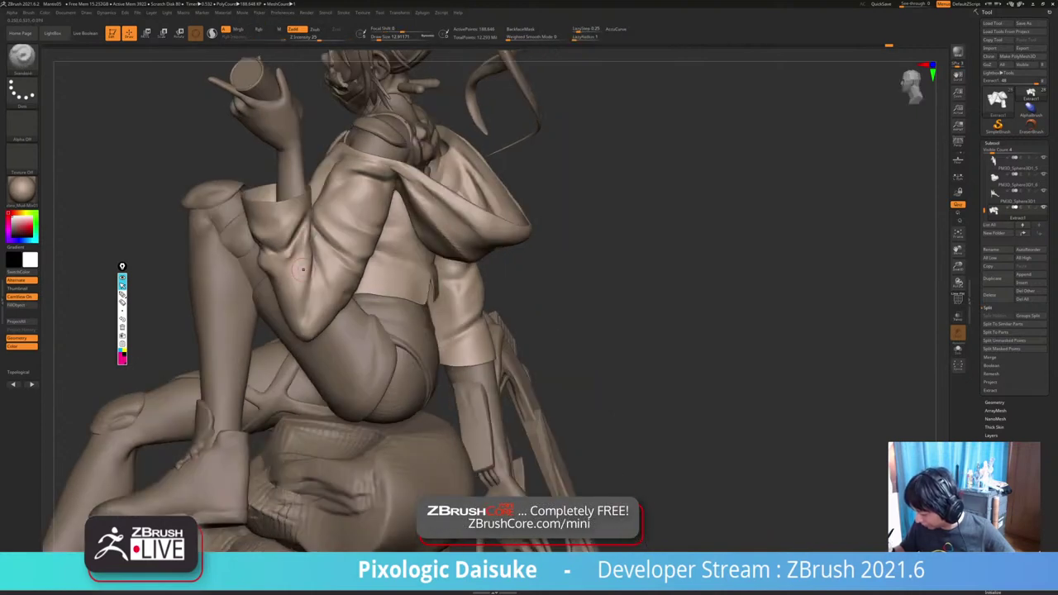
key(shift)
mouse_move(308, 235)
right_down()
mouse_move(398, 246)
mouse_move(343, 258)
right_up()
key(shift)
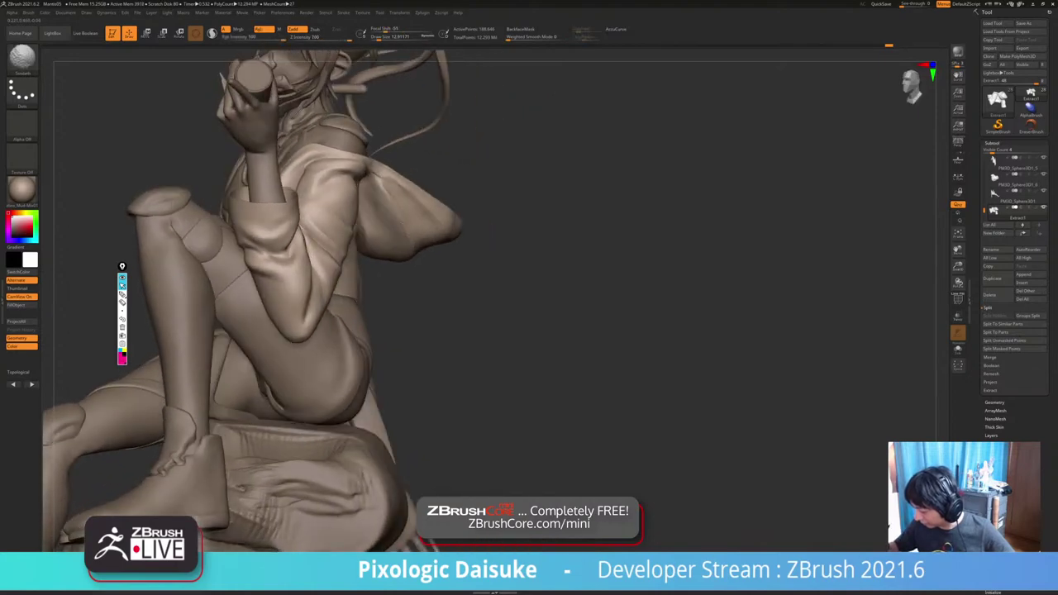
shift+drag(305, 225, 321, 270)
Deepen the crease below the raised arm's cuff on the front of the sleeve and smooth the surrounding cloth.
mouse_move(341, 289)
ctrl+right_down()
mouse_move(339, 240)
mouse_move(308, 241)
mouse_move(388, 248)
mouse_move(382, 224)
mouse_move(351, 220)
ctrl+right_up()
ctrl+right_drag(351, 219, 339, 270)
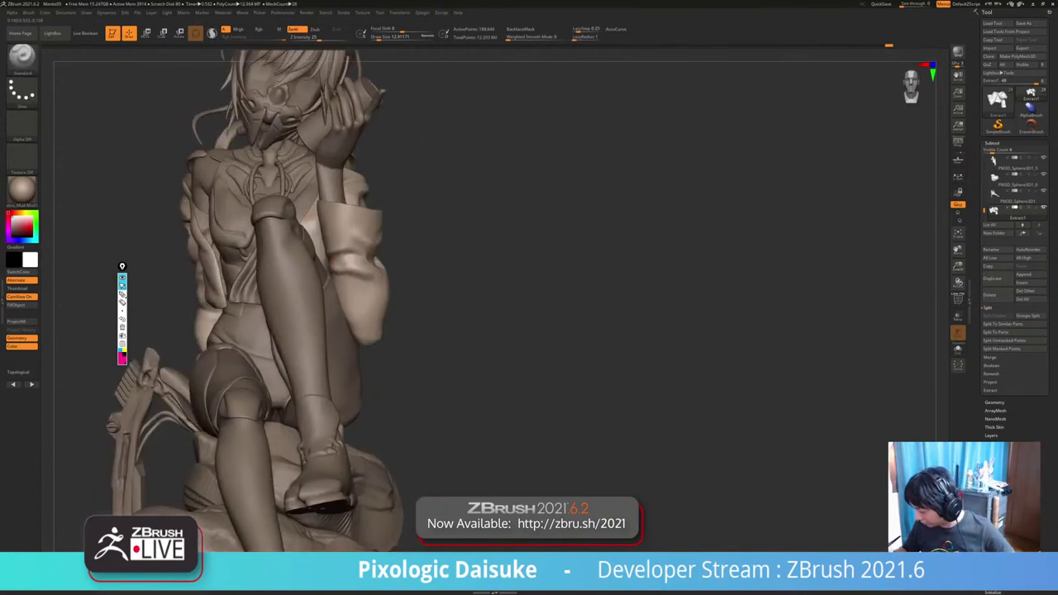
mouse_move(332, 270)
mouse_down()
mouse_move(367, 277)
mouse_move(338, 272)
mouse_up()
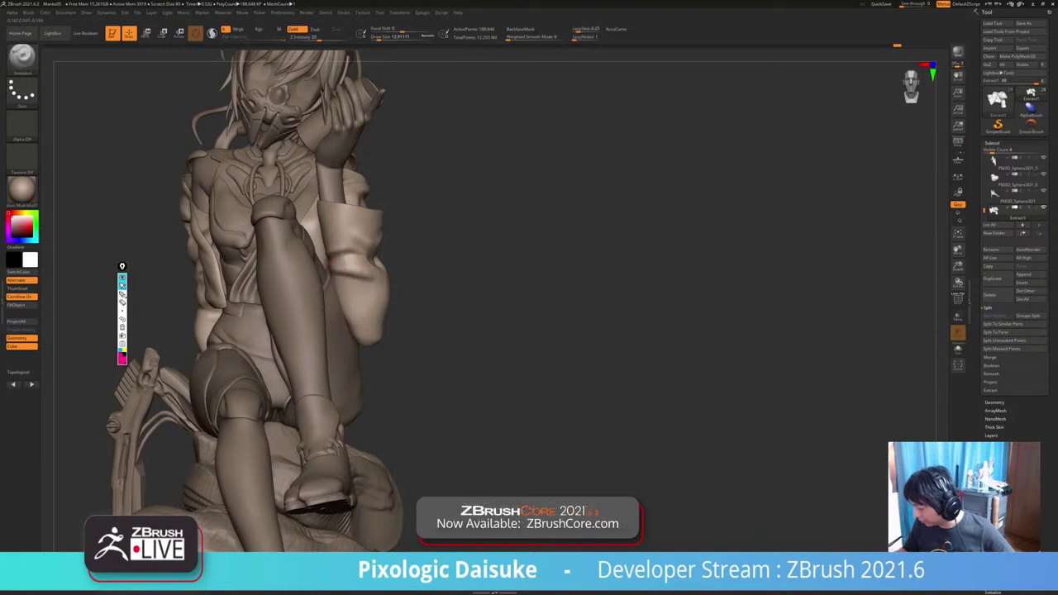
mouse_move(377, 286)
right_down()
mouse_move(321, 291)
mouse_move(384, 289)
mouse_move(329, 276)
right_up()
right_drag(359, 233, 415, 231)
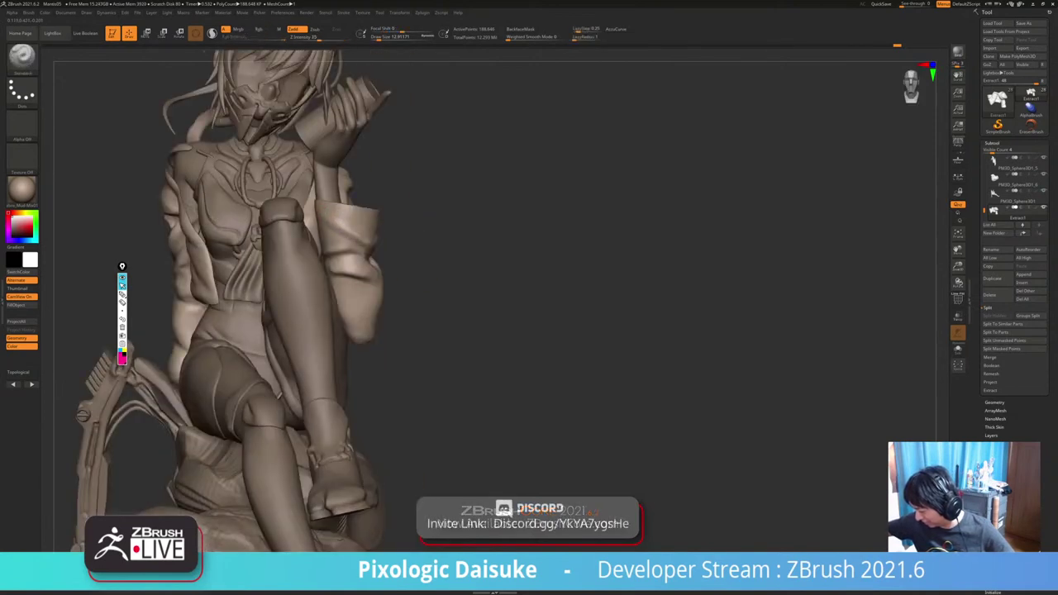
shift+drag(349, 232, 315, 198)
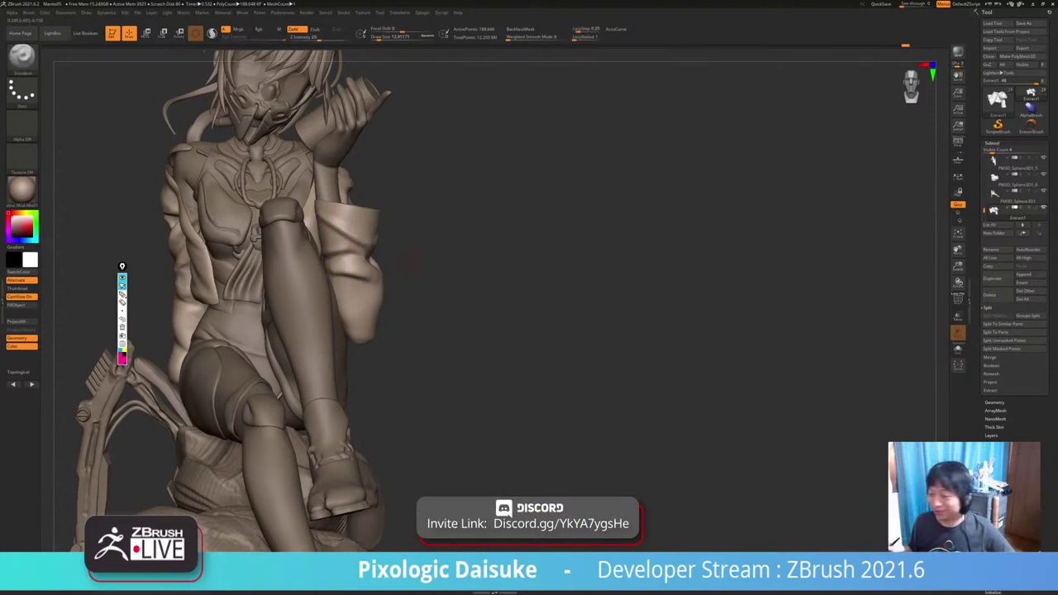
mouse_move(442, 319)
mouse_down()
mouse_move(428, 308)
mouse_move(444, 317)
mouse_move(420, 325)
mouse_up()
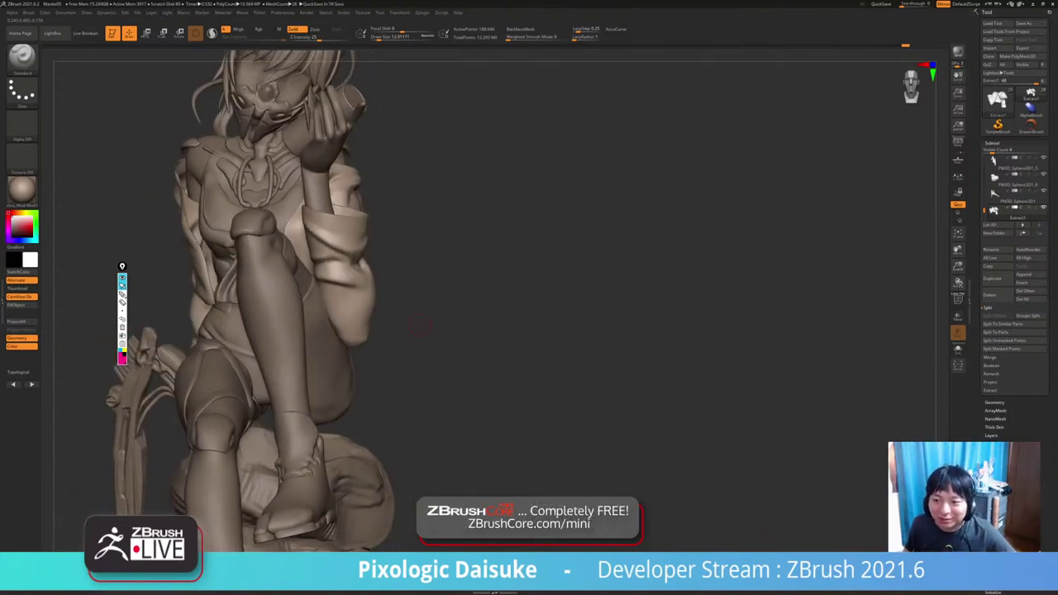
drag(402, 300, 451, 293)
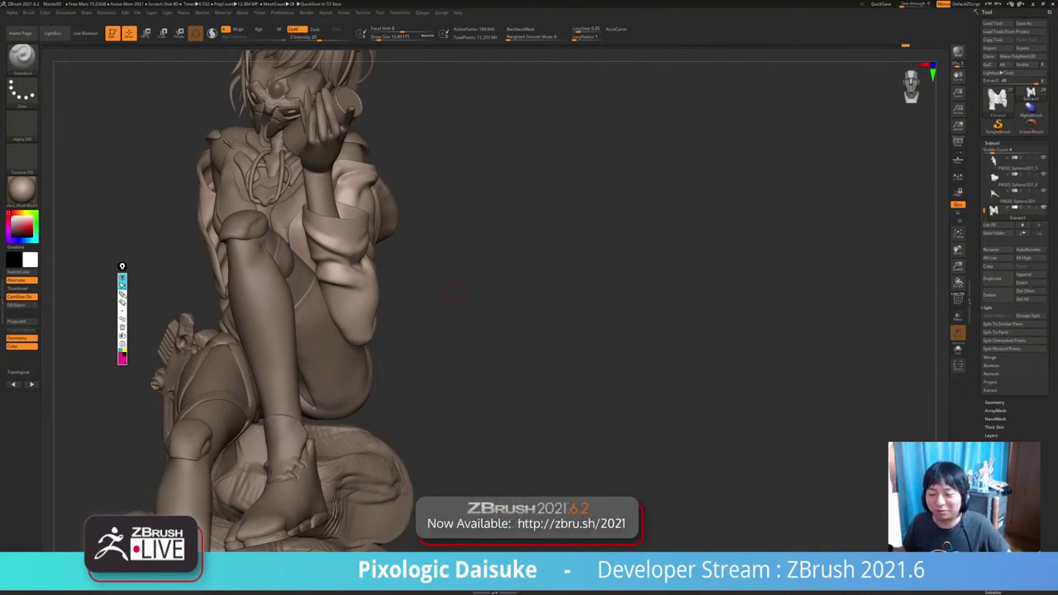
drag(450, 292, 429, 270)
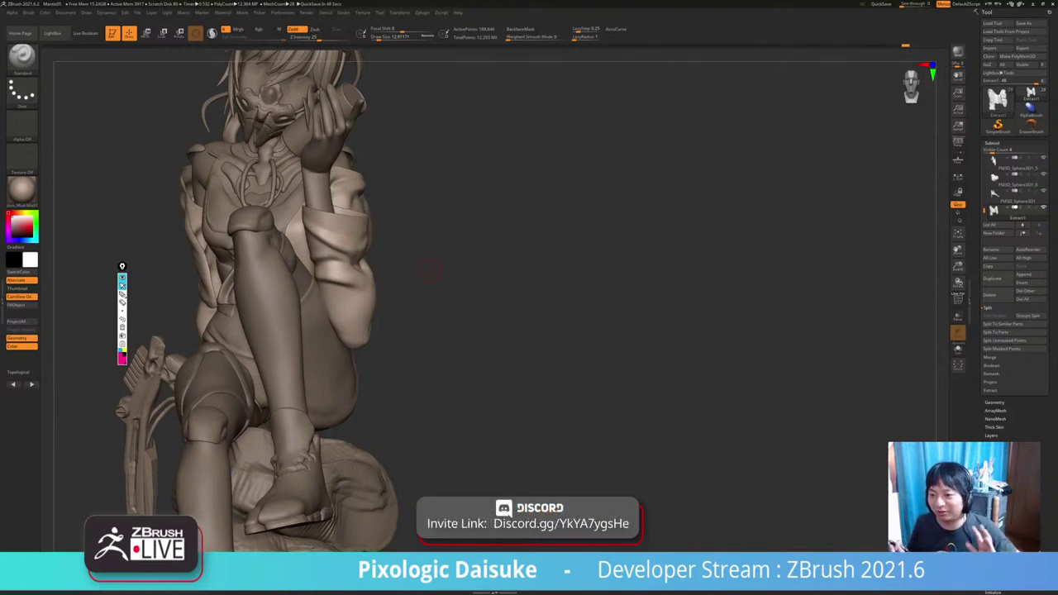
drag(429, 270, 474, 242)
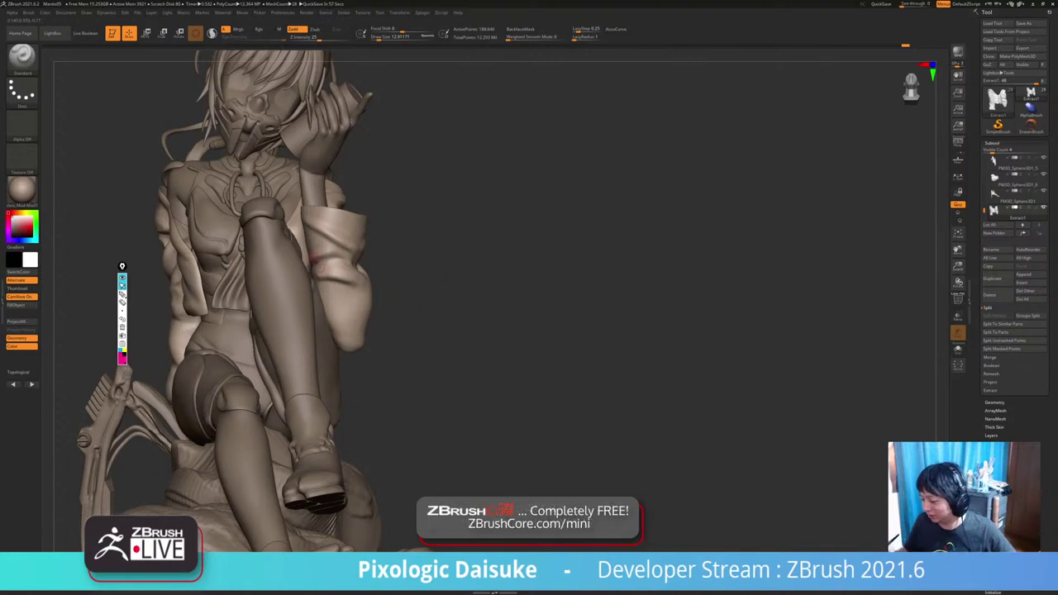
Sculpt the compression folds just below the raised arm's cuff up close, and smooth them and the cuff's inner edge.
mouse_move(426, 269)
right_down()
mouse_move(446, 310)
mouse_move(451, 368)
mouse_move(463, 364)
right_up()
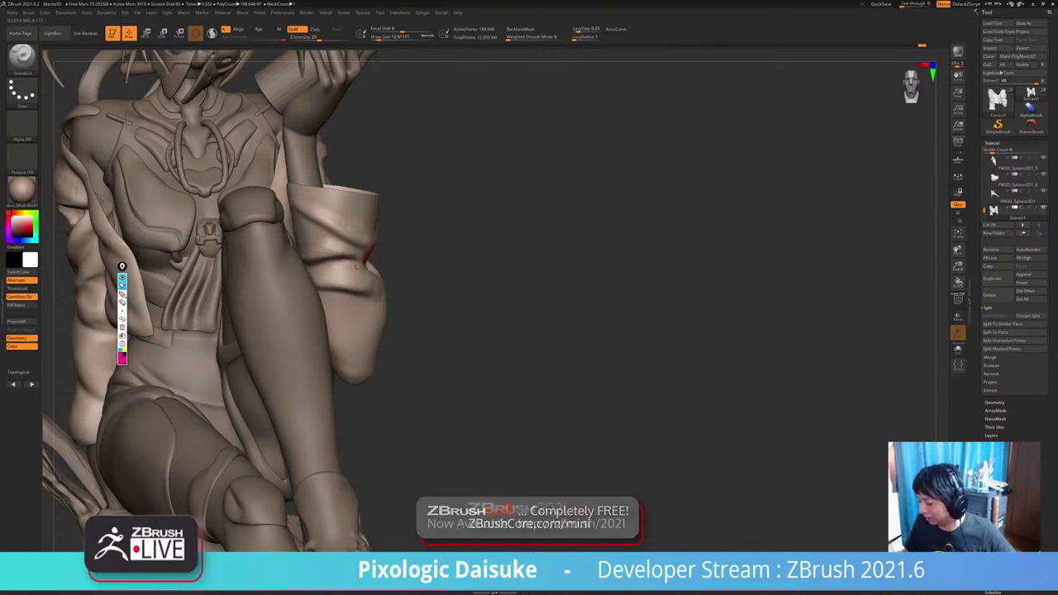
mouse_move(326, 243)
right_down()
mouse_move(303, 237)
mouse_move(317, 235)
right_up()
drag(327, 256, 359, 268)
right_drag(358, 267, 285, 263)
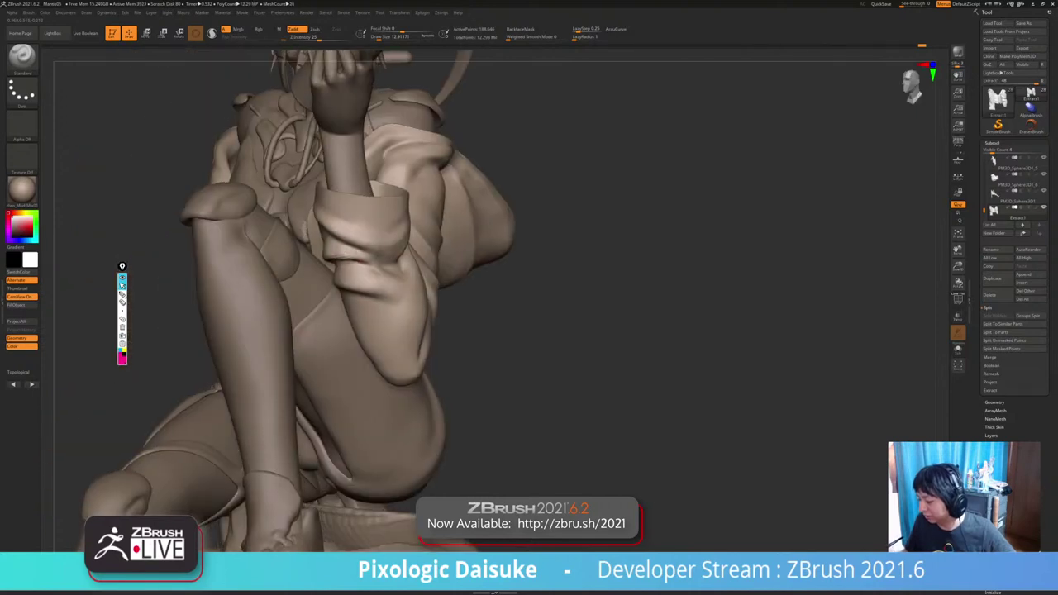
right_drag(358, 265, 418, 259)
shift+drag(344, 253, 355, 257)
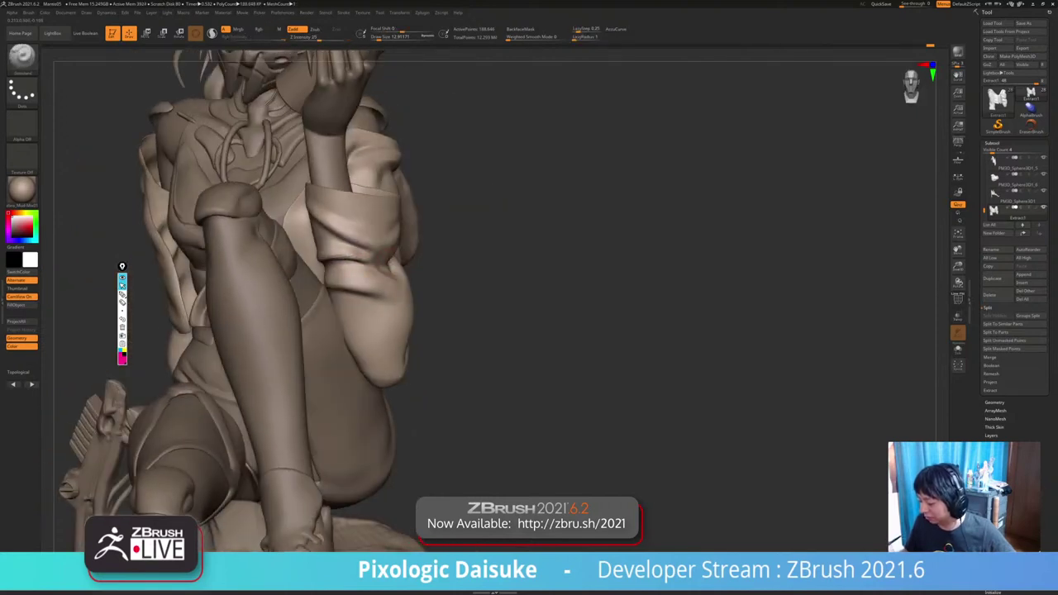
mouse_move(388, 283)
alt+right_down()
mouse_move(314, 285)
mouse_move(369, 282)
alt+right_up()
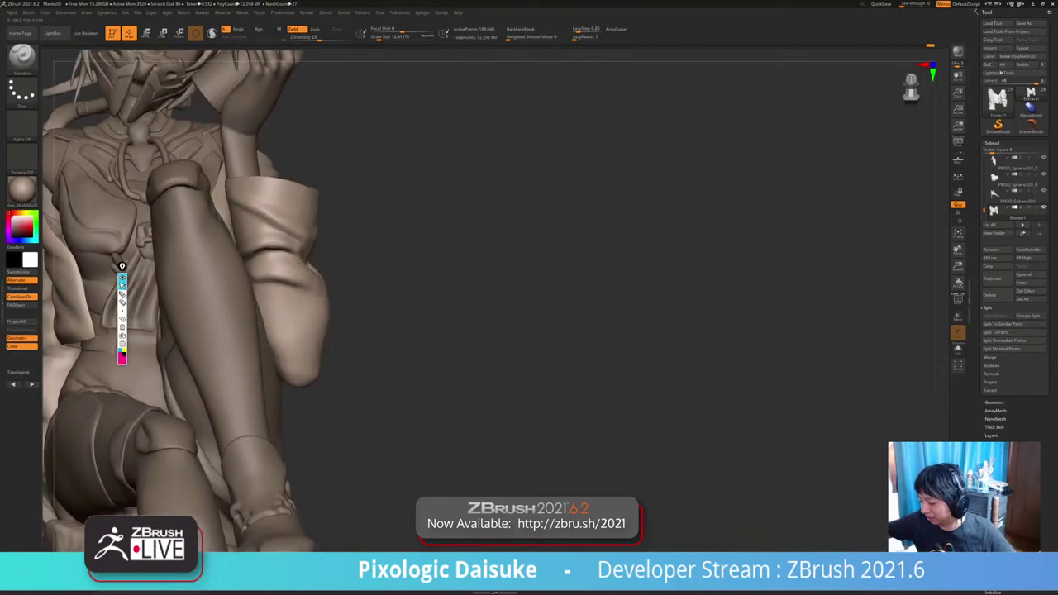
shift+drag(235, 185, 227, 200)
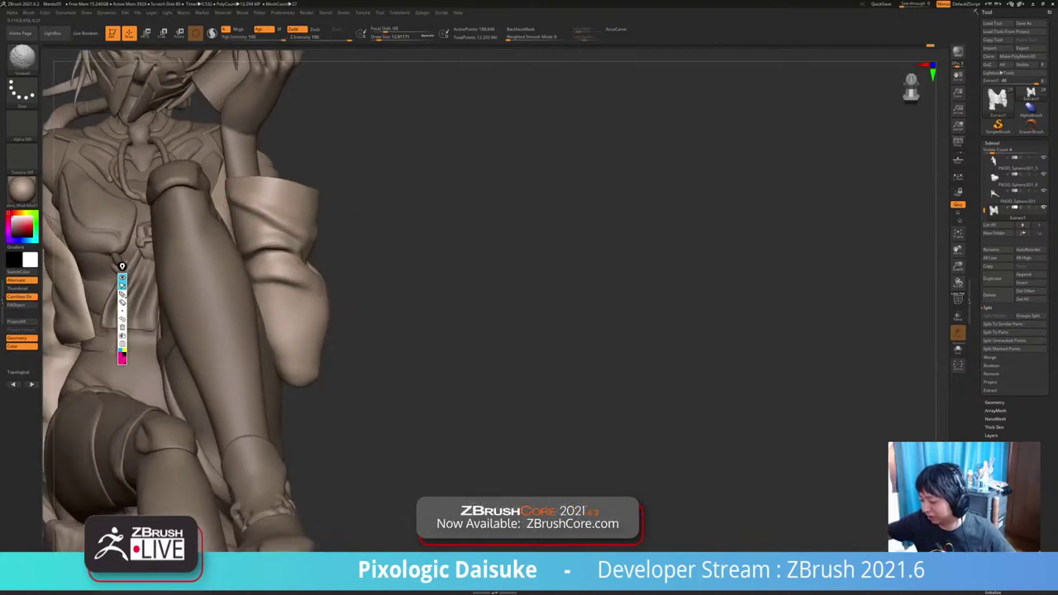
Add a fold across the raised arm's forearm sleeve with the Standard brush and continue it with the jacket isolated.
right_drag(355, 265, 463, 266)
key(alt+s)
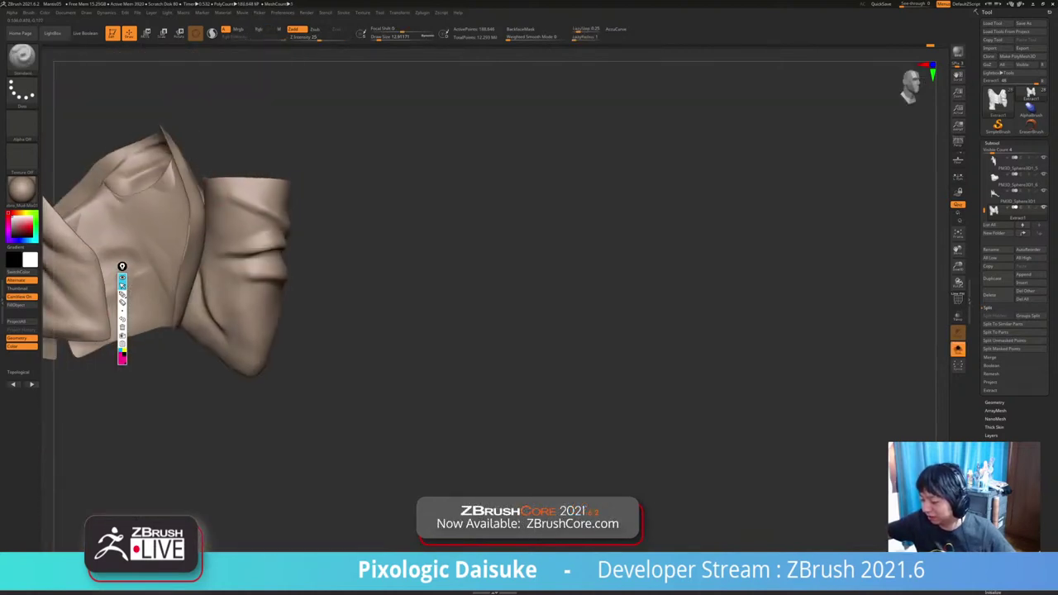
key(alt+s)
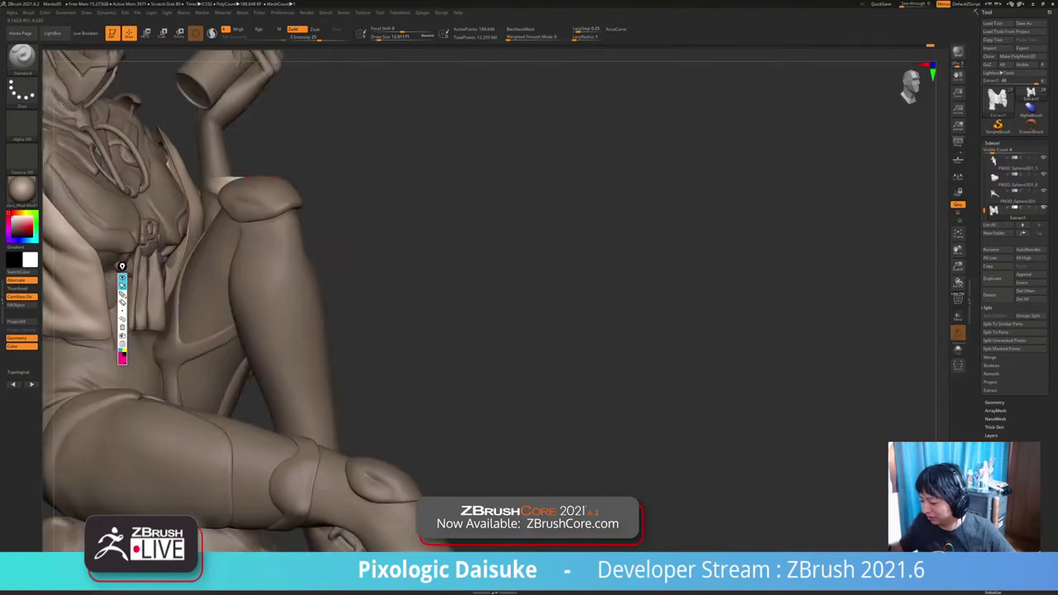
mouse_move(397, 289)
right_down()
mouse_move(350, 299)
mouse_move(345, 276)
right_up()
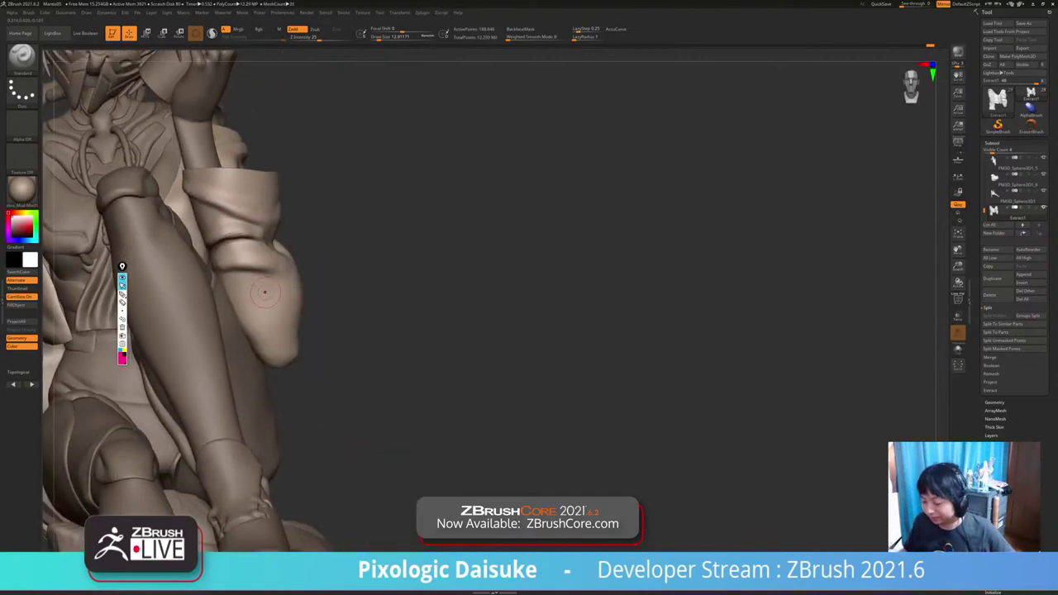
mouse_move(240, 291)
mouse_down()
mouse_move(270, 287)
mouse_move(263, 301)
mouse_move(276, 291)
mouse_up()
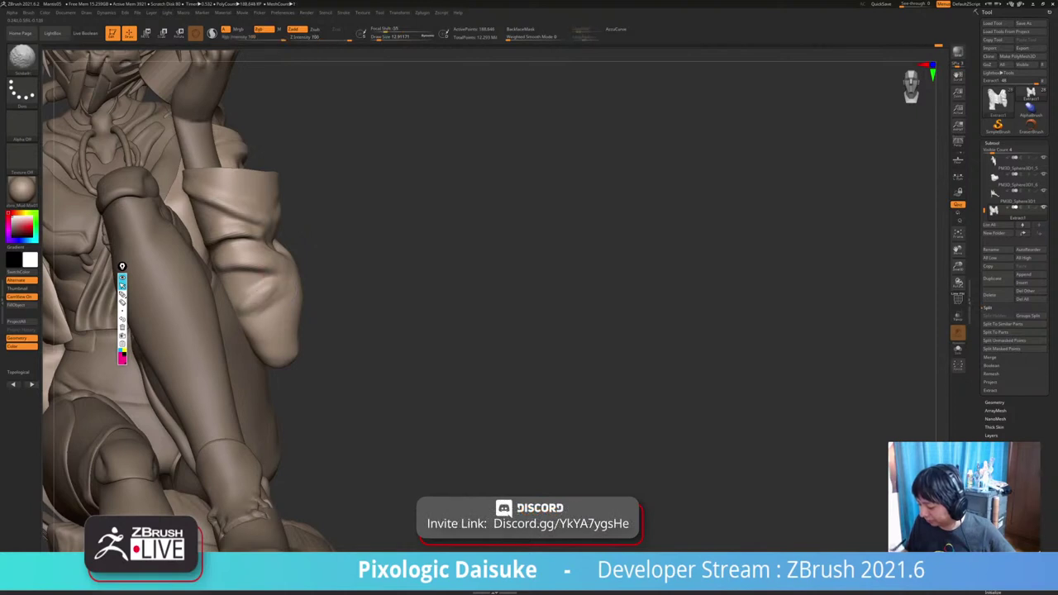
key(ctrl+shift+s)
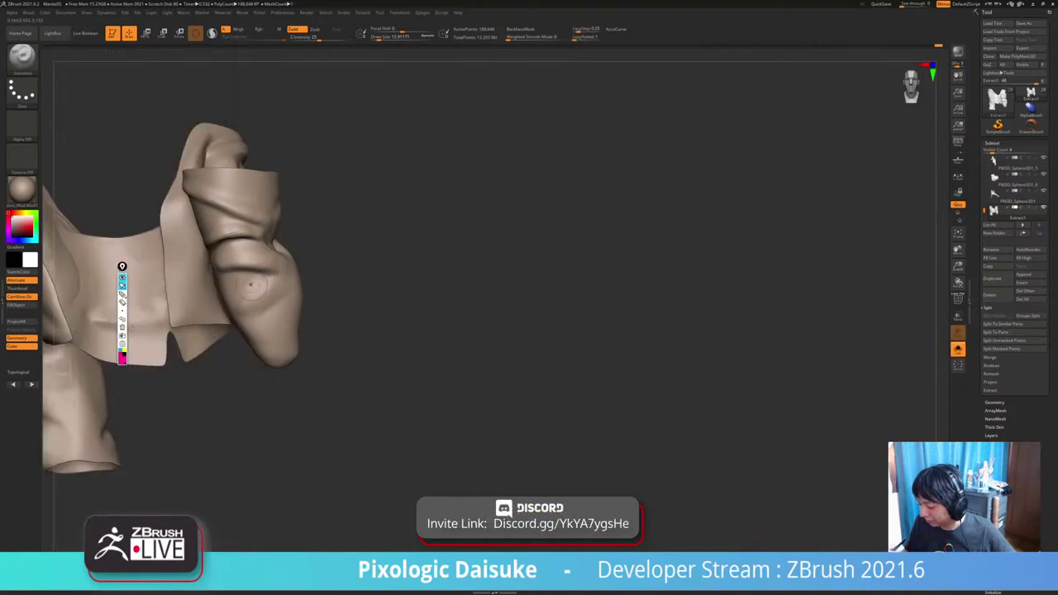
right_drag(250, 285, 230, 308)
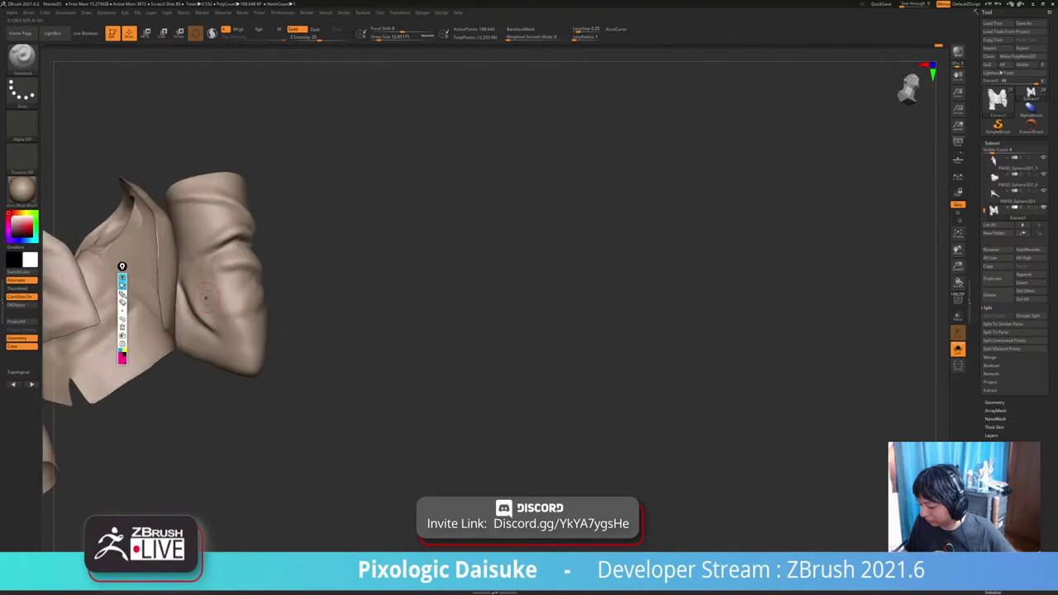
drag(206, 298, 237, 300)
mouse_move(235, 301)
right_down()
mouse_move(290, 300)
mouse_move(230, 307)
right_up()
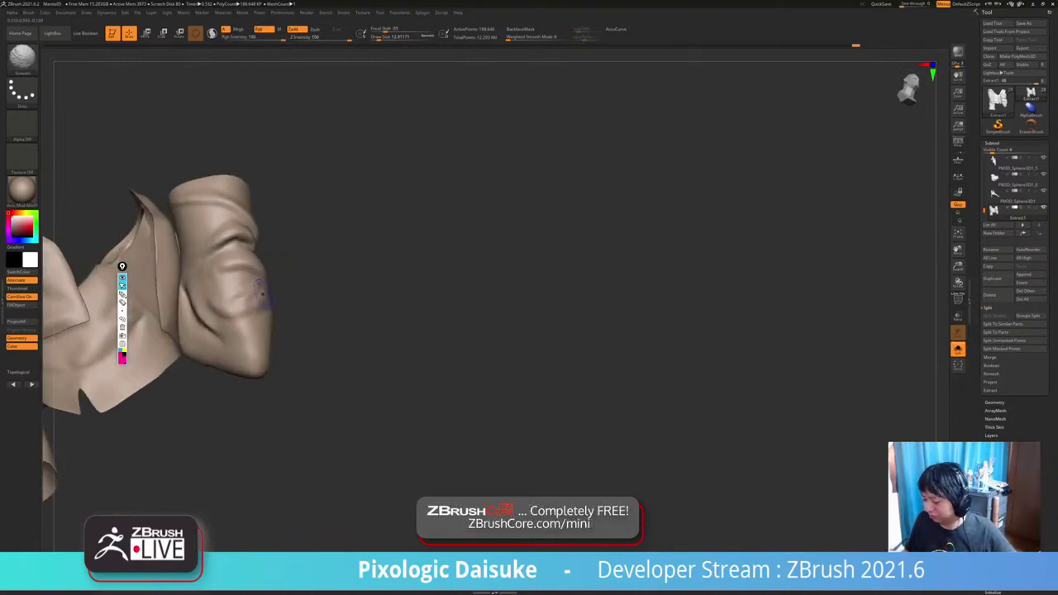
Switch to the DamStandard brush and refine the creases on the raised arm's forearm sleeve, smoothing between the folds.
key(b)
key(d)
key(s)
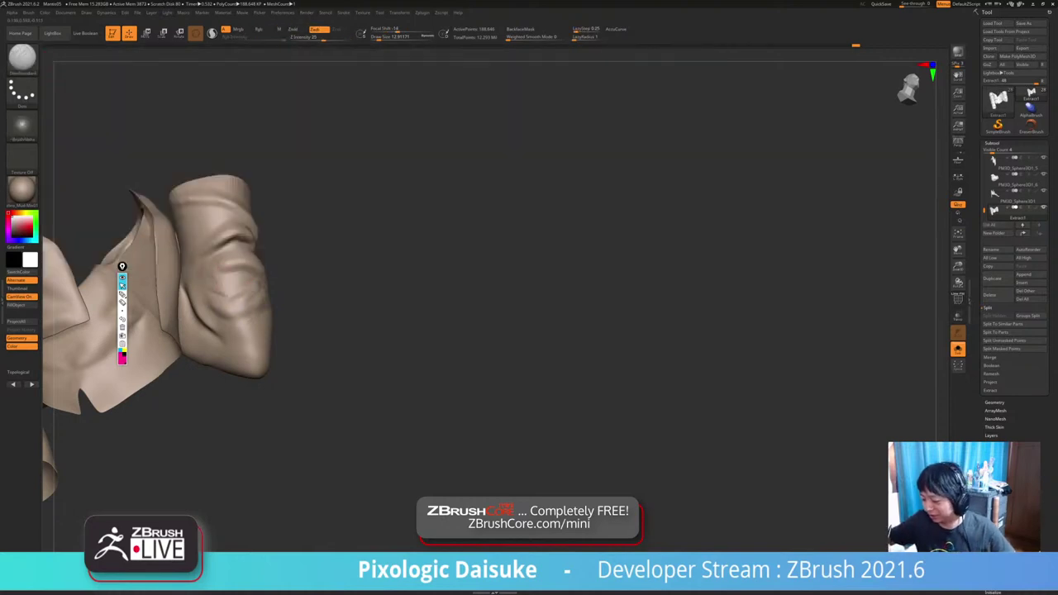
mouse_move(252, 297)
right_down()
mouse_move(279, 294)
mouse_move(236, 304)
mouse_move(252, 281)
mouse_move(264, 284)
mouse_move(207, 281)
mouse_move(266, 285)
mouse_move(192, 282)
mouse_move(245, 280)
right_up()
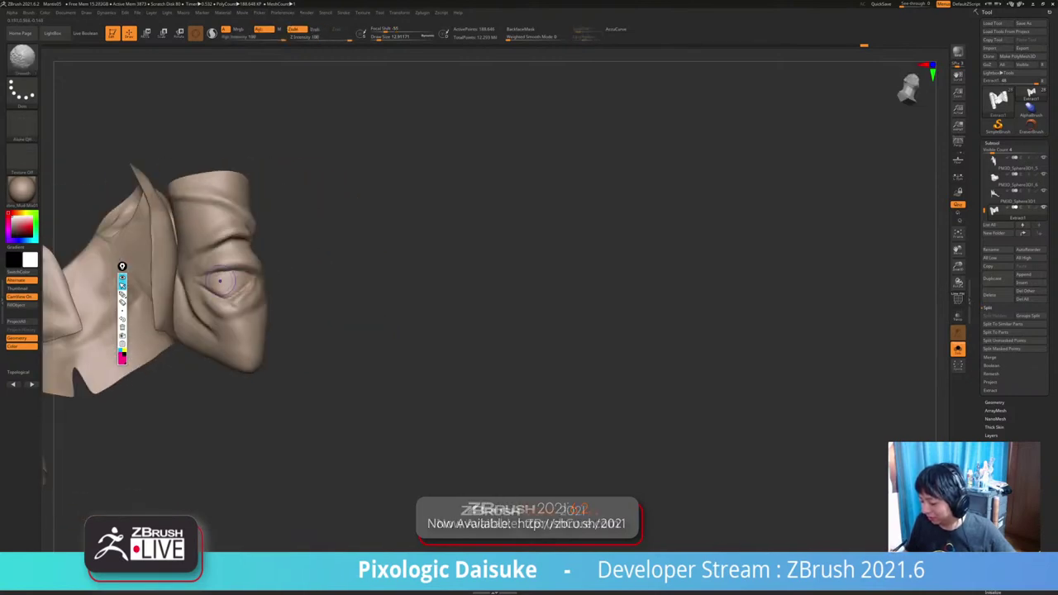
shift+drag(225, 279, 211, 276)
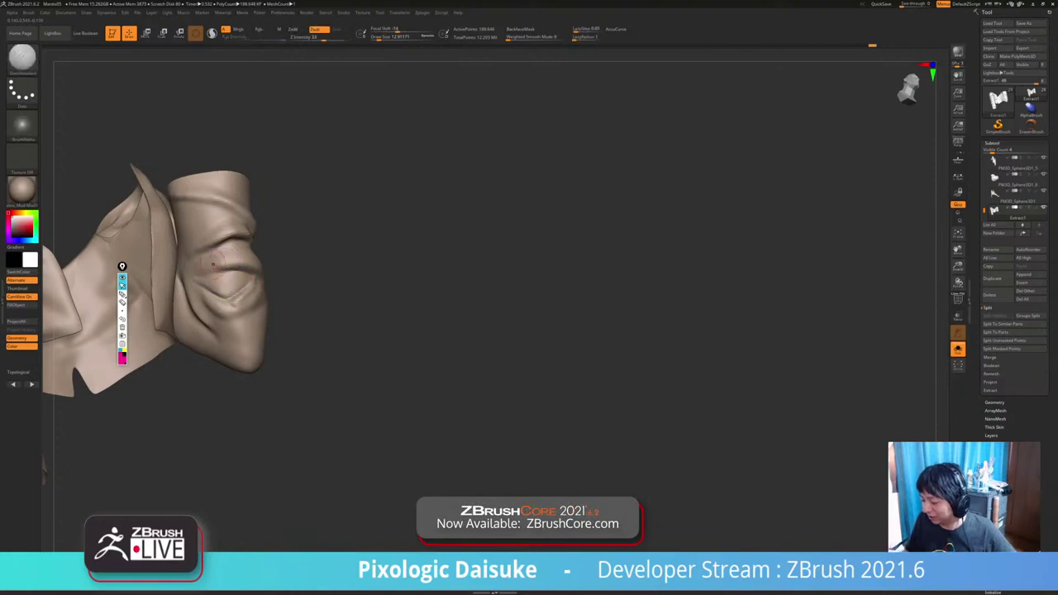
Smooth the upper folds of the raised arm's forearm sleeve from several angles and bring back the whole figure.
right_drag(243, 259, 213, 266)
shift+drag(228, 263, 222, 271)
right_drag(218, 266, 240, 258)
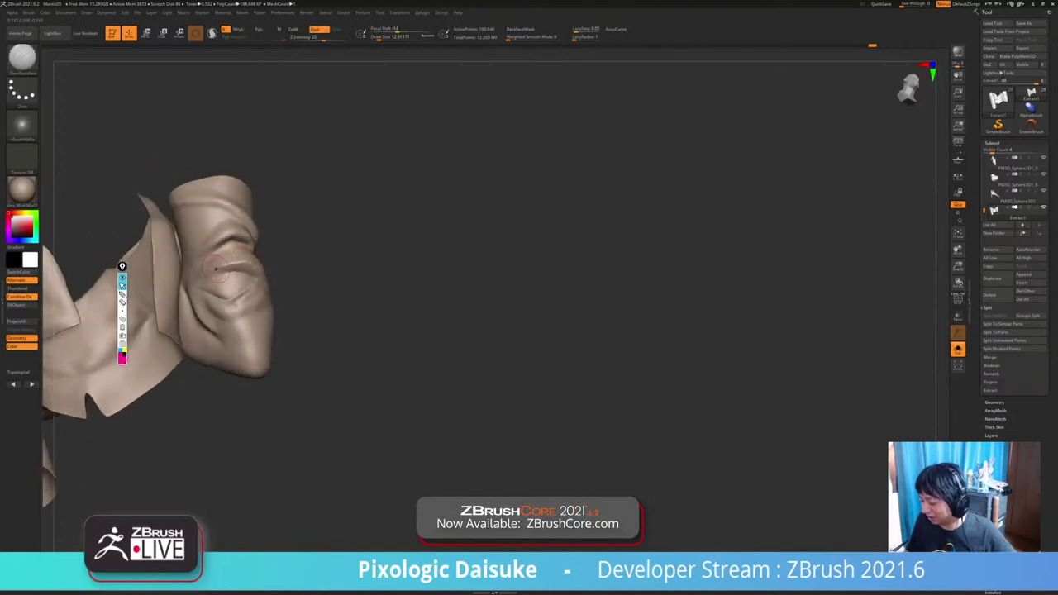
shift+drag(217, 263, 203, 272)
mouse_move(229, 273)
right_down()
mouse_move(197, 273)
mouse_move(240, 267)
right_up()
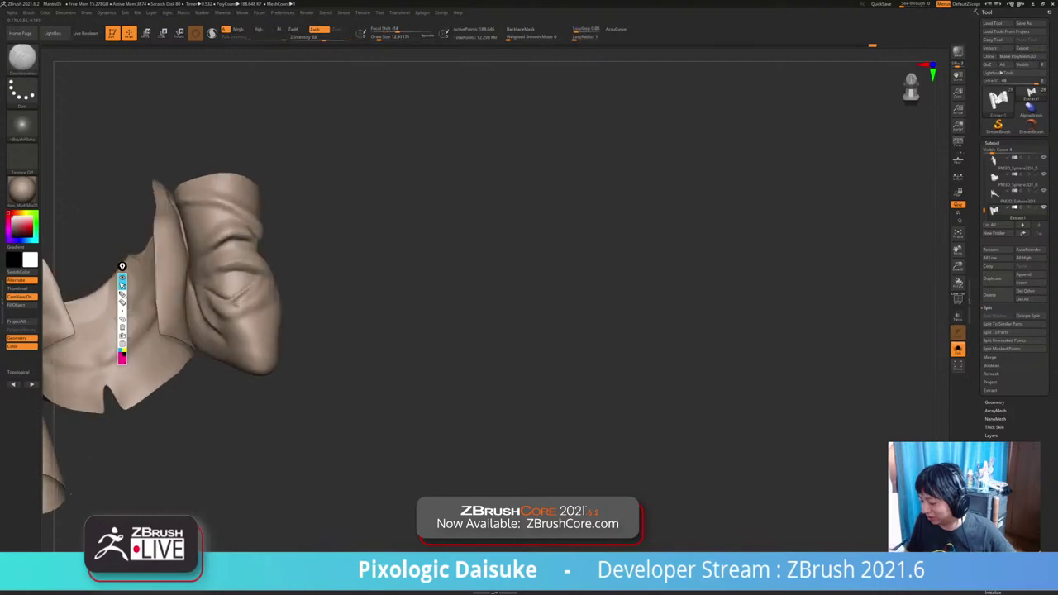
shift+drag(242, 278, 250, 262)
mouse_move(250, 263)
right_down()
mouse_move(222, 238)
mouse_move(240, 263)
right_up()
shift+drag(225, 257, 218, 271)
key(shift+alt+s)
mouse_move(232, 265)
right_down()
mouse_move(257, 270)
mouse_move(277, 308)
mouse_move(306, 328)
mouse_move(310, 367)
right_up()
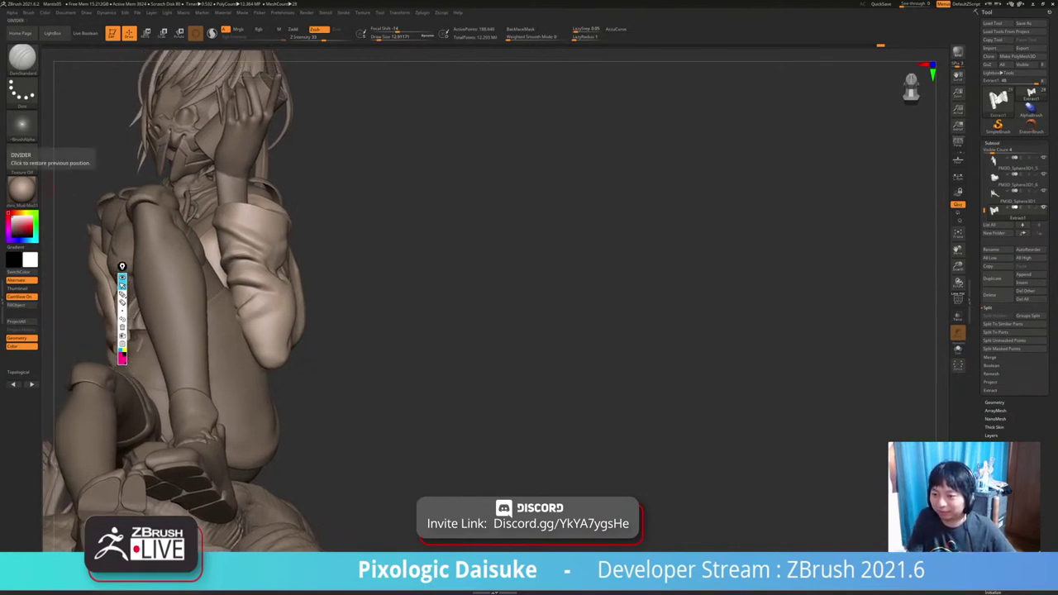
Isolate the jacket and smooth the inner elbow area where the raised arm's forearm sleeve meets the upper sleeve.
right_drag(308, 277, 353, 303)
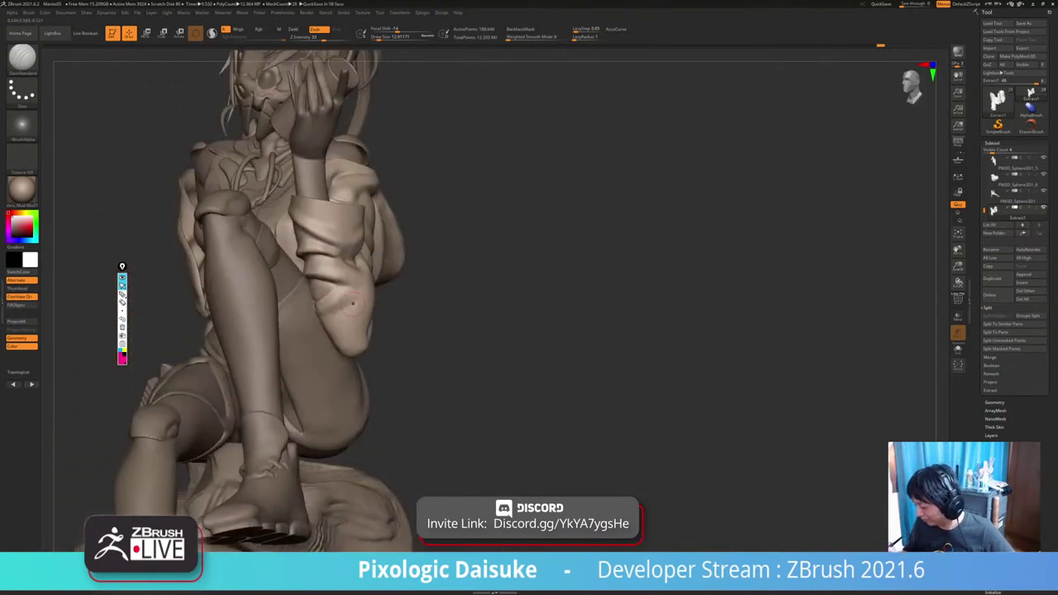
key(shift)
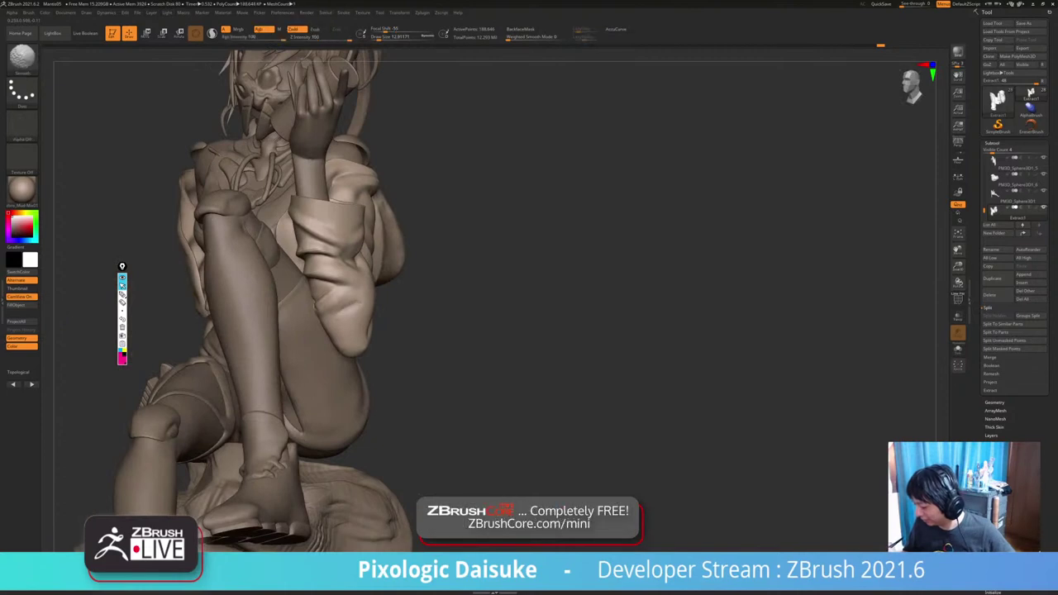
mouse_move(303, 340)
ctrl+right_down()
mouse_move(299, 304)
mouse_move(382, 280)
mouse_move(340, 277)
mouse_move(381, 263)
mouse_move(369, 273)
mouse_move(365, 257)
ctrl+right_up()
key(alt+s)
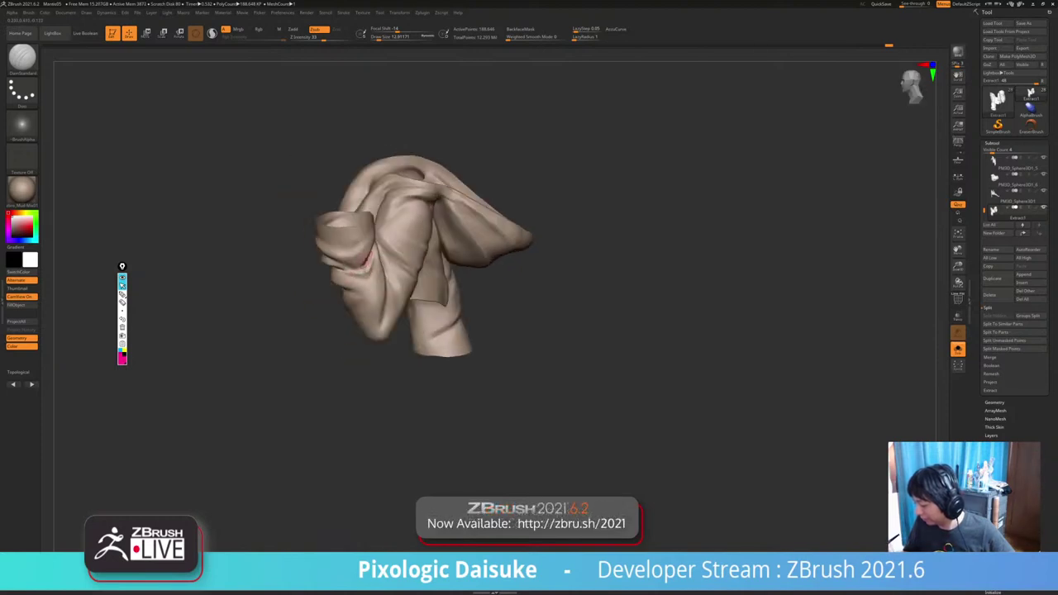
shift+drag(368, 254, 366, 265)
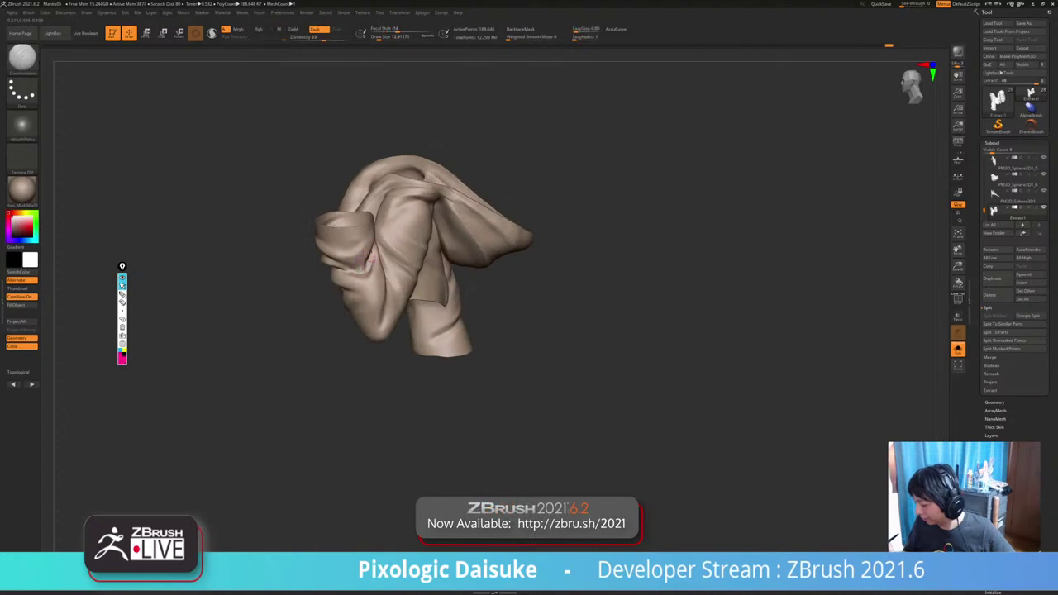
ctrl+right_drag(364, 266, 336, 286)
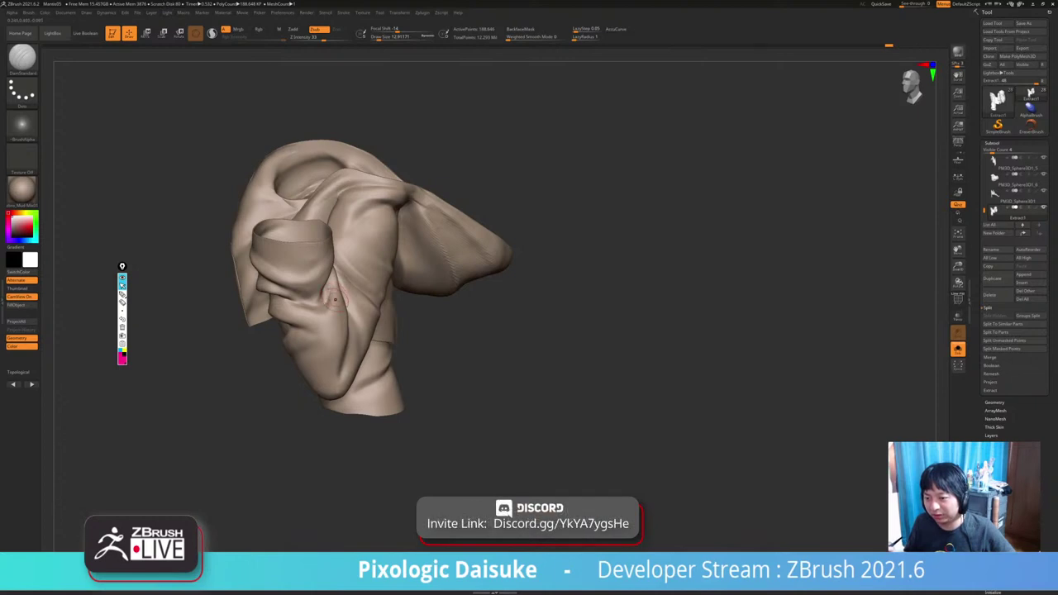
Carve and smooth the inner elbow creases between the raised arm's forearm and upper sleeve, and bring back the whole figure.
mouse_move(335, 299)
right_down()
mouse_move(380, 301)
mouse_move(384, 311)
mouse_move(368, 299)
mouse_move(313, 307)
mouse_move(328, 324)
right_up()
drag(313, 269, 301, 306)
right_drag(314, 307, 312, 272)
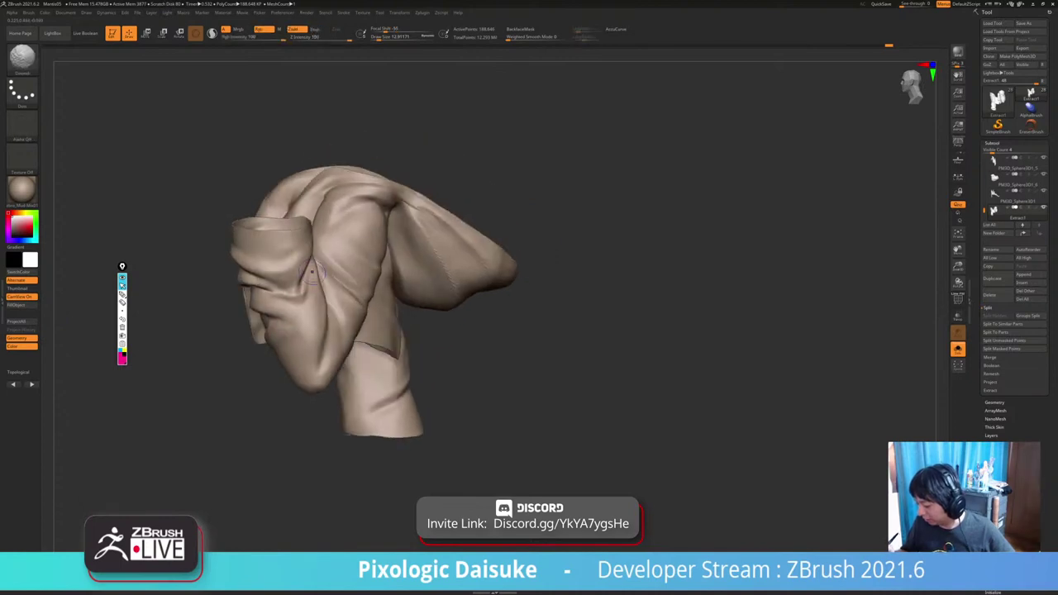
shift+drag(311, 272, 306, 291)
right_drag(306, 291, 326, 331)
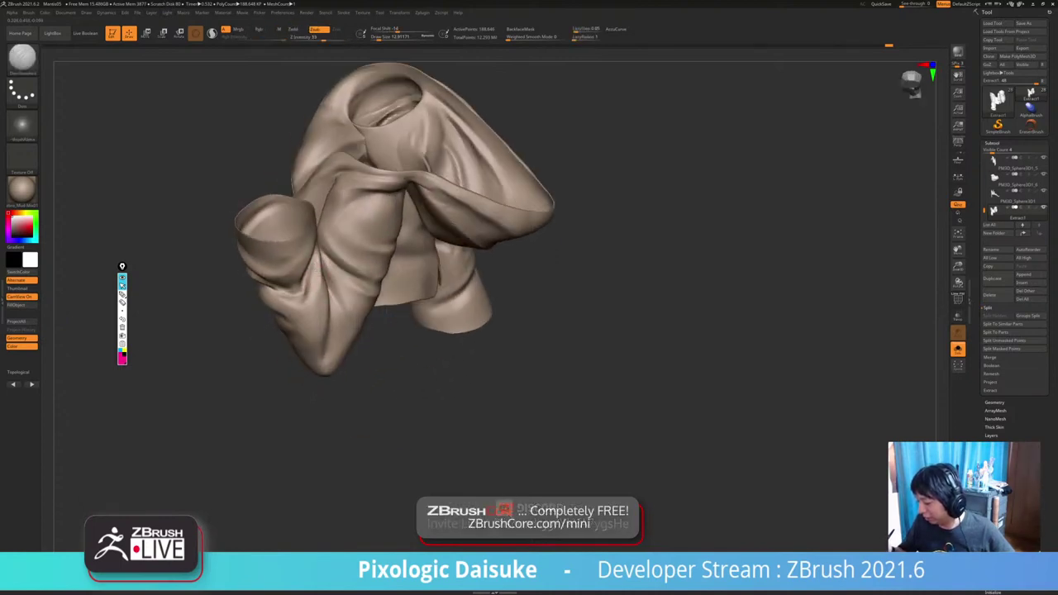
drag(319, 260, 326, 304)
mouse_move(351, 310)
right_down()
mouse_move(326, 291)
mouse_move(325, 270)
right_up()
mouse_move(326, 270)
right_down()
mouse_move(356, 263)
mouse_move(281, 273)
right_up()
key(alt+s)
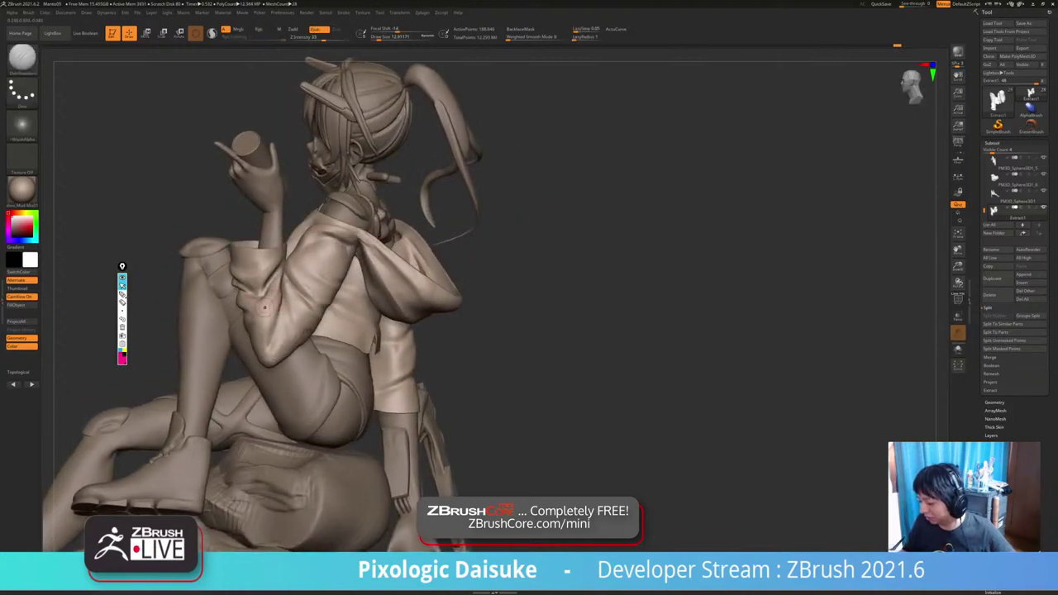
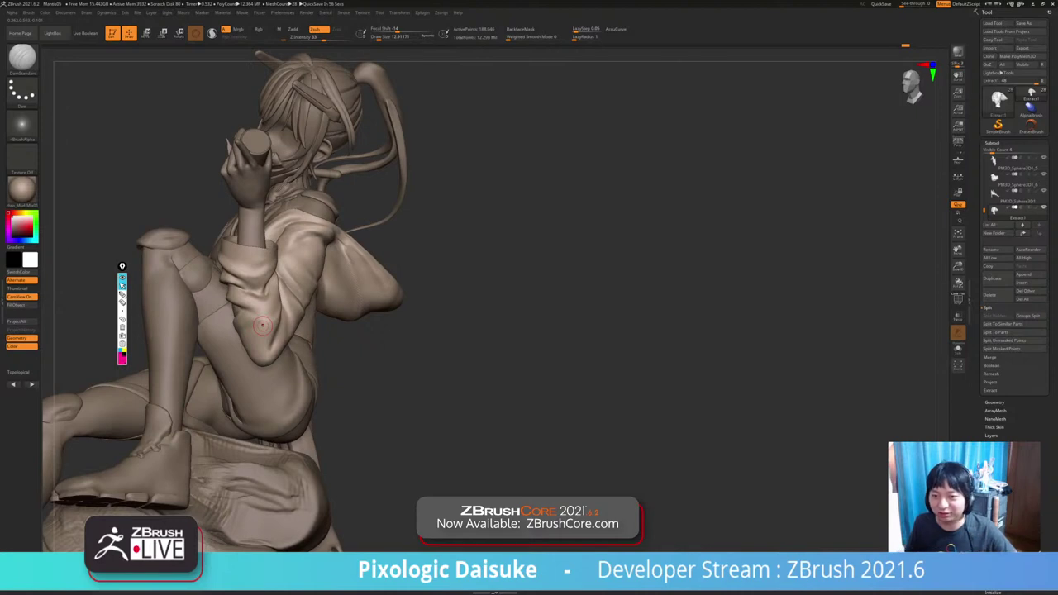
Carve creases running toward the elbow on the raised arm's sleeve, undoing an unwanted stroke.
right_drag(347, 288, 256, 299)
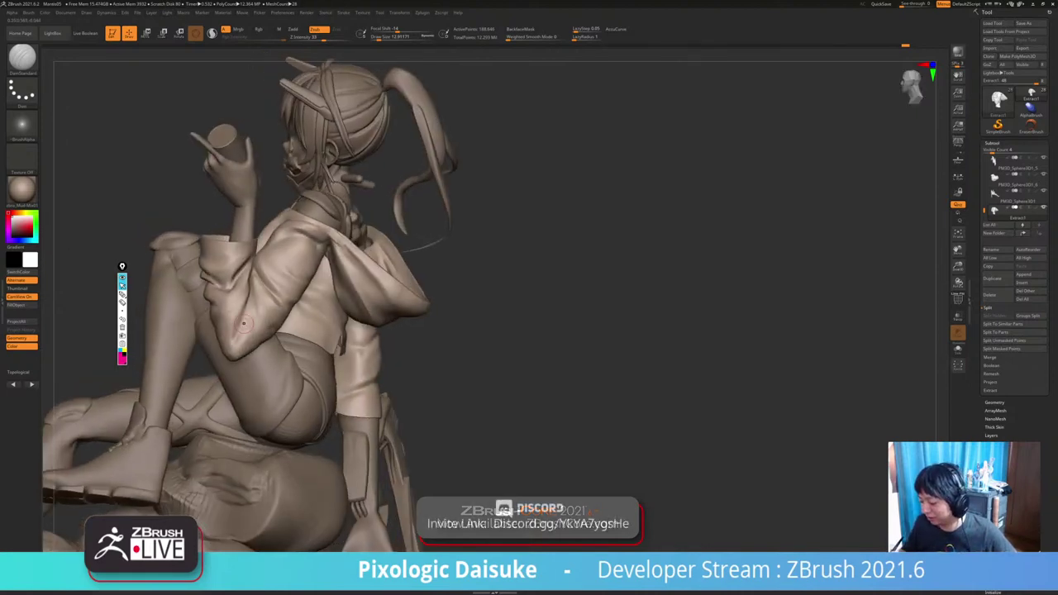
drag(247, 305, 238, 337)
ctrl+right_drag(247, 279, 250, 306)
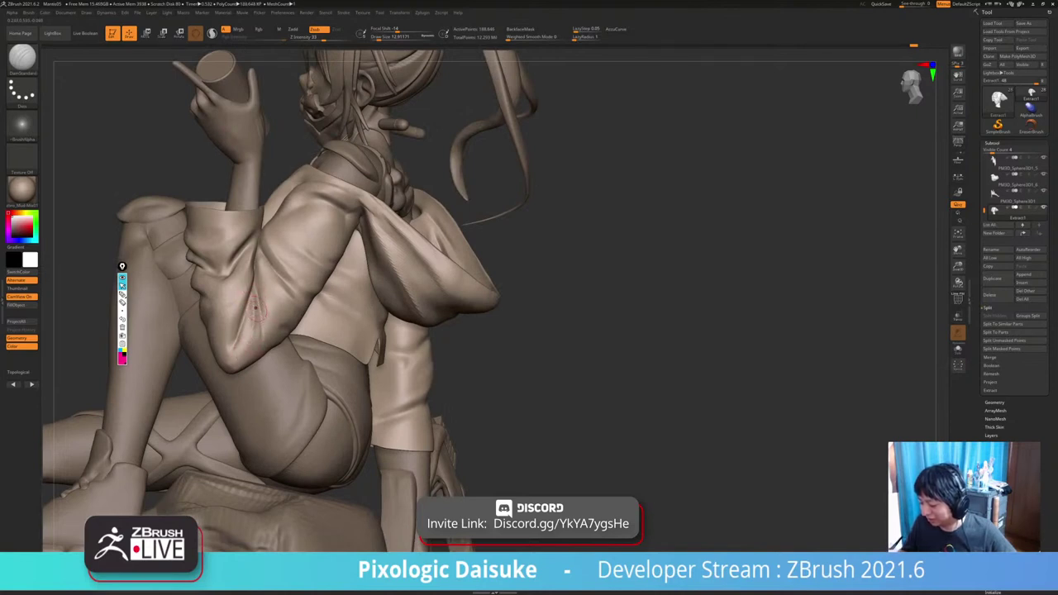
mouse_move(246, 338)
mouse_down()
mouse_move(225, 306)
mouse_move(243, 289)
mouse_move(208, 296)
mouse_up()
key(ctrl+z)
drag(92, 301, 196, 303)
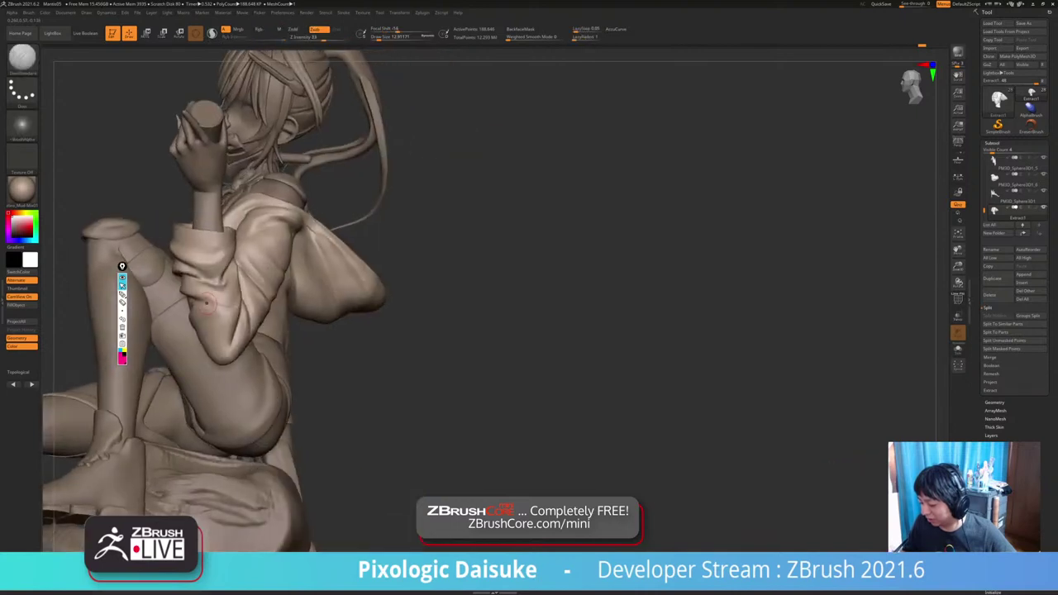
mouse_move(225, 308)
right_down()
mouse_move(239, 333)
mouse_move(277, 249)
right_up()
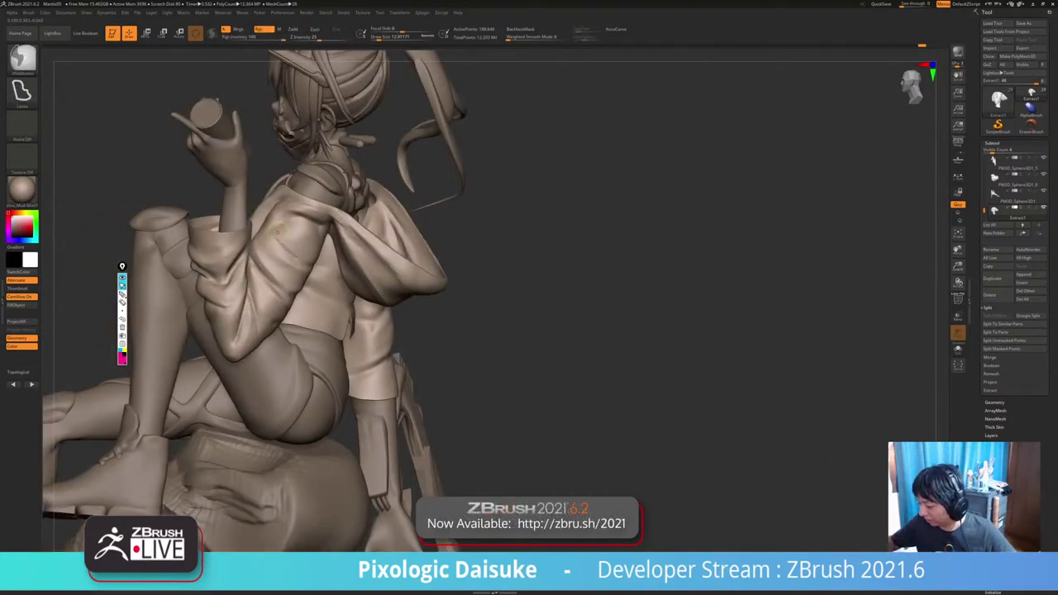
Sculpt a crease across the raised arm's upper sleeve and smooth the surrounding folds, undoing an unwanted change.
key(shift)
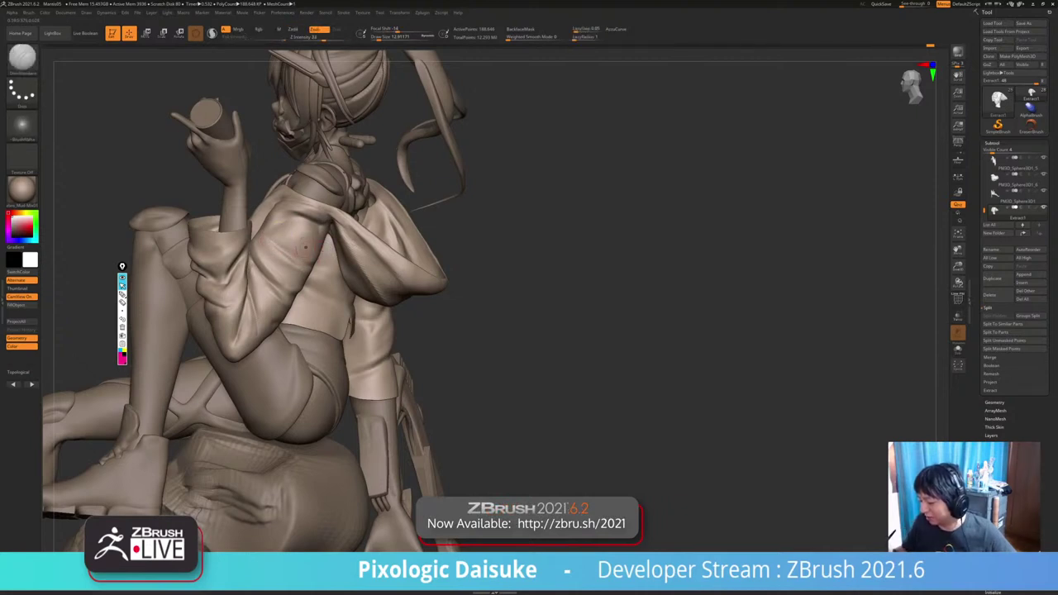
right_drag(326, 252, 306, 256)
key(shift)
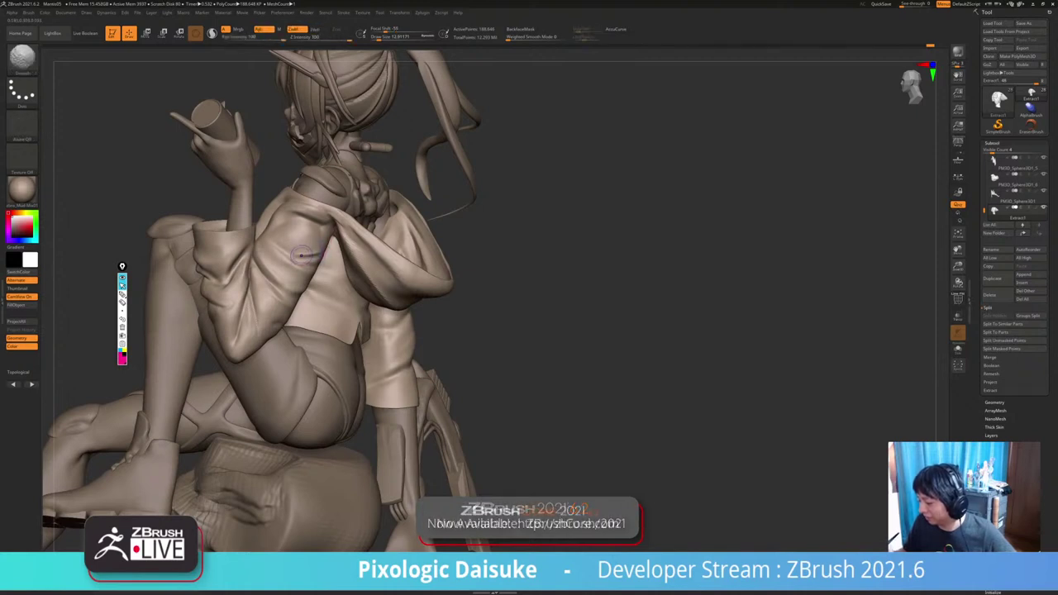
key(ctrl+z)
key(shift)
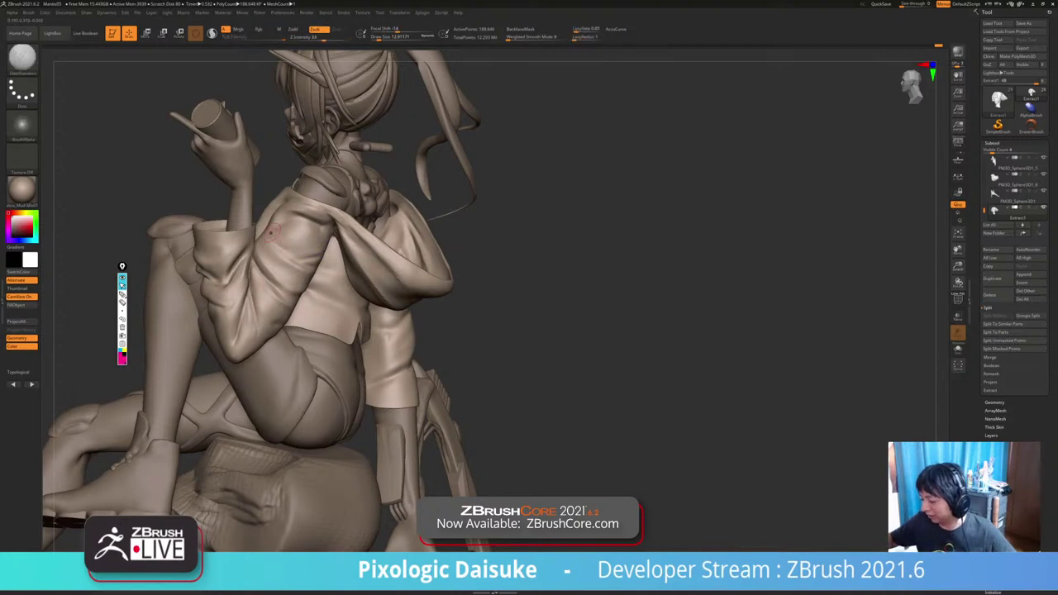
drag(293, 253, 309, 259)
key(shift)
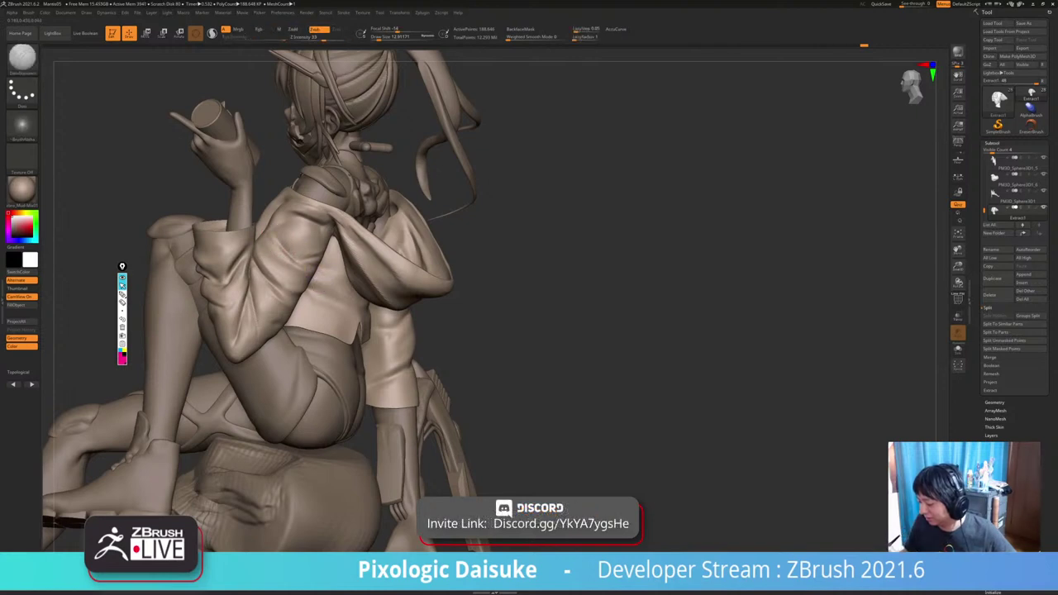
Soften the folds on the outer side of the raised arm's upper sleeve.
right_drag(321, 276, 299, 263)
key(ctrl)
key(shift)
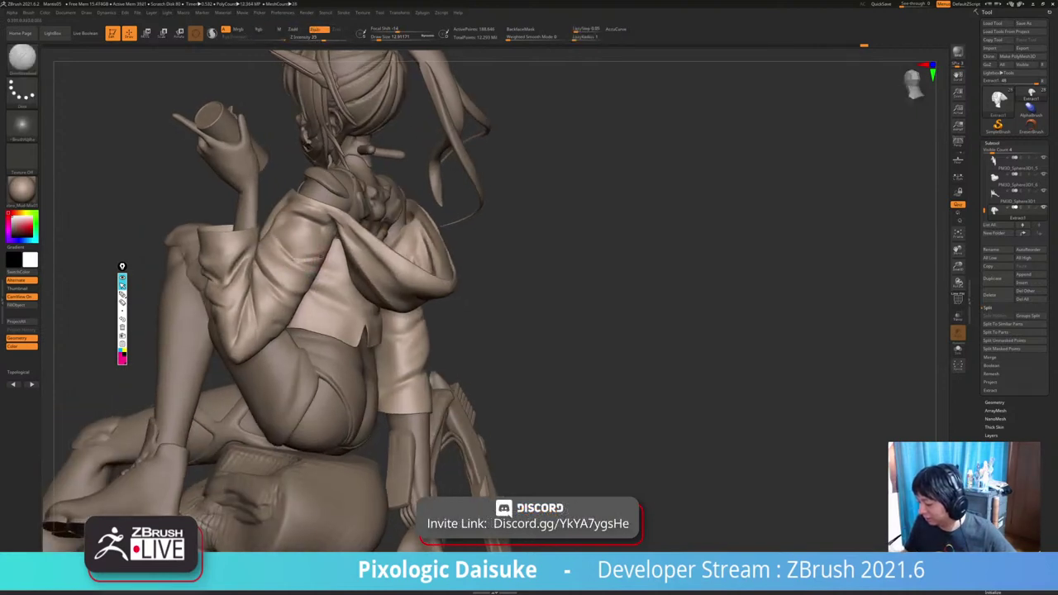
key(shift)
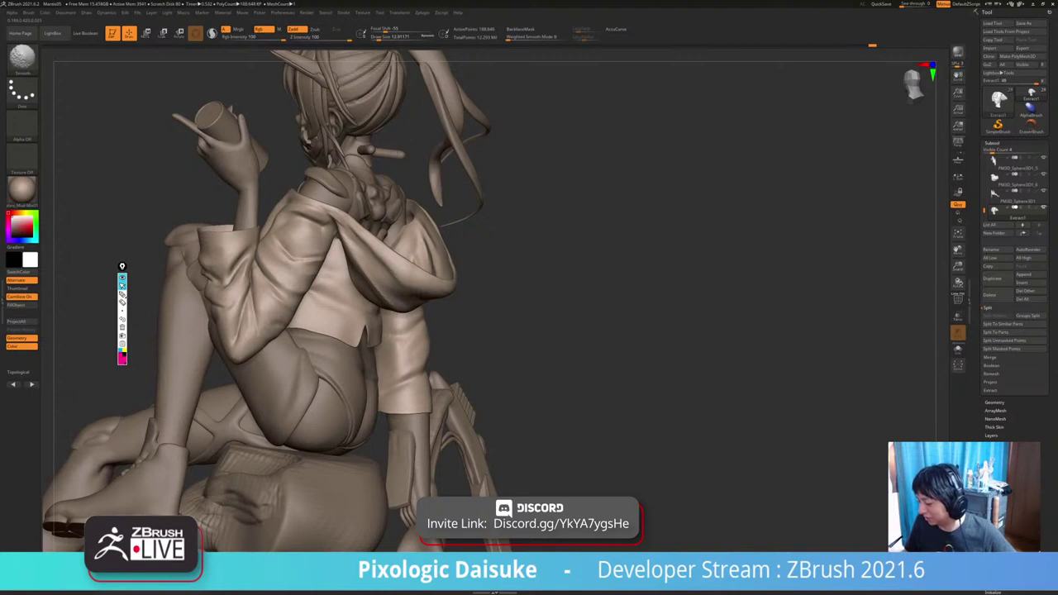
right_drag(277, 175, 291, 170)
click(22, 56)
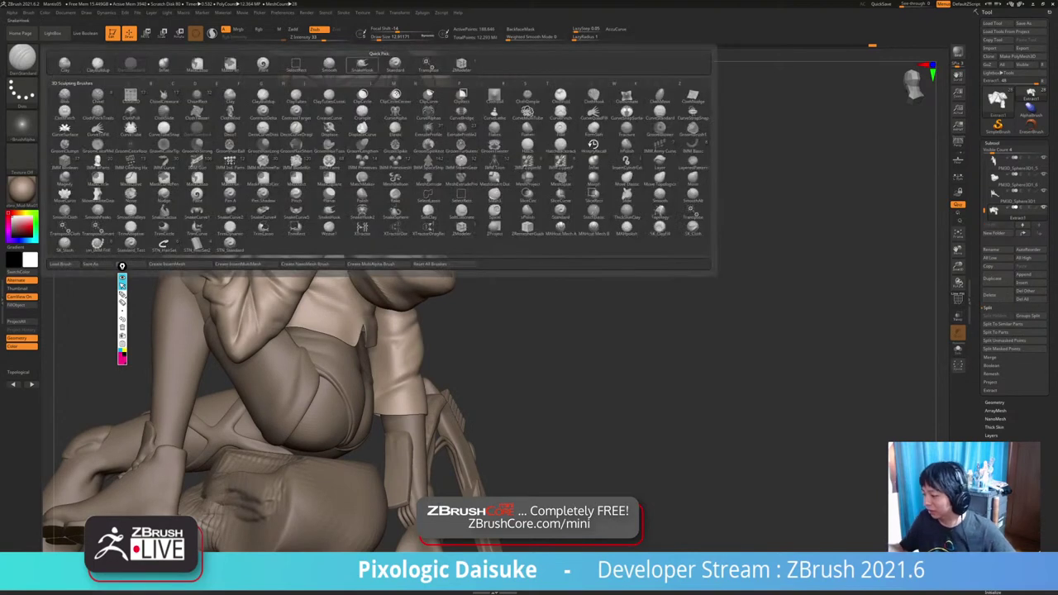
click(362, 65)
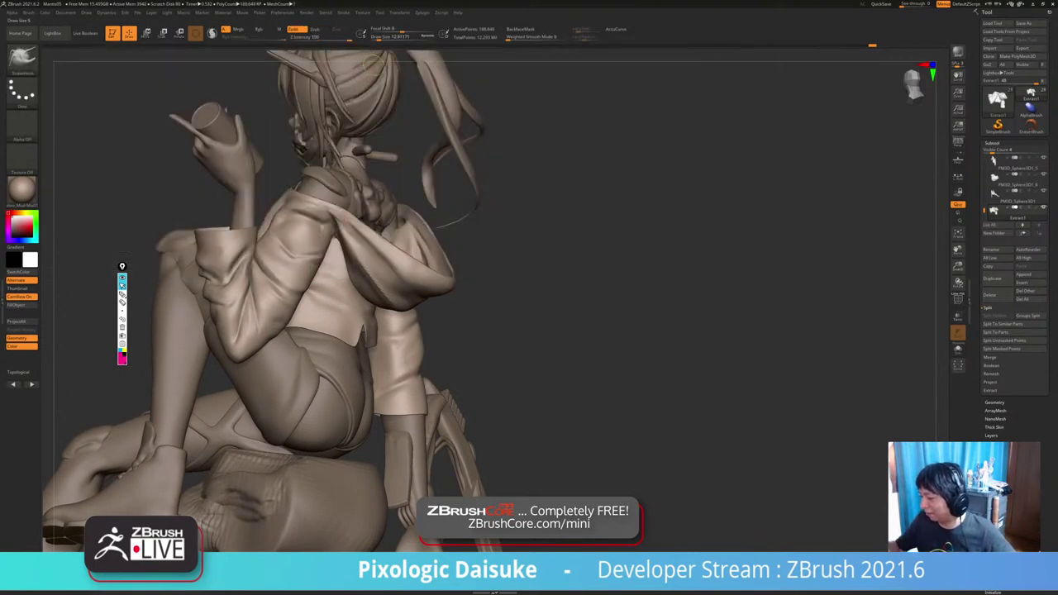
key(ctrl)
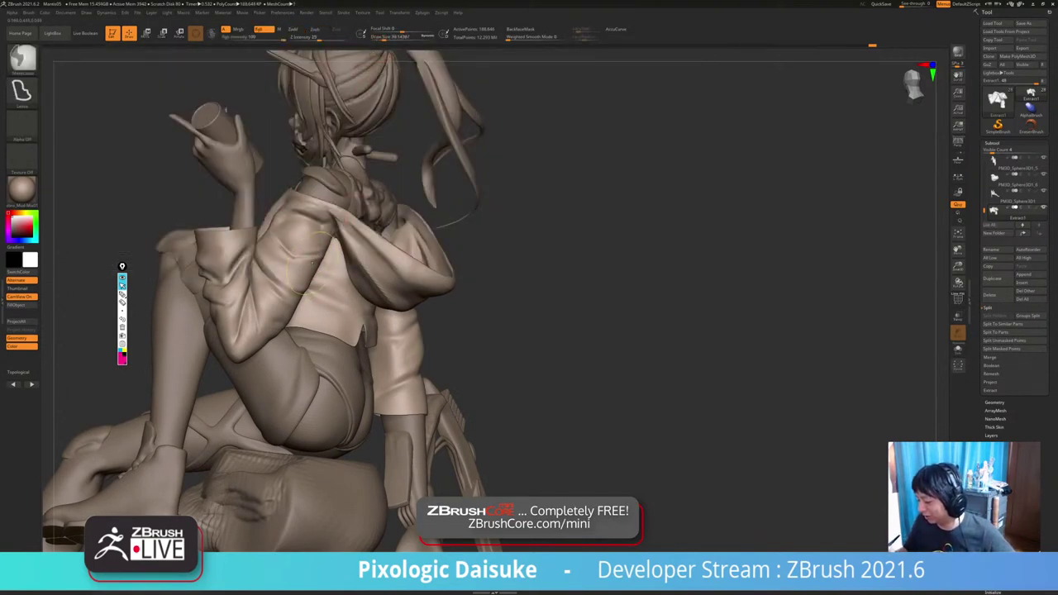
ctrl+right_drag(310, 263, 311, 302)
drag(383, 37, 377, 38)
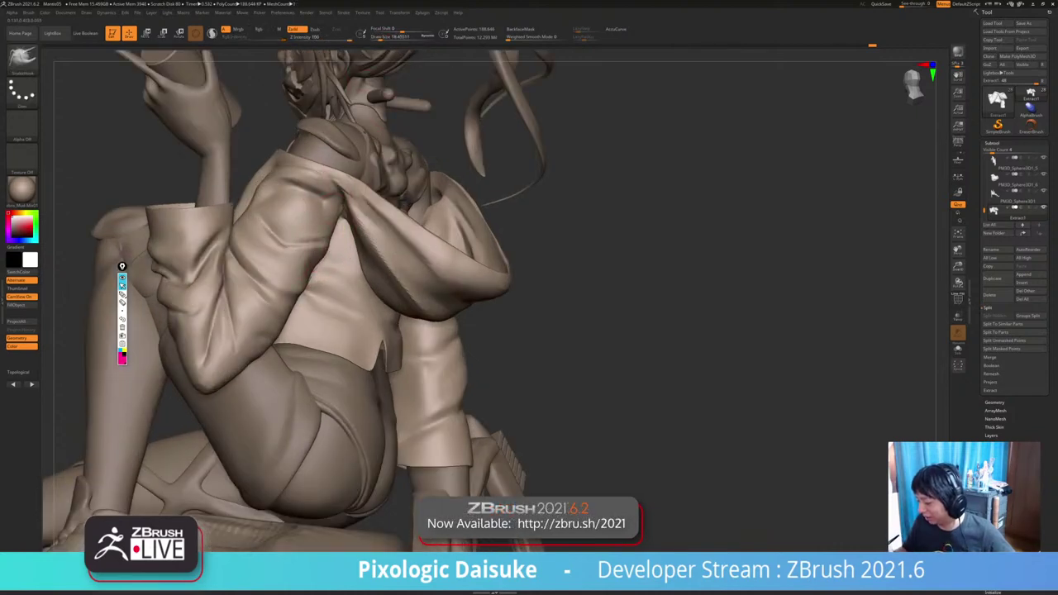
Switch to the DamStandard brush with a smaller draw size, refine the raised arm's upper sleeve creases, and undo the last change.
key(b)
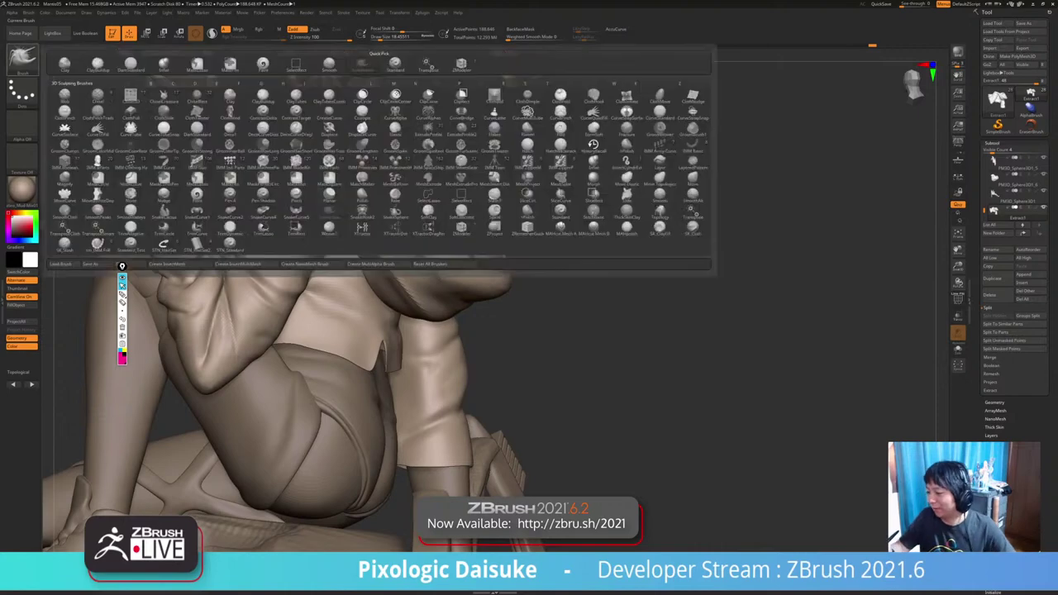
key(d)
key(s)
drag(379, 37, 375, 37)
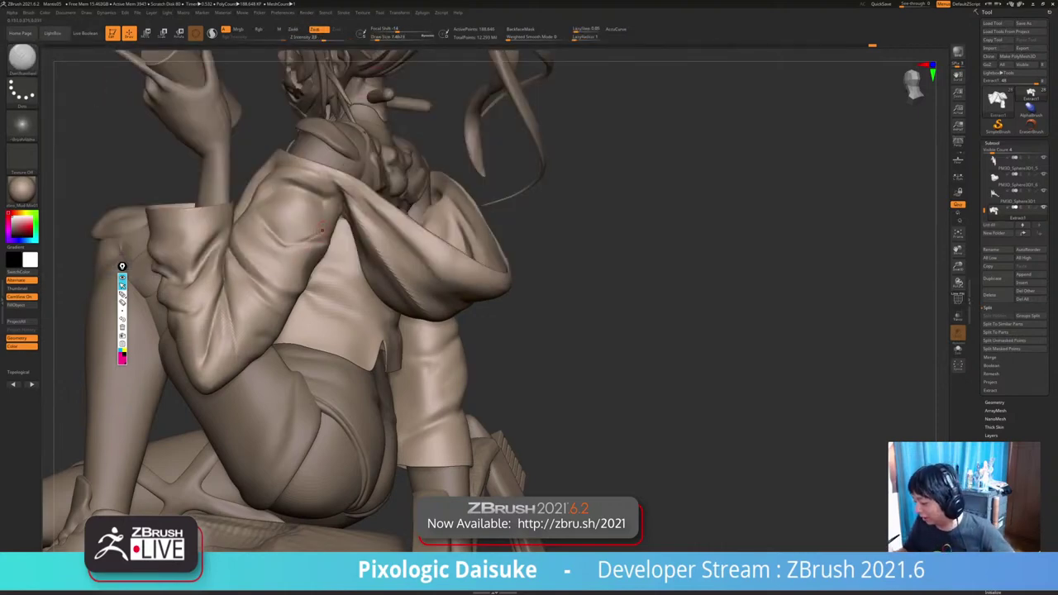
mouse_move(321, 254)
ctrl+right_down()
mouse_move(324, 187)
mouse_move(350, 216)
mouse_move(321, 189)
mouse_move(305, 216)
mouse_move(286, 213)
ctrl+right_up()
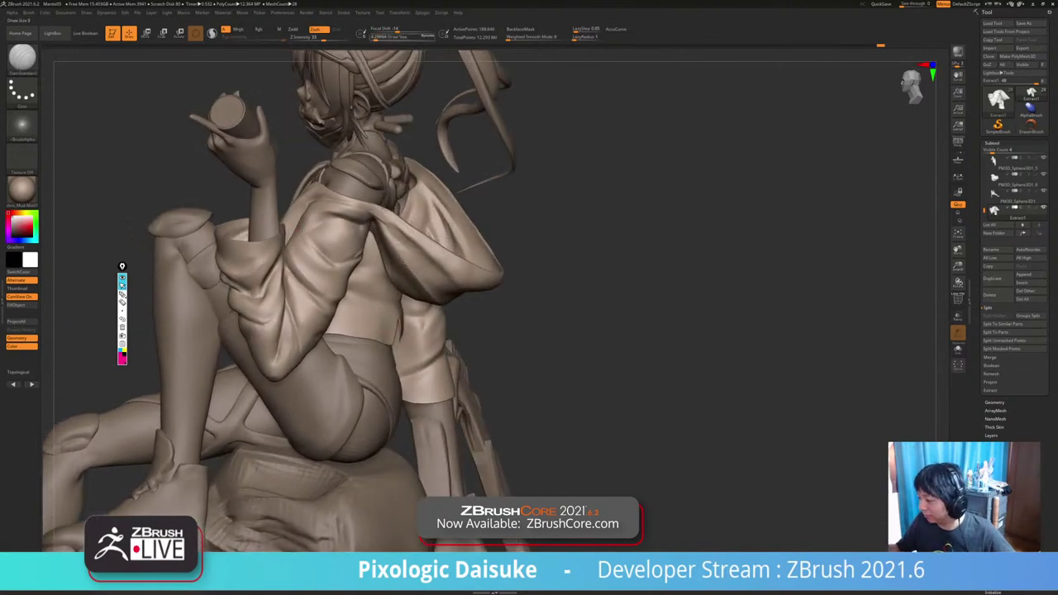
key(ctrl+z)
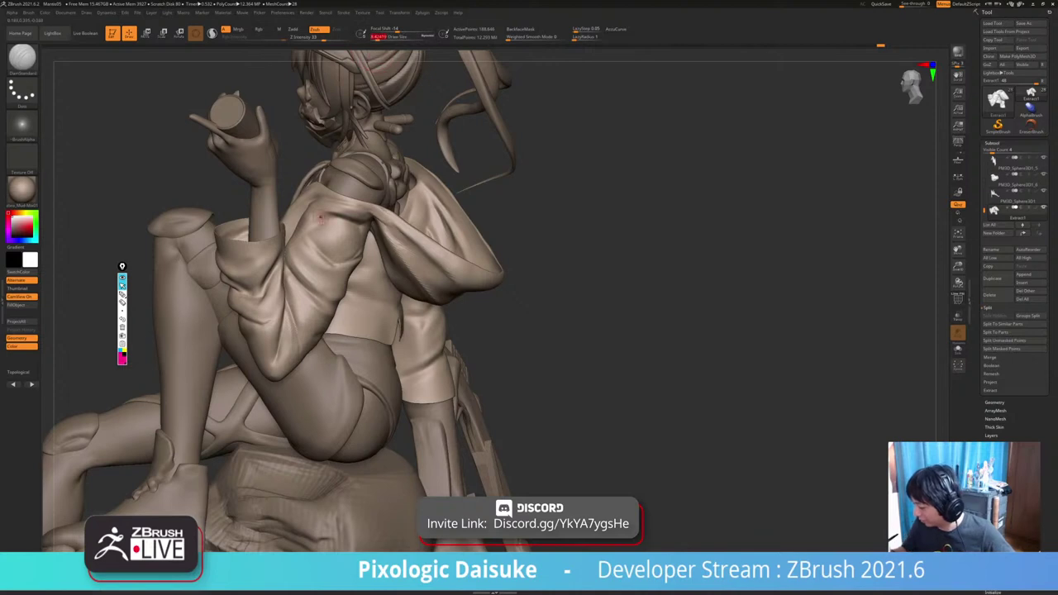
Smooth the fold just below the shoulder on the raised arm's upper sleeve.
shift+drag(330, 218, 324, 217)
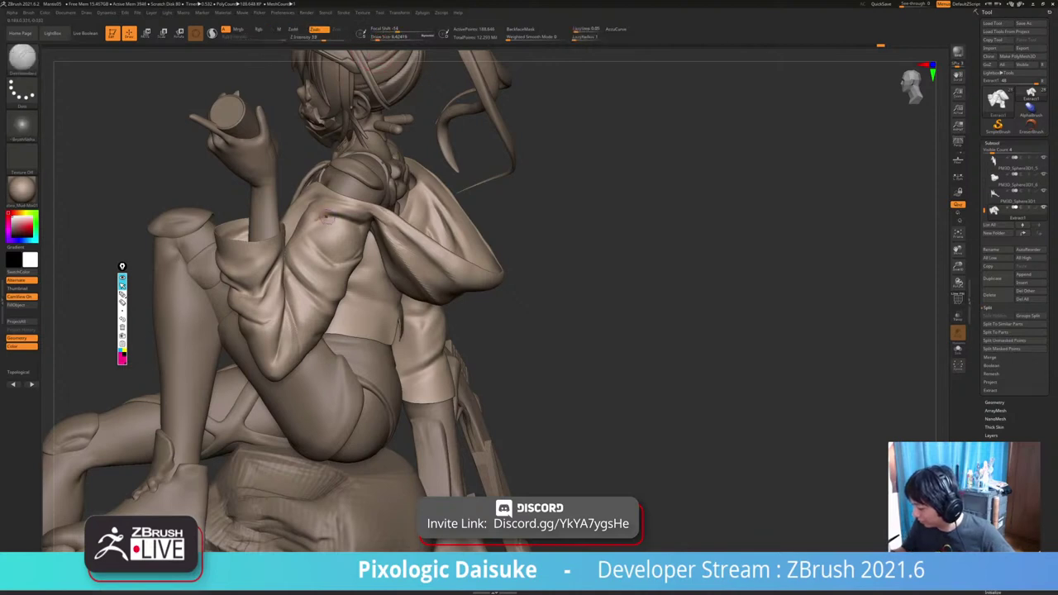
key(shift)
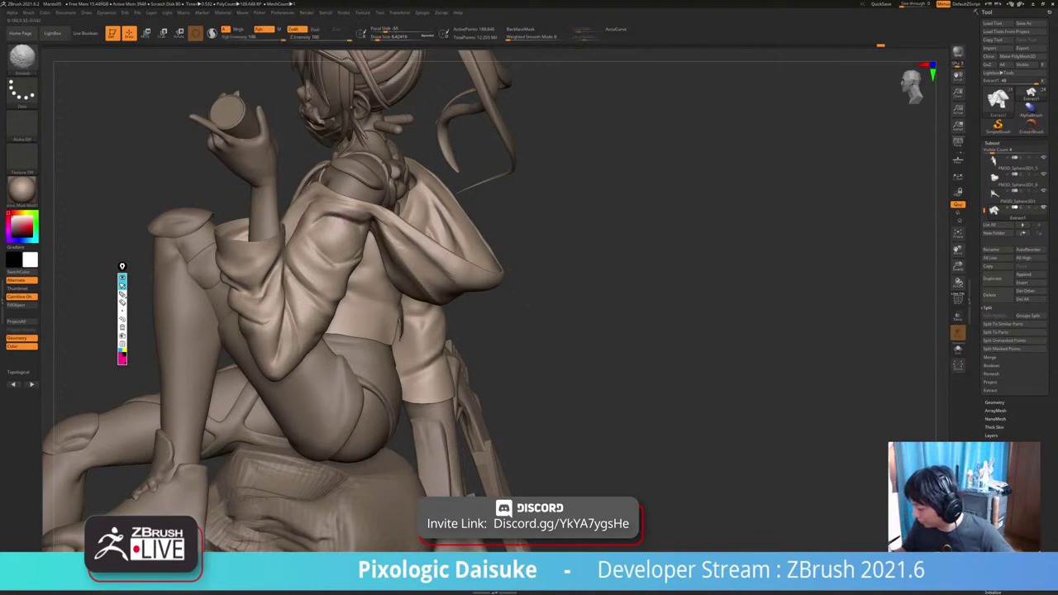
ctrl+right_drag(318, 242, 314, 220)
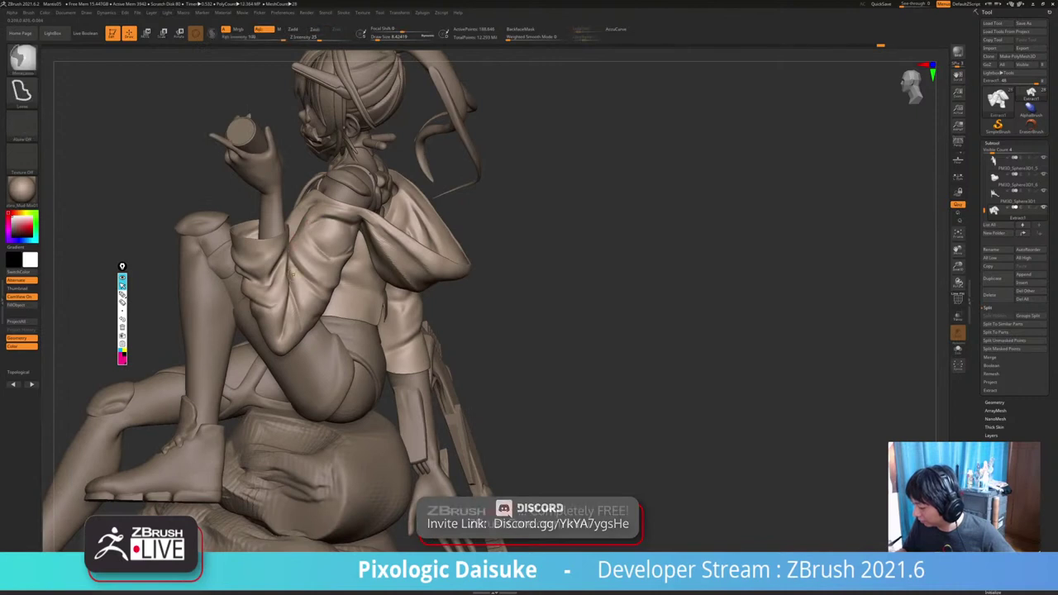
shift+drag(325, 220, 314, 229)
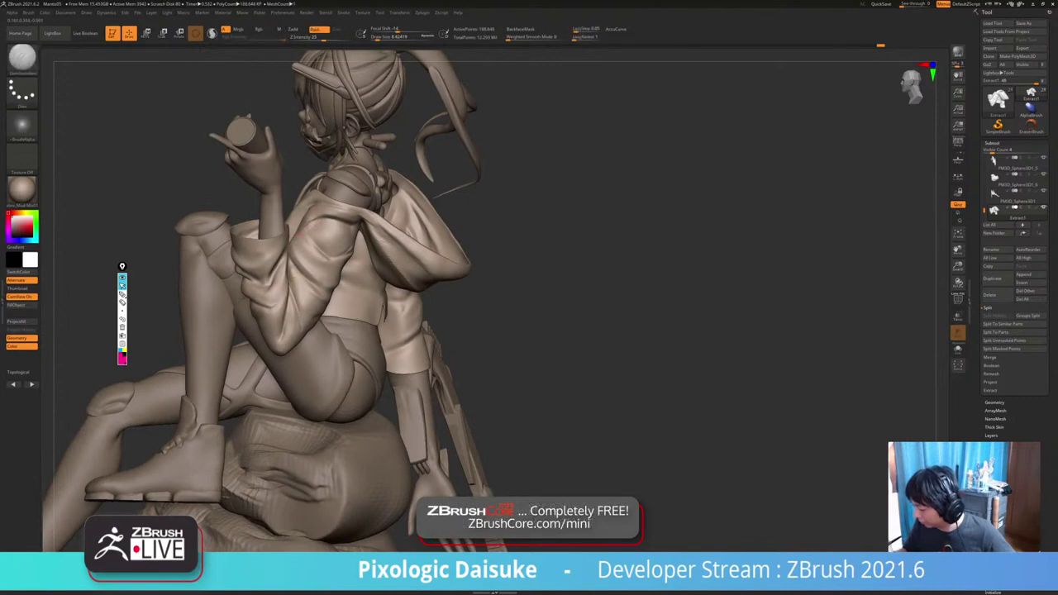
key(shift)
shift+drag(310, 227, 323, 217)
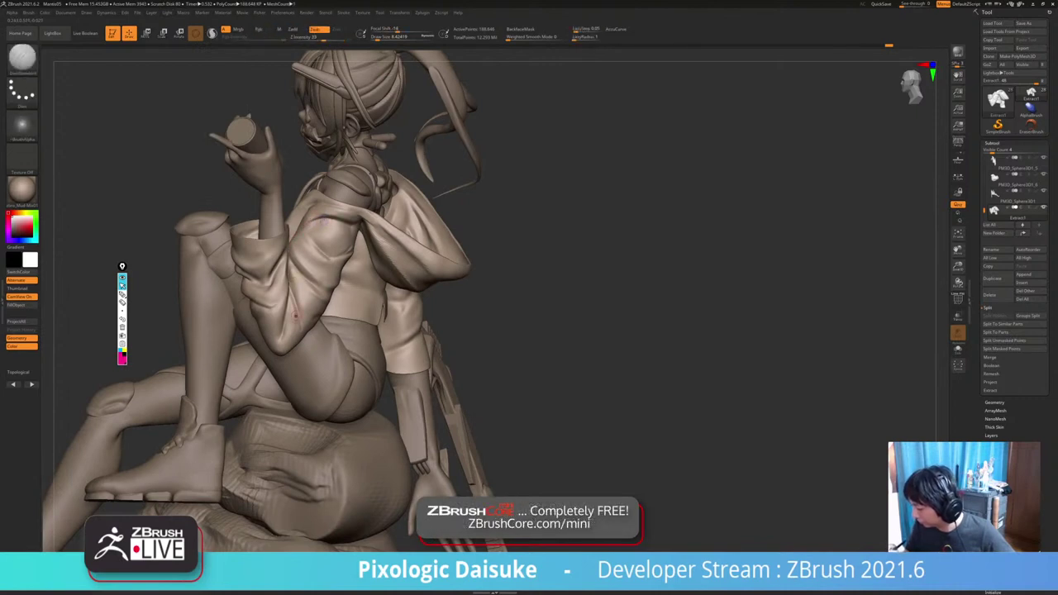
Switch to the SnakeHook brush and isolate the jacket from the rest of the figure.
alt+drag(538, 273, 506, 276)
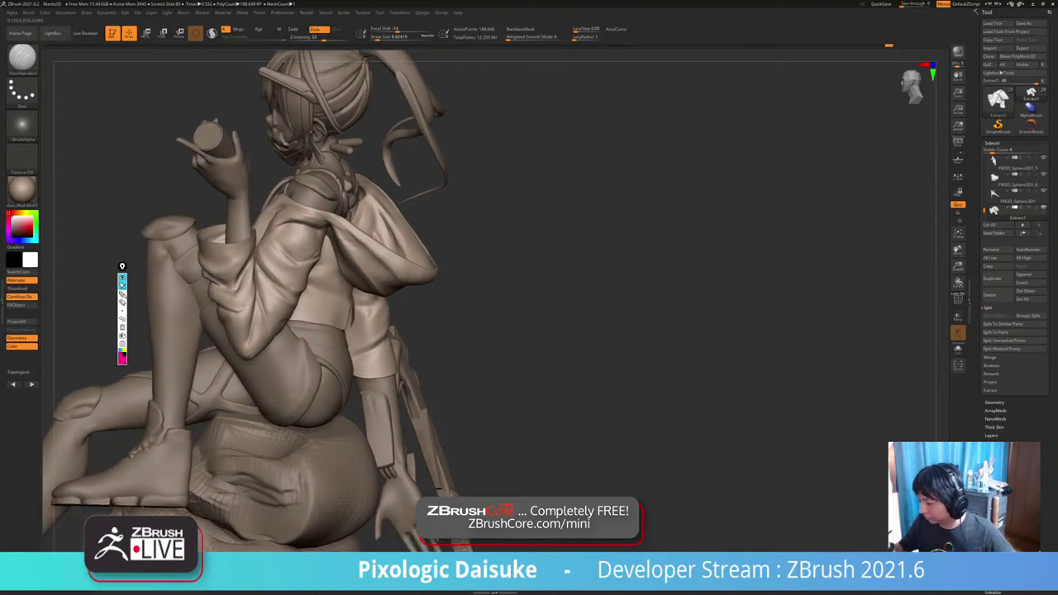
click(23, 58)
click(362, 64)
drag(496, 231, 548, 234)
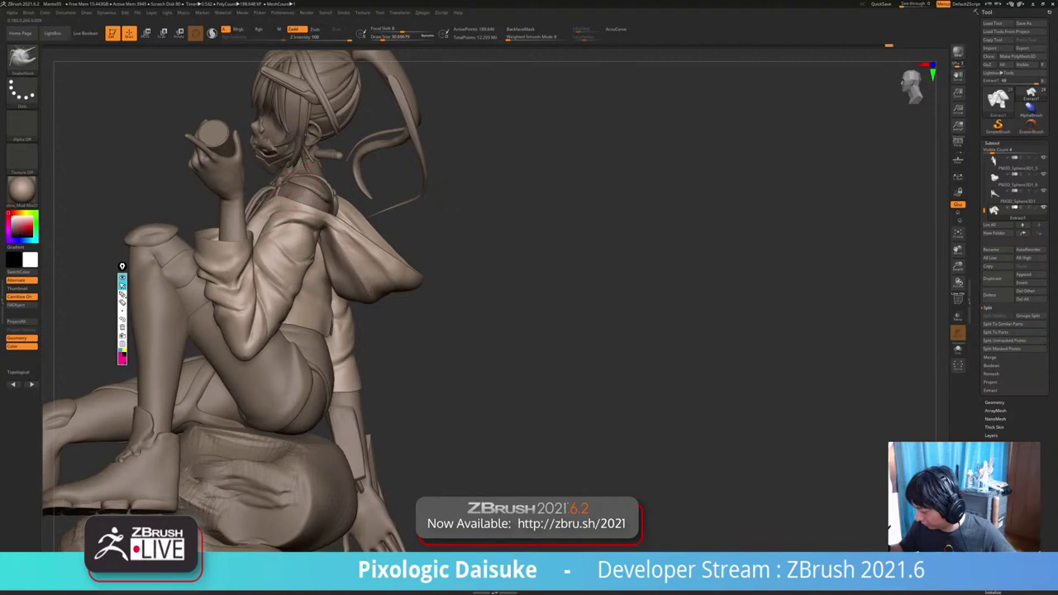
ctrl+right_drag(308, 195, 225, 154)
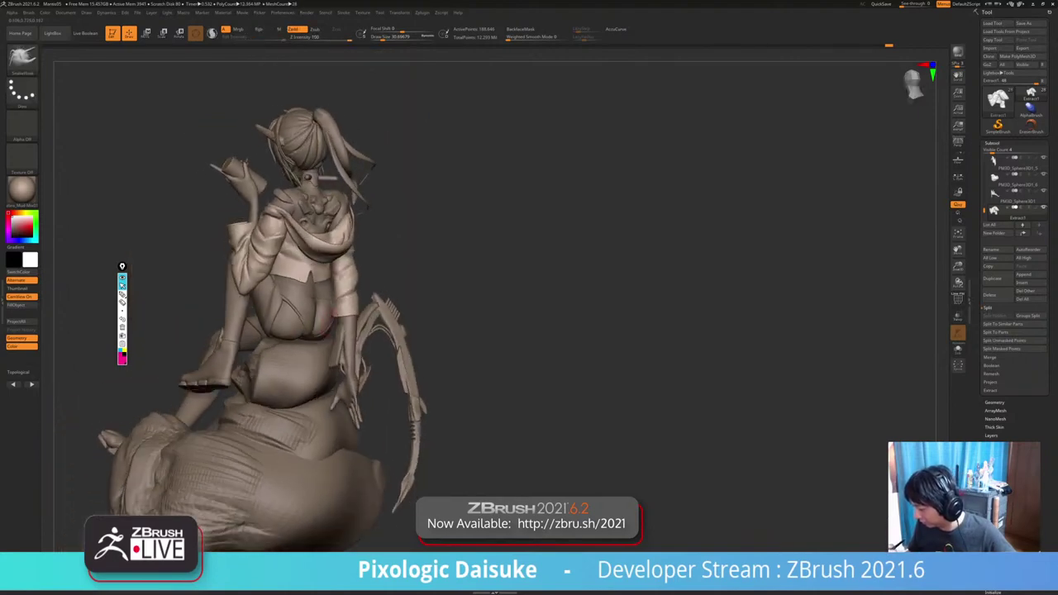
key(alt+s)
key(alt+s)
ctrl+right_drag(281, 207, 314, 239)
key(ctrl+shift+s)
key(w)
ctrl+right_drag(273, 206, 274, 240)
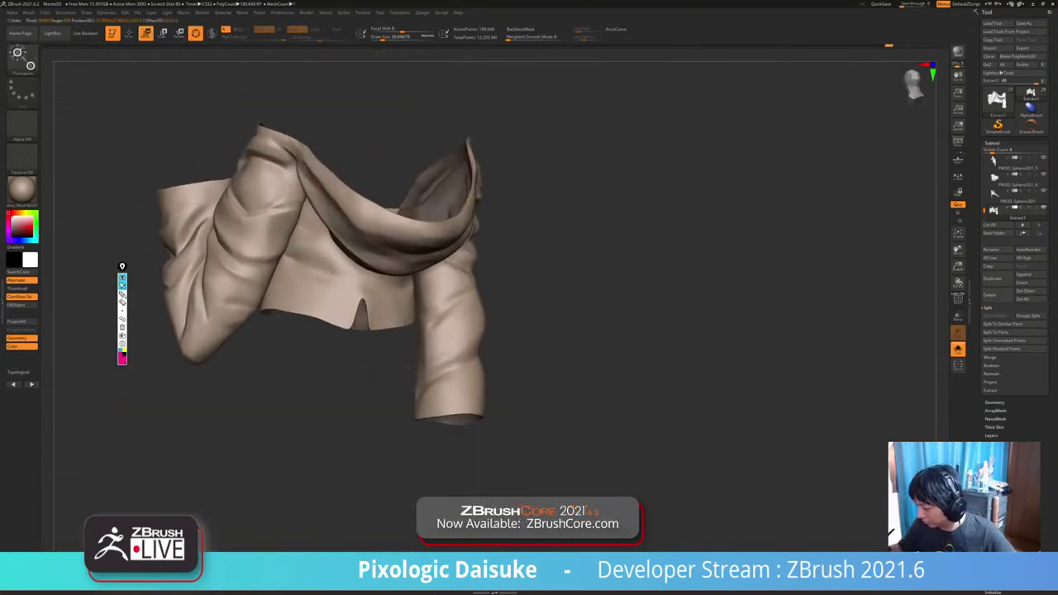
Isolate the raised arm's sleeve and invert the visibility so that only the rest of the jacket shows.
ctrl+drag(276, 174, 266, 198)
key(ctrl+i)
key(ctrl+shift+a)
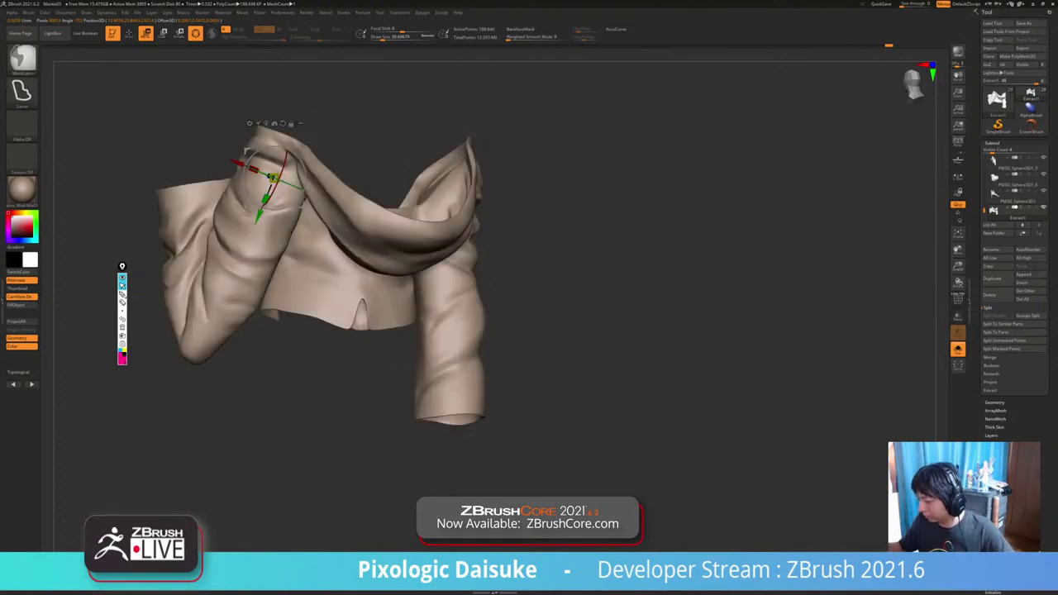
key(q)
ctrl+shift+click(292, 184)
ctrl+shift+drag(385, 140, 389, 158)
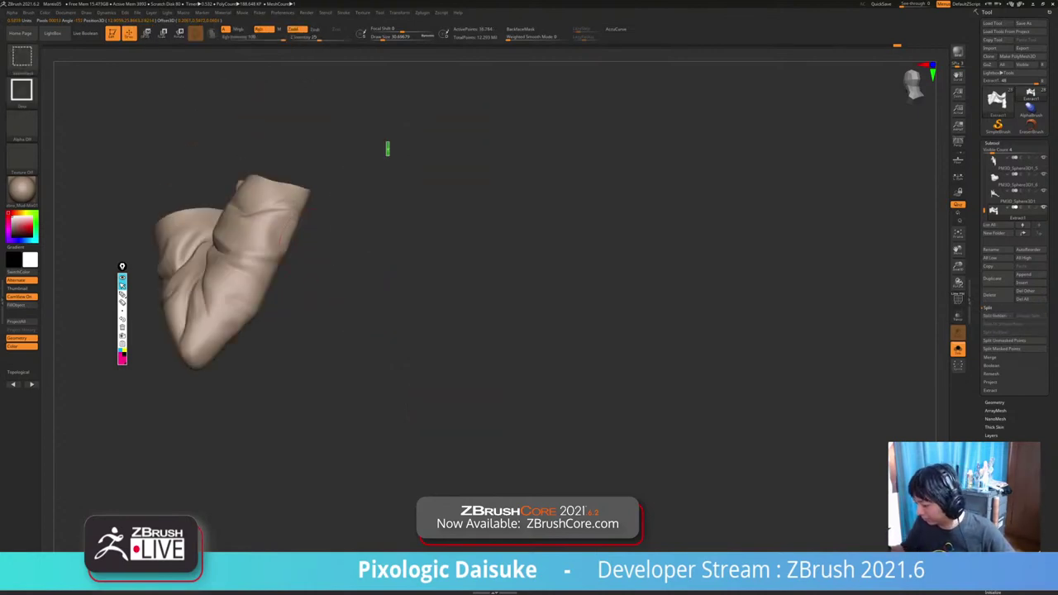
right_drag(217, 263, 283, 270)
ctrl+shift+click(199, 304)
mouse_move(205, 309)
right_down()
mouse_move(295, 325)
mouse_move(219, 329)
mouse_move(170, 354)
mouse_move(231, 358)
right_up()
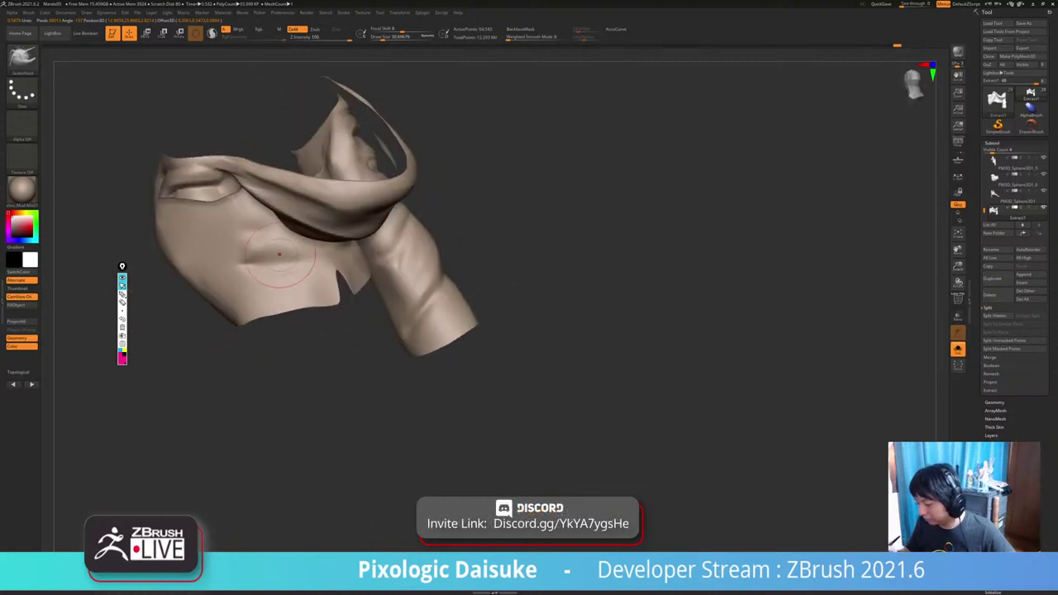
Switch to the ClayBuildup brush with backface masking and set the draw size to about 18.
click(23, 60)
click(97, 65)
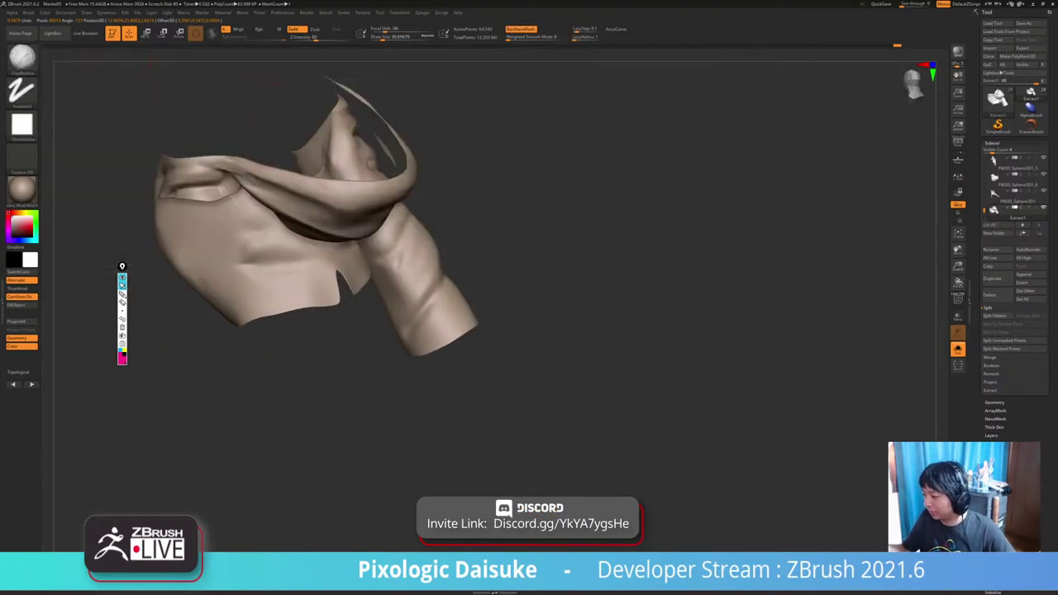
click(377, 38)
alt+right_drag(372, 100, 379, 129)
mouse_move(248, 407)
right_down()
mouse_move(324, 385)
mouse_move(302, 382)
right_up()
click(377, 37)
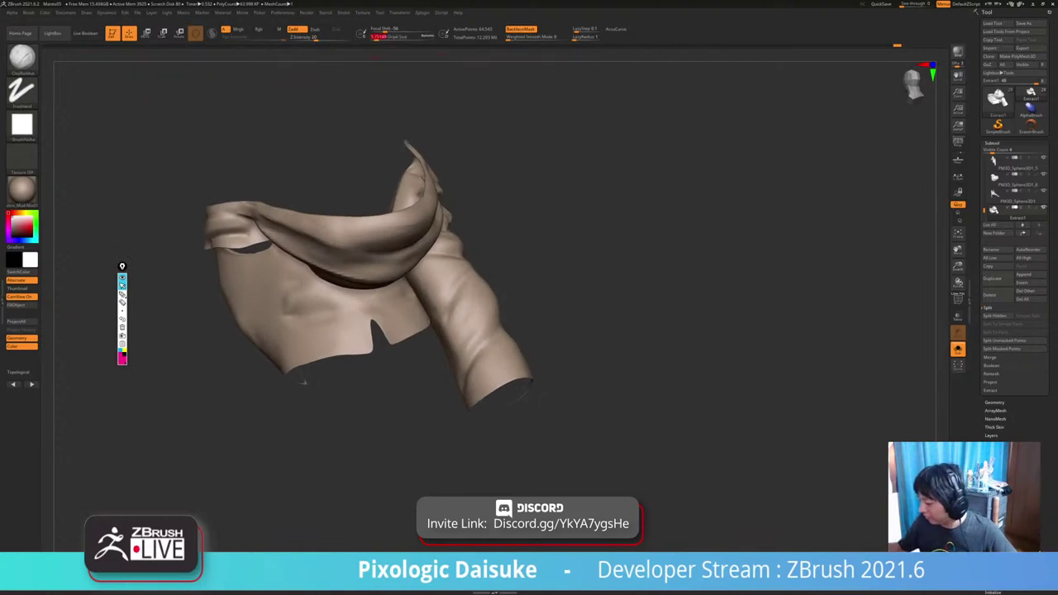
mouse_move(341, 241)
right_down()
mouse_move(268, 268)
mouse_move(269, 277)
right_up()
click(381, 38)
ctrl+right_drag(364, 140, 356, 107)
right_drag(355, 108, 372, 115)
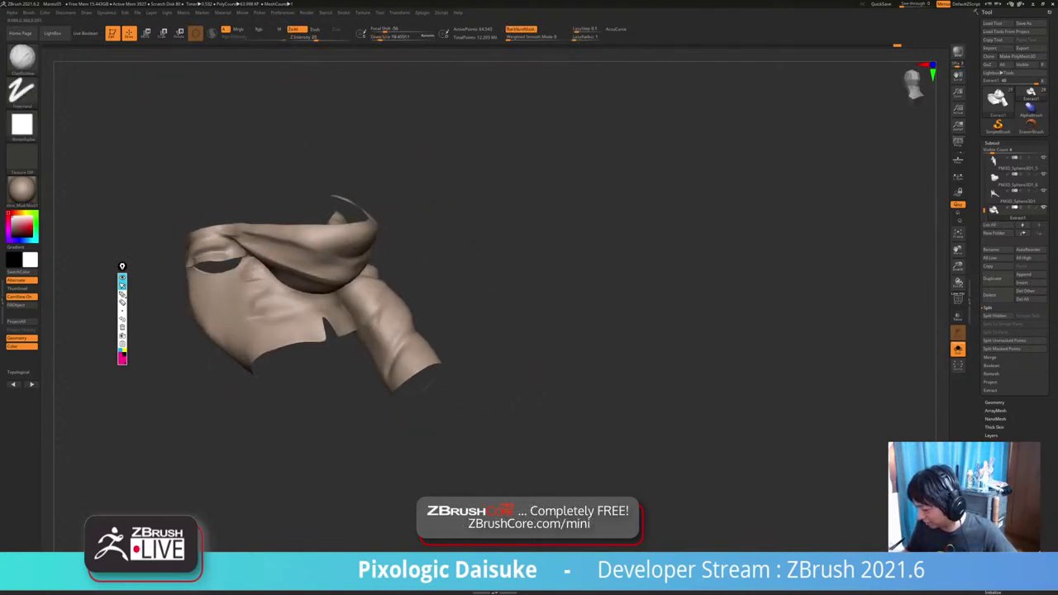
Build up small folds on the jacket body just below the hidden sleeve's armhole and smooth them.
right_drag(266, 272, 266, 242)
drag(268, 270, 239, 253)
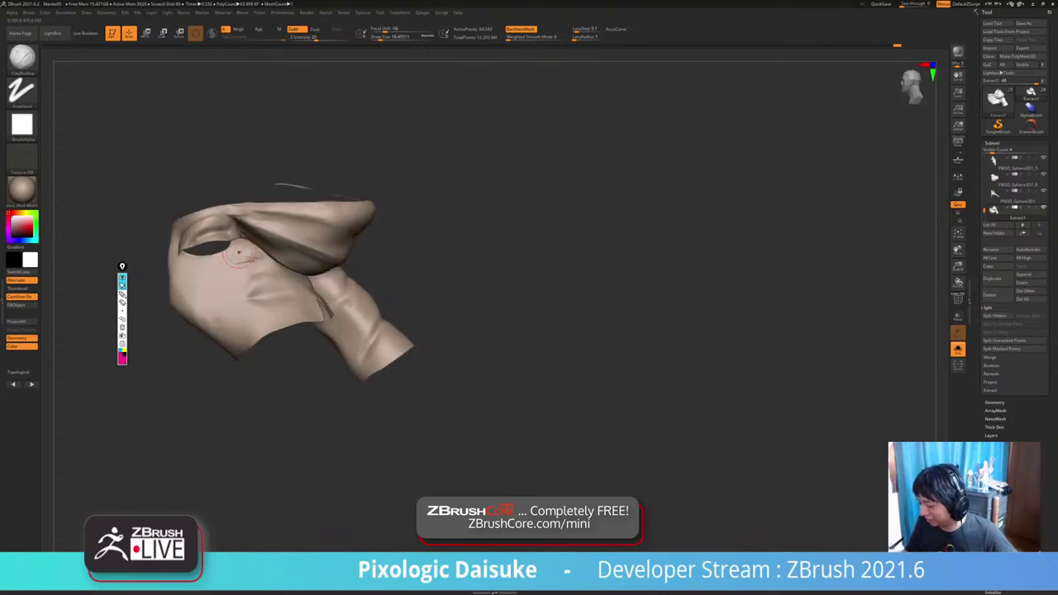
mouse_move(228, 262)
right_down()
mouse_move(225, 279)
mouse_move(250, 246)
right_up()
shift+drag(248, 258, 240, 245)
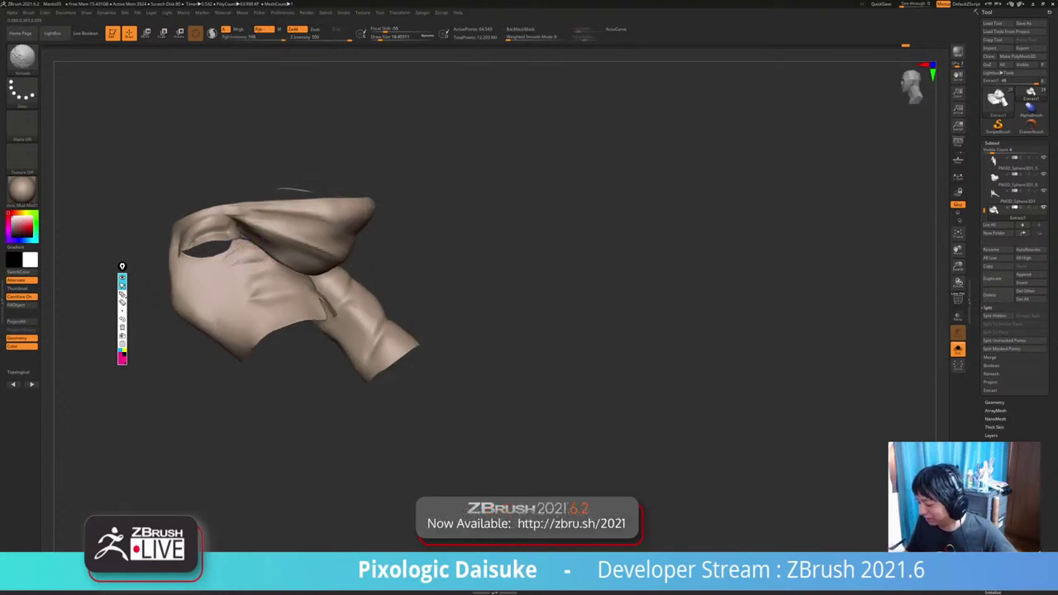
right_drag(266, 260, 240, 268)
shift+drag(240, 263, 247, 253)
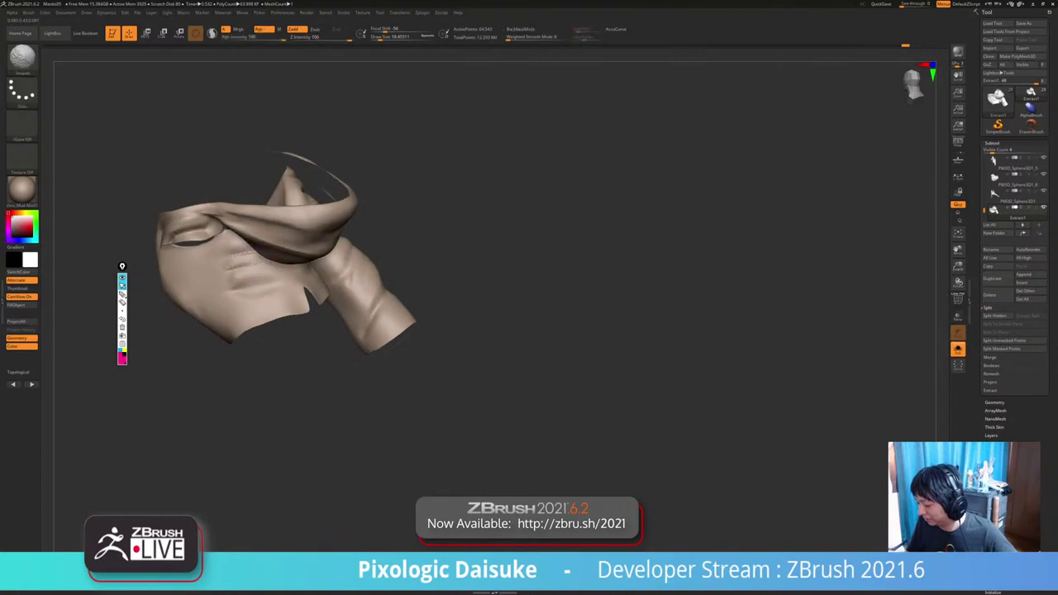
mouse_move(246, 265)
right_down()
mouse_move(249, 255)
mouse_move(274, 256)
right_up()
alt+right_drag(354, 251, 463, 263)
key(w)
ctrl+drag(356, 267, 333, 304)
key(ctrl+z)
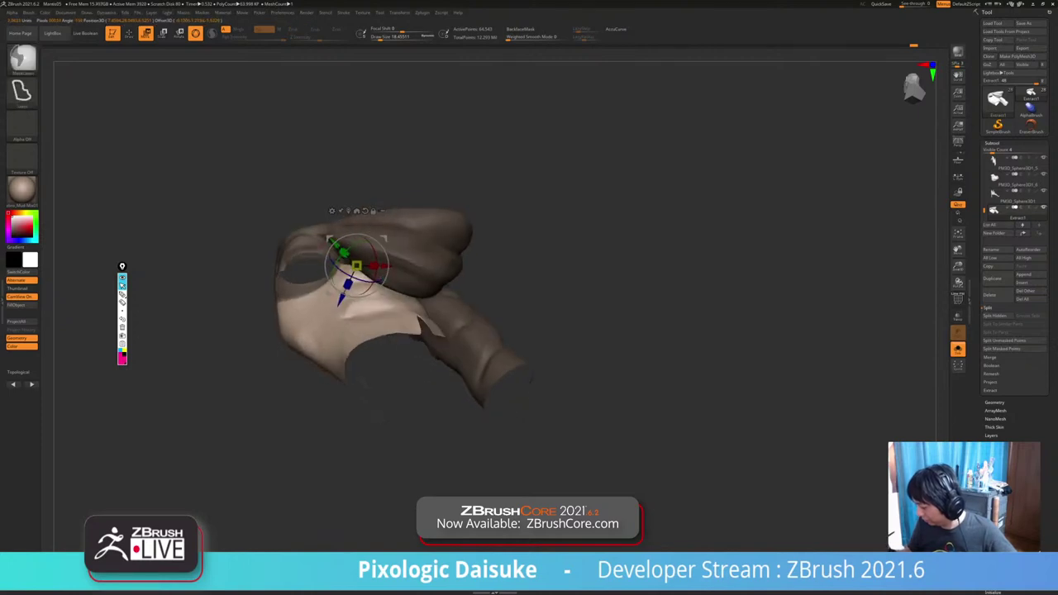
key(ctrl+z)
key(ctrl+z)
mouse_move(299, 157)
right_down()
mouse_move(296, 140)
mouse_move(255, 114)
right_up()
key(q)
Restore the whole jacket's visibility and isolate only its body panel, without hood and sleeves.
ctrl+shift+click(336, 292)
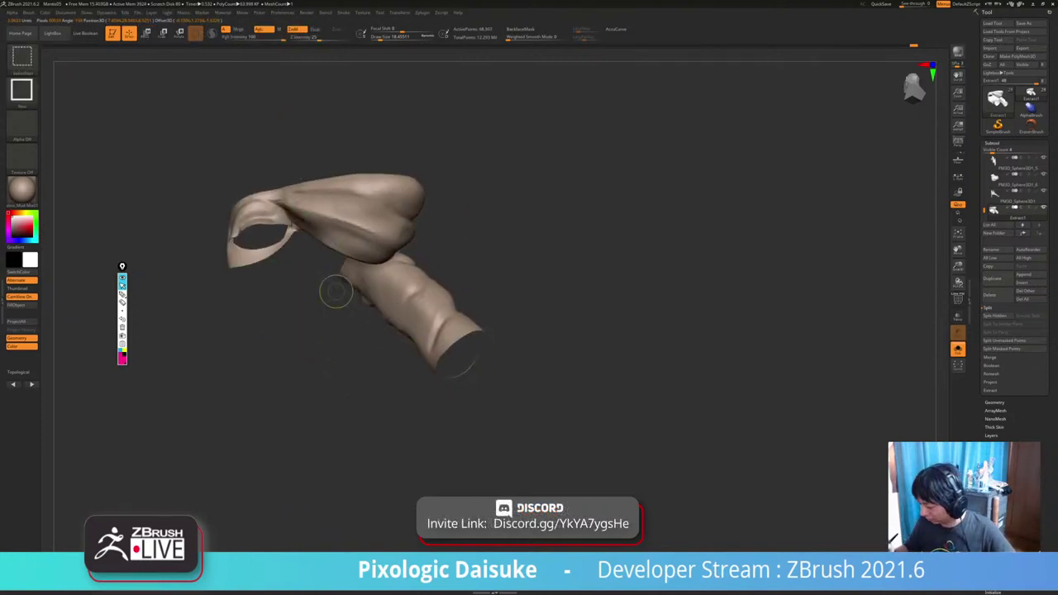
right_drag(338, 293, 344, 329)
ctrl+shift+drag(515, 216, 520, 233)
ctrl+shift+click(520, 233)
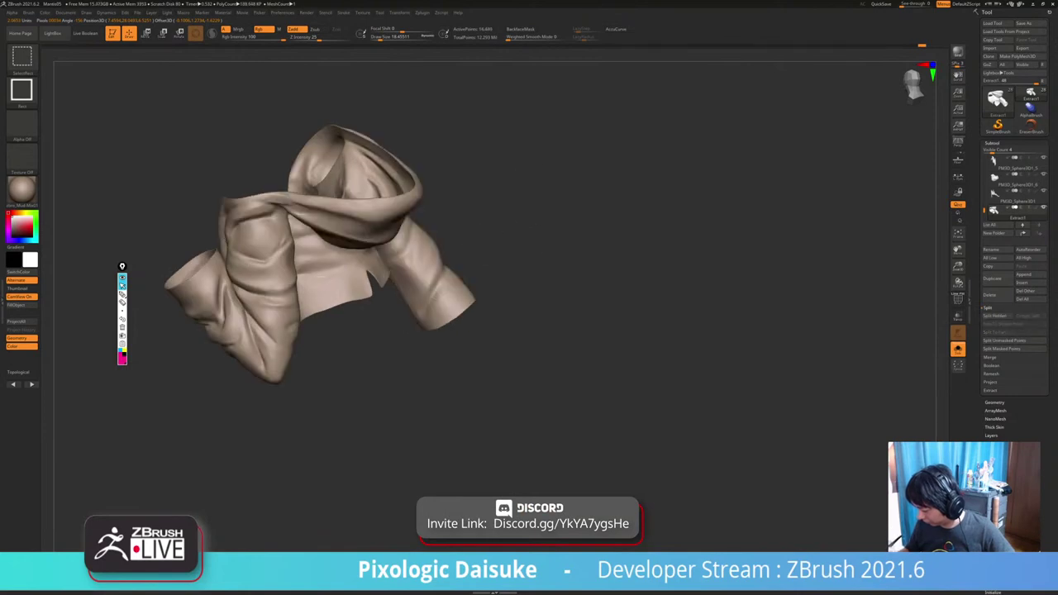
ctrl+shift+click(356, 291)
ctrl+right_drag(359, 296, 295, 291)
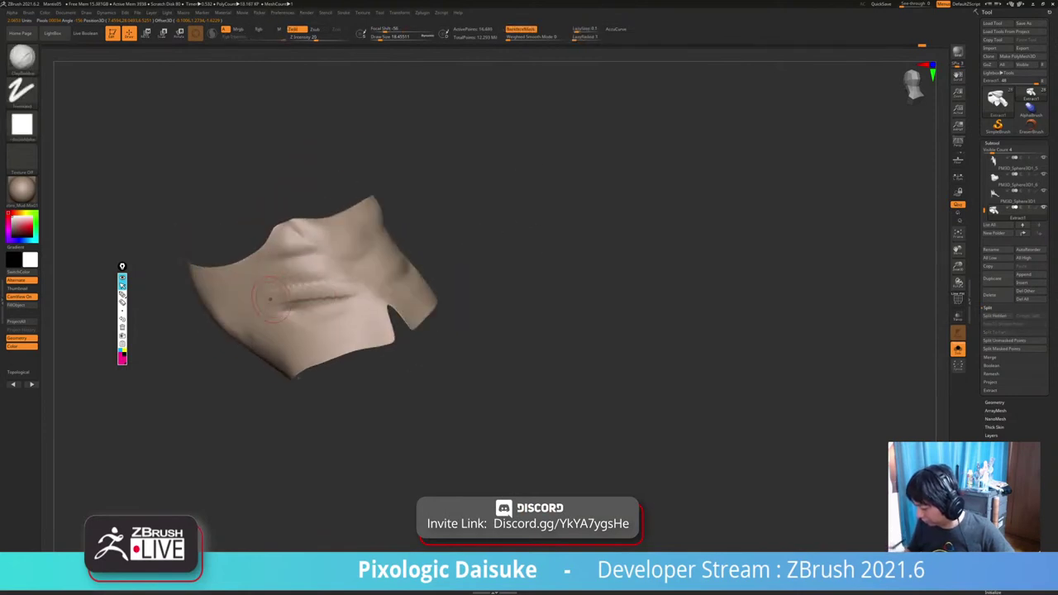
Build up diagonal folds across the back of the isolated jacket body with the ClayBuildup brush.
right_drag(413, 270, 311, 299)
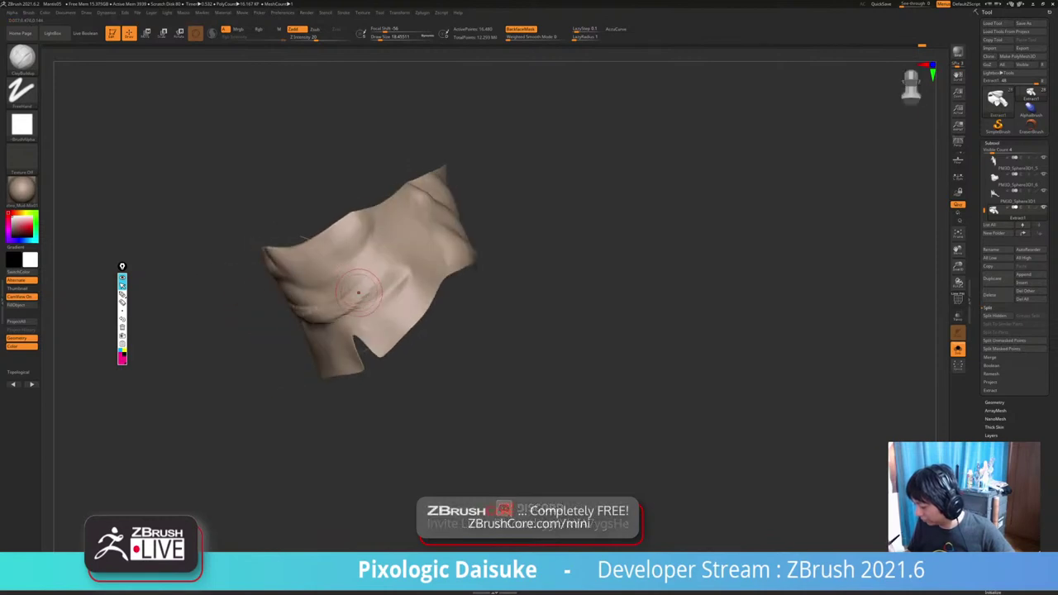
mouse_move(402, 263)
right_down()
mouse_move(430, 294)
mouse_move(449, 289)
right_up()
mouse_move(449, 289)
alt+right_down()
mouse_move(397, 303)
mouse_move(478, 229)
mouse_move(364, 237)
mouse_move(370, 174)
alt+right_up()
key(ctrl+shift+alt+s)
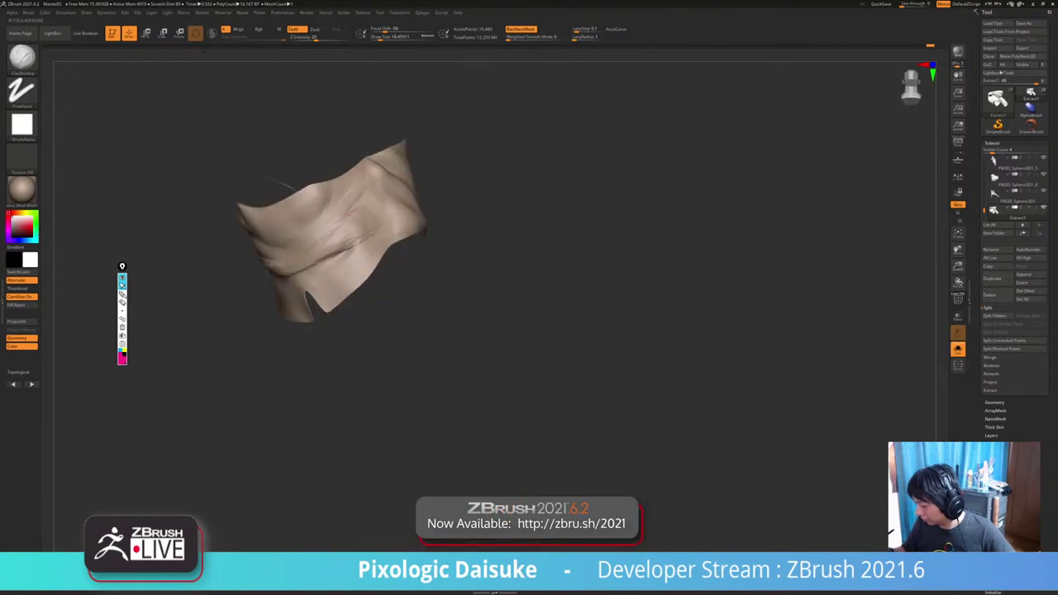
Reduce the brush draw size to about 10.5 and add finer folds across the jacket body's back and side.
key(bracketleft)
mouse_move(341, 220)
right_down()
mouse_move(355, 271)
mouse_move(366, 227)
right_up()
key(ctrl+shift+alt+s)
key(ctrl+shift+alt+s)
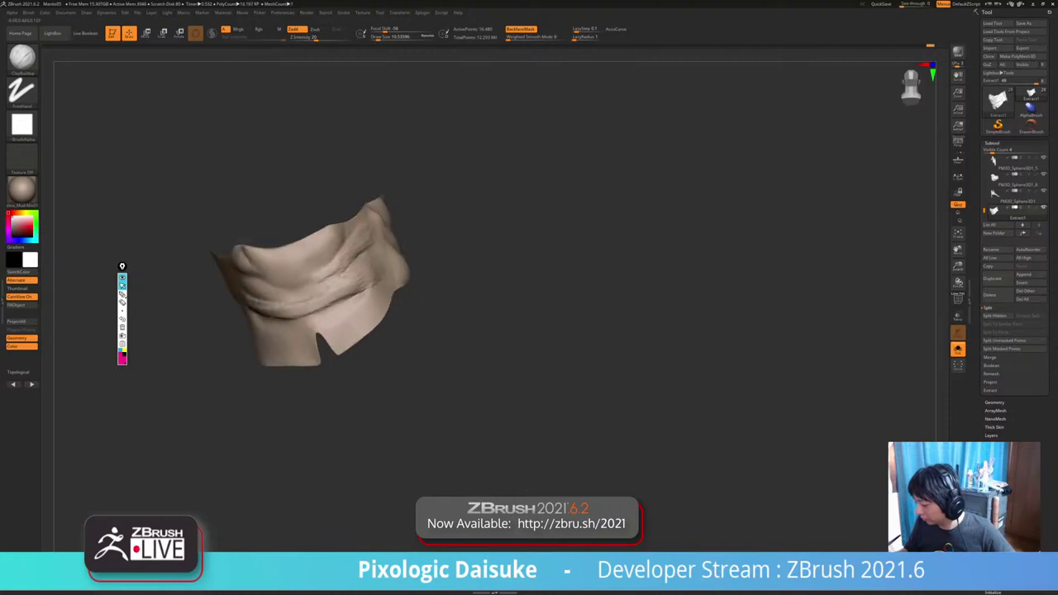
Build up cloth folds across the jacket's back panel and smooth them with a brush size of about 37.
drag(311, 286, 339, 272)
mouse_move(344, 271)
right_down()
mouse_move(389, 268)
mouse_move(367, 241)
right_up()
click(384, 37)
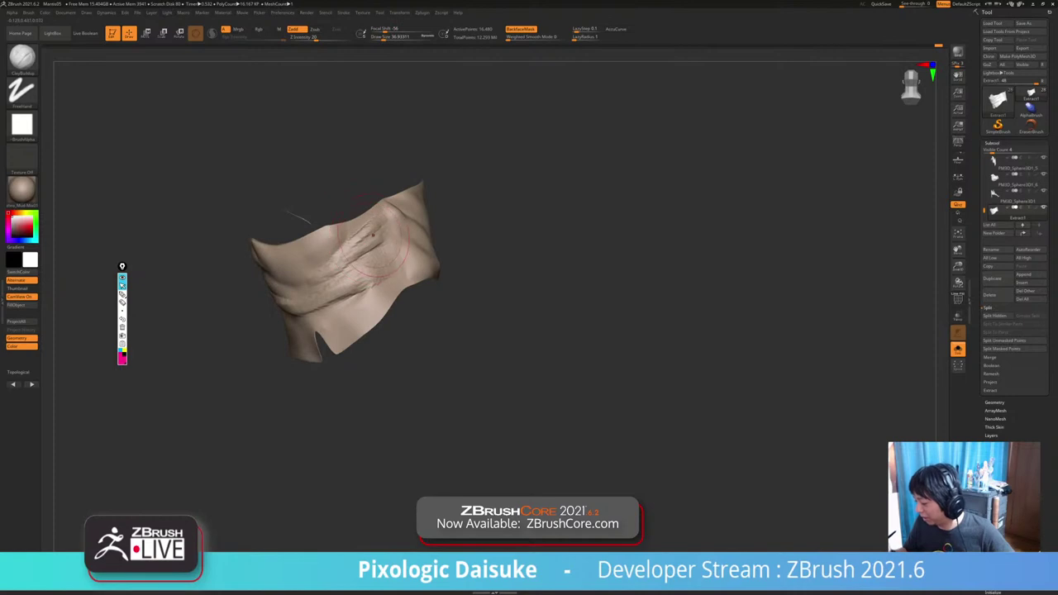
mouse_move(373, 236)
shift+mouse_down()
mouse_move(360, 246)
mouse_move(366, 263)
shift+mouse_up()
mouse_move(376, 258)
right_down()
mouse_move(348, 251)
mouse_move(399, 283)
mouse_move(347, 296)
right_up()
mouse_move(340, 301)
shift+mouse_down()
mouse_move(262, 315)
mouse_move(288, 310)
shift+mouse_up()
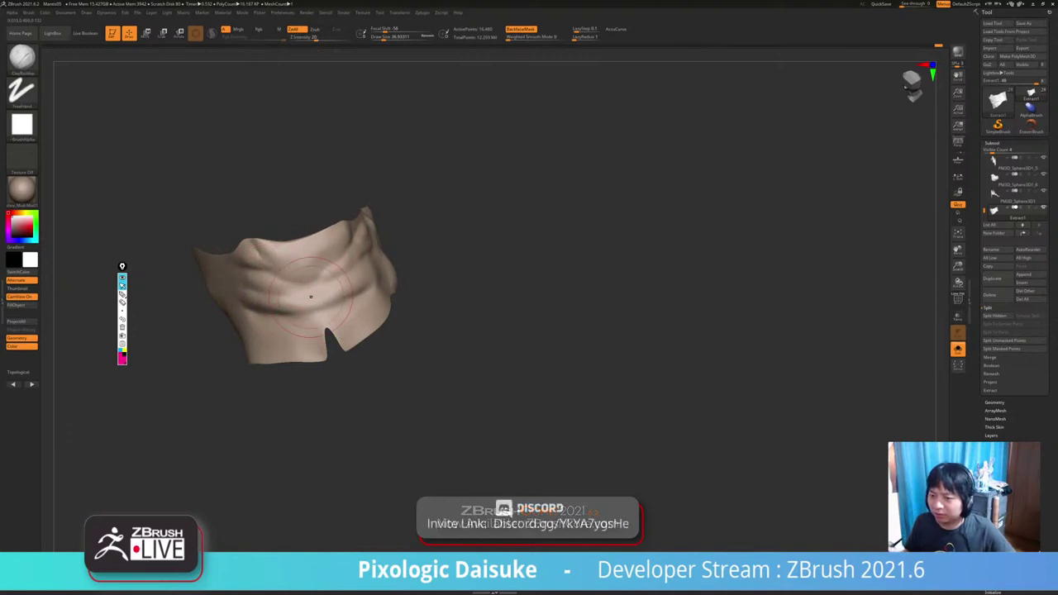
Sculpt the long diagonal fold along the side of the back panel, reducing the brush size to about 13.
right_drag(309, 297, 330, 190)
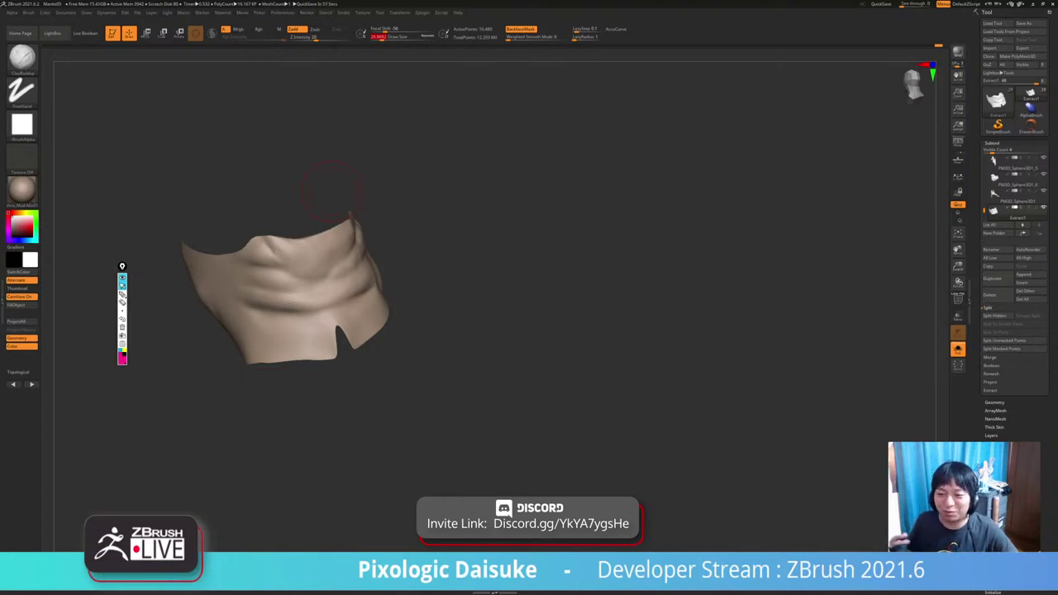
right_drag(352, 219, 339, 268)
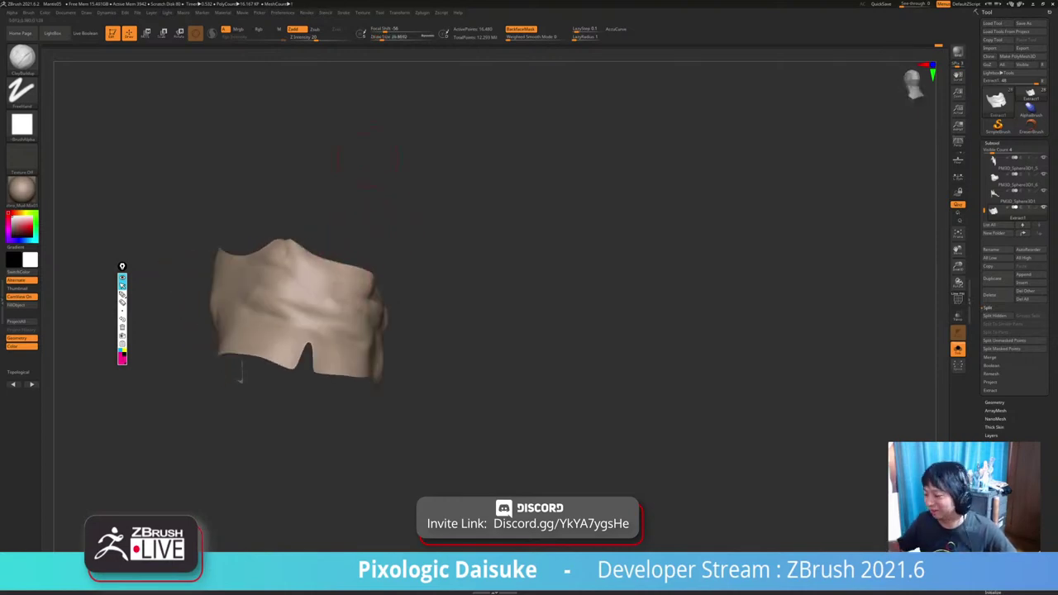
right_drag(367, 158, 279, 275)
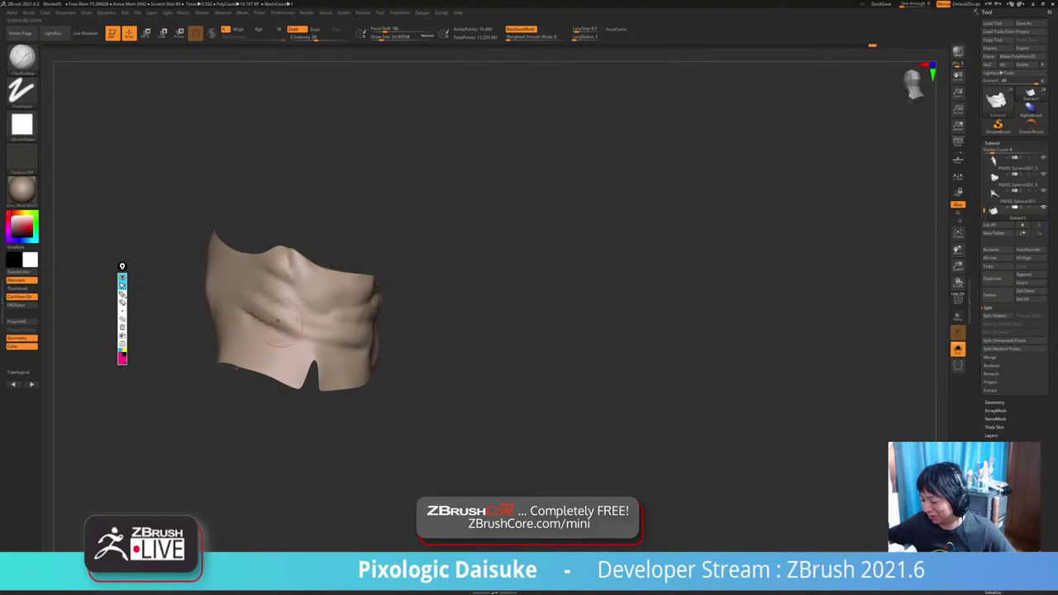
mouse_move(273, 317)
right_down()
mouse_move(218, 282)
mouse_move(302, 303)
mouse_move(485, 282)
right_up()
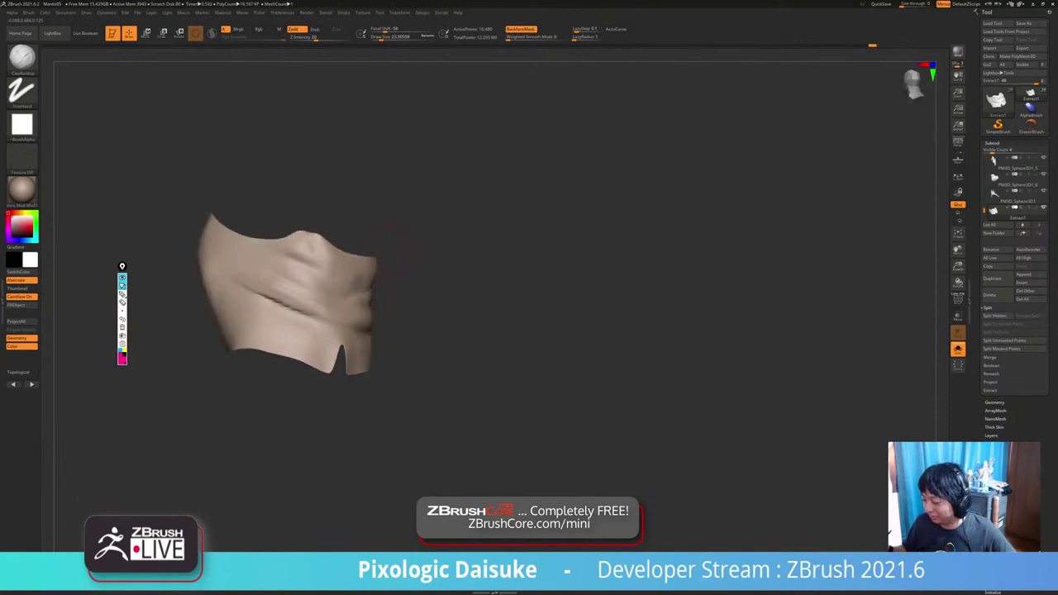
mouse_move(232, 298)
right_down()
mouse_move(276, 293)
mouse_move(273, 266)
mouse_move(284, 267)
mouse_move(262, 247)
right_up()
click(379, 37)
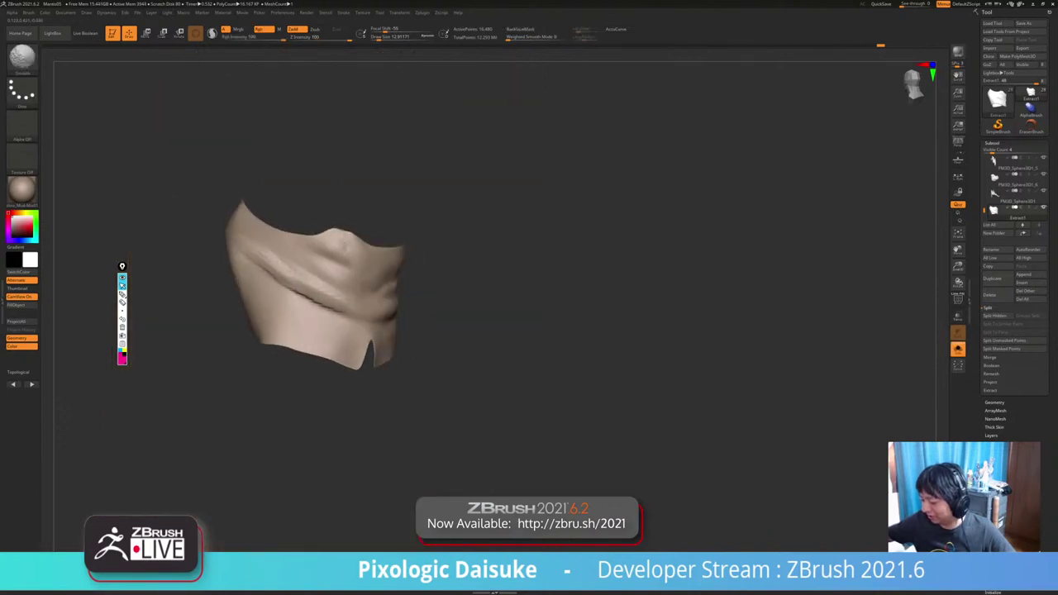
right_drag(325, 284, 367, 270)
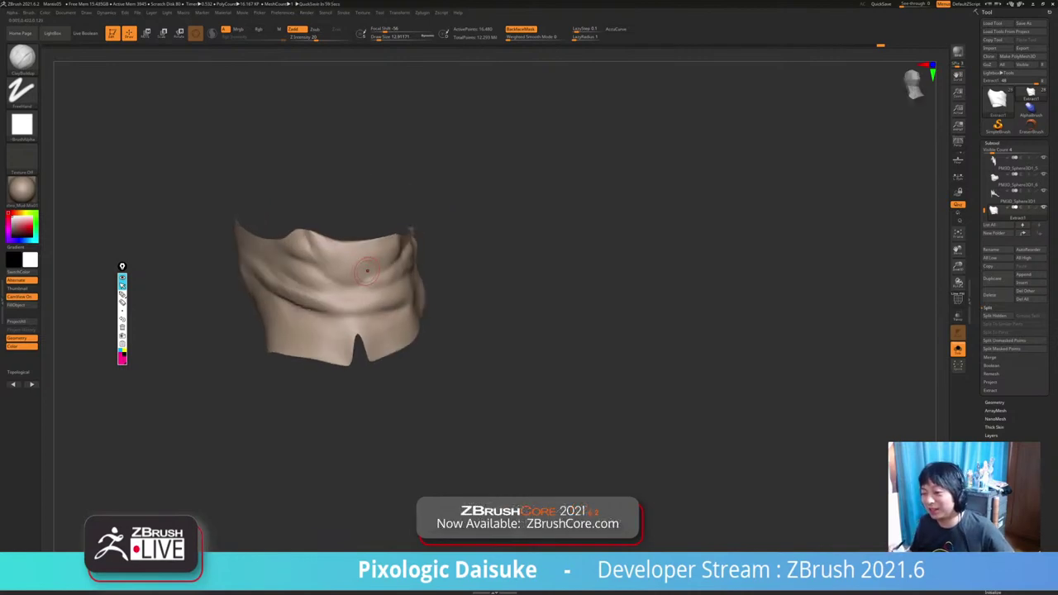
Check the back panel's folds against the whole figure and isolate the panel again.
right_drag(436, 263, 463, 266)
key(alt+s)
ctrl+shift+click(484, 280)
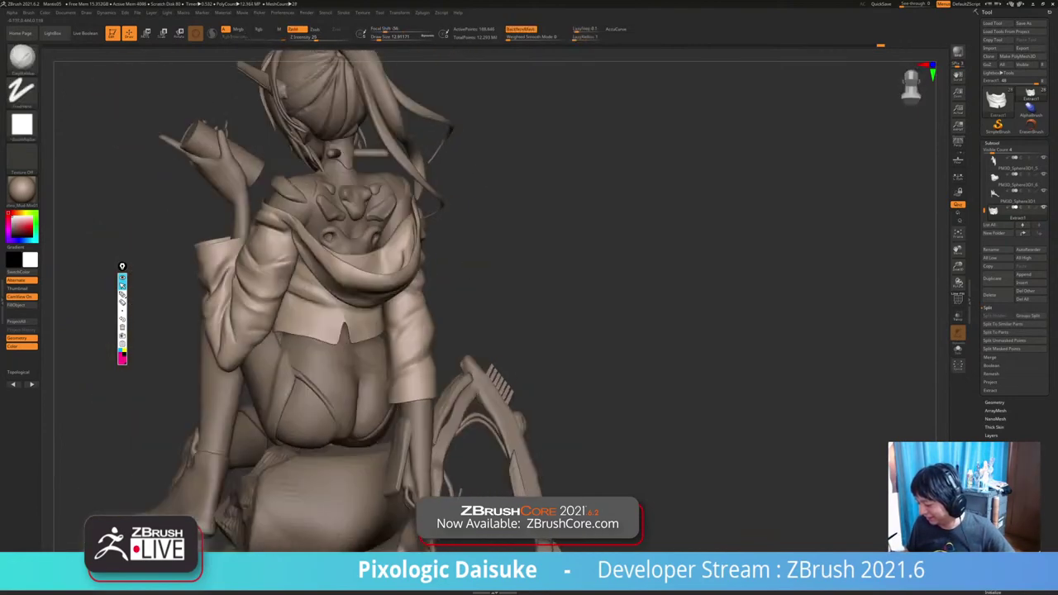
key(alt+s)
ctrl+shift+click(356, 291)
Build up a slanted fold on the back panel's side running from the shoulder edge, and smooth it.
mouse_move(373, 289)
right_down()
mouse_move(463, 285)
mouse_move(376, 252)
mouse_move(364, 310)
mouse_move(289, 288)
right_up()
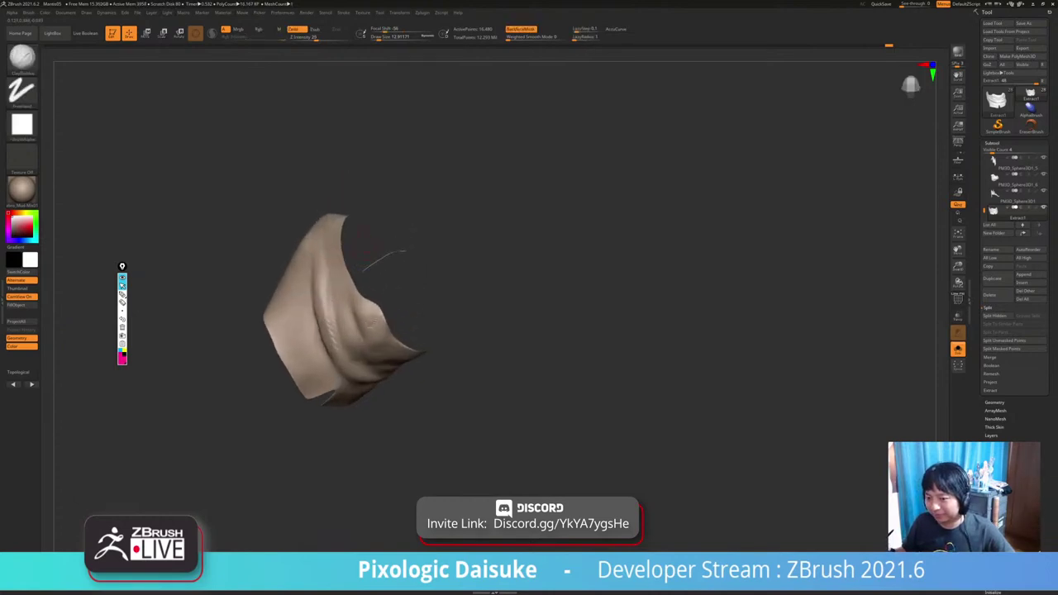
mouse_move(397, 147)
right_down()
mouse_move(394, 132)
mouse_move(327, 136)
mouse_move(387, 153)
mouse_move(362, 149)
right_up()
click(382, 38)
key(shift)
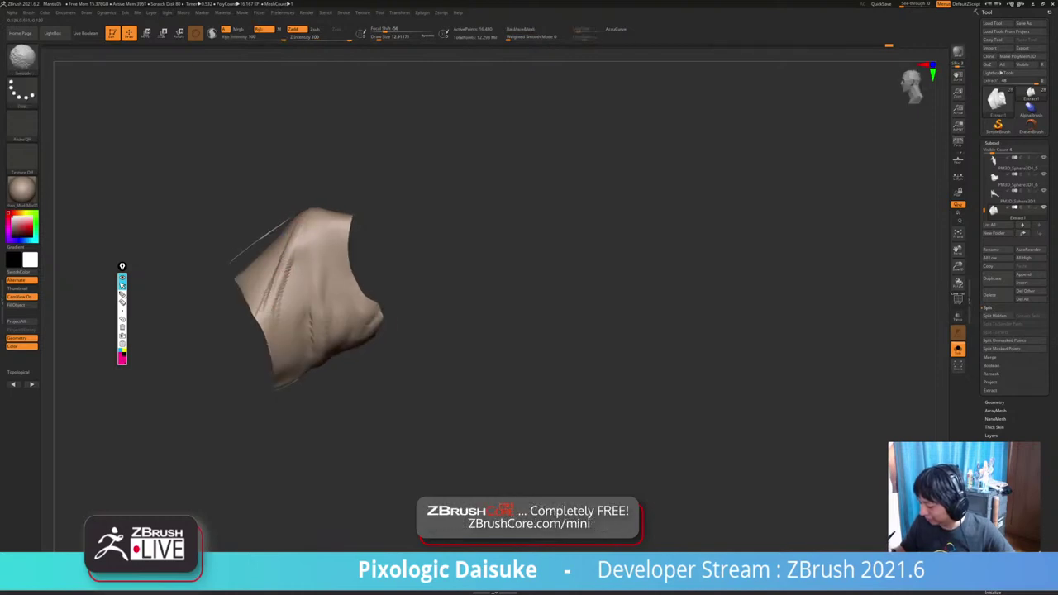
shift+drag(291, 249, 273, 309)
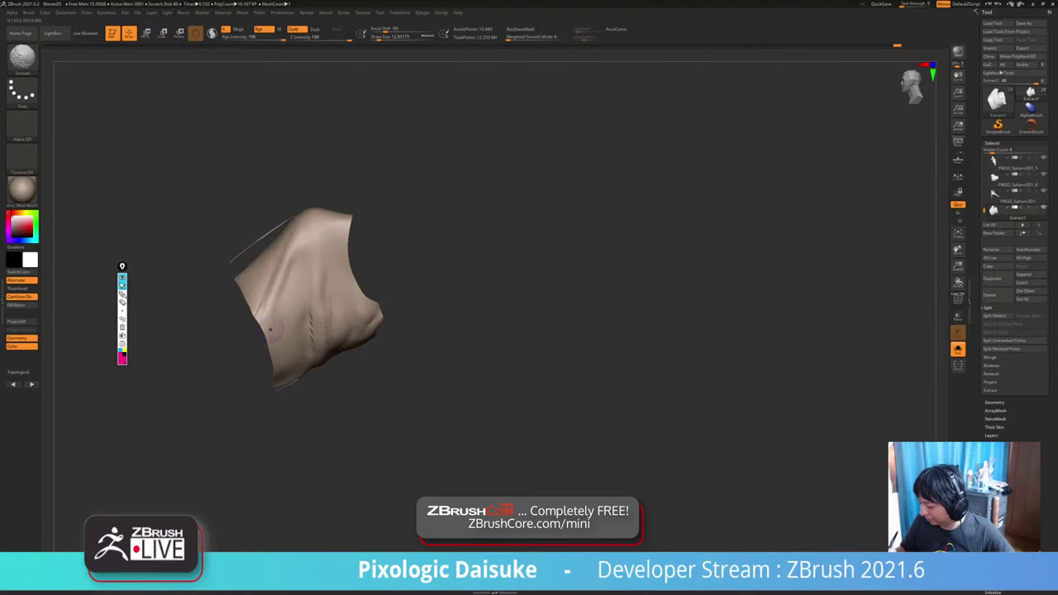
mouse_move(270, 329)
right_down()
mouse_move(291, 332)
mouse_move(276, 330)
right_up()
key(shift+s)
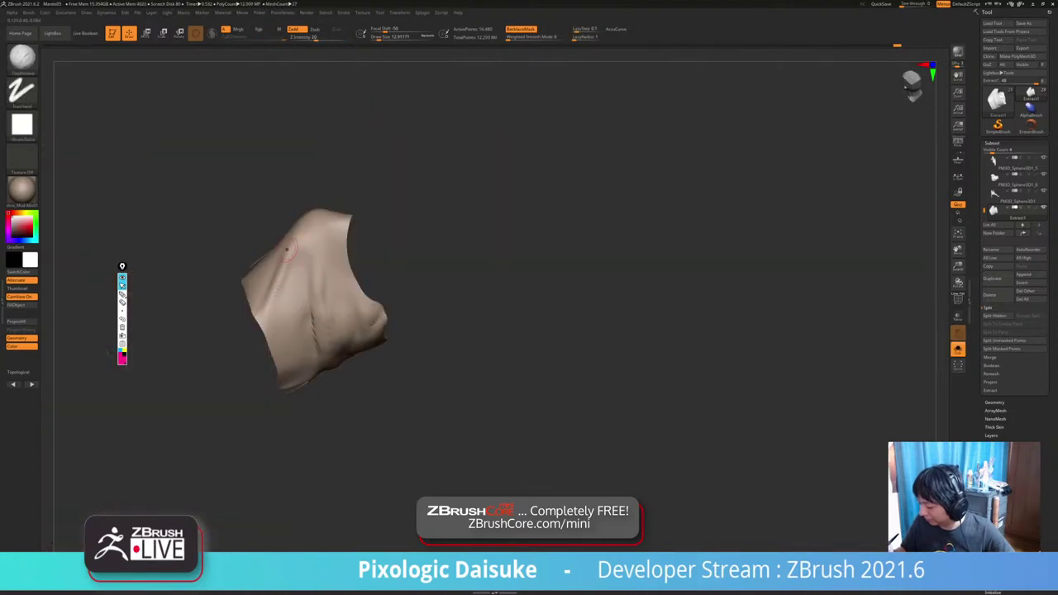
Refine the slanted side fold up to the panel's upper corner with alternating ClayBuildup and smoothing strokes.
key(shift)
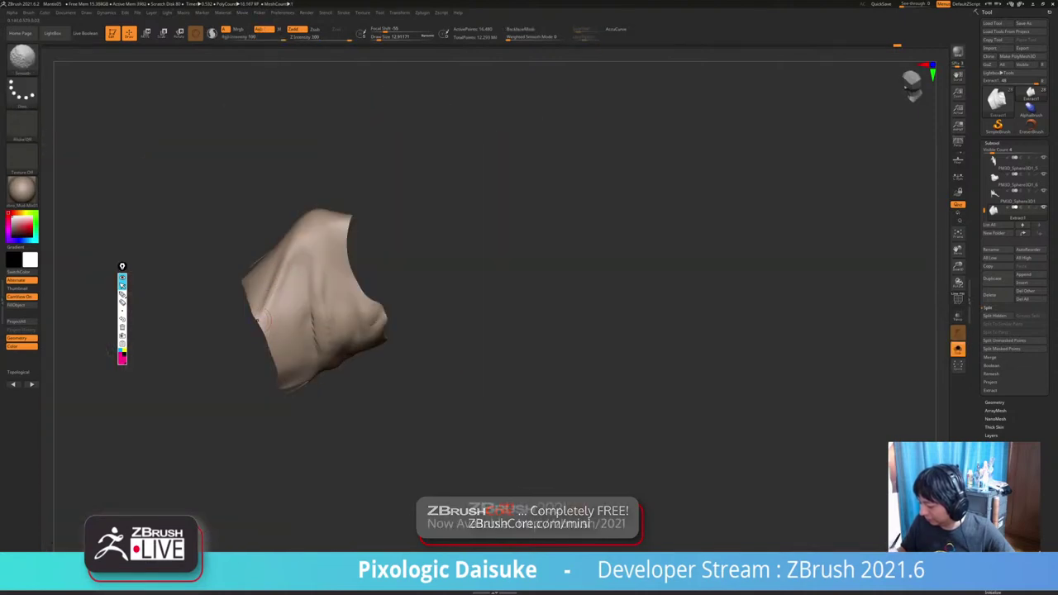
mouse_move(306, 239)
right_down()
mouse_move(291, 224)
mouse_move(299, 234)
mouse_move(287, 239)
mouse_move(288, 208)
right_up()
key(ctrl)
key(shift)
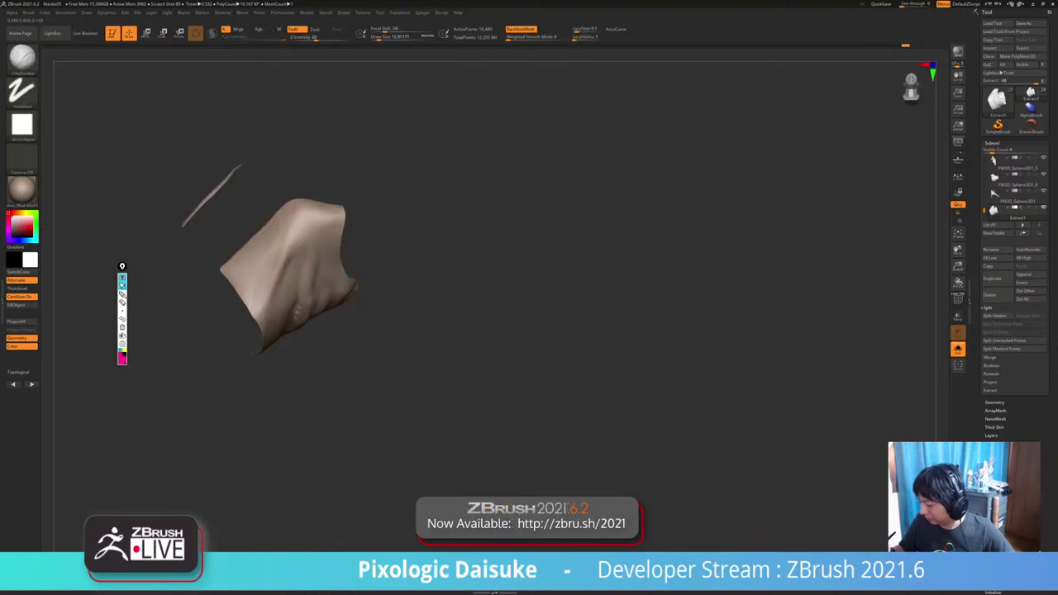
key(shift)
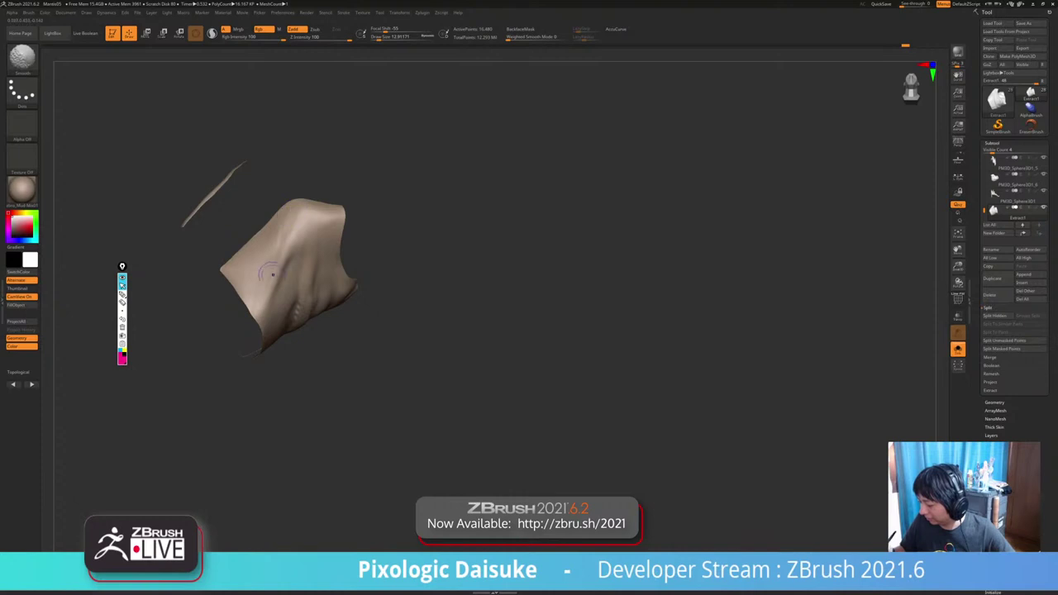
key(shift)
mouse_move(273, 275)
right_down()
mouse_move(291, 266)
mouse_move(261, 213)
mouse_move(264, 197)
right_up()
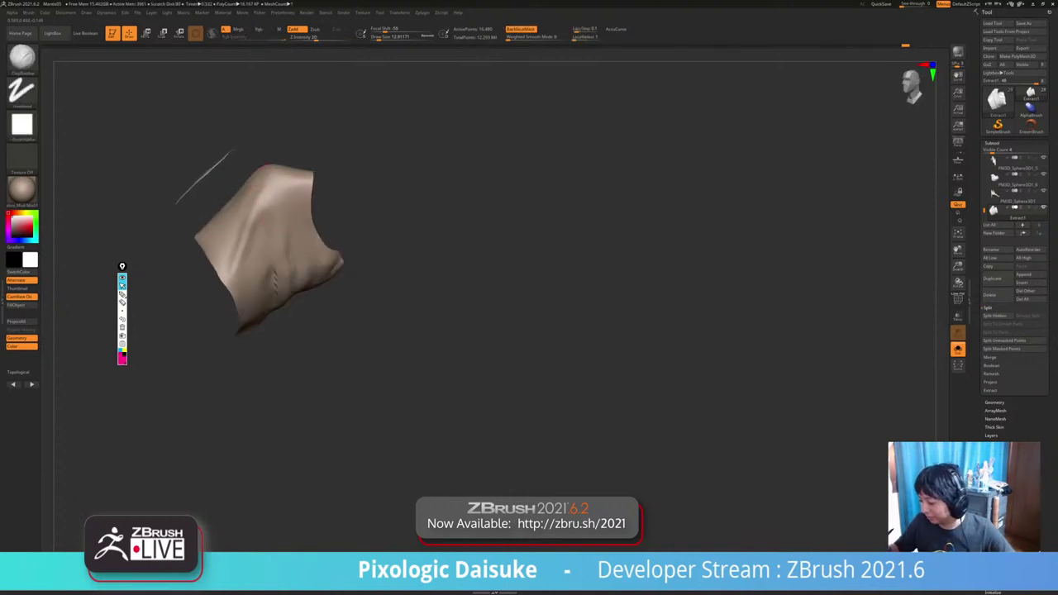
shift+drag(266, 172, 263, 186)
right_drag(278, 217, 276, 203)
key(shift)
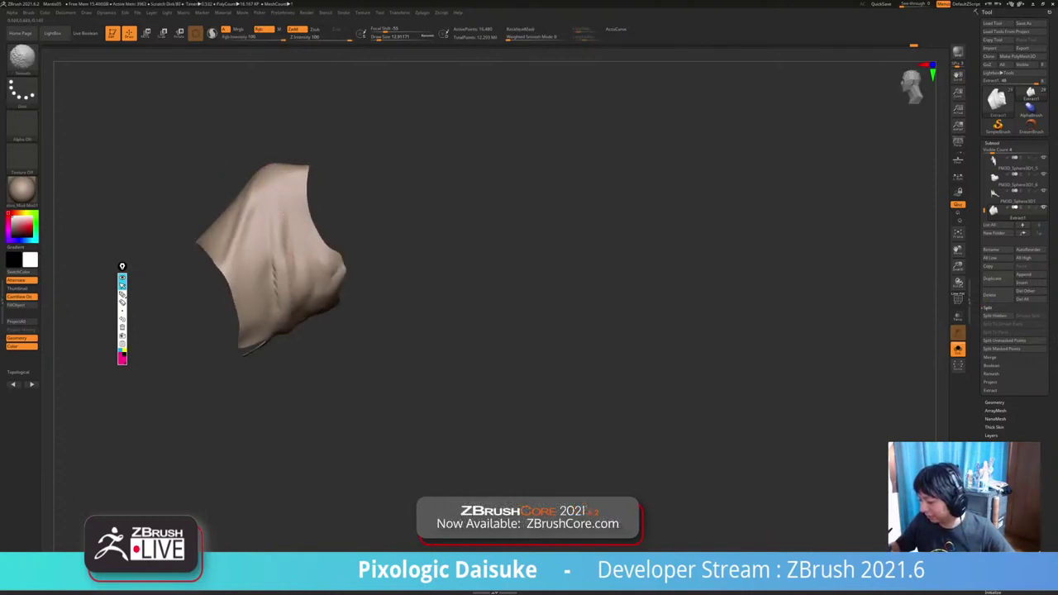
drag(272, 184, 281, 175)
mouse_move(270, 200)
right_down()
mouse_move(278, 232)
mouse_move(311, 216)
right_up()
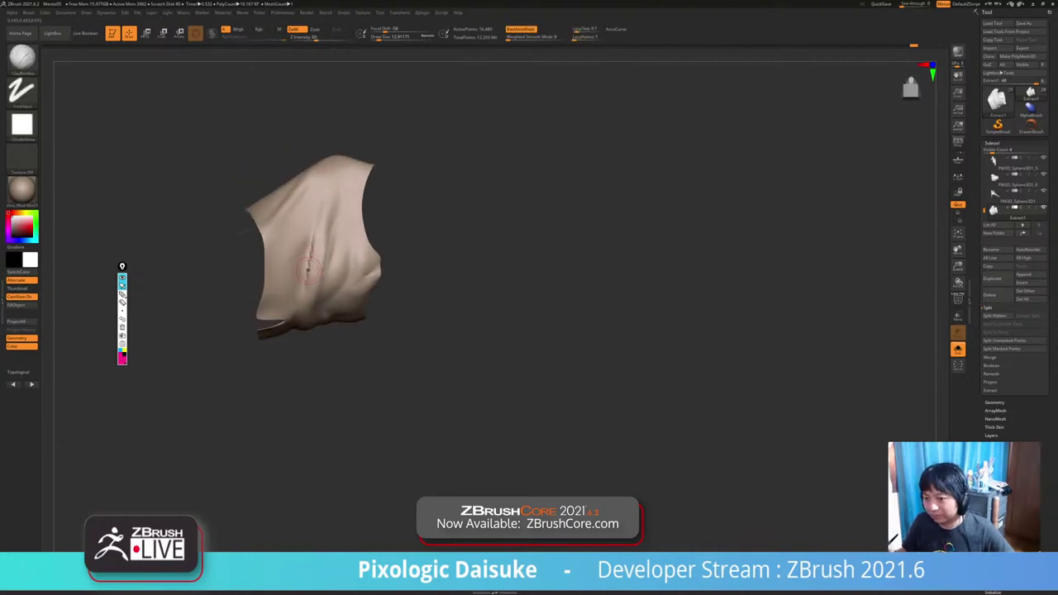
Sculpt the lengthwise folds down the middle of the panel's side and smooth their rough ridges.
mouse_move(309, 262)
right_down()
mouse_move(301, 251)
mouse_move(304, 308)
mouse_move(304, 291)
right_up()
right_drag(304, 291, 309, 274)
key(shift)
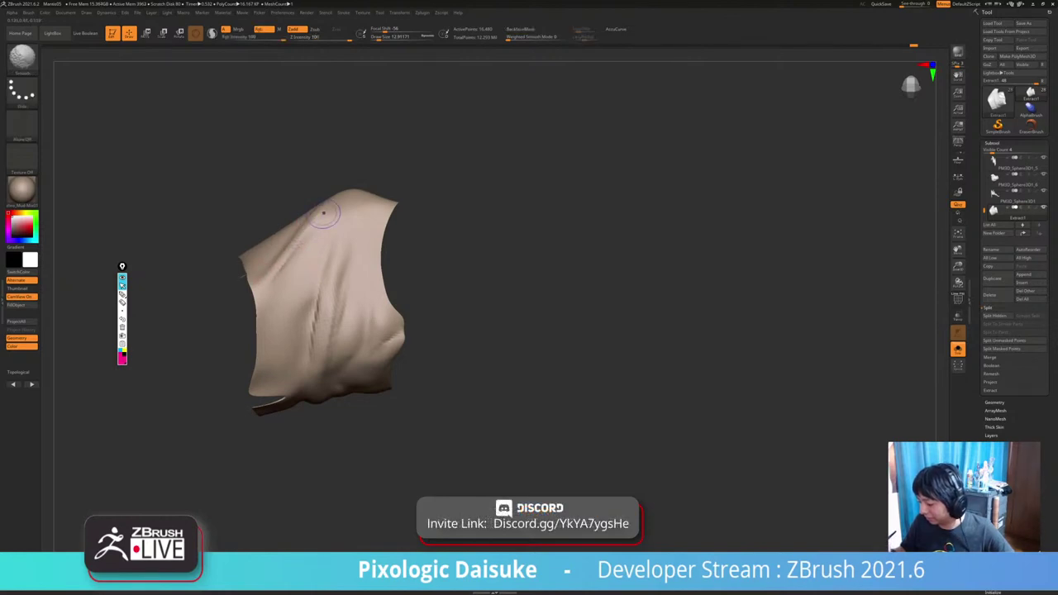
ctrl+right_drag(323, 316, 306, 278)
mouse_move(306, 278)
right_down()
mouse_move(371, 282)
mouse_move(327, 265)
mouse_move(364, 275)
right_up()
key(shift+alt+s)
key(shift+alt+s)
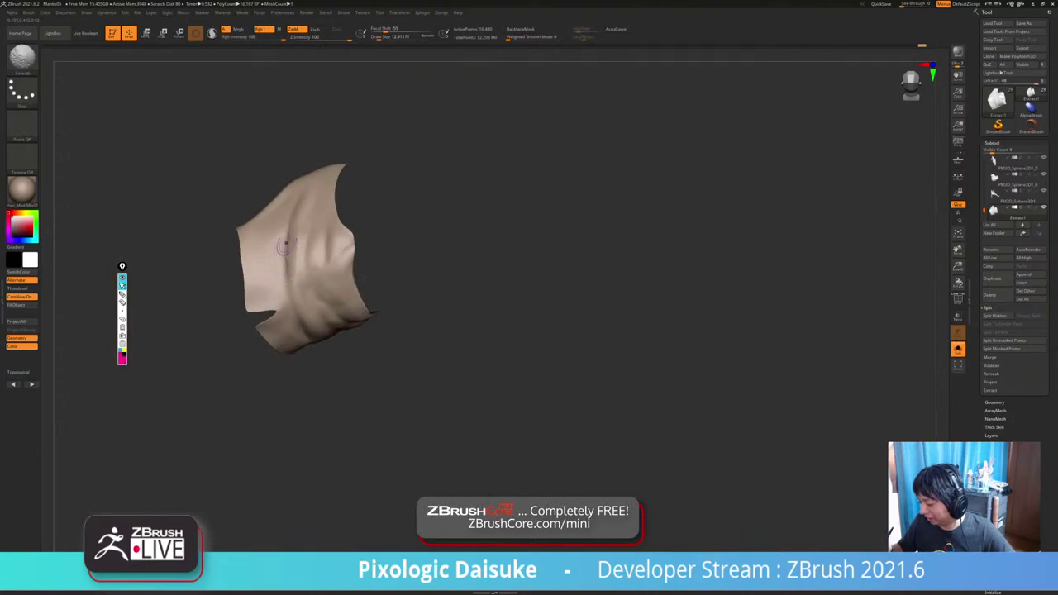
shift+drag(286, 243, 282, 298)
right_drag(282, 299, 286, 281)
Carve sharp creases between the lengthwise folds on the panel's side with the DamStandard brush and soften them.
click(23, 60)
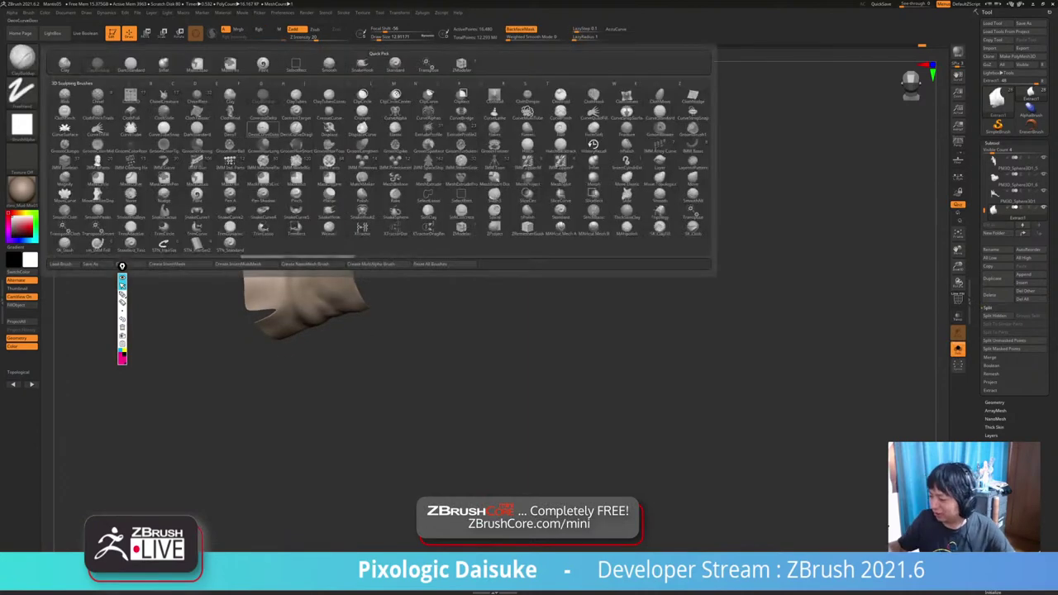
click(267, 129)
key(shift)
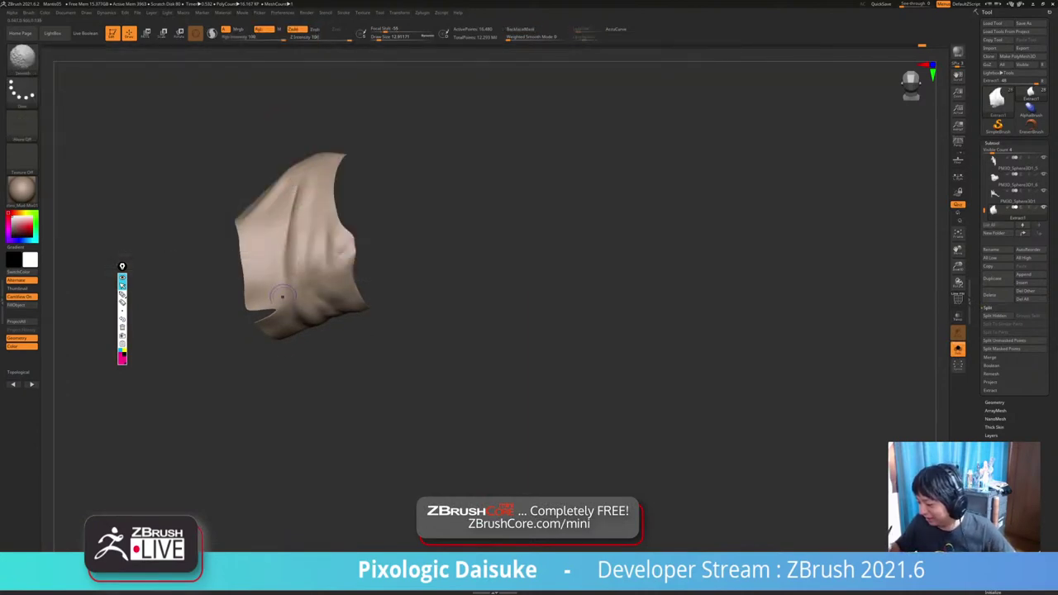
shift+drag(288, 291, 292, 307)
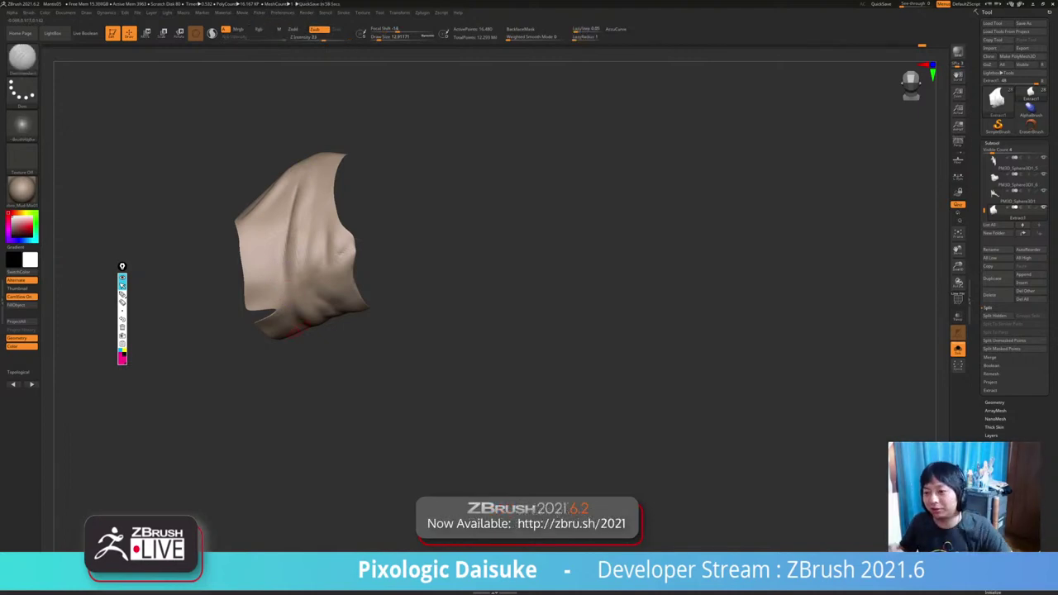
mouse_move(300, 332)
right_down()
mouse_move(332, 238)
mouse_move(325, 269)
right_up()
shift+drag(306, 221, 304, 270)
mouse_move(308, 223)
right_down()
mouse_move(306, 245)
mouse_move(301, 217)
right_up()
drag(299, 220, 297, 250)
right_drag(297, 250, 296, 224)
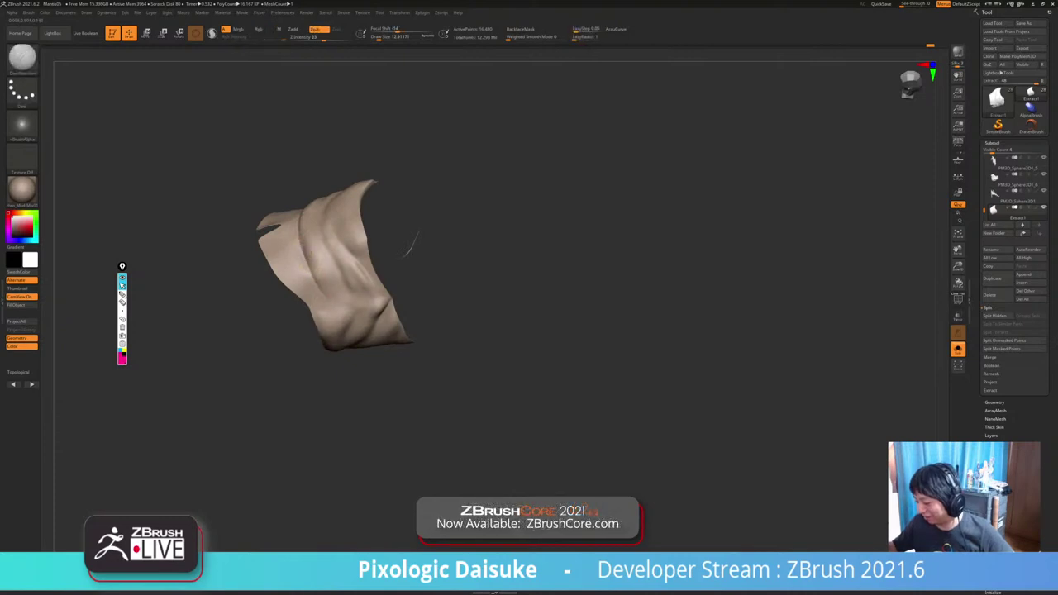
Deepen the creases across the back panel's folds near its narrow side end and blend them smooth.
ctrl+right_drag(337, 307, 316, 256)
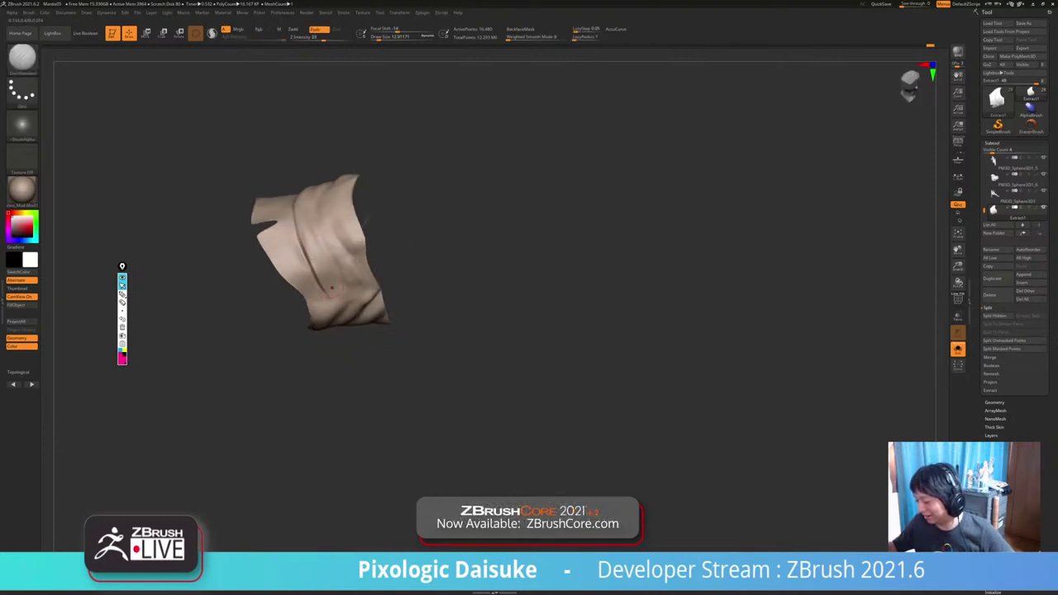
right_drag(365, 219, 392, 225)
mouse_move(347, 262)
right_down()
mouse_move(314, 251)
mouse_move(323, 242)
right_up()
key(shift)
alt+drag(318, 250, 309, 218)
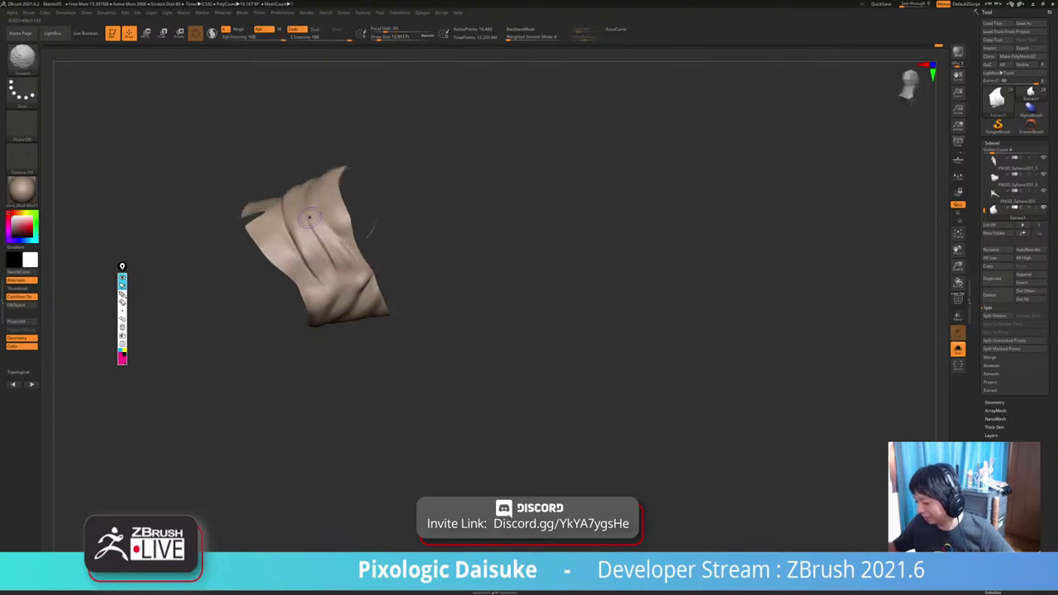
Show the whole figure and smooth the folds on the jacket's lower back beneath the hood.
mouse_move(309, 217)
right_down()
mouse_move(348, 225)
mouse_move(387, 199)
mouse_move(430, 240)
right_up()
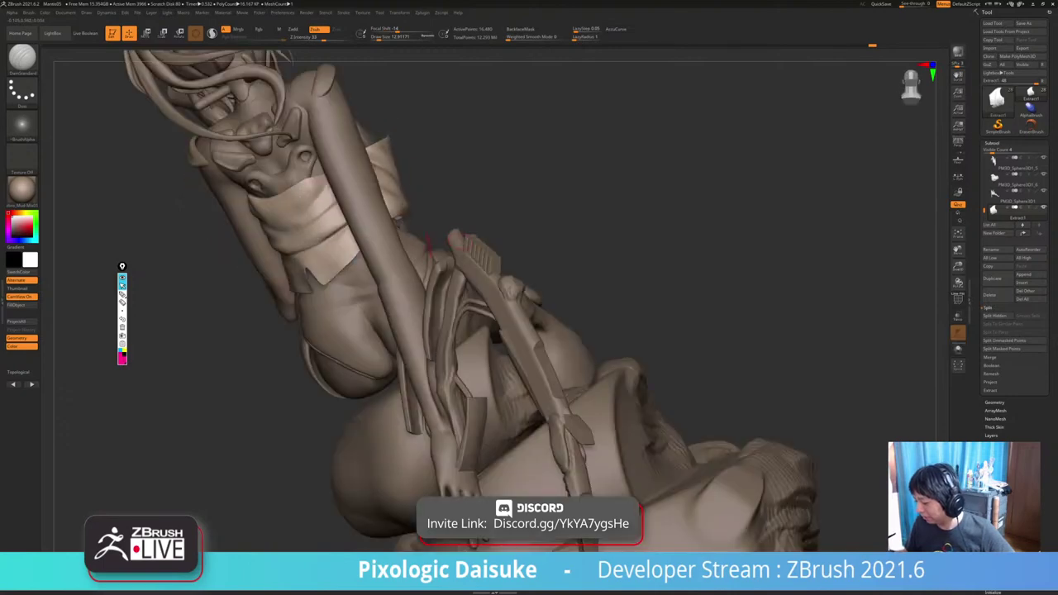
right_drag(417, 244, 465, 204)
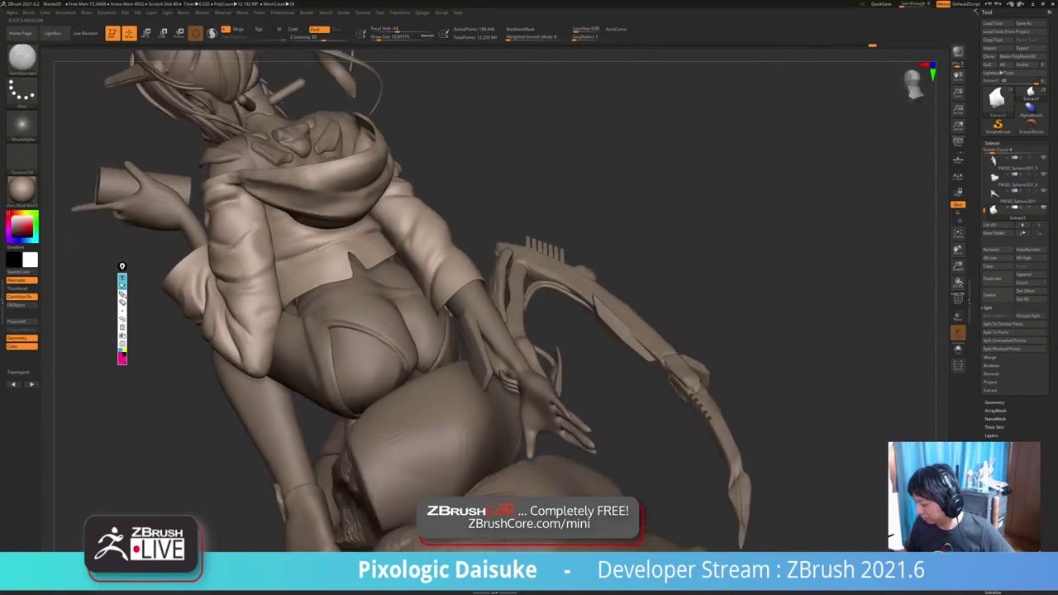
right_drag(303, 245, 294, 251)
key(shift)
mouse_move(294, 251)
shift+mouse_down()
mouse_move(357, 238)
mouse_move(296, 251)
mouse_move(341, 246)
shift+mouse_up()
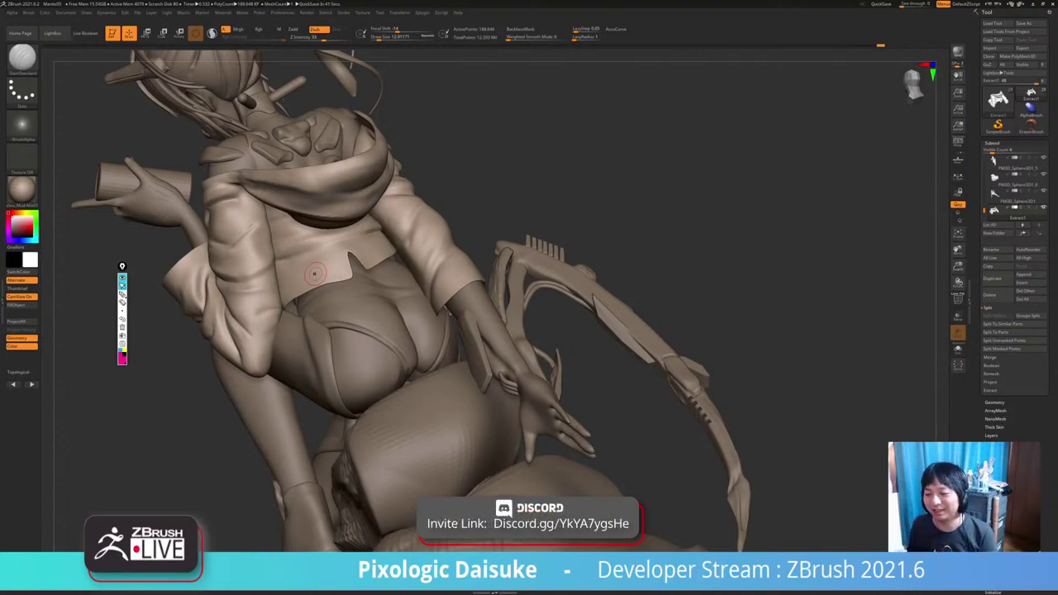
Isolate the complete jacket and refine its lower back folds with an enlarged DamStandard brush.
right_drag(314, 273, 308, 321)
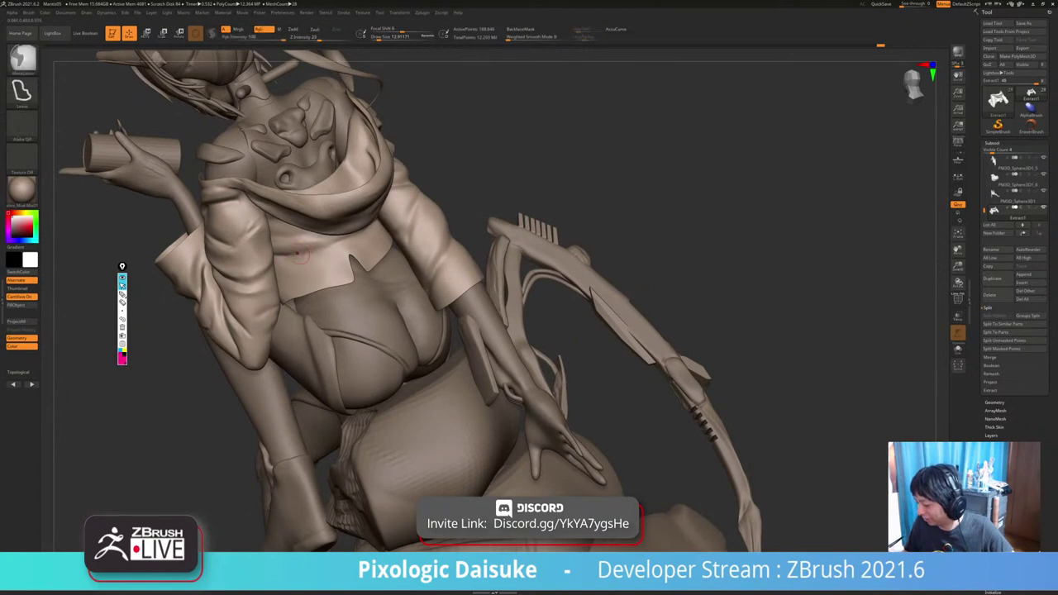
mouse_move(319, 247)
right_down()
mouse_move(353, 264)
mouse_move(347, 217)
mouse_move(405, 223)
right_up()
key(alt+s)
alt+right_drag(377, 265, 315, 285)
mouse_move(314, 285)
ctrl+right_down()
mouse_move(316, 325)
mouse_move(325, 273)
mouse_move(320, 292)
ctrl+right_up()
click(381, 38)
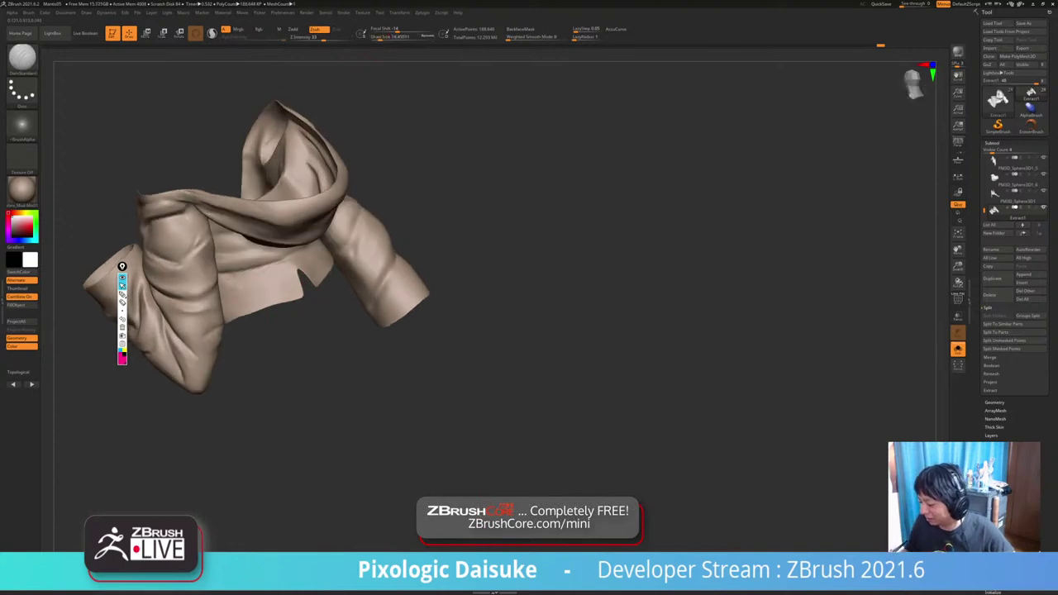
mouse_move(273, 252)
right_down()
mouse_move(285, 266)
mouse_move(337, 253)
mouse_move(291, 277)
right_up()
key(ctrl)
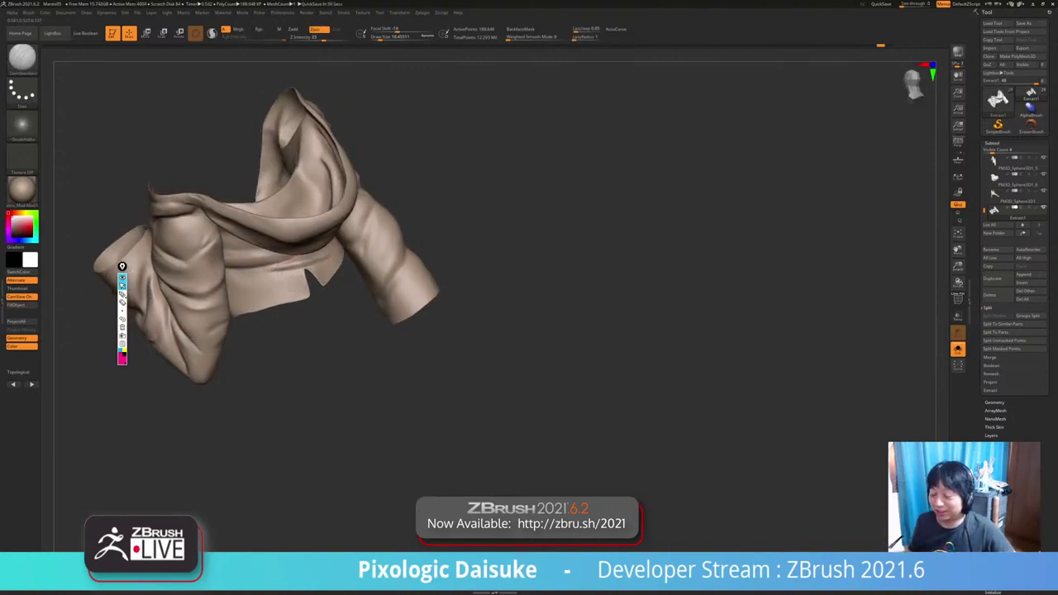
Bring back the full figure, touch up the jacket's back hem area and review the overall silhouette.
key(alt+shift+s)
right_drag(290, 277, 246, 282)
key(1)
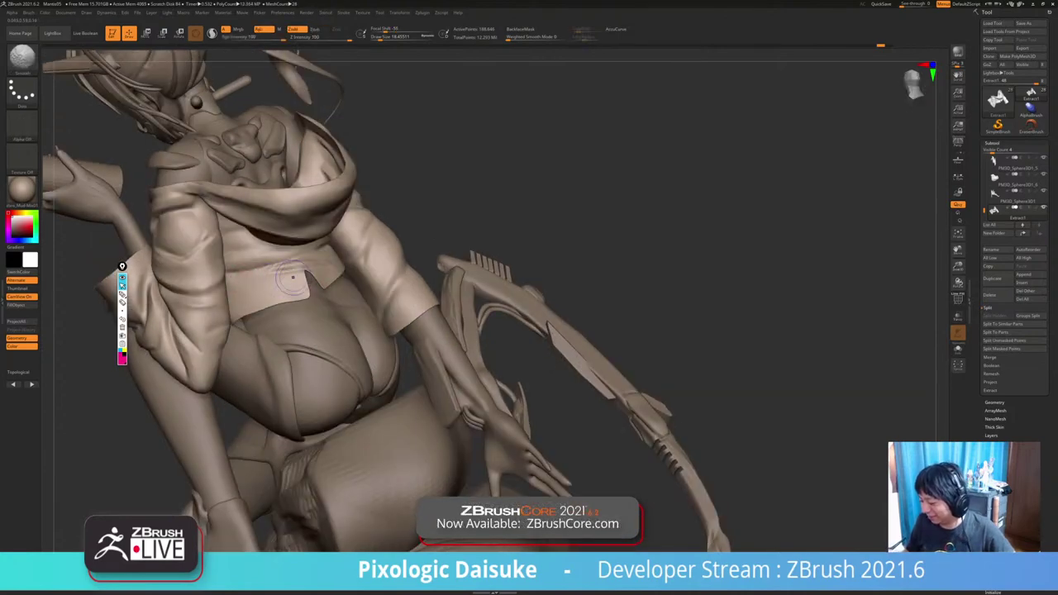
mouse_move(315, 271)
ctrl+right_down()
mouse_move(460, 218)
mouse_move(405, 229)
ctrl+right_up()
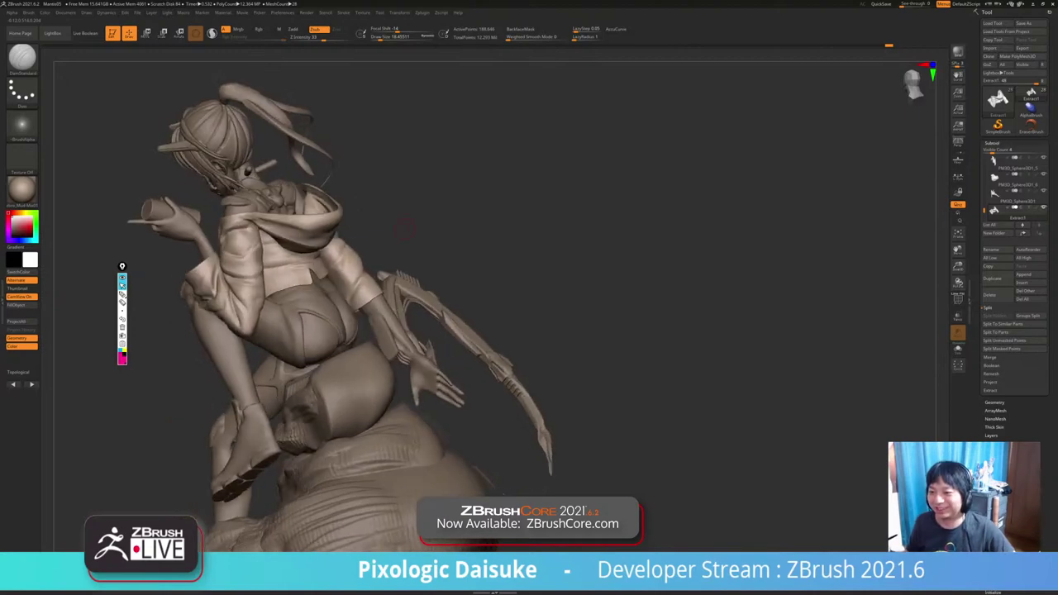
Refine the creases on the jacket's lower back beneath the hood with an adjusted DamStandard brush.
mouse_move(287, 265)
ctrl+right_down()
mouse_move(289, 276)
mouse_move(249, 275)
ctrl+right_up()
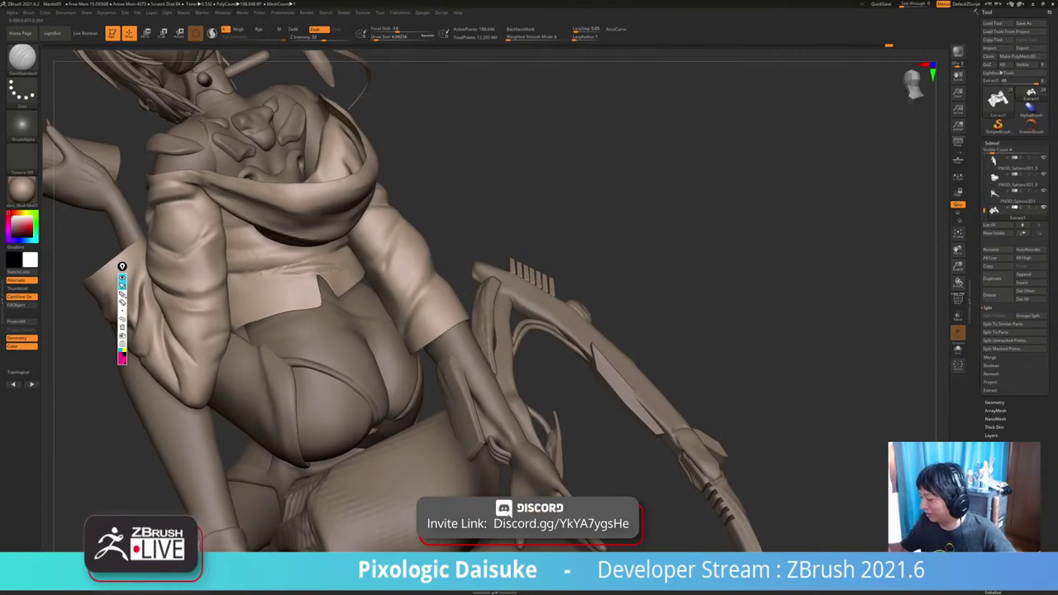
drag(377, 37, 383, 37)
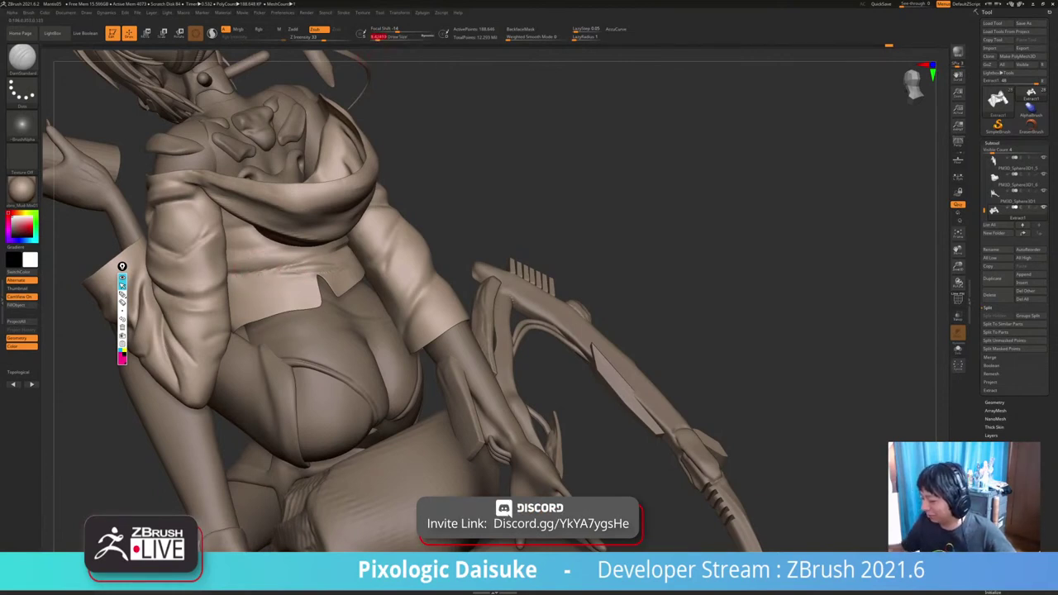
mouse_move(248, 277)
right_down()
mouse_move(397, 249)
mouse_move(438, 205)
mouse_move(407, 218)
mouse_move(411, 246)
mouse_move(499, 253)
right_up()
ctrl+right_drag(430, 223, 420, 273)
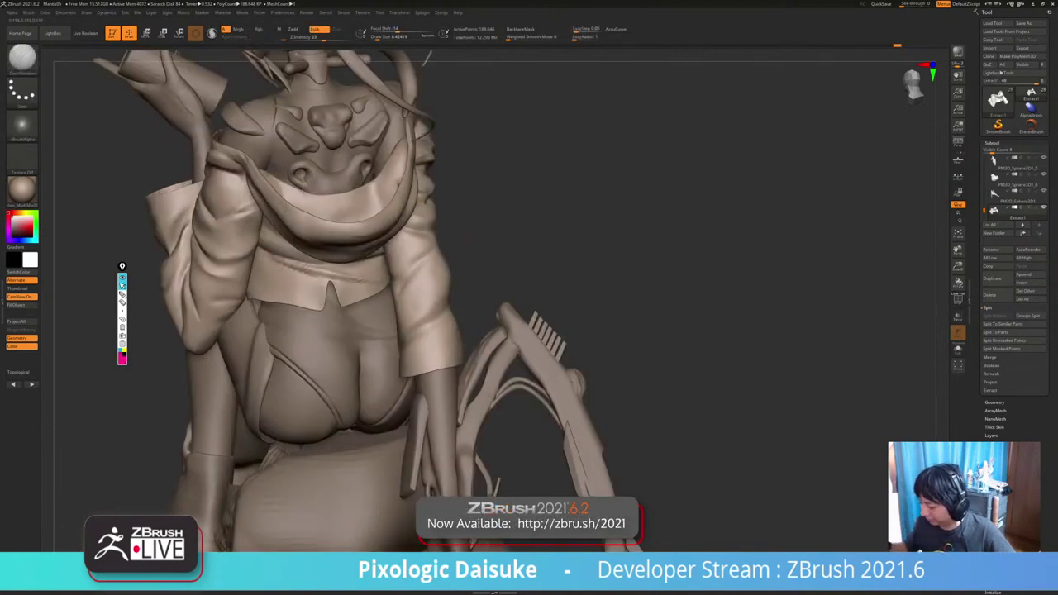
Isolate the jacket and refine the back of its hood with a resized DamStandard brush.
key(alt+shift+s)
right_drag(525, 289, 531, 364)
click(381, 38)
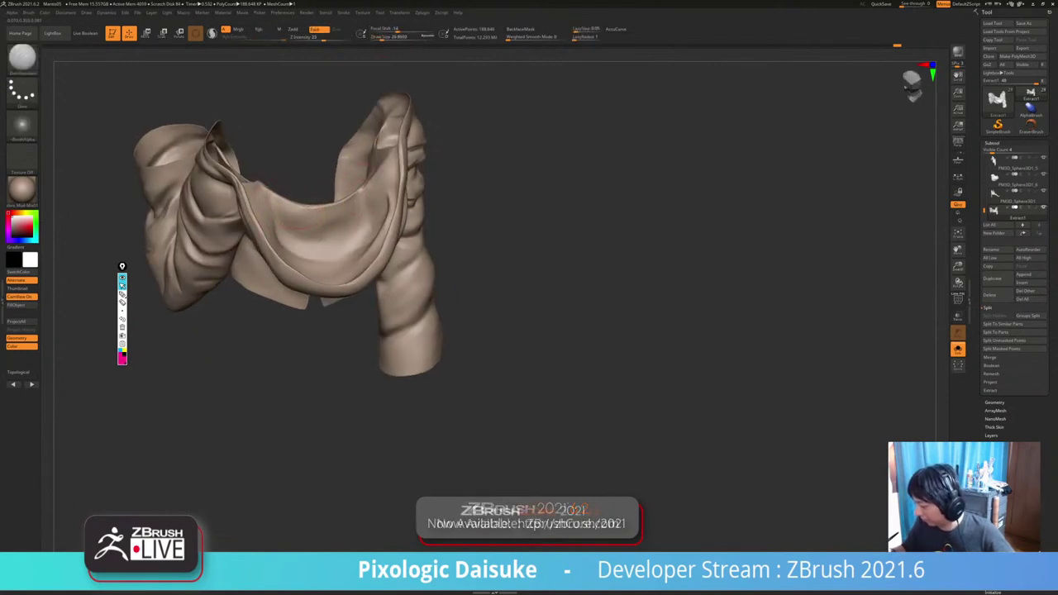
right_drag(332, 213, 314, 202)
click(378, 37)
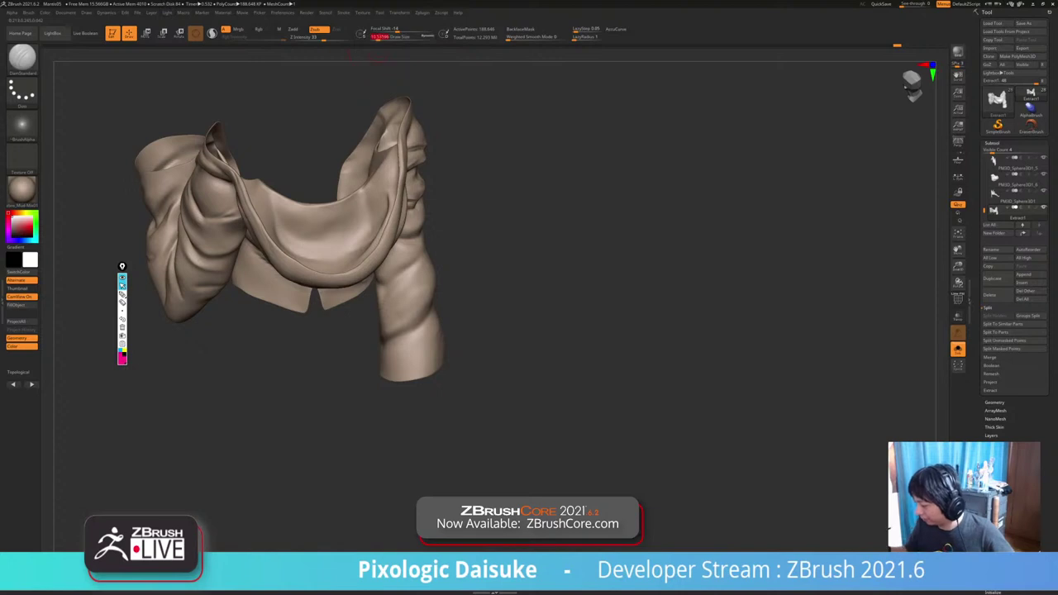
Bring back the full figure, then carve a draping fold across the inside of the hood and smooth it.
key(alt+s)
right_drag(285, 260, 273, 203)
mouse_move(274, 203)
mouse_down()
mouse_move(359, 212)
mouse_move(366, 200)
mouse_move(302, 227)
mouse_move(318, 230)
mouse_up()
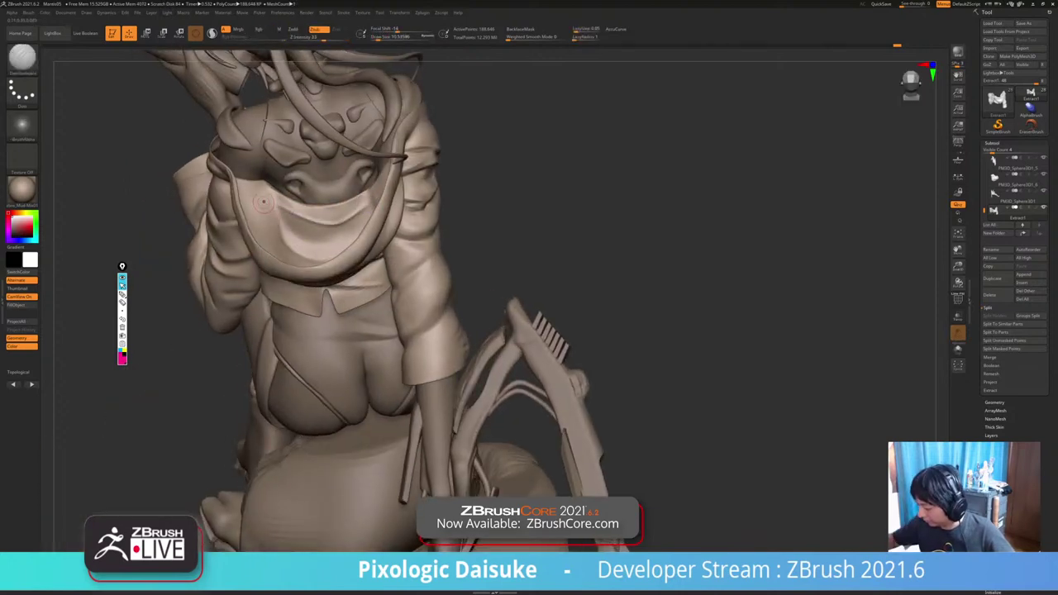
key(shift)
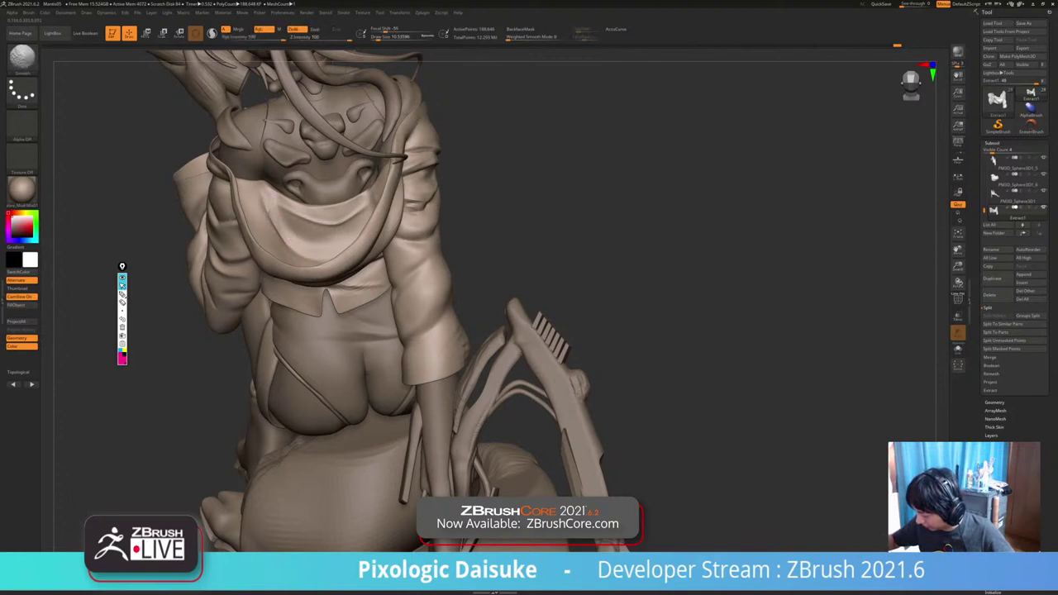
key(shift)
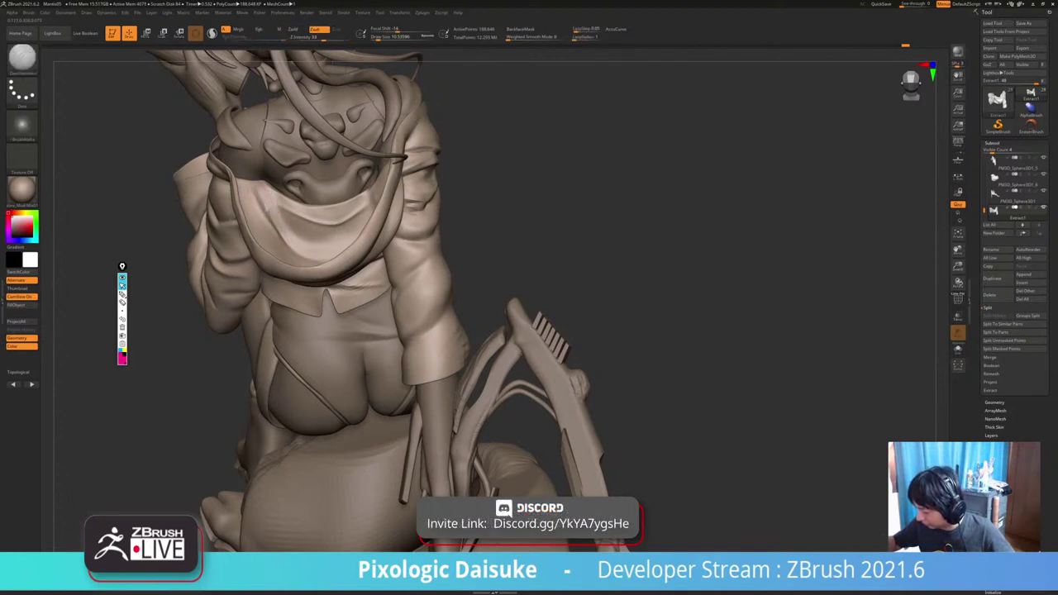
shift+drag(263, 210, 246, 195)
Carve and soften the creases where the hood's inner cloth rises toward the right shoulder.
right_drag(253, 201, 363, 195)
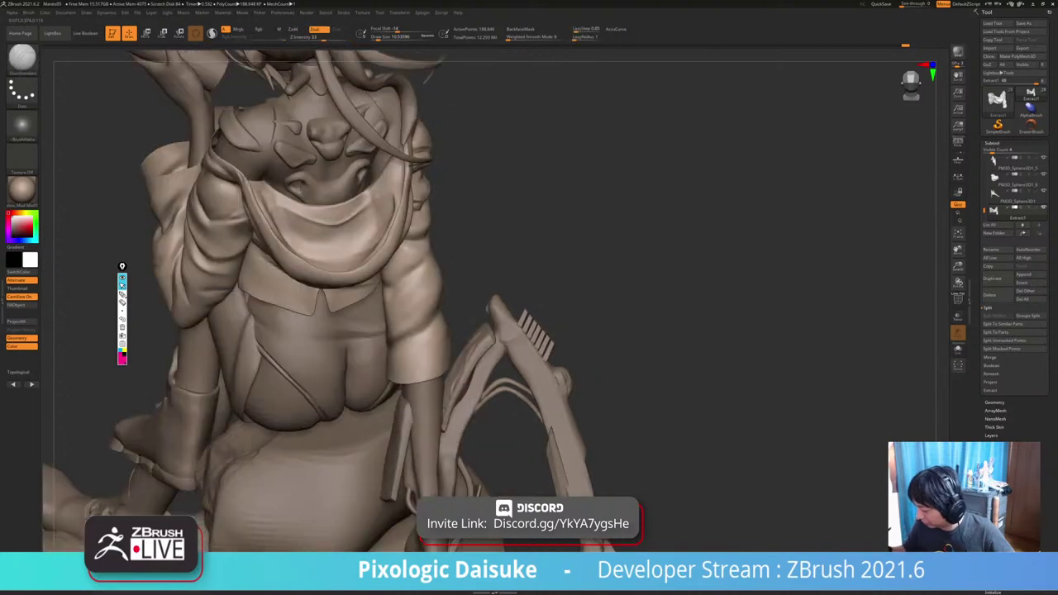
key(shift)
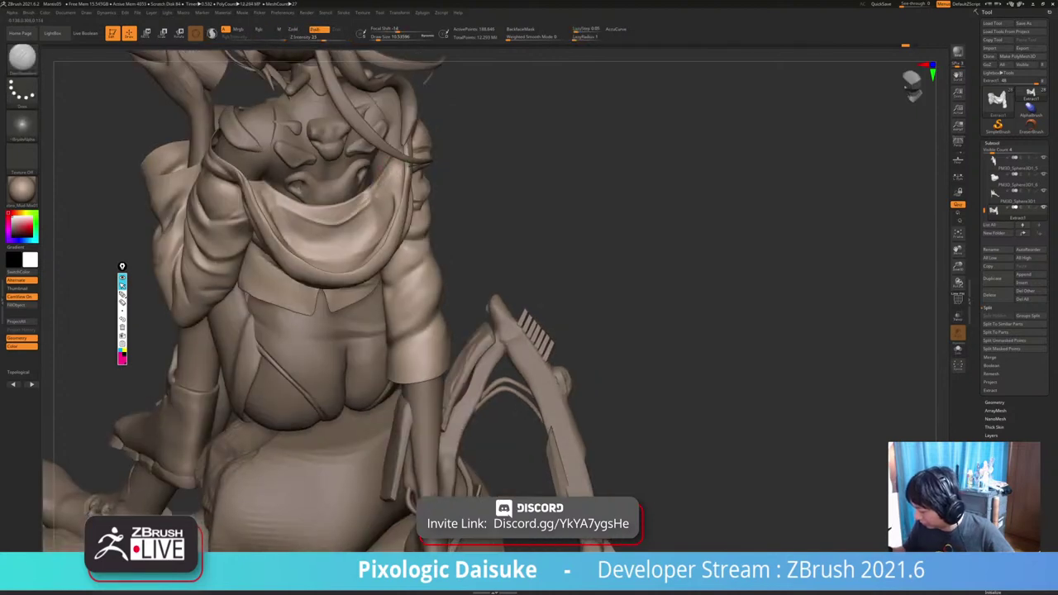
key(shift)
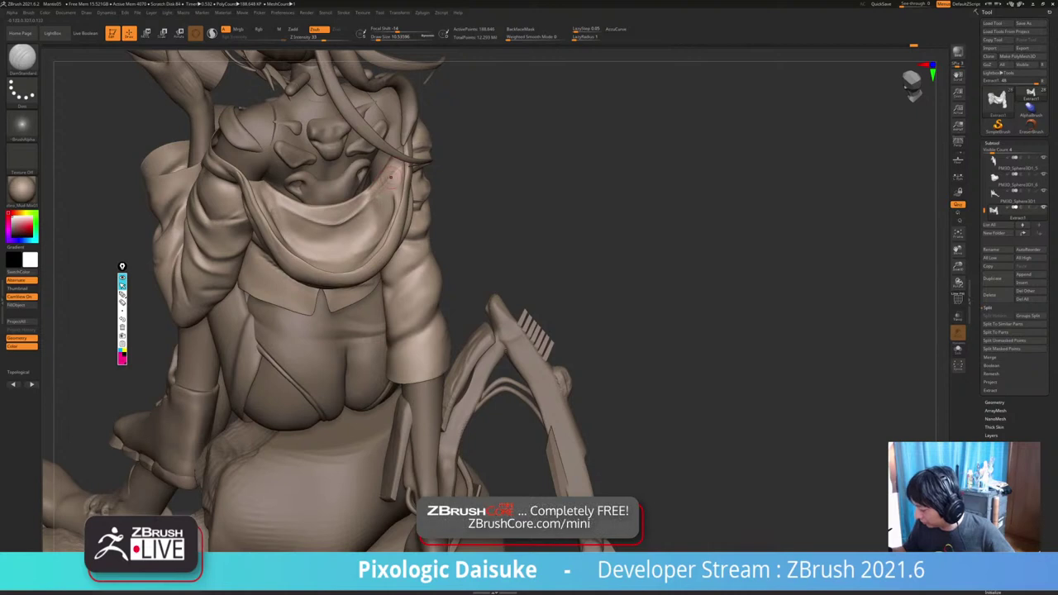
key(shift)
key(shift)
mouse_move(413, 155)
right_down()
mouse_move(430, 165)
mouse_move(438, 215)
mouse_move(426, 248)
mouse_move(478, 301)
right_up()
Build up the folds inside the hood with the ClayBuildup brush and smooth them.
key(alt+s)
key(alt+s)
key(b)
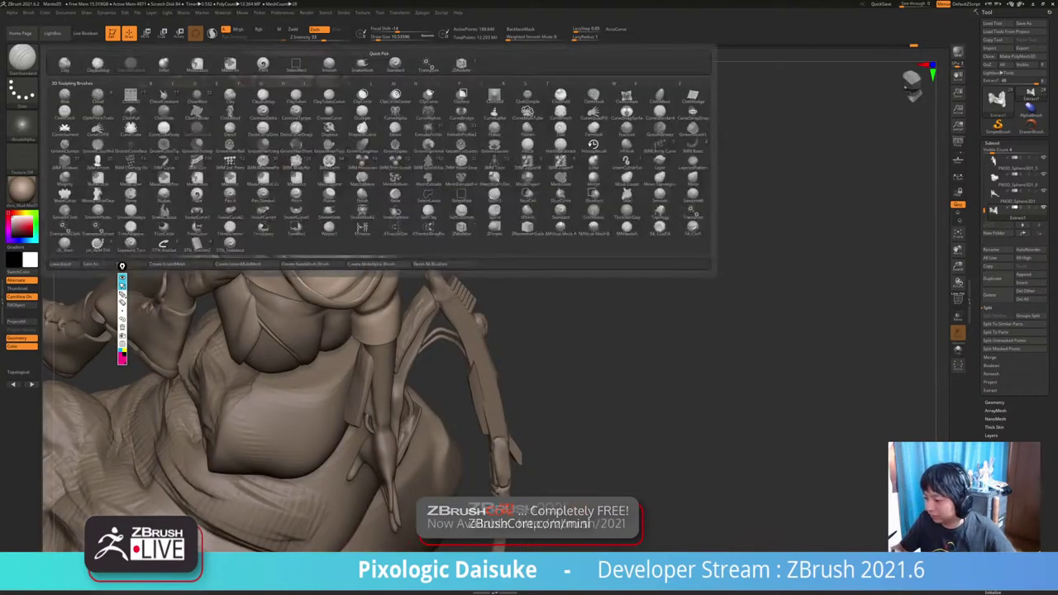
key(c)
key(b)
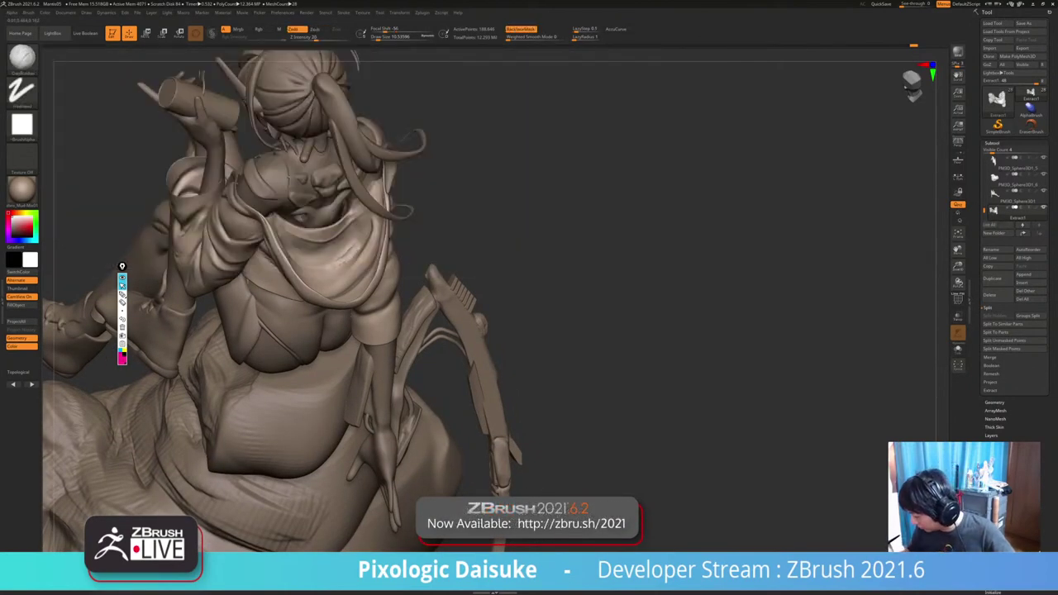
mouse_move(341, 266)
mouse_down()
mouse_move(353, 249)
mouse_move(332, 269)
mouse_up()
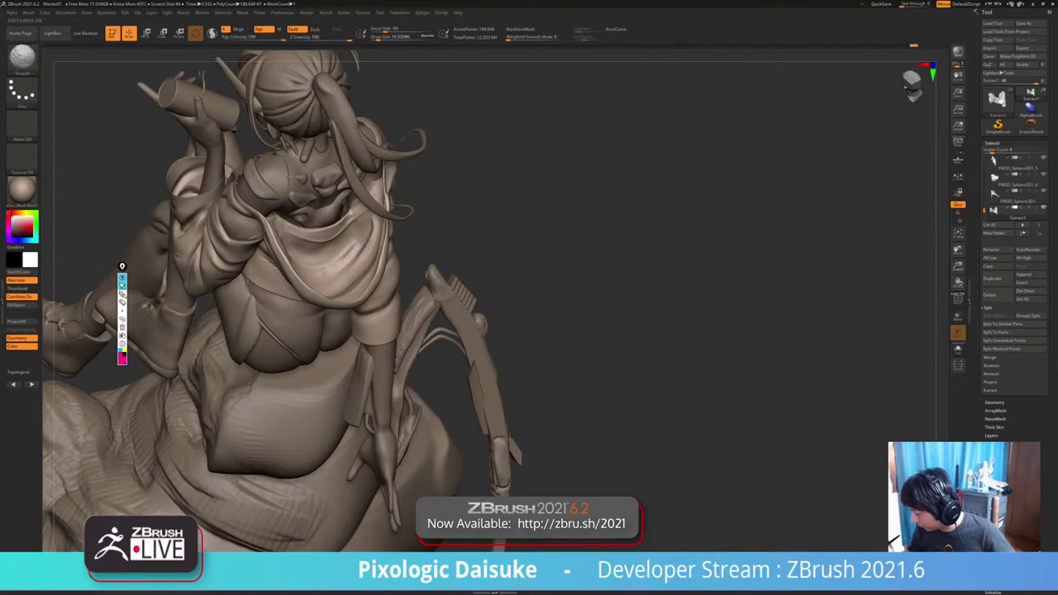
mouse_move(332, 269)
ctrl+right_down()
mouse_move(323, 177)
mouse_move(281, 133)
mouse_move(283, 216)
mouse_move(271, 185)
ctrl+right_up()
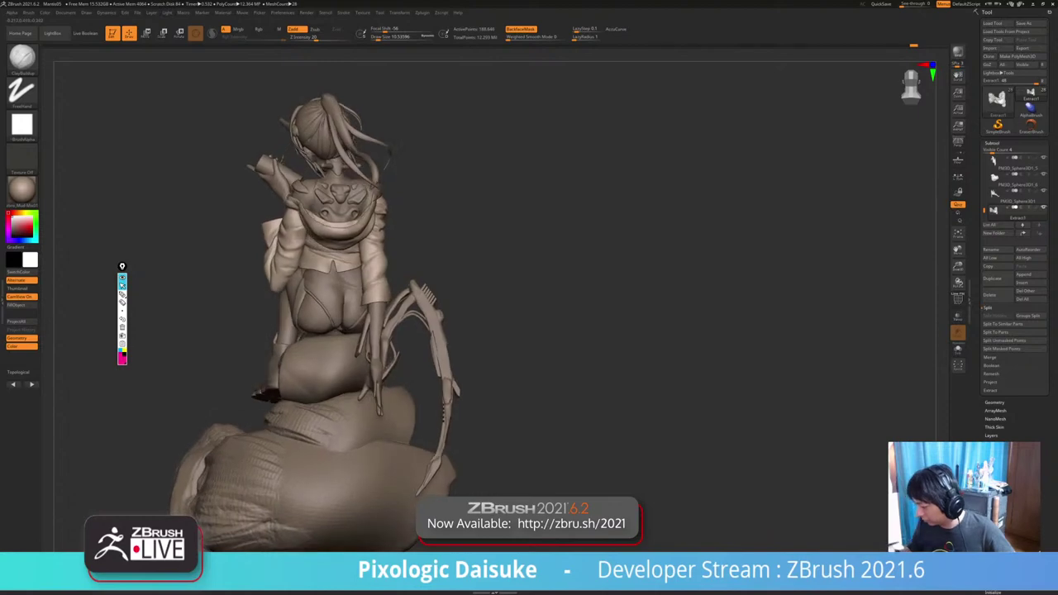
Pull the hood's overall silhouette into shape with a SnakeHook brush enlarged to about 74.
click(23, 61)
click(379, 64)
click(382, 37)
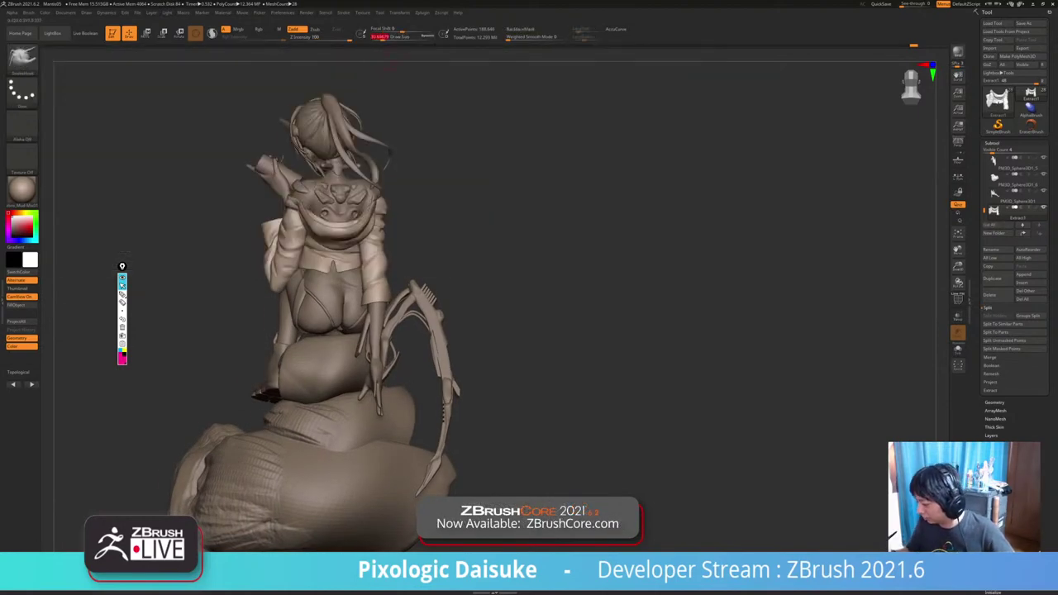
right_drag(463, 199, 493, 203)
click(388, 37)
right_drag(397, 182, 492, 183)
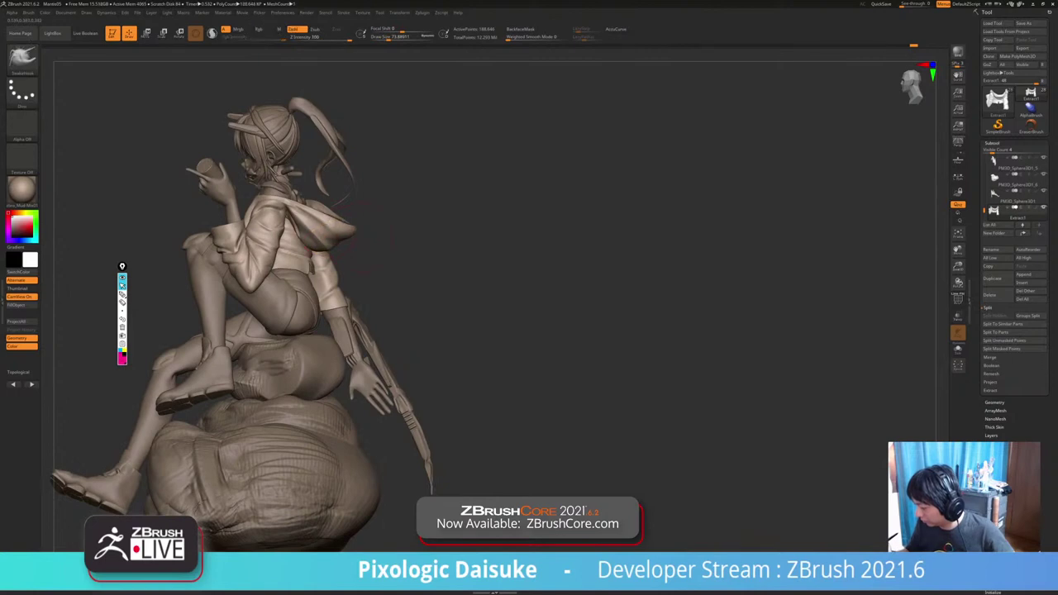
right_drag(384, 235, 351, 223)
drag(389, 219, 364, 186)
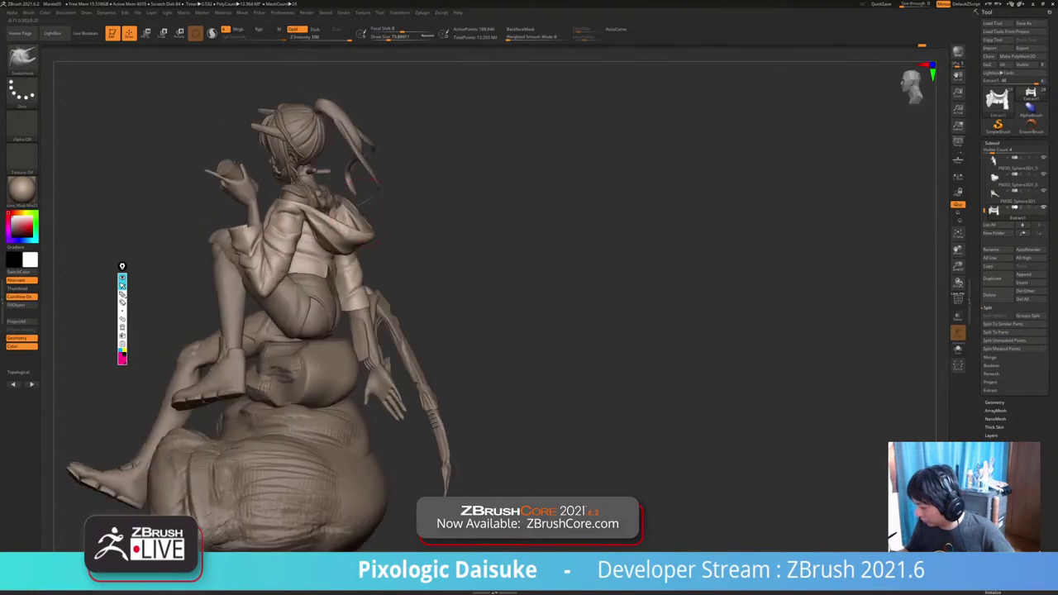
alt+right_drag(364, 186, 415, 204)
drag(405, 212, 412, 215)
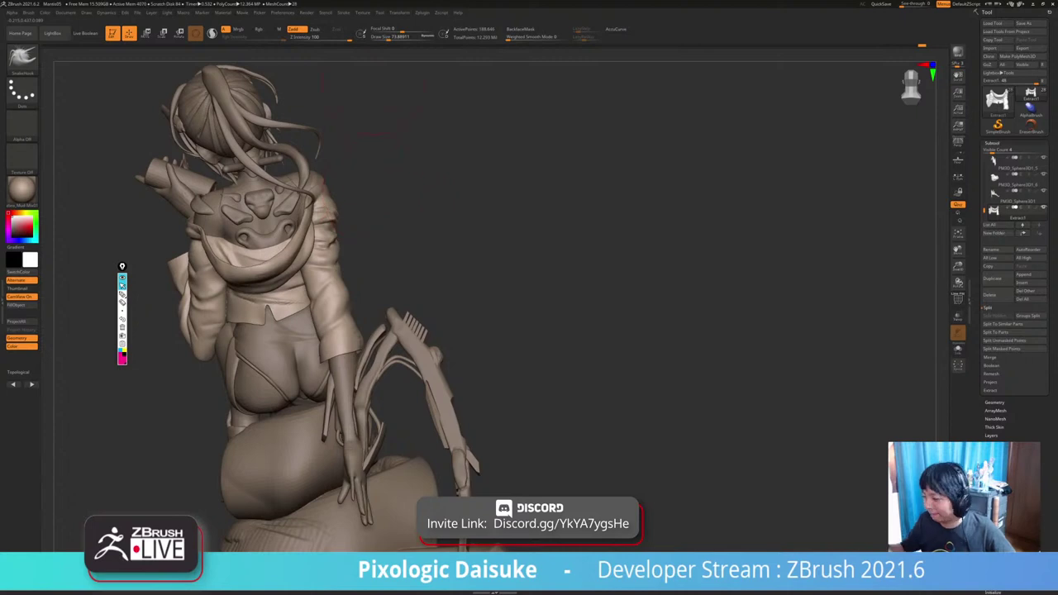
Adjust the hood's drape and its edge by the right shoulder with a smaller SnakeHook brush.
click(383, 37)
mouse_move(422, 182)
mouse_down()
mouse_move(505, 141)
mouse_move(529, 149)
mouse_up()
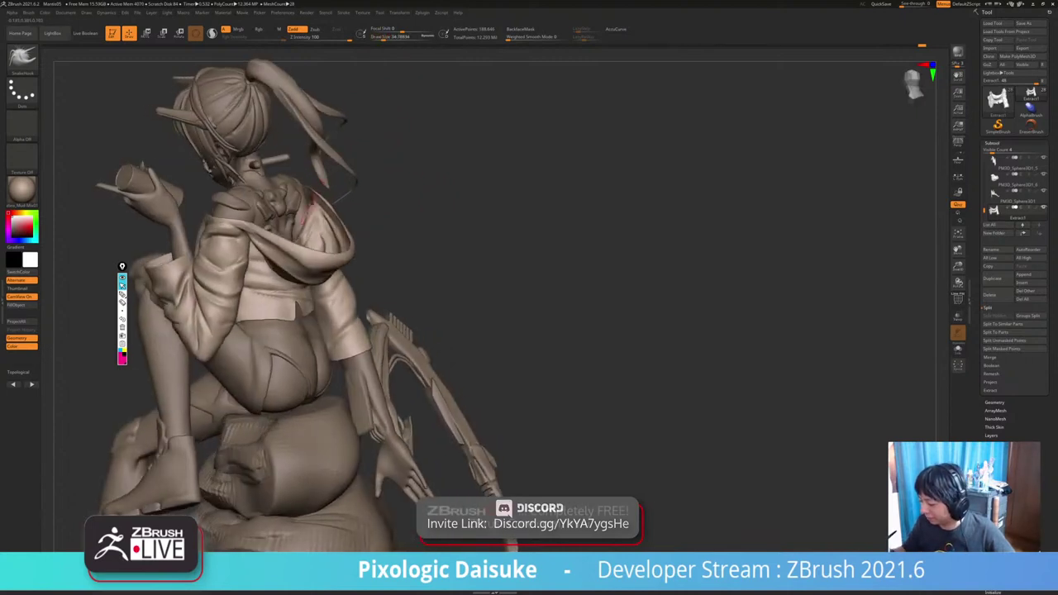
ctrl+right_drag(309, 207, 315, 264)
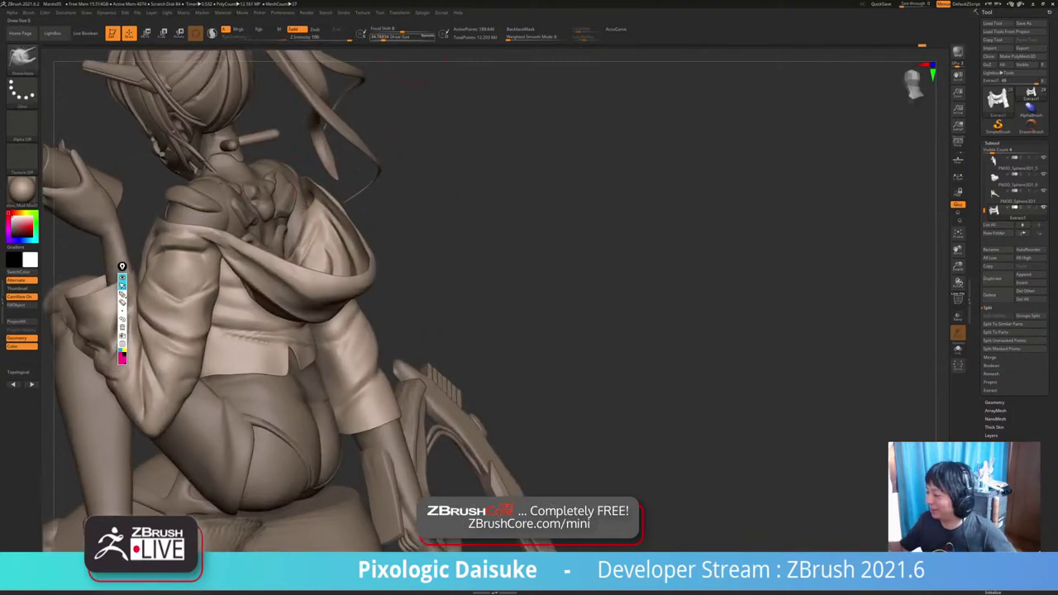
click(380, 37)
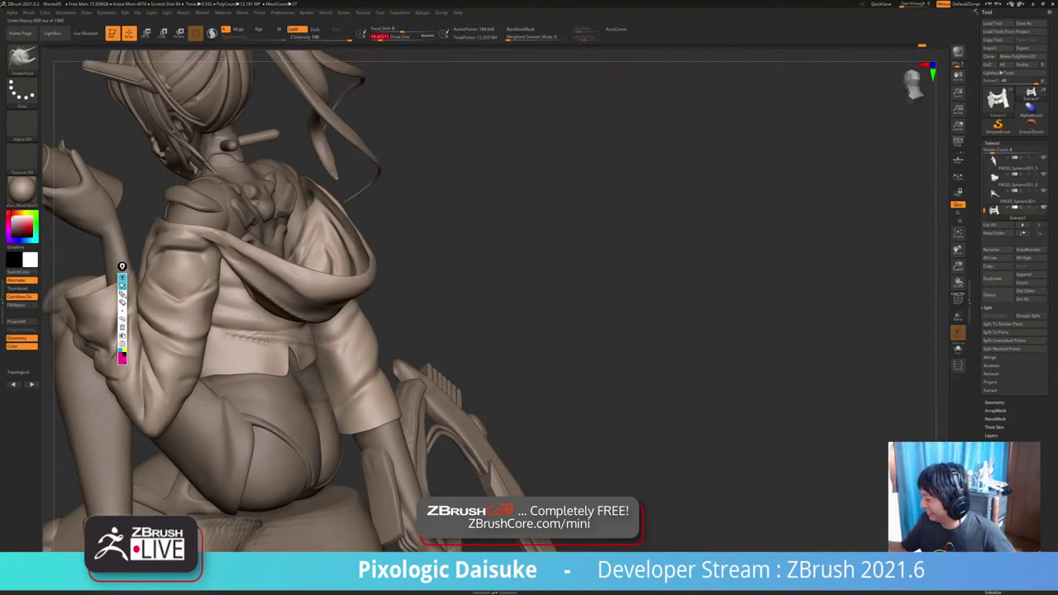
Turn on BackfaceMask and reshape the hood's edges around the neck with a SnakeHook brush enlarged to about 46.
click(521, 29)
mouse_move(318, 240)
right_down()
mouse_move(348, 289)
mouse_move(343, 240)
mouse_move(360, 310)
mouse_move(385, 322)
mouse_move(387, 338)
right_up()
key(])
key(])
key(])
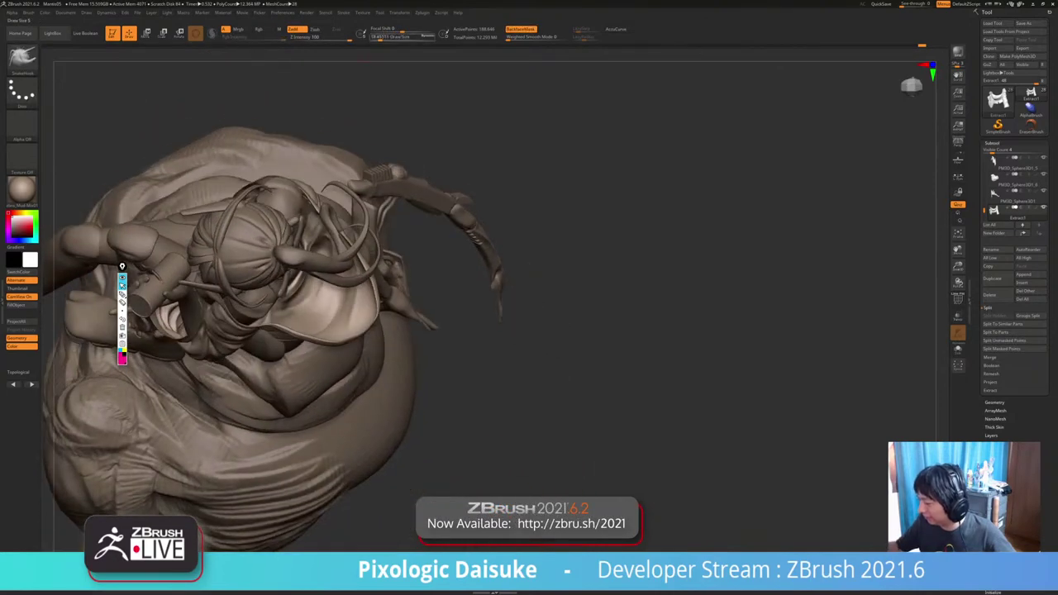
right_drag(289, 165, 302, 191)
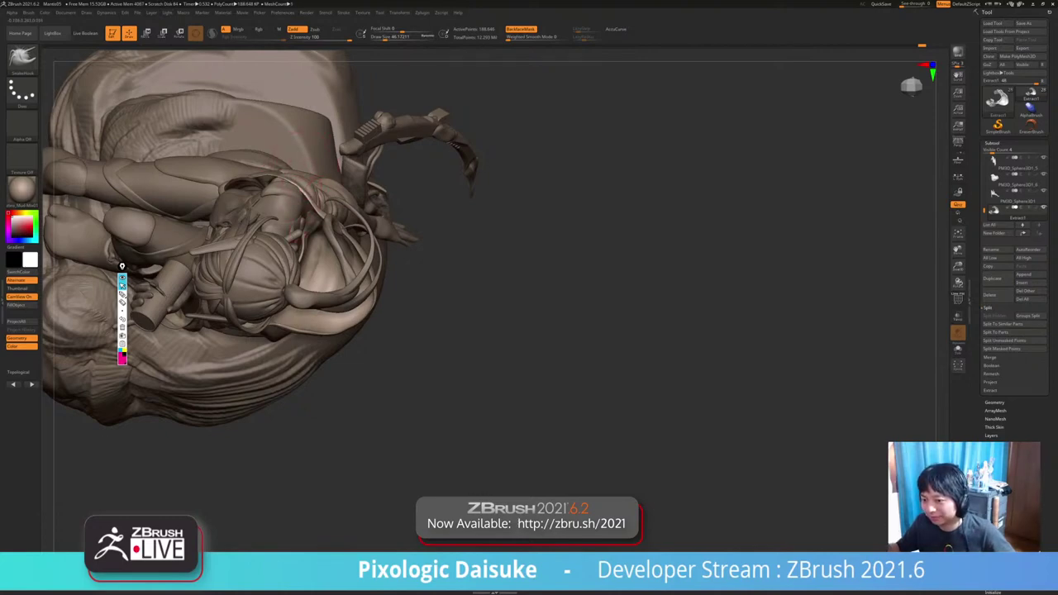
right_drag(295, 171, 229, 185)
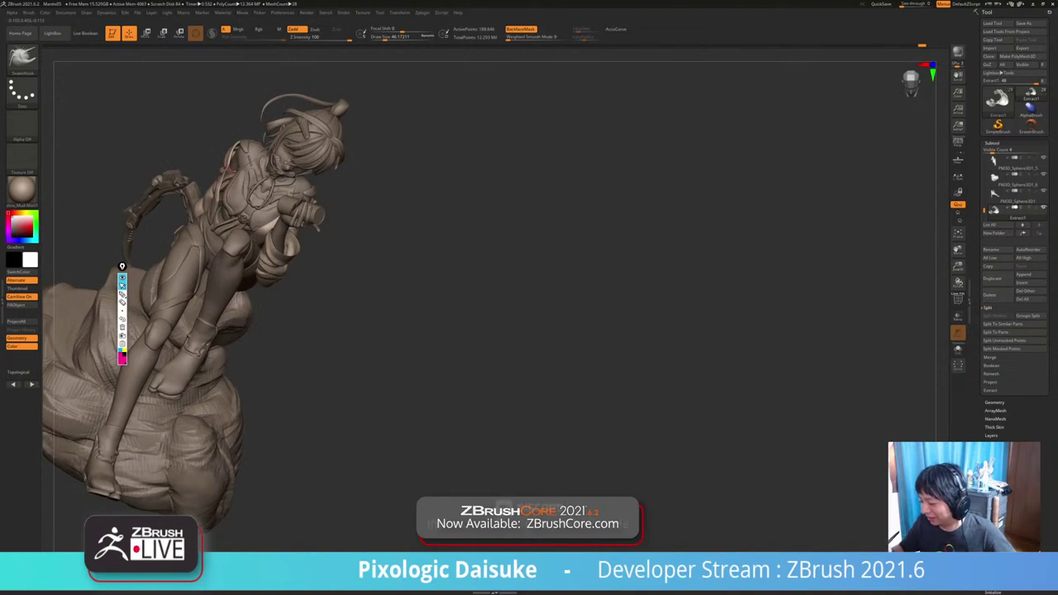
Turn off BackfaceMask and adjust the jacket's front opening along the chest with a resized SnakeHook brush.
ctrl+right_drag(239, 199, 316, 240)
click(521, 29)
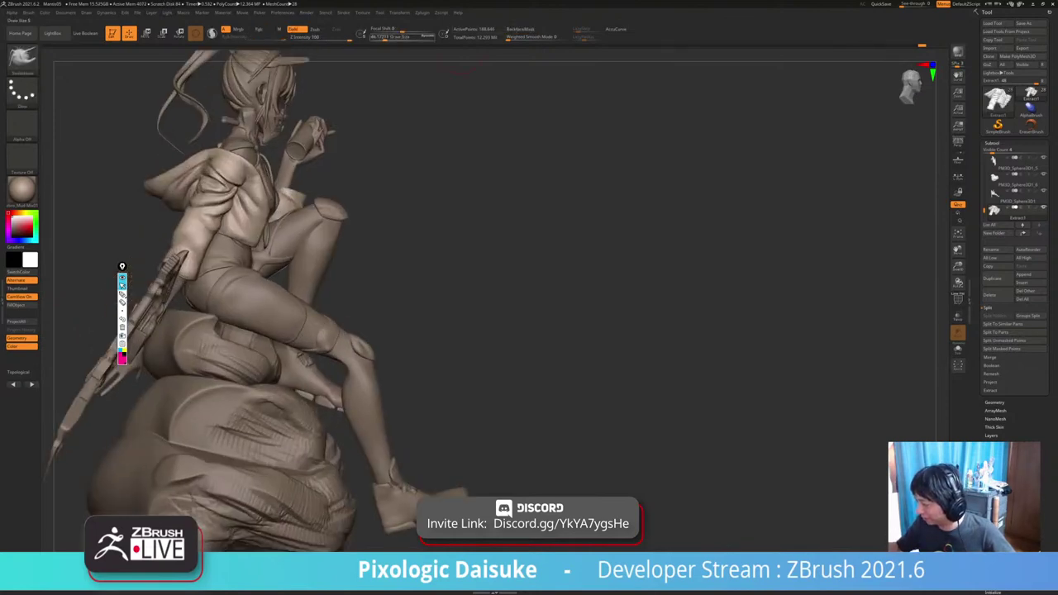
ctrl+right_drag(263, 143, 263, 187)
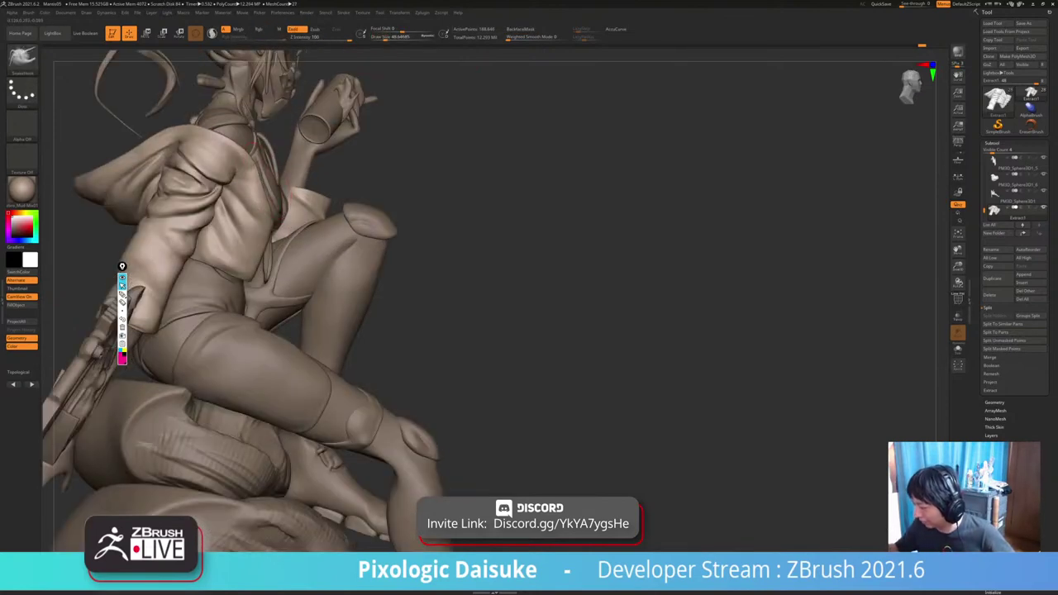
click(384, 38)
right_drag(299, 172, 275, 176)
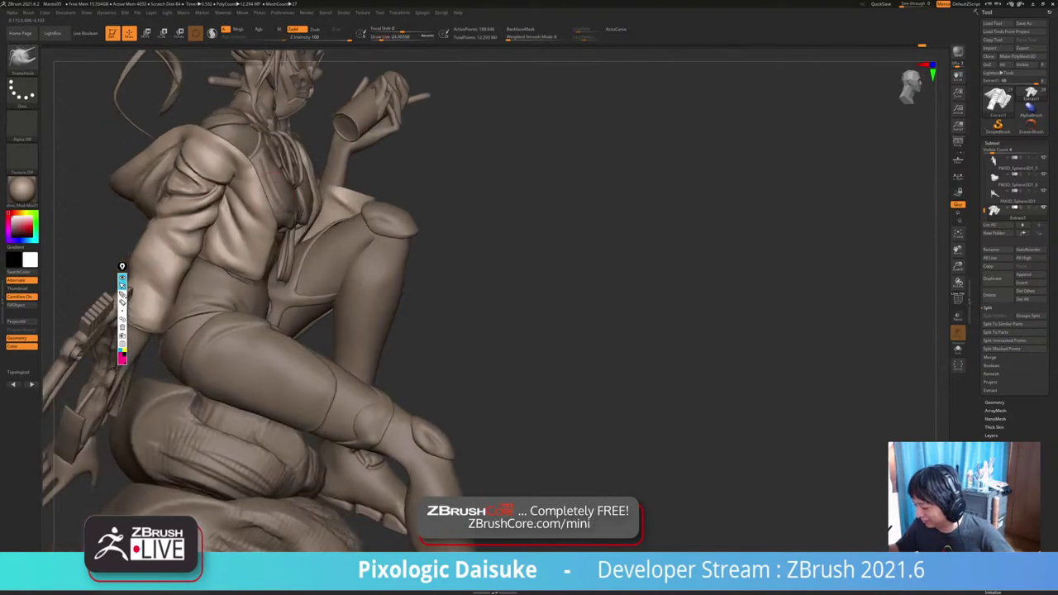
click(390, 37)
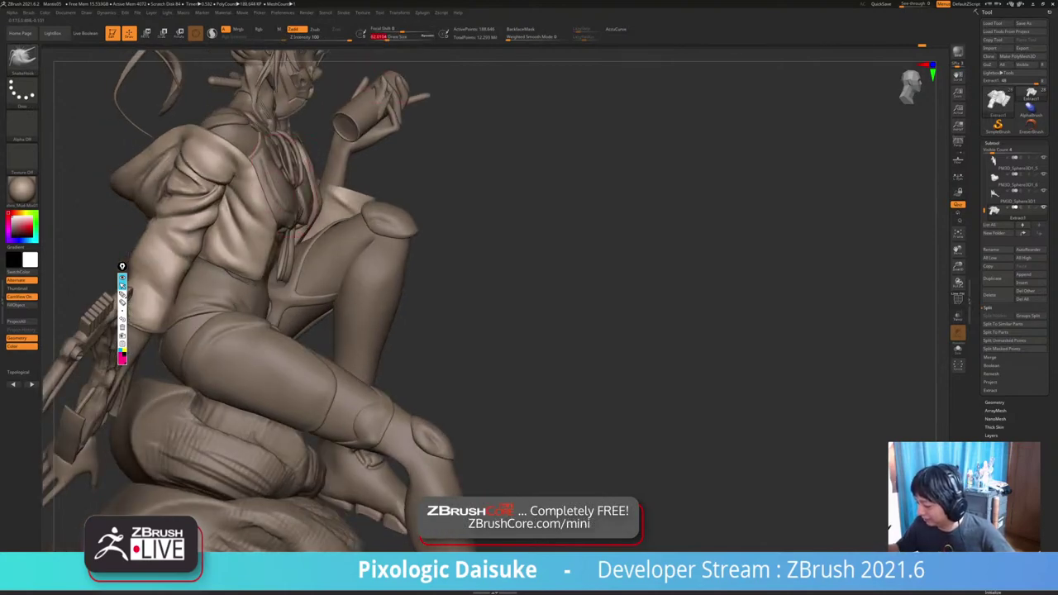
Build up fine folds along the hood's rim over the right shoulder with a small ClayBuildup brush.
ctrl+right_drag(266, 186, 266, 159)
mouse_move(266, 159)
right_down()
mouse_move(374, 170)
mouse_move(351, 165)
right_up()
click(22, 61)
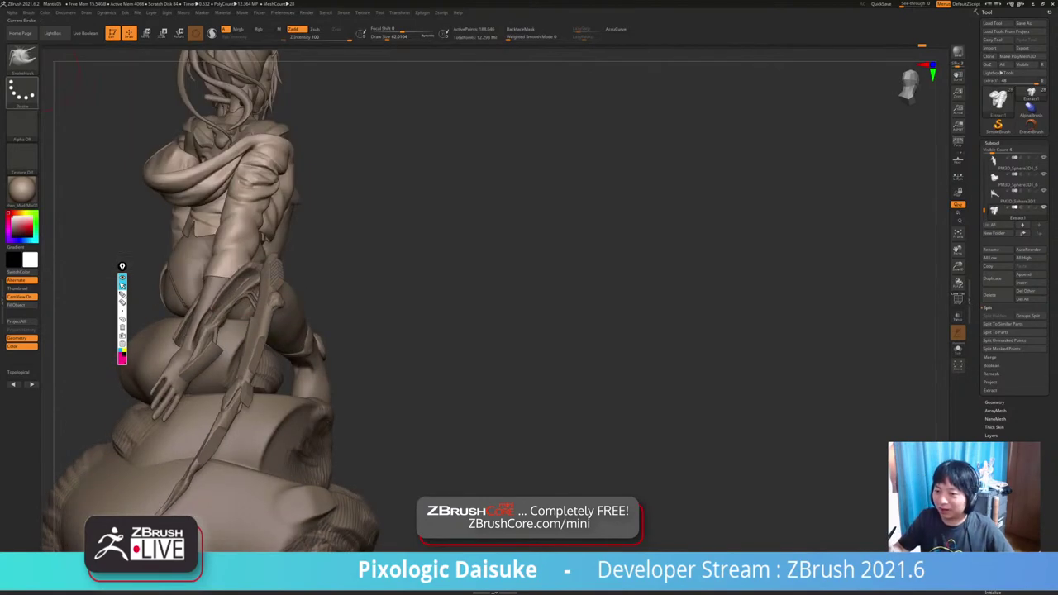
click(23, 57)
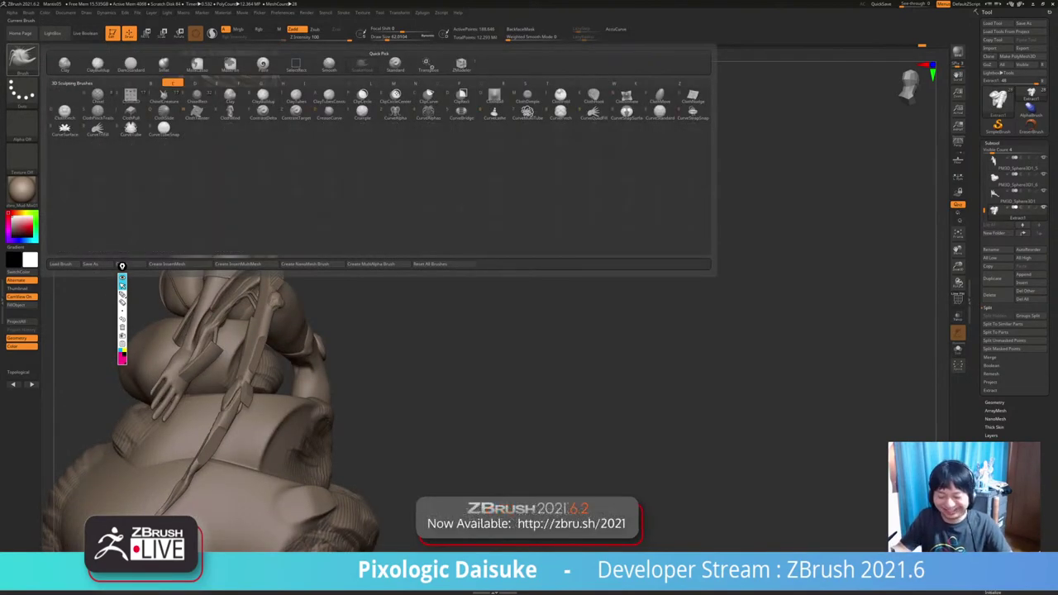
key(b)
drag(387, 36, 374, 36)
ctrl+right_drag(281, 124, 285, 224)
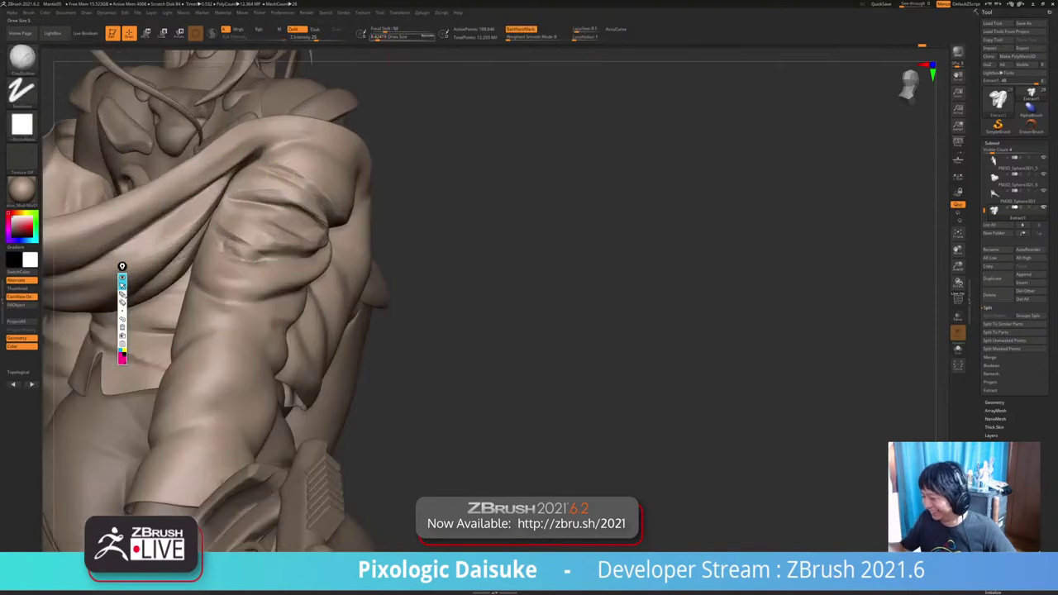
alt+right_drag(258, 120, 282, 184)
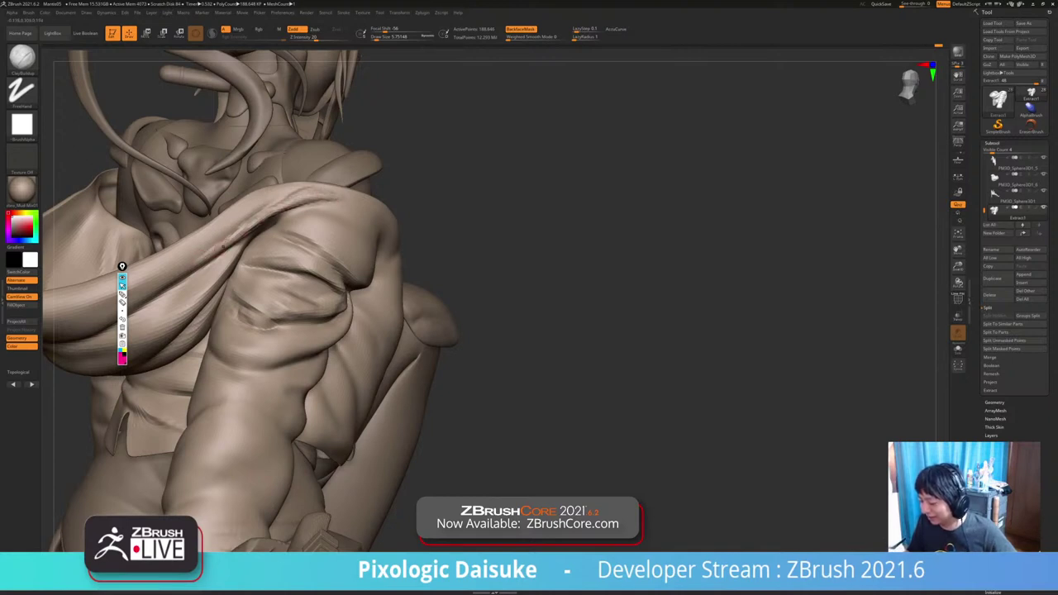
Smooth the hood rim and sleeve top at the right shoulder with an enlarged brush.
ctrl+right_drag(223, 247, 268, 235)
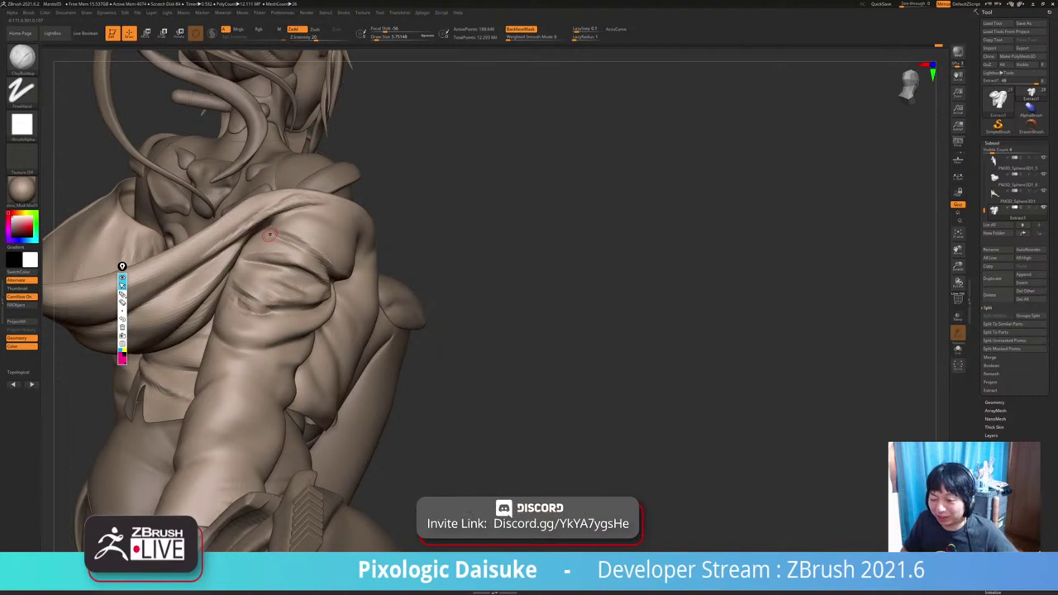
drag(375, 38, 383, 37)
shift+drag(318, 199, 311, 192)
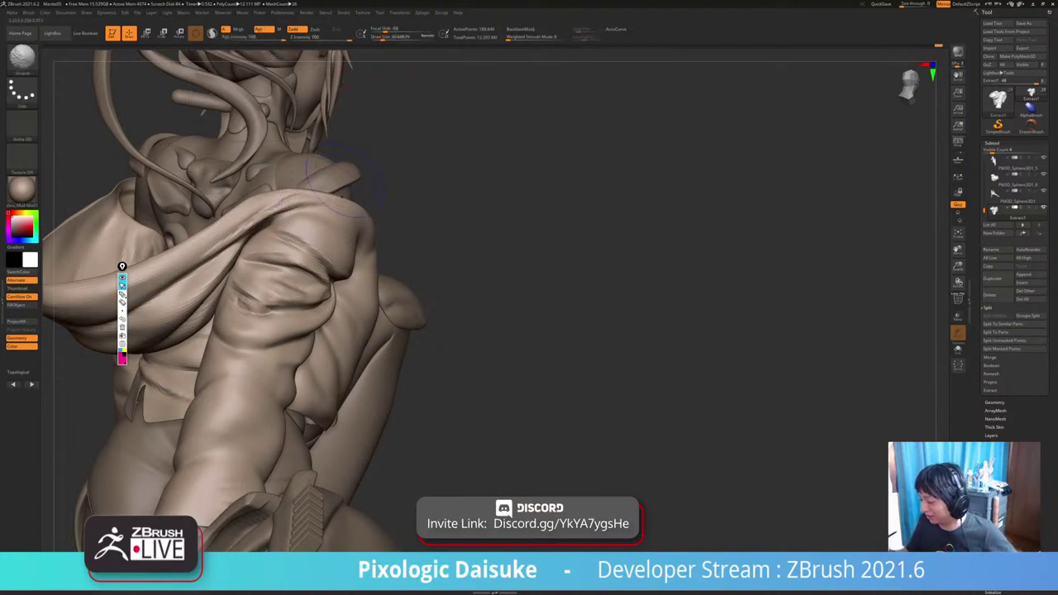
Refine the hood rim over the right shoulder with a ClayBuildup brush reduced to about 7.5, smoothing along the rim.
drag(383, 37, 389, 38)
shift+drag(306, 198, 286, 205)
key(b)
key(c)
key(b)
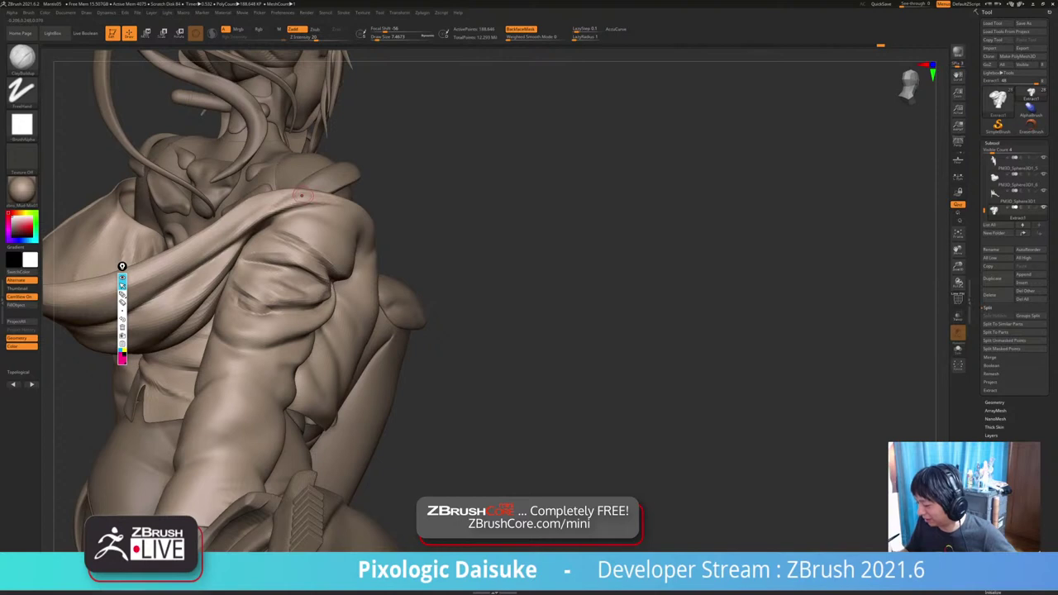
shift+drag(311, 195, 249, 218)
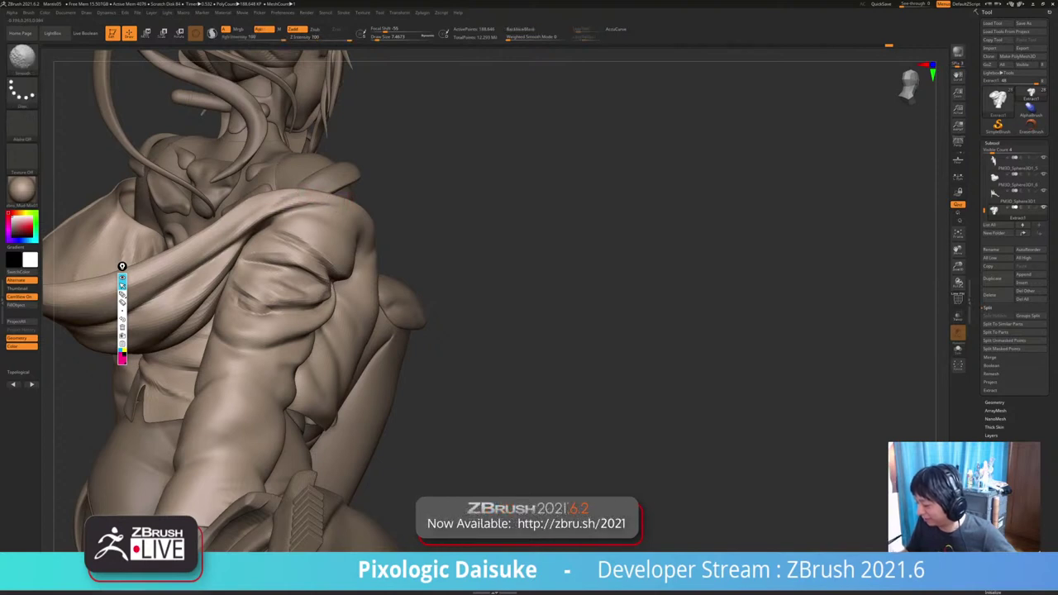
mouse_move(355, 216)
ctrl+right_down()
mouse_move(353, 122)
mouse_move(430, 209)
mouse_move(351, 207)
ctrl+right_up()
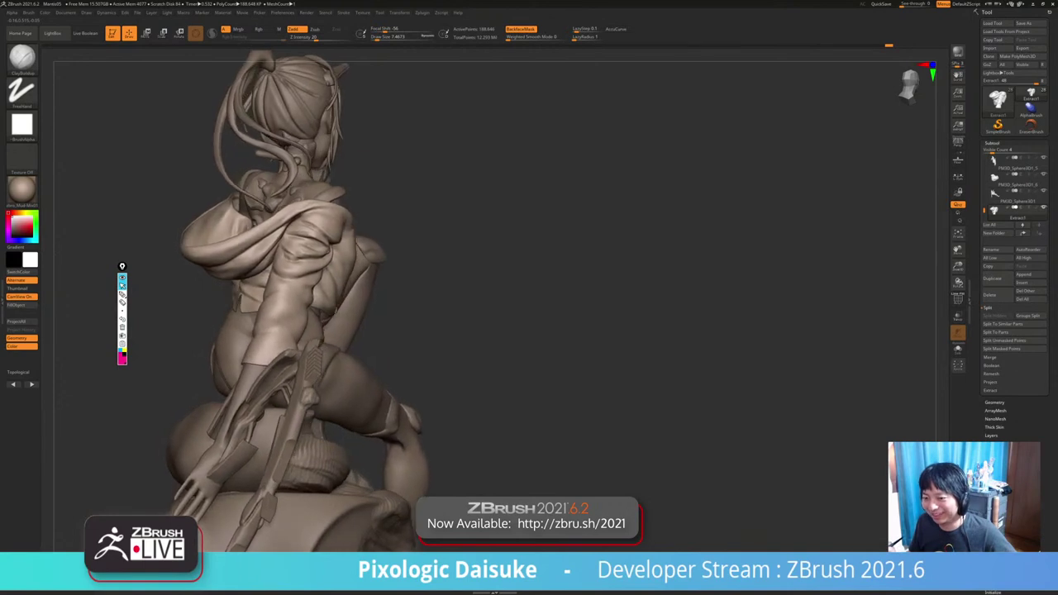
Switch from ClayBuildup to the DamStandard brush and sharpen the crease along the hood rim at the right shoulder.
ctrl+right_drag(314, 132, 312, 209)
key(b)
key(c)
key(b)
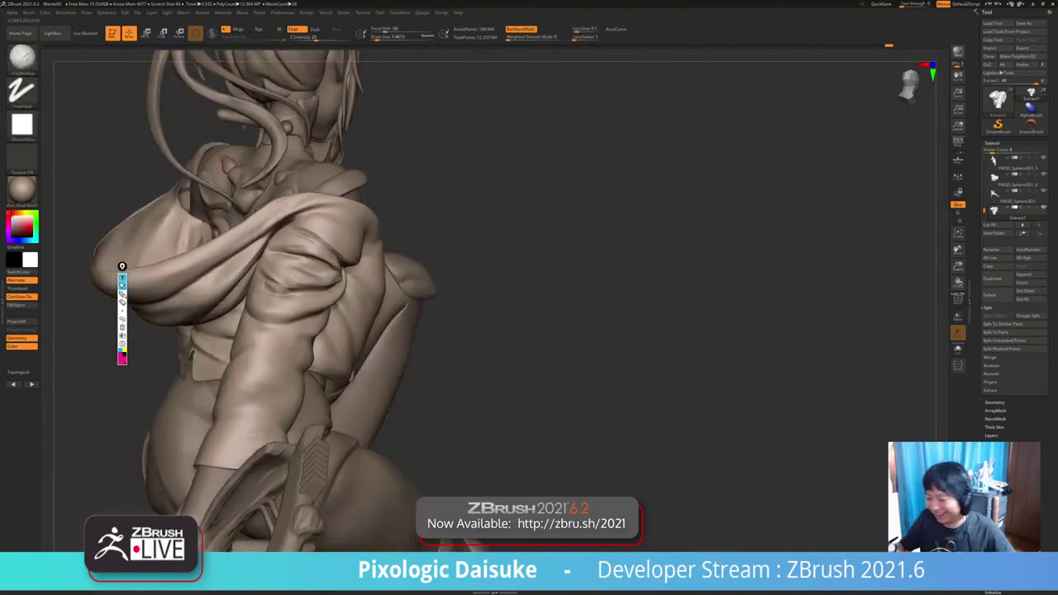
click(23, 60)
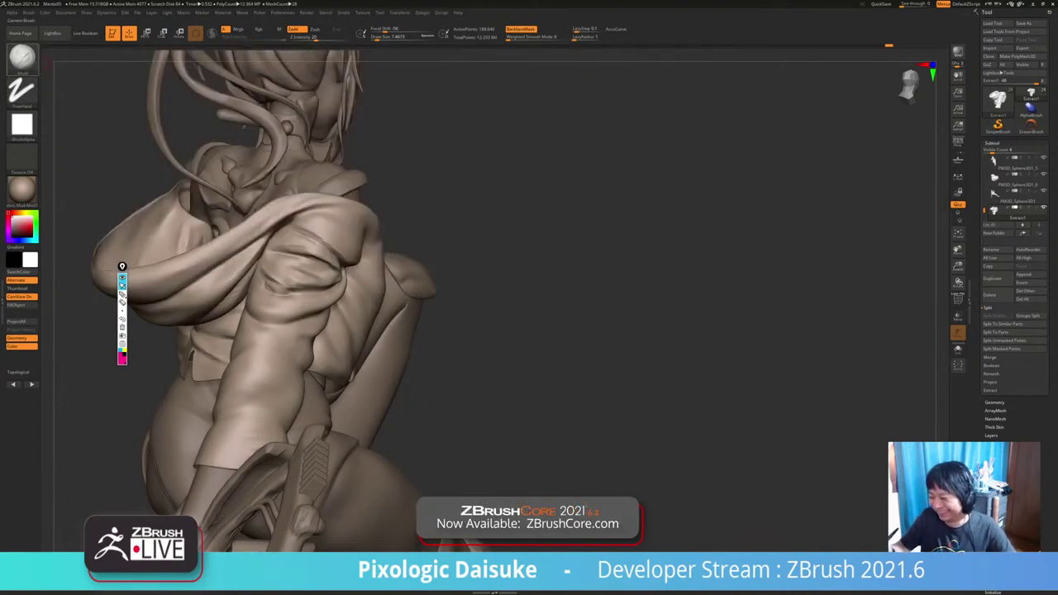
click(22, 59)
key(d)
key(s)
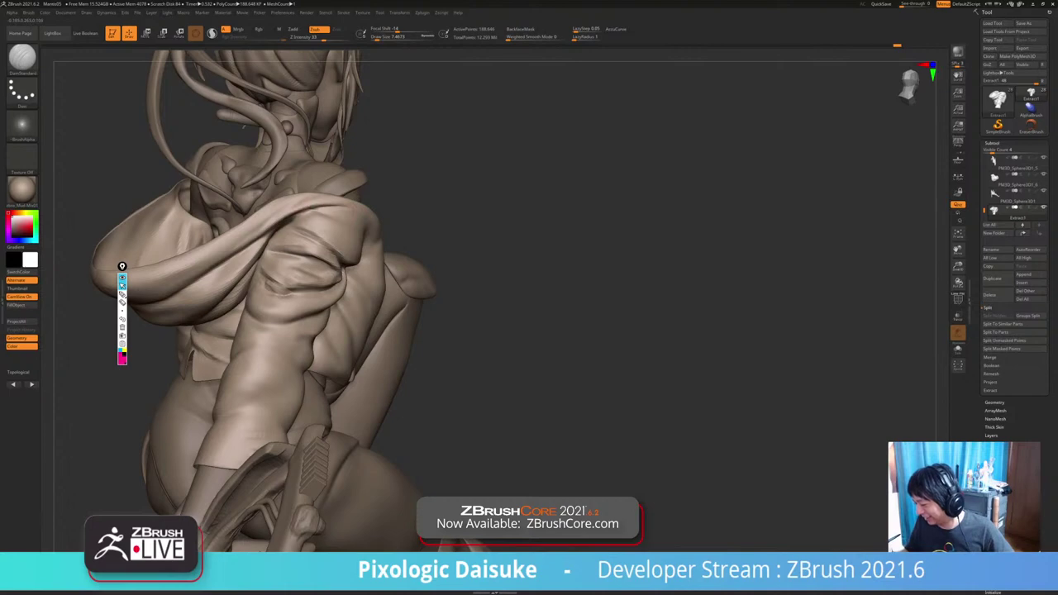
Build up the hood rim and nearby folds around the right shoulder with a small Standard brush.
mouse_move(309, 202)
ctrl+right_down()
mouse_move(307, 157)
mouse_move(206, 162)
ctrl+right_up()
key(b)
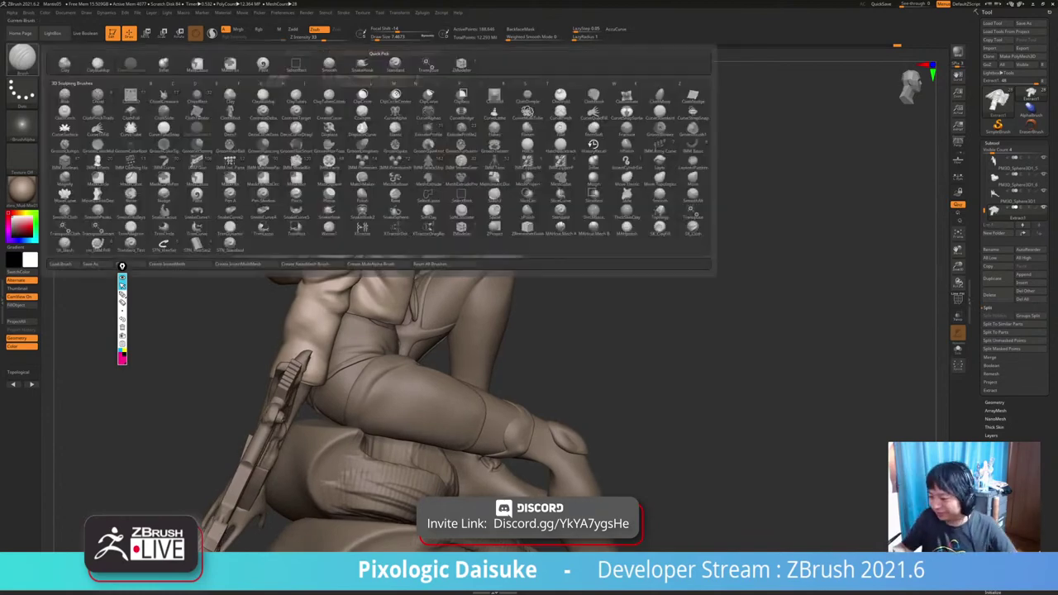
key(s)
key(t)
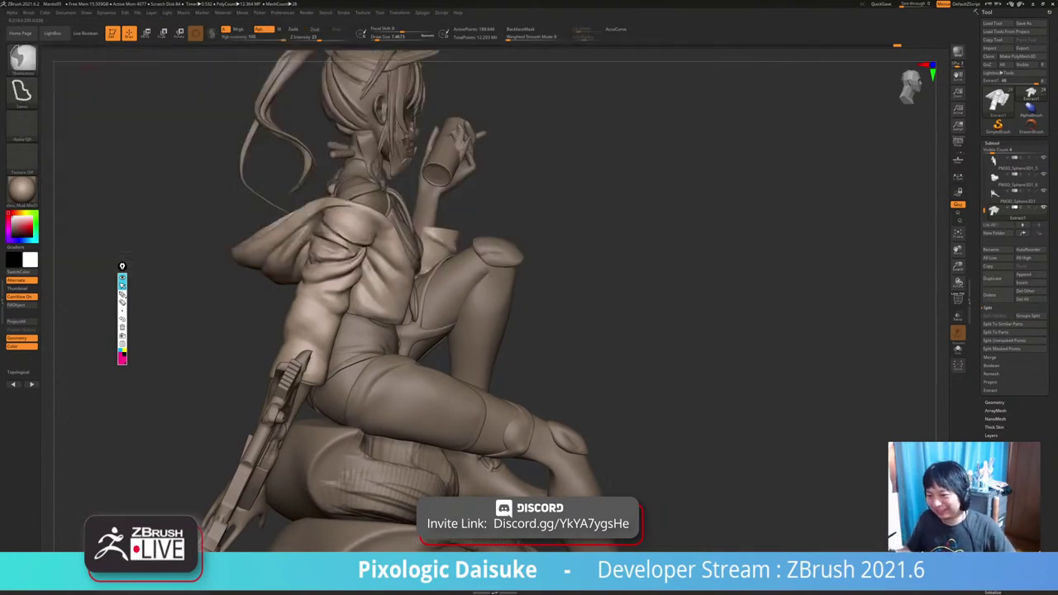
ctrl+right_drag(206, 141, 217, 198)
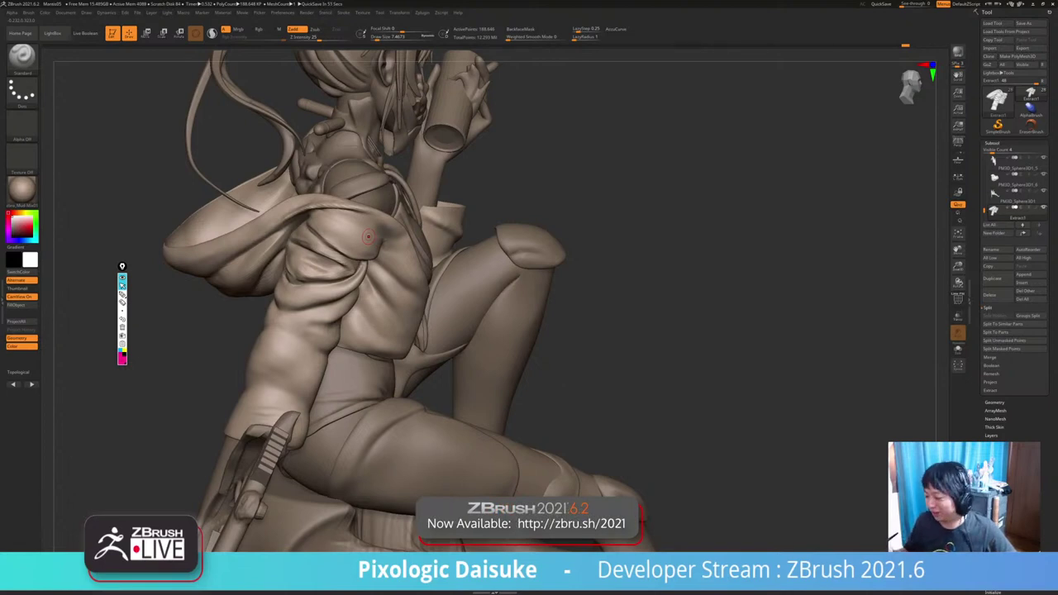
right_drag(369, 236, 306, 205)
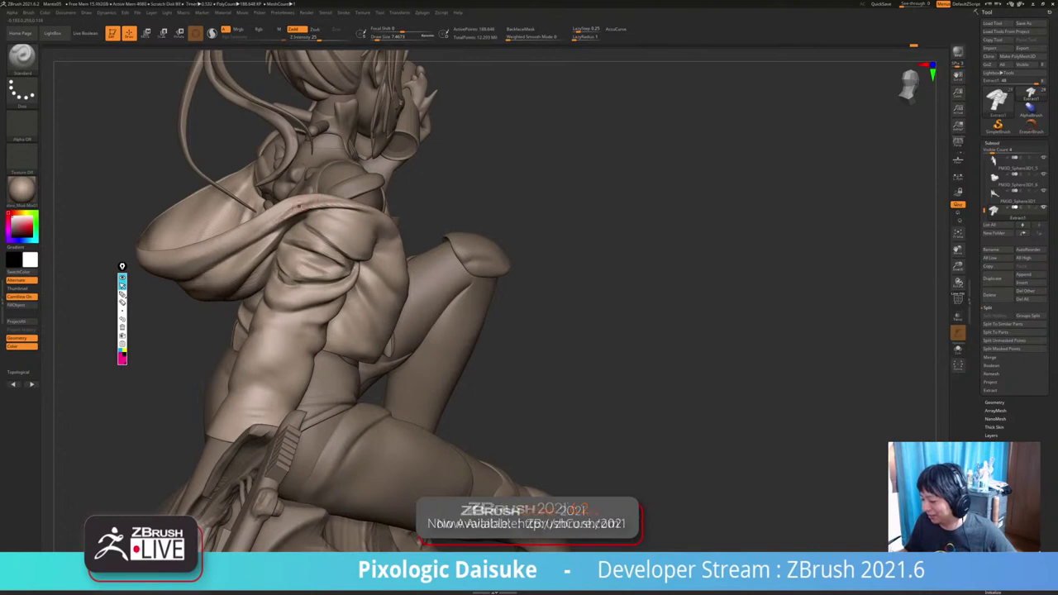
mouse_move(248, 240)
right_down()
mouse_move(319, 223)
mouse_move(292, 204)
mouse_move(256, 213)
mouse_move(288, 203)
mouse_move(227, 207)
right_up()
right_drag(373, 204, 343, 236)
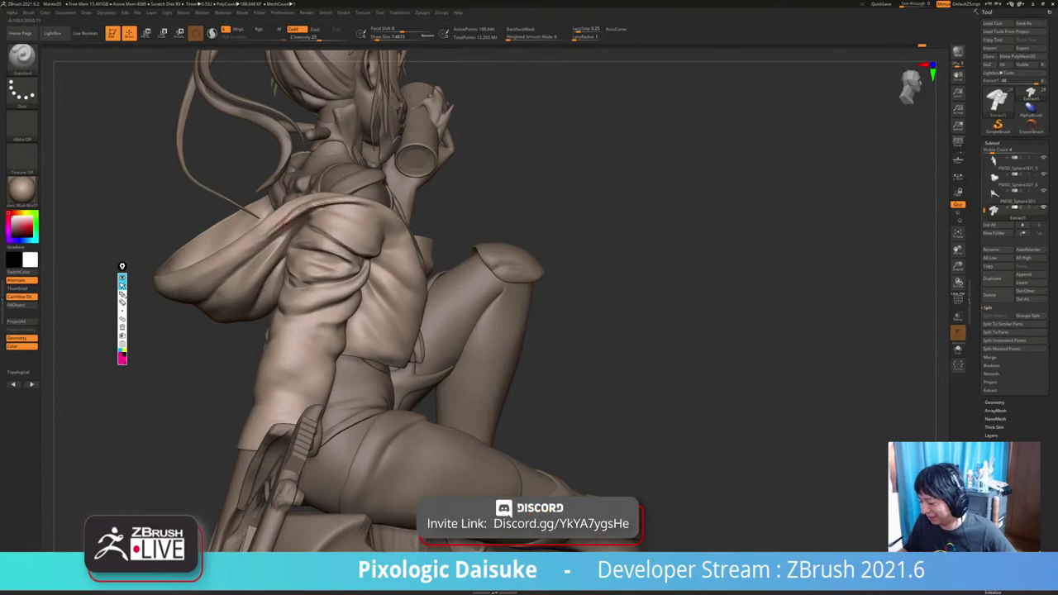
mouse_move(288, 211)
right_down()
mouse_move(367, 229)
mouse_move(351, 198)
mouse_move(364, 244)
mouse_move(305, 261)
mouse_move(303, 305)
right_up()
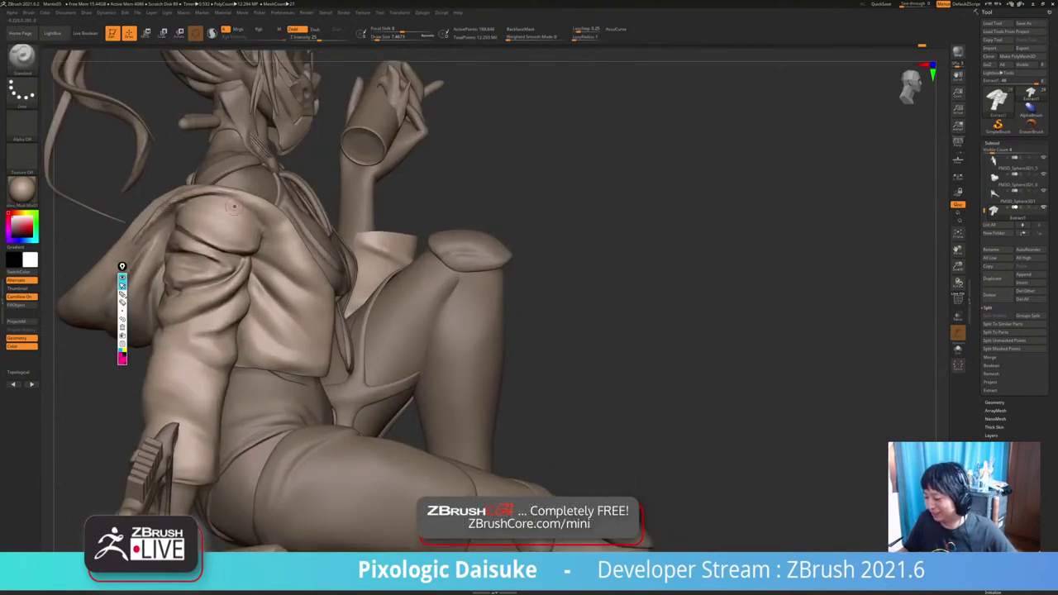
key(ctrl)
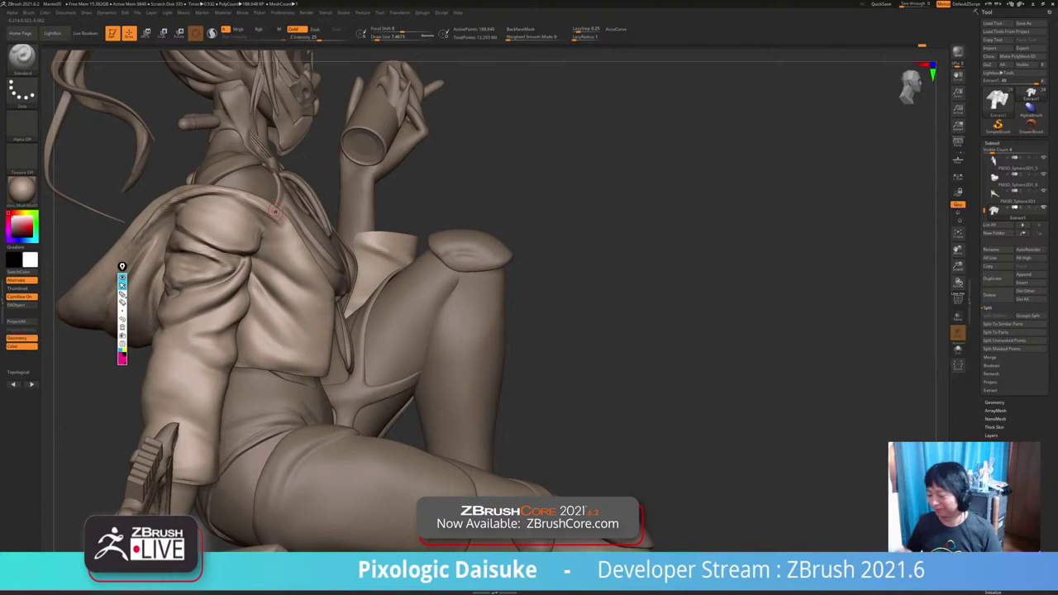
Undo the last stroke, carve a DamStandard crease where the hood rim meets the jacket front at the right shoulder, and smooth it.
click(22, 60)
click(63, 64)
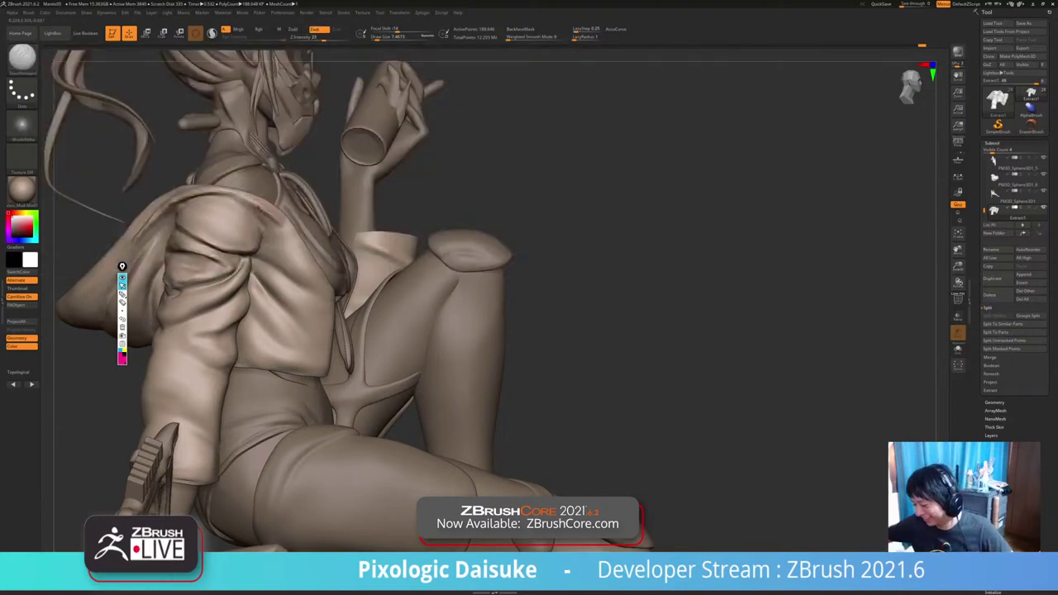
key(ctrl+z)
mouse_move(238, 203)
mouse_down()
mouse_move(269, 221)
mouse_move(255, 216)
mouse_up()
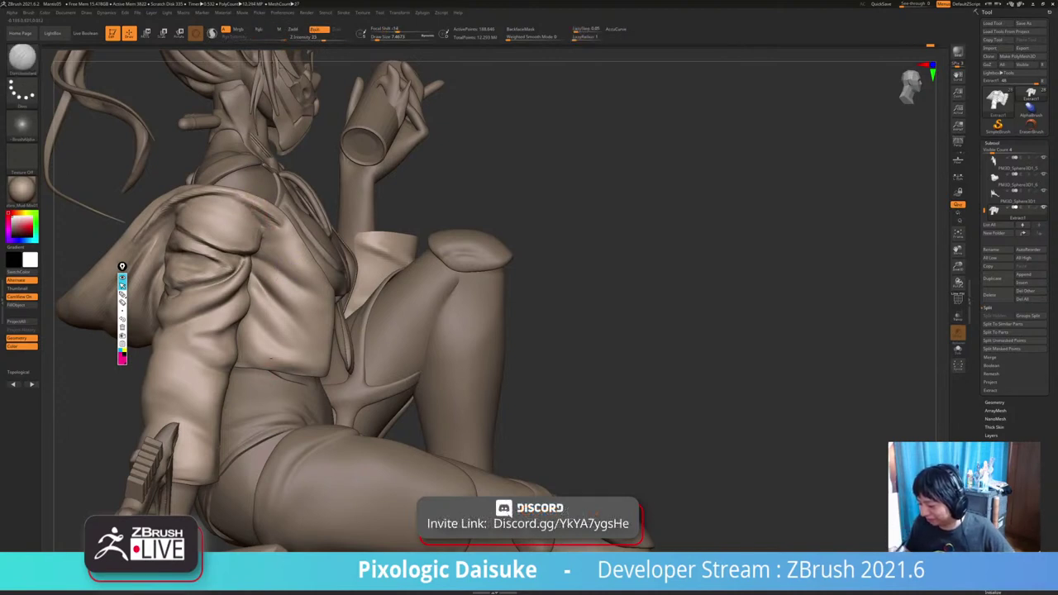
mouse_move(270, 234)
shift+mouse_down()
mouse_move(255, 227)
mouse_move(263, 250)
shift+mouse_up()
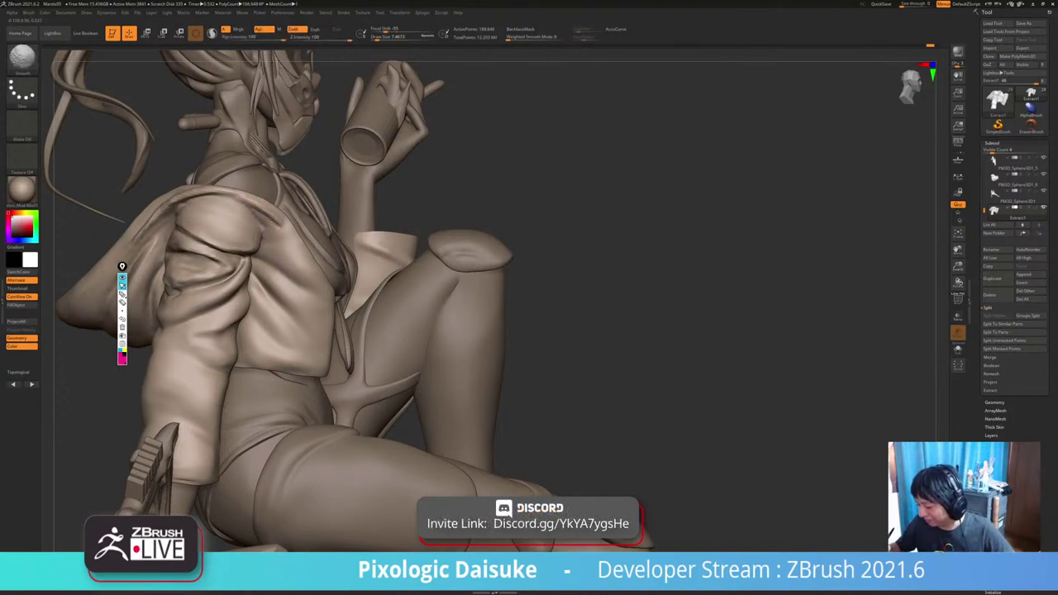
shift+drag(251, 213, 239, 205)
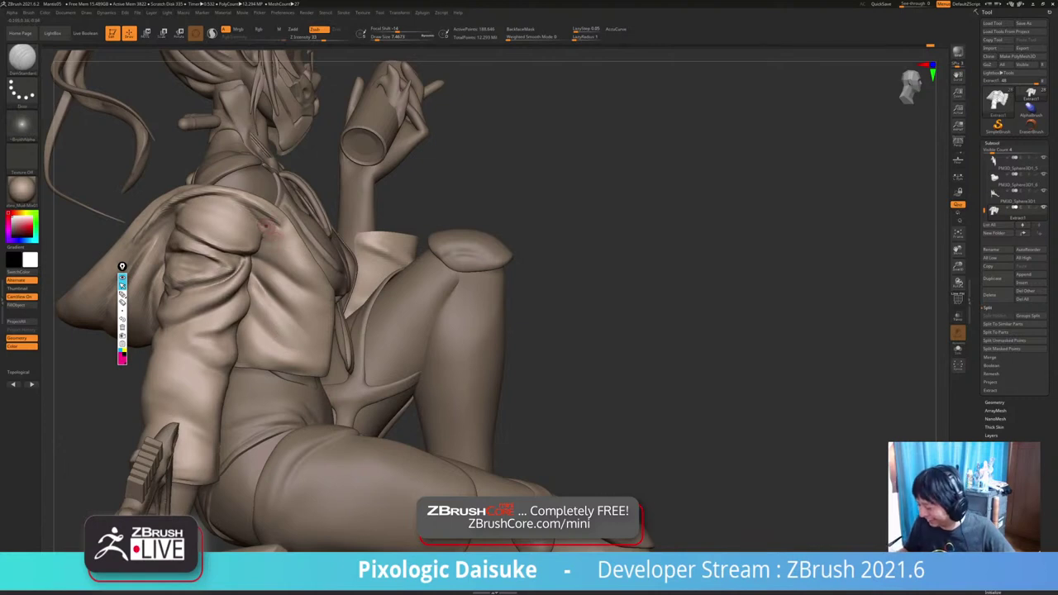
Refine and soften the hood rim's front edge from the right shoulder down toward the chest.
key(shift)
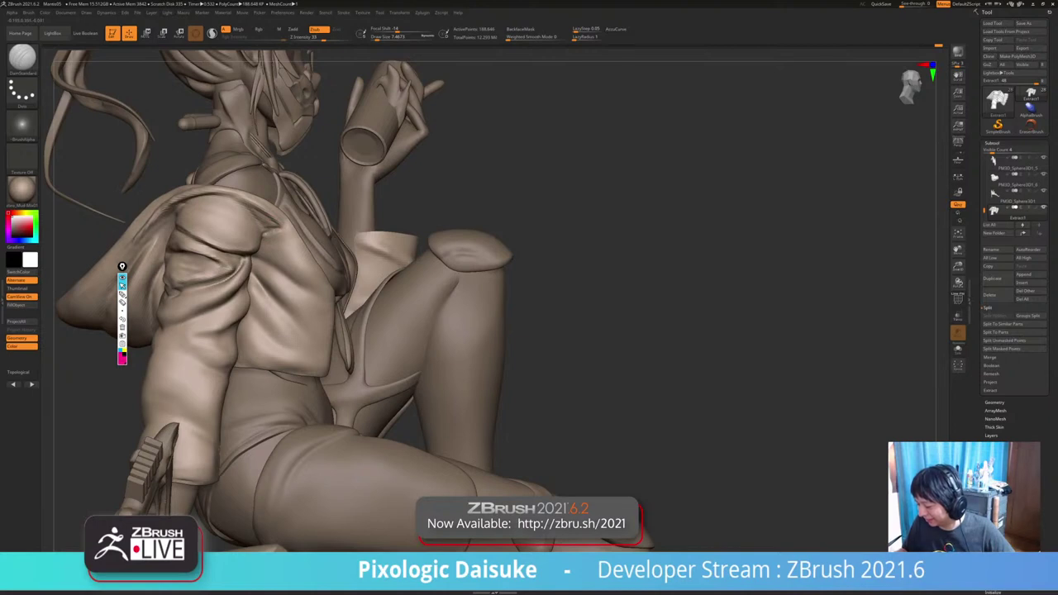
key(shift)
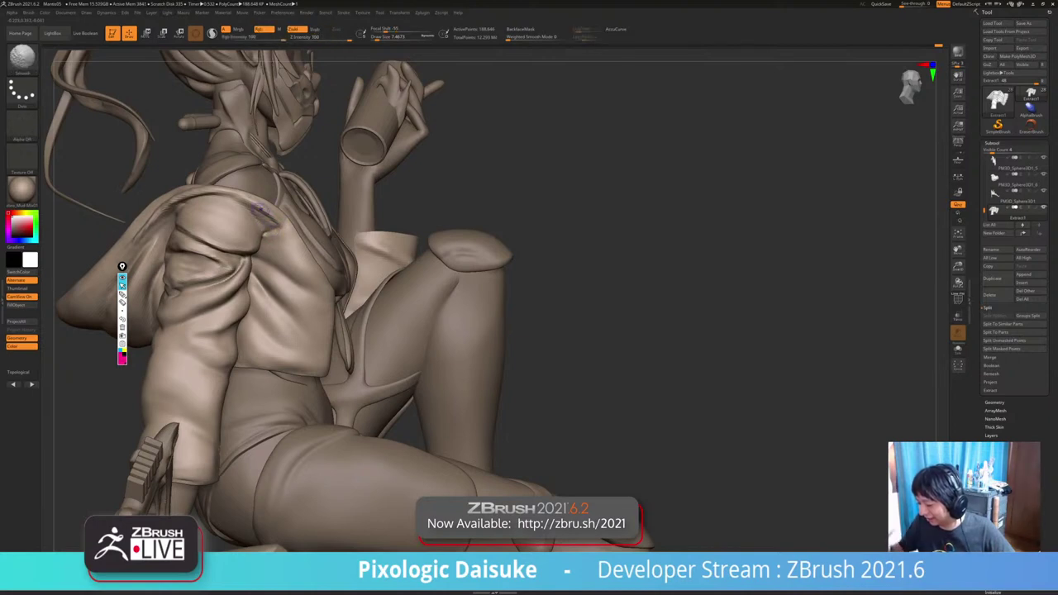
shift+drag(259, 209, 293, 238)
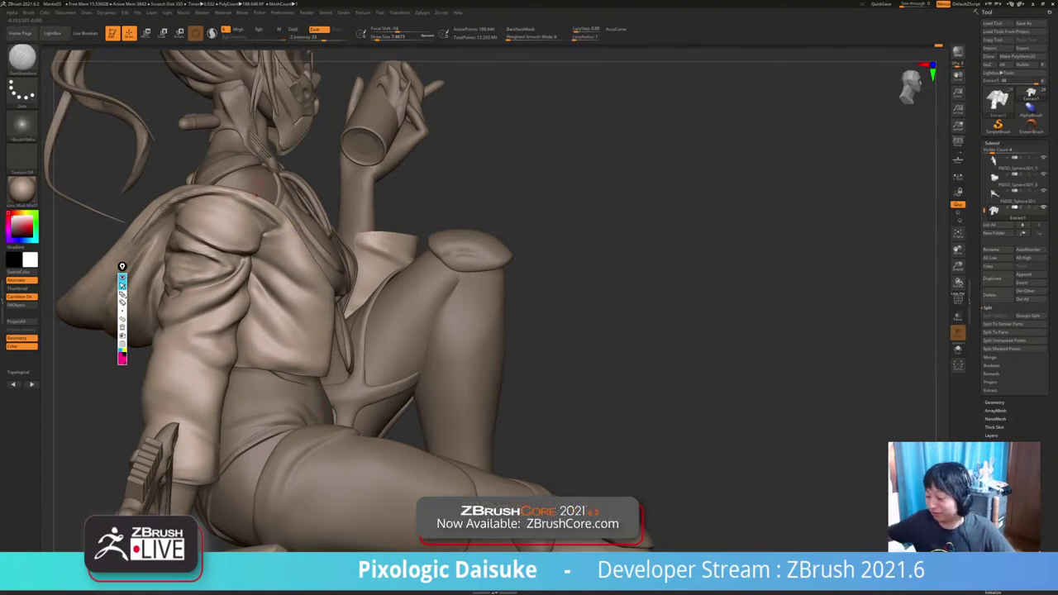
shift+drag(238, 199, 276, 225)
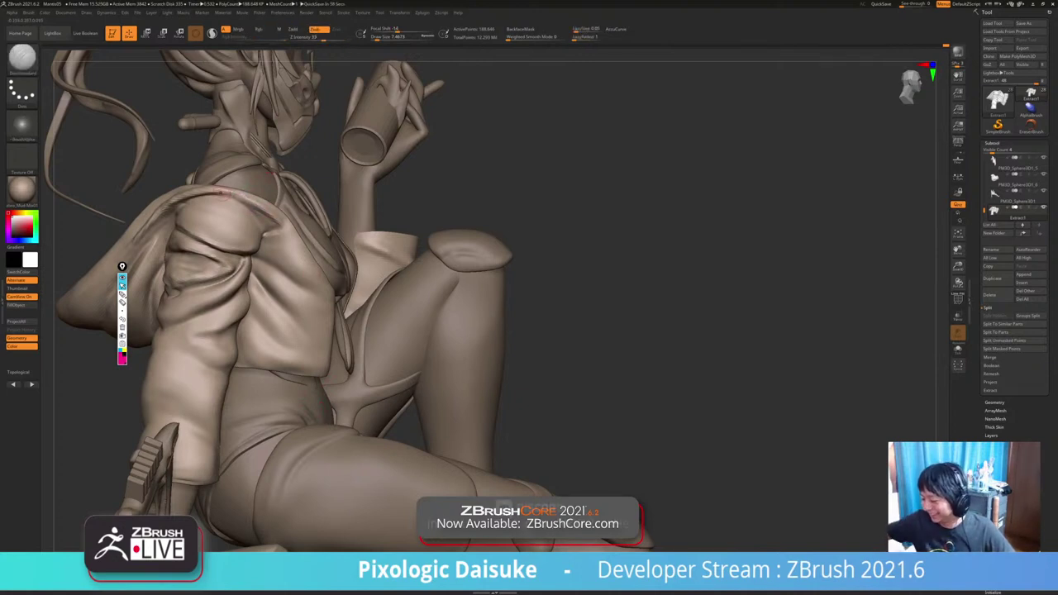
key(1)
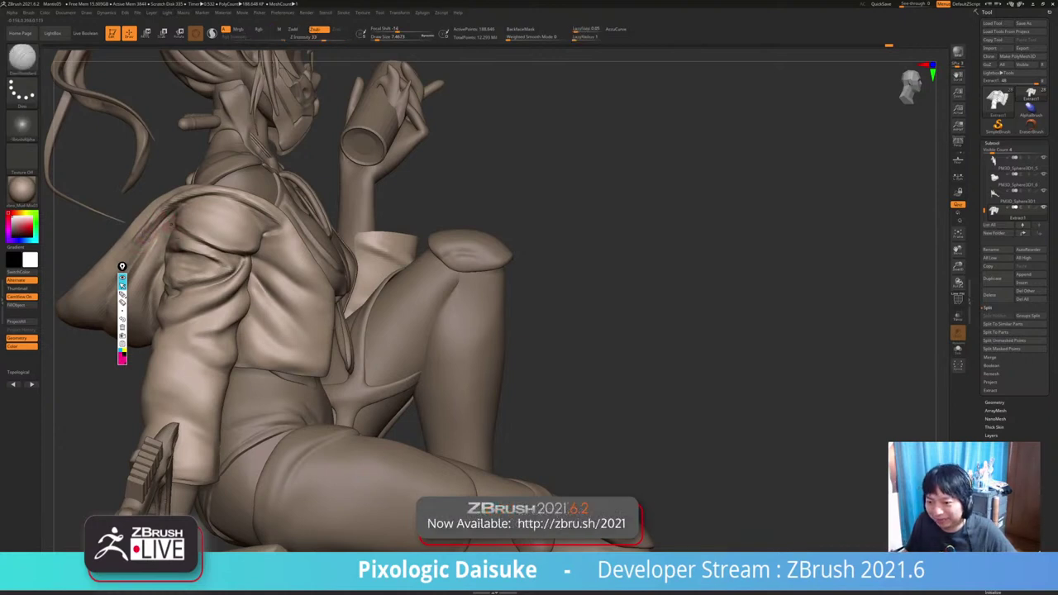
Soften the hood fold behind the right shoulder and carve a crease from the armpit across the jacket's front panel with DamStandard.
alt+right_drag(178, 250, 200, 259)
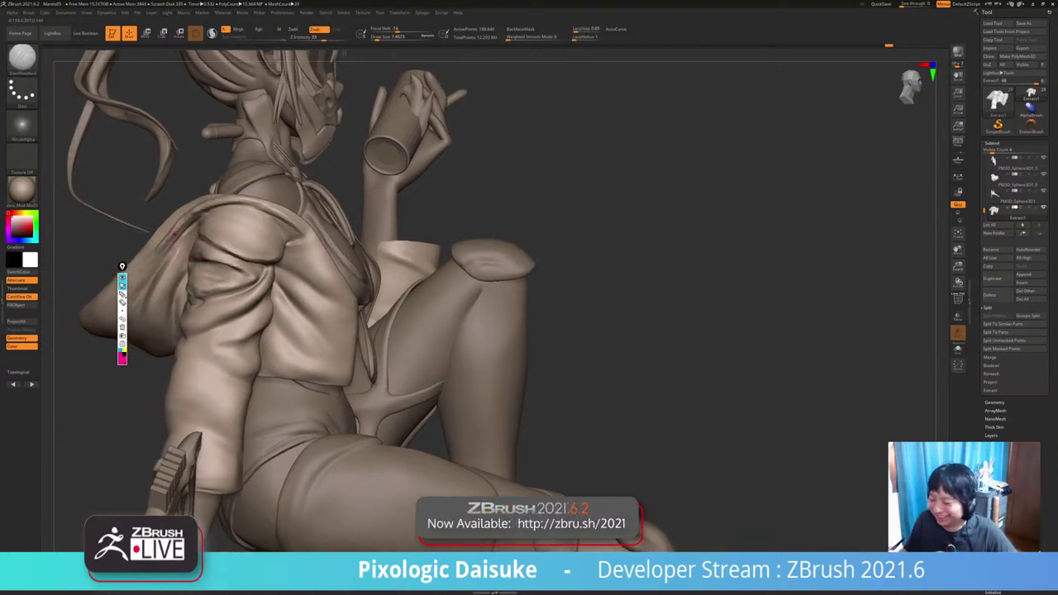
shift+drag(175, 227, 158, 248)
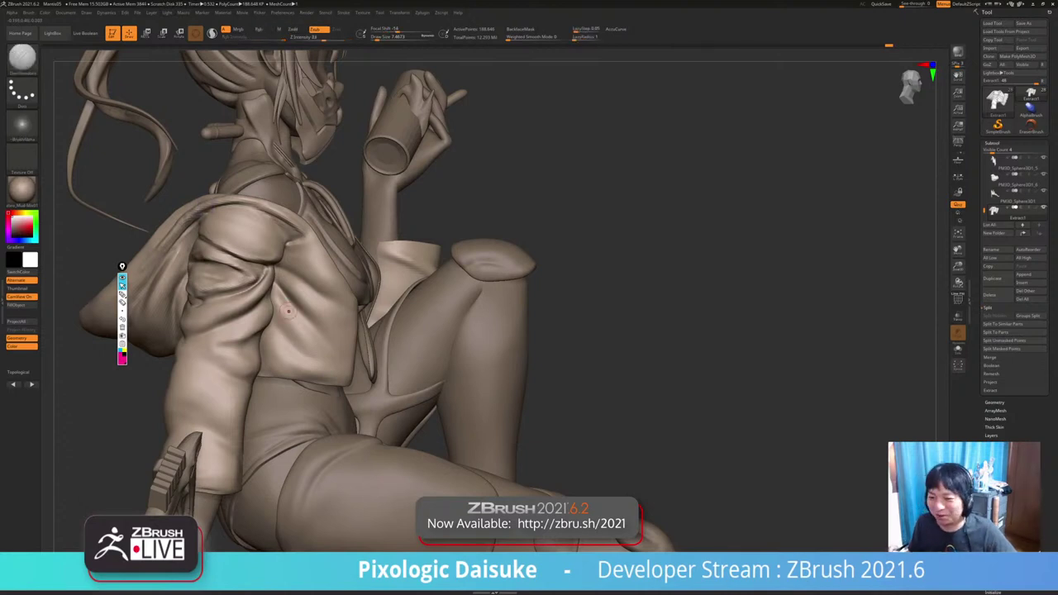
mouse_move(288, 312)
alt+right_down()
mouse_move(263, 289)
mouse_move(307, 269)
alt+right_up()
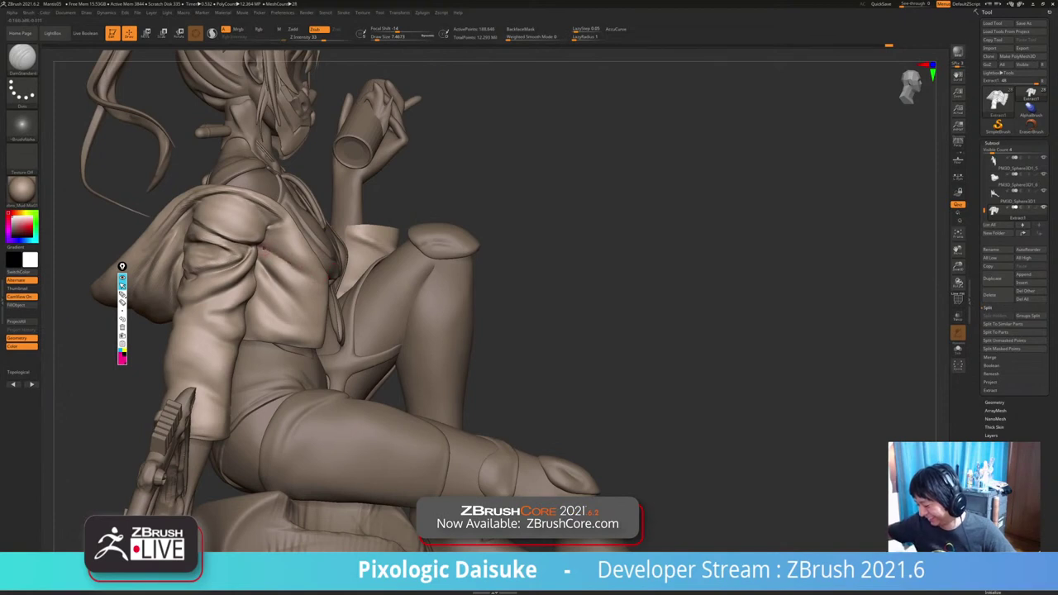
drag(305, 275, 281, 251)
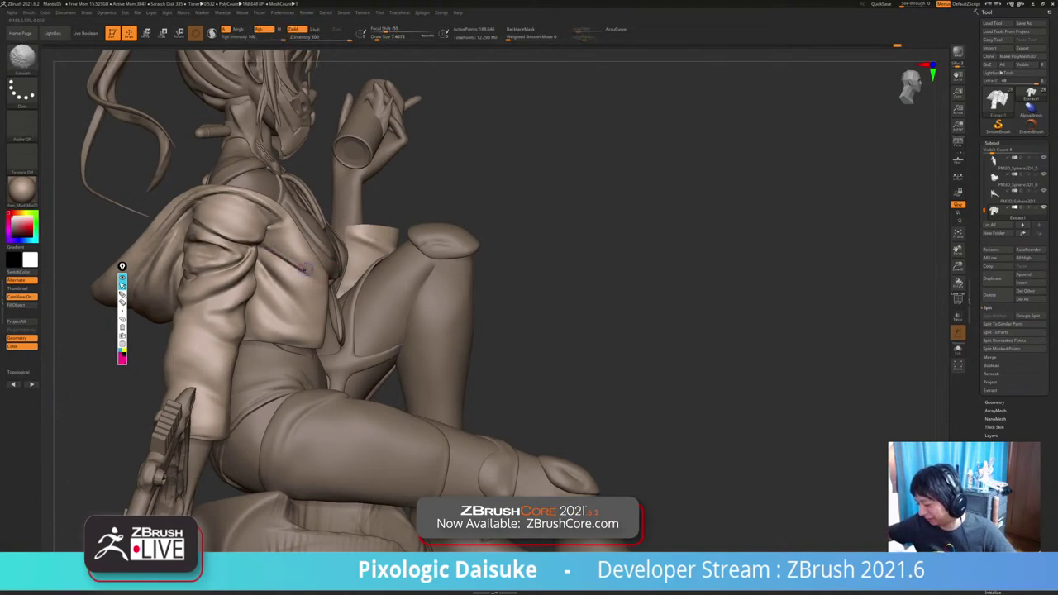
ctrl+right_drag(304, 271, 303, 247)
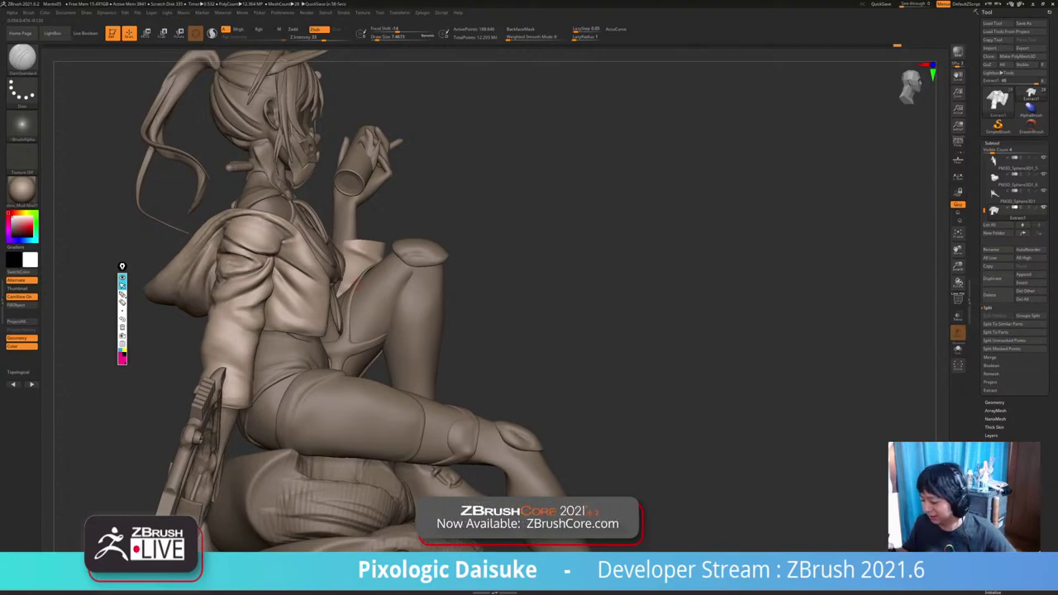
Build up the folds on the jacket's right front panel below the armpit with an enlarged Standard brush.
right_drag(357, 285, 422, 258)
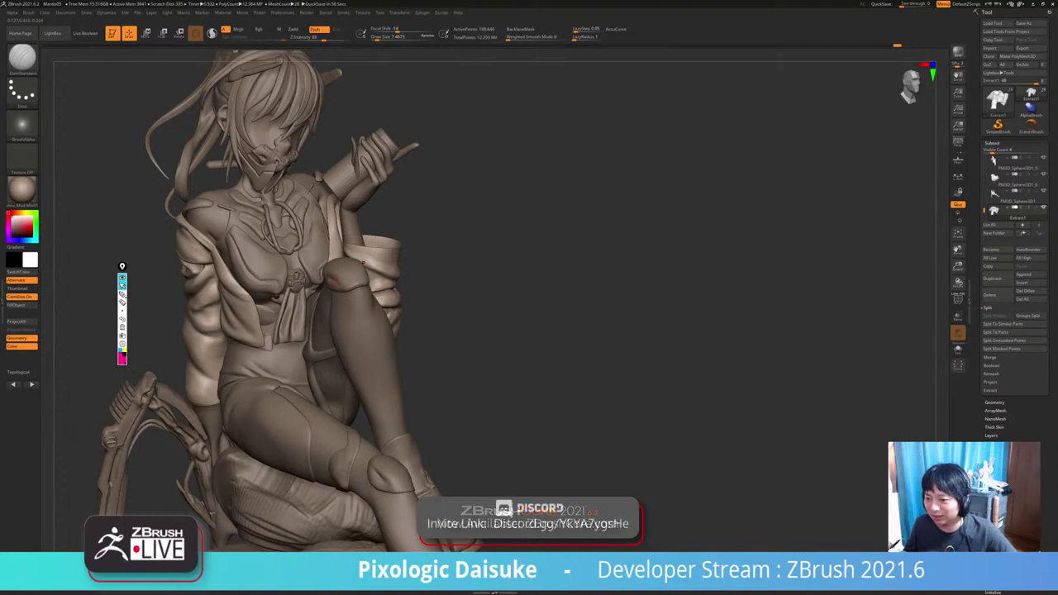
right_drag(362, 263, 430, 255)
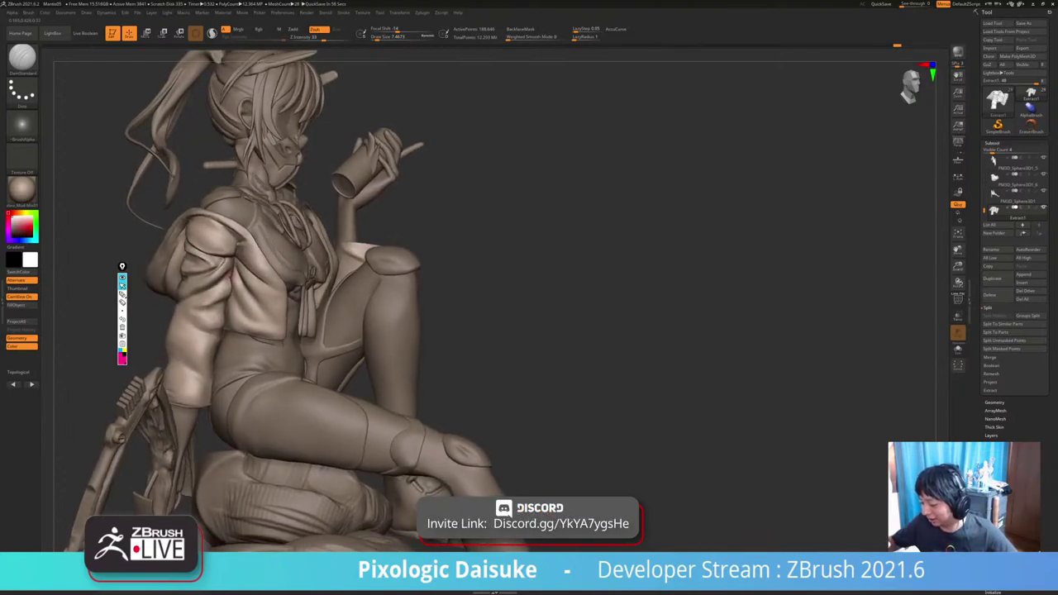
right_drag(213, 281, 239, 280)
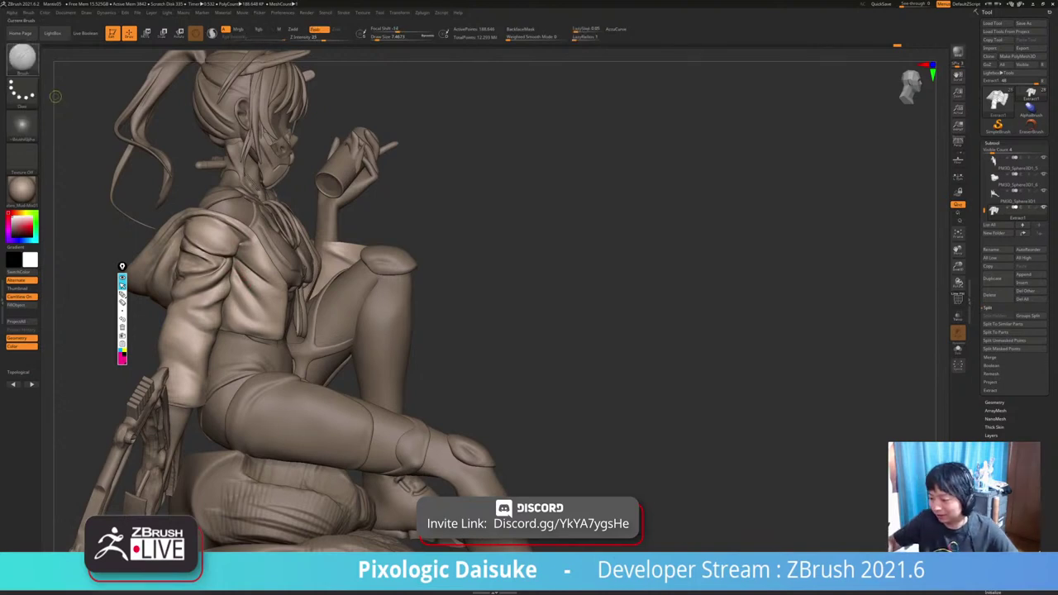
click(23, 59)
key(s)
key(t)
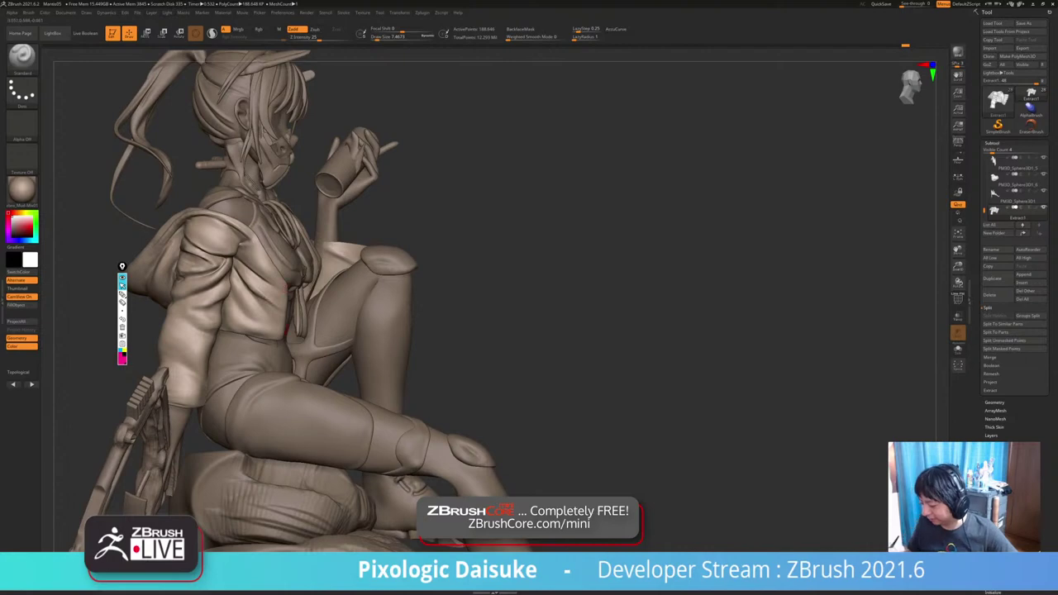
mouse_move(287, 311)
right_down()
mouse_move(324, 312)
mouse_move(170, 315)
mouse_move(242, 315)
right_up()
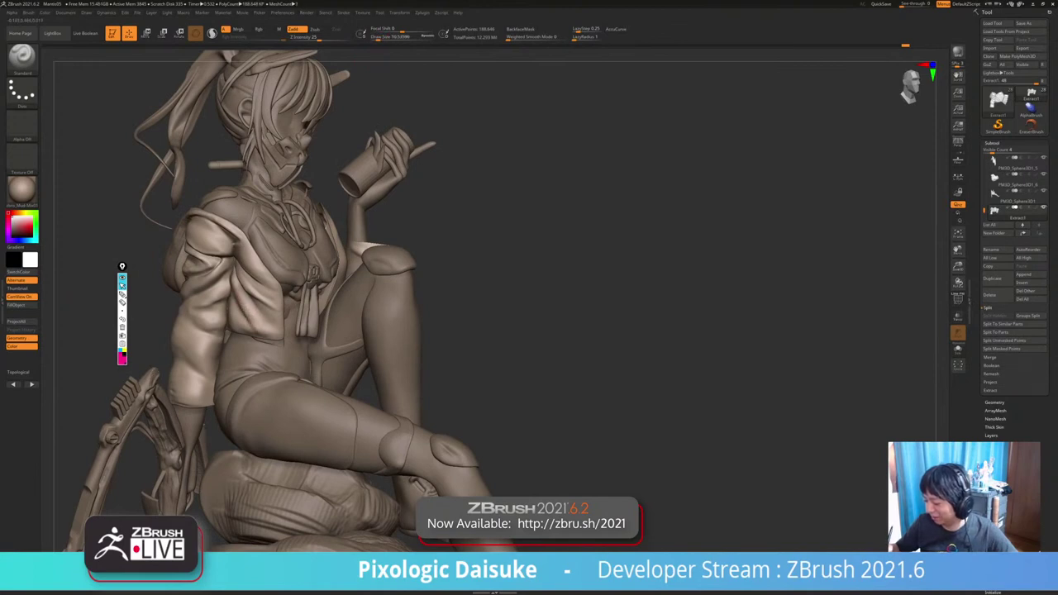
drag(248, 309, 258, 323)
Smooth the folds on the lower part of the jacket's right front panel.
right_drag(222, 309, 244, 307)
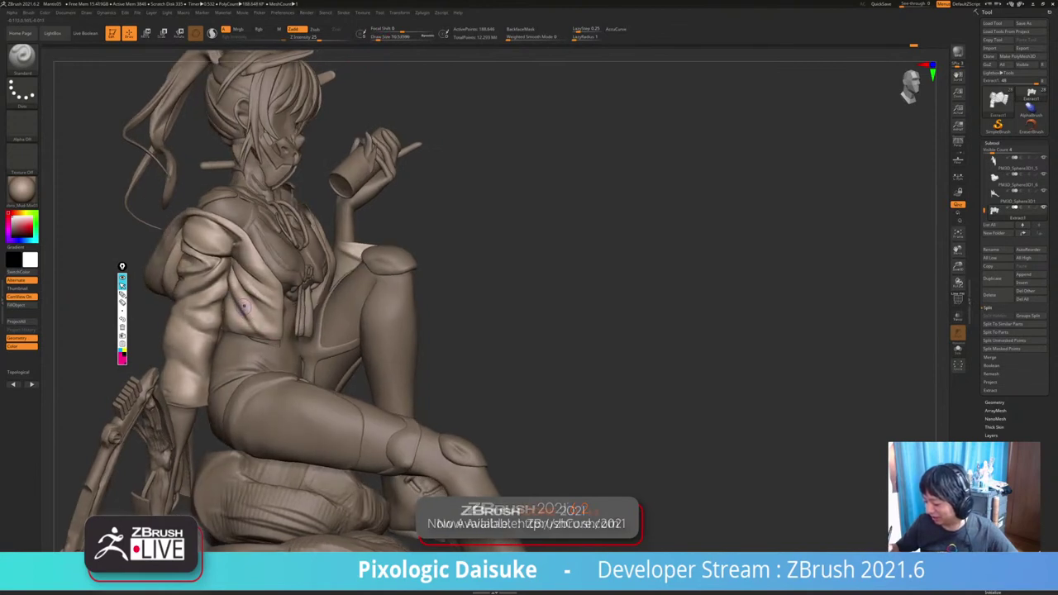
key(shift)
shift+drag(249, 311, 252, 321)
right_drag(248, 318, 263, 304)
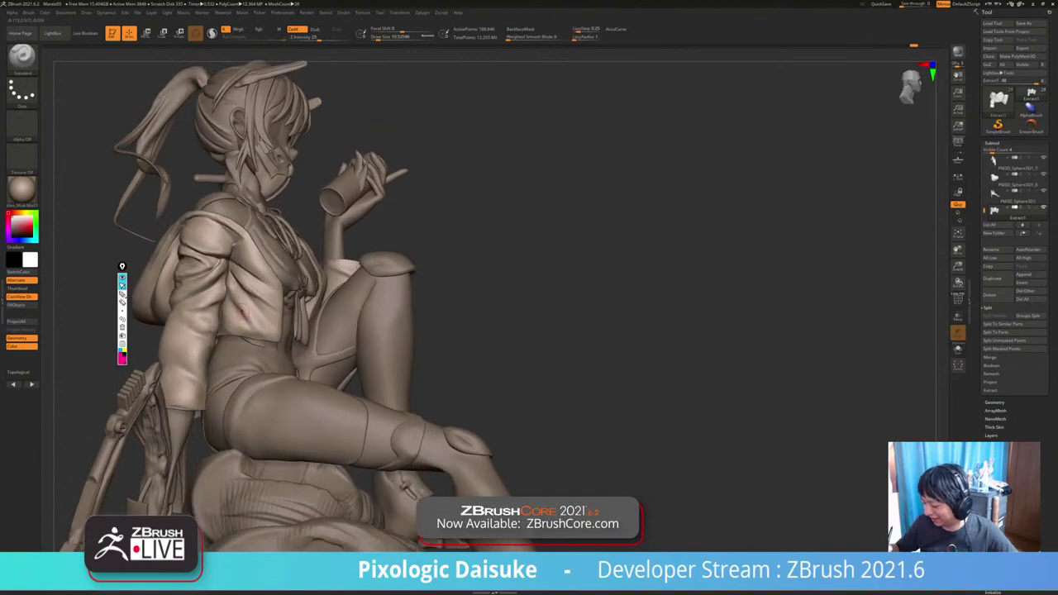
key(shift)
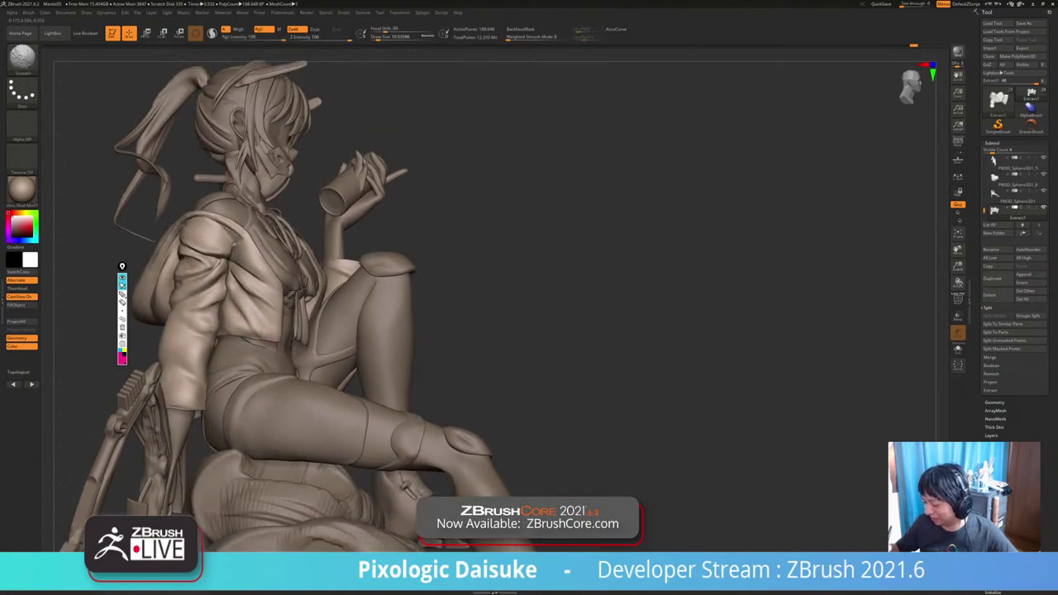
Carve a crease into the lower part of the jacket's right front panel with the DamStandard brush.
key(ctrl)
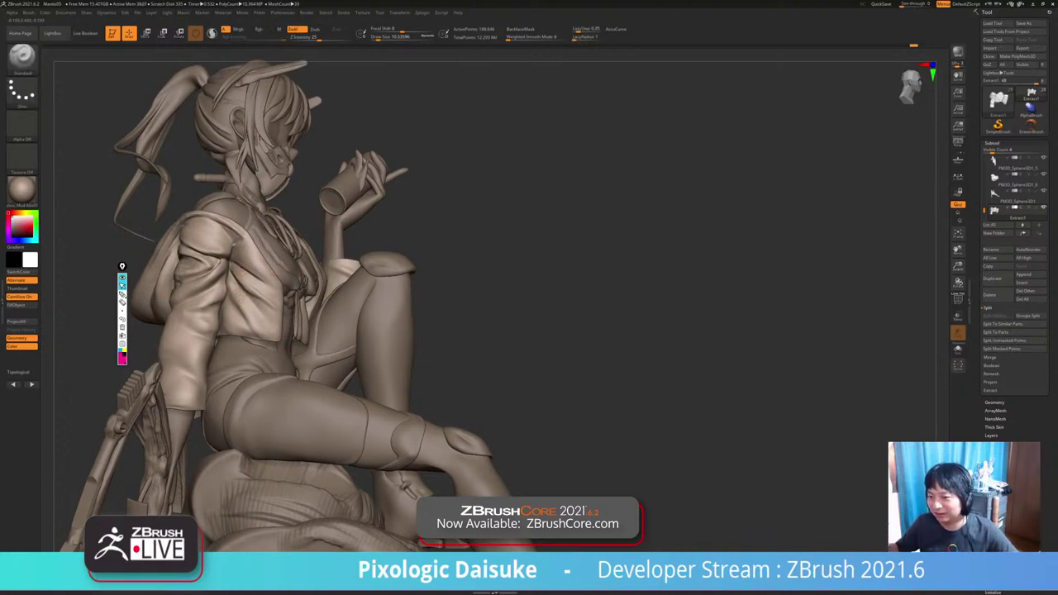
right_drag(238, 314, 253, 317)
click(22, 60)
key(d)
key(s)
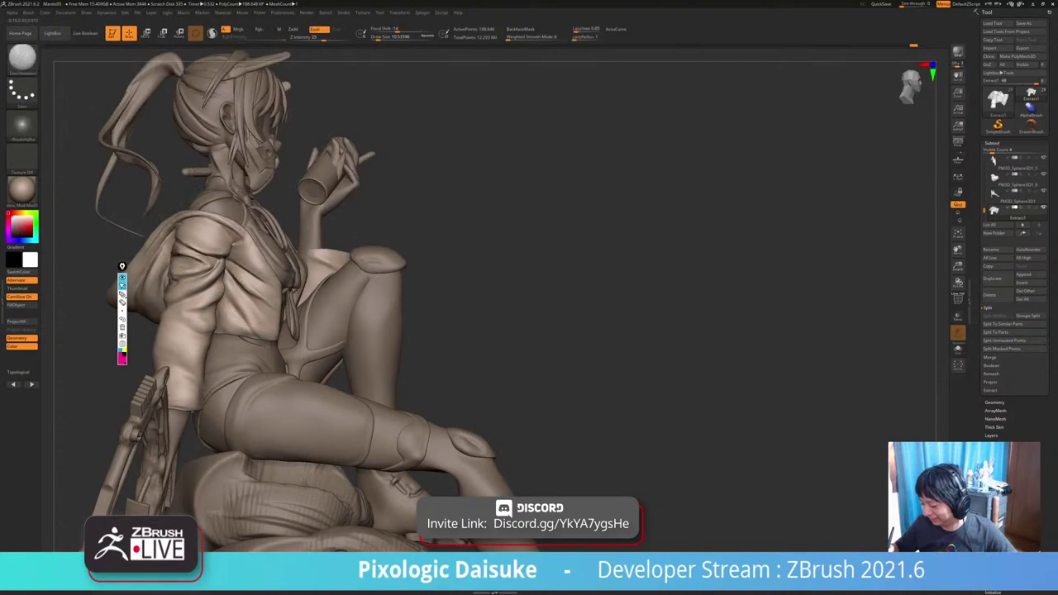
drag(228, 305, 252, 332)
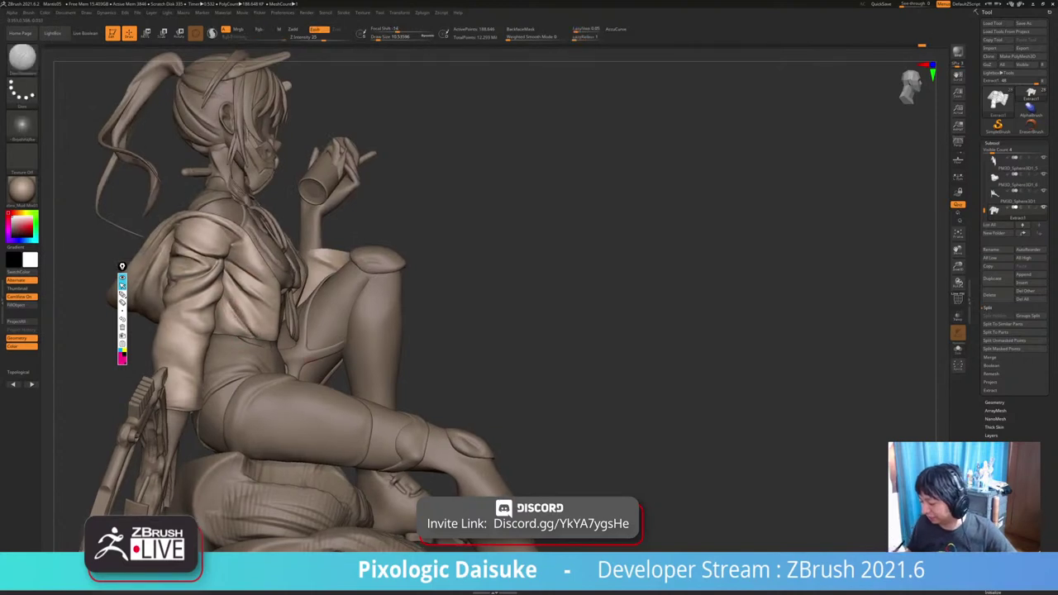
right_drag(253, 331, 187, 329)
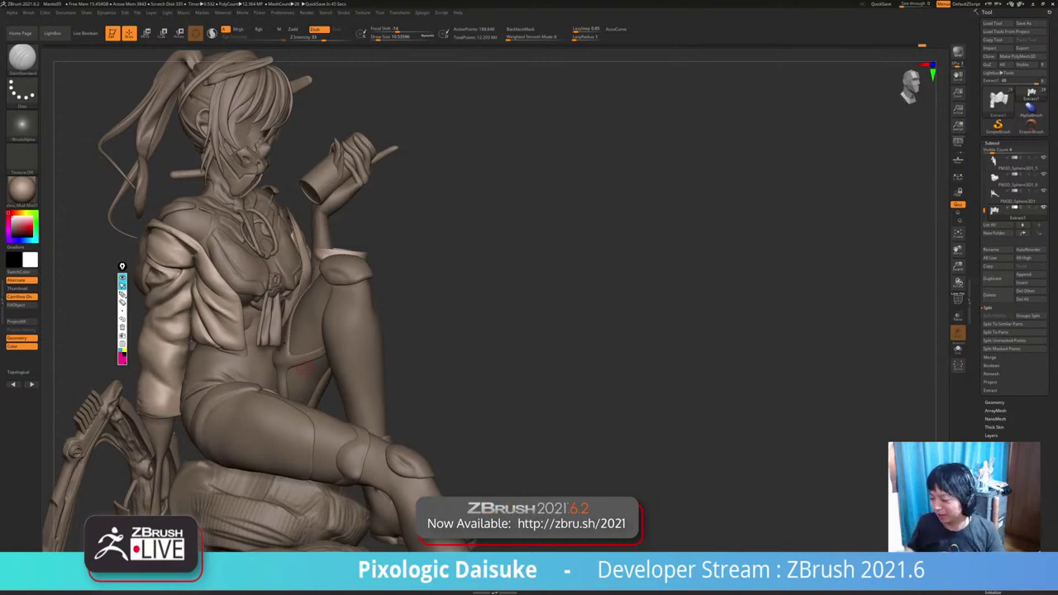
Isolate the jacket and carve a crease down the upper part of its left front panel with DamStandard.
ctrl+right_drag(287, 341, 287, 281)
mouse_move(287, 341)
right_down()
mouse_move(157, 340)
mouse_move(373, 341)
right_up()
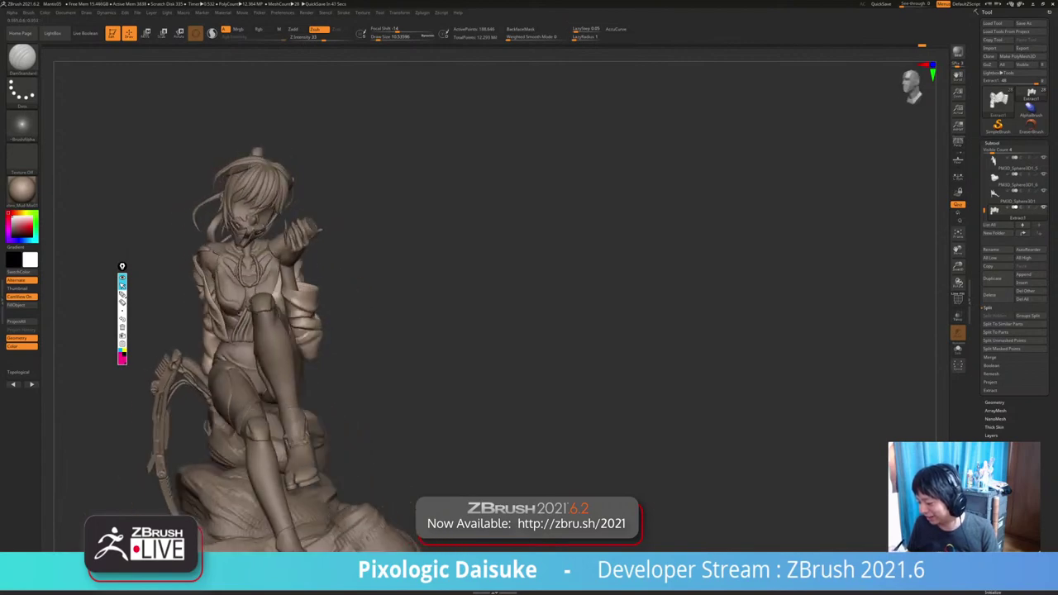
key(ctrl+shift+s)
ctrl+right_drag(287, 341, 287, 389)
right_drag(287, 389, 287, 413)
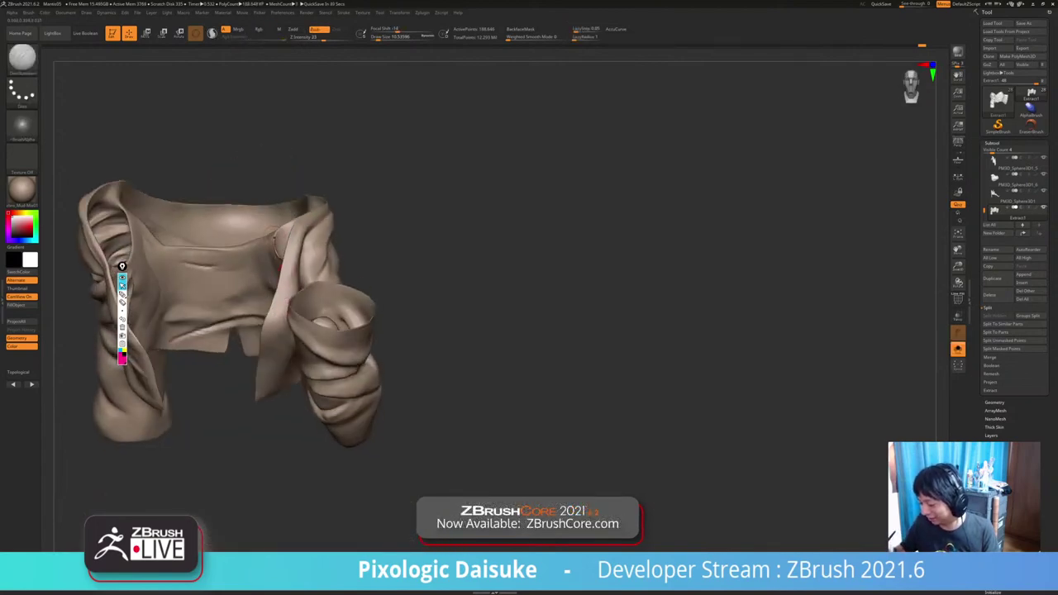
click(23, 61)
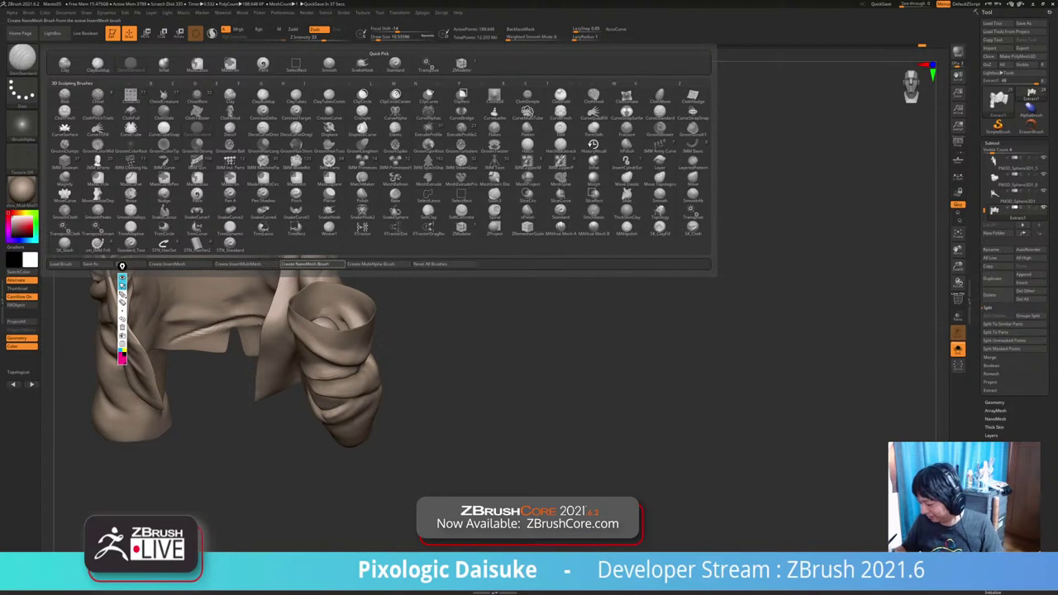
right_drag(313, 290, 246, 249)
drag(303, 238, 293, 272)
right_drag(295, 262, 333, 261)
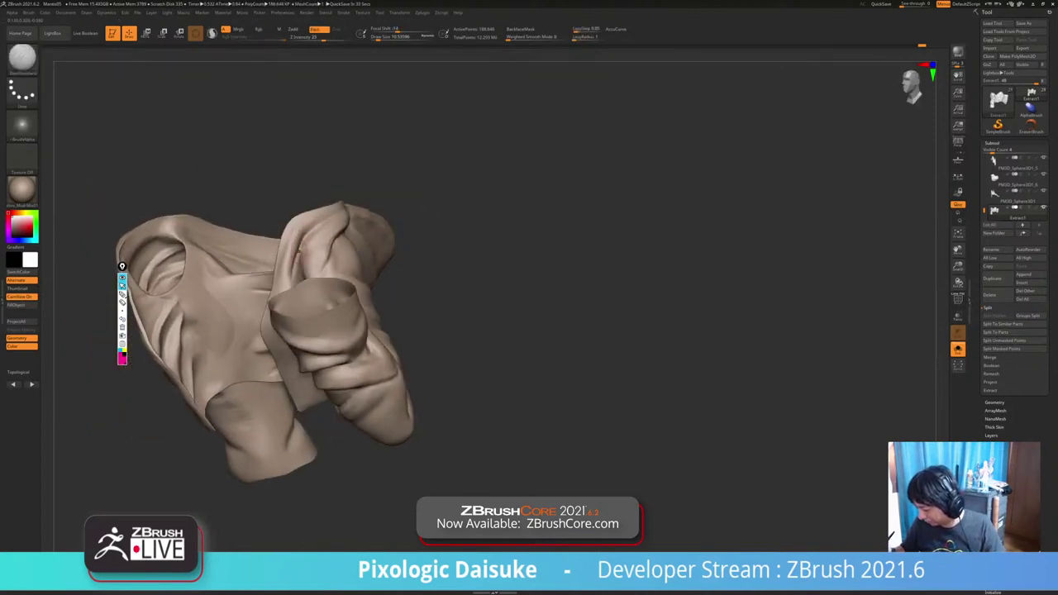
Deepen the crease on the left front panel below the shoulder and bring the rest of the figure back into view.
drag(298, 250, 290, 281)
right_drag(289, 271, 300, 266)
drag(297, 259, 295, 277)
mouse_move(389, 306)
ctrl+right_down()
mouse_move(395, 285)
mouse_move(451, 242)
ctrl+right_up()
key(alt+s)
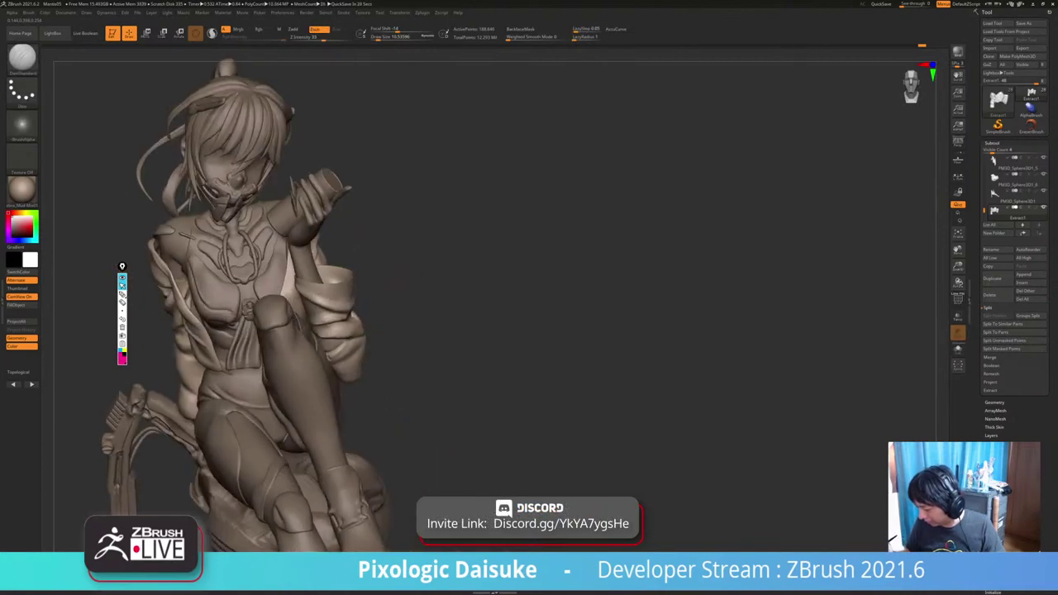
Pull the jacket's right front panel edge with the SnakeHook brush at a draw size of about 62 and undo the last stroke.
mouse_move(354, 292)
right_down()
mouse_move(413, 299)
mouse_move(426, 313)
right_up()
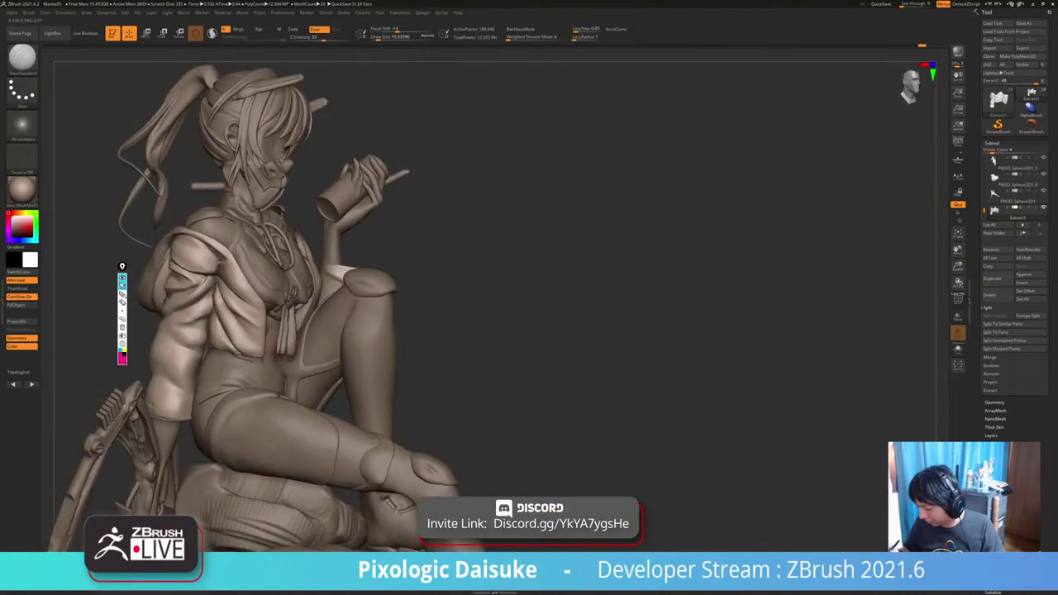
click(22, 59)
click(527, 211)
click(387, 38)
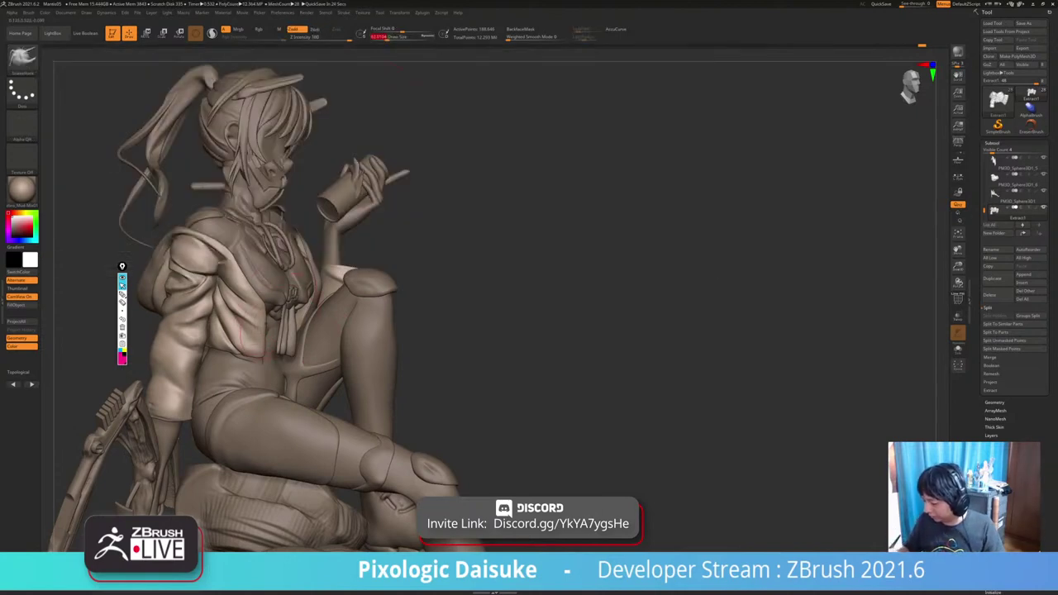
drag(275, 323, 287, 303)
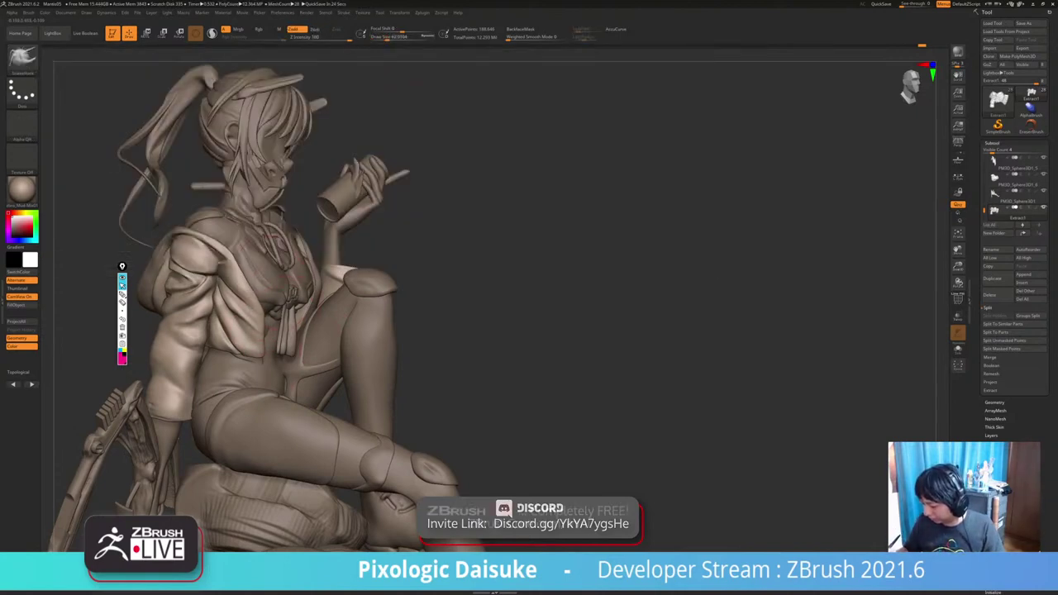
right_drag(316, 290, 243, 282)
drag(238, 266, 245, 273)
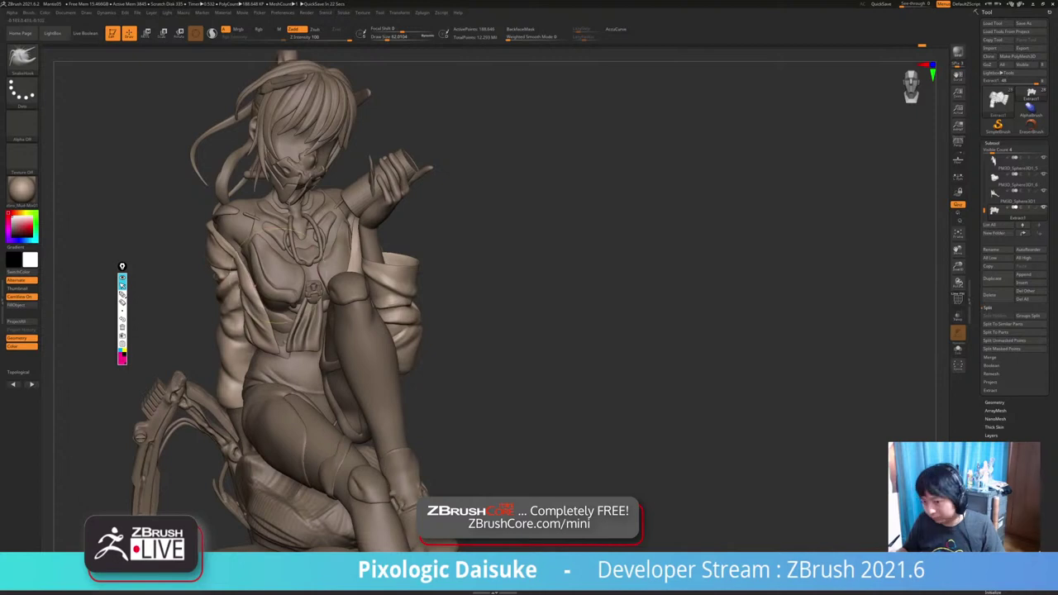
key(ctrl+z)
Refine the lower corner of the right front panel with the SnakeHook brush reduced to a draw size of about 25.
mouse_move(291, 291)
ctrl+right_down()
mouse_move(293, 261)
mouse_move(383, 273)
ctrl+right_up()
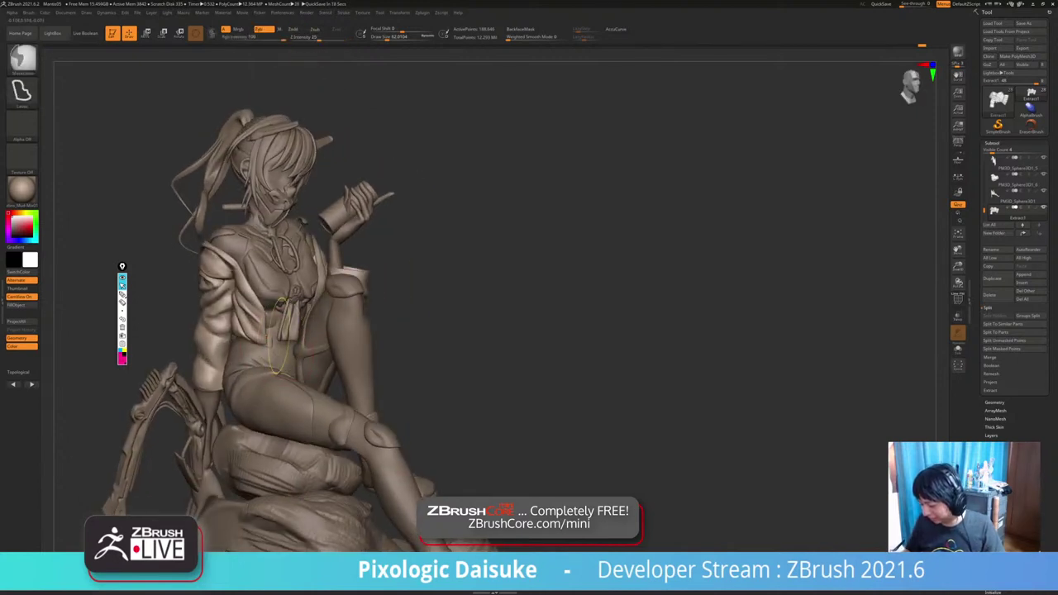
ctrl+right_drag(269, 341, 270, 381)
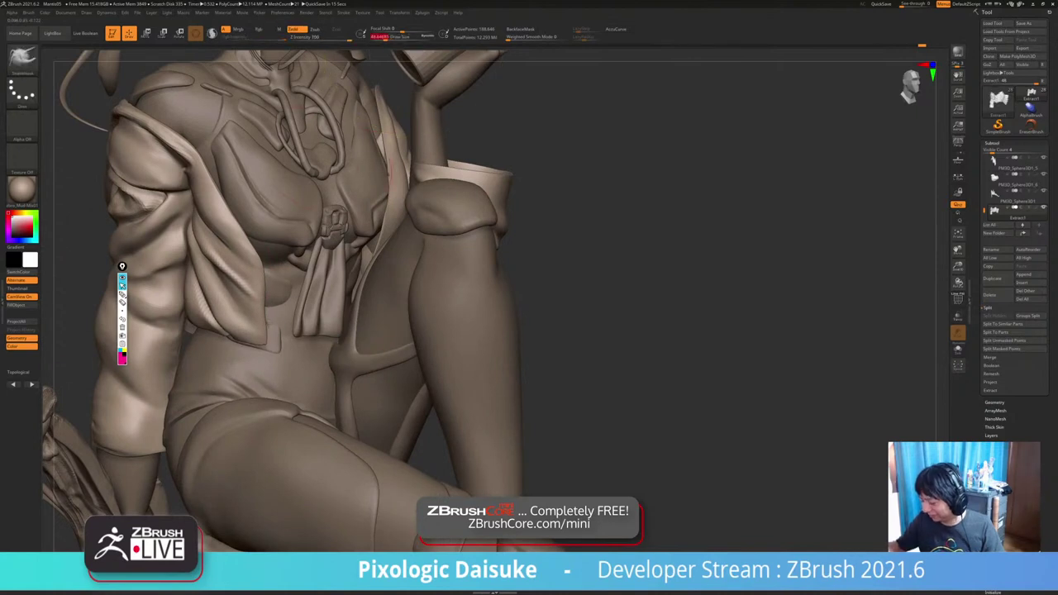
drag(386, 37, 383, 37)
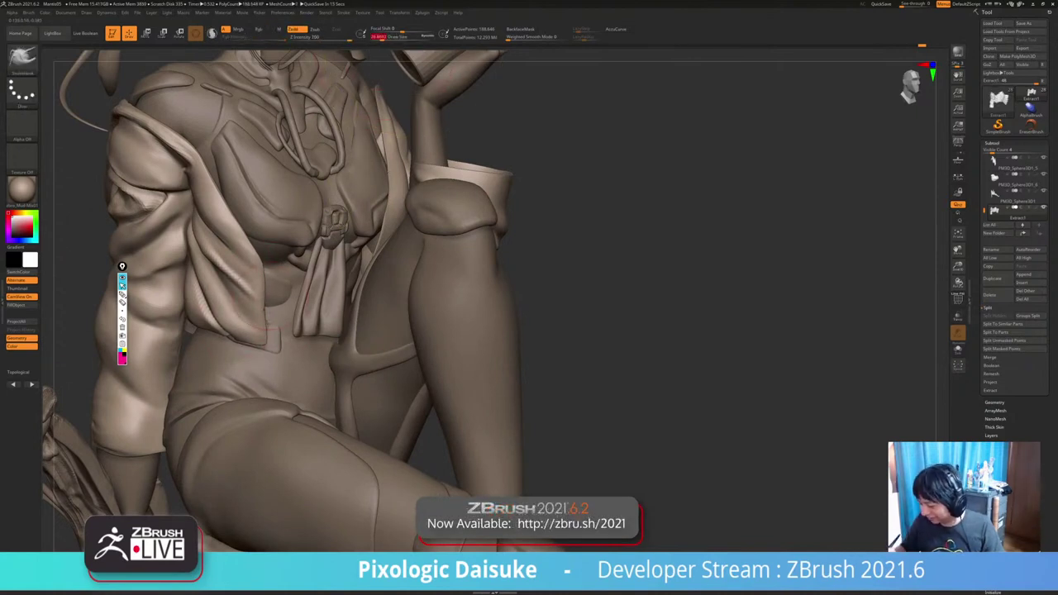
ctrl+right_drag(267, 293, 269, 246)
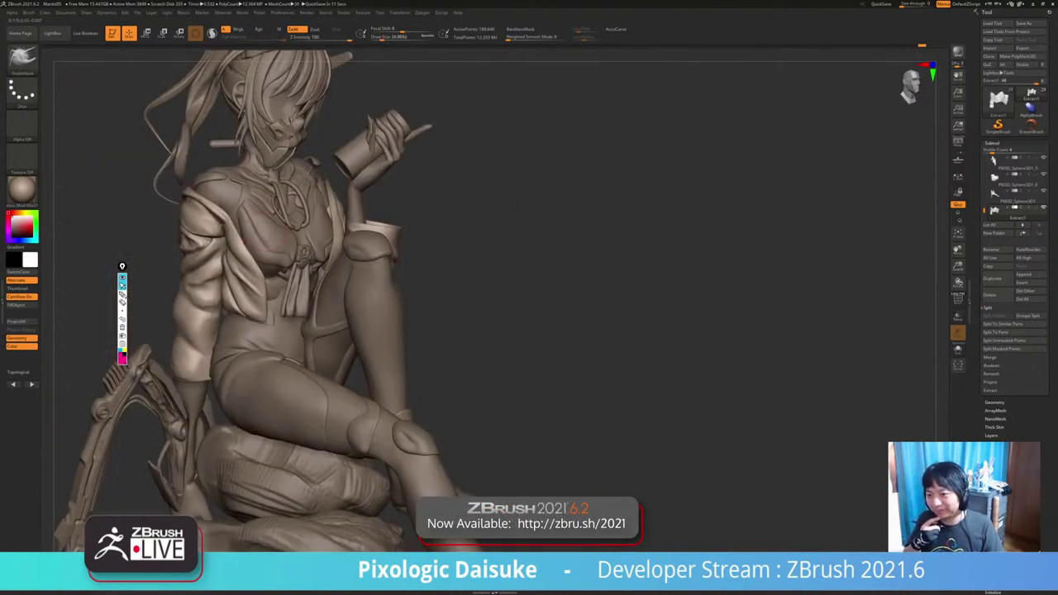
Carve a diagonal crease across the right sleeve's forearm above the cuff with DamStandard, isolating the jacket while sculpting.
mouse_move(166, 246)
right_down()
mouse_move(212, 239)
mouse_move(203, 192)
right_up()
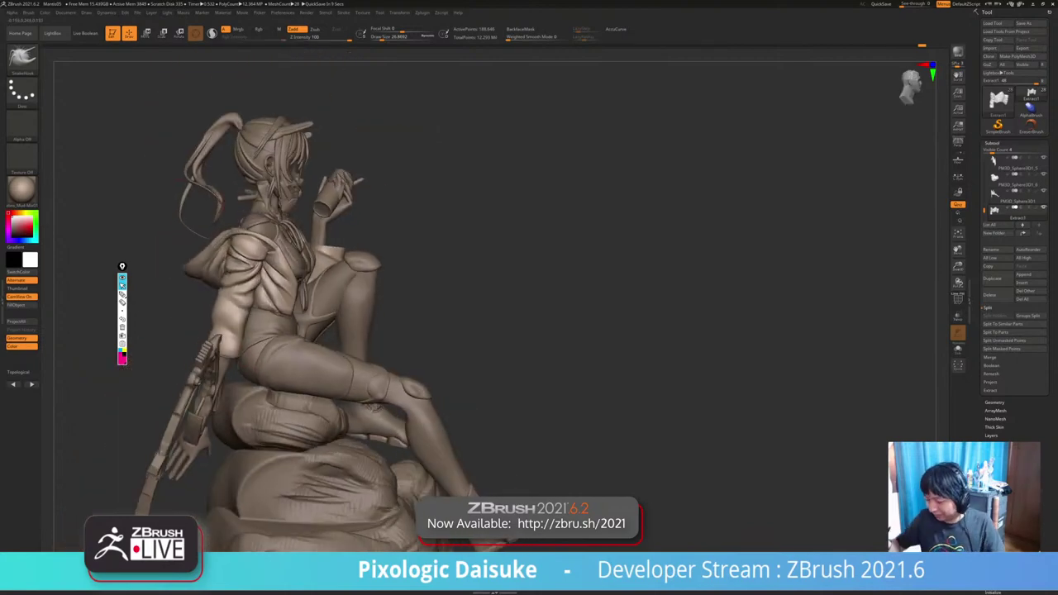
key(b)
key(d)
key(s)
ctrl+right_drag(227, 266, 225, 341)
key(shift+s)
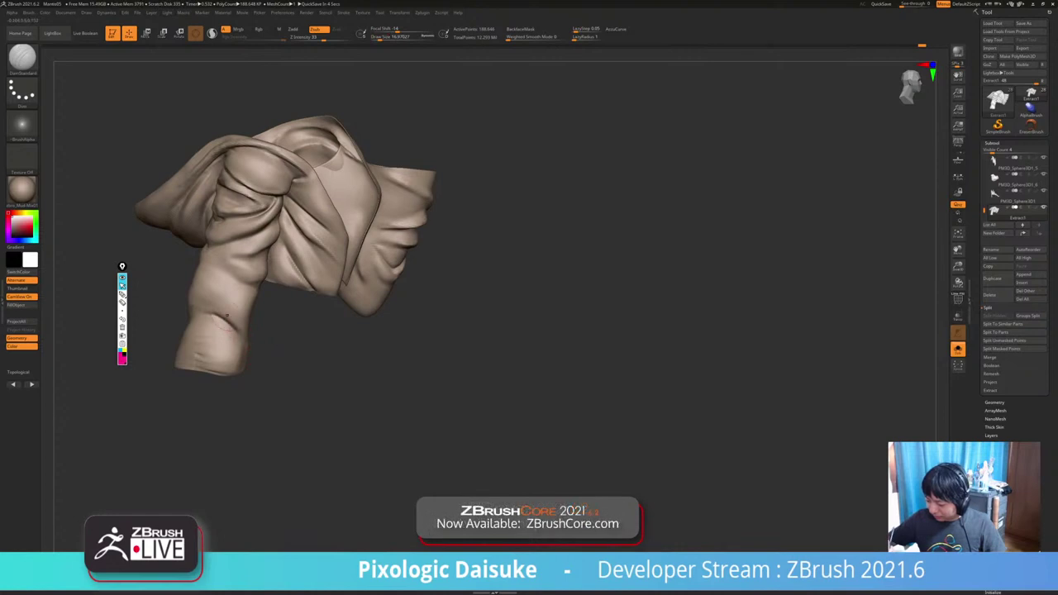
right_drag(227, 317, 201, 298)
drag(223, 320, 245, 341)
right_drag(245, 337, 229, 325)
drag(233, 320, 247, 338)
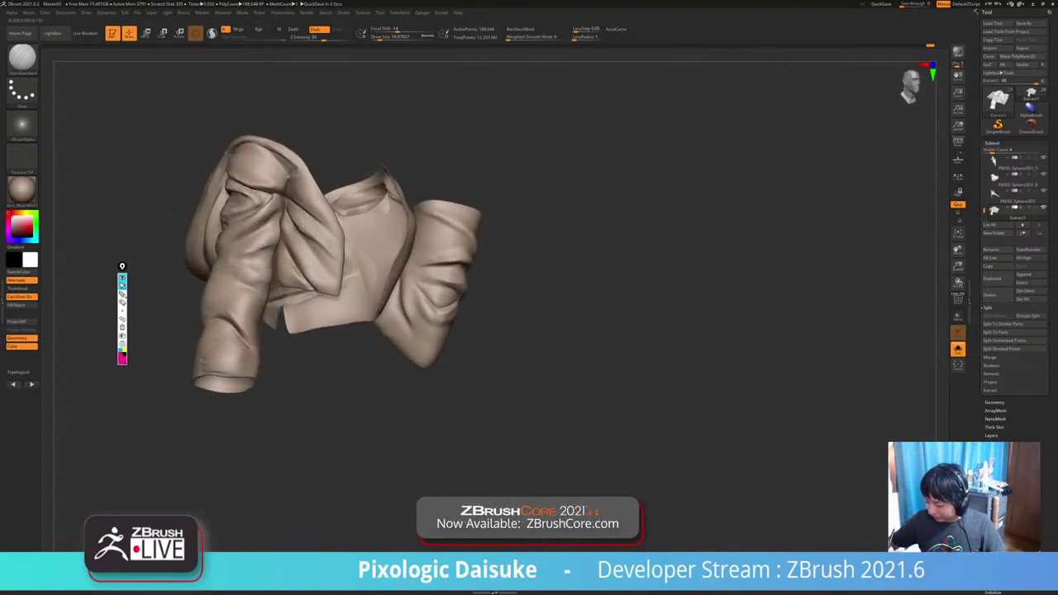
right_drag(246, 338, 270, 361)
key(shift+s)
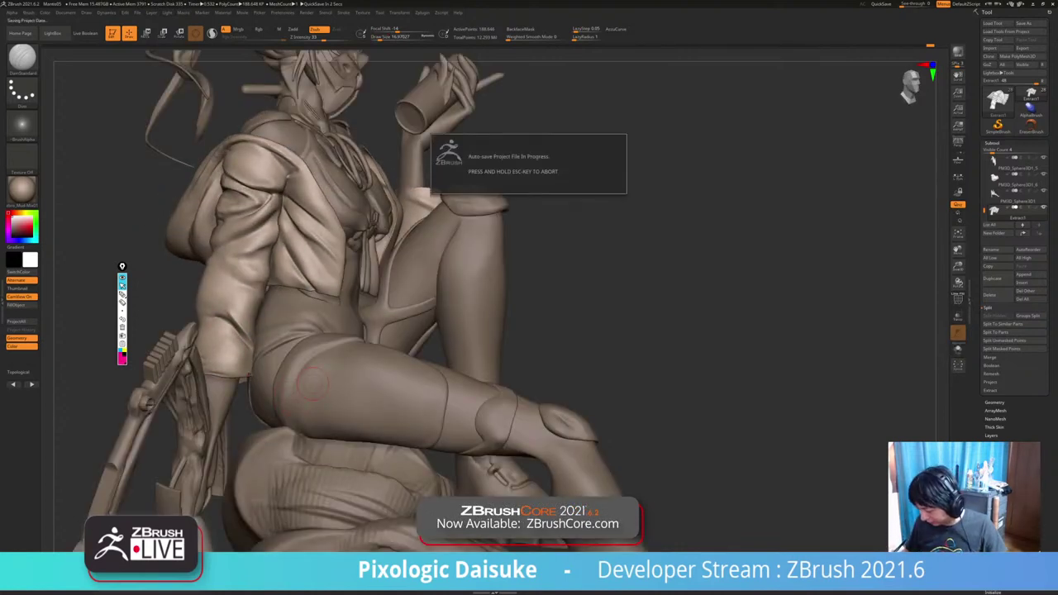
Isolate the jacket, smooth the right sleeve surface around the elbow, and show the full figure again.
right_drag(312, 382, 321, 372)
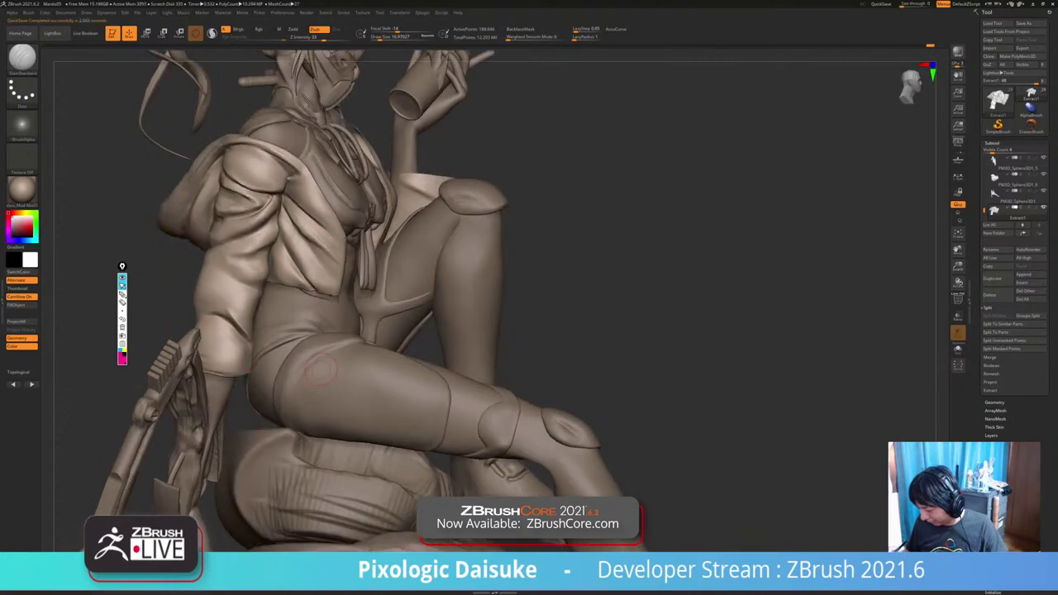
key(ctrl+shift+s)
mouse_move(273, 293)
right_down()
mouse_move(246, 301)
mouse_move(232, 283)
right_up()
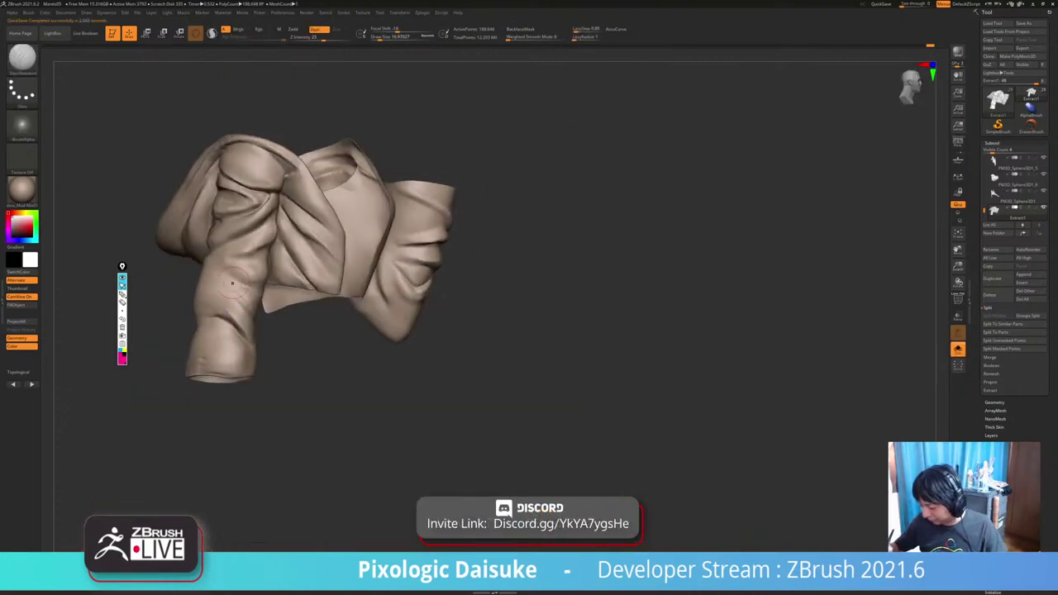
shift+drag(226, 282, 222, 276)
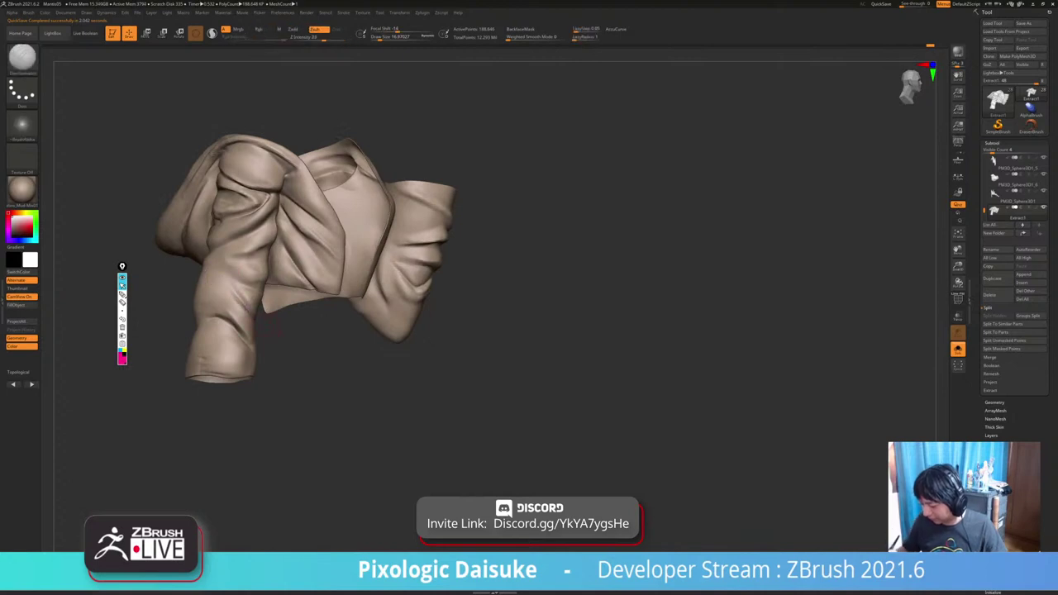
mouse_move(282, 347)
alt+right_down()
mouse_move(298, 354)
mouse_move(276, 337)
alt+right_up()
key(alt+s)
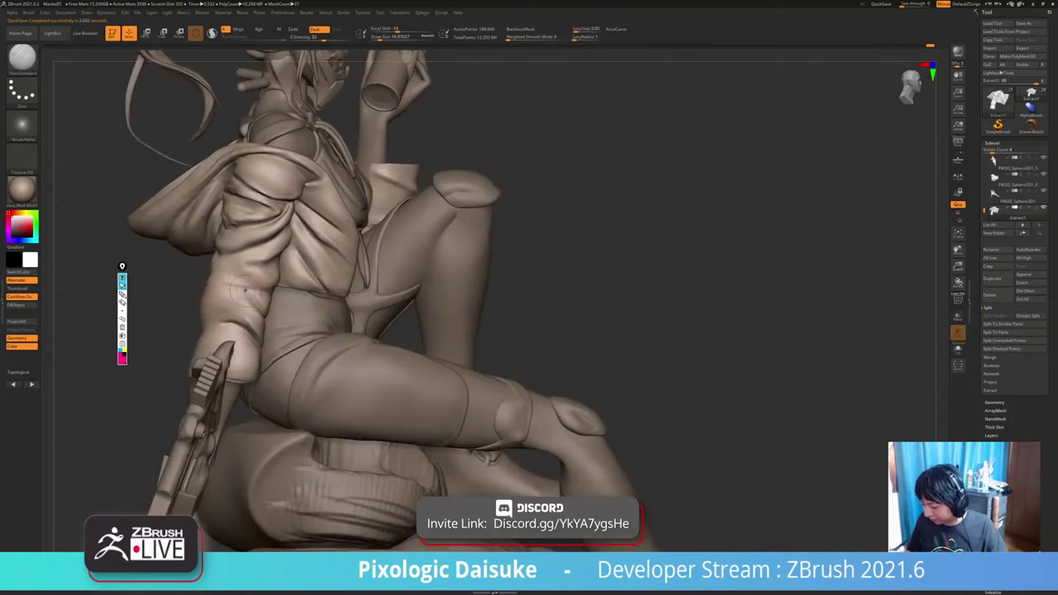
Soften and blend the folds across the right sleeve between the elbow and the forearm.
shift+drag(257, 301, 242, 302)
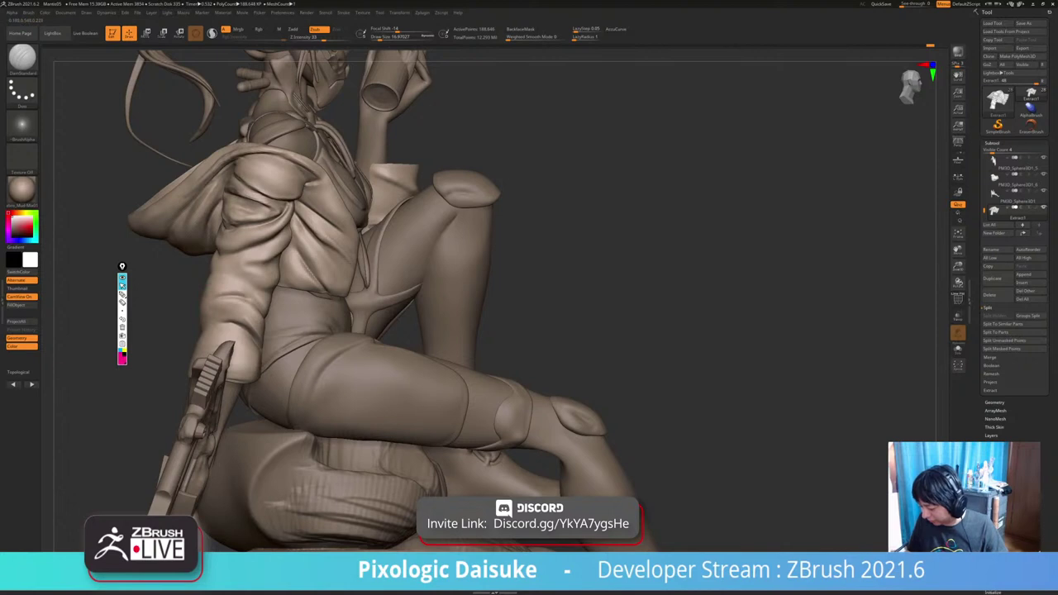
mouse_move(246, 291)
shift+mouse_down()
mouse_move(233, 283)
mouse_move(266, 306)
shift+mouse_up()
ctrl+right_drag(267, 307, 240, 285)
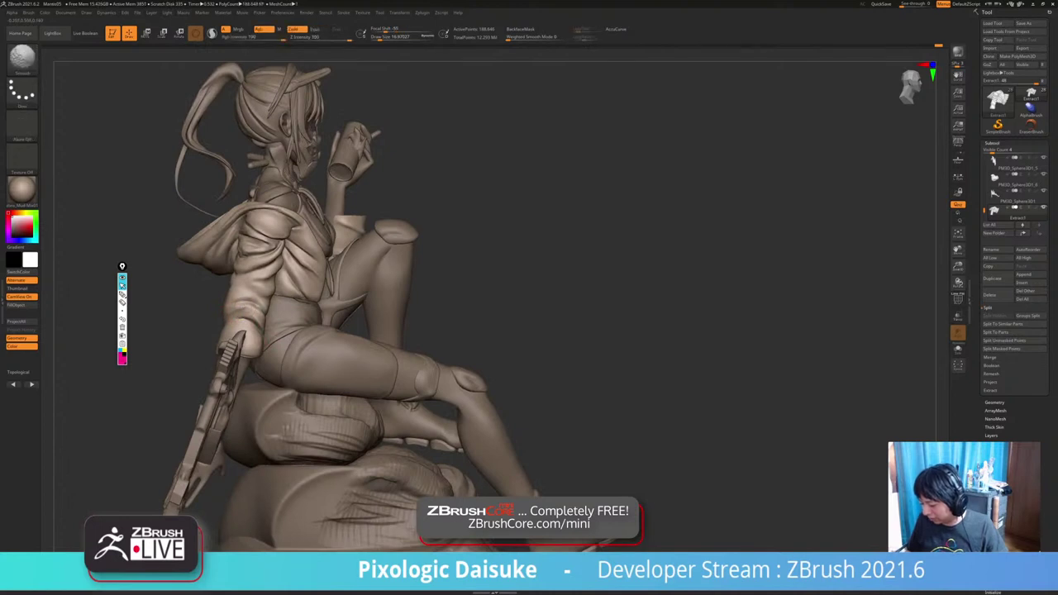
shift+drag(232, 319, 239, 321)
mouse_move(189, 321)
right_down()
mouse_move(245, 323)
mouse_move(124, 313)
right_up()
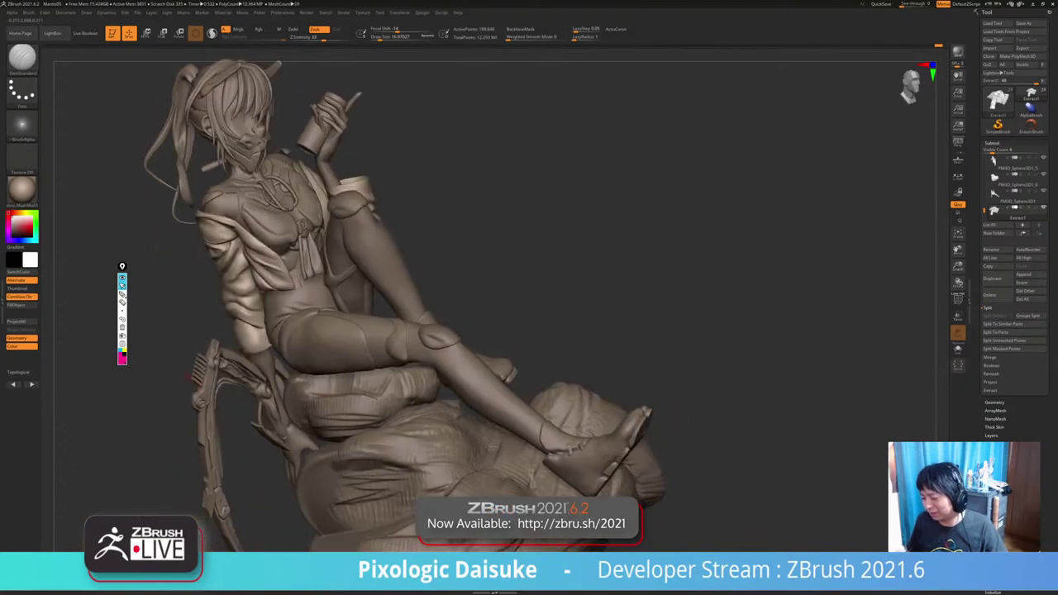
Choose the SnakeHook brush with an enlarged draw size and examine the right sleeve and hood from the front, side and back.
click(22, 58)
click(329, 65)
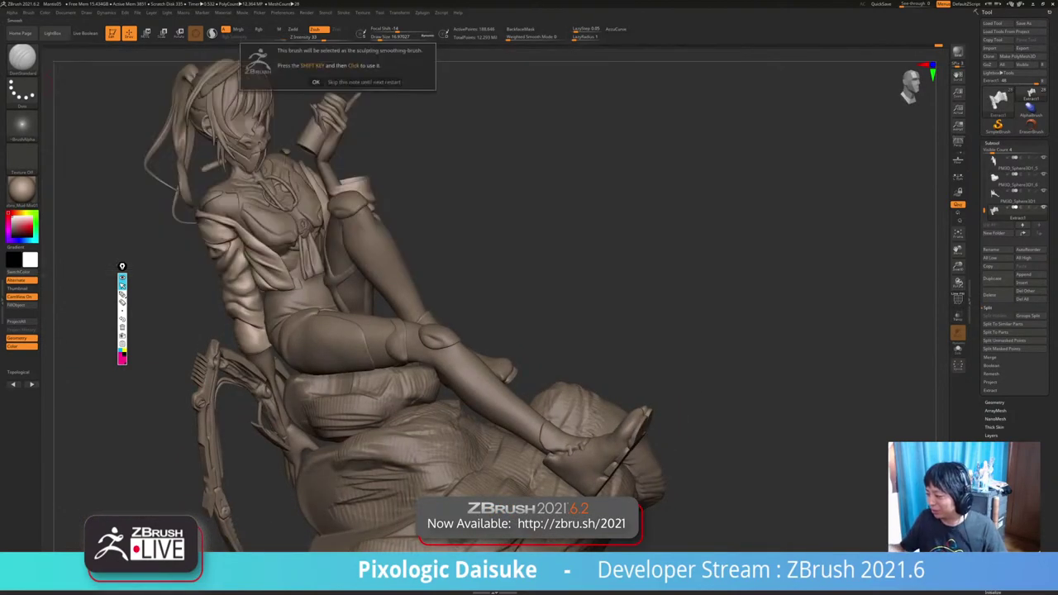
click(362, 66)
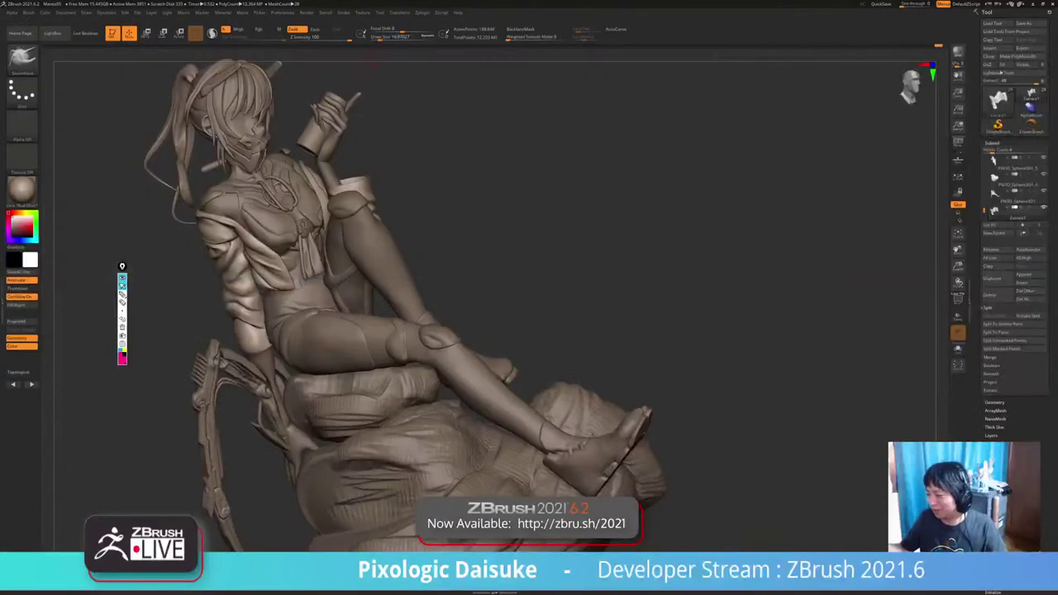
click(385, 37)
mouse_move(703, 273)
mouse_down()
mouse_move(794, 256)
mouse_move(682, 267)
mouse_up()
key(shift)
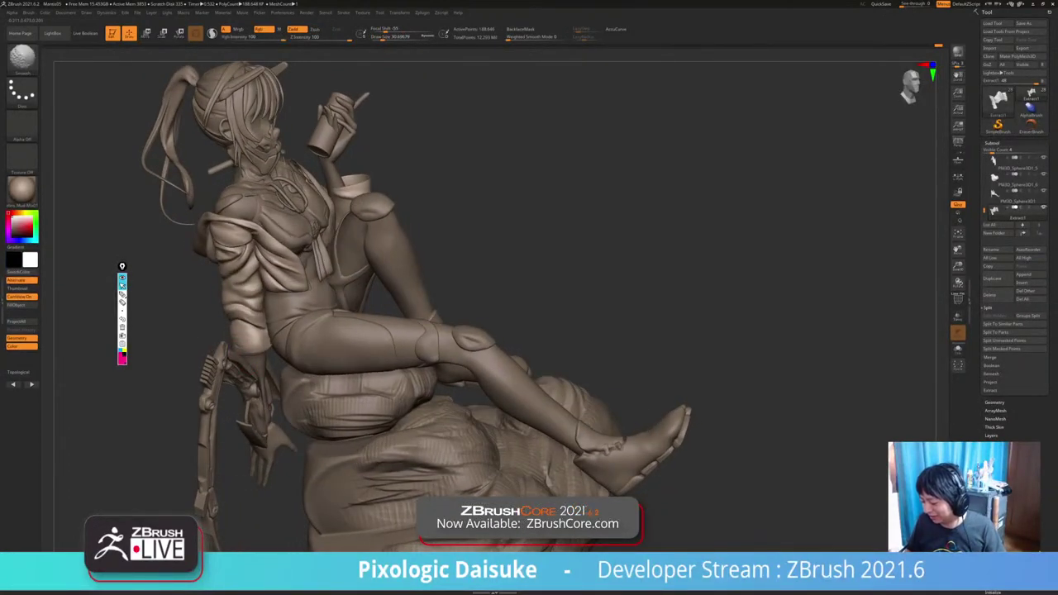
drag(595, 273, 794, 293)
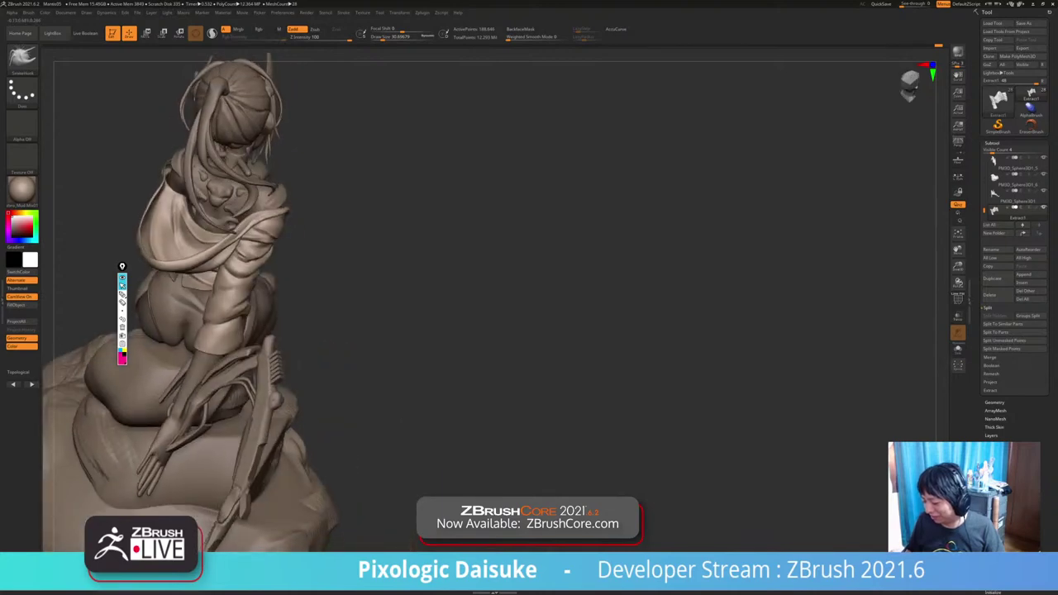
drag(662, 285, 509, 279)
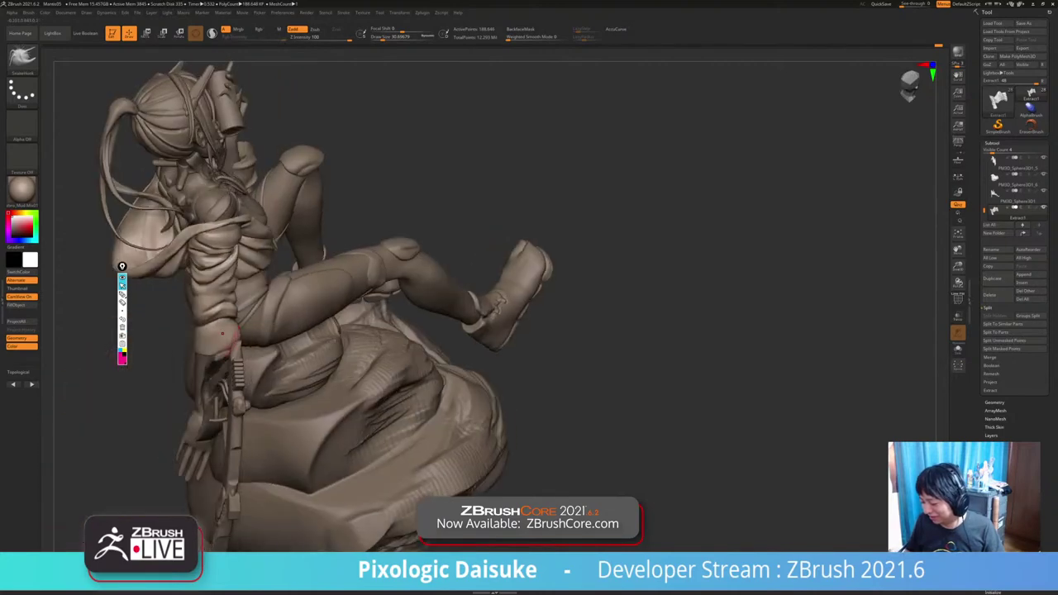
mouse_move(661, 281)
mouse_down()
mouse_move(583, 290)
mouse_move(534, 311)
mouse_up()
Switch to the DamStandard brush with a smaller draw size and review the jacket from behind.
key(b)
key(d)
key(s)
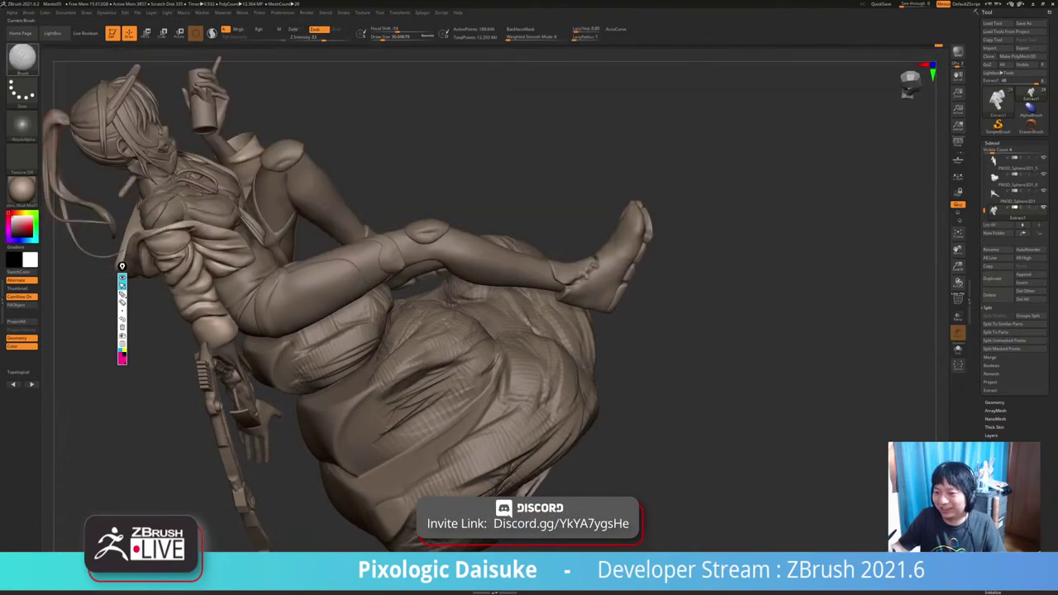
mouse_move(488, 281)
mouse_down()
mouse_move(570, 323)
mouse_move(687, 310)
mouse_move(666, 306)
mouse_up()
key([)
drag(579, 315, 549, 310)
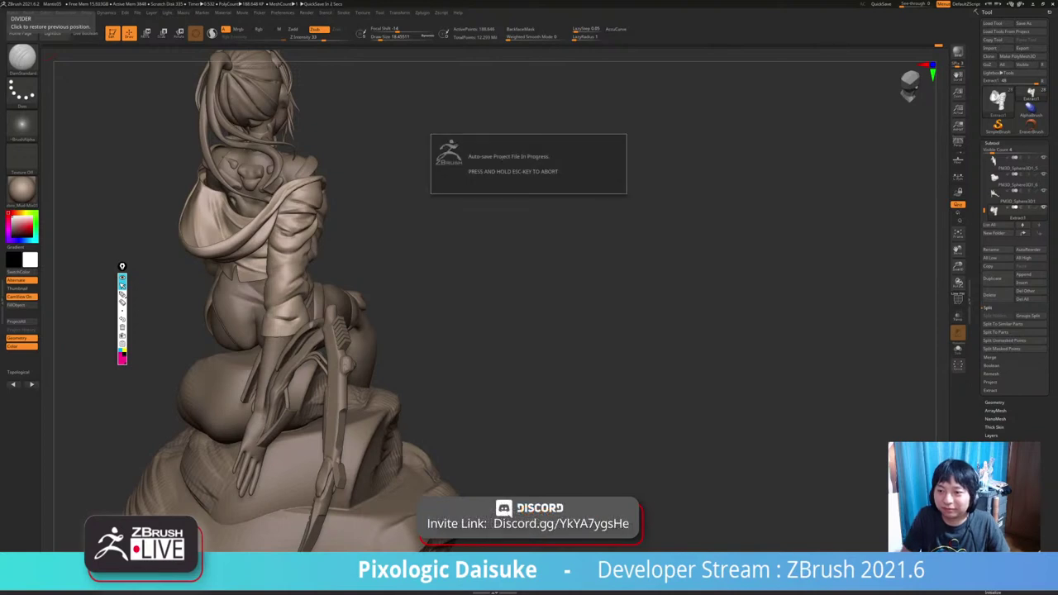
Carve a crease into the raised arm's jacket sleeve near the elbow with the DamStandard brush.
drag(662, 330, 529, 318)
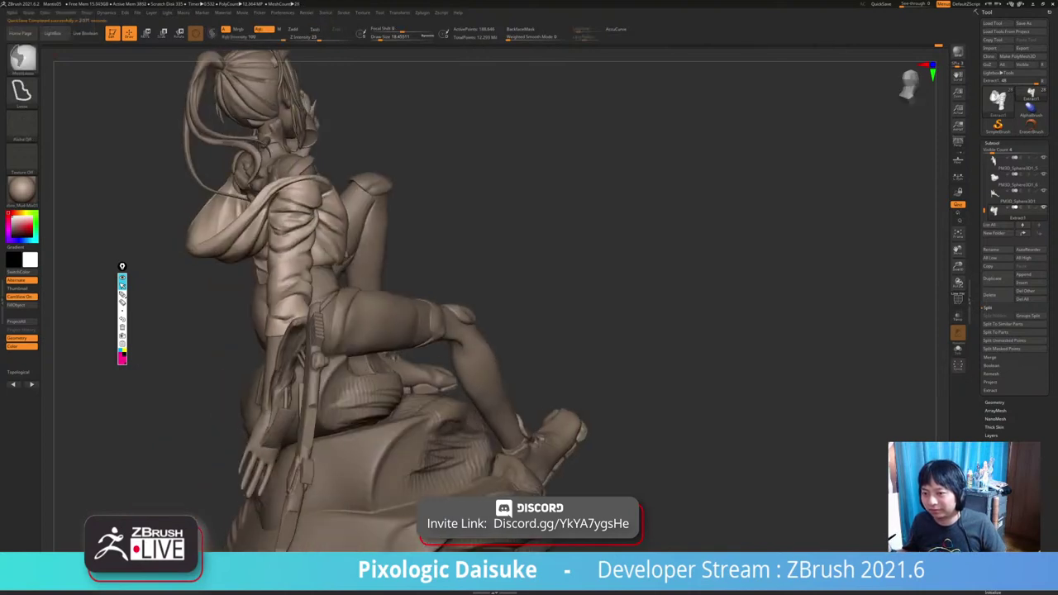
mouse_move(530, 318)
ctrl+right_down()
mouse_move(521, 264)
mouse_move(417, 292)
mouse_move(463, 286)
mouse_move(413, 286)
mouse_move(434, 299)
ctrl+right_up()
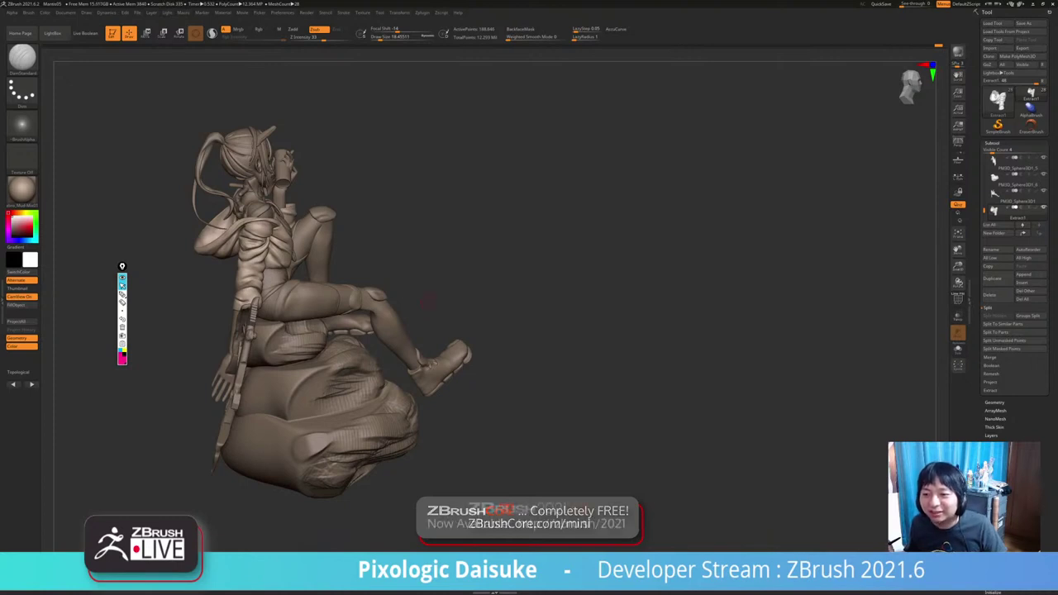
drag(431, 302, 433, 298)
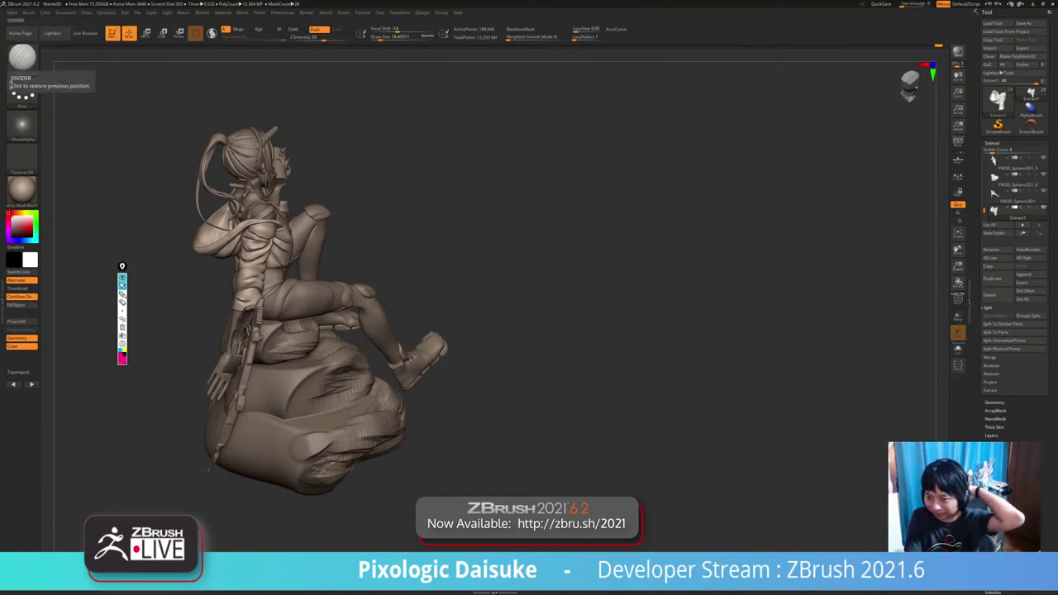
mouse_move(488, 397)
mouse_down()
mouse_move(478, 399)
mouse_move(486, 416)
mouse_move(481, 401)
mouse_move(498, 402)
mouse_move(362, 387)
mouse_up()
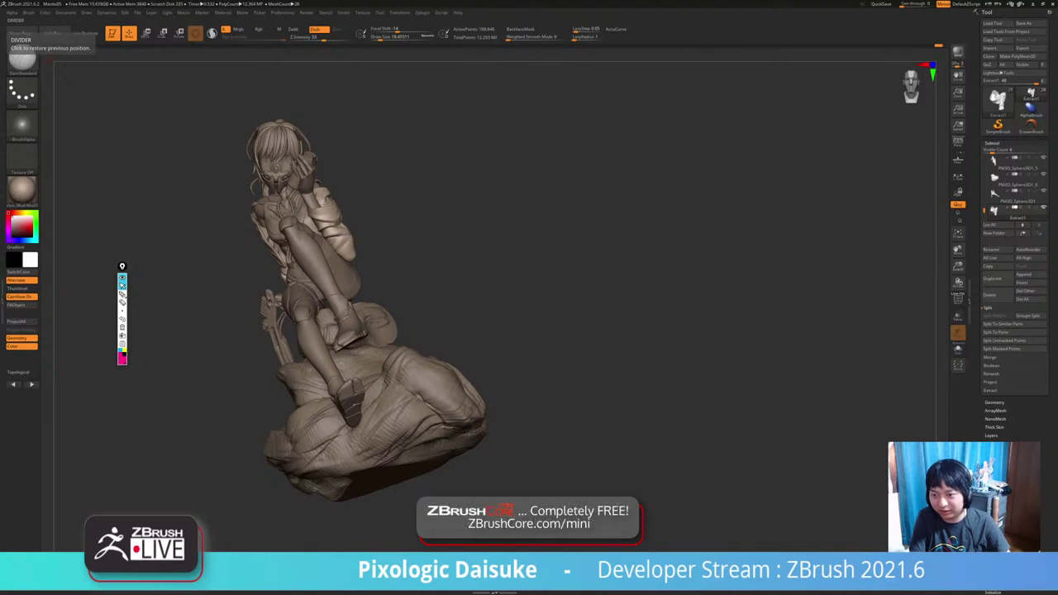
drag(612, 289, 554, 305)
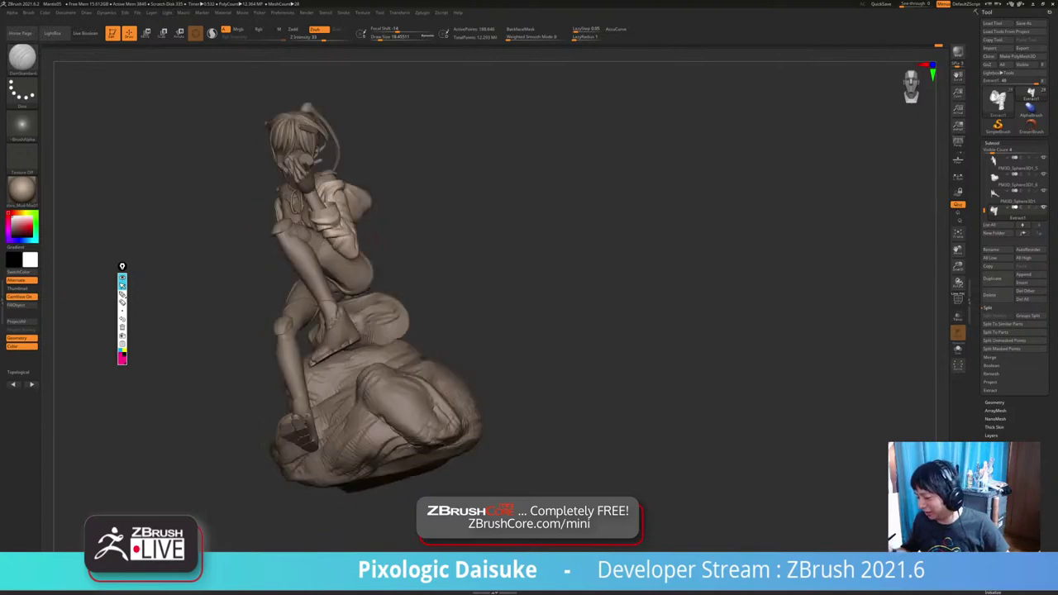
ctrl+right_drag(554, 304, 566, 405)
click(22, 60)
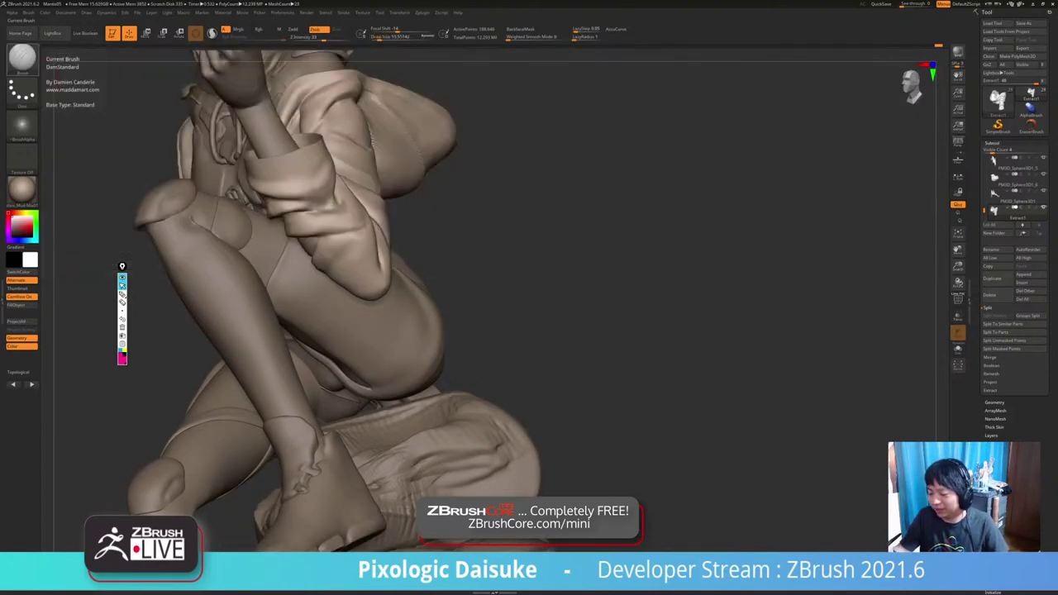
key(b)
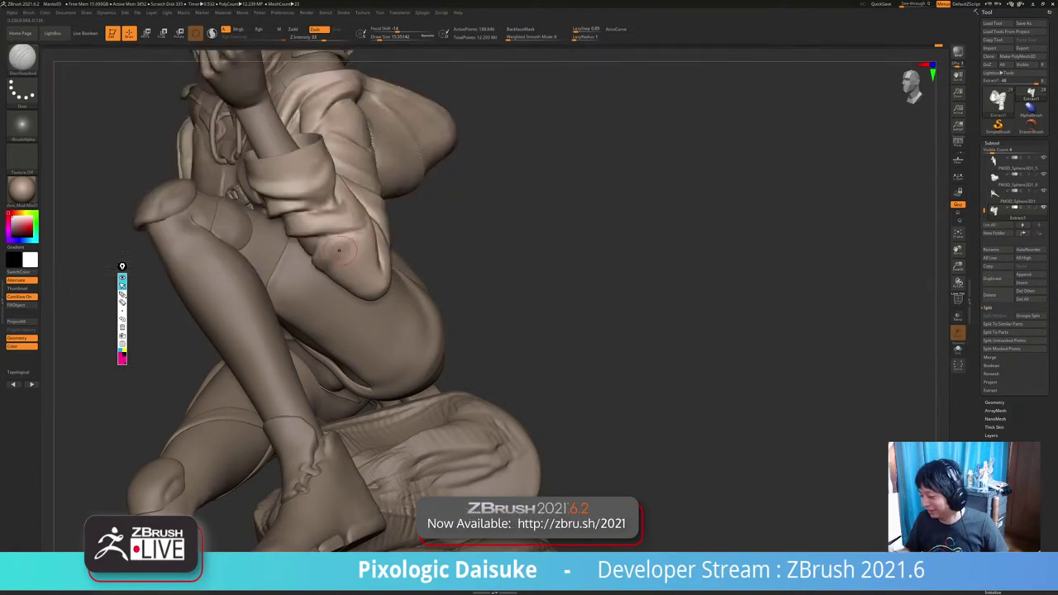
drag(360, 251, 335, 259)
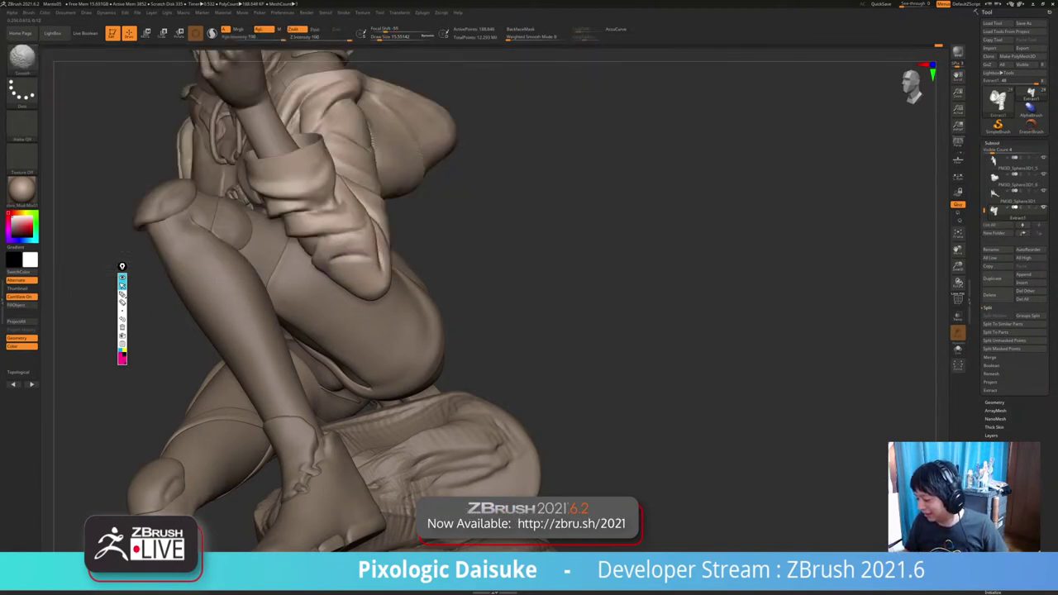
Puff up the folds near the elbow of the raised arm's sleeve with the Inflat brush and smooth them.
key(b)
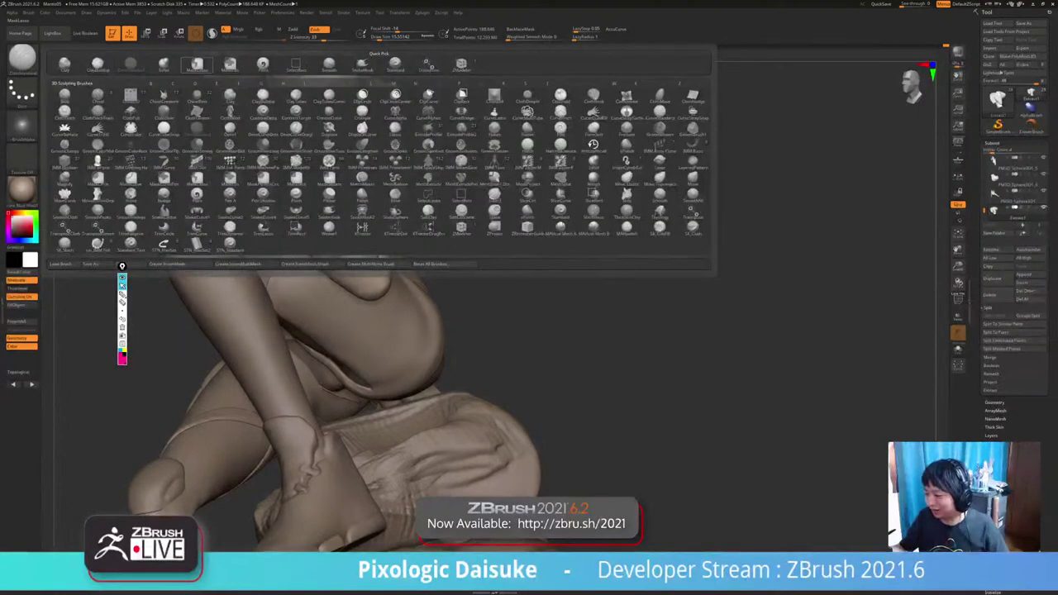
click(163, 66)
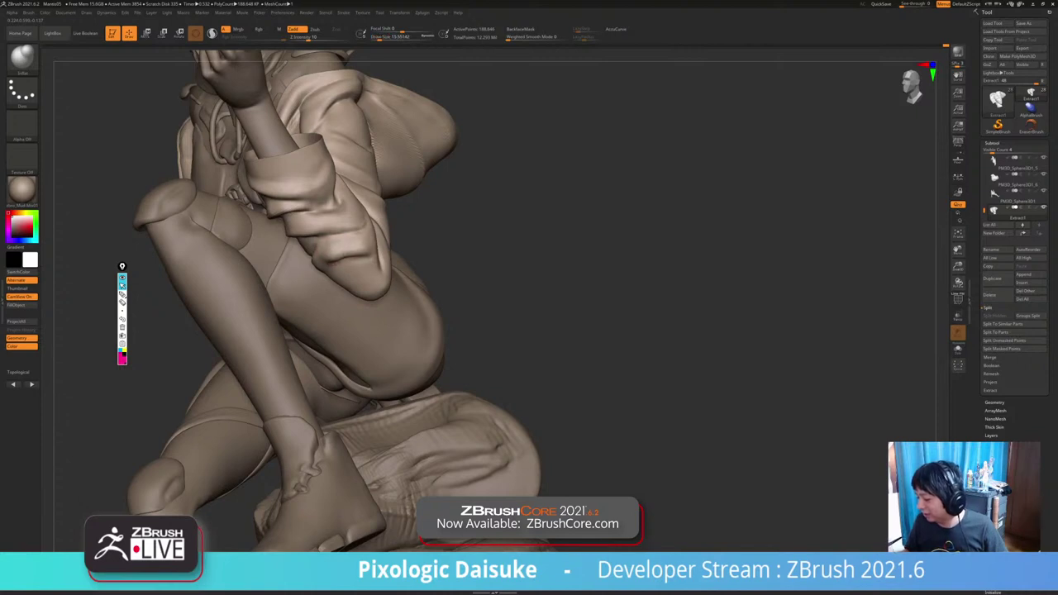
key(shift)
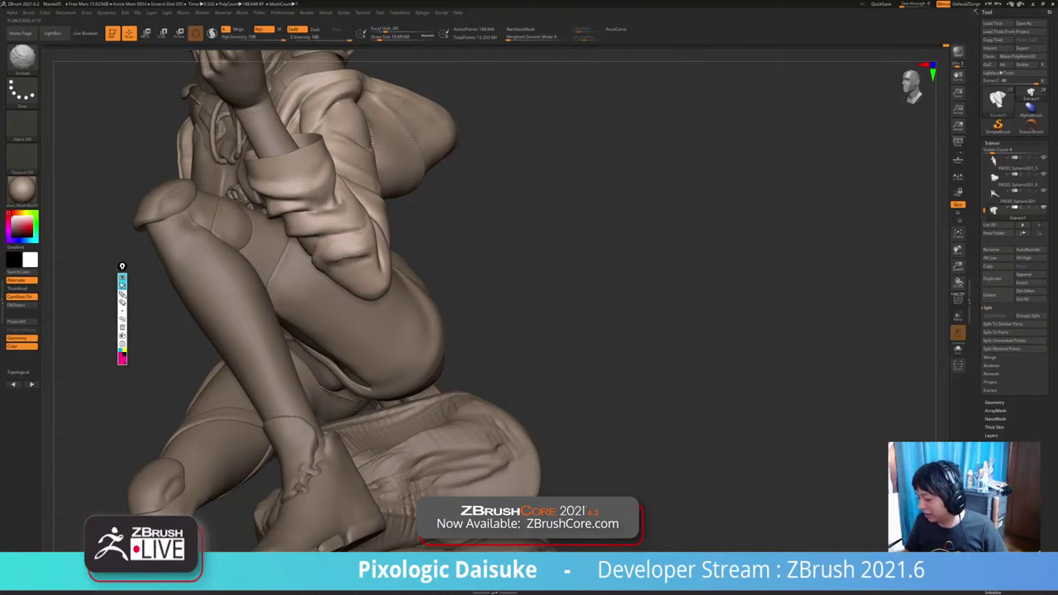
right_drag(331, 266, 376, 269)
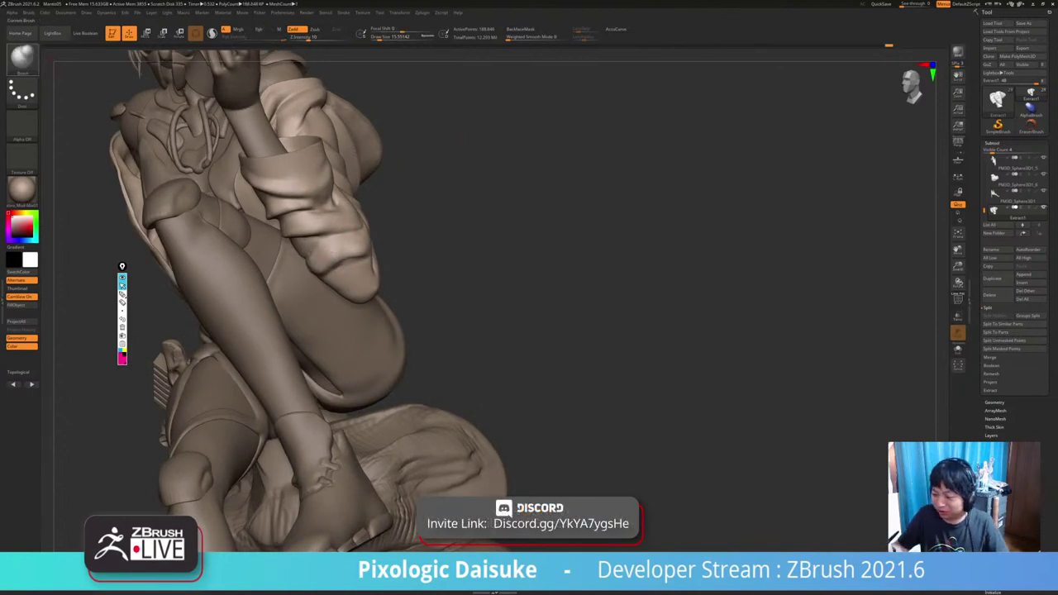
Refine the creases around the raised arm's elbow with the DamStandard brush and soften the transitions between the folds.
key(shift)
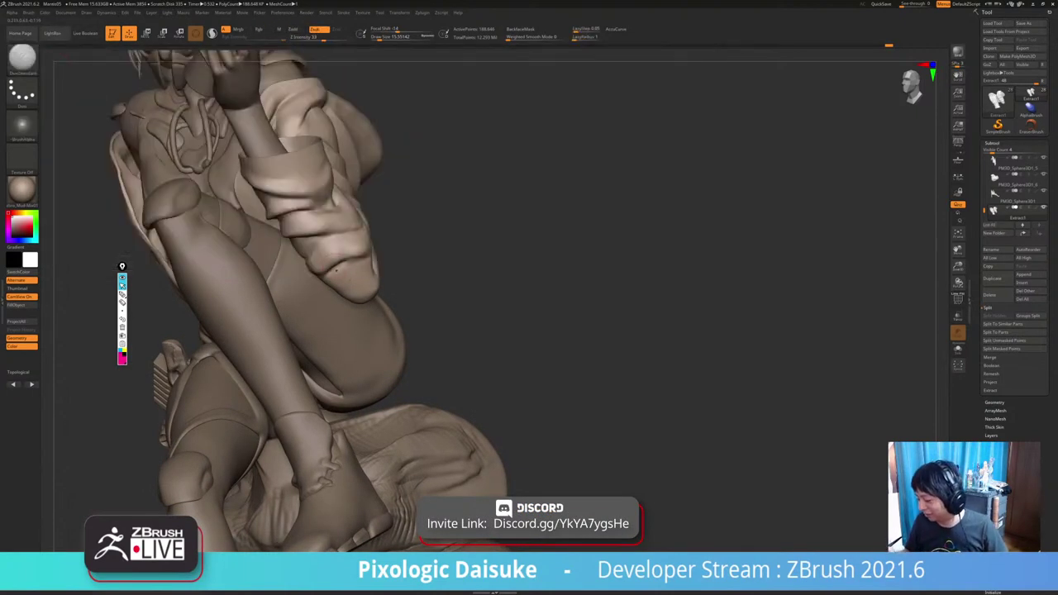
mouse_move(337, 269)
right_down()
mouse_move(298, 266)
mouse_move(350, 261)
mouse_move(315, 259)
right_up()
key(shift)
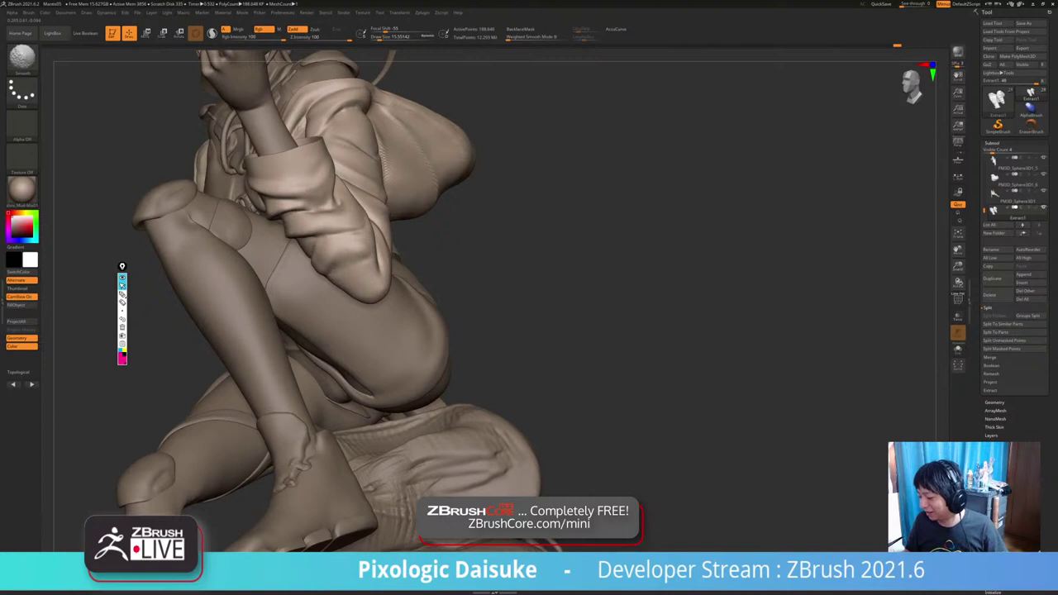
right_drag(339, 251, 303, 251)
shift+drag(348, 240, 356, 237)
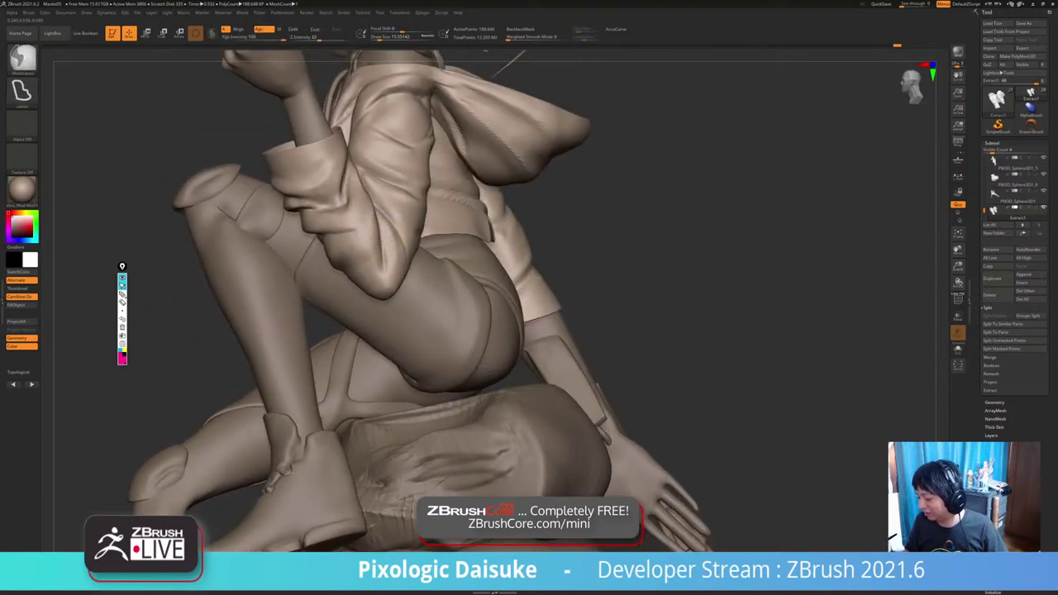
ctrl+right_drag(378, 235, 381, 192)
Adjust the raised arm's sleeve outline around the elbow with the SnakeHook brush, using a larger draw size and BackfaceMask.
key(b)
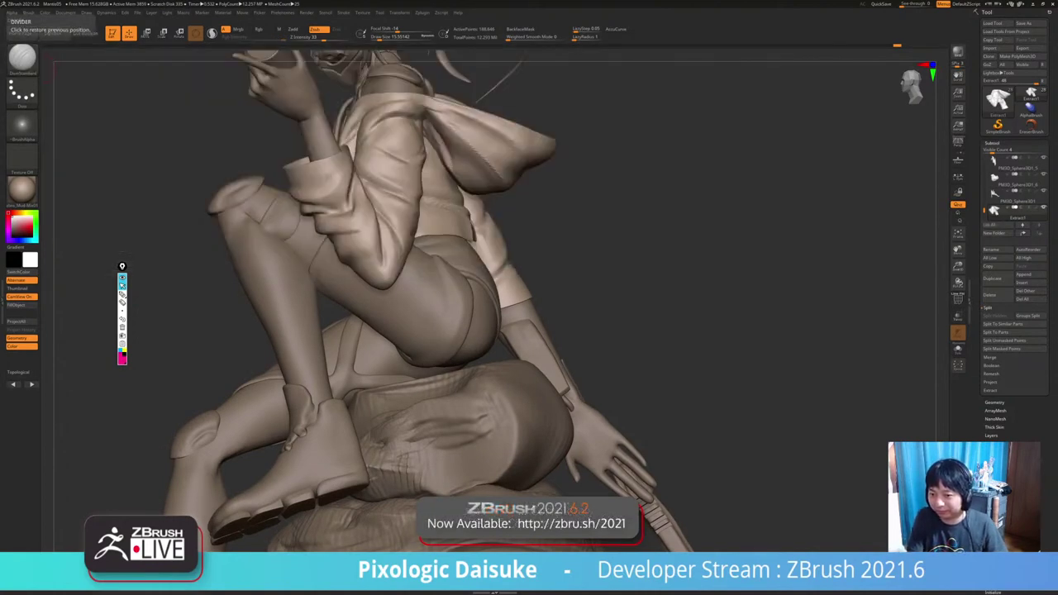
right_drag(397, 248, 350, 264)
key(b)
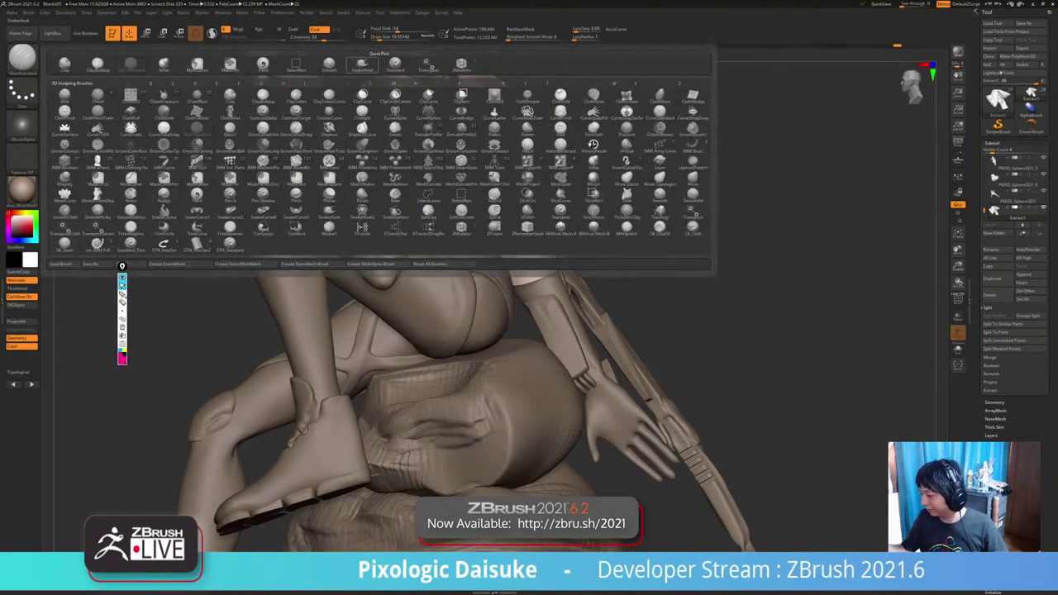
click(363, 65)
click(385, 38)
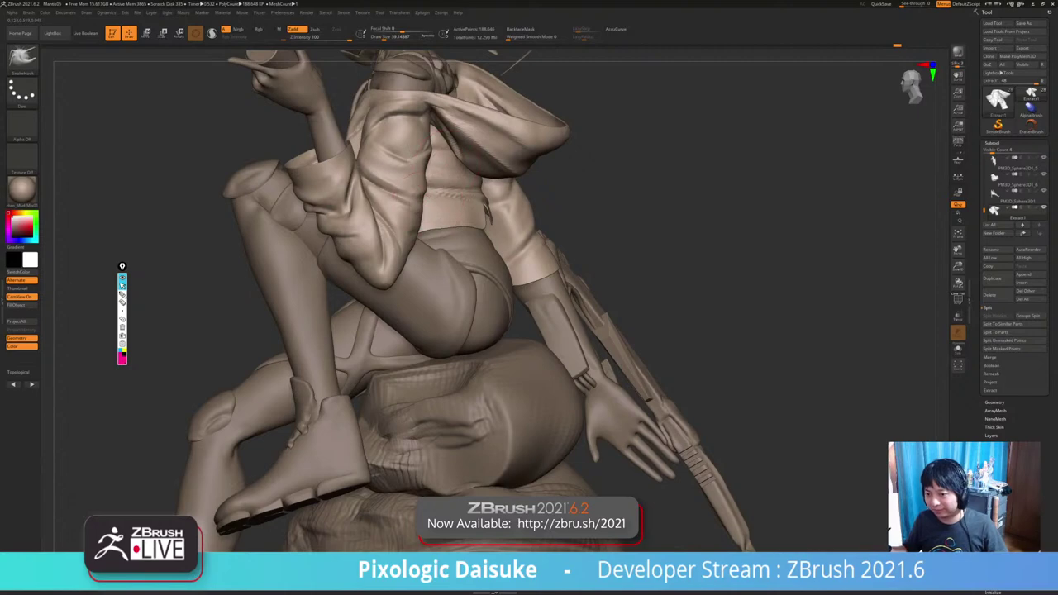
mouse_move(430, 208)
right_down()
mouse_move(389, 209)
mouse_move(370, 228)
mouse_move(397, 260)
mouse_move(376, 266)
right_up()
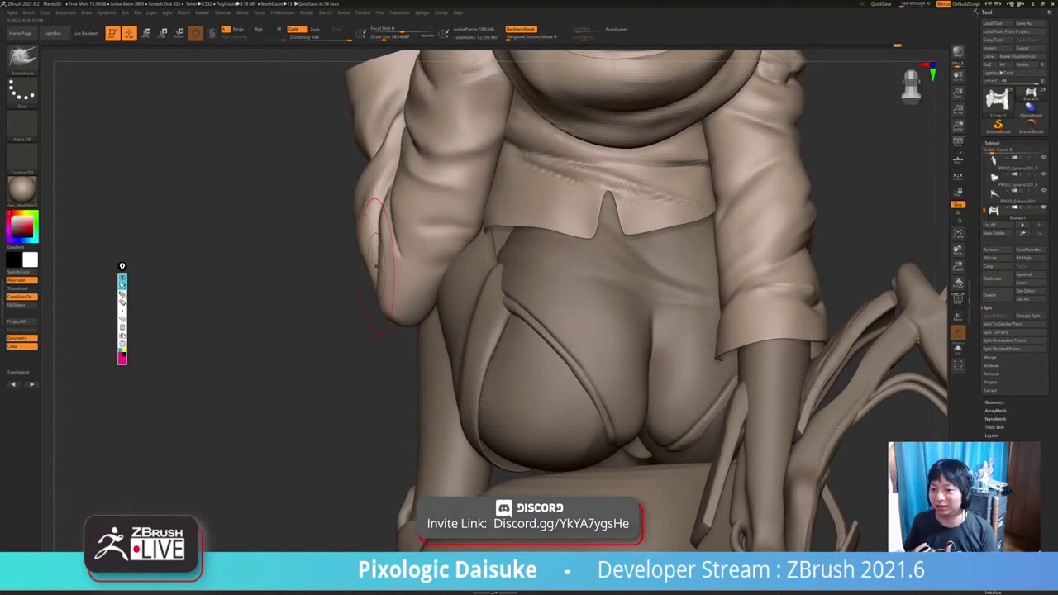
mouse_move(377, 248)
right_down()
mouse_move(388, 263)
mouse_move(367, 235)
mouse_move(405, 244)
right_up()
drag(405, 244, 372, 248)
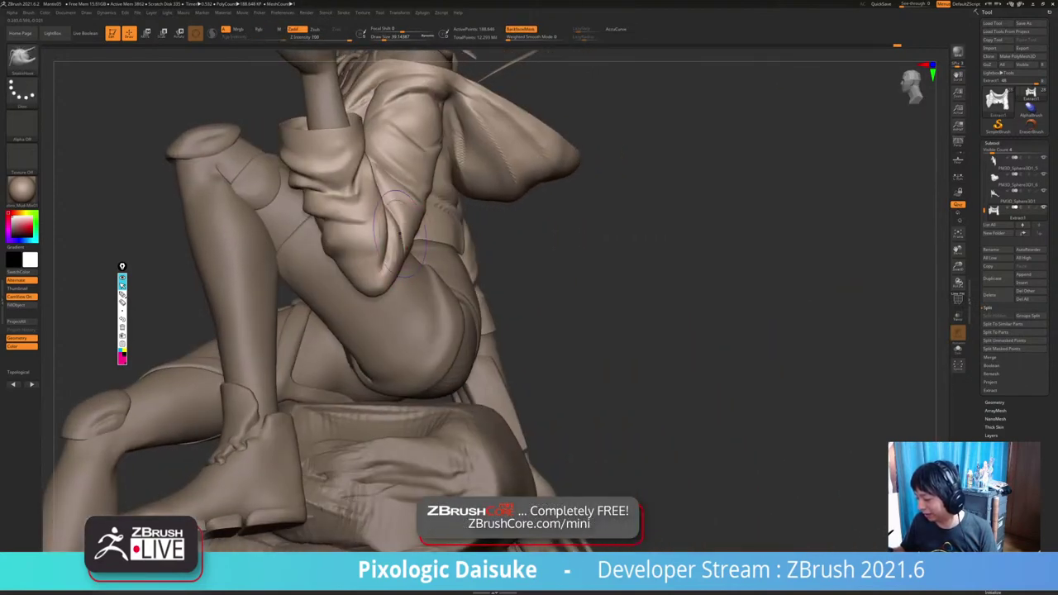
Reshape the folds on the back of the raised arm's sleeve with SnakeHook, varying the draw size.
mouse_move(397, 248)
right_down()
mouse_move(355, 246)
mouse_move(377, 252)
right_up()
mouse_move(420, 237)
right_down()
mouse_move(405, 239)
mouse_move(411, 219)
mouse_move(372, 216)
mouse_move(406, 232)
mouse_move(406, 214)
mouse_move(400, 242)
mouse_move(509, 246)
mouse_move(466, 233)
mouse_move(513, 233)
mouse_move(425, 231)
mouse_move(430, 220)
right_up()
click(382, 38)
ctrl+right_drag(430, 219, 435, 184)
right_drag(227, 258, 153, 265)
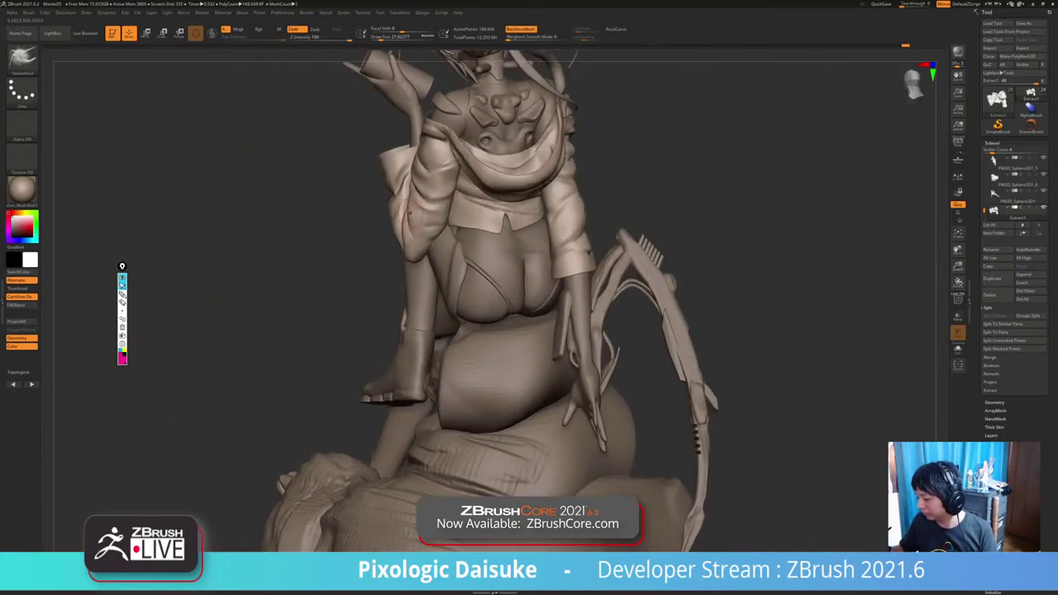
right_drag(412, 223, 410, 213)
key(])
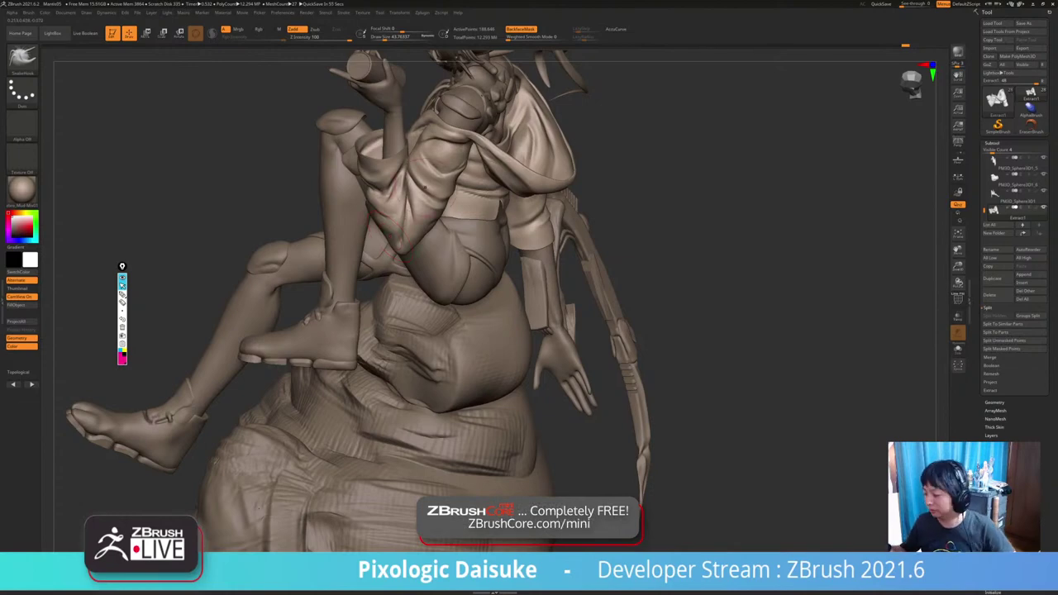
Adjust the raised arm's sleeve between shoulder and cuff with SnakeHook from behind and above, undoing one unwanted pull.
mouse_move(396, 218)
ctrl+right_down()
mouse_move(397, 256)
mouse_move(331, 357)
mouse_move(338, 352)
ctrl+right_up()
mouse_move(364, 315)
right_down()
mouse_move(373, 269)
mouse_move(330, 277)
mouse_move(378, 291)
right_up()
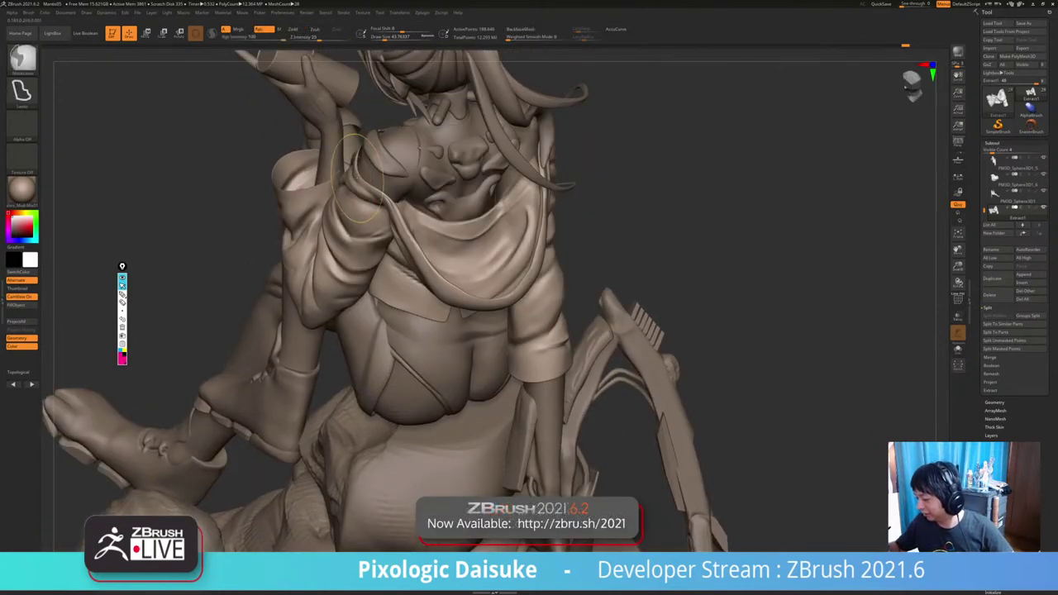
right_drag(357, 178, 352, 161)
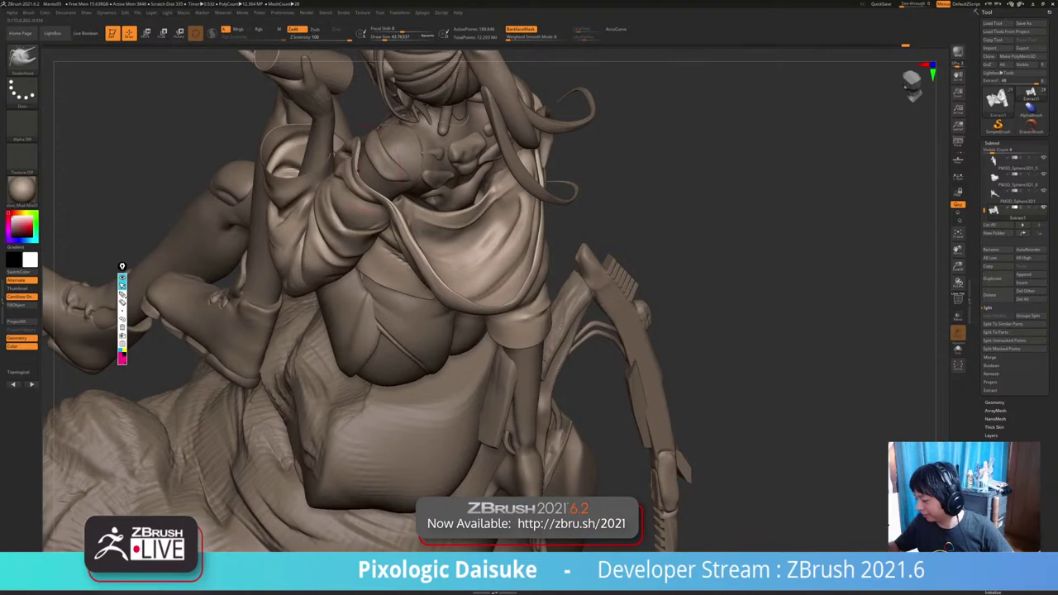
key(ctrl+z)
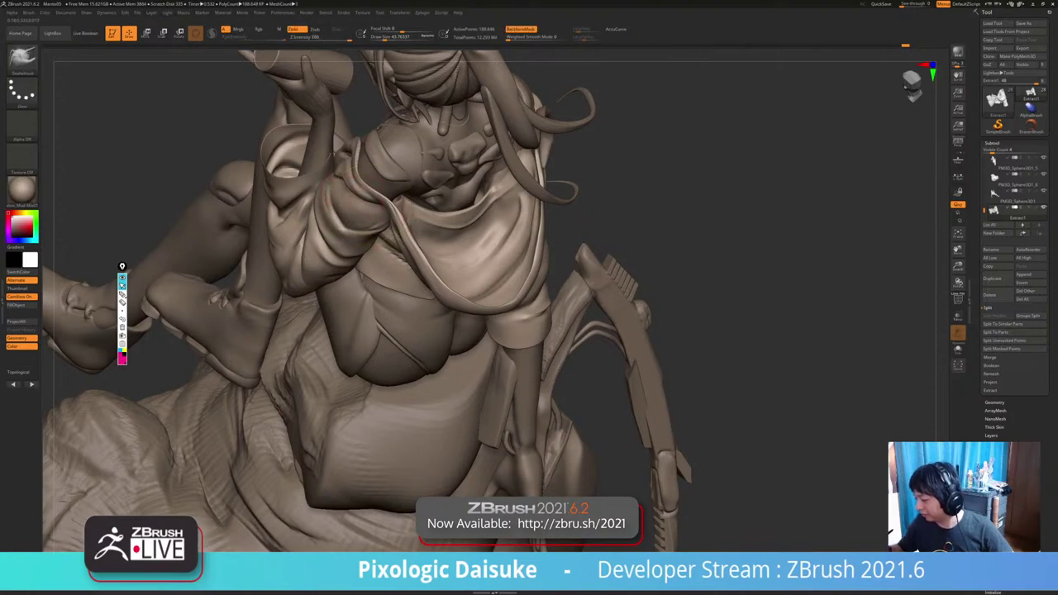
mouse_move(353, 182)
right_down()
mouse_move(374, 184)
mouse_move(348, 221)
mouse_move(360, 207)
right_up()
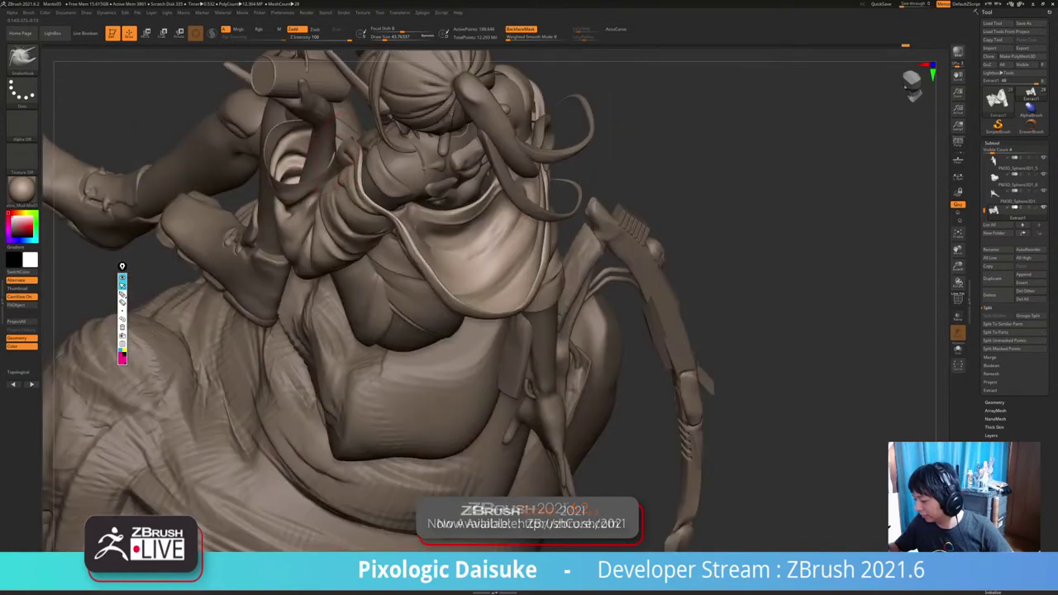
right_drag(302, 162, 295, 264)
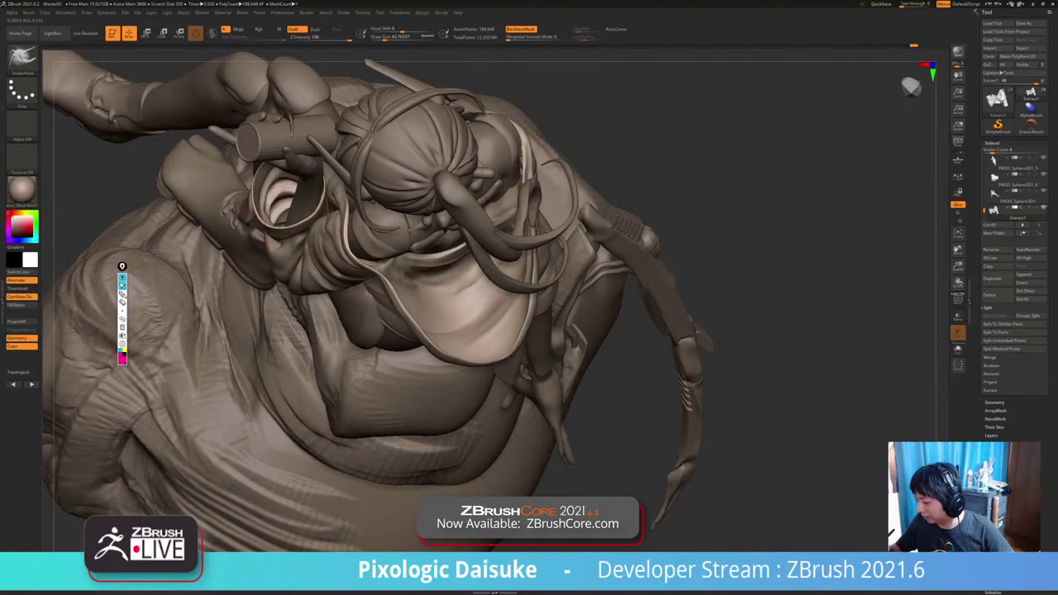
mouse_move(334, 91)
right_down()
mouse_move(323, 103)
mouse_move(360, 110)
right_up()
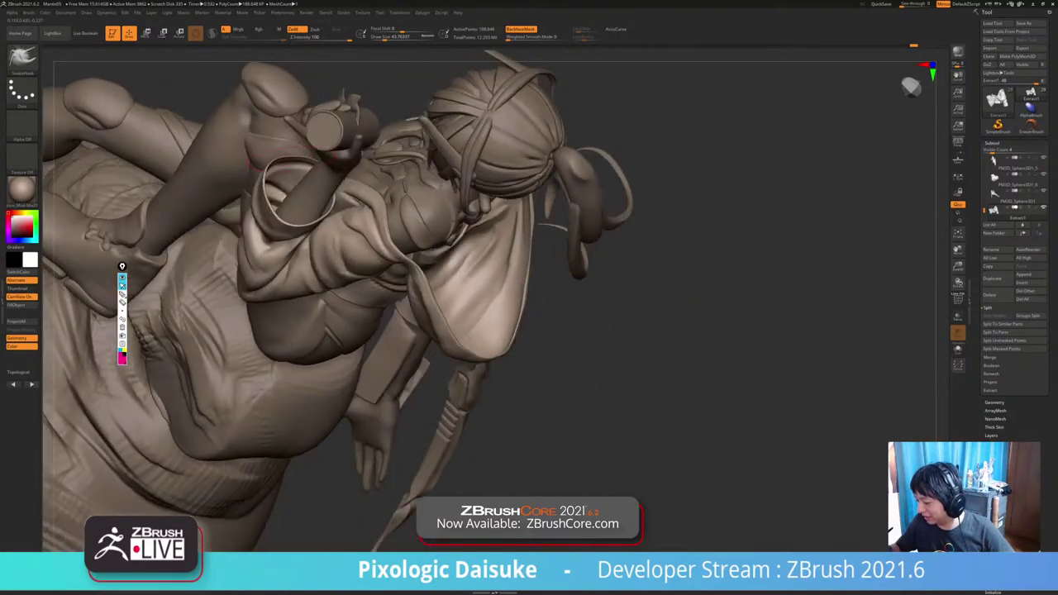
right_drag(347, 149, 369, 139)
mouse_move(311, 112)
right_down()
mouse_move(290, 129)
mouse_move(299, 139)
mouse_move(300, 115)
mouse_move(388, 190)
right_up()
Check the jacket from the lowered arm's side, undo the last change, and turn off BackfaceMask.
right_drag(661, 249, 628, 215)
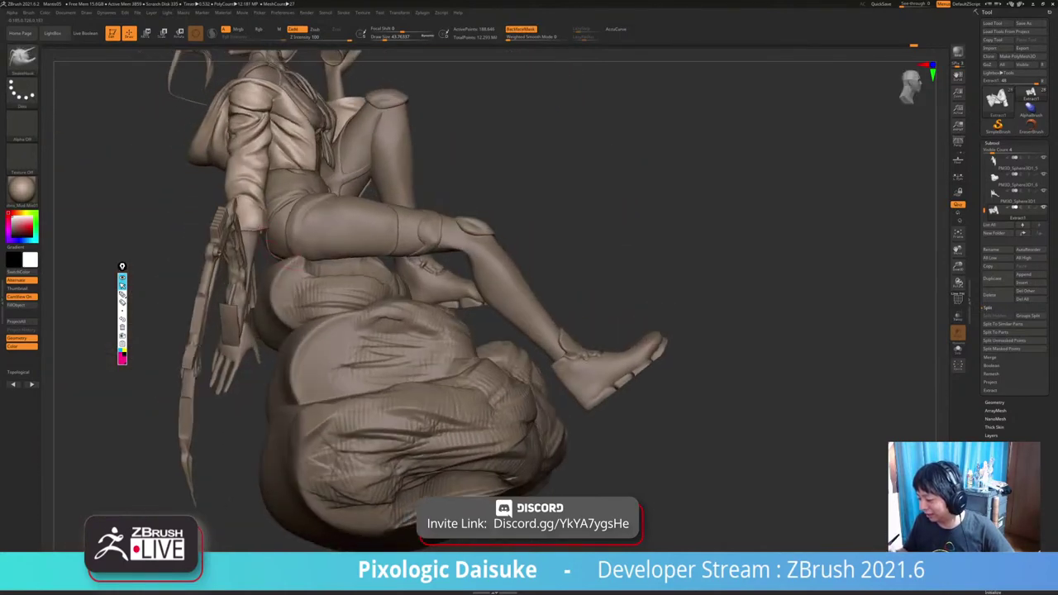
drag(488, 484, 430, 438)
right_drag(628, 248, 670, 272)
right_drag(331, 223, 287, 229)
key(ctrl+z)
click(521, 29)
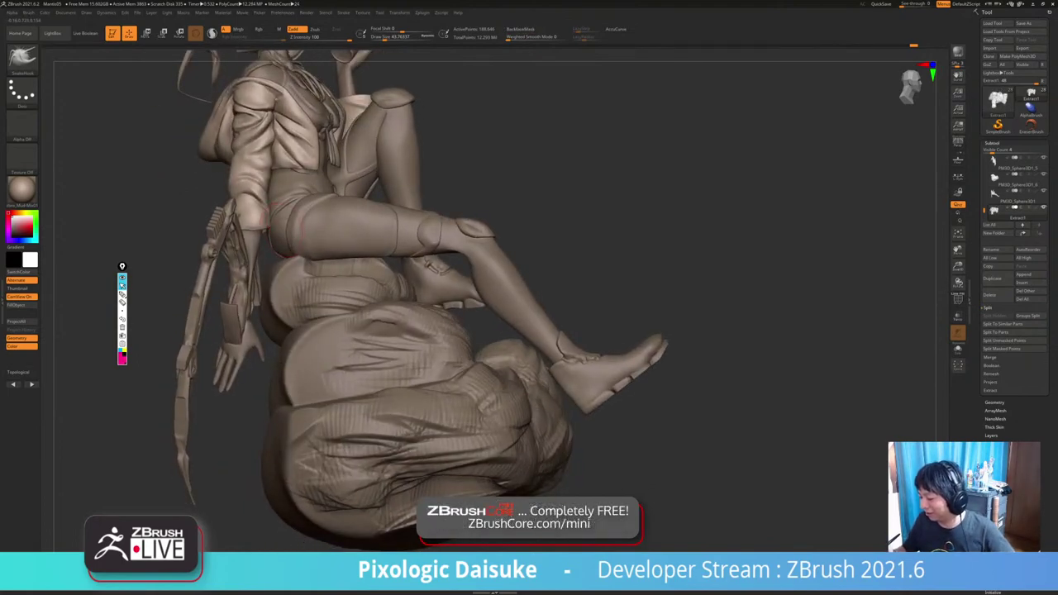
Examine the lowered arm's sleeve on the full figure from the side, front and behind, and enlarge the brush draw size to about 62.
mouse_move(331, 248)
ctrl+right_down()
mouse_move(327, 207)
mouse_move(285, 211)
mouse_move(463, 217)
ctrl+right_up()
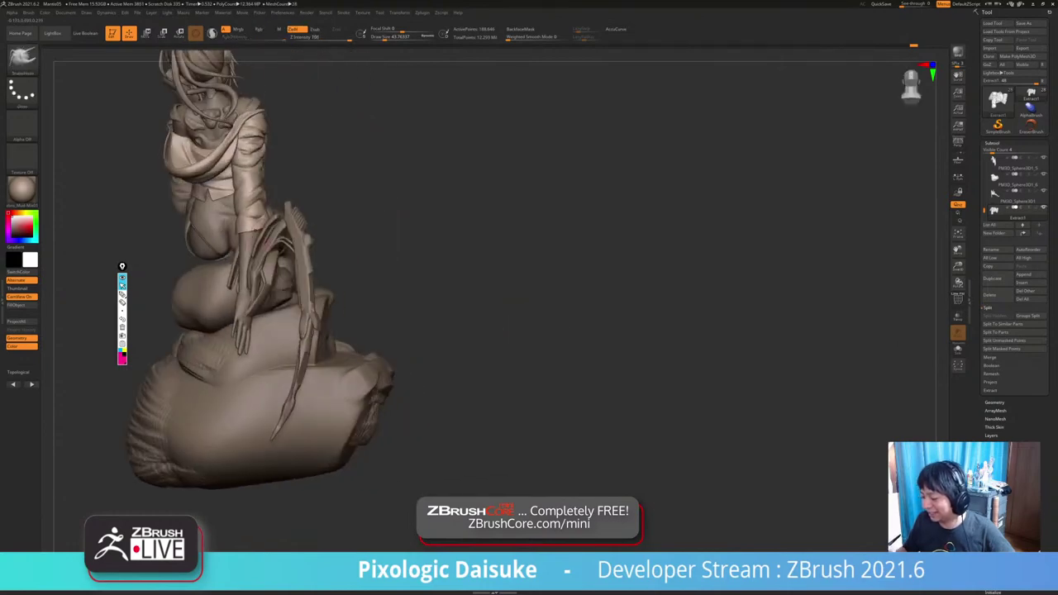
right_drag(397, 240, 496, 240)
right_drag(196, 222, 223, 243)
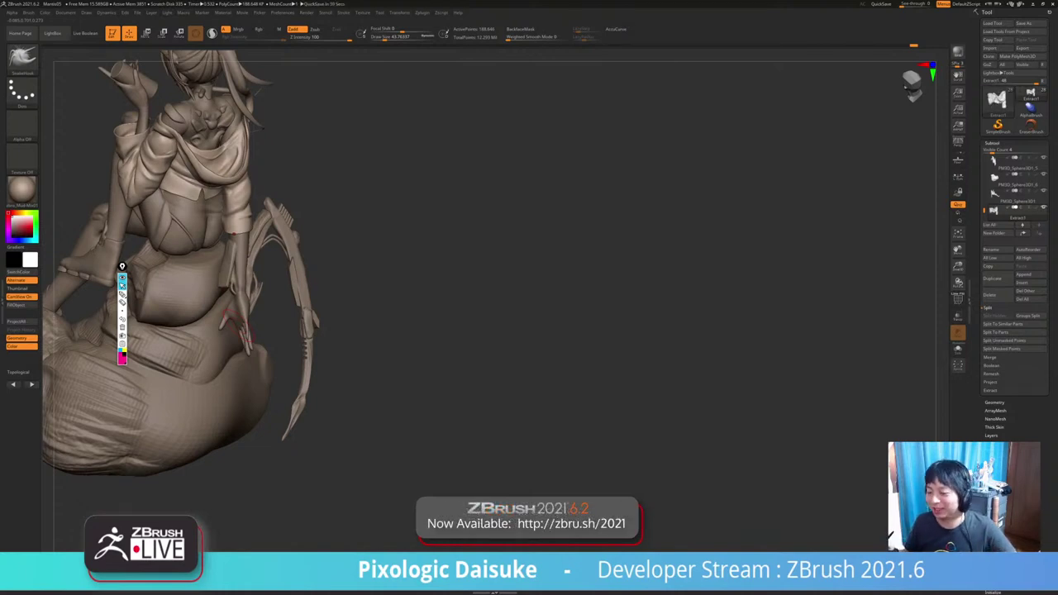
mouse_move(238, 325)
right_down()
mouse_move(165, 323)
mouse_move(215, 323)
right_up()
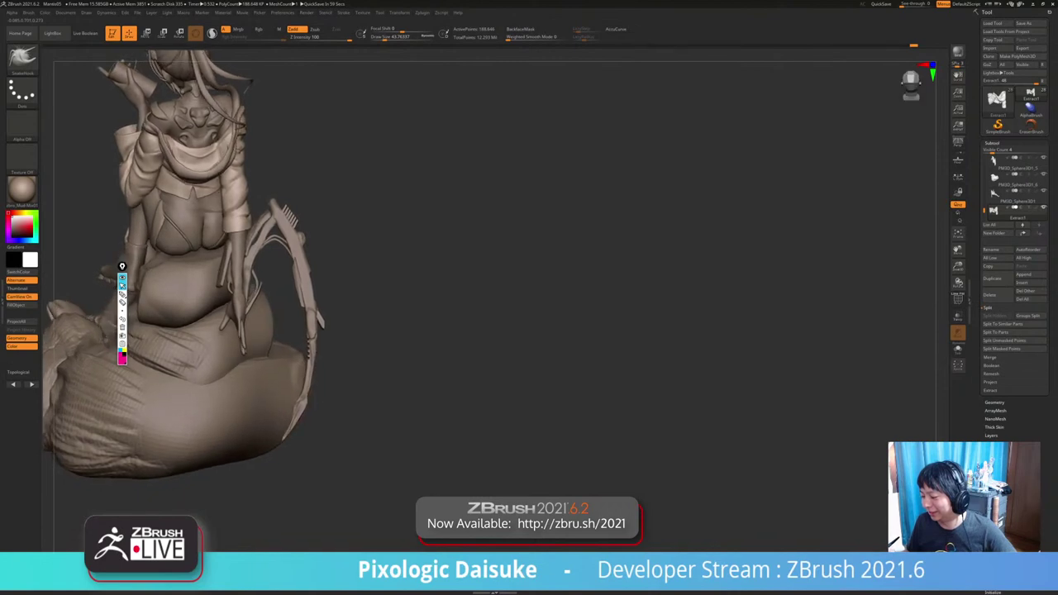
right_drag(297, 335, 304, 337)
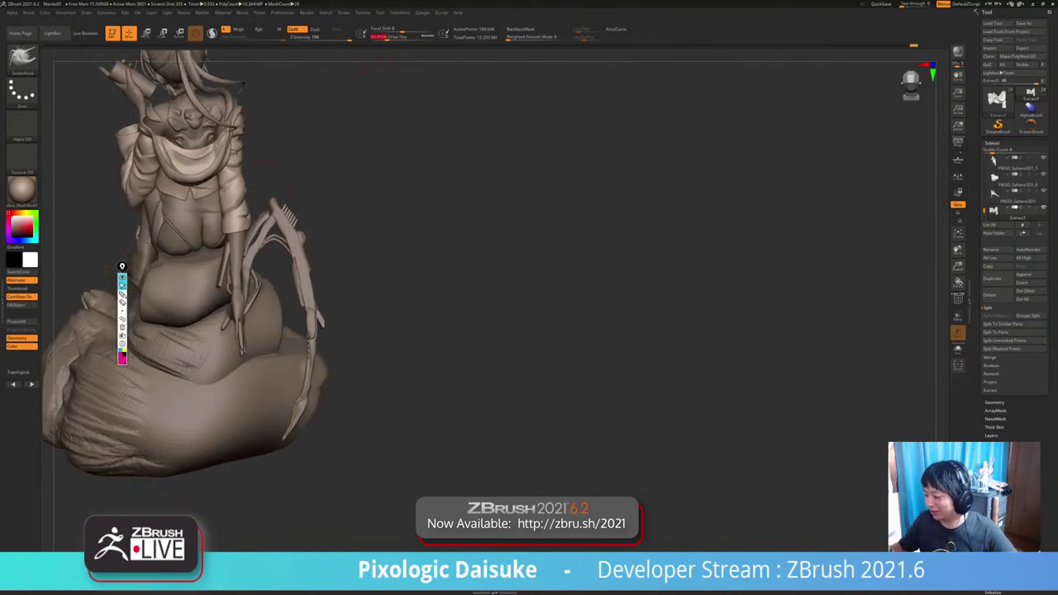
mouse_move(263, 191)
ctrl+right_down()
mouse_move(236, 255)
mouse_move(201, 235)
ctrl+right_up()
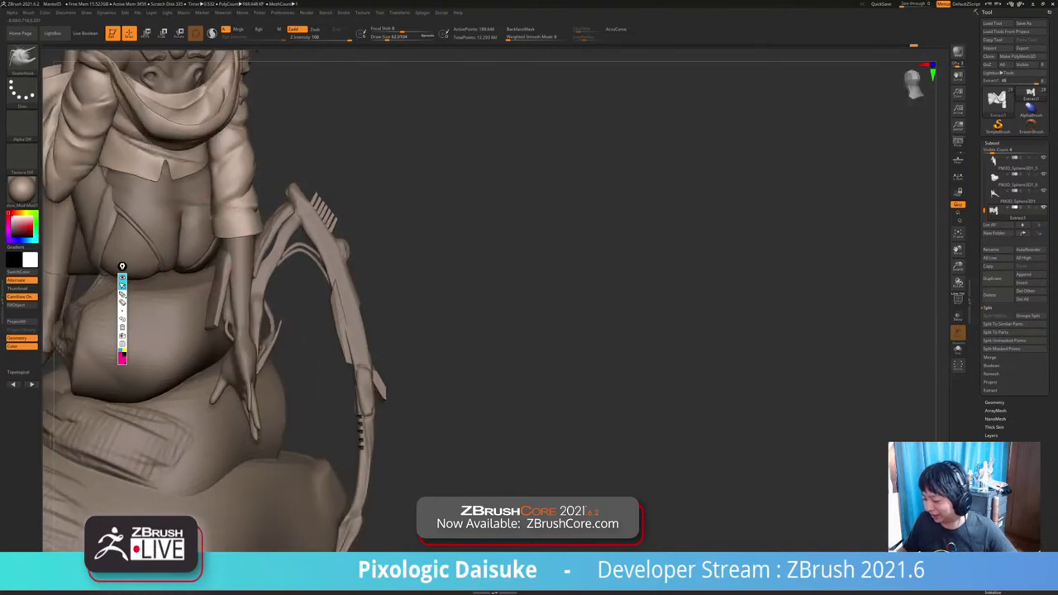
ctrl+right_drag(235, 339, 240, 299)
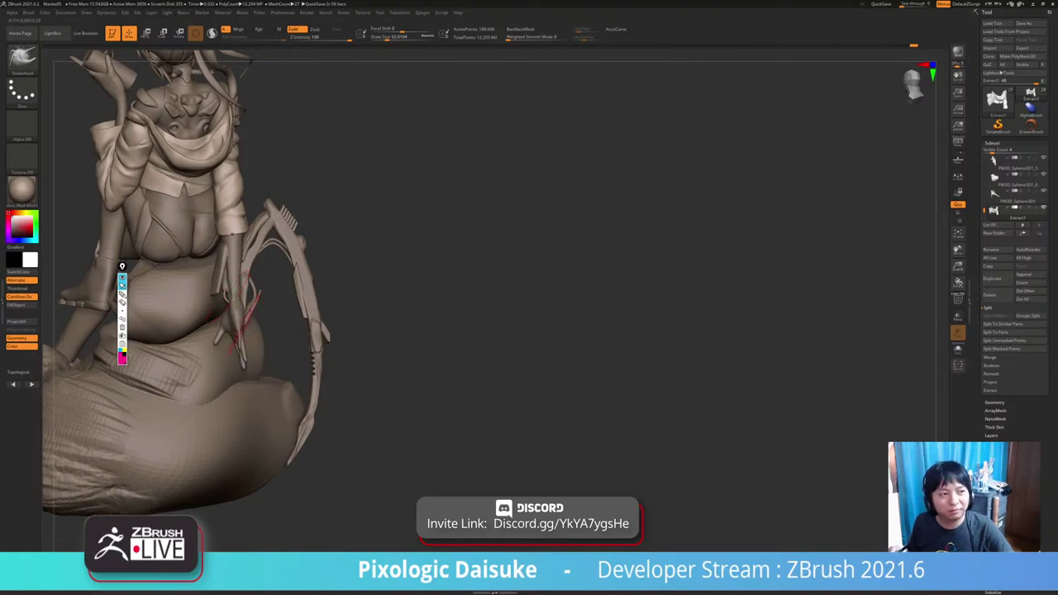
right_drag(253, 314, 277, 229)
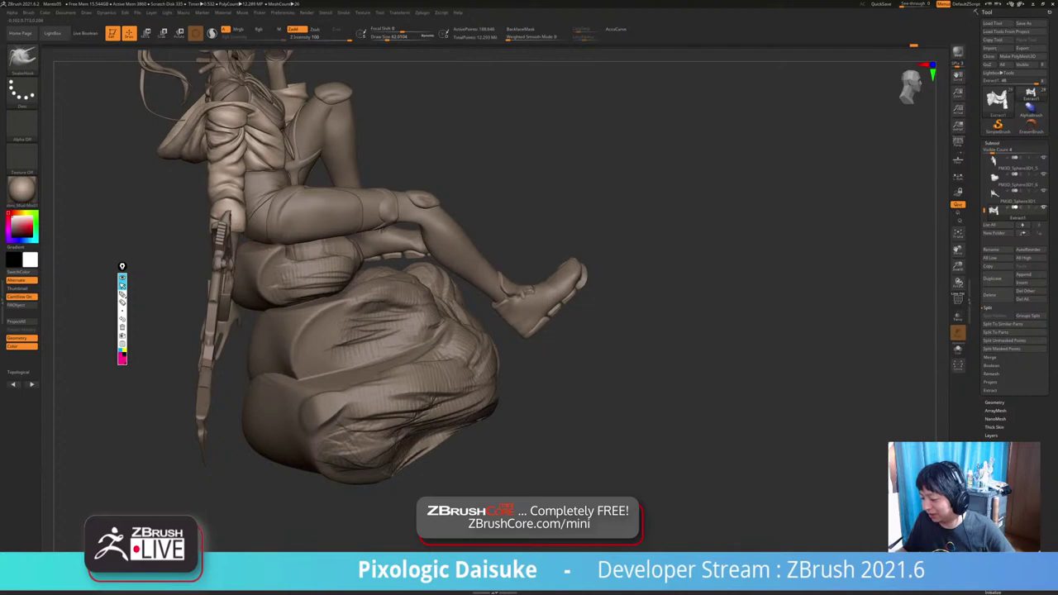
ctrl+right_drag(237, 232, 238, 263)
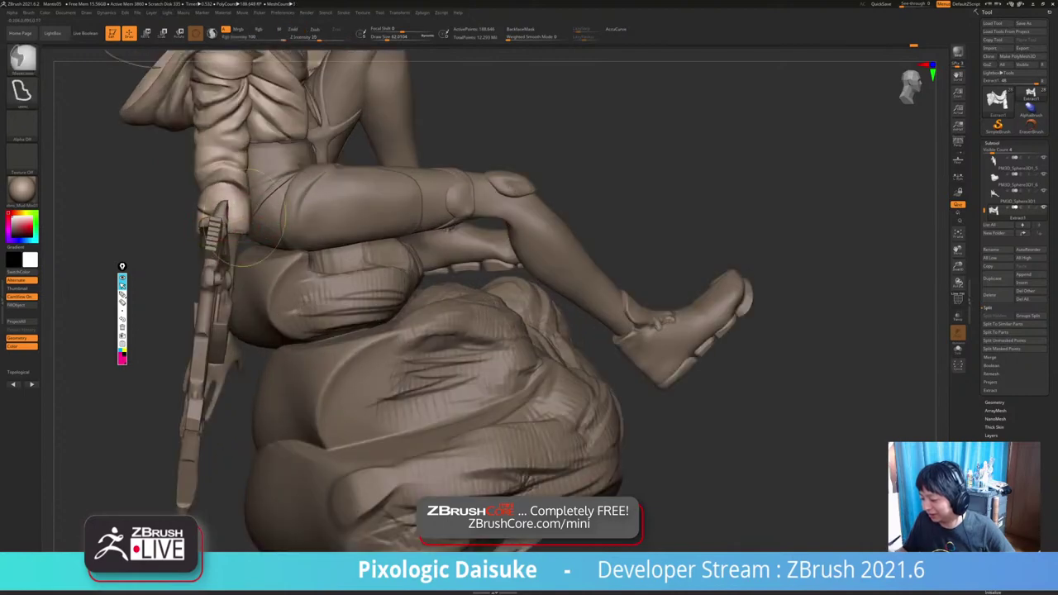
Isolate the jacket and adjust the lowered arm's sleeve near the cuff with SnakeHook at a draw size of about 22.
mouse_move(243, 218)
ctrl+right_down()
mouse_move(243, 189)
mouse_move(291, 187)
mouse_move(273, 251)
mouse_move(290, 260)
ctrl+right_up()
key(s)
mouse_move(290, 261)
right_down()
mouse_move(290, 250)
mouse_move(280, 274)
mouse_move(253, 259)
right_up()
click(384, 37)
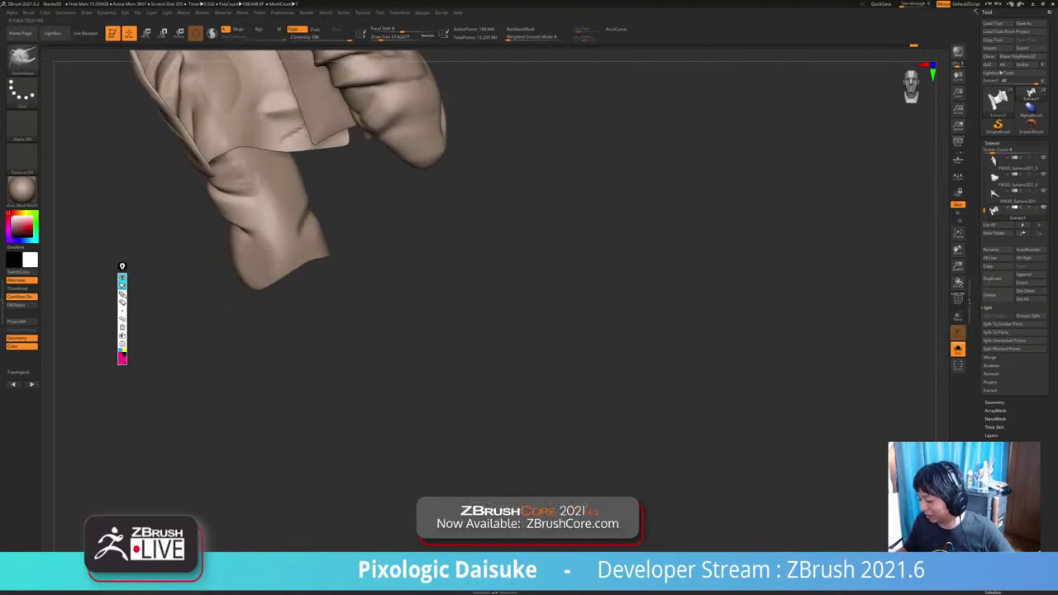
mouse_move(298, 265)
mouse_down()
mouse_move(308, 261)
mouse_move(257, 179)
mouse_up()
Carve a crease across the inner side of the lowered arm's sleeve with DamStandard at a small draw size.
key(b)
key(d)
key(s)
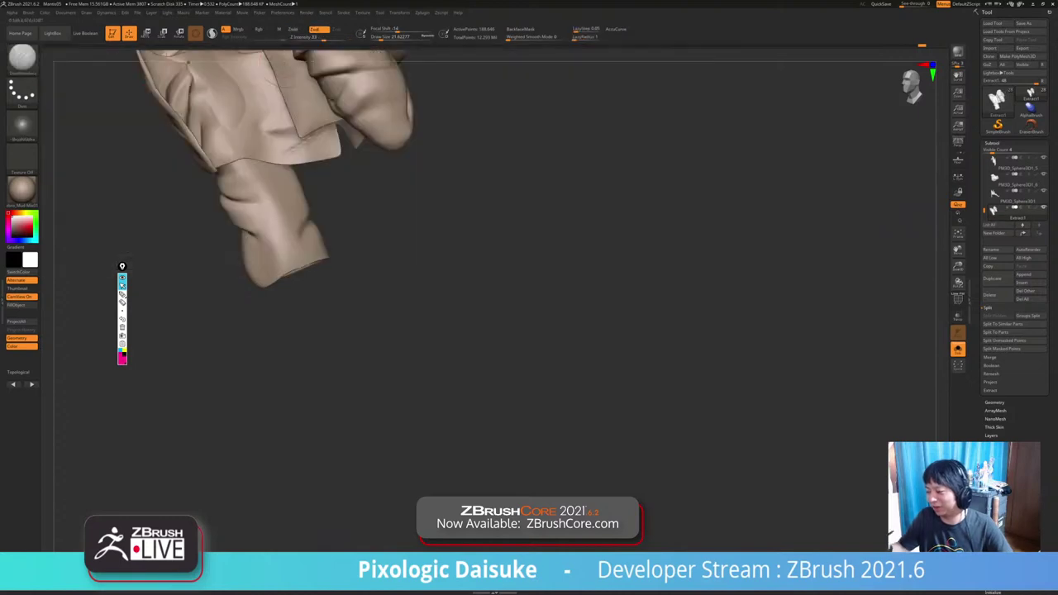
drag(383, 59, 273, 205)
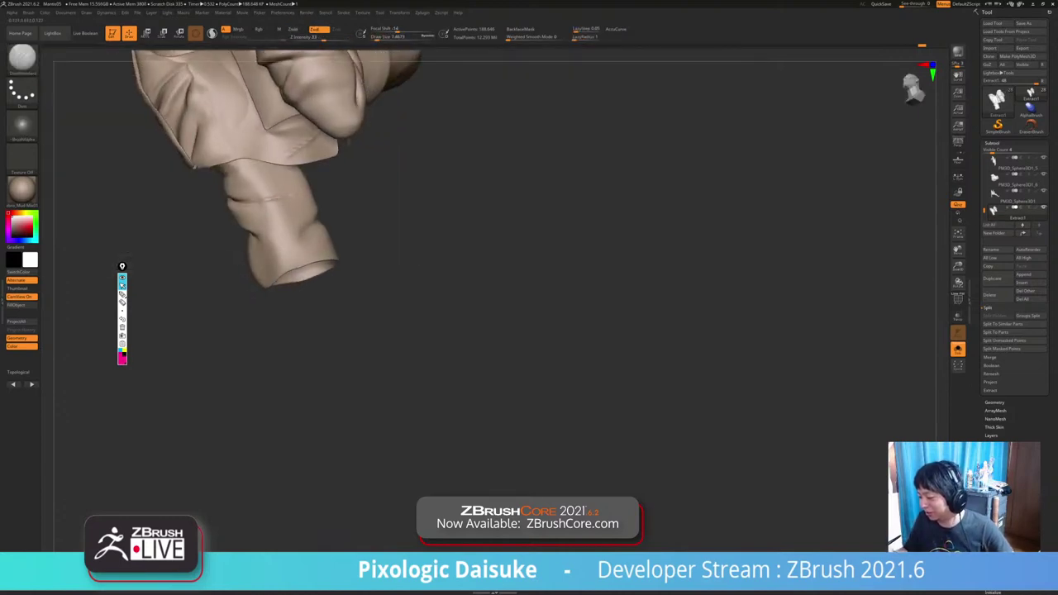
mouse_move(356, 219)
mouse_down()
mouse_move(364, 261)
mouse_move(413, 263)
mouse_move(352, 248)
mouse_up()
drag(241, 195, 290, 194)
mouse_move(335, 240)
mouse_down()
mouse_move(397, 245)
mouse_move(363, 240)
mouse_move(376, 240)
mouse_up()
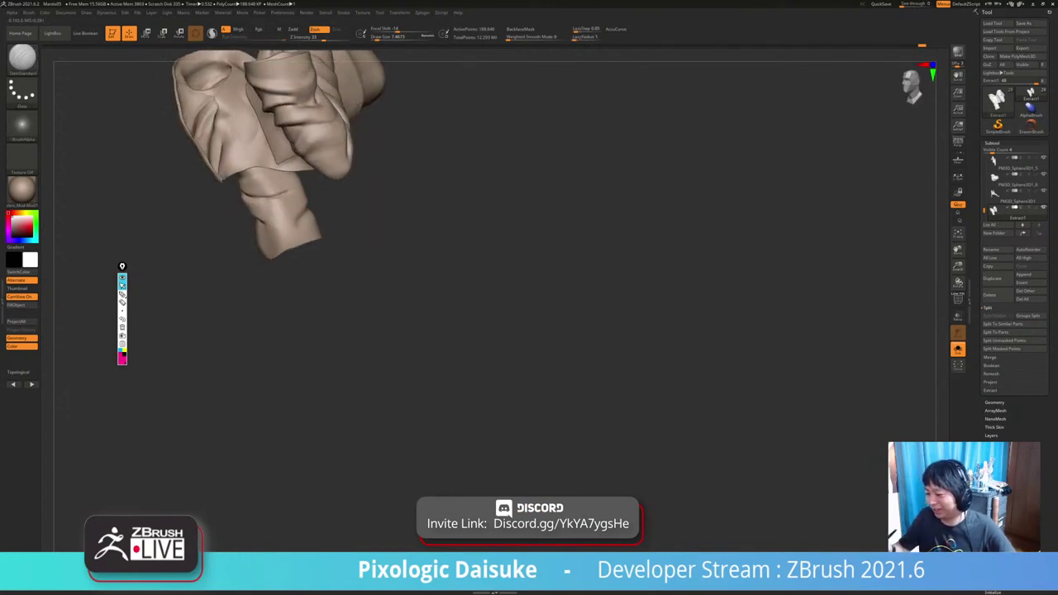
Build up the folds around the new crease on the lowered sleeve with ClayBuildup, reducing the draw size to about 15.6.
click(22, 59)
click(97, 64)
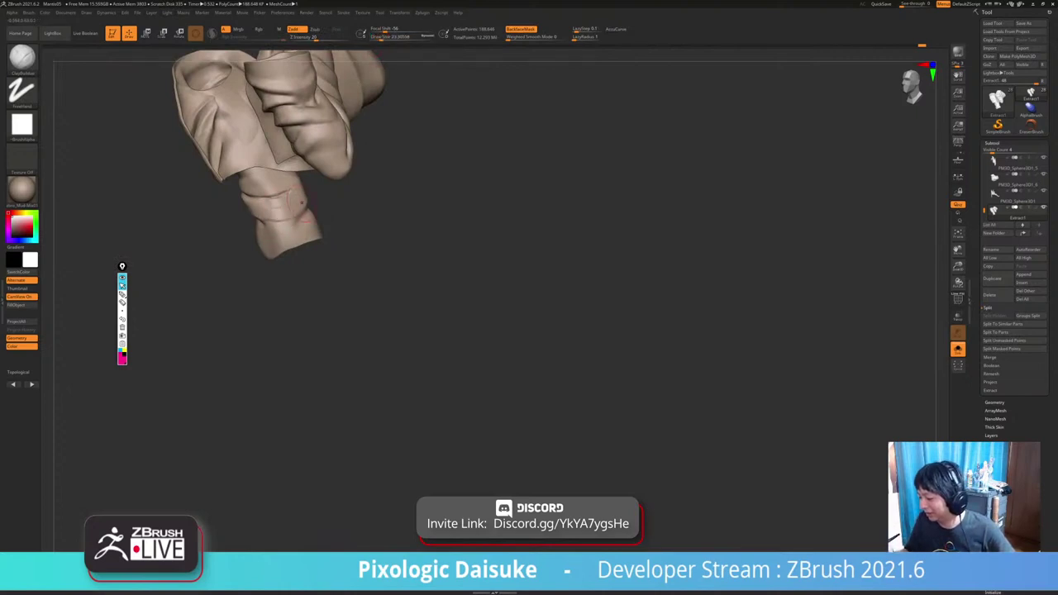
mouse_move(364, 228)
mouse_down()
mouse_move(343, 223)
mouse_move(356, 216)
mouse_move(347, 209)
mouse_move(299, 193)
mouse_up()
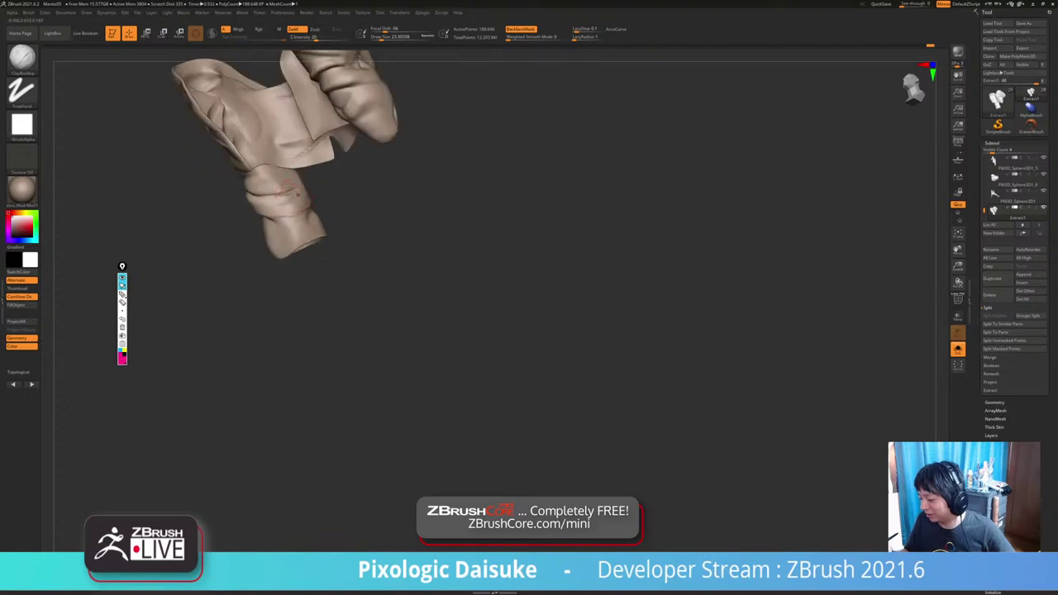
mouse_move(285, 197)
right_down()
mouse_move(236, 243)
mouse_move(248, 269)
mouse_move(269, 264)
right_up()
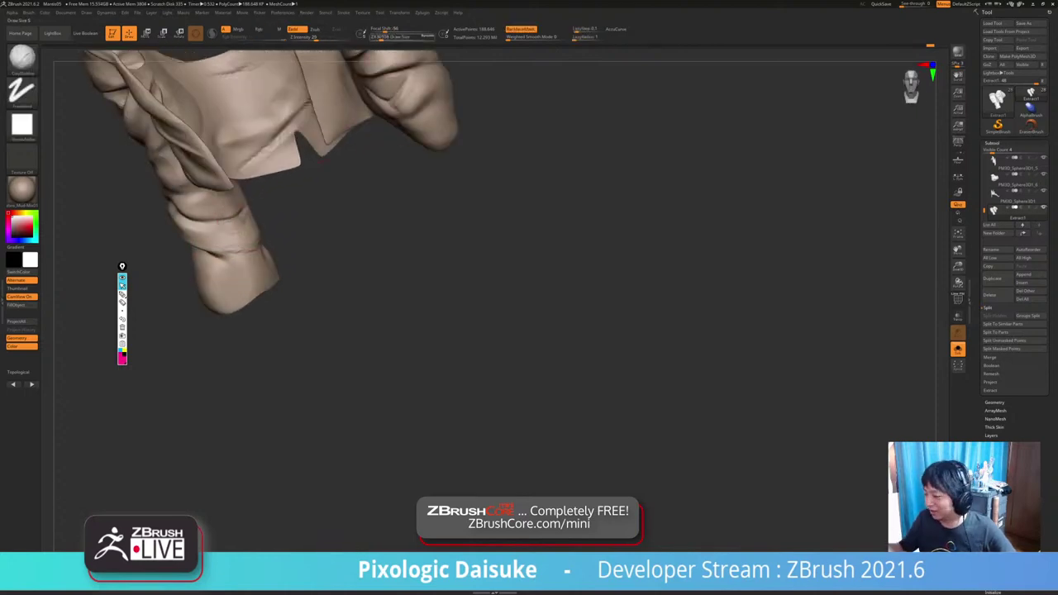
drag(382, 38, 379, 38)
mouse_move(285, 223)
right_down()
mouse_move(245, 207)
mouse_move(235, 223)
mouse_move(235, 235)
mouse_move(289, 239)
mouse_move(266, 246)
mouse_move(276, 245)
right_up()
mouse_move(328, 159)
mouse_down()
mouse_move(295, 219)
mouse_move(265, 234)
mouse_move(257, 226)
mouse_up()
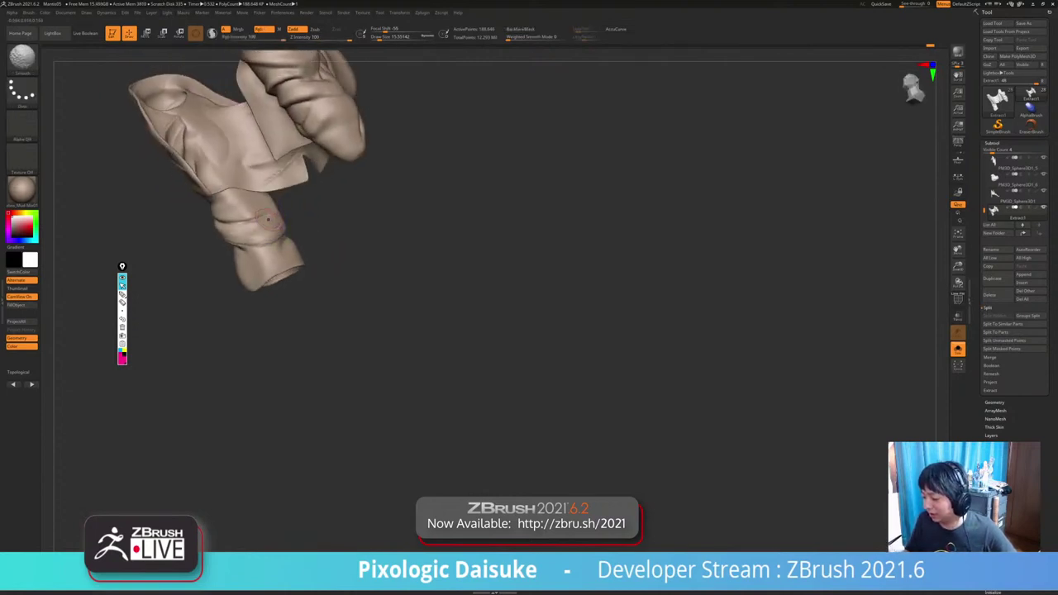
Smooth the built-up folds above the lowered sleeve's cuff from several sides.
right_drag(268, 220, 278, 219)
shift+drag(273, 218, 266, 235)
mouse_move(267, 235)
right_down()
mouse_move(244, 252)
mouse_move(283, 241)
right_up()
shift+drag(259, 258, 257, 232)
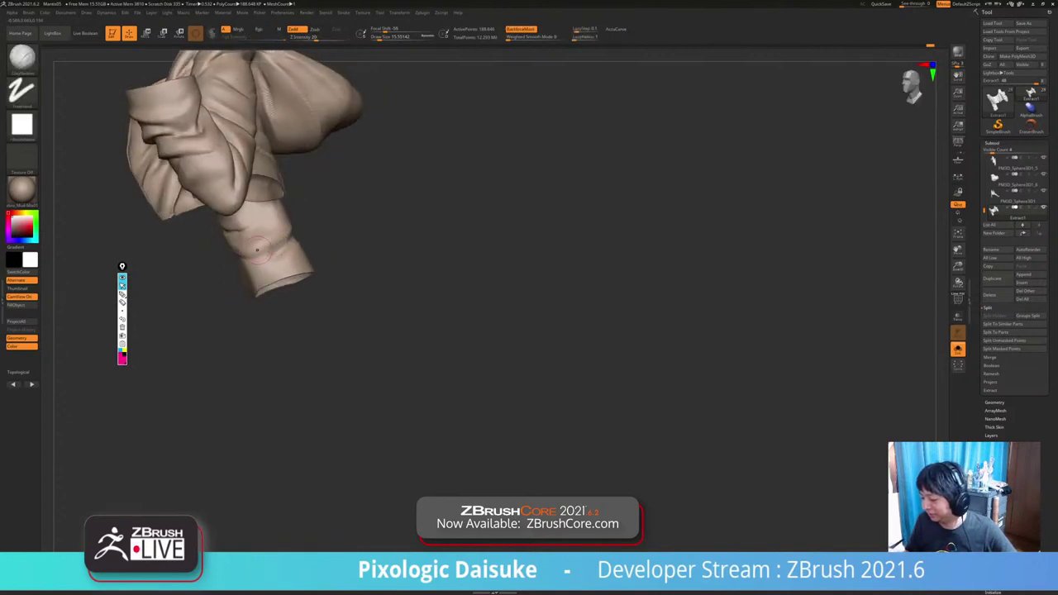
right_drag(248, 235, 319, 238)
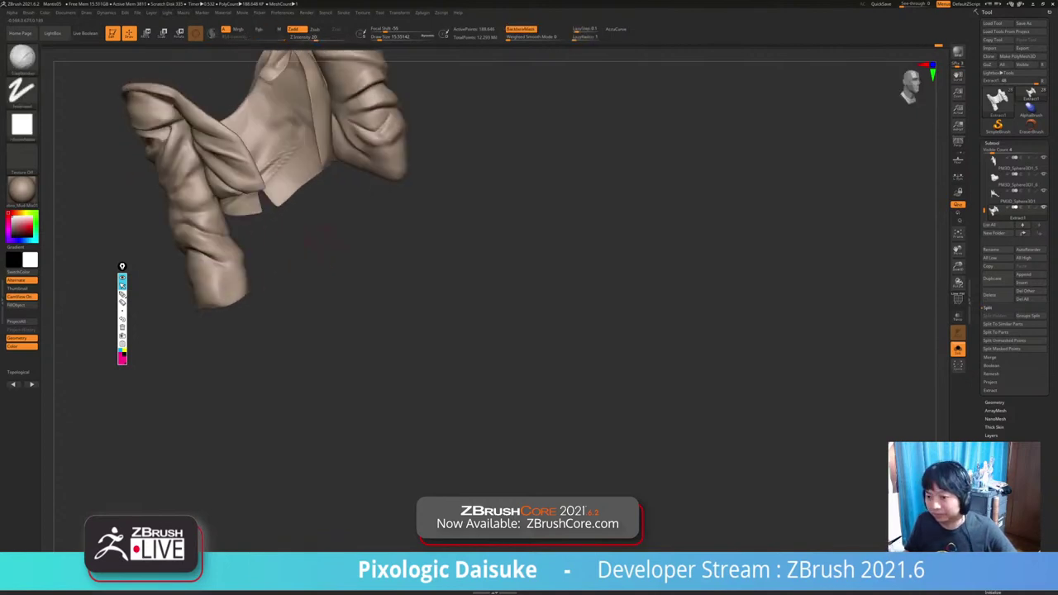
Show the whole figure to check the lowered sleeve in context, and isolate the jacket again.
key(alt+s)
mouse_move(300, 286)
ctrl+right_down()
mouse_move(294, 240)
mouse_move(349, 232)
mouse_move(318, 247)
ctrl+right_up()
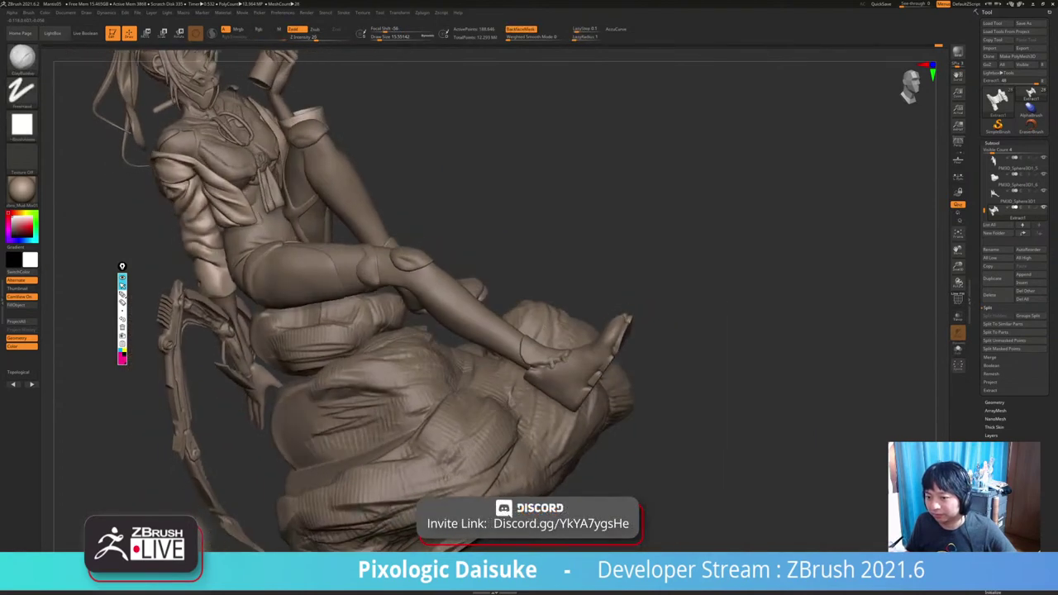
drag(339, 240, 303, 295)
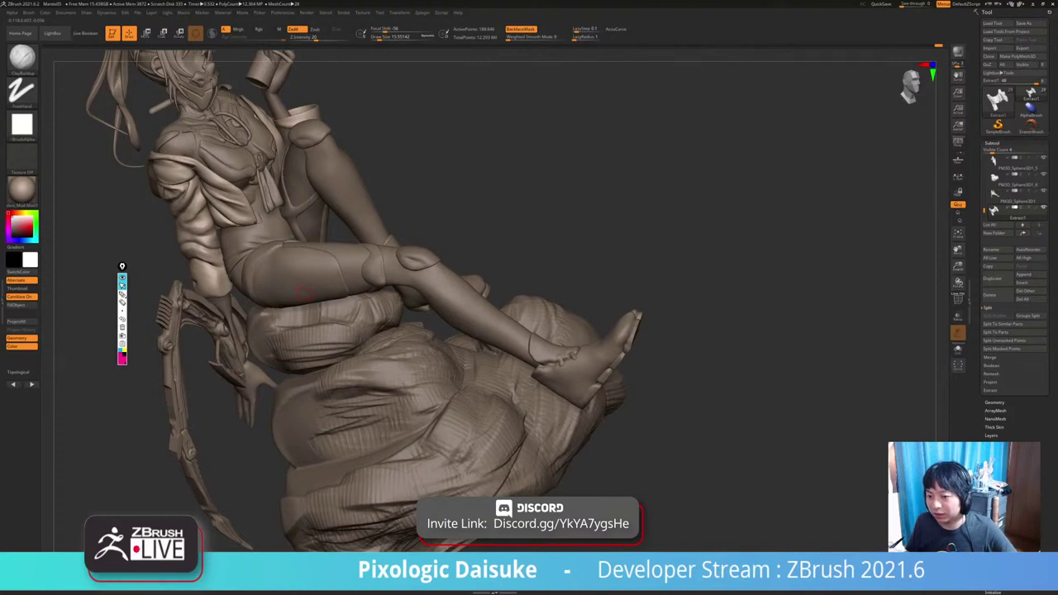
key(ctrl+shift+s)
Turn on BackfaceMask for the masking brush in its Auto Masking settings.
click(44, 13)
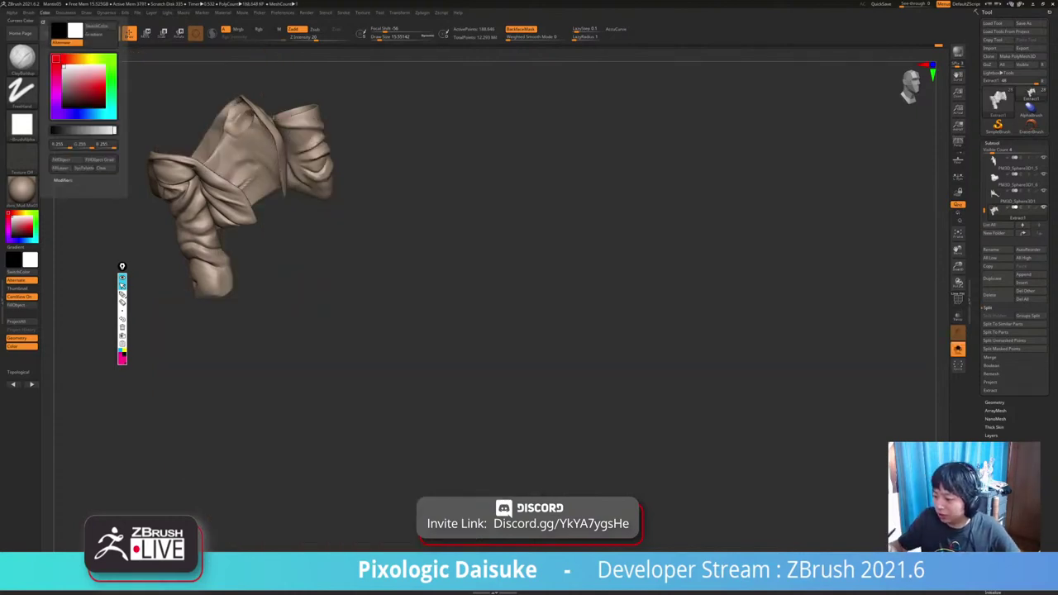
click(28, 13)
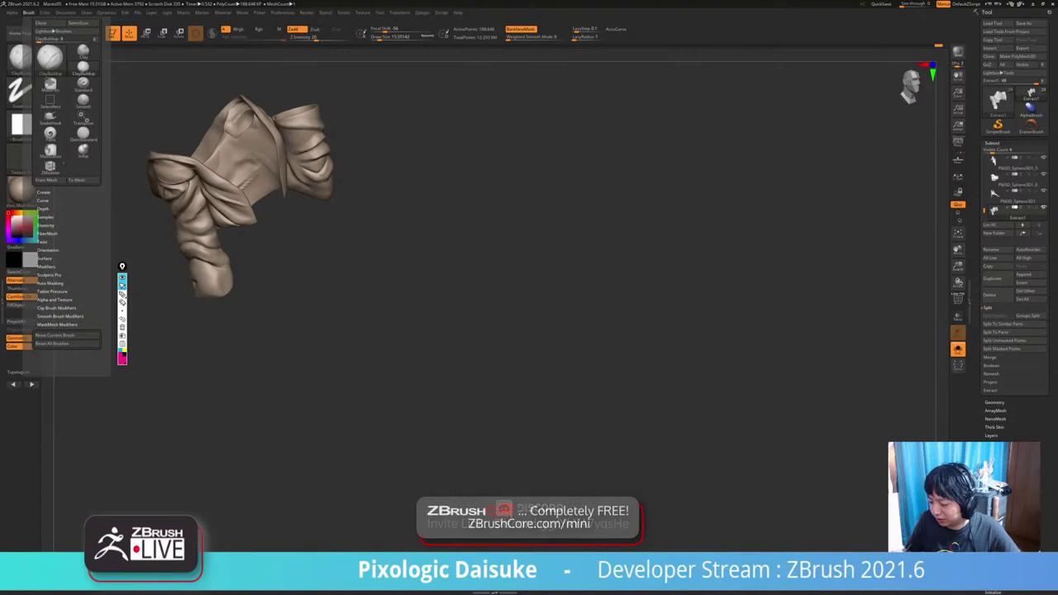
drag(106, 364, 107, 282)
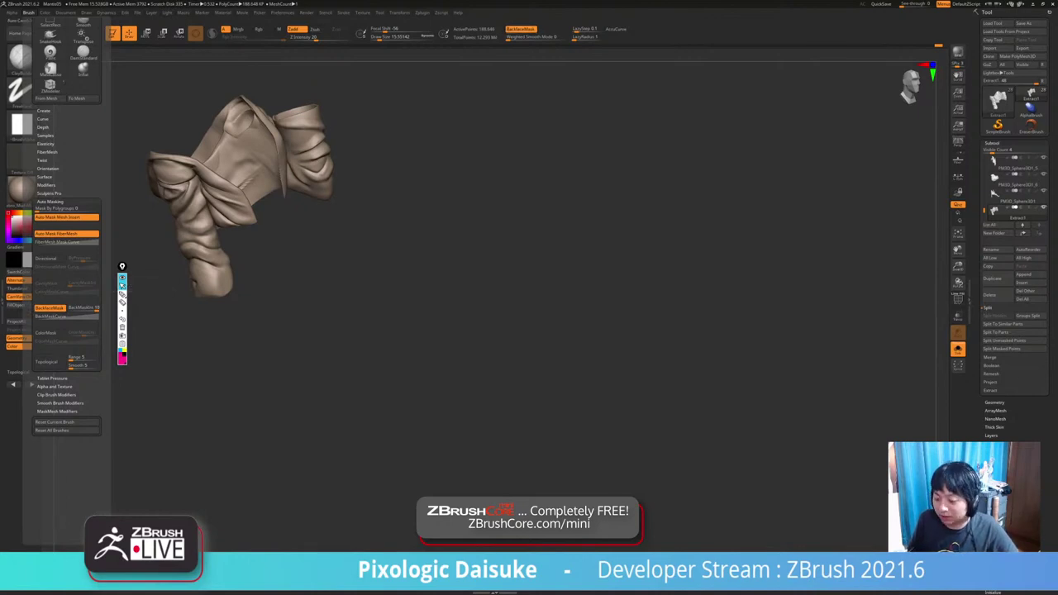
key(ctrl)
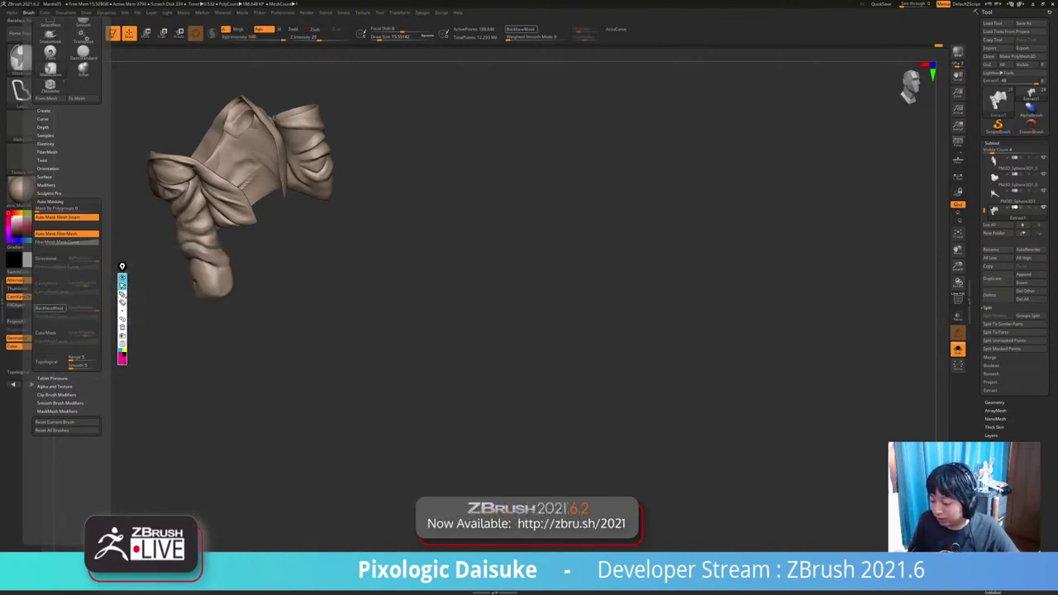
click(122, 284)
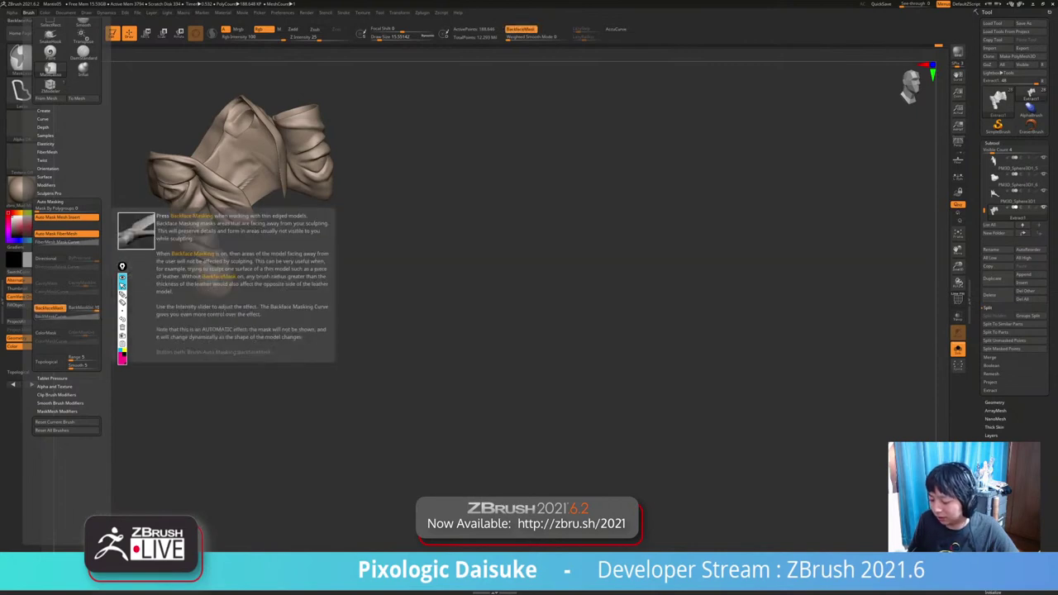
Switch the masking brush to MaskPen and paint a test mask inside the jacket's back panel to check backface masking.
mouse_move(128, 277)
right_down()
mouse_move(104, 162)
mouse_move(124, 248)
mouse_move(228, 274)
right_up()
key(ctrl)
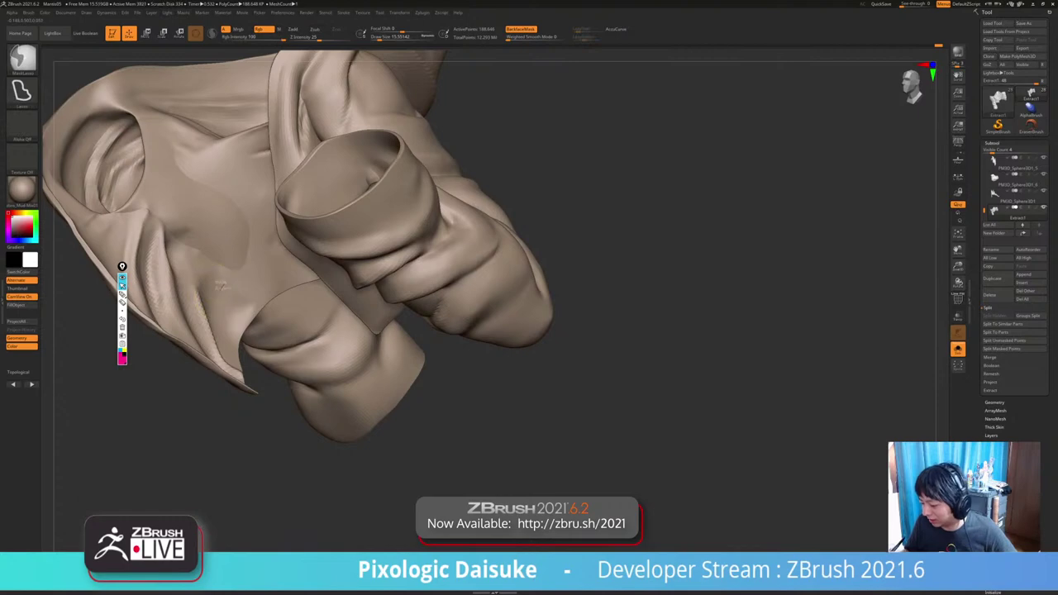
ctrl+click(22, 59)
ctrl+click(97, 67)
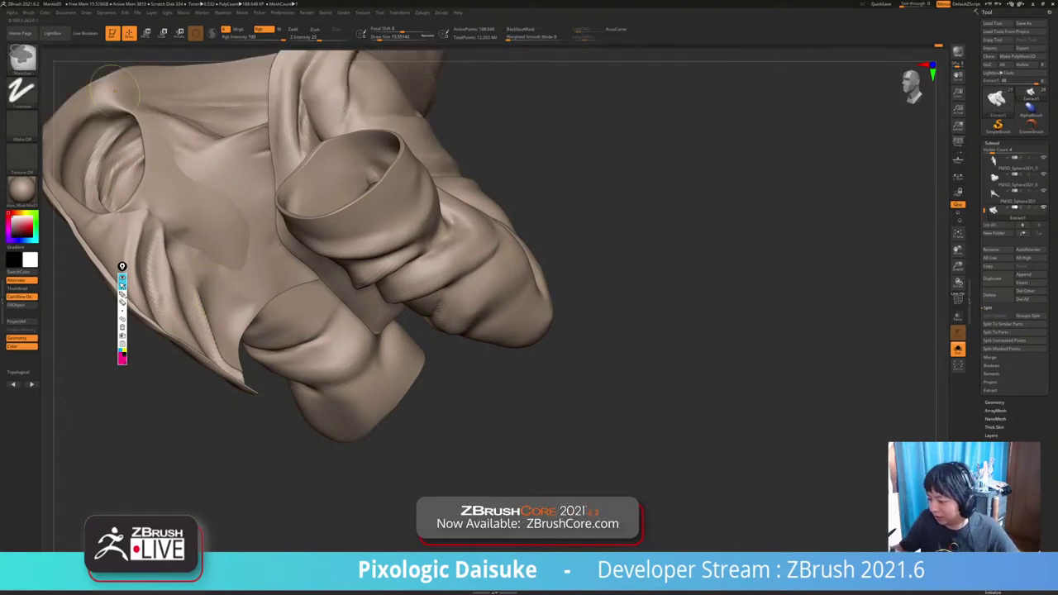
ctrl+drag(223, 270, 245, 308)
mouse_move(245, 308)
right_down()
mouse_move(240, 397)
mouse_move(306, 389)
mouse_move(268, 372)
mouse_move(277, 369)
mouse_move(389, 364)
mouse_move(442, 327)
right_up()
ctrl+drag(372, 251, 383, 235)
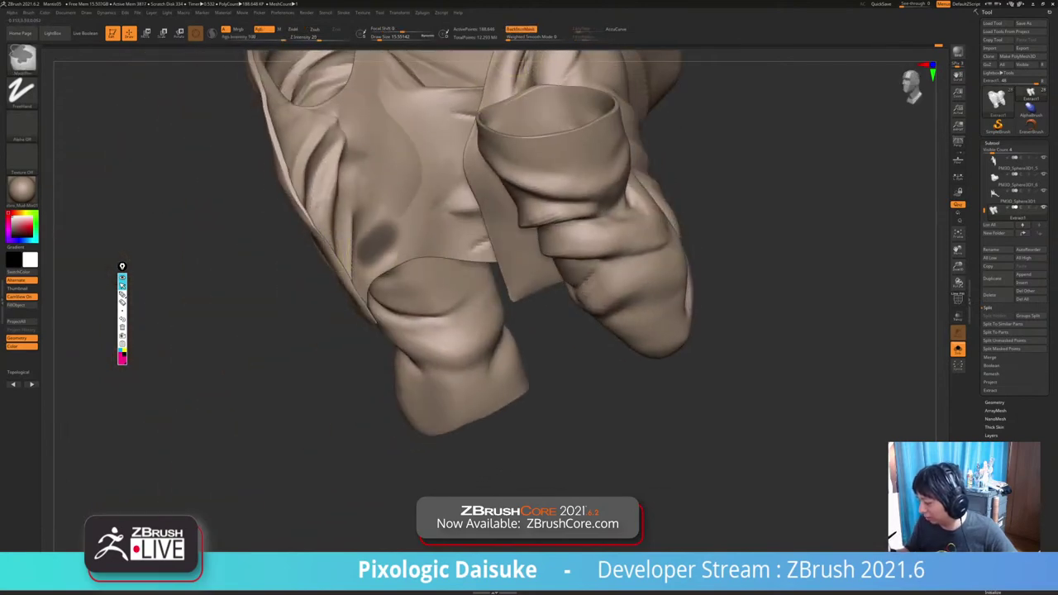
mouse_move(383, 235)
right_down()
mouse_move(264, 256)
mouse_move(302, 273)
mouse_move(364, 248)
mouse_move(405, 264)
mouse_move(550, 240)
mouse_move(376, 248)
mouse_move(389, 224)
mouse_move(289, 278)
mouse_move(397, 248)
right_up()
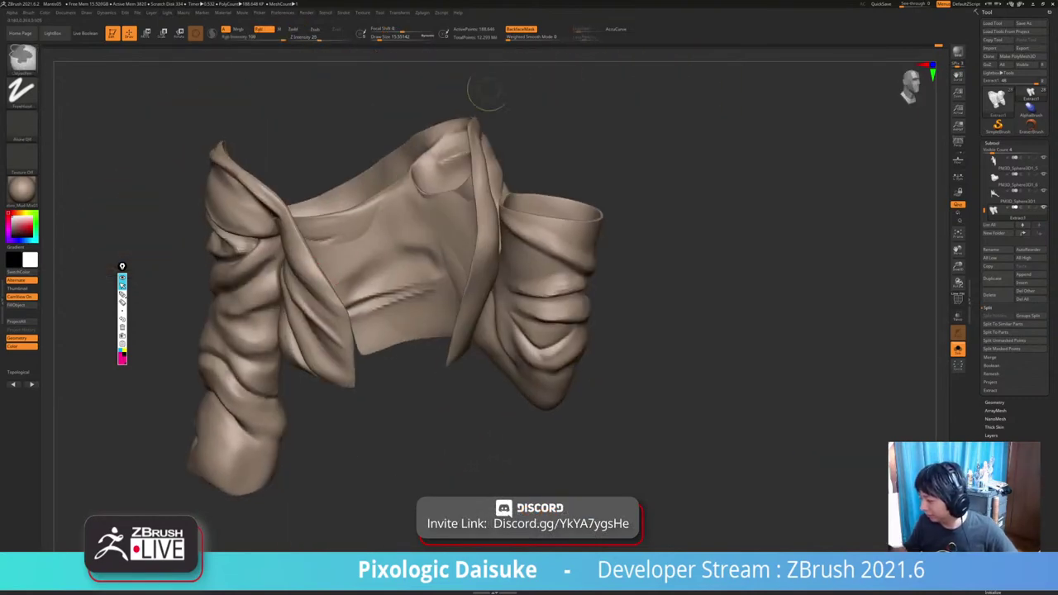
Turn off BackfaceMask for the masking brush, and show the whole figure again to review the jacket.
ctrl+click(520, 30)
right_drag(463, 240, 529, 256)
right_drag(360, 280, 341, 398)
key(shift+s)
ctrl+right_drag(323, 472, 290, 436)
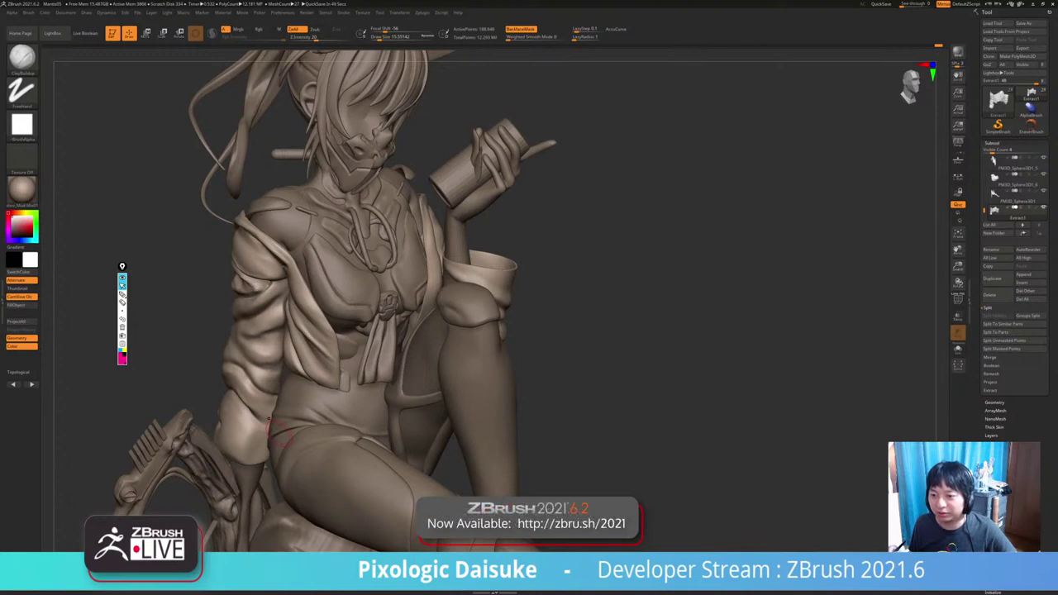
mouse_move(268, 419)
ctrl+right_down()
mouse_move(351, 328)
mouse_move(350, 291)
mouse_move(389, 281)
ctrl+right_up()
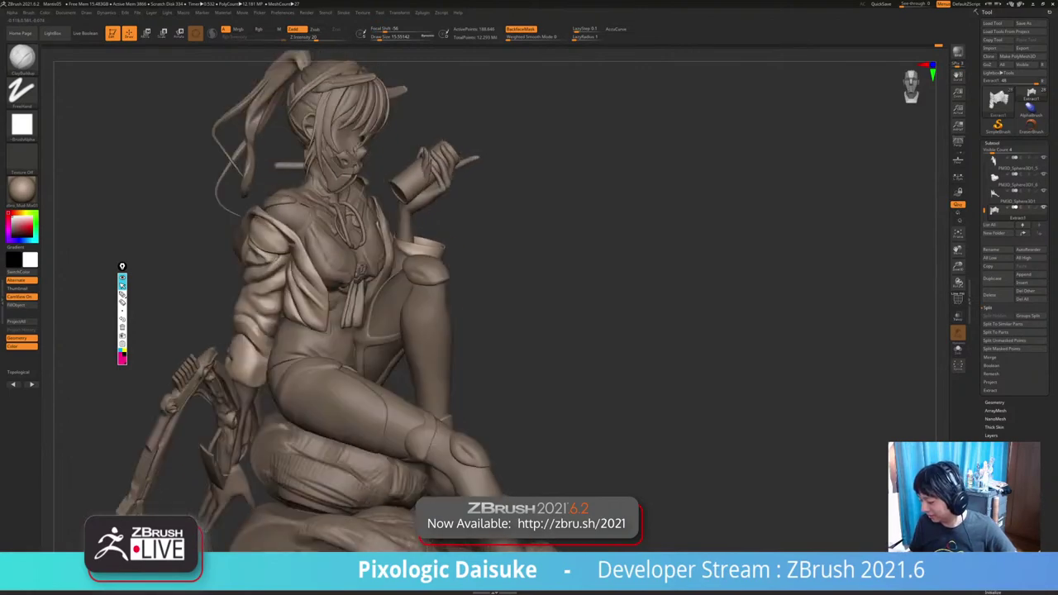
right_drag(223, 465, 216, 465)
Switch to the ClayBuildup brush and build up the cloth folds around the elbow of the lowered sleeve.
click(23, 60)
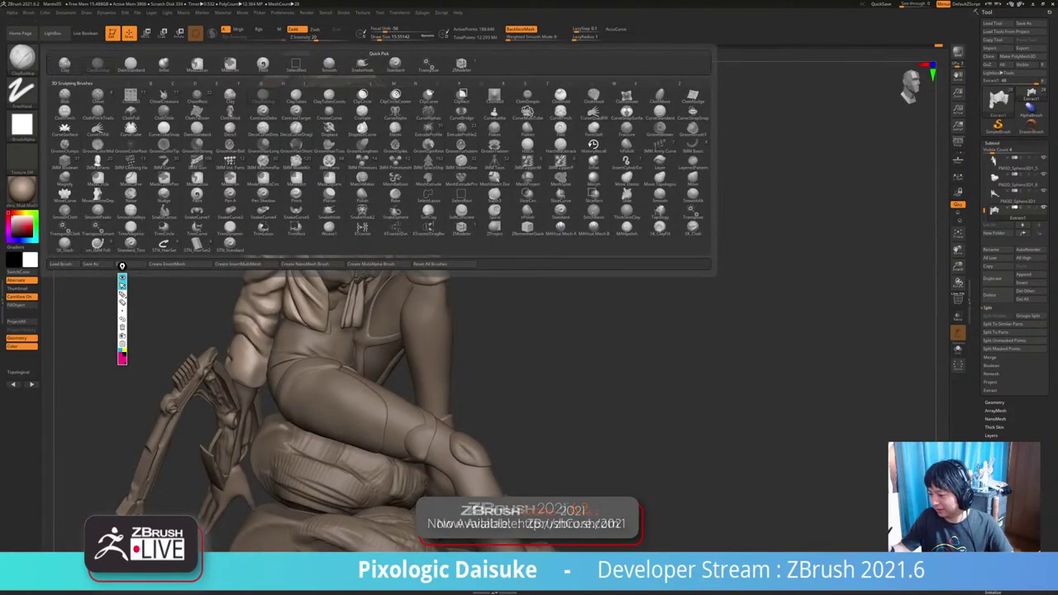
mouse_move(188, 314)
ctrl+right_down()
mouse_move(197, 368)
mouse_move(222, 364)
ctrl+right_up()
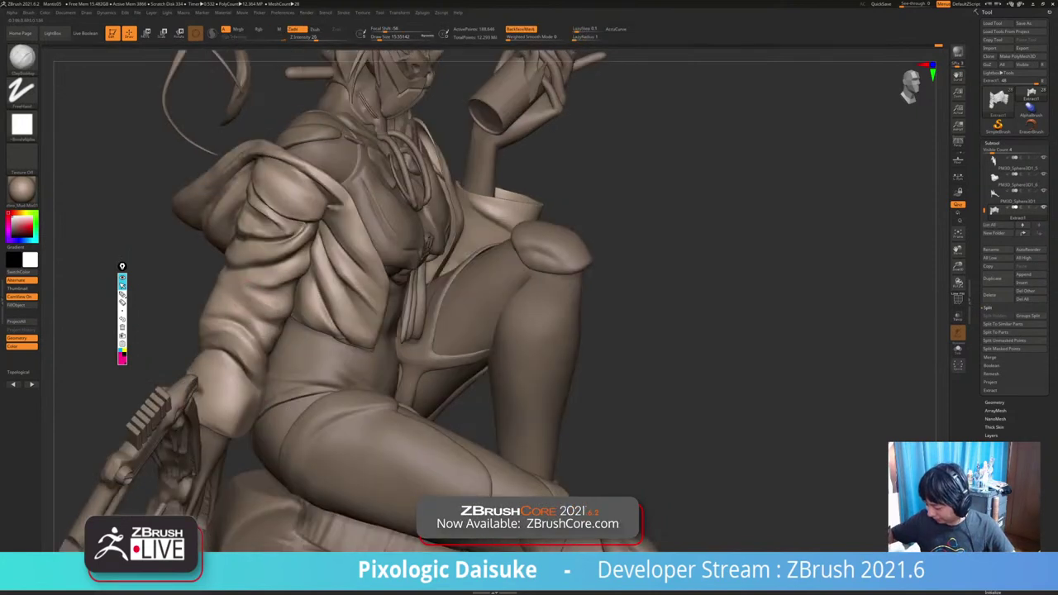
mouse_move(259, 312)
mouse_down()
mouse_move(249, 297)
mouse_move(235, 302)
mouse_move(240, 291)
mouse_up()
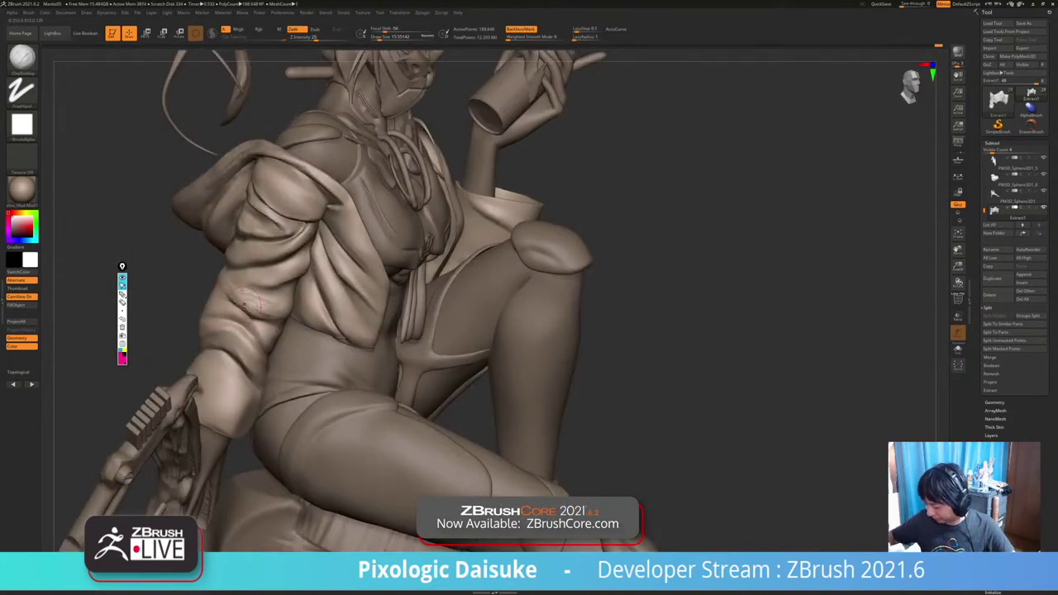
right_drag(263, 303, 246, 304)
drag(248, 291, 265, 309)
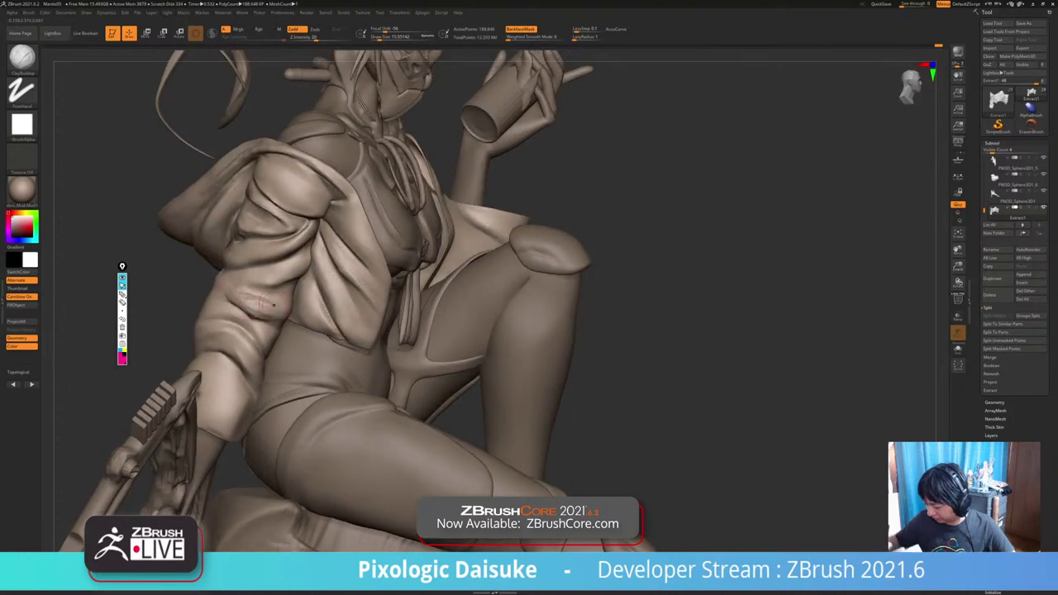
right_drag(262, 303, 222, 307)
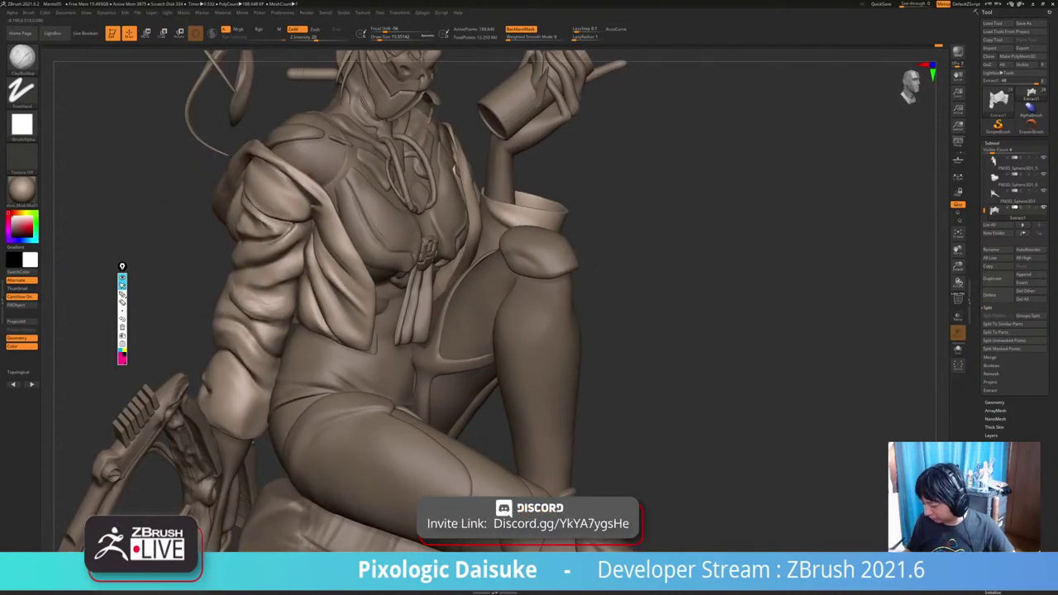
Add a last ClayBuildup stroke on the inner elbow of the lowered sleeve and smooth the built-up folds.
mouse_move(289, 303)
mouse_down()
mouse_move(281, 316)
mouse_move(296, 315)
mouse_up()
ctrl+right_drag(297, 311, 291, 257)
mouse_move(291, 256)
right_down()
mouse_move(364, 259)
mouse_move(276, 298)
right_up()
shift+drag(253, 306, 262, 316)
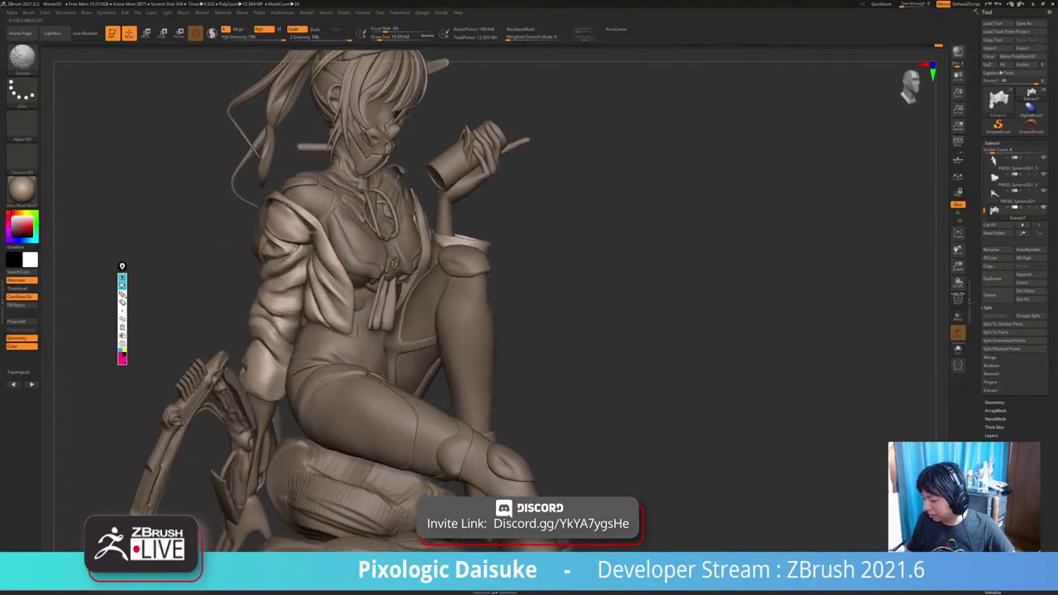
mouse_move(263, 318)
right_down()
mouse_move(299, 318)
mouse_move(217, 321)
mouse_move(285, 311)
right_up()
Switch to the DamStandard brush and carve a sharp crease on the outer elbow of the lowered sleeve.
key(b)
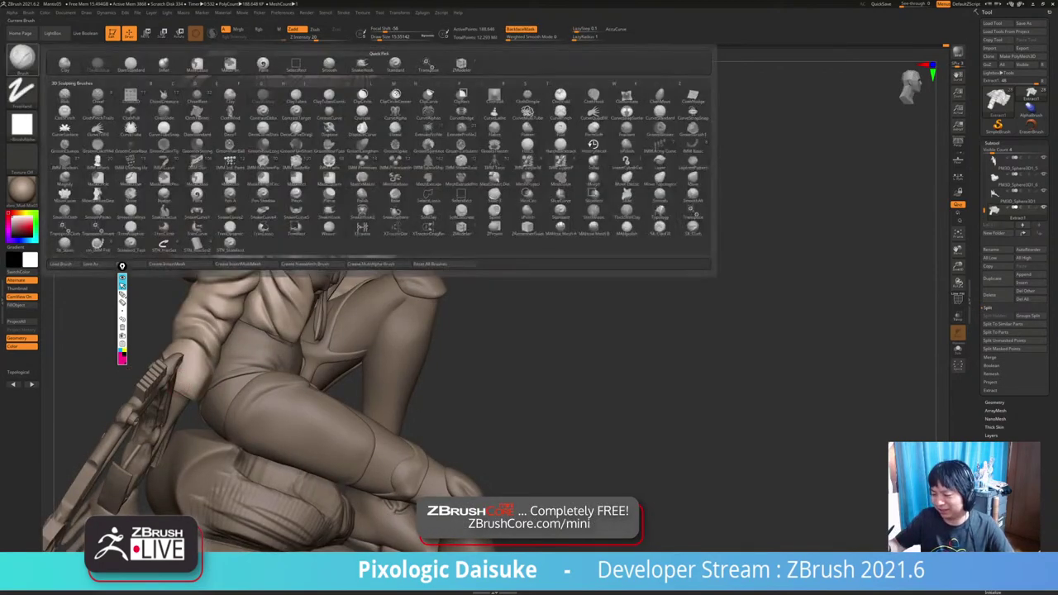
key(d)
key(s)
ctrl+right_drag(226, 274, 222, 312)
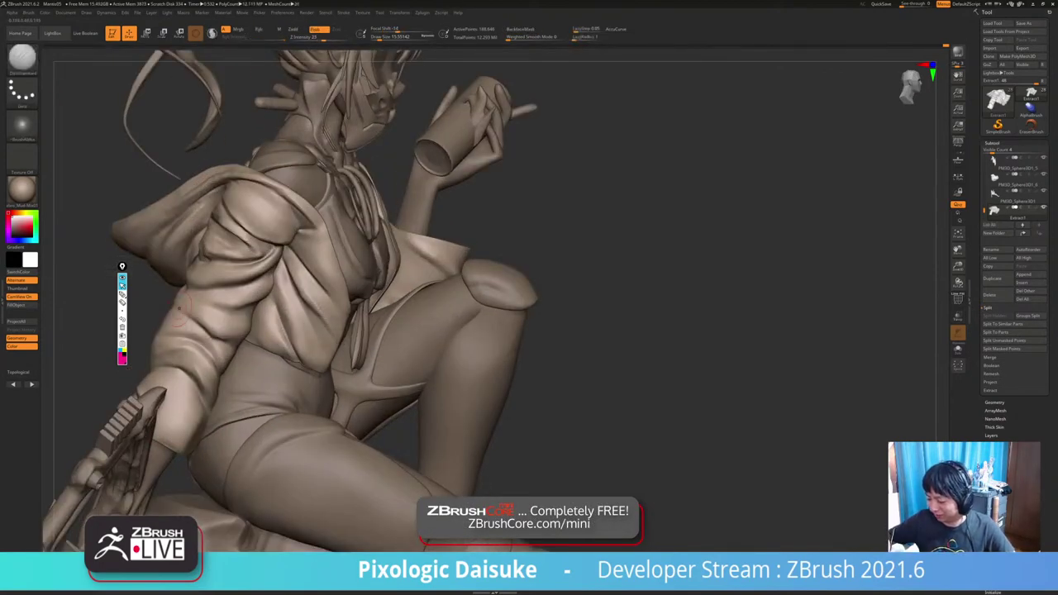
drag(187, 312, 192, 318)
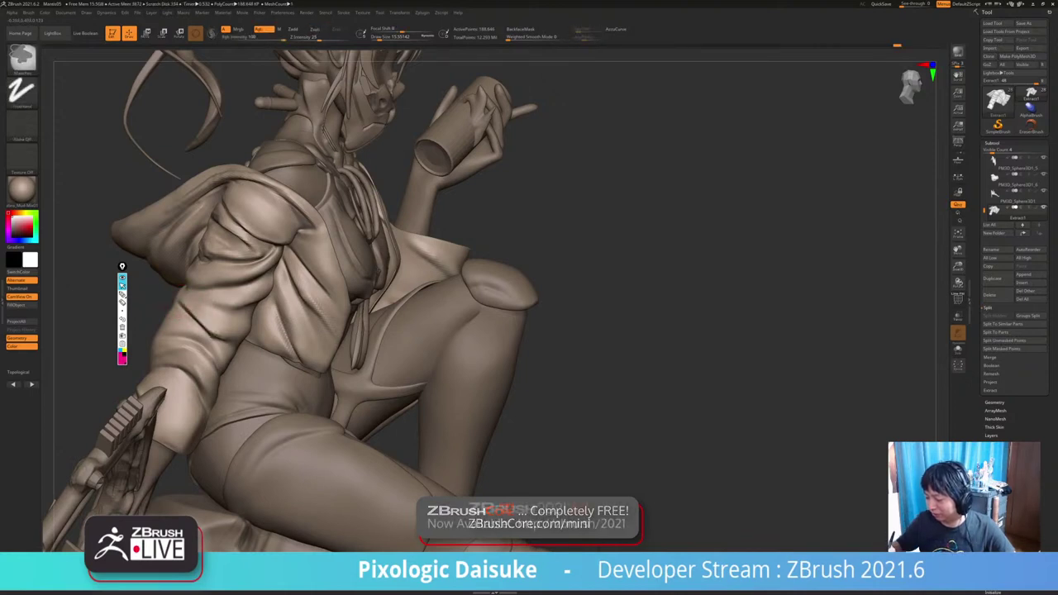
mouse_move(191, 318)
ctrl+right_down()
mouse_move(155, 322)
mouse_move(223, 323)
ctrl+right_up()
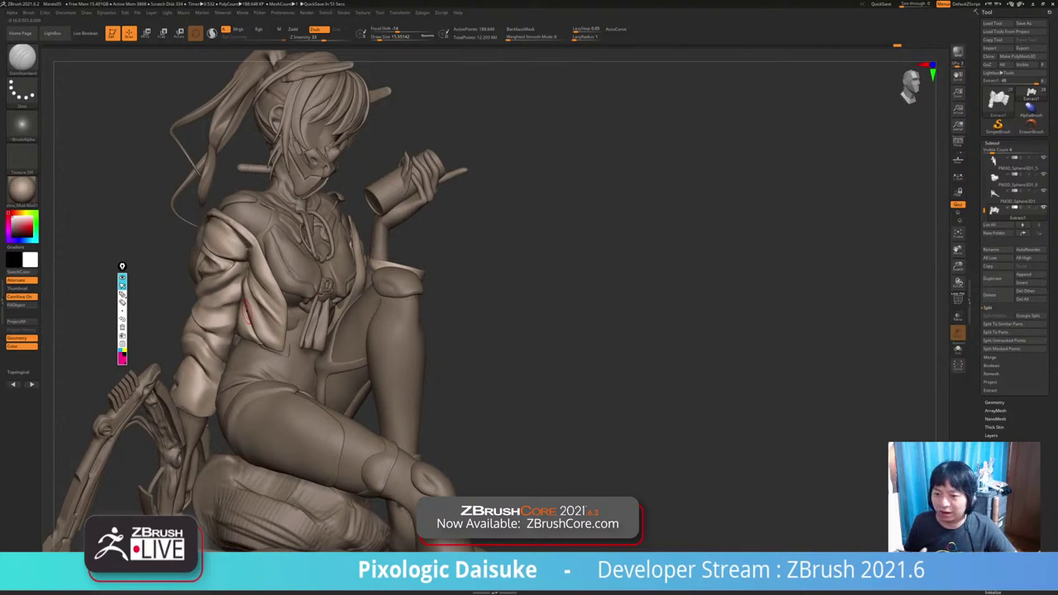
Smooth the creased folds across the elbow of the lowered sleeve.
right_drag(248, 315, 285, 311)
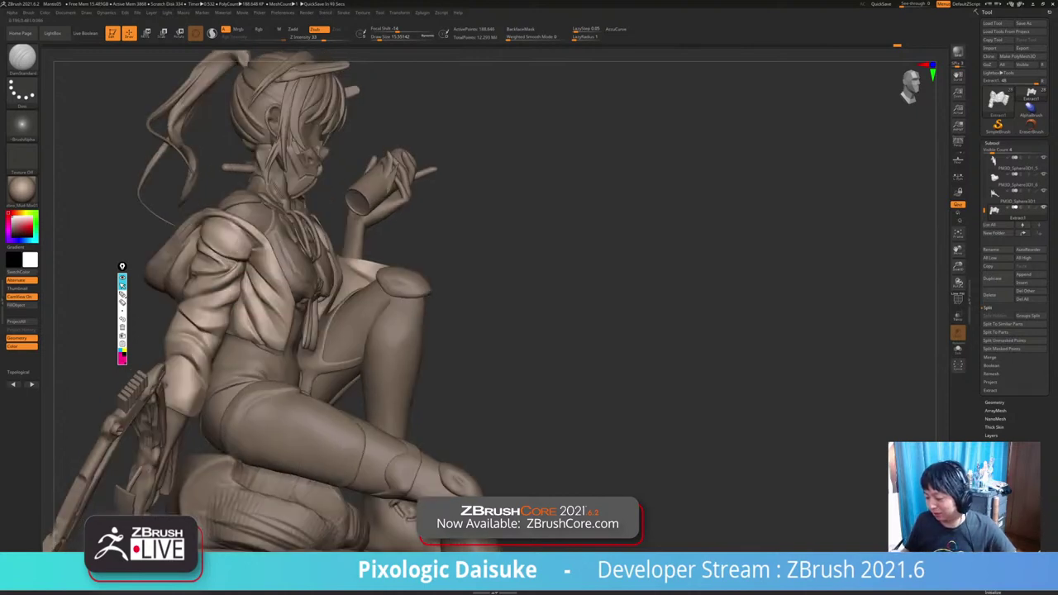
mouse_move(198, 273)
ctrl+right_down()
mouse_move(192, 305)
mouse_move(201, 319)
mouse_move(244, 303)
mouse_move(240, 291)
ctrl+right_up()
shift+drag(221, 317, 216, 320)
right_drag(217, 319, 251, 320)
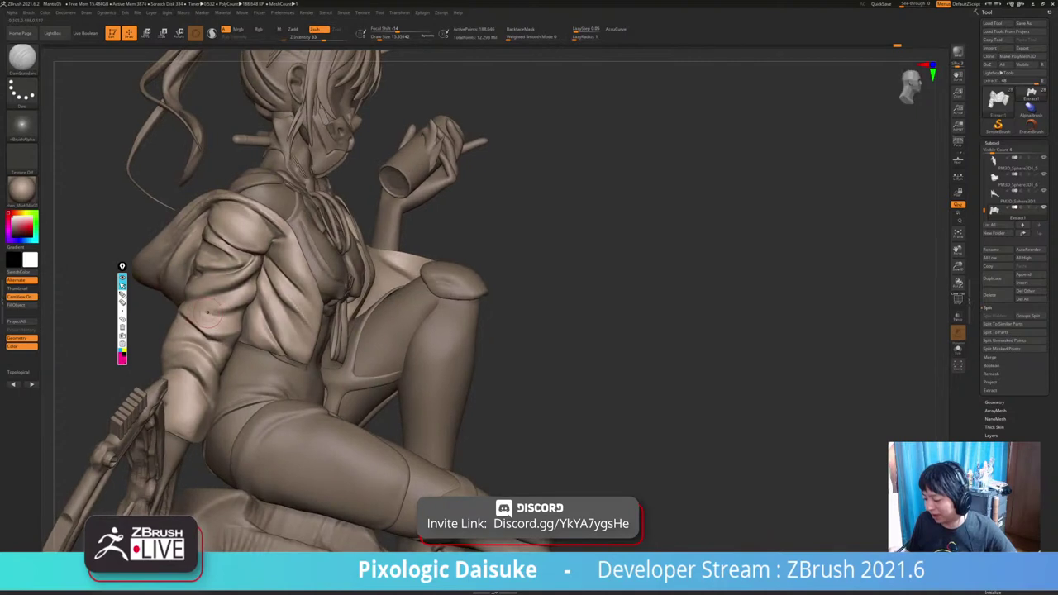
shift+drag(209, 310, 226, 317)
mouse_move(227, 317)
ctrl+right_down()
mouse_move(231, 288)
mouse_move(232, 340)
mouse_move(209, 321)
ctrl+right_up()
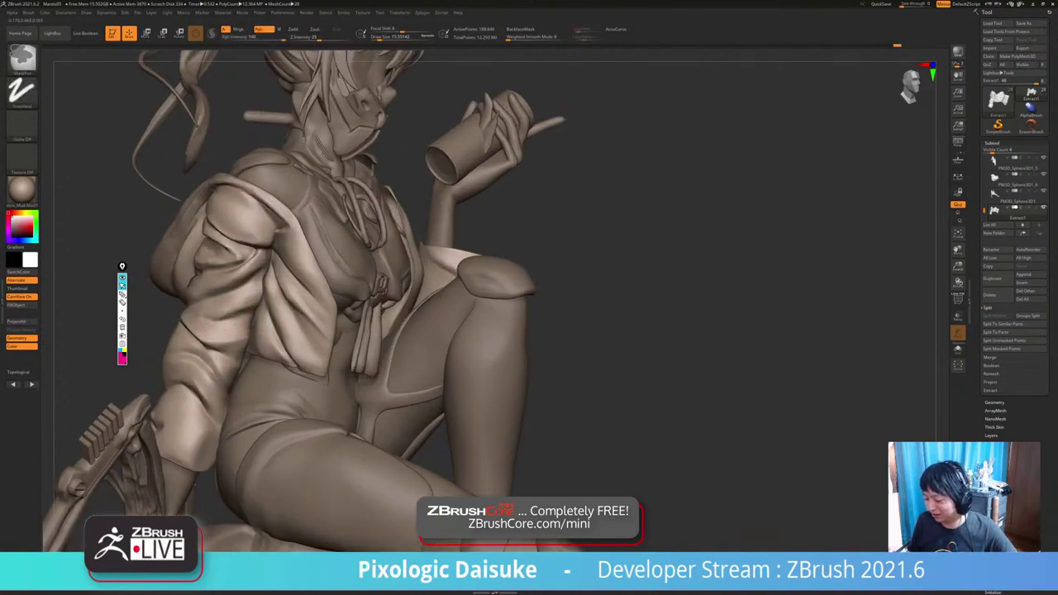
Isolate the jacket, carve a crease between the inner elbow folds with DamStandard, and show the whole figure again.
ctrl+right_drag(235, 365, 242, 345)
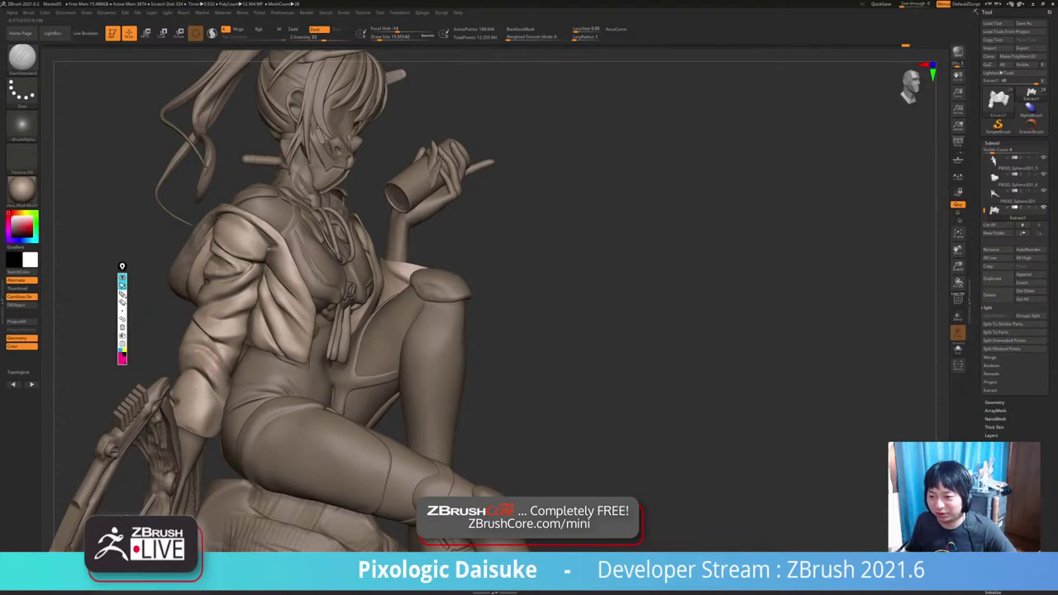
mouse_move(205, 359)
right_down()
mouse_move(235, 358)
mouse_move(189, 354)
mouse_move(212, 384)
mouse_move(197, 318)
mouse_move(208, 332)
right_up()
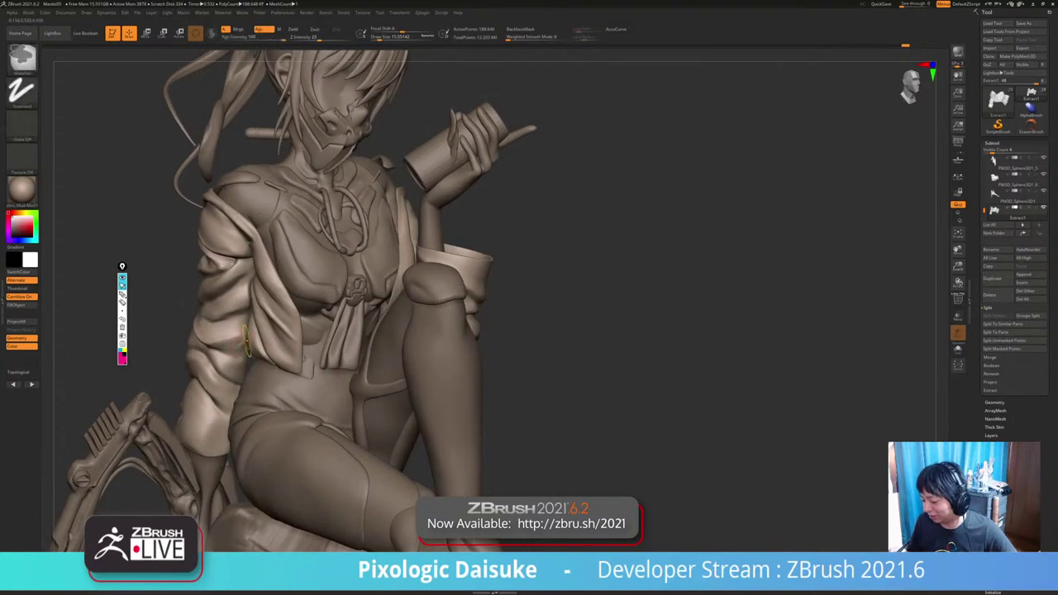
key(alt+s)
mouse_move(243, 339)
right_down()
mouse_move(243, 288)
mouse_move(237, 304)
mouse_move(251, 321)
mouse_move(287, 314)
mouse_move(266, 349)
right_up()
key(alt+s)
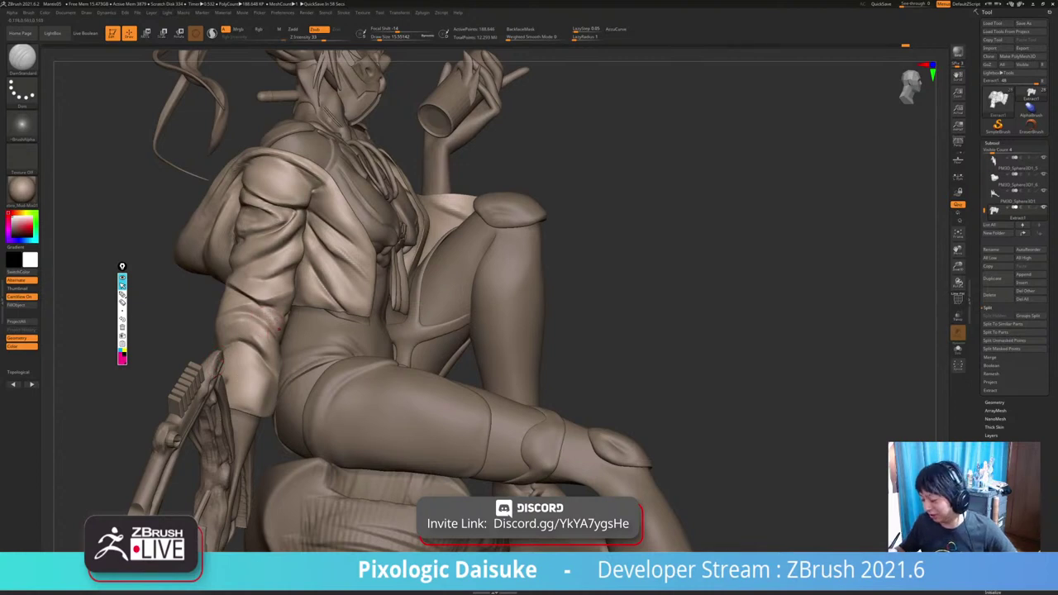
right_drag(296, 337, 232, 337)
key(alt+s)
right_drag(297, 337, 284, 331)
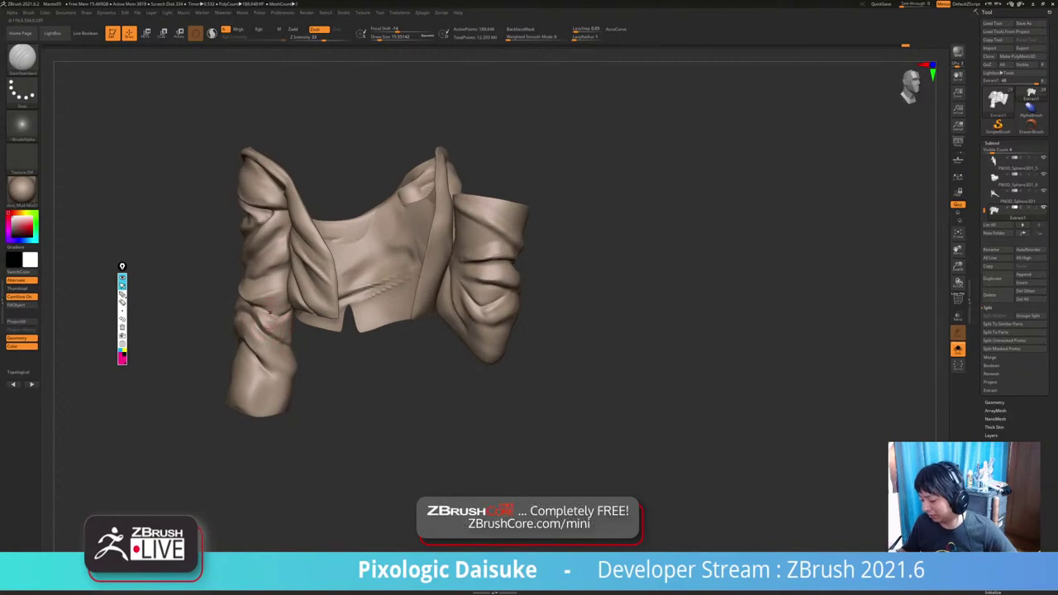
mouse_move(269, 313)
mouse_down()
mouse_move(281, 322)
mouse_move(270, 309)
mouse_up()
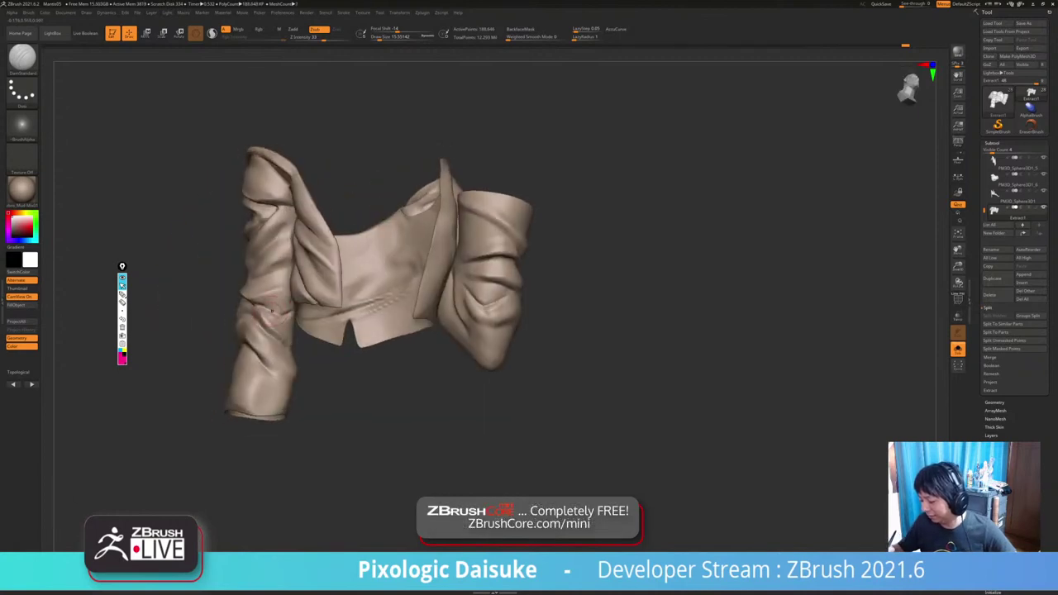
mouse_move(270, 323)
ctrl+right_down()
mouse_move(267, 311)
mouse_move(273, 317)
ctrl+right_up()
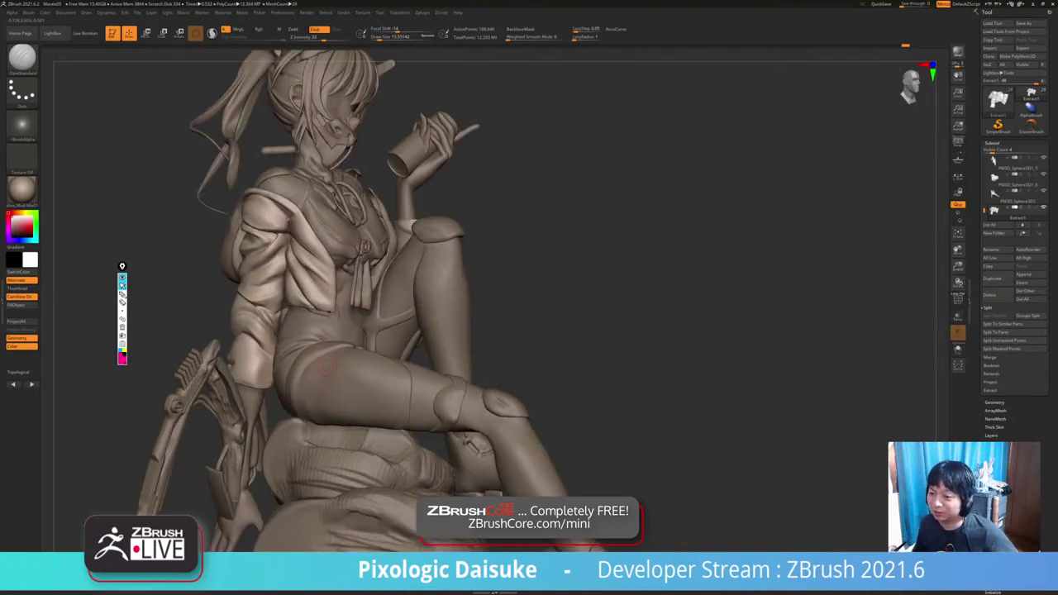
Switch back to the ClayBuildup brush and build up the diagonal fold just below the lowered sleeve's elbow.
mouse_move(319, 331)
right_down()
mouse_move(338, 328)
mouse_move(290, 332)
mouse_move(267, 319)
mouse_move(265, 334)
right_up()
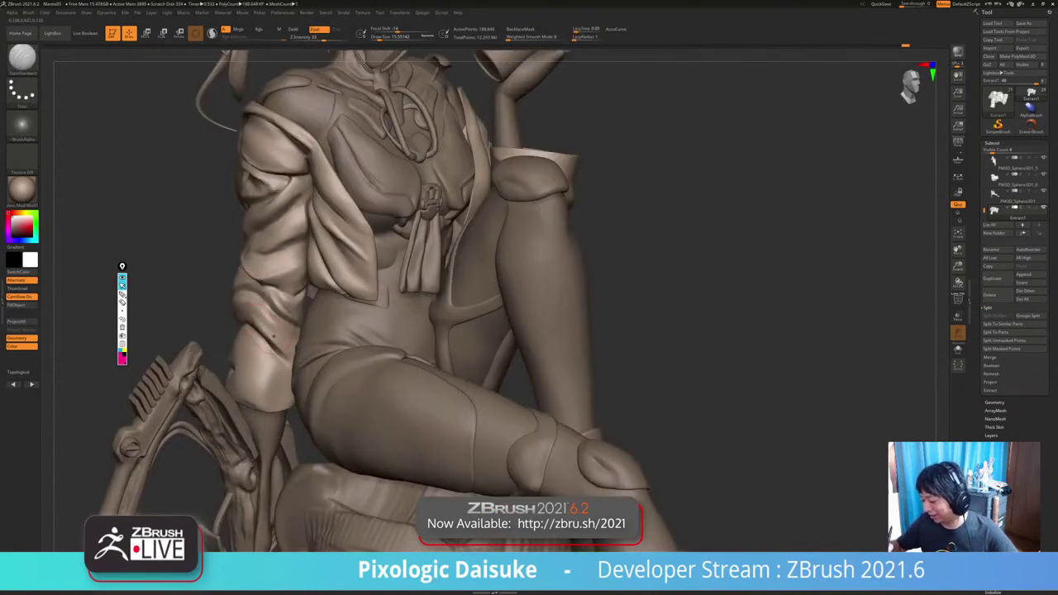
key(shift)
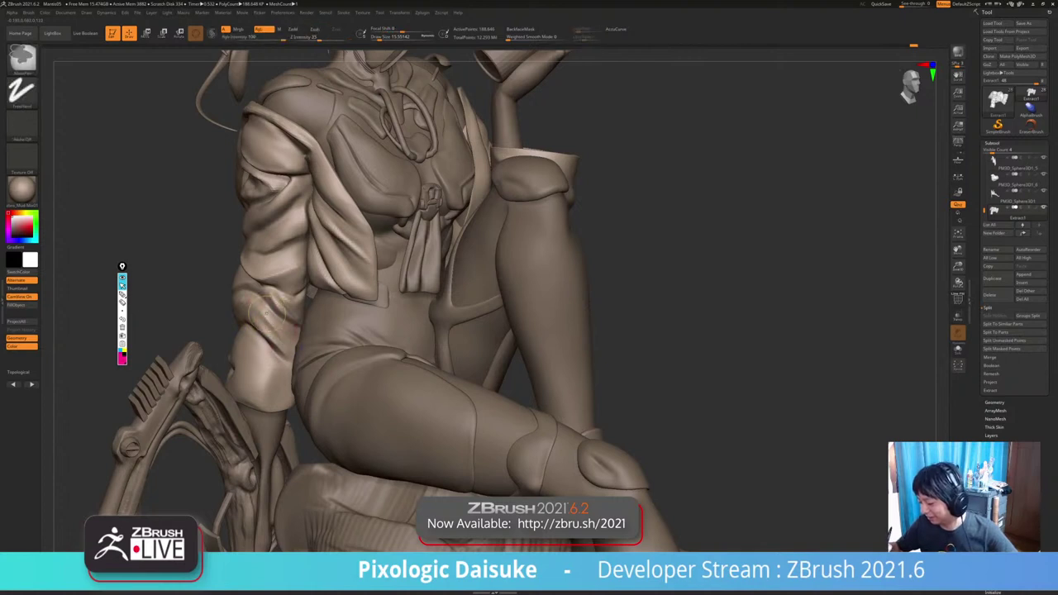
key(b)
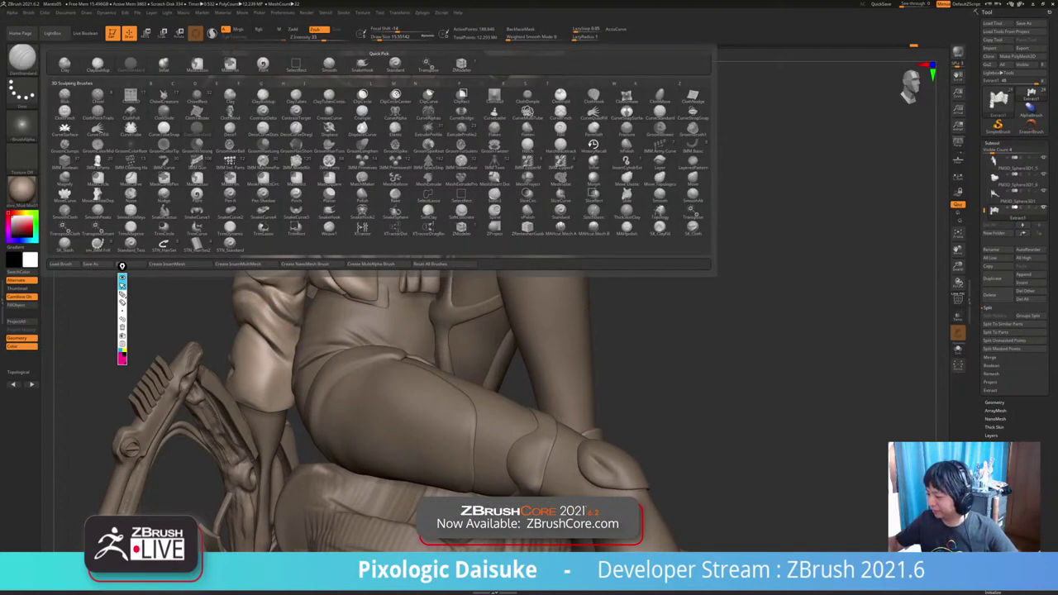
click(263, 96)
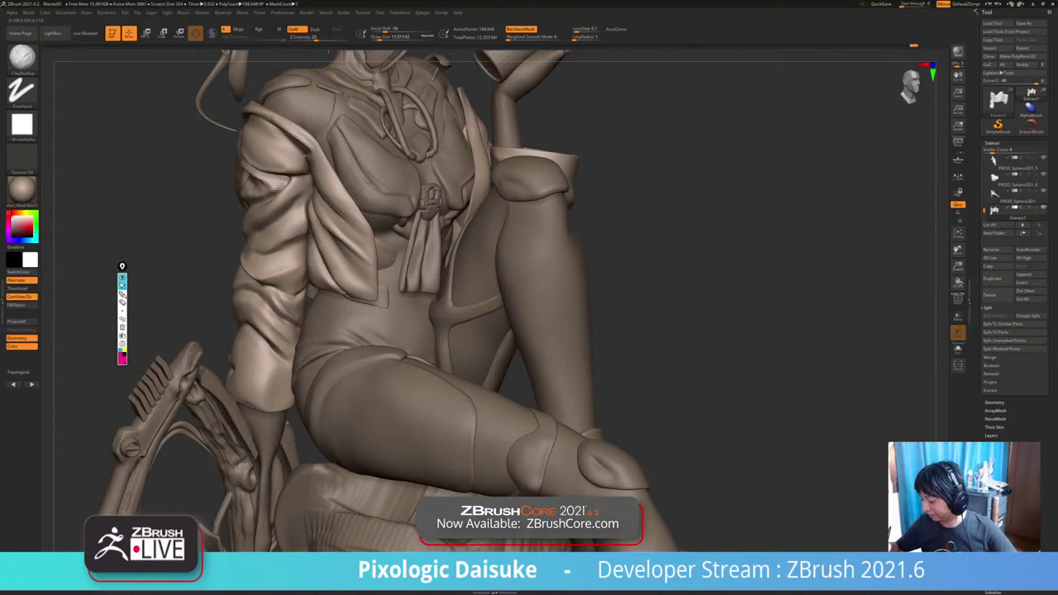
key(shift)
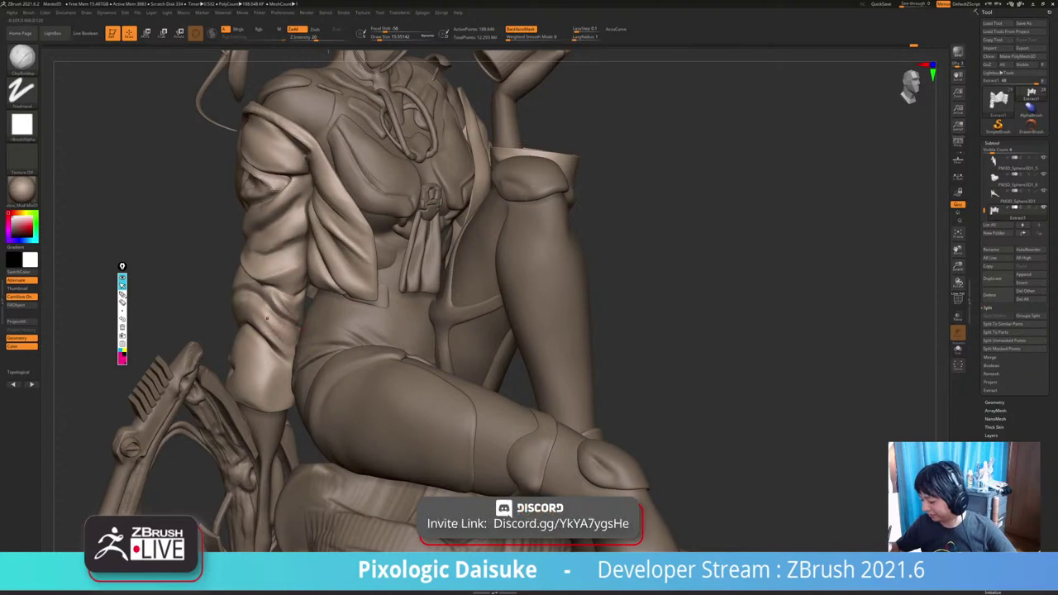
drag(266, 317, 271, 307)
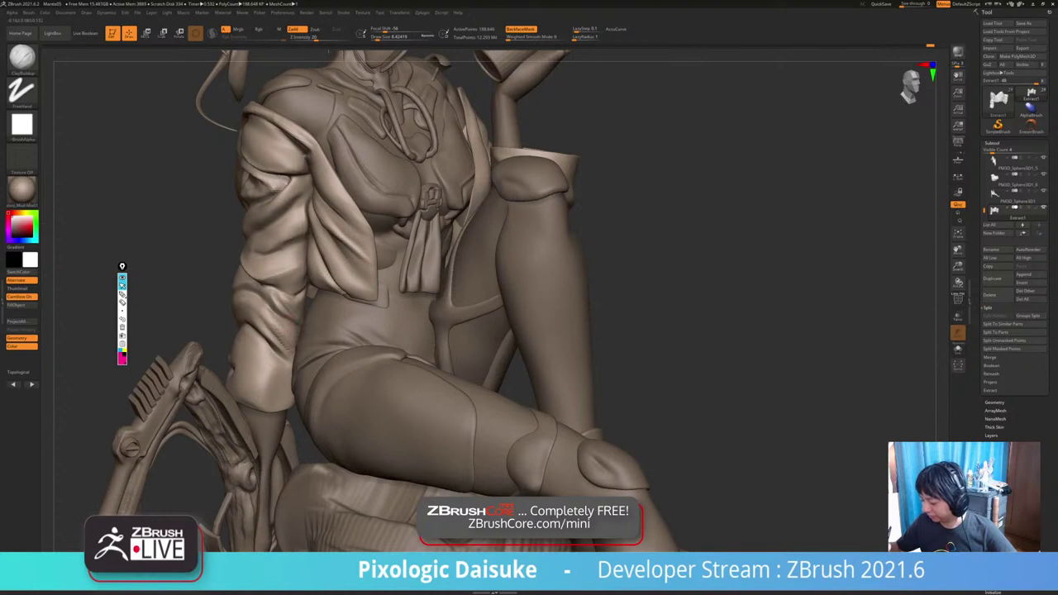
Isolate the jacket and smooth the folds on the inner forearm of the lowered sleeve.
mouse_move(286, 304)
ctrl+right_down()
mouse_move(285, 258)
mouse_move(398, 270)
mouse_move(322, 248)
mouse_move(276, 249)
ctrl+right_up()
key(alt+s)
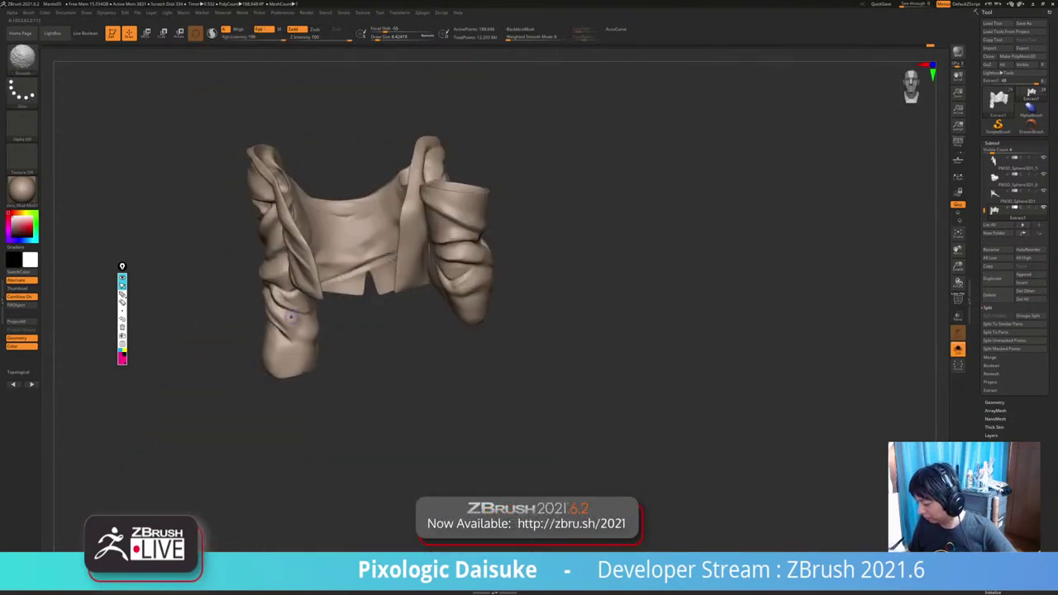
mouse_move(291, 317)
shift+mouse_down()
mouse_move(270, 307)
mouse_move(309, 337)
shift+mouse_up()
mouse_move(310, 336)
right_down()
mouse_move(340, 334)
mouse_move(286, 329)
mouse_move(302, 322)
mouse_move(331, 339)
right_up()
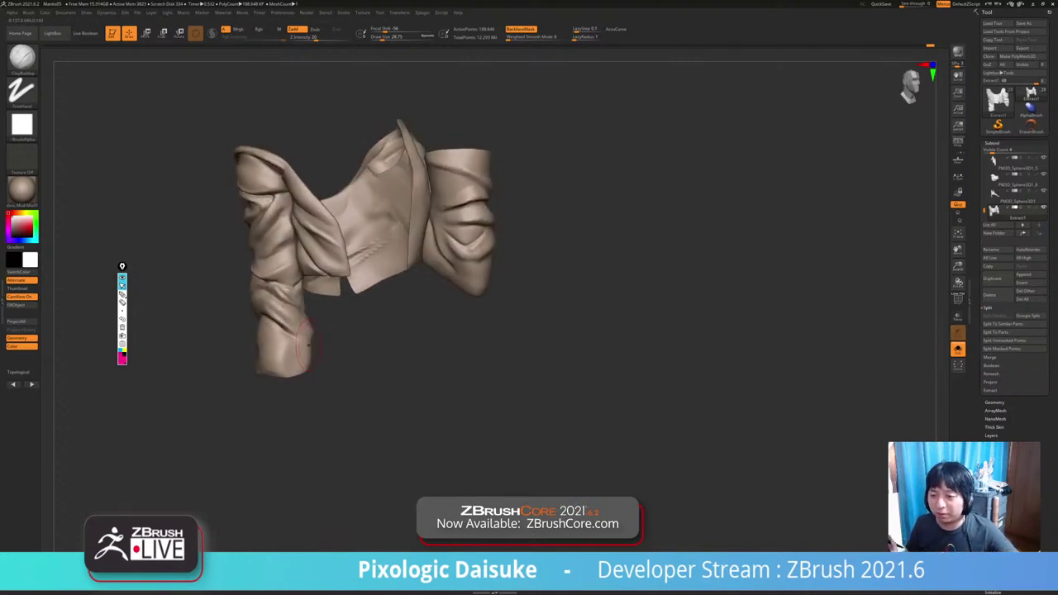
mouse_move(308, 346)
right_down()
mouse_move(343, 338)
mouse_move(346, 372)
mouse_move(364, 369)
right_up()
Set the brush draw size to about 23.8 and smooth the inner side of the lowered sleeve below the elbow.
click(382, 37)
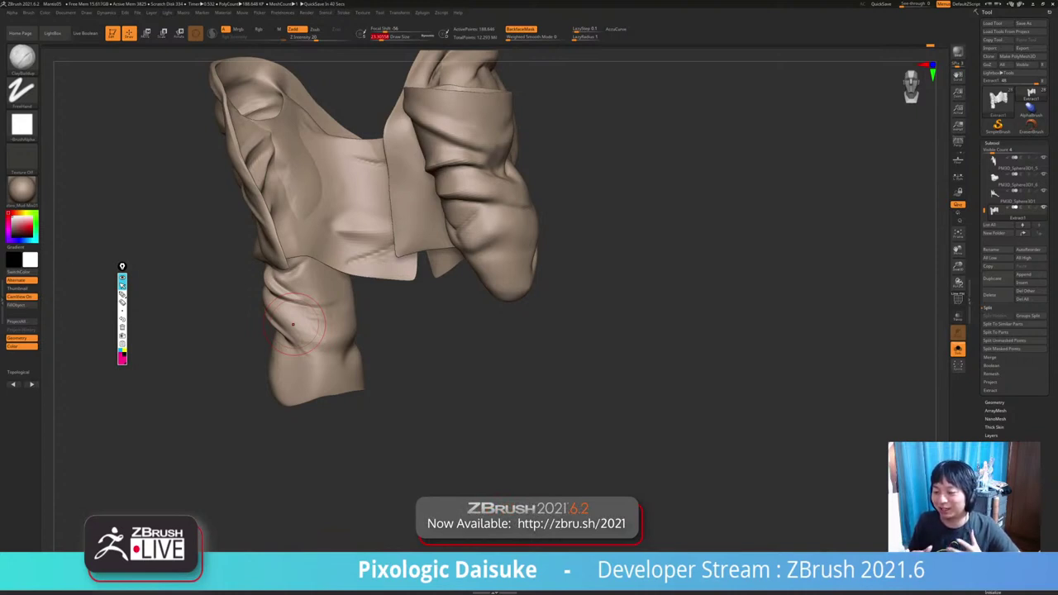
mouse_move(571, 355)
mouse_down()
mouse_move(620, 331)
mouse_move(686, 327)
mouse_move(611, 335)
mouse_move(703, 339)
mouse_move(595, 318)
mouse_up()
key(shift)
shift+drag(321, 334, 320, 328)
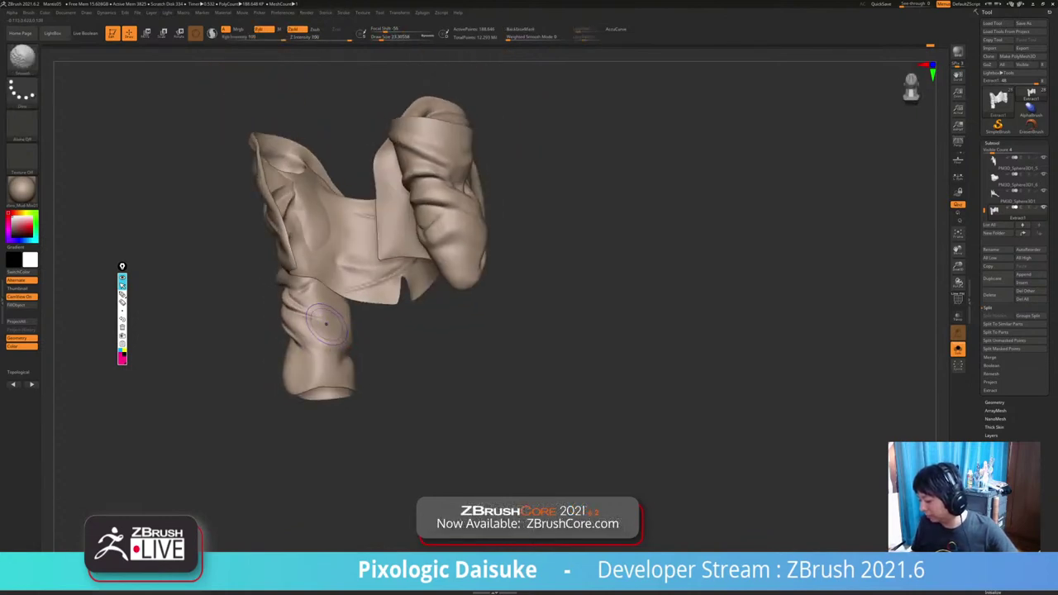
drag(413, 347, 545, 339)
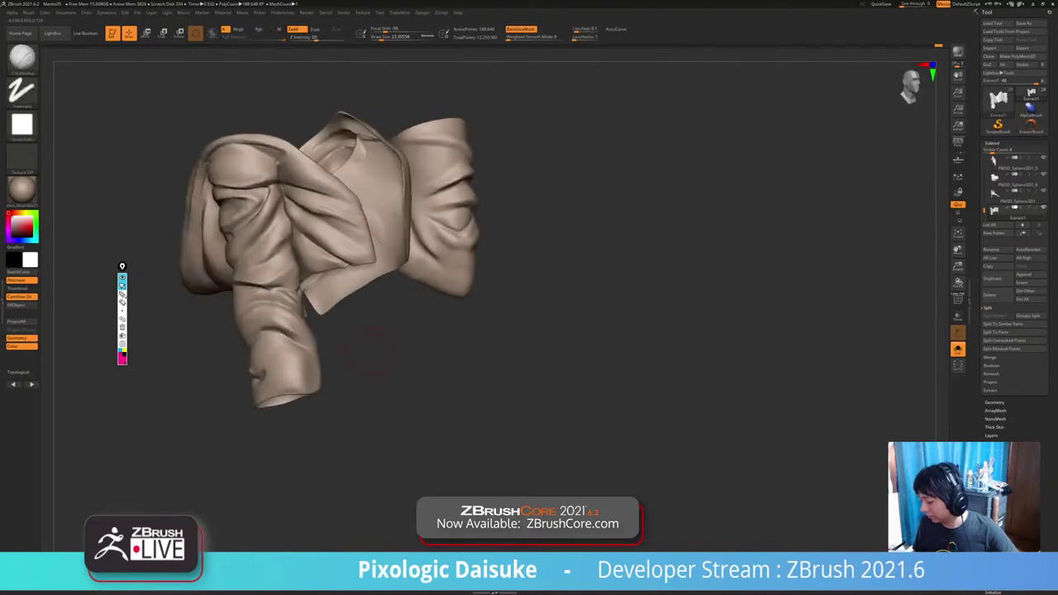
Show the whole figure, reduce the draw size to about 15.55, and build up the fold below the lowered sleeve's elbow.
key(alt+s)
drag(661, 199, 647, 196)
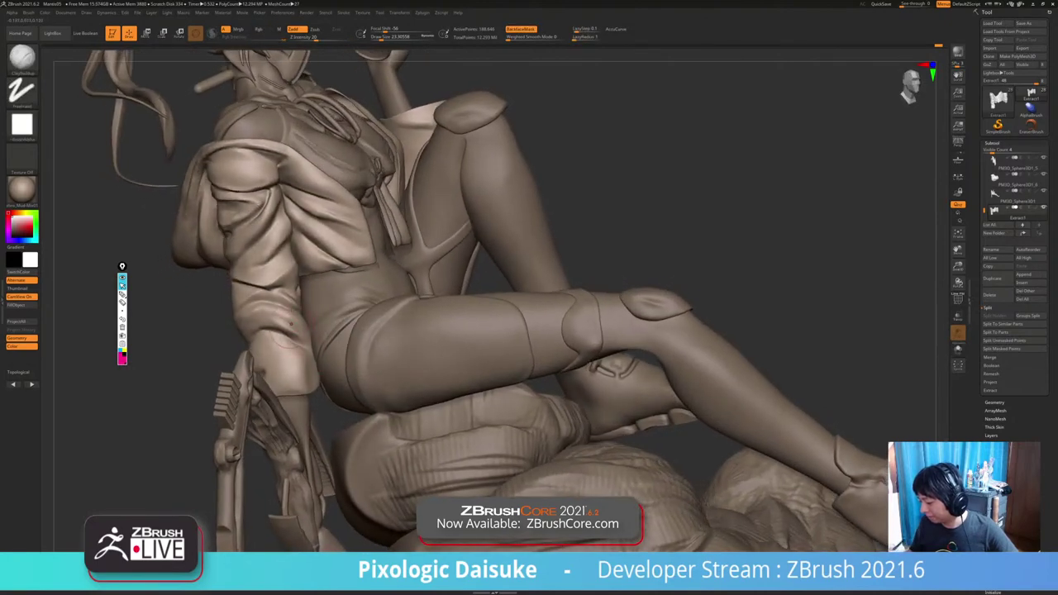
click(380, 37)
mouse_move(270, 317)
mouse_down()
mouse_move(286, 325)
mouse_move(262, 310)
mouse_move(281, 311)
mouse_up()
mouse_move(678, 355)
ctrl+right_down()
mouse_move(674, 307)
mouse_move(731, 317)
mouse_move(665, 304)
mouse_move(642, 313)
ctrl+right_up()
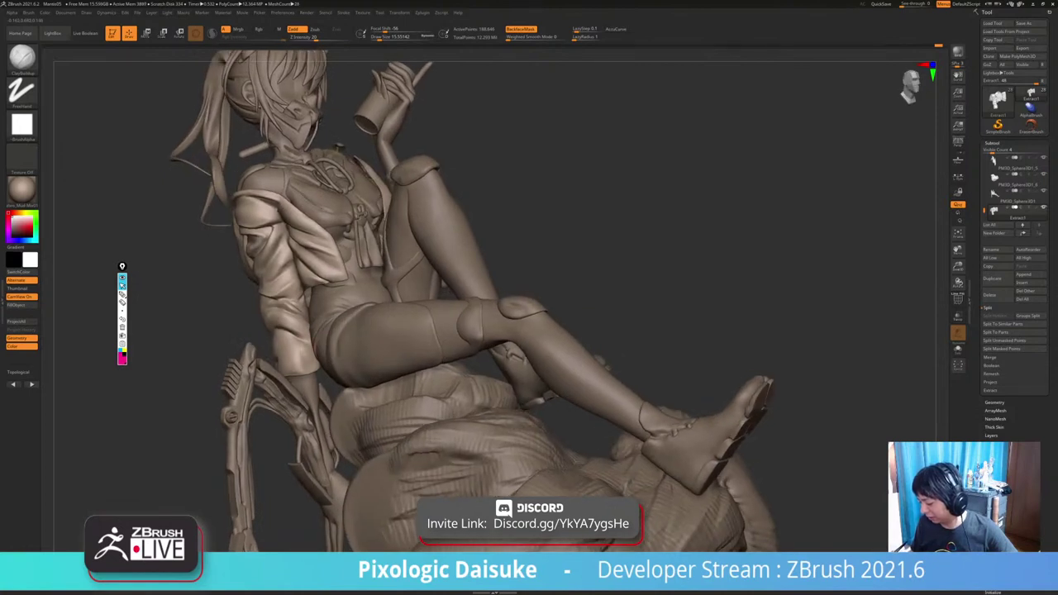
Smooth the lowered sleeve's forearm down to the cuff.
shift+drag(300, 350, 296, 351)
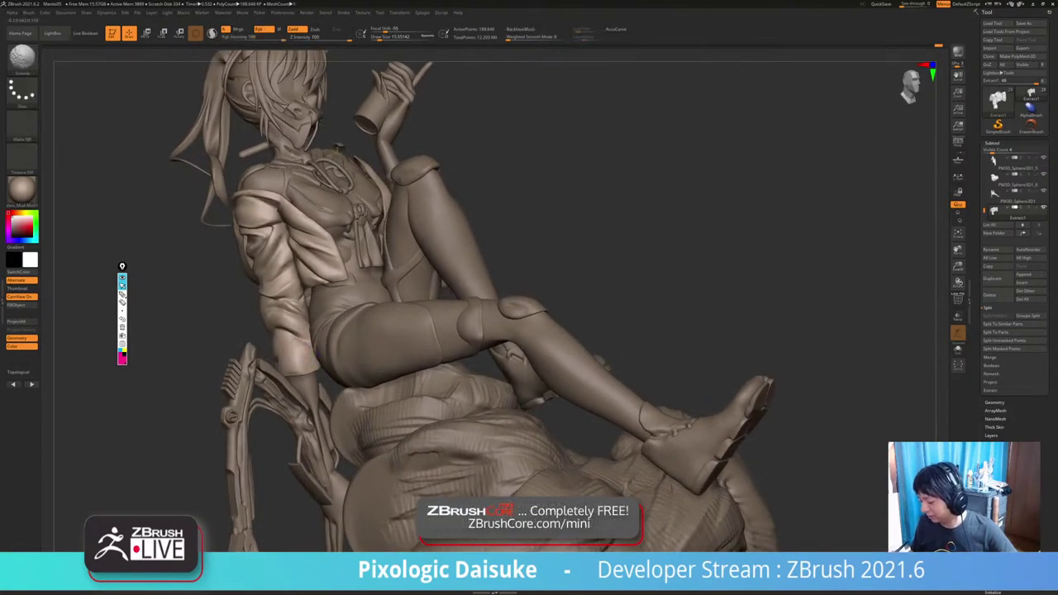
mouse_move(330, 352)
ctrl+right_down()
mouse_move(313, 381)
mouse_move(314, 341)
ctrl+right_up()
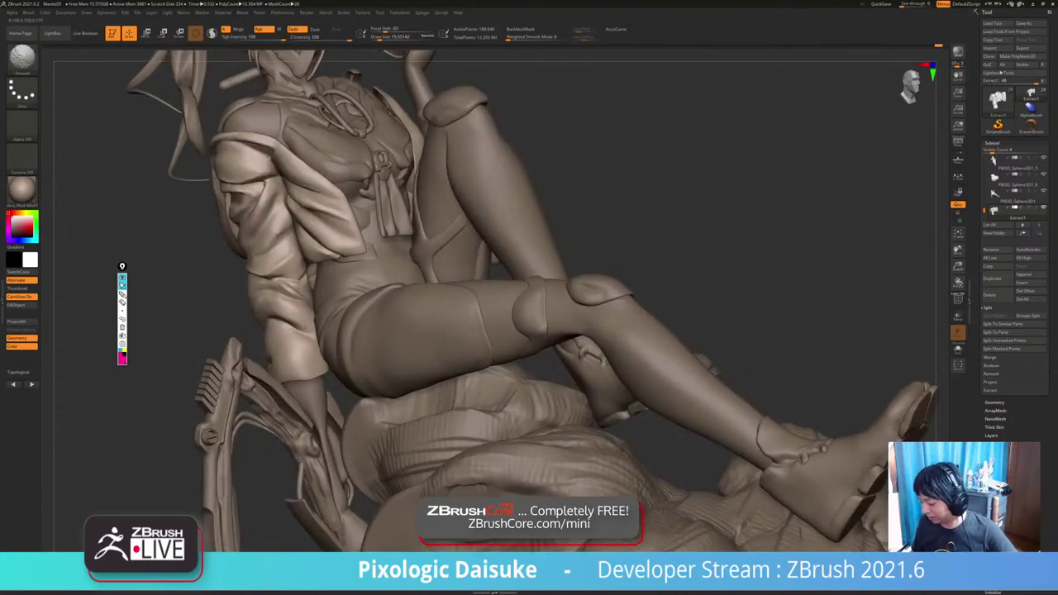
shift+drag(306, 378, 306, 369)
mouse_move(307, 365)
ctrl+right_down()
mouse_move(301, 403)
mouse_move(312, 386)
mouse_move(483, 373)
mouse_move(398, 349)
ctrl+right_up()
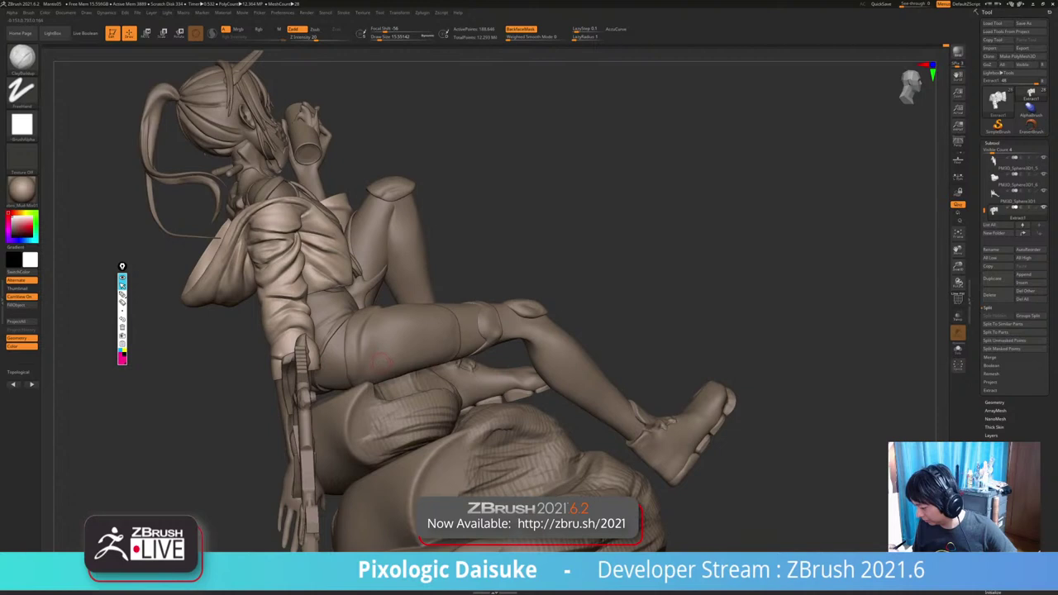
Smooth the jacket's hood near the shoulder on the lowered-sleeve side.
shift+drag(237, 225, 236, 220)
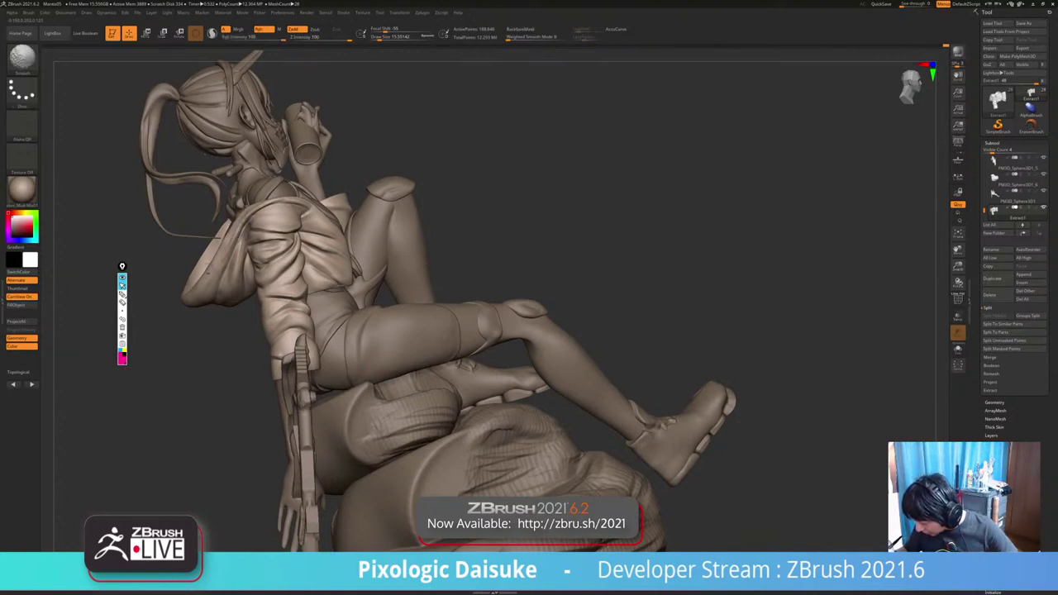
mouse_move(209, 271)
ctrl+right_down()
mouse_move(214, 191)
mouse_move(150, 192)
mouse_move(76, 221)
mouse_move(89, 217)
mouse_move(157, 266)
mouse_move(132, 199)
mouse_move(165, 282)
ctrl+right_up()
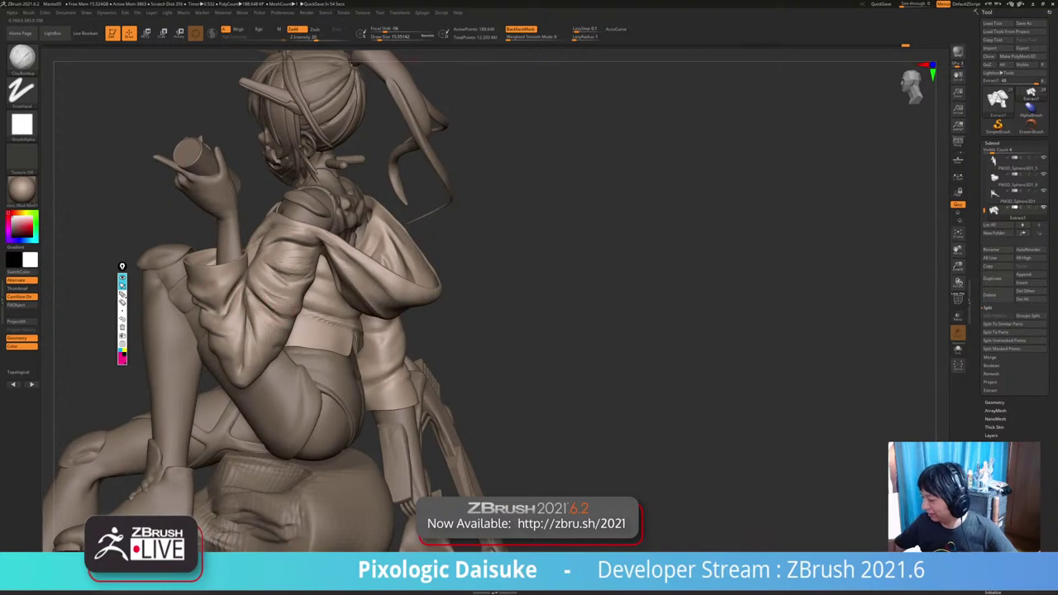
Reduce the brush draw size to about 9.6 and smooth the fold on the raised sleeve's forearm just below the cuff.
drag(385, 38, 380, 38)
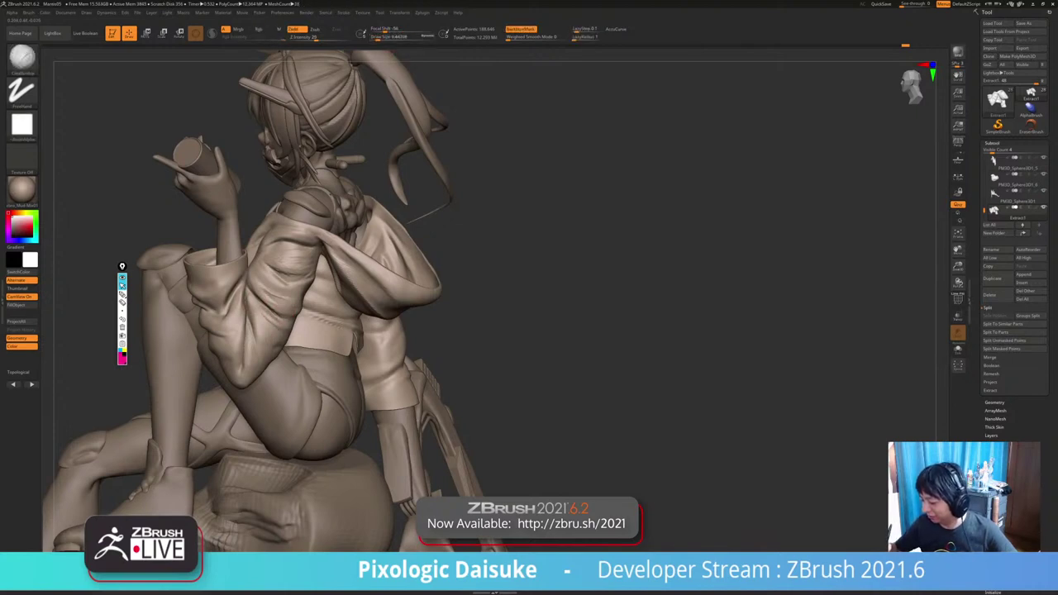
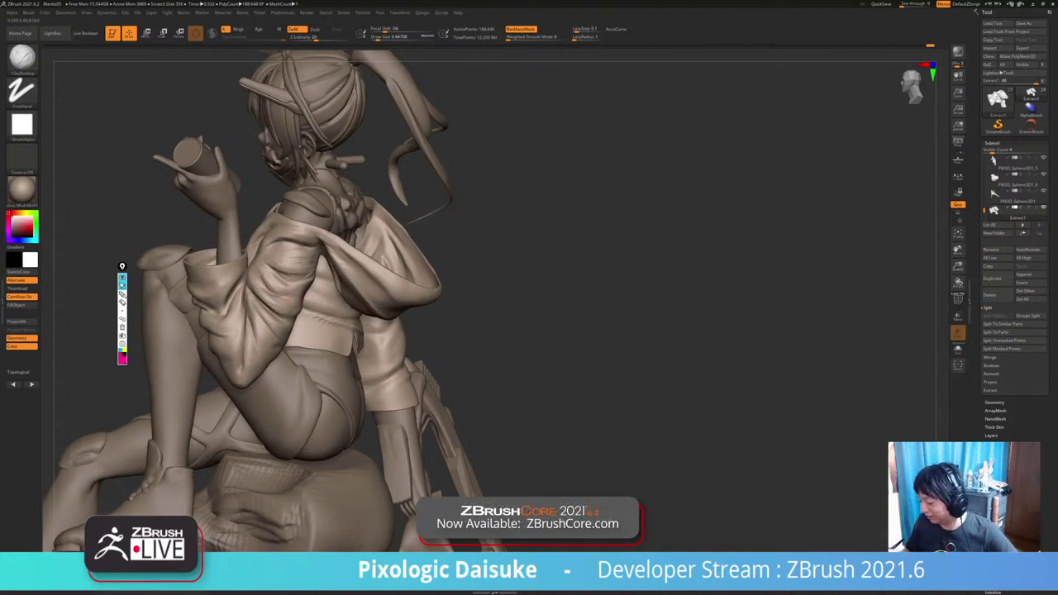
right_drag(285, 264, 283, 294)
ctrl+right_drag(328, 267, 319, 309)
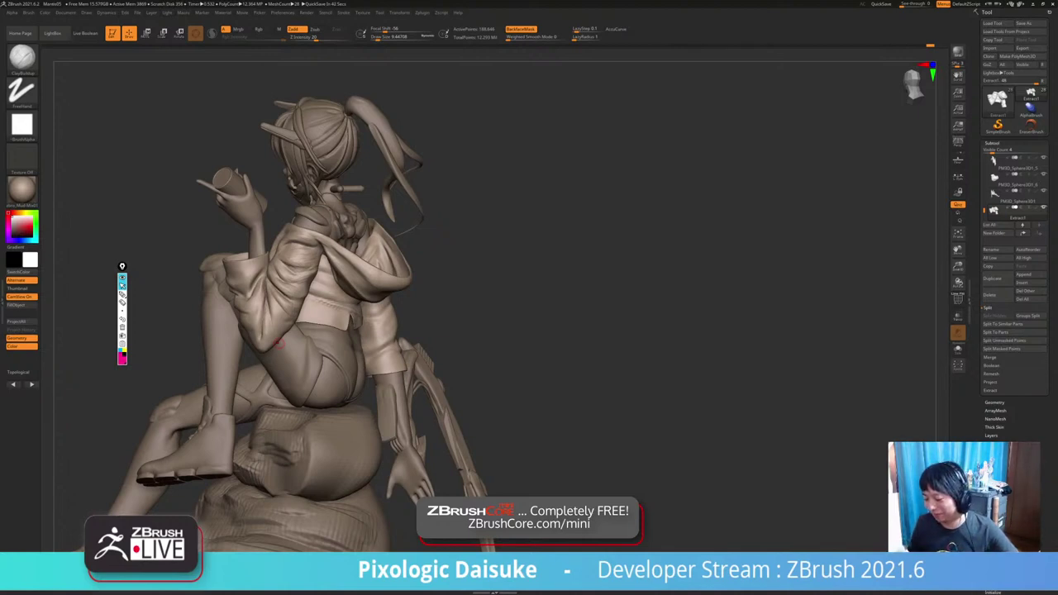
right_drag(279, 344, 288, 300)
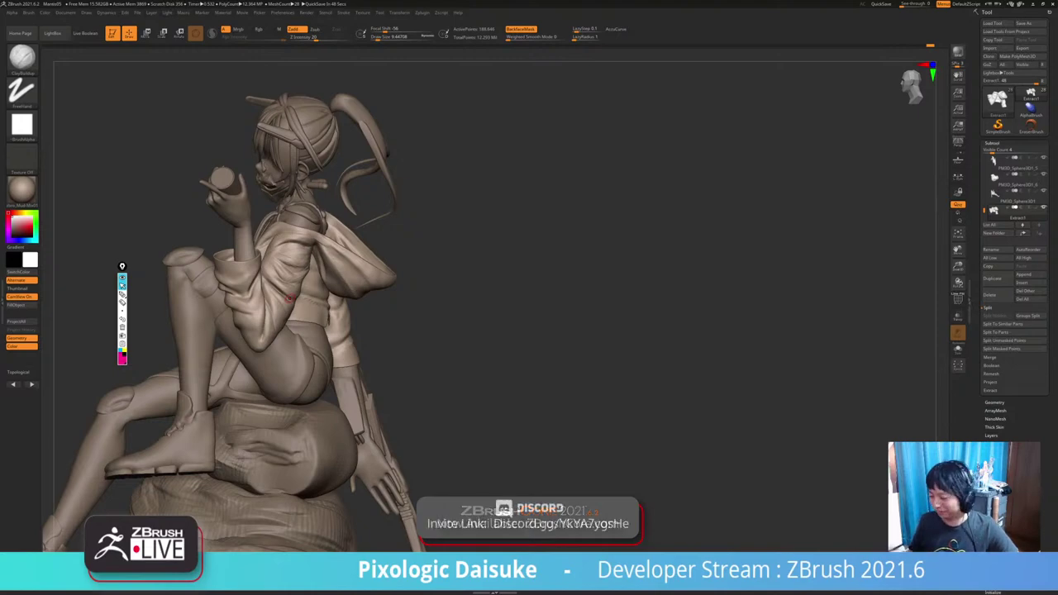
mouse_move(289, 299)
right_down()
mouse_move(232, 297)
mouse_move(321, 306)
mouse_move(236, 298)
right_up()
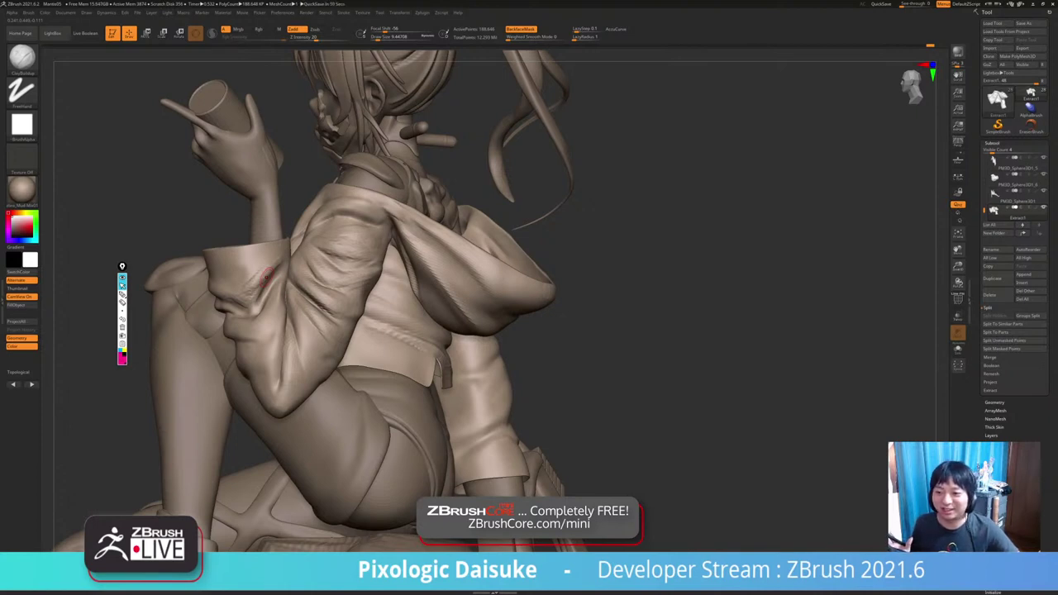
right_drag(267, 277, 284, 260)
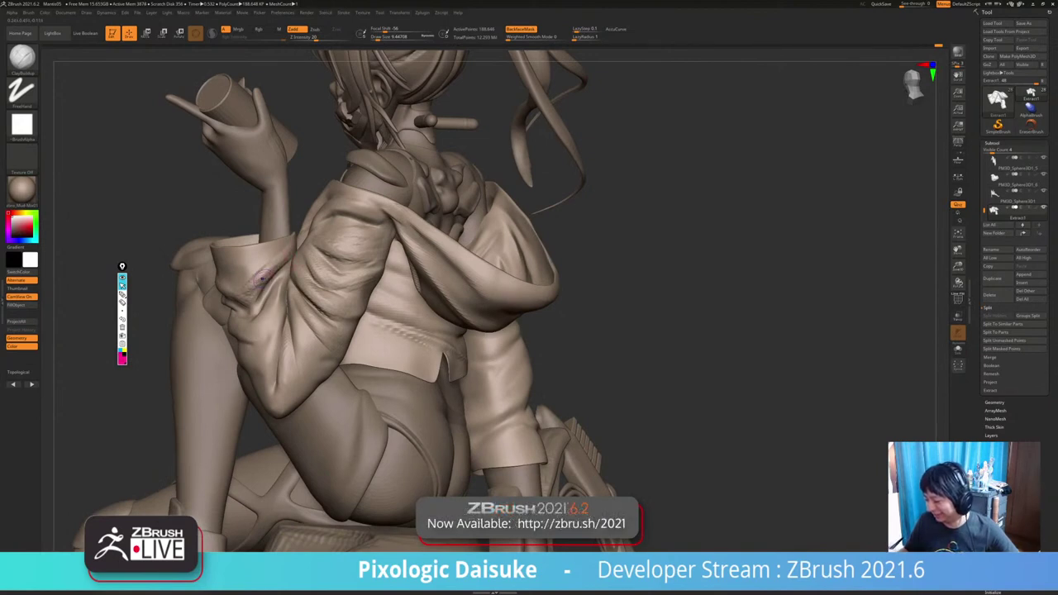
key(shift)
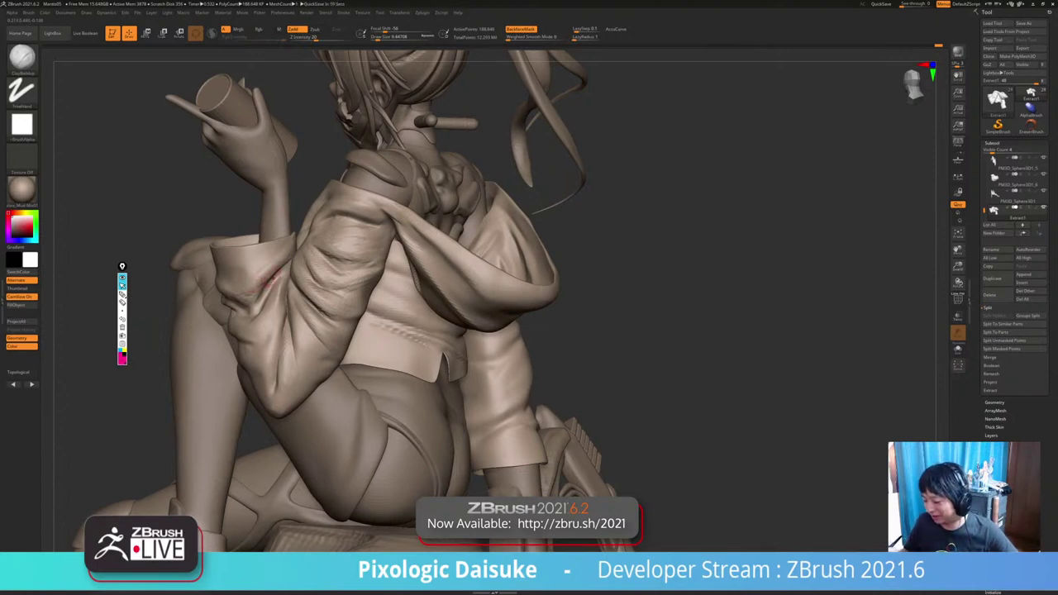
mouse_move(263, 276)
right_down()
mouse_move(222, 290)
mouse_move(225, 258)
mouse_move(260, 273)
right_up()
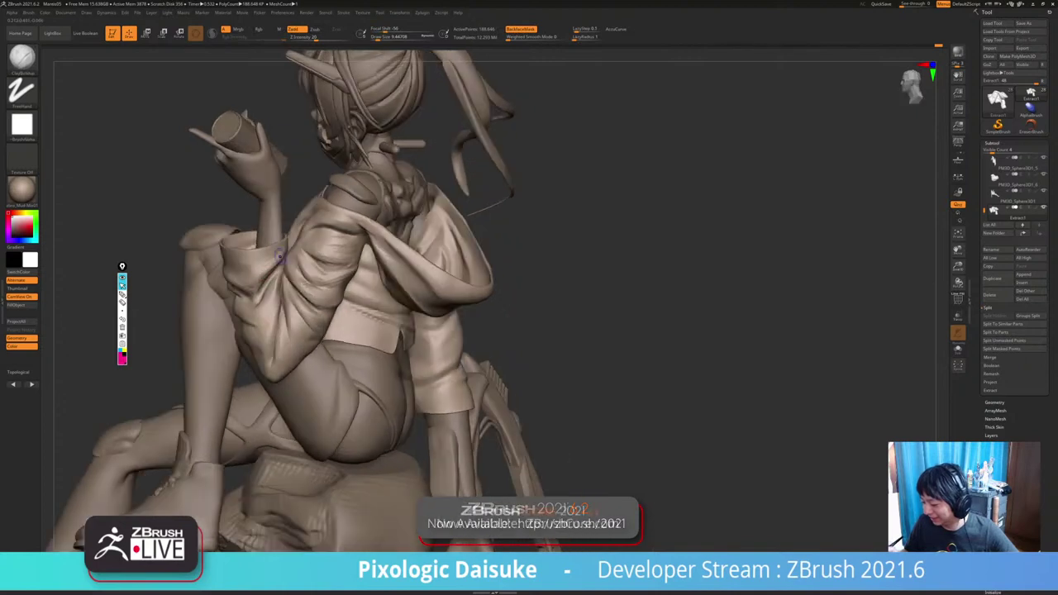
key(shift)
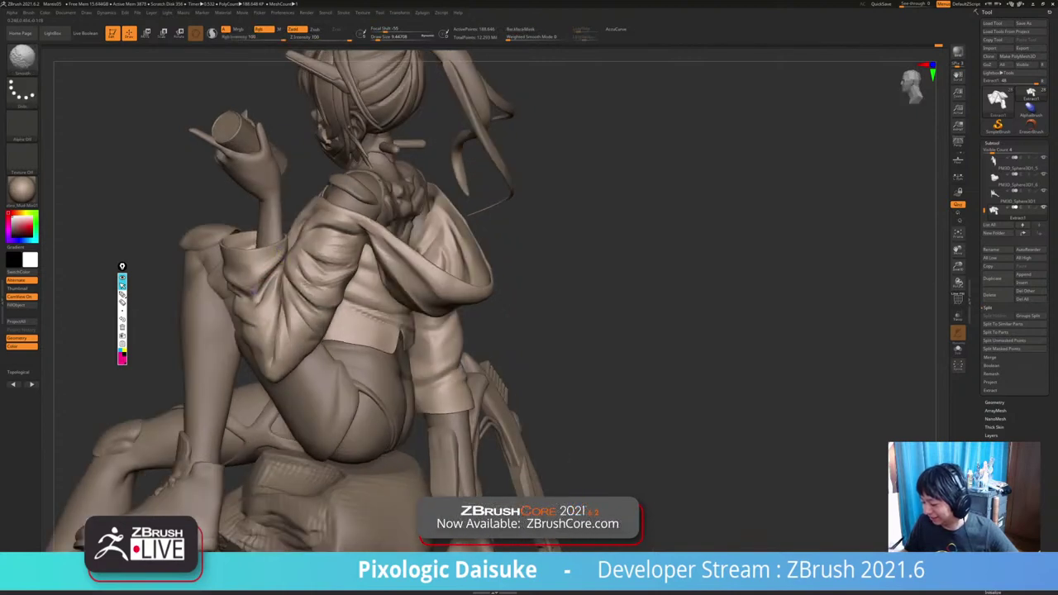
right_drag(254, 291, 291, 285)
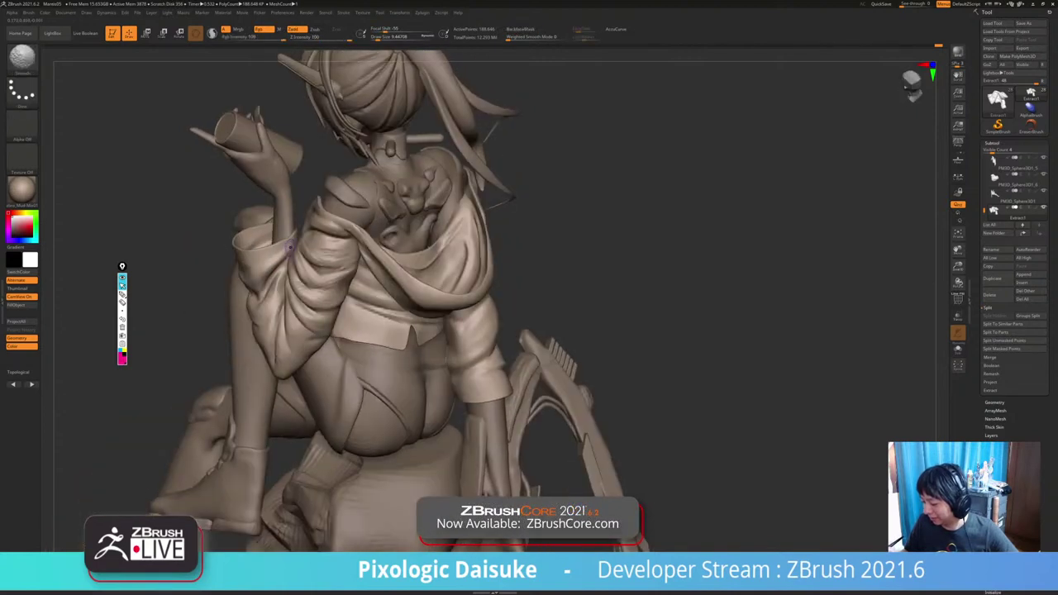
shift+drag(290, 240, 273, 265)
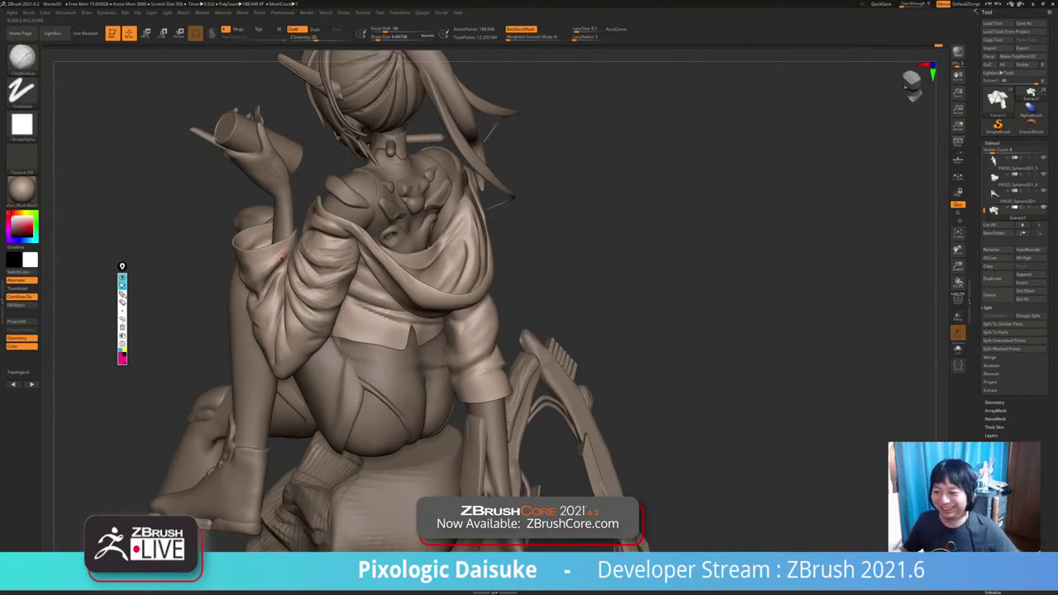
Switch to the DamStandard brush, refine the crease below the raised sleeve's cuff, and smooth the adjoining forearm surface.
mouse_move(278, 259)
right_down()
mouse_move(329, 260)
mouse_move(275, 250)
mouse_move(252, 273)
right_up()
key(b)
key(d)
key(s)
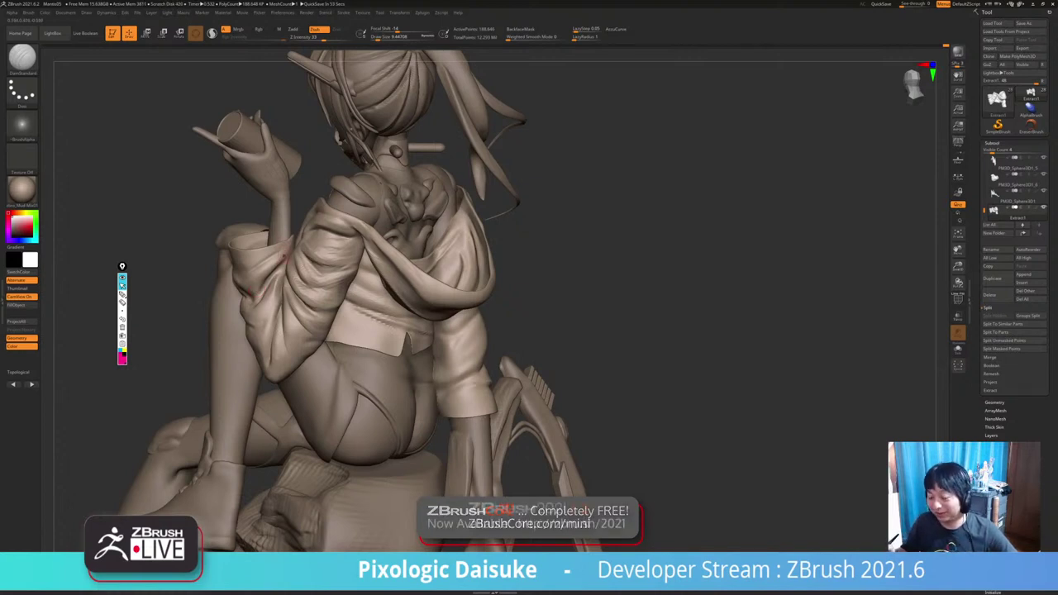
ctrl+right_drag(277, 267, 283, 256)
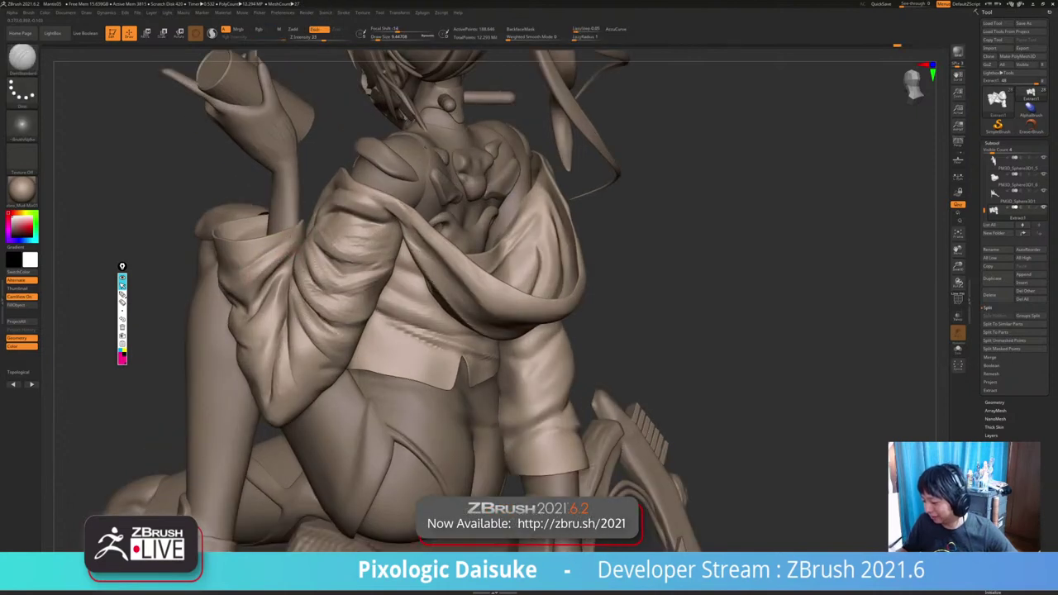
key(shift)
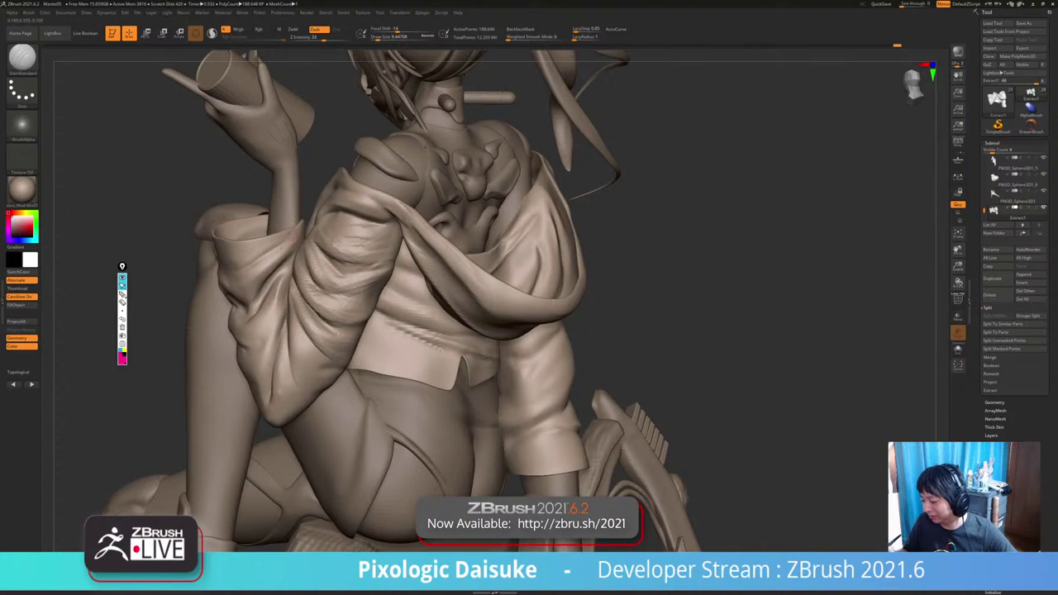
key(shift)
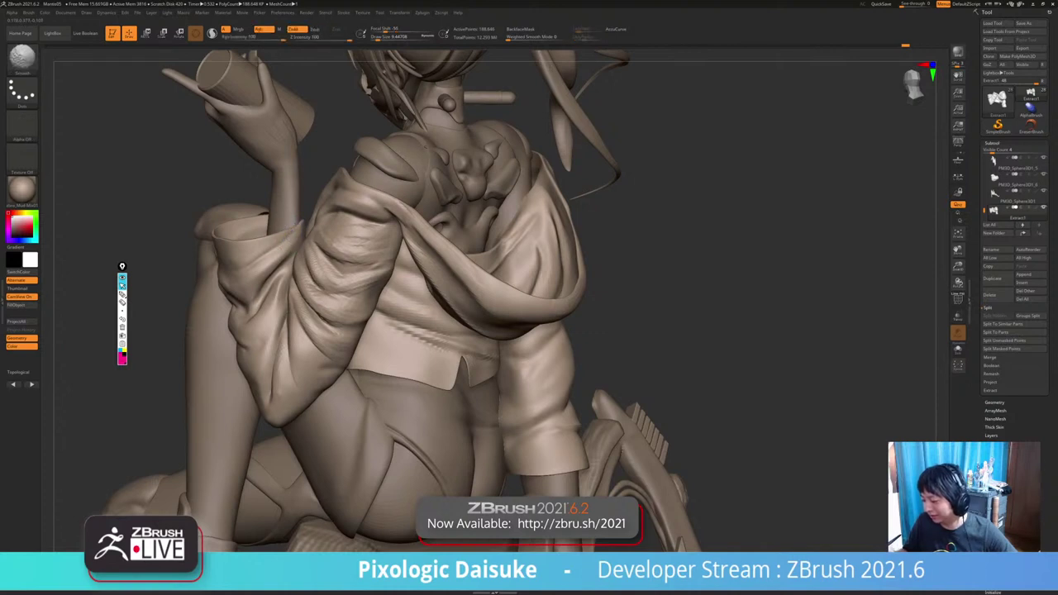
drag(301, 230, 253, 265)
key(shift)
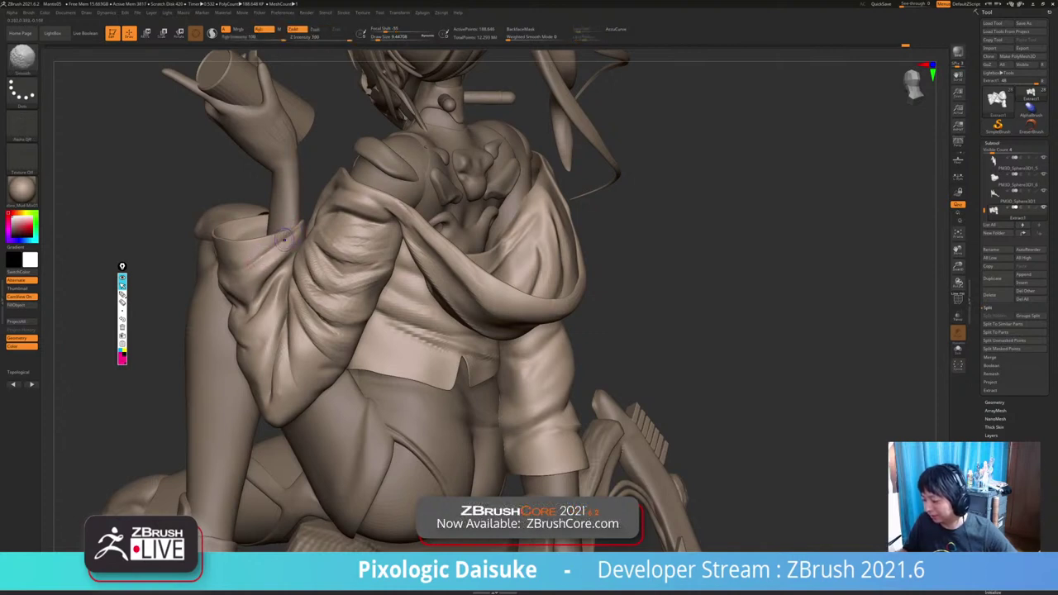
key(shift+s)
ctrl+right_drag(299, 226, 310, 272)
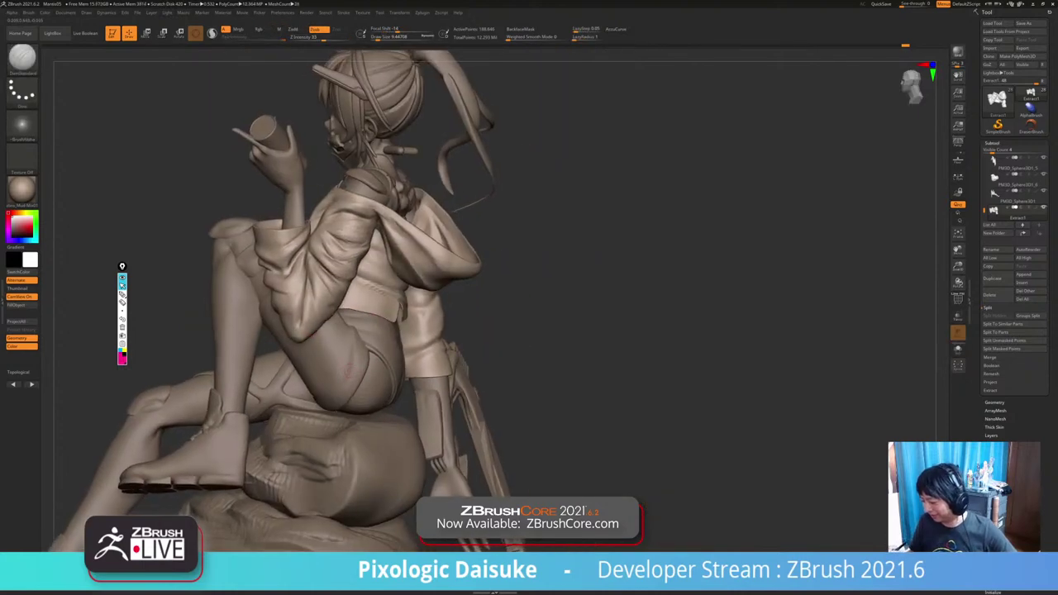
Switch to the Standard brush at a draw size of about 10.5 and build up the fold inside the raised sleeve's elbow.
key(b)
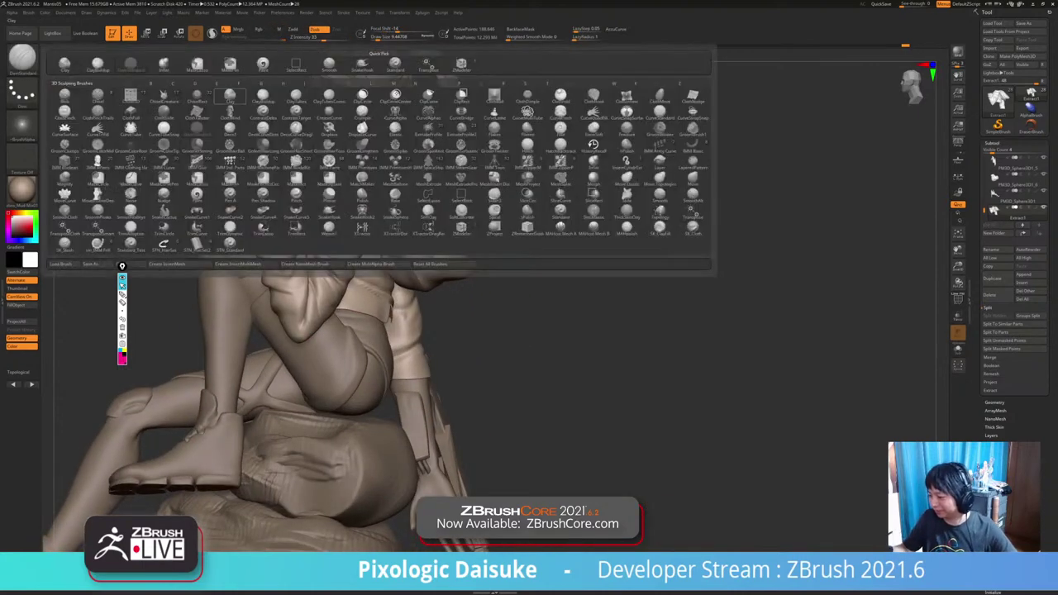
key(s)
key(t)
mouse_move(359, 316)
ctrl+right_down()
mouse_move(311, 250)
mouse_move(364, 233)
ctrl+right_up()
click(390, 38)
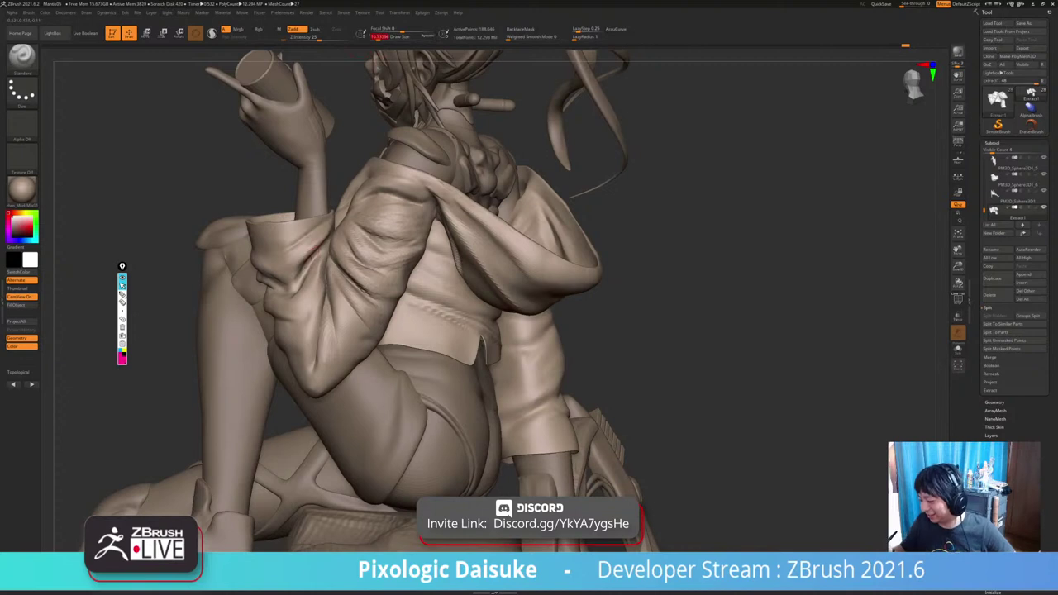
right_drag(364, 240, 331, 289)
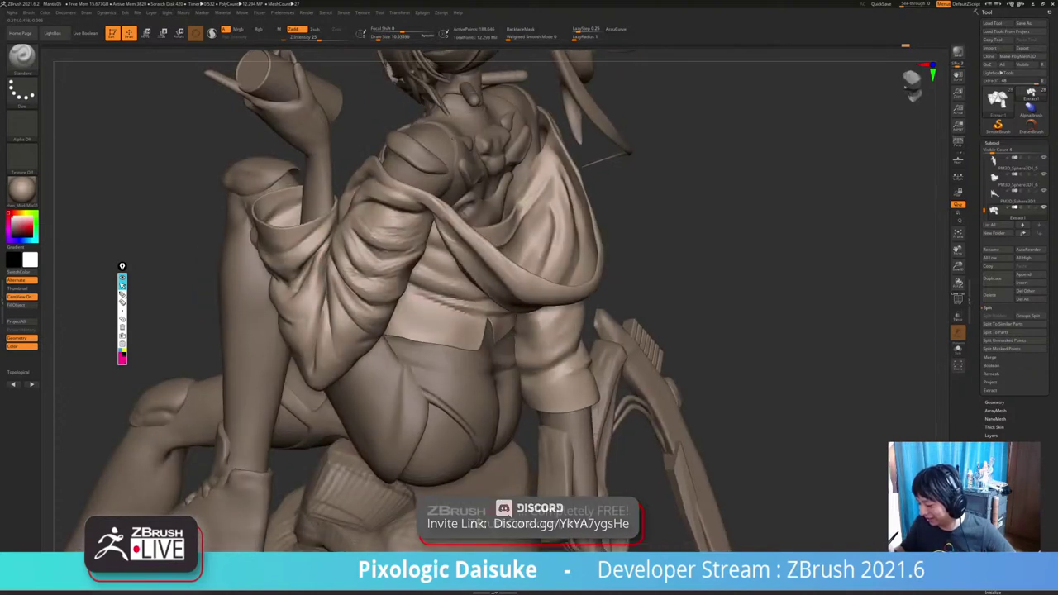
drag(317, 263, 308, 289)
right_drag(324, 281, 293, 247)
drag(319, 258, 311, 275)
right_drag(312, 273, 252, 270)
key(ctrl+1)
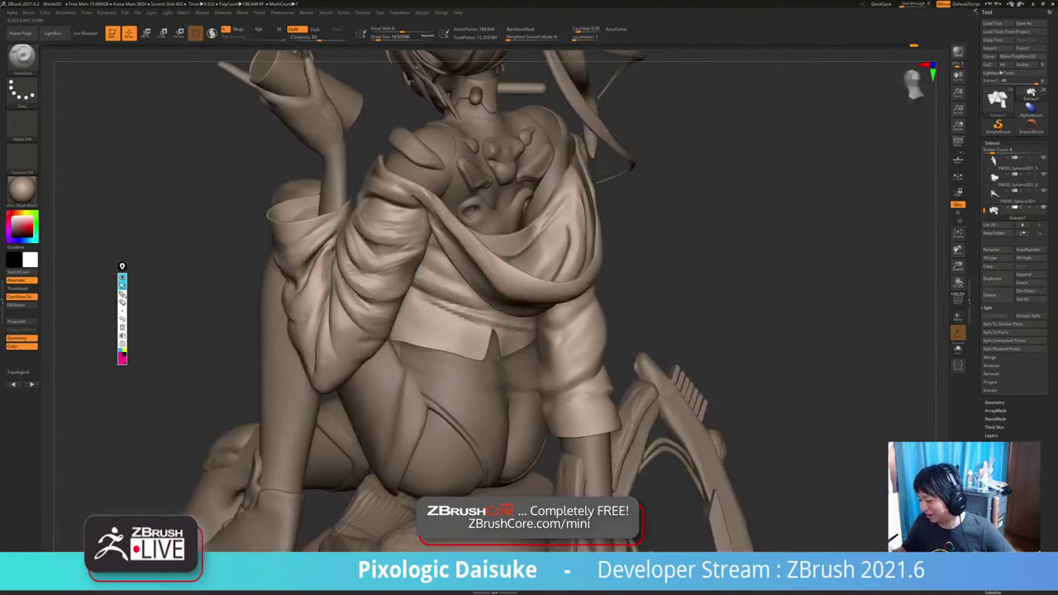
Soften and rework the fold at the raised sleeve's inner elbow, and turn on backface masking.
mouse_move(316, 267)
shift+mouse_down()
mouse_move(333, 248)
mouse_move(318, 275)
shift+mouse_up()
mouse_move(299, 258)
right_down()
mouse_move(328, 250)
mouse_move(290, 241)
right_up()
drag(322, 258, 321, 281)
mouse_move(311, 281)
right_down()
mouse_move(348, 284)
mouse_move(346, 271)
mouse_move(327, 275)
right_up()
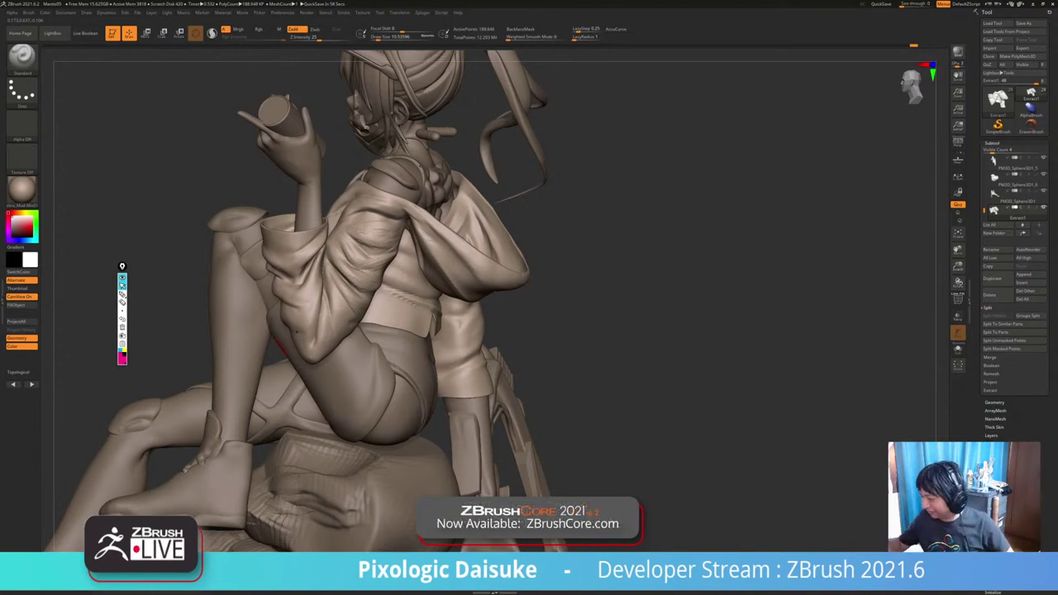
click(521, 30)
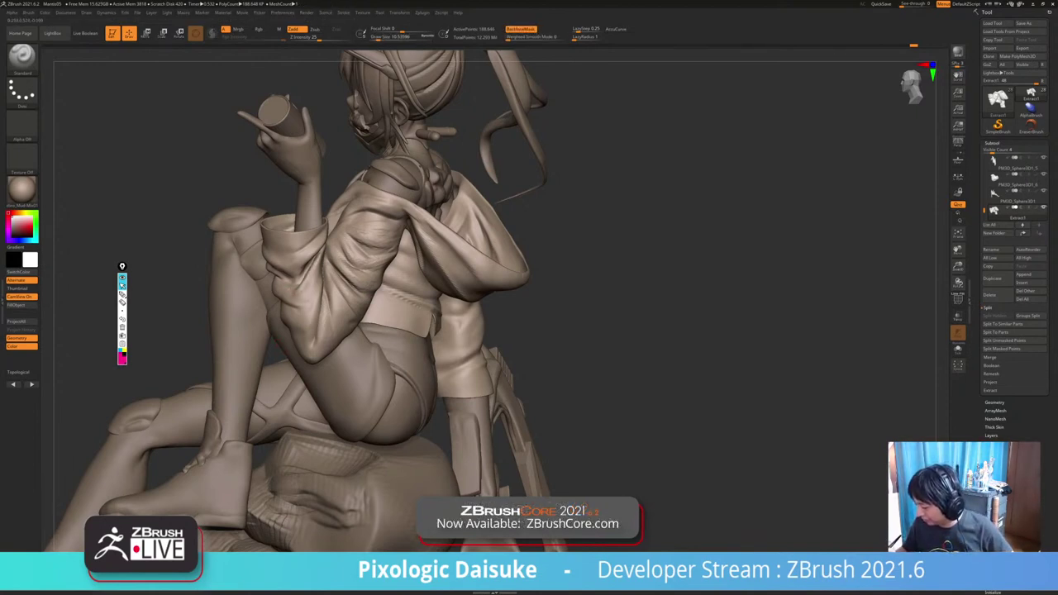
ctrl+right_drag(321, 275, 325, 240)
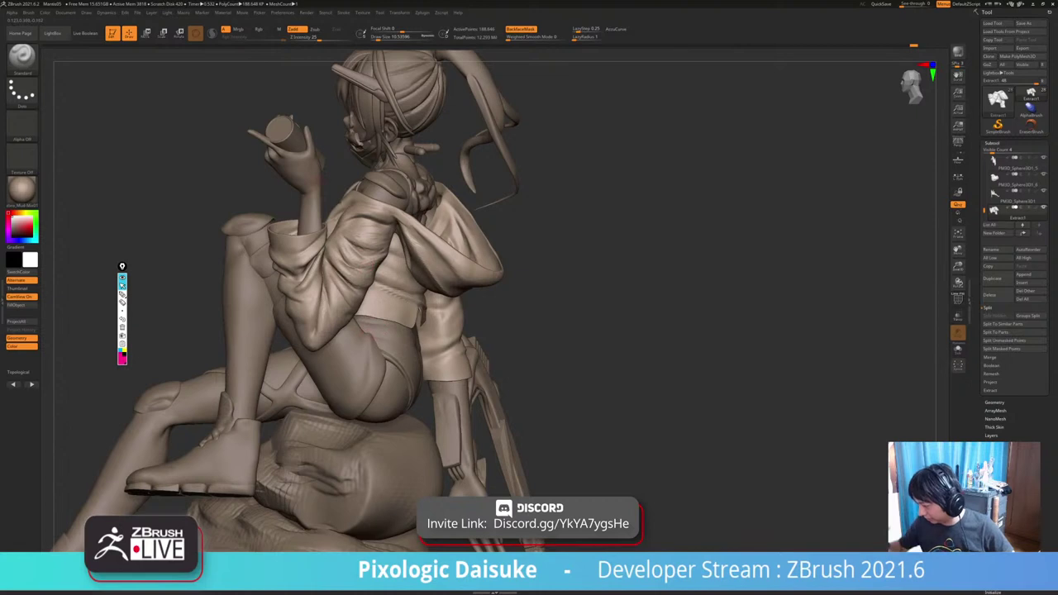
Make the body subtool active, switch to the SnakeHook brush, and enlarge its draw size for shaping the raised hand.
alt+click(321, 176)
right_drag(321, 175, 306, 116)
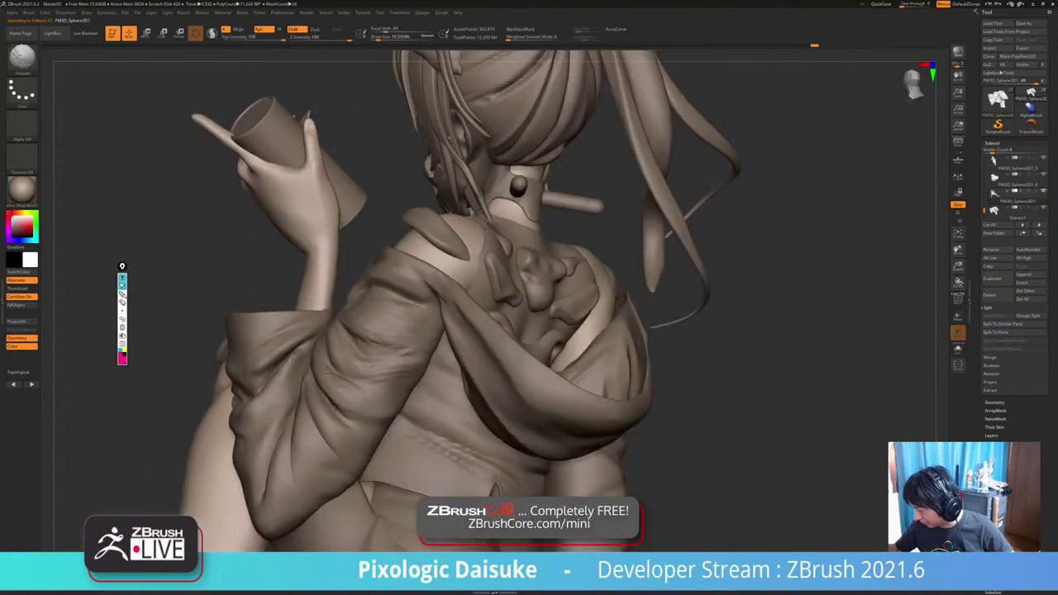
ctrl+right_drag(315, 210, 309, 130)
key(b)
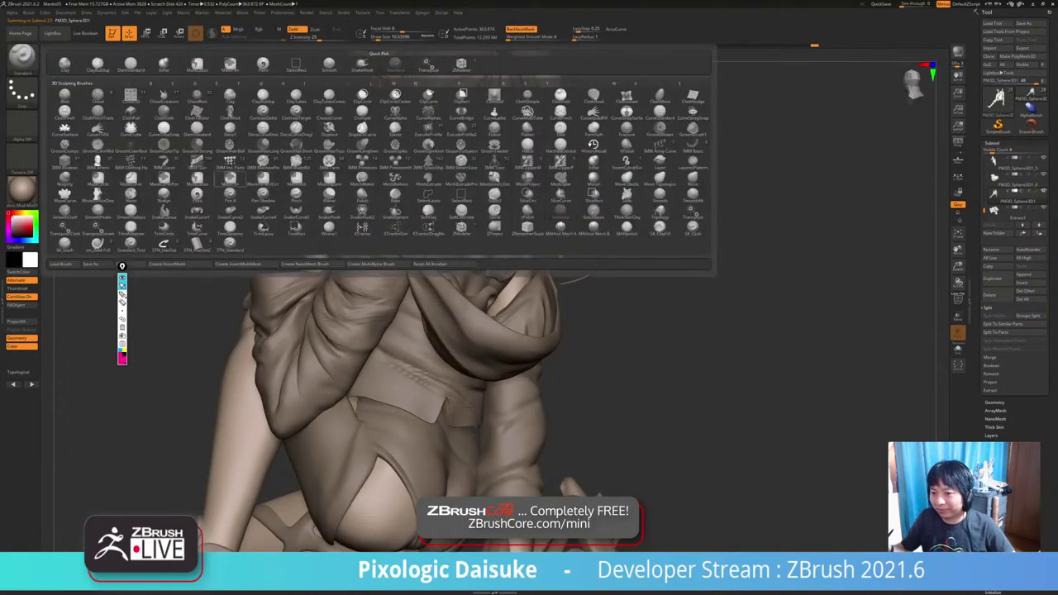
click(363, 65)
drag(378, 37, 384, 38)
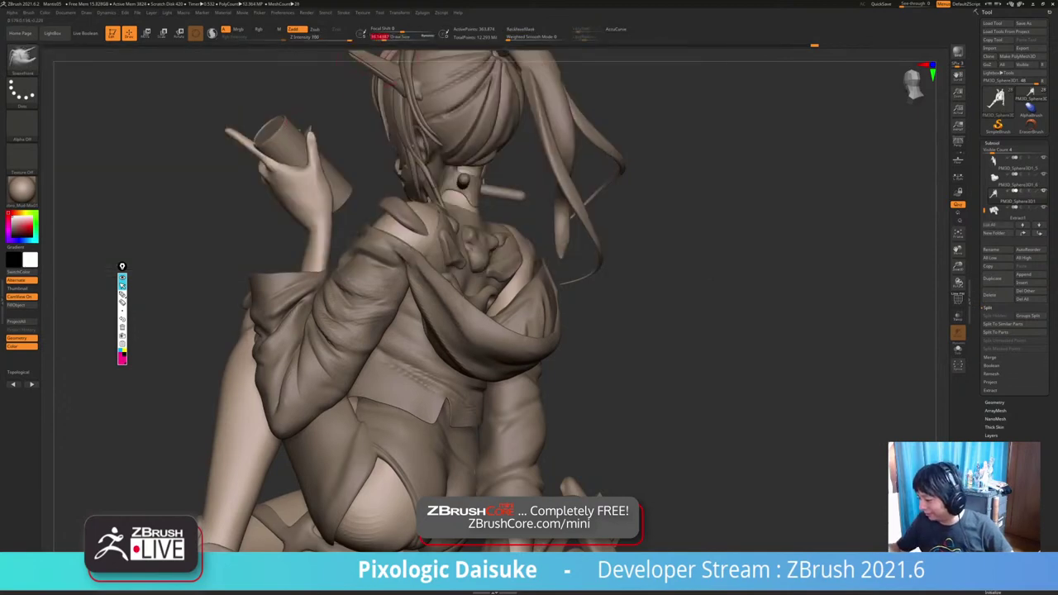
Set the SnakeHook draw size to about 20 and isolate the body subtool around the raised hand.
mouse_move(382, 107)
right_down()
mouse_move(414, 112)
mouse_move(393, 124)
mouse_move(389, 145)
right_up()
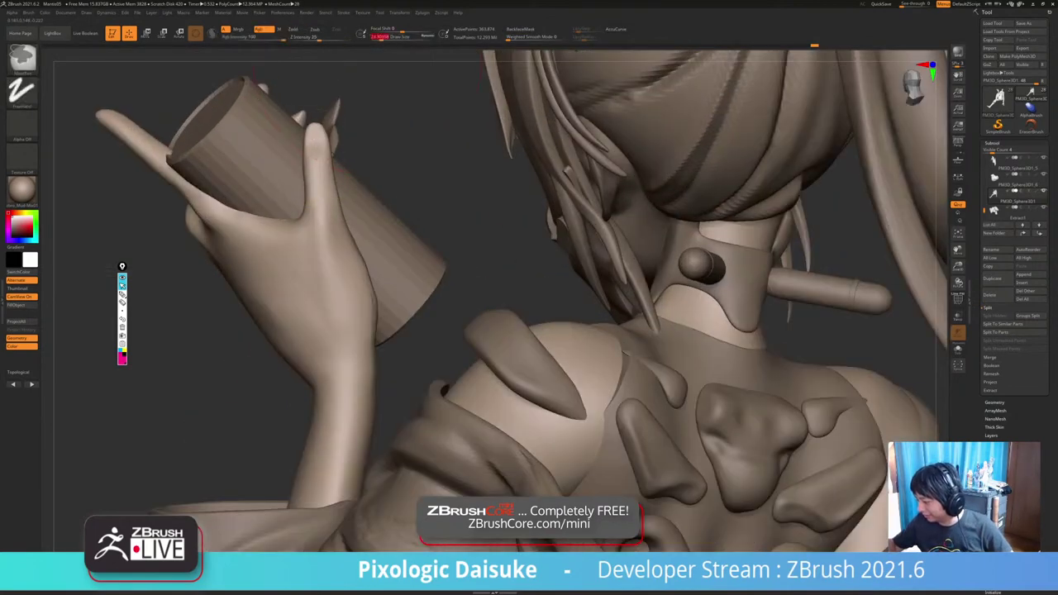
ctrl+right_drag(314, 157, 313, 137)
click(376, 37)
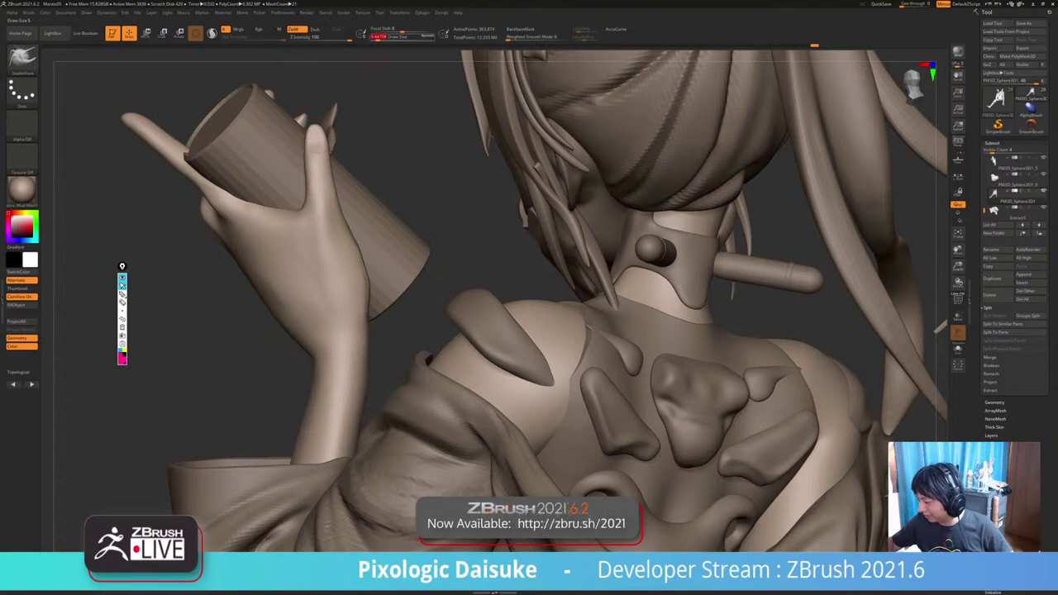
key(])
mouse_move(356, 116)
right_down()
mouse_move(331, 172)
mouse_move(263, 198)
right_up()
right_drag(363, 153, 269, 216)
key(alt+shift+s)
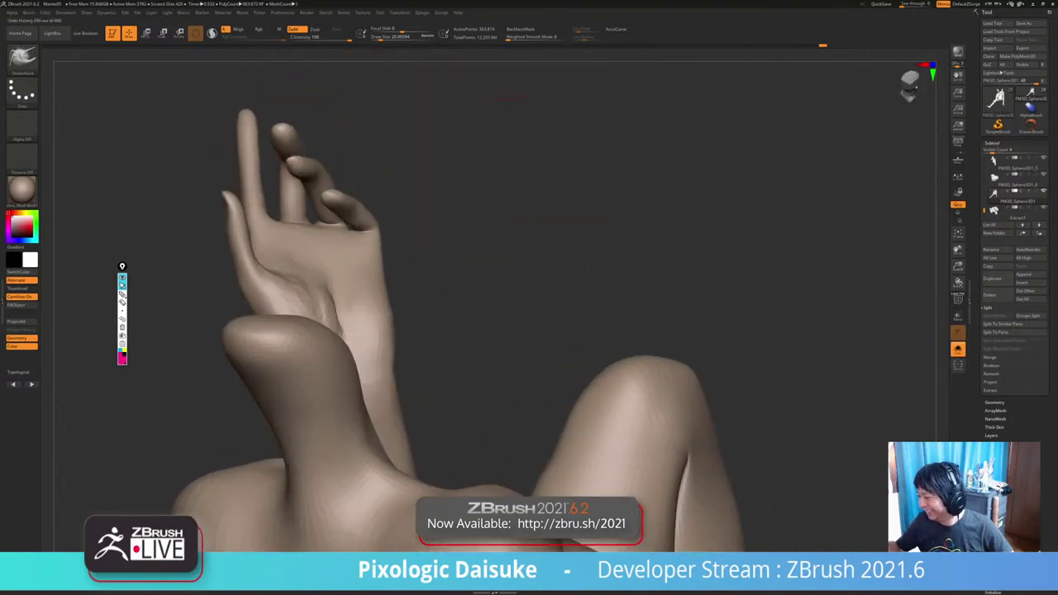
Smooth the raised hand's palm from the base of the thumb down to the heel of the hand.
mouse_move(240, 165)
ctrl+right_down()
mouse_move(241, 209)
mouse_move(250, 175)
mouse_move(285, 239)
ctrl+right_up()
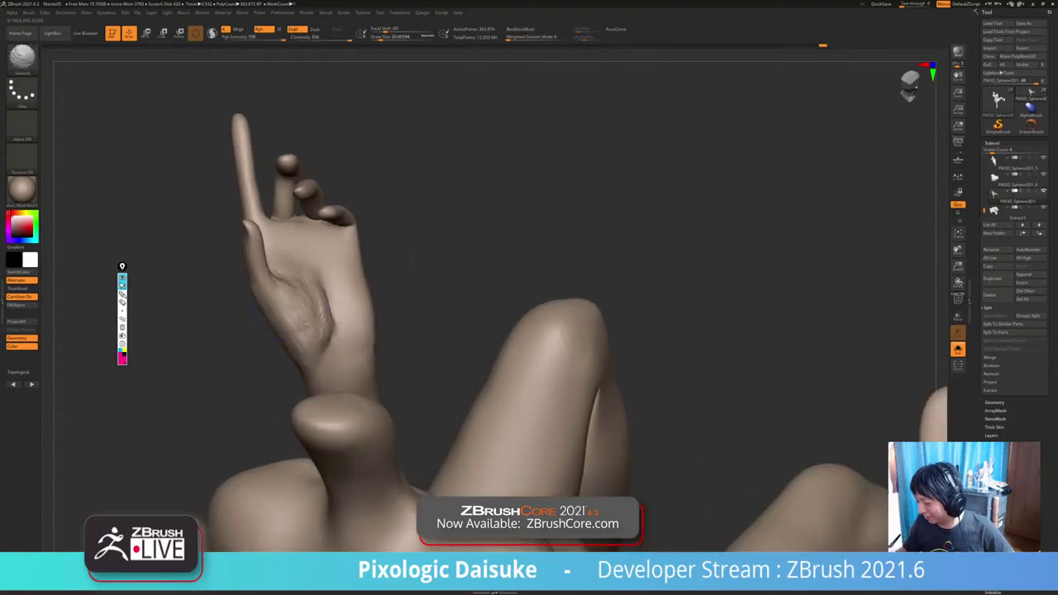
shift+drag(285, 258, 302, 314)
mouse_move(302, 314)
right_down()
mouse_move(297, 270)
mouse_move(291, 304)
right_up()
shift+drag(330, 319, 334, 334)
Refine the back of the raised hand near the wrist and show the whole figure again.
right_drag(335, 334, 488, 307)
drag(285, 339, 322, 302)
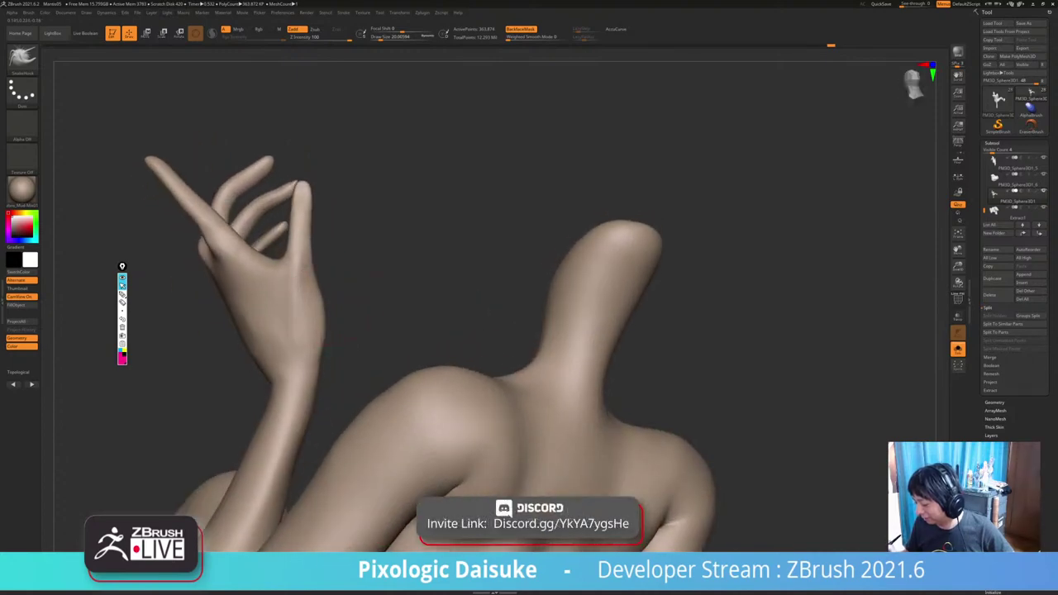
key(shift+s)
mouse_move(397, 306)
right_down()
mouse_move(525, 308)
mouse_move(533, 269)
mouse_move(496, 261)
mouse_move(538, 240)
mouse_move(529, 281)
right_up()
right_drag(397, 223, 401, 41)
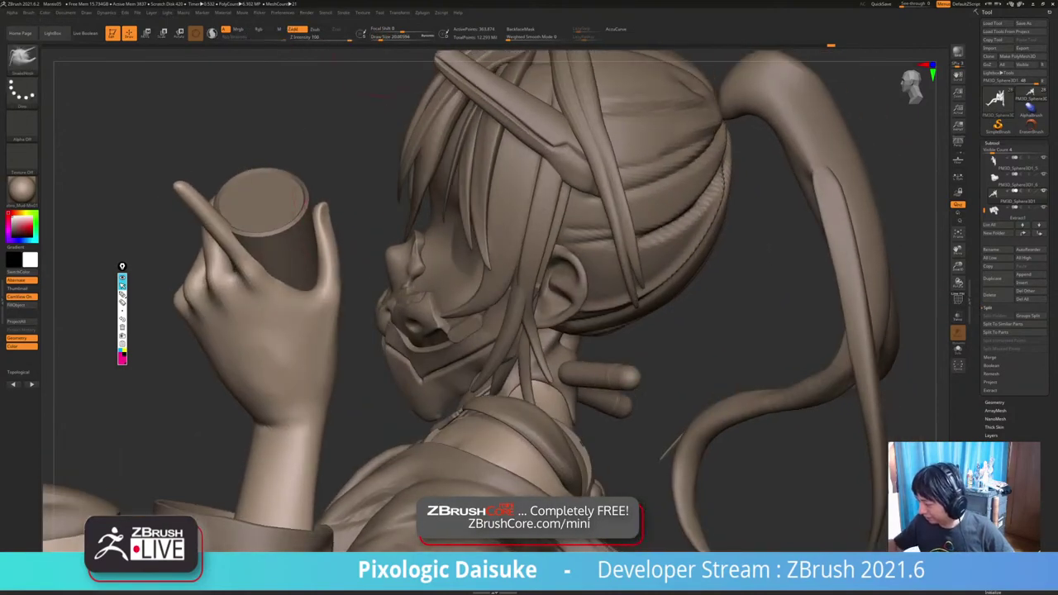
Set the SnakeHook draw size to about 15 and adjust the contour of the raised hand.
right_drag(399, 79, 383, 51)
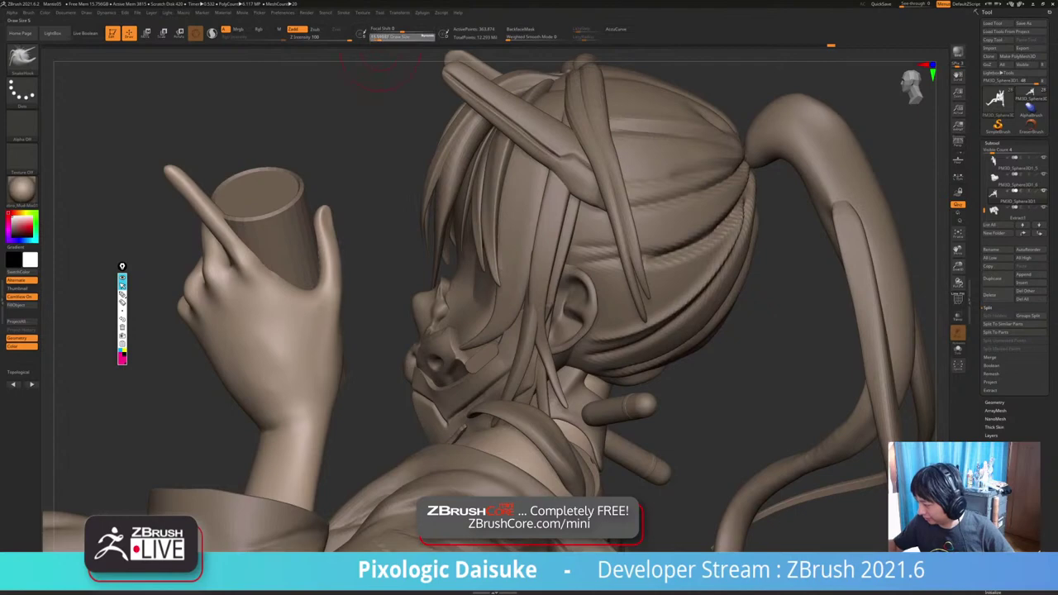
mouse_move(339, 248)
ctrl+right_down()
mouse_move(334, 198)
mouse_move(320, 222)
mouse_move(284, 231)
mouse_move(329, 202)
mouse_move(314, 219)
ctrl+right_up()
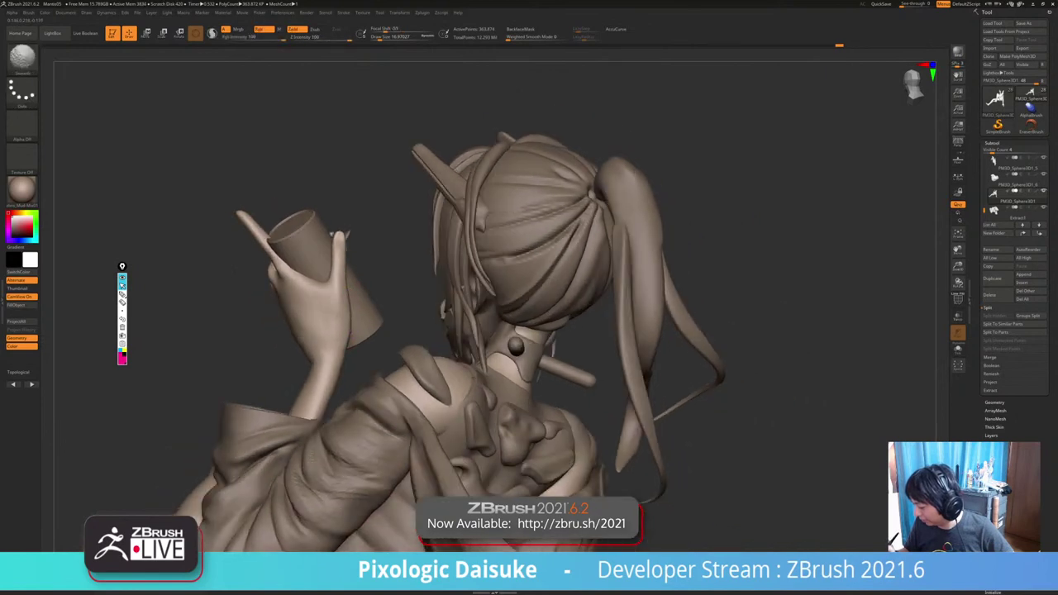
right_drag(317, 218, 361, 227)
key(alt+s)
key(alt+s)
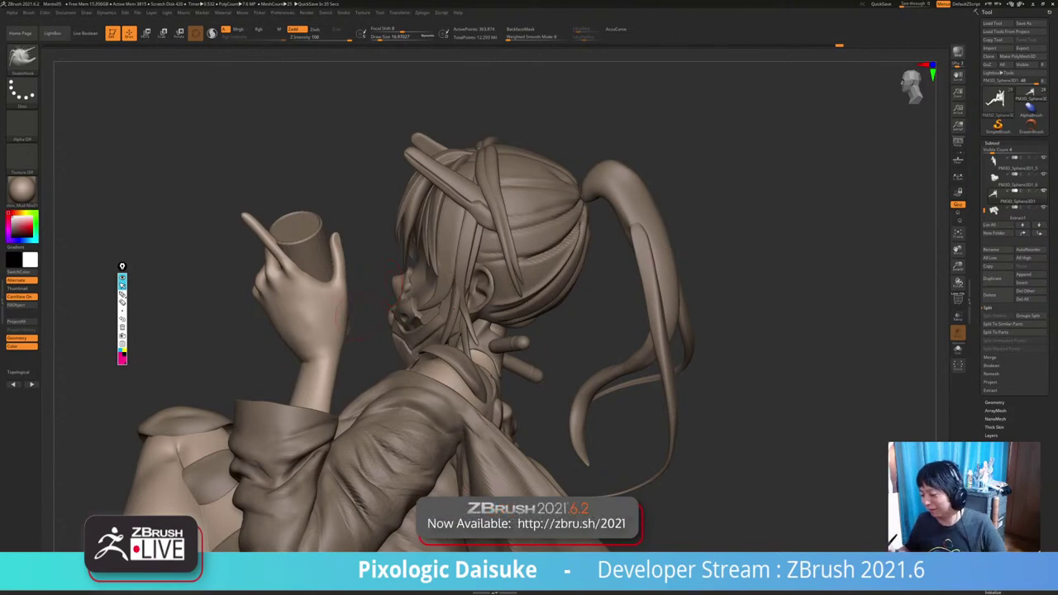
mouse_move(391, 283)
mouse_down()
mouse_move(356, 285)
mouse_move(392, 285)
mouse_up()
Switch to the TrimDynamic brush and plane the back of the raised hand down toward the wrist.
click(23, 59)
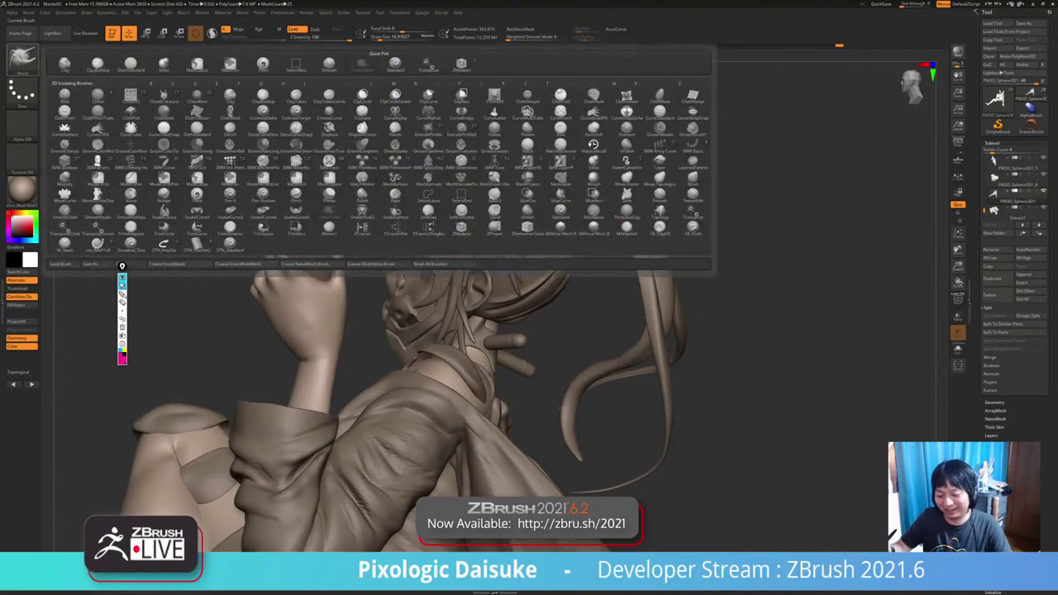
key(t)
key(d)
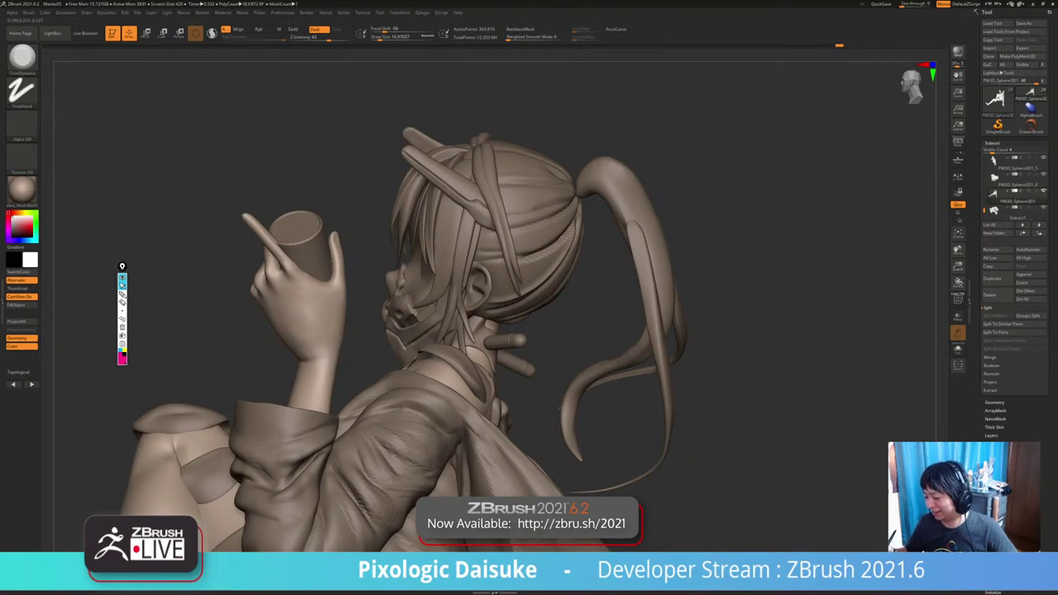
key(shift)
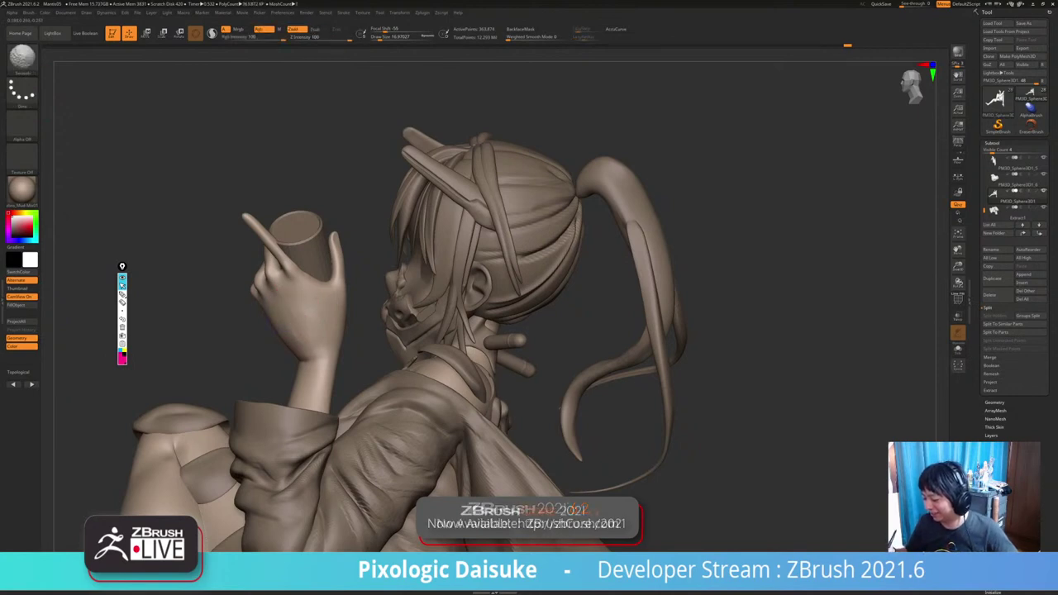
drag(355, 290, 375, 282)
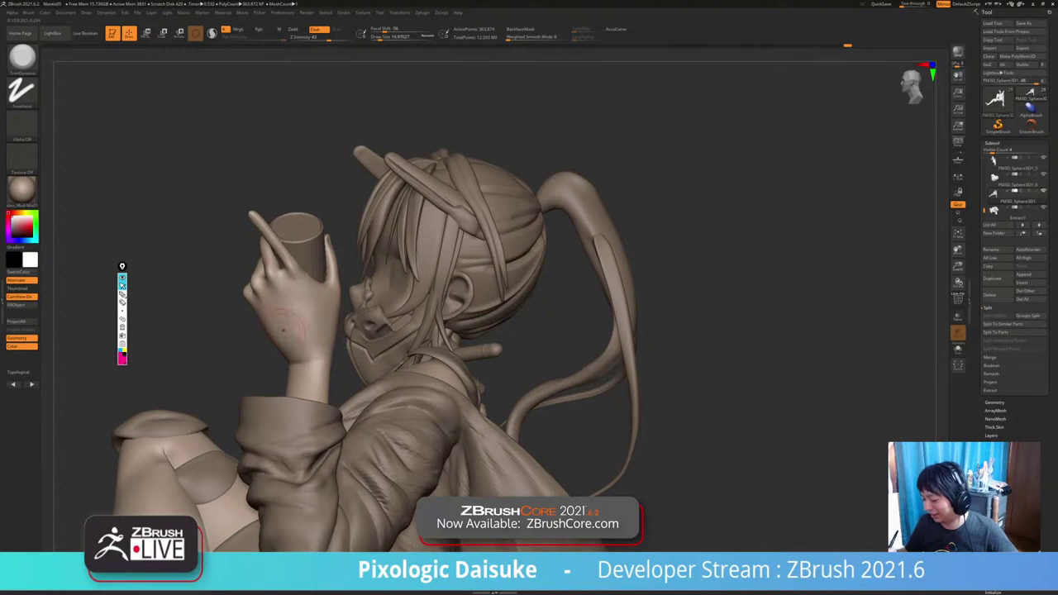
key(b)
key(s)
key(t)
key(b)
key(t)
key(d)
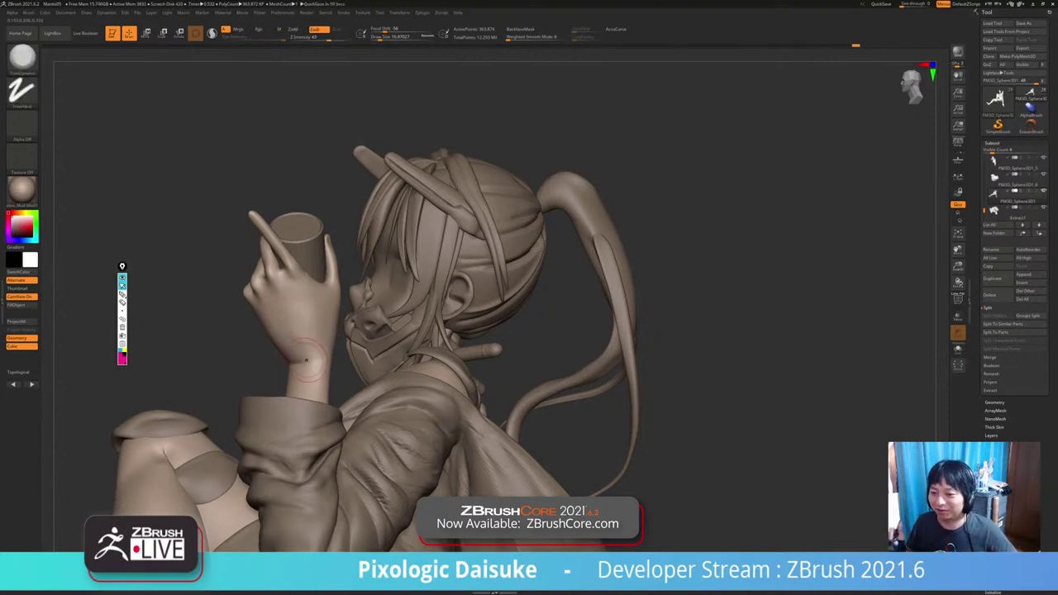
right_drag(279, 319, 351, 326)
mouse_move(351, 327)
ctrl+right_down()
mouse_move(351, 301)
mouse_move(404, 308)
mouse_move(331, 268)
mouse_move(277, 281)
mouse_move(287, 285)
ctrl+right_up()
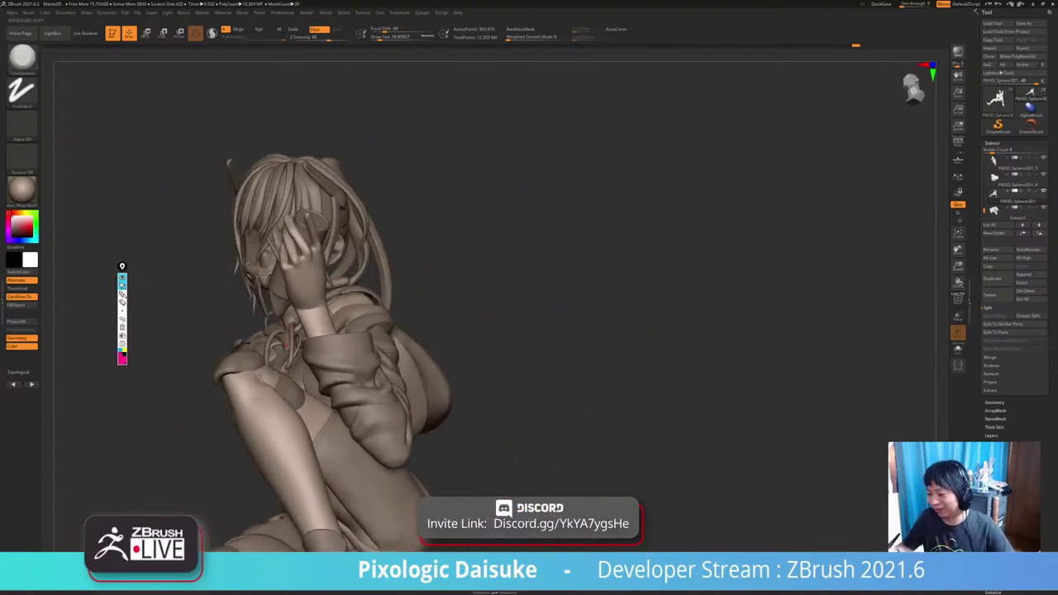
Switch to the DamStandard brush and set its draw size to about 16 for the raised wrist.
click(22, 56)
key(d)
key(s)
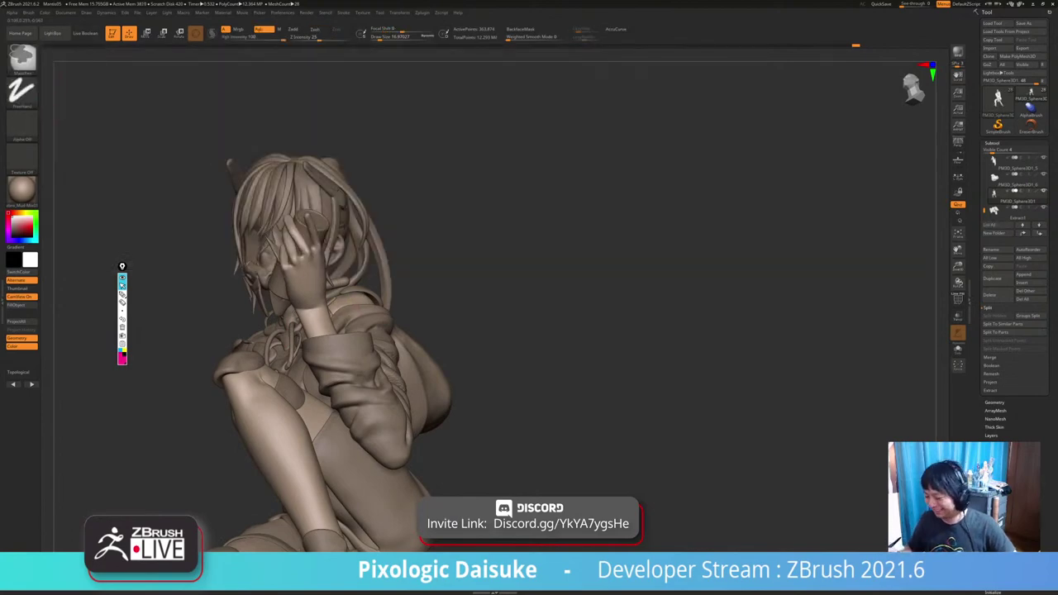
mouse_move(364, 248)
ctrl+right_down()
mouse_move(372, 296)
mouse_move(313, 301)
ctrl+right_up()
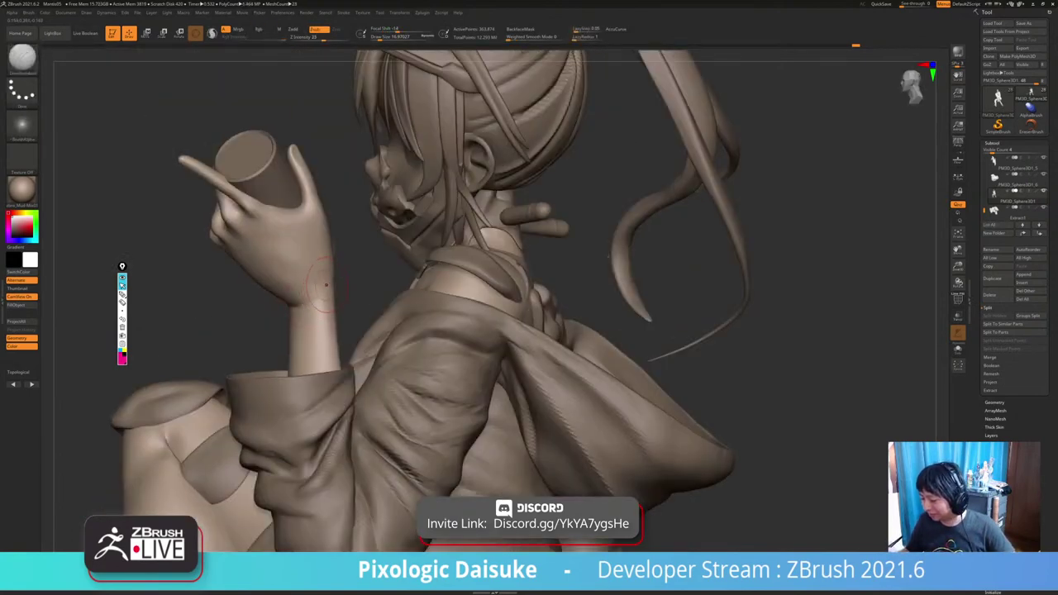
key(b)
key(d)
key(s)
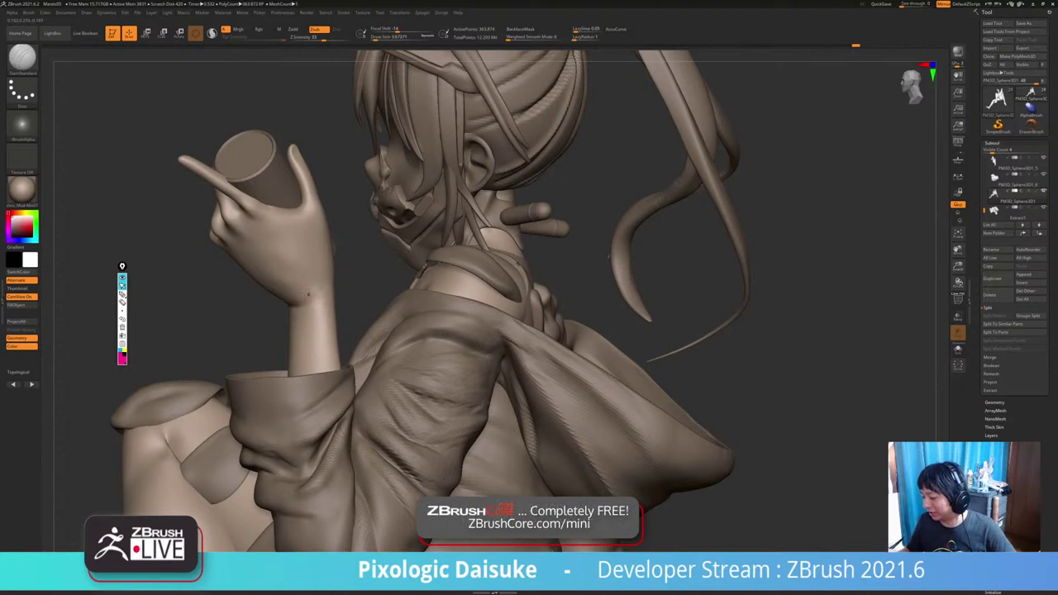
click(382, 38)
key(bracketleft)
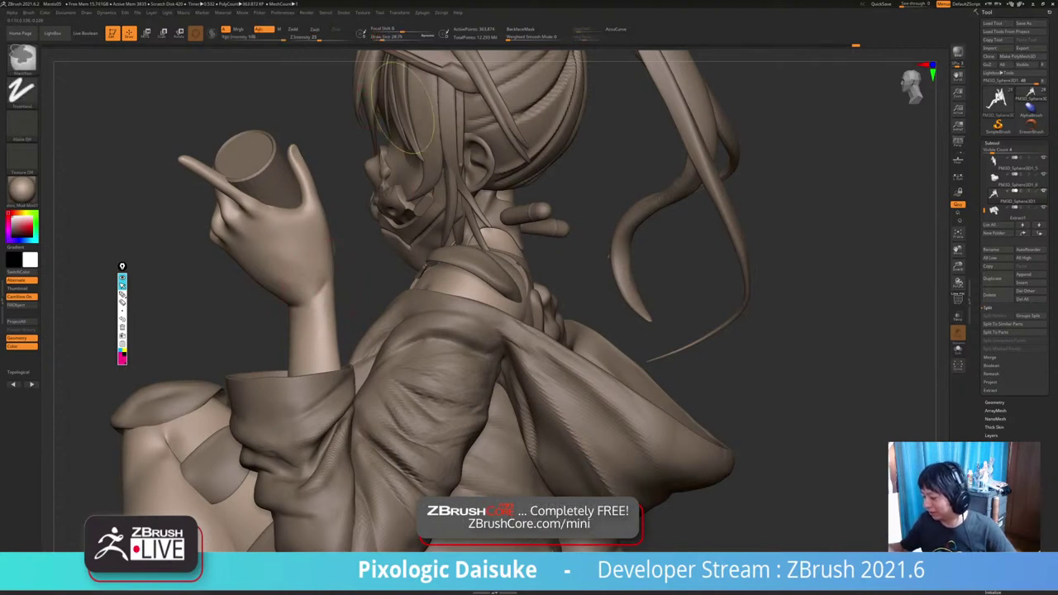
key(ctrl+z)
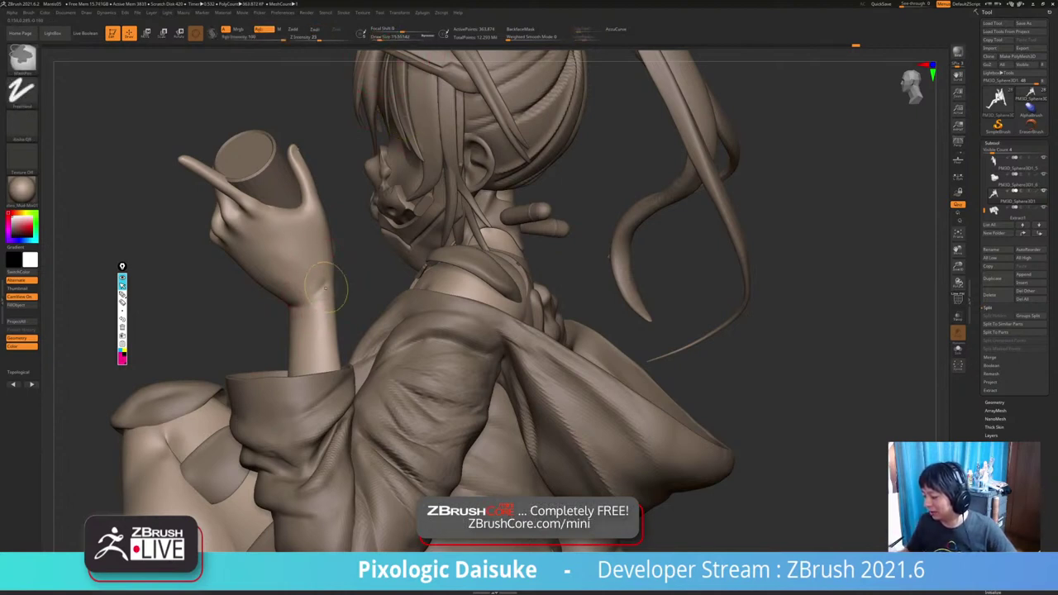
Carve the crease where the back of the raised hand meets the wrist.
ctrl+right_drag(319, 304, 317, 273)
drag(292, 298, 307, 303)
right_drag(323, 289, 341, 287)
alt+drag(317, 299, 308, 291)
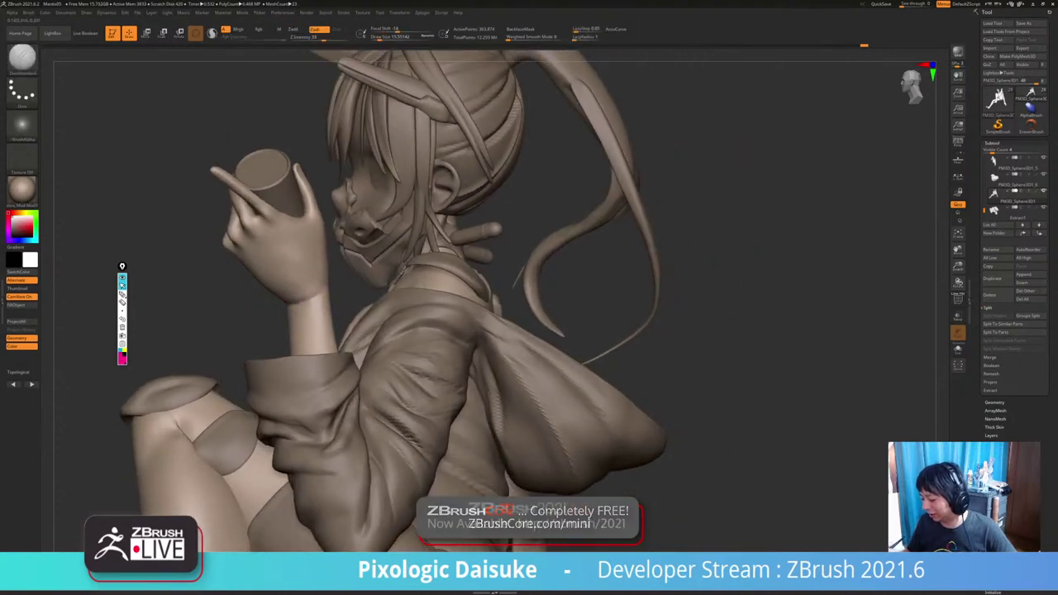
Smooth the inner side of the raised wrist just below the cup.
mouse_move(321, 292)
right_down()
mouse_move(287, 295)
mouse_move(335, 287)
mouse_move(334, 260)
mouse_move(240, 286)
right_up()
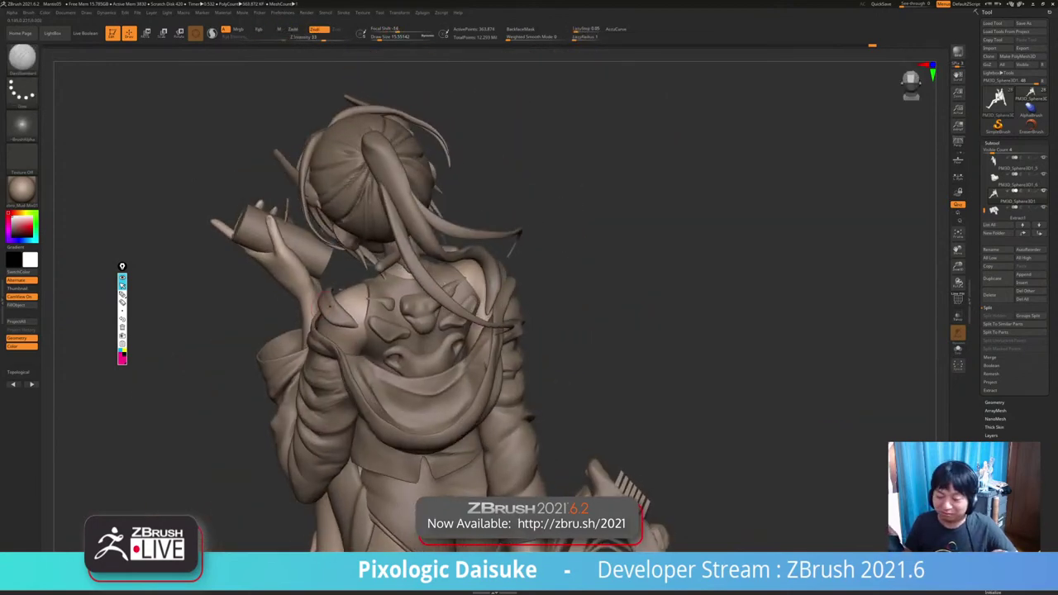
mouse_move(330, 307)
right_down()
mouse_move(339, 327)
mouse_move(428, 303)
mouse_move(301, 301)
mouse_move(256, 282)
right_up()
shift+drag(253, 293, 260, 279)
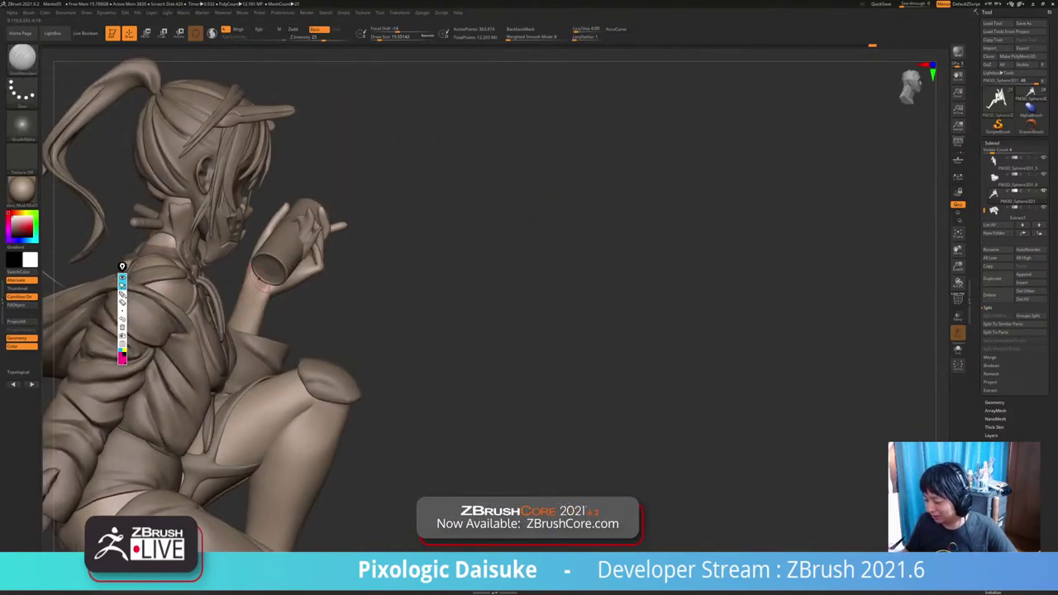
key(shift)
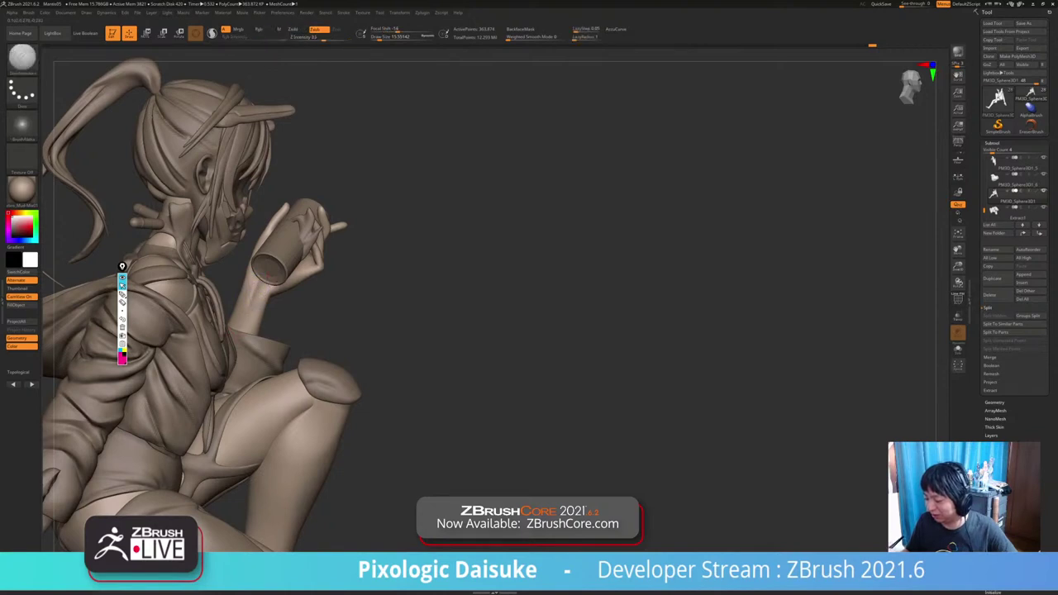
Isolate the body subtool and carve fine wrist creases at the base of the palm with a draw size of about 5.
key(shift+s)
right_drag(252, 291, 281, 259)
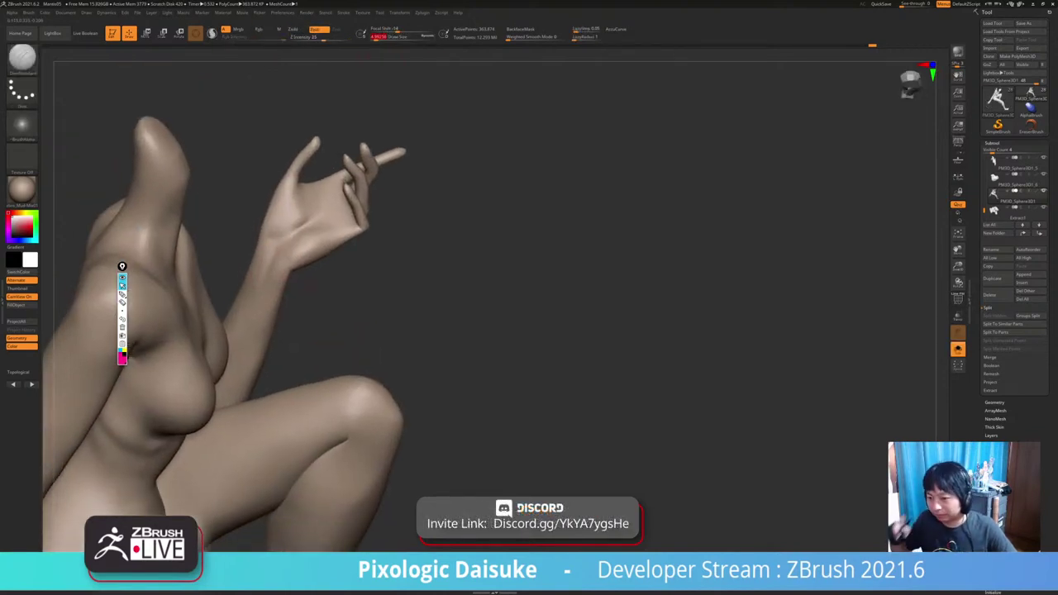
mouse_move(310, 284)
right_down()
mouse_move(341, 256)
mouse_move(288, 277)
right_up()
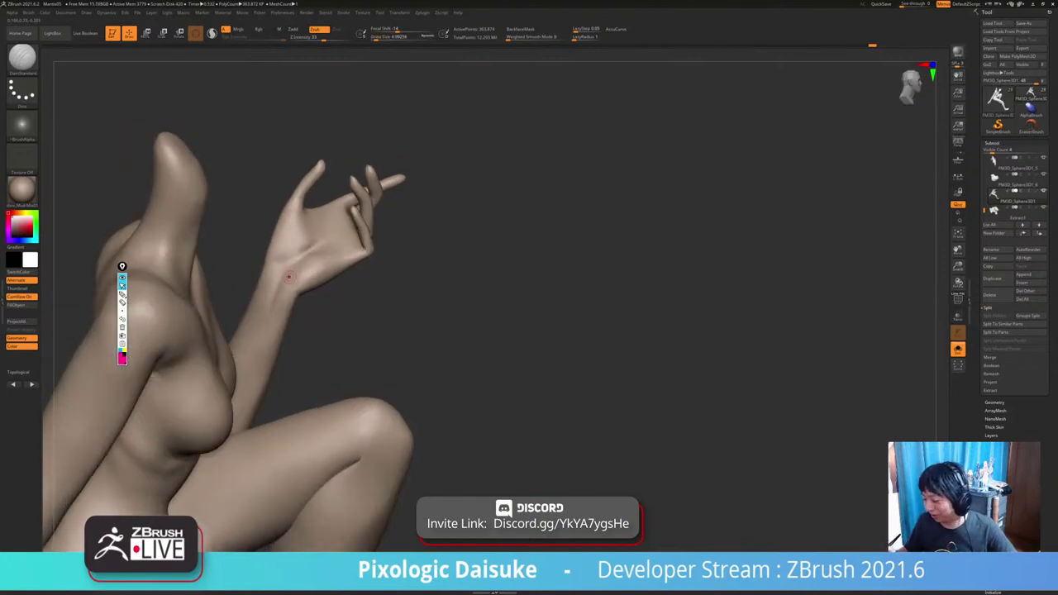
right_drag(269, 311, 265, 316)
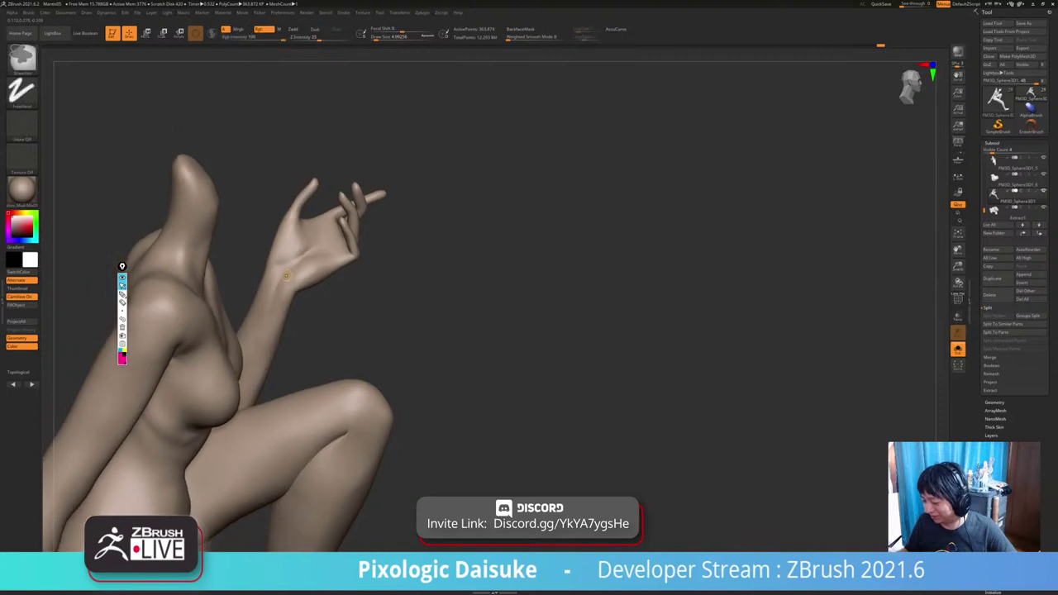
key(shift)
mouse_move(283, 281)
right_down()
mouse_move(281, 291)
mouse_move(313, 270)
mouse_move(302, 279)
mouse_move(325, 296)
right_up()
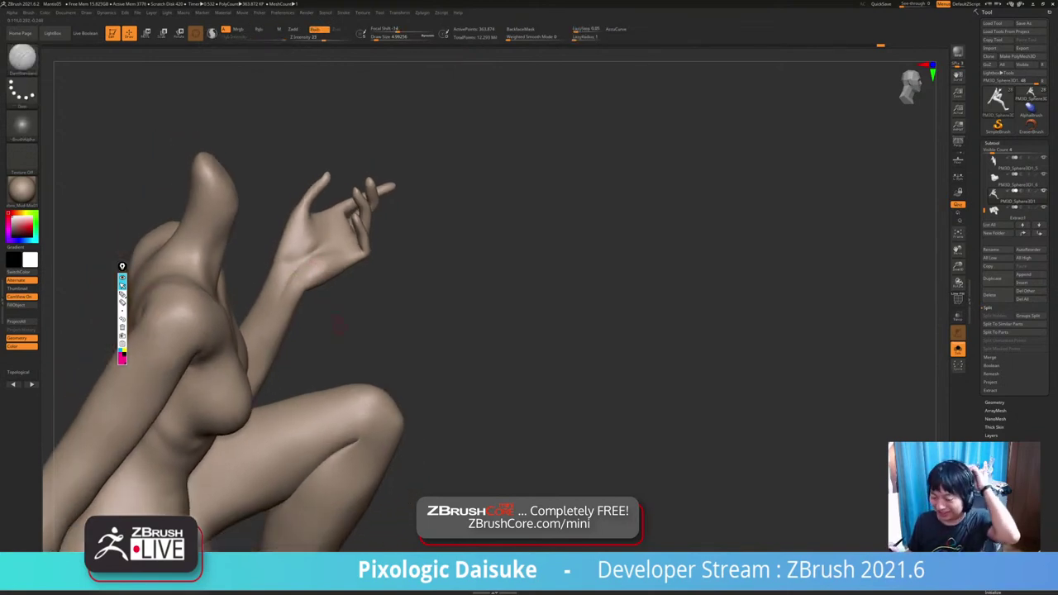
right_drag(323, 288, 308, 287)
drag(304, 281, 317, 288)
mouse_move(322, 289)
right_down()
mouse_move(302, 288)
mouse_move(338, 290)
mouse_move(311, 287)
right_up()
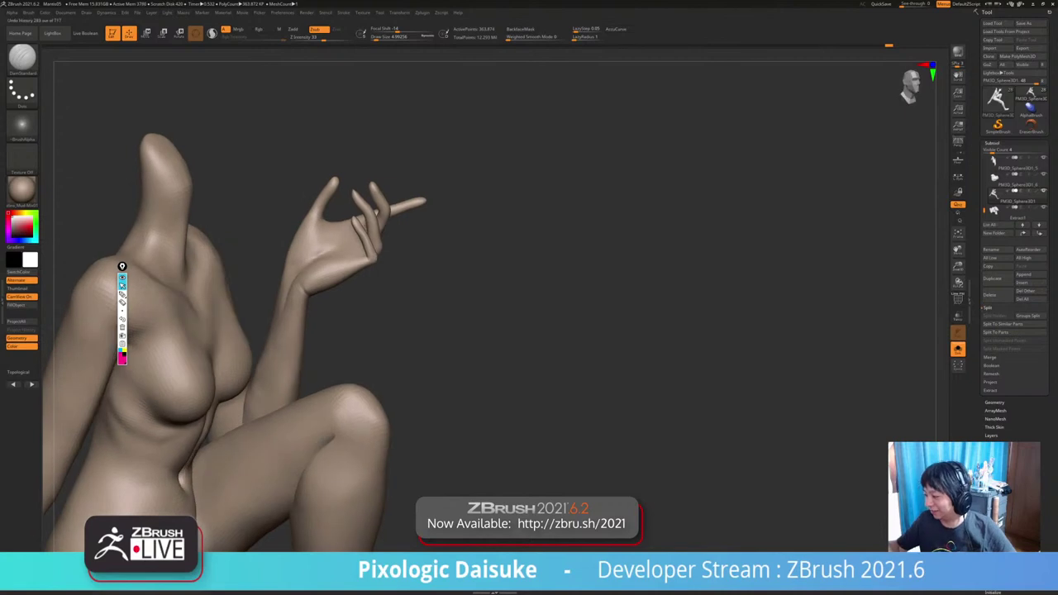
Switch to the SnakeHook brush and set its draw size to about 26 for reshaping the wrist.
drag(377, 38, 387, 38)
right_drag(314, 283, 298, 285)
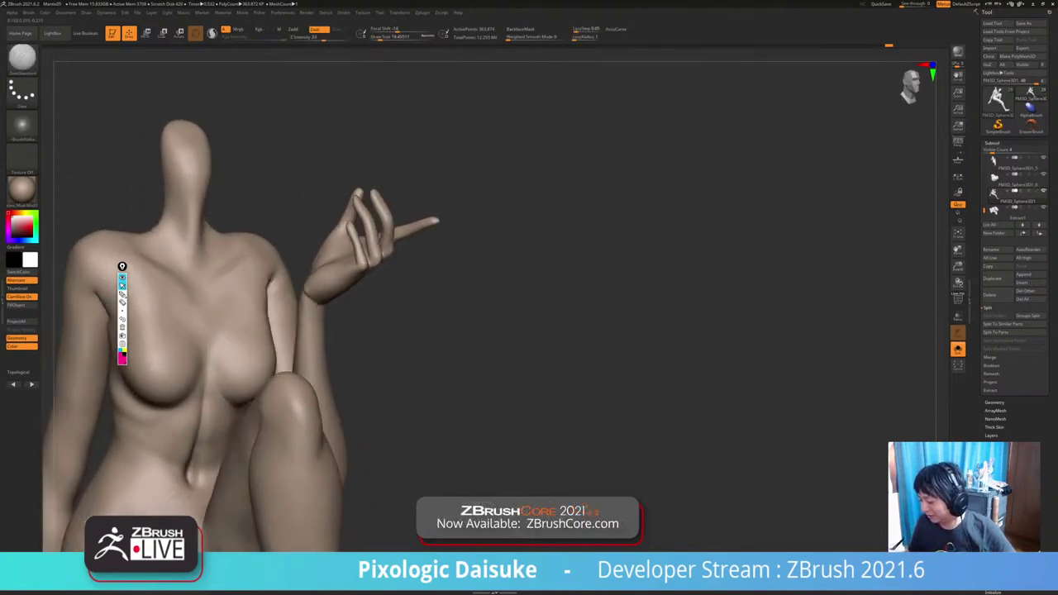
key(b)
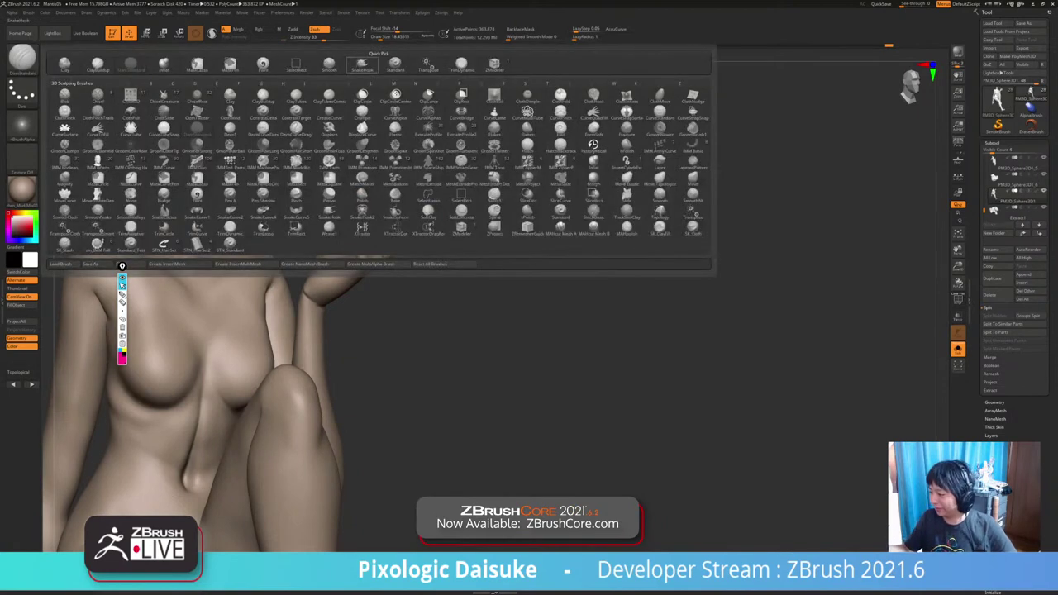
click(362, 65)
drag(387, 38, 391, 38)
right_drag(372, 124, 349, 116)
ctrl+right_drag(349, 116, 360, 91)
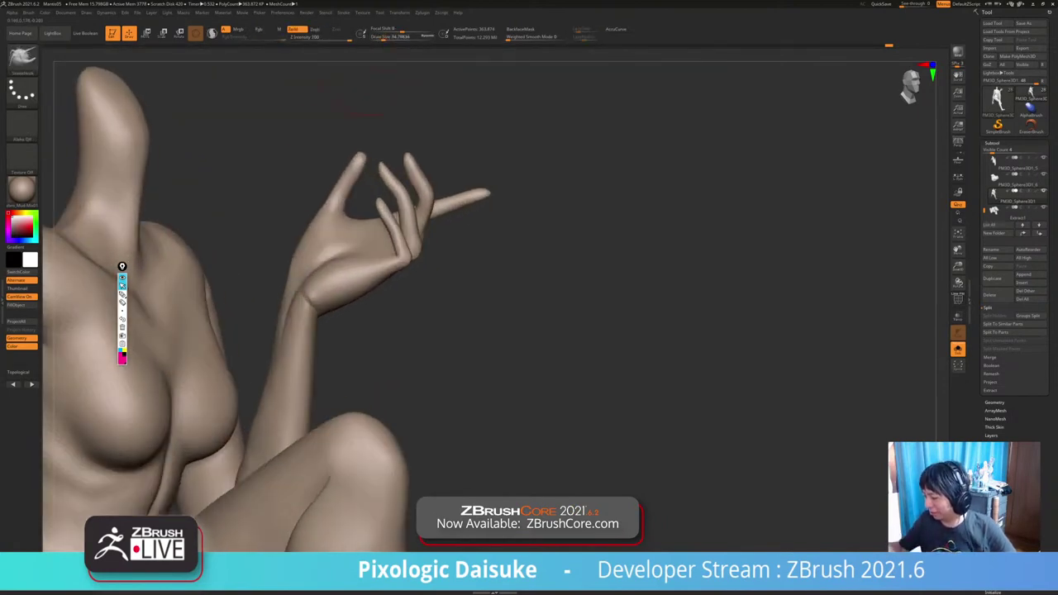
click(381, 38)
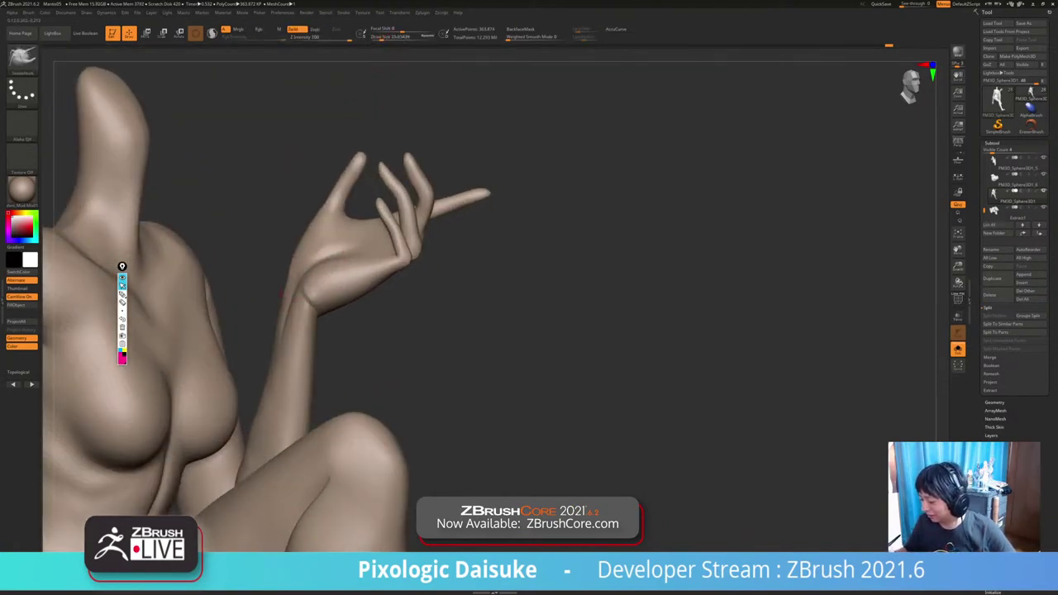
Refine the raised wrist's contour and smooth the transition from the heel of the palm into the forearm.
mouse_move(284, 294)
right_down()
mouse_move(306, 264)
mouse_move(291, 358)
mouse_move(282, 321)
right_up()
key(alt+s)
key(alt+s)
ctrl+right_drag(282, 321, 281, 306)
shift+drag(293, 250, 310, 271)
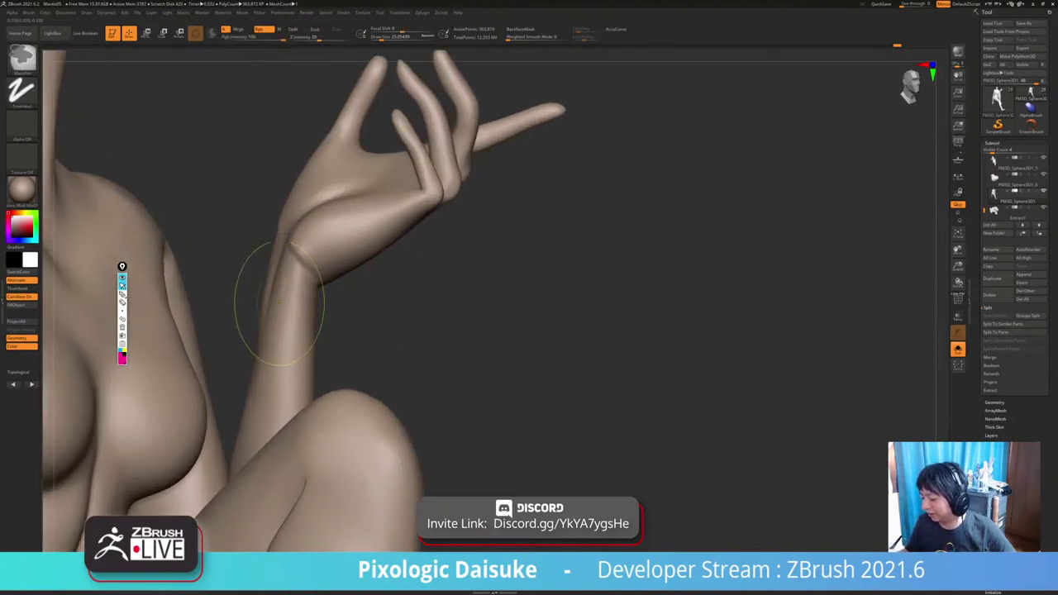
ctrl+right_drag(278, 307, 273, 331)
ctrl+right_drag(300, 252, 296, 237)
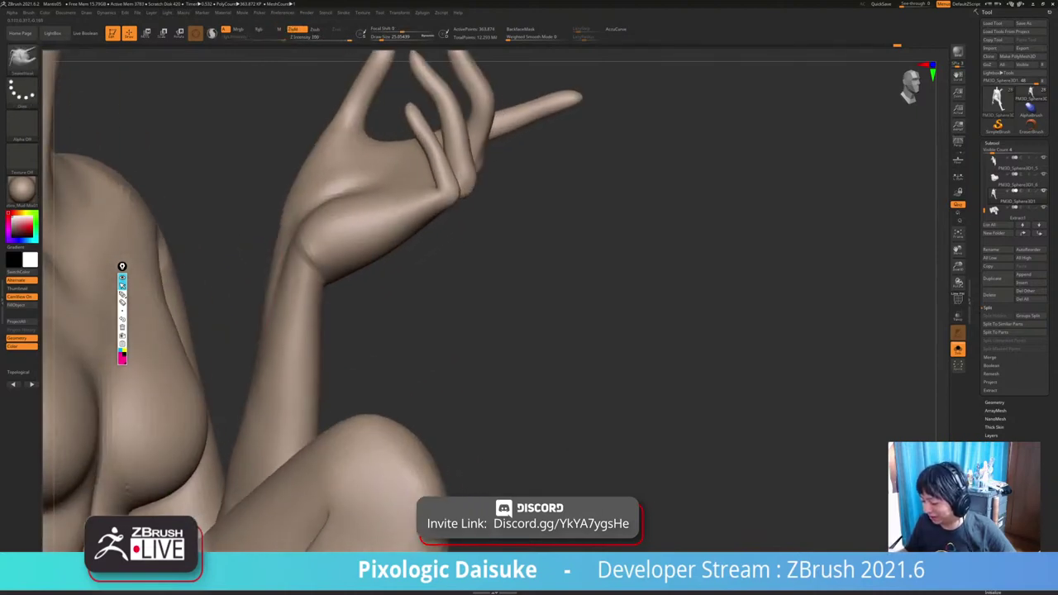
shift+drag(299, 248, 309, 266)
mouse_move(308, 266)
ctrl+right_down()
mouse_move(316, 312)
mouse_move(327, 311)
ctrl+right_up()
right_drag(274, 247, 289, 252)
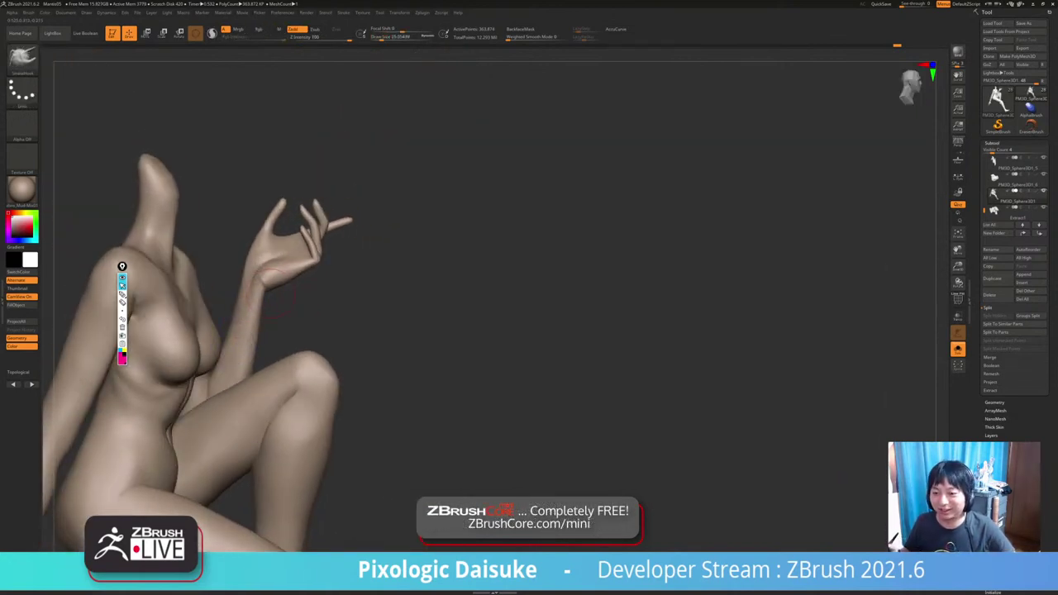
Reduce the SnakeHook draw size to about 16 and reshape the heel of the palm and the wrist below it.
mouse_move(272, 294)
right_down()
mouse_move(248, 286)
mouse_move(266, 240)
right_up()
drag(384, 37, 378, 37)
alt+right_drag(260, 261, 259, 290)
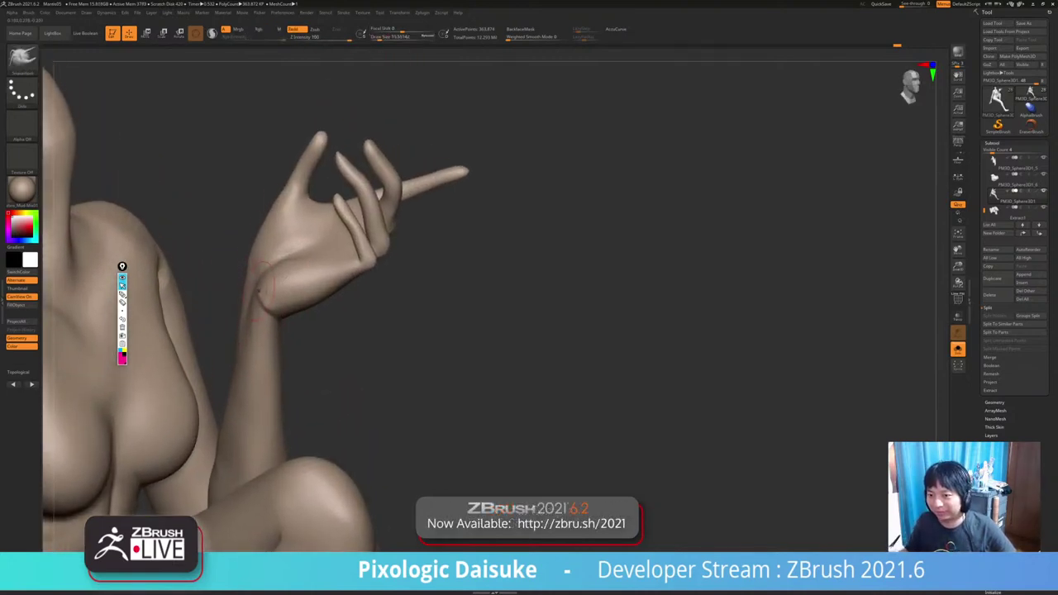
drag(265, 288, 267, 283)
right_drag(275, 283, 273, 273)
right_drag(184, 291, 177, 292)
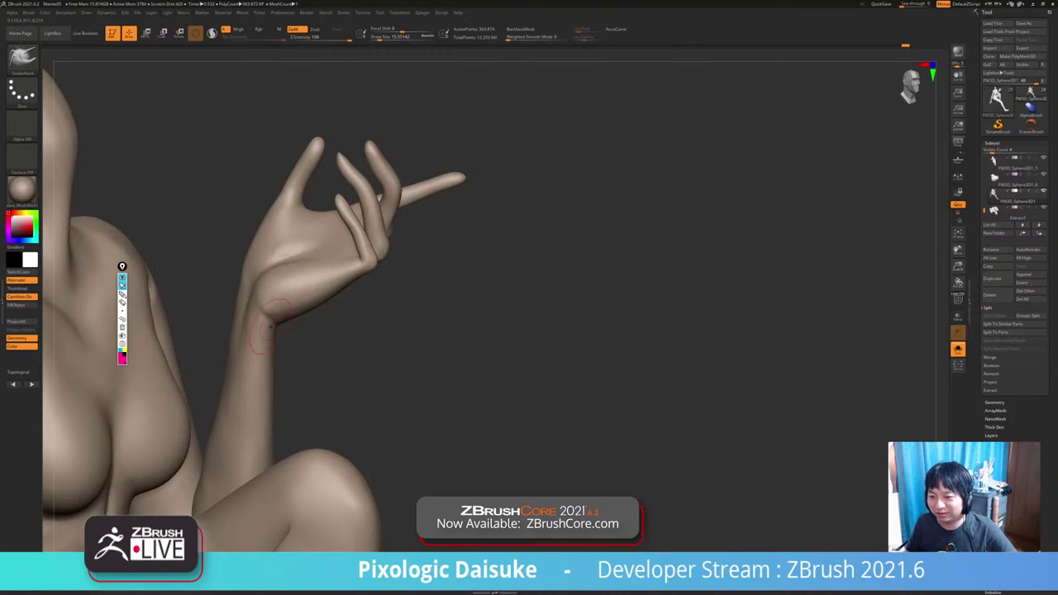
Smooth the fingers of the raised hand and check the arm from the outer side.
ctrl+right_drag(302, 302, 344, 255)
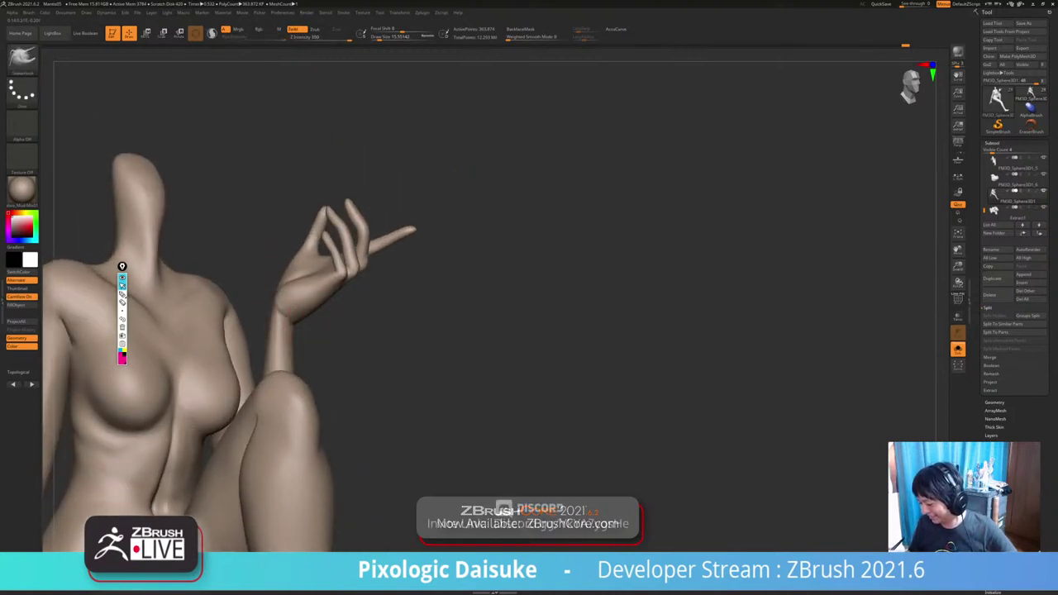
right_drag(311, 286, 286, 329)
shift+drag(328, 213, 337, 263)
right_drag(446, 298, 293, 327)
mouse_move(124, 356)
right_down()
mouse_move(142, 344)
mouse_move(184, 364)
mouse_move(217, 310)
mouse_move(248, 291)
right_up()
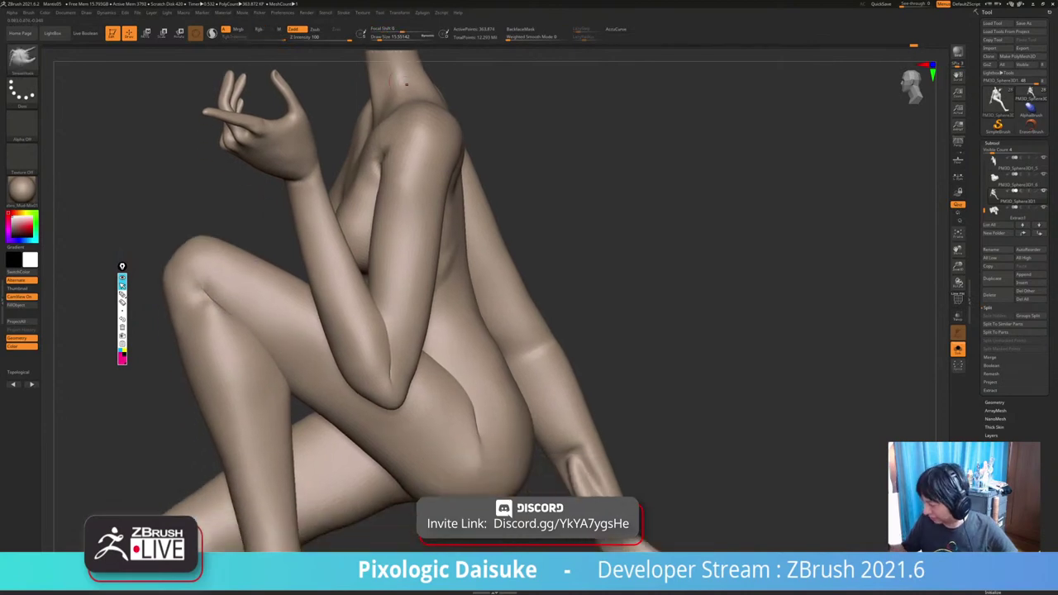
Reshape the raised knee and its underside with the SnakeHook brush, using backface masking and a draw size of about 13.
click(521, 30)
click(386, 38)
right_drag(446, 298, 476, 299)
right_drag(281, 286, 251, 289)
ctrl+right_drag(251, 290, 250, 265)
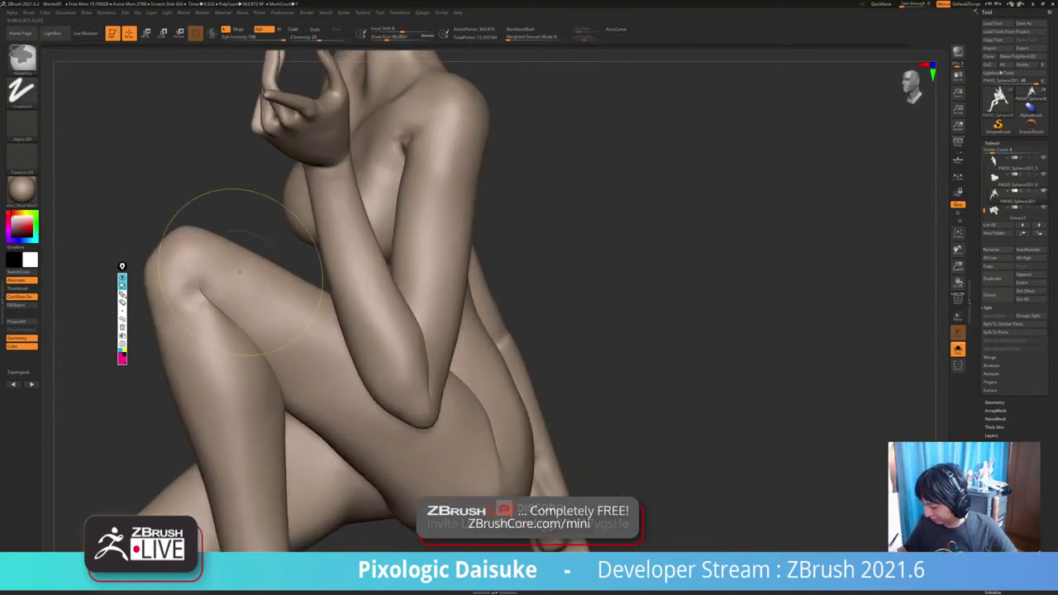
key([)
right_drag(217, 307, 246, 260)
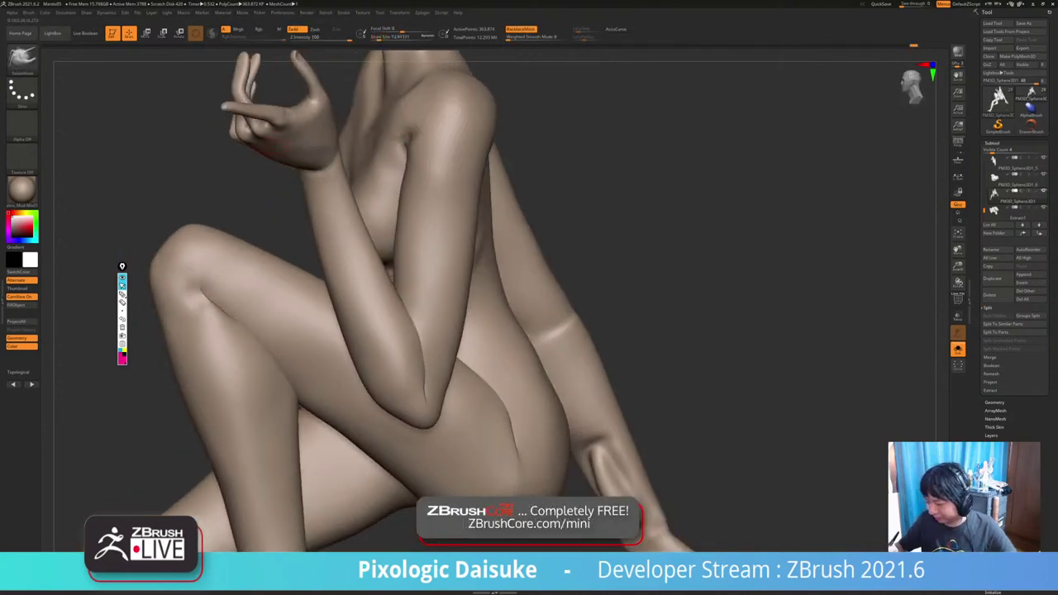
Carve the crease behind the raised knee with the DamStandard brush and soften its edges.
key(b)
key(d)
key(s)
click(383, 38)
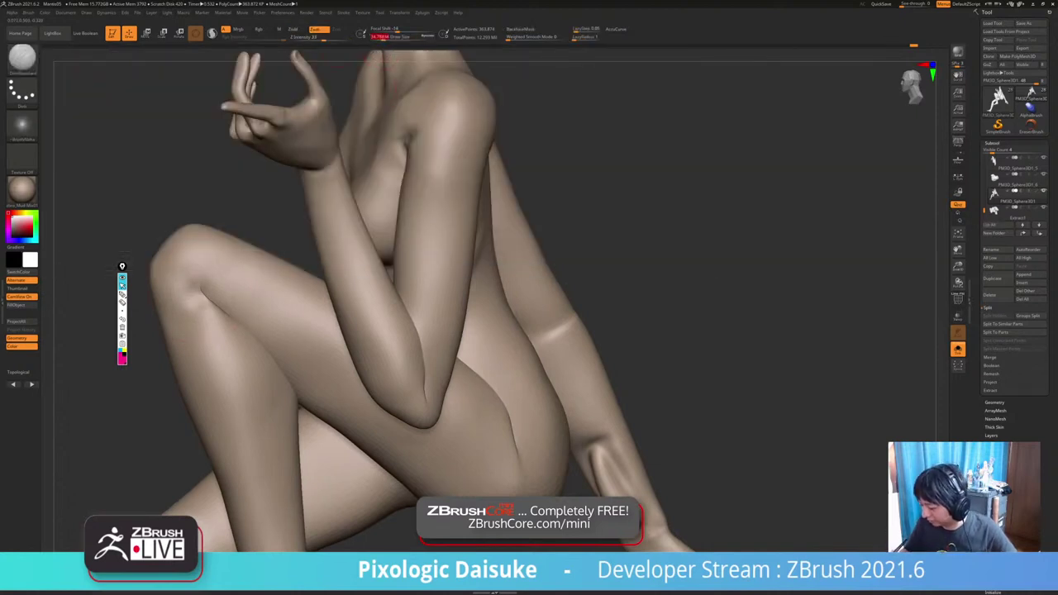
right_drag(198, 299, 220, 277)
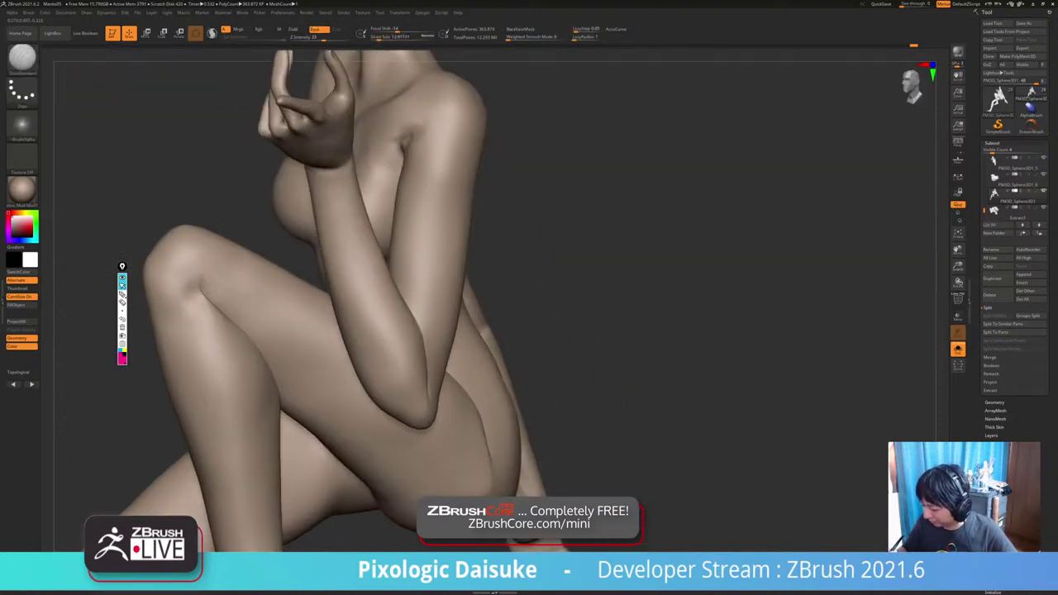
mouse_move(207, 261)
shift+mouse_down()
mouse_move(196, 300)
mouse_move(199, 289)
shift+mouse_up()
right_drag(198, 298, 169, 301)
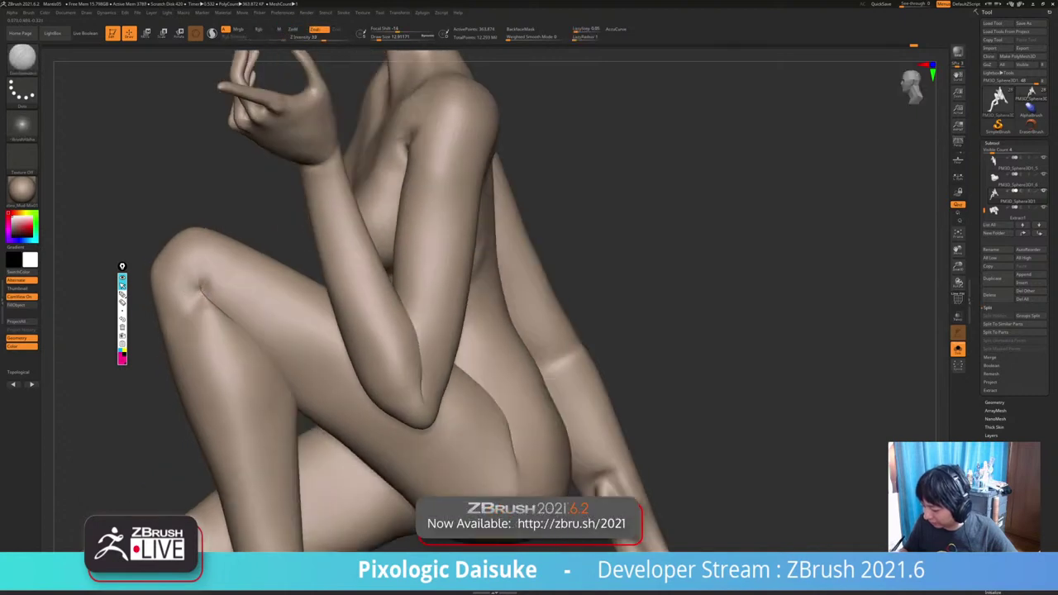
mouse_move(199, 292)
shift+mouse_down()
mouse_move(205, 268)
mouse_move(198, 278)
shift+mouse_up()
right_drag(198, 283, 232, 283)
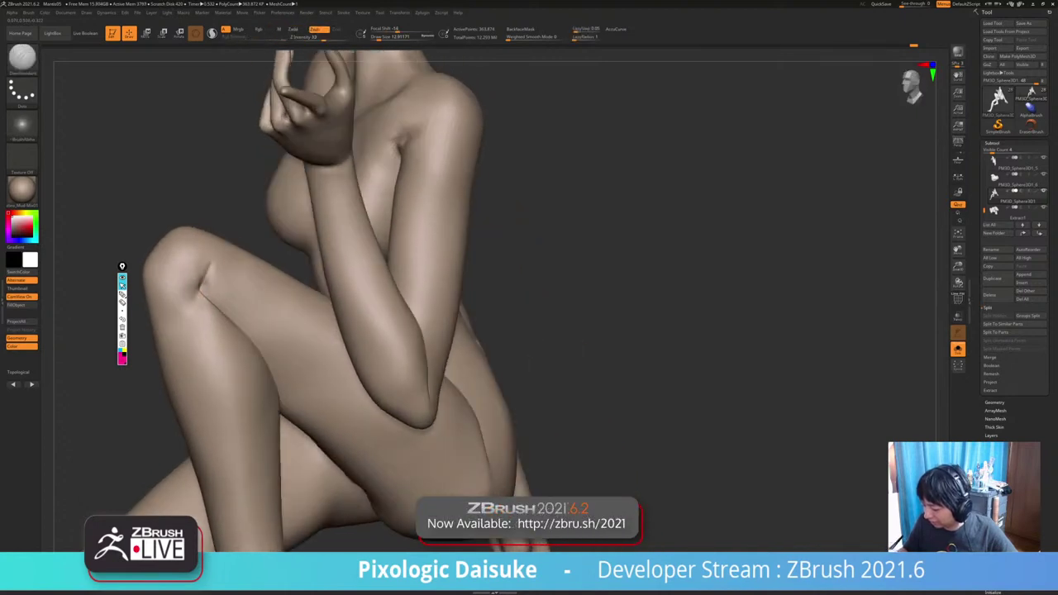
Extend the knee crease towards the upper calf and smooth its transition into the lower leg.
shift+drag(205, 272, 200, 286)
ctrl+right_drag(201, 289, 201, 266)
drag(203, 282, 183, 307)
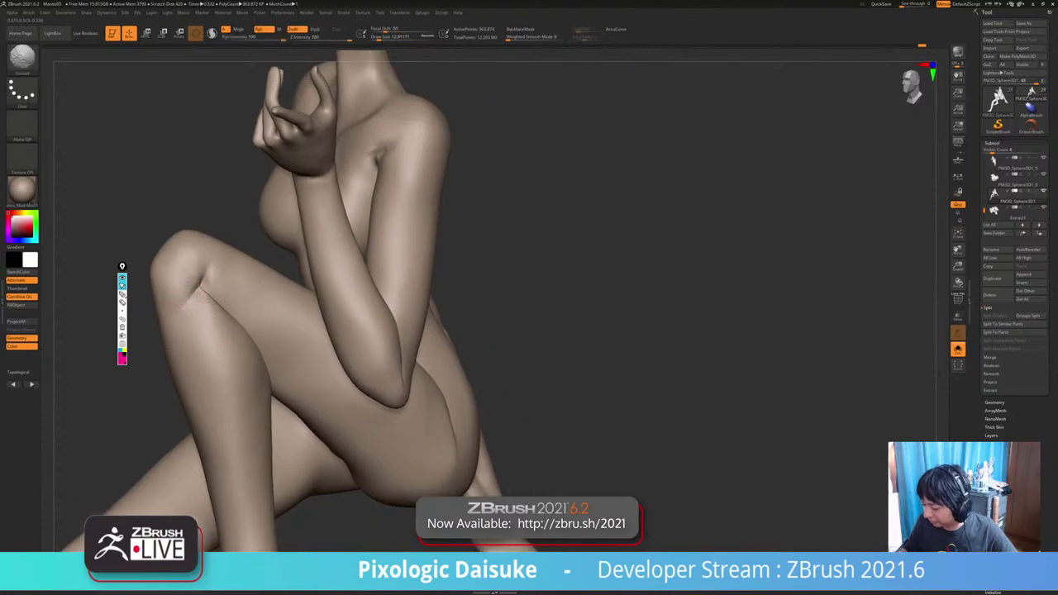
mouse_move(187, 303)
right_down()
mouse_move(269, 299)
mouse_move(213, 300)
right_up()
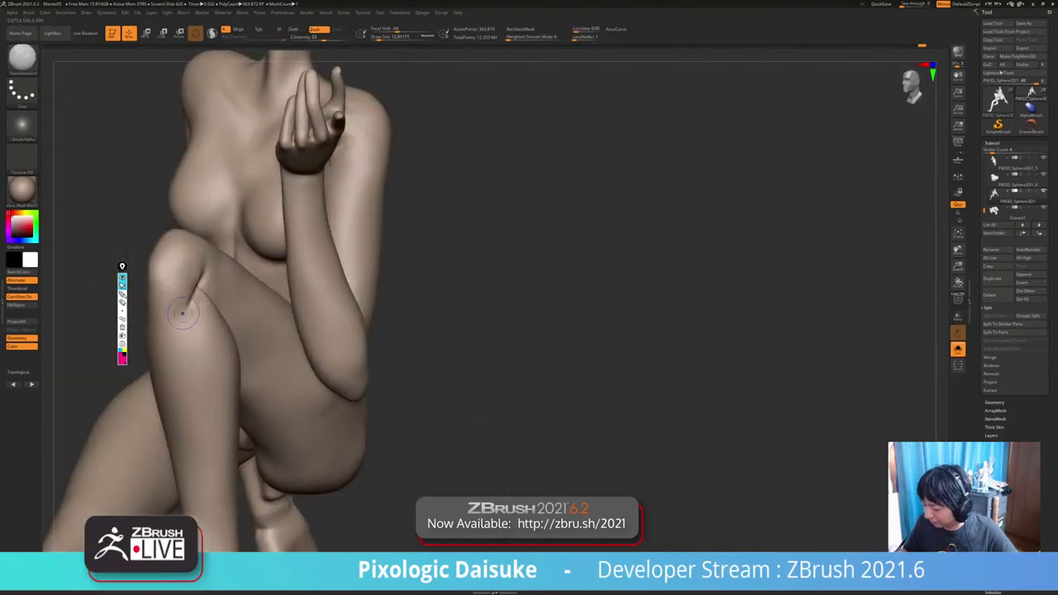
shift+drag(182, 314, 192, 300)
ctrl+right_drag(192, 299, 191, 264)
right_drag(192, 265, 236, 266)
Check the knee against the full clothed figure and make the hooded jacket the active subtool.
click(958, 350)
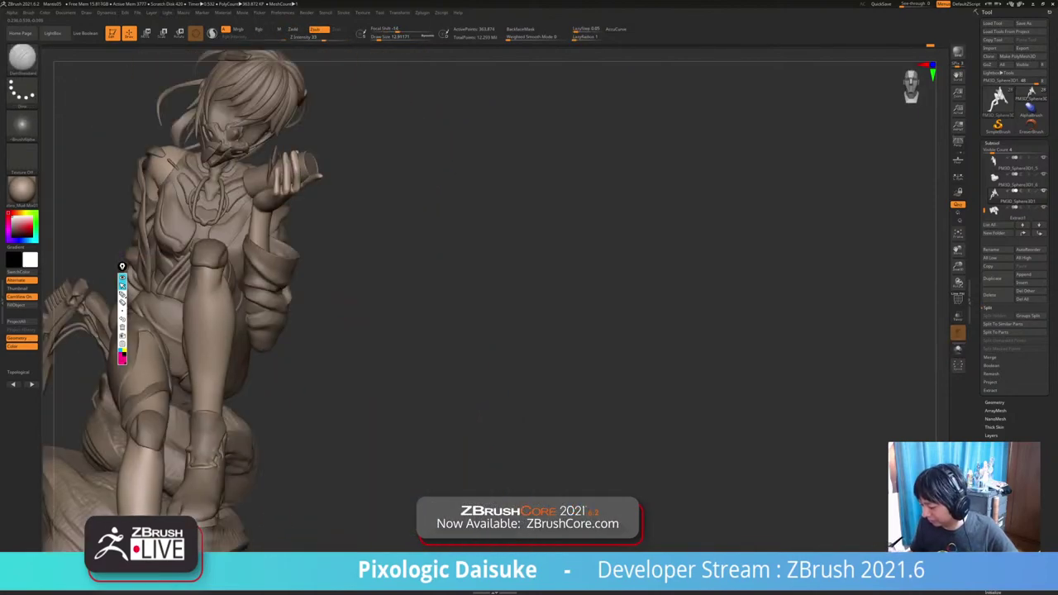
click(958, 348)
mouse_move(192, 285)
right_down()
mouse_move(159, 285)
mouse_move(199, 257)
right_up()
right_drag(186, 380, 134, 387)
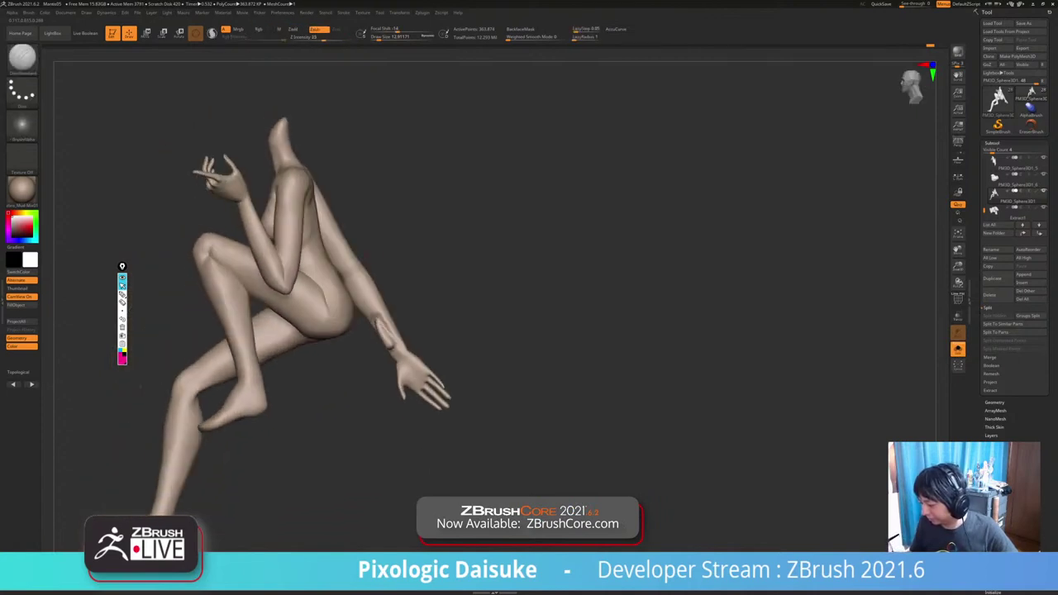
click(959, 350)
ctrl+right_drag(368, 248, 368, 289)
alt+click(289, 318)
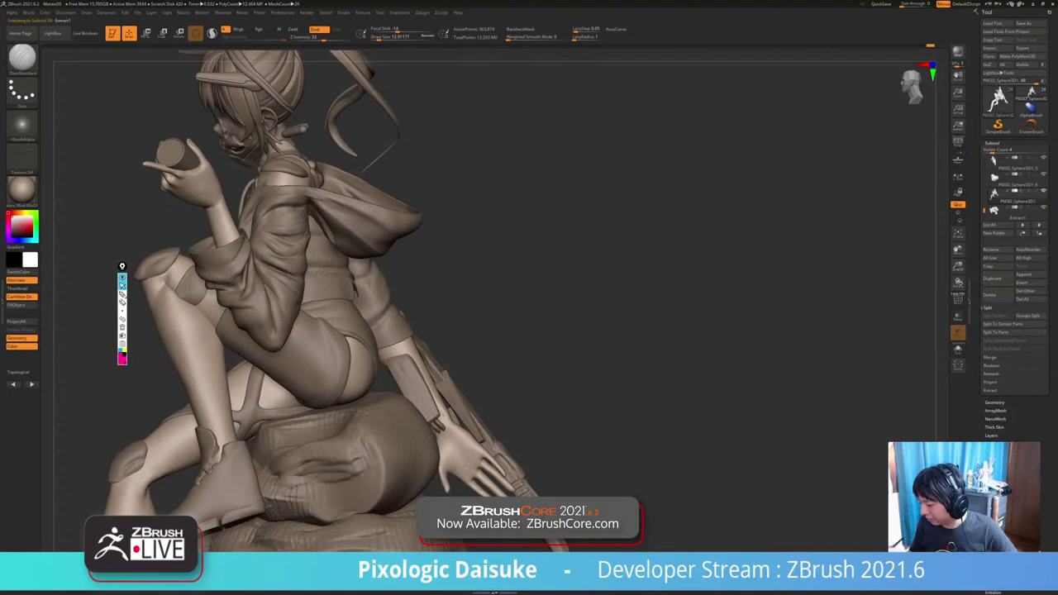
right_drag(339, 212, 291, 217)
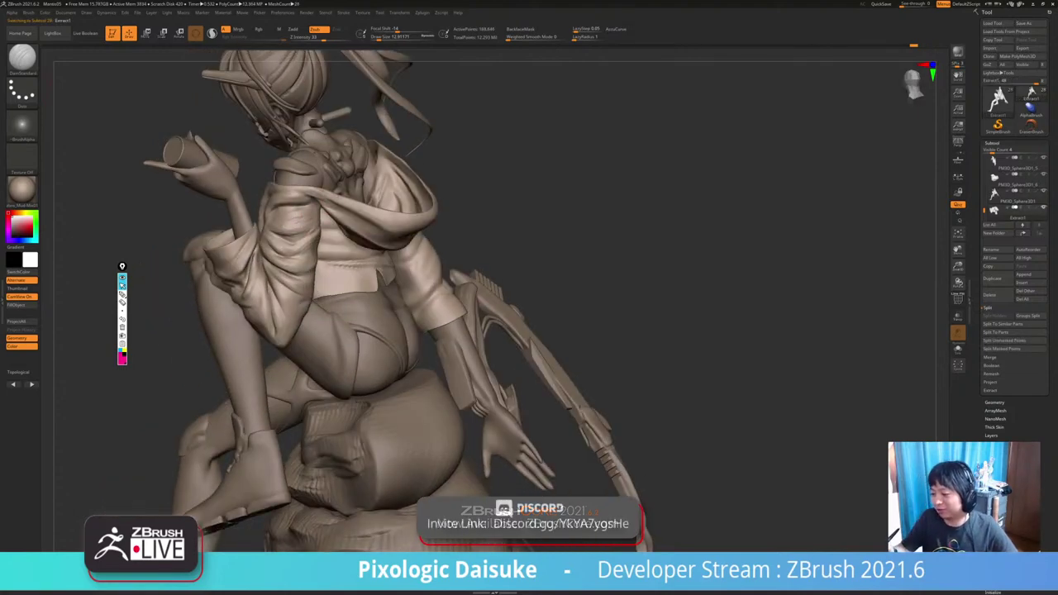
Reshape the jacket's raised sleeve around the upper arm with the SnakeHook brush and smooth its folds.
click(22, 56)
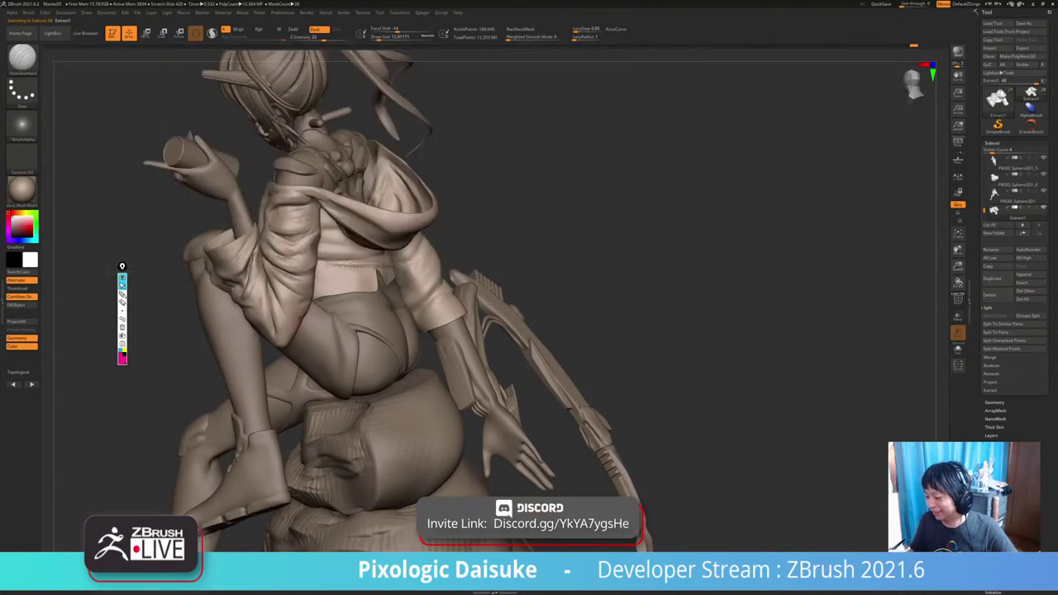
alt+right_drag(380, 248, 327, 287)
click(22, 58)
click(330, 97)
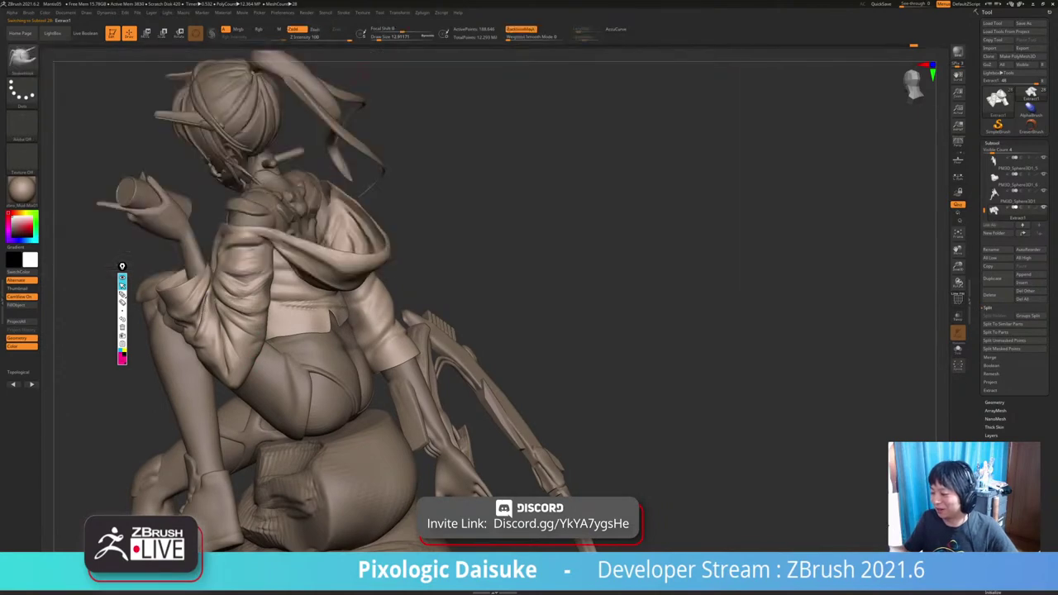
right_drag(241, 259, 250, 319)
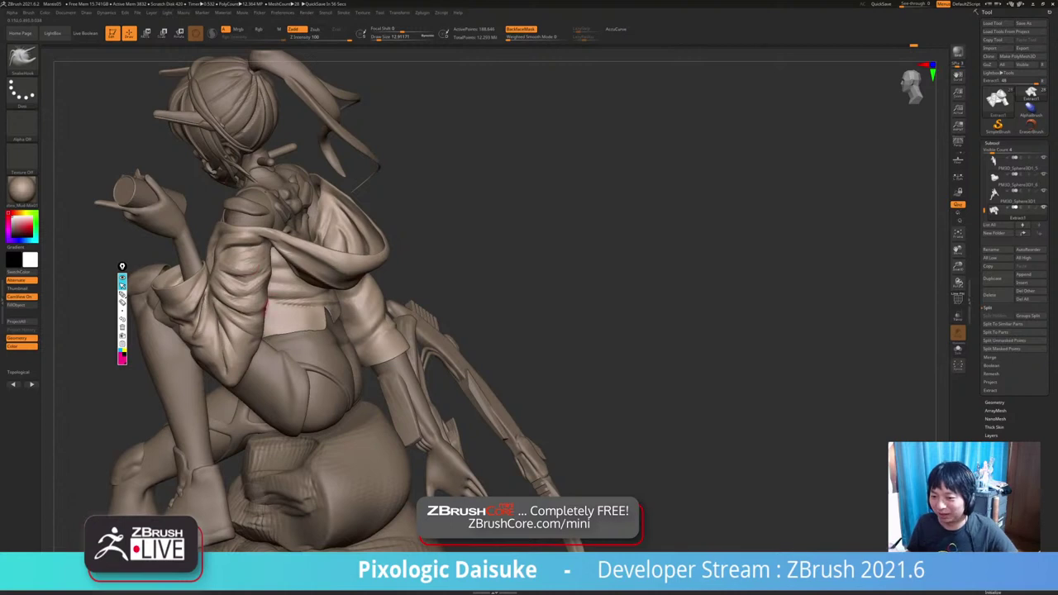
mouse_move(266, 307)
right_down()
mouse_move(240, 309)
mouse_move(235, 347)
right_up()
shift+drag(223, 271, 240, 286)
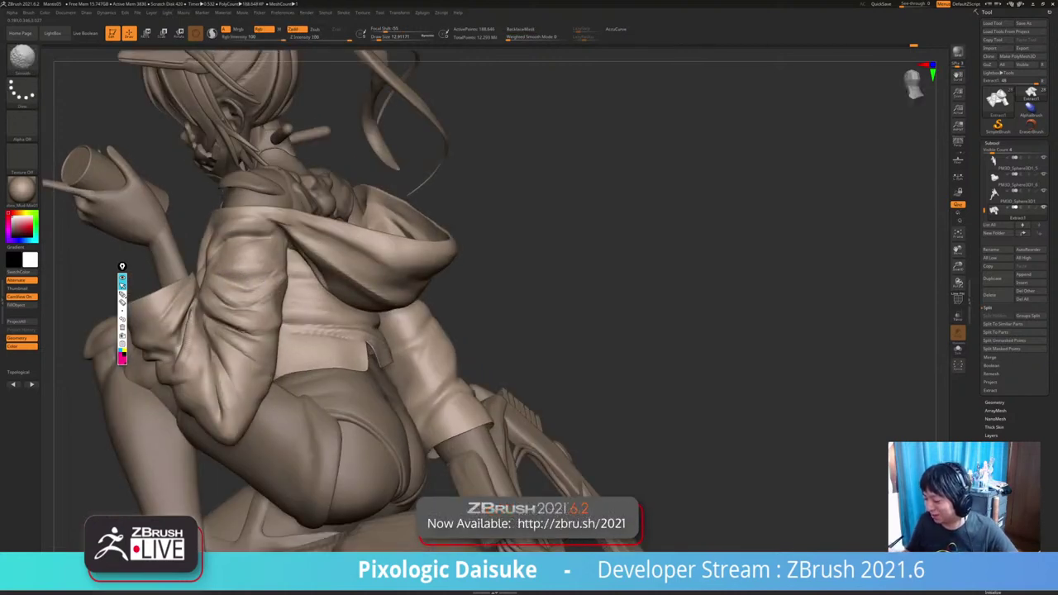
right_drag(254, 281, 286, 285)
ctrl+right_drag(286, 284, 289, 259)
shift+drag(290, 260, 289, 269)
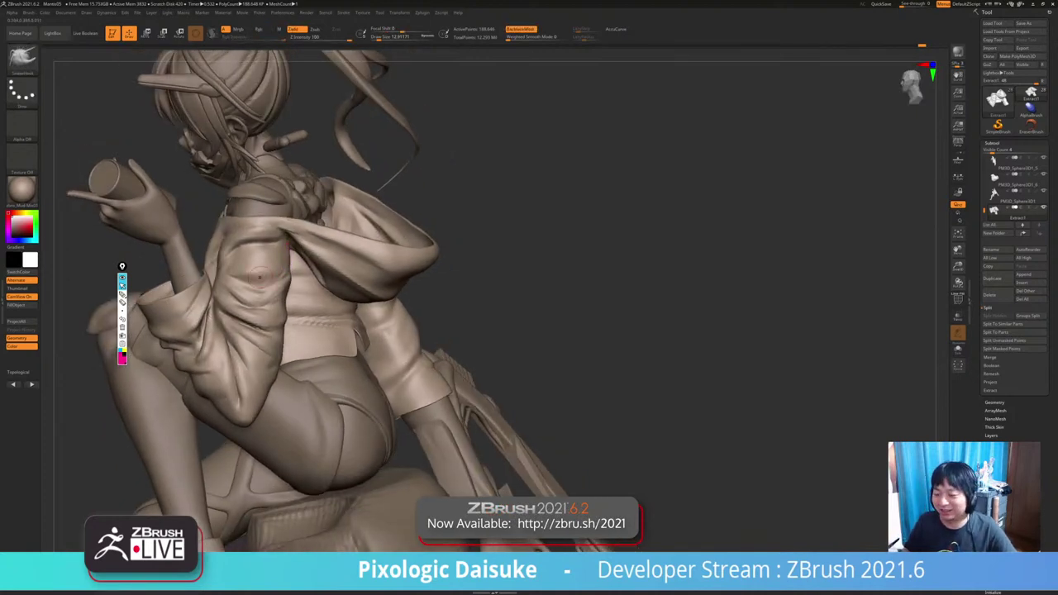
Build up the folds on the raised upper sleeve below the shoulder with the ClayBuildup brush and smooth them.
click(22, 60)
click(99, 65)
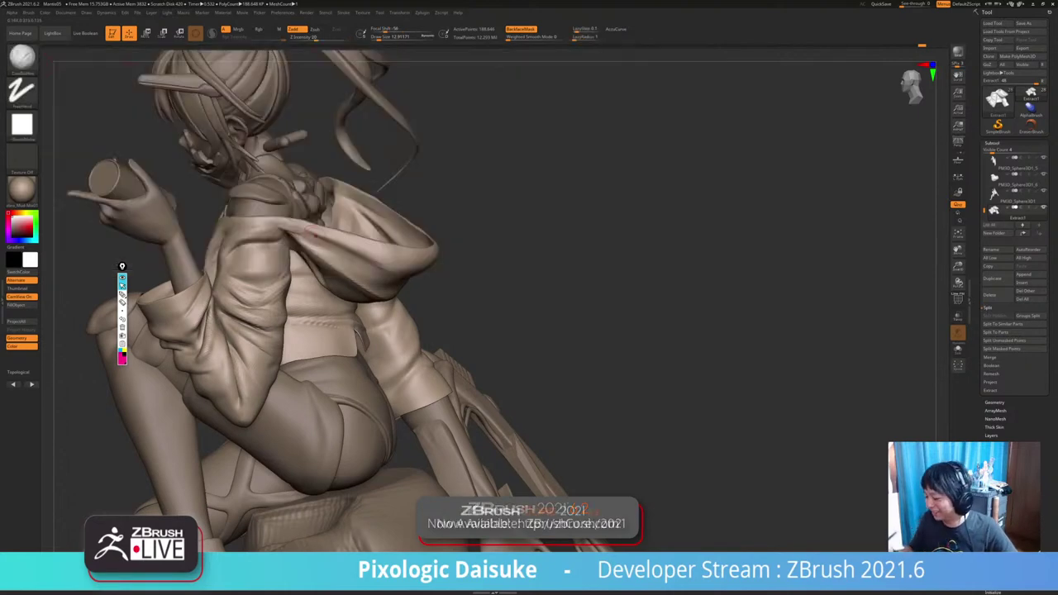
right_drag(314, 234, 293, 258)
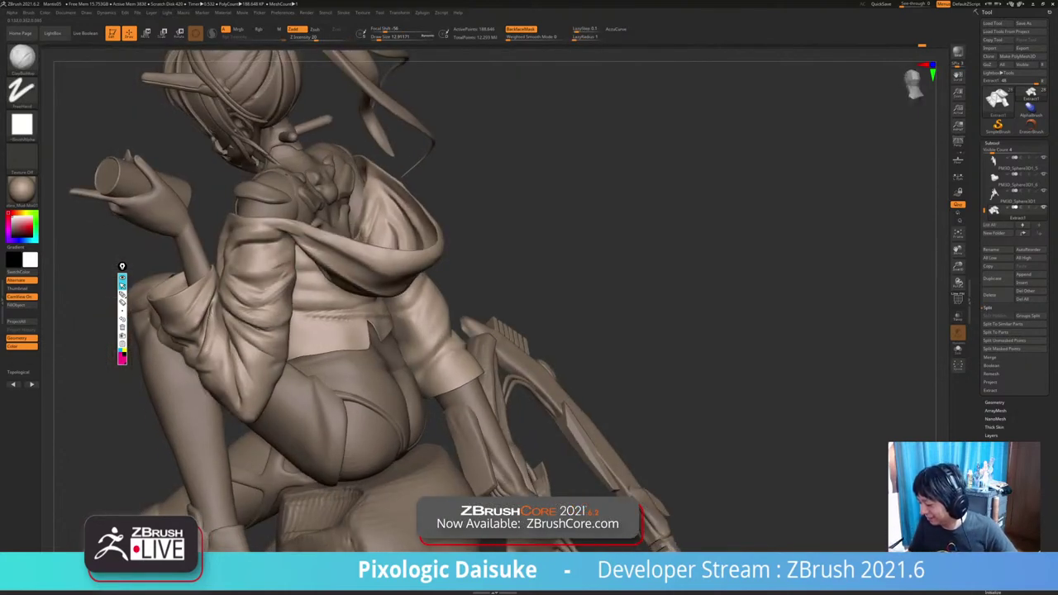
key(shift)
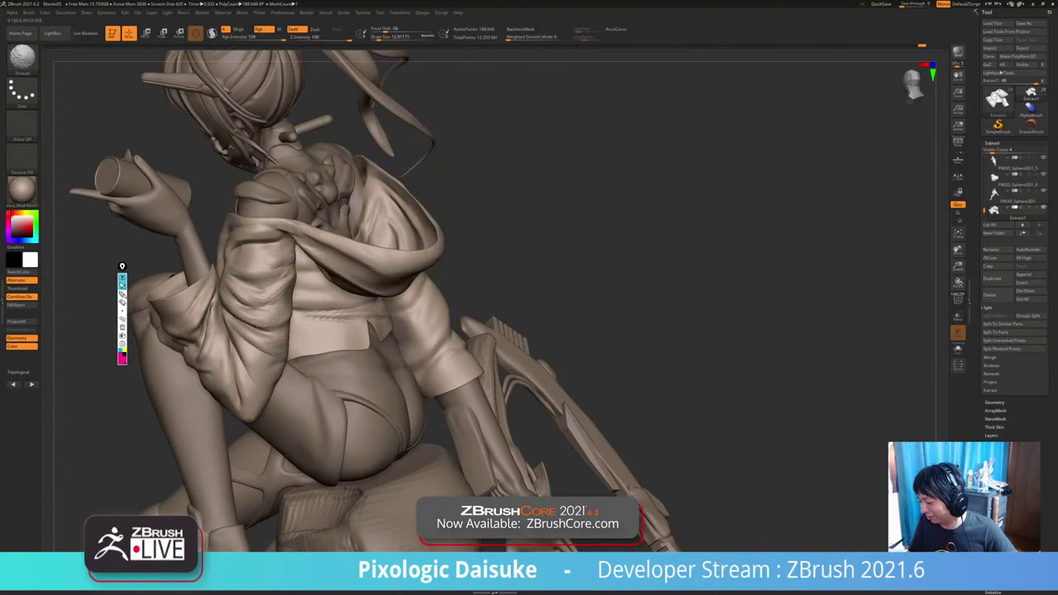
mouse_move(284, 261)
ctrl+right_down()
mouse_move(268, 283)
mouse_move(284, 262)
ctrl+right_up()
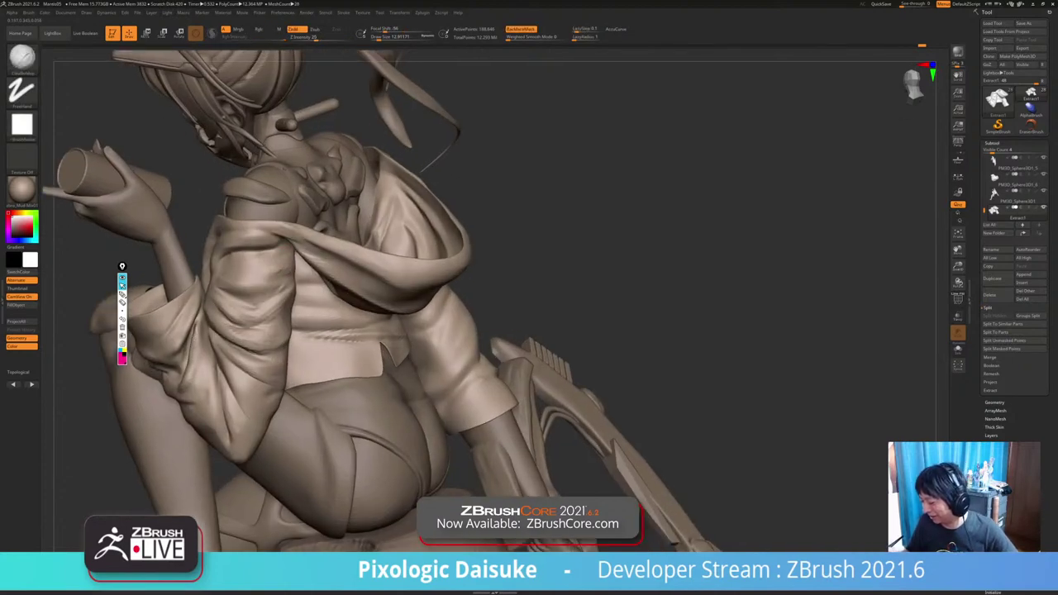
key(shift)
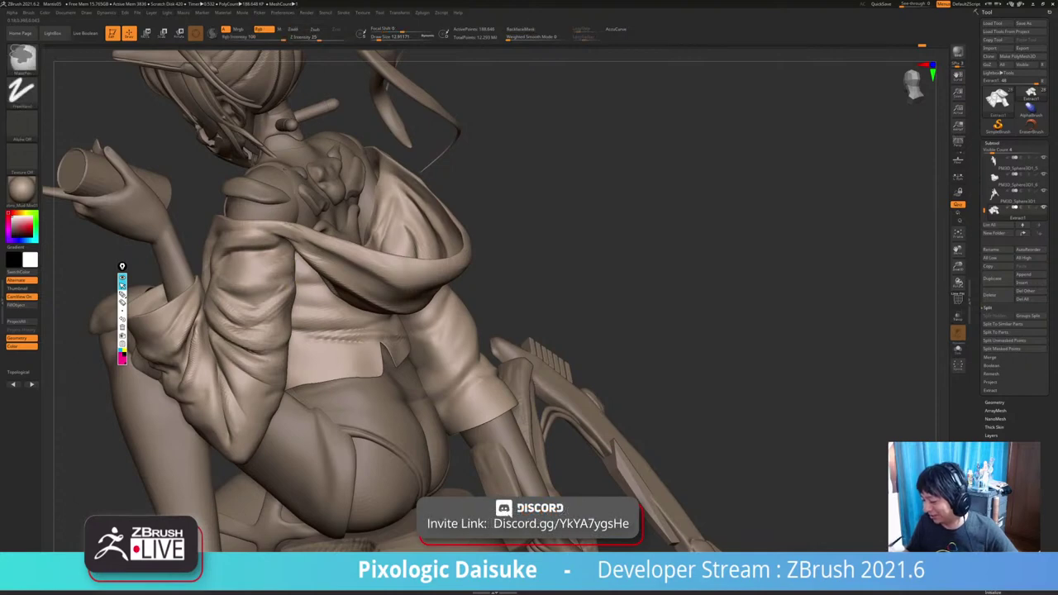
mouse_move(285, 267)
ctrl+right_down()
mouse_move(278, 292)
mouse_move(247, 291)
ctrl+right_up()
key(shift)
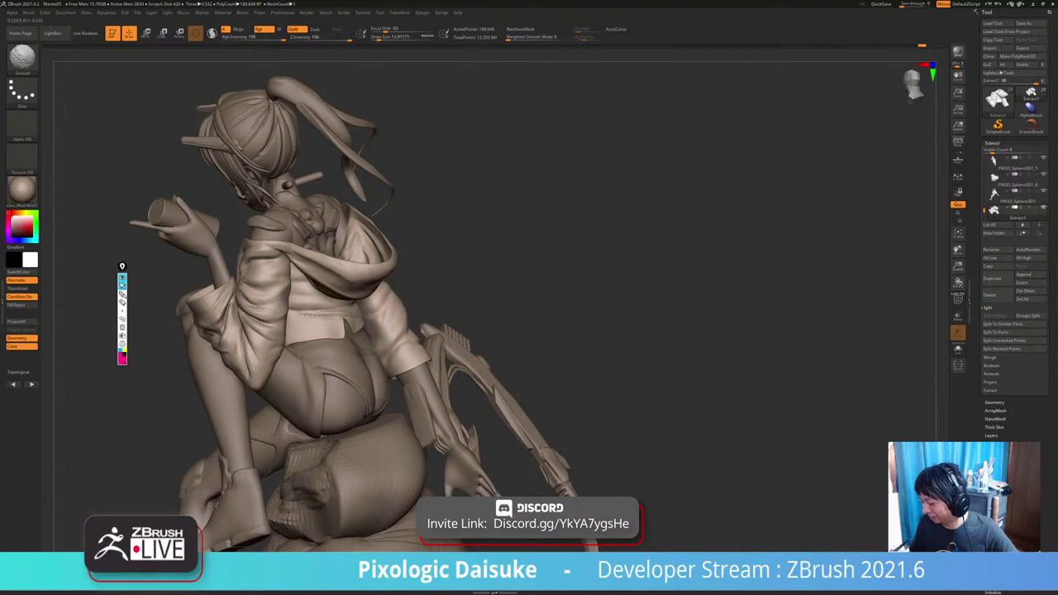
Isolate the hooded jacket and undo the last stroke on the raised sleeve.
key(shift+s)
mouse_move(289, 319)
right_down()
mouse_move(262, 331)
mouse_move(263, 302)
mouse_move(240, 307)
right_up()
key(ctrl+z)
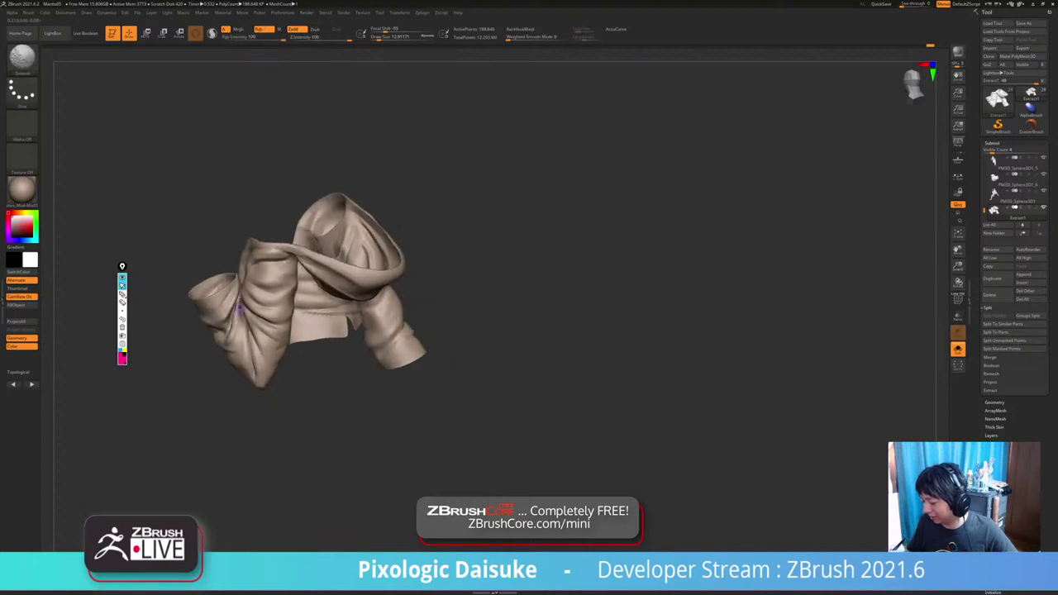
mouse_move(231, 343)
right_down()
mouse_move(234, 313)
mouse_move(201, 316)
mouse_move(238, 315)
mouse_move(220, 327)
mouse_move(222, 354)
right_up()
Sculpt the compressed folds at the inner elbow of the raised sleeve, below the cuff, with the ClayBuildup brush.
key(b)
key(c)
key(b)
right_drag(222, 330, 191, 321)
shift+drag(187, 321, 203, 321)
right_drag(204, 321, 192, 321)
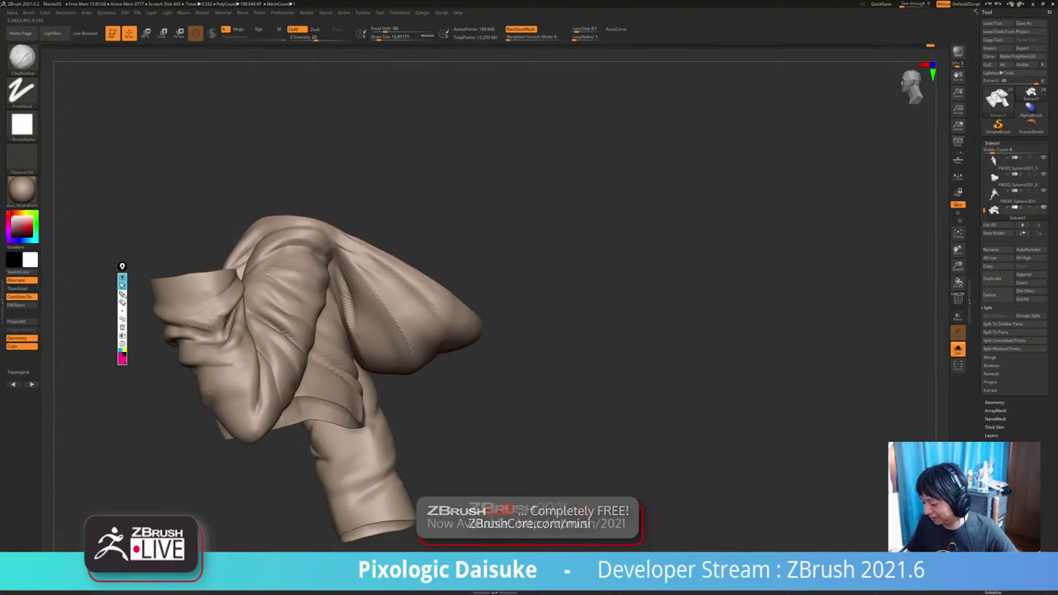
right_drag(173, 321, 187, 335)
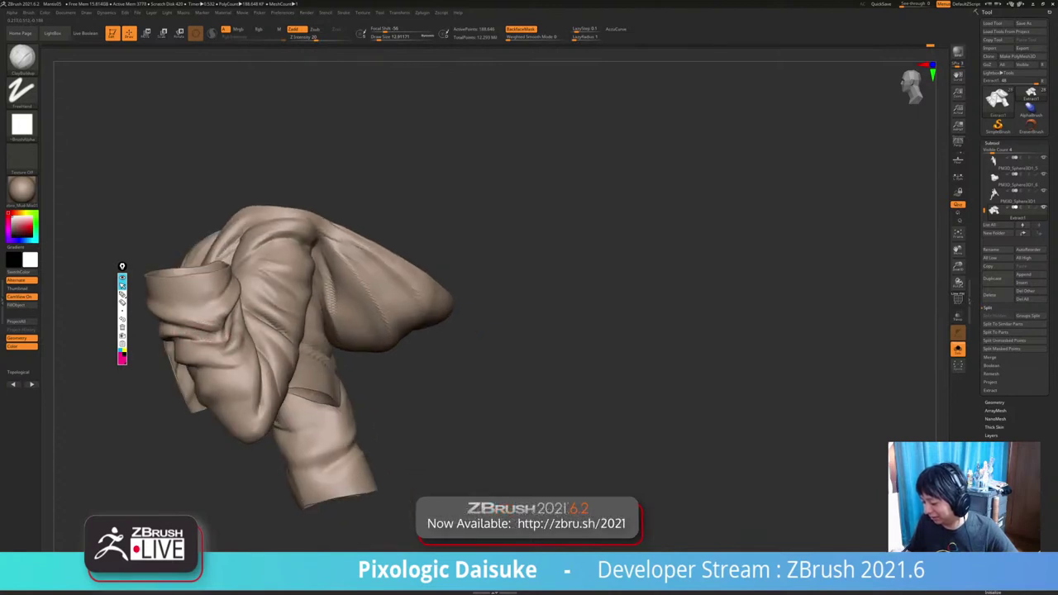
drag(203, 338, 230, 348)
ctrl+right_drag(191, 330, 193, 360)
drag(197, 336, 228, 344)
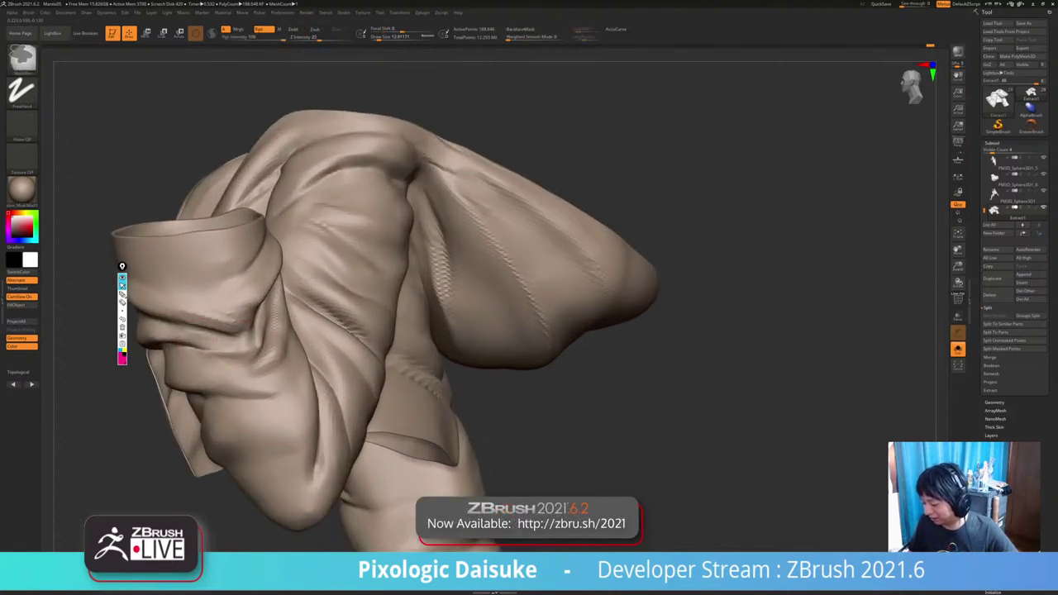
mouse_move(212, 356)
ctrl+right_down()
mouse_move(209, 321)
mouse_move(225, 354)
mouse_move(198, 352)
ctrl+right_up()
drag(264, 301, 262, 325)
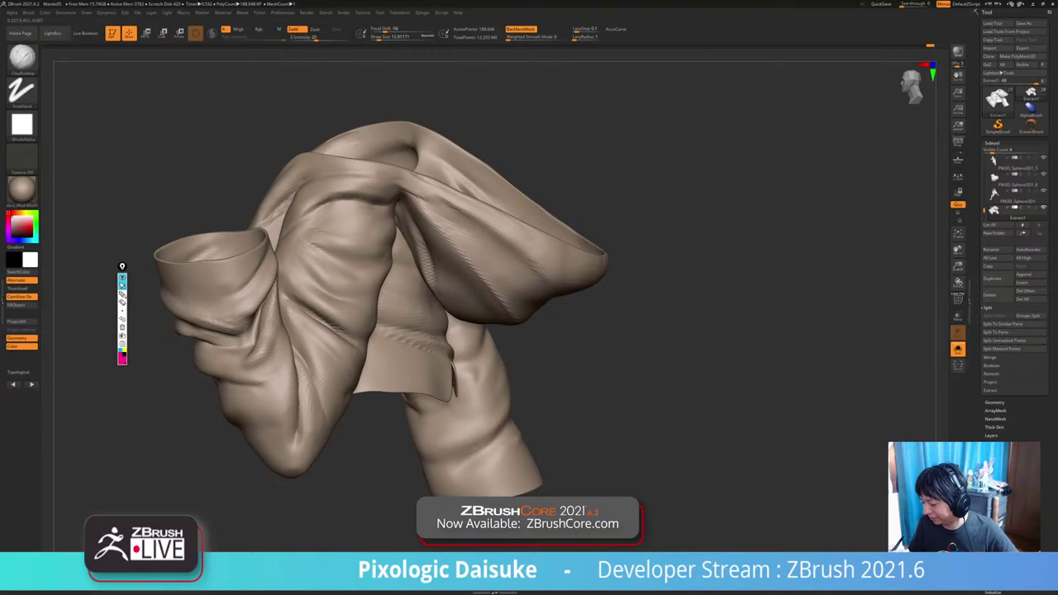
Smooth the inner-elbow folds of the raised sleeve and show the full figure again.
mouse_move(255, 350)
ctrl+right_down()
mouse_move(254, 328)
mouse_move(235, 325)
ctrl+right_up()
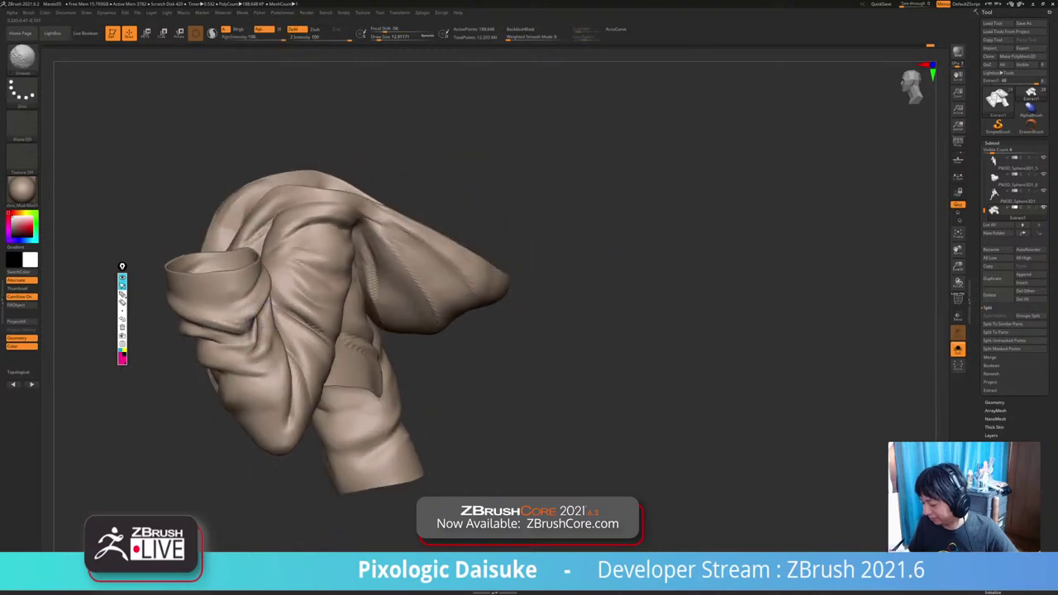
shift+drag(238, 313, 241, 333)
ctrl+right_drag(248, 351, 268, 323)
right_drag(268, 322, 298, 324)
key(alt+s)
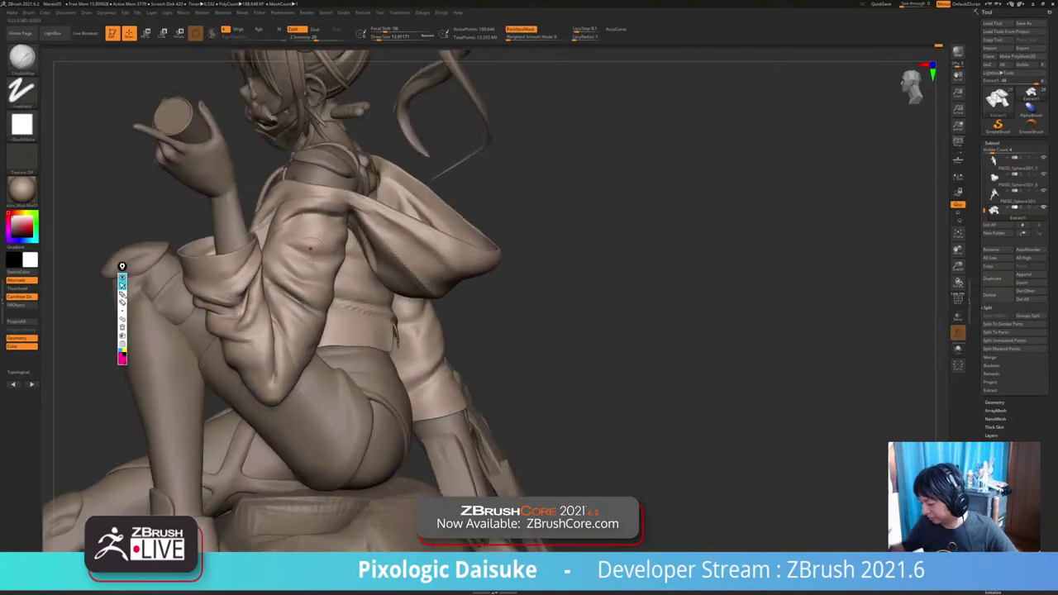
Refine the folds on the outer side of the raised upper sleeve and smooth the transitions between them.
shift+drag(286, 241, 313, 234)
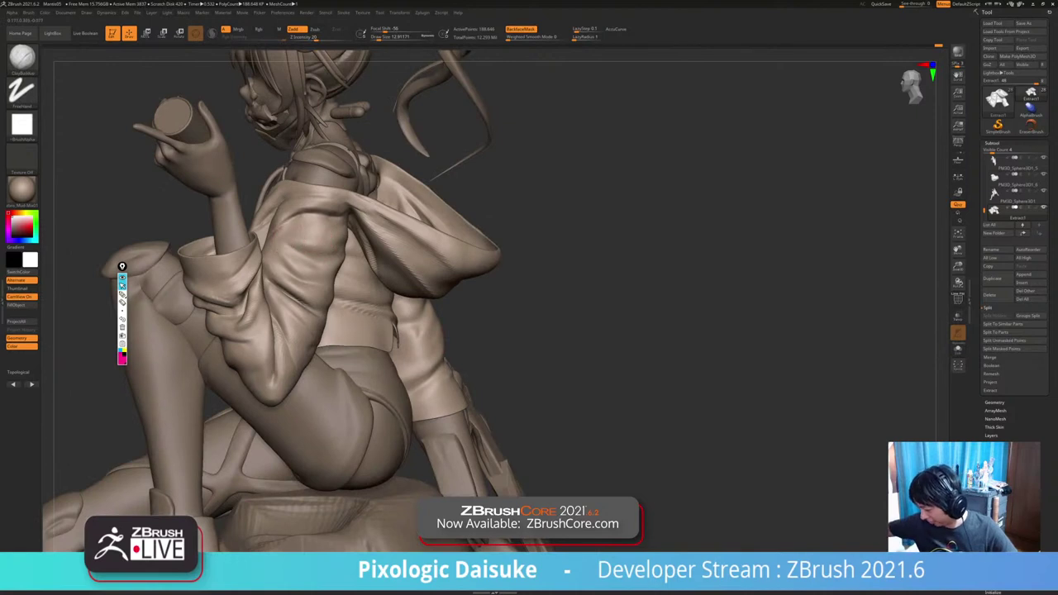
mouse_move(318, 256)
shift+mouse_down()
mouse_move(305, 259)
mouse_move(310, 239)
shift+mouse_up()
right_drag(310, 257, 275, 267)
shift+drag(311, 255, 302, 257)
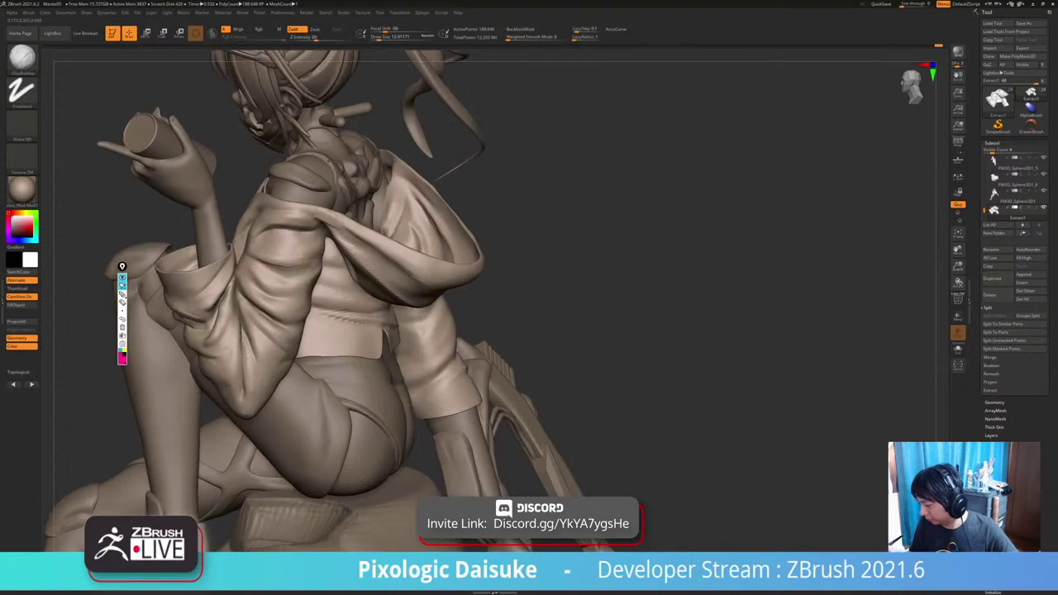
right_drag(285, 256, 397, 301)
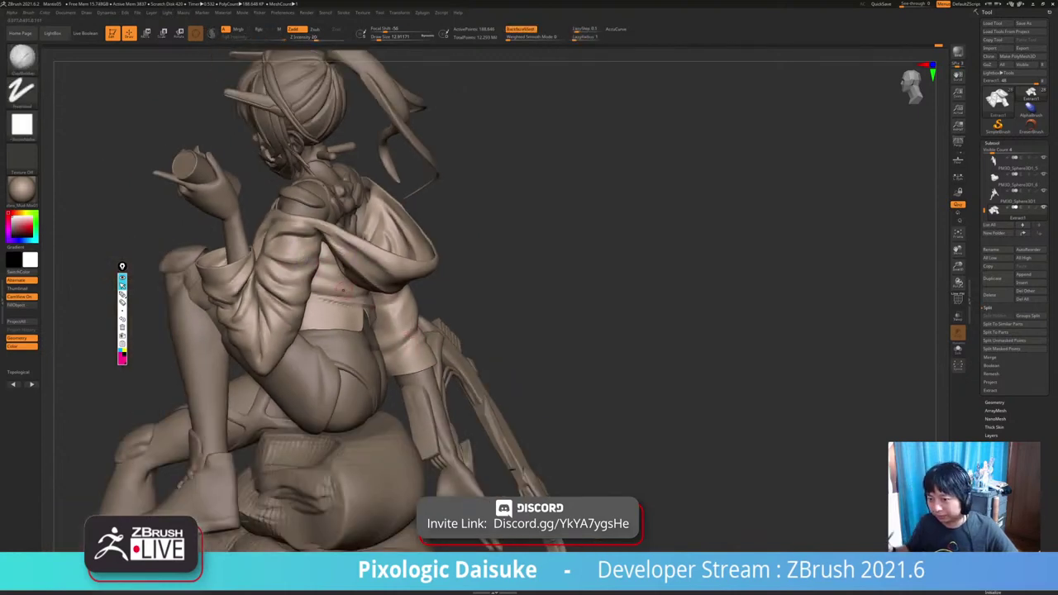
shift+drag(280, 244, 284, 241)
ctrl+right_drag(281, 242, 282, 268)
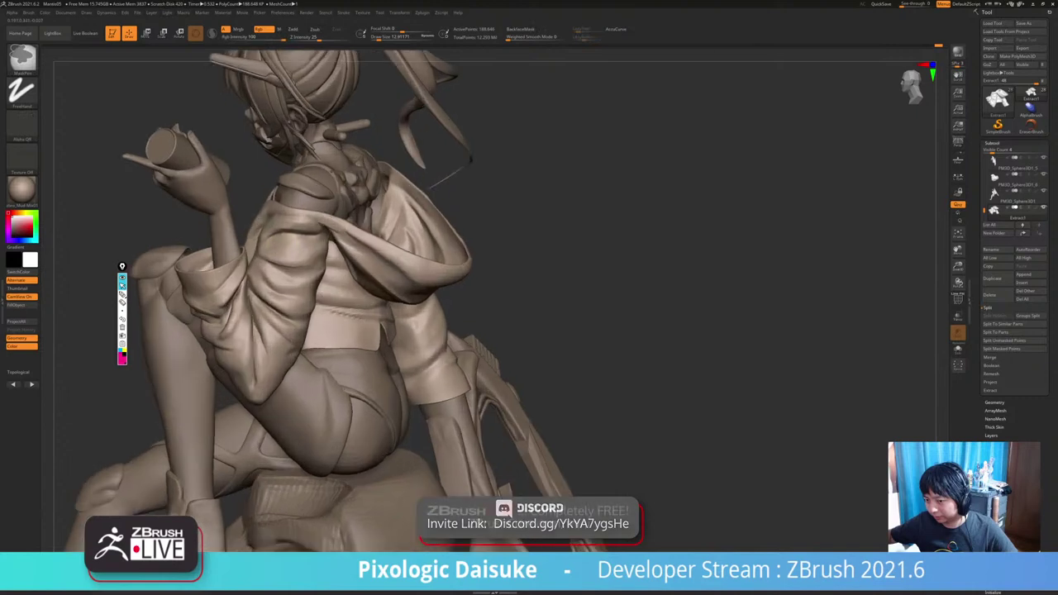
key(shift)
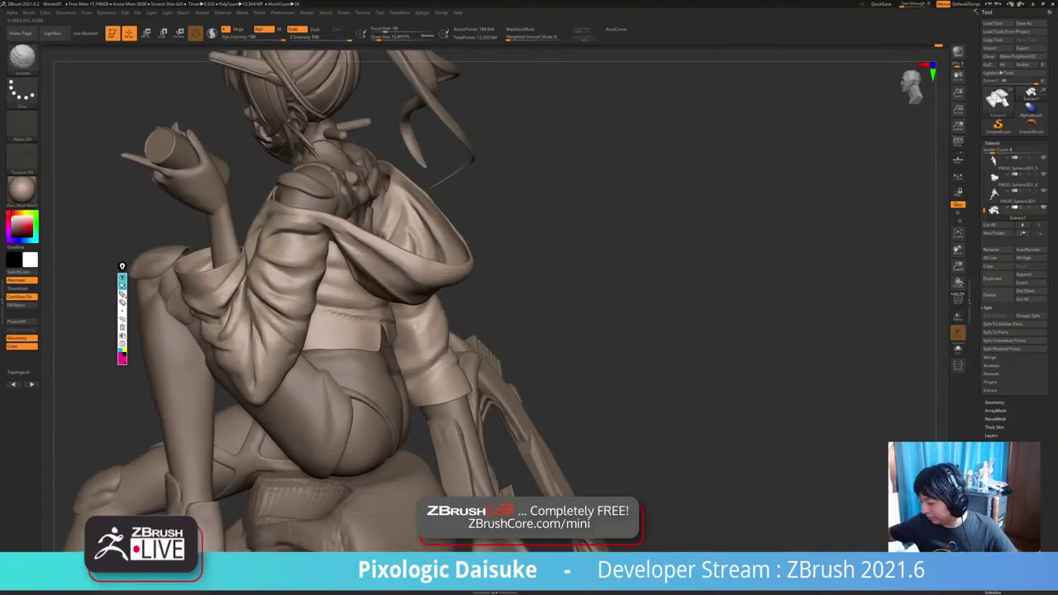
alt+right_drag(287, 330, 283, 362)
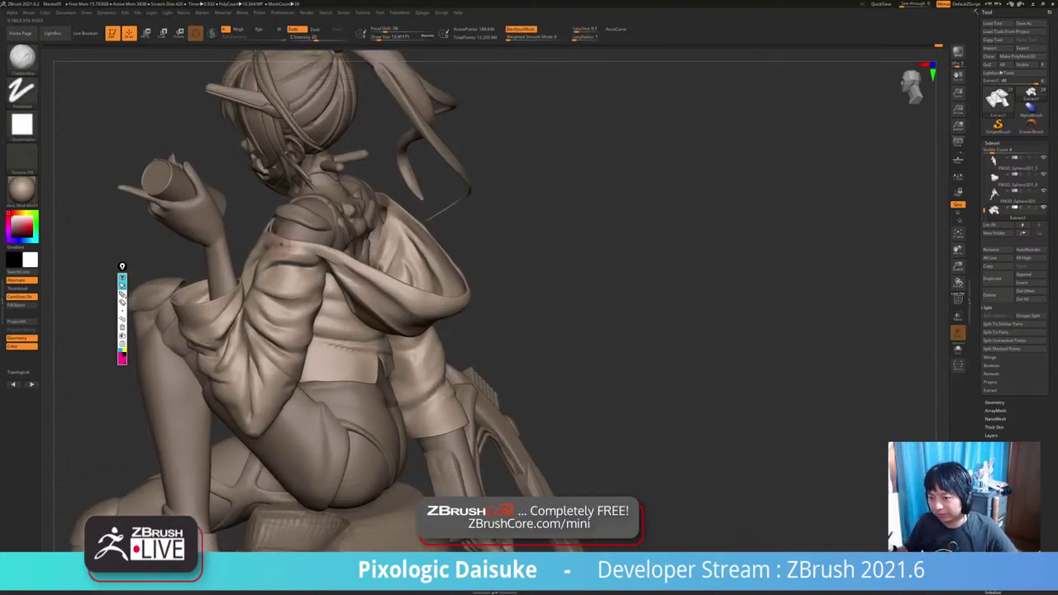
Reduce the brush draw size to about 10.5 and smooth the folds at the top of the raised sleeve beside the hood.
click(392, 37)
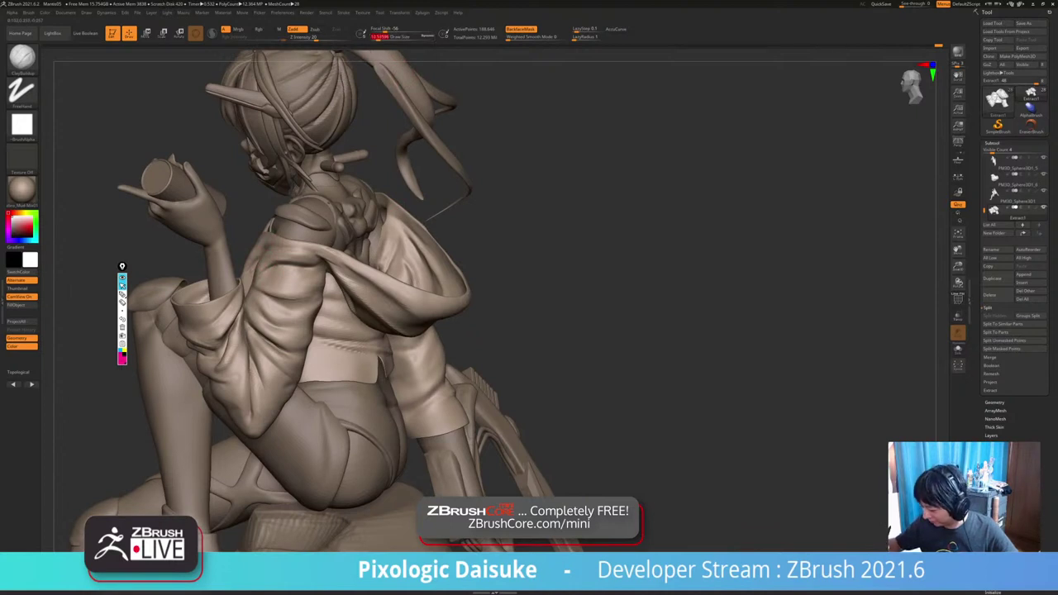
mouse_move(348, 303)
ctrl+right_down()
mouse_move(344, 342)
mouse_move(320, 326)
mouse_move(298, 234)
ctrl+right_up()
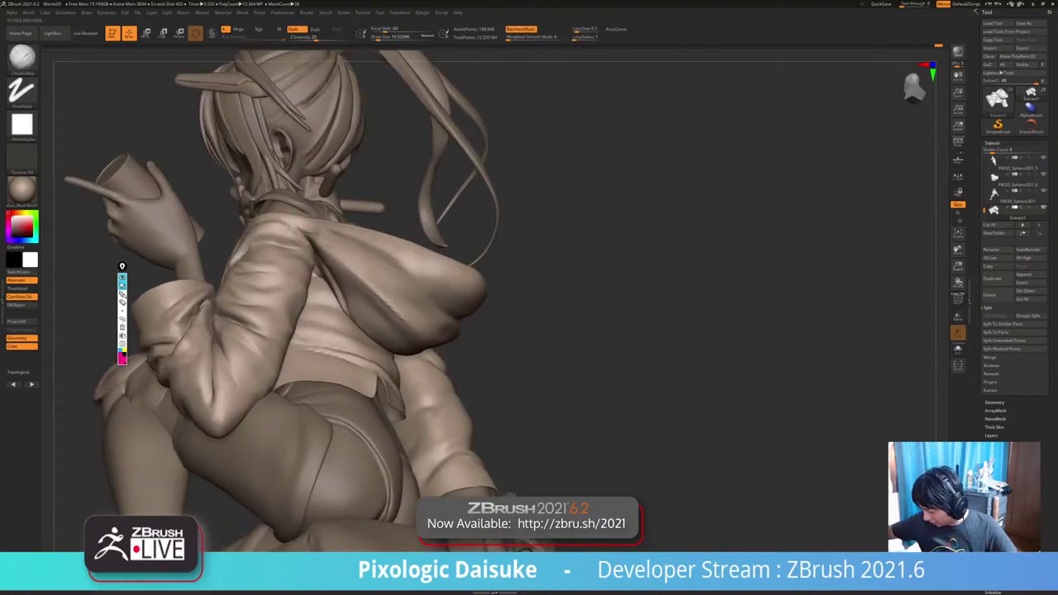
shift+drag(299, 236, 286, 232)
mouse_move(297, 248)
ctrl+right_down()
mouse_move(312, 308)
mouse_move(348, 360)
ctrl+right_up()
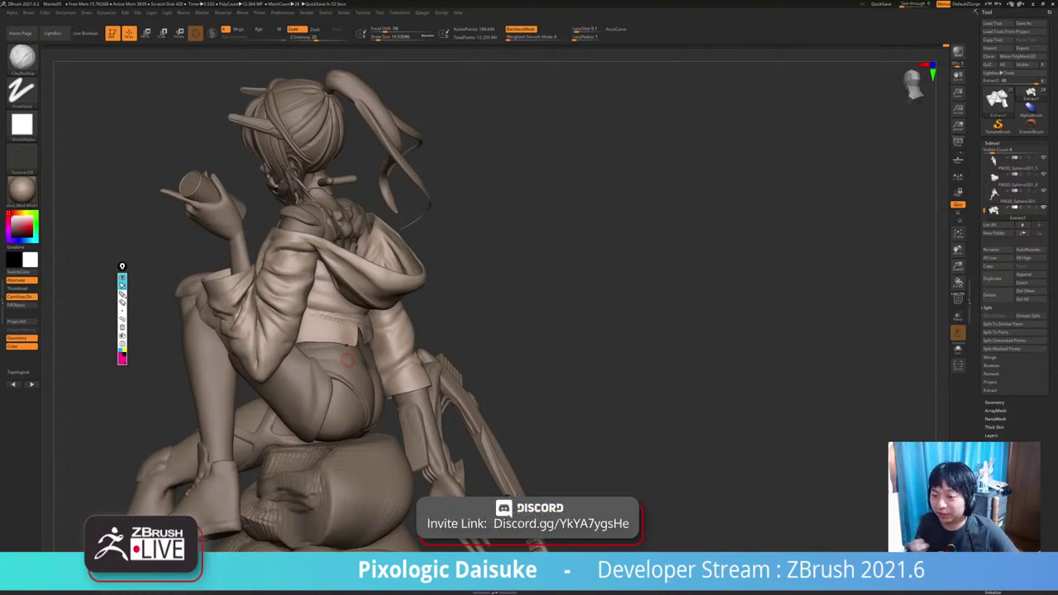
Sculpt creases on the back of the raised upper sleeve and the jacket's back below the hood with the ClayBuildup brush.
right_drag(330, 215, 300, 281)
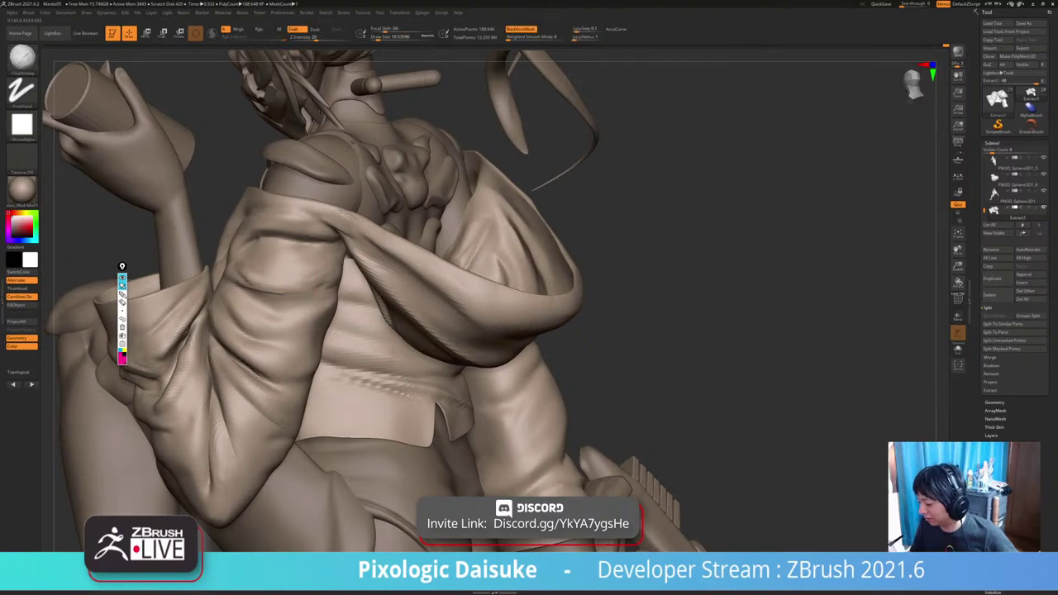
ctrl+right_drag(331, 278, 331, 240)
right_drag(331, 239, 393, 248)
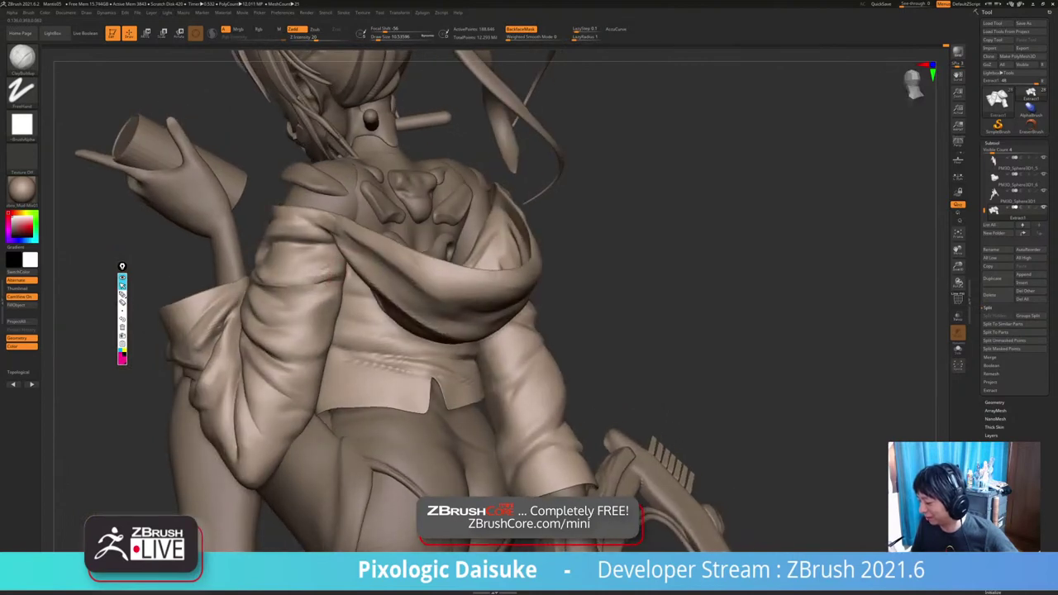
right_drag(328, 279, 298, 266)
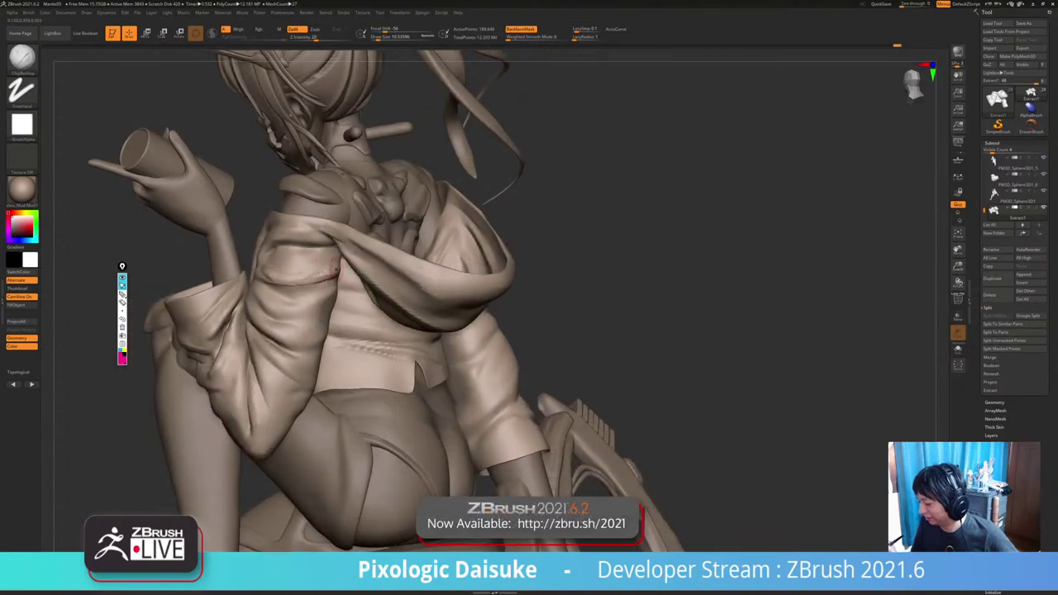
key(shift)
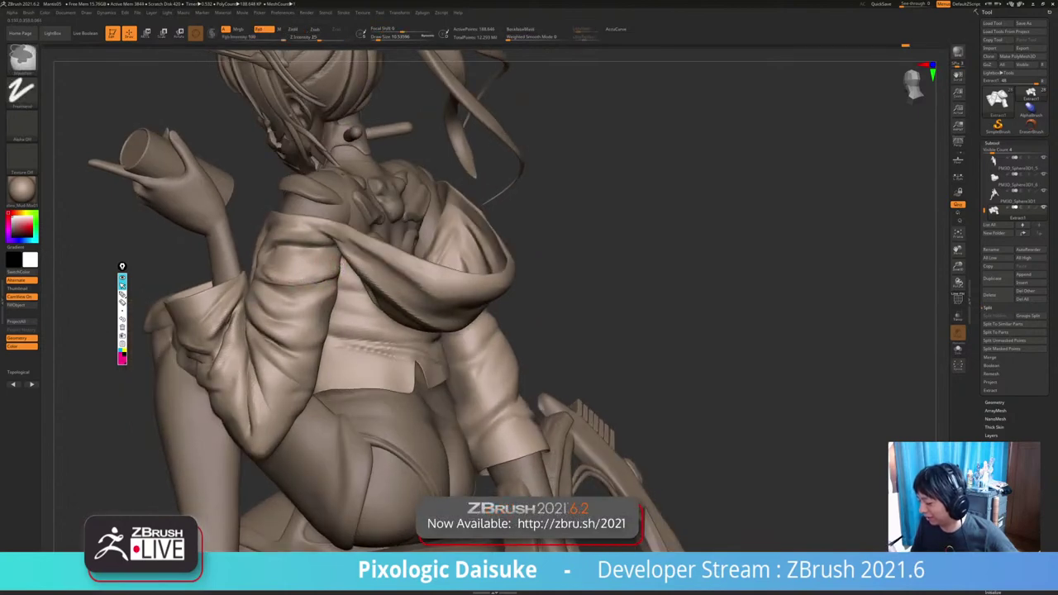
mouse_move(347, 281)
right_down()
mouse_move(313, 270)
mouse_move(331, 273)
right_up()
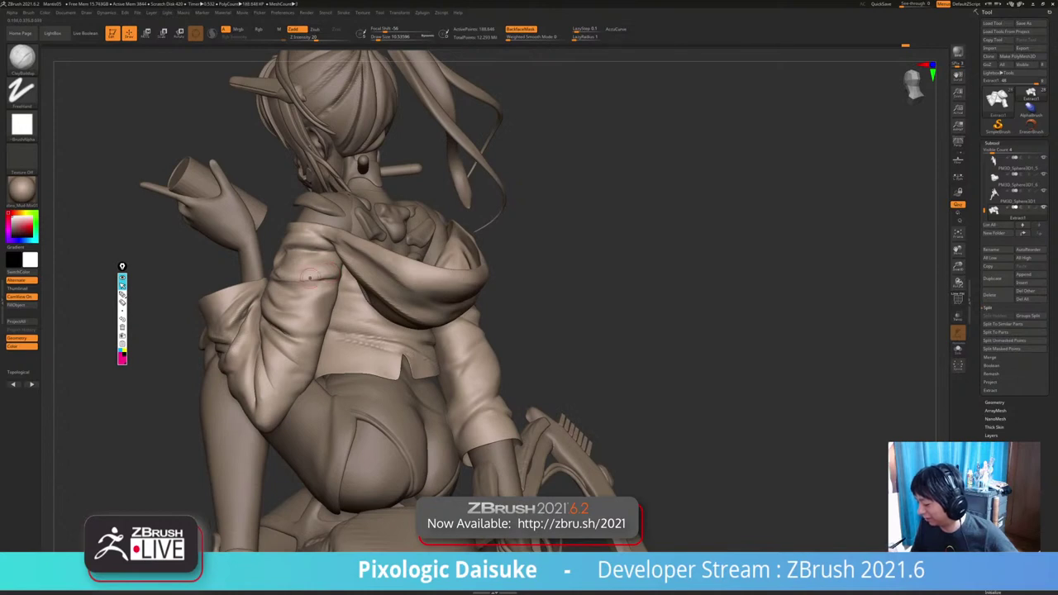
ctrl+right_drag(310, 277, 273, 368)
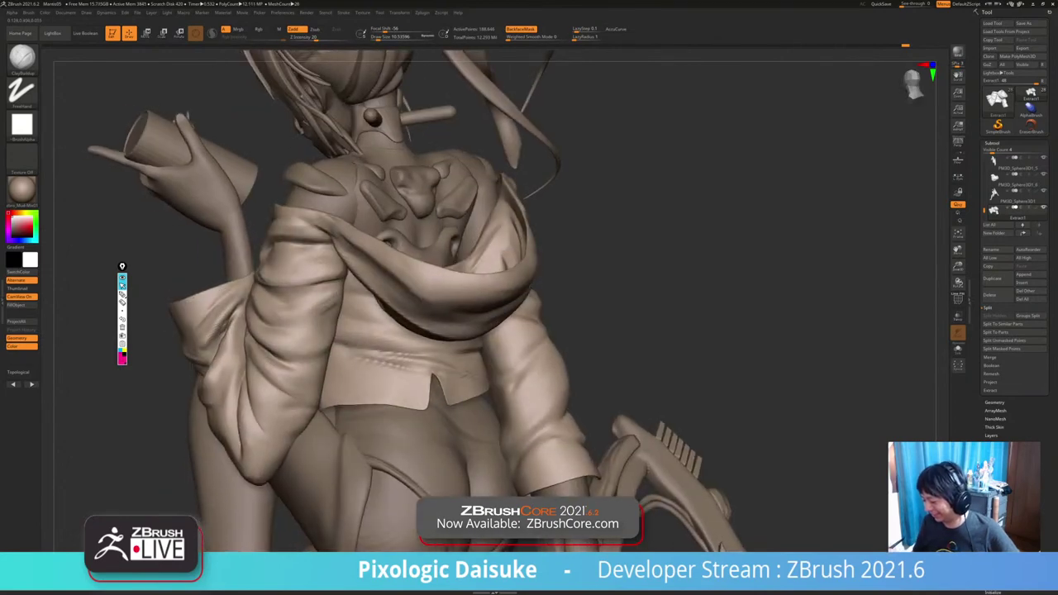
key(shift)
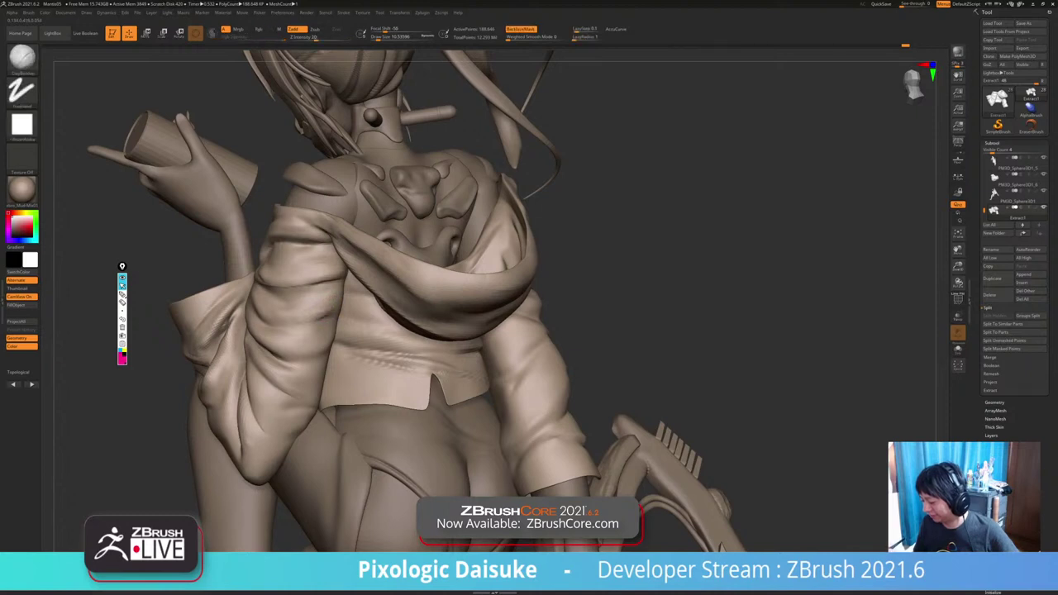
ctrl+right_drag(323, 338, 317, 293)
Sculpt the folds around the elbow of the lowered sleeve, above its cuff, with the ClayBuildup brush.
alt+right_drag(510, 331, 467, 263)
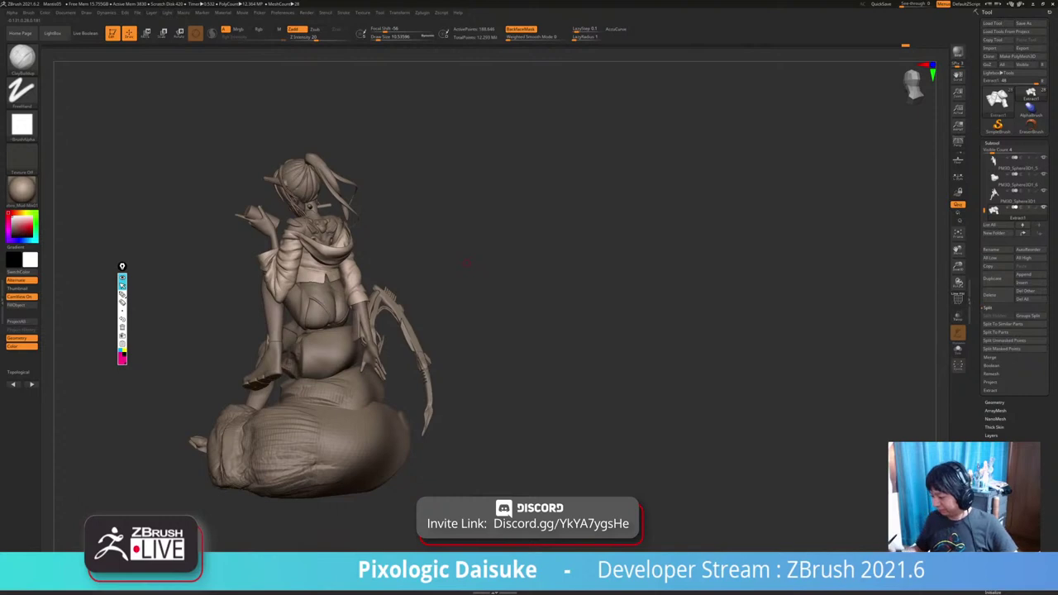
drag(467, 263, 496, 361)
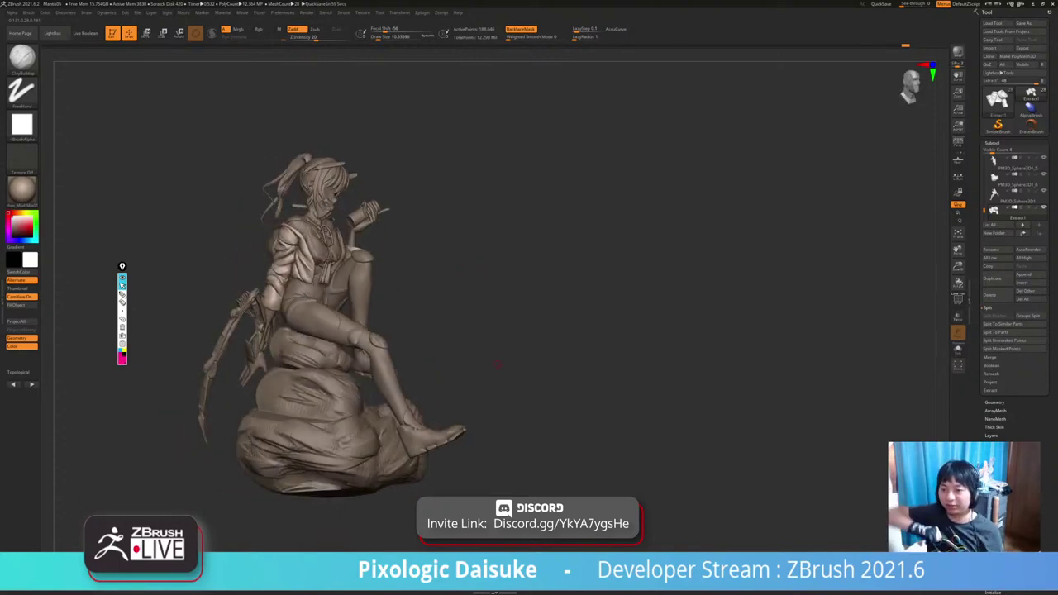
drag(496, 365, 478, 352)
ctrl+right_drag(280, 248, 278, 284)
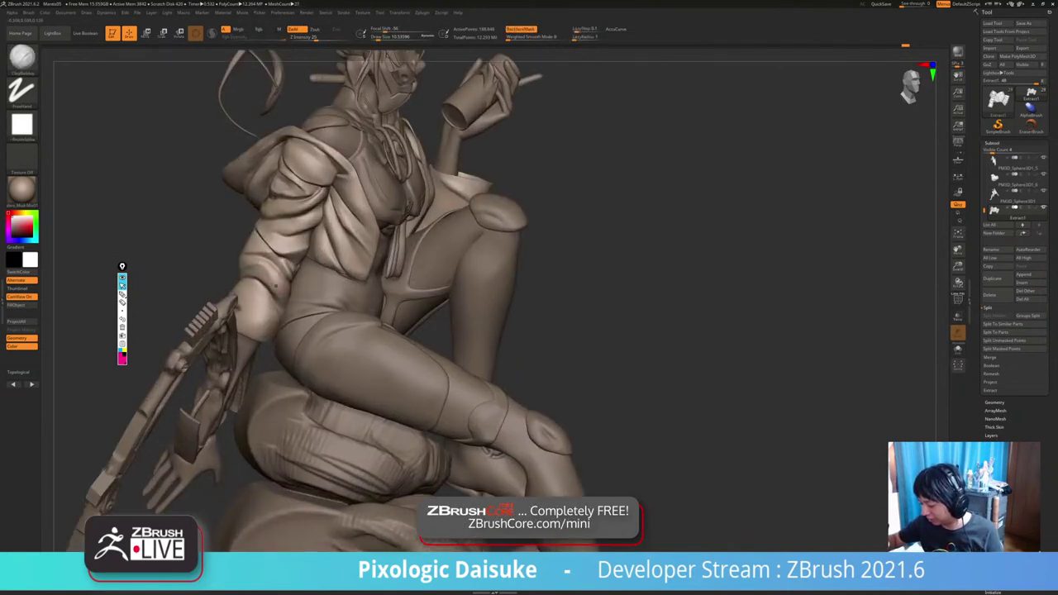
drag(275, 285, 268, 273)
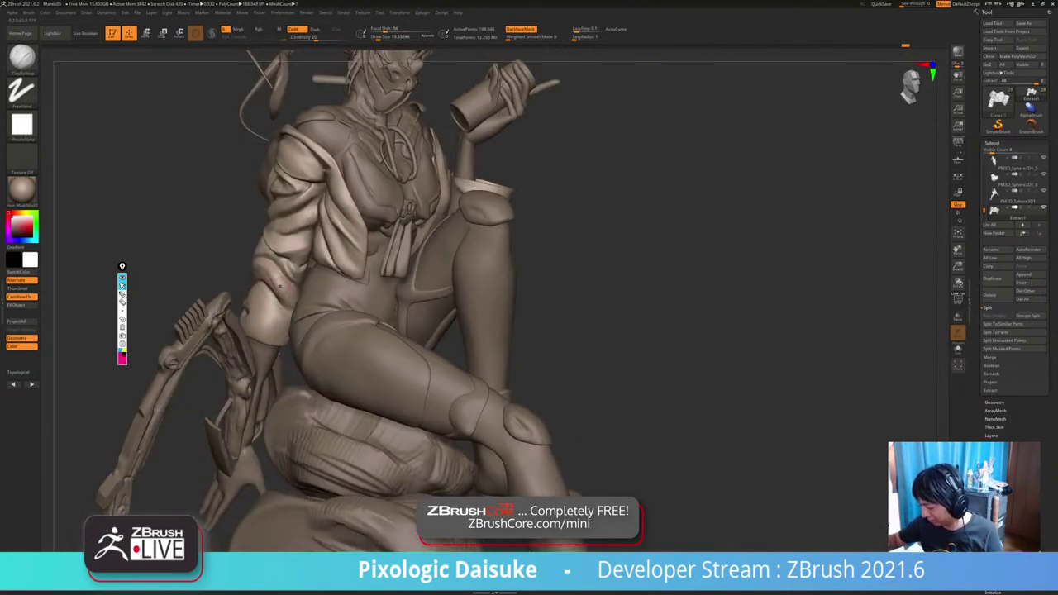
mouse_move(273, 277)
ctrl+right_down()
mouse_move(274, 215)
mouse_move(197, 218)
mouse_move(348, 218)
ctrl+right_up()
Make the torso the active subtool and refine and smooth the bare waist below the jacket.
mouse_move(405, 281)
mouse_down()
mouse_move(478, 284)
mouse_move(438, 283)
mouse_up()
drag(508, 285, 533, 287)
drag(186, 372, 356, 373)
mouse_move(356, 373)
alt+right_down()
mouse_move(341, 328)
mouse_move(364, 363)
alt+right_up()
alt+click(395, 330)
right_drag(277, 217, 215, 201)
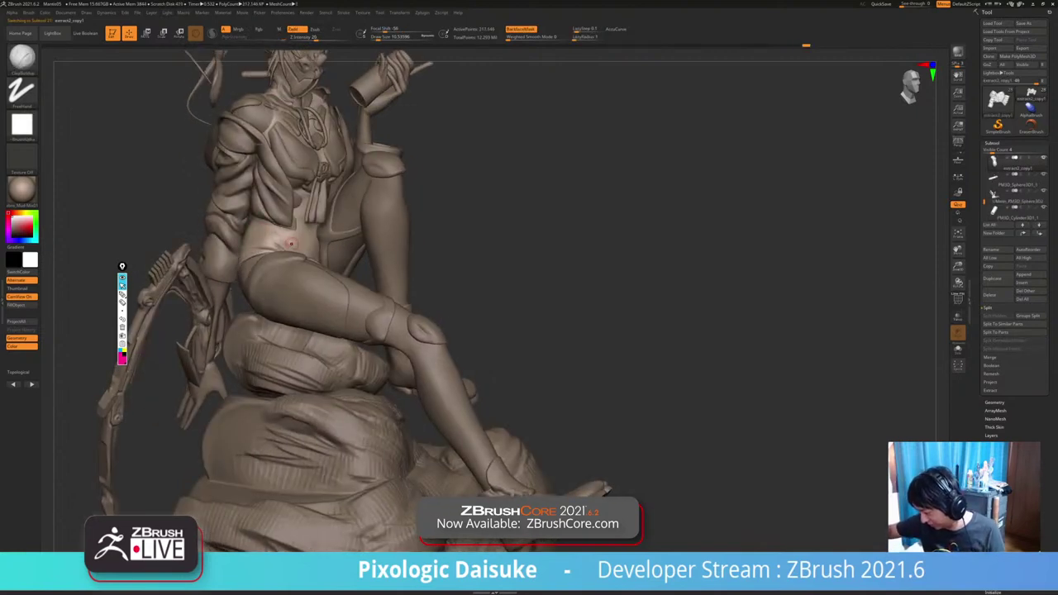
key(shift)
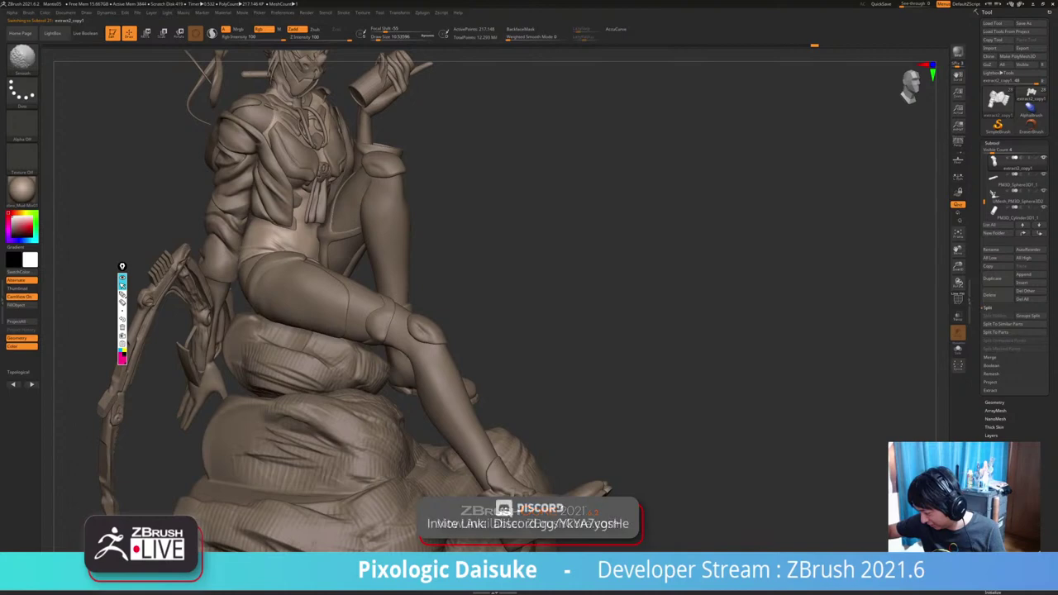
Isolate the torso, sculpt the abdomen above the waistline with the ClayBuildup brush and smooth it.
ctrl+right_drag(348, 331, 335, 289)
mouse_move(408, 317)
right_down()
mouse_move(382, 323)
mouse_move(314, 304)
right_up()
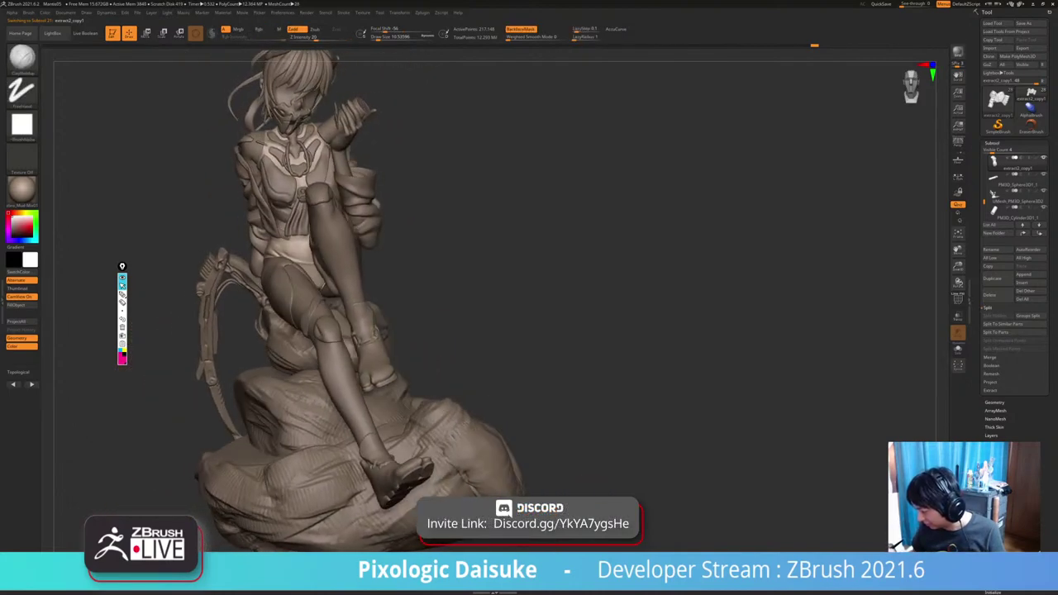
key(alt+s)
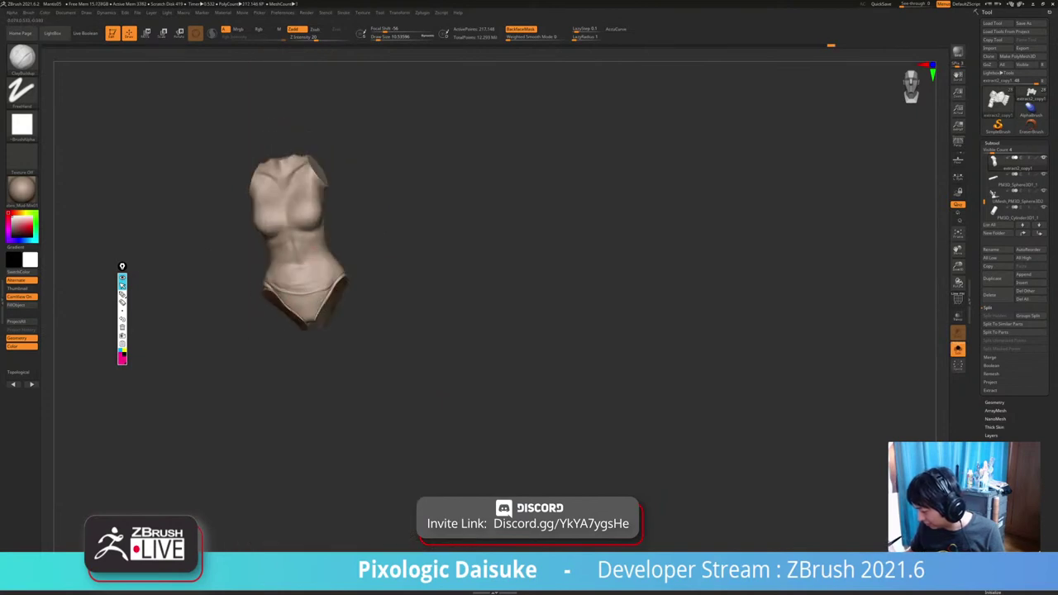
key(shift)
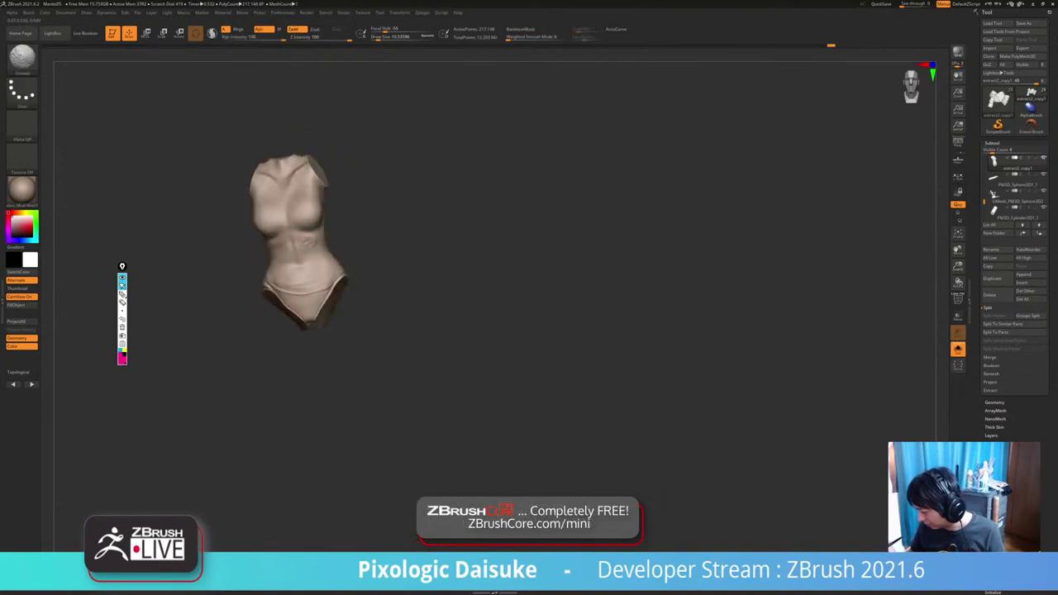
Build up the ribcage and waist forms on the isolated torso with the ClayBuildup brush at a slightly larger draw size.
mouse_move(317, 237)
right_down()
mouse_move(285, 237)
mouse_move(316, 240)
right_up()
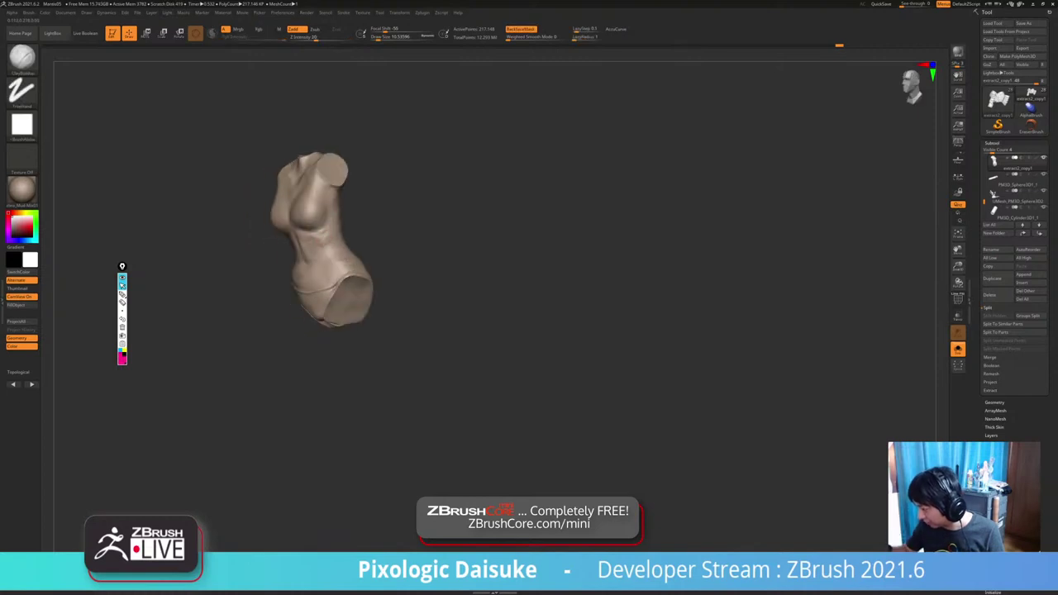
drag(378, 37, 382, 37)
ctrl+right_drag(326, 205, 321, 237)
right_drag(208, 236, 255, 236)
drag(278, 240, 252, 239)
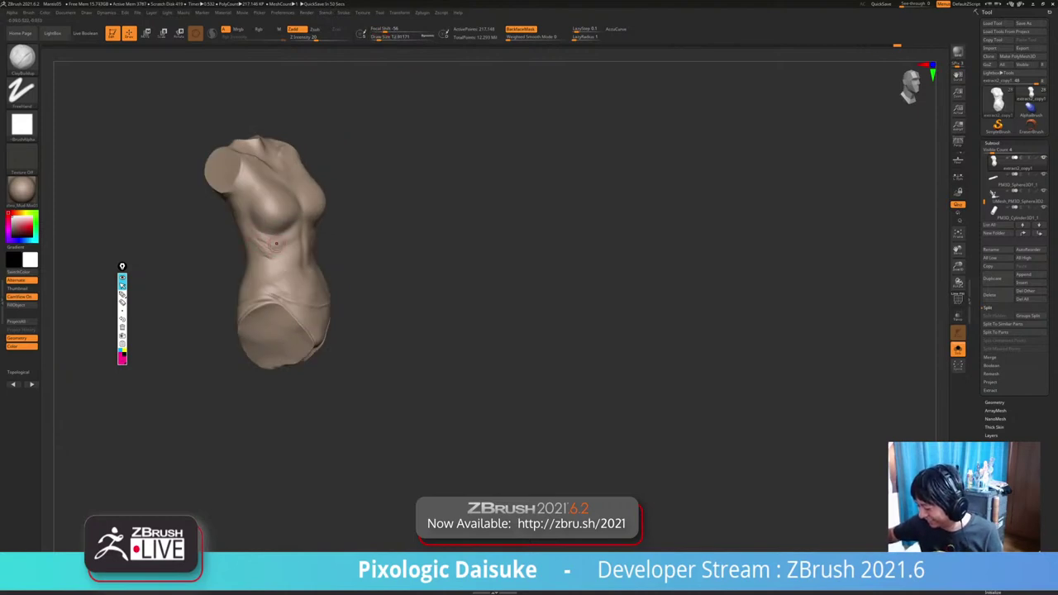
mouse_move(346, 269)
right_down()
mouse_move(277, 273)
mouse_move(343, 269)
right_up()
drag(271, 256, 281, 248)
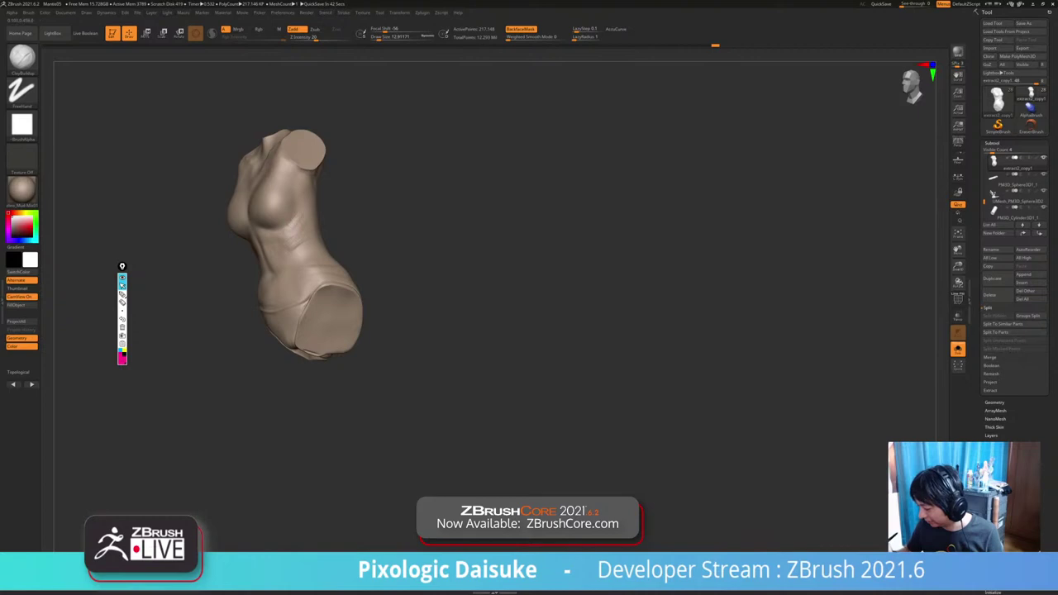
right_drag(281, 248, 331, 251)
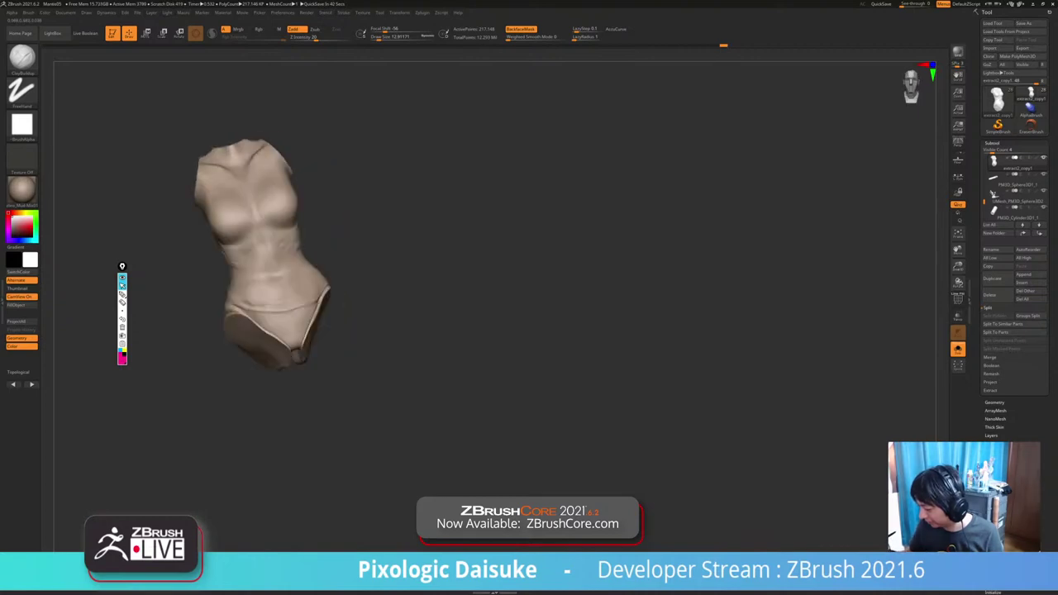
Isolate the head subtool of the figure and enable Use Posable Symmetry for it.
key(alt+s)
mouse_move(286, 246)
mouse_down()
mouse_move(645, 229)
mouse_move(703, 240)
mouse_up()
alt+click(333, 172)
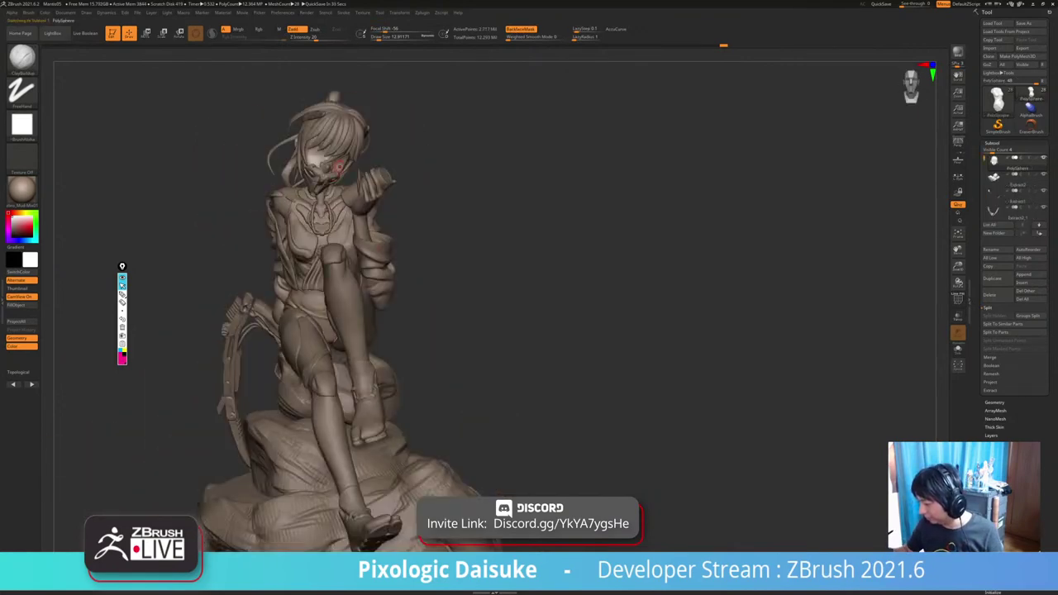
mouse_move(334, 172)
right_down()
mouse_move(376, 198)
mouse_move(376, 279)
right_up()
key(alt+s)
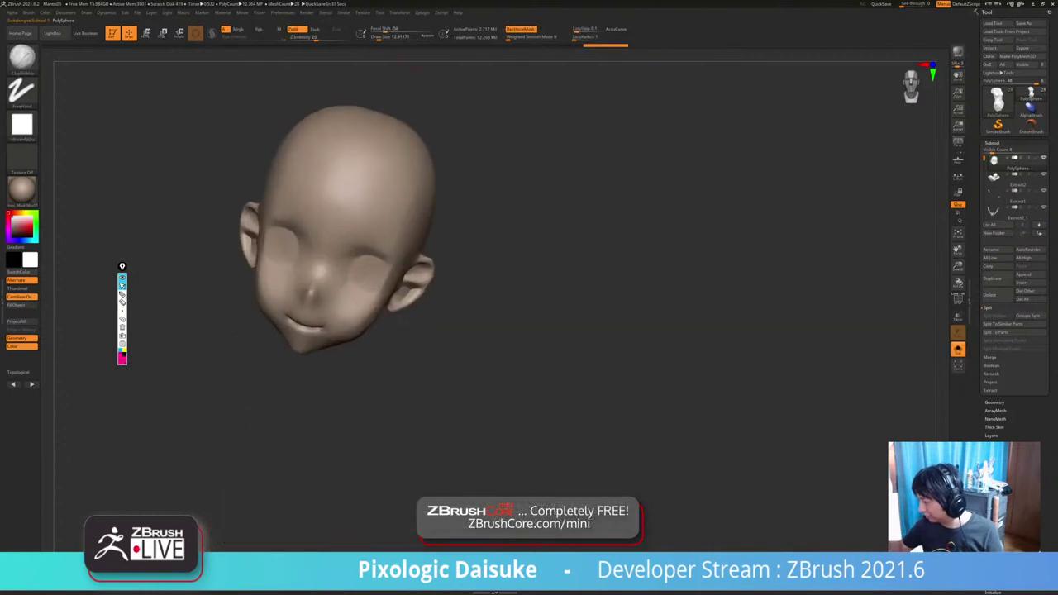
click(399, 13)
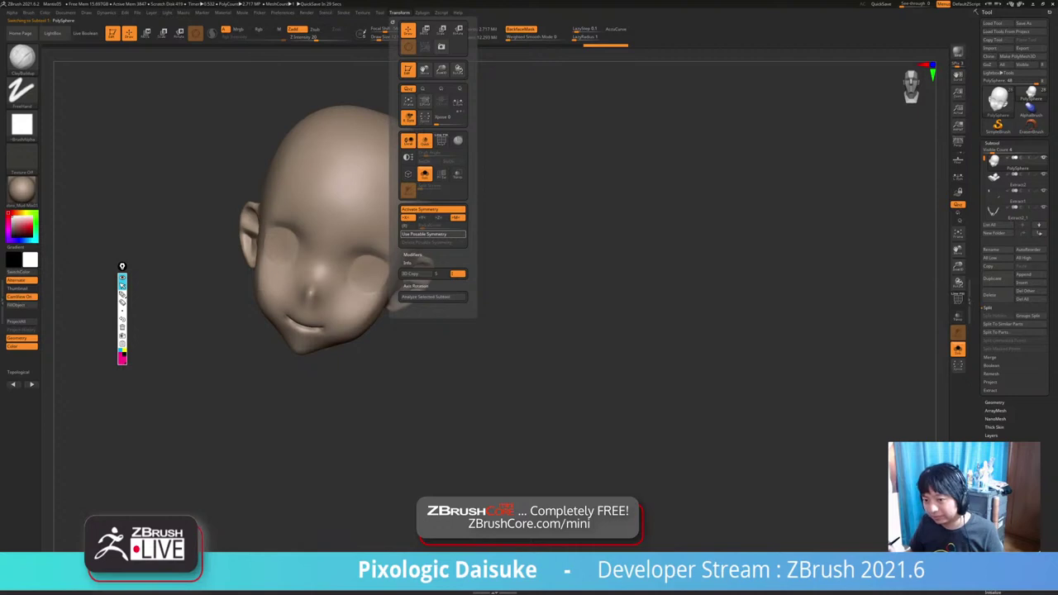
right_drag(364, 292, 402, 249)
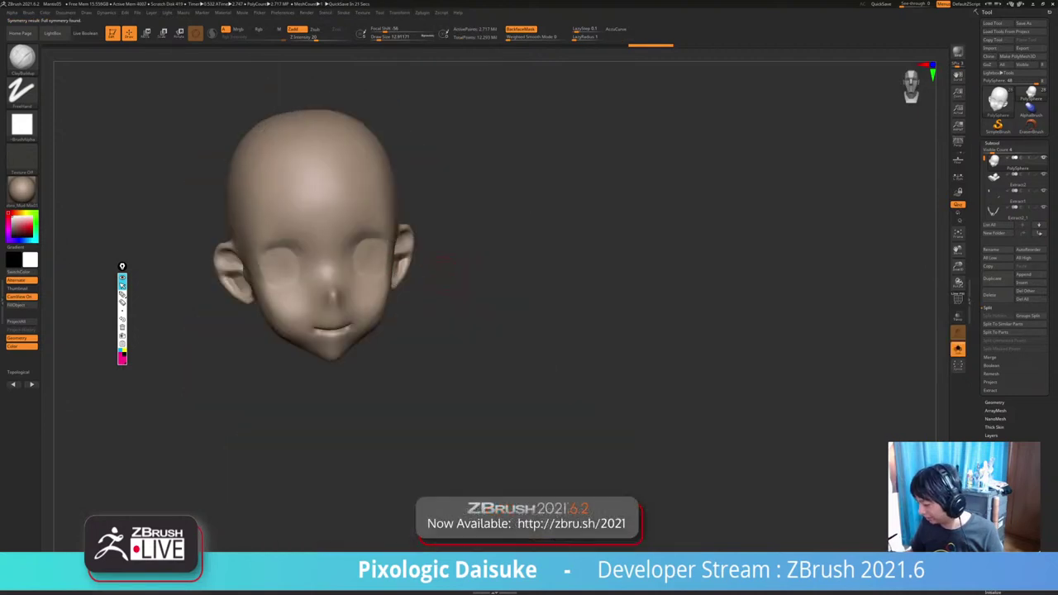
Build up the cheek between eye and jaw, and smooth the strokes at a lower subdivision level.
mouse_move(364, 278)
right_down()
mouse_move(395, 278)
mouse_move(327, 280)
right_up()
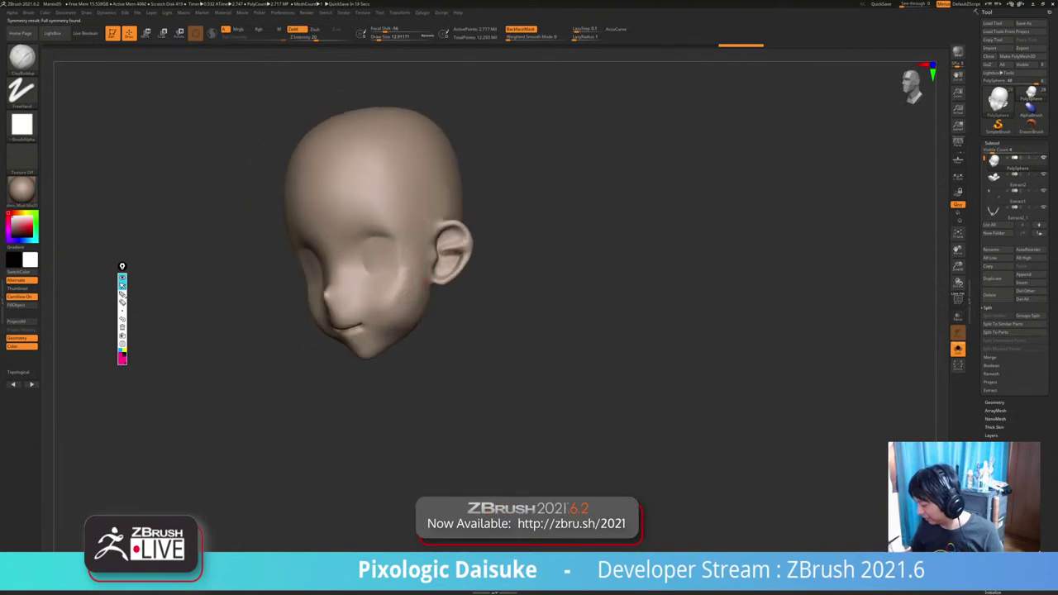
right_drag(394, 302, 412, 277)
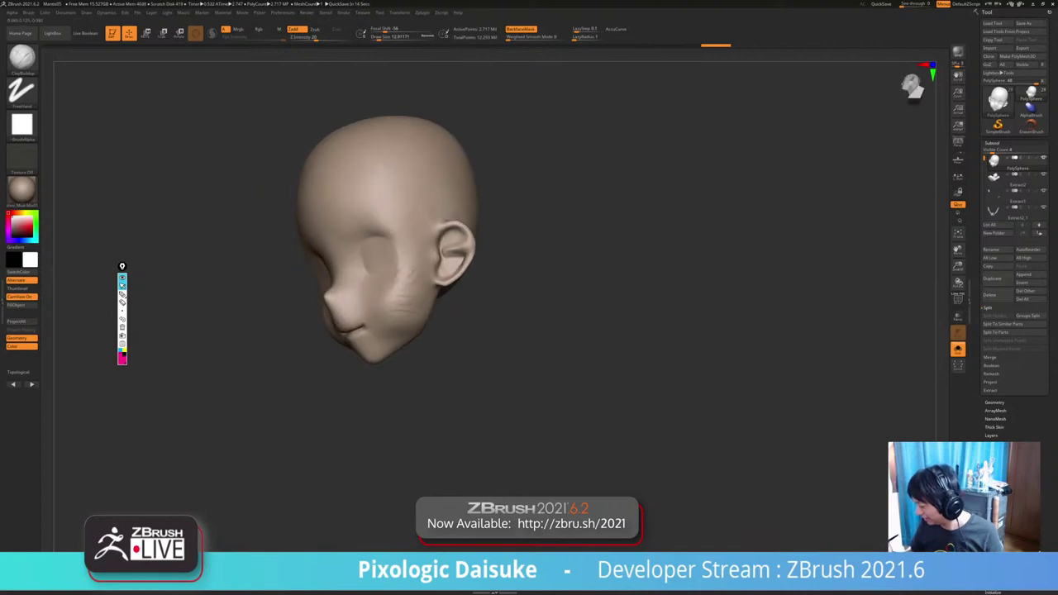
right_drag(427, 300, 358, 283)
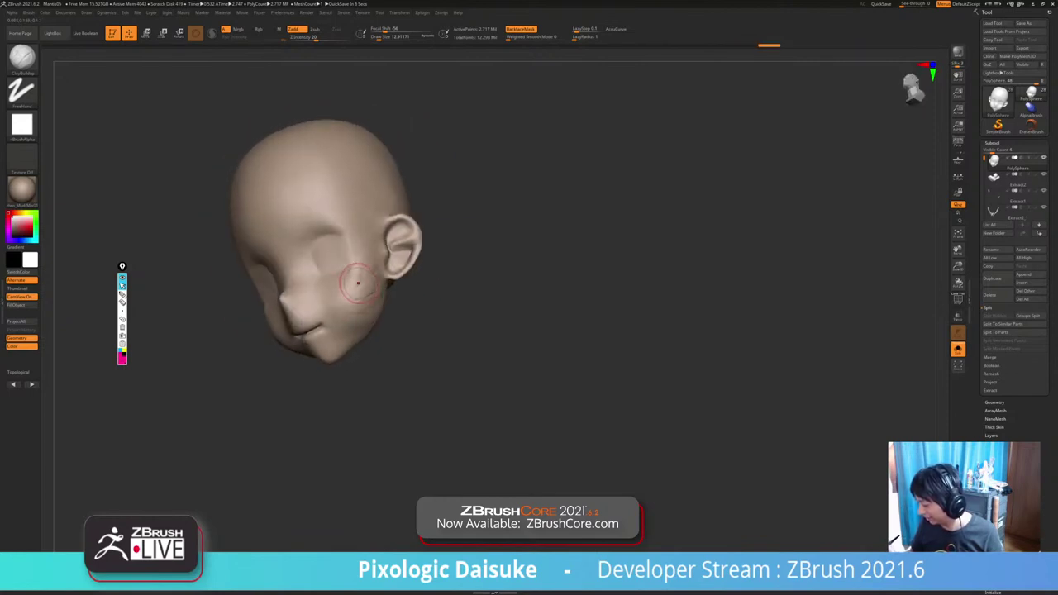
key(shift)
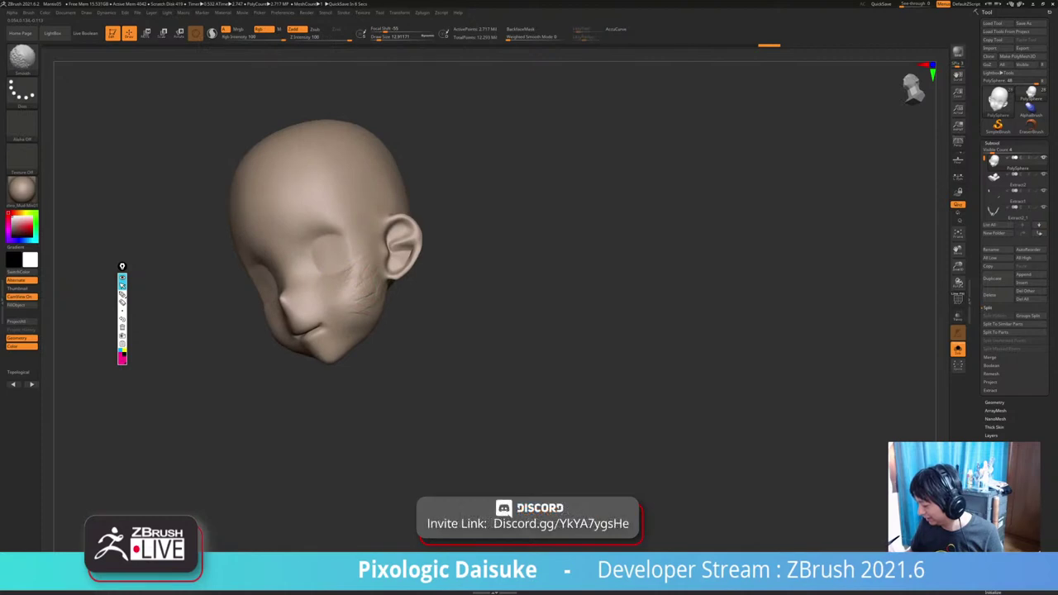
shift+drag(360, 266, 365, 293)
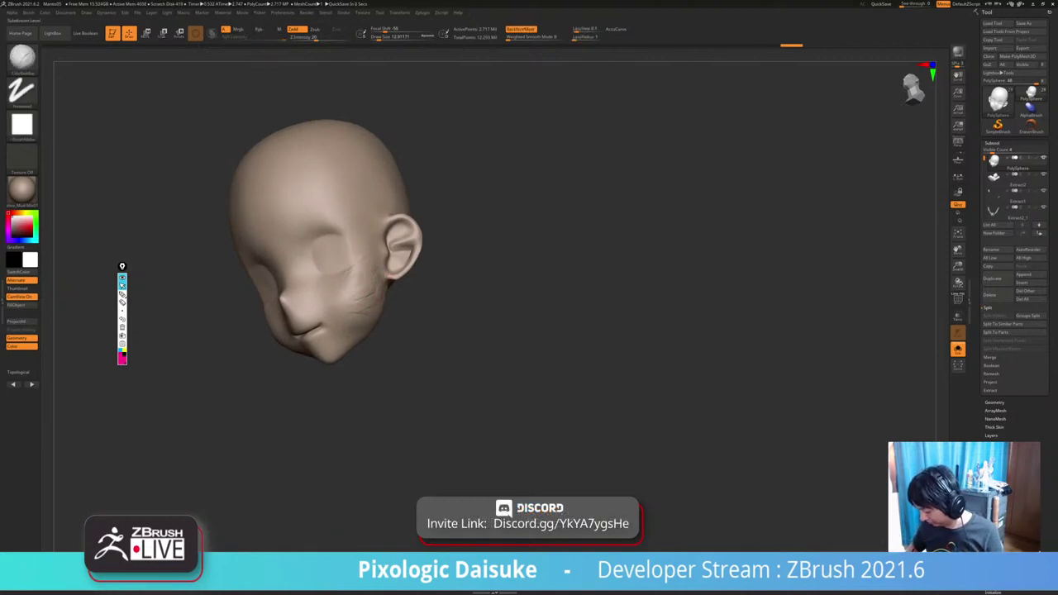
key(shift)
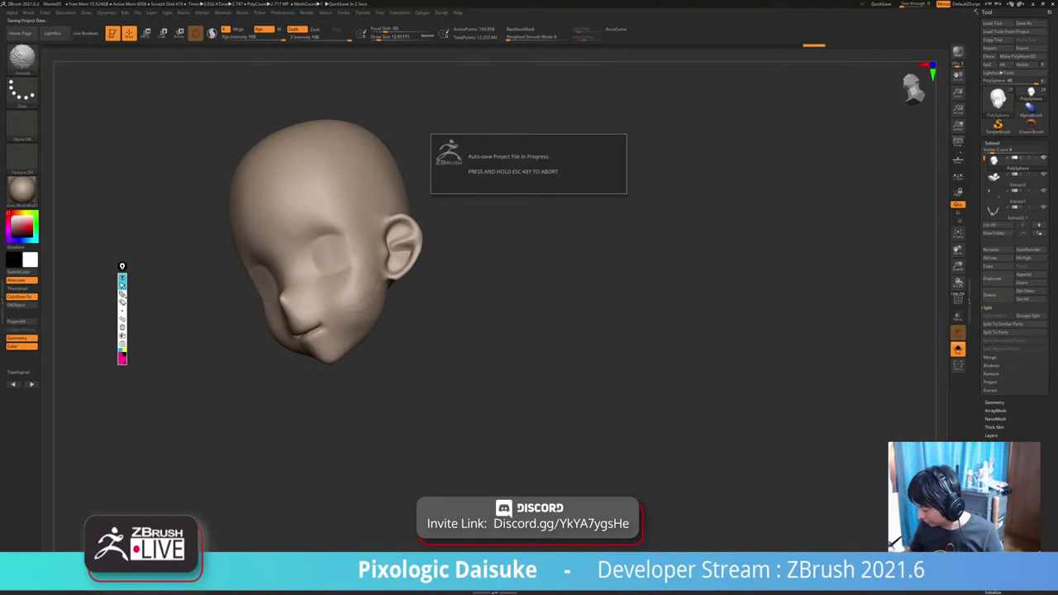
mouse_move(397, 331)
mouse_down()
mouse_move(446, 327)
mouse_move(405, 337)
mouse_up()
shift+drag(356, 304, 349, 316)
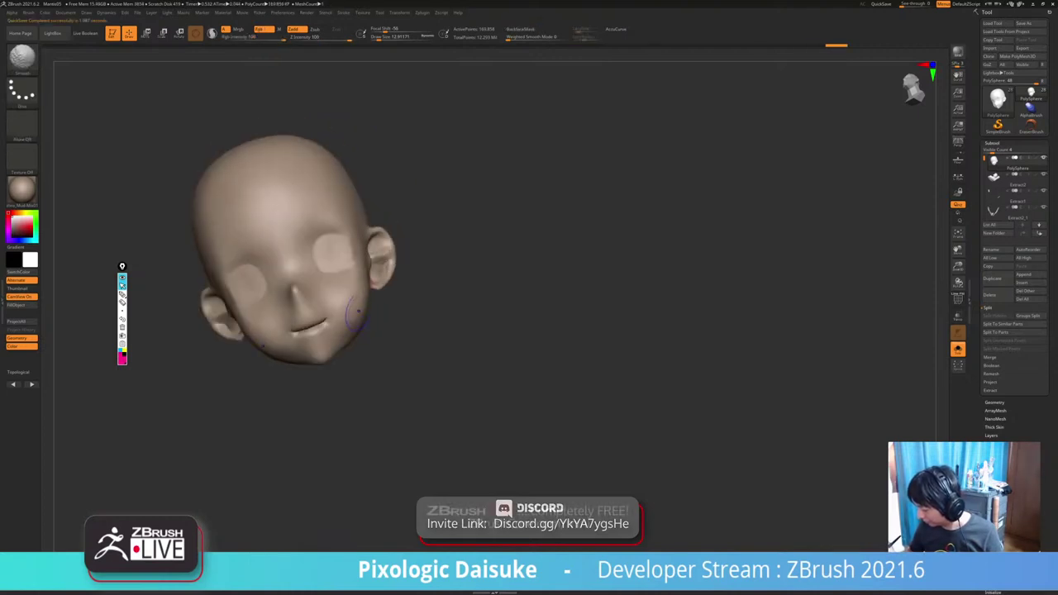
Display the whole figure to check the face with the hair and mask, and isolate the head again.
mouse_move(447, 331)
mouse_down()
mouse_move(393, 328)
mouse_move(402, 309)
mouse_up()
click(958, 301)
click(958, 301)
drag(579, 300, 612, 296)
click(958, 349)
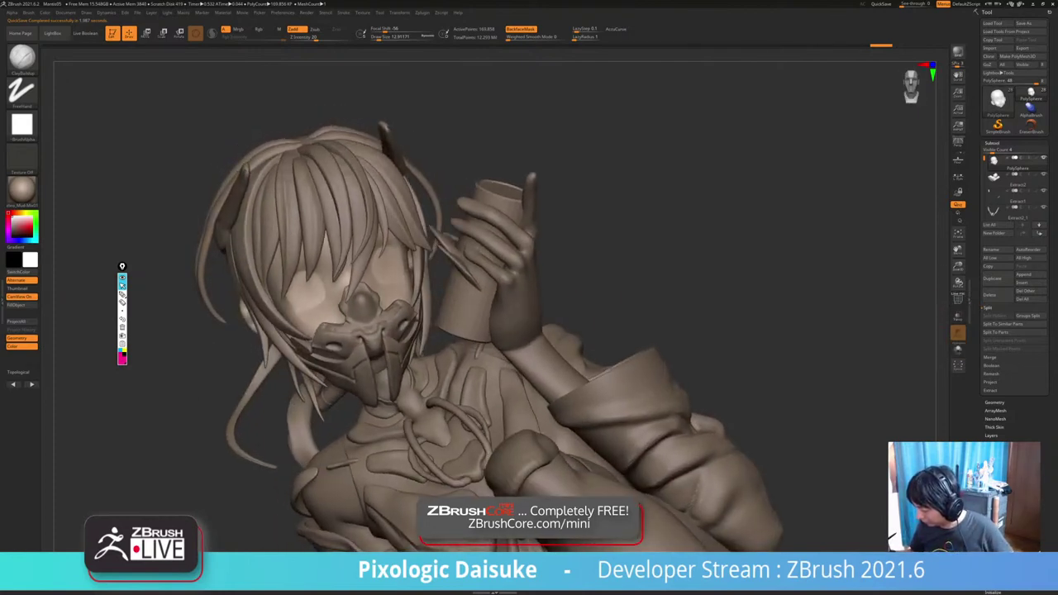
key(shift+s)
right_drag(430, 248, 356, 243)
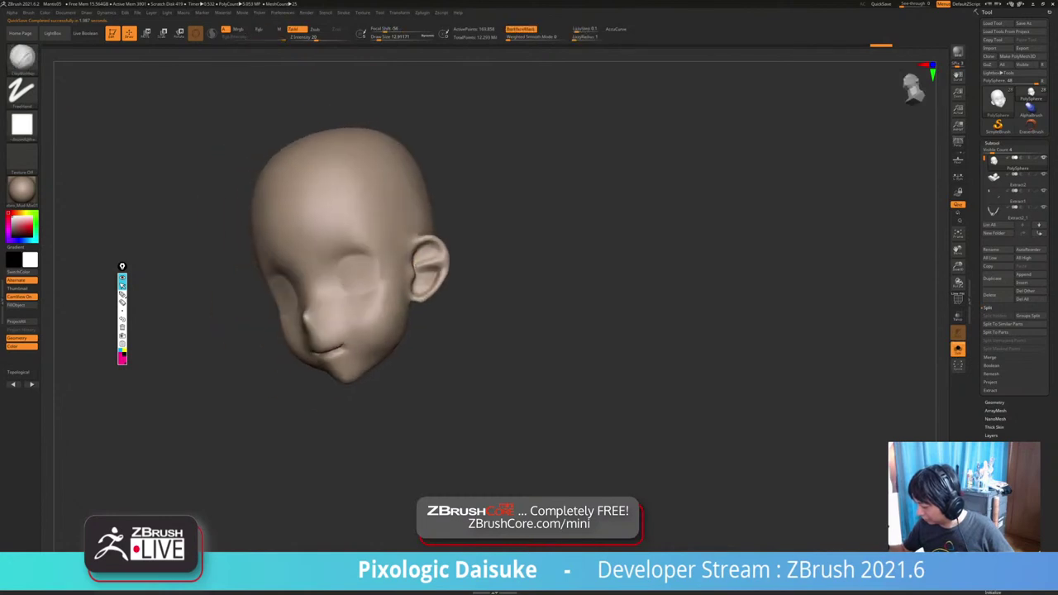
Add clay to the temple between the eye socket and the ear, and smooth it into the cheek.
mouse_move(380, 285)
mouse_down()
mouse_move(384, 252)
mouse_move(391, 277)
mouse_move(395, 246)
mouse_up()
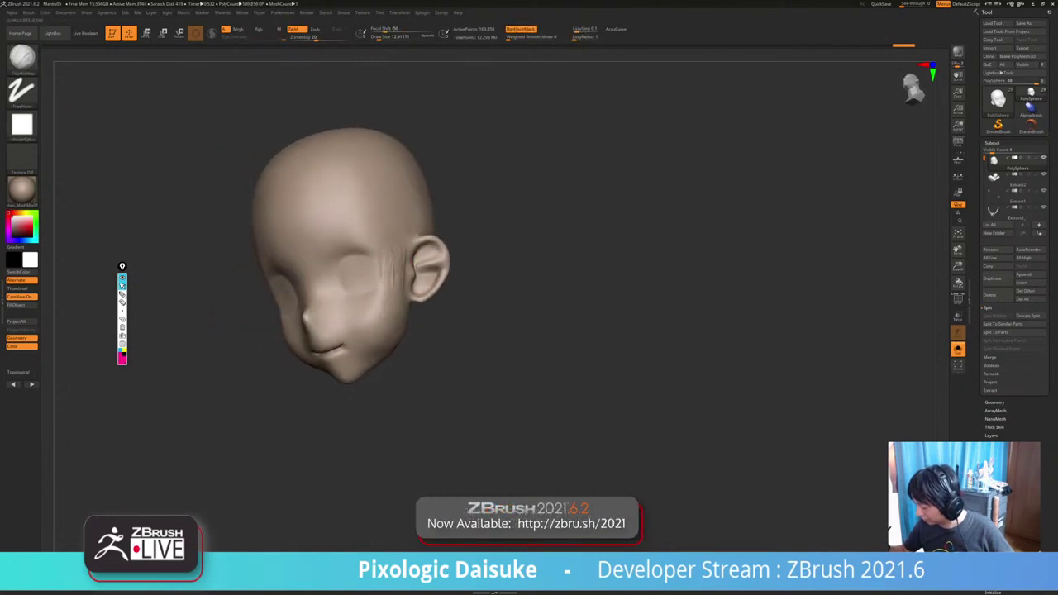
ctrl+right_drag(397, 241, 402, 234)
drag(398, 248, 396, 269)
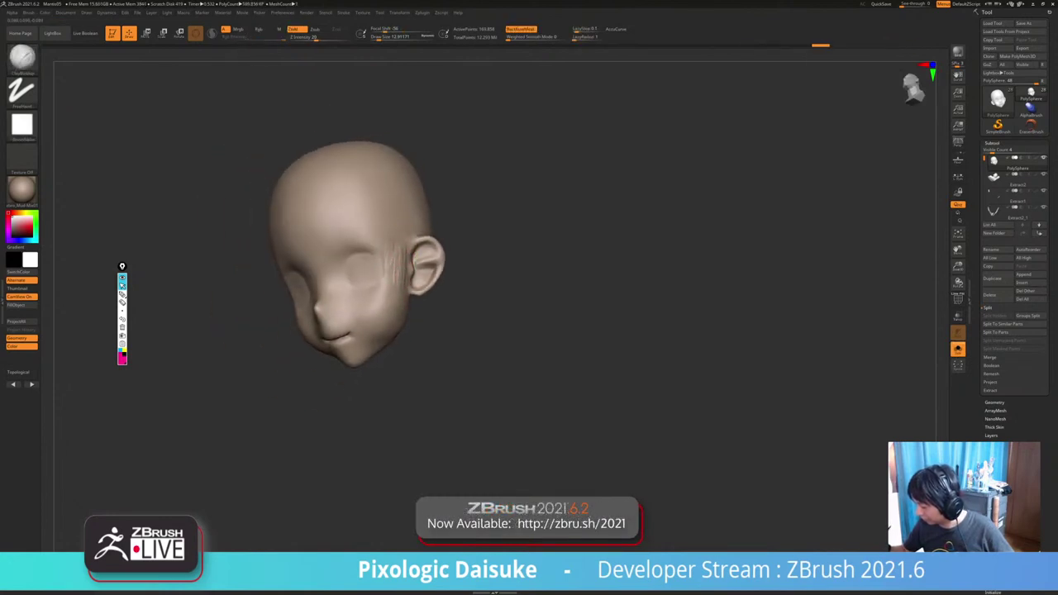
key(shift)
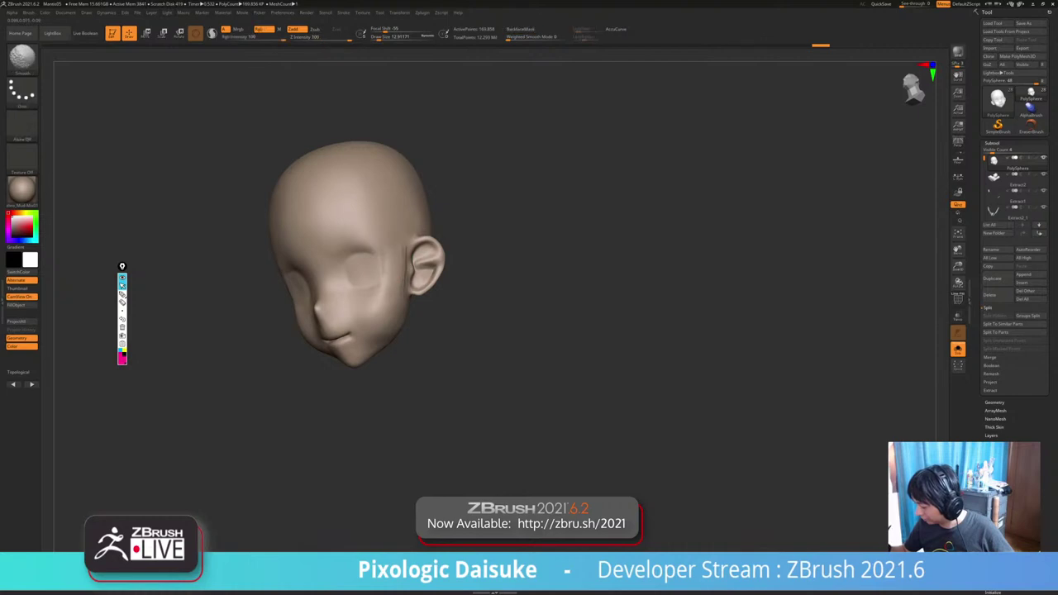
shift+drag(374, 333, 362, 351)
key(shift)
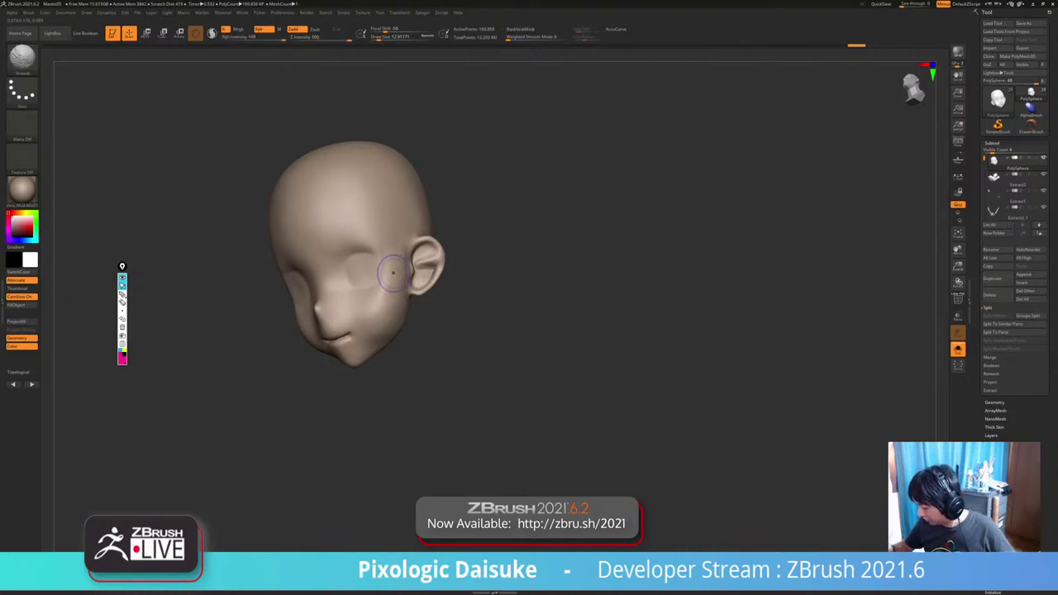
mouse_move(351, 285)
right_down()
mouse_move(413, 269)
mouse_move(361, 262)
right_up()
drag(361, 261, 366, 286)
mouse_move(365, 287)
right_down()
mouse_move(397, 280)
mouse_move(359, 265)
right_up()
key(ctrl+z)
key(ctrl+z)
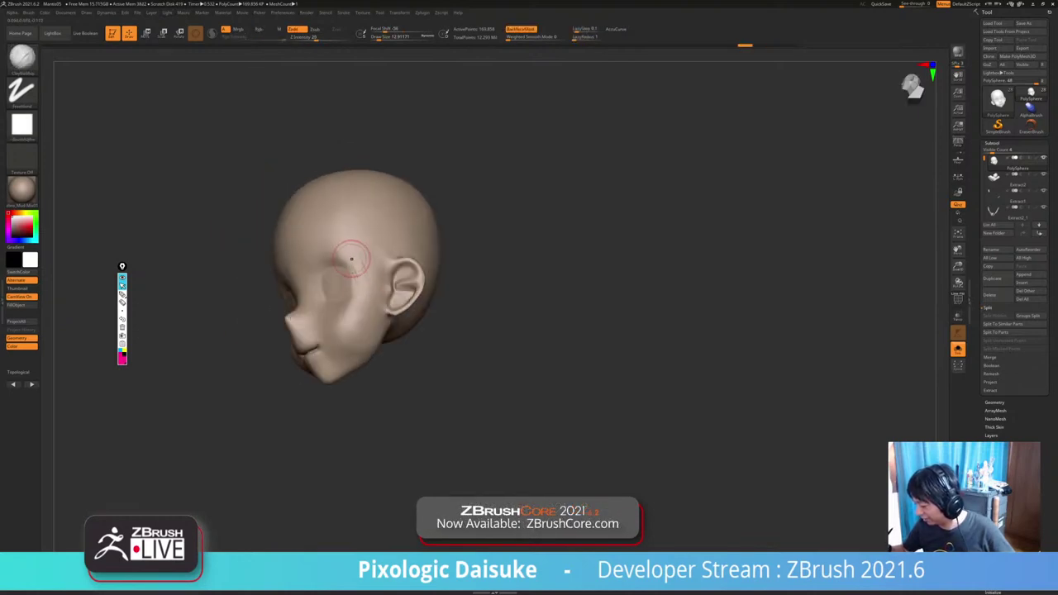
Build up the outer edge of the eye area near the temple and smooth it into the side of the face.
drag(351, 259, 357, 285)
right_drag(357, 285, 372, 263)
shift+drag(372, 263, 362, 294)
right_drag(362, 293, 366, 266)
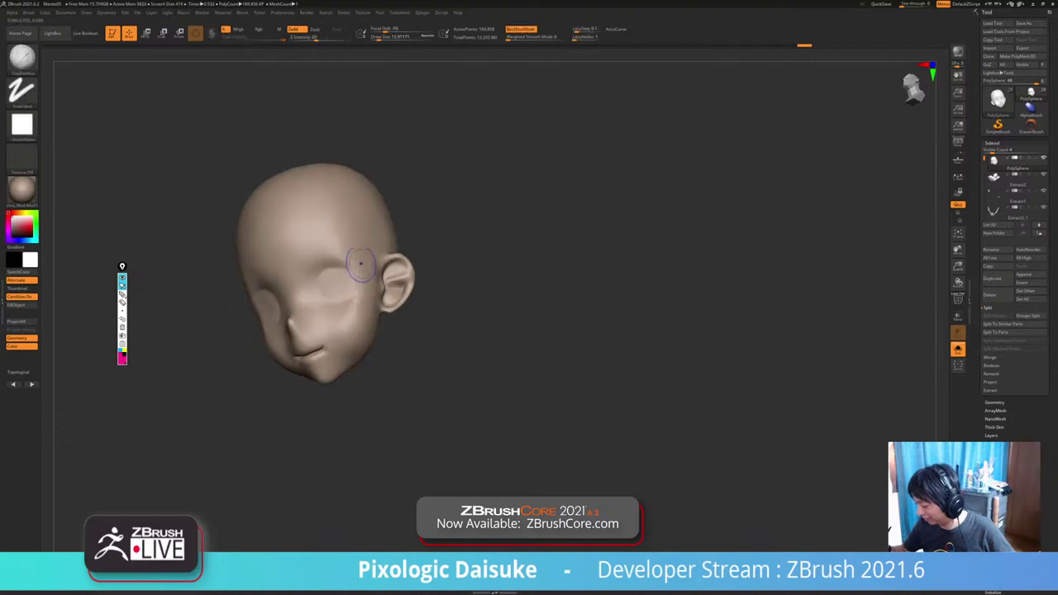
shift+drag(366, 266, 366, 282)
mouse_move(367, 281)
right_down()
mouse_move(393, 290)
mouse_move(341, 297)
mouse_move(357, 294)
right_up()
Pull in the temple and the upper side contour of the skull using the SnakeHook brush at a large draw size.
click(23, 60)
click(362, 64)
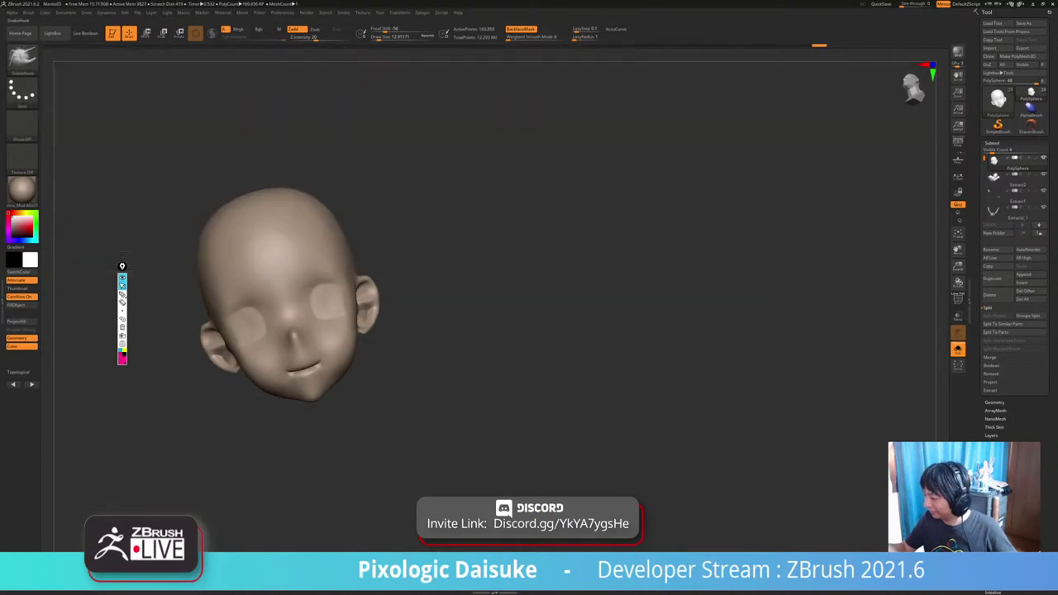
drag(377, 38, 381, 37)
mouse_move(353, 219)
right_down()
mouse_move(372, 196)
mouse_move(347, 230)
right_up()
click(386, 38)
ctrl+right_drag(347, 230, 351, 276)
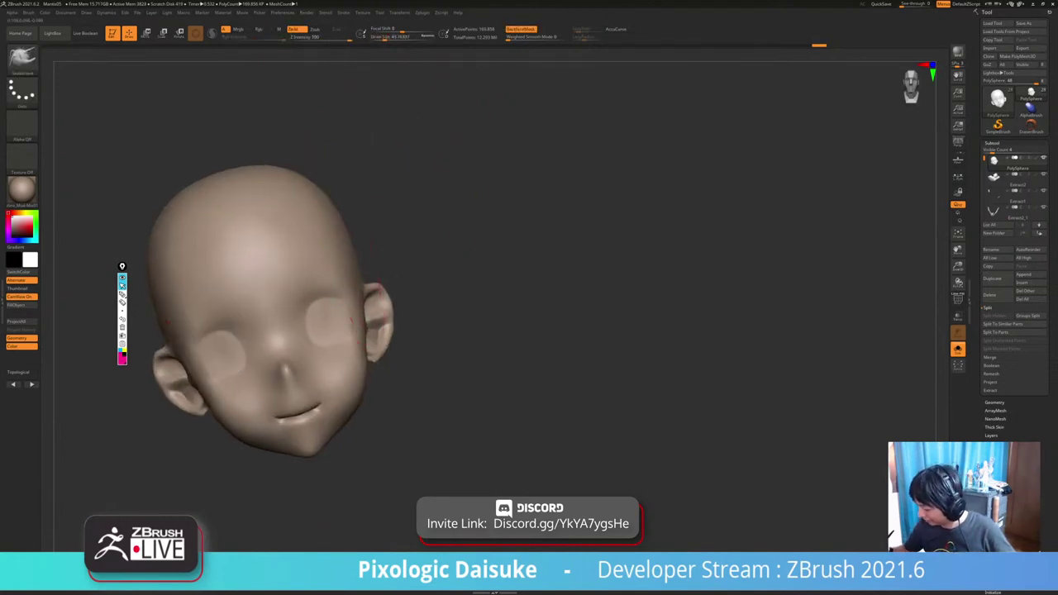
drag(356, 254, 351, 252)
right_drag(351, 247, 354, 205)
drag(340, 200, 334, 202)
ctrl+right_drag(362, 193, 370, 170)
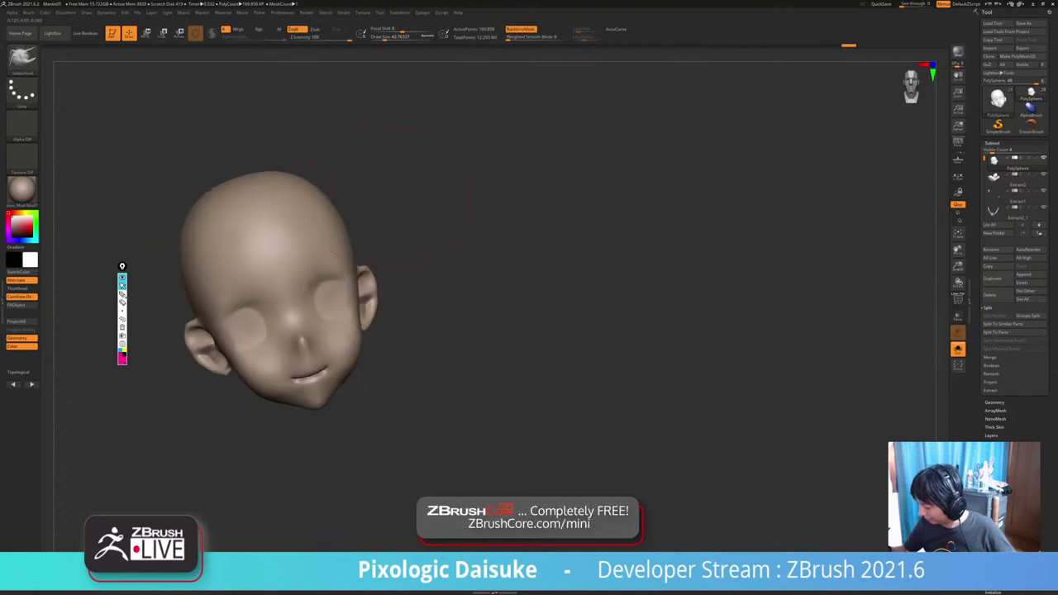
Display all subtools to compare the reshaped head with the hair and mask, and return to the isolated head.
key(alt+v)
drag(421, 263, 422, 107)
click(387, 38)
right_drag(414, 149, 395, 232)
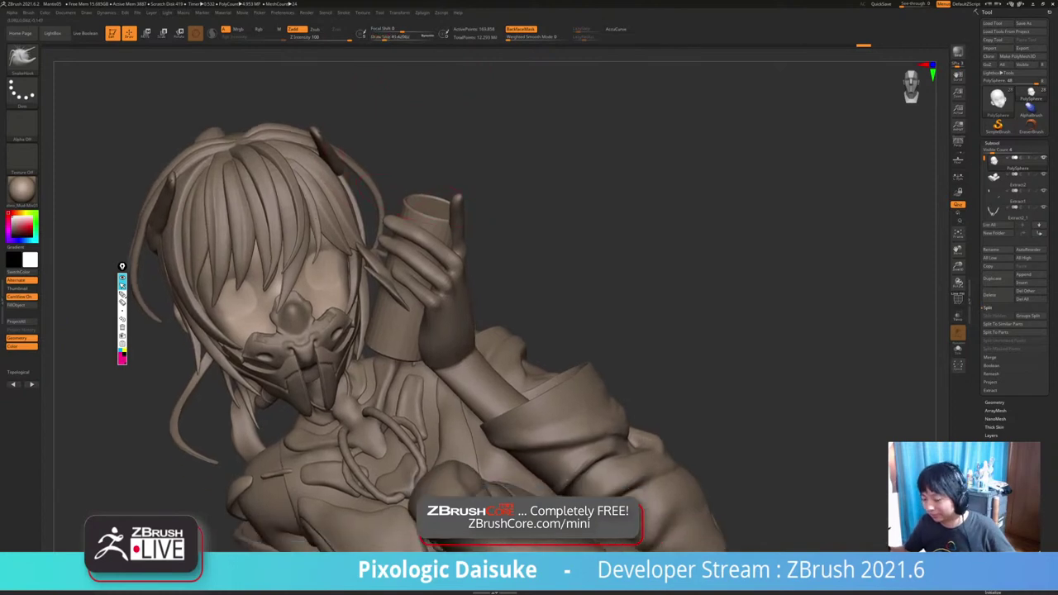
key(alt+v)
right_drag(348, 279, 351, 261)
click(383, 37)
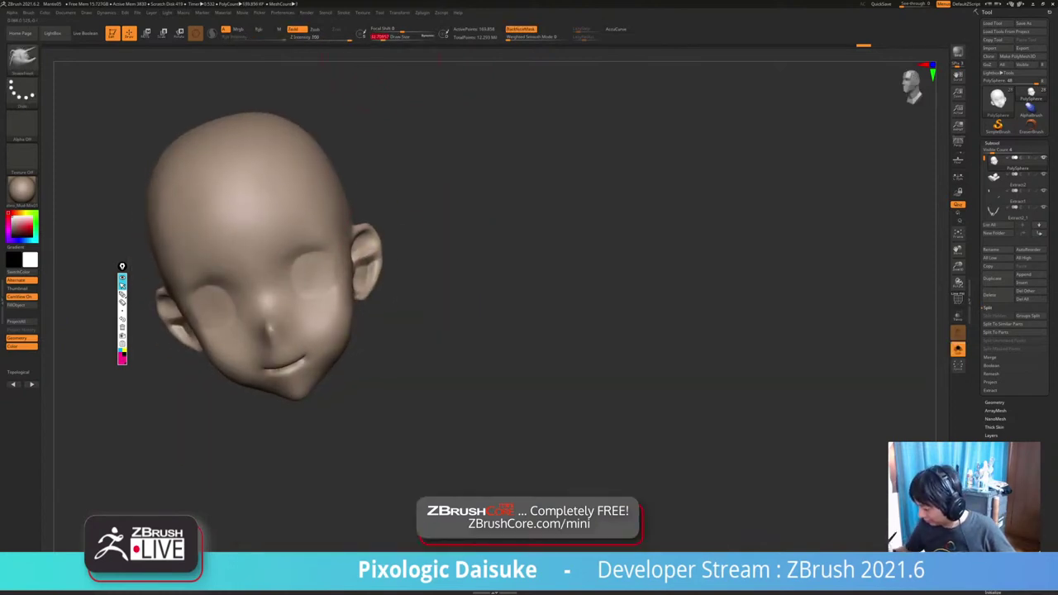
right_drag(406, 199, 403, 216)
ctrl+right_drag(403, 216, 403, 269)
drag(356, 300, 352, 308)
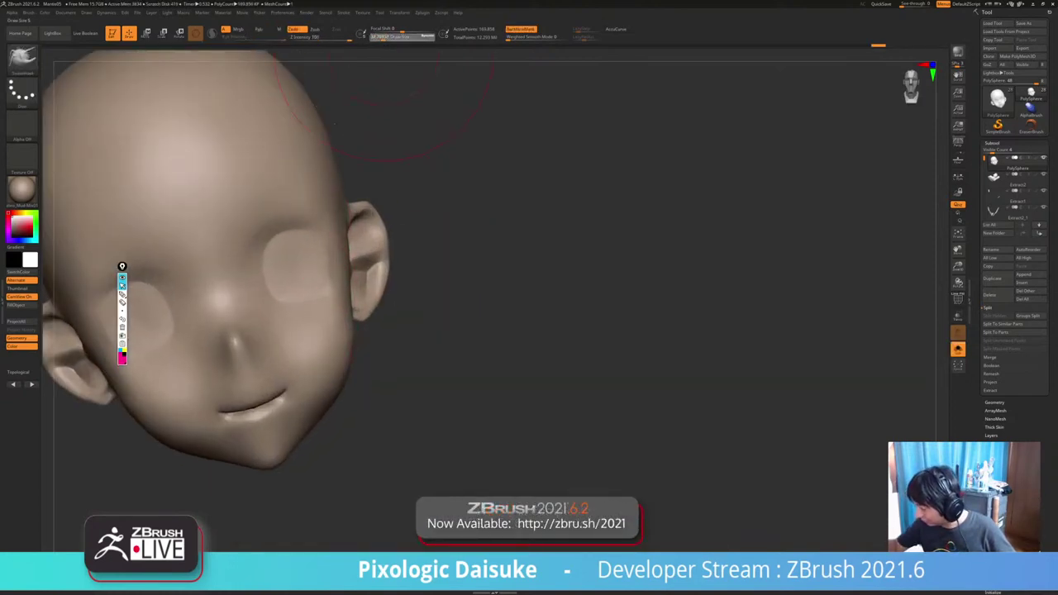
key(ctrl+z)
Refine the cheek and jaw contour below the ear with small SnakeHook pulls at a reduced draw size.
key([)
ctrl+right_drag(354, 308, 354, 341)
drag(338, 303, 333, 311)
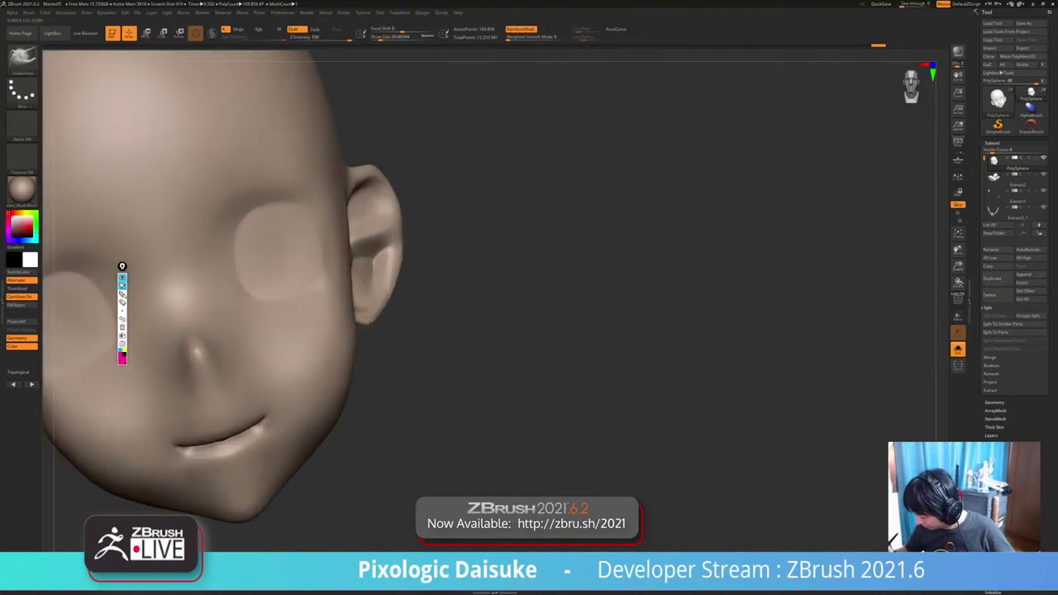
ctrl+right_drag(354, 335, 361, 298)
drag(344, 339, 353, 337)
ctrl+right_drag(353, 338, 351, 362)
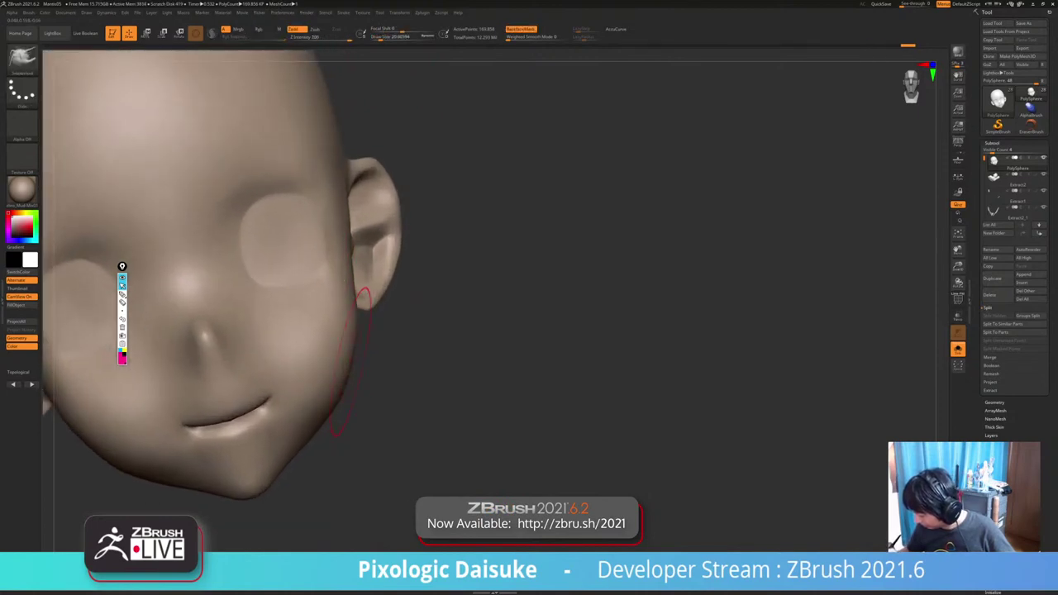
drag(353, 351, 350, 347)
ctrl+right_drag(351, 347, 354, 277)
Smooth the side of the forehead above the ear, and display the whole figure around the head again.
drag(389, 36, 393, 36)
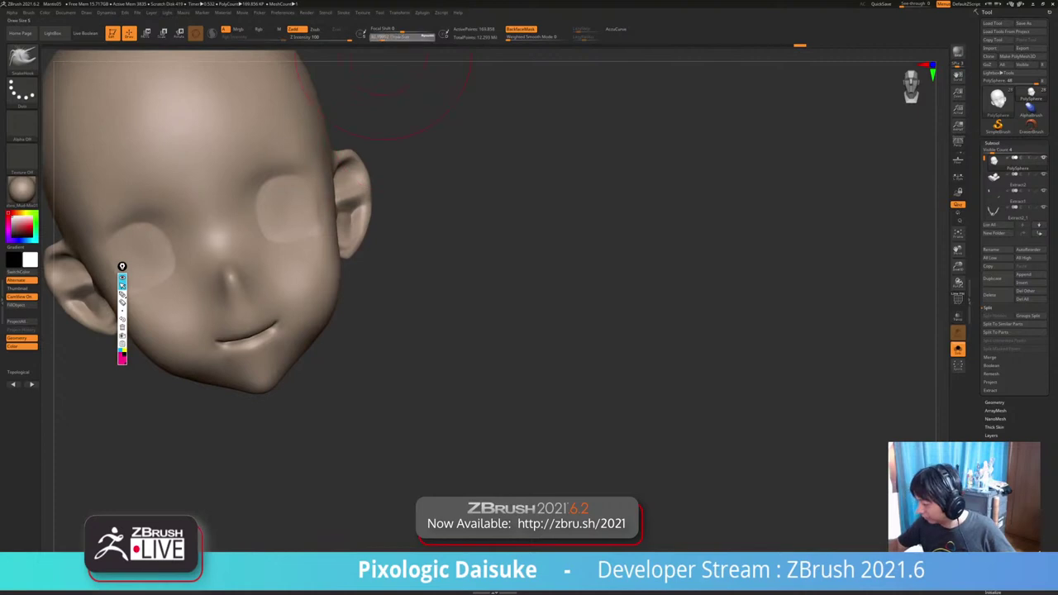
mouse_move(337, 301)
ctrl+right_down()
mouse_move(321, 271)
mouse_move(340, 279)
ctrl+right_up()
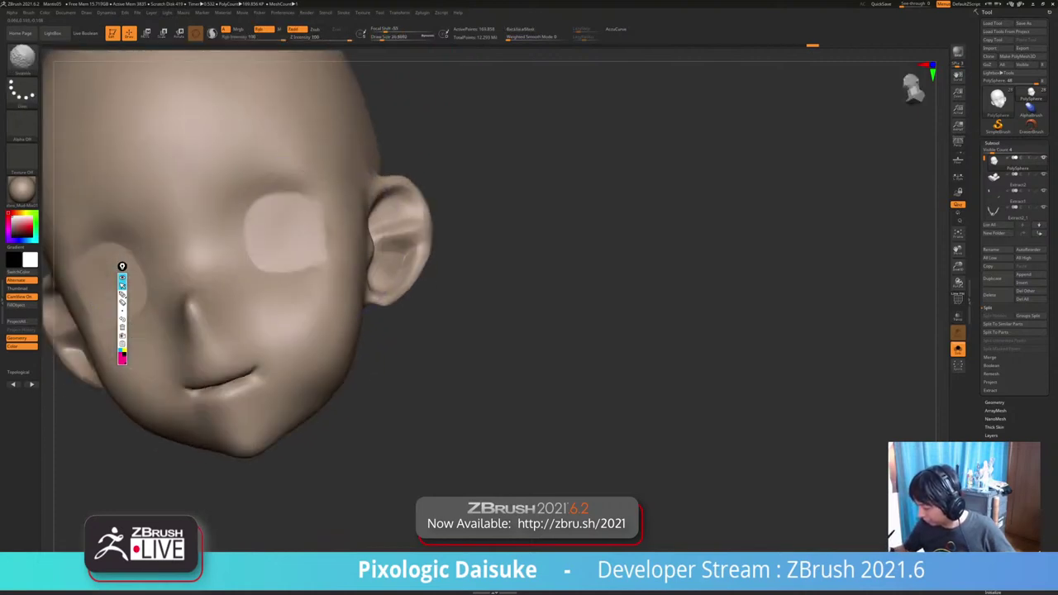
shift+drag(361, 138, 364, 124)
shift+drag(393, 37, 386, 37)
alt+right_drag(468, 108, 495, 162)
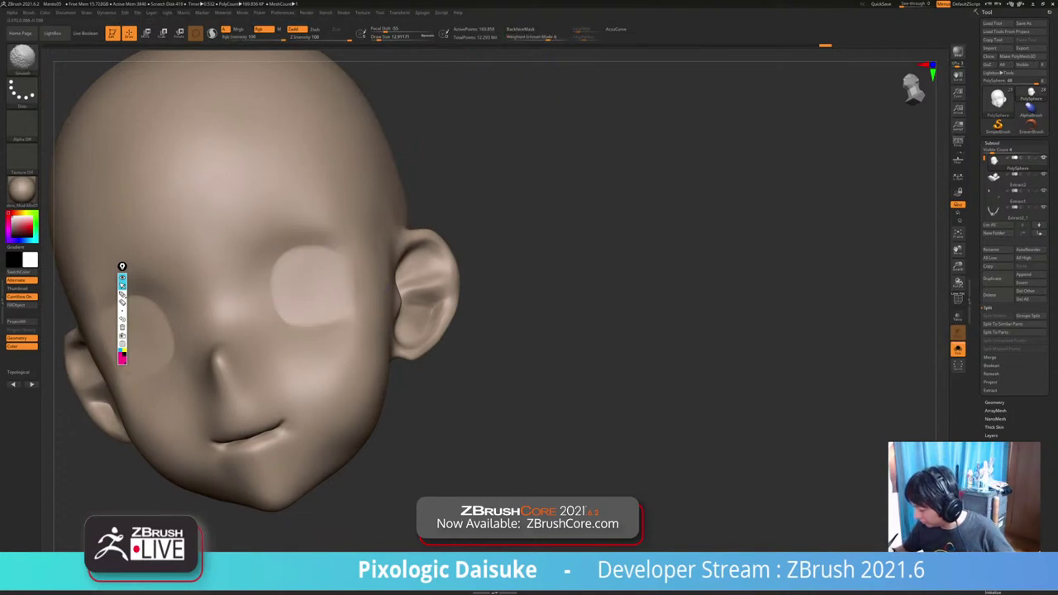
ctrl+right_drag(496, 315, 496, 261)
key(ctrl+shift+s)
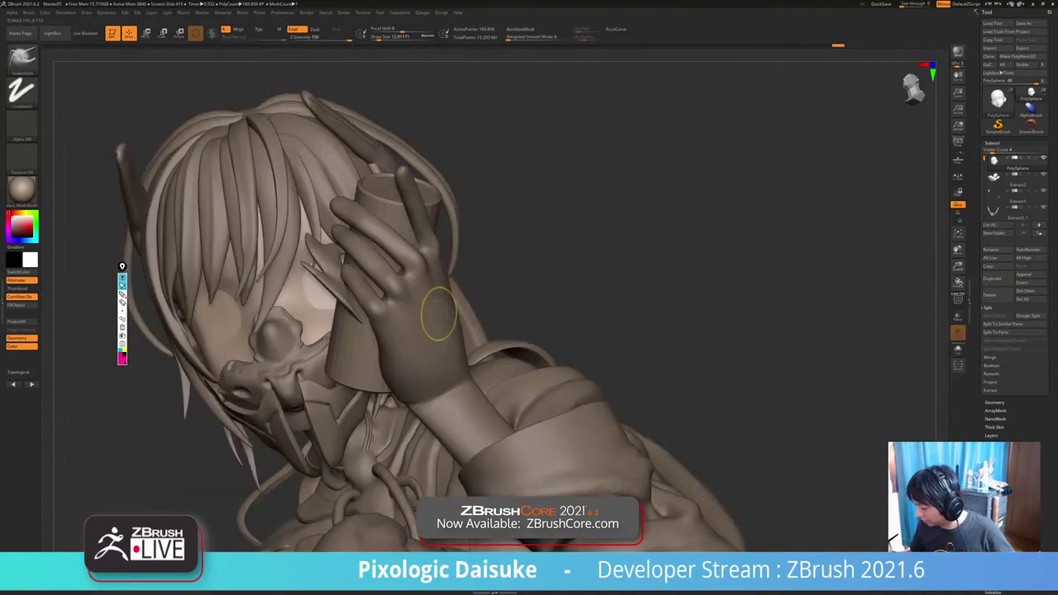
Turn on the painted colours for the head and all other subtools, and display the whole figure.
ctrl+right_drag(439, 314, 475, 285)
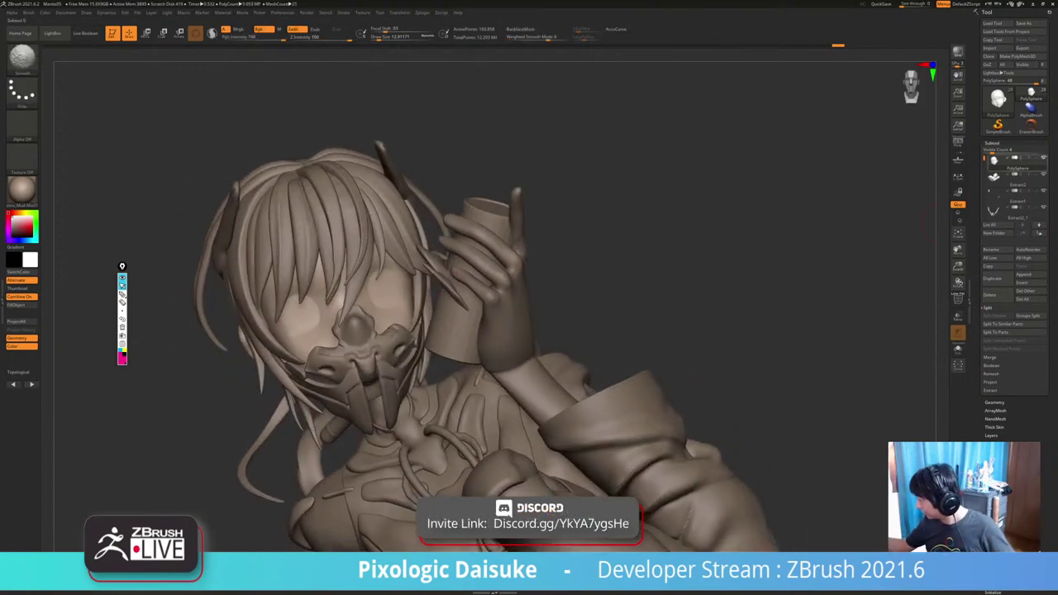
shift+click(1043, 158)
click(1036, 158)
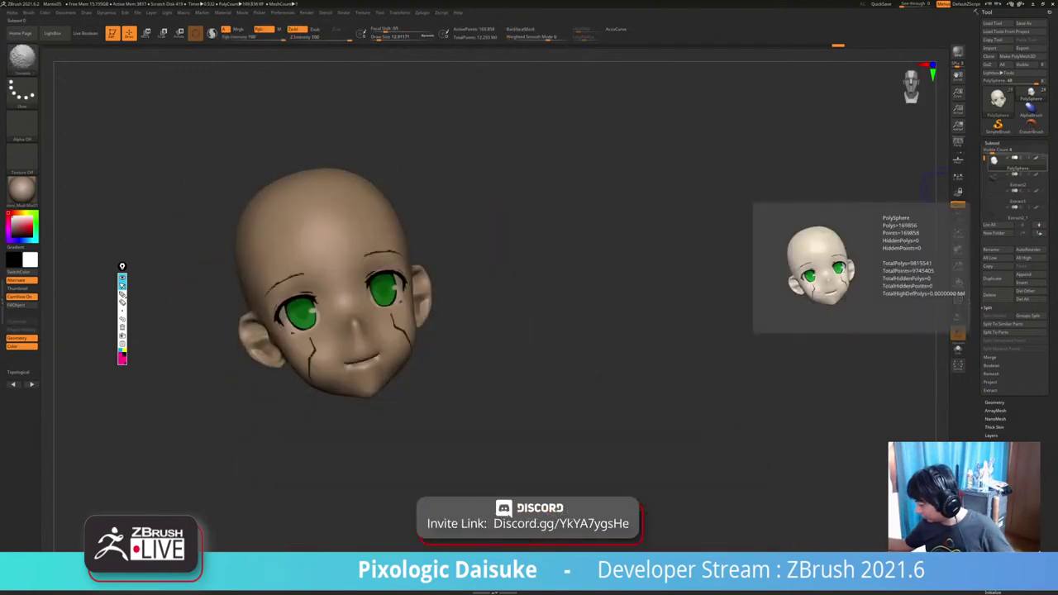
shift+click(1036, 158)
shift+click(1044, 158)
right_drag(512, 315, 595, 286)
Fill the jacket with the current near-black colour.
alt+click(348, 339)
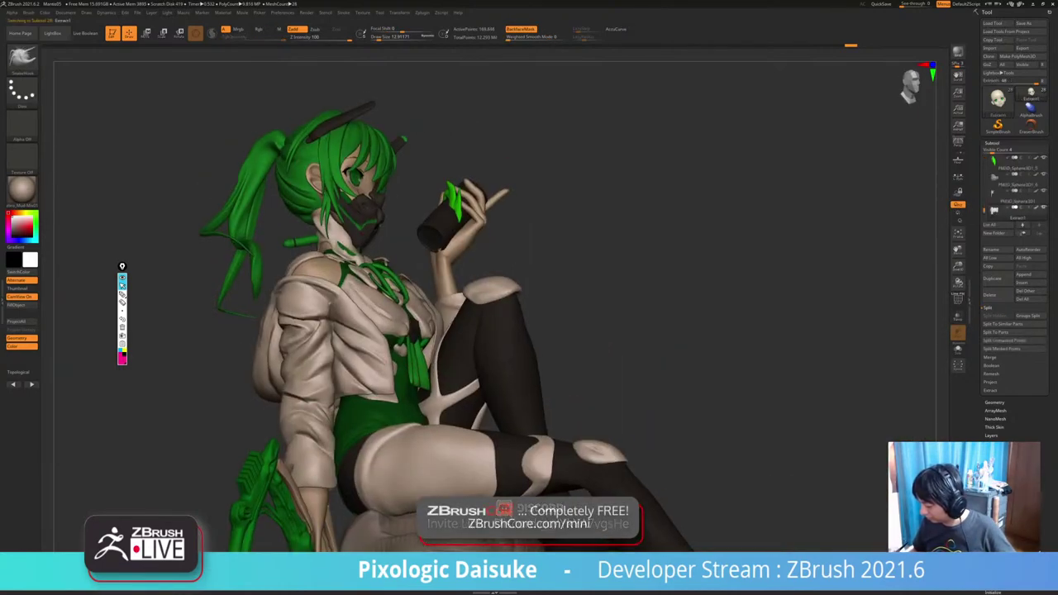
right_drag(363, 414, 248, 429)
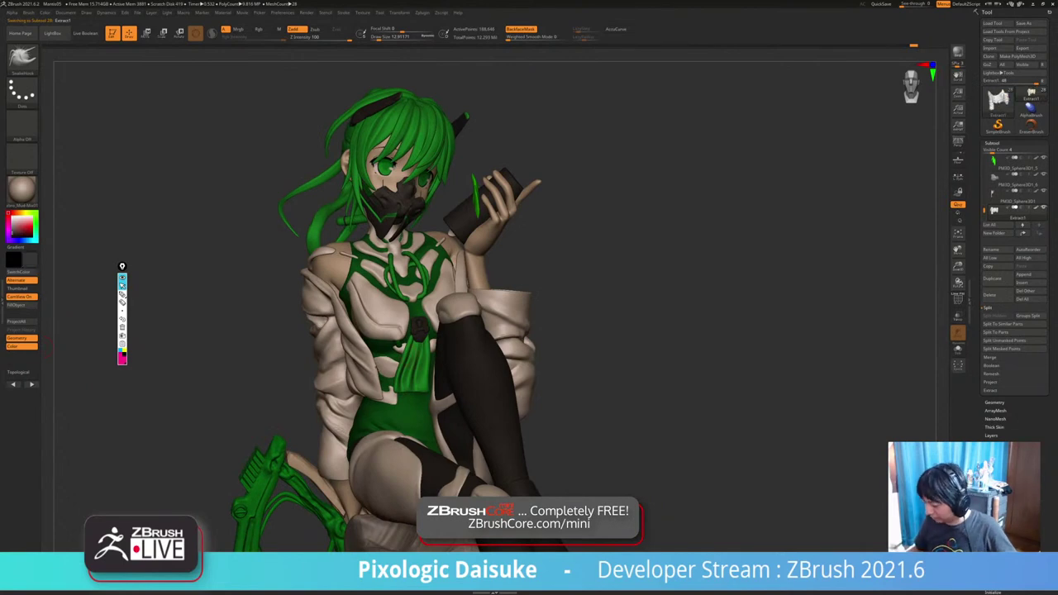
click(17, 305)
Fill the bodysuit with the near-black colour and the armour plates over the torso and legs with the sampled green.
alt+right_drag(603, 380, 533, 327)
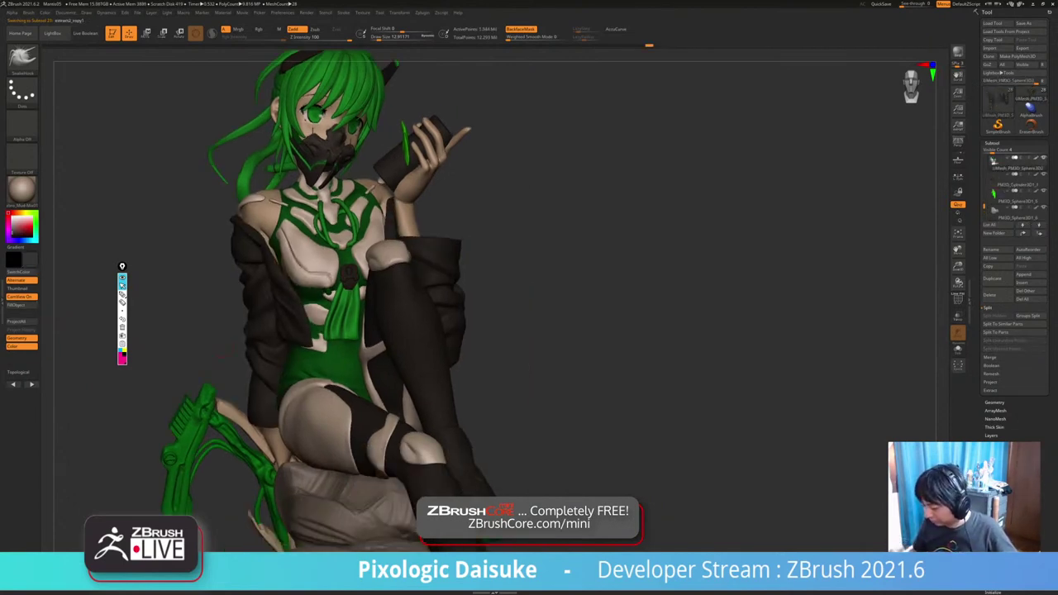
click(21, 305)
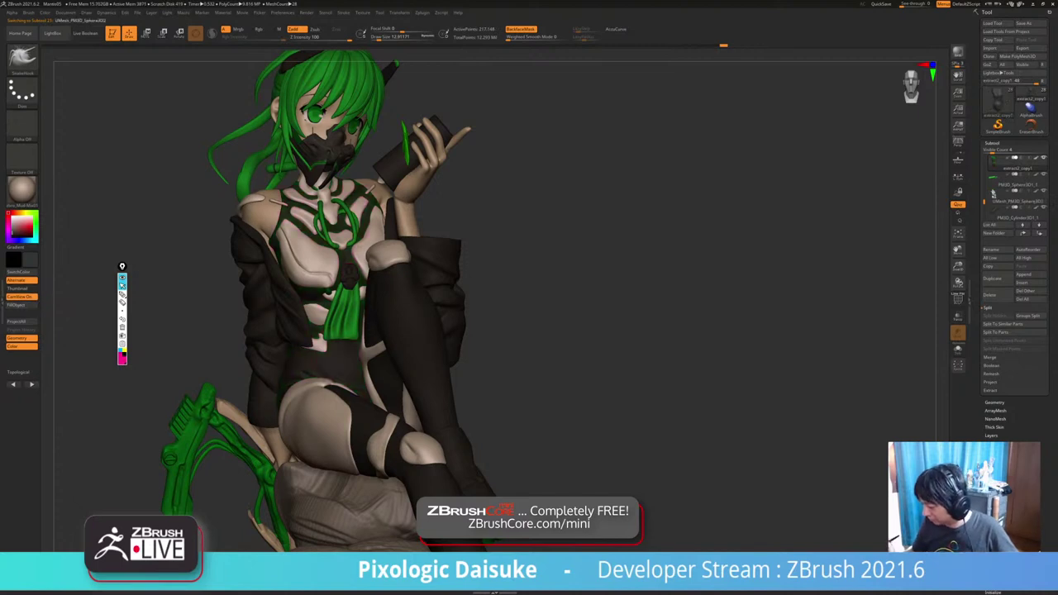
key(c)
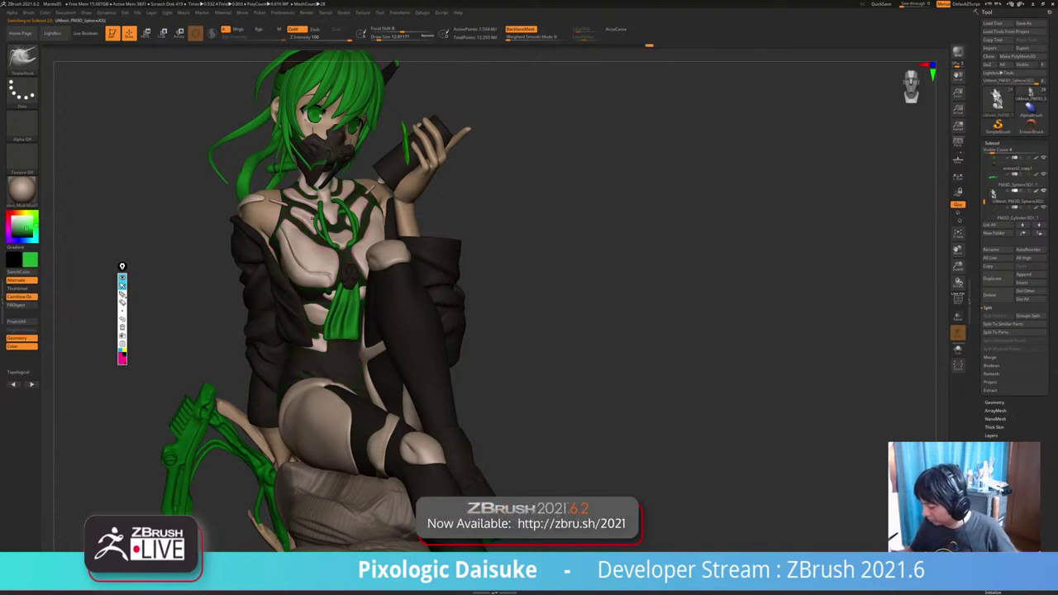
click(22, 305)
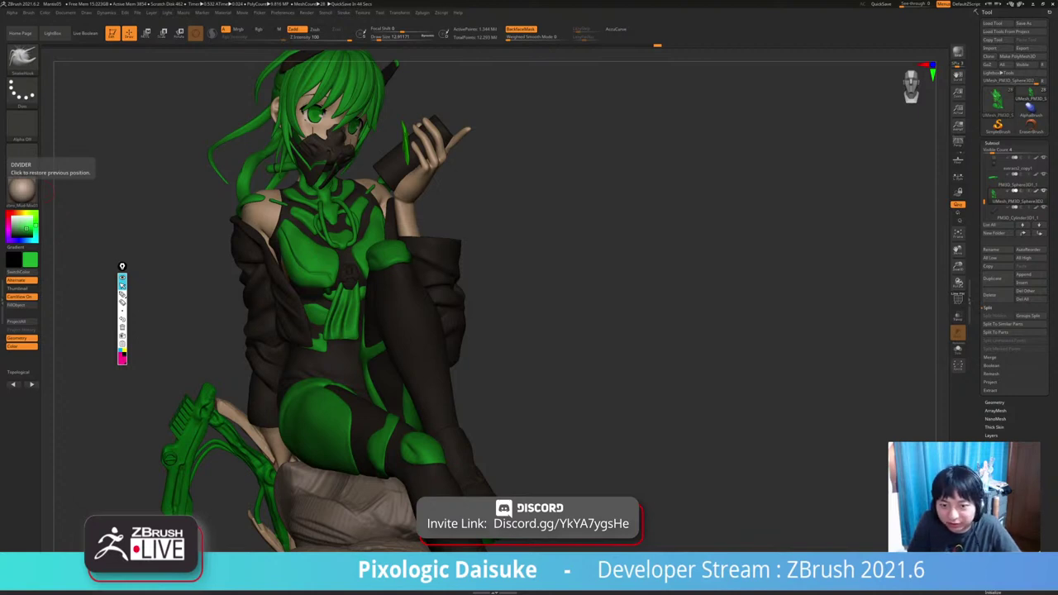
Bring up the reference render of the figure to compare its colours with the model, and return to the model.
drag(2, 240, 732, 121)
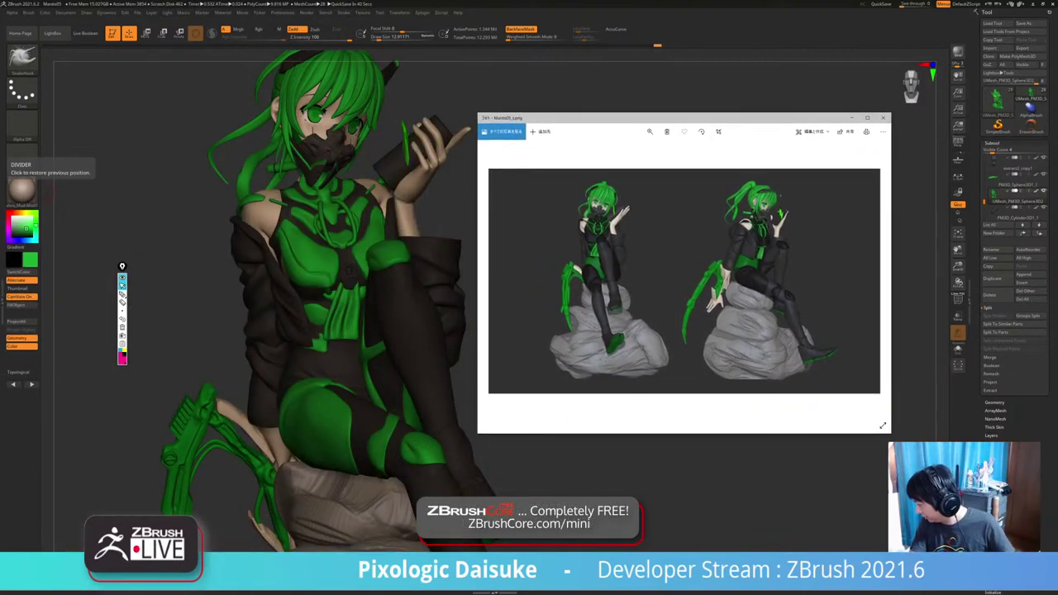
mouse_move(215, 331)
mouse_down()
mouse_move(99, 331)
mouse_move(224, 347)
mouse_up()
key(alt+Tab)
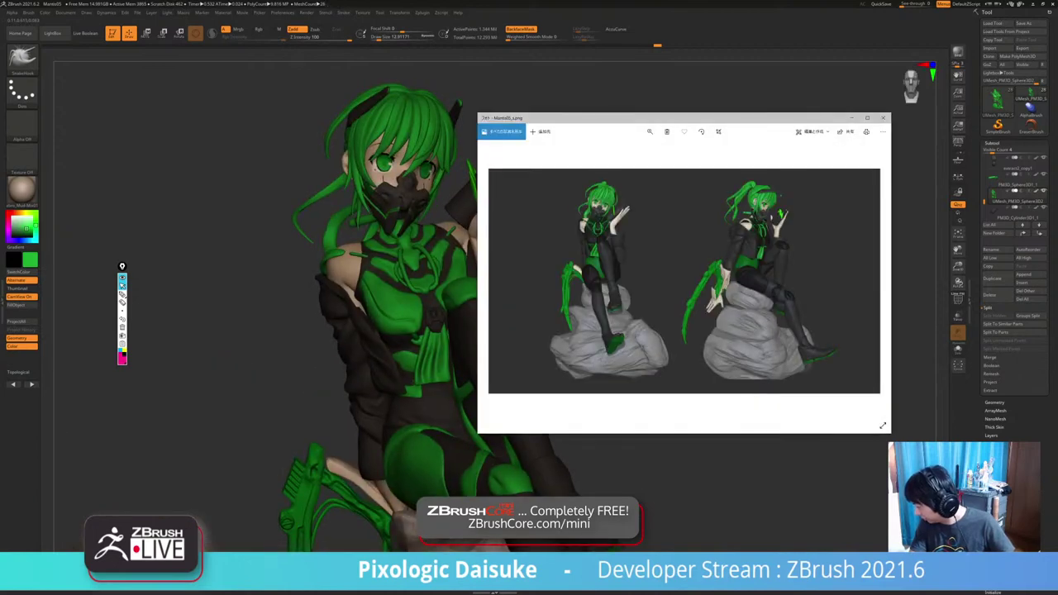
key(alt+Tab)
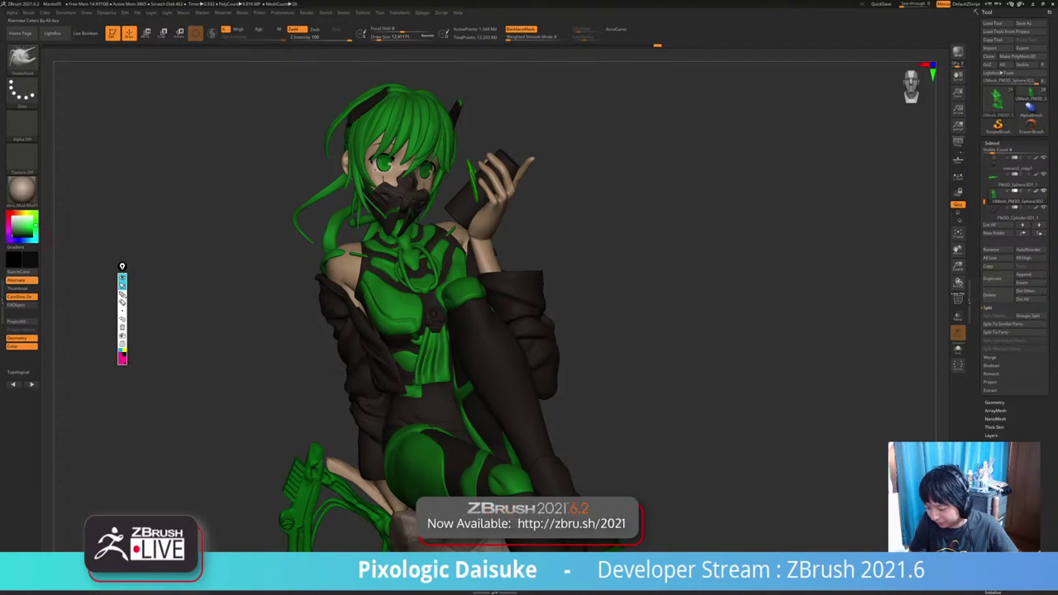
Fill the armour plates with black and compare the figure against the reference render from two angles.
click(22, 305)
key(alt+Tab)
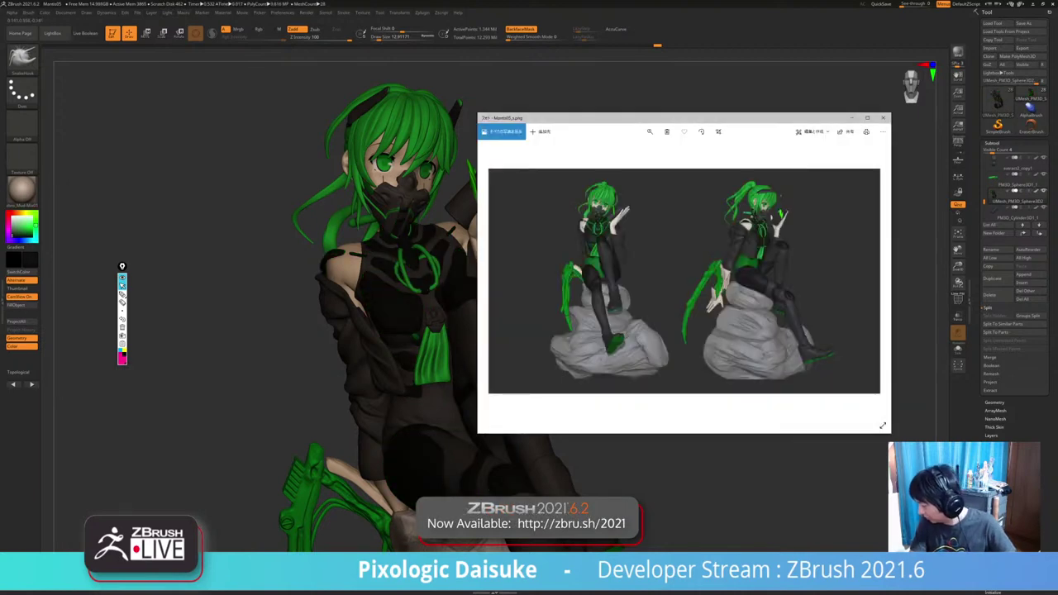
key(alt+Tab)
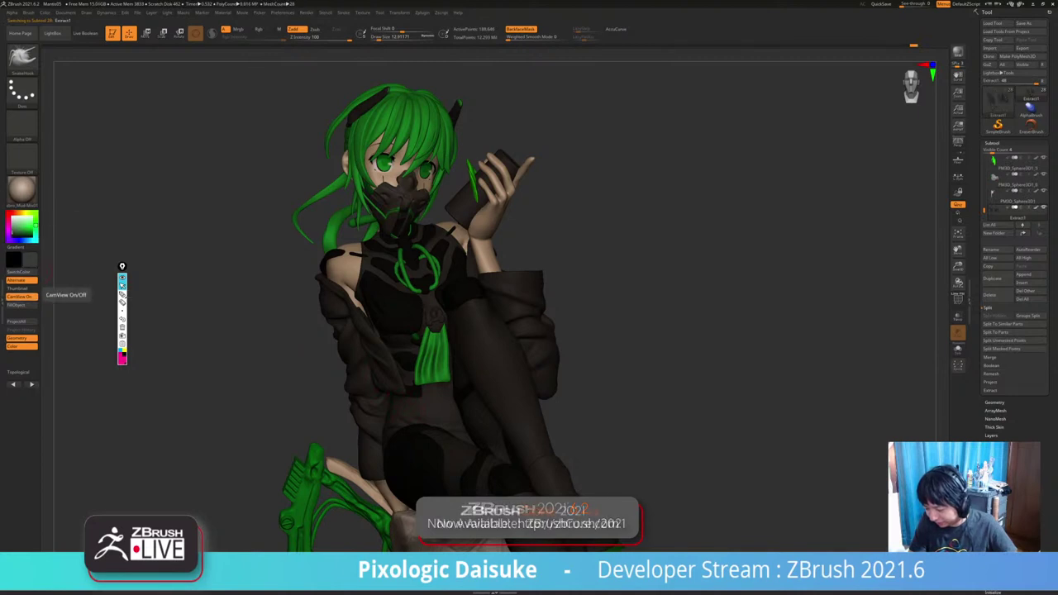
drag(687, 199, 781, 195)
key(alt+Tab)
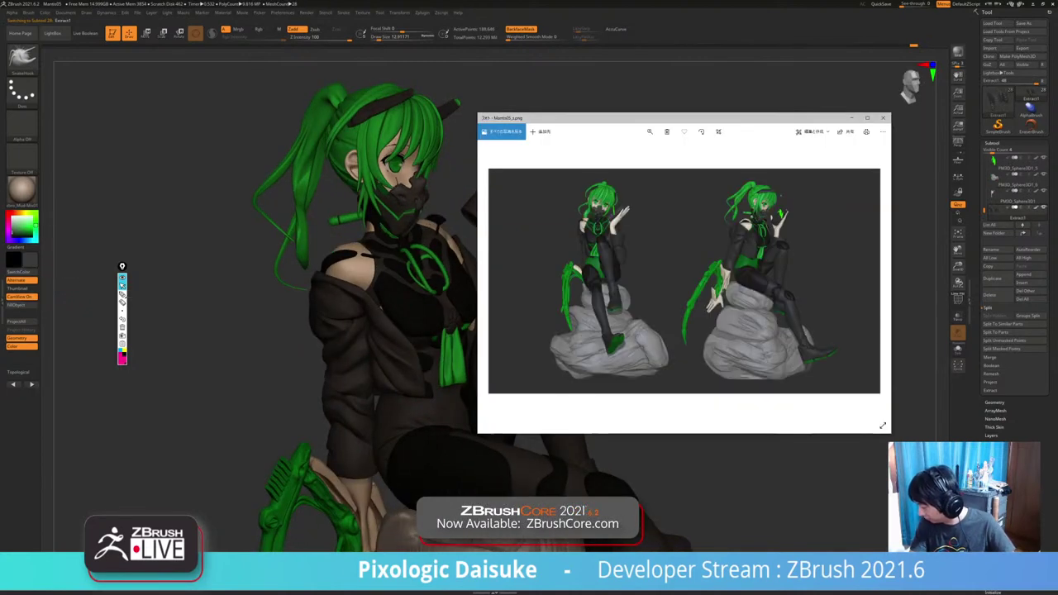
key(alt+Tab)
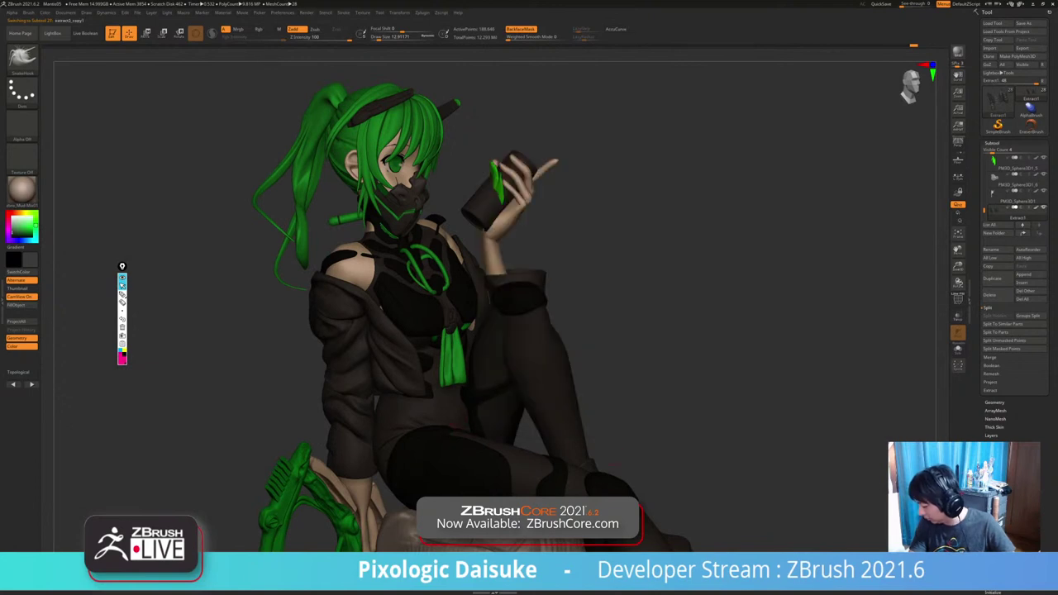
Fill the bodysuit with green, compare it with the reference render, and refill it with a darker green.
drag(24, 220, 25, 229)
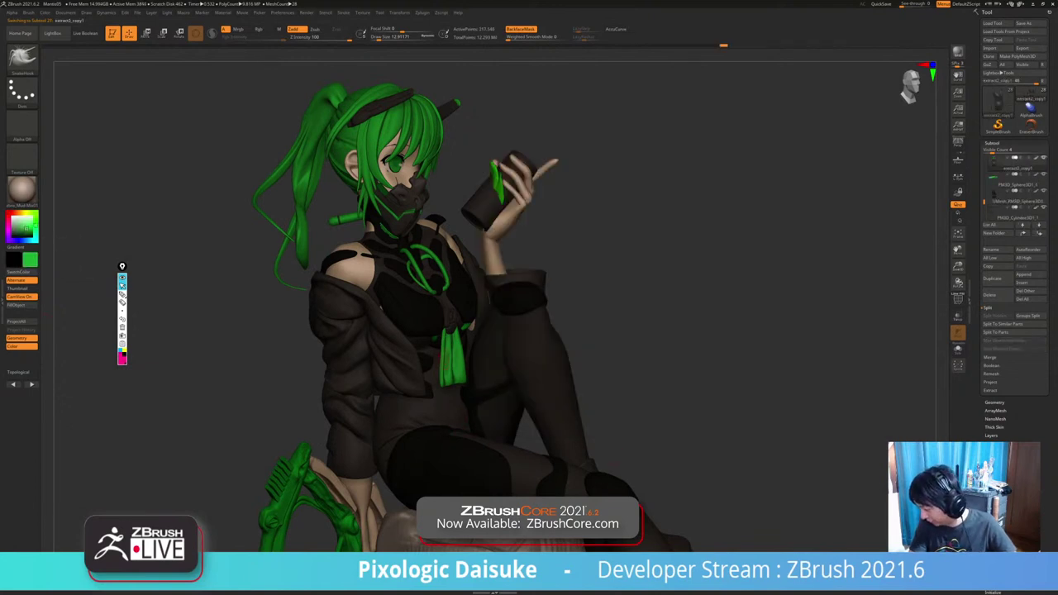
click(21, 305)
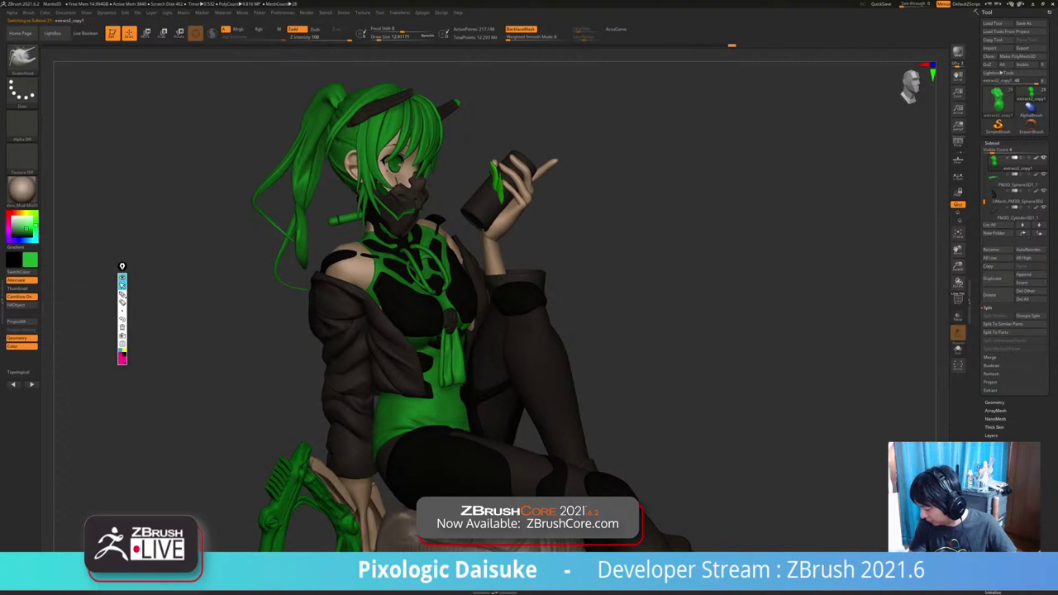
alt+right_drag(668, 397, 587, 319)
key(alt+Tab)
key(alt+Tab)
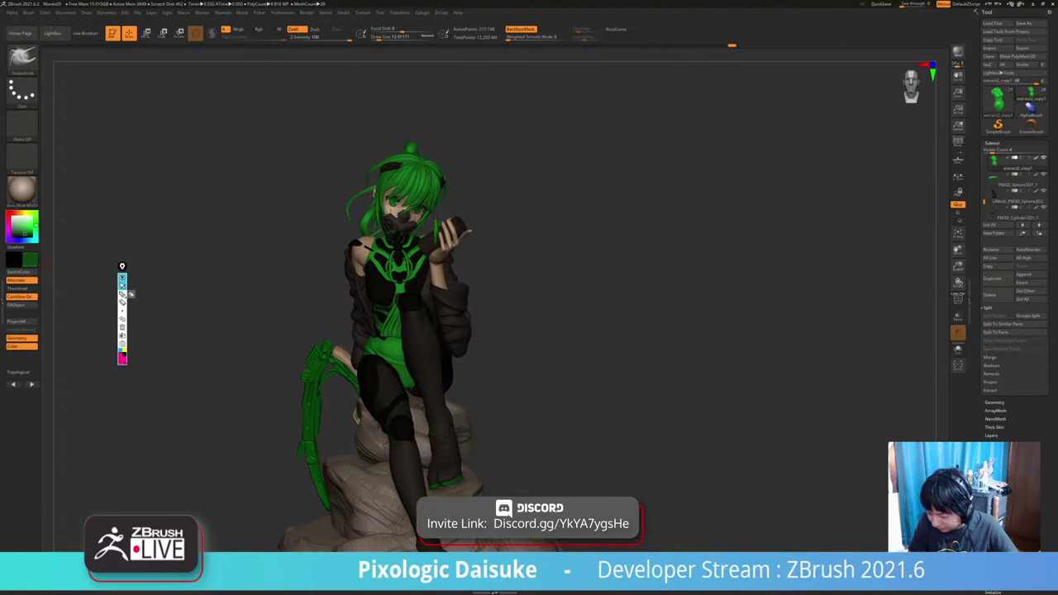
click(18, 305)
Set the main colour to white, switch the model's material to SkinShade4 and inspect the figure.
right_drag(547, 334, 595, 340)
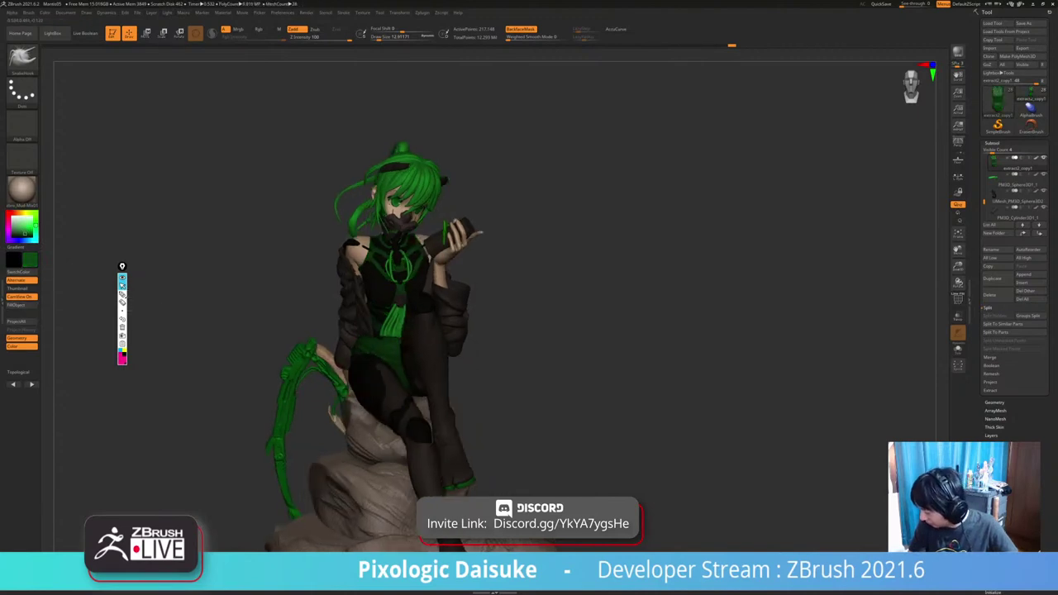
click(13, 220)
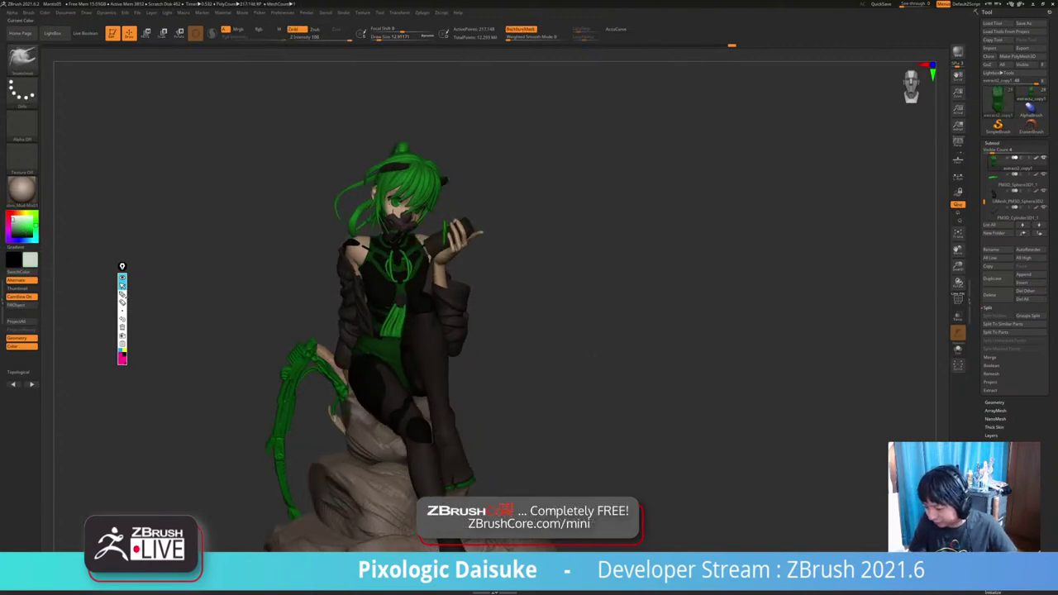
click(23, 191)
click(196, 197)
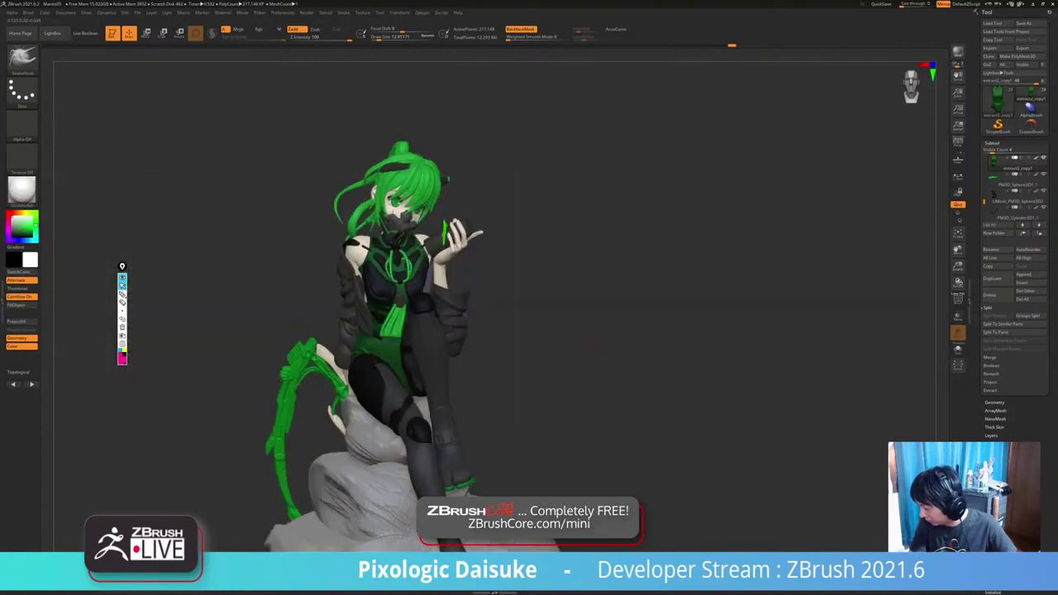
mouse_move(580, 366)
alt+mouse_down()
mouse_move(556, 287)
mouse_move(488, 269)
alt+mouse_up()
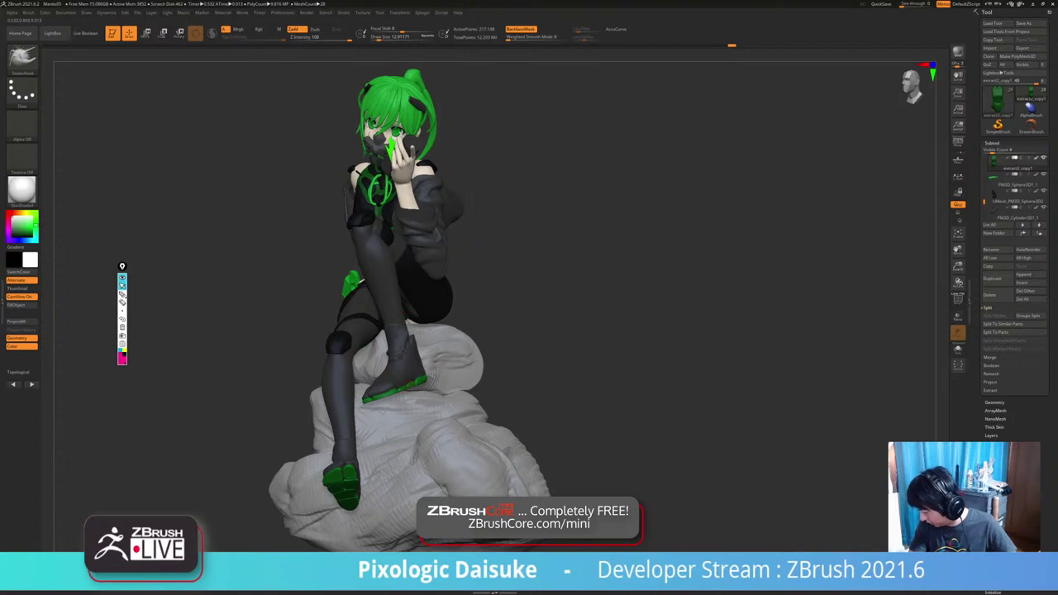
Fill the bodysuit with a slightly lighter dark green and check it against the reference render.
drag(30, 225, 28, 233)
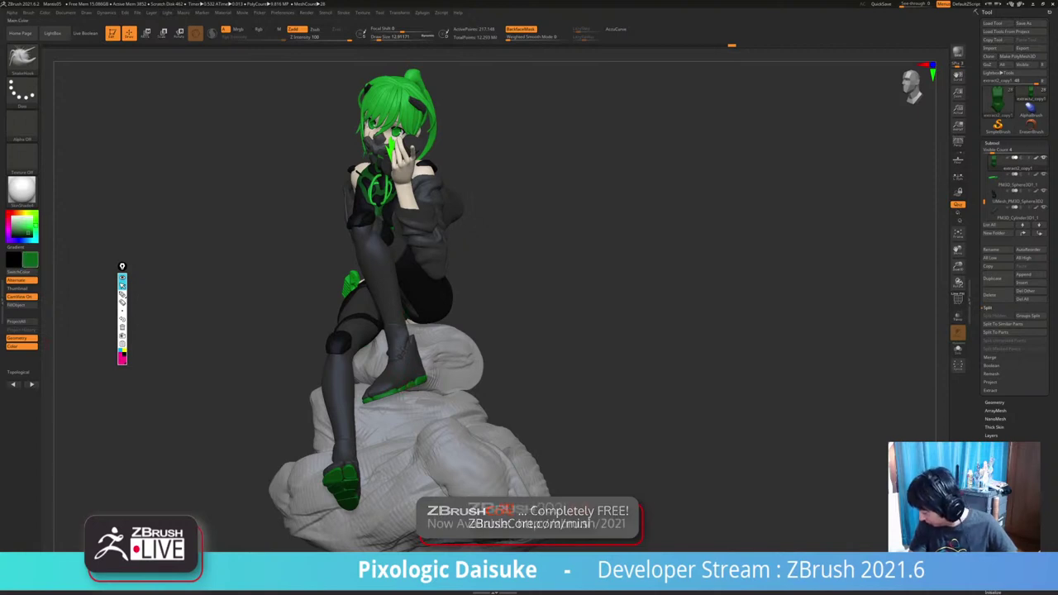
drag(529, 273, 616, 282)
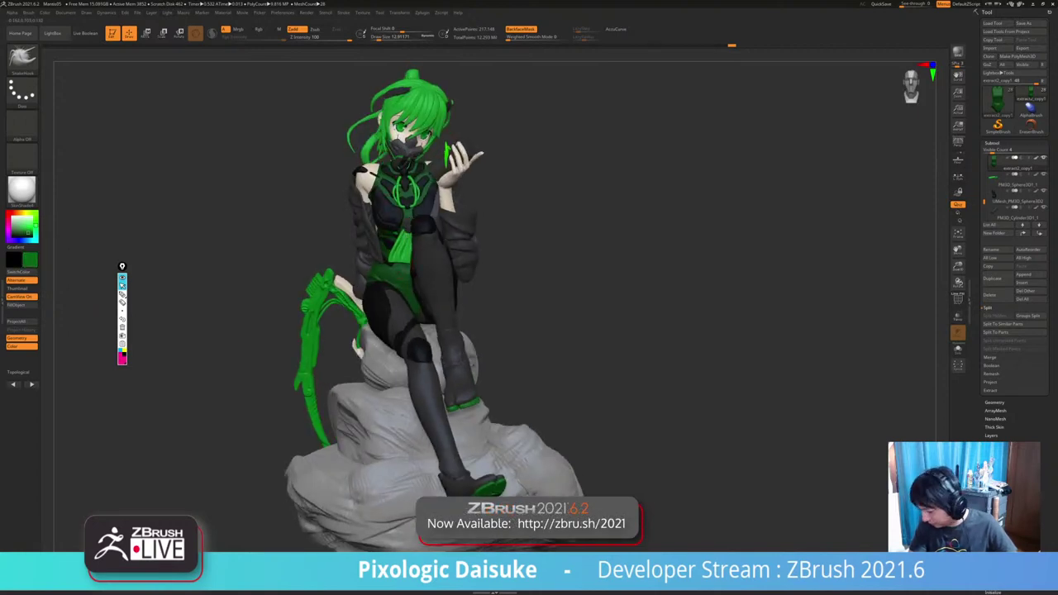
click(22, 305)
click(958, 351)
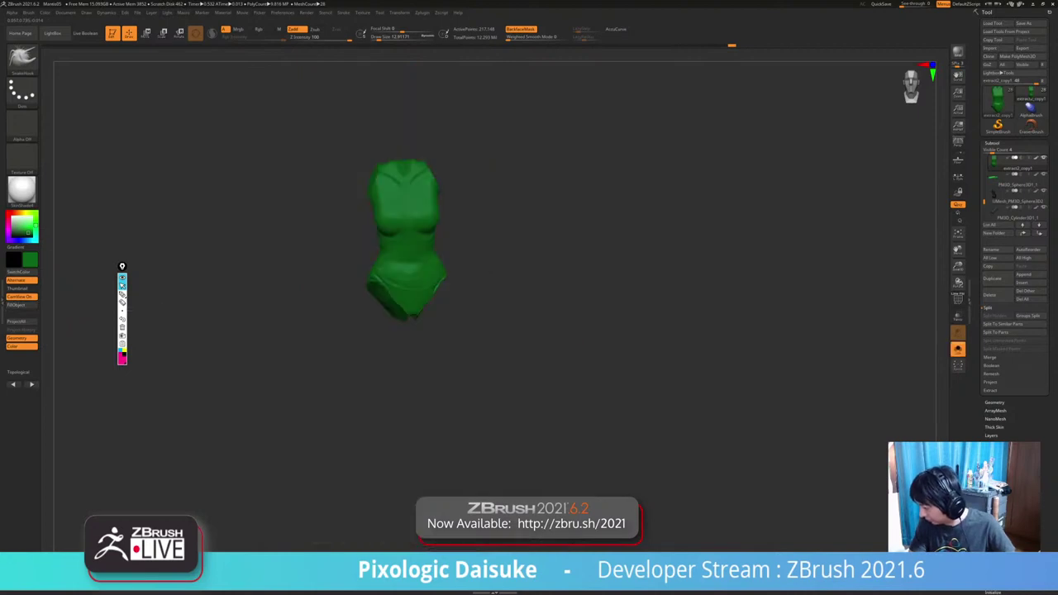
click(958, 351)
key(alt+Tab)
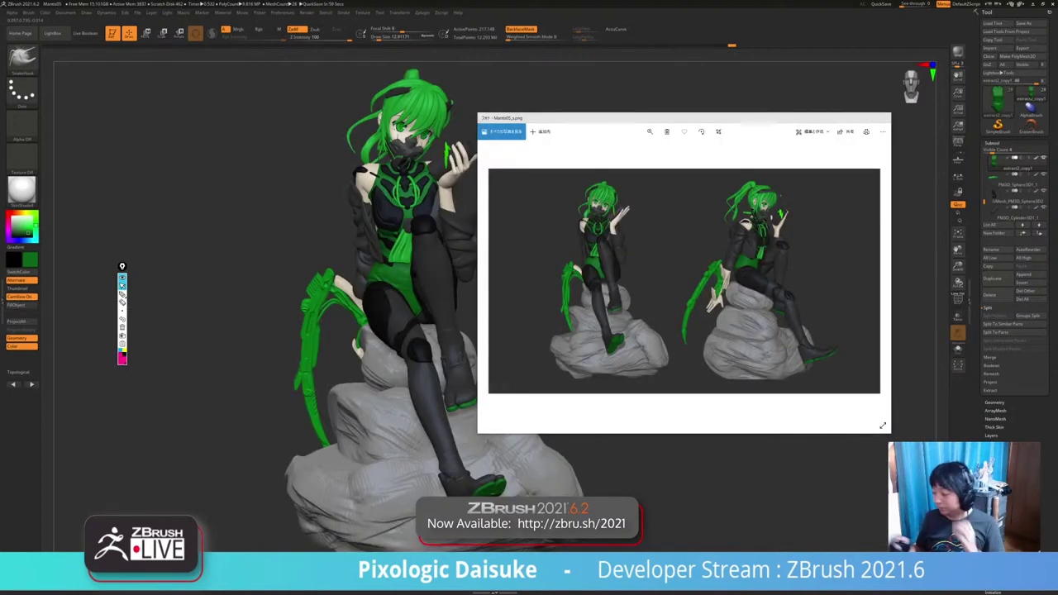
key(alt+Tab)
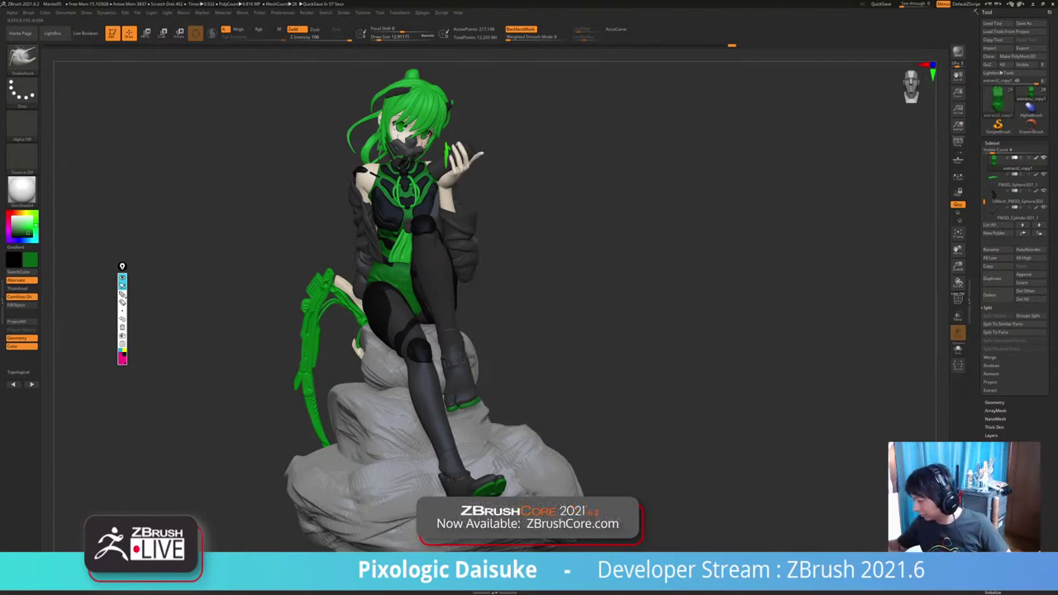
Isolate the head and cover the black cheek marks with the sampled skin colour using the Paint brush.
alt+click(412, 135)
click(958, 350)
ctrl+right_drag(417, 100, 414, 293)
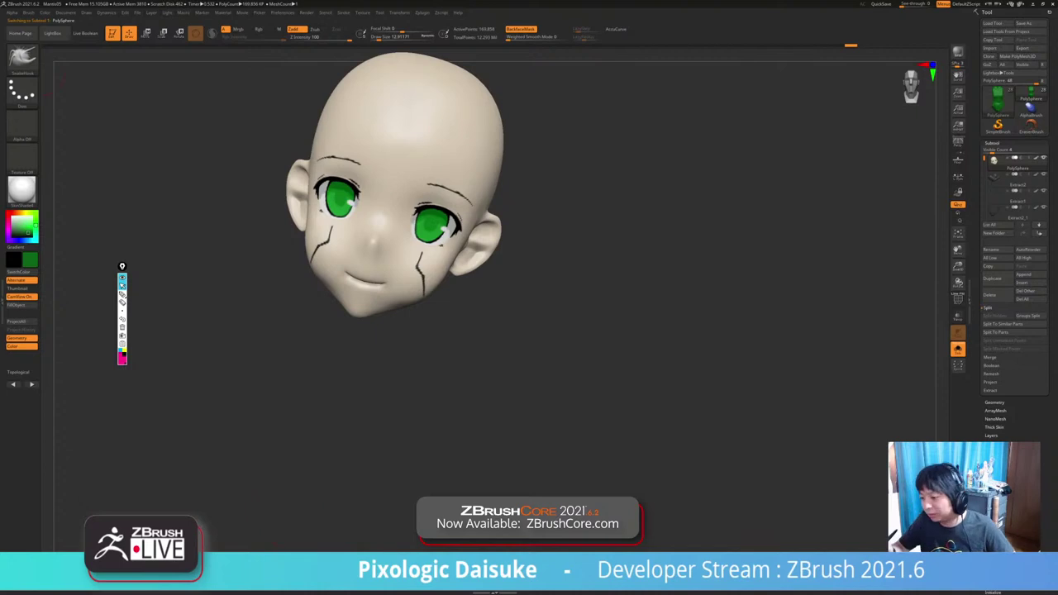
key(b)
click(263, 65)
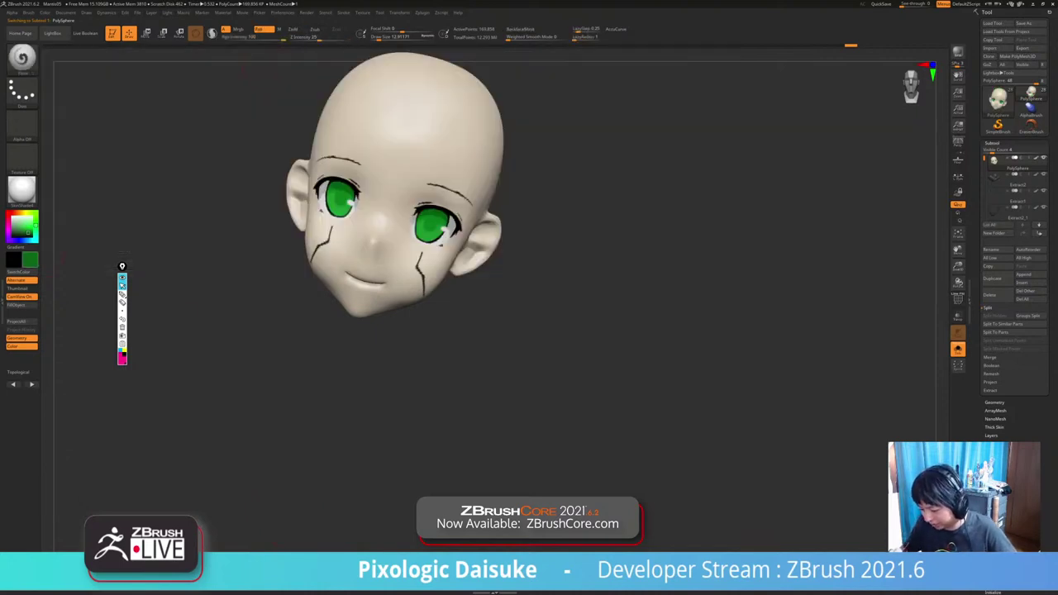
key(c)
key(c)
ctrl+right_drag(413, 248, 413, 285)
drag(419, 238, 413, 277)
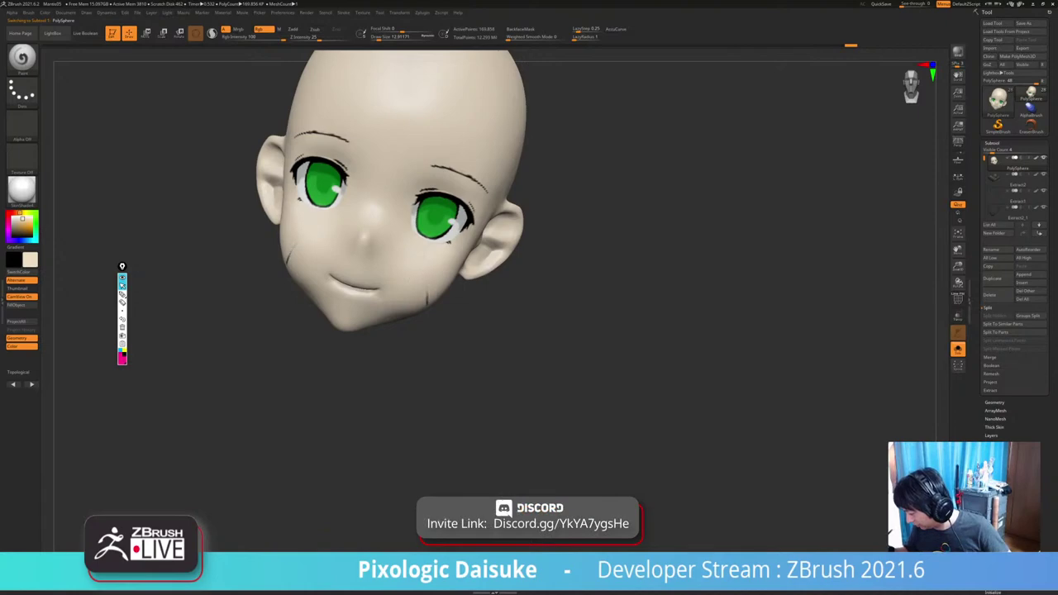
alt+right_drag(497, 331, 448, 335)
key(alt+s)
key(alt+s)
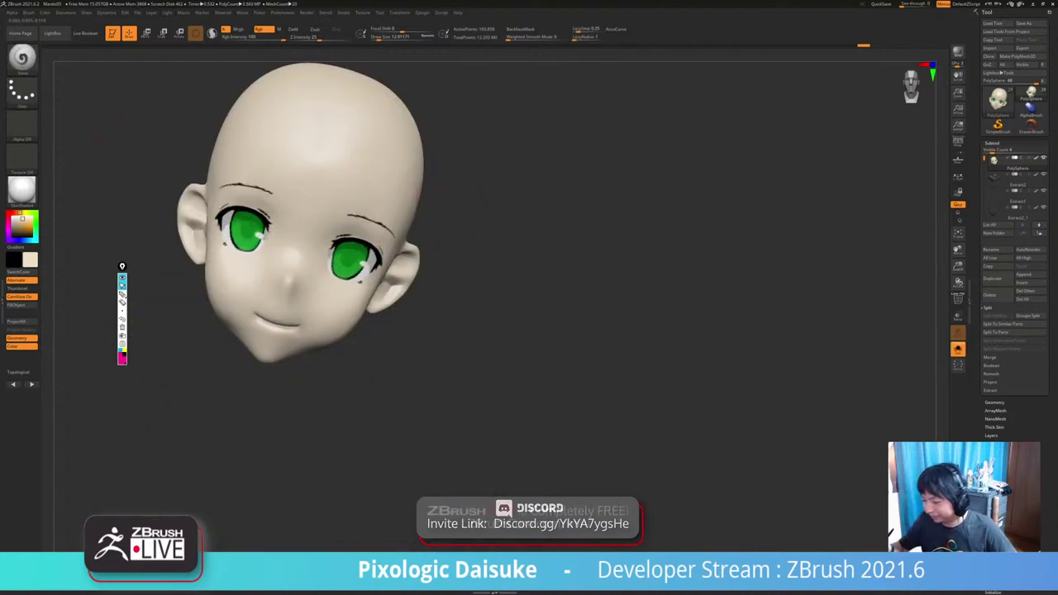
Refine the area around the nose and inner cheek with small SnakeHook pulls from front and side views.
key(b)
key(m)
key(v)
mouse_move(333, 276)
right_down()
mouse_move(328, 257)
mouse_move(328, 271)
right_up()
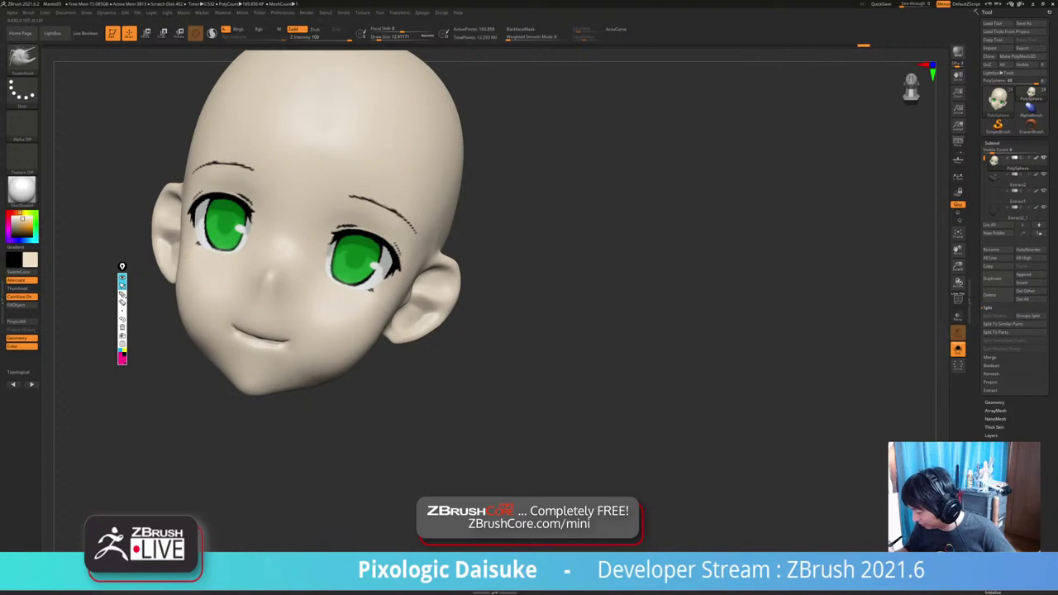
drag(324, 273, 319, 275)
right_drag(320, 275, 323, 267)
drag(324, 266, 323, 270)
mouse_move(326, 270)
right_down()
mouse_move(314, 284)
mouse_move(350, 296)
right_up()
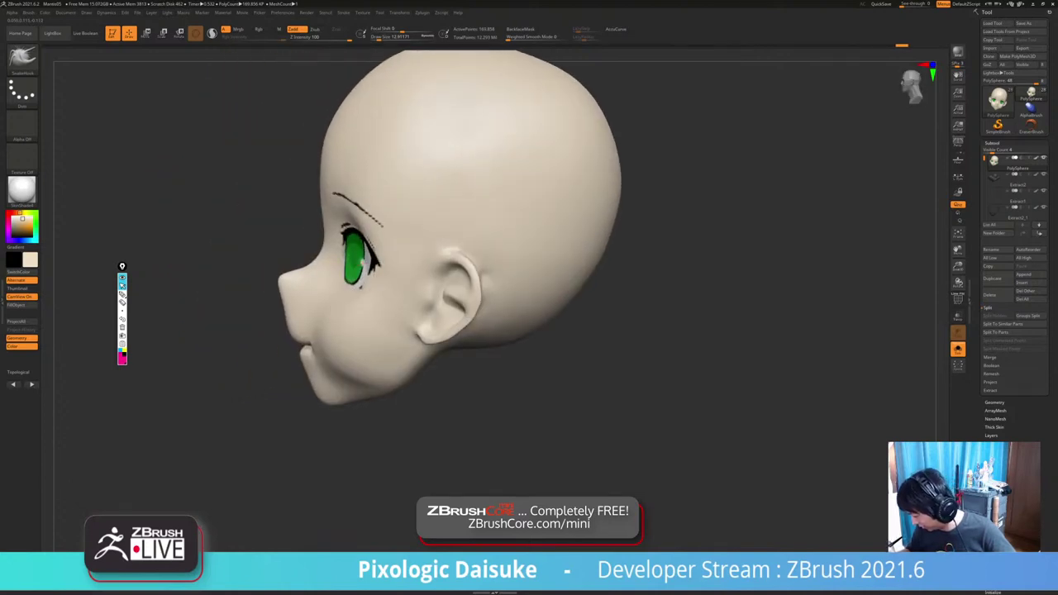
drag(350, 290, 348, 291)
mouse_move(348, 291)
right_down()
mouse_move(335, 288)
mouse_move(333, 304)
mouse_move(347, 302)
right_up()
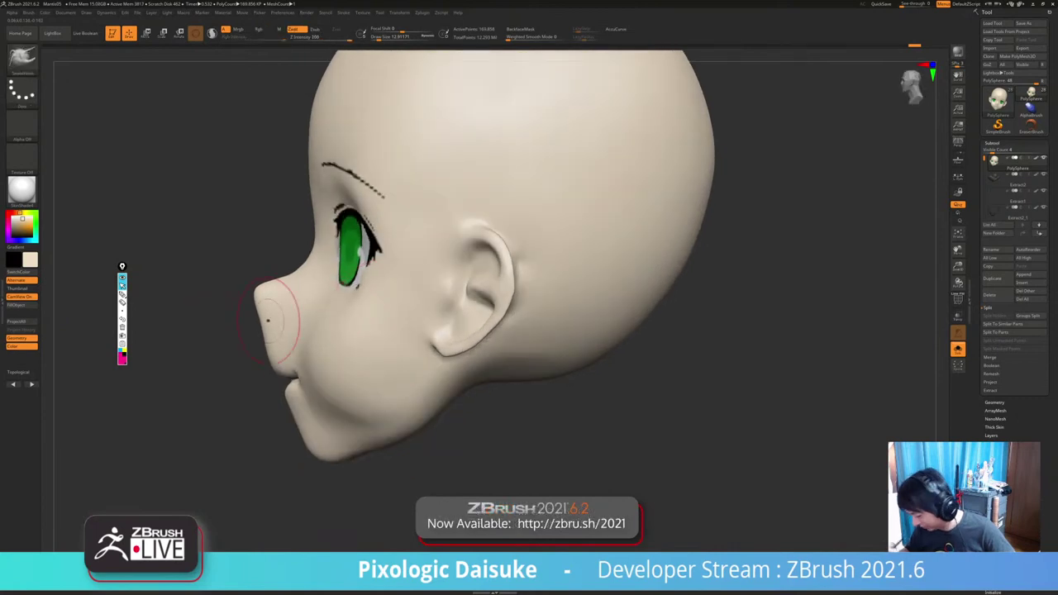
Restore the brown sculpting material, turn off the painted colours on all subtools and display the whole figure around the head.
click(23, 191)
click(229, 223)
ctrl+right_drag(487, 132, 485, 103)
shift+click(1036, 158)
key(shift+s)
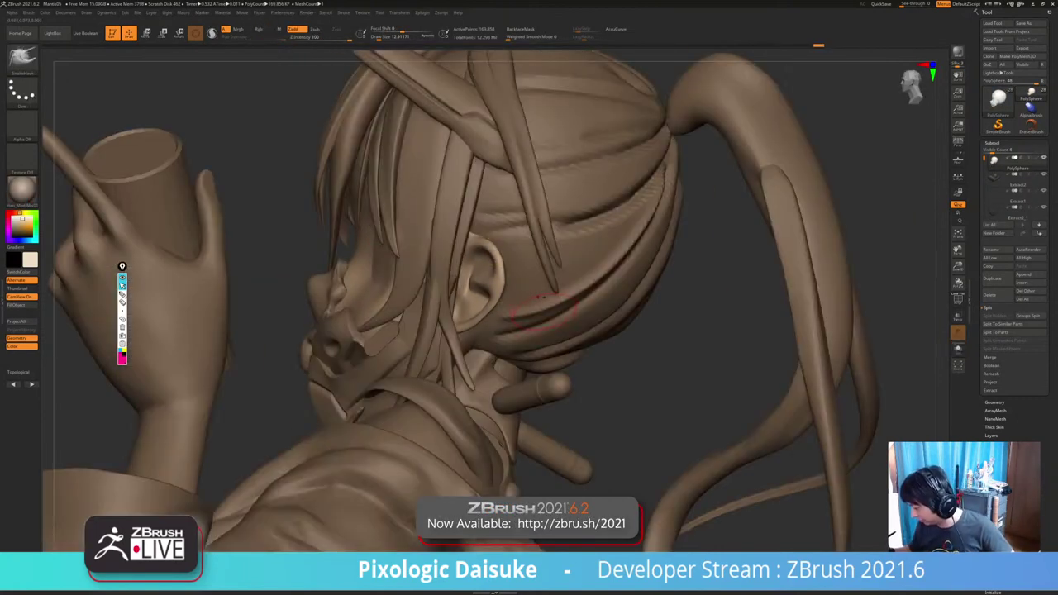
Isolate the head and reshape the cheek area below the eye with small SnakeHook pulls from several angles.
key(shift+s)
drag(350, 287, 348, 289)
mouse_move(347, 289)
right_down()
mouse_move(380, 275)
mouse_move(364, 304)
right_up()
drag(350, 290, 347, 291)
mouse_move(347, 291)
right_down()
mouse_move(318, 289)
mouse_move(346, 291)
right_up()
drag(346, 292, 387, 275)
right_drag(387, 274, 382, 252)
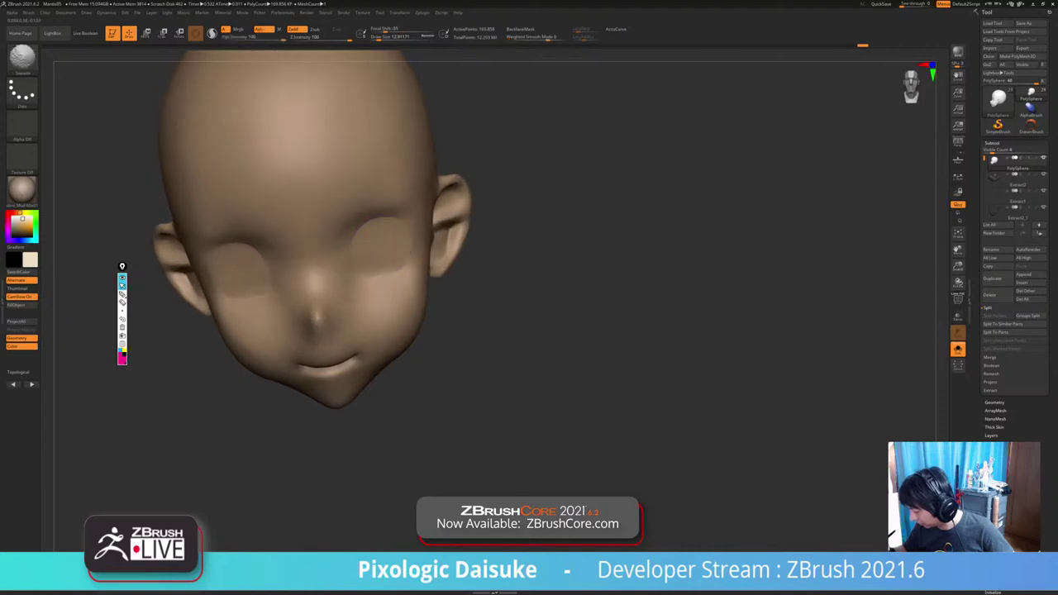
Smooth the surface around the eye socket and upper cheek from front and three-quarter views.
shift+drag(411, 253, 406, 260)
right_drag(406, 260, 395, 234)
shift+drag(396, 234, 390, 241)
mouse_move(391, 241)
right_down()
mouse_move(421, 248)
mouse_move(392, 253)
mouse_move(395, 242)
right_up()
drag(392, 241, 387, 248)
right_drag(387, 248, 354, 243)
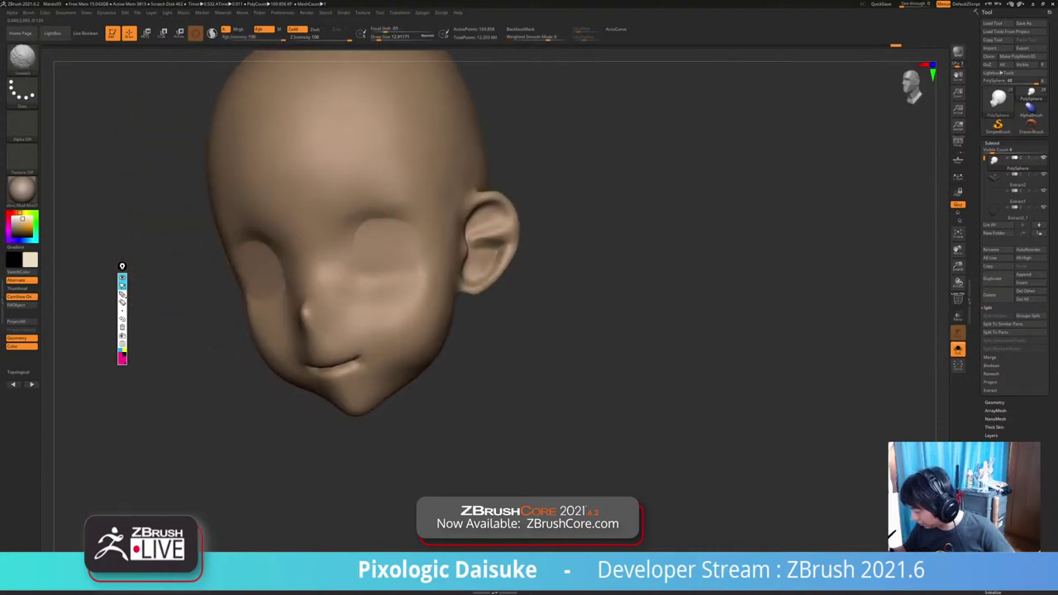
shift+drag(374, 246, 378, 253)
mouse_move(378, 253)
right_down()
mouse_move(347, 248)
mouse_move(359, 256)
mouse_move(347, 269)
mouse_move(353, 256)
mouse_move(405, 260)
right_up()
Step back through the recent face strokes to compare the head's earlier shape.
key(ctrl+z)
key(ctrl+z)
key(ctrl+z)
key(ctrl+z)
key(ctrl+z)
key(ctrl+z)
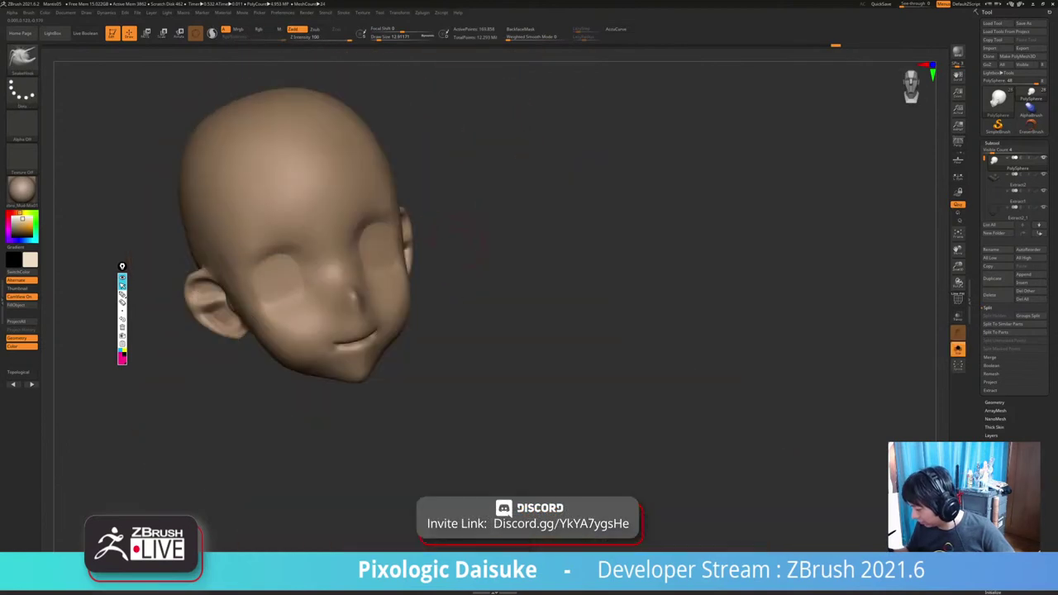
right_drag(413, 248, 339, 251)
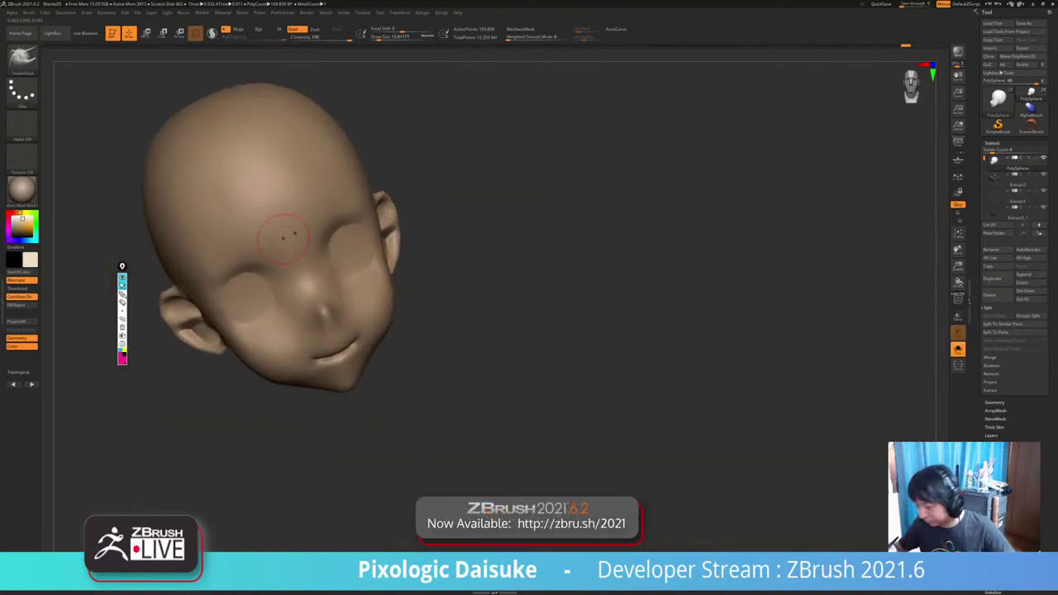
Try to flatten the side of the cheek with an enlarged TrimDynamic brush.
key(b)
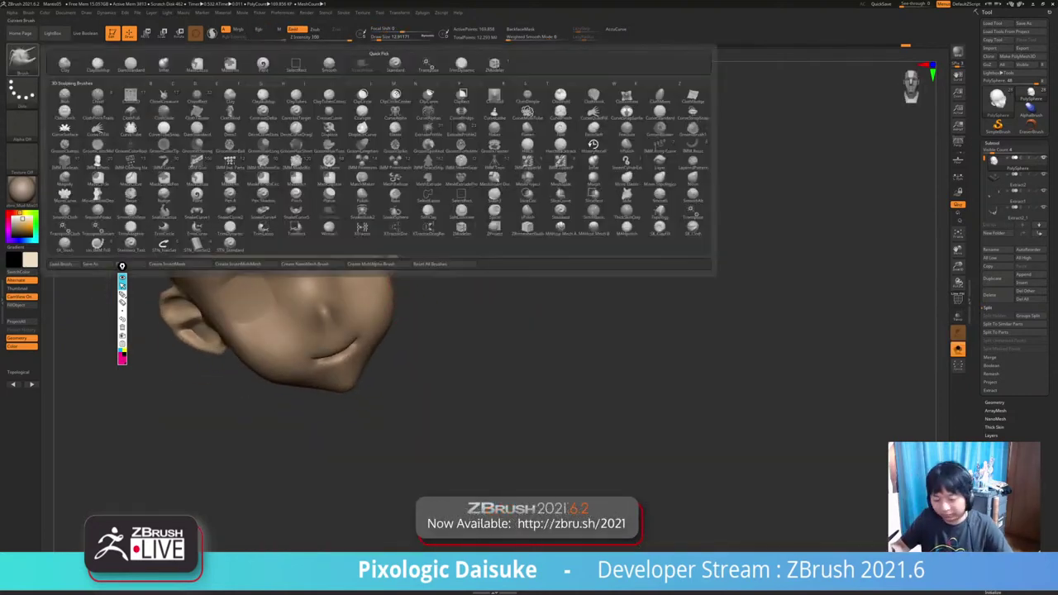
key(t)
key(d)
mouse_move(275, 209)
right_down()
mouse_move(140, 199)
mouse_move(207, 201)
mouse_move(212, 183)
right_up()
click(383, 38)
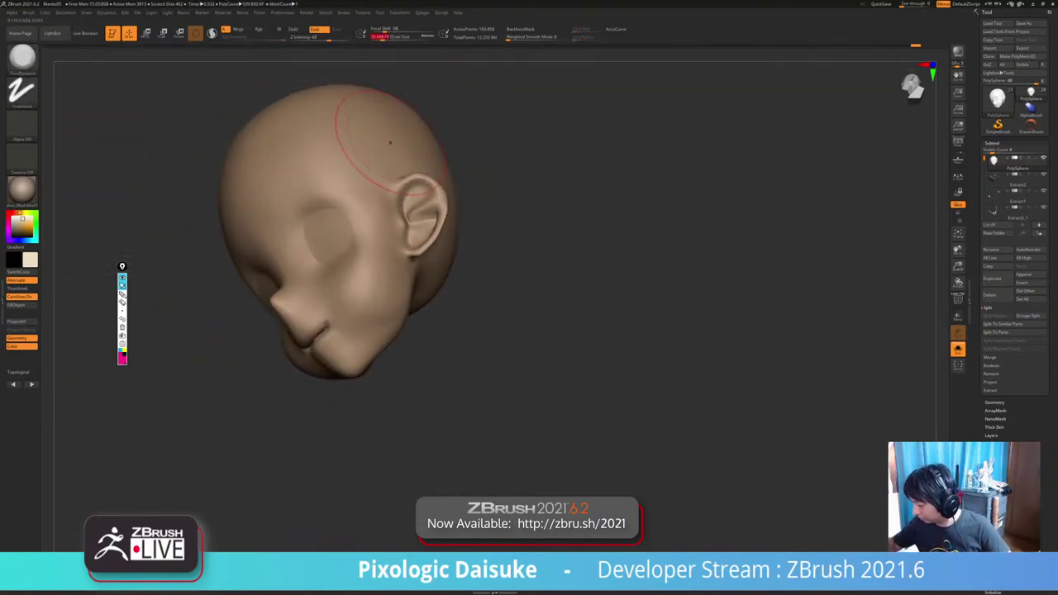
right_drag(393, 137, 363, 133)
drag(381, 267, 370, 289)
mouse_move(363, 298)
right_down()
mouse_move(391, 303)
mouse_move(447, 277)
mouse_move(384, 265)
right_up()
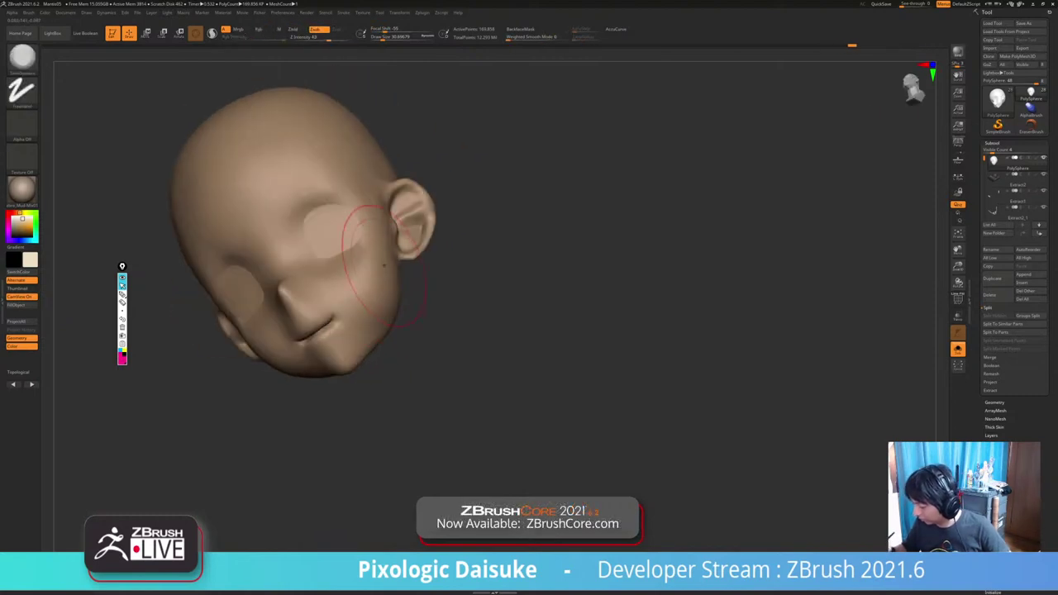
Build up the lower cheek and jawline with a smaller Standard brush, working from below the face.
click(22, 60)
key(s)
key(t)
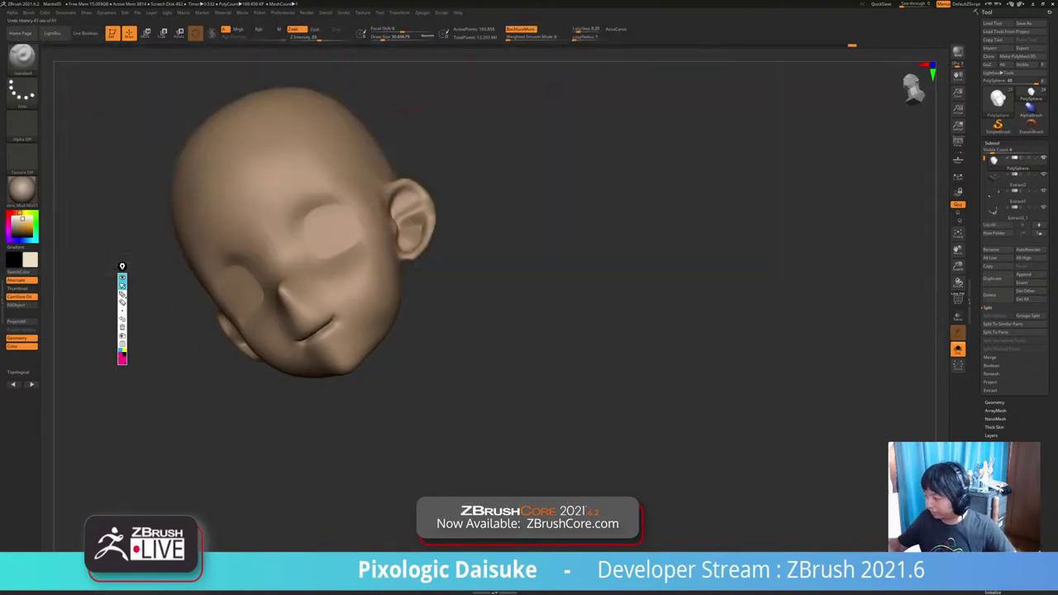
click(384, 38)
right_drag(391, 116, 335, 90)
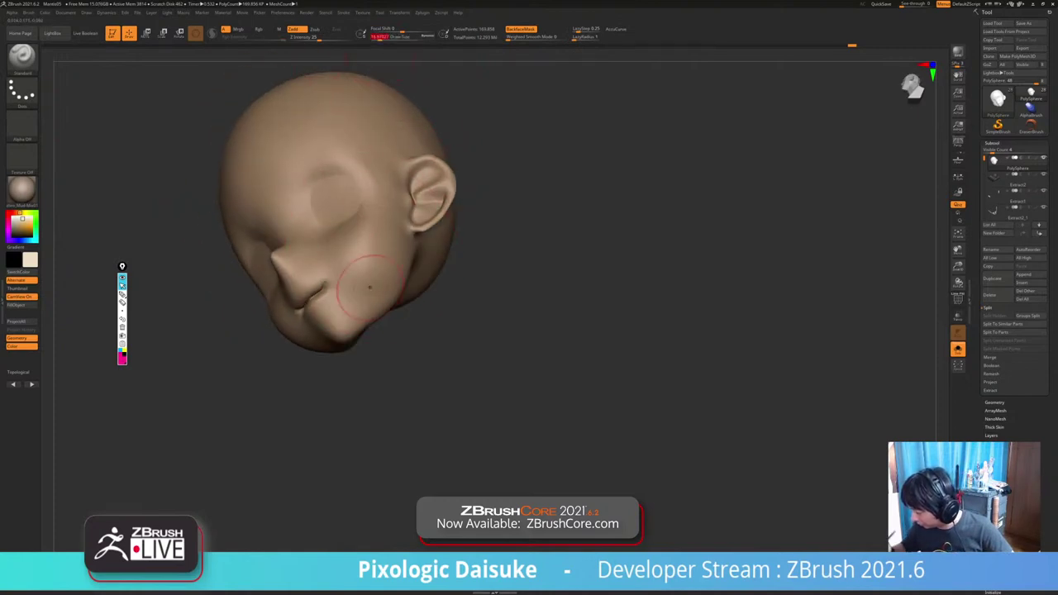
right_drag(370, 287, 364, 269)
drag(372, 300, 387, 286)
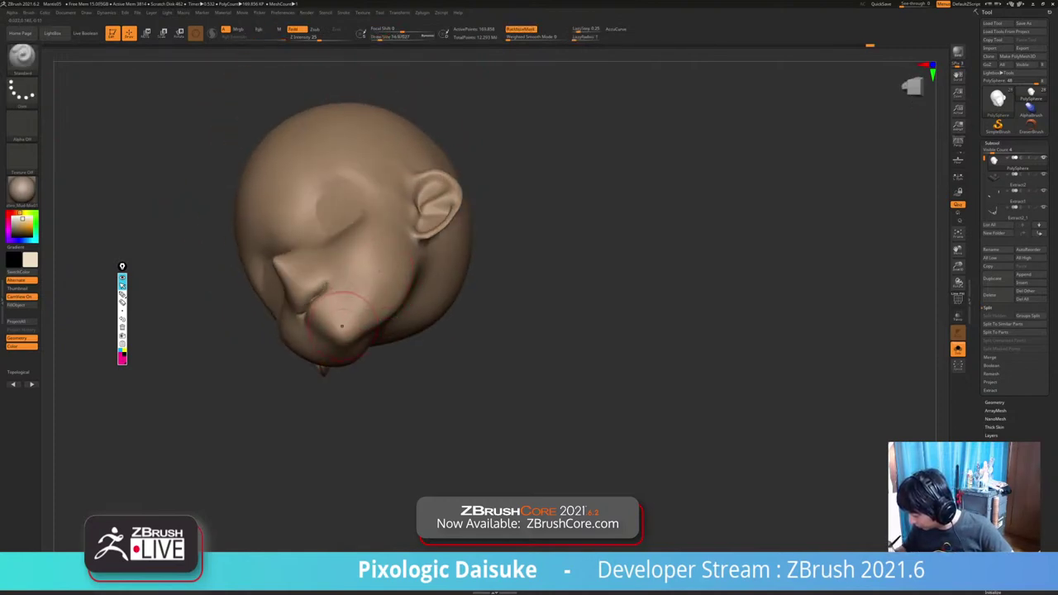
mouse_move(343, 325)
right_down()
mouse_move(359, 275)
mouse_move(371, 284)
right_up()
drag(371, 284, 377, 298)
right_drag(397, 294, 355, 276)
Plane the jaw edge and underside of the chin with TrimDynamic and smooth the resulting transitions.
click(23, 60)
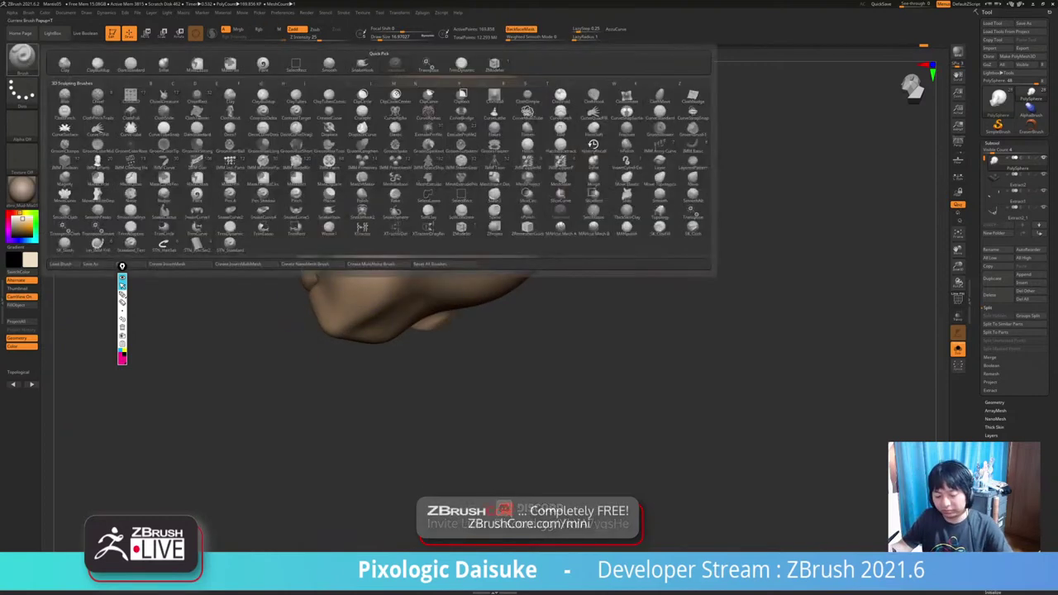
key(t)
key(d)
right_drag(415, 296, 391, 279)
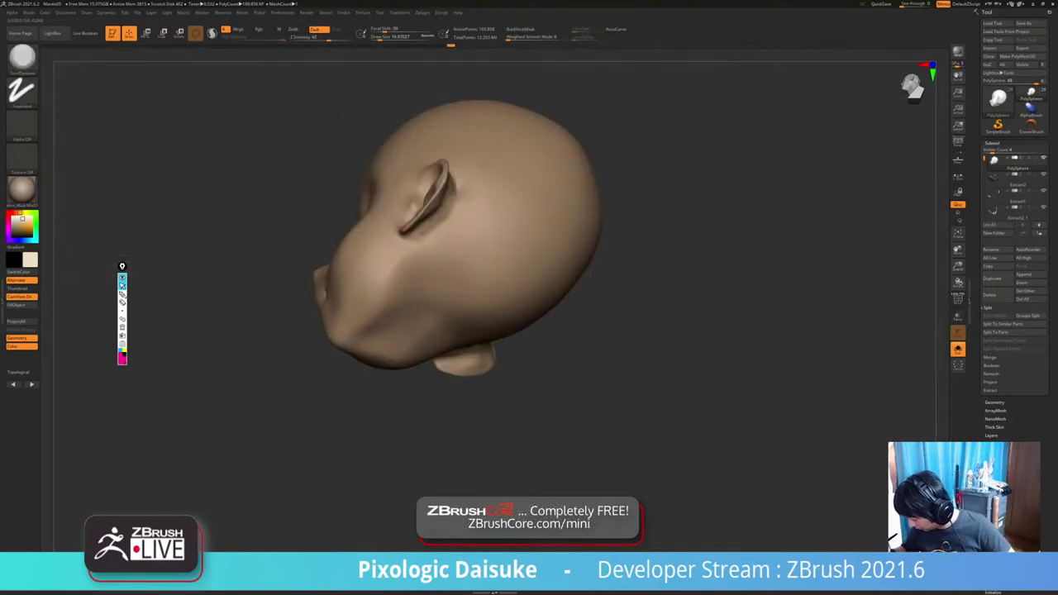
right_drag(345, 329, 368, 346)
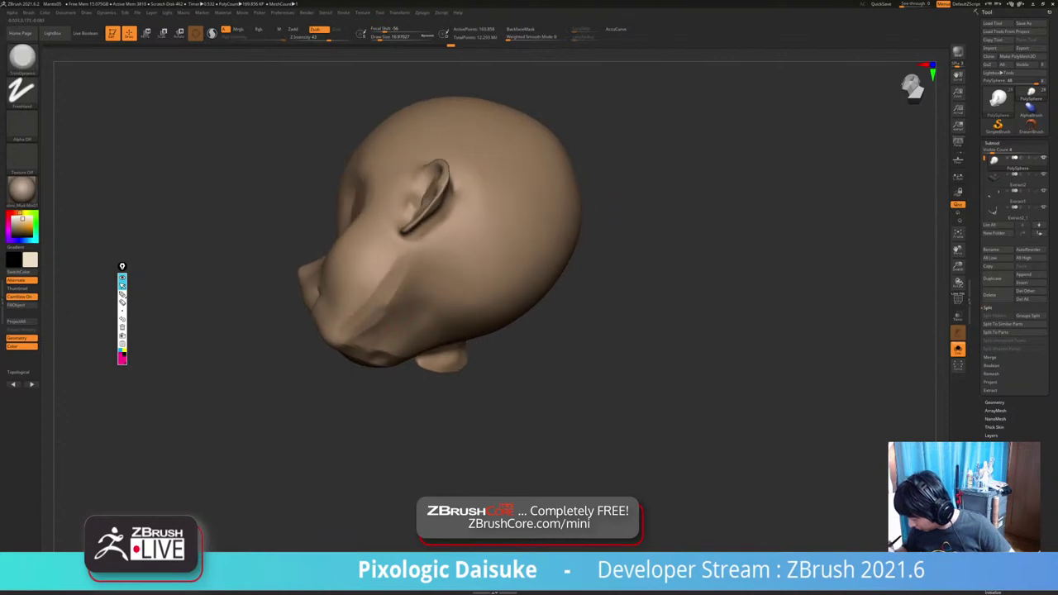
key(shift)
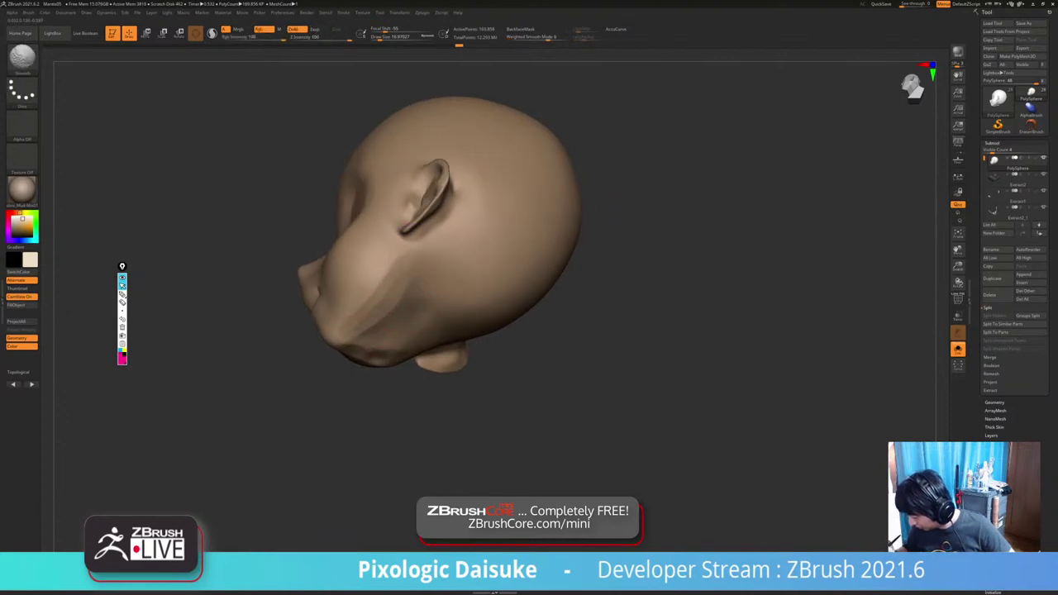
right_drag(368, 341, 341, 335)
drag(350, 334, 344, 340)
key(shift)
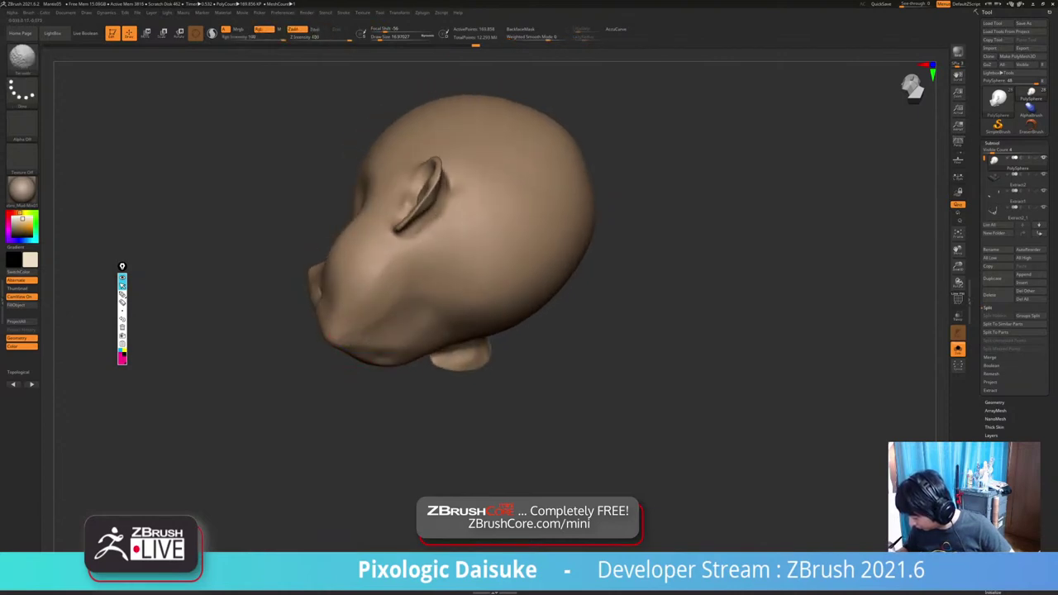
key(shift)
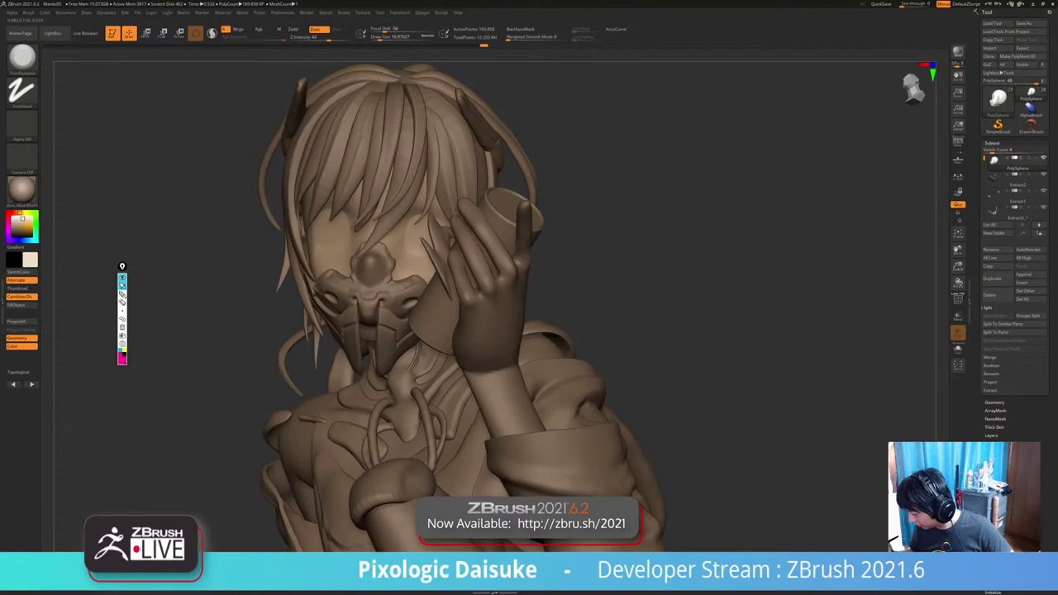
Isolate the head again and adjust the cheek and jaw contour with SnakeHook in front view.
mouse_move(451, 321)
right_down()
mouse_move(544, 329)
mouse_move(506, 324)
mouse_move(501, 277)
mouse_move(464, 216)
mouse_move(429, 310)
right_up()
key(shift+alt+s)
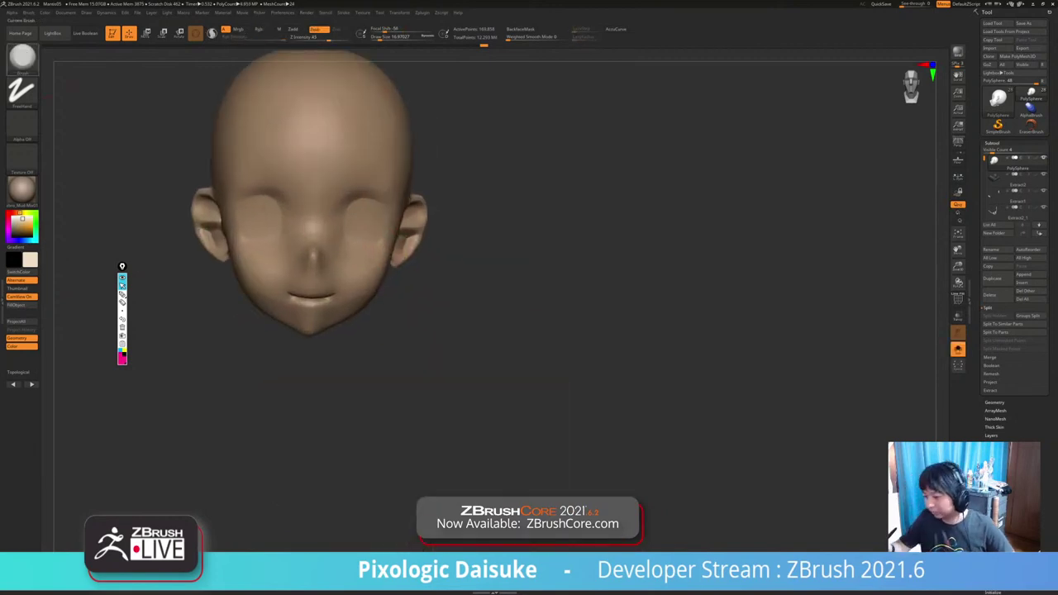
click(23, 59)
click(228, 65)
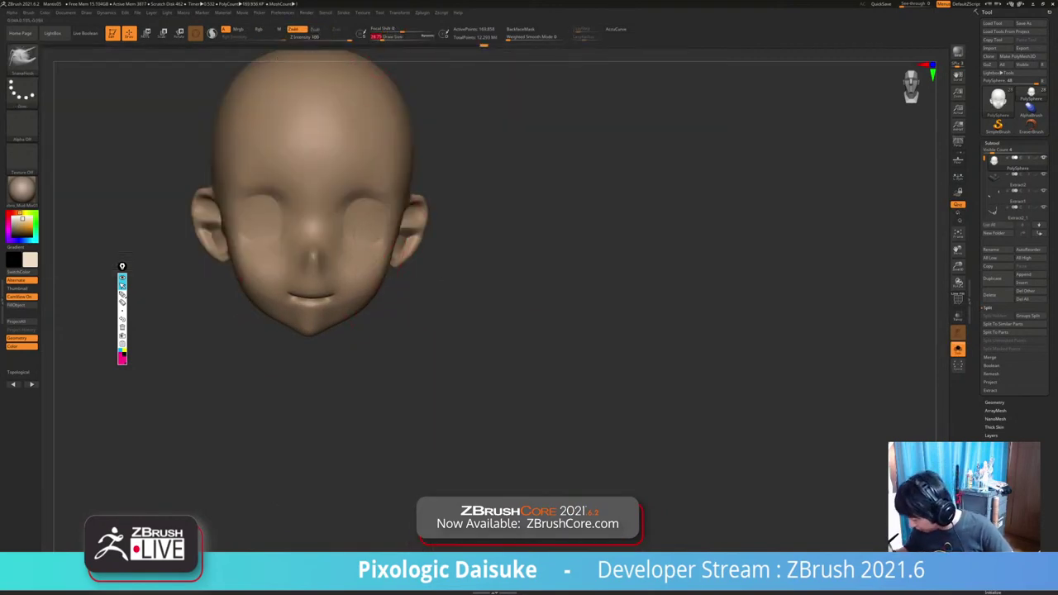
right_drag(387, 286, 388, 273)
mouse_move(397, 224)
right_down()
mouse_move(386, 246)
mouse_move(378, 232)
mouse_move(401, 236)
mouse_move(410, 269)
right_up()
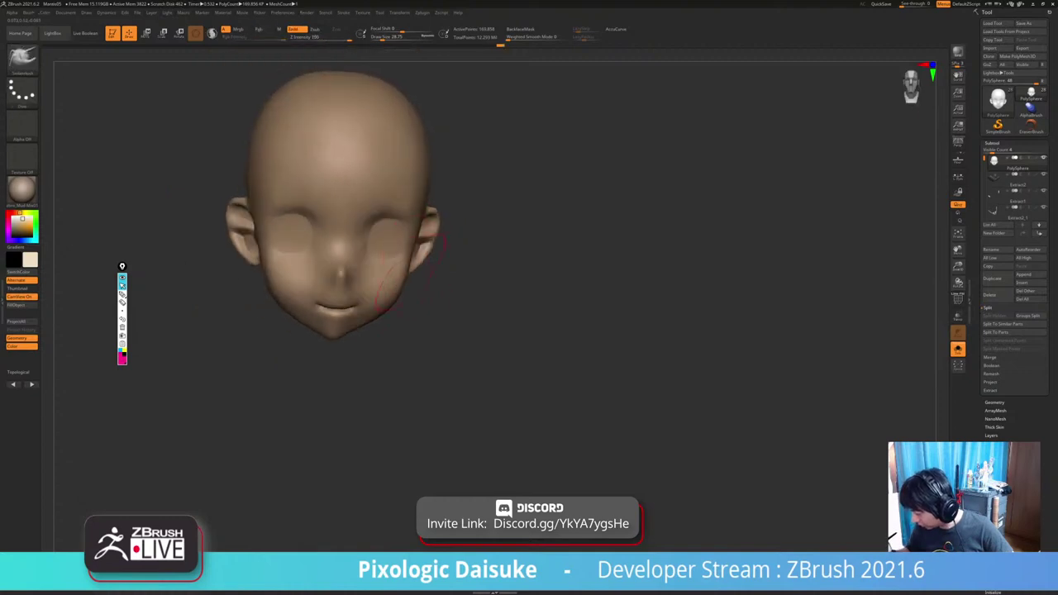
mouse_move(384, 312)
right_down()
mouse_move(385, 289)
mouse_move(397, 319)
mouse_move(391, 308)
right_up()
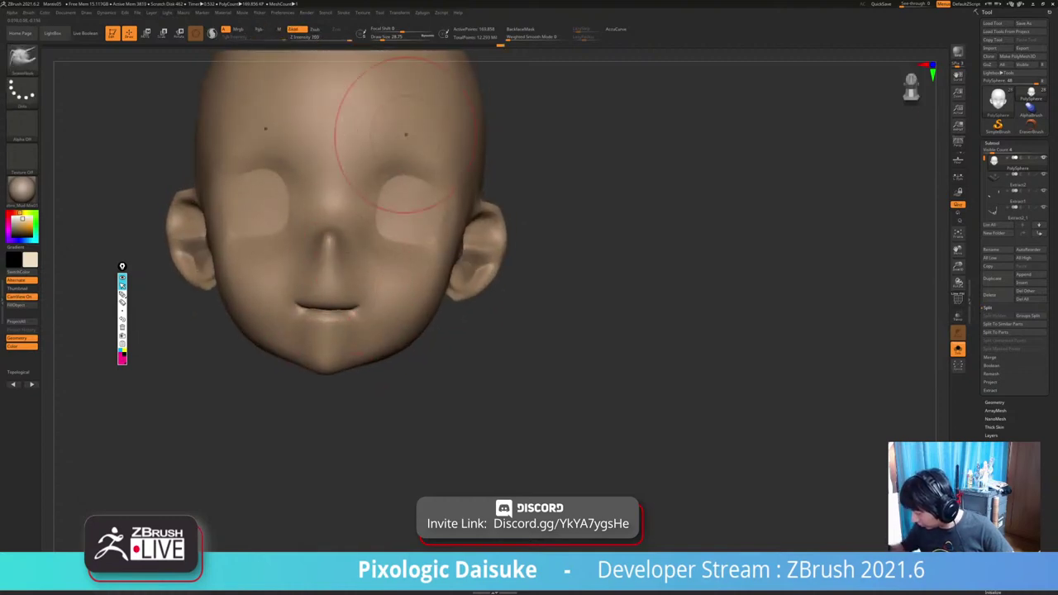
Resize the SnakeHook brush, pull the chin tip slightly downward and nudge the lower jawline.
click(377, 38)
mouse_move(407, 82)
right_down()
mouse_move(390, 89)
mouse_move(387, 109)
right_up()
drag(335, 365, 334, 376)
mouse_move(368, 348)
right_down()
mouse_move(391, 351)
mouse_move(387, 360)
right_up()
drag(394, 350, 389, 345)
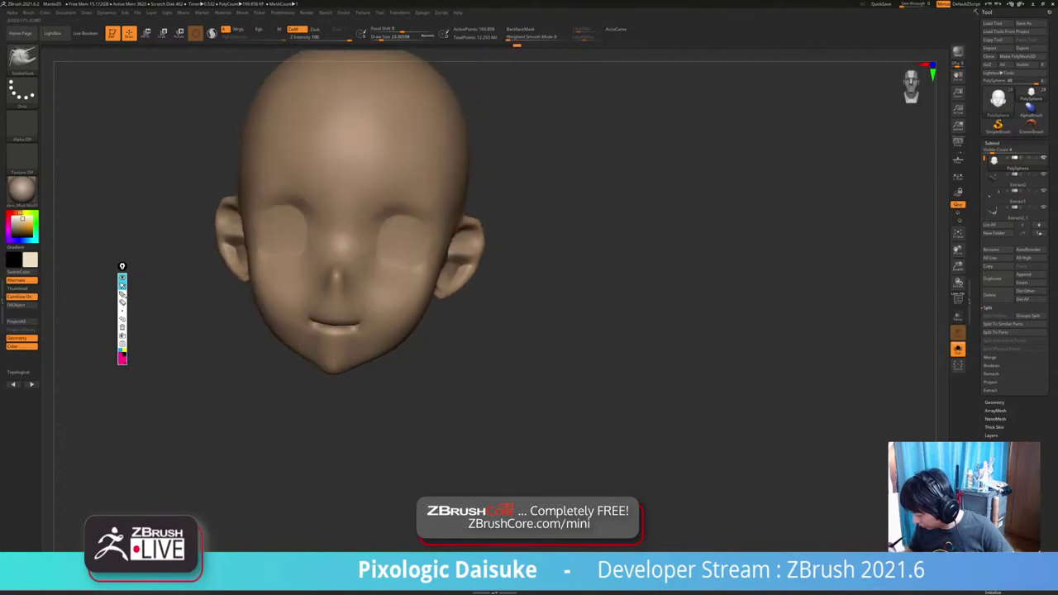
Compare the face with the mask and hair on the full figure and nudge the area around the mouth.
click(958, 349)
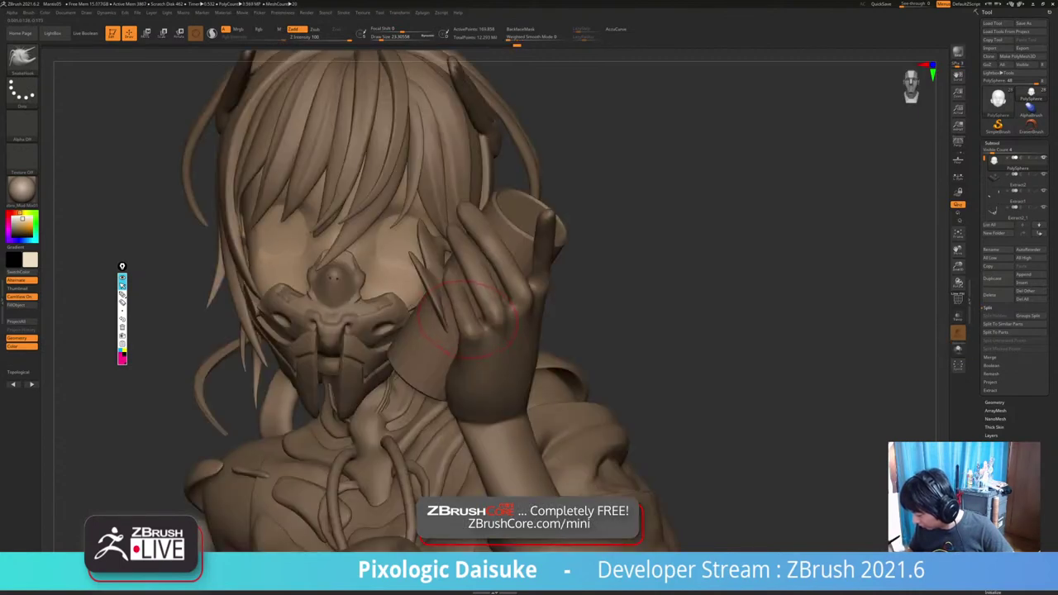
key(ctrl+alt+s)
right_drag(194, 306, 273, 313)
drag(306, 324, 320, 332)
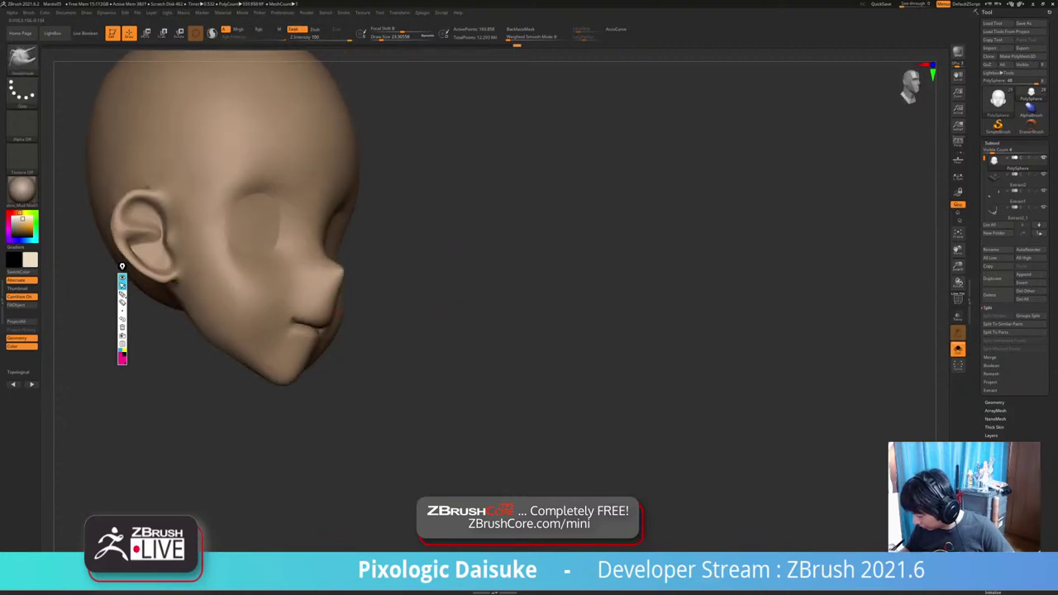
right_drag(284, 307, 492, 322)
key(ctrl+alt+s)
key(ctrl+alt+s)
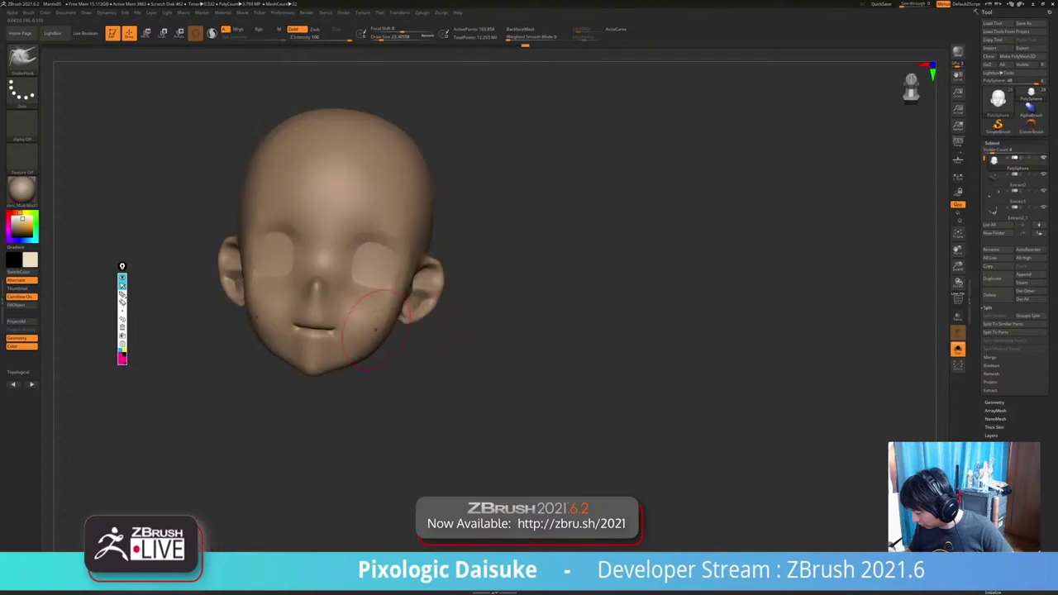
Adjust the lower part of the ear with SnakeHook and smooth the cheek in front of it.
mouse_move(376, 330)
right_down()
mouse_move(400, 314)
mouse_move(318, 318)
mouse_move(376, 301)
mouse_move(356, 334)
right_up()
key(shift+ctrl+s)
key(shift+ctrl+s)
drag(432, 308, 438, 298)
mouse_move(429, 306)
right_down()
mouse_move(441, 311)
mouse_move(428, 299)
right_up()
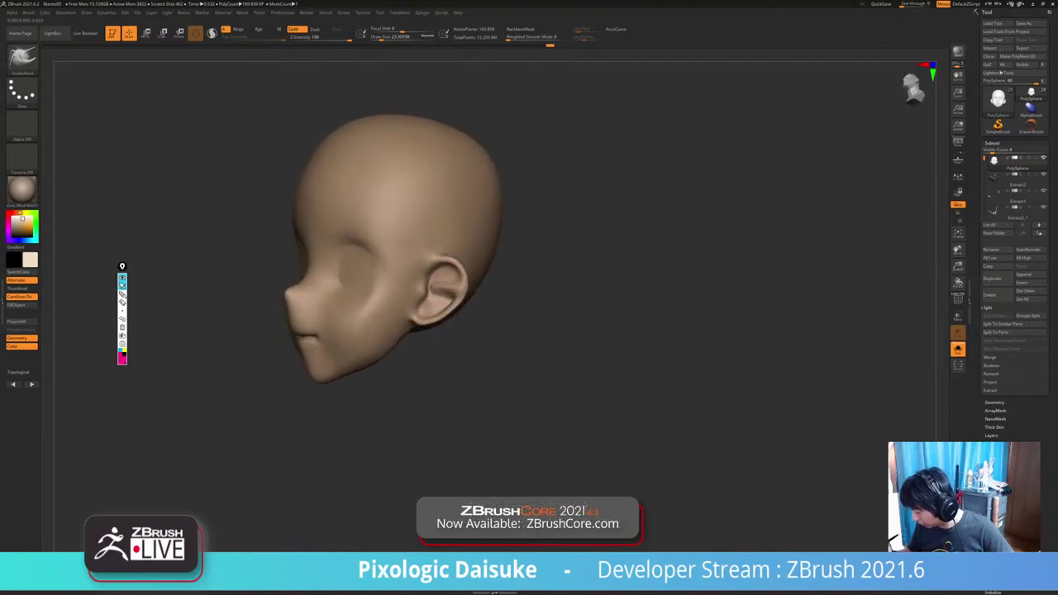
mouse_move(398, 291)
shift+mouse_down()
mouse_move(413, 268)
mouse_move(408, 276)
shift+mouse_up()
Reshape the ear's front edge where it meets the cheek with a smaller SnakeHook brush and smooth it.
mouse_move(413, 273)
alt+right_down()
mouse_move(336, 262)
mouse_move(347, 241)
alt+right_up()
click(378, 38)
mouse_move(347, 242)
ctrl+right_down()
mouse_move(344, 274)
mouse_move(324, 277)
ctrl+right_up()
drag(348, 276, 352, 290)
right_drag(351, 289, 350, 284)
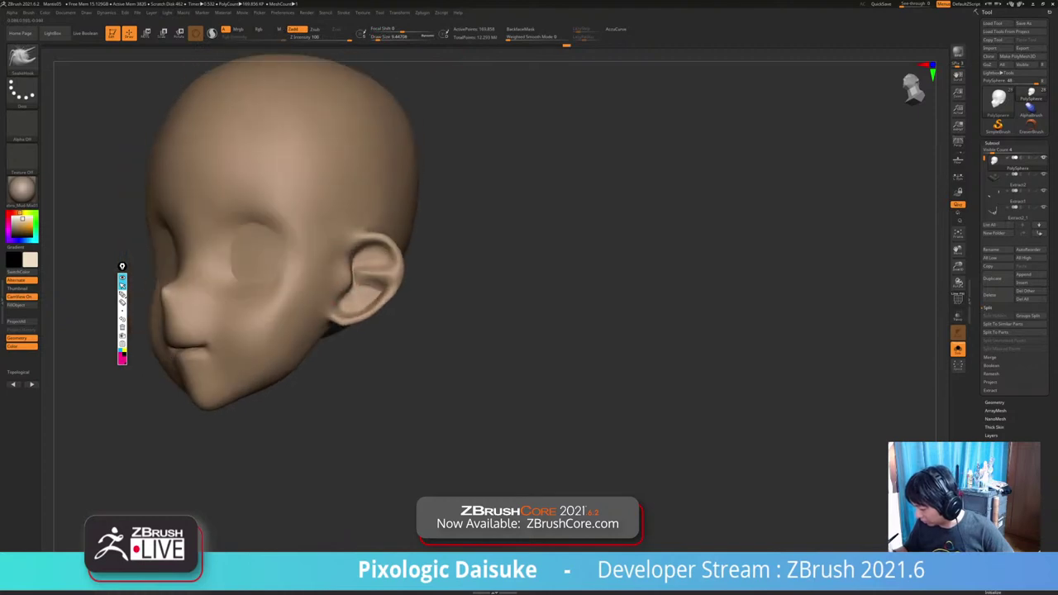
shift+drag(351, 272, 352, 286)
ctrl+right_drag(352, 286, 351, 271)
mouse_move(350, 271)
right_down()
mouse_move(327, 266)
mouse_move(356, 215)
right_up()
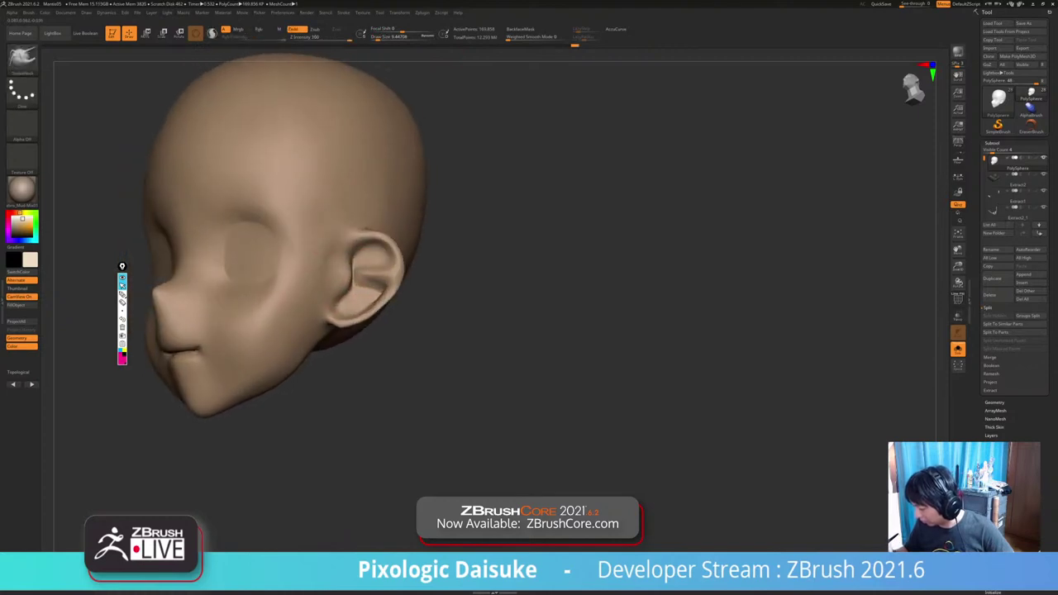
Carve the inner fold of the ear with a small DamStandard brush and soften it.
key(b)
key(d)
key(s)
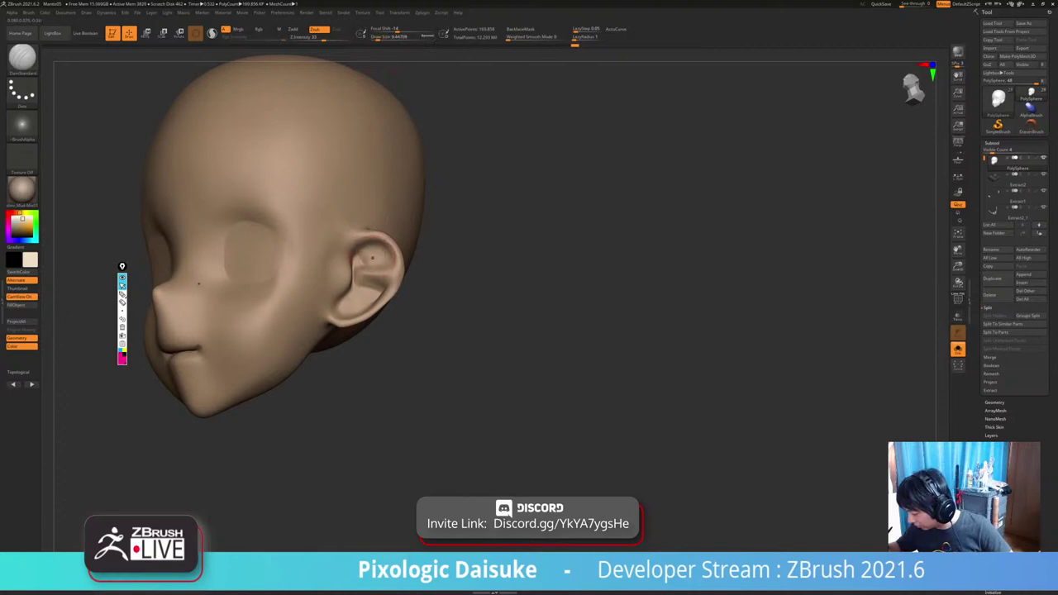
drag(388, 37, 373, 38)
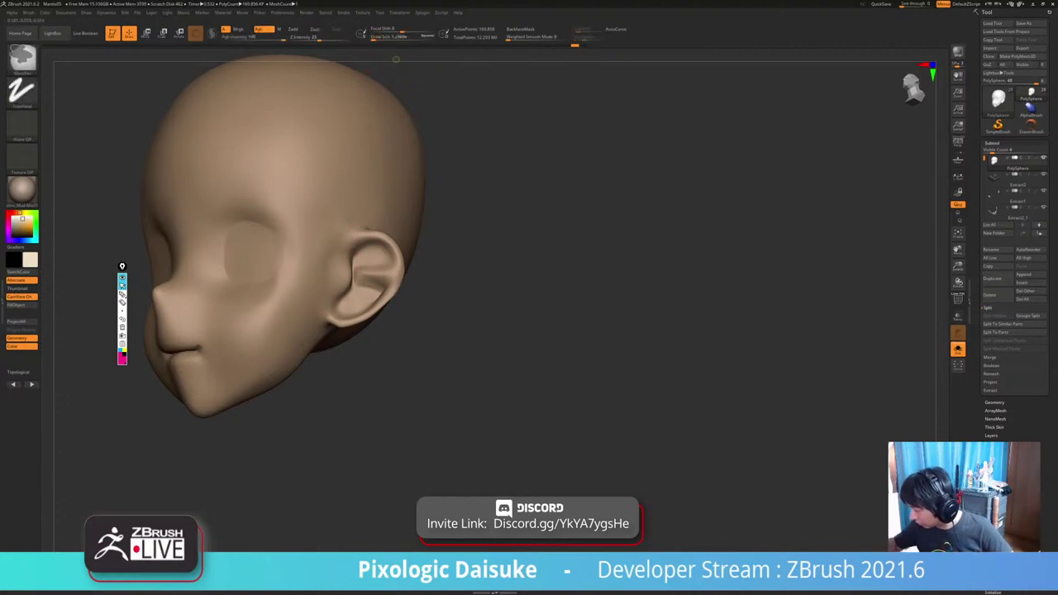
drag(365, 260, 355, 268)
right_drag(361, 266, 384, 259)
shift+drag(377, 256, 376, 254)
ctrl+right_drag(380, 246, 386, 210)
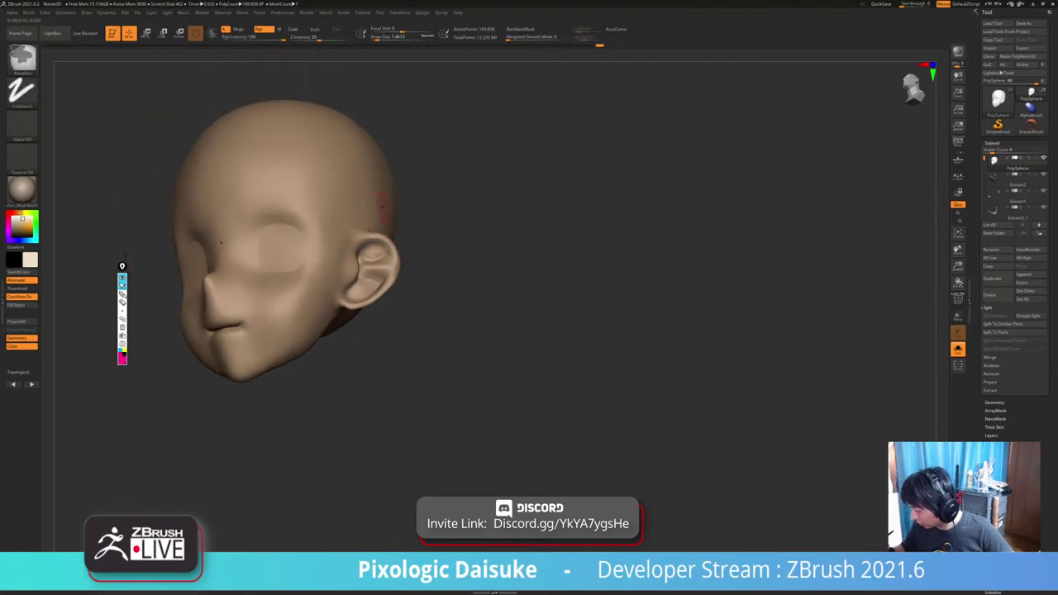
Build up the ridges inside the ear with a small ClayBuildup brush.
click(22, 60)
key(c)
key(b)
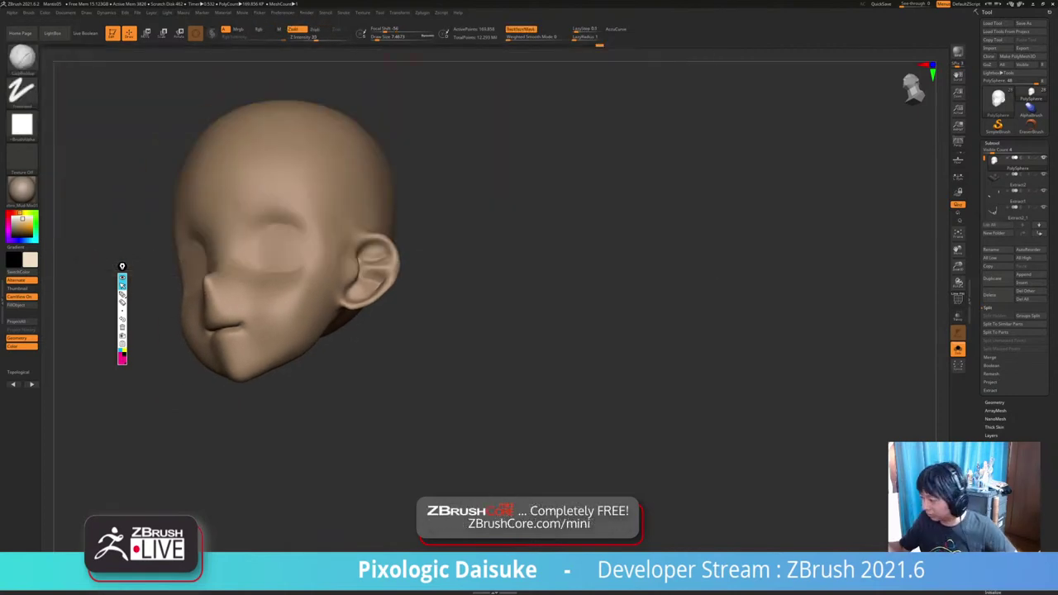
drag(382, 37, 378, 36)
right_drag(361, 260, 364, 268)
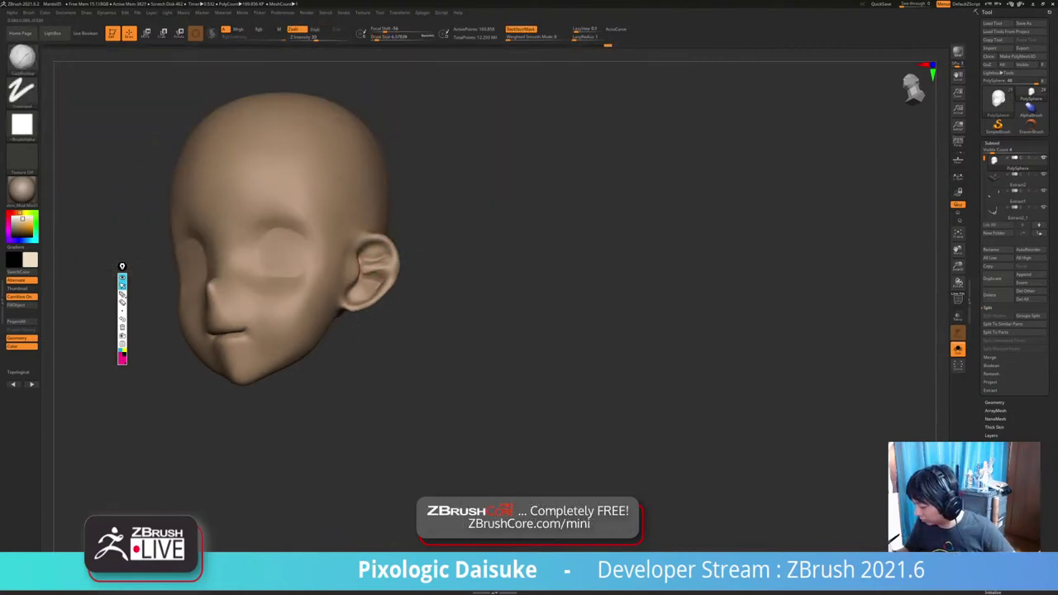
drag(369, 258, 382, 255)
right_drag(383, 256, 371, 254)
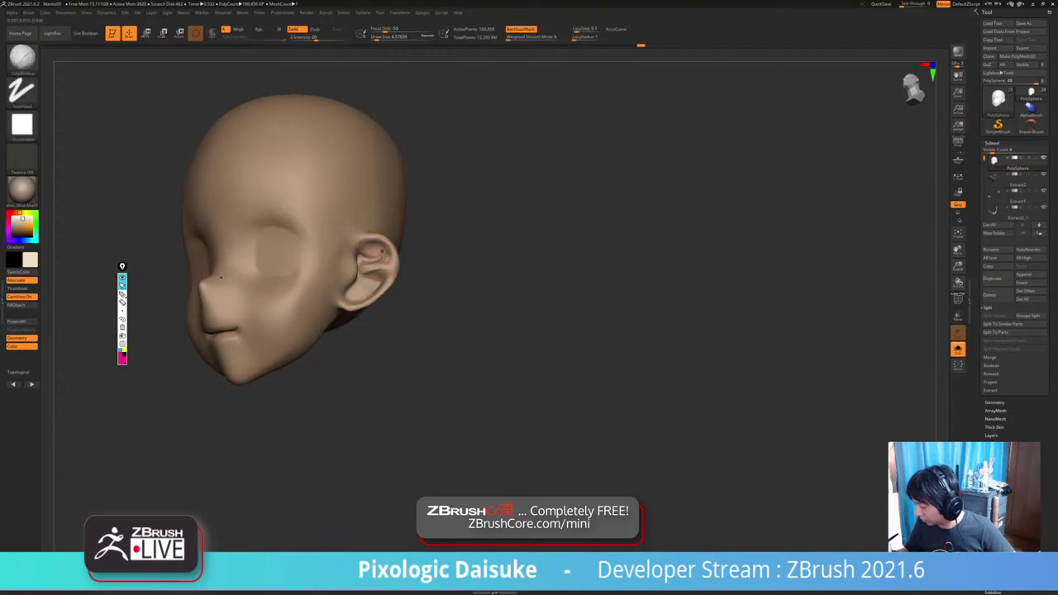
mouse_move(376, 262)
right_down()
mouse_move(354, 298)
mouse_move(374, 281)
mouse_move(365, 294)
mouse_move(374, 256)
mouse_move(364, 257)
mouse_move(377, 260)
right_up()
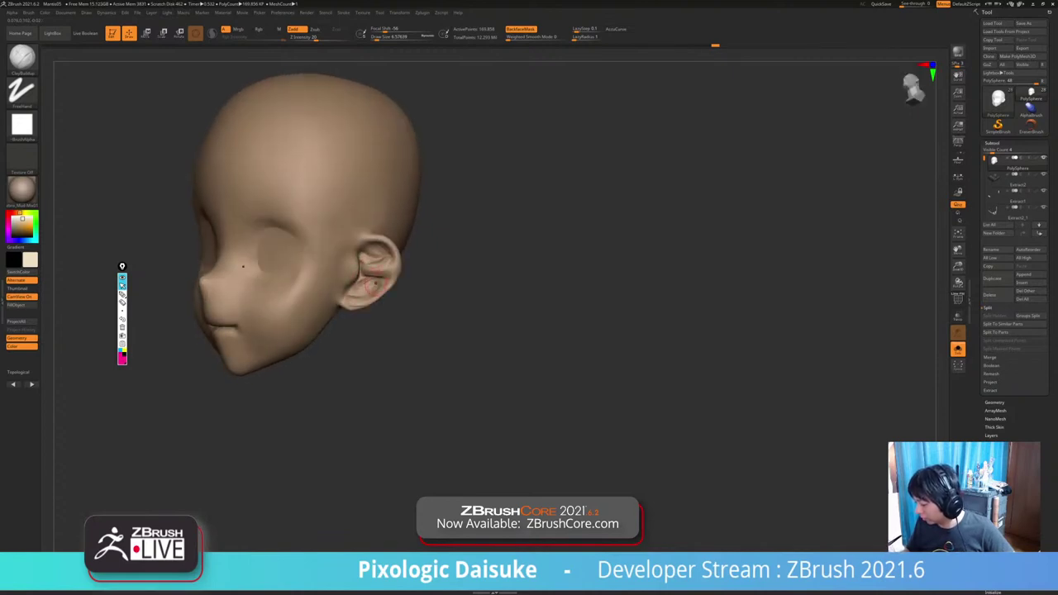
right_drag(369, 276, 368, 266)
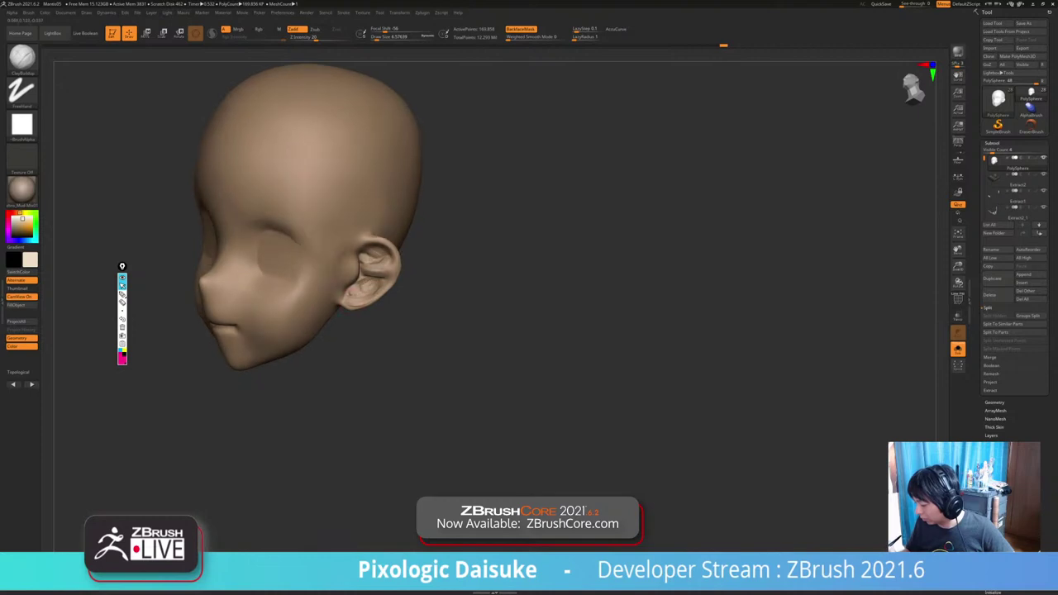
Smooth the earlobe area and refine the ear's inner folds with small ClayBuildup strokes.
shift+drag(367, 281, 360, 291)
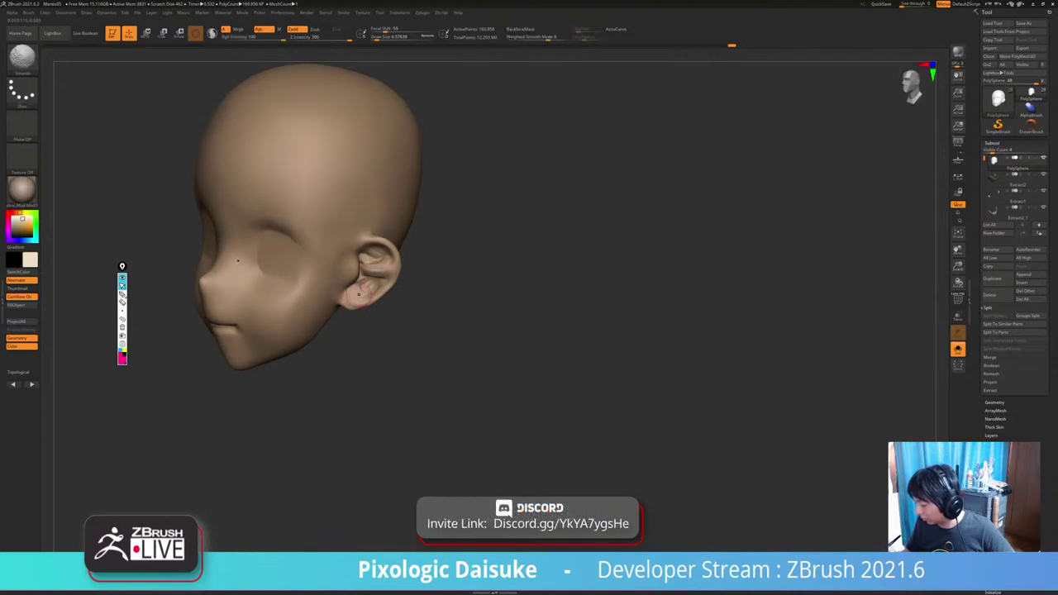
right_drag(361, 291, 366, 286)
shift+drag(352, 298, 364, 294)
right_drag(364, 294, 367, 283)
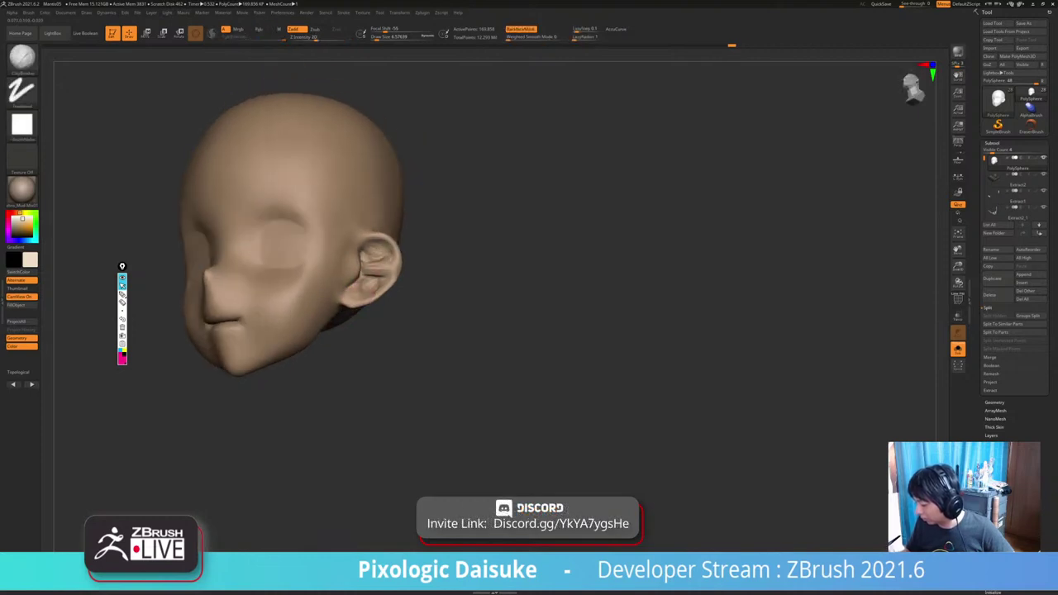
drag(365, 285, 363, 289)
right_drag(370, 280, 375, 269)
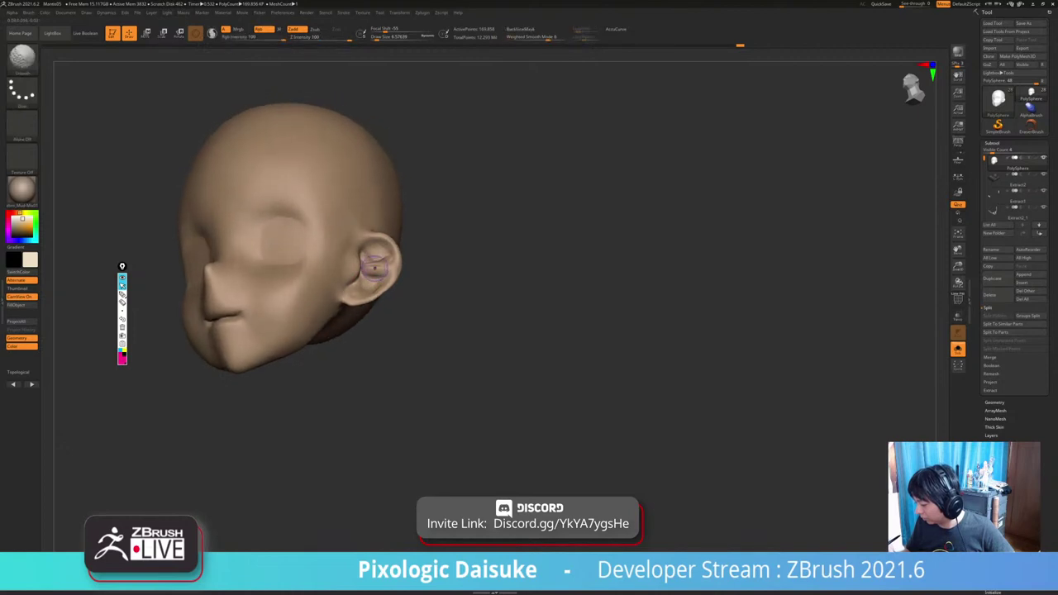
shift+drag(371, 257, 367, 260)
right_drag(369, 251, 364, 258)
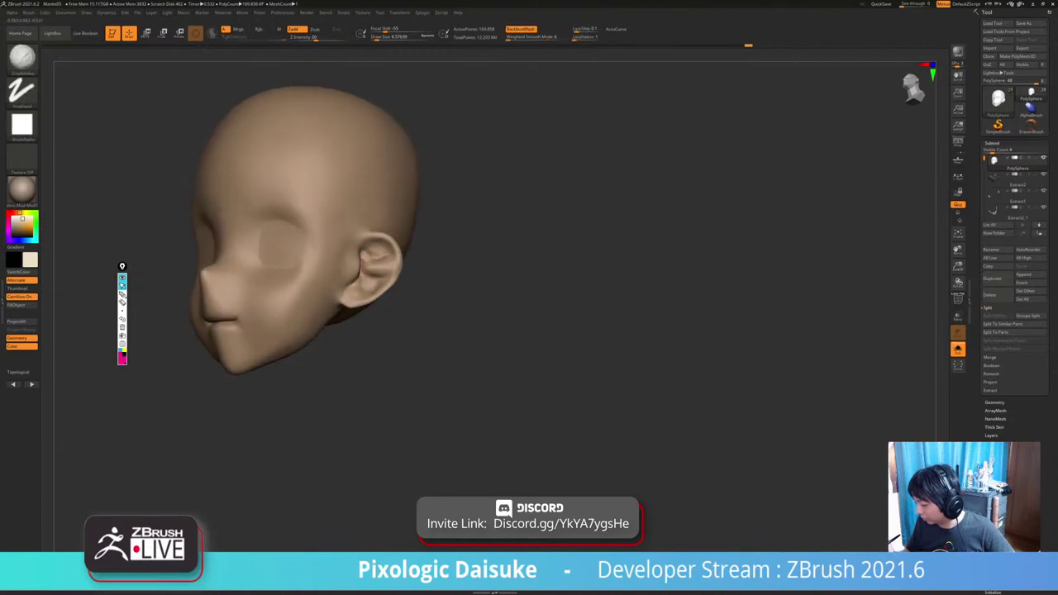
mouse_move(380, 248)
mouse_down()
mouse_move(378, 259)
mouse_move(389, 243)
mouse_up()
right_drag(398, 266, 389, 260)
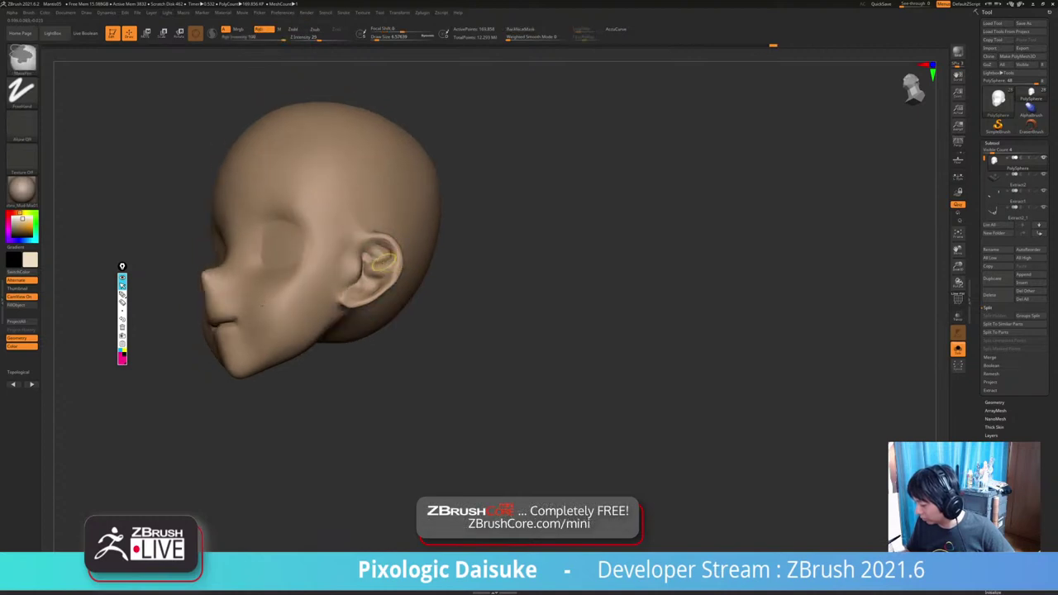
key(ctrl+z)
key(ctrl+z)
Add a small ClayBuildup stroke along the inner rim of the lower ear.
drag(381, 271, 372, 283)
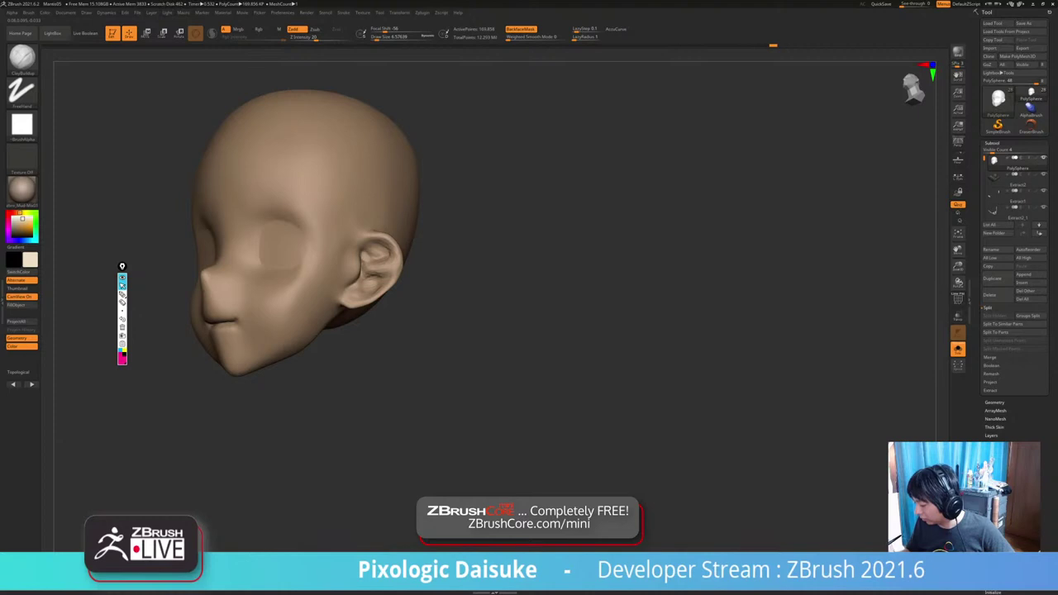
right_drag(364, 281, 410, 256)
right_drag(410, 258, 421, 277)
Show the whole character and turn on polypaint display for all subtools.
key(alt+s)
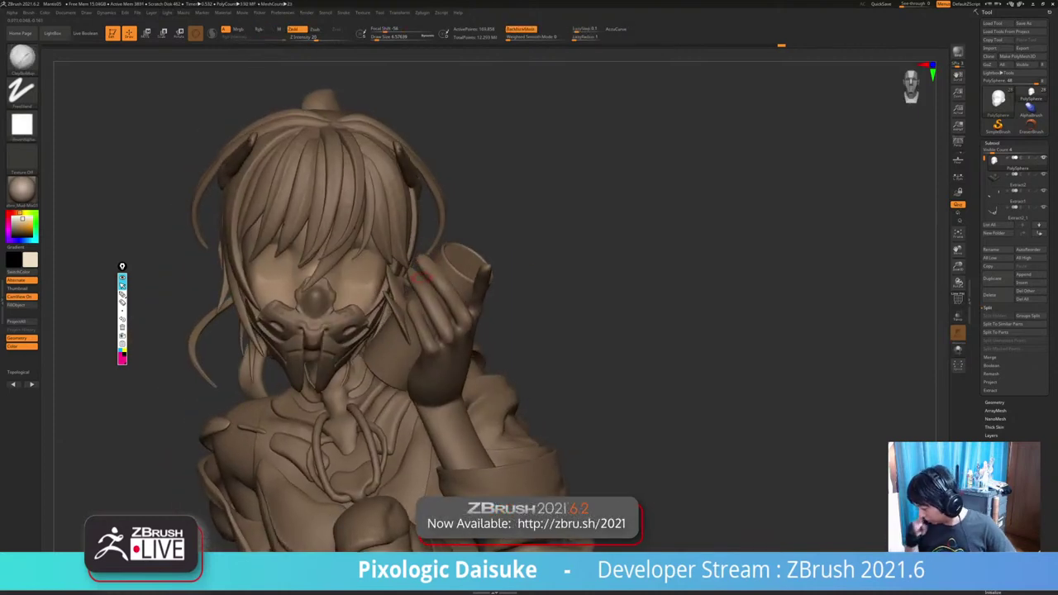
shift+click(1036, 158)
alt+right_drag(463, 382, 451, 345)
Compare the isolated painted head with the full character, with its hair and mask shown.
key(shift+ctrl+s)
key(shift+ctrl+s)
key(shift+ctrl+s)
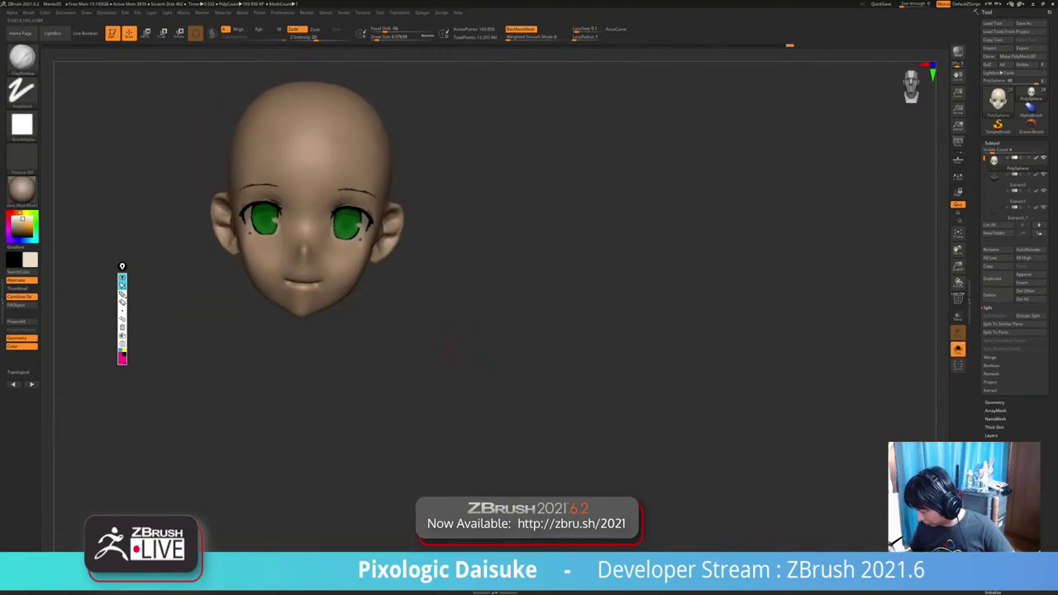
key(shift+ctrl+s)
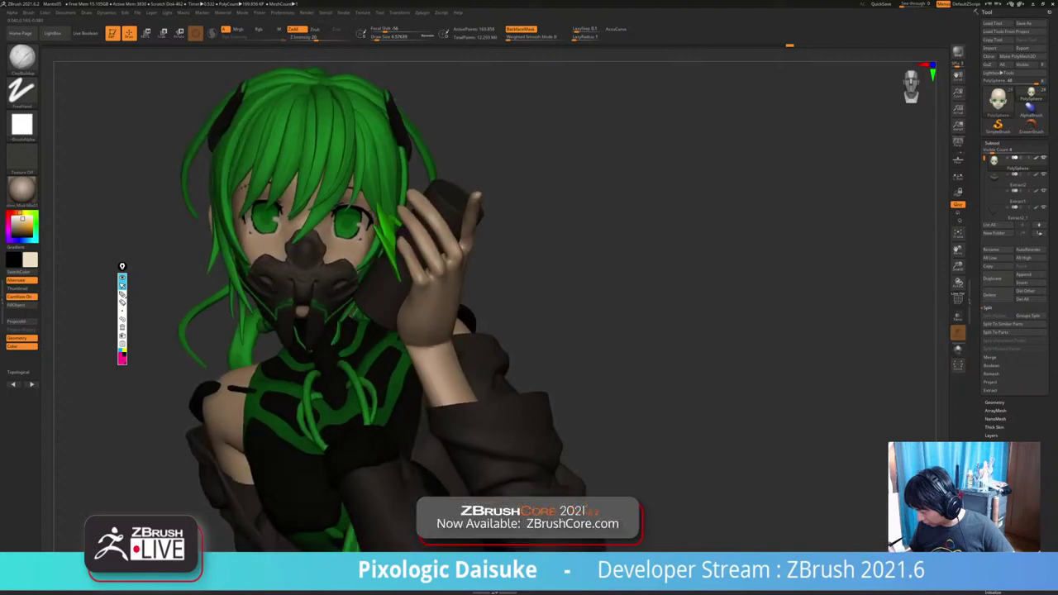
right_drag(453, 345, 455, 343)
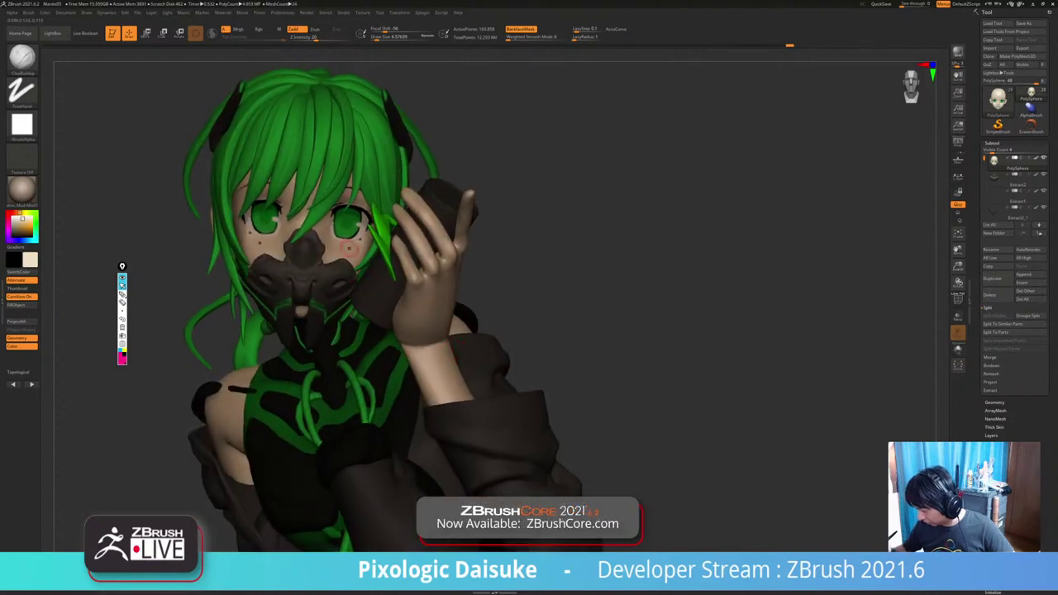
right_drag(349, 248, 333, 315)
key(shift+ctrl+s)
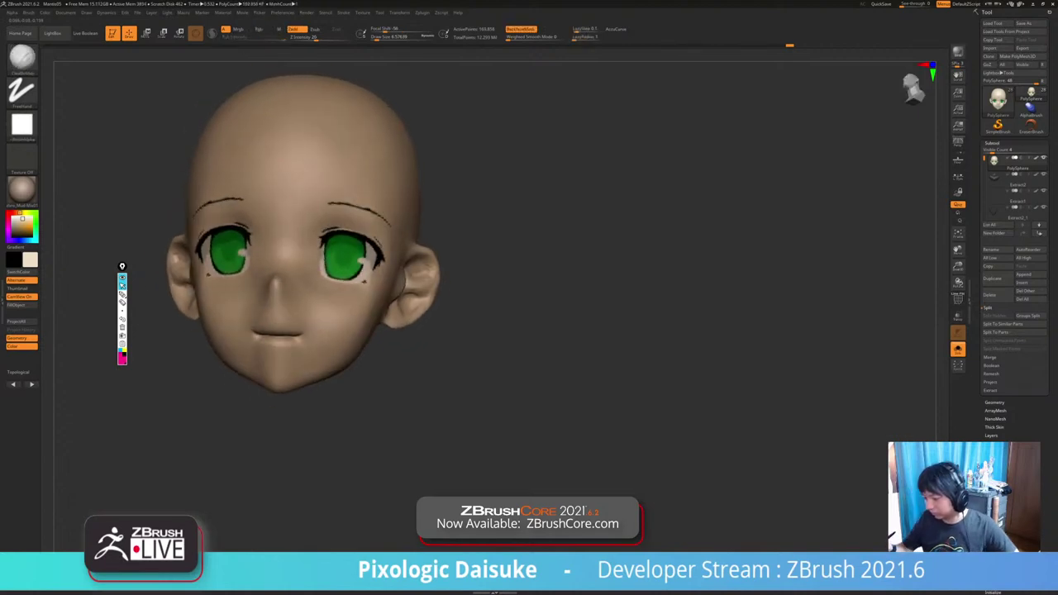
Adjust the upper eyelid with the SnakeHook brush at a draw size of about 11.7.
key(b)
key(s)
key(h)
click(385, 38)
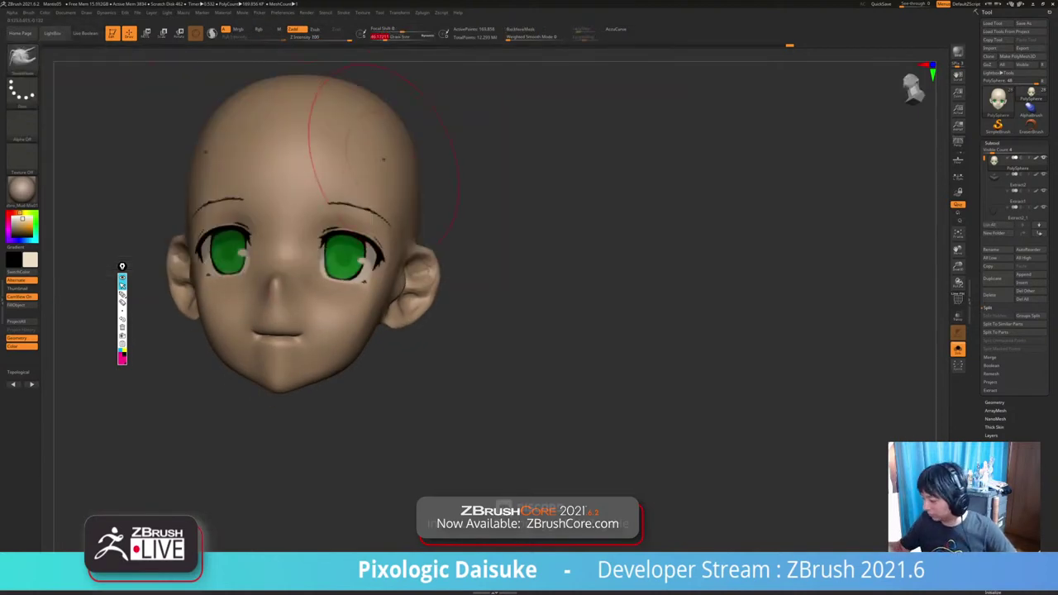
right_drag(384, 159, 357, 175)
click(379, 38)
mouse_move(378, 71)
right_down()
mouse_move(379, 111)
mouse_move(360, 119)
right_up()
click(382, 38)
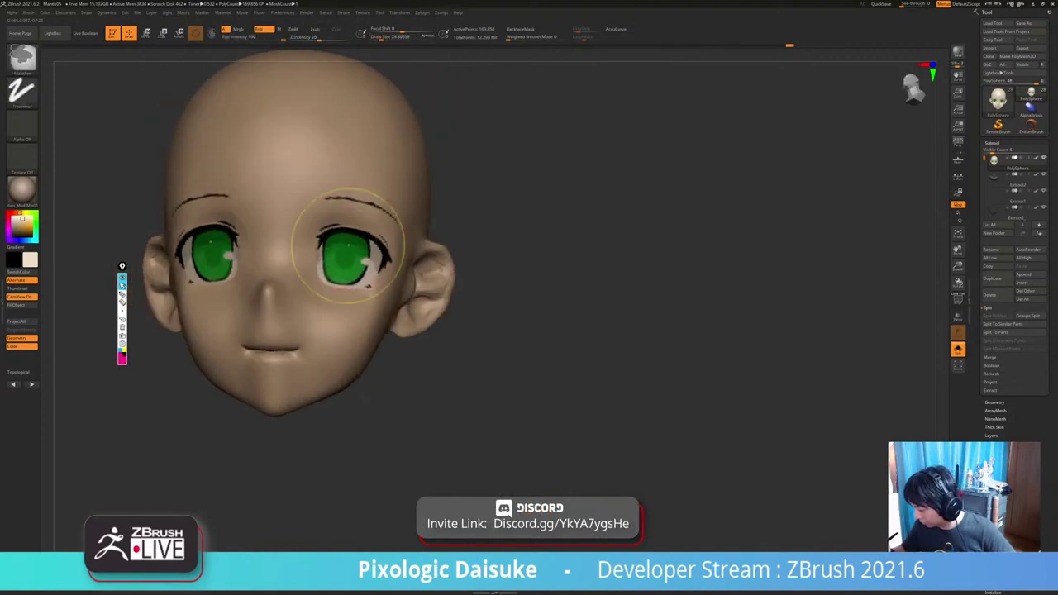
mouse_move(351, 245)
ctrl+right_down()
mouse_move(353, 233)
mouse_move(385, 244)
mouse_move(387, 275)
ctrl+right_up()
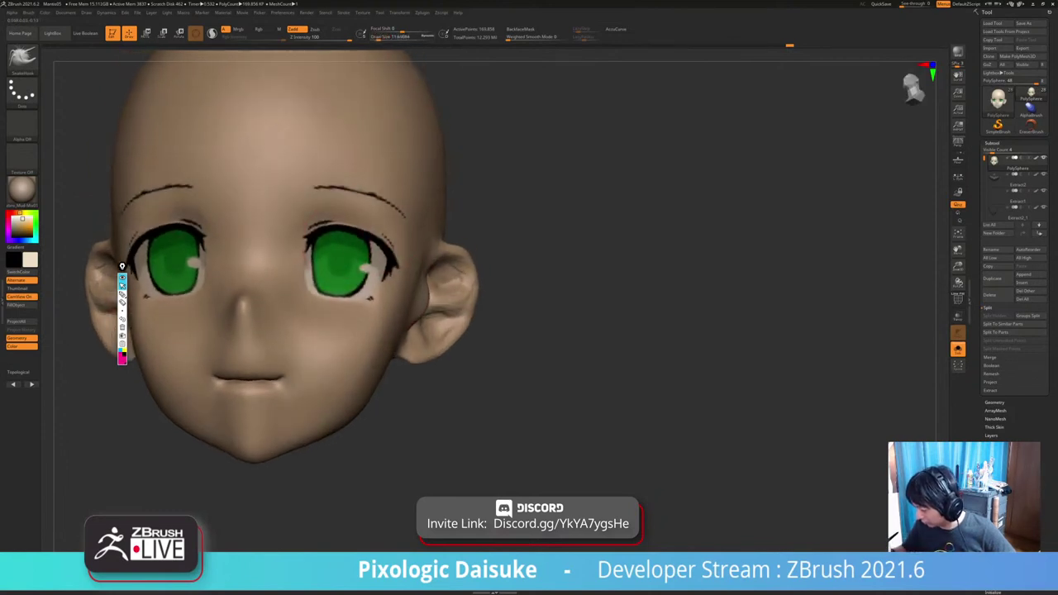
drag(337, 232, 338, 224)
right_drag(378, 256, 394, 265)
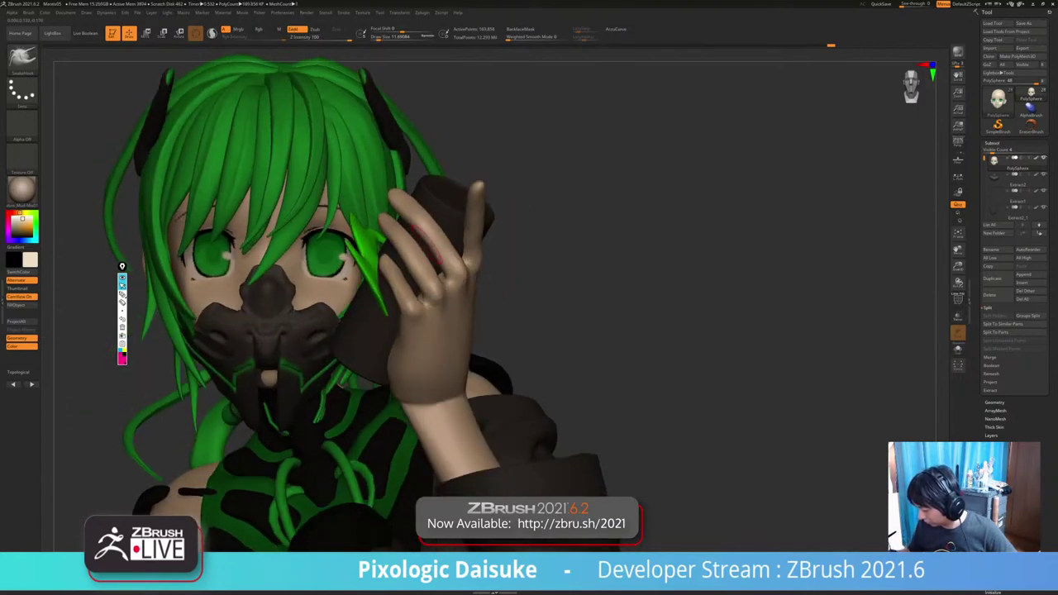
Examine the face and the whole seated figure from several angles, with and without the other subtools.
right_drag(347, 264, 302, 235)
ctrl+right_drag(302, 236, 284, 259)
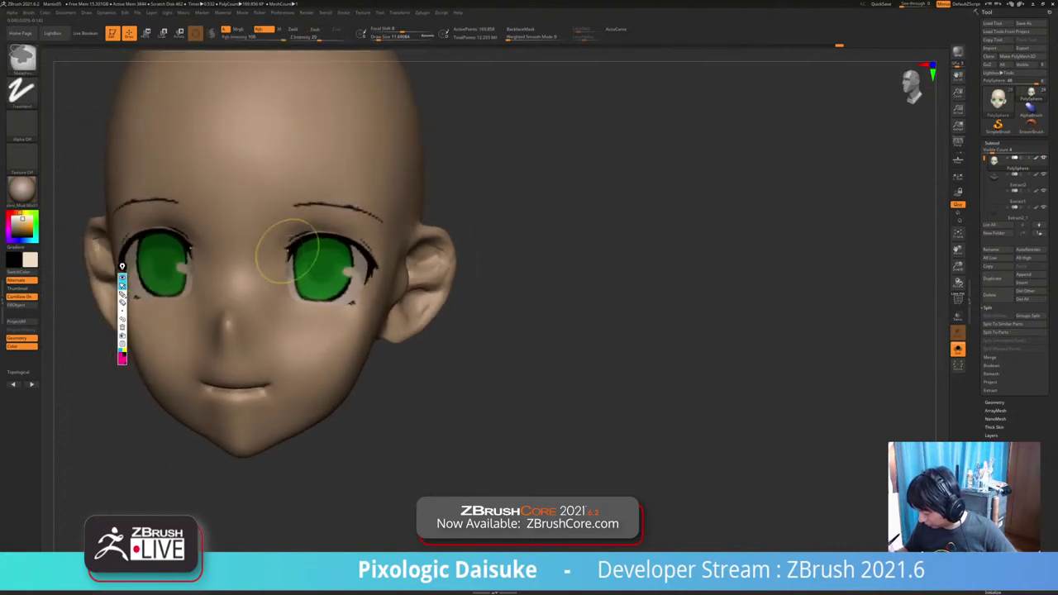
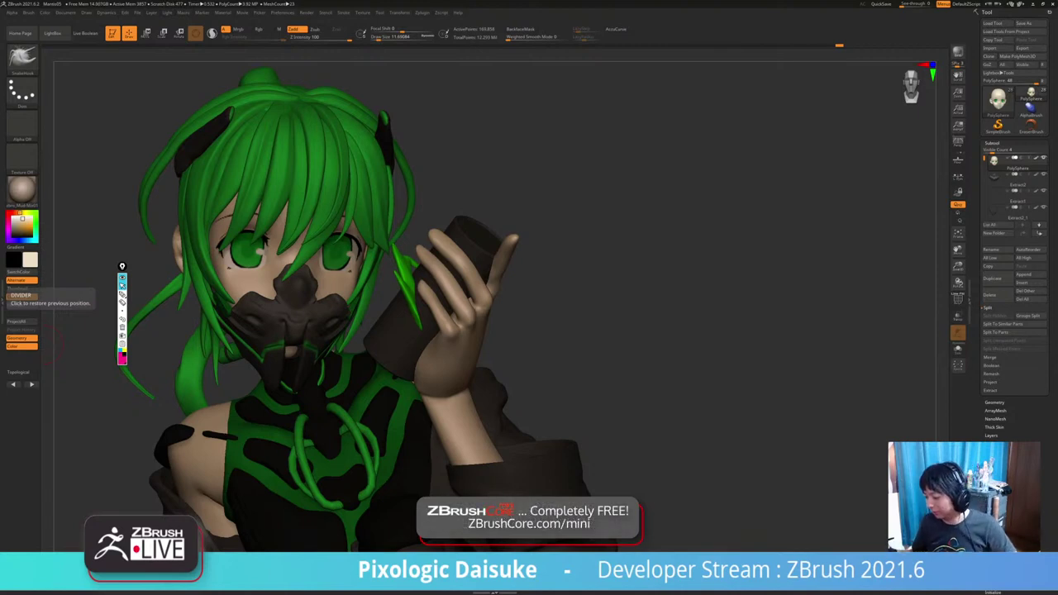
mouse_move(496, 331)
ctrl+right_down()
mouse_move(504, 240)
mouse_move(493, 134)
ctrl+right_up()
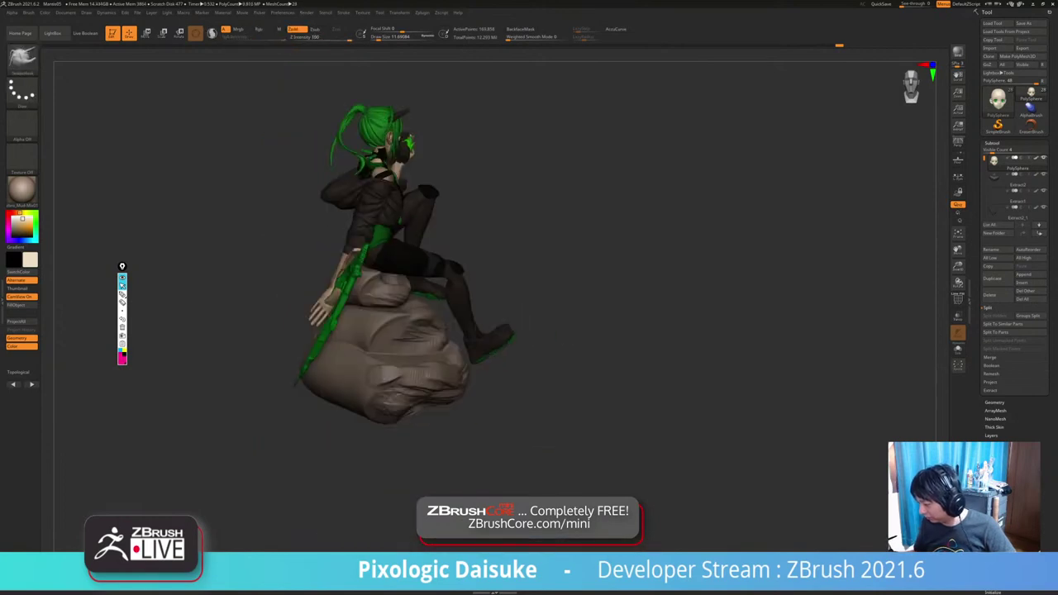
right_drag(513, 330, 405, 330)
key(shift+s)
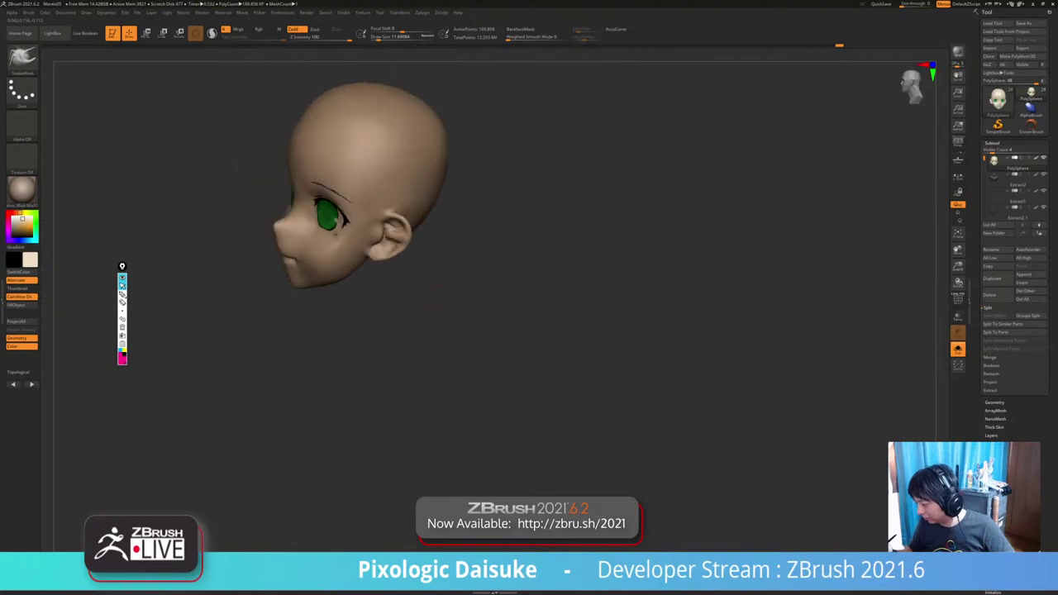
drag(436, 310, 484, 274)
key(shift+s)
click(483, 275)
Drop the head to a lower subdivision level and reshape the corner of the mouth with SnakeHook.
ctrl+right_drag(336, 299, 336, 321)
right_drag(336, 321, 333, 294)
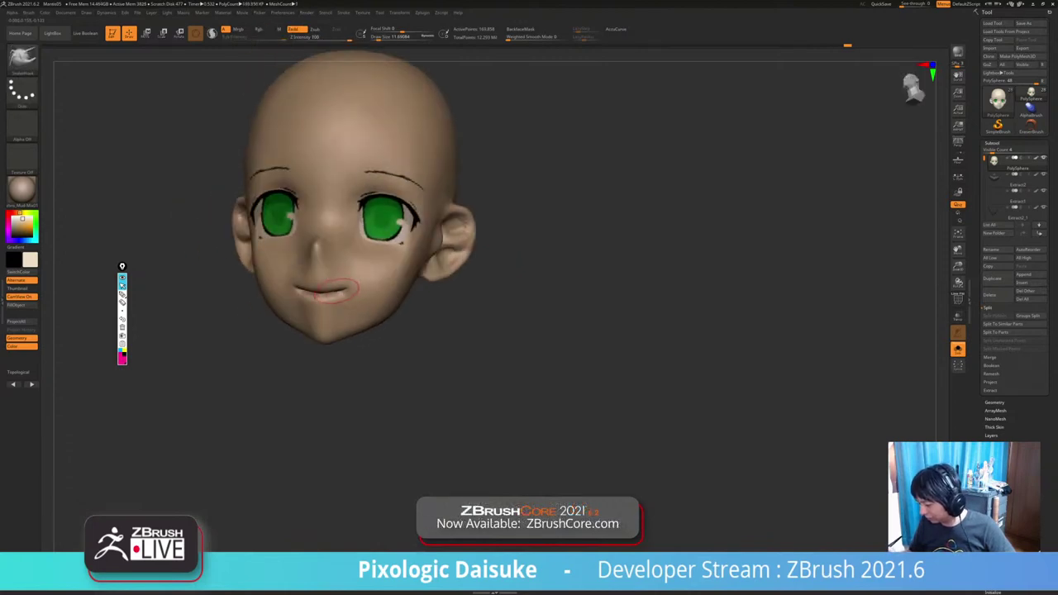
key(ctrl+z)
key(ctrl+shift+z)
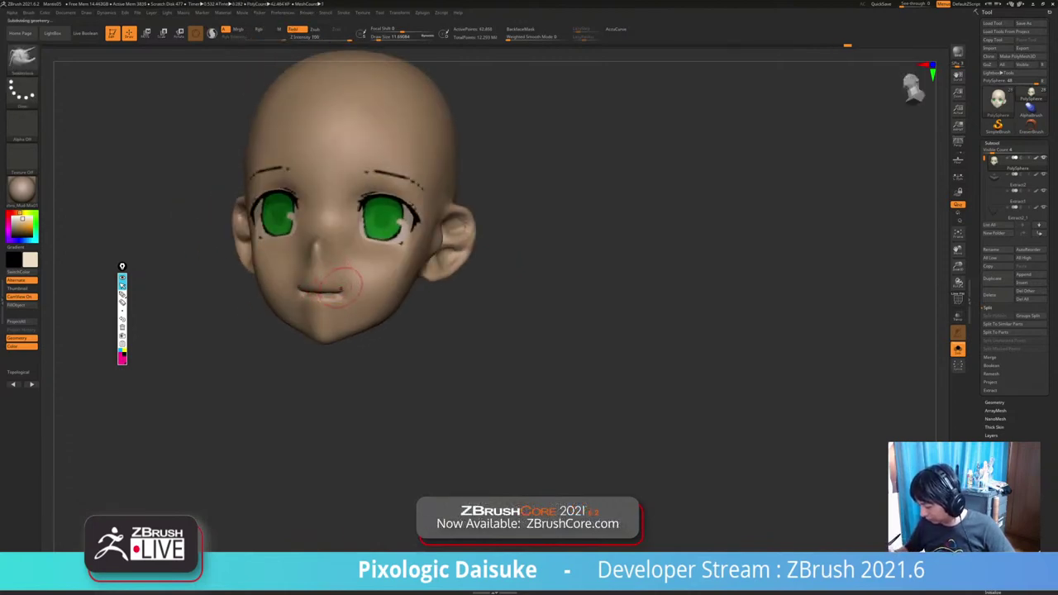
right_drag(345, 282, 363, 289)
drag(345, 290, 340, 286)
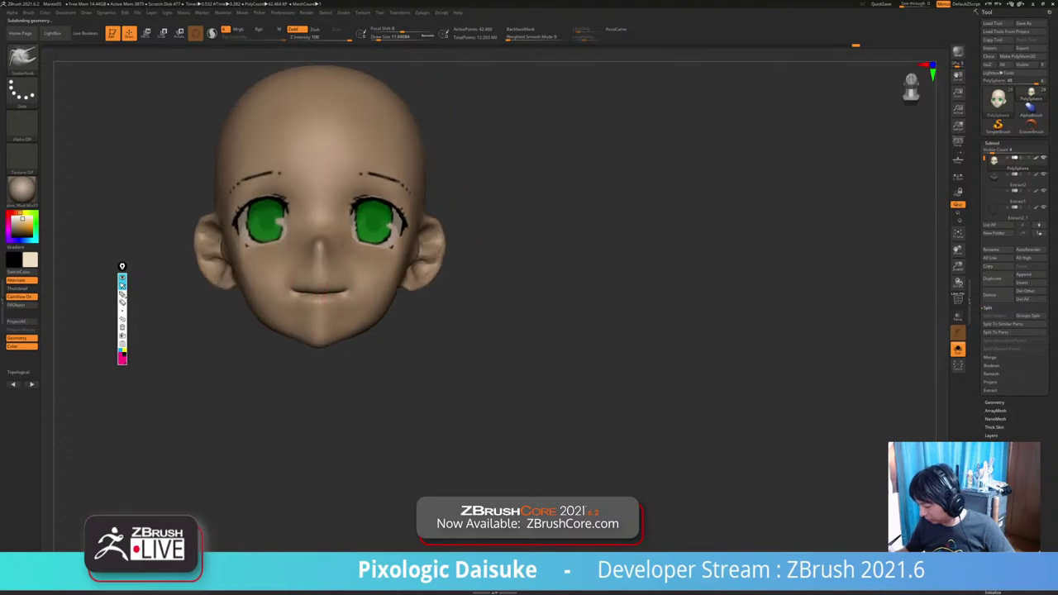
Refine the area around the mouth with small SnakeHook pulls and smooth the mouth corner.
mouse_move(340, 286)
right_down()
mouse_move(328, 280)
mouse_move(353, 273)
right_up()
drag(354, 269, 351, 266)
mouse_move(351, 266)
right_down()
mouse_move(383, 268)
mouse_move(375, 264)
right_up()
shift+drag(337, 285, 349, 283)
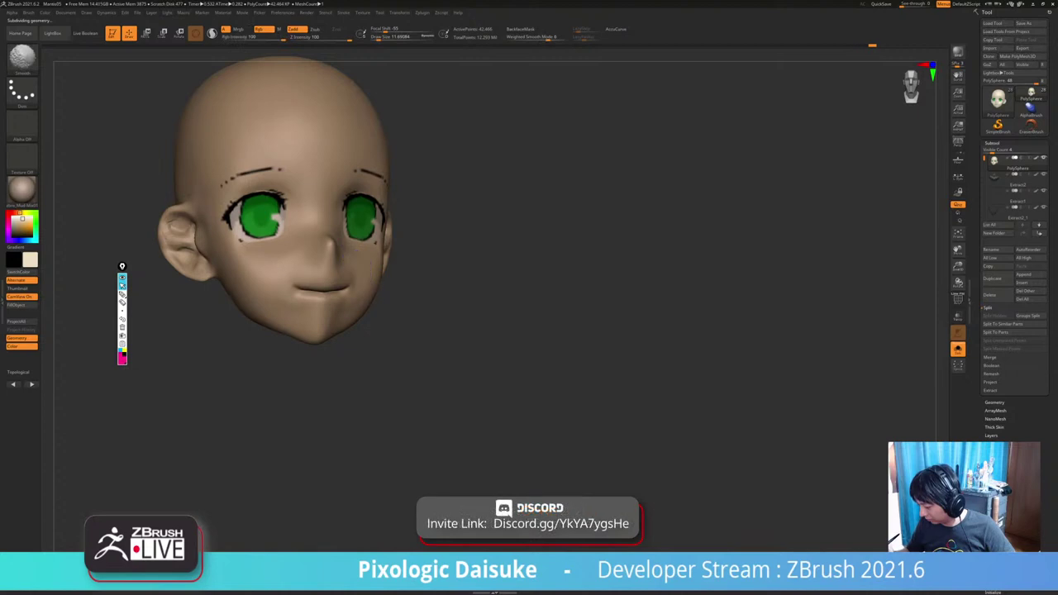
right_drag(349, 283, 321, 286)
drag(321, 286, 326, 289)
mouse_move(326, 289)
right_down()
mouse_move(308, 302)
mouse_move(332, 306)
right_up()
Reshape the cheek contour below the eye with SnakeHook at a draw size of about 20, with BackfaceMask on.
drag(378, 38, 382, 38)
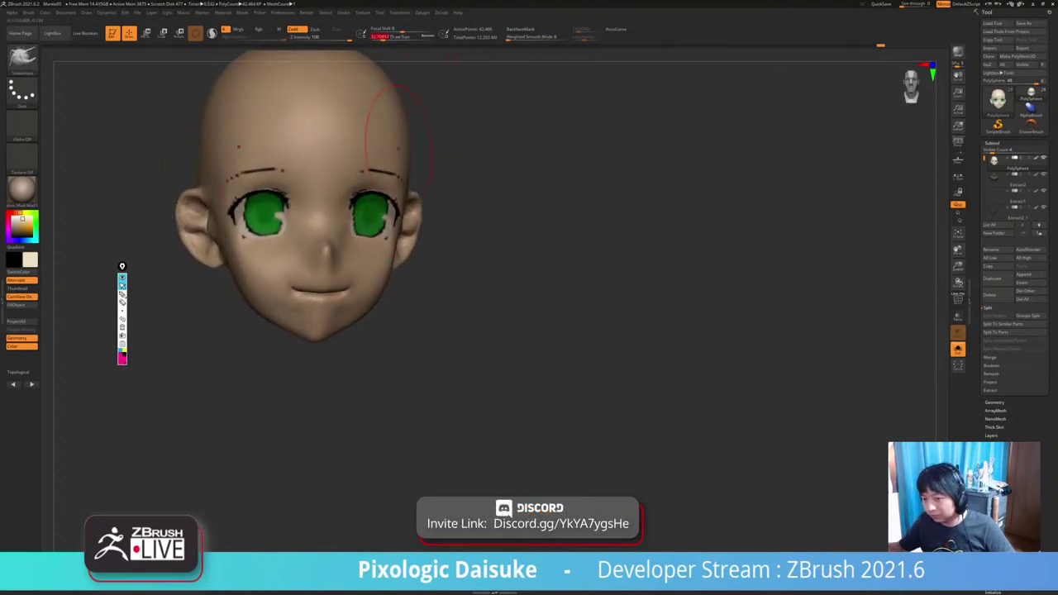
mouse_move(355, 223)
ctrl+right_down()
mouse_move(357, 240)
mouse_move(374, 245)
mouse_move(372, 265)
ctrl+right_up()
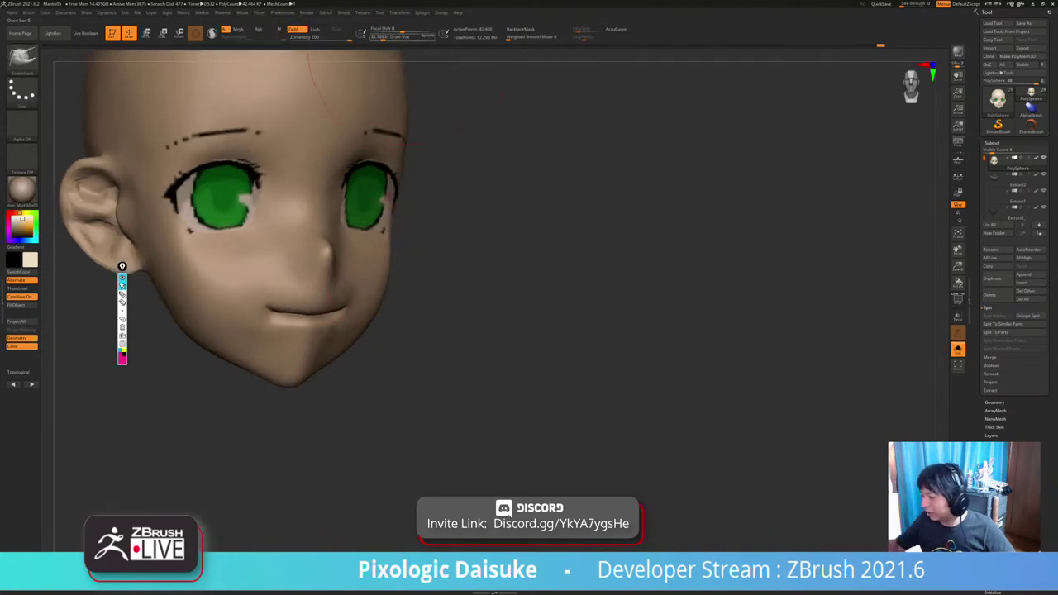
drag(383, 38, 378, 38)
right_drag(366, 245, 379, 256)
drag(377, 38, 381, 38)
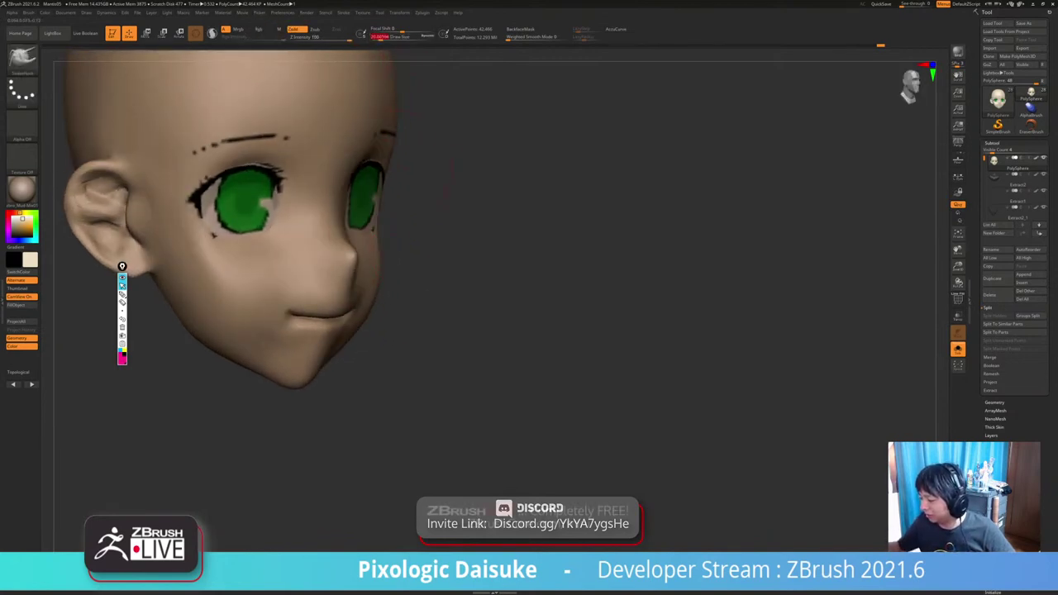
mouse_move(386, 242)
right_down()
mouse_move(379, 284)
mouse_move(370, 266)
right_up()
click(520, 30)
drag(378, 240, 381, 239)
mouse_move(382, 239)
right_down()
mouse_move(392, 248)
mouse_move(379, 234)
mouse_move(369, 275)
right_up()
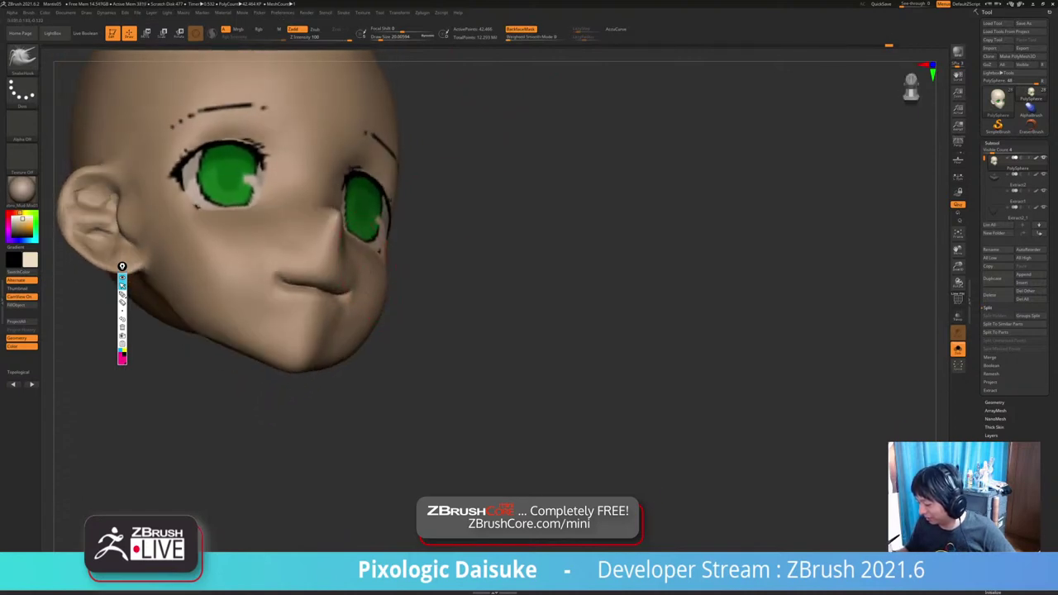
Adjust the cheek beside the mouth with SnakeHook and smooth the cheek's outer contour.
drag(370, 263, 366, 259)
mouse_move(366, 259)
right_down()
mouse_move(304, 271)
mouse_move(302, 217)
mouse_move(368, 269)
mouse_move(335, 263)
right_up()
shift+drag(387, 273, 380, 283)
right_drag(347, 301, 374, 277)
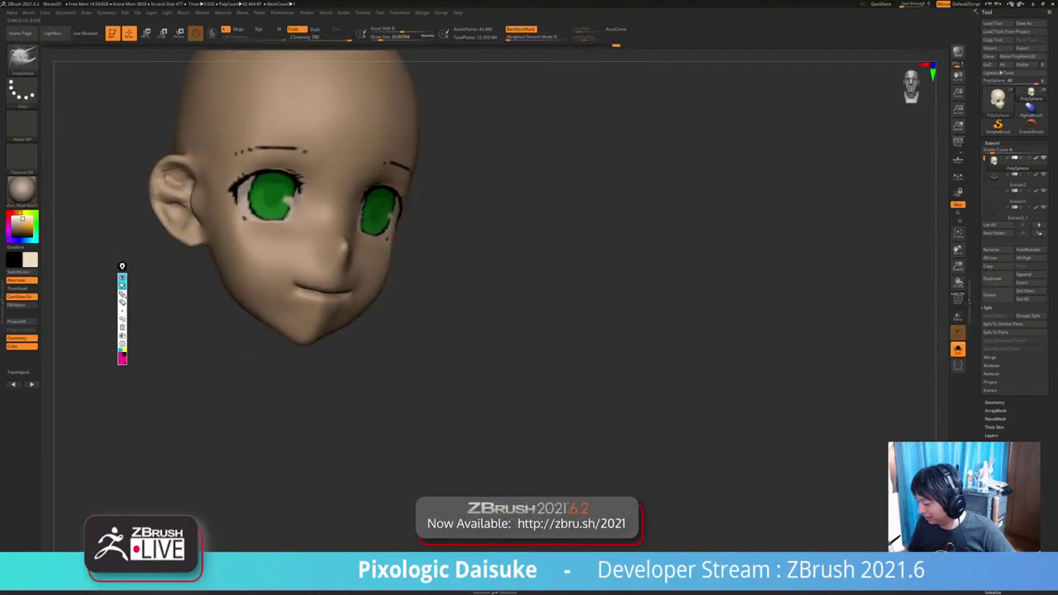
shift+drag(387, 258, 383, 275)
mouse_move(364, 273)
right_down()
mouse_move(380, 286)
mouse_move(369, 281)
mouse_move(372, 265)
mouse_move(366, 291)
right_up()
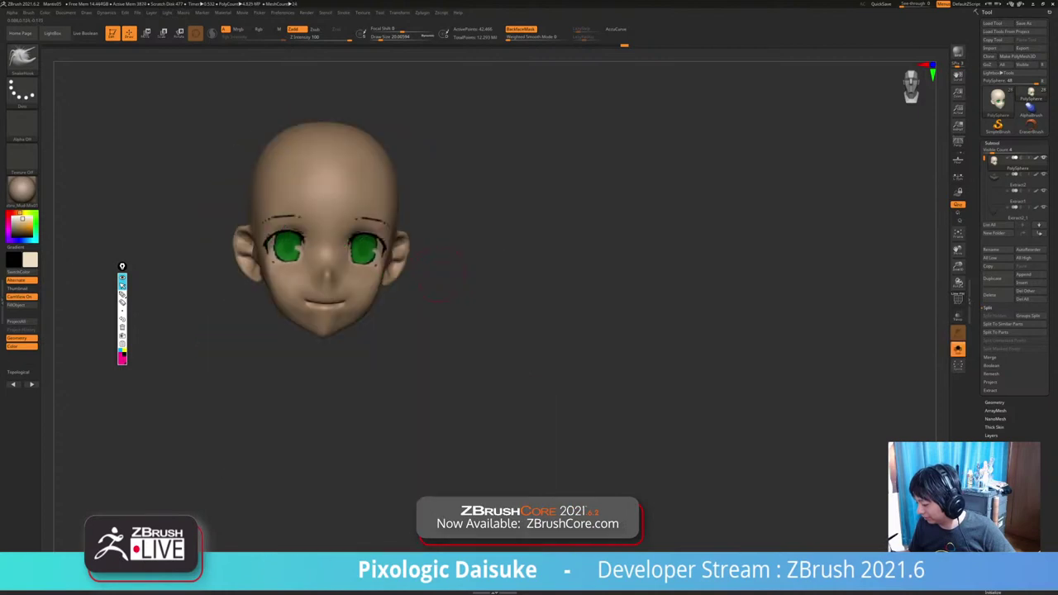
Turn off BackfaceMask, reduce the SnakeHook draw size to about 15.6 and check the head's side view.
mouse_move(344, 310)
ctrl+right_down()
mouse_move(347, 325)
mouse_move(342, 289)
mouse_move(333, 297)
ctrl+right_up()
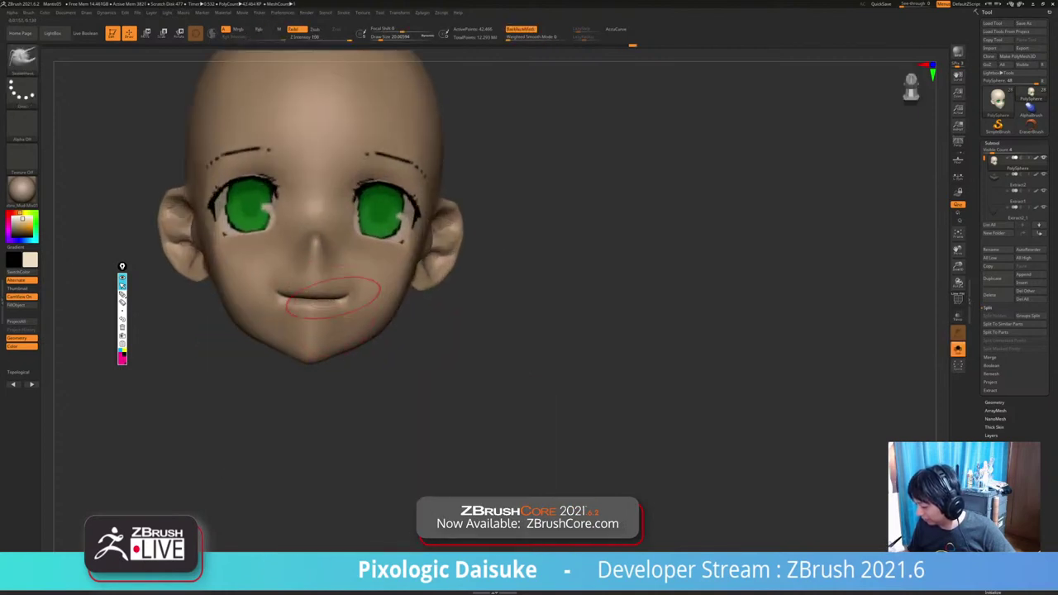
mouse_move(366, 107)
right_down()
mouse_move(289, 269)
mouse_move(327, 280)
mouse_move(316, 236)
right_up()
click(520, 30)
right_drag(339, 286, 349, 287)
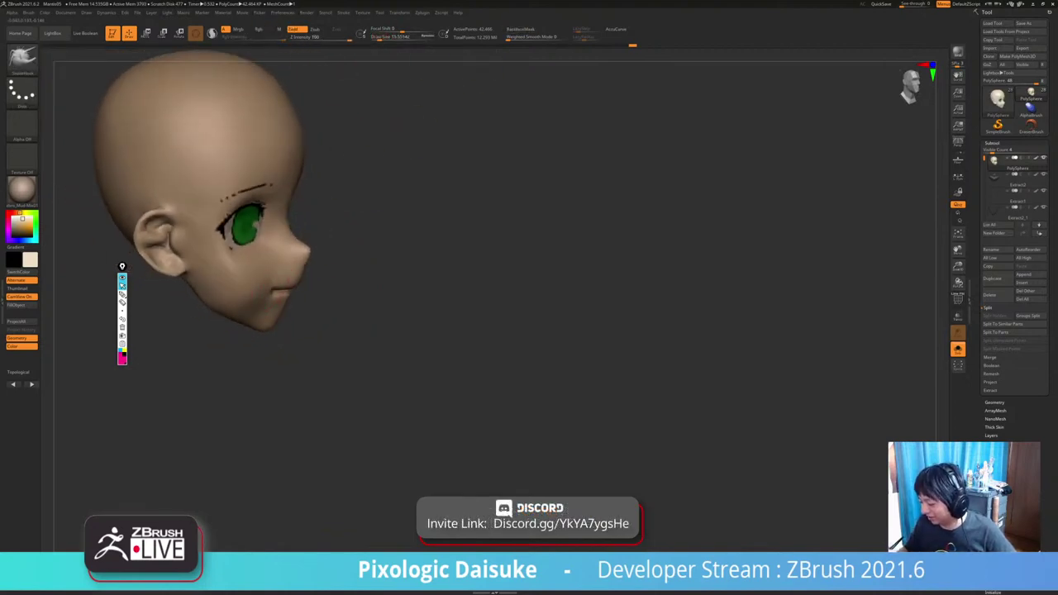
key(alt+s)
key(ctrl+shift+s)
key(ctrl+shift+s)
key(ctrl+shift+s)
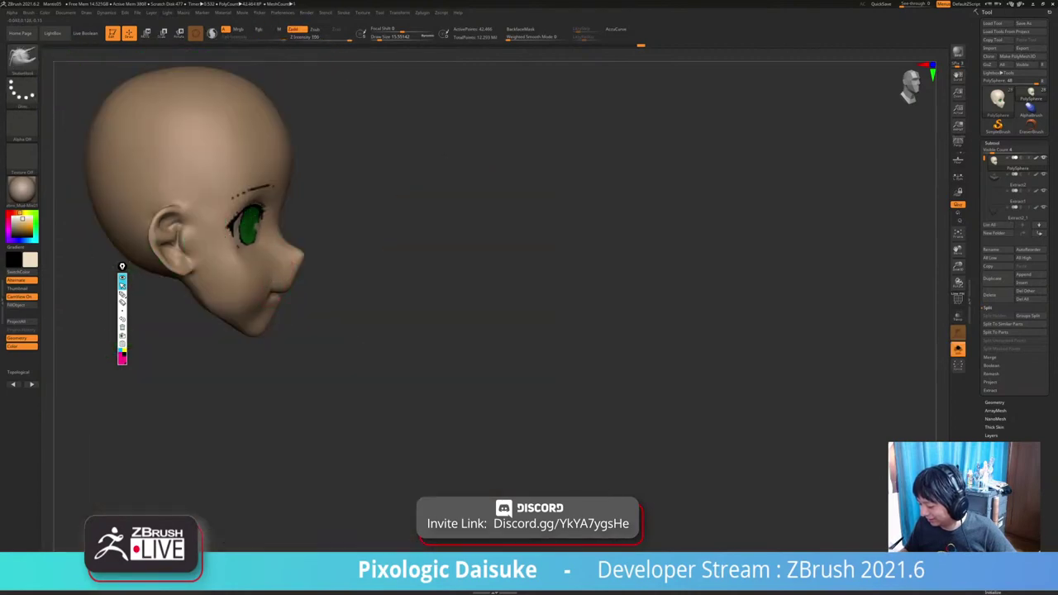
Switch to the DamStandard brush and check the head against the full character.
mouse_move(274, 285)
ctrl+right_down()
mouse_move(273, 255)
mouse_move(270, 309)
ctrl+right_up()
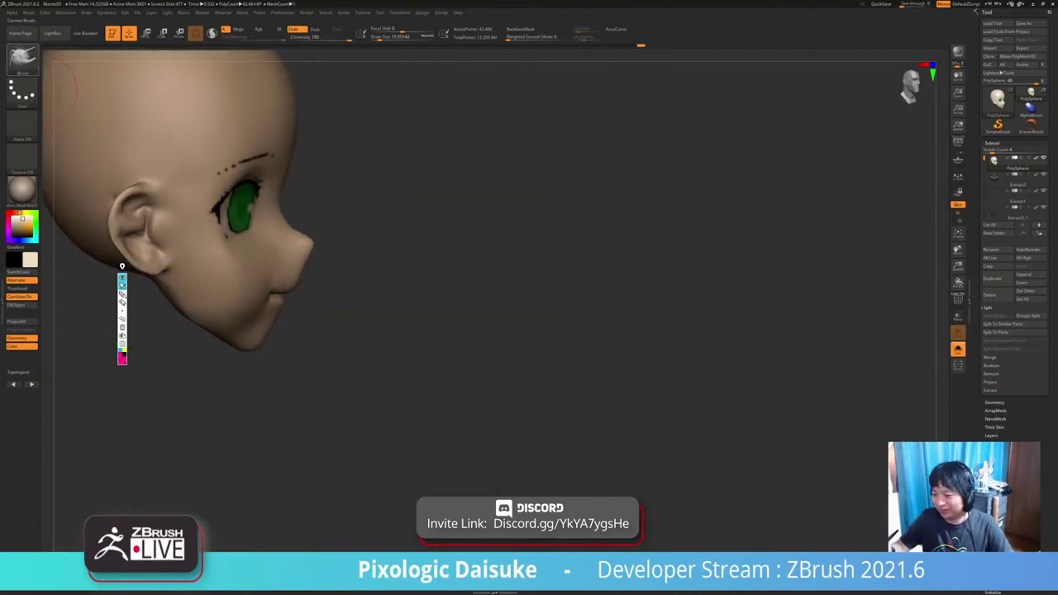
click(23, 60)
click(196, 149)
right_drag(196, 148, 112, 147)
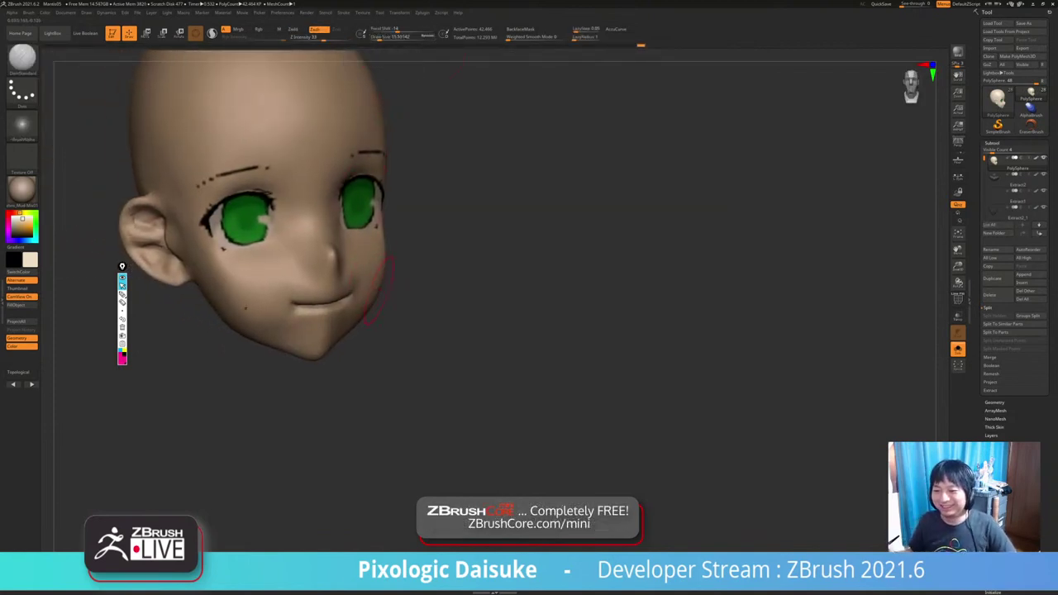
mouse_move(377, 294)
right_down()
mouse_move(401, 302)
mouse_move(387, 303)
mouse_move(381, 331)
right_up()
click(958, 349)
click(959, 349)
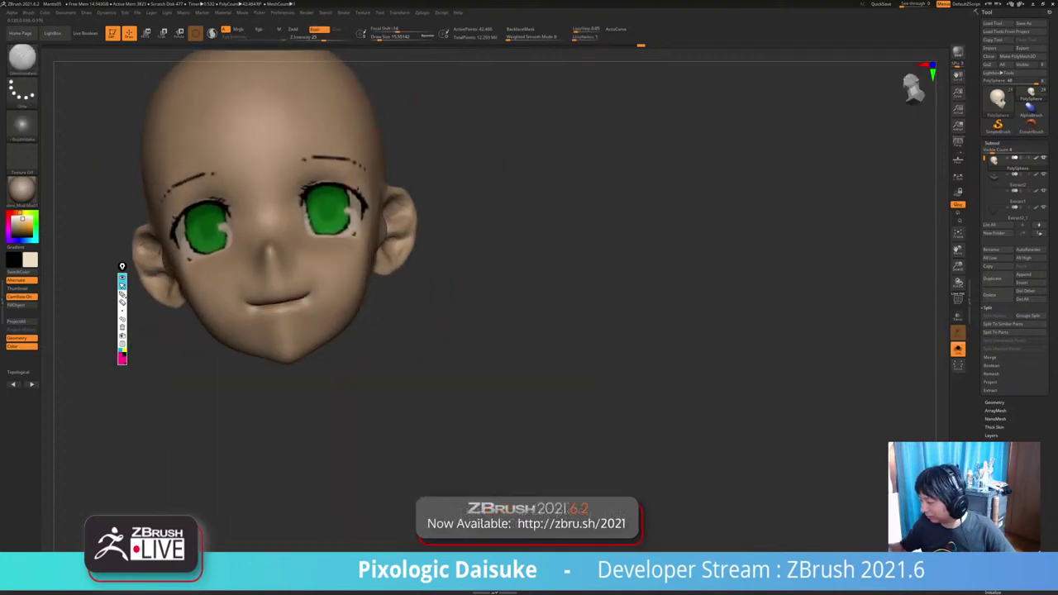
Smooth the face beside the mouth corner, reduce the DamStandard draw size and check the head within the full figure.
right_drag(286, 293, 291, 304)
shift+drag(312, 307, 304, 300)
right_drag(304, 299, 331, 285)
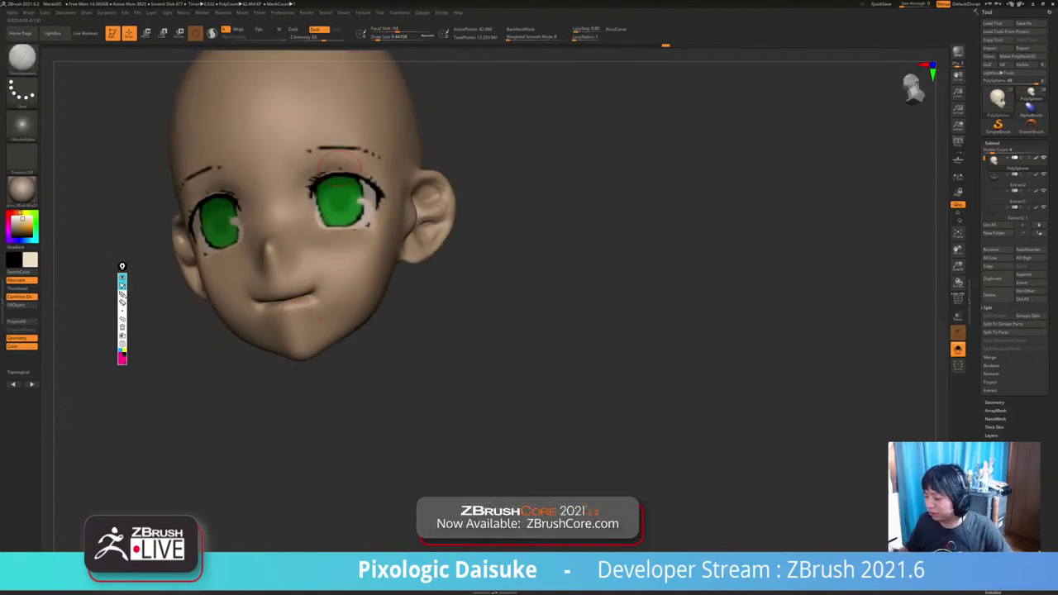
drag(379, 38, 377, 37)
mouse_move(297, 296)
right_down()
mouse_move(304, 305)
mouse_move(305, 289)
mouse_move(313, 294)
right_up()
key(shift+s)
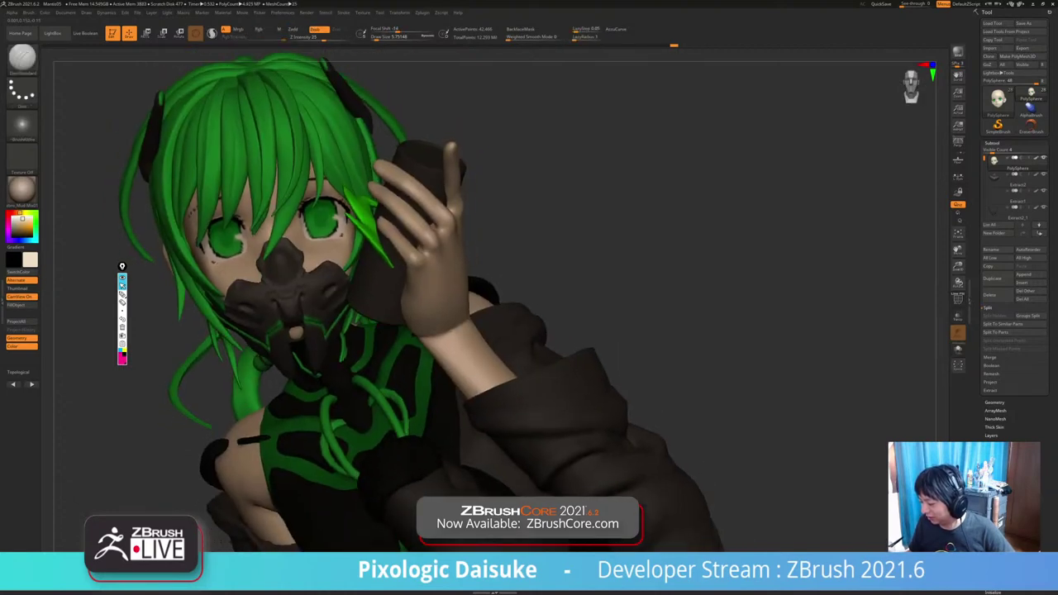
right_drag(357, 321, 369, 321)
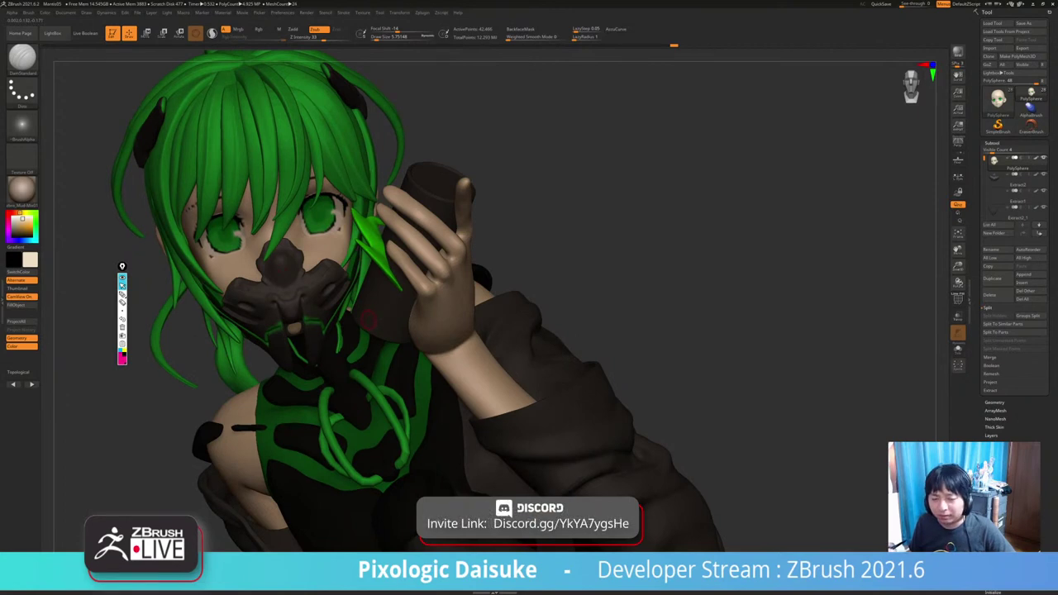
Isolate the head and raise its subdivision level to inspect the painted eyes and cheek.
key(shift+s)
right_drag(350, 286, 375, 299)
mouse_move(370, 347)
right_down()
mouse_move(362, 327)
mouse_move(356, 340)
mouse_move(459, 299)
mouse_move(372, 313)
mouse_move(355, 264)
mouse_move(369, 320)
right_up()
key(shift+s)
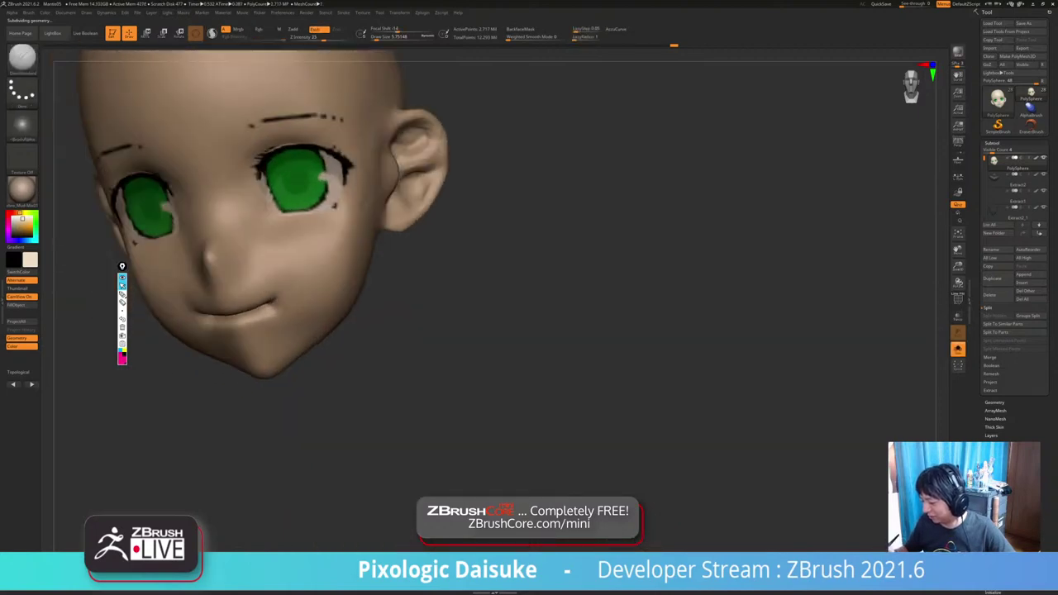
key(shift)
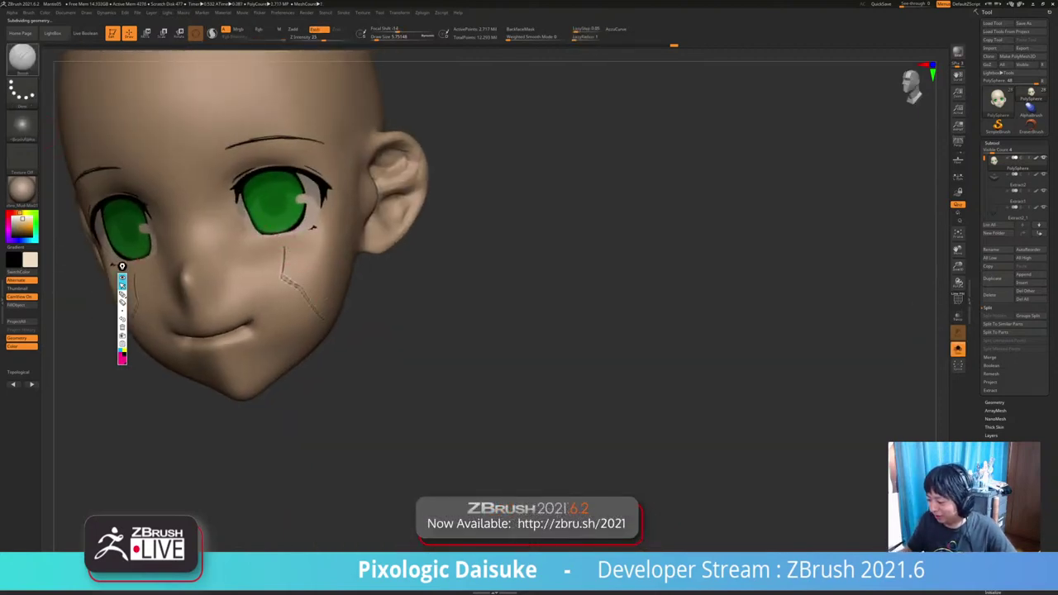
Switch to the Paint brush and clean up the stray lines on the cheek beside the mouth.
key(b)
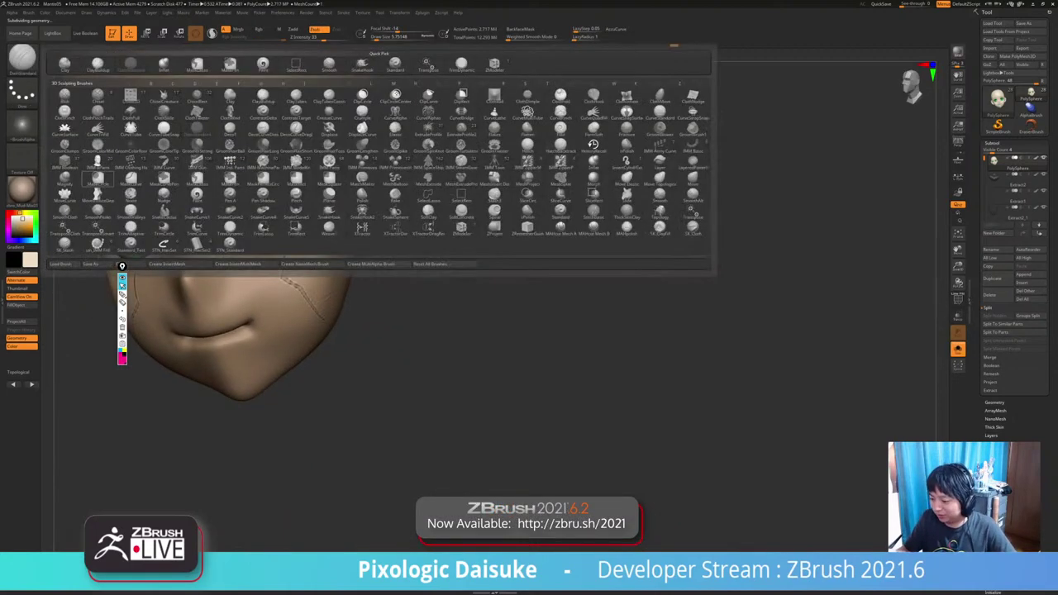
key(p)
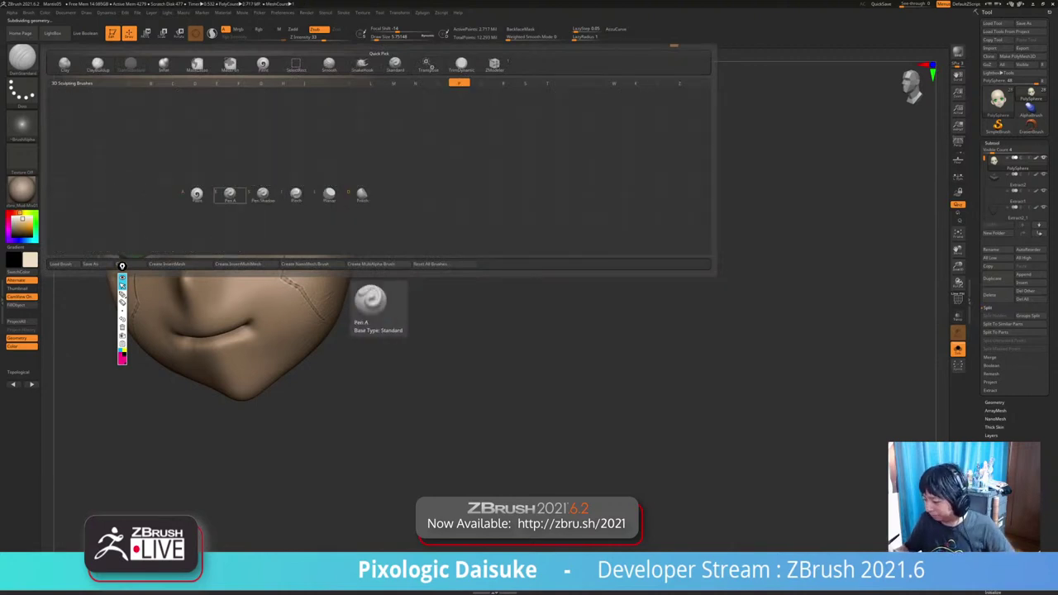
click(200, 195)
right_drag(282, 265, 284, 257)
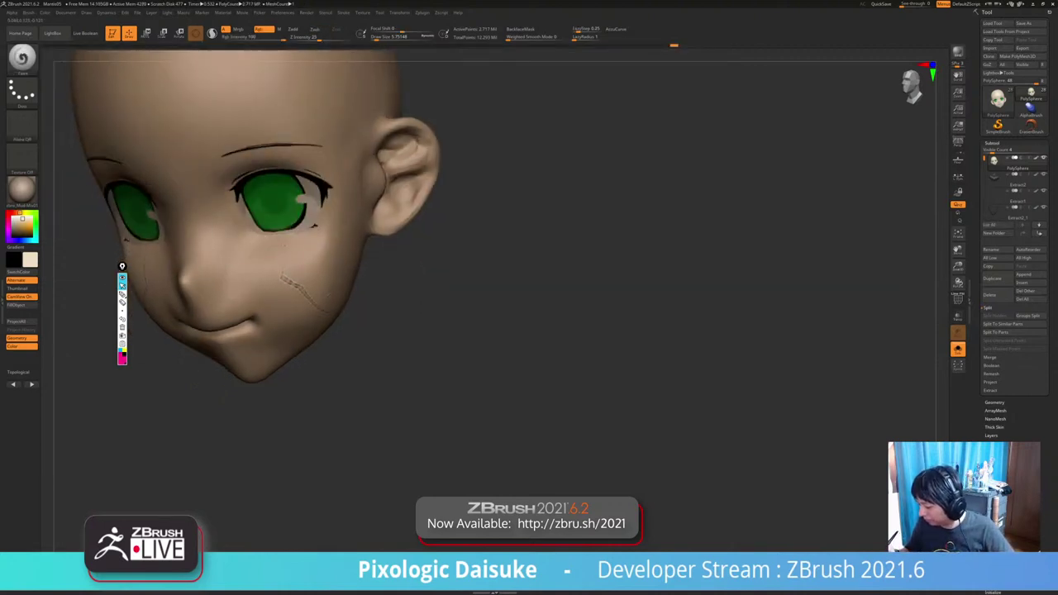
drag(289, 283, 329, 312)
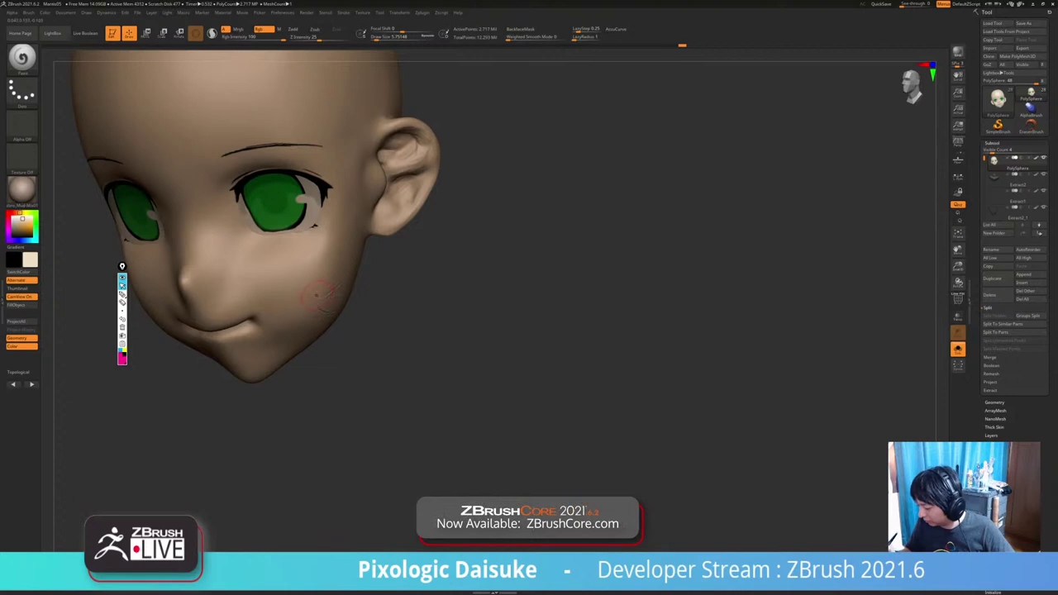
Try to smooth the cheek below the eye at a draw size of about 21.6.
mouse_move(349, 306)
right_down()
mouse_move(331, 314)
mouse_move(347, 245)
mouse_move(313, 244)
right_up()
key(bracketright)
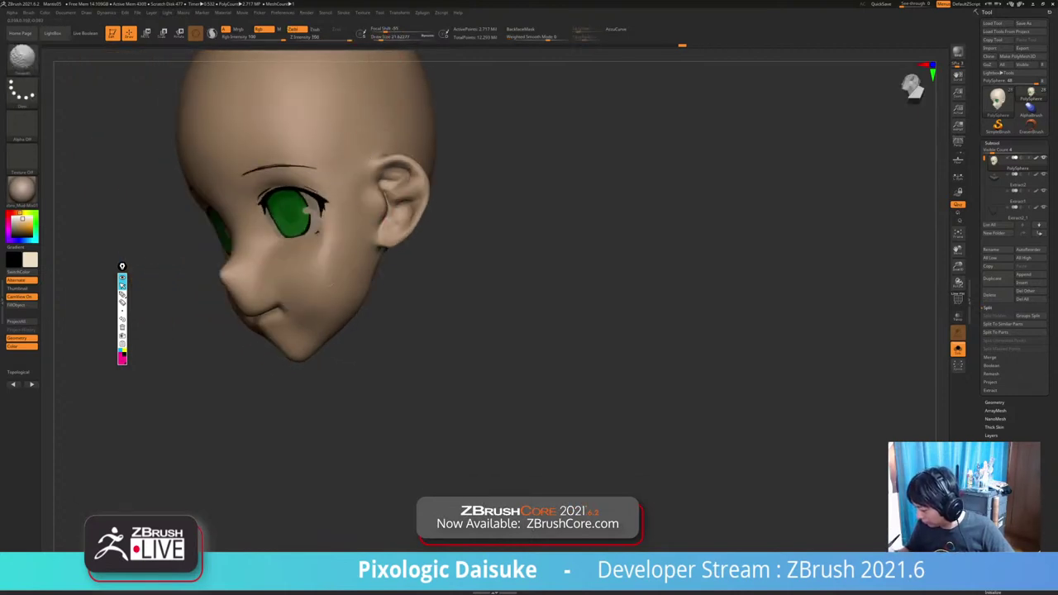
right_drag(289, 258, 332, 259)
shift+drag(327, 261, 329, 270)
right_drag(329, 266, 329, 255)
key(1)
Turn off Rgb for the Smooth brush, undo the cheek smoothing and compare the head with the full figure.
click(262, 30)
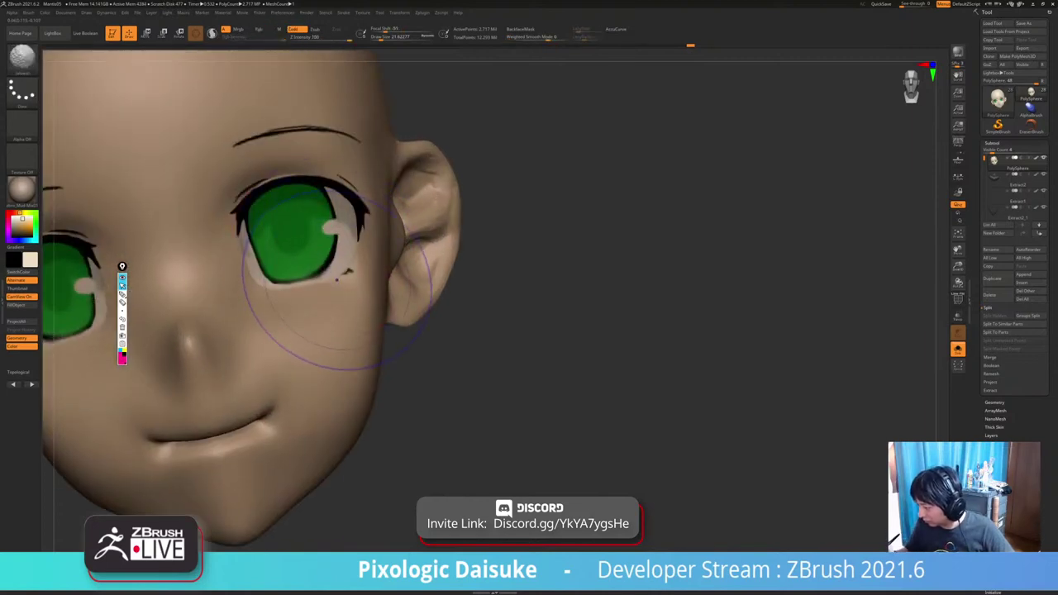
key(ctrl+z)
key(ctrl+z)
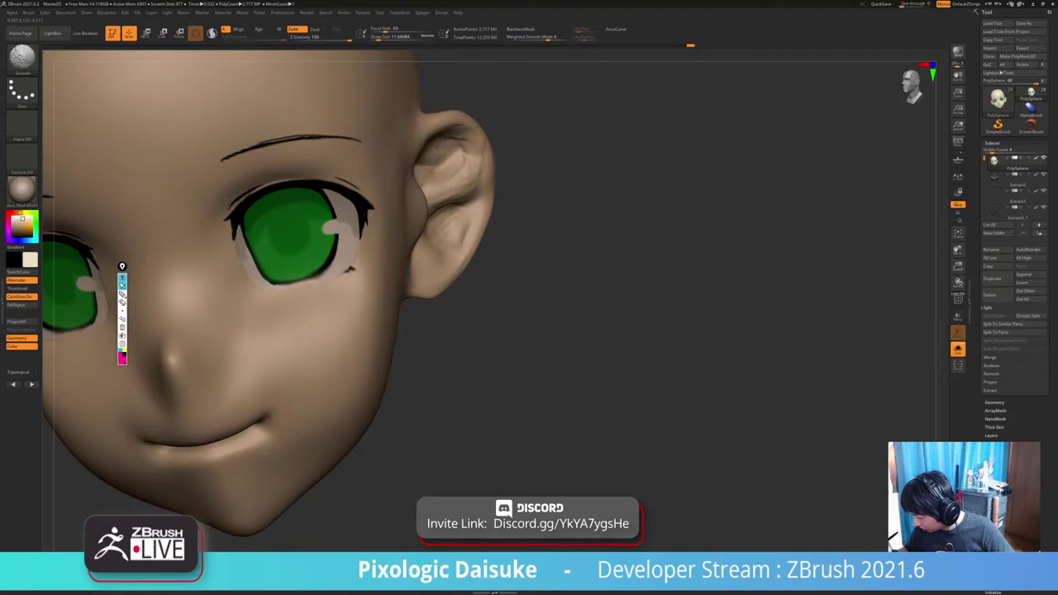
ctrl+right_drag(270, 219, 273, 347)
mouse_move(438, 215)
right_down()
mouse_move(369, 208)
mouse_move(427, 218)
mouse_move(430, 257)
right_up()
mouse_move(430, 256)
right_down()
mouse_move(466, 269)
mouse_move(460, 258)
mouse_move(414, 263)
right_up()
key(alt+shift+s)
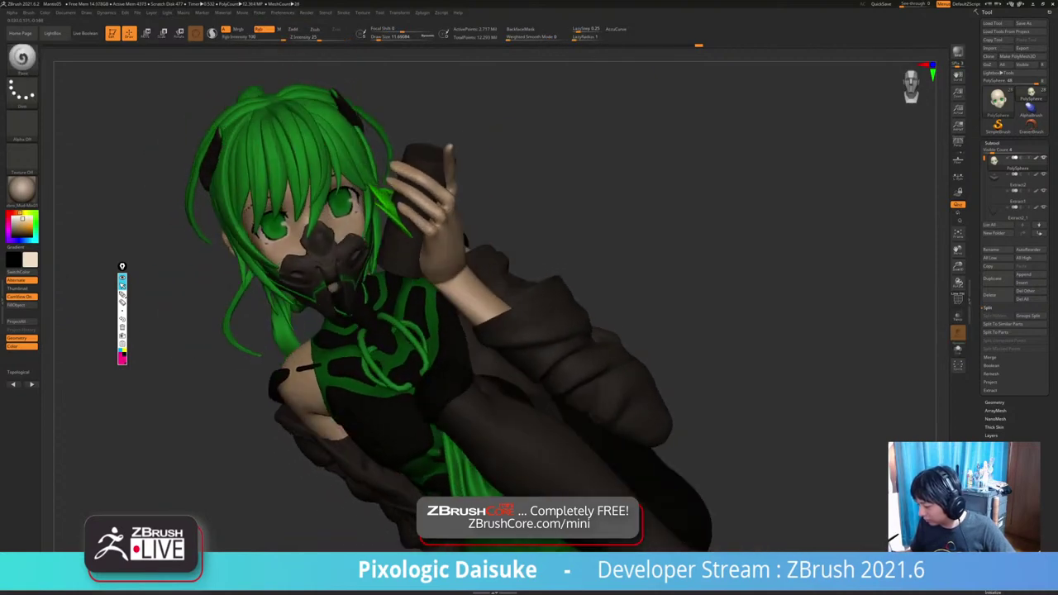
Make the main green hair piece the active subtool and switch to the SnakeHook brush.
key(ctrl+z)
key(ctrl+z)
key(ctrl+z)
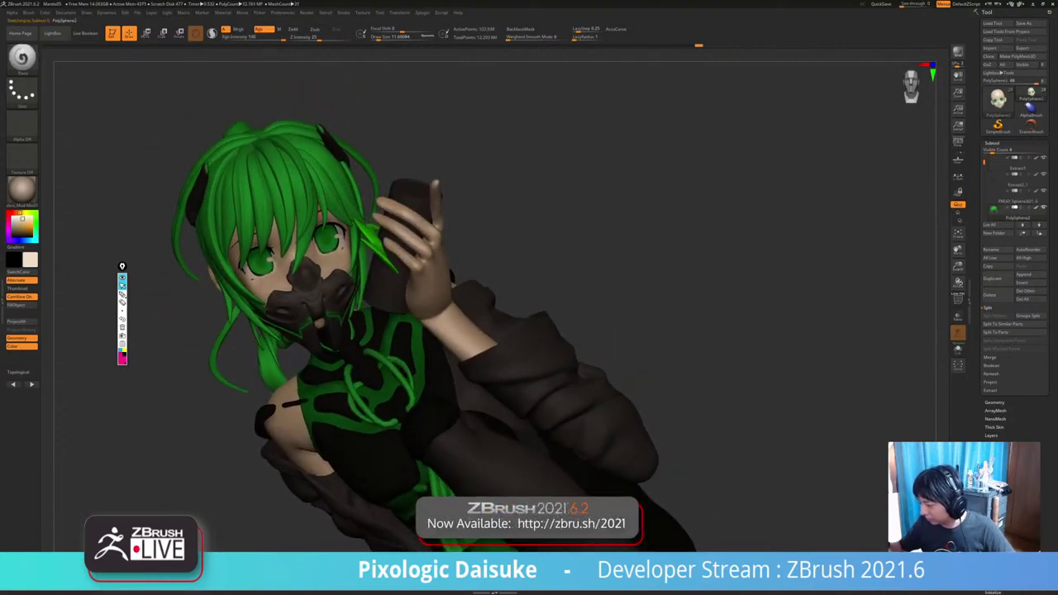
key(b)
key(s)
key(h)
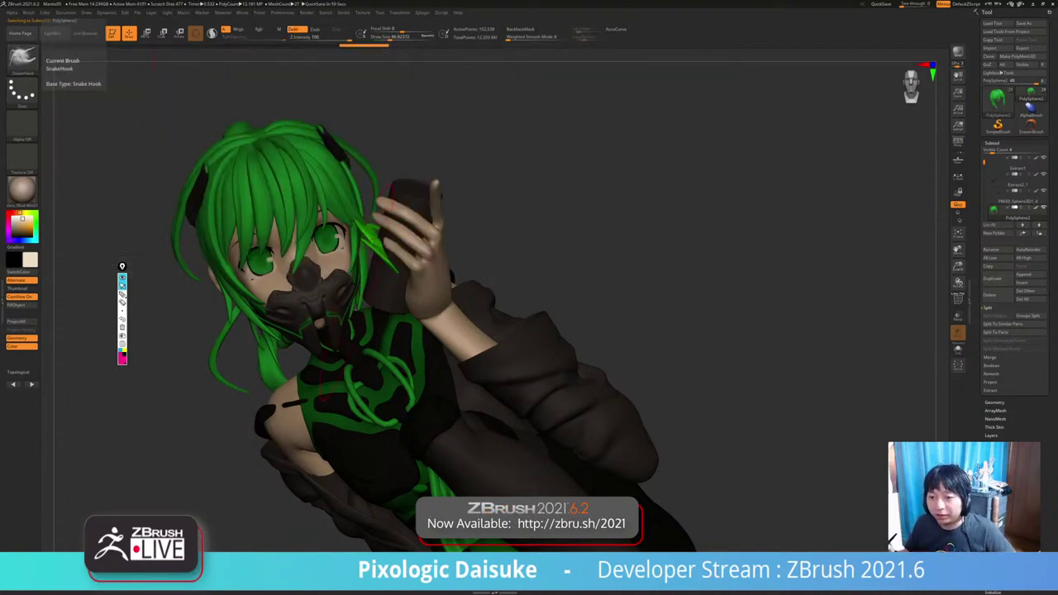
Reshape the hair around the face with SnakeHook, reducing the draw size to about 48.6.
mouse_move(354, 318)
right_down()
mouse_move(373, 288)
mouse_move(380, 322)
right_up()
click(394, 38)
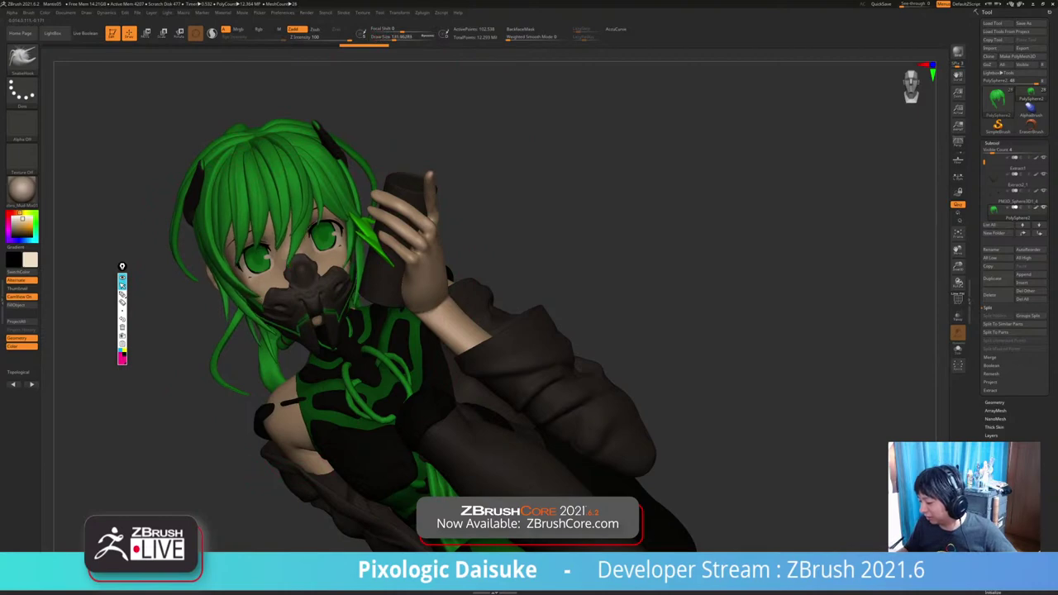
click(390, 38)
mouse_move(395, 248)
right_down()
mouse_move(453, 242)
mouse_move(376, 252)
right_up()
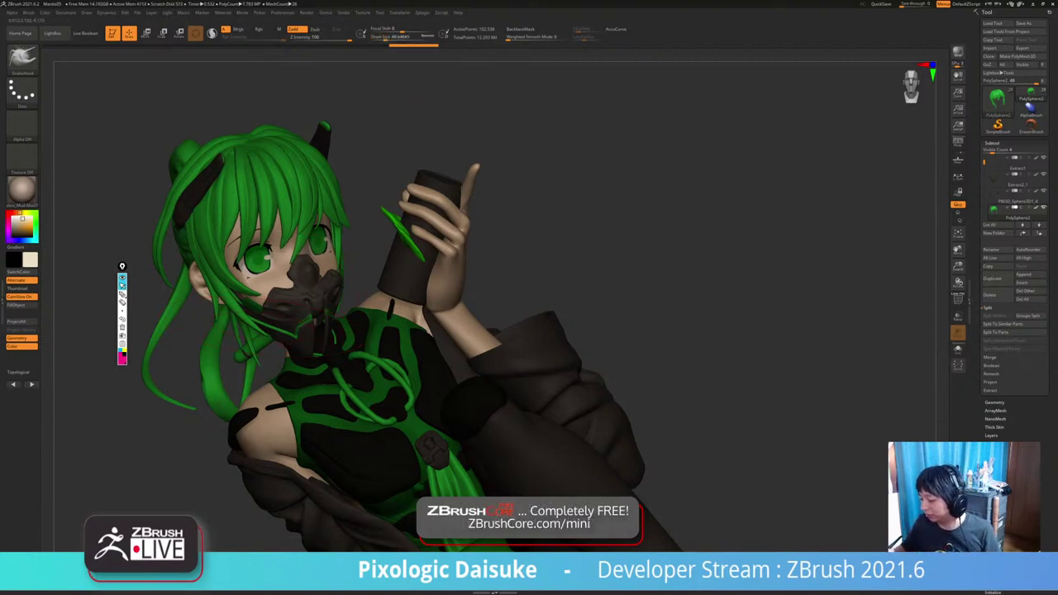
ctrl+right_drag(356, 314, 347, 248)
right_drag(356, 306, 319, 299)
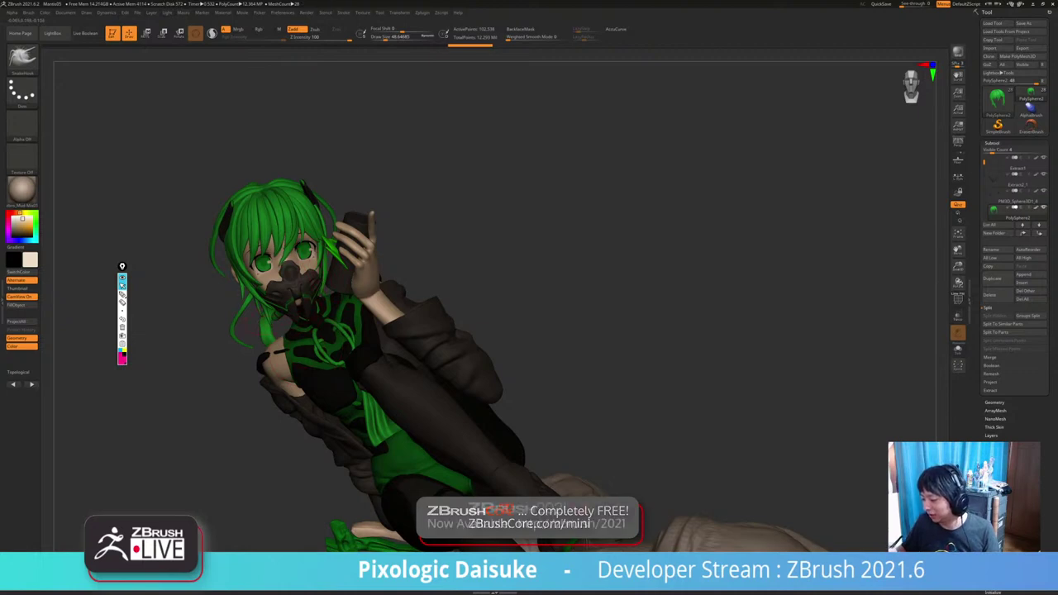
mouse_move(355, 306)
right_down()
mouse_move(310, 305)
mouse_move(349, 304)
right_up()
Turn on BackfaceMask and refine the hair with SnakeHook while checking it from several sides.
click(521, 29)
ctrl+right_drag(277, 223, 291, 285)
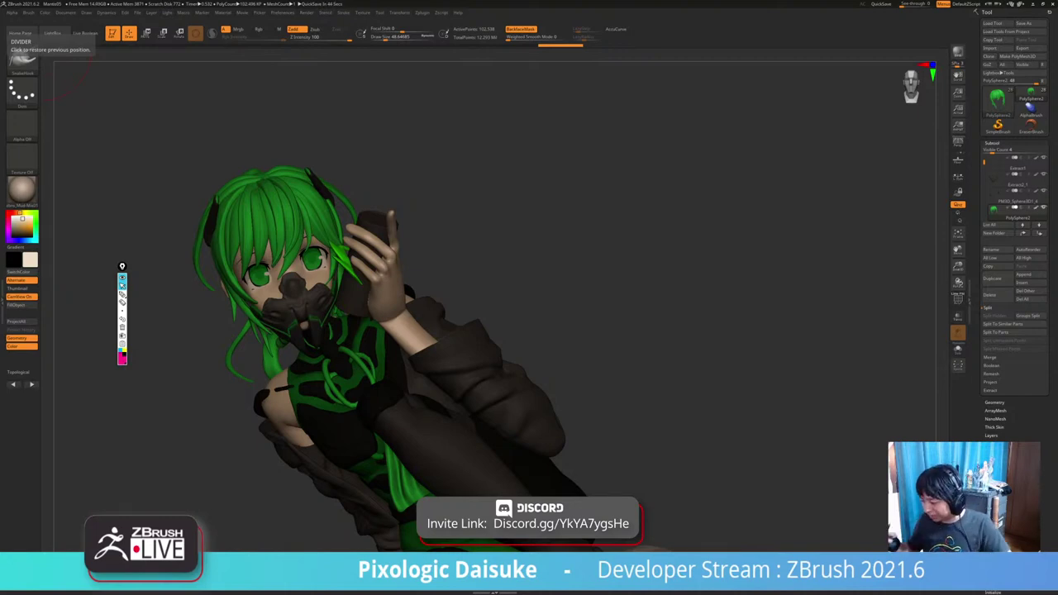
mouse_move(513, 273)
right_down()
mouse_move(650, 246)
mouse_move(645, 198)
right_up()
right_drag(529, 248, 487, 311)
mouse_move(422, 186)
right_down()
mouse_move(256, 144)
mouse_move(373, 146)
mouse_move(362, 147)
right_up()
Select the thin strand piece across the top of the hair and inspect it alone and within the full figure.
alt+click(415, 218)
right_drag(415, 218, 371, 209)
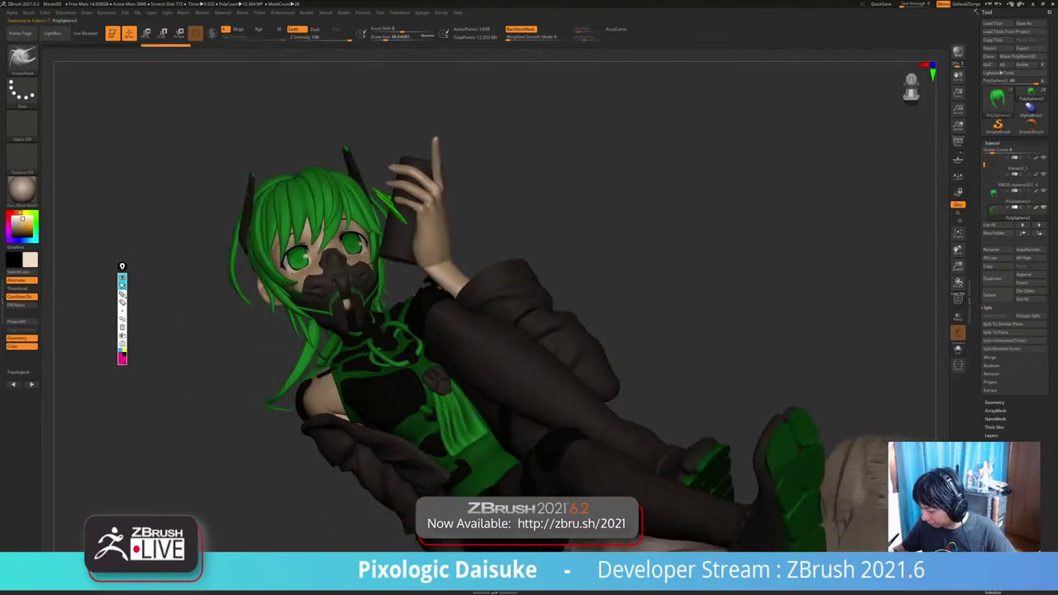
right_drag(241, 213, 377, 203)
click(959, 350)
key(shift+alt+s)
alt+right_drag(511, 241, 479, 283)
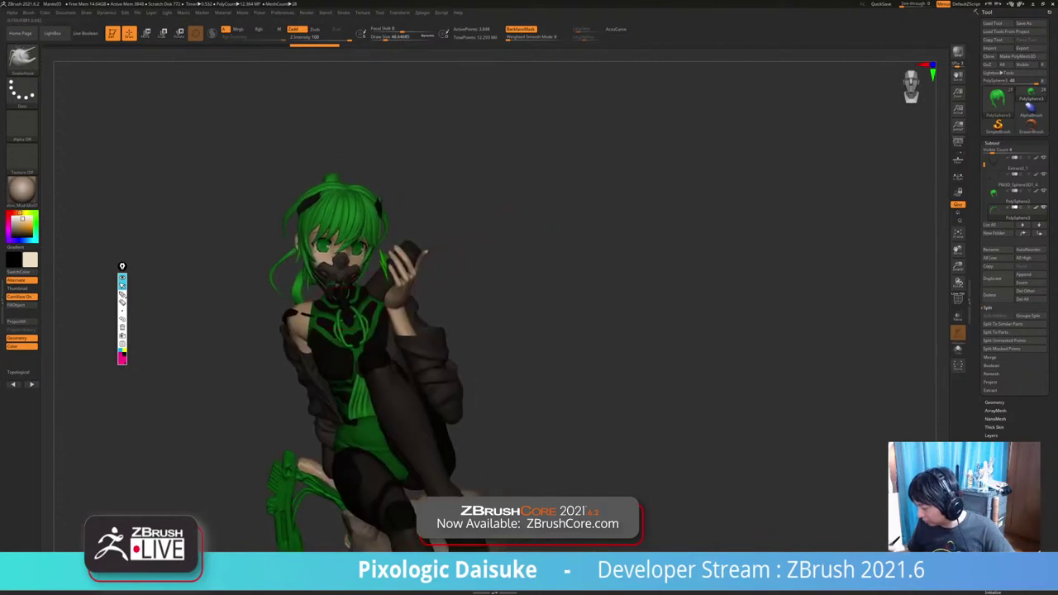
key(shift+alt+s)
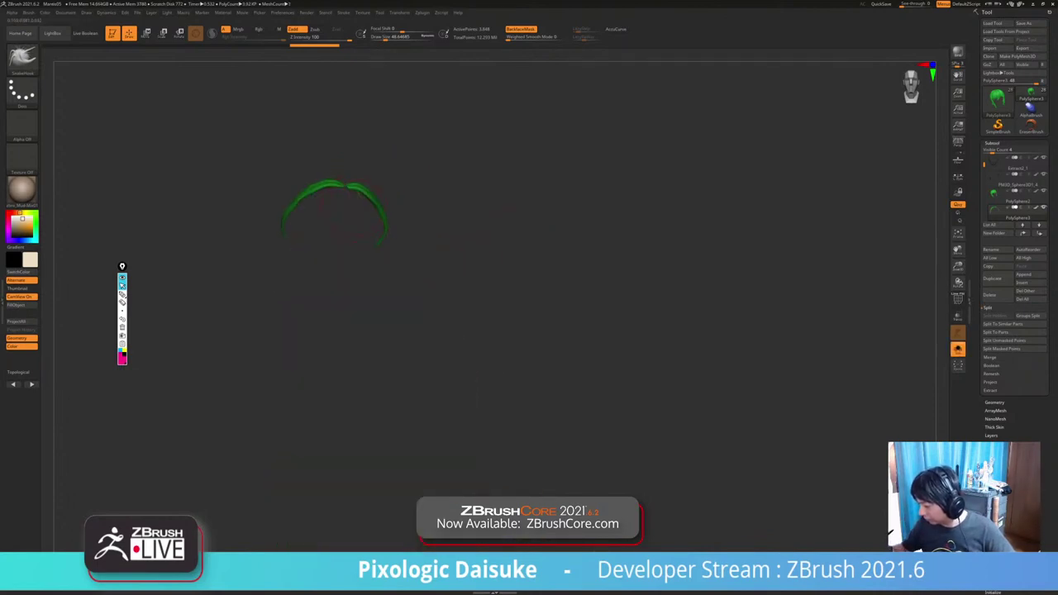
key(shift+alt+s)
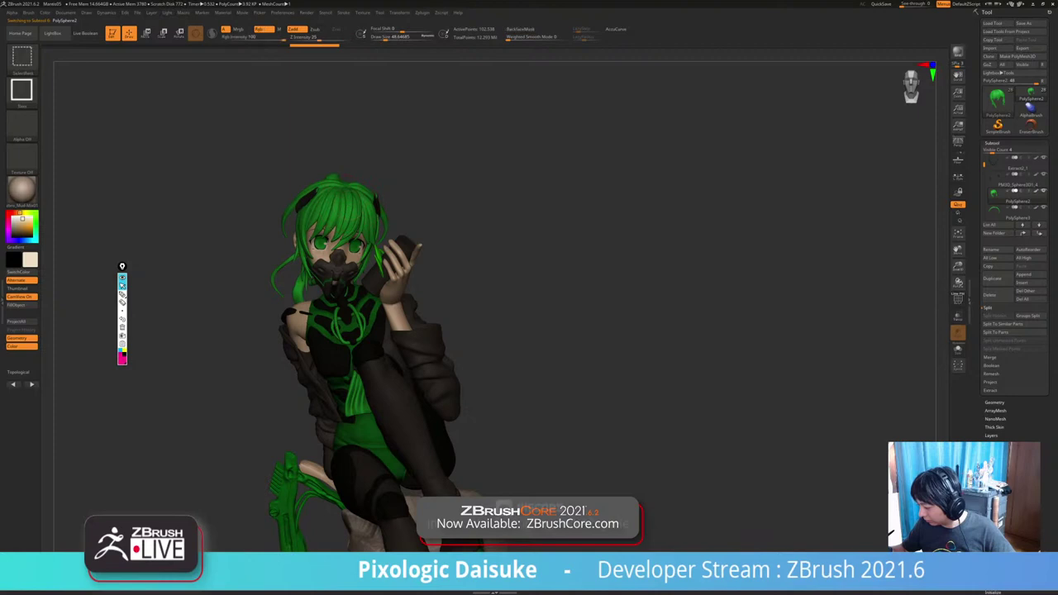
Try to isolate a single lock of the main hair piece.
ctrl+shift+click(349, 205)
ctrl+shift+click(395, 200)
ctrl+right_drag(394, 200, 362, 217)
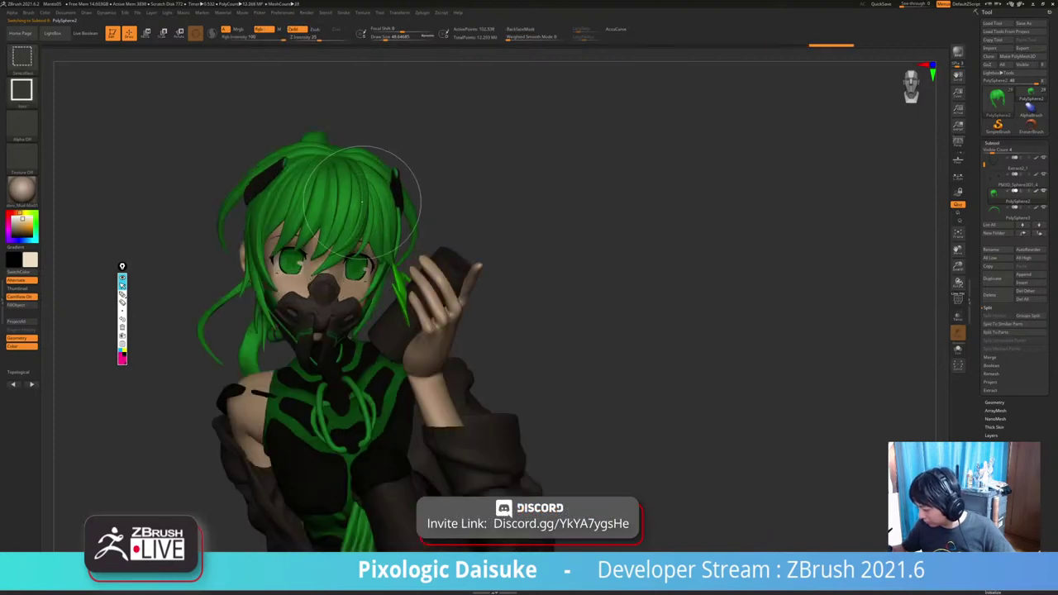
ctrl+shift+click(362, 204)
ctrl+shift+click(447, 186)
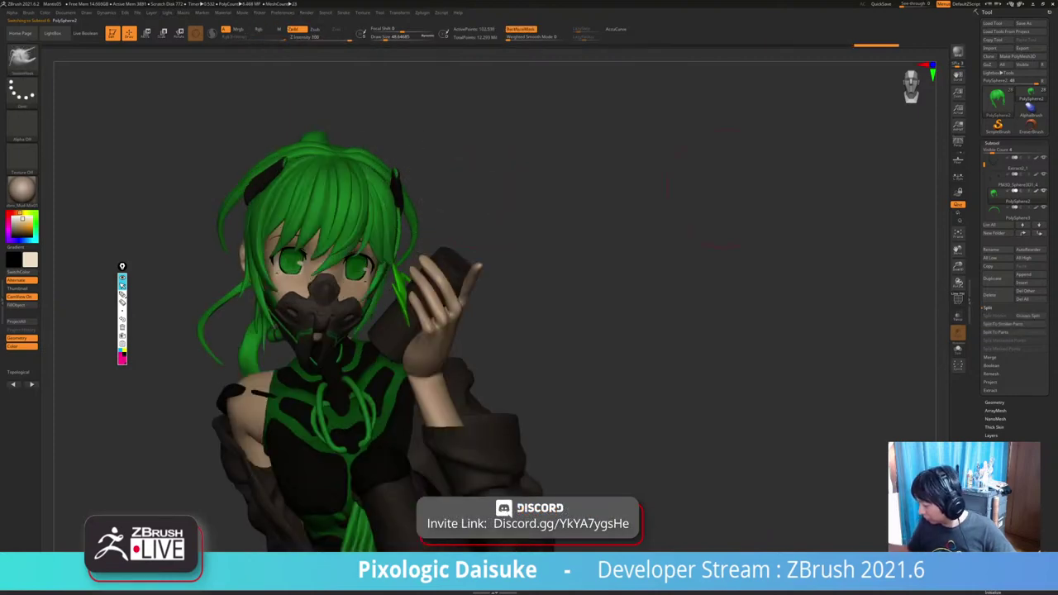
Show the Polygroups options, mask the hair except for the central bang strand and move that strand slightly forward.
click(993, 143)
click(995, 251)
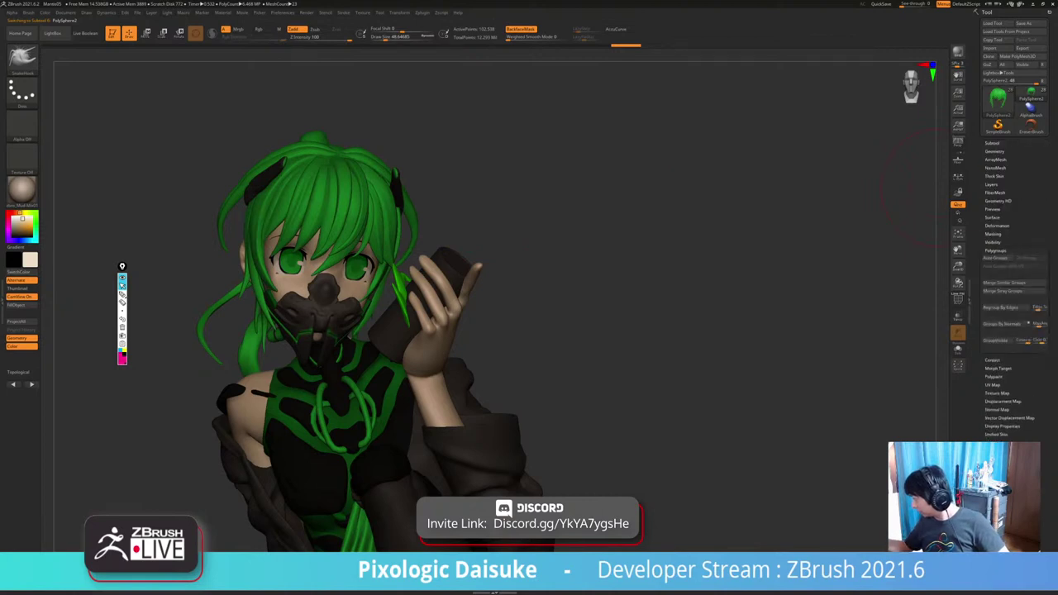
key(w)
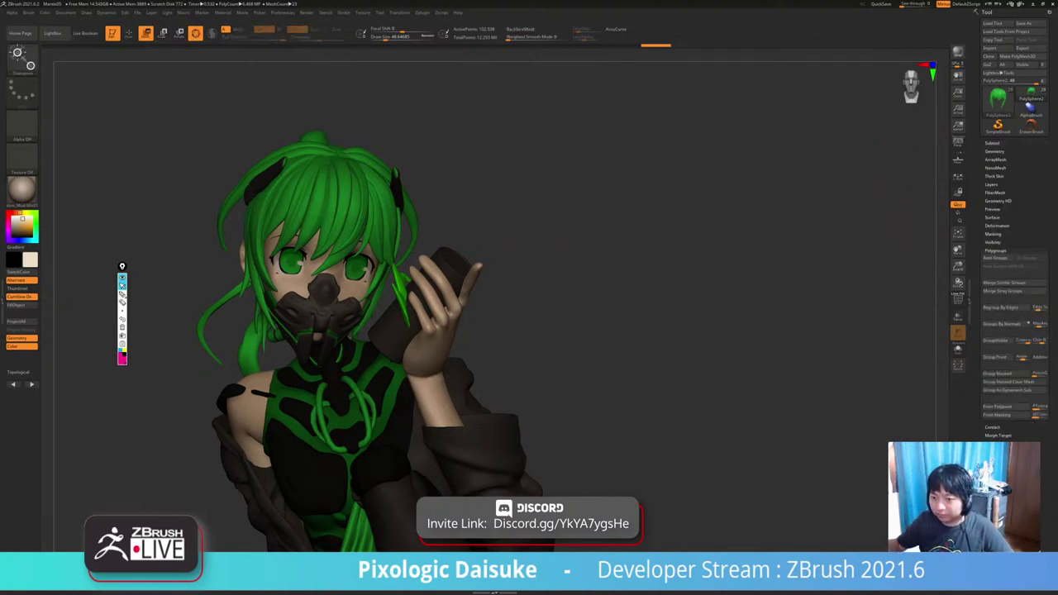
mouse_move(579, 215)
alt+mouse_down()
mouse_move(603, 273)
mouse_move(571, 223)
alt+mouse_up()
ctrl+click(351, 228)
drag(645, 264, 570, 269)
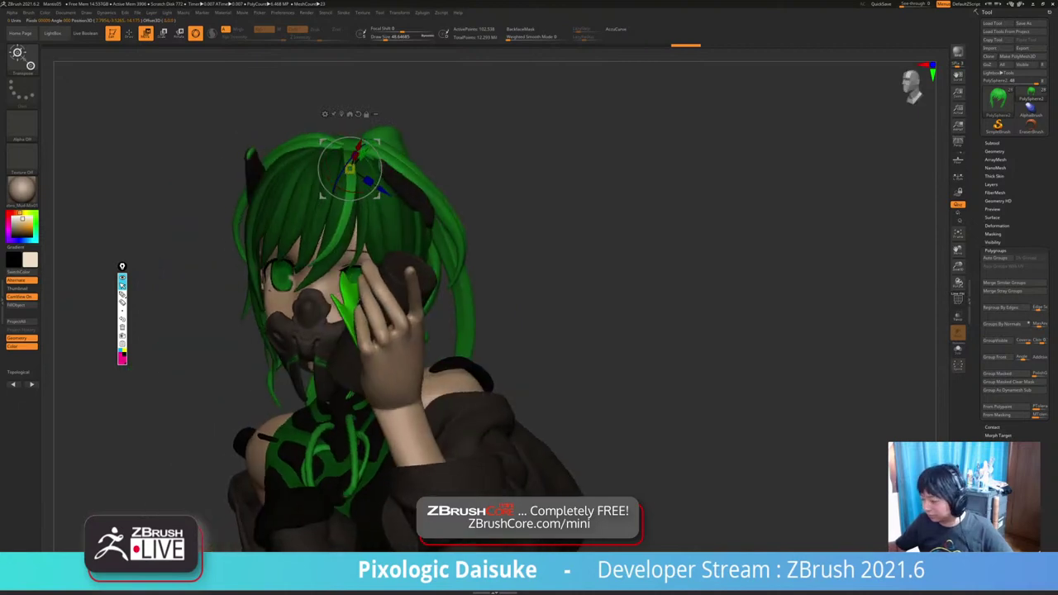
drag(378, 143, 363, 141)
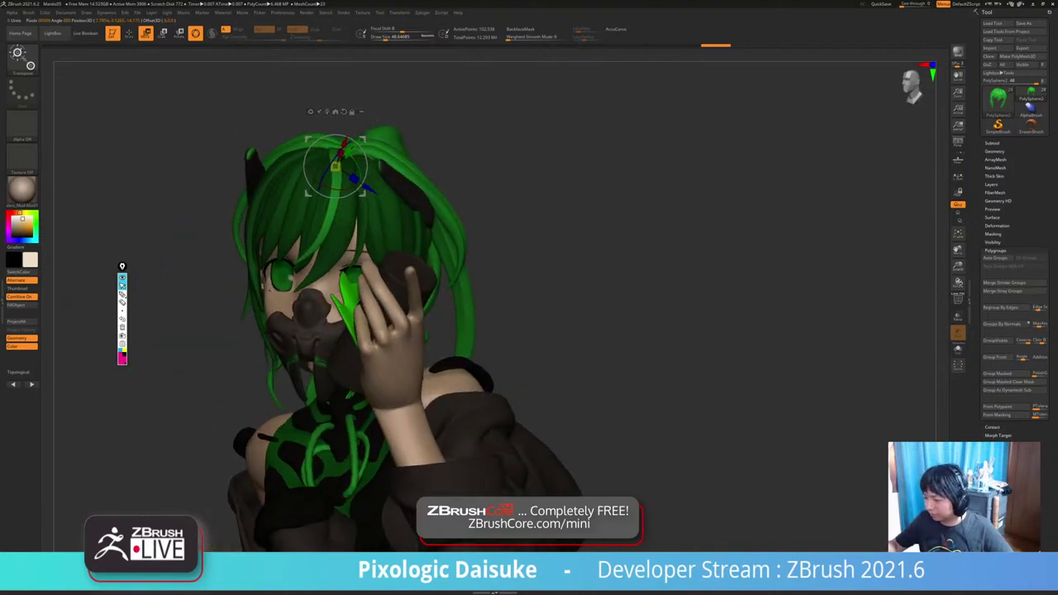
Return to the SnakeHook brush with a larger draw size and BackfaceMask turned off.
key(q)
click(22, 56)
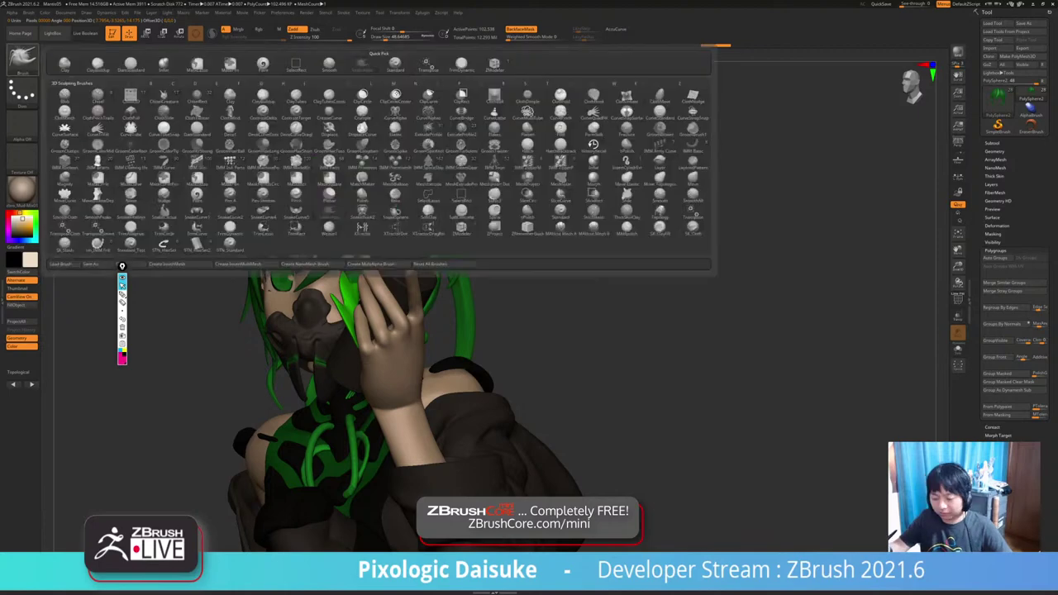
click(362, 63)
click(393, 37)
click(521, 29)
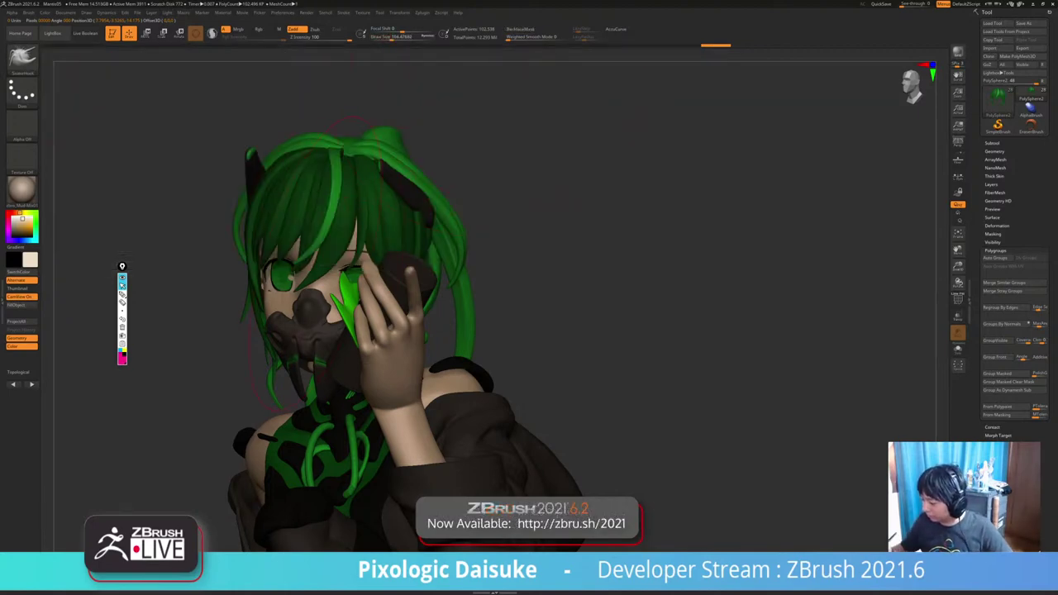
Reshape the unmasked central bang strand with SnakeHook, reducing the draw size to about 64.9.
drag(338, 197, 316, 207)
drag(596, 273, 788, 282)
drag(334, 197, 340, 202)
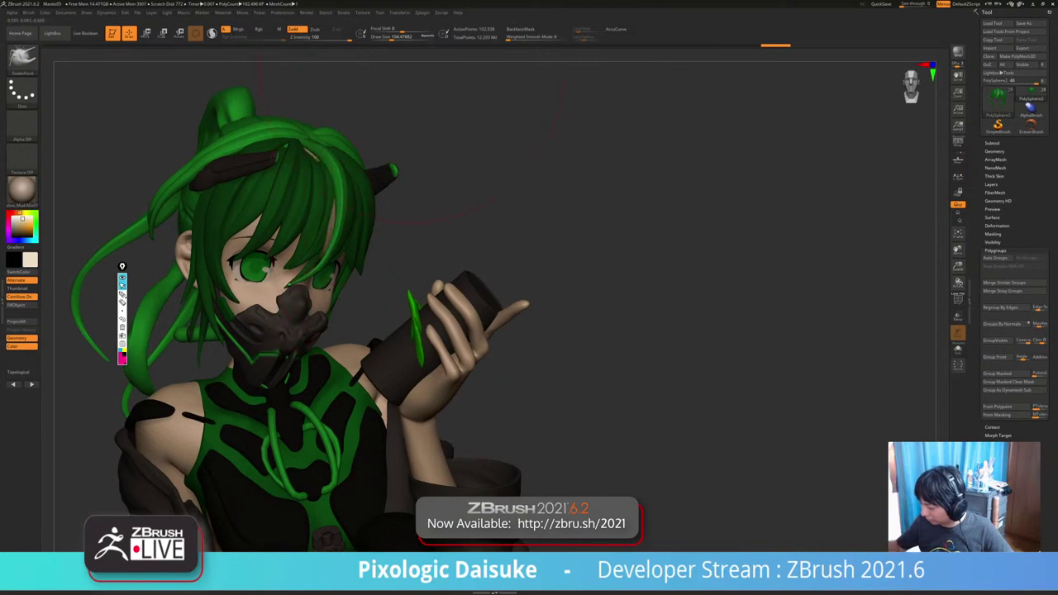
mouse_move(595, 239)
mouse_down()
mouse_move(504, 199)
mouse_move(476, 169)
mouse_up()
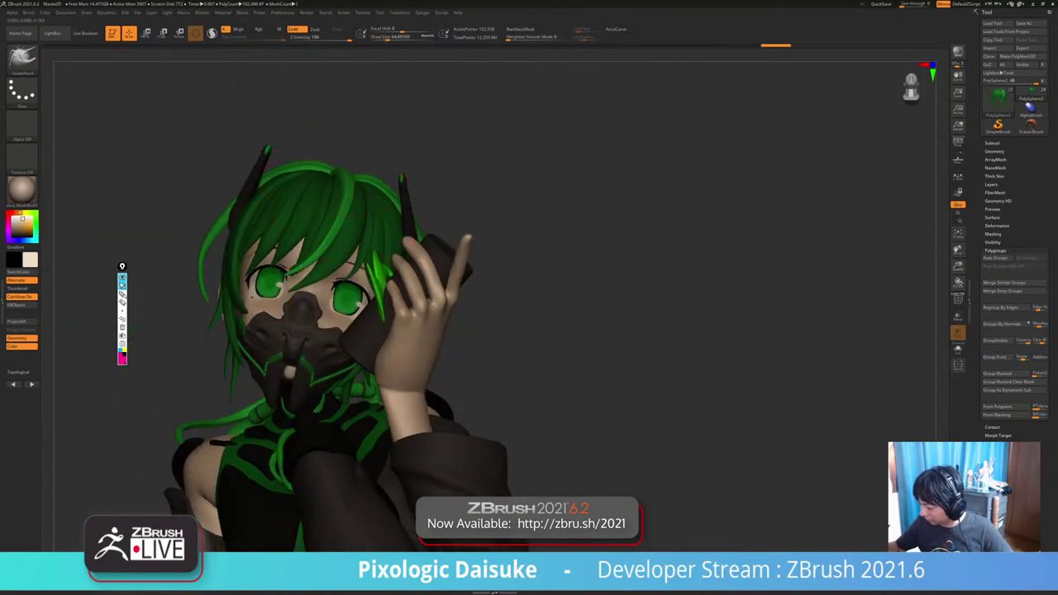
shift+drag(595, 248, 781, 260)
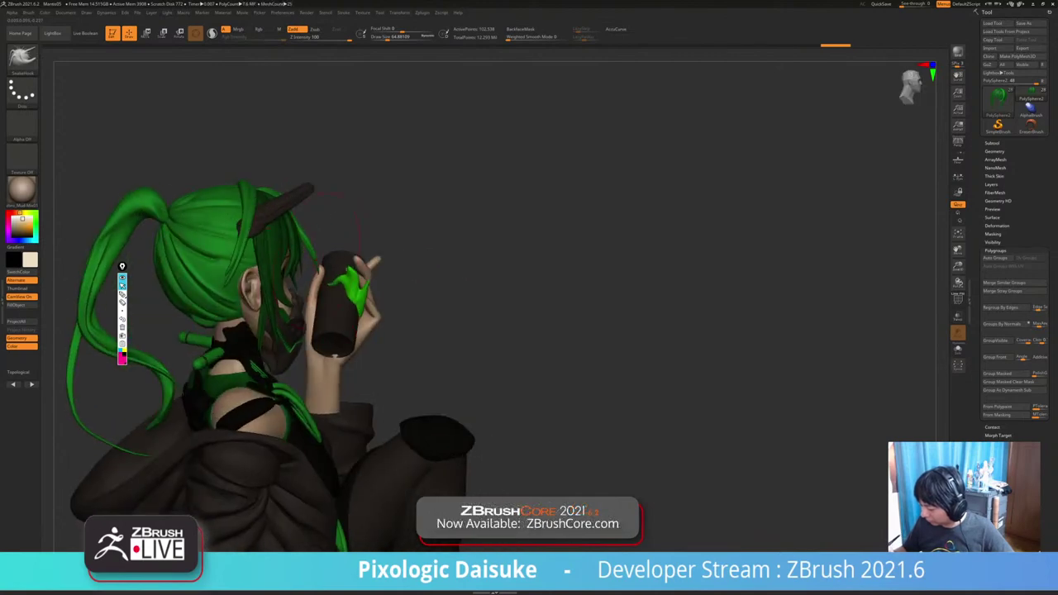
drag(629, 331, 694, 331)
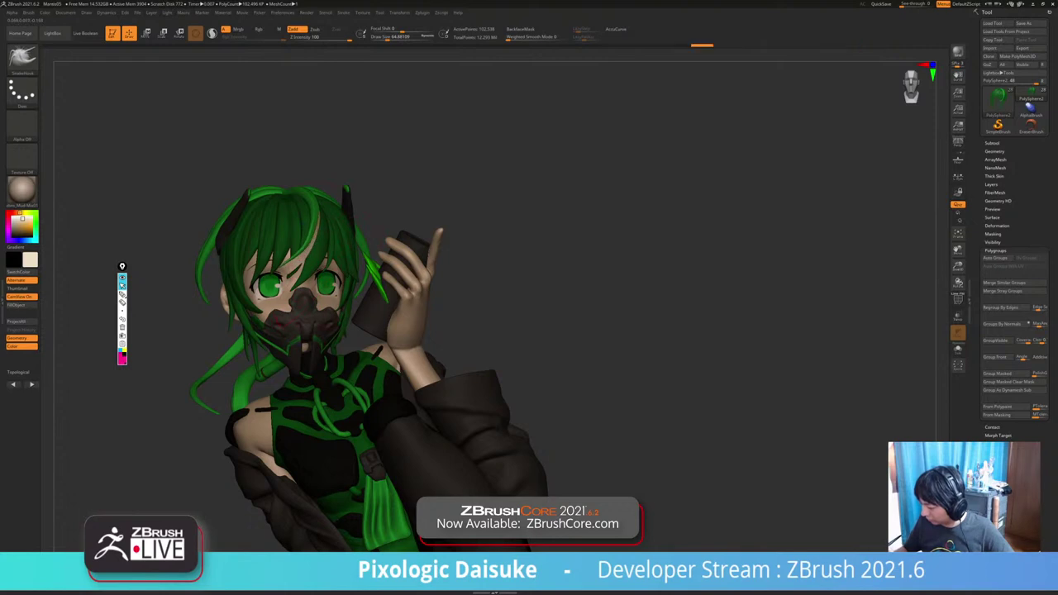
Pull the central bang strand into a smoother curve over the forehead with SnakeHook, using a smaller draw size.
drag(661, 322, 612, 339)
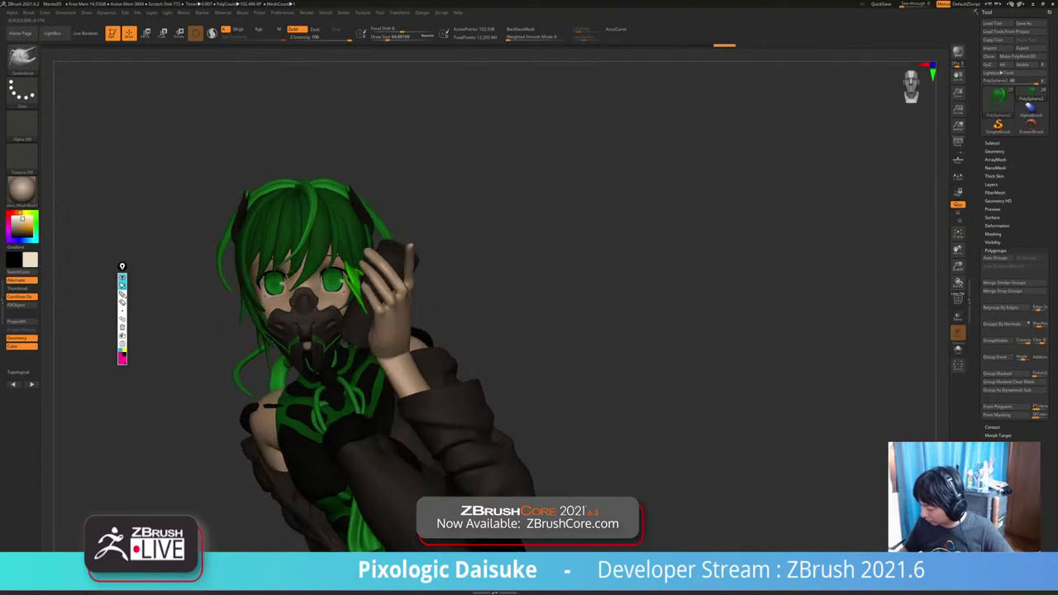
drag(309, 225, 302, 248)
drag(612, 339, 657, 326)
click(387, 38)
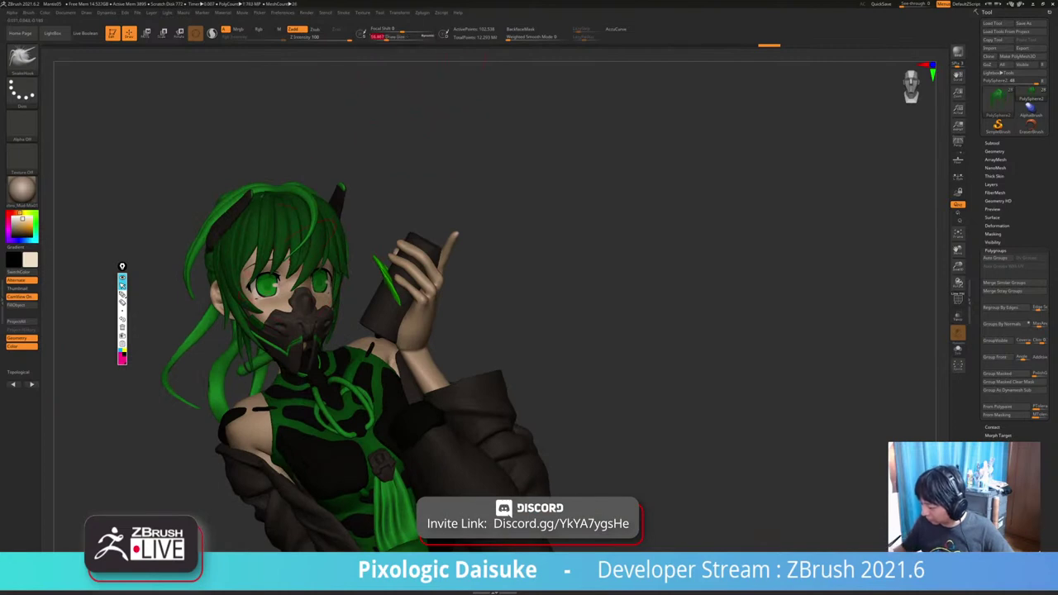
ctrl+right_drag(282, 288, 358, 341)
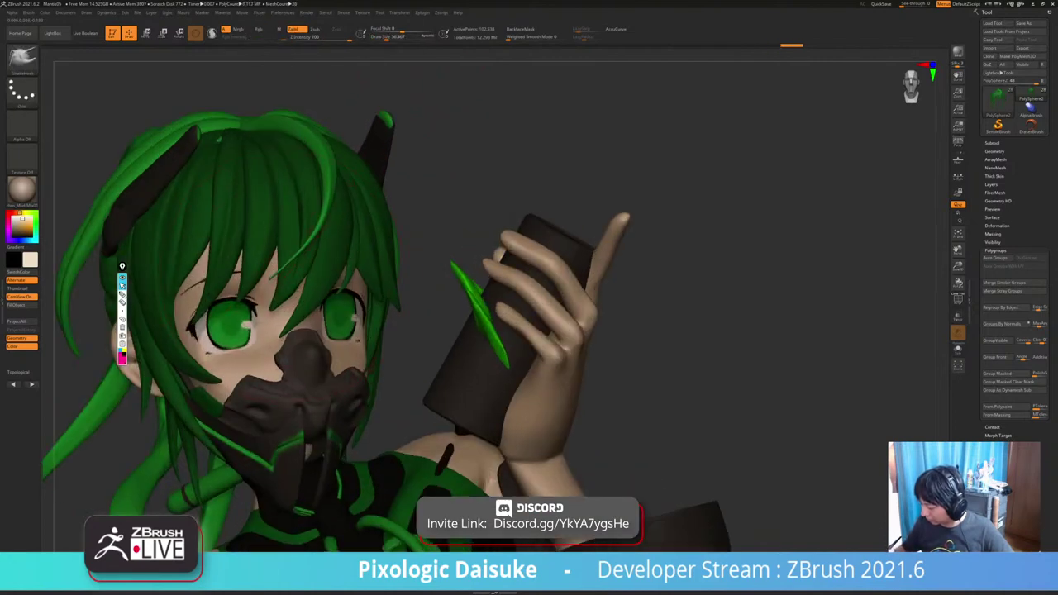
drag(356, 194, 352, 213)
right_drag(353, 213, 347, 199)
ctrl+right_drag(348, 198, 331, 133)
right_drag(381, 91, 412, 80)
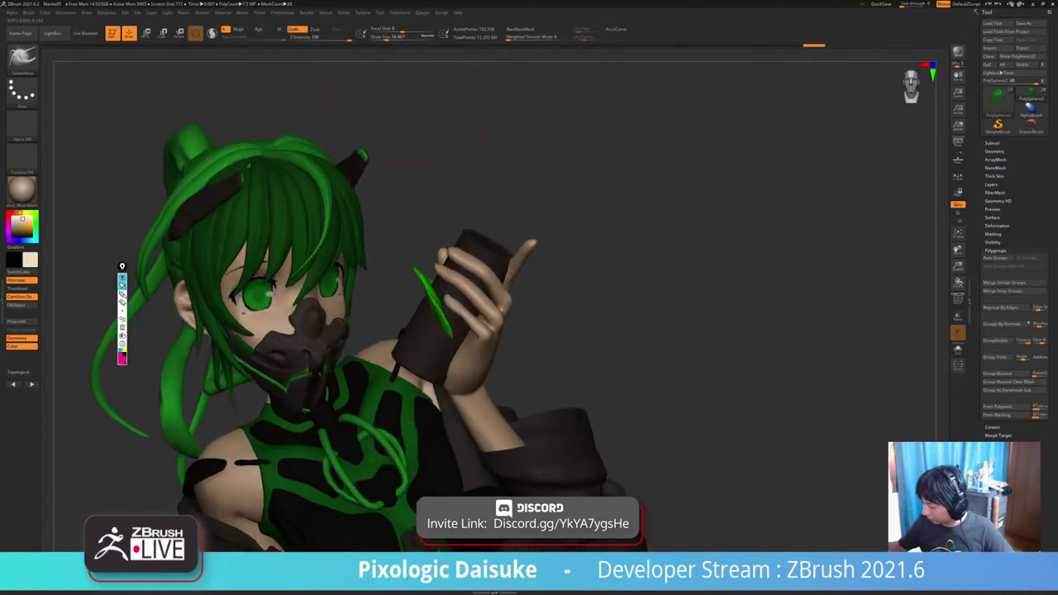
Refine the lower curve of the long central bang strand with short SnakeHook strokes.
drag(343, 209, 349, 228)
mouse_move(388, 165)
right_down()
mouse_move(339, 100)
mouse_move(239, 99)
mouse_move(310, 124)
right_up()
ctrl+right_drag(310, 124, 348, 215)
drag(321, 207, 314, 222)
mouse_move(319, 198)
ctrl+right_down()
mouse_move(310, 157)
mouse_move(372, 223)
ctrl+right_up()
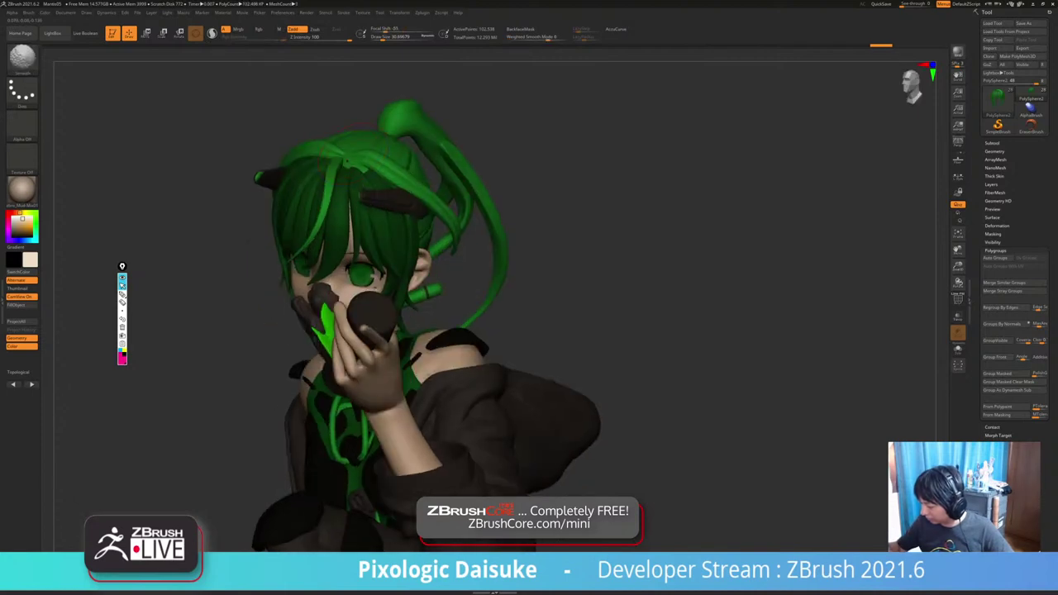
mouse_move(463, 165)
right_down()
mouse_move(318, 157)
mouse_move(364, 177)
right_up()
drag(550, 284, 542, 290)
drag(550, 335, 537, 339)
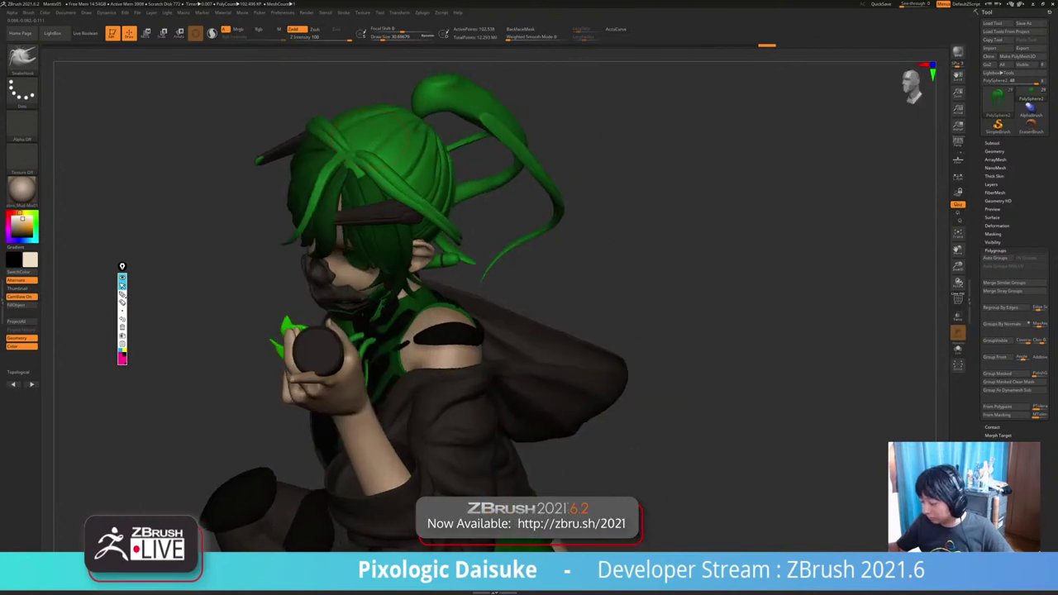
Nudge the bang strand from the side and smooth it where the strands meet at the crown.
right_drag(331, 248, 442, 231)
drag(211, 248, 203, 261)
mouse_move(248, 248)
right_down()
mouse_move(236, 269)
mouse_move(186, 273)
right_up()
right_drag(355, 223, 364, 207)
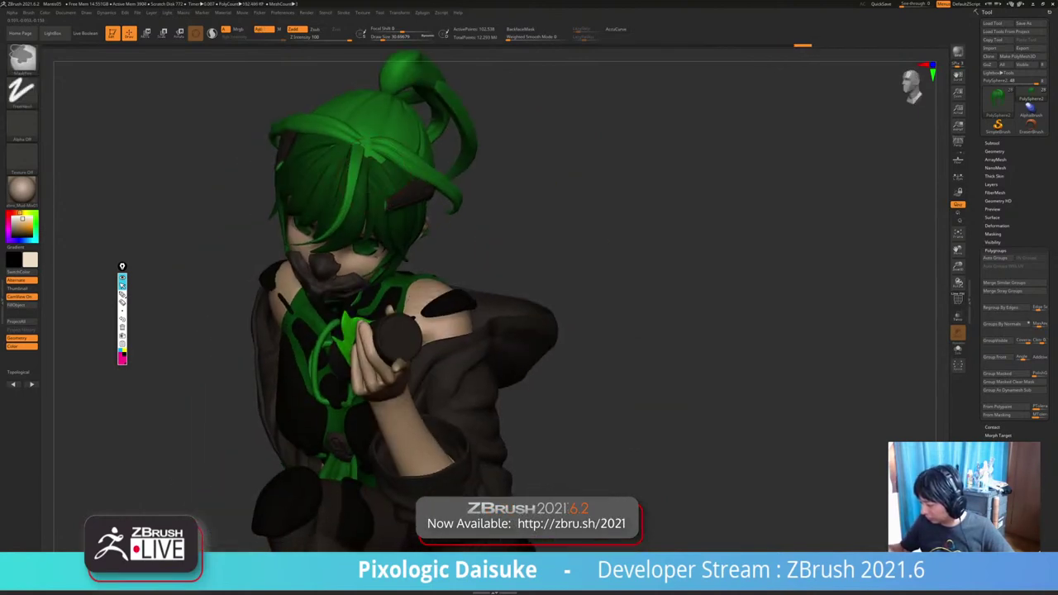
shift+drag(364, 149, 380, 165)
mouse_move(364, 215)
right_down()
mouse_move(414, 178)
mouse_move(463, 166)
mouse_move(529, 169)
mouse_move(533, 186)
mouse_move(500, 177)
right_up()
Set the SnakeHook draw size to about 51 and adjust the silhouette of the front hair.
drag(383, 37, 385, 37)
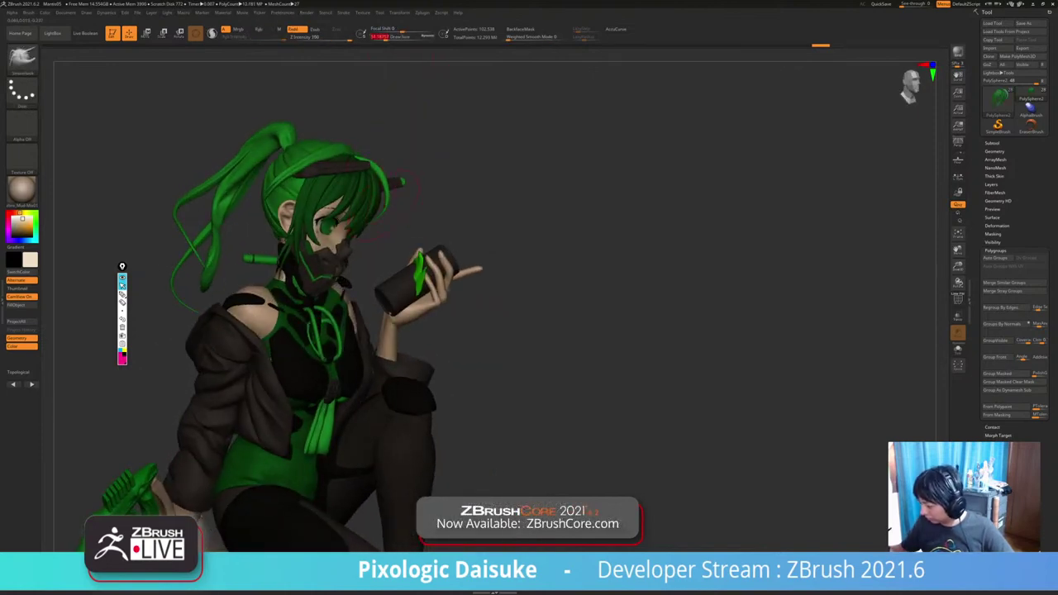
right_drag(546, 206, 426, 199)
drag(368, 239, 376, 253)
mouse_move(480, 206)
right_down()
mouse_move(511, 203)
mouse_move(510, 180)
mouse_move(511, 207)
mouse_move(480, 207)
mouse_move(580, 205)
mouse_move(506, 206)
right_up()
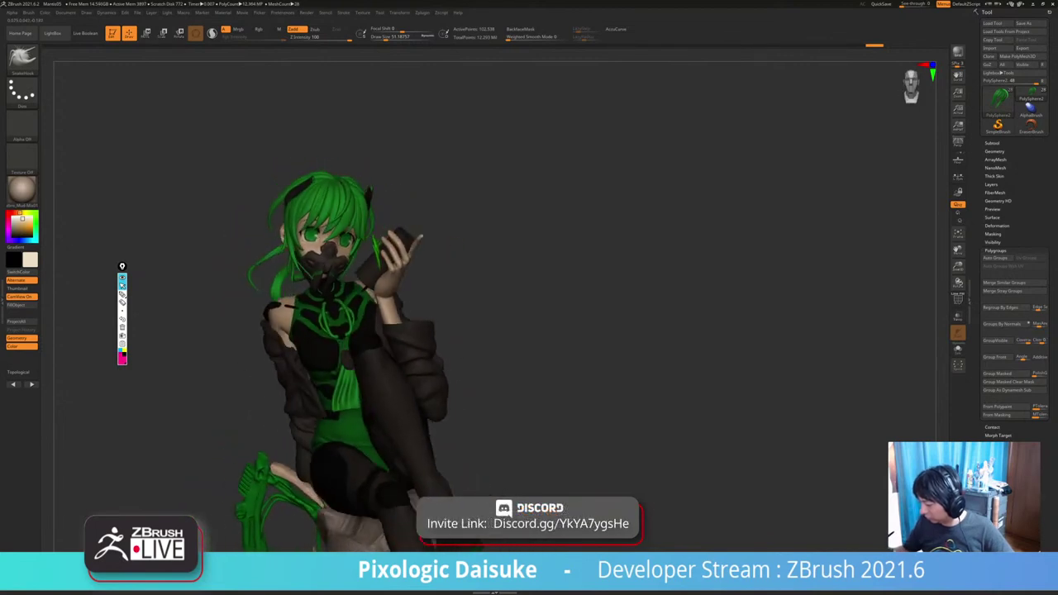
Examine the full figure's proportions, selecting individual parts and briefly isolating them.
right_drag(506, 206, 478, 163)
alt+click(291, 164)
right_drag(282, 437, 240, 436)
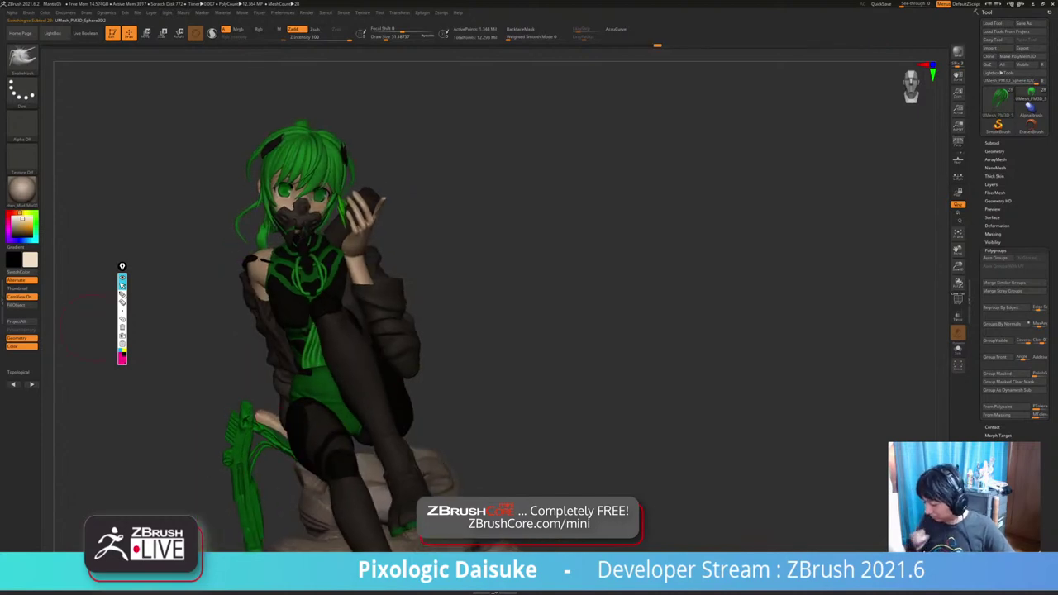
mouse_move(91, 329)
ctrl+right_down()
mouse_move(91, 248)
mouse_move(105, 206)
mouse_move(112, 332)
ctrl+right_up()
mouse_move(225, 306)
right_down()
mouse_move(279, 331)
mouse_move(241, 362)
mouse_move(270, 344)
mouse_move(239, 353)
mouse_move(285, 344)
mouse_move(285, 361)
right_up()
key(alt+s)
key(alt+s)
alt+click(284, 343)
ctrl+right_drag(359, 198, 347, 245)
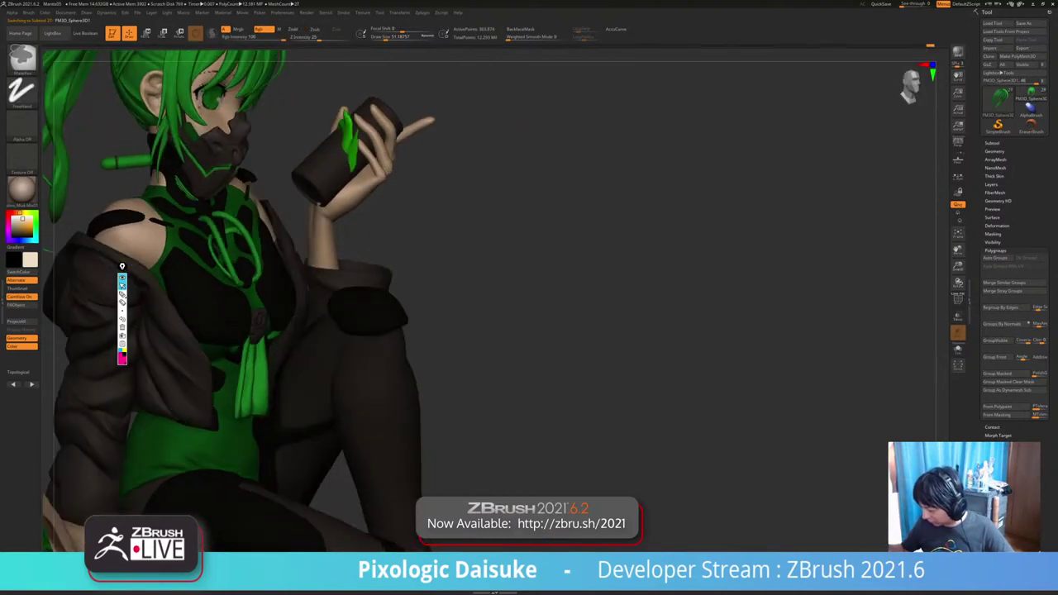
Select the body, set a draw size of about 33, turn on BackfaceMask and isolate the body.
alt+click(255, 360)
click(385, 38)
click(523, 30)
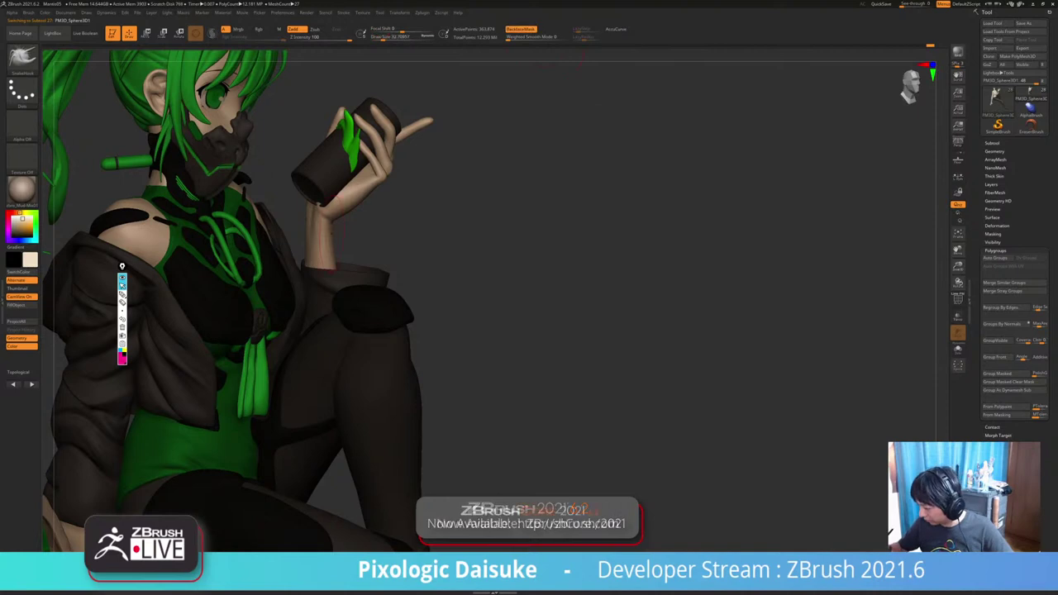
right_drag(367, 246, 387, 284)
key(alt+s)
Mask the raised hand down to the wrist with the MaskLasso brush and invert the mask.
ctrl+drag(477, 115, 333, 255)
key(ctrl+z)
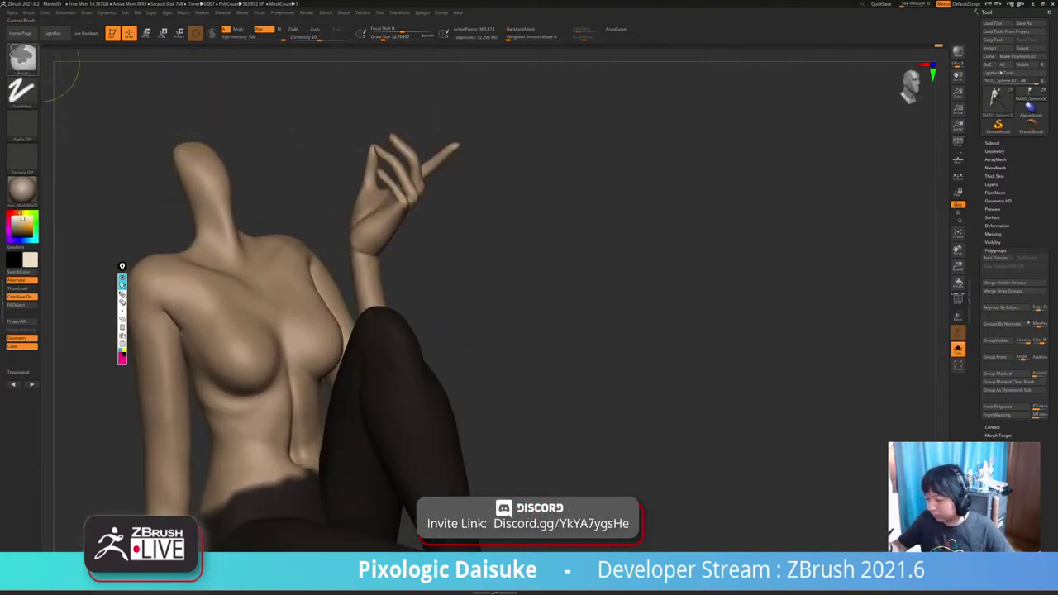
key(b)
ctrl+click(166, 97)
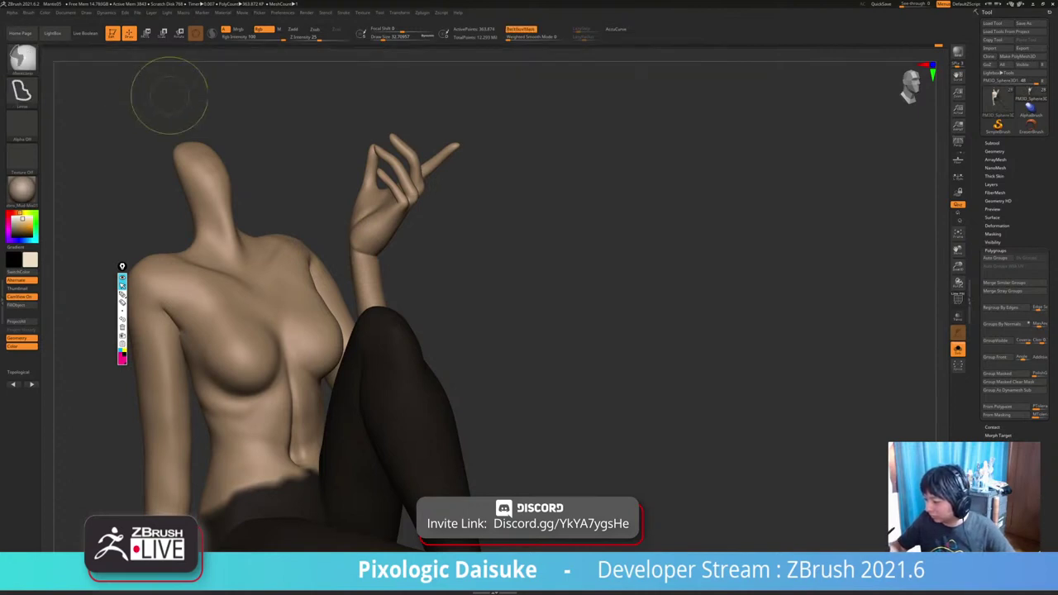
mouse_move(487, 122)
ctrl+mouse_down()
mouse_move(435, 111)
mouse_move(327, 238)
mouse_move(395, 258)
mouse_move(438, 228)
mouse_move(354, 128)
mouse_move(328, 215)
mouse_move(412, 252)
ctrl+mouse_up()
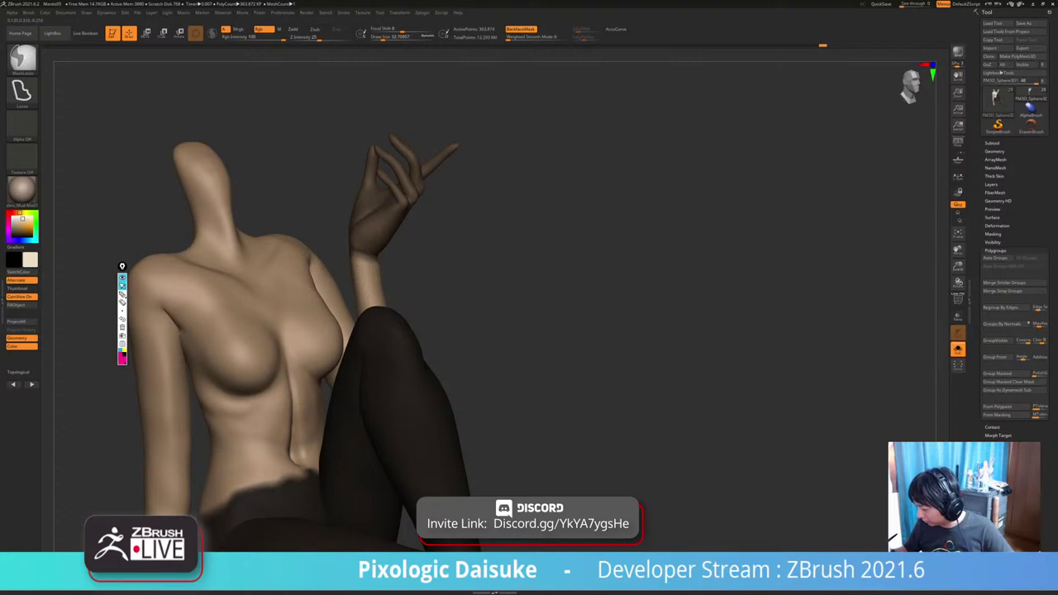
ctrl+click(458, 234)
Centre the gizmo on the raised hand's palm, scale the hand down slightly, clear the mask and show all parts.
key(w)
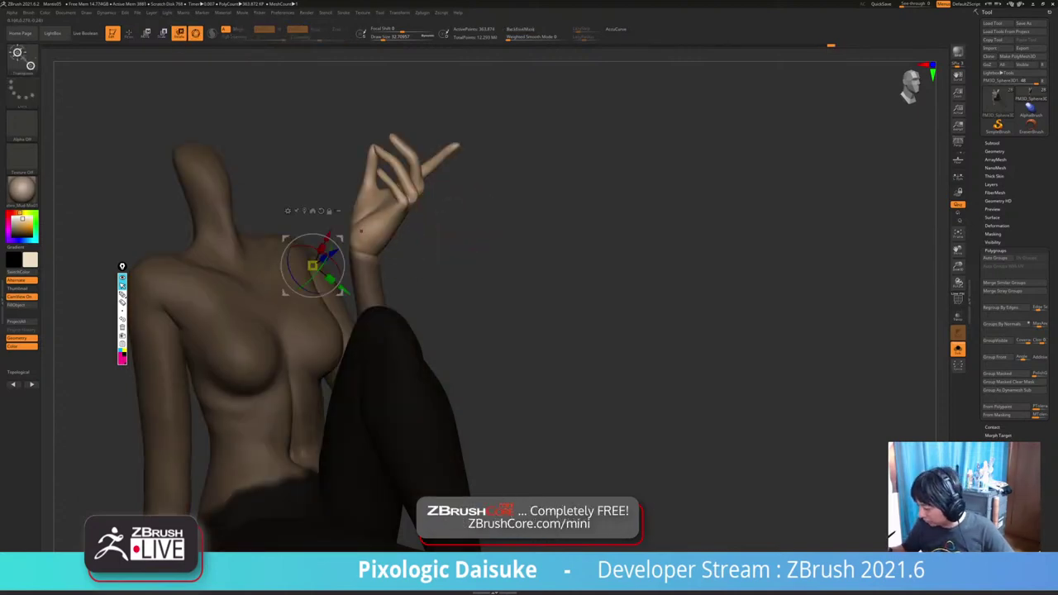
alt+click(364, 224)
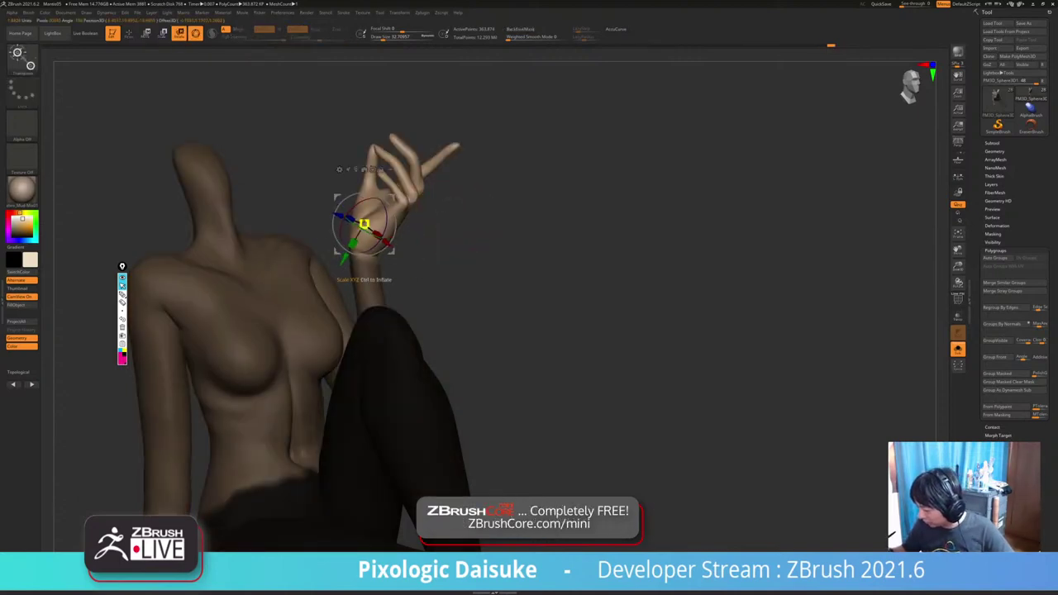
drag(364, 224, 360, 229)
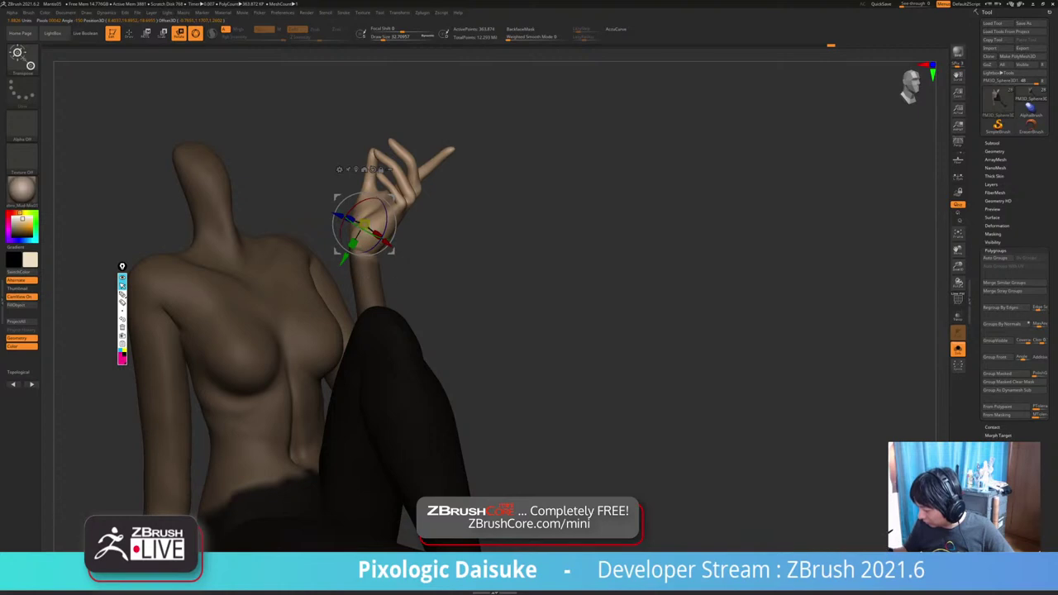
drag(391, 198, 392, 196)
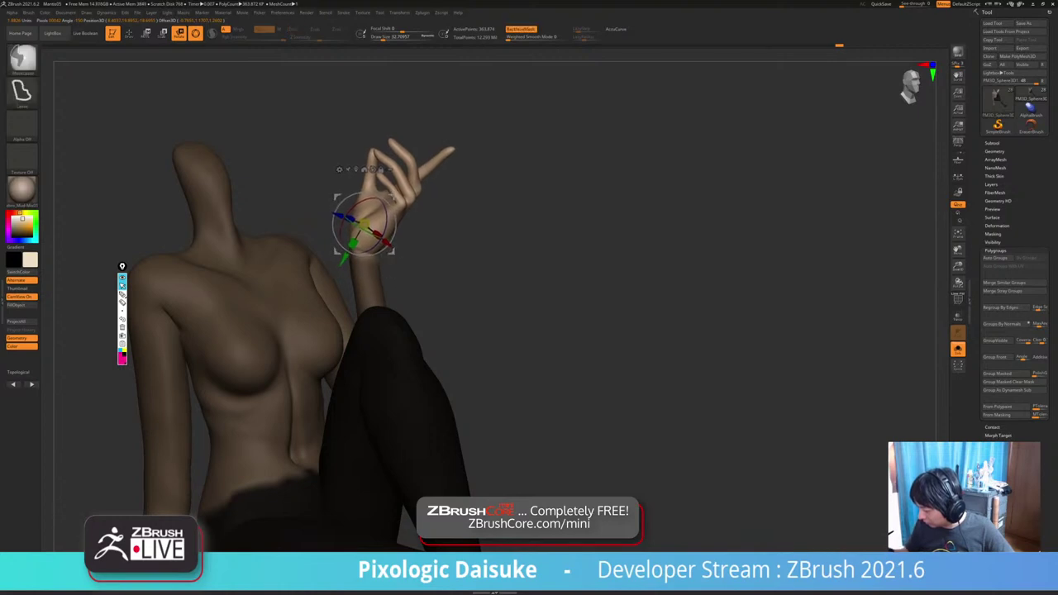
ctrl+right_drag(483, 294, 483, 258)
ctrl+drag(478, 257, 489, 261)
alt+right_drag(488, 261, 492, 236)
click(958, 350)
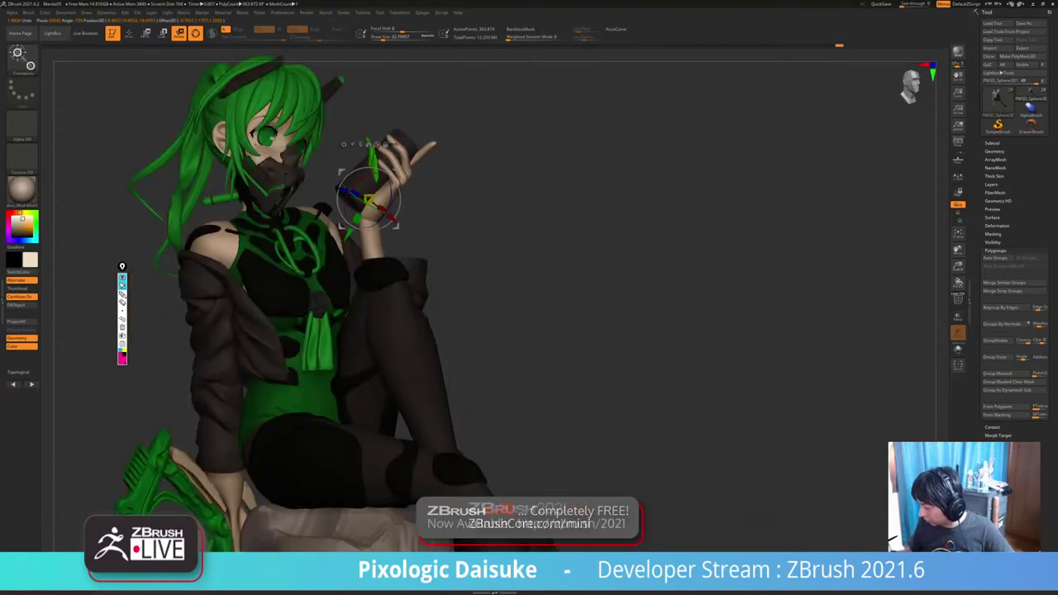
Isolate the body again, mask the lowered hand up to the wrist with MaskLasso and invert the mask.
key(ctrl+z)
key(ctrl+z)
key(ctrl+z)
key(ctrl+z)
key(ctrl+z)
key(ctrl+z)
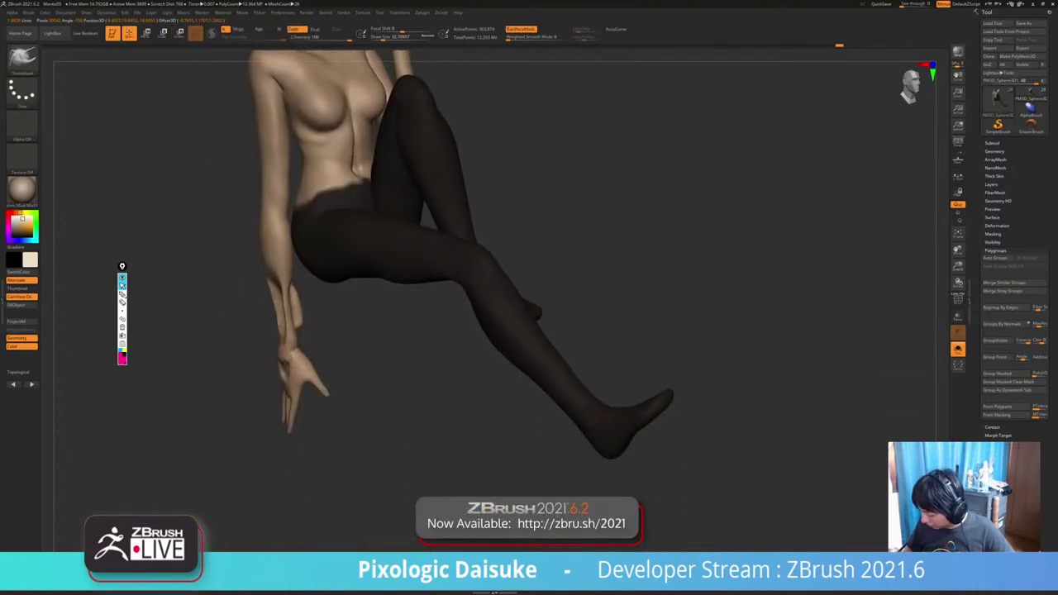
key(ctrl+z)
key(ctrl+z)
key(ctrl+z)
key(ctrl+z)
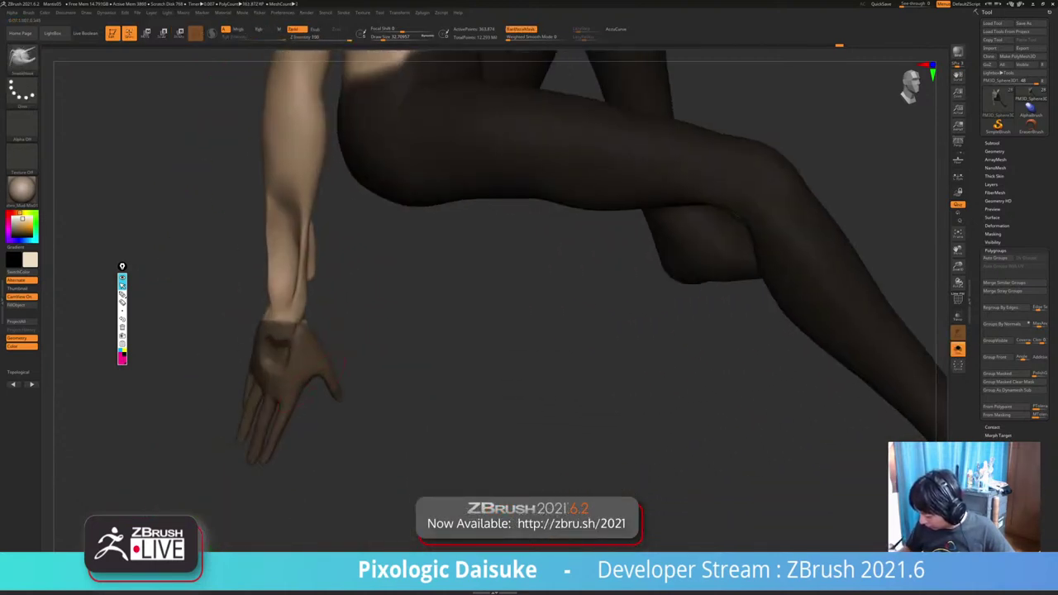
key(ctrl+z)
key(ctrl+z)
key(ctrl+z)
key(ctrl+z)
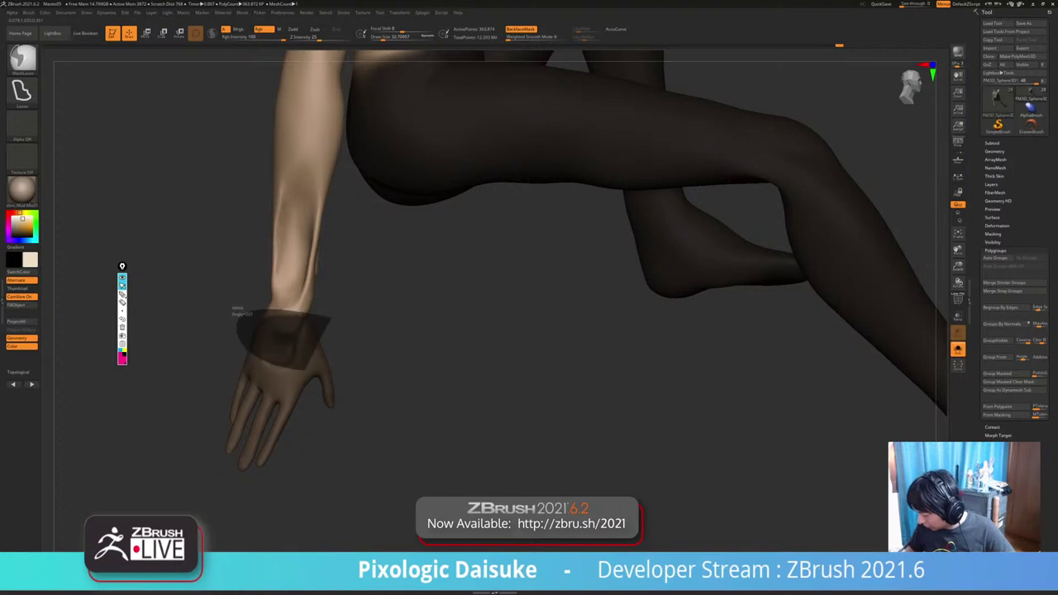
key(ctrl+z)
key(ctrl+z)
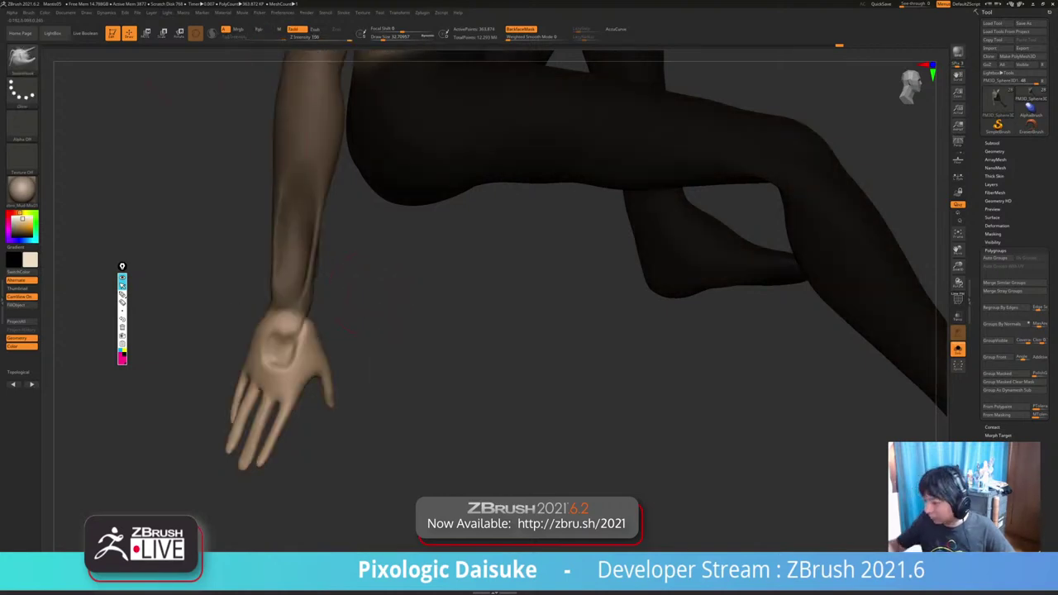
Scale the lowered hand down slightly with the gizmo centred on its palm and show all parts again.
key(ctrl+z)
key(ctrl+z)
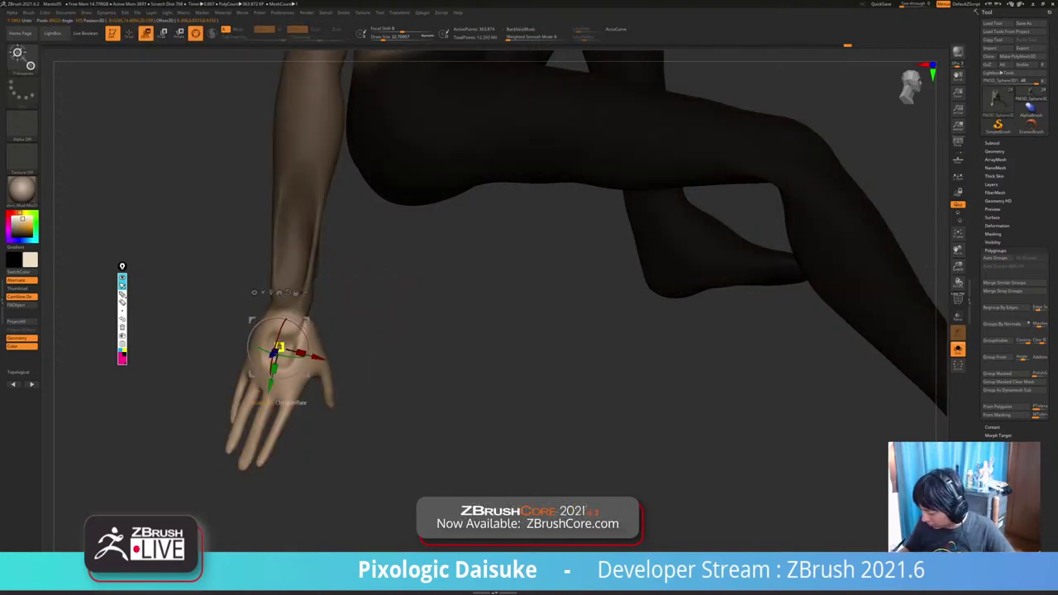
drag(280, 347, 269, 350)
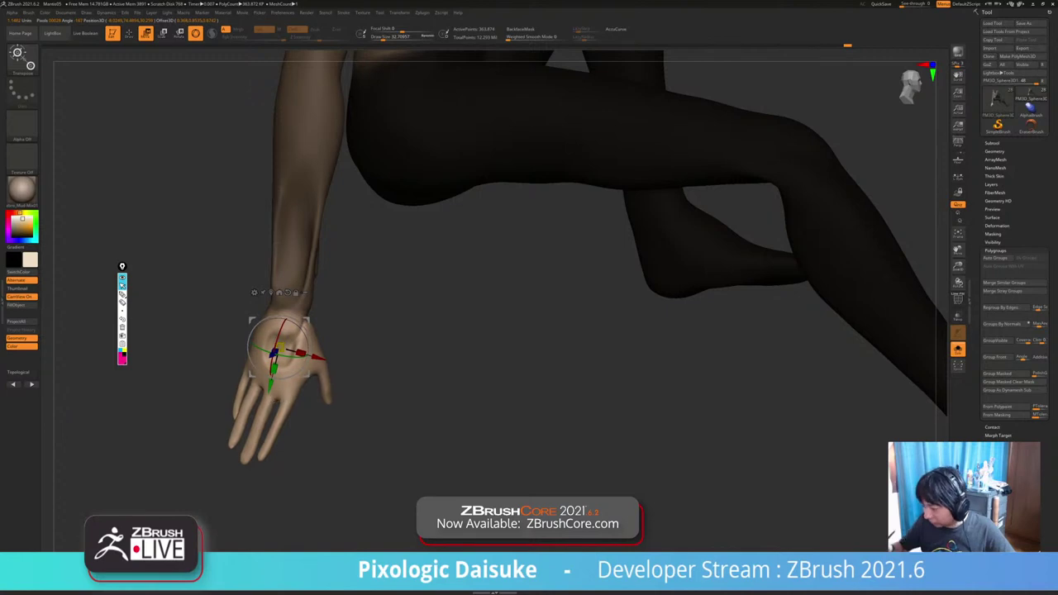
key(ctrl+z)
key(ctrl+z)
mouse_move(529, 347)
right_down()
mouse_move(463, 347)
mouse_move(496, 343)
right_up()
click(958, 349)
Select the cylinder in the raised hand, move its gizmo to the middle and adjust its fit in the grip.
mouse_move(413, 297)
ctrl+right_down()
mouse_move(387, 337)
mouse_move(496, 332)
mouse_move(422, 339)
mouse_move(401, 446)
mouse_move(321, 430)
mouse_move(389, 423)
ctrl+right_up()
alt+right_drag(386, 142, 302, 401)
alt+click(277, 384)
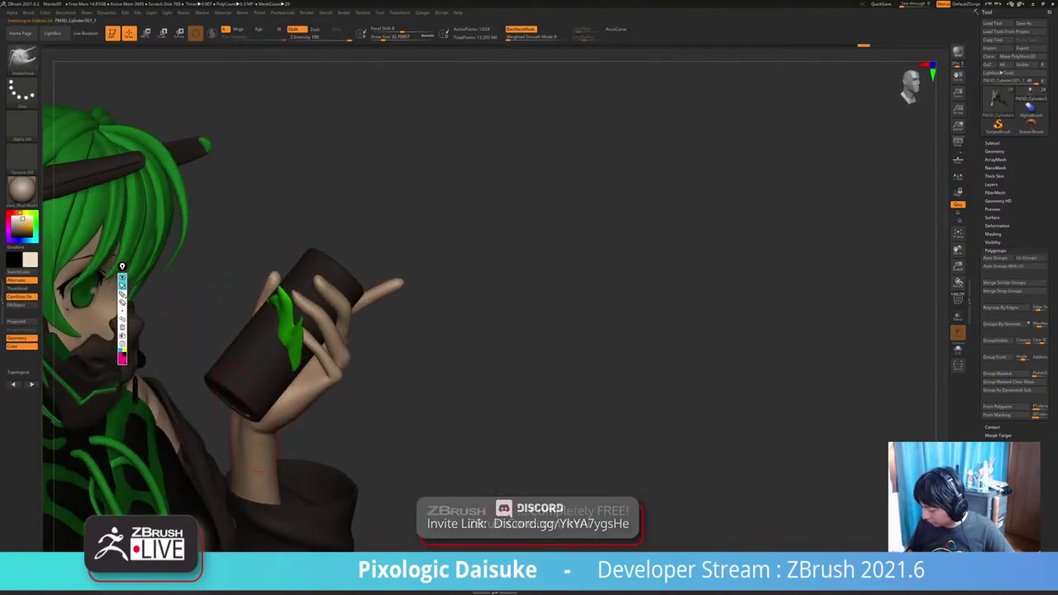
click(180, 33)
right_drag(213, 416, 236, 463)
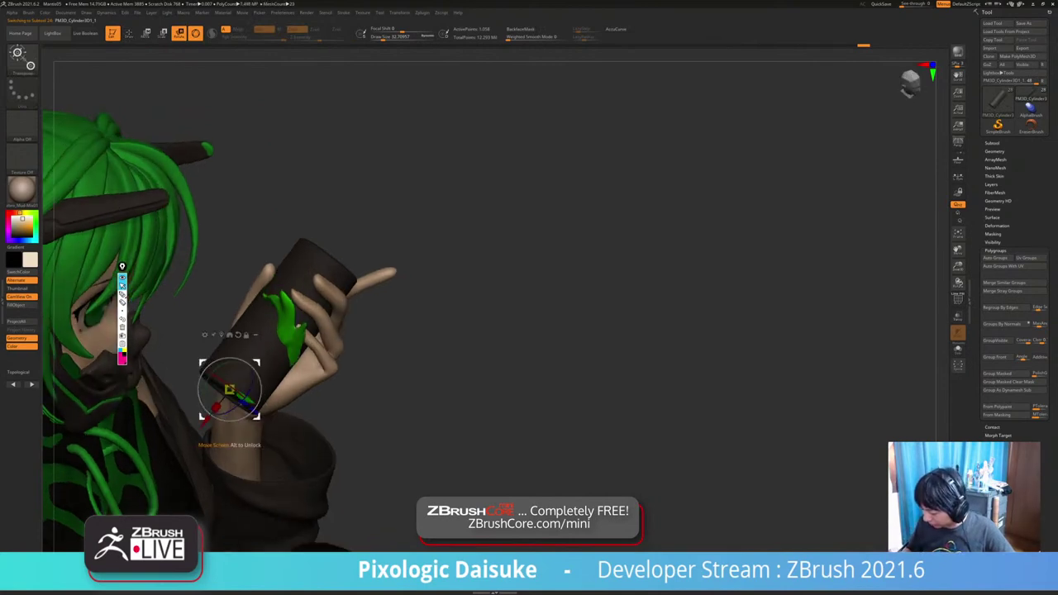
alt+drag(230, 390, 267, 334)
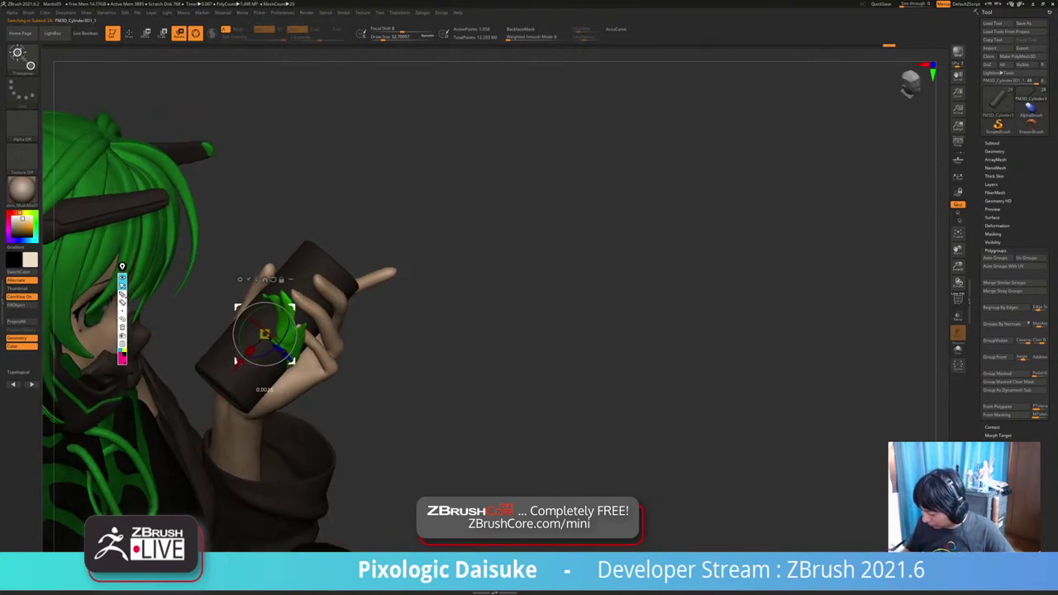
drag(265, 334, 263, 335)
ctrl+right_drag(263, 335, 290, 303)
key(q)
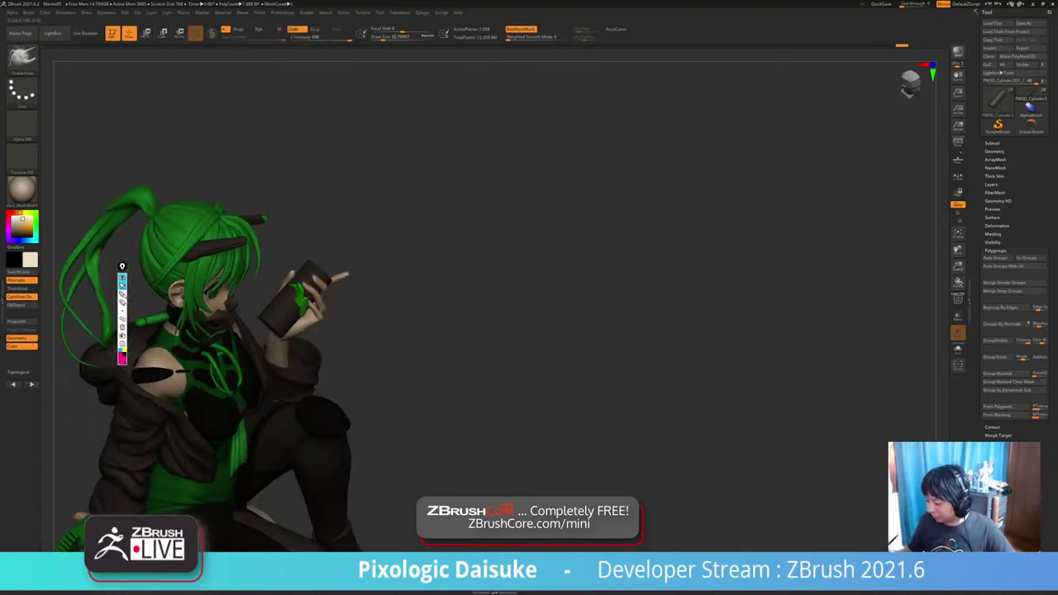
Select the body, switch to DamStandard with a draw size of about 13 and smooth the raised hand's wrist.
mouse_move(414, 289)
right_down()
mouse_move(314, 288)
mouse_move(280, 269)
mouse_move(285, 306)
mouse_move(333, 322)
mouse_move(385, 319)
right_up()
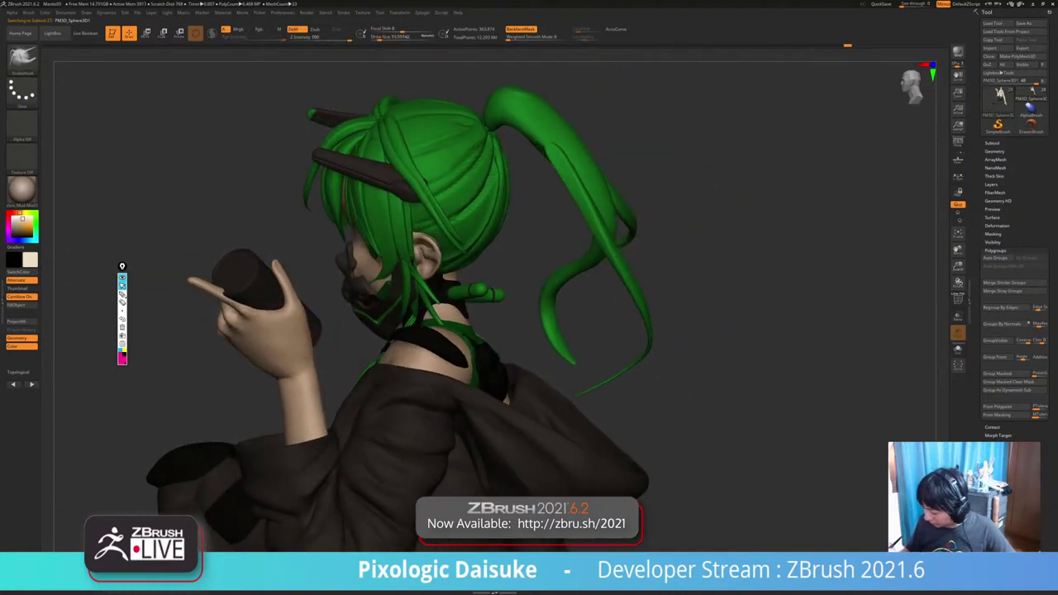
right_drag(278, 288, 277, 287)
right_drag(297, 366, 268, 272)
key(b)
key(d)
key(s)
click(401, 36)
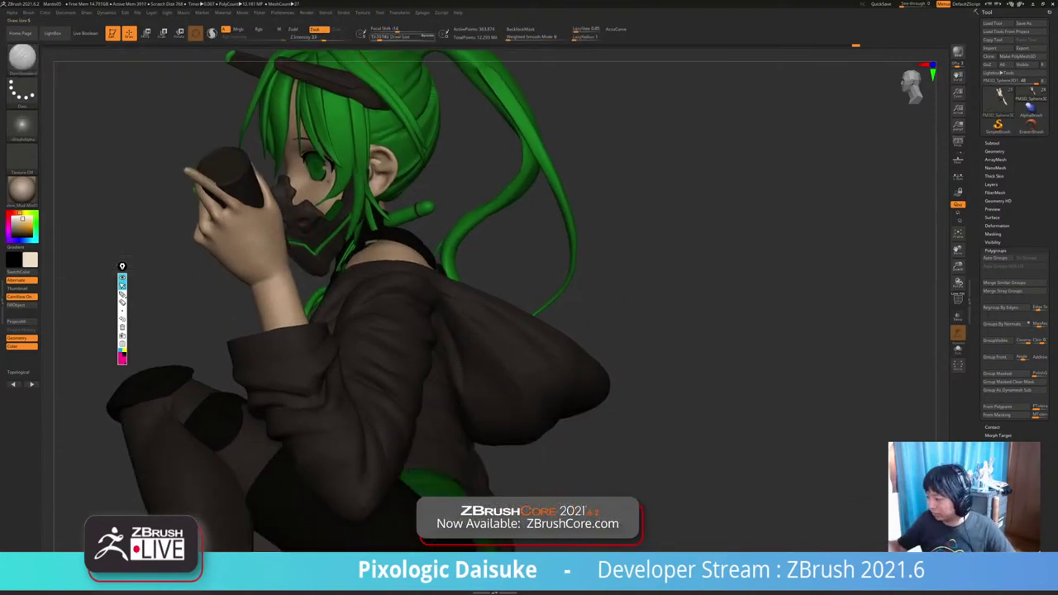
shift+drag(247, 271, 262, 297)
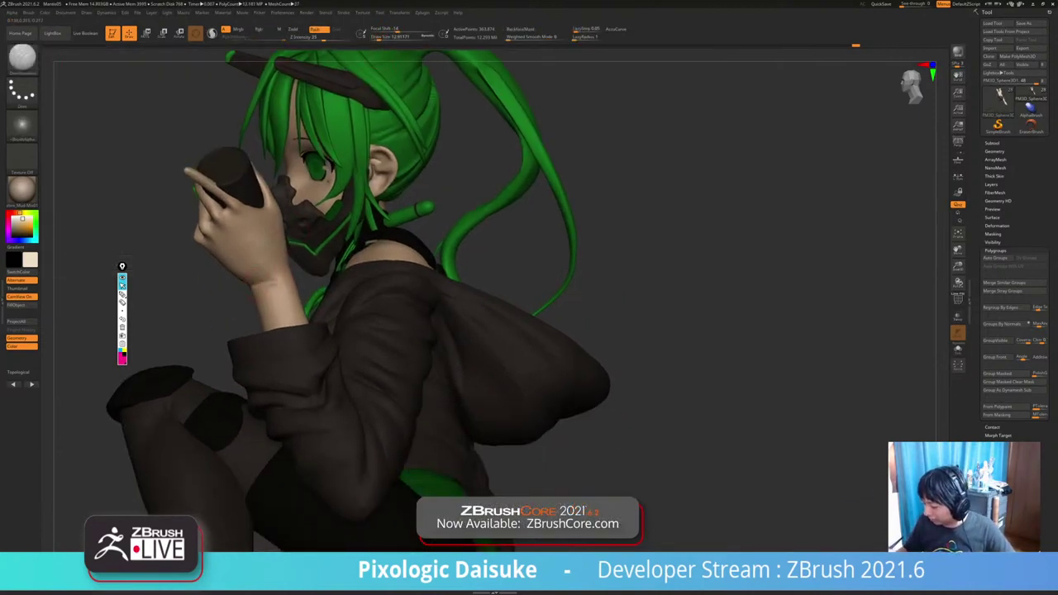
mouse_move(264, 291)
right_down()
mouse_move(251, 306)
mouse_move(225, 304)
right_up()
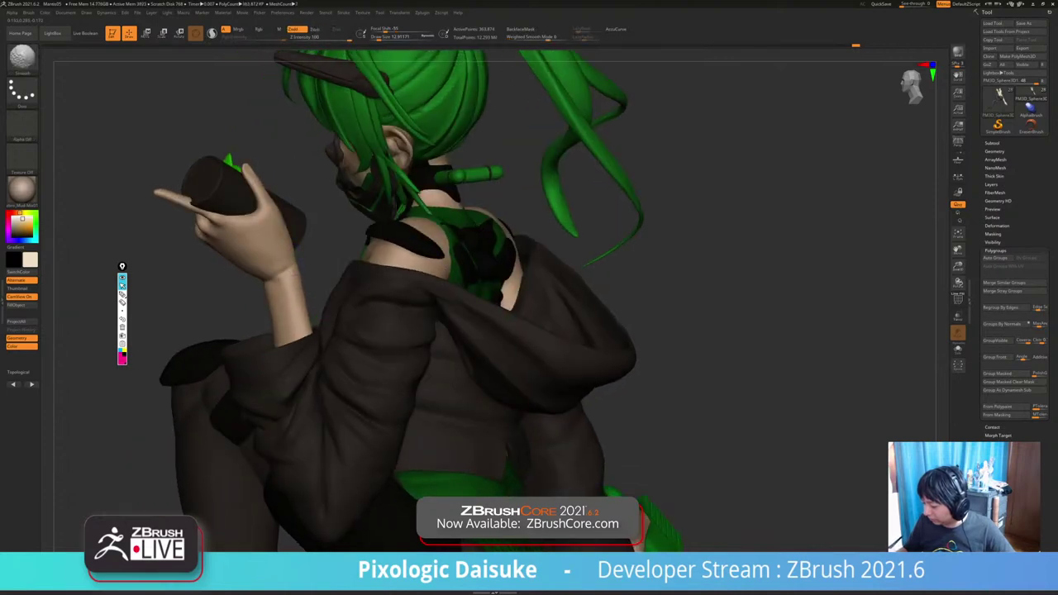
mouse_move(291, 299)
ctrl+right_down()
mouse_move(280, 270)
mouse_move(314, 268)
mouse_move(286, 253)
mouse_move(354, 254)
mouse_move(286, 279)
ctrl+right_up()
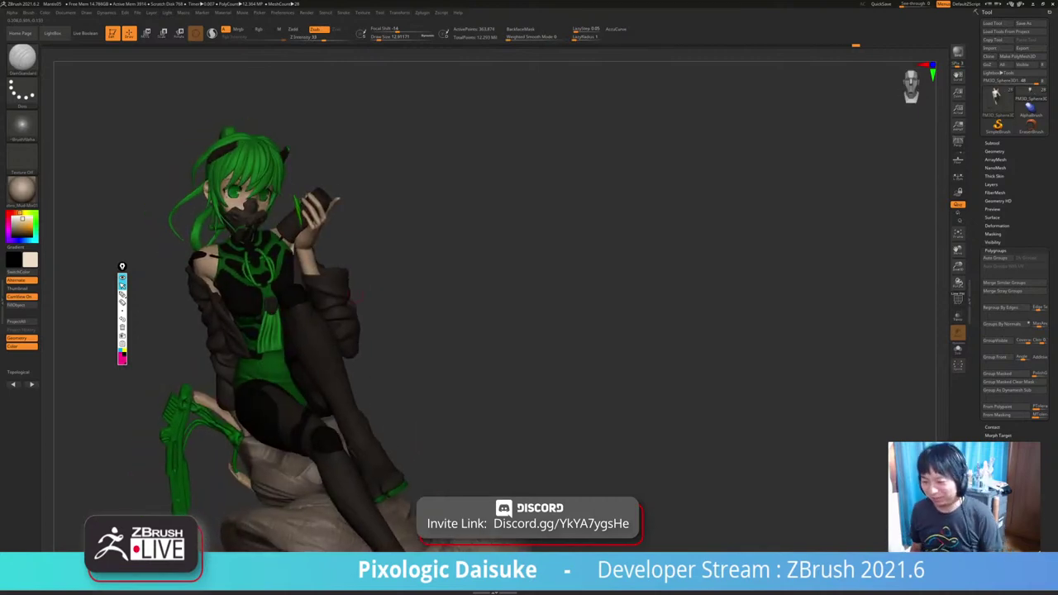
Smooth the raised hand's wrist on the isolated body and show all parts of the figure again.
right_drag(280, 257, 306, 247)
key(alt+shift+s)
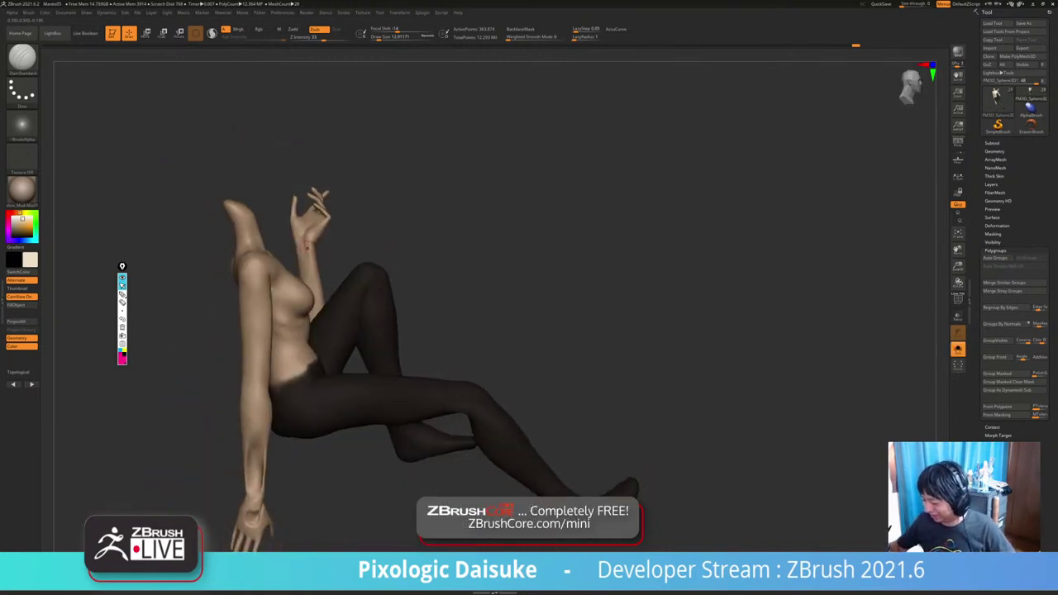
ctrl+shift+click(305, 251)
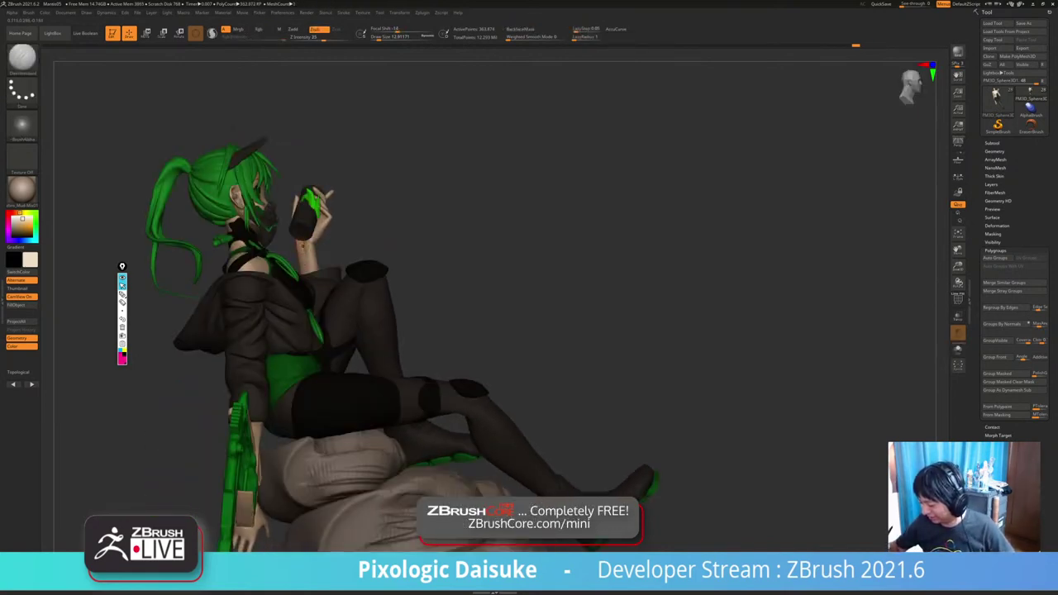
key(shift)
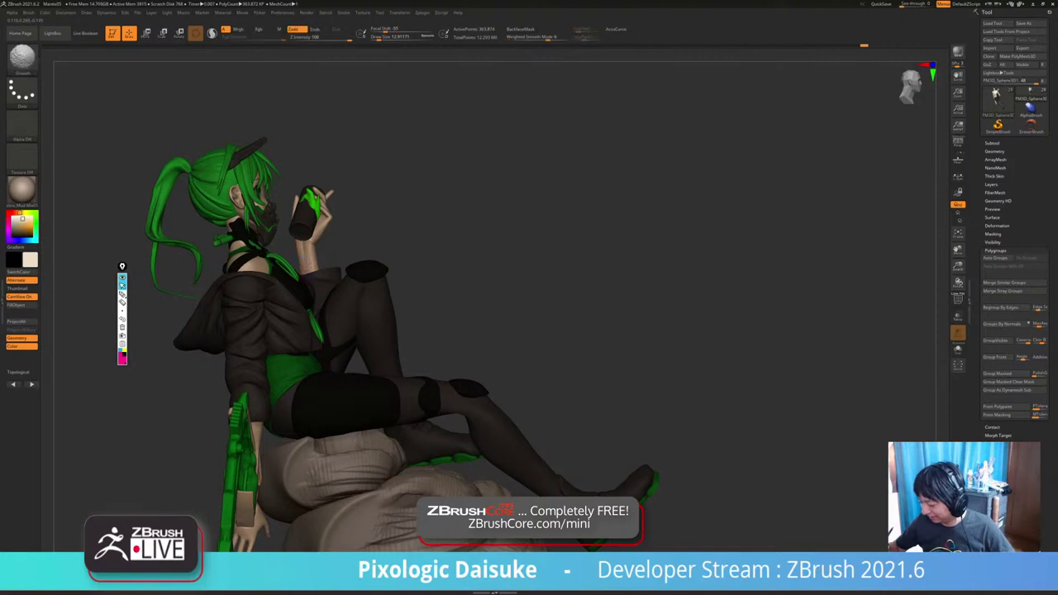
mouse_move(316, 197)
ctrl+right_down()
mouse_move(313, 157)
mouse_move(215, 161)
mouse_move(170, 178)
mouse_move(215, 163)
mouse_move(236, 91)
mouse_move(237, 122)
mouse_move(216, 126)
mouse_move(306, 128)
ctrl+right_up()
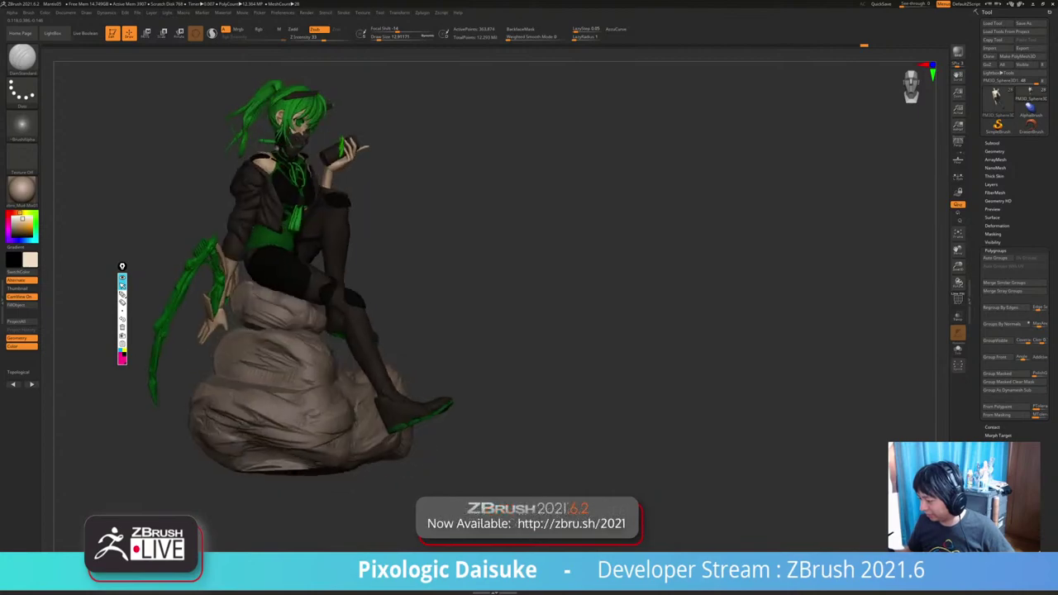
ctrl+right_drag(484, 302, 528, 521)
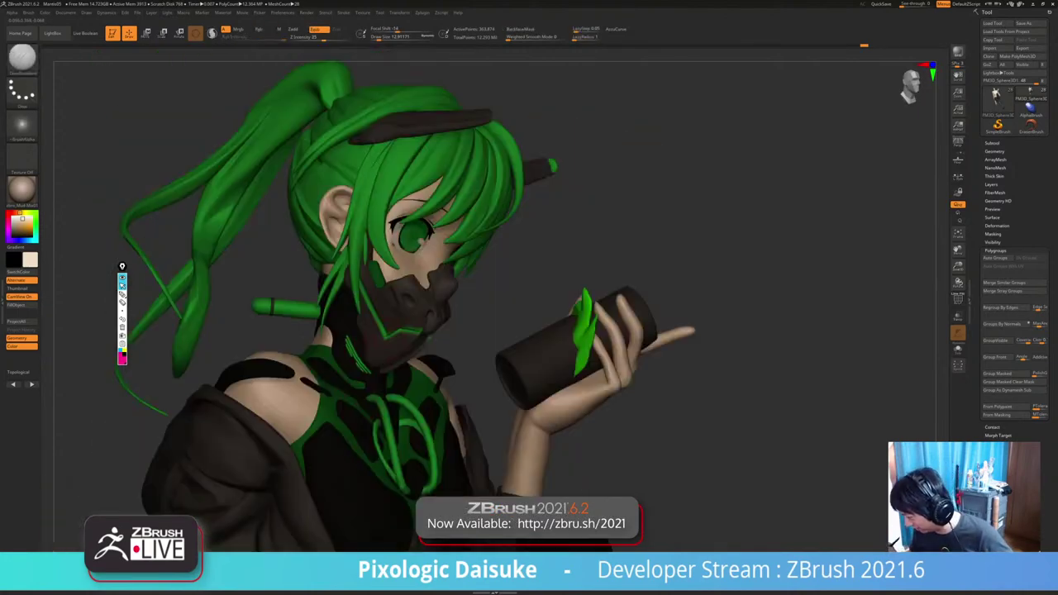
Select the head, switch to the Rotate gizmo and turn on transforming of multiple selected subtools.
right_drag(486, 265, 412, 214)
key(r)
alt+right_drag(411, 215, 253, 355)
key(alt+s)
key(alt+s)
key(f)
alt+right_drag(217, 504, 226, 384)
alt+click(222, 400)
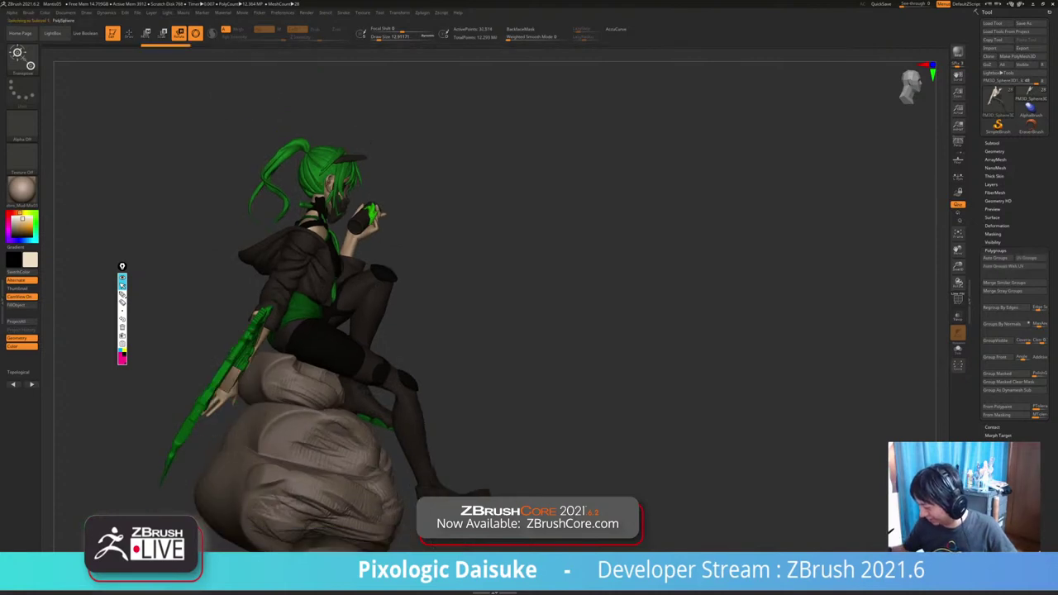
click(455, 156)
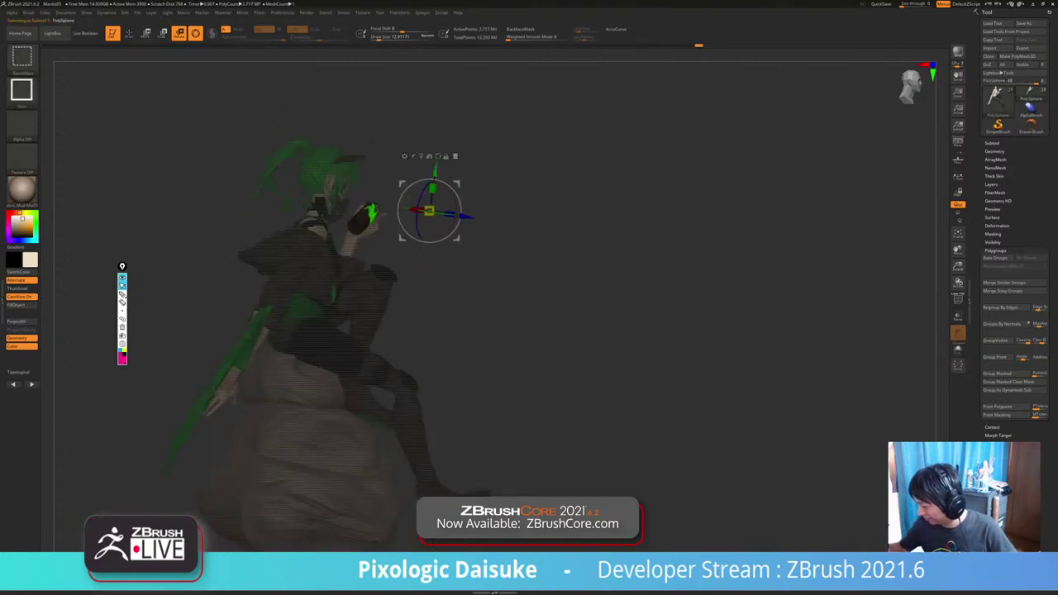
Select the subtools of the head and hair for the joint transform and exclude the unwanted parts beside the body.
ctrl+shift+drag(269, 122, 373, 180)
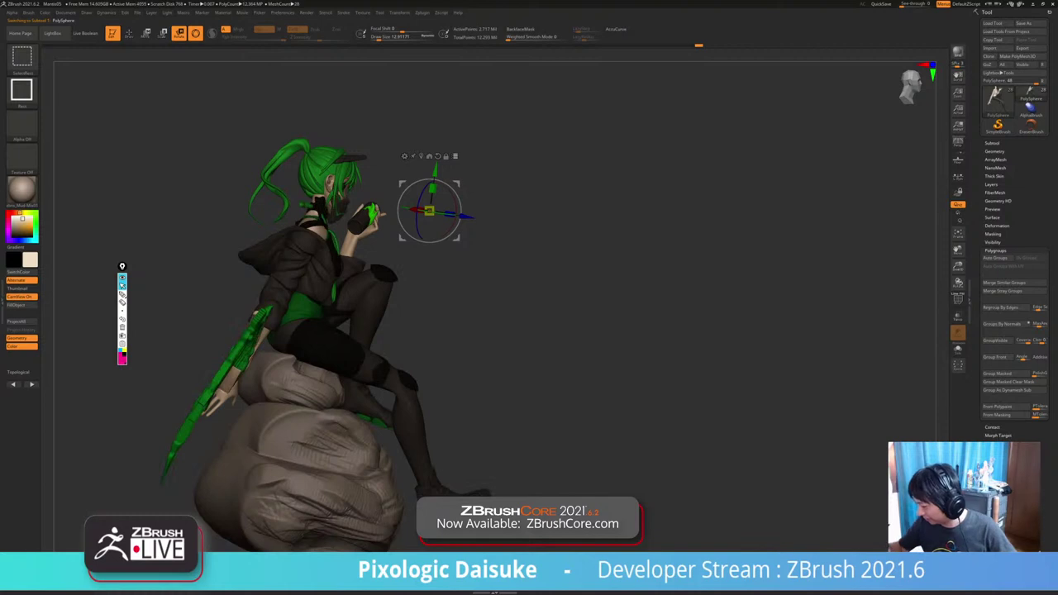
ctrl+shift+drag(259, 125, 380, 181)
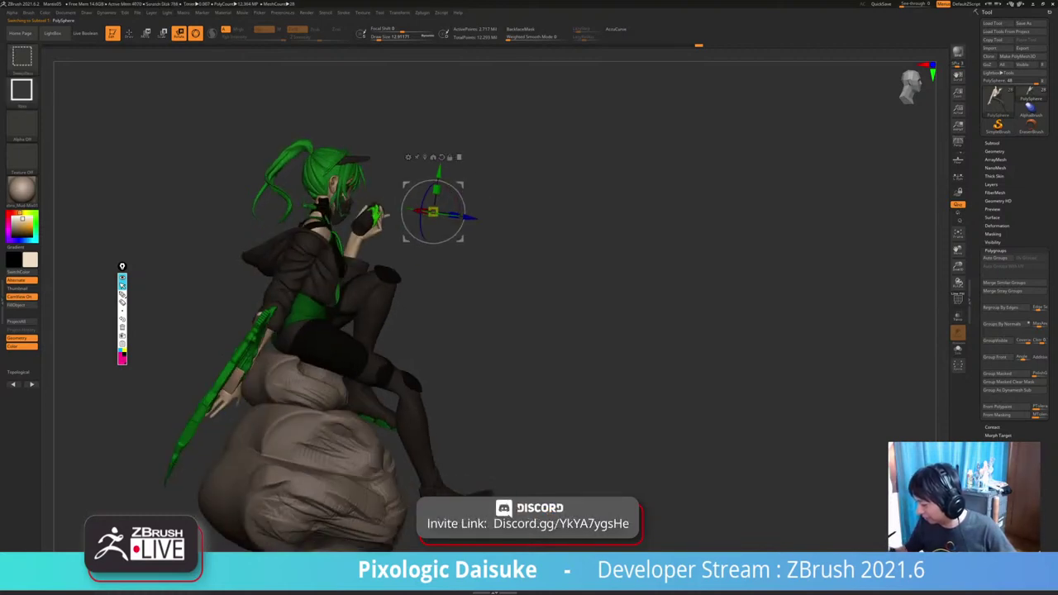
ctrl+shift+drag(247, 122, 379, 182)
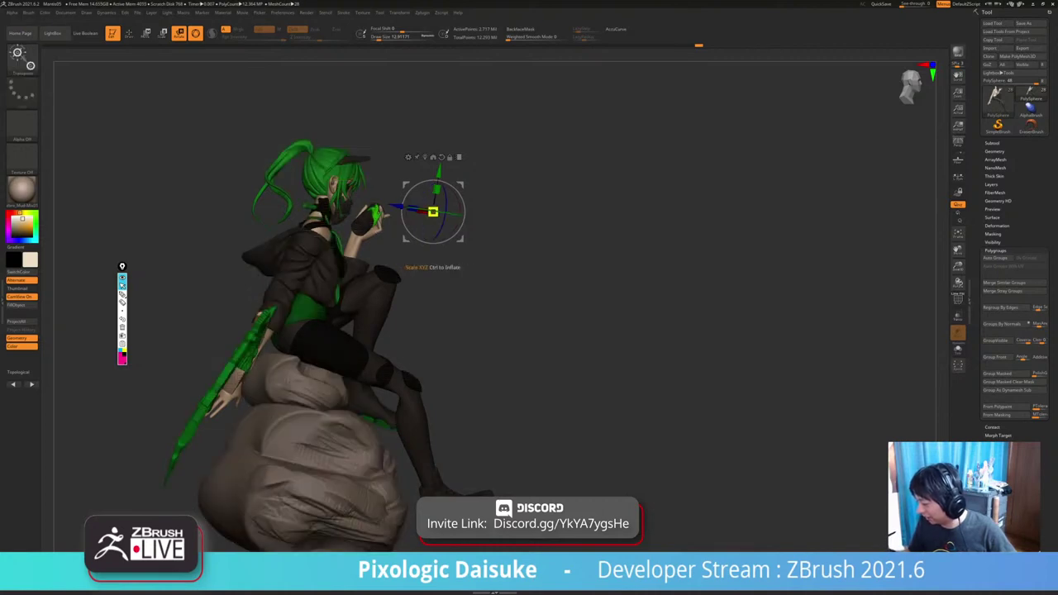
mouse_move(256, 117)
ctrl+shift+mouse_down()
mouse_move(377, 184)
mouse_move(496, 217)
ctrl+shift+mouse_up()
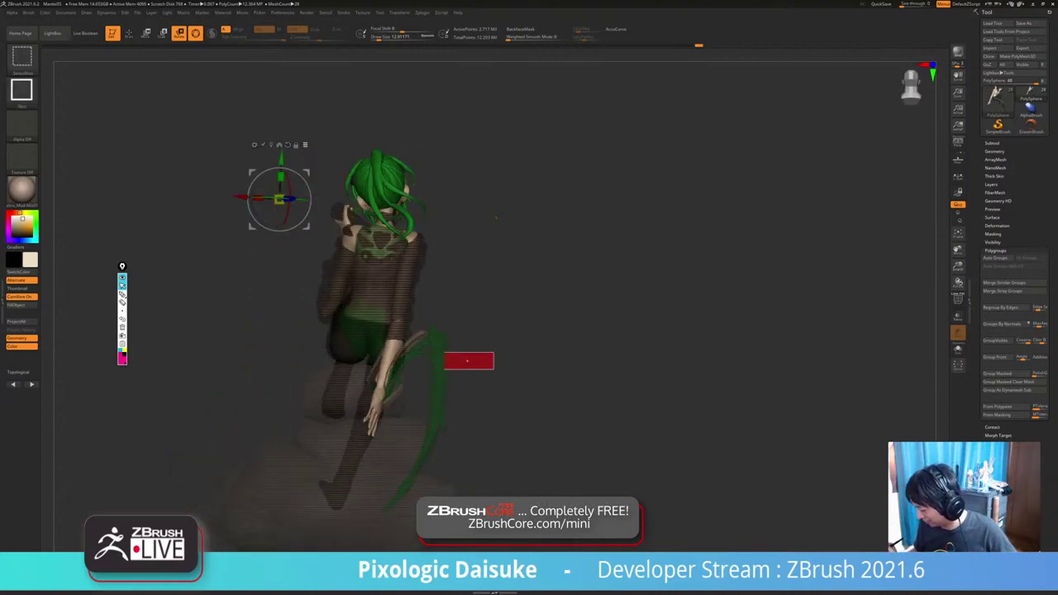
ctrl+alt+shift+drag(444, 352, 223, 347)
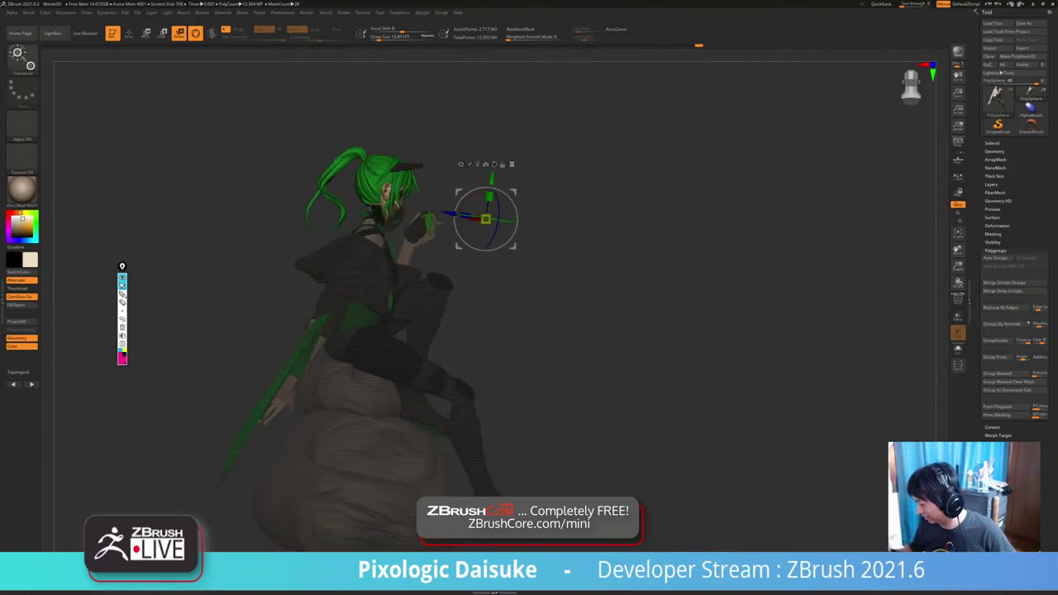
Bring the gizmo towards the neck and adjust the joint selection to cover the remaining head parts.
alt+drag(459, 246, 358, 234)
ctrl+right_drag(364, 235, 220, 318)
alt+drag(704, 188, 366, 191)
right_drag(368, 194, 492, 200)
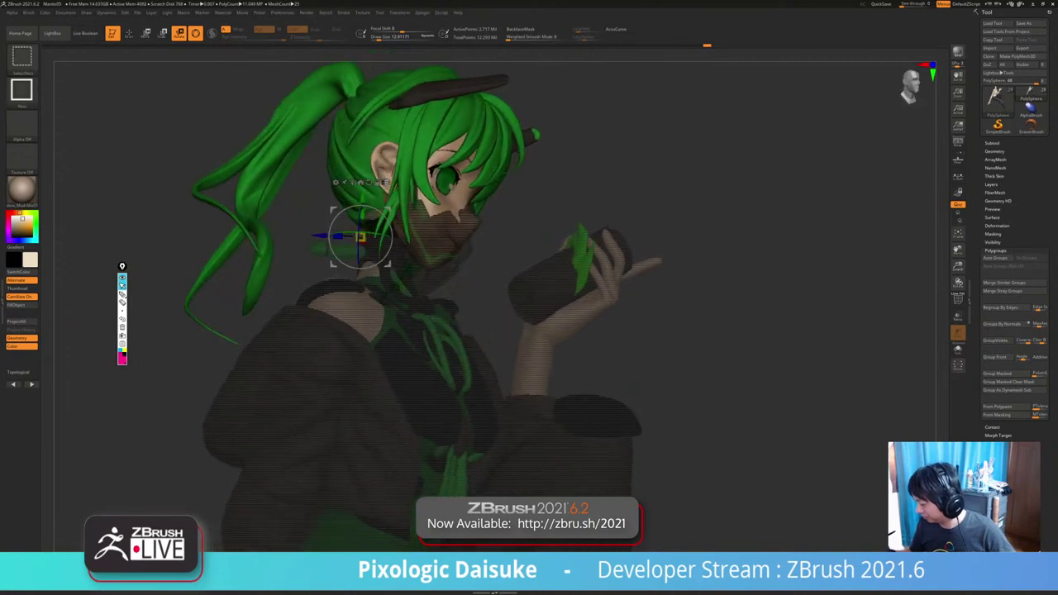
mouse_move(490, 245)
ctrl+shift+mouse_down()
mouse_move(347, 238)
mouse_move(301, 268)
ctrl+shift+mouse_up()
key(ctrl+shift)
drag(702, 331, 794, 335)
key(ctrl+shift)
ctrl+shift+drag(526, 102, 423, 164)
mouse_move(768, 331)
mouse_down()
mouse_move(608, 327)
mouse_move(785, 335)
mouse_up()
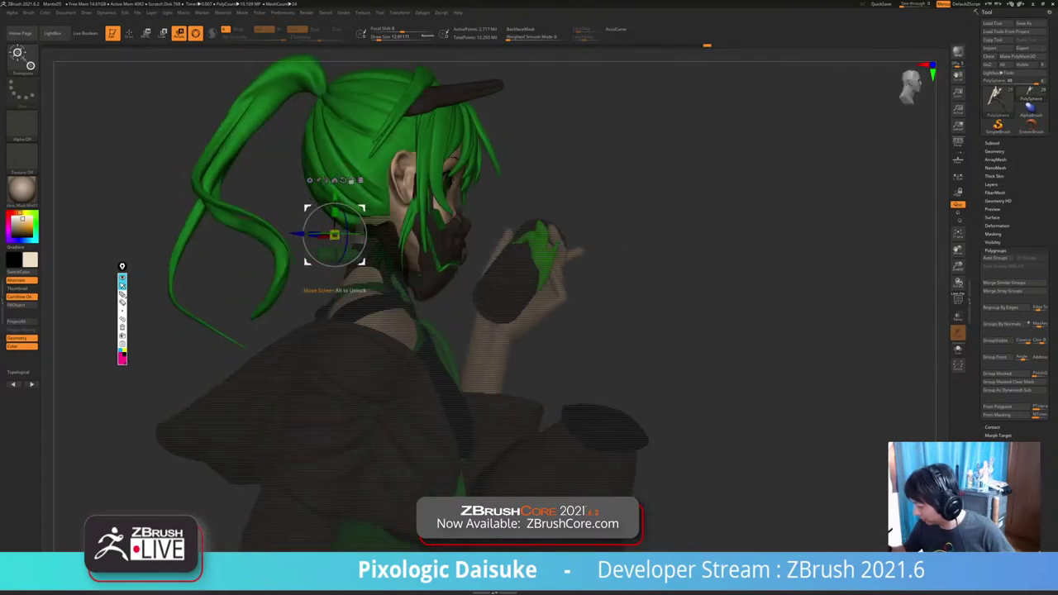
Place the gizmo's pivot inside the neck, centring it in both the side and front views.
alt+drag(307, 207, 356, 248)
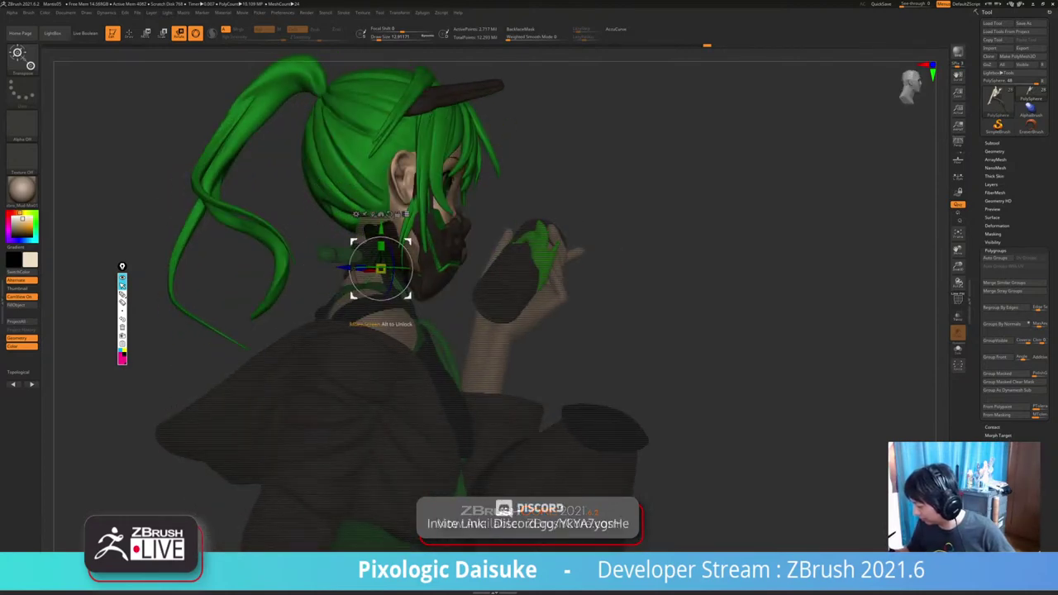
drag(769, 331, 691, 330)
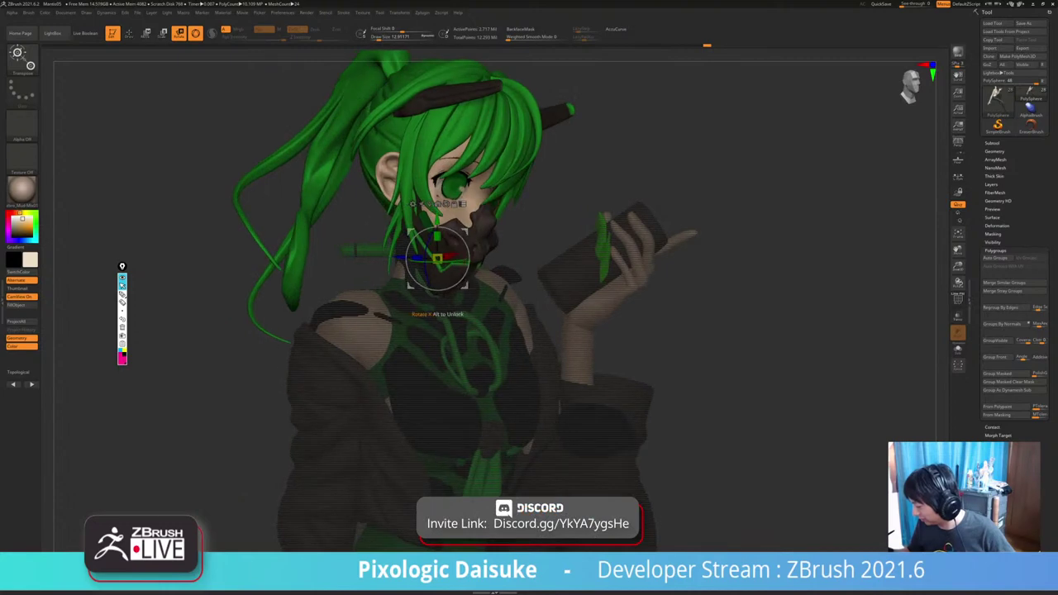
drag(769, 331, 703, 331)
alt+drag(482, 249, 460, 256)
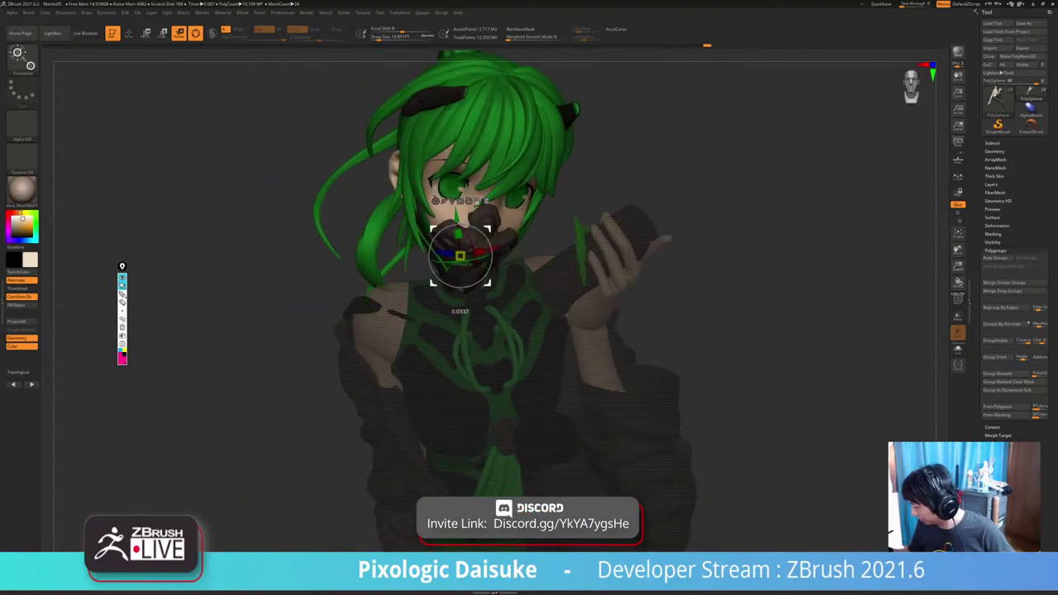
Tilt the whole head about 5° in the side view and about -1.6° in the front view.
drag(703, 330, 839, 349)
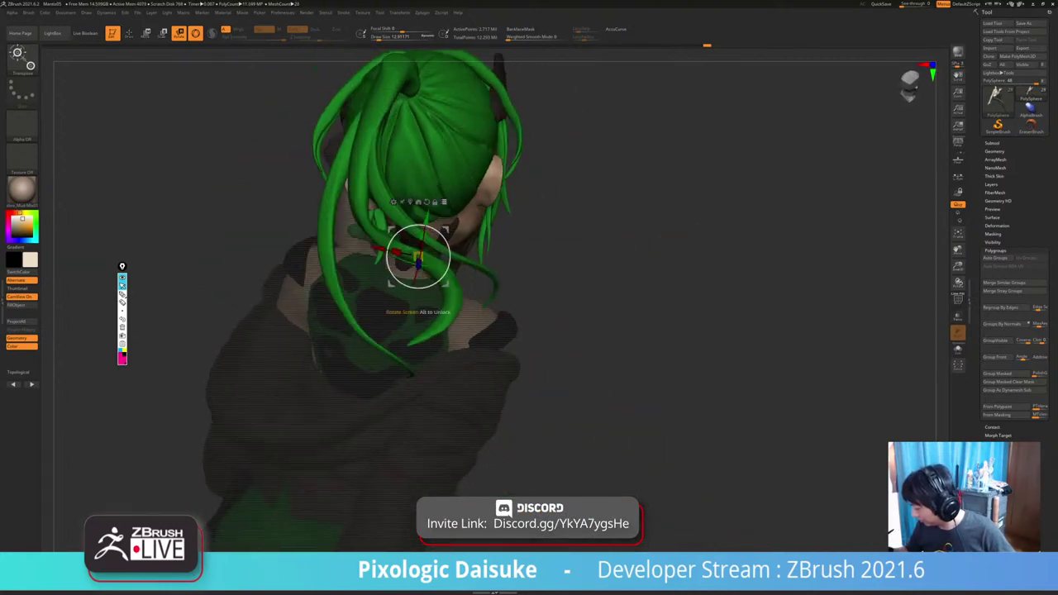
drag(447, 271, 438, 283)
drag(827, 347, 672, 269)
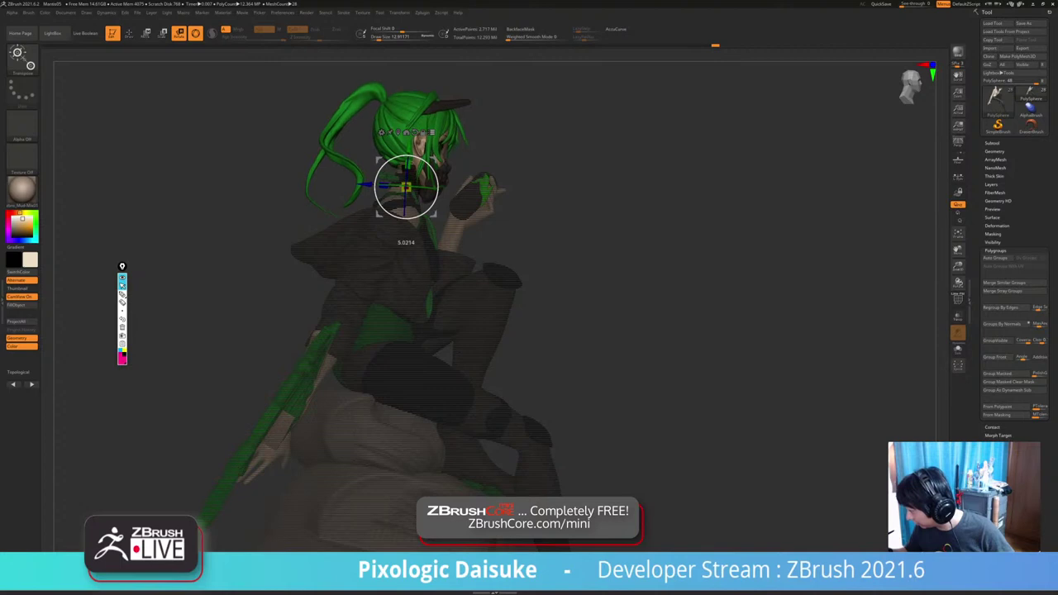
alt+drag(703, 331, 644, 292)
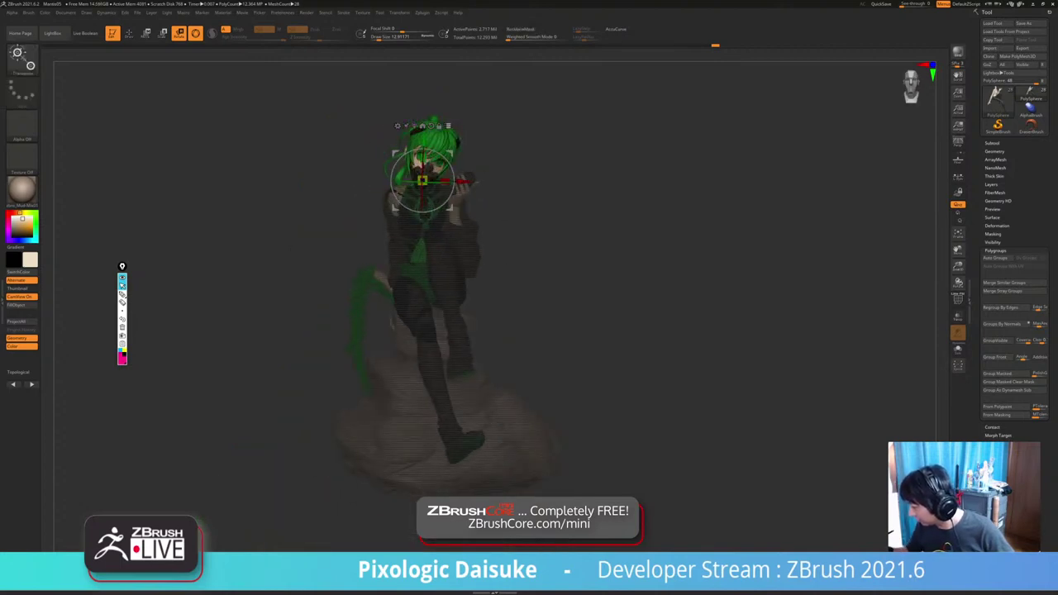
right_drag(487, 272, 488, 329)
drag(436, 194, 437, 197)
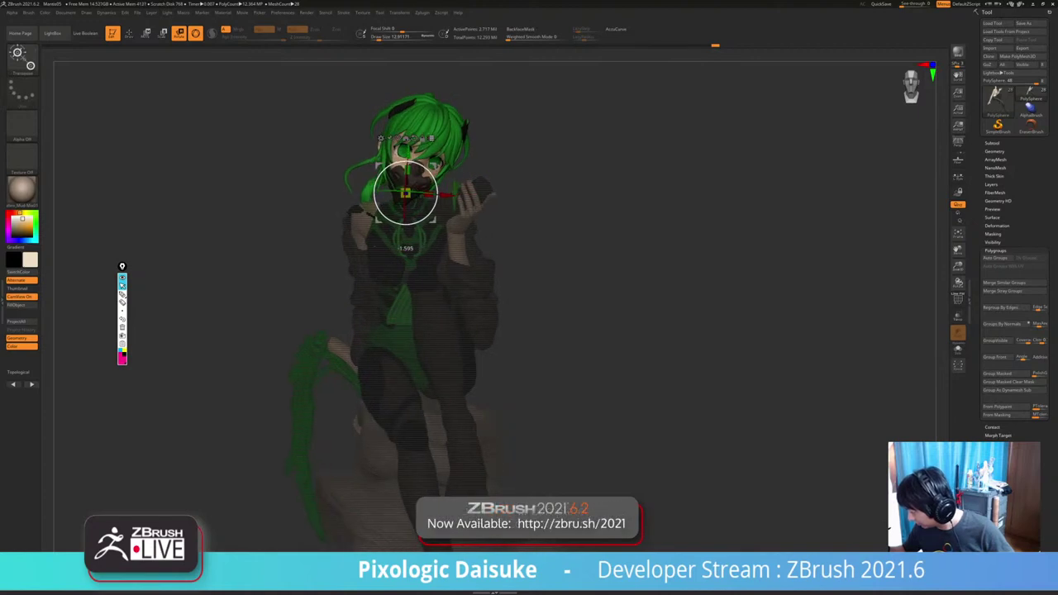
Shift the whole head slightly on the neck, fine-tune its rotation and return to Draw mode.
right_drag(463, 215, 461, 195)
drag(433, 168, 433, 170)
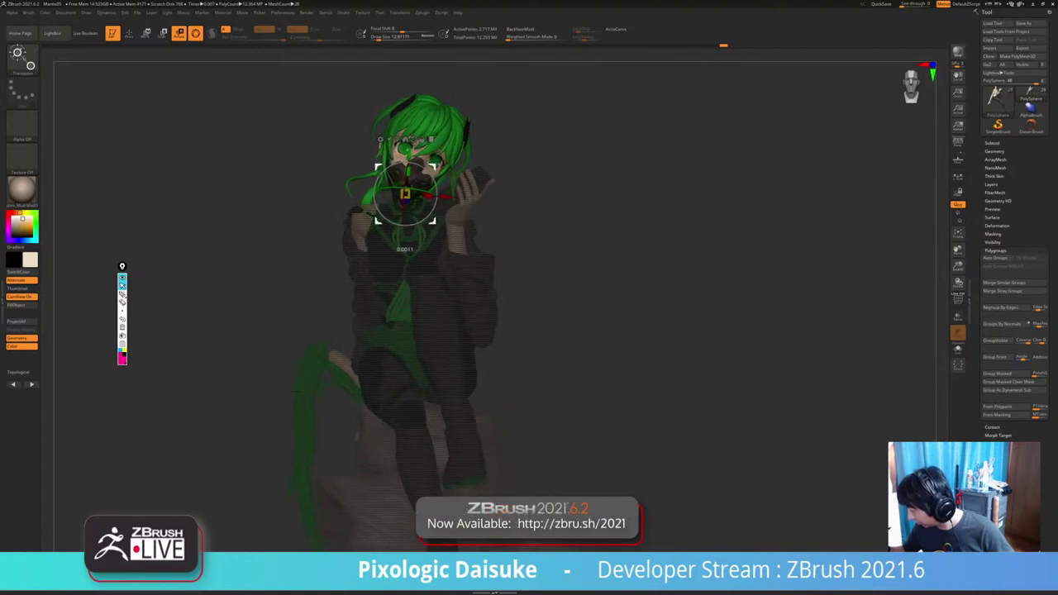
mouse_move(463, 215)
right_down()
mouse_move(562, 222)
mouse_move(451, 207)
right_up()
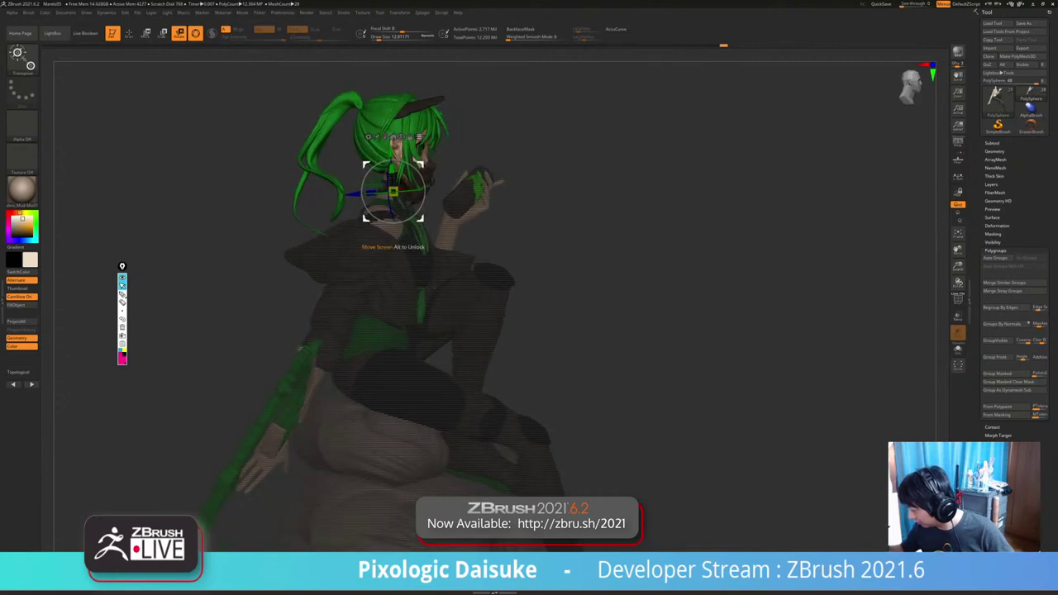
drag(423, 167, 423, 165)
mouse_move(496, 215)
right_down()
mouse_move(434, 215)
mouse_move(389, 158)
mouse_move(352, 137)
mouse_move(372, 169)
right_up()
drag(291, 142, 326, 160)
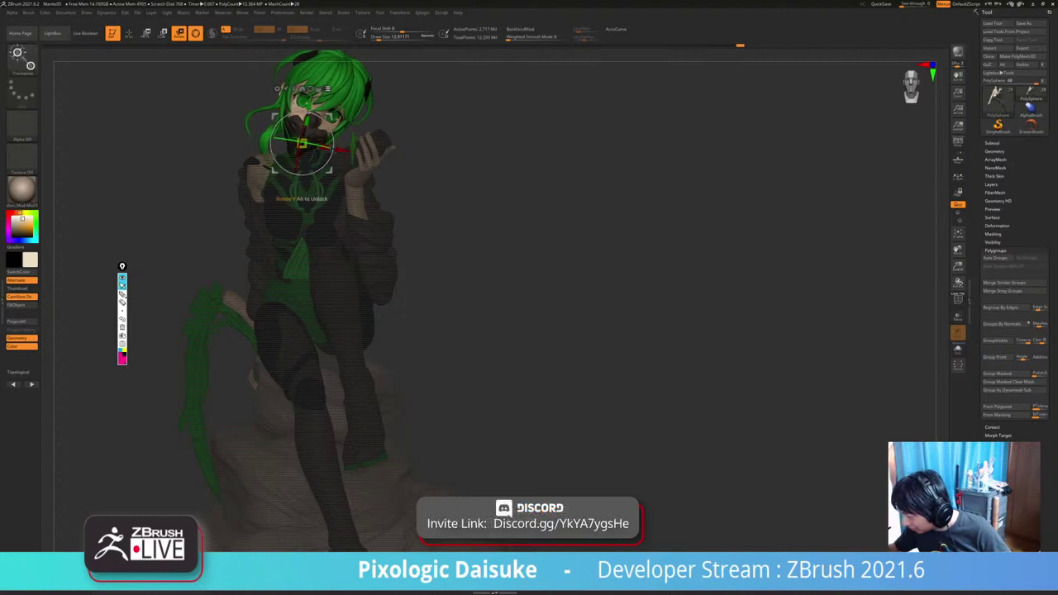
key(q)
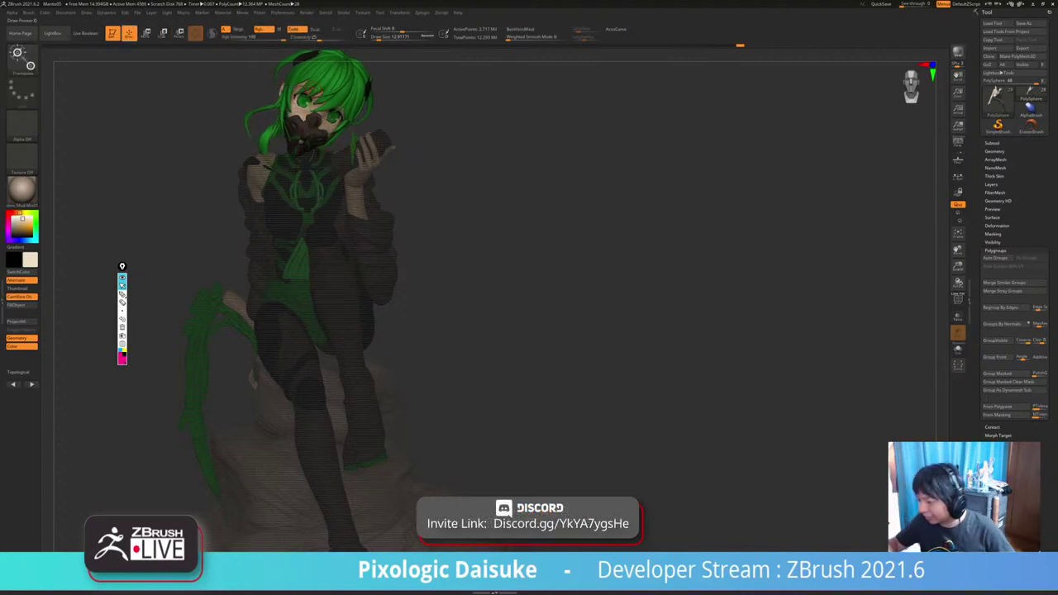
Isolate the head without hair and face mask, with both eyes in close view.
mouse_move(308, 256)
ctrl+right_down()
mouse_move(310, 167)
mouse_move(328, 199)
mouse_move(327, 438)
ctrl+right_up()
key(shift+alt+s)
key(shift+alt+s)
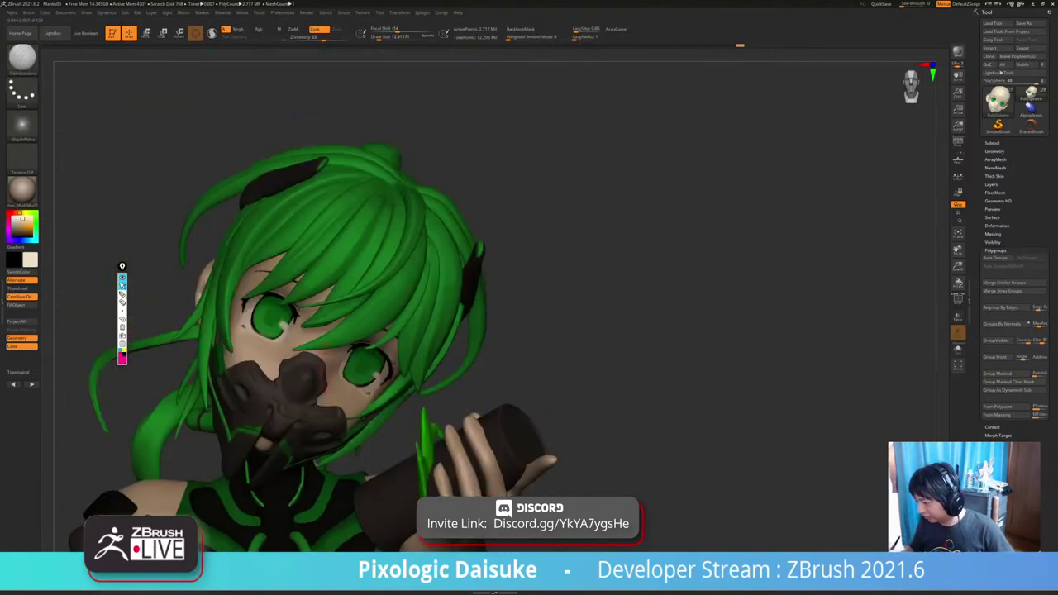
mouse_move(314, 347)
ctrl+right_down()
mouse_move(319, 397)
mouse_move(446, 390)
mouse_move(386, 392)
mouse_move(390, 418)
mouse_move(411, 420)
ctrl+right_up()
key(alt+shift+s)
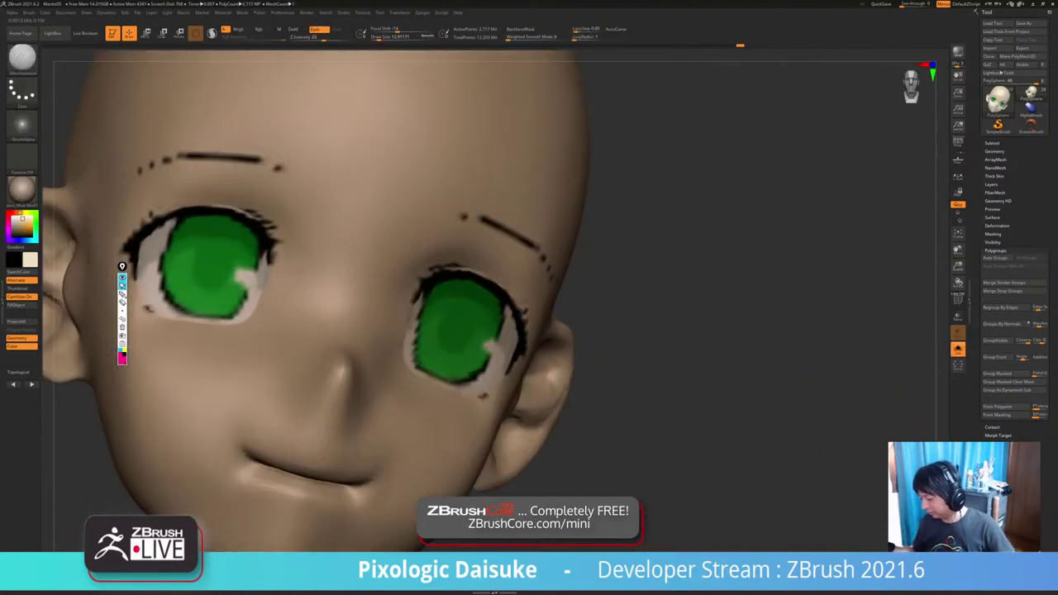
right_drag(440, 387, 428, 396)
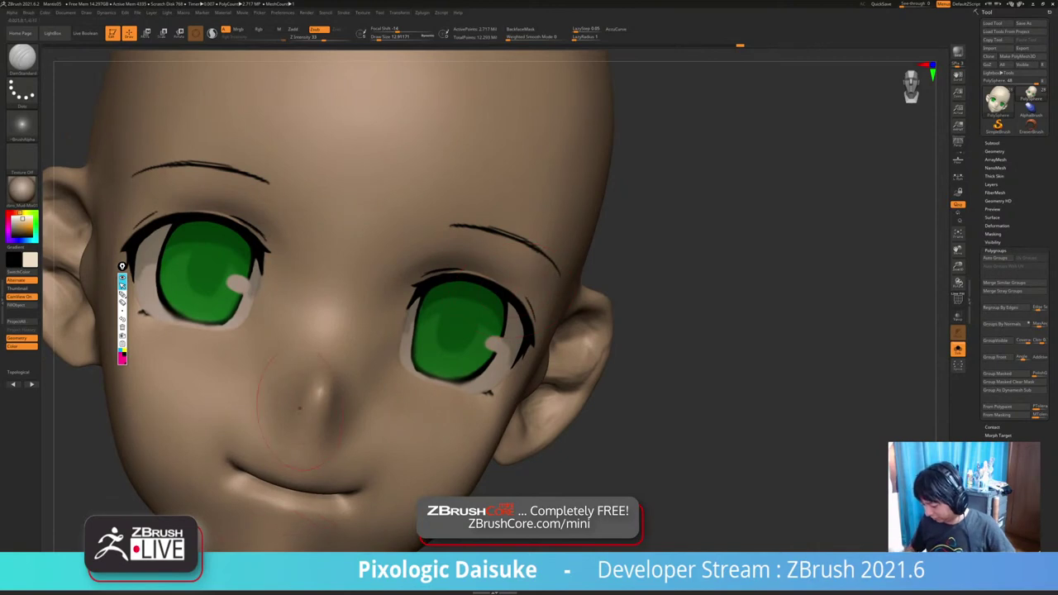
alt+right_drag(299, 407, 347, 399)
Switch to the Paint brush with a draw size of about 1.13 and pick black as the main colour.
key(b)
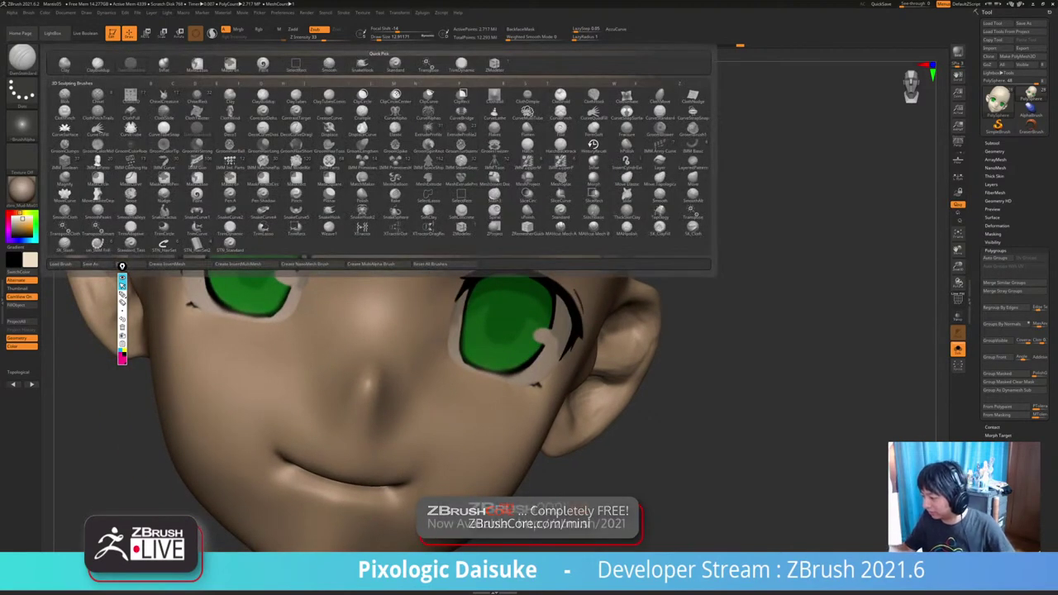
click(298, 94)
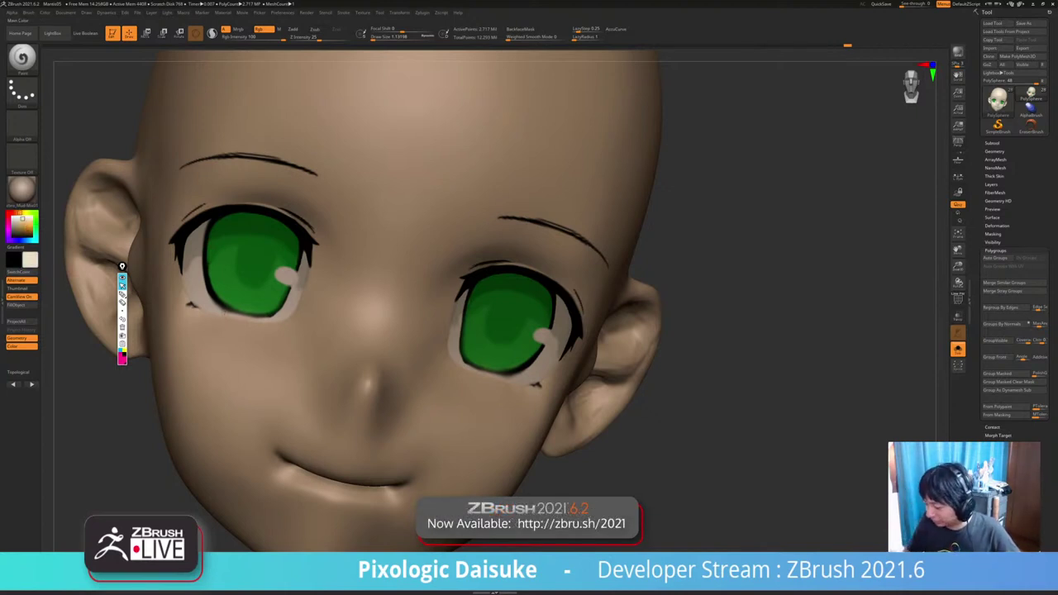
drag(30, 260, 183, 231)
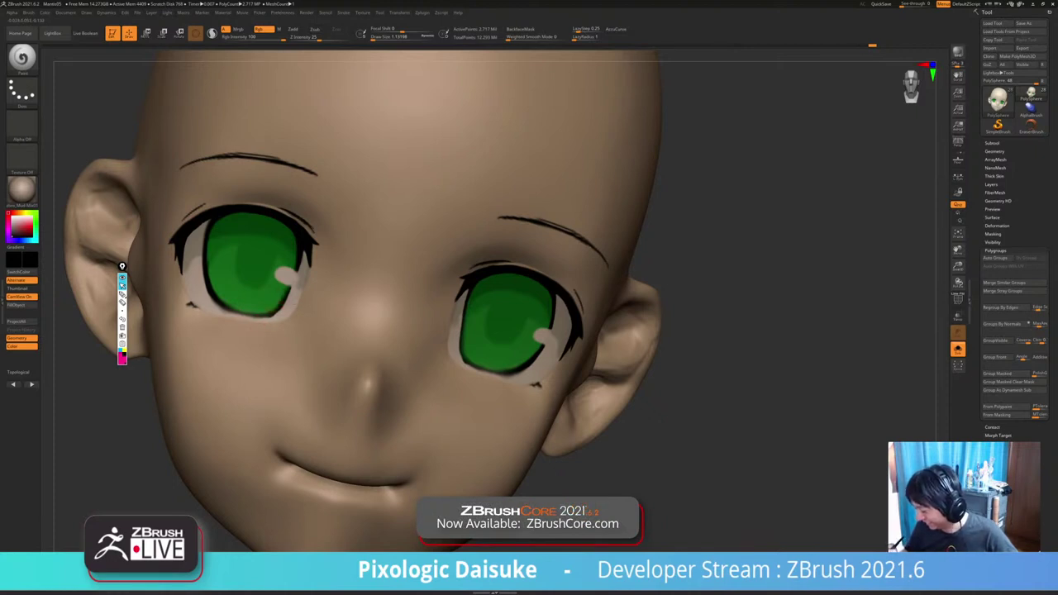
Paint a cleaner black outline along the lower edge of the irises, redoing the first stroke.
drag(229, 309, 263, 313)
key(ctrl+z)
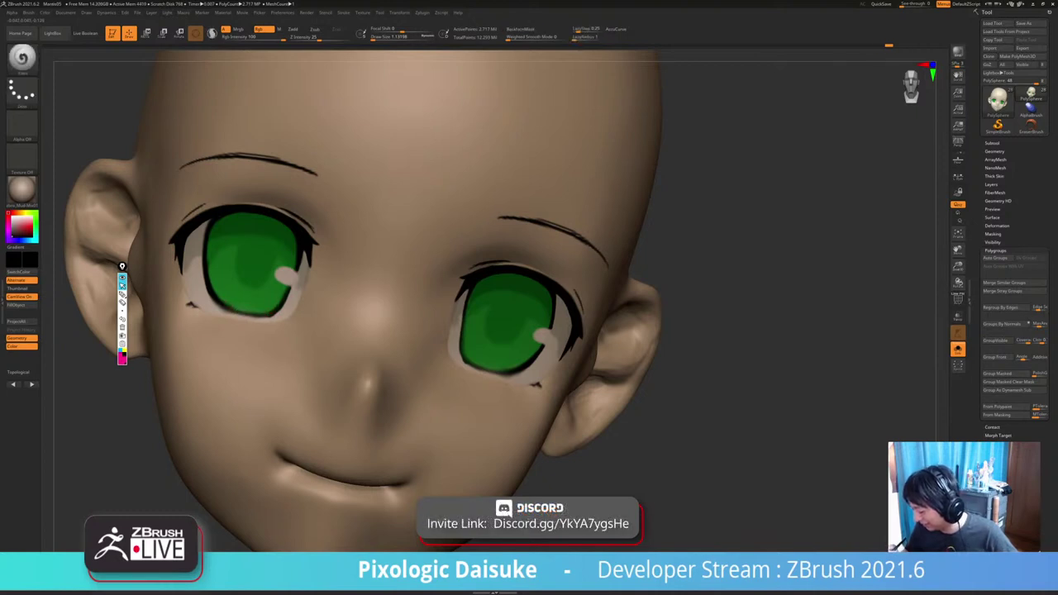
drag(234, 311, 262, 314)
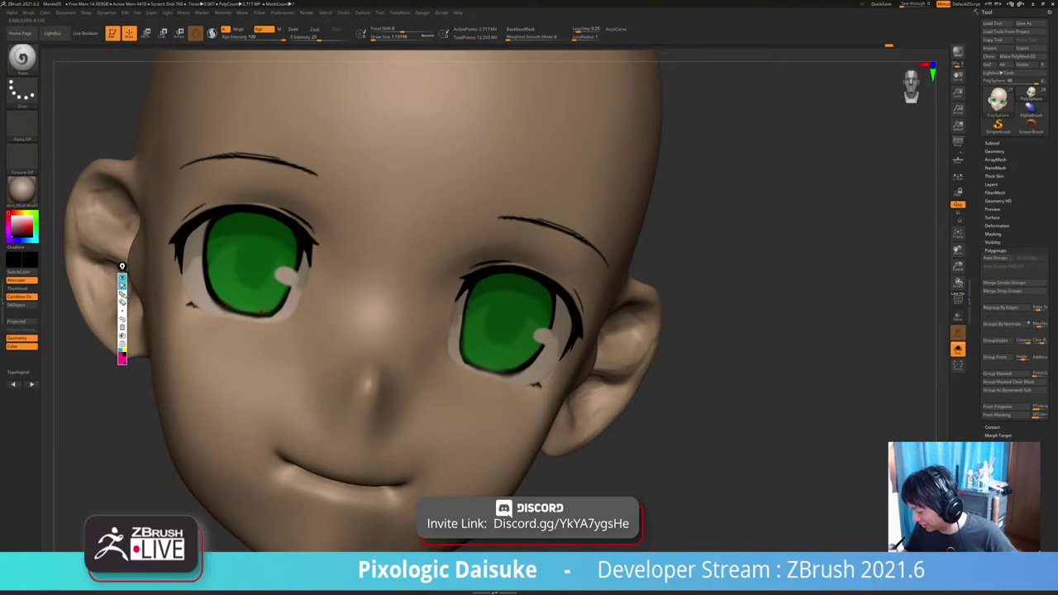
ctrl+right_drag(331, 331, 285, 298)
ctrl+right_drag(307, 248, 311, 282)
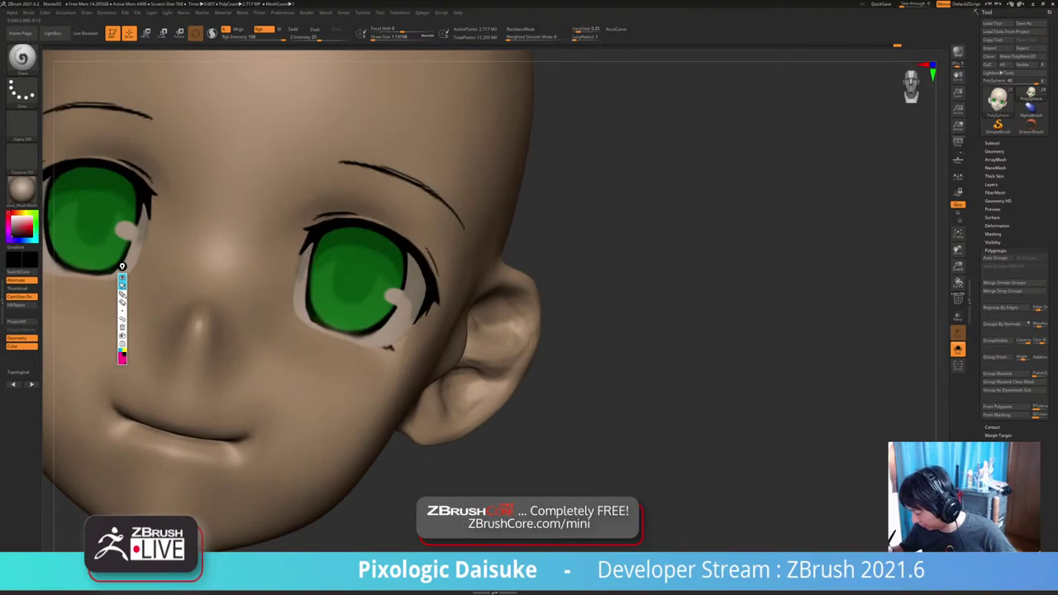
mouse_move(397, 293)
ctrl+right_down()
mouse_move(397, 244)
mouse_move(397, 286)
ctrl+right_up()
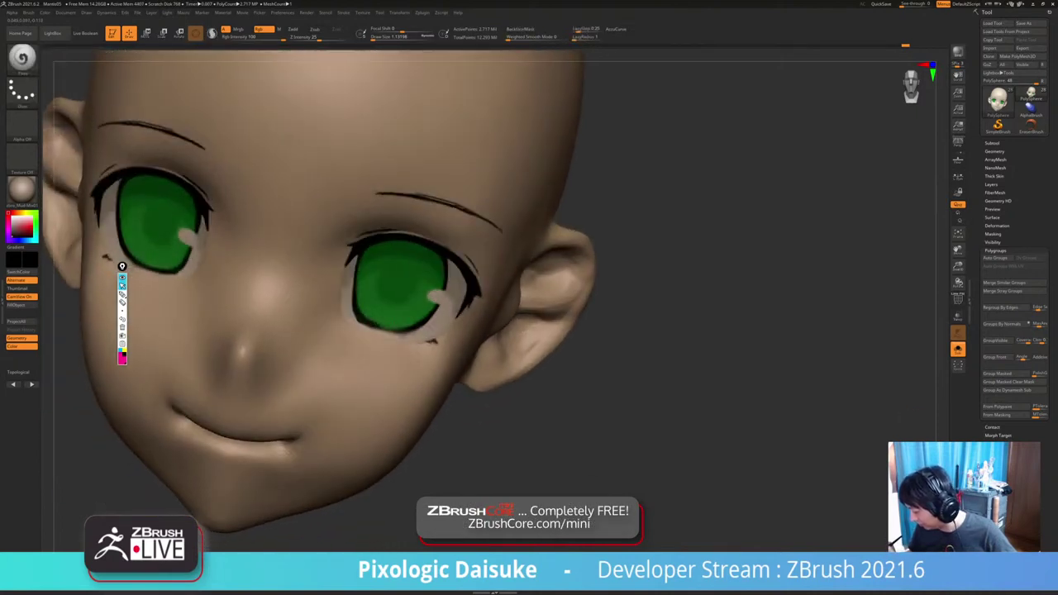
Touch up the lower iris outline, sampling the eye-white colour to trim its outer edge on the character's left eye.
drag(378, 326, 389, 328)
mouse_move(389, 327)
ctrl+right_down()
mouse_move(389, 297)
mouse_move(390, 317)
mouse_move(363, 329)
ctrl+right_up()
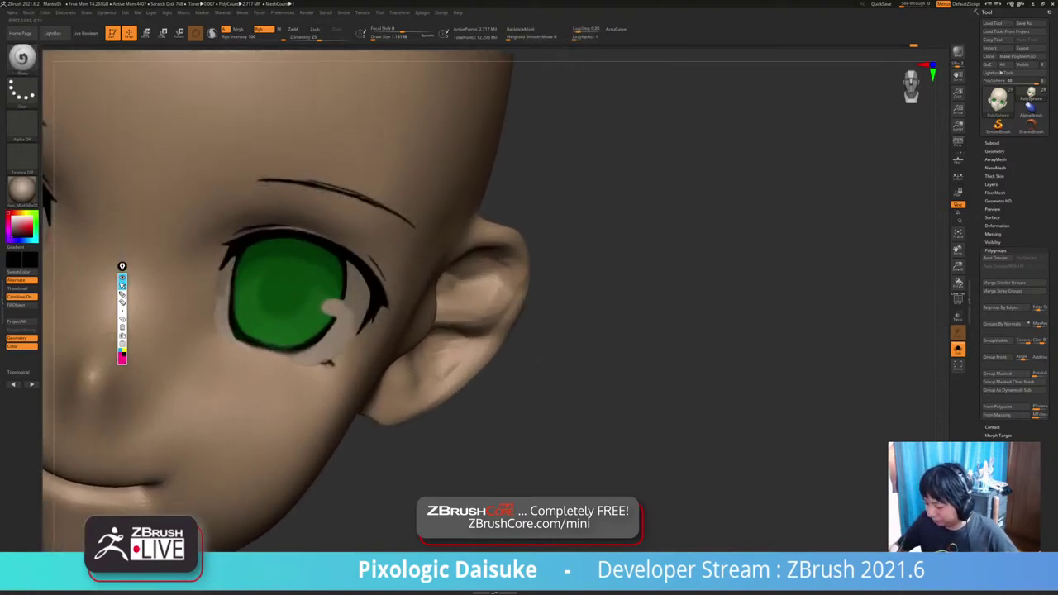
key(c)
right_drag(255, 313, 225, 315)
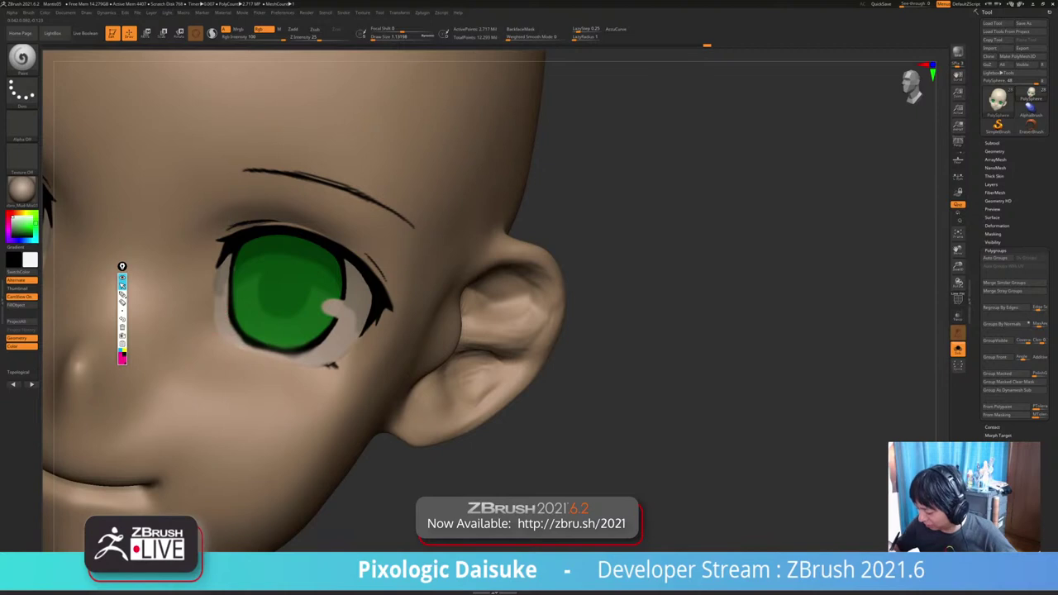
drag(235, 338, 258, 349)
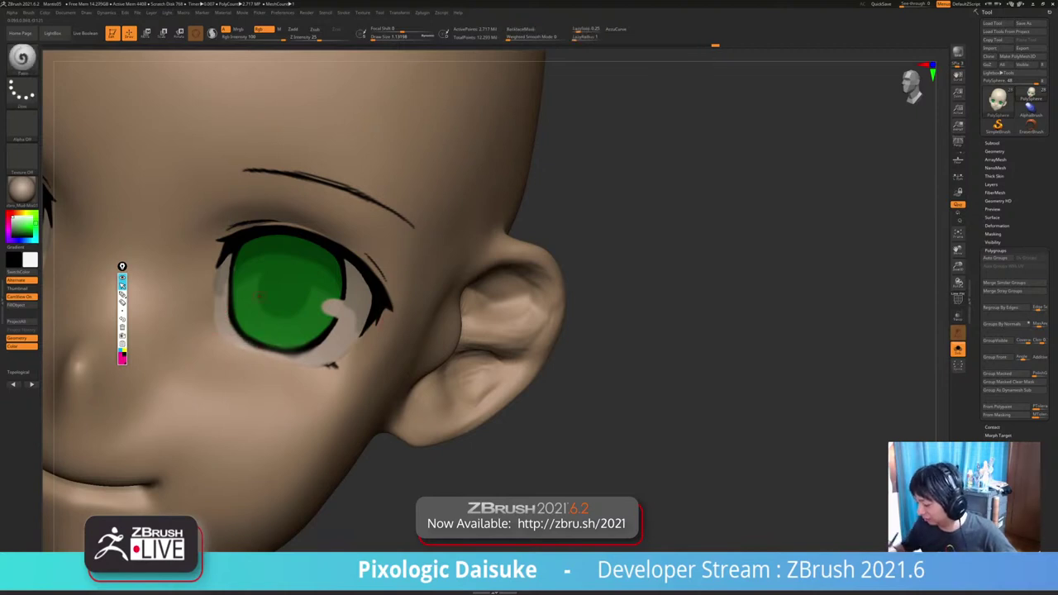
drag(232, 319, 235, 333)
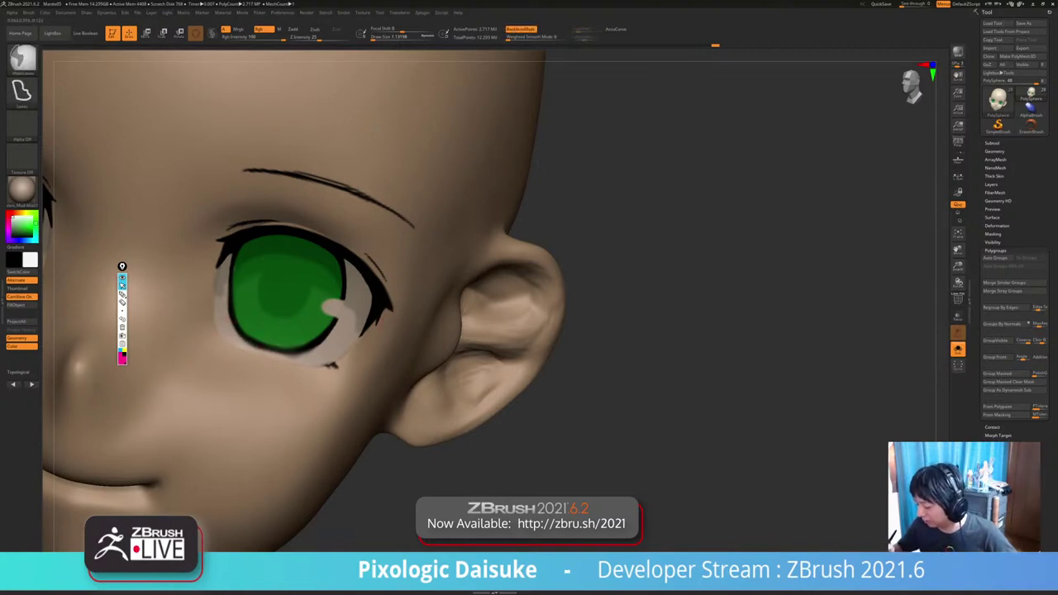
Resample black and eye-white from the character's left eye and clean the white beneath the iris outline.
mouse_move(248, 331)
ctrl+right_down()
mouse_move(248, 265)
mouse_move(253, 285)
mouse_move(289, 290)
ctrl+right_up()
alt+right_drag(289, 290, 421, 240)
mouse_move(420, 293)
alt+right_down()
mouse_move(382, 287)
mouse_move(285, 328)
alt+right_up()
mouse_move(214, 228)
alt+right_down()
mouse_move(183, 272)
mouse_move(221, 290)
mouse_move(219, 331)
alt+right_up()
key(c)
key(c)
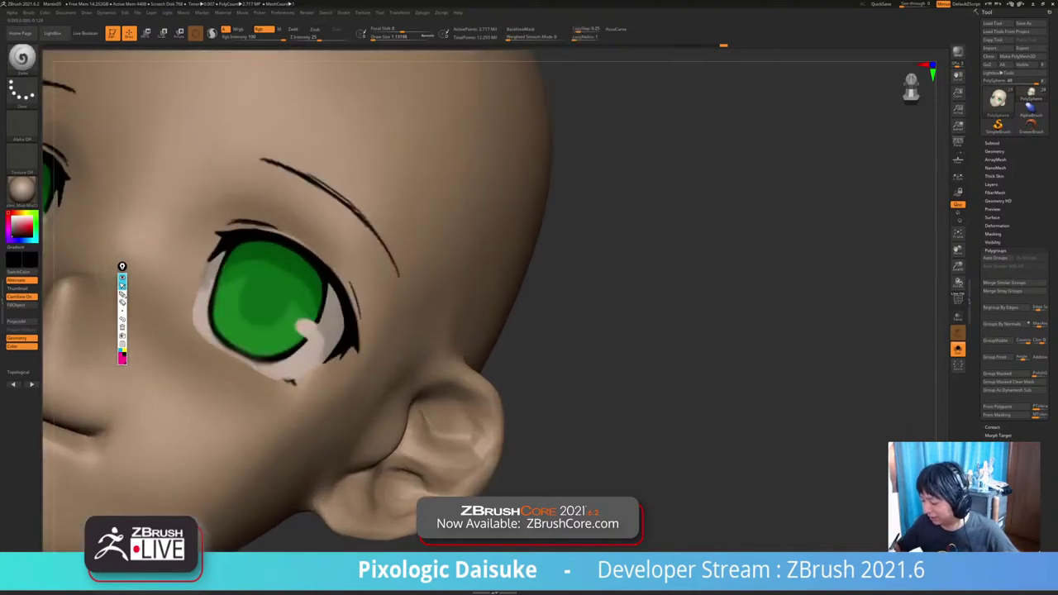
click(391, 37)
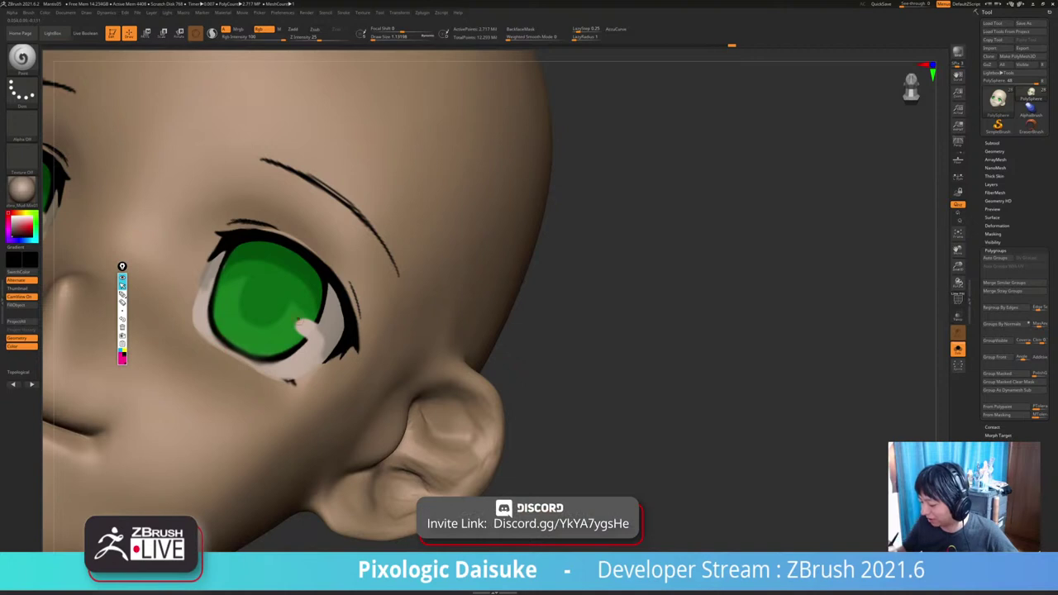
right_drag(276, 364, 251, 348)
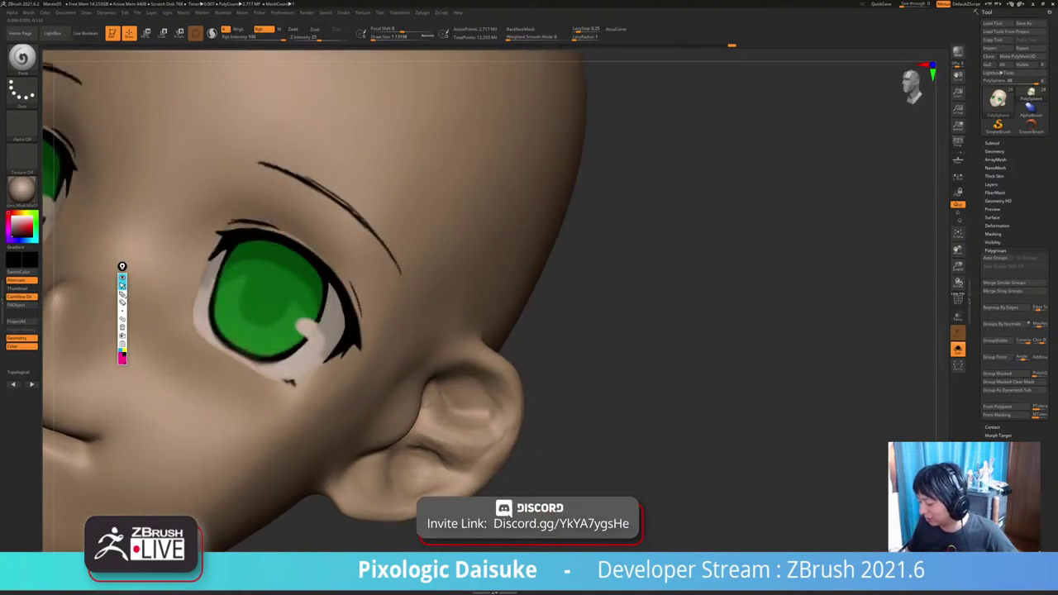
ctrl+right_drag(335, 289, 328, 238)
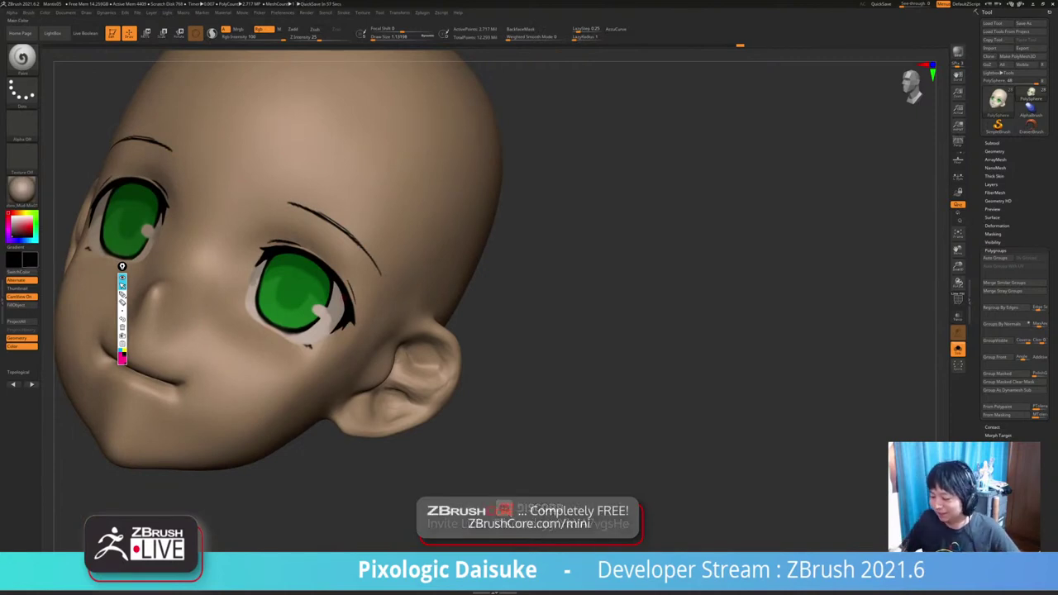
key(c)
ctrl+right_drag(293, 307, 286, 356)
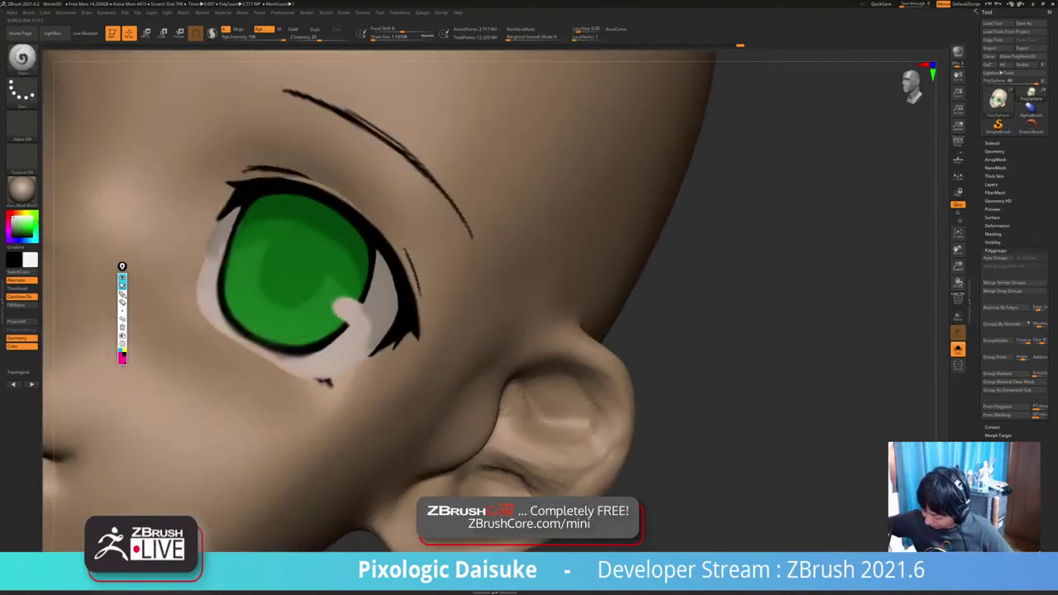
key(shift)
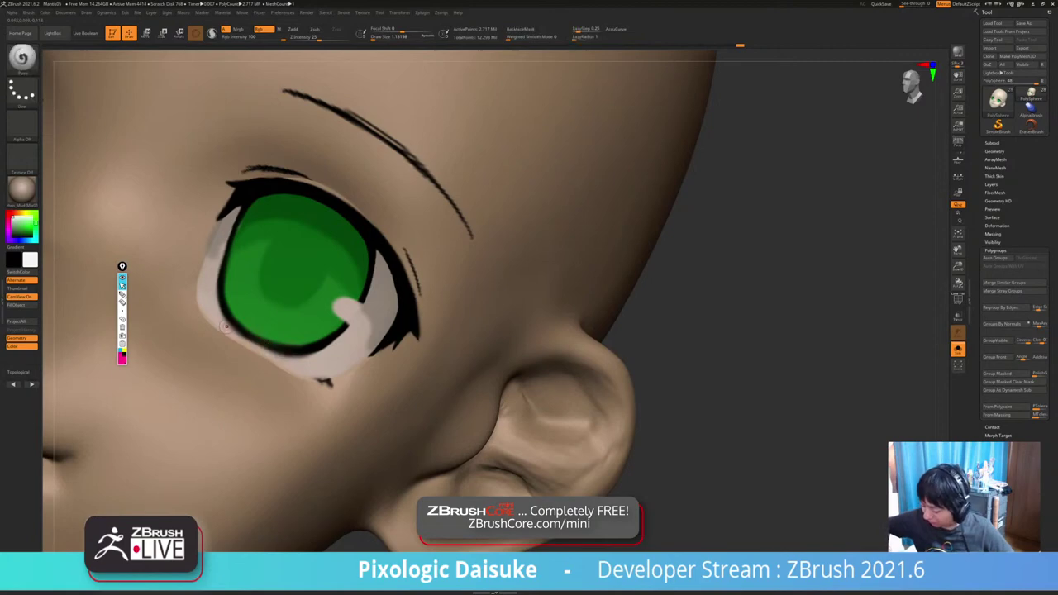
drag(225, 325, 286, 357)
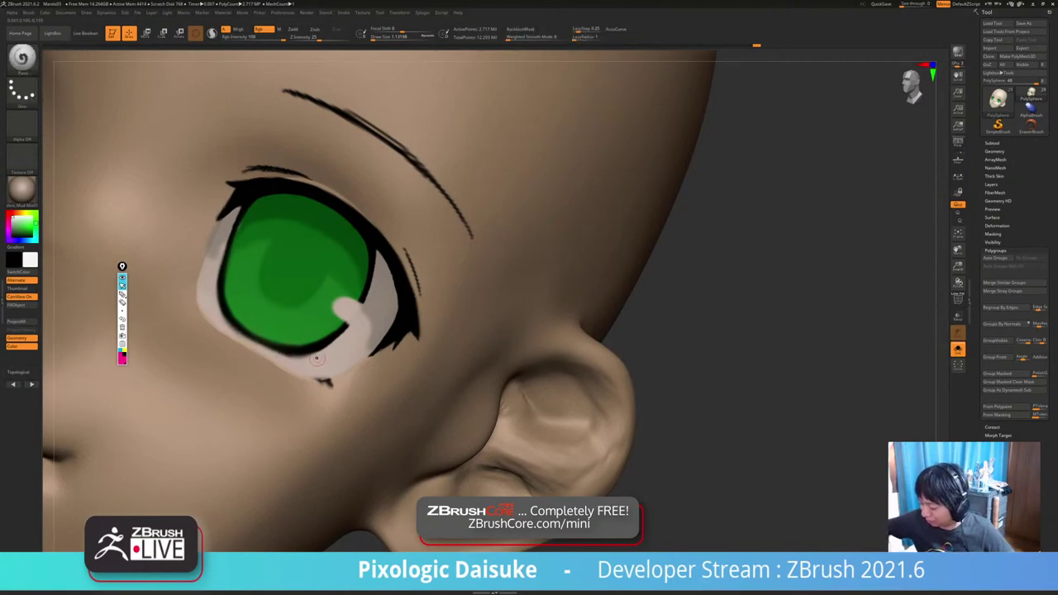
Sample black and refine the small lower-lash marks at the outer eye corners, reducing the draw size to about 1.03.
mouse_move(317, 359)
ctrl+right_down()
mouse_move(318, 310)
mouse_move(364, 314)
mouse_move(372, 352)
mouse_move(346, 314)
ctrl+right_up()
key(c)
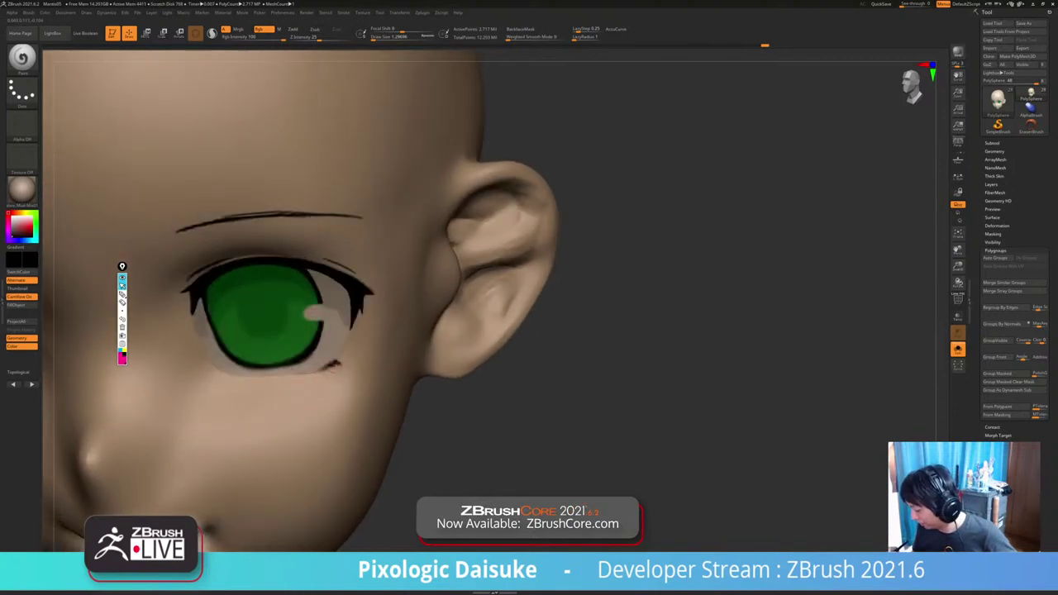
ctrl+right_drag(331, 248, 418, 114)
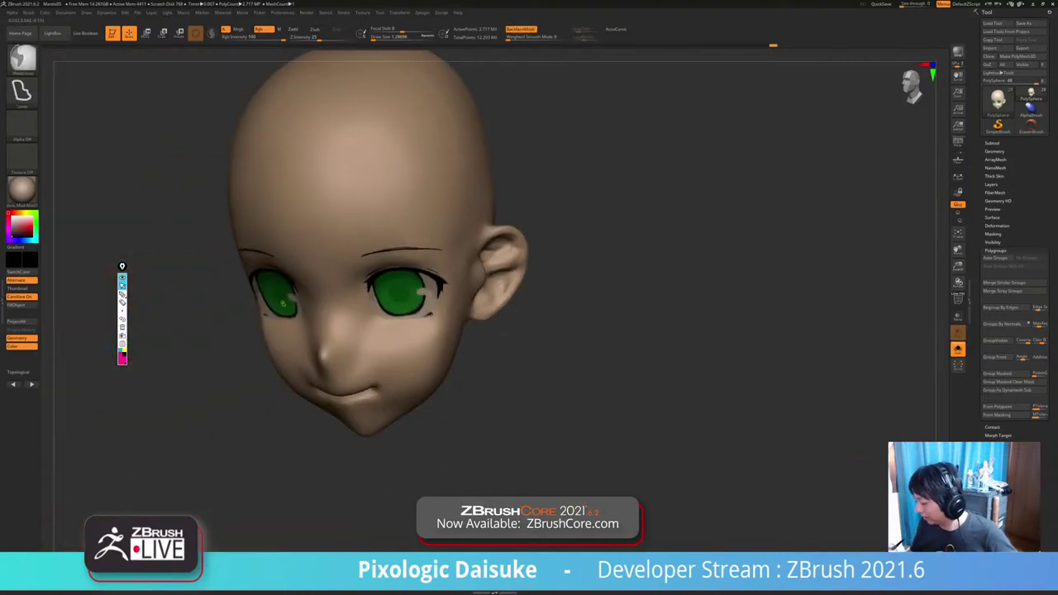
ctrl+right_drag(331, 114, 373, 70)
click(379, 37)
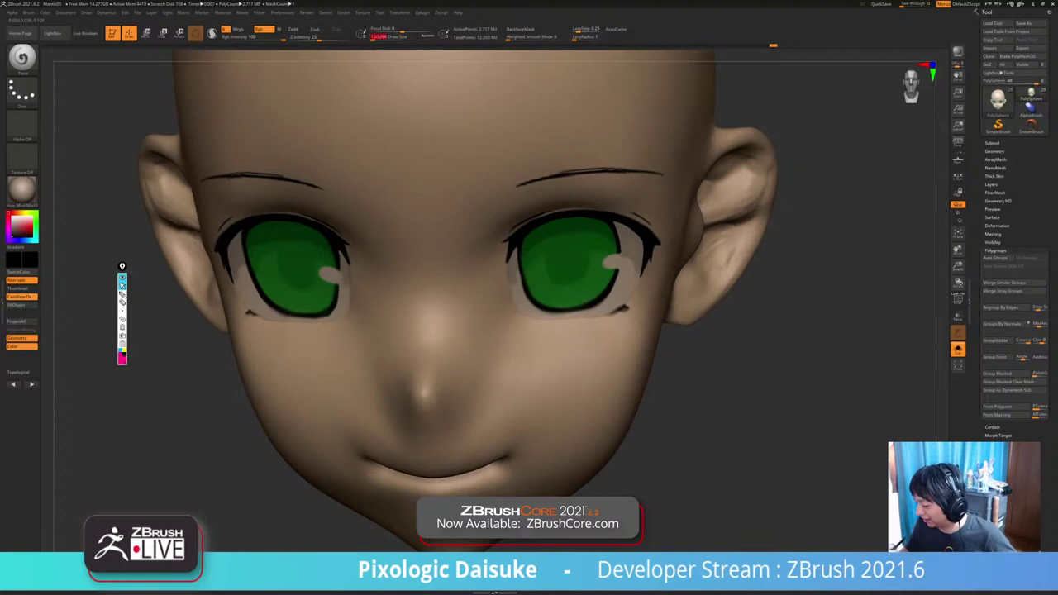
right_drag(217, 309, 249, 314)
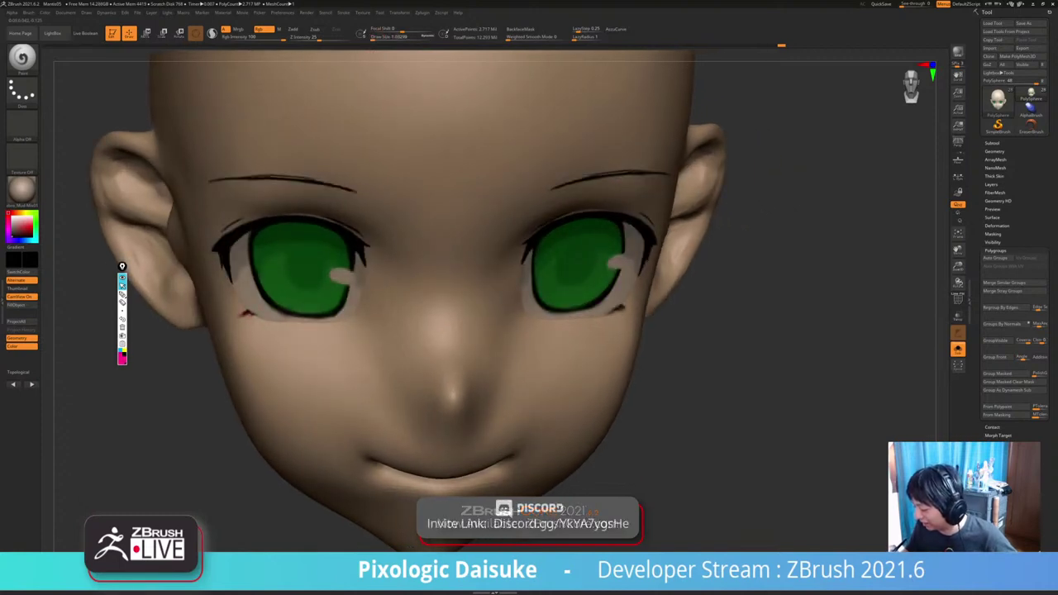
right_drag(249, 313, 280, 317)
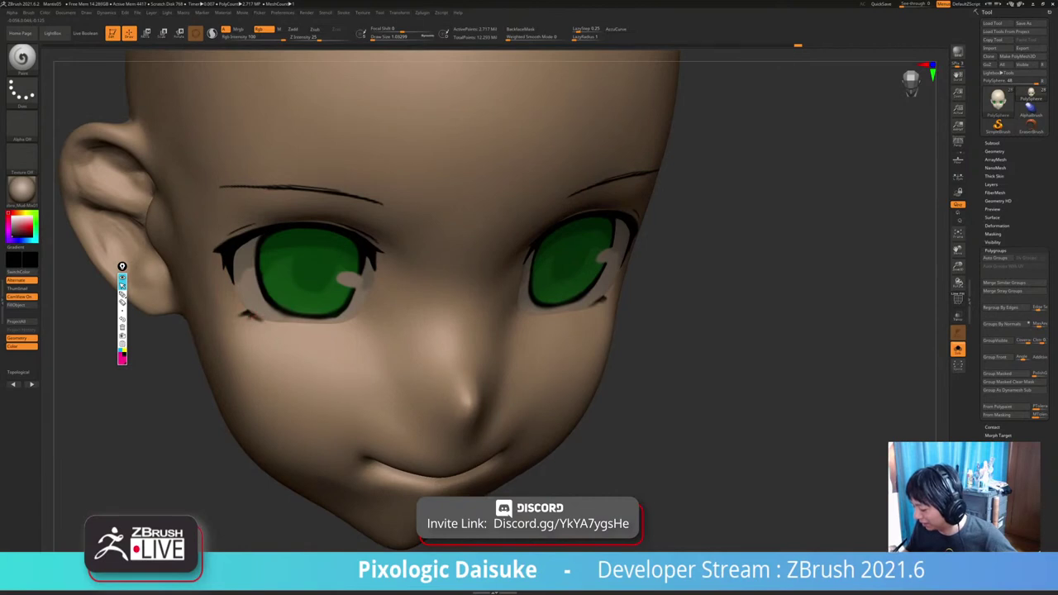
Compare the isolated head from the front with its polypaint switched off and on.
ctrl+right_drag(438, 397, 394, 362)
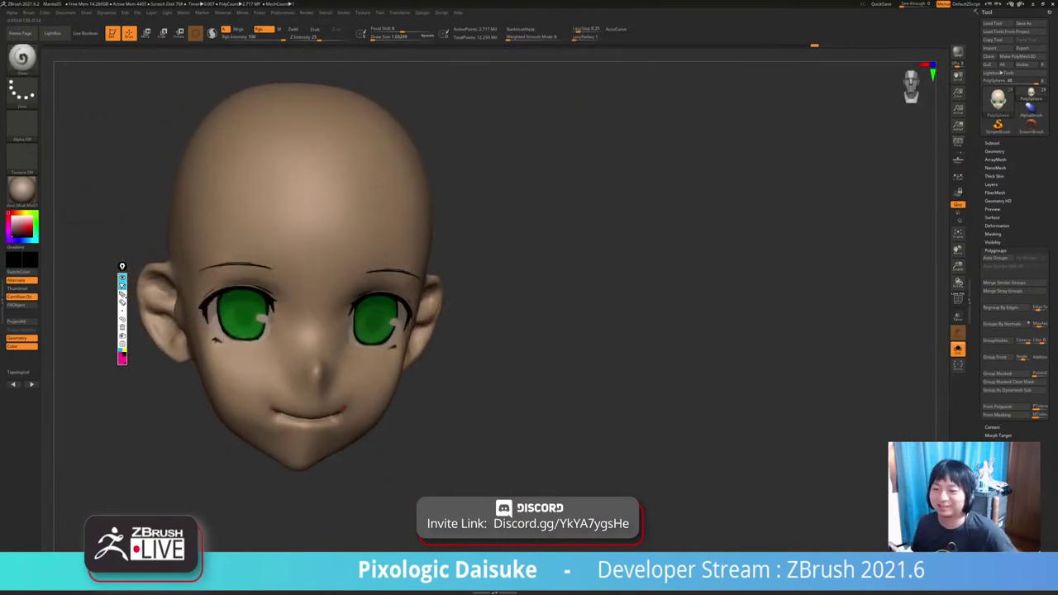
mouse_move(385, 372)
right_down()
mouse_move(407, 381)
mouse_move(378, 389)
right_up()
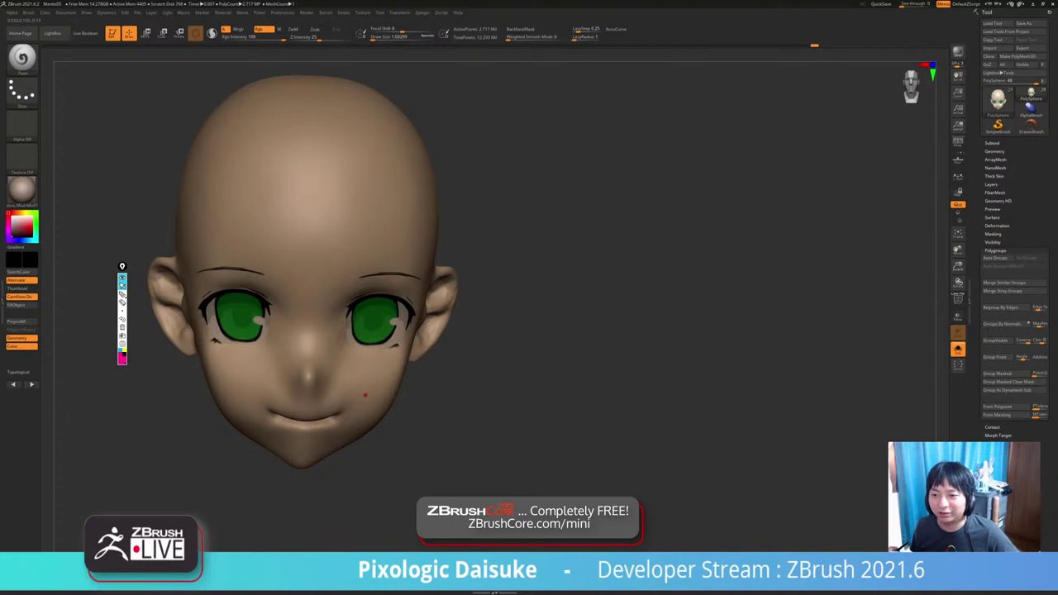
mouse_move(364, 397)
ctrl+right_down()
mouse_move(368, 453)
mouse_move(370, 393)
mouse_move(347, 392)
ctrl+right_up()
click(992, 143)
click(1036, 158)
click(12, 218)
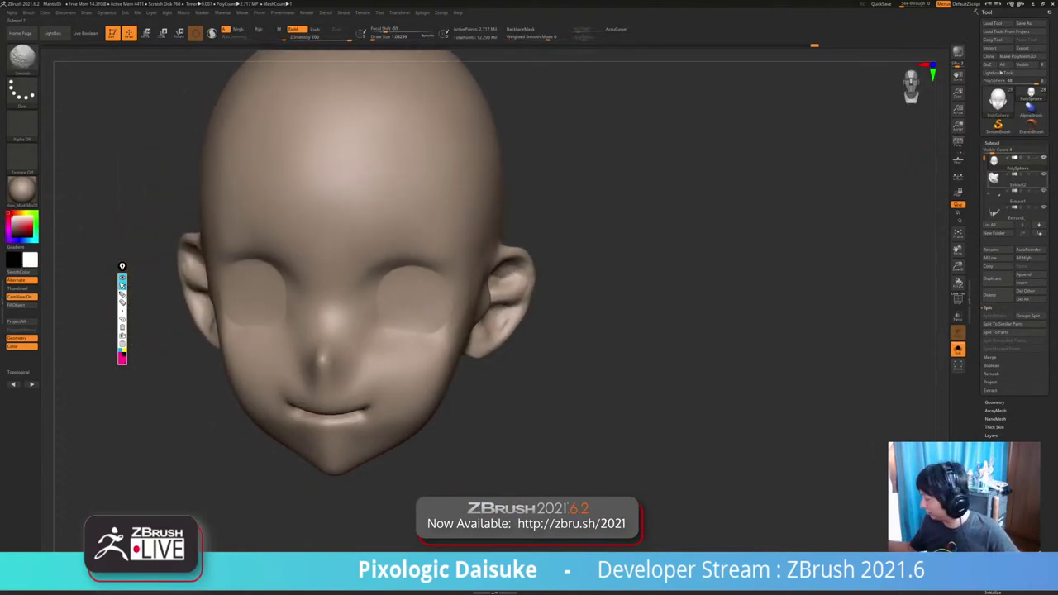
shift+click(1036, 157)
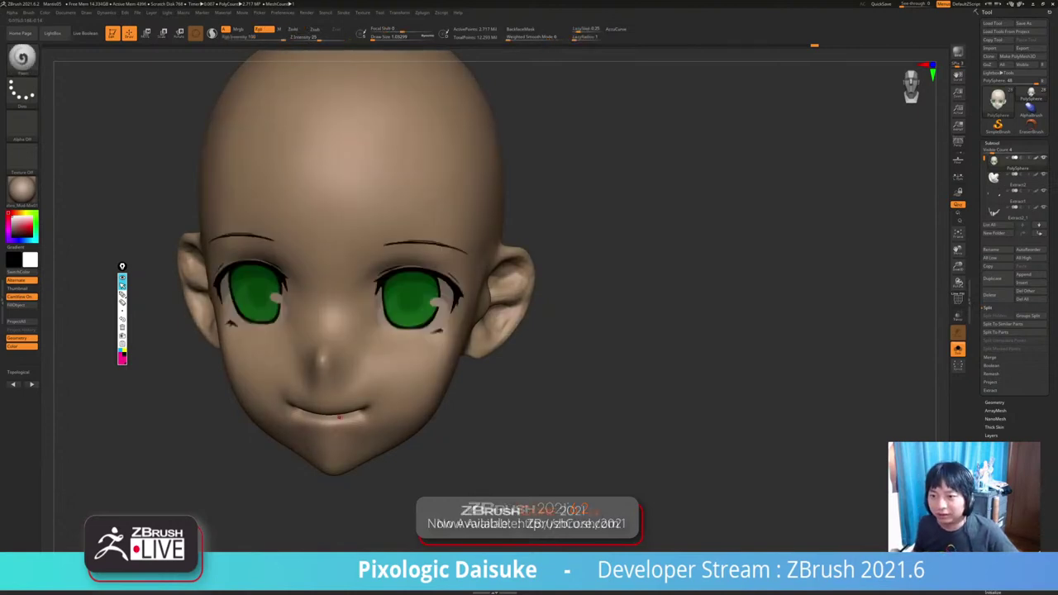
Compare the face on its own with the face framed by the hair, mask and raised hand.
right_drag(379, 434, 315, 431)
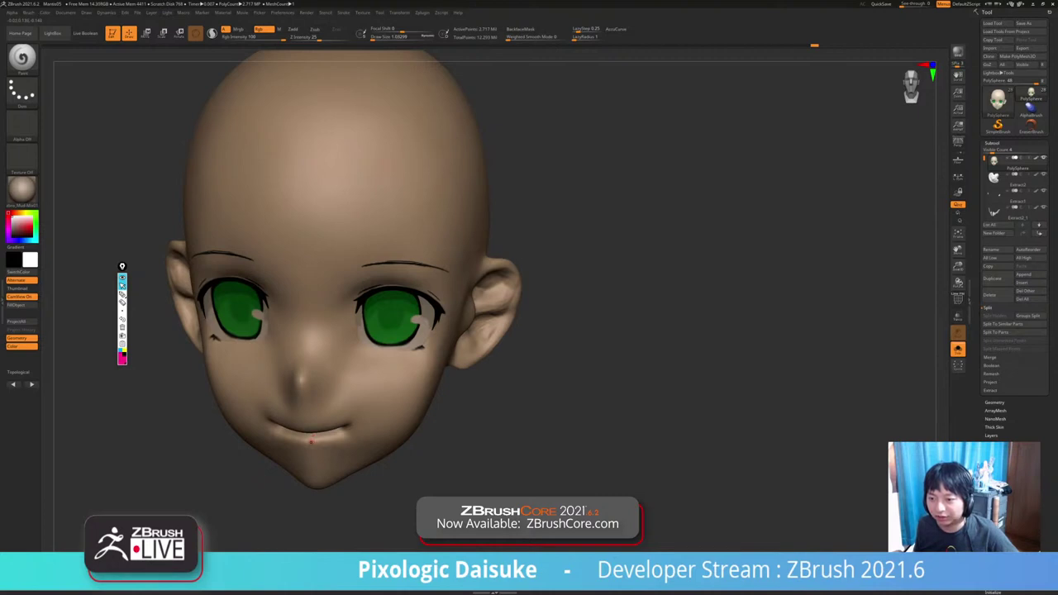
mouse_move(312, 442)
right_down()
mouse_move(338, 446)
mouse_move(317, 448)
right_up()
key(alt+s)
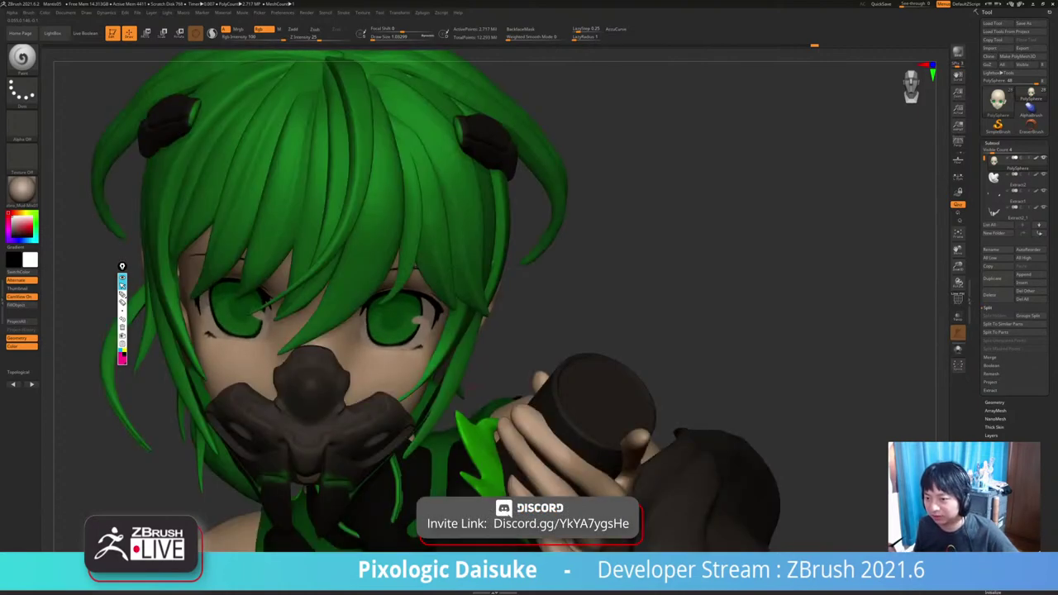
key(alt+s)
key(alt+s)
right_drag(317, 447, 313, 348)
key(shift+s)
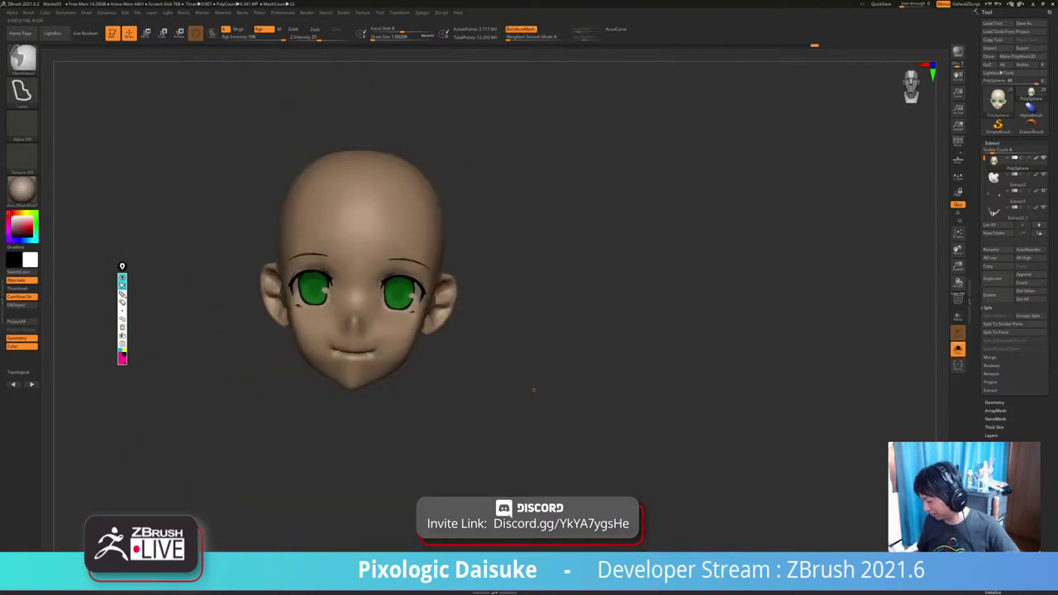
ctrl+right_drag(532, 389, 533, 480)
key(alt+s)
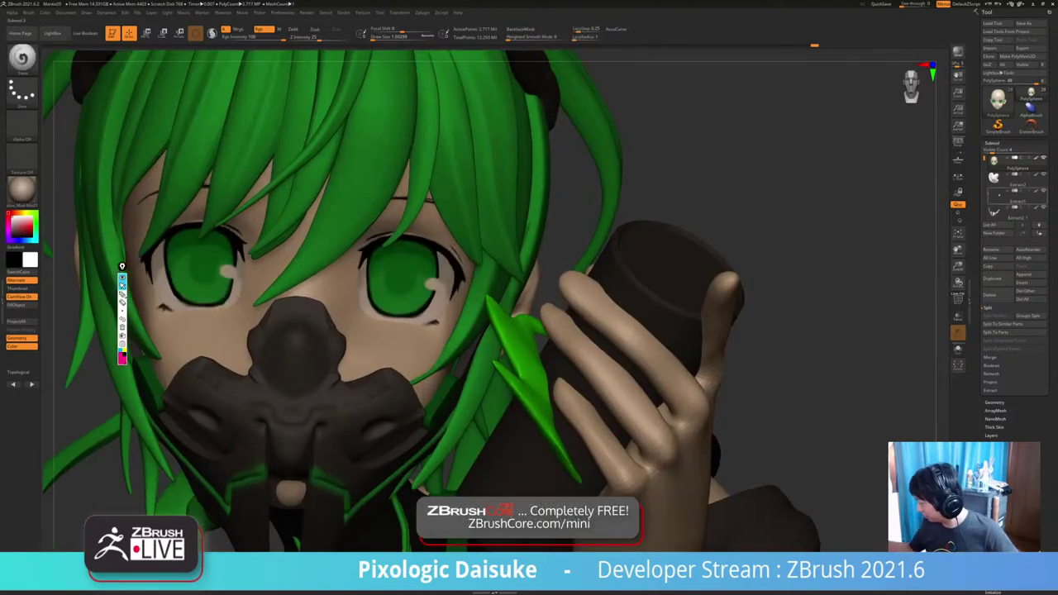
Toggle the polypaint of all subtools off and on, and examine the head alone and within the full figure.
shift+click(1036, 158)
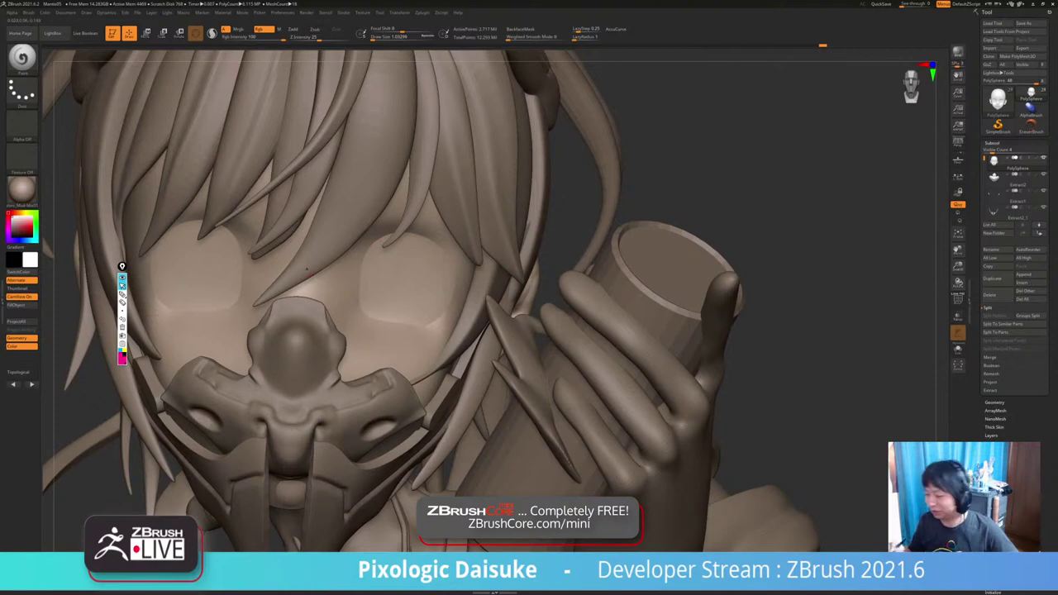
shift+click(1036, 158)
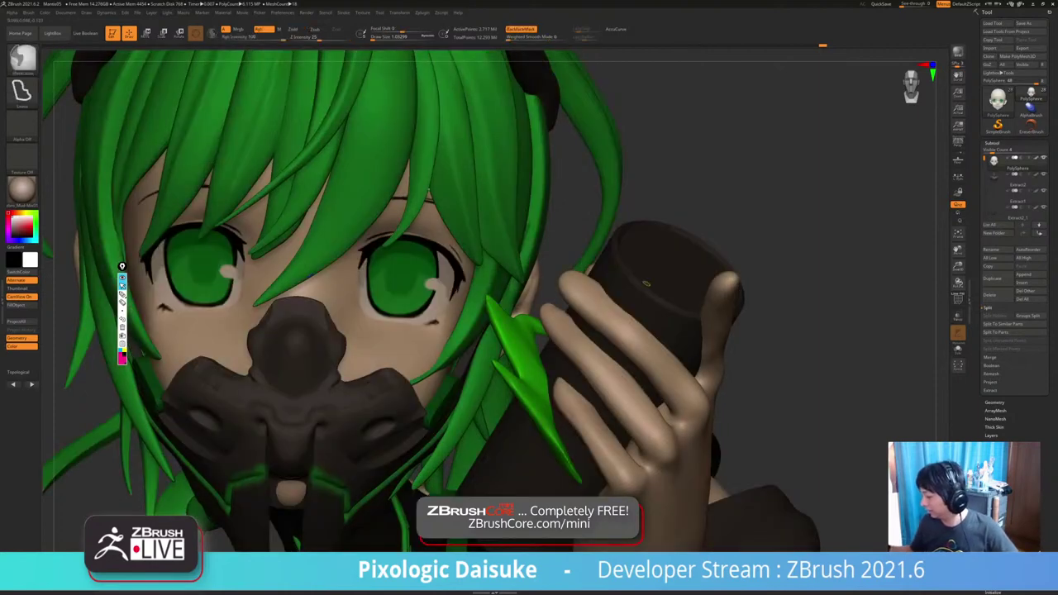
ctrl+right_drag(709, 351, 707, 289)
key(alt+s)
mouse_move(532, 306)
right_down()
mouse_move(506, 343)
mouse_move(503, 335)
mouse_move(570, 330)
mouse_move(488, 325)
mouse_move(539, 321)
right_up()
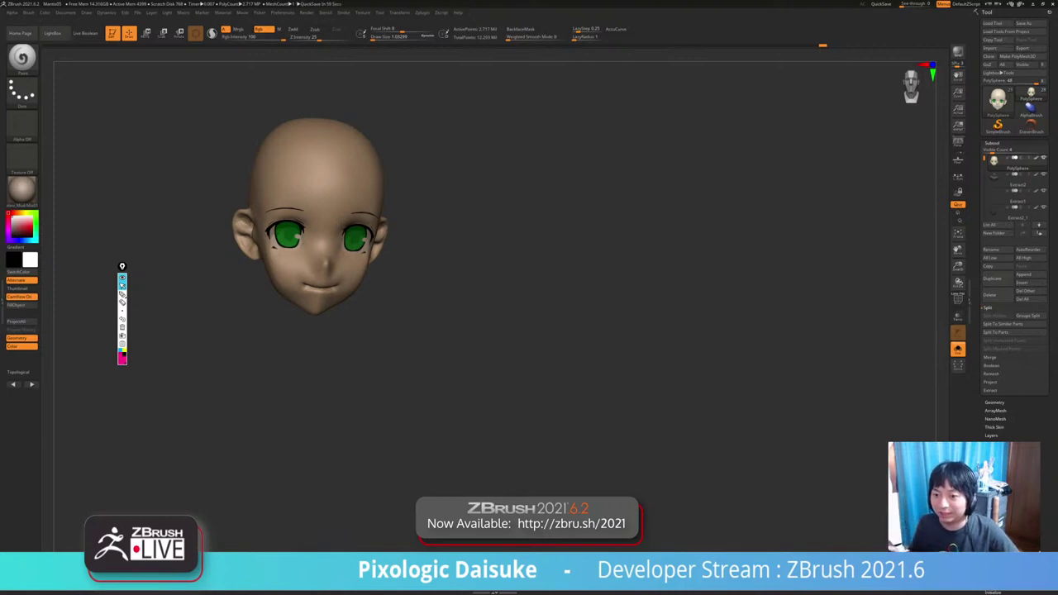
mouse_move(539, 321)
right_down()
mouse_move(501, 322)
mouse_move(537, 321)
mouse_move(511, 319)
mouse_move(518, 253)
mouse_move(587, 255)
mouse_move(483, 255)
mouse_move(516, 255)
mouse_move(445, 145)
mouse_move(582, 157)
mouse_move(451, 162)
right_up()
key(alt+shift+s)
drag(418, 368, 382, 366)
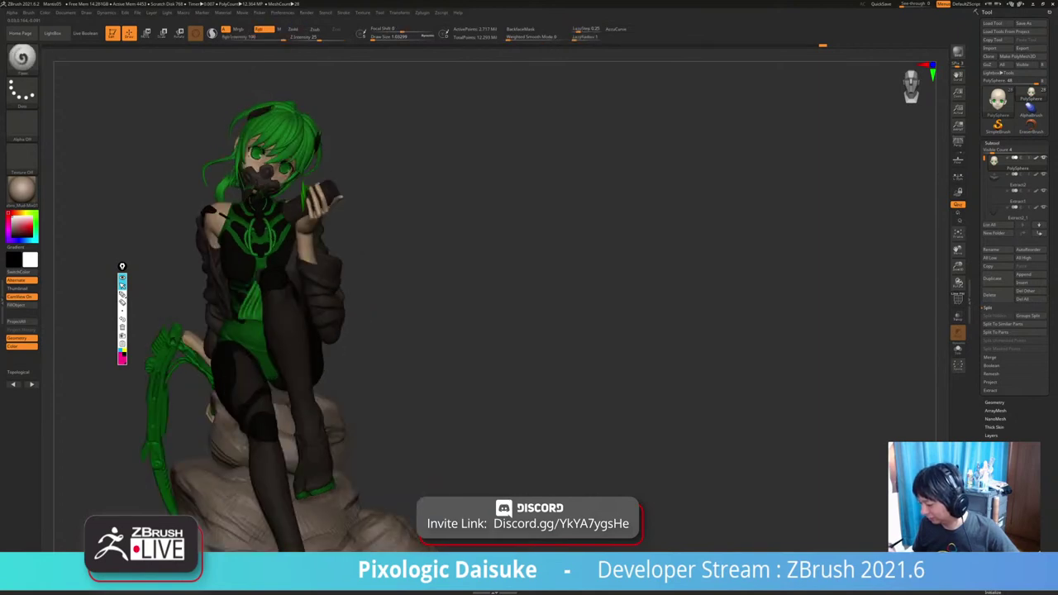
Isolate the head, choose a skin tone and paint over the eyebrow above the character's left eye.
click(959, 350)
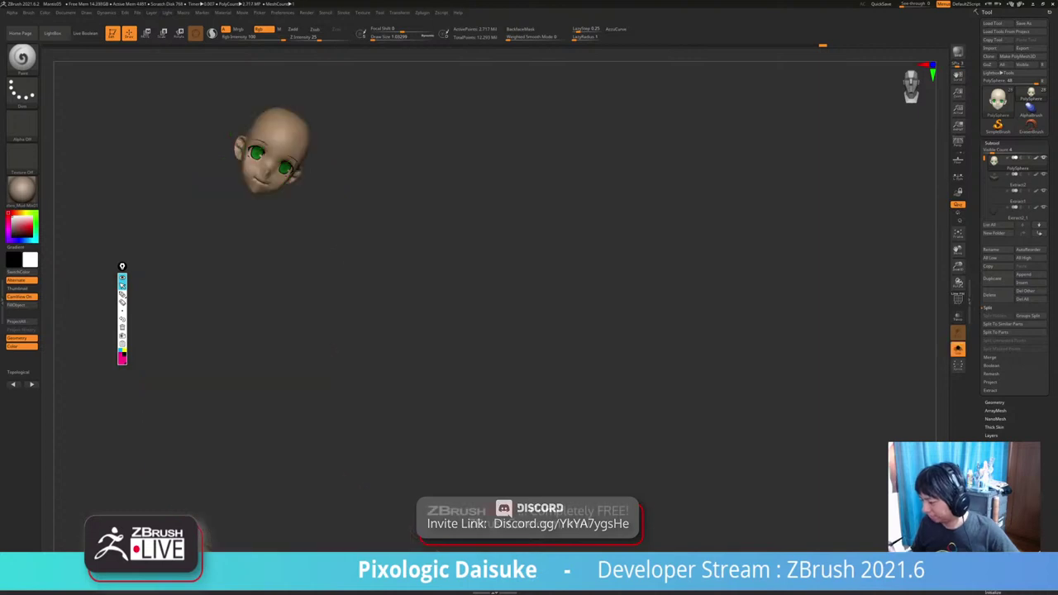
ctrl+right_drag(496, 207, 496, 331)
alt+right_drag(496, 248, 556, 403)
click(20, 214)
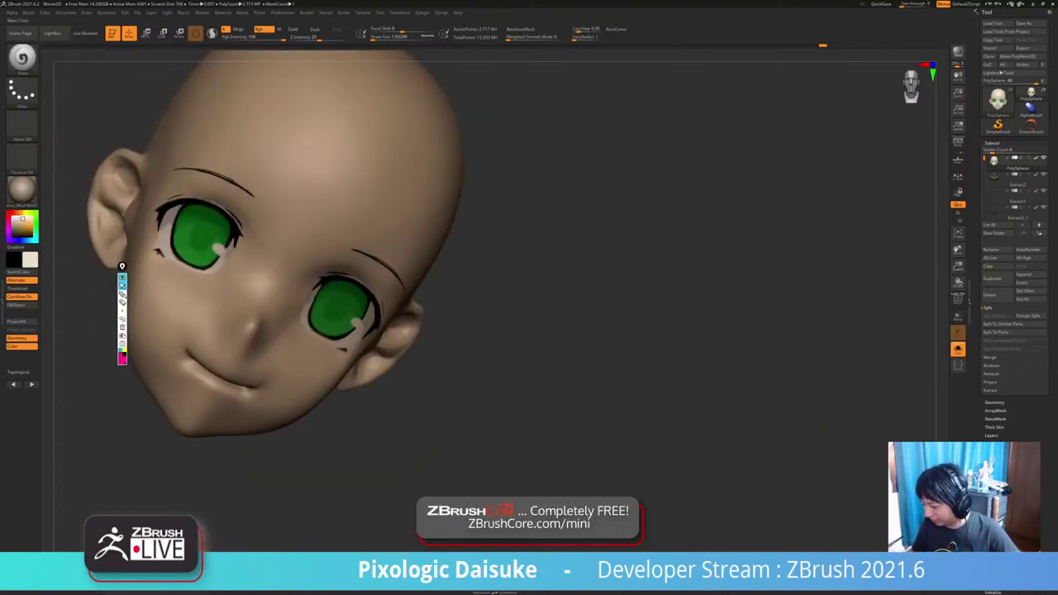
click(23, 218)
right_drag(248, 264, 236, 283)
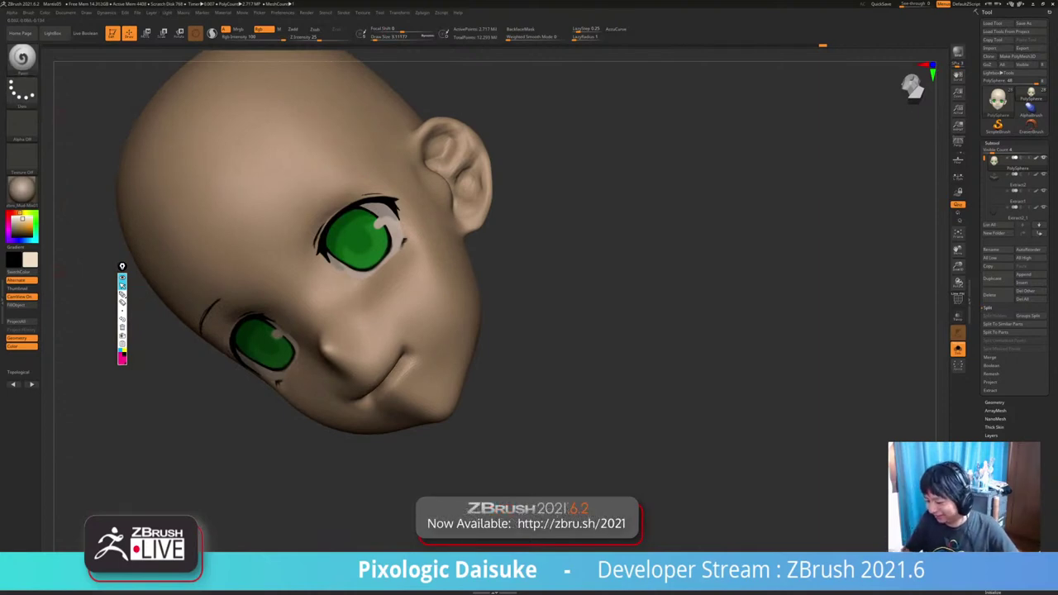
Paint a smoother black eyebrow above the character's left eye with overlapping strokes at draw size 1.
click(31, 238)
drag(375, 38, 371, 37)
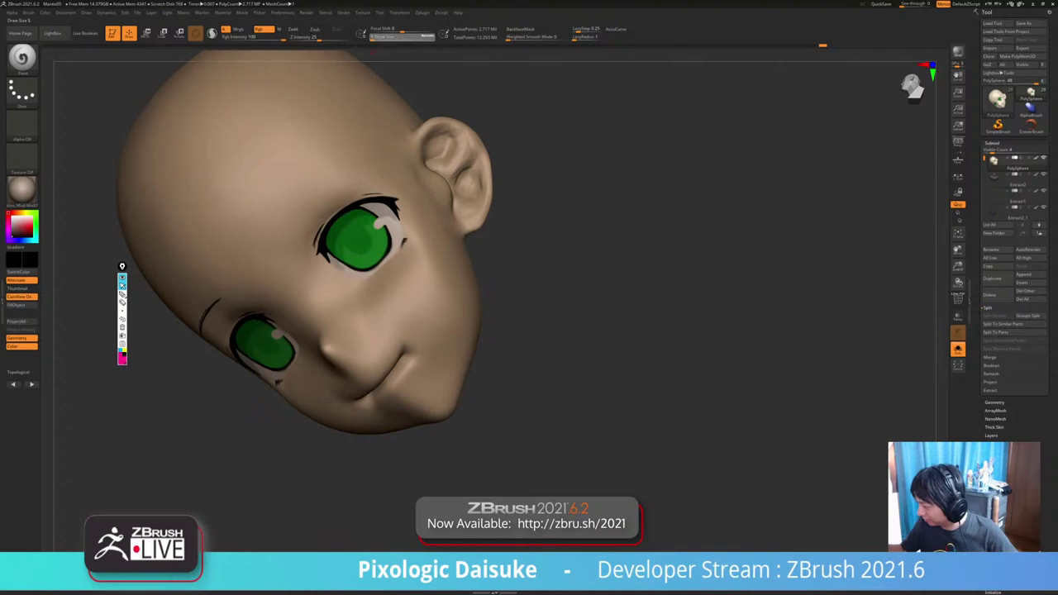
drag(318, 172, 269, 208)
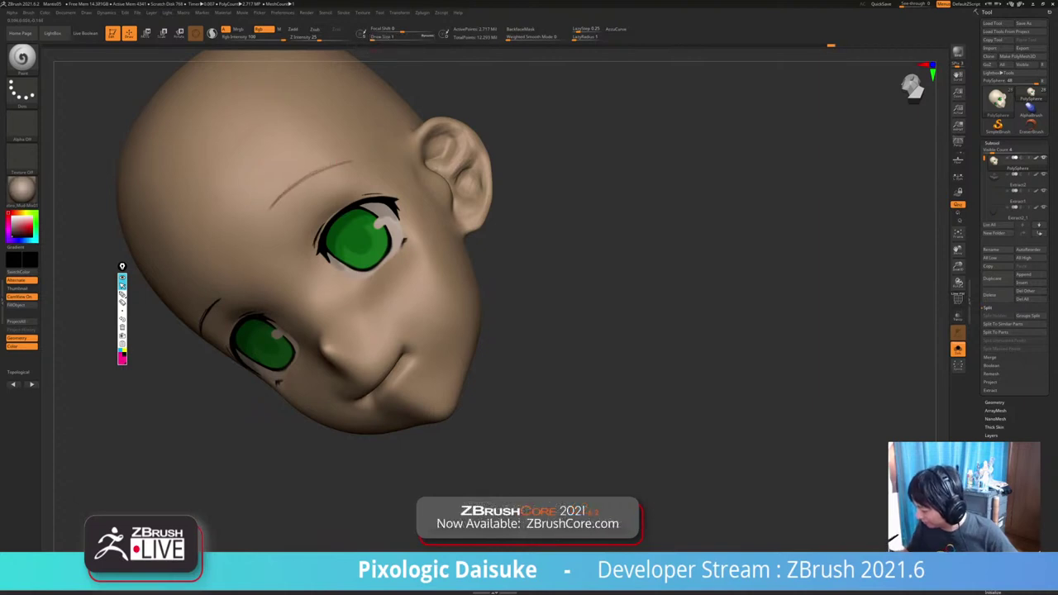
mouse_move(332, 167)
mouse_down()
mouse_move(283, 194)
mouse_move(294, 183)
mouse_move(266, 217)
mouse_move(272, 203)
mouse_up()
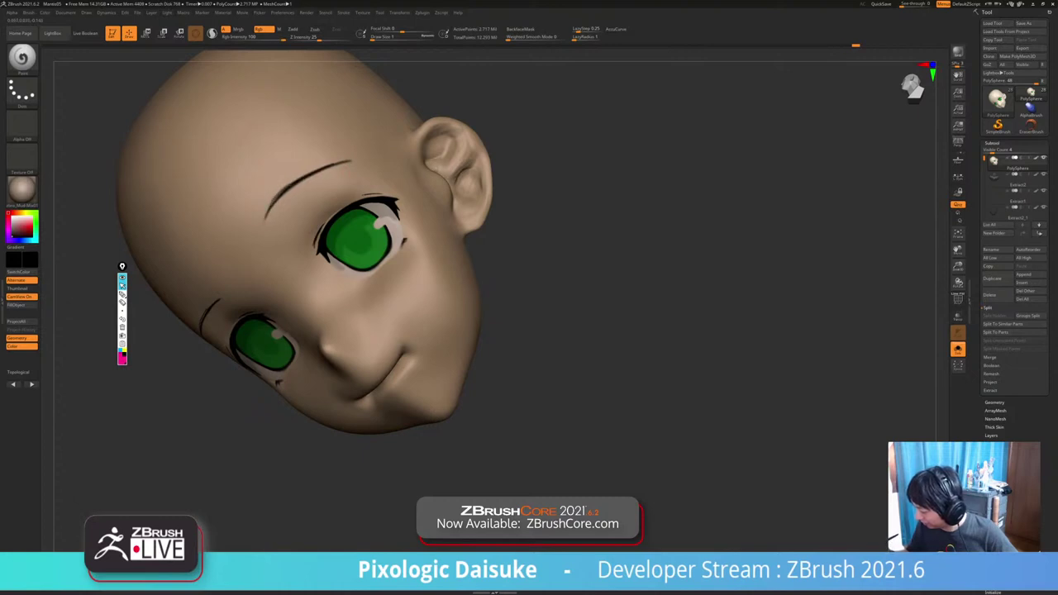
mouse_move(346, 161)
mouse_down()
mouse_move(304, 176)
mouse_move(264, 222)
mouse_up()
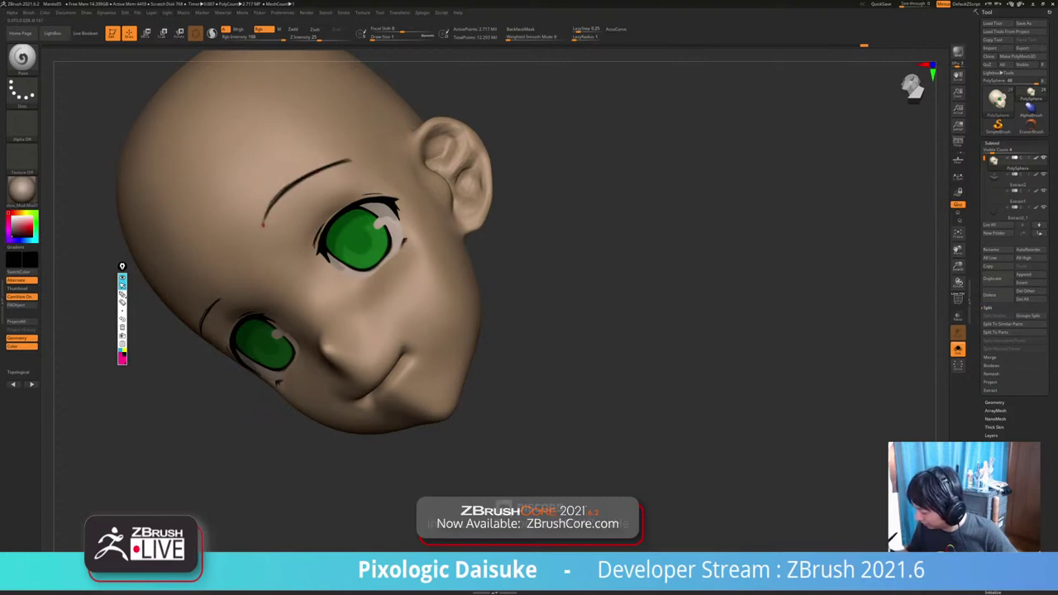
Refine the inner end of the black eyebrow above the character's left eye, sample the skin tone and check the head within the full figure.
drag(296, 180, 275, 198)
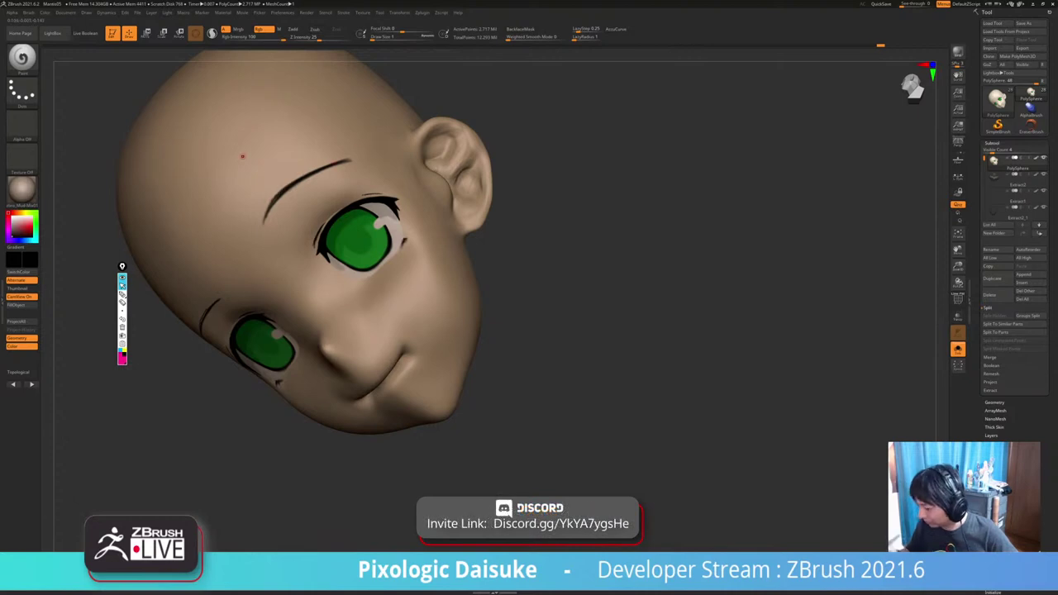
key(c)
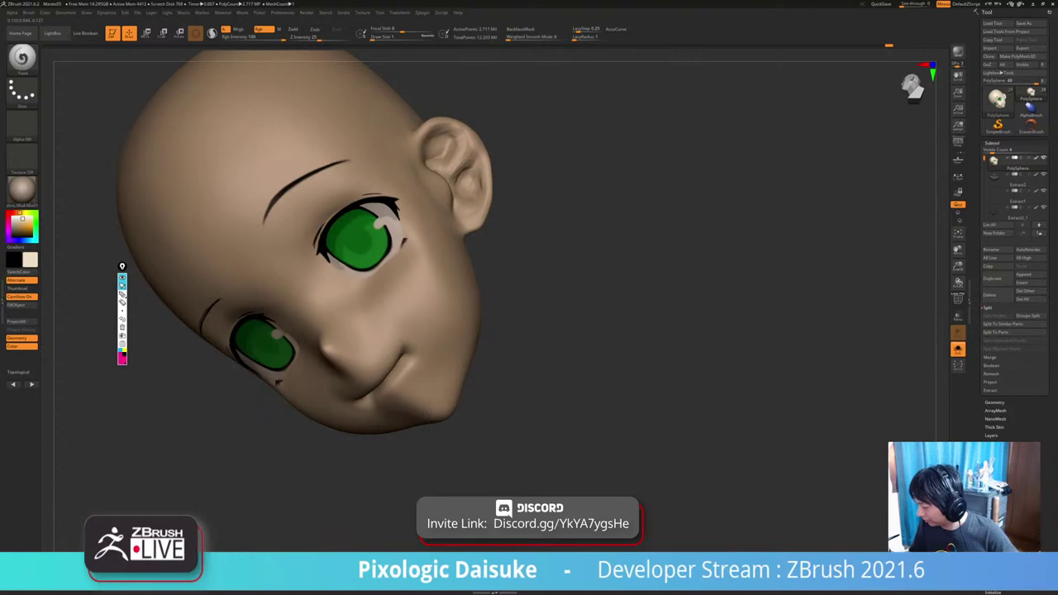
ctrl+right_drag(355, 281, 335, 219)
key(shift+alt+s)
drag(662, 314, 694, 324)
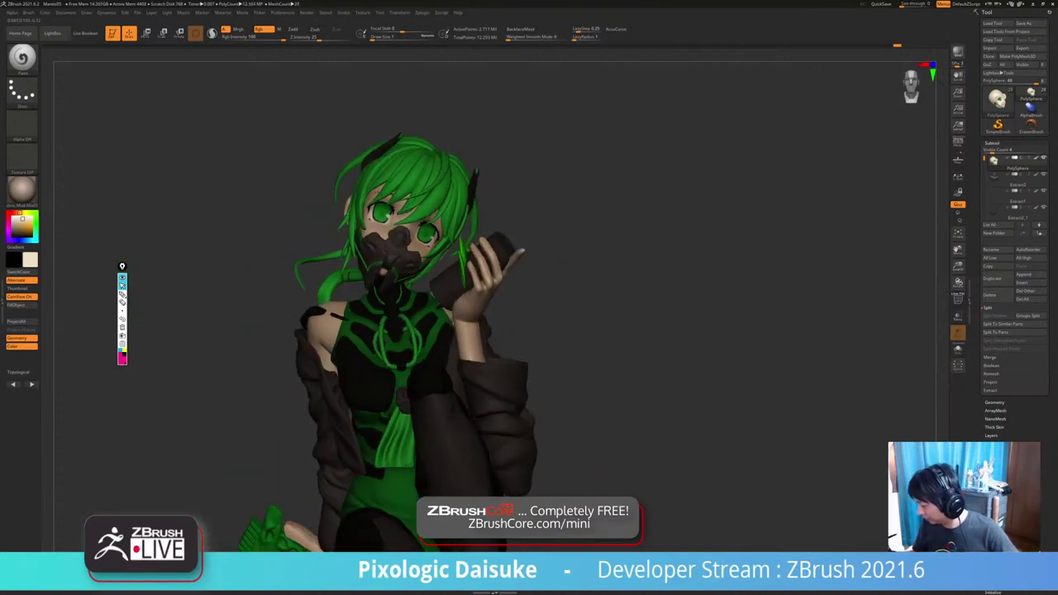
right_drag(661, 322, 641, 320)
key(alt+s)
ctrl+right_drag(579, 314, 530, 397)
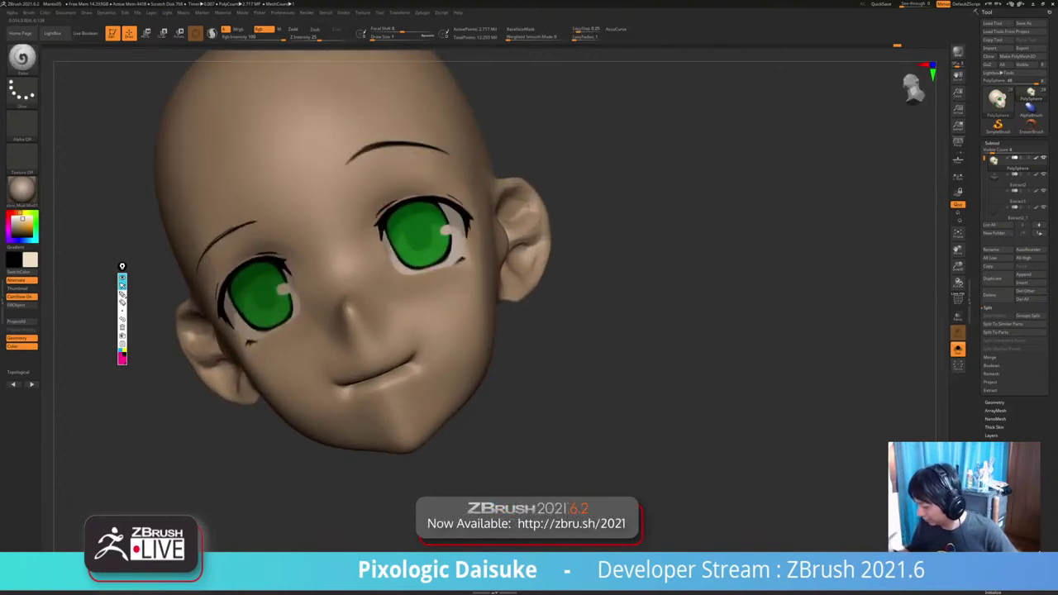
Sample black from the eyelashes, touch up the eyebrow above the character's left eye and examine the face at smaller sizes.
drag(30, 260, 380, 218)
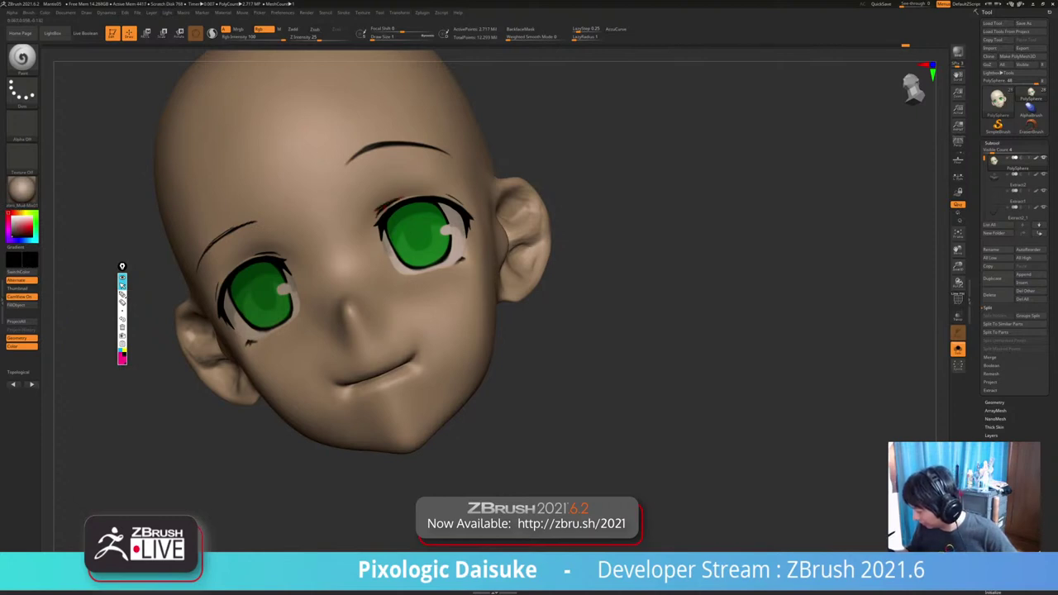
mouse_move(247, 259)
right_down()
mouse_move(259, 251)
mouse_move(216, 253)
mouse_move(231, 245)
right_up()
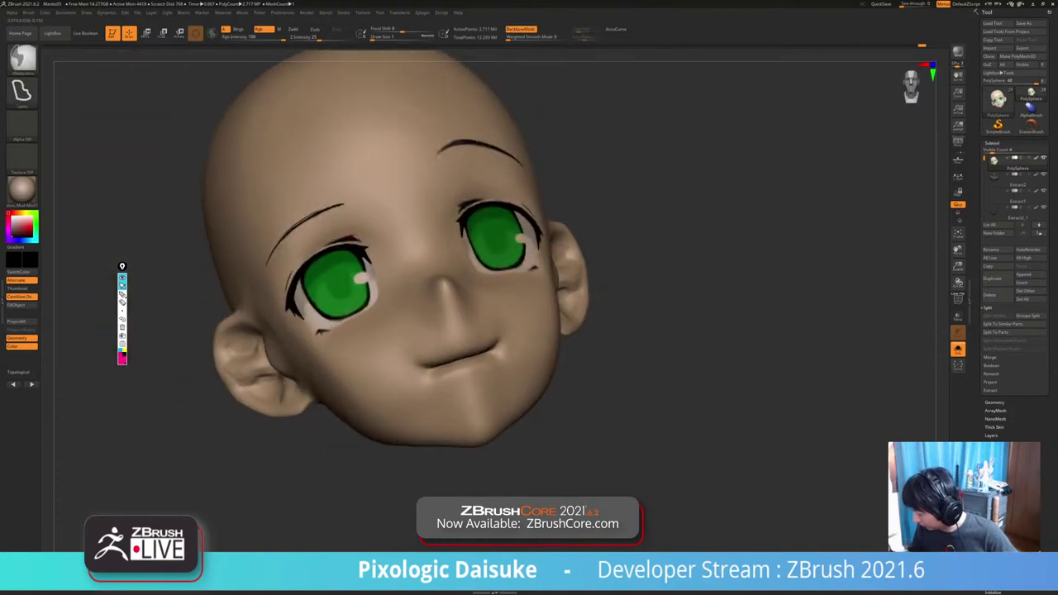
ctrl+right_drag(608, 206, 607, 194)
alt+right_drag(607, 194, 512, 128)
mouse_move(512, 198)
ctrl+right_down()
mouse_move(506, 135)
mouse_move(482, 153)
ctrl+right_up()
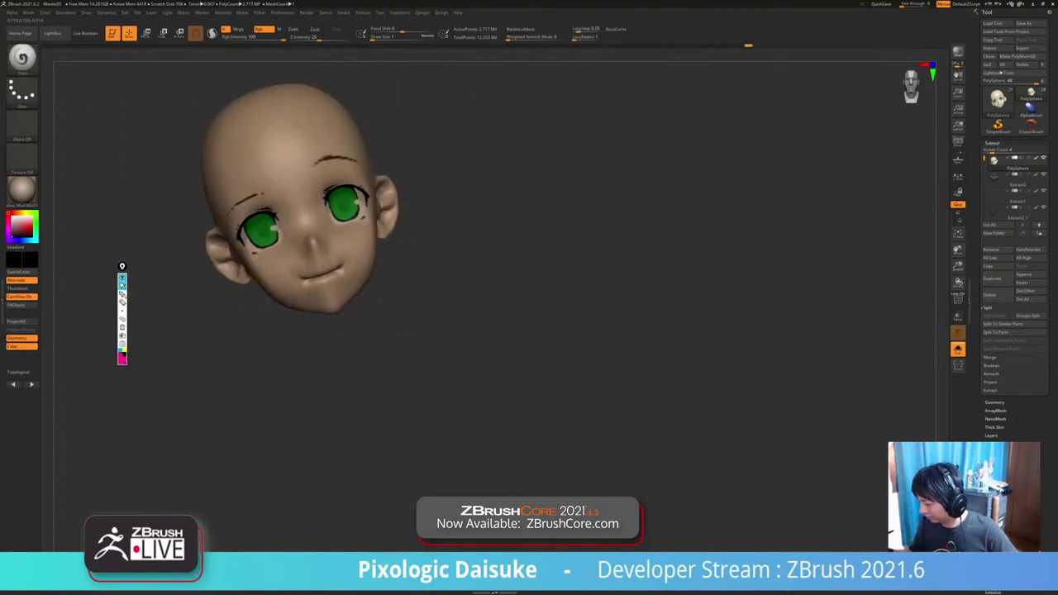
ctrl+right_drag(481, 195, 481, 160)
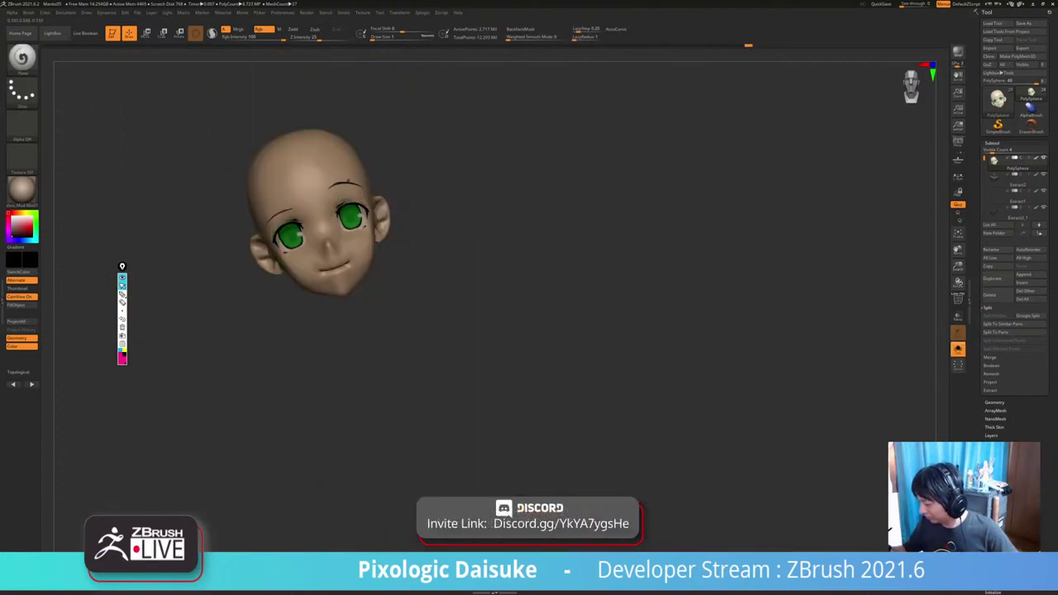
mouse_move(348, 180)
ctrl+right_down()
mouse_move(352, 214)
mouse_move(340, 219)
ctrl+right_up()
Choose a skin tone and paint over the whole eyebrow above the character's left eye at draw size about 5.
click(23, 219)
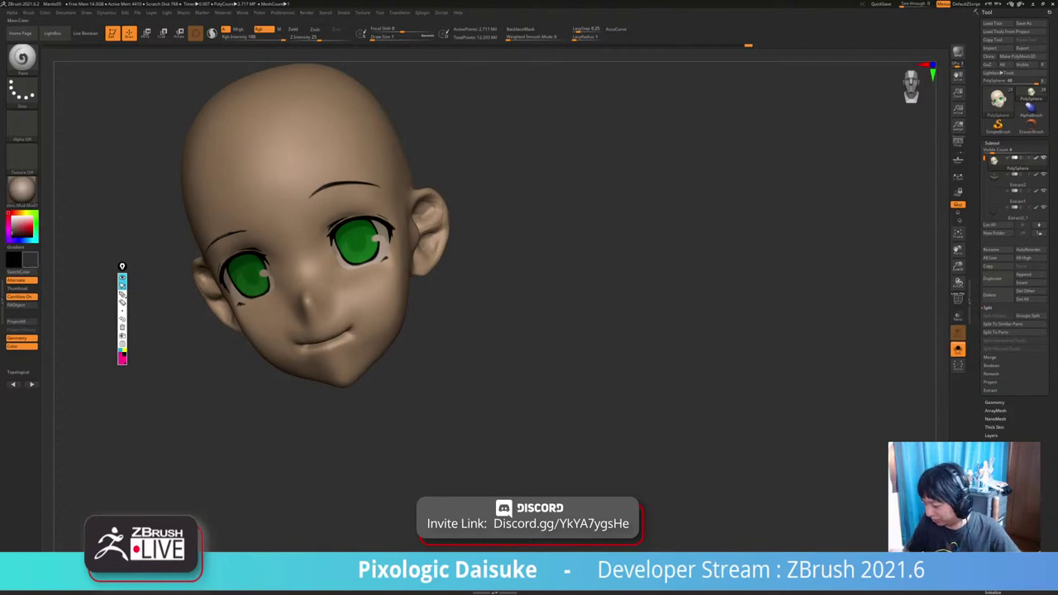
click(20, 213)
click(383, 38)
key(ctrl+z)
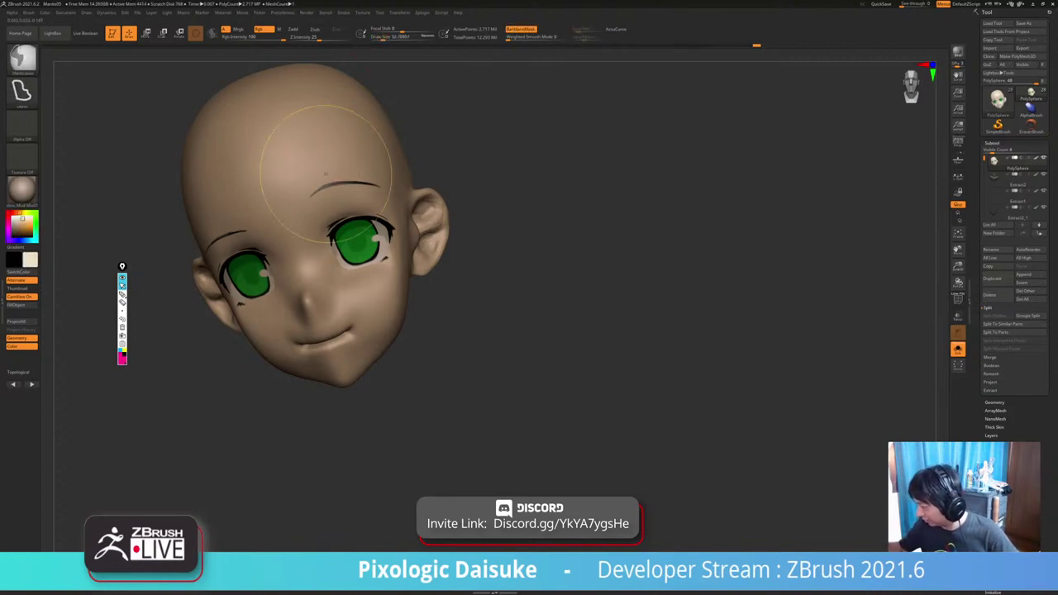
click(379, 37)
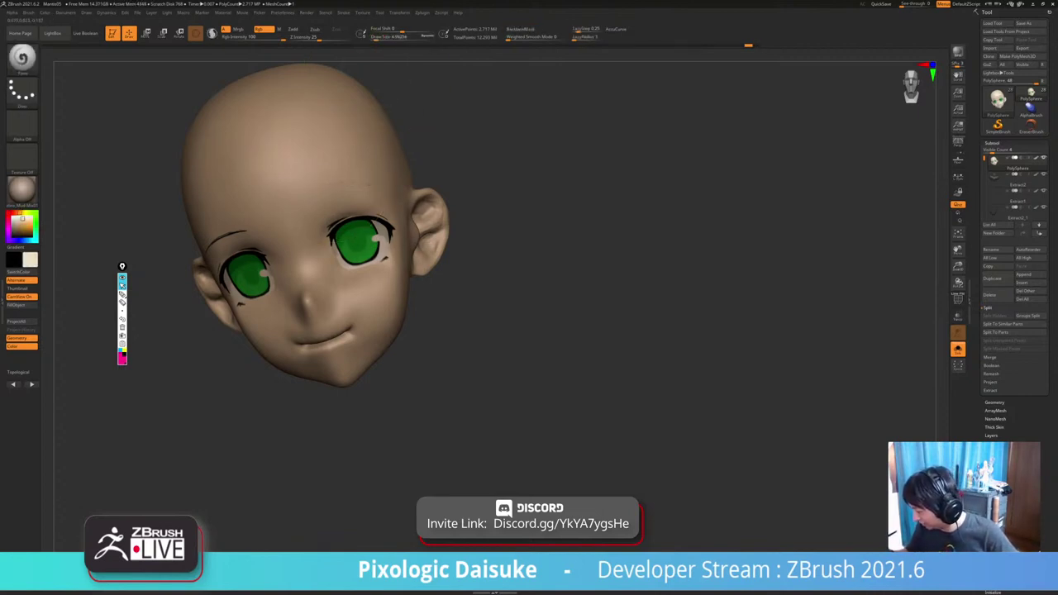
Switch to the Standard brush in Rgb mode with black and draw size about 1.8, and try a stroke above the character's left eye.
click(12, 239)
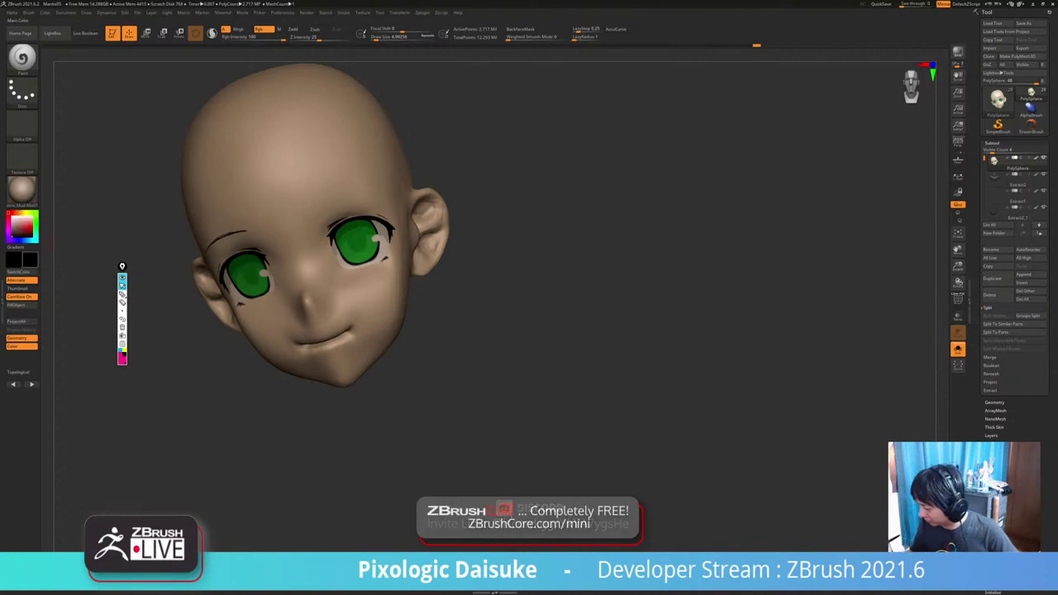
click(375, 37)
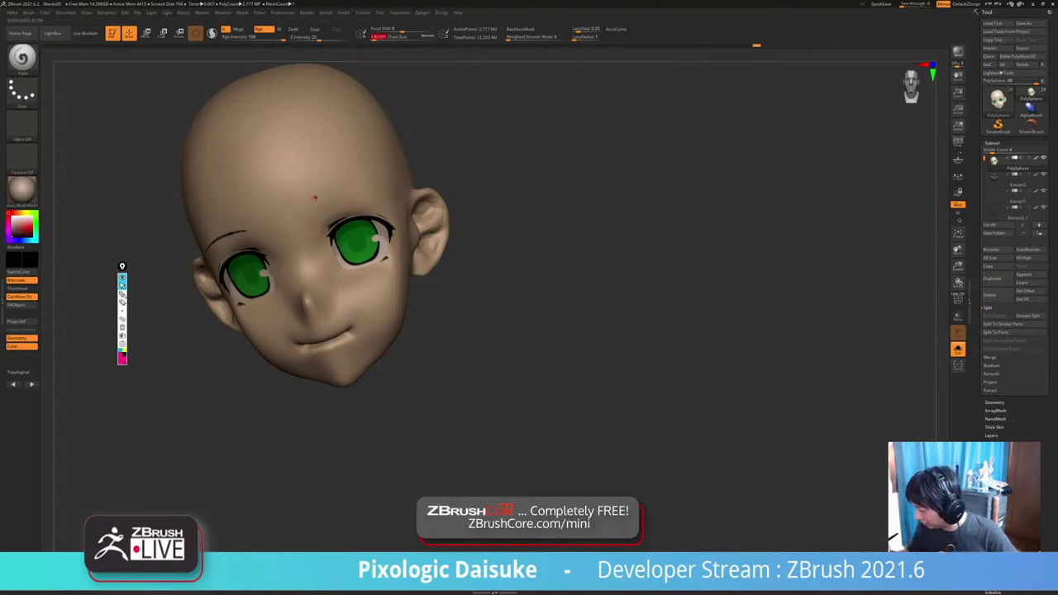
key(b)
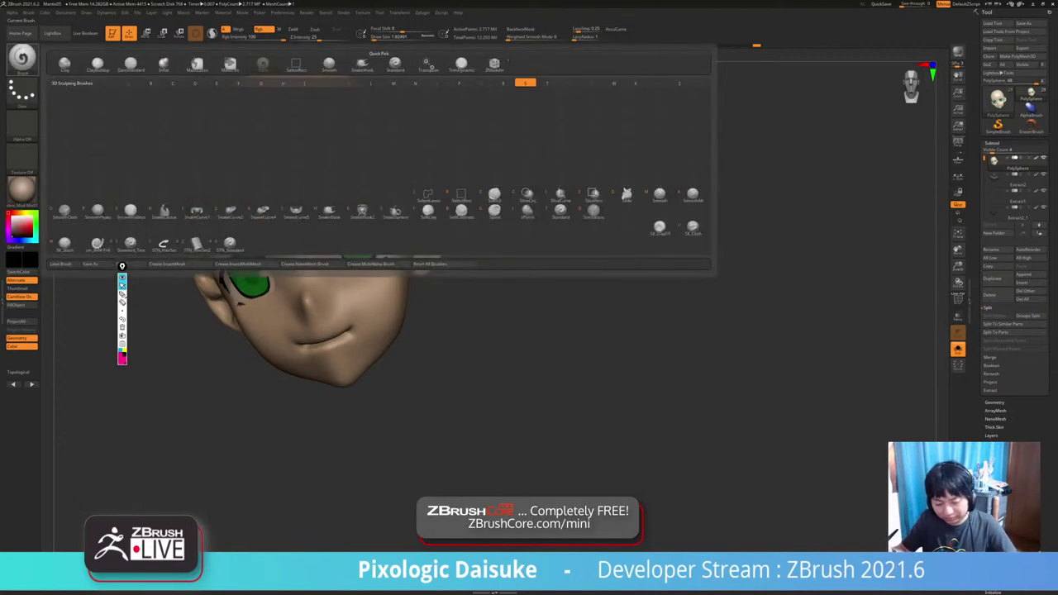
key(s)
key(t)
click(261, 29)
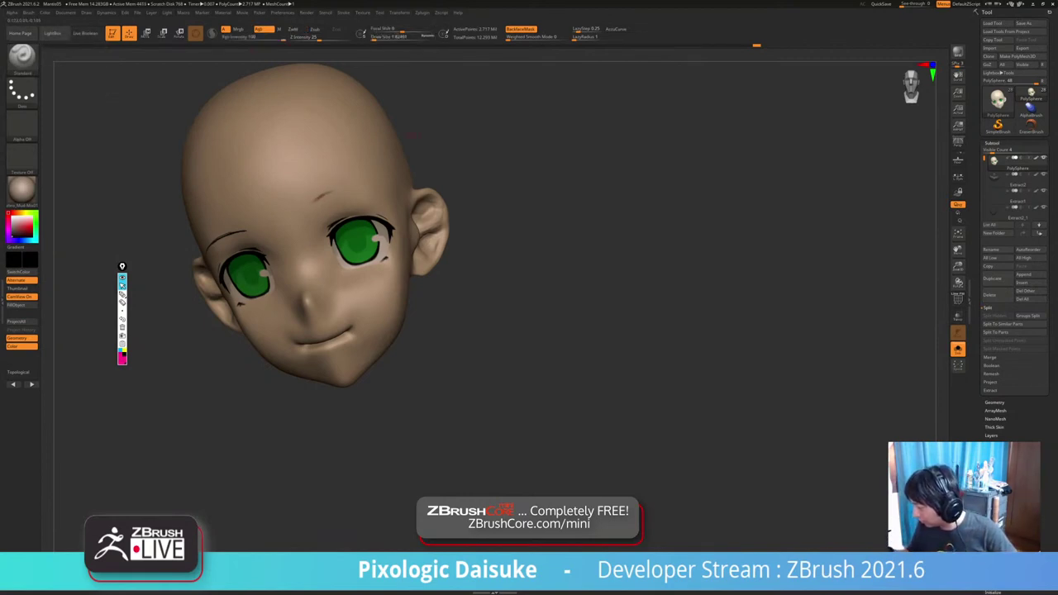
key(ctrl)
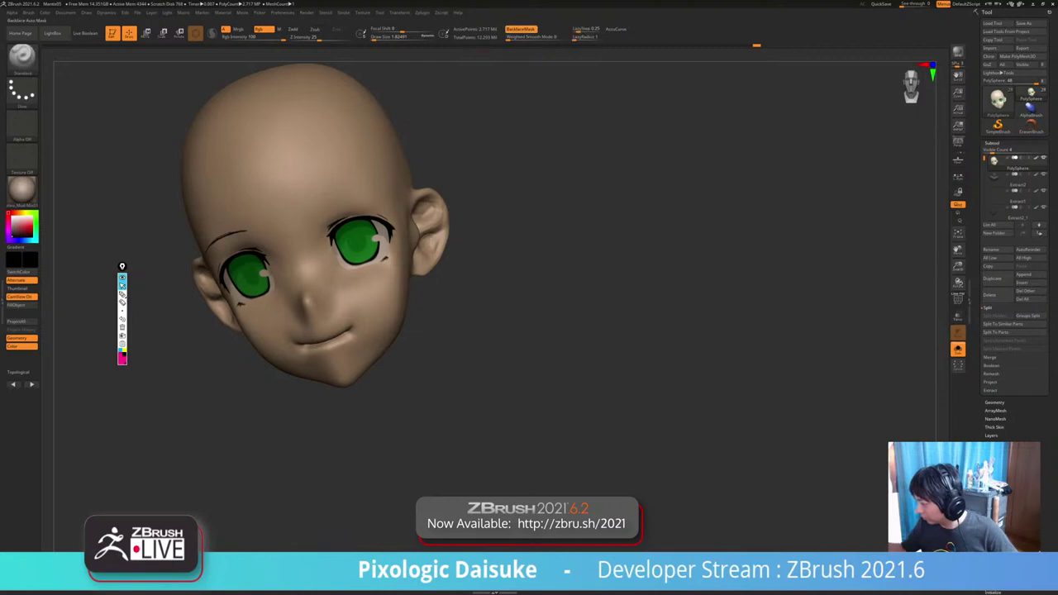
Turn off BackfaceMask and paint a thin black arched eyebrow above the character's left eye at draw size about 0.58.
click(521, 30)
click(402, 37)
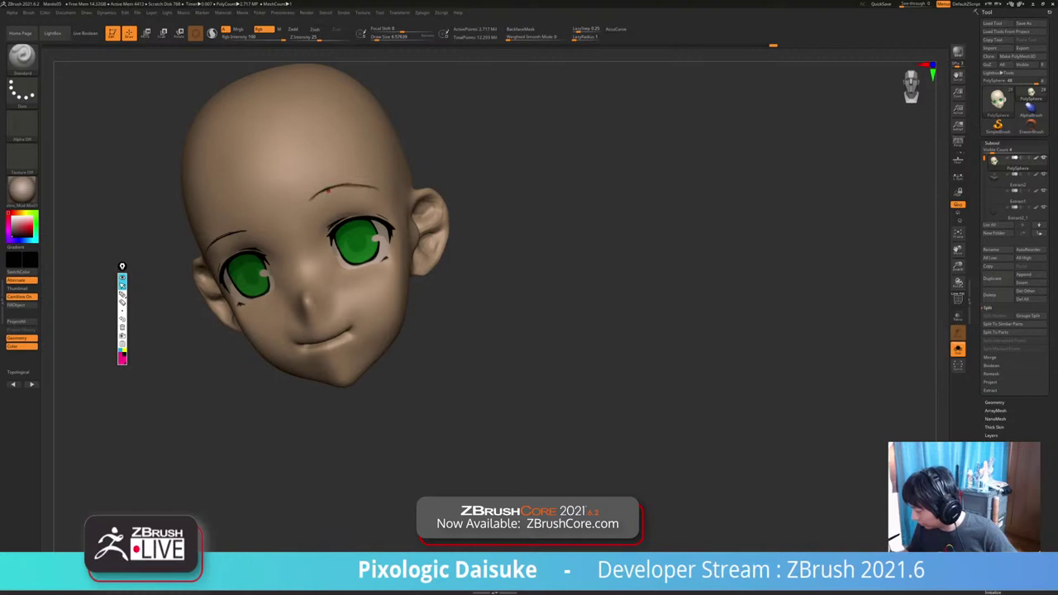
ctrl+right_drag(387, 186, 369, 176)
key(alt+shift+s)
key(alt+shift+s)
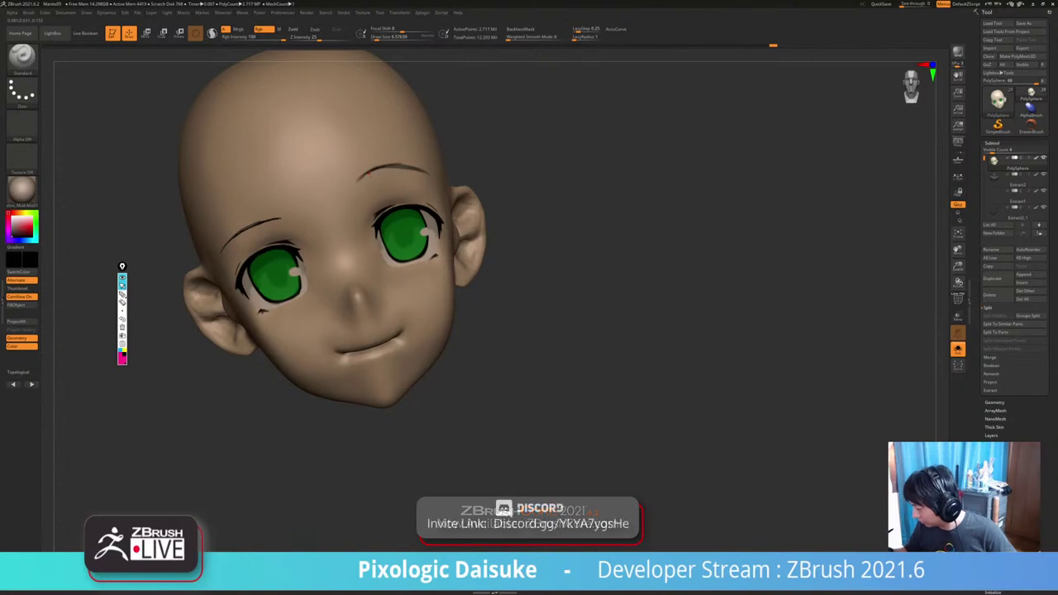
drag(368, 173, 395, 166)
alt+right_drag(395, 167, 278, 232)
drag(341, 202, 295, 219)
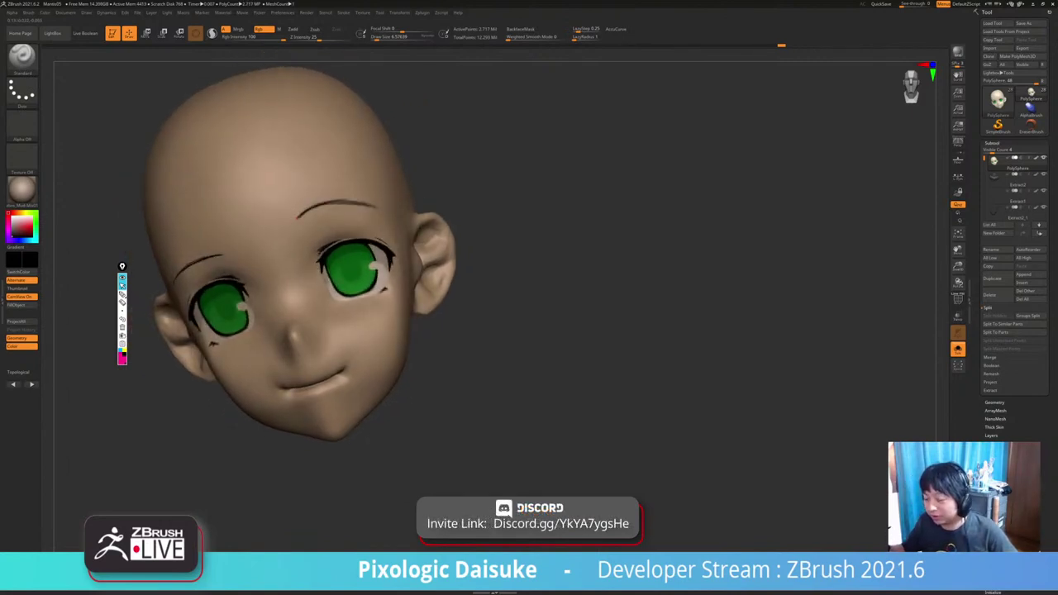
Set the draw size to about 2.6 and thicken the black eyebrow above the character's left eye.
click(373, 38)
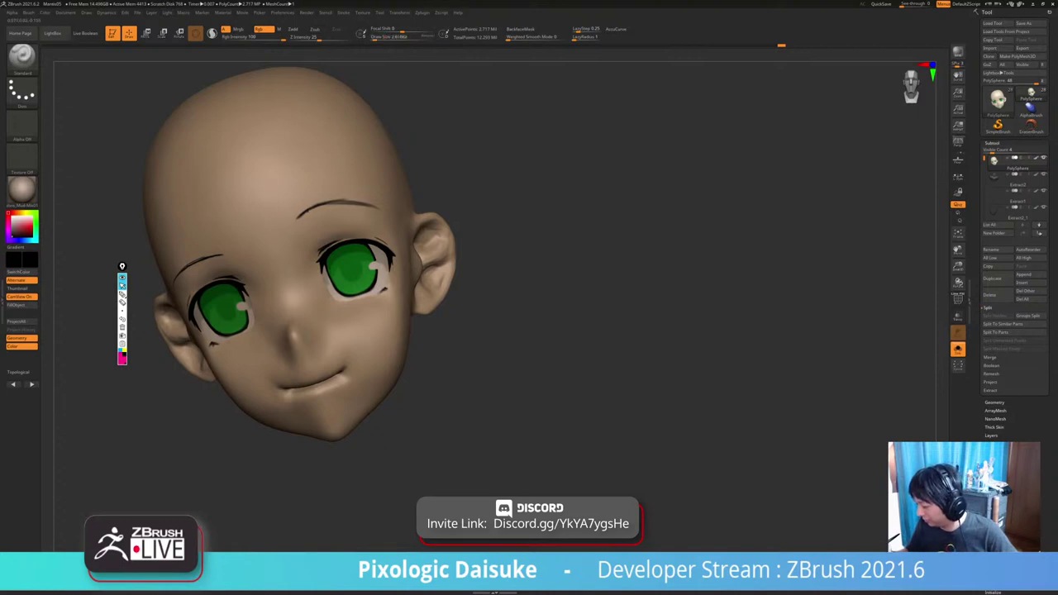
ctrl+right_drag(372, 273, 372, 248)
mouse_move(372, 248)
right_down()
mouse_move(344, 240)
mouse_move(355, 249)
right_up()
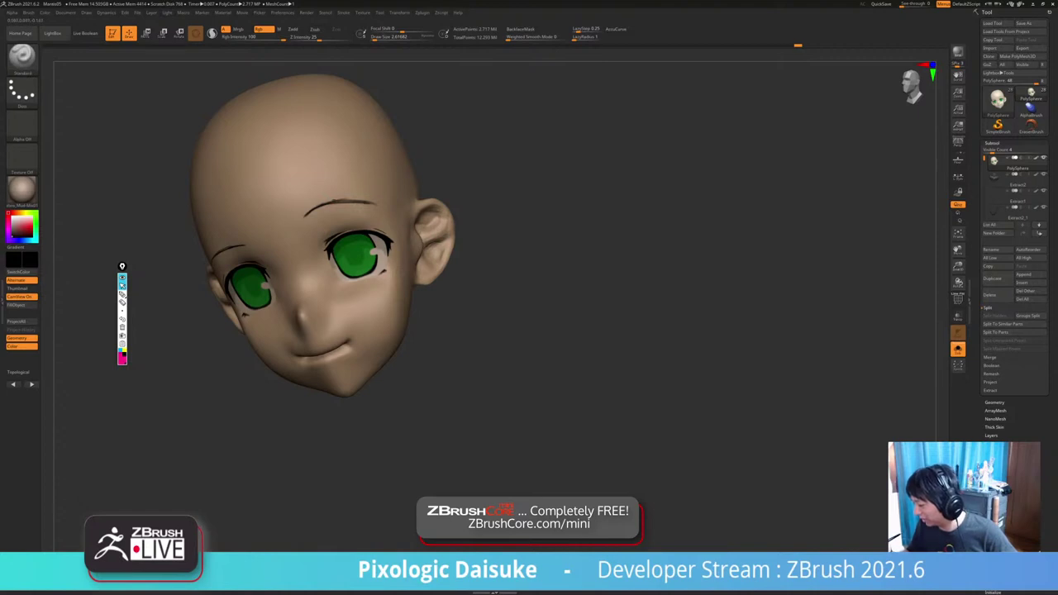
mouse_move(335, 201)
ctrl+right_down()
mouse_move(329, 170)
mouse_move(320, 202)
ctrl+right_up()
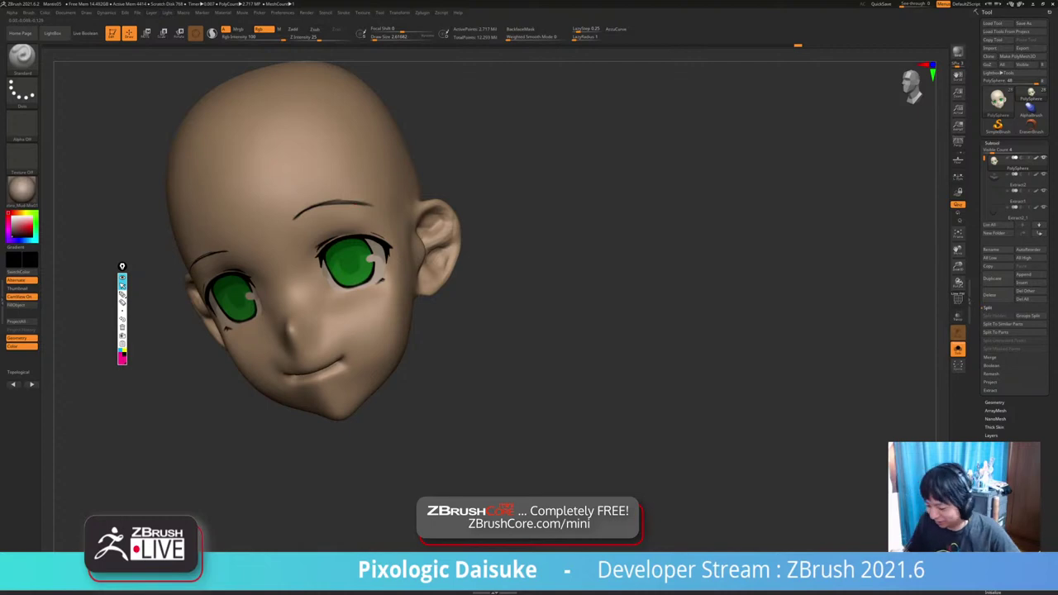
Sample the skin tone, set the draw size to about 15 and trim the edges of the eyebrow above the character's left eye.
key(c)
click(382, 37)
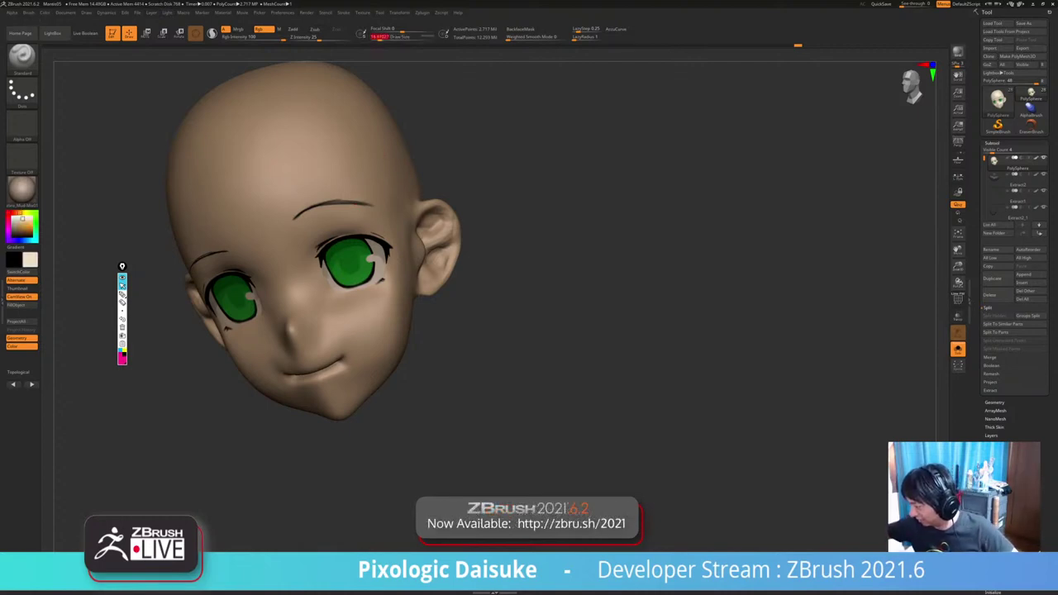
right_drag(377, 193, 352, 192)
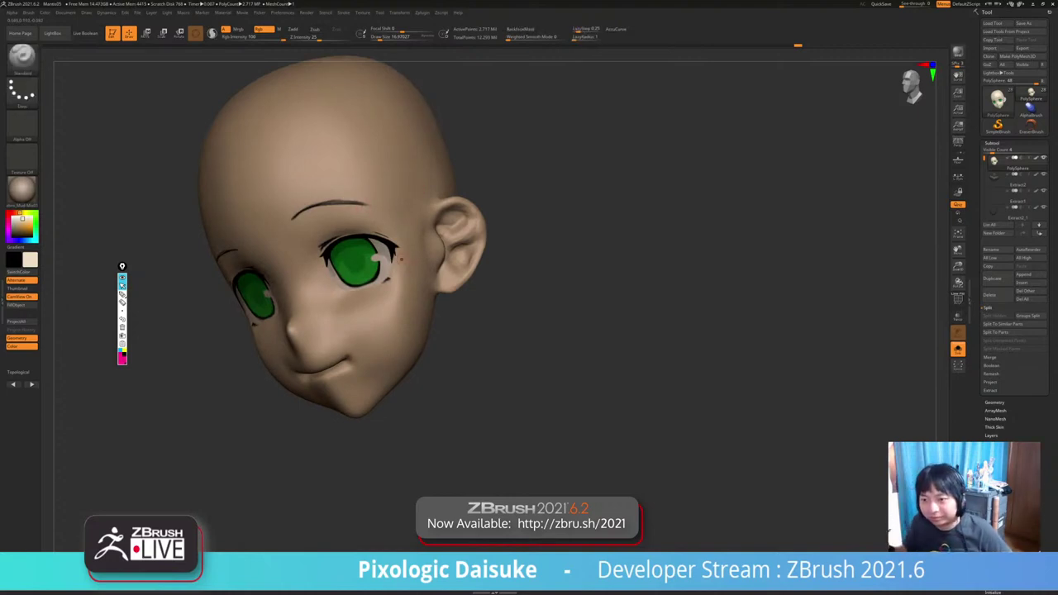
mouse_move(402, 259)
right_down()
mouse_move(442, 258)
mouse_move(404, 258)
right_up()
ctrl+right_drag(349, 186, 348, 214)
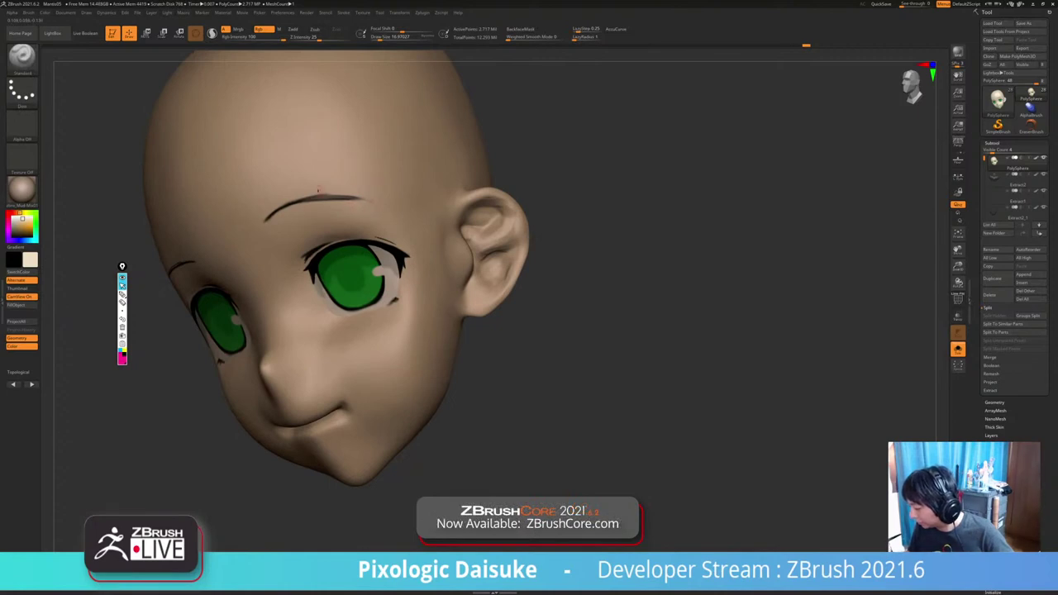
ctrl+right_drag(370, 177, 351, 108)
mouse_move(391, 286)
ctrl+right_down()
mouse_move(390, 254)
mouse_move(432, 252)
mouse_move(392, 253)
ctrl+right_up()
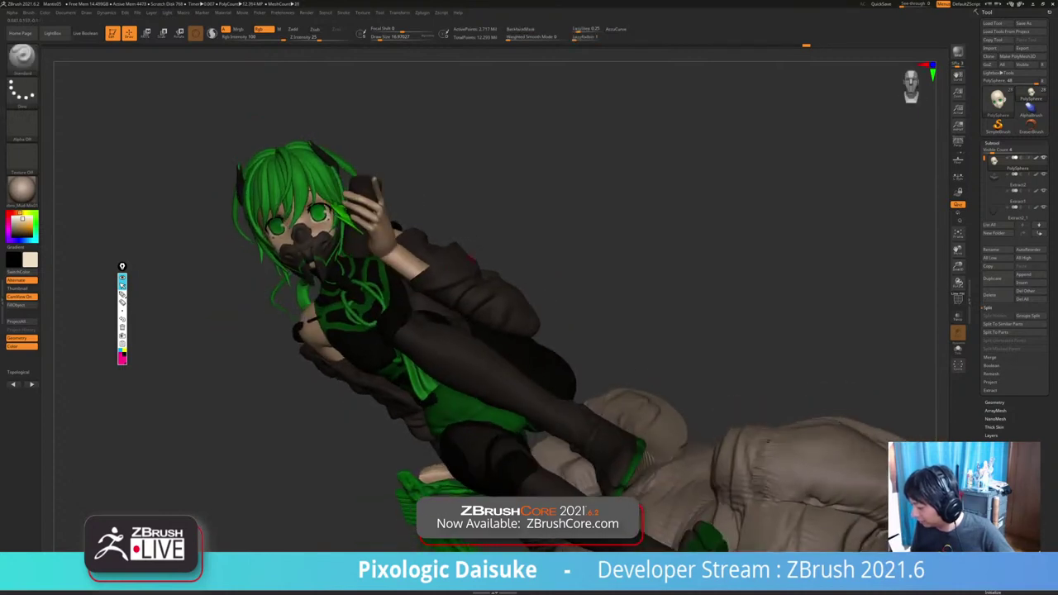
ctrl+right_drag(331, 223, 327, 285)
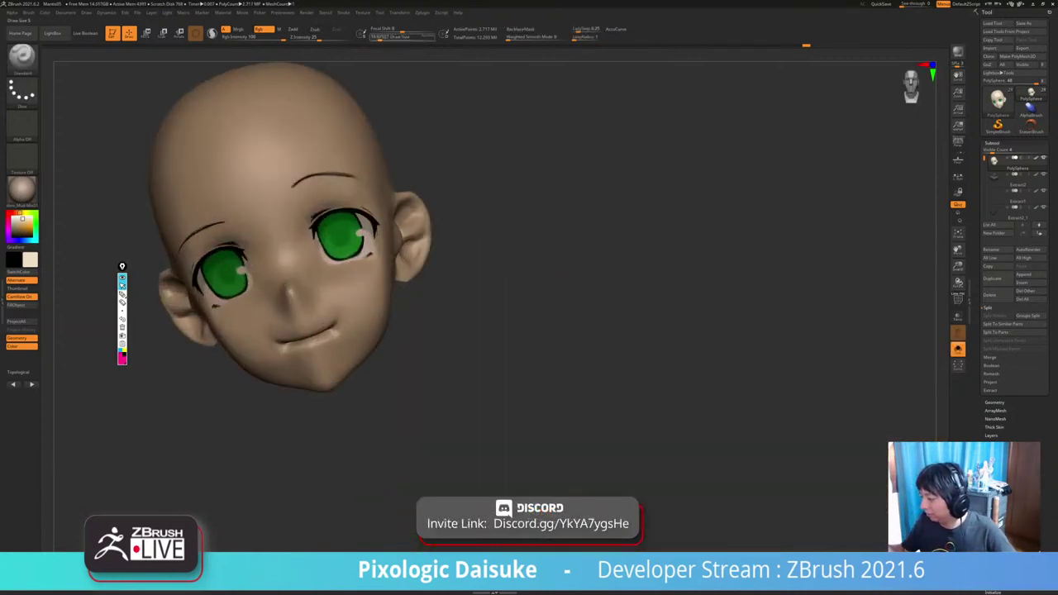
Refine the same eyebrow's line and tapered ends with black and skin-tone strokes at draw size about 0.58.
drag(379, 38, 374, 38)
drag(22, 219, 14, 236)
ctrl+right_drag(289, 198, 291, 272)
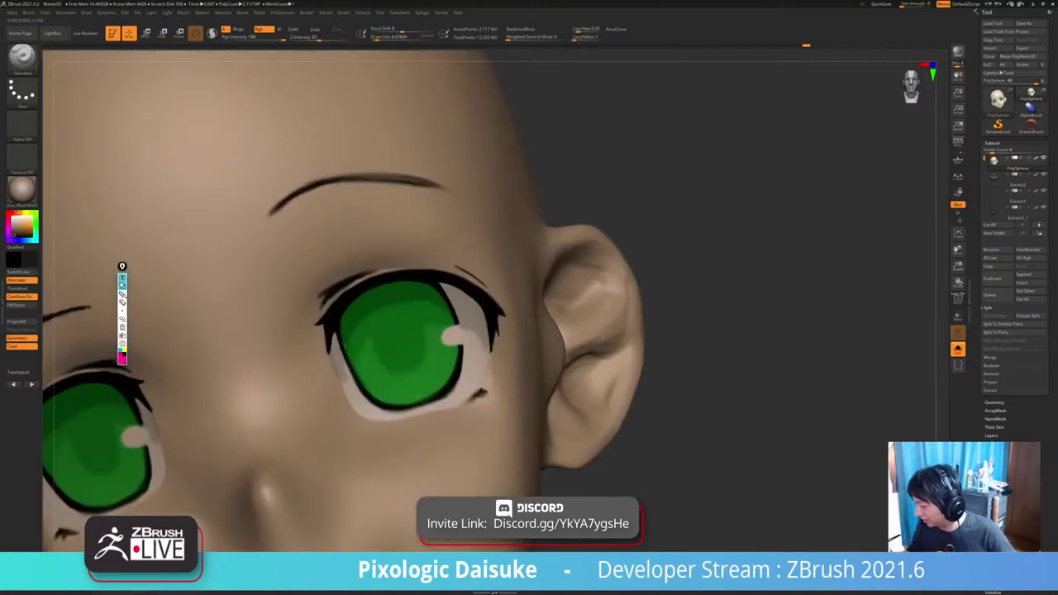
ctrl+right_drag(314, 214, 317, 188)
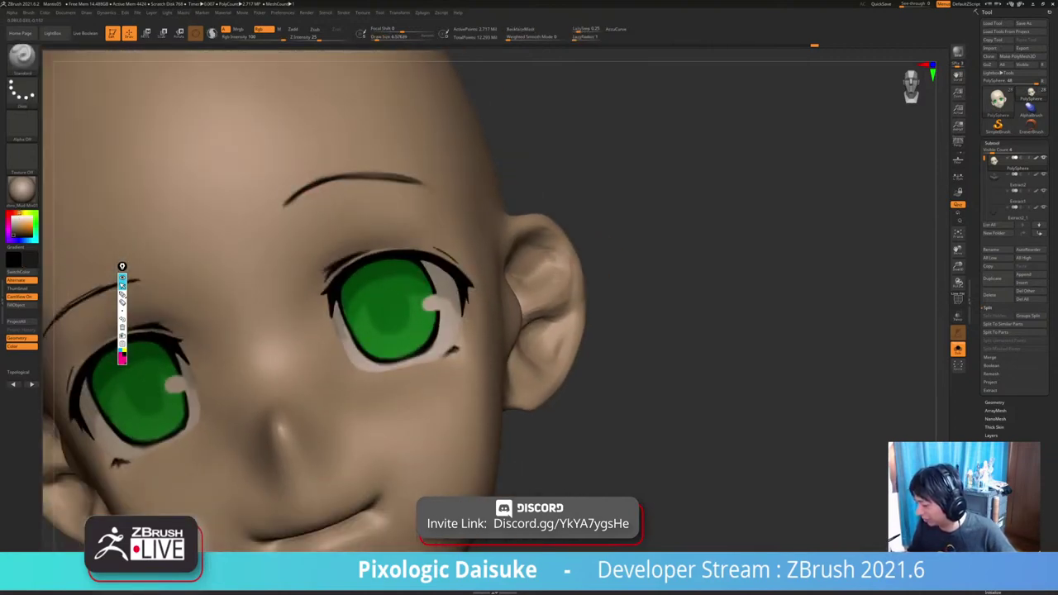
mouse_move(356, 176)
ctrl+right_down()
mouse_move(360, 162)
mouse_move(414, 176)
mouse_move(344, 177)
ctrl+right_up()
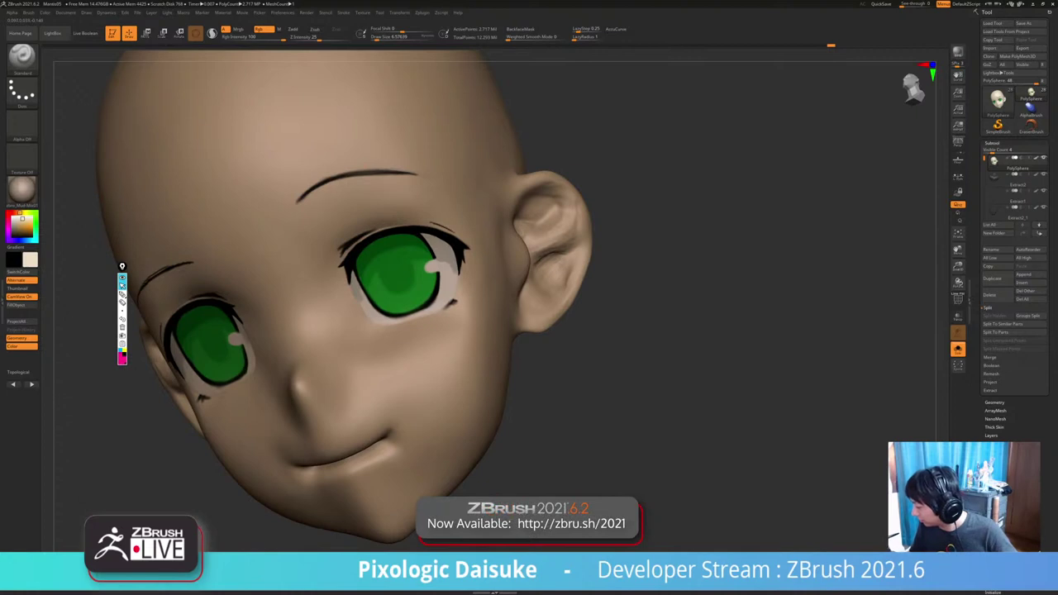
Compare the isolated head with the complete seated figure from several angles to judge the repainted eyebrow.
ctrl+right_drag(513, 314, 444, 135)
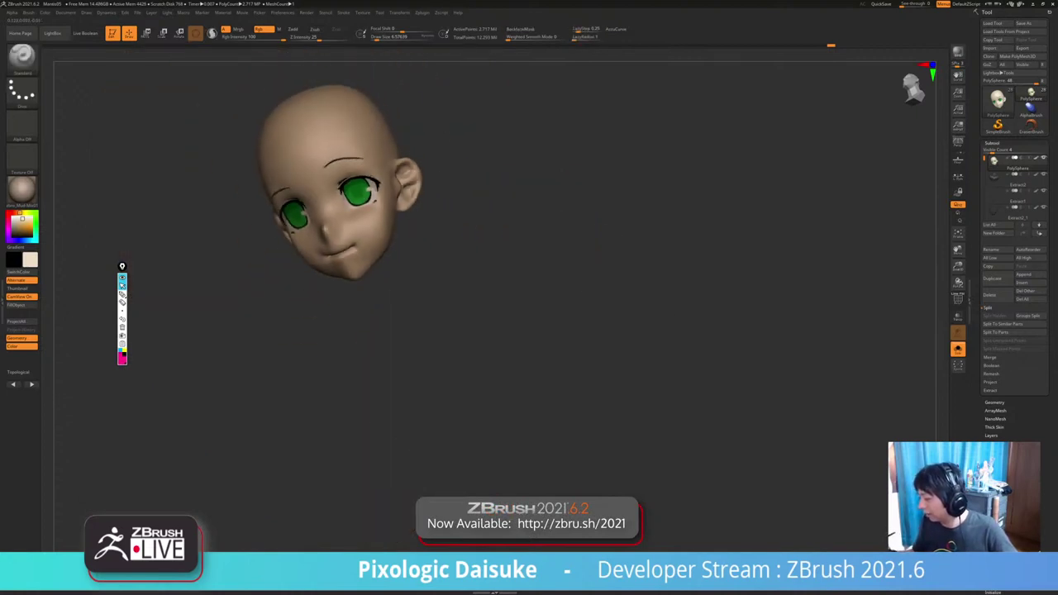
click(958, 350)
ctrl+right_drag(513, 331, 496, 240)
mouse_move(496, 240)
right_down()
mouse_move(397, 248)
mouse_move(536, 260)
mouse_move(488, 273)
mouse_move(400, 226)
right_up()
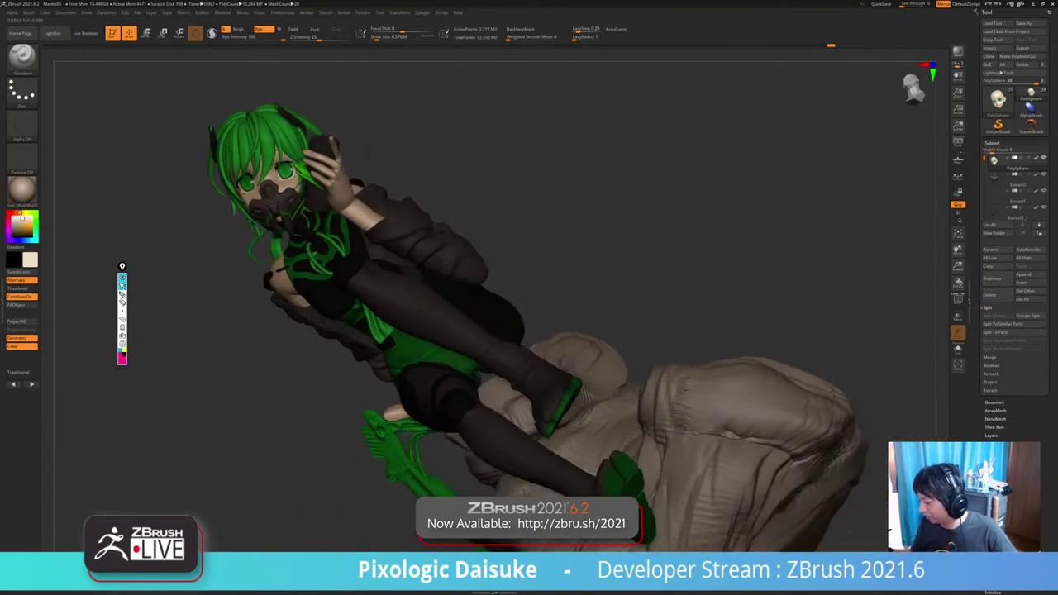
click(958, 350)
click(958, 350)
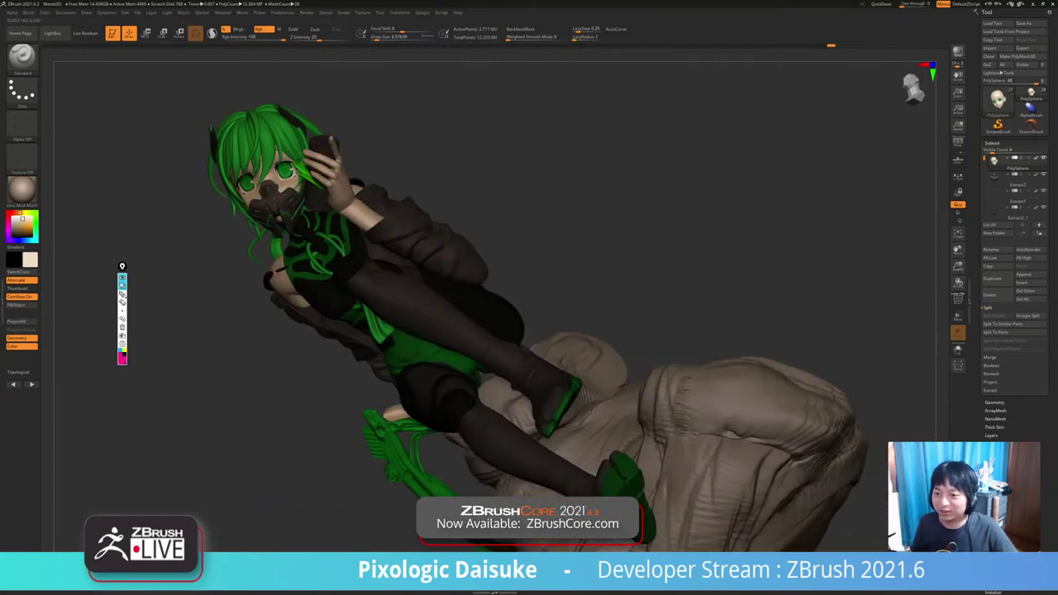
right_drag(512, 273, 450, 335)
click(959, 349)
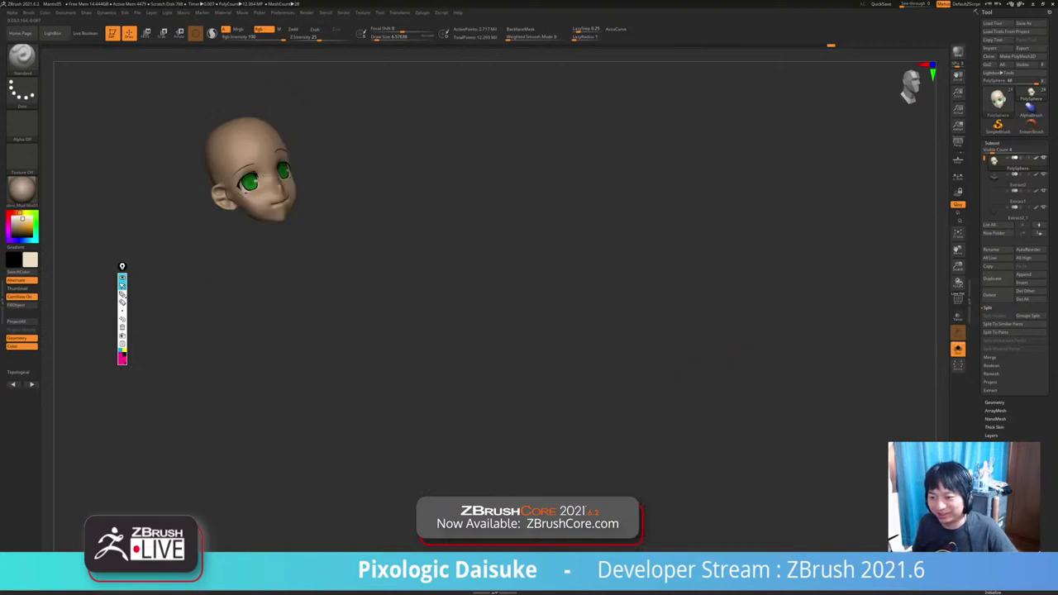
right_drag(498, 285, 475, 265)
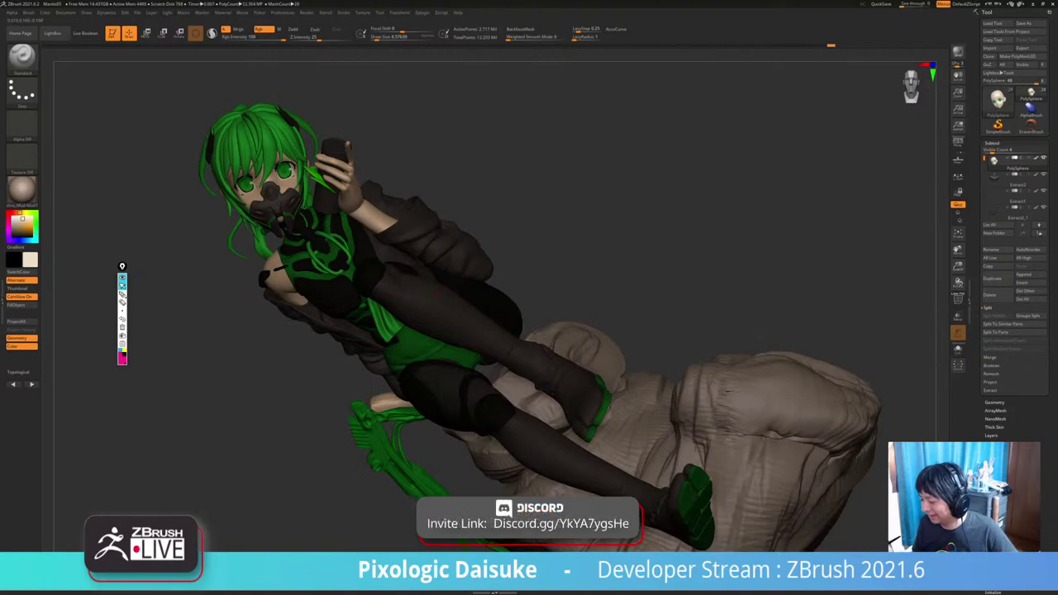
Select the dark, green-striped side pieces under the character's gas mask and isolate them from the rest of the figure.
right_drag(436, 293, 385, 248)
alt+click(283, 208)
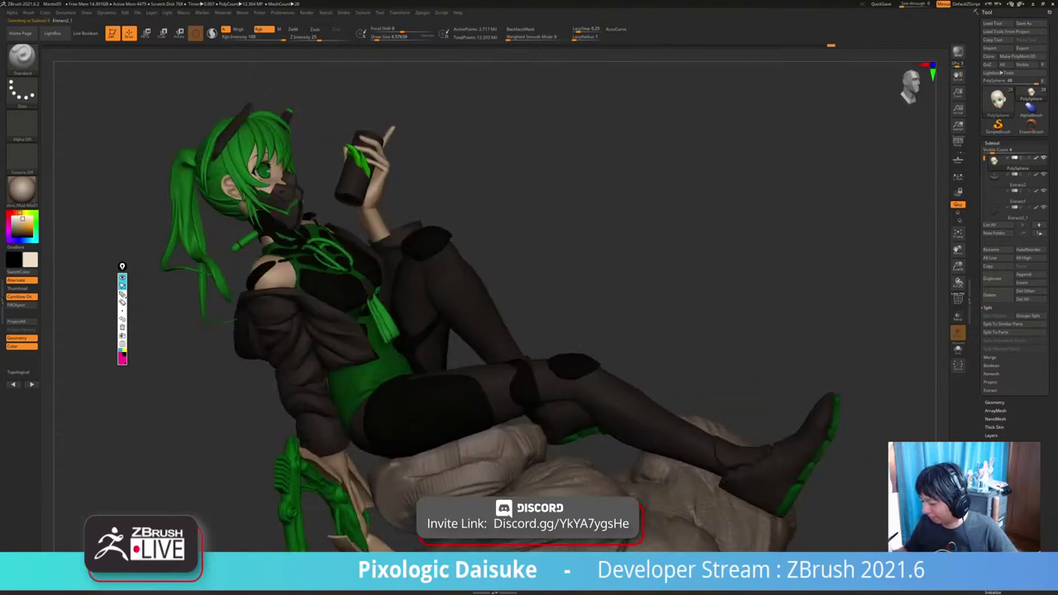
click(958, 350)
ctrl+right_drag(283, 217, 319, 329)
mouse_move(319, 329)
ctrl+right_down()
mouse_move(317, 308)
mouse_move(337, 329)
mouse_move(334, 321)
ctrl+right_up()
With the SnakeHook brush and BackfaceMask off, pull a small nub from the upper tip of each mask side piece.
key(b)
click(362, 64)
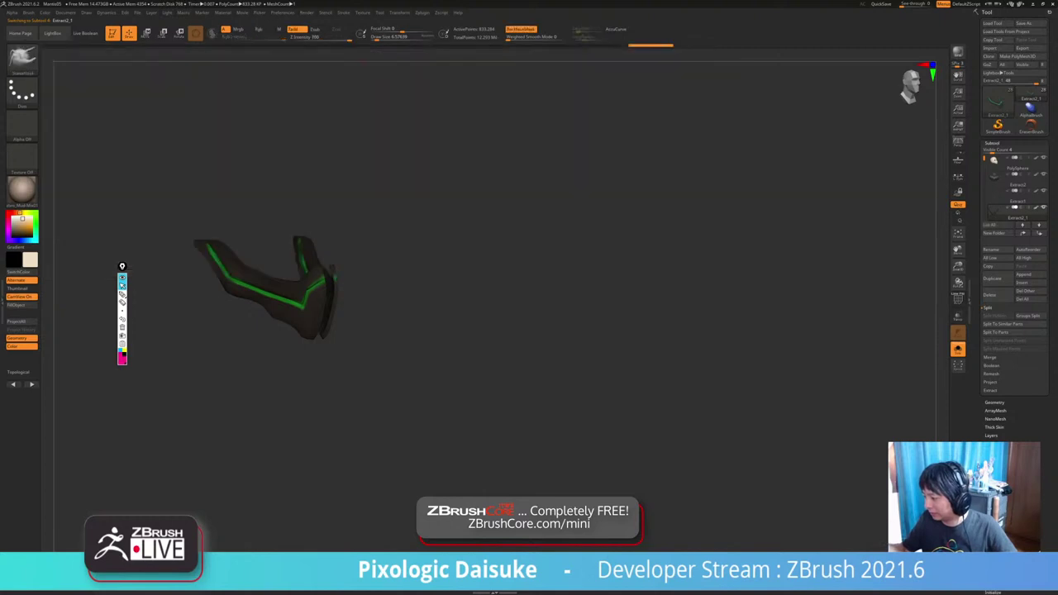
click(385, 38)
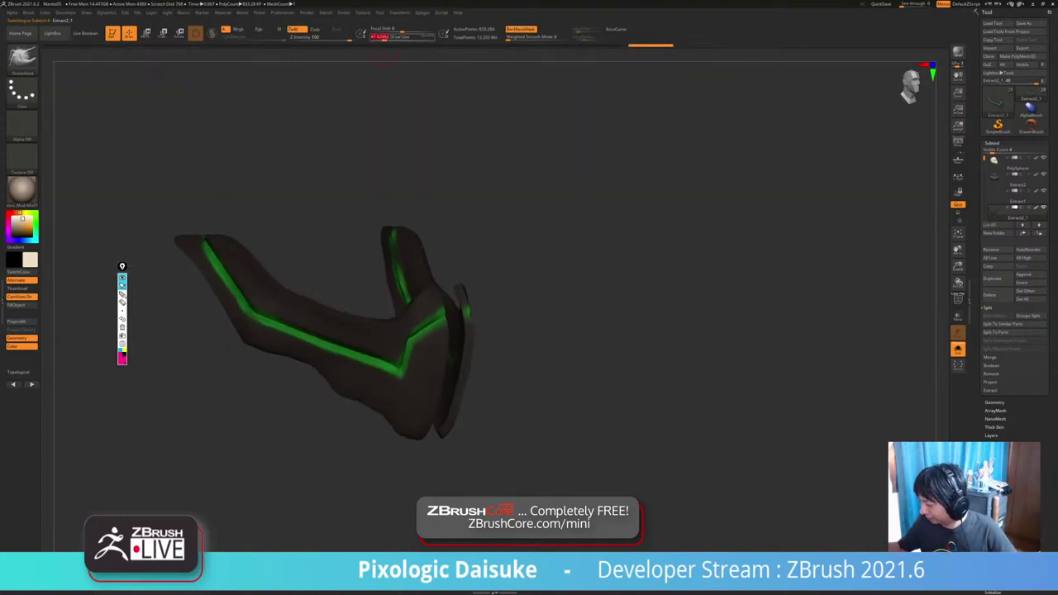
key(ctrl+z)
click(521, 29)
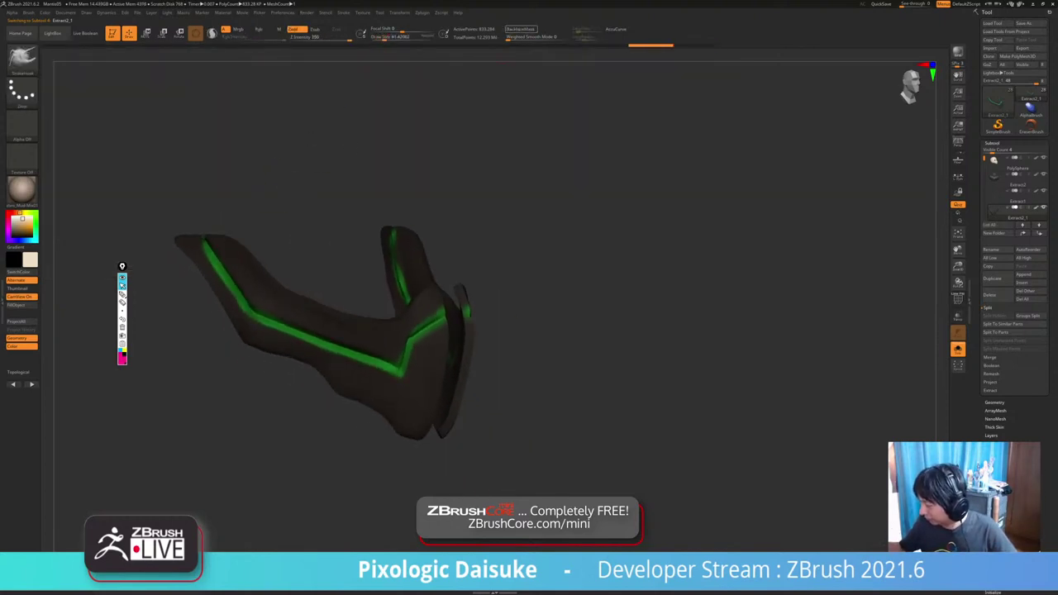
drag(177, 277, 236, 239)
key(ctrl+shift+z)
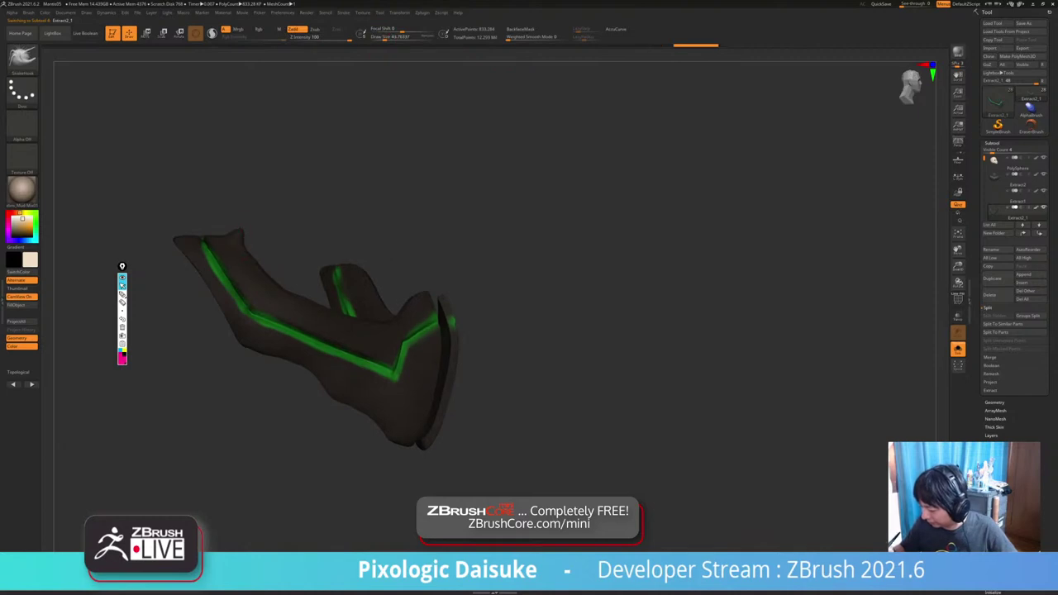
key(ctrl+shift+z)
key(ctrl+shift+z)
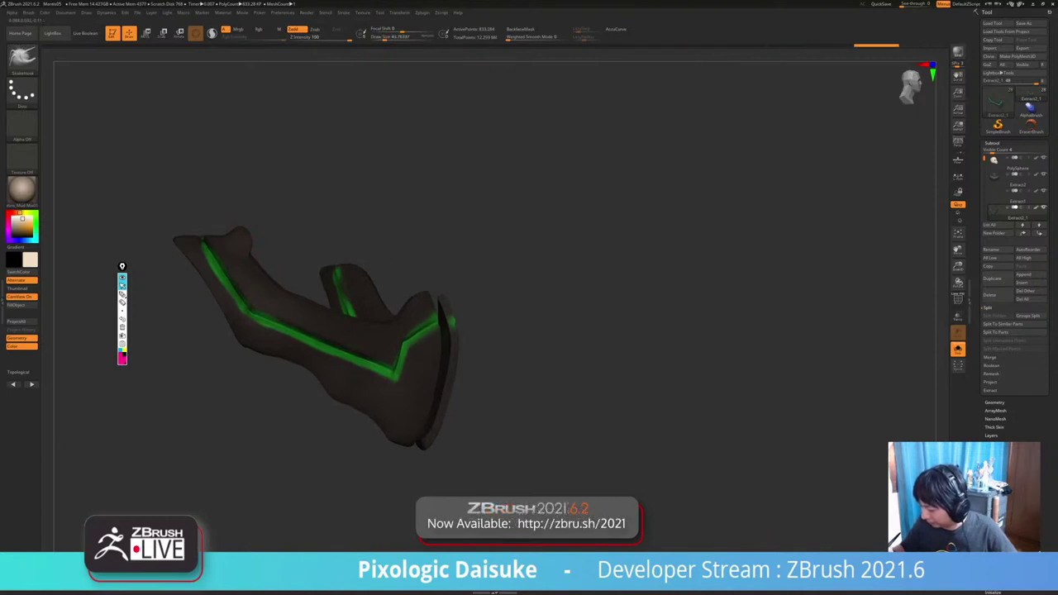
ctrl+right_drag(303, 213, 304, 174)
key(ctrl+shift+z)
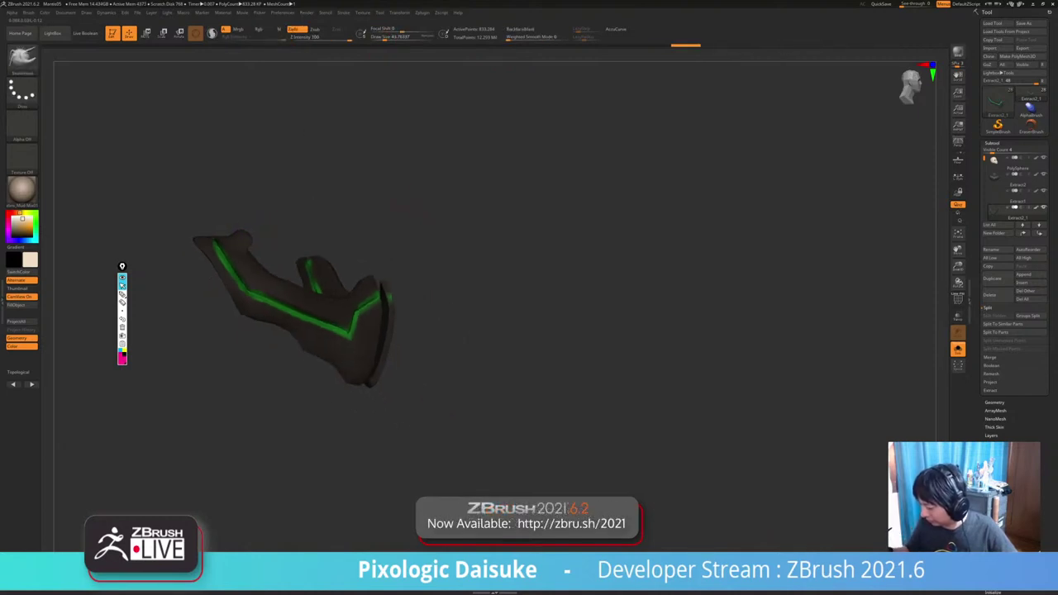
Refine the nub on the mask side pieces with small SnakeHook pulls from front and side views.
key(shift+s)
right_drag(463, 199, 512, 198)
right_drag(388, 231, 264, 241)
key(shift+s)
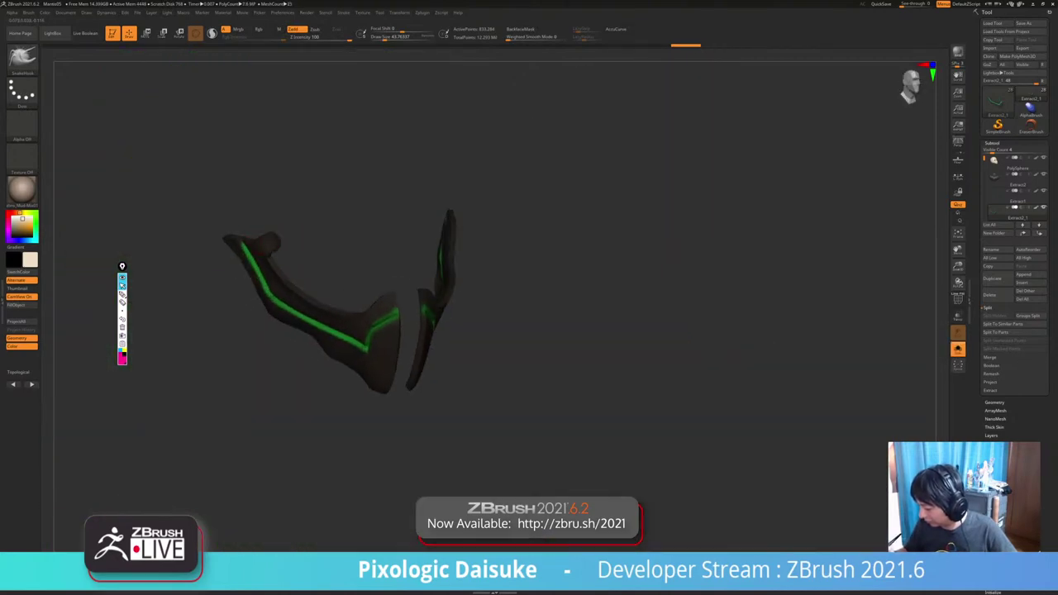
drag(268, 242, 273, 242)
key(shift+s)
mouse_move(342, 239)
right_down()
mouse_move(382, 242)
mouse_move(266, 258)
right_up()
key(shift+s)
key(ctrl+shift+z)
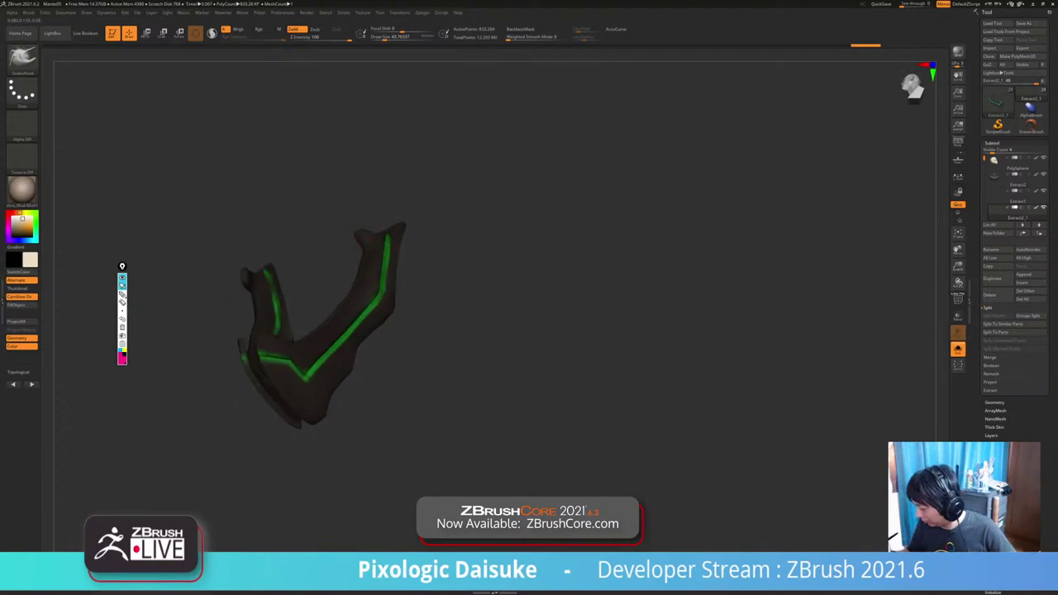
Extend the nub away from the green-striped tip with short SnakeHook pulls on the opposite mask side piece.
drag(364, 240, 359, 237)
right_drag(358, 237, 389, 241)
drag(364, 241, 358, 240)
right_drag(358, 240, 338, 240)
drag(362, 245, 356, 243)
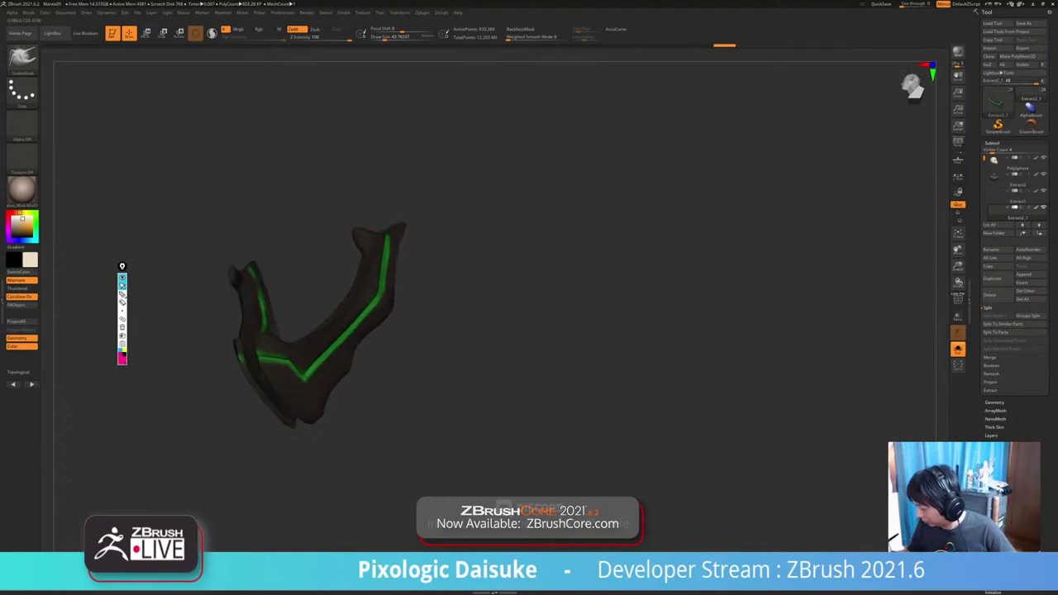
key(ctrl+shift+z)
key(ctrl+shift+z)
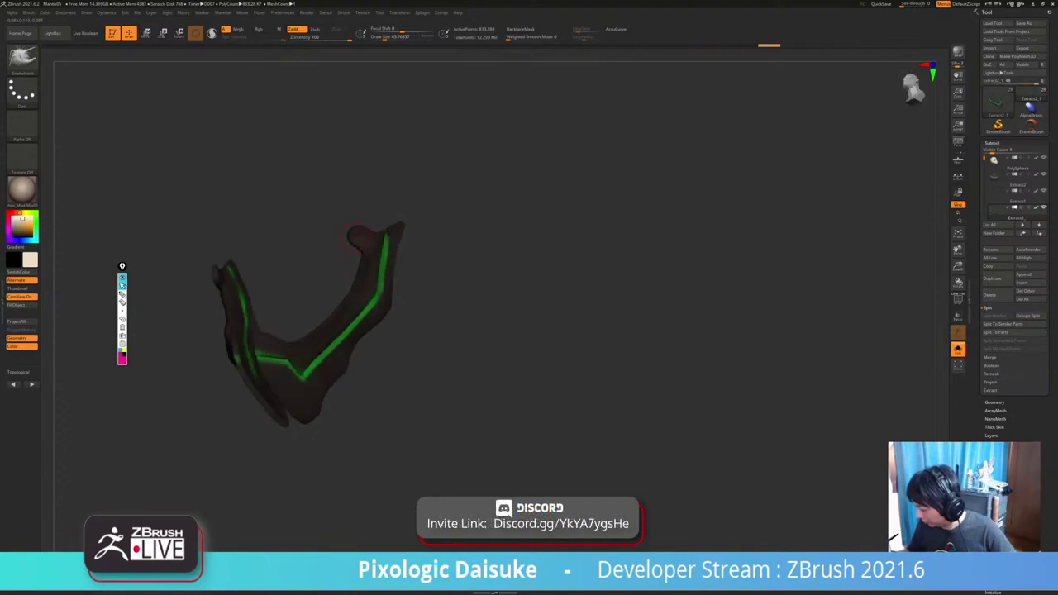
Lengthen and even out the nub beside the tip of the mask side piece with further short pulls.
right_drag(356, 237, 368, 237)
drag(362, 238, 358, 236)
right_drag(357, 235, 382, 236)
drag(362, 233, 358, 232)
drag(362, 235, 358, 233)
right_drag(359, 234, 329, 235)
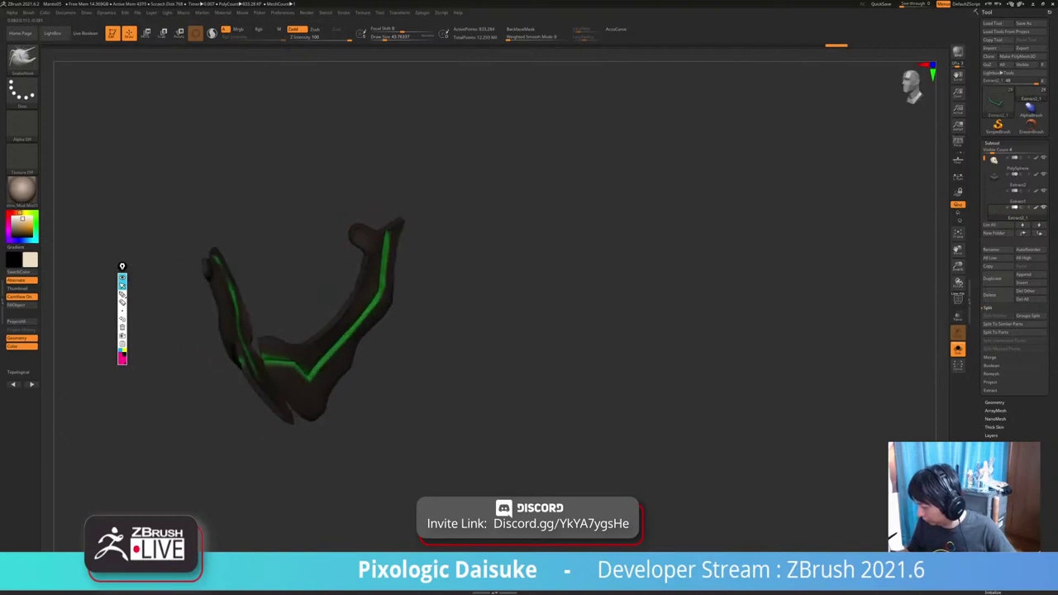
key(ctrl+shift+z)
key(ctrl+z)
key(ctrl+z)
key(ctrl+z)
key(ctrl+z)
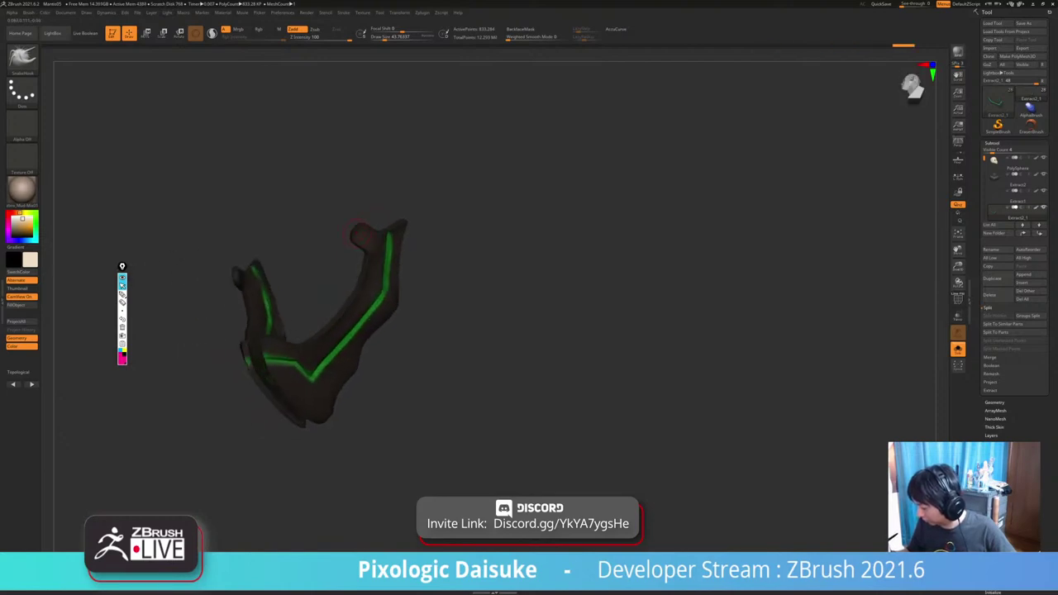
key(ctrl+z)
key(ctrl+z)
key(ctrl+z)
key(ctrl+z)
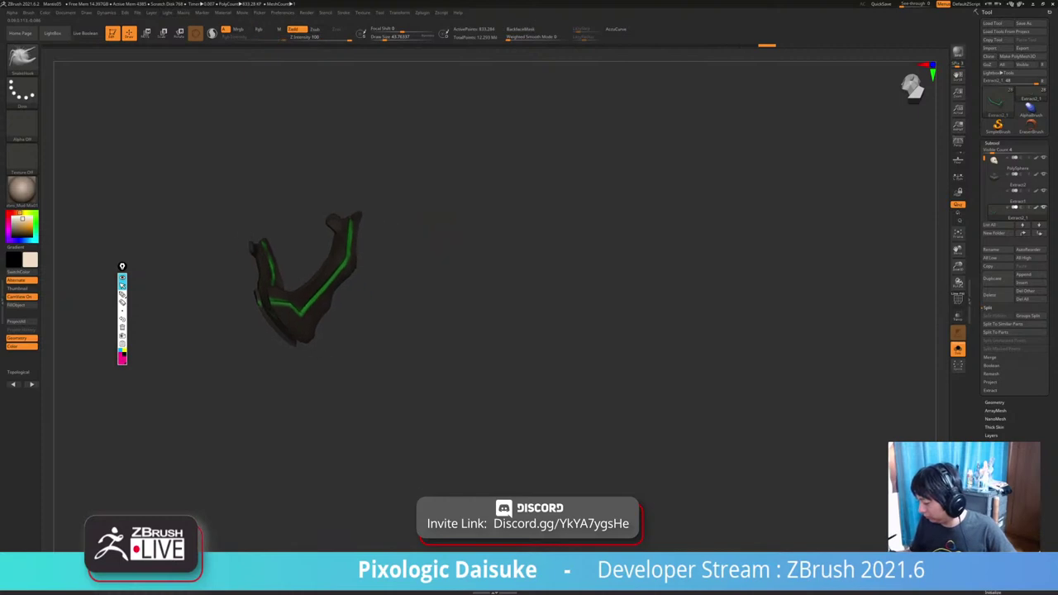
Shape the nubs on the mask side pieces into broader tabs and bring back the complete figure.
key(alt+s)
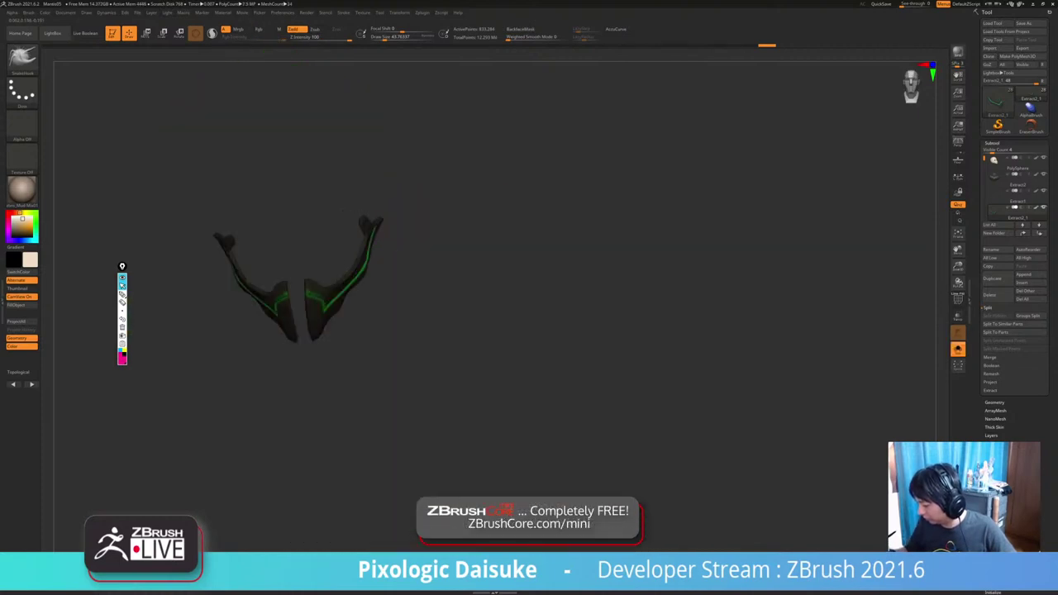
drag(496, 248, 413, 224)
mouse_move(424, 186)
alt+right_down()
mouse_move(377, 235)
mouse_move(402, 221)
mouse_move(371, 219)
alt+right_up()
key(ctrl+shift+z)
key(ctrl+shift+z)
key(ctrl+shift+z)
key(ctrl+shift+z)
key(ctrl+shift+z)
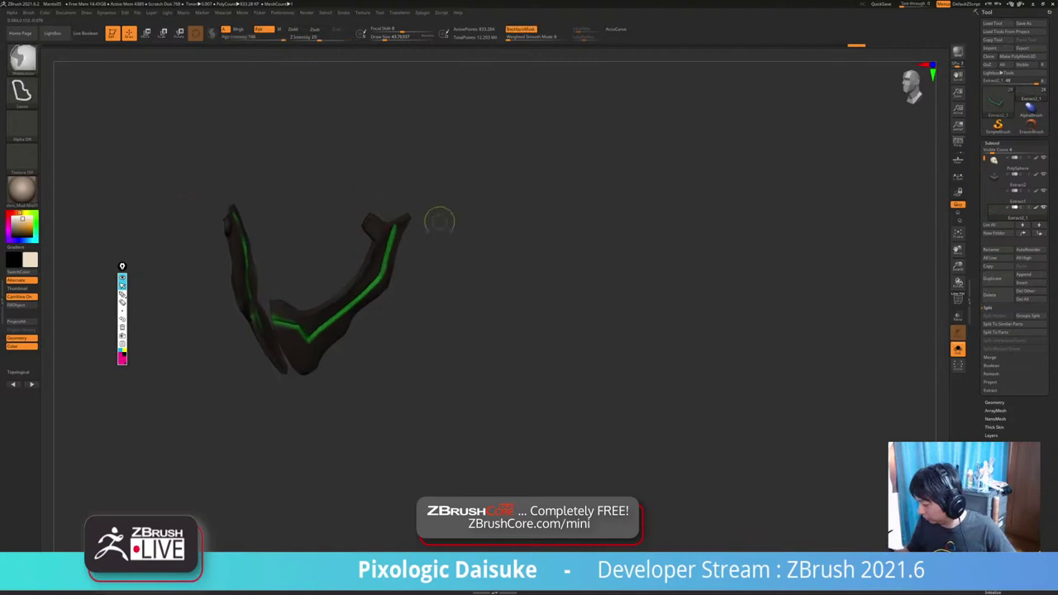
key(ctrl+shift+z)
key(ctrl+shift+z)
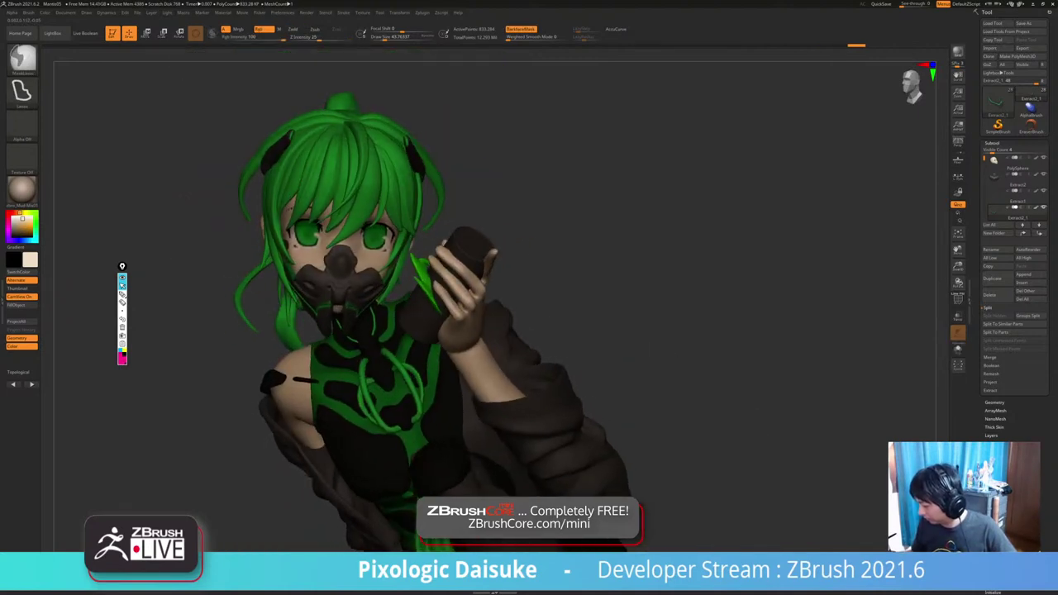
Isolate the mask side pieces again, adjust their upper tabs and restore the full figure.
key(ctrl+shift+s)
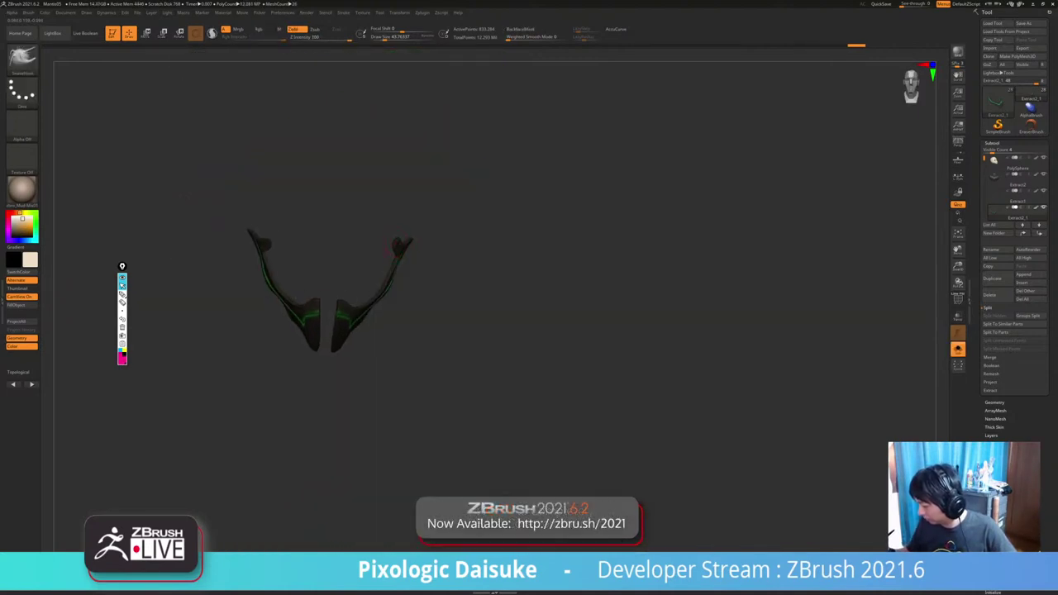
key(ctrl+shift+z)
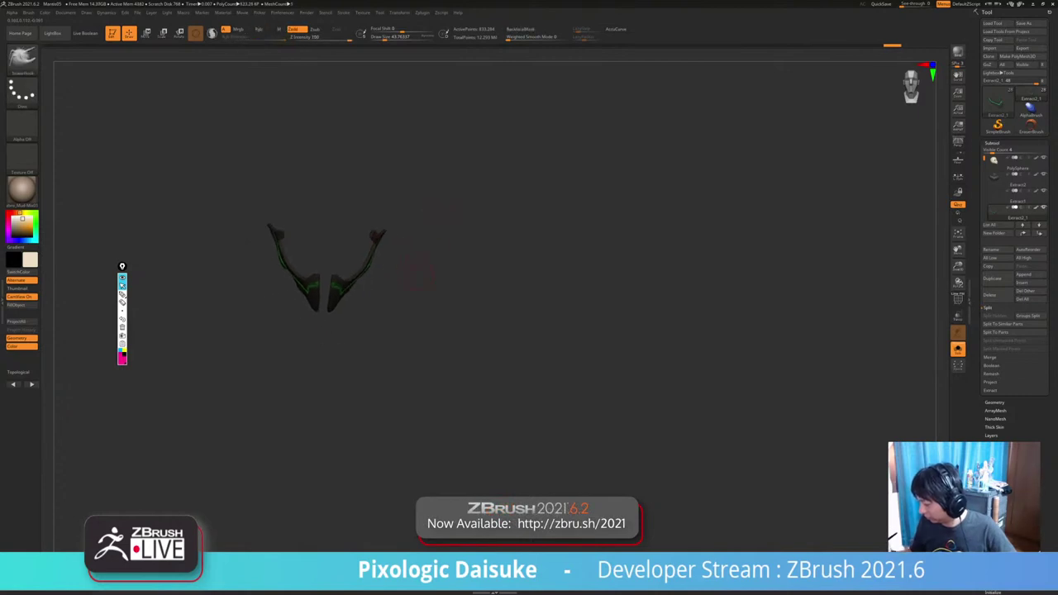
key(ctrl+shift+z)
key(ctrl+shift+z)
key(ctrl+shift+z)
key(ctrl+shift+z)
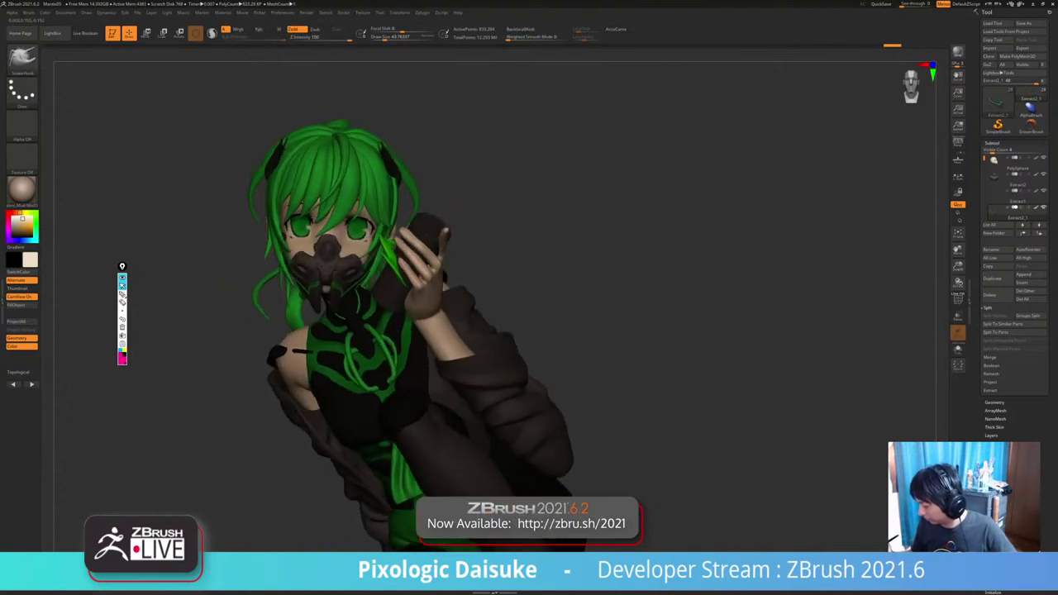
Examine the complete seated figure from the front and side to judge the reshaped mask and overall pose.
right_drag(496, 330, 521, 235)
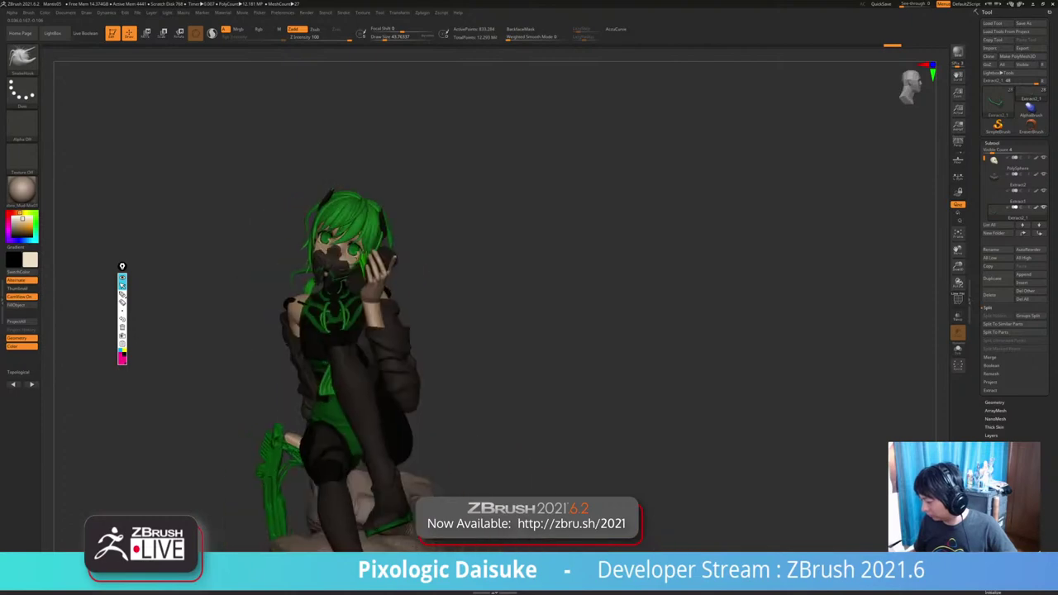
key(ctrl+shift+z)
key(ctrl+shift+z)
key(ctrl+shift+z)
key(ctrl+shift+z)
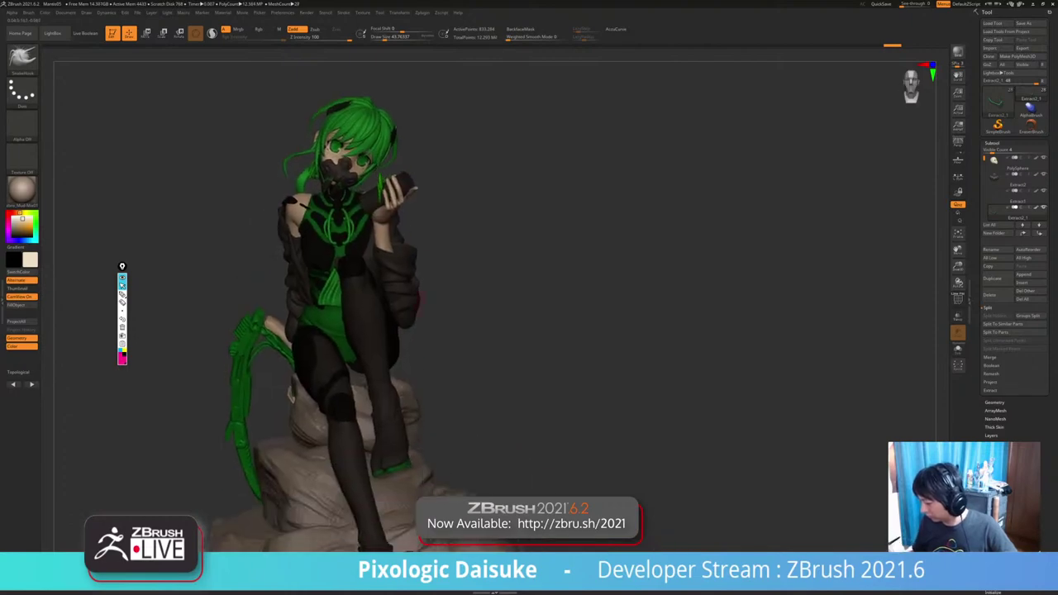
key(ctrl+shift+z)
key(ctrl+shift+z)
key(ctrl+shift+z)
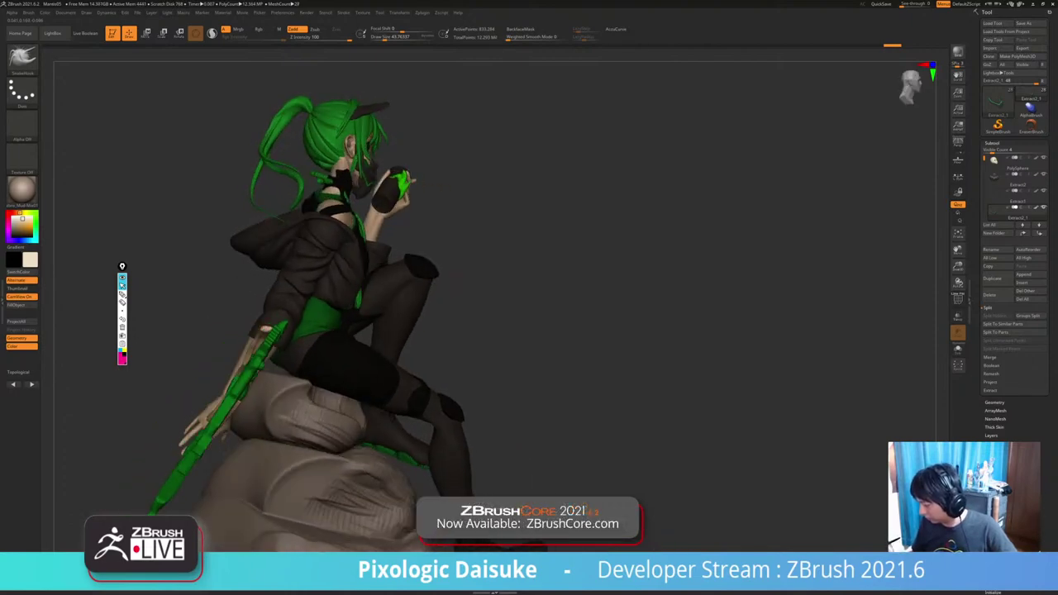
mouse_move(603, 248)
right_down()
mouse_move(463, 256)
mouse_move(488, 227)
right_up()
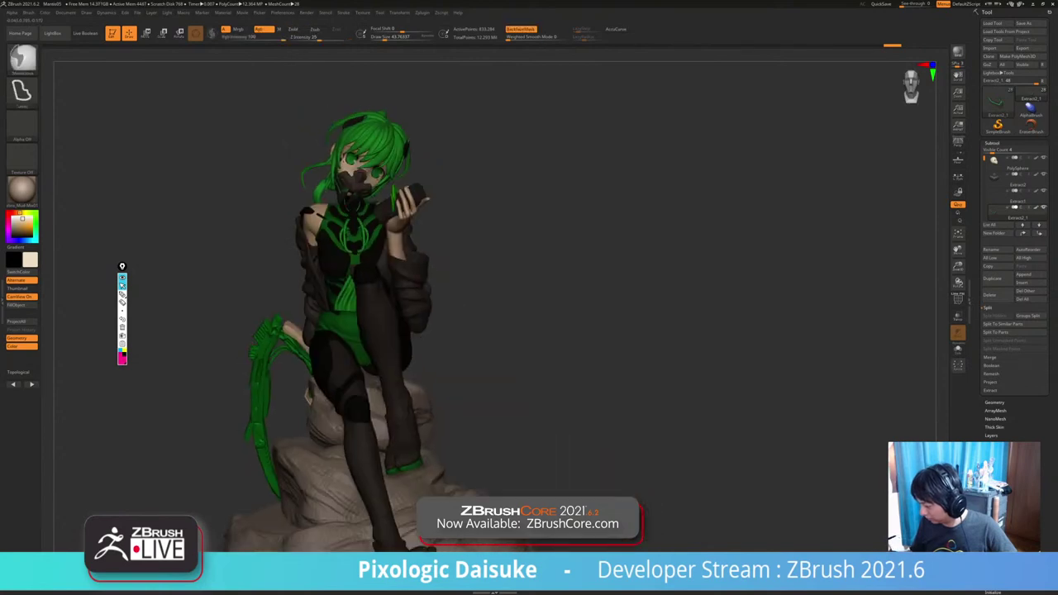
key(ctrl+shift+z)
key(ctrl+shift+z)
key(ctrl+shift+z)
key(ctrl+shift+z)
key(ctrl+shift+z)
key(ctrl+shift+z)
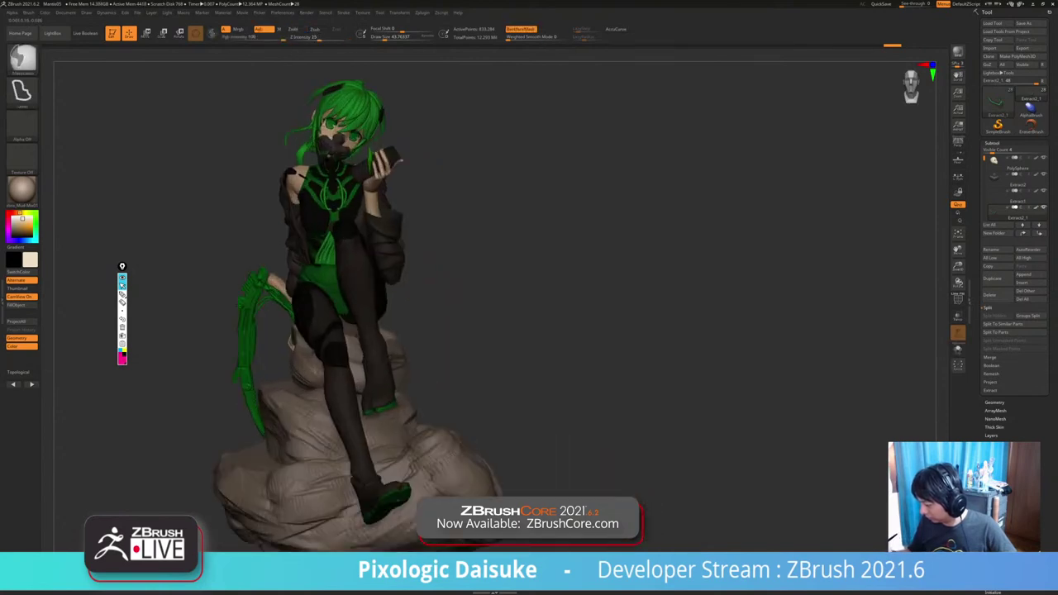
Switch to the transform gizmo and select all parts of the character for a joint transform, leaving out the rock base.
key(ctrl+shift+z)
key(ctrl+shift+z)
key(ctrl+shift+z)
key(ctrl+shift+z)
key(ctrl+shift+z)
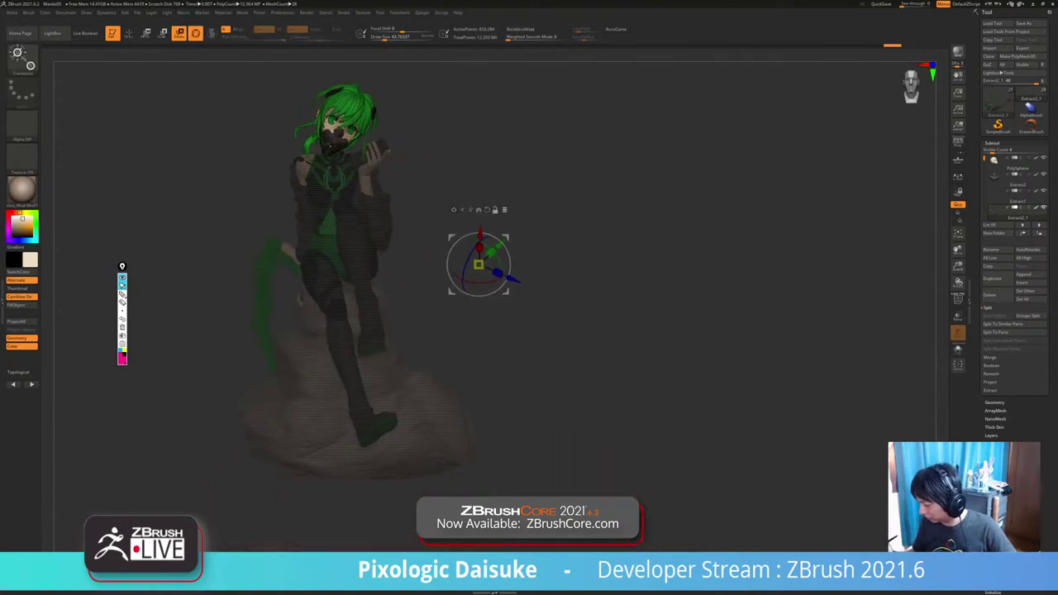
key(ctrl+shift+z)
key(ctrl+shift+z)
key(ctrl+shift+z)
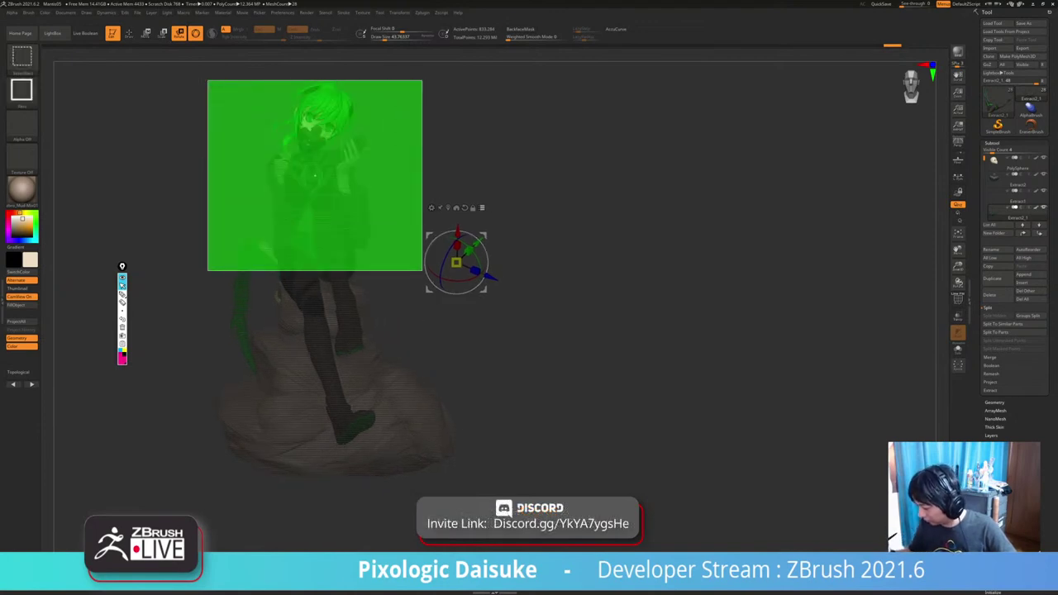
key(ctrl+shift+z)
key(ctrl+shift+z)
key(ctrl+shift+z)
key(ctrl+shift+z)
key(ctrl+shift+z)
key(ctrl+shift+z)
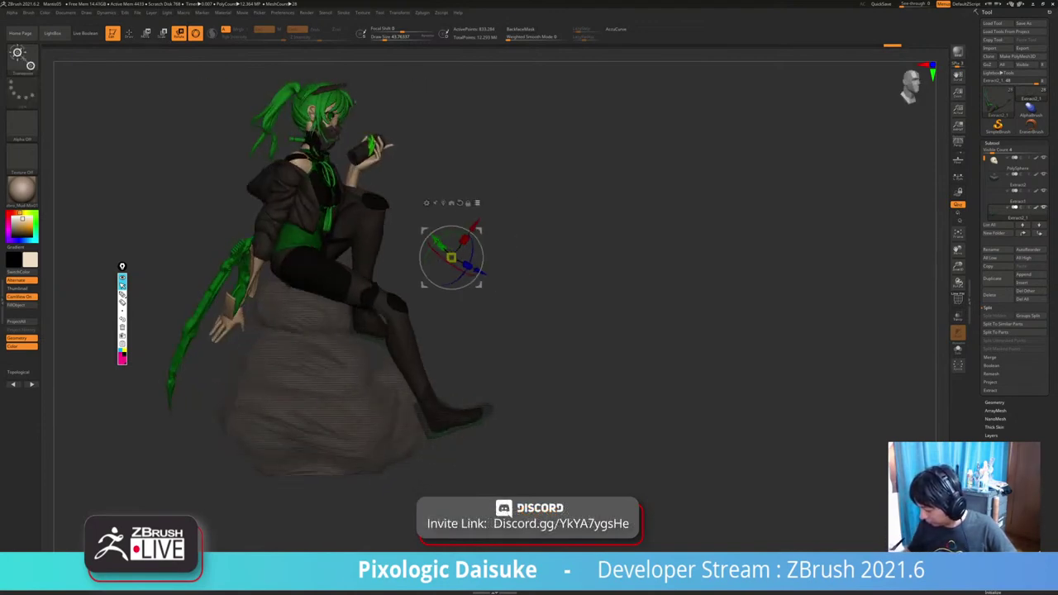
Reset the gizmo's orientation at the figure's hips and nudge the selected character parts slightly.
drag(595, 265, 326, 244)
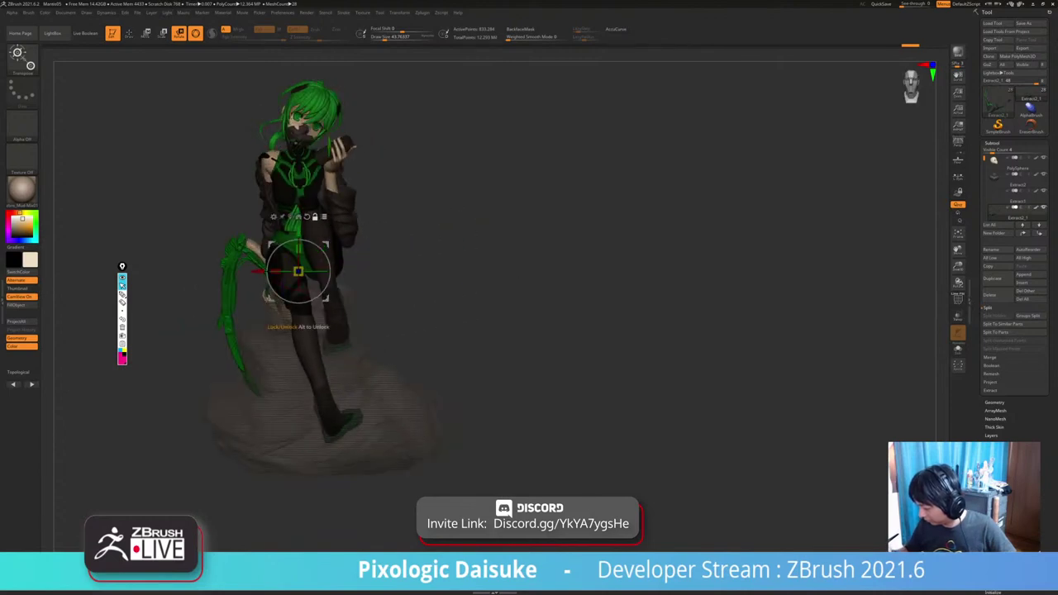
alt+click(307, 217)
drag(323, 248, 321, 245)
key(q)
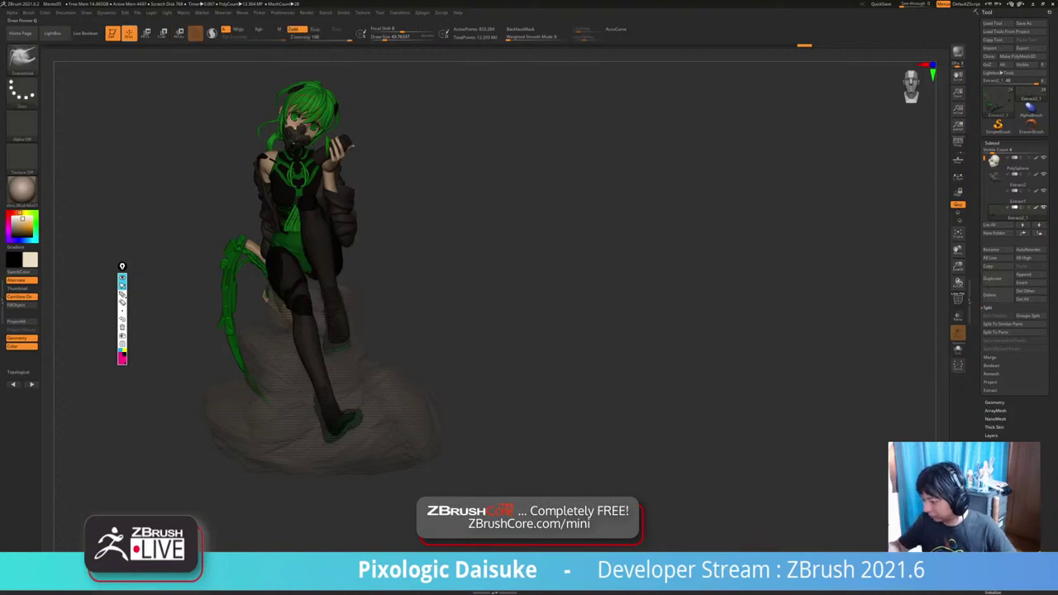
Reposition the selected character slightly against the rock base and check the placement of the whole figure.
ctrl+right_drag(383, 271, 383, 223)
mouse_move(383, 223)
right_down()
mouse_move(430, 223)
mouse_move(383, 223)
right_up()
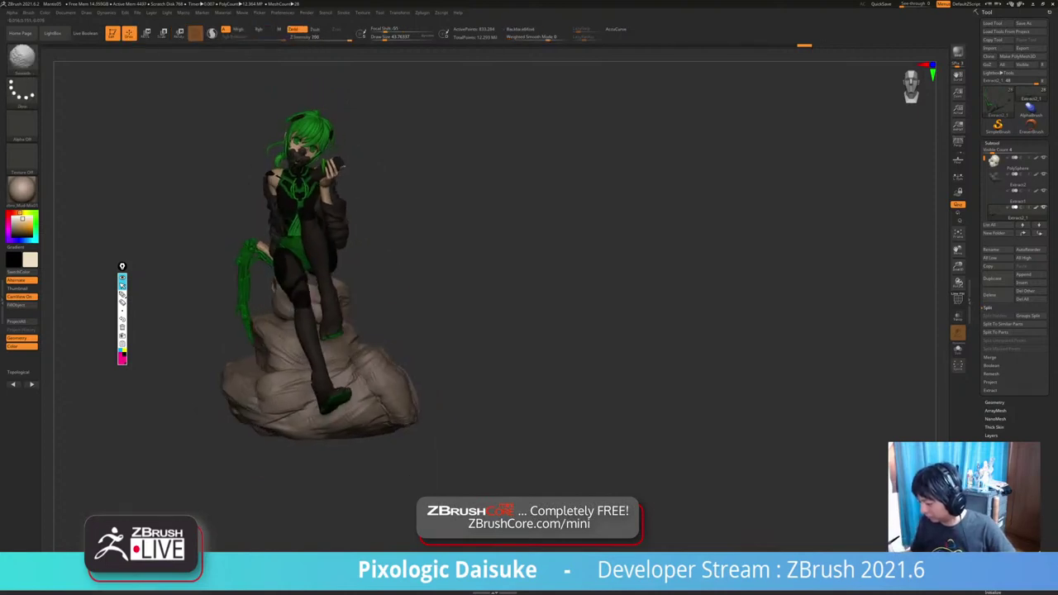
key(r)
right_drag(302, 270, 293, 270)
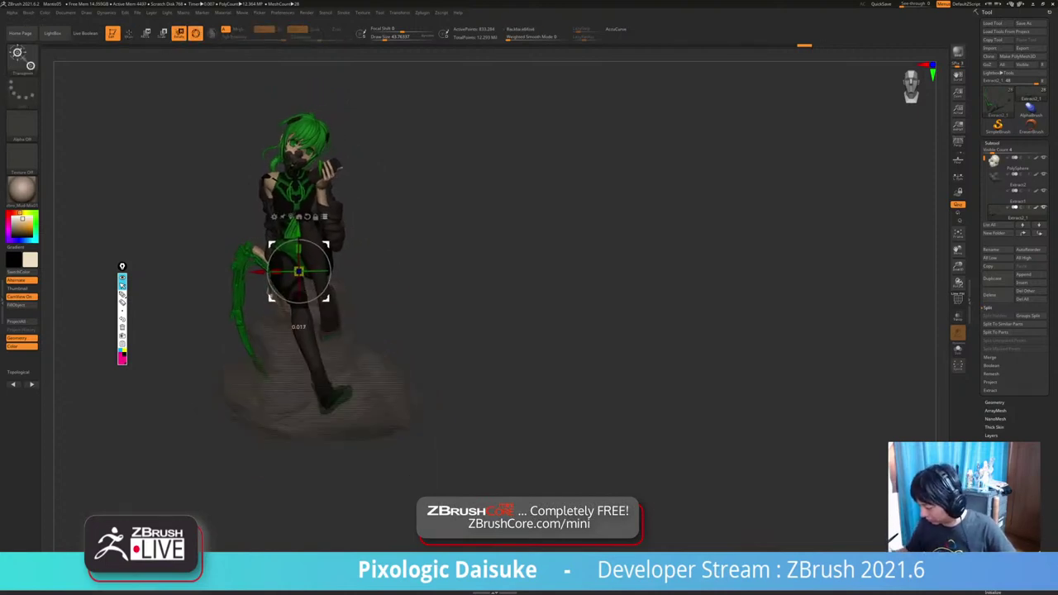
key(q)
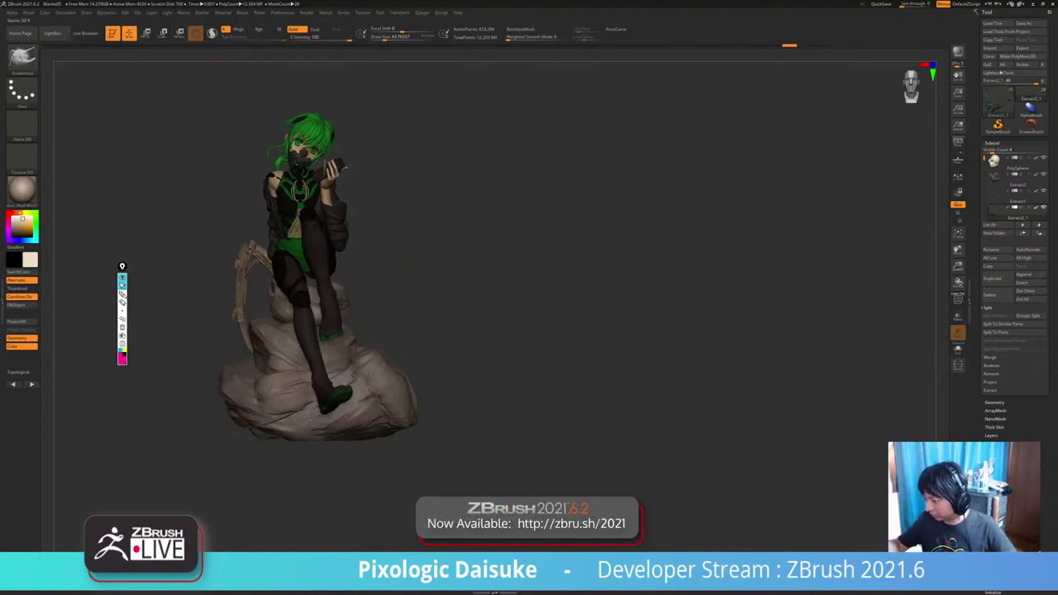
key(r)
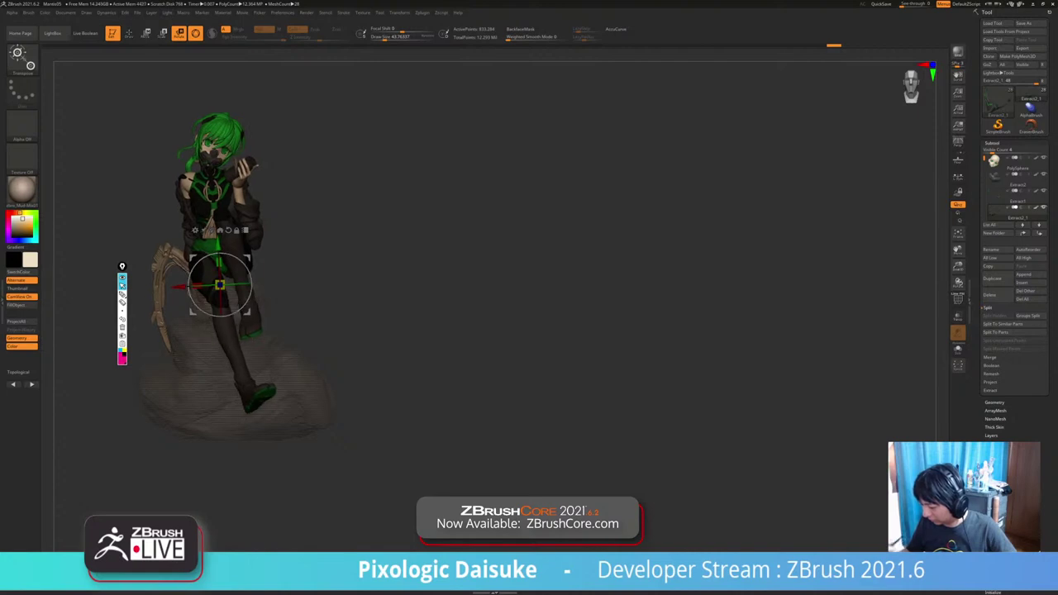
key(q)
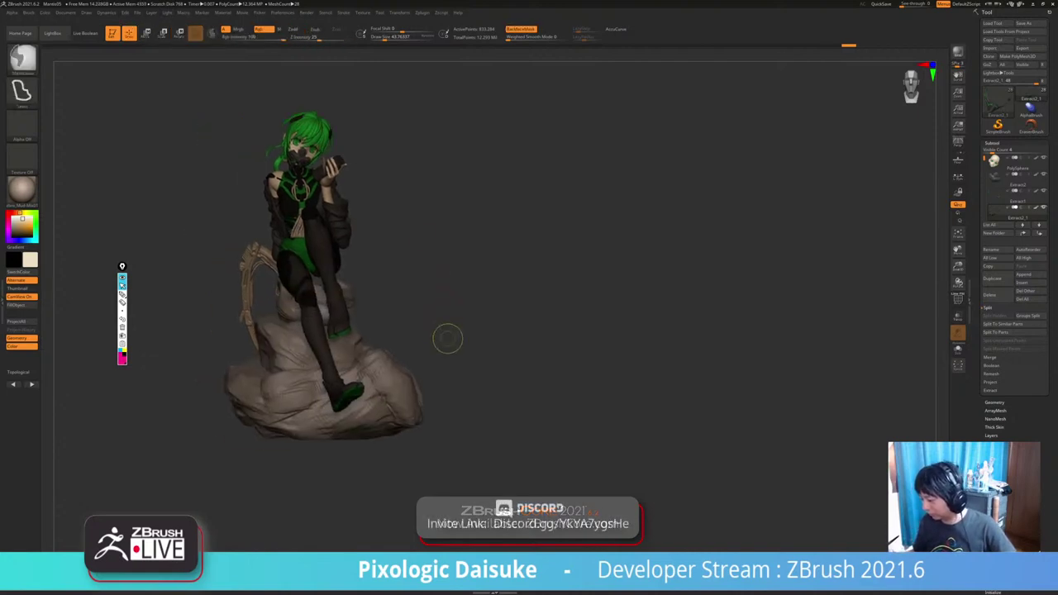
Switch the seated figure and rock base to the white SkinShade4 material.
drag(442, 387, 686, 397)
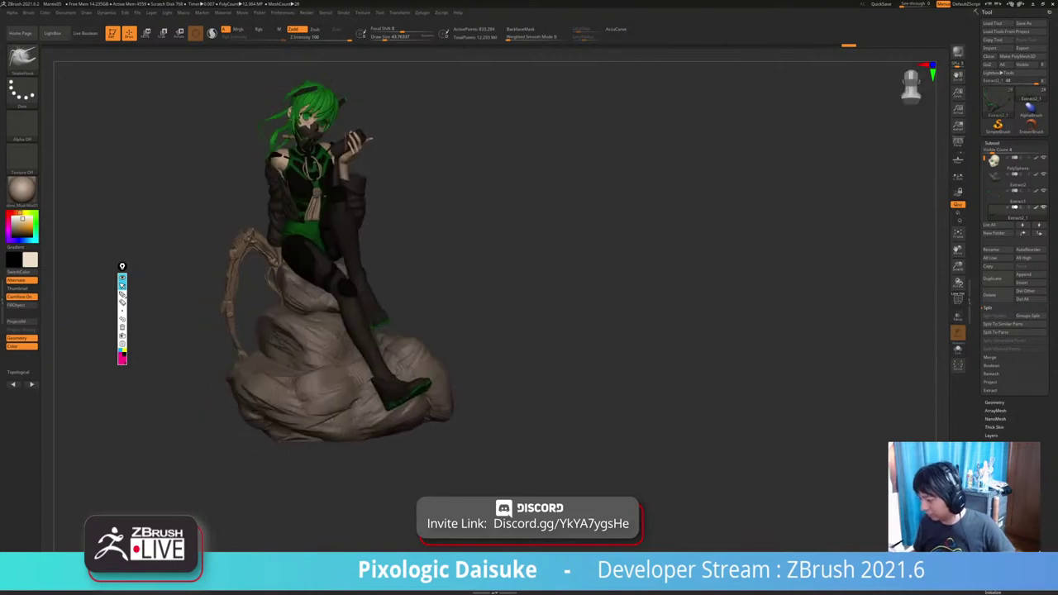
mouse_move(608, 347)
ctrl+right_down()
mouse_move(602, 399)
mouse_move(587, 399)
ctrl+right_up()
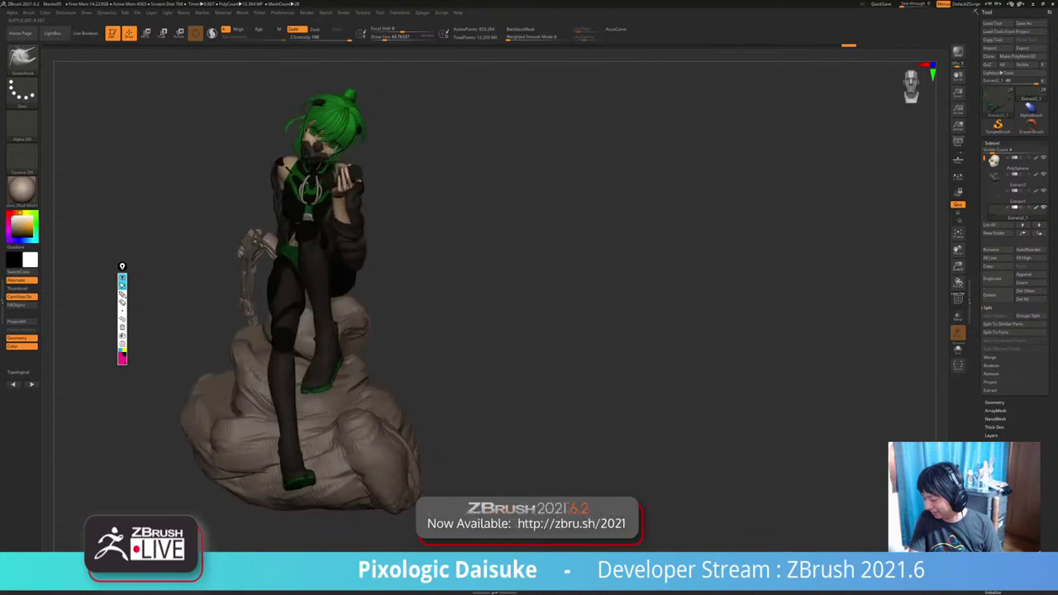
ctrl+drag(916, 207, 807, 331)
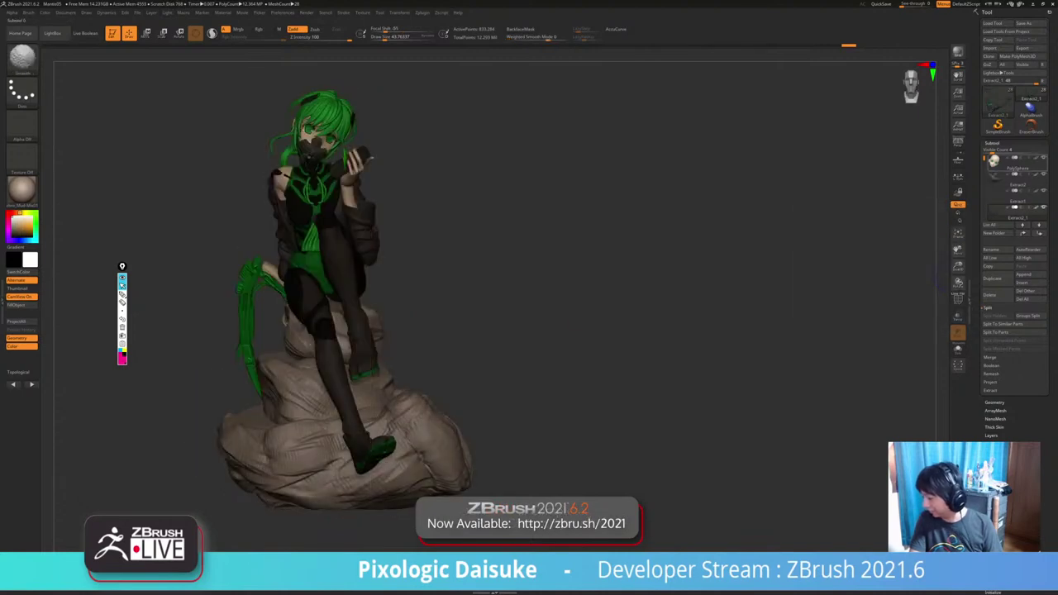
alt+drag(769, 285, 792, 286)
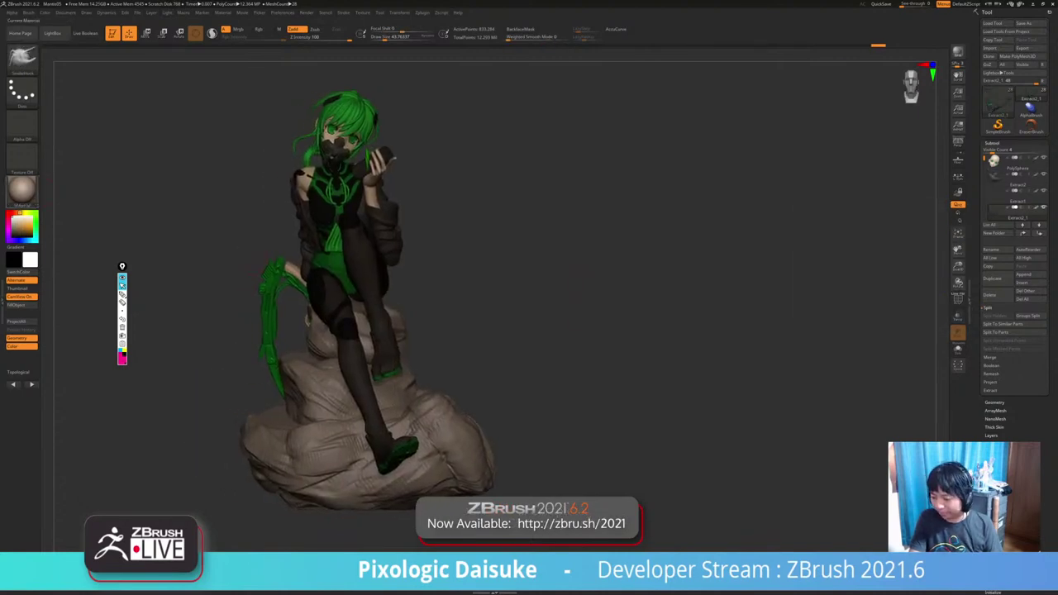
click(23, 190)
click(195, 198)
ctrl+right_drag(628, 285, 628, 302)
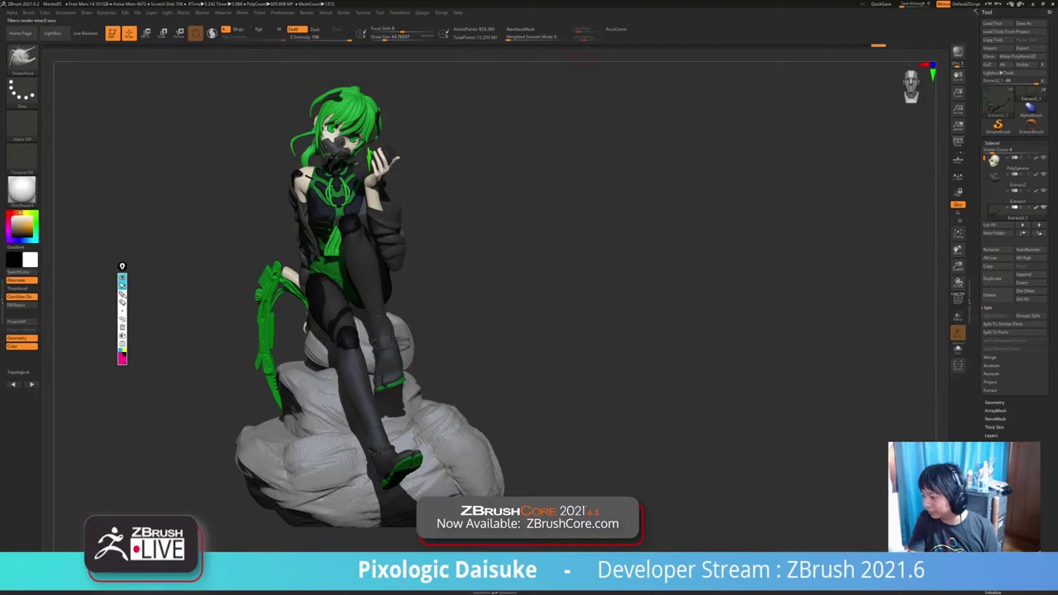
Adjust the strength in the BPR shadow settings and render the whole figure with Best Preview Render.
click(307, 12)
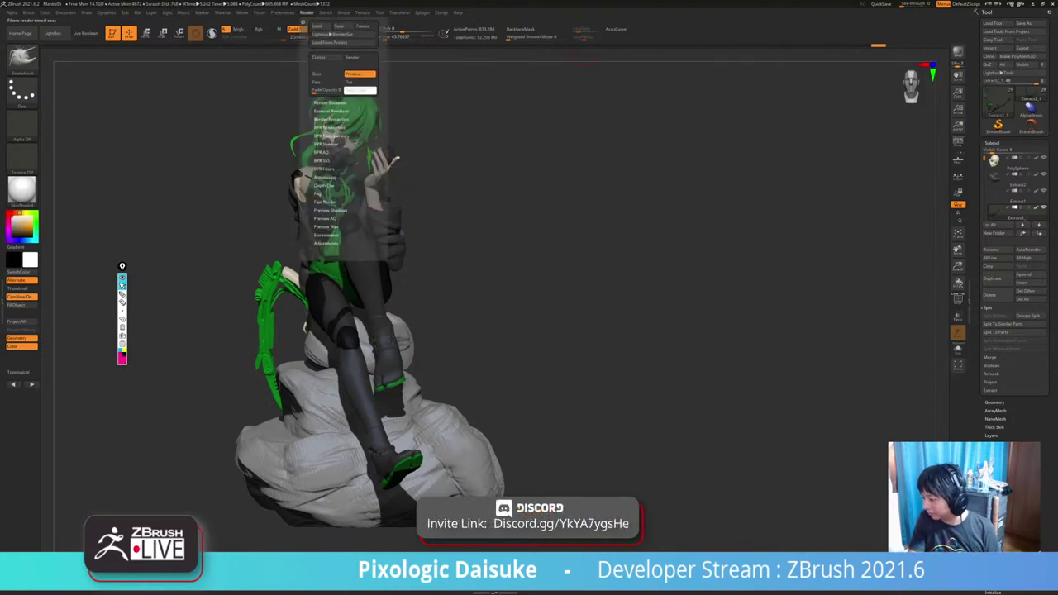
click(332, 120)
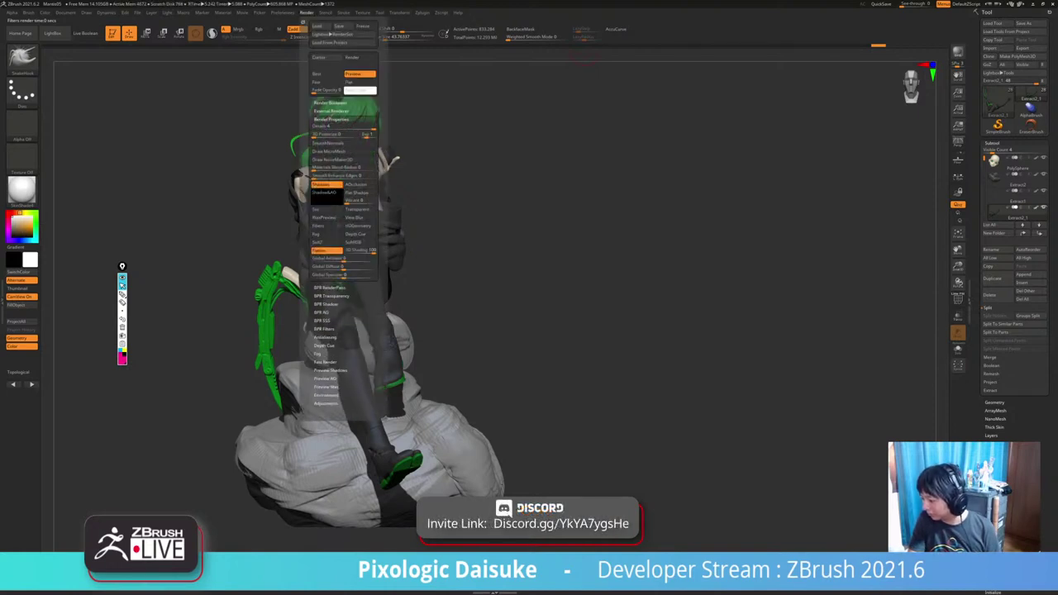
click(331, 119)
click(326, 144)
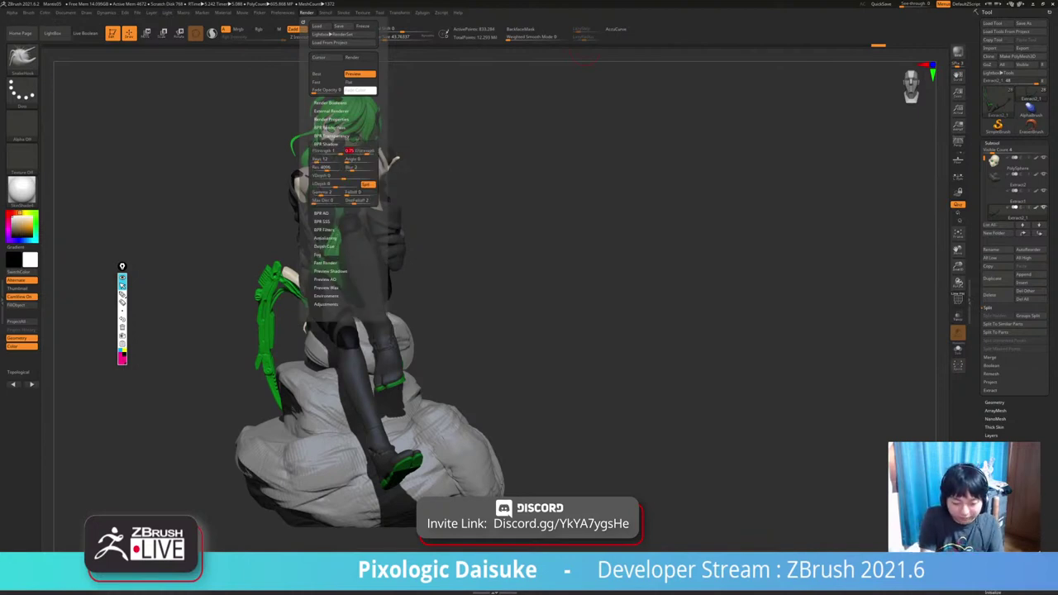
key(Return)
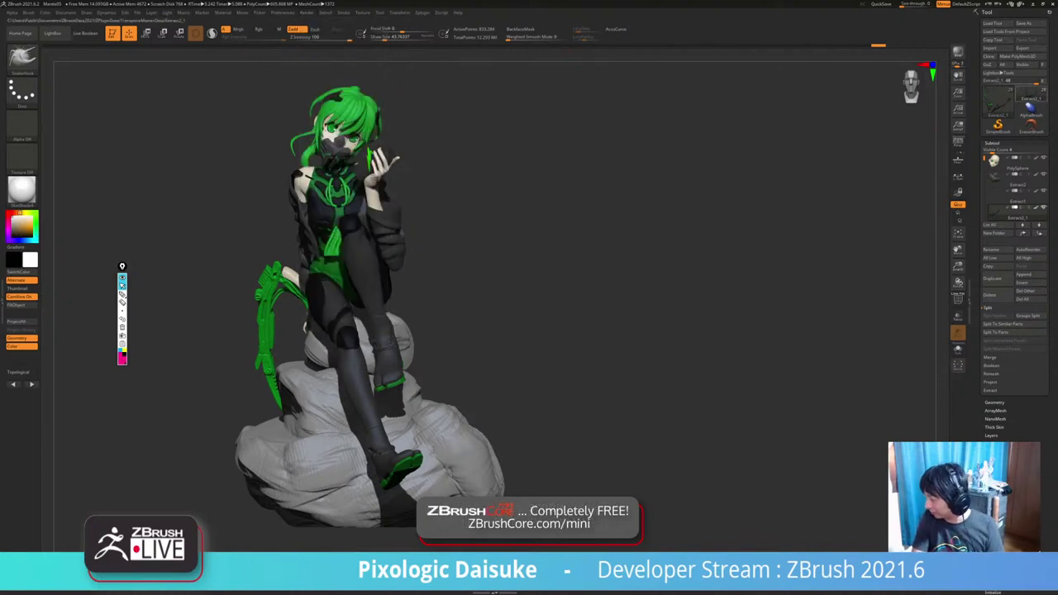
click(958, 51)
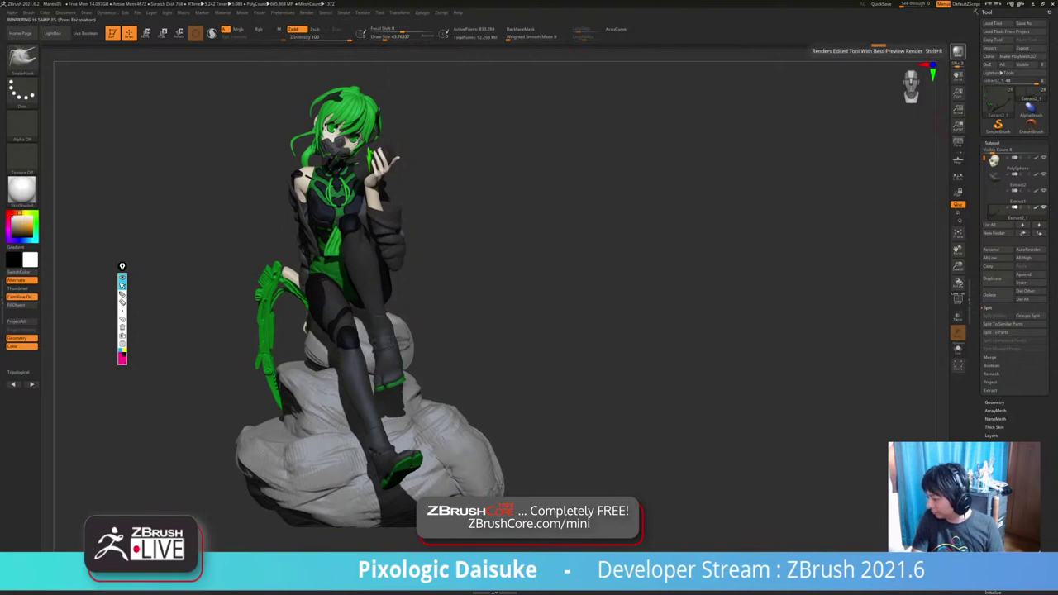